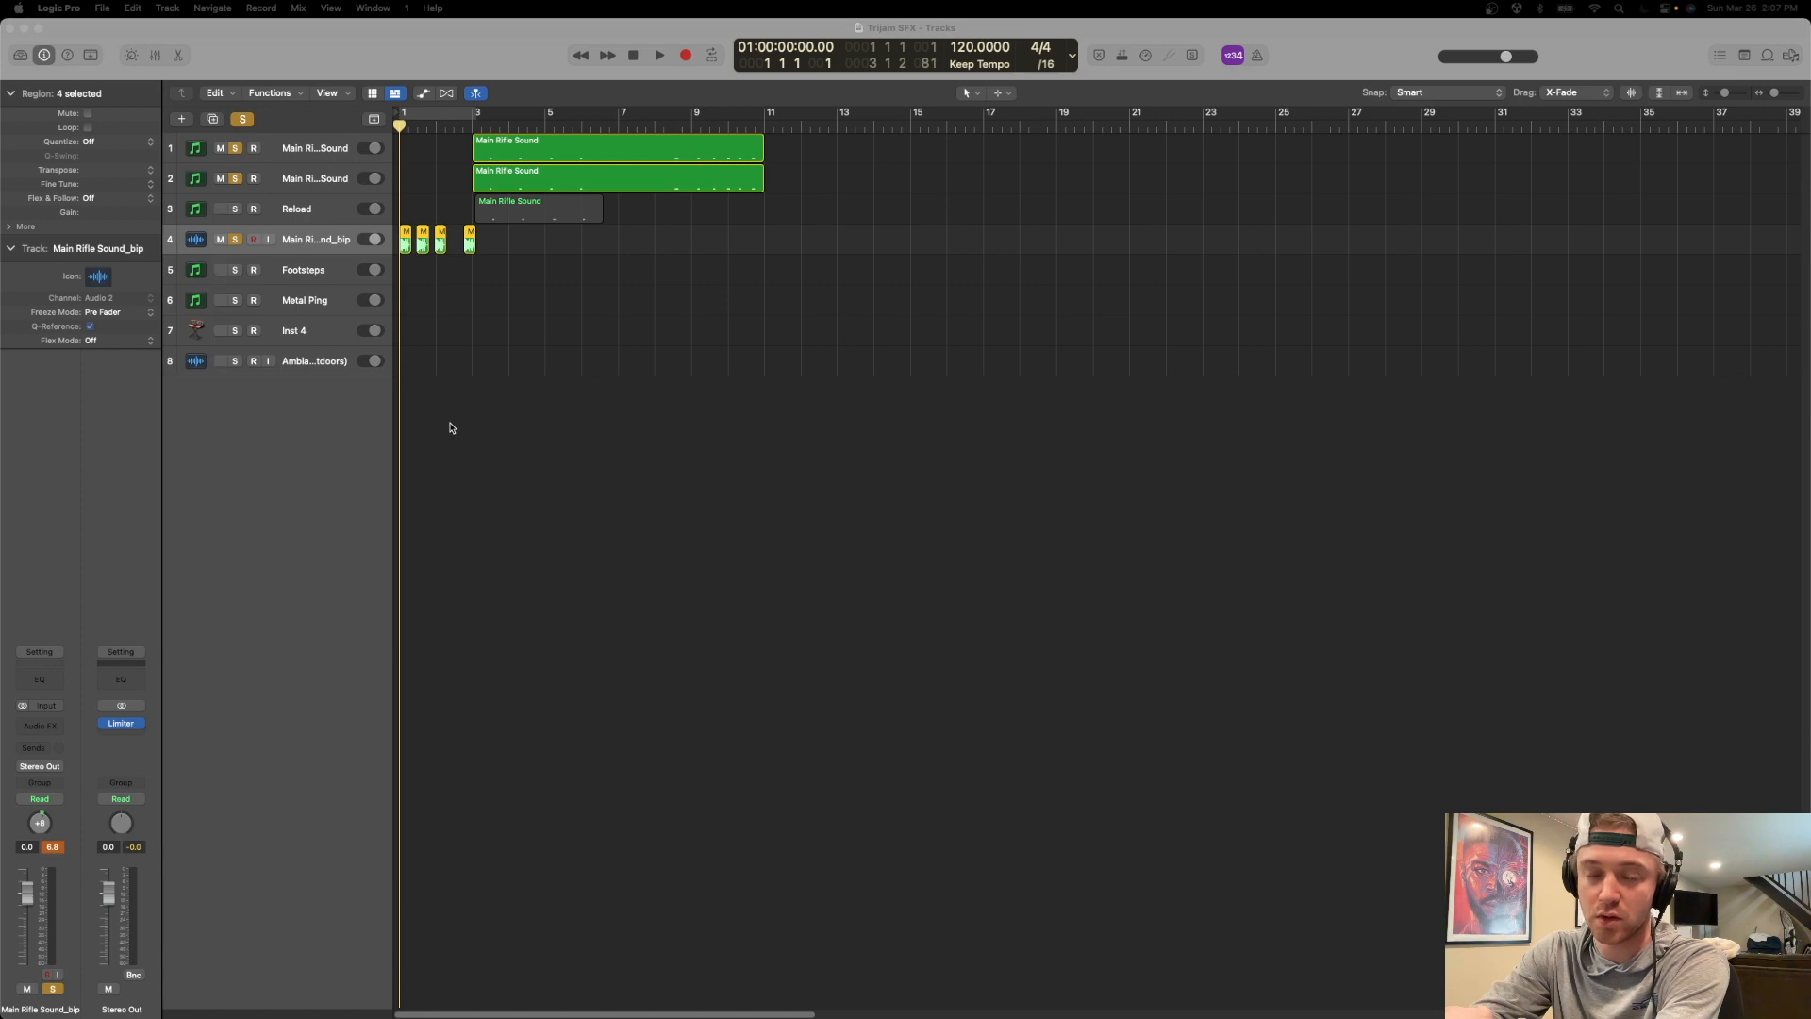
Switch to the Unity project and start play mode in the Main Level scene.
{"action": "key", "text": "ctrl+Up"}
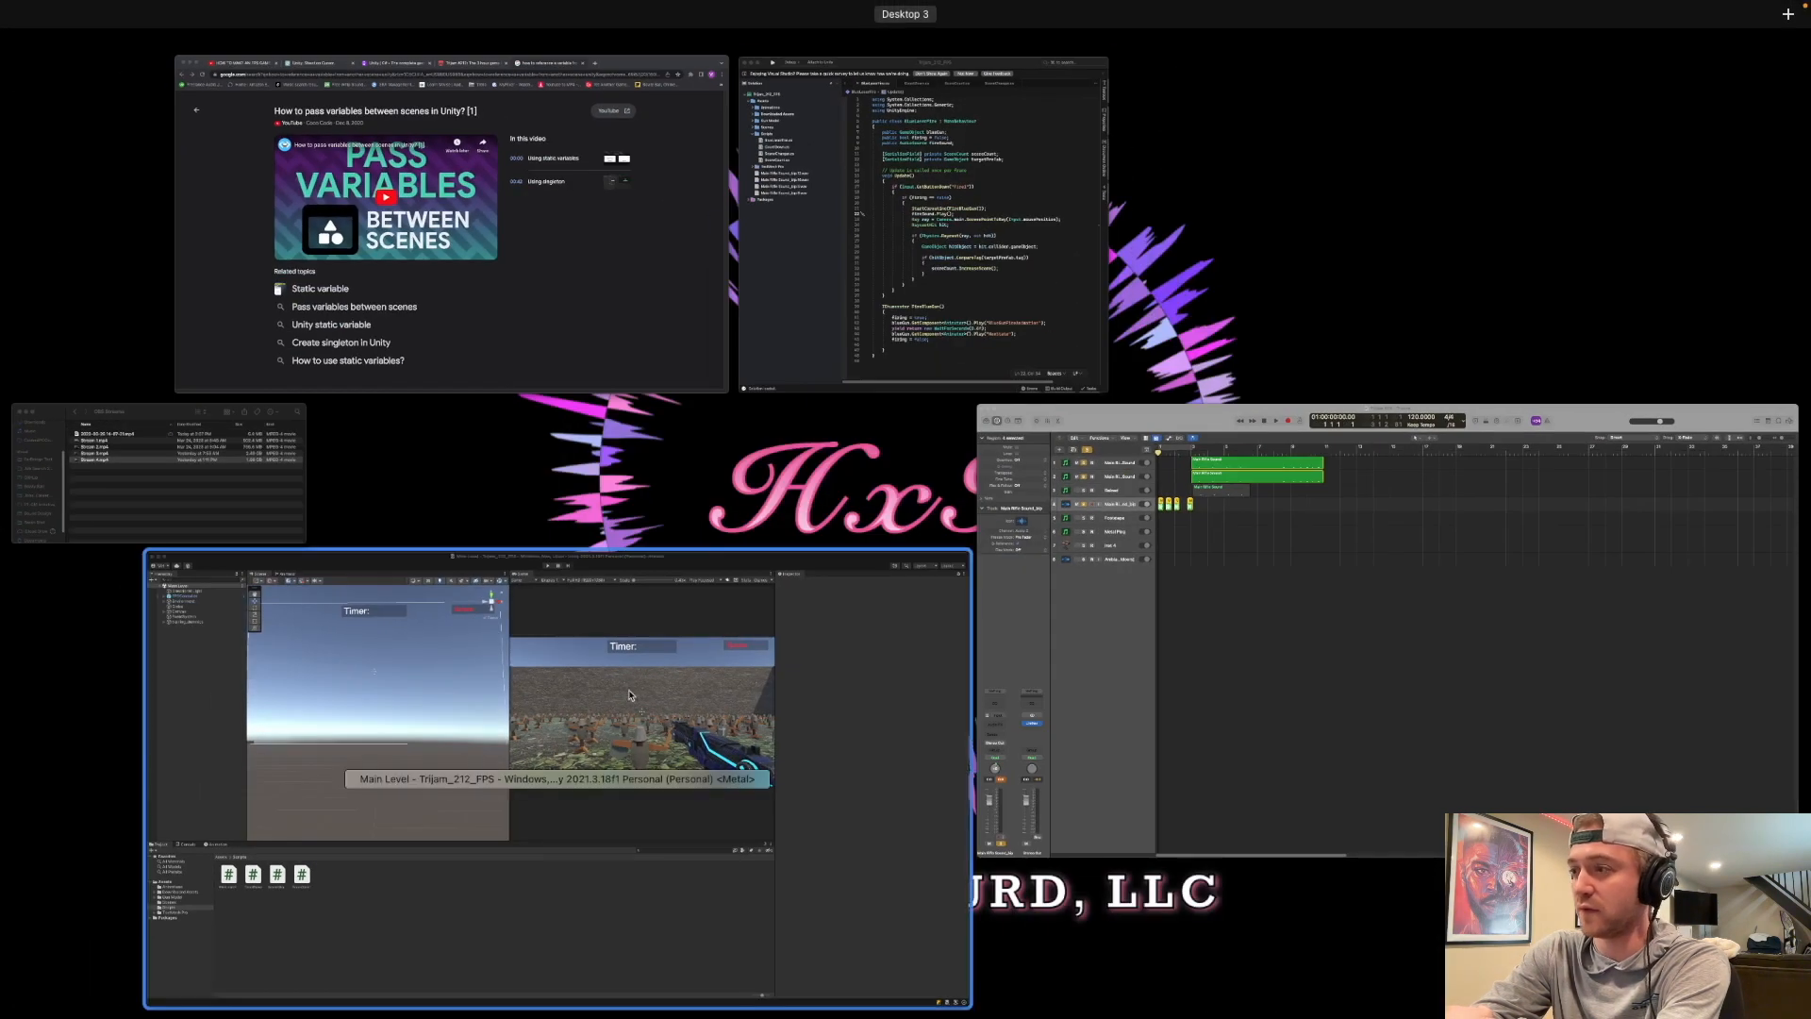
{"action": "left_click", "coordinate": [696, 627]}
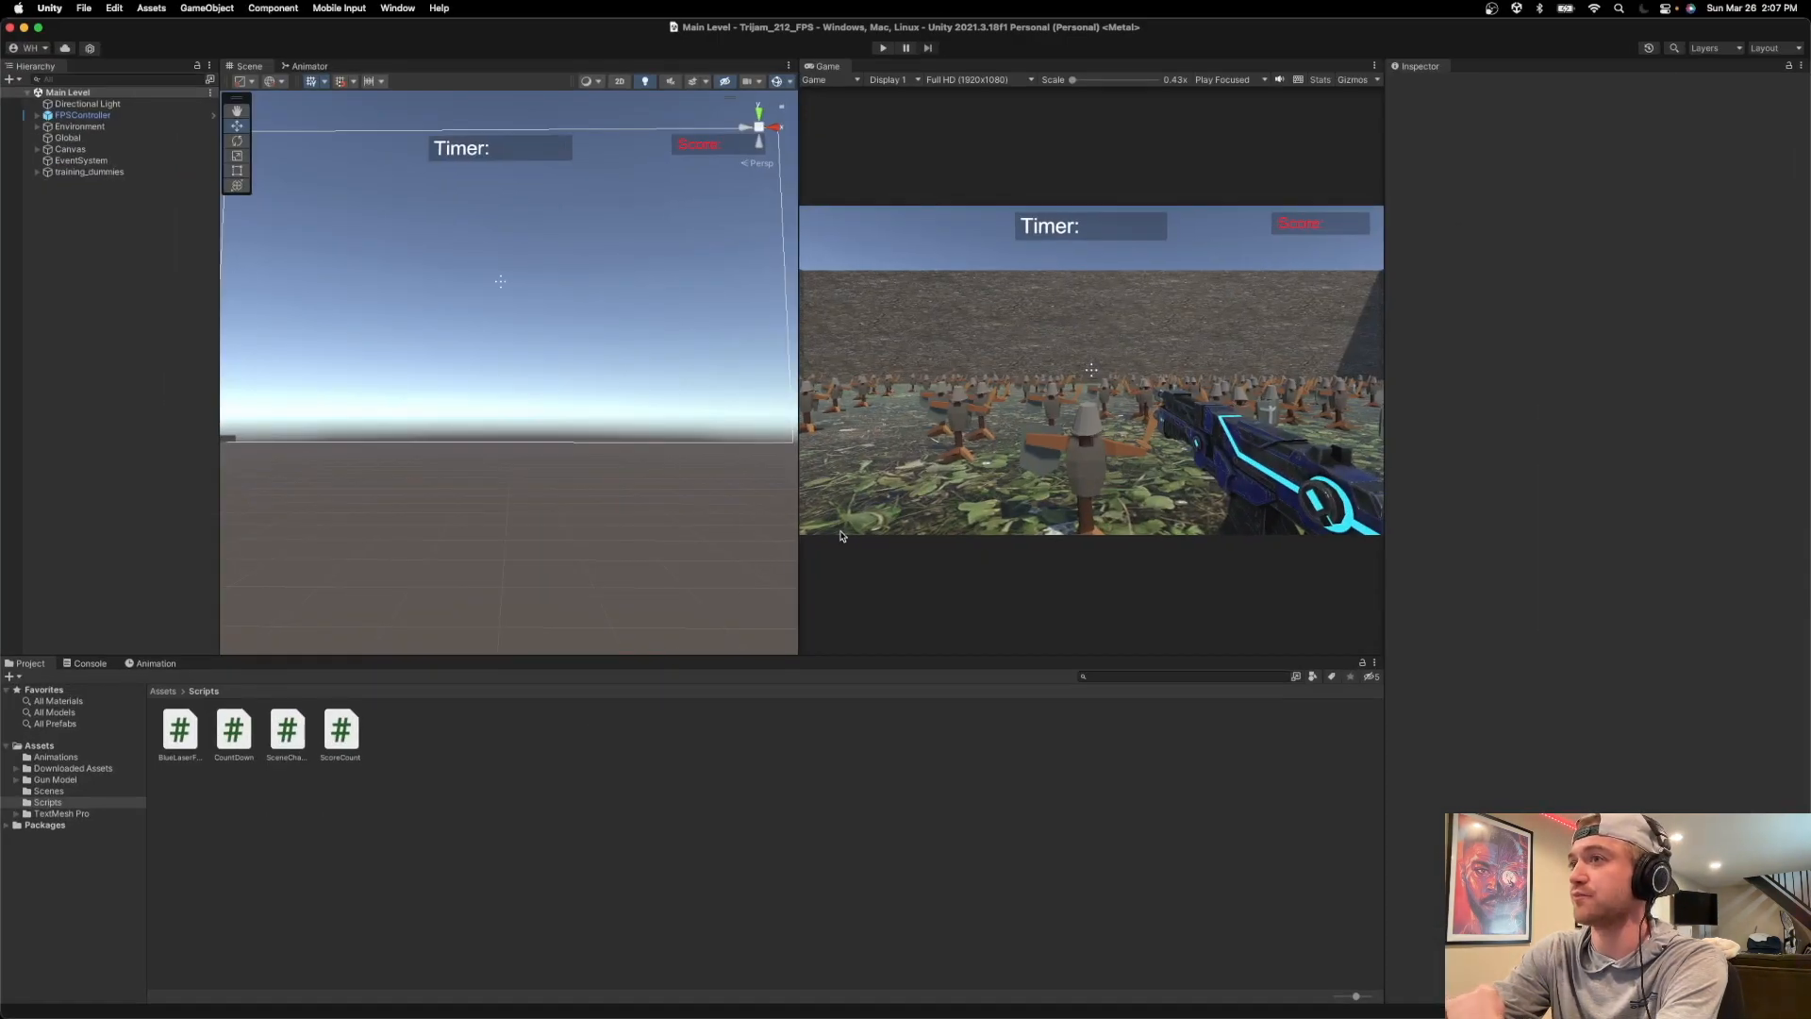
{"action": "left_click", "coordinate": [883, 47]}
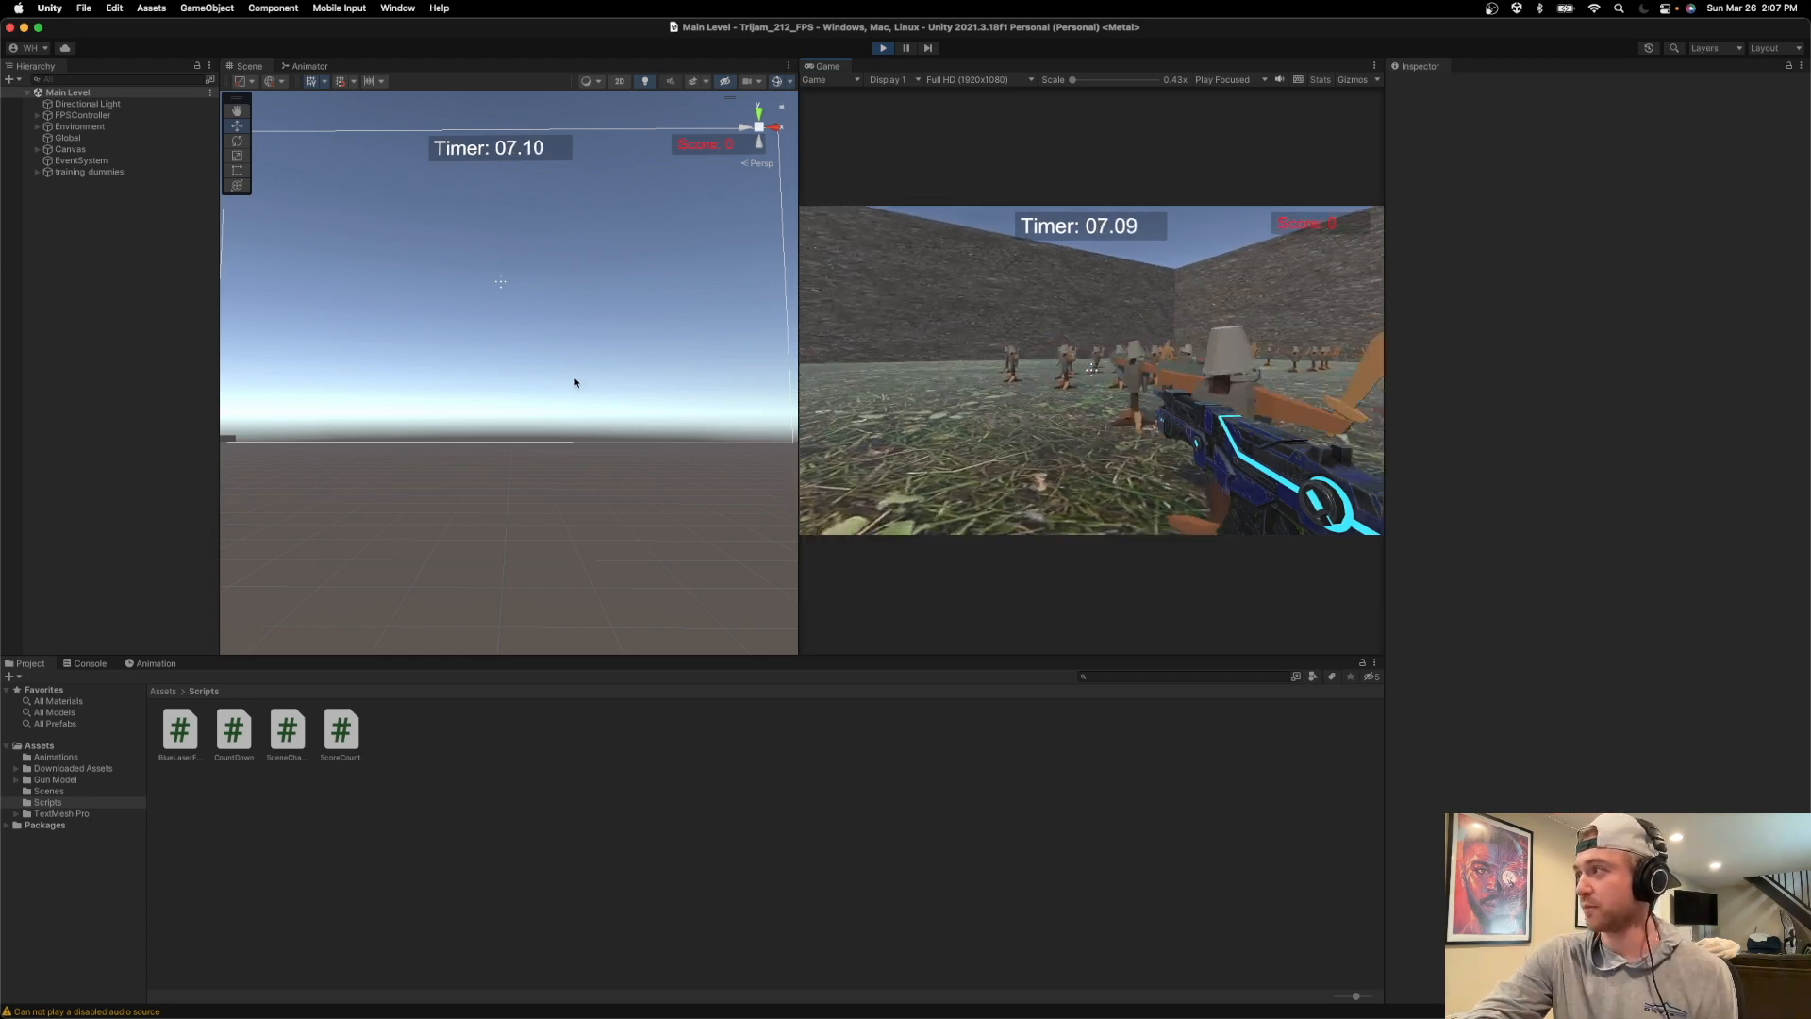
Playtest the level by moving and shooting at the training dummies until the timer ends, and exit play mode.
{"action": "left_click", "coordinate": [647, 388]}
{"action": "left_click", "coordinate": [1000, 363]}
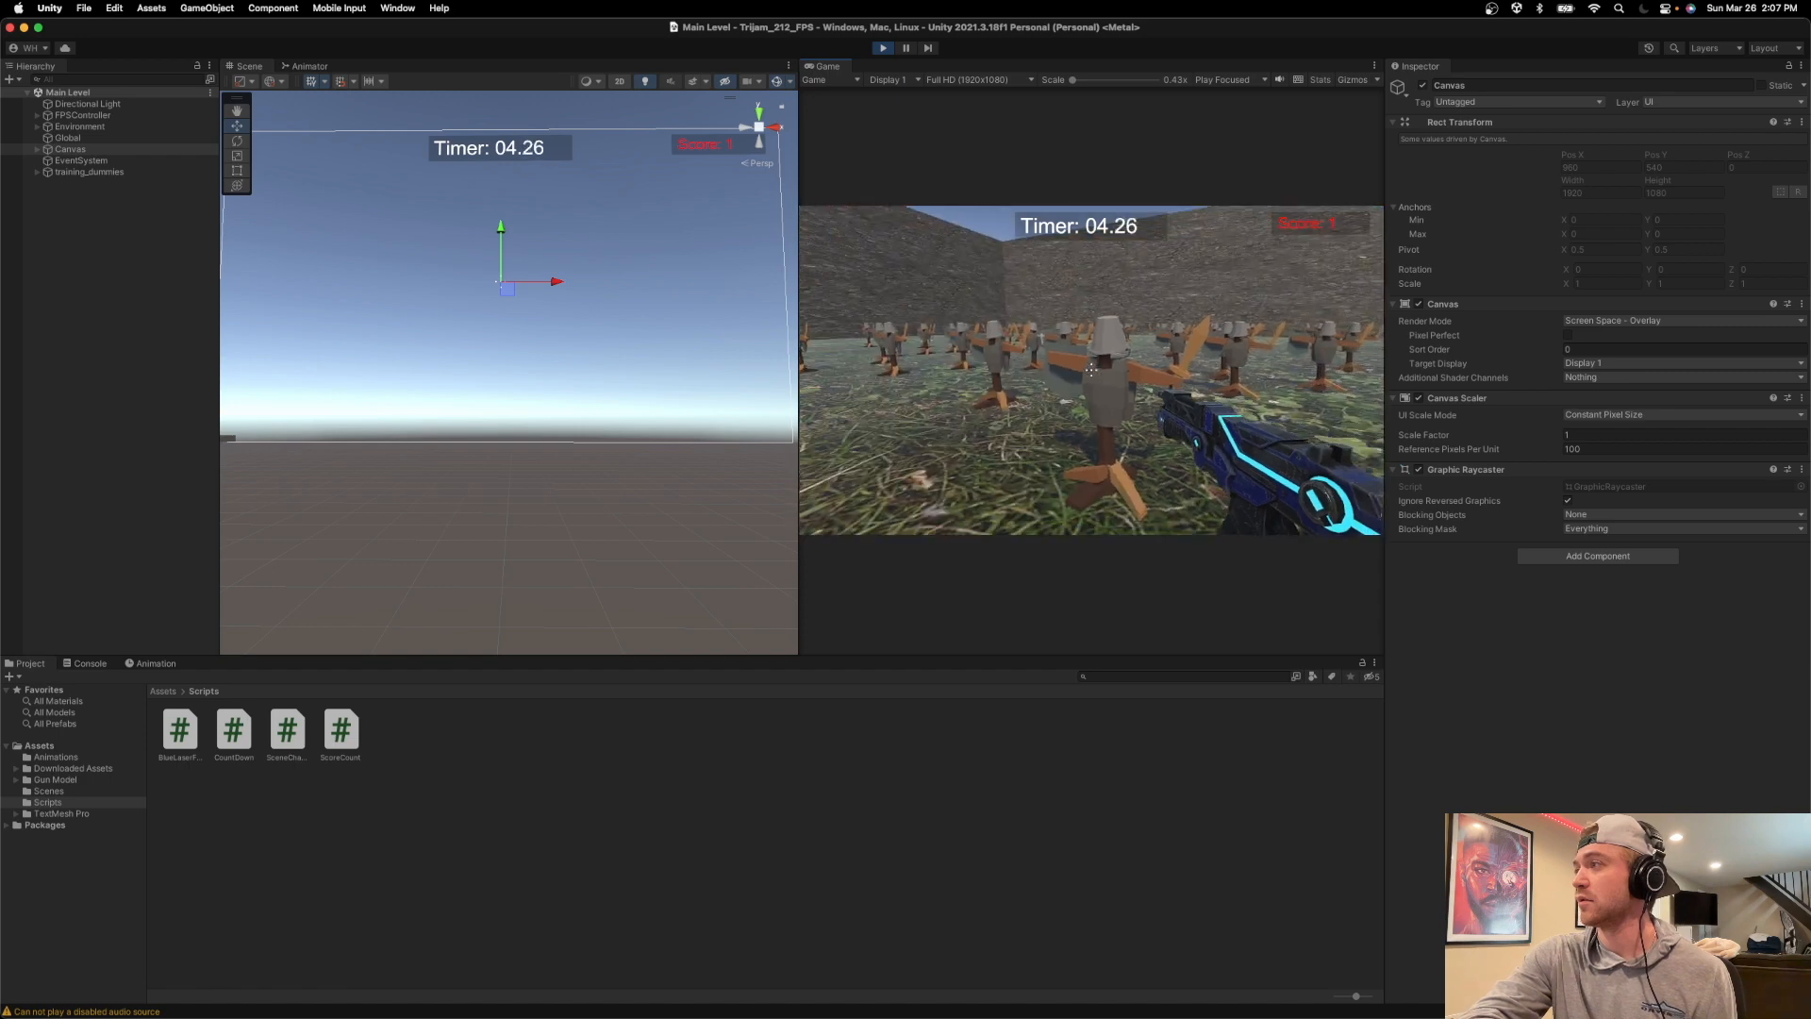
{"action": "left_click", "coordinate": [1091, 370]}
{"action": "left_click", "coordinate": [1092, 369]}
{"action": "left_click", "coordinate": [1091, 370]}
{"action": "key", "text": "w"}
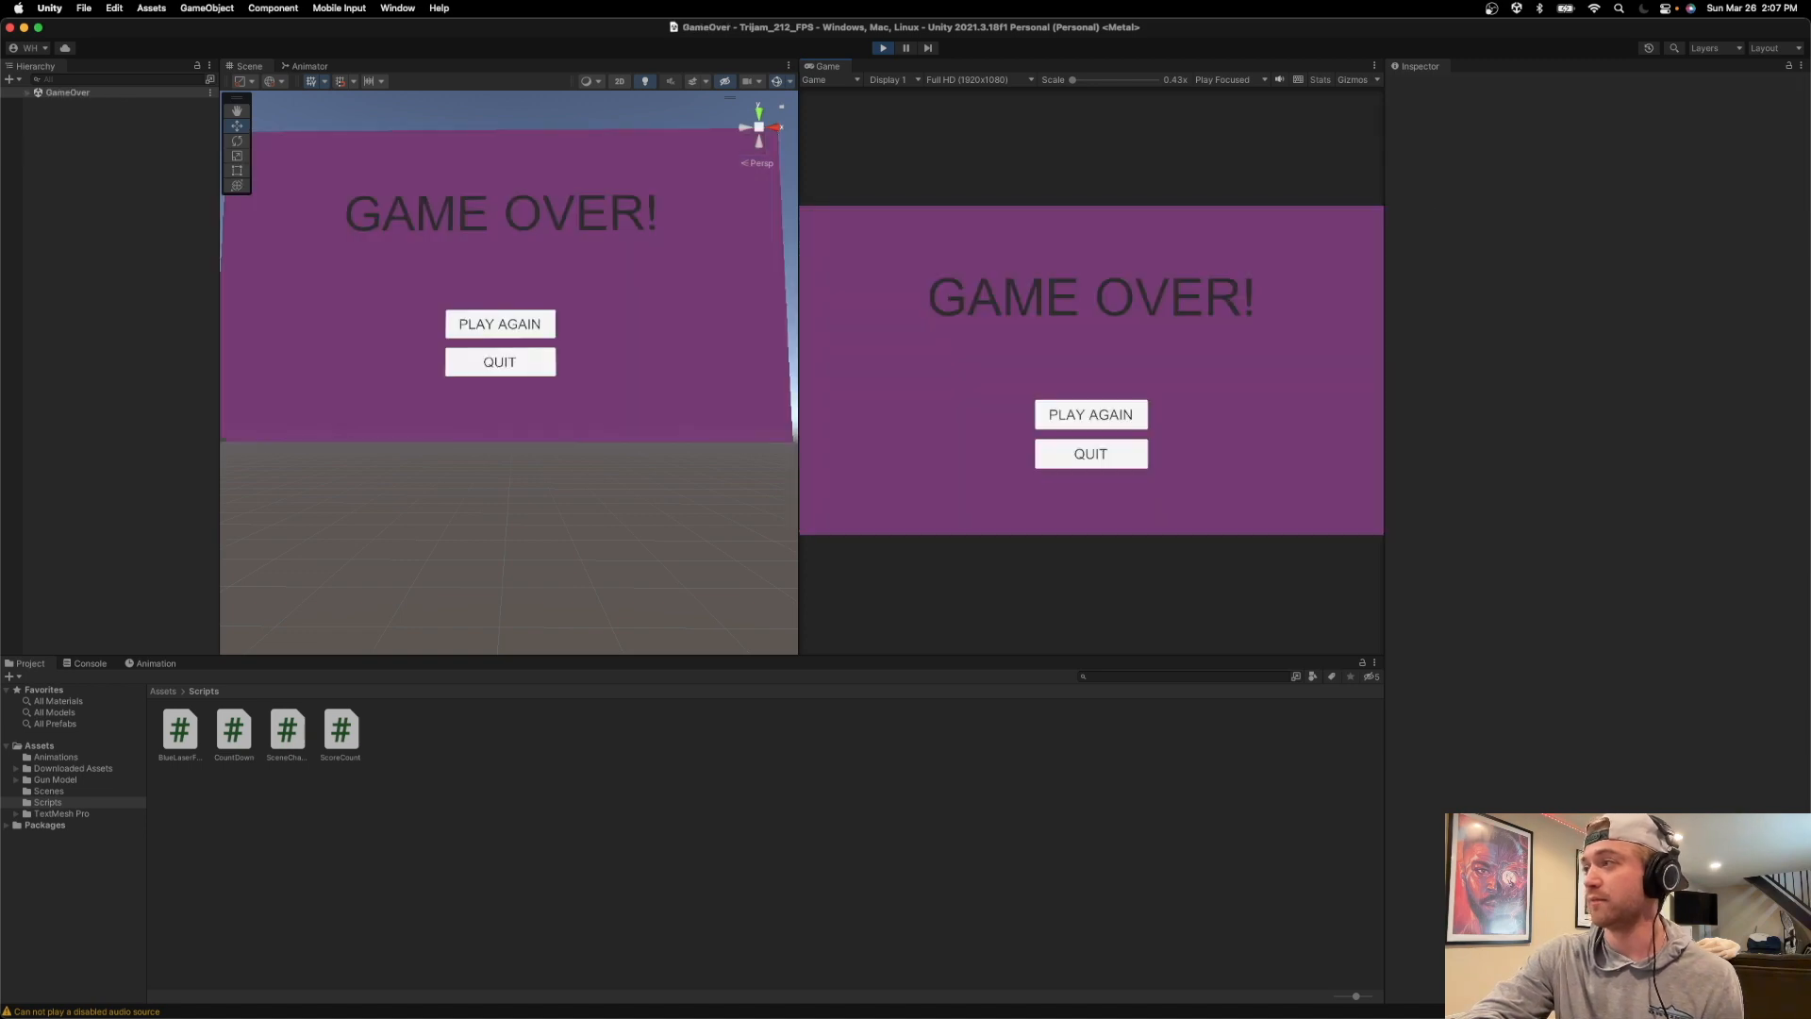
{"action": "left_click", "coordinate": [885, 49]}
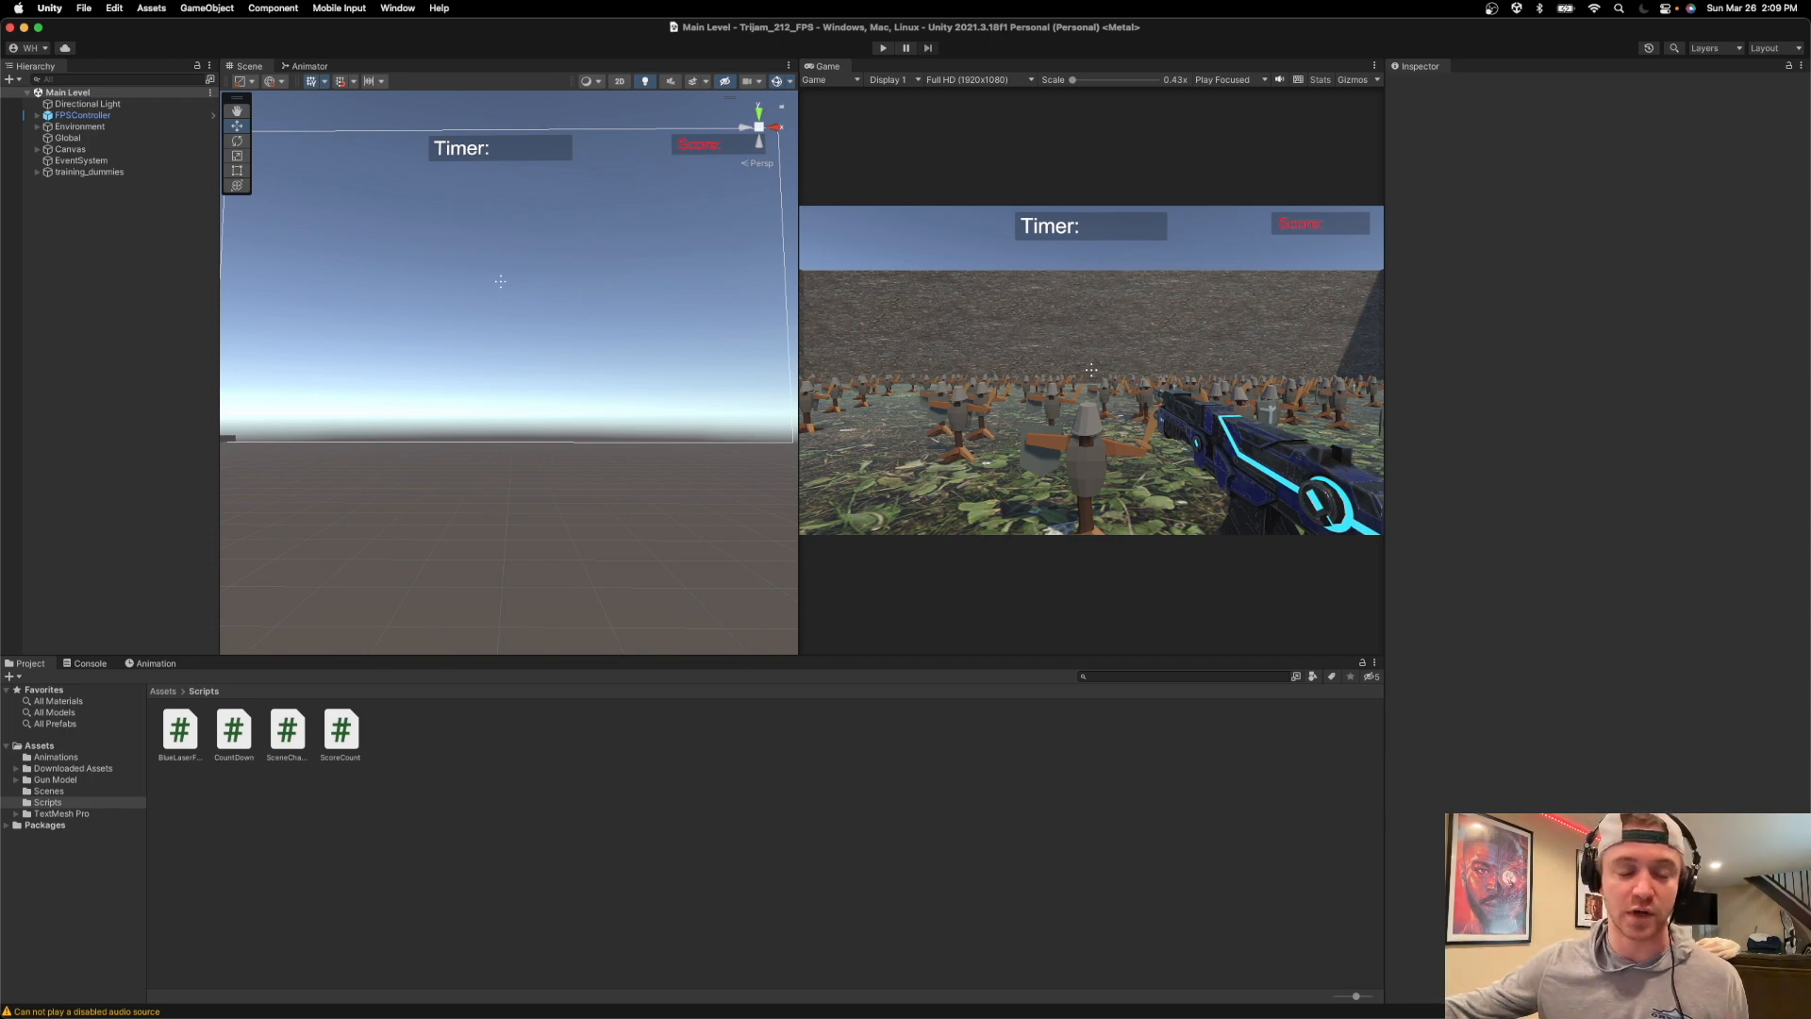
Switch to Logic Pro, select the first Main Rifle Sound track and widen the track headers to show full names.
{"action": "key", "text": "super+Tab"}
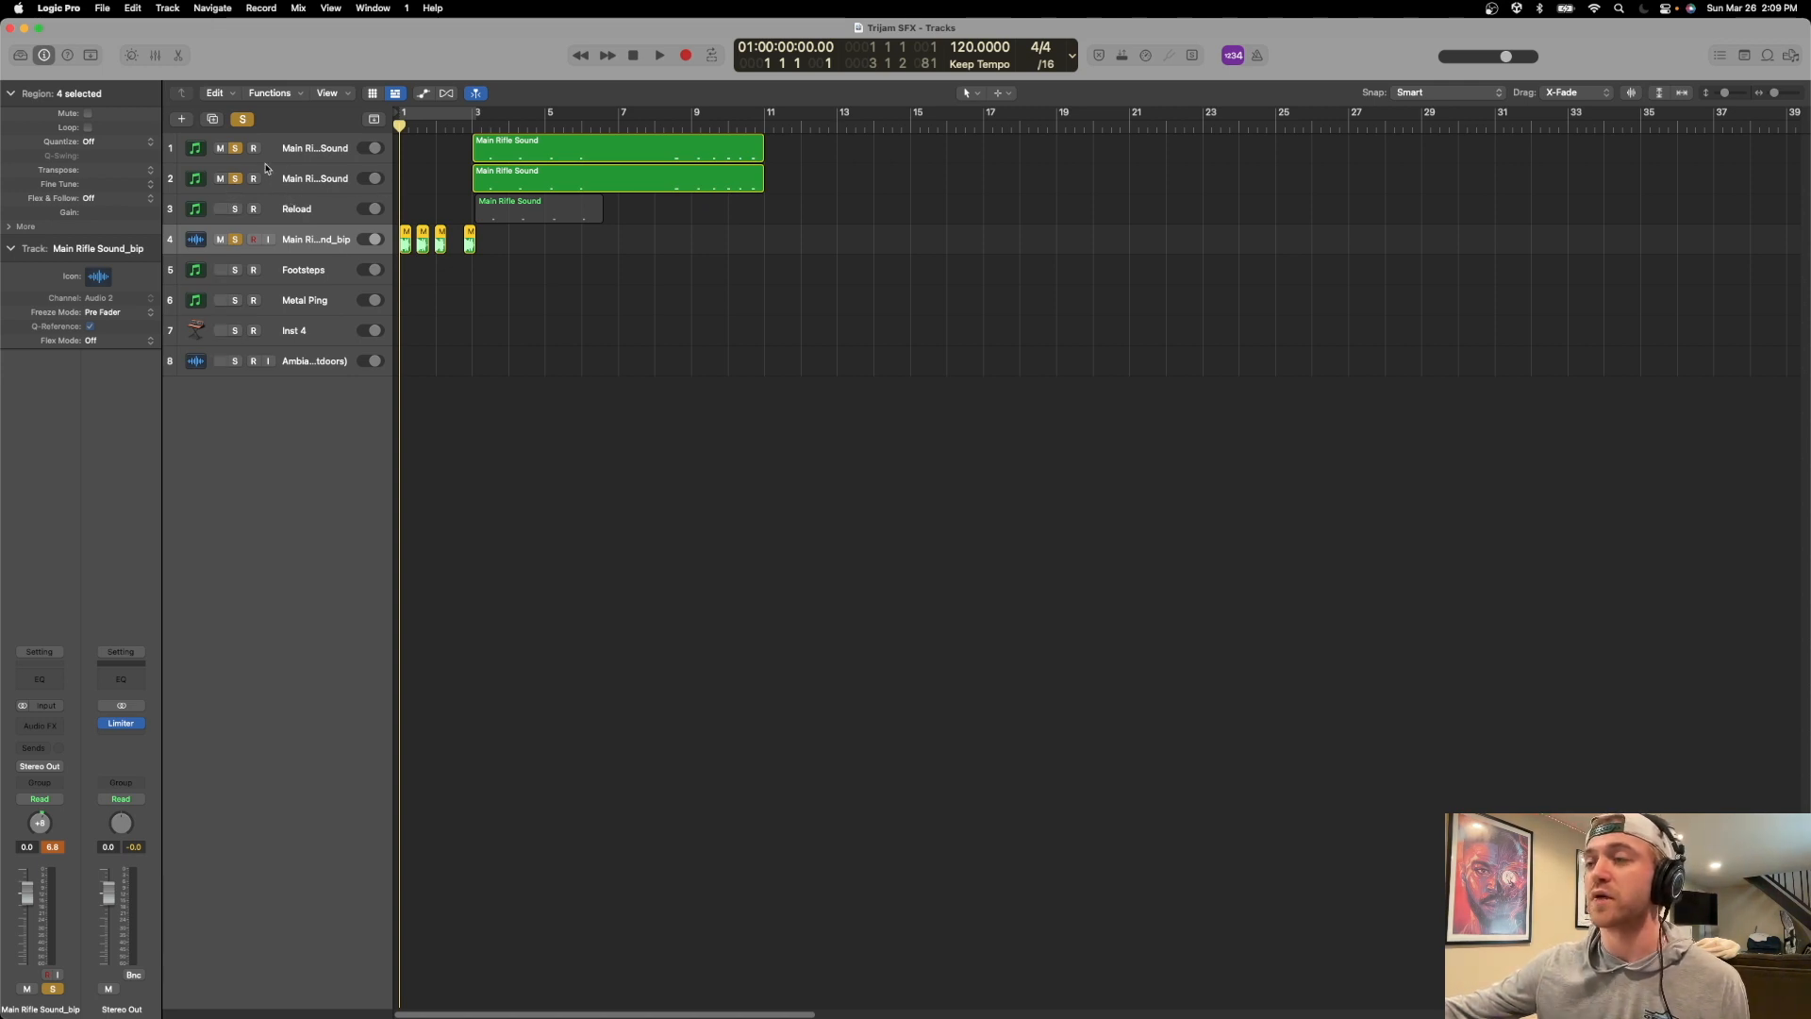
{"action": "left_click", "coordinate": [283, 157]}
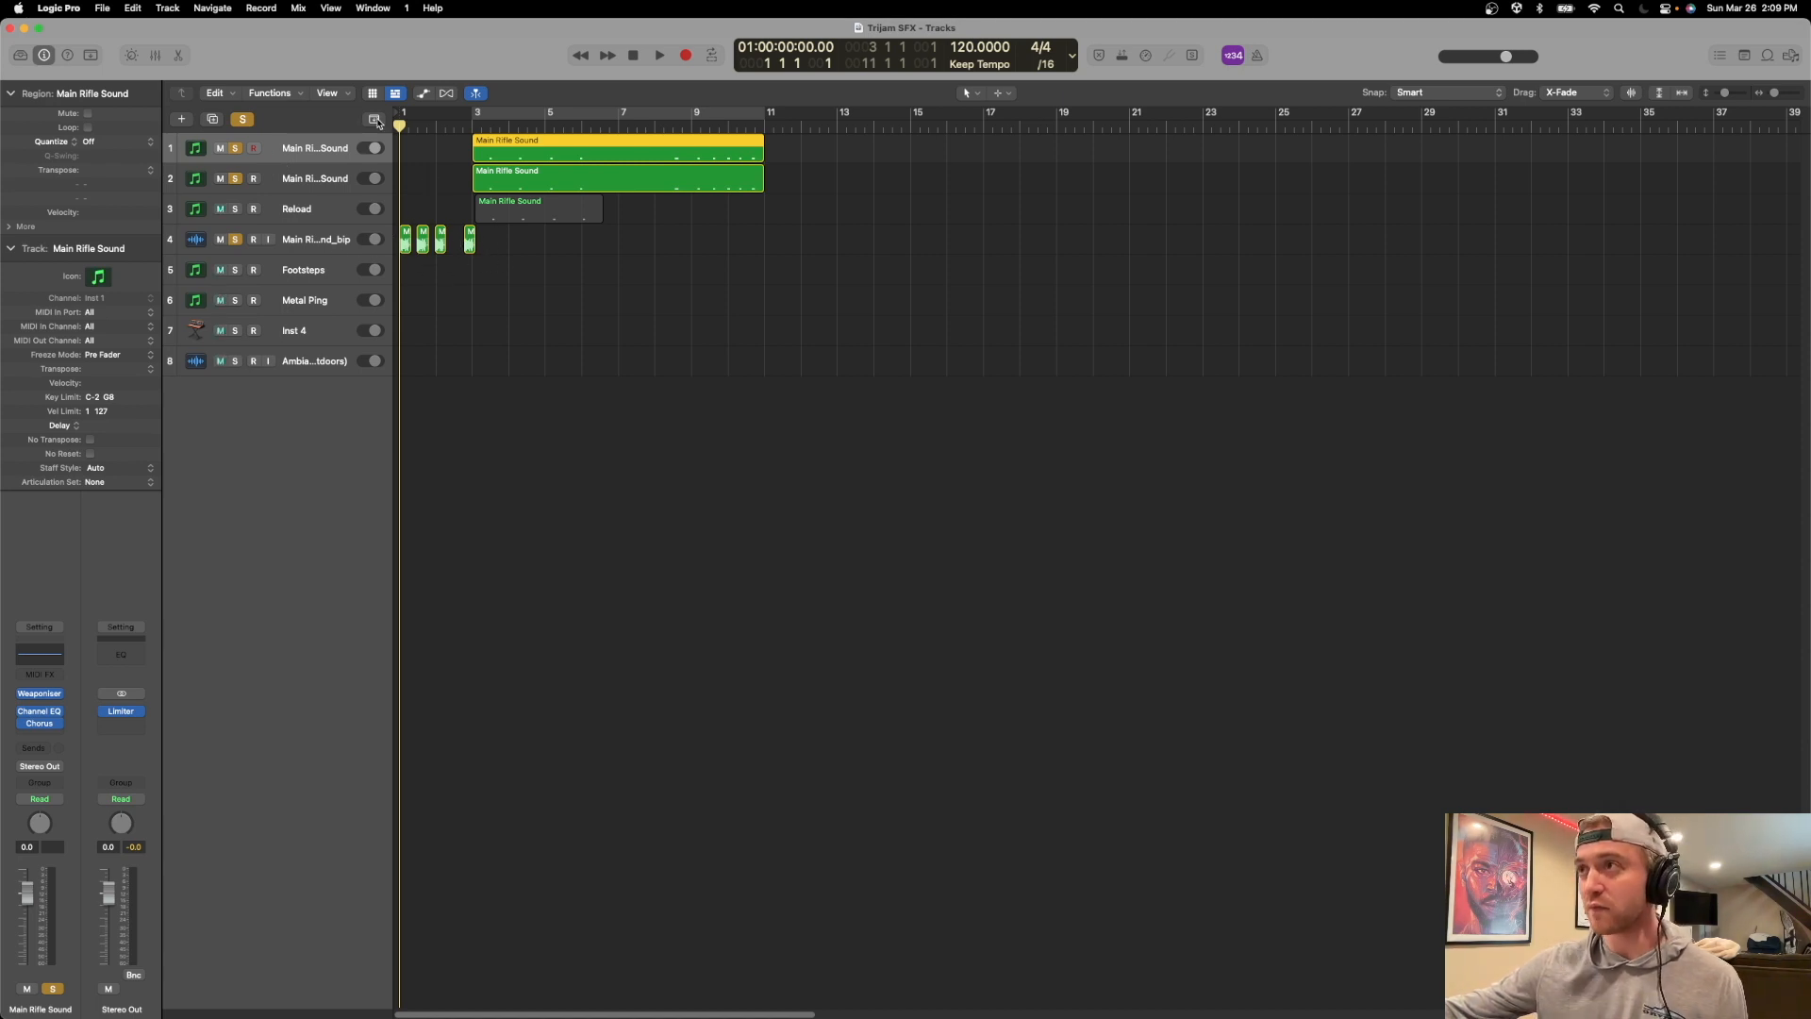
{"action": "left_click_drag", "start_coordinate": [391, 119], "coordinate": [511, 120]}
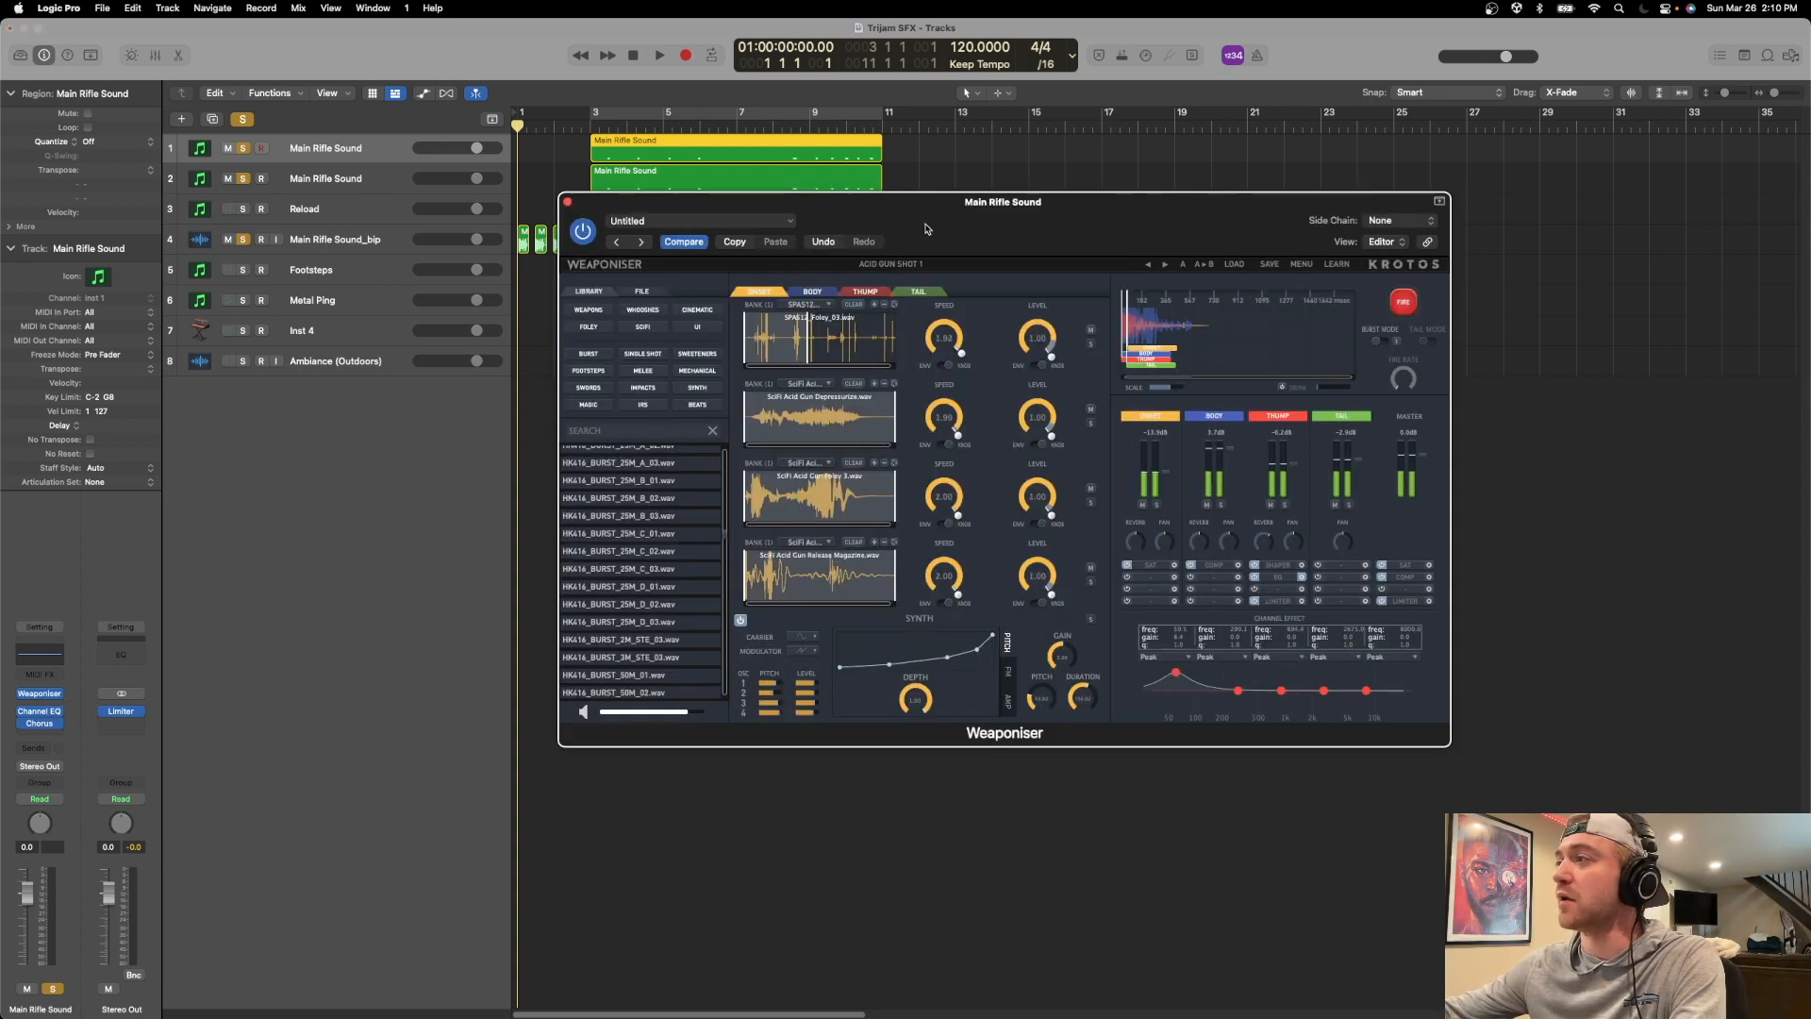
Examine the Body and Onset layers' samples in the track's Weaponiser plug-in, keeping its window clear of the track regions.
{"action": "left_click", "coordinate": [760, 340]}
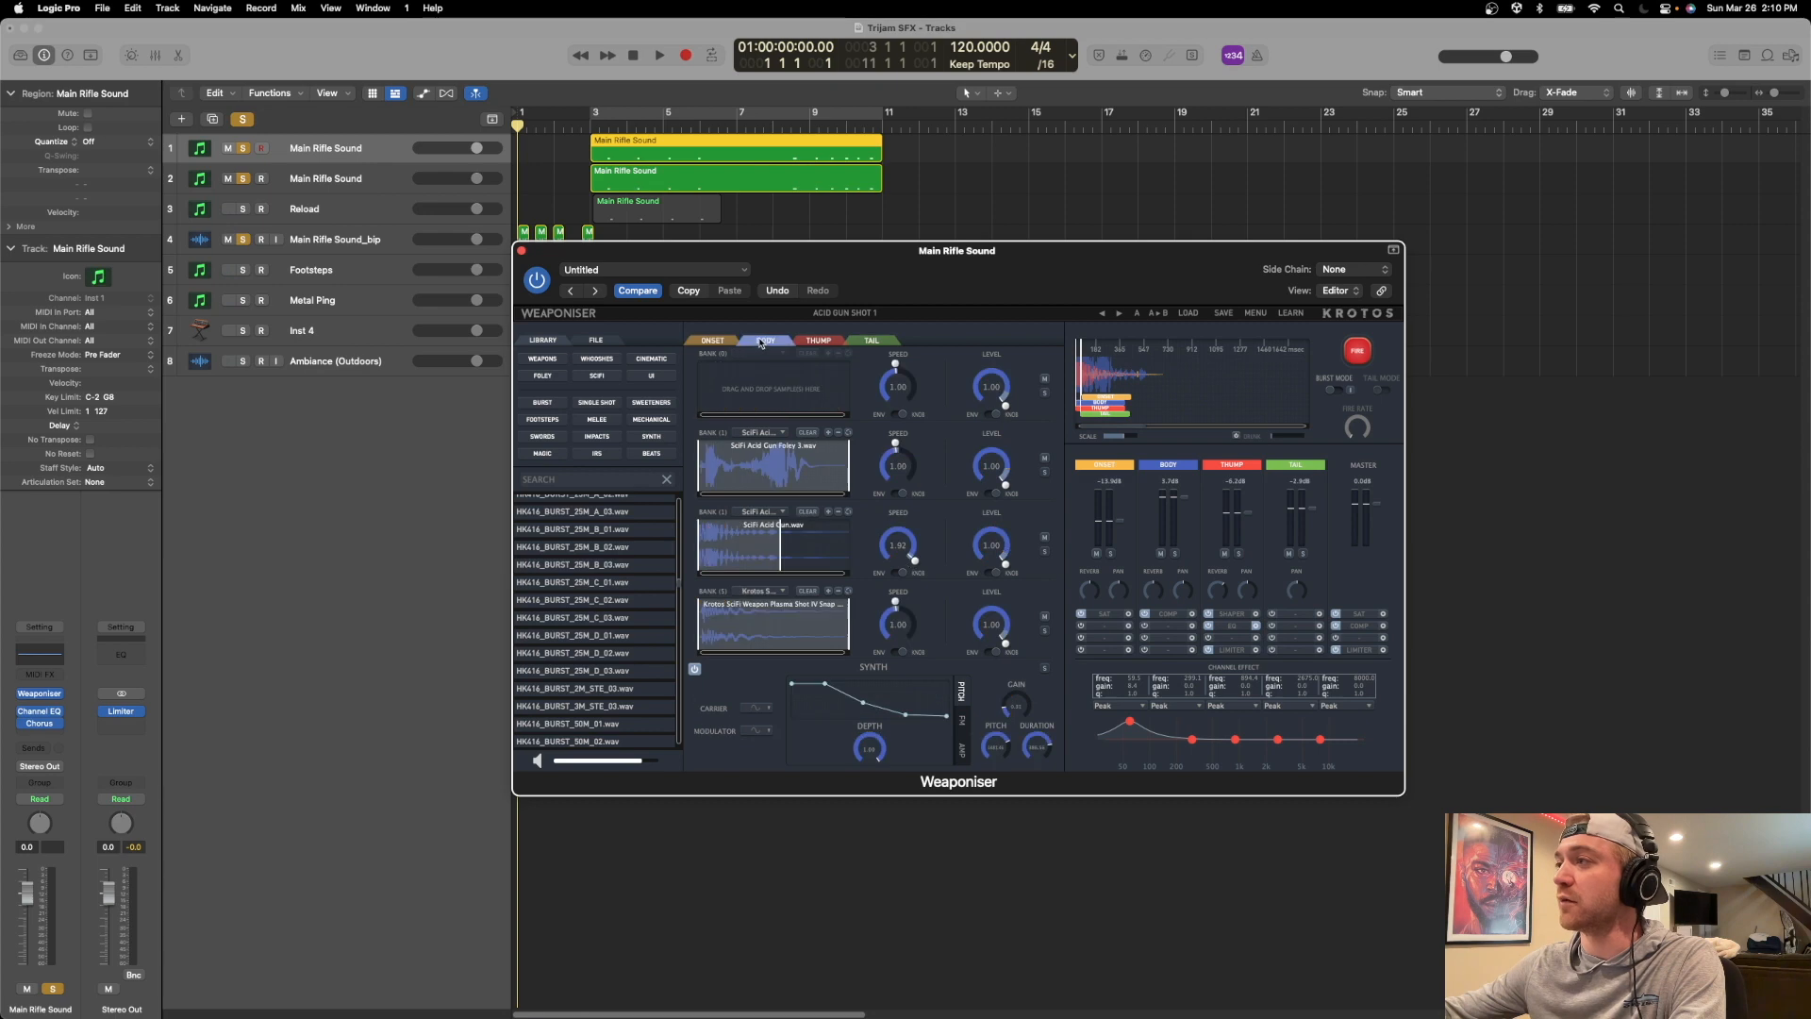
{"action": "scroll", "coordinate": [604, 594], "scroll_direction": "down", "scroll_amount": 2}
{"action": "scroll", "coordinate": [605, 600], "scroll_direction": "up", "scroll_amount": 5}
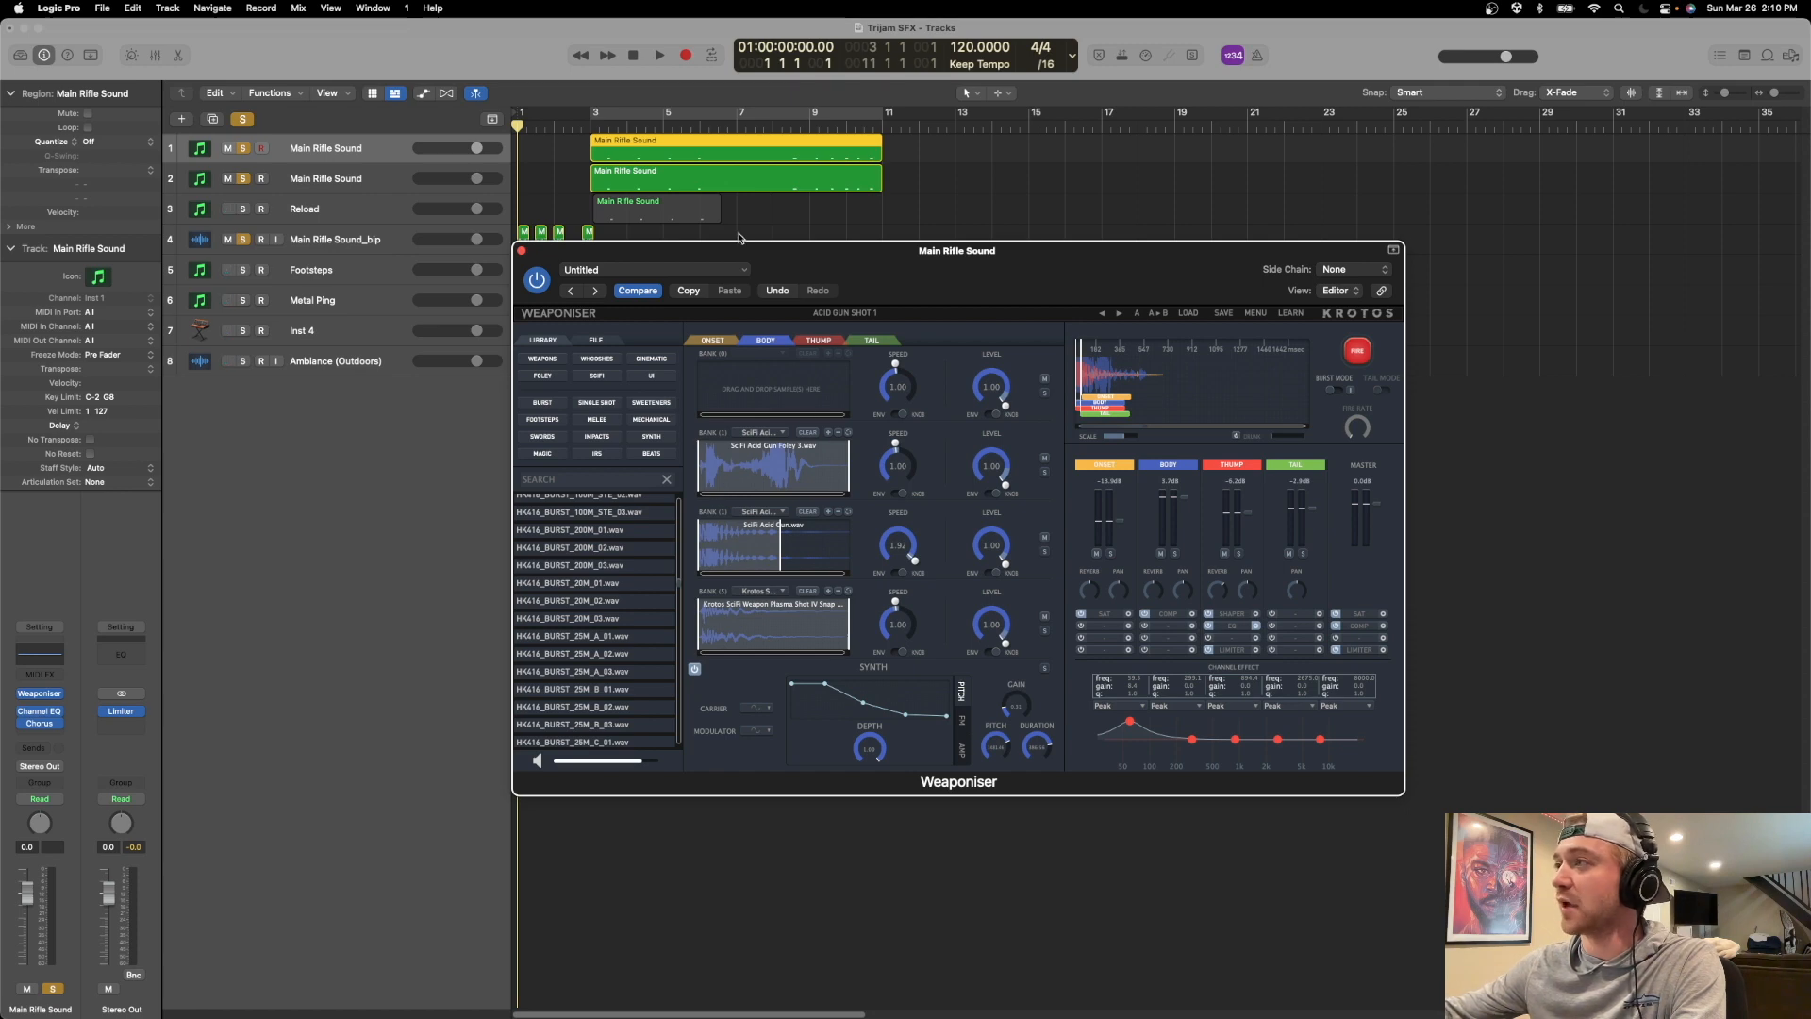
{"action": "left_click_drag", "start_coordinate": [774, 253], "coordinate": [833, 307]}
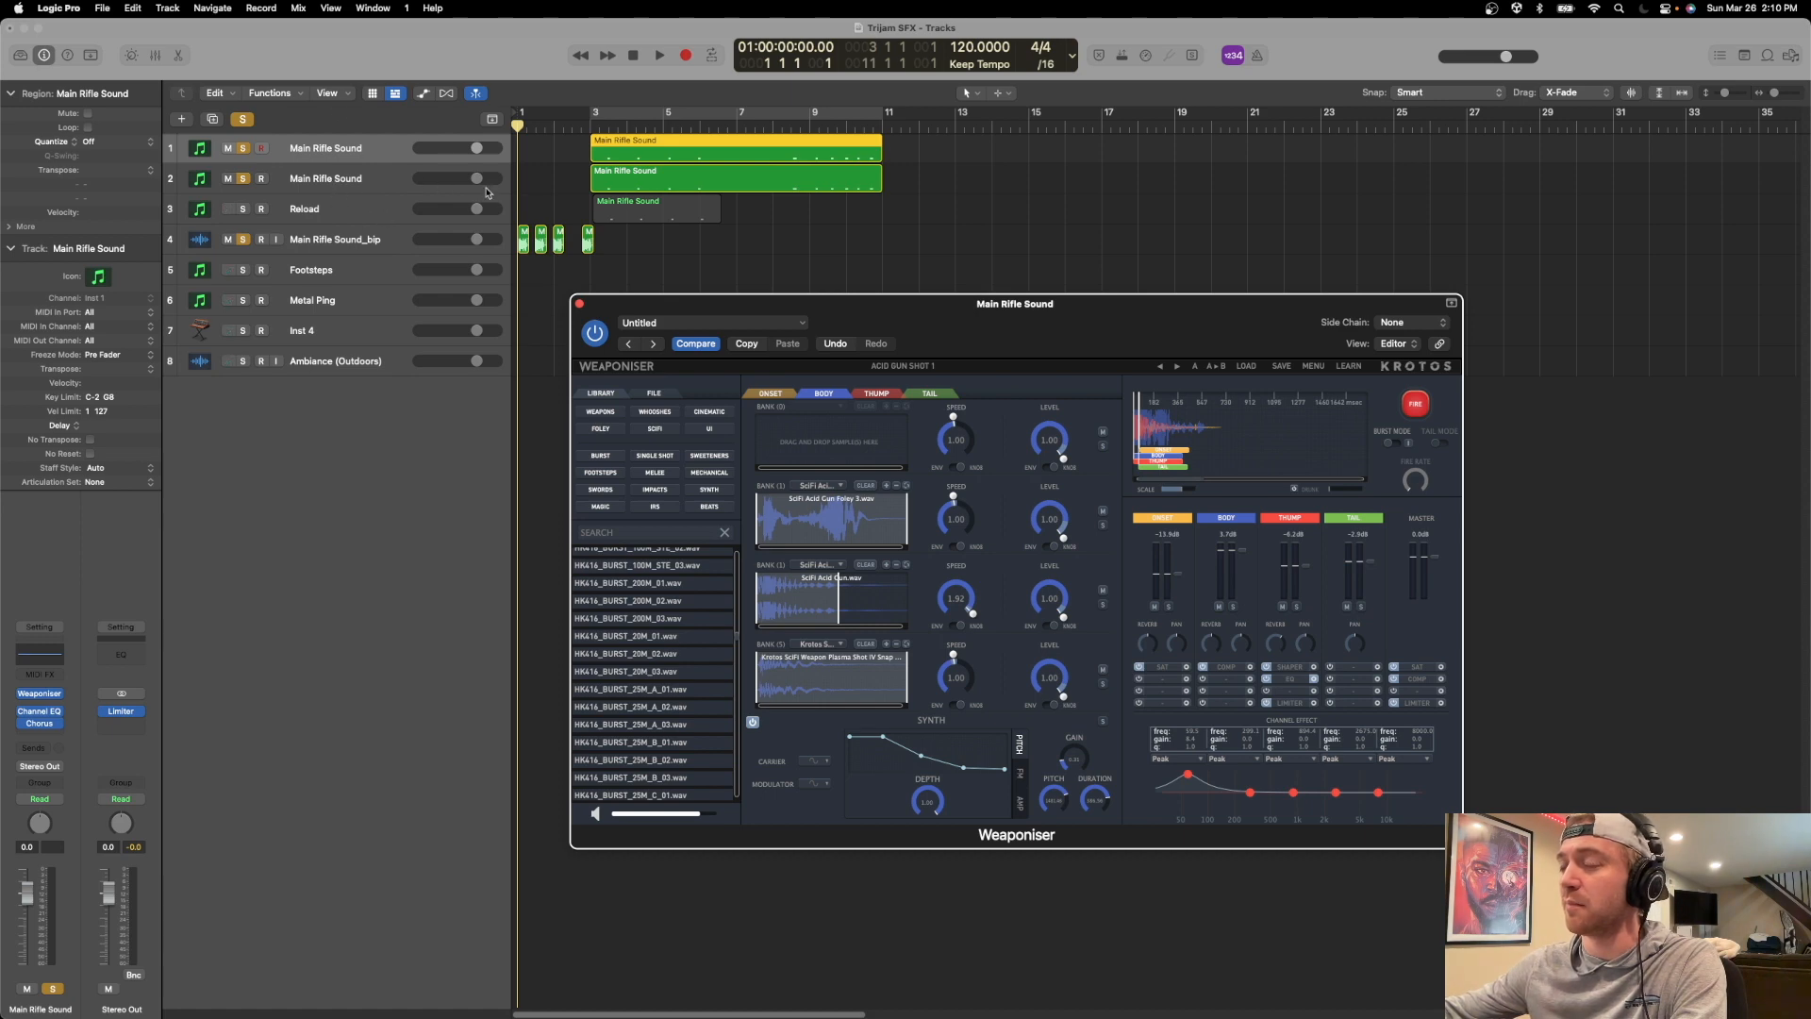
{"action": "left_click_drag", "start_coordinate": [881, 306], "coordinate": [862, 287]}
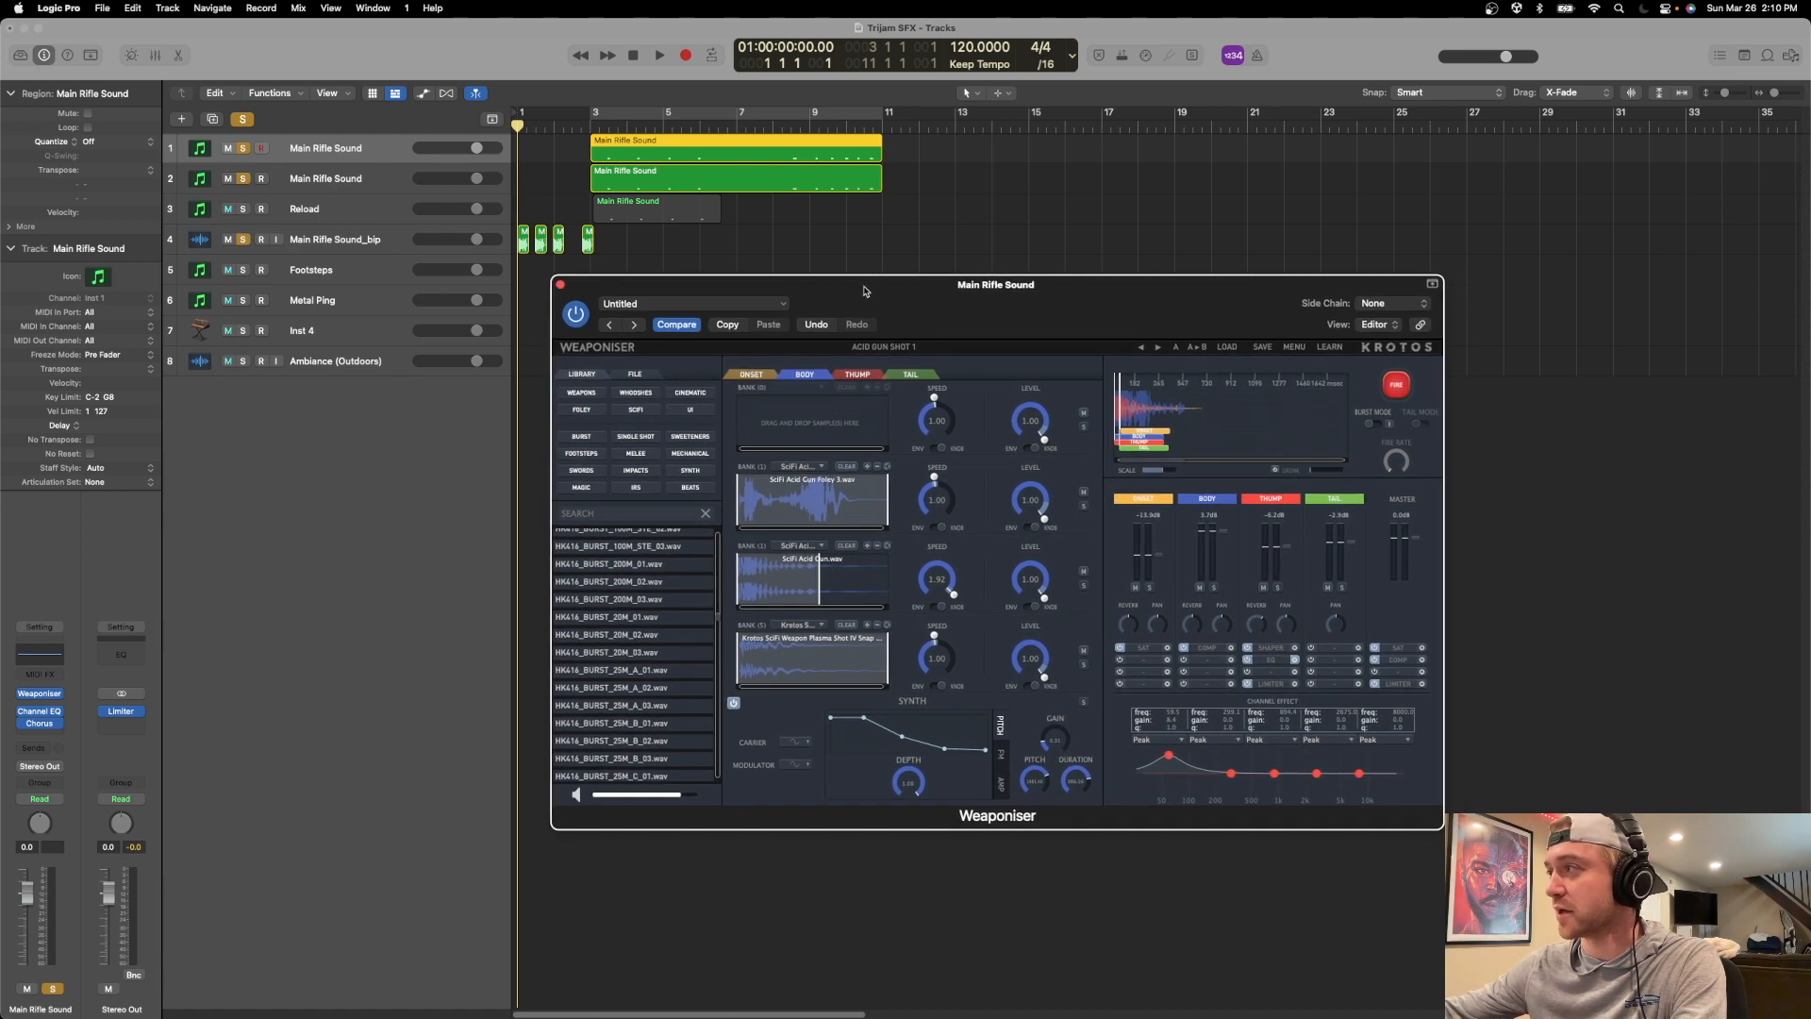
{"action": "left_click", "coordinate": [757, 376]}
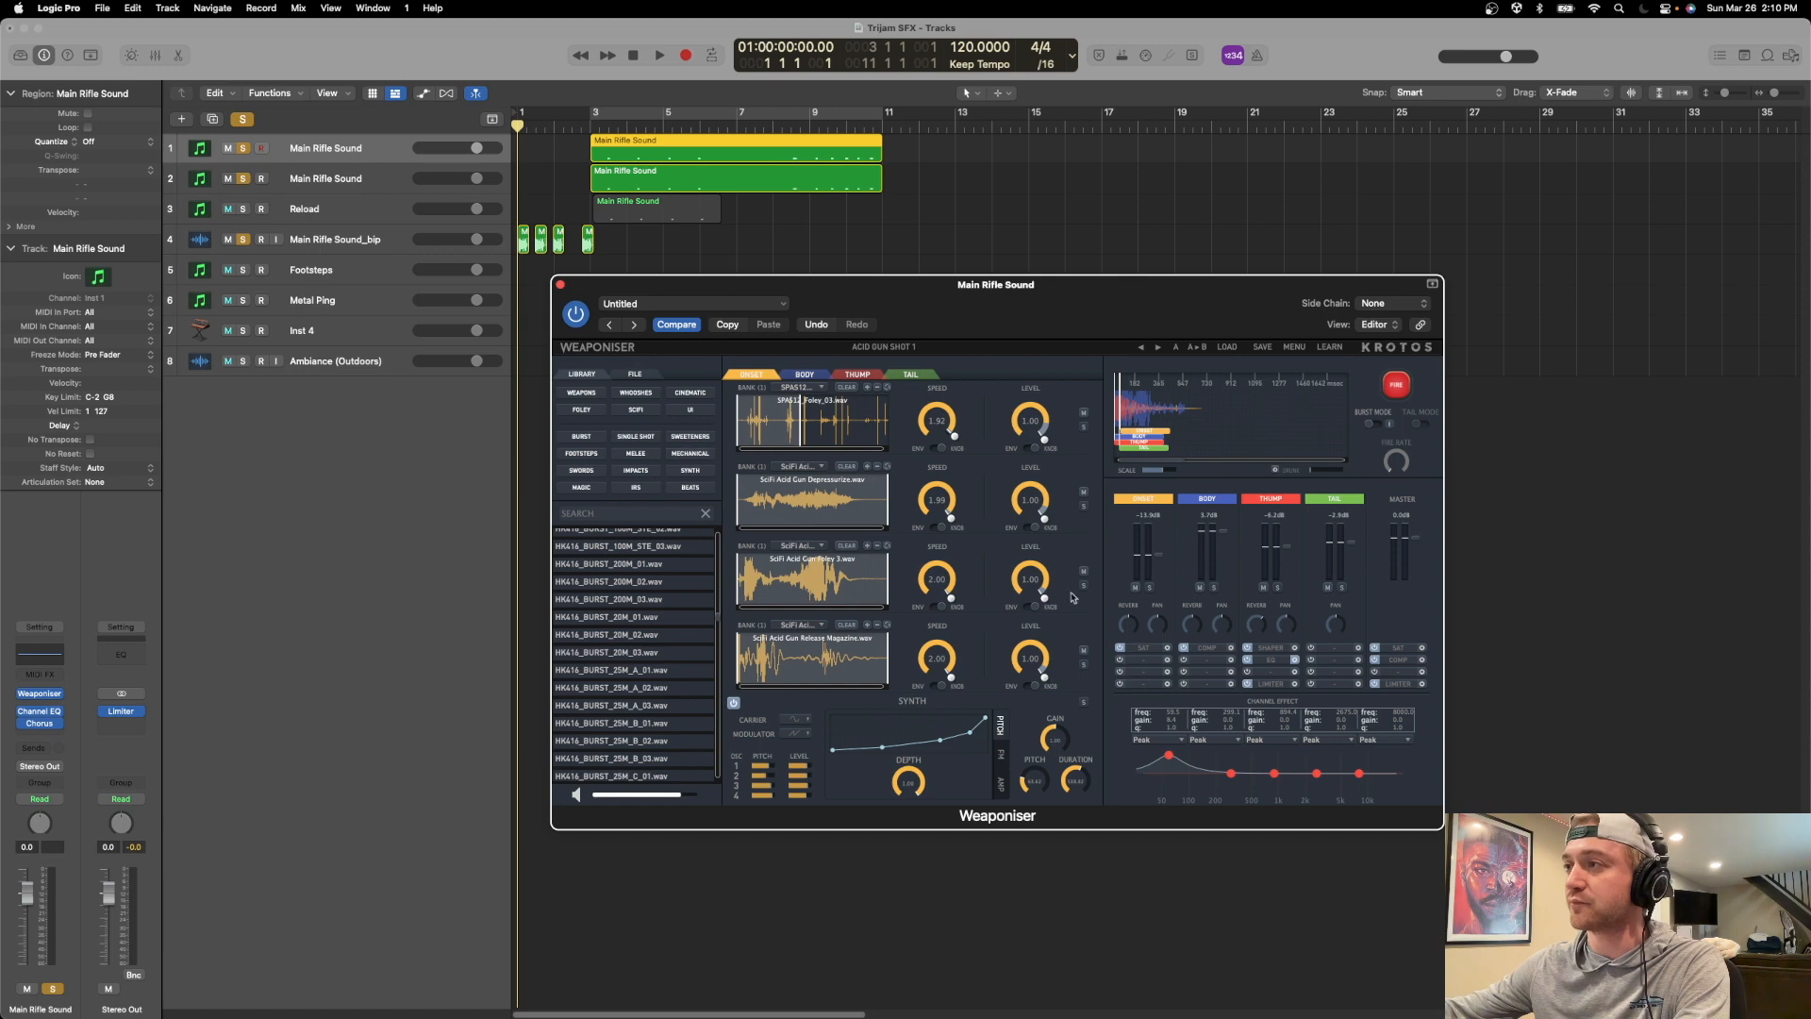
{"action": "left_click_drag", "start_coordinate": [815, 298], "coordinate": [881, 305]}
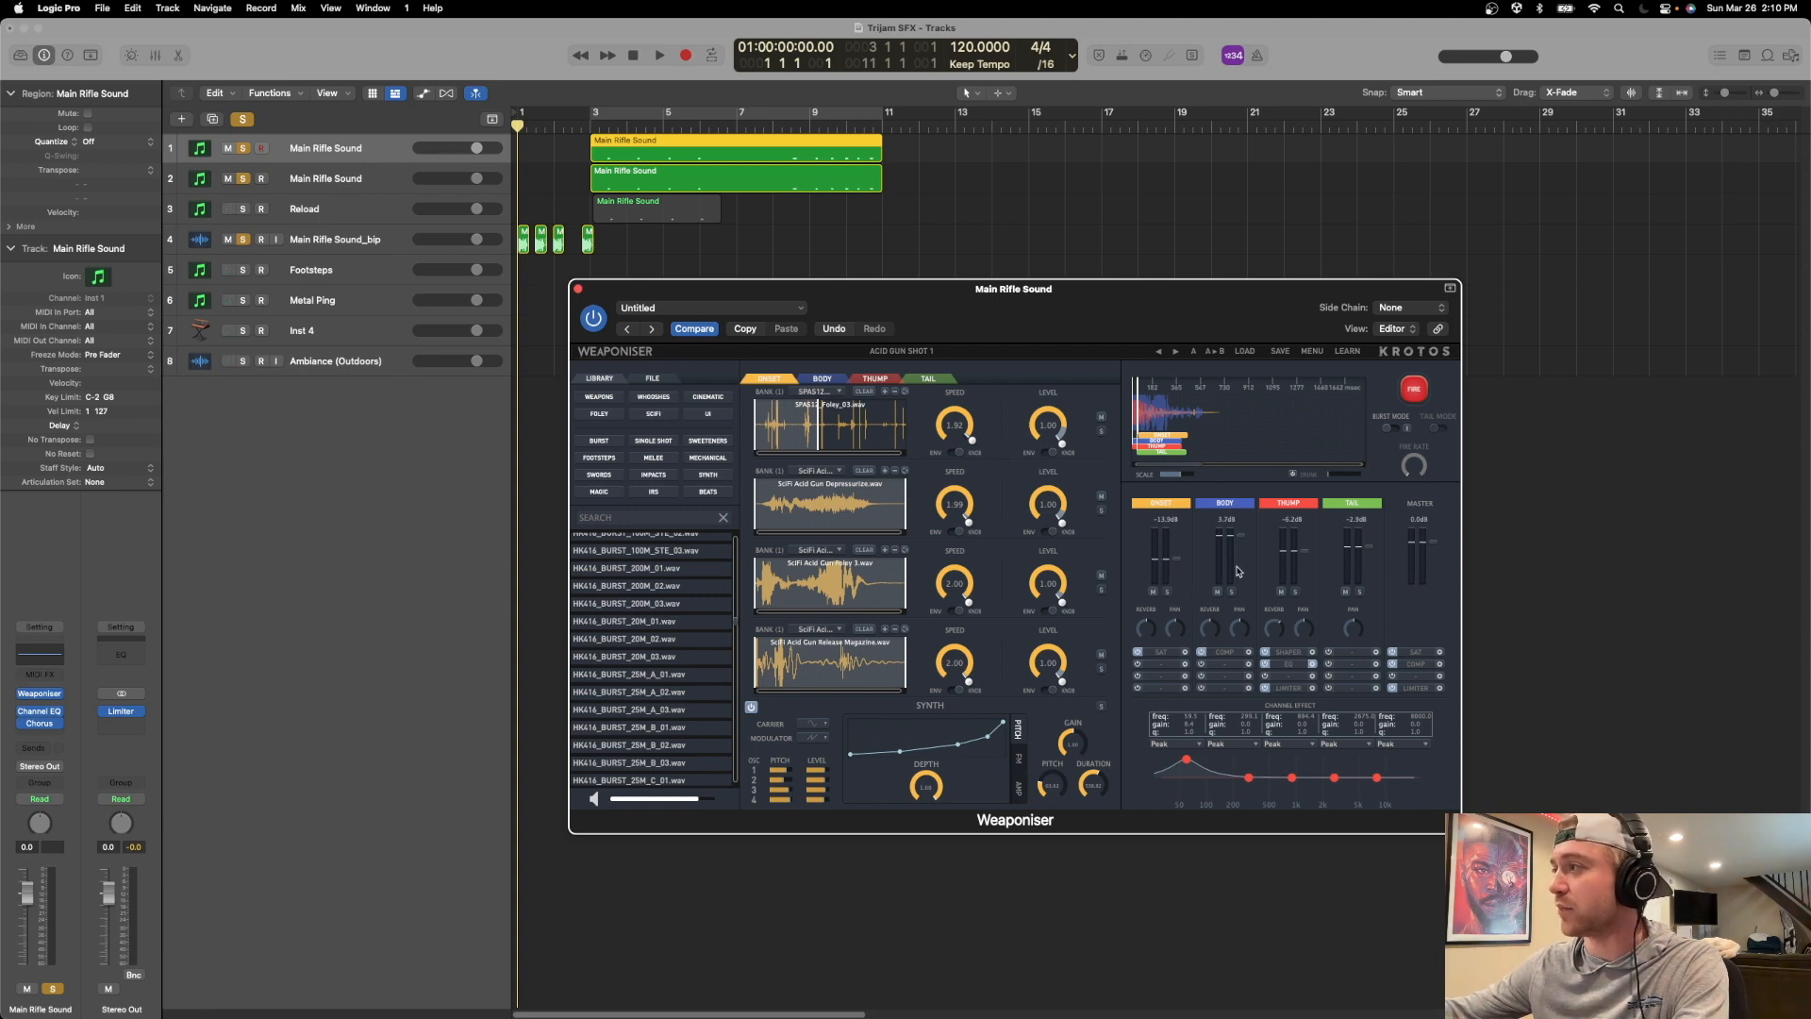
Solo Weaponiser's Onset layer and fire the weapon sound to audition it.
{"action": "left_click", "coordinate": [1168, 592]}
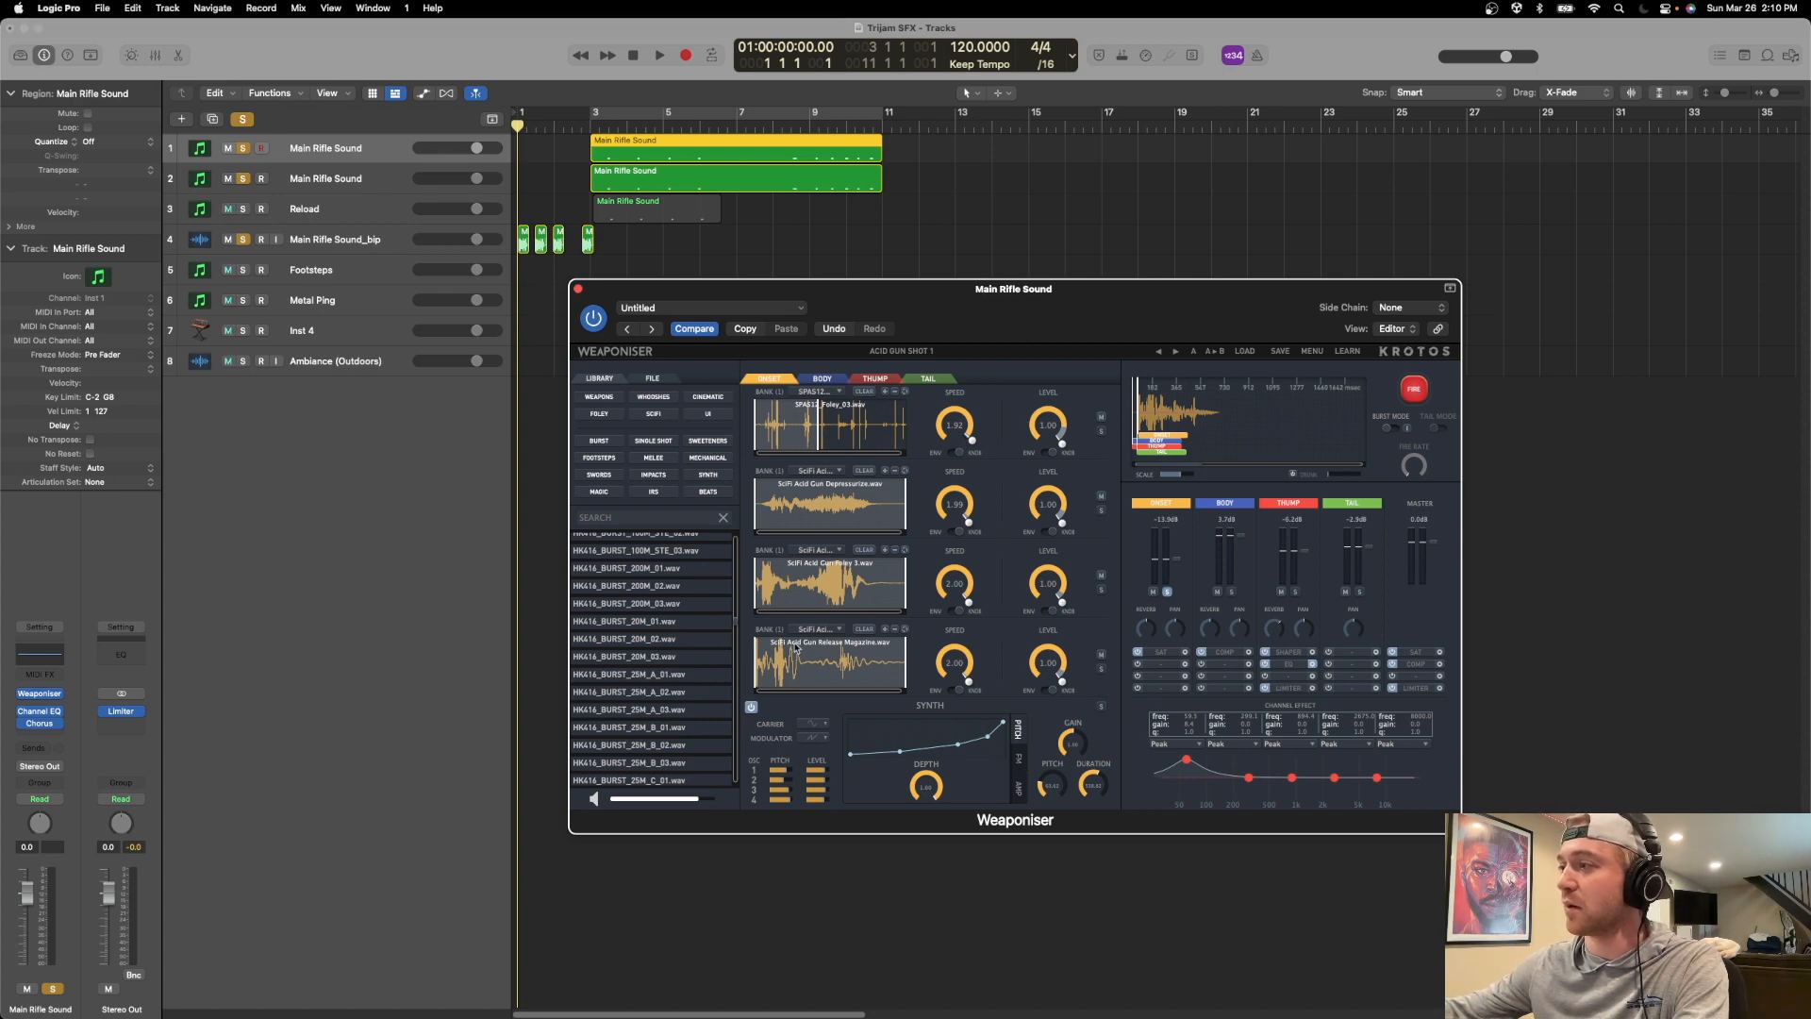
{"action": "left_click", "coordinate": [1413, 388]}
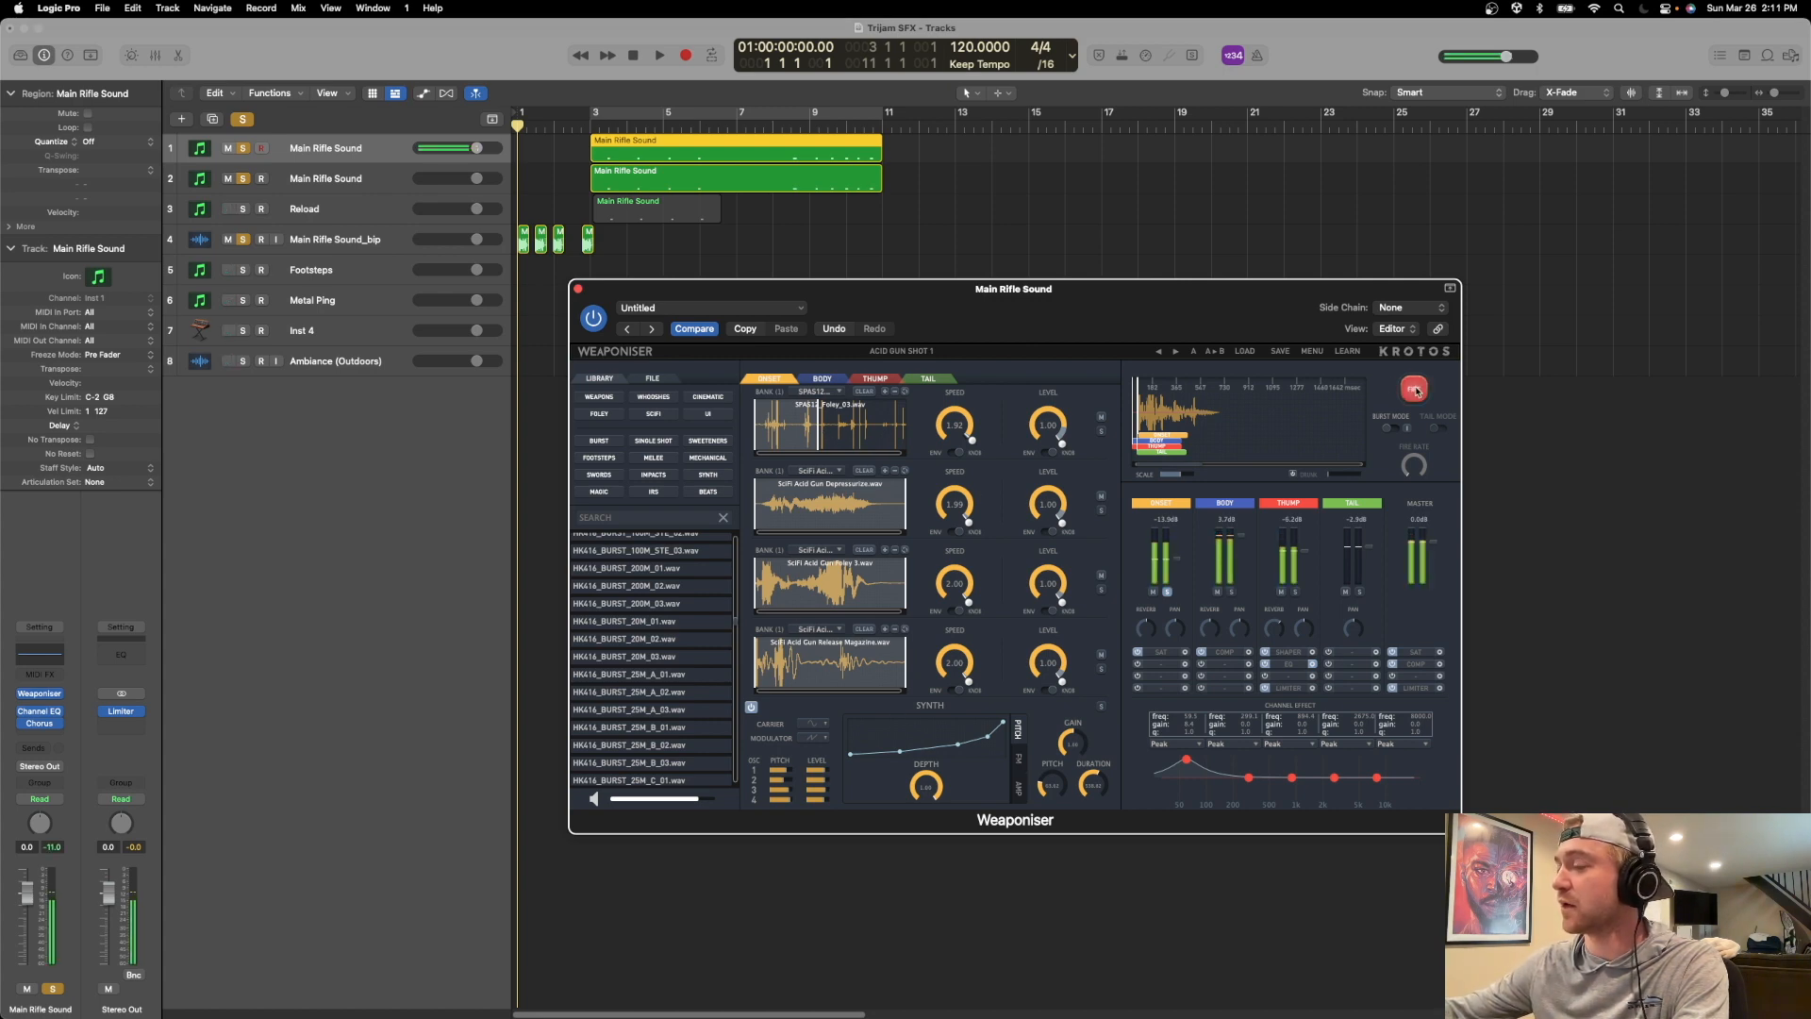
{"action": "left_click_drag", "start_coordinate": [1070, 305], "coordinate": [914, 298]}
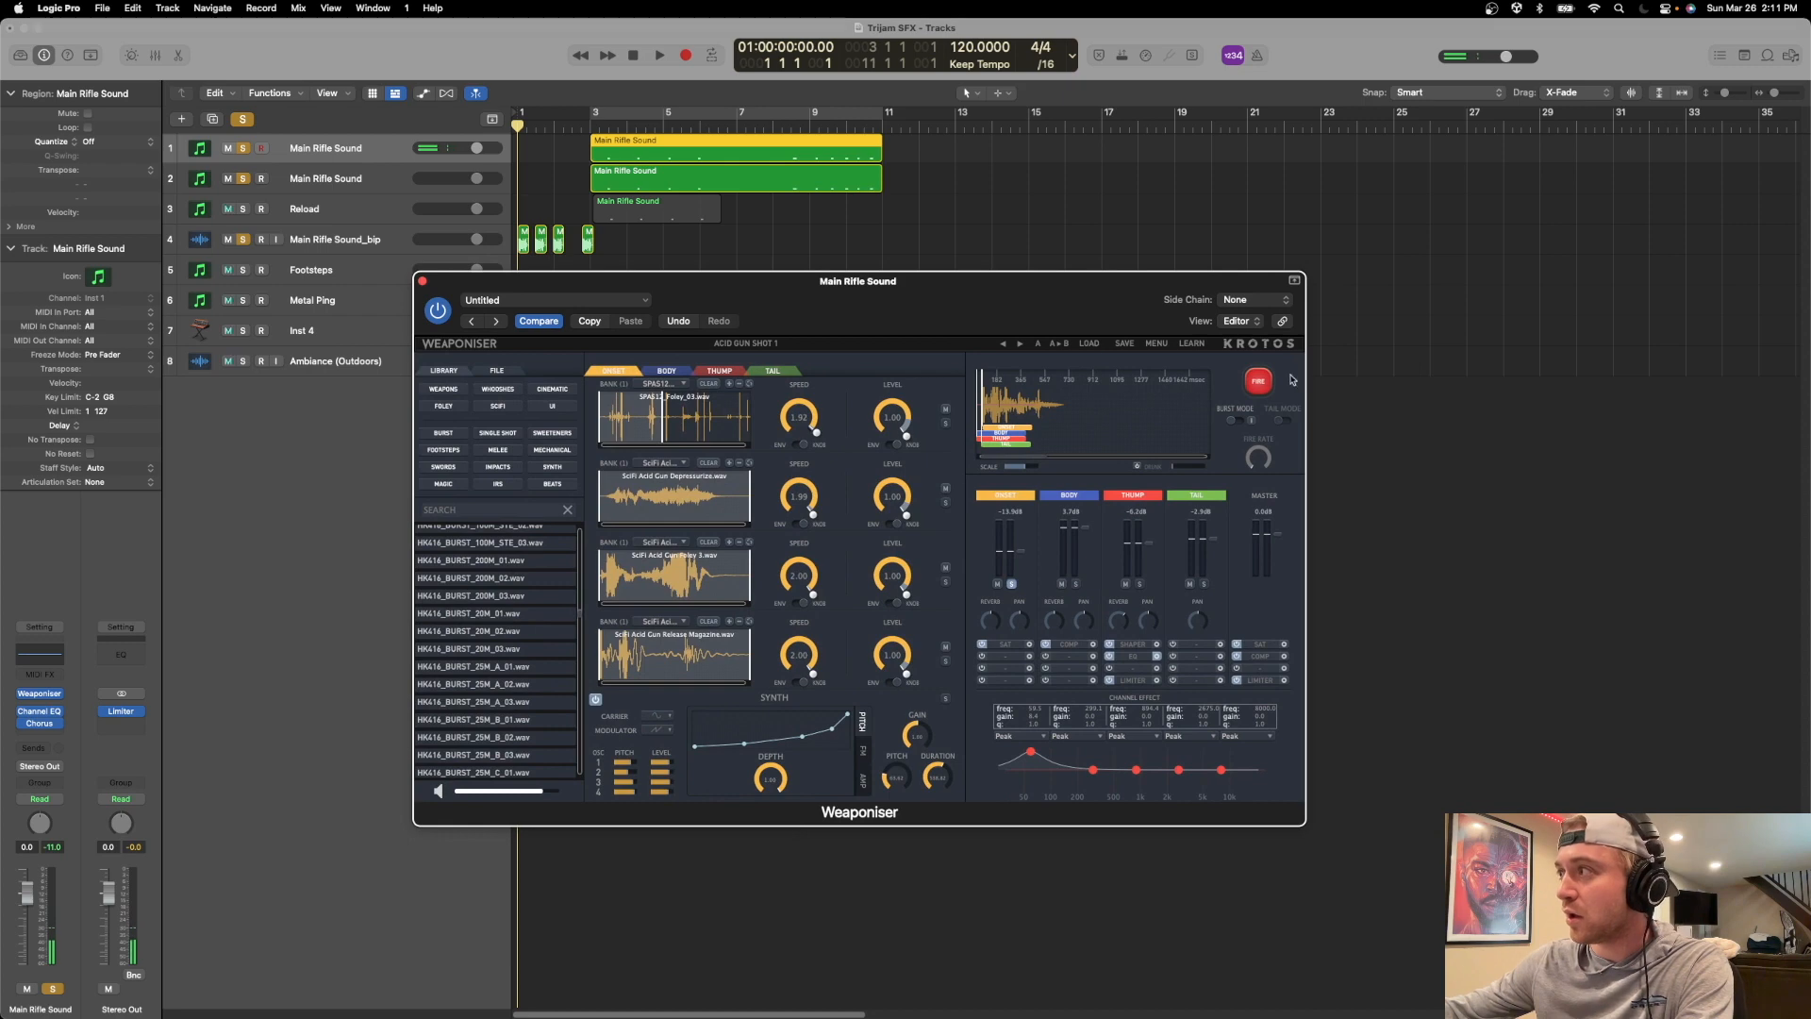
{"action": "left_click", "coordinate": [1267, 384]}
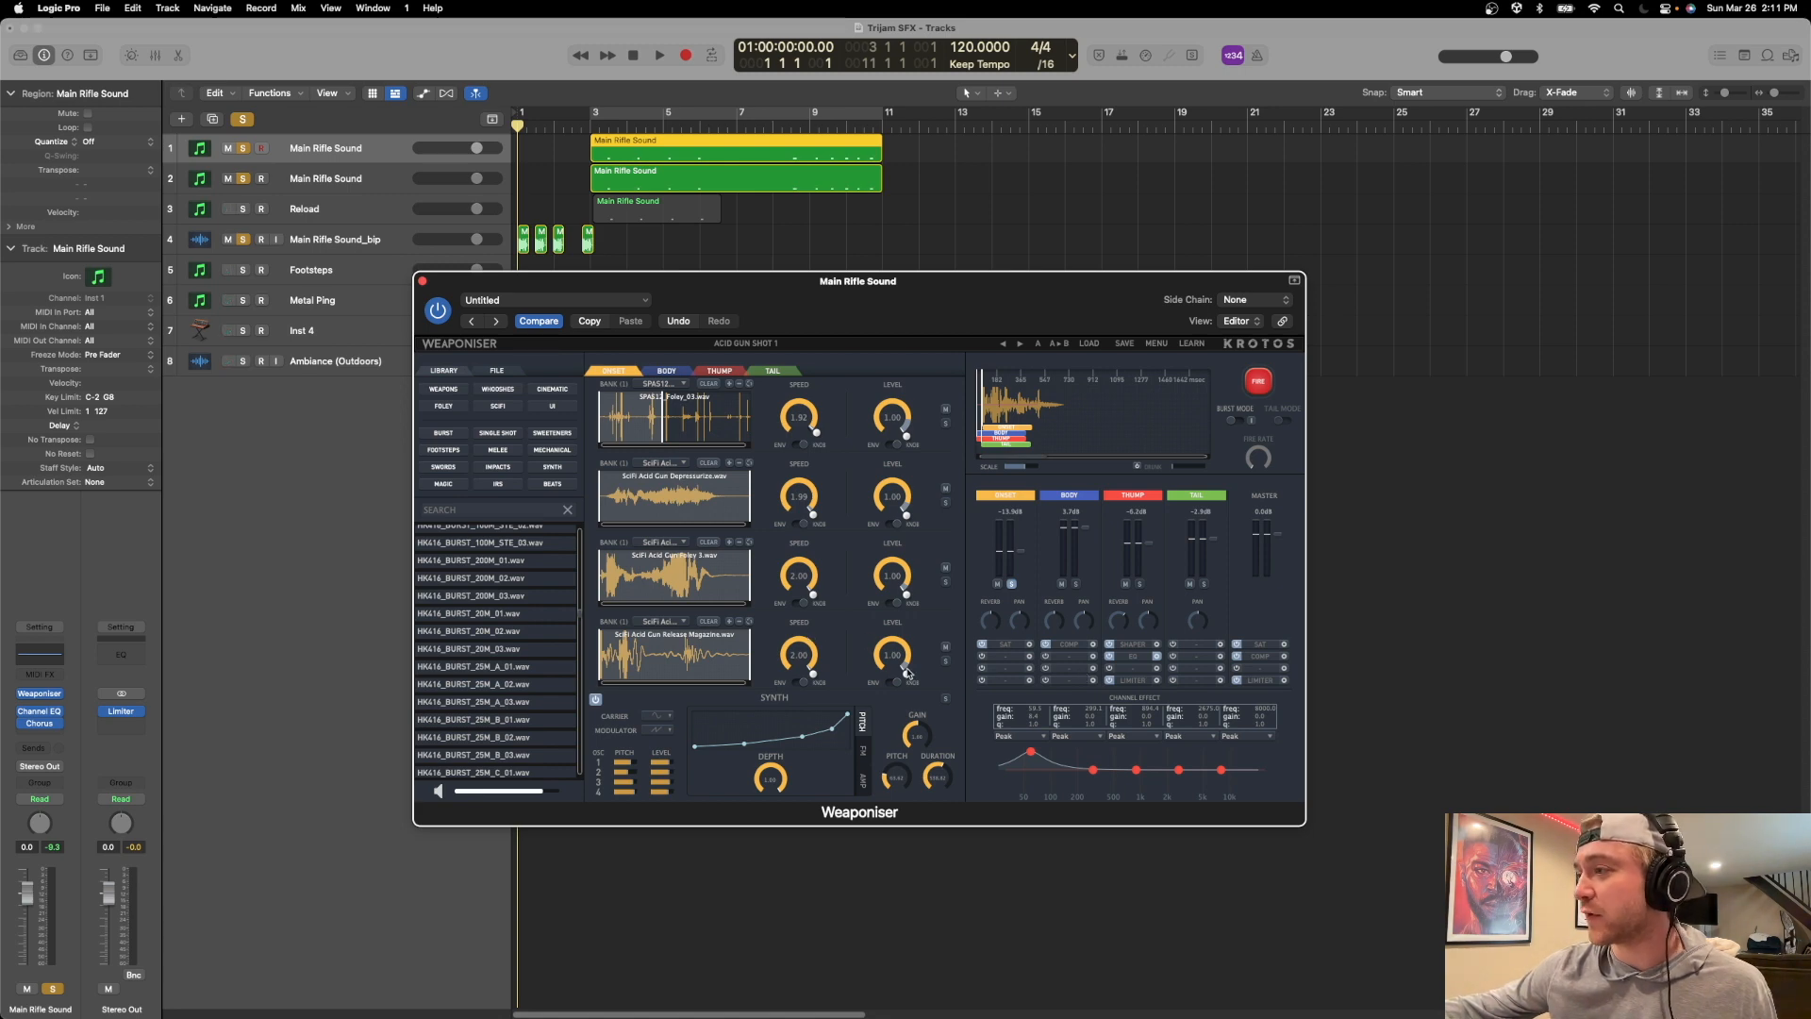
Audition the Onset layer's fourth and third samples soloed individually, and fire the whole Onset layer again without sample solos.
{"action": "left_click", "coordinate": [945, 660]}
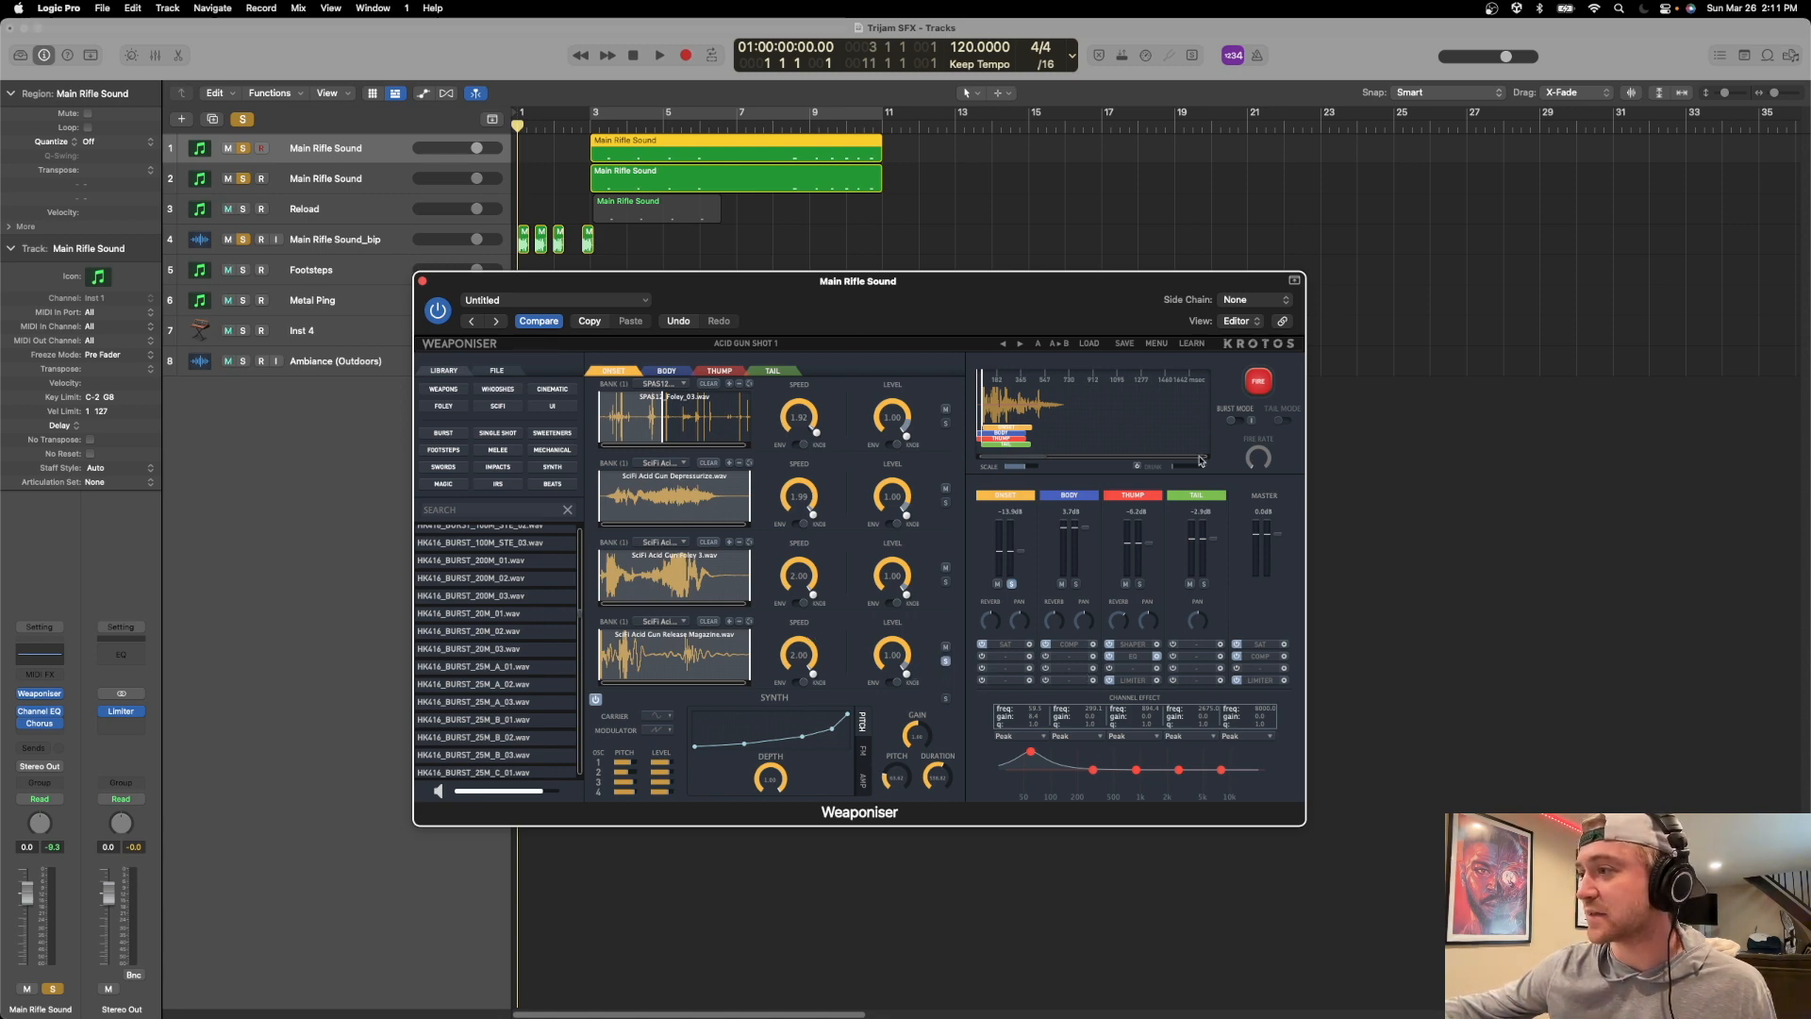
{"action": "left_click", "coordinate": [1259, 384]}
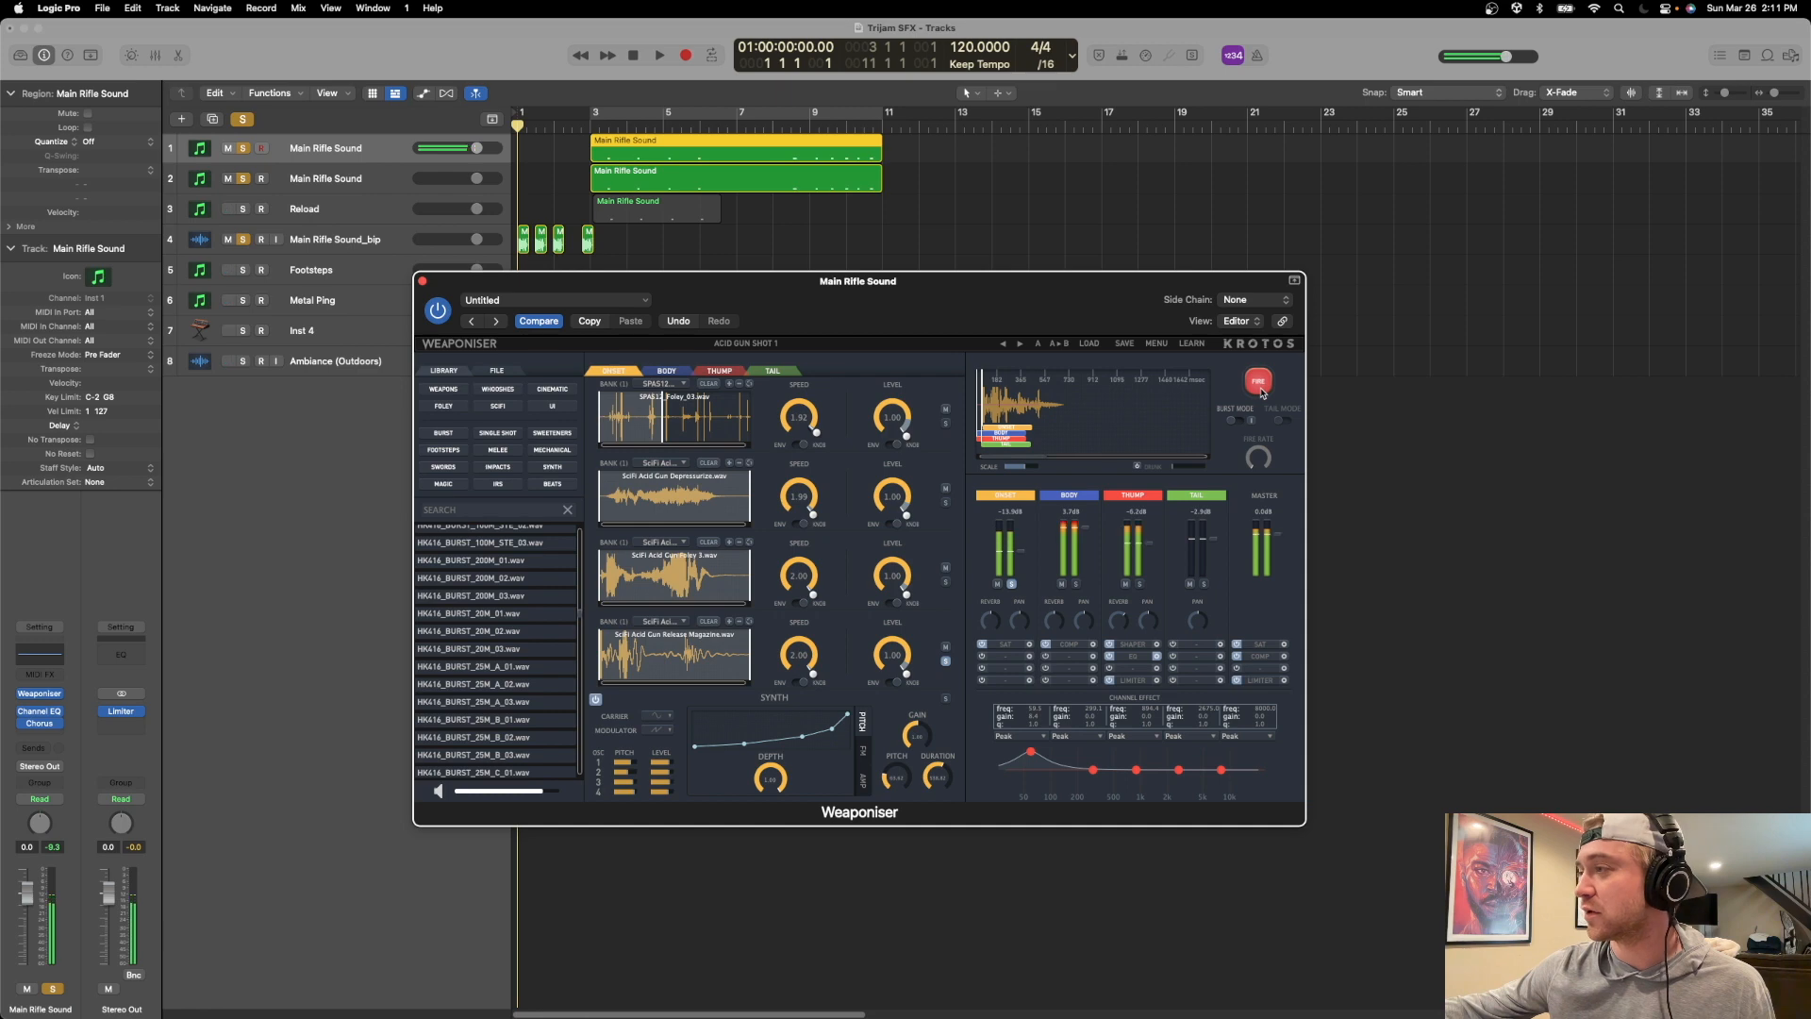
{"action": "left_click", "coordinate": [945, 581]}
{"action": "left_click", "coordinate": [945, 661]}
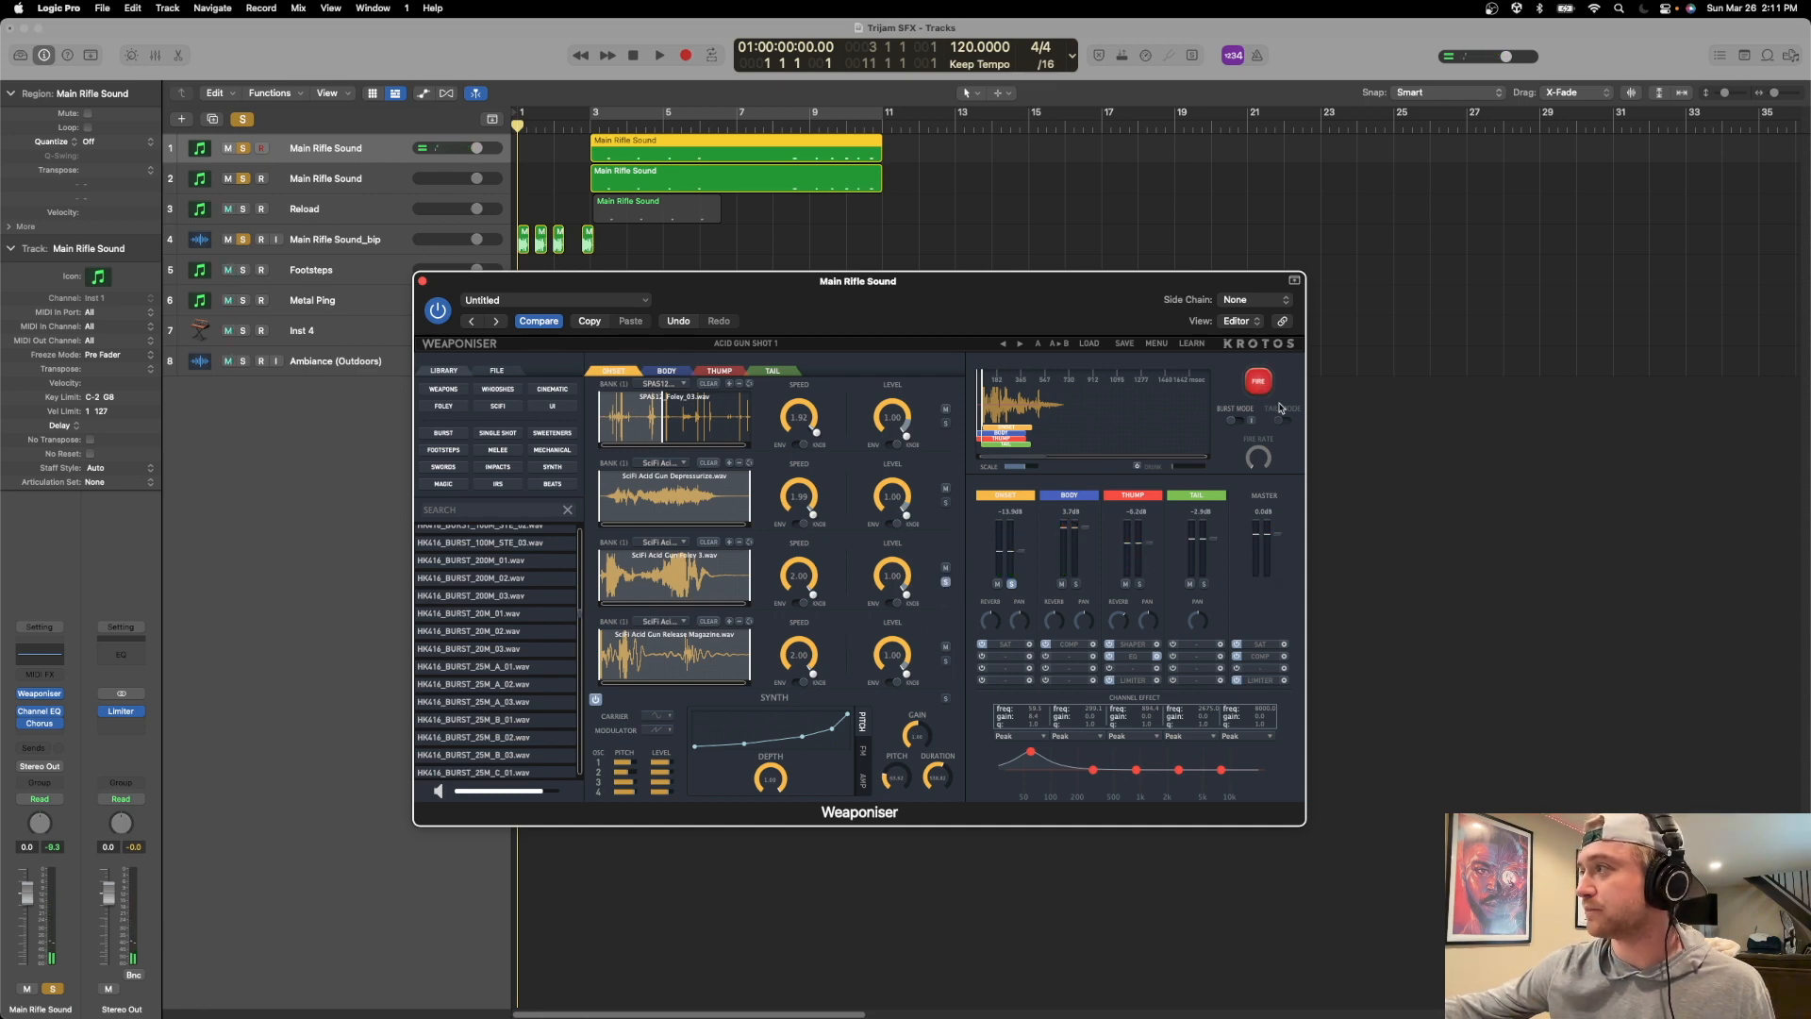
{"action": "left_click", "coordinate": [1259, 382]}
{"action": "left_click", "coordinate": [945, 424]}
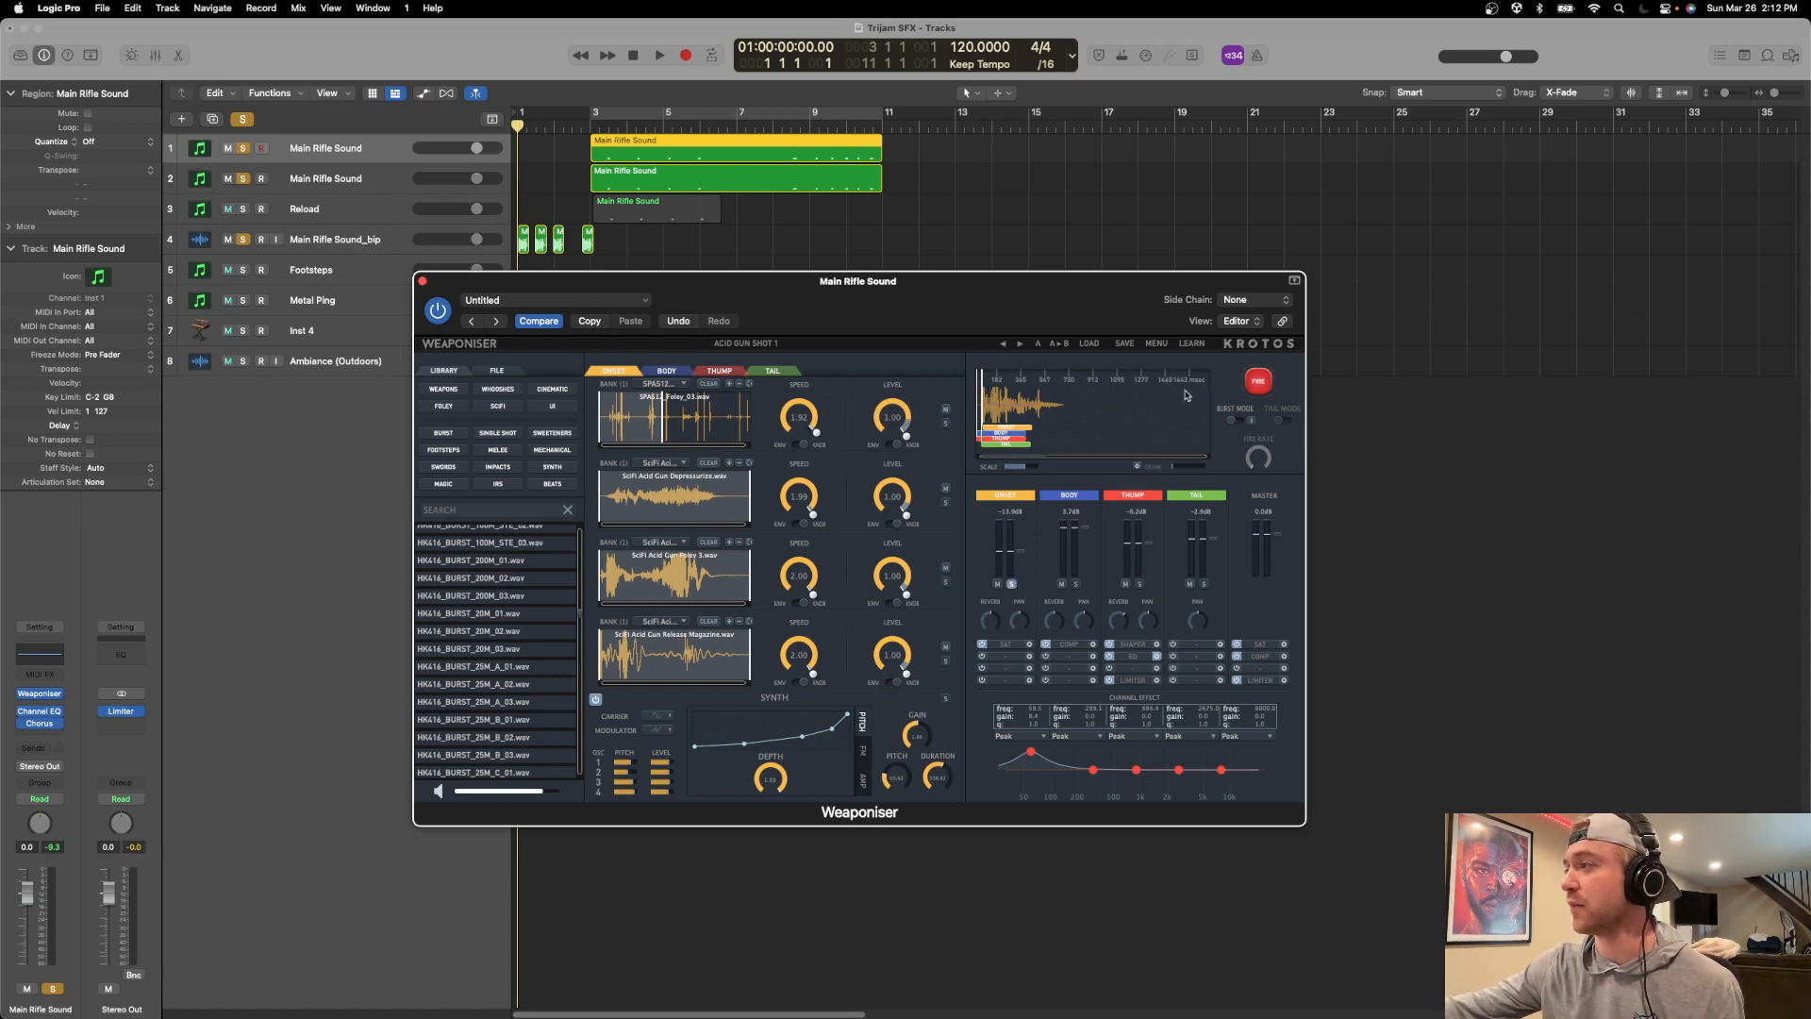
{"action": "left_click", "coordinate": [1258, 381]}
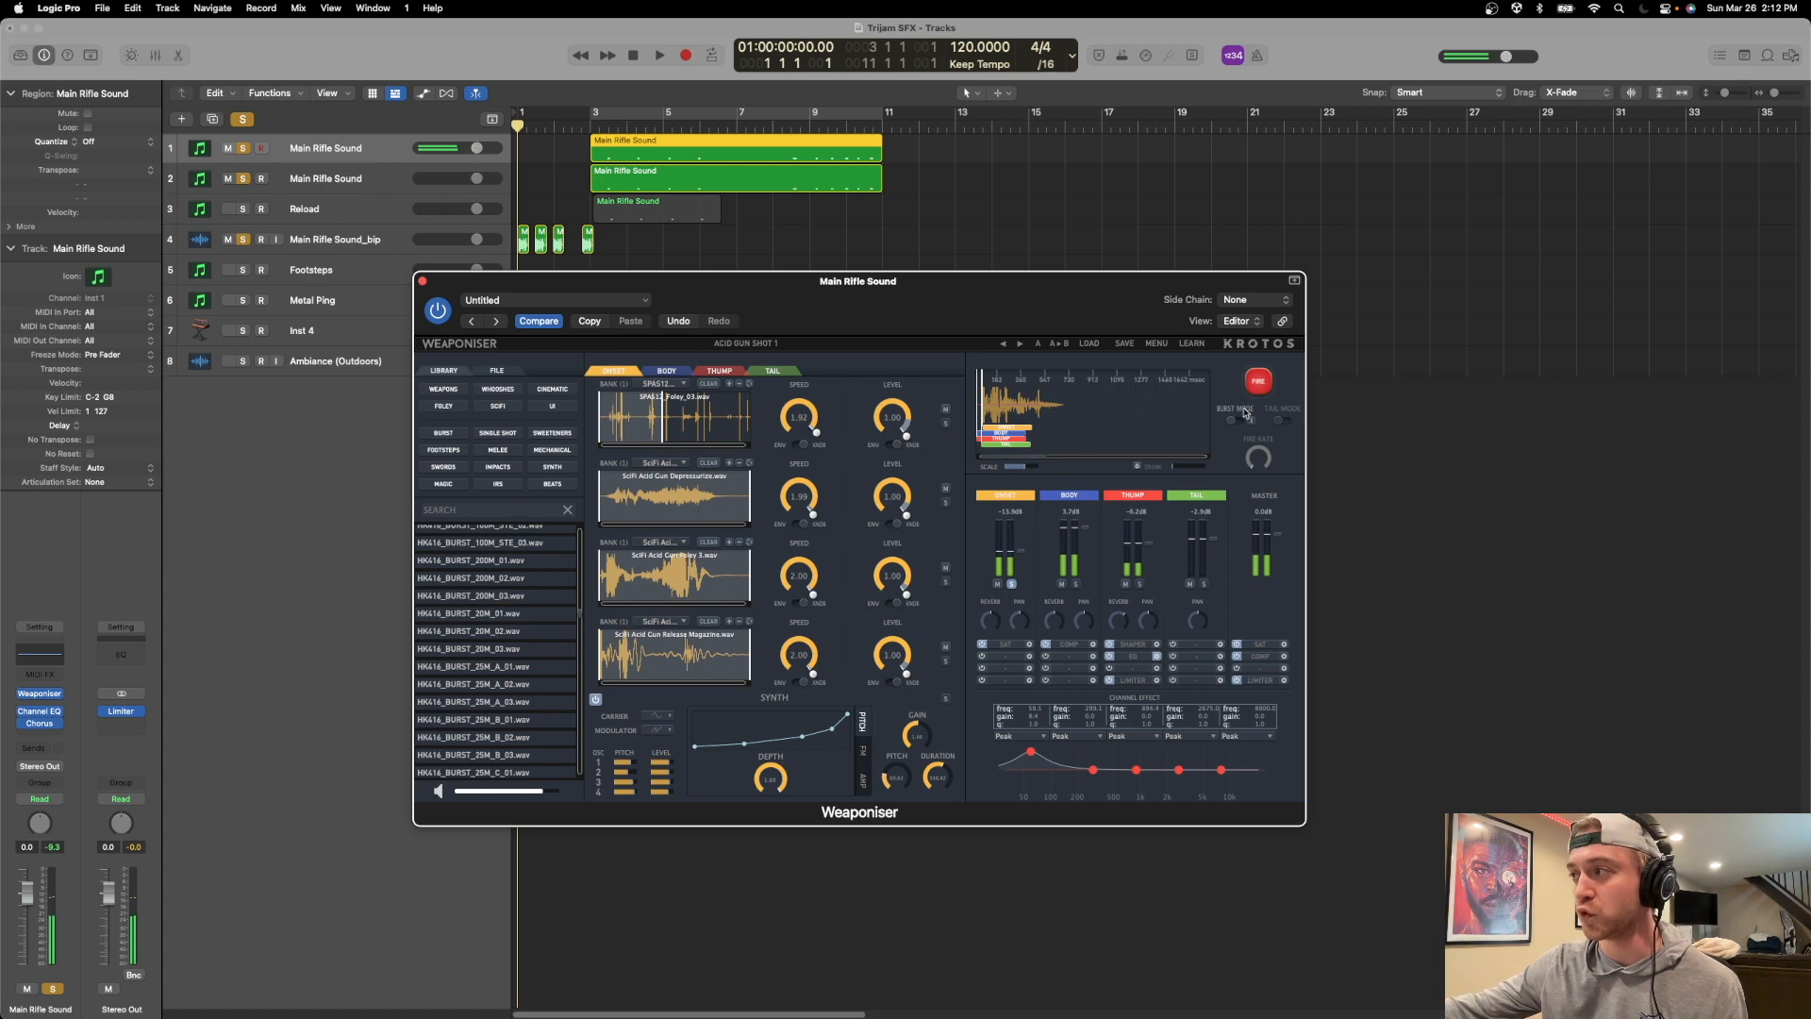
Solo the Body layer instead of Onset, fire it once, and display the Body layer's samples.
{"action": "left_click", "coordinate": [1076, 585]}
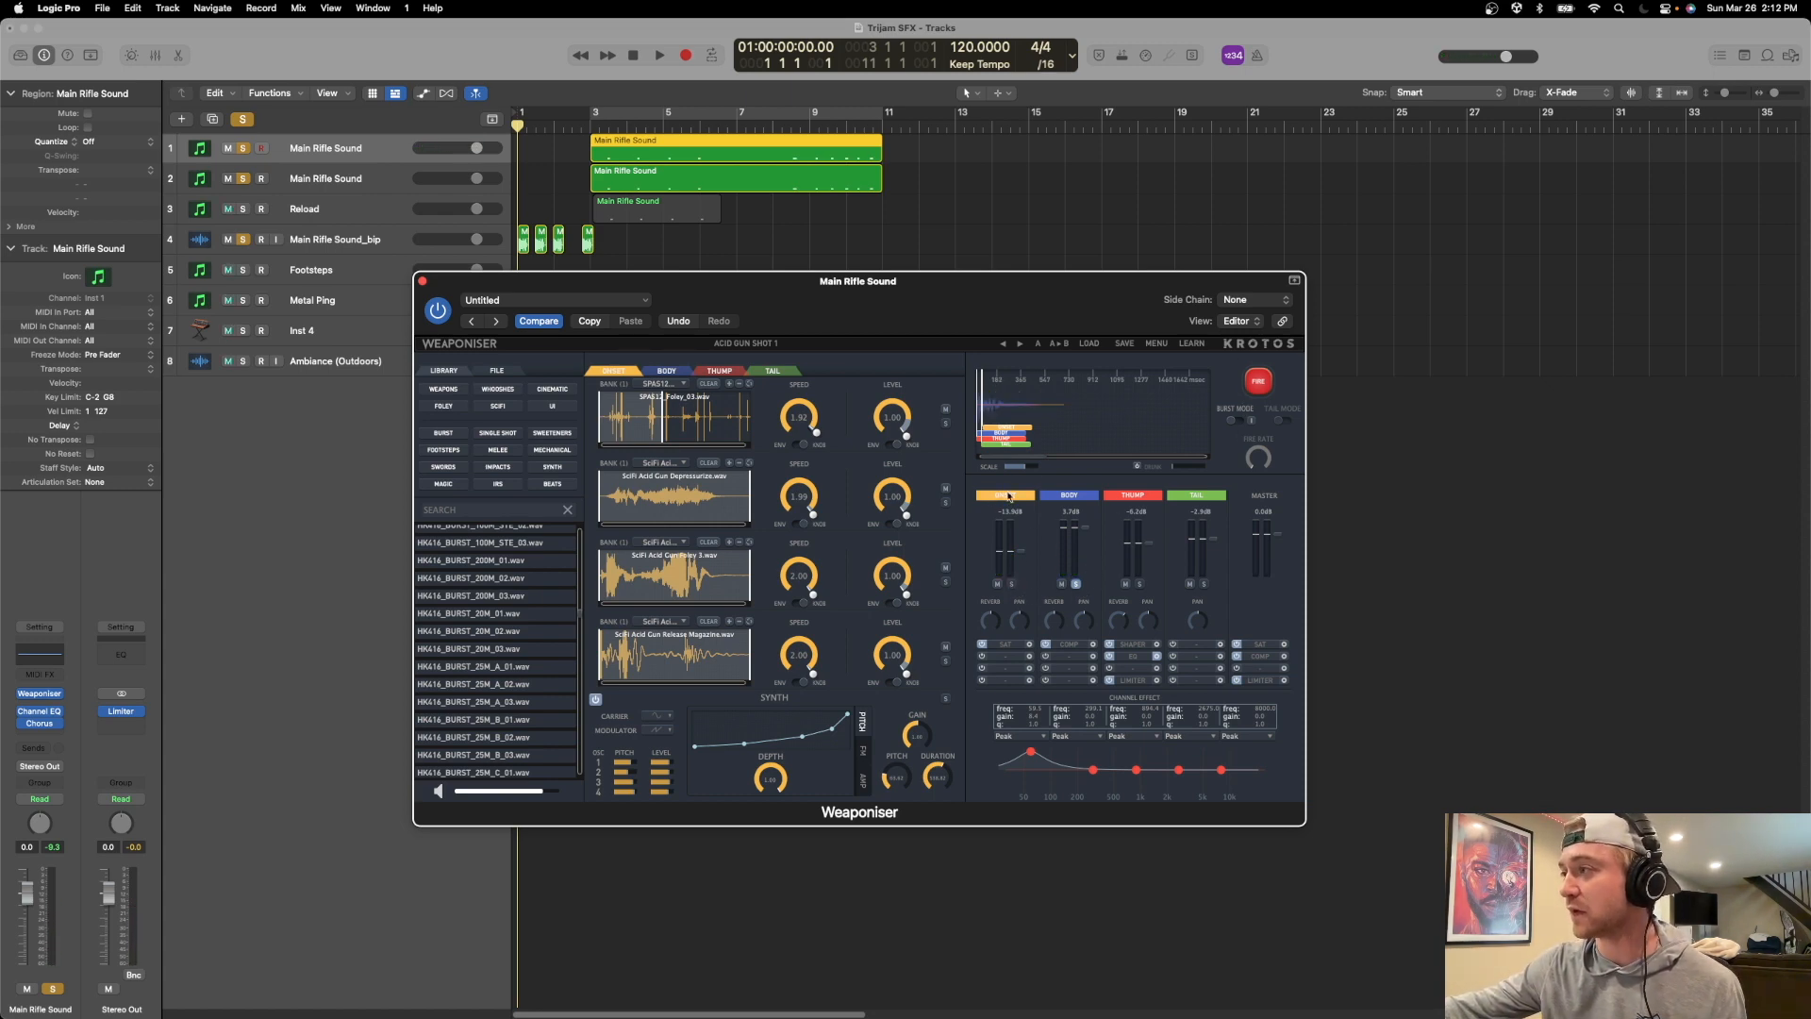
{"action": "left_click", "coordinate": [1256, 382]}
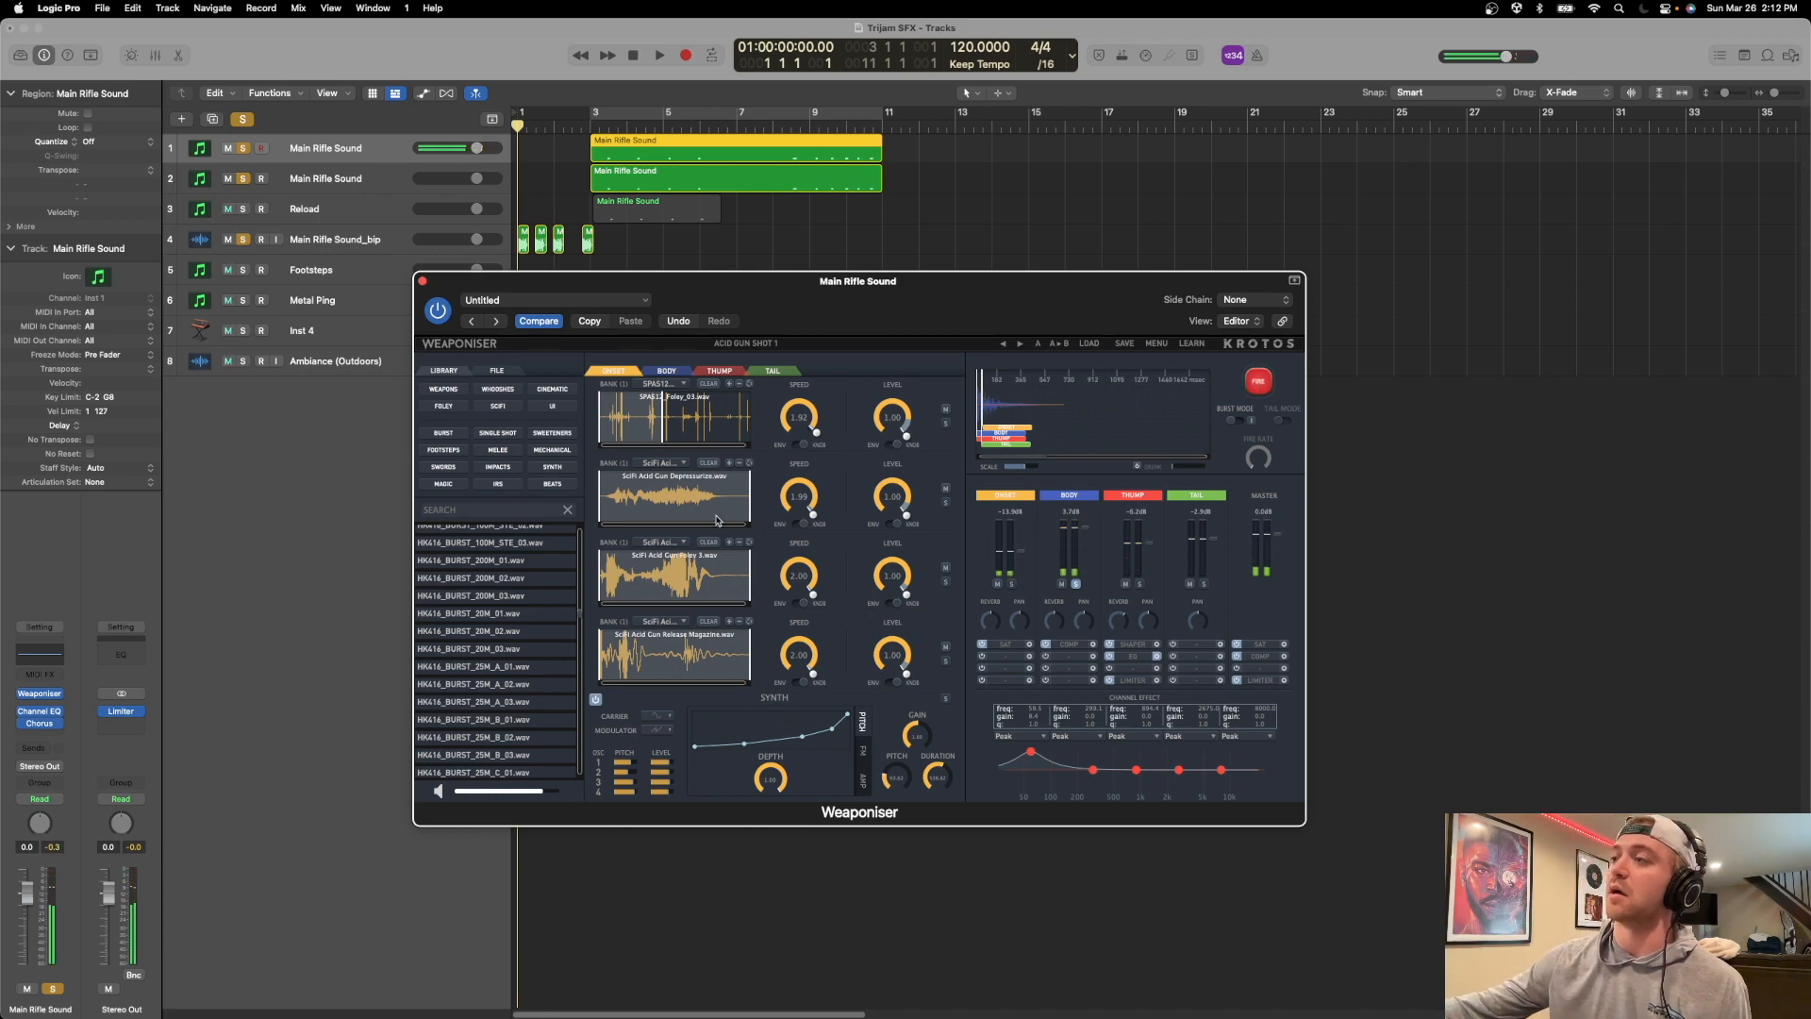
{"action": "left_click", "coordinate": [667, 369]}
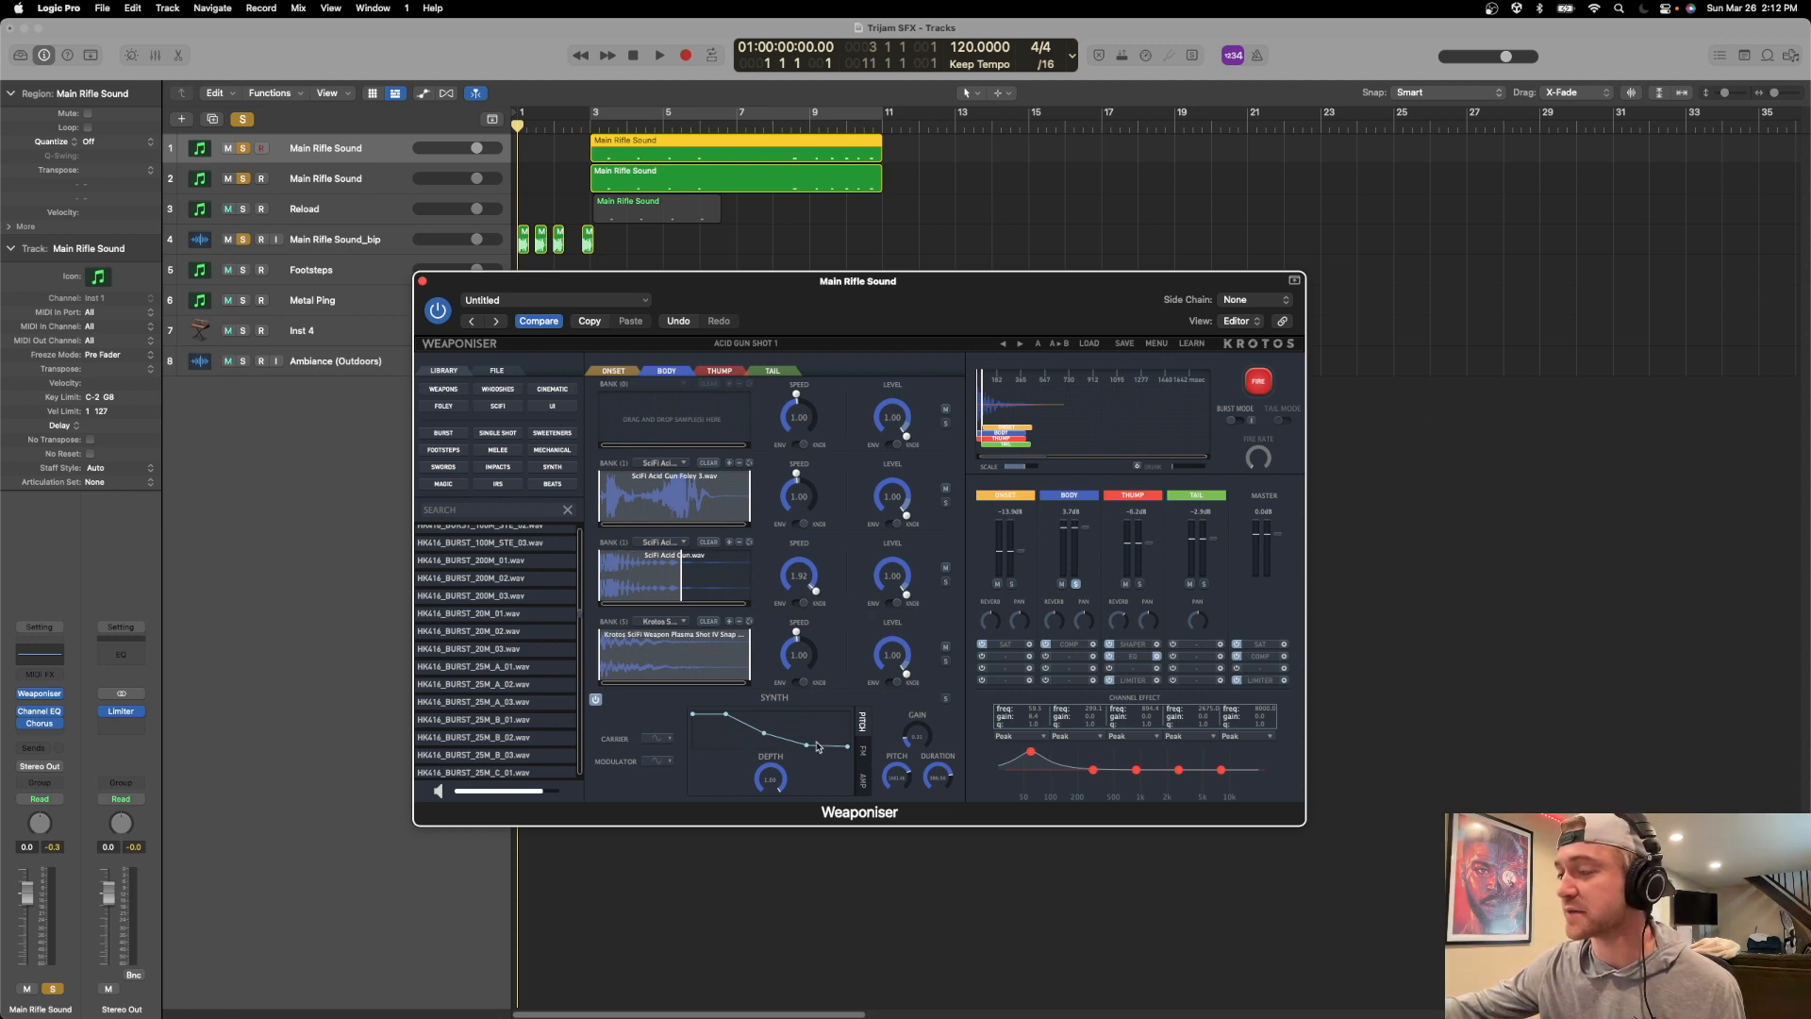
Display the Thump layer's samples, switch the solo from Body to Thump, and fire the sound repeatedly.
{"action": "left_click", "coordinate": [723, 372]}
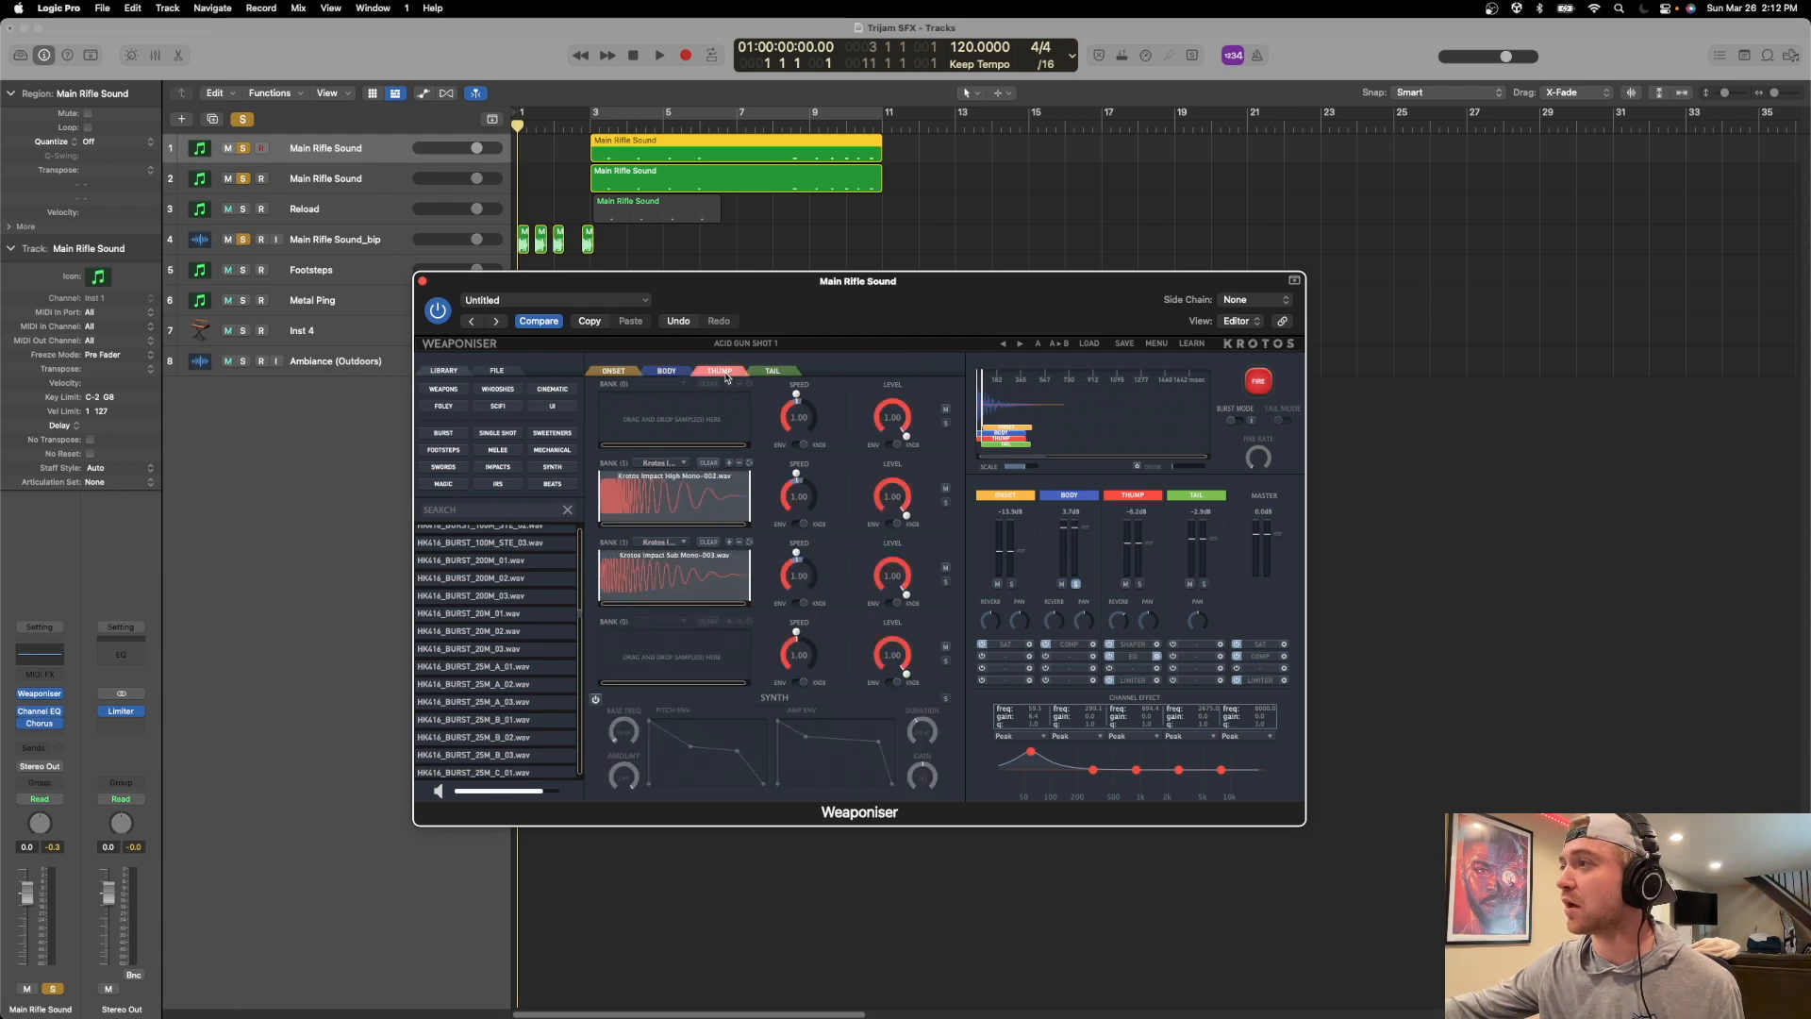
{"action": "left_click_drag", "start_coordinate": [817, 303], "coordinate": [916, 300]}
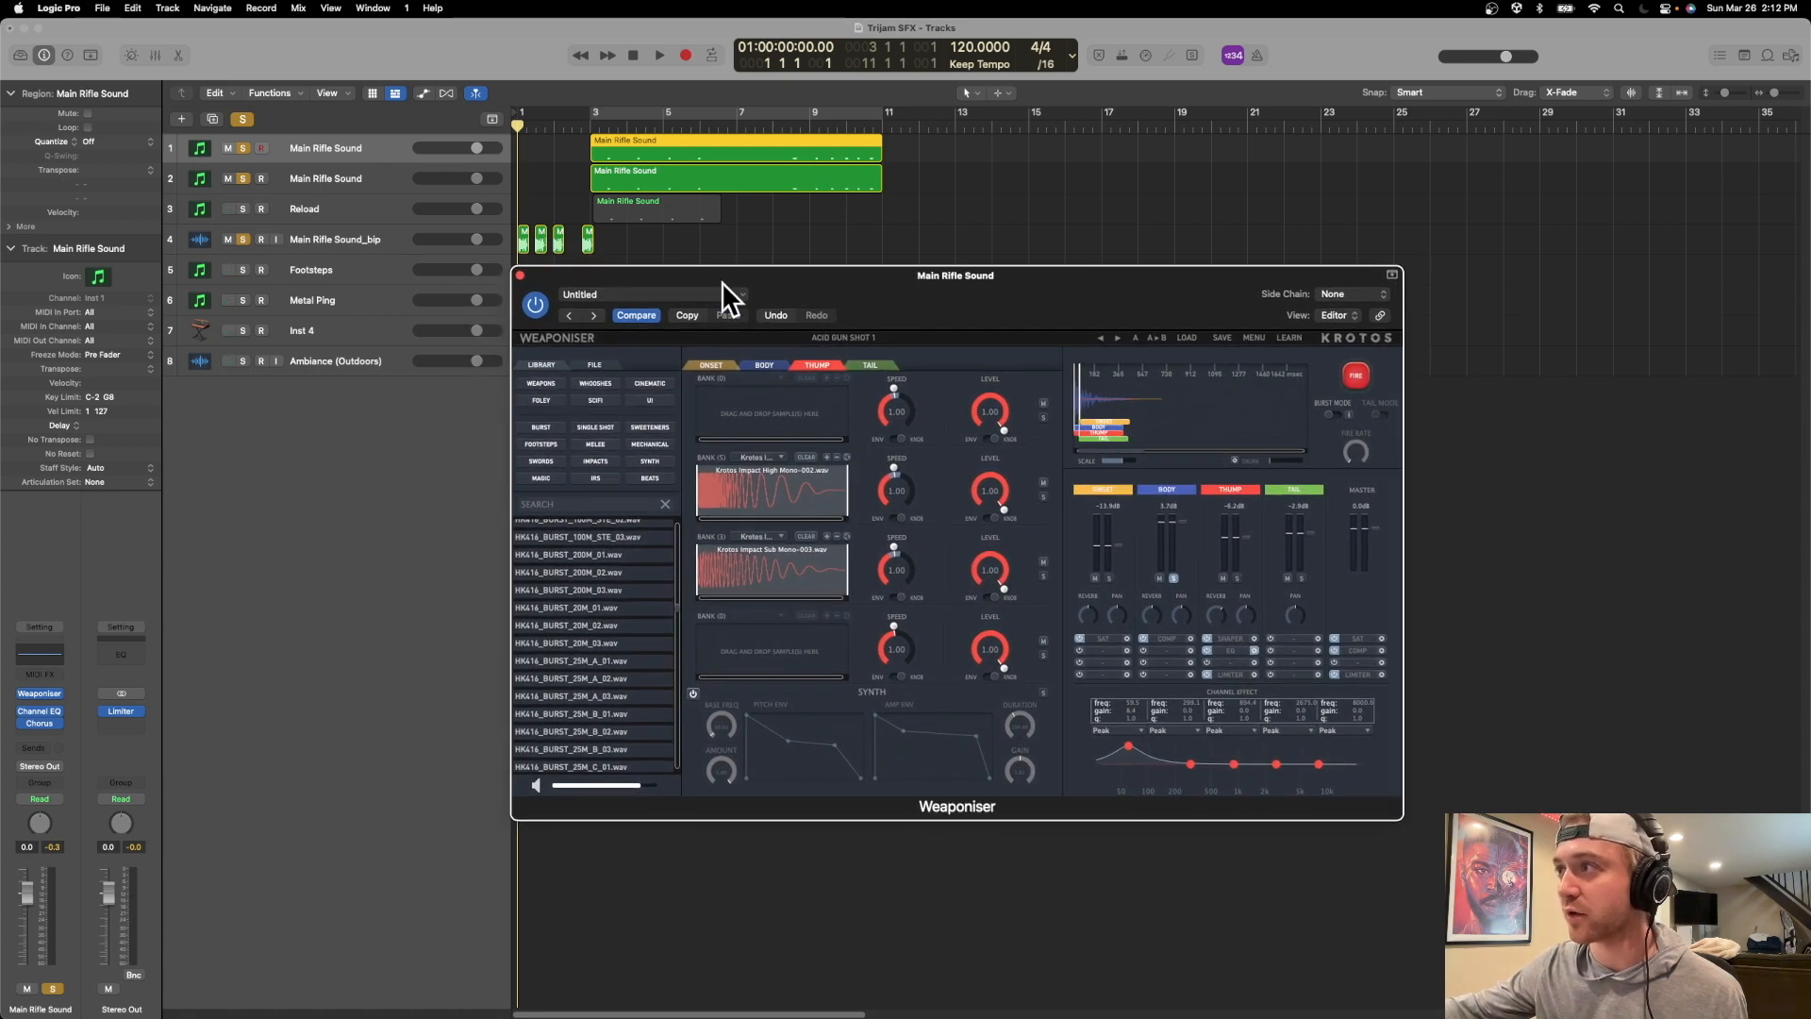
{"action": "left_click", "coordinate": [1173, 578]}
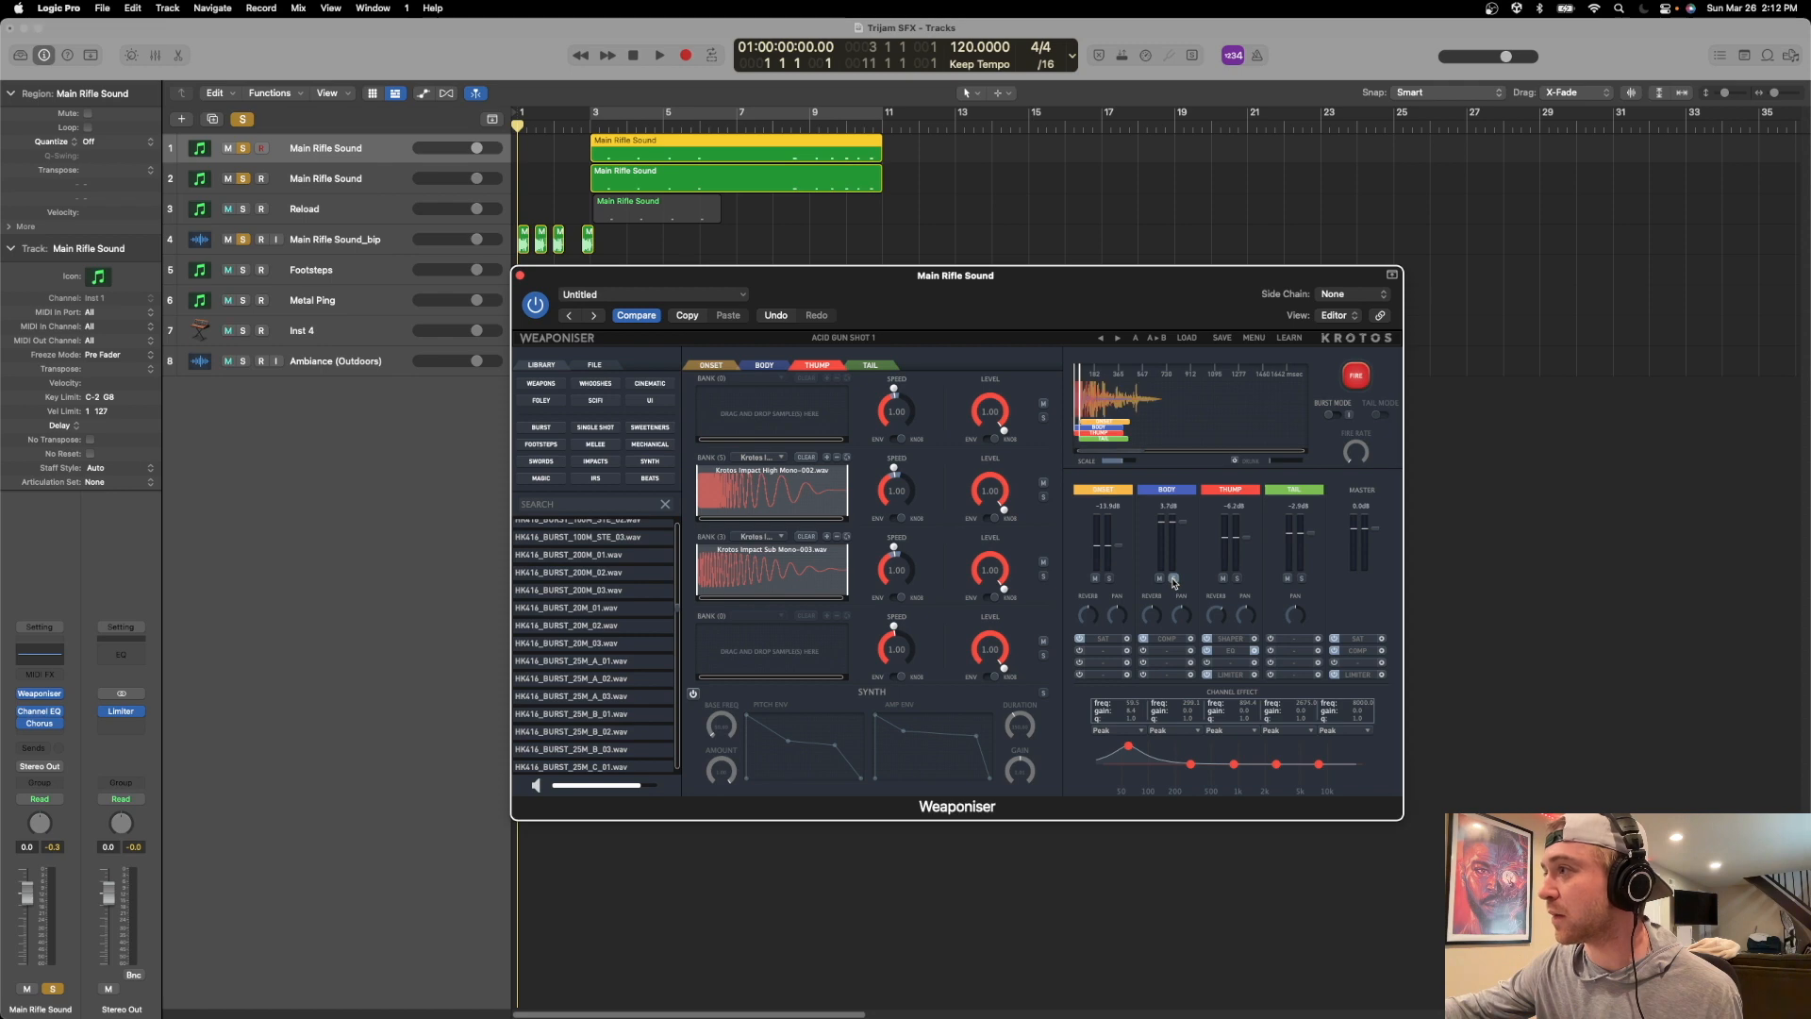
{"action": "left_click", "coordinate": [1237, 579]}
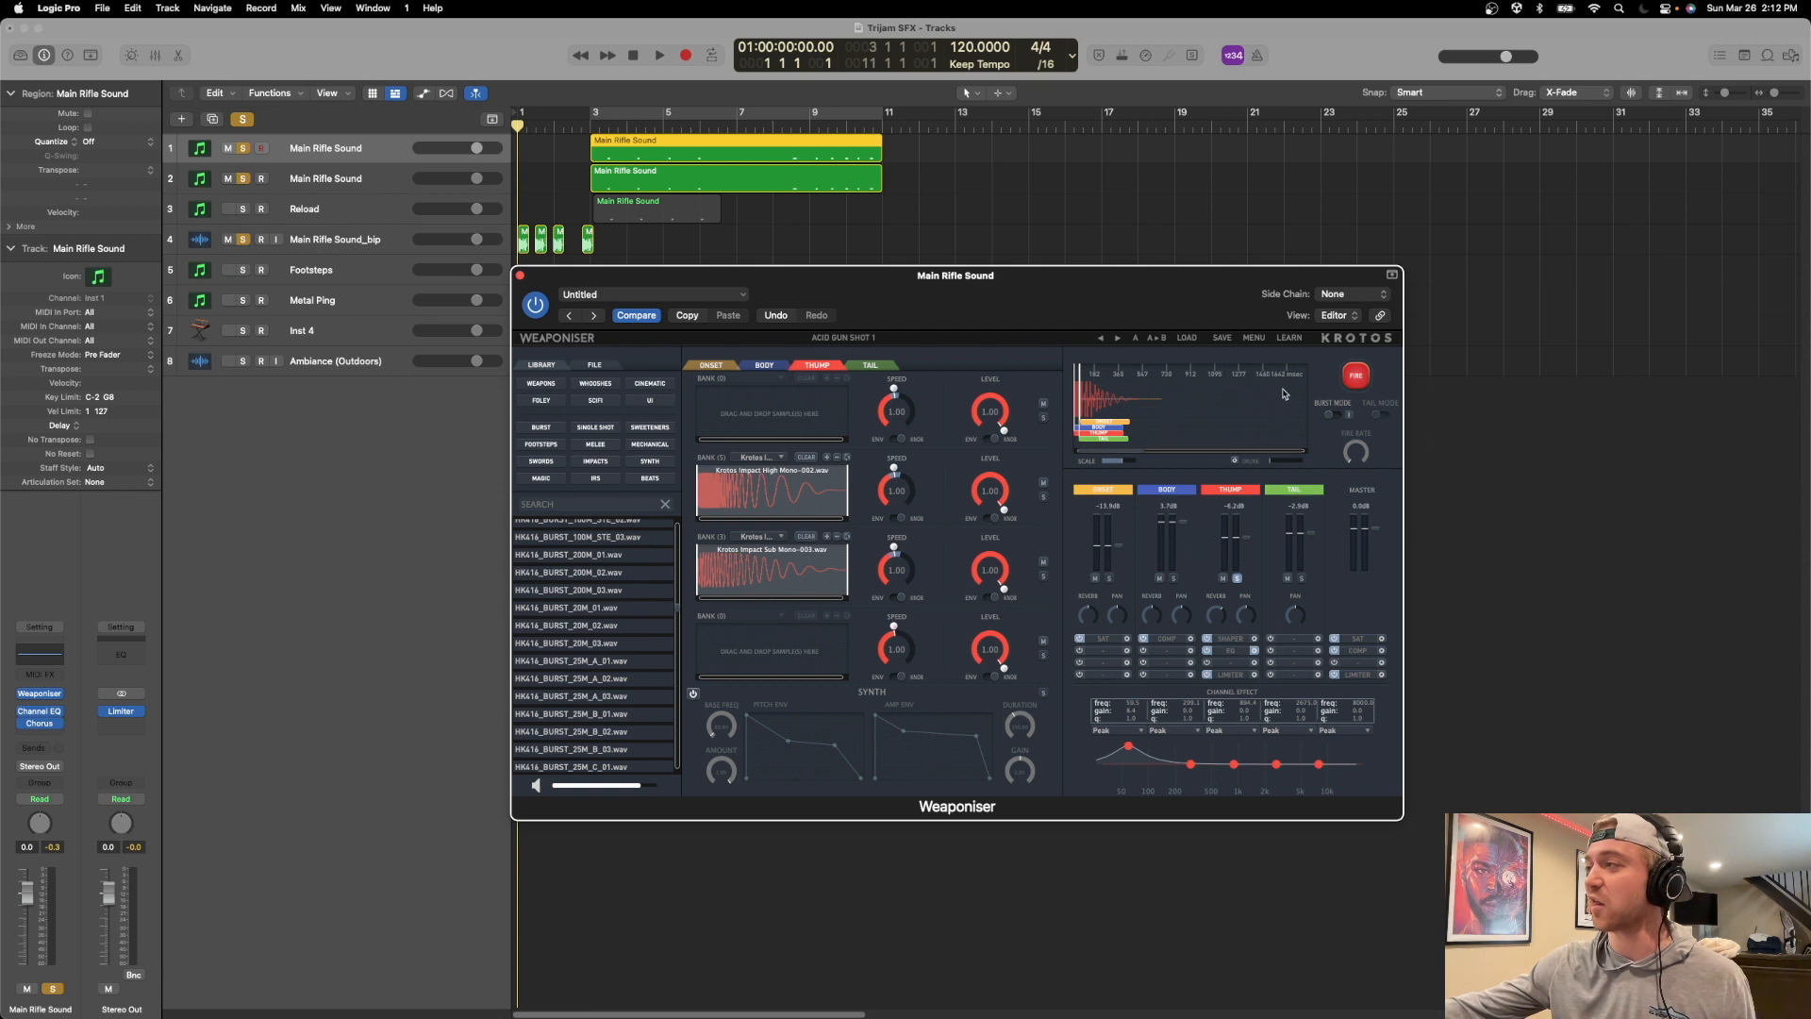
{"action": "left_click", "coordinate": [1357, 378]}
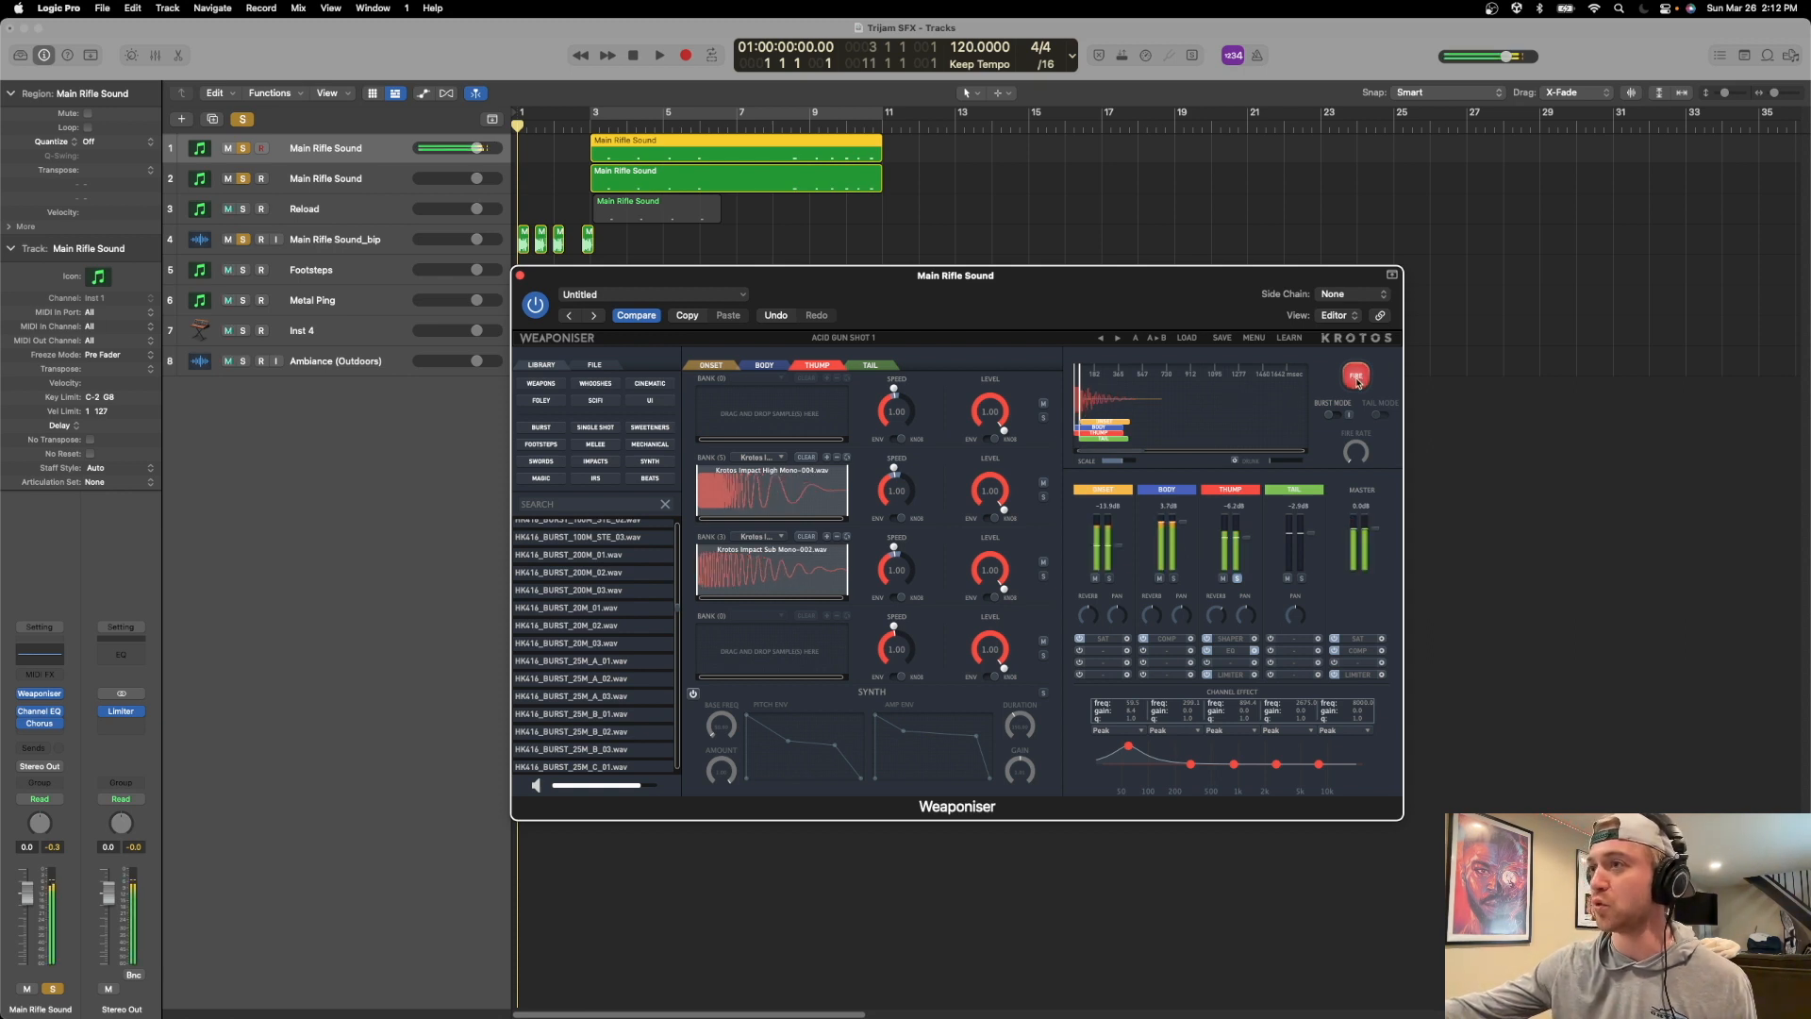
{"action": "left_click", "coordinate": [1355, 384]}
{"action": "left_click", "coordinate": [1355, 384]}
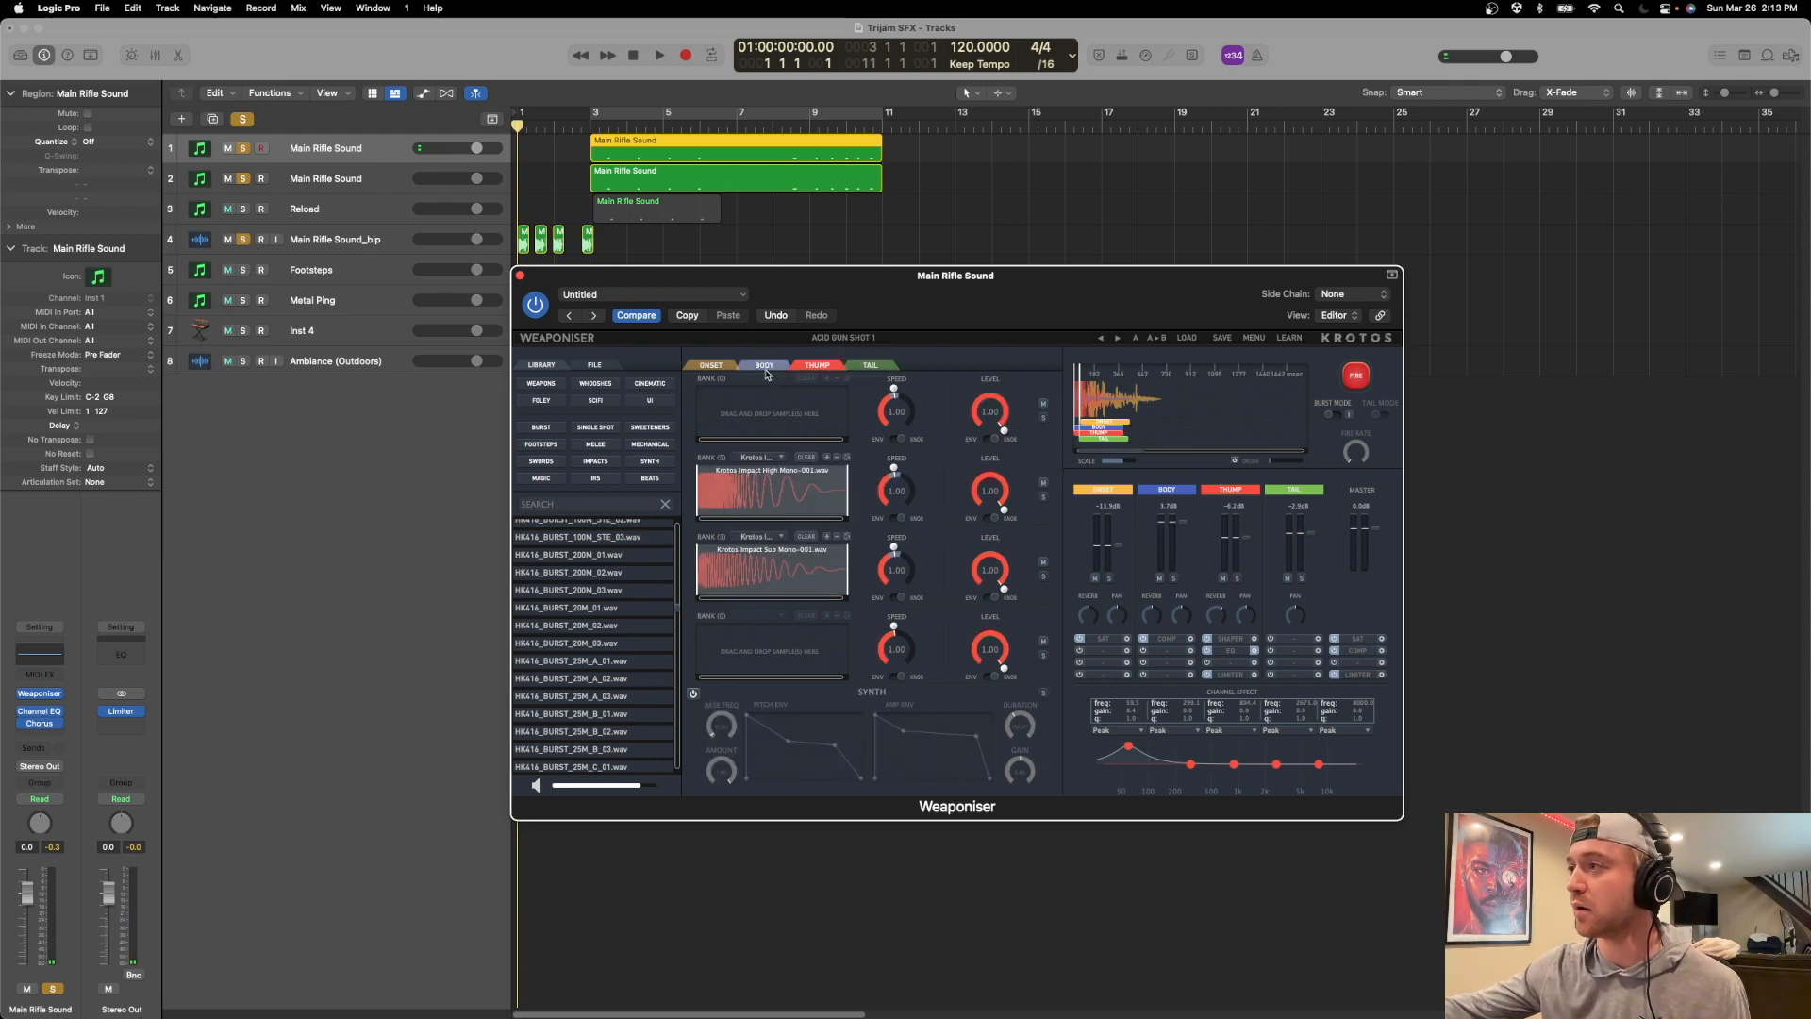
Fire the complete rifle sound twice with no layer soloed to hear all layers together.
{"action": "left_click_drag", "start_coordinate": [797, 273], "coordinate": [825, 272]}
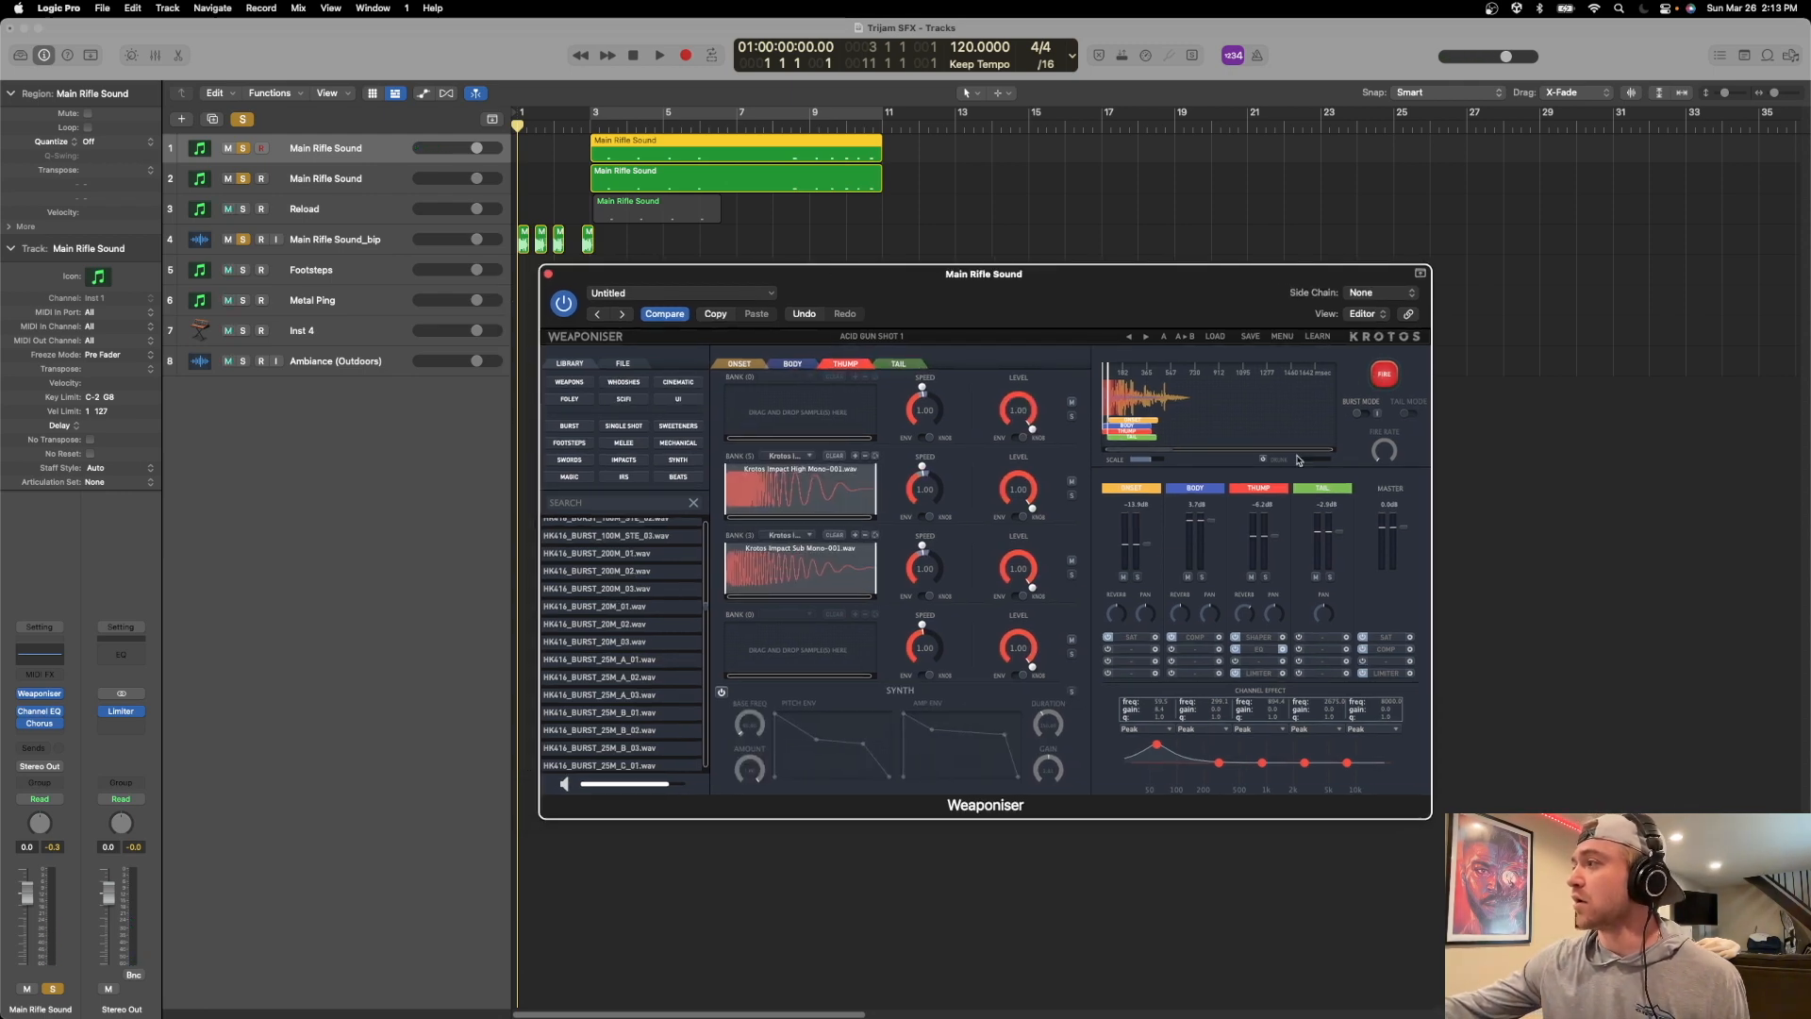
{"action": "left_click", "coordinate": [1384, 375]}
{"action": "left_click", "coordinate": [1384, 374]}
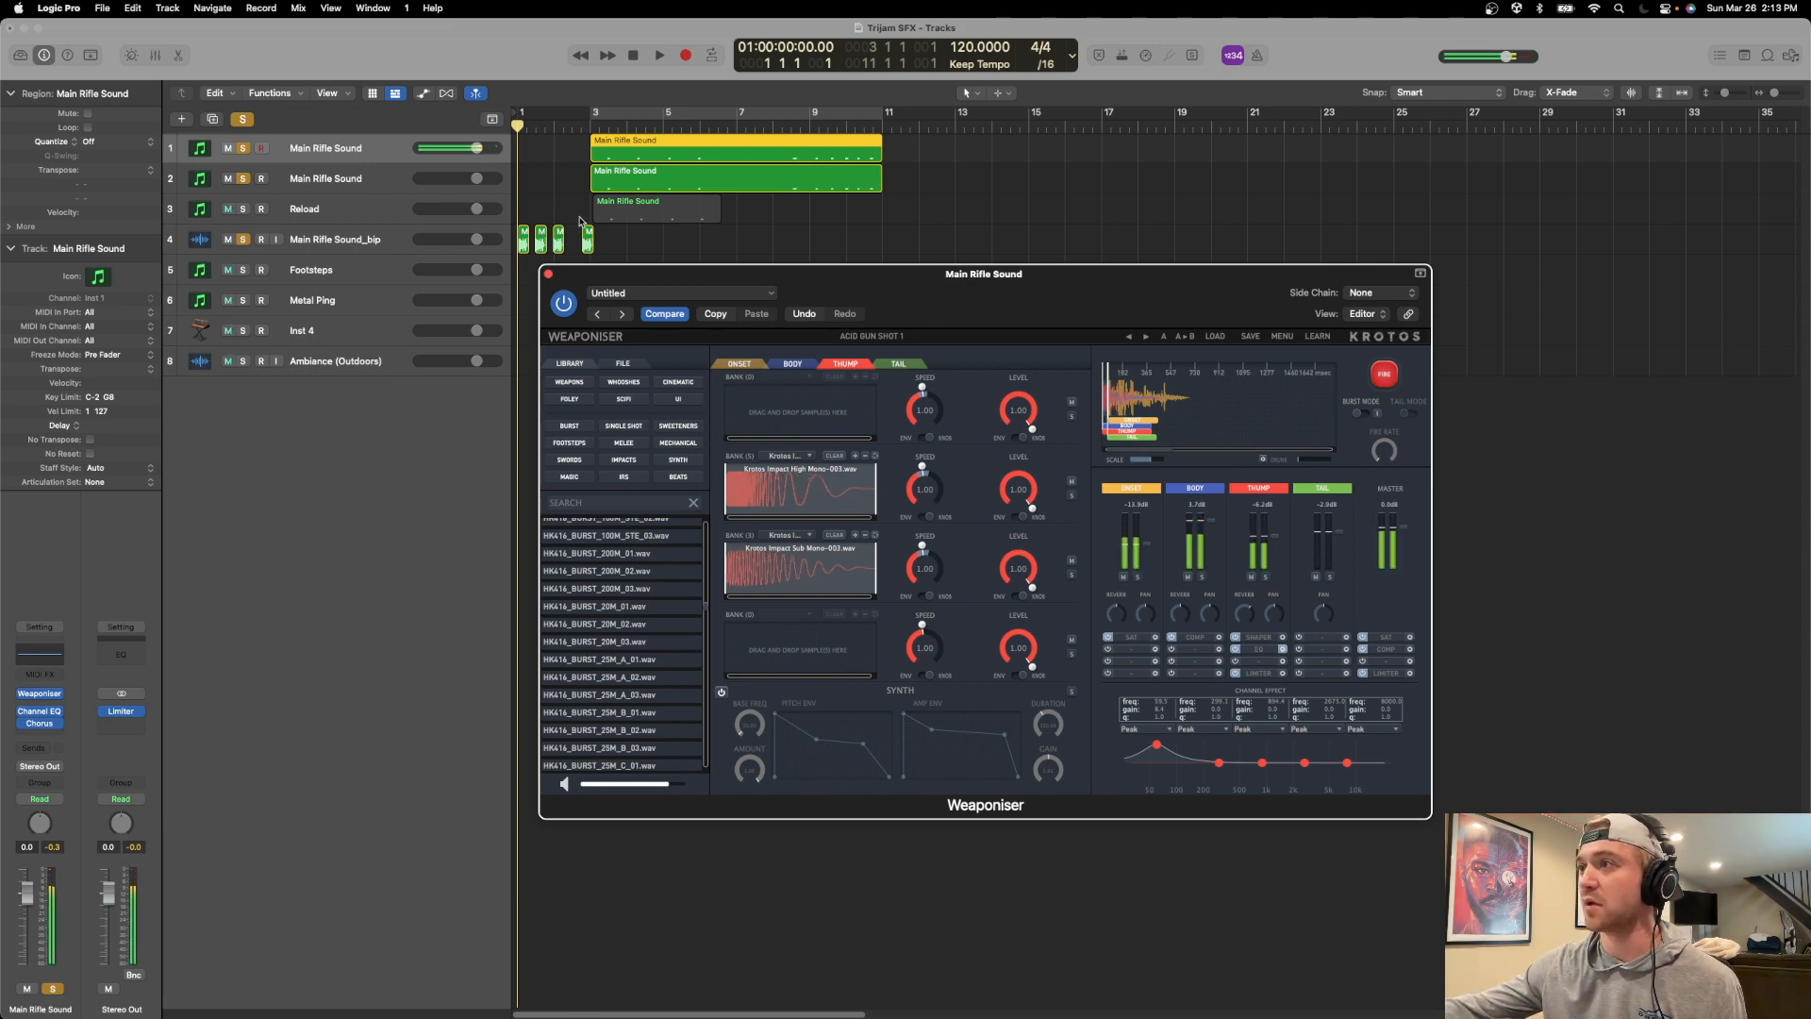
Fire the complete rifle sound once more and close the first track's Weaponiser.
{"action": "left_click_drag", "start_coordinate": [635, 273], "coordinate": [622, 272]}
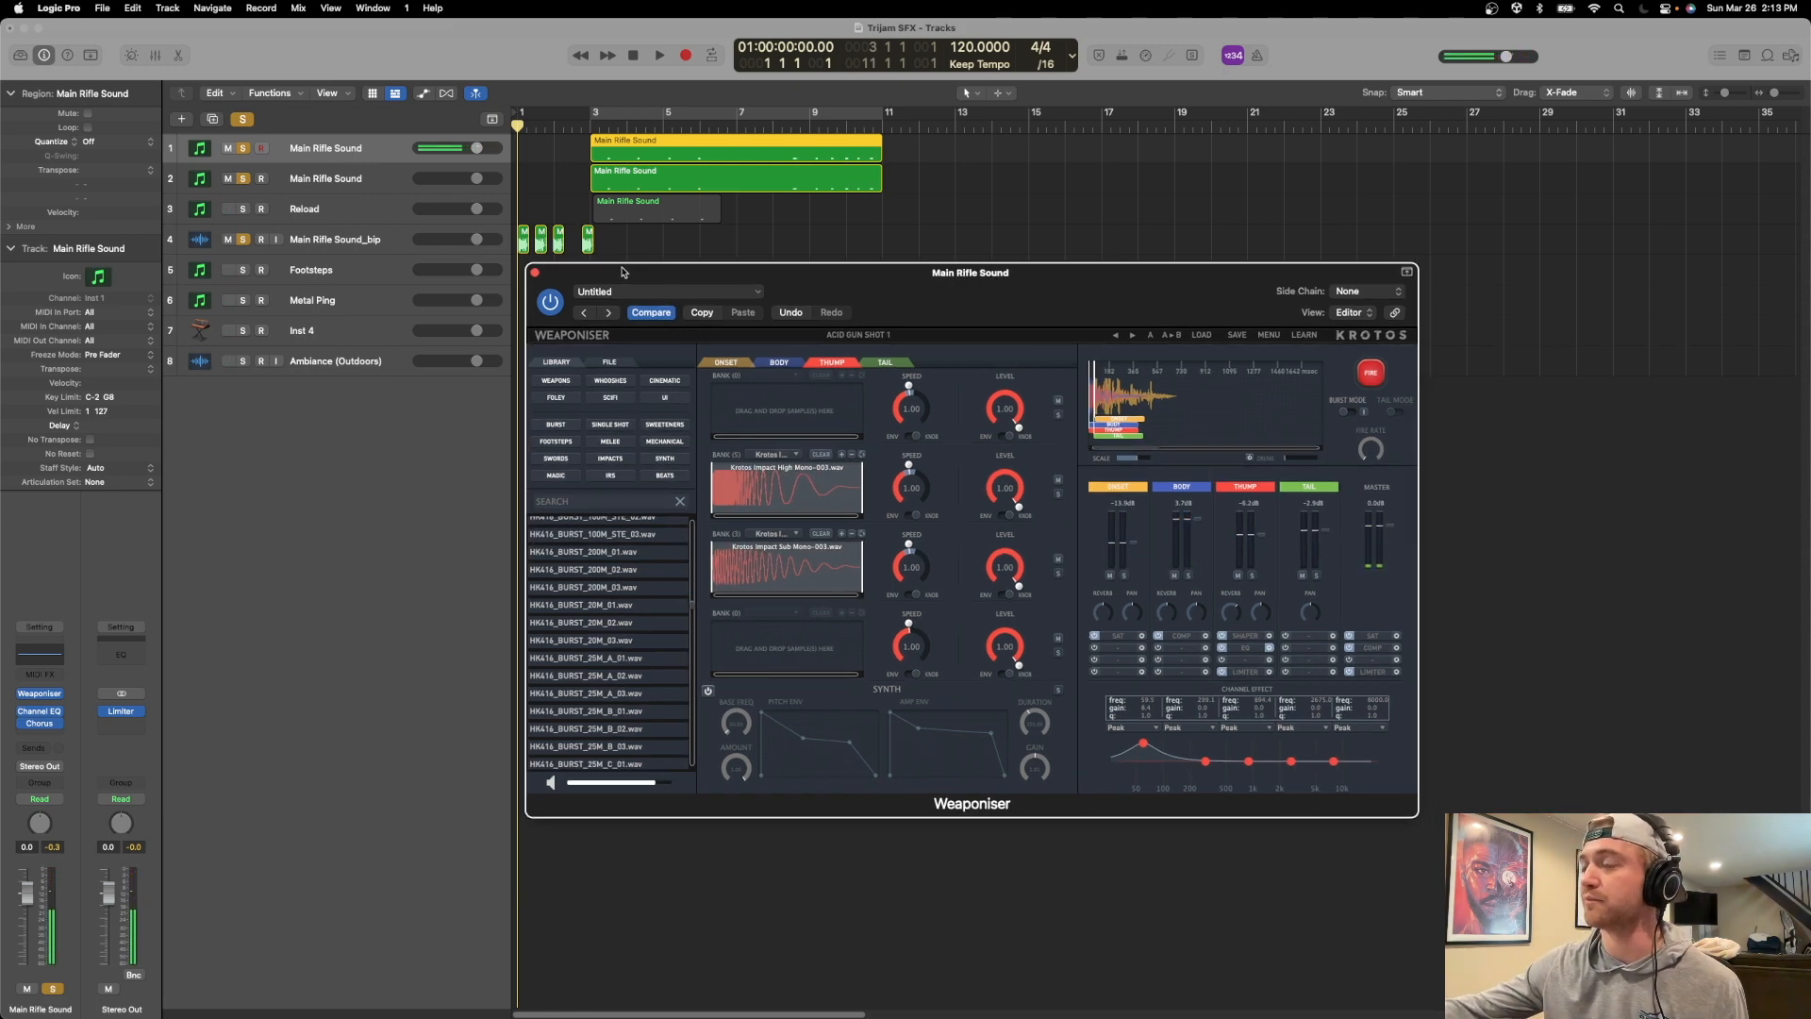
{"action": "left_click", "coordinate": [1370, 373]}
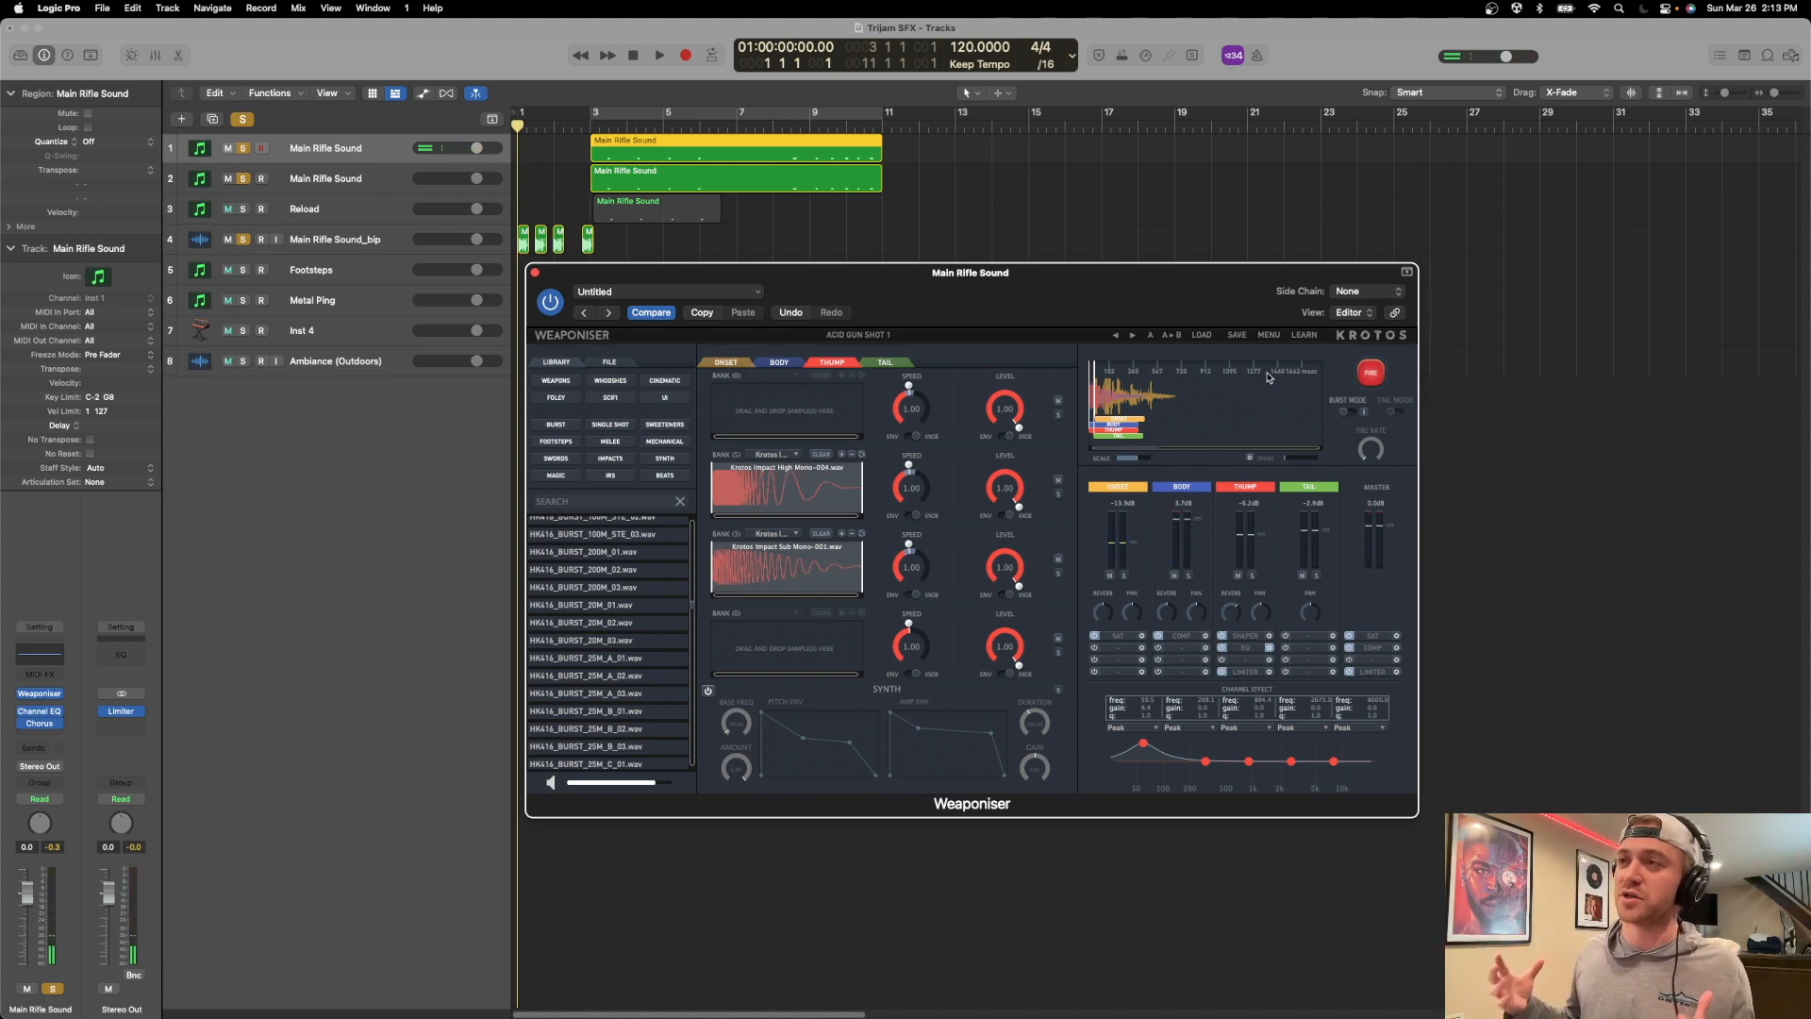
{"action": "left_click_drag", "start_coordinate": [585, 279], "coordinate": [697, 283]}
{"action": "left_click", "coordinate": [647, 279]}
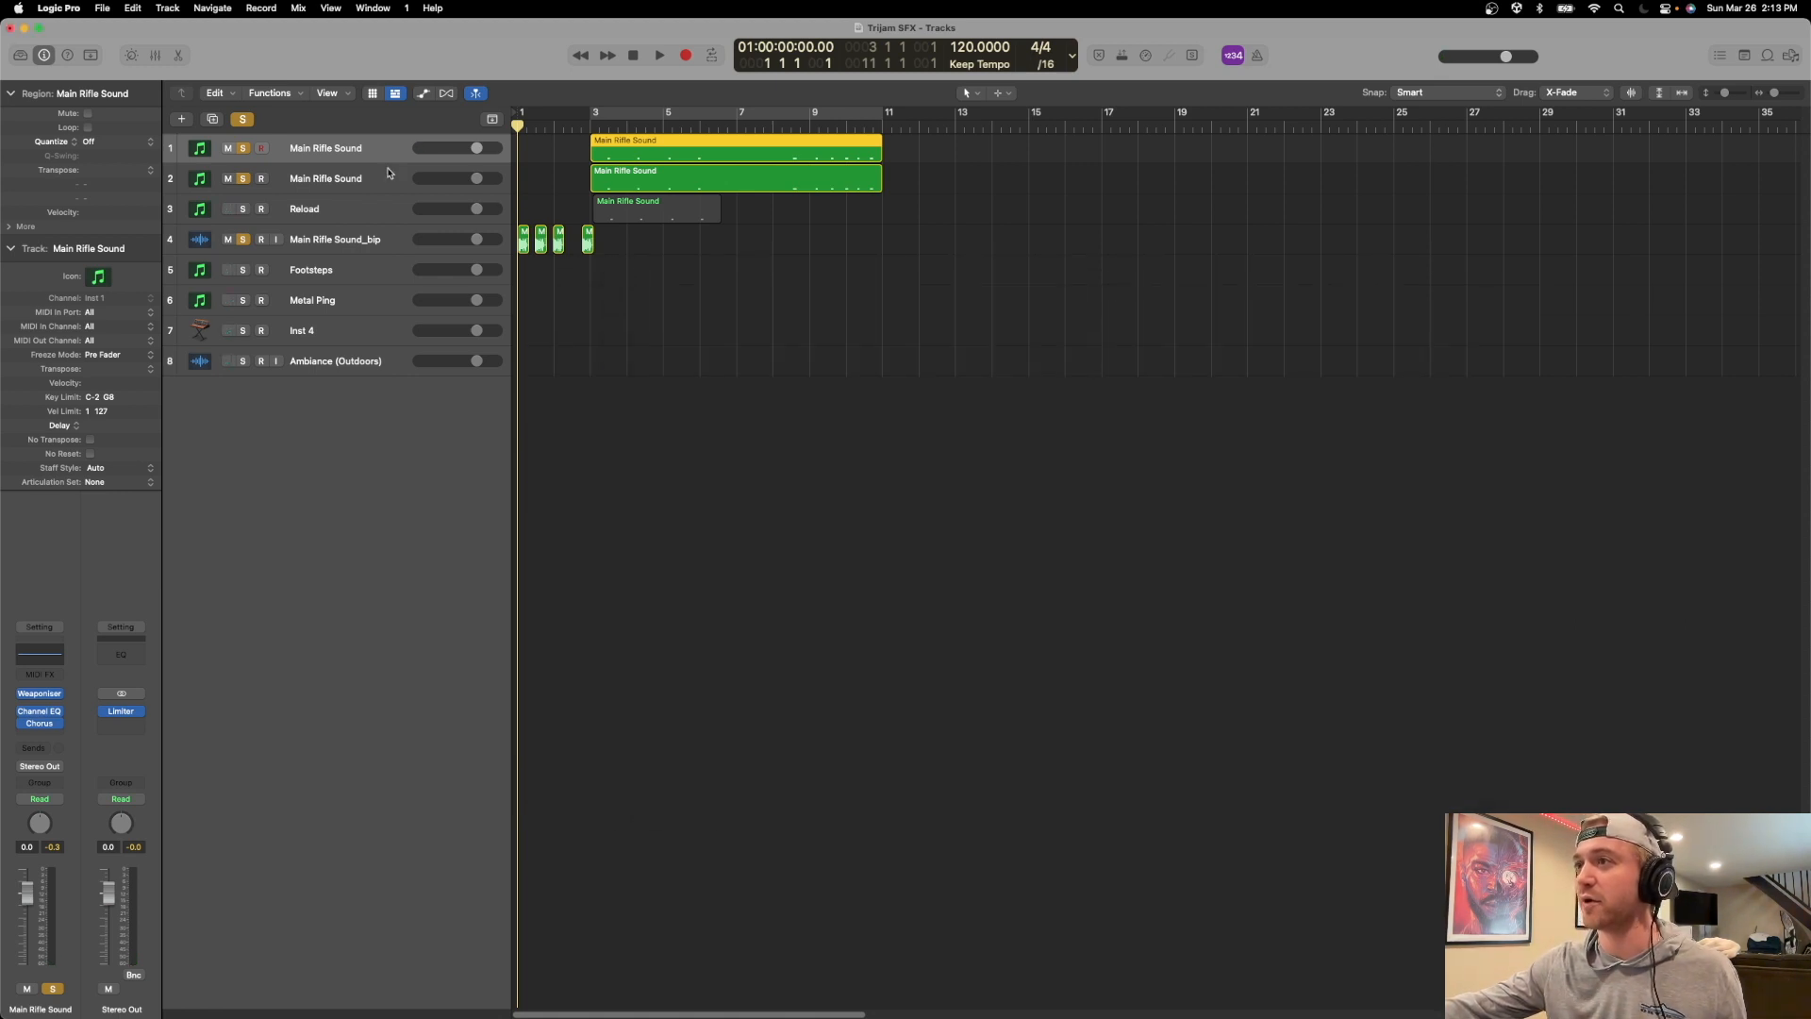
Open Weaponiser on the second Main Rifle Sound track and audition its Body layer's DRAGUNOV sample soloed.
{"action": "left_click", "coordinate": [389, 174]}
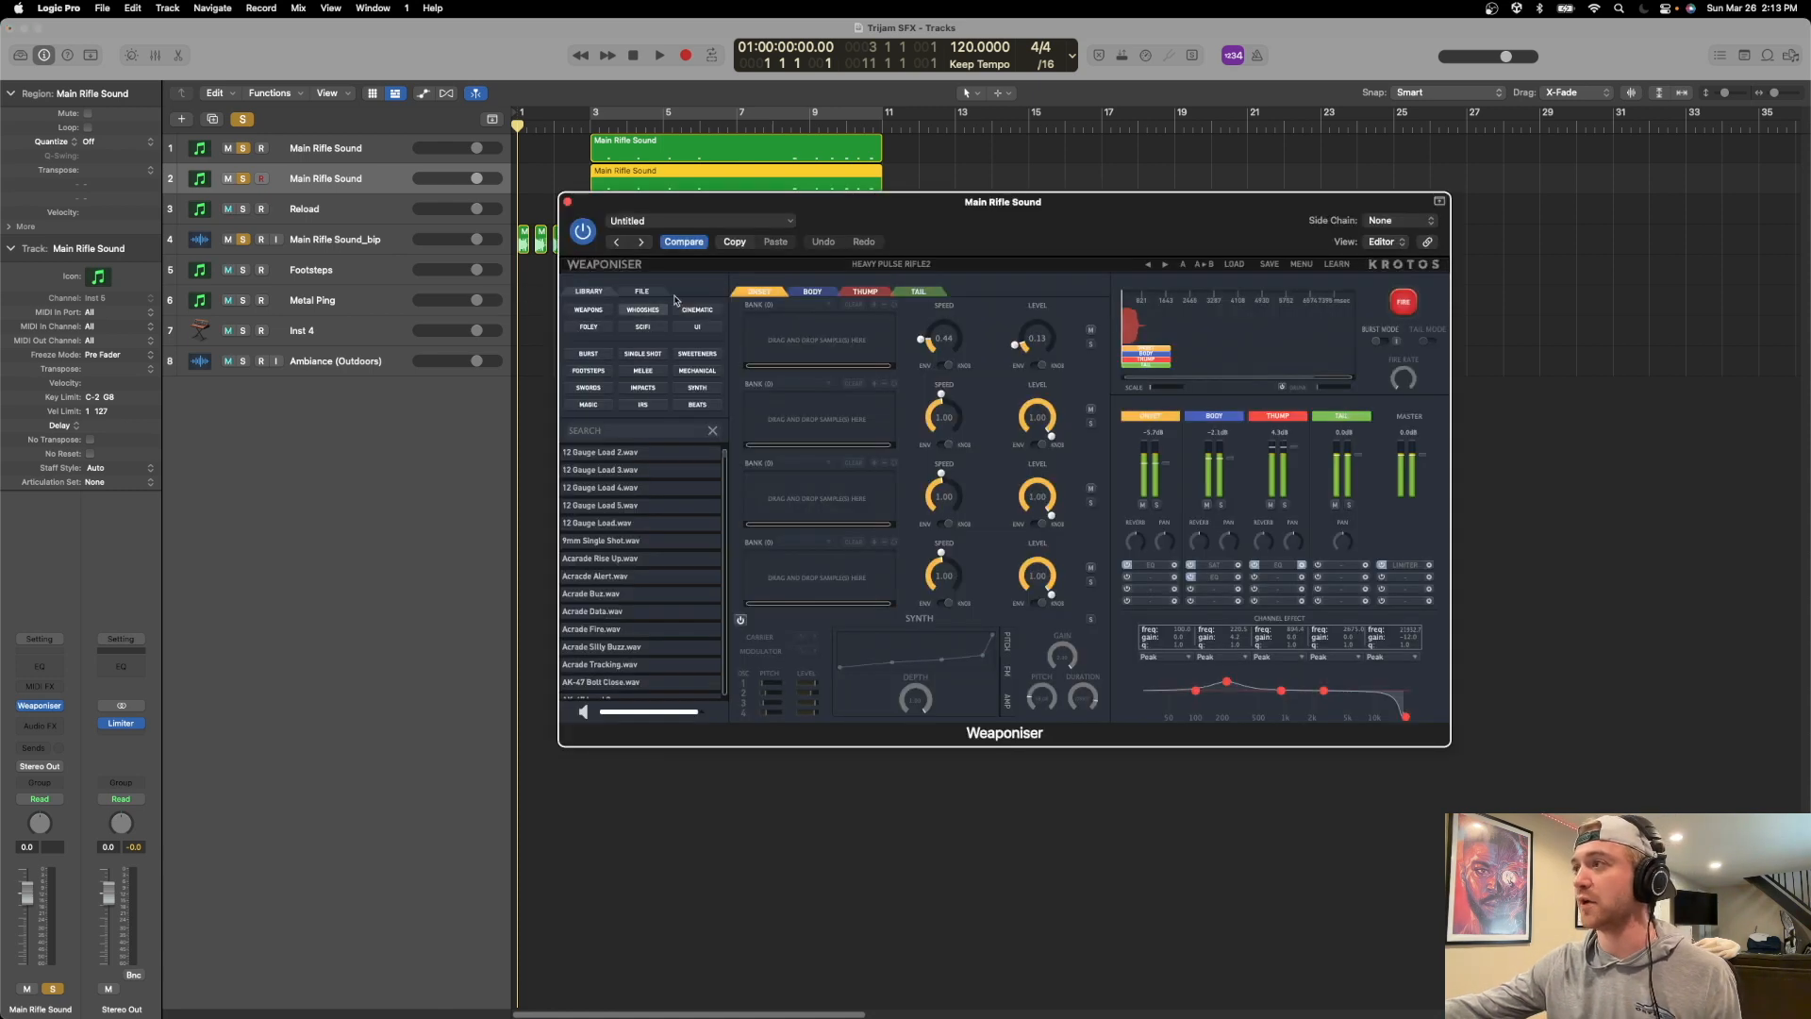
{"action": "left_click_drag", "start_coordinate": [945, 211], "coordinate": [953, 291]}
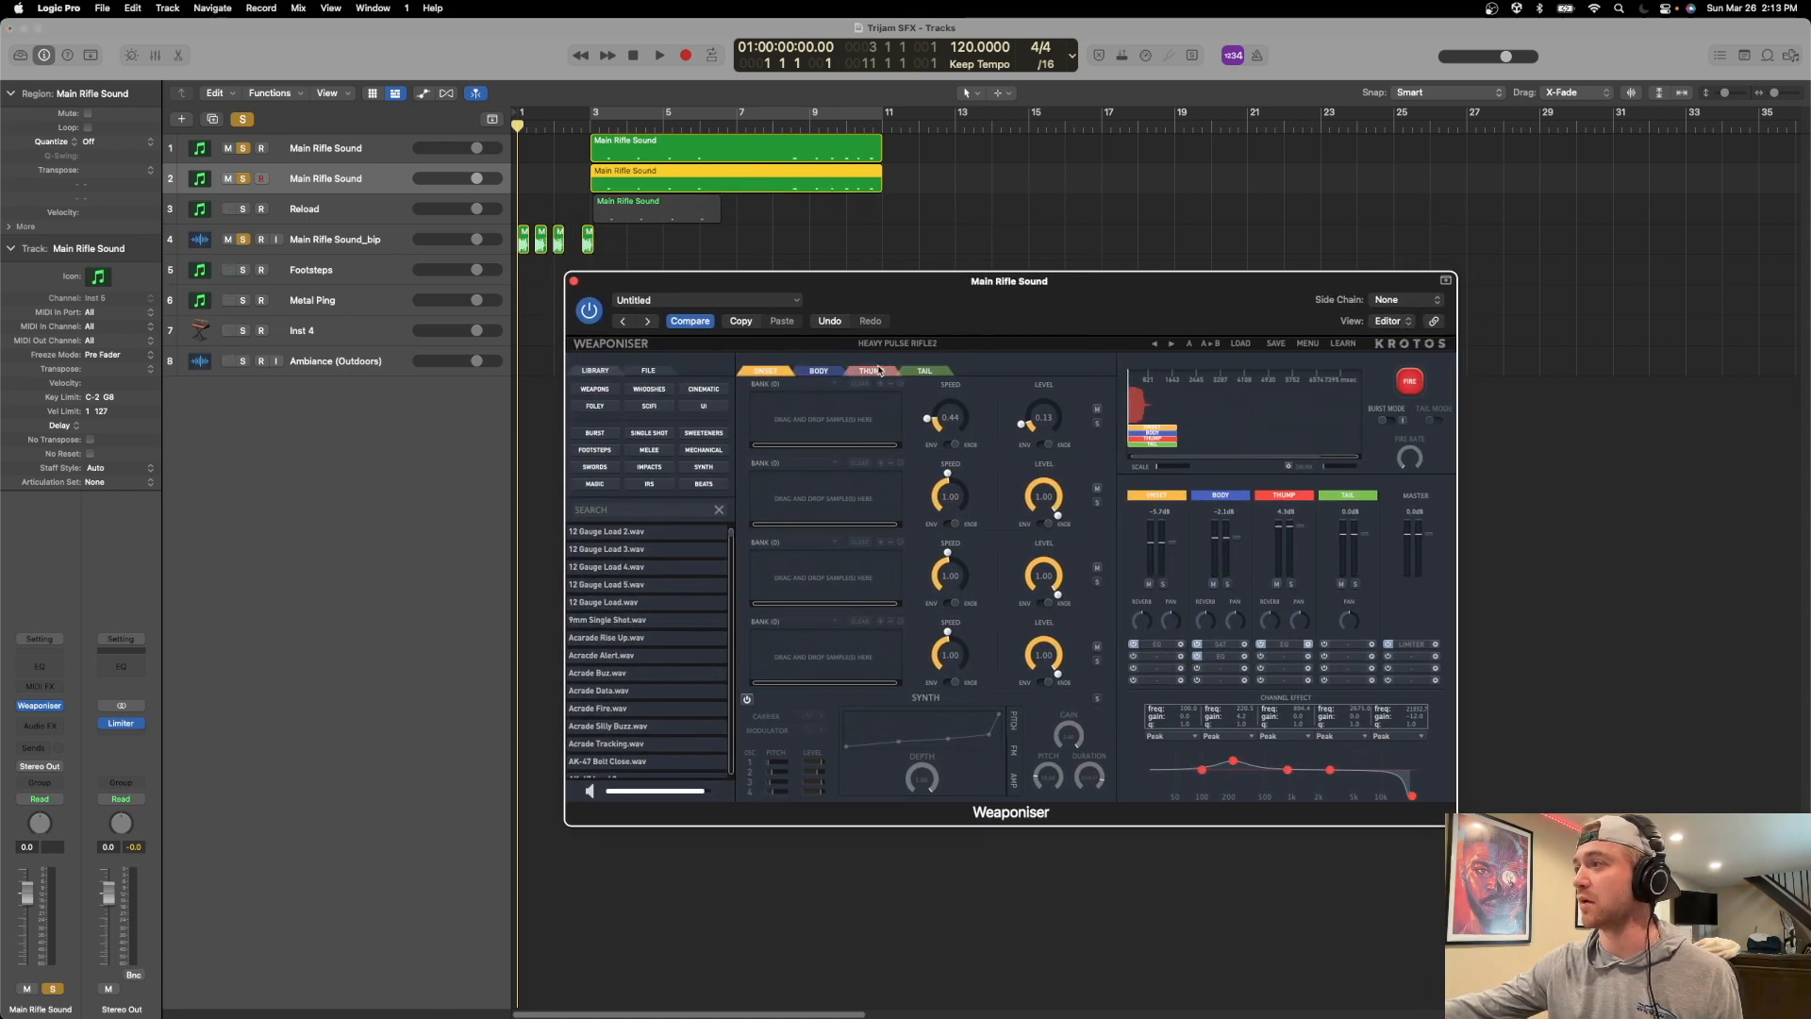
{"action": "left_click", "coordinate": [817, 368]}
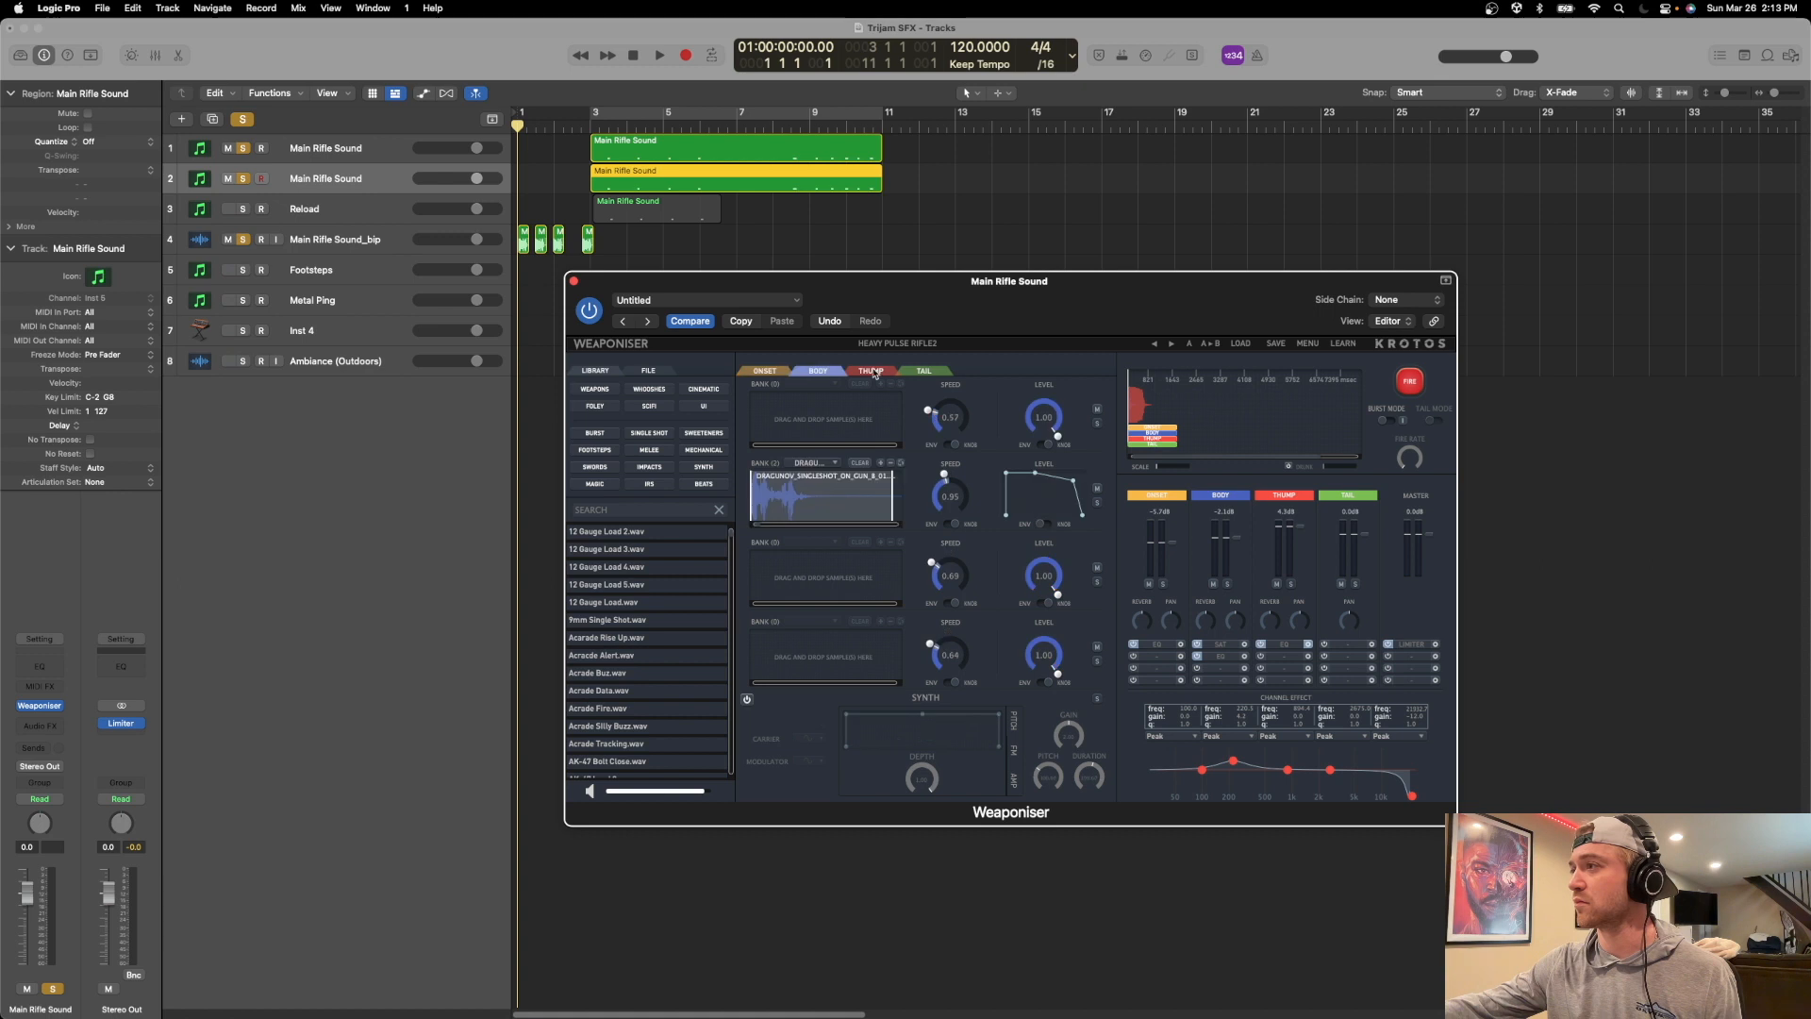
{"action": "left_click", "coordinate": [1097, 502]}
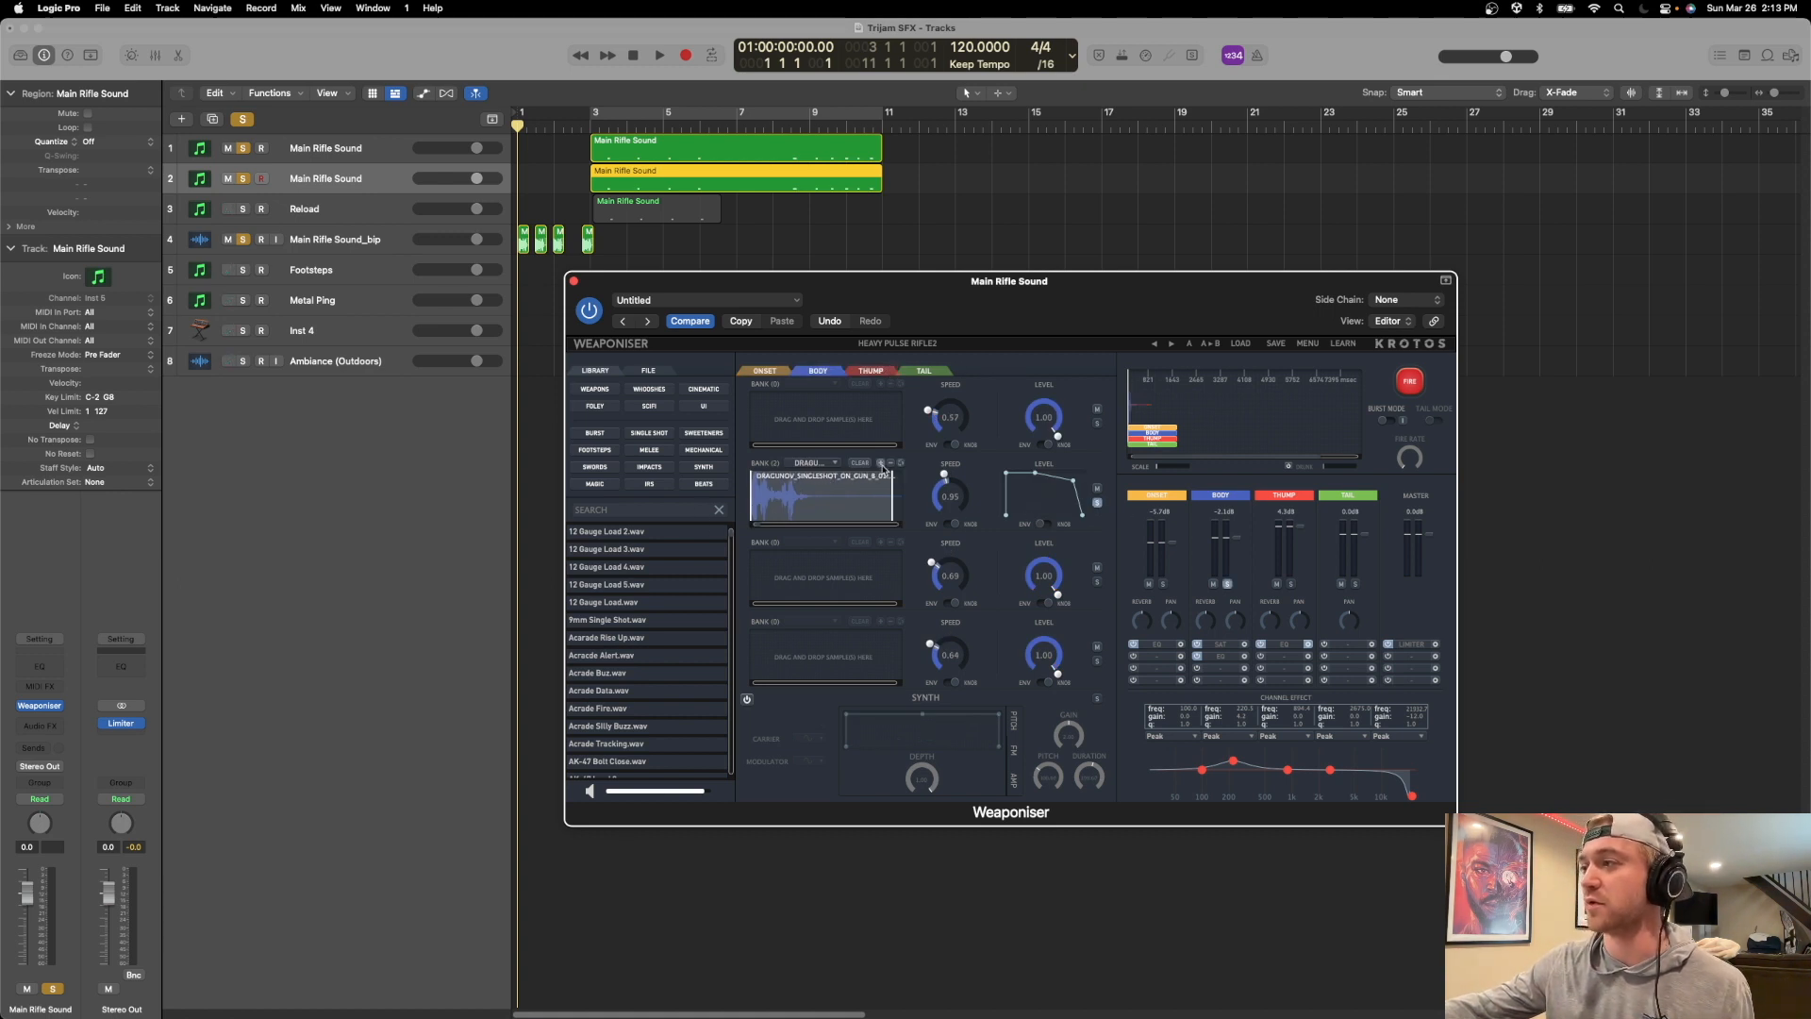
{"action": "left_click", "coordinate": [1408, 381]}
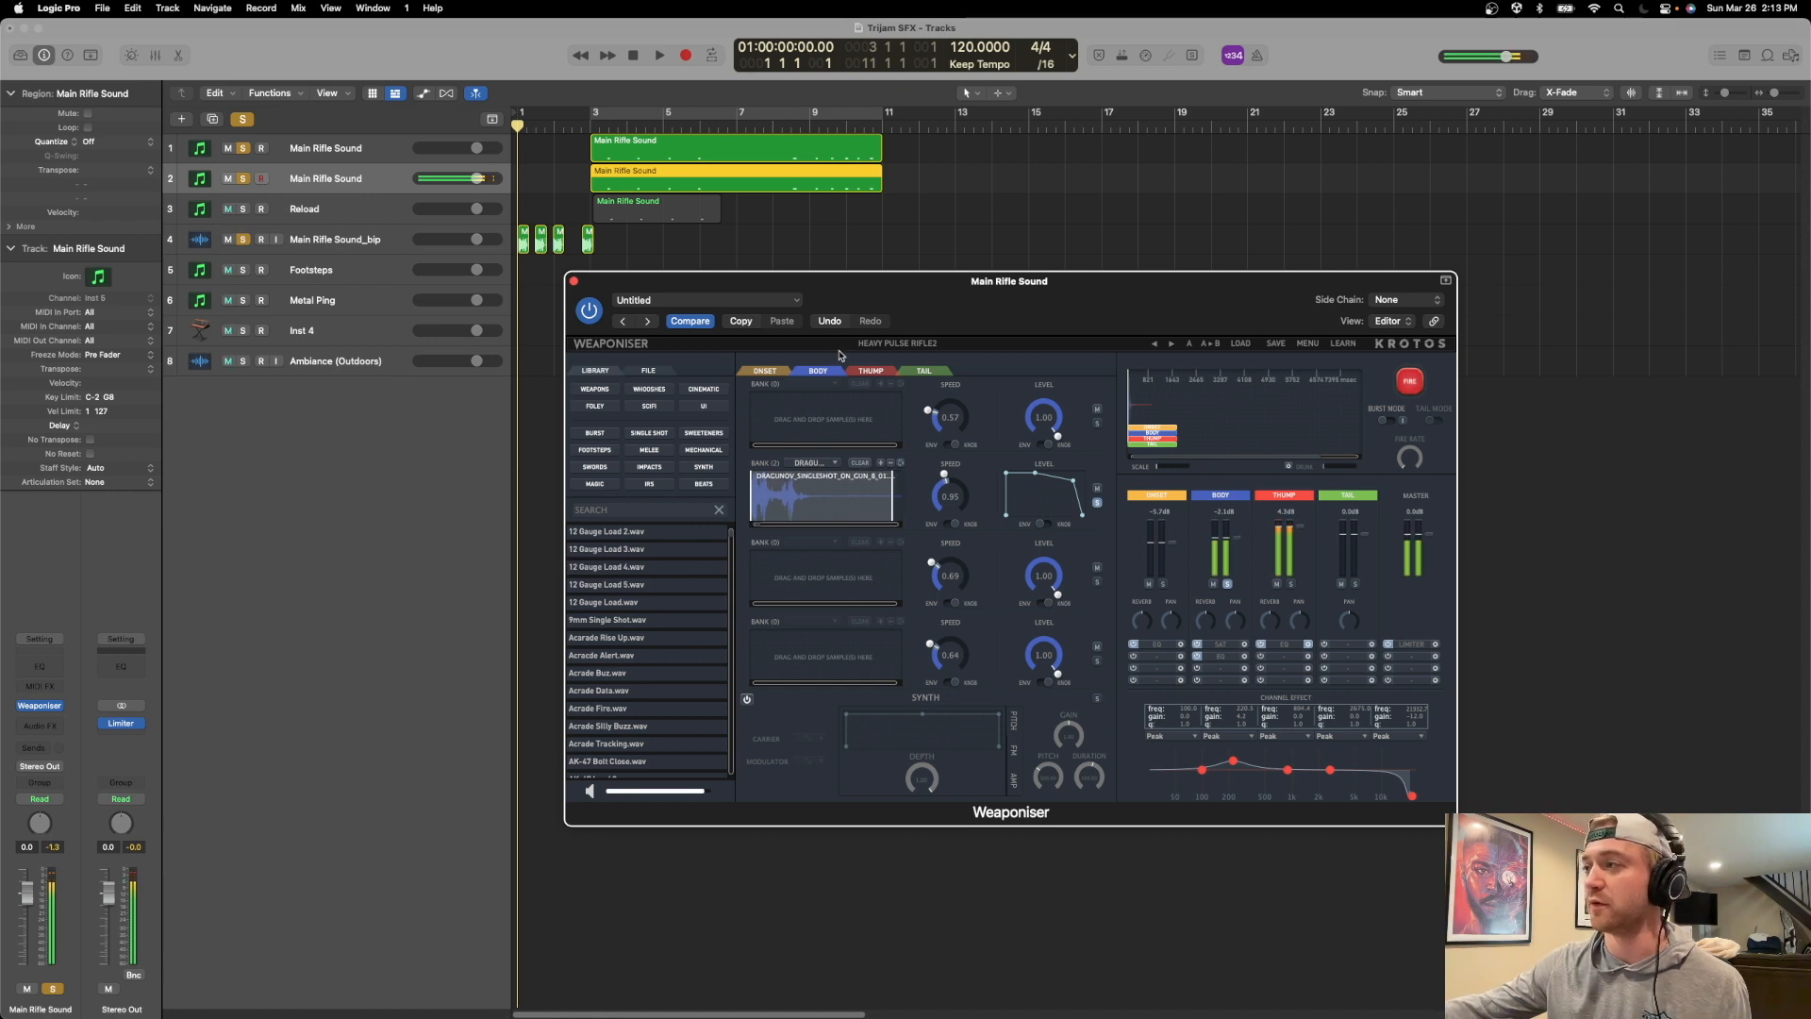
Display the Thump layer's samples, turn off the Body layer's solo, and fire the sound once.
{"action": "left_click", "coordinate": [877, 373]}
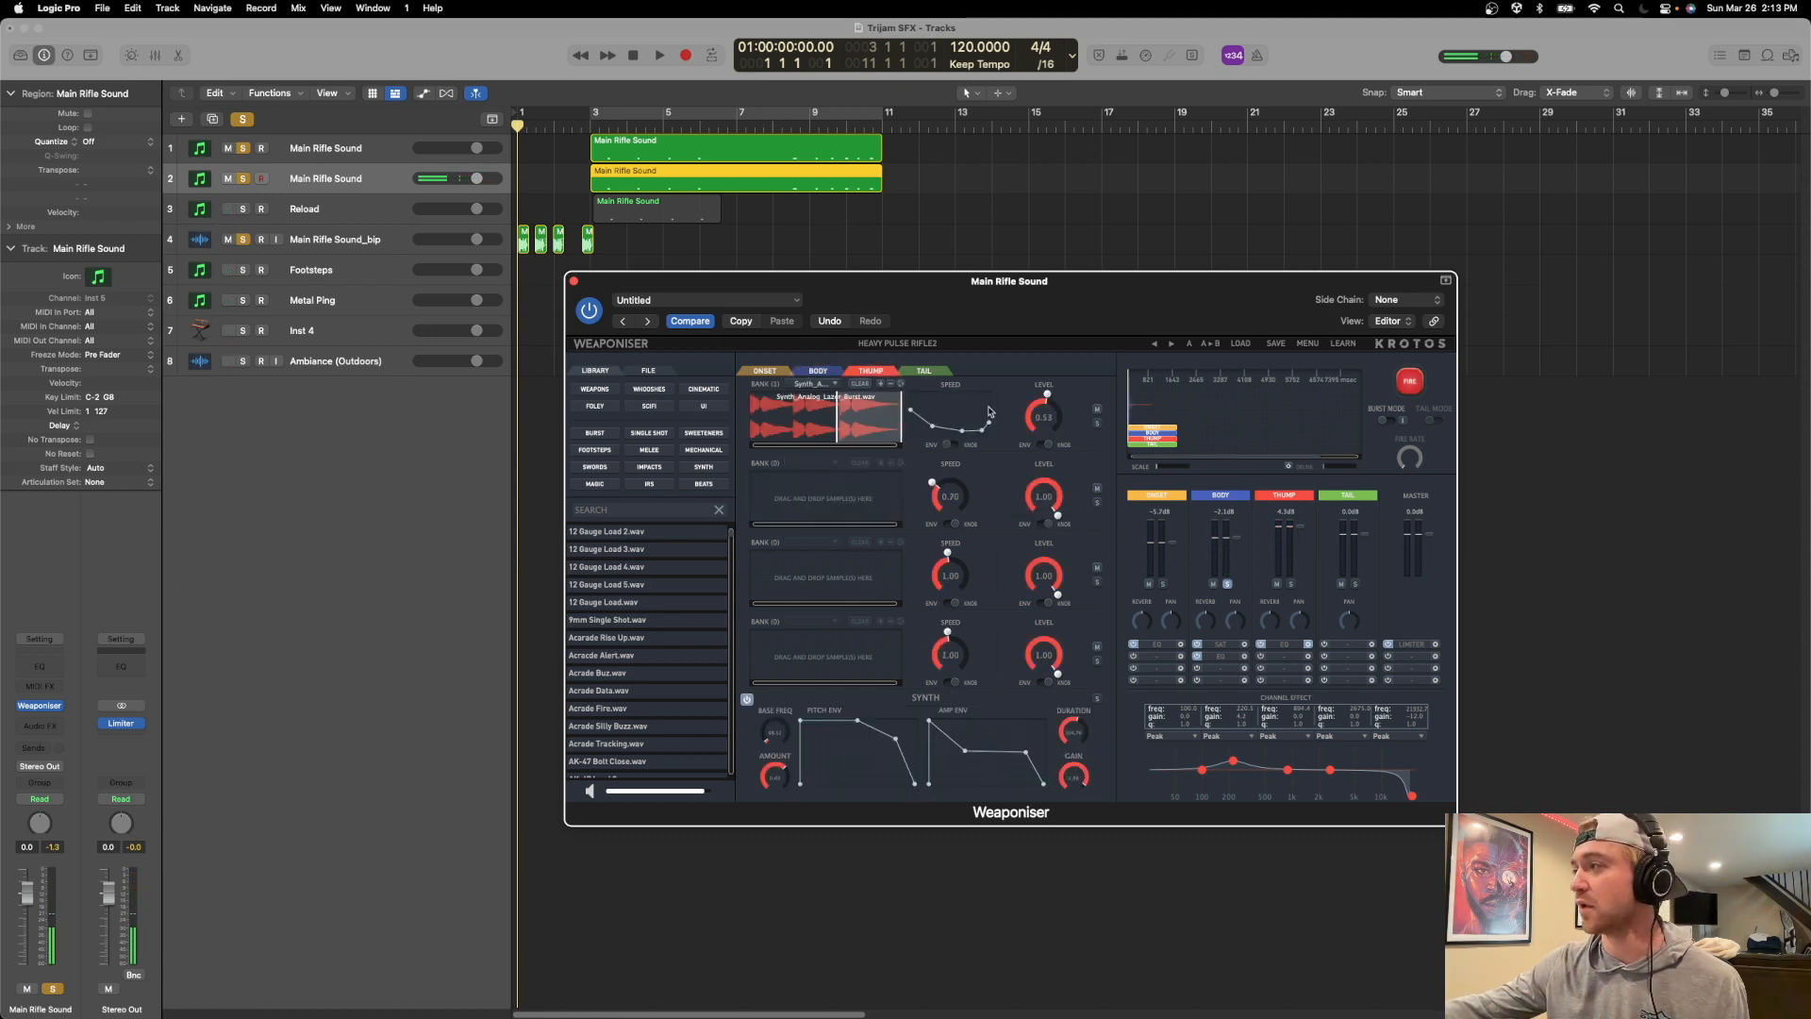
{"action": "left_click", "coordinate": [1227, 584]}
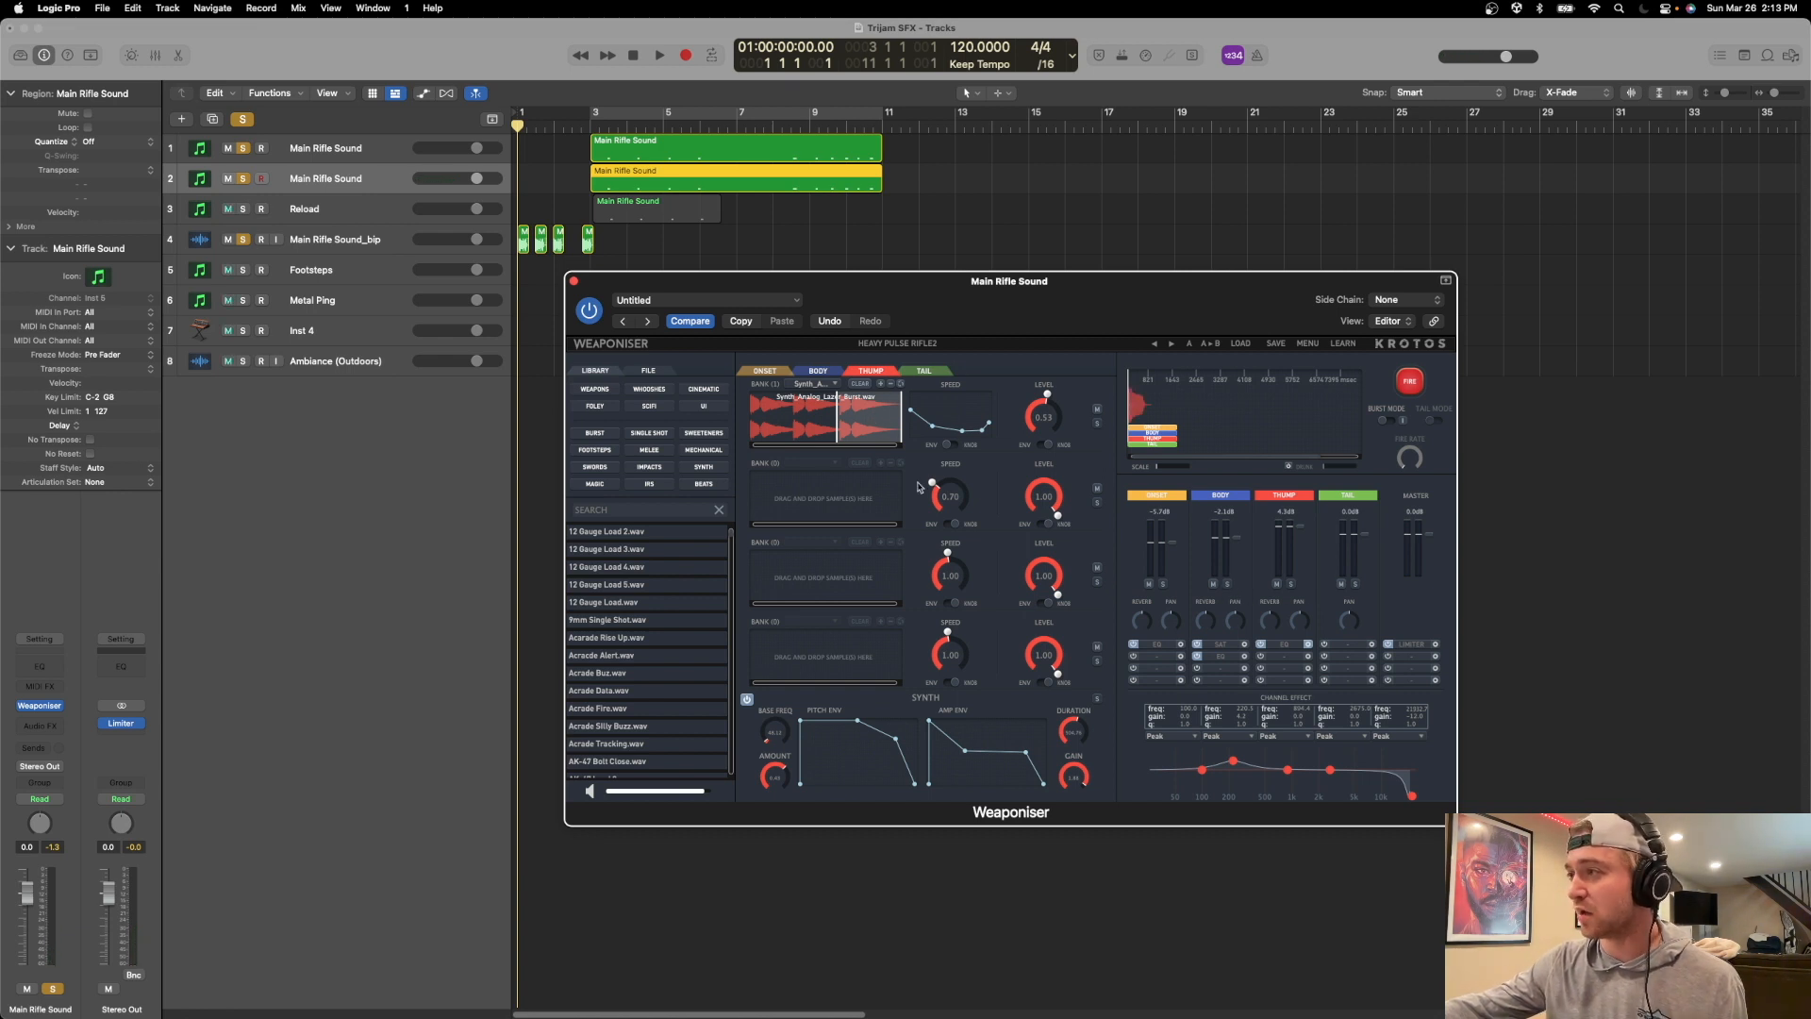
{"action": "left_click", "coordinate": [1422, 392]}
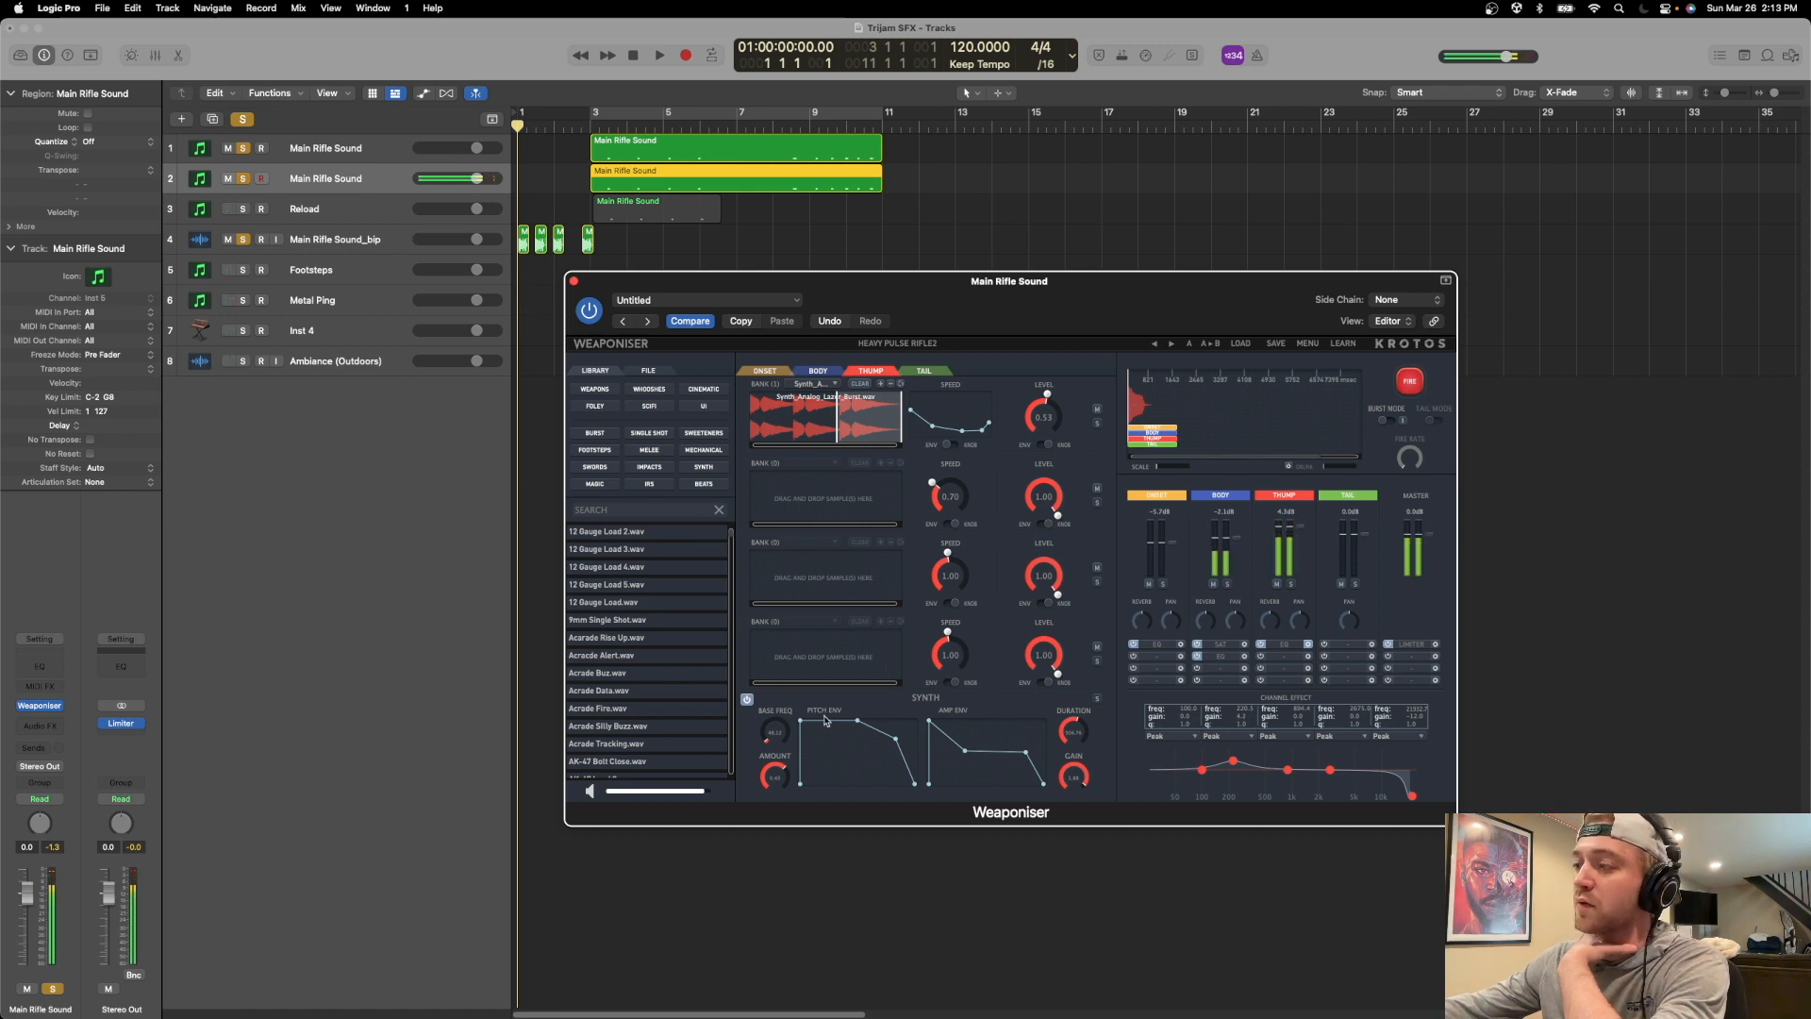
Switch off the Thump layer's synth and fire the sound twice to hear it without the synth.
{"action": "left_click", "coordinate": [745, 699]}
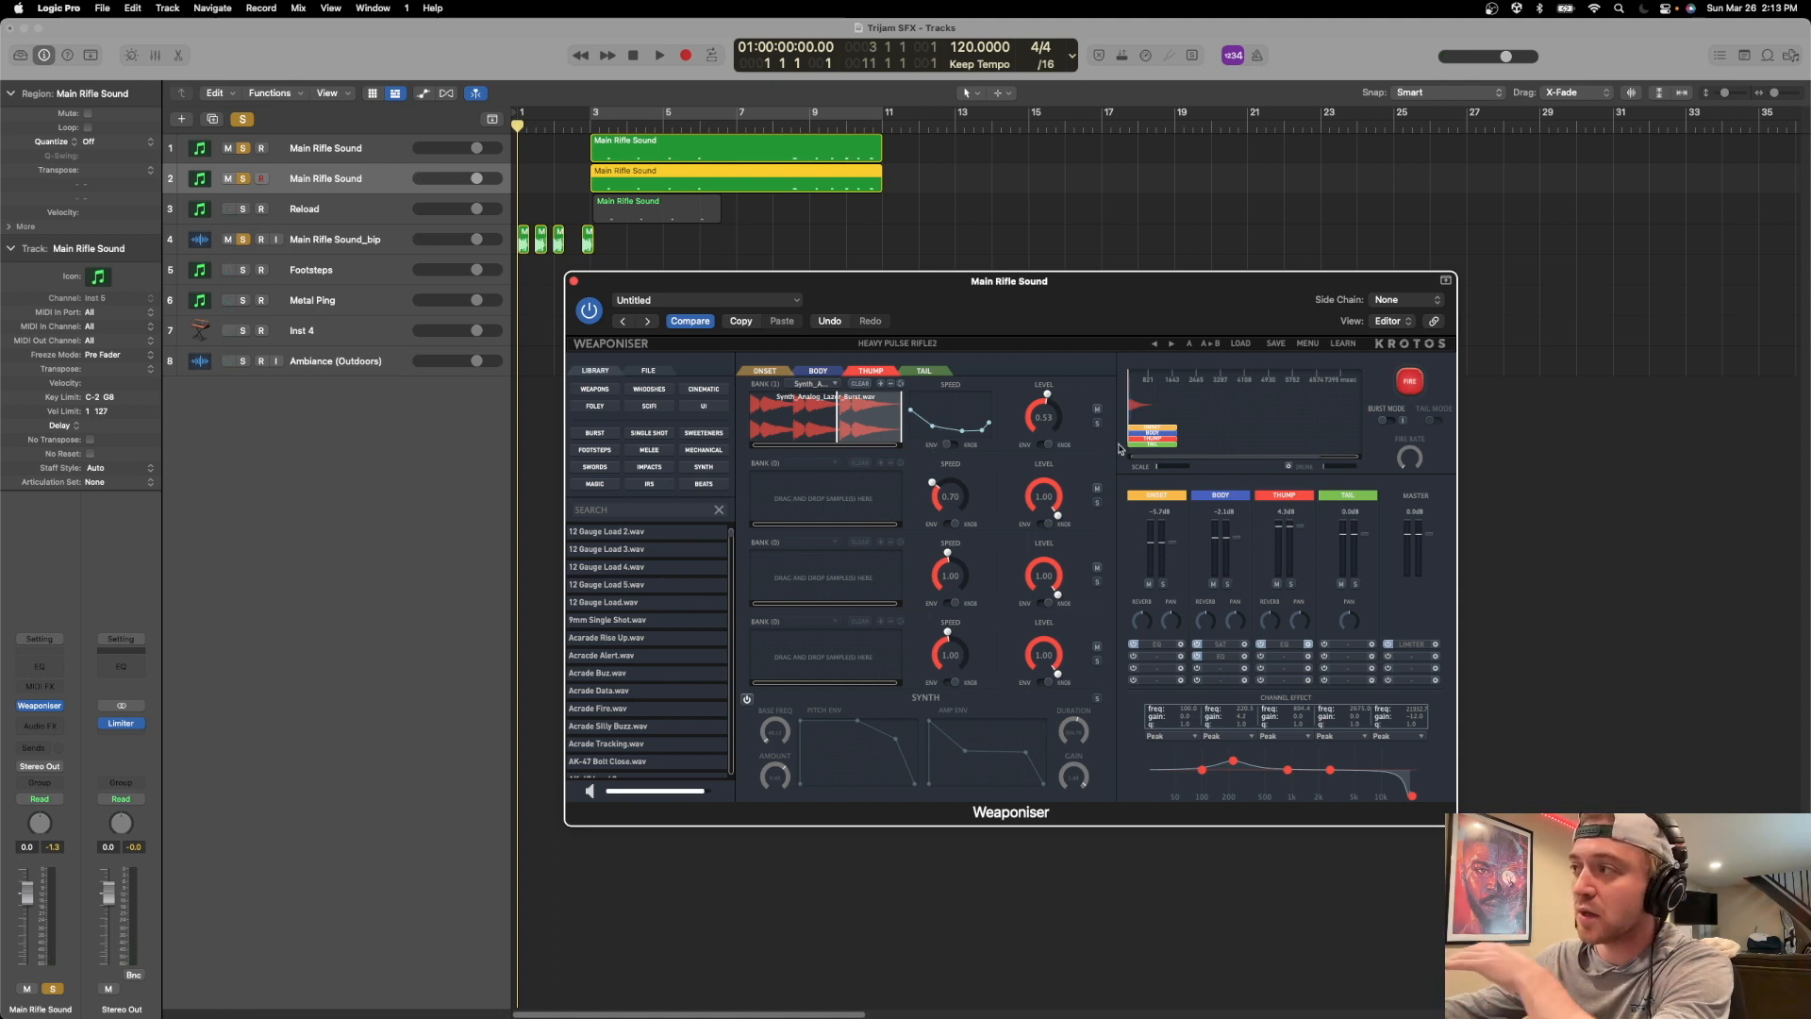
{"action": "left_click", "coordinate": [1420, 385]}
{"action": "left_click", "coordinate": [1419, 385]}
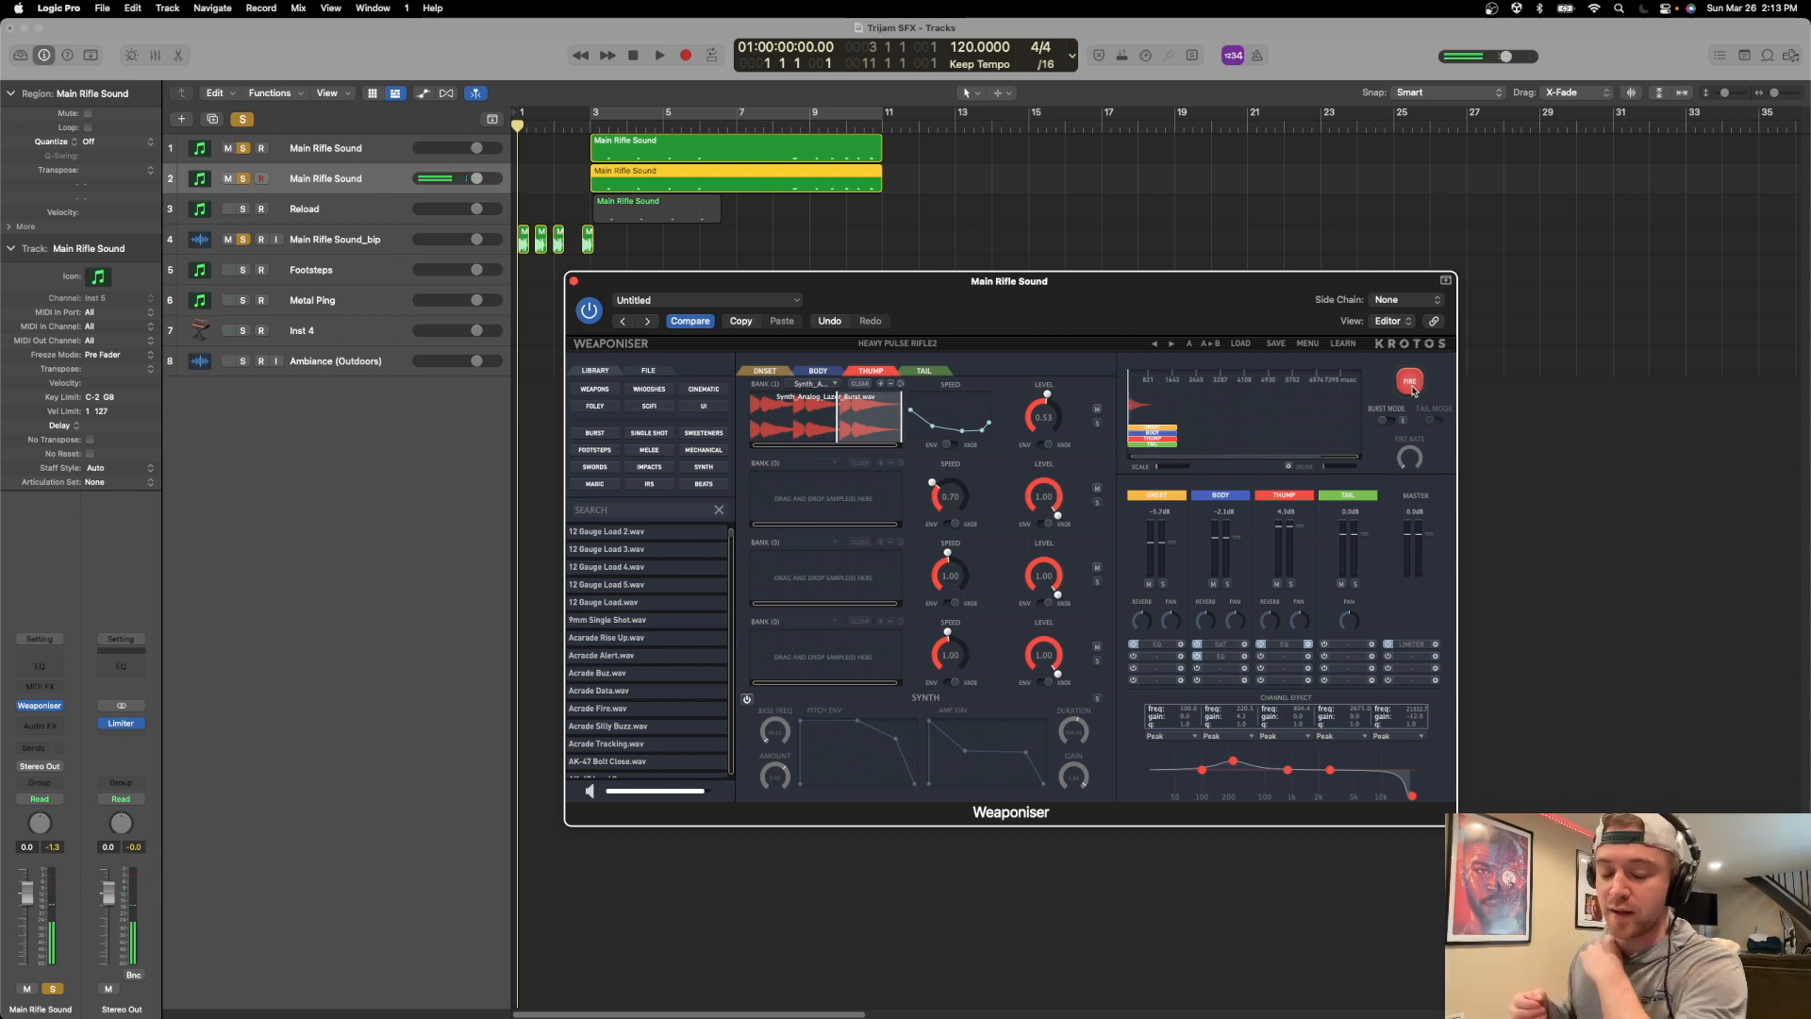
Switch the Thump layer's synth back on and fire the sound twice to compare.
{"action": "left_click_drag", "start_coordinate": [1055, 291], "coordinate": [1047, 328]}
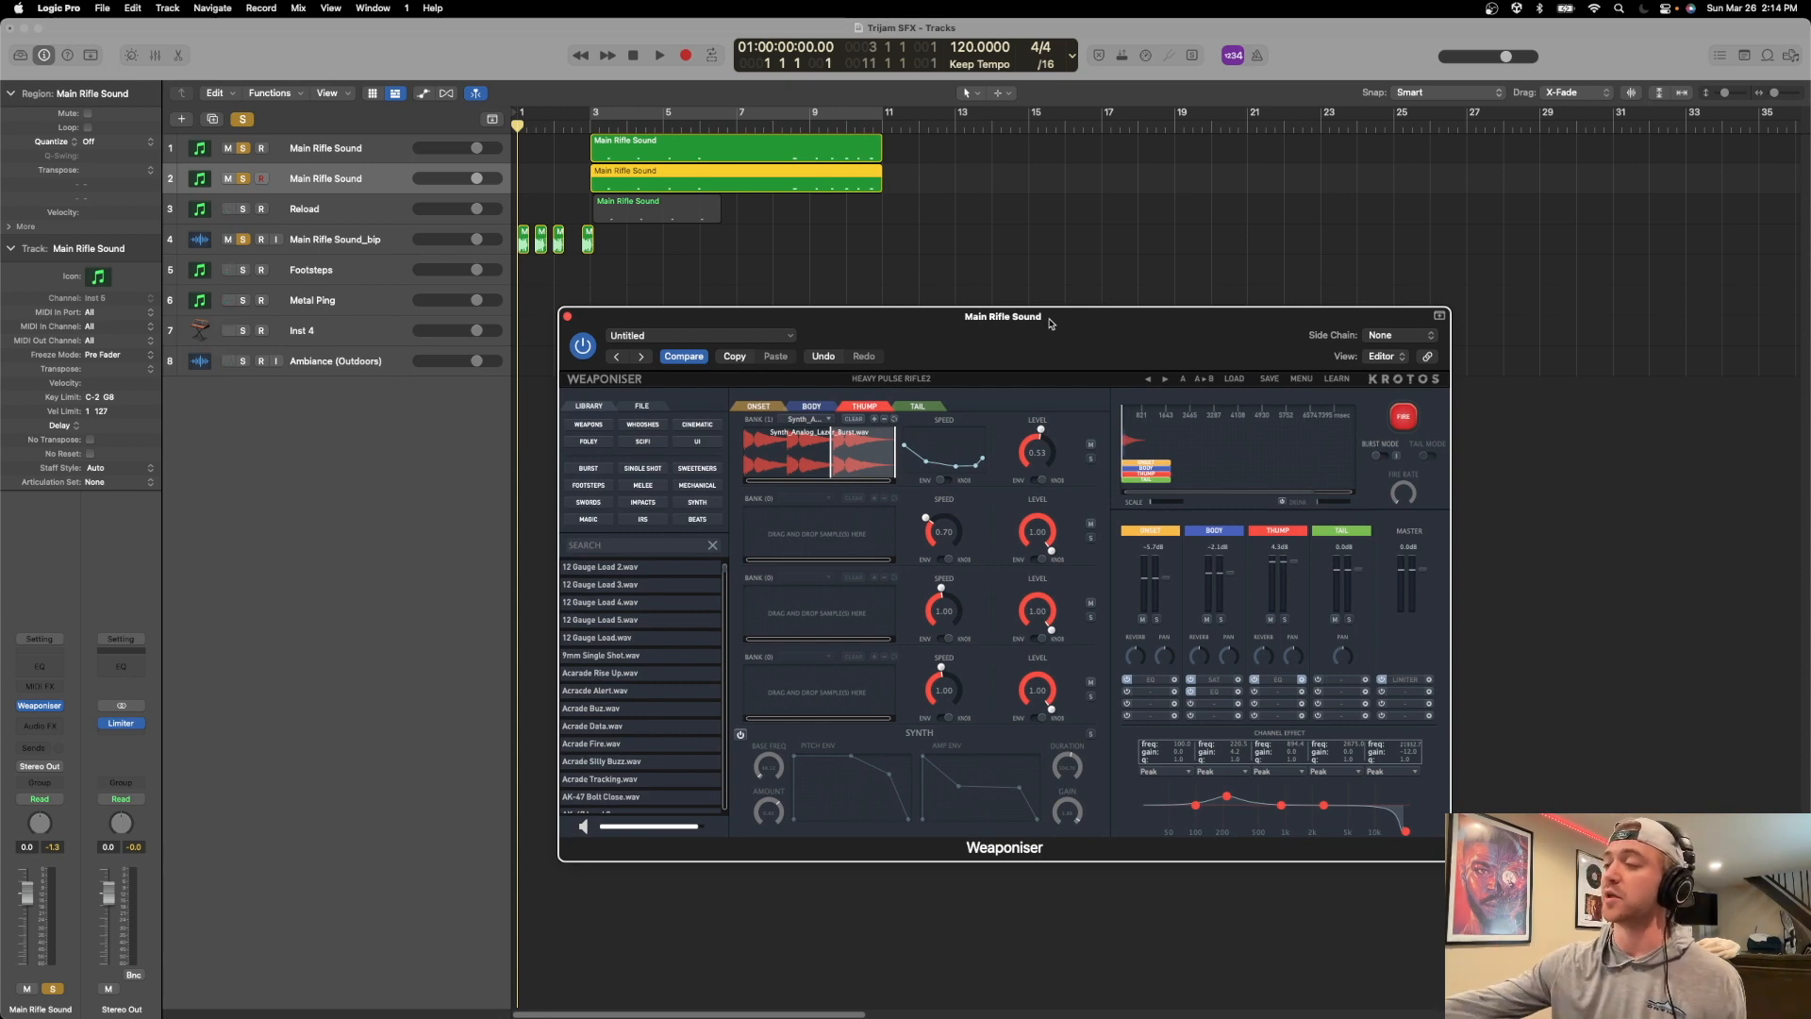
{"action": "left_click", "coordinate": [741, 736]}
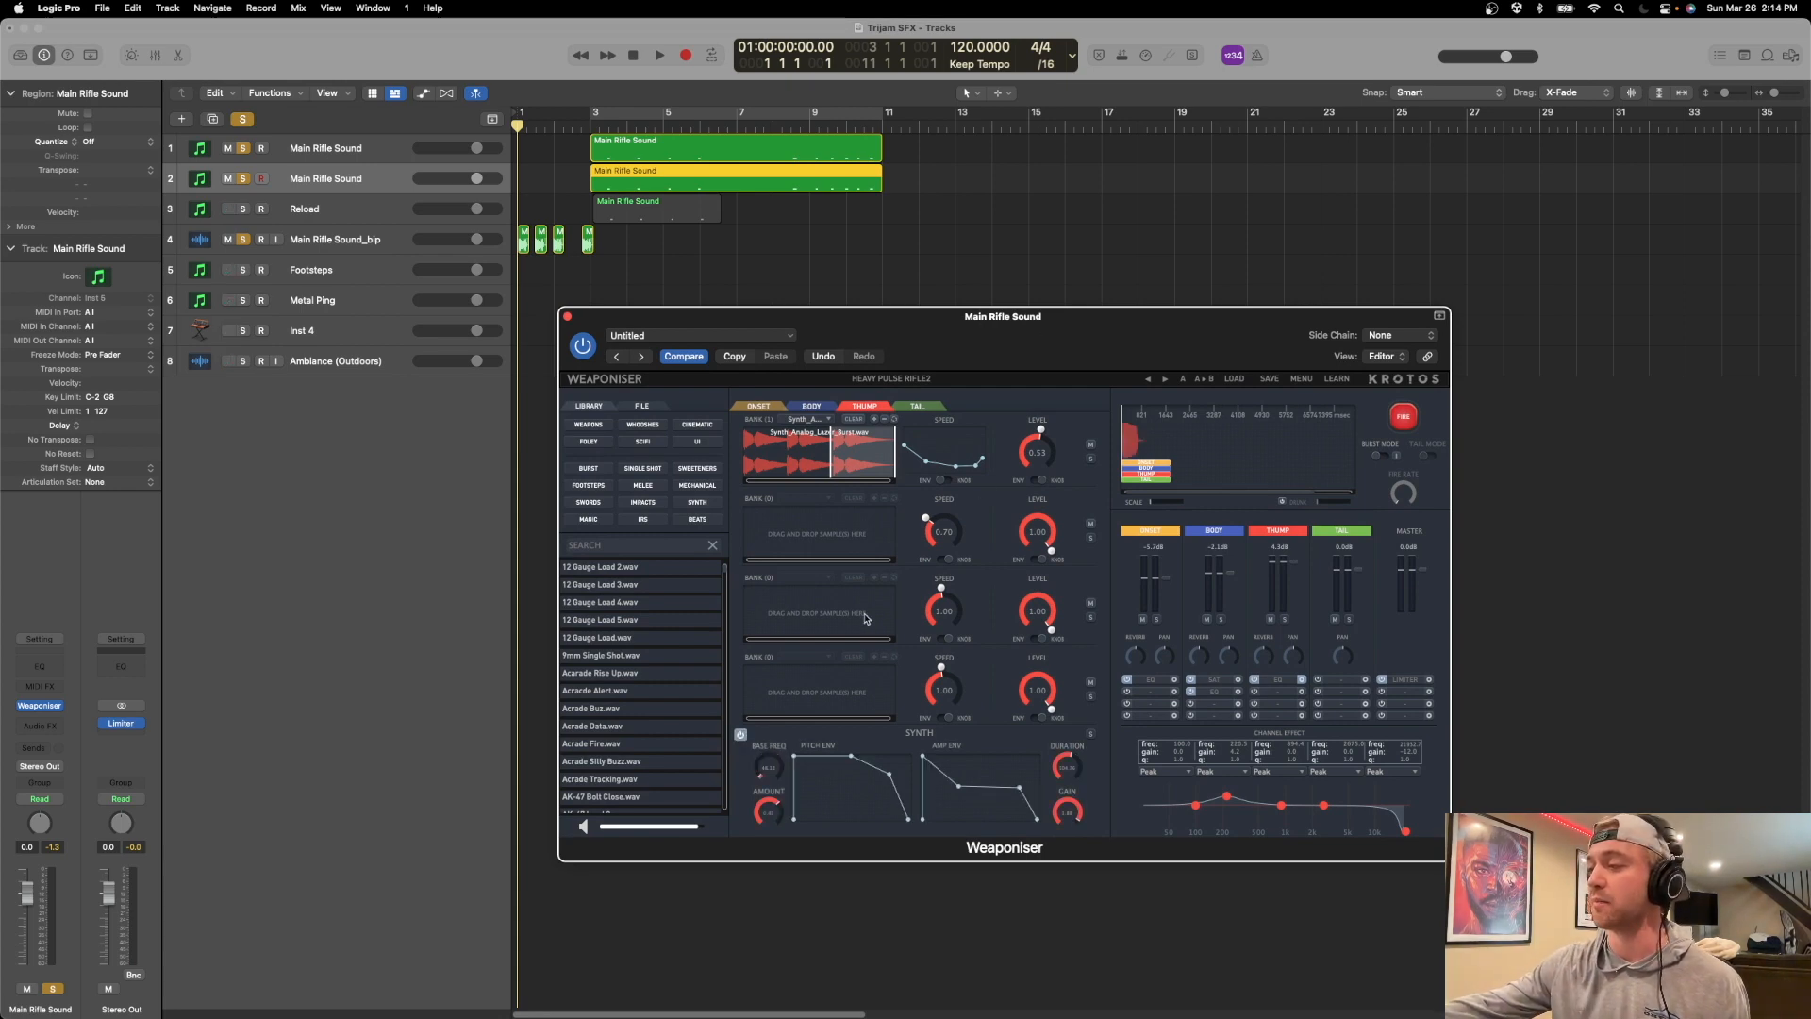
{"action": "left_click_drag", "start_coordinate": [900, 329], "coordinate": [769, 347]}
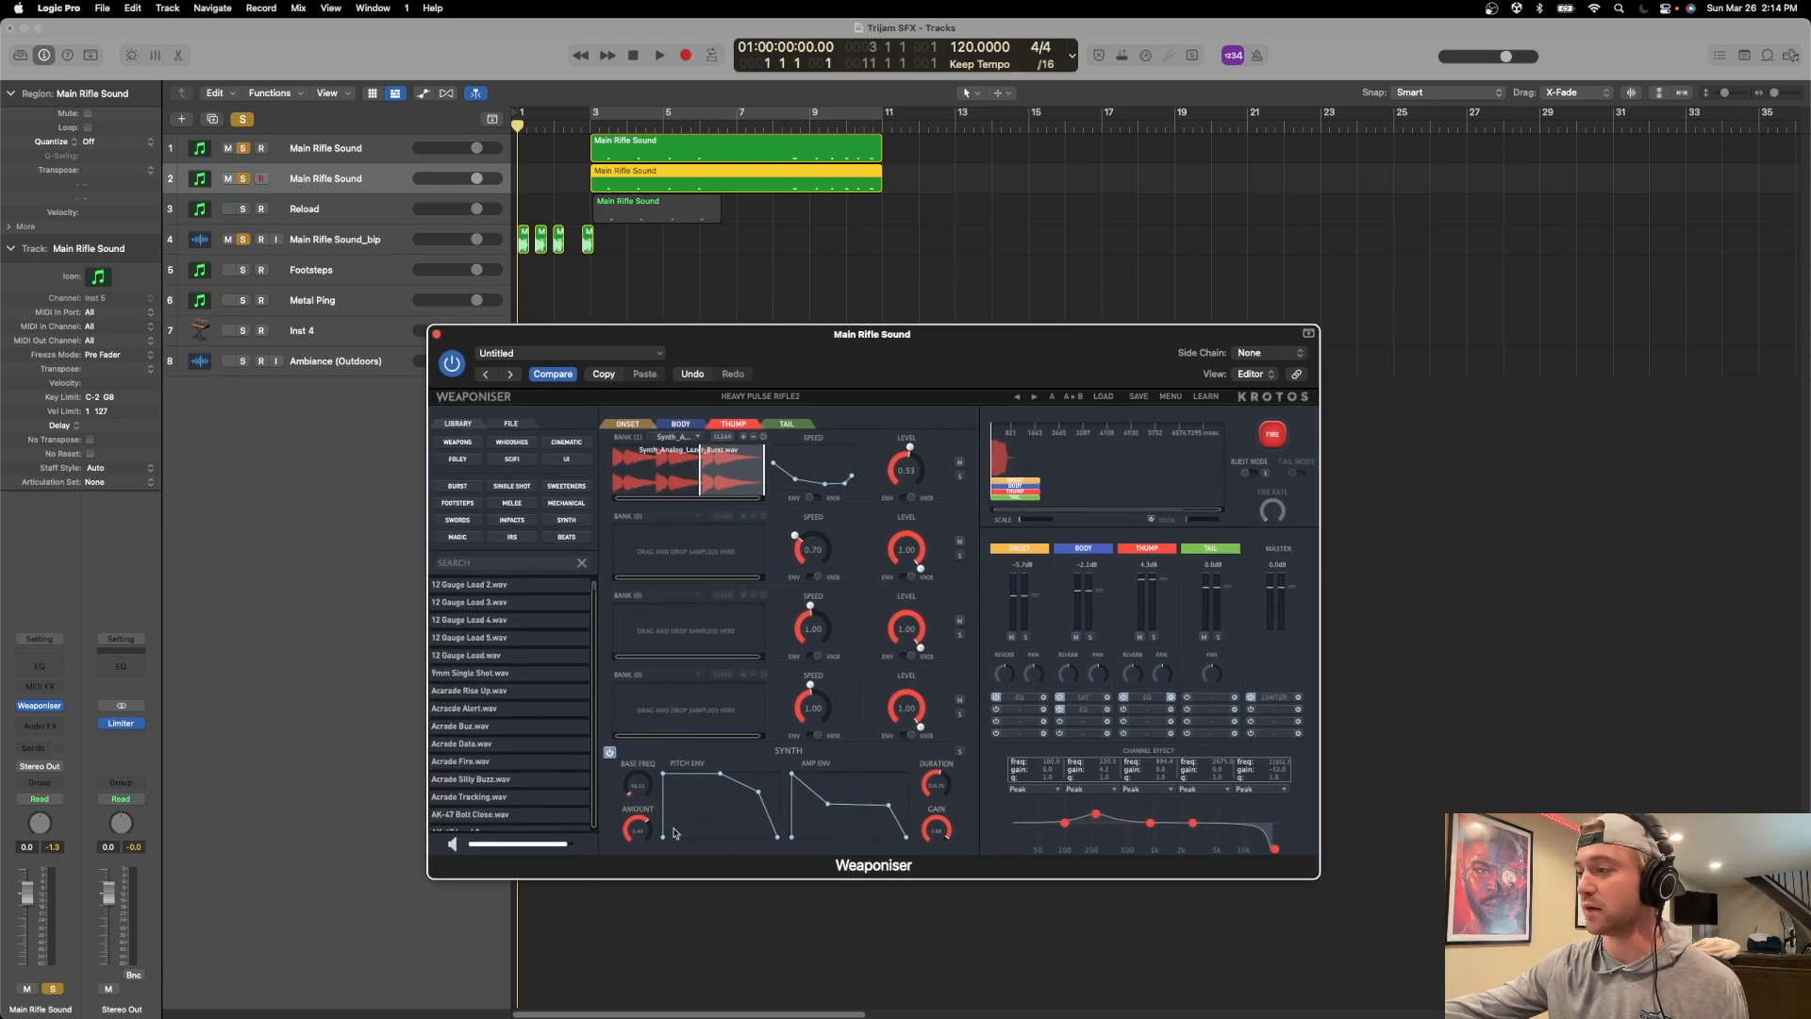
{"action": "left_click", "coordinate": [1275, 434]}
{"action": "left_click", "coordinate": [1278, 433]}
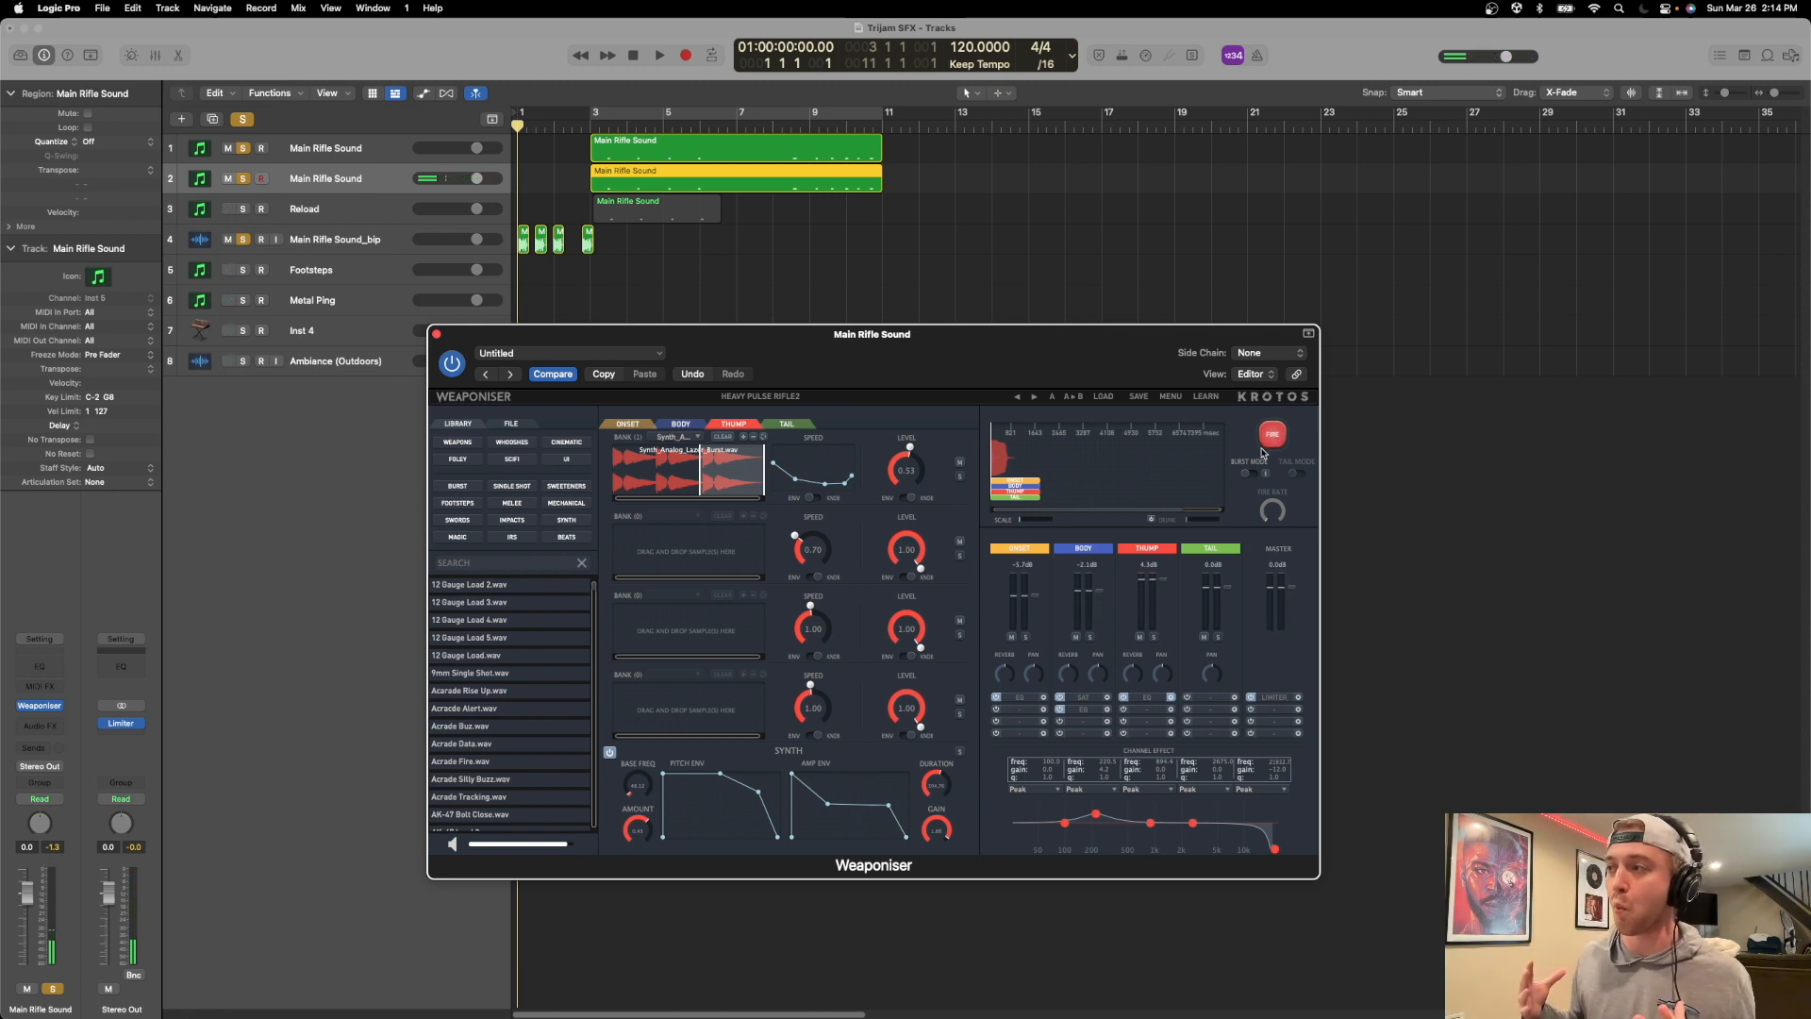
Select the Reload track, then switch to Visual Studio and highlight the WaitForSeconds(0.6f) line in BlueLaserFire.cs.
{"action": "left_click_drag", "start_coordinate": [815, 364], "coordinate": [957, 393]}
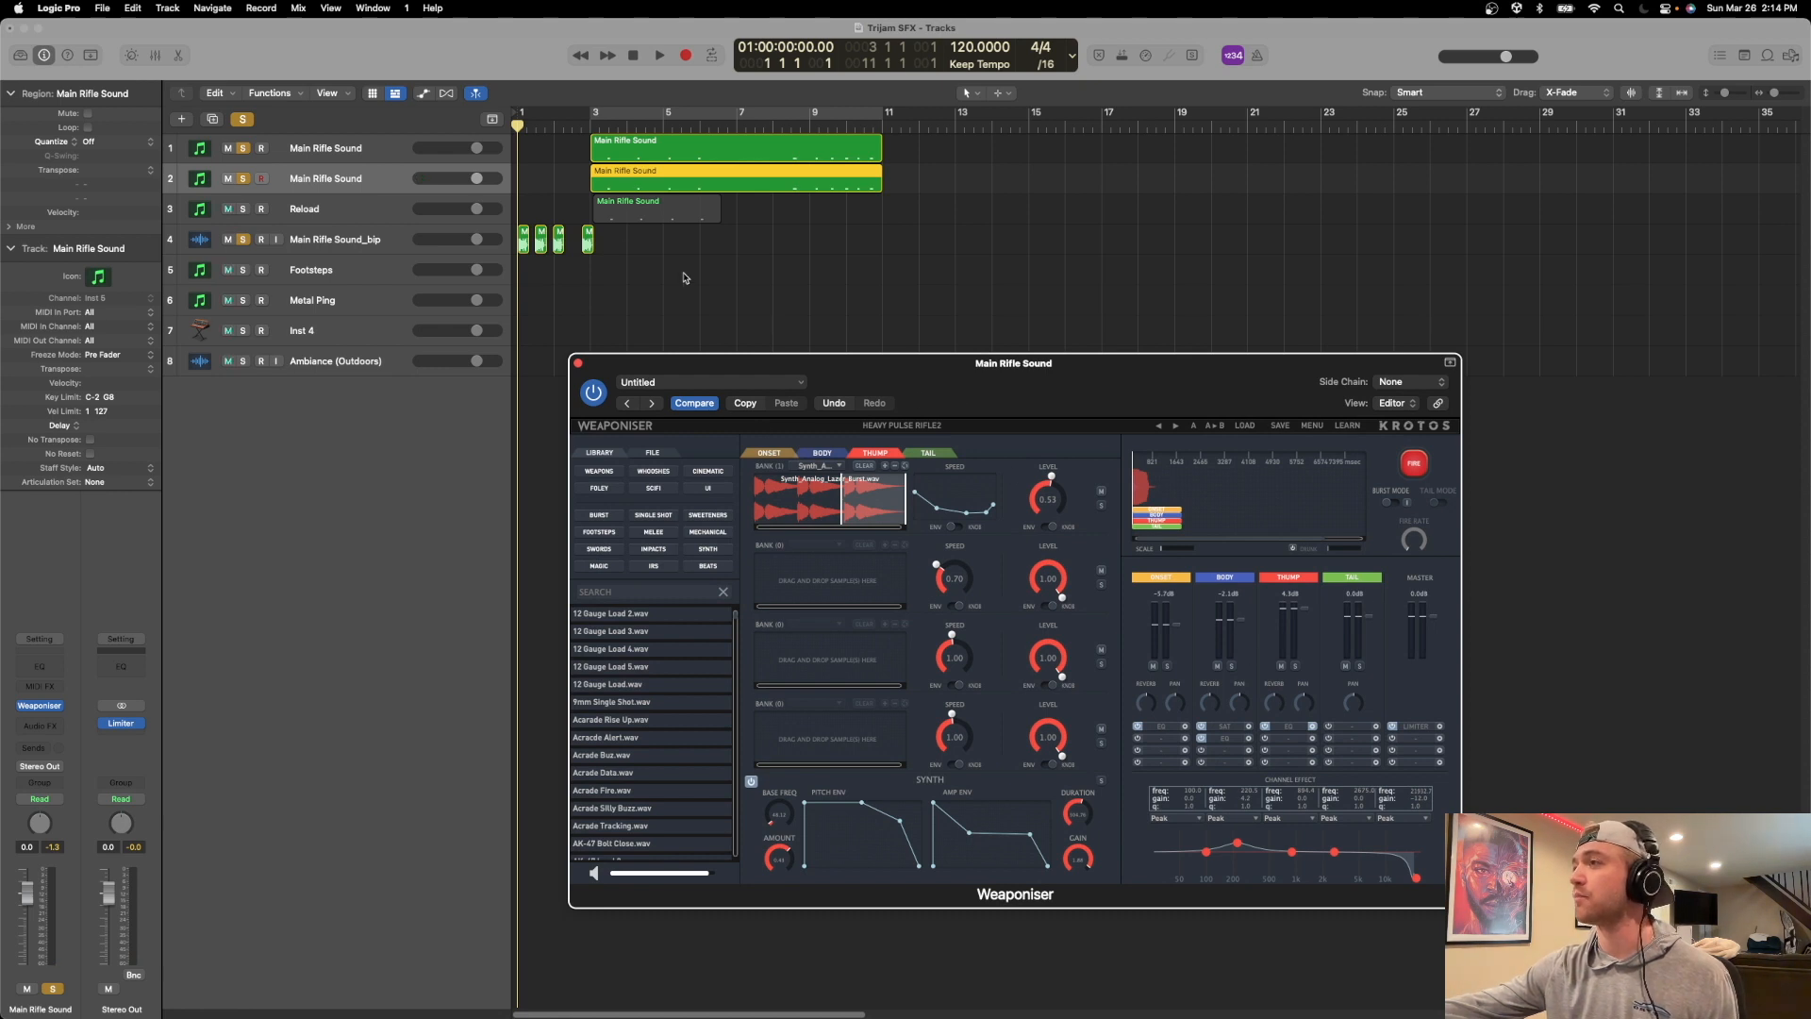
{"action": "left_click", "coordinate": [396, 206]}
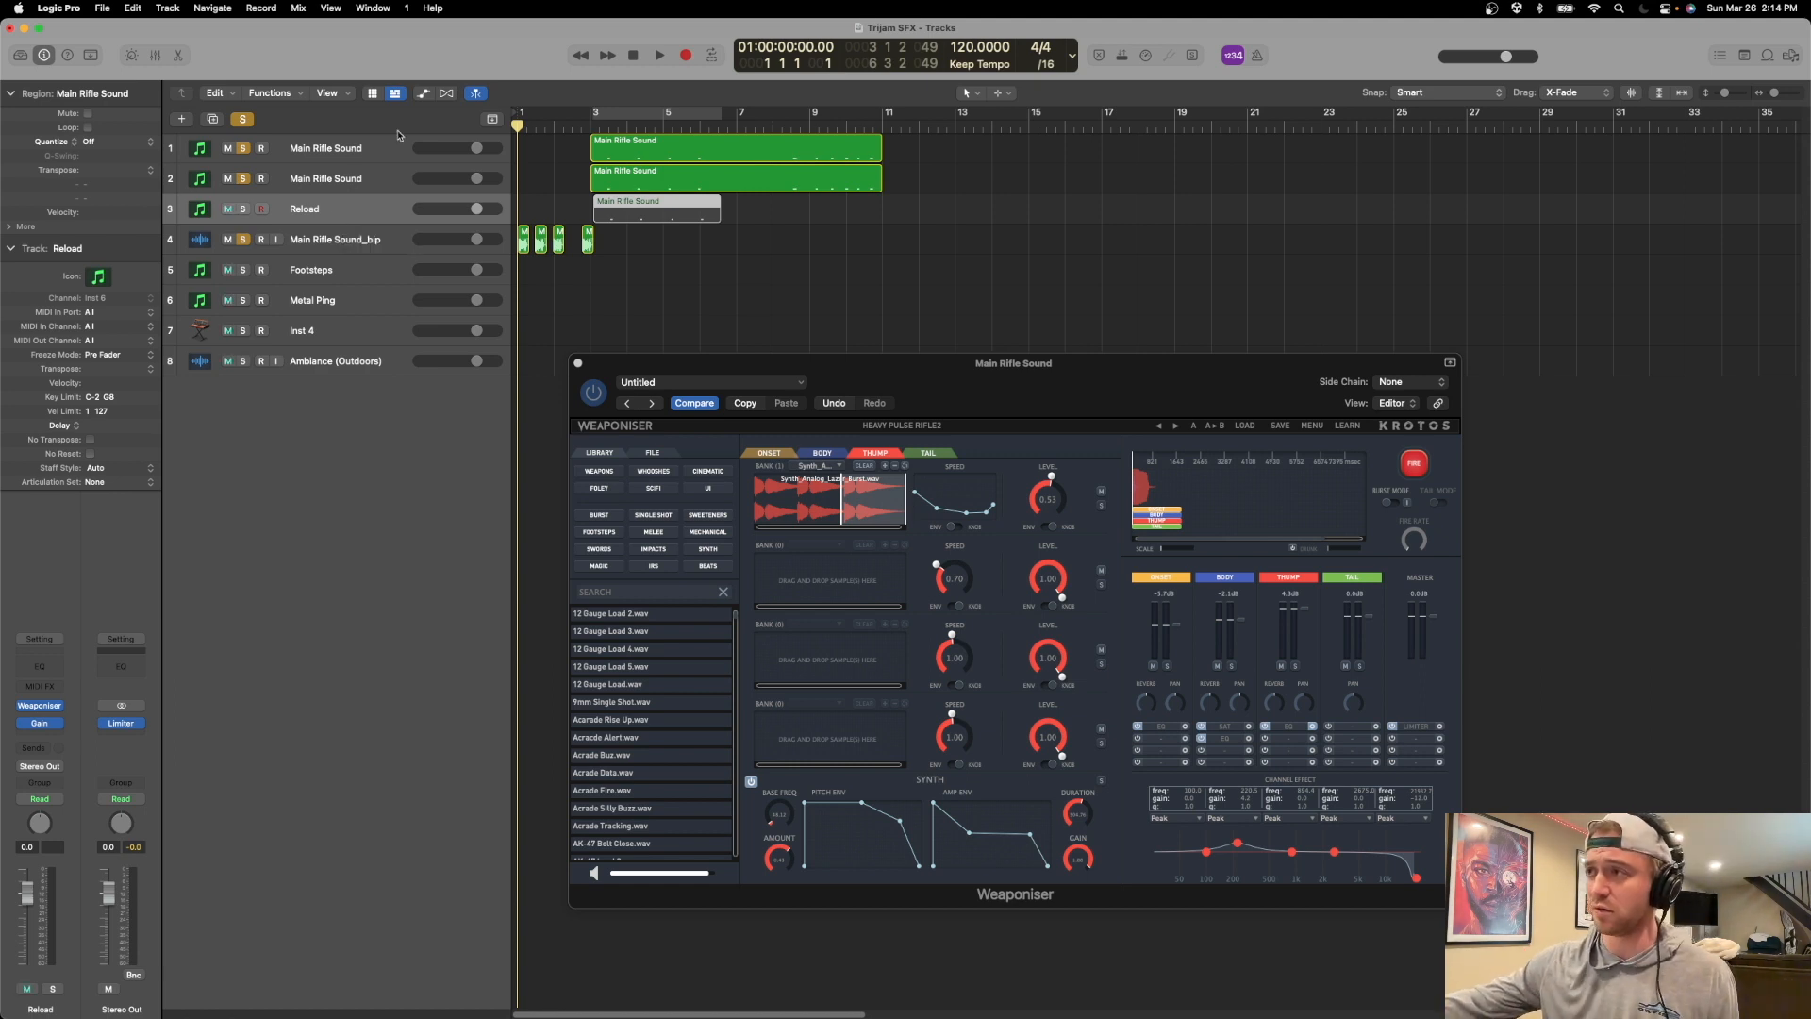
{"action": "mouse_move", "coordinate": [1182, 1014]}
{"action": "left_click", "coordinate": [1031, 969]}
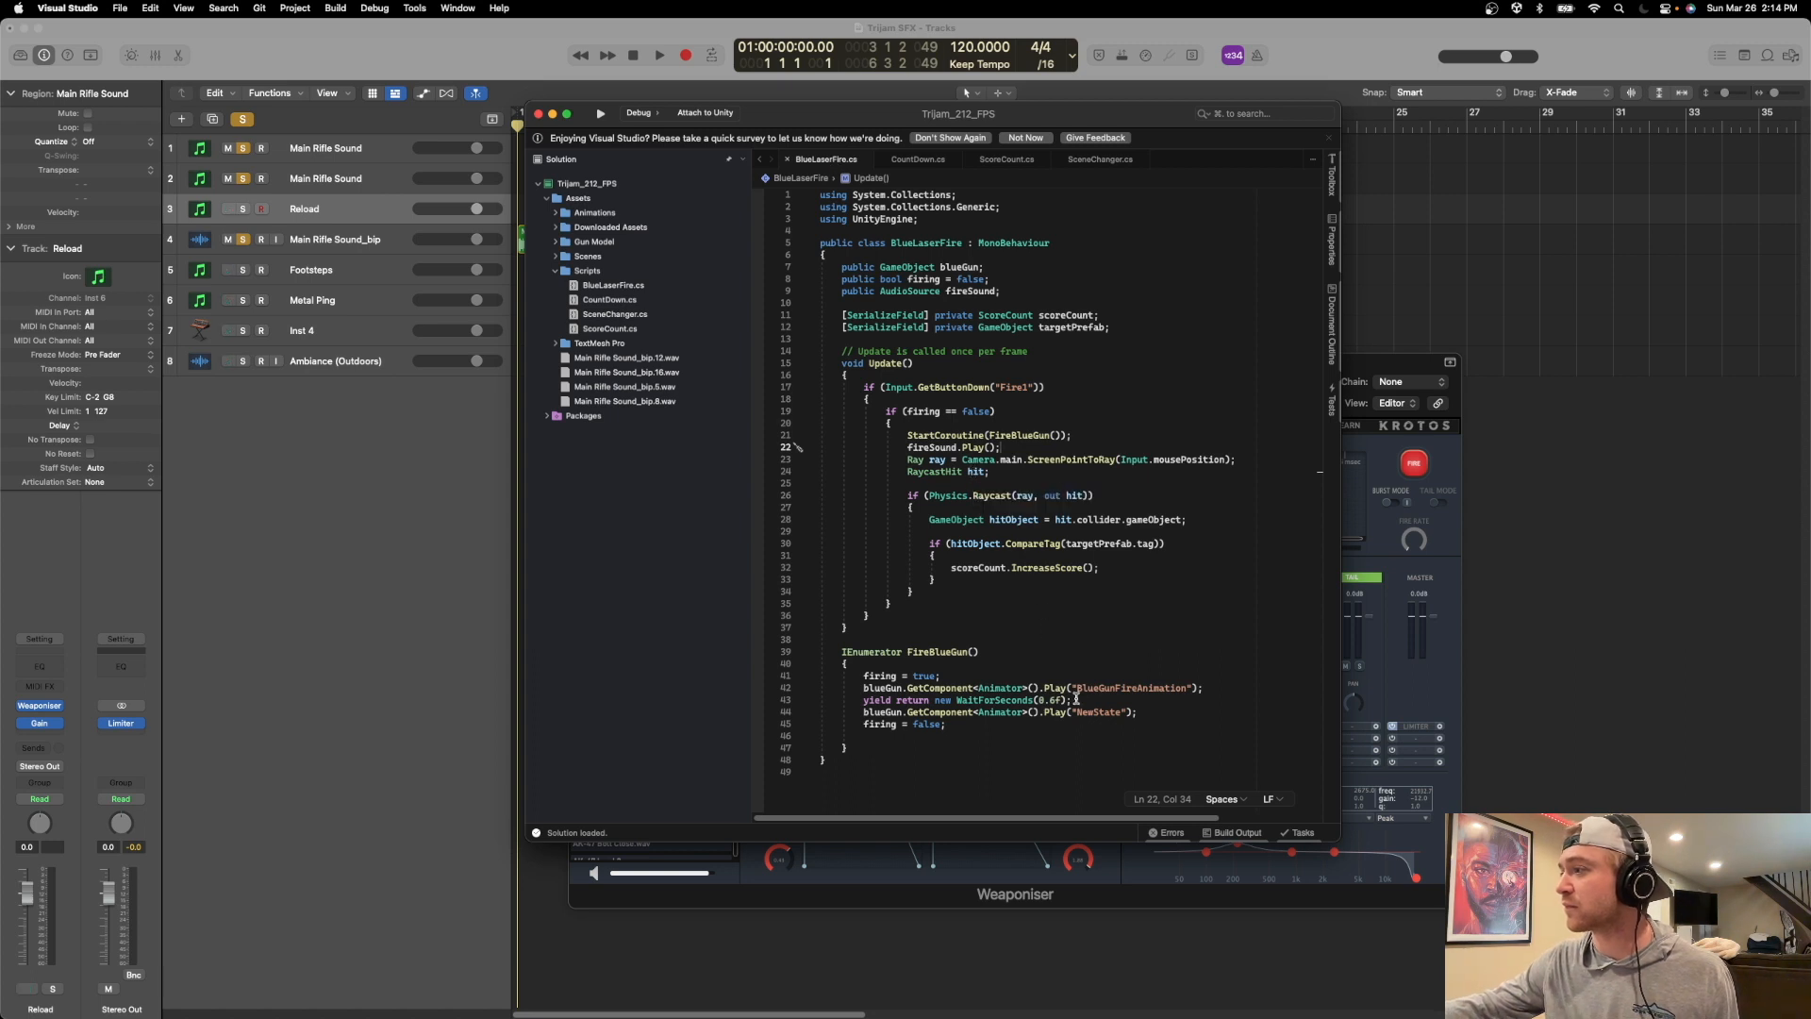
{"action": "left_click_drag", "start_coordinate": [1077, 703], "coordinate": [885, 702]}
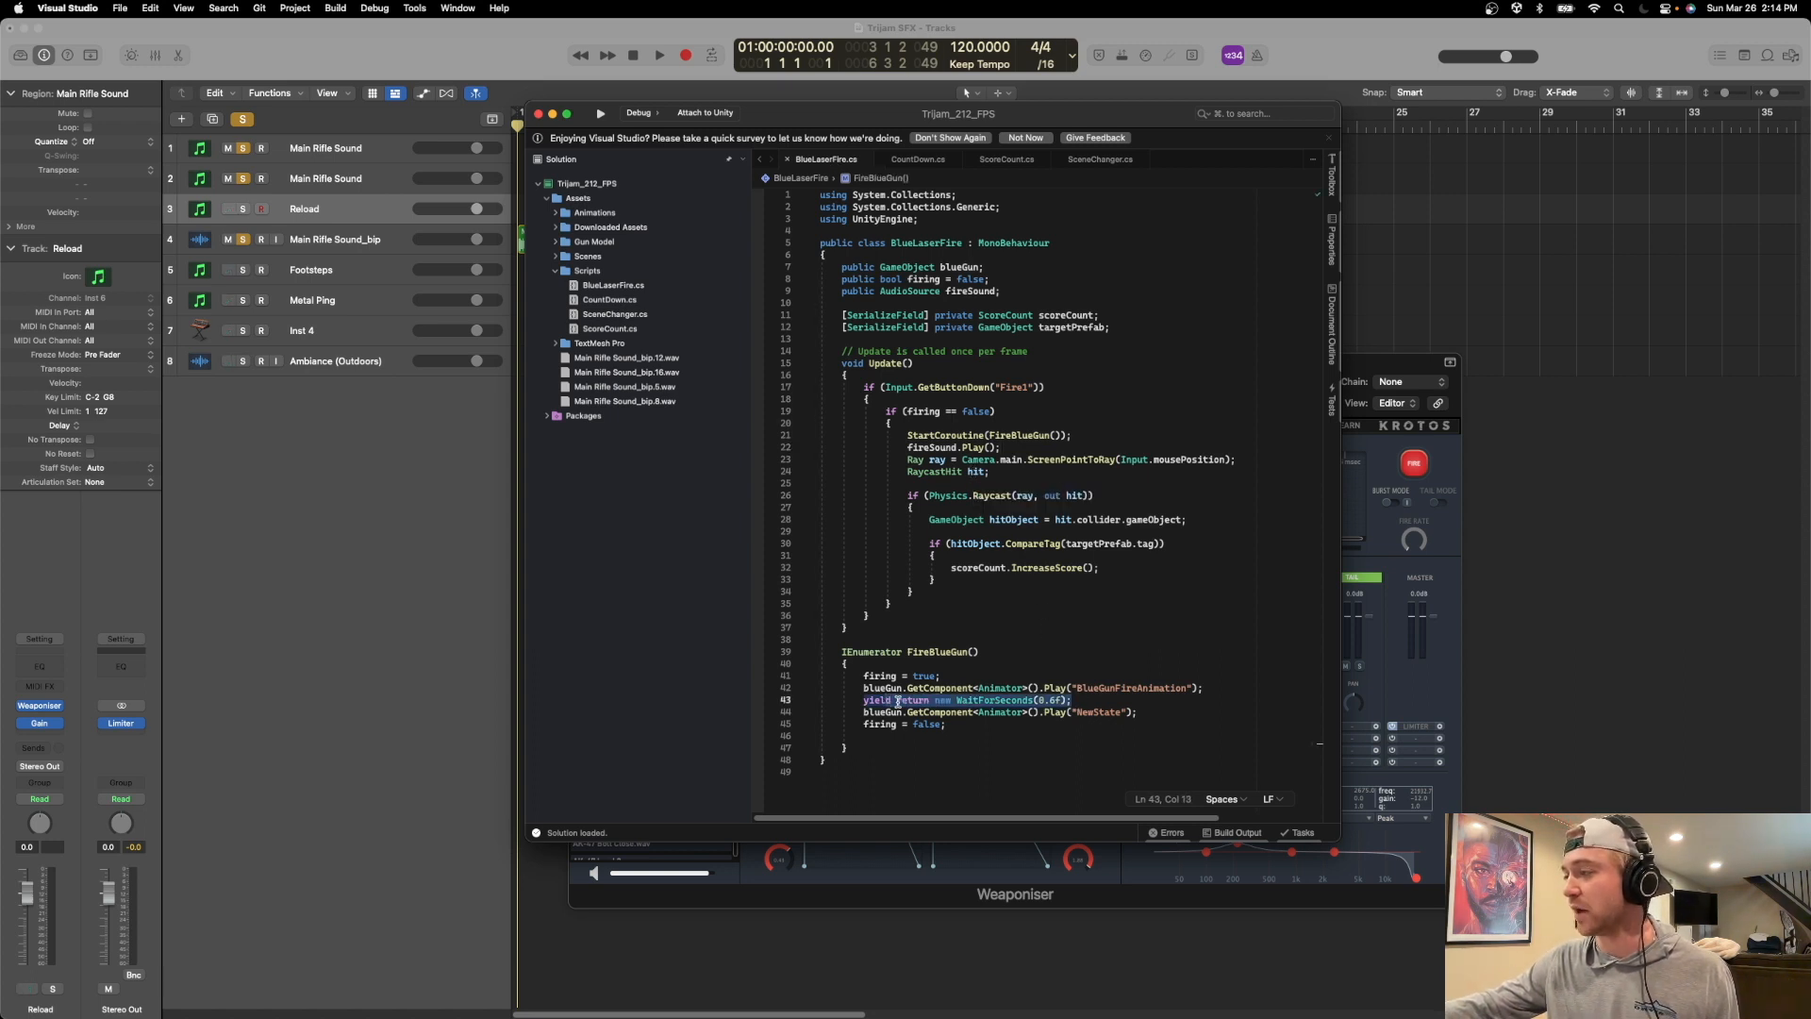
Switch back to Logic Pro, replace the open plug-in window with the Reload track's Weaponiser, and solo only the Reload track.
{"action": "left_click", "coordinate": [500, 94]}
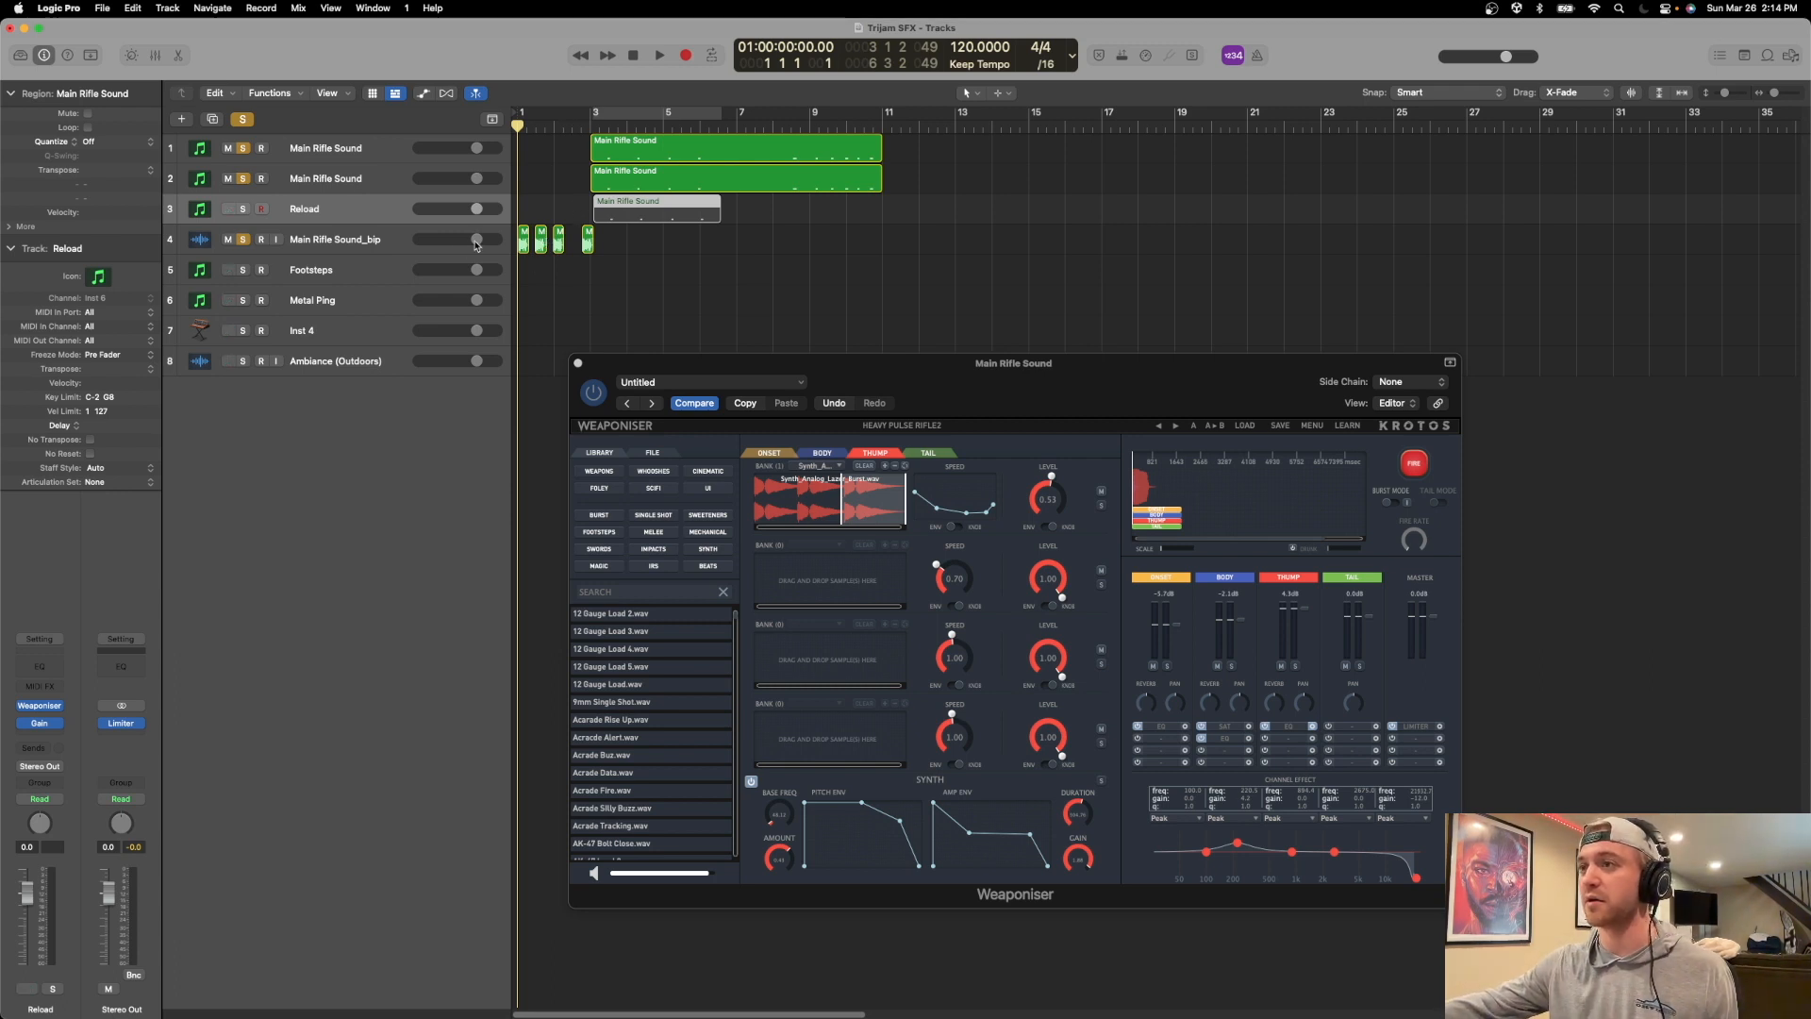
{"action": "left_click", "coordinate": [578, 364]}
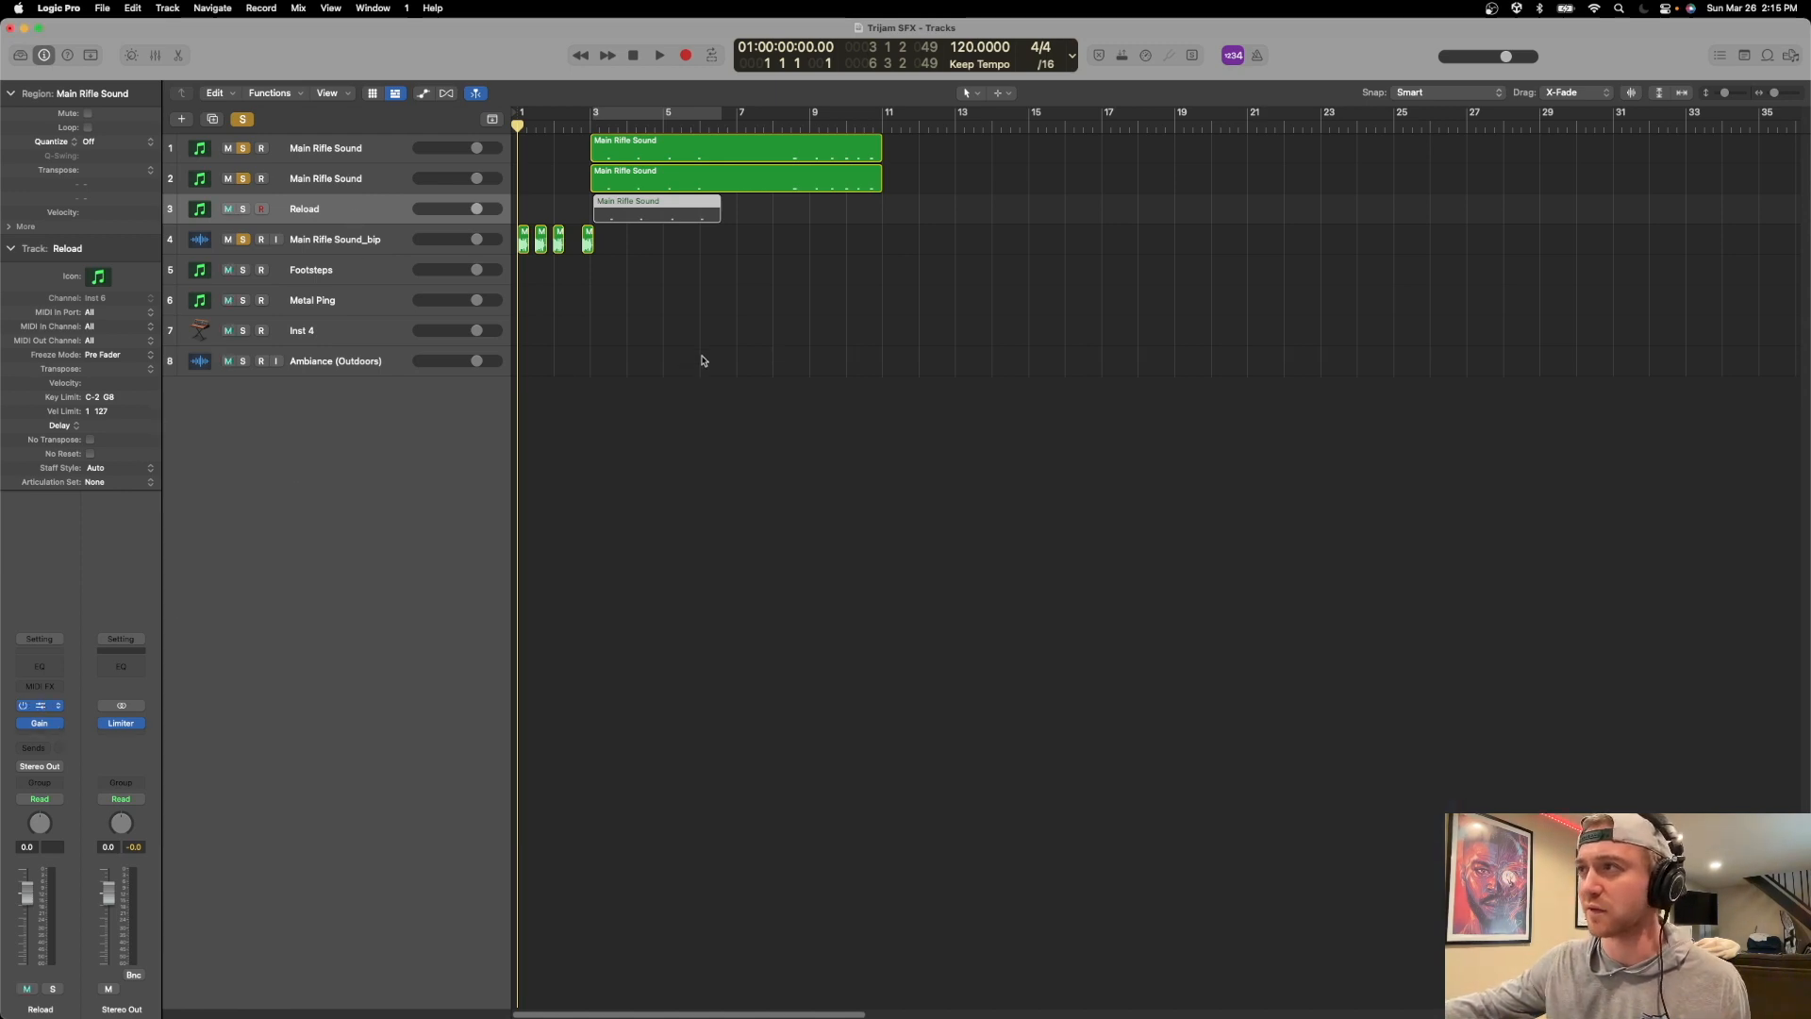
{"action": "left_click_drag", "start_coordinate": [741, 205], "coordinate": [890, 302]}
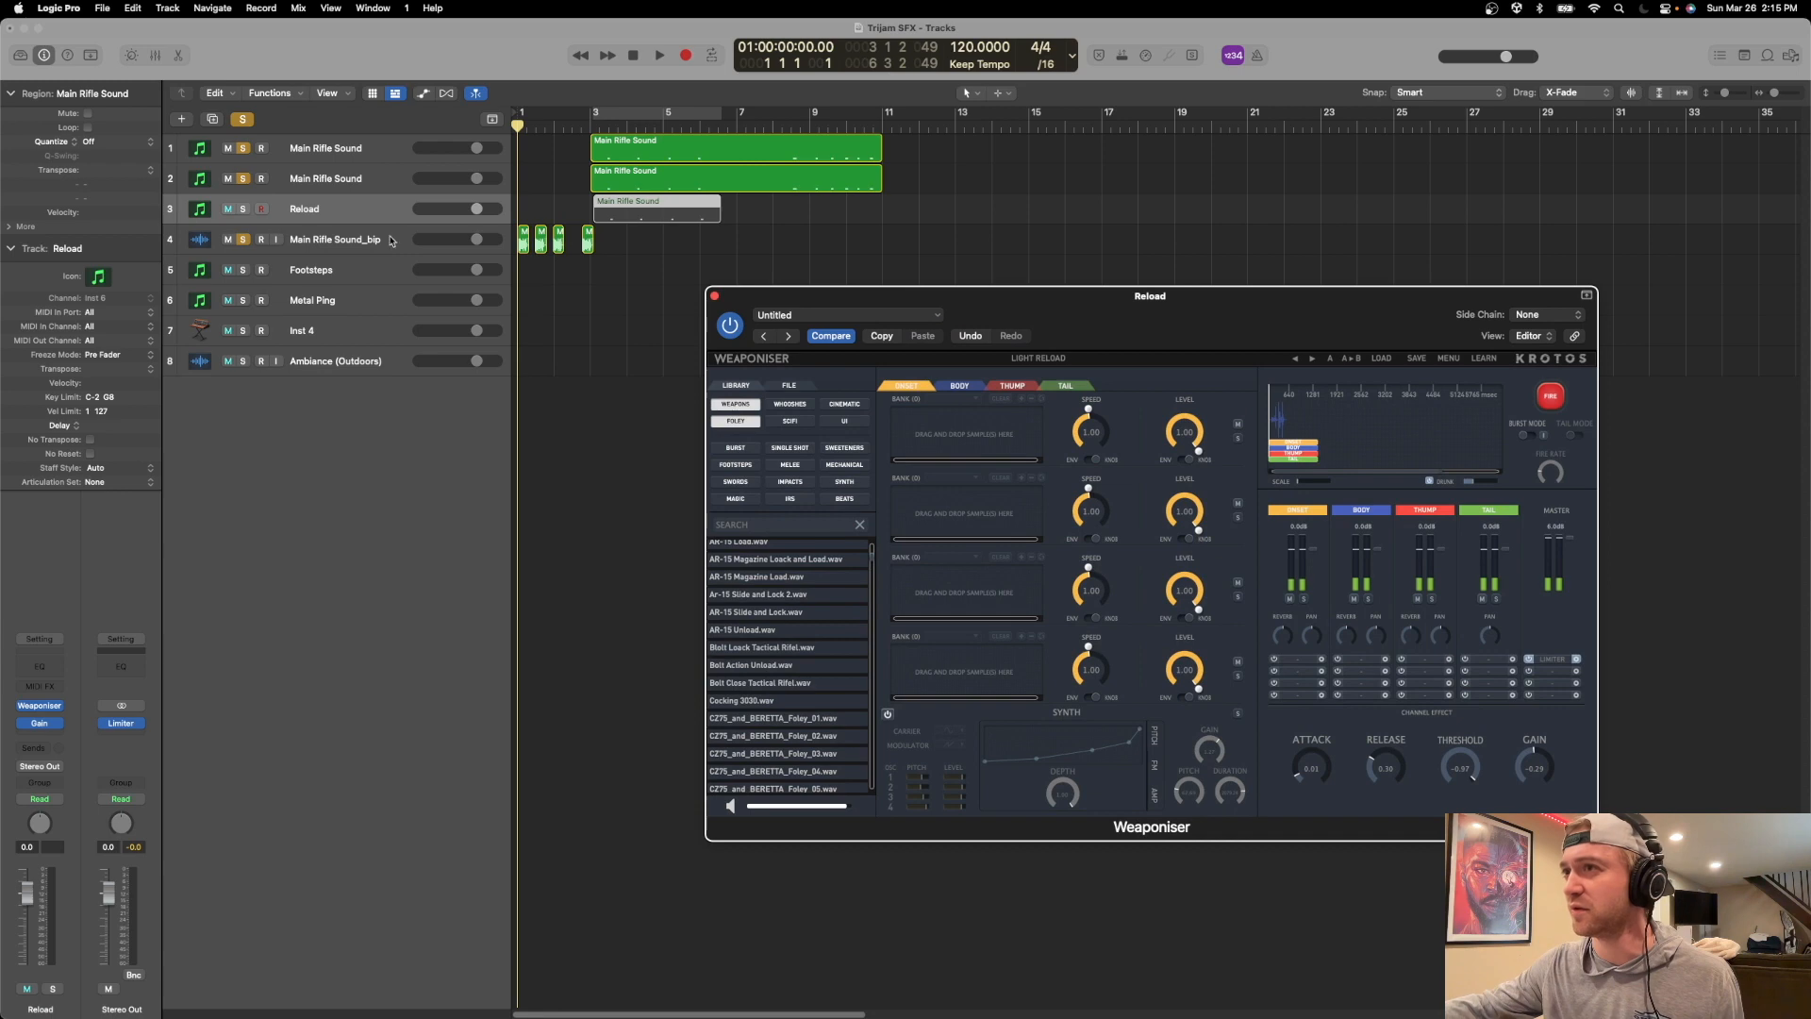
{"action": "left_click", "coordinate": [242, 120]}
{"action": "left_click", "coordinate": [243, 209]}
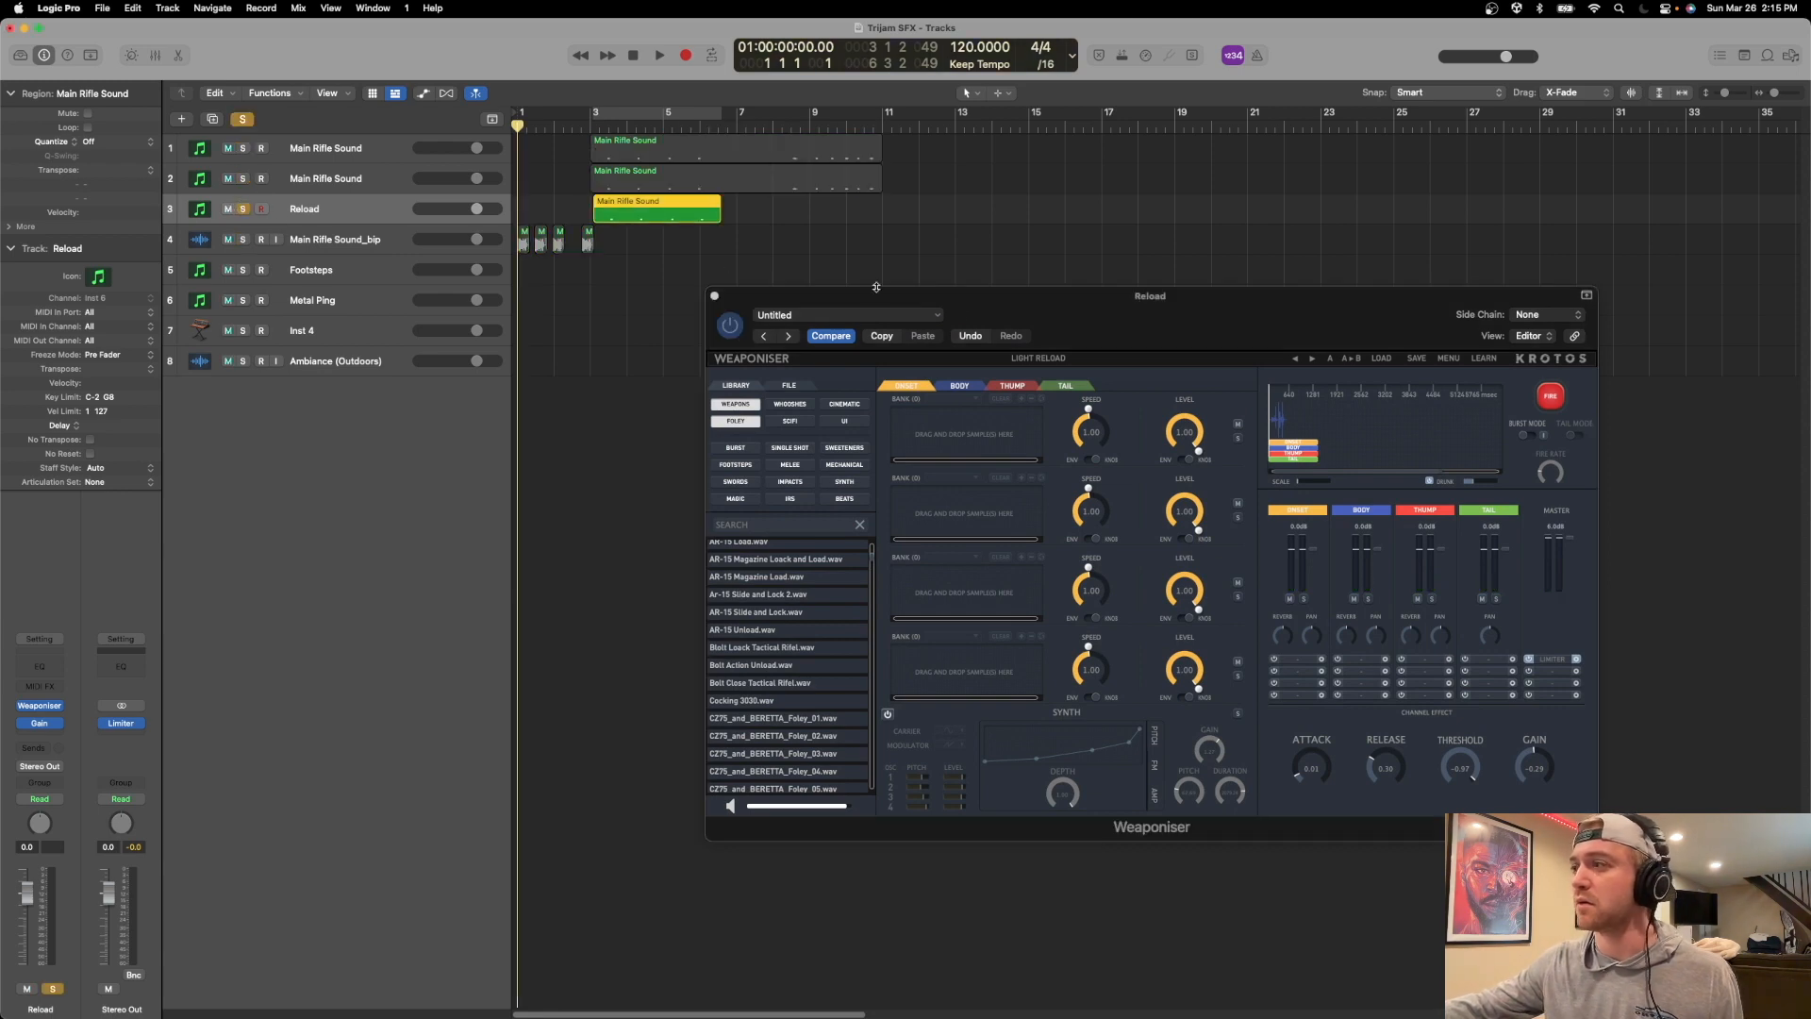
Display the Body layer's samples of the reload sound and fire it once.
{"action": "left_click_drag", "start_coordinate": [995, 295], "coordinate": [907, 286]}
{"action": "left_click", "coordinate": [870, 376]}
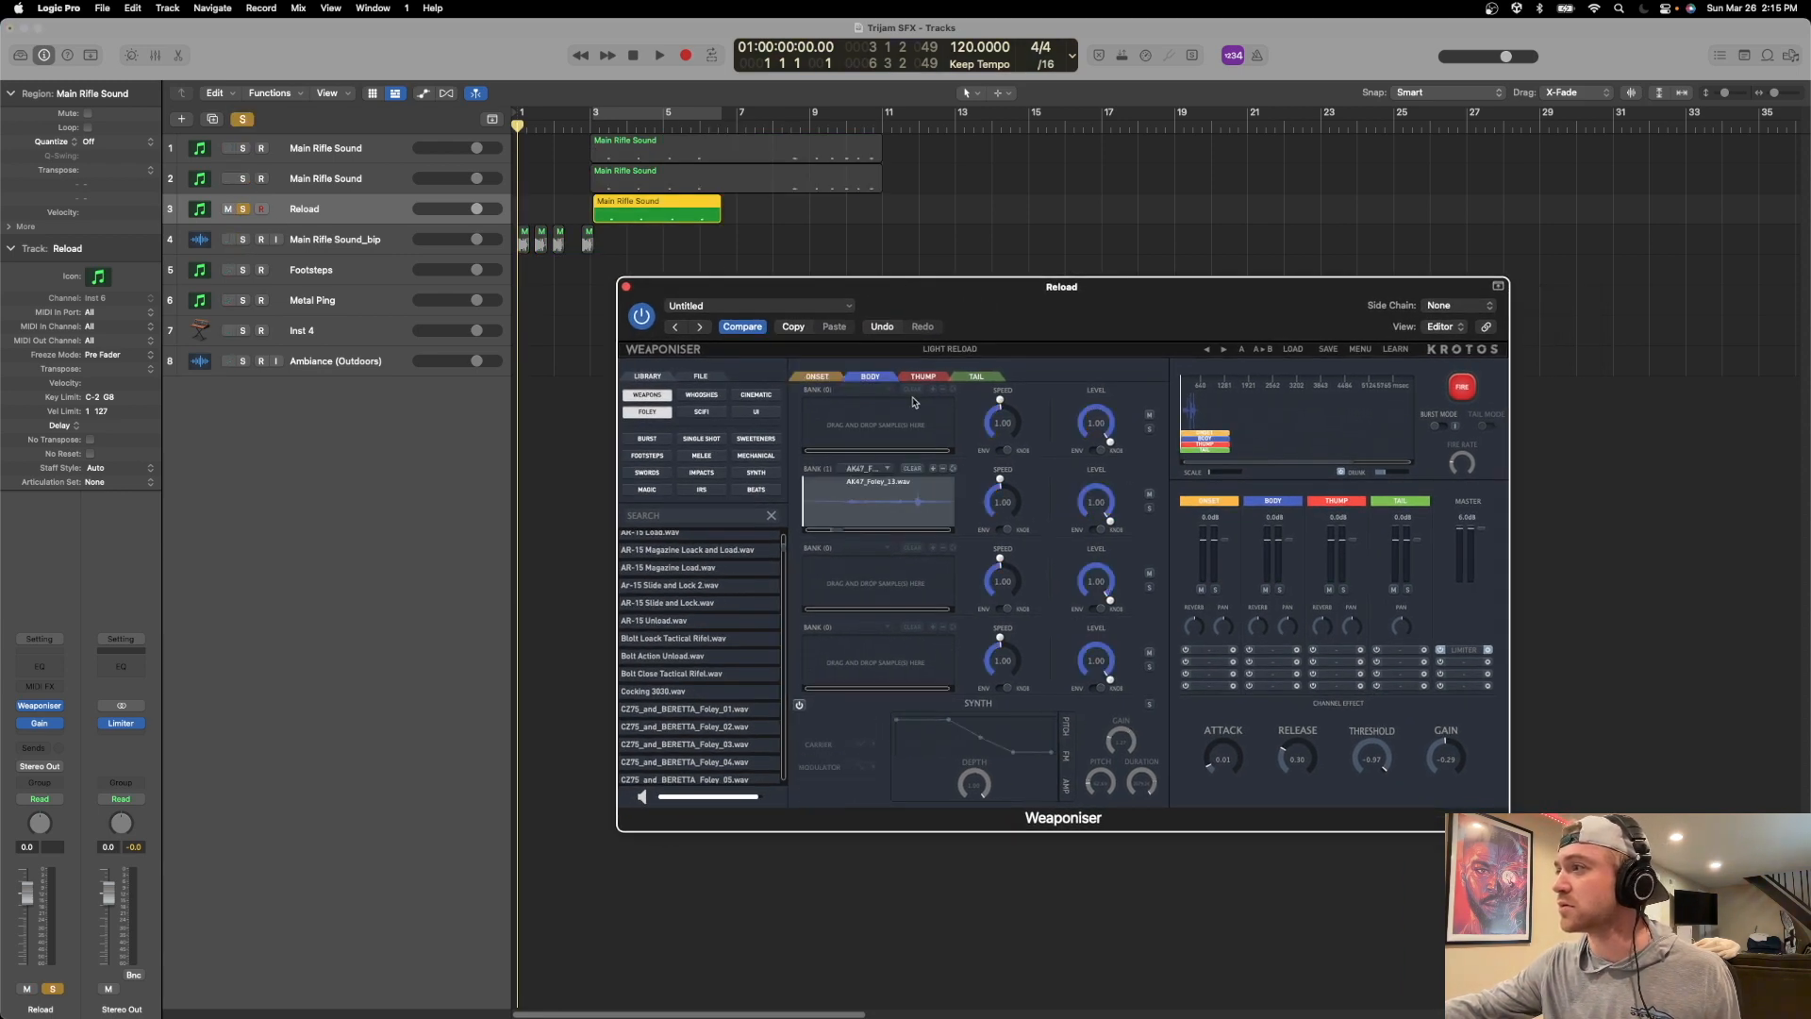
{"action": "left_click", "coordinate": [1463, 388]}
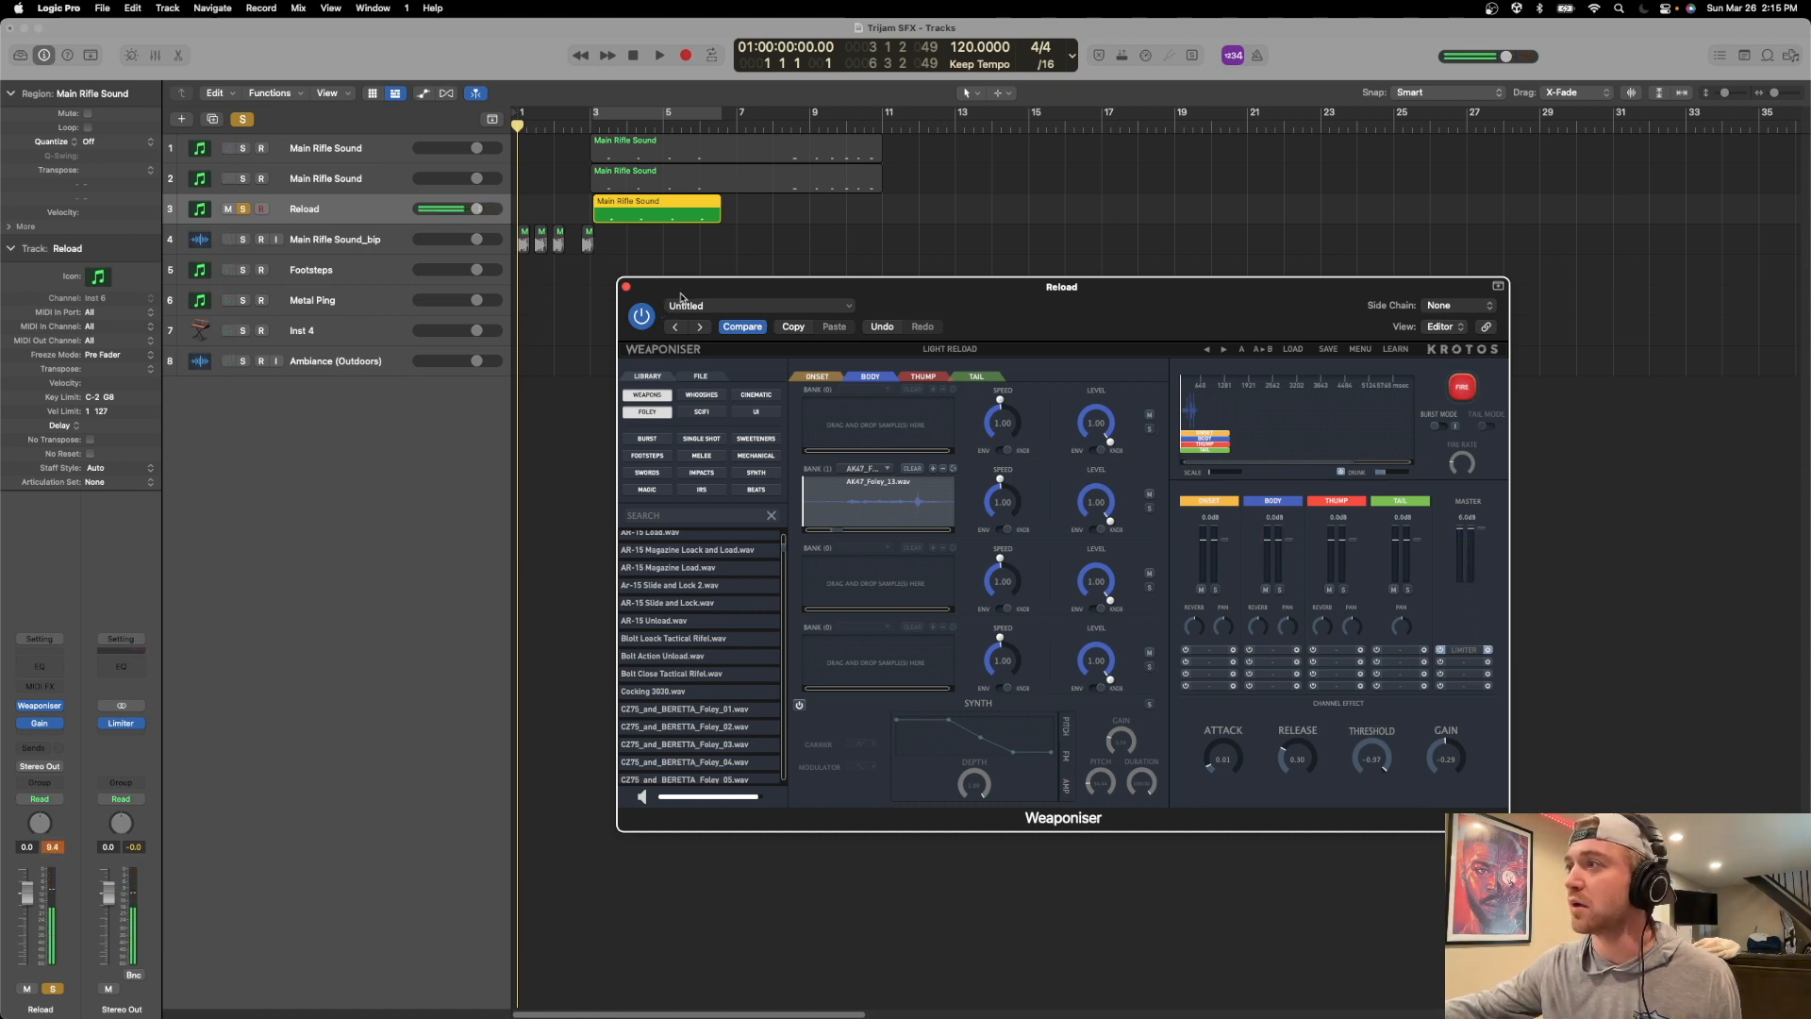
Examine the Reload track's region closely beside the rifle regions in the arrangement, and close the Reload track's Weaponiser.
{"action": "left_click_drag", "start_coordinate": [684, 296], "coordinate": [735, 298]}
{"action": "key", "text": "super+Down"}
{"action": "key", "text": "super+Down"}
{"action": "key", "text": "super+Down"}
{"action": "key", "text": "super+Down"}
{"action": "key", "text": "super+Down"}
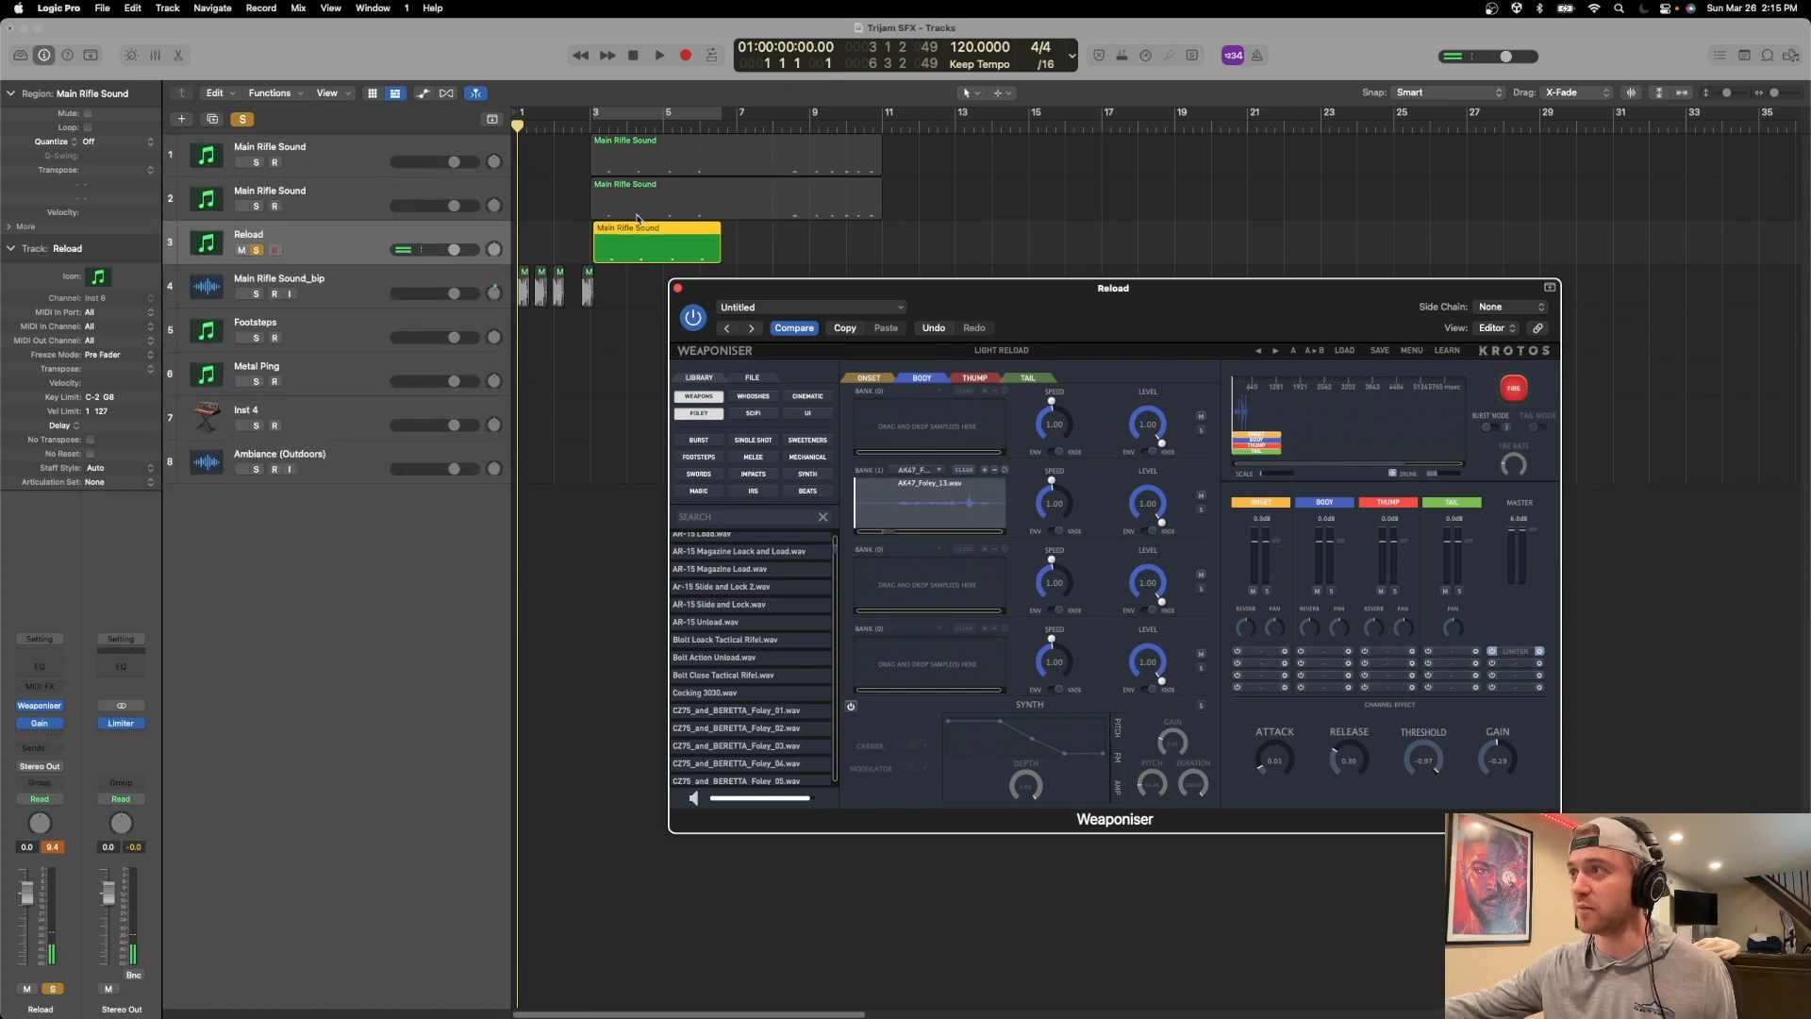
{"action": "key", "text": "super+Right"}
{"action": "key", "text": "super+Right"}
{"action": "key", "text": "super+Right"}
{"action": "key", "text": "super+Right"}
{"action": "key", "text": "super+Right"}
{"action": "key", "text": "super+Right"}
{"action": "key", "text": "super+Right"}
{"action": "key", "text": "super+Right"}
{"action": "key", "text": "super+Right"}
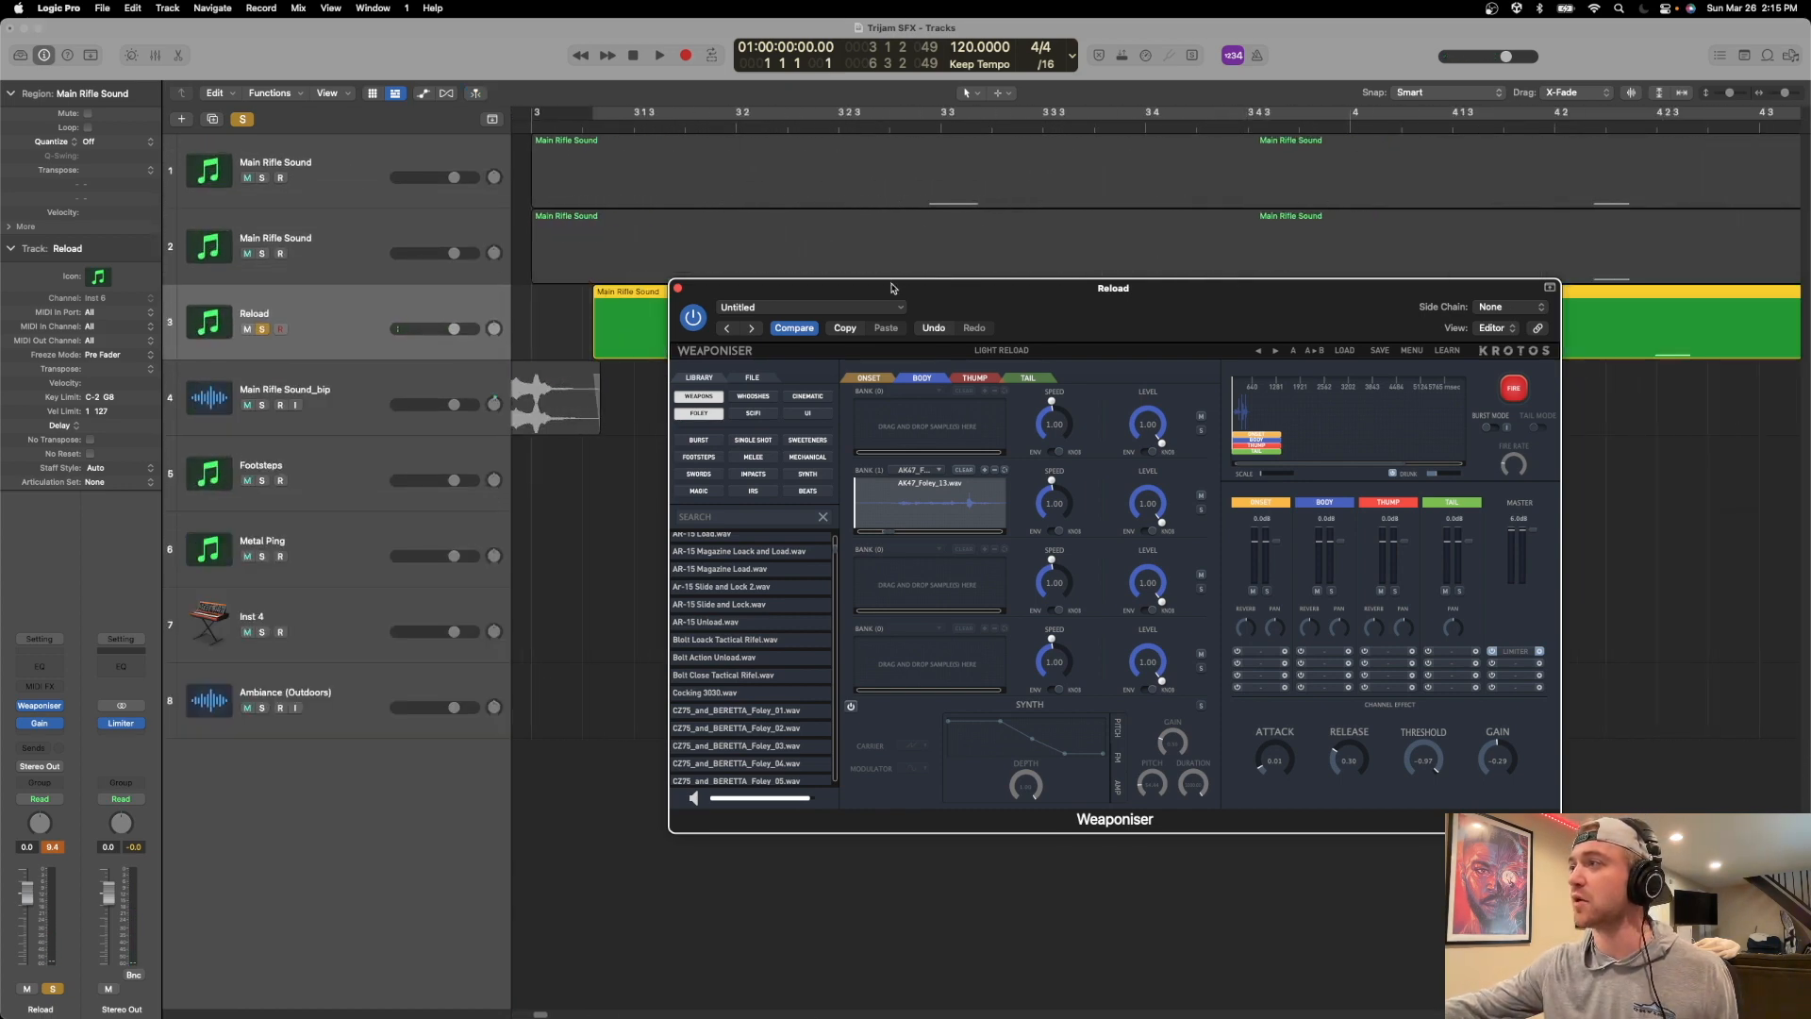
{"action": "left_click_drag", "start_coordinate": [891, 288], "coordinate": [835, 606]}
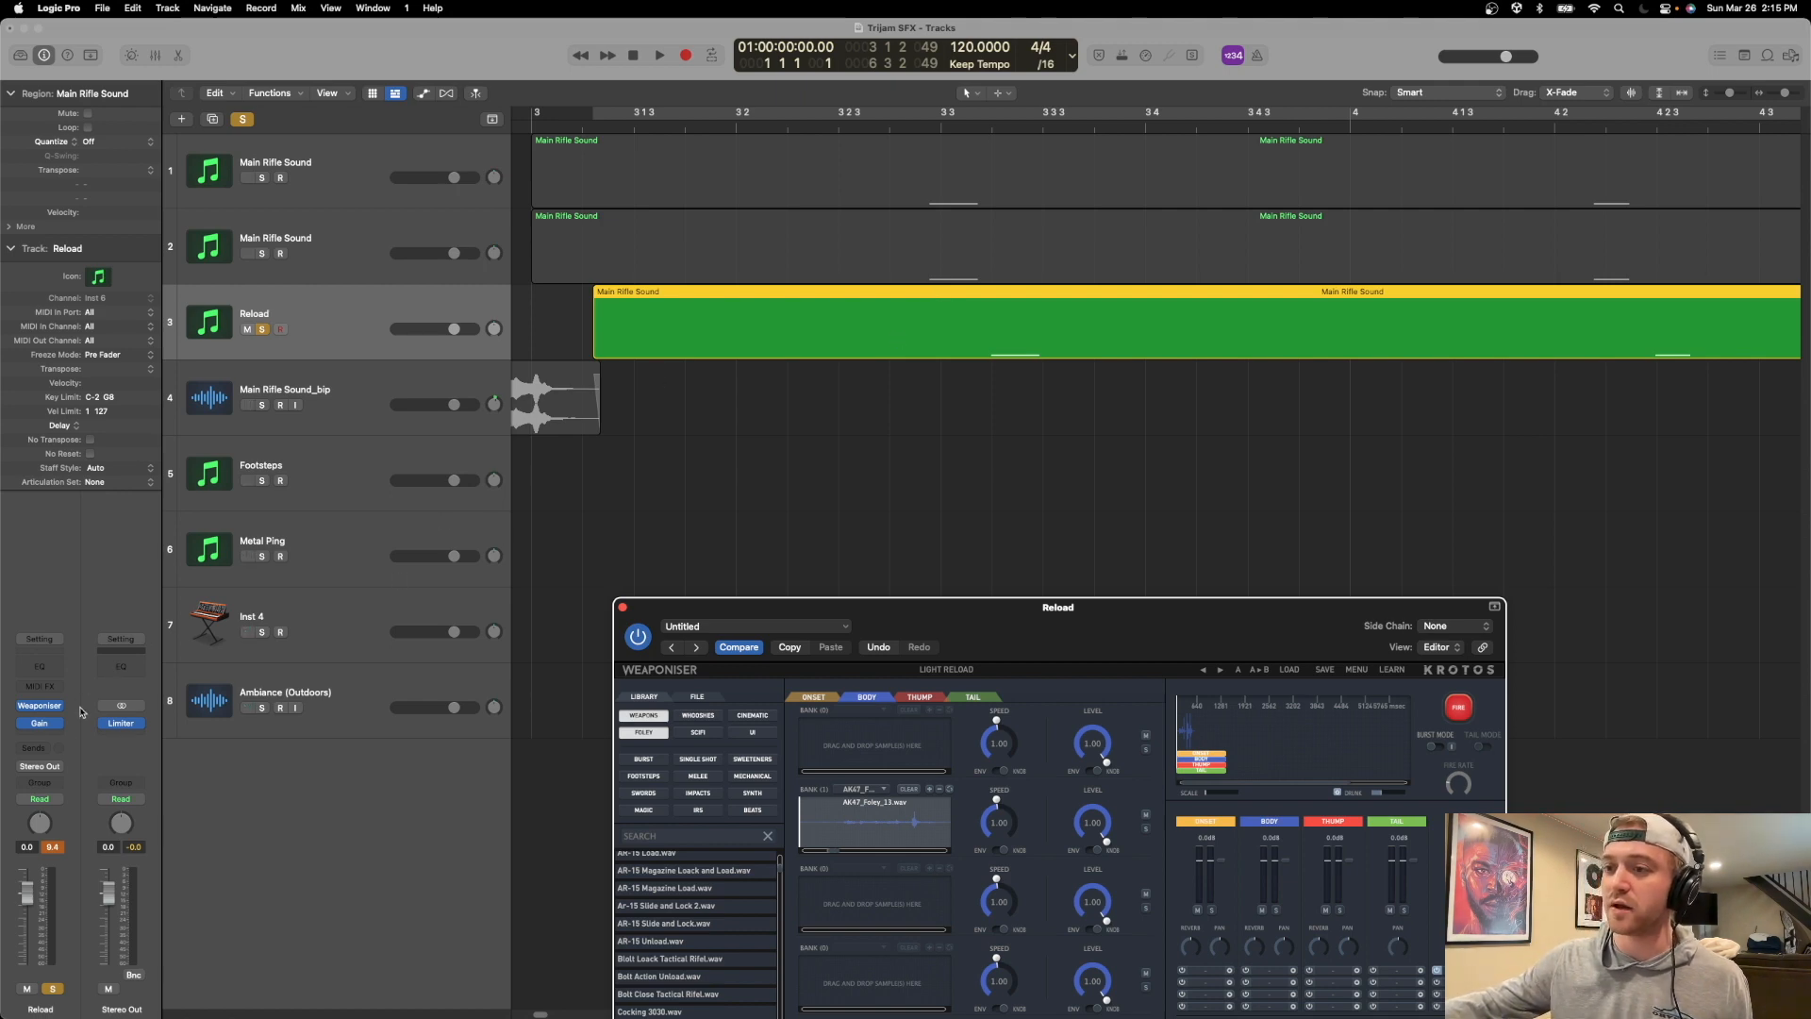
{"action": "left_click_drag", "start_coordinate": [1106, 638], "coordinate": [1006, 421]}
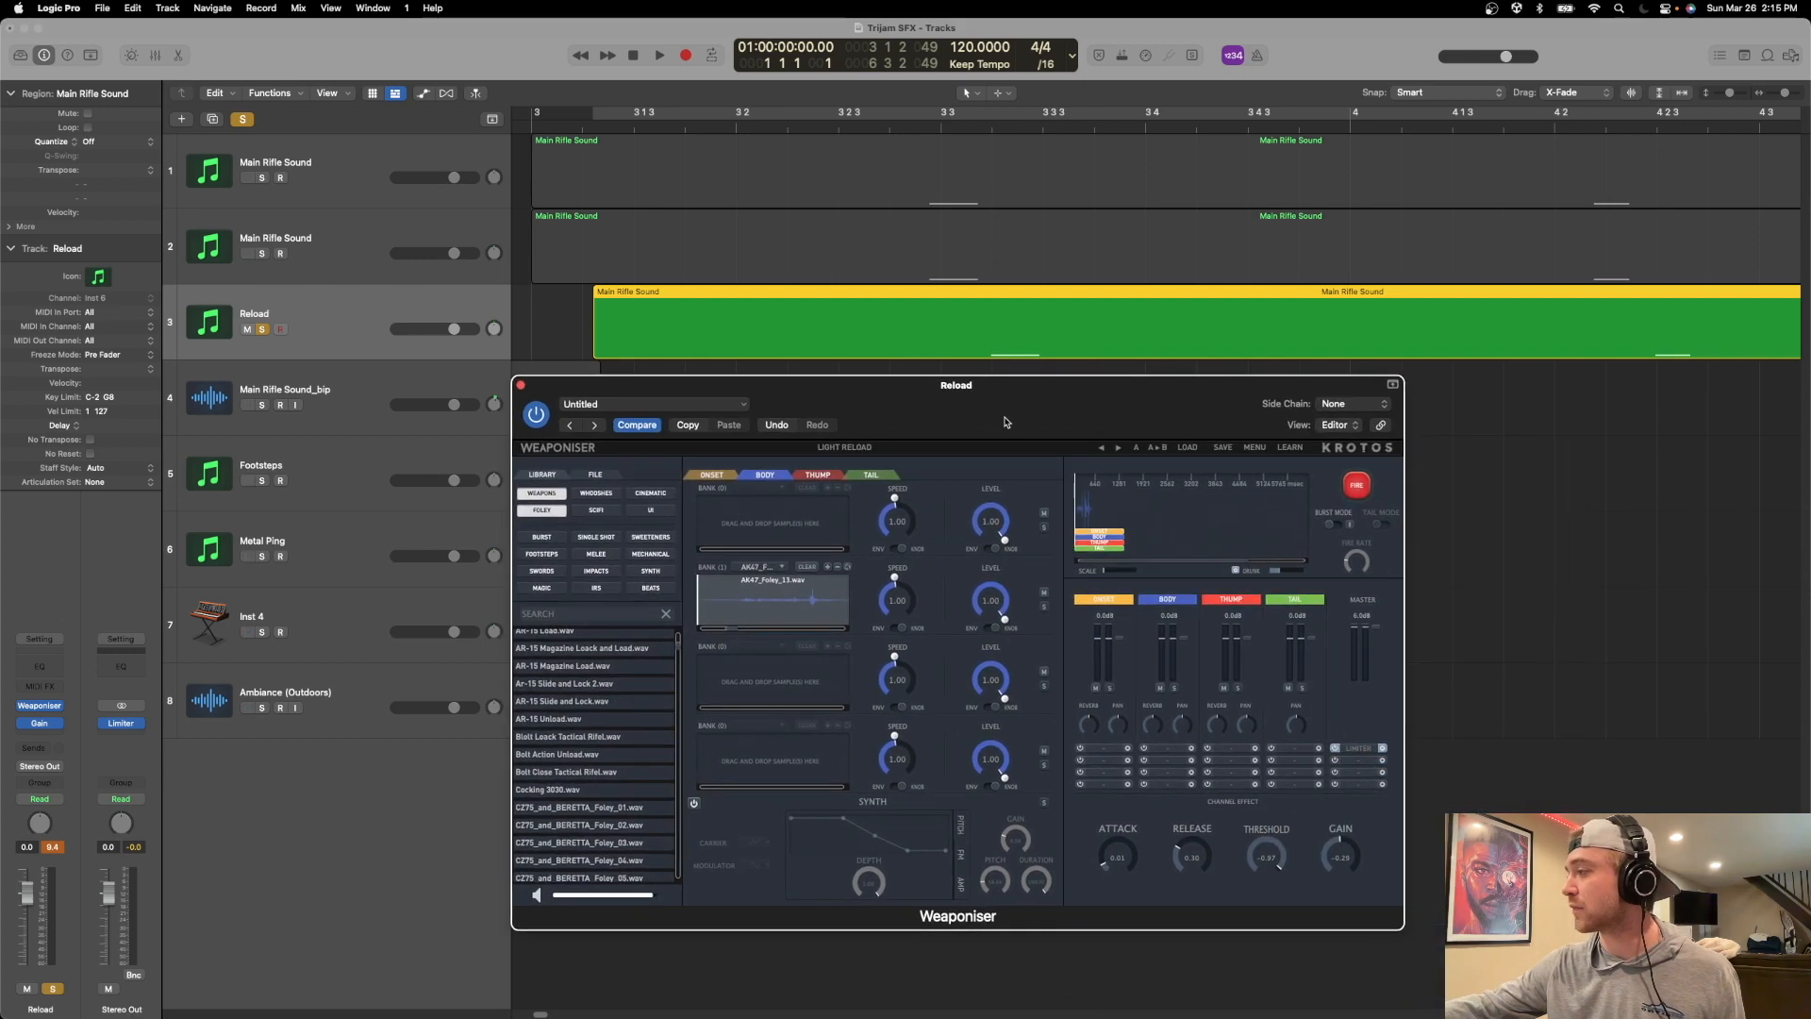
{"action": "left_click", "coordinate": [520, 385]}
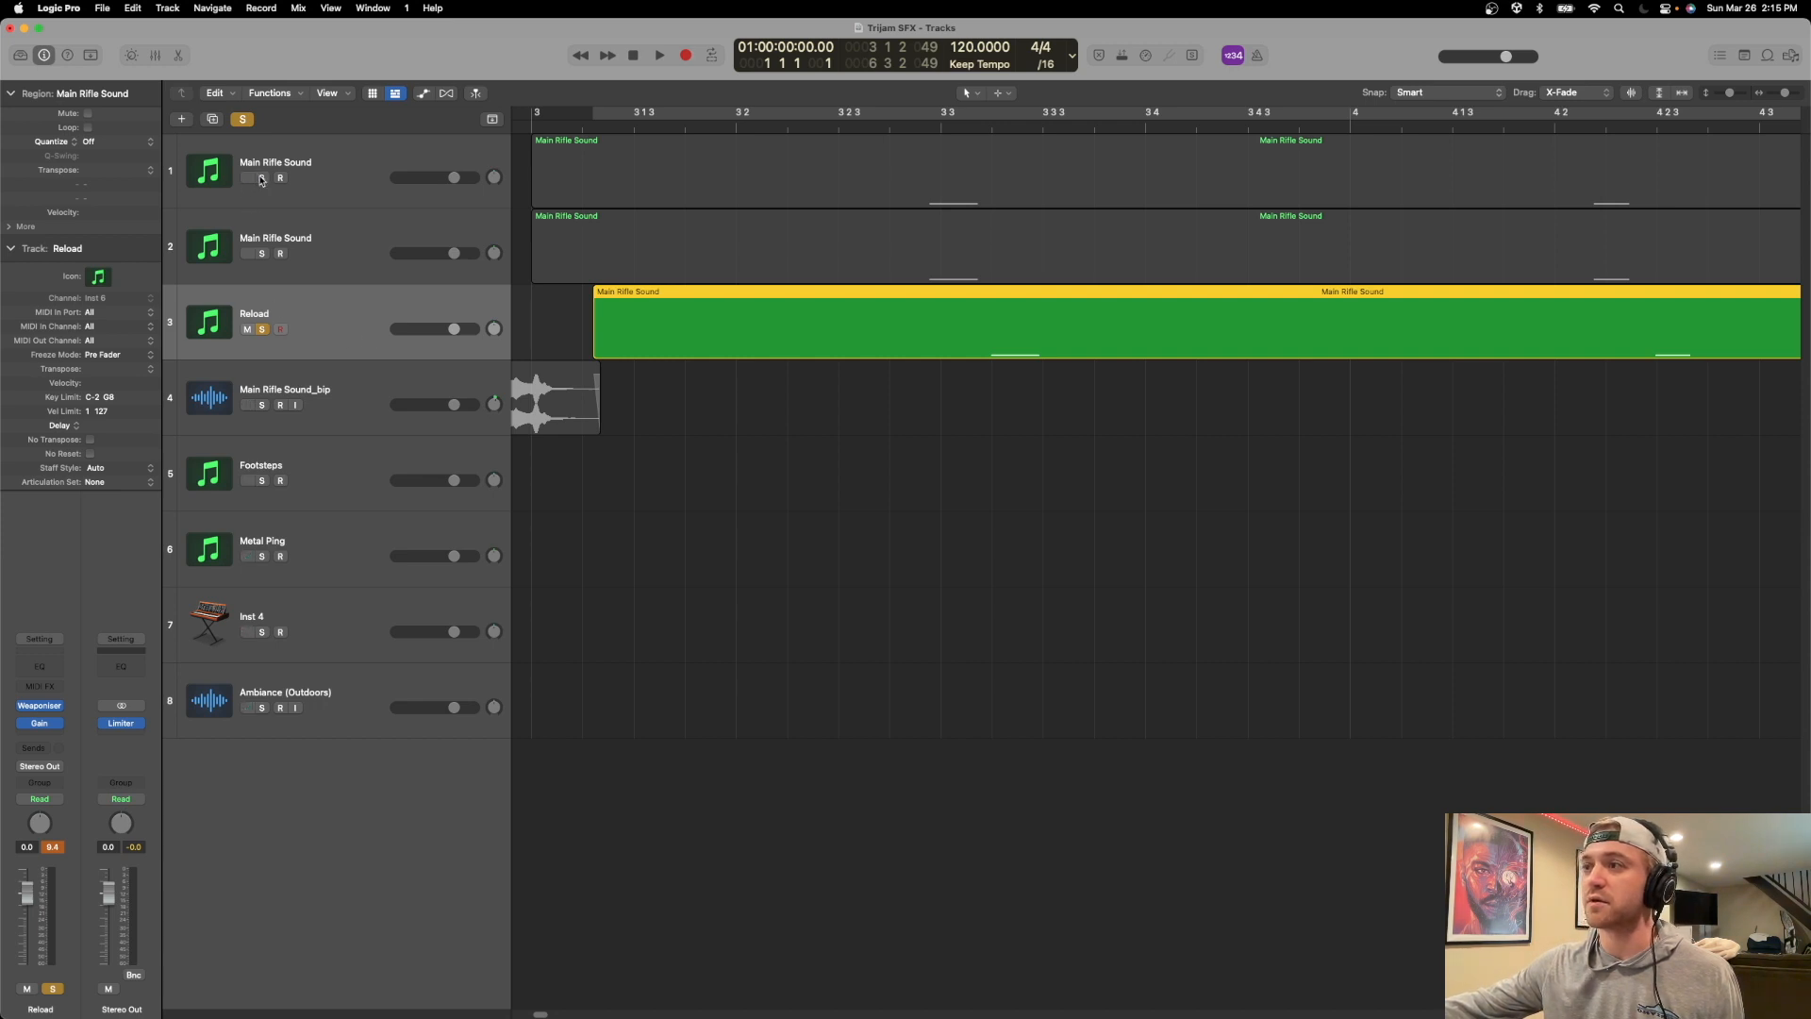
Solo the Main Rifle Sound_bip track instead of the Reload track, with all its bounced regions in view.
{"action": "scroll", "coordinate": [671, 432], "scroll_direction": "left", "scroll_amount": 10}
{"action": "scroll", "coordinate": [672, 434], "scroll_direction": "down", "scroll_amount": 10}
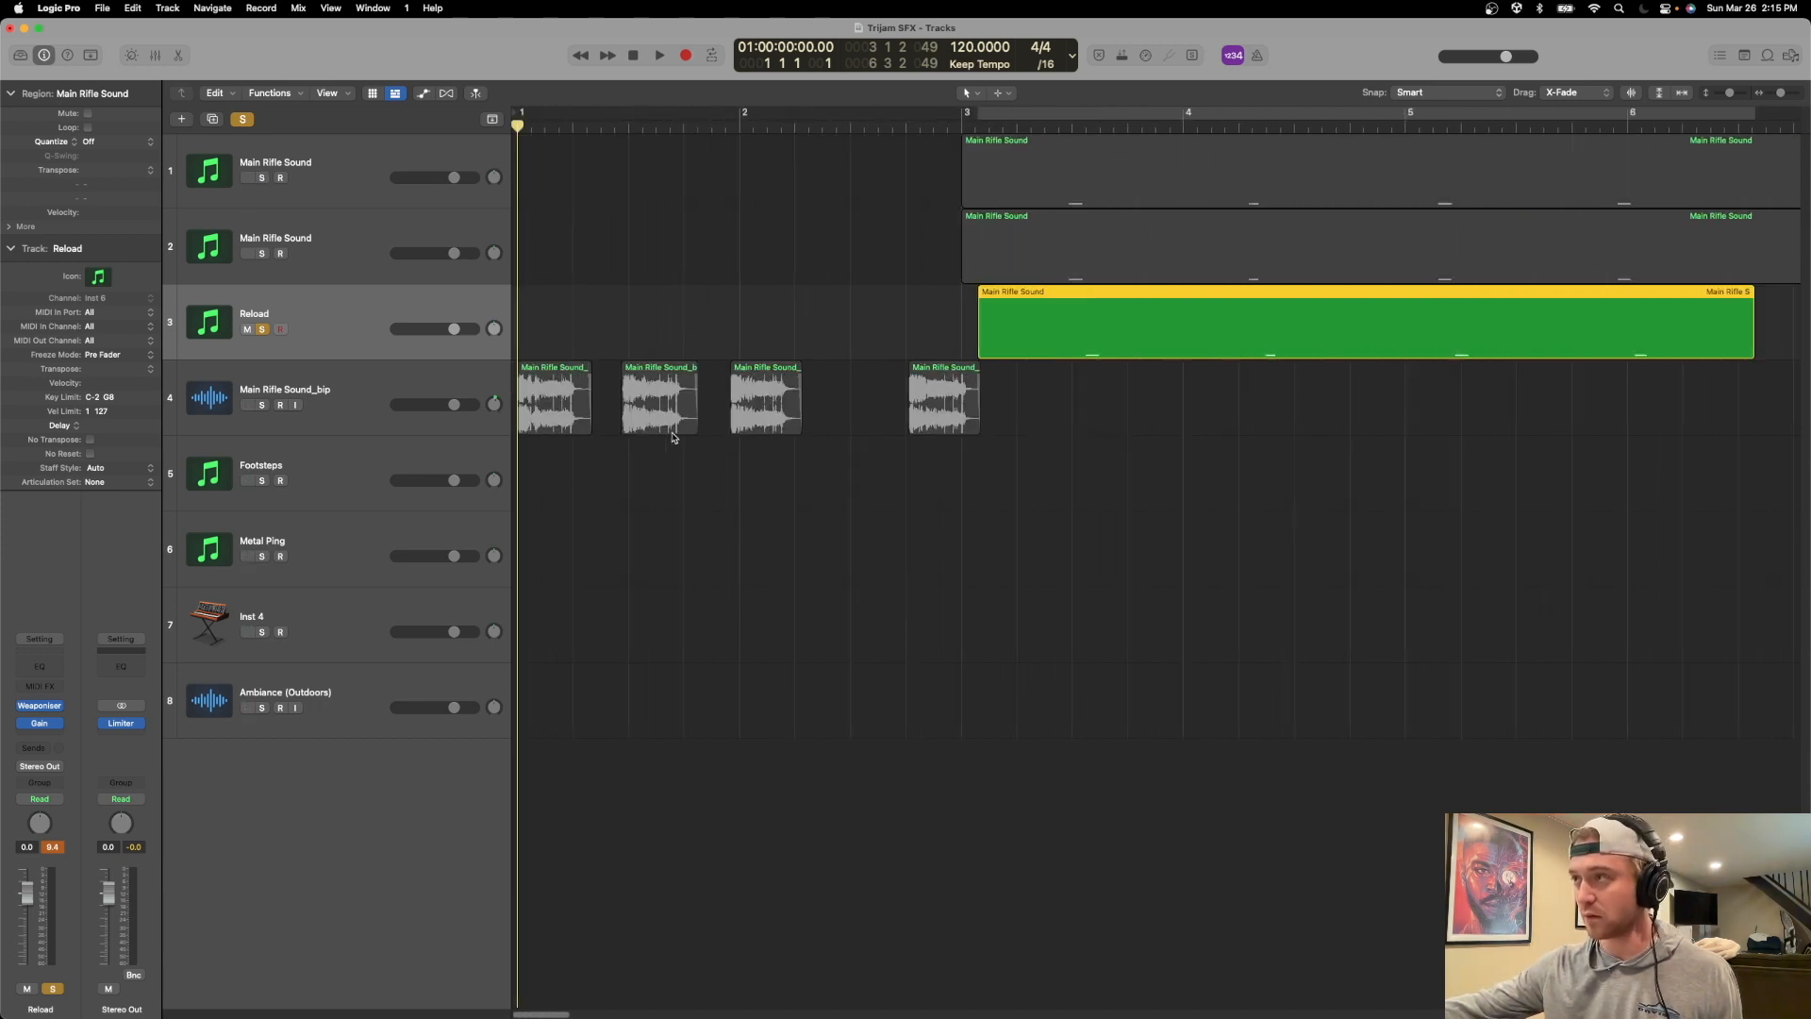
{"action": "scroll", "coordinate": [664, 431], "scroll_direction": "up", "scroll_amount": 5}
{"action": "scroll", "coordinate": [667, 445], "scroll_direction": "left", "scroll_amount": 4}
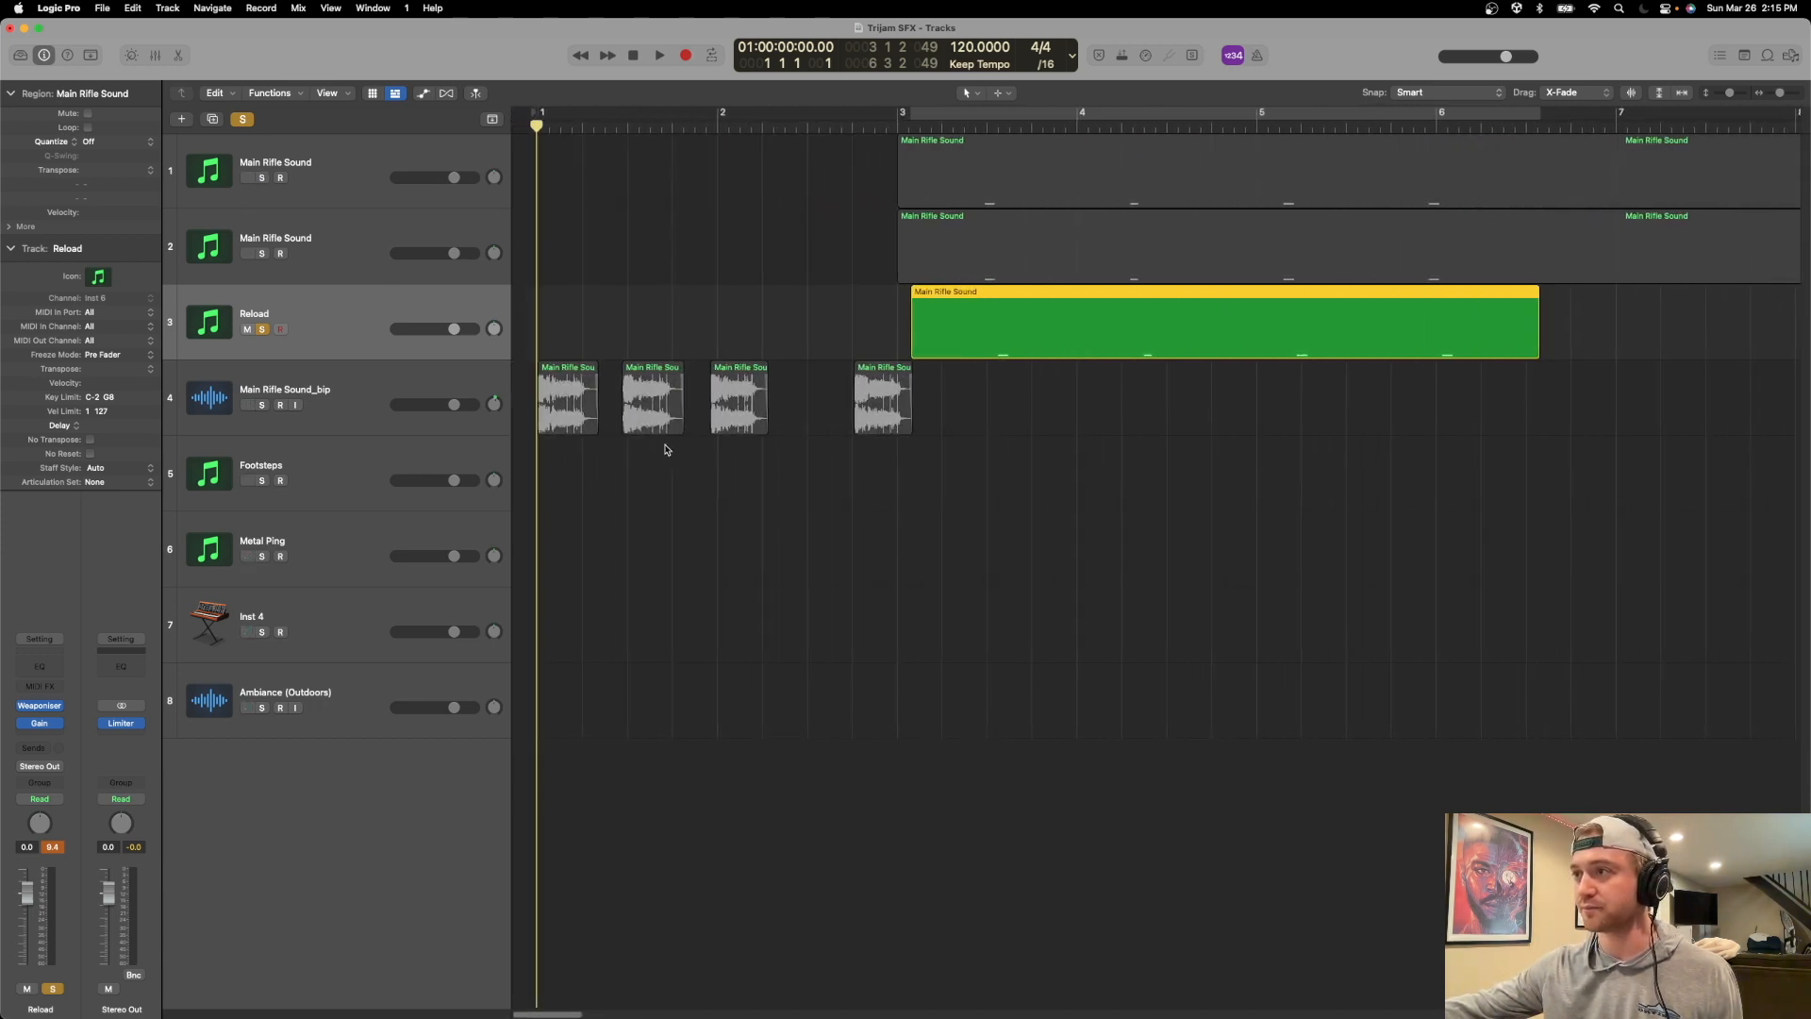
{"action": "left_click", "coordinate": [261, 404]}
{"action": "left_click", "coordinate": [261, 329]}
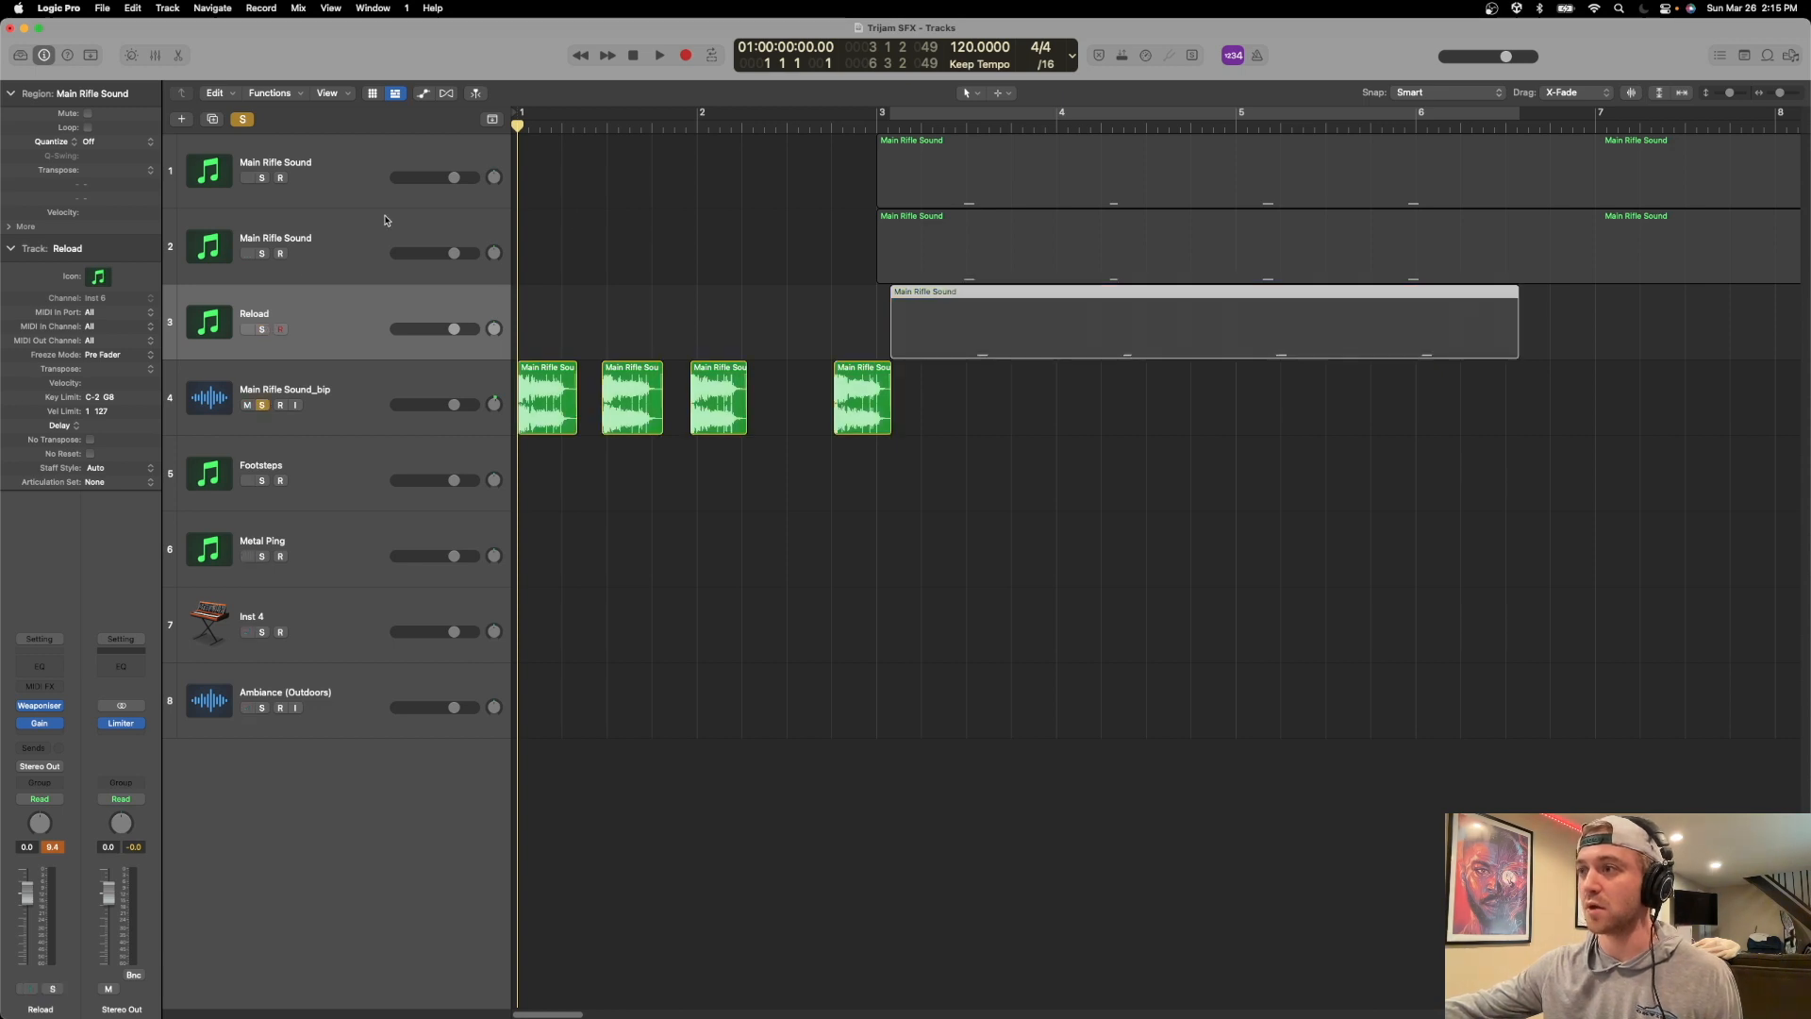
Play the soloed bounced rifle regions from the start several times, and take the Main Rifle Sound_bip track out of solo.
{"action": "key", "text": "space"}
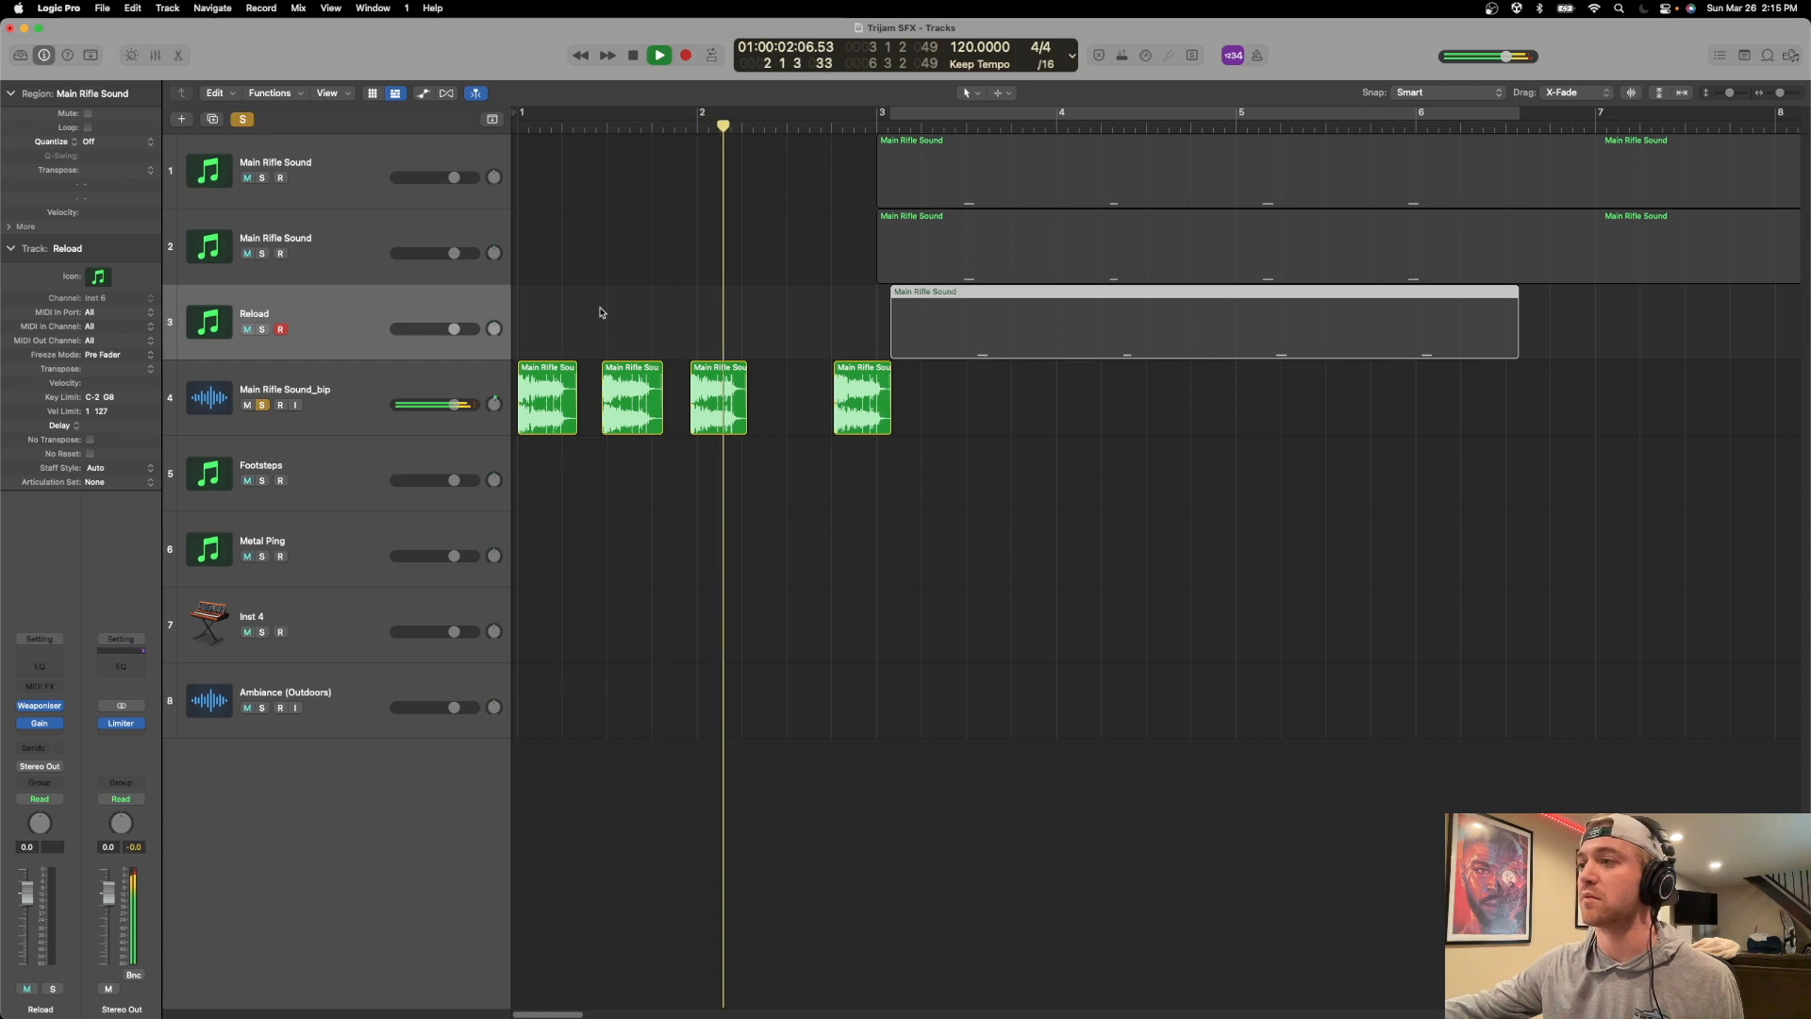
{"action": "key", "text": "space"}
{"action": "key", "text": "space"}
{"action": "key", "text": "space"}
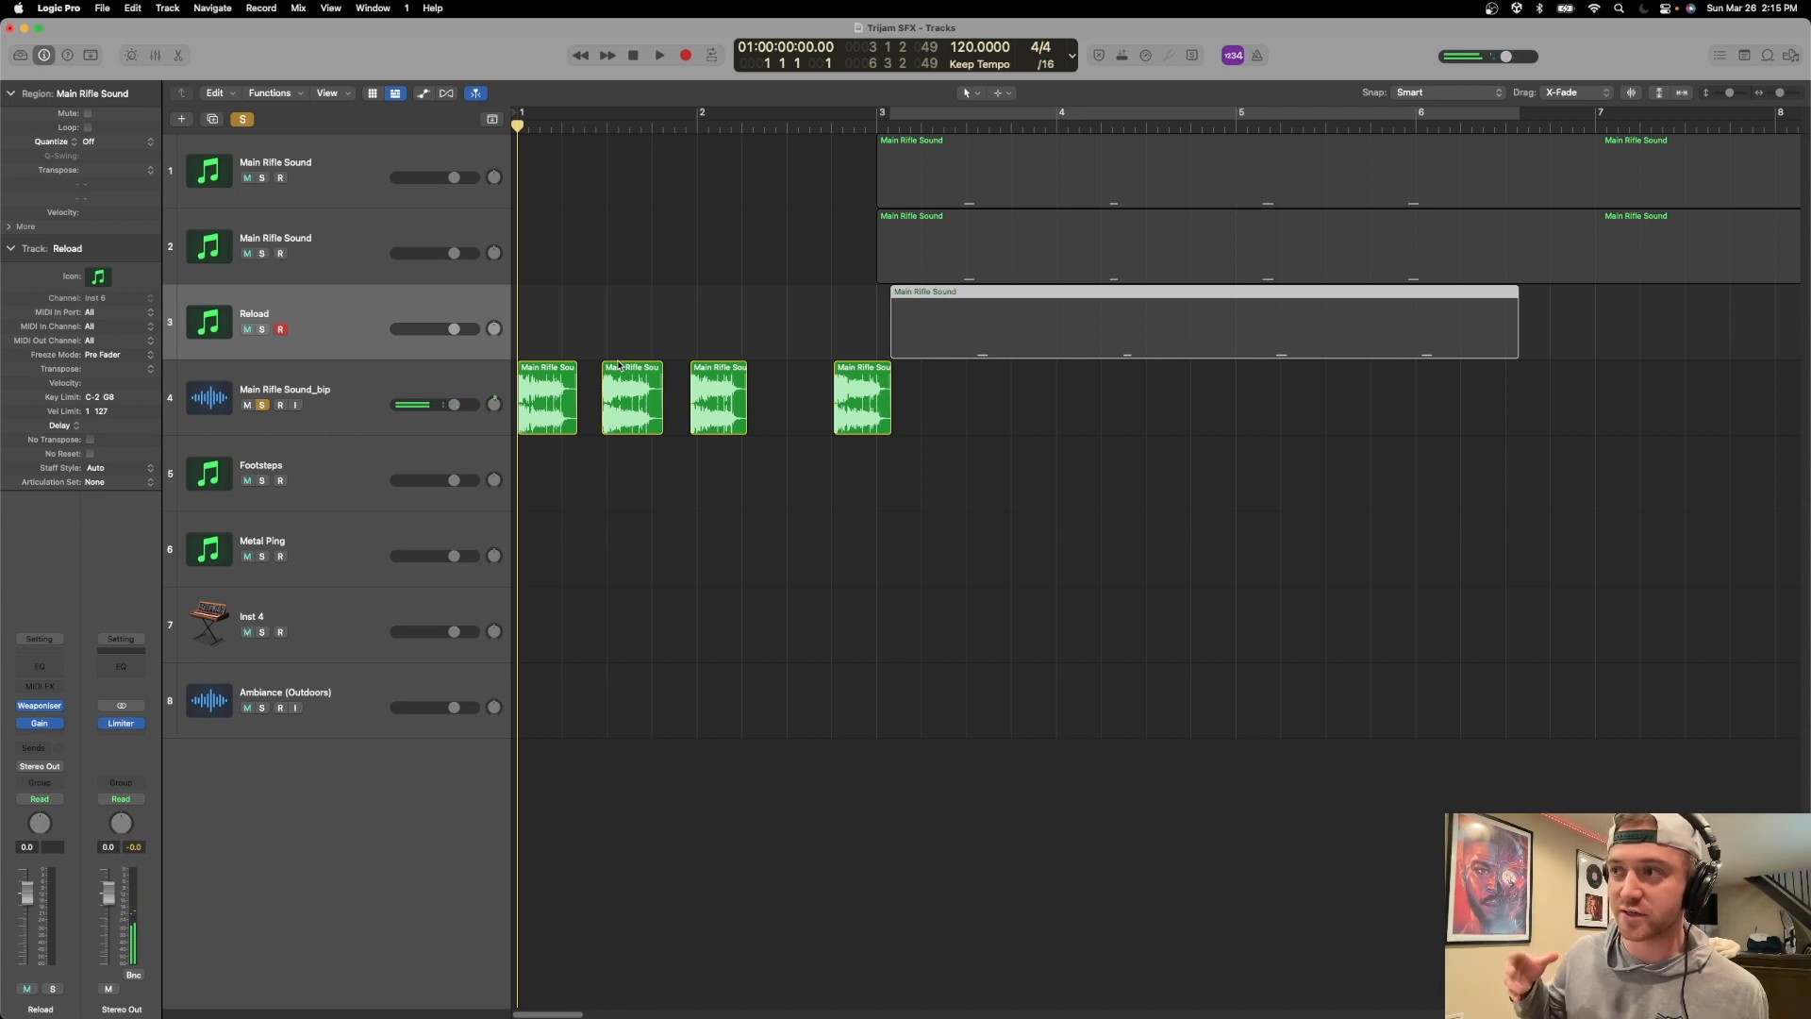
{"action": "key", "text": "space"}
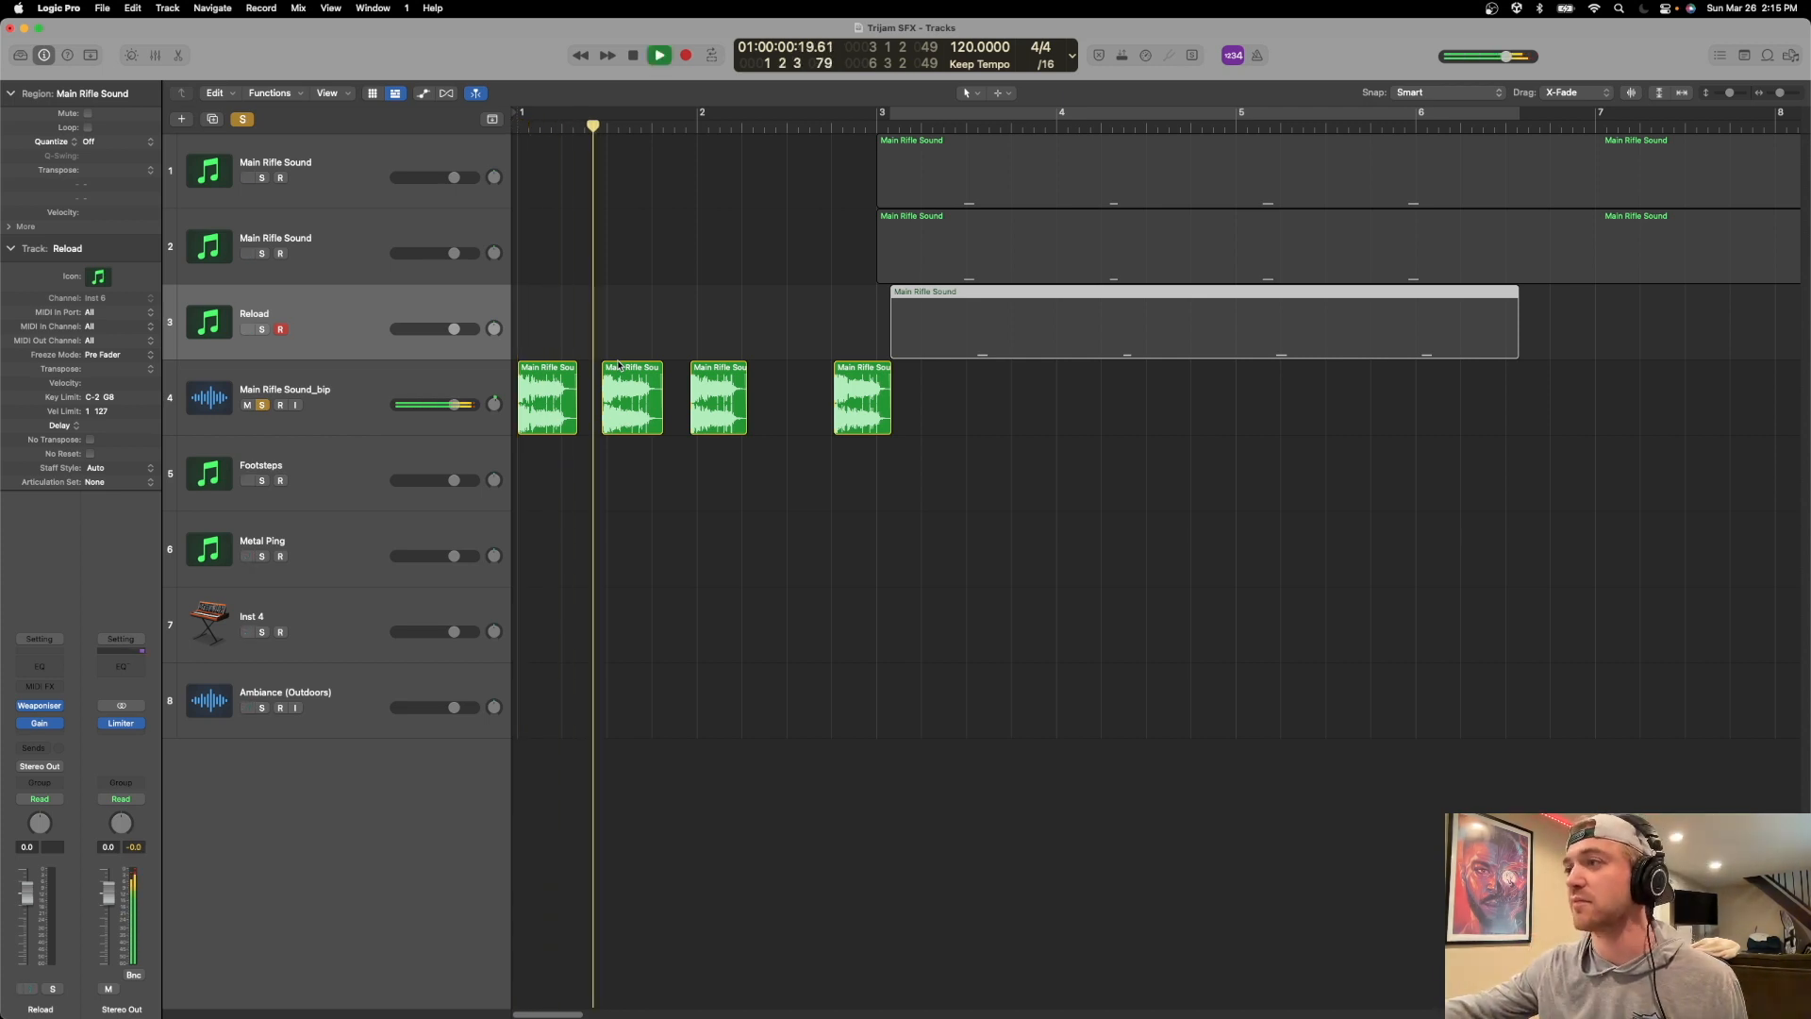
{"action": "key", "text": "space"}
{"action": "left_click", "coordinate": [262, 404]}
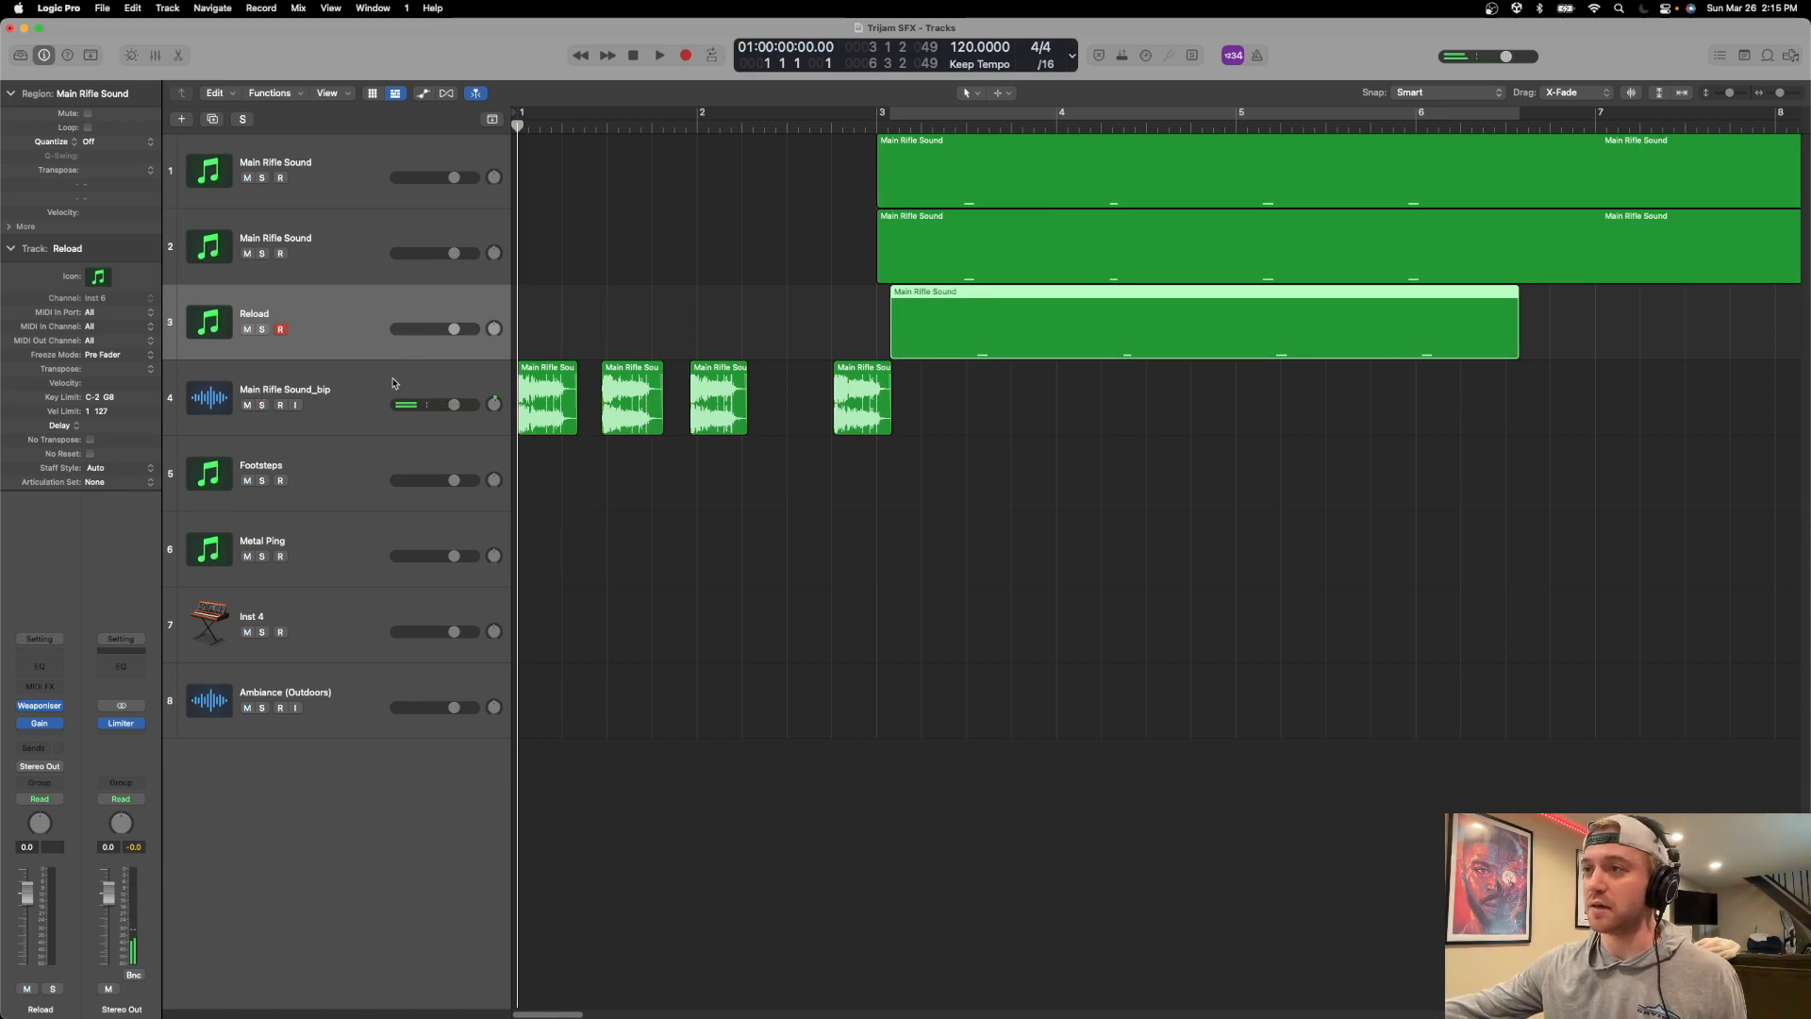
Rename the second Main Rifle Sound track as Main Rifle Sound (low emphasis).
{"action": "left_click", "coordinate": [290, 238]}
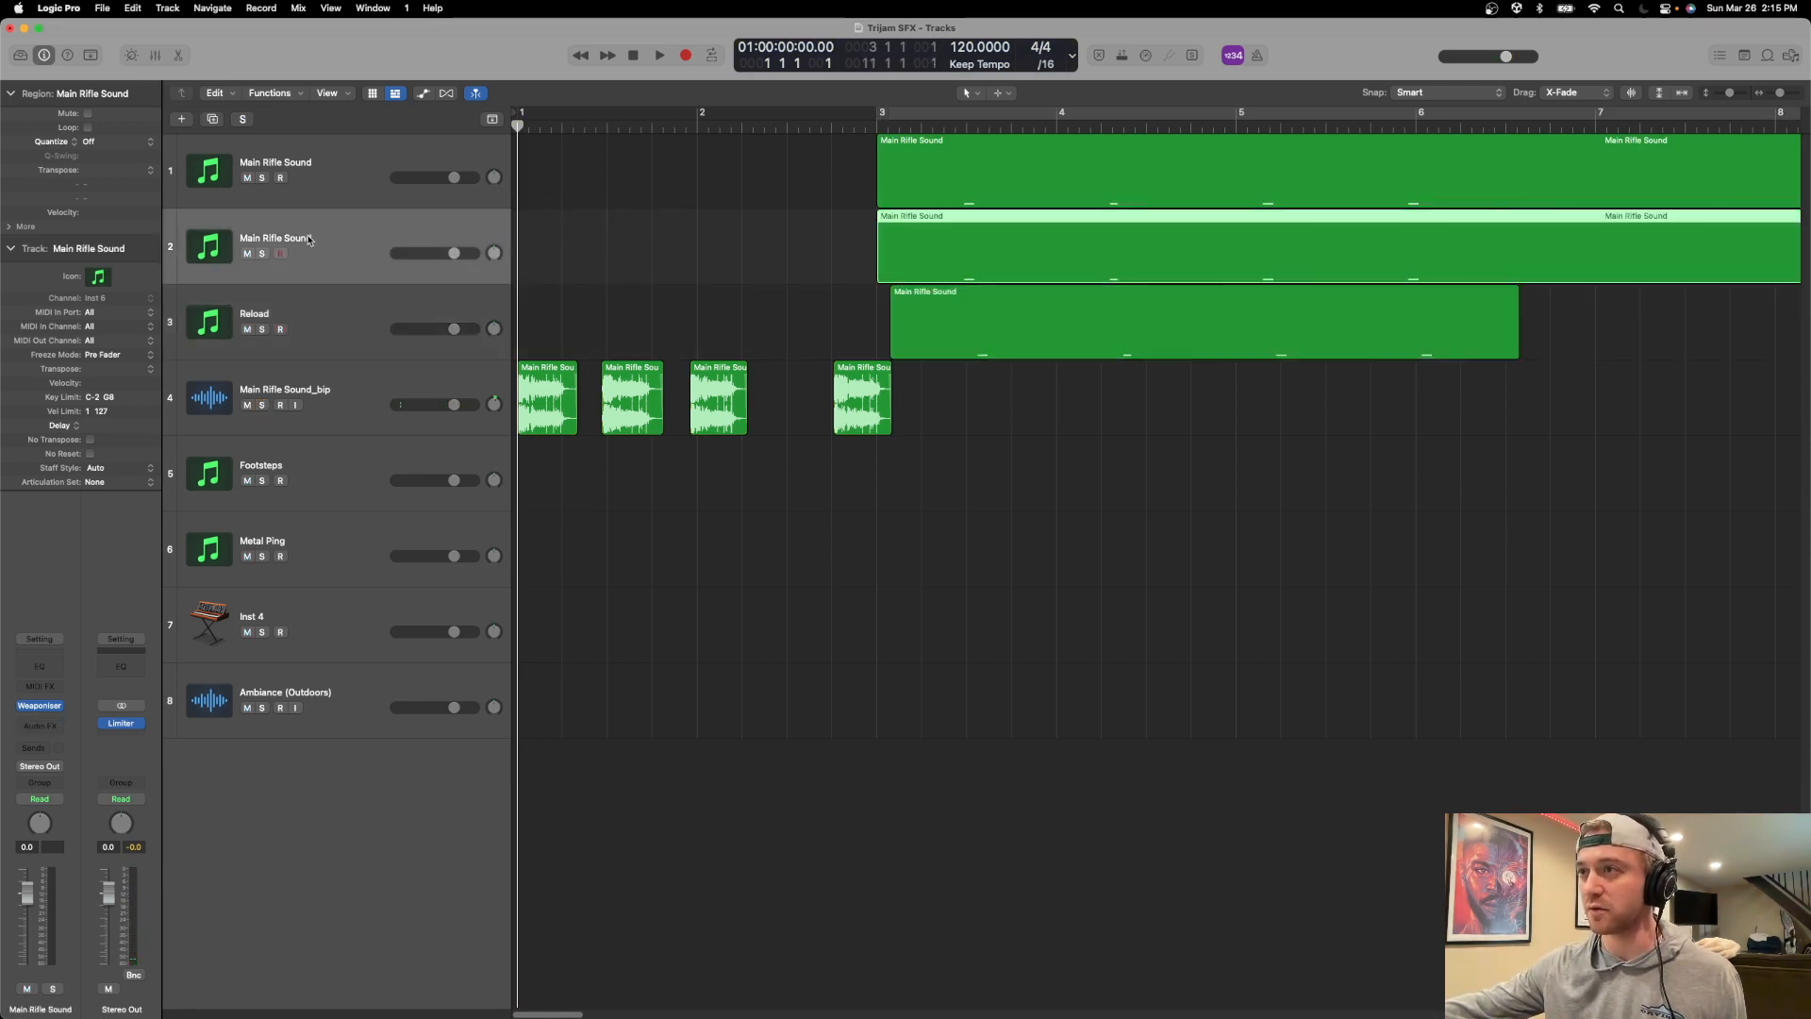
{"action": "double_click", "coordinate": [311, 238]}
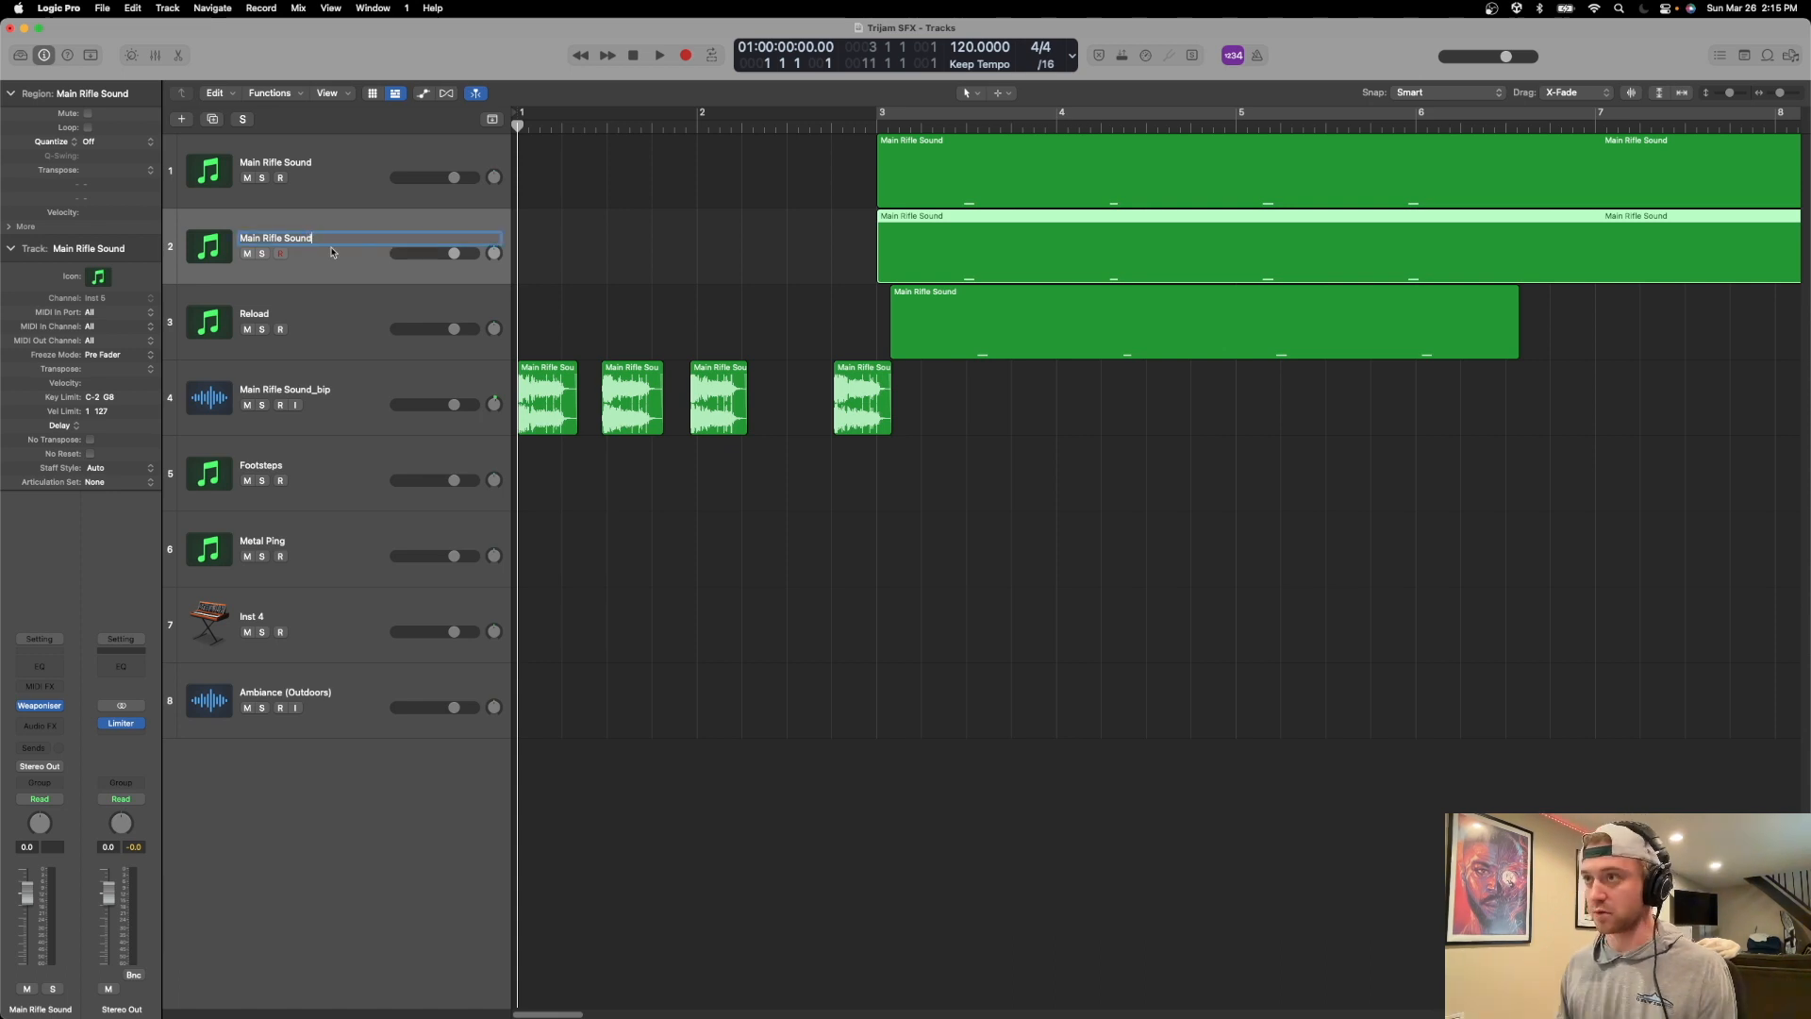
{"action": "type", "text": "(low emphasis"}
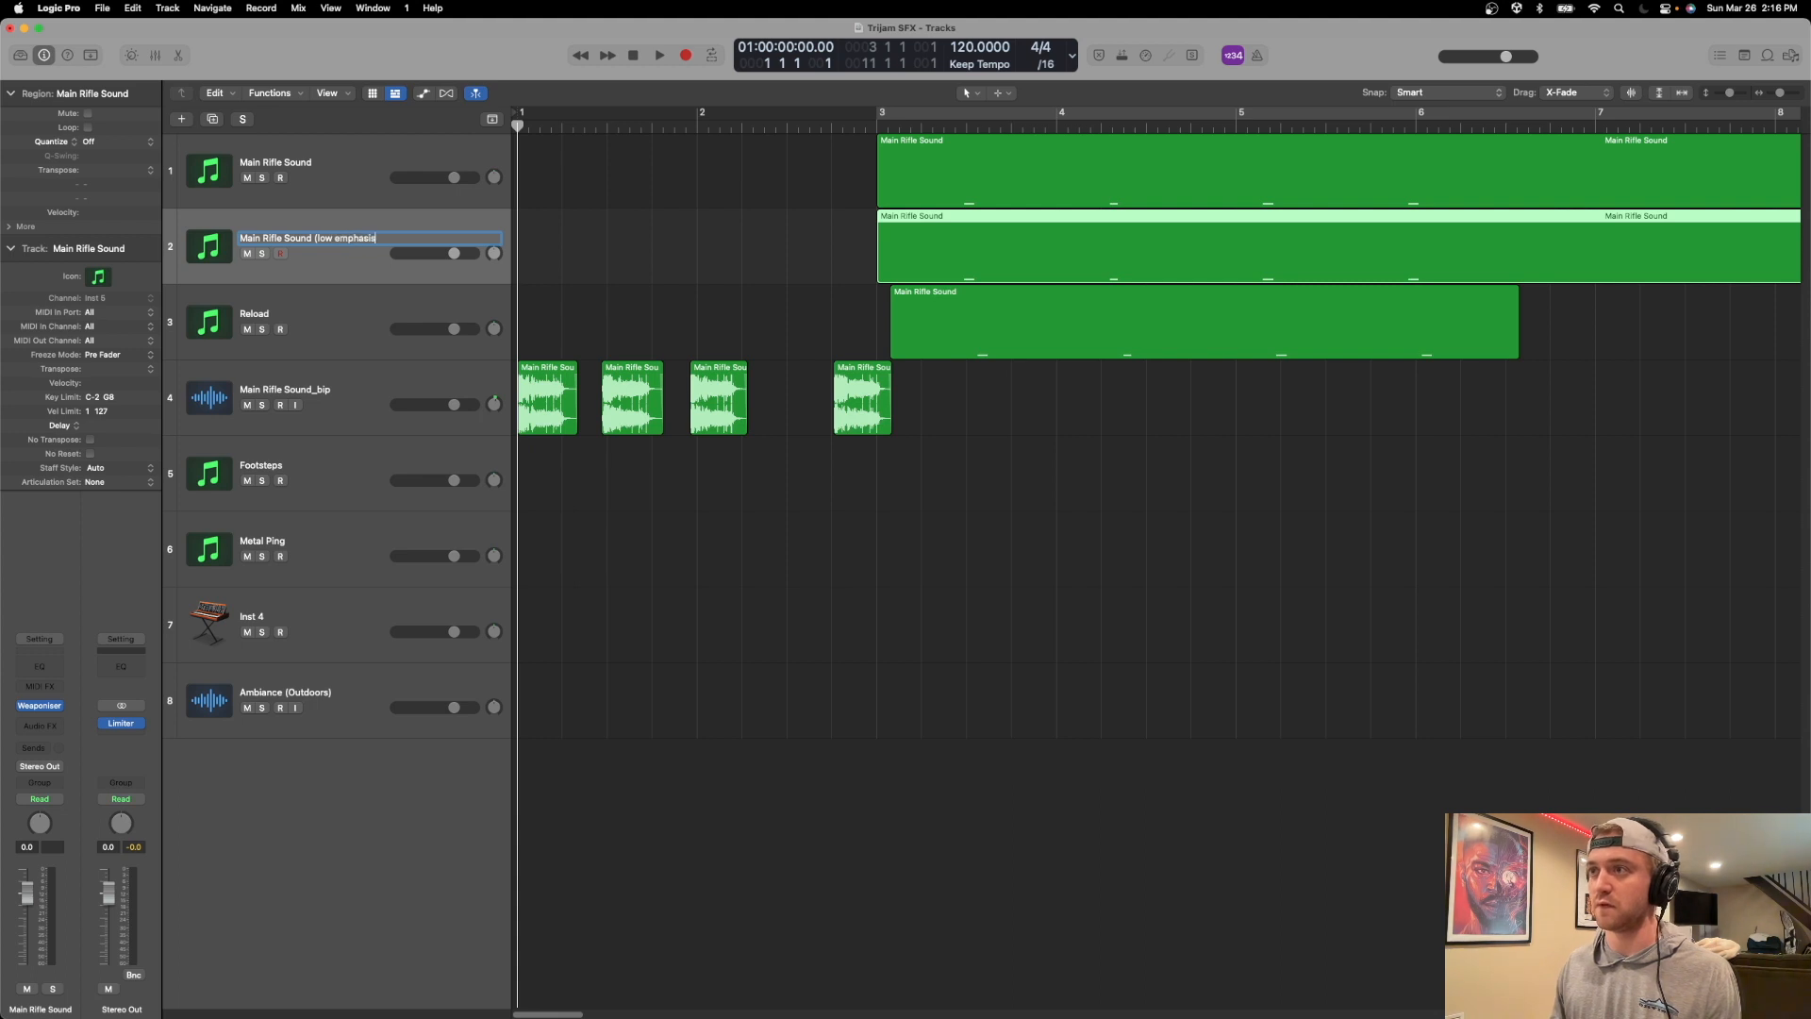
{"action": "key", "text": "Return"}
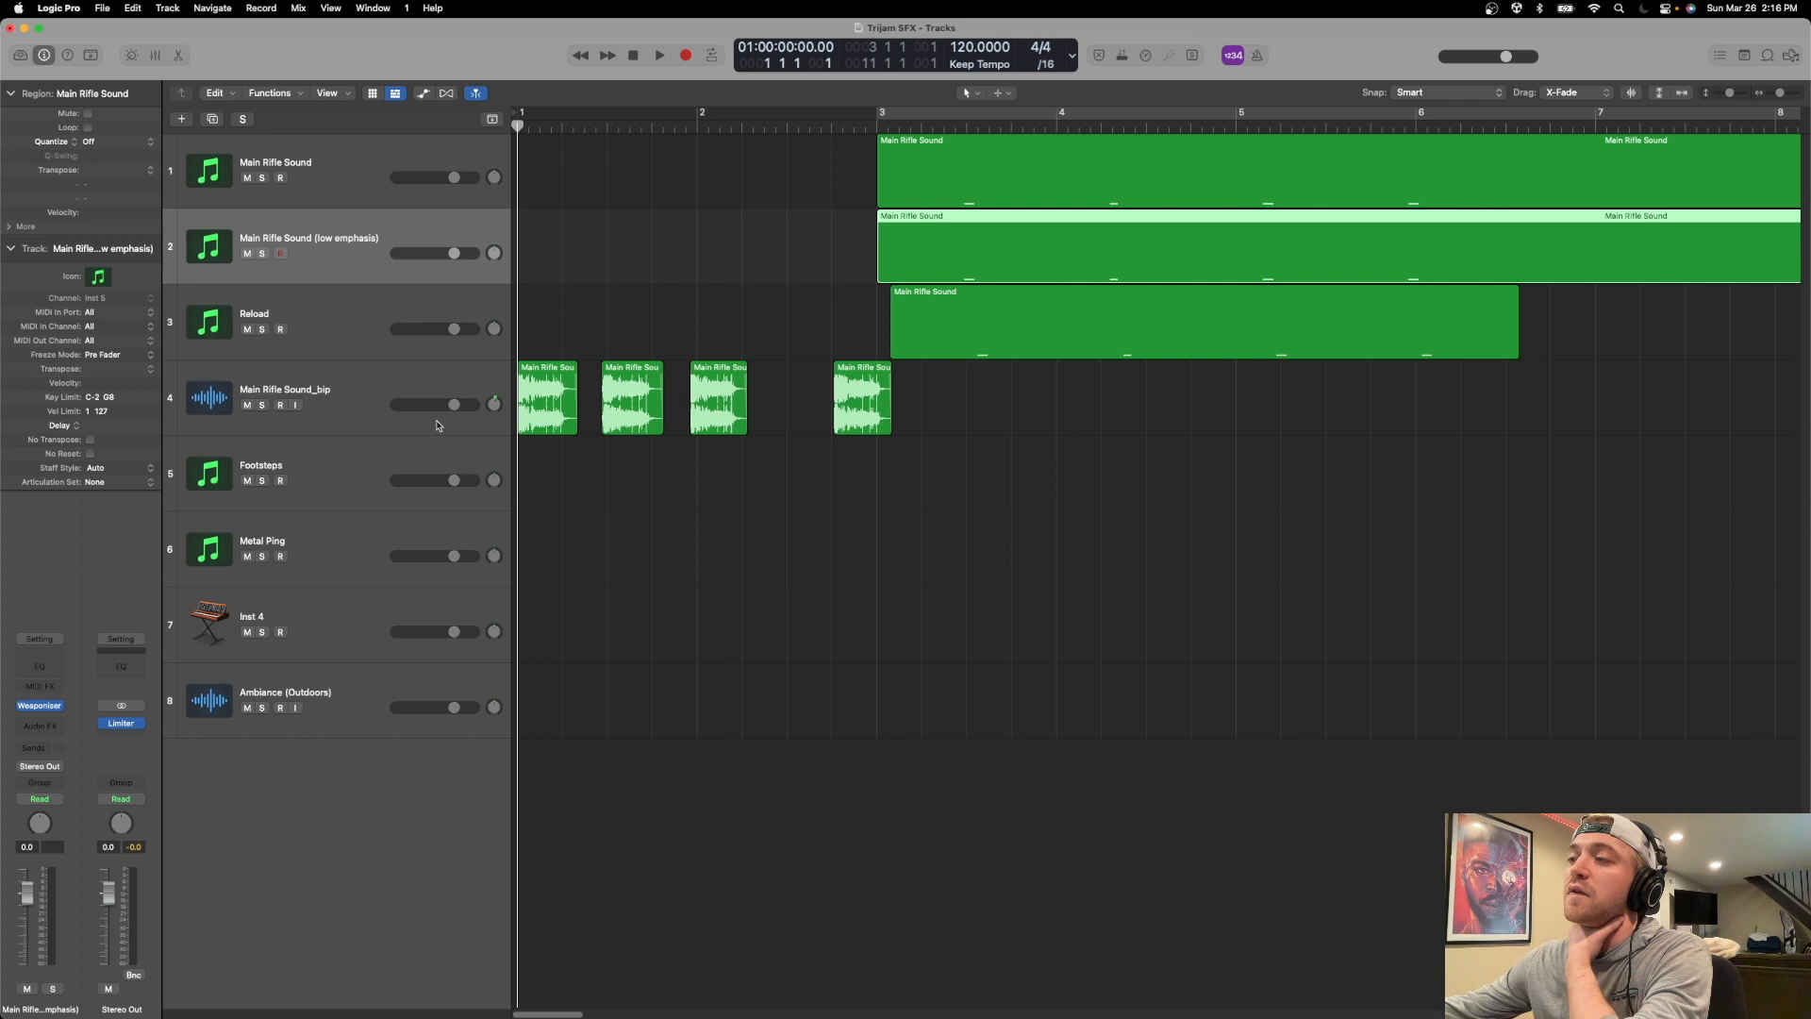
Open the Weaponiser plug-in of the Footsteps track.
{"action": "left_click", "coordinate": [393, 453]}
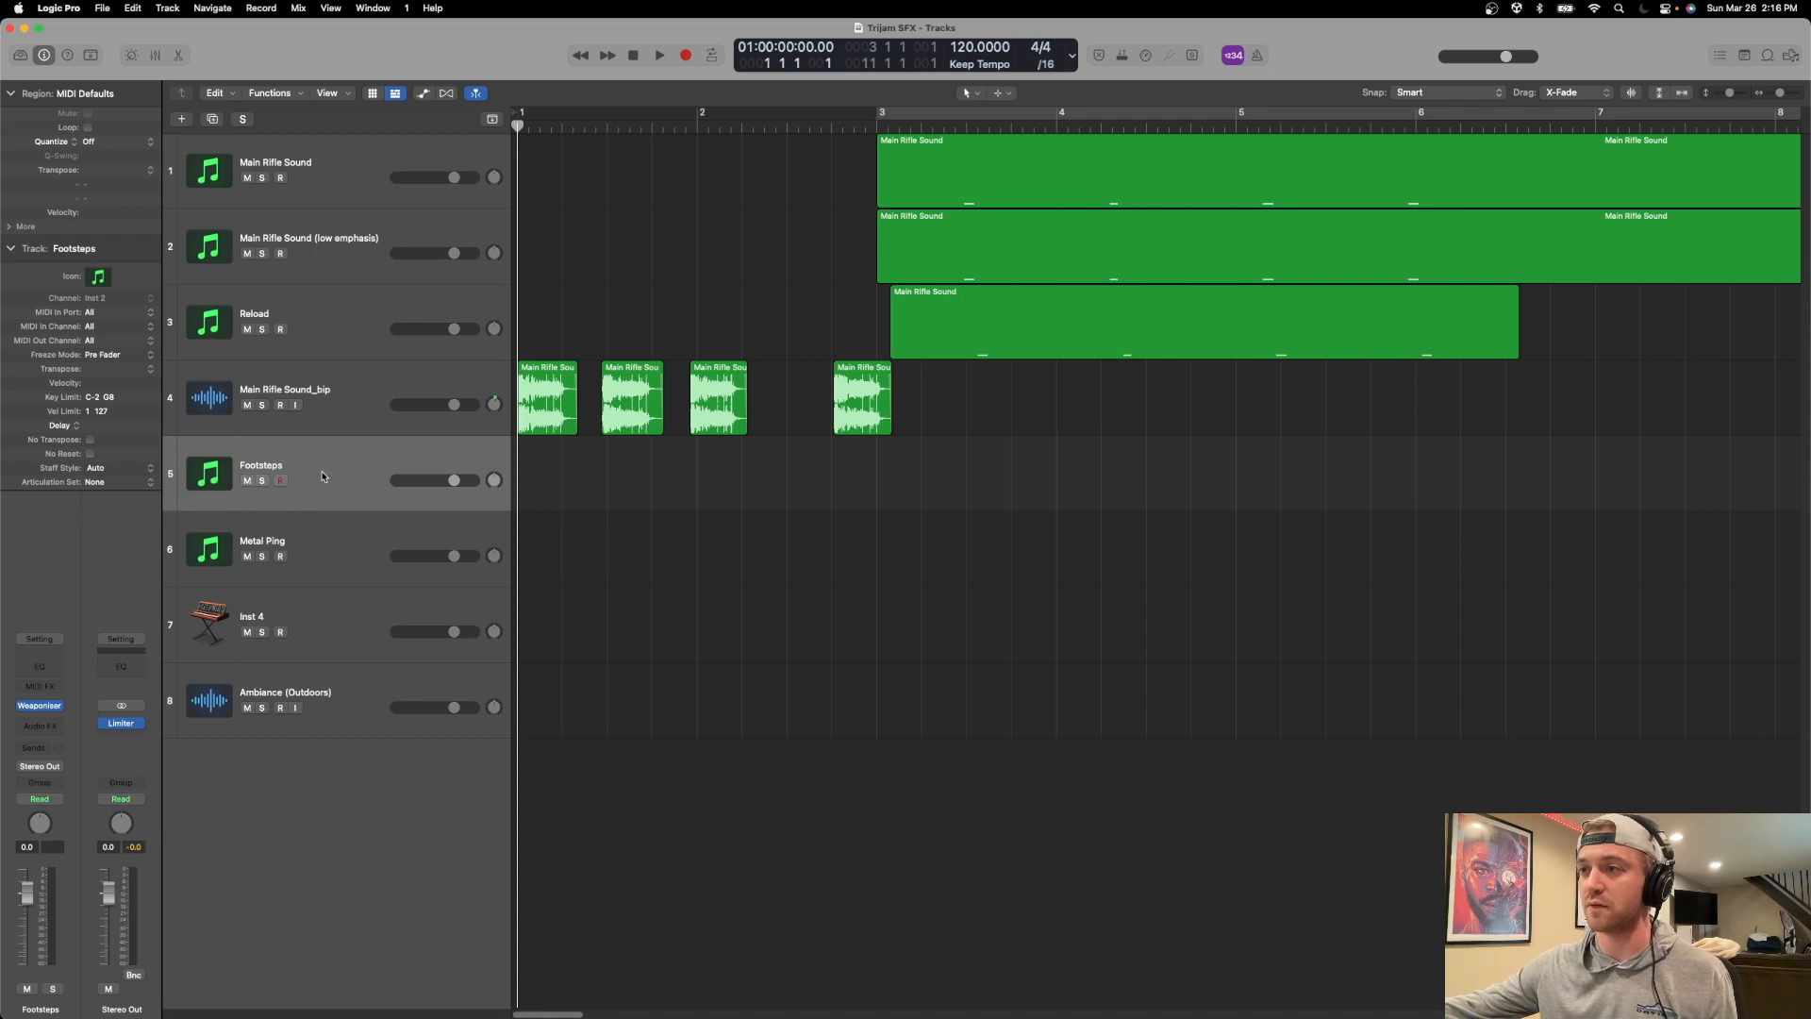
{"action": "left_click", "coordinate": [39, 714]}
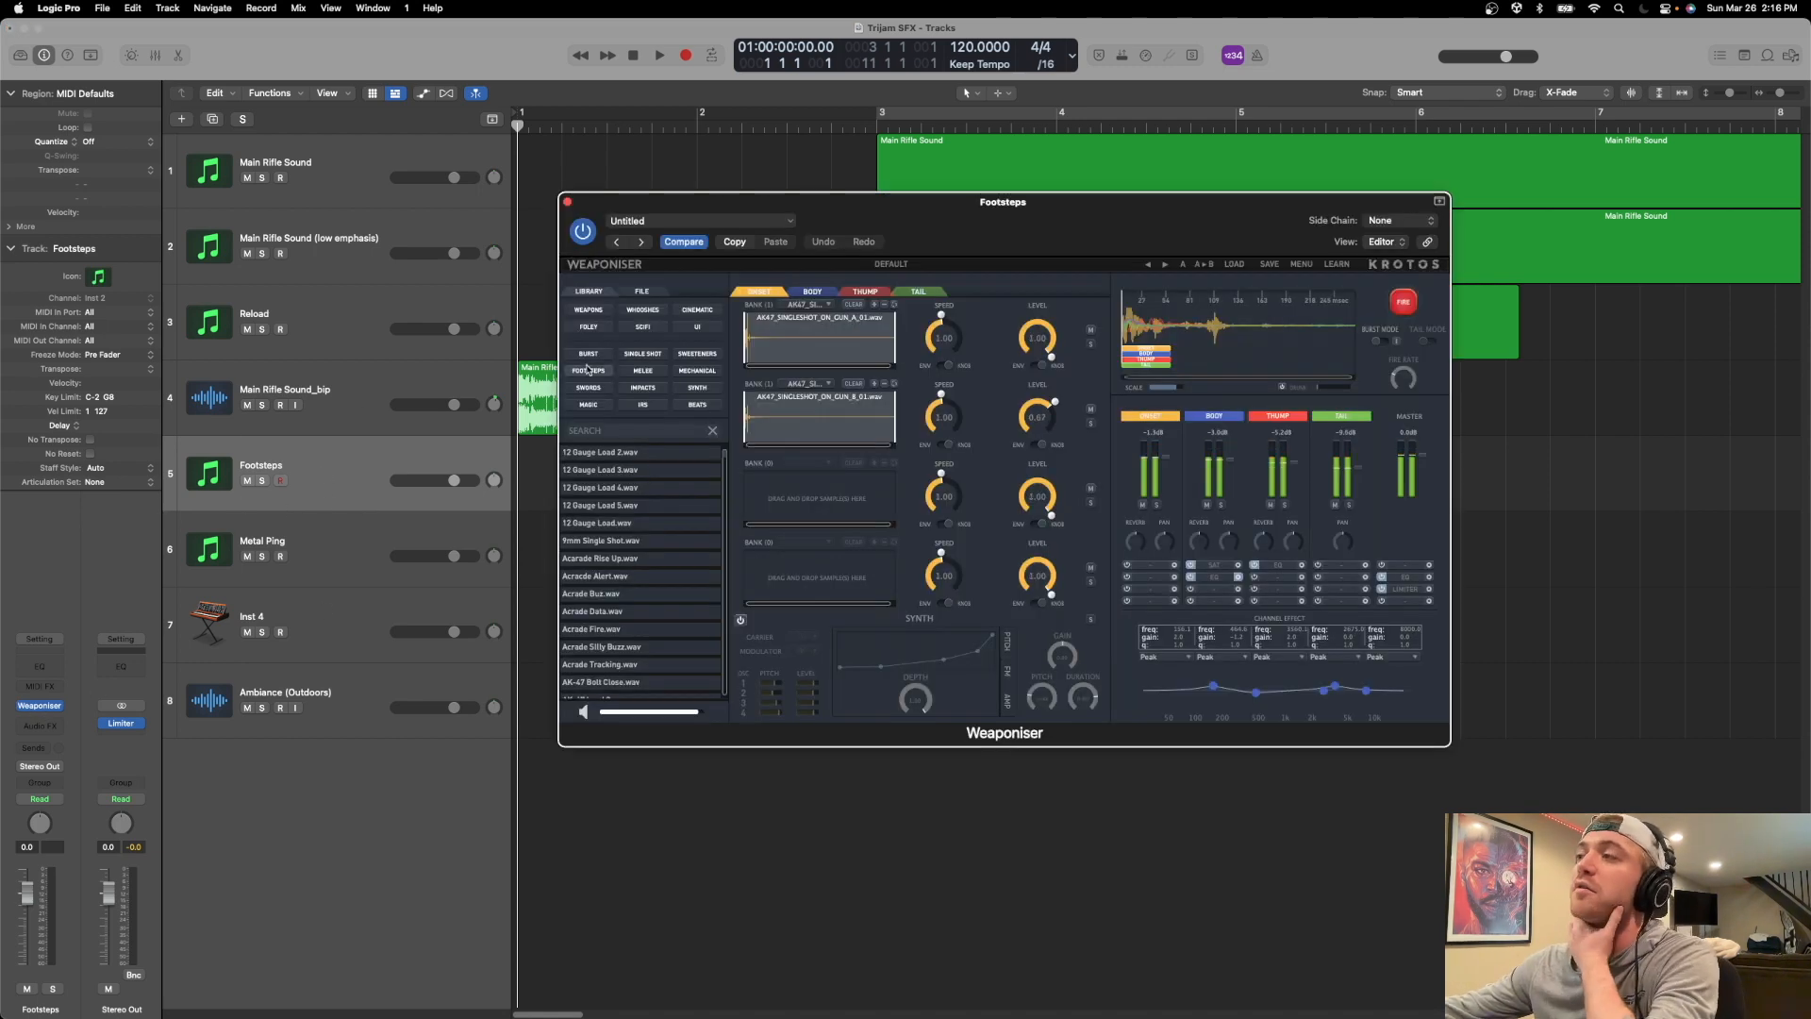
{"action": "left_click_drag", "start_coordinate": [873, 230], "coordinate": [838, 239]}
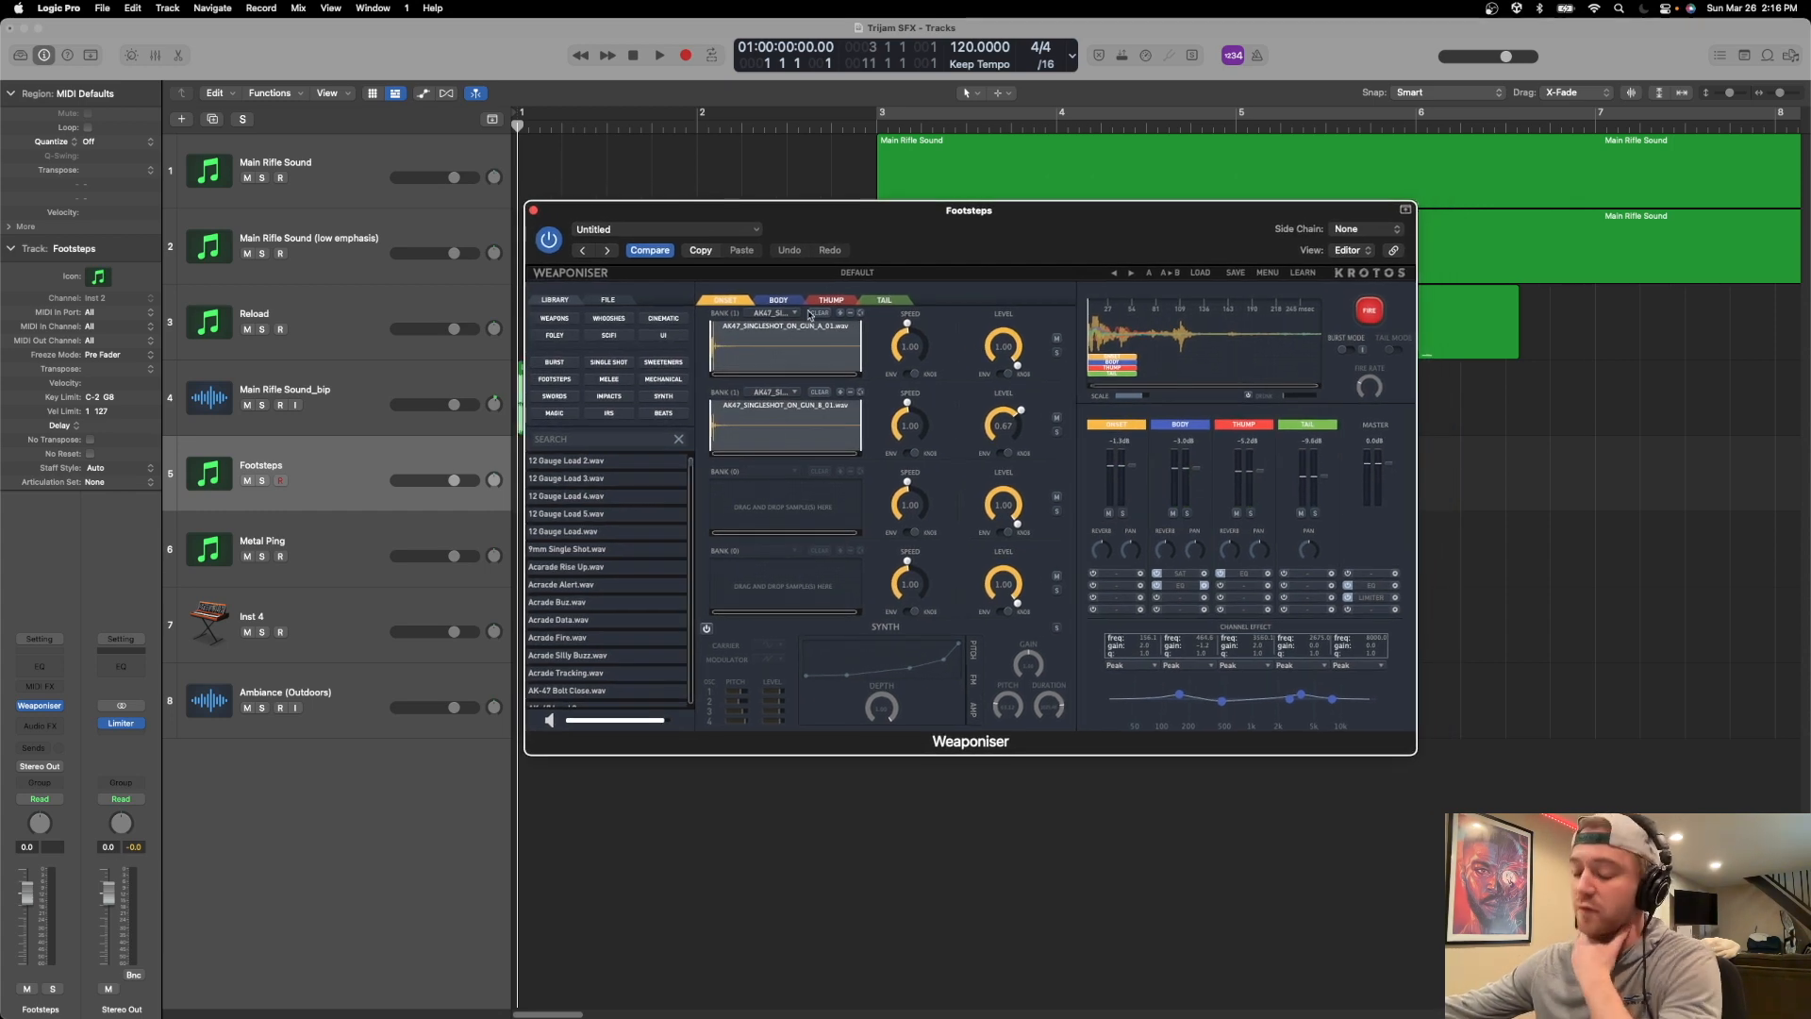
Switch to Unity and examine the FPSController's First Person Controller footstep sound settings and its Audio Source component.
{"action": "key", "text": "super+Tab"}
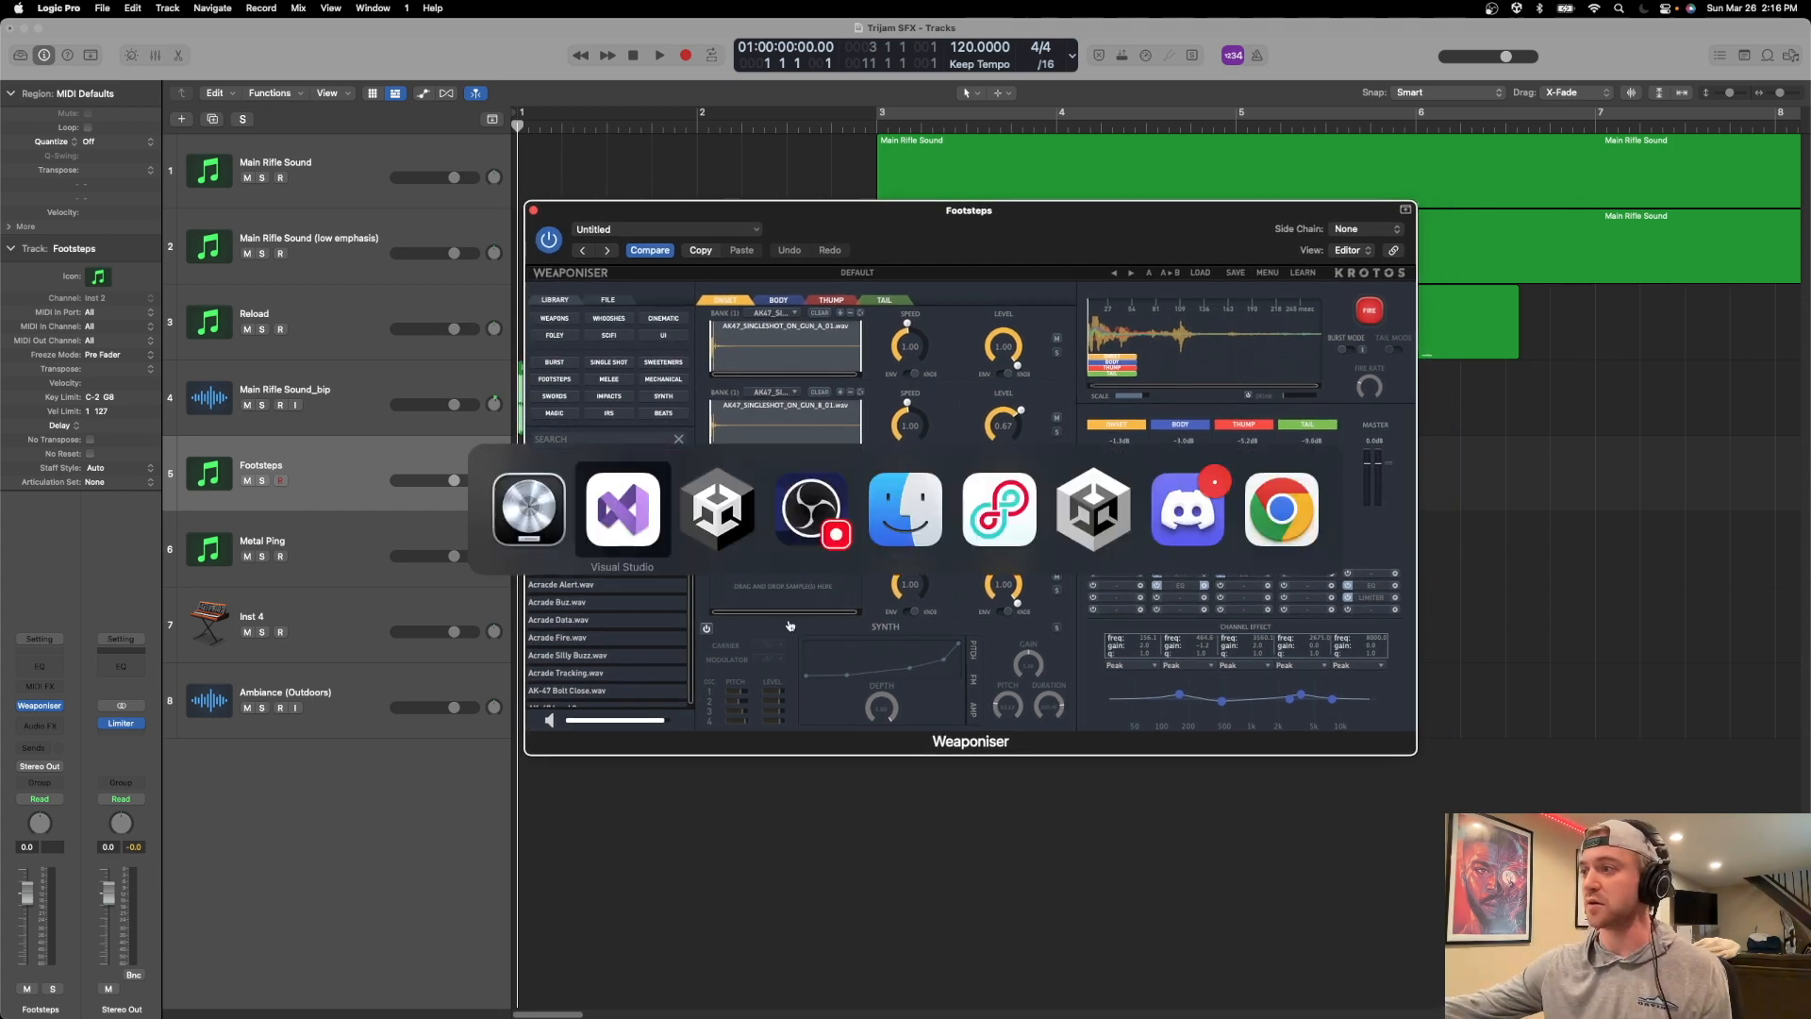
{"action": "left_click", "coordinate": [707, 531]}
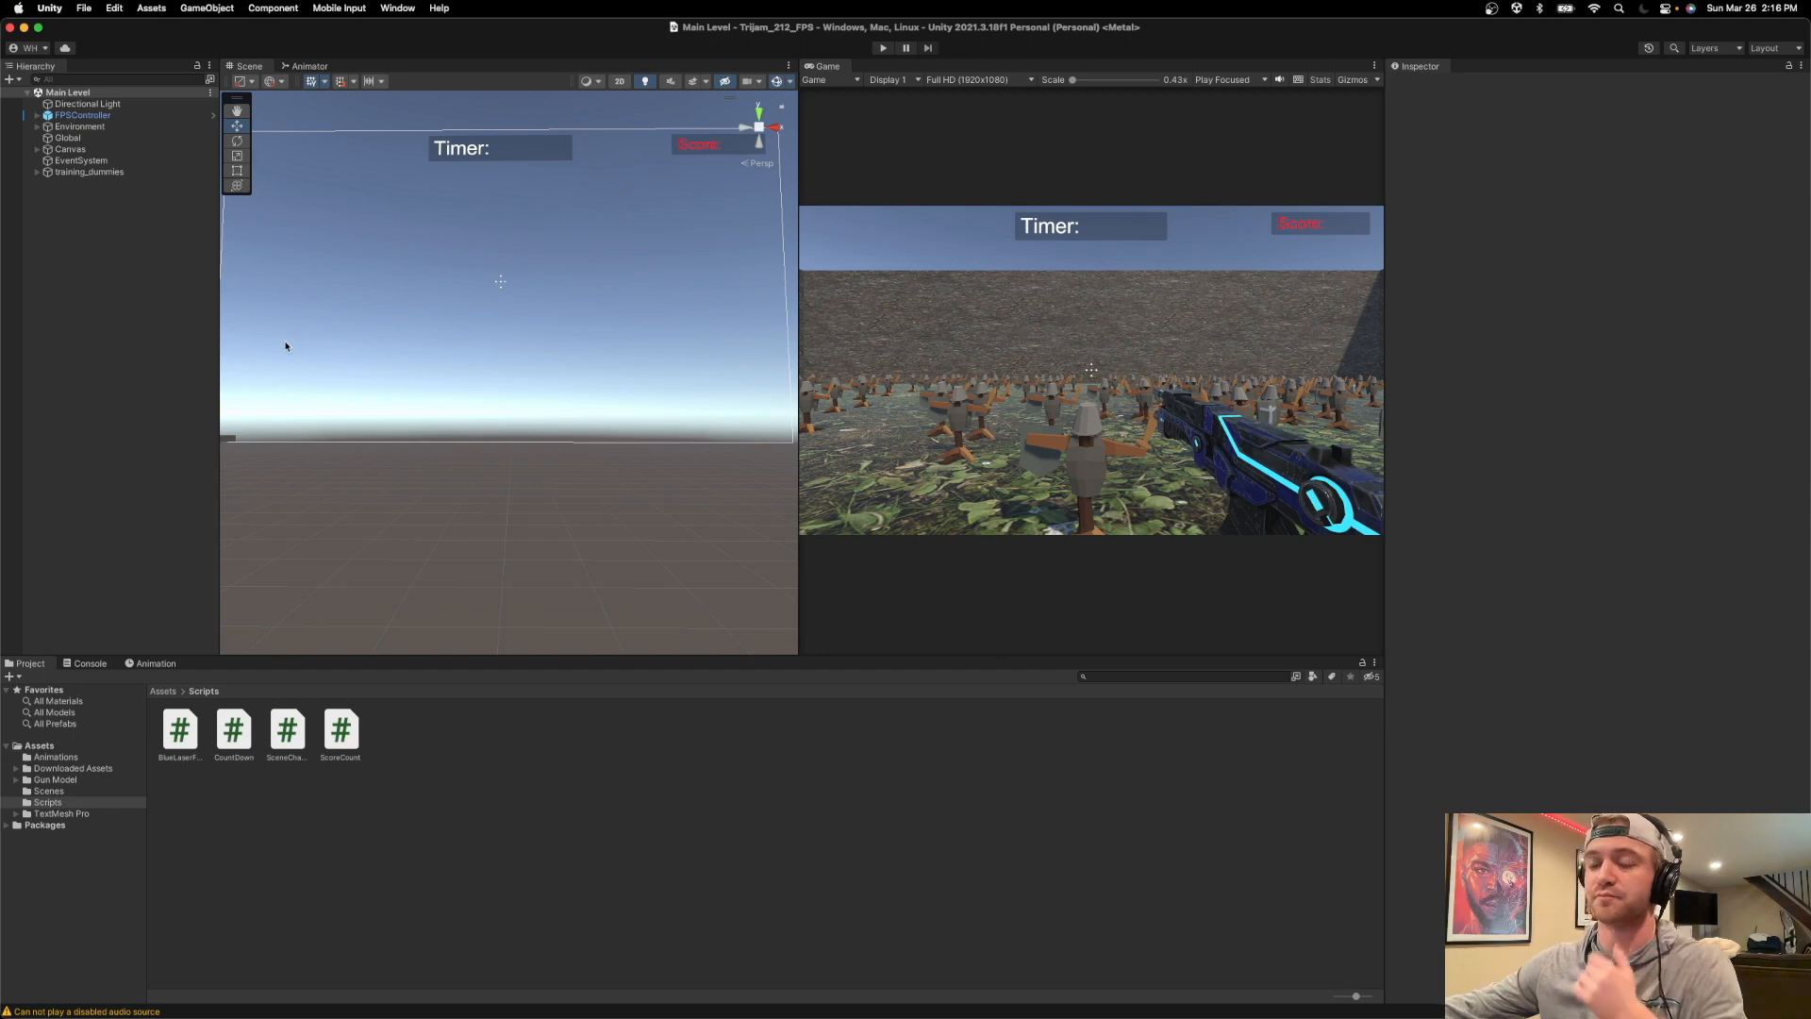
{"action": "left_click", "coordinate": [94, 115]}
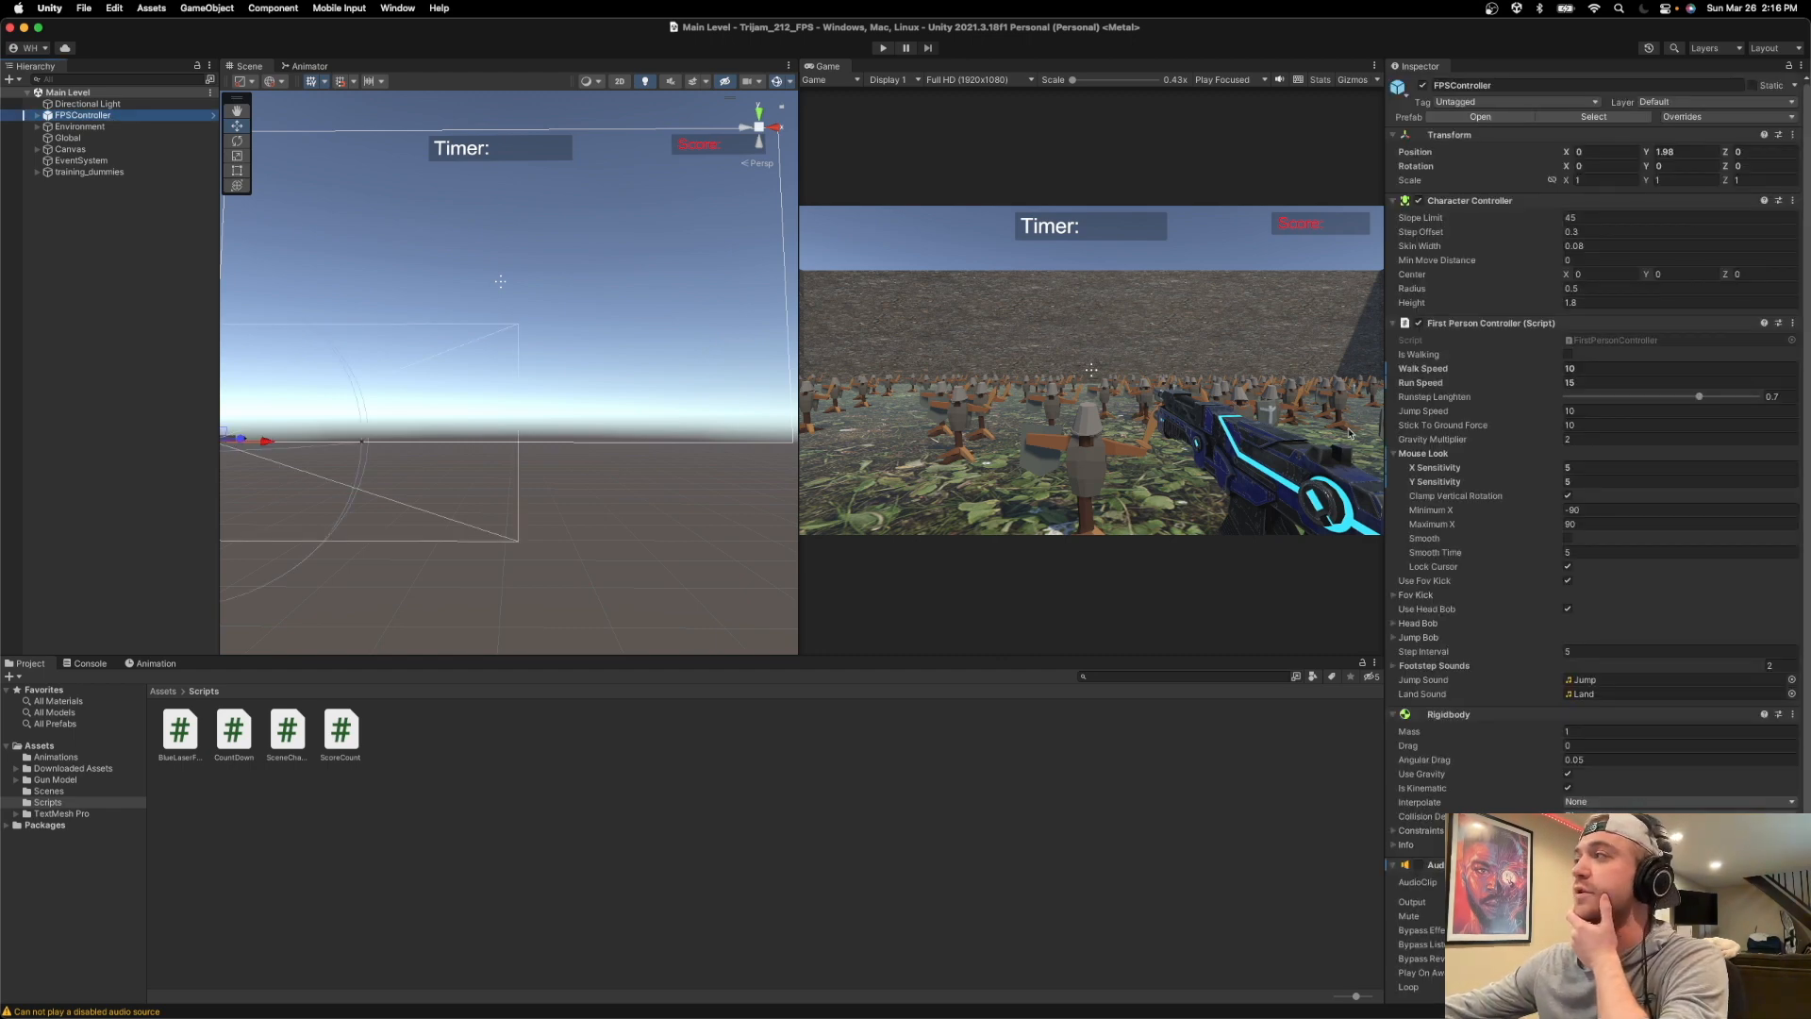
{"action": "scroll", "coordinate": [1497, 528], "scroll_direction": "down", "scroll_amount": 4}
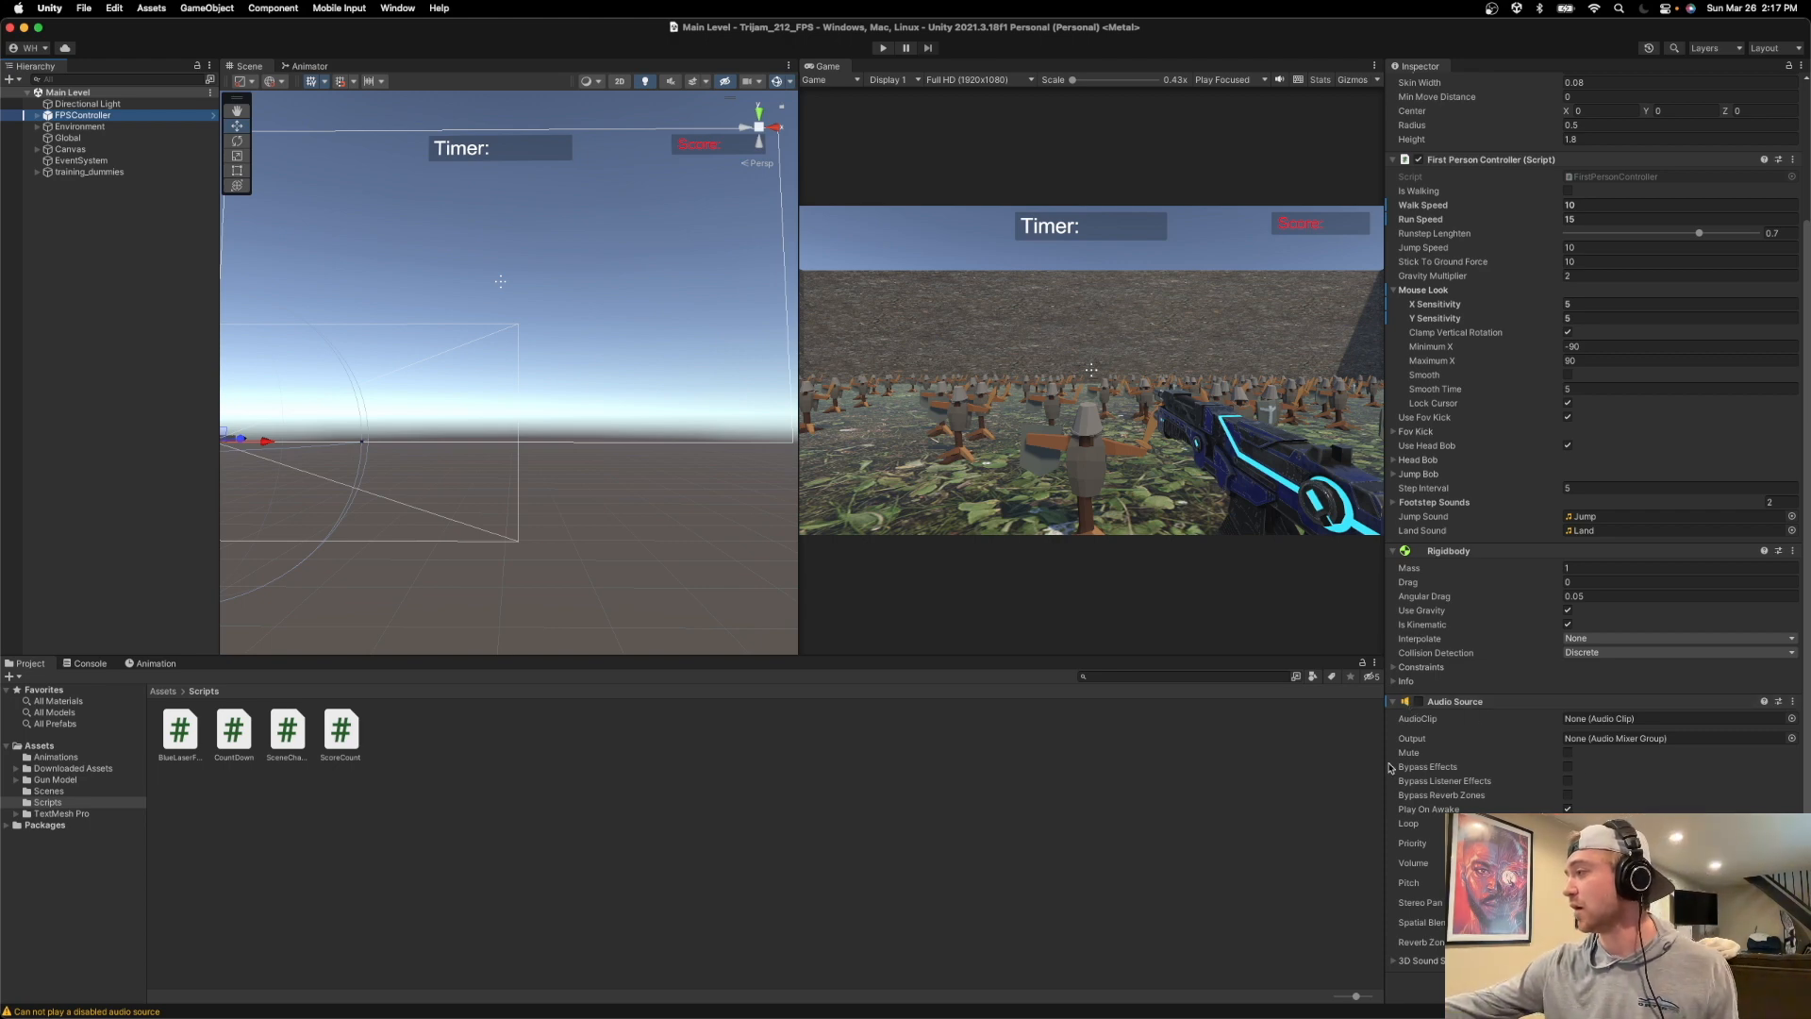
{"action": "scroll", "coordinate": [1424, 735], "scroll_direction": "up", "scroll_amount": 3}
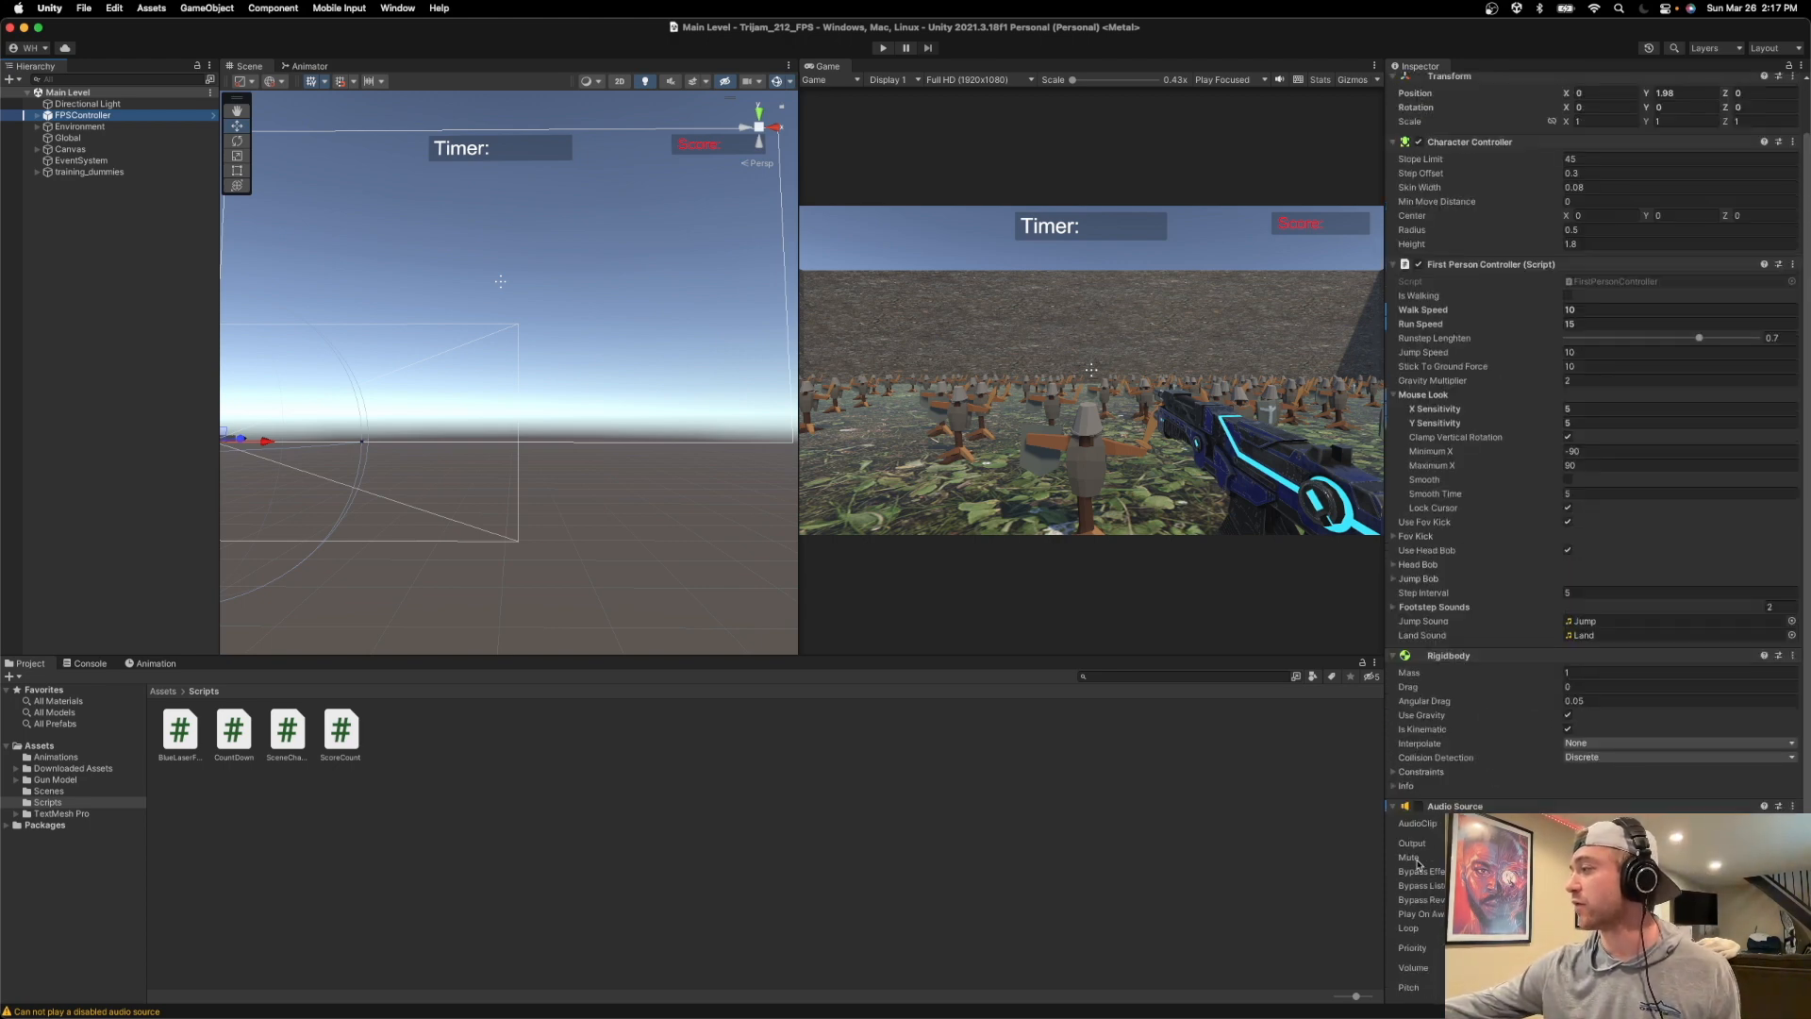
{"action": "scroll", "coordinate": [1652, 813], "scroll_direction": "down", "scroll_amount": 1}
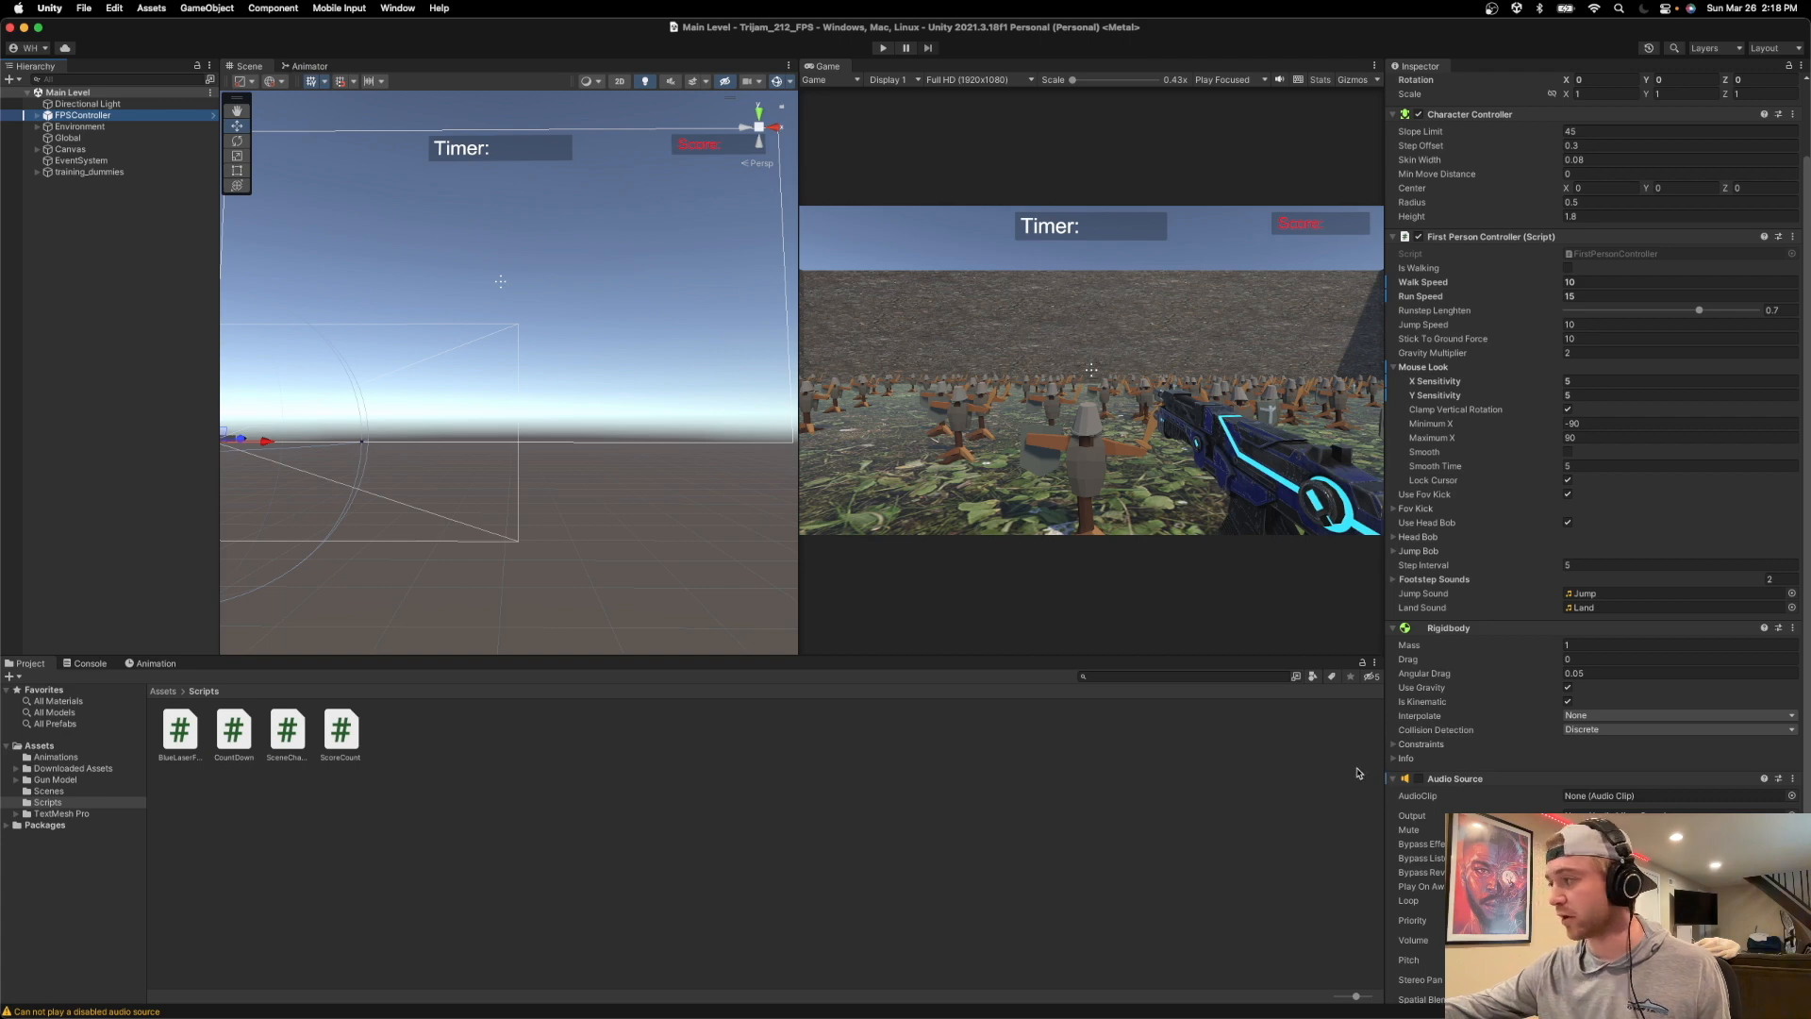
Switch back to Logic Pro and load the _Clean Start_ factory preset in the Footsteps track's Weaponiser.
{"action": "key", "text": "super+Tab"}
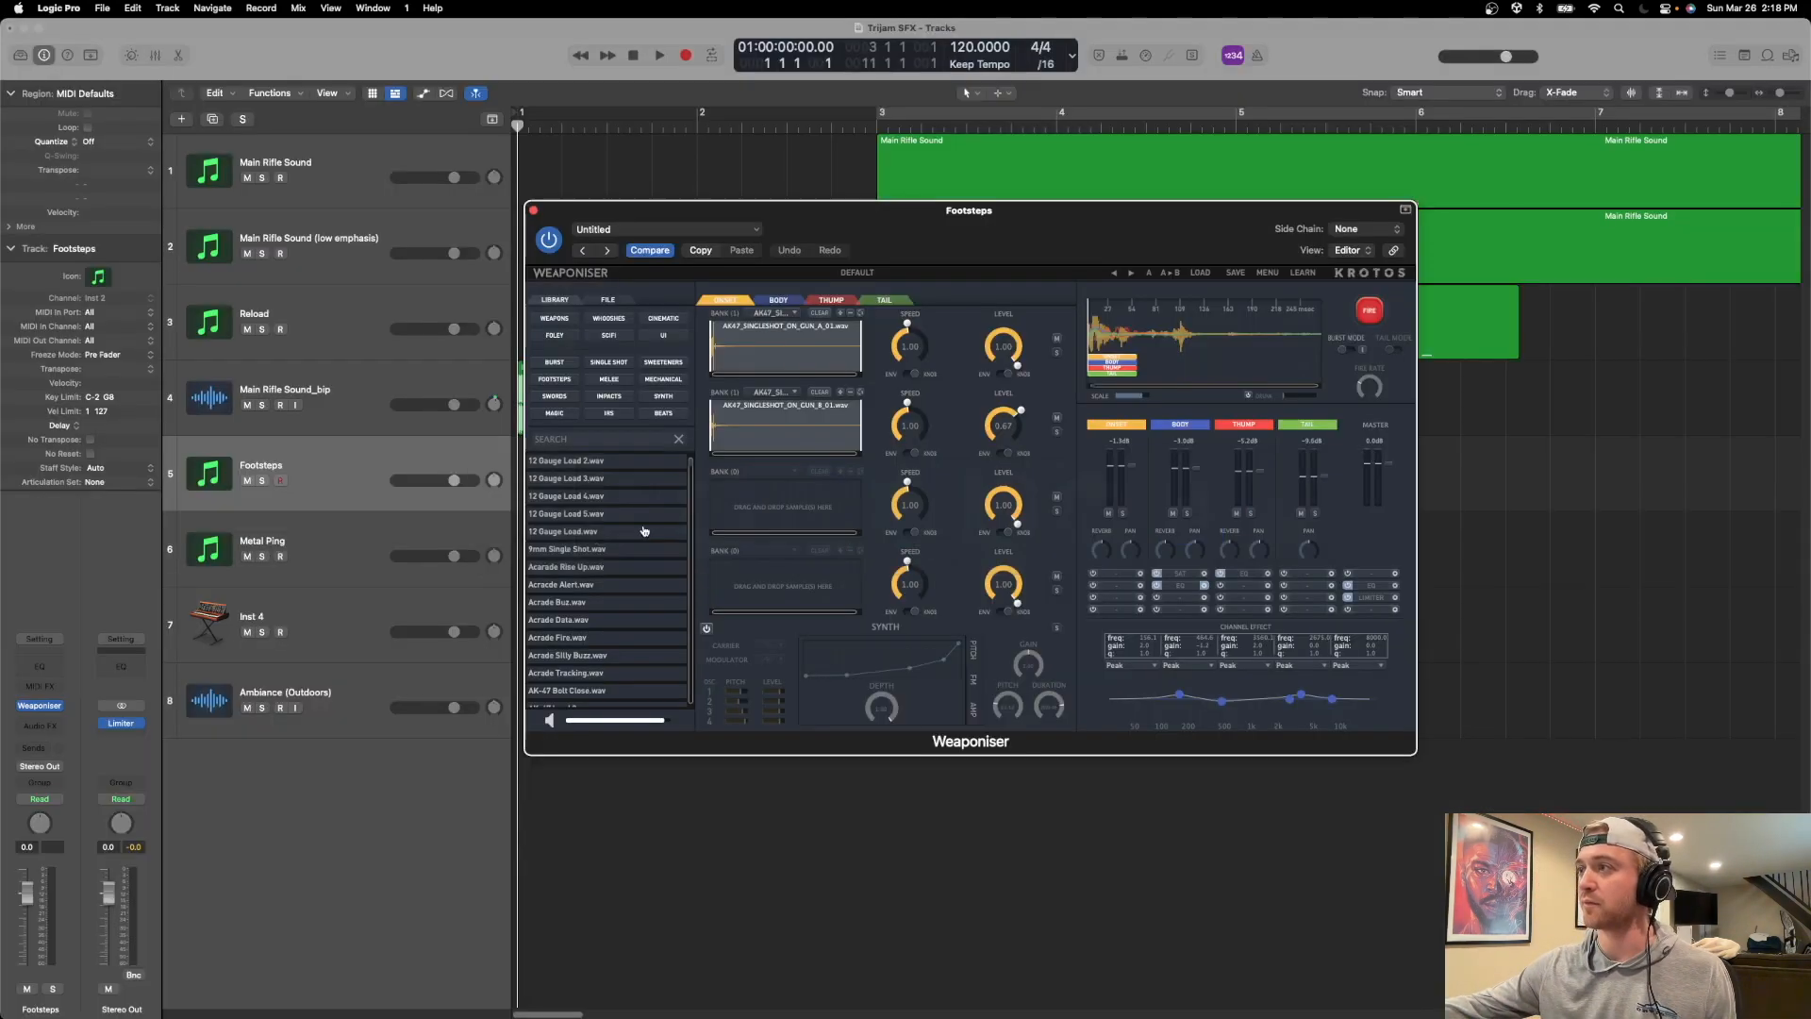
{"action": "left_click", "coordinate": [639, 529]}
{"action": "left_click_drag", "start_coordinate": [743, 208], "coordinate": [752, 272]}
{"action": "left_click", "coordinate": [1203, 335]}
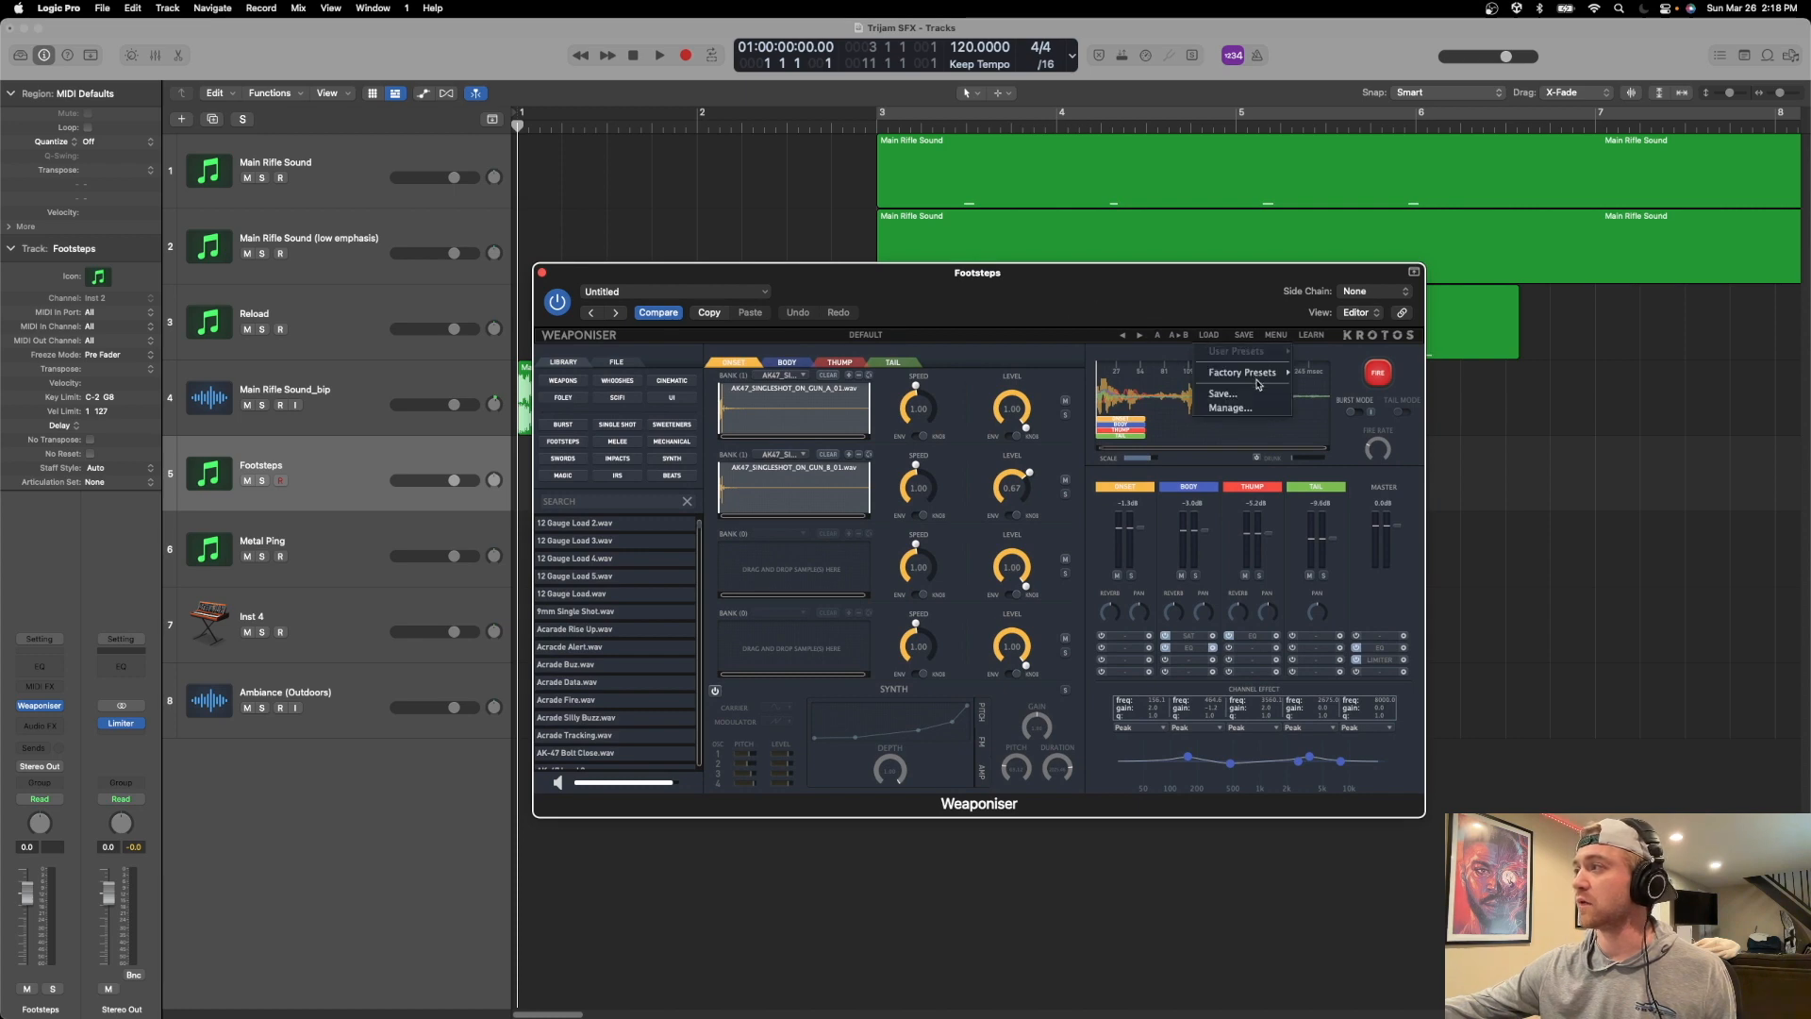
{"action": "mouse_move", "coordinate": [1255, 373]}
{"action": "left_click", "coordinate": [1335, 571]}
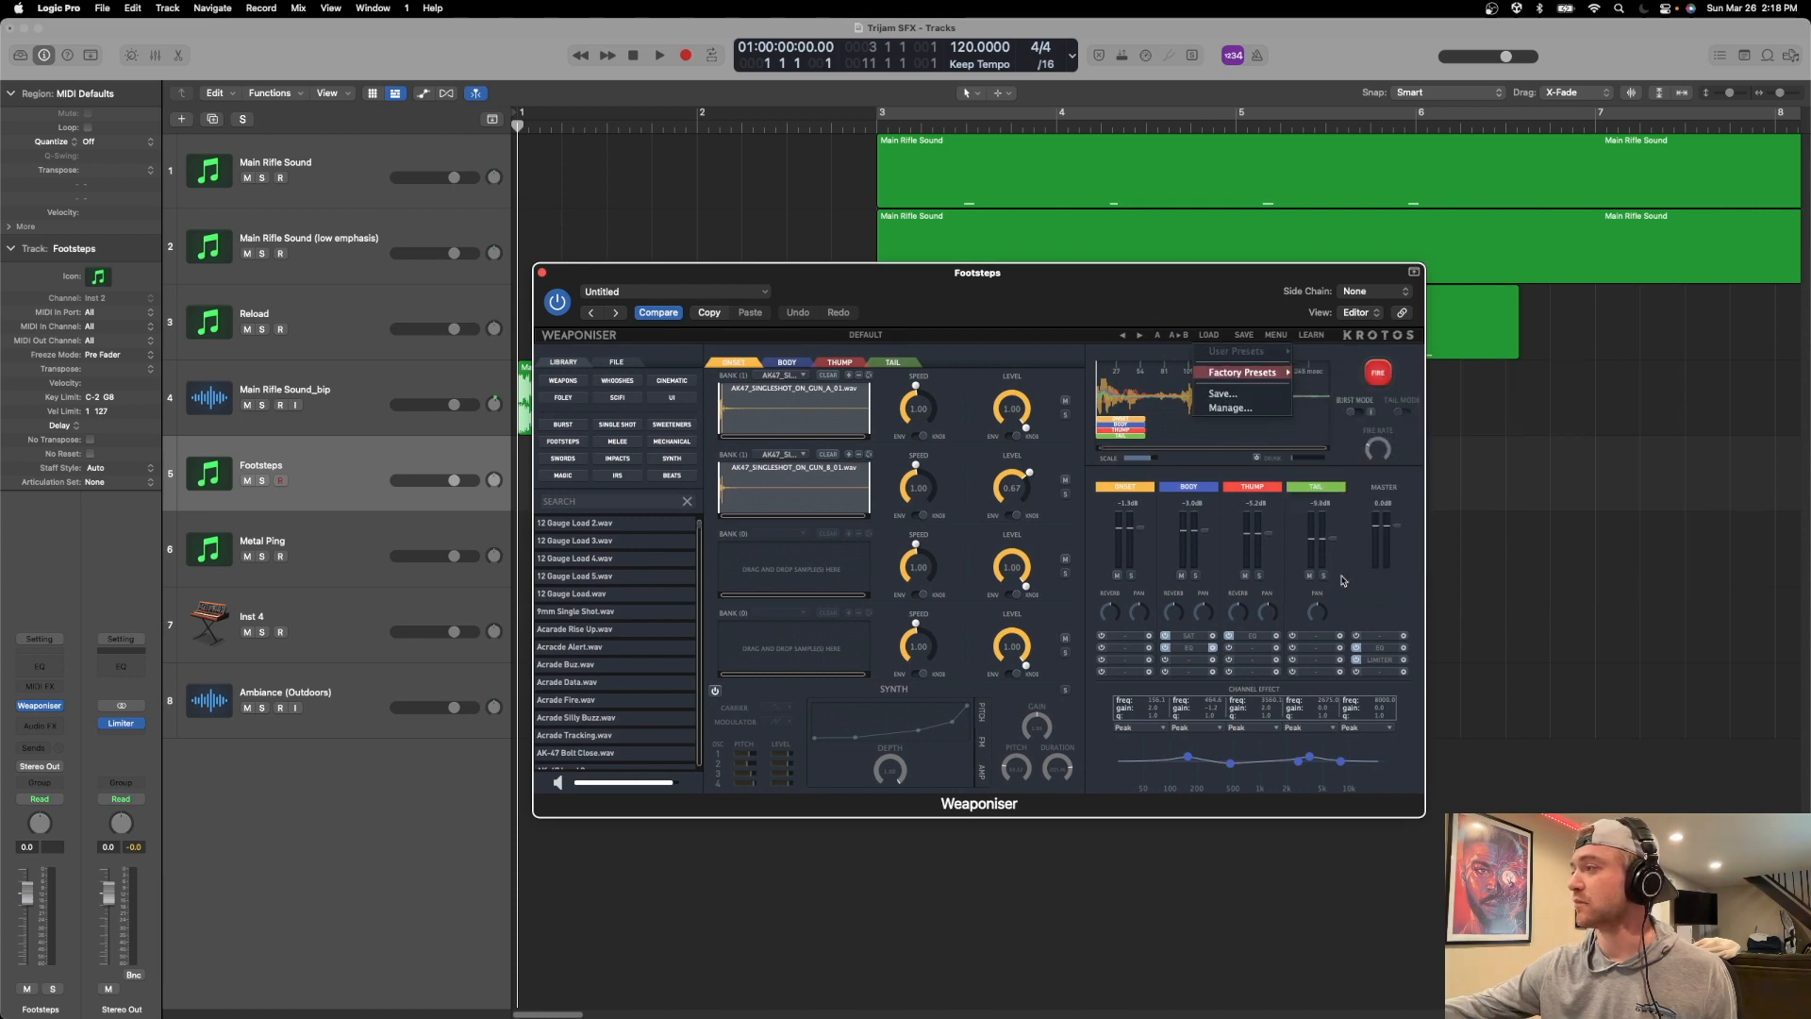
Load the Boots on Grass factory preset from the 5_Footsteps Boots category.
{"action": "left_click_drag", "start_coordinate": [837, 283], "coordinate": [846, 231]}
{"action": "left_click", "coordinate": [1207, 285]}
{"action": "mouse_move", "coordinate": [1251, 320]}
{"action": "mouse_move", "coordinate": [1376, 350]}
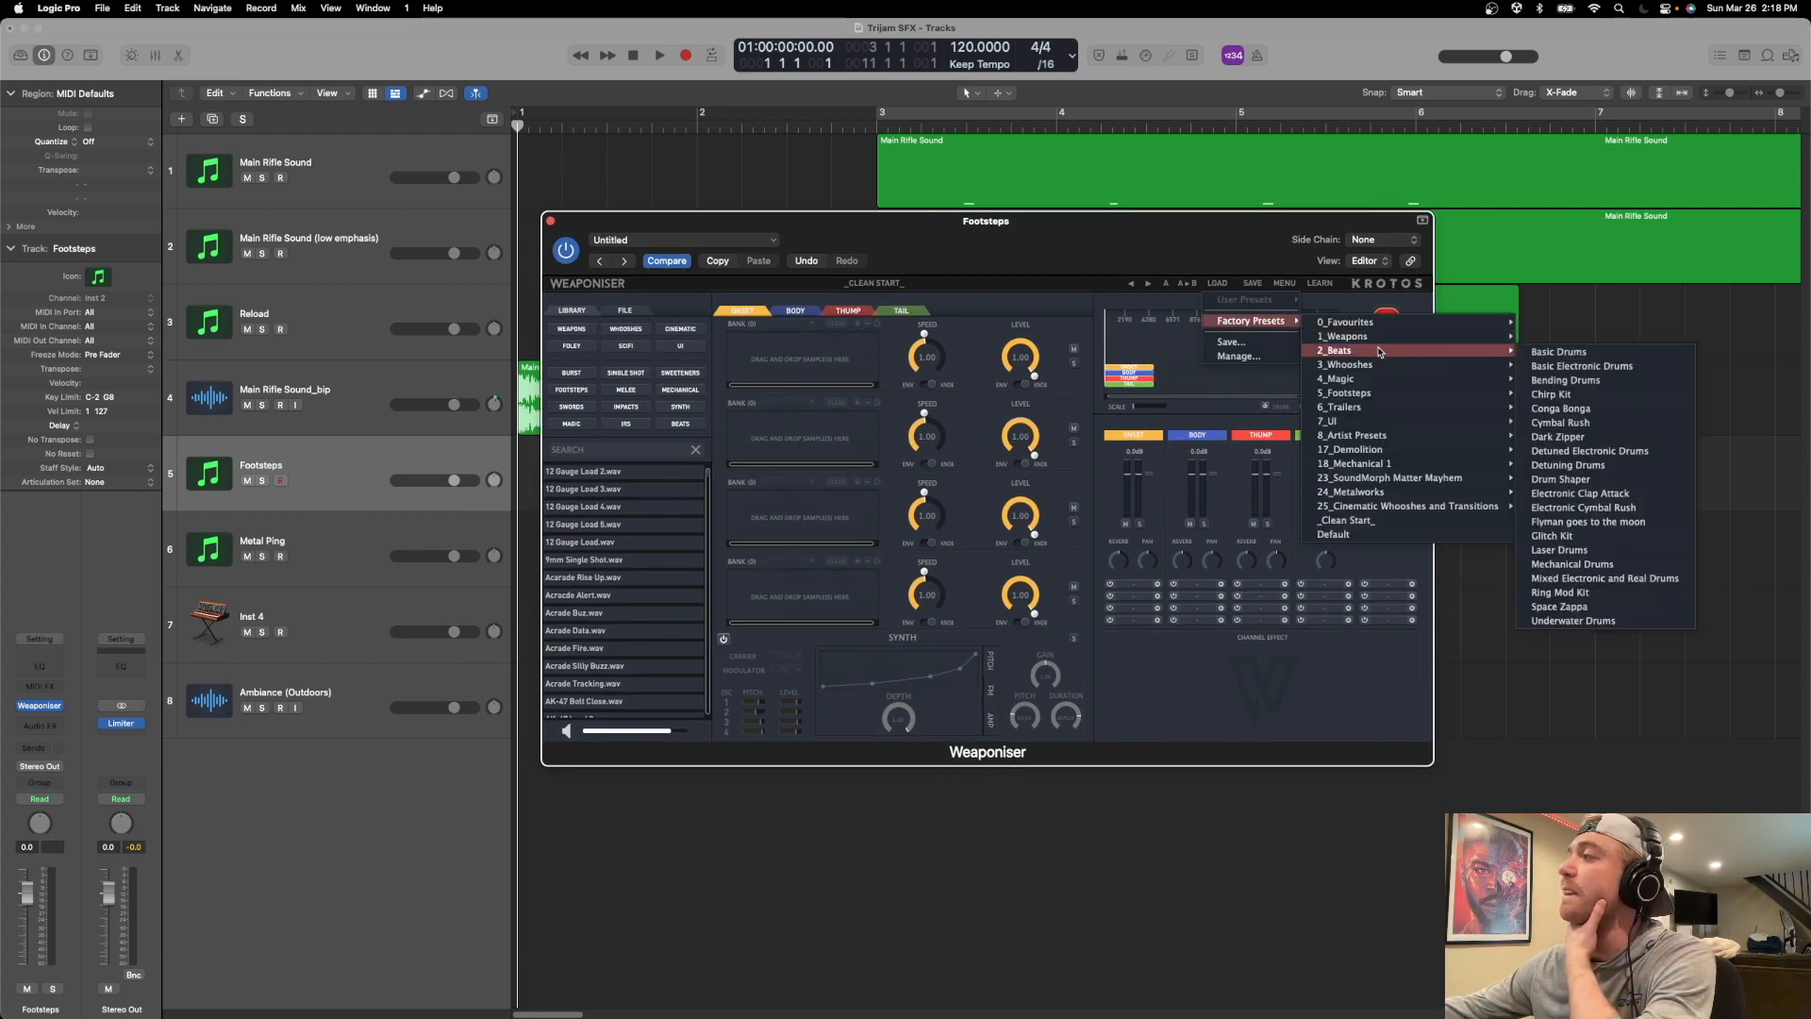
{"action": "mouse_move", "coordinate": [1361, 394]}
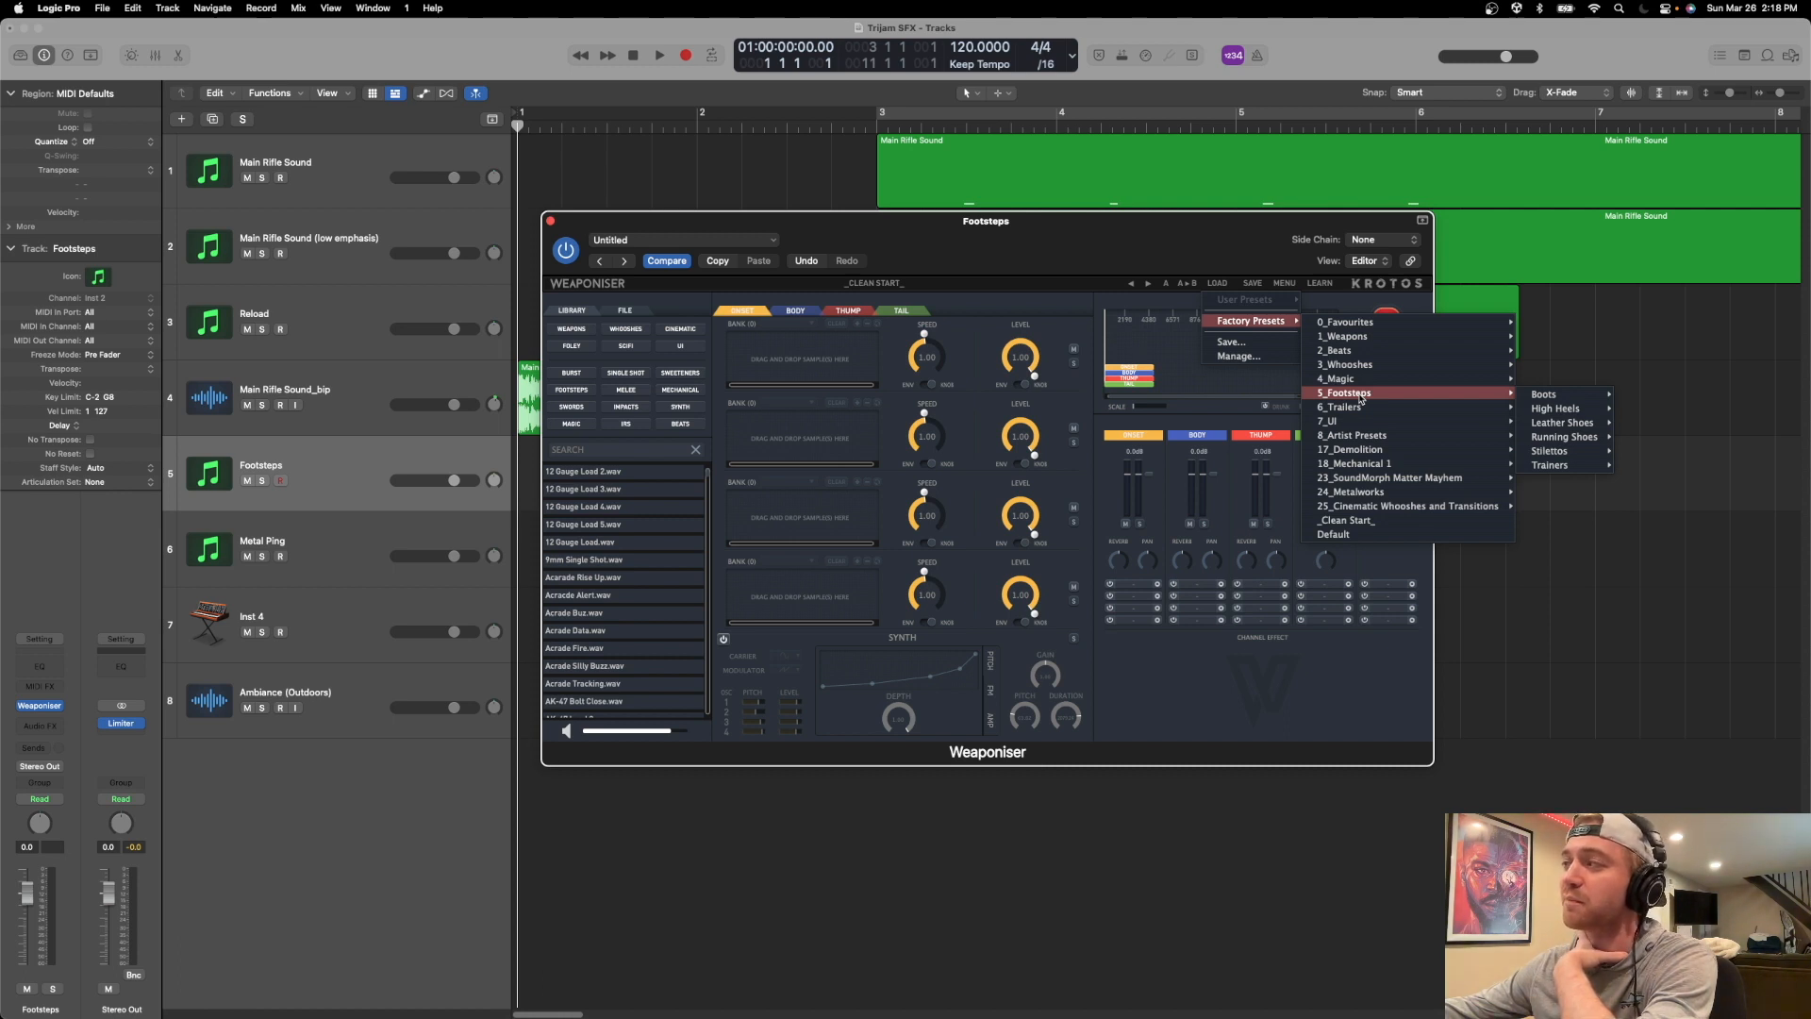
{"action": "mouse_move", "coordinate": [1559, 440]}
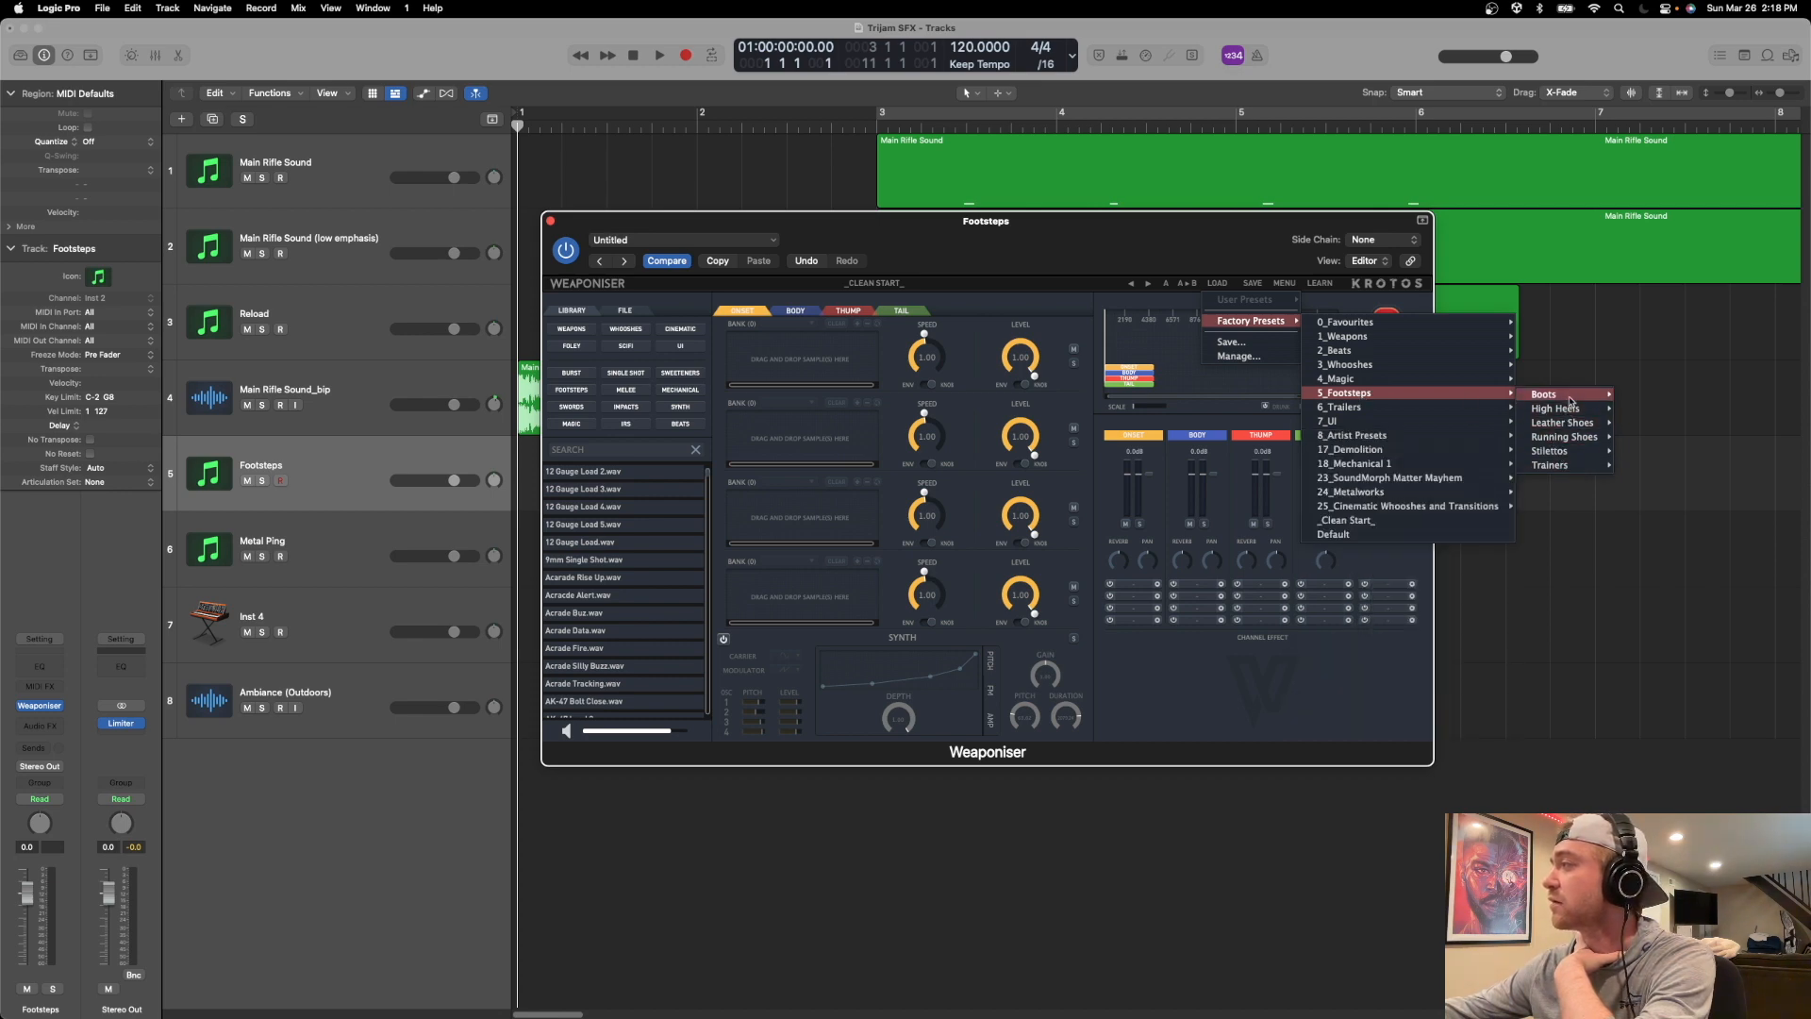
{"action": "mouse_move", "coordinate": [1551, 395]}
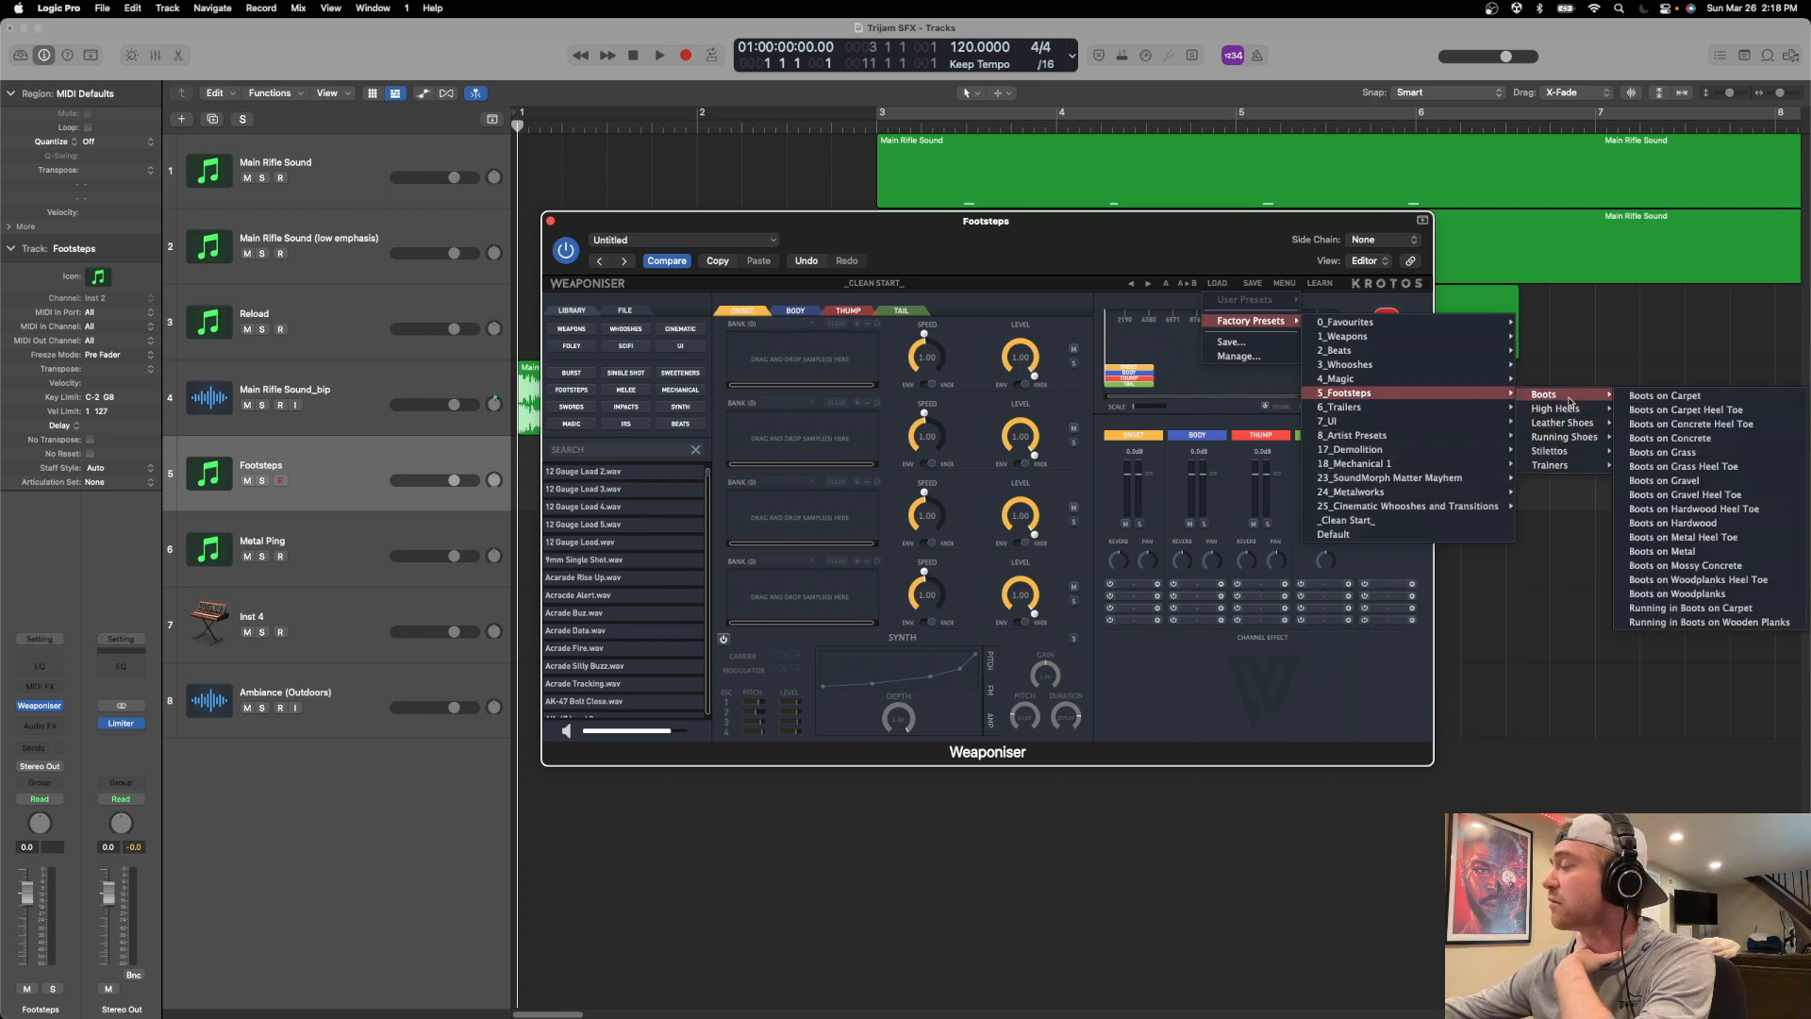
{"action": "left_click", "coordinate": [1655, 451]}
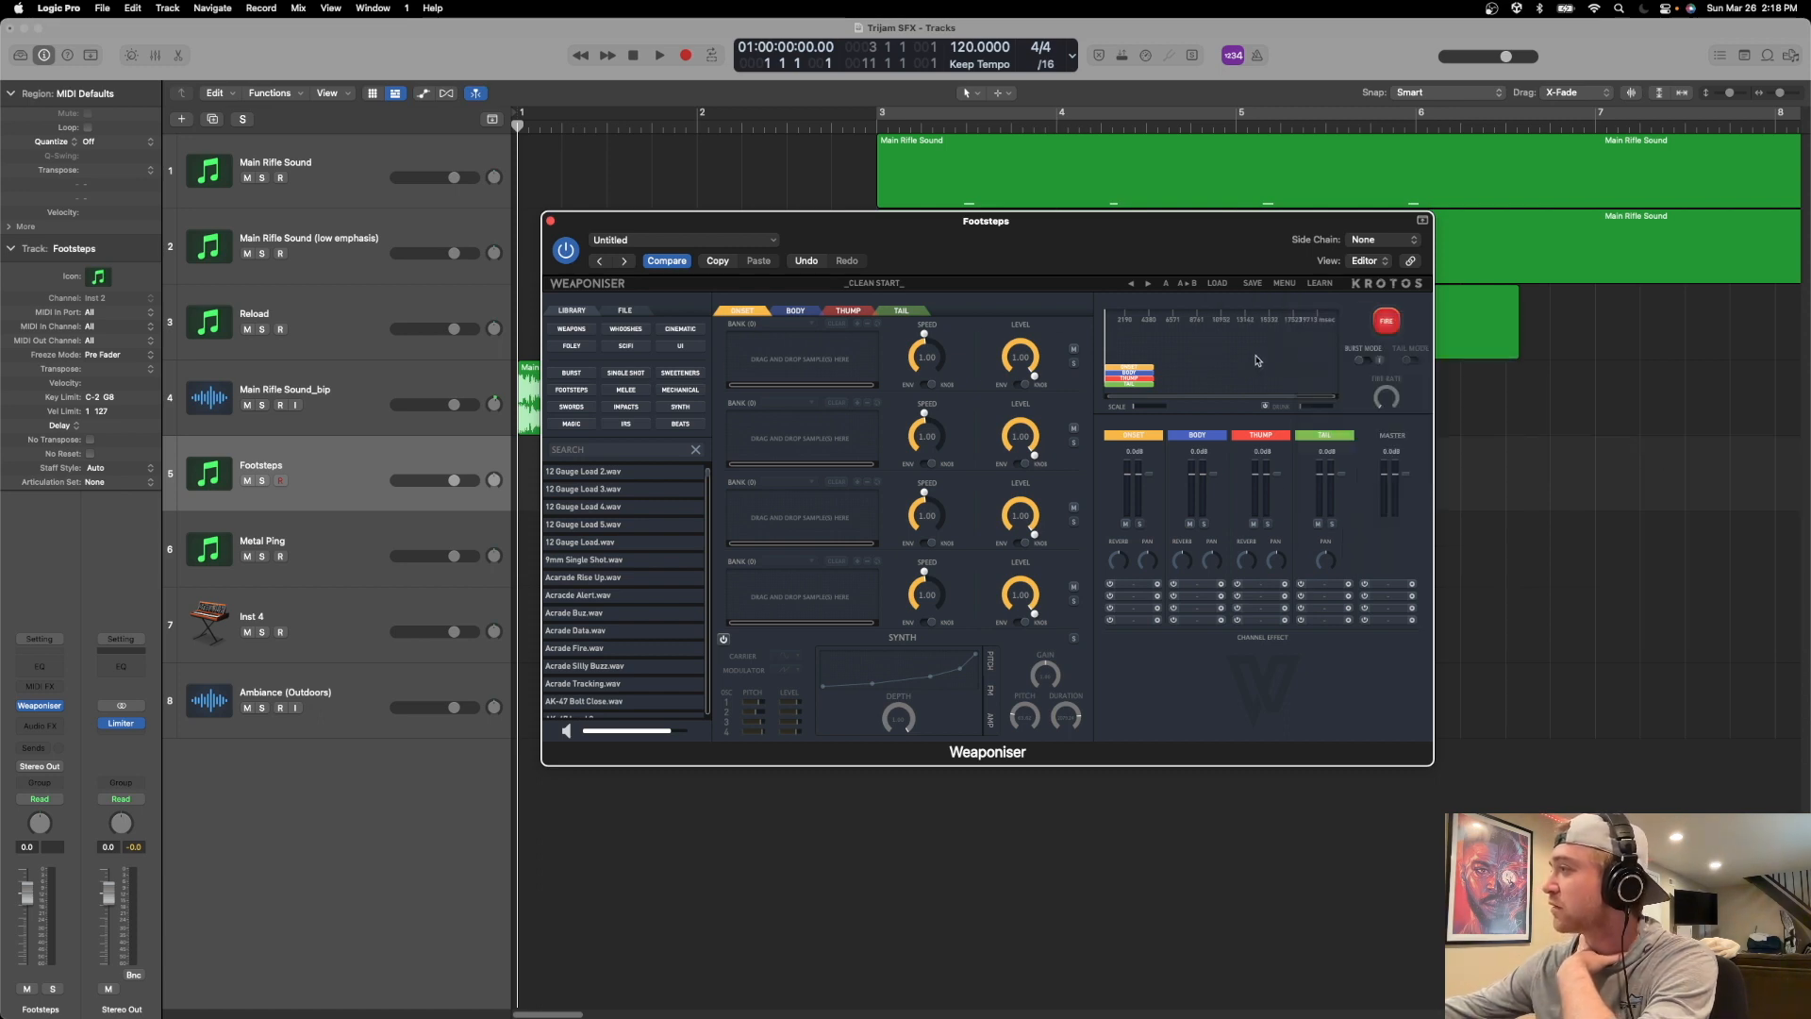
Fire the Boots on Grass footstep repeatedly to hear its variations, keeping the arrangement's upper tracks in view.
{"action": "left_click", "coordinate": [1390, 323]}
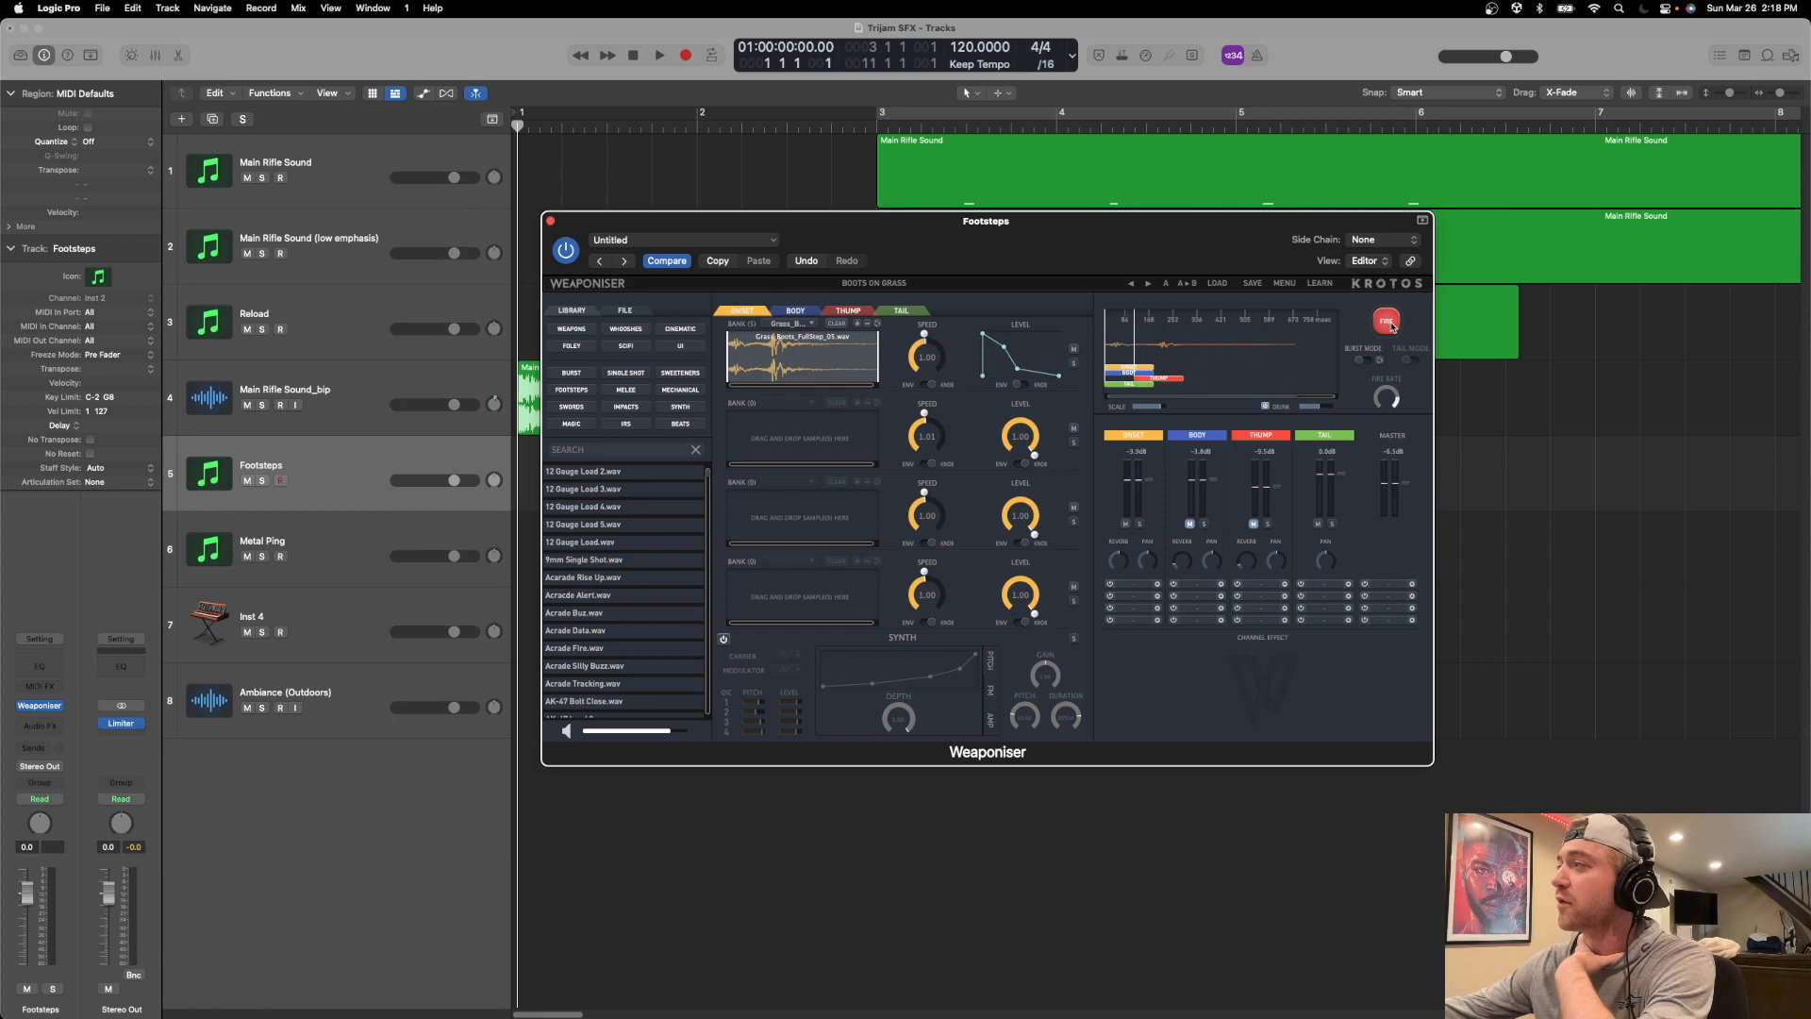
{"action": "left_click", "coordinate": [1391, 326]}
{"action": "left_click", "coordinate": [1391, 325]}
{"action": "left_click", "coordinate": [1391, 325]}
{"action": "left_click", "coordinate": [1391, 325]}
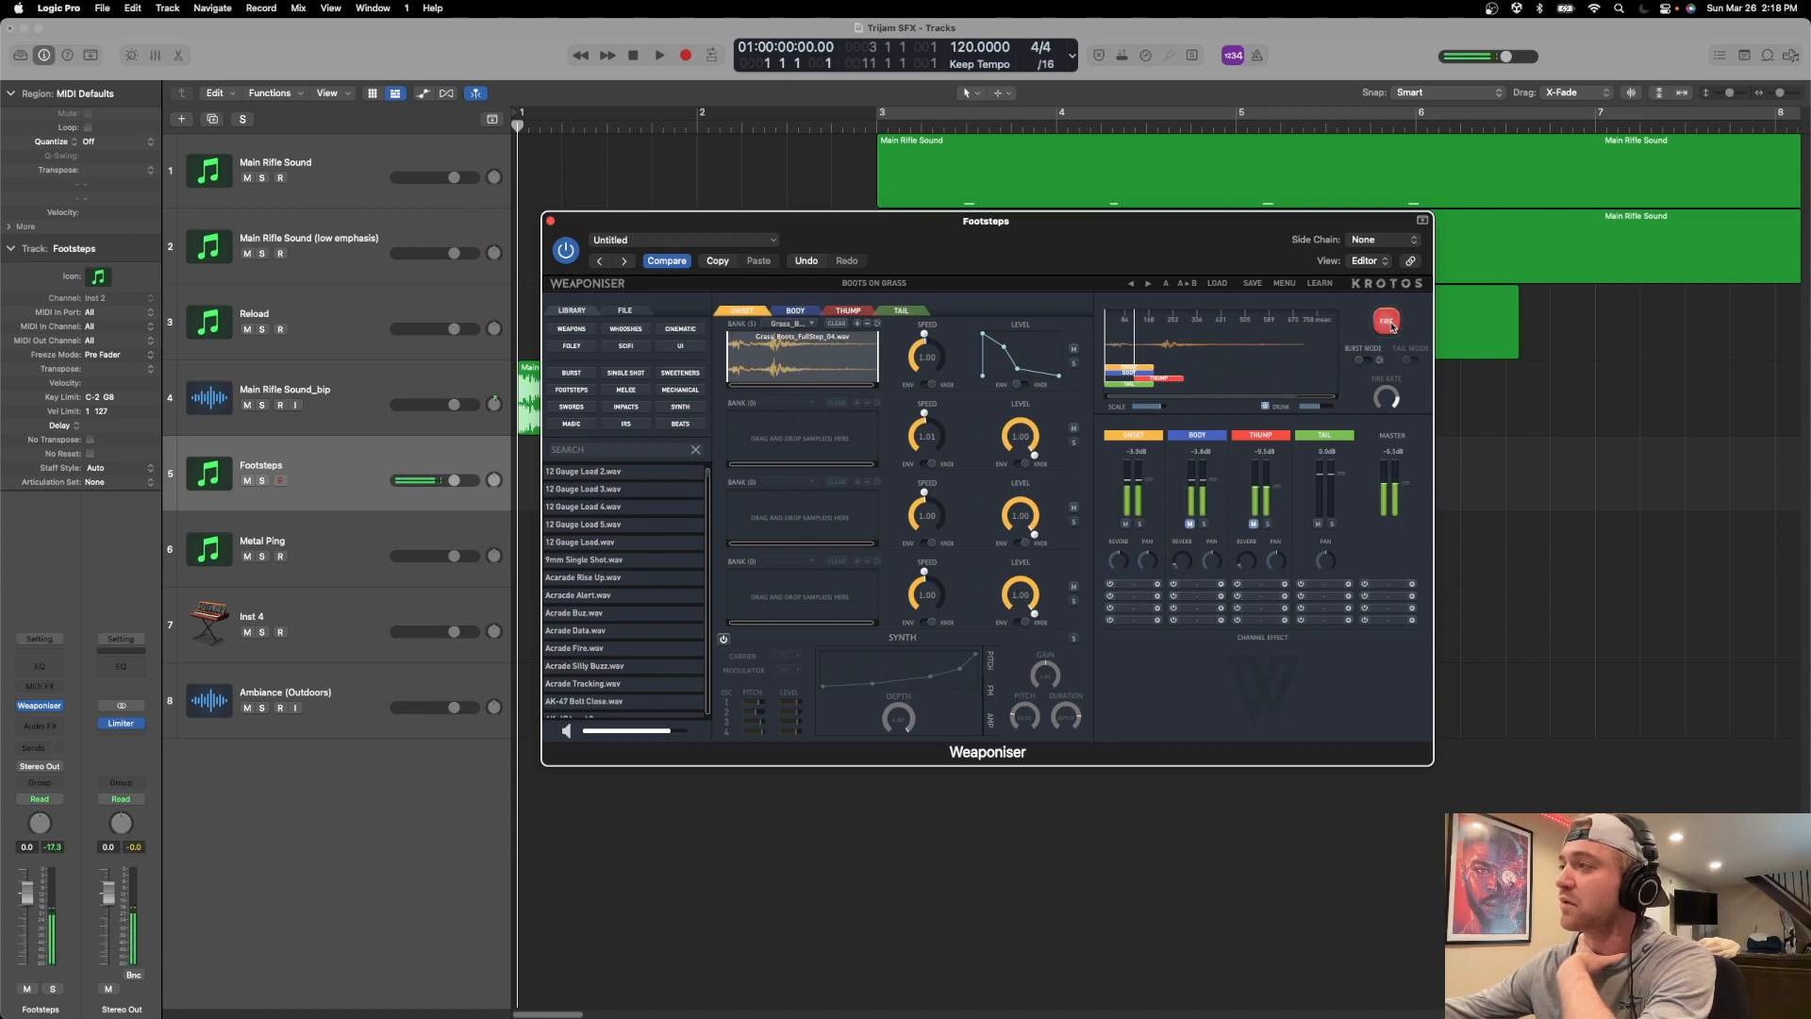
{"action": "left_click", "coordinate": [1391, 325]}
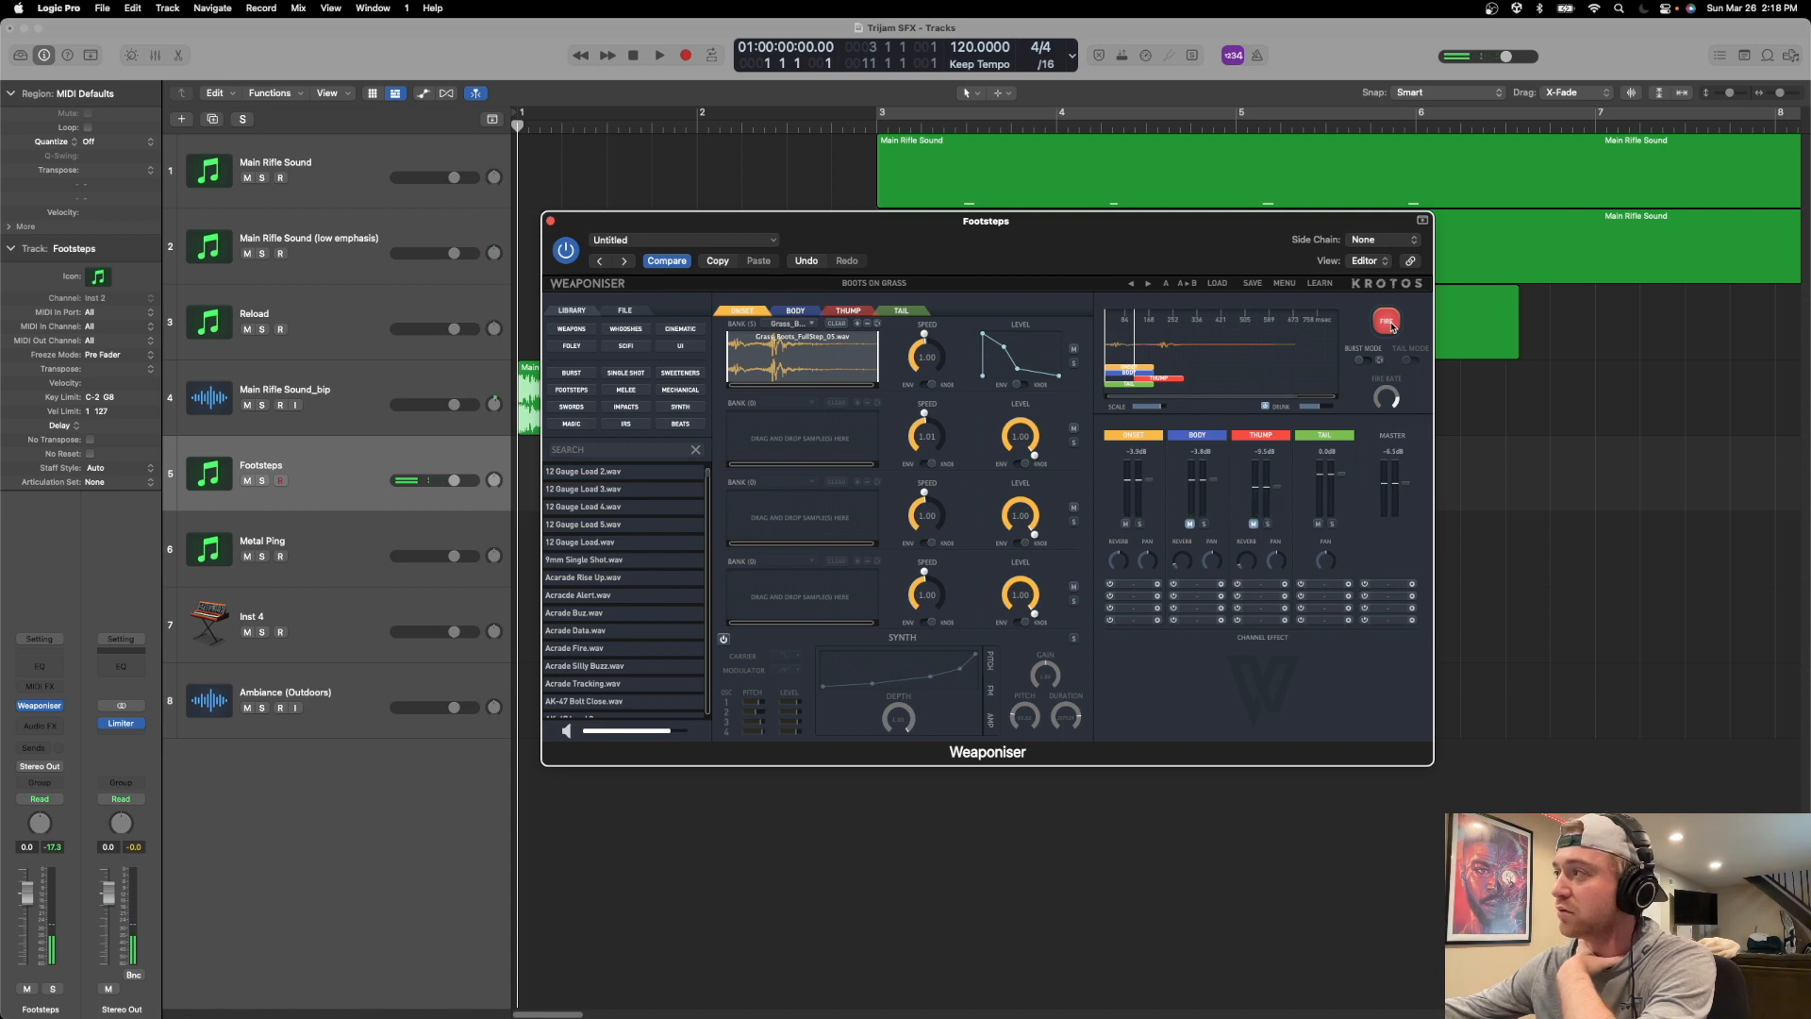
{"action": "left_click_drag", "start_coordinate": [879, 254], "coordinate": [883, 381]}
{"action": "left_click", "coordinate": [1391, 449]}
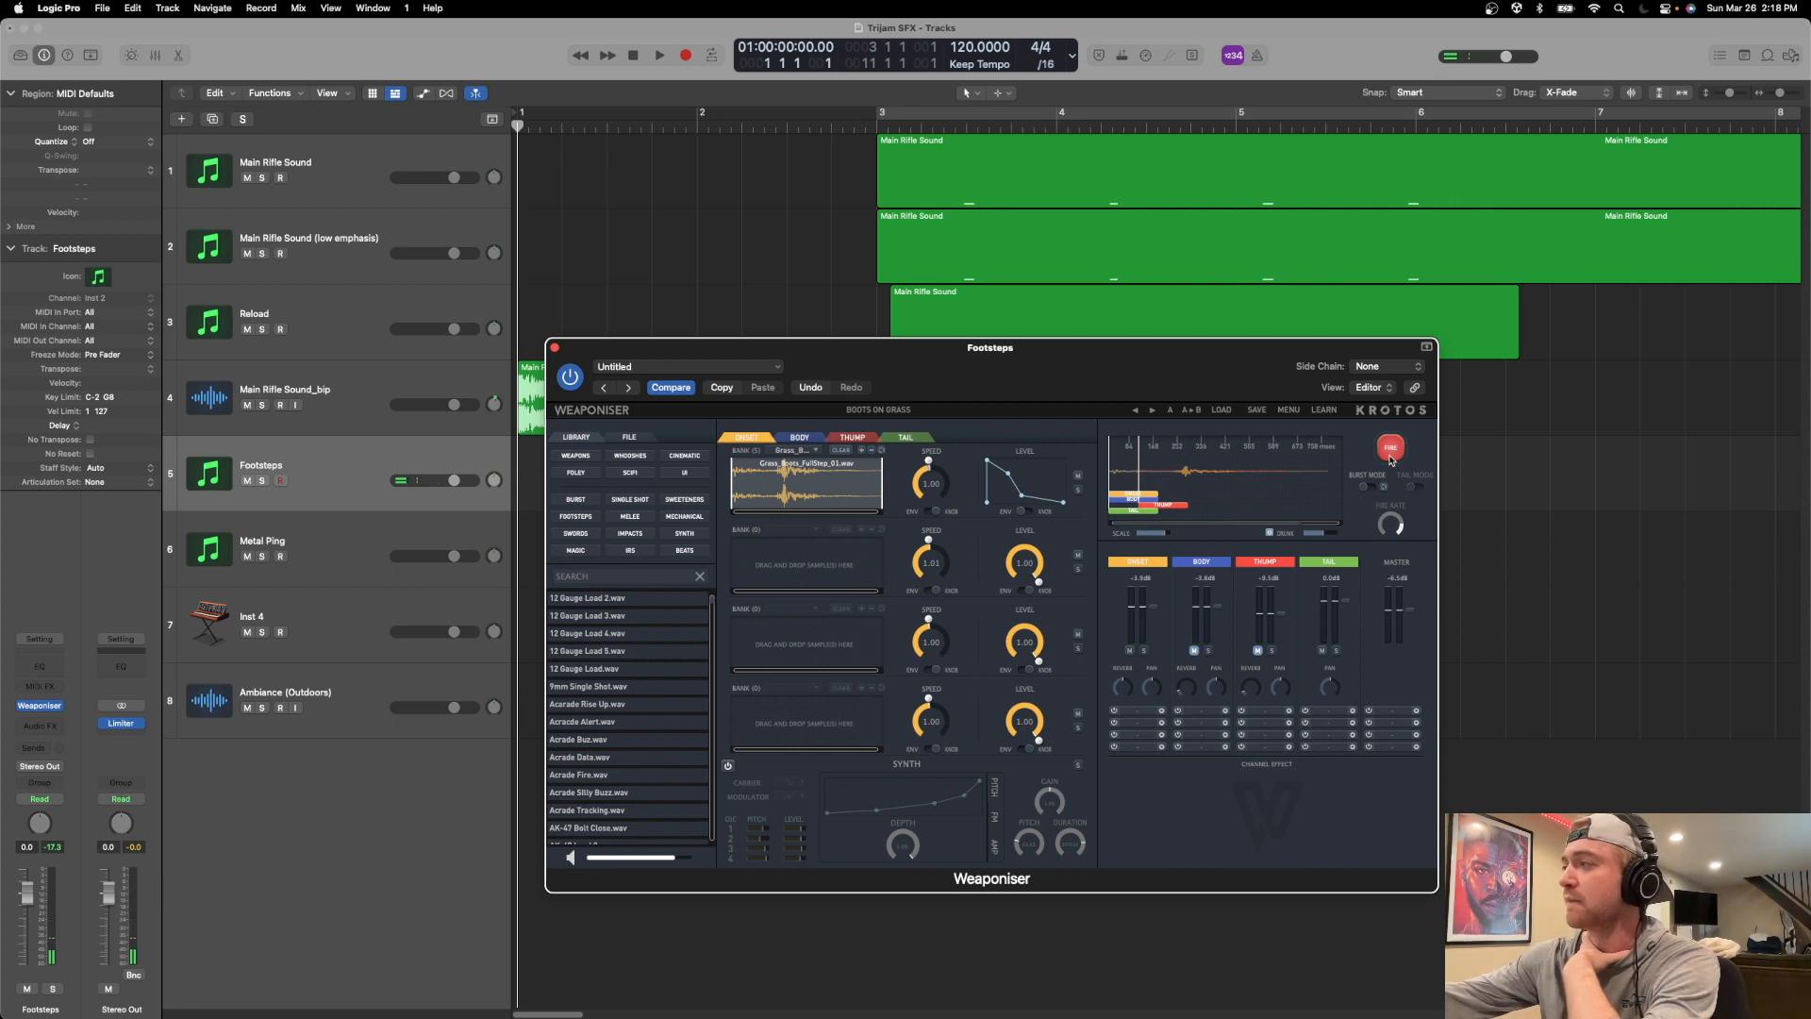
{"action": "left_click", "coordinate": [1391, 449]}
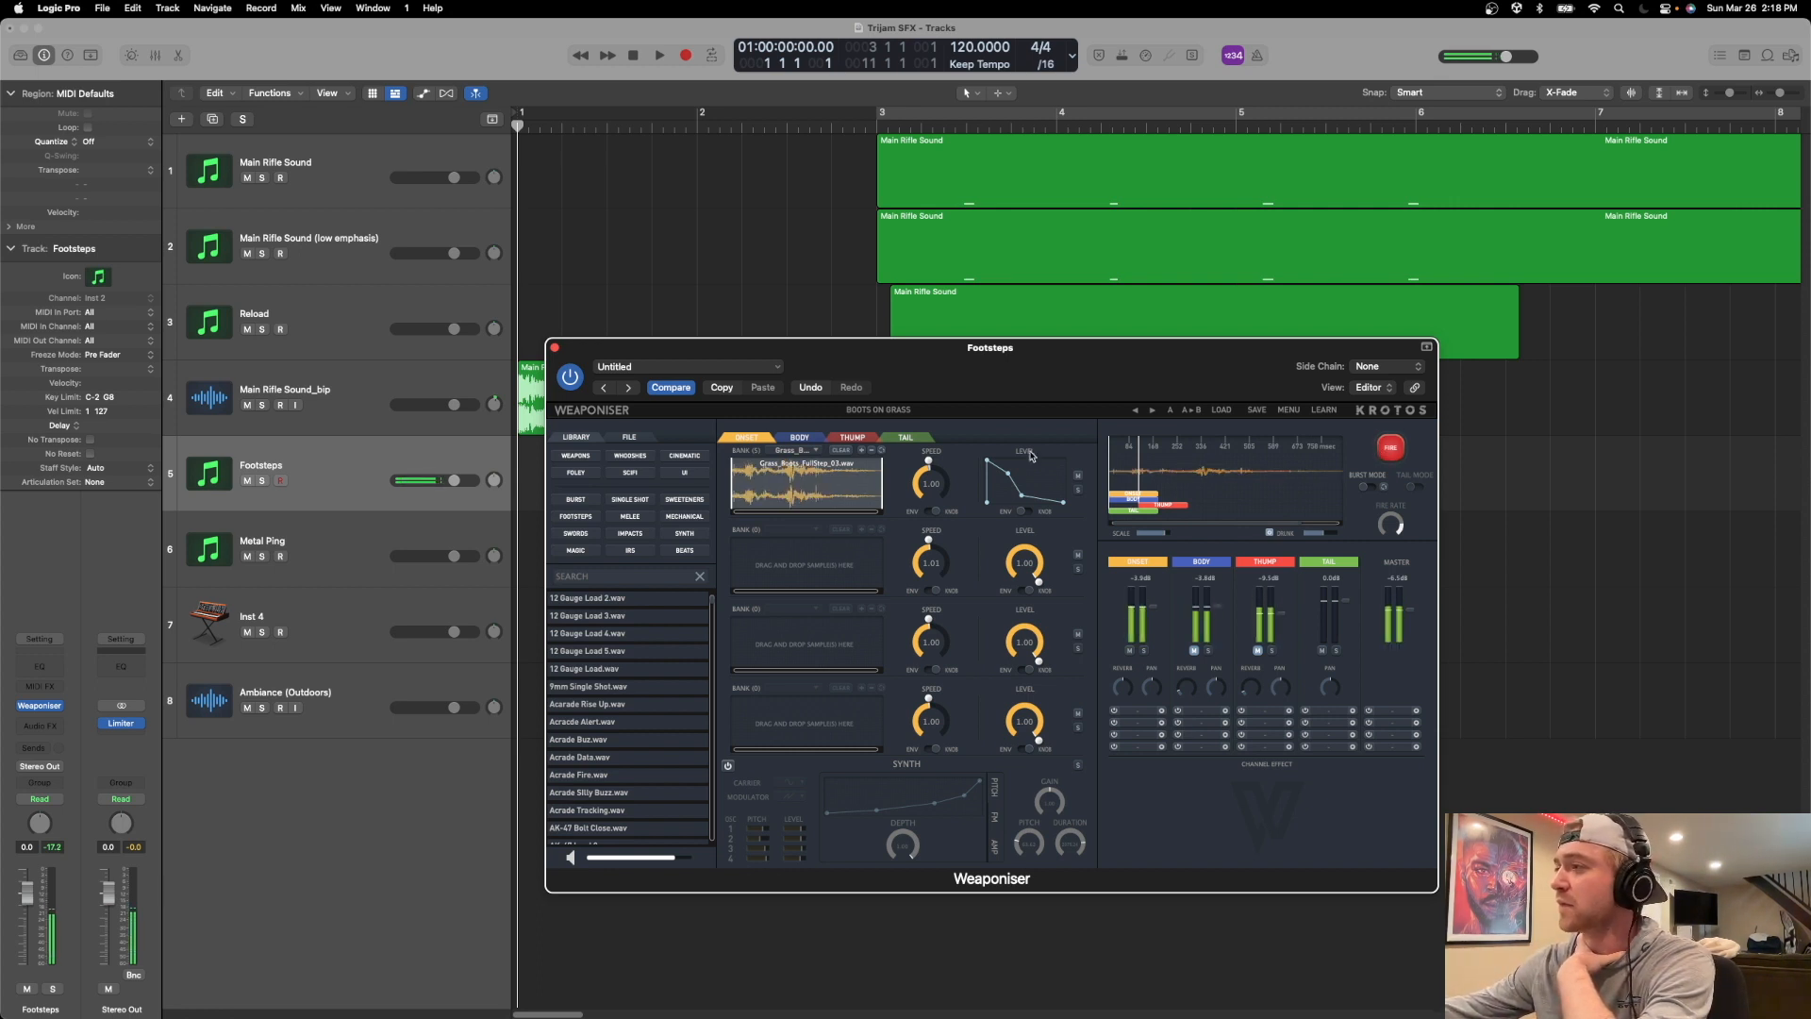
Raise the speed of the first Onset bank to about 1.3 and fire the footstep repeatedly.
{"action": "left_click_drag", "start_coordinate": [919, 468], "coordinate": [929, 442]}
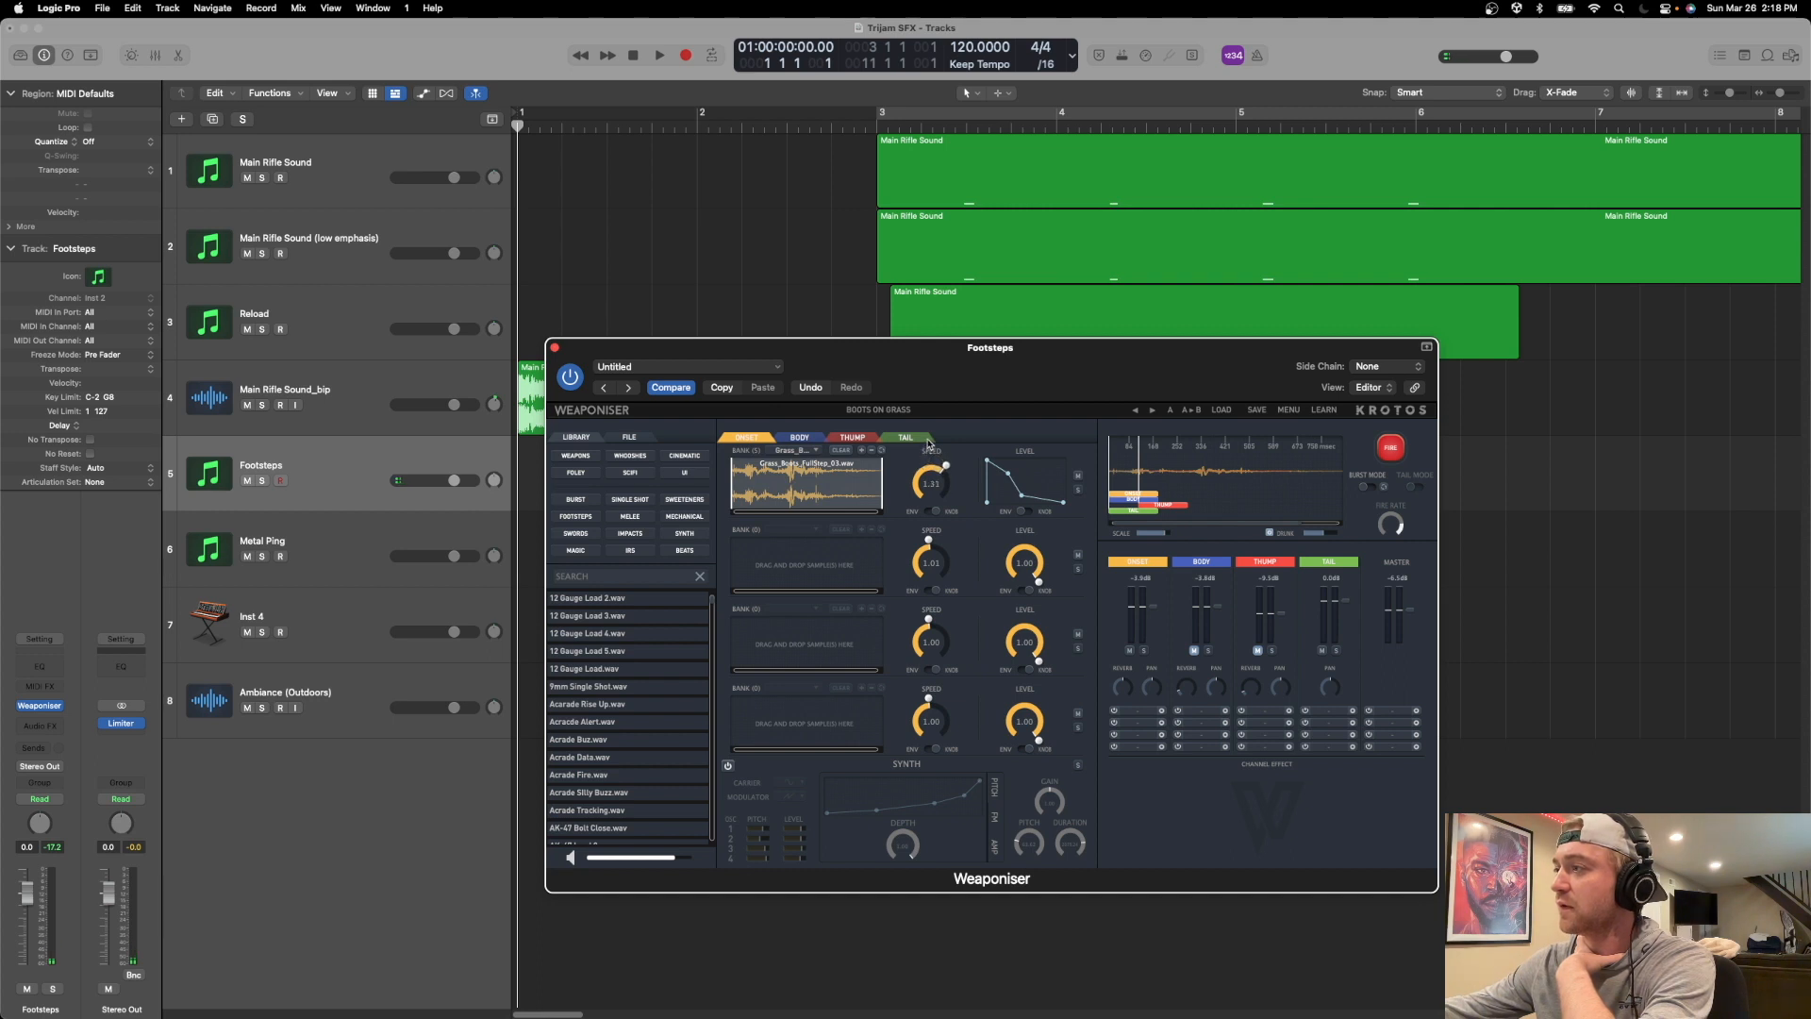
{"action": "left_click", "coordinate": [1404, 450]}
{"action": "left_click", "coordinate": [1403, 448]}
{"action": "left_click", "coordinate": [1403, 448]}
{"action": "left_click", "coordinate": [1403, 448]}
{"action": "left_click", "coordinate": [1403, 448]}
{"action": "left_click", "coordinate": [1403, 448]}
{"action": "left_click", "coordinate": [1403, 448]}
Raise the first Onset bank's speed to about 1.48 and audition the faster footstep several times.
{"action": "left_click_drag", "start_coordinate": [929, 465], "coordinate": [934, 457]}
{"action": "left_click", "coordinate": [1383, 450]}
{"action": "left_click", "coordinate": [1383, 451]}
{"action": "left_click", "coordinate": [1383, 450]}
{"action": "left_click", "coordinate": [1382, 452]}
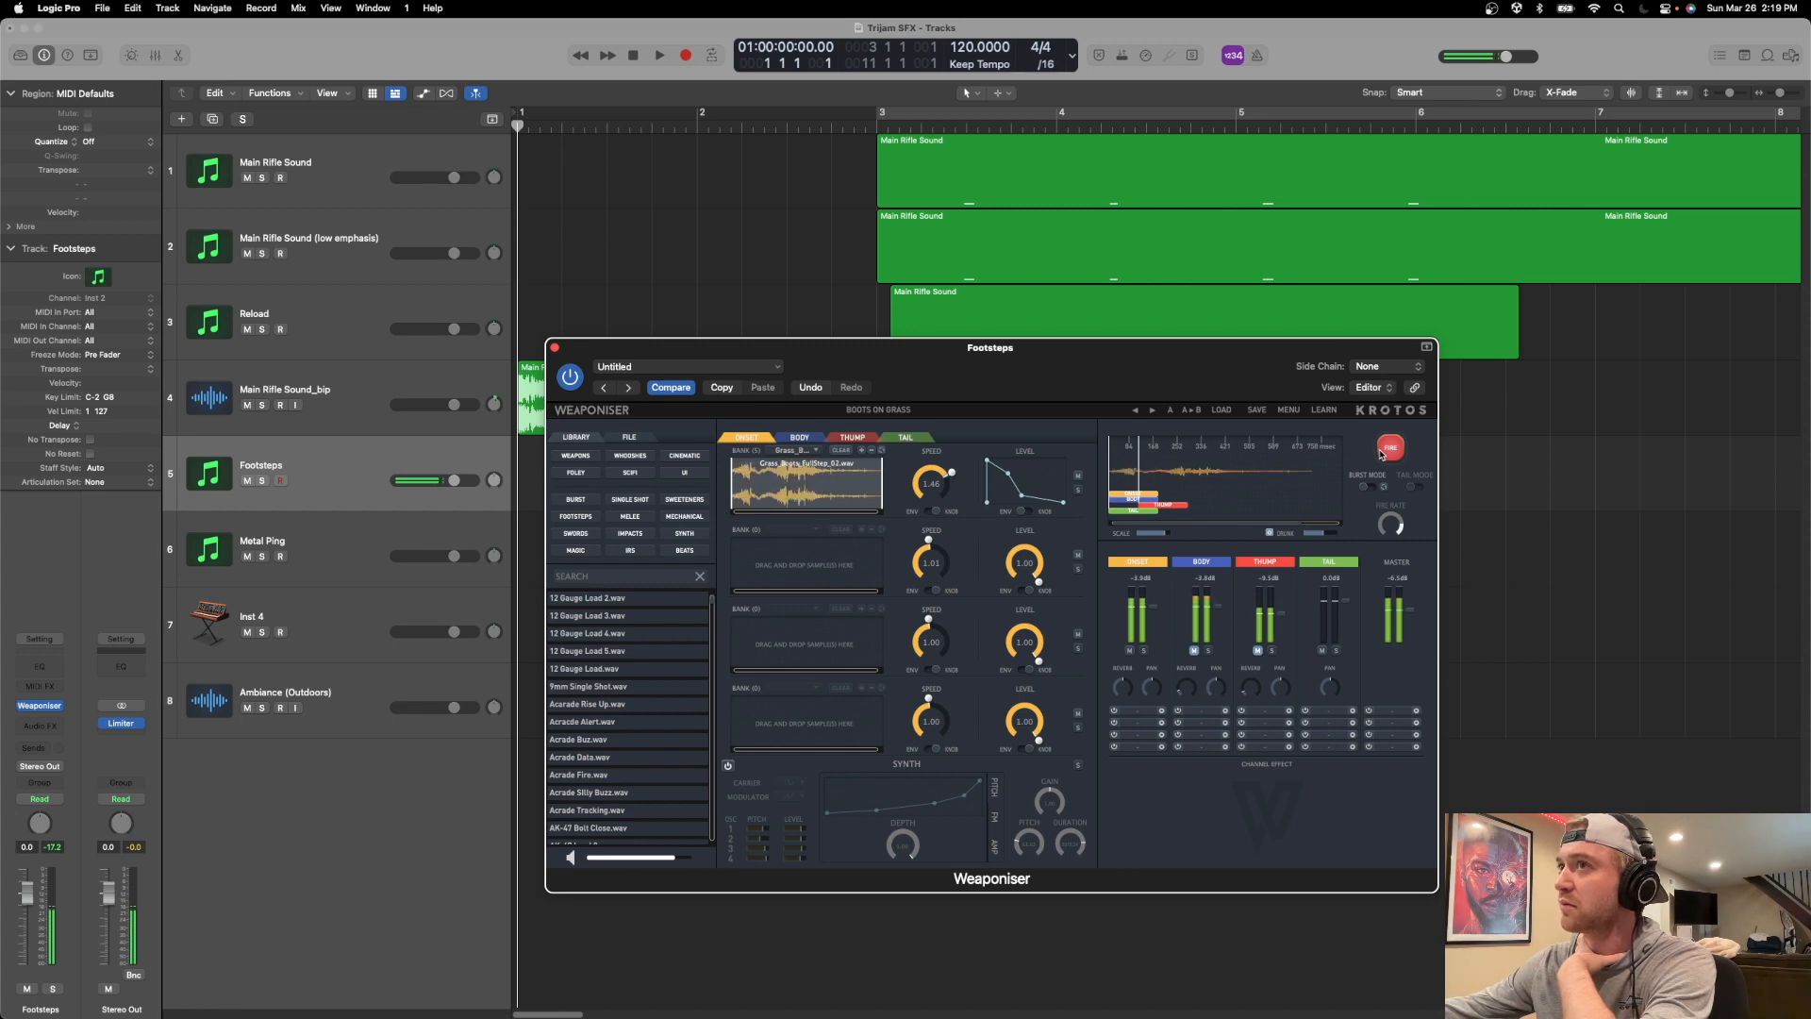
{"action": "left_click", "coordinate": [1382, 452]}
{"action": "left_click", "coordinate": [1382, 453]}
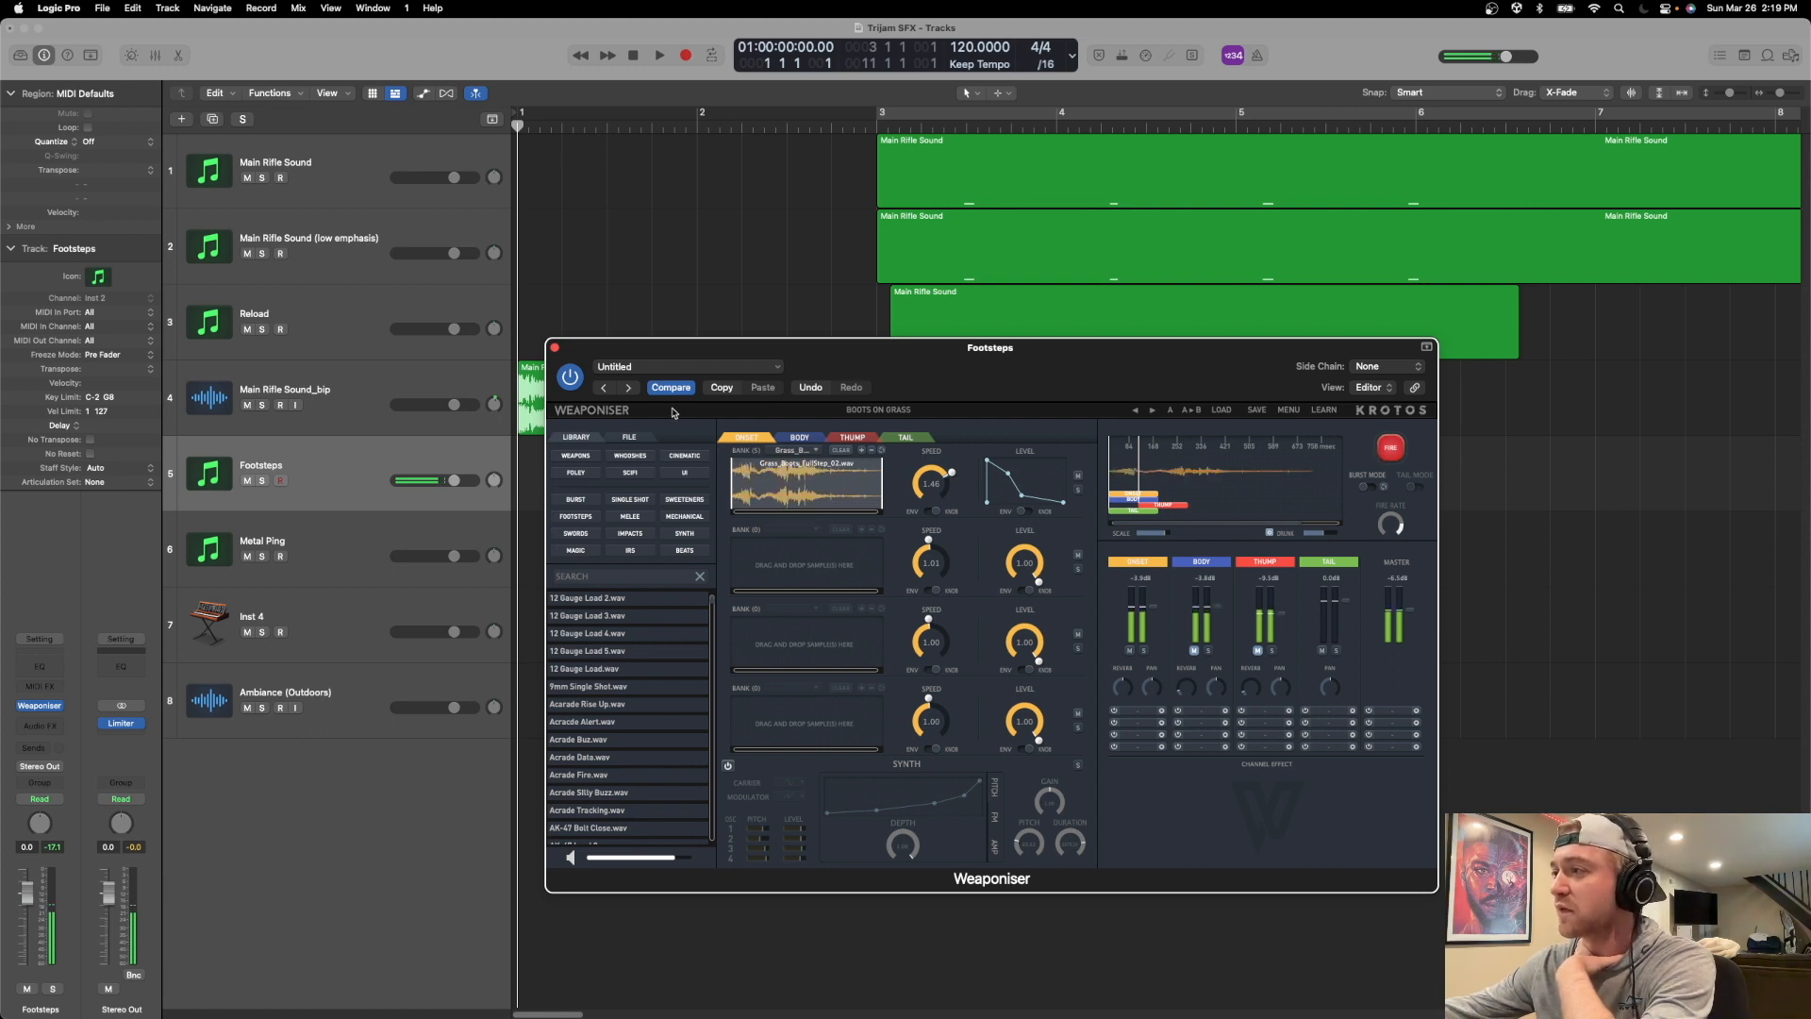
View the list of grass boot samples loaded in the first Onset bank and close it.
{"action": "left_click", "coordinate": [792, 451]}
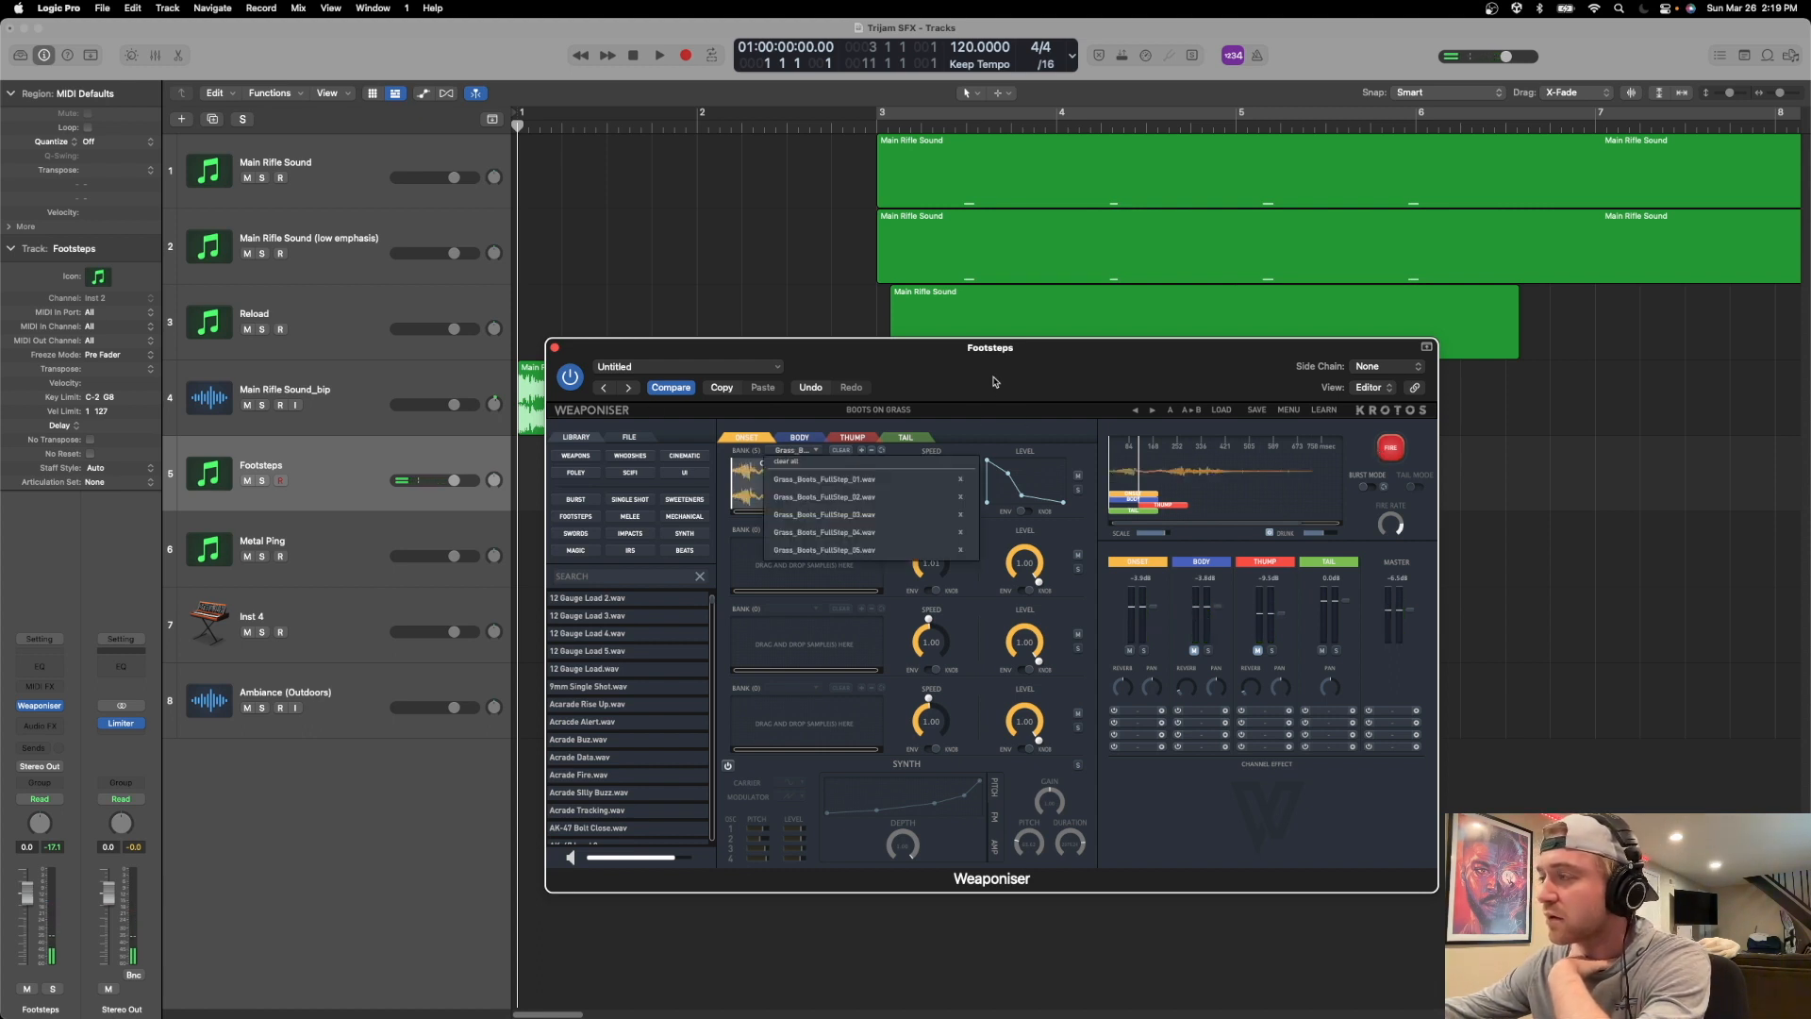
{"action": "left_click", "coordinate": [996, 434]}
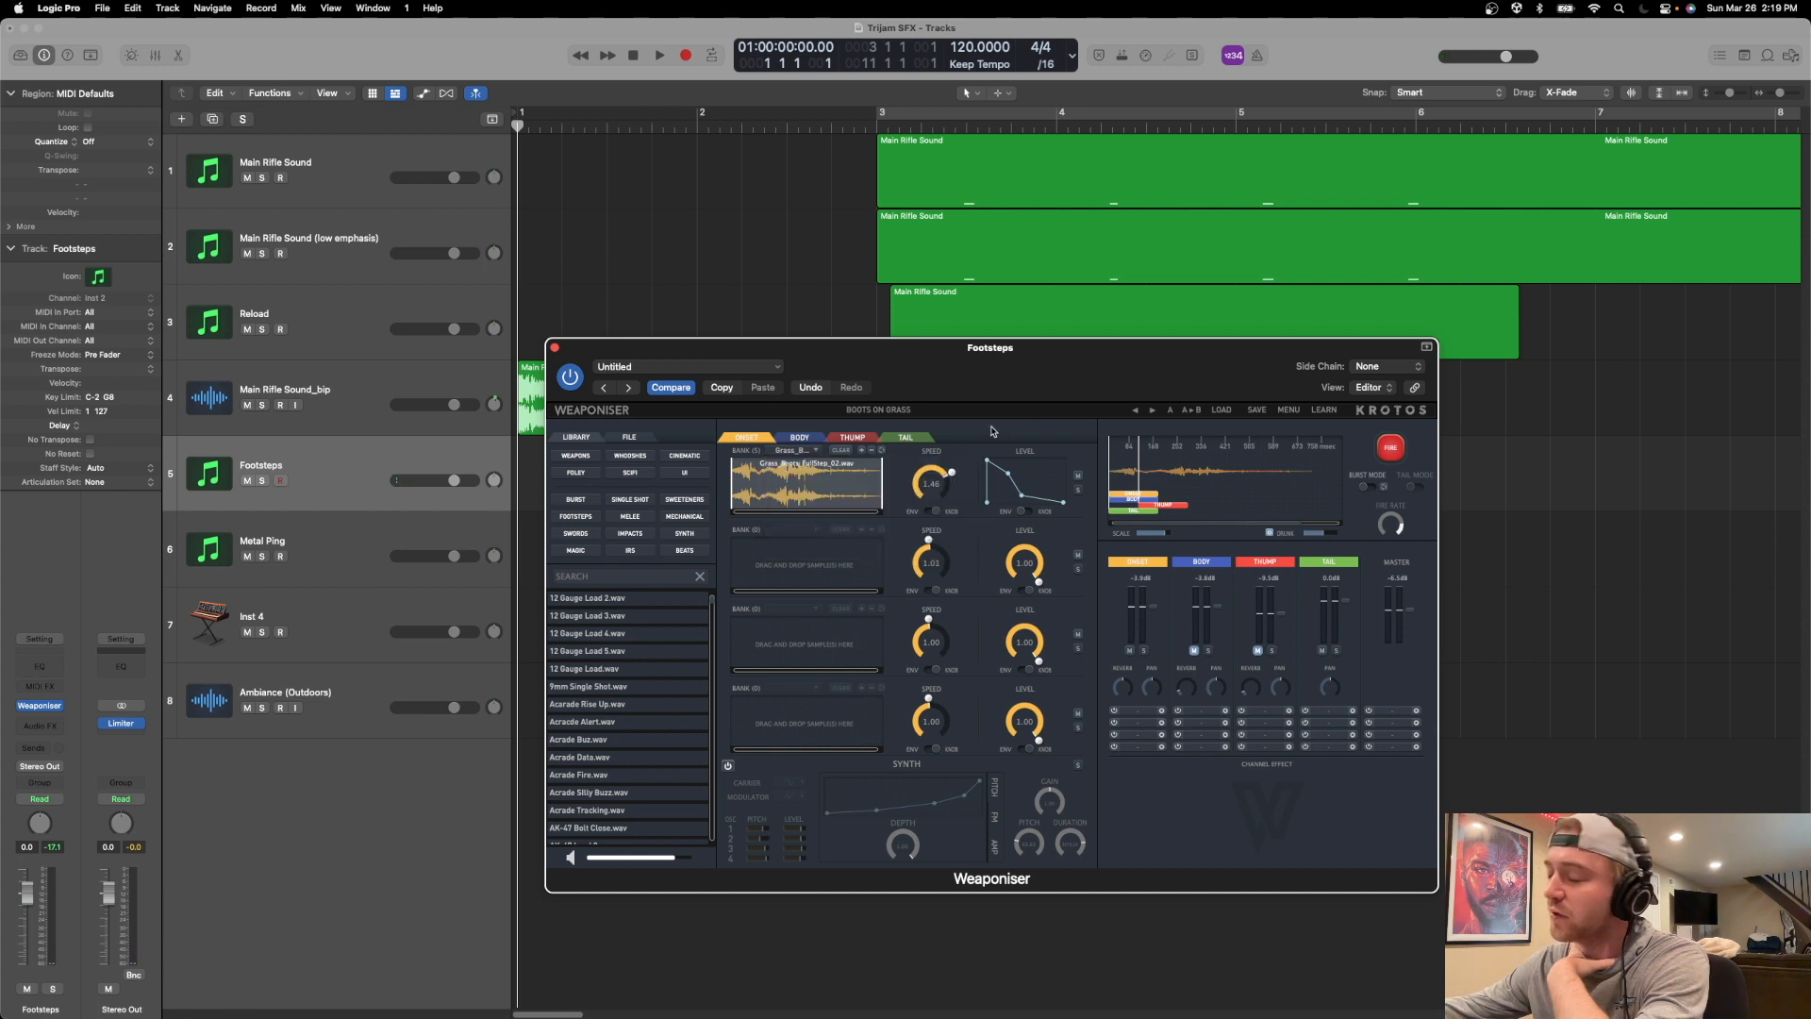
Raise the first Onset bank's speed to about 1.5 and fire the footstep repeatedly to hear the change.
{"action": "left_click_drag", "start_coordinate": [930, 468], "coordinate": [931, 464]}
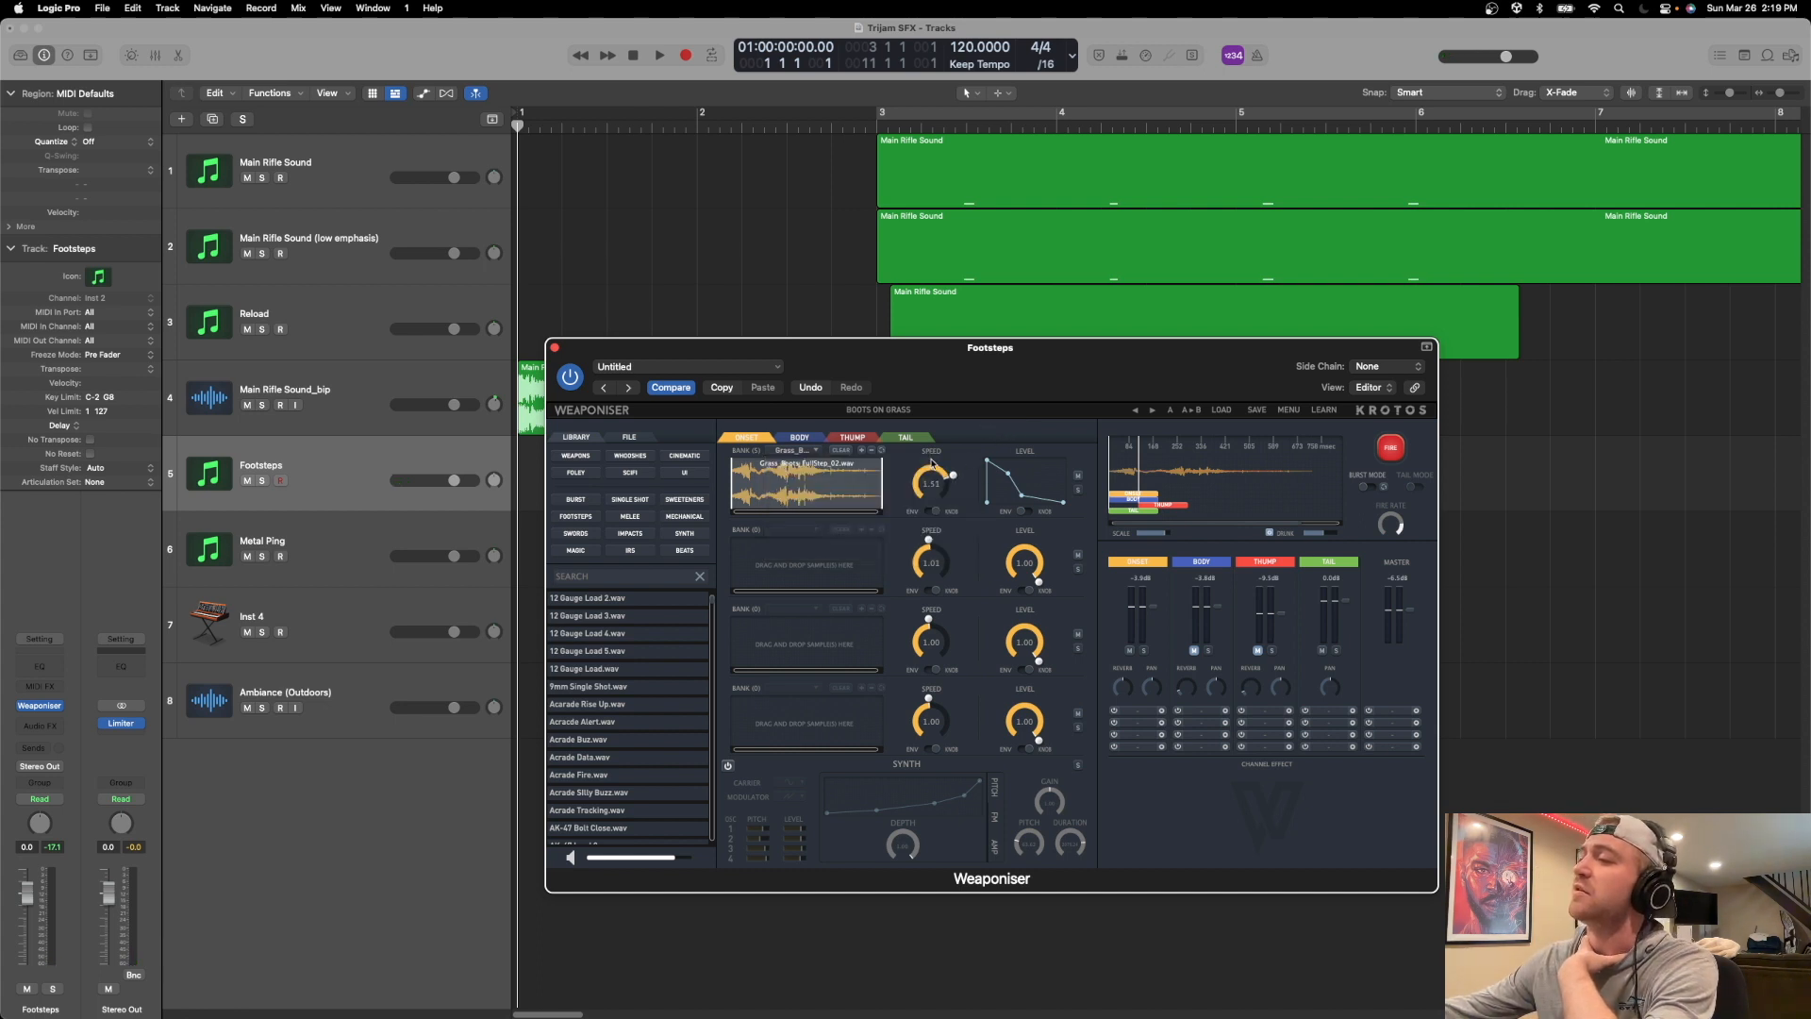
{"action": "left_click", "coordinate": [1384, 449]}
{"action": "left_click", "coordinate": [1384, 449]}
{"action": "left_click", "coordinate": [1384, 449]}
{"action": "left_click", "coordinate": [1384, 449]}
{"action": "left_click", "coordinate": [1383, 449]}
{"action": "left_click", "coordinate": [1383, 449]}
{"action": "left_click", "coordinate": [1384, 449]}
{"action": "left_click", "coordinate": [1384, 449]}
{"action": "left_click", "coordinate": [1384, 449]}
{"action": "left_click", "coordinate": [1384, 449]}
{"action": "left_click", "coordinate": [1383, 449]}
{"action": "left_click", "coordinate": [1384, 449]}
Look through the Body and Thump engines' loaded samples and fire the footstep a couple of times.
{"action": "left_click_drag", "start_coordinate": [1028, 347], "coordinate": [963, 337]}
{"action": "left_click", "coordinate": [734, 427]}
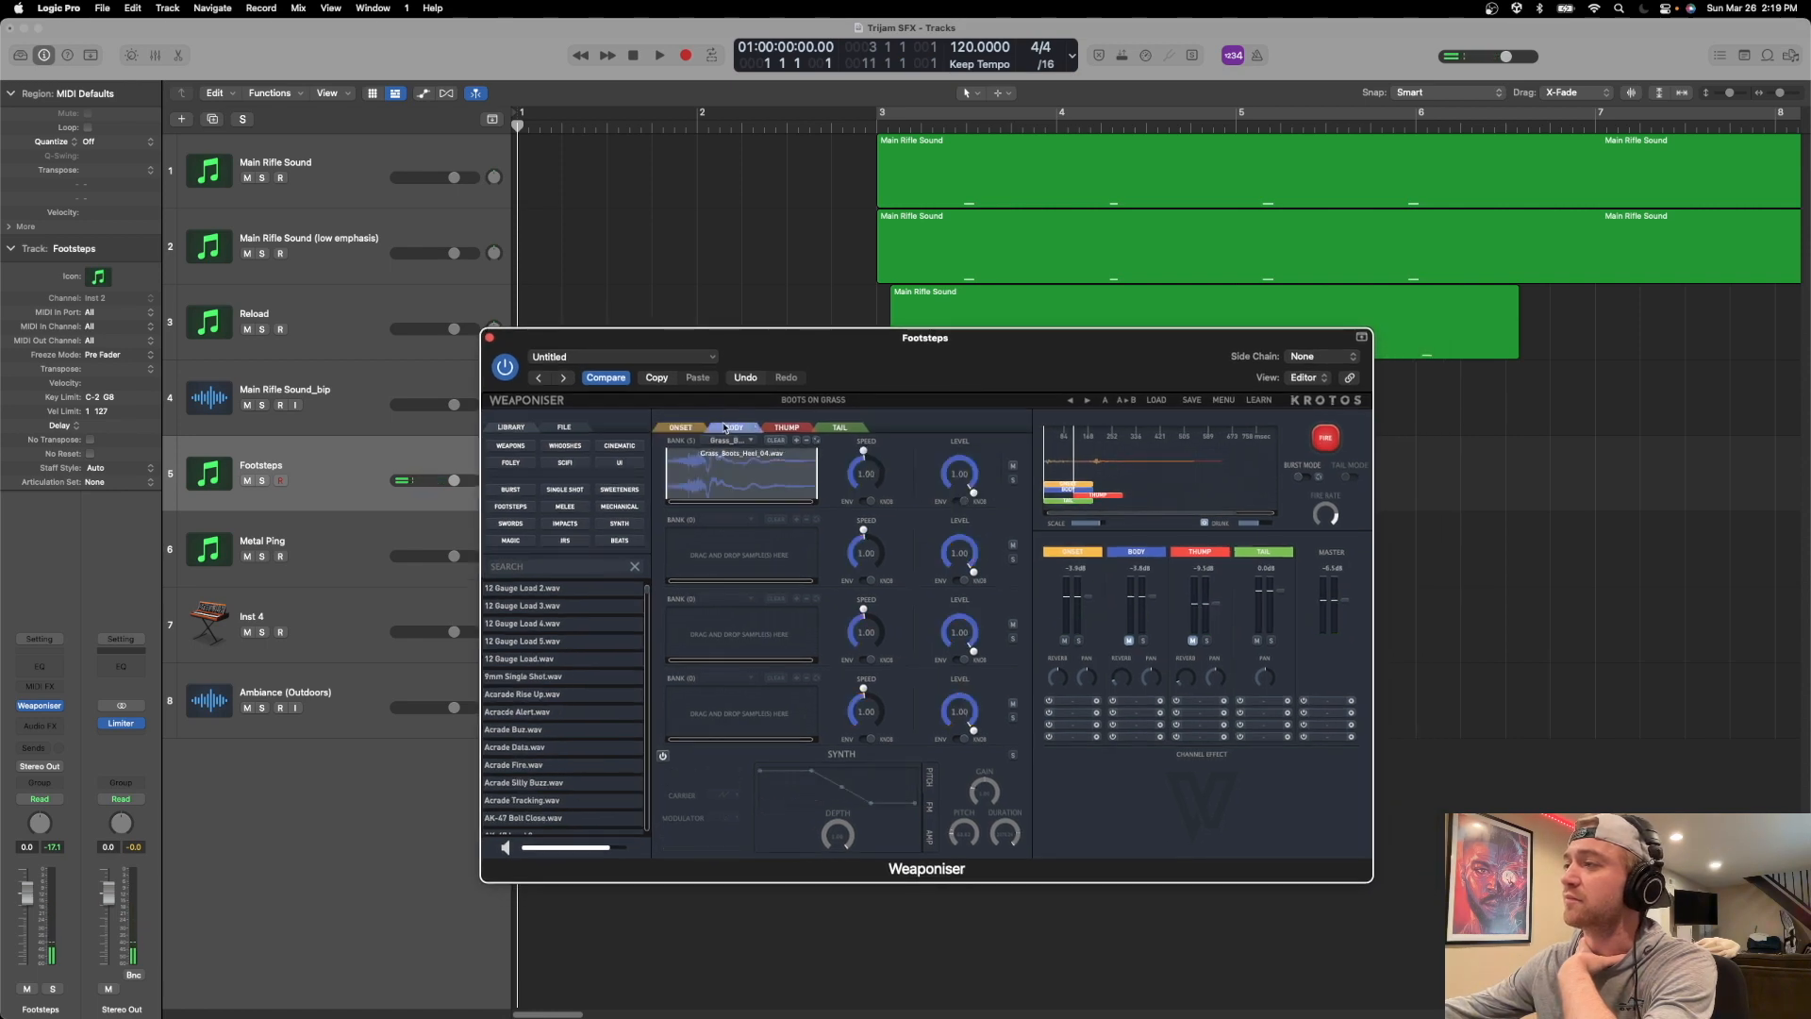
{"action": "left_click", "coordinate": [787, 427]}
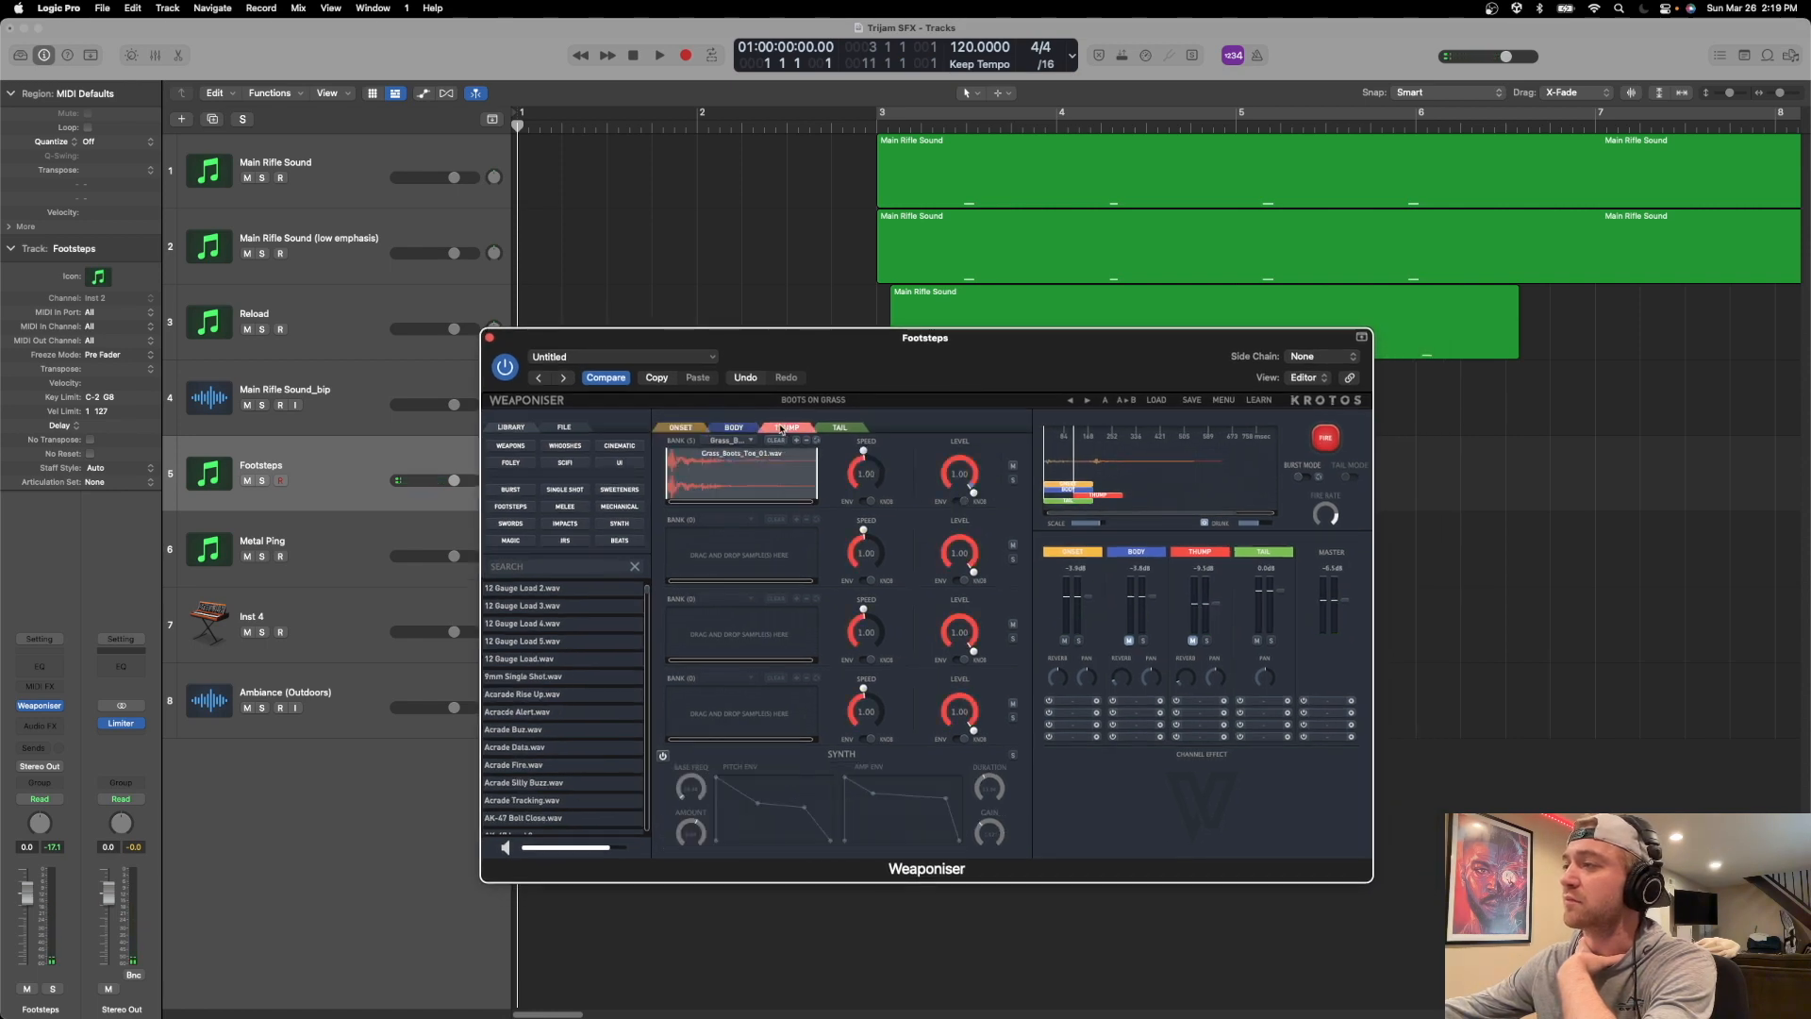
{"action": "left_click", "coordinate": [1328, 443]}
{"action": "left_click", "coordinate": [1328, 443]}
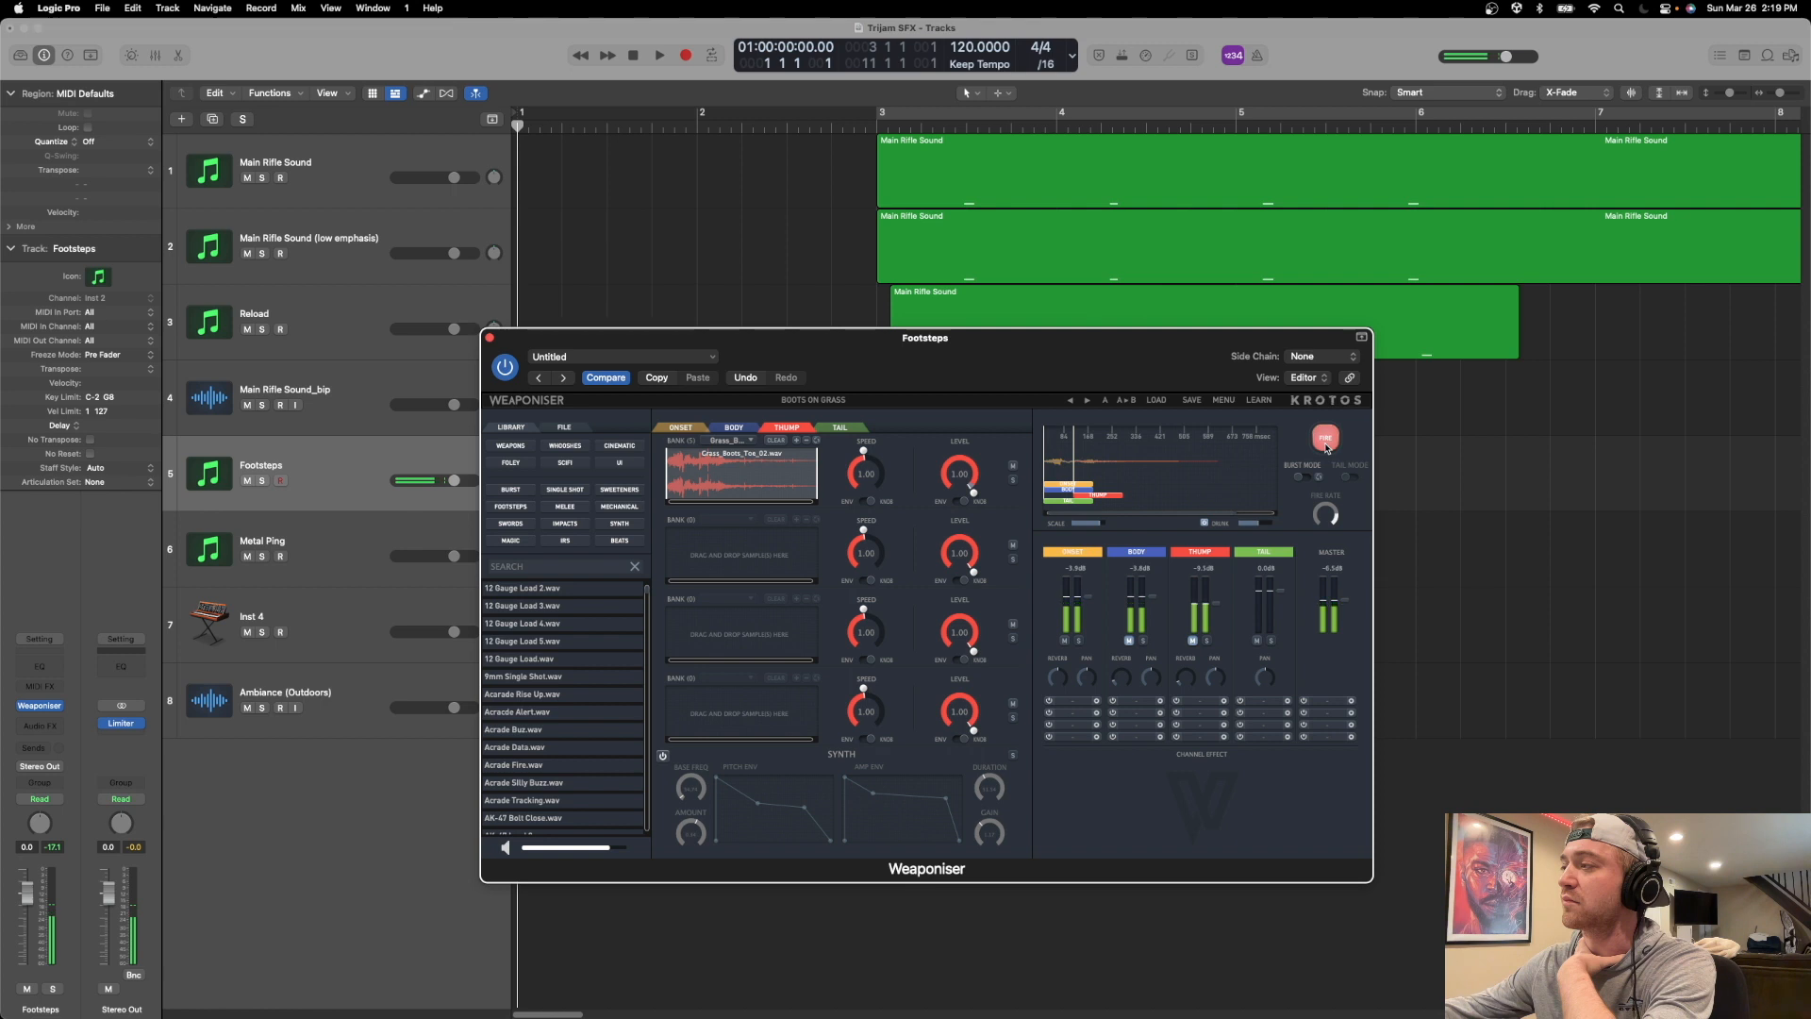
Unmute the Body and Thump engines and fire the footstep several times with all layers sounding.
{"action": "left_click", "coordinate": [1129, 642]}
{"action": "left_click", "coordinate": [1191, 641]}
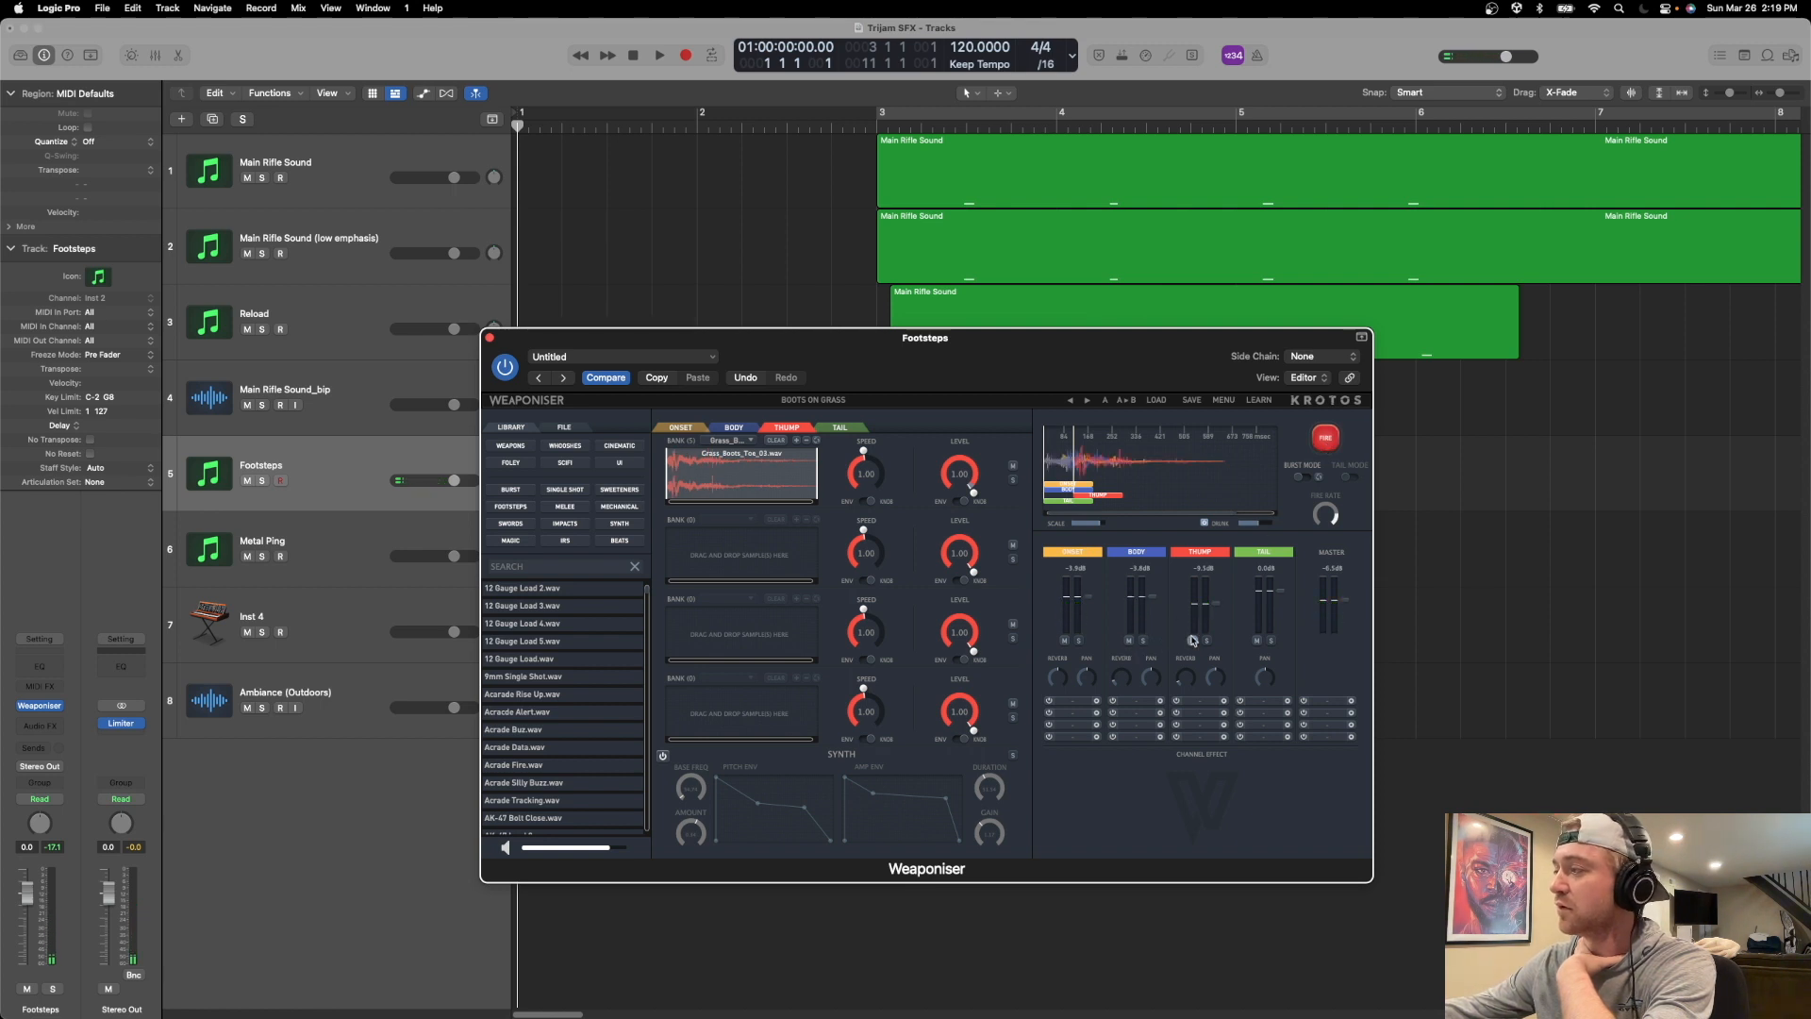
{"action": "left_click", "coordinate": [1324, 442]}
{"action": "left_click", "coordinate": [1321, 447]}
{"action": "left_click", "coordinate": [1320, 447]}
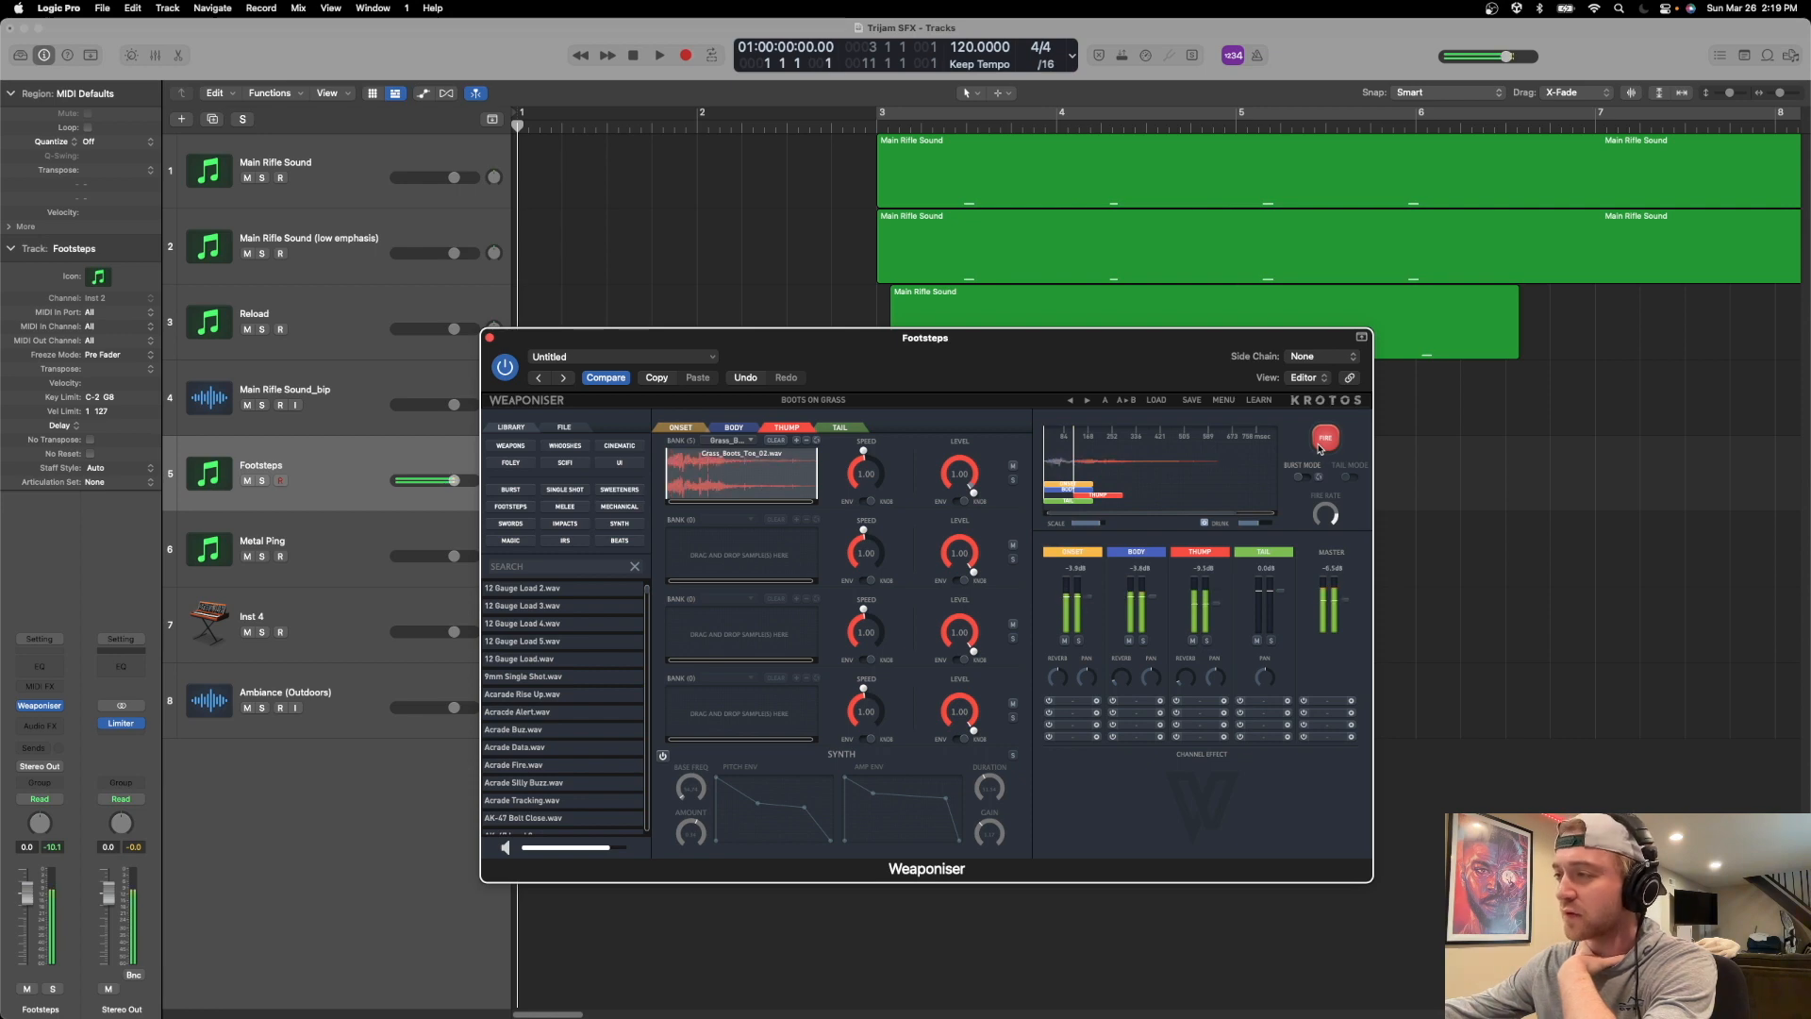
Mute the Thump engine, keep Body audible and soloed, and fire the footstep repeatedly.
{"action": "left_click", "coordinate": [1130, 640]}
{"action": "left_click", "coordinate": [1193, 641]}
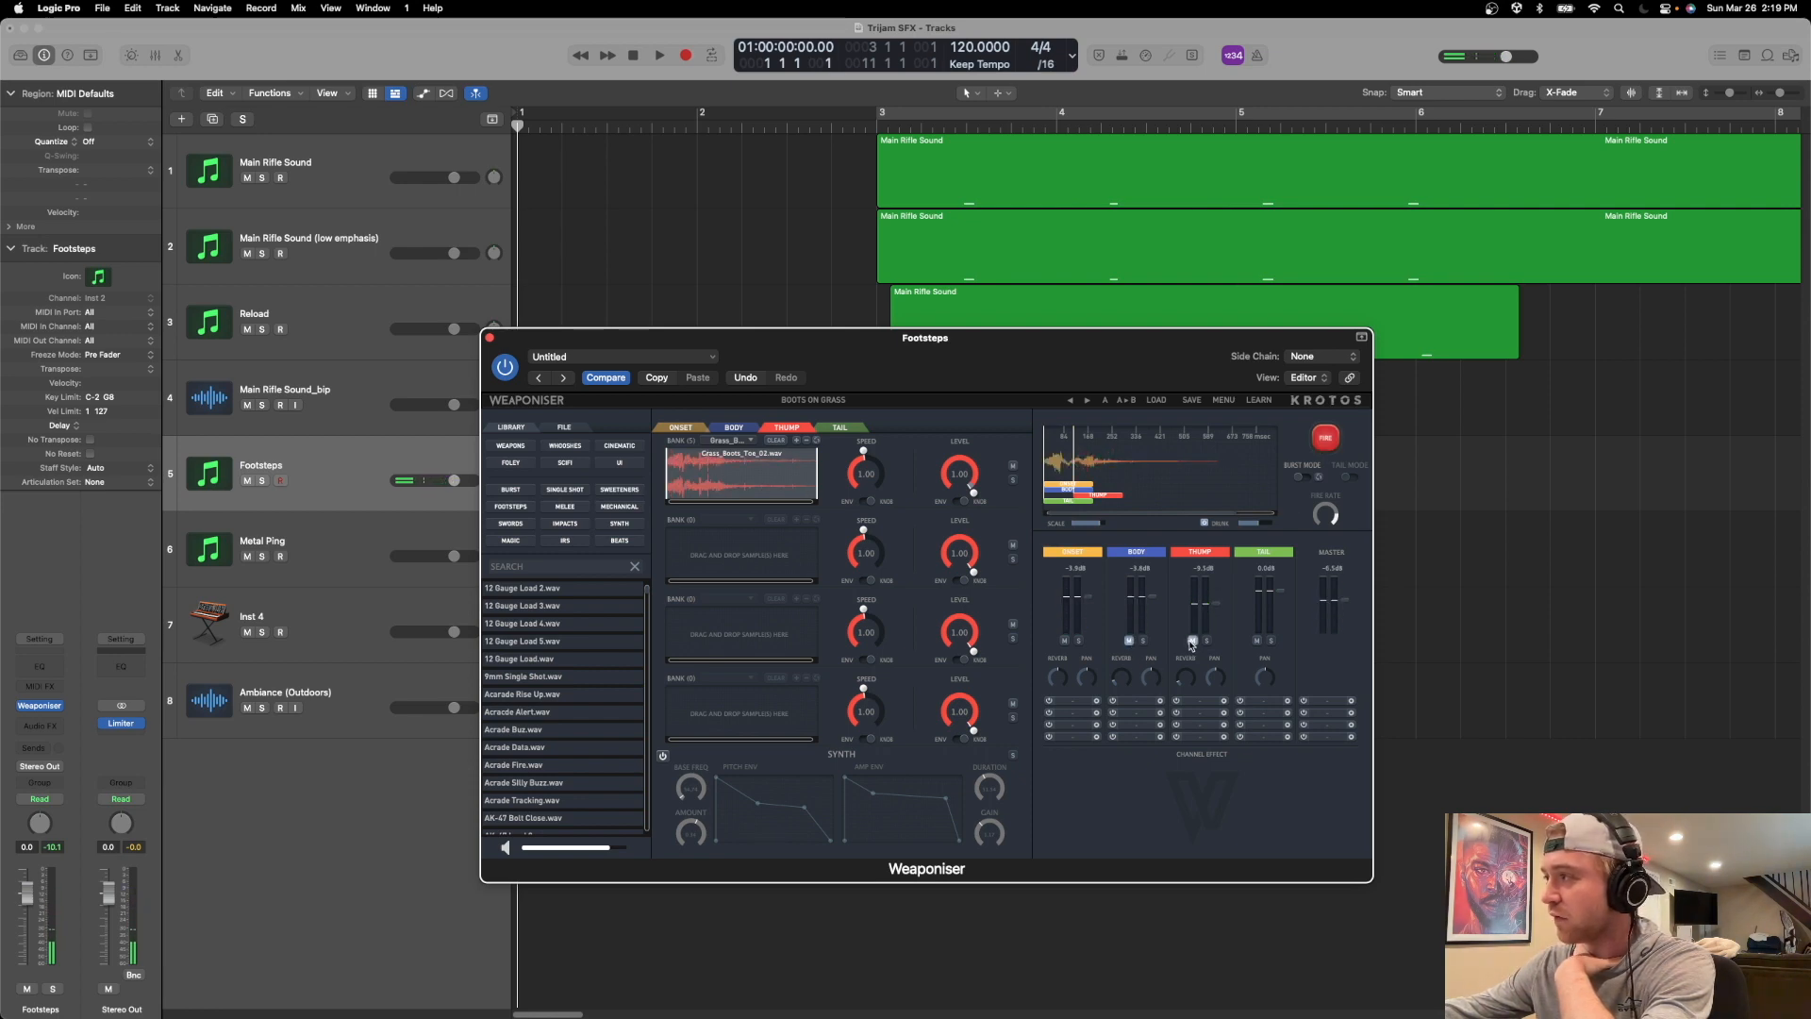
{"action": "left_click", "coordinate": [1130, 640]}
{"action": "left_click", "coordinate": [1326, 439]}
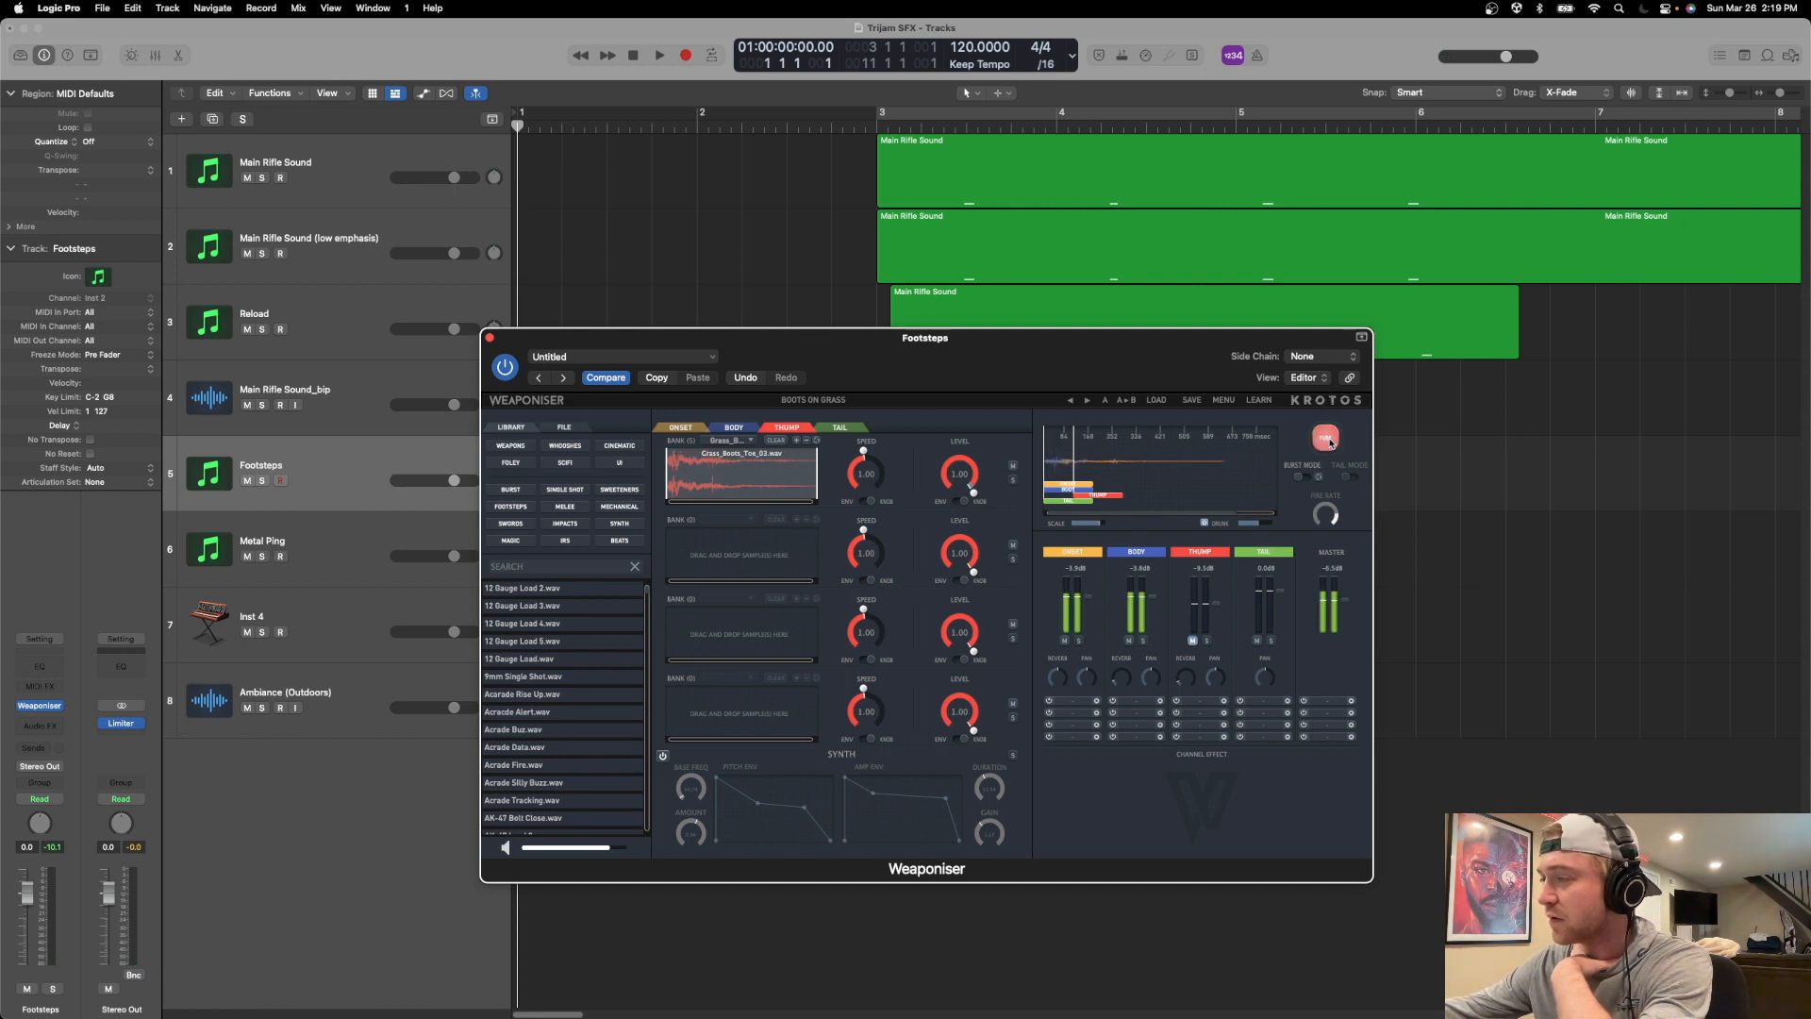
{"action": "left_click", "coordinate": [1326, 438]}
{"action": "left_click", "coordinate": [1324, 437]}
{"action": "left_click", "coordinate": [1324, 437]}
{"action": "left_click", "coordinate": [1324, 437]}
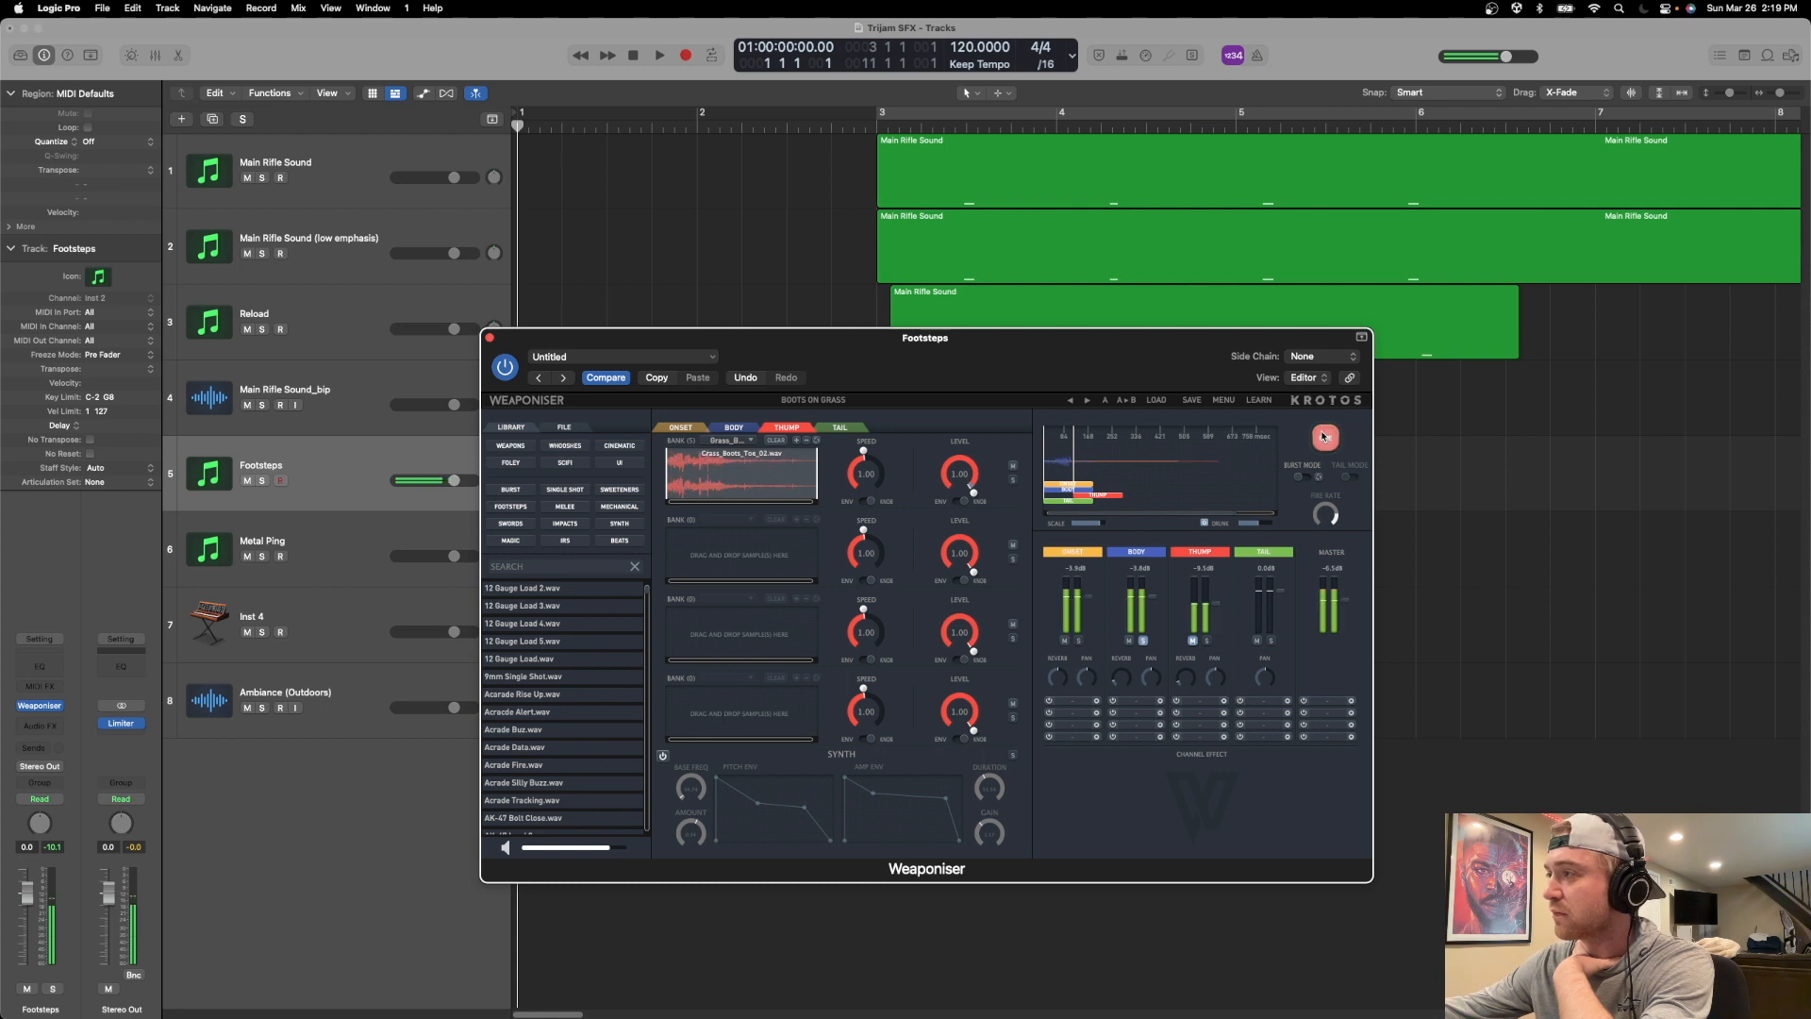
{"action": "left_click", "coordinate": [1325, 437]}
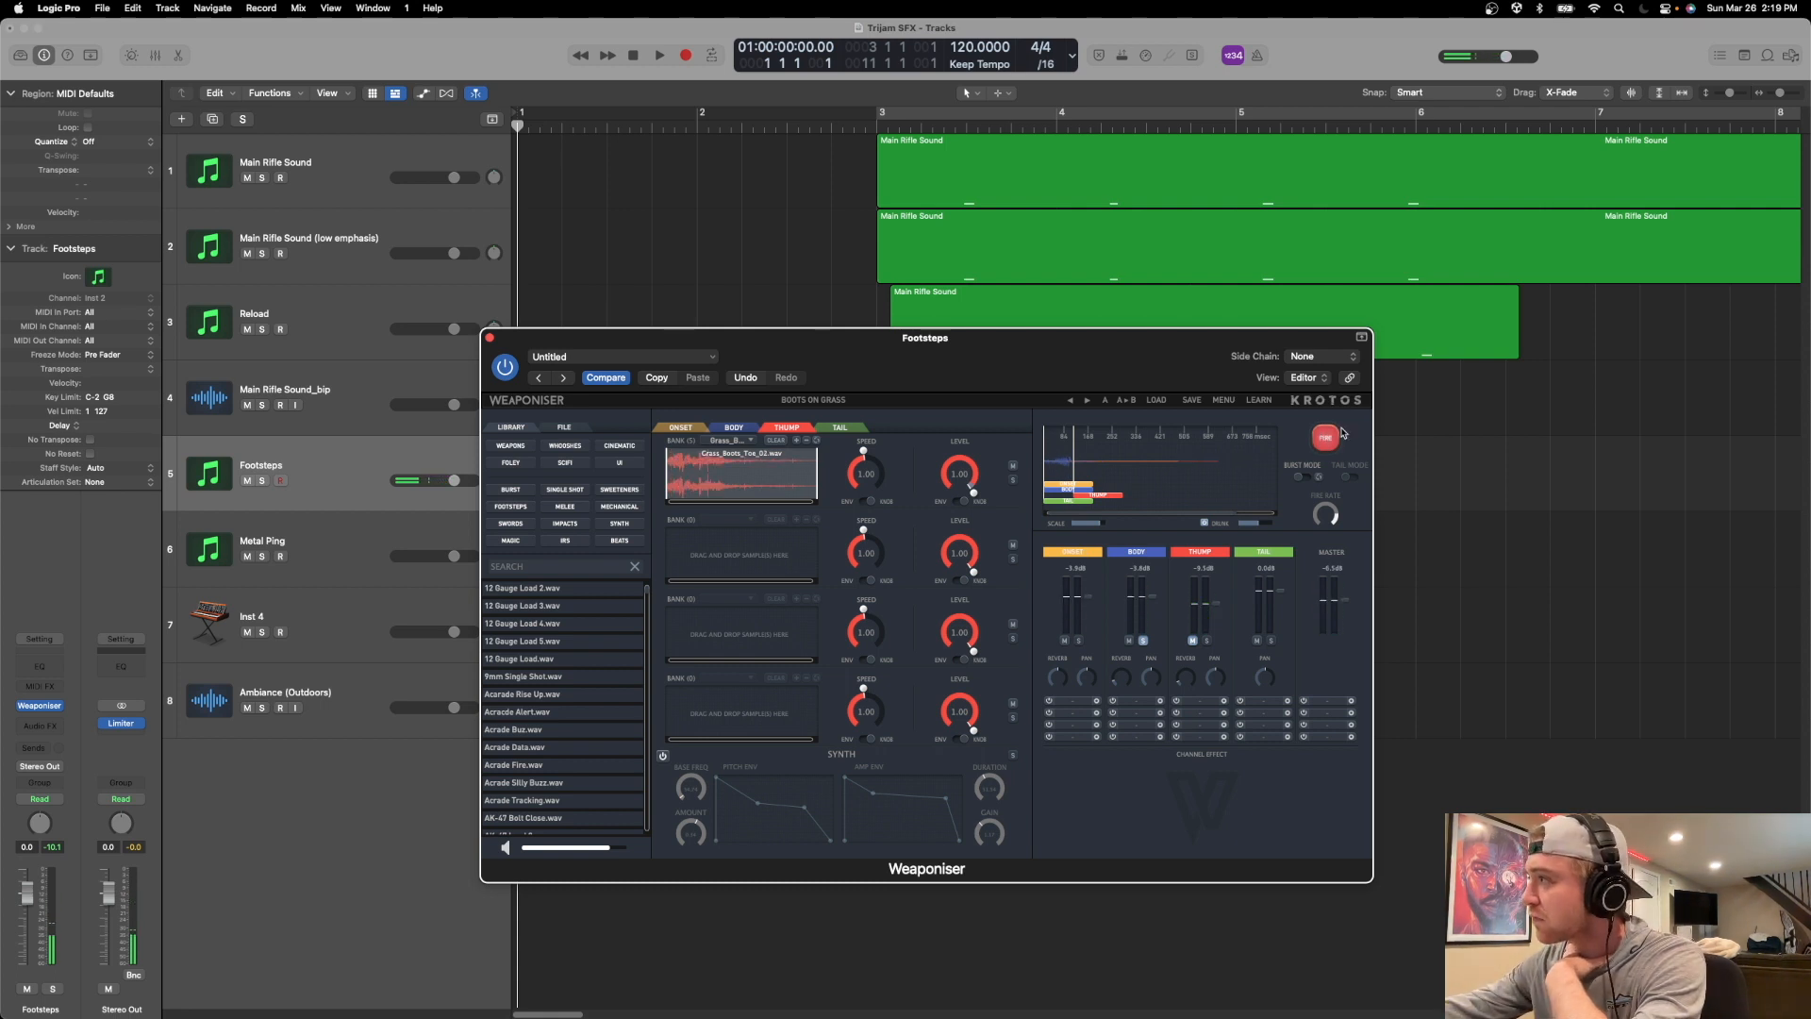
{"action": "left_click", "coordinate": [1330, 437]}
{"action": "left_click", "coordinate": [1330, 437]}
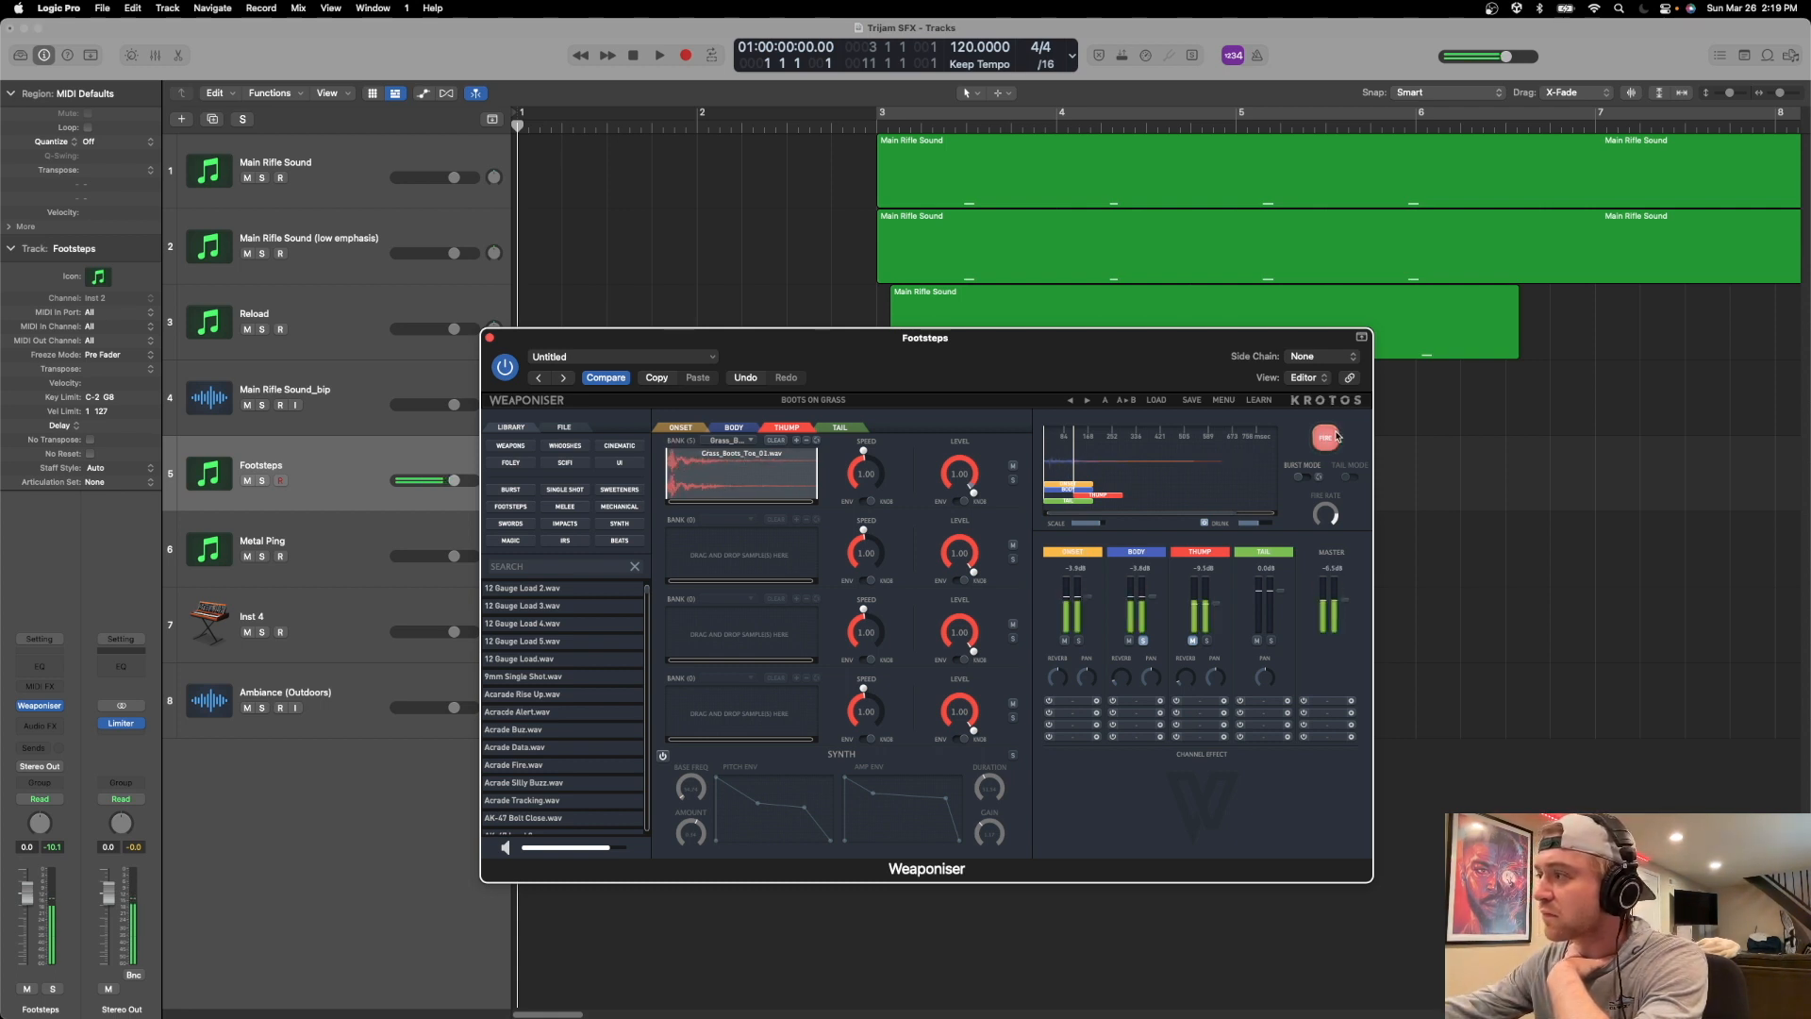
Show the Body engine's heel samples and fire the footstep repeatedly to hear its variations.
{"action": "left_click", "coordinate": [737, 427]}
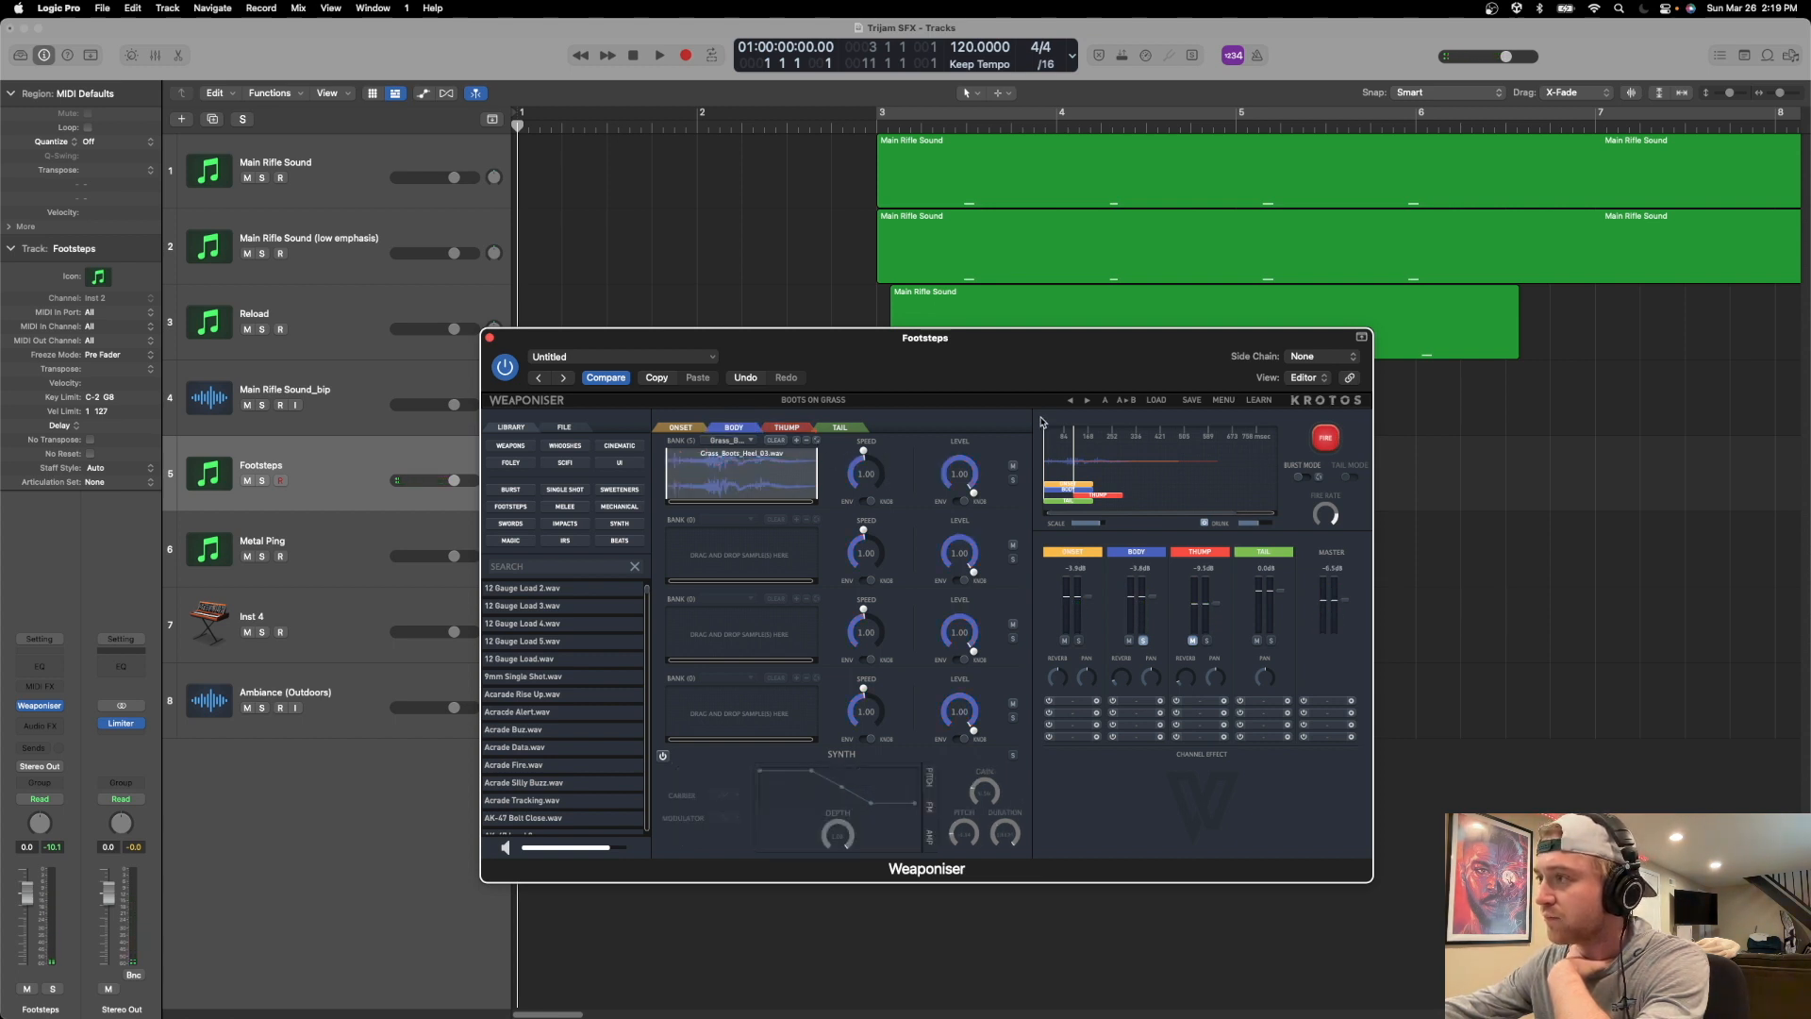
{"action": "left_click", "coordinate": [1324, 442]}
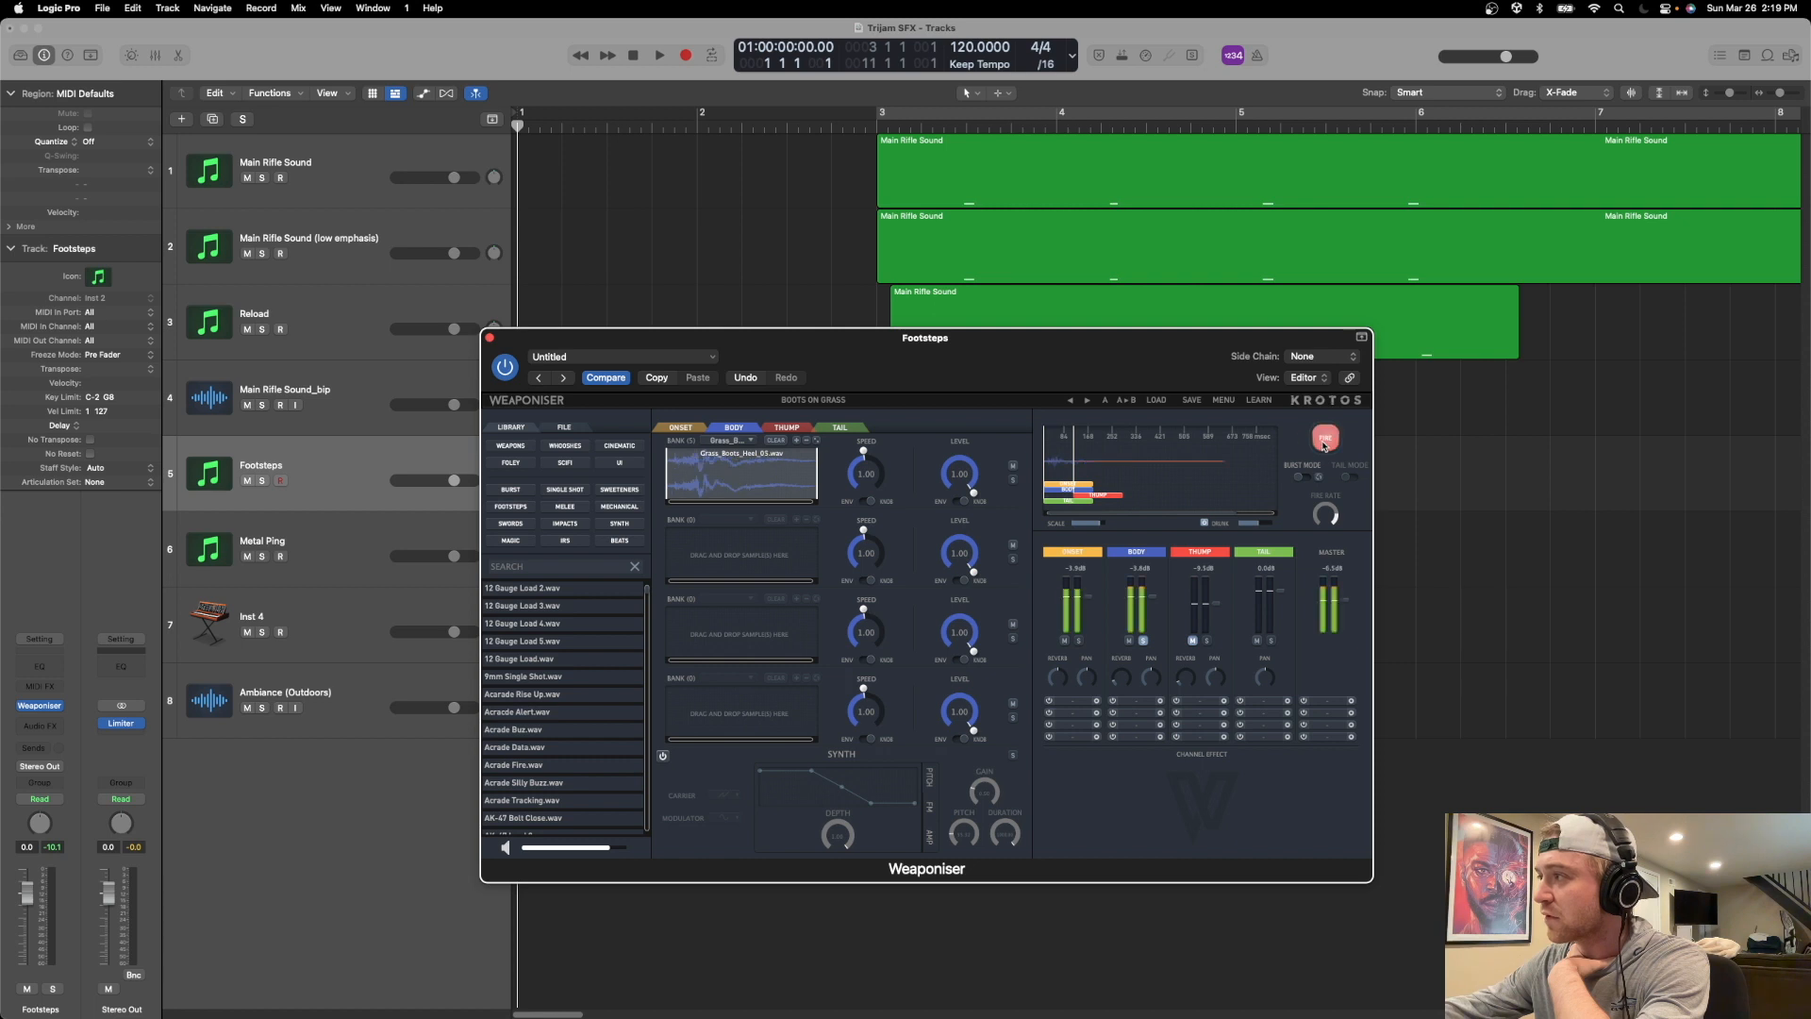
{"action": "left_click", "coordinate": [1324, 441]}
{"action": "left_click", "coordinate": [1324, 443]}
{"action": "left_click_drag", "start_coordinate": [917, 365], "coordinate": [738, 376]}
{"action": "left_click", "coordinate": [1142, 439]}
{"action": "left_click", "coordinate": [1143, 441]}
{"action": "left_click", "coordinate": [1143, 444]}
{"action": "left_click", "coordinate": [1144, 447]}
{"action": "left_click", "coordinate": [1144, 447]}
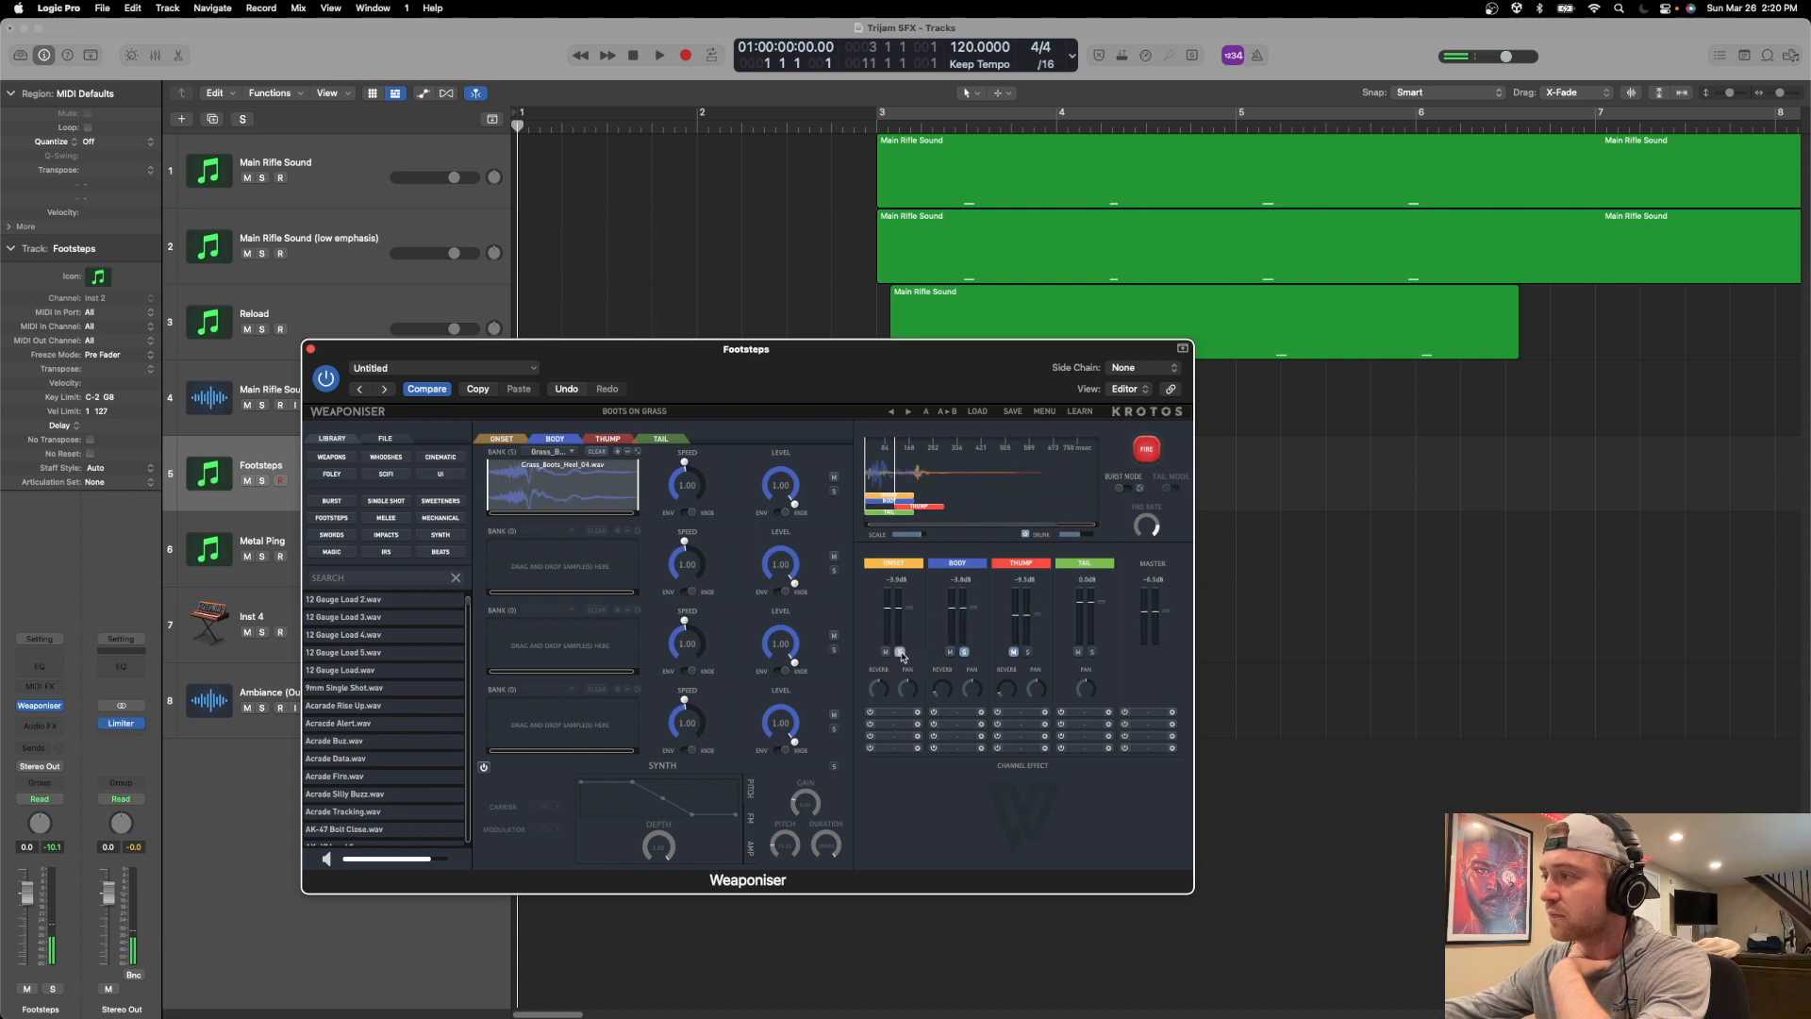
Audition the footstep many times with the Onset engine soloed alongside Body and Thump muted.
{"action": "left_click", "coordinate": [1144, 449]}
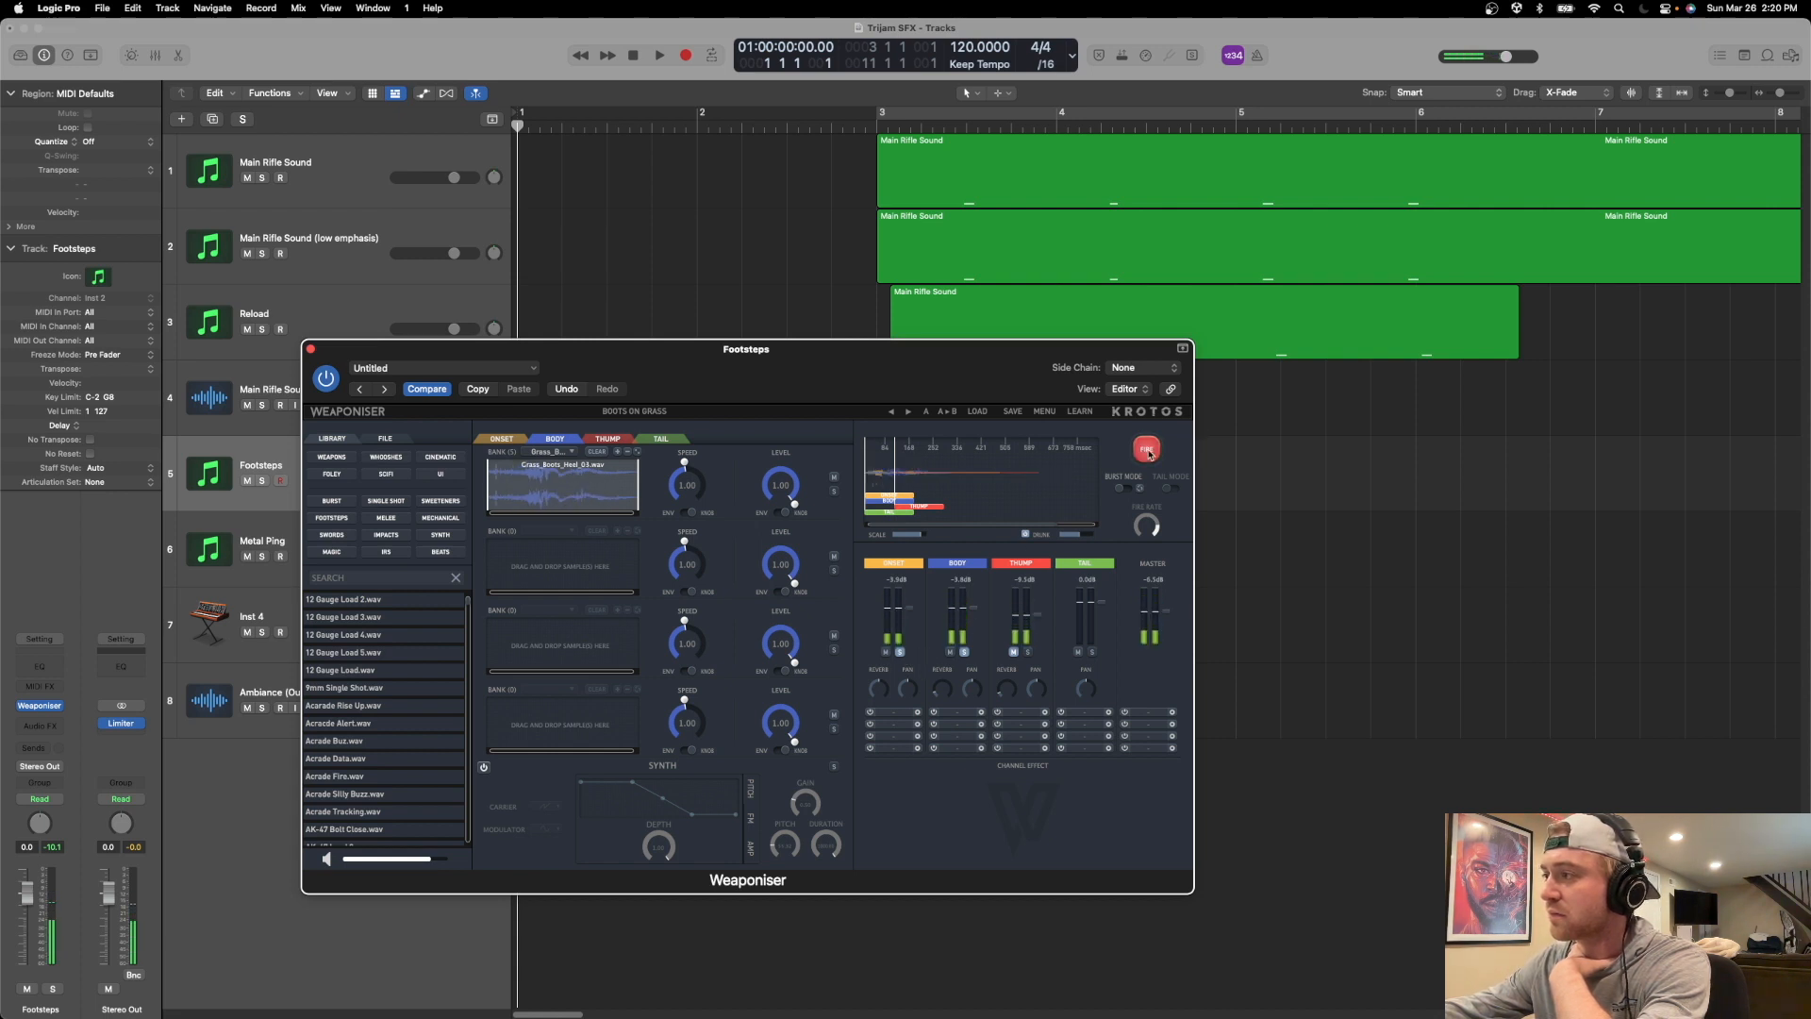
{"action": "left_click", "coordinate": [1146, 456]}
{"action": "left_click", "coordinate": [1146, 456]}
{"action": "left_click", "coordinate": [1146, 456]}
{"action": "left_click", "coordinate": [1146, 456]}
{"action": "left_click", "coordinate": [1146, 456]}
{"action": "left_click", "coordinate": [1146, 455]}
{"action": "left_click", "coordinate": [1146, 455]}
{"action": "left_click", "coordinate": [1146, 456]}
{"action": "left_click", "coordinate": [1146, 455]}
{"action": "left_click", "coordinate": [1146, 456]}
{"action": "left_click", "coordinate": [1145, 456]}
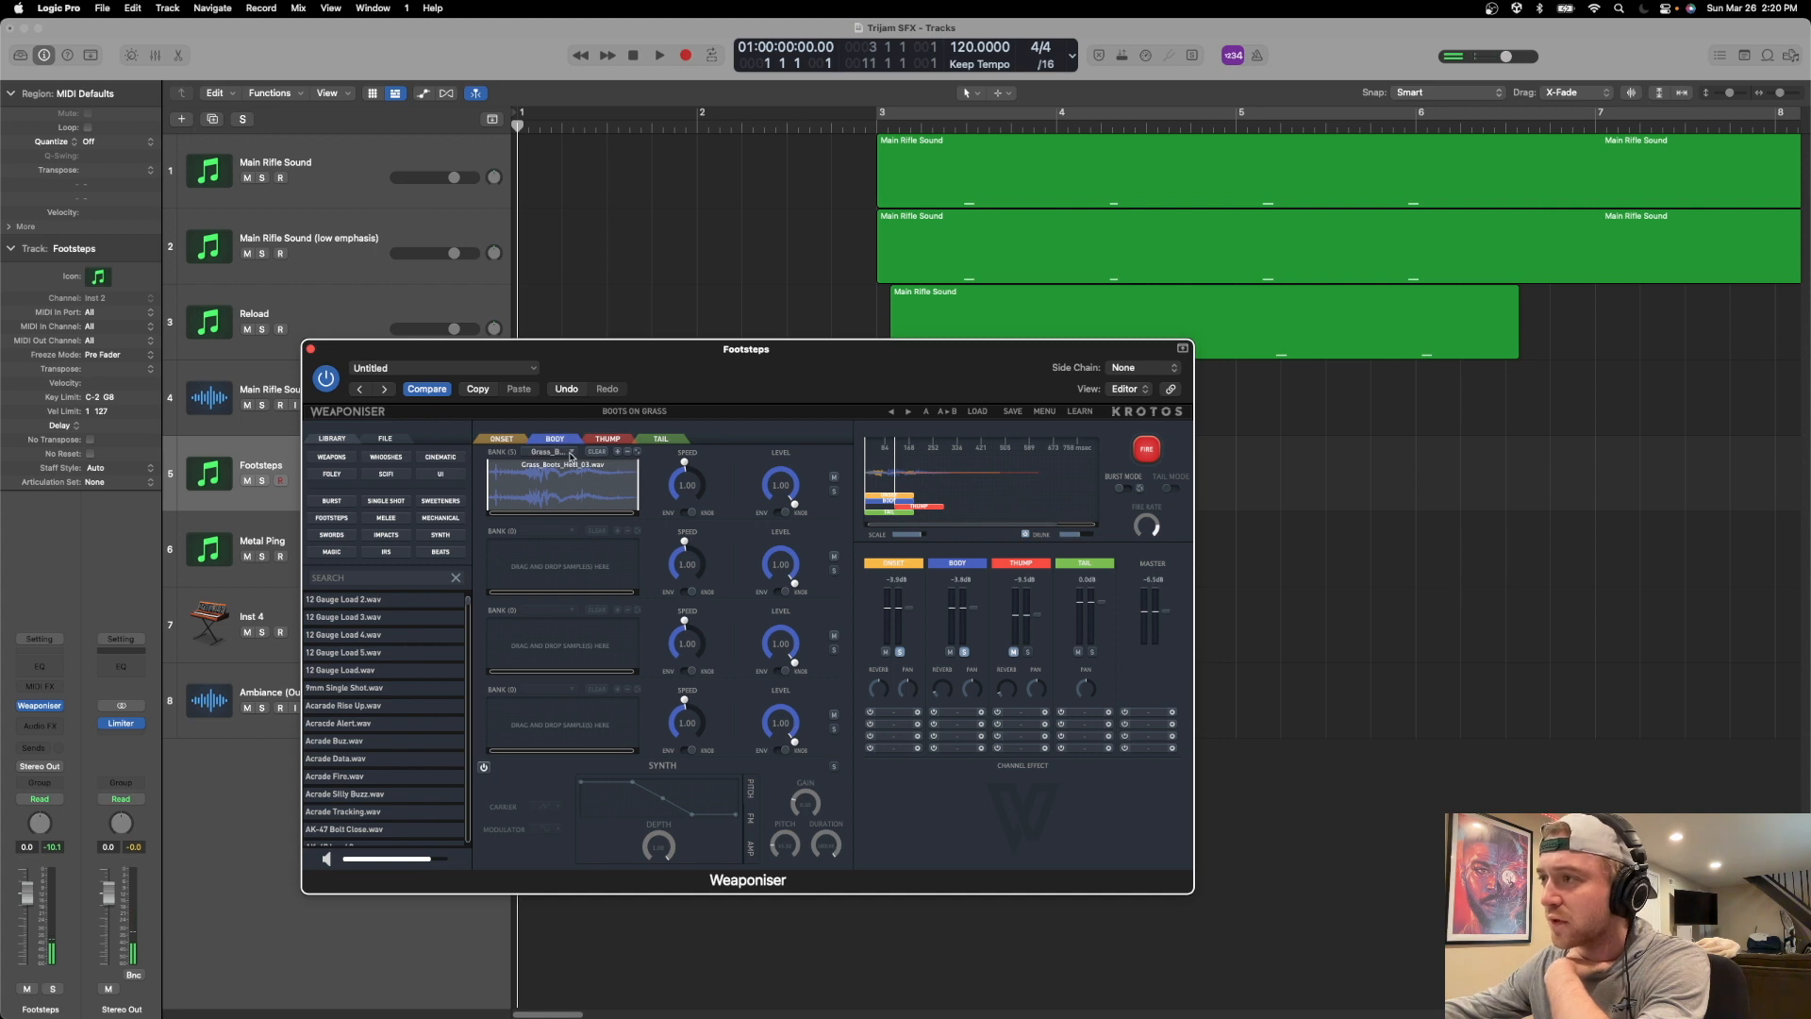
Remove Grass_Boots_Heel_03.wav from the first Body bank and fire the footstep repeatedly with the remaining samples.
{"action": "left_click", "coordinate": [571, 453]}
{"action": "left_click", "coordinate": [717, 518]}
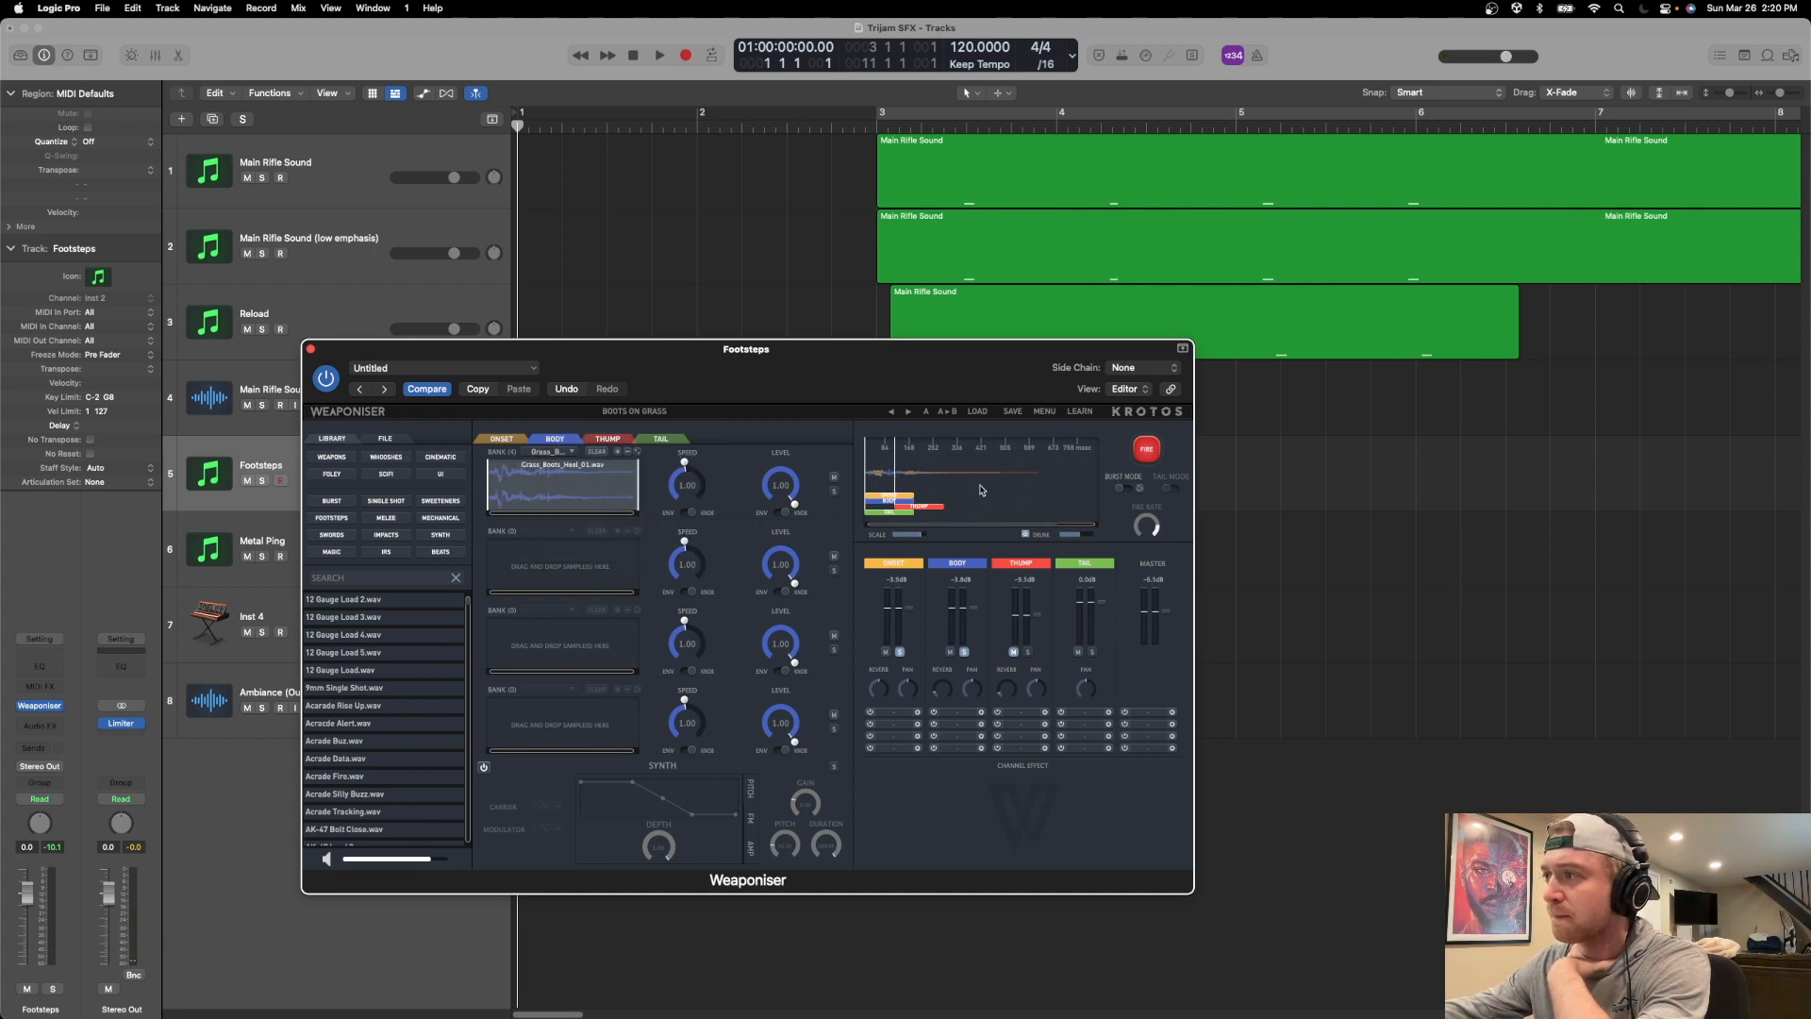
{"action": "left_click", "coordinate": [1146, 453]}
{"action": "left_click", "coordinate": [1148, 455]}
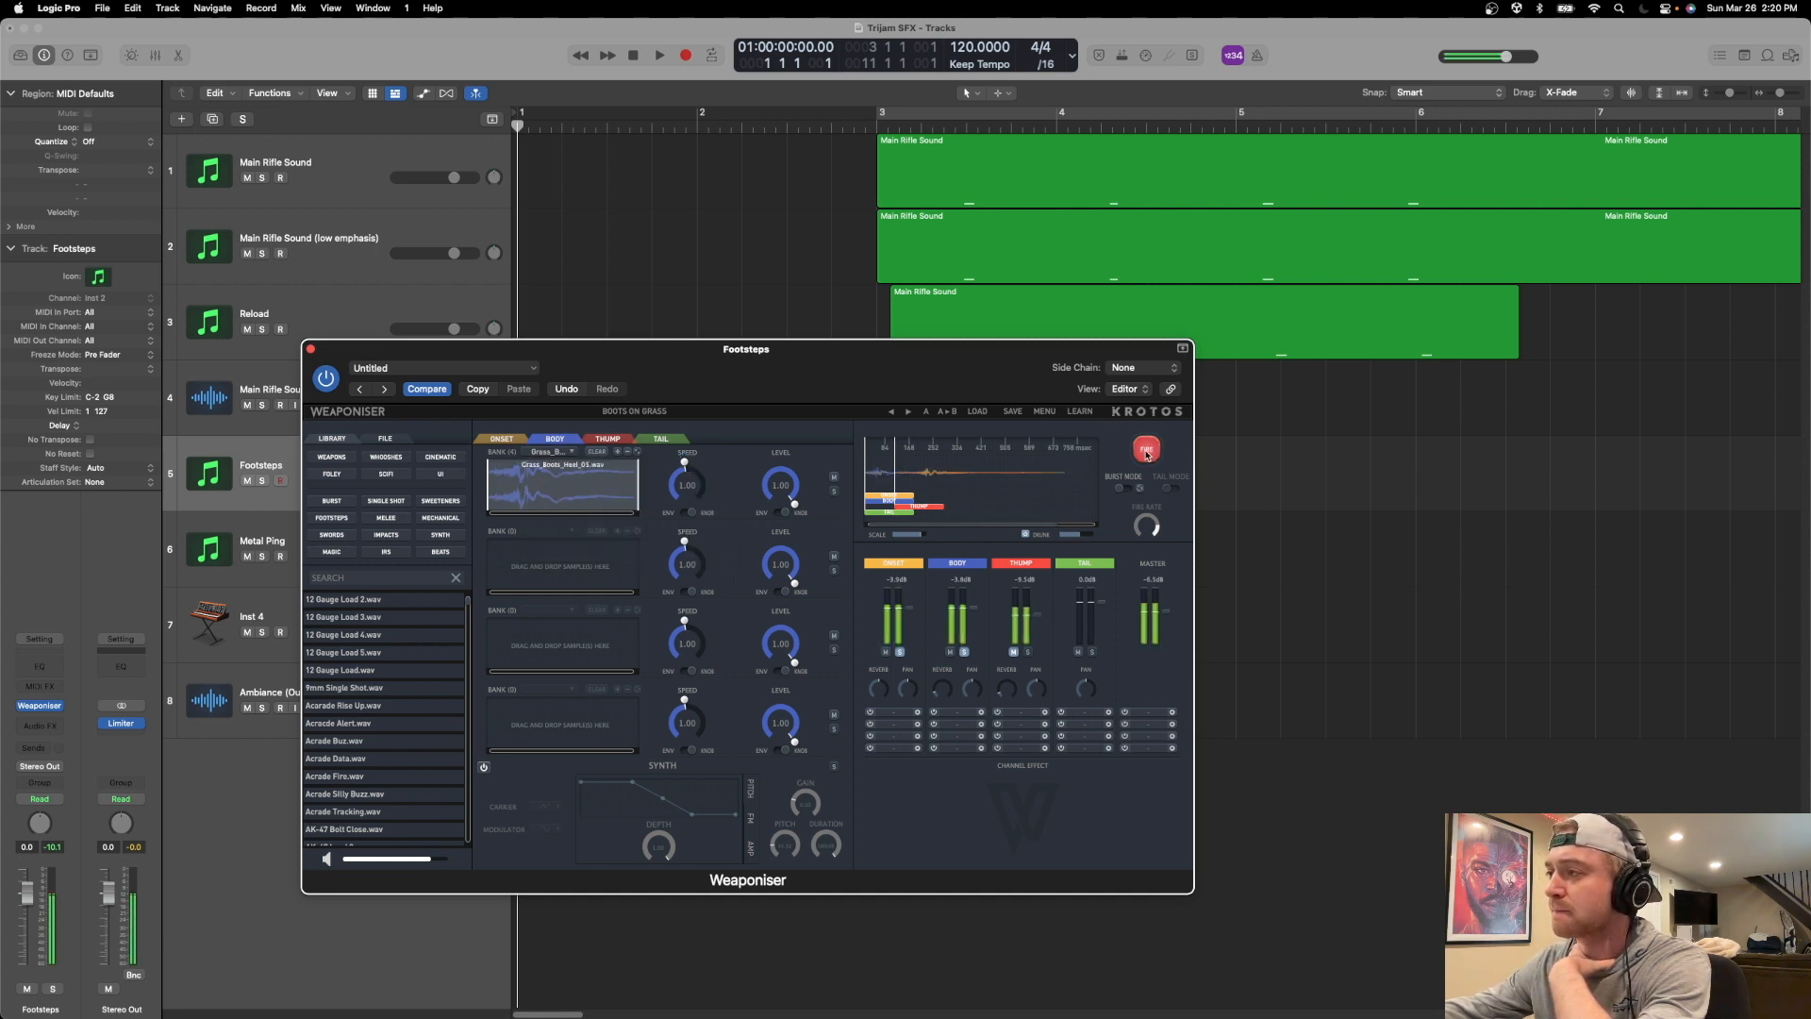
{"action": "left_click", "coordinate": [1147, 456]}
{"action": "left_click", "coordinate": [1147, 456]}
{"action": "left_click", "coordinate": [1147, 456]}
{"action": "left_click", "coordinate": [1147, 455]}
{"action": "left_click", "coordinate": [1147, 455]}
{"action": "left_click", "coordinate": [1147, 456]}
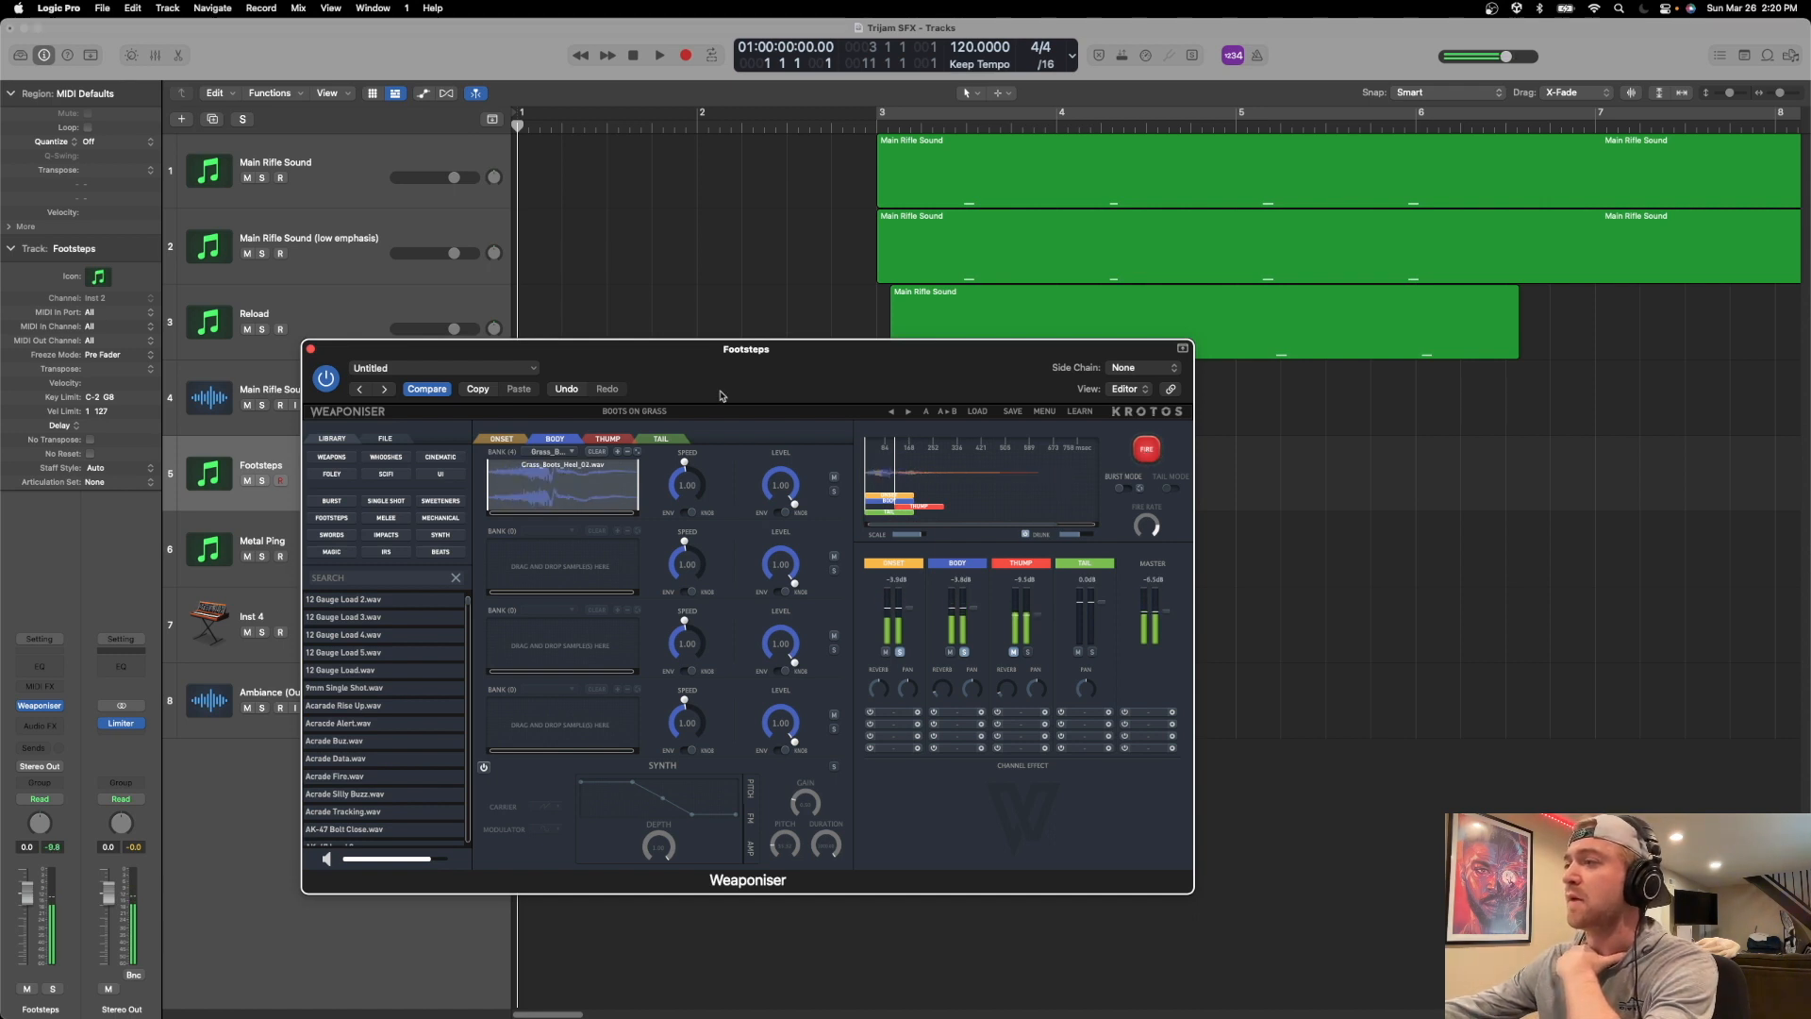
Unmute the Thump engine, clear the Body and Onset solos, and audition Thump in the footstep.
{"action": "left_click", "coordinate": [618, 442]}
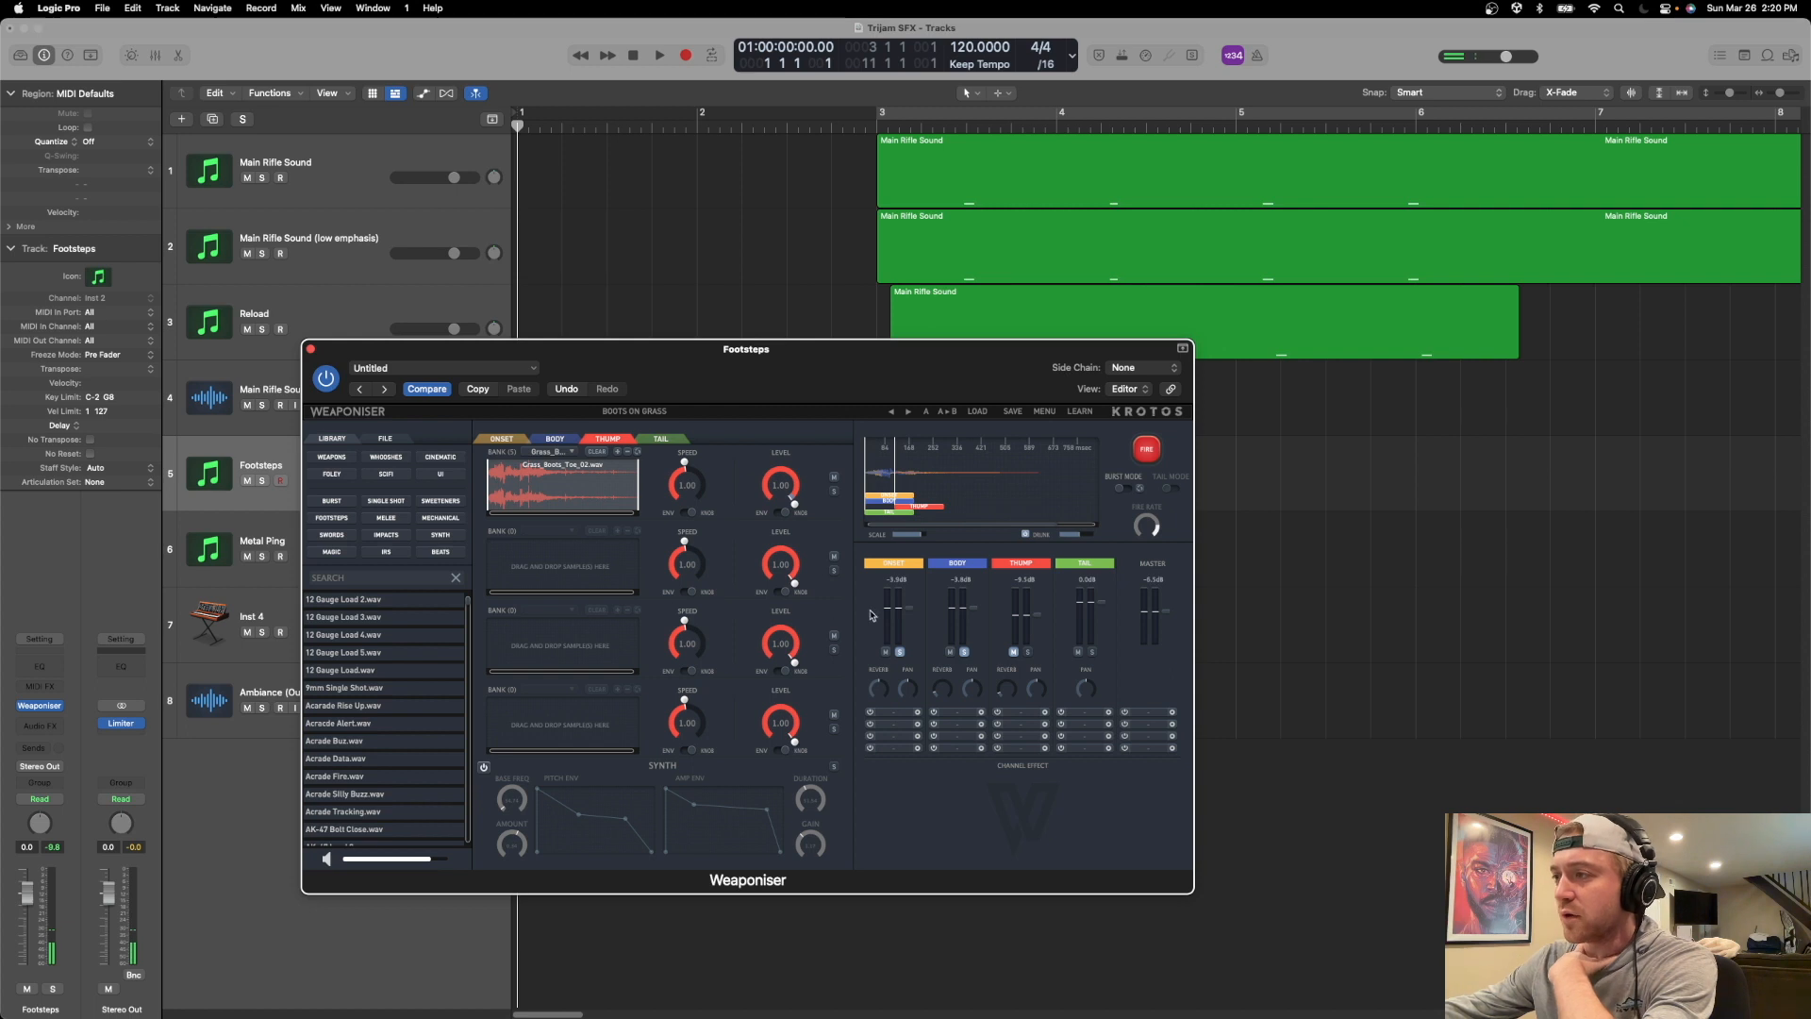
{"action": "left_click", "coordinate": [1013, 651]}
{"action": "left_click", "coordinate": [964, 652]}
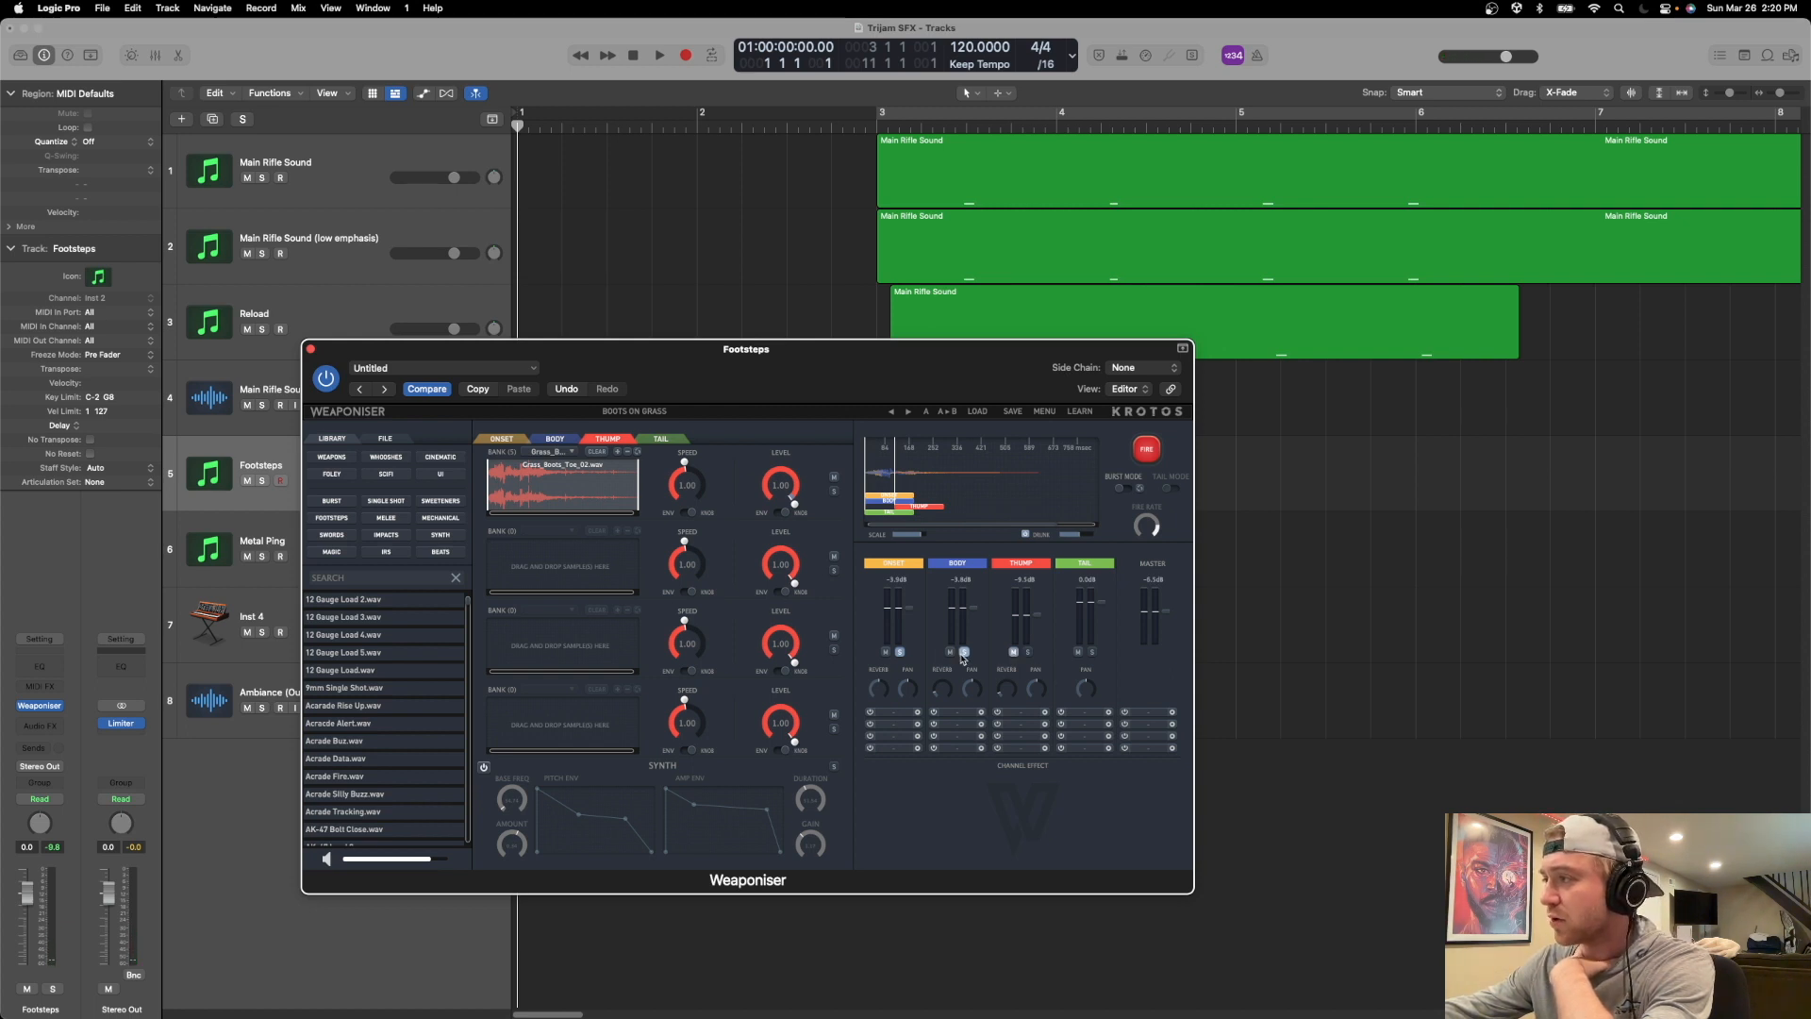
{"action": "left_click", "coordinate": [900, 652]}
{"action": "left_click", "coordinate": [1028, 652]}
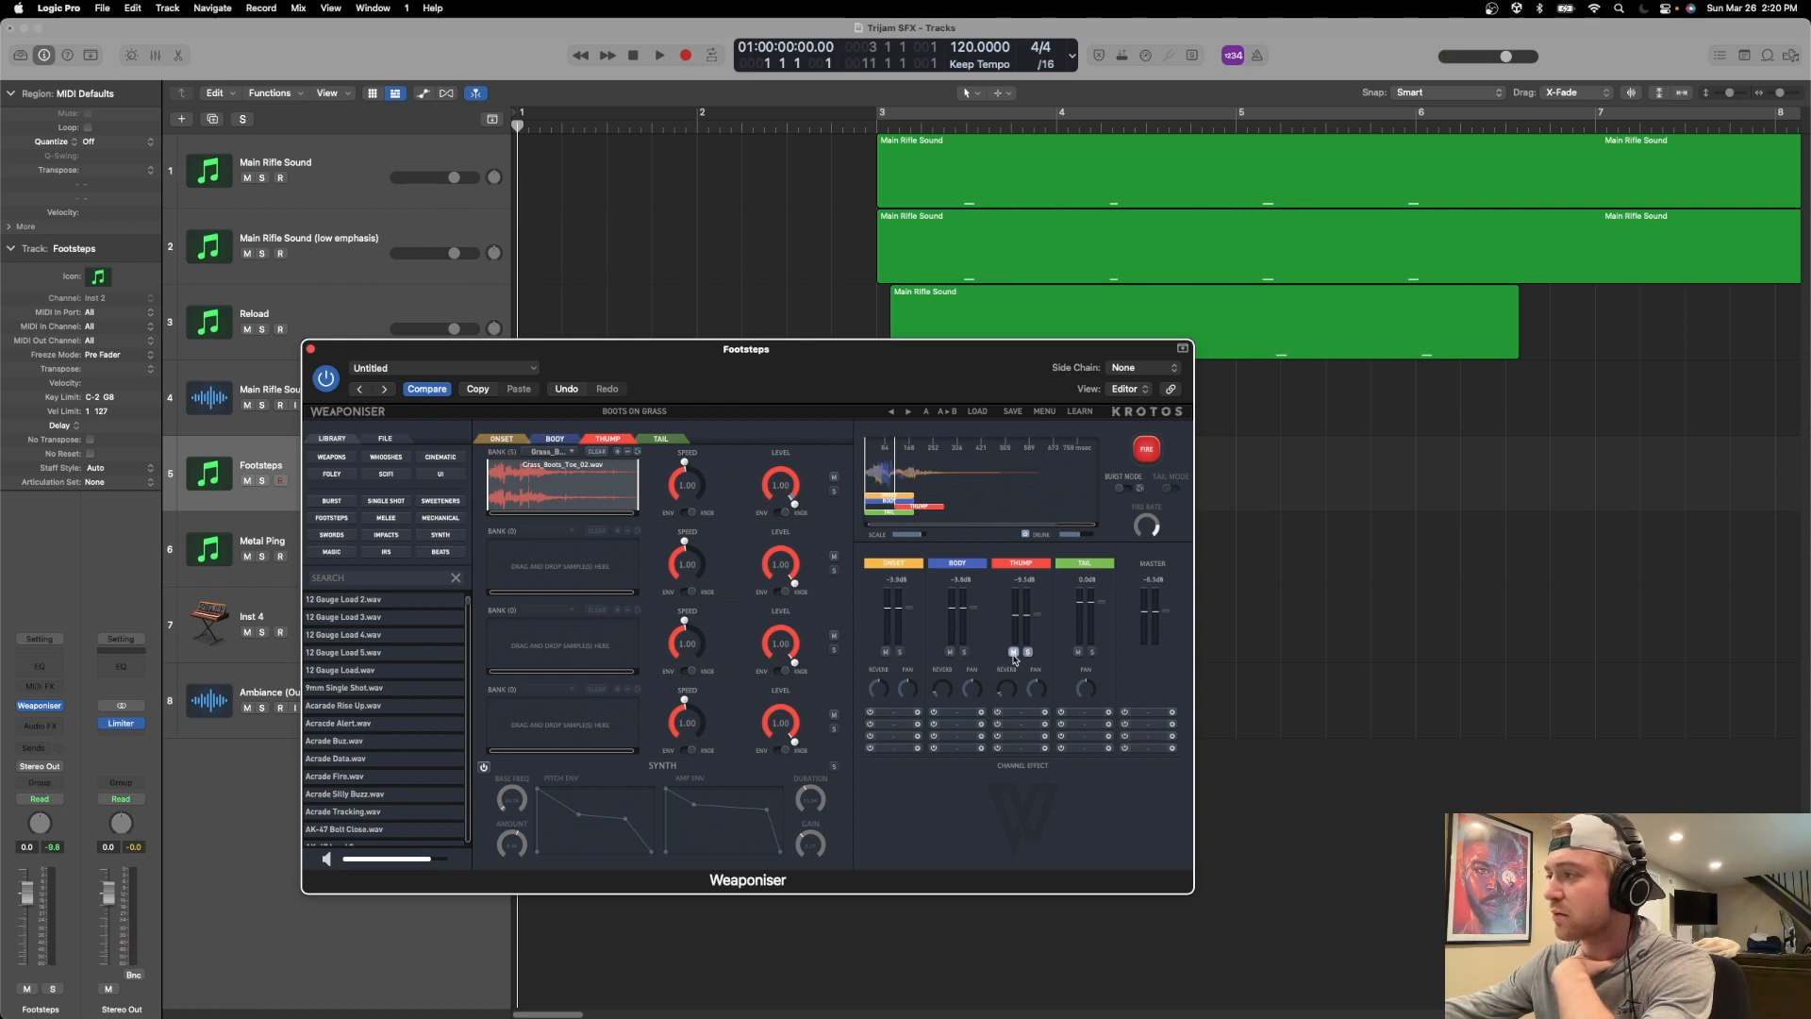
{"action": "left_click", "coordinate": [1147, 451]}
{"action": "left_click", "coordinate": [1147, 456]}
{"action": "left_click", "coordinate": [1147, 456]}
{"action": "left_click", "coordinate": [1147, 457]}
Return to the Onset bank and fire the footstep several times with Onset, Body and Thump sounding together.
{"action": "left_click_drag", "start_coordinate": [794, 371], "coordinate": [887, 419]}
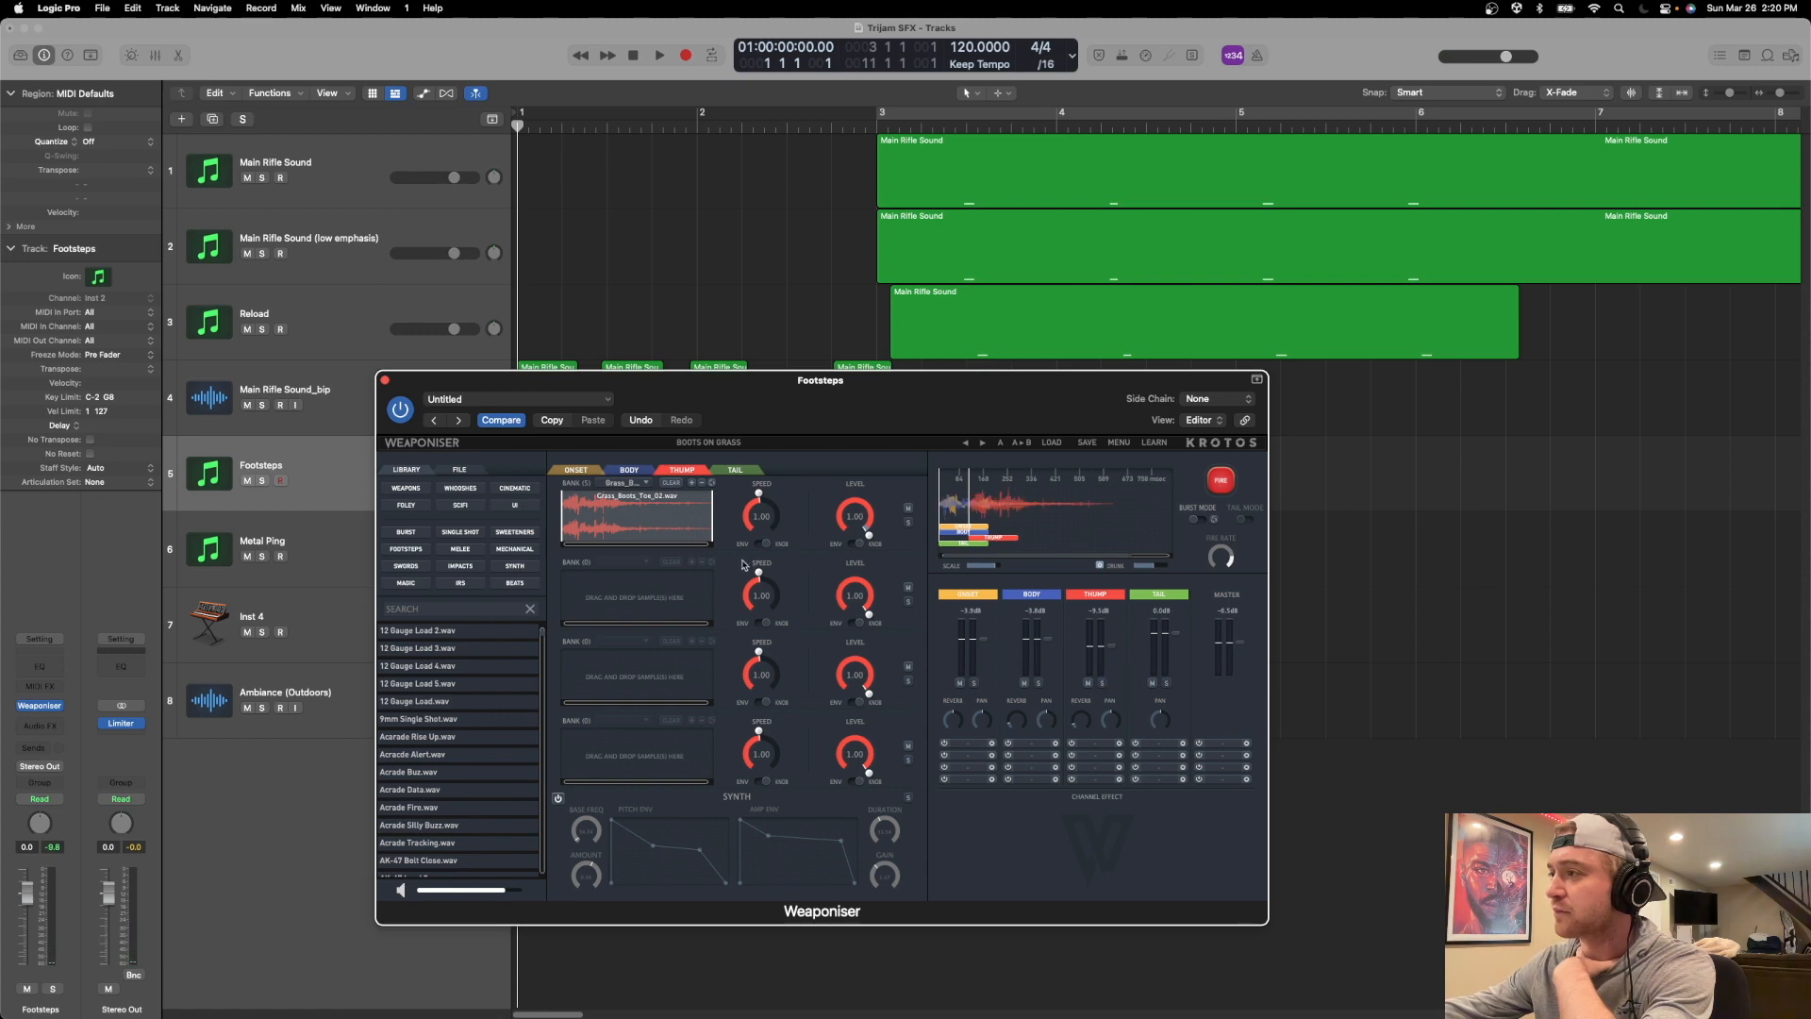
{"action": "left_click", "coordinate": [629, 470]}
{"action": "left_click", "coordinate": [576, 470]}
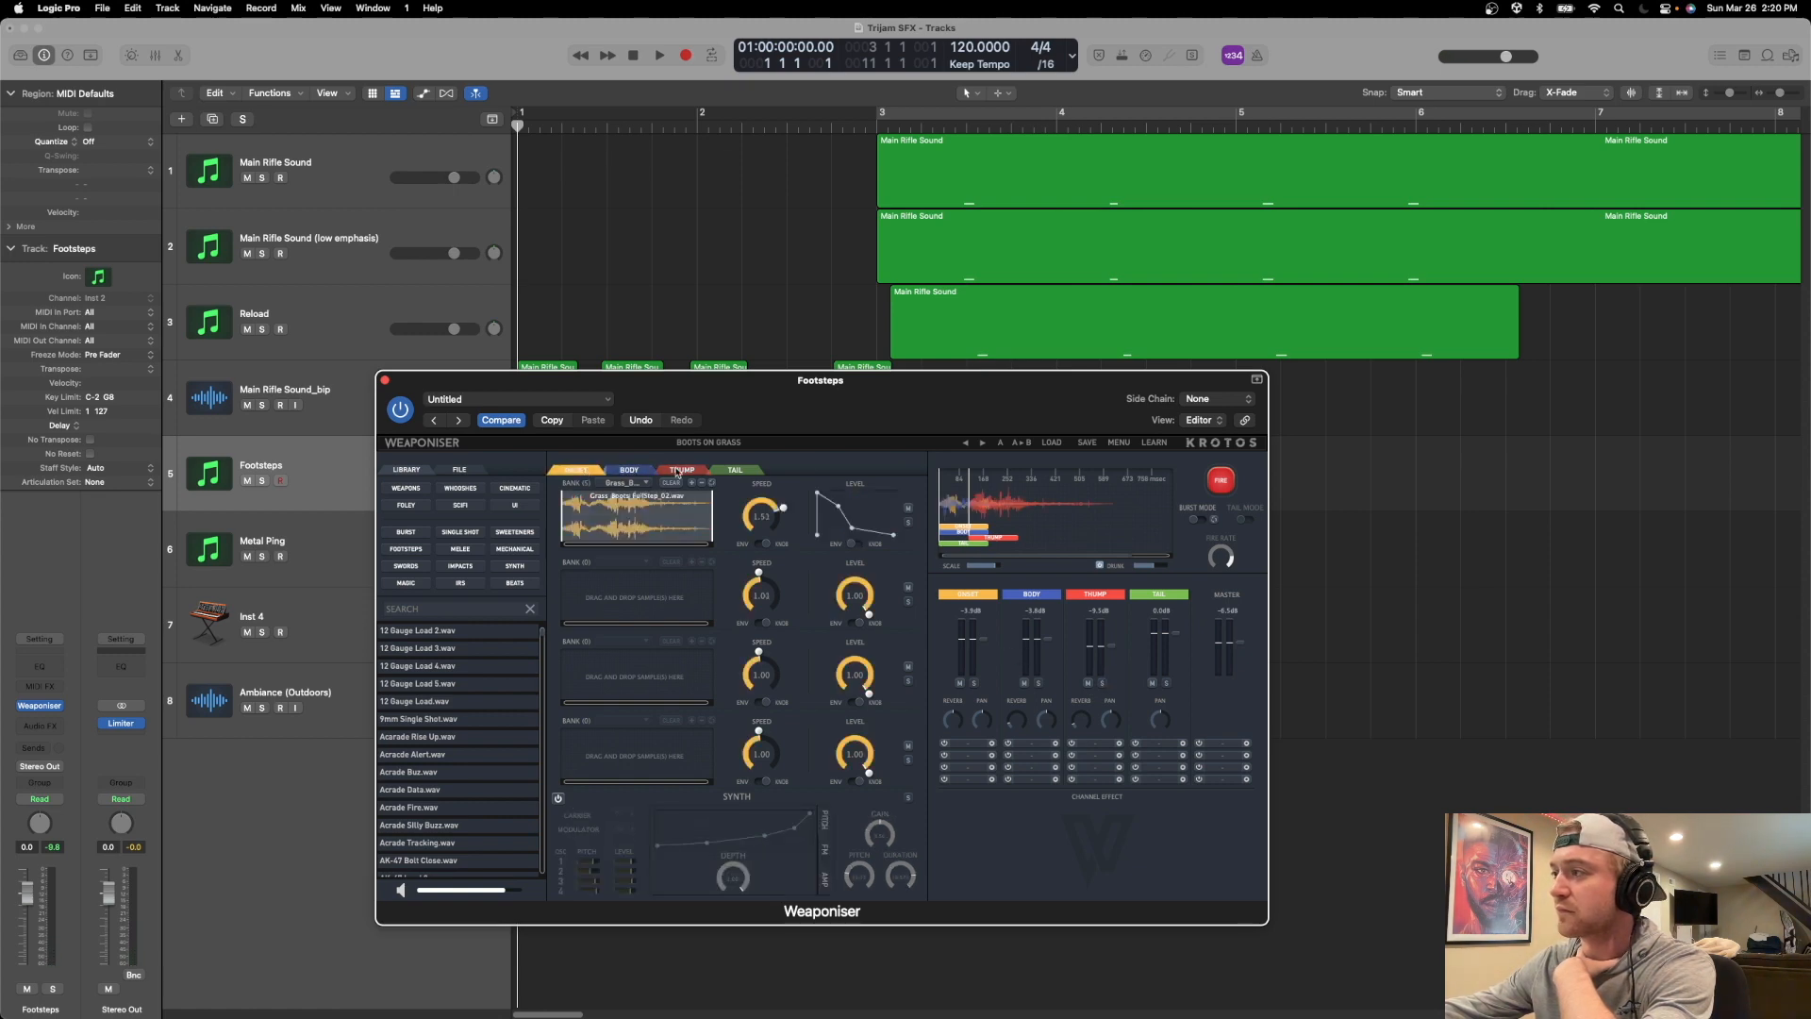
{"action": "left_click", "coordinate": [1225, 480]}
{"action": "left_click", "coordinate": [1226, 480]}
{"action": "left_click", "coordinate": [1225, 480]}
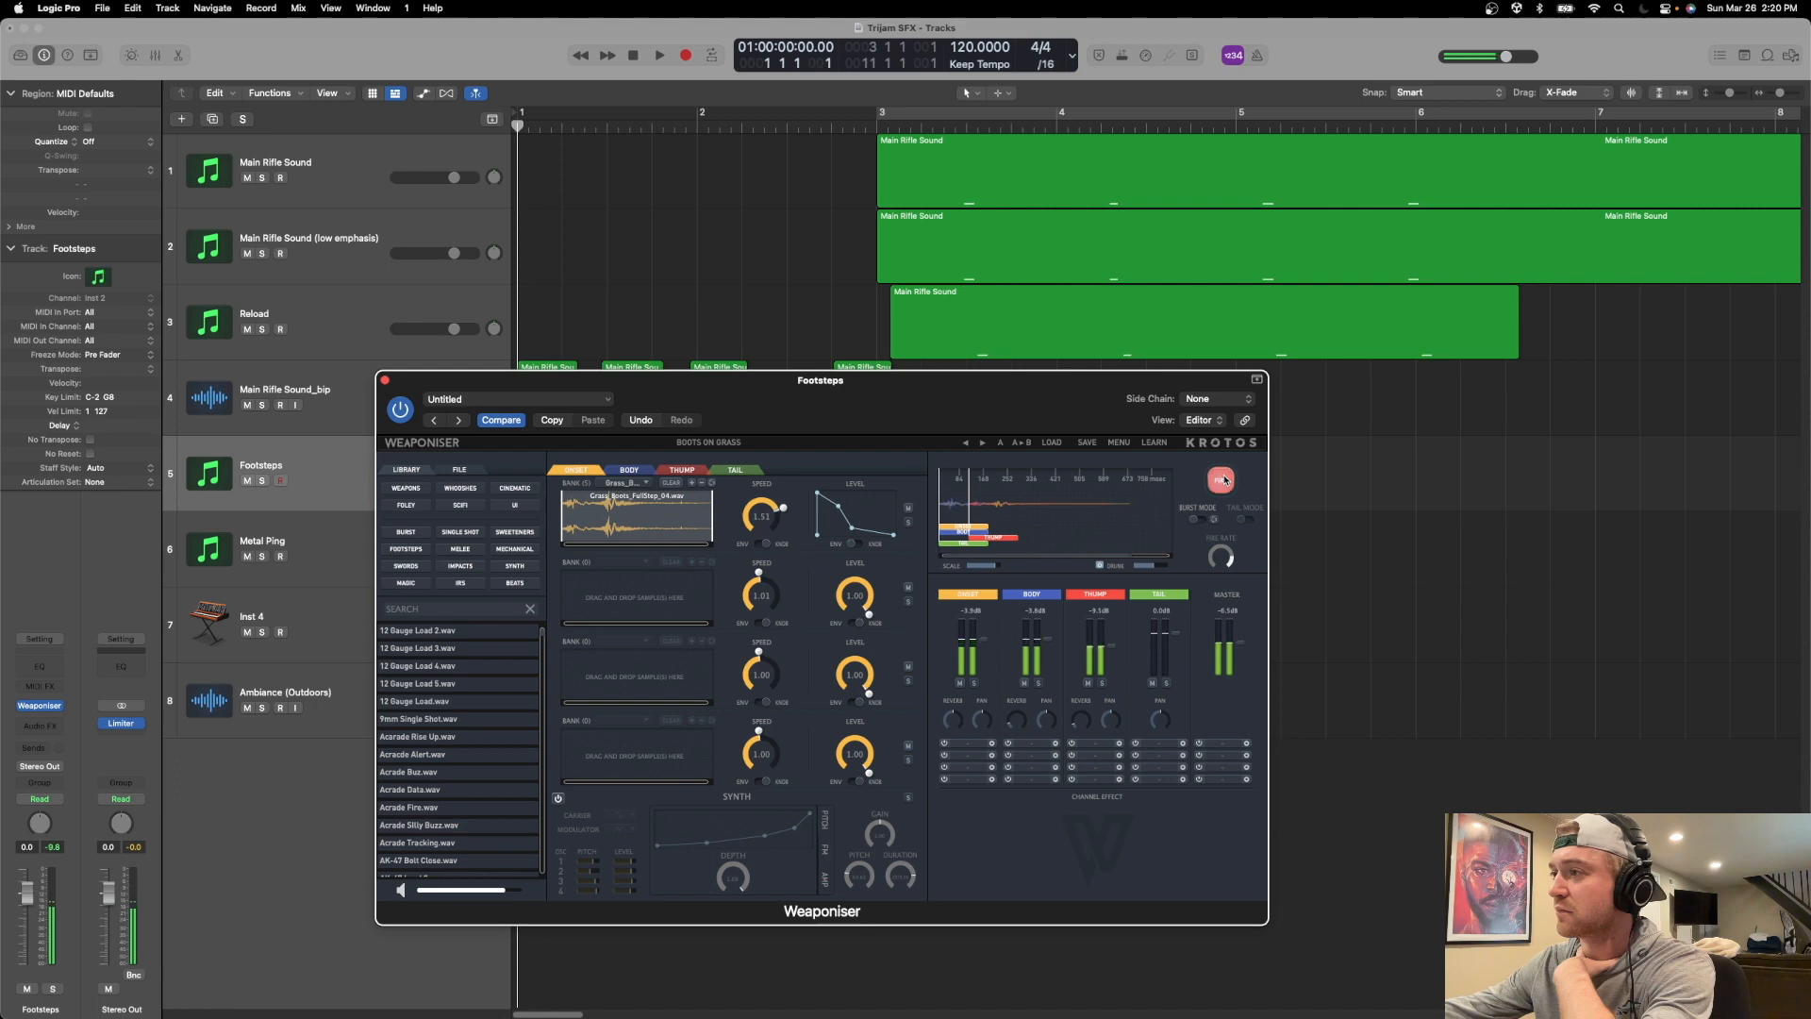
{"action": "left_click", "coordinate": [1225, 481]}
{"action": "left_click", "coordinate": [1225, 480]}
View the list of heel samples in the first Body bank and close it.
{"action": "left_click", "coordinate": [629, 470]}
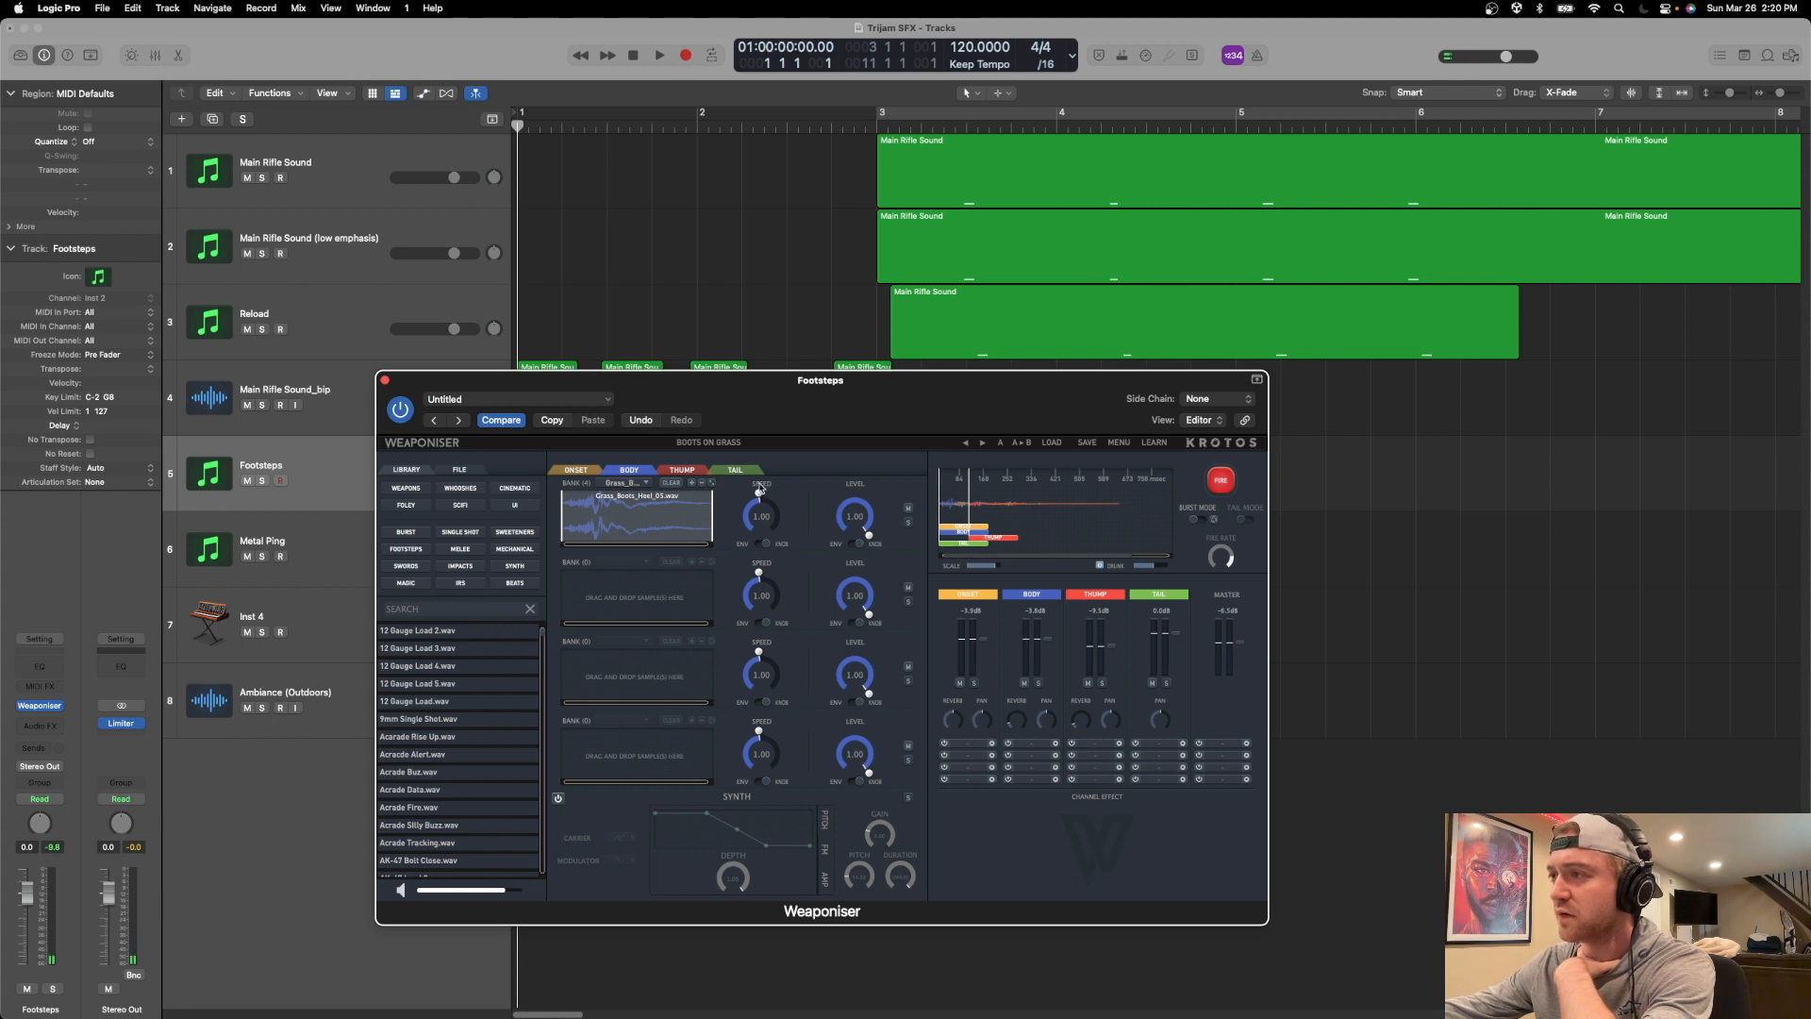
{"action": "left_click", "coordinate": [646, 484]}
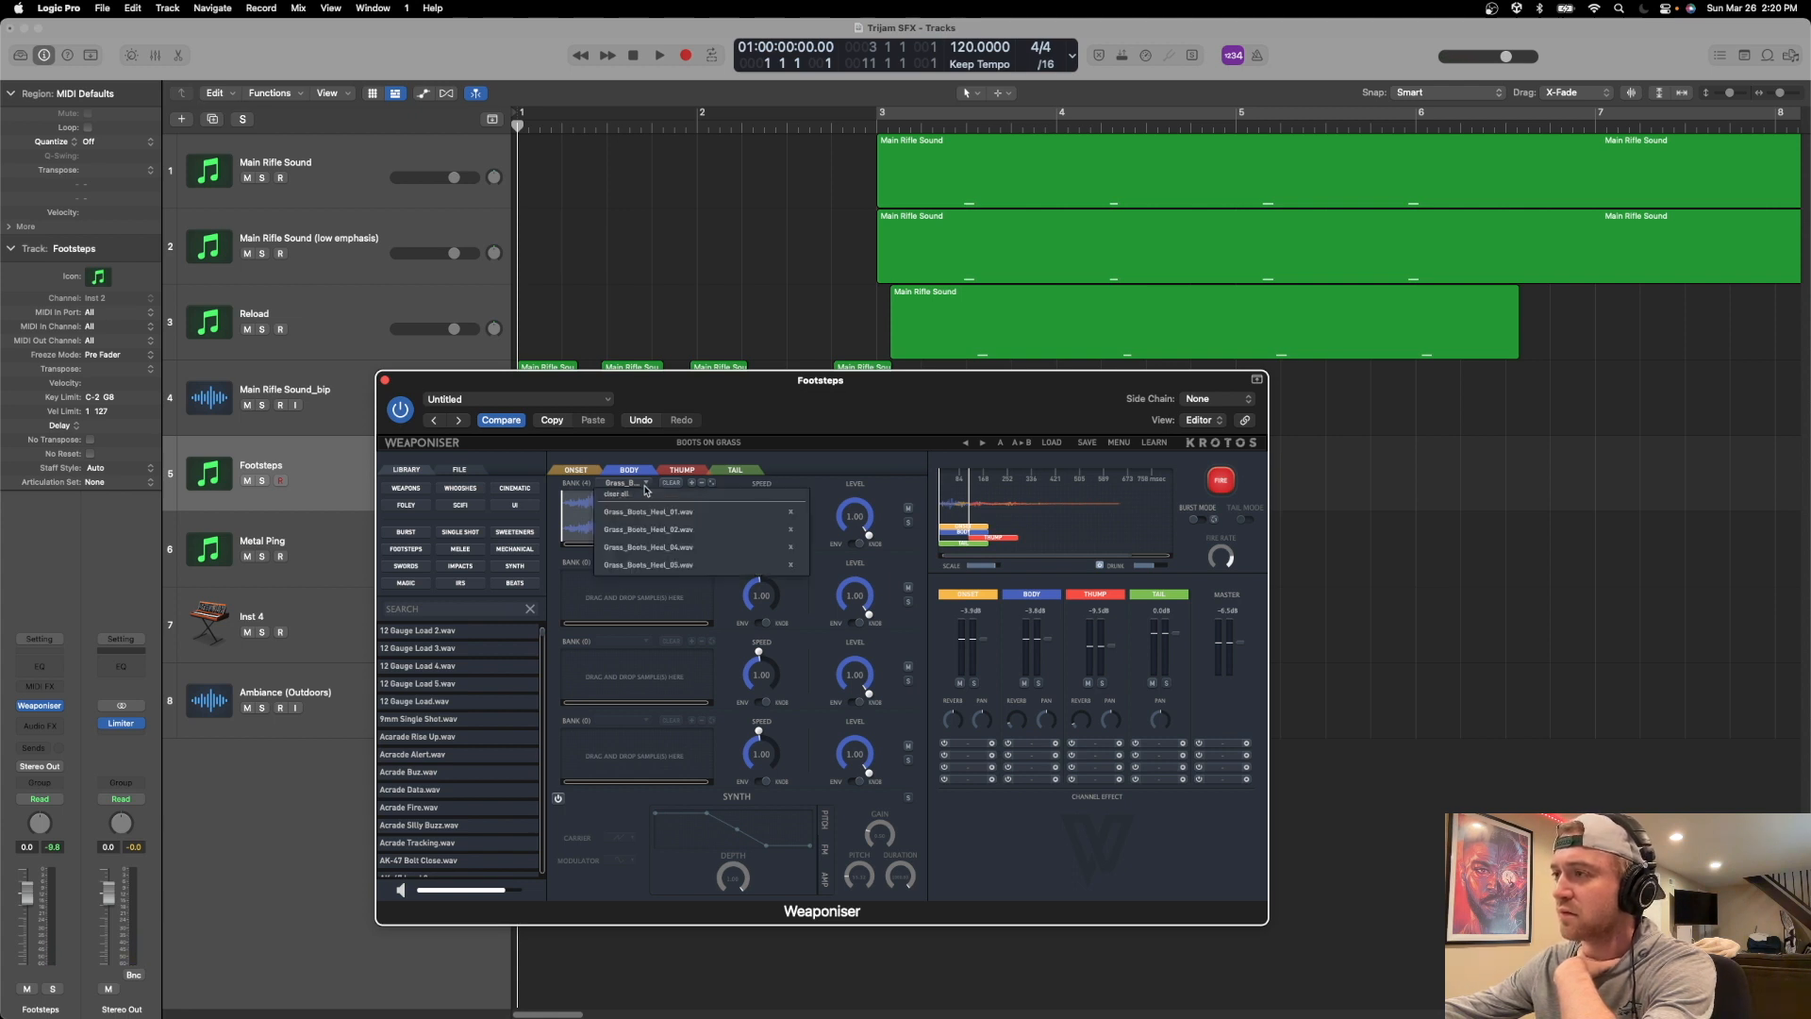
{"action": "left_click", "coordinate": [637, 486]}
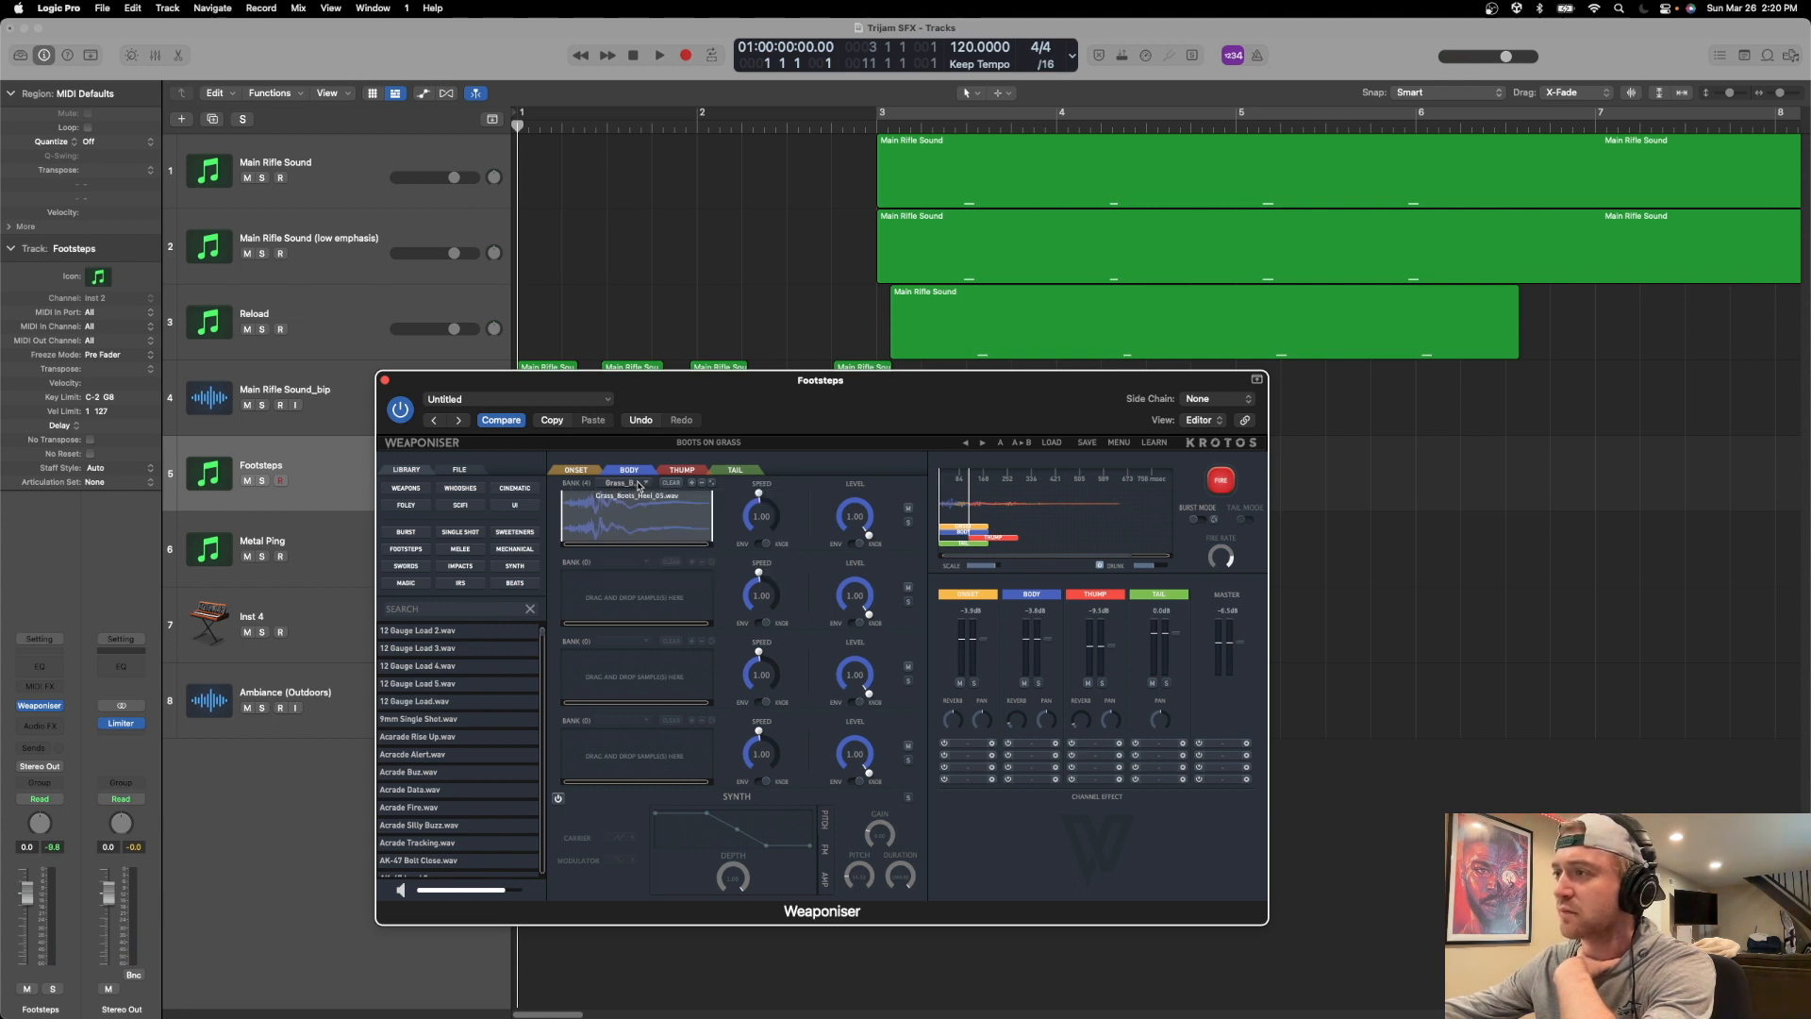
Set the first Body bank's speed to about 1.5, in line with Onset, and fire the footstep repeatedly.
{"action": "left_click", "coordinate": [579, 470]}
{"action": "left_click", "coordinate": [629, 470]}
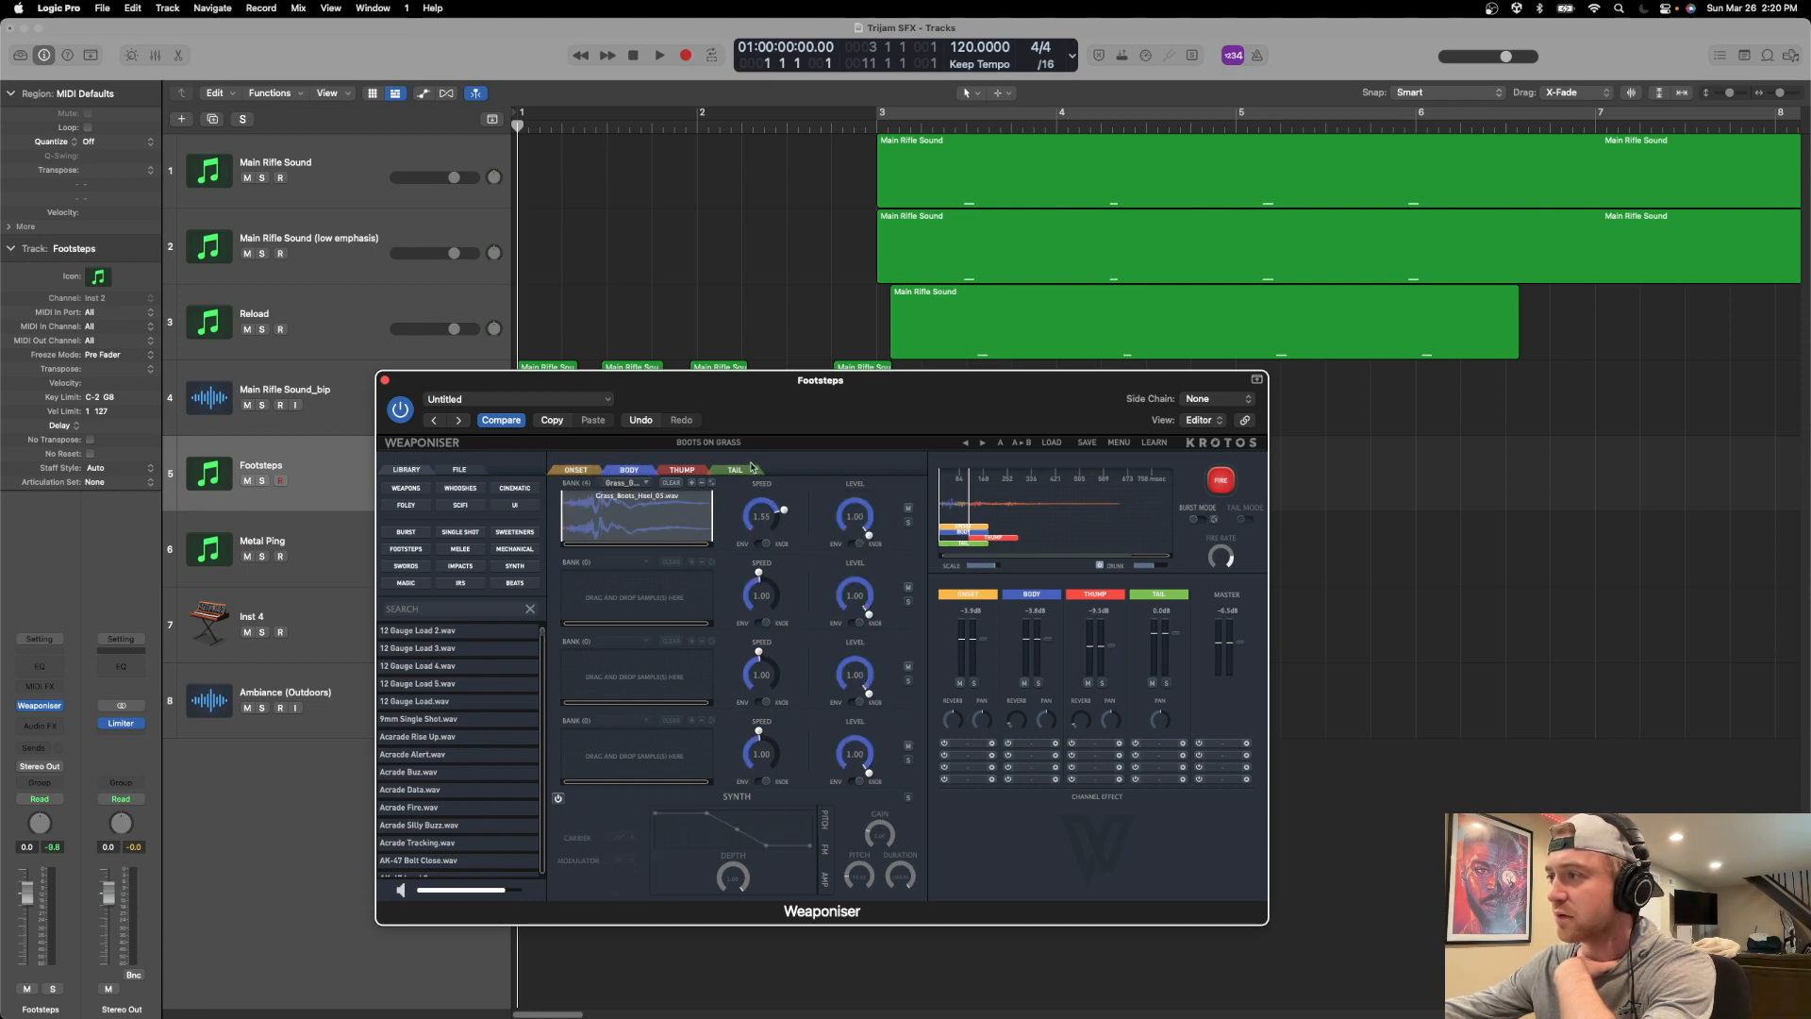
{"action": "left_click", "coordinate": [1222, 482]}
{"action": "left_click", "coordinate": [1223, 485]}
{"action": "left_click", "coordinate": [1222, 485]}
{"action": "left_click", "coordinate": [1222, 484]}
{"action": "left_click", "coordinate": [1222, 485]}
{"action": "left_click", "coordinate": [1222, 485]}
{"action": "left_click", "coordinate": [1222, 484]}
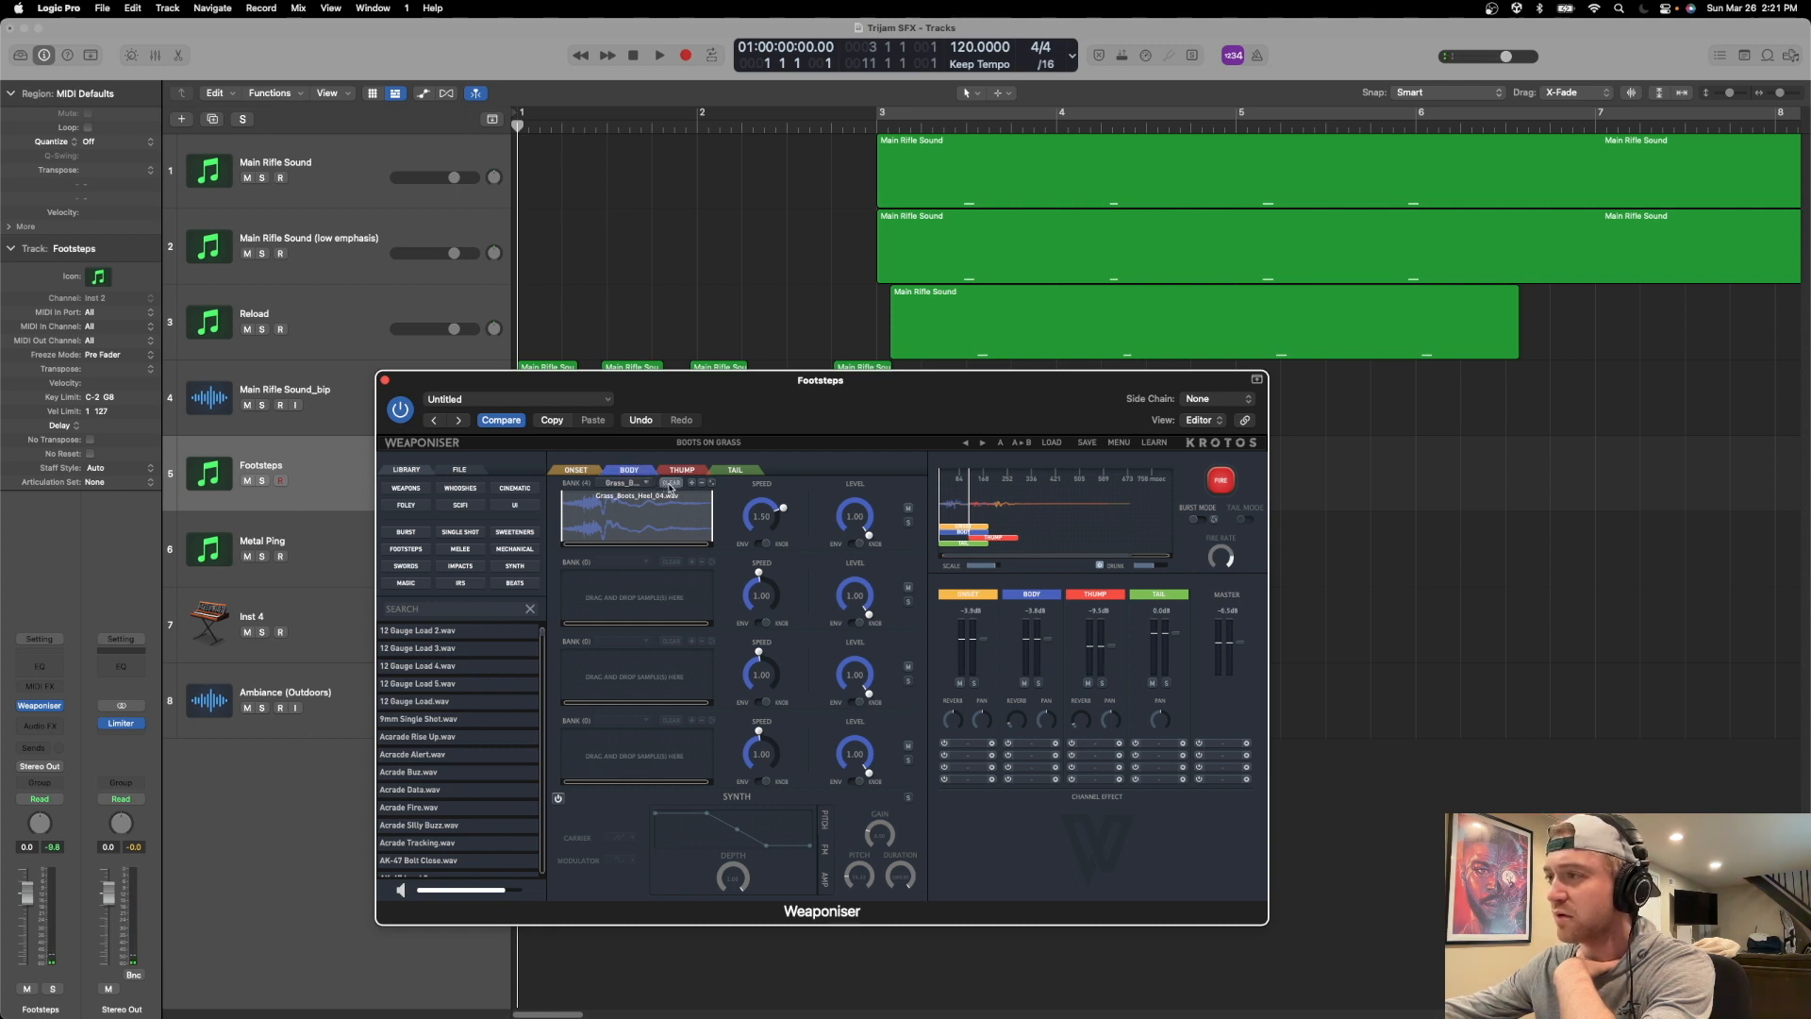
Mute the first Body bank and fire the footstep to hear it without the heel layer.
{"action": "left_click", "coordinate": [908, 508]}
{"action": "left_click", "coordinate": [1219, 482]}
{"action": "left_click", "coordinate": [1217, 489]}
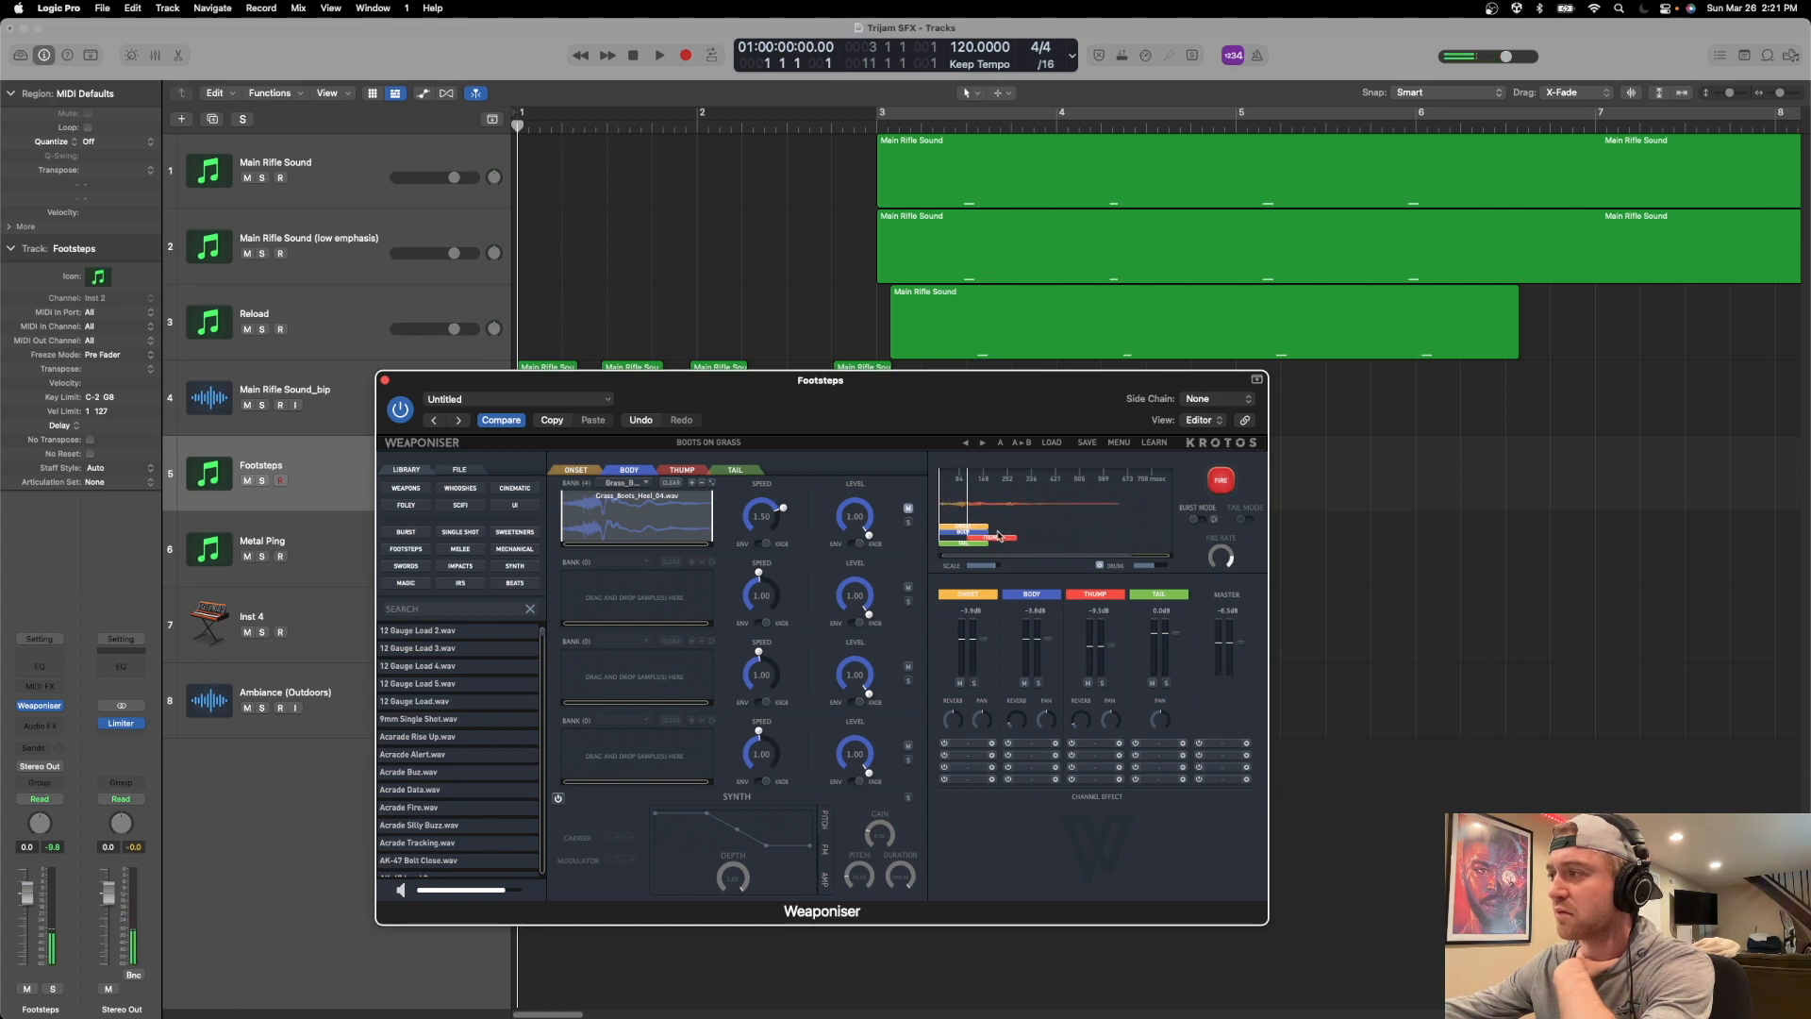
Delay the Thump block on the firing timeline so it starts around the end of Onset, and fire the footstep repeatedly.
{"action": "left_click_drag", "start_coordinate": [1003, 535], "coordinate": [1015, 538]}
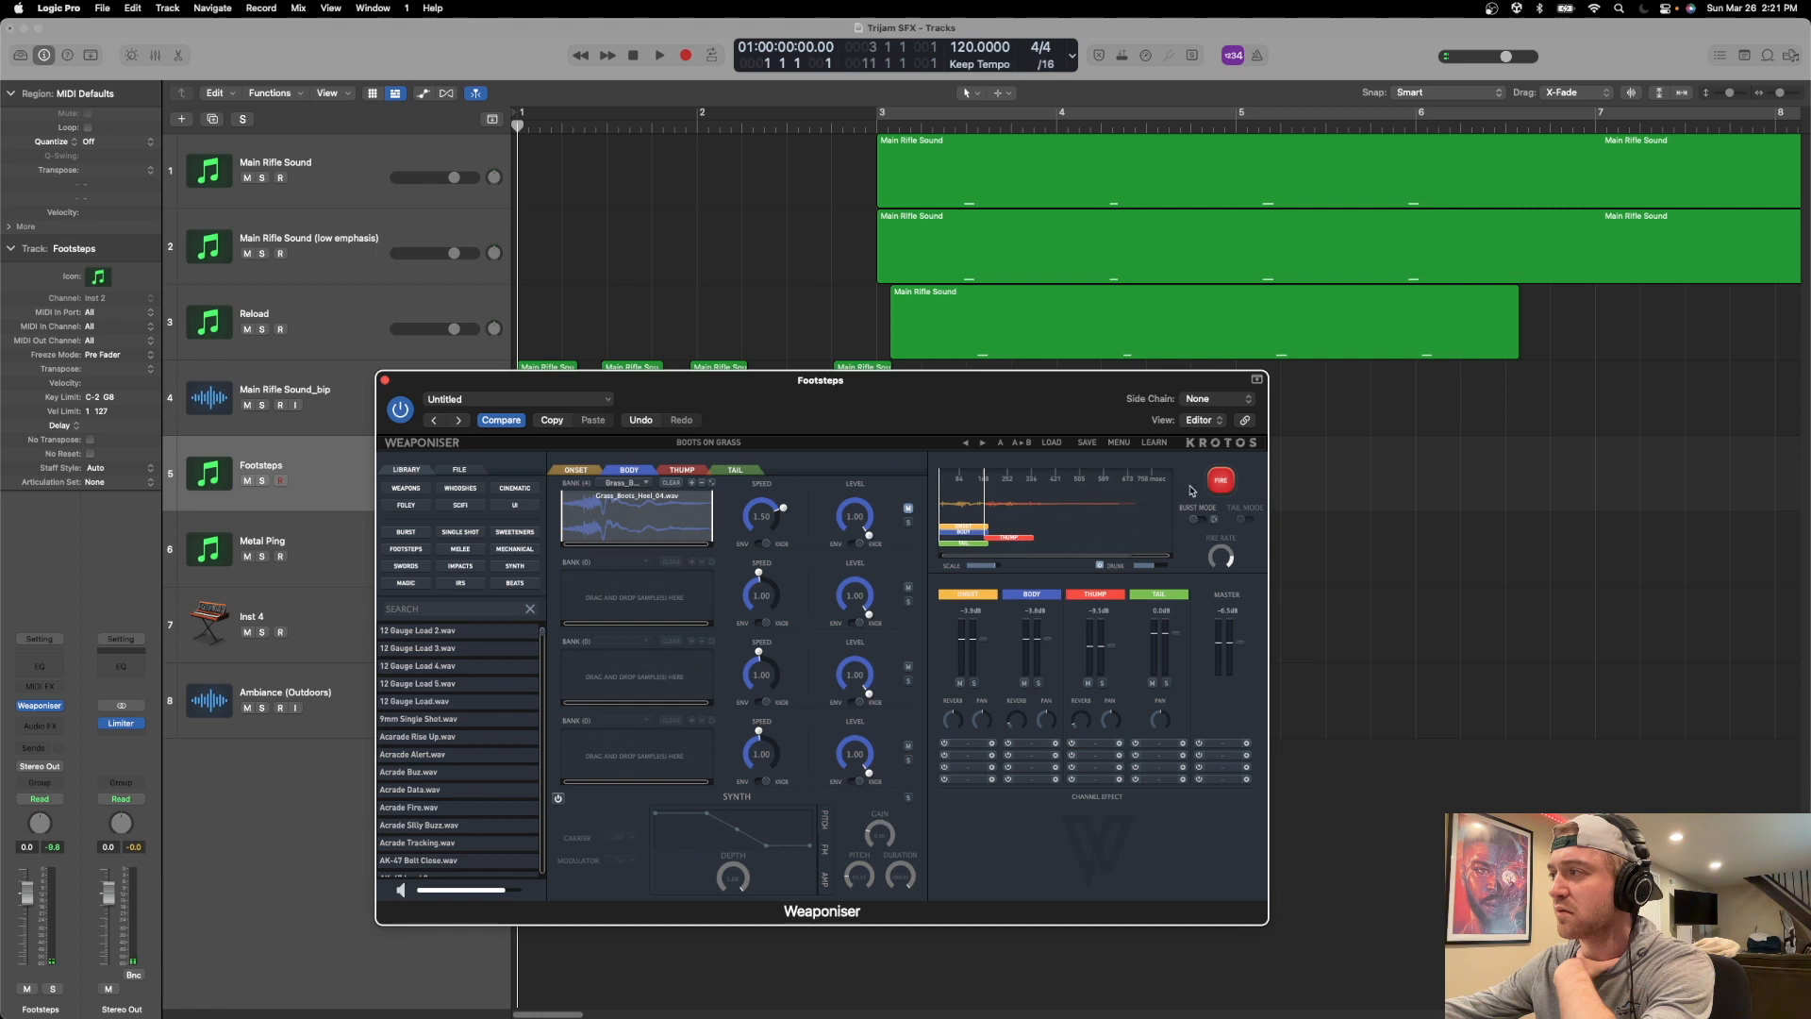
{"action": "left_click", "coordinate": [1222, 481]}
{"action": "left_click", "coordinate": [1226, 482]}
{"action": "left_click", "coordinate": [1226, 482]}
{"action": "left_click", "coordinate": [1226, 482]}
{"action": "left_click", "coordinate": [1226, 481]}
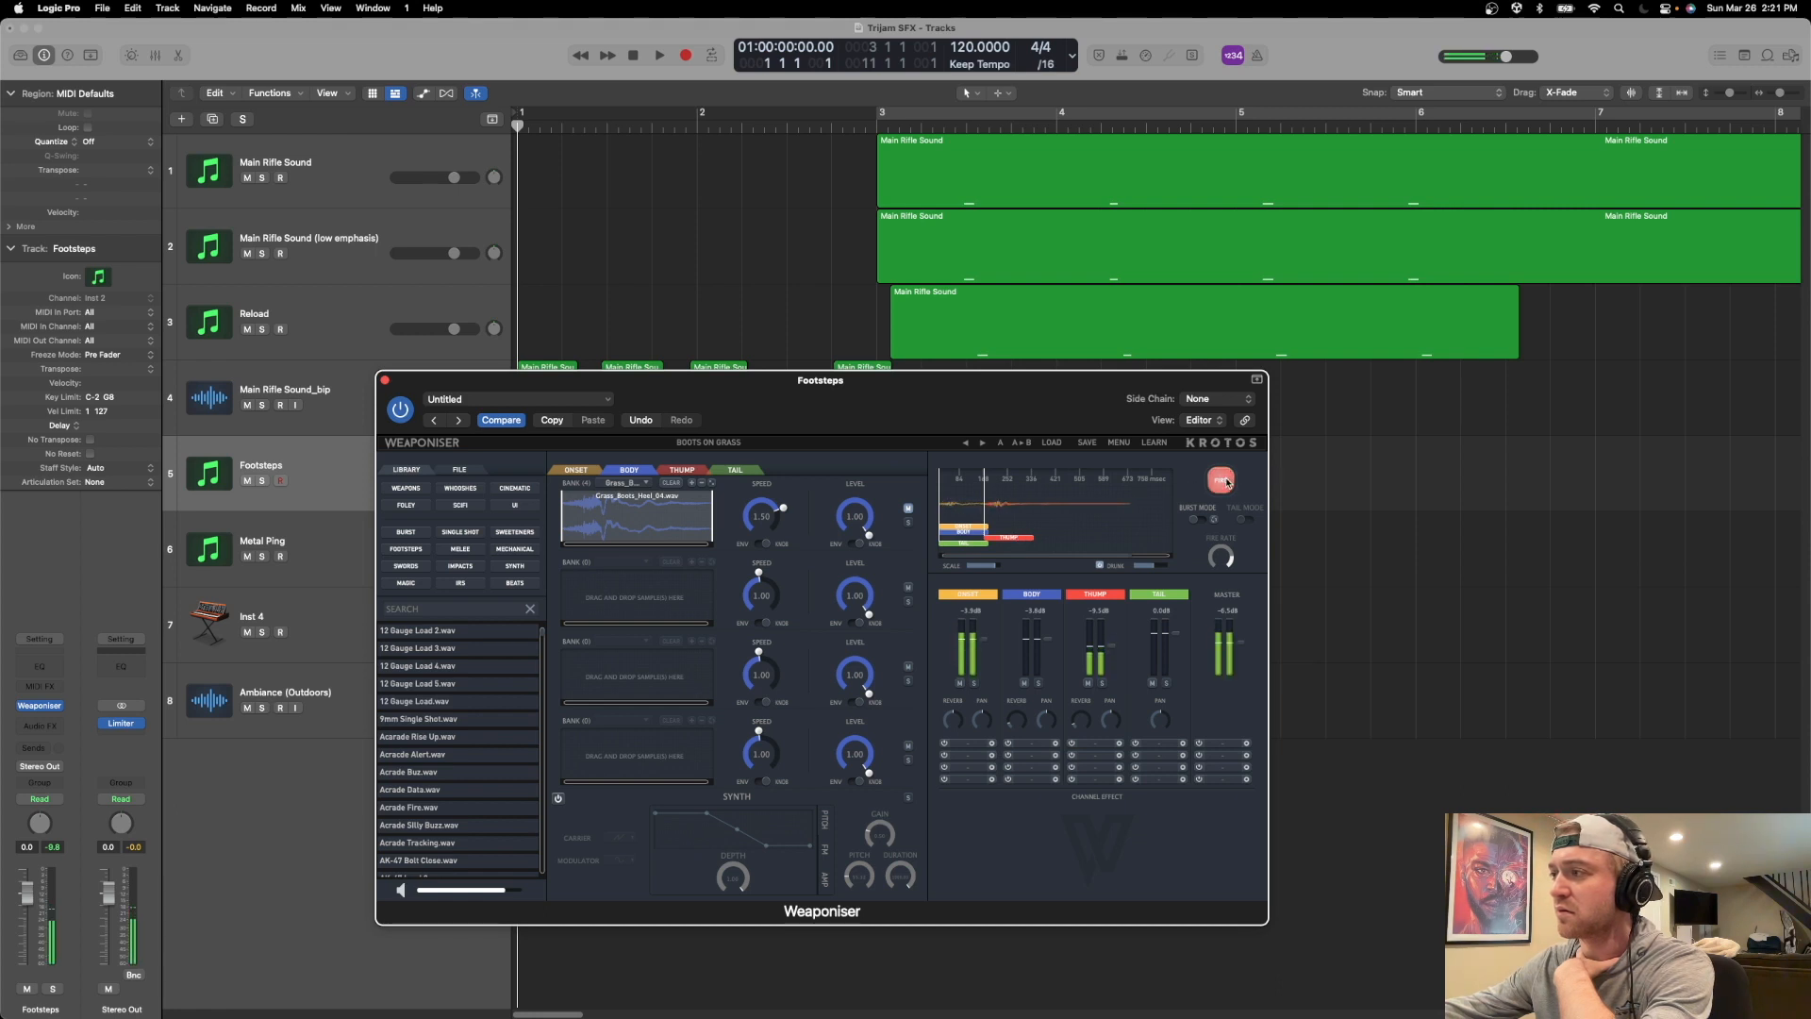
{"action": "left_click", "coordinate": [1226, 482]}
{"action": "left_click", "coordinate": [1227, 482]}
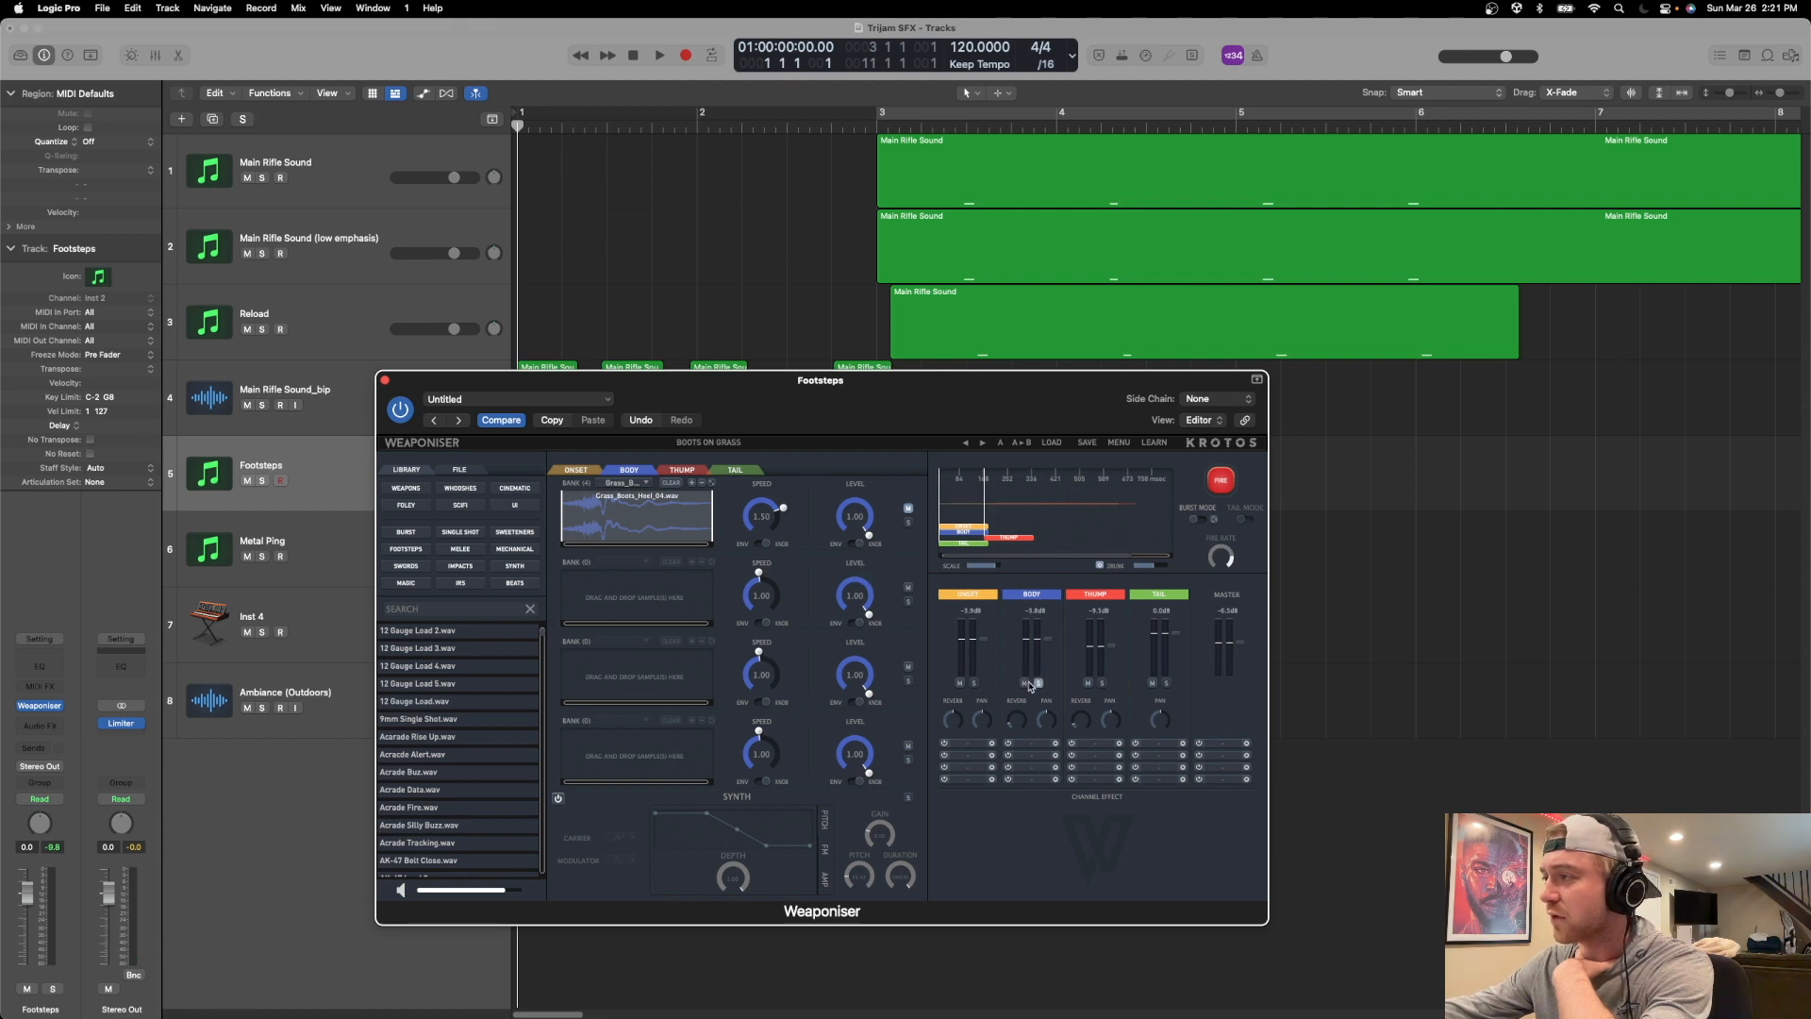
Solo the Onset and Body engines and fire the footstep.
{"action": "left_click", "coordinate": [974, 683]}
{"action": "left_click", "coordinate": [1221, 484]}
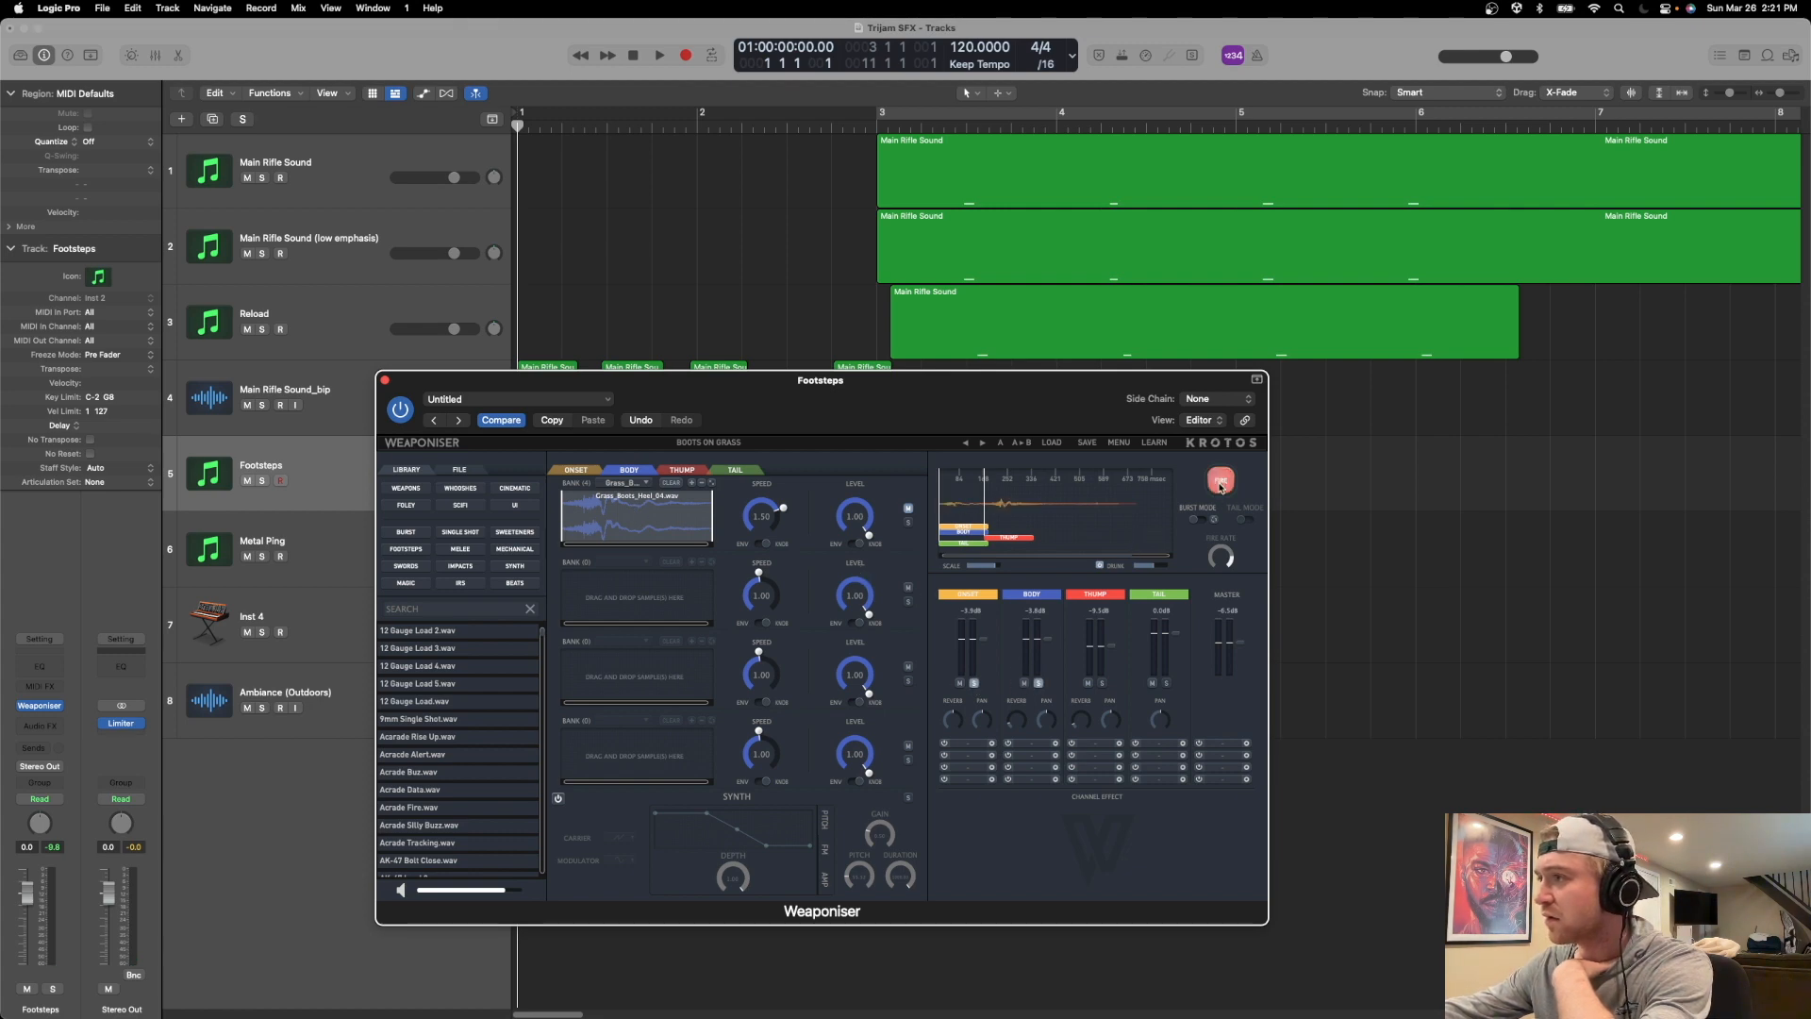
Unmute the first Body bank and fire the footstep repeatedly with Onset and Body soloed.
{"action": "left_click", "coordinate": [1220, 483]}
{"action": "left_click", "coordinate": [1220, 484]}
{"action": "left_click", "coordinate": [1220, 484]}
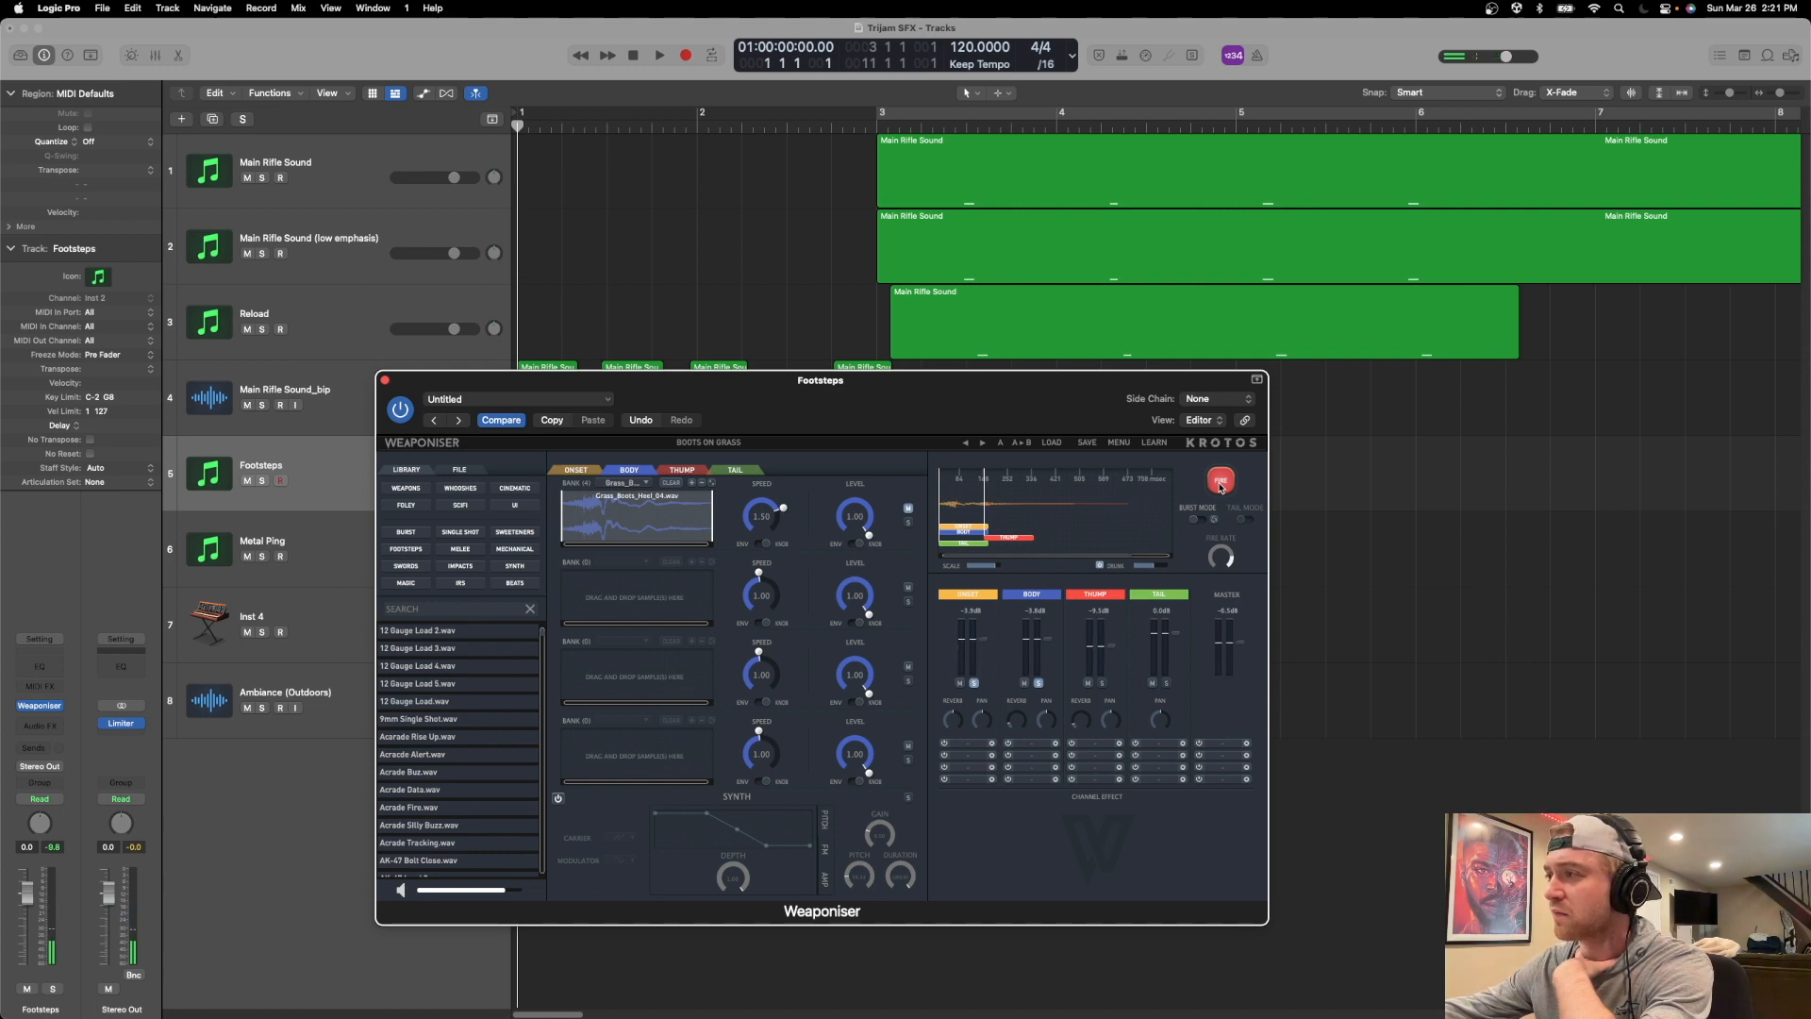
{"action": "left_click", "coordinate": [1220, 485]}
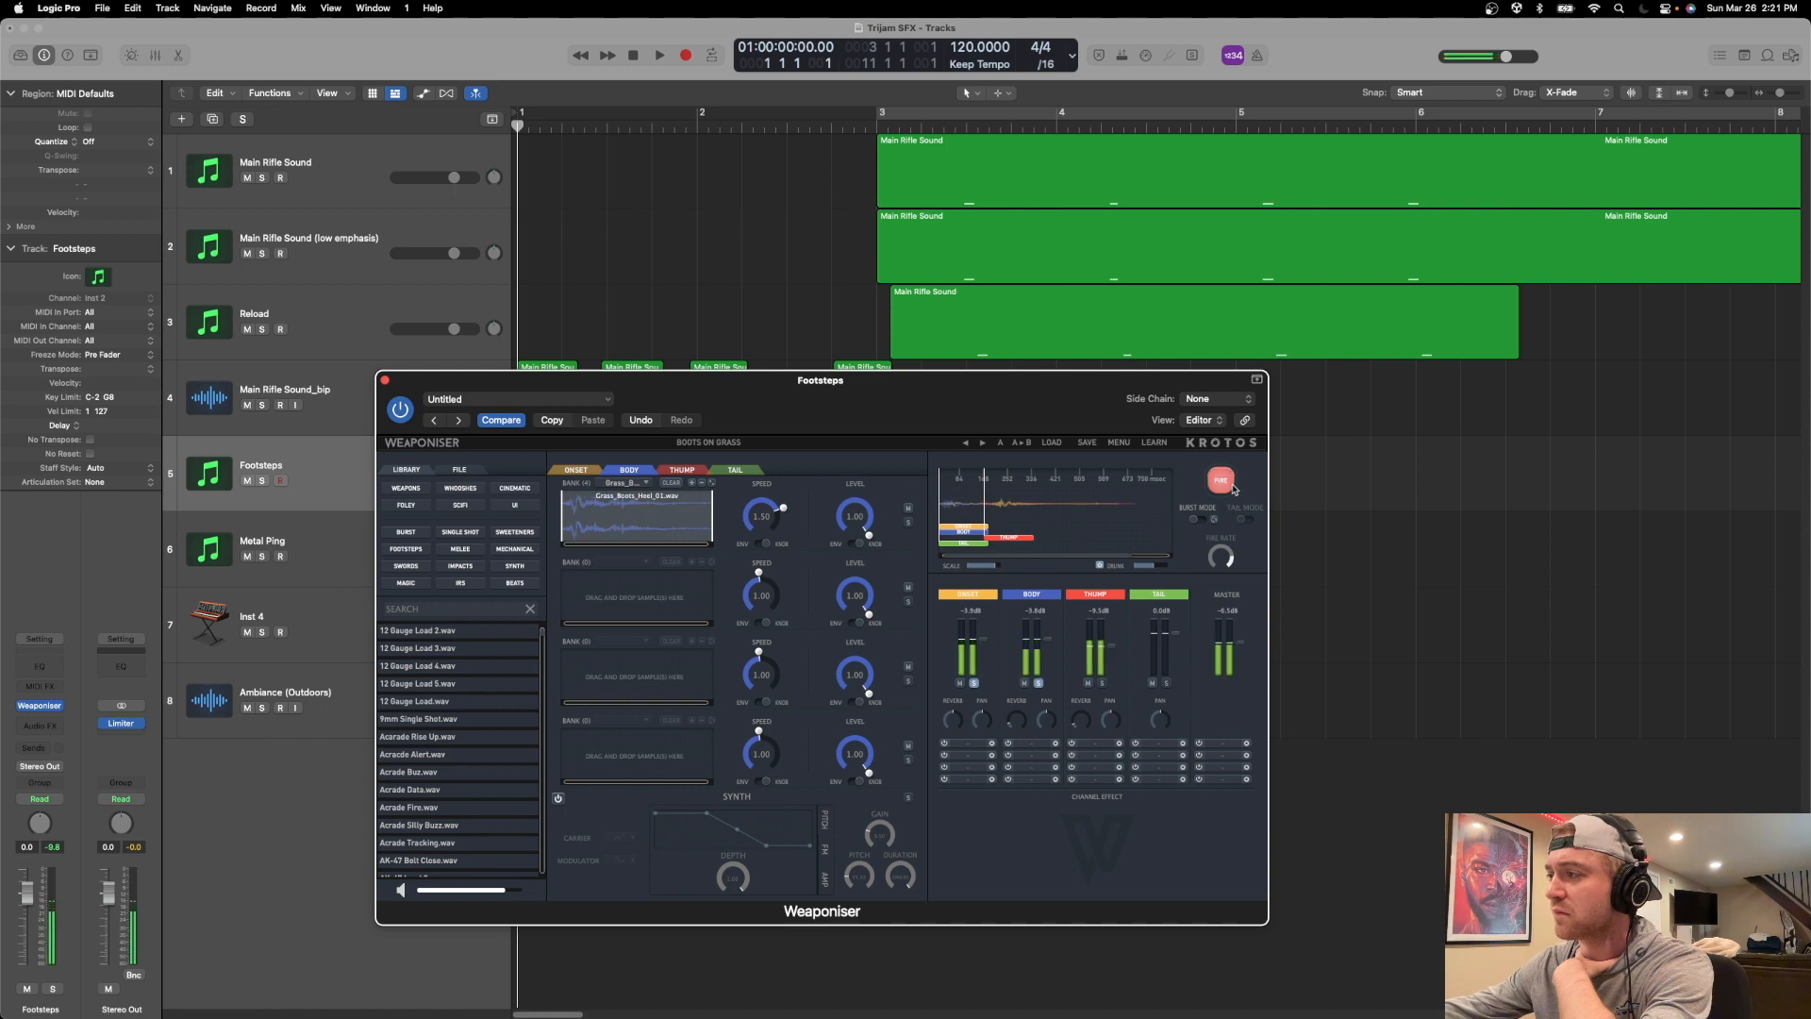
{"action": "left_click", "coordinate": [1230, 489]}
{"action": "left_click", "coordinate": [1231, 489]}
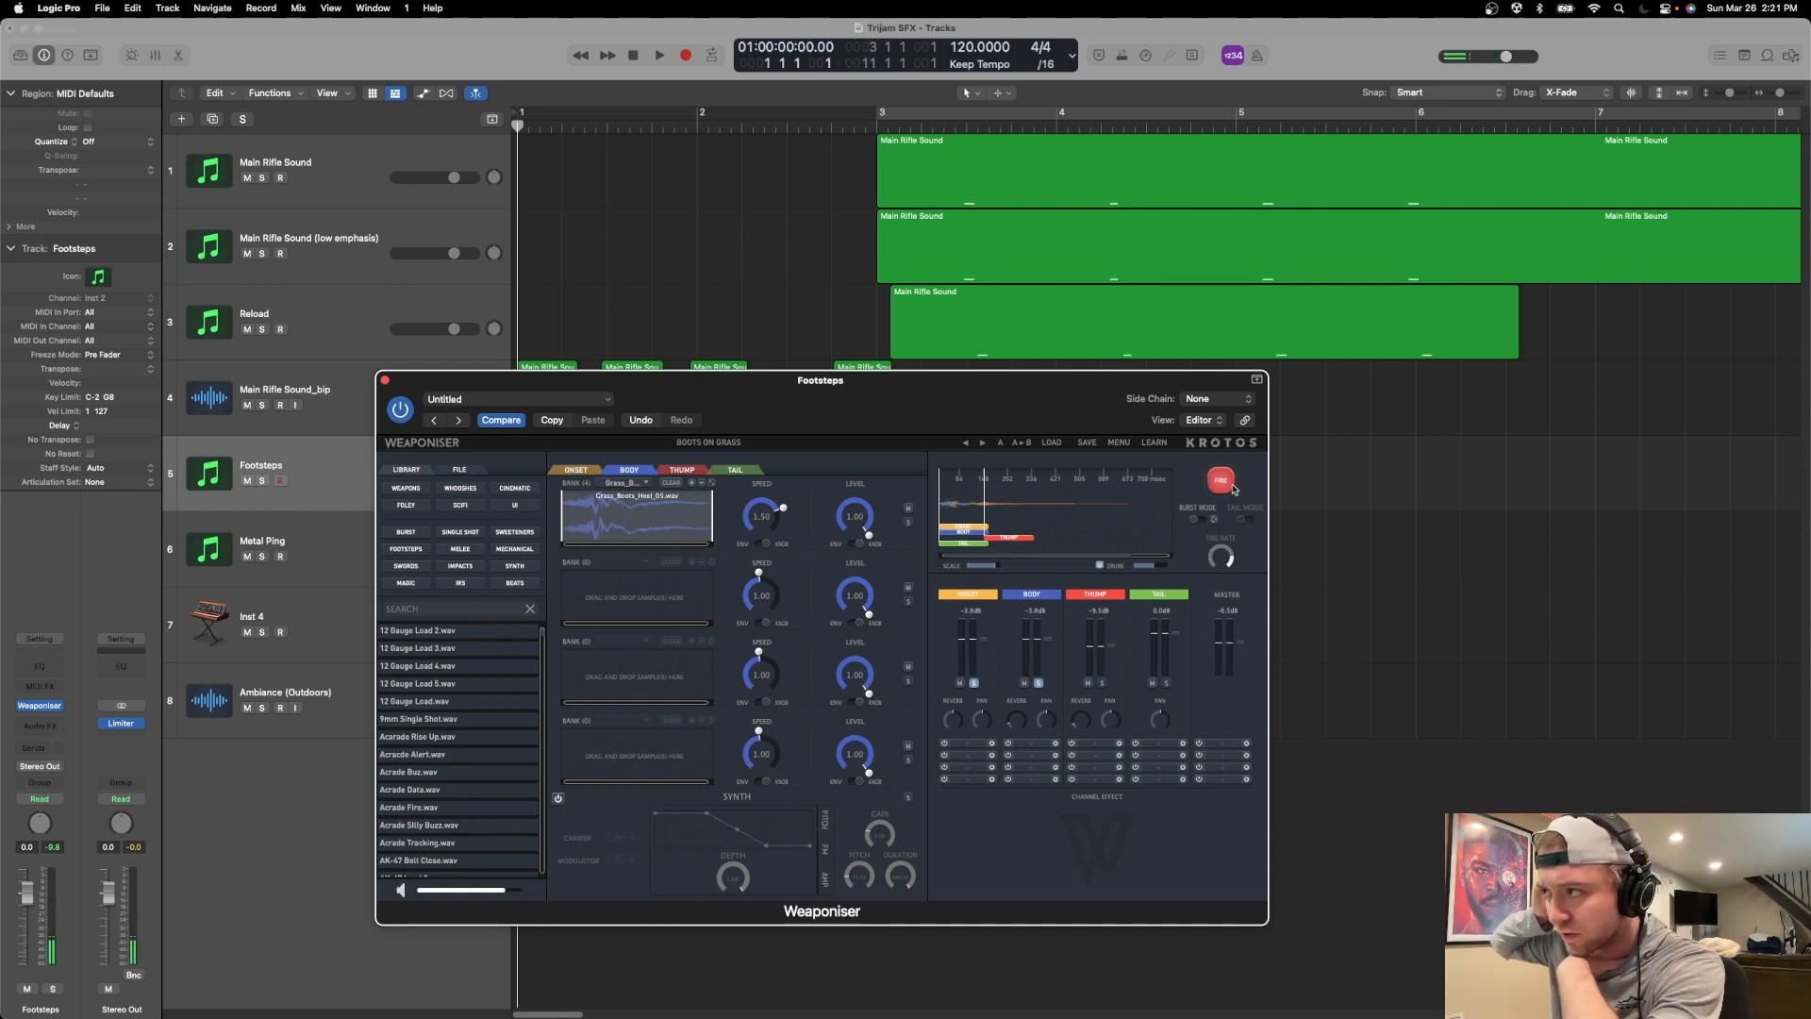
Inspect the Onset and Body banks while firing the footstep to compare their contributions.
{"action": "left_click", "coordinate": [564, 474]}
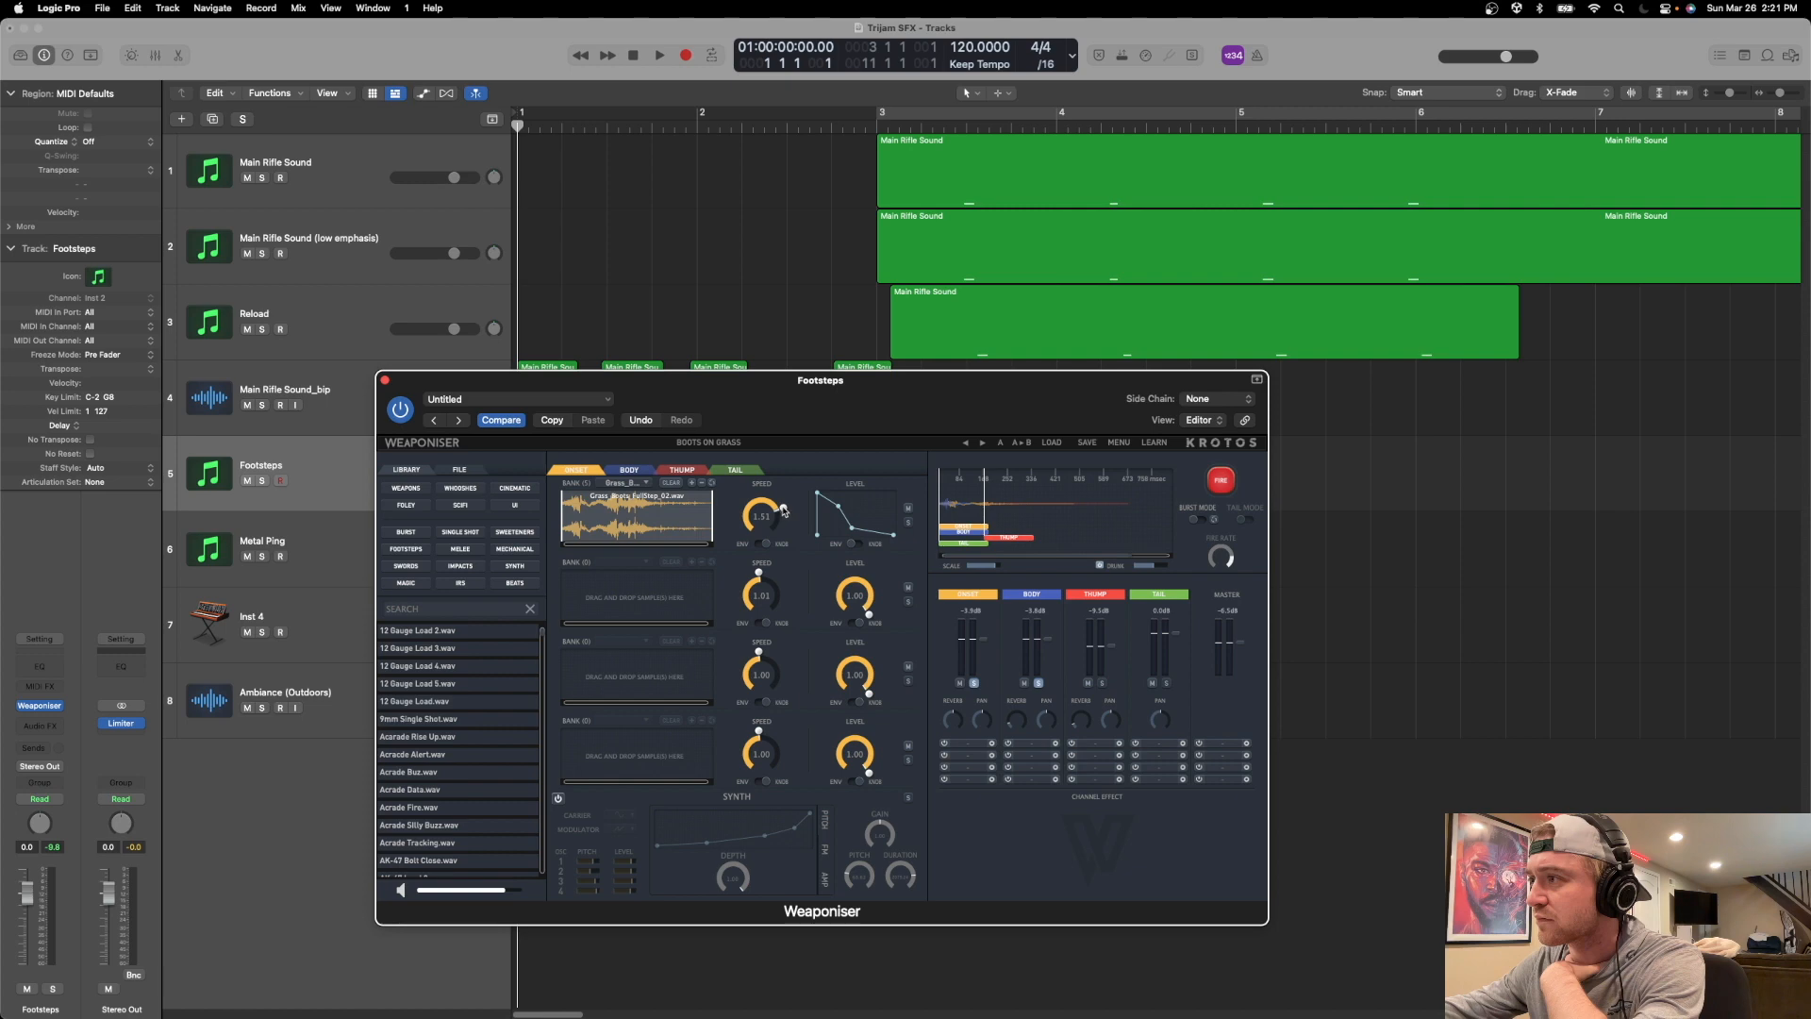
{"action": "left_click", "coordinate": [1220, 483]}
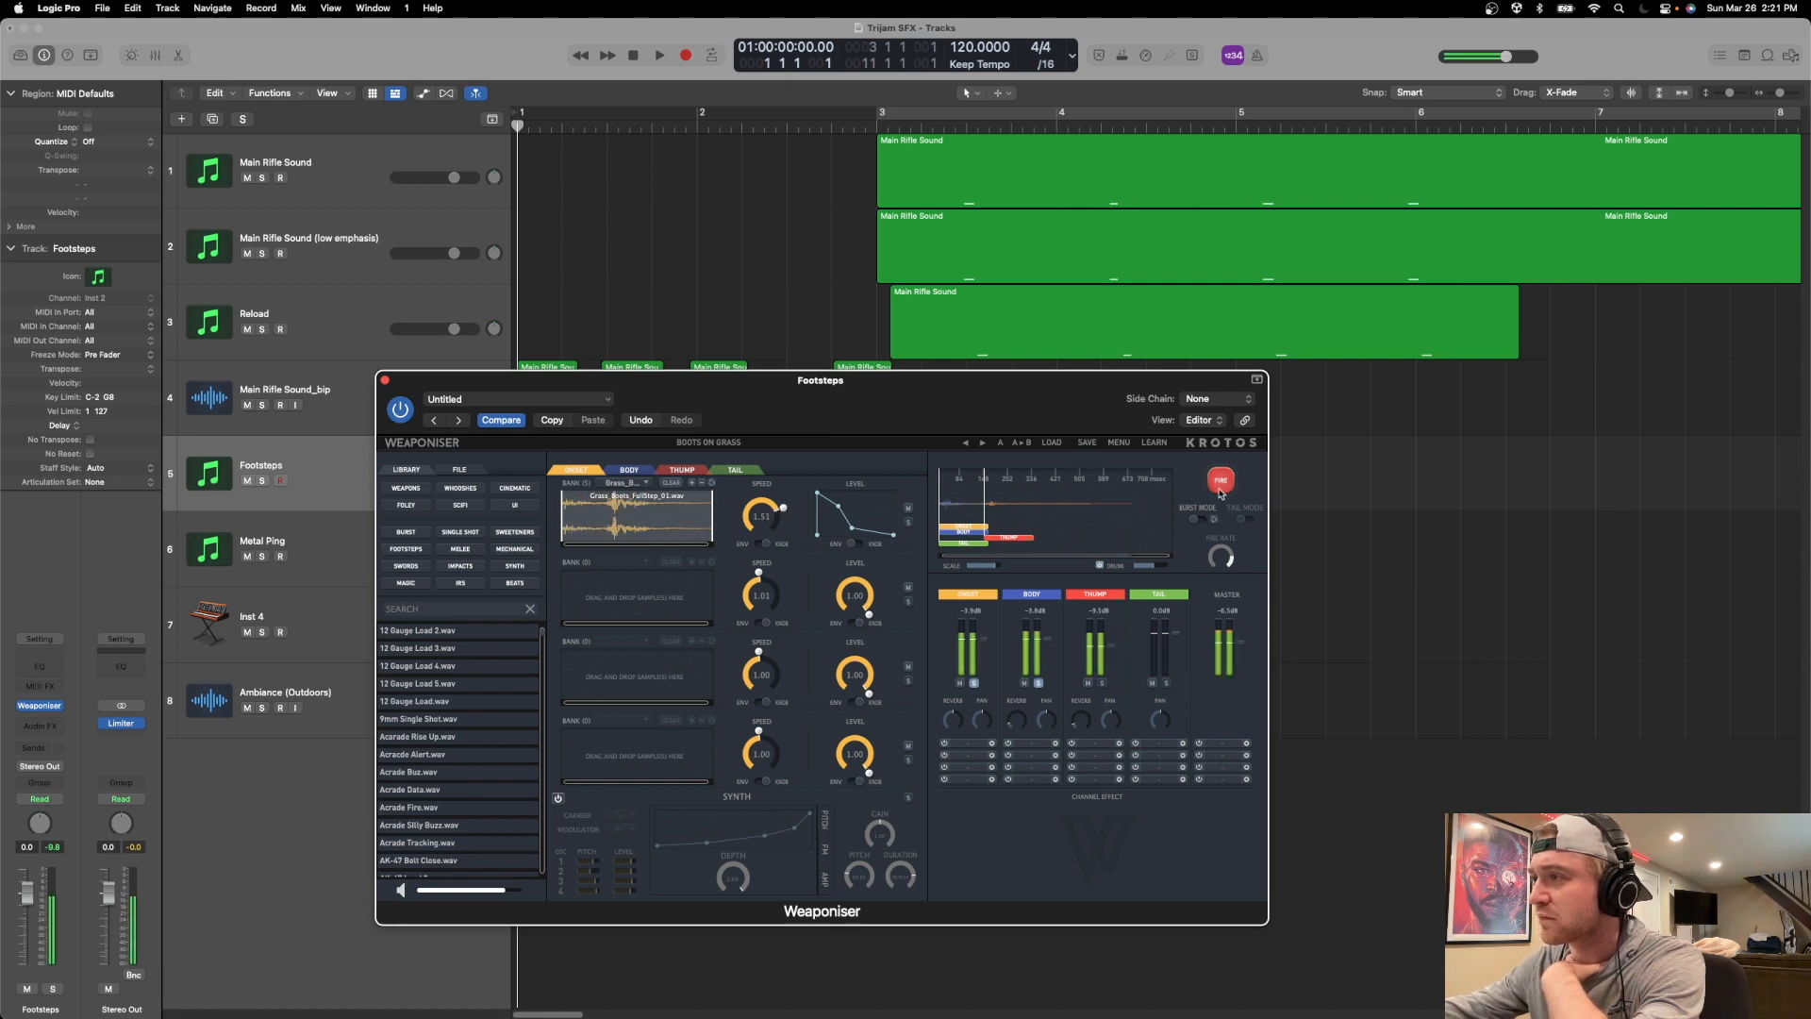
{"action": "left_click", "coordinate": [1219, 490]}
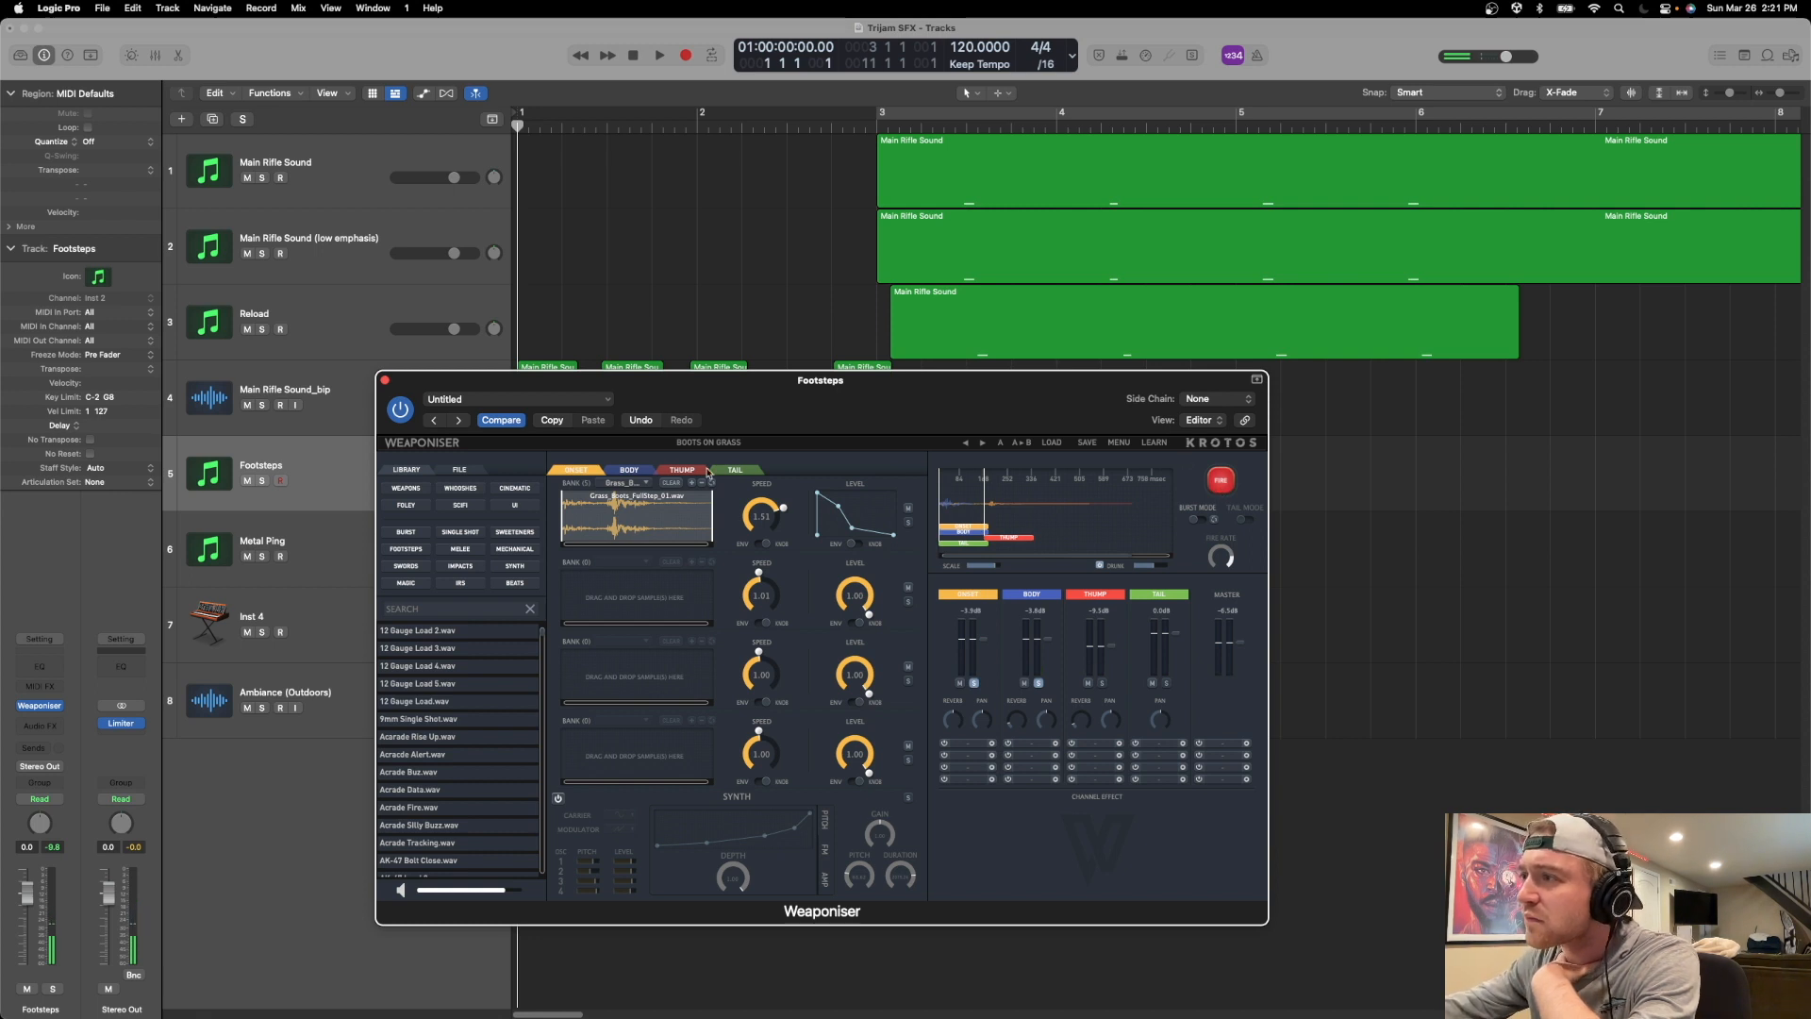
{"action": "left_click", "coordinate": [630, 470]}
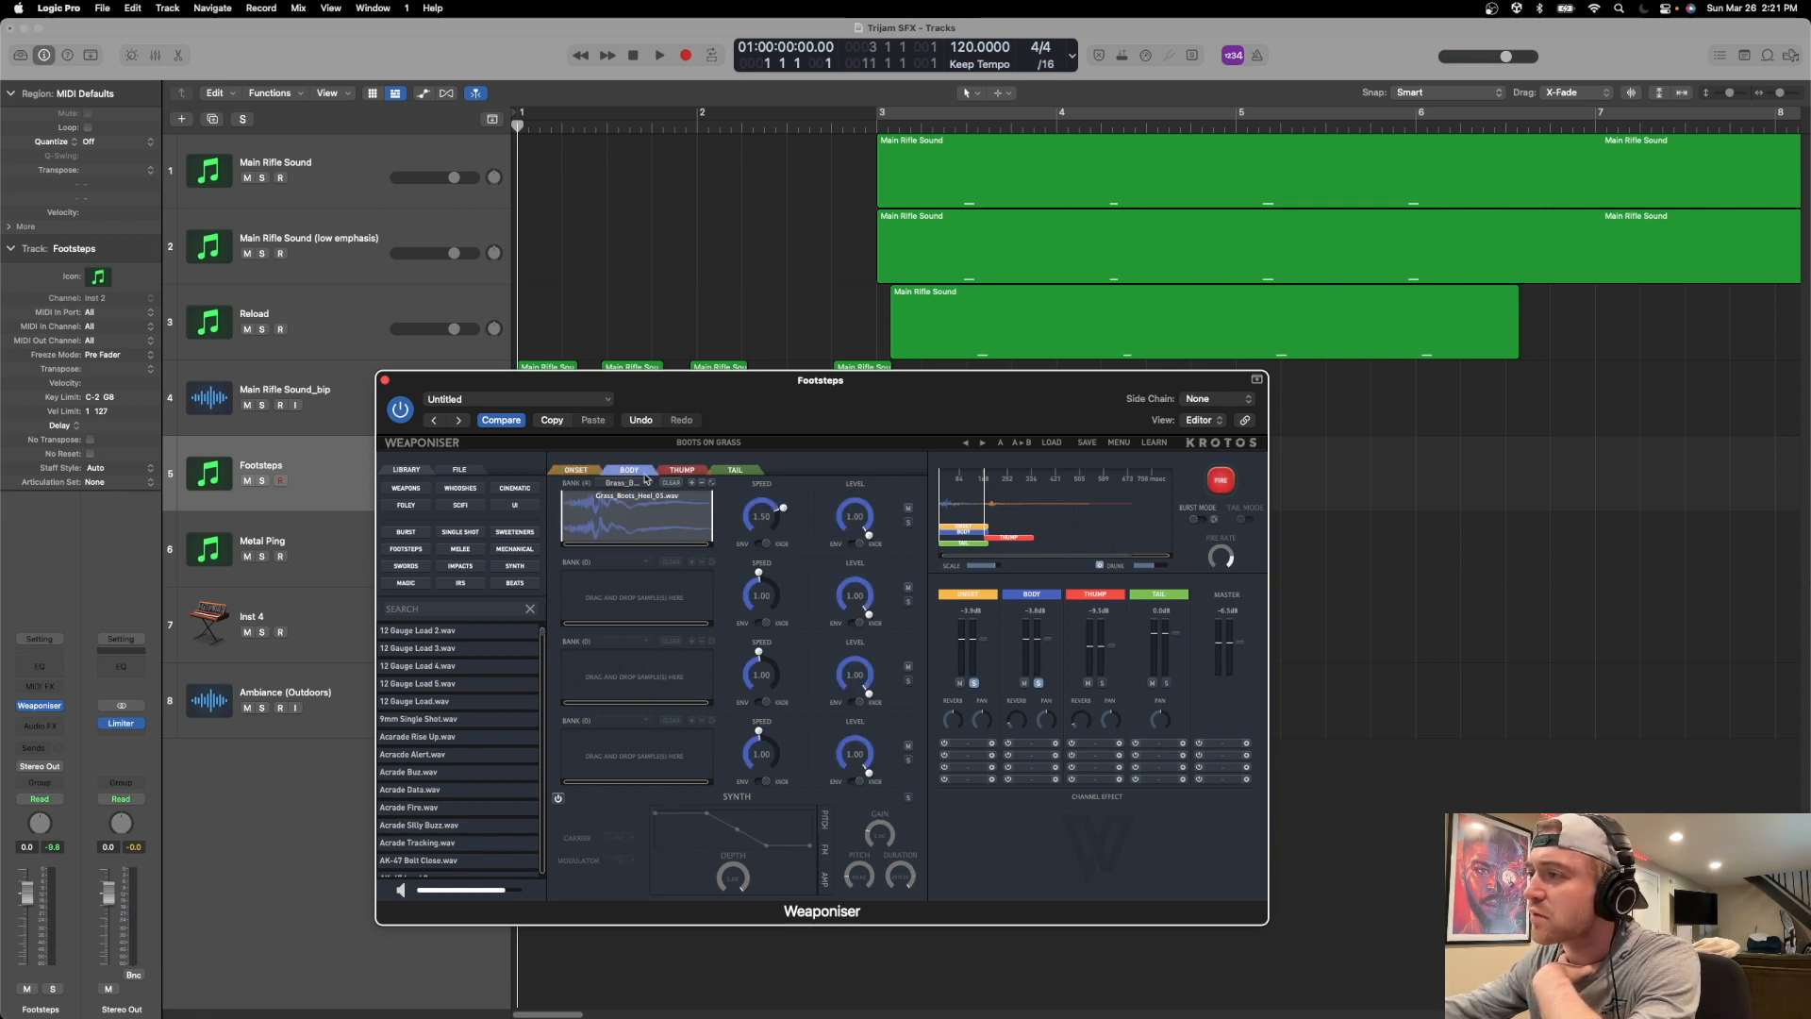
{"action": "left_click", "coordinate": [1224, 479]}
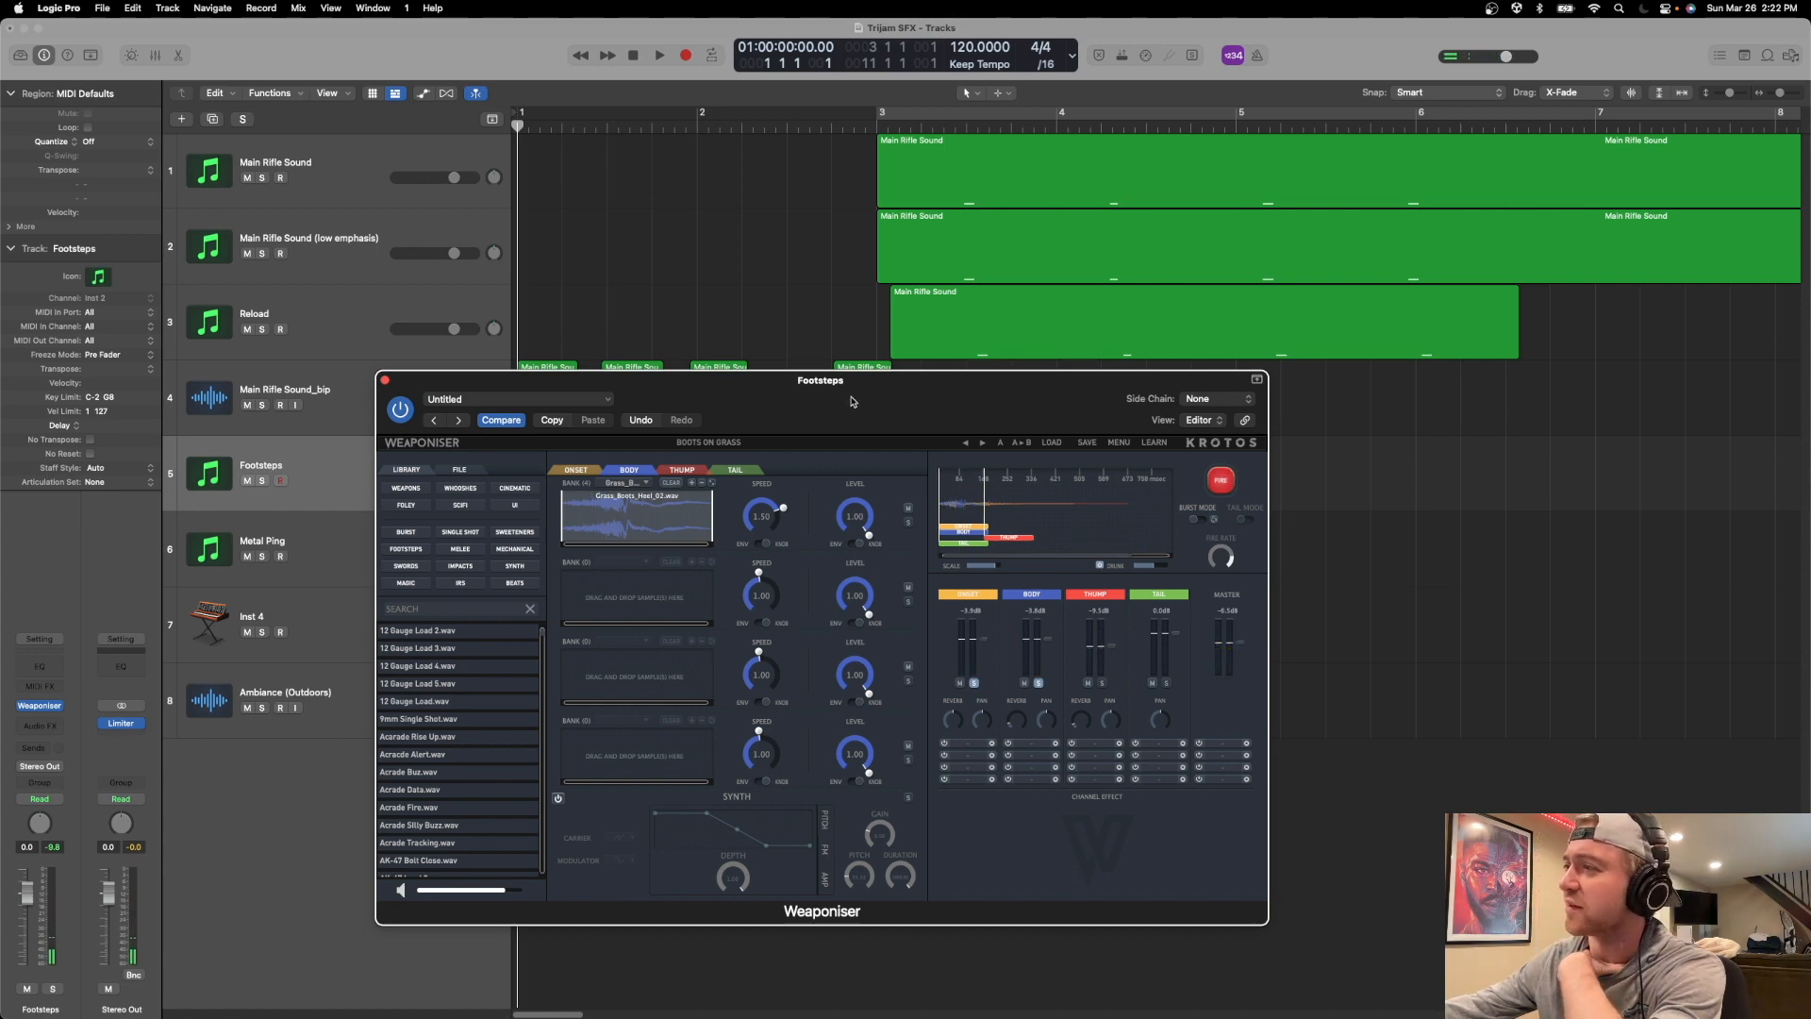
Reposition the Footsteps plugin window slightly and fire the footstep repeatedly to hear the random heel samples.
{"action": "left_click_drag", "start_coordinate": [852, 401], "coordinate": [800, 368]}
{"action": "left_click", "coordinate": [1171, 447]}
{"action": "left_click", "coordinate": [1170, 447]}
{"action": "left_click", "coordinate": [1171, 447]}
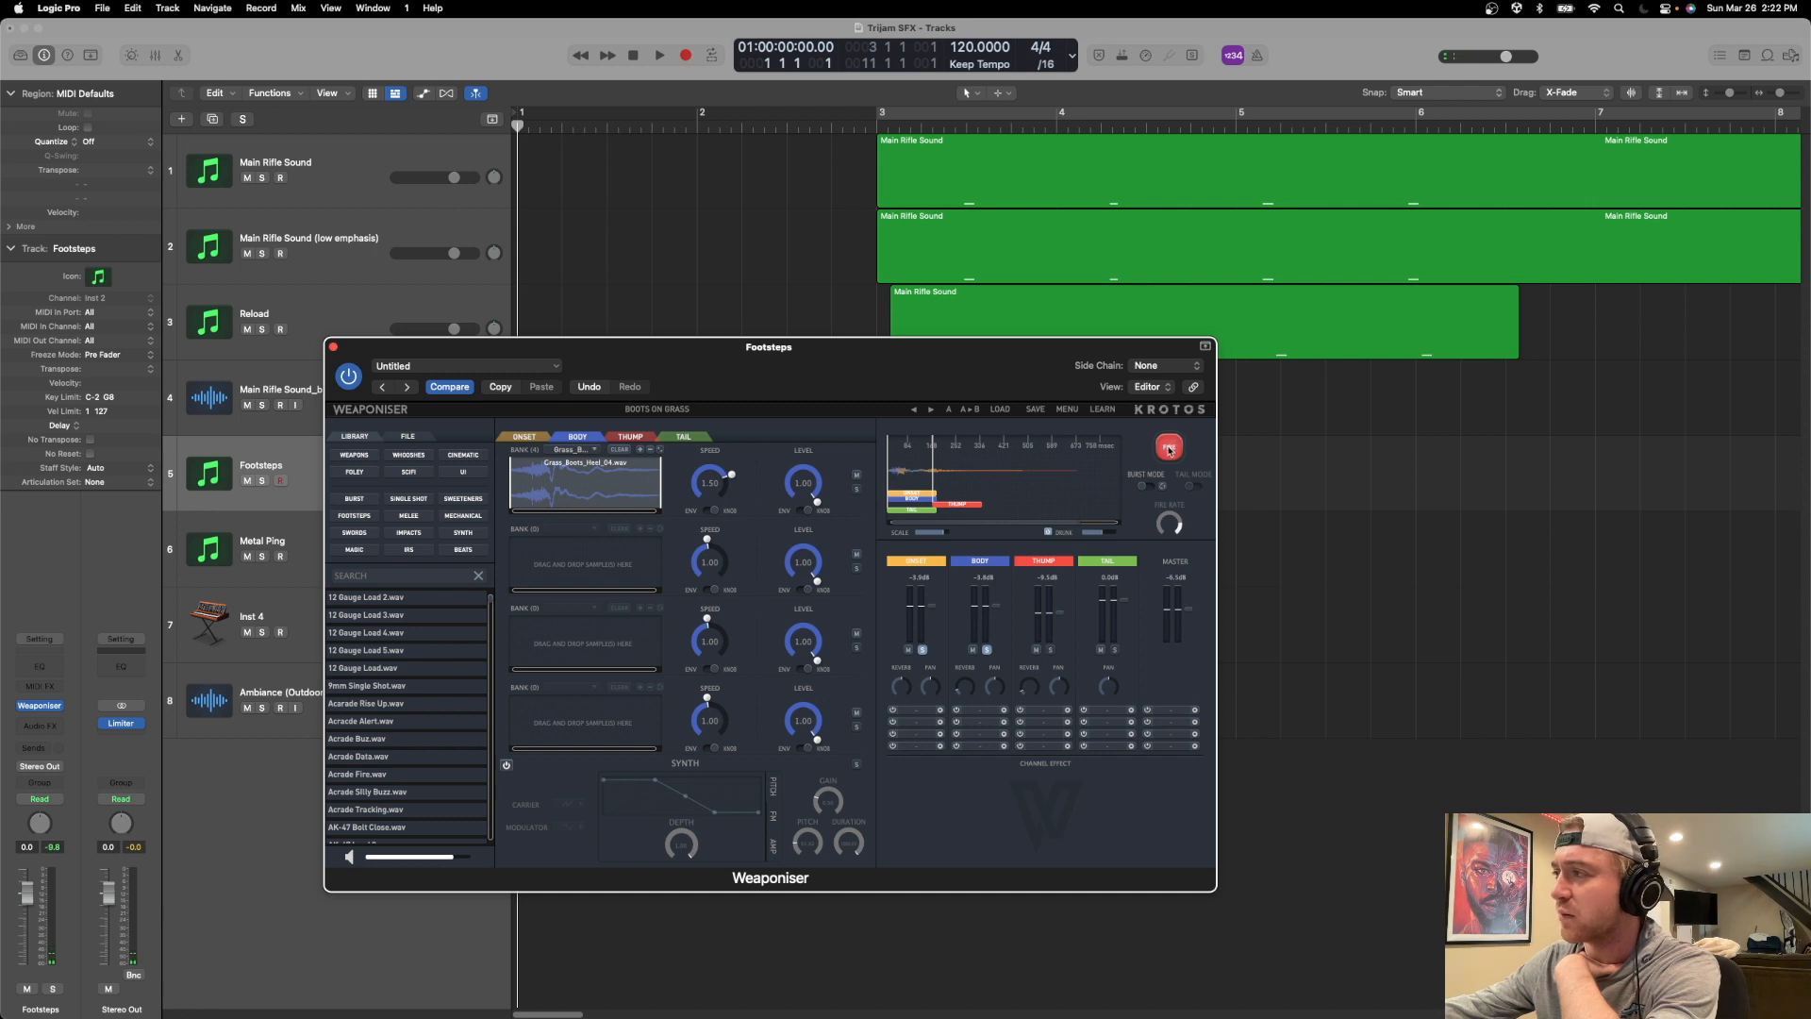
{"action": "left_click", "coordinate": [1169, 450]}
{"action": "left_click", "coordinate": [1167, 450]}
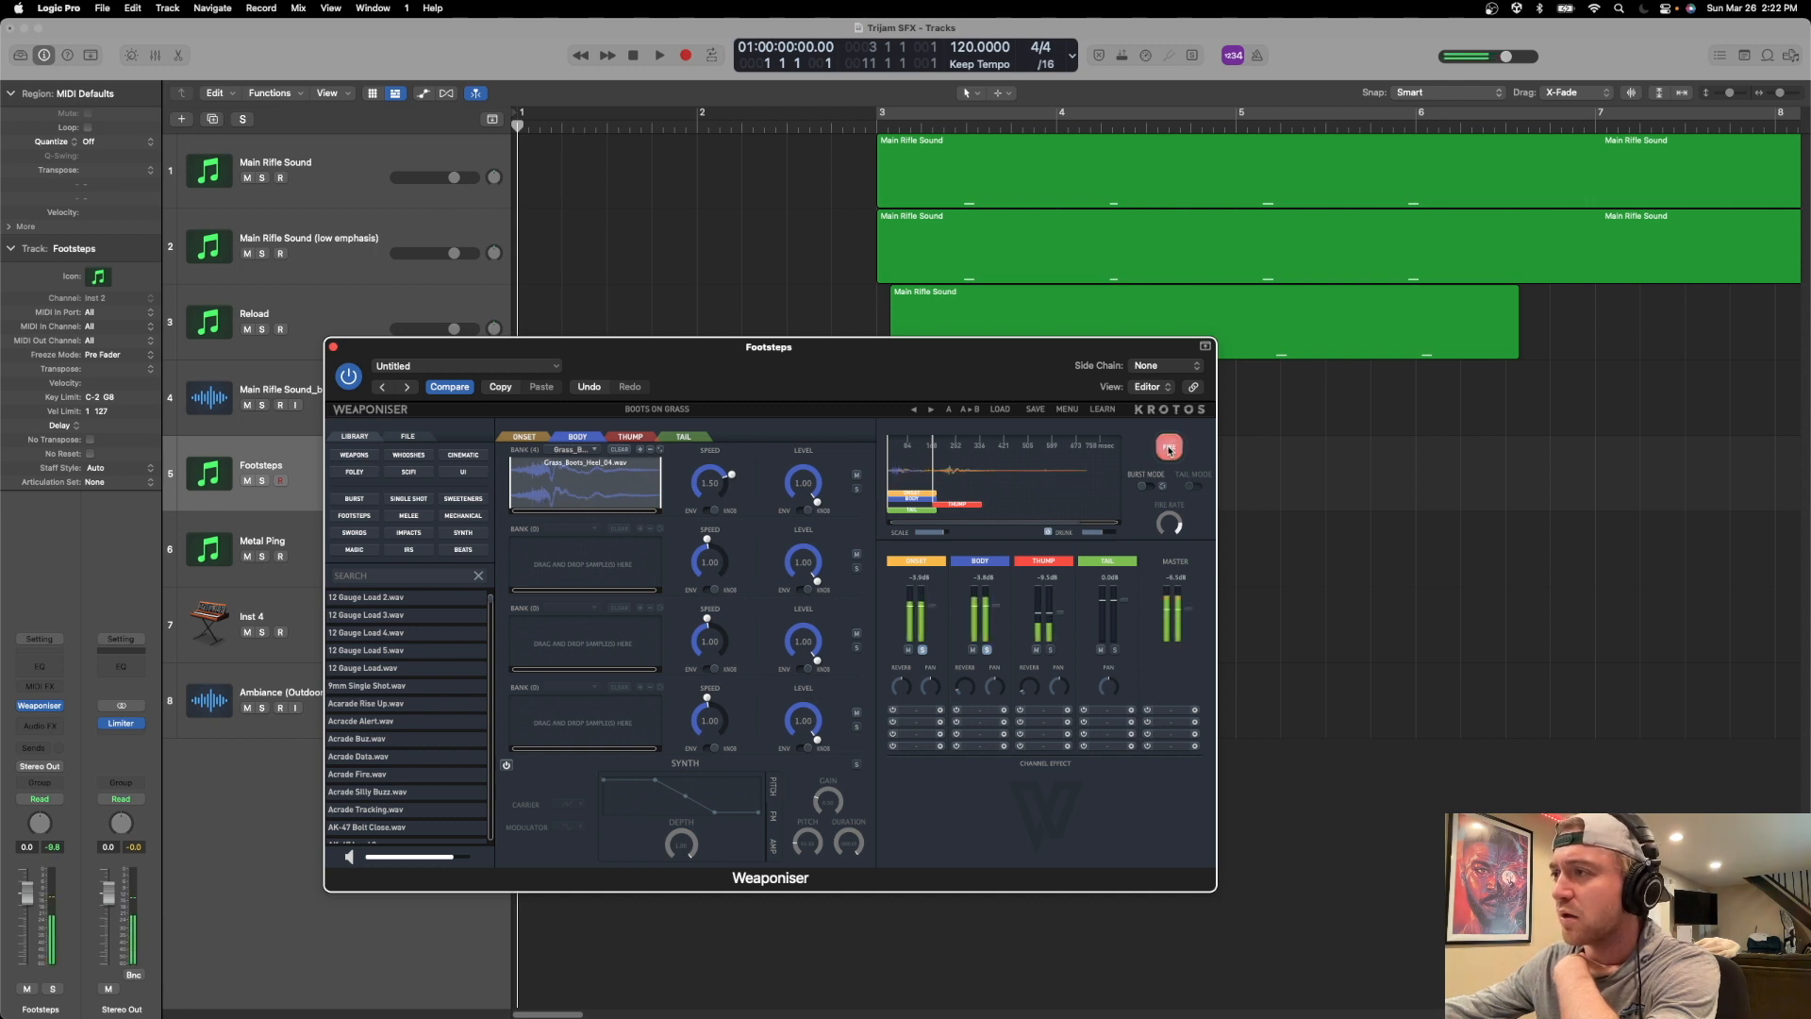
Remove Grass_Boots_Heel_04.wav from the first Body bank and fire the footstep repeatedly.
{"action": "left_click", "coordinate": [592, 450]}
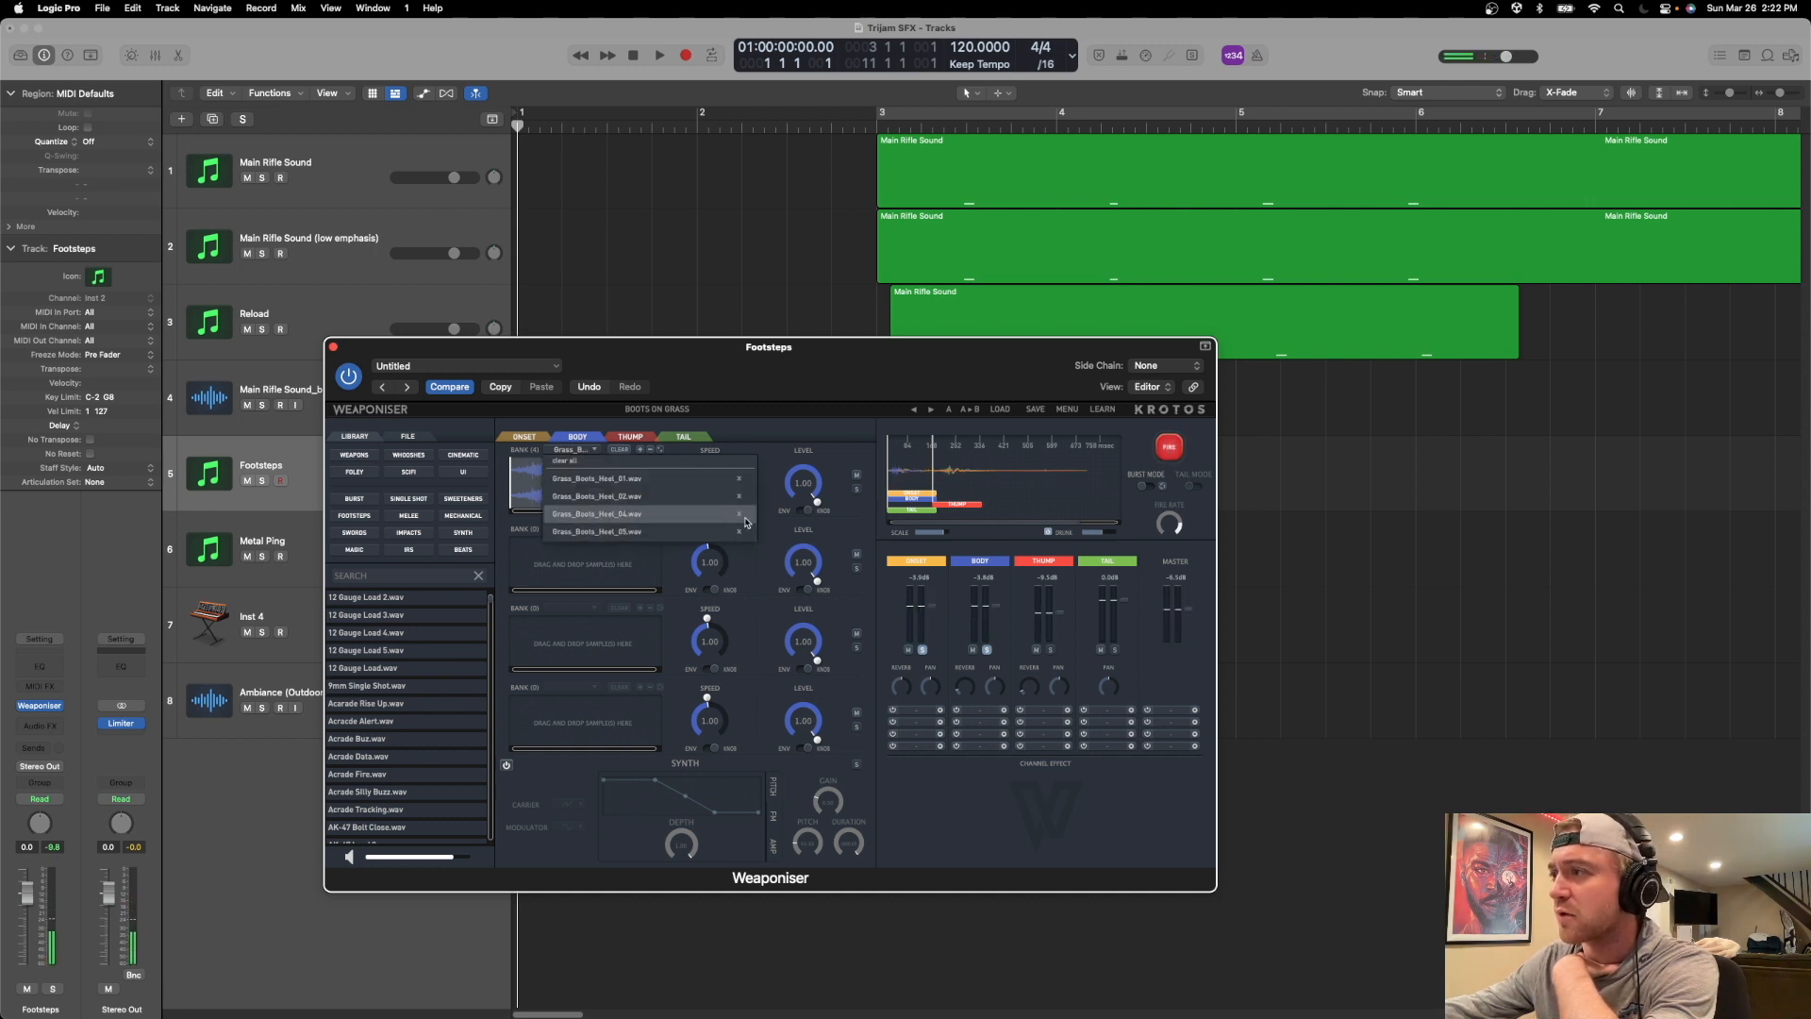
{"action": "left_click", "coordinate": [738, 517]}
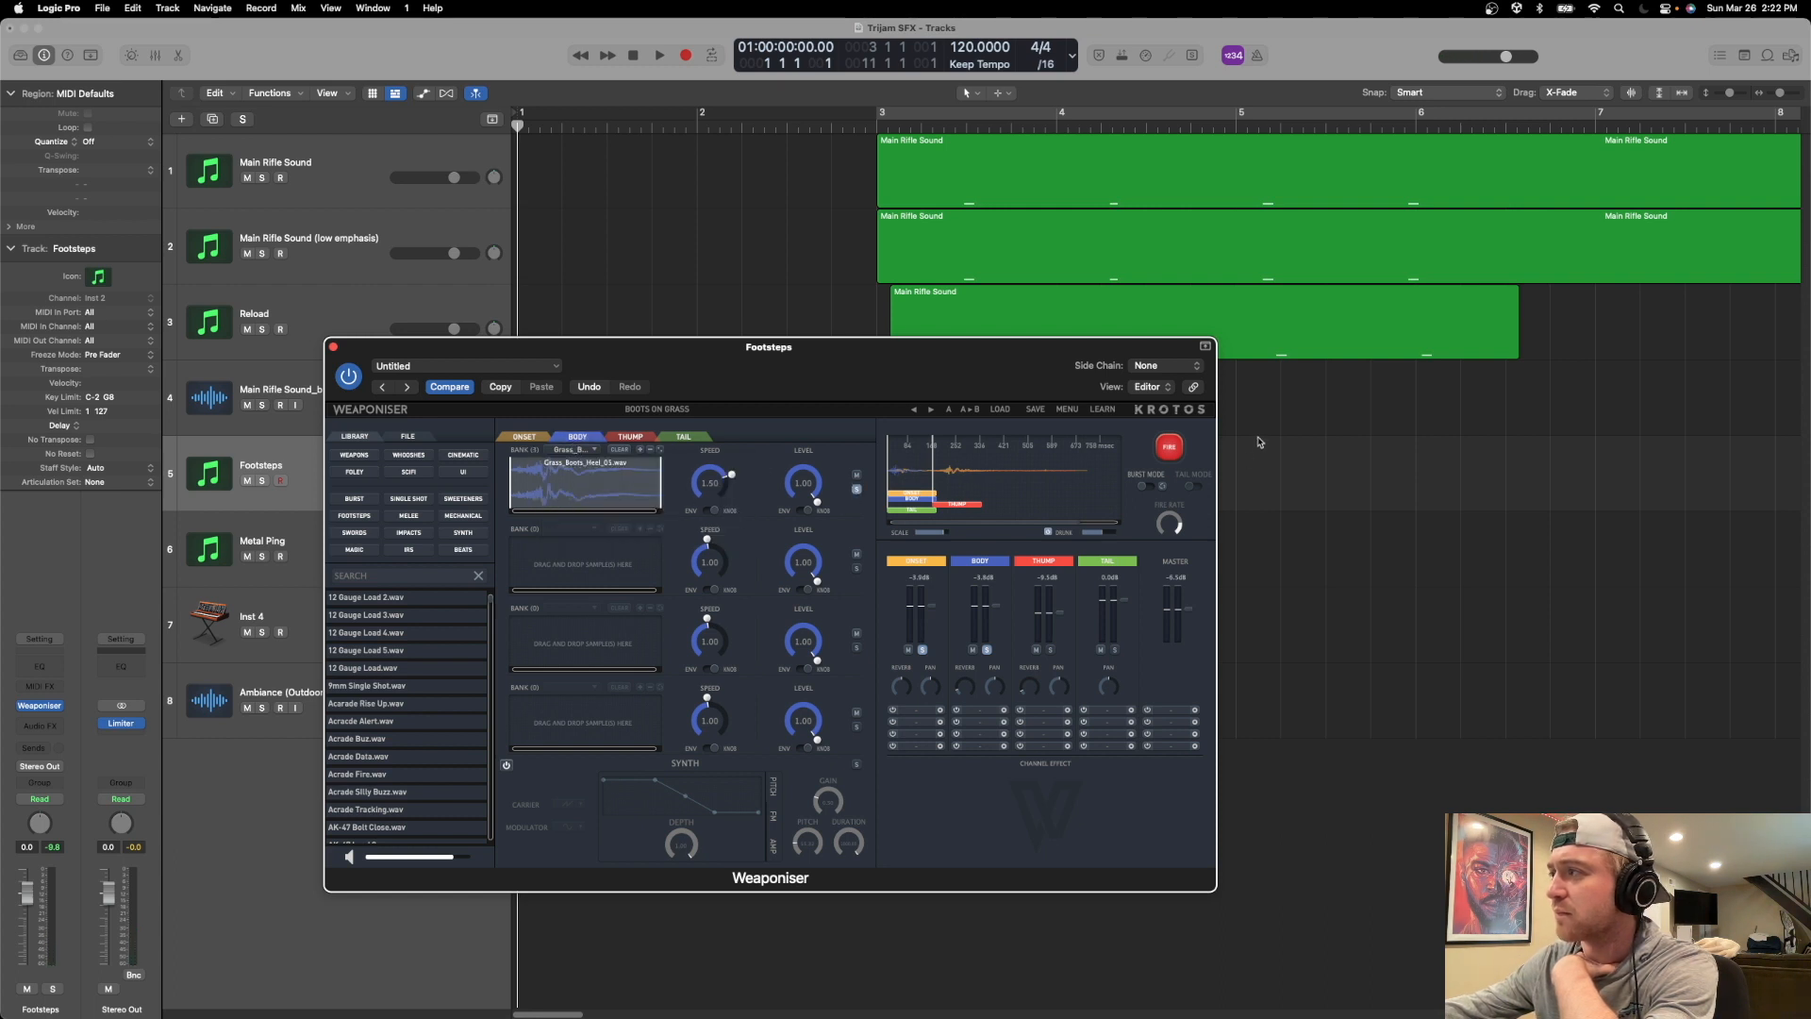
{"action": "left_click", "coordinate": [1180, 449]}
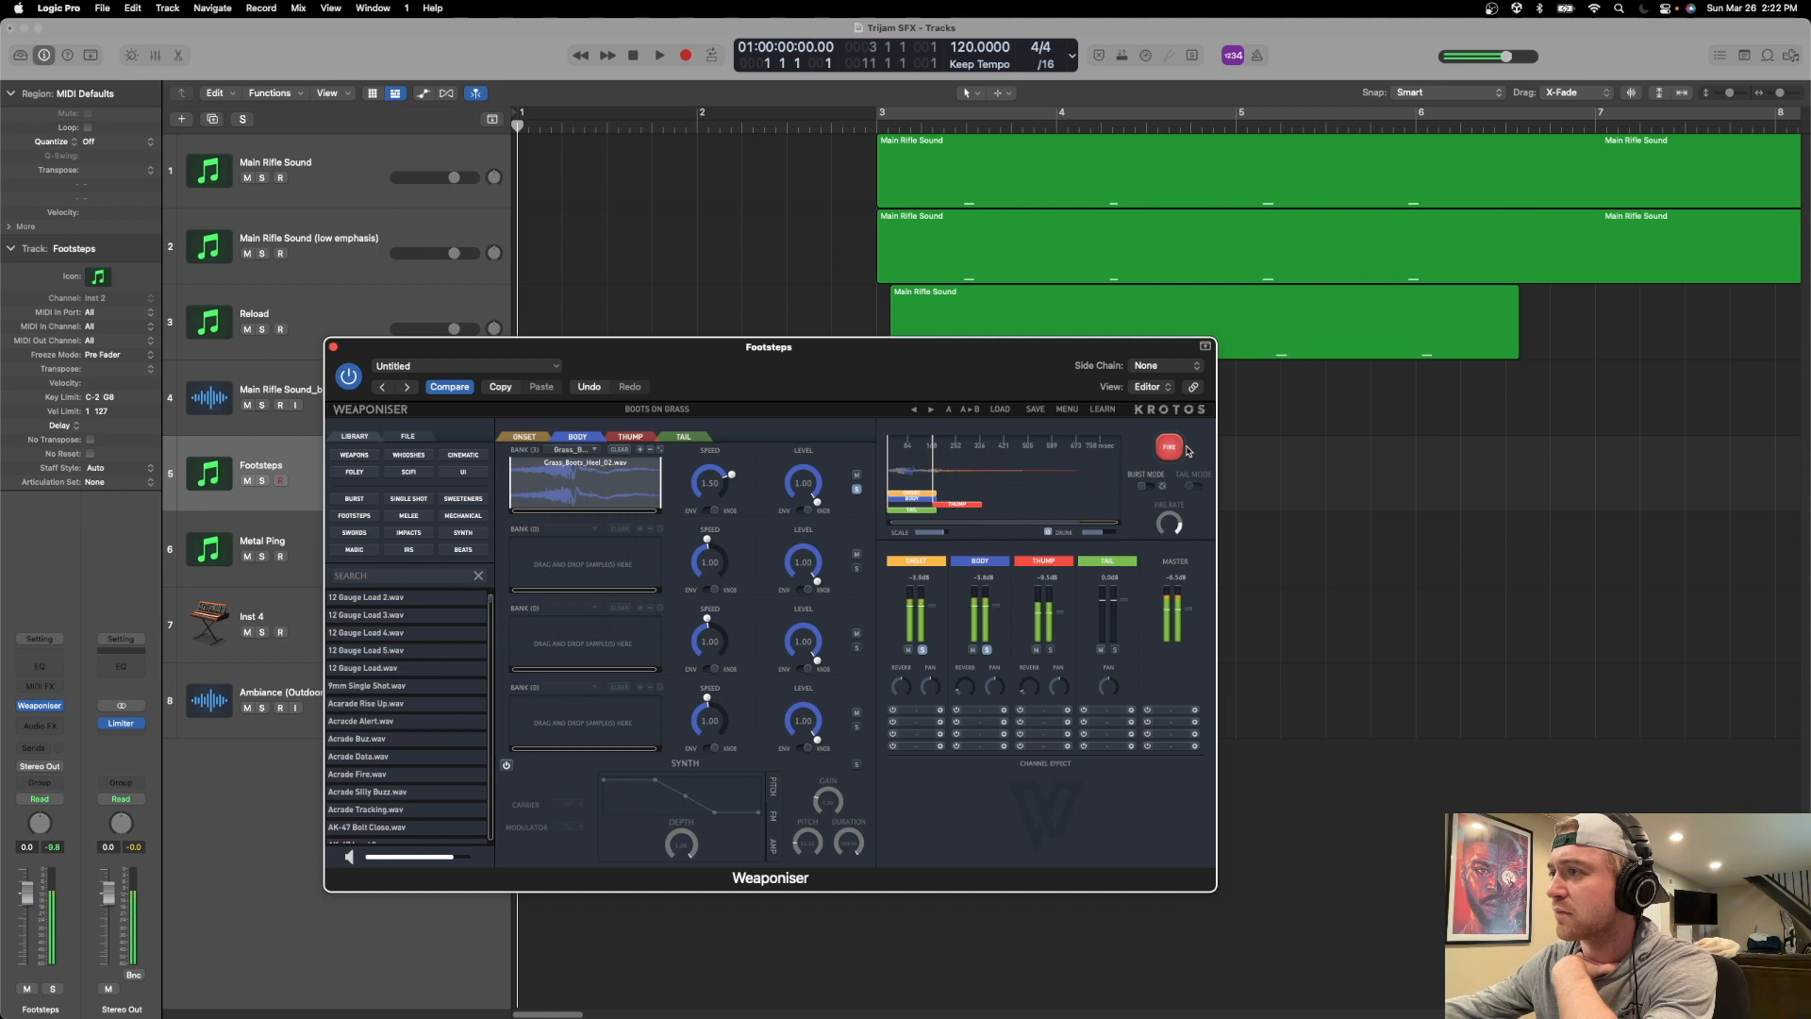
{"action": "left_click", "coordinate": [1181, 449]}
{"action": "left_click", "coordinate": [1180, 449]}
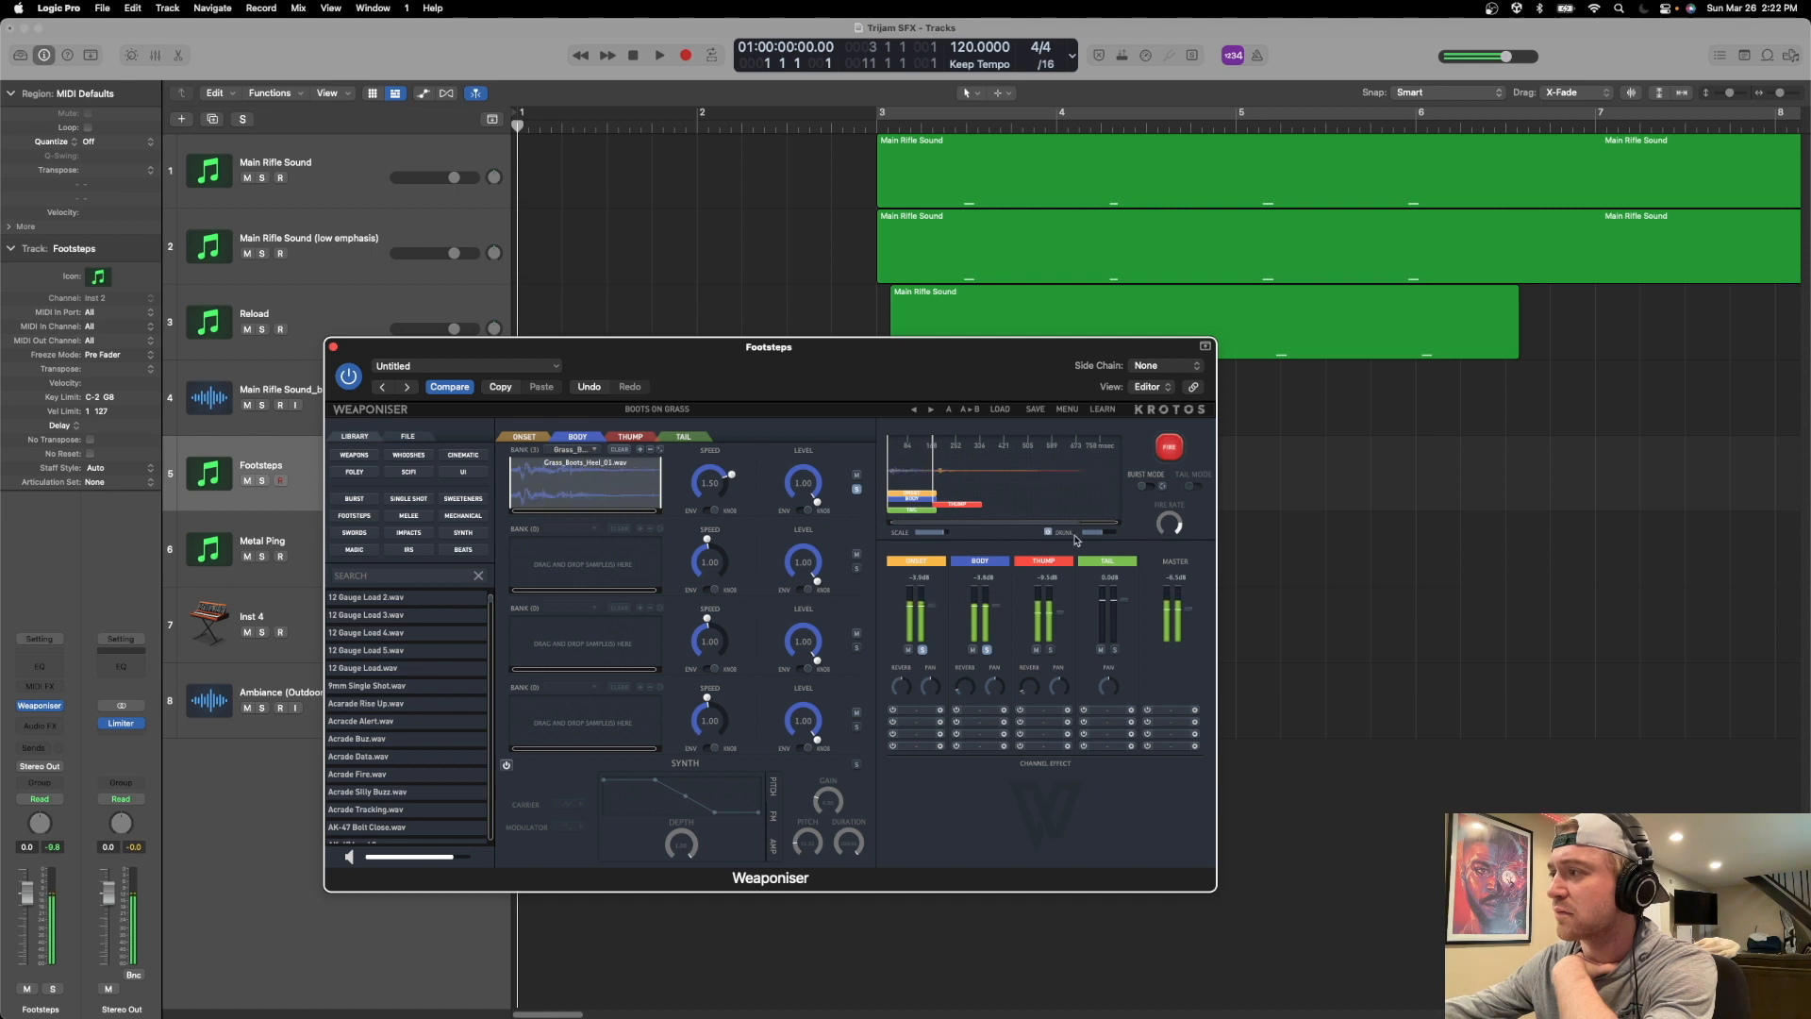
Fire the footstep repeatedly with only the Body engine soloed to check the remaining heel samples.
{"action": "left_click", "coordinate": [1168, 447]}
{"action": "left_click", "coordinate": [1168, 447]}
{"action": "left_click", "coordinate": [1168, 447]}
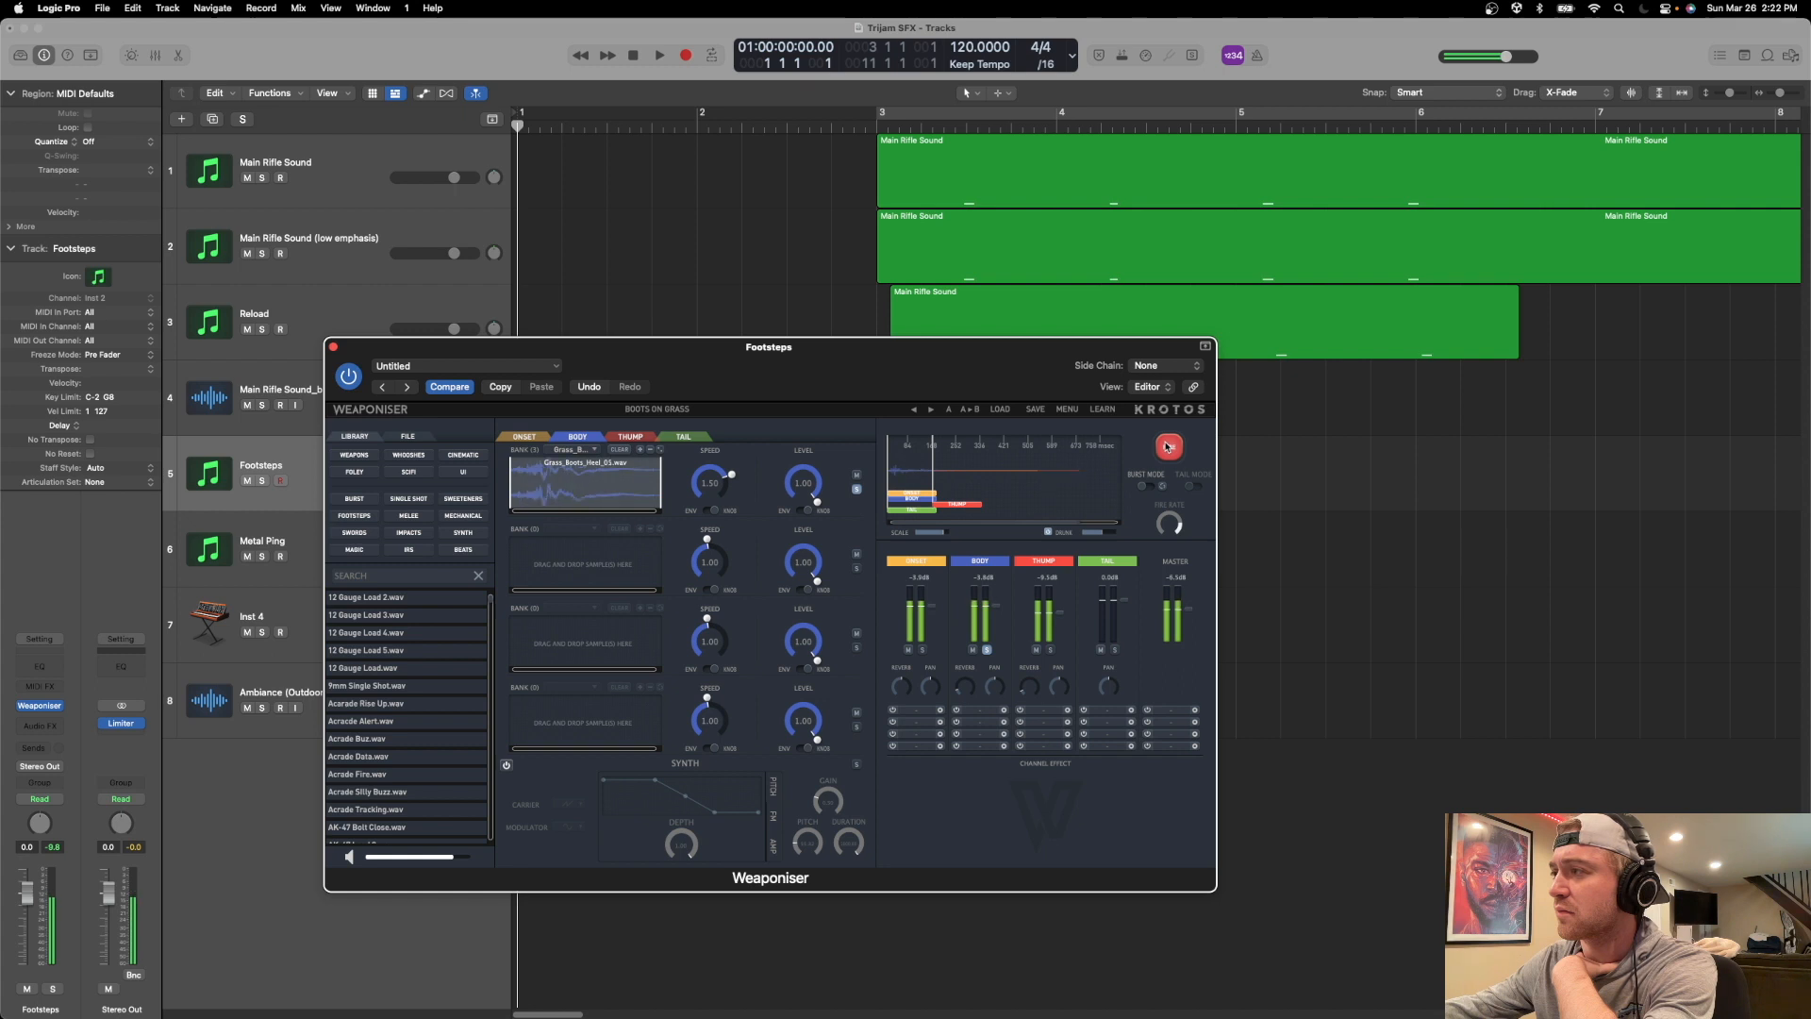
{"action": "left_click", "coordinate": [1167, 447]}
{"action": "left_click", "coordinate": [1167, 447]}
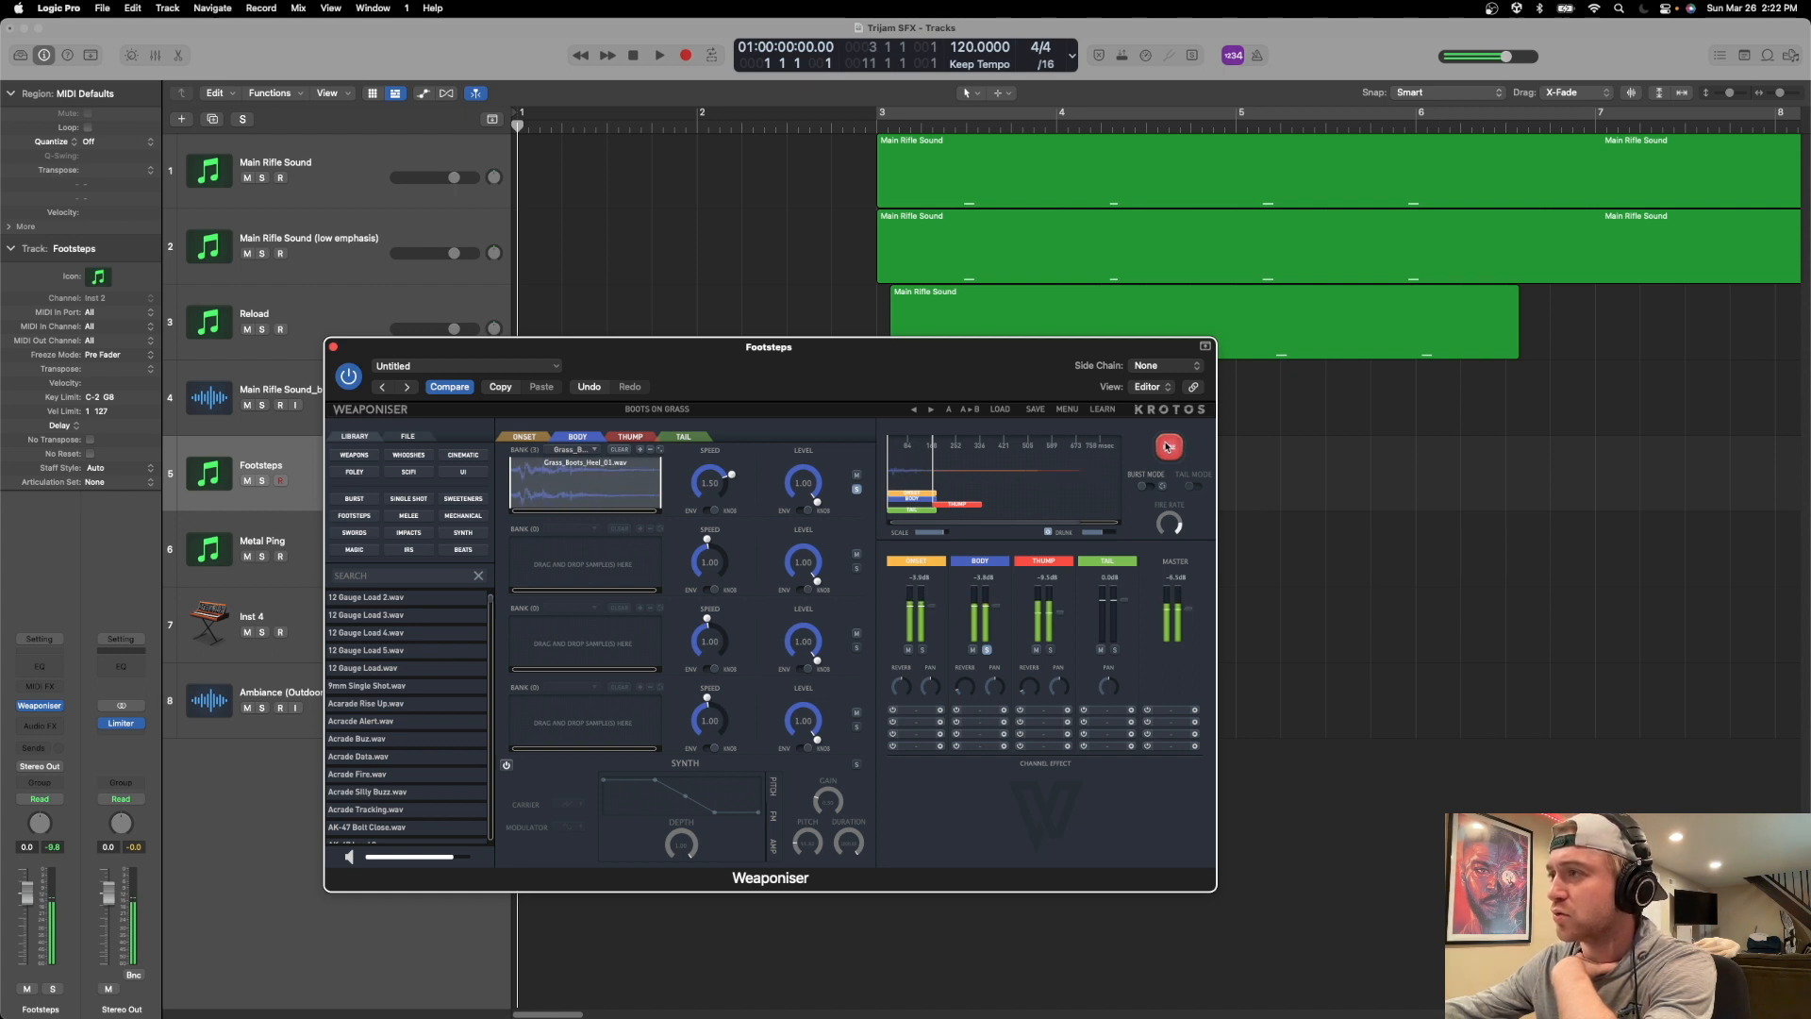
{"action": "left_click", "coordinate": [1167, 447]}
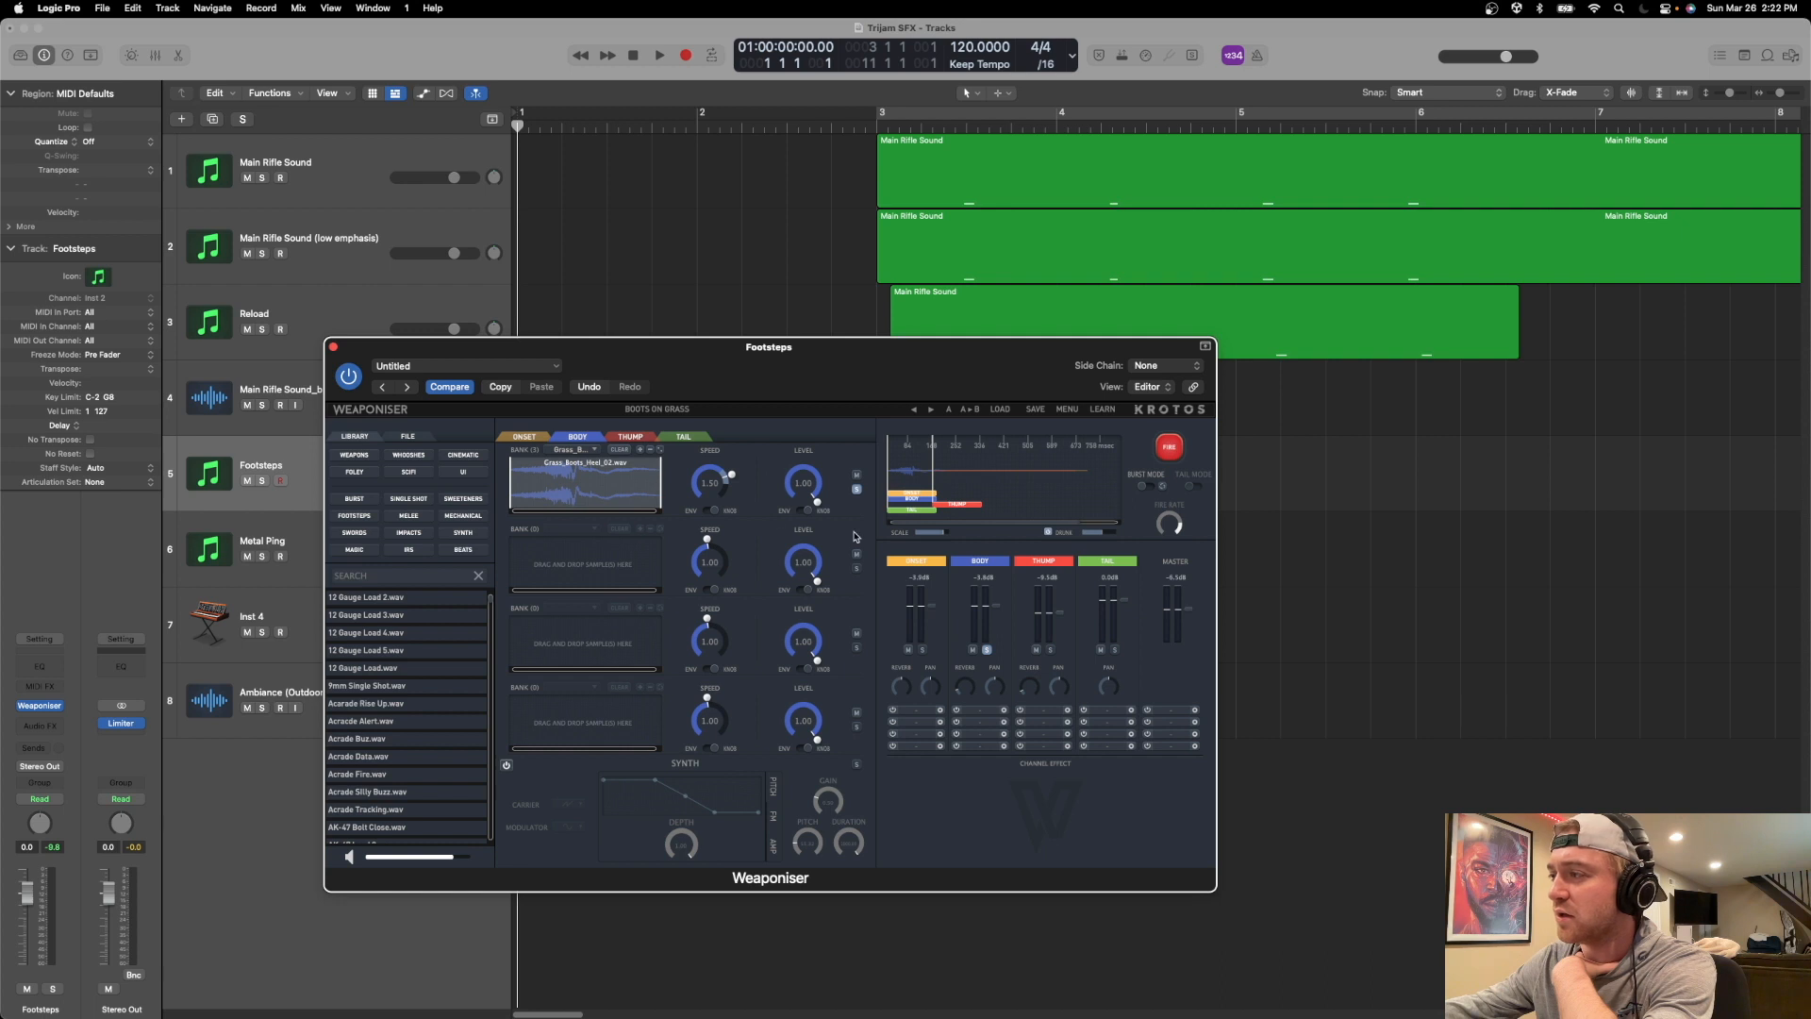
Mute the Thump engine and fire the footstep repeatedly to hear it without the toe layer.
{"action": "left_click", "coordinate": [1163, 449]}
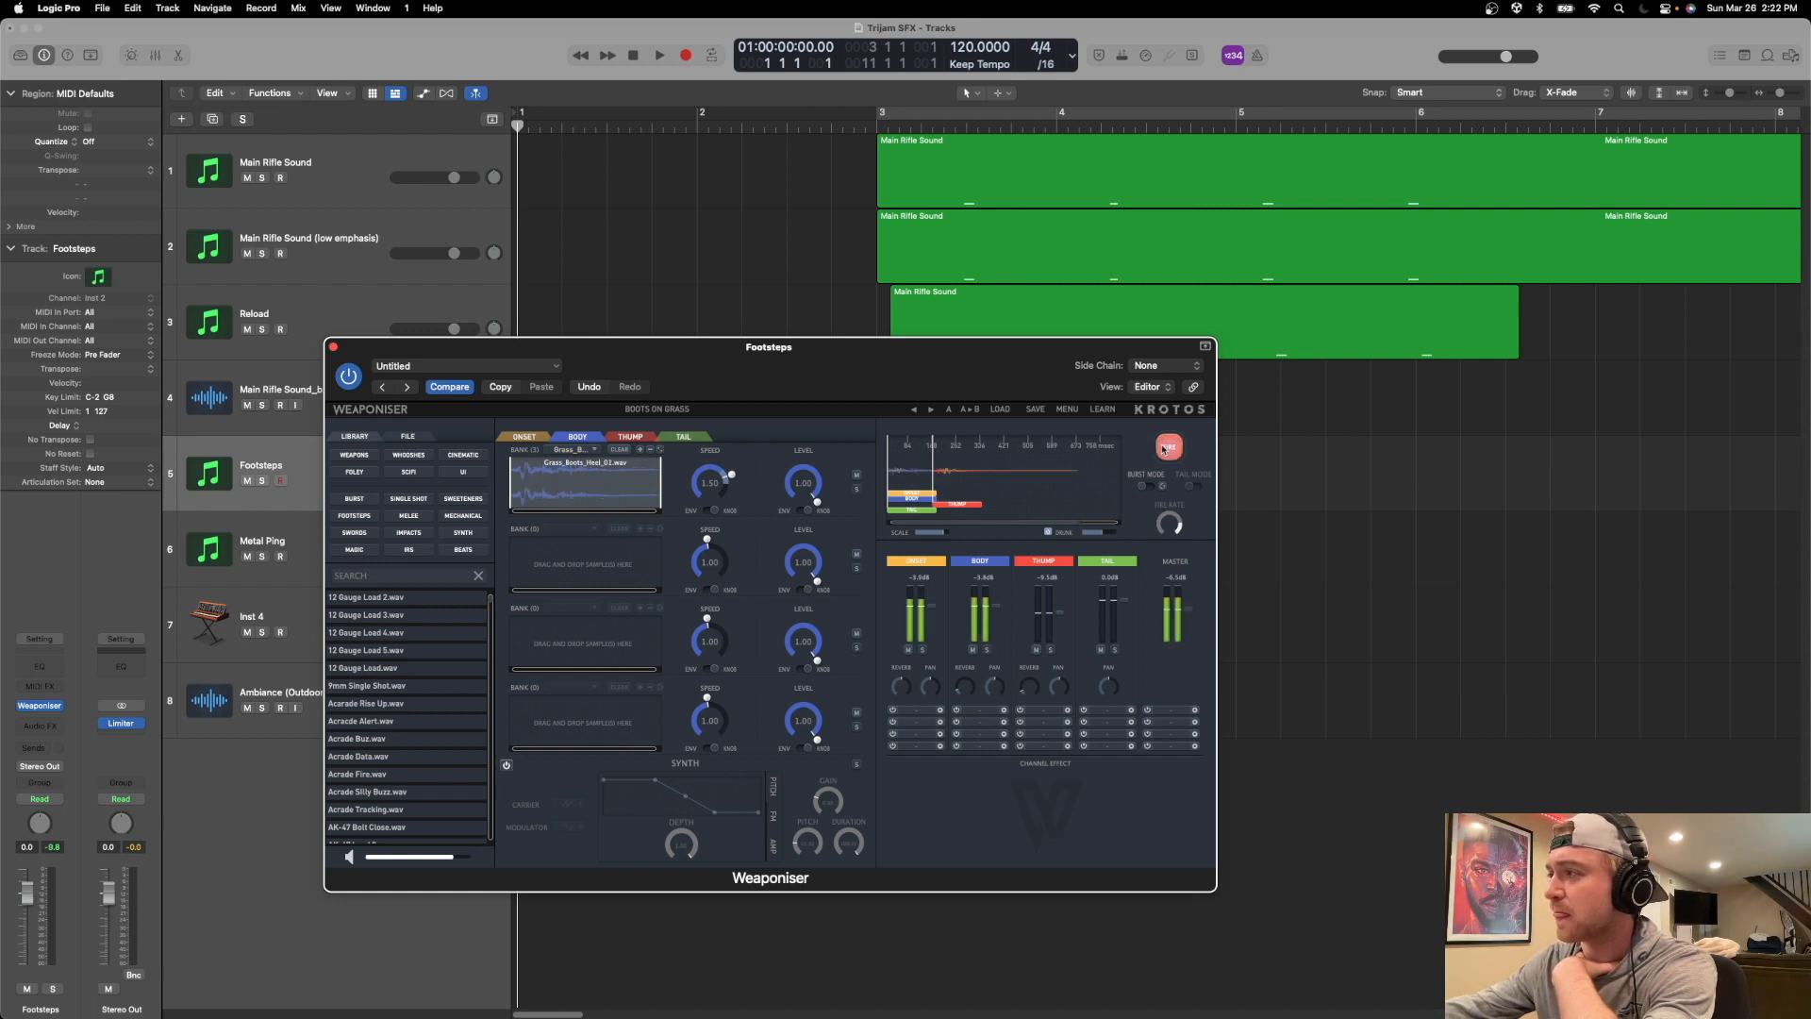
{"action": "left_click", "coordinate": [1163, 449]}
{"action": "left_click", "coordinate": [1163, 449]}
{"action": "left_click", "coordinate": [1035, 651]}
{"action": "left_click", "coordinate": [1165, 451]}
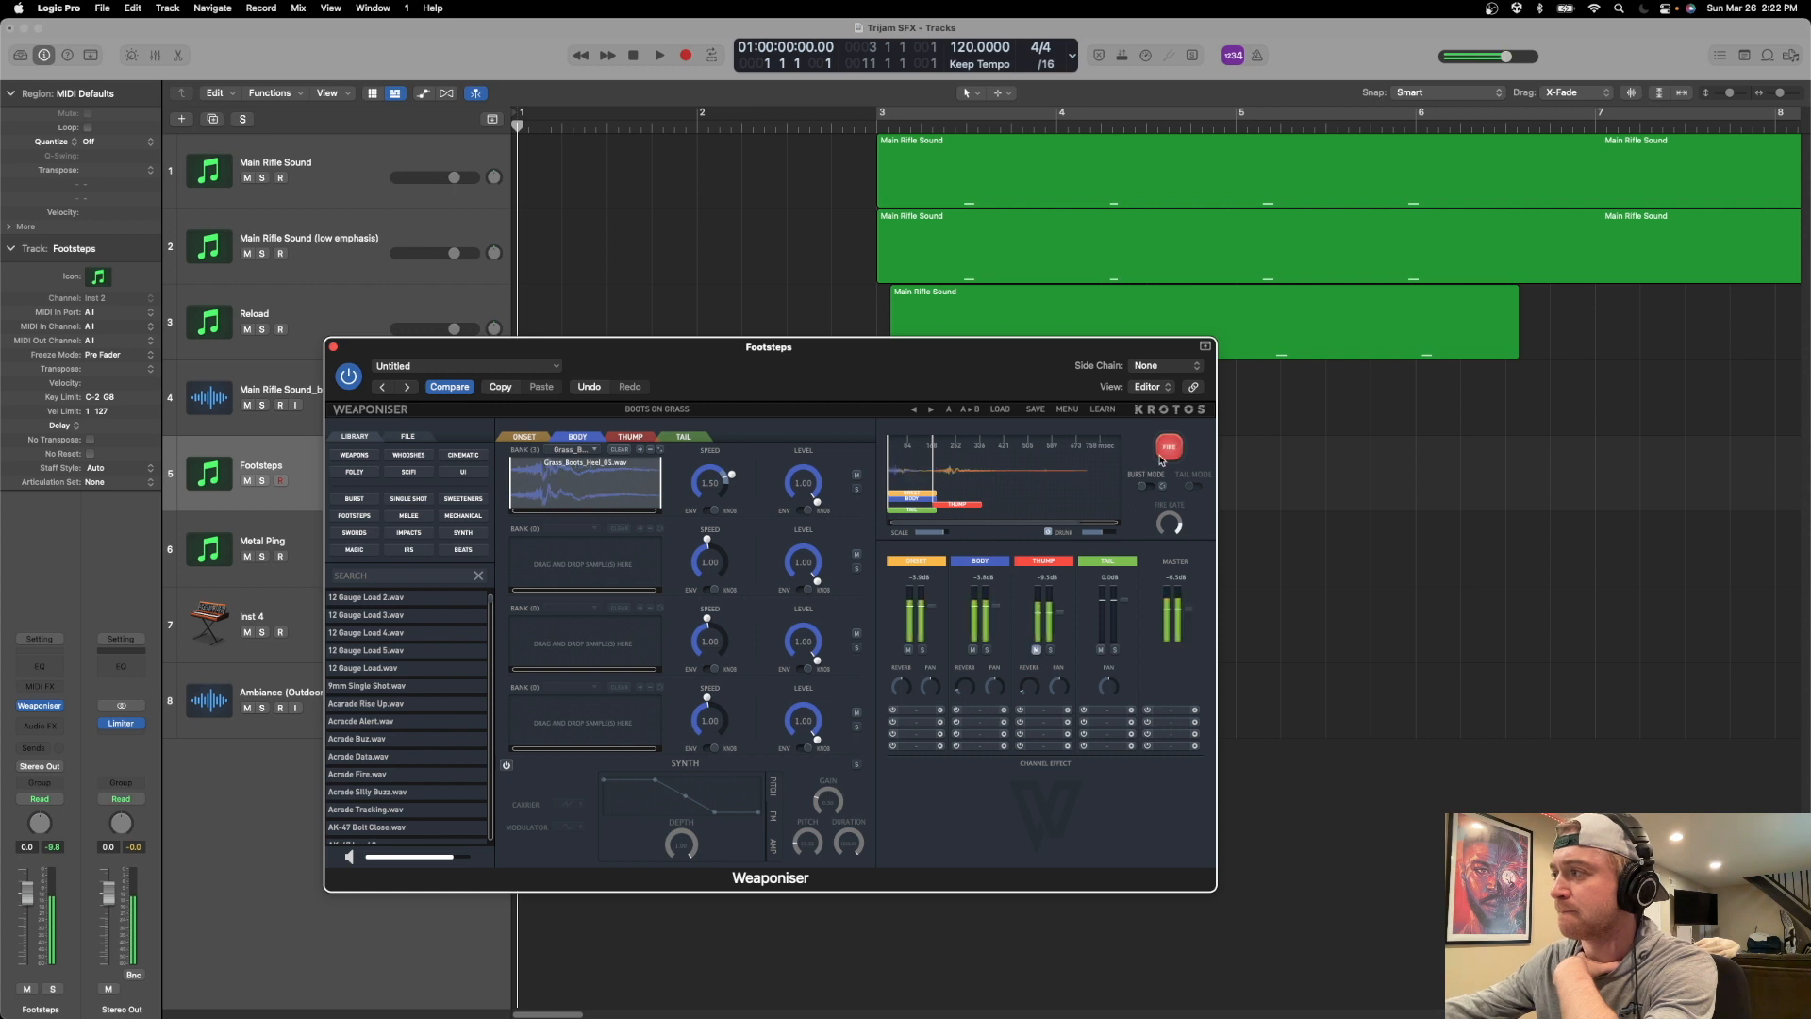
{"action": "left_click", "coordinate": [1166, 451]}
{"action": "left_click", "coordinate": [1165, 450]}
Nudge the Onset block slightly later on the firing timeline and fire the footstep repeatedly.
{"action": "left_click", "coordinate": [1165, 456]}
{"action": "left_click", "coordinate": [1164, 455]}
{"action": "left_click", "coordinate": [1165, 456]}
{"action": "left_click", "coordinate": [1165, 456]}
{"action": "left_click", "coordinate": [1165, 455]}
{"action": "left_click", "coordinate": [1165, 455]}
{"action": "left_click", "coordinate": [1165, 456]}
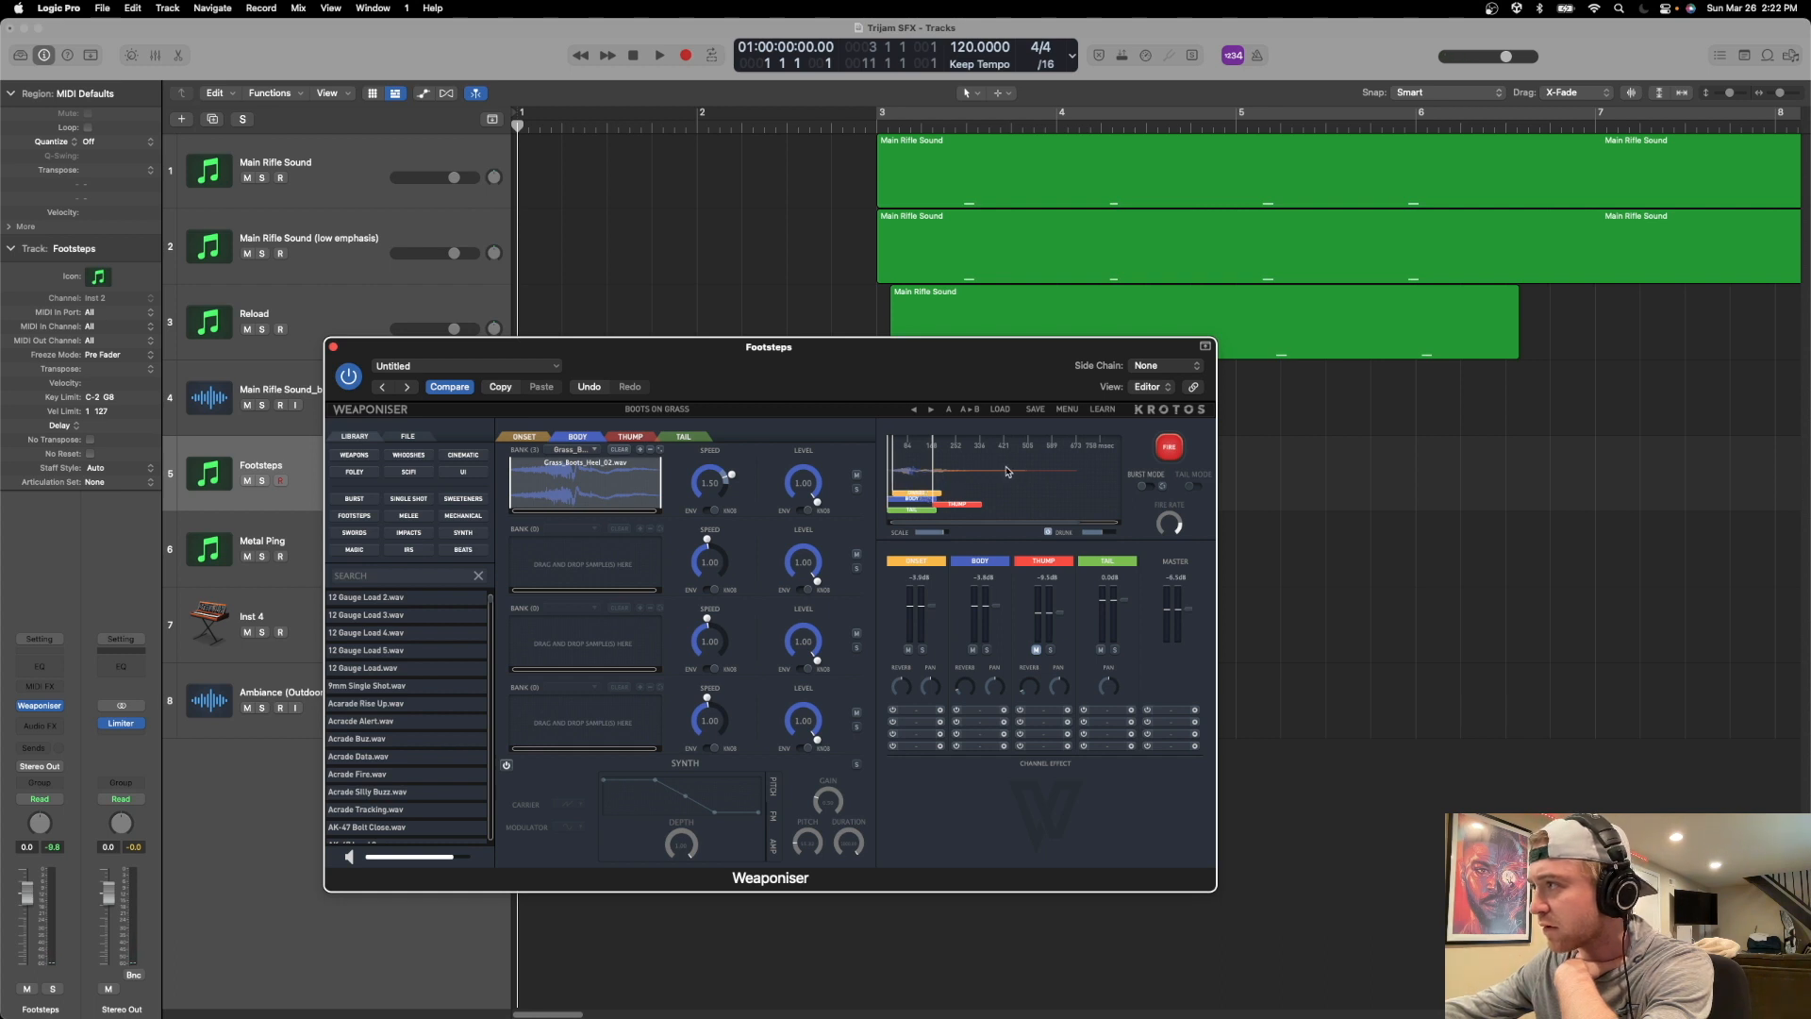
Clear the toe samples from the first Thump bank, unmute the Thump engine and fire the footstep repeatedly.
{"action": "left_click", "coordinate": [632, 431]}
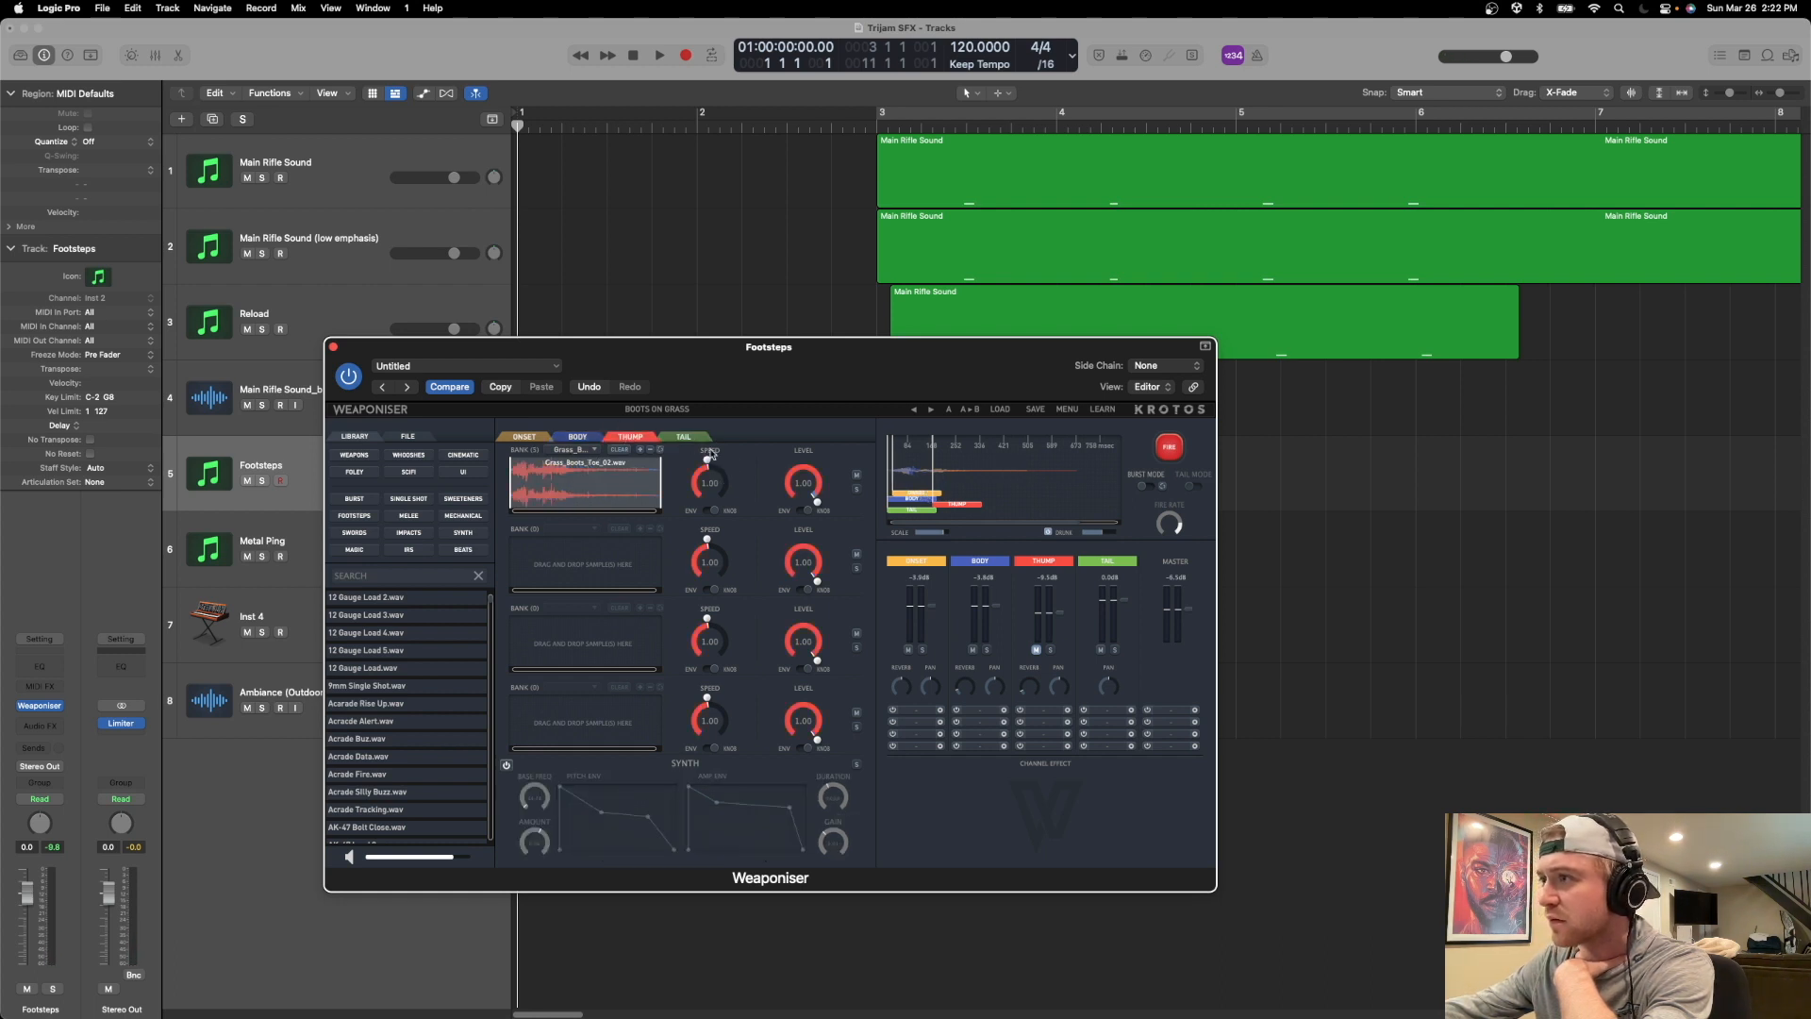
{"action": "left_click", "coordinate": [619, 451]}
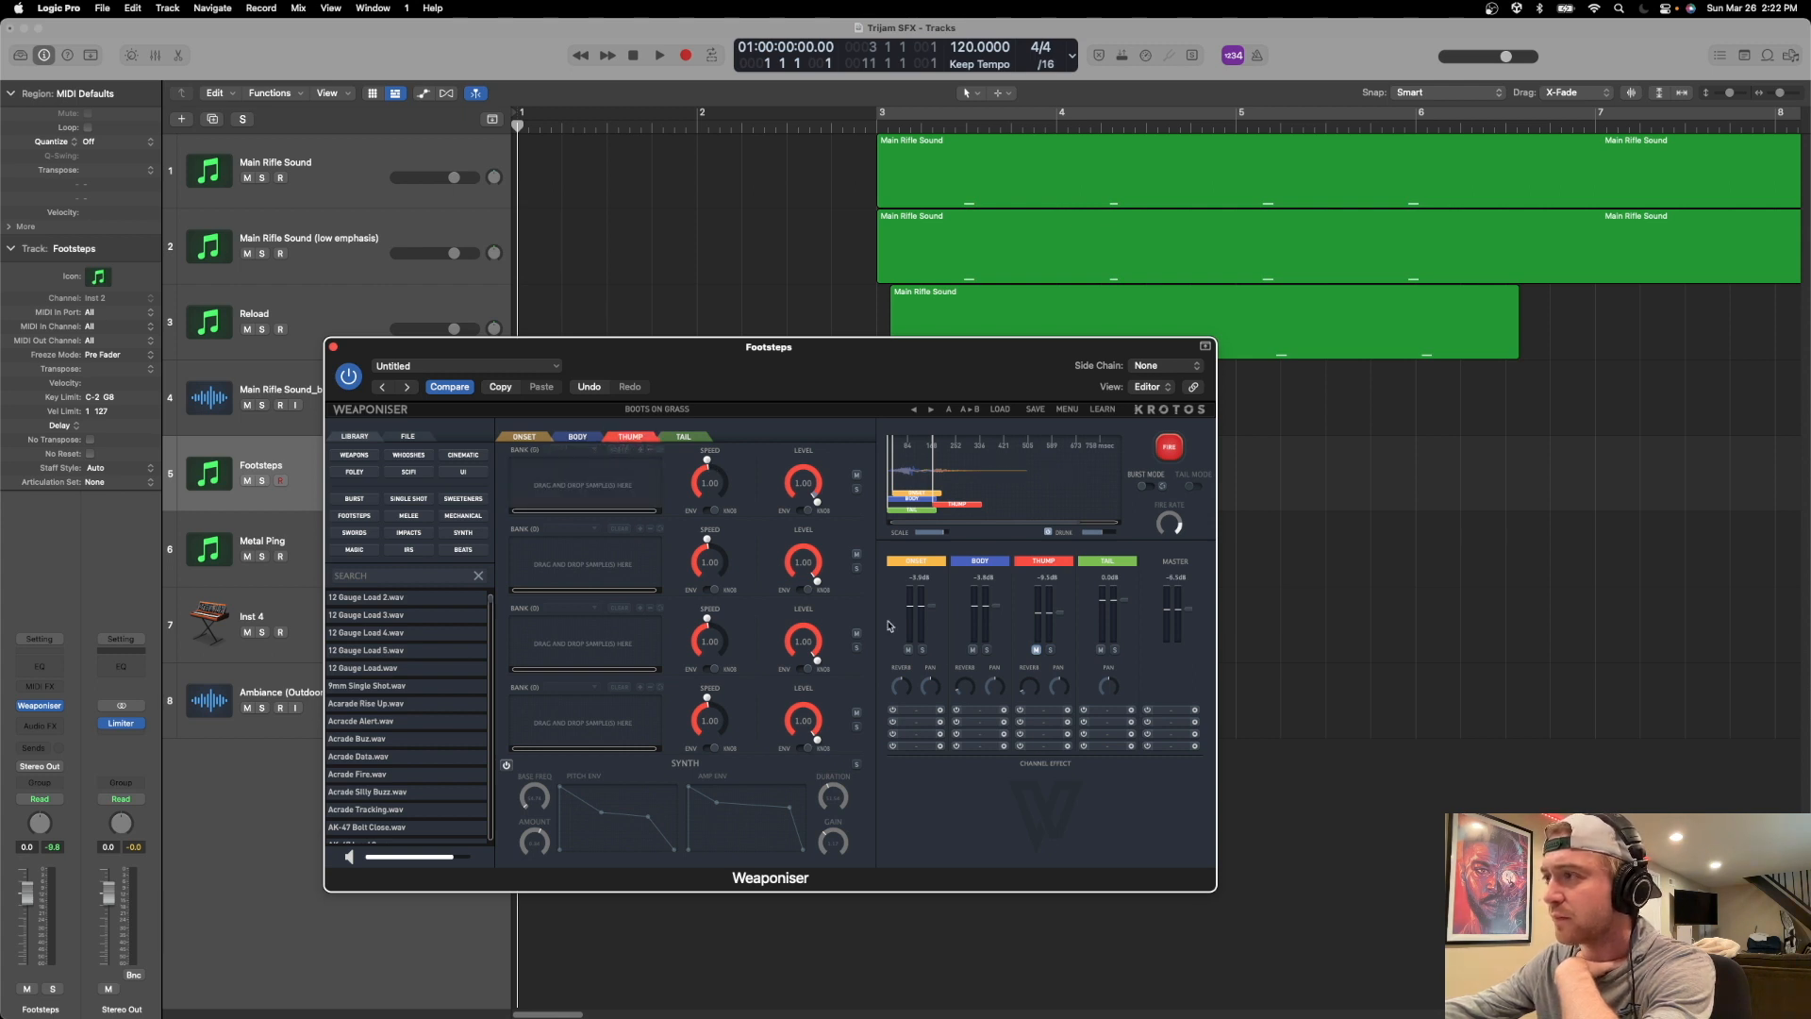
{"action": "left_click", "coordinate": [1036, 650]}
{"action": "left_click", "coordinate": [1168, 446]}
{"action": "left_click", "coordinate": [1168, 446]}
{"action": "left_click", "coordinate": [1166, 446]}
{"action": "left_click", "coordinate": [1166, 447]}
{"action": "left_click", "coordinate": [1166, 446]}
{"action": "left_click", "coordinate": [1165, 446]}
{"action": "left_click", "coordinate": [1168, 446]}
Switch off the option beside the firing timeline's Scale control and fire the footstep repeatedly.
{"action": "left_click", "coordinate": [1049, 532]}
{"action": "left_click", "coordinate": [1167, 448]}
{"action": "left_click", "coordinate": [1165, 450]}
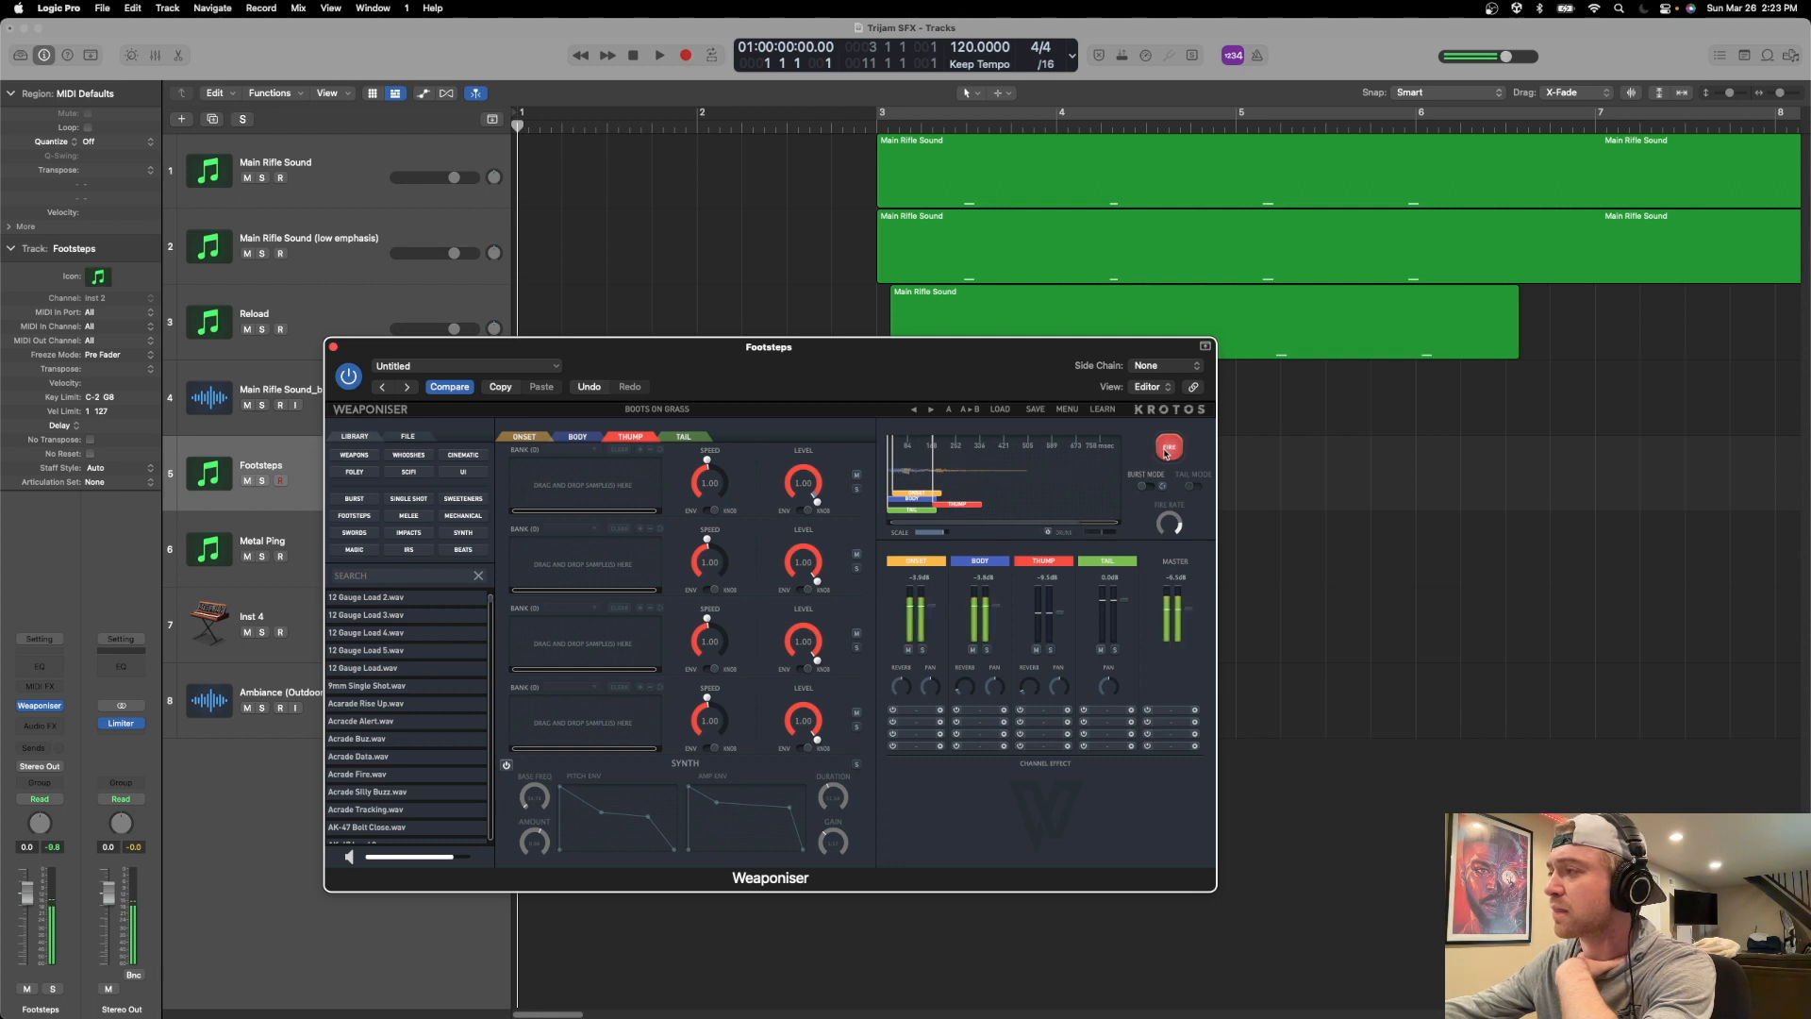
{"action": "left_click", "coordinate": [1166, 450]}
{"action": "left_click", "coordinate": [1165, 451]}
{"action": "left_click", "coordinate": [1166, 452]}
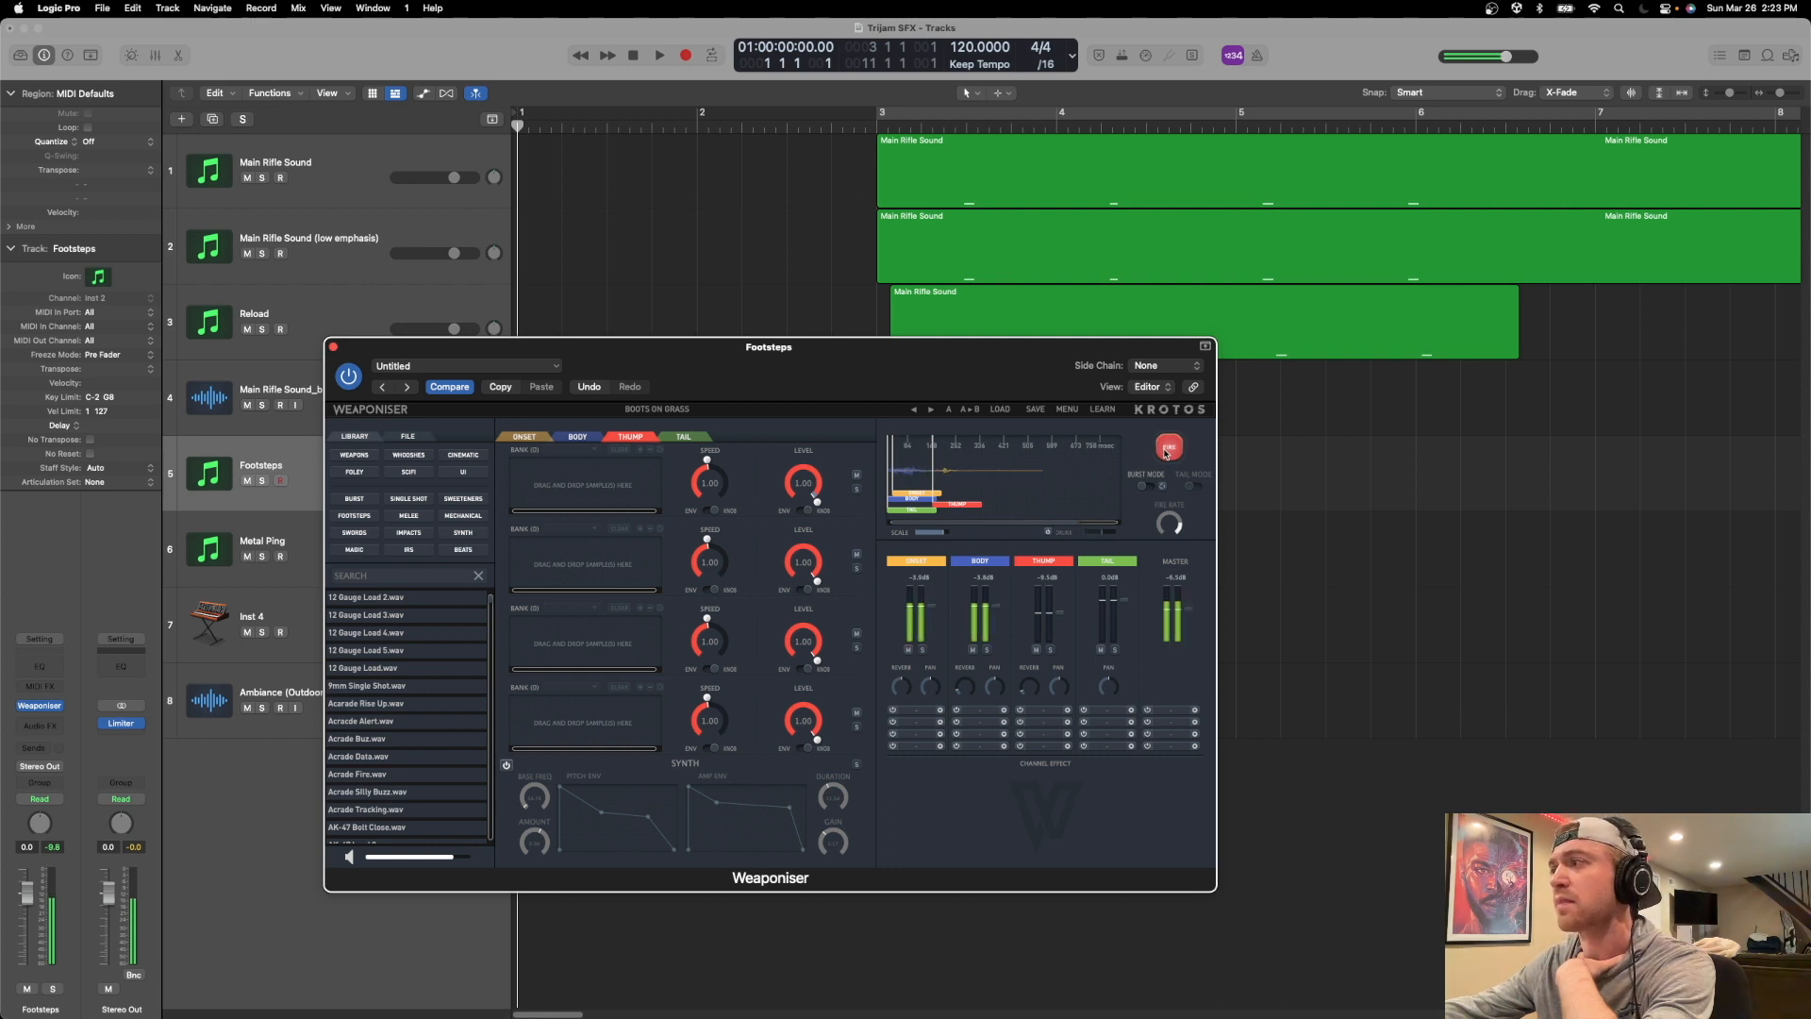
{"action": "left_click", "coordinate": [1166, 451]}
{"action": "left_click", "coordinate": [1166, 451]}
{"action": "left_click", "coordinate": [1166, 452]}
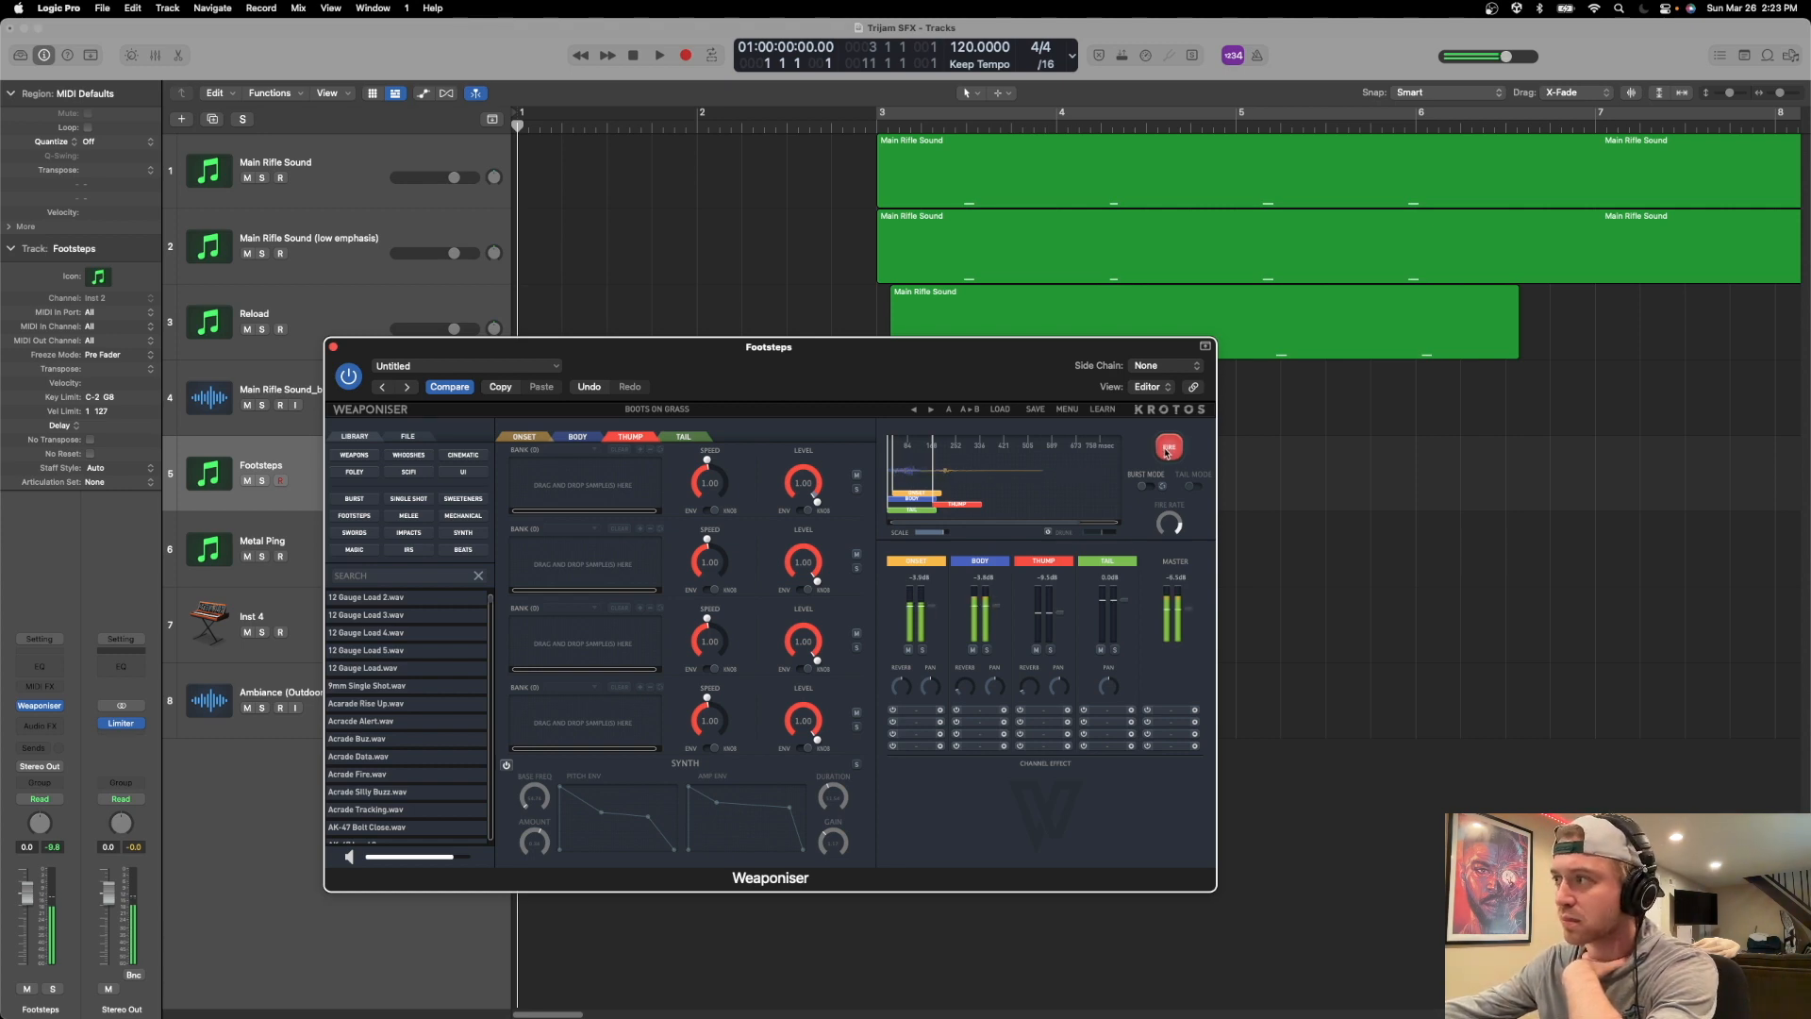
{"action": "left_click", "coordinate": [1166, 453]}
Move the Footsteps plugin window clear of the track list and fire the footstep.
{"action": "left_click_drag", "start_coordinate": [798, 365], "coordinate": [989, 421]}
{"action": "left_click", "coordinate": [1355, 508]}
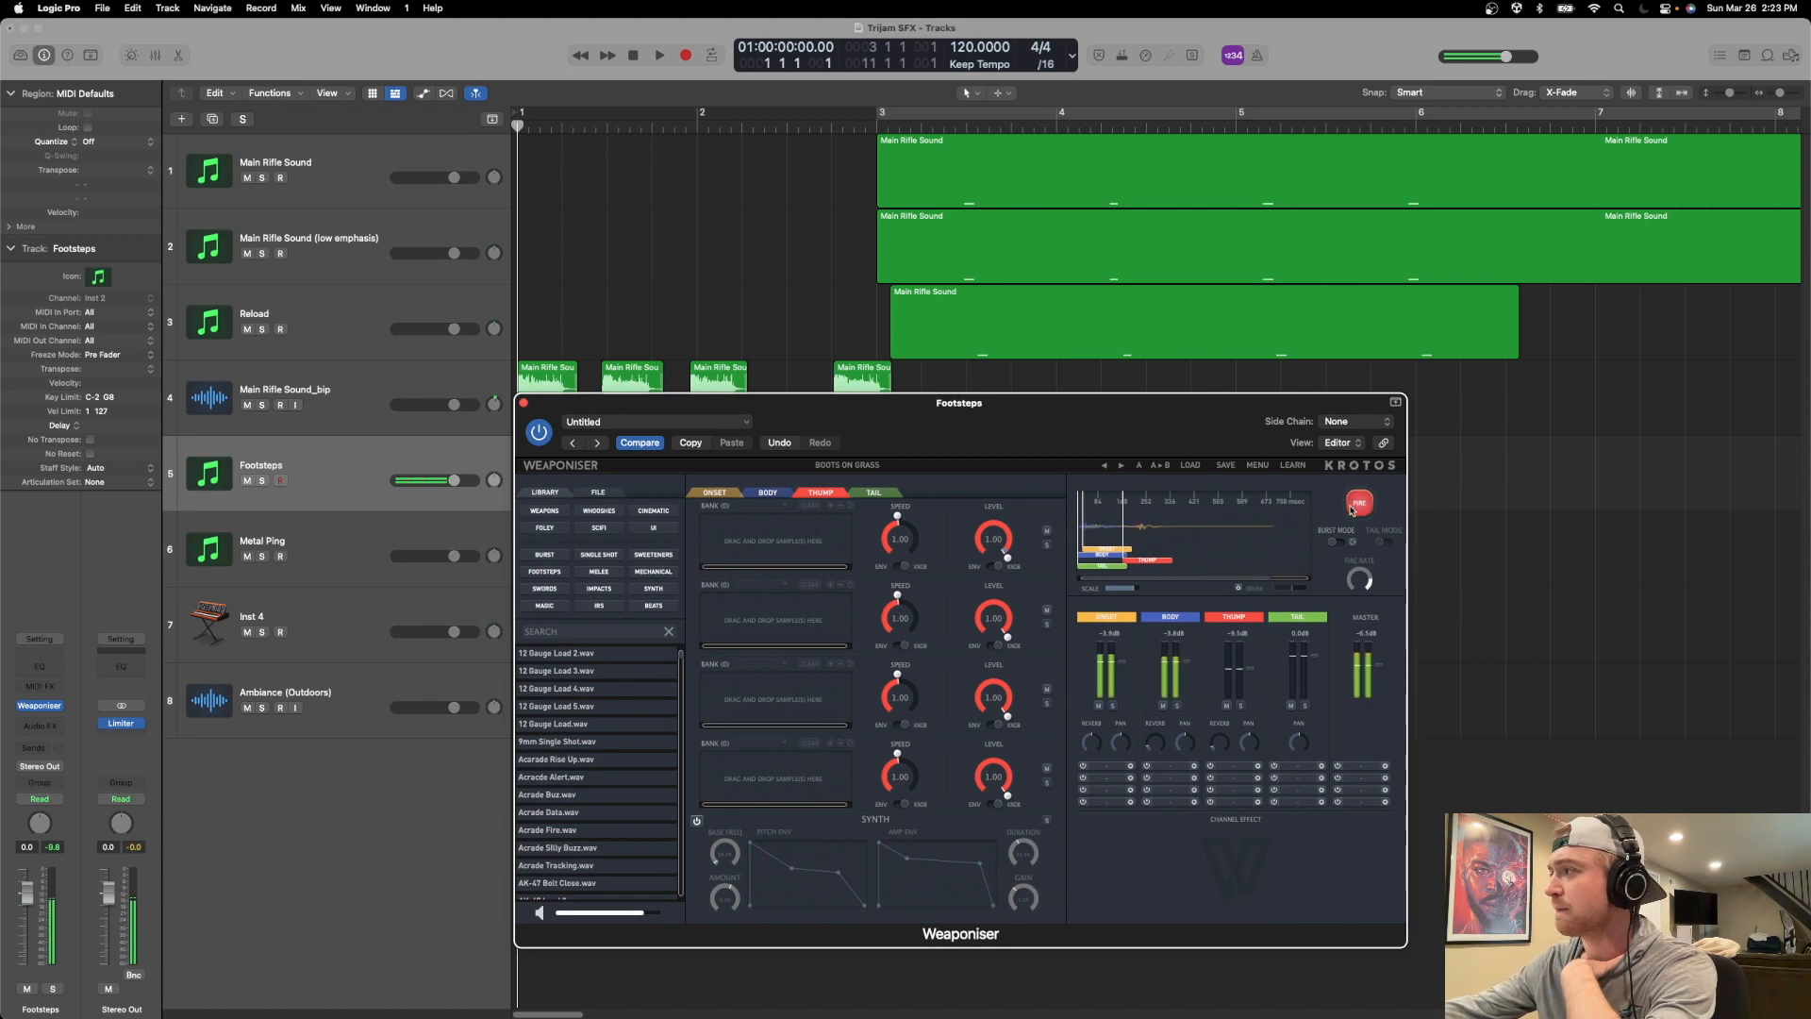
{"action": "left_click", "coordinate": [1351, 509]}
{"action": "left_click_drag", "start_coordinate": [920, 416], "coordinate": [926, 395]}
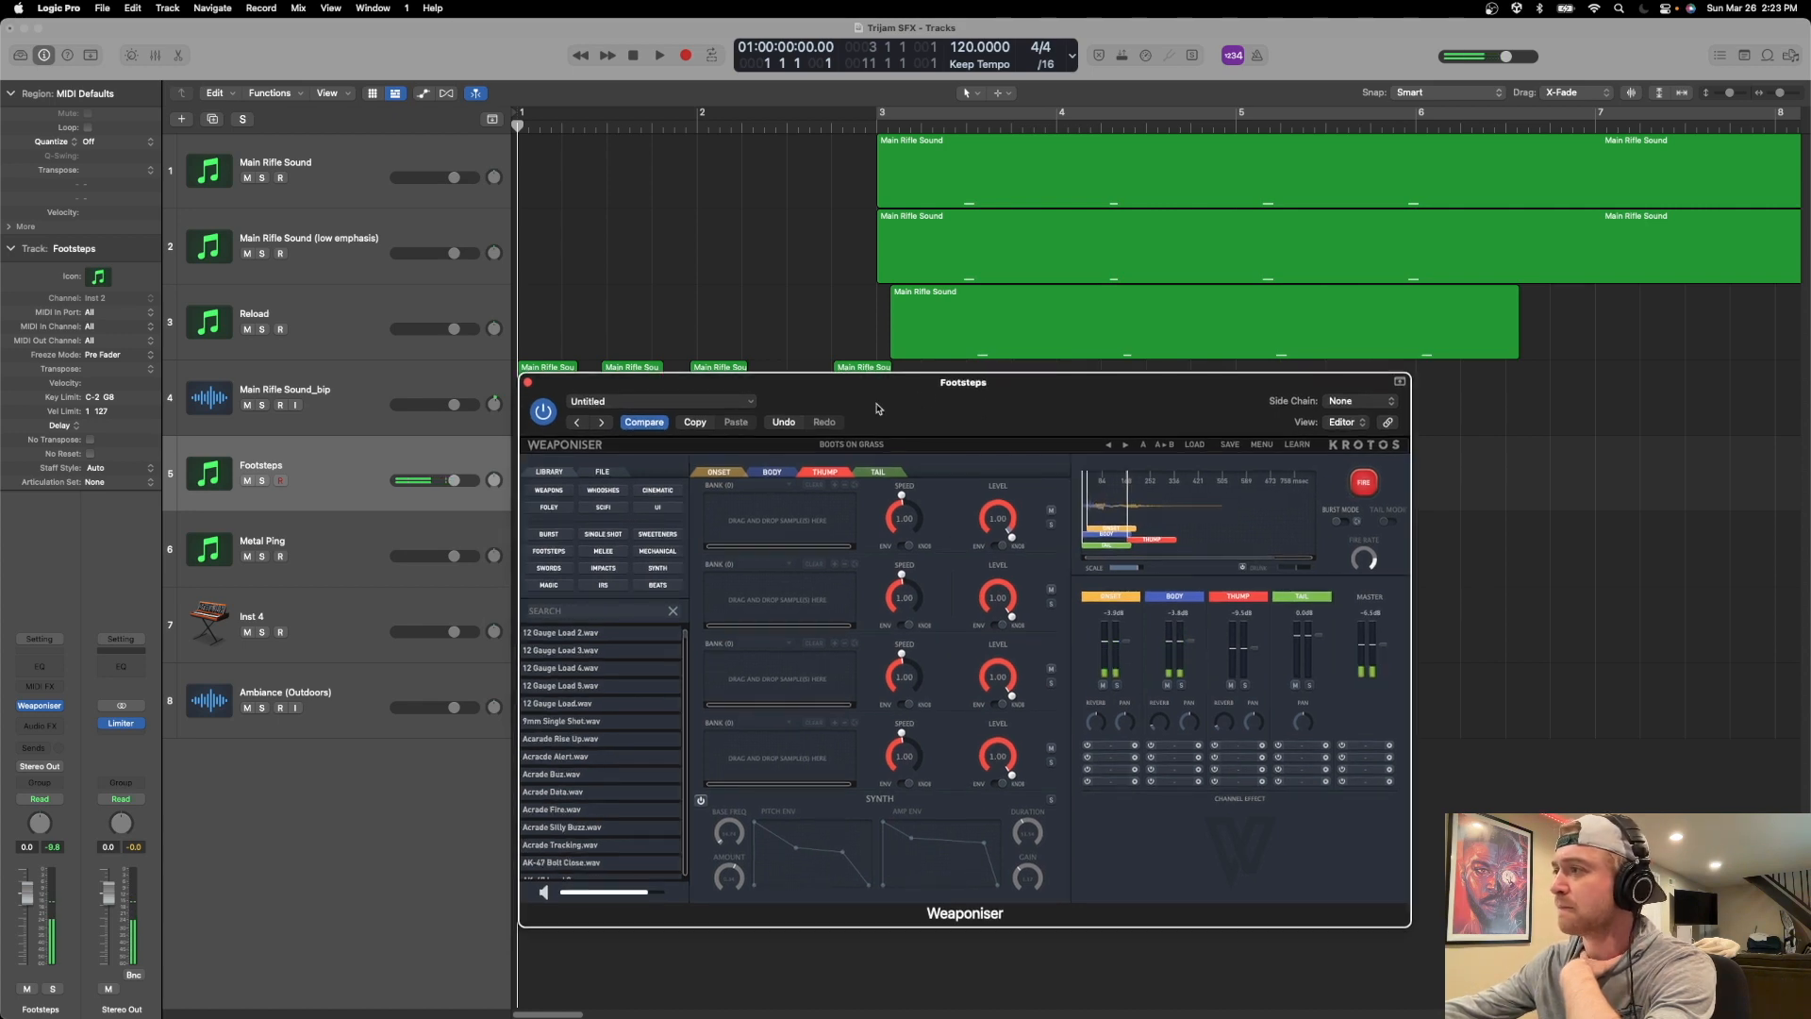
Check the Onset and Body banks, return to the Thump banks and search the sample library for "crunch".
{"action": "left_click", "coordinate": [728, 475]}
{"action": "left_click", "coordinate": [774, 475]}
{"action": "left_click", "coordinate": [727, 474]}
{"action": "left_click", "coordinate": [816, 474]}
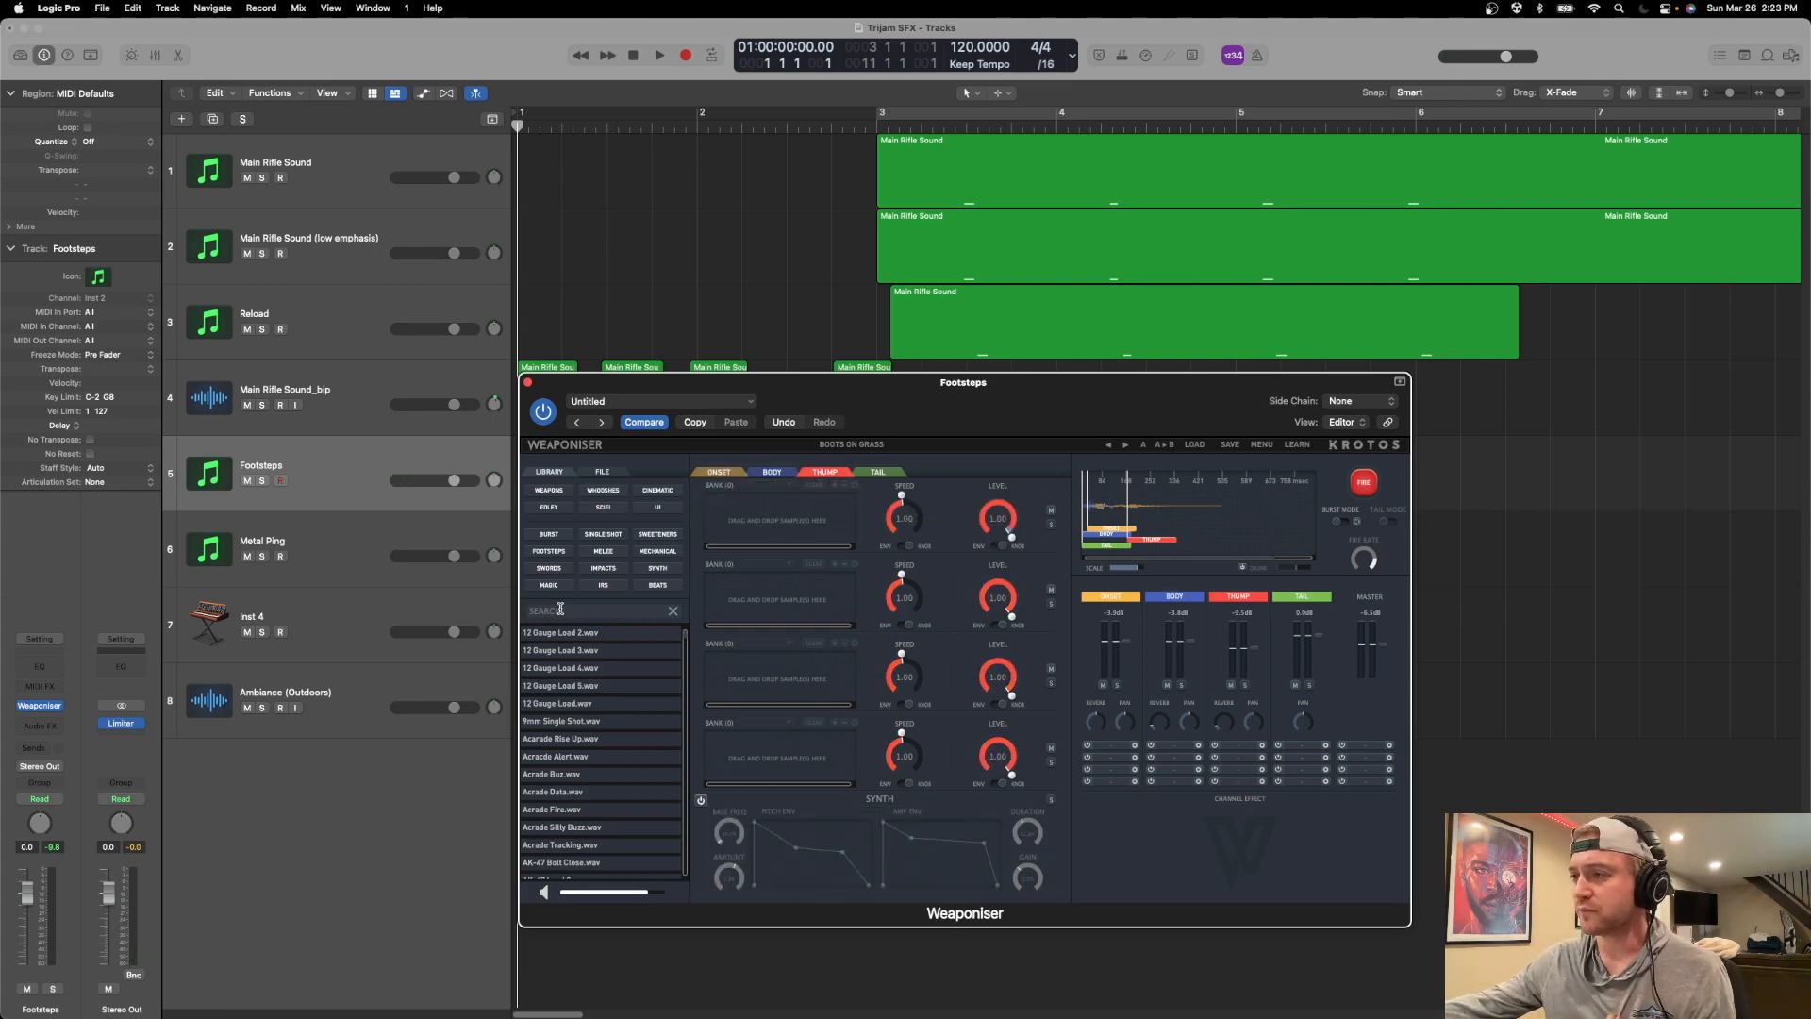
{"action": "type", "text": "crunch"}
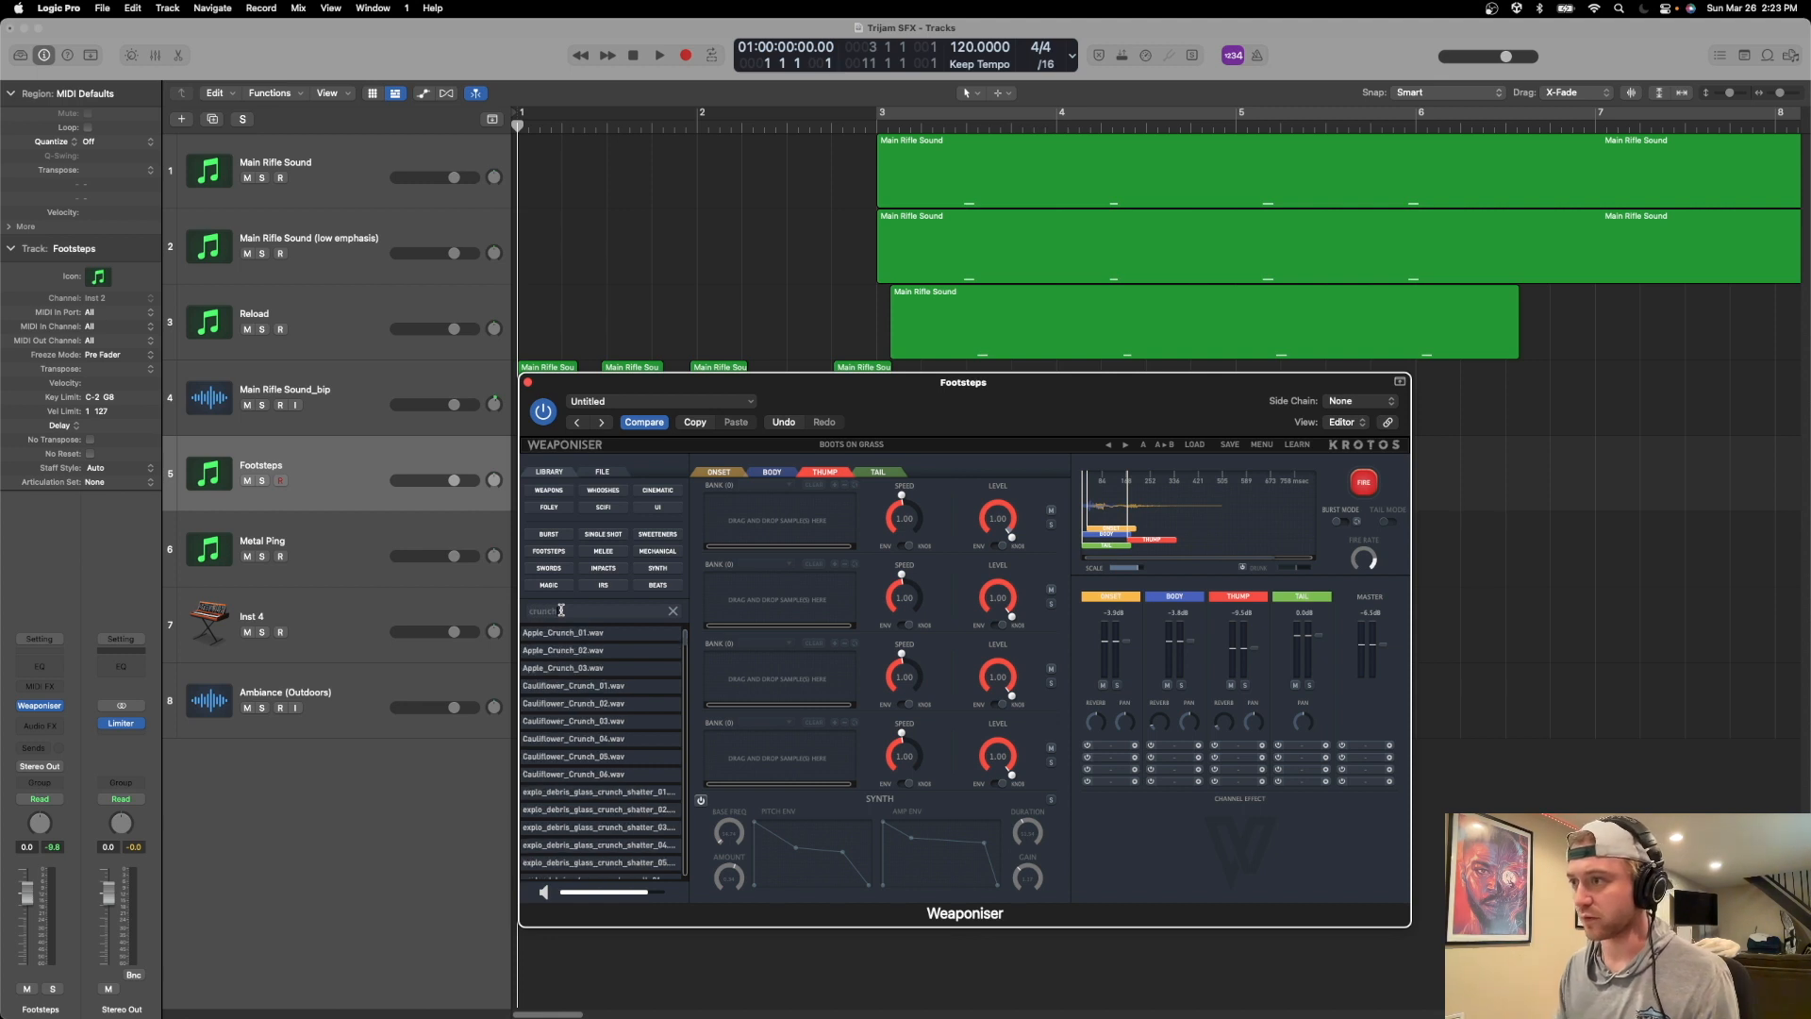
Preview the Apple_Crunch and Cauliflower_Crunch samples in the library.
{"action": "left_click", "coordinate": [556, 637]}
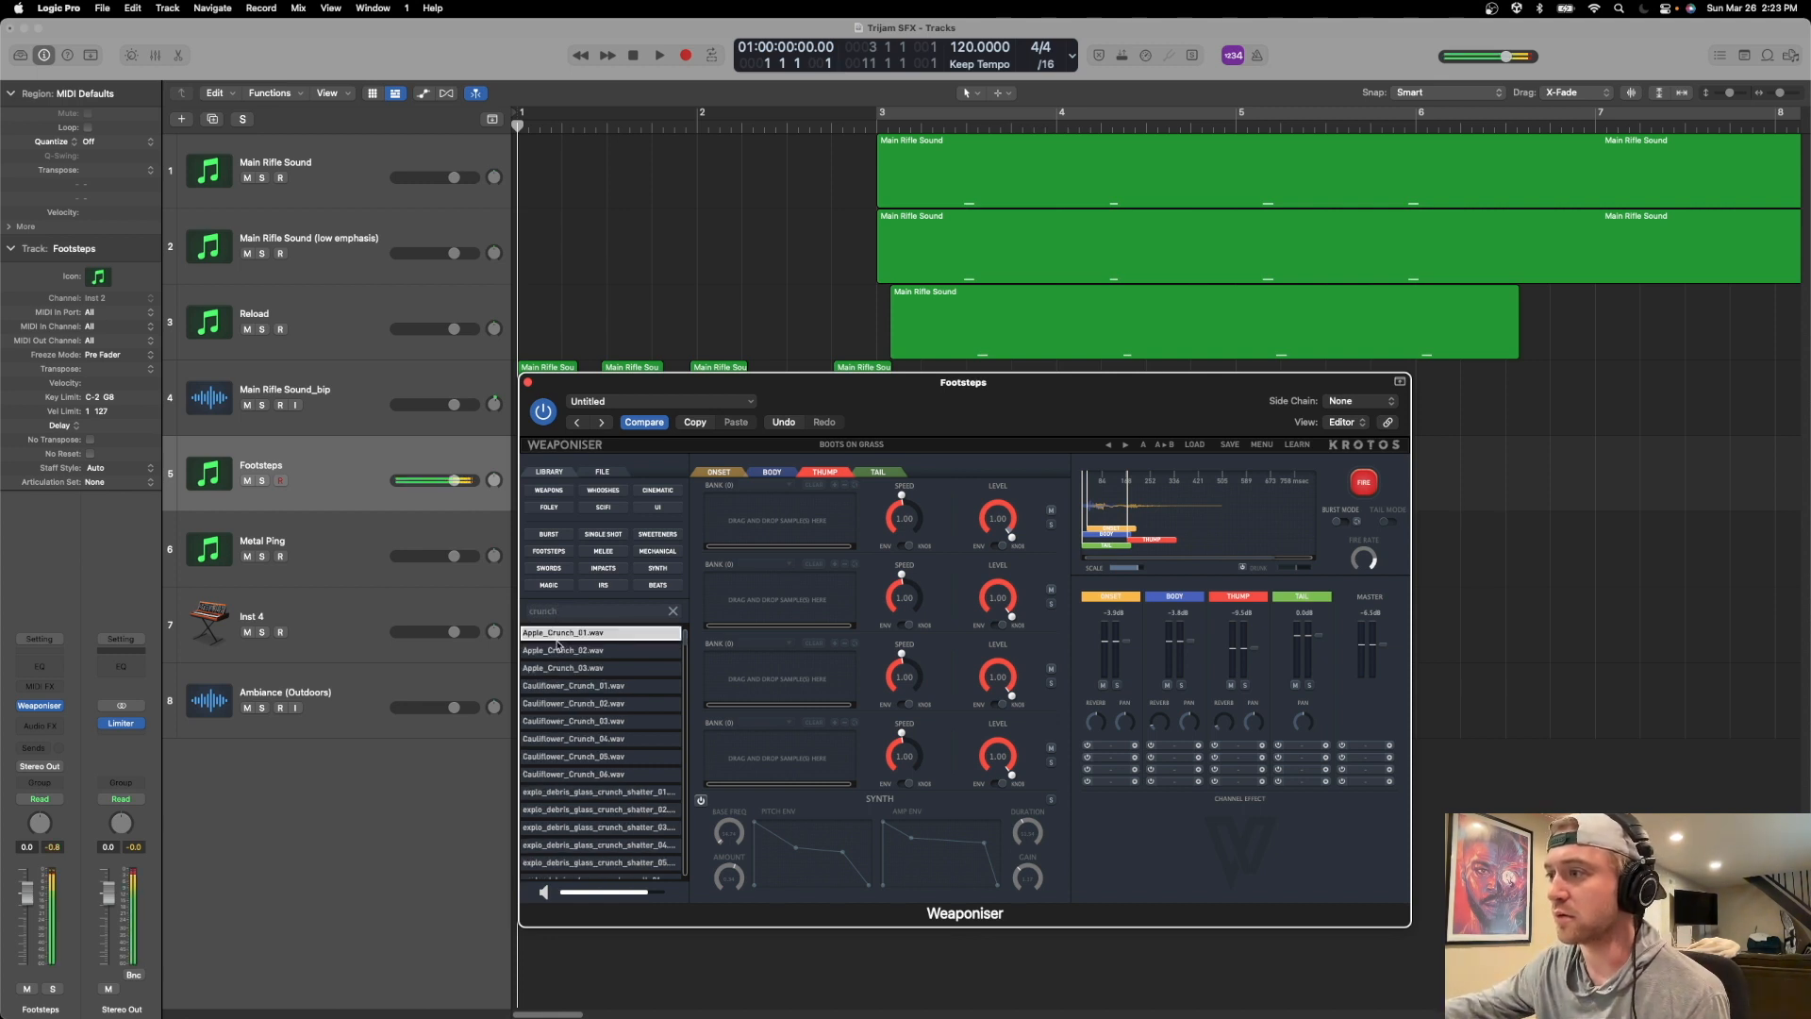
{"action": "left_click", "coordinate": [561, 653]}
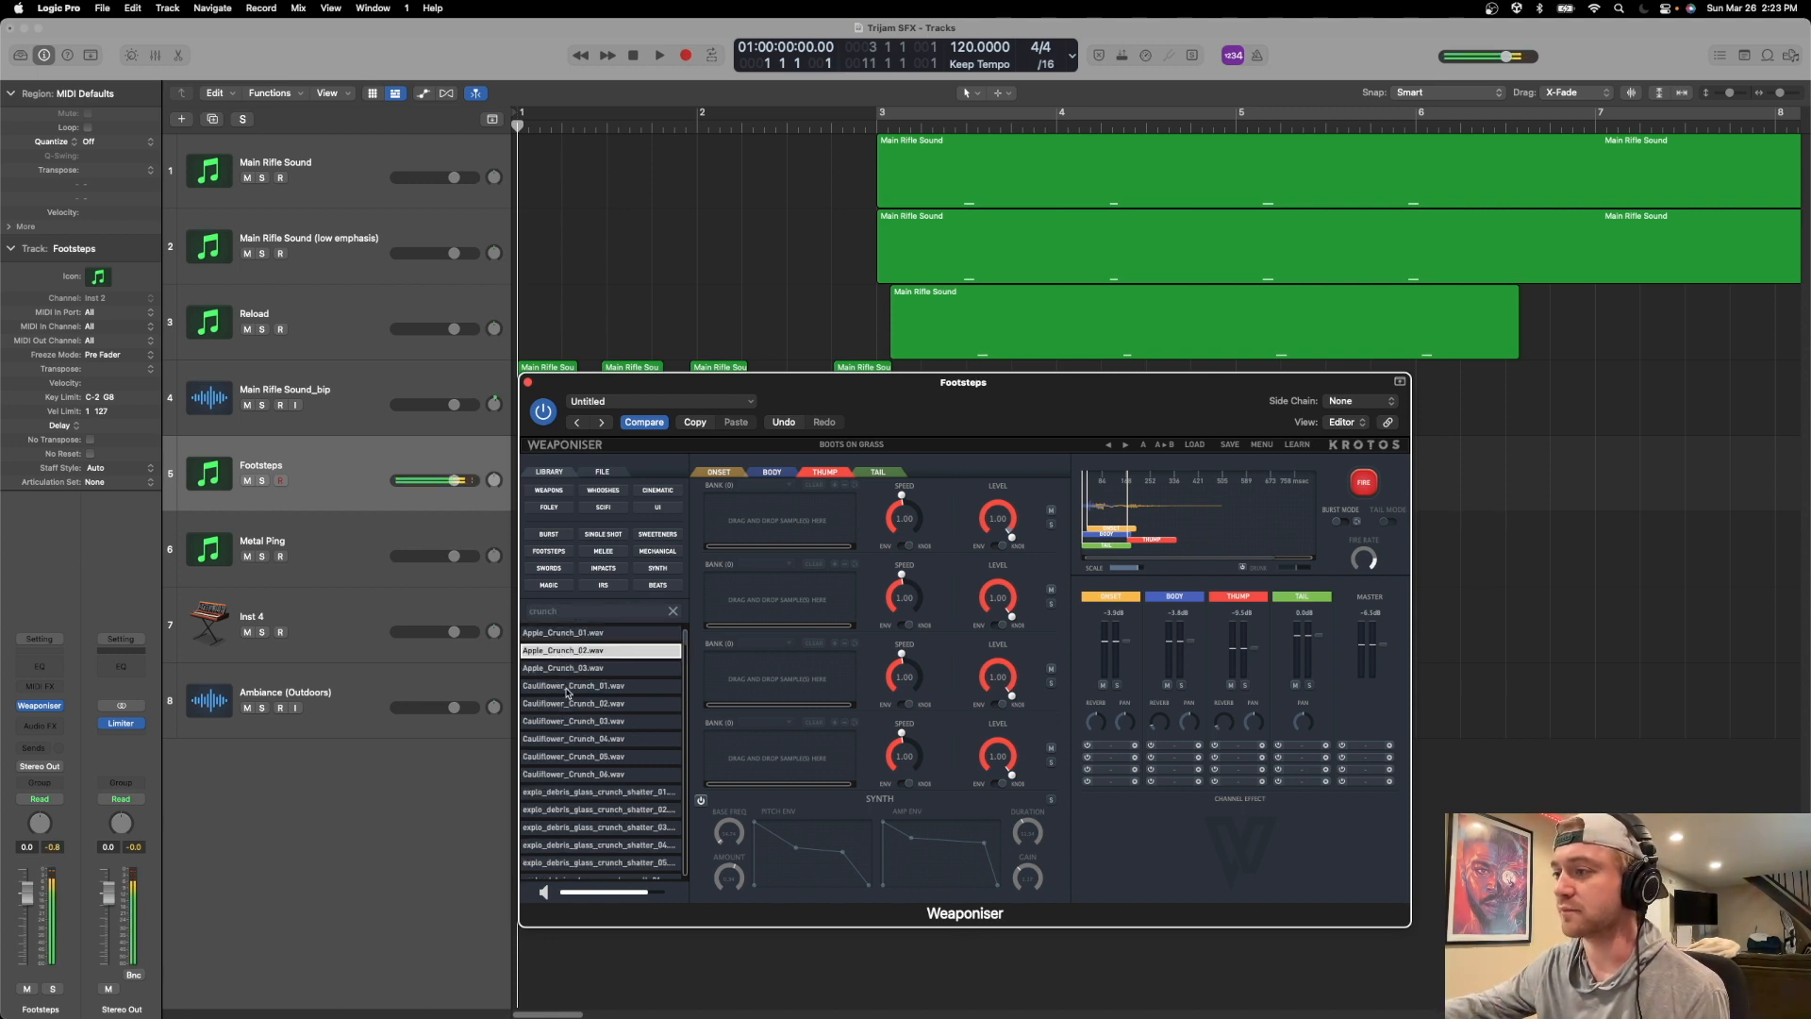
{"action": "left_click", "coordinate": [567, 687]}
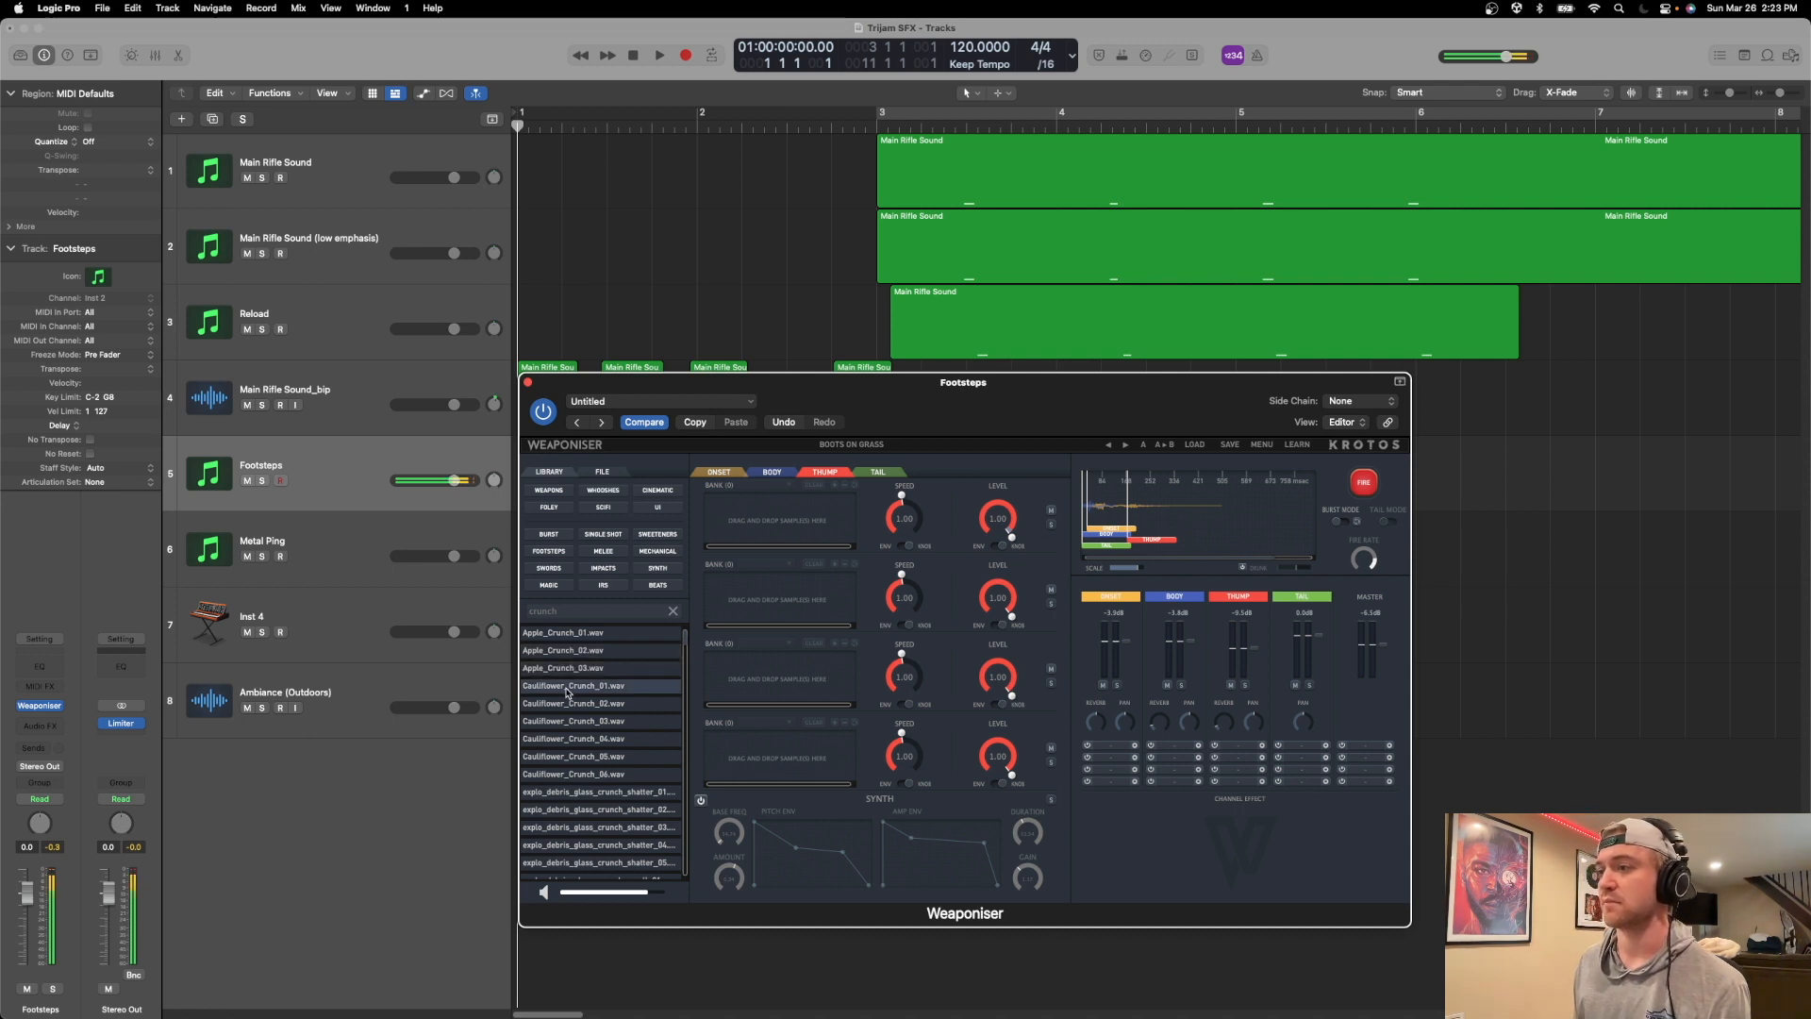
{"action": "left_click", "coordinate": [565, 705]}
{"action": "left_click", "coordinate": [569, 723]}
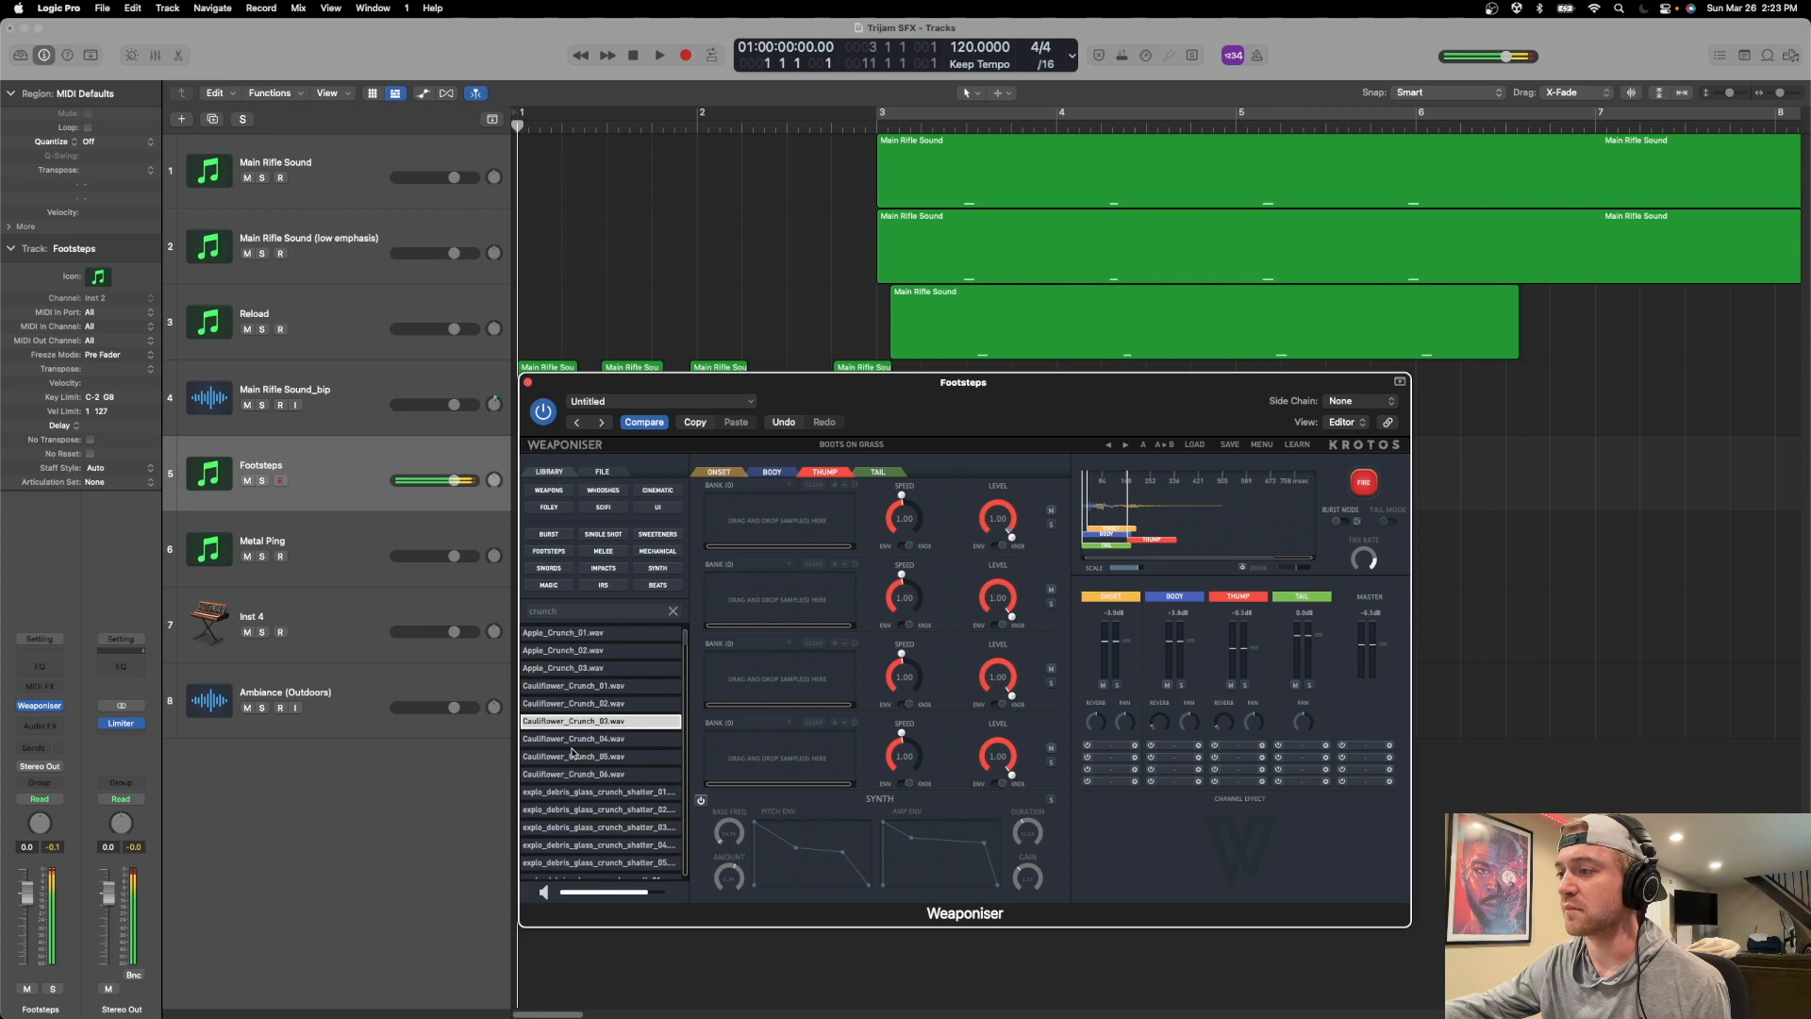
Preview Cauliflower_Crunch_02.wav again and load it into the first Thump bank.
{"action": "left_click", "coordinate": [574, 707]}
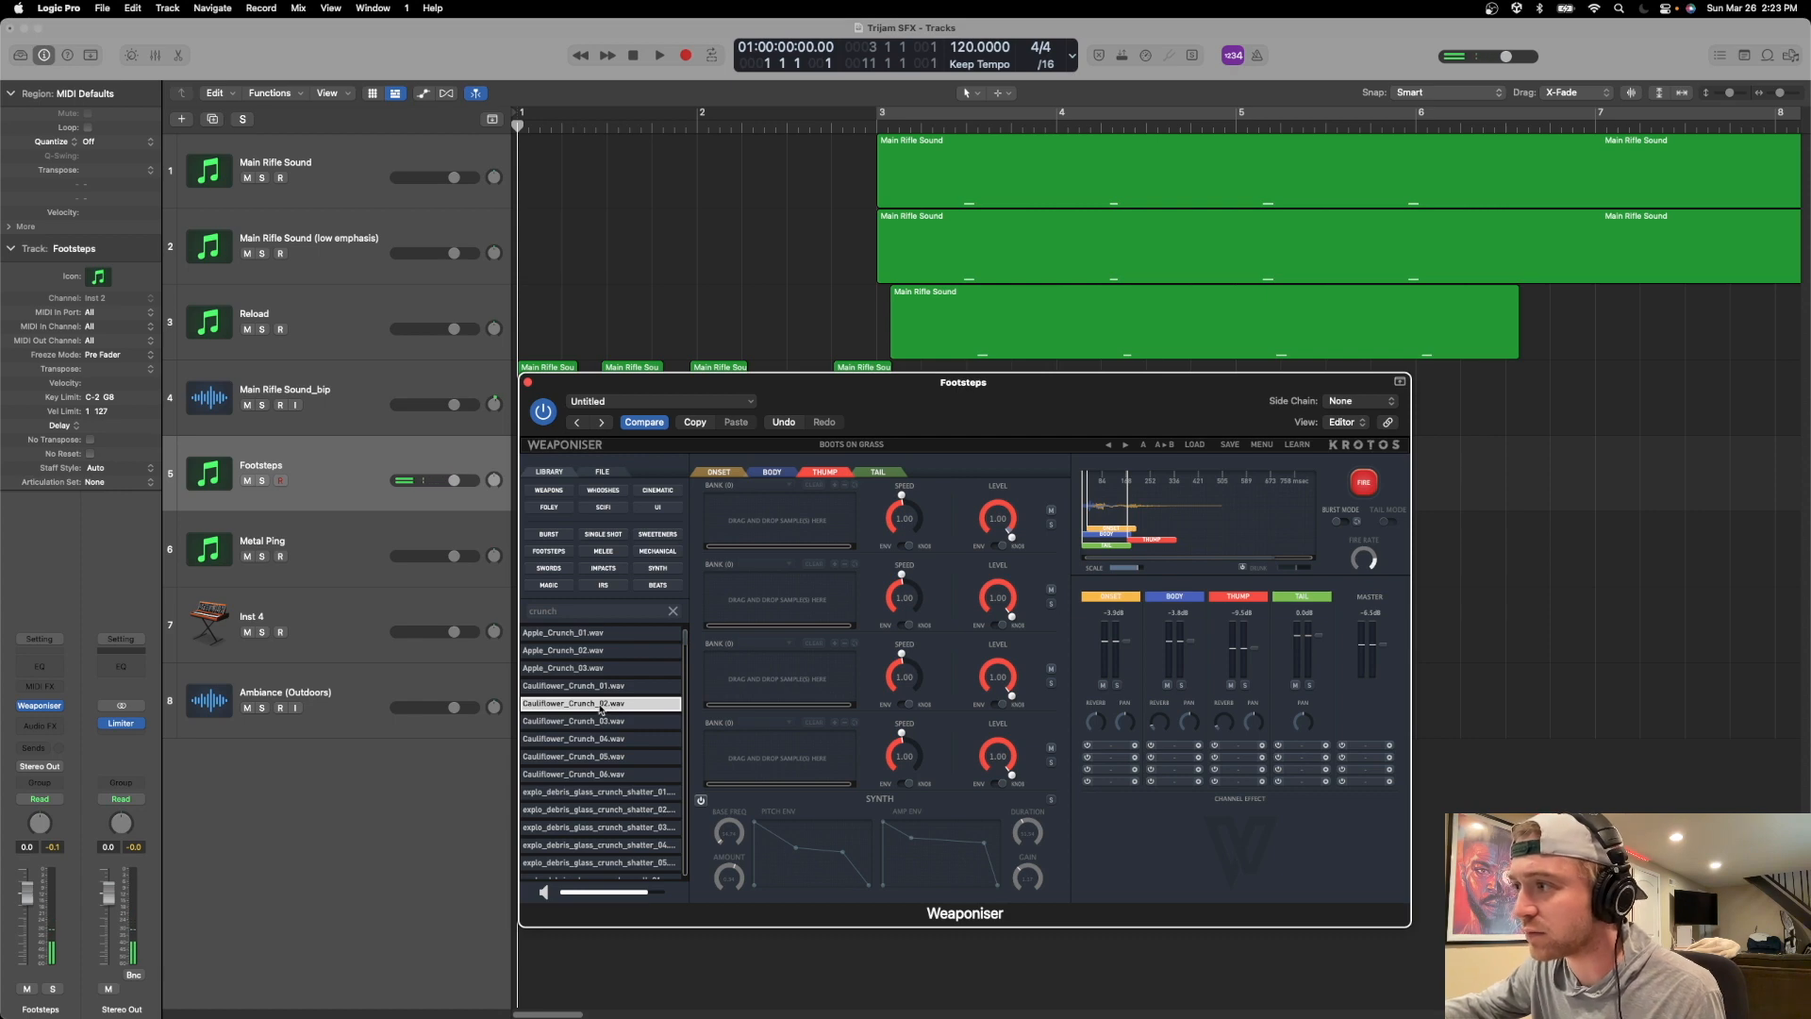
{"action": "key", "text": "Up"}
{"action": "left_click_drag", "start_coordinate": [579, 709], "coordinate": [806, 534]}
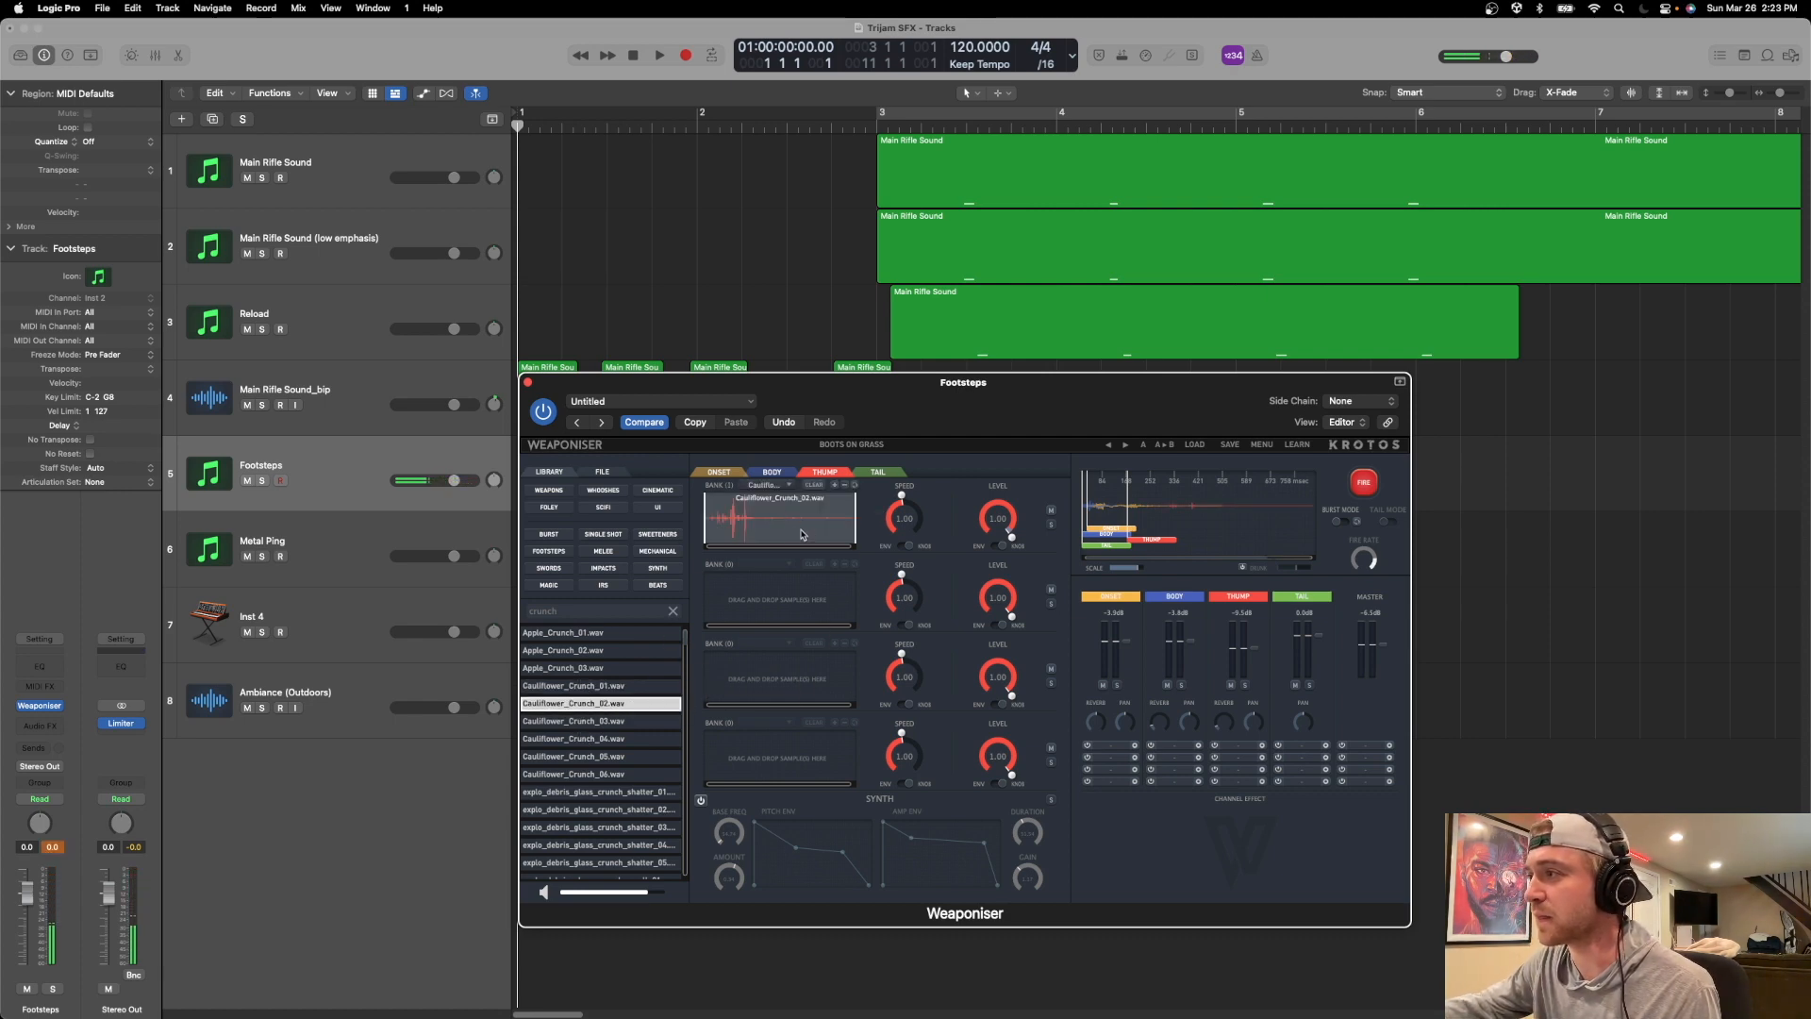
Move the Thump clip to the start of the Weaponiser timeline and fire the footstep repeatedly.
{"action": "left_click_drag", "start_coordinate": [1171, 539], "coordinate": [1092, 545]}
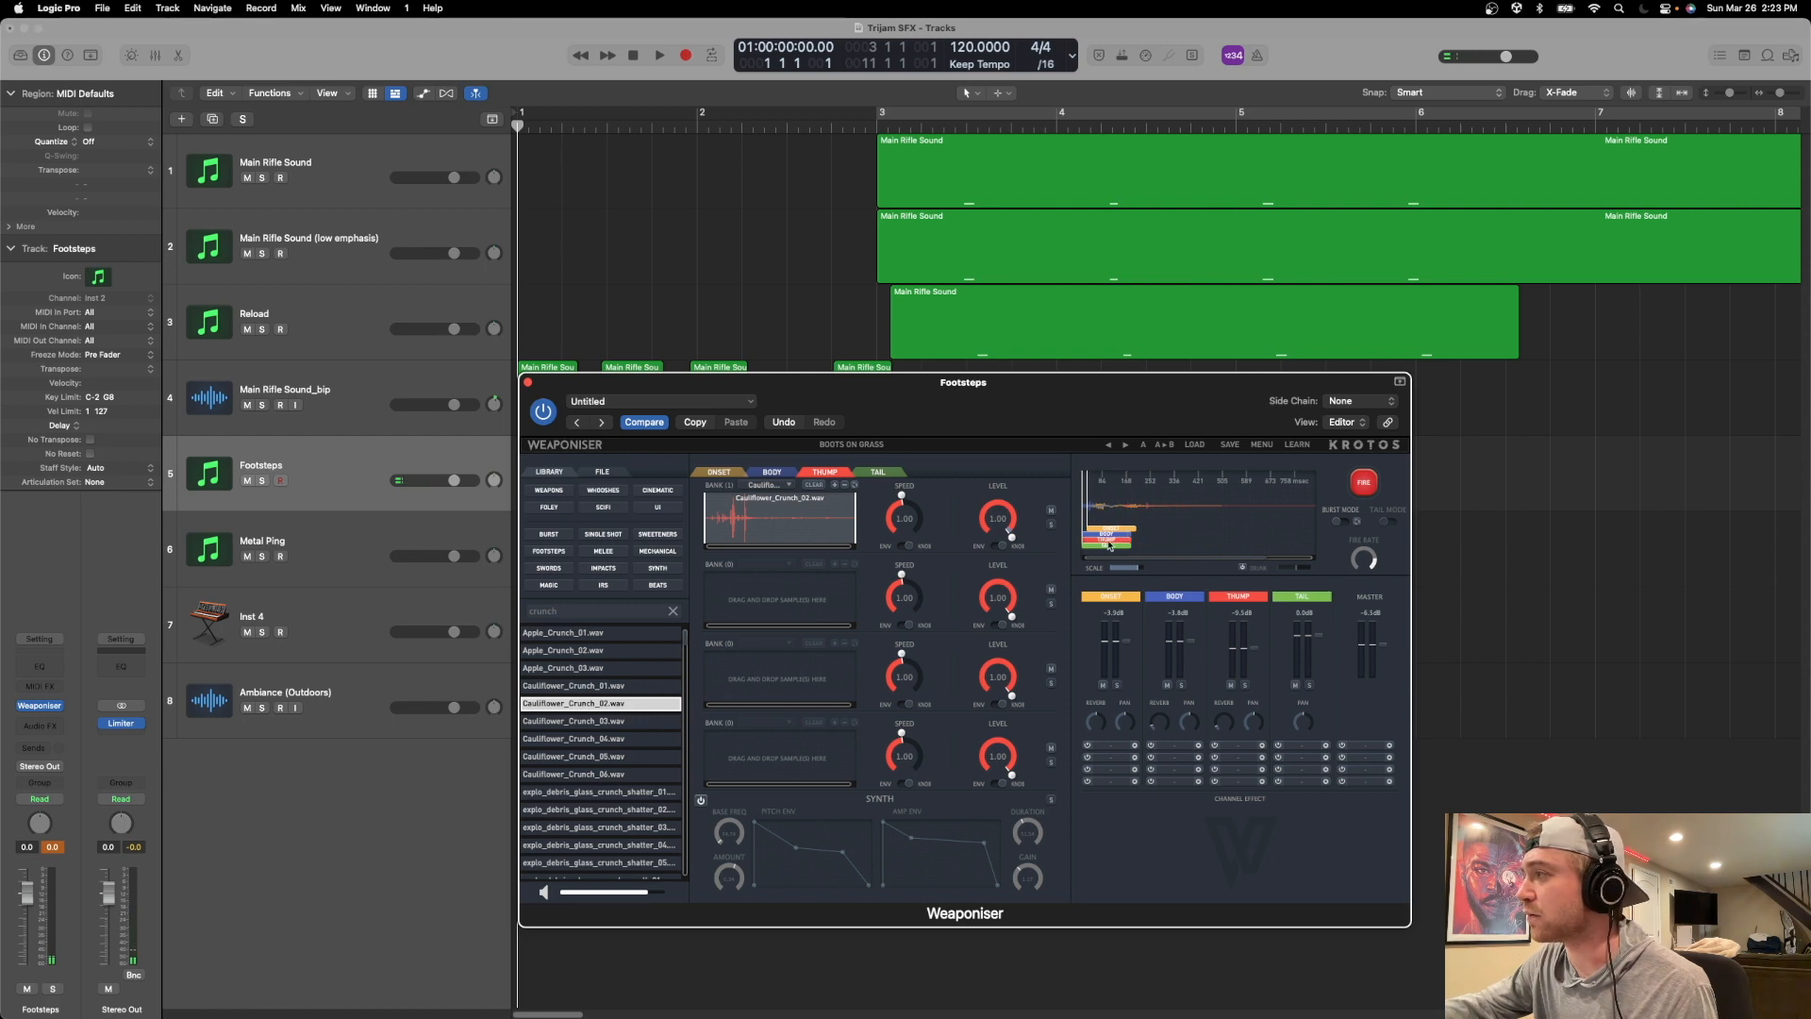
{"action": "left_click", "coordinate": [1363, 484]}
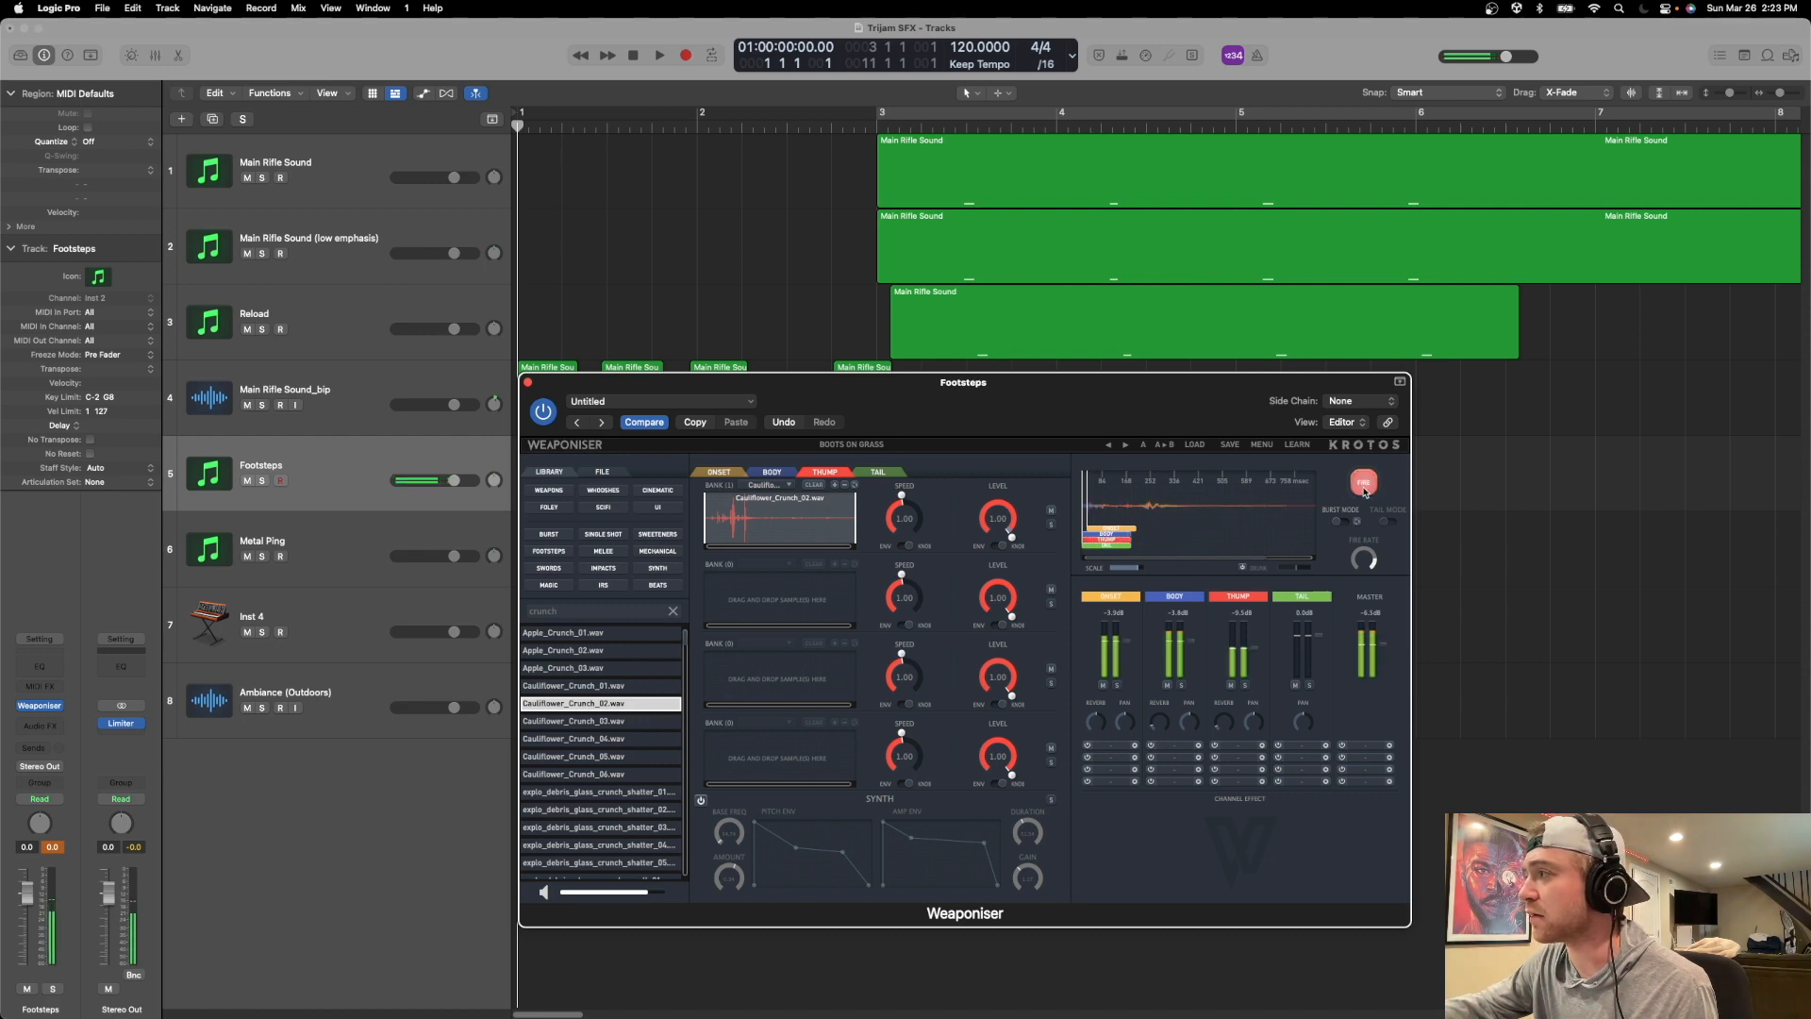
{"action": "left_click", "coordinate": [1364, 490]}
{"action": "left_click", "coordinate": [1364, 490]}
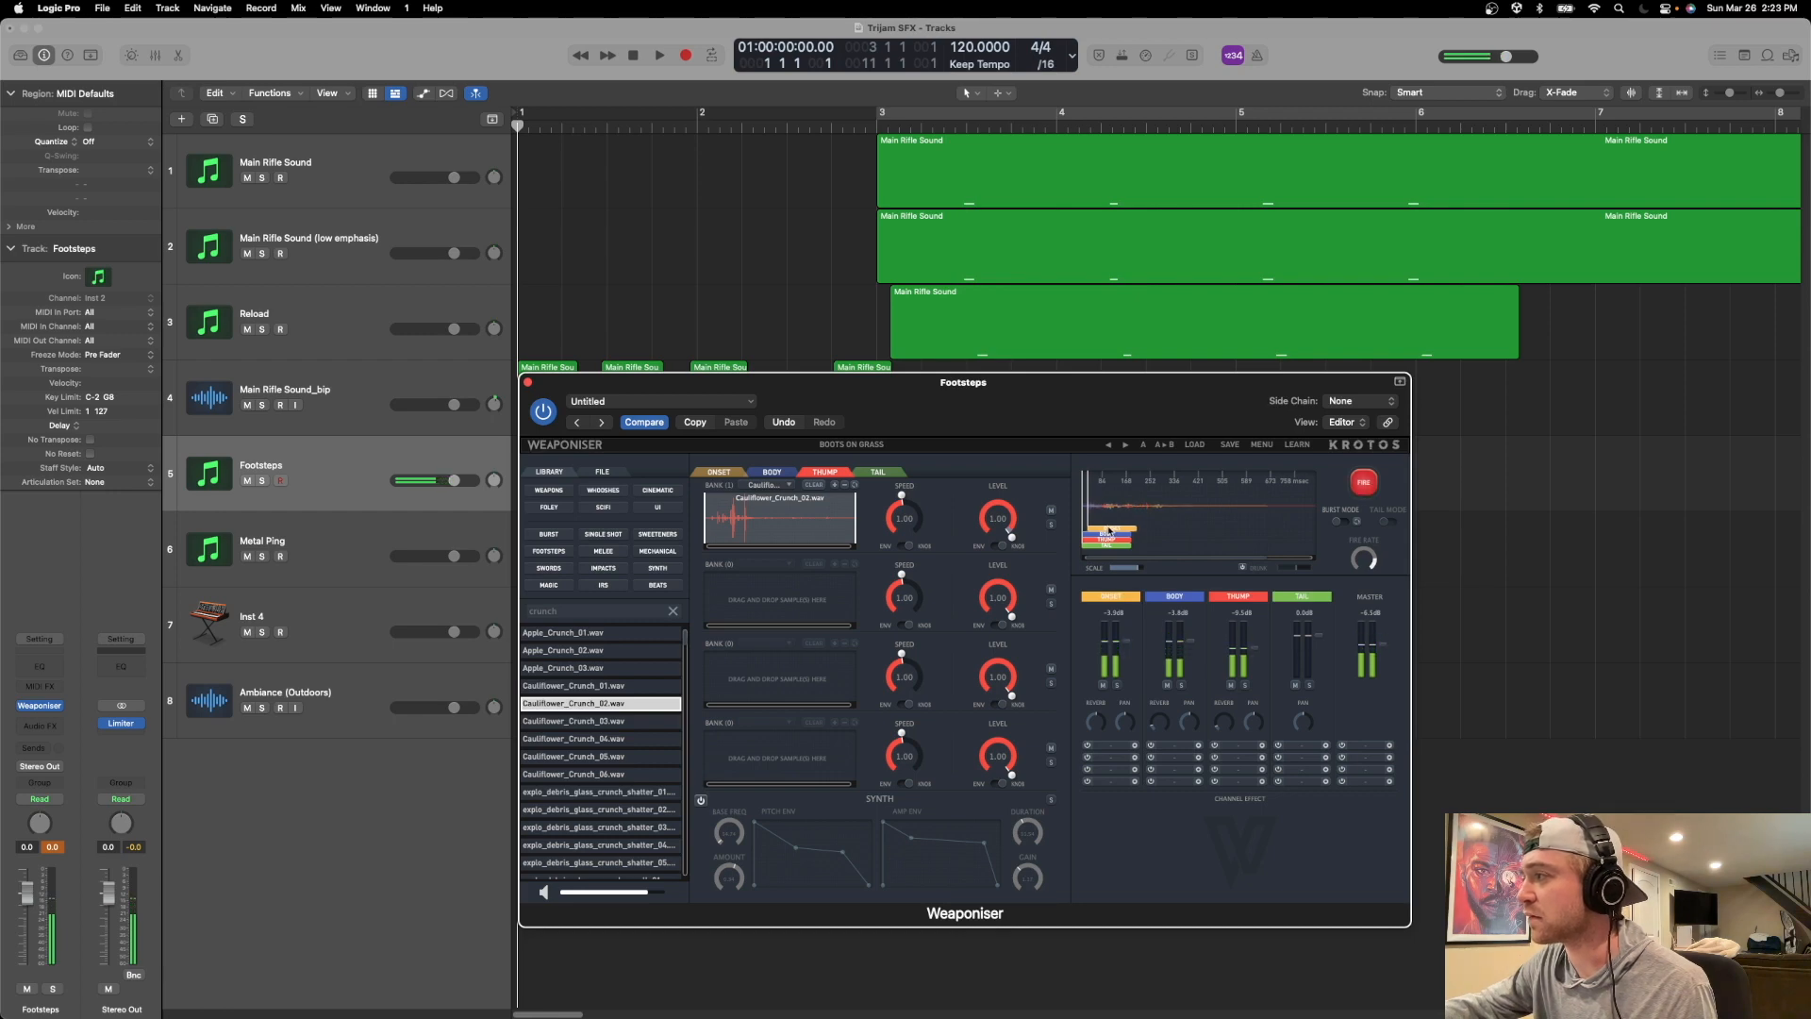
Shift the Onset and Body clips slightly later on the timeline and fire the footstep repeatedly.
{"action": "left_click_drag", "start_coordinate": [1109, 539], "coordinate": [1124, 541]}
{"action": "left_click", "coordinate": [1372, 482]}
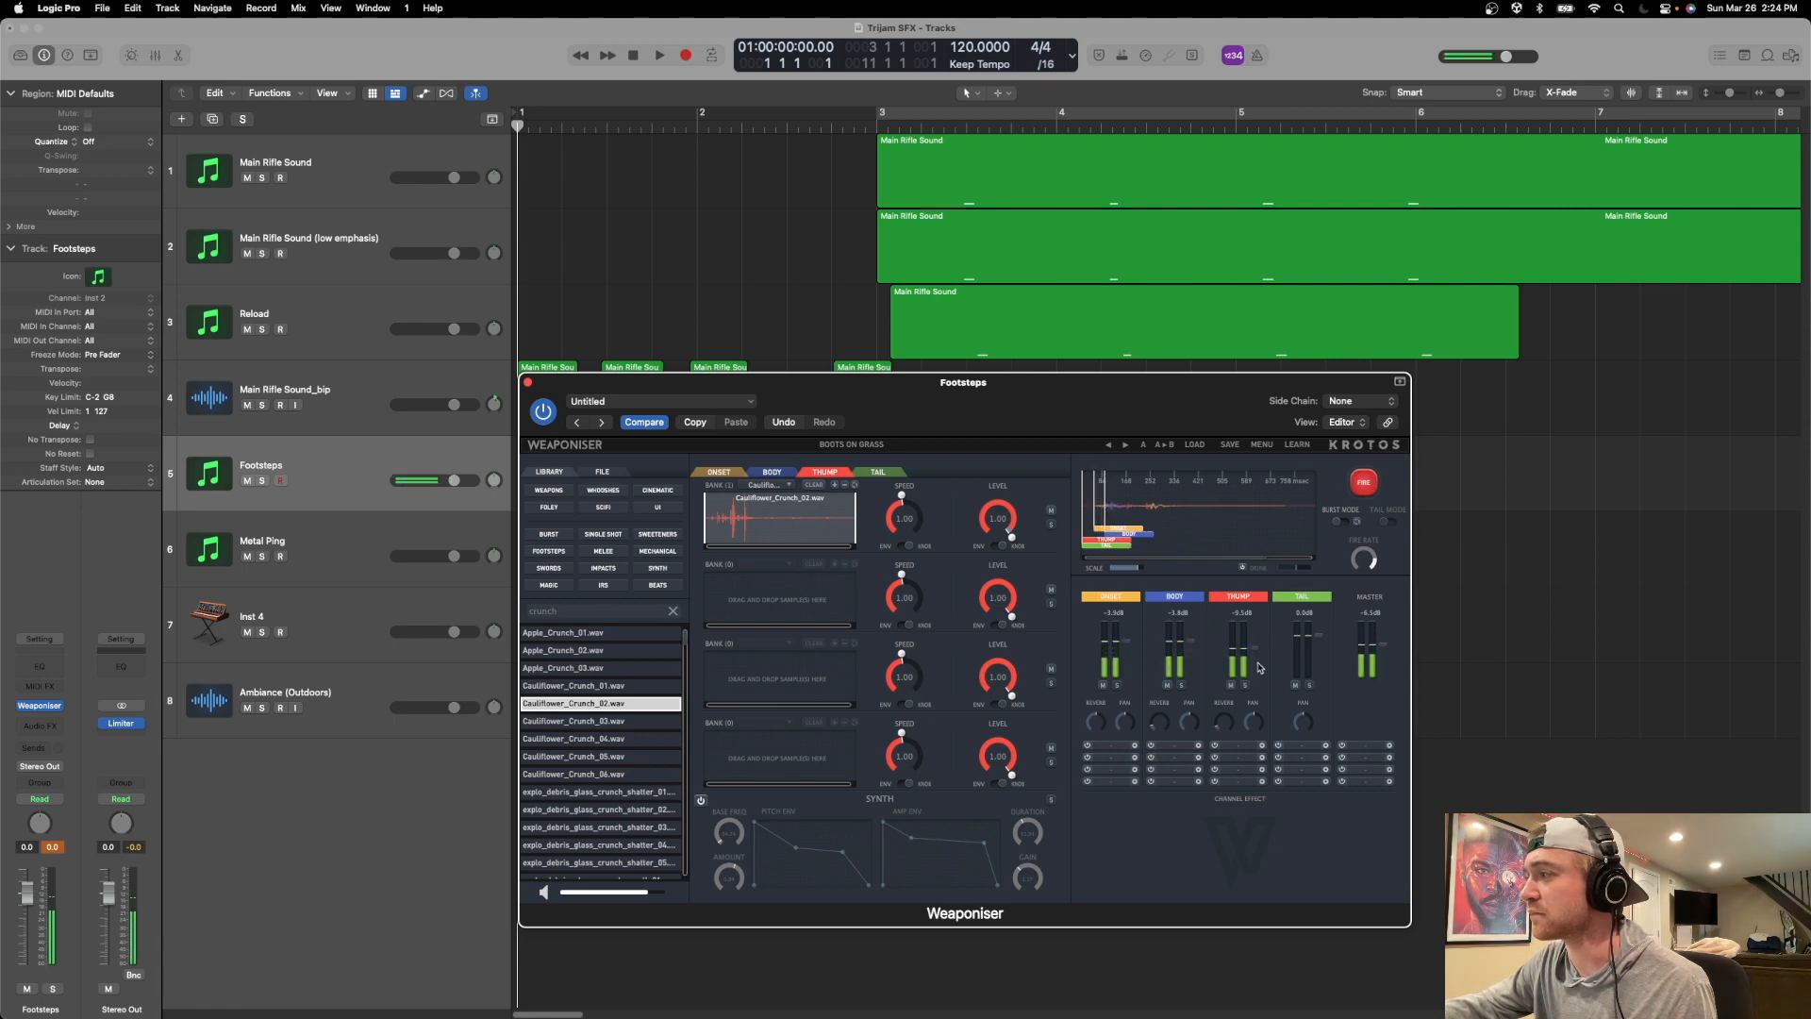
{"action": "left_click", "coordinate": [1358, 488]}
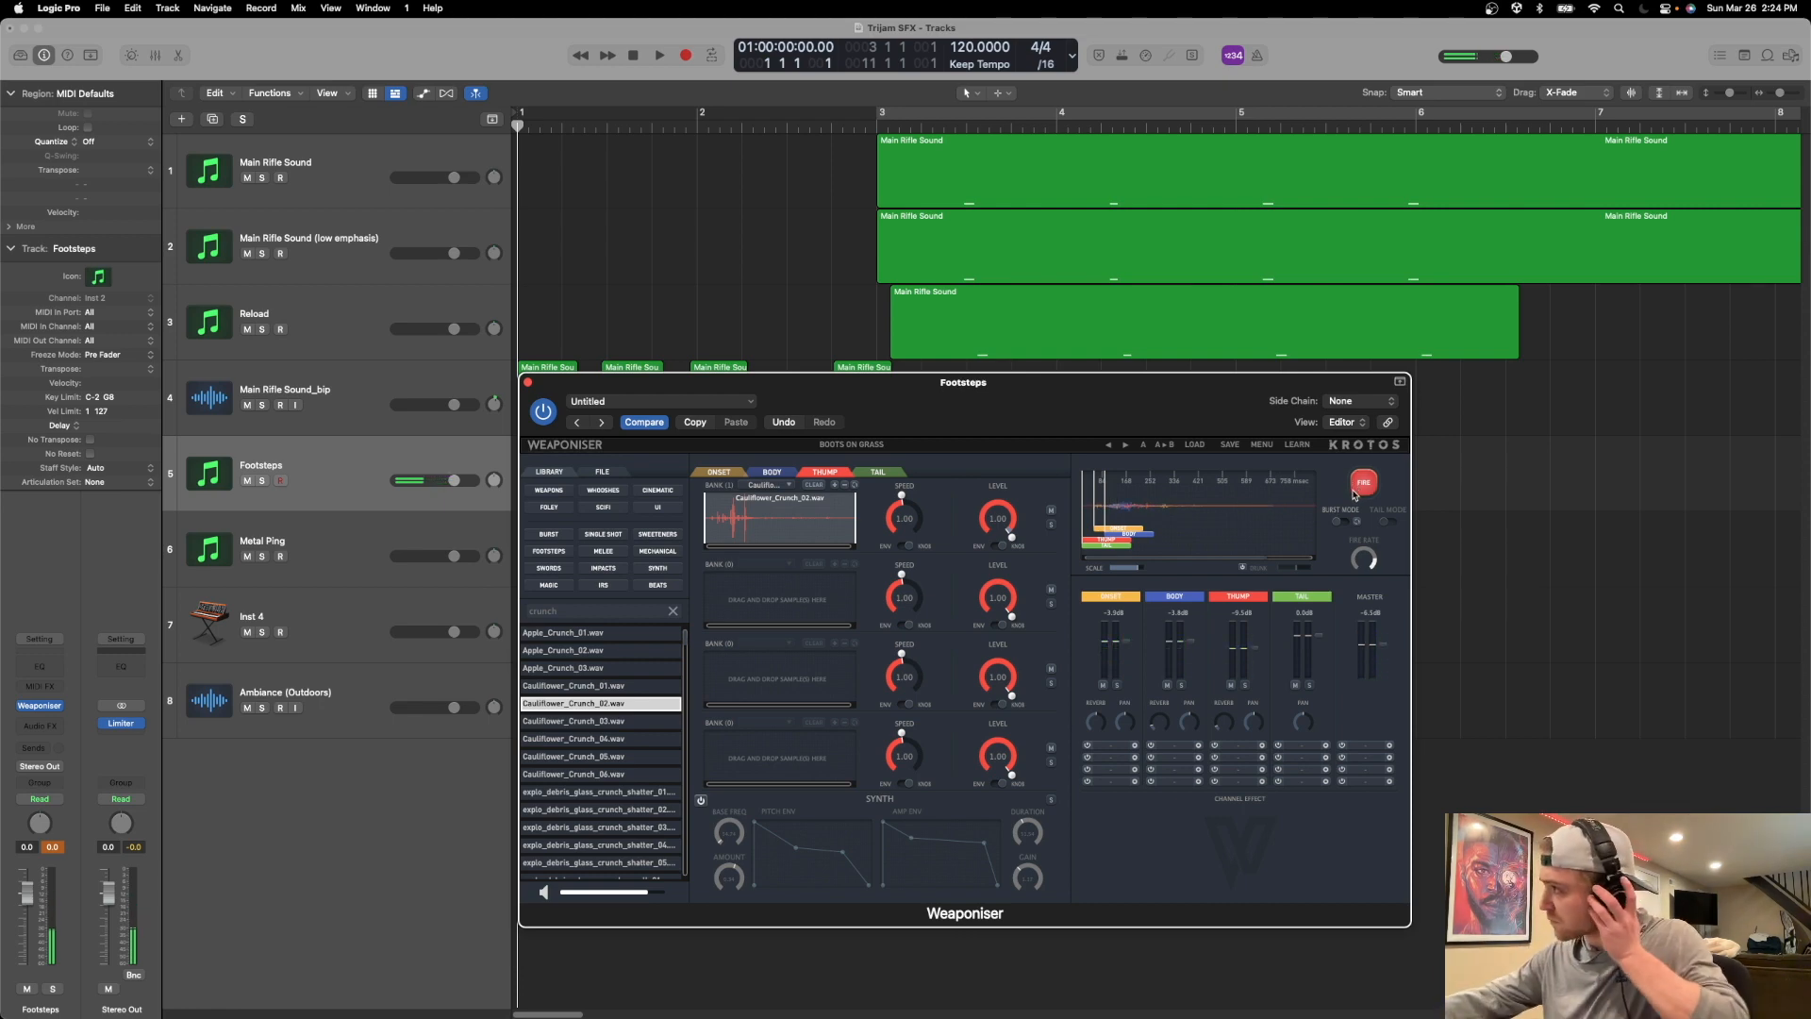
{"action": "left_click", "coordinate": [1361, 483]}
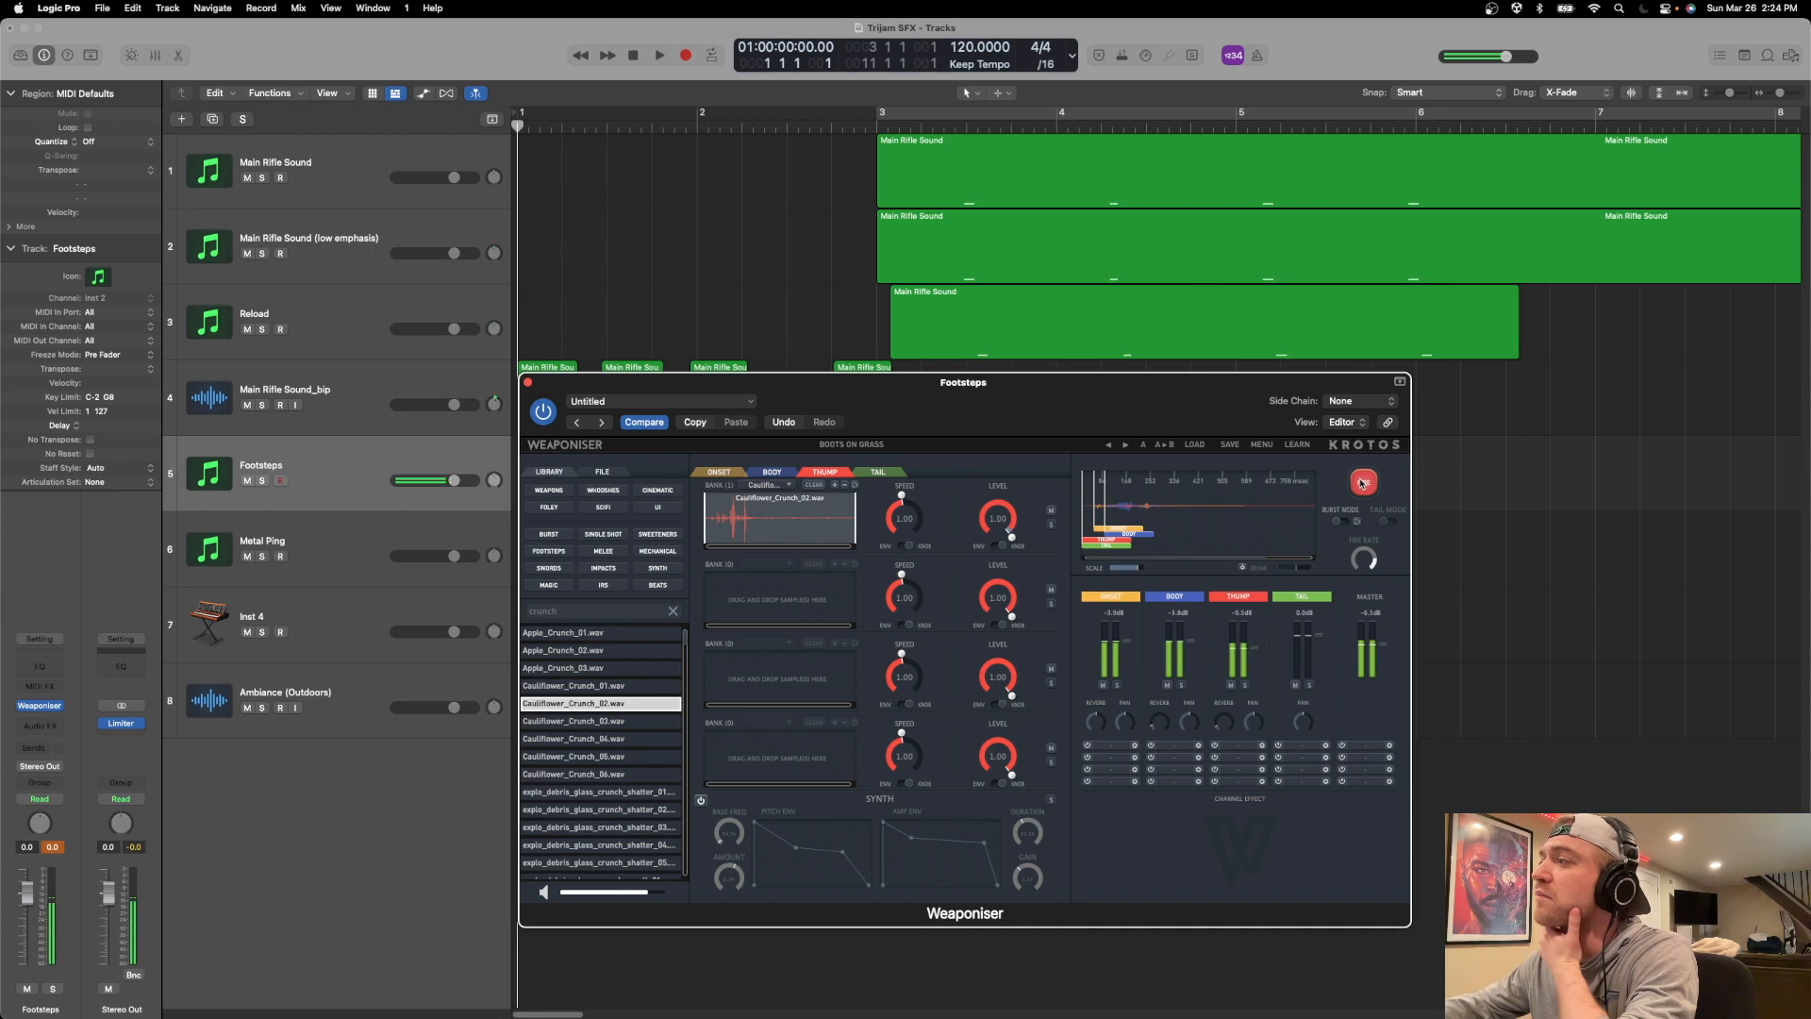
{"action": "left_click", "coordinate": [1362, 483]}
{"action": "left_click", "coordinate": [1362, 482]}
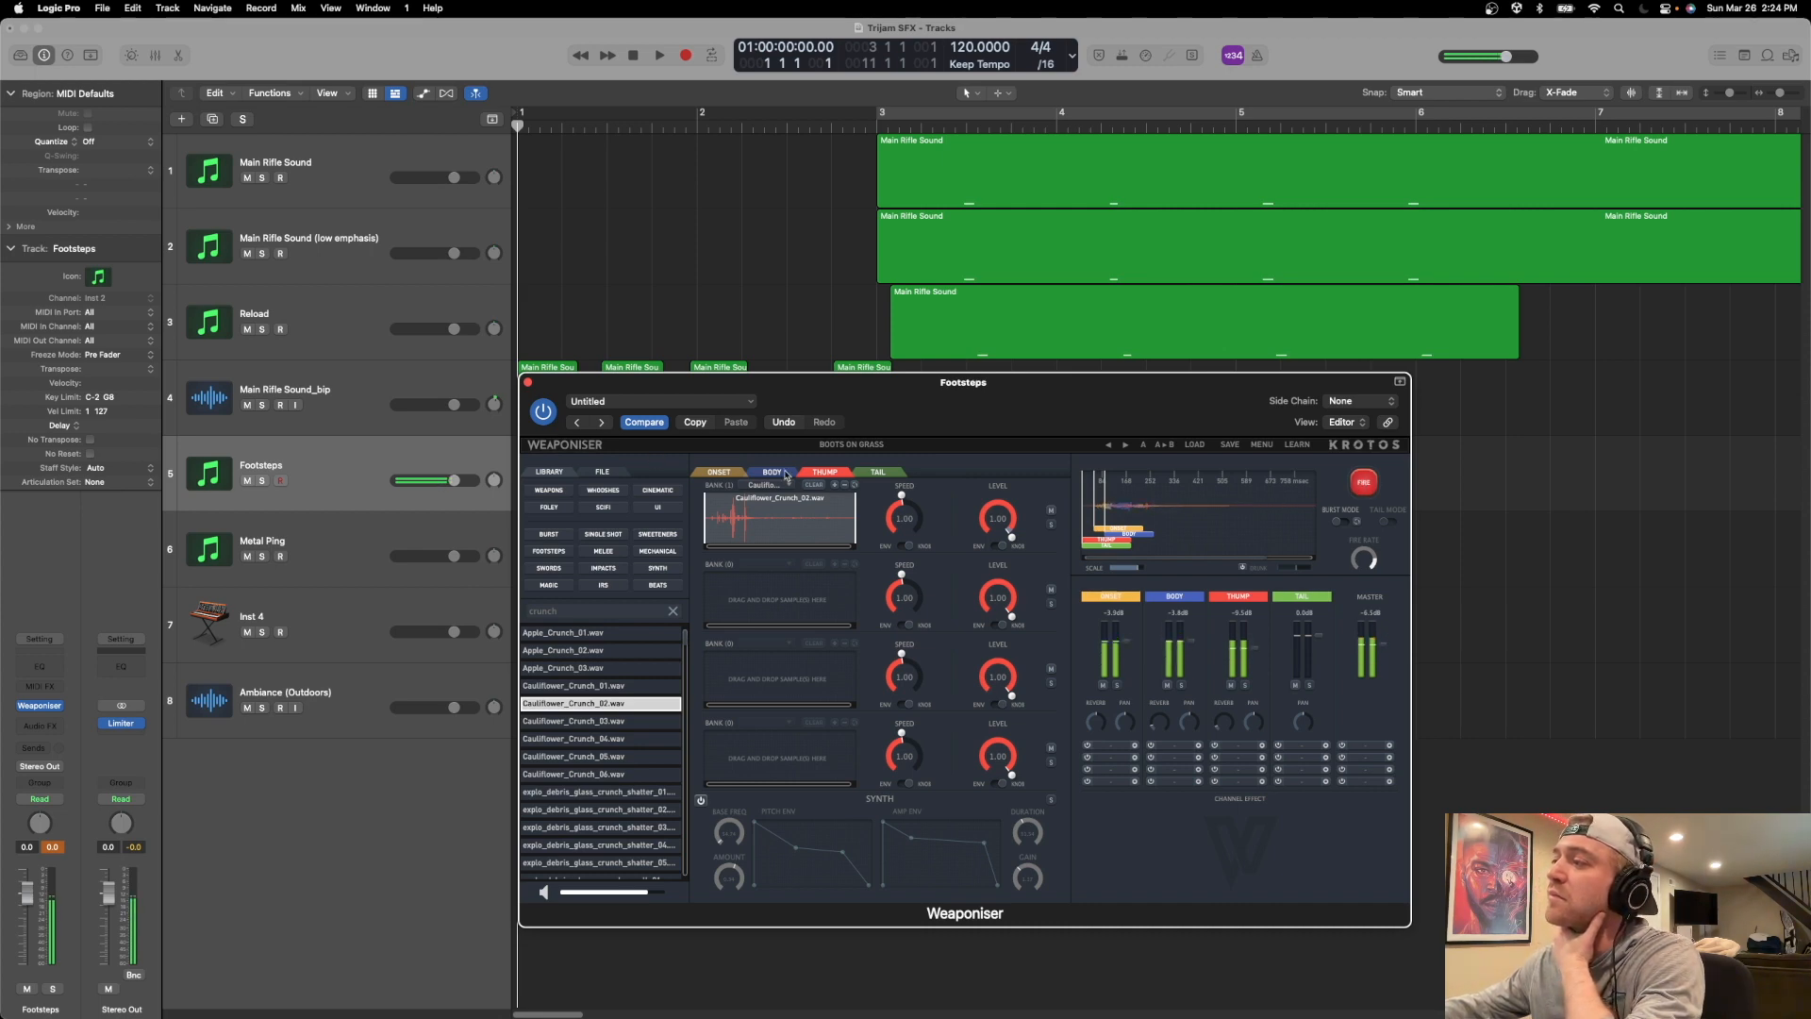
Remove Grass_Boots_FullStep_04.wav from the first Onset bank and audition the remaining footstep variations.
{"action": "left_click", "coordinate": [718, 472]}
{"action": "left_click", "coordinate": [782, 486]}
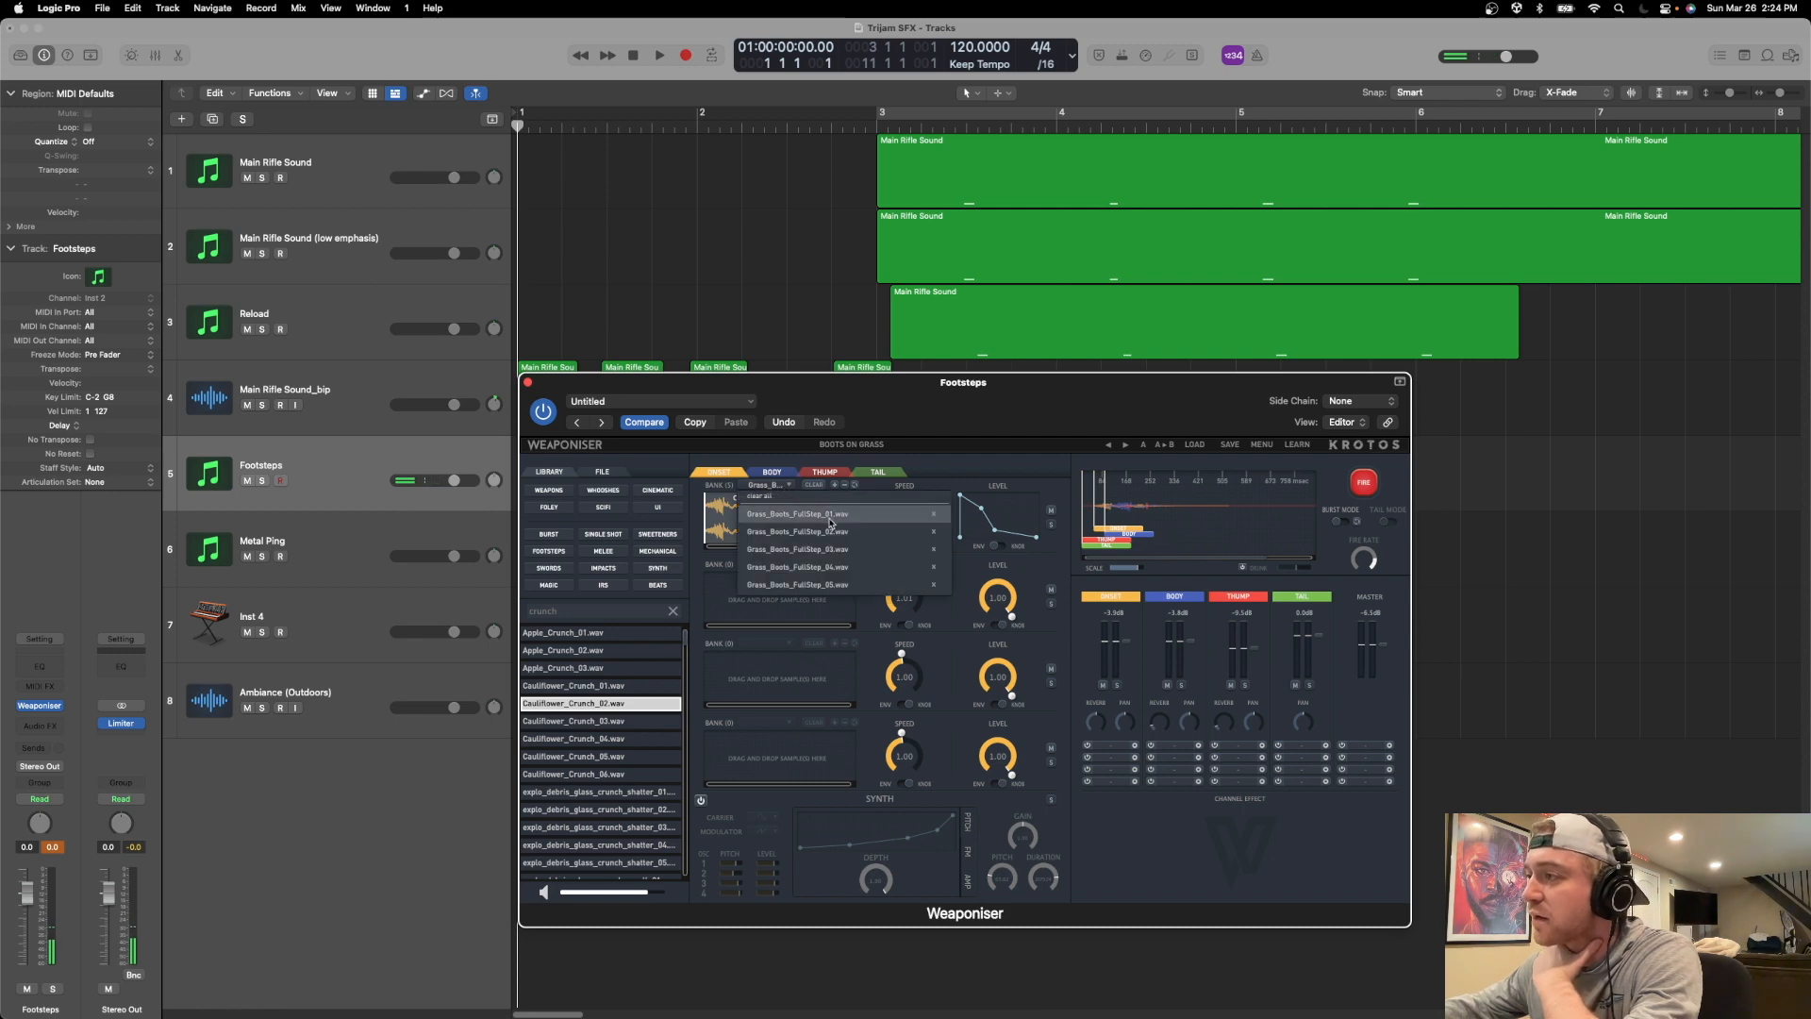
{"action": "left_click", "coordinate": [1363, 483]}
{"action": "left_click", "coordinate": [1362, 483]}
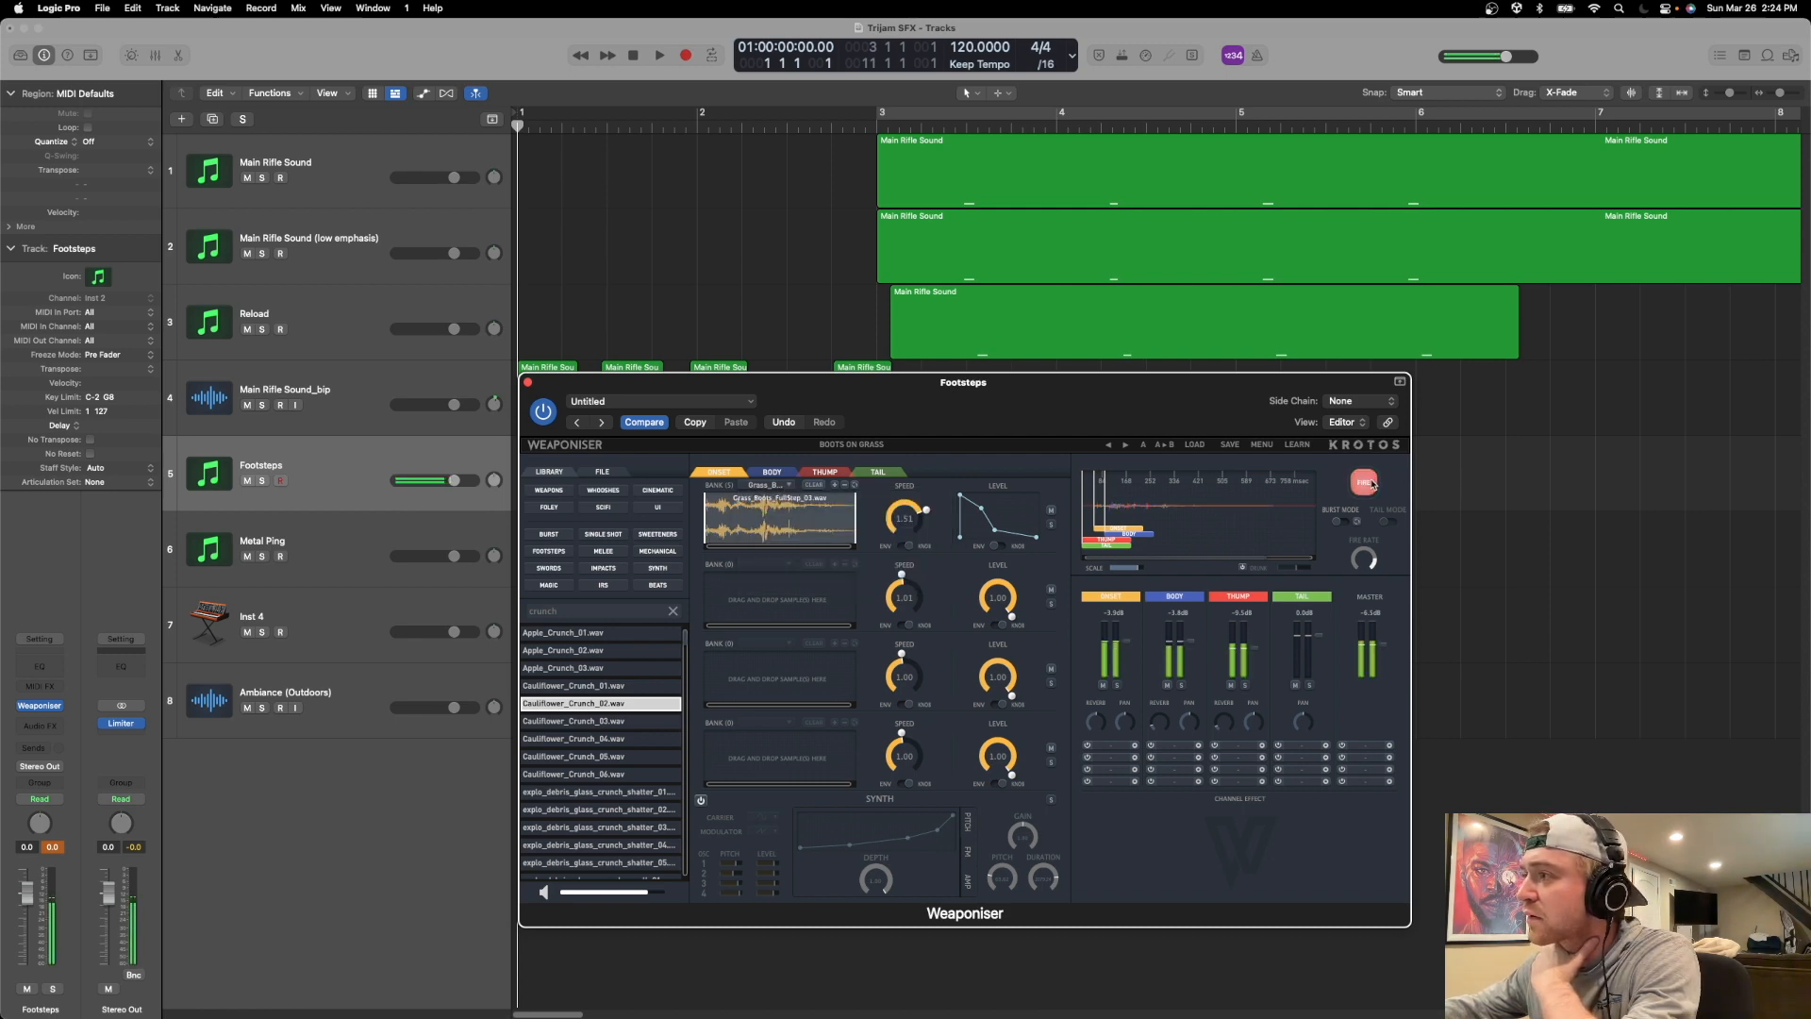
{"action": "left_click", "coordinate": [776, 486]}
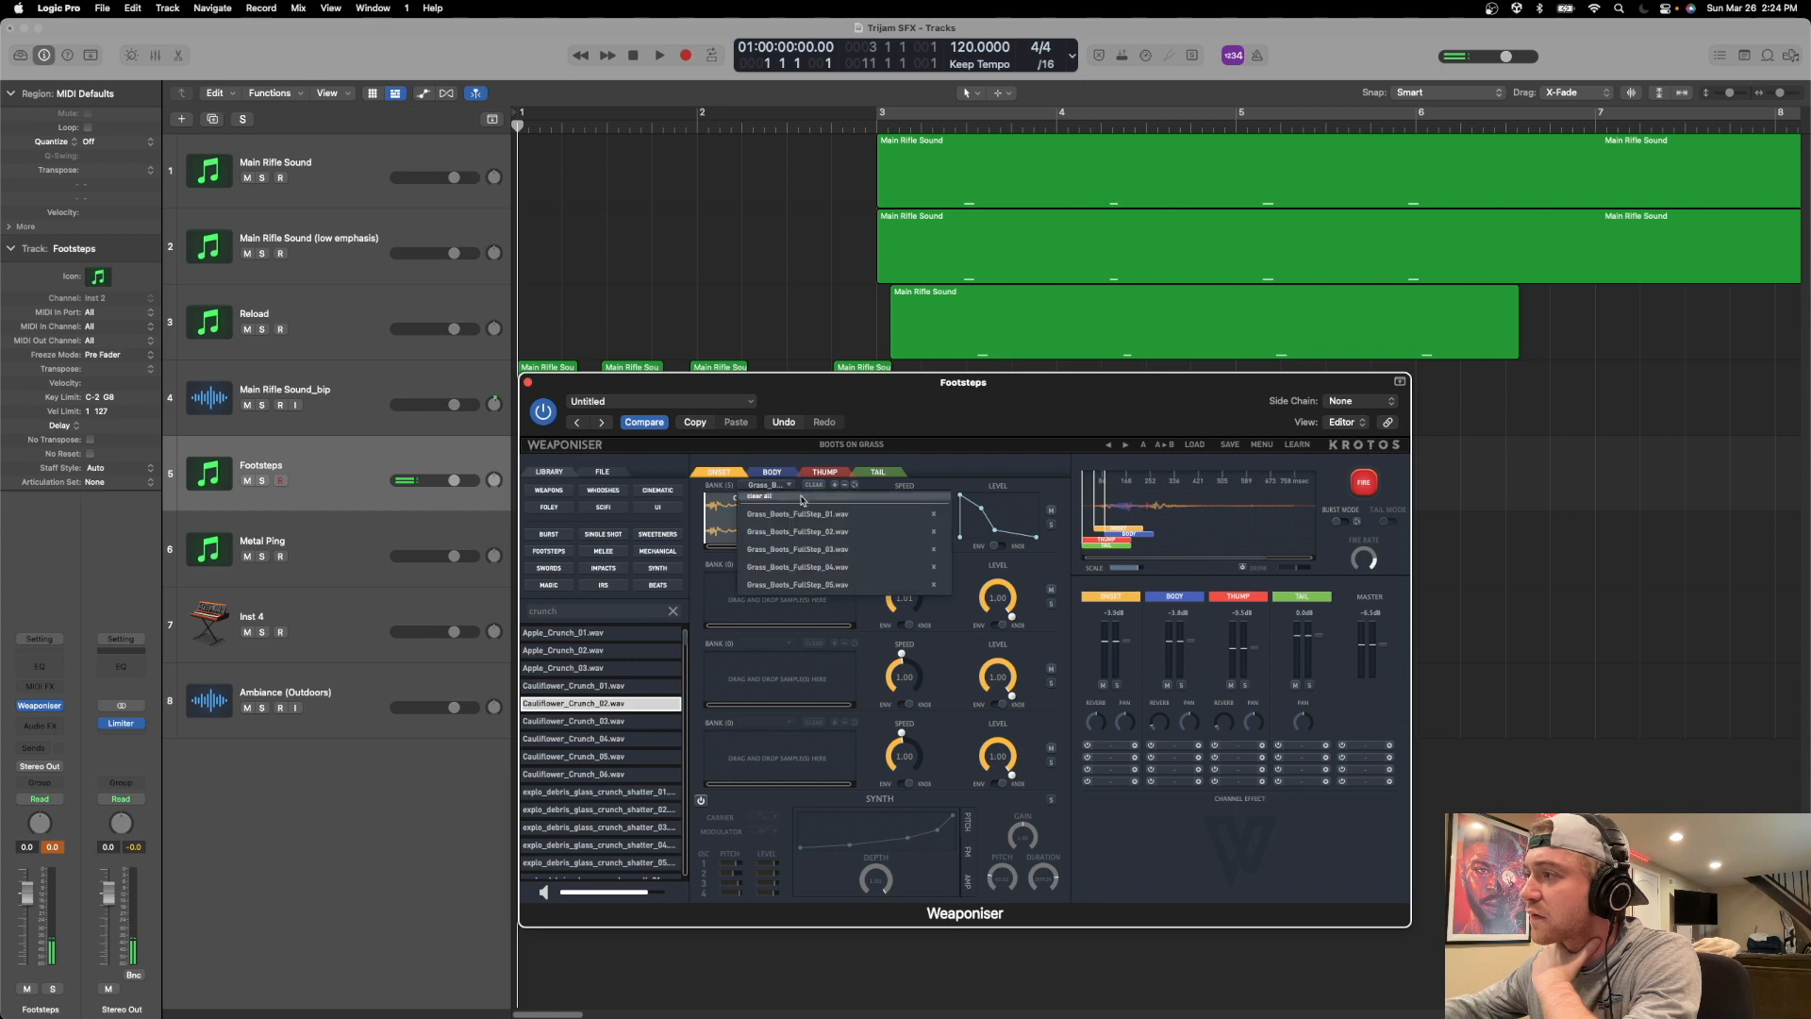
{"action": "left_click", "coordinate": [935, 569]}
{"action": "left_click", "coordinate": [1364, 482]}
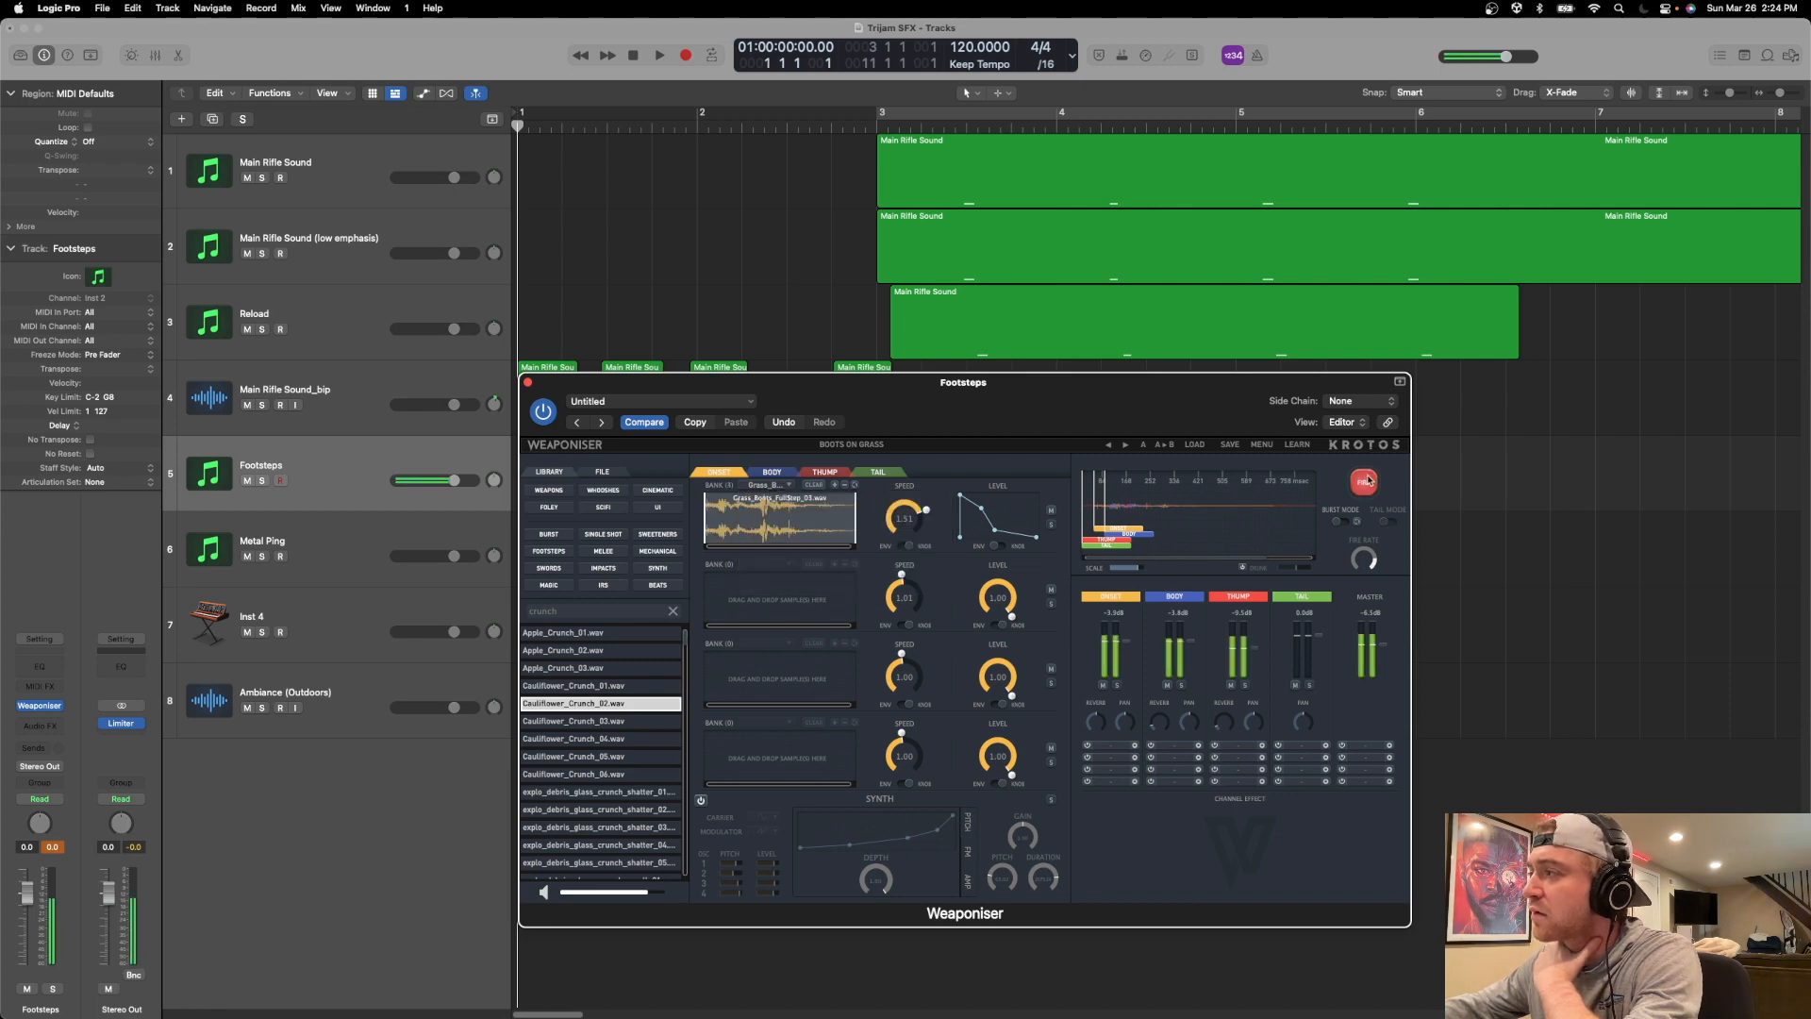
{"action": "left_click", "coordinate": [1367, 481]}
{"action": "left_click", "coordinate": [1366, 482]}
{"action": "left_click", "coordinate": [1365, 482]}
Move the Body clip back to the start of the timeline and fire the footstep repeatedly.
{"action": "left_click_drag", "start_coordinate": [1136, 535], "coordinate": [1120, 533]}
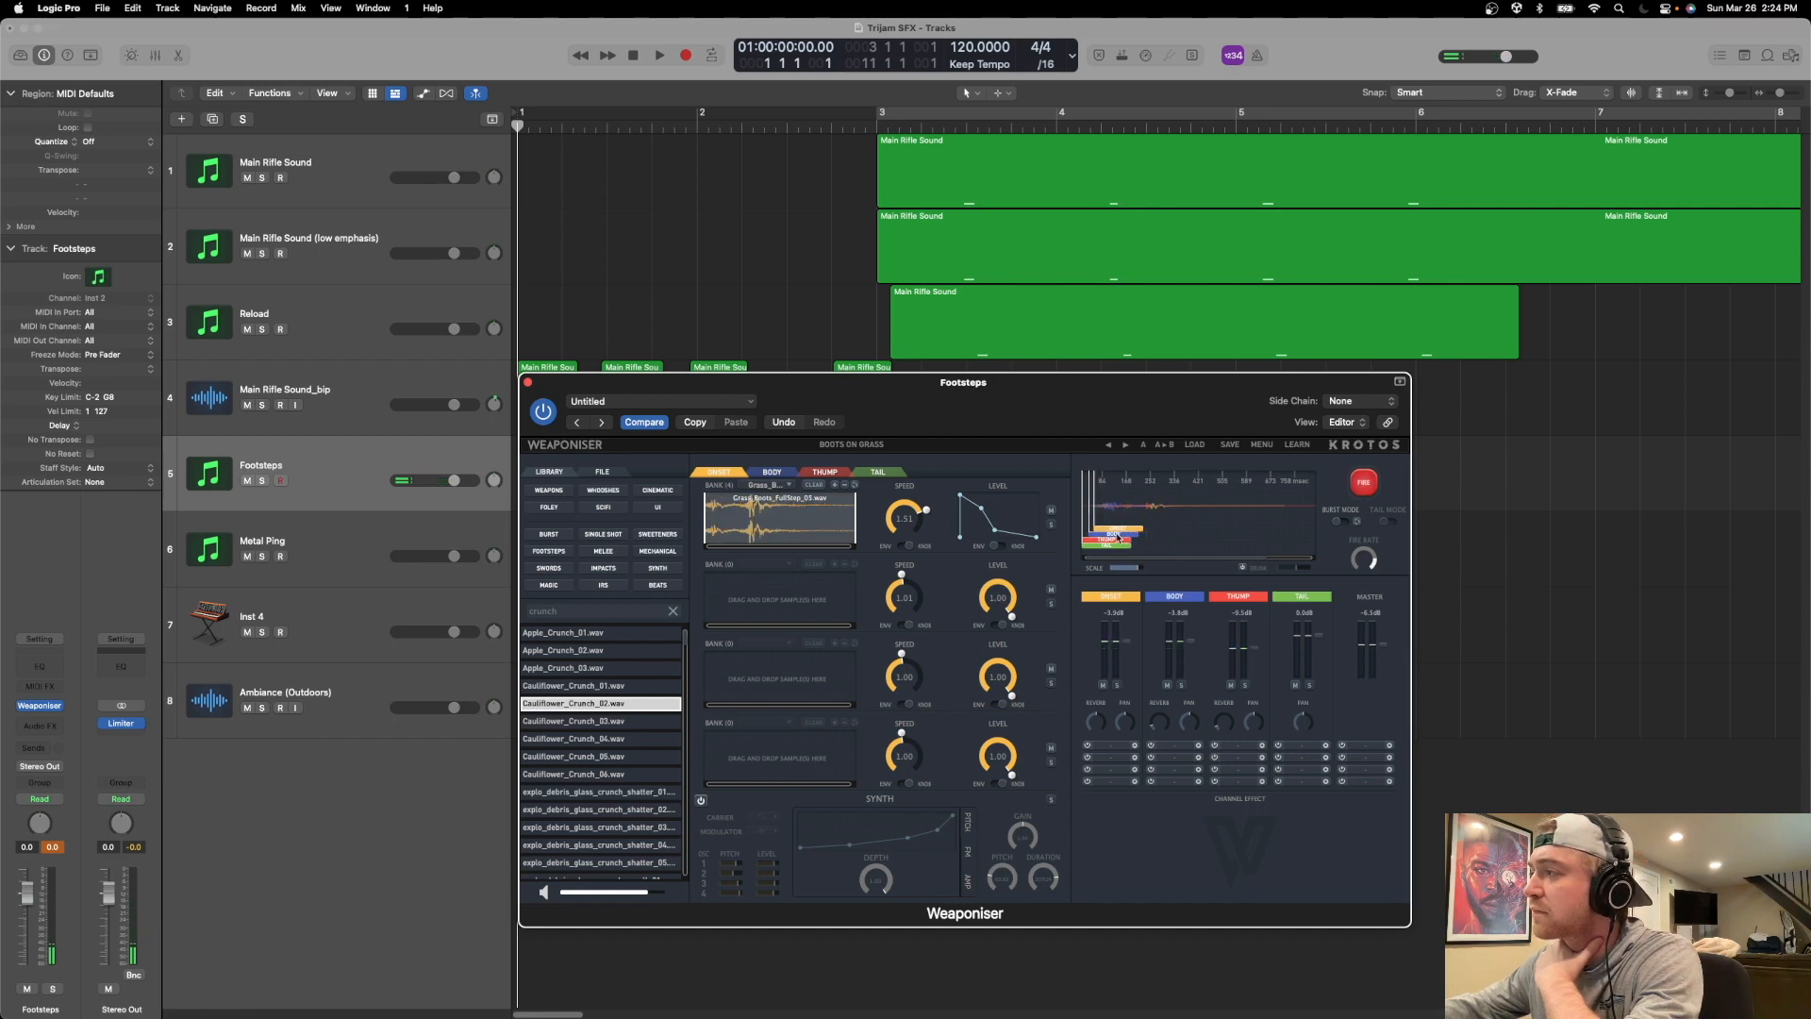
{"action": "left_click", "coordinate": [1375, 495]}
{"action": "left_click", "coordinate": [1374, 494]}
{"action": "left_click", "coordinate": [1371, 492]}
{"action": "left_click", "coordinate": [1370, 492]}
{"action": "left_click", "coordinate": [1369, 492]}
{"action": "left_click", "coordinate": [1370, 492]}
{"action": "left_click", "coordinate": [1370, 492]}
{"action": "left_click", "coordinate": [1370, 491]}
{"action": "left_click", "coordinate": [1370, 491]}
{"action": "left_click", "coordinate": [1369, 492]}
{"action": "left_click", "coordinate": [1369, 491]}
{"action": "left_click", "coordinate": [1369, 491]}
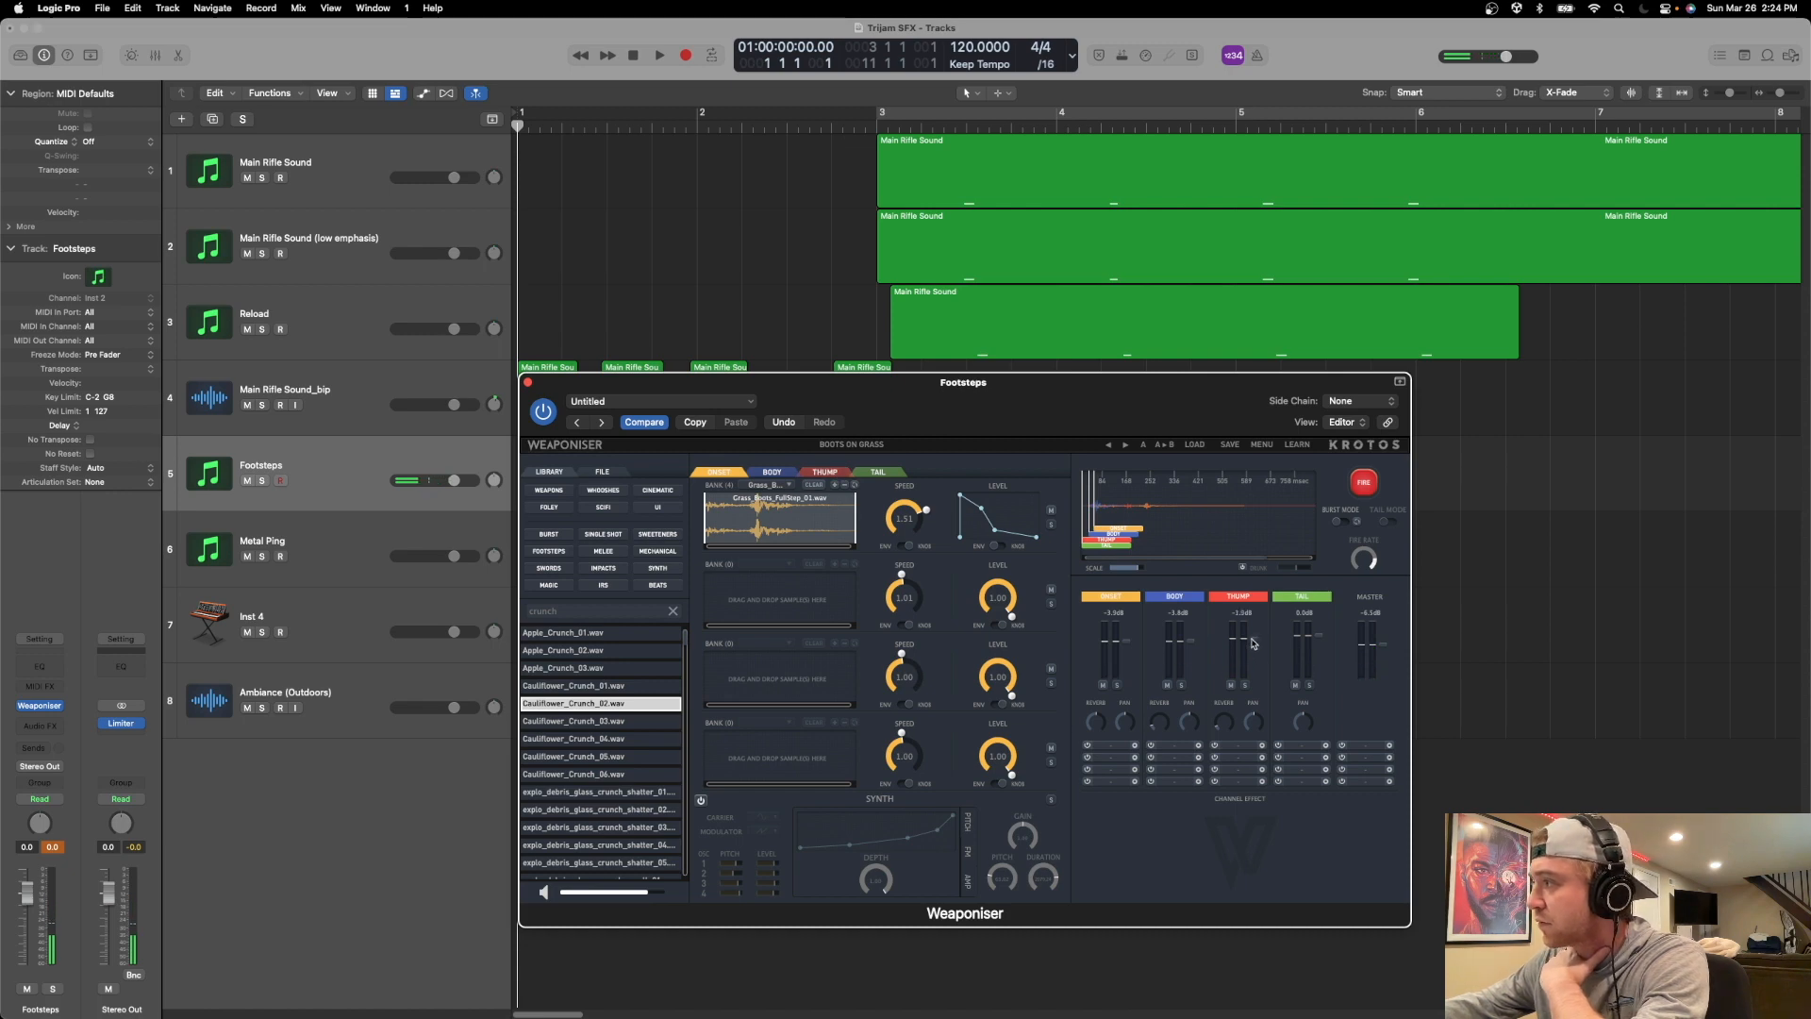
Raise the Thump channel level slightly and audition the footstep several times.
{"action": "left_click", "coordinate": [1372, 485]}
{"action": "left_click", "coordinate": [1372, 486]}
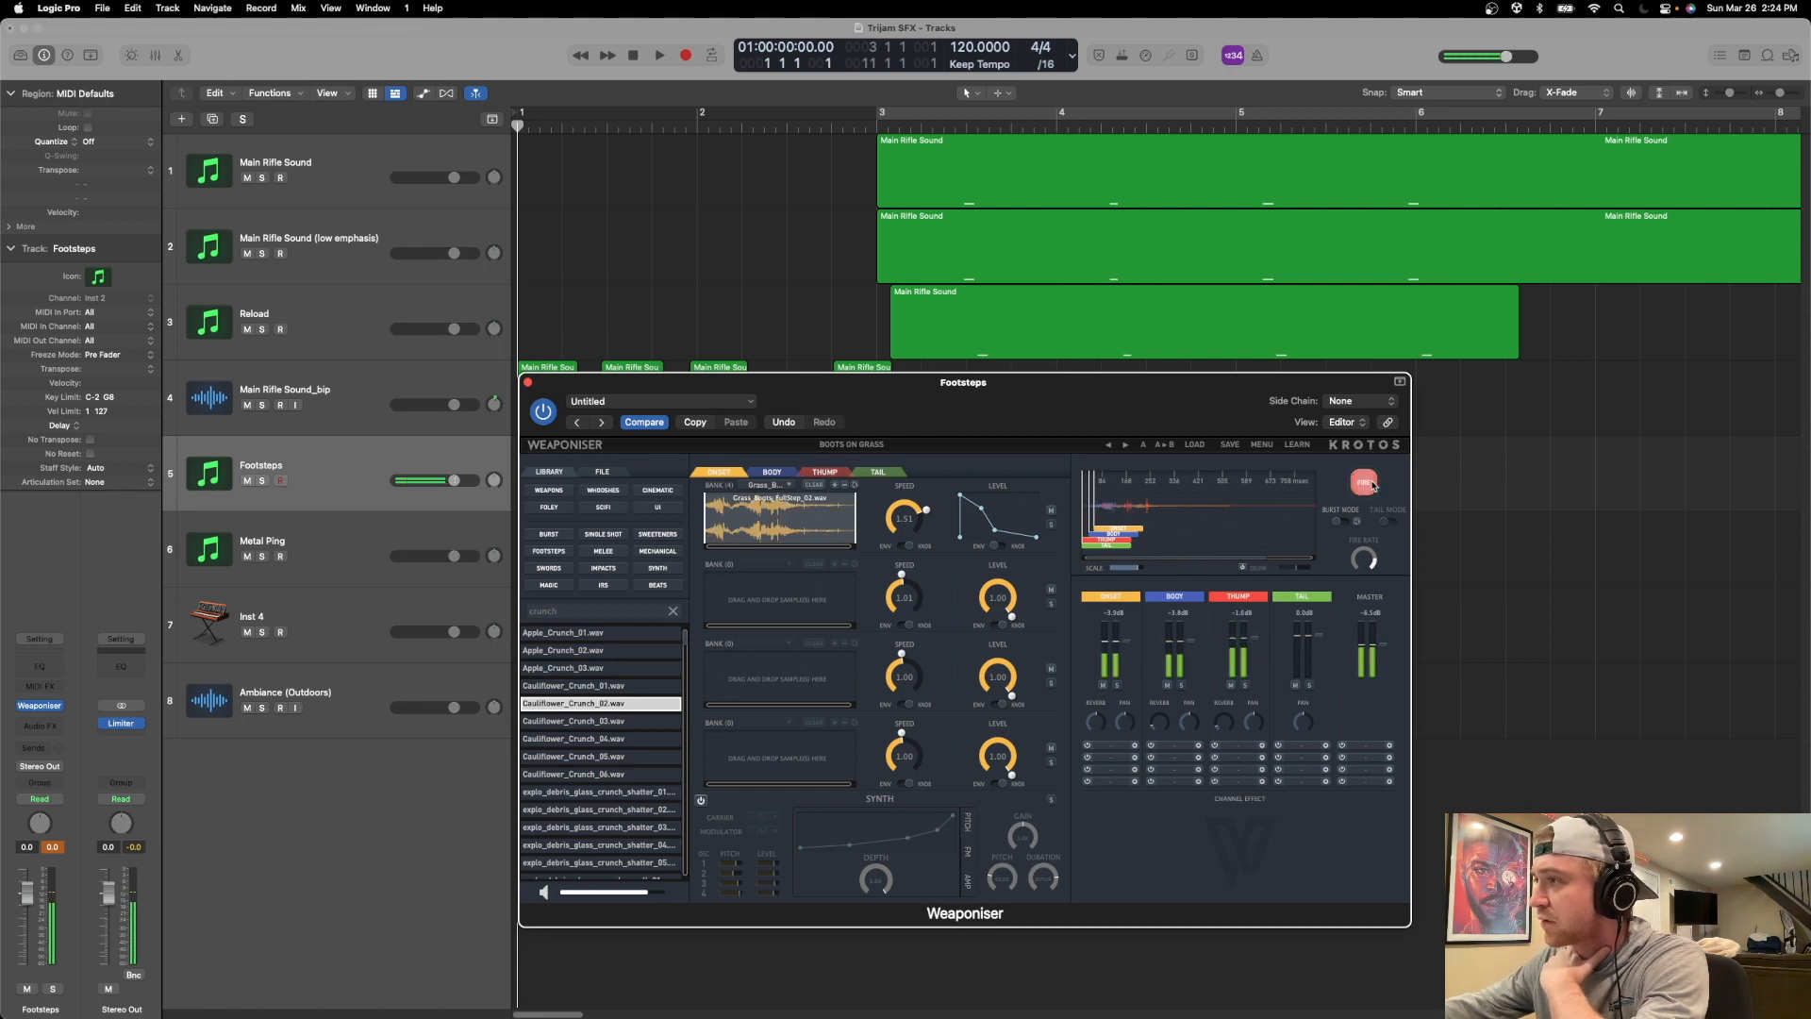
{"action": "left_click", "coordinate": [1373, 486]}
{"action": "left_click", "coordinate": [1372, 486]}
{"action": "left_click", "coordinate": [1372, 486]}
{"action": "left_click", "coordinate": [1372, 486]}
Audition the footstep and trim the quiet end off Cauliflower_Crunch_02.wav in the first Thump bank.
{"action": "left_click", "coordinate": [826, 472]}
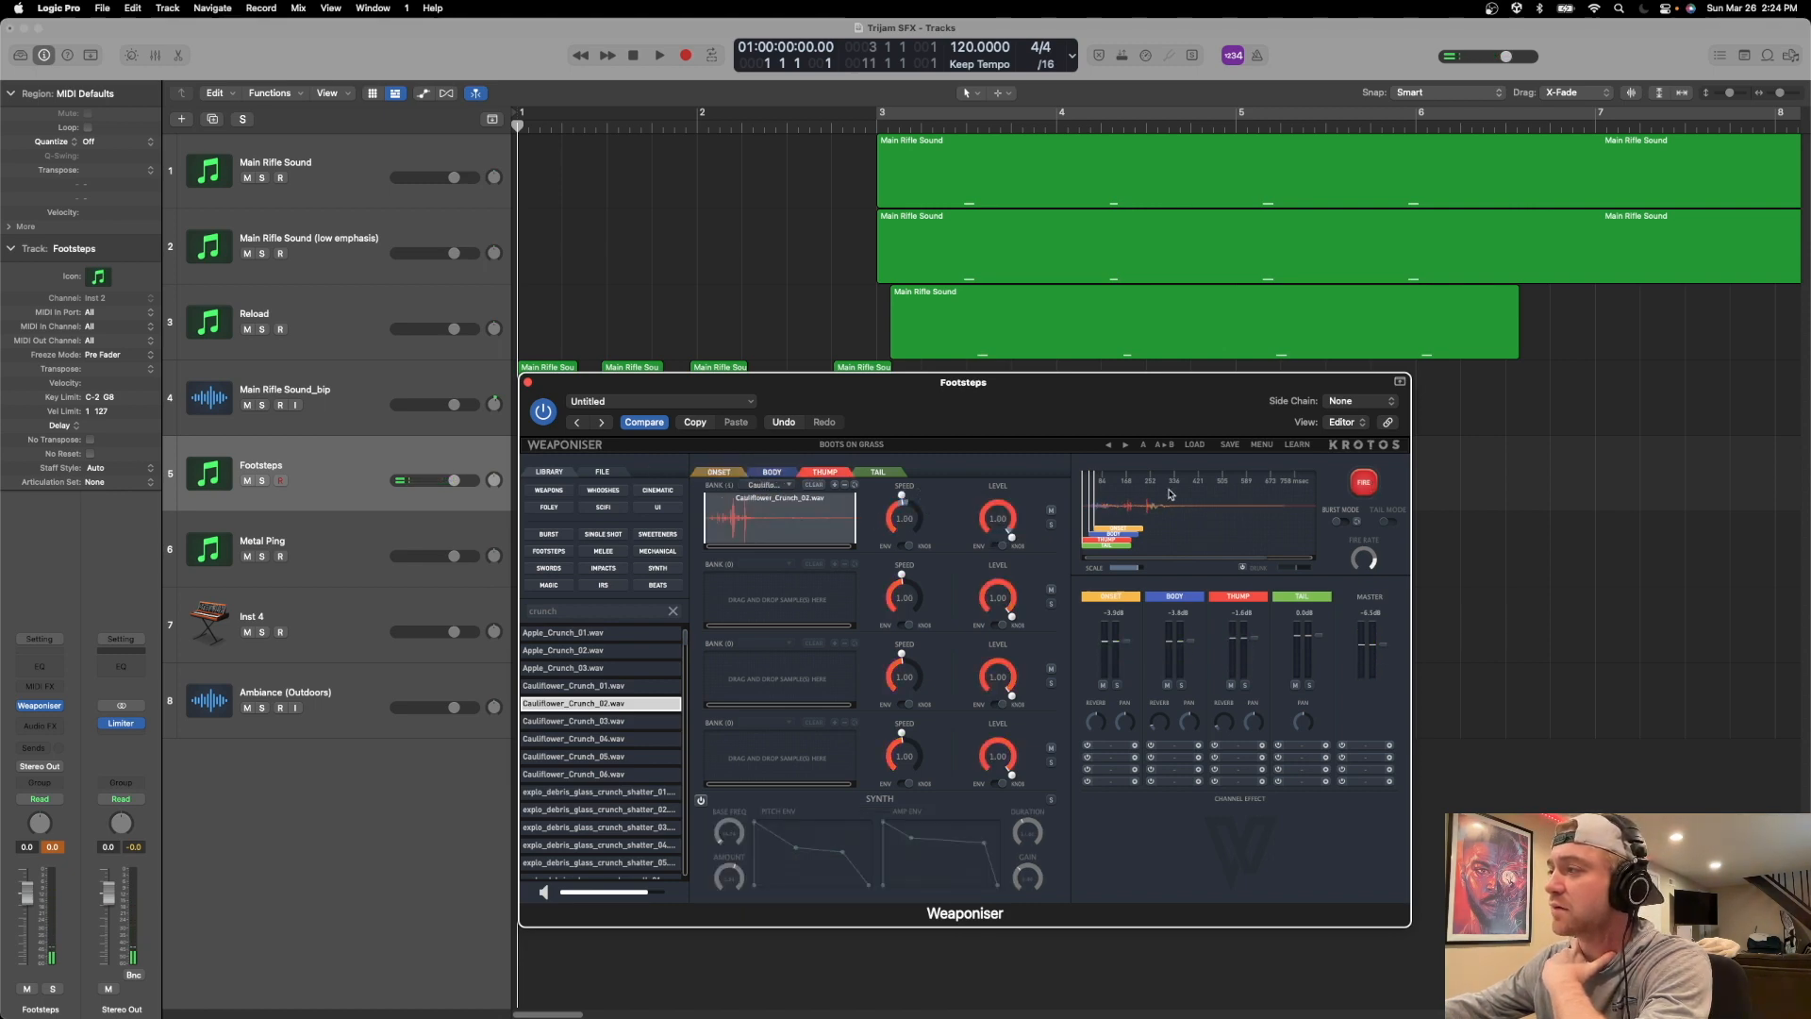
{"action": "left_click", "coordinate": [1371, 486]}
{"action": "left_click", "coordinate": [1371, 485]}
{"action": "left_click", "coordinate": [1370, 486]}
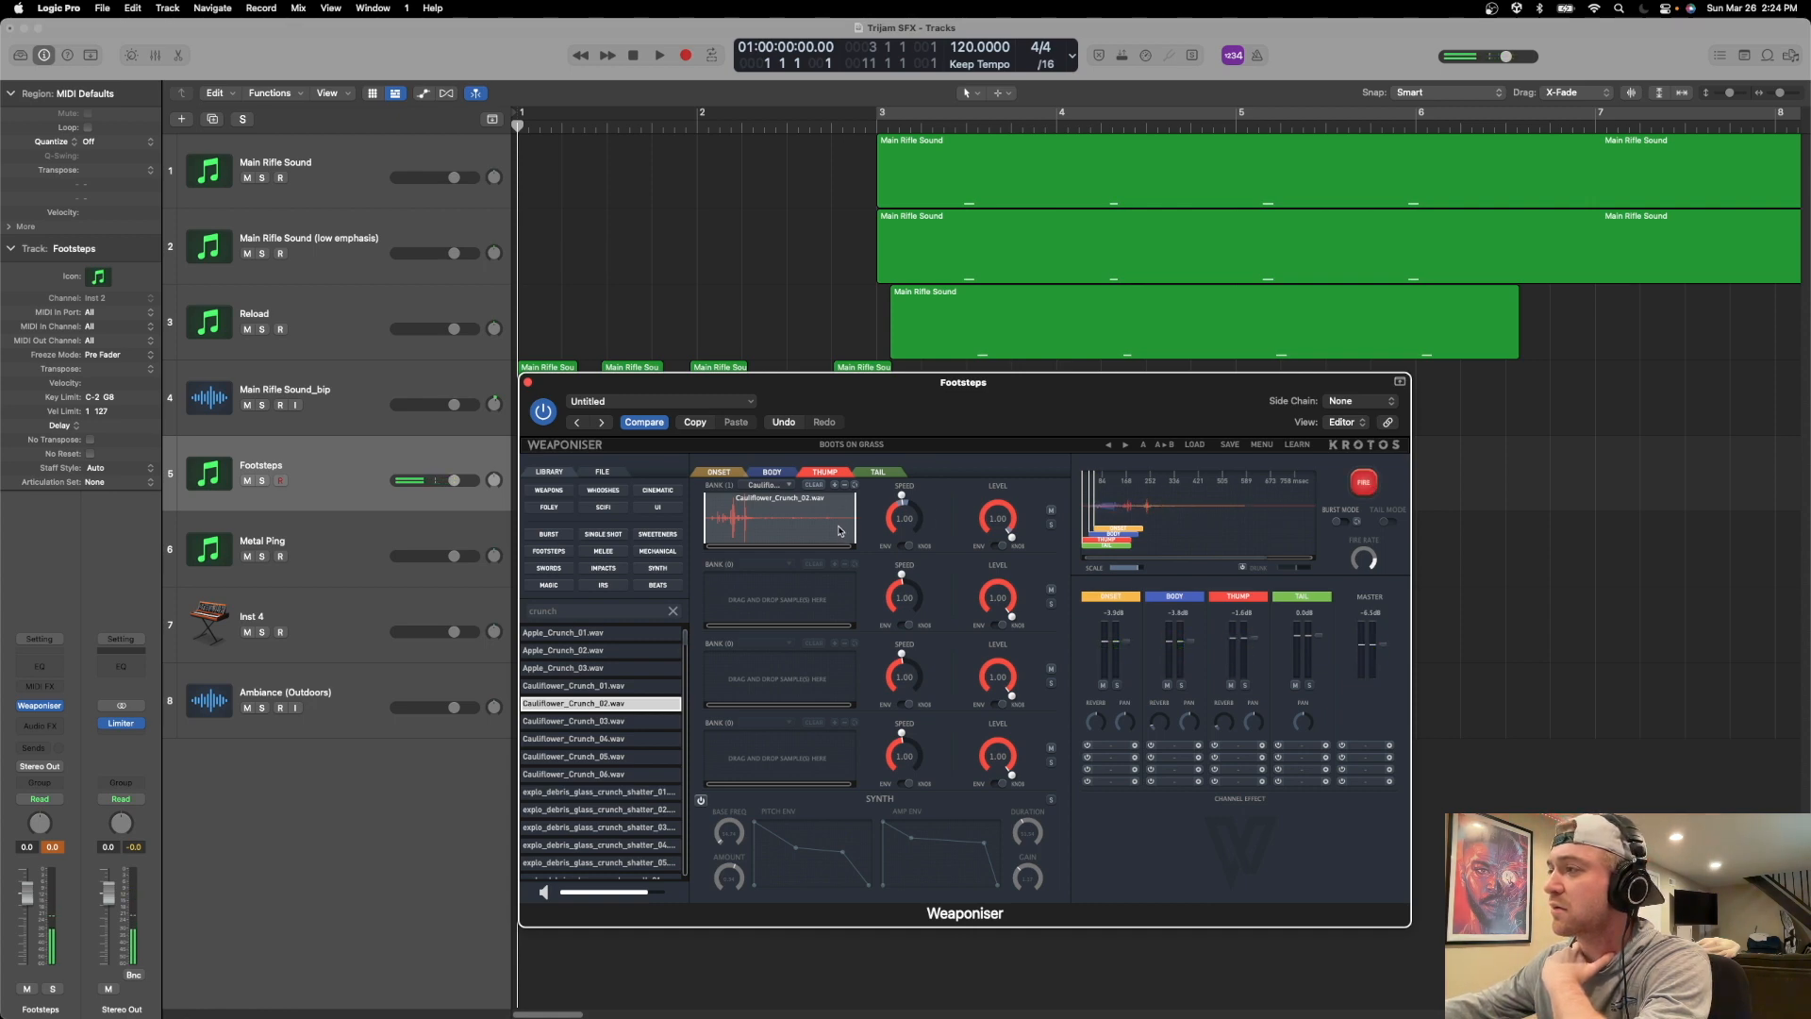
{"action": "left_click_drag", "start_coordinate": [856, 531], "coordinate": [760, 540]}
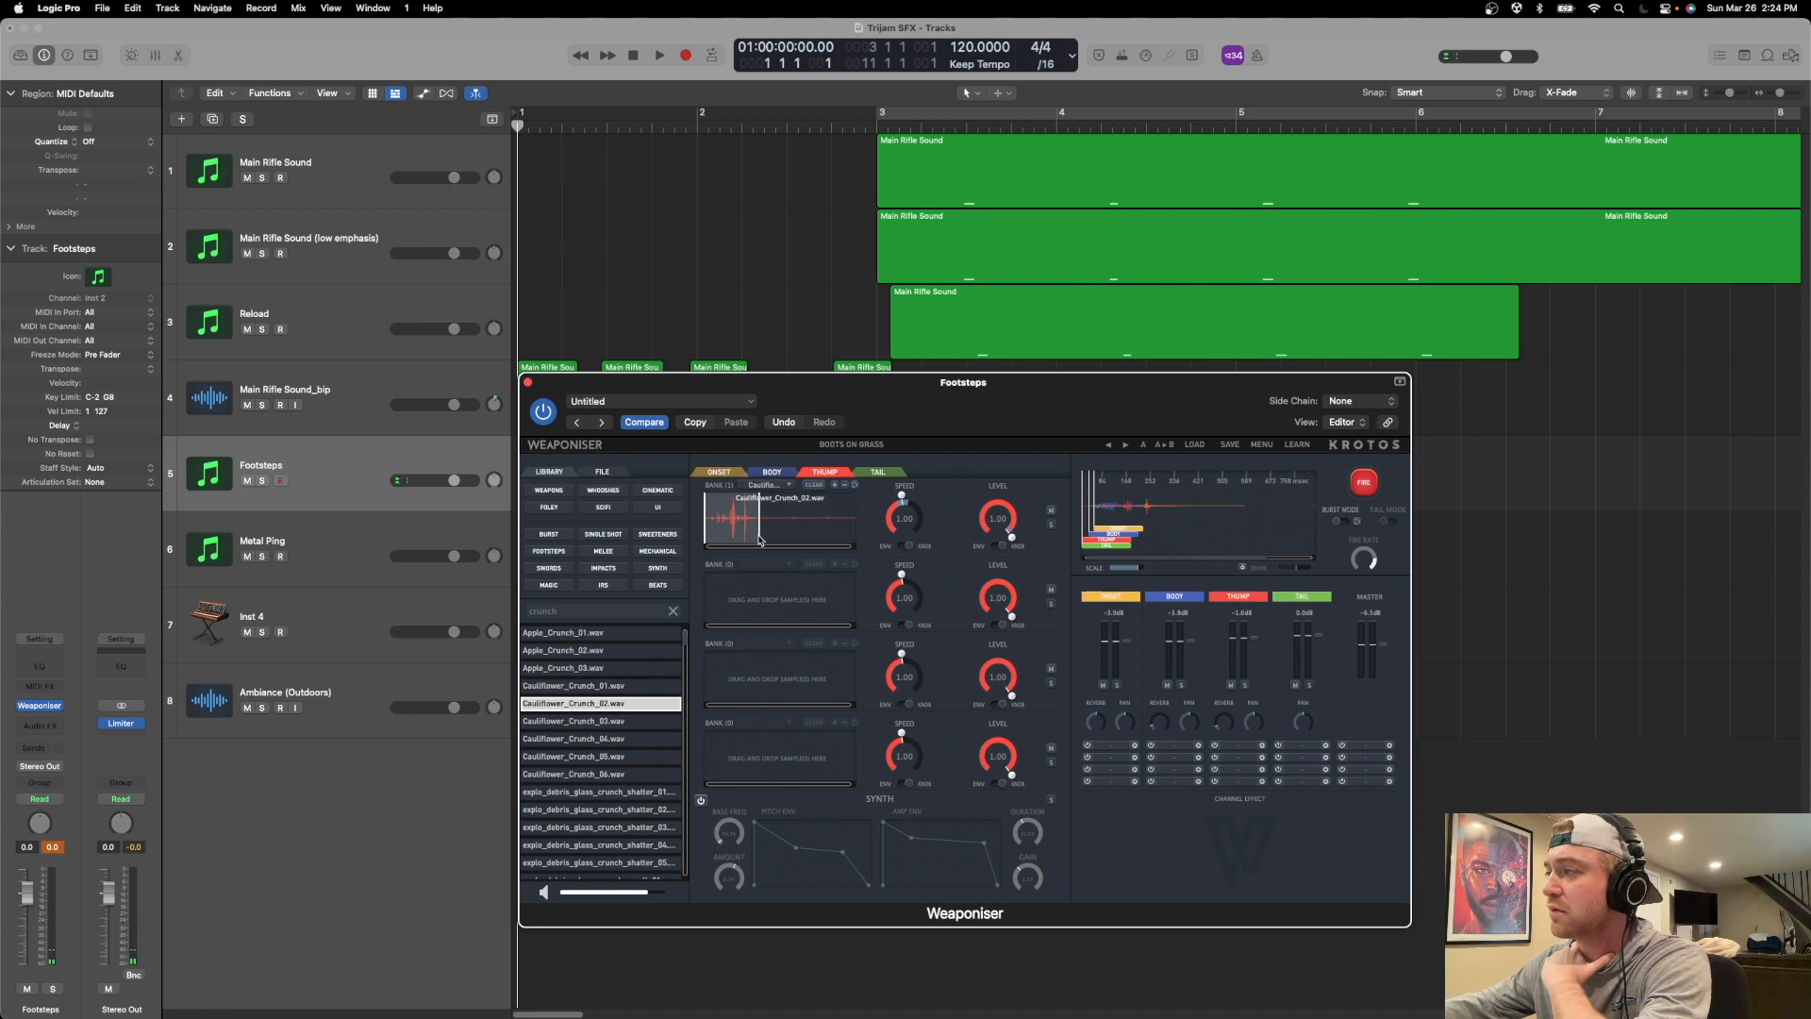
Trim a short piece off the end of Grass_Boots_FullStep_01.wav in the first Onset bank.
{"action": "left_click", "coordinate": [710, 471]}
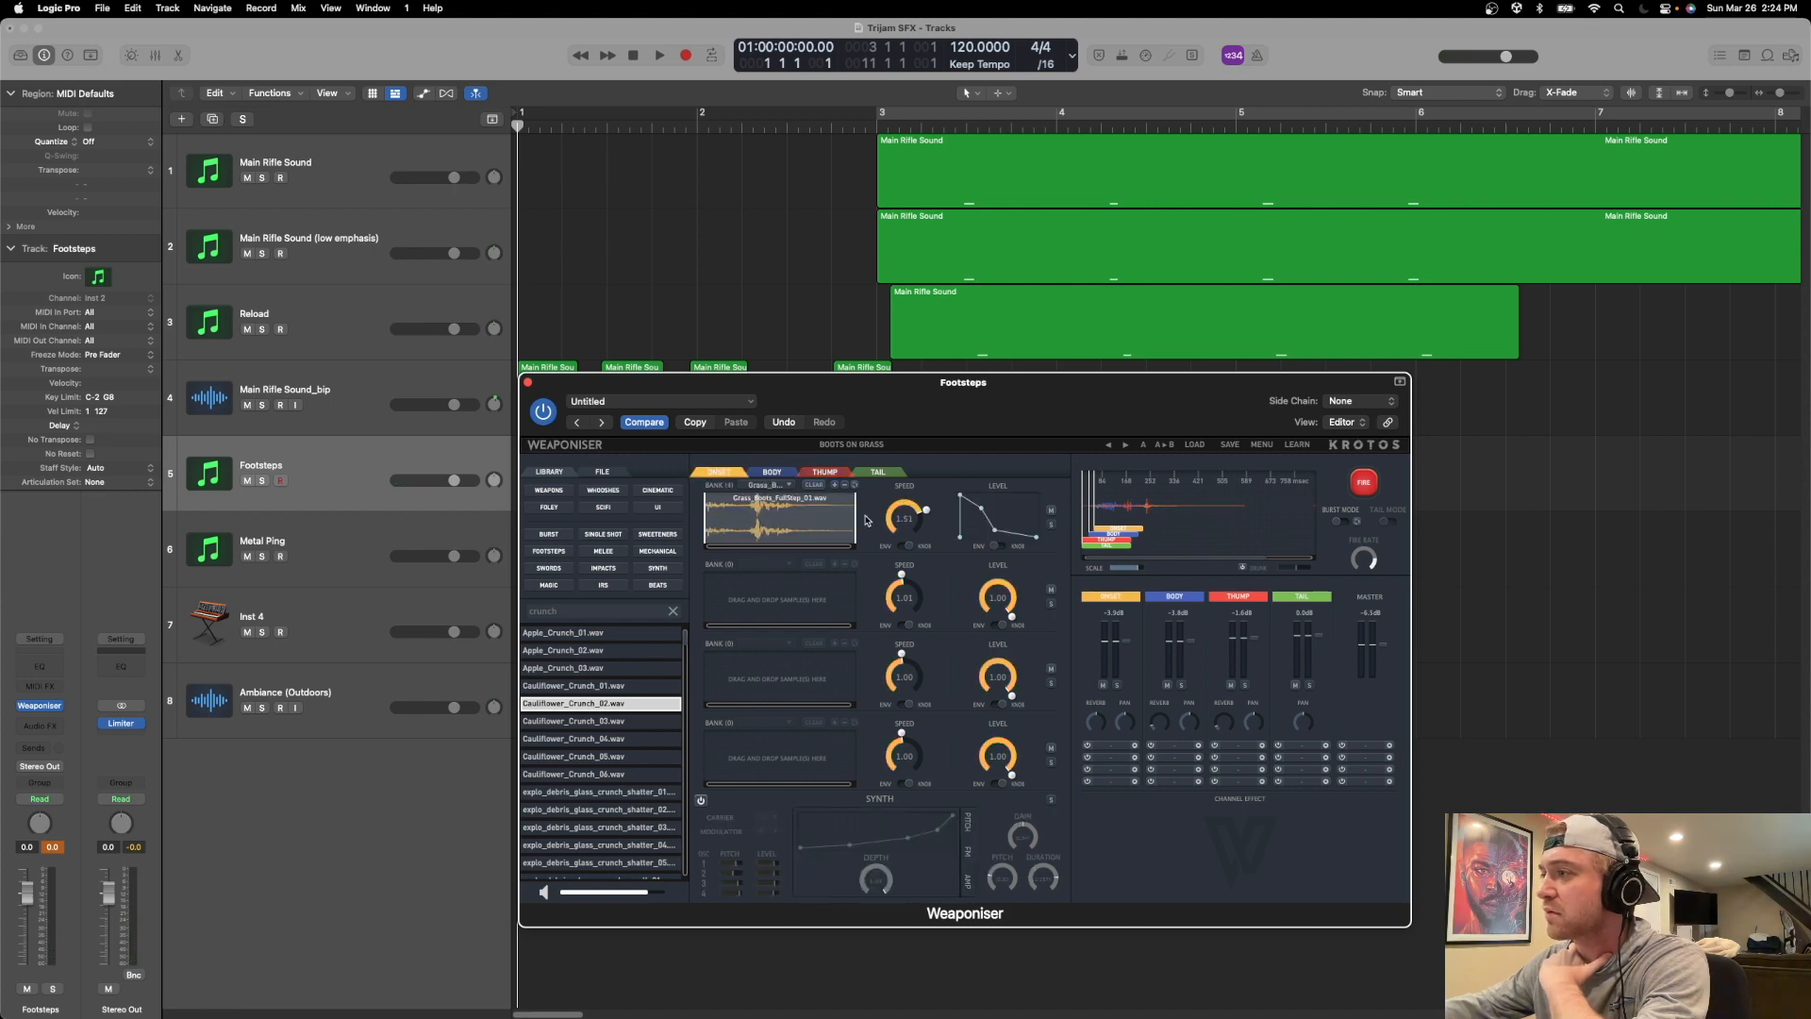
{"action": "left_click_drag", "start_coordinate": [854, 531], "coordinate": [836, 534]}
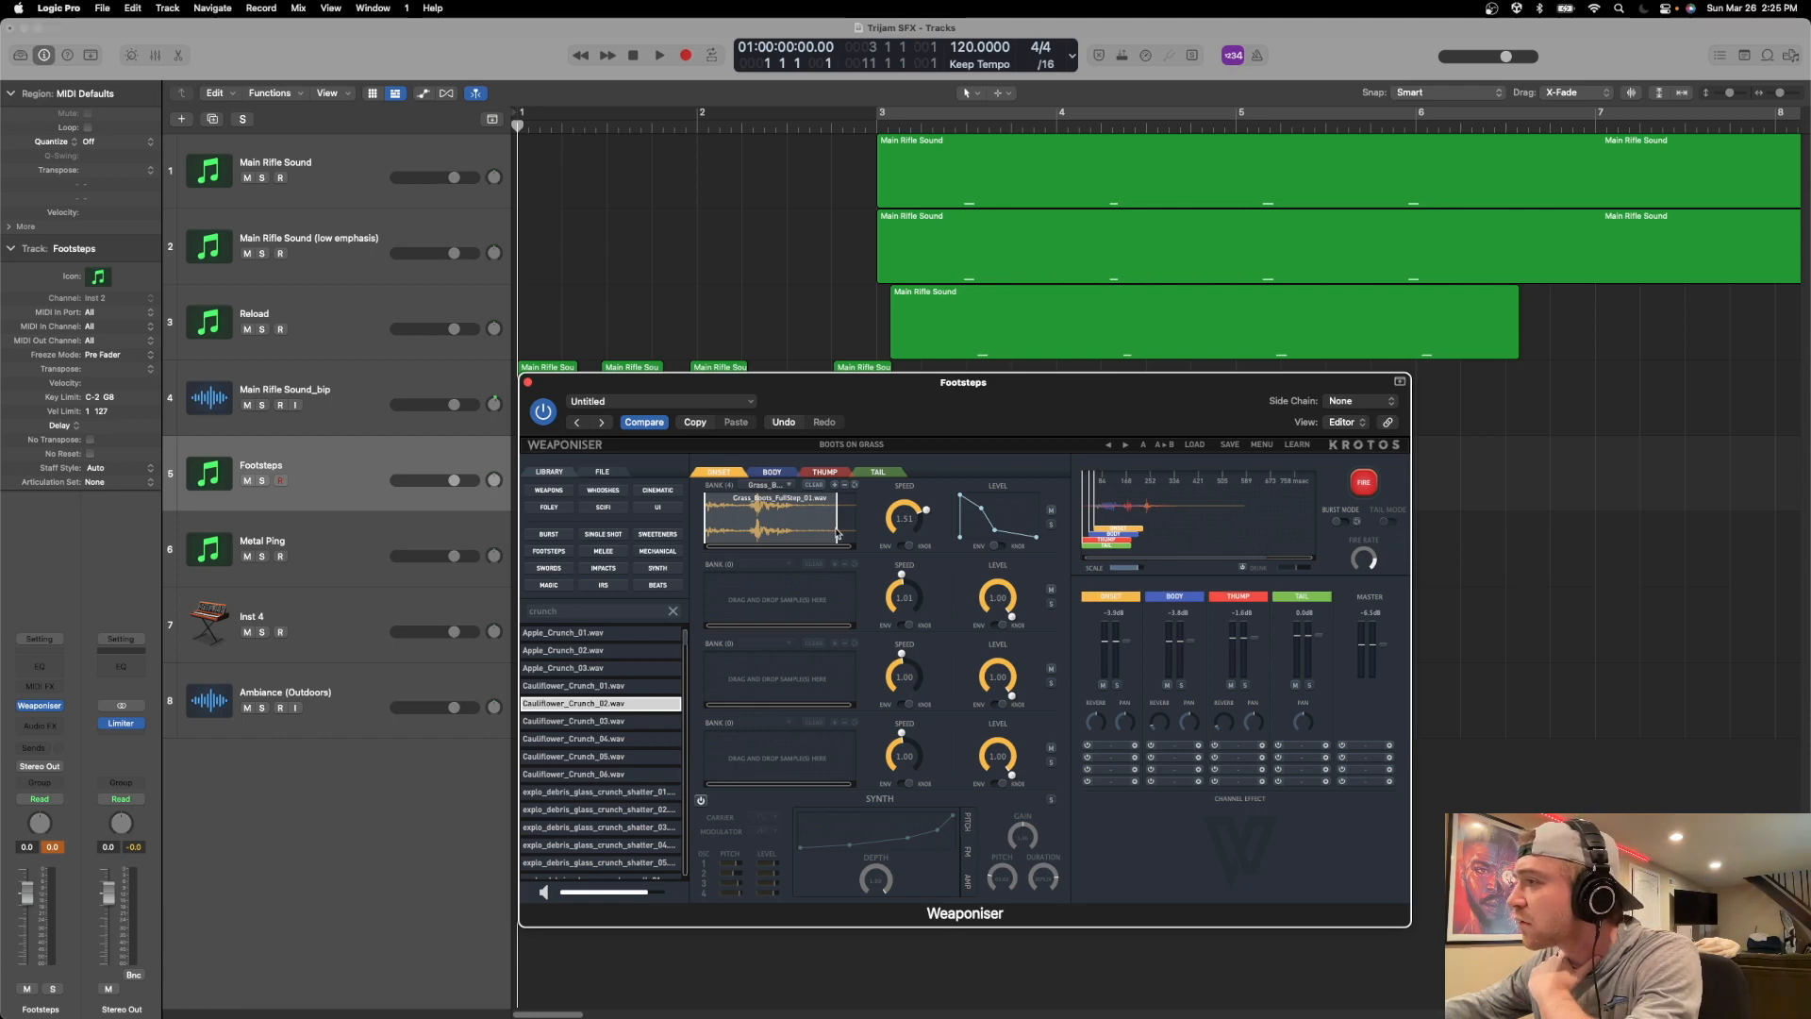
{"action": "left_click_drag", "start_coordinate": [838, 534], "coordinate": [839, 534]}
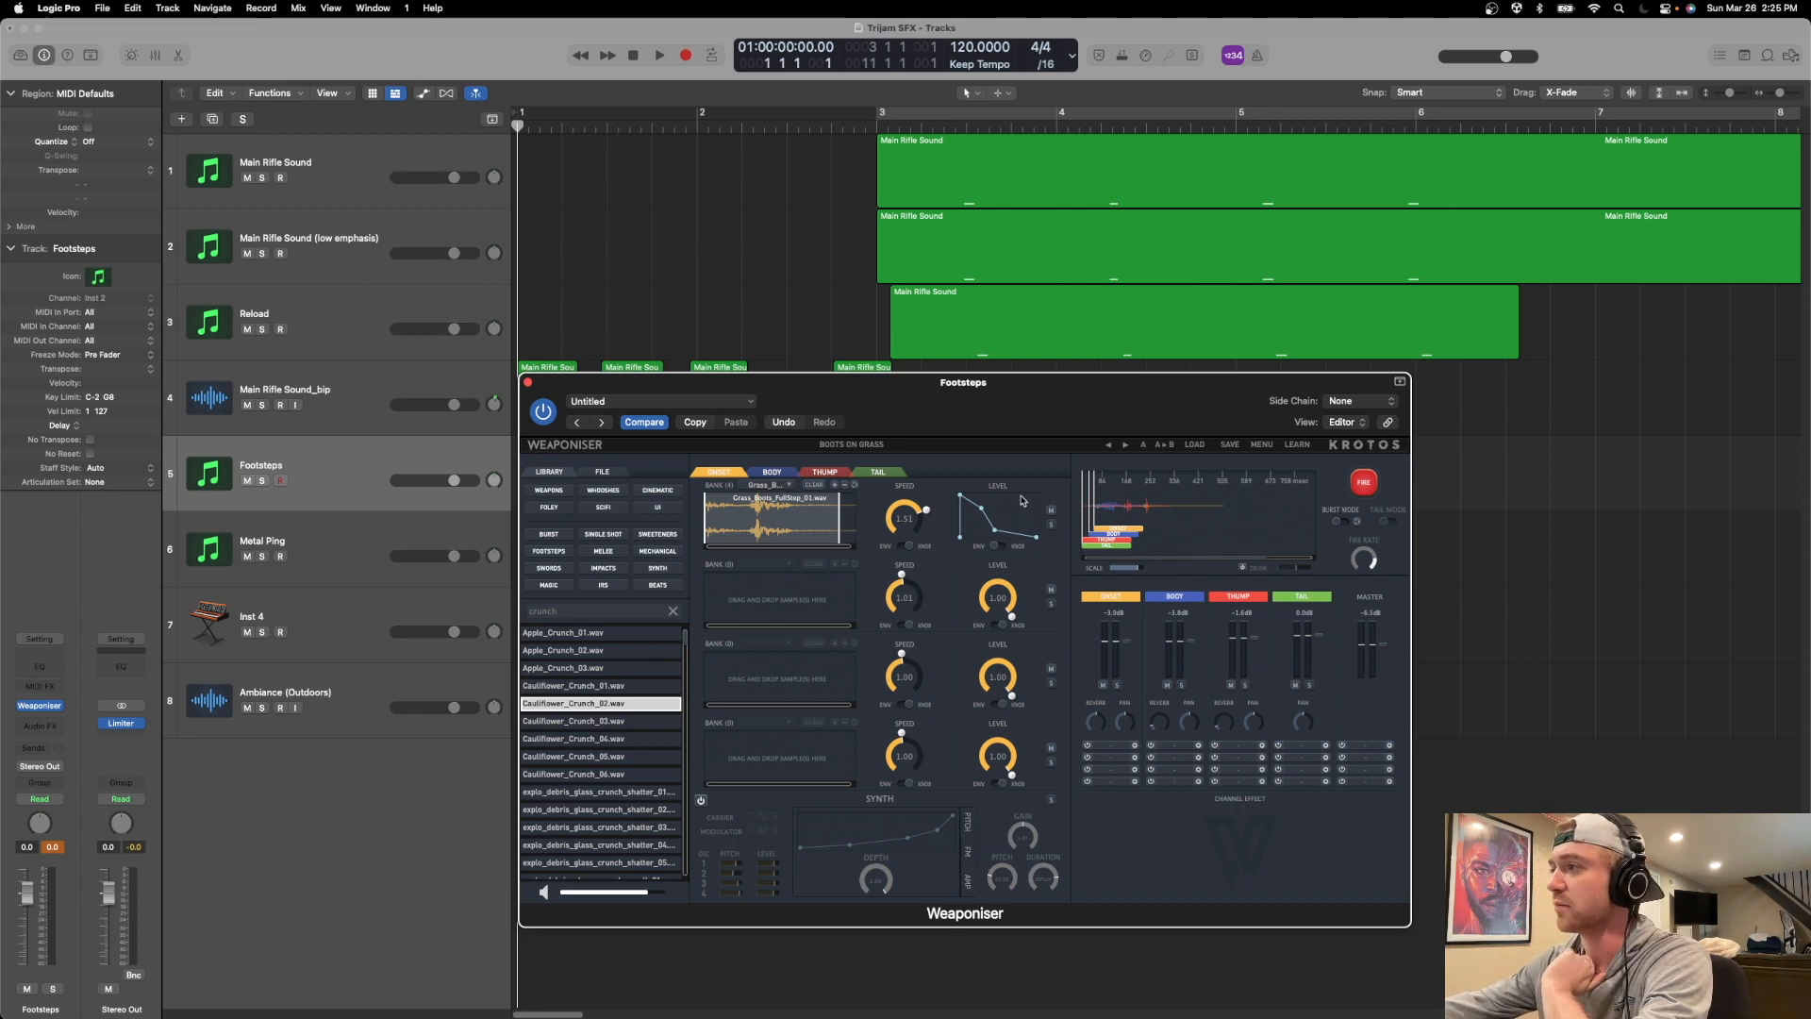
Fire the footstep repeatedly to audition the trimmed Onset and Thump samples together.
{"action": "left_click", "coordinate": [1372, 485]}
{"action": "left_click", "coordinate": [1372, 485]}
{"action": "left_click", "coordinate": [1372, 485]}
{"action": "left_click", "coordinate": [1372, 484]}
{"action": "left_click", "coordinate": [1372, 485]}
{"action": "left_click", "coordinate": [1372, 484]}
{"action": "left_click", "coordinate": [1373, 485]}
{"action": "left_click", "coordinate": [1373, 485]}
{"action": "left_click", "coordinate": [1373, 485]}
{"action": "left_click", "coordinate": [1373, 485]}
{"action": "left_click", "coordinate": [1373, 485]}
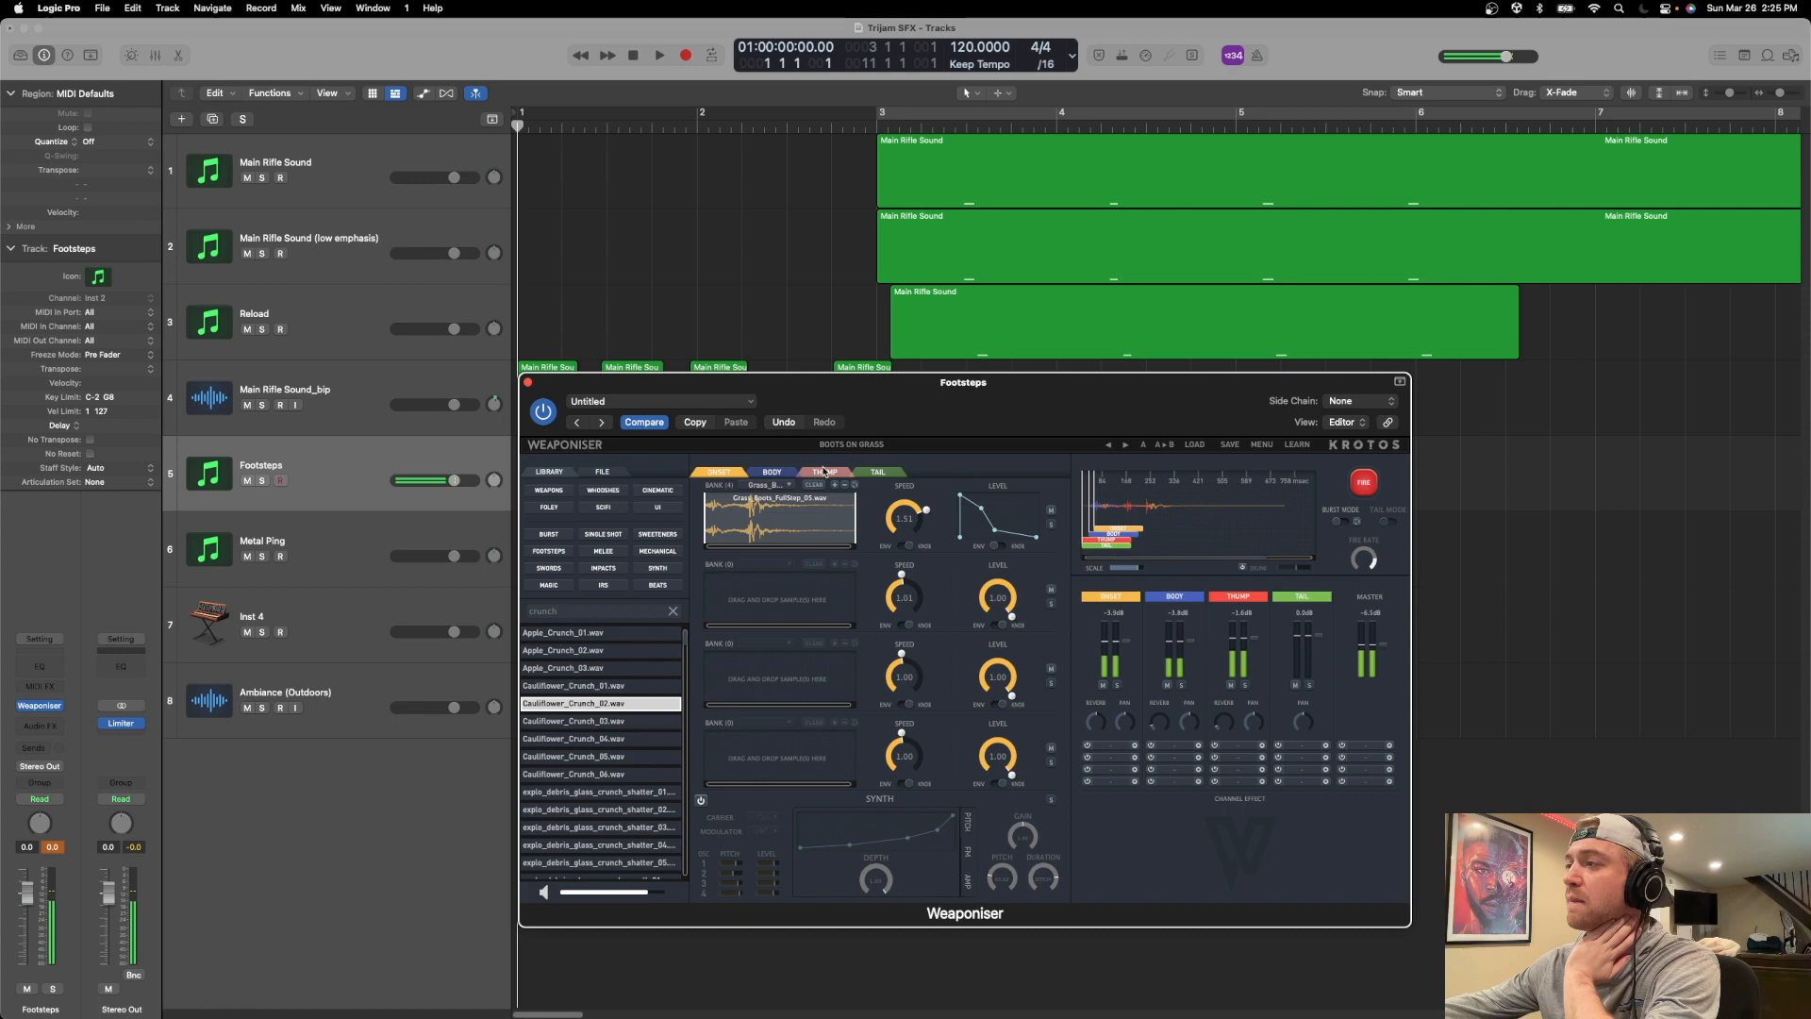
Add Cauliflower_Crunch_03.wav to the first Thump bank and trim it to its first crunch.
{"action": "left_click", "coordinate": [826, 472]}
{"action": "left_click", "coordinate": [603, 723]}
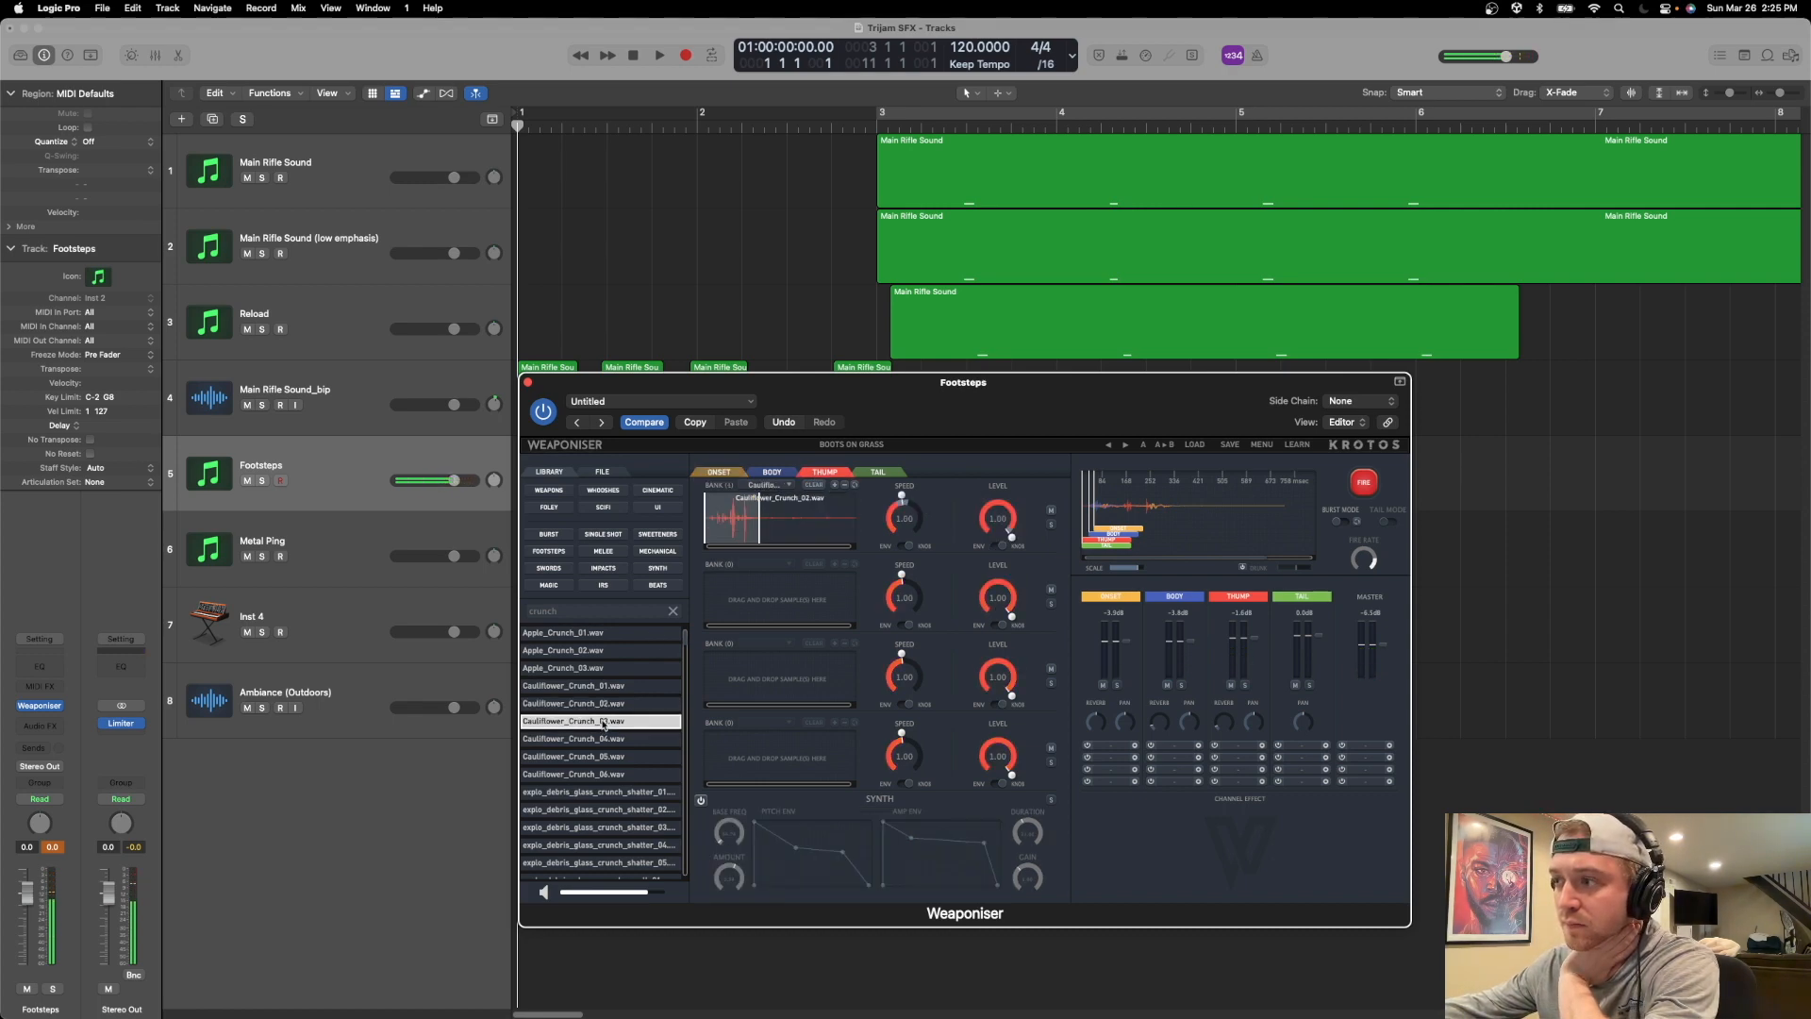
{"action": "mouse_move", "coordinate": [603, 724]}
{"action": "left_mouse_down"}
{"action": "mouse_move", "coordinate": [792, 531]}
{"action": "mouse_move", "coordinate": [738, 536]}
{"action": "left_mouse_up"}
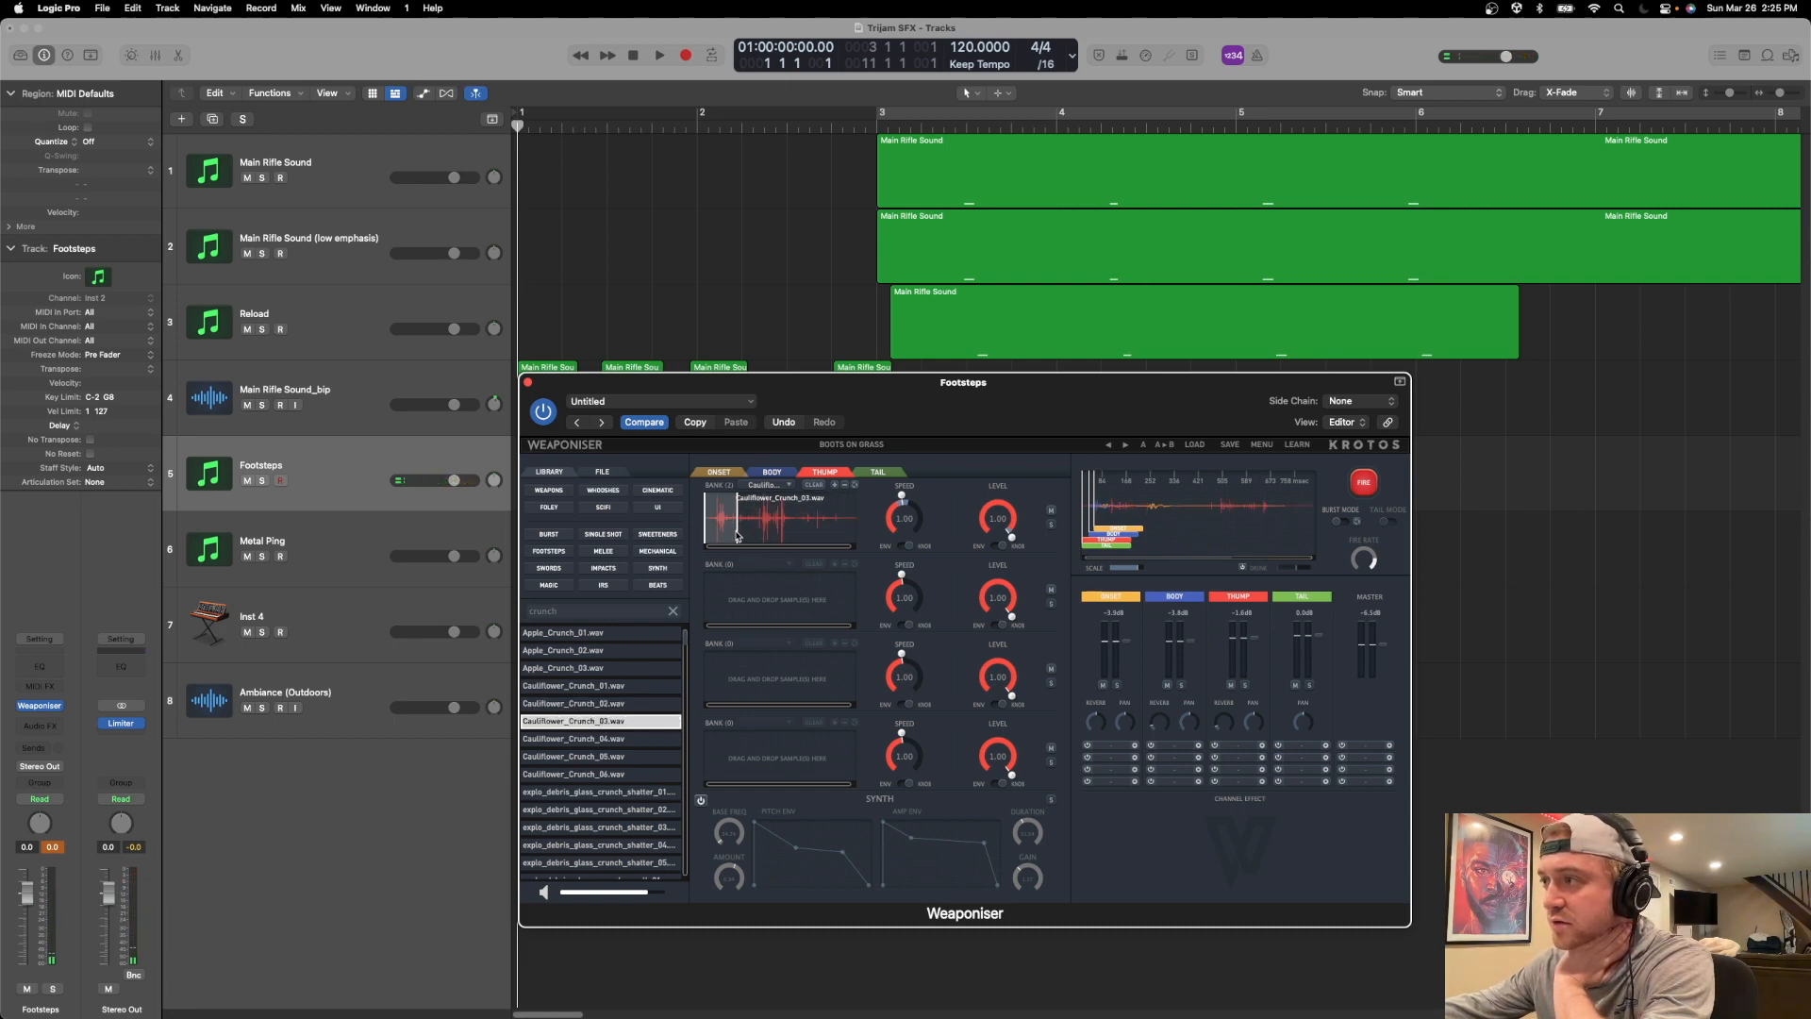
Solo the first Thump bank and fire it repeatedly to hear its crunch samples.
{"action": "left_click", "coordinate": [1377, 486]}
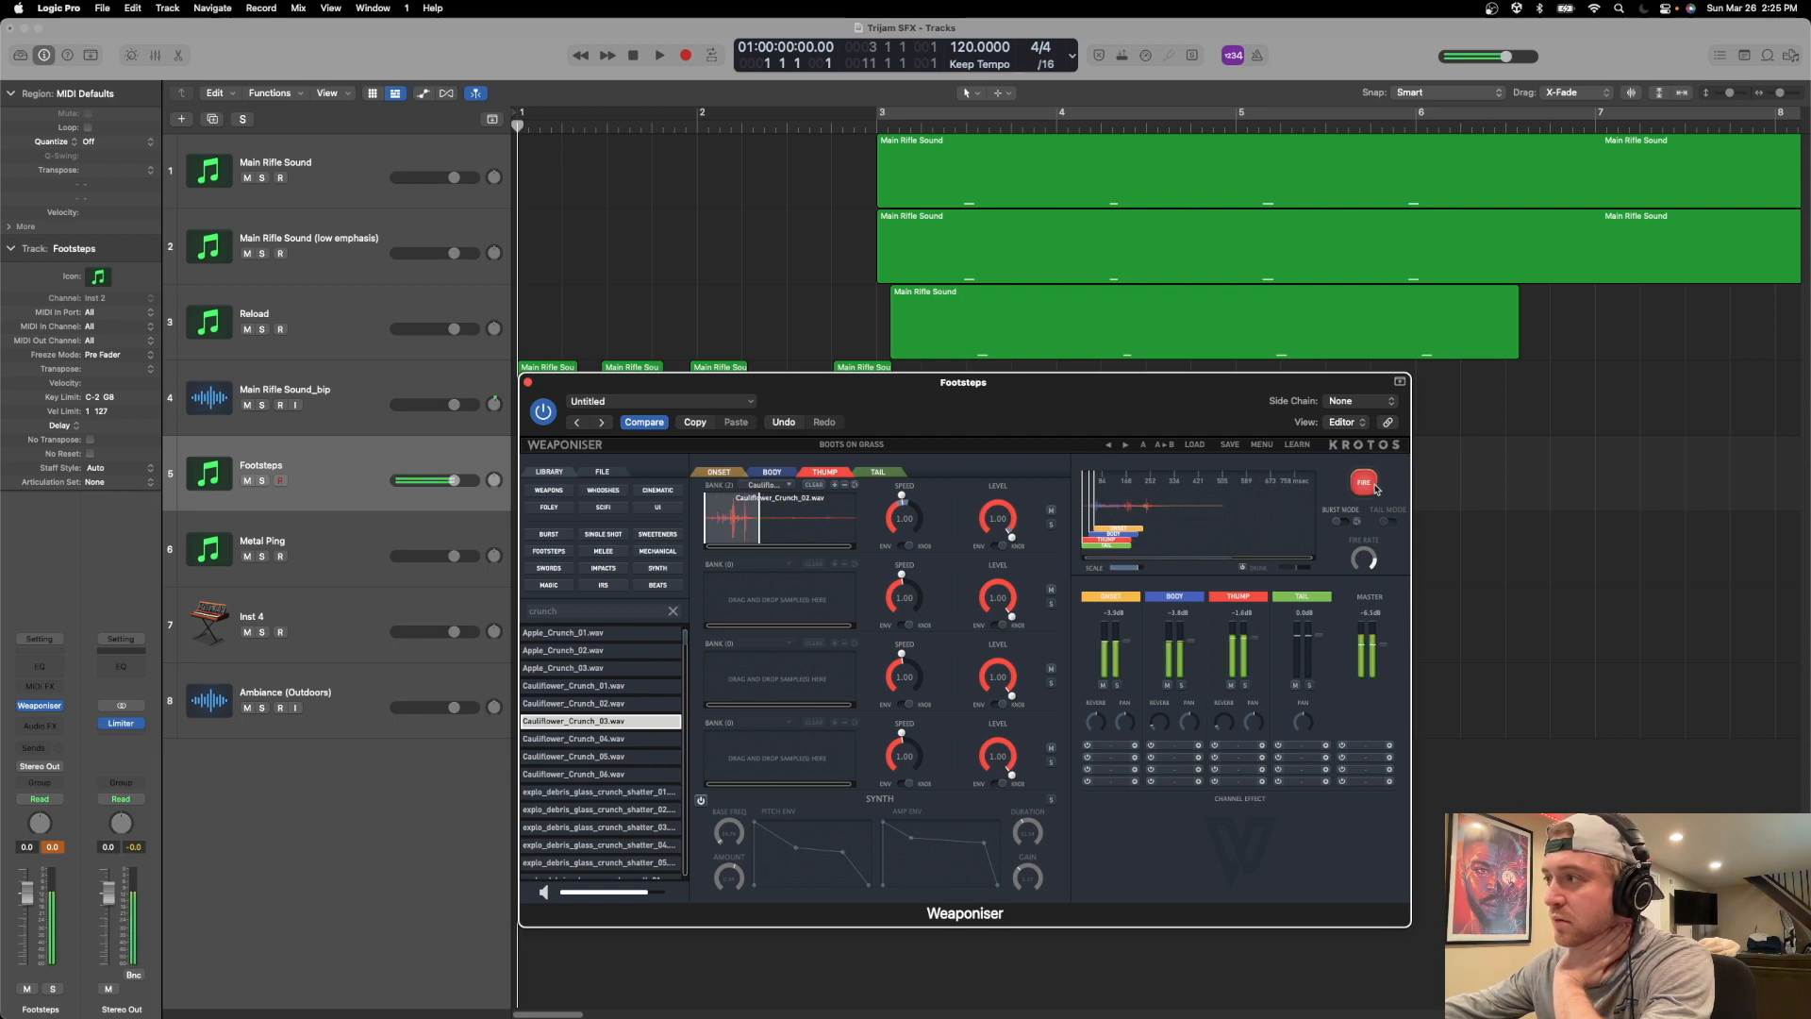
{"action": "left_click", "coordinate": [1051, 525]}
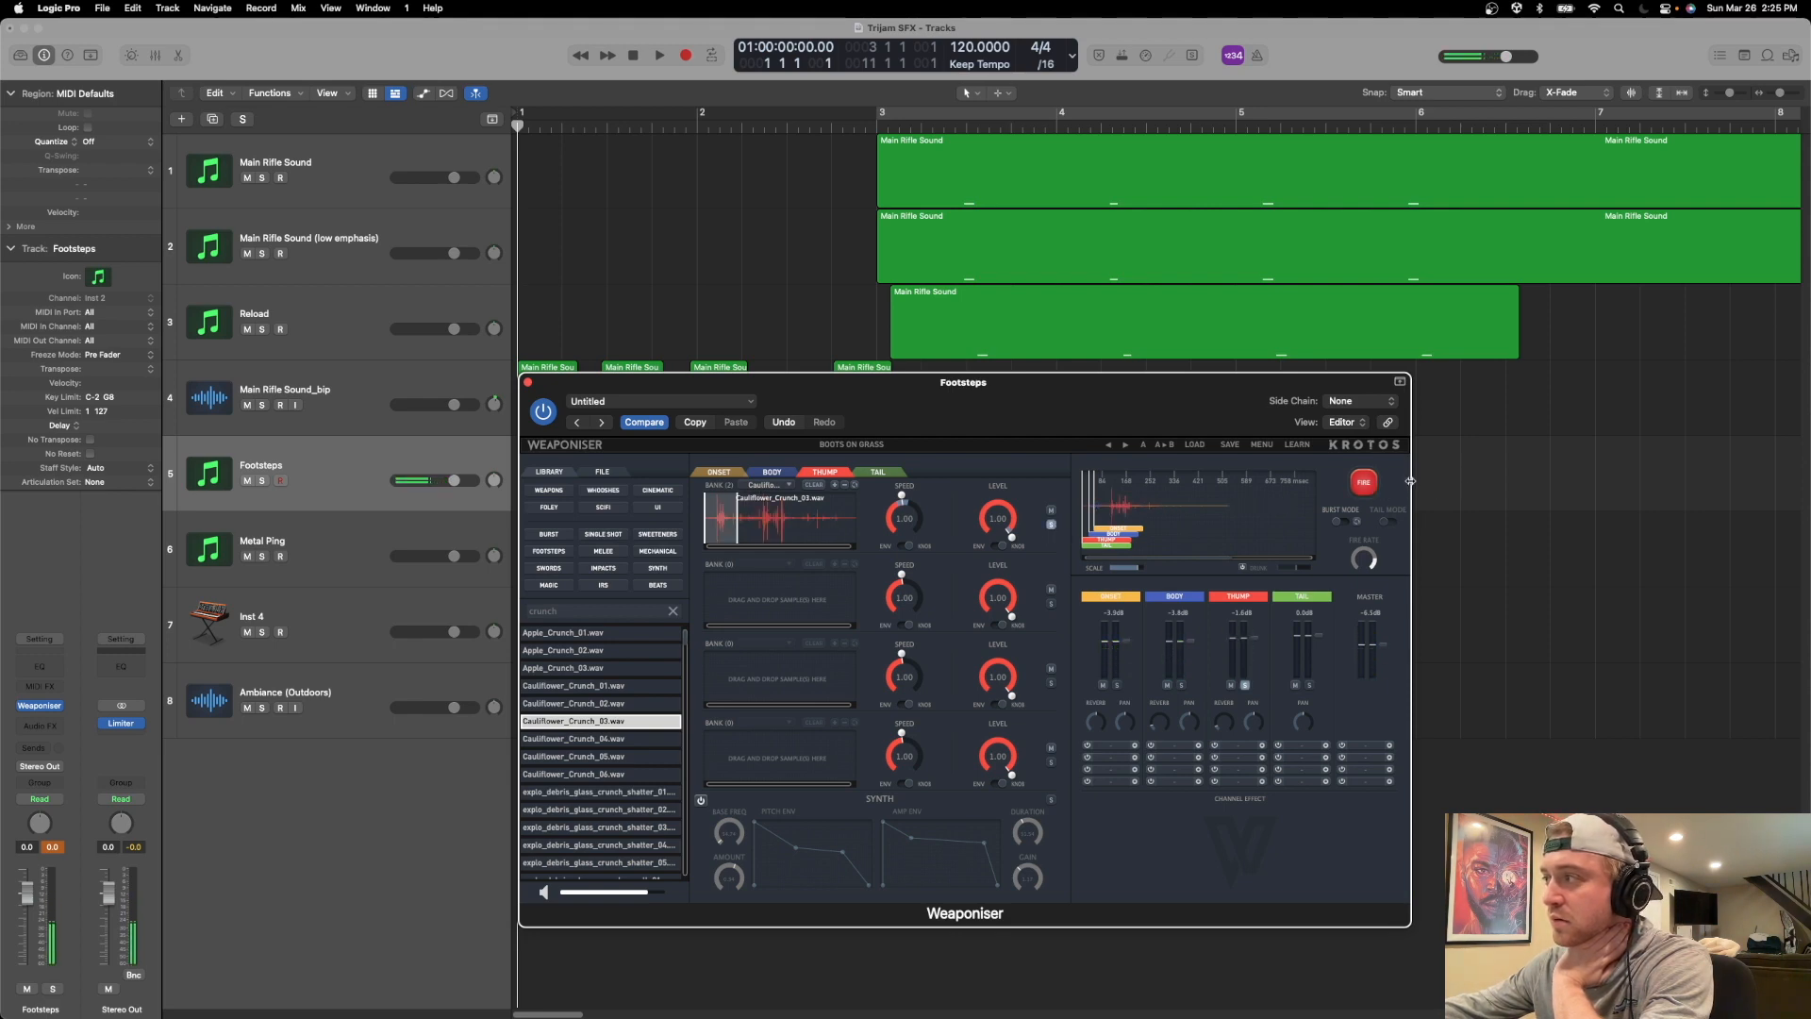
{"action": "left_click", "coordinate": [1370, 486]}
{"action": "left_click", "coordinate": [1372, 488]}
{"action": "left_click", "coordinate": [1373, 489]}
{"action": "left_click", "coordinate": [1372, 489]}
{"action": "left_click", "coordinate": [1373, 489]}
{"action": "left_click", "coordinate": [1373, 488]}
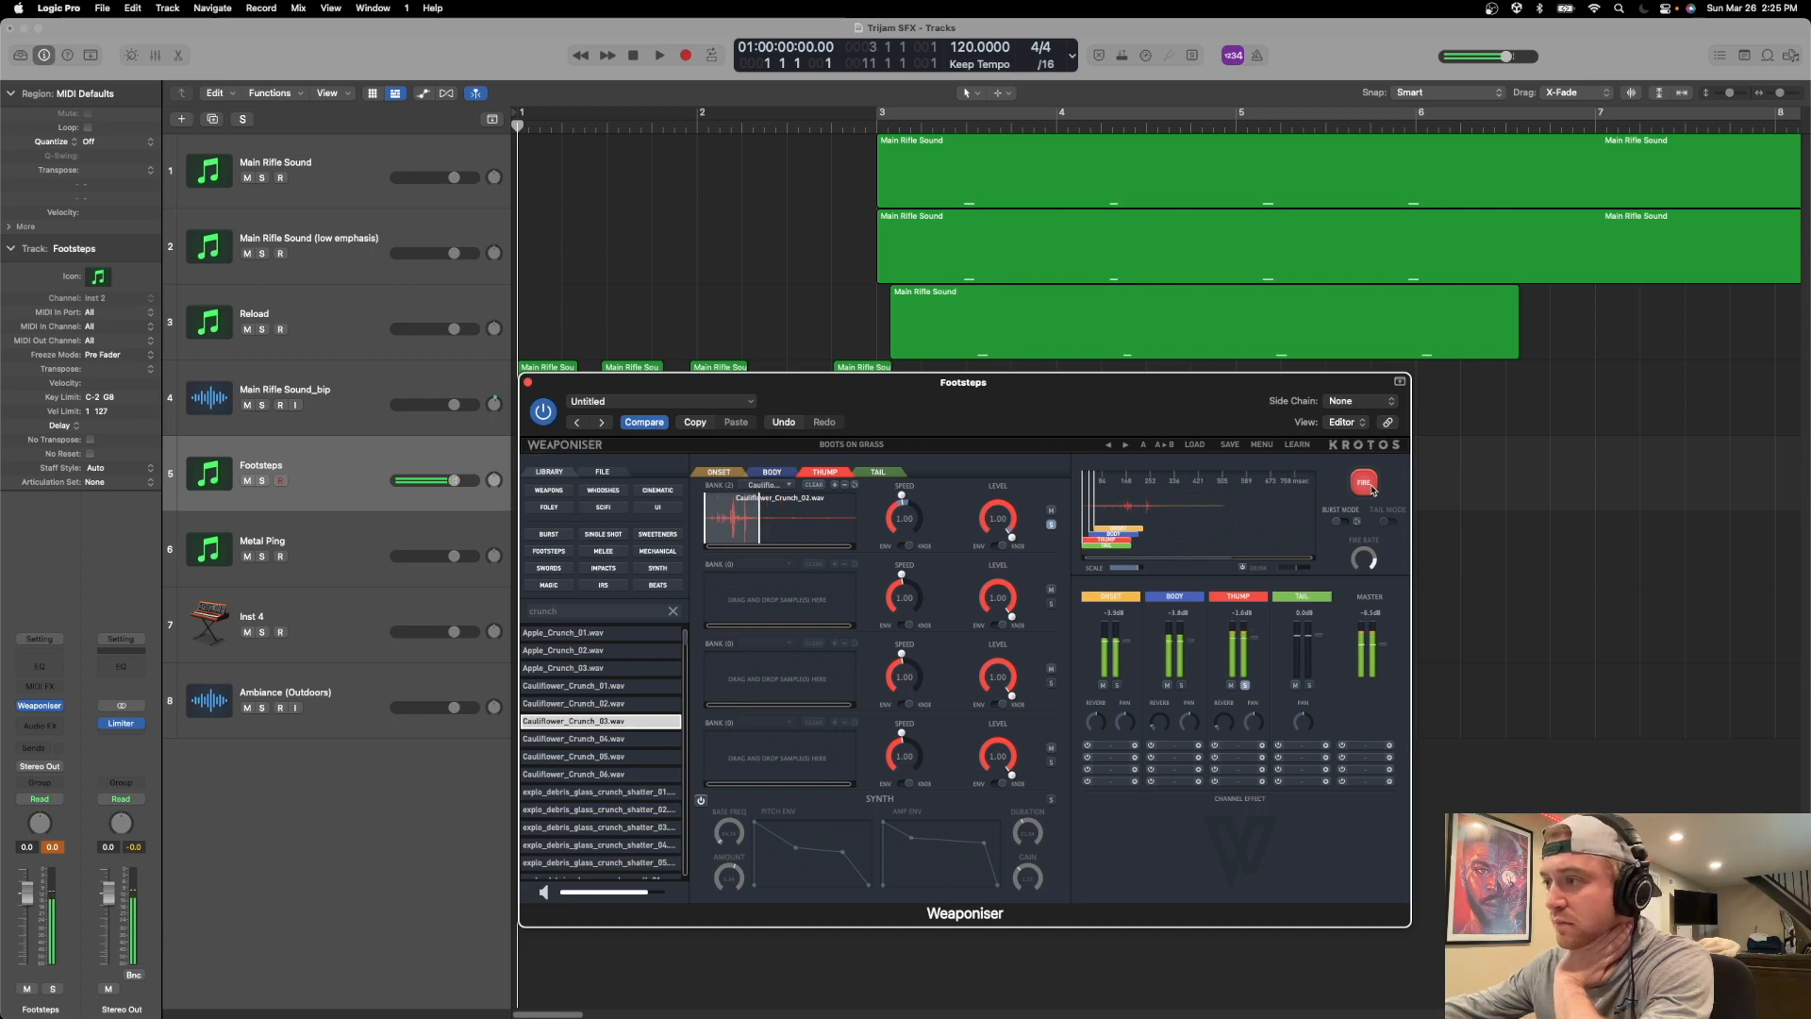
Clear the Thump solo, return to the Onset banks and fire the full footstep repeatedly.
{"action": "left_click", "coordinate": [719, 471]}
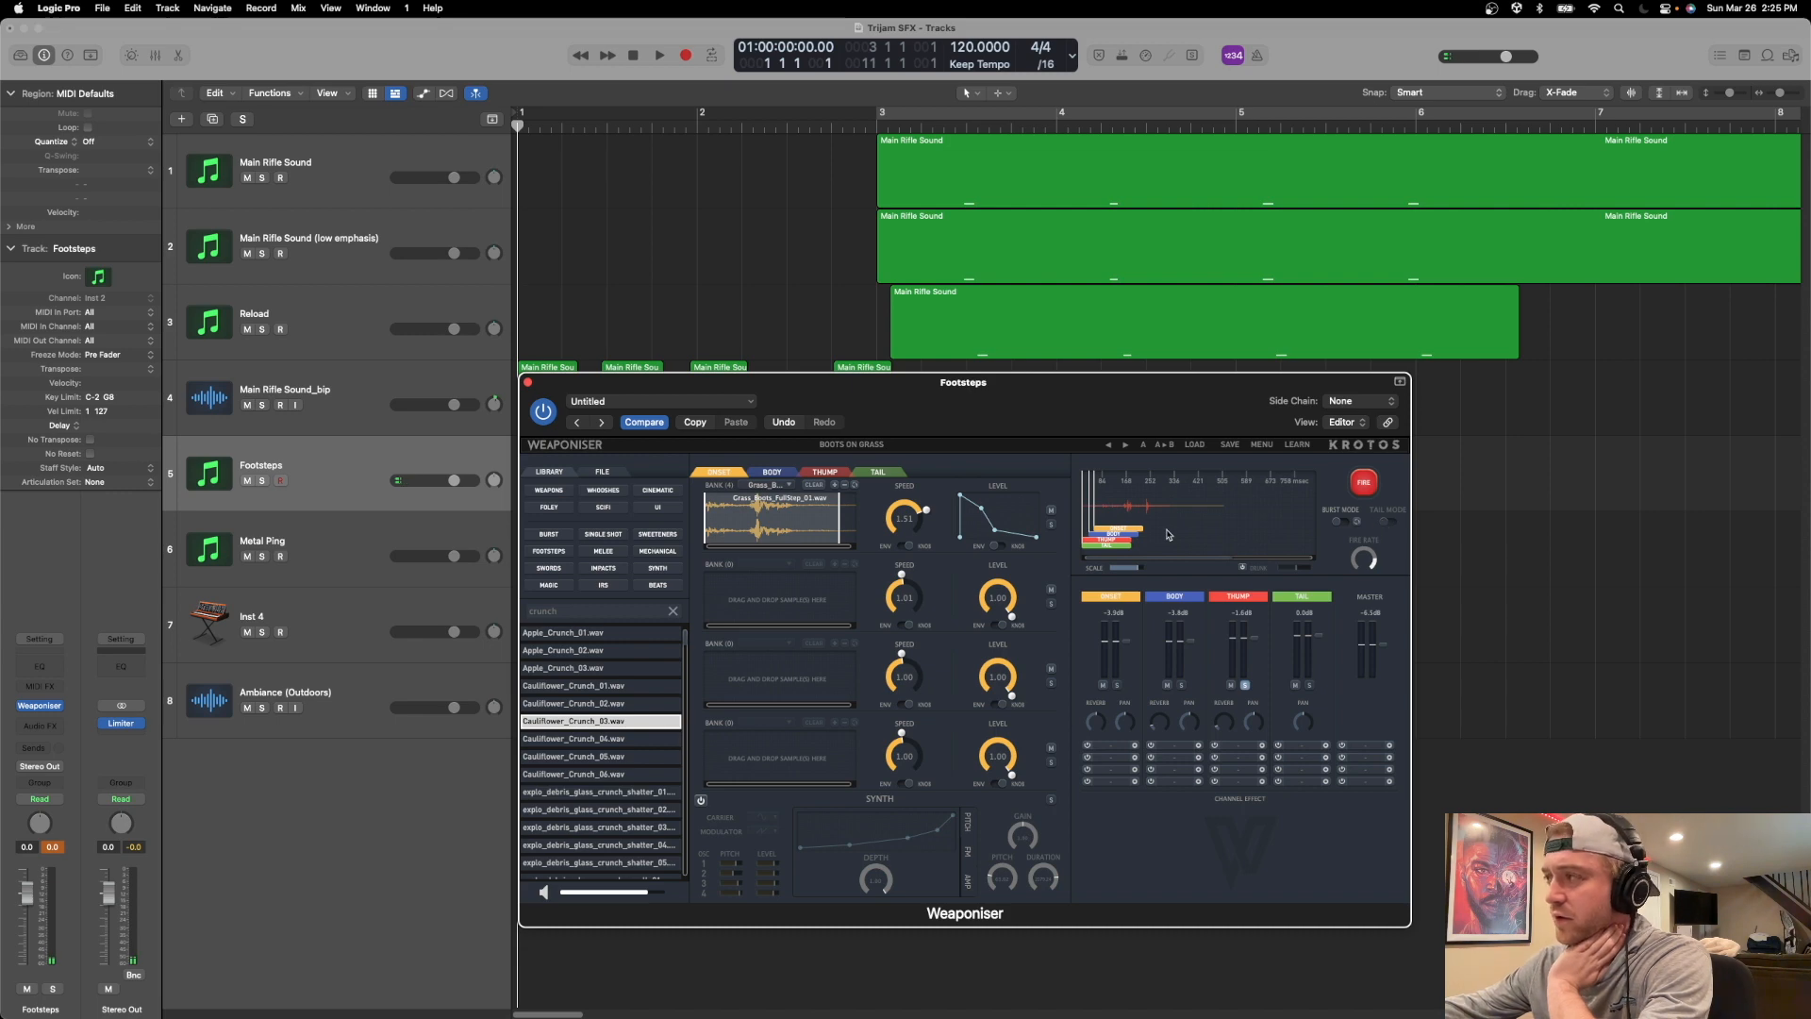
{"action": "left_click_drag", "start_coordinate": [1039, 423], "coordinate": [1076, 385]}
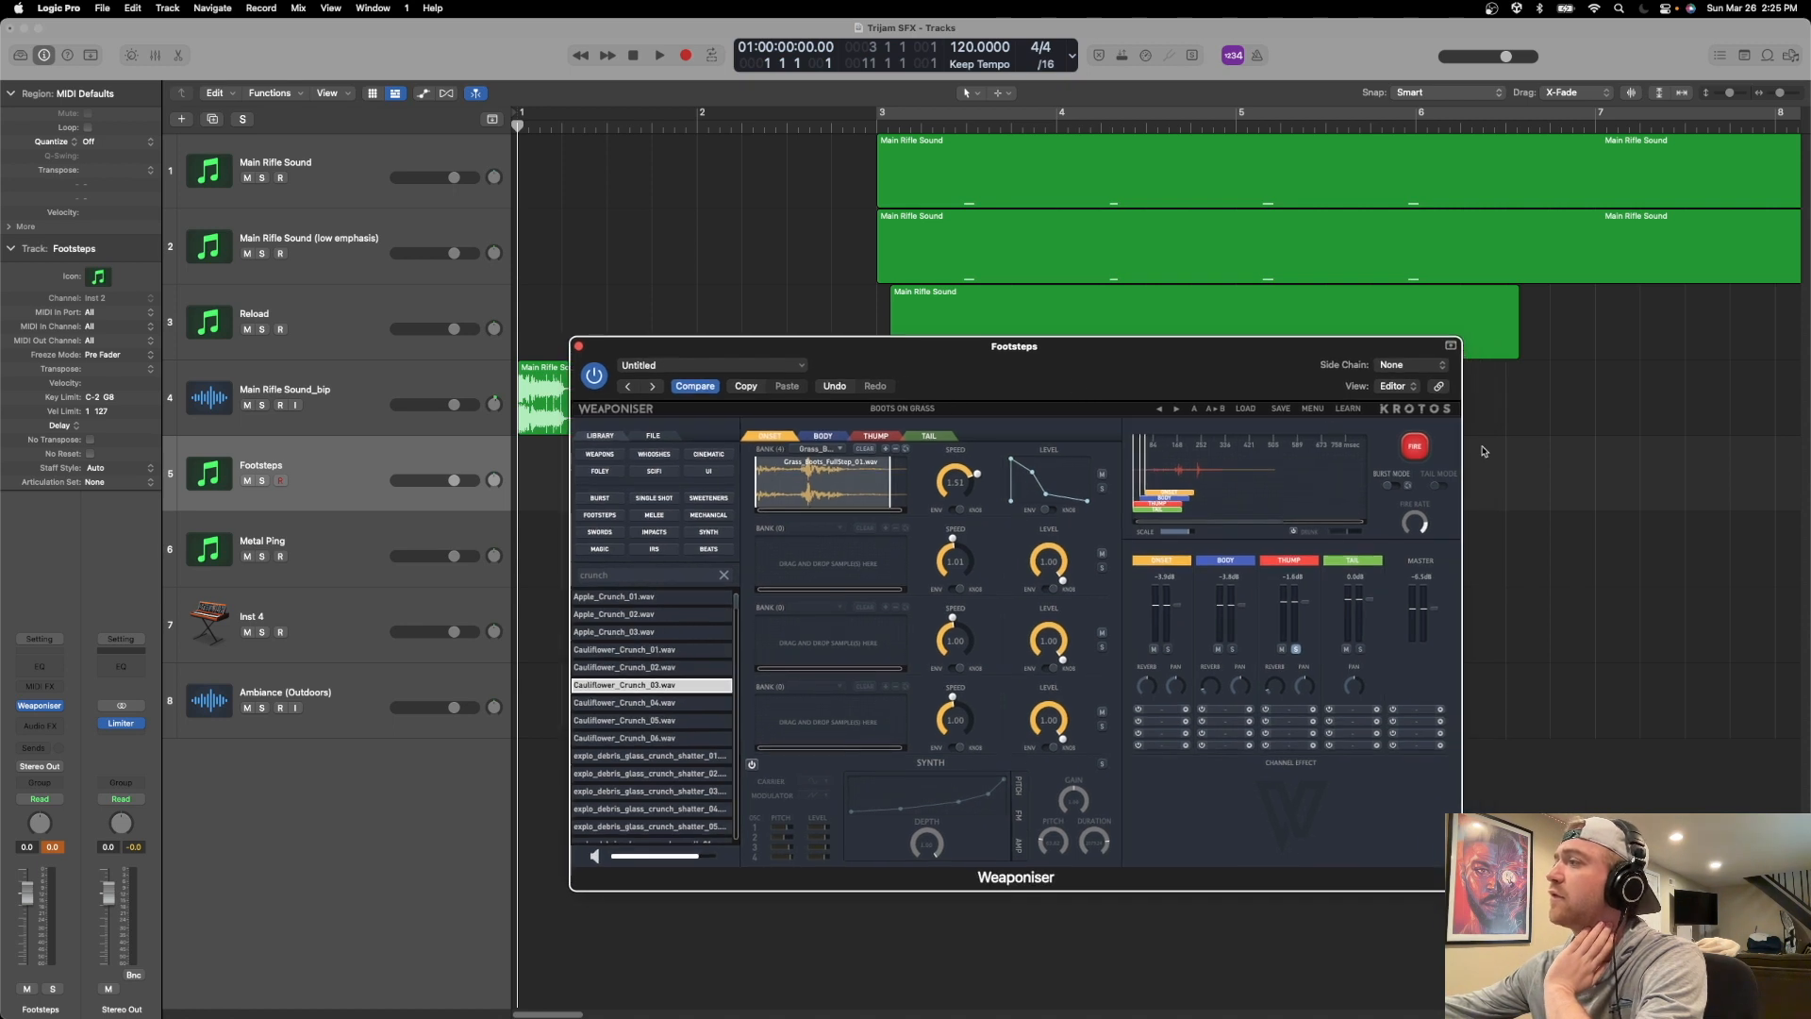
{"action": "left_click", "coordinate": [1405, 448]}
{"action": "left_click", "coordinate": [1405, 448]}
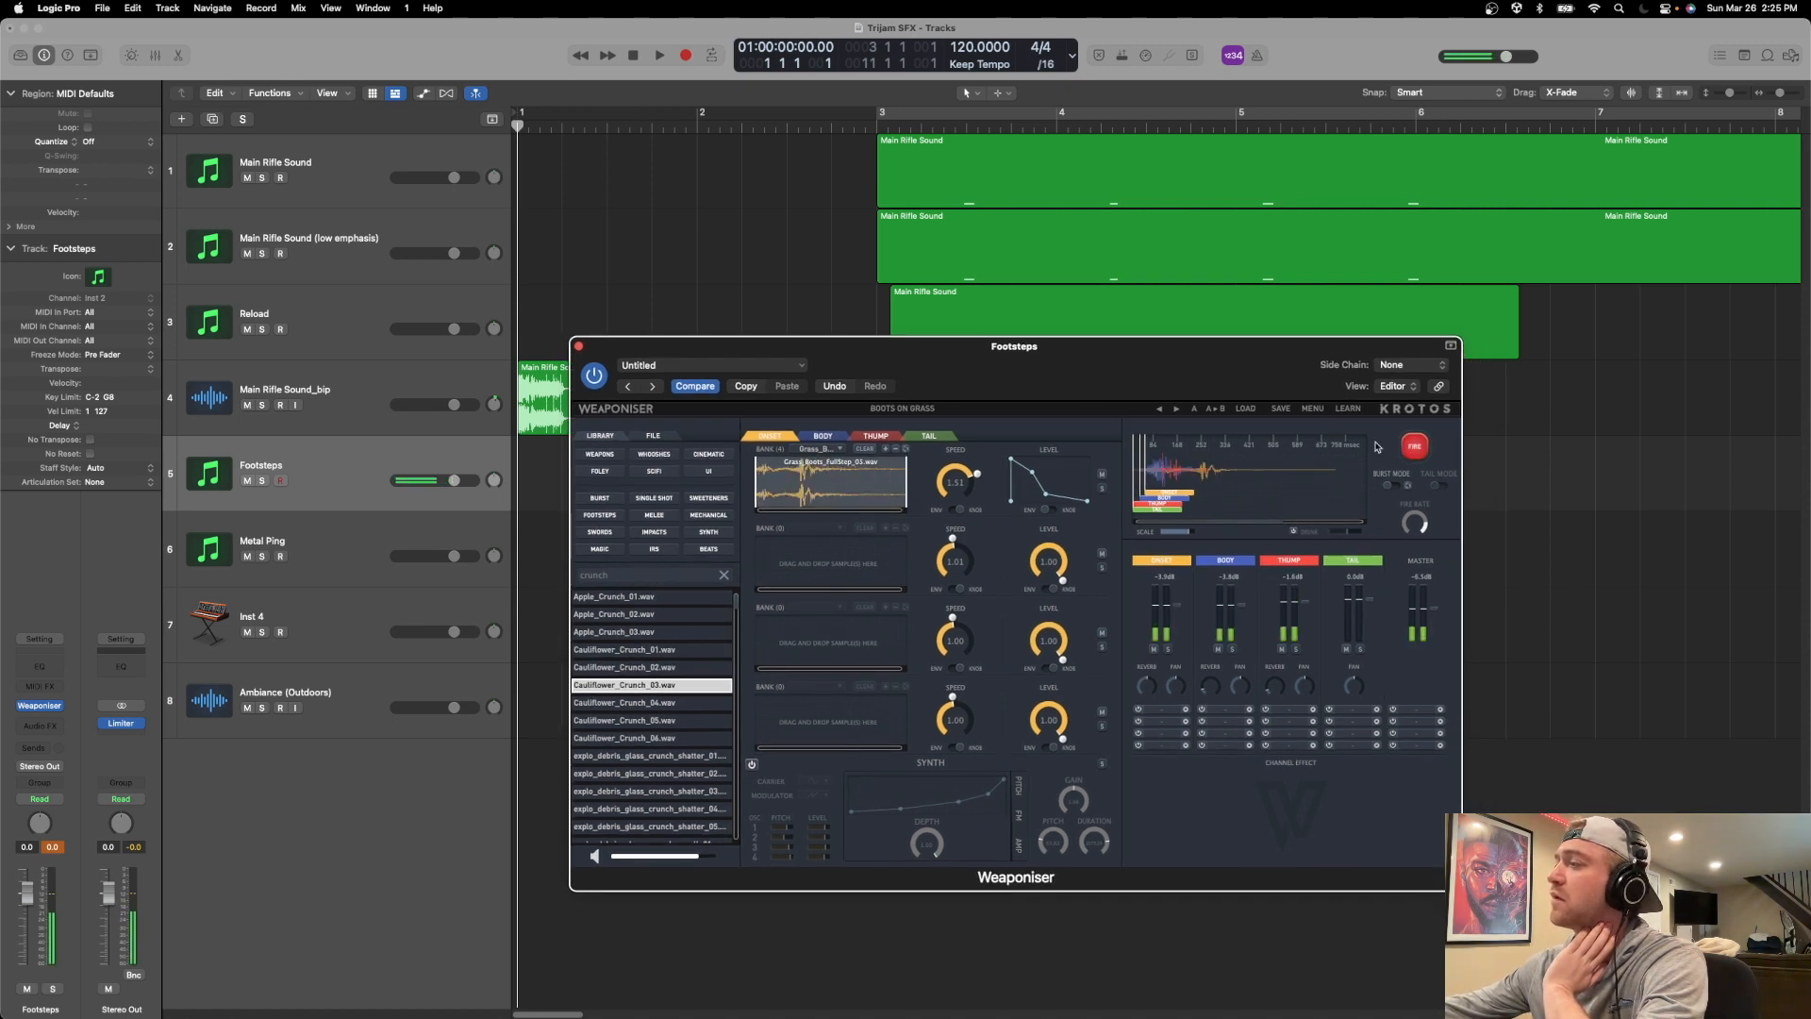
{"action": "left_click", "coordinate": [1418, 447]}
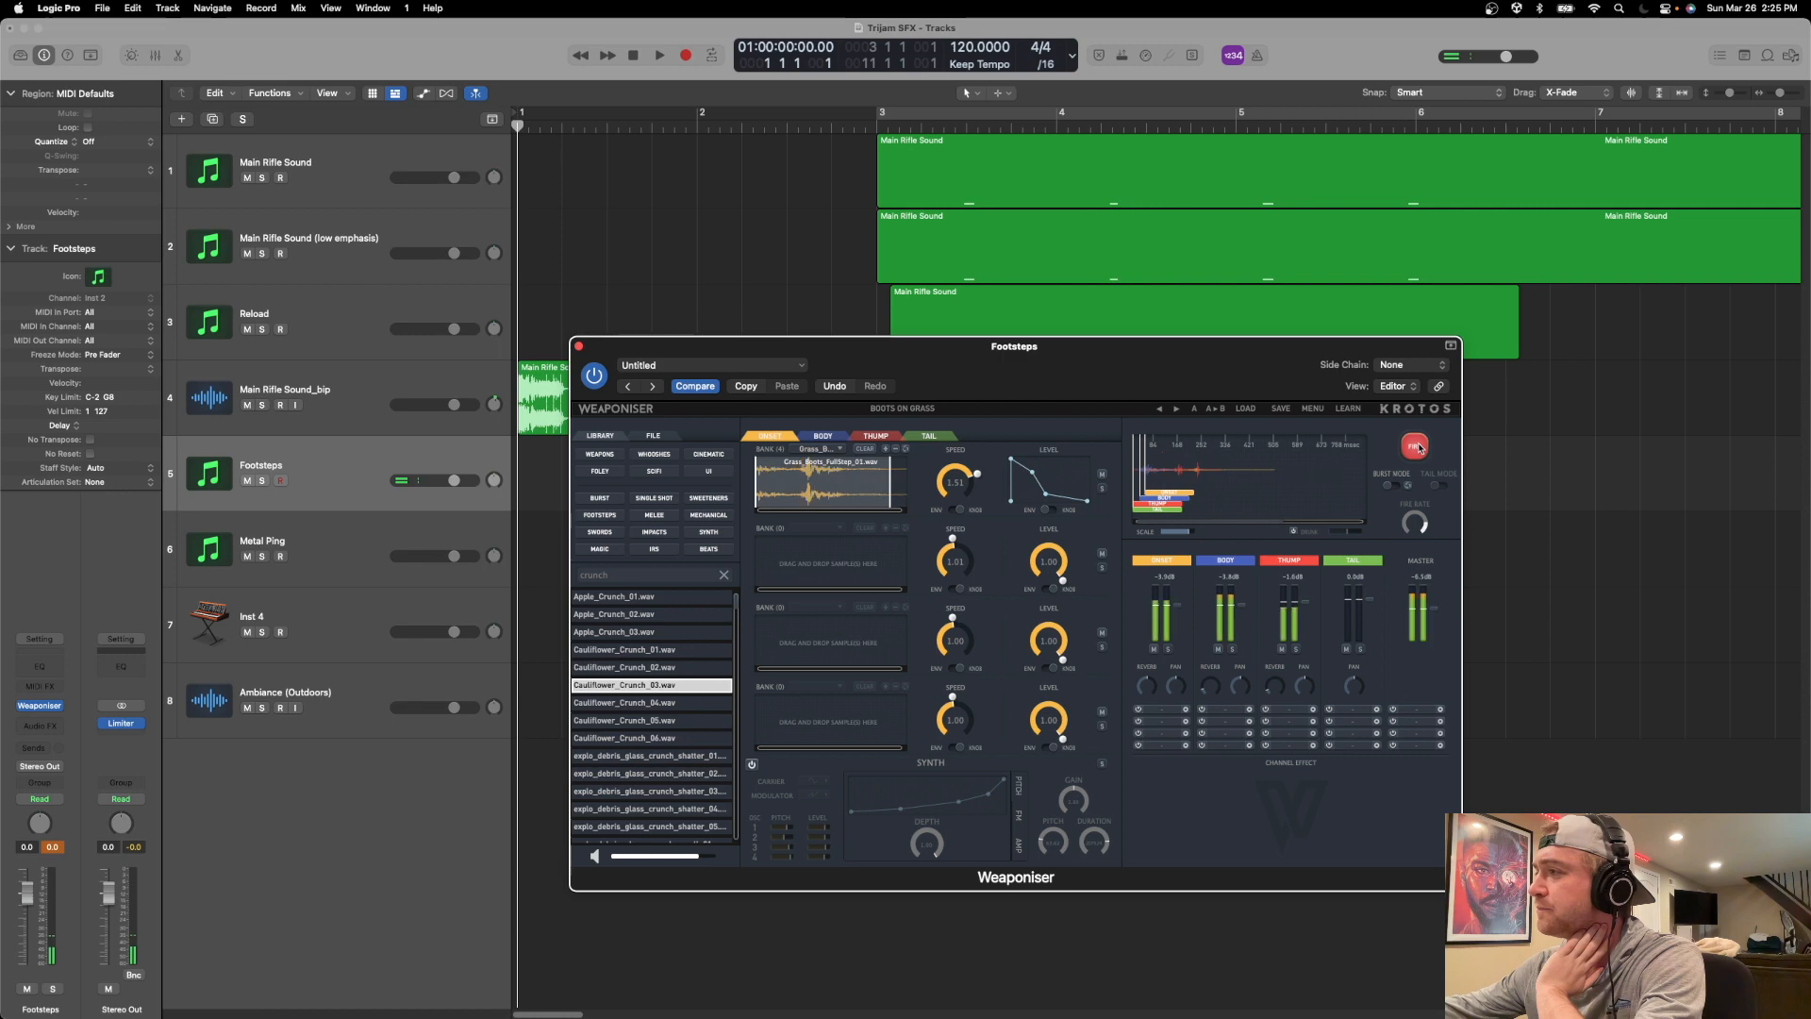
{"action": "left_click", "coordinate": [1418, 447]}
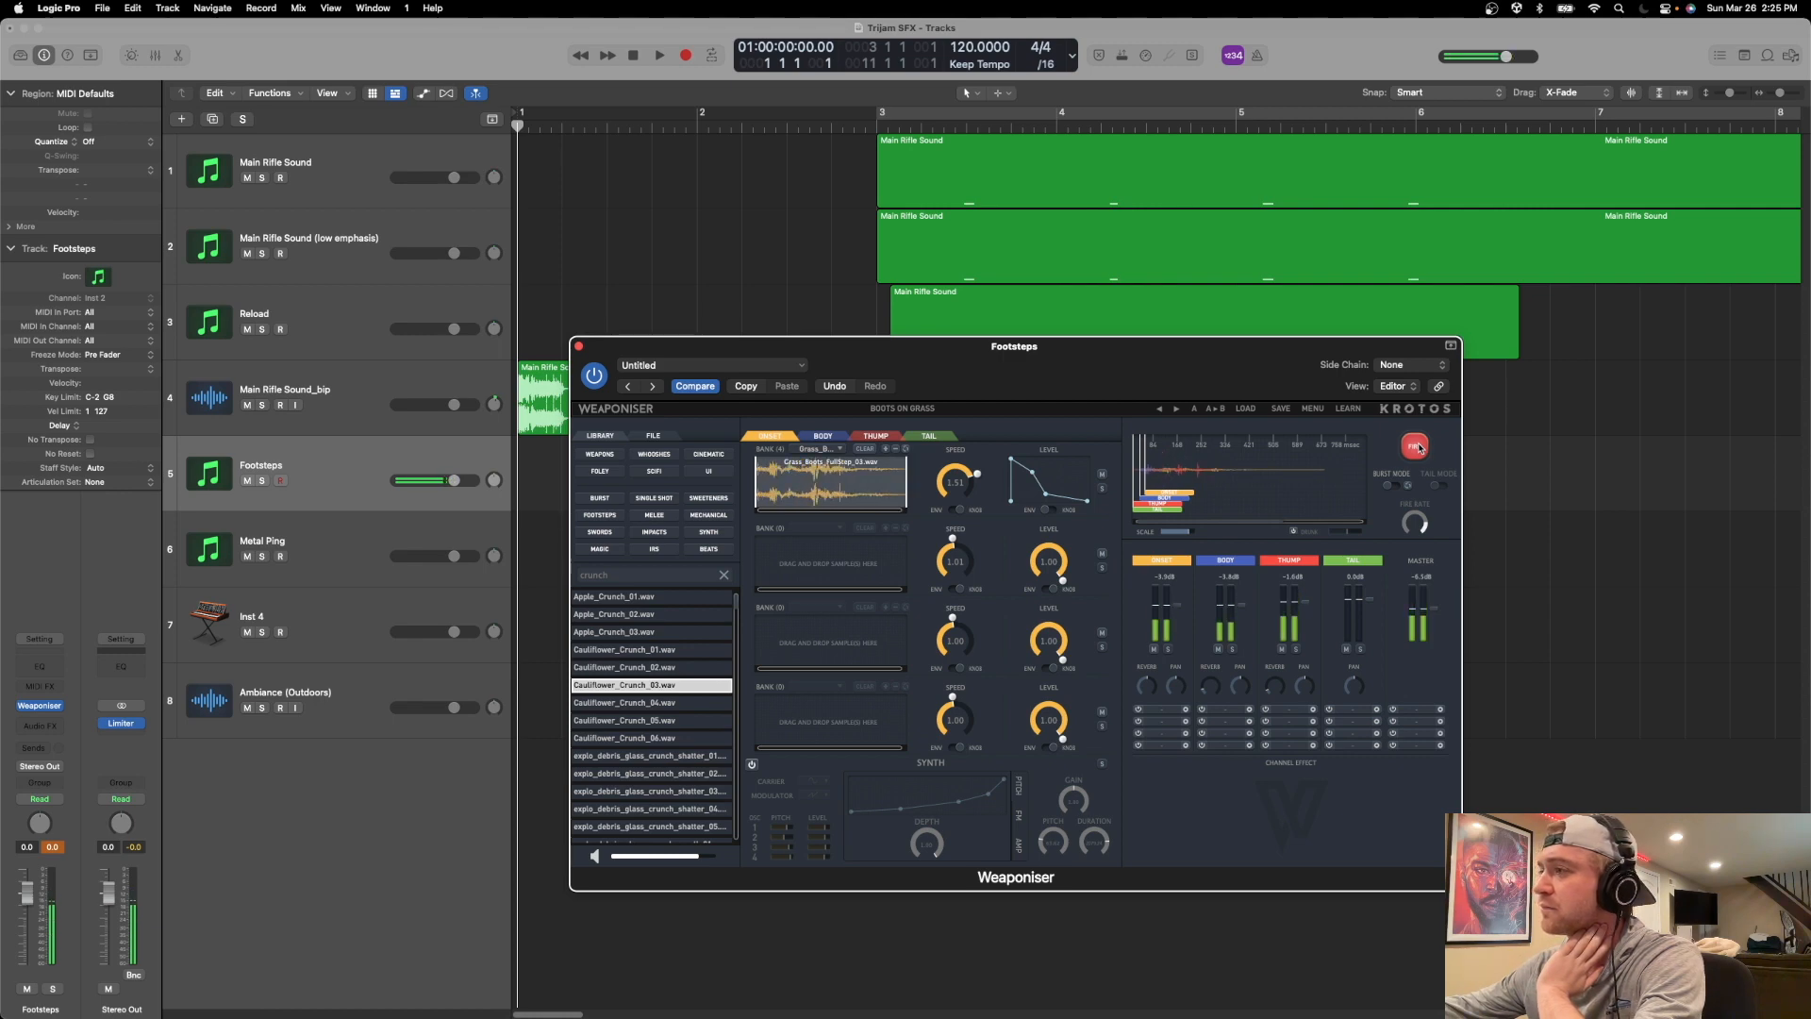
{"action": "left_click", "coordinate": [1418, 447]}
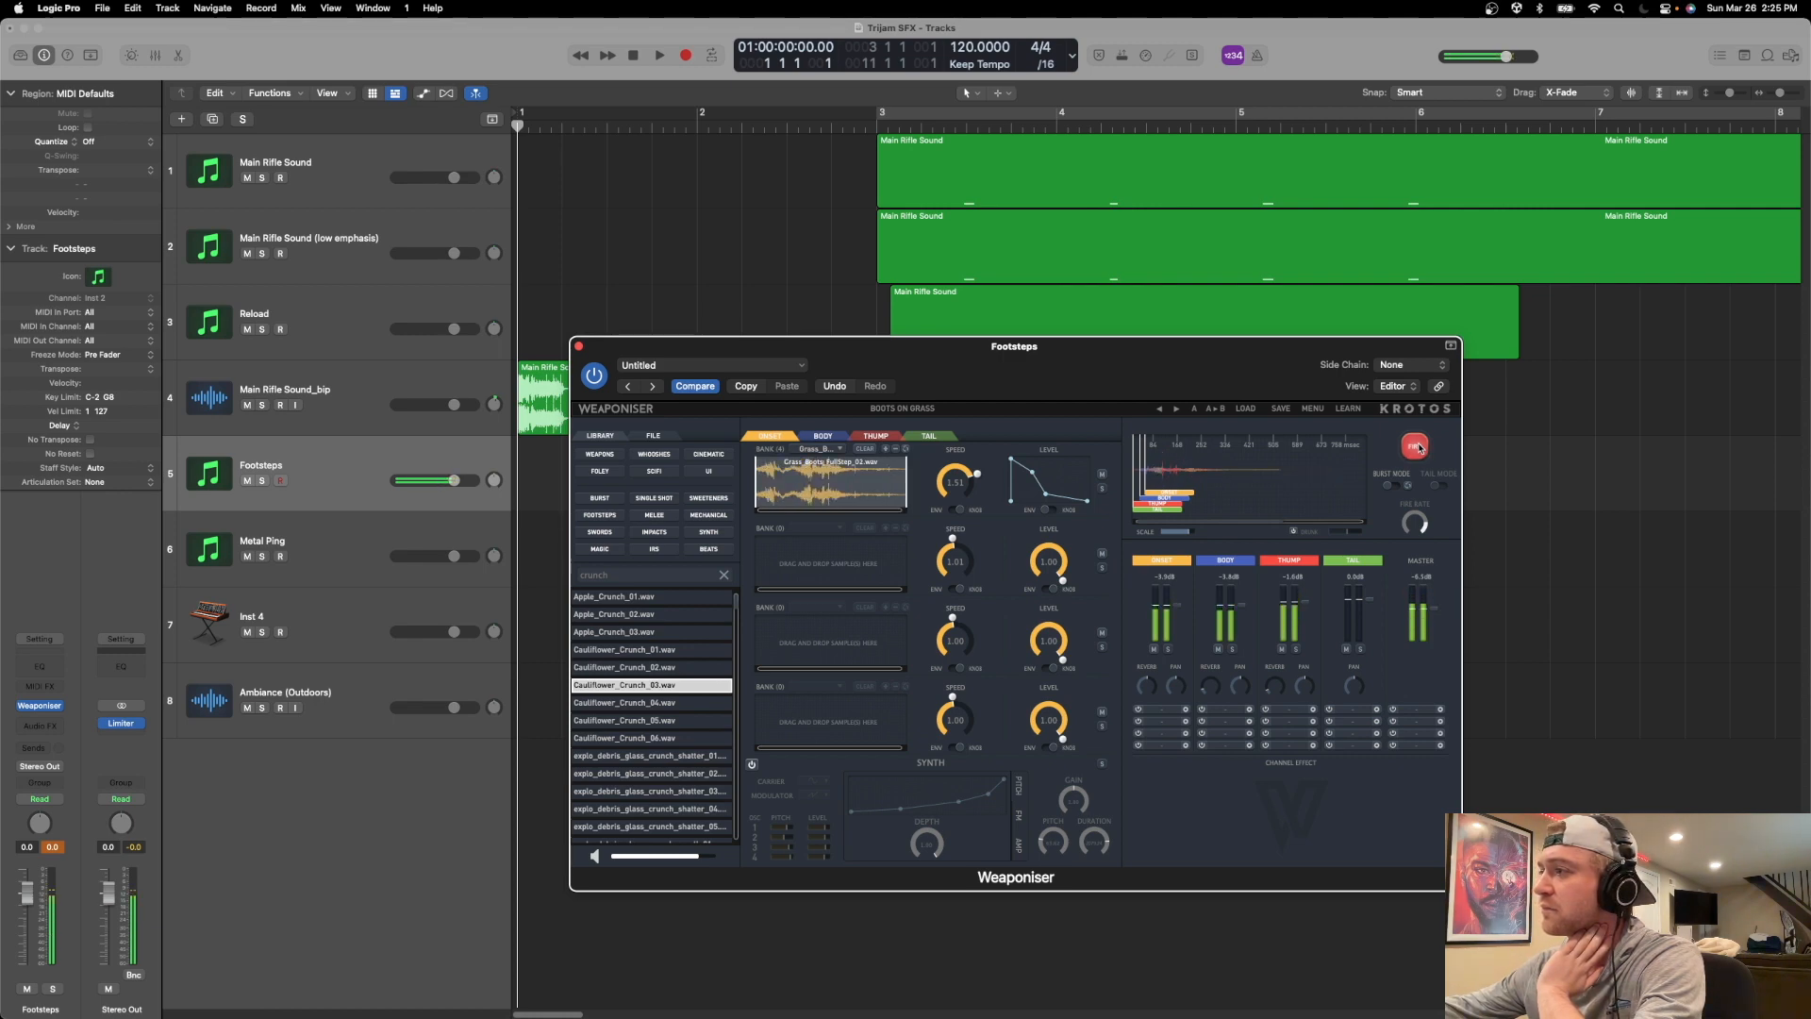
{"action": "left_click", "coordinate": [1418, 447]}
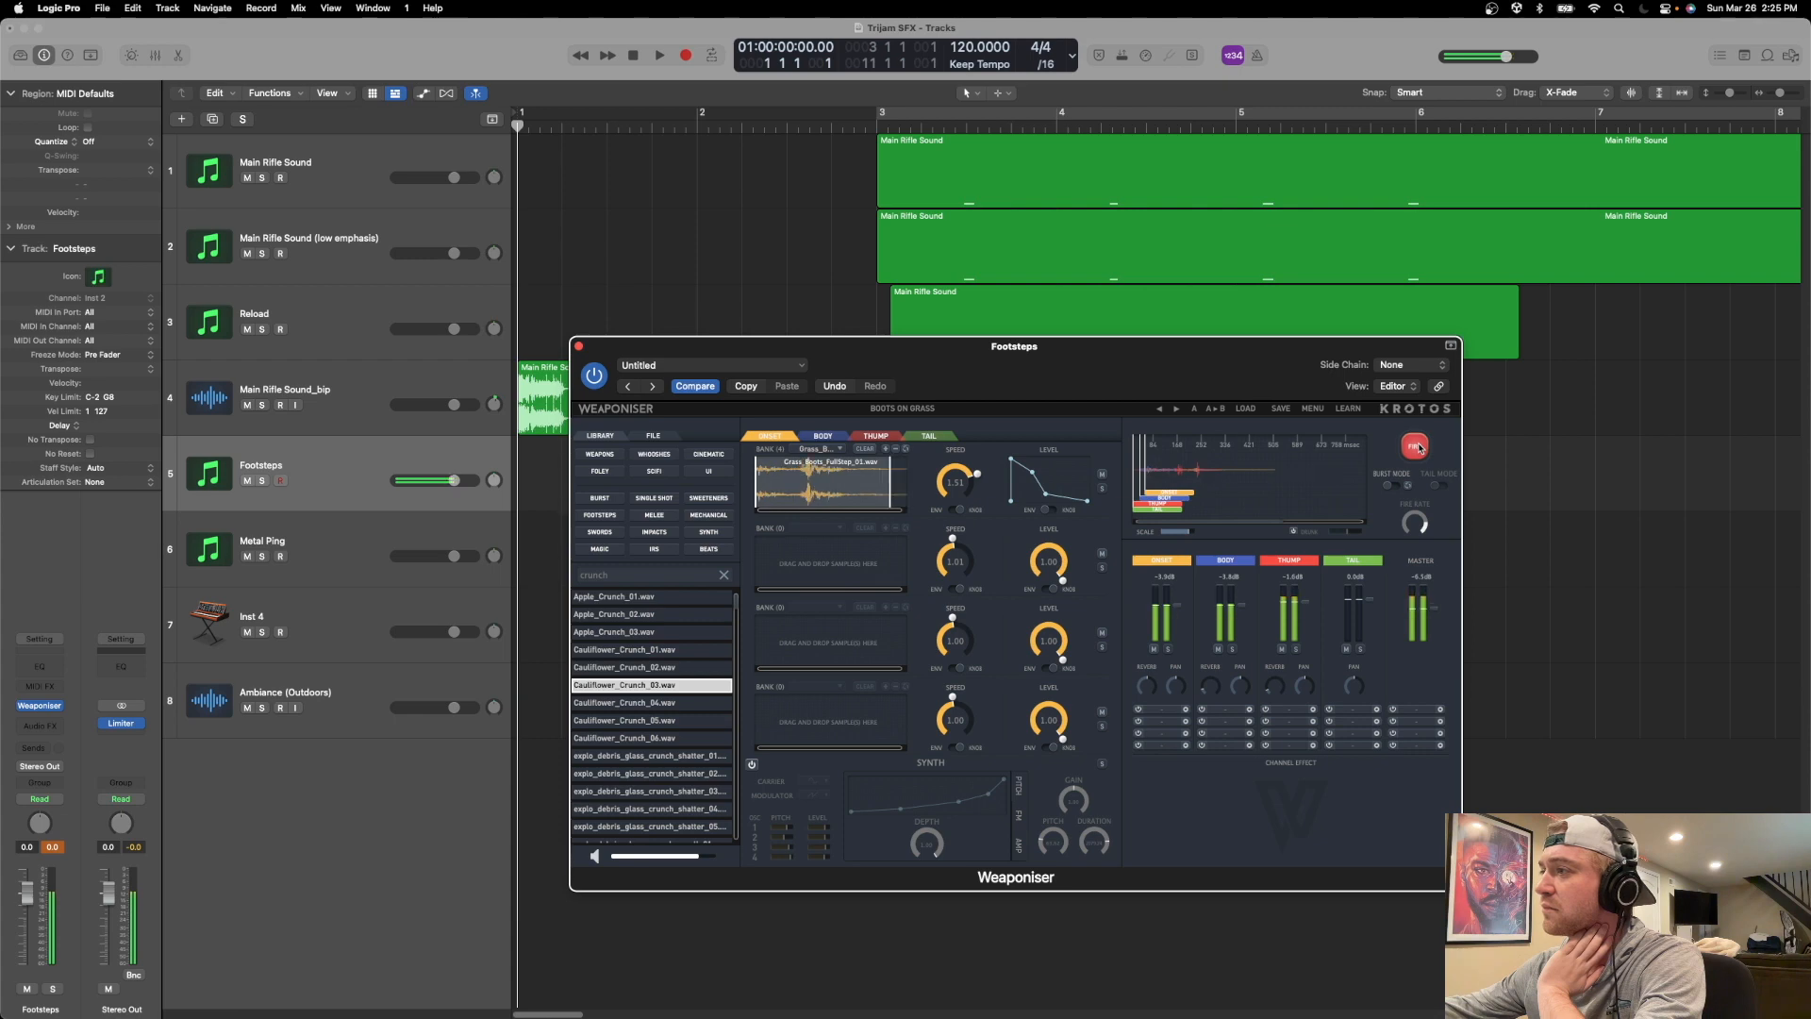
{"action": "left_click", "coordinate": [1418, 447]}
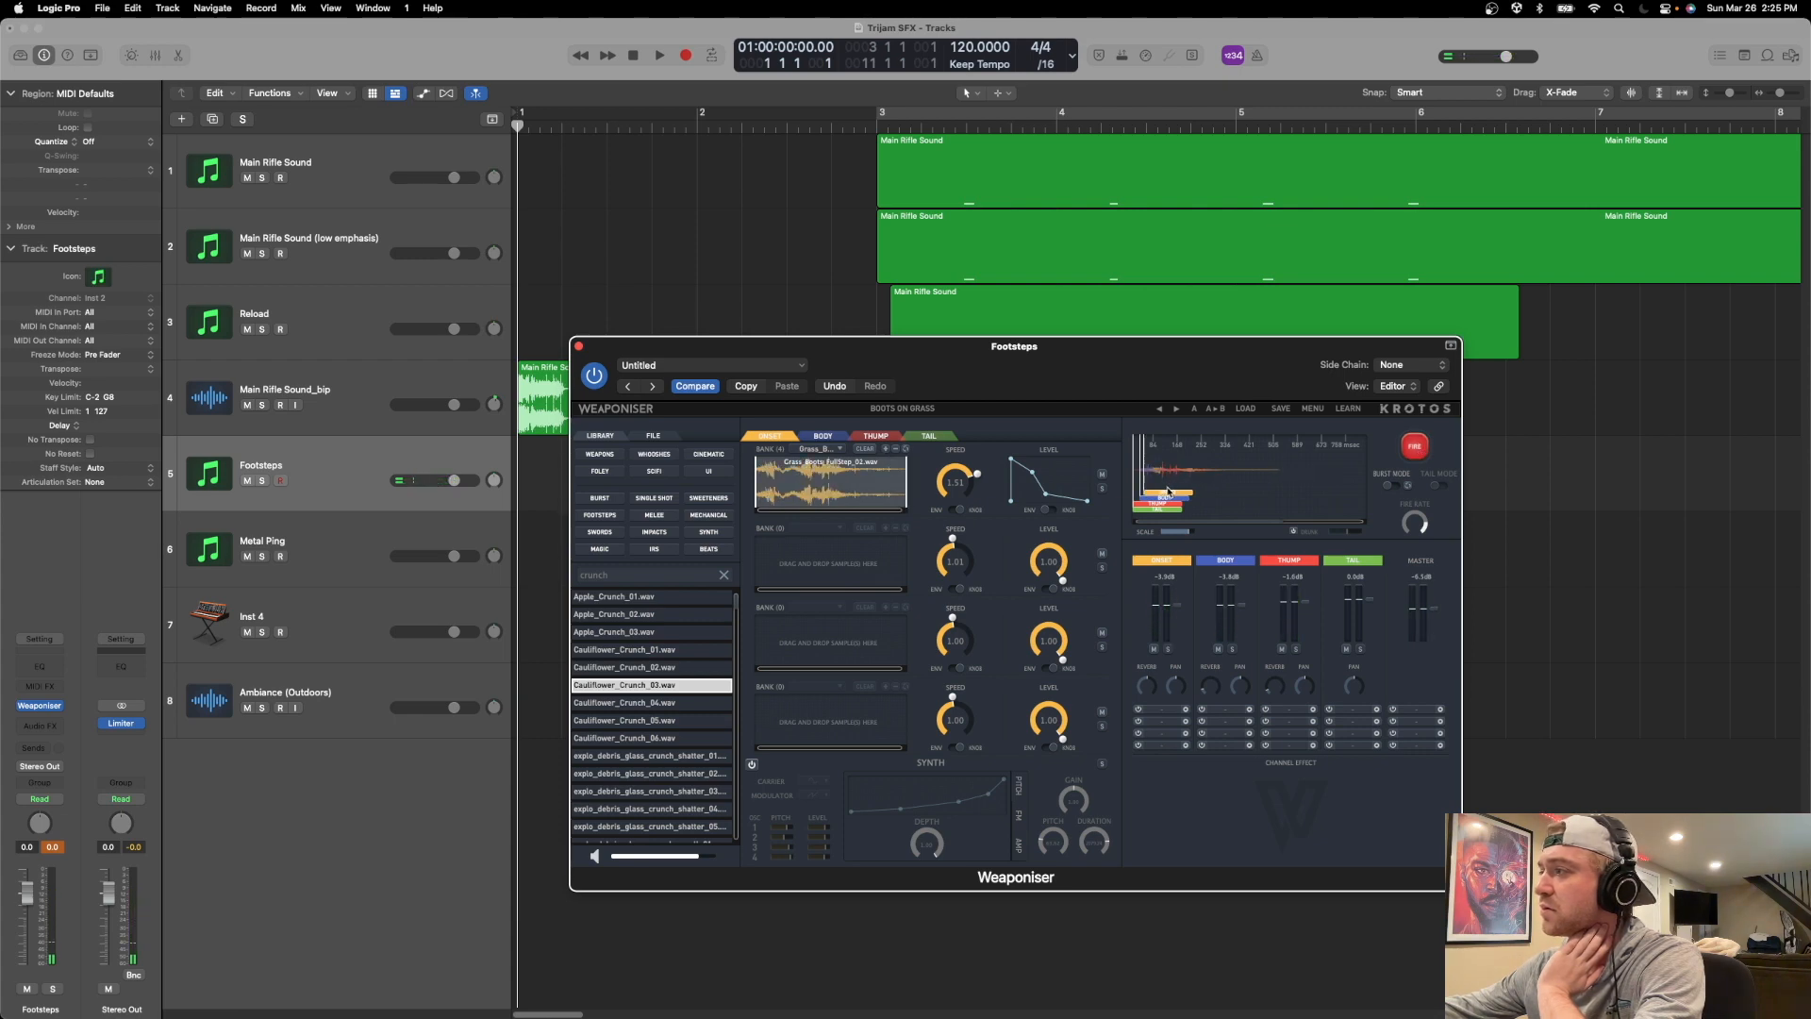
Move the Onset clip to the start of the timeline and fire the footstep repeatedly.
{"action": "left_click", "coordinate": [1402, 449]}
{"action": "left_click", "coordinate": [1400, 449]}
{"action": "left_click", "coordinate": [1399, 450]}
{"action": "left_click", "coordinate": [1399, 450]}
{"action": "left_click", "coordinate": [1399, 450]}
{"action": "left_click", "coordinate": [1400, 450]}
{"action": "left_click", "coordinate": [1400, 450]}
{"action": "left_click", "coordinate": [1399, 450]}
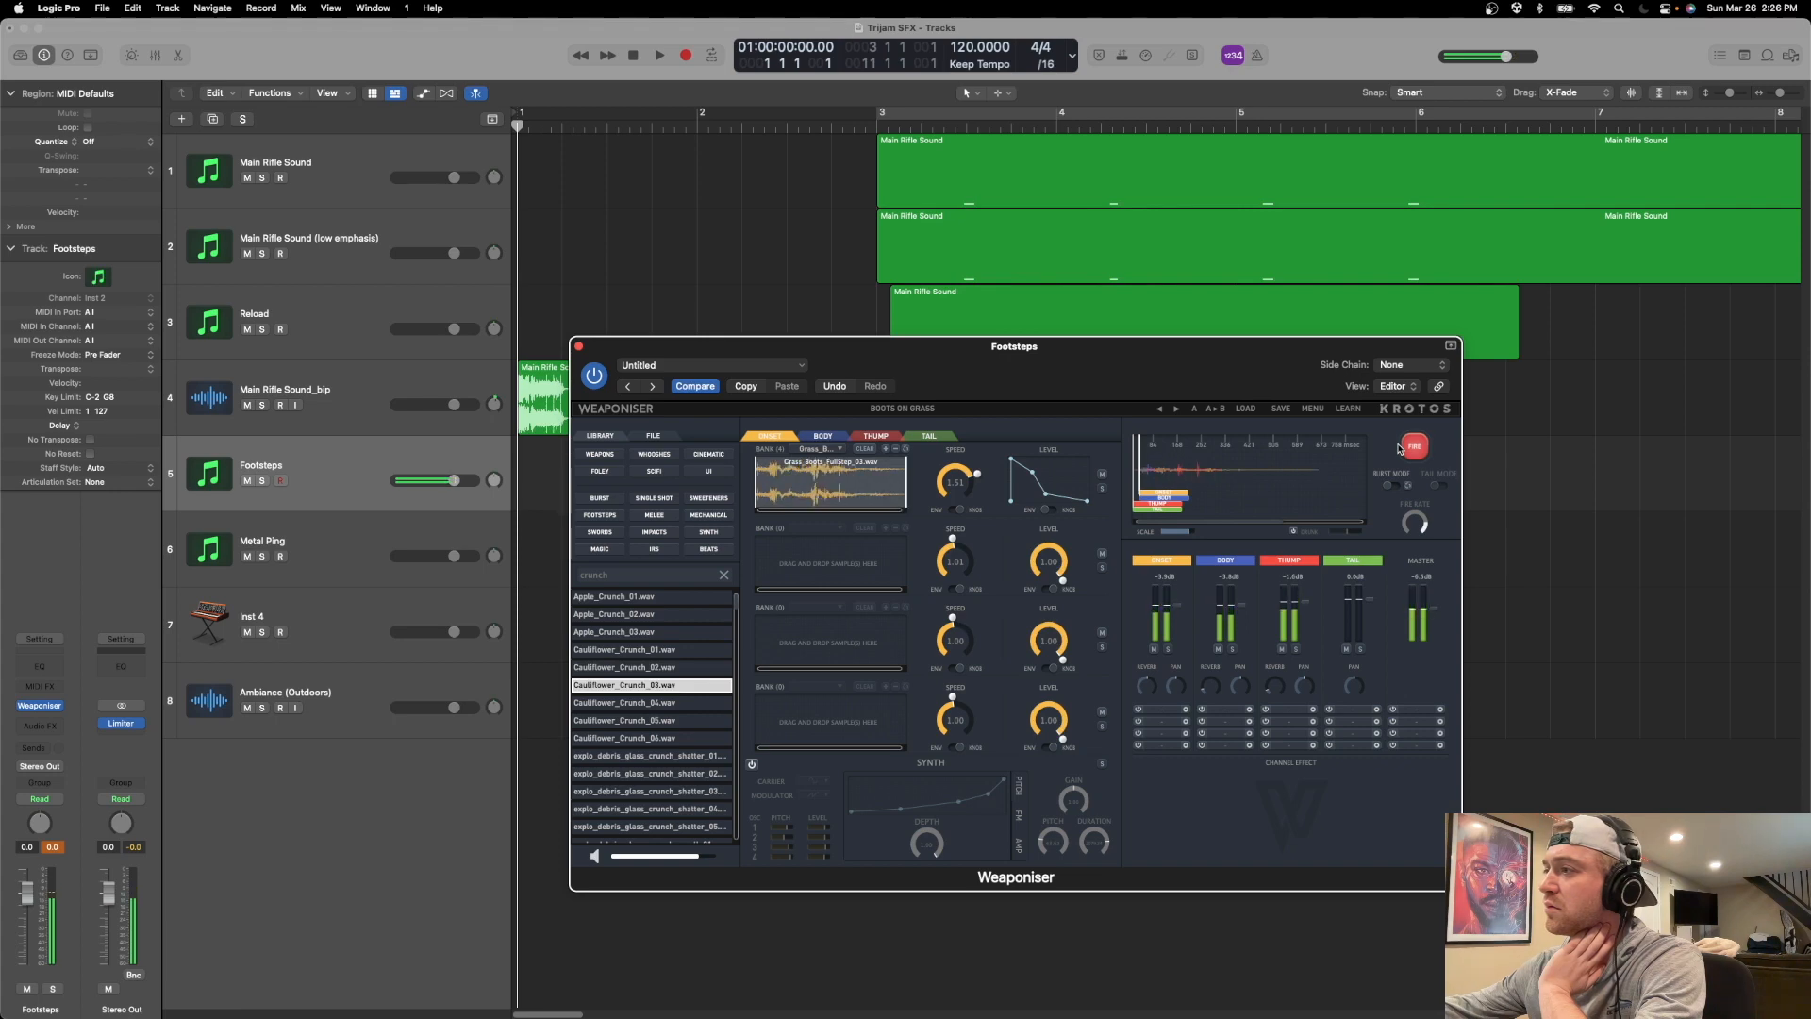
Pick a different grass boots sample from the first Onset bank's sample list and fire the footstep repeatedly.
{"action": "left_click", "coordinate": [819, 449]}
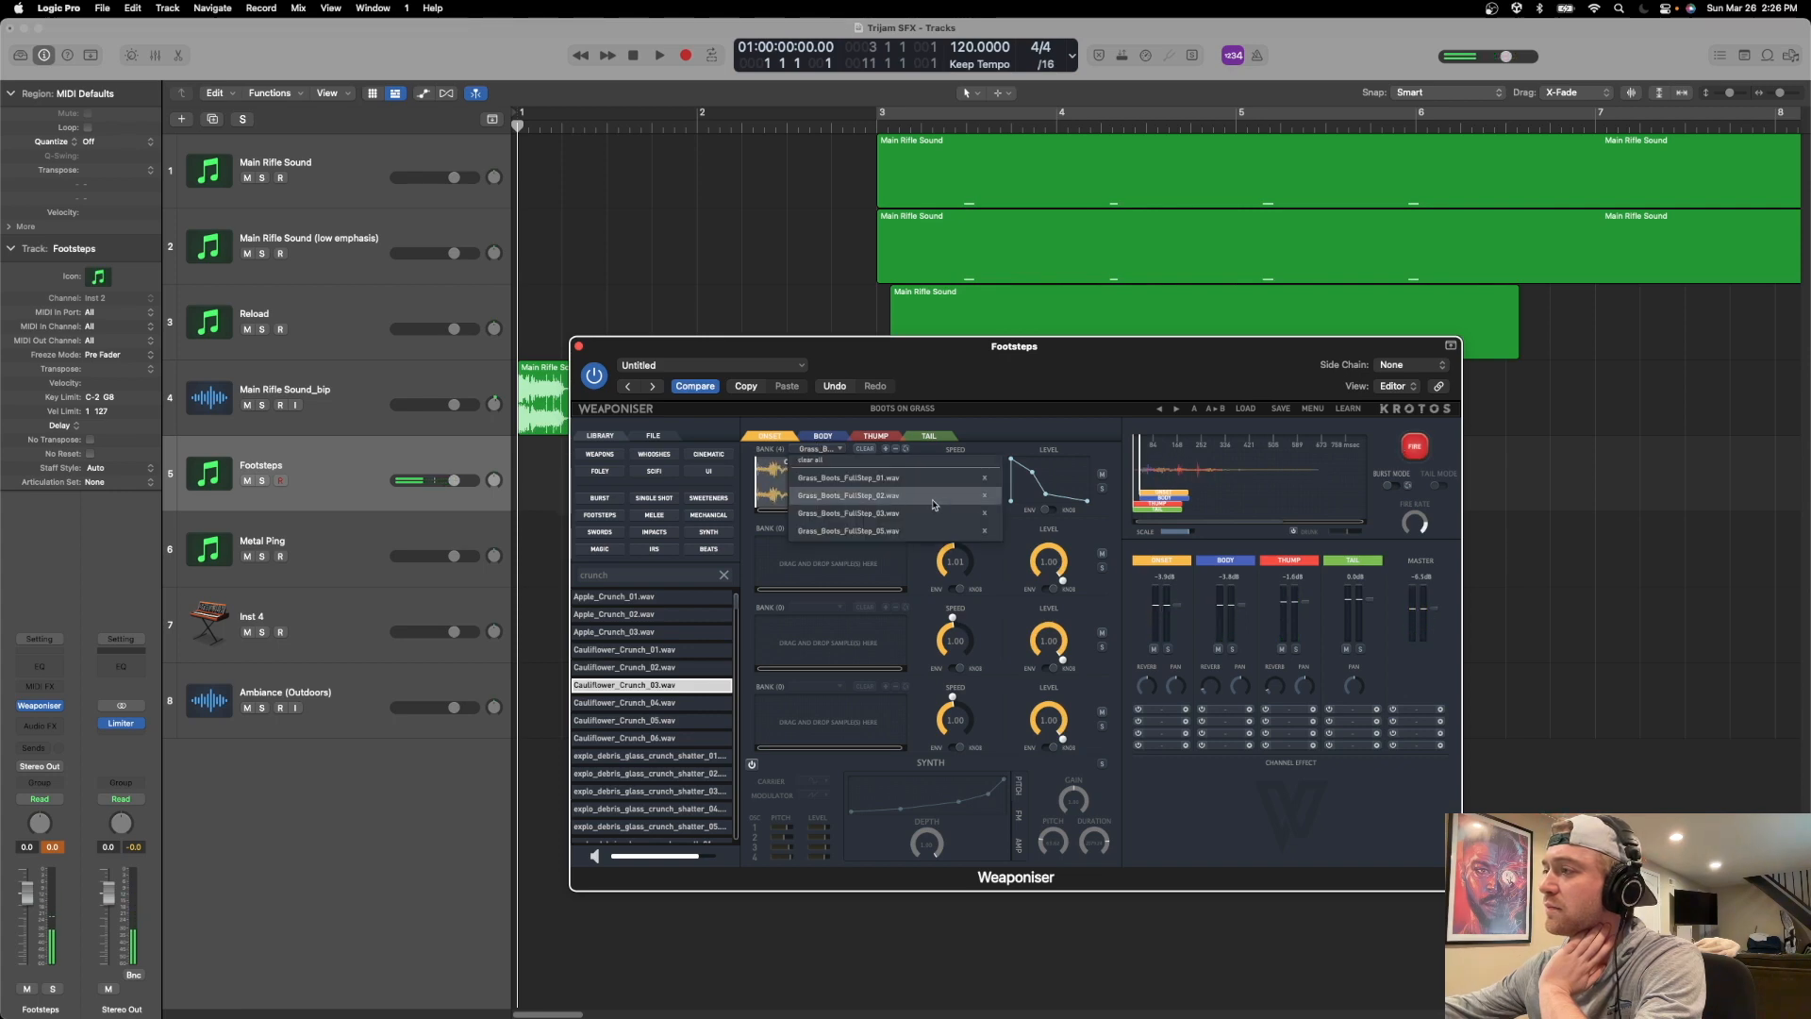
{"action": "left_click", "coordinate": [984, 517]}
{"action": "left_click", "coordinate": [1414, 447]}
{"action": "left_click", "coordinate": [1417, 450]}
{"action": "left_click", "coordinate": [1418, 450]}
{"action": "left_click", "coordinate": [1417, 449]}
{"action": "left_click", "coordinate": [1418, 450]}
{"action": "left_click", "coordinate": [1417, 450]}
{"action": "left_click", "coordinate": [1418, 450]}
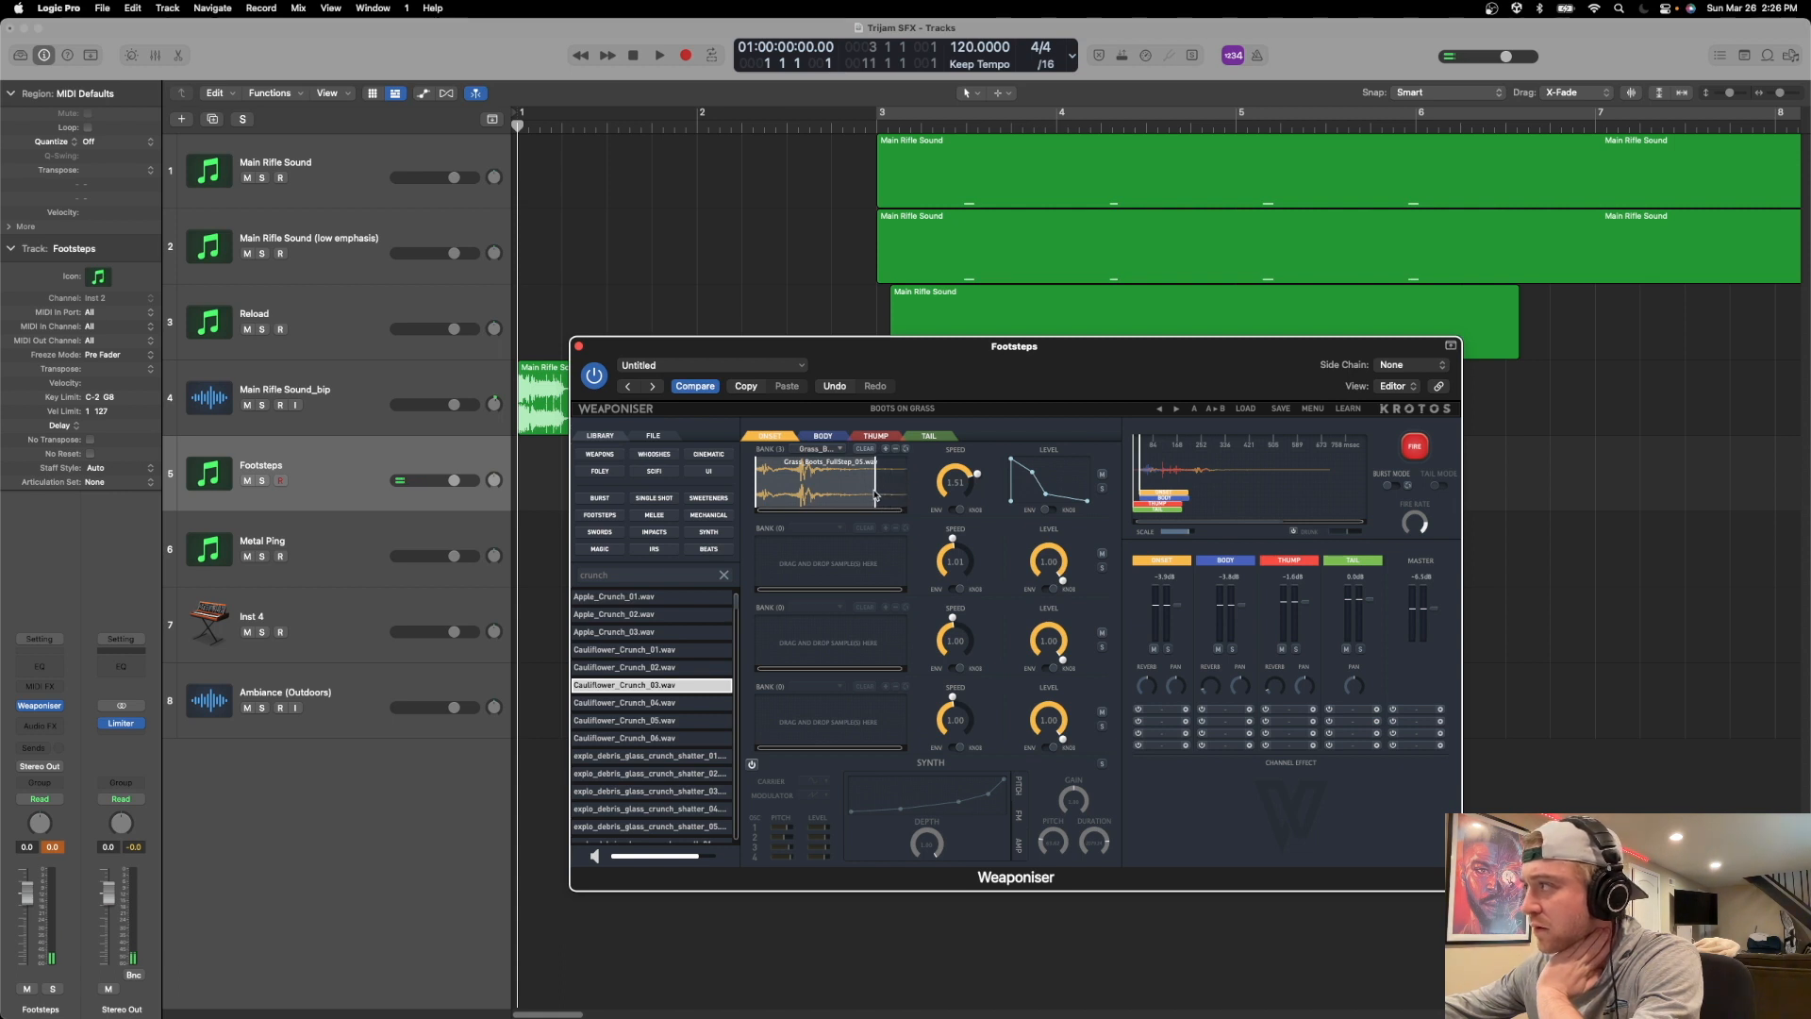
Adjust the end trim of the first Onset bank's grass boots sample and fire the footstep repeatedly.
{"action": "left_click_drag", "start_coordinate": [874, 492], "coordinate": [879, 494]}
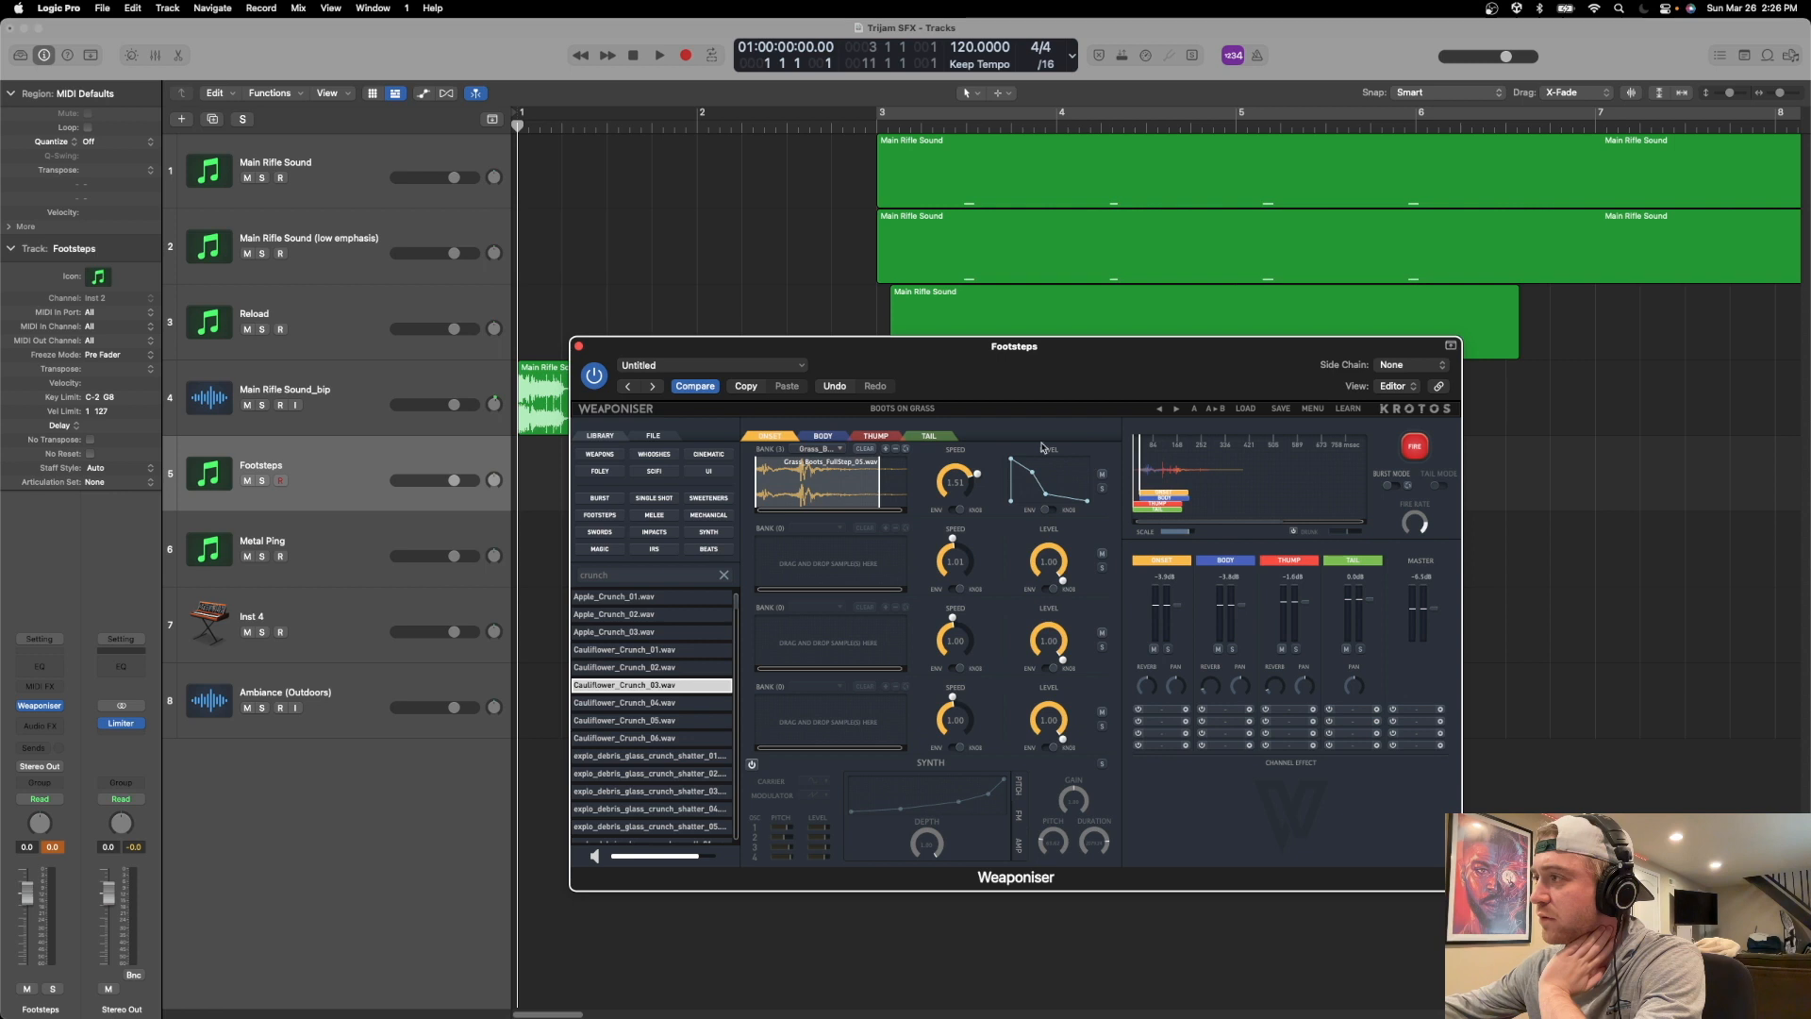
{"action": "left_click", "coordinate": [1417, 445]}
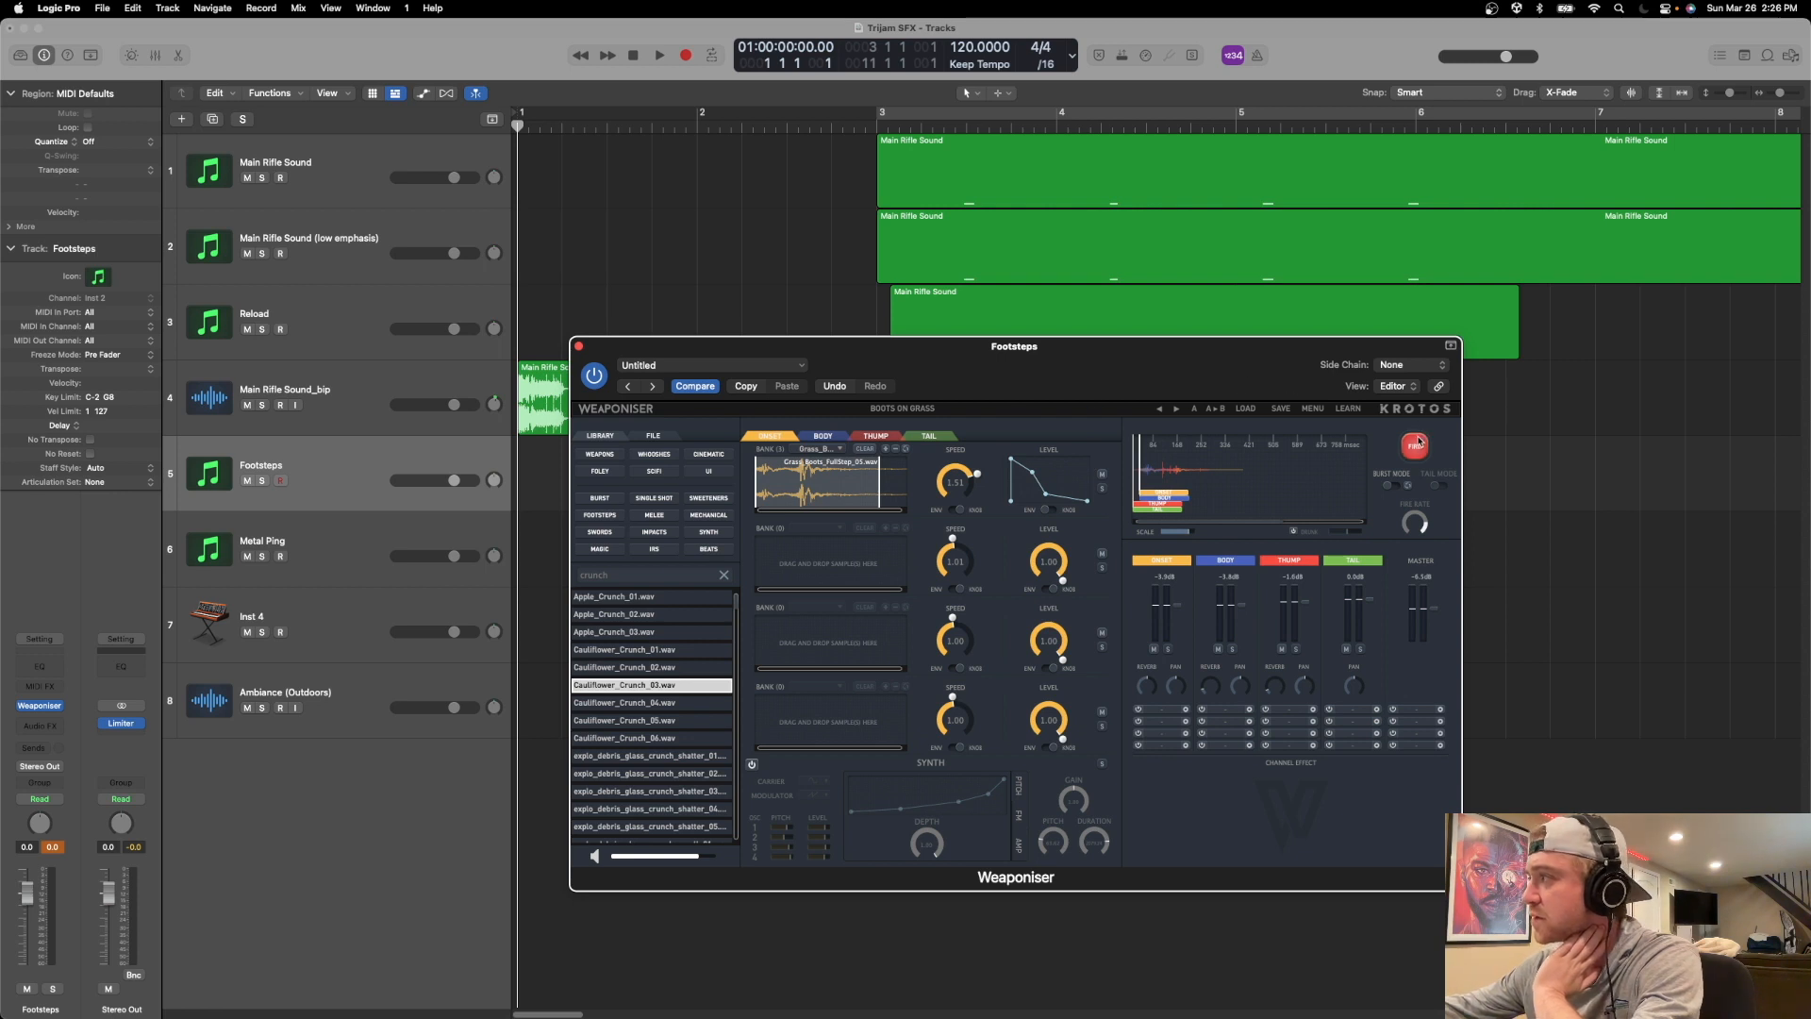
{"action": "left_click", "coordinate": [1418, 445]}
{"action": "left_click", "coordinate": [1419, 445]}
{"action": "left_click", "coordinate": [1418, 445]}
{"action": "left_click", "coordinate": [1418, 445]}
{"action": "left_click", "coordinate": [1419, 446]}
{"action": "left_click", "coordinate": [1418, 445]}
{"action": "left_click", "coordinate": [1419, 445]}
{"action": "left_click", "coordinate": [1418, 445]}
{"action": "left_click", "coordinate": [1419, 445]}
Close the Footsteps Weaponiser window and copy the Reload track's MIDI region to the start of the Footsteps track.
{"action": "left_click_drag", "start_coordinate": [847, 364], "coordinate": [969, 384]}
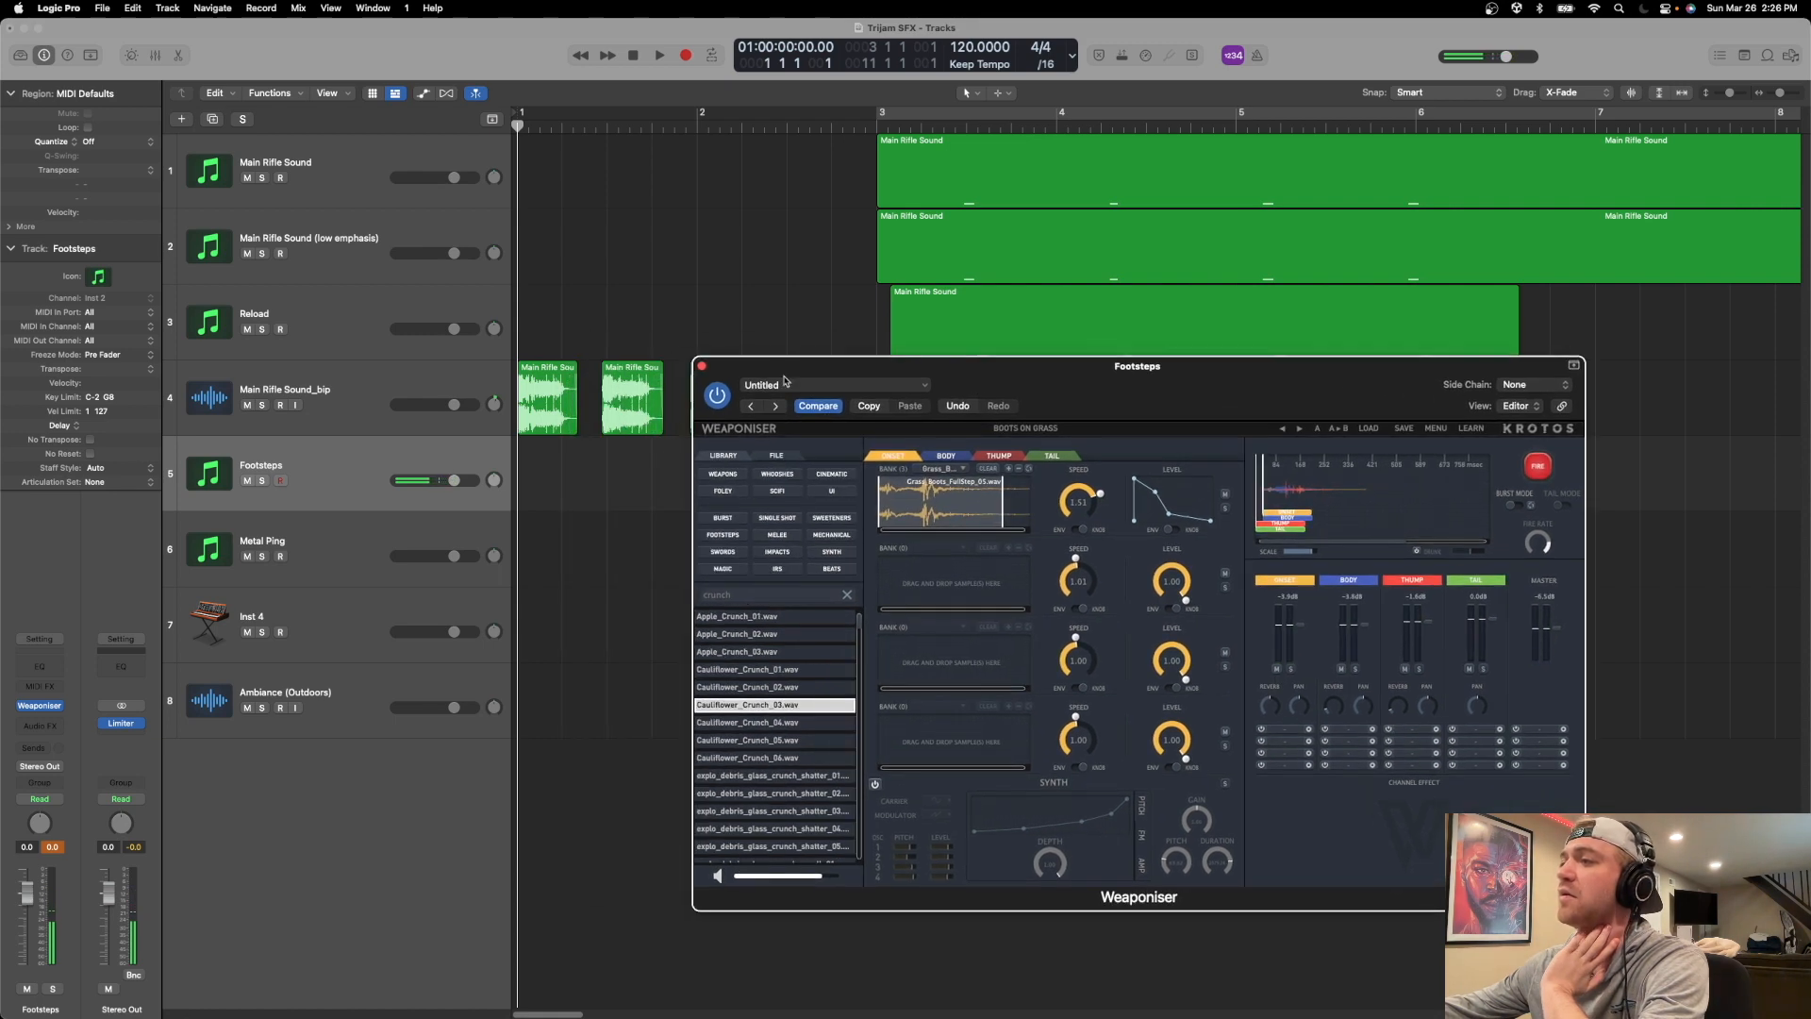
{"action": "left_click", "coordinate": [700, 365]}
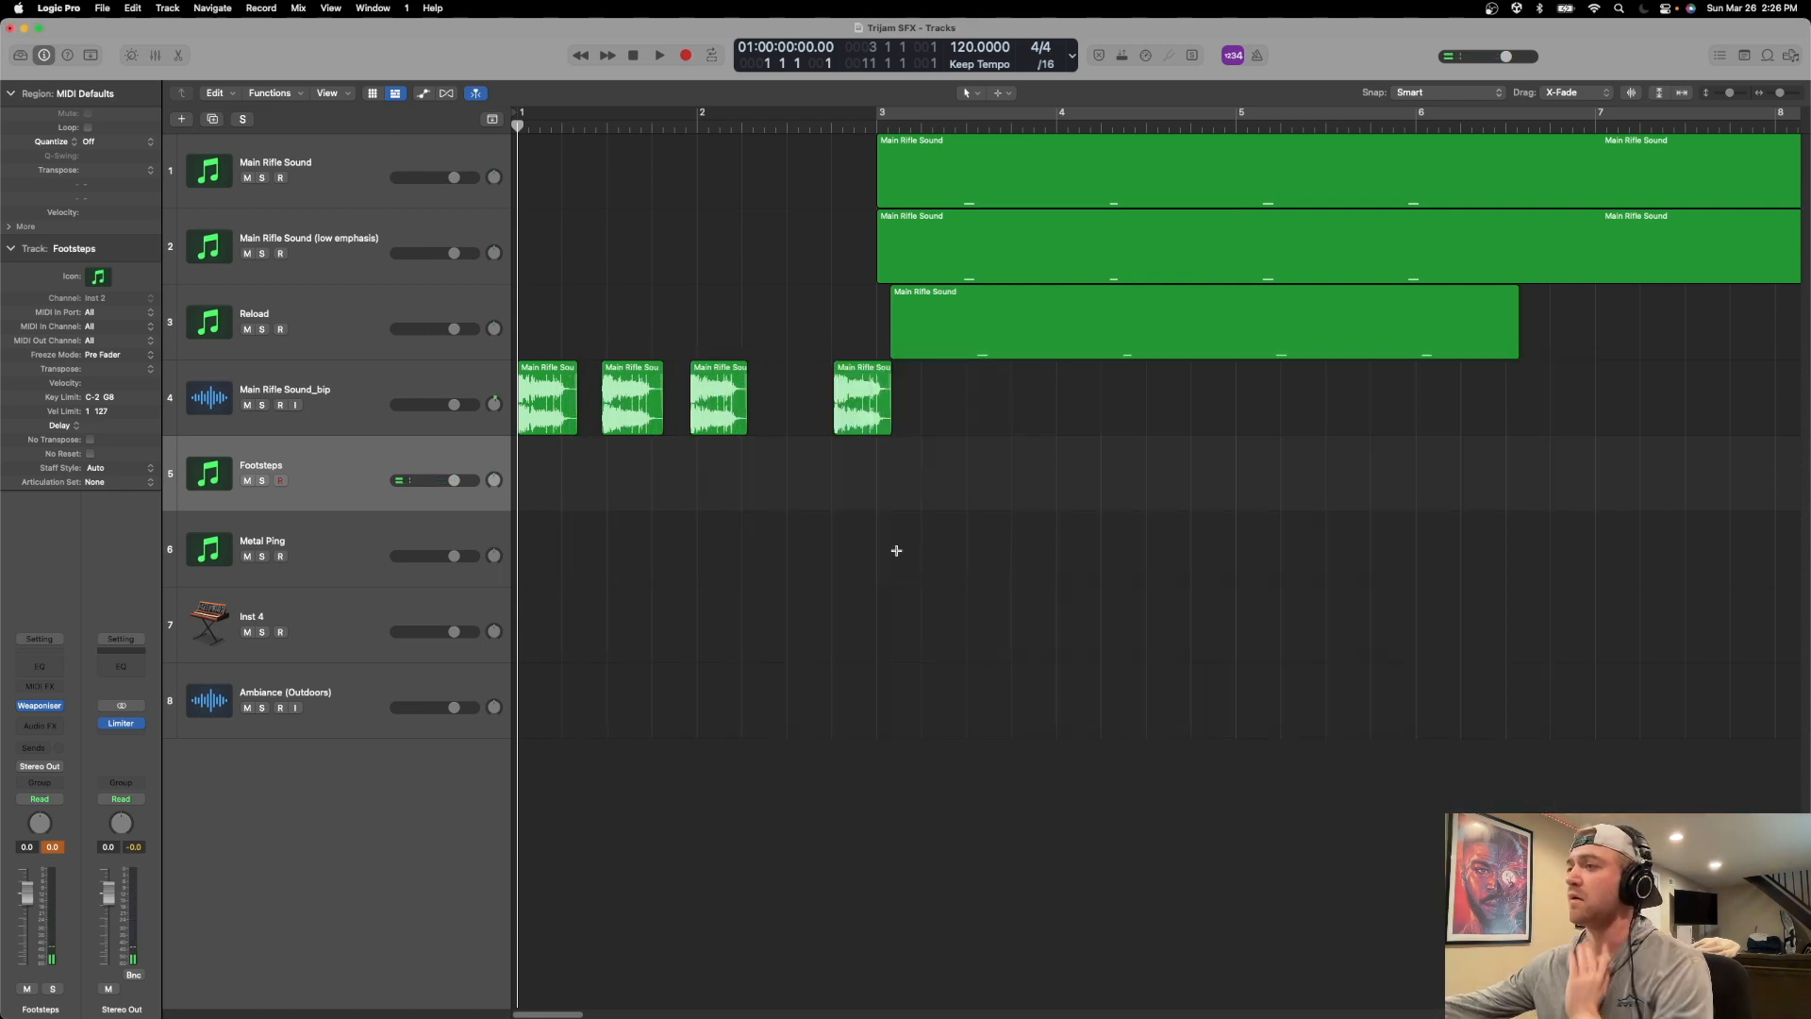
{"action": "left_click", "coordinate": [1049, 302]}
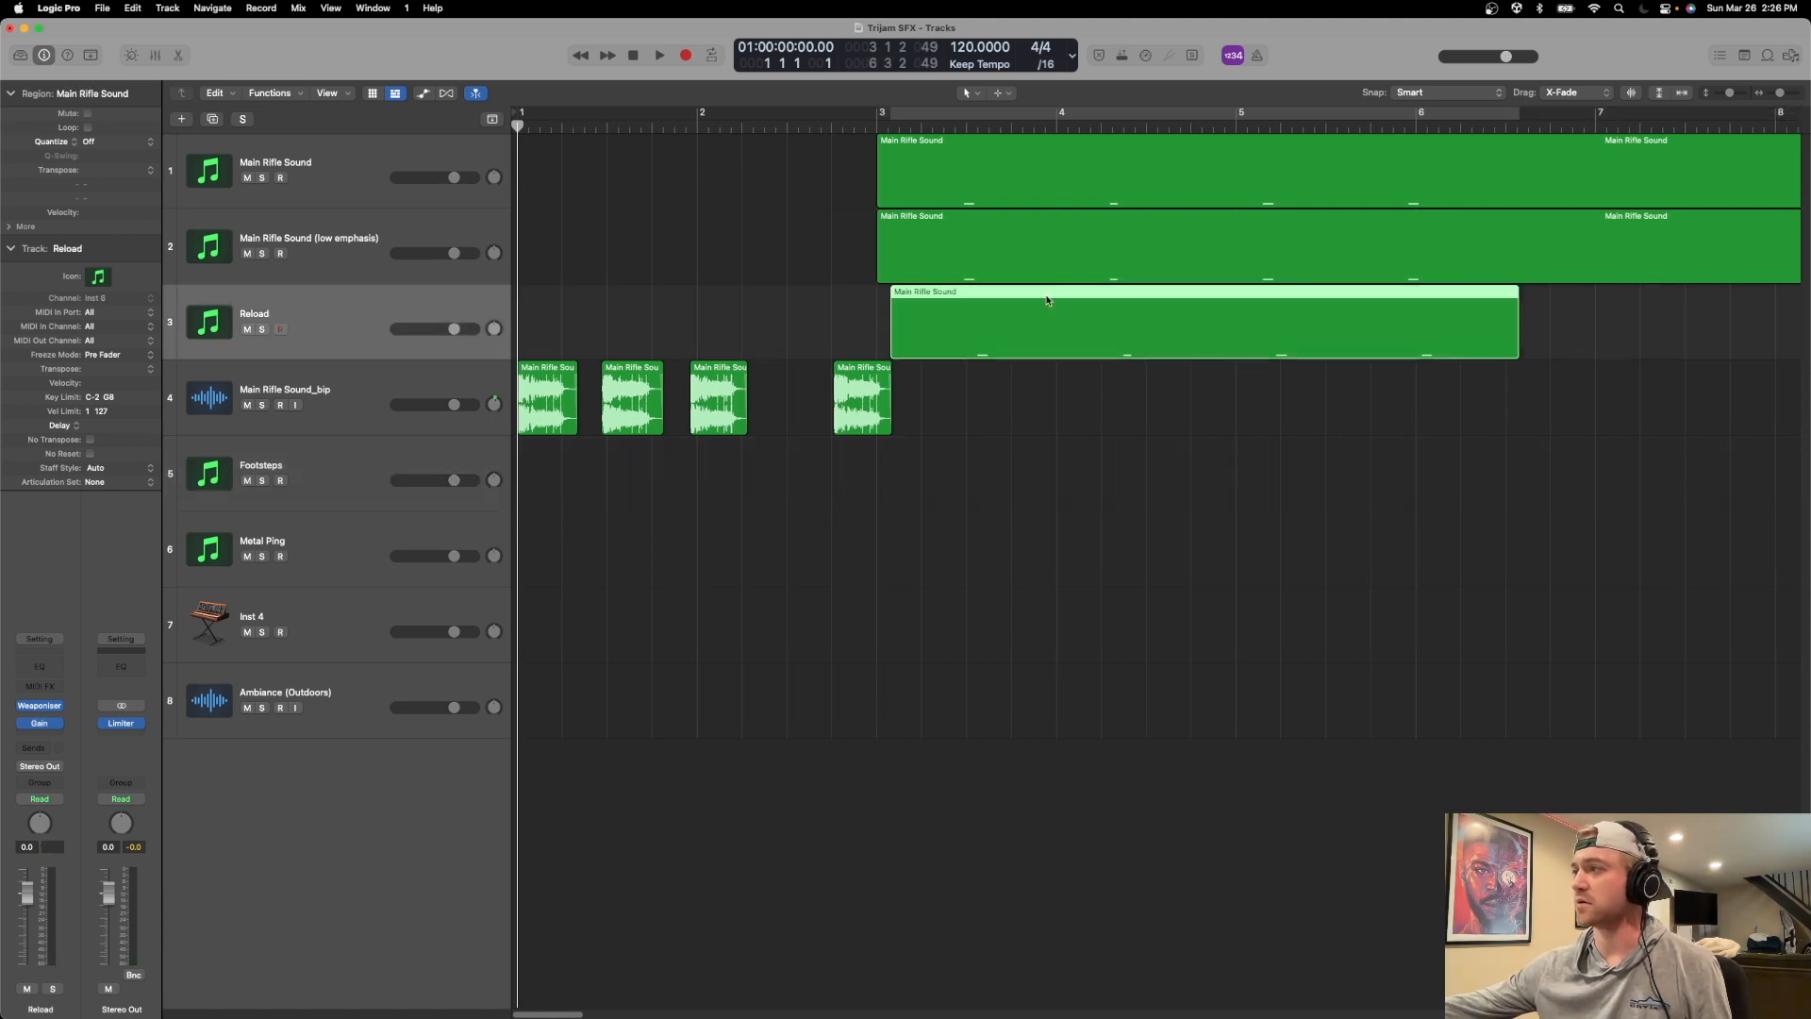
{"action": "left_click_drag", "start_coordinate": [1050, 295], "coordinate": [671, 443]}
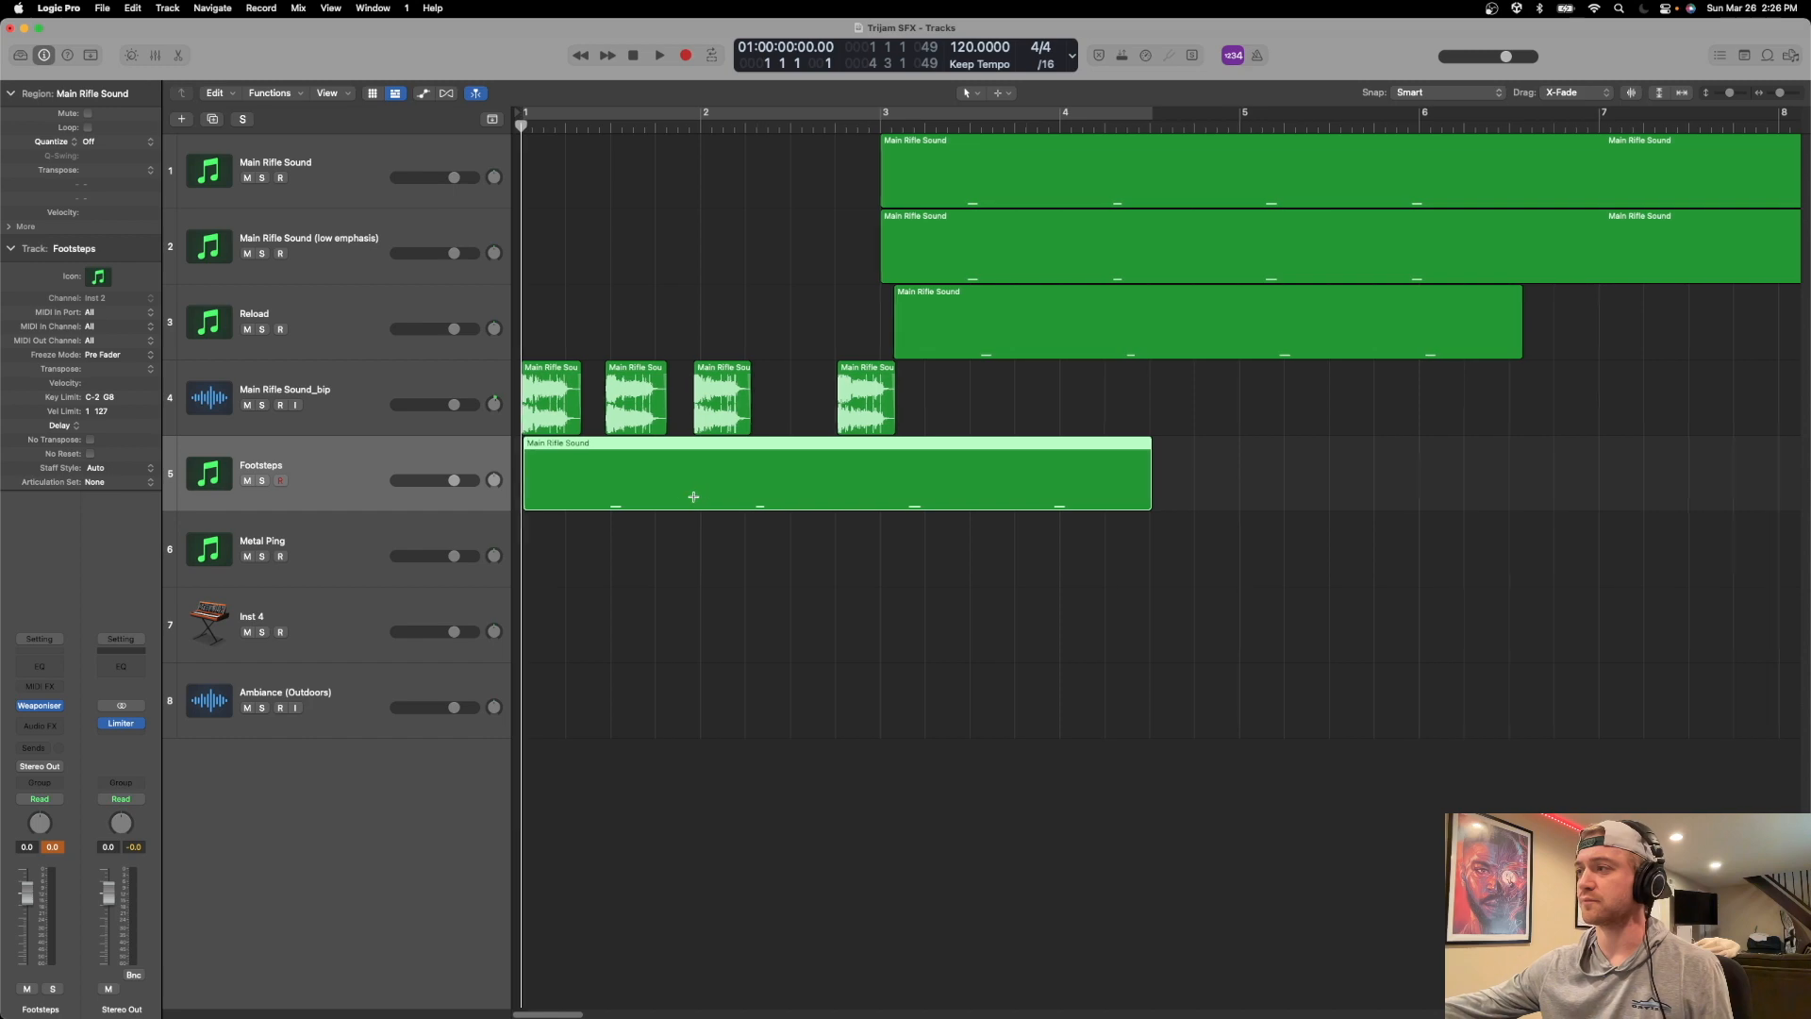
Bounce the Footsteps region in place to a new track, naming it Footsteps_bip.
{"action": "key", "text": "ctrl+b"}
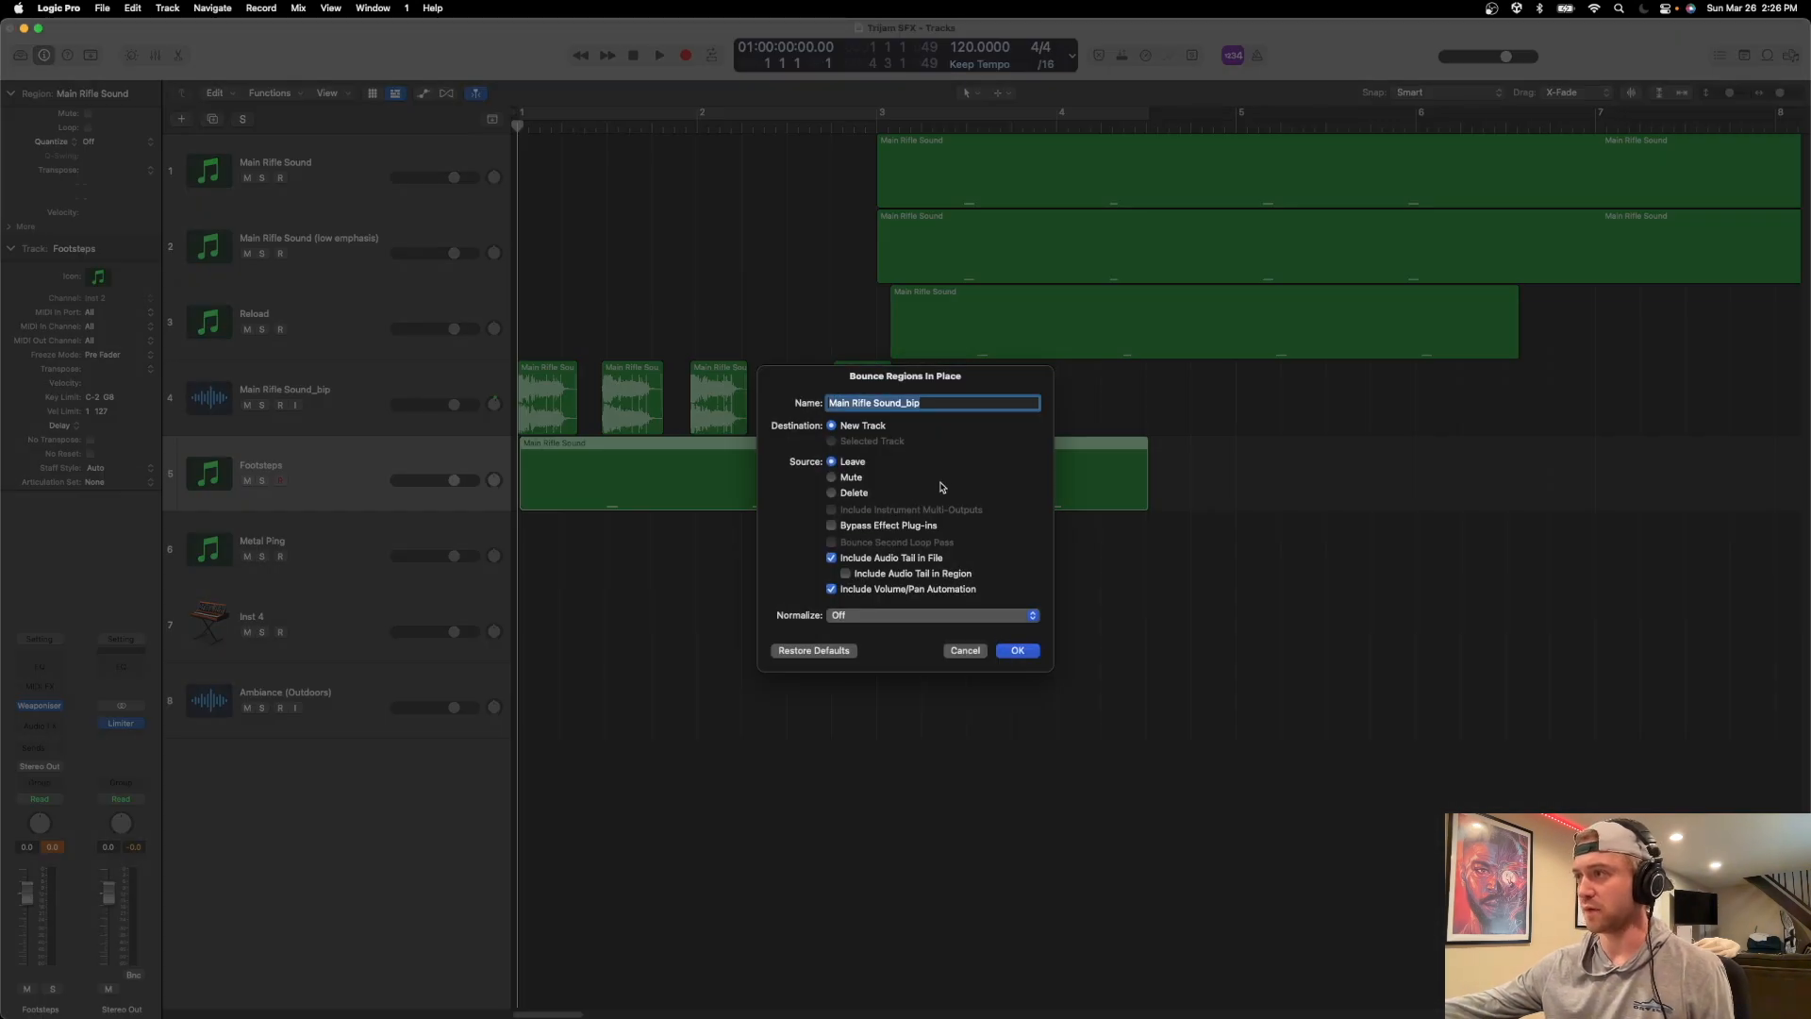
{"action": "key", "text": "Left"}
{"action": "key", "text": "Delete"}
{"action": "key", "text": "Delete"}
{"action": "key", "text": "Delete"}
{"action": "key", "text": "Delete"}
{"action": "key", "text": "Delete"}
{"action": "key", "text": "Delete"}
{"action": "key", "text": "Delete"}
{"action": "key", "text": "Delete"}
{"action": "key", "text": "Delete"}
{"action": "key", "text": "Delete"}
{"action": "key", "text": "Delete"}
{"action": "key", "text": "Delete"}
{"action": "key", "text": "Delete"}
{"action": "key", "text": "Delete"}
{"action": "key", "text": "Delete"}
{"action": "type", "text": "Footsteps"}
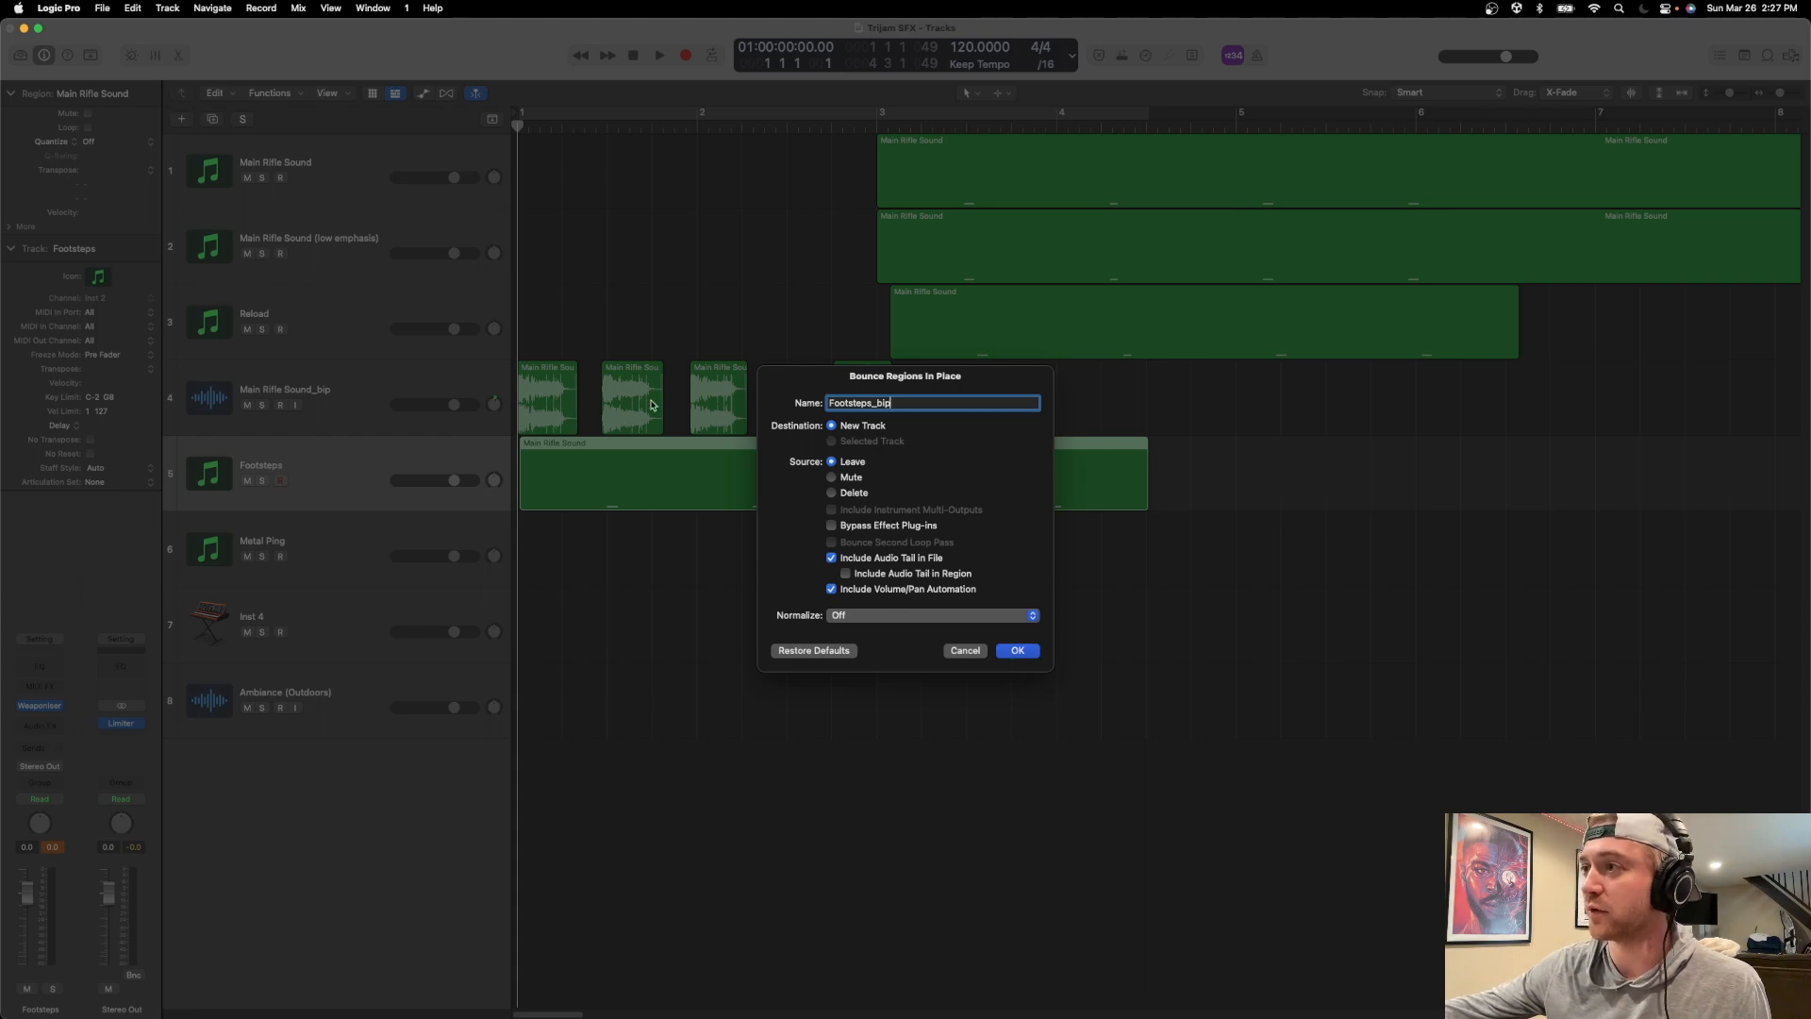
{"action": "left_click", "coordinate": [1029, 657]}
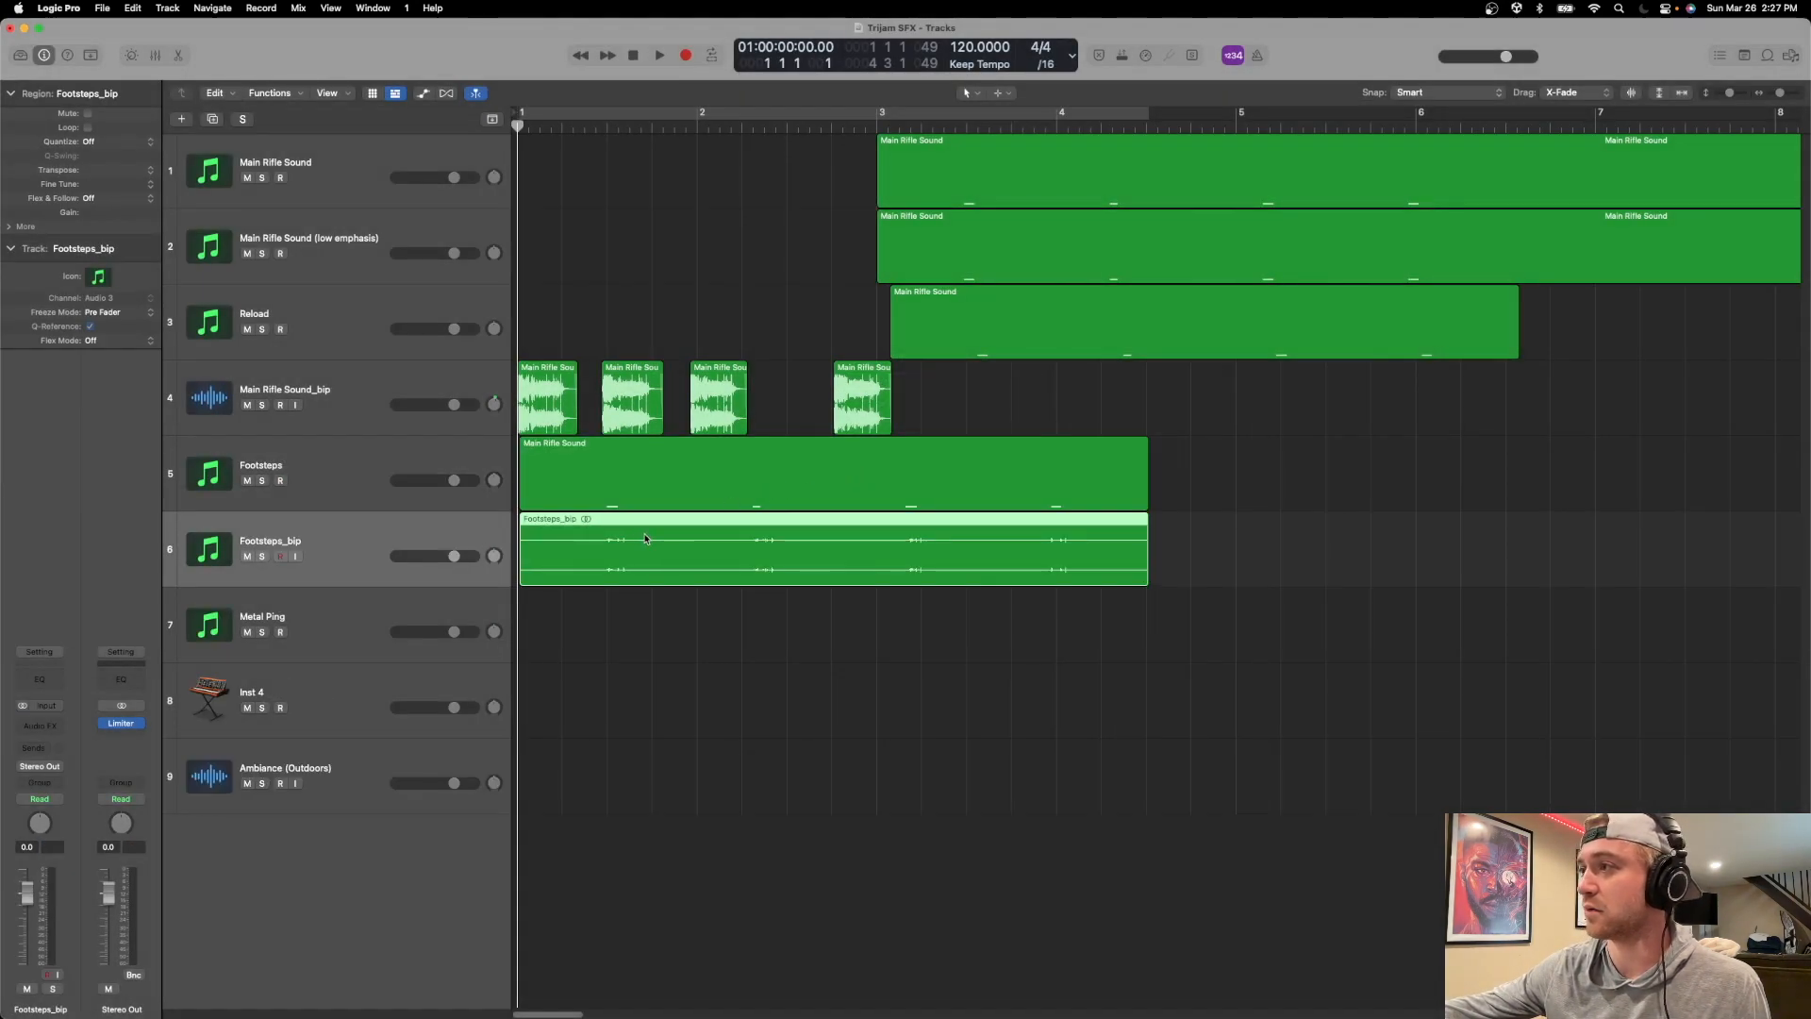
Solo the Footsteps_bip track and play it from just before the first footstep.
{"action": "key", "text": "super+Down"}
{"action": "key", "text": "super+Down"}
{"action": "key", "text": "super+Down"}
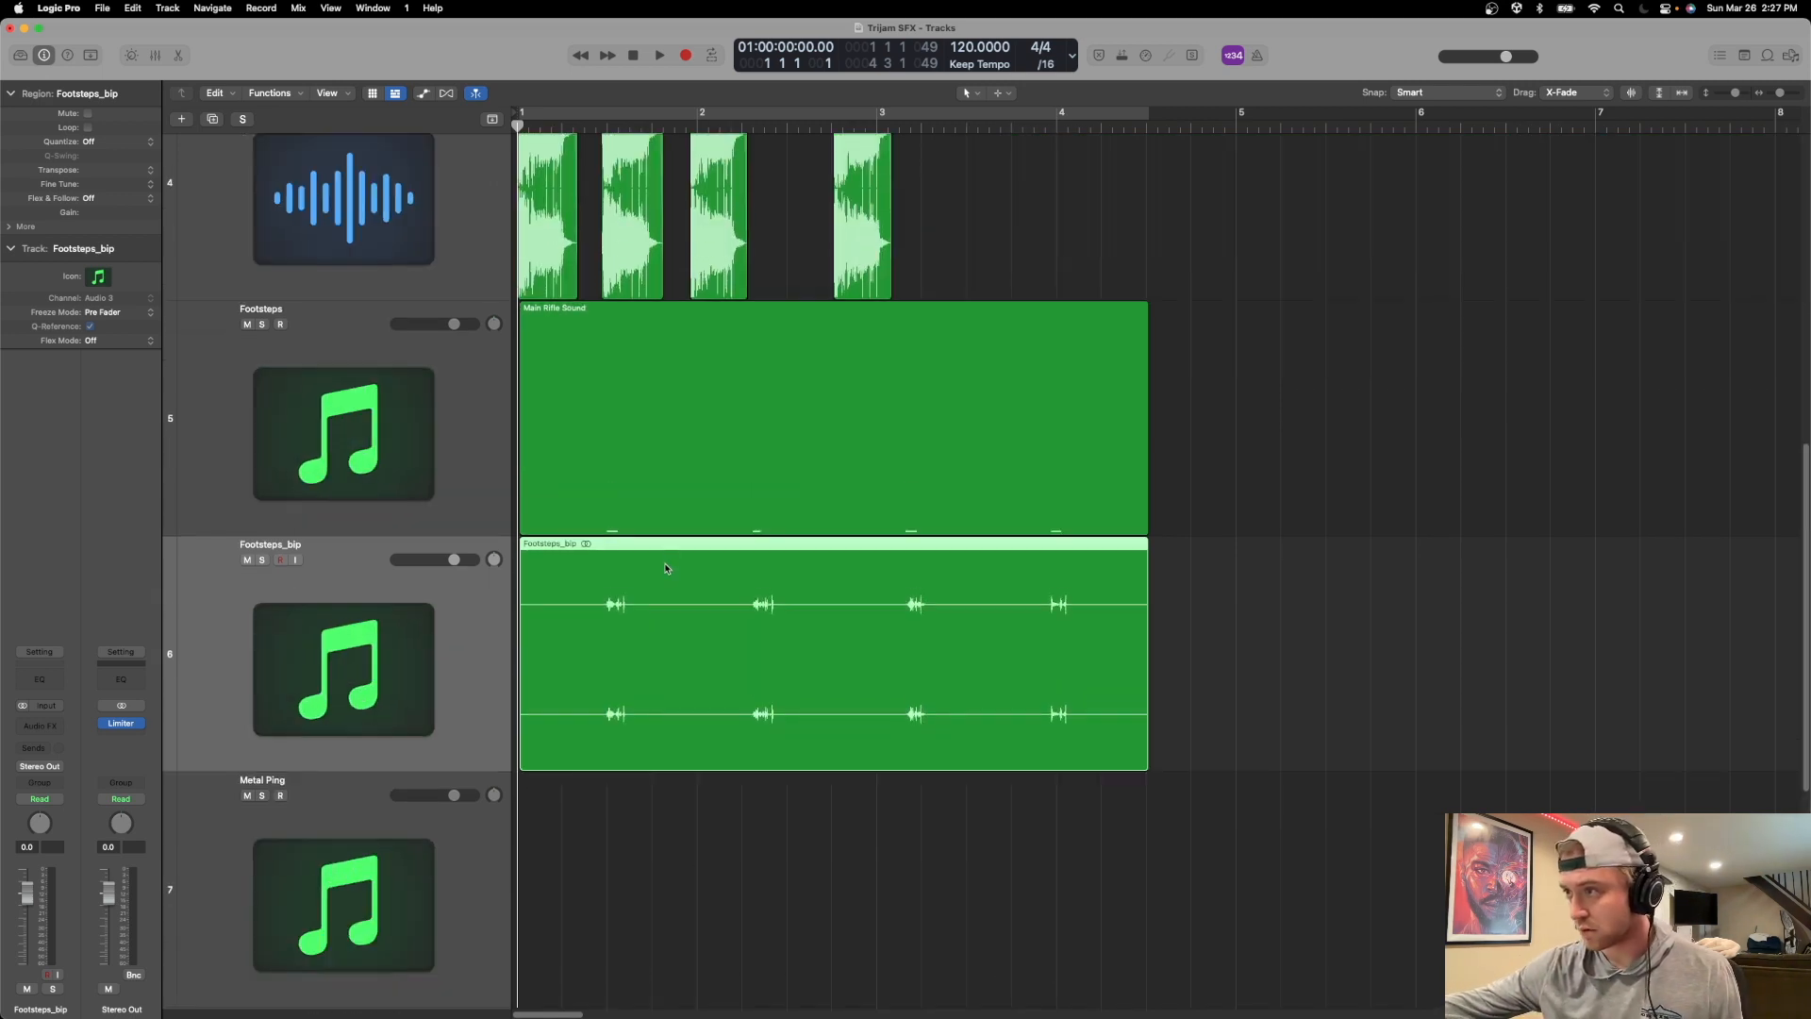
{"action": "scroll", "coordinate": [660, 596], "scroll_direction": "up", "scroll_amount": 5}
{"action": "scroll", "coordinate": [649, 595], "scroll_direction": "down", "scroll_amount": 8}
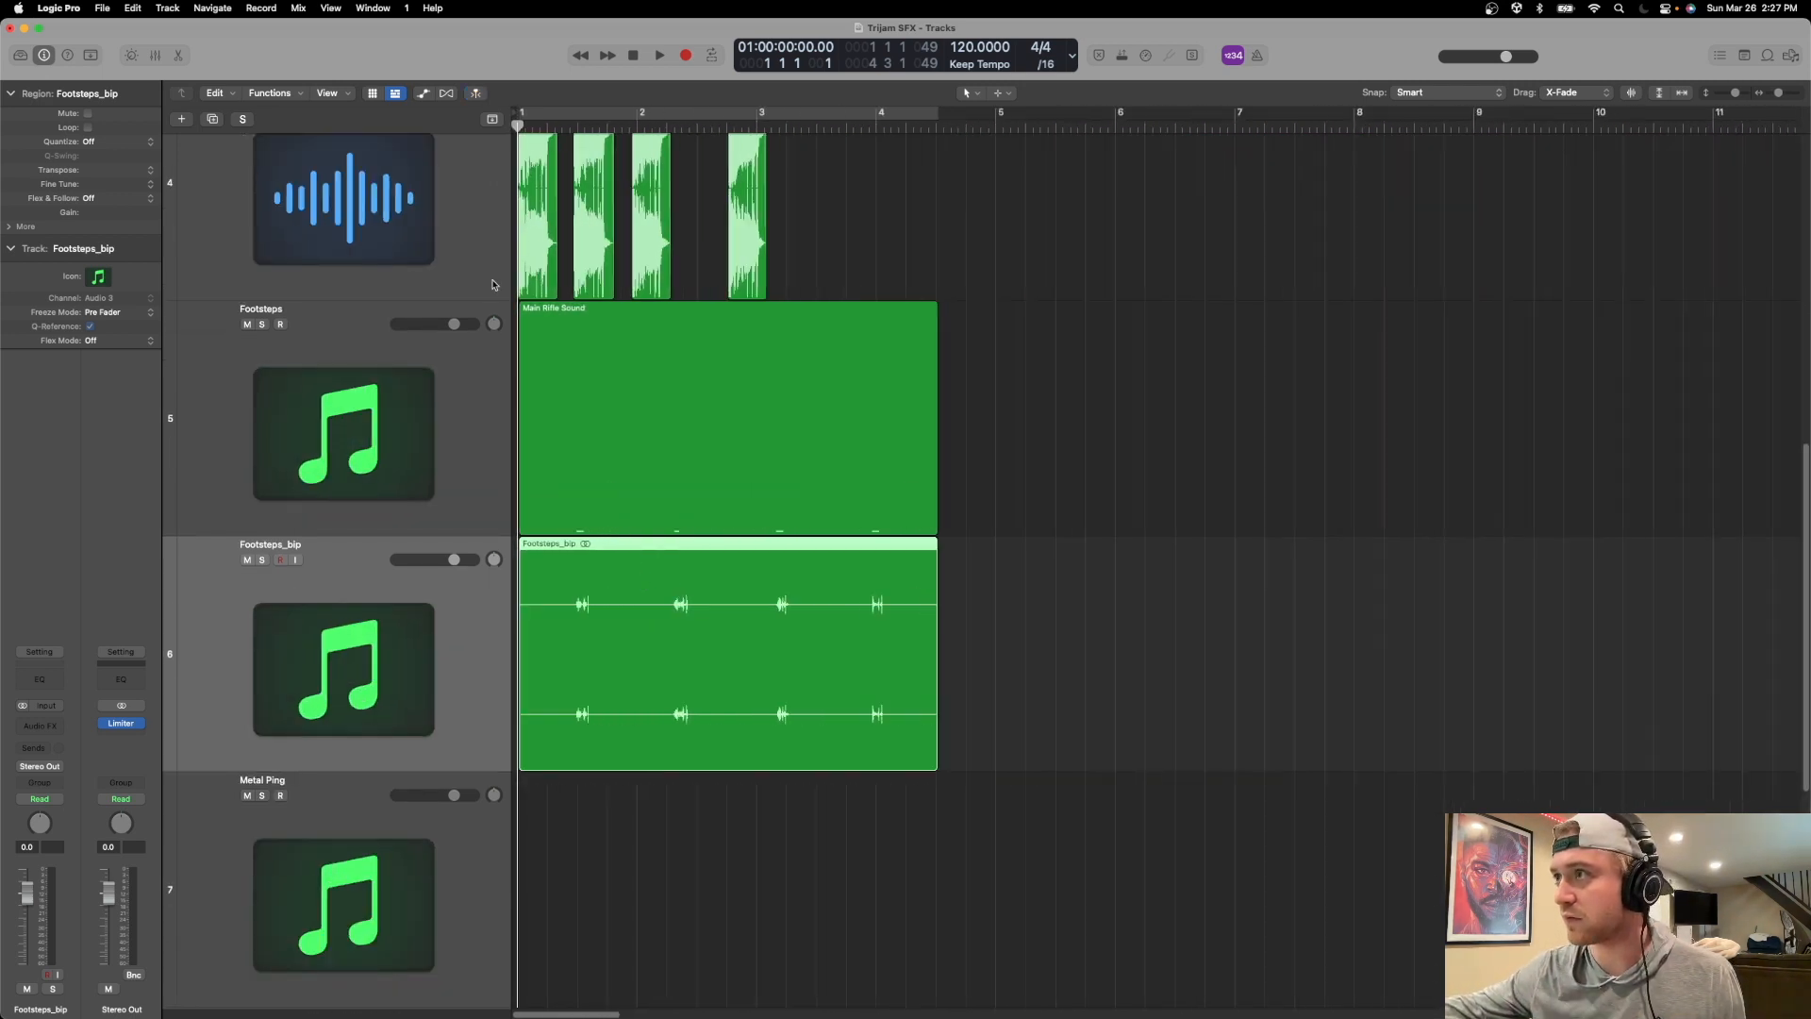
{"action": "left_click_drag", "start_coordinate": [525, 126], "coordinate": [570, 126]}
{"action": "key", "text": "space"}
{"action": "key", "text": "space"}
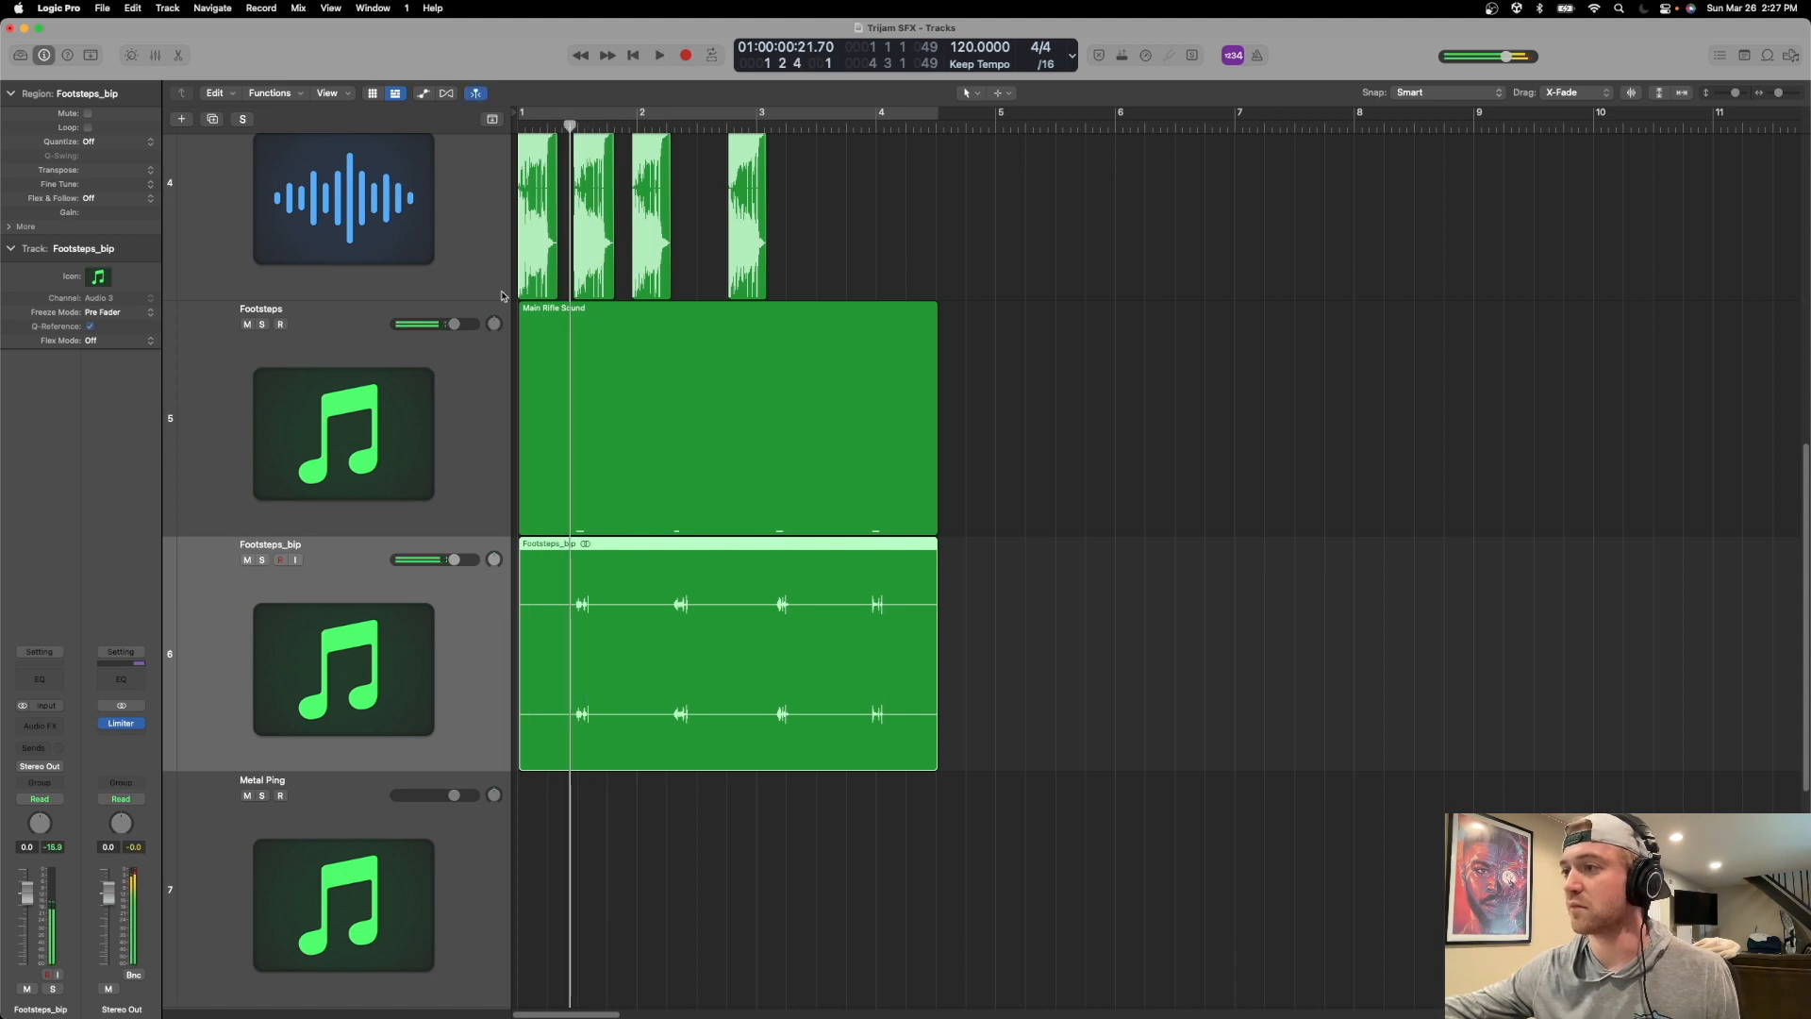
{"action": "left_click", "coordinate": [263, 560]}
{"action": "key", "text": "space"}
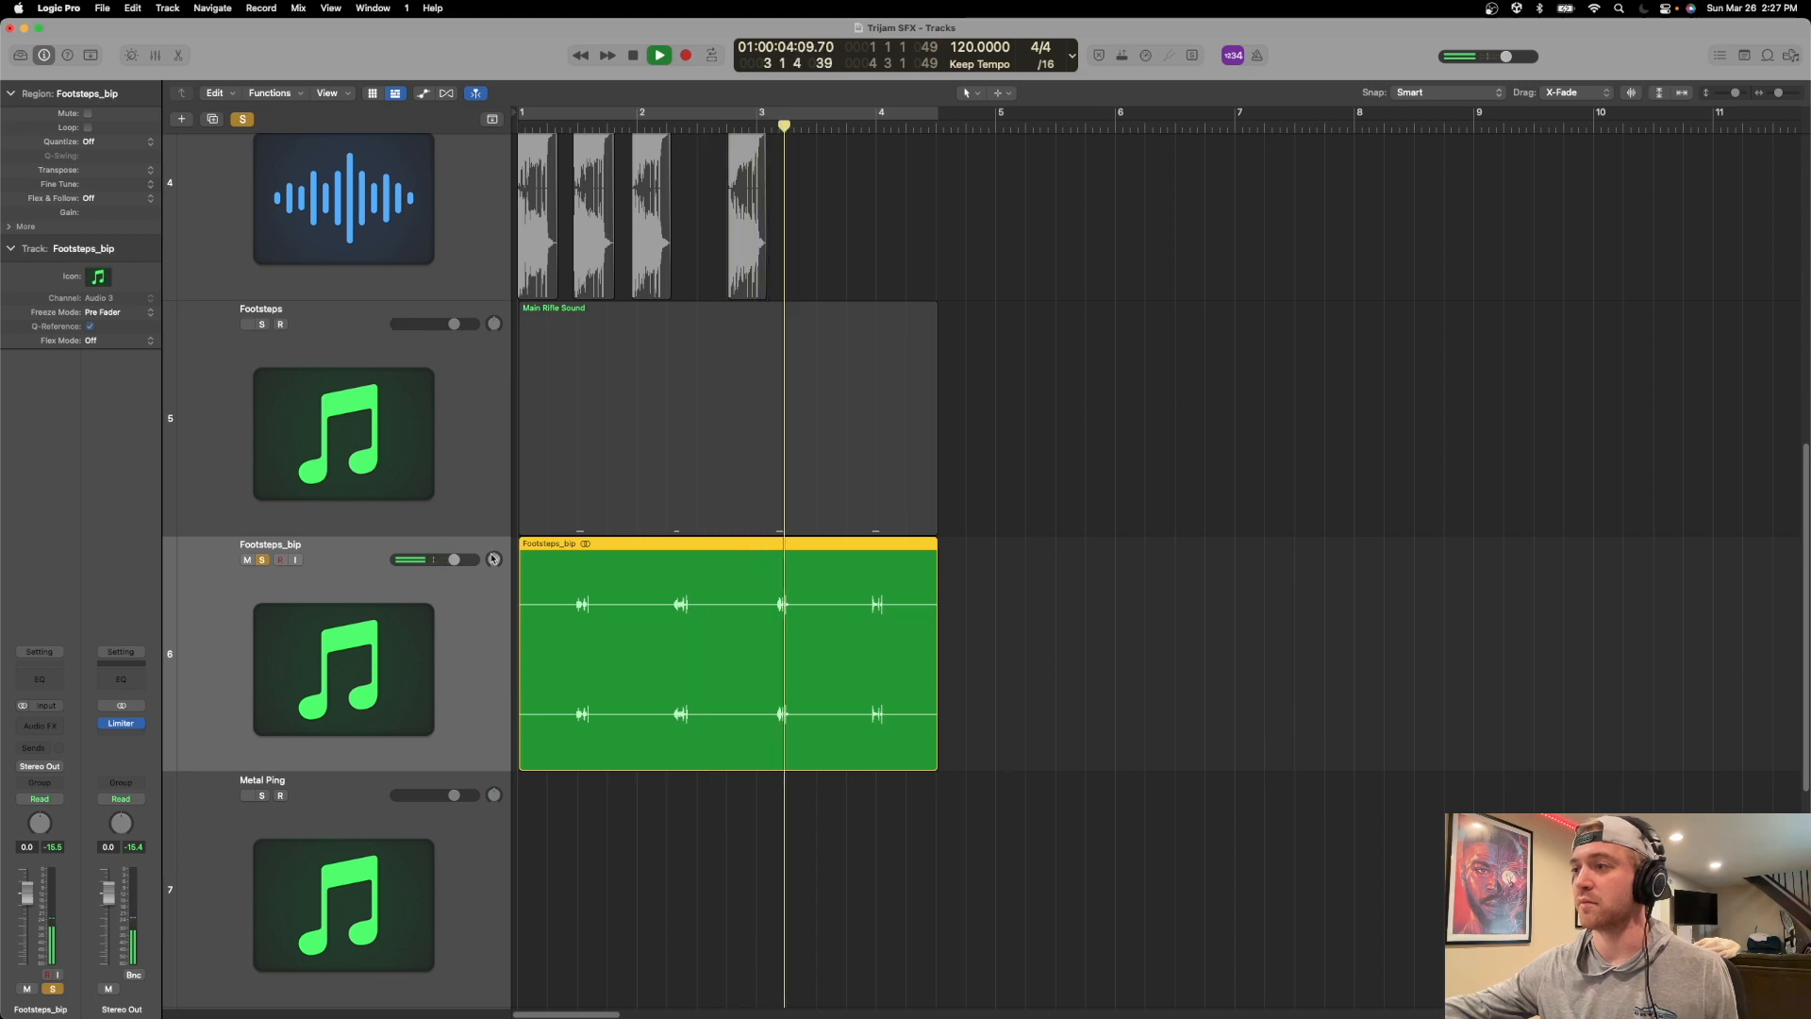
{"action": "key", "text": "space"}
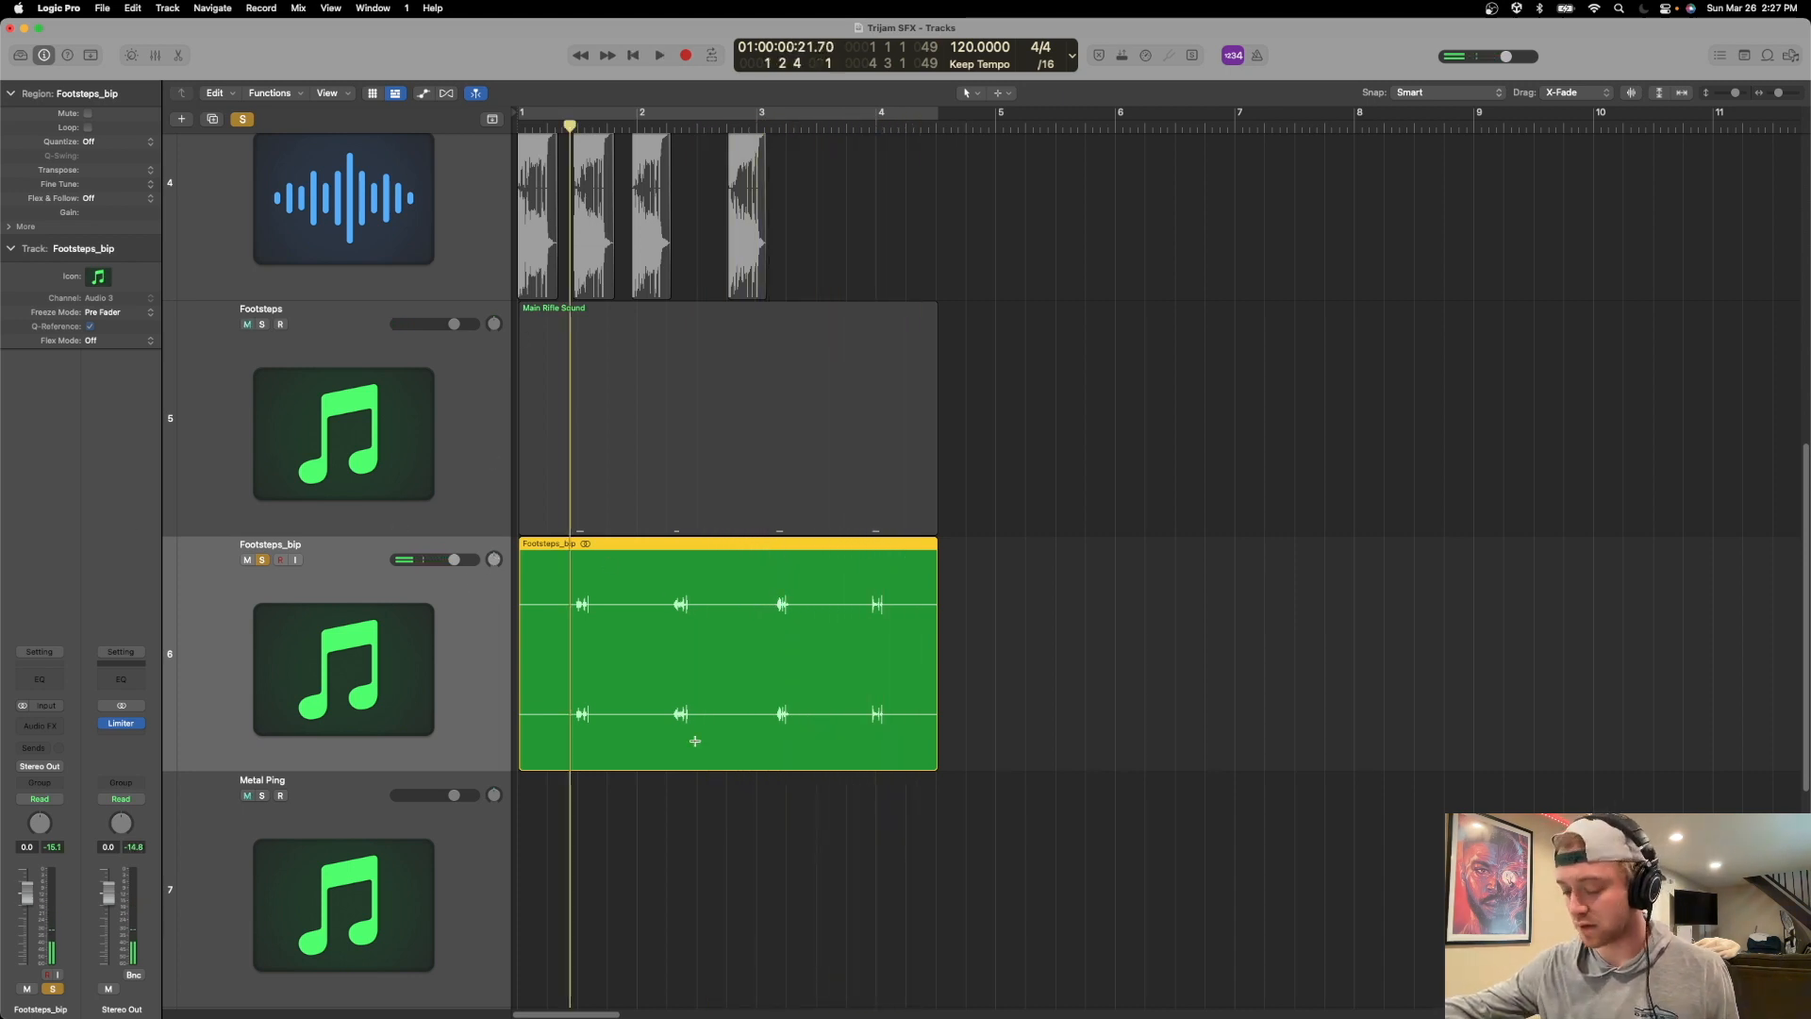
Split the Footsteps_bip region directly before and after the first footstep, at about 1 3 1 and 1 3 3.
{"action": "scroll", "coordinate": [686, 775], "scroll_direction": "up", "scroll_amount": 5}
{"action": "scroll", "coordinate": [683, 777], "scroll_direction": "right", "scroll_amount": 5}
{"action": "key", "text": "super+Right"}
{"action": "left_click", "coordinate": [745, 124]}
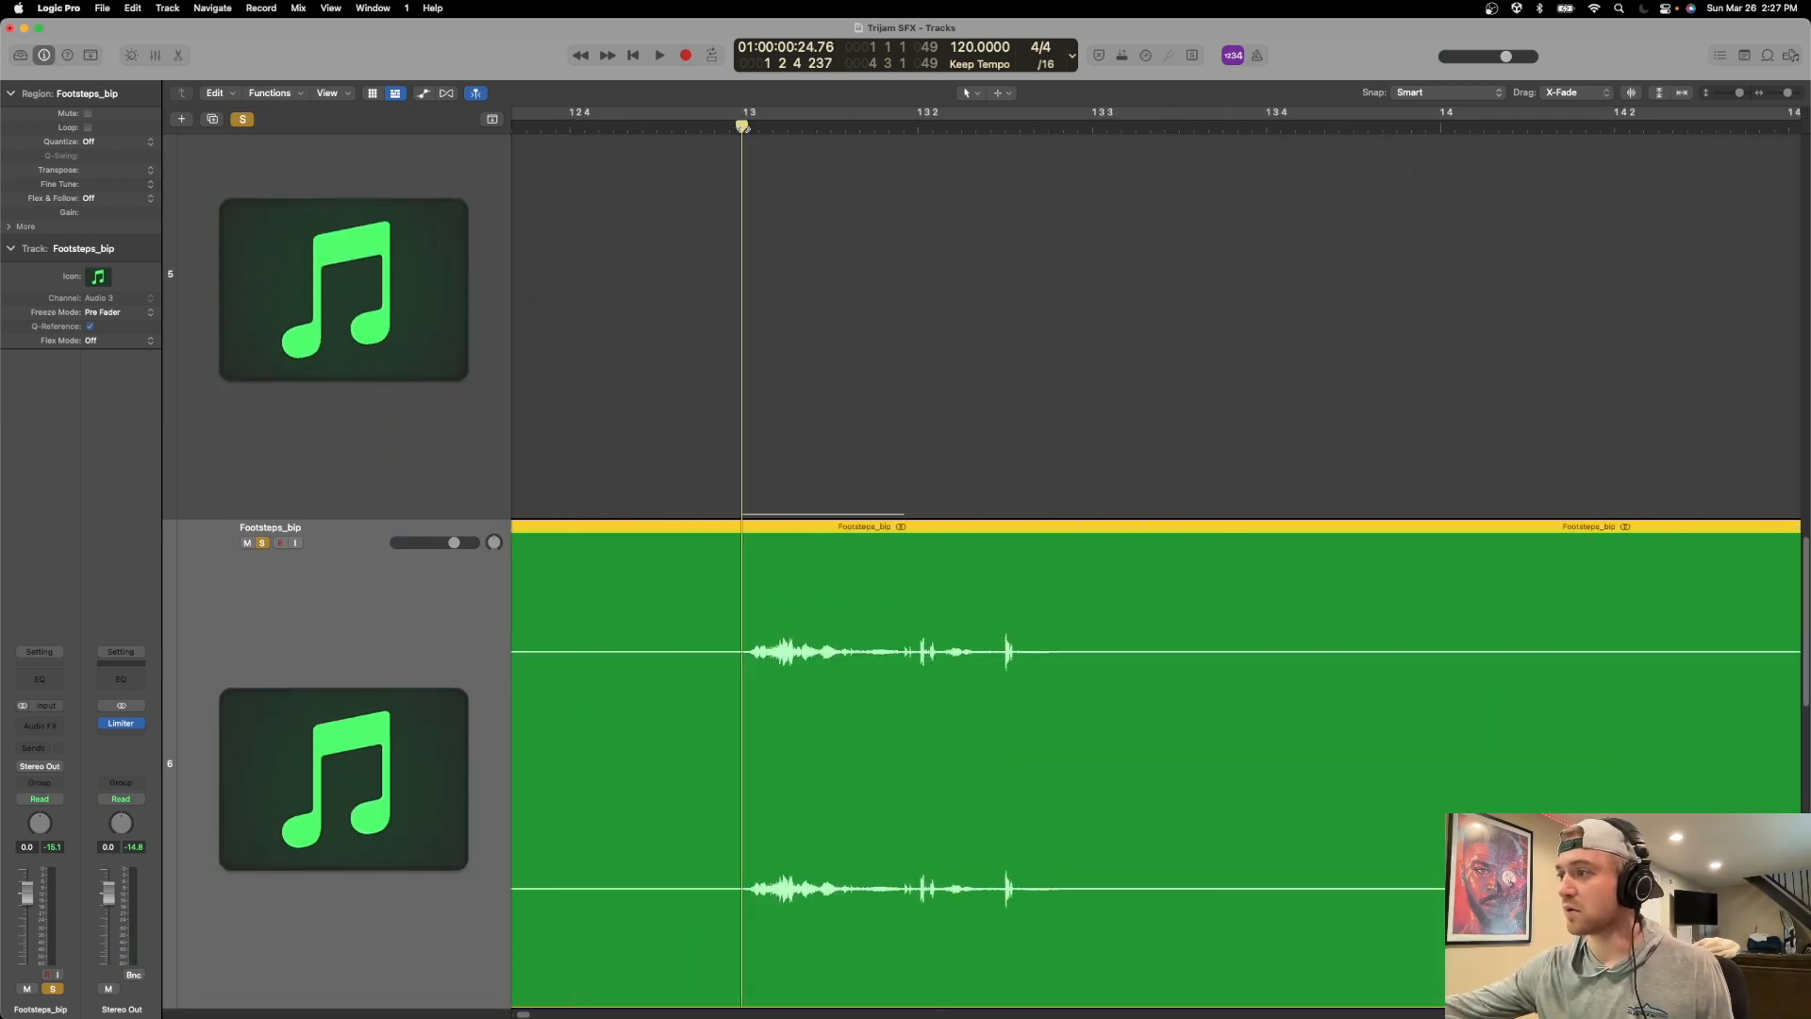
{"action": "key", "text": "super+t"}
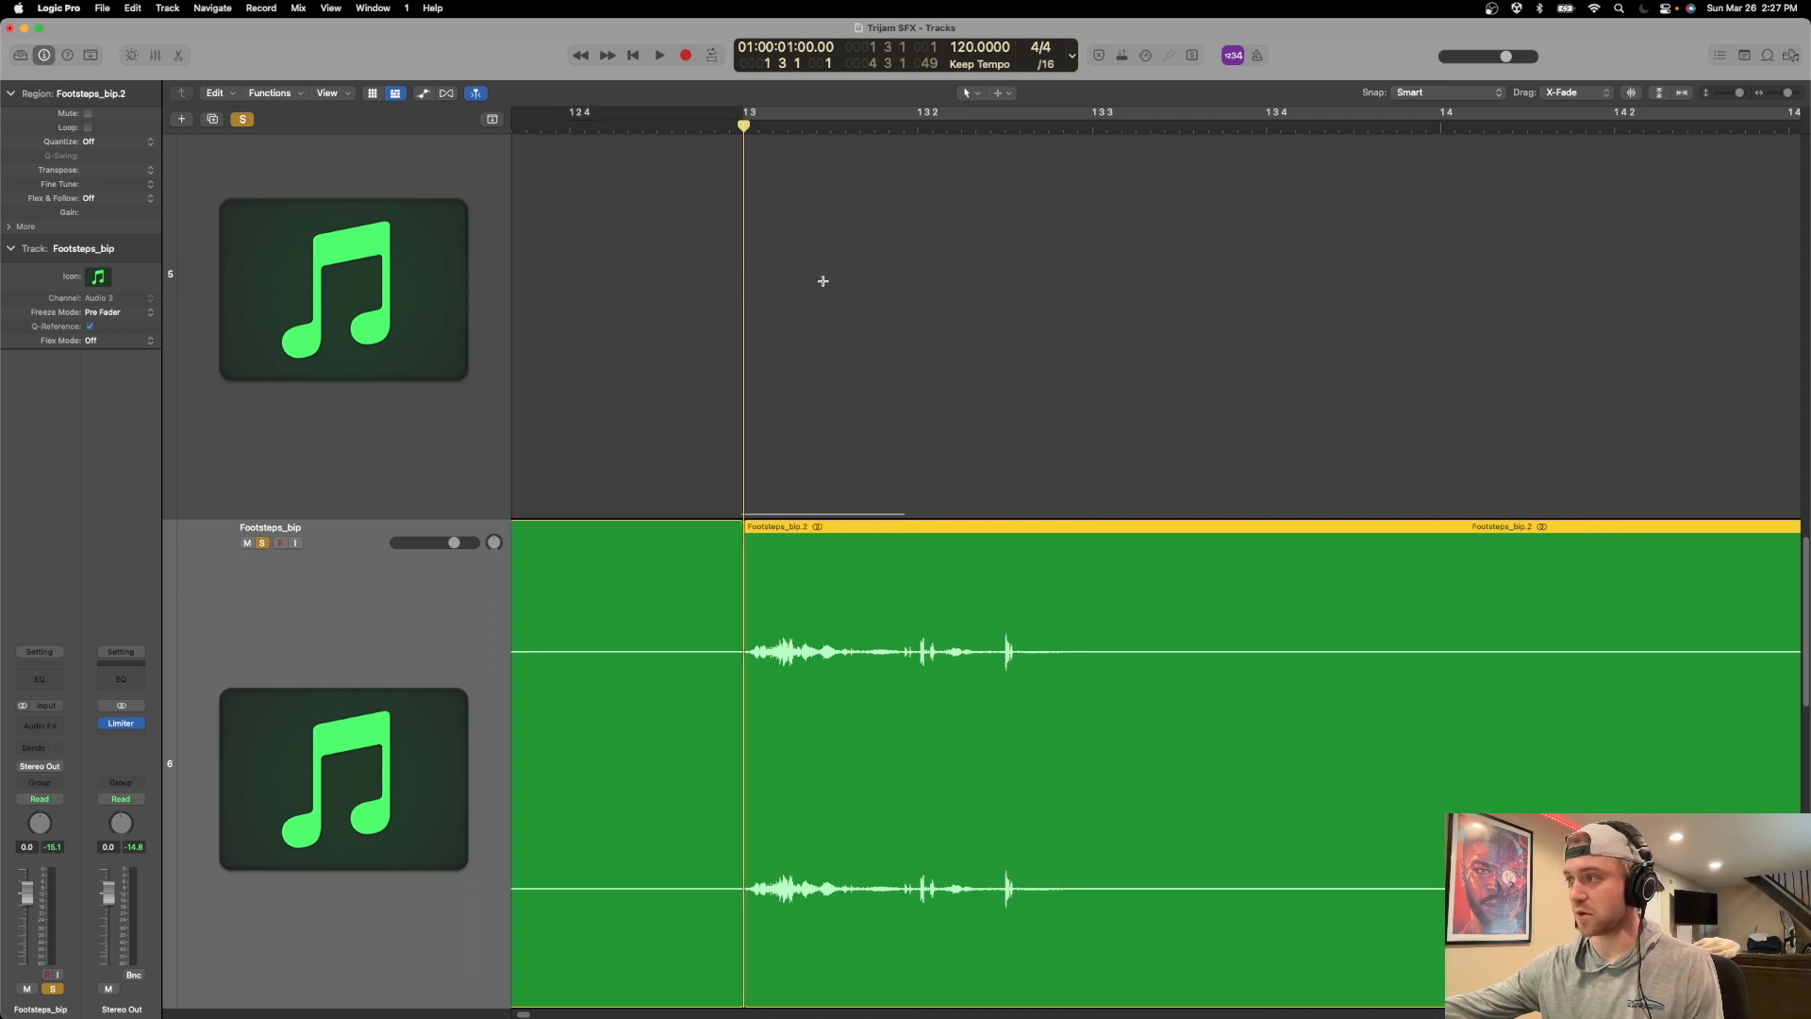
{"action": "left_click_drag", "start_coordinate": [1073, 124], "coordinate": [1100, 125]}
{"action": "scroll", "coordinate": [1188, 493], "scroll_direction": "down", "scroll_amount": 5}
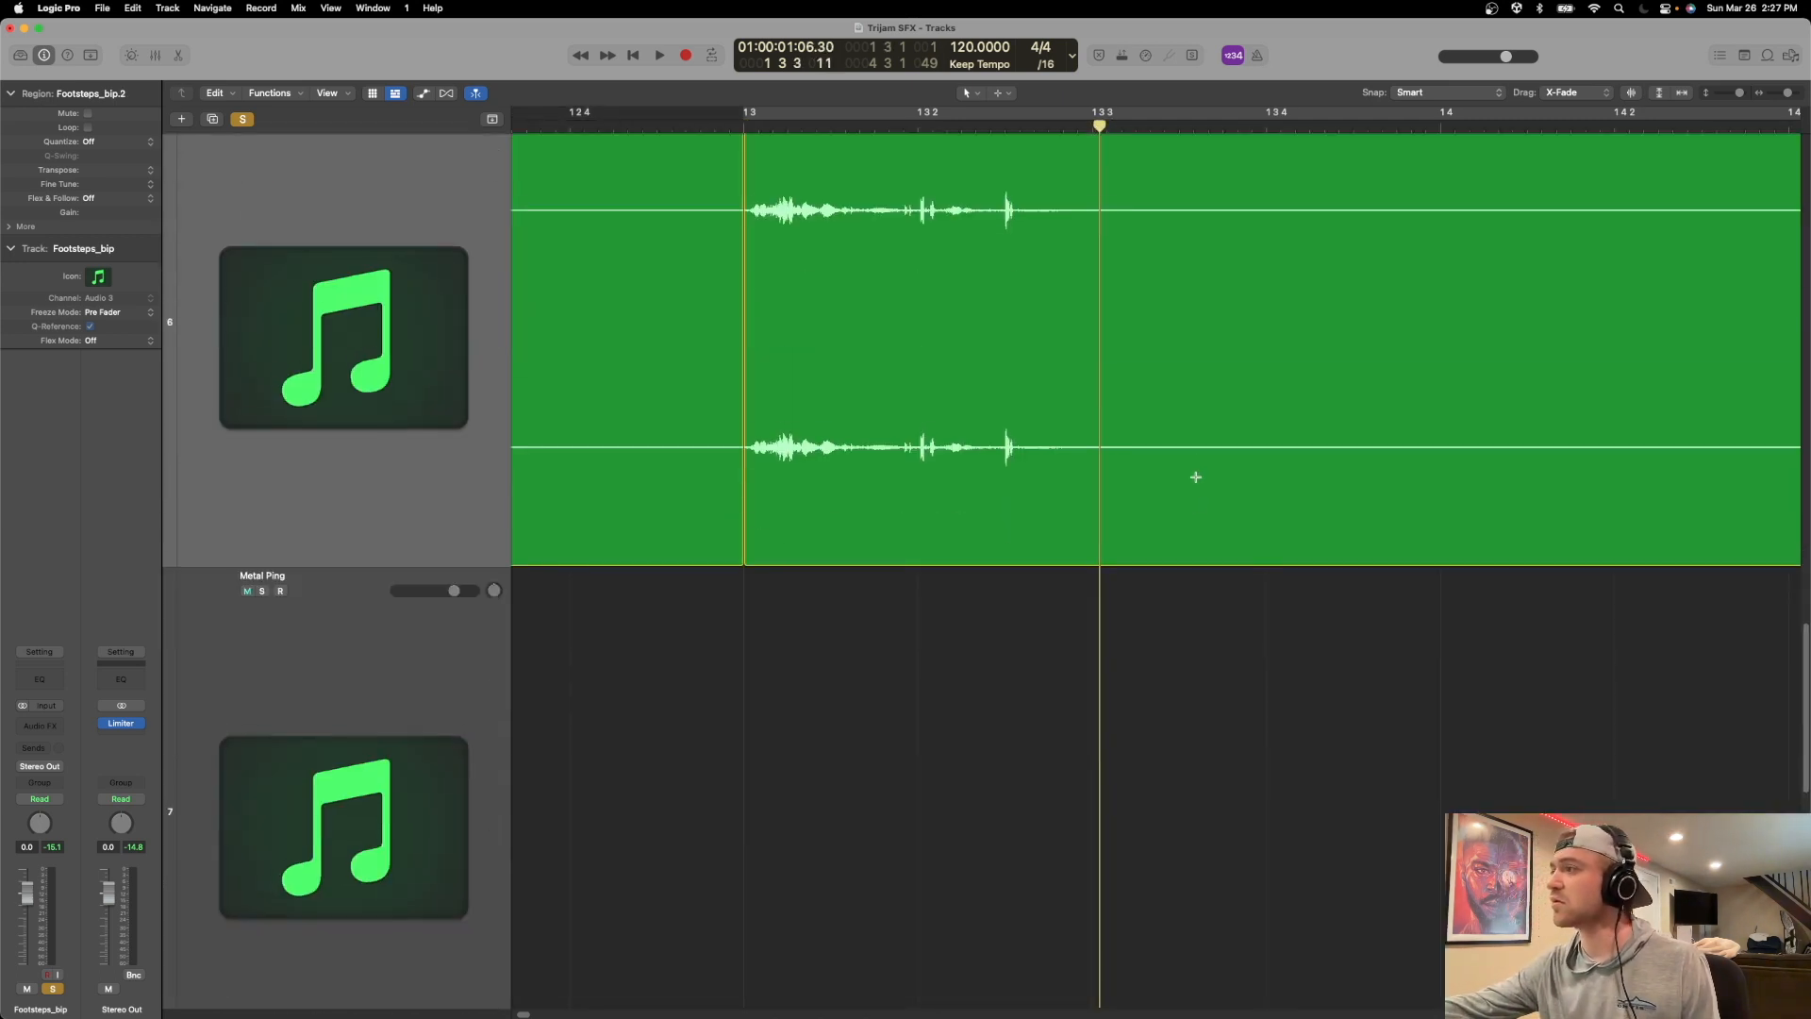
{"action": "scroll", "coordinate": [1196, 462], "scroll_direction": "up", "scroll_amount": 1}
{"action": "key", "text": "super+Down"}
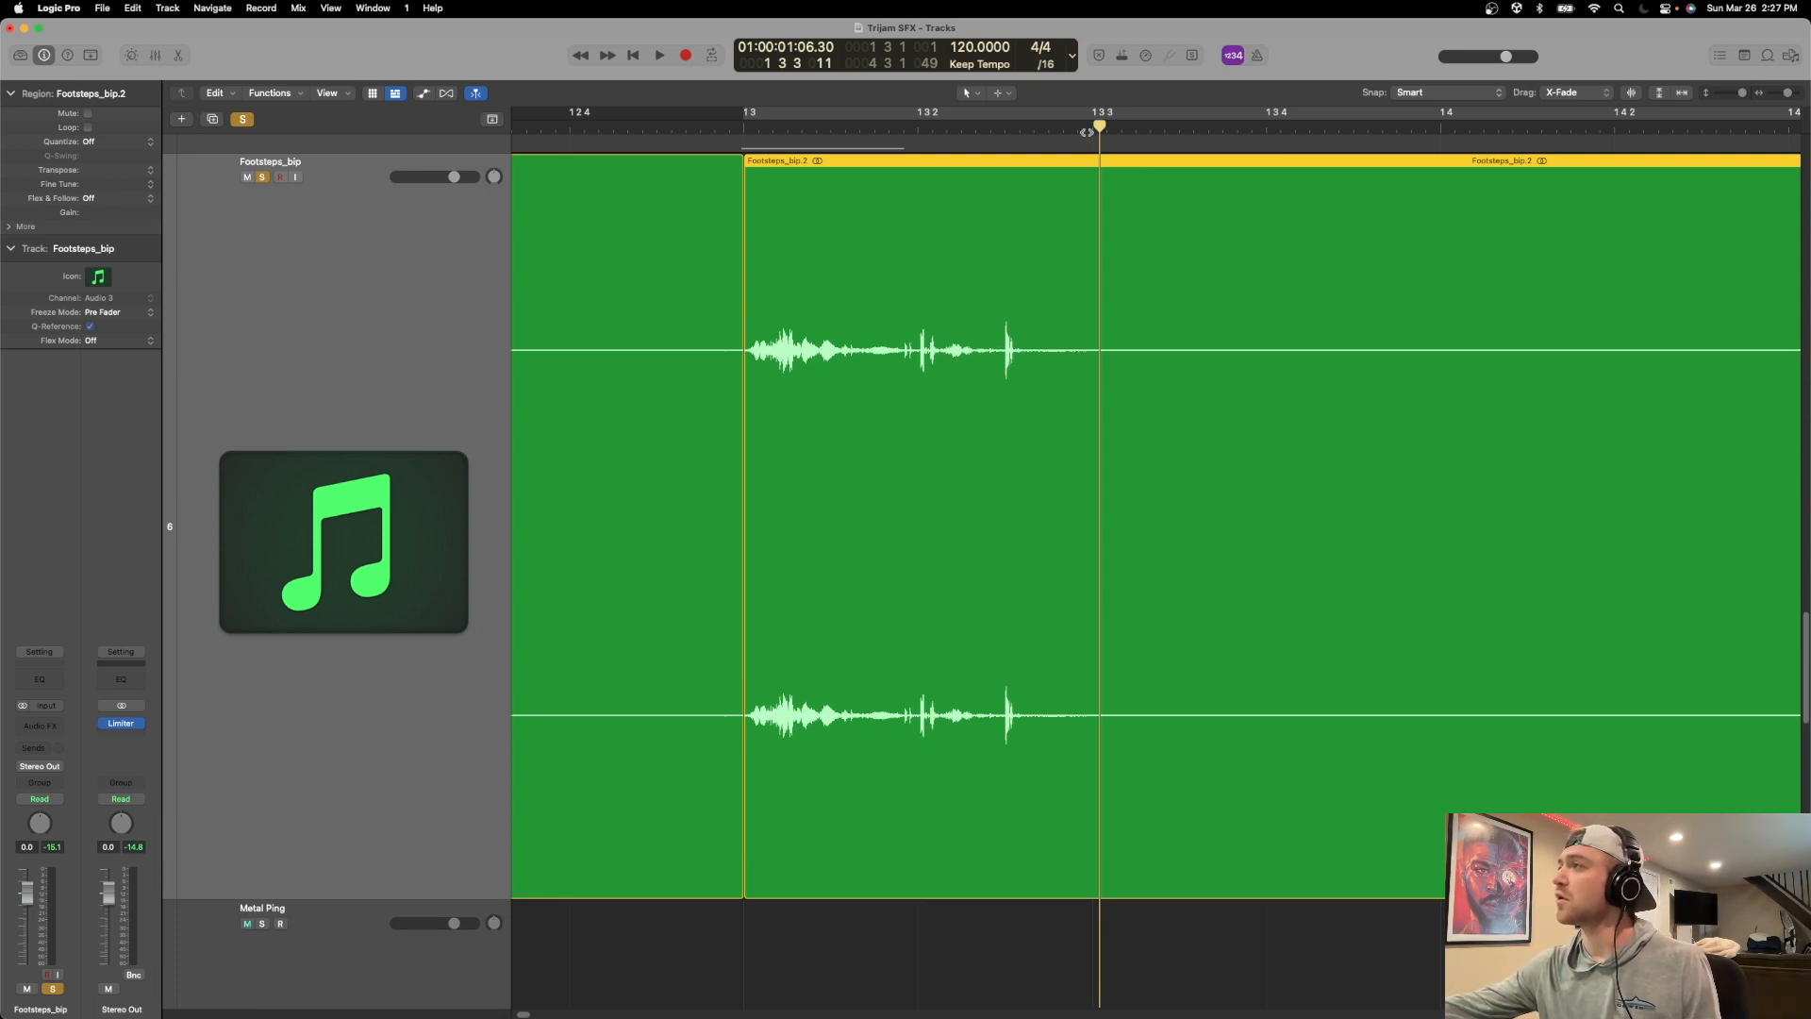
{"action": "key", "text": "super+t"}
Split the Footsteps_bip region directly before and after the second footstep, at about 2 2 1 and 2 2 4.
{"action": "scroll", "coordinate": [1083, 321], "scroll_direction": "right", "scroll_amount": 15}
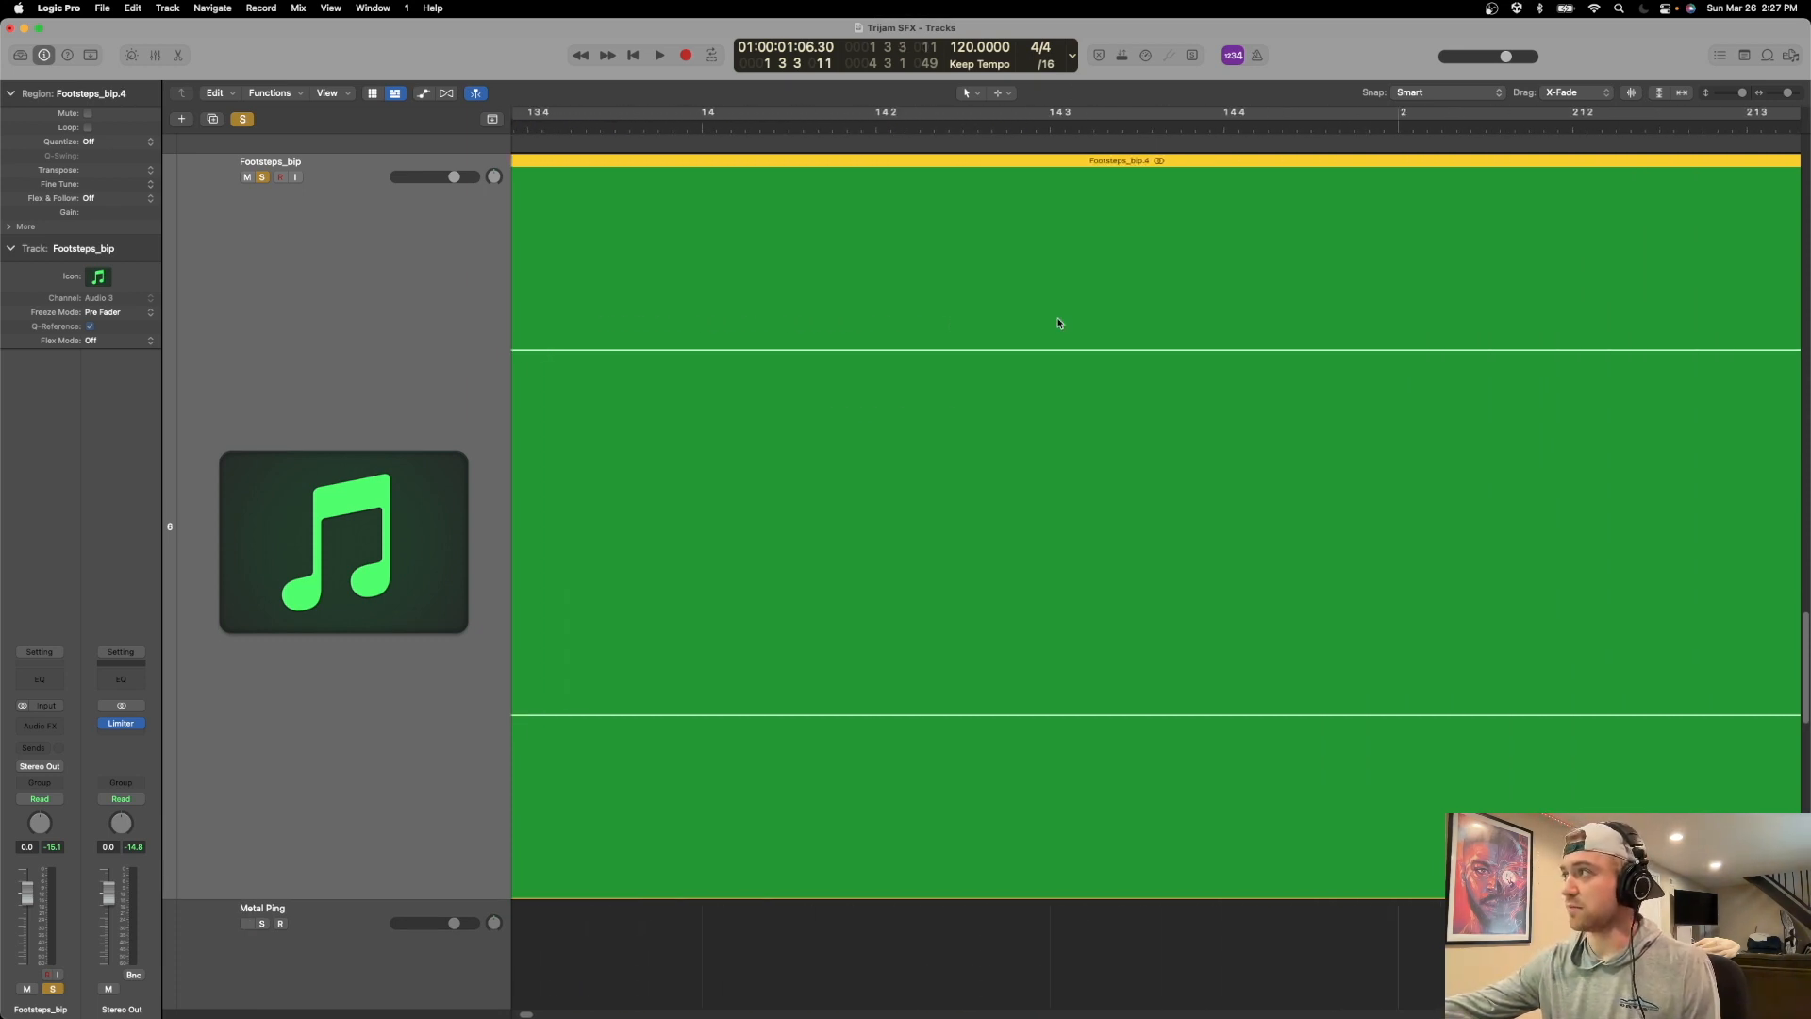
{"action": "mouse_move", "coordinate": [1195, 127]}
{"action": "left_mouse_down"}
{"action": "mouse_move", "coordinate": [1182, 135]}
{"action": "mouse_move", "coordinate": [1198, 137]}
{"action": "left_mouse_up"}
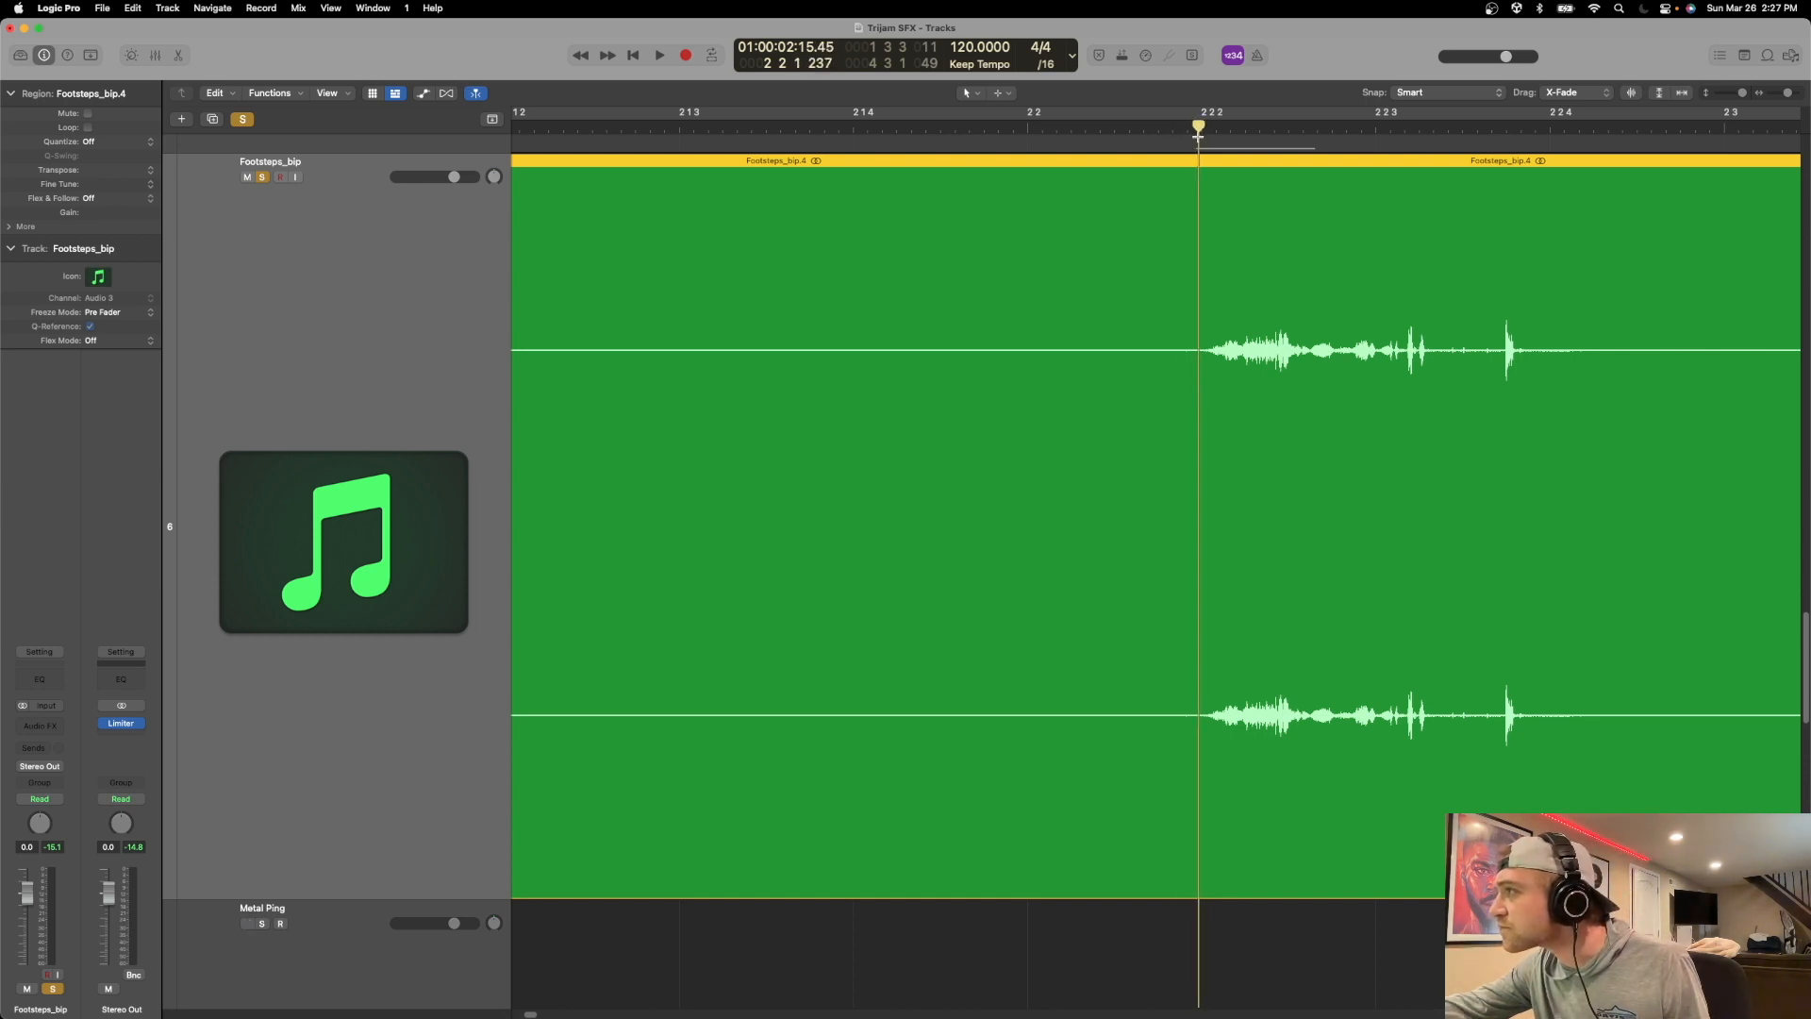
{"action": "key", "text": "super+t"}
{"action": "scroll", "coordinate": [1197, 378], "scroll_direction": "right", "scroll_amount": 10}
{"action": "left_click", "coordinate": [1123, 127]}
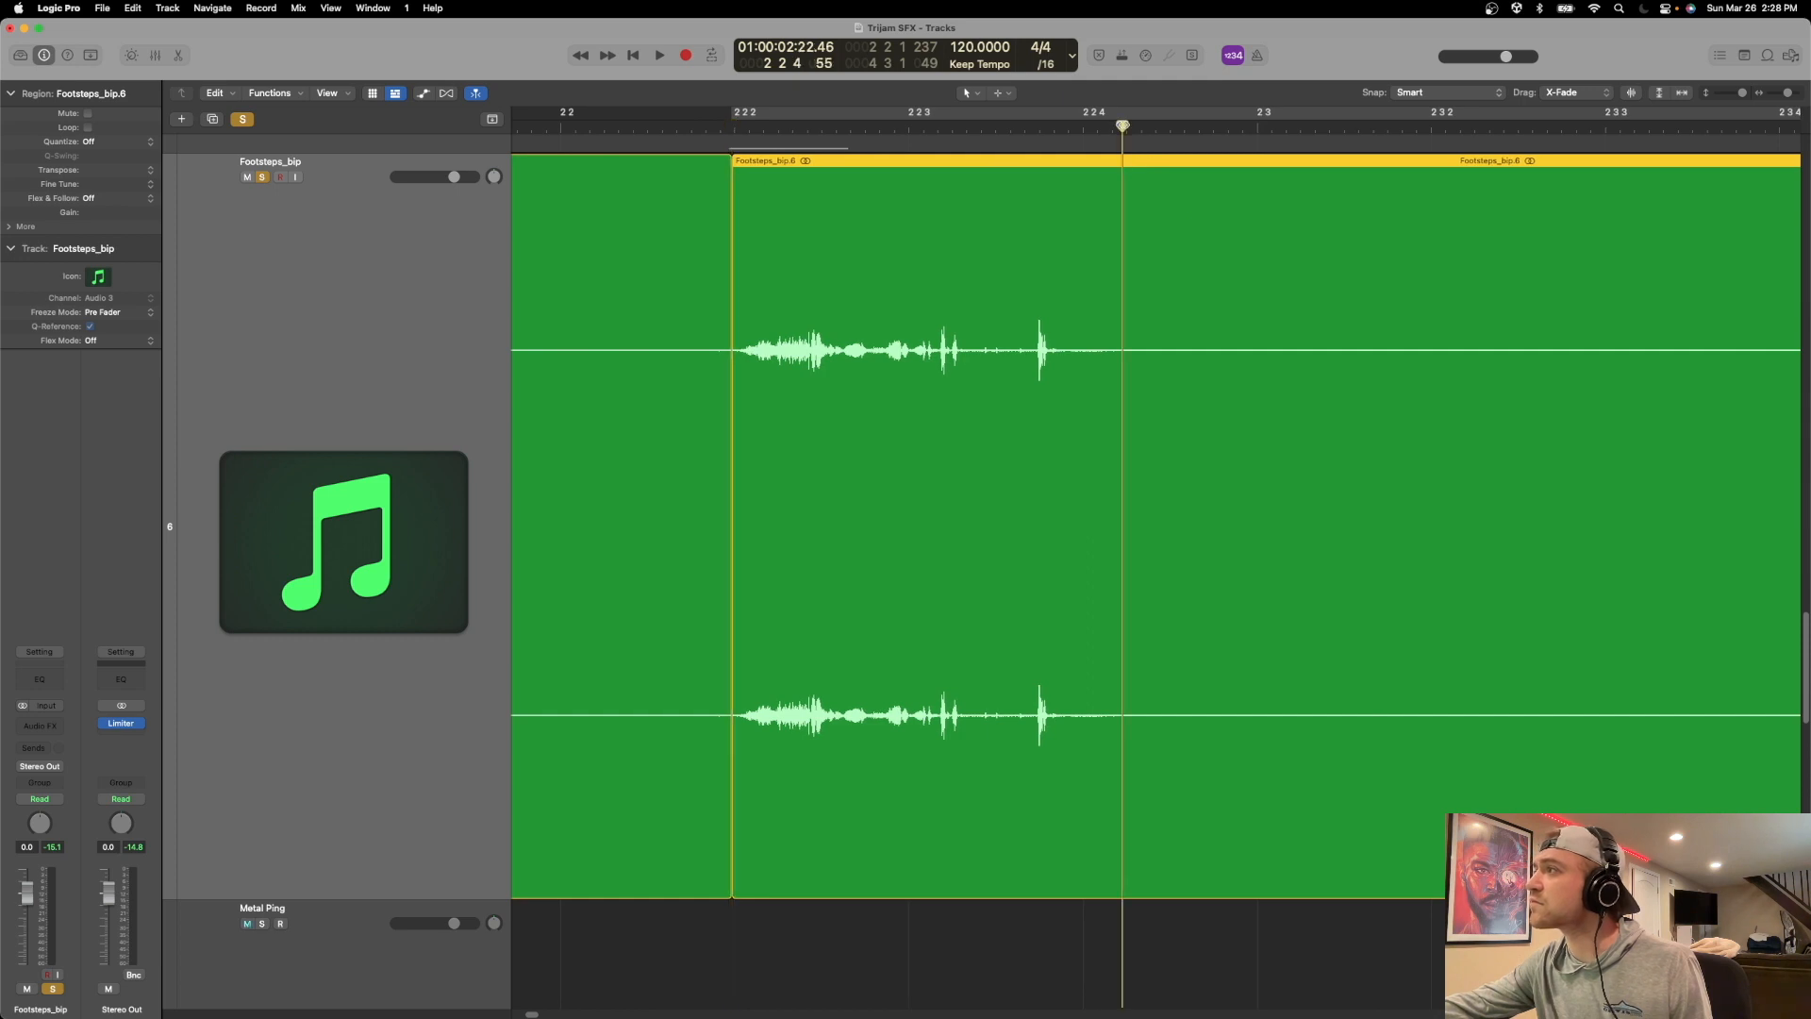
{"action": "key", "text": "super+t"}
Split the Footsteps_bip region directly before and after the third footstep, at about 3 1 3 and 3 2 1.
{"action": "scroll", "coordinate": [1104, 170], "scroll_direction": "right", "scroll_amount": 15}
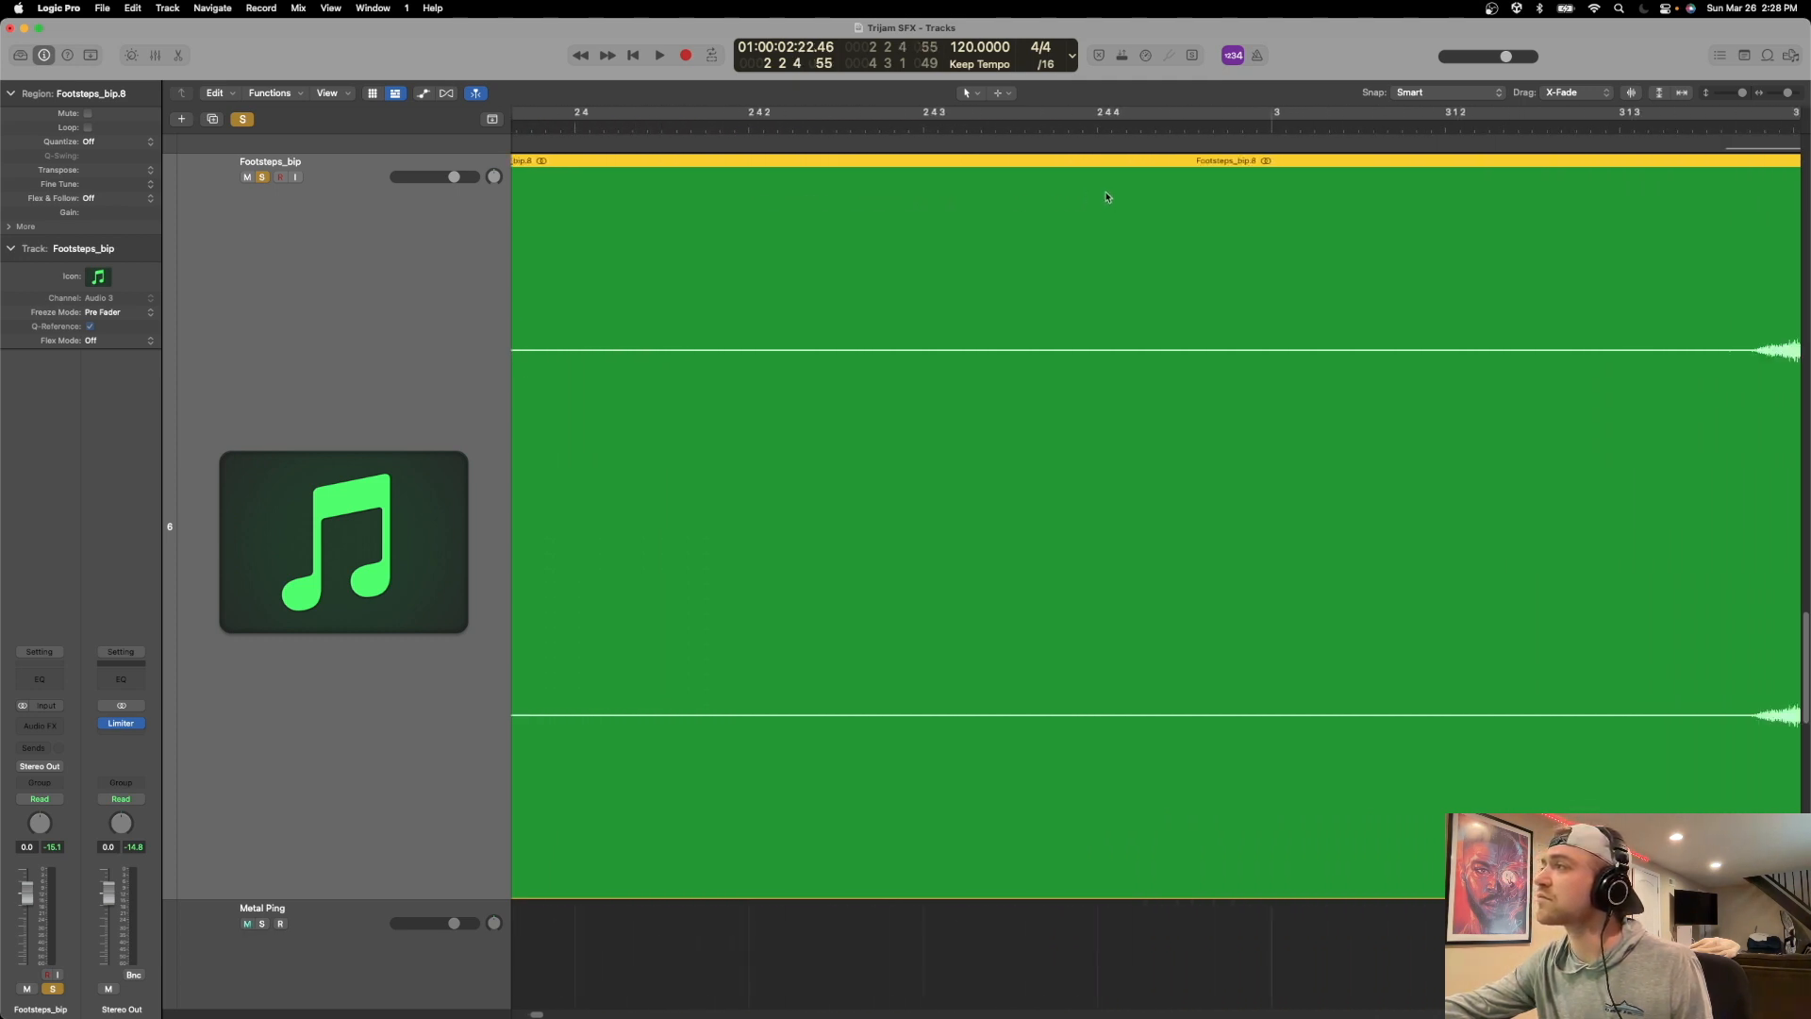
{"action": "scroll", "coordinate": [1093, 193], "scroll_direction": "right", "scroll_amount": 2}
{"action": "left_click_drag", "start_coordinate": [1073, 127], "coordinate": [1082, 126]}
{"action": "key", "text": "super+t"}
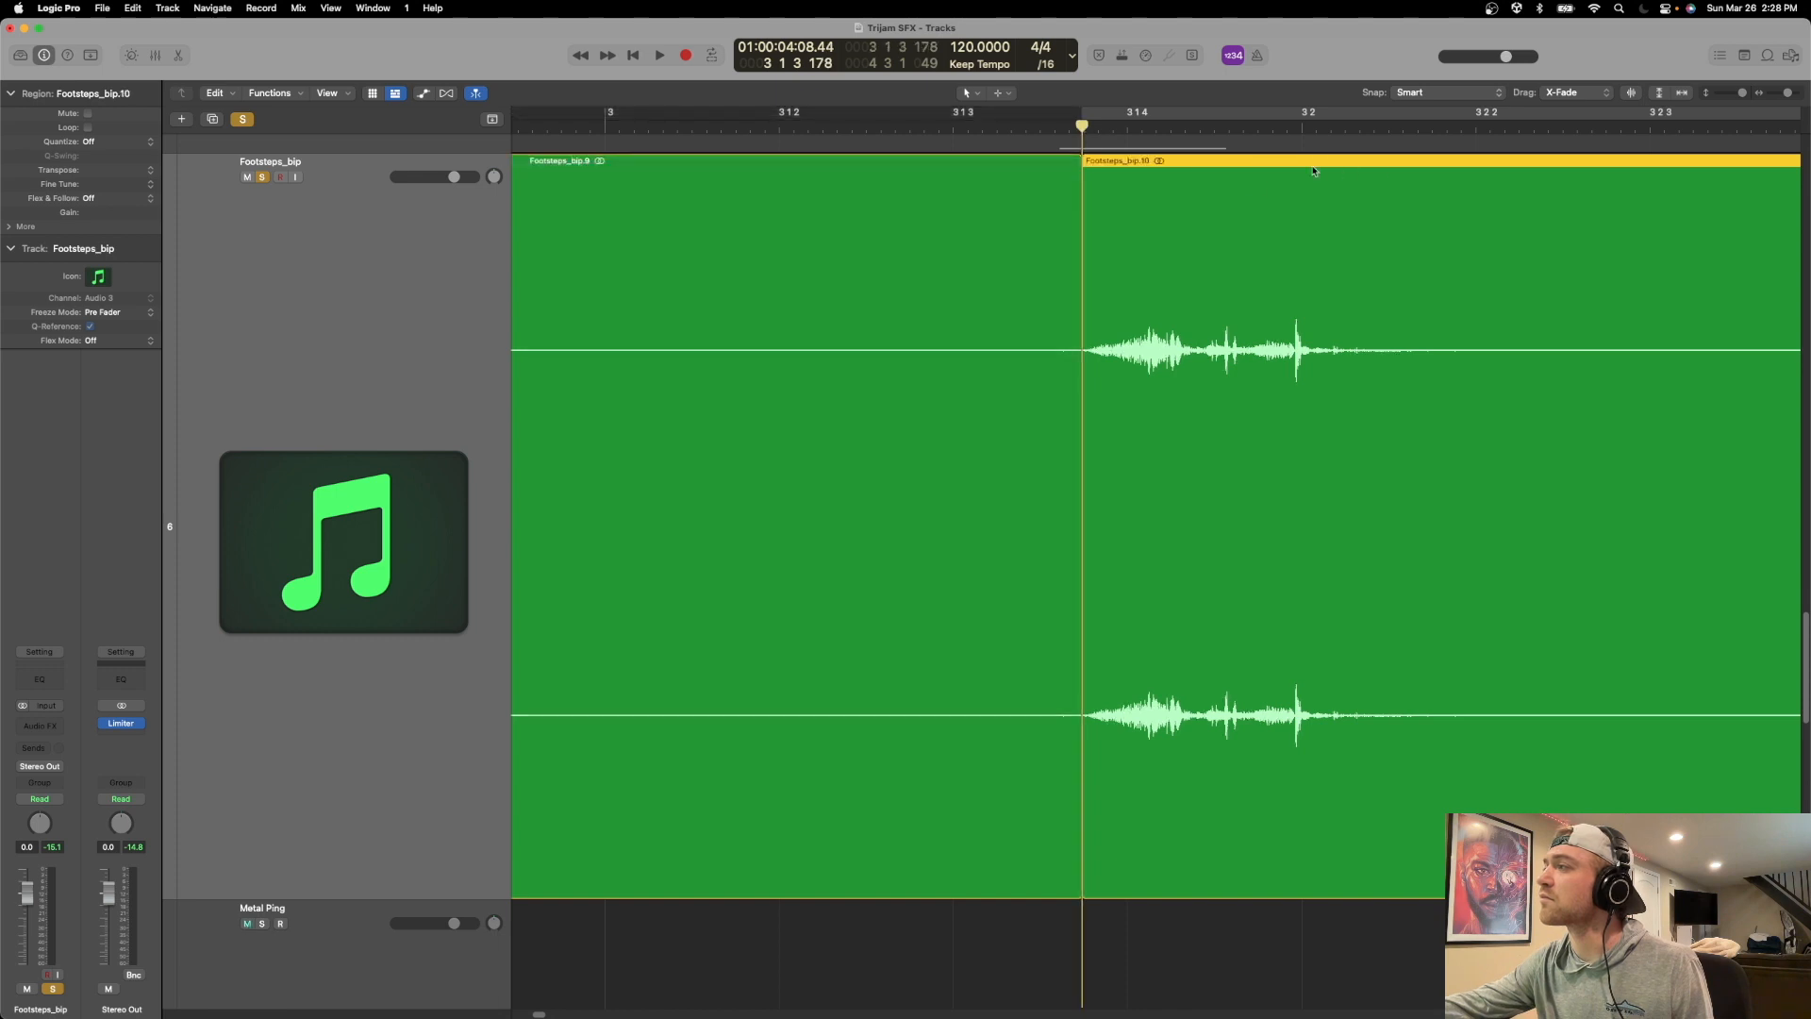
{"action": "left_click", "coordinate": [1447, 136]}
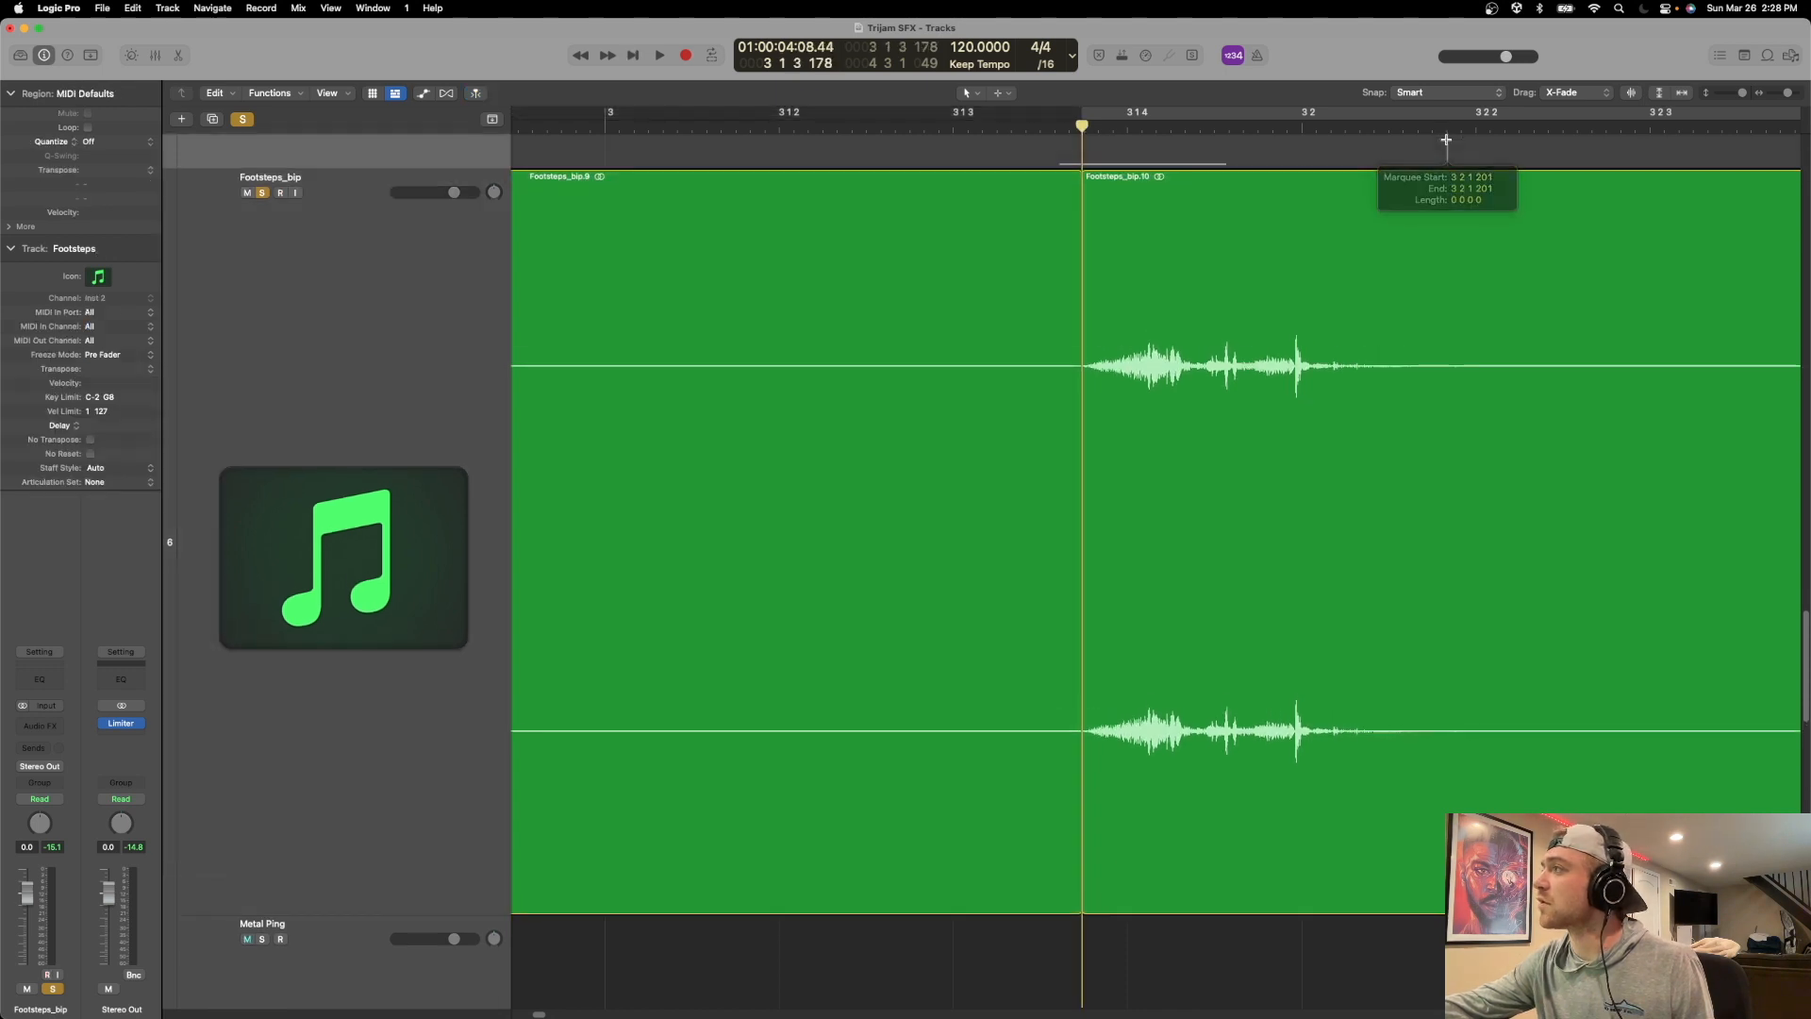
{"action": "left_click", "coordinate": [1439, 126]}
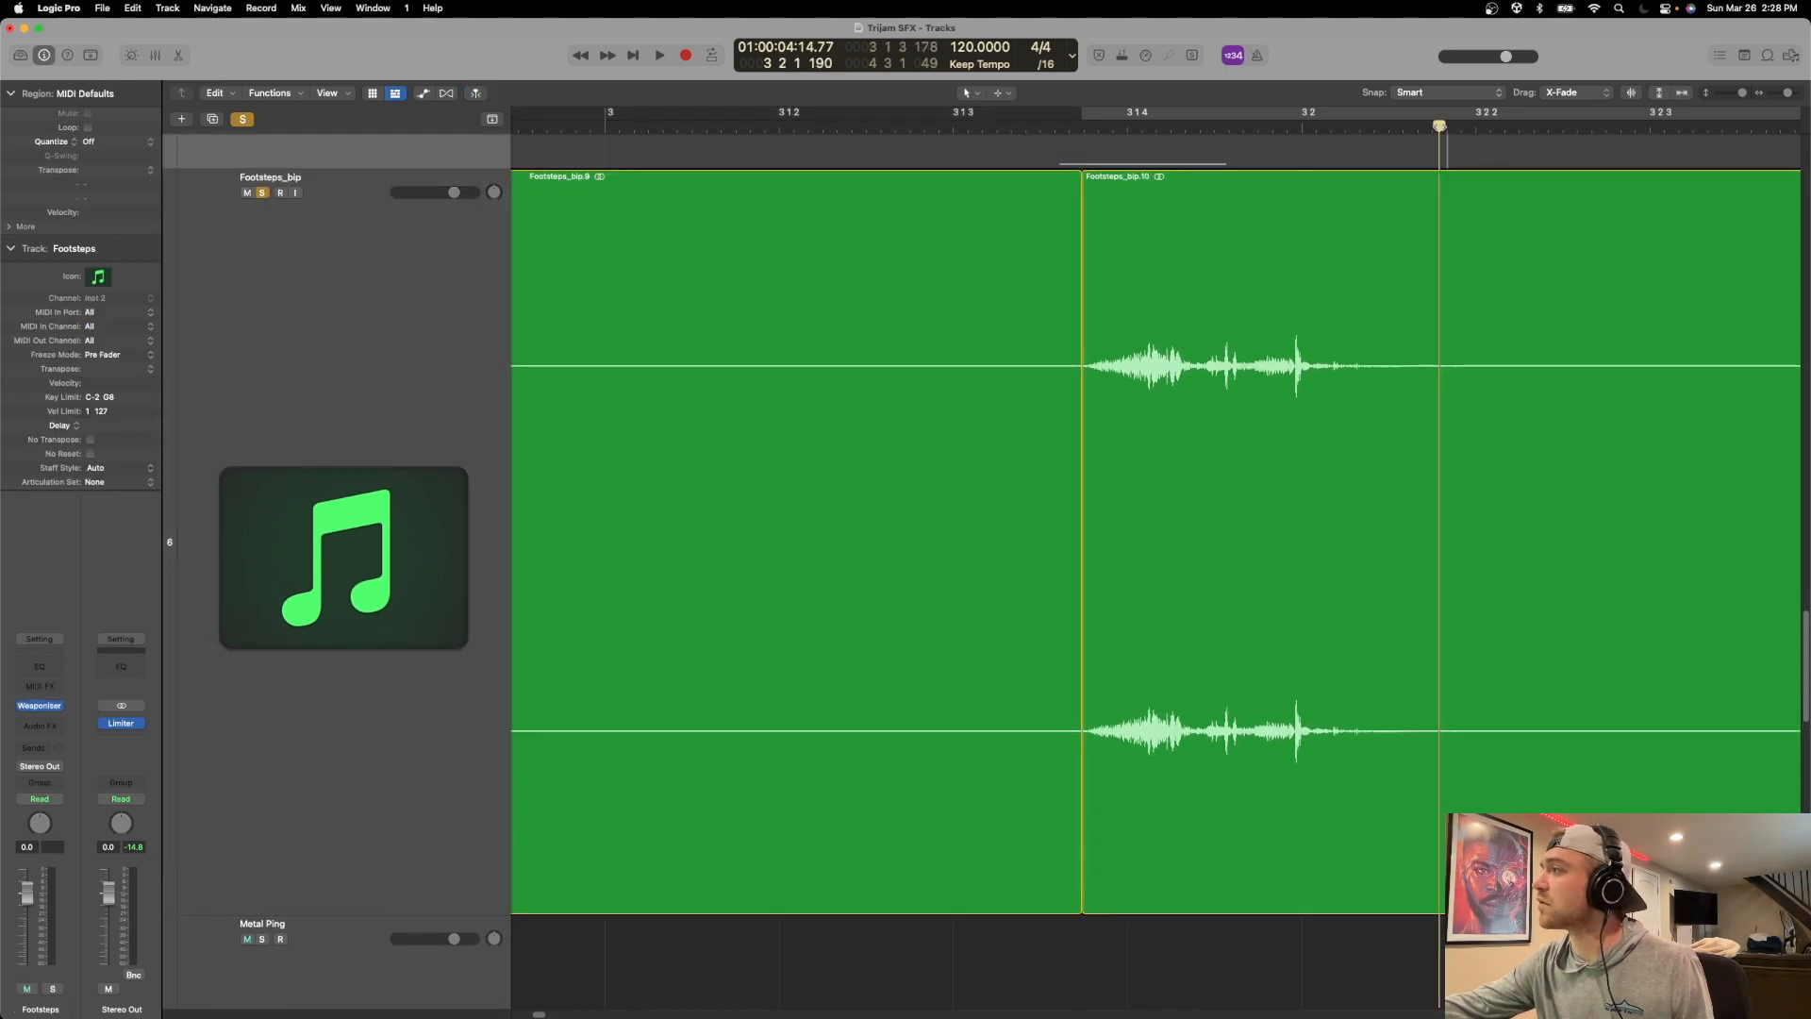
{"action": "left_click", "coordinate": [1434, 199]}
{"action": "key", "text": "super+t"}
Split the Footsteps_bip region directly before and after the fourth footstep, at about 3 4 4 and 4 1 2.
{"action": "scroll", "coordinate": [1399, 203], "scroll_direction": "right", "scroll_amount": 10}
{"action": "scroll", "coordinate": [1376, 199], "scroll_direction": "right", "scroll_amount": 8}
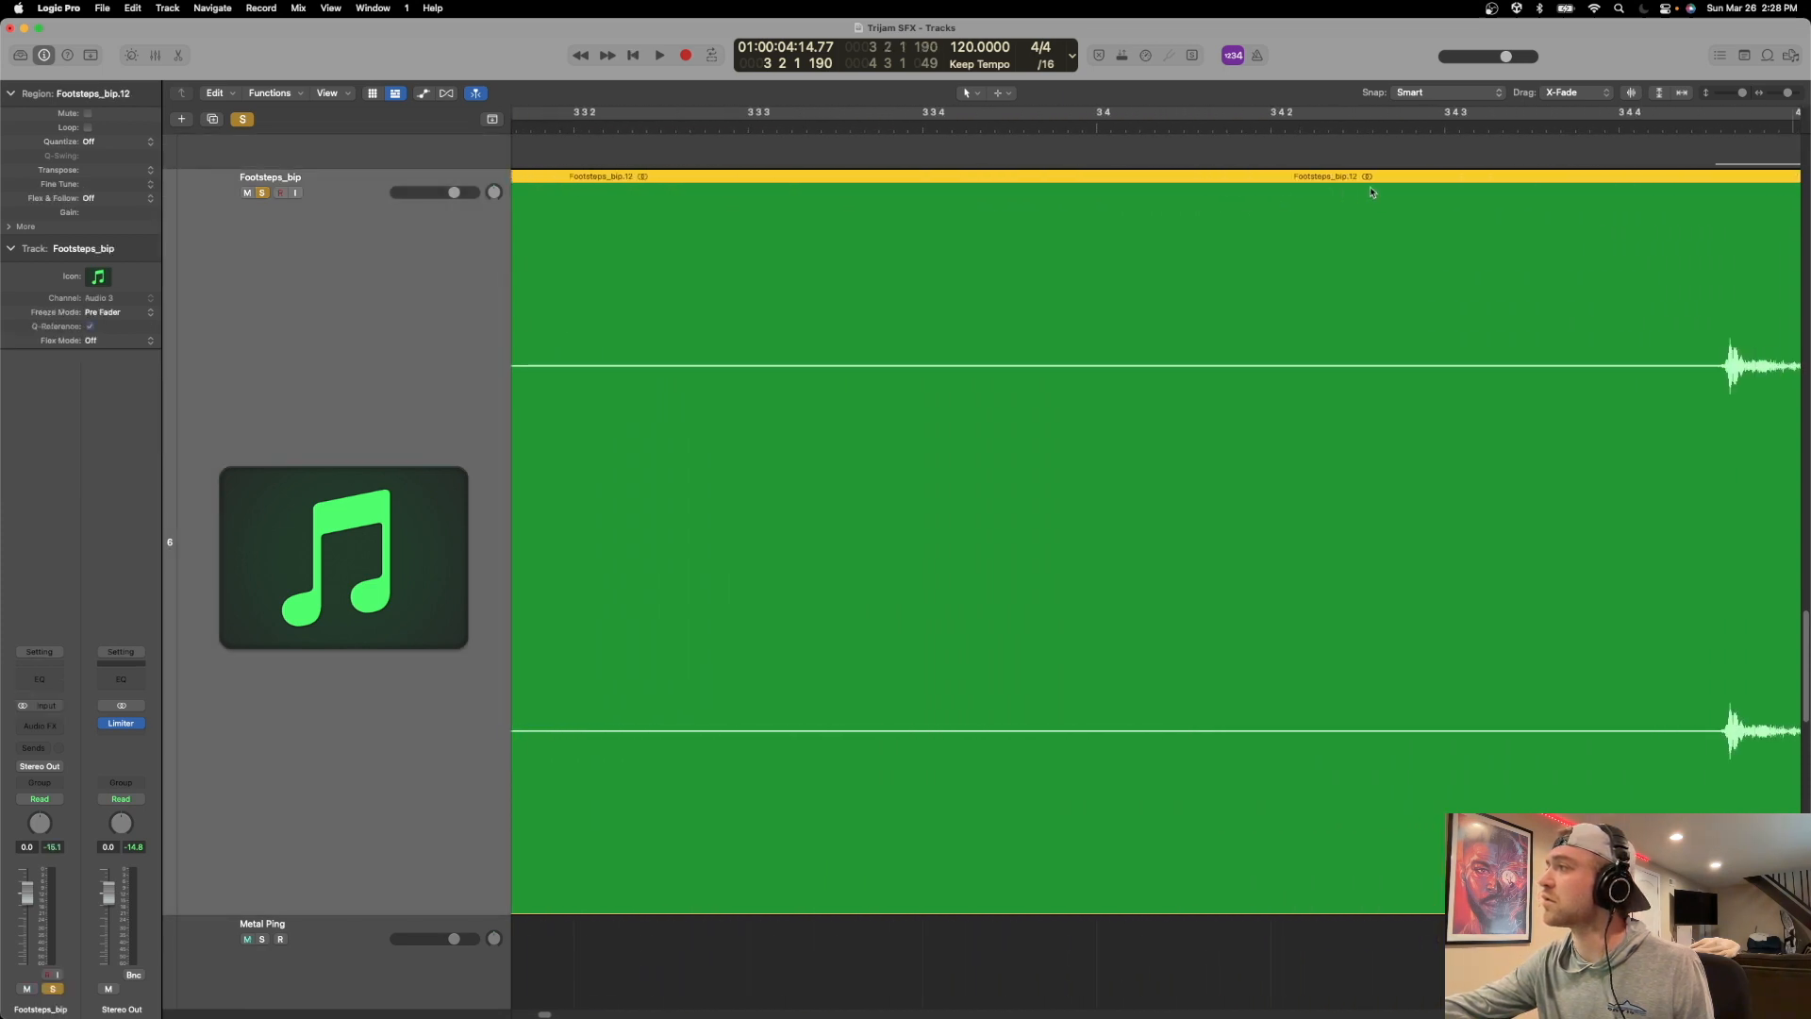
{"action": "left_click", "coordinate": [1305, 125]}
{"action": "left_click_drag", "start_coordinate": [1304, 128], "coordinate": [1305, 130]}
{"action": "key", "text": "super+t"}
{"action": "left_click_drag", "start_coordinate": [1611, 128], "coordinate": [1636, 126]}
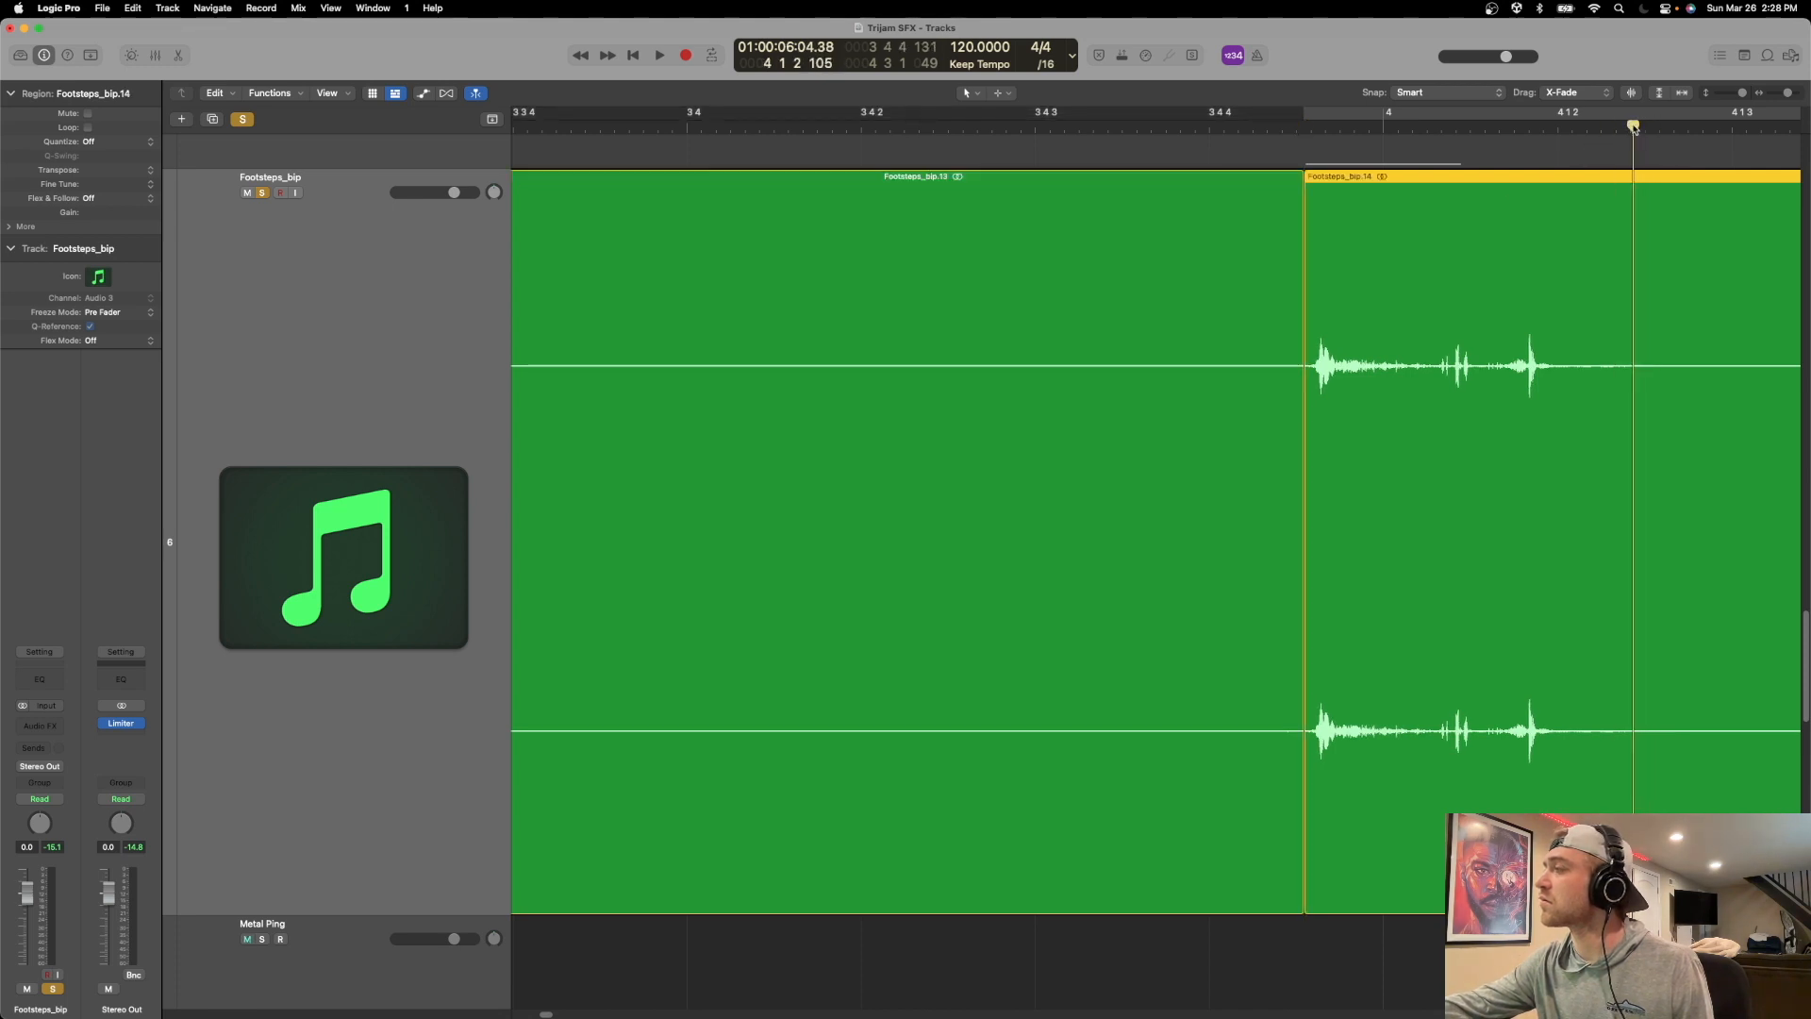
{"action": "key", "text": "super+t"}
Delete the silent regions before, between and after the four footsteps on the Footsteps_bip track.
{"action": "key", "text": "super+Left"}
{"action": "key", "text": "super+Left"}
{"action": "key", "text": "super+Left"}
{"action": "key", "text": "super+Left"}
{"action": "key", "text": "super+Left"}
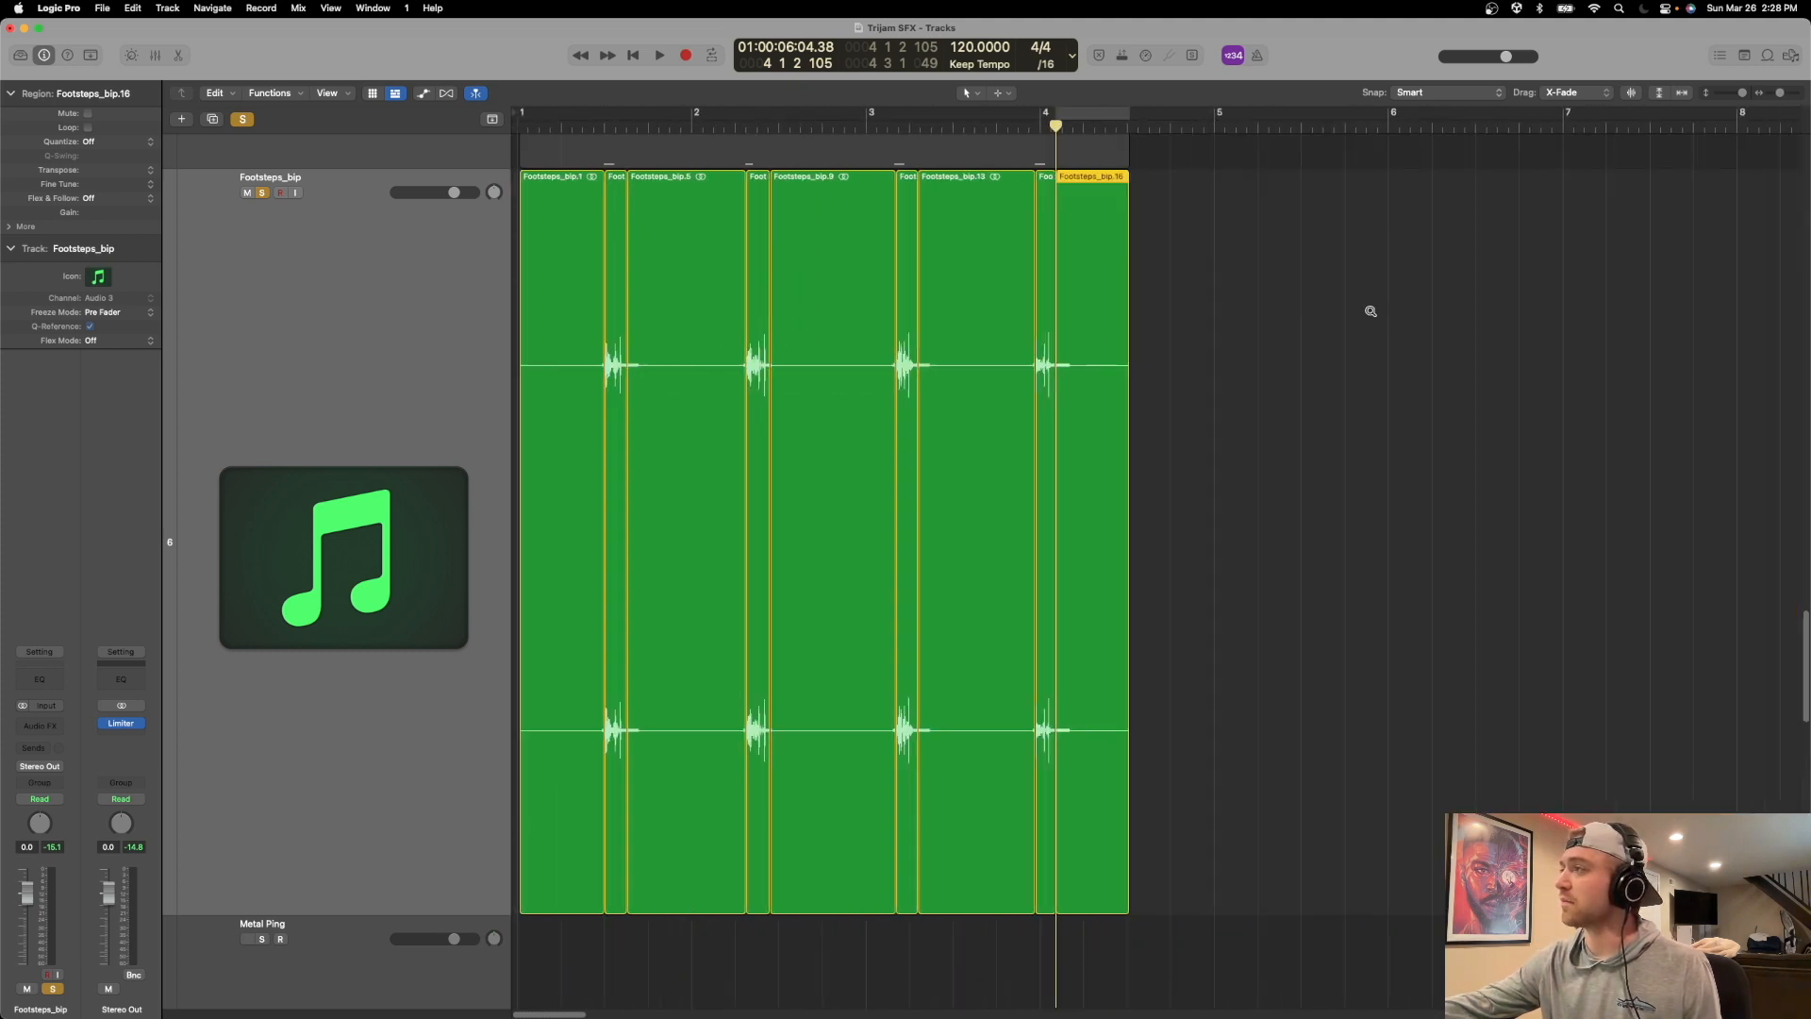
{"action": "key", "text": "Delete"}
{"action": "left_click", "coordinate": [990, 244]}
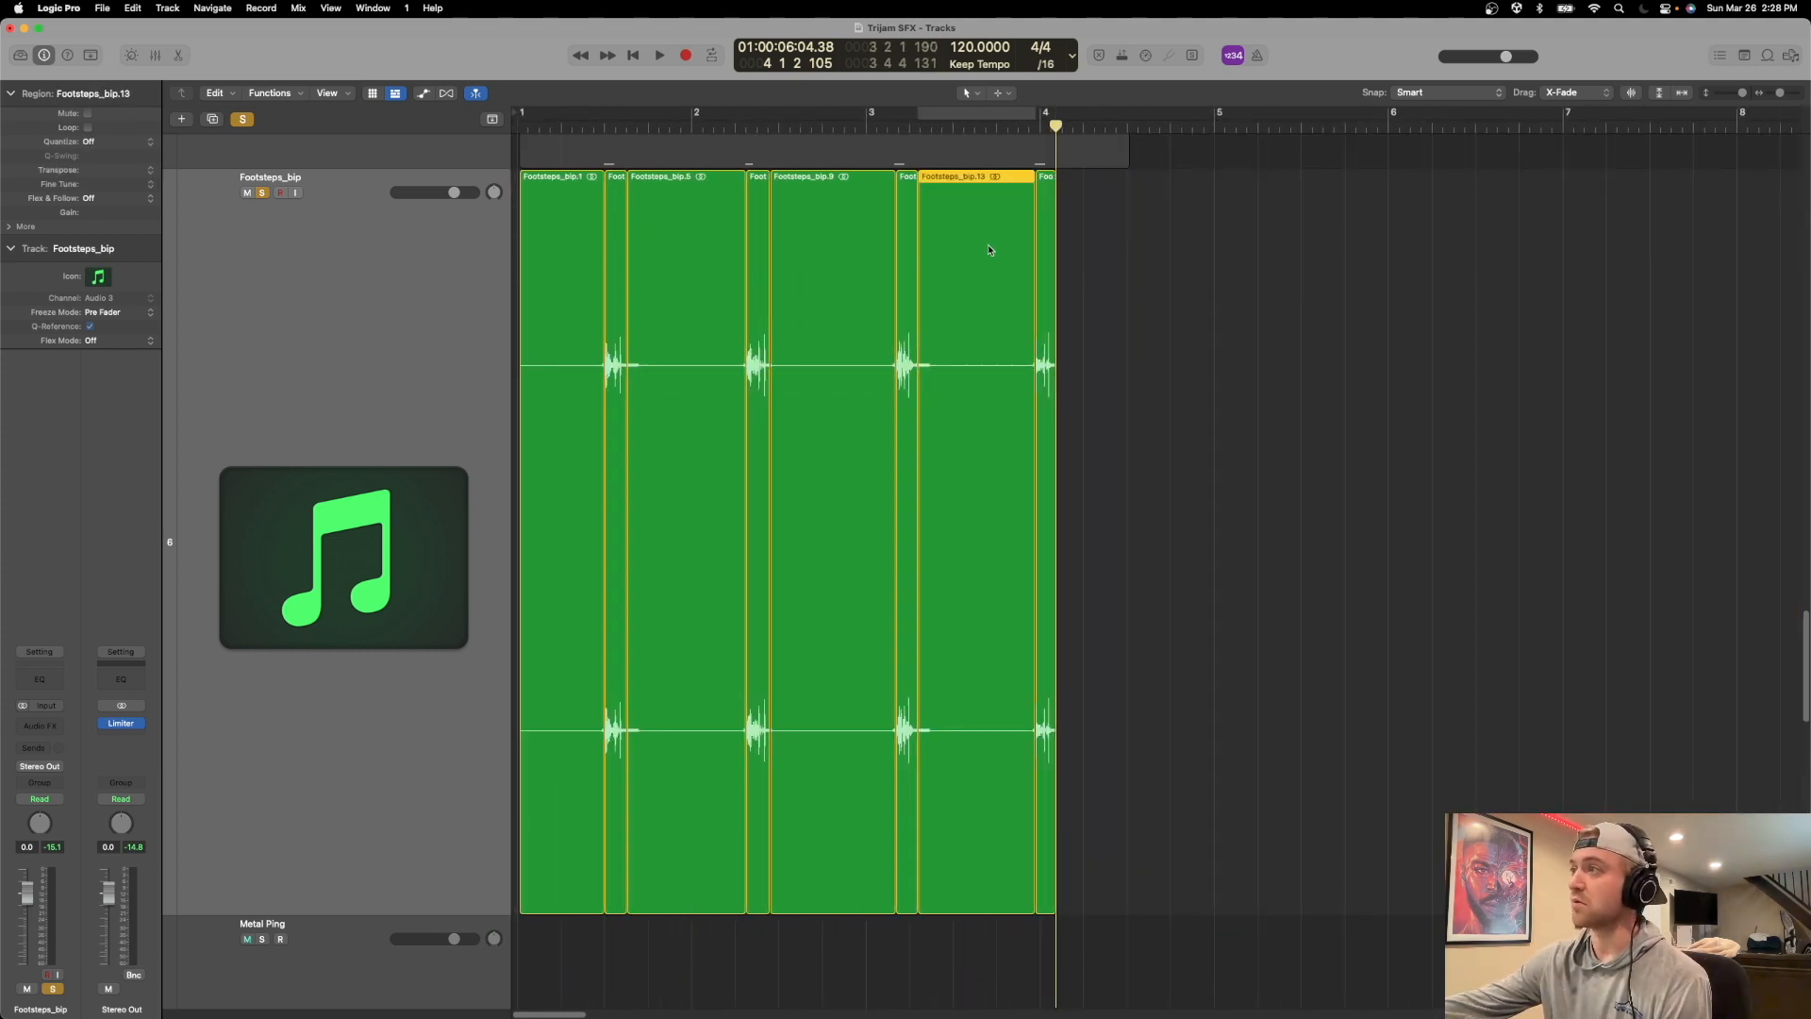
{"action": "key", "text": "Delete"}
{"action": "left_click", "coordinate": [830, 231]}
{"action": "key", "text": "Delete"}
{"action": "left_click", "coordinate": [688, 226]}
{"action": "key", "text": "Delete"}
{"action": "left_click", "coordinate": [582, 220]}
{"action": "key", "text": "Delete"}
Move the four footstep regions together to the start of bar 1 and give them short fade-ins and fade-outs.
{"action": "left_click_drag", "start_coordinate": [1131, 244], "coordinate": [498, 185]}
{"action": "scroll", "coordinate": [781, 269], "scroll_direction": "up", "scroll_amount": 15}
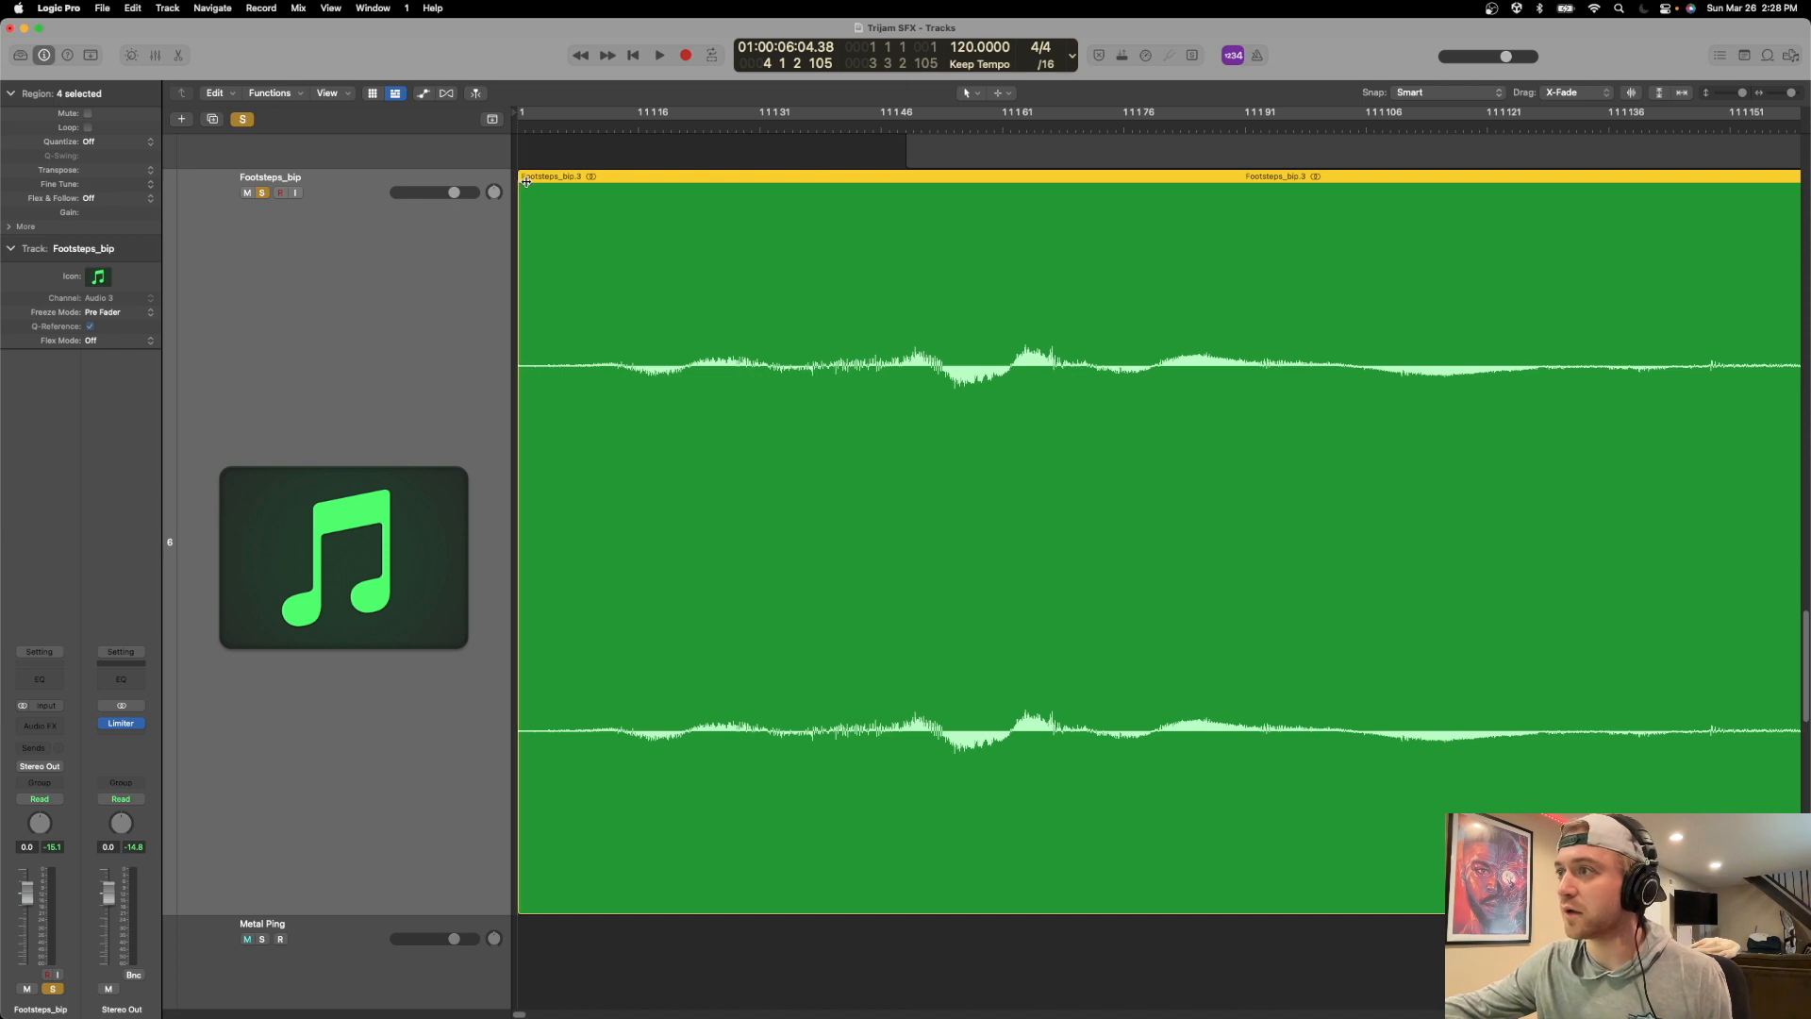
{"action": "left_click_drag", "start_coordinate": [534, 186], "coordinate": [545, 188]}
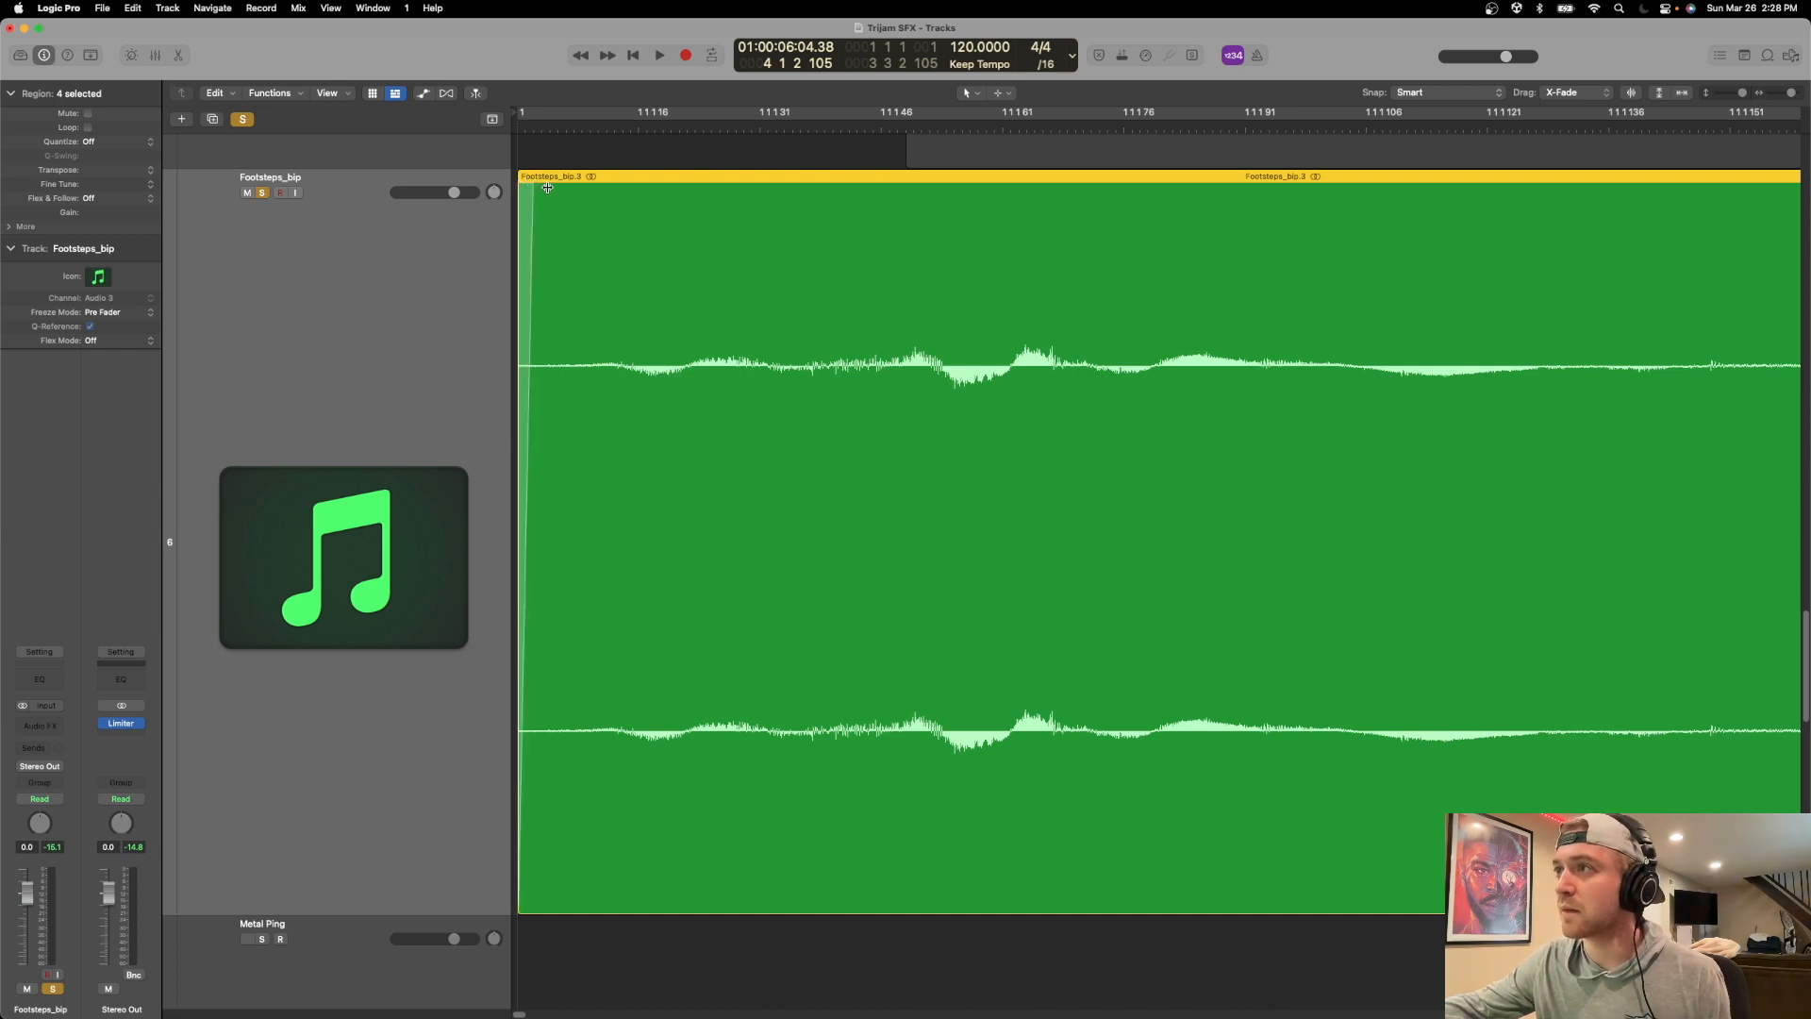
{"action": "key", "text": "super+Left"}
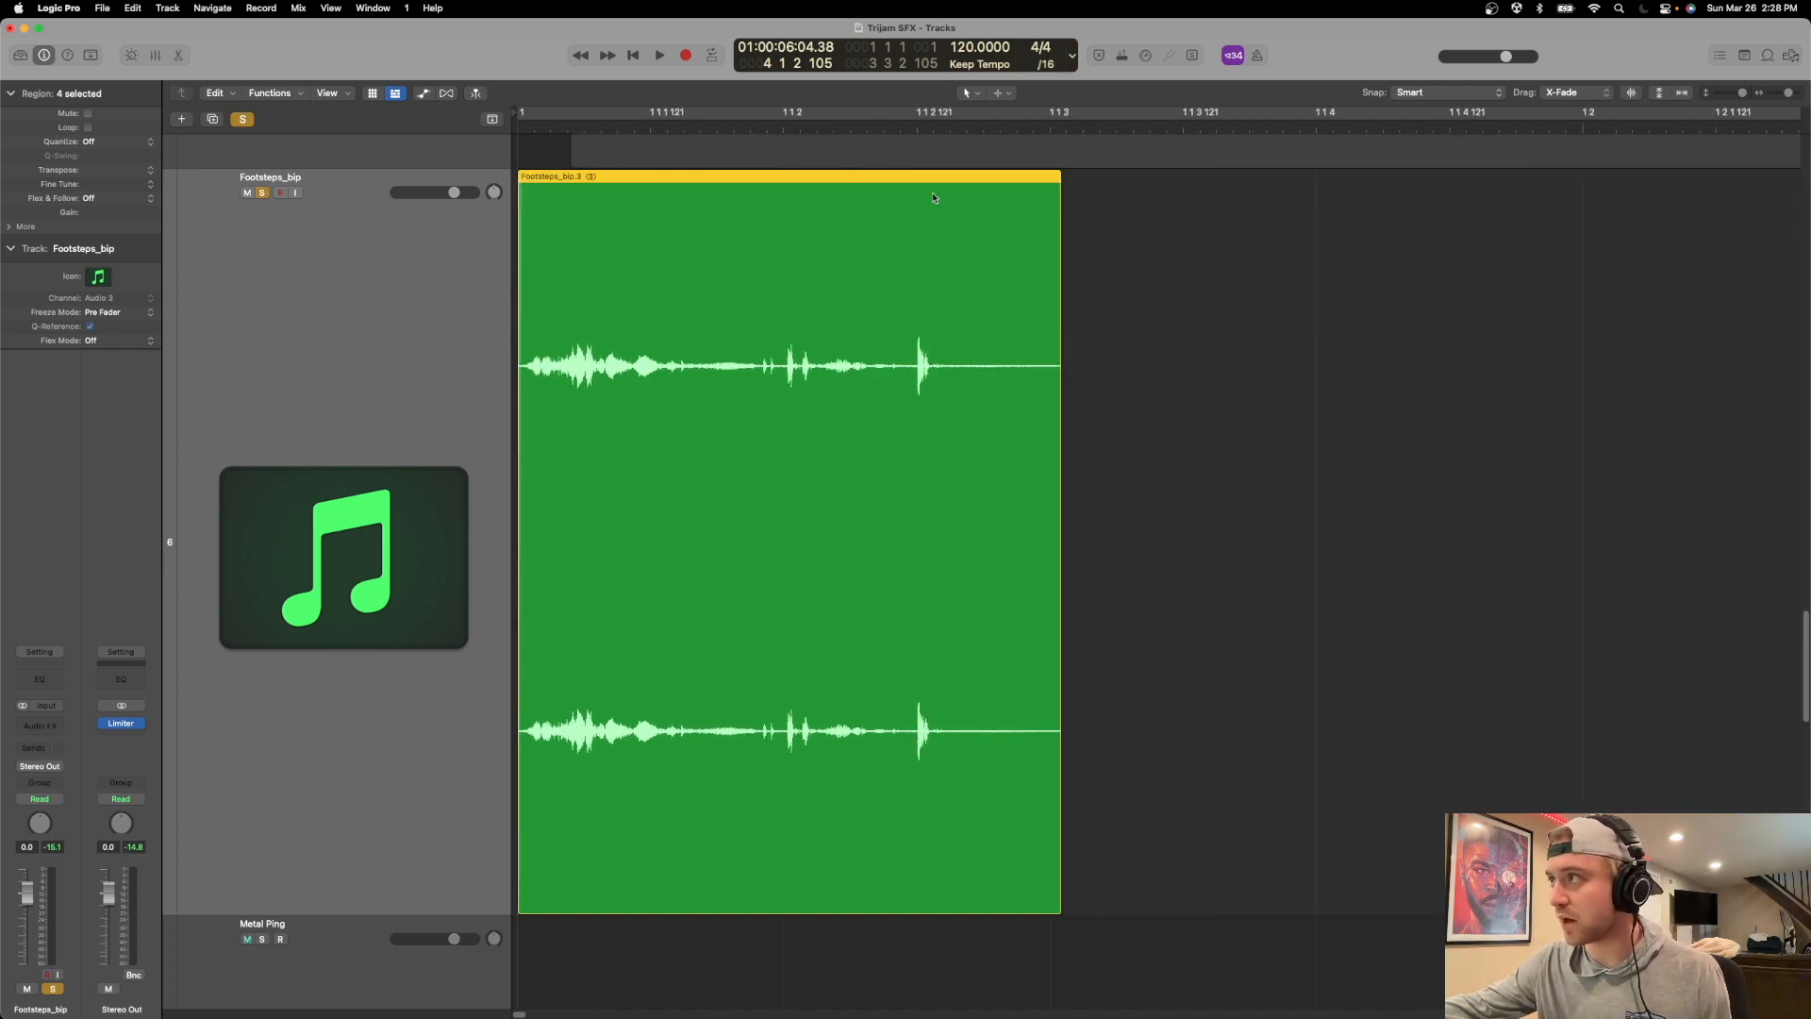
{"action": "left_click_drag", "start_coordinate": [1055, 183], "coordinate": [1049, 184]}
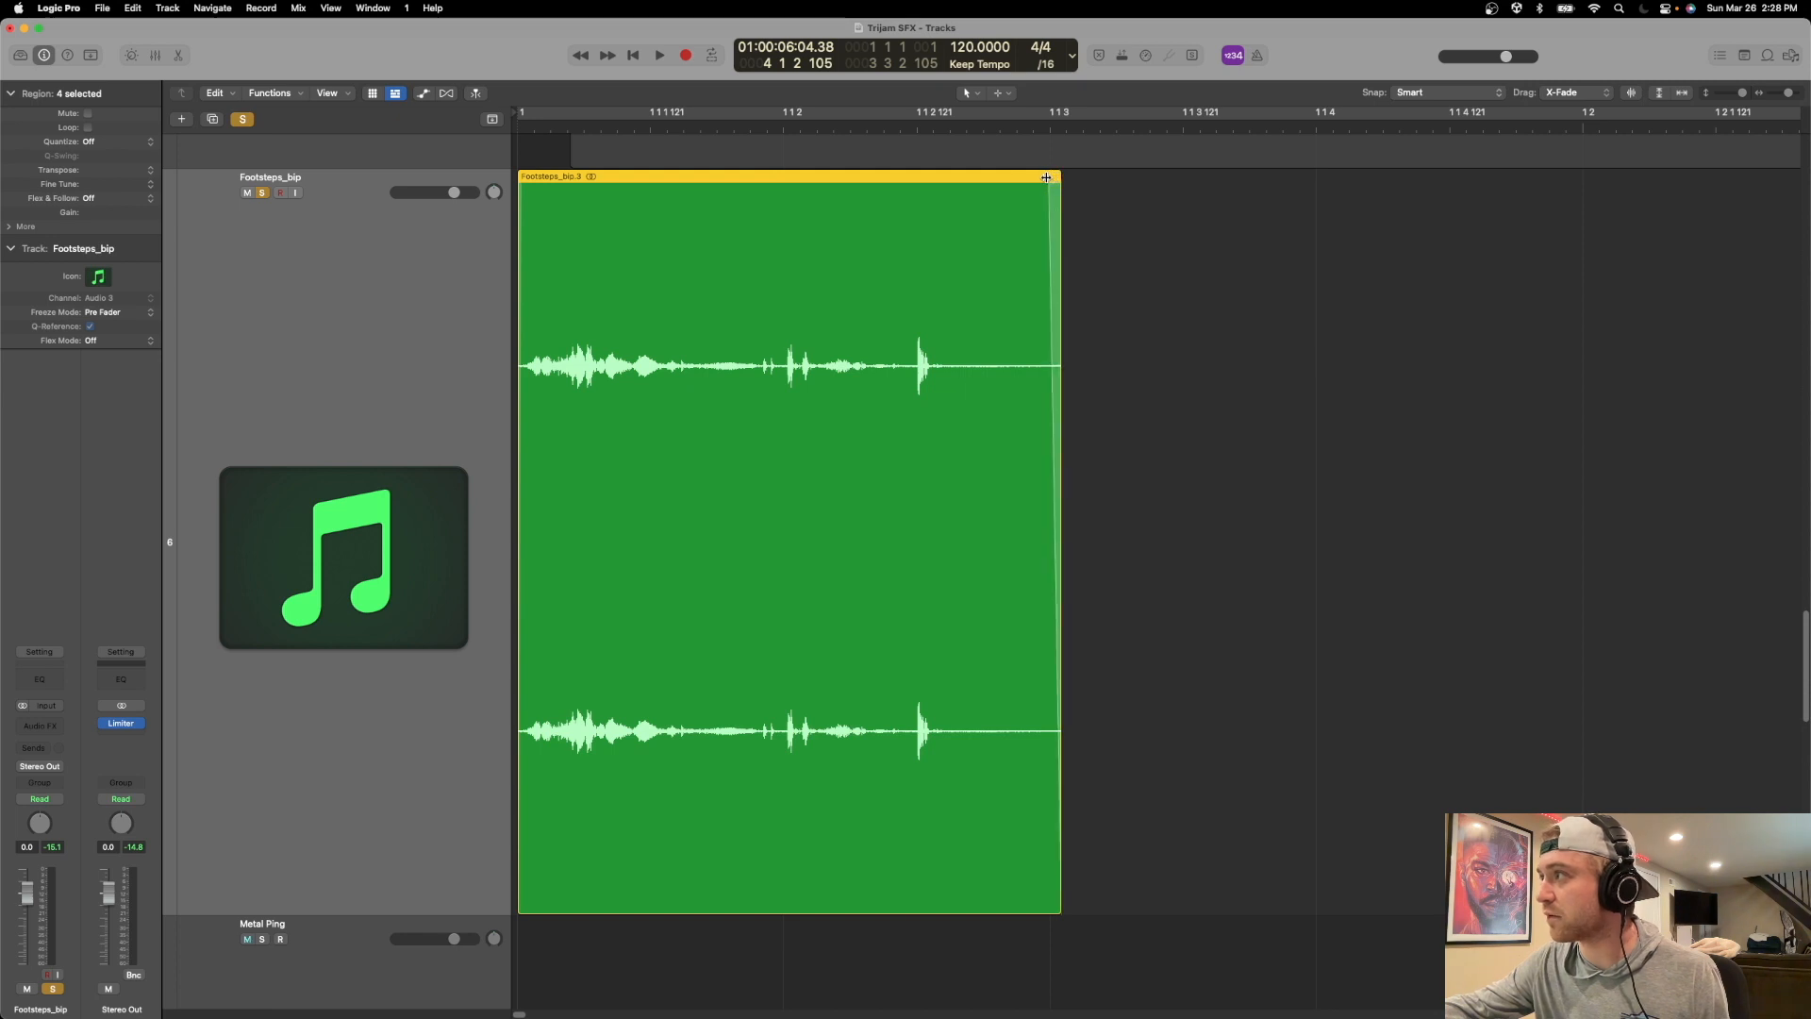
Inspect the fades and trimmed edges of the four footstep regions on the Footsteps_bip track.
{"action": "key", "text": "super+Right"}
{"action": "key", "text": "super+Right"}
{"action": "key", "text": "super+Right"}
{"action": "key", "text": "super+Left"}
{"action": "key", "text": "super+Left"}
{"action": "key", "text": "super+Left"}
{"action": "key", "text": "super+Left"}
{"action": "key", "text": "super+Left"}
{"action": "scroll", "coordinate": [1107, 289], "scroll_direction": "right", "scroll_amount": 7}
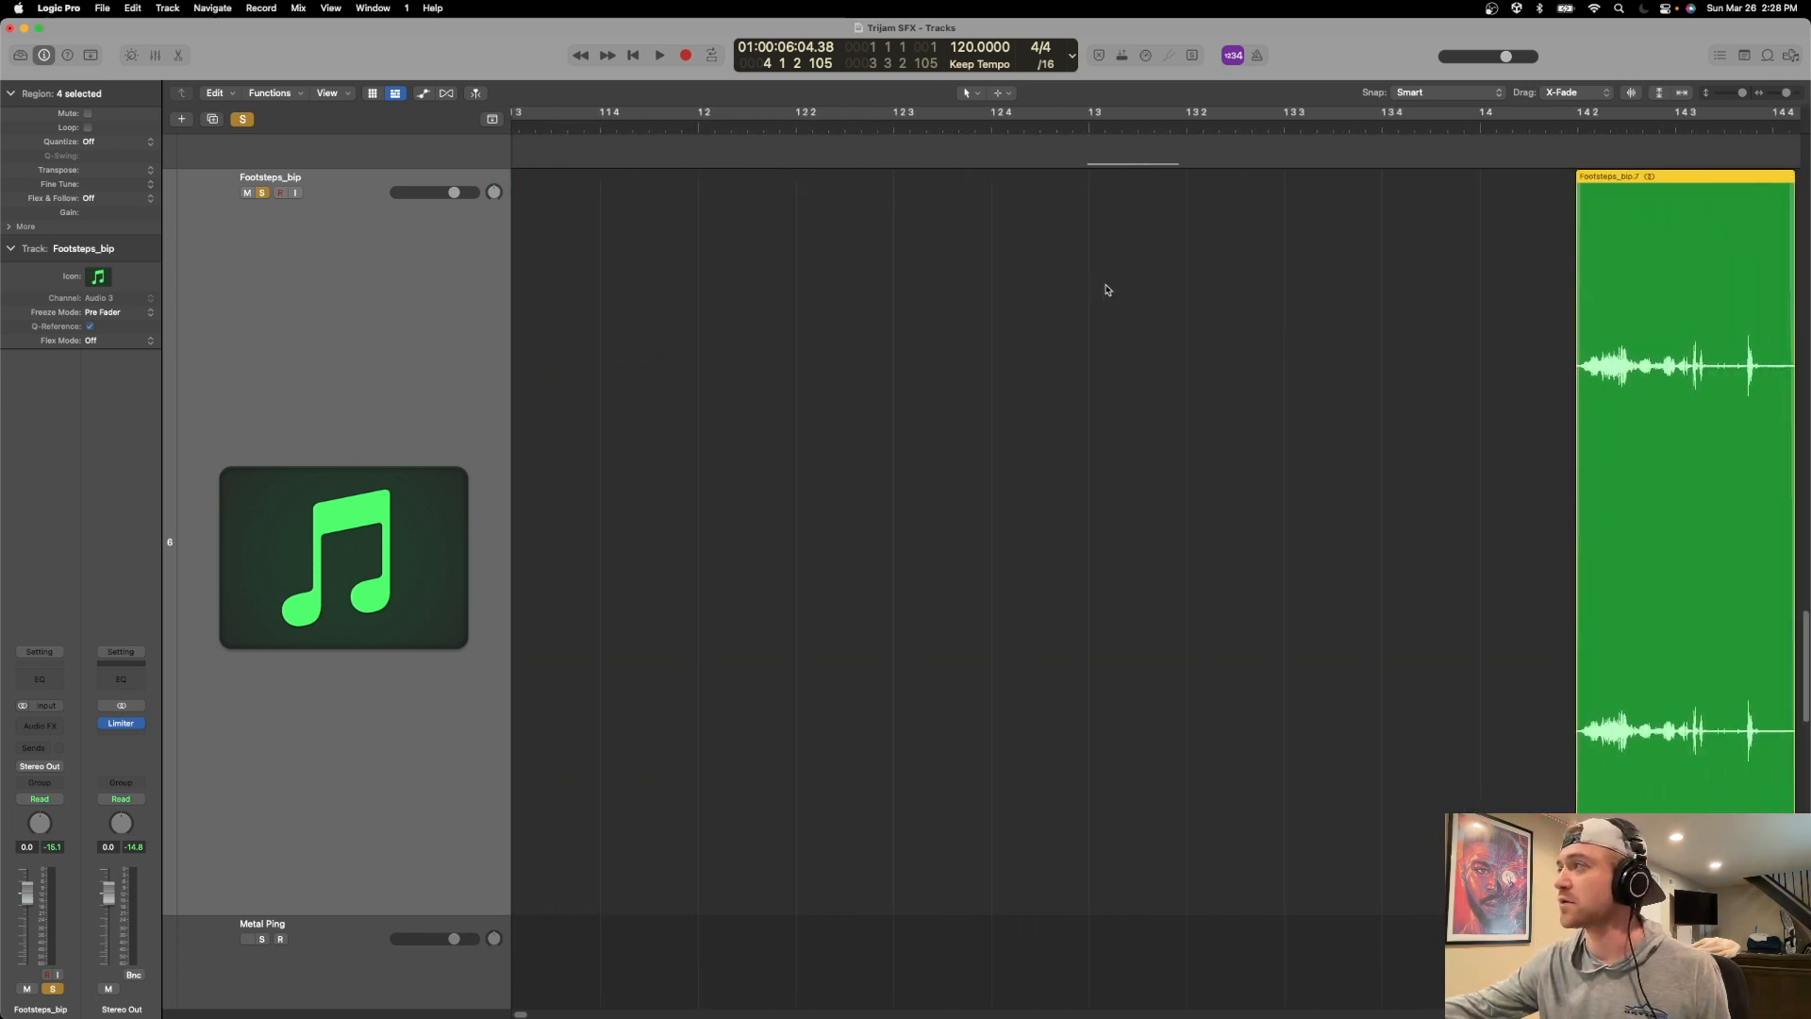
{"action": "key", "text": "super+Right"}
{"action": "key", "text": "super+Right"}
{"action": "key", "text": "super+Right"}
{"action": "key", "text": "super+Right"}
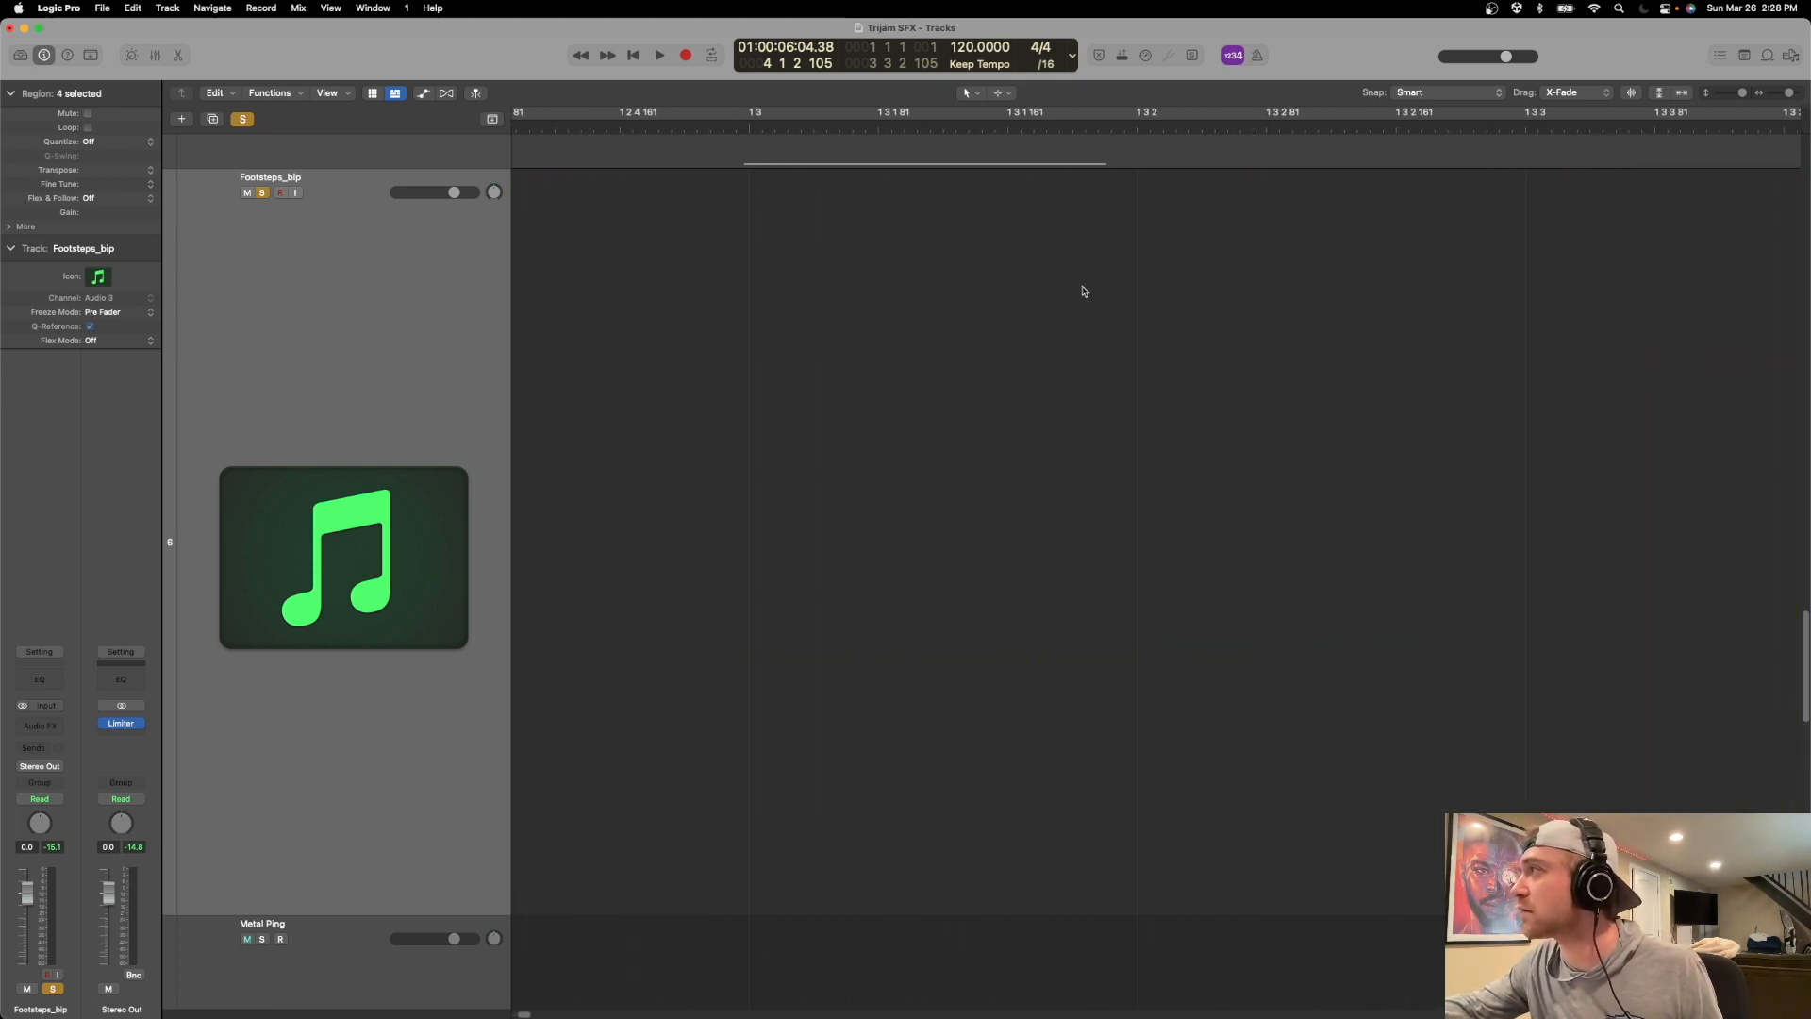
{"action": "scroll", "coordinate": [1056, 275], "scroll_direction": "right", "scroll_amount": 10}
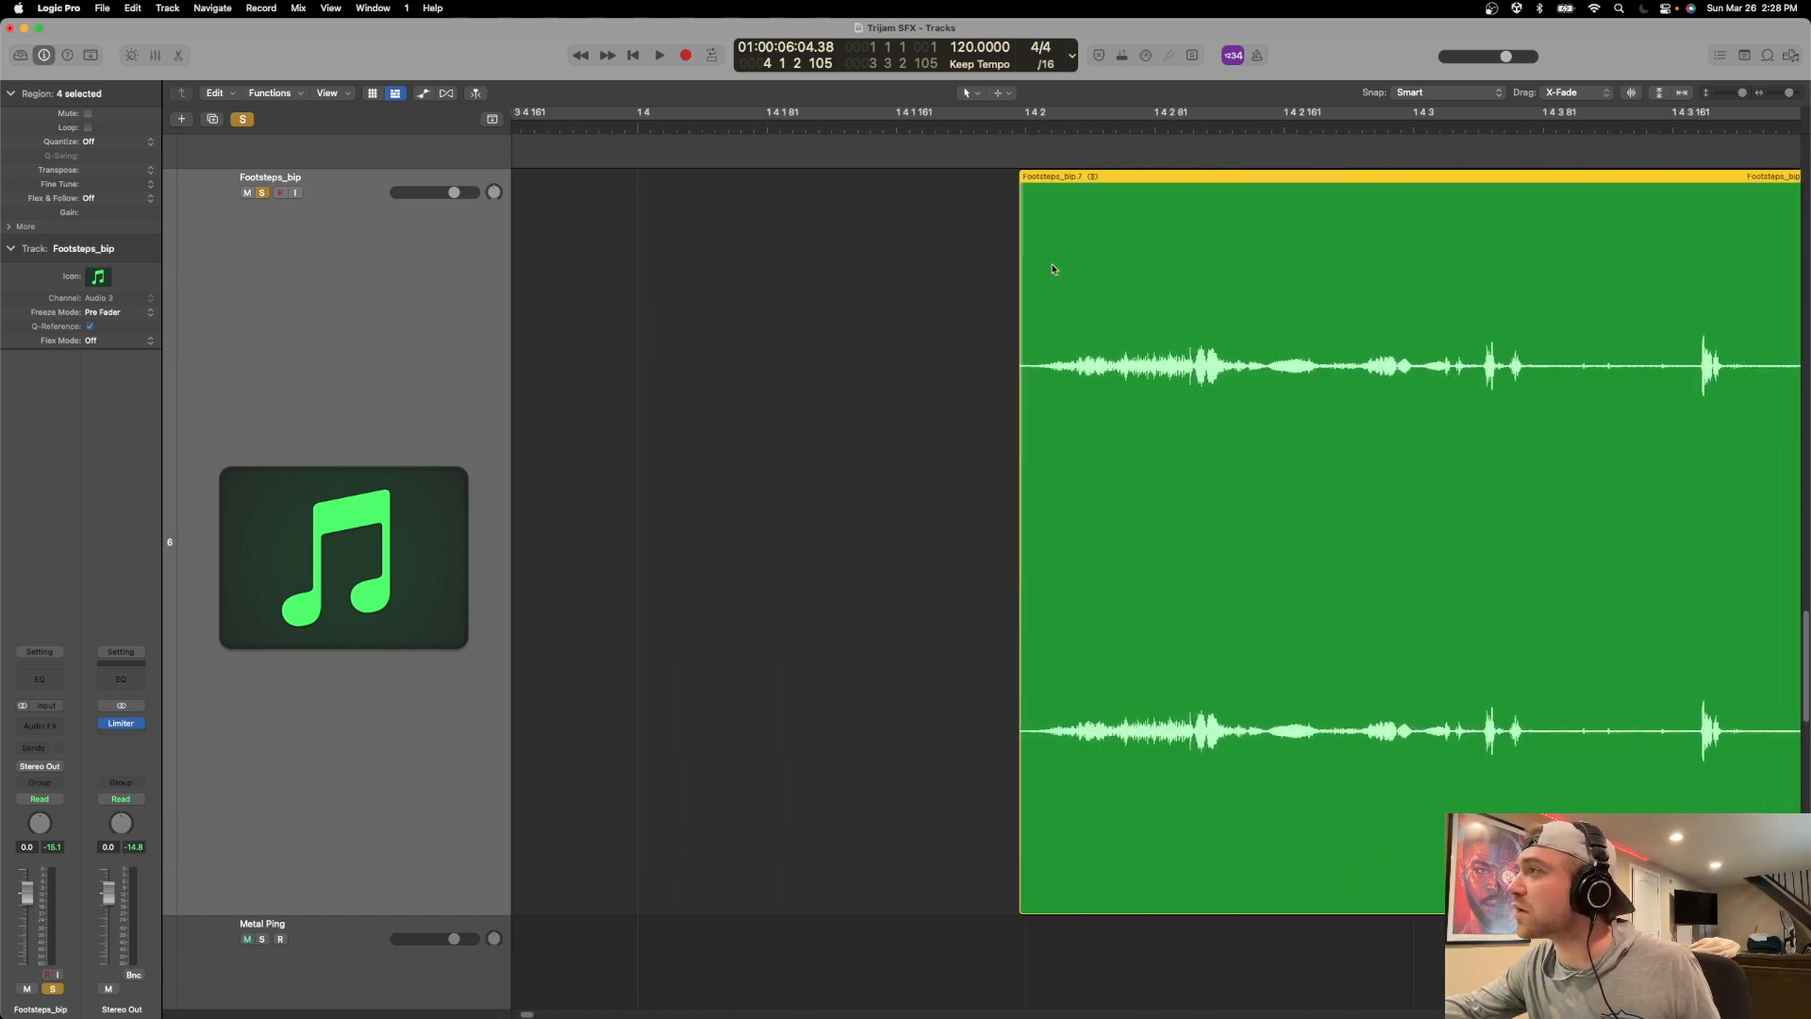
{"action": "key", "text": "super+Left"}
{"action": "key", "text": "super+Left"}
{"action": "key", "text": "super+Left"}
{"action": "key", "text": "super+Left"}
{"action": "key", "text": "super+Left"}
{"action": "key", "text": "super+Left"}
{"action": "key", "text": "super+Up"}
{"action": "key", "text": "super+Up"}
{"action": "key", "text": "super+Up"}
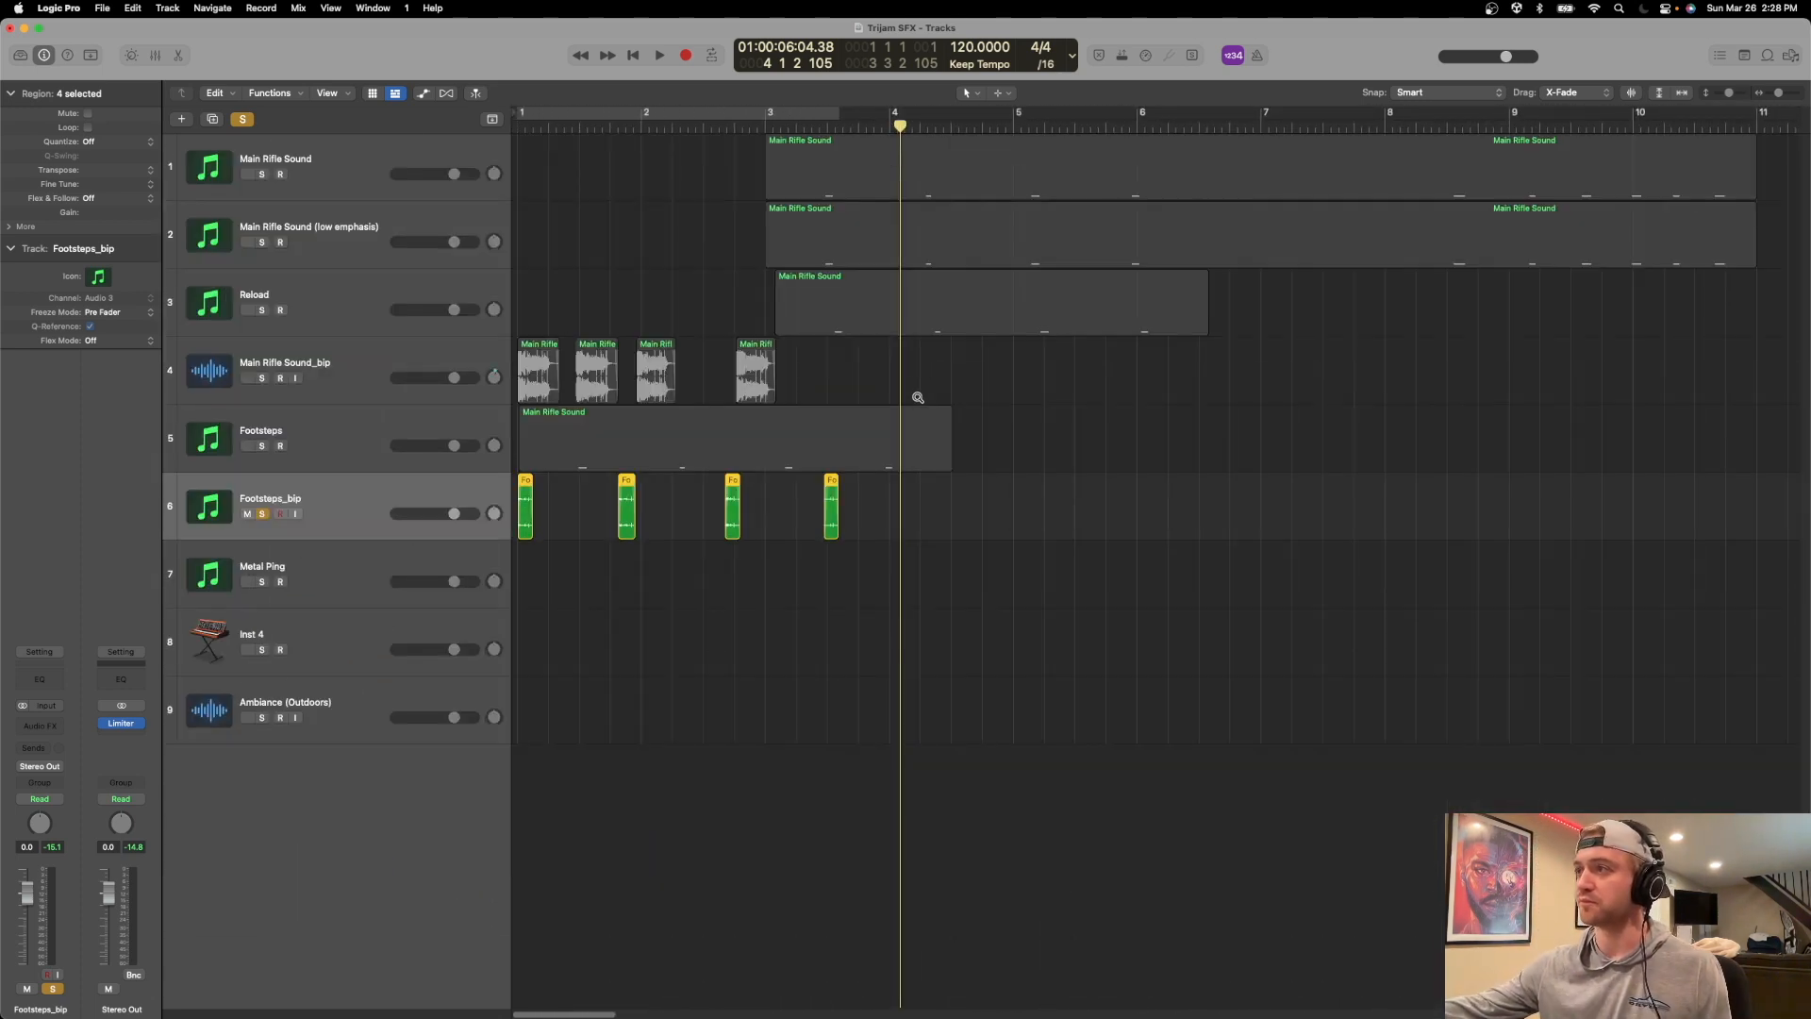
{"action": "key", "text": "super+Up"}
Select the four footstep regions on the Footsteps_bip track and open the options for exporting them as audio files.
{"action": "left_click_drag", "start_coordinate": [878, 469], "coordinate": [518, 469]}
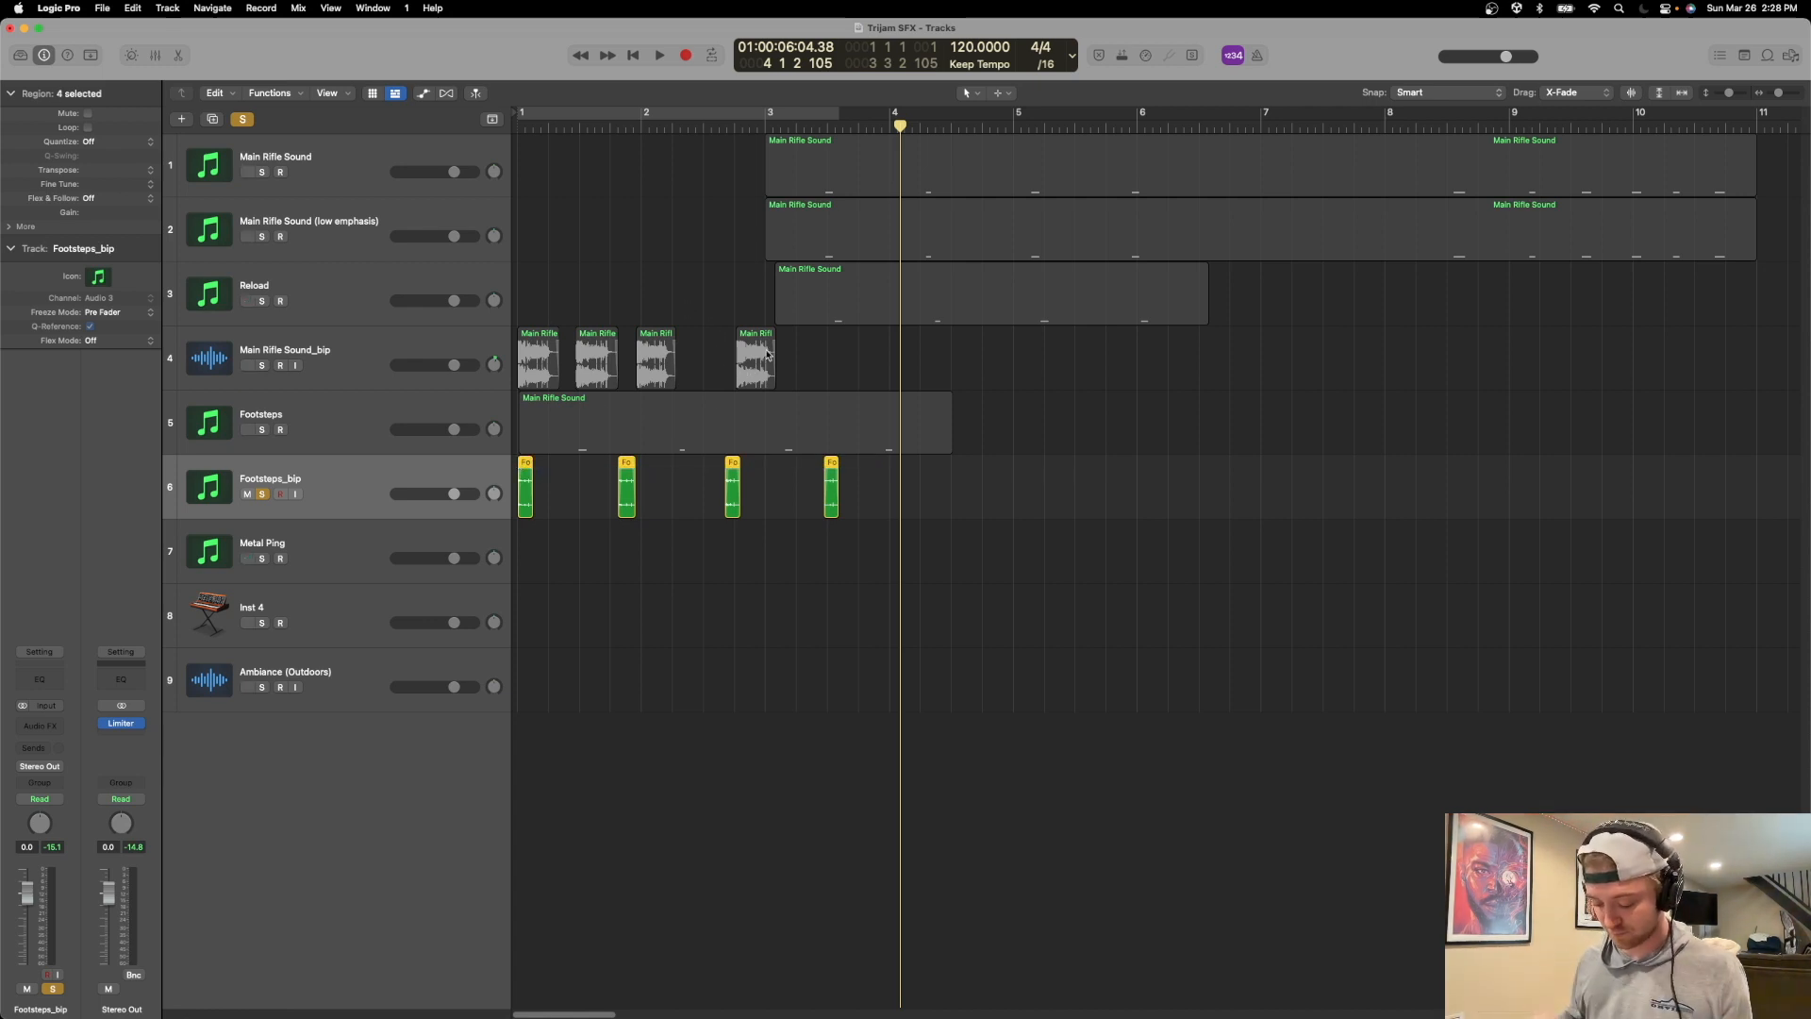
{"action": "key", "text": "super+e"}
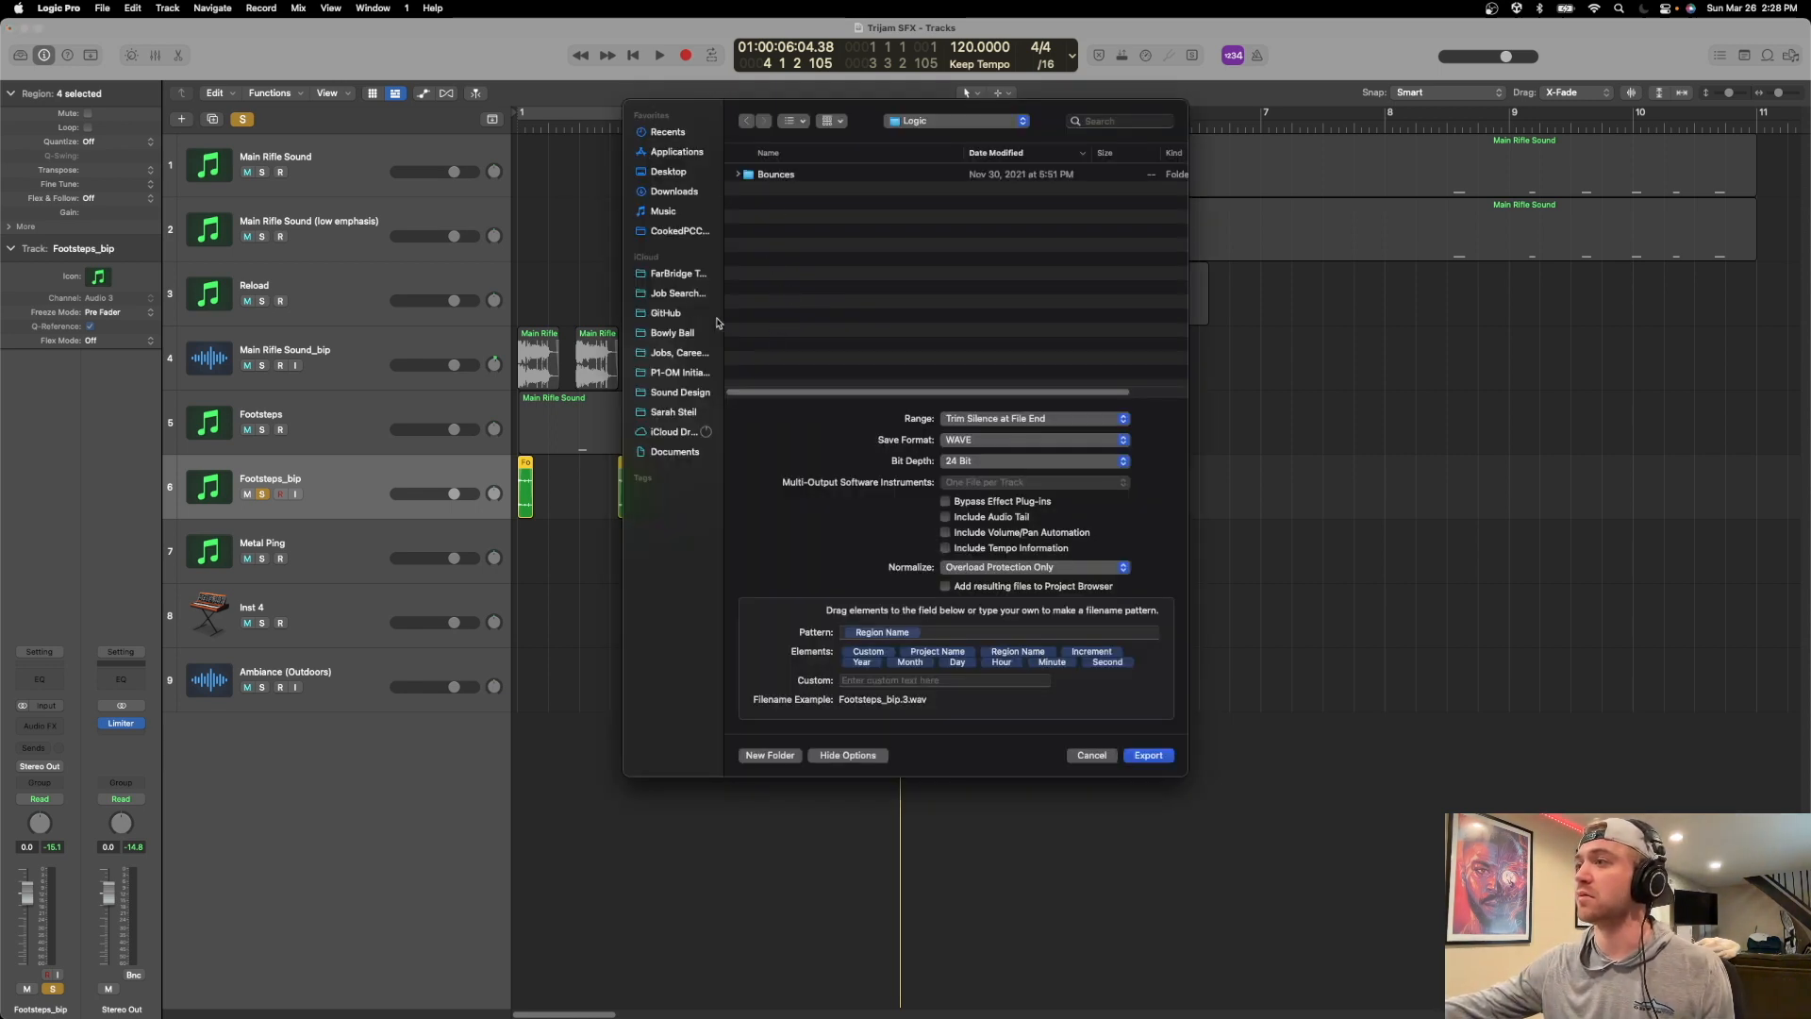
{"action": "scroll", "coordinate": [697, 119], "scroll_direction": "up", "scroll_amount": 1}
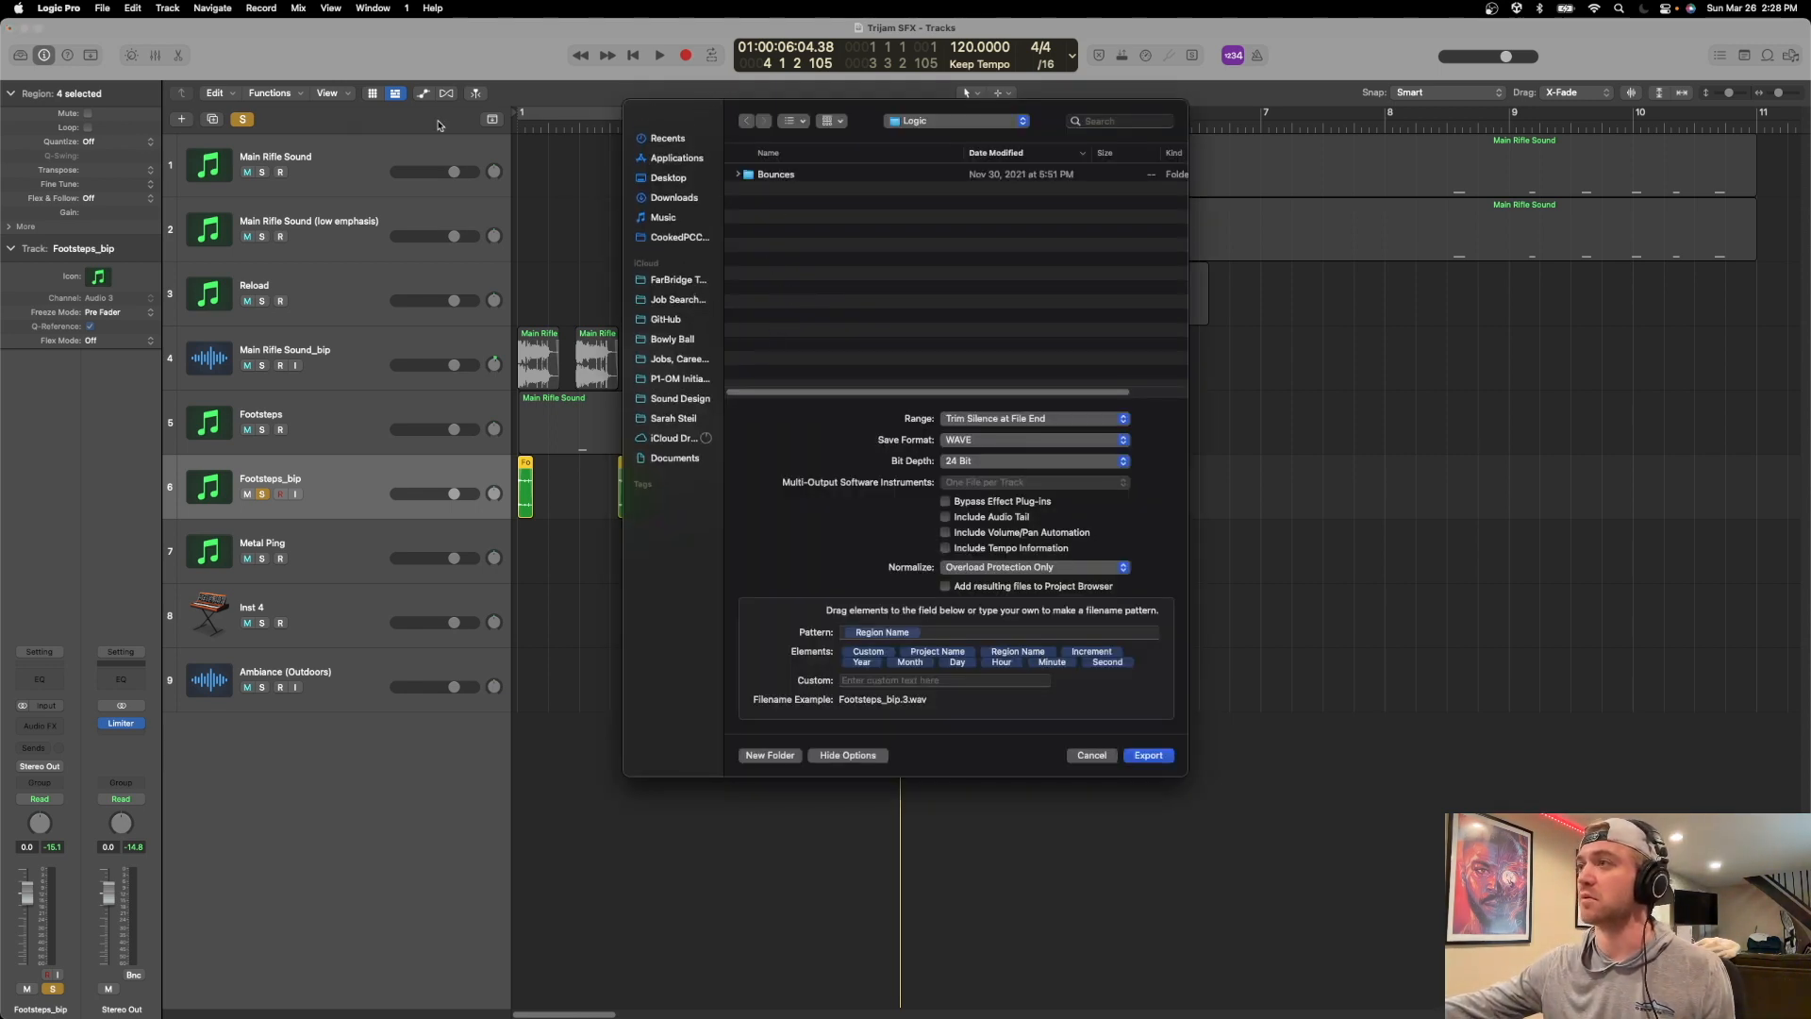
{"action": "left_click_drag", "start_coordinate": [778, 125], "coordinate": [0, 274]}
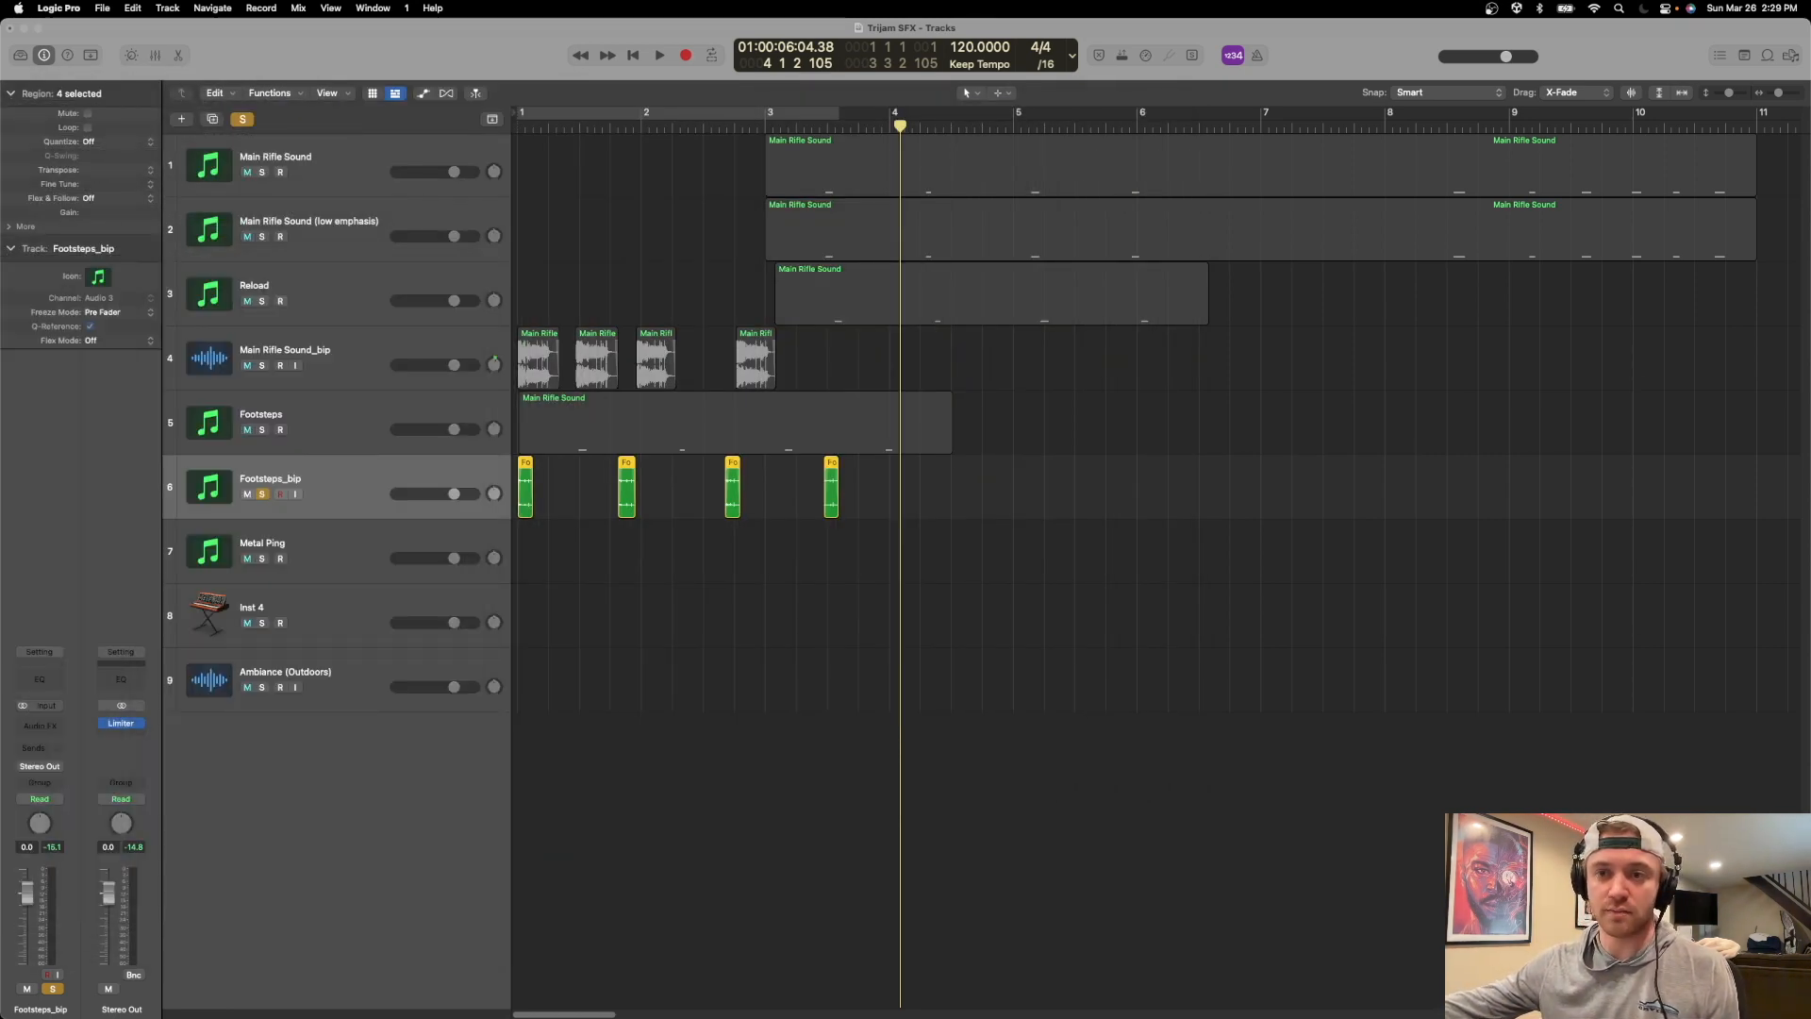
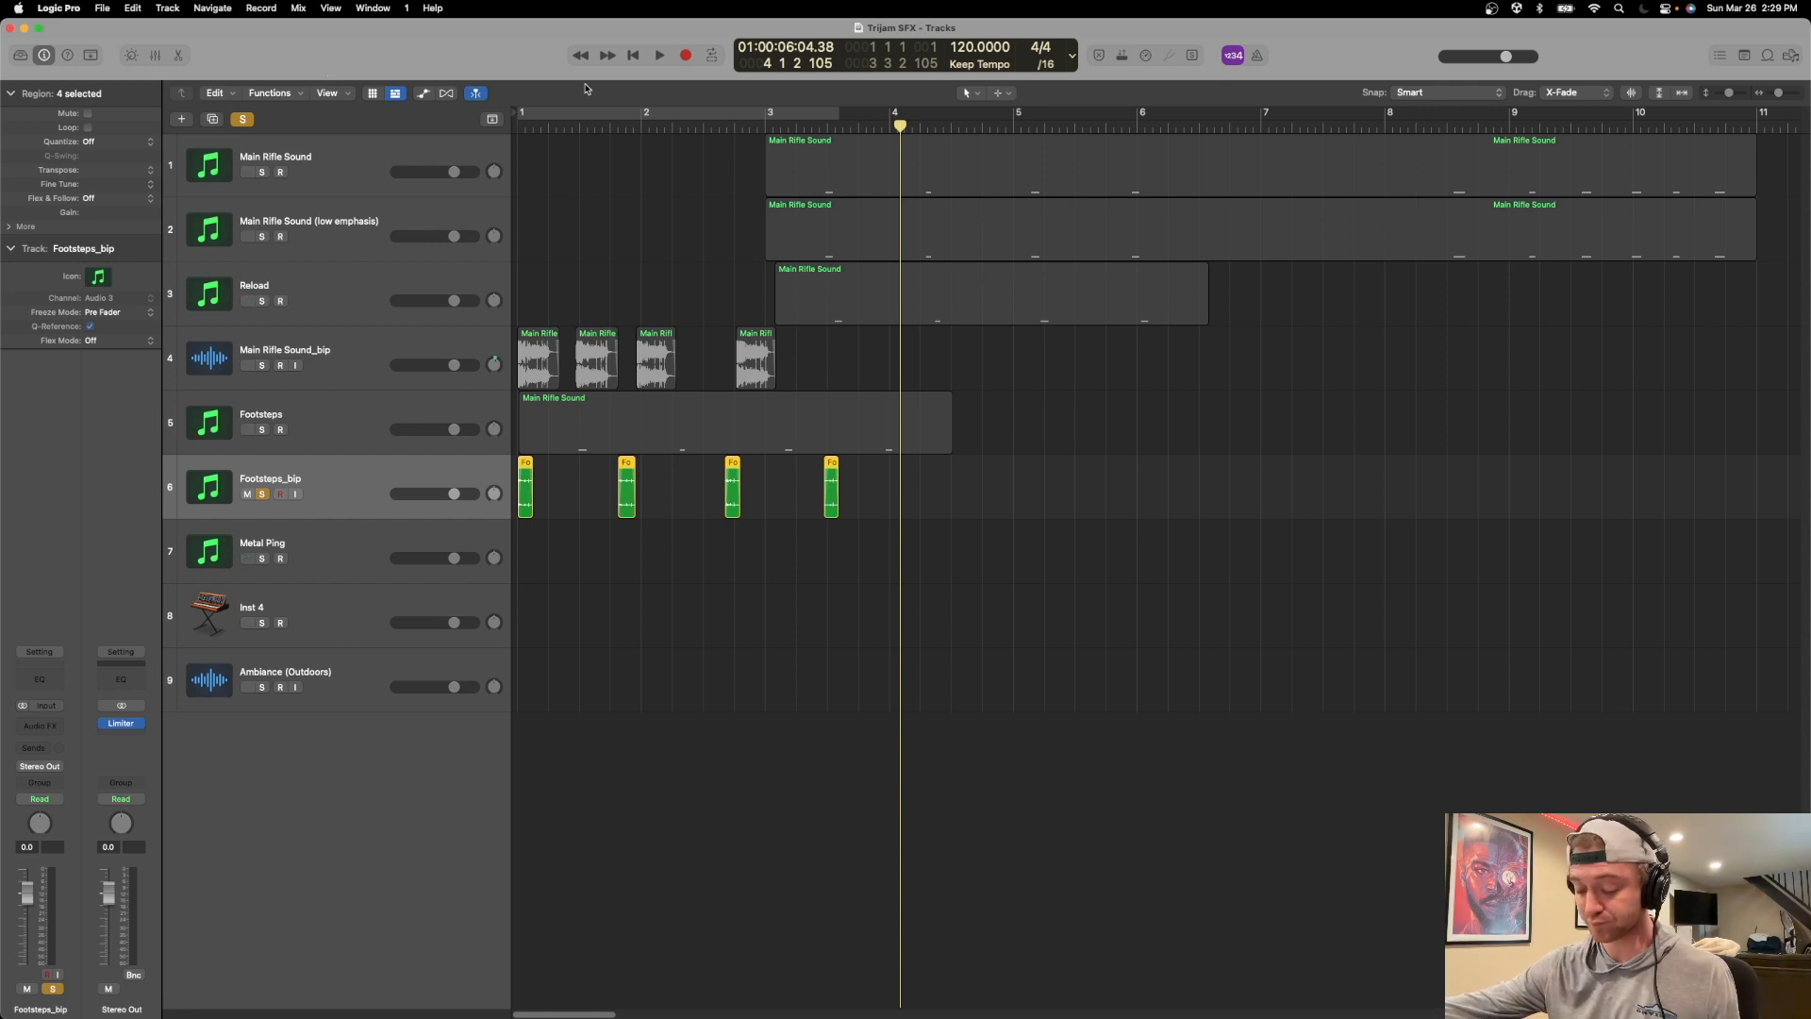
Switch to Unity and inspect the components of FPSController and its children down to Sci-Fi_Rifle, looking for sound and audio source settings.
{"action": "key", "text": "super+Tab"}
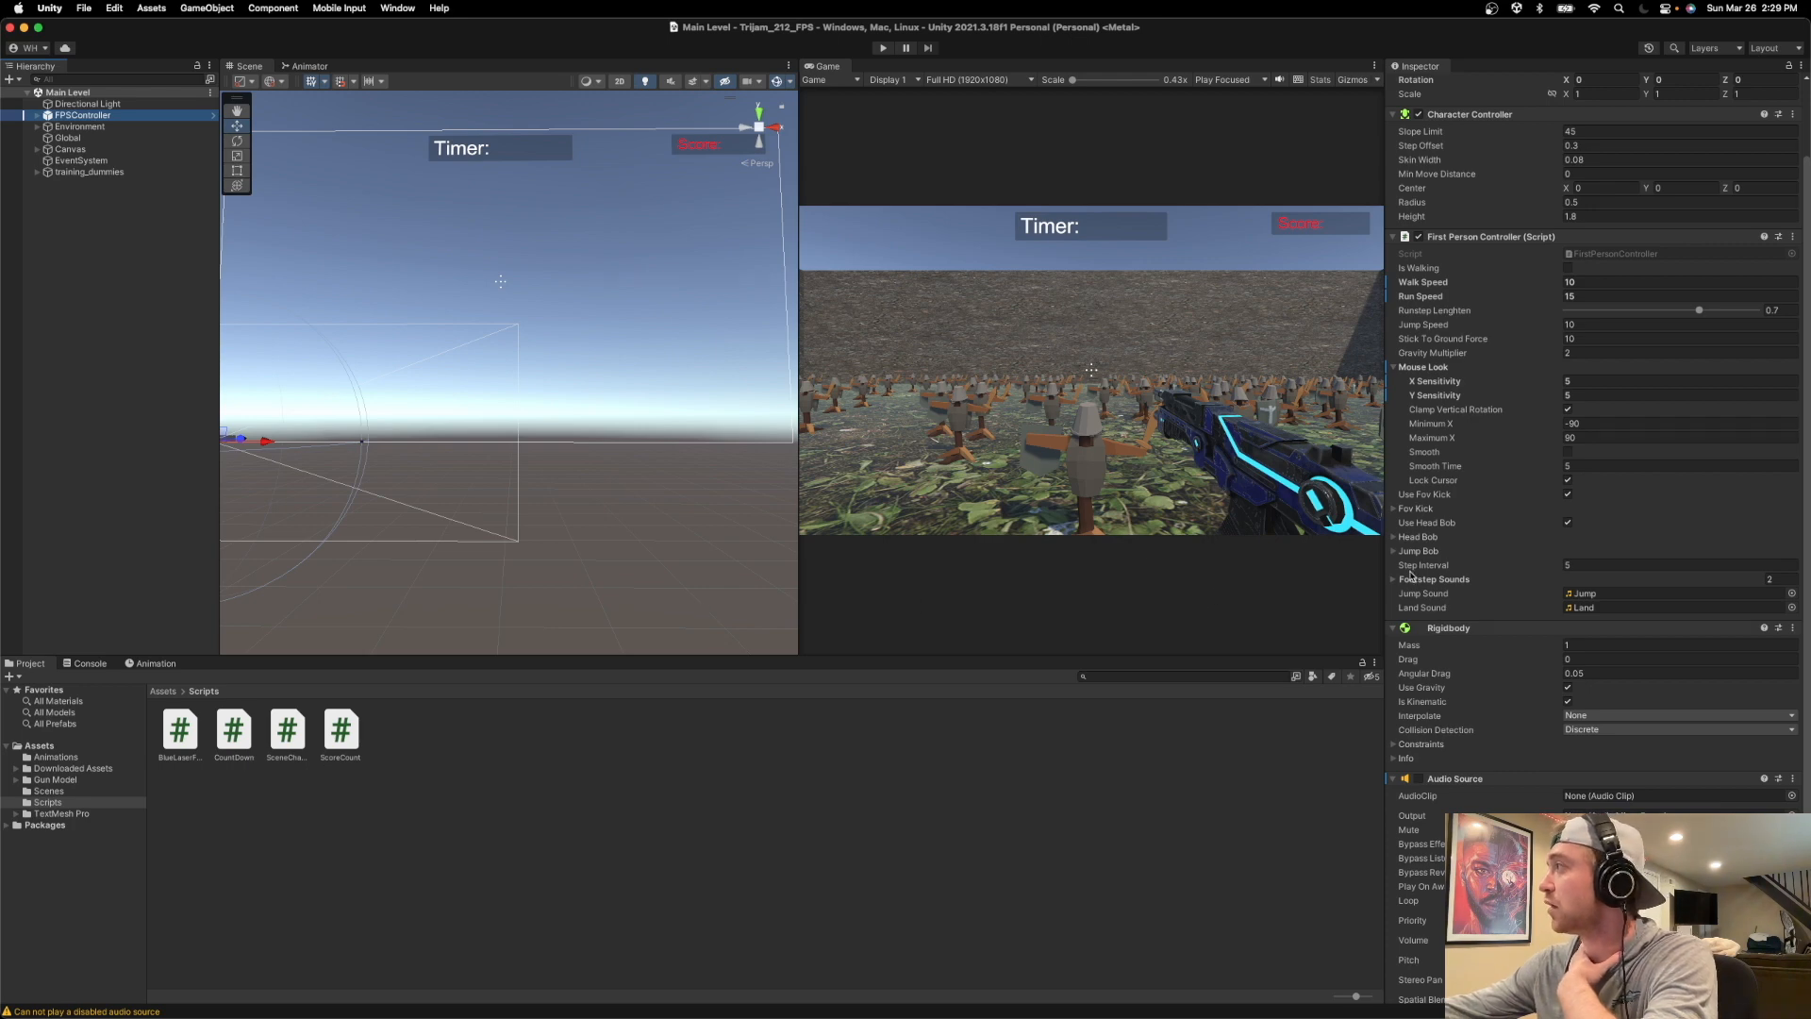
{"action": "scroll", "coordinate": [1481, 566], "scroll_direction": "up", "scroll_amount": 2}
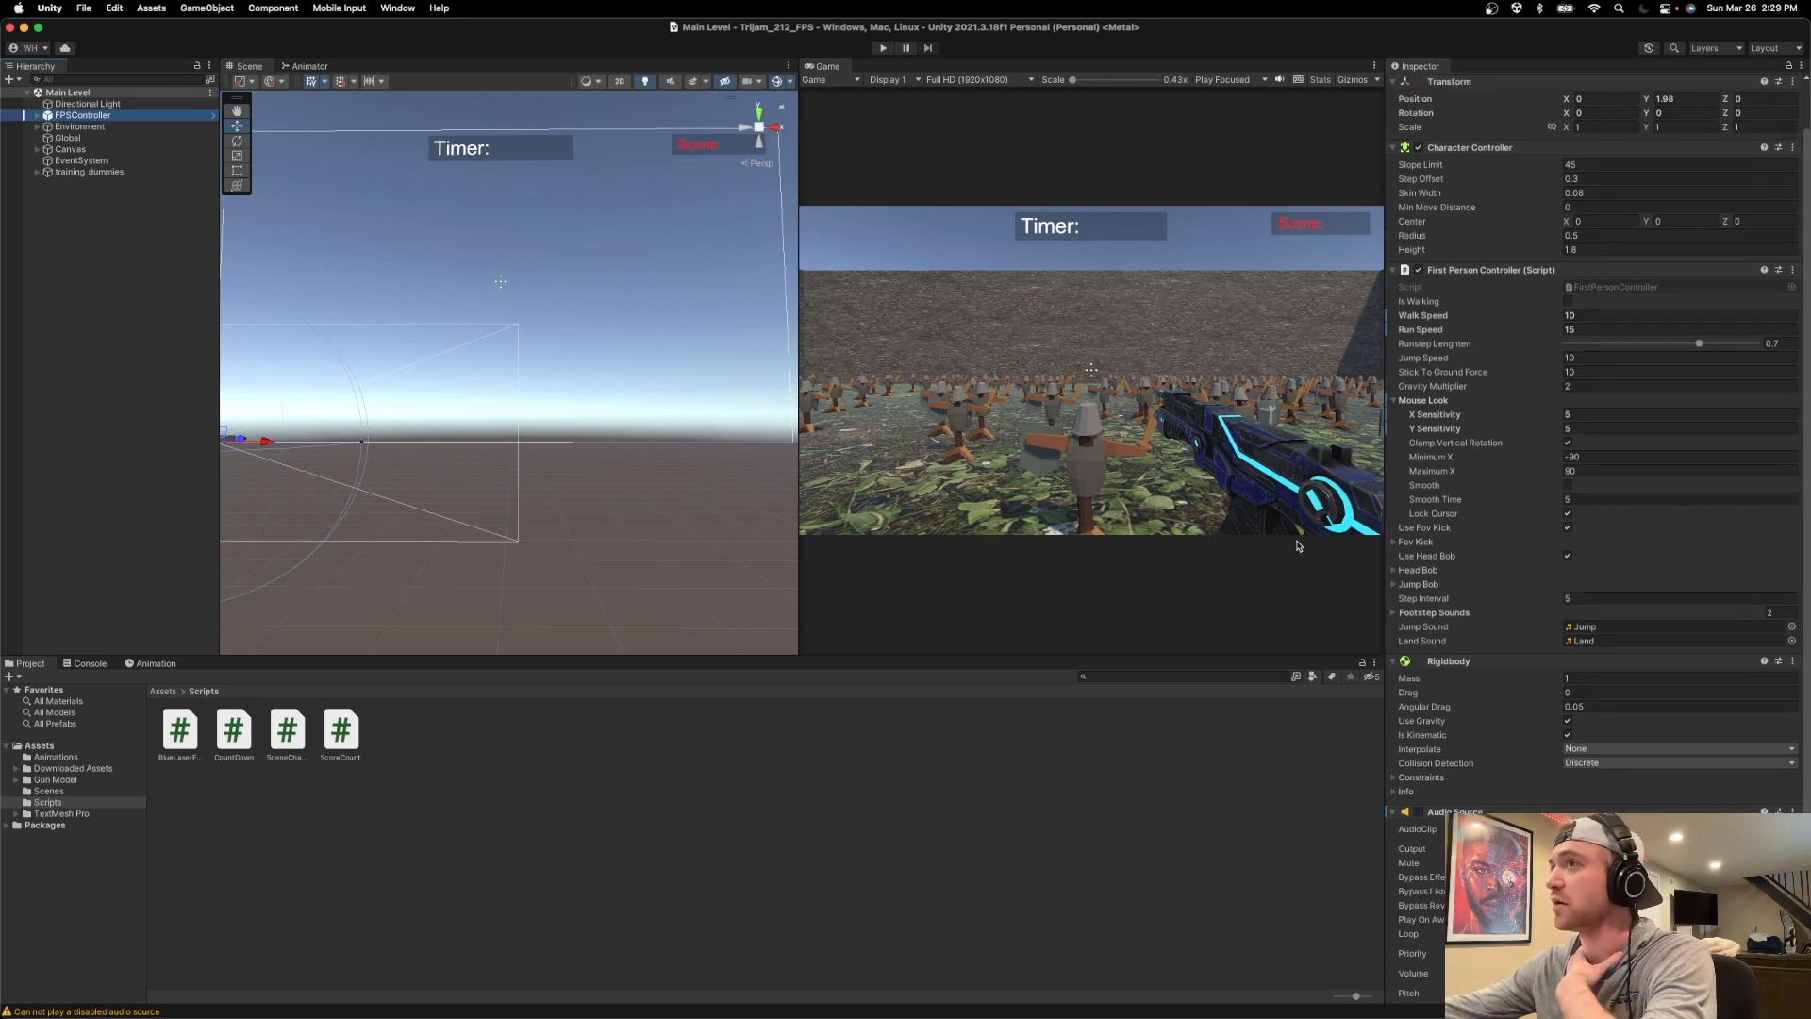
{"action": "left_click", "coordinate": [37, 115]}
{"action": "left_click", "coordinate": [48, 127]}
{"action": "left_click", "coordinate": [87, 128]}
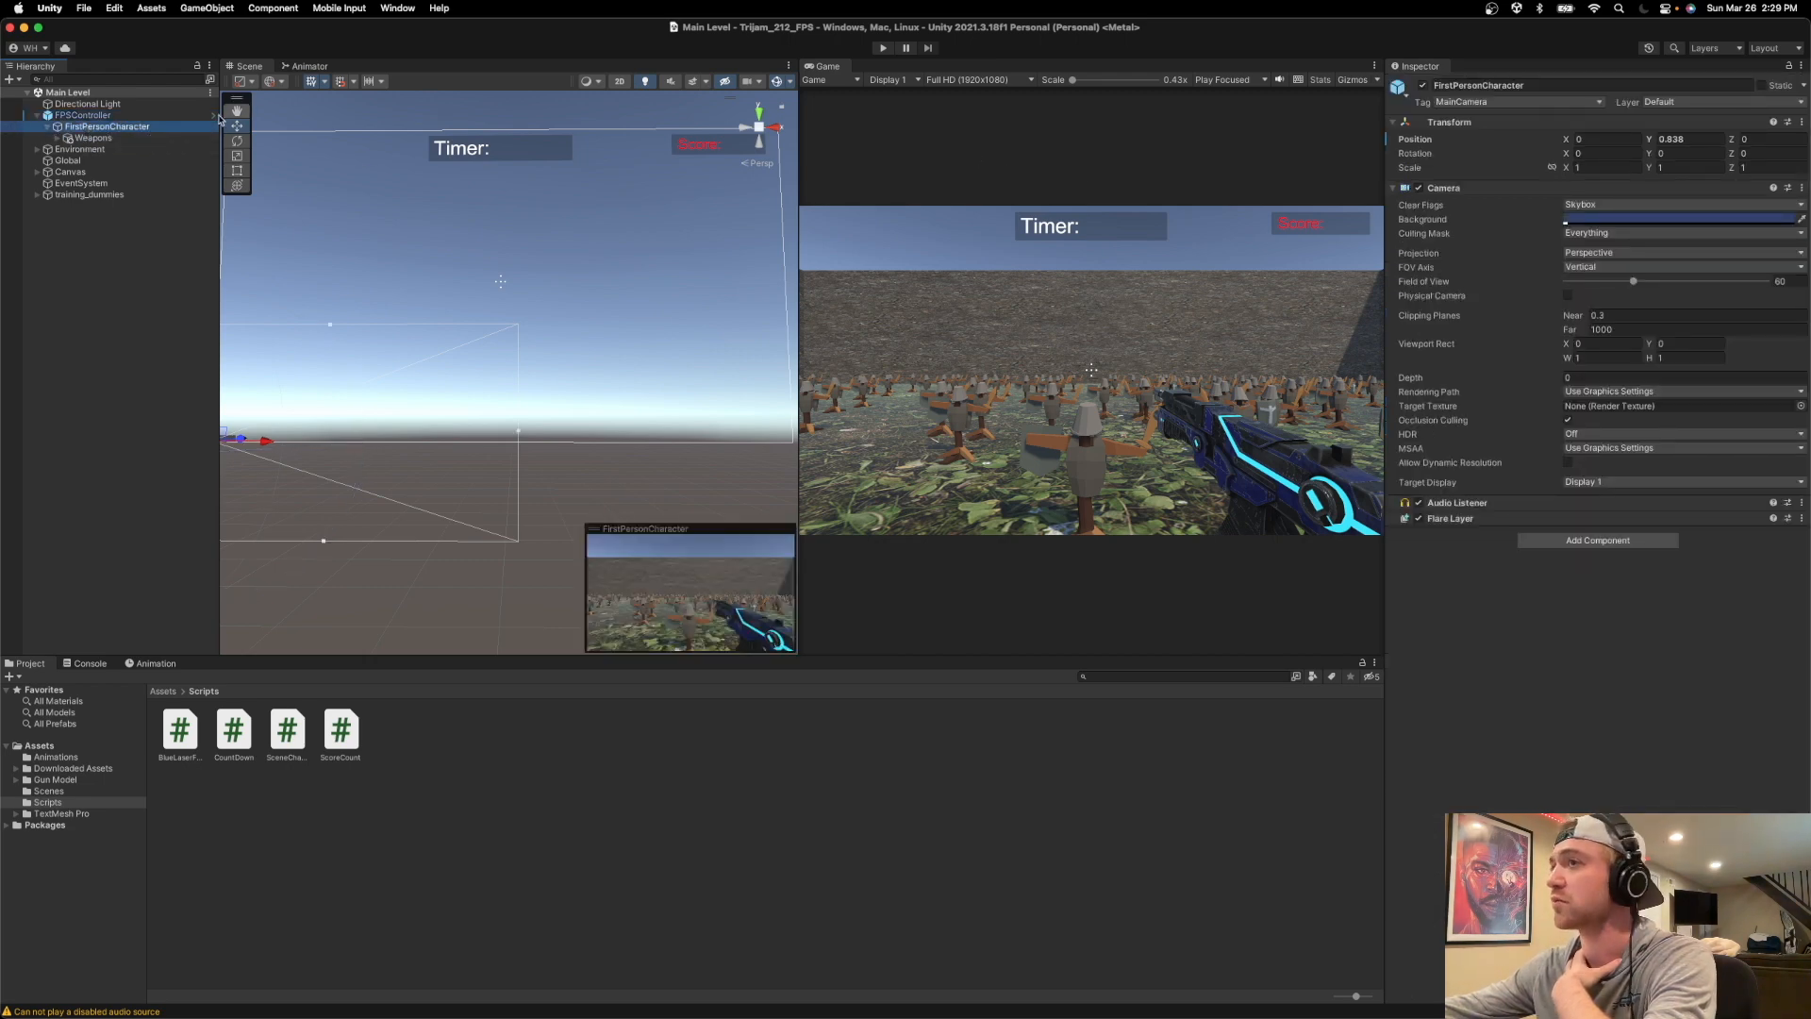
{"action": "left_click", "coordinate": [93, 138]}
{"action": "left_click", "coordinate": [58, 138]}
{"action": "left_click", "coordinate": [105, 149]}
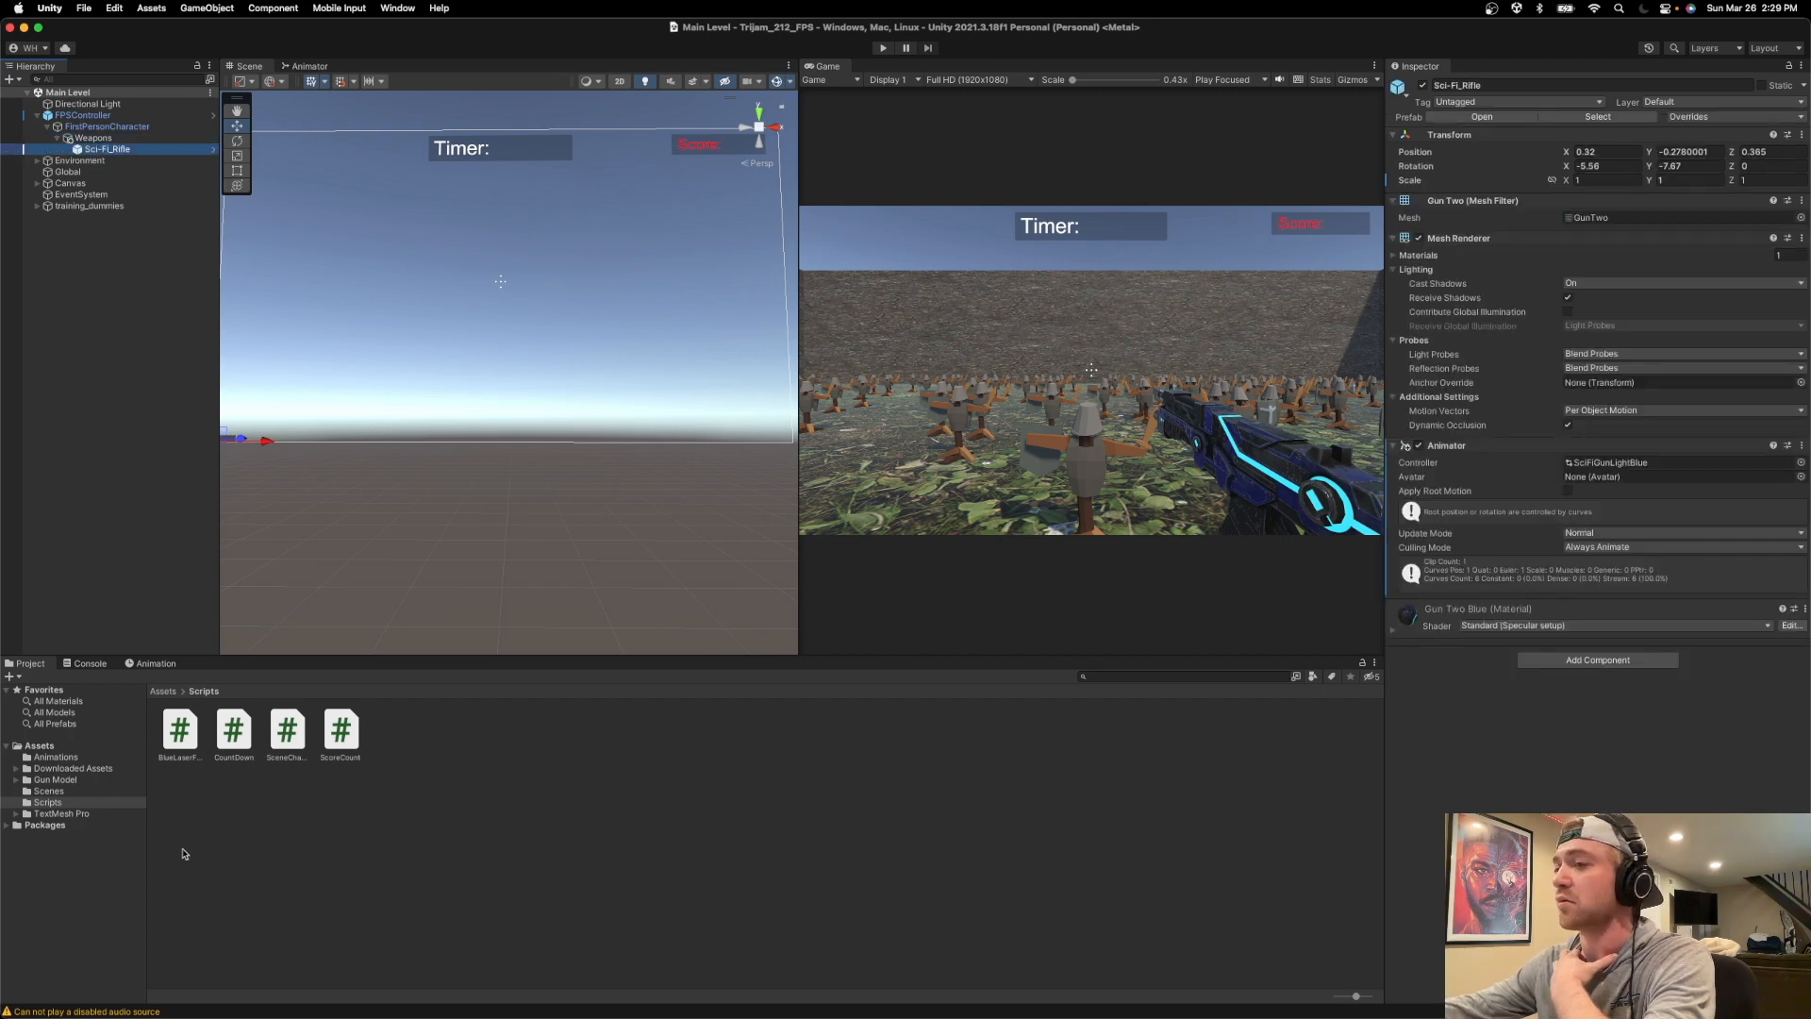
{"action": "left_click", "coordinate": [94, 116]}
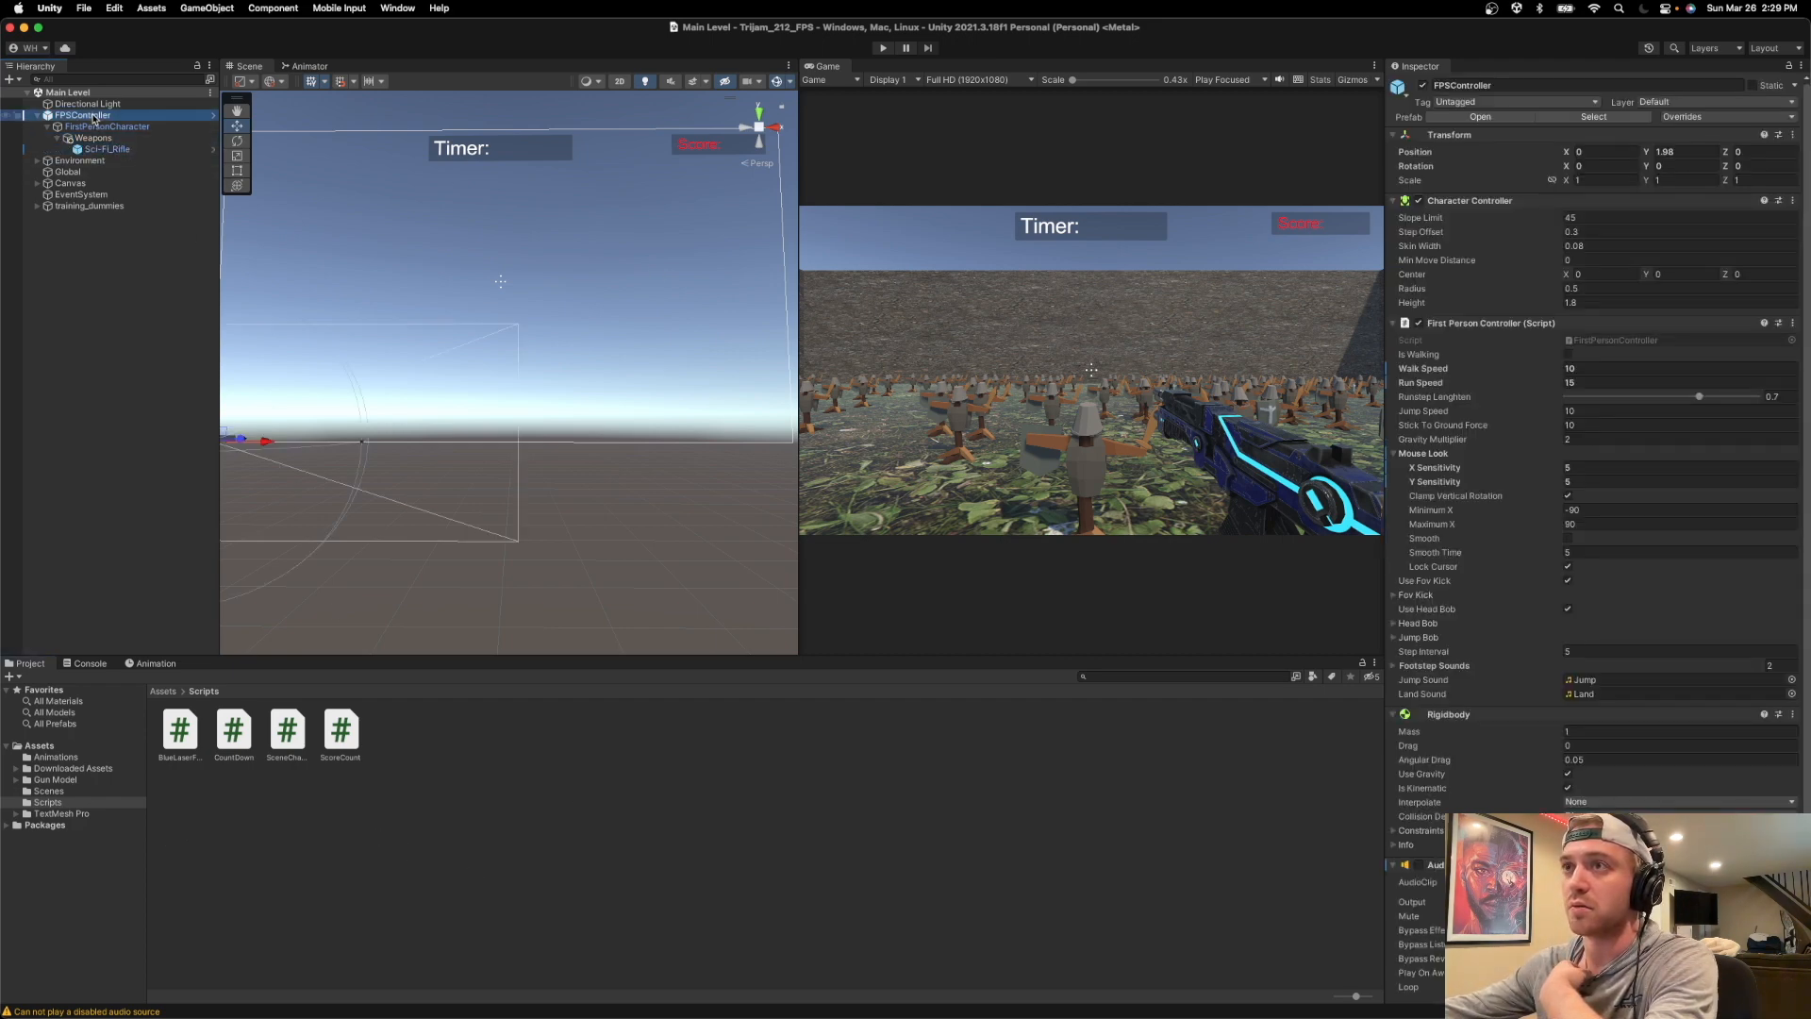
{"action": "scroll", "coordinate": [1635, 736], "scroll_direction": "down", "scroll_amount": 5}
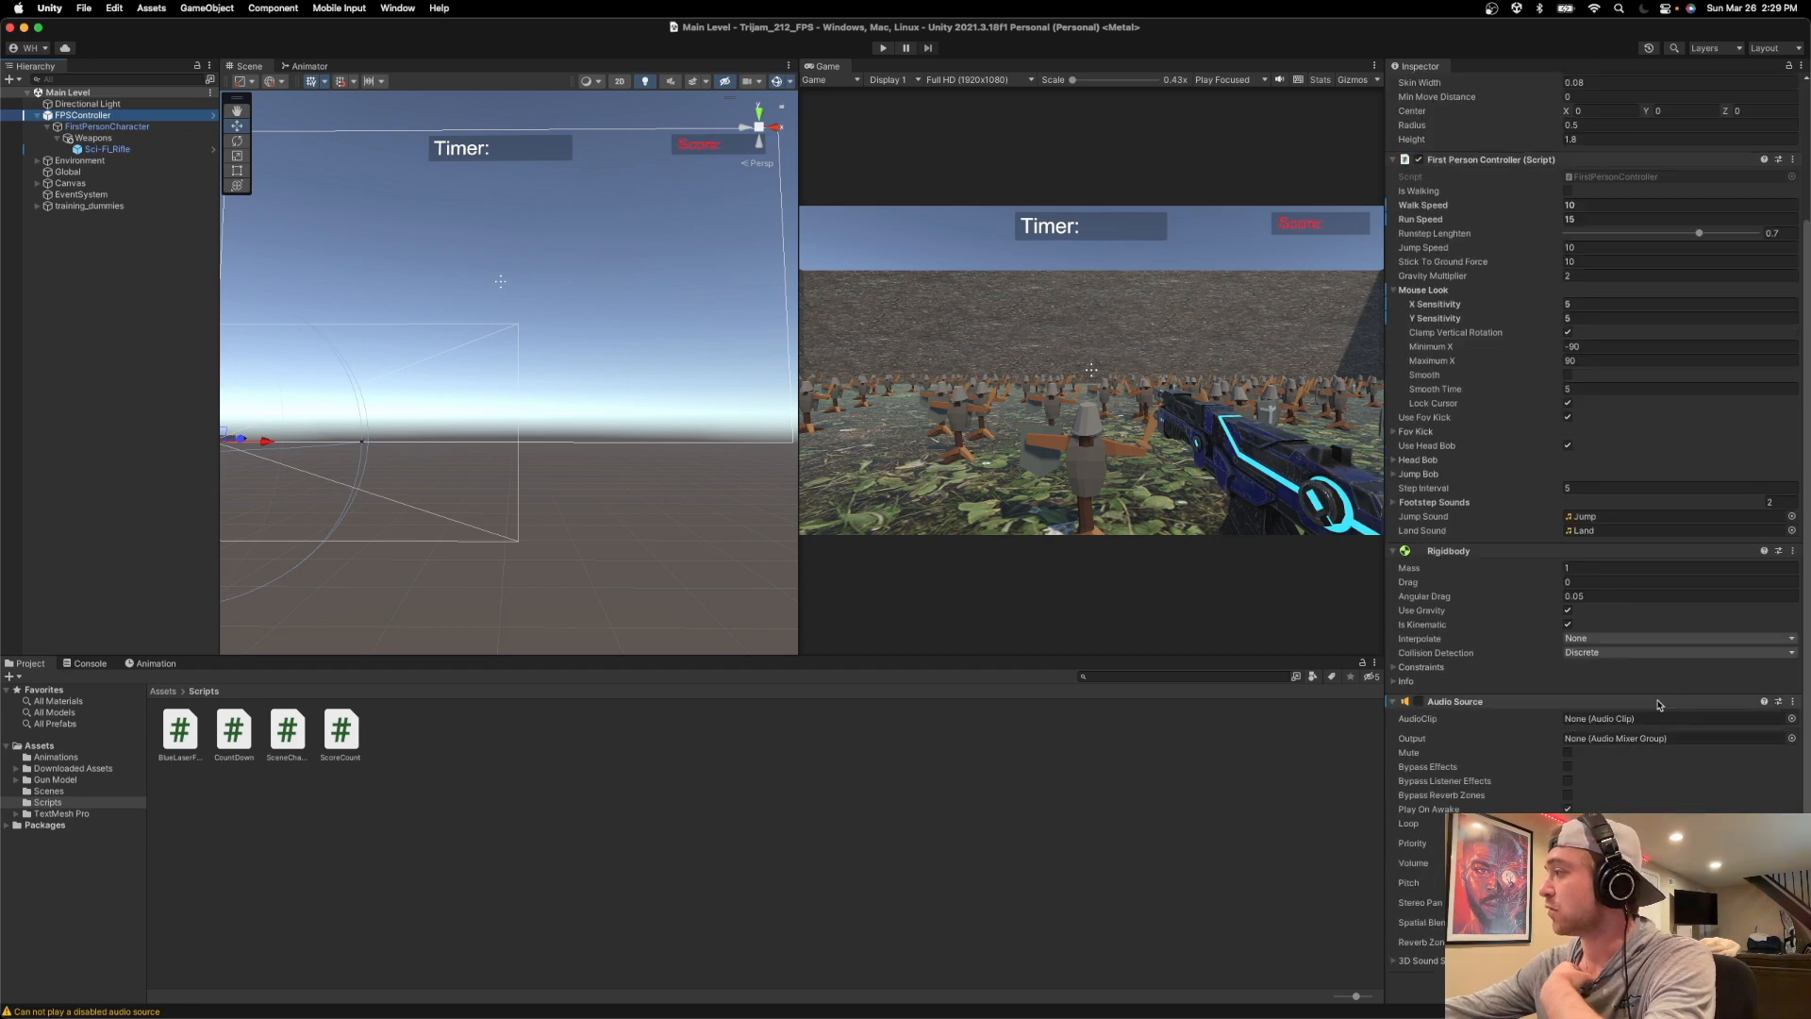
Try Main Rifle Sound_bip.8 and bip.12 as the Global object's Audio Source clip, then assign Main Rifle Sound_bip.16.
{"action": "left_click", "coordinate": [130, 173]}
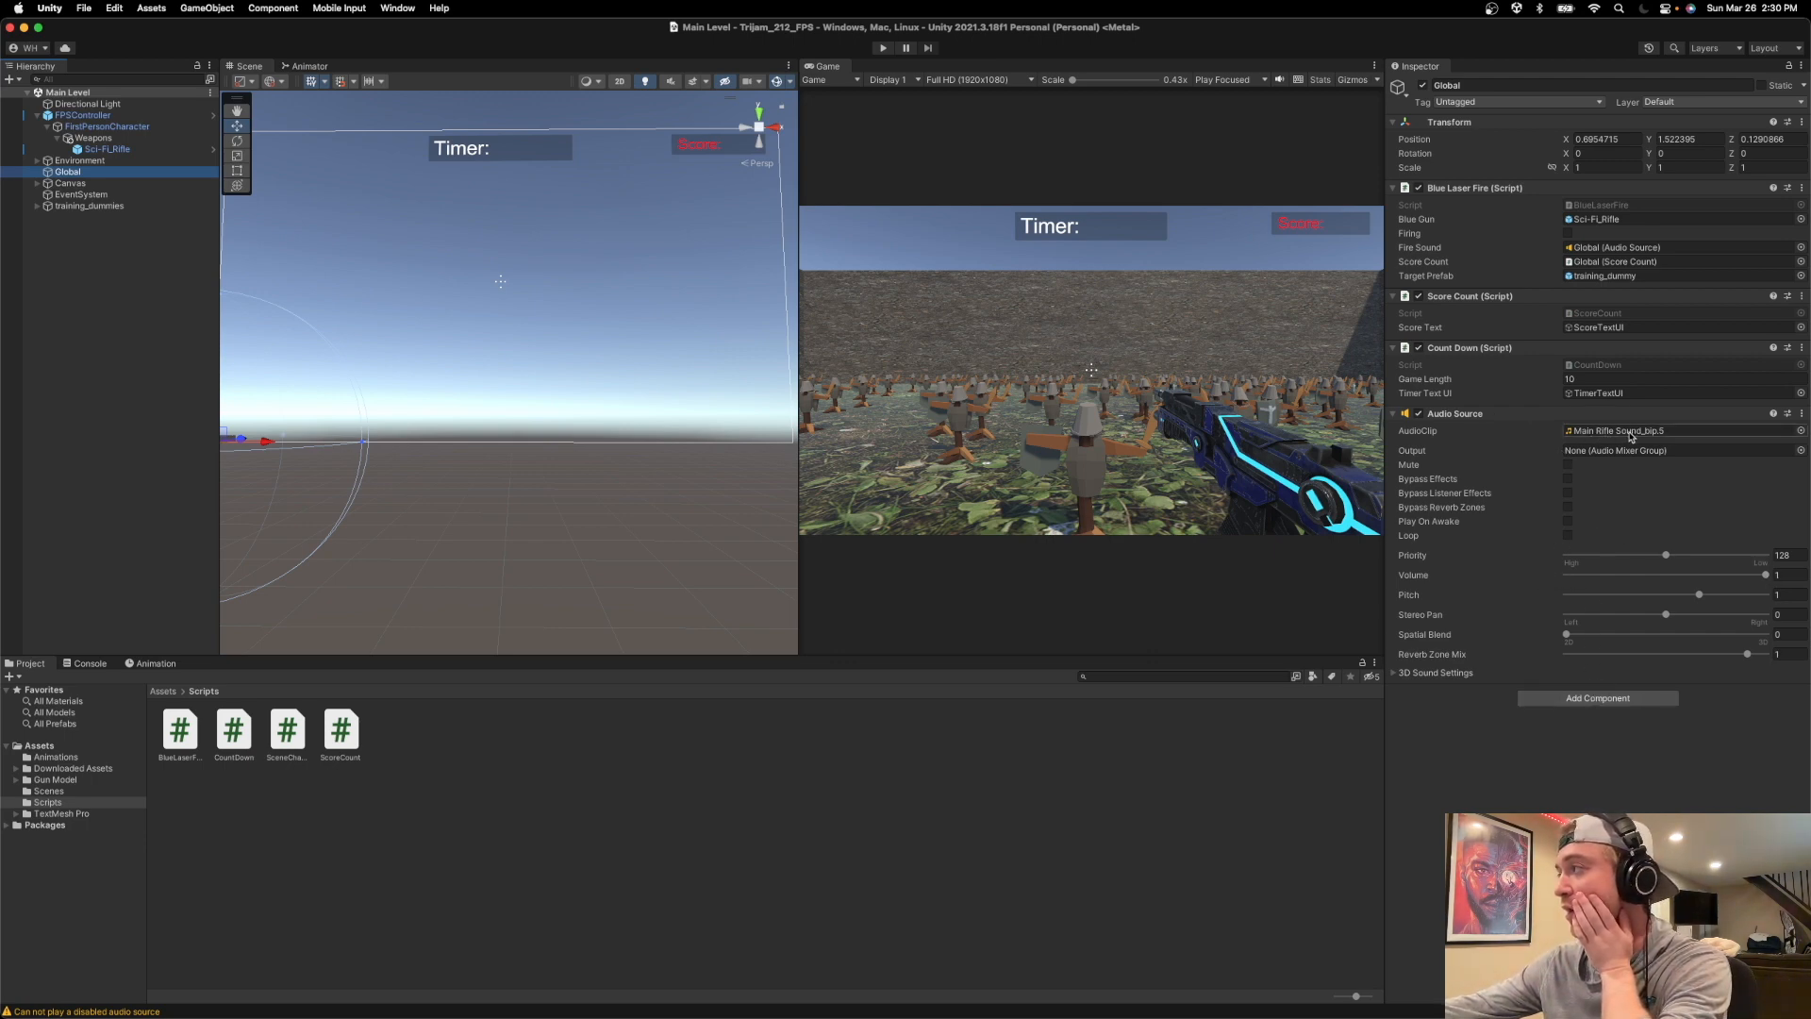
{"action": "left_click", "coordinate": [1800, 431]}
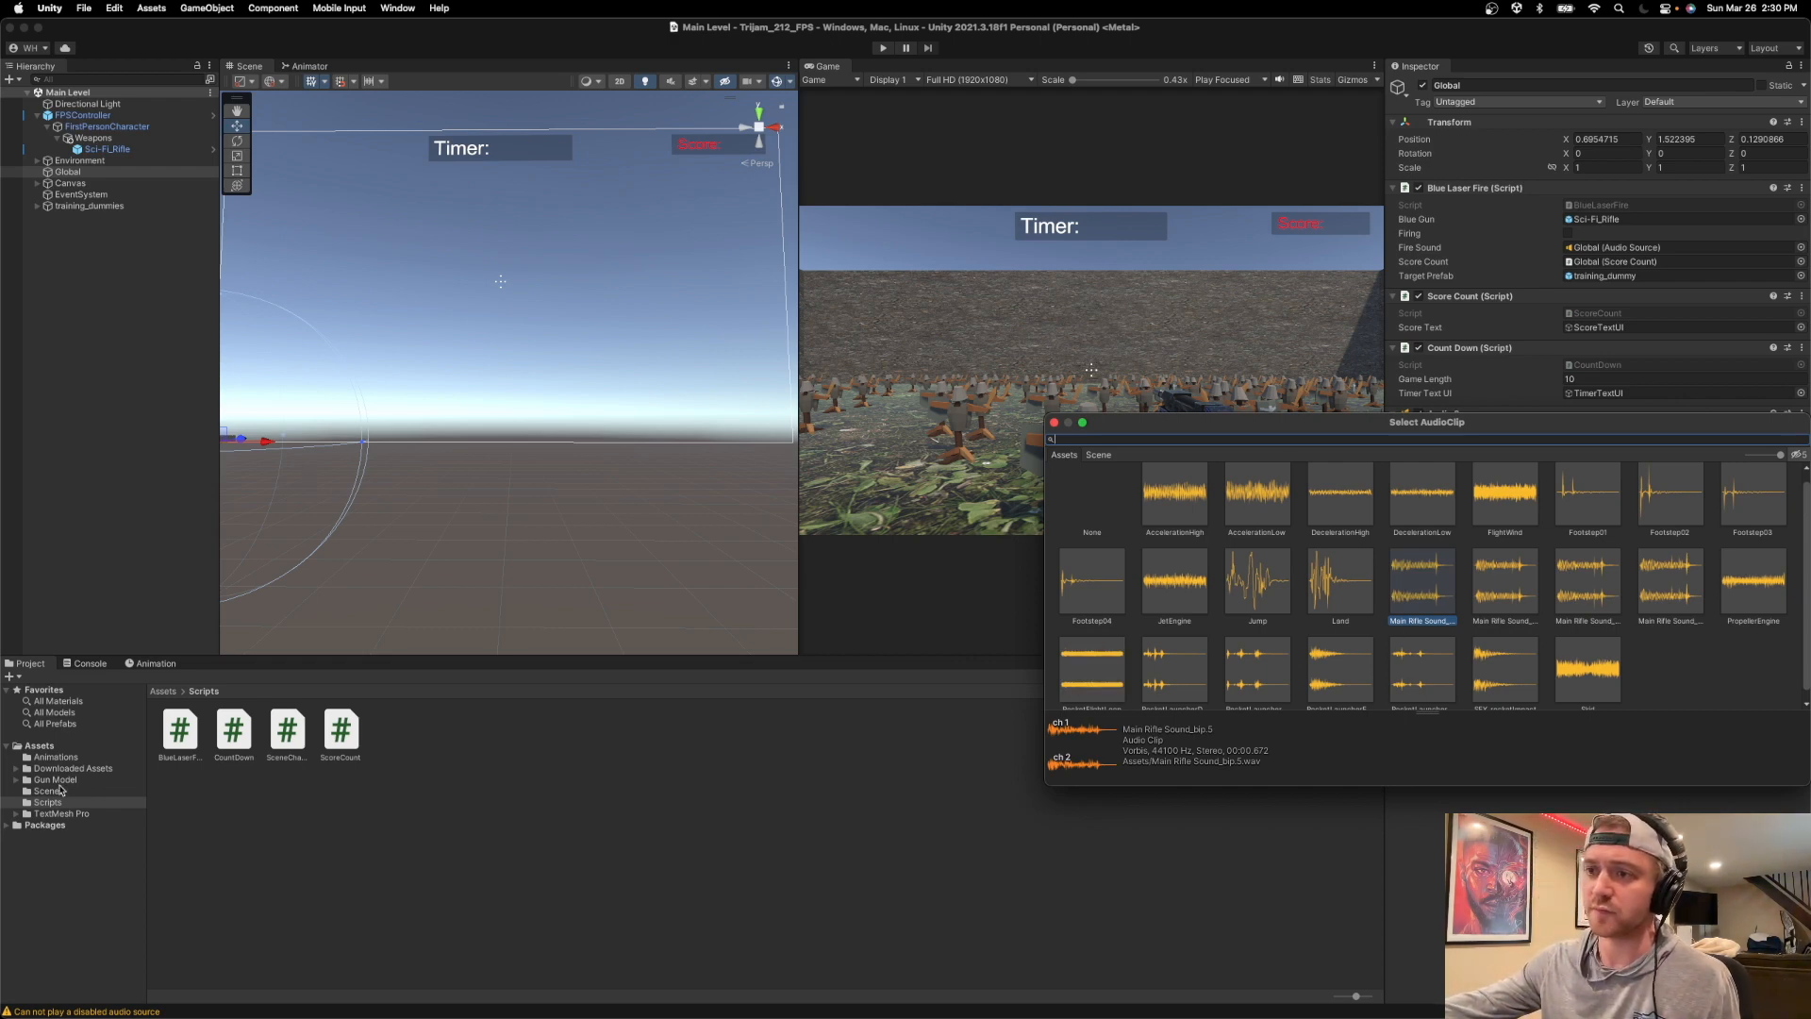
{"action": "left_click_drag", "start_coordinate": [1295, 433], "coordinate": [742, 483]}
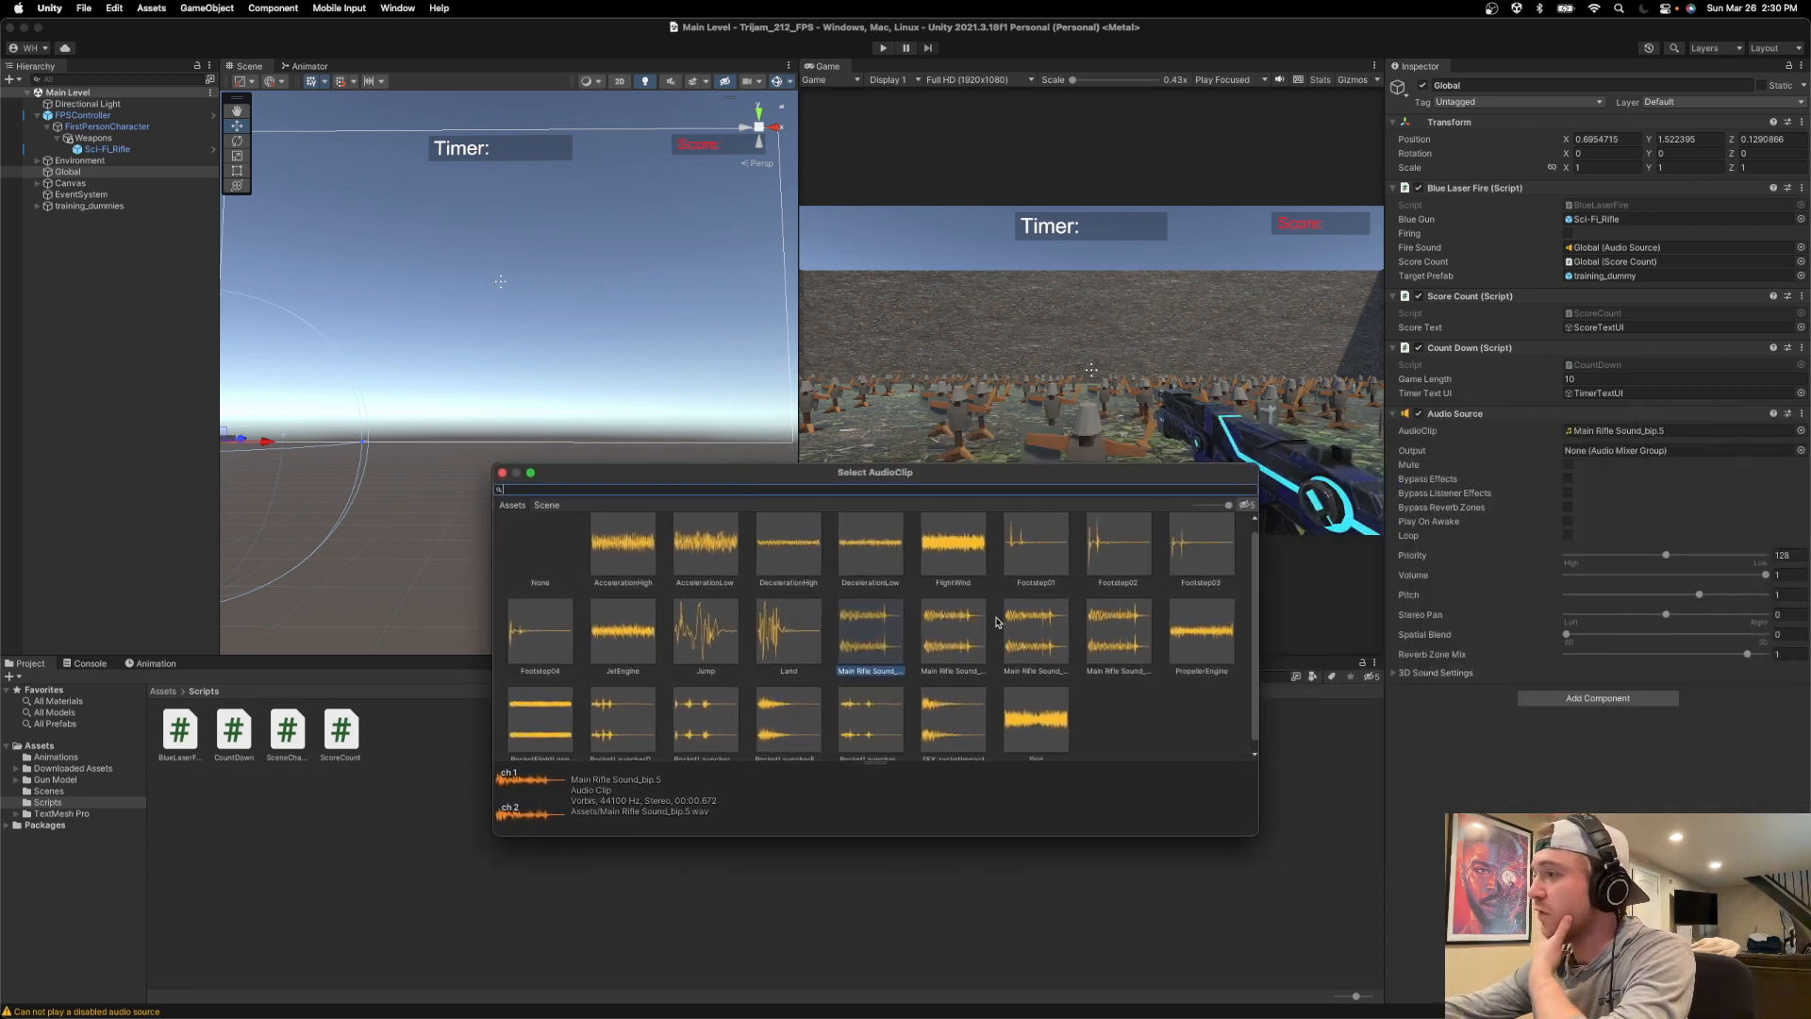
{"action": "double_click", "coordinate": [962, 635]}
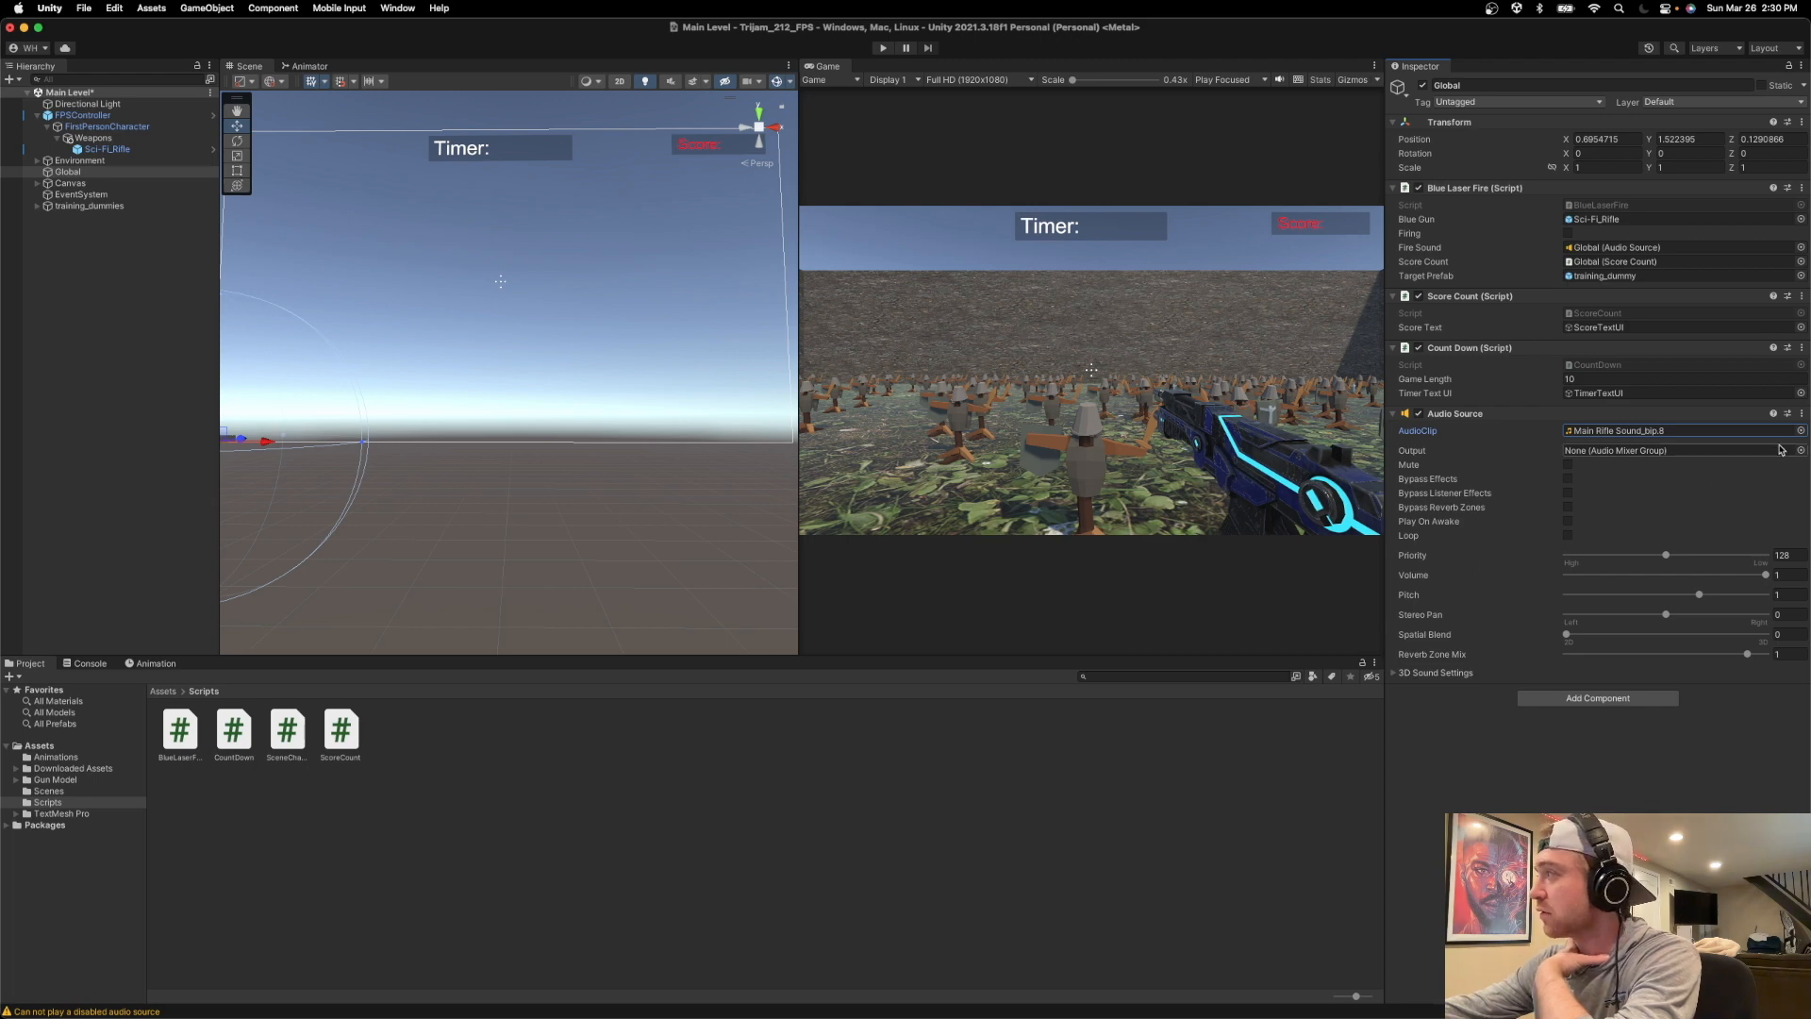
{"action": "left_click", "coordinate": [1712, 432]}
{"action": "left_click", "coordinate": [1798, 431]}
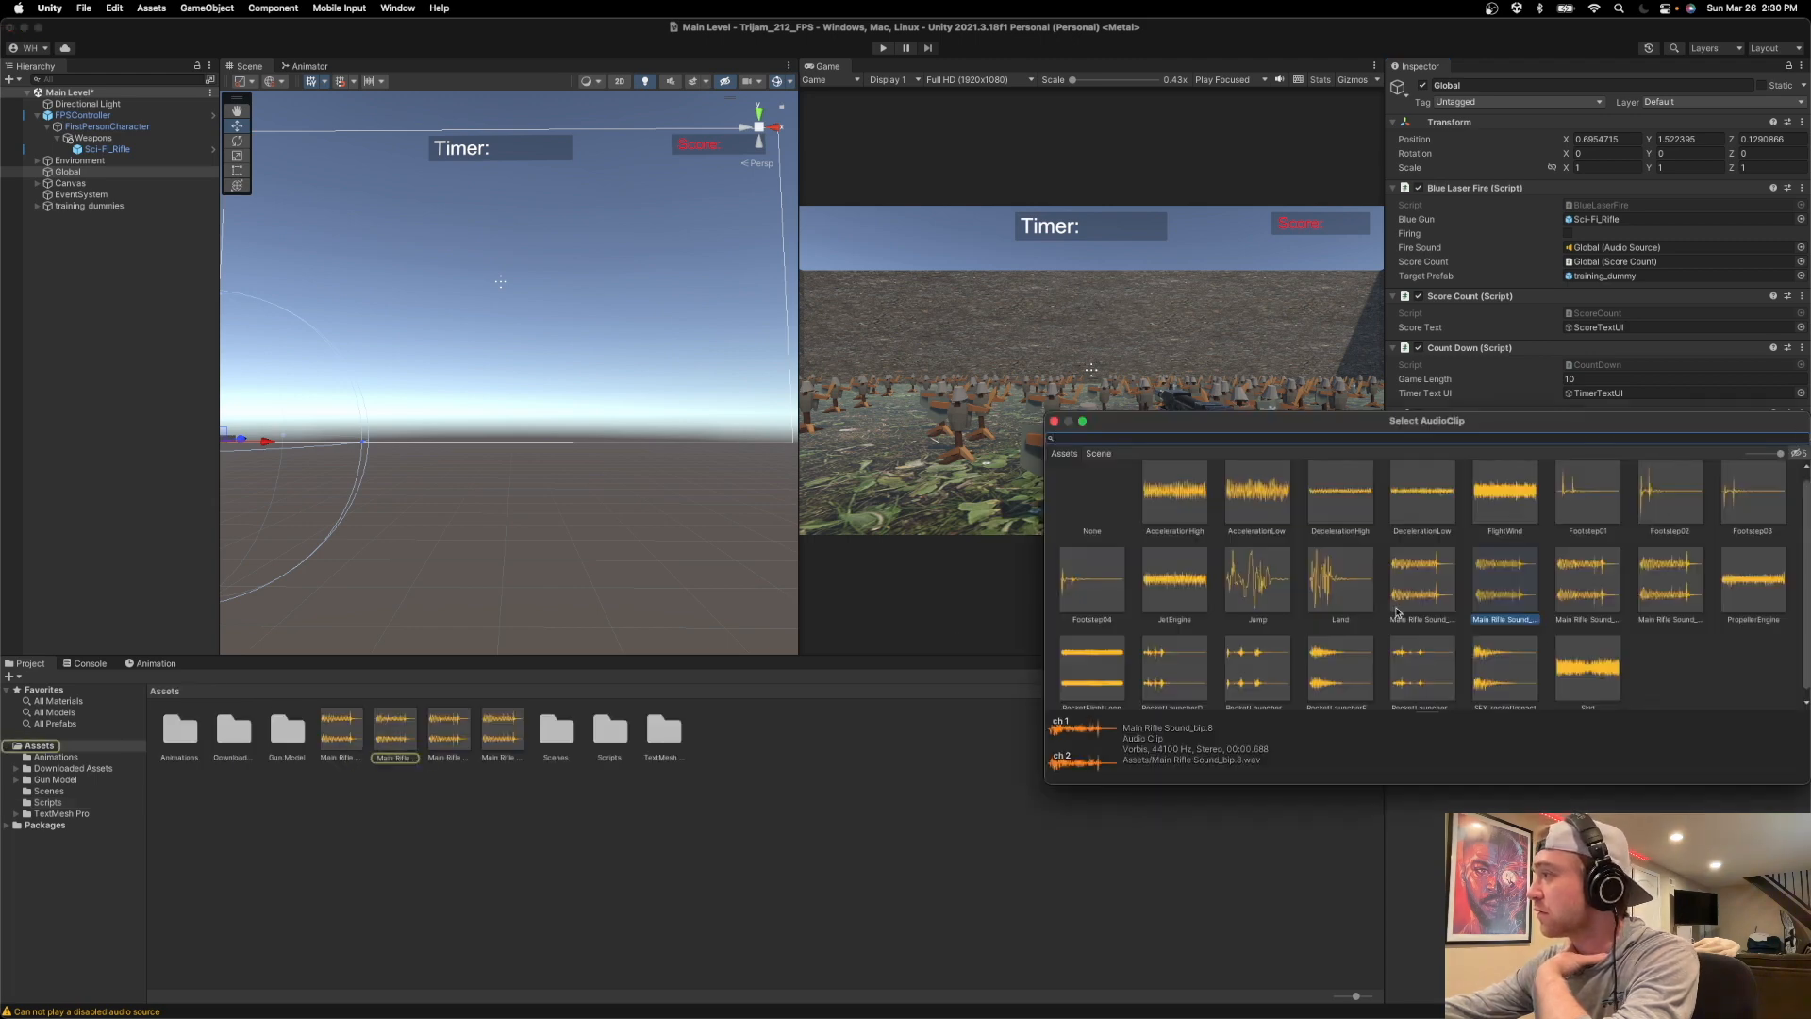
{"action": "double_click", "coordinate": [1588, 572]}
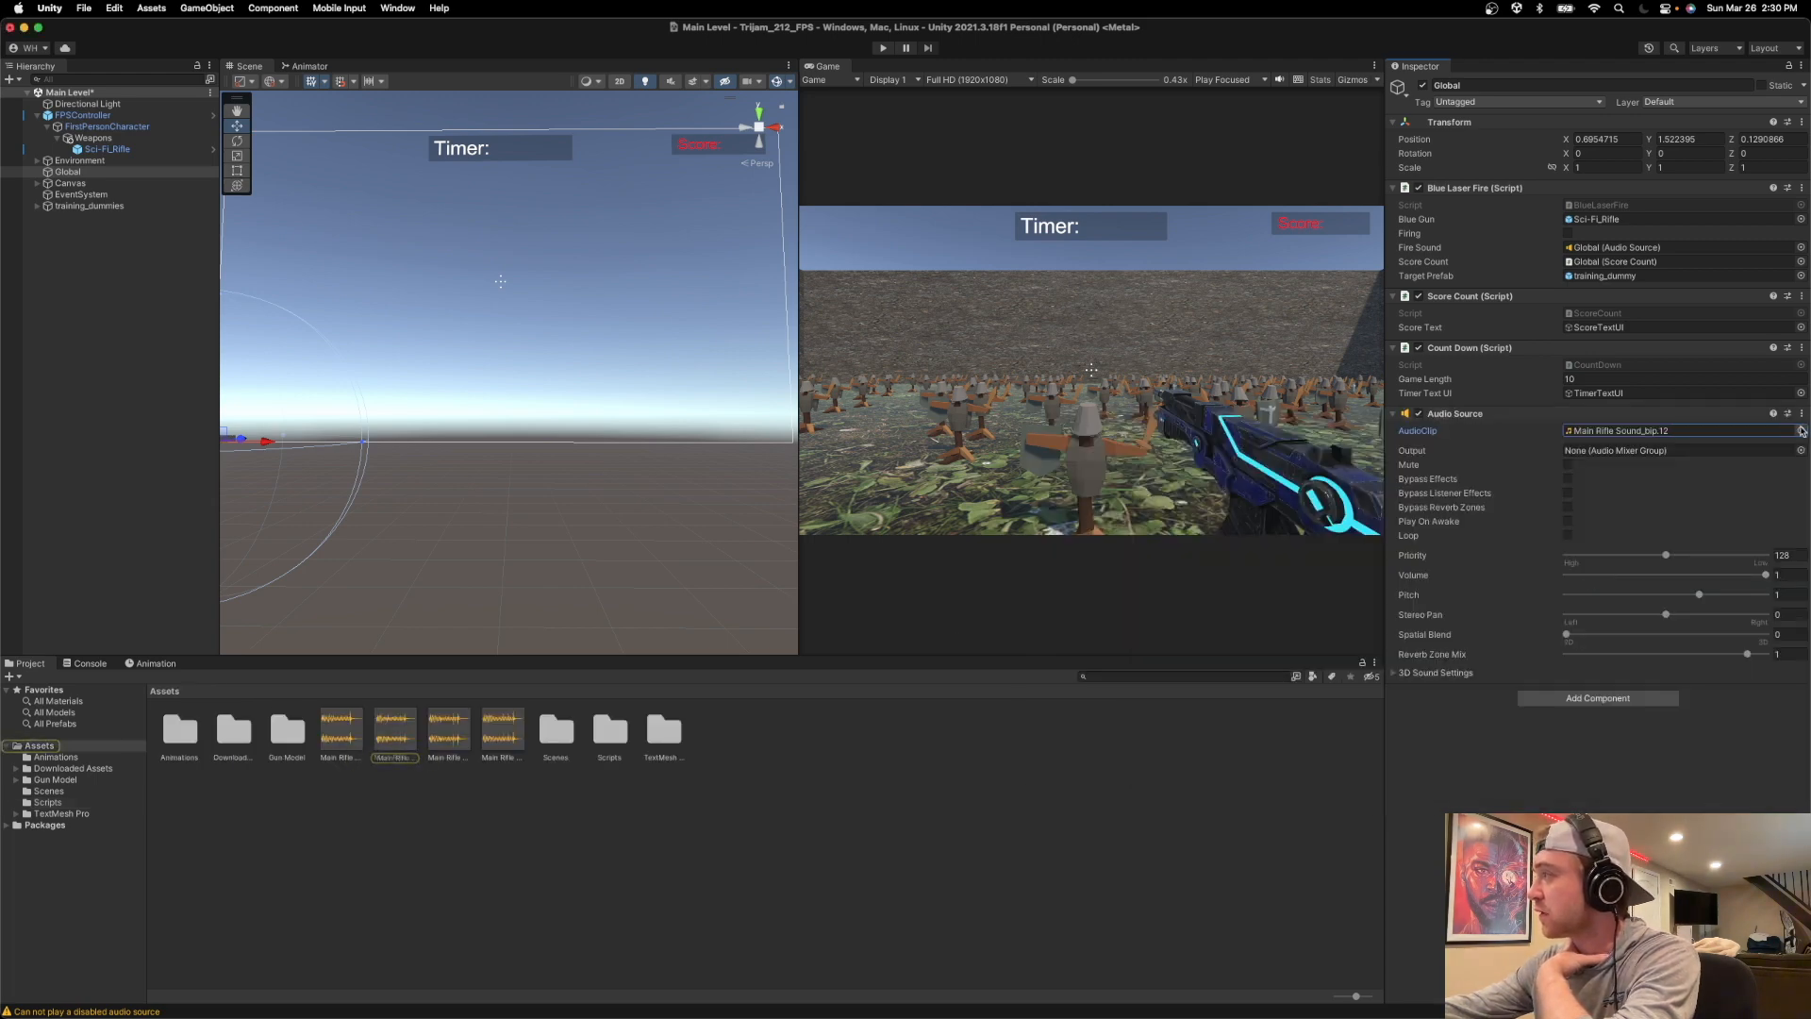
{"action": "left_click", "coordinate": [1798, 431]}
{"action": "double_click", "coordinate": [1668, 571]}
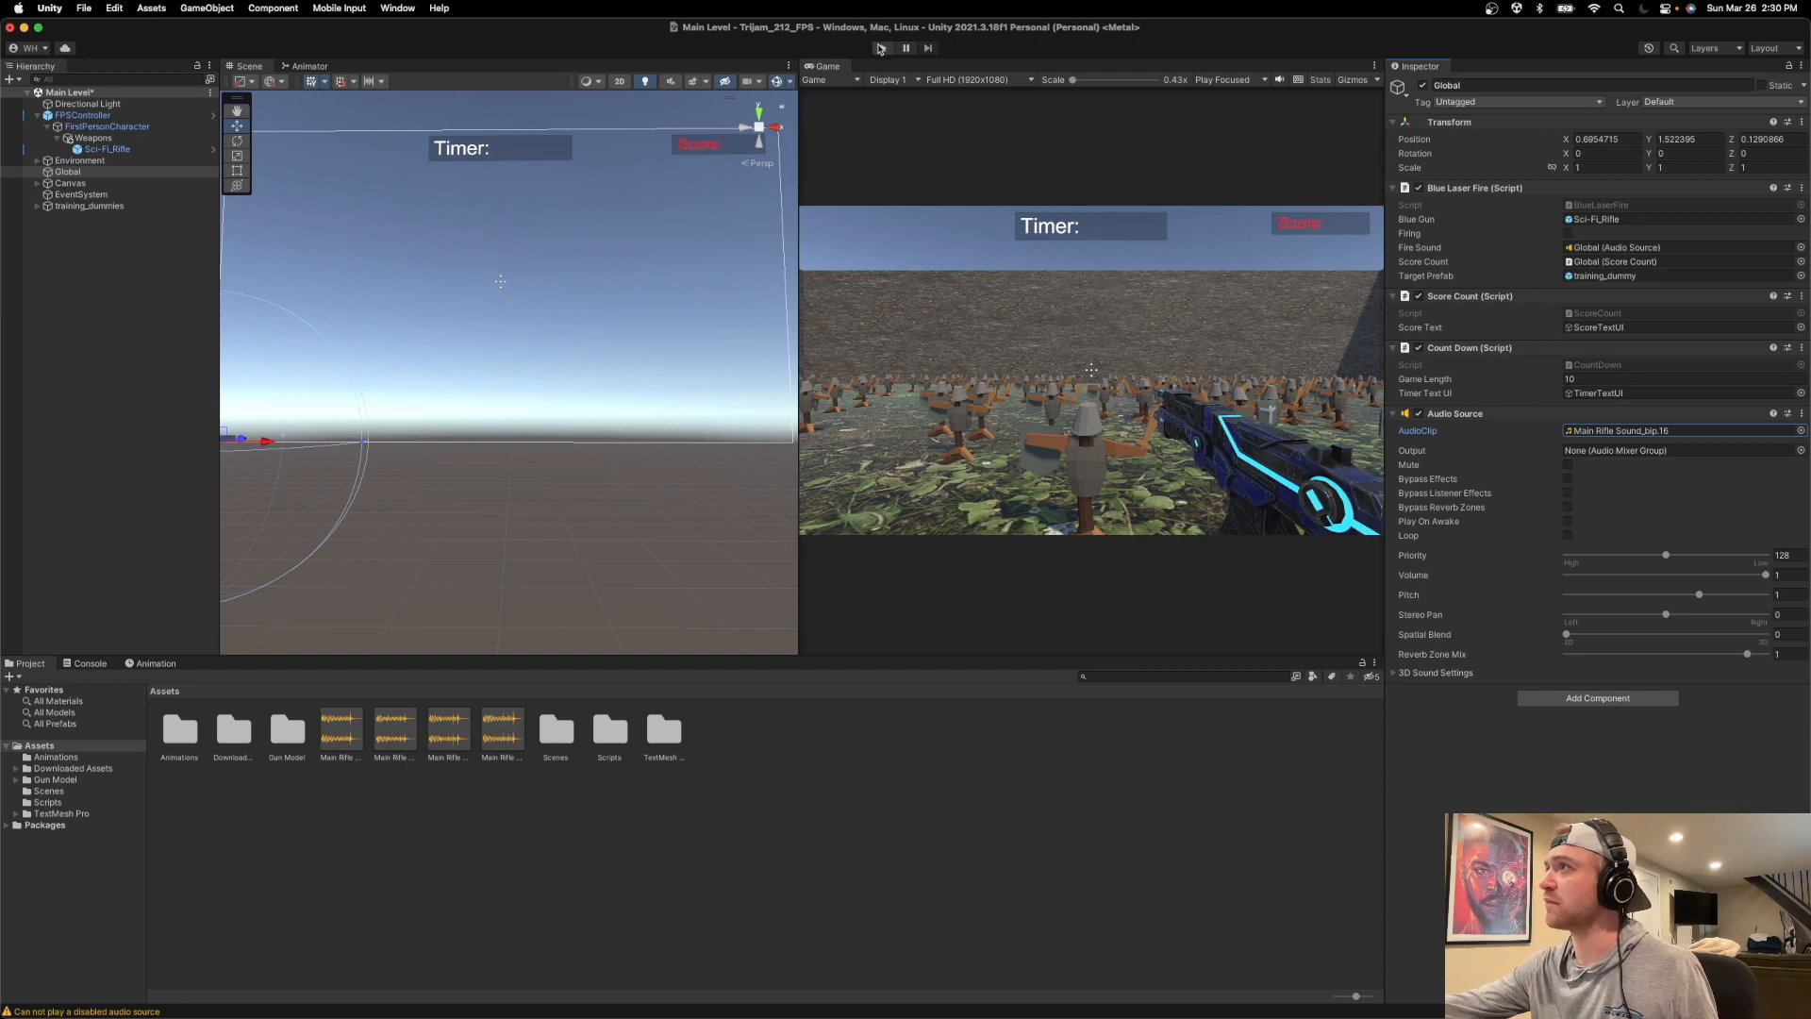
Open the BlueLaserFire script and examine its StartCoroutine(FireBlueGun()) and fireSound.Play() lines.
{"action": "double_click", "coordinate": [1613, 207]}
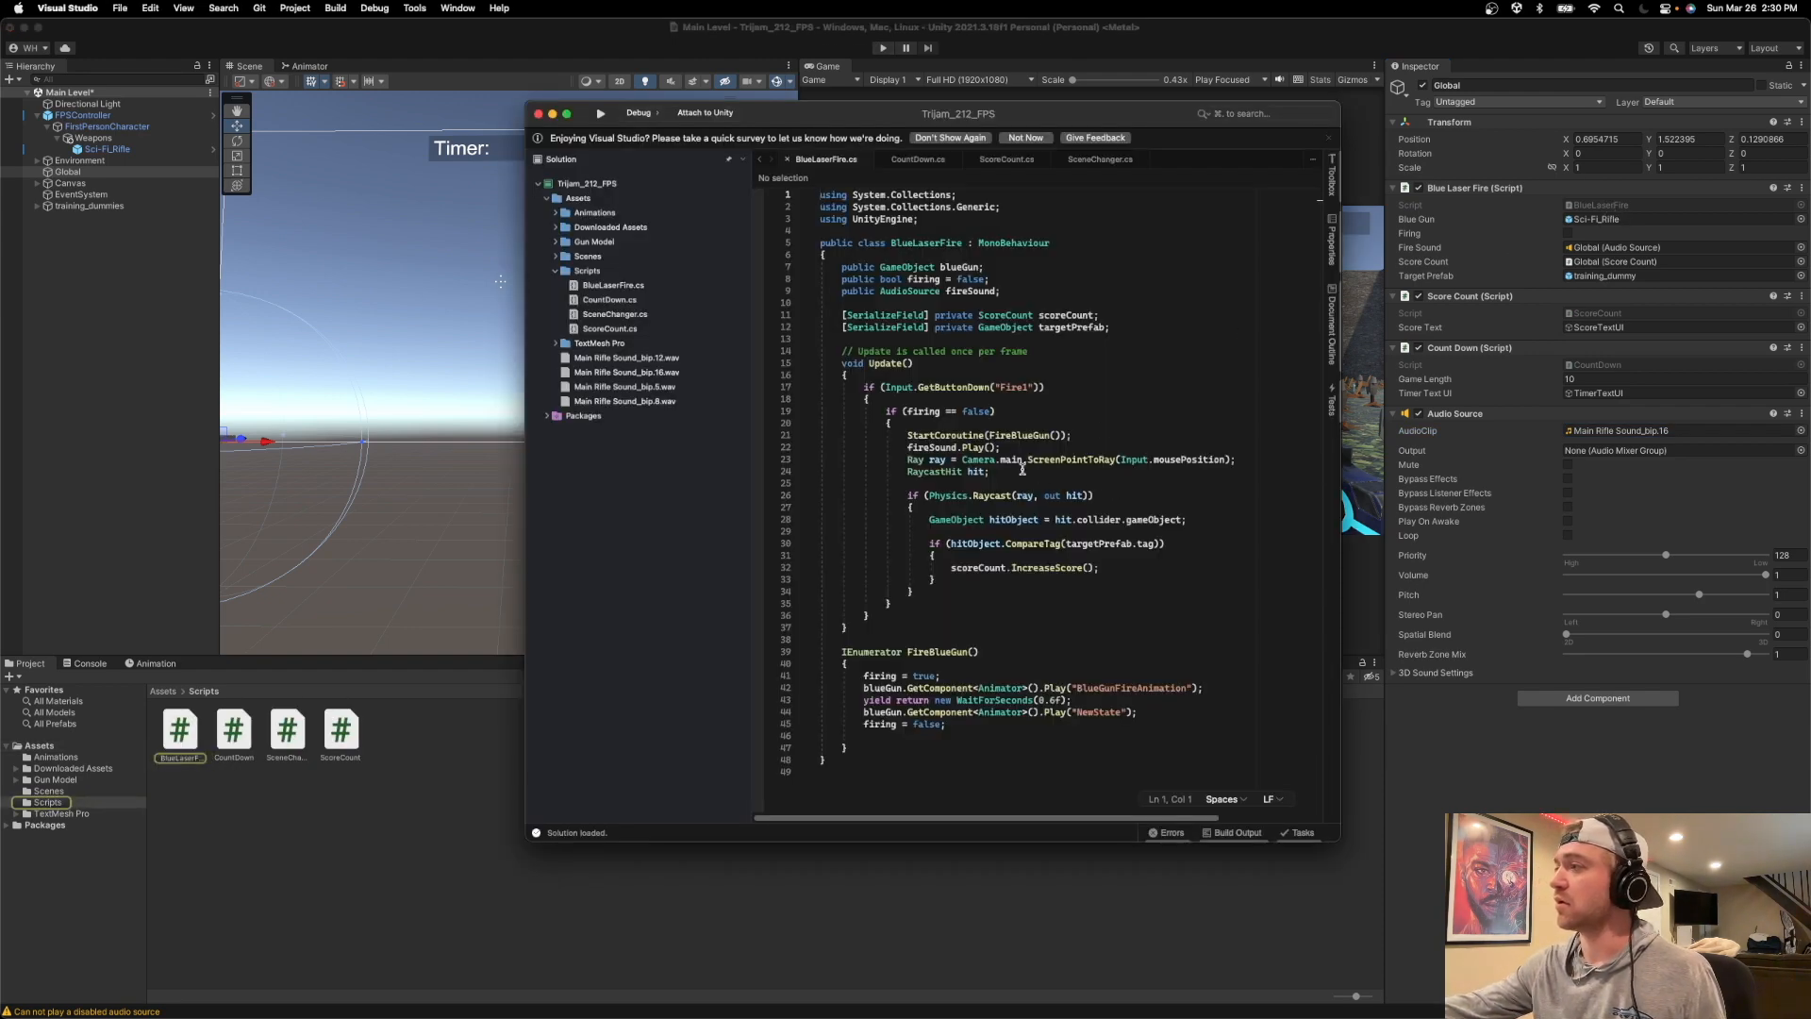
{"action": "left_click_drag", "start_coordinate": [902, 435], "coordinate": [1067, 433]}
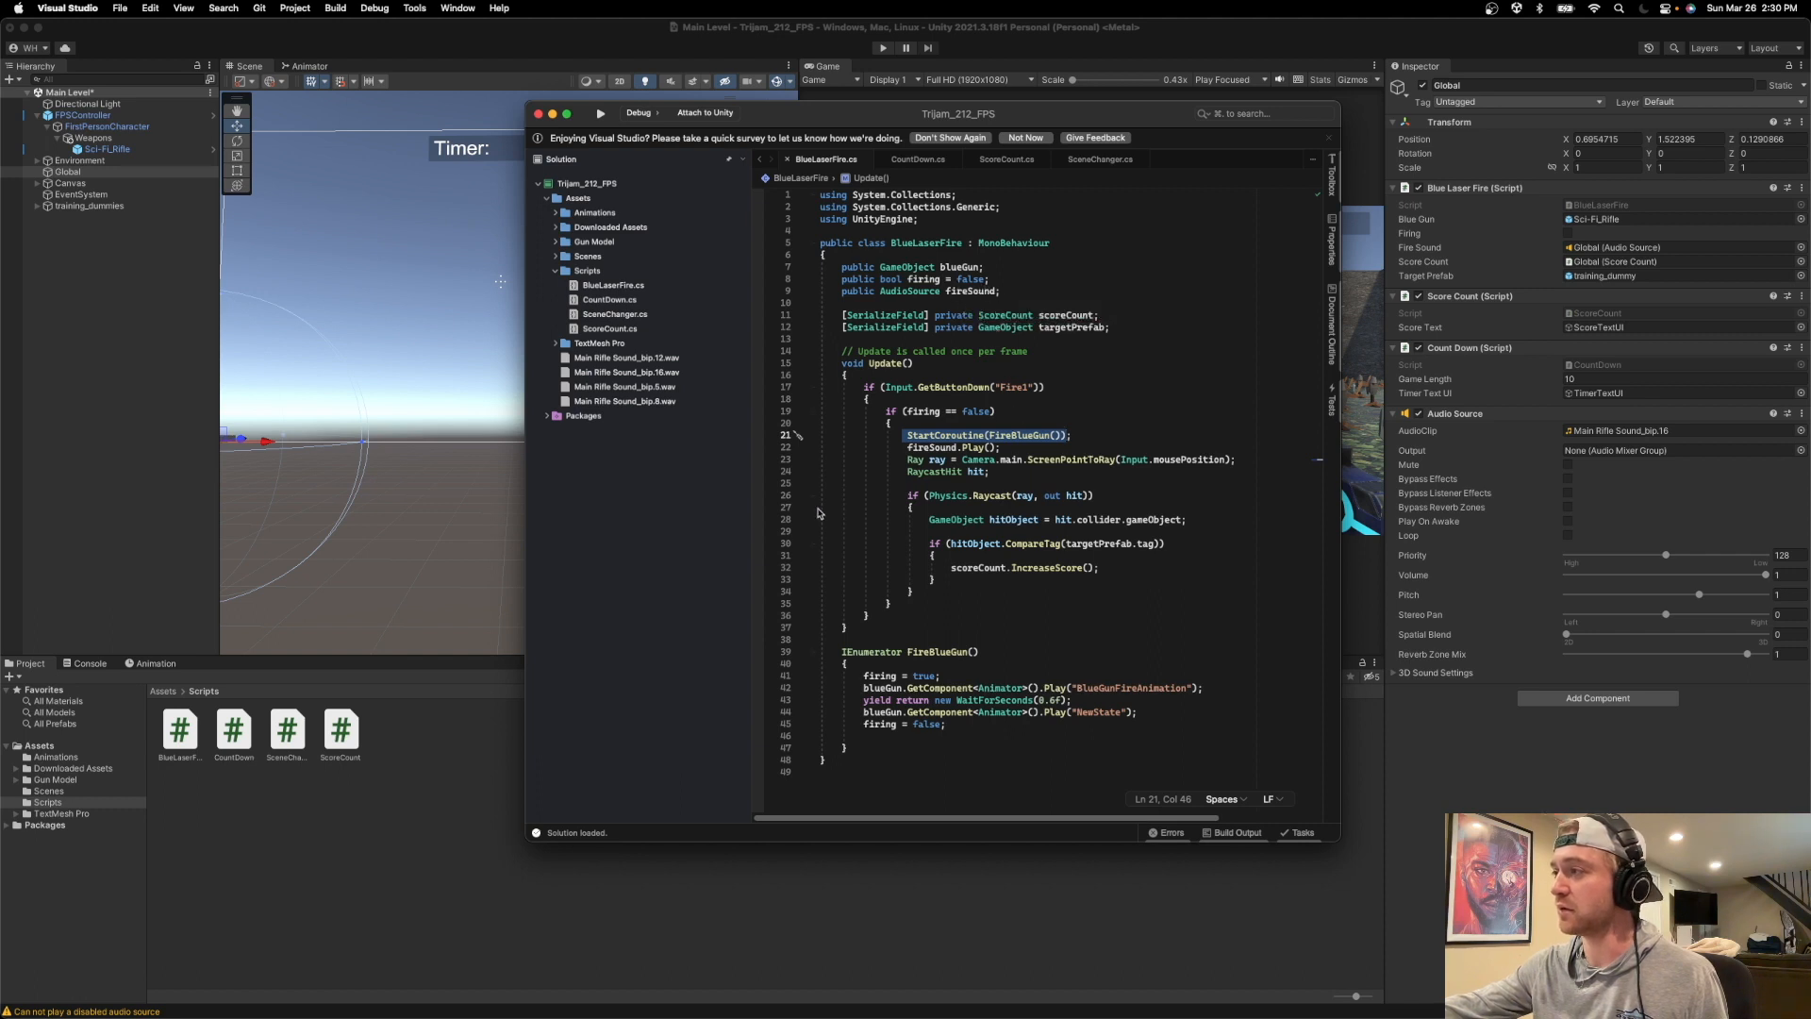
{"action": "left_click", "coordinate": [901, 448]}
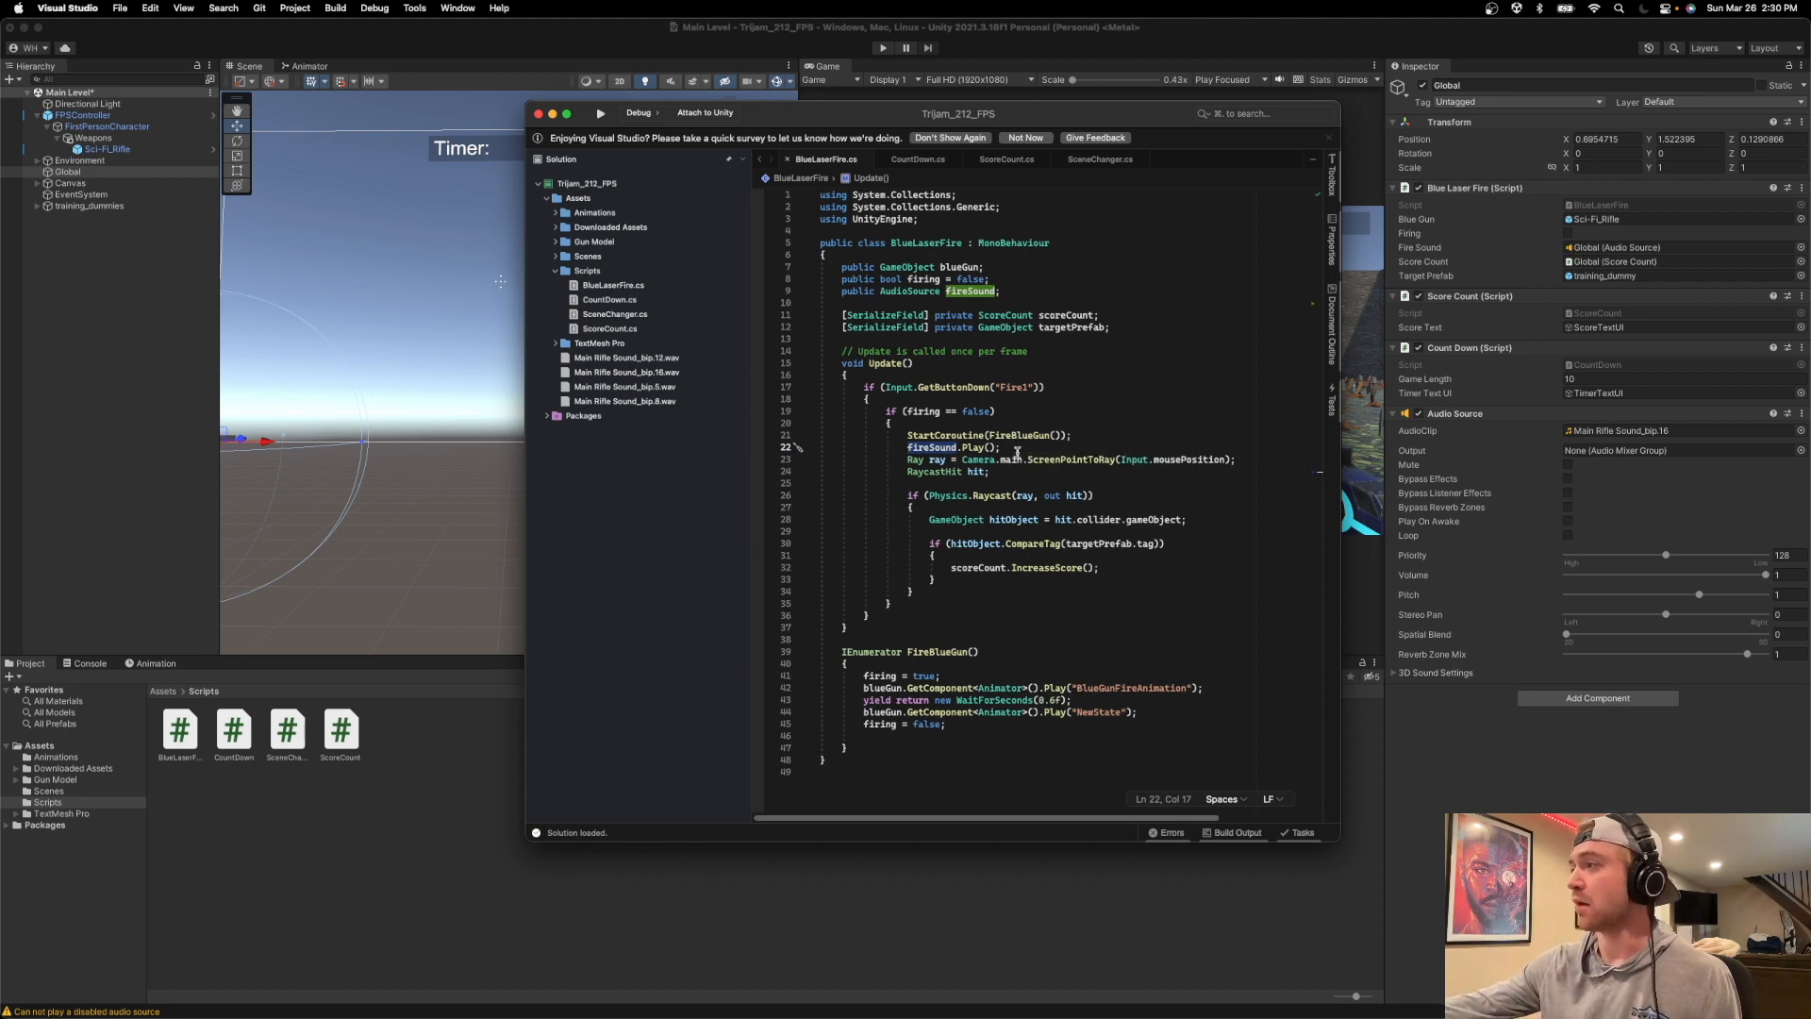
Return to Unity, run the Main Level scene to try the rifle sound, and stop it at the game-over screen.
{"action": "left_click", "coordinate": [804, 38]}
{"action": "left_click", "coordinate": [883, 47]}
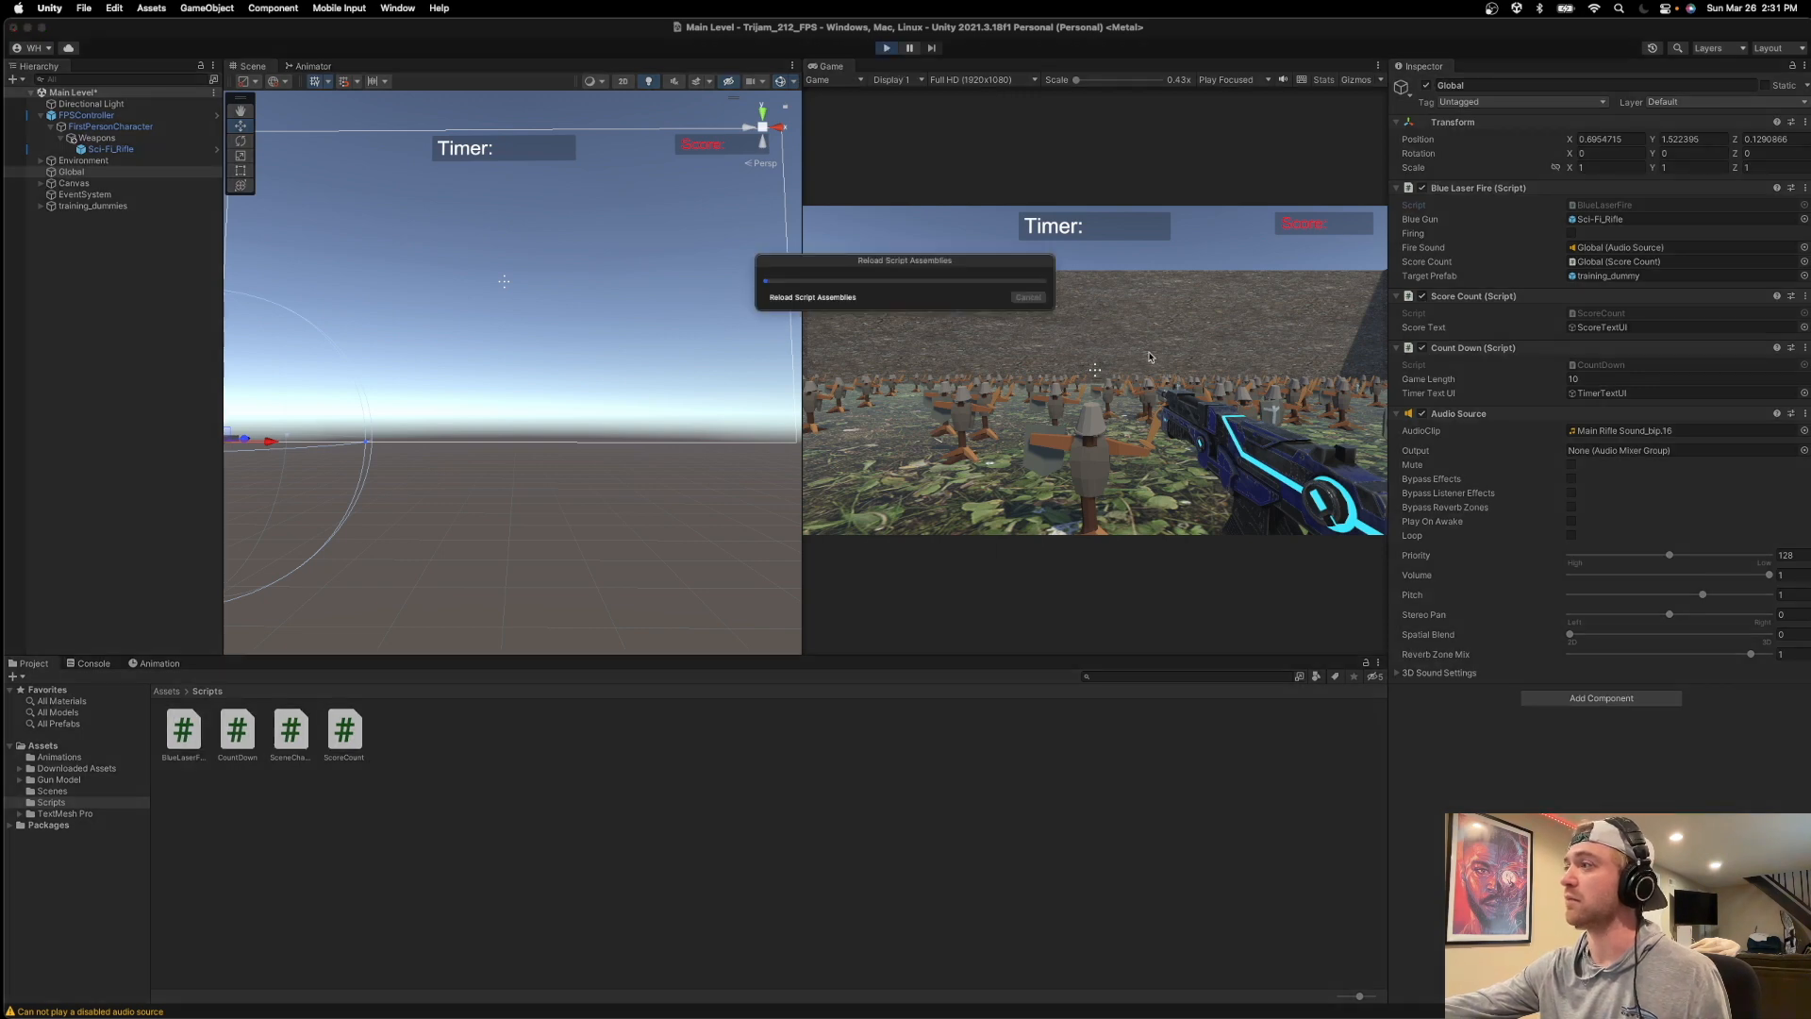
{"action": "left_click", "coordinate": [1095, 370]}
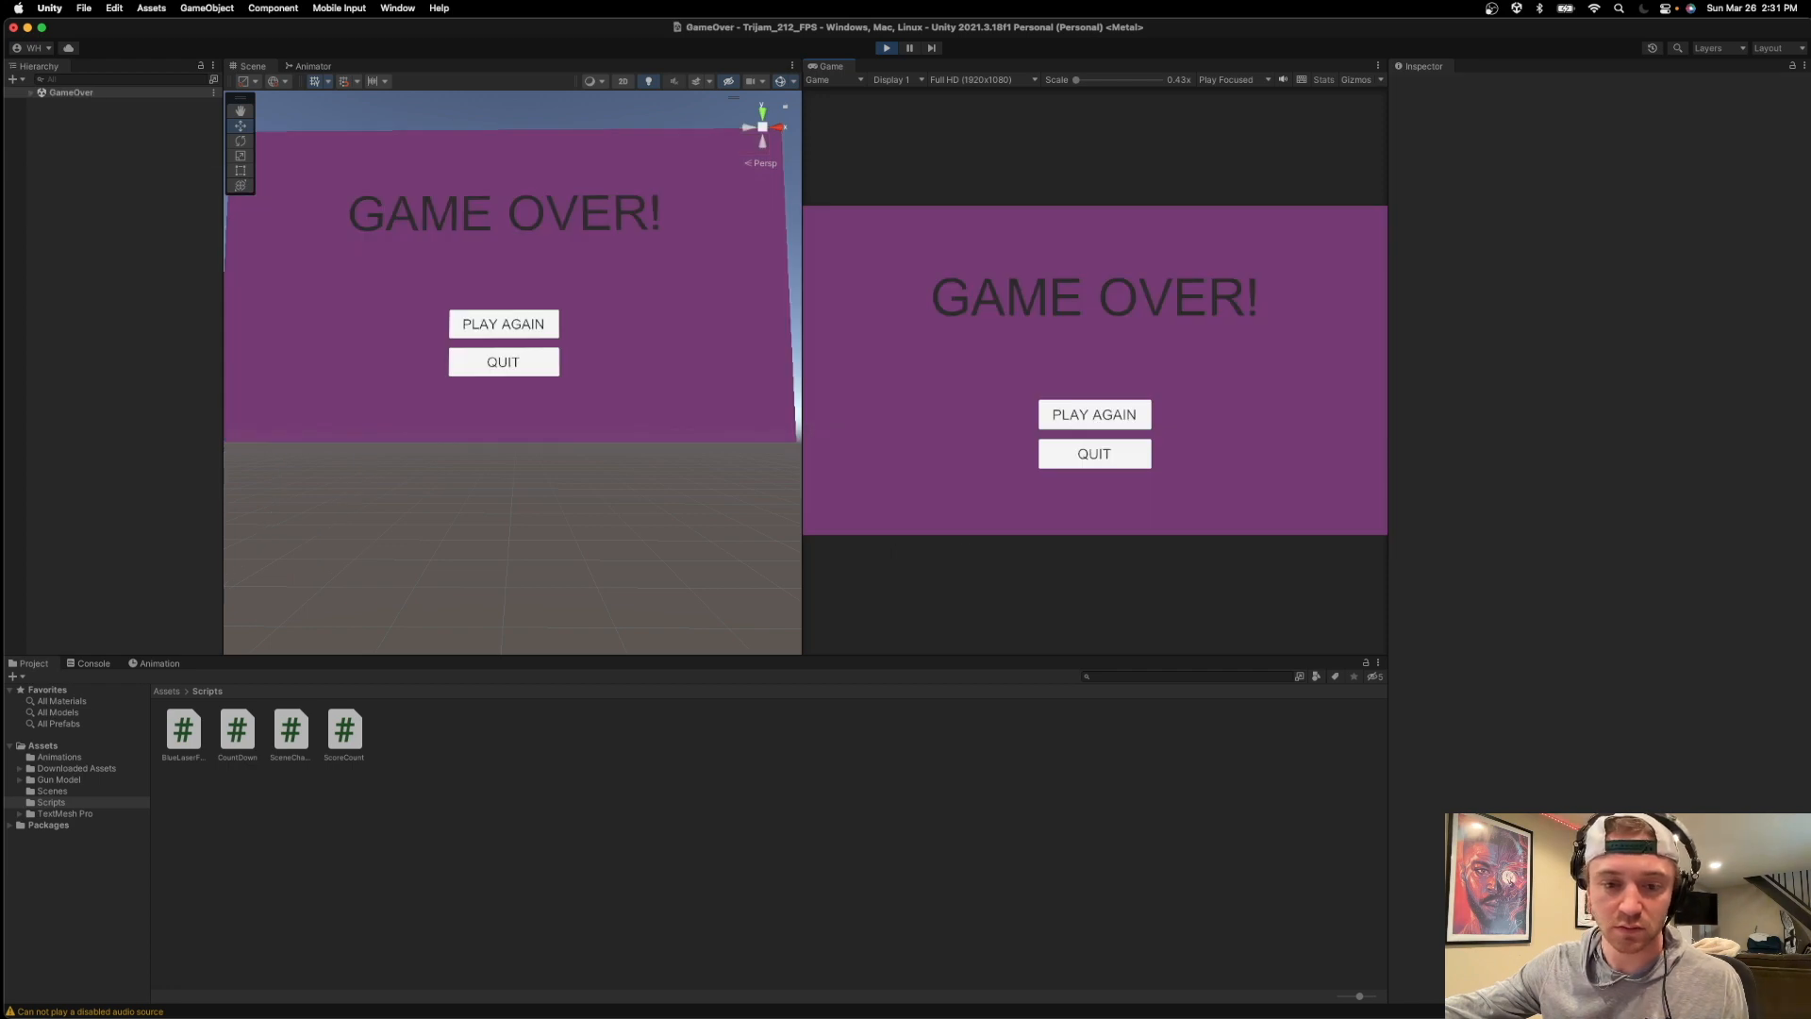
{"action": "left_click", "coordinate": [888, 48]}
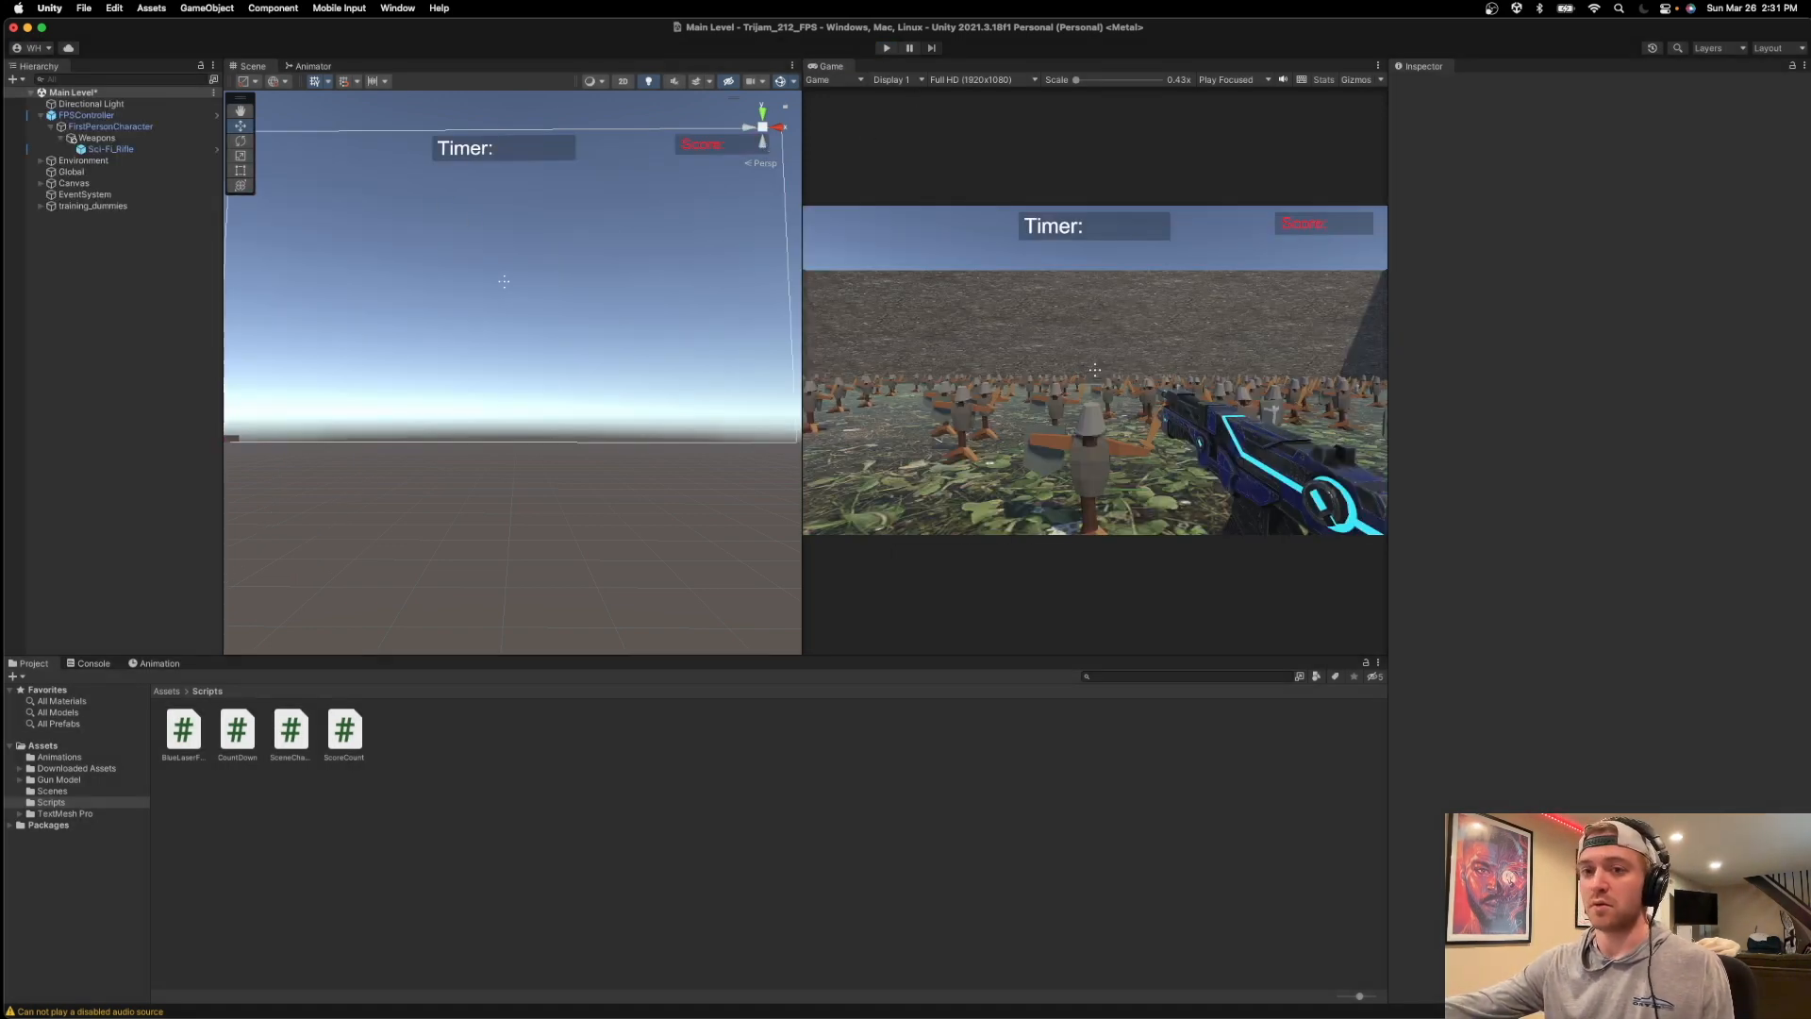
Switch to the Loopback audio routing application.
{"action": "key", "text": "super+Tab"}
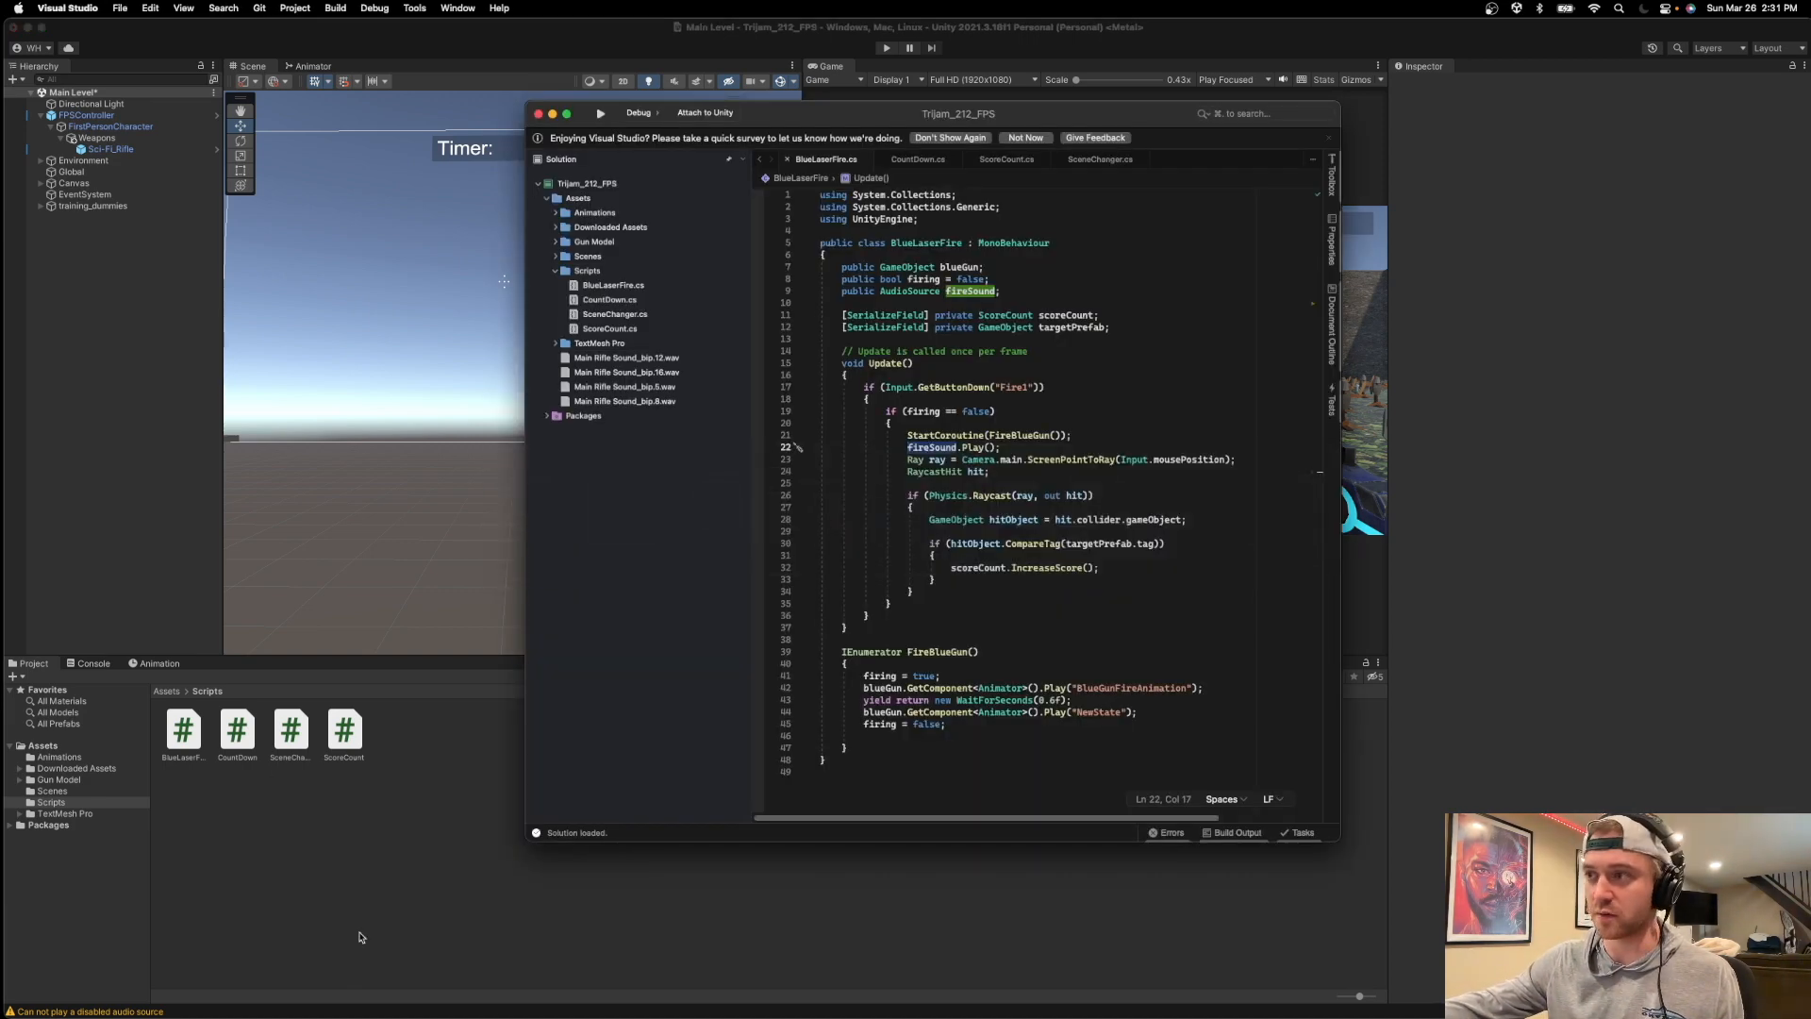
{"action": "mouse_move", "coordinate": [598, 1016]}
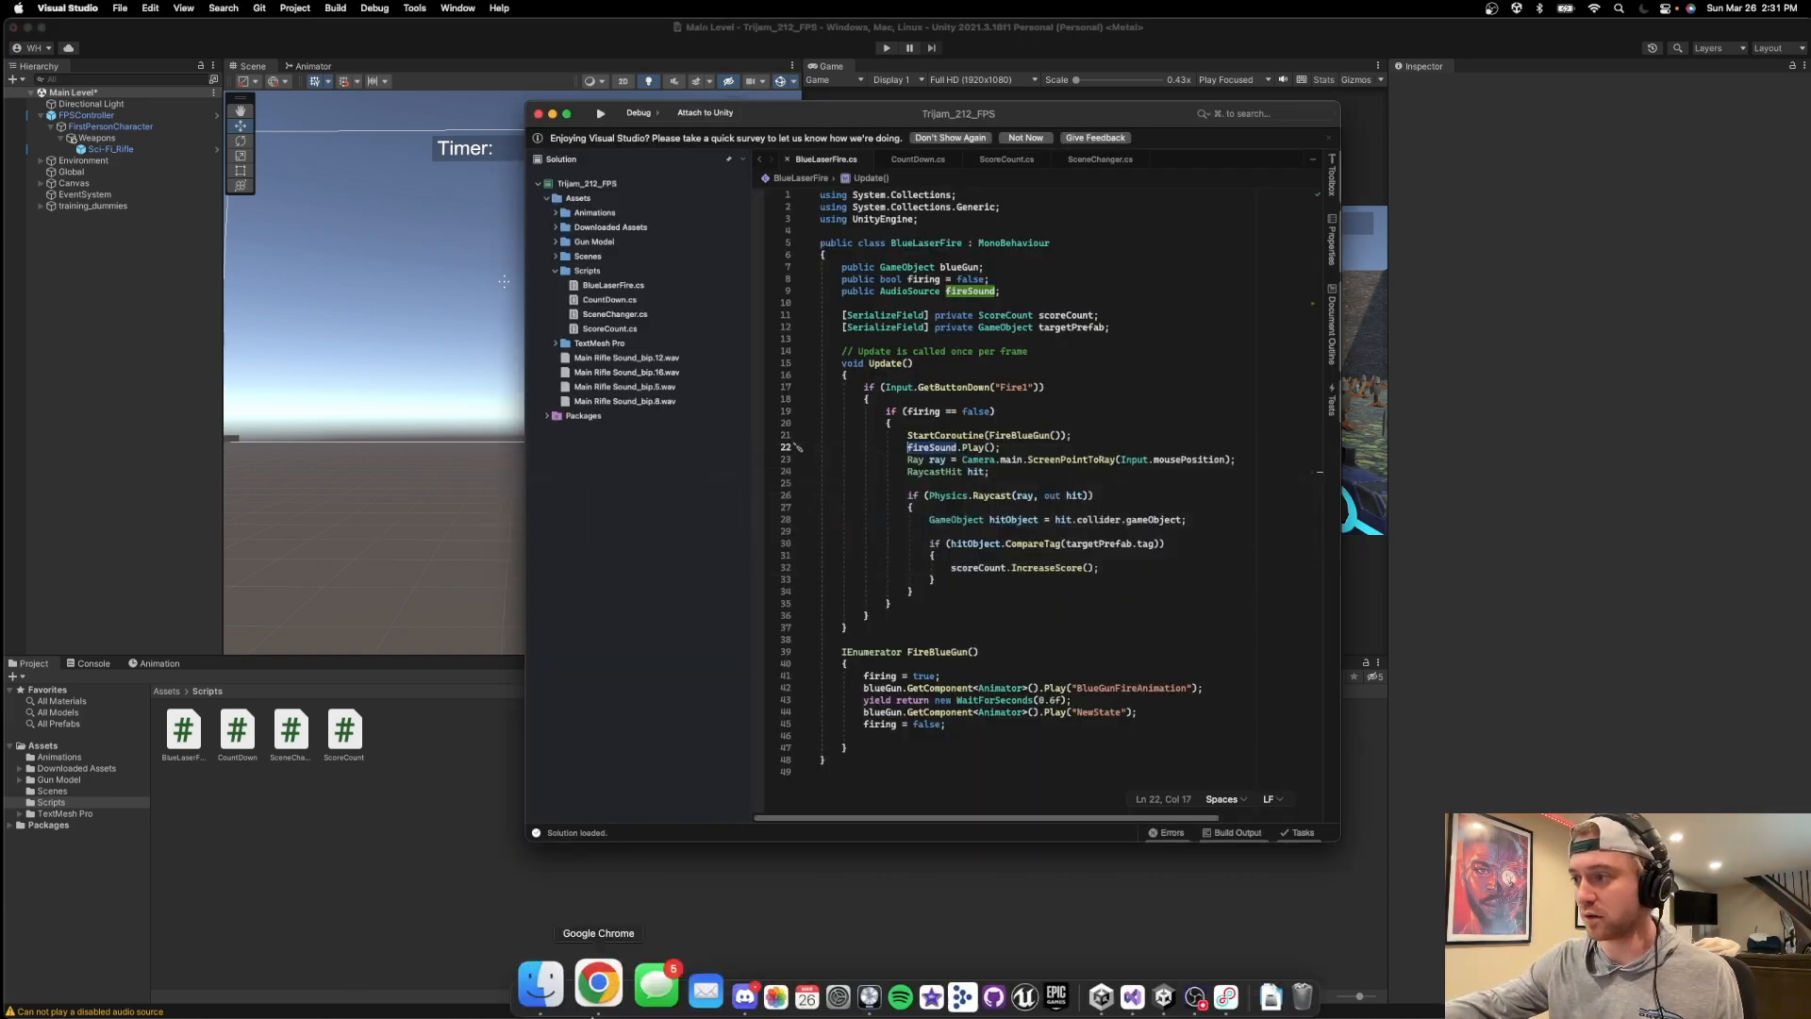
{"action": "left_click", "coordinate": [1243, 971]}
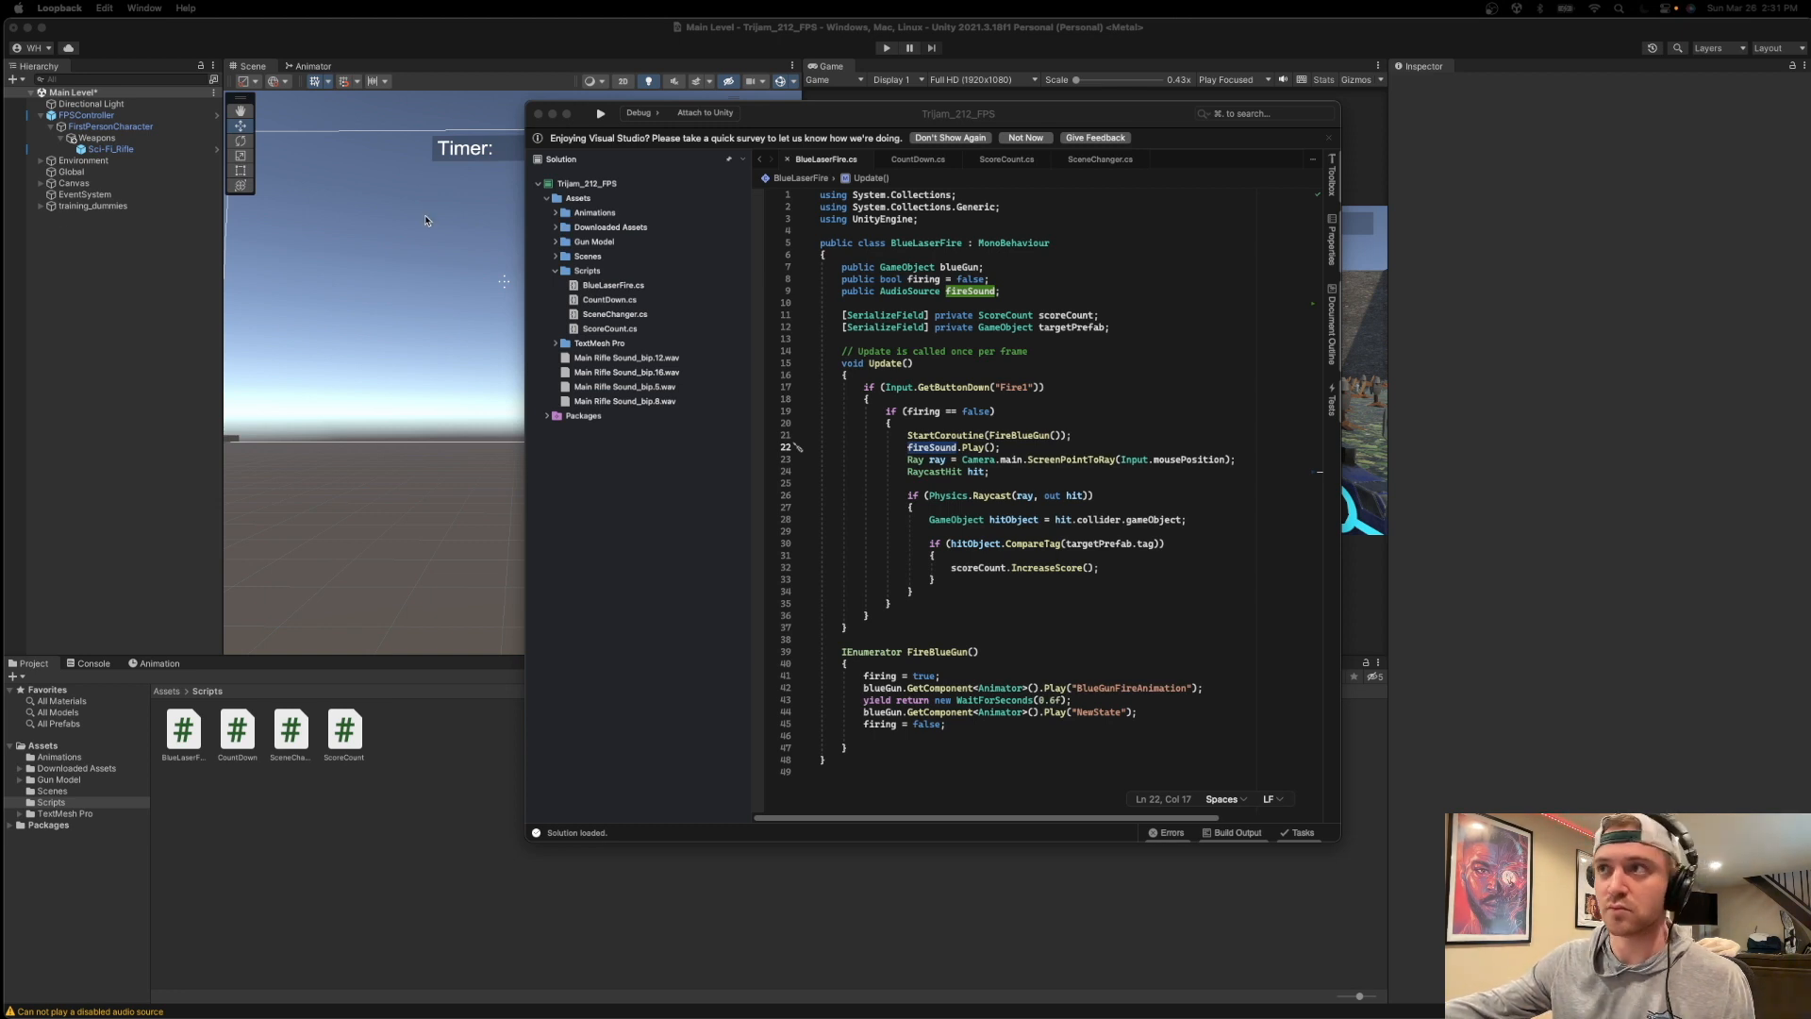
Return to Unity, run the scene again, fire the rifle at the training dummies and stop the game before the timer ends.
{"action": "left_click", "coordinate": [543, 29]}
{"action": "left_click", "coordinate": [891, 49]}
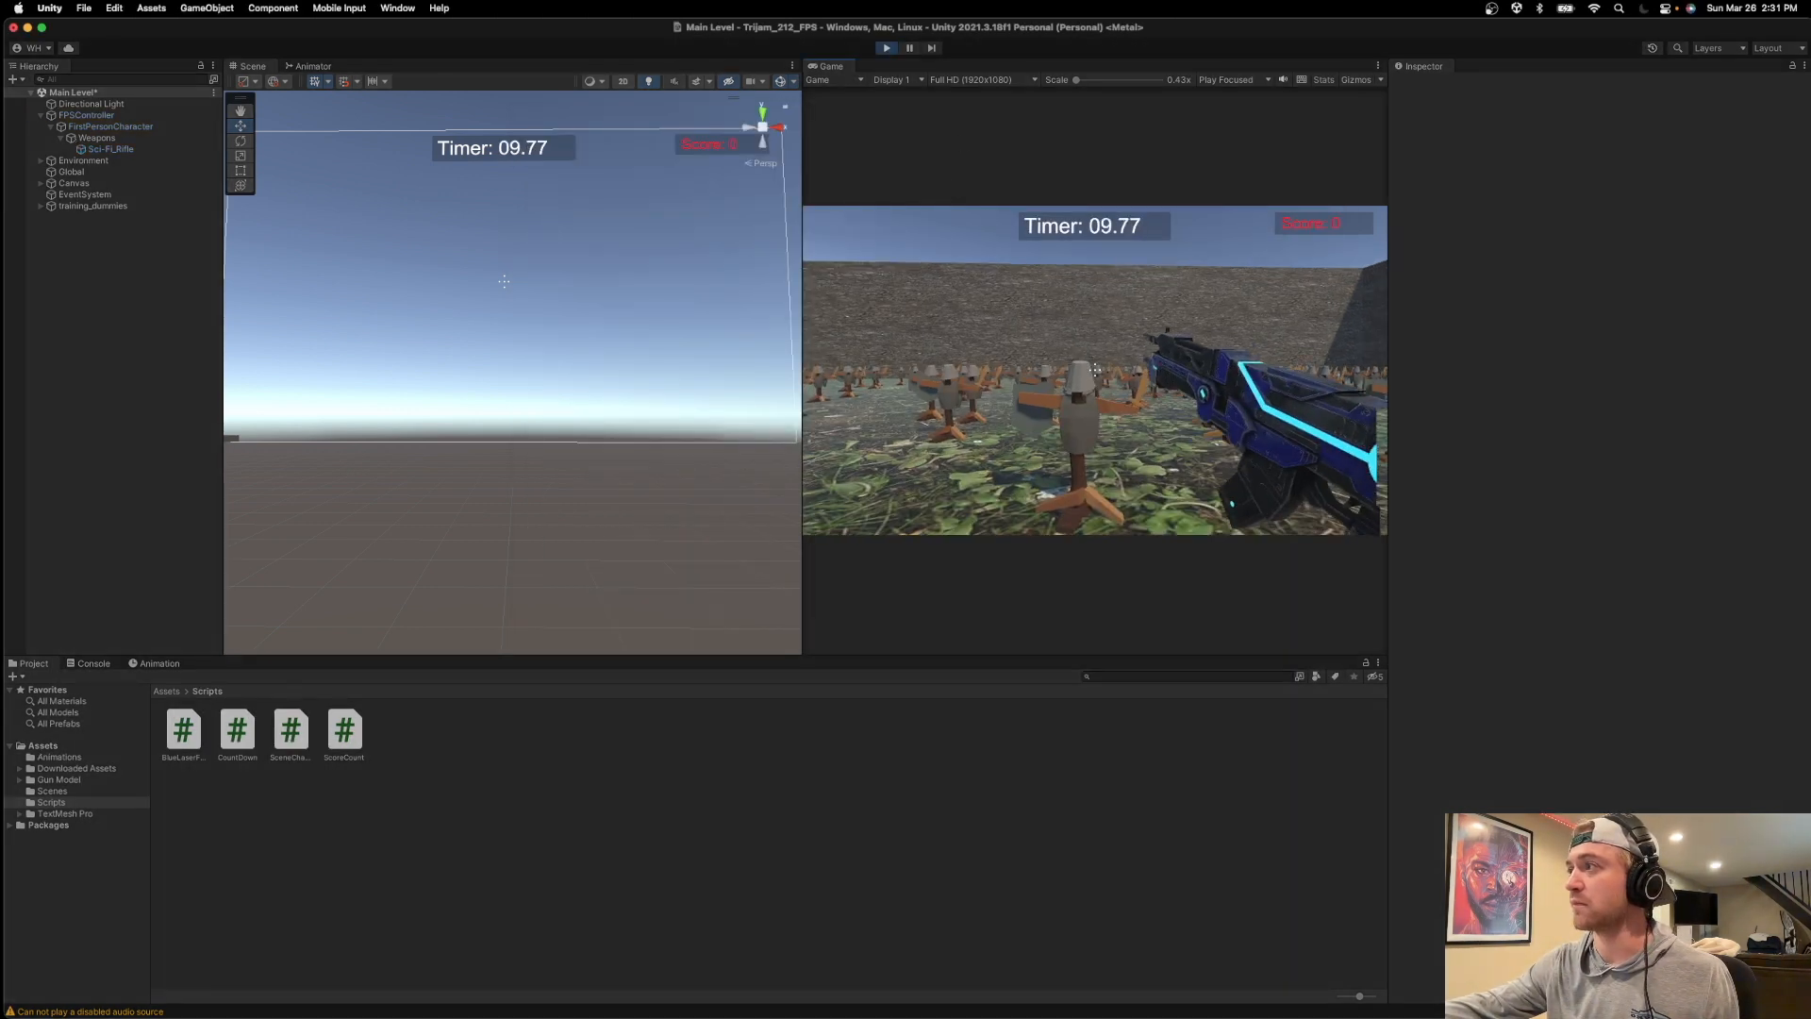
{"action": "left_click", "coordinate": [1094, 370]}
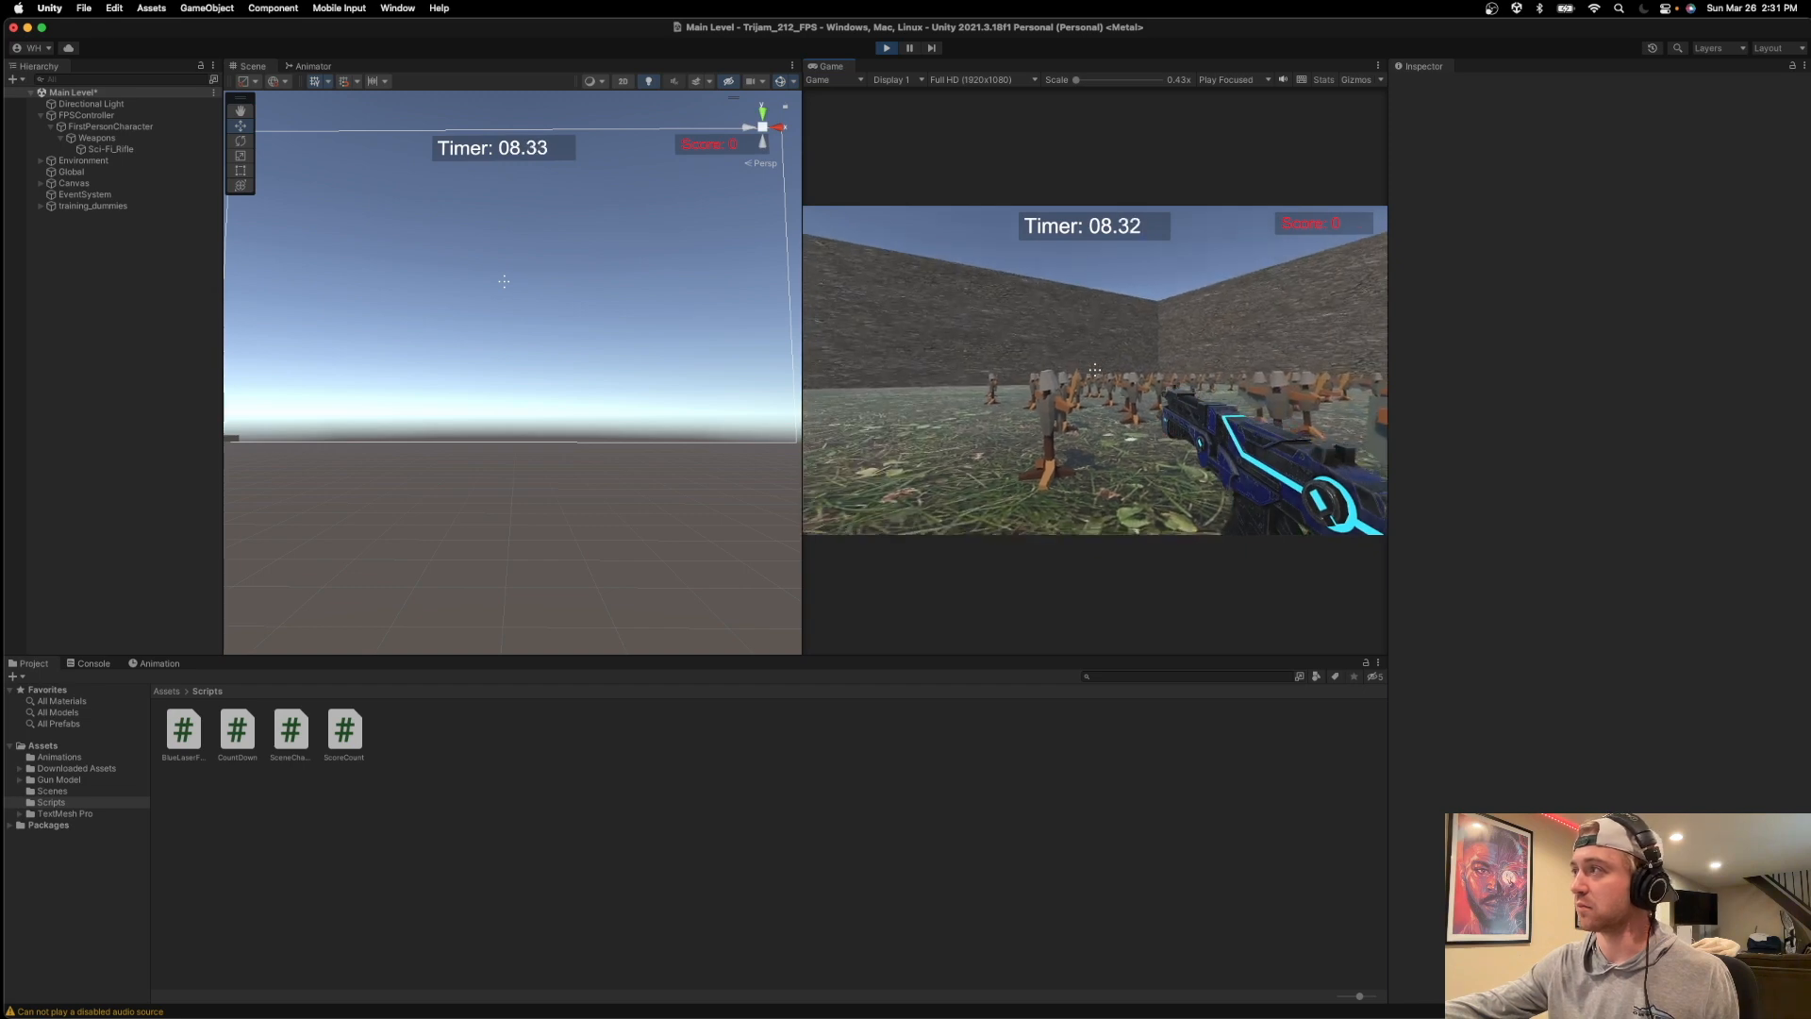
{"action": "left_click", "coordinate": [1094, 369]}
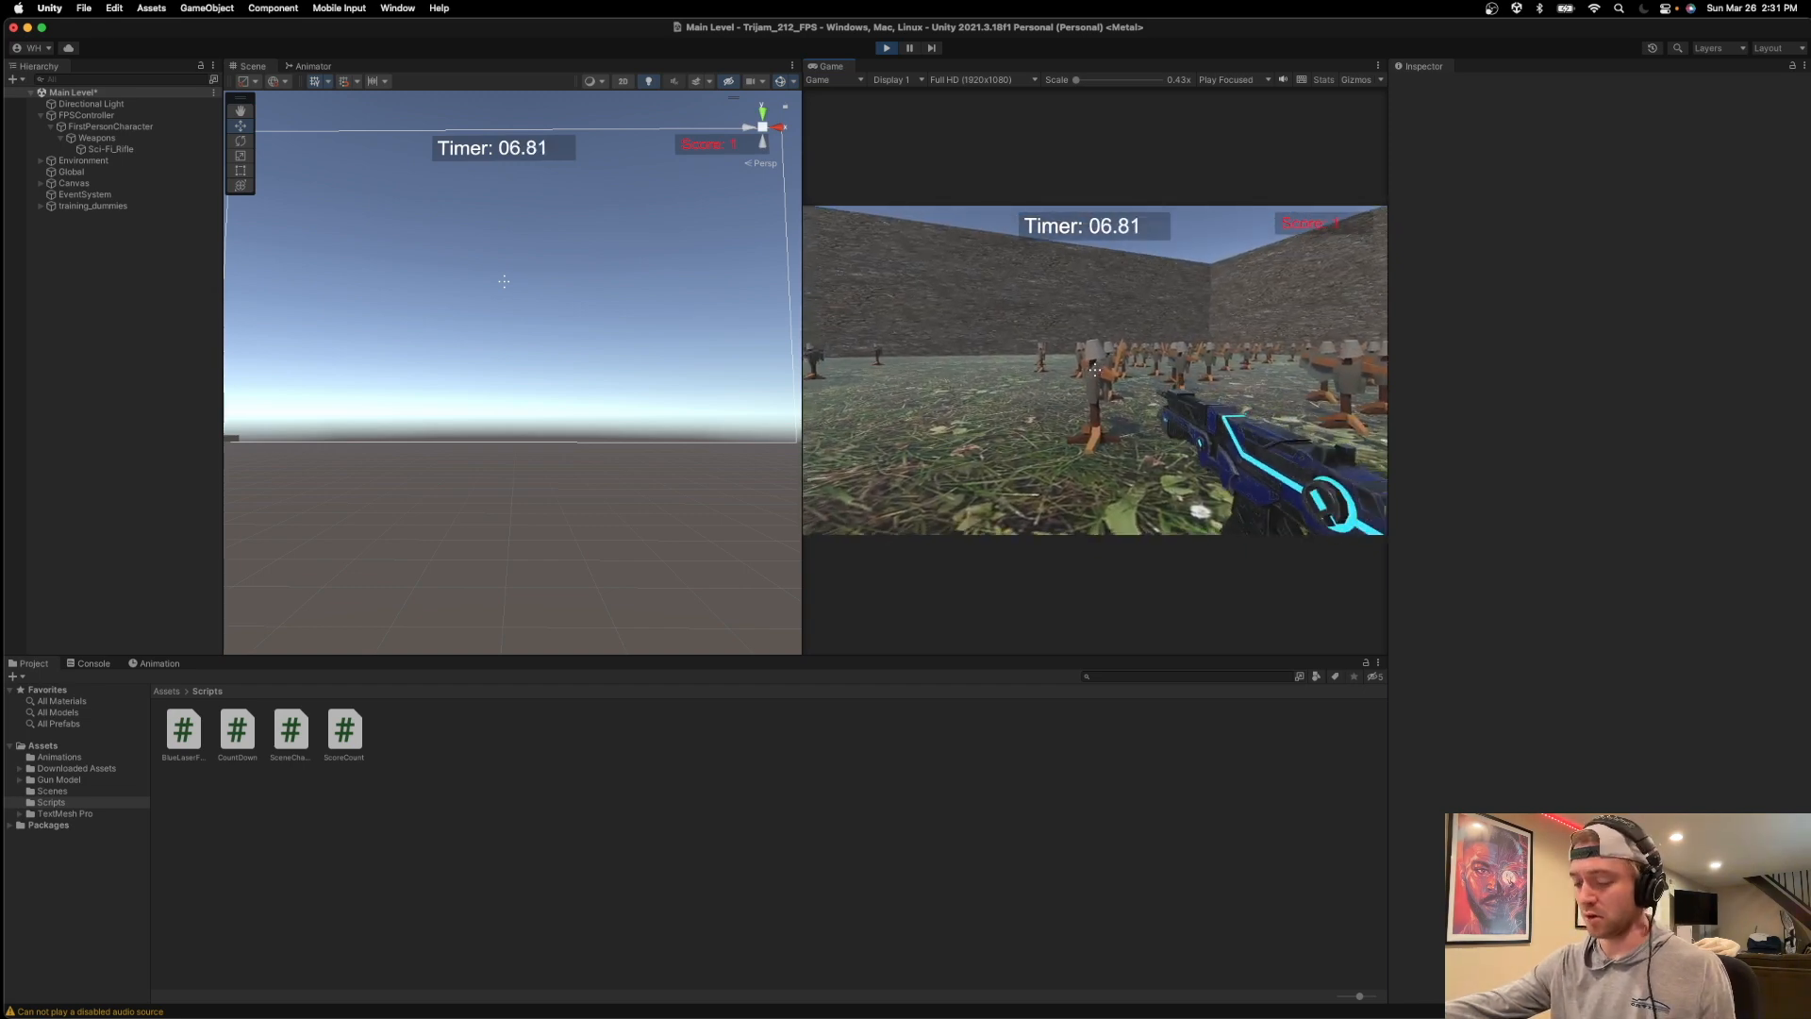
{"action": "key", "text": "Escape"}
{"action": "left_click", "coordinate": [886, 48]}
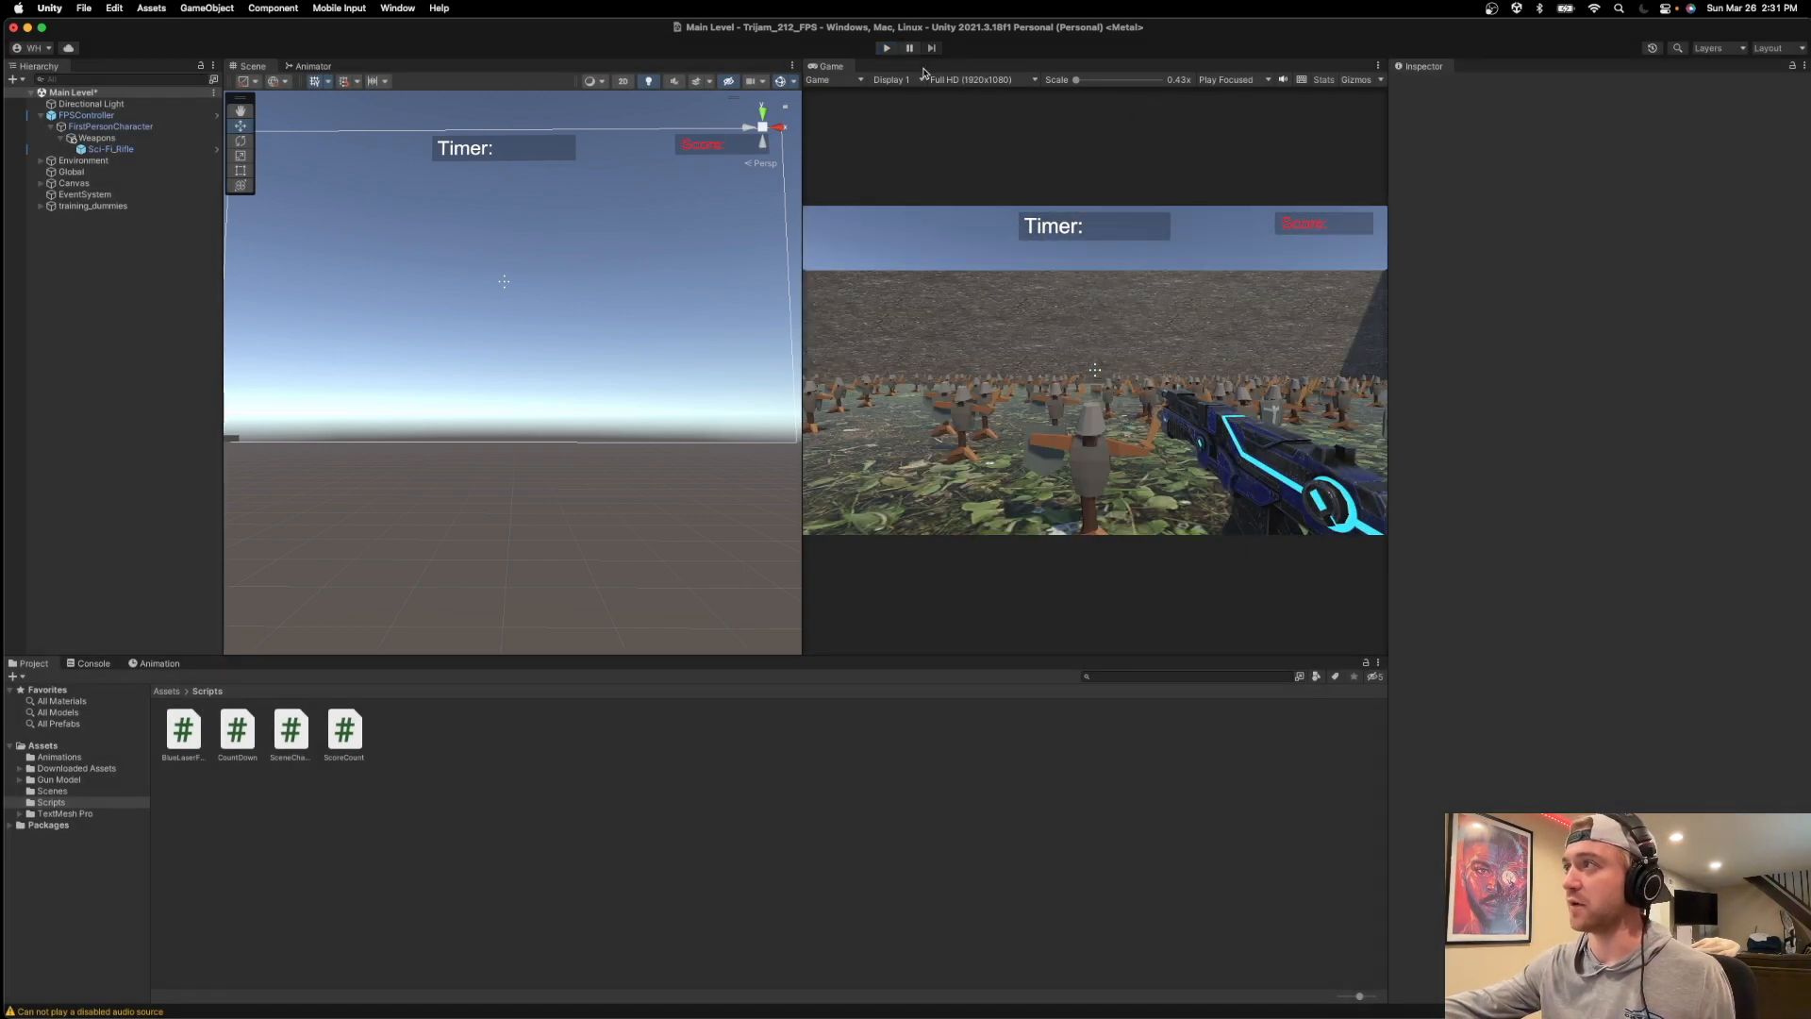
Review the Footstep Sounds and Audio Source settings of FPSController, and switch to Finder.
{"action": "left_click", "coordinate": [93, 116]}
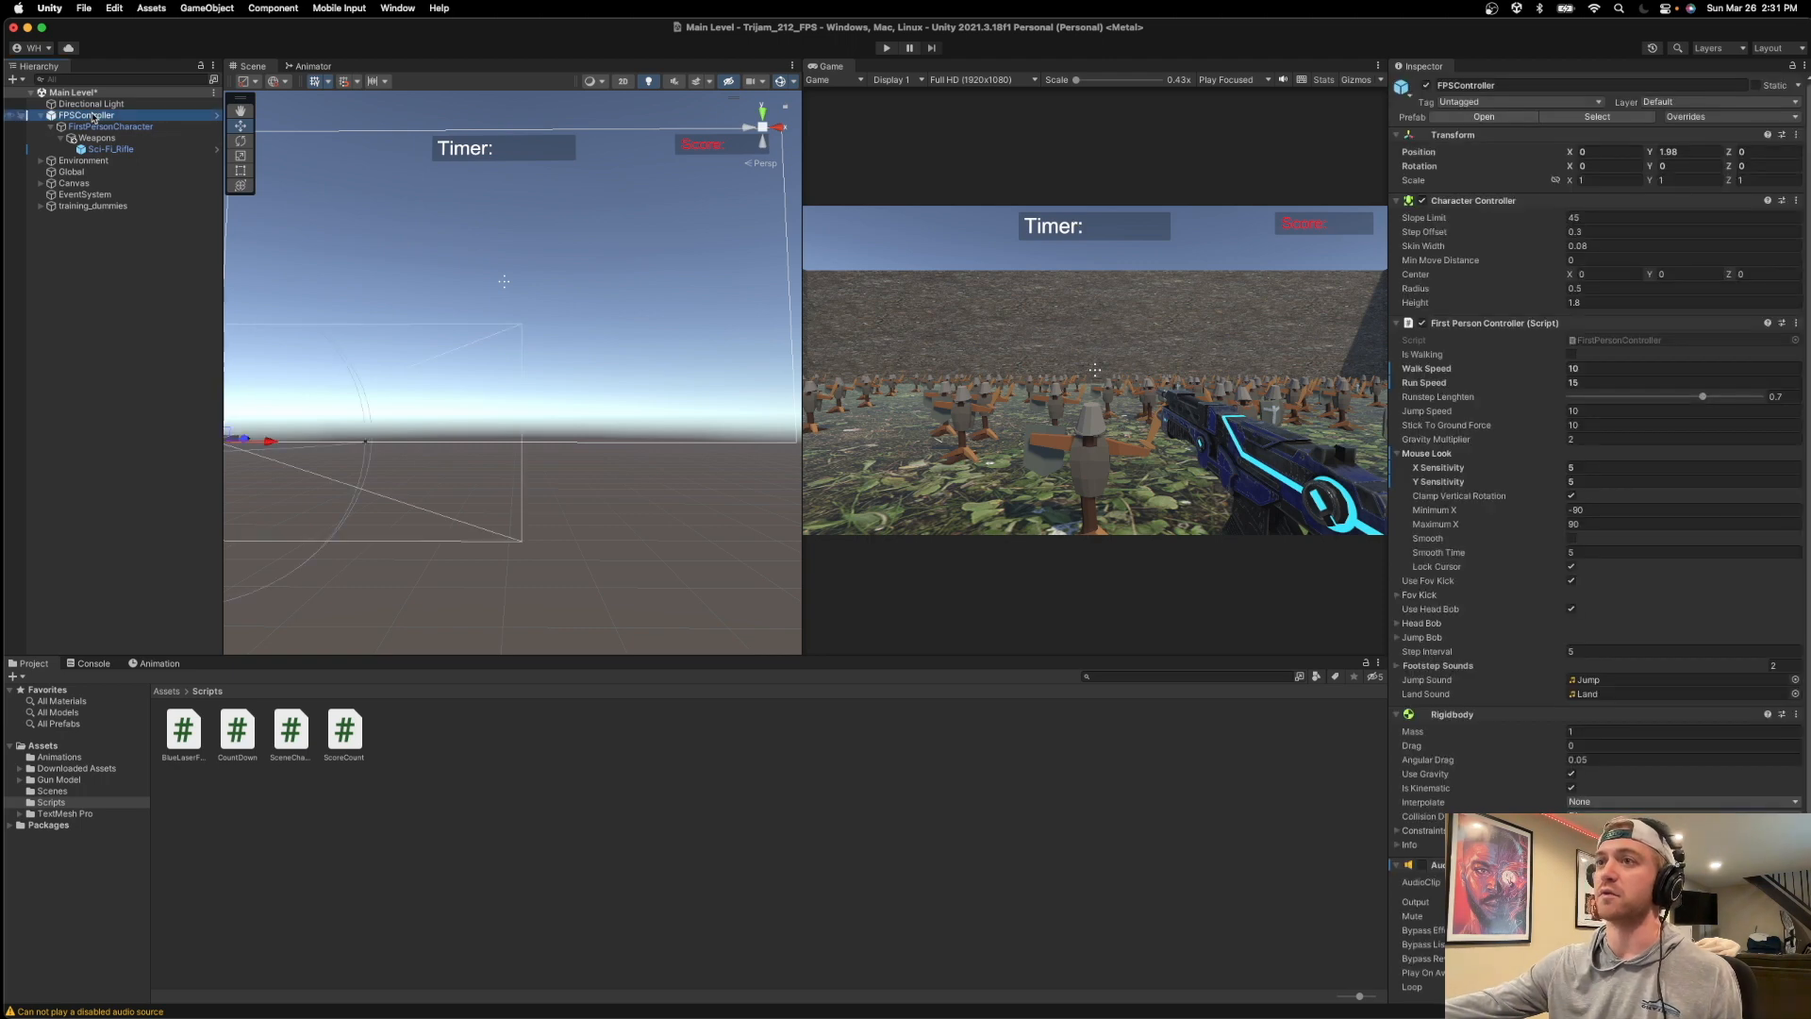
{"action": "scroll", "coordinate": [1461, 619], "scroll_direction": "down", "scroll_amount": 3}
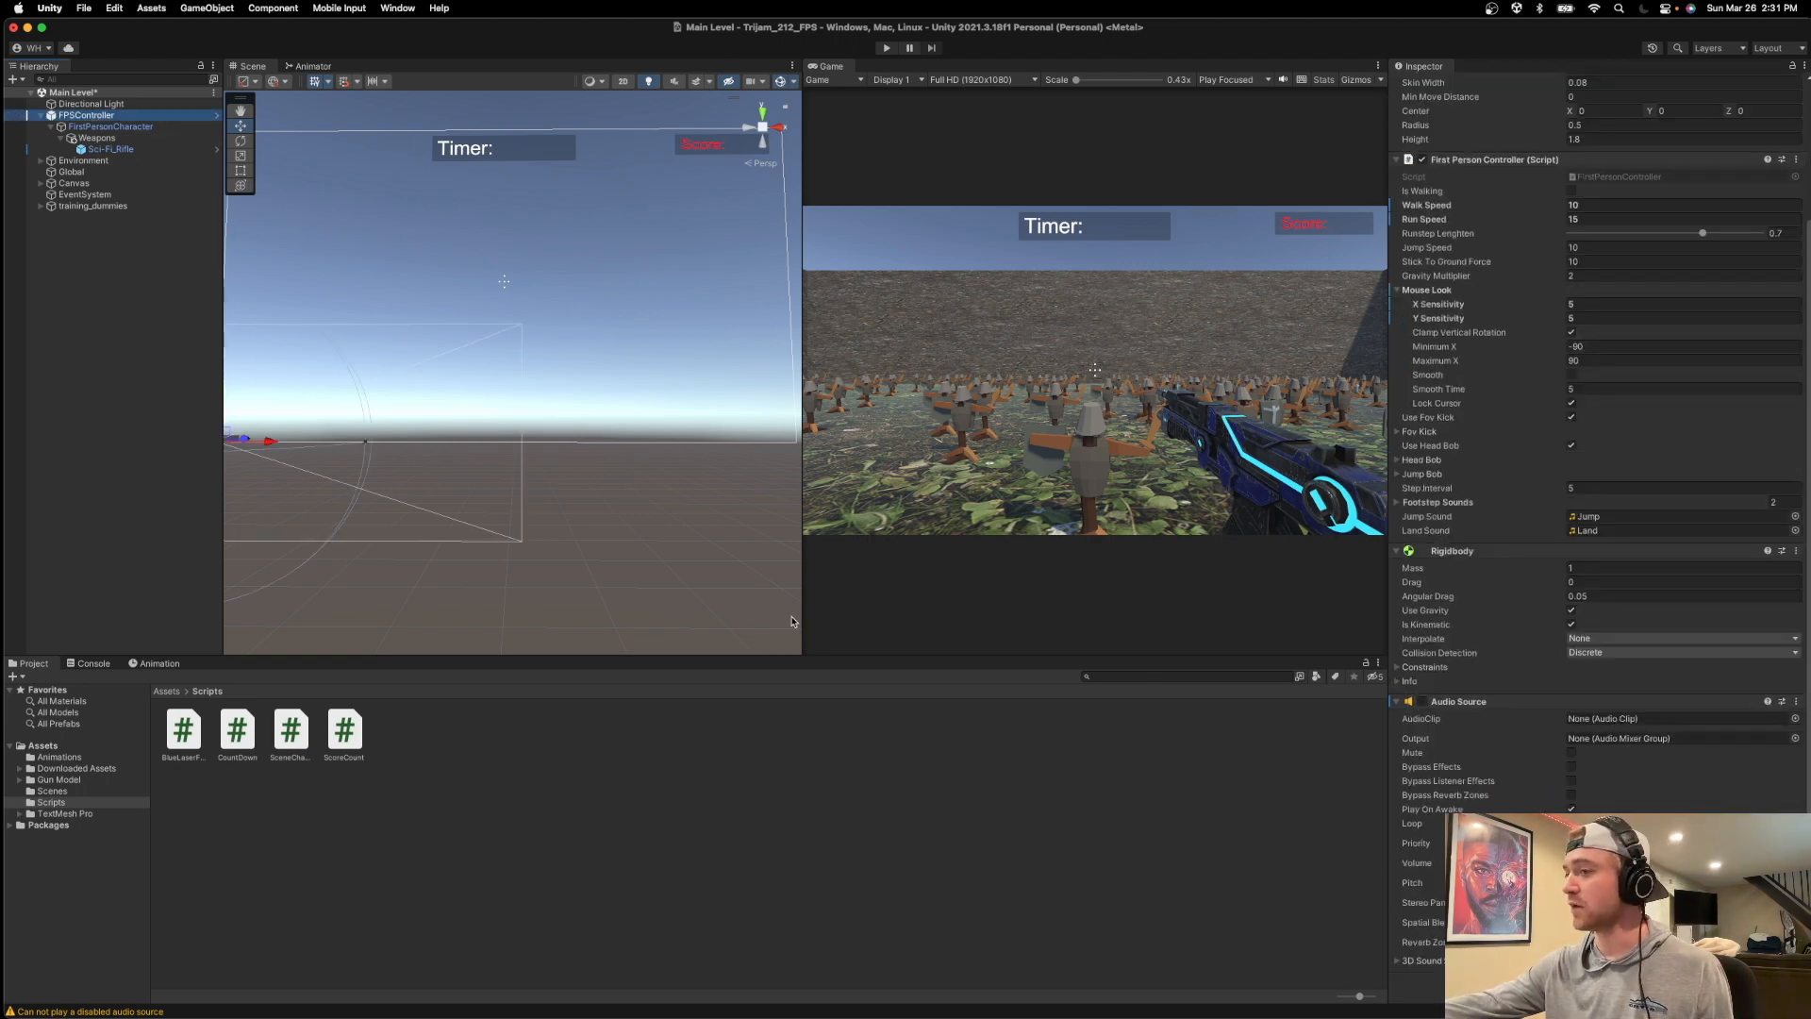
{"action": "key", "text": "super+Tab"}
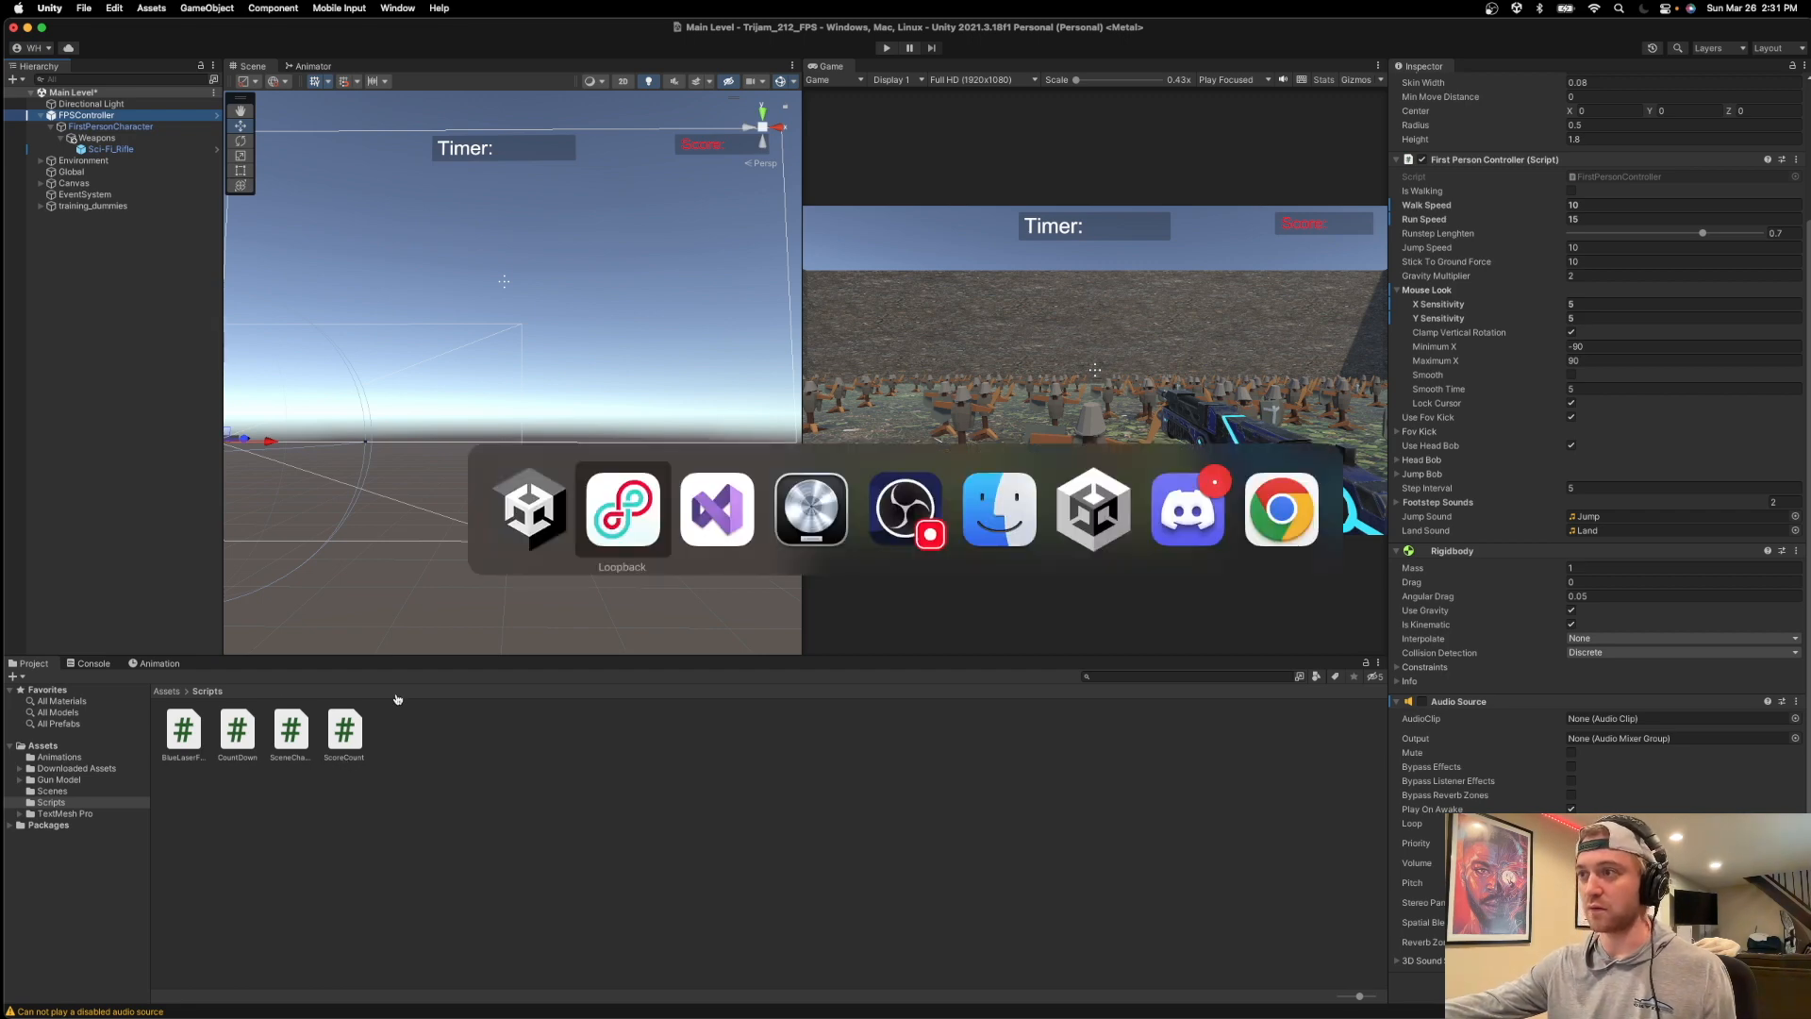
{"action": "left_click_drag", "start_coordinate": [554, 396], "coordinate": [528, 534]}
{"action": "left_click_drag", "start_coordinate": [382, 530], "coordinate": [0, 530]}
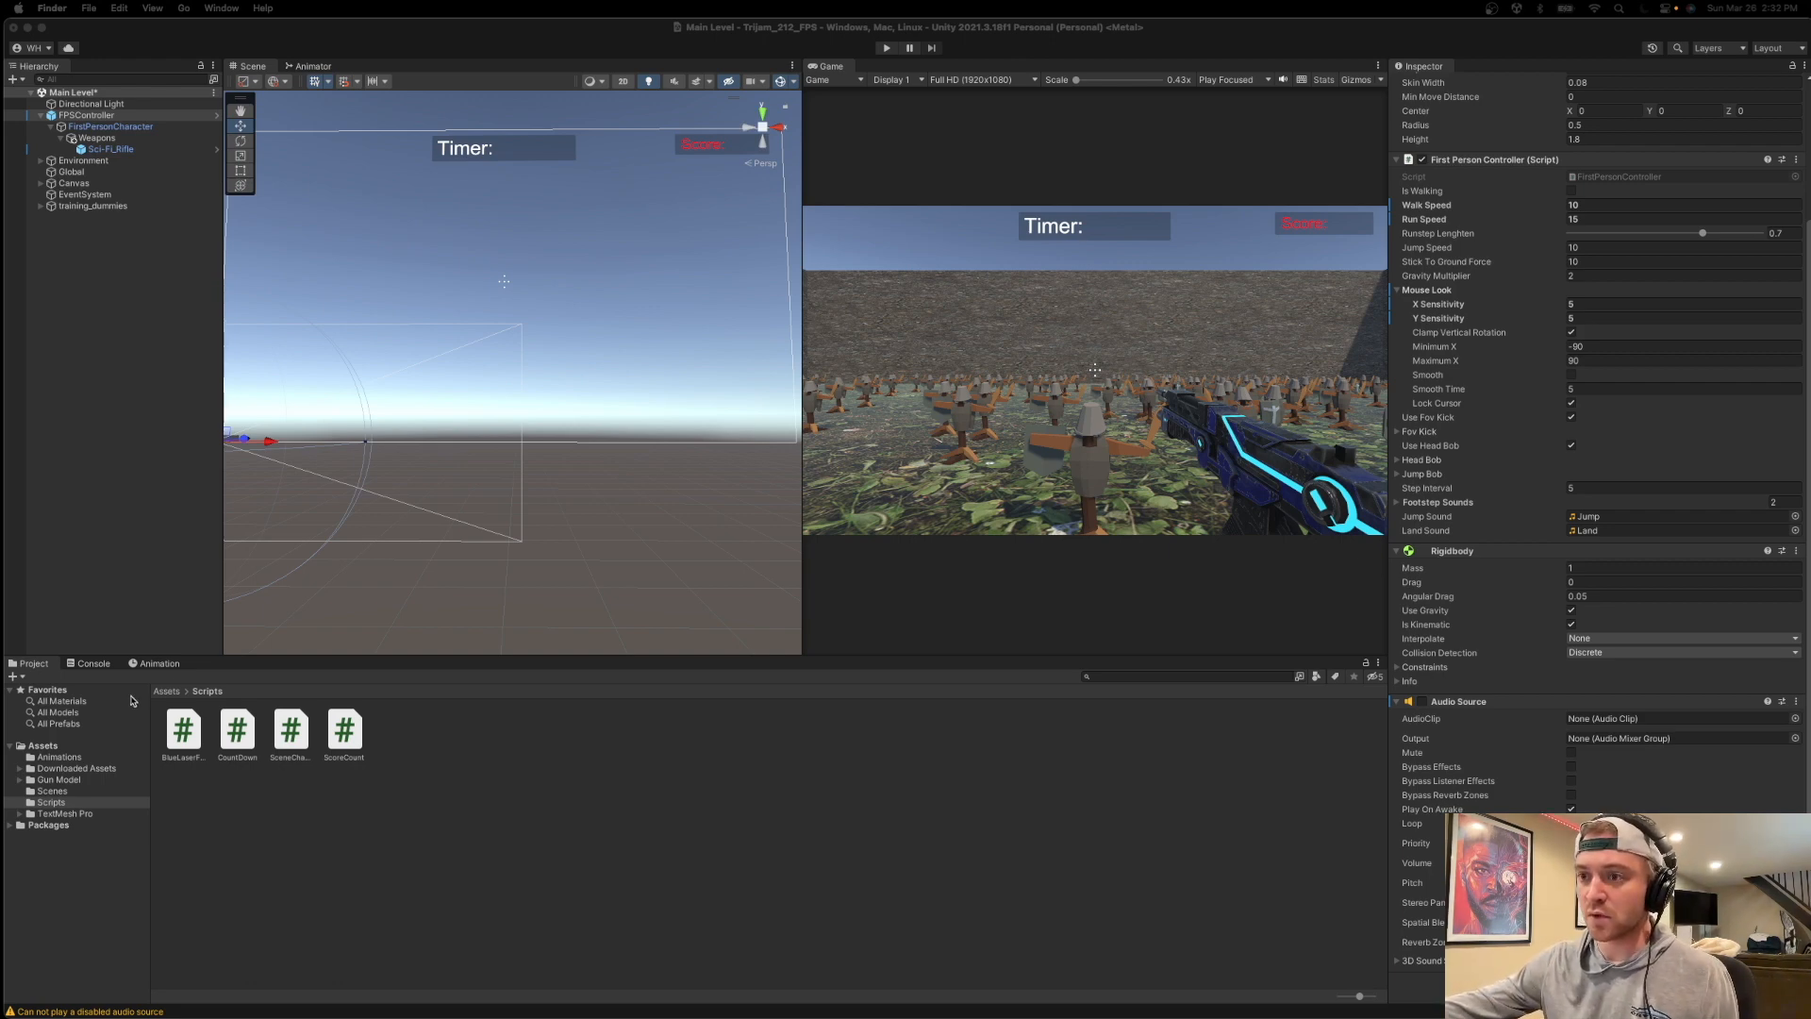
Create a folder named Audio in the Unity project's Assets folder.
{"action": "left_click", "coordinate": [64, 747]}
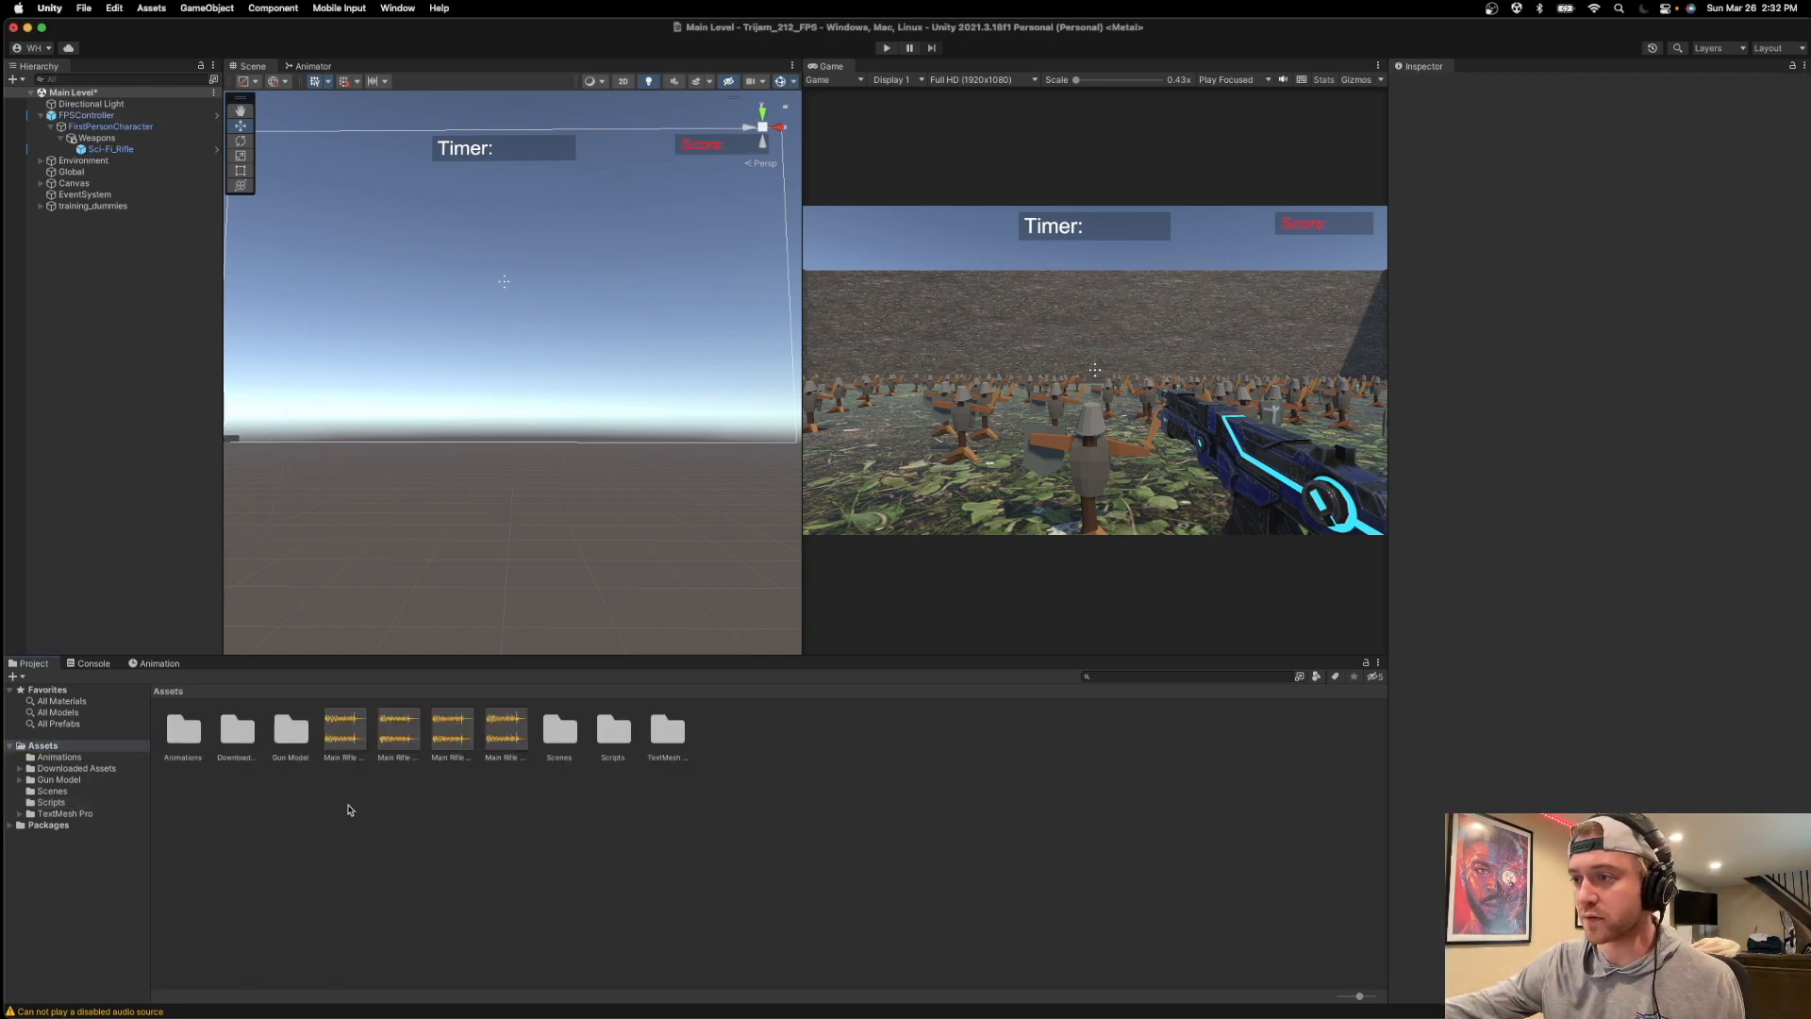
{"action": "right_click", "coordinate": [350, 808]}
{"action": "mouse_move", "coordinate": [443, 622]}
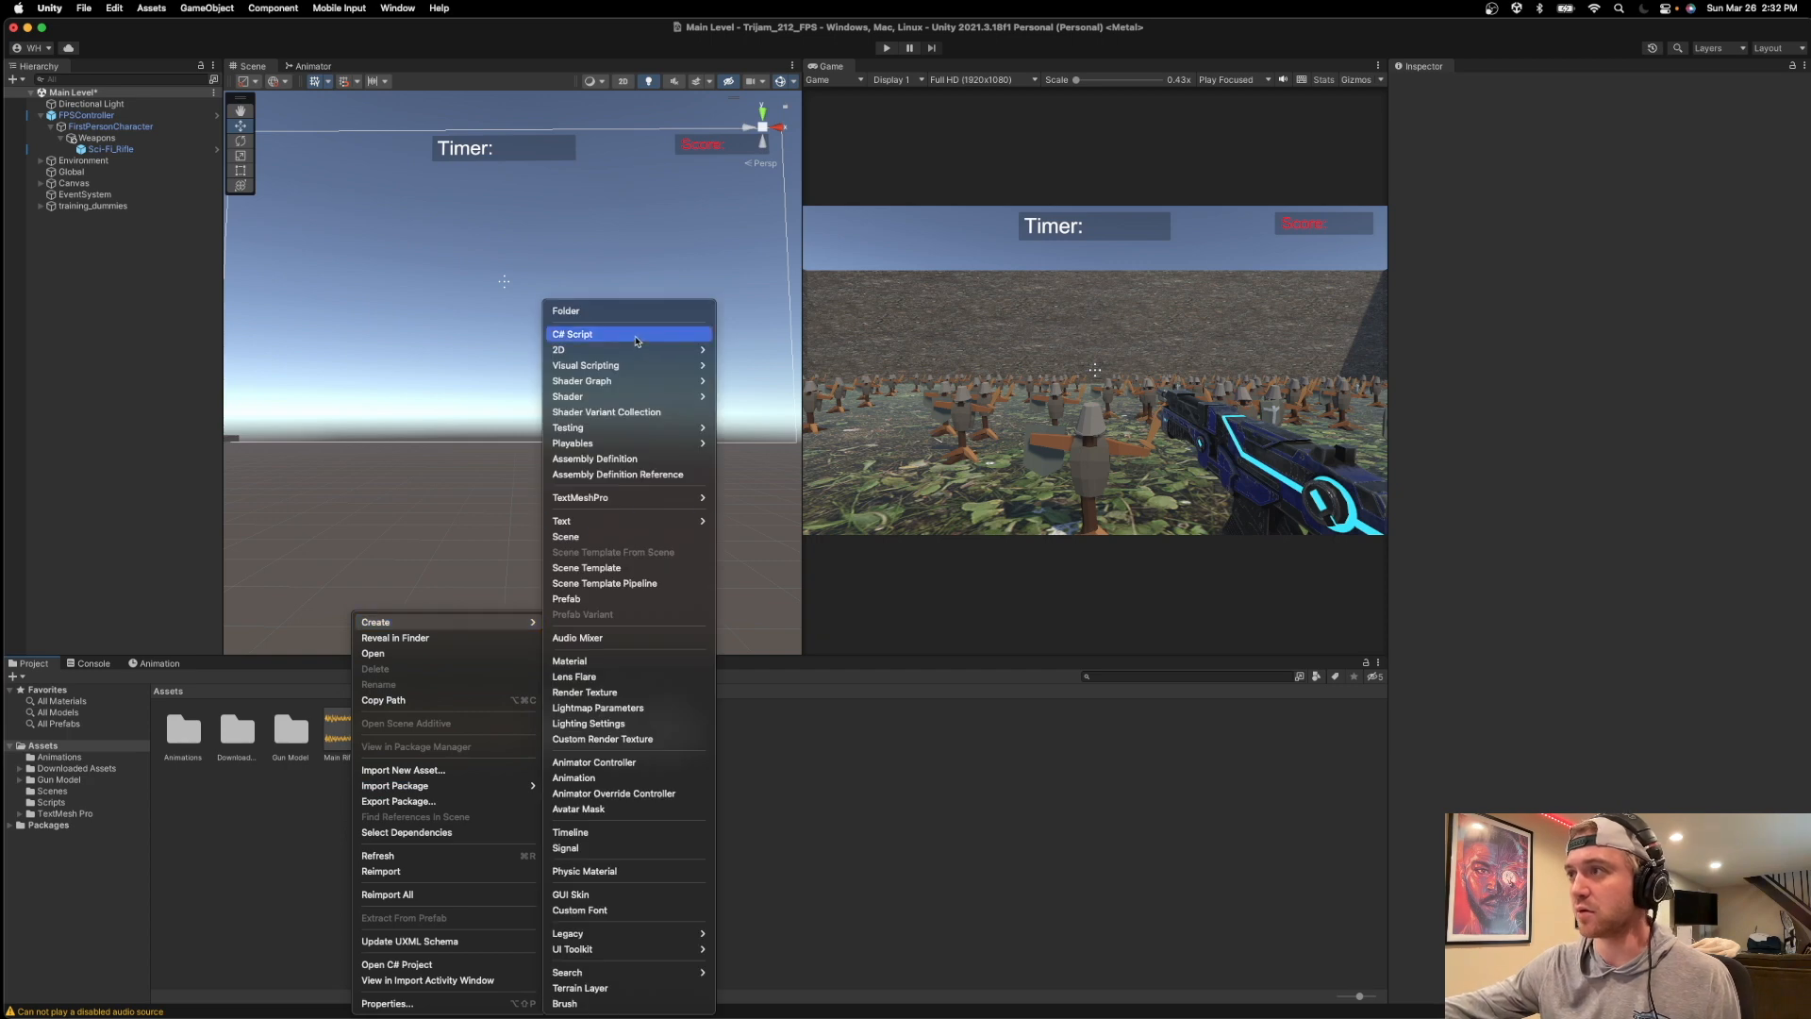
{"action": "left_click", "coordinate": [630, 311]}
{"action": "key", "text": "BackSpace"}
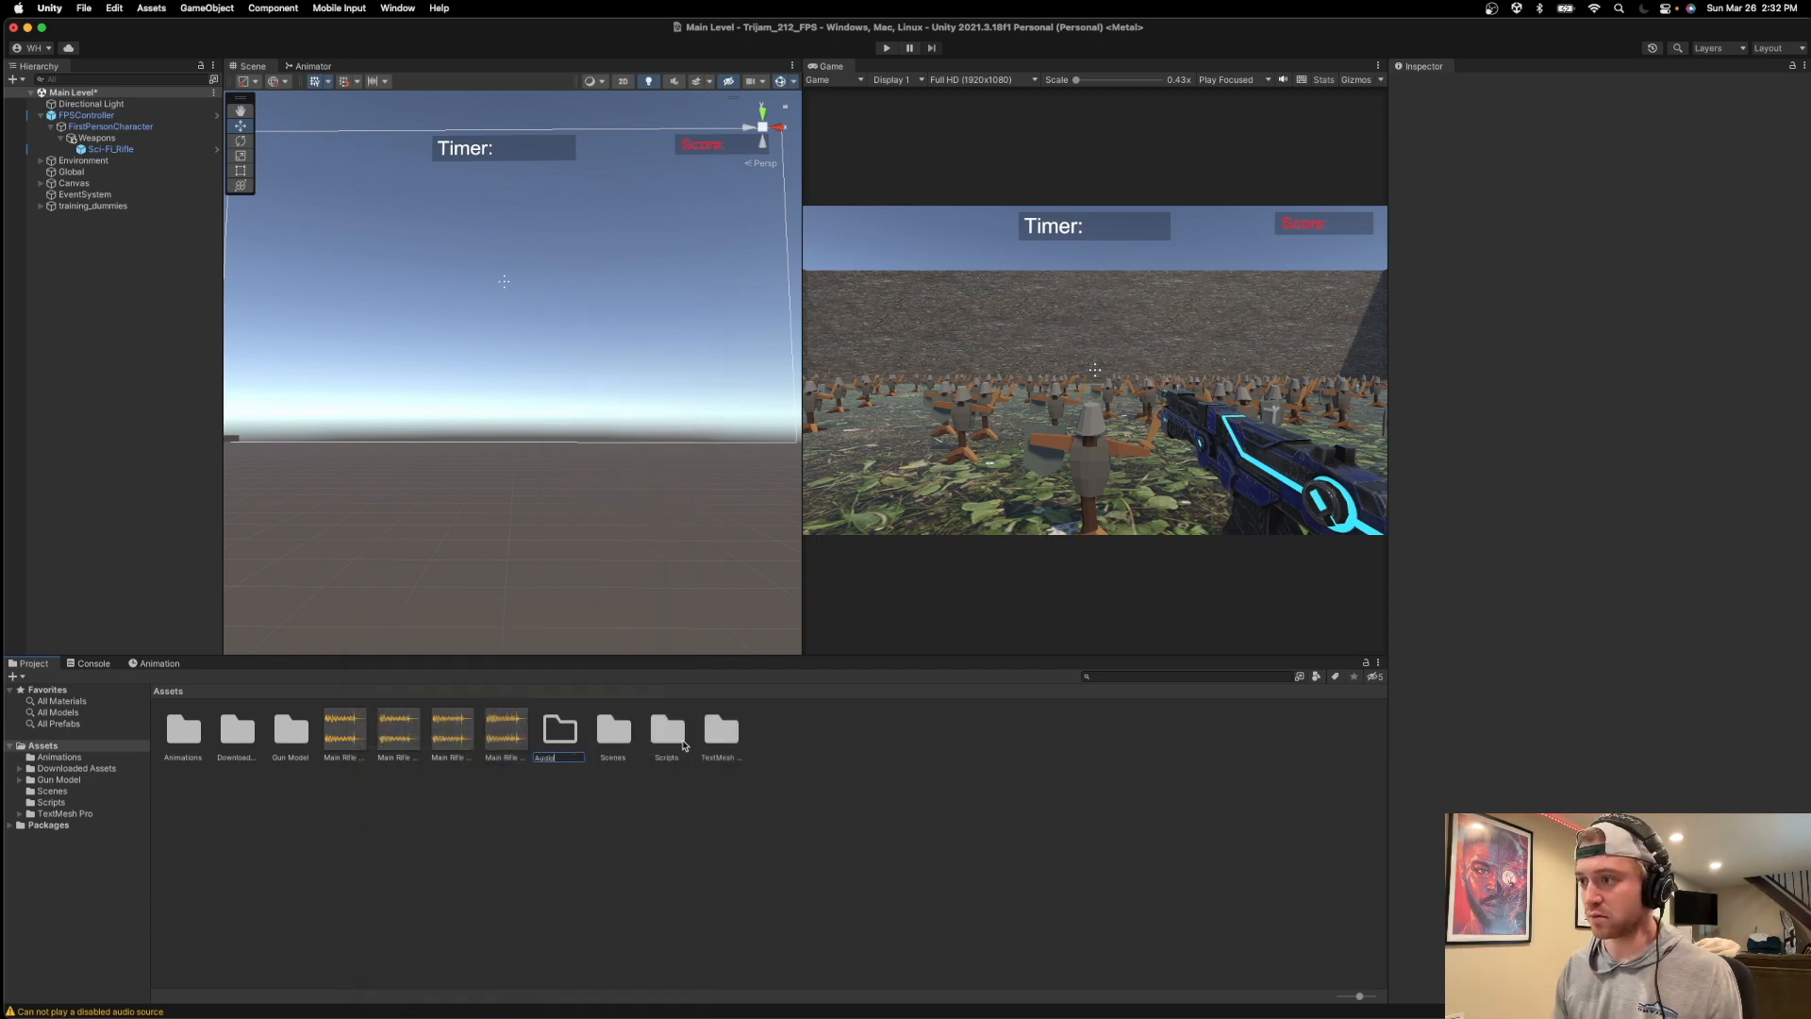
{"action": "type", "text": "Audio"}
{"action": "key", "text": "Return"}
{"action": "left_click", "coordinate": [591, 800]}
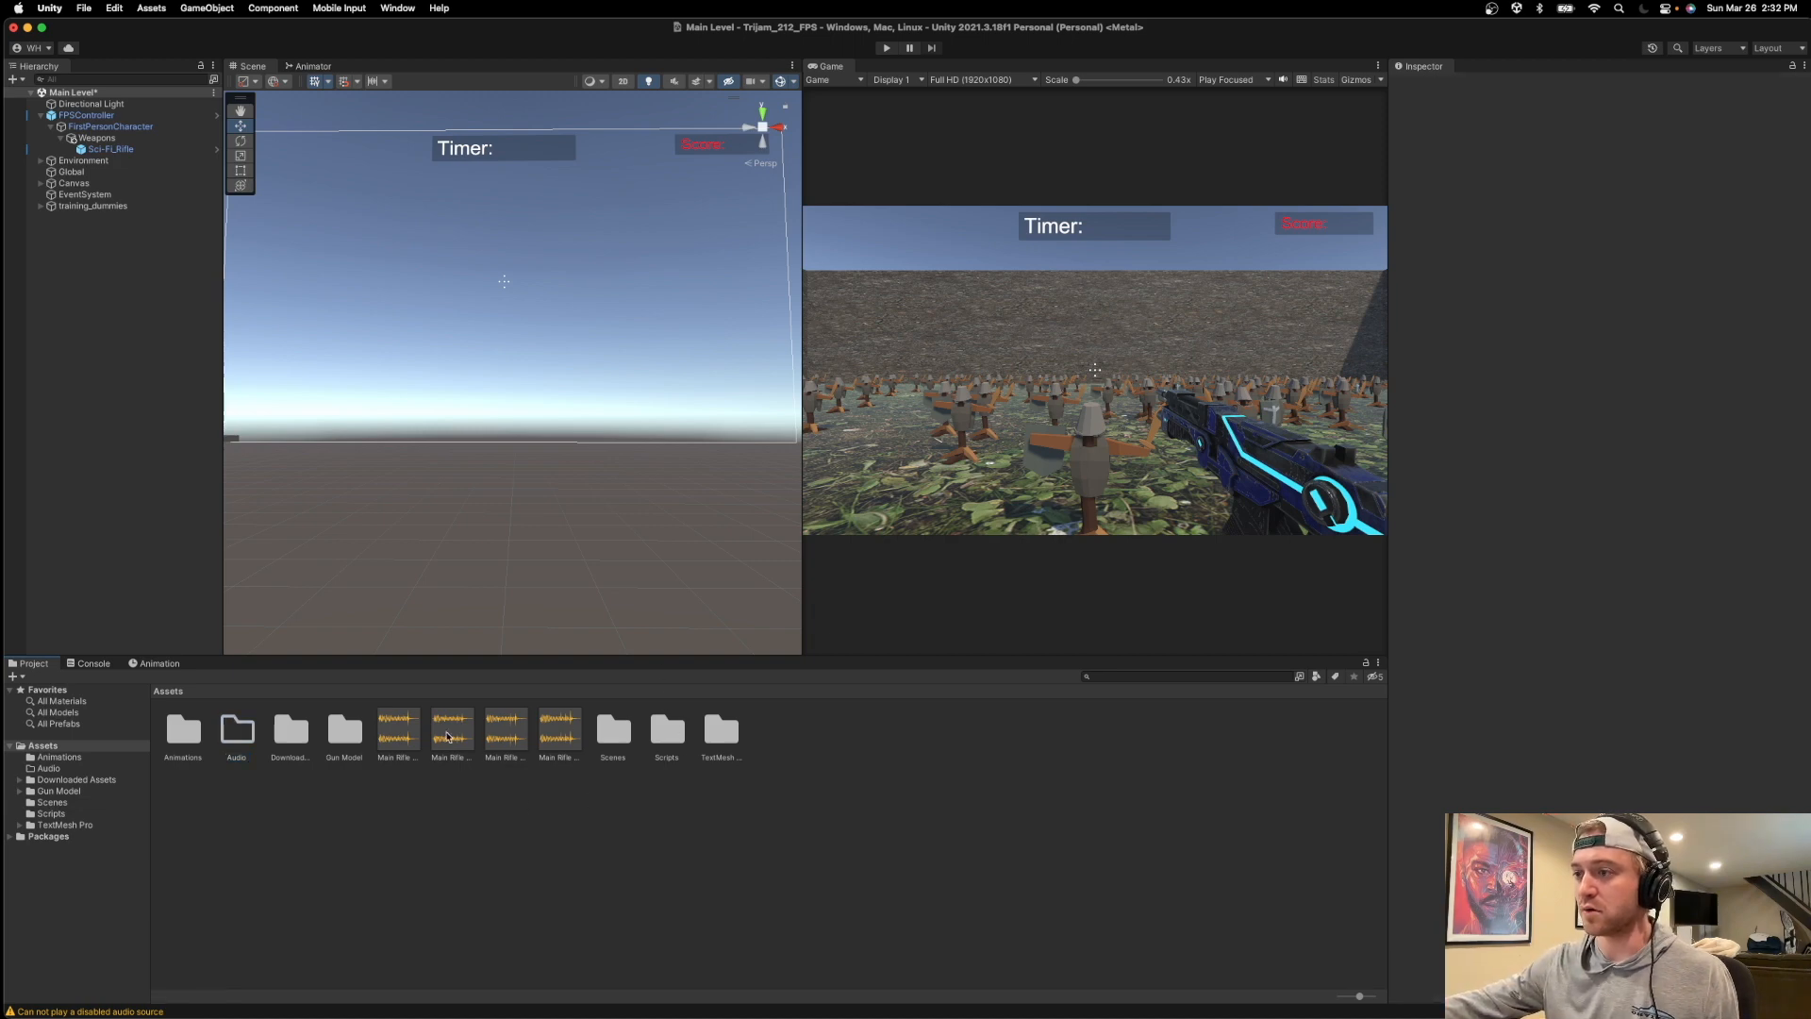
Move the four Main Rifle audio clips from the Assets folder into the Audio folder.
{"action": "left_click_drag", "start_coordinate": [379, 714], "coordinate": [252, 738]}
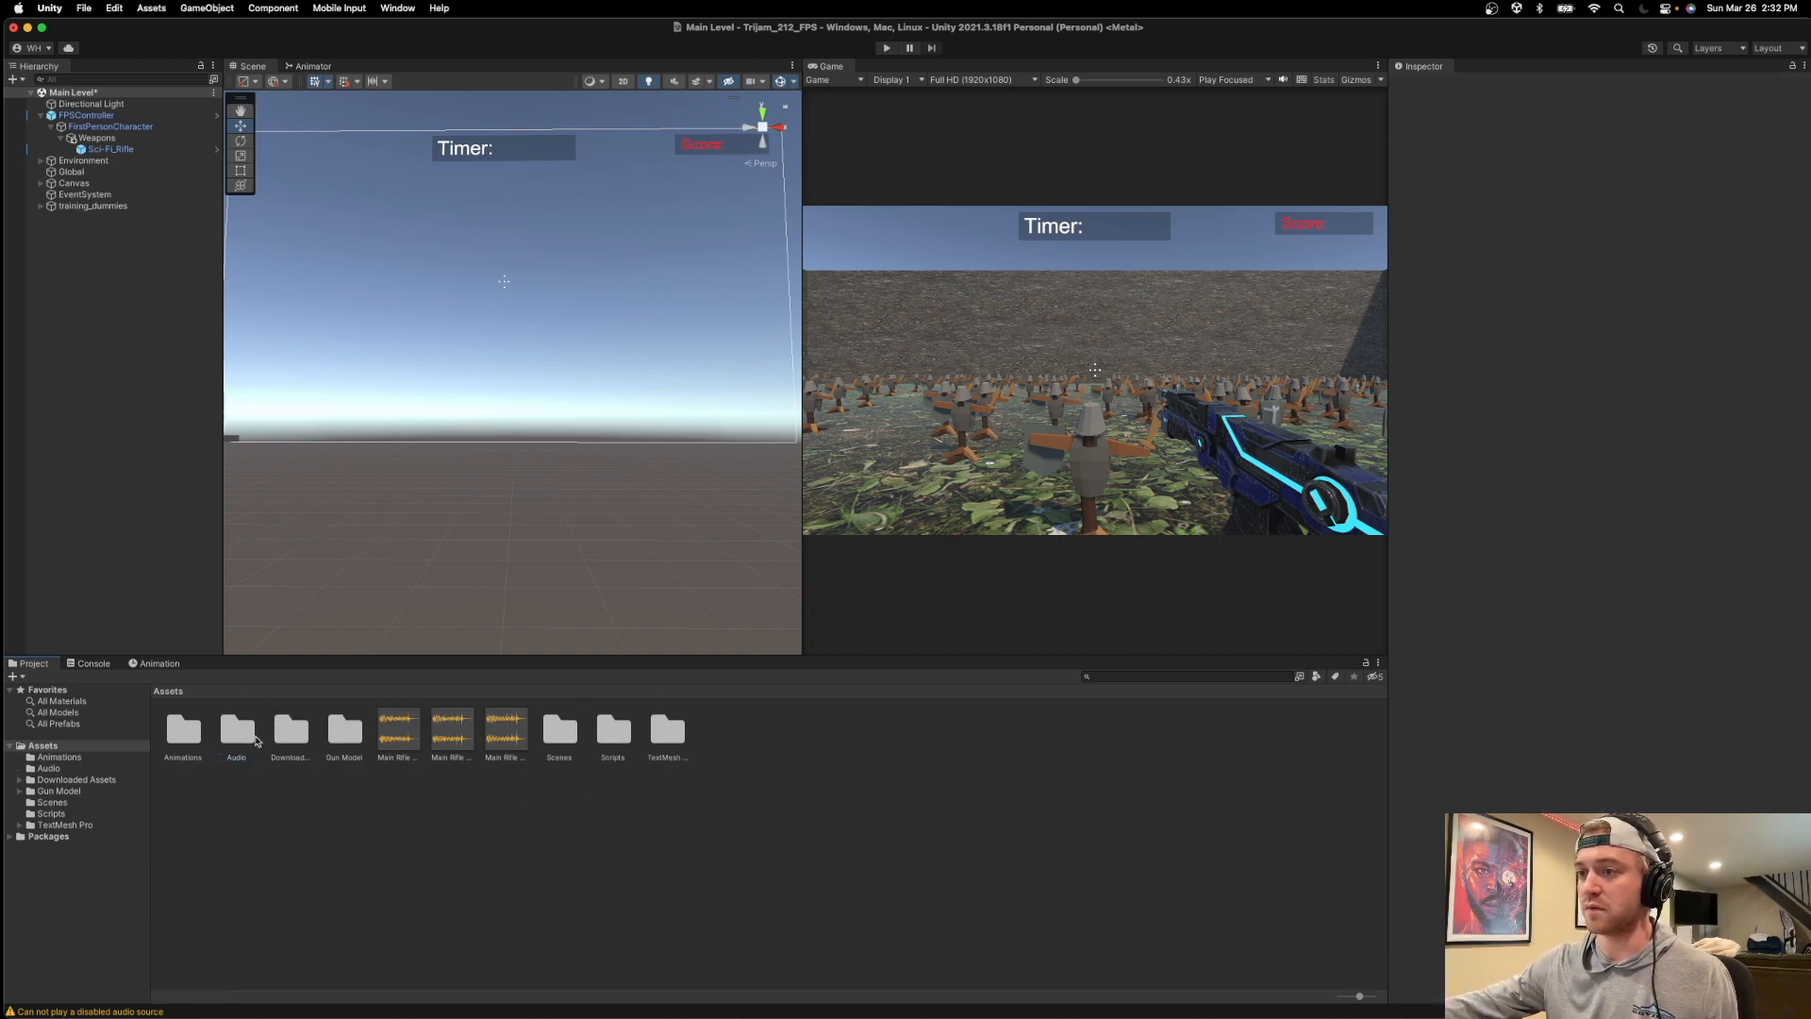
{"action": "left_click_drag", "start_coordinate": [397, 735], "coordinate": [236, 741]}
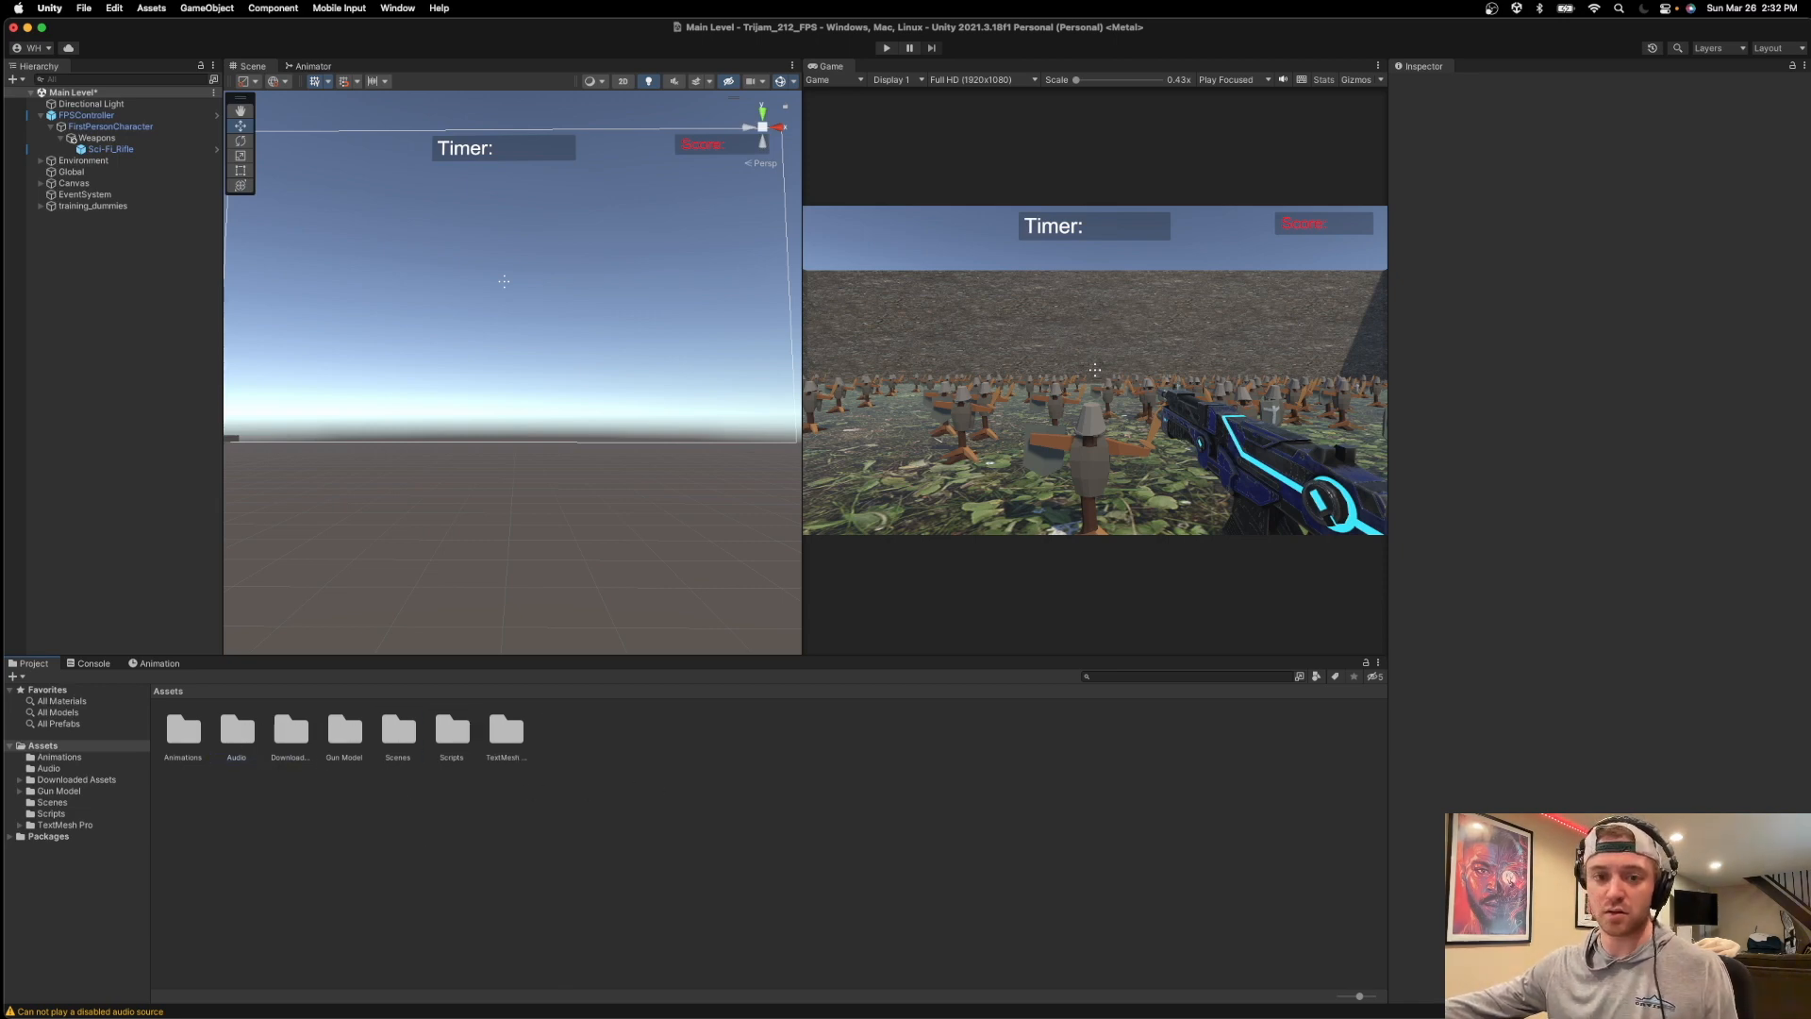
{"action": "left_click_drag", "start_coordinate": [208, 10], "coordinate": [236, 732]}
Import the four exported Footsteps clips into the project, move them into the Audio folder and open that folder.
{"action": "left_click_drag", "start_coordinate": [448, 852], "coordinate": [451, 844]}
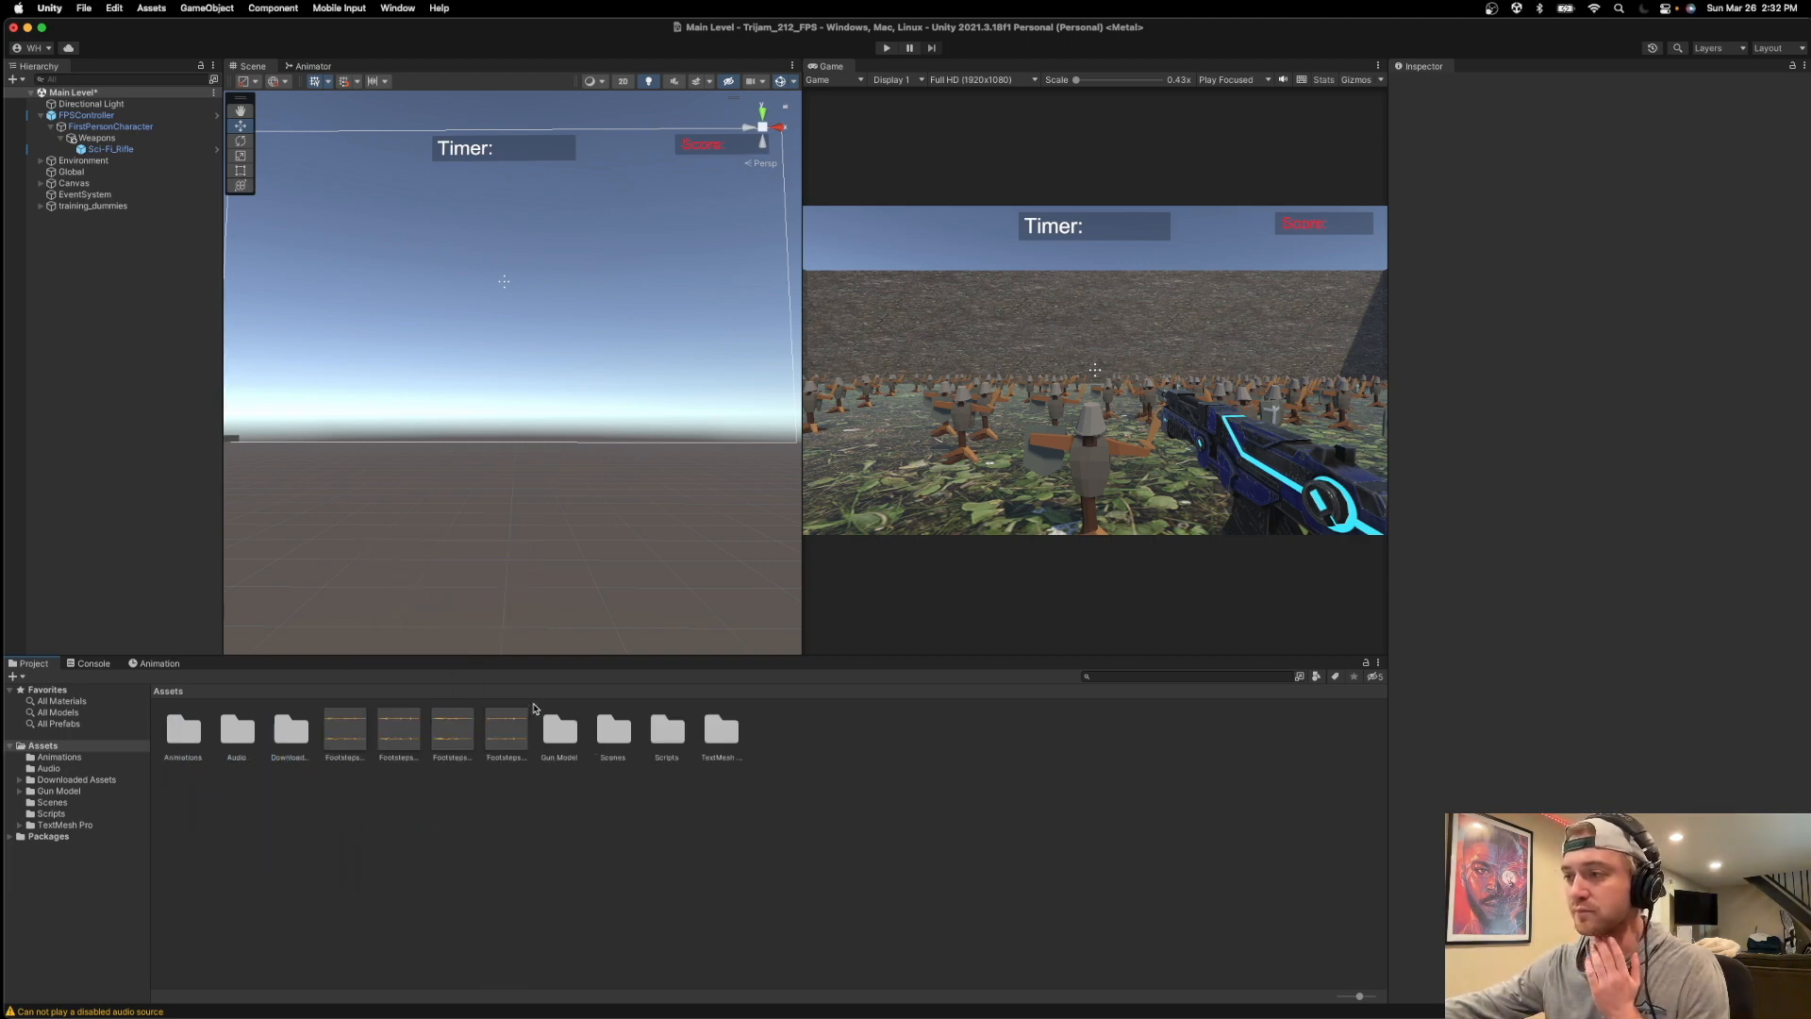
{"action": "left_click", "coordinate": [514, 723]}
{"action": "left_click", "coordinate": [339, 736], "text": "shift"}
{"action": "left_click_drag", "start_coordinate": [339, 736], "coordinate": [244, 745]}
{"action": "left_click", "coordinate": [85, 115]}
{"action": "double_click", "coordinate": [234, 728]}
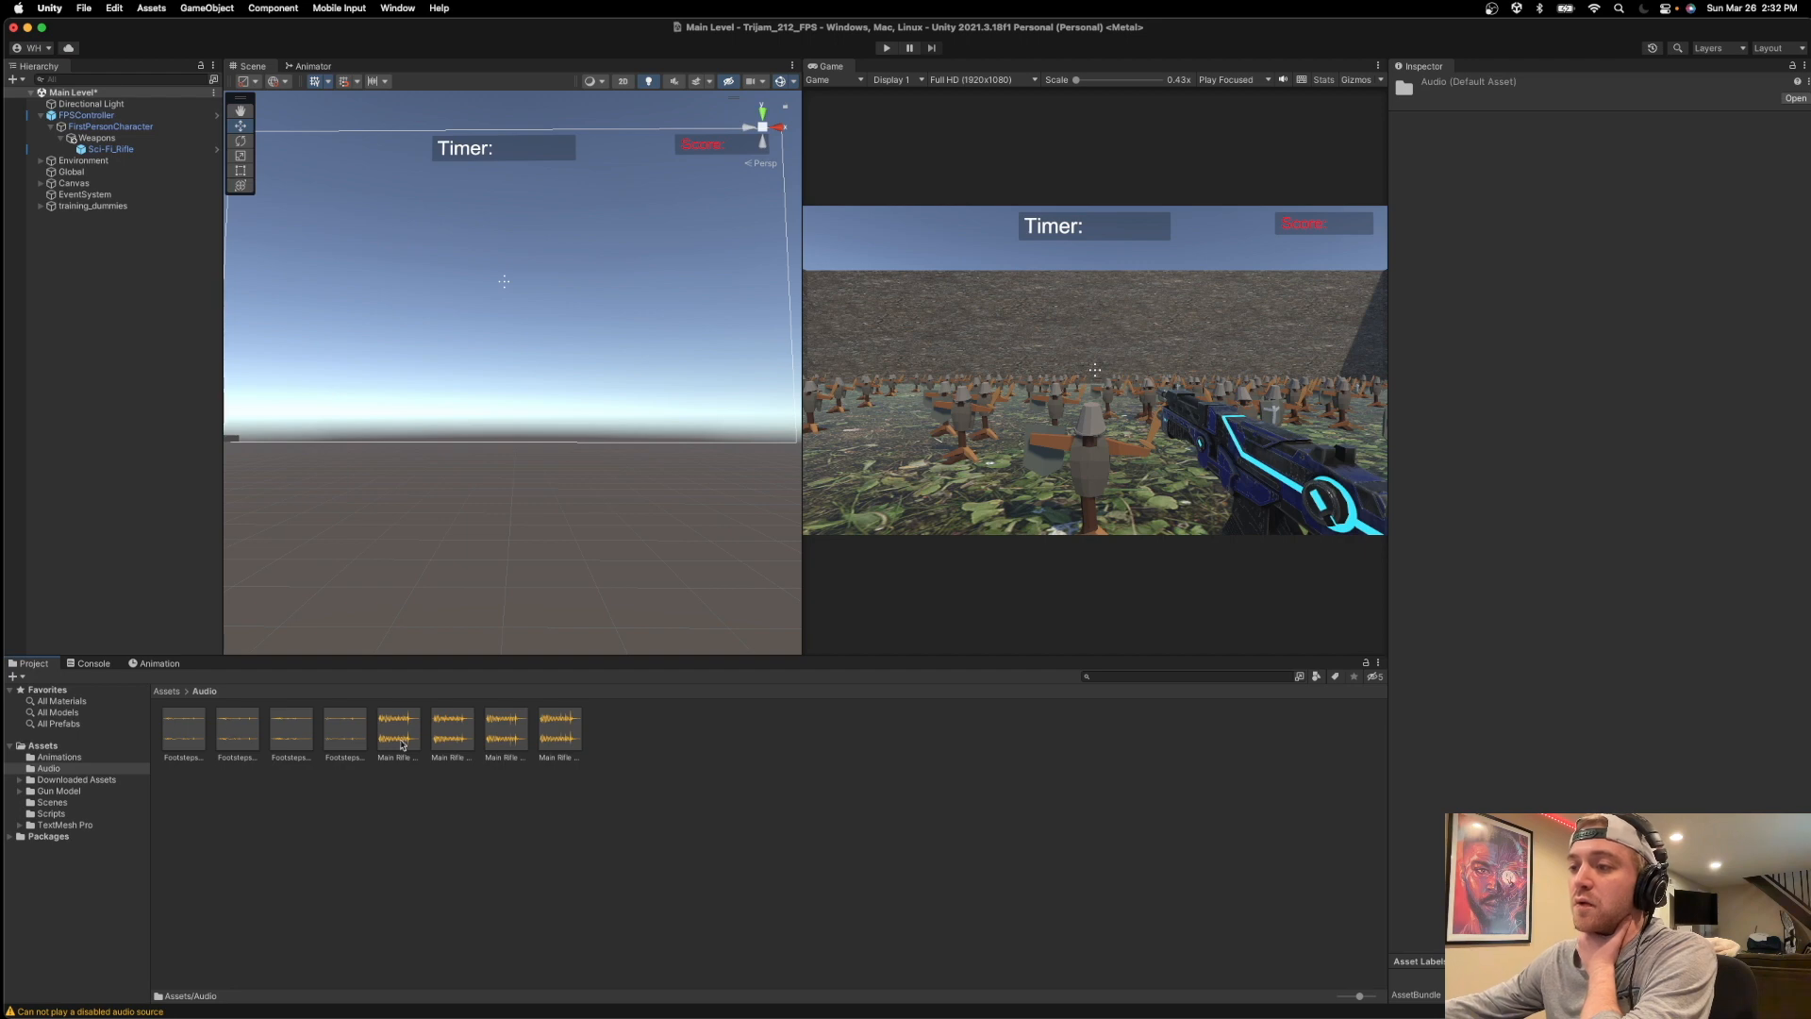
Inspect the FPSController components and the import settings of the four new Footsteps clips.
{"action": "left_click", "coordinate": [85, 115]}
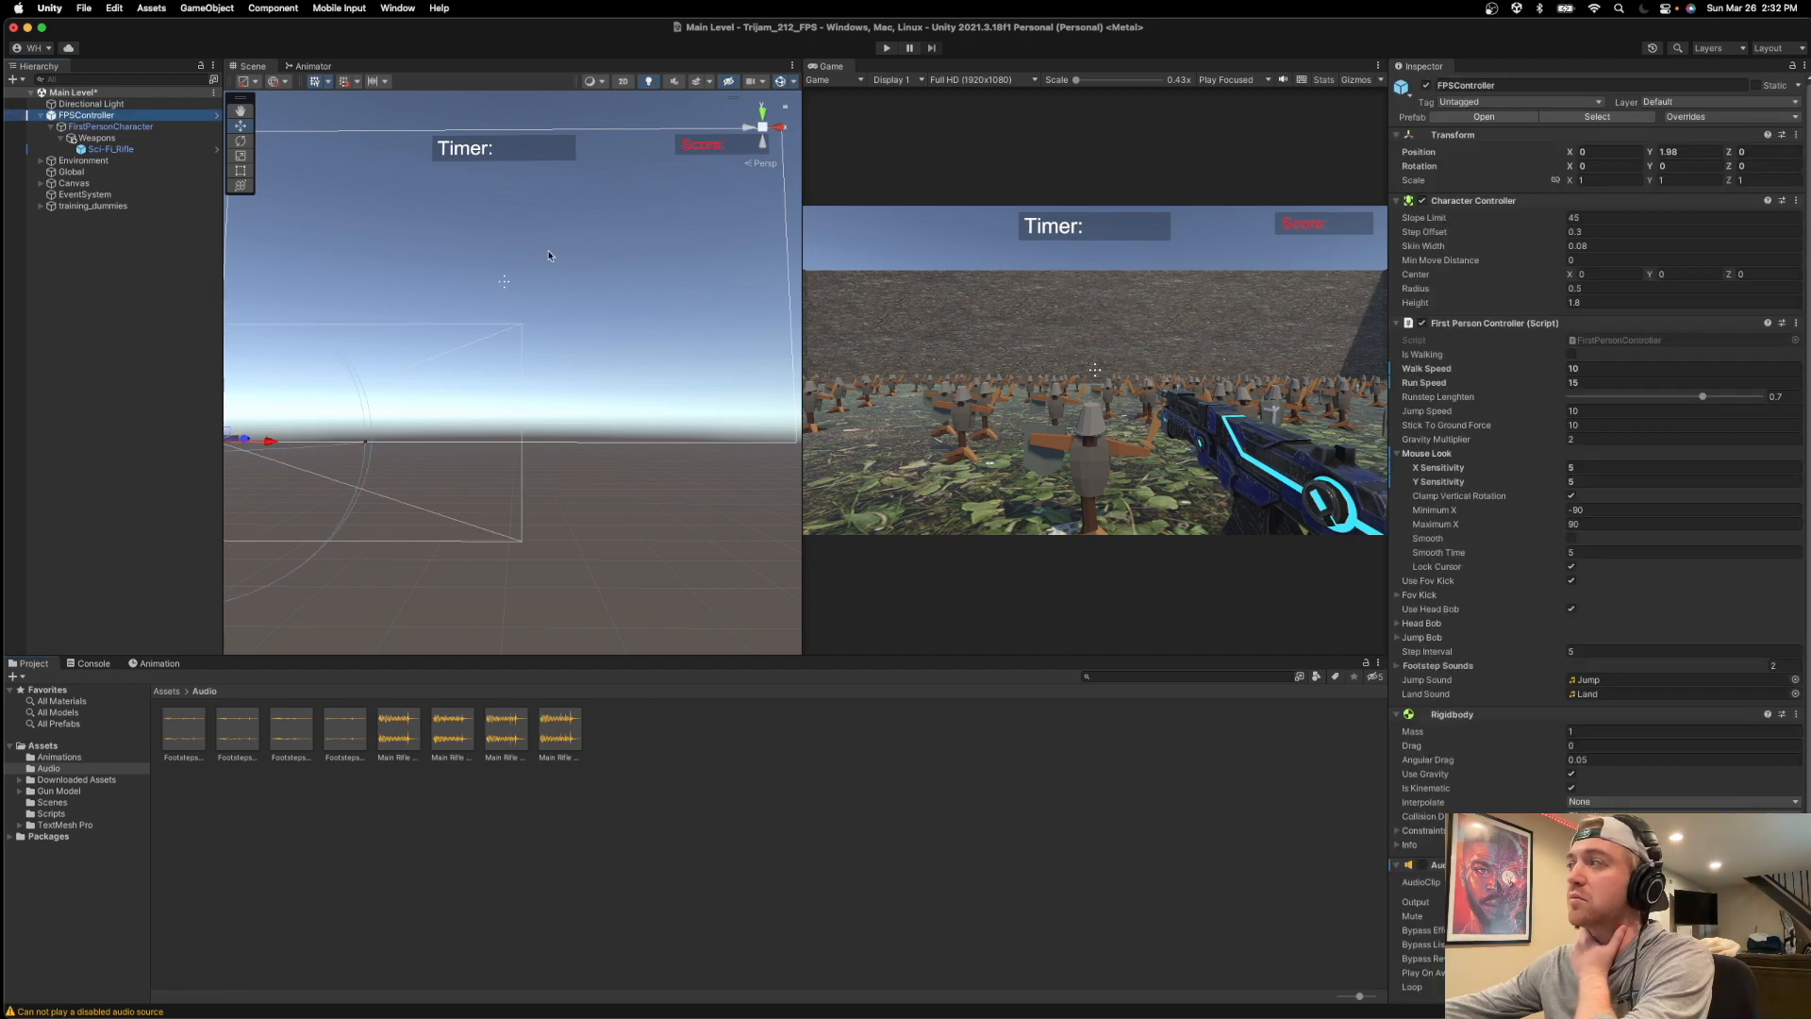
{"action": "left_click", "coordinate": [187, 736]}
{"action": "left_click", "coordinate": [341, 740], "text": "shift"}
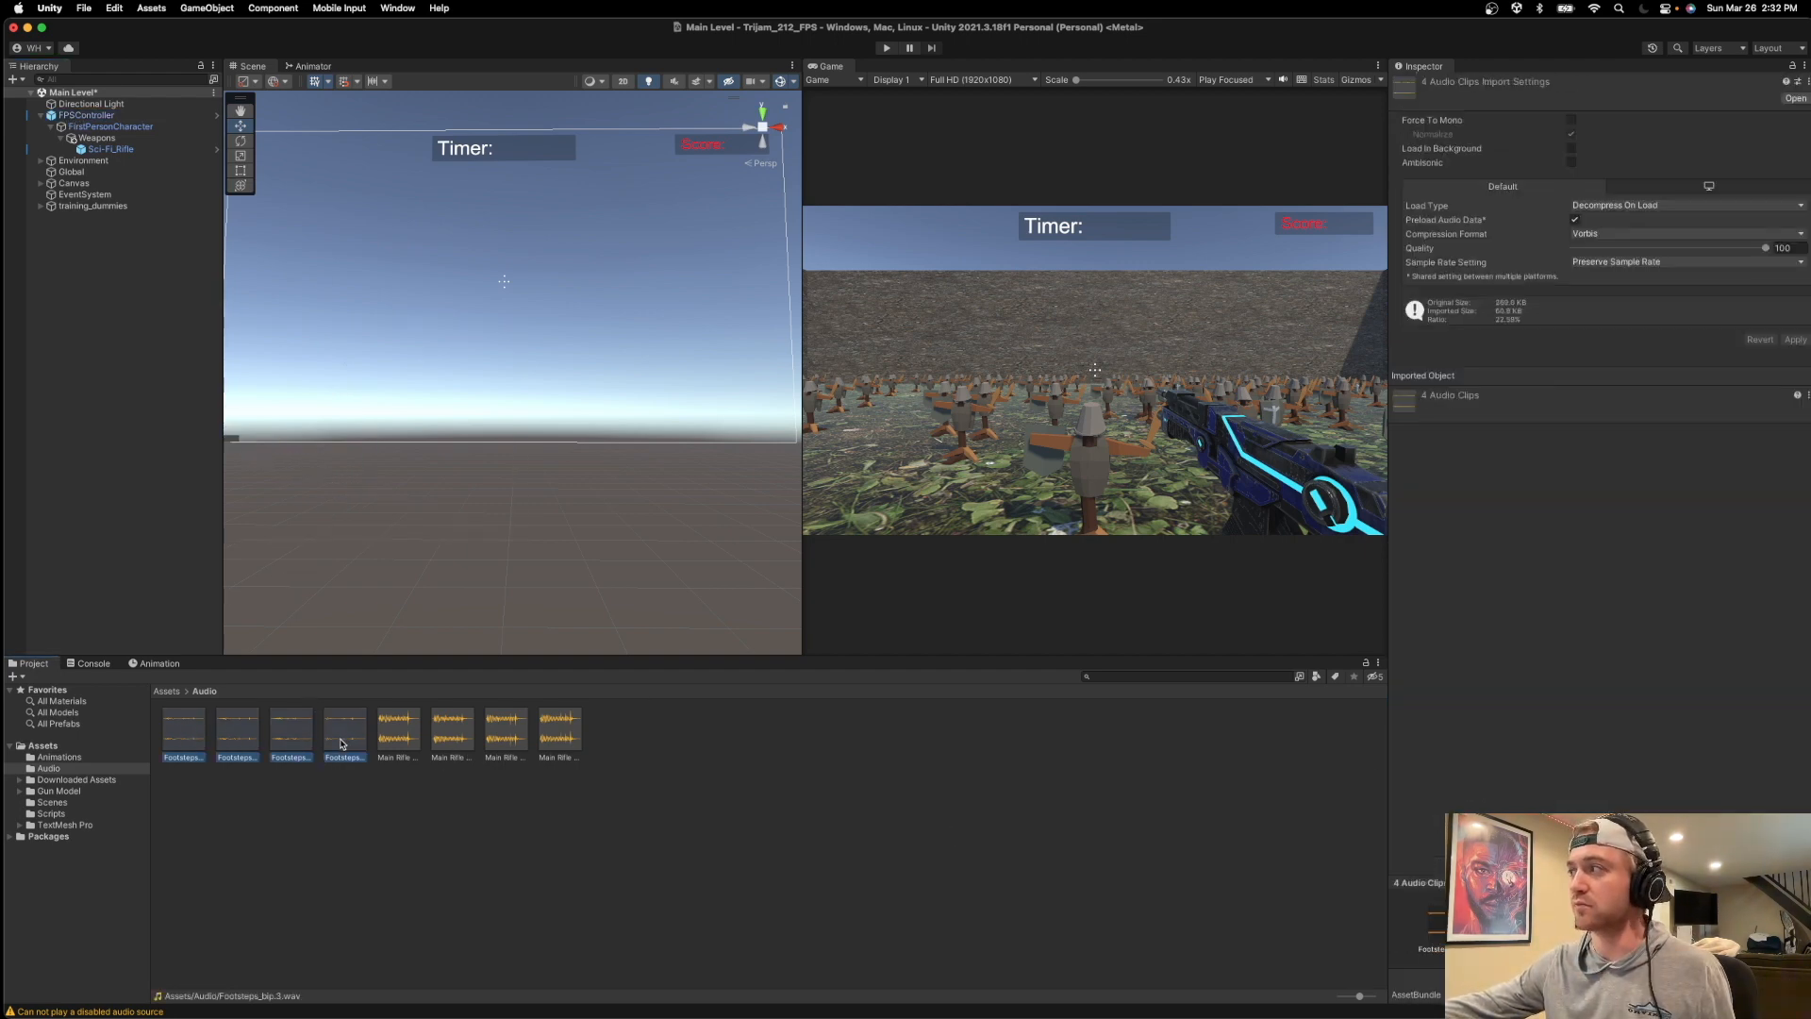
Locate the project files behind the Jump Sound and Land Sound of FPSController.
{"action": "left_click", "coordinate": [85, 115]}
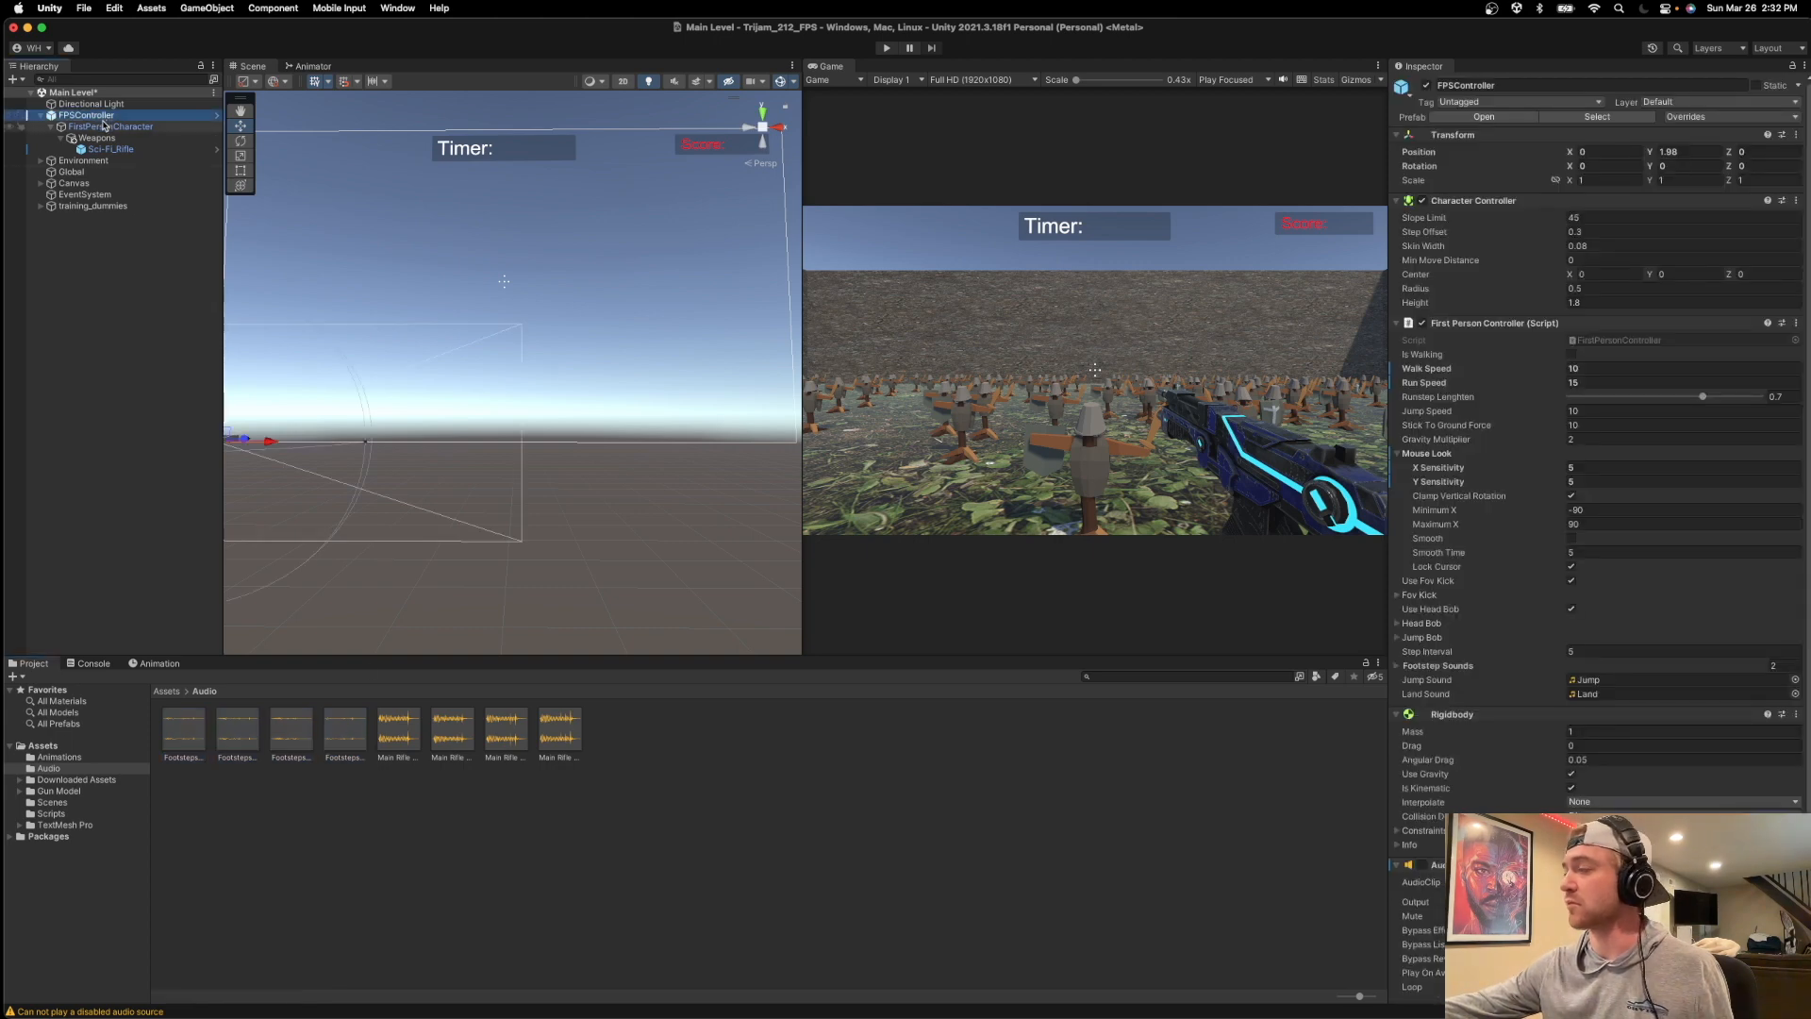
{"action": "scroll", "coordinate": [1593, 630], "scroll_direction": "down", "scroll_amount": 1}
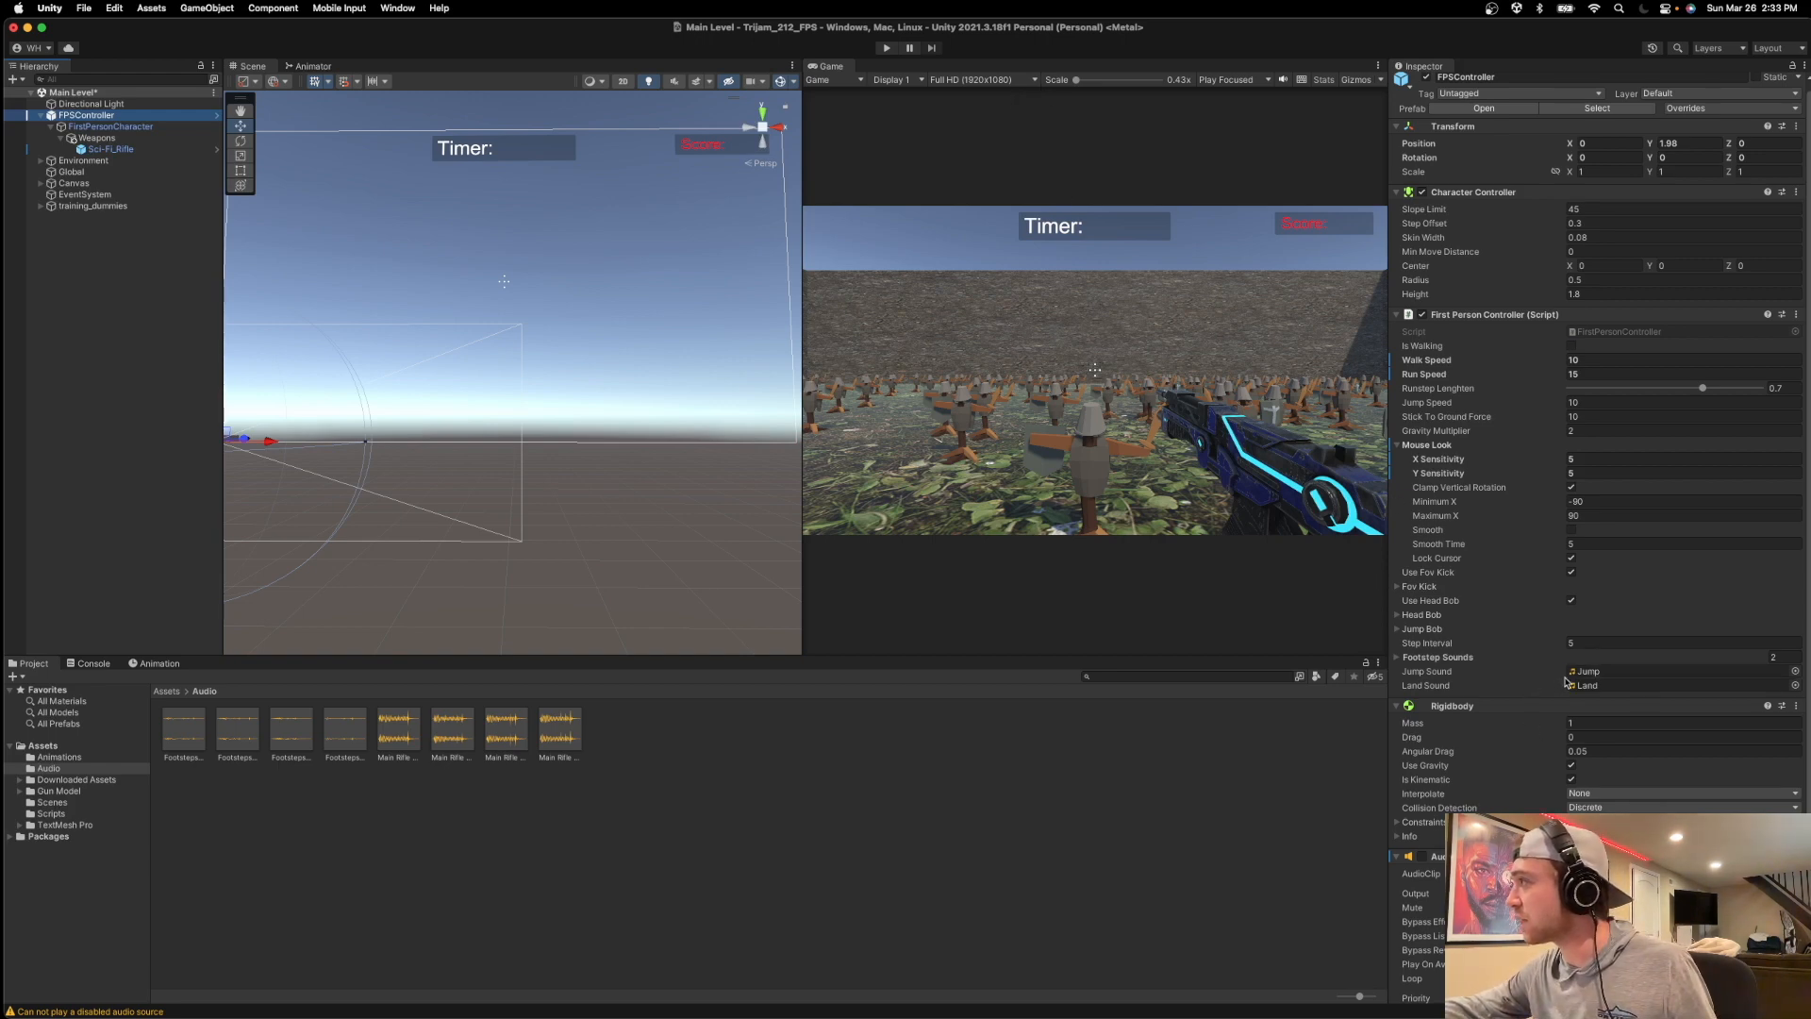
{"action": "scroll", "coordinate": [1565, 693], "scroll_direction": "down", "scroll_amount": 4}
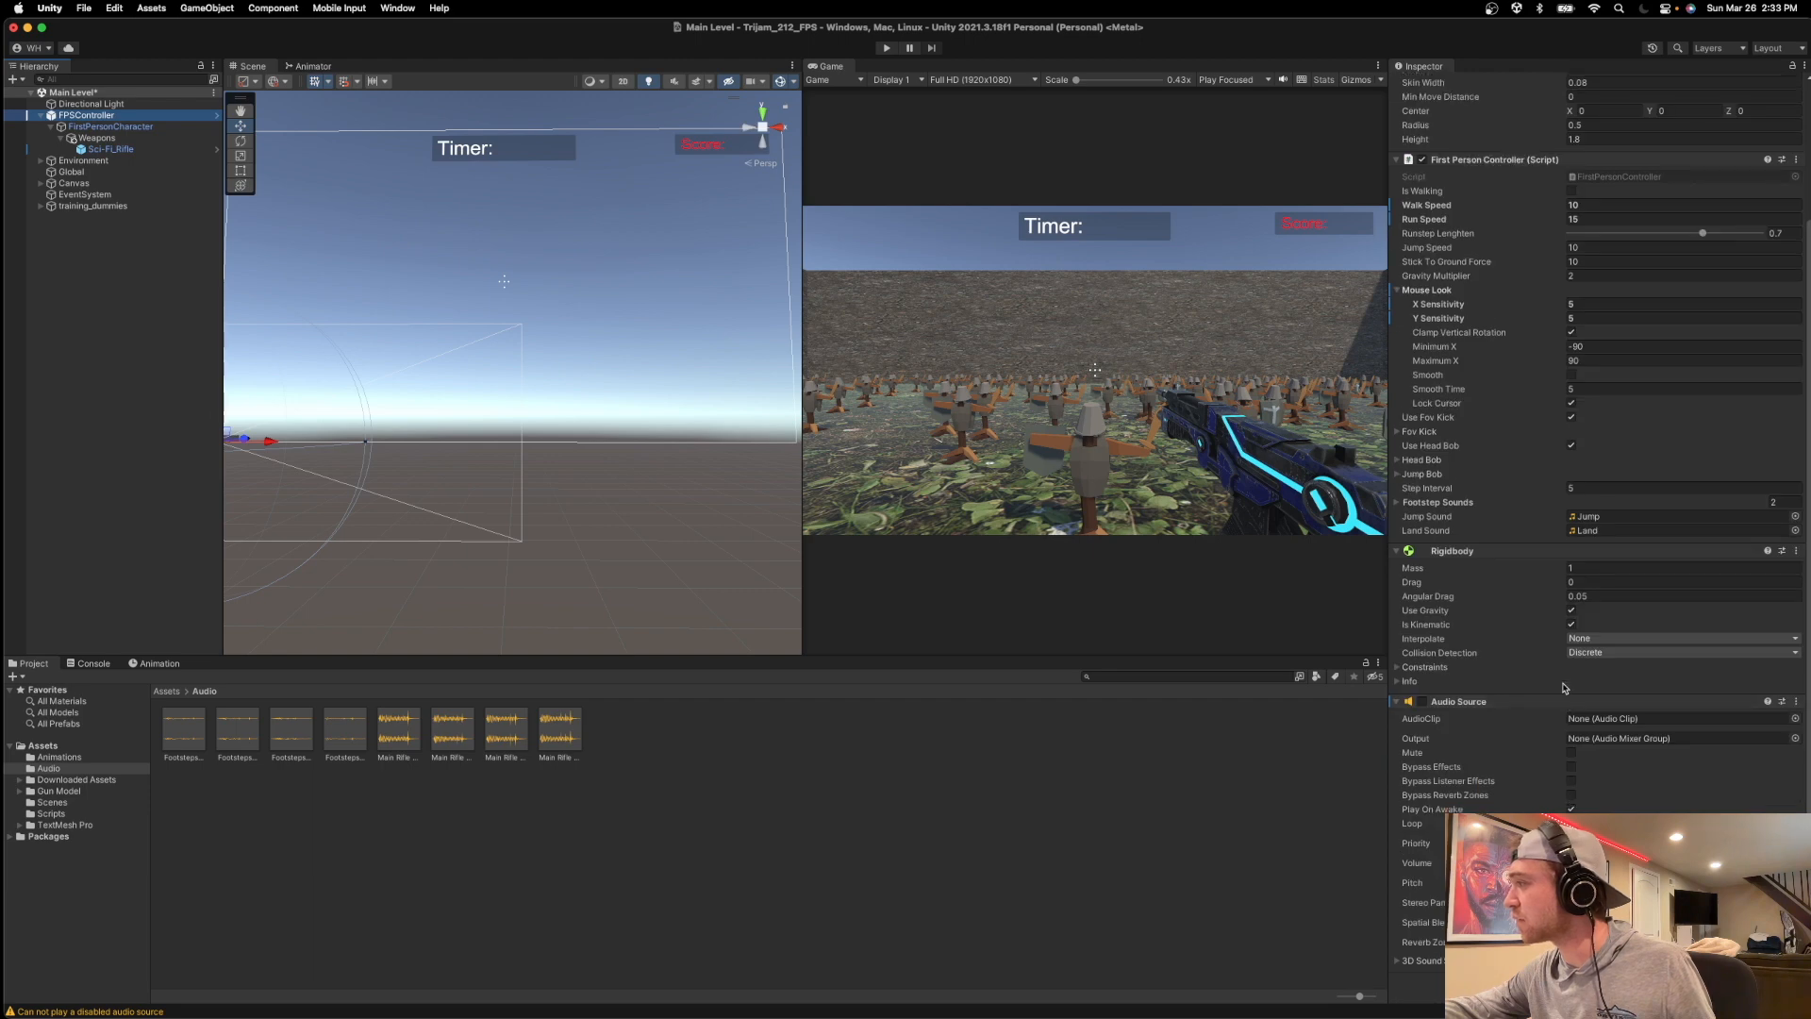
{"action": "left_click", "coordinate": [1587, 517]}
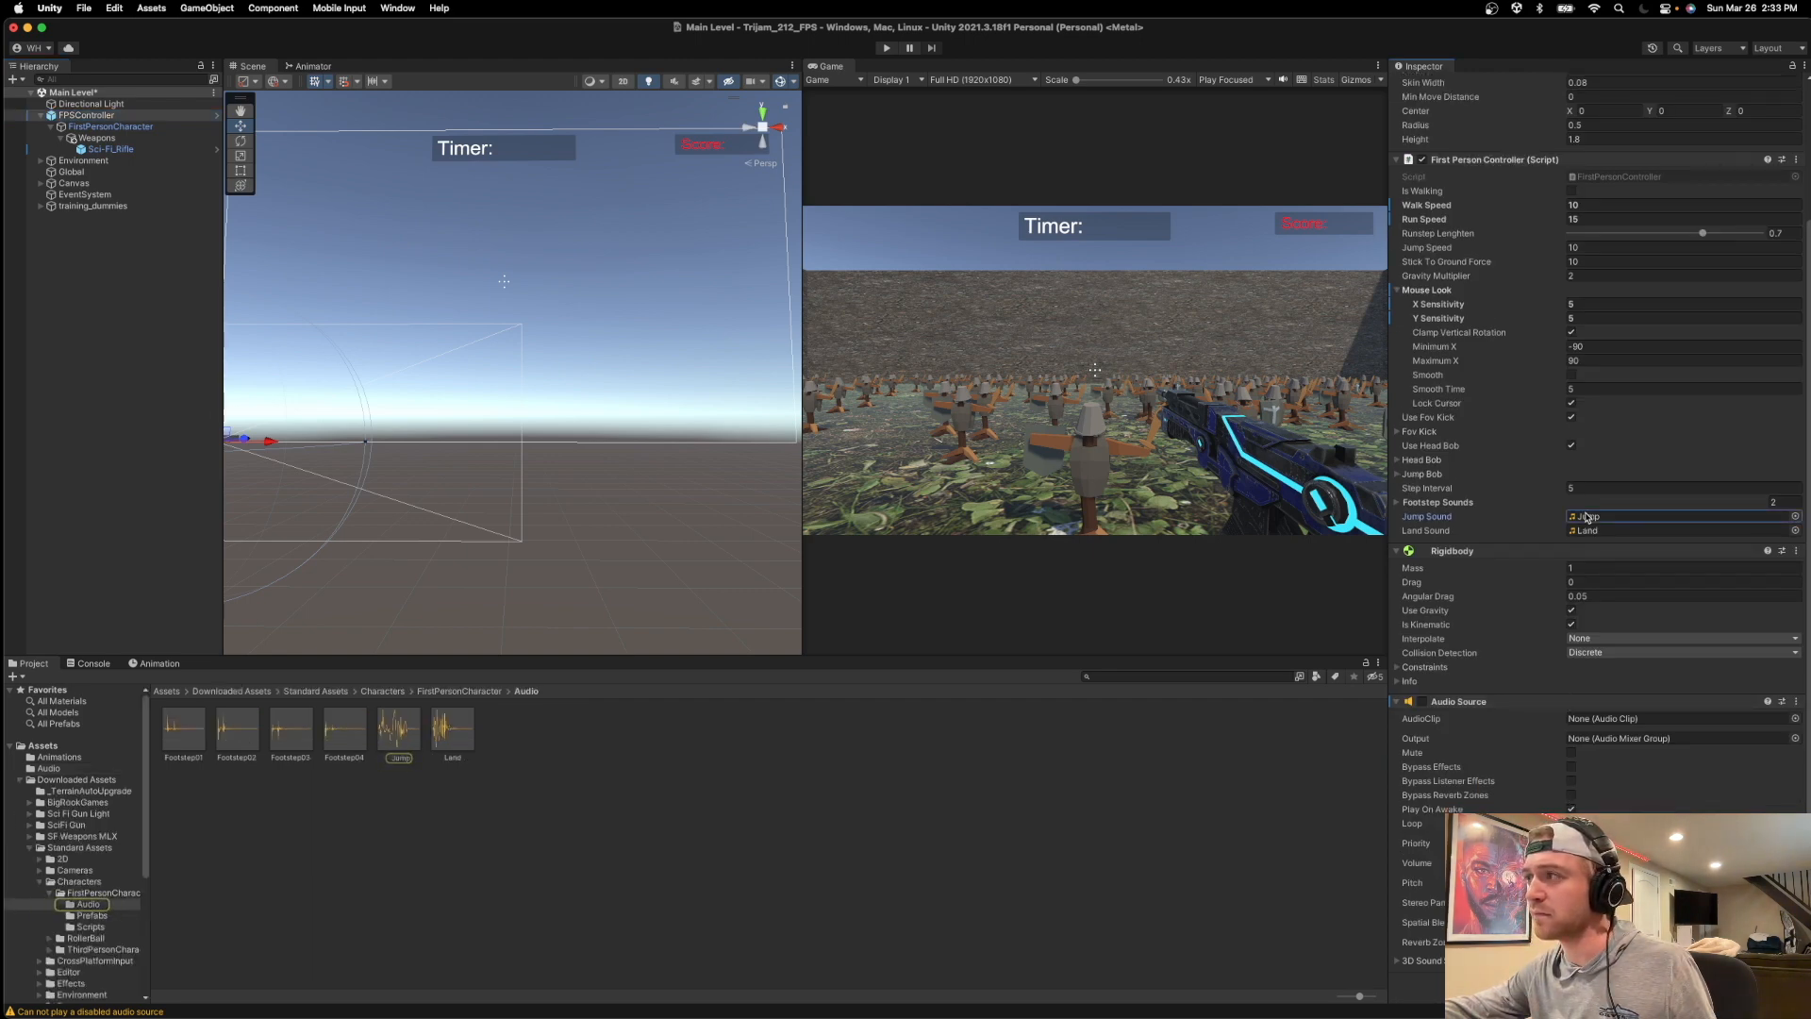
{"action": "left_click", "coordinate": [1589, 531]}
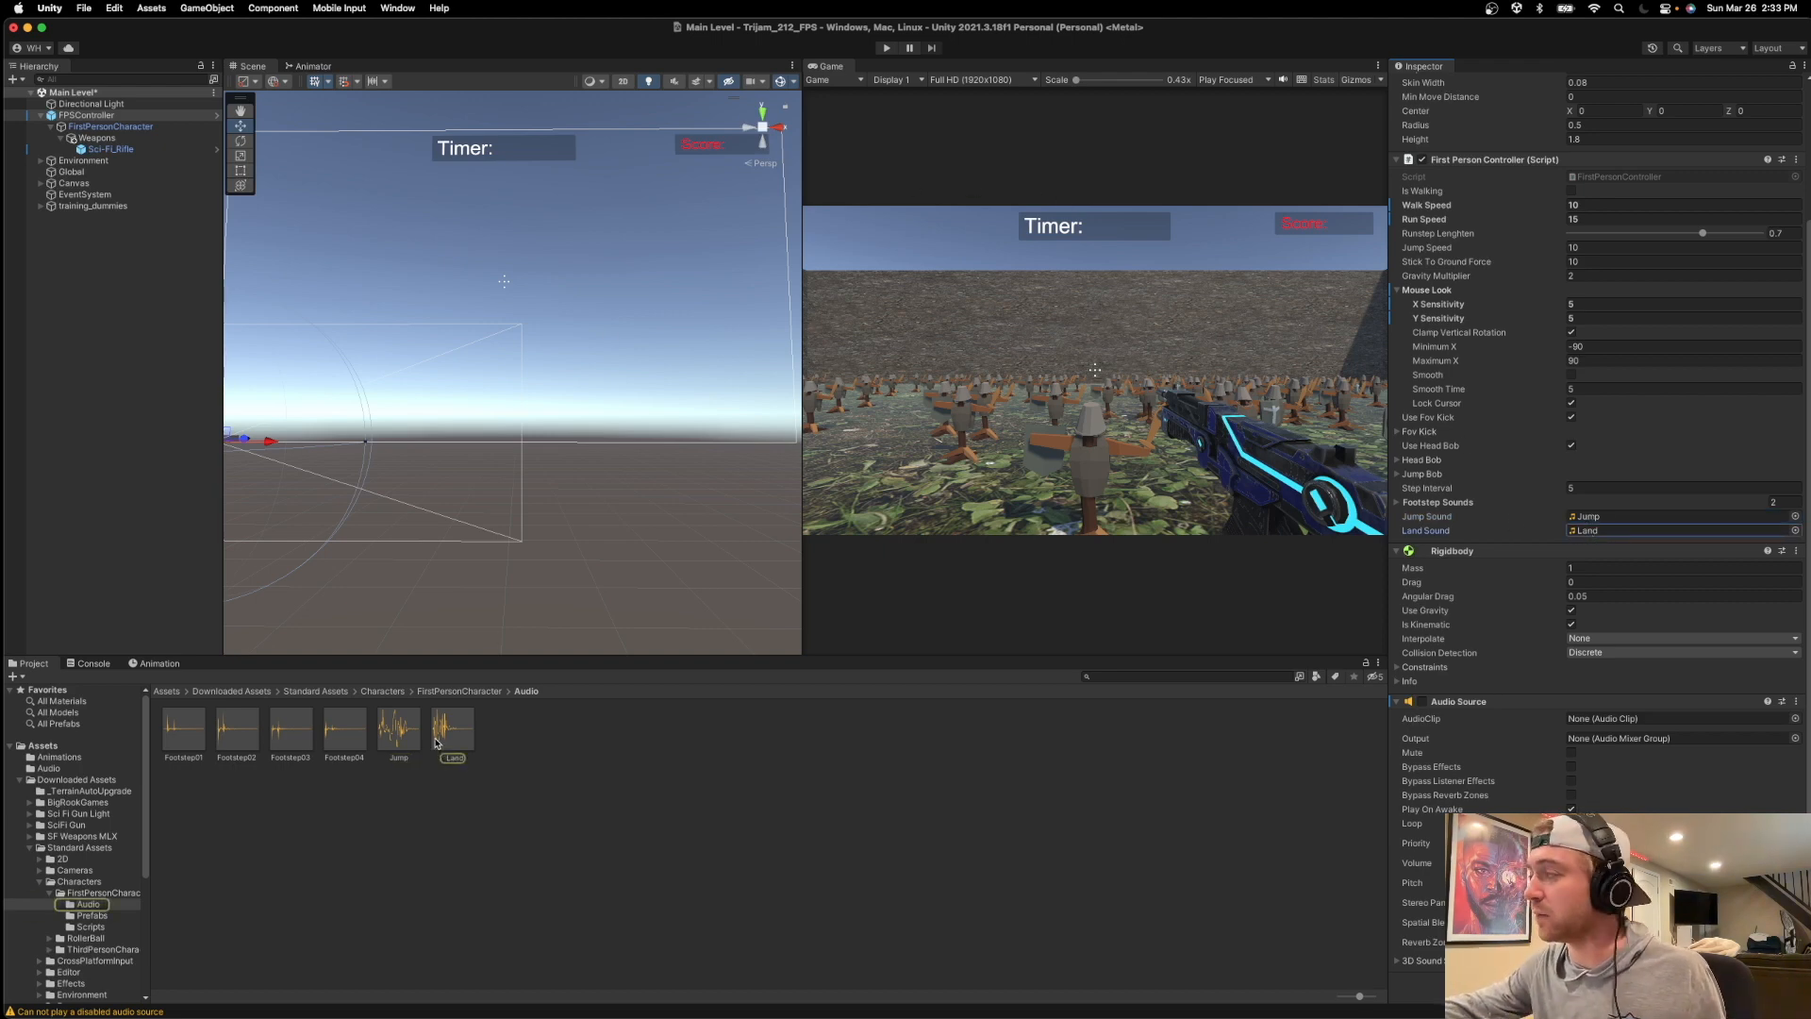
Assign the clips Footstep01 to Footstep04 one after another as the AudioClip of FPSController's Audio Source, ending with Footstep04.
{"action": "left_click_drag", "start_coordinate": [164, 724], "coordinate": [1598, 723]}
{"action": "left_click_drag", "start_coordinate": [237, 738], "coordinate": [1597, 721]}
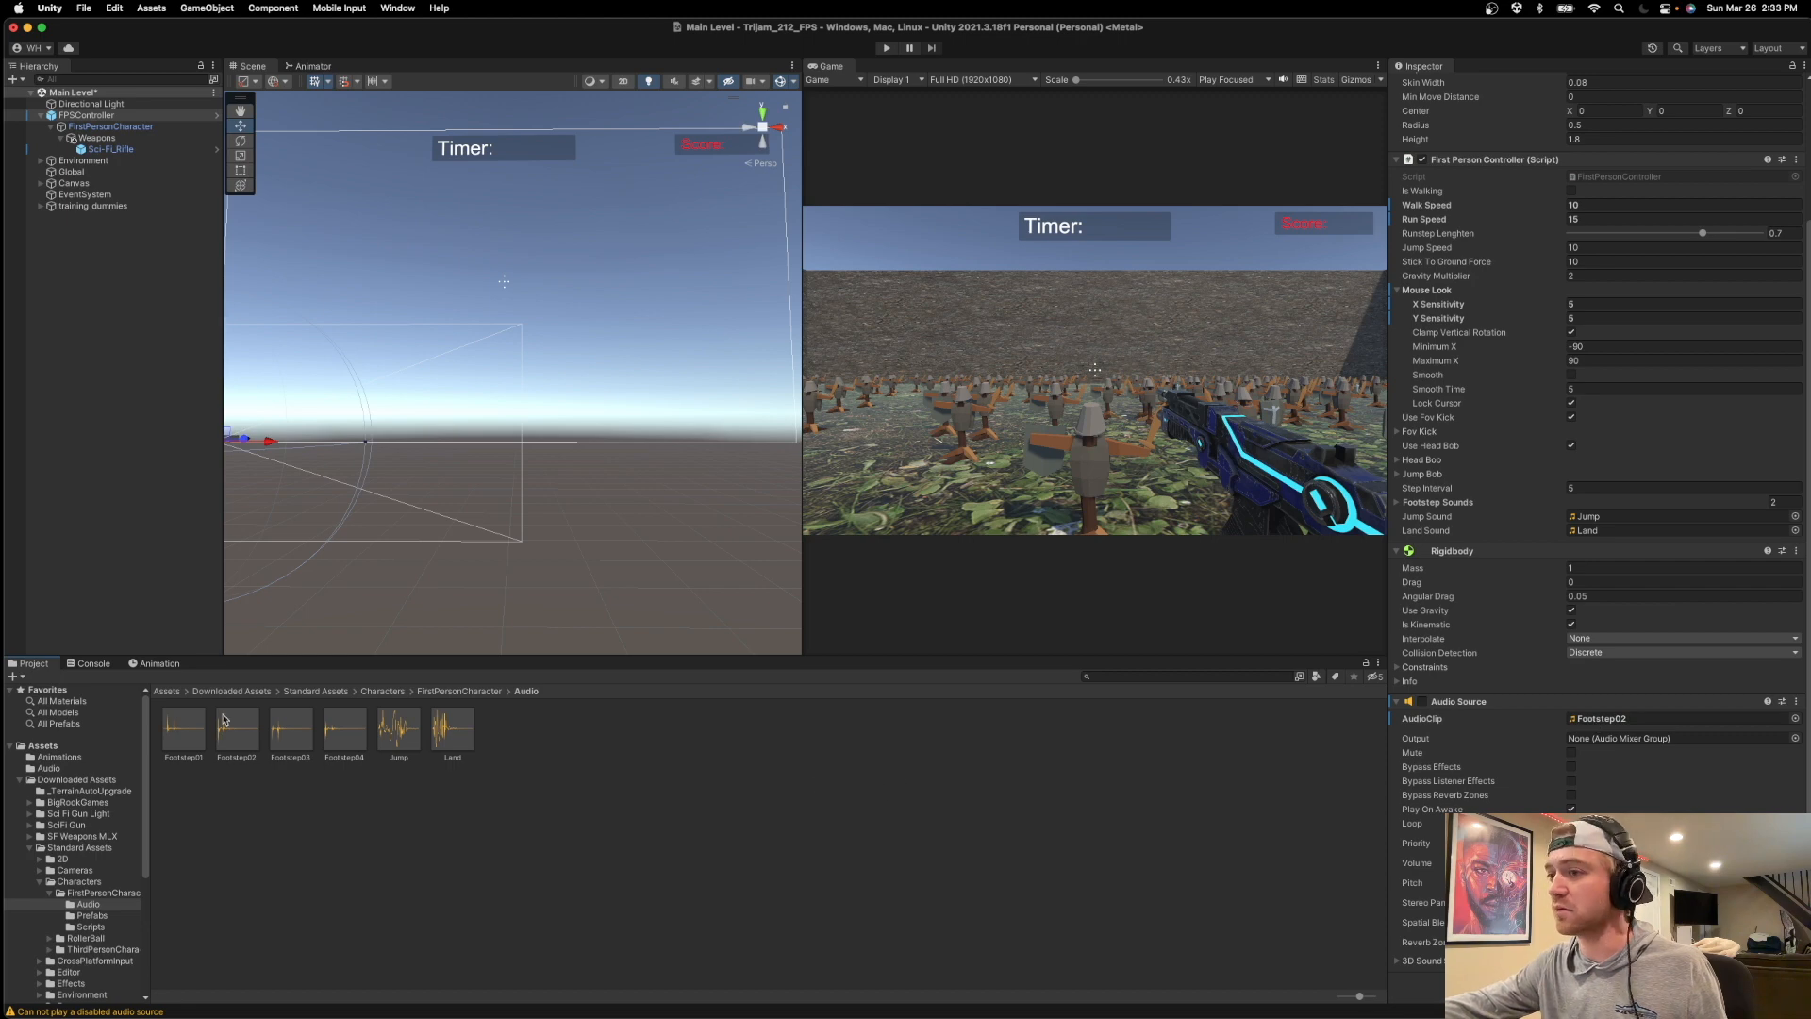
{"action": "left_click_drag", "start_coordinate": [293, 740], "coordinate": [1603, 718]}
{"action": "left_click_drag", "start_coordinate": [343, 726], "coordinate": [1679, 719]}
{"action": "left_click", "coordinate": [1697, 720]}
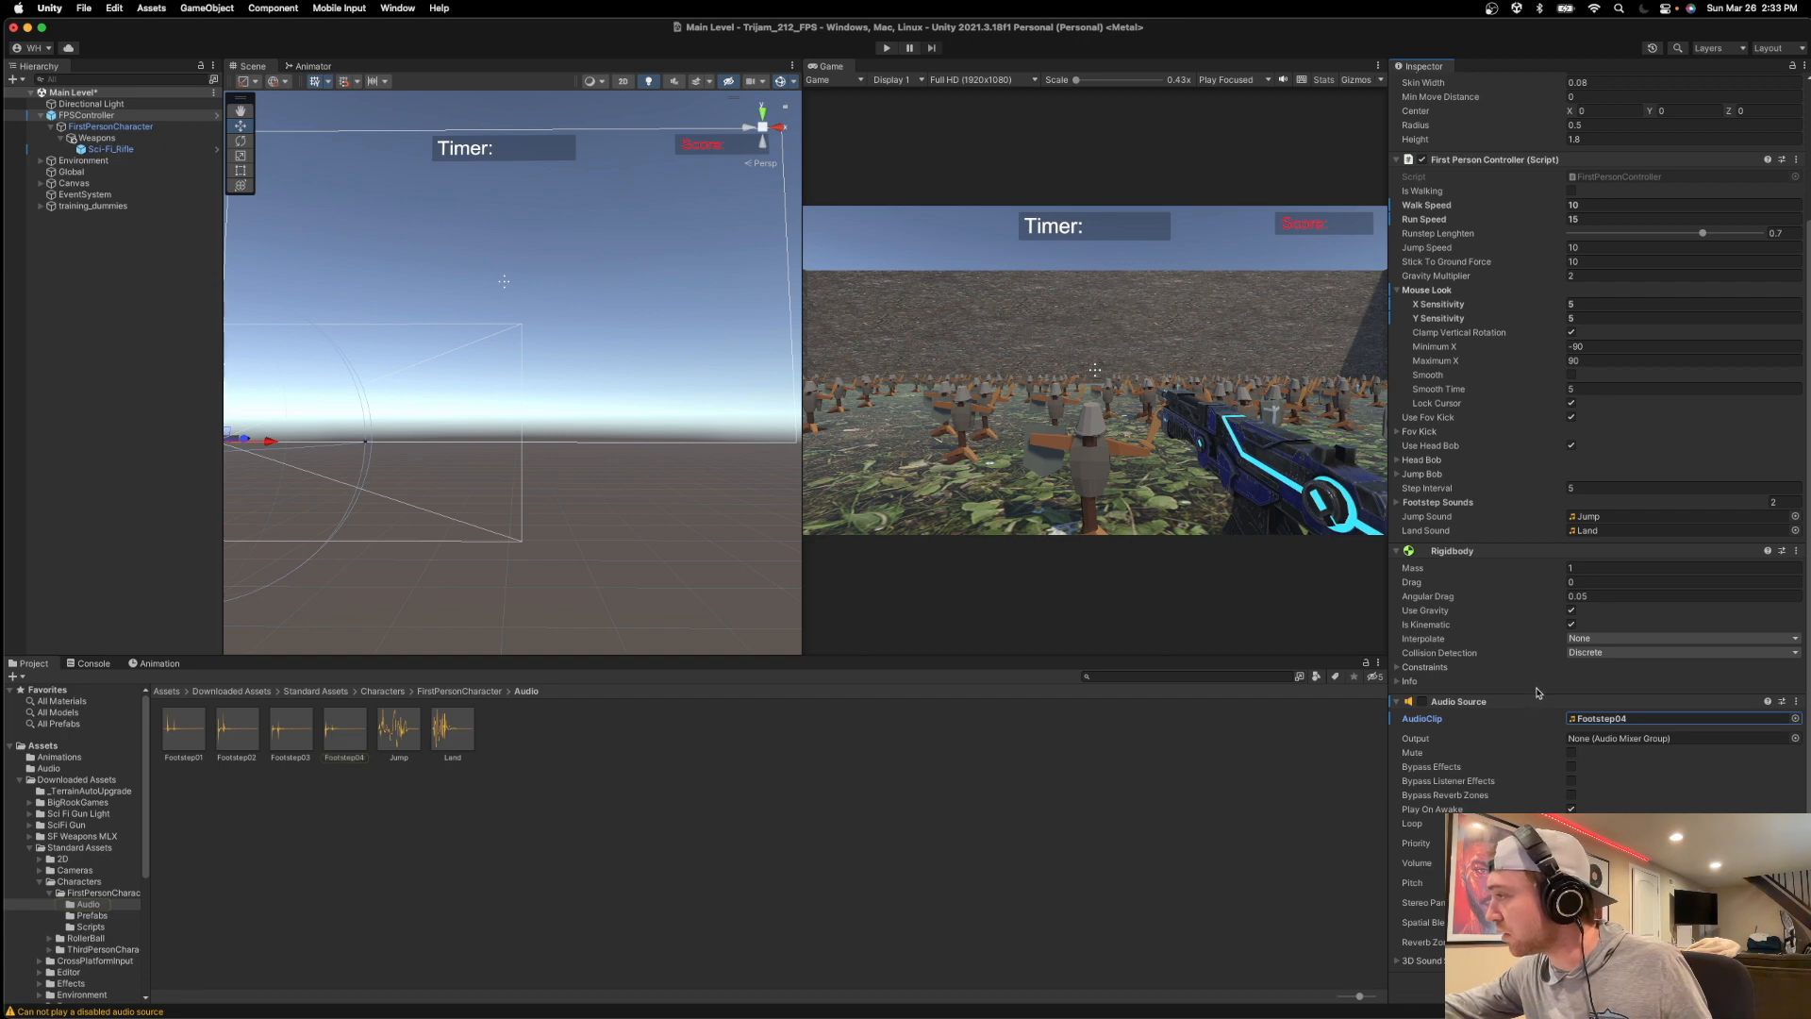
Enable the Audio Source component of FPSController and save the scene.
{"action": "left_click", "coordinate": [1421, 702]}
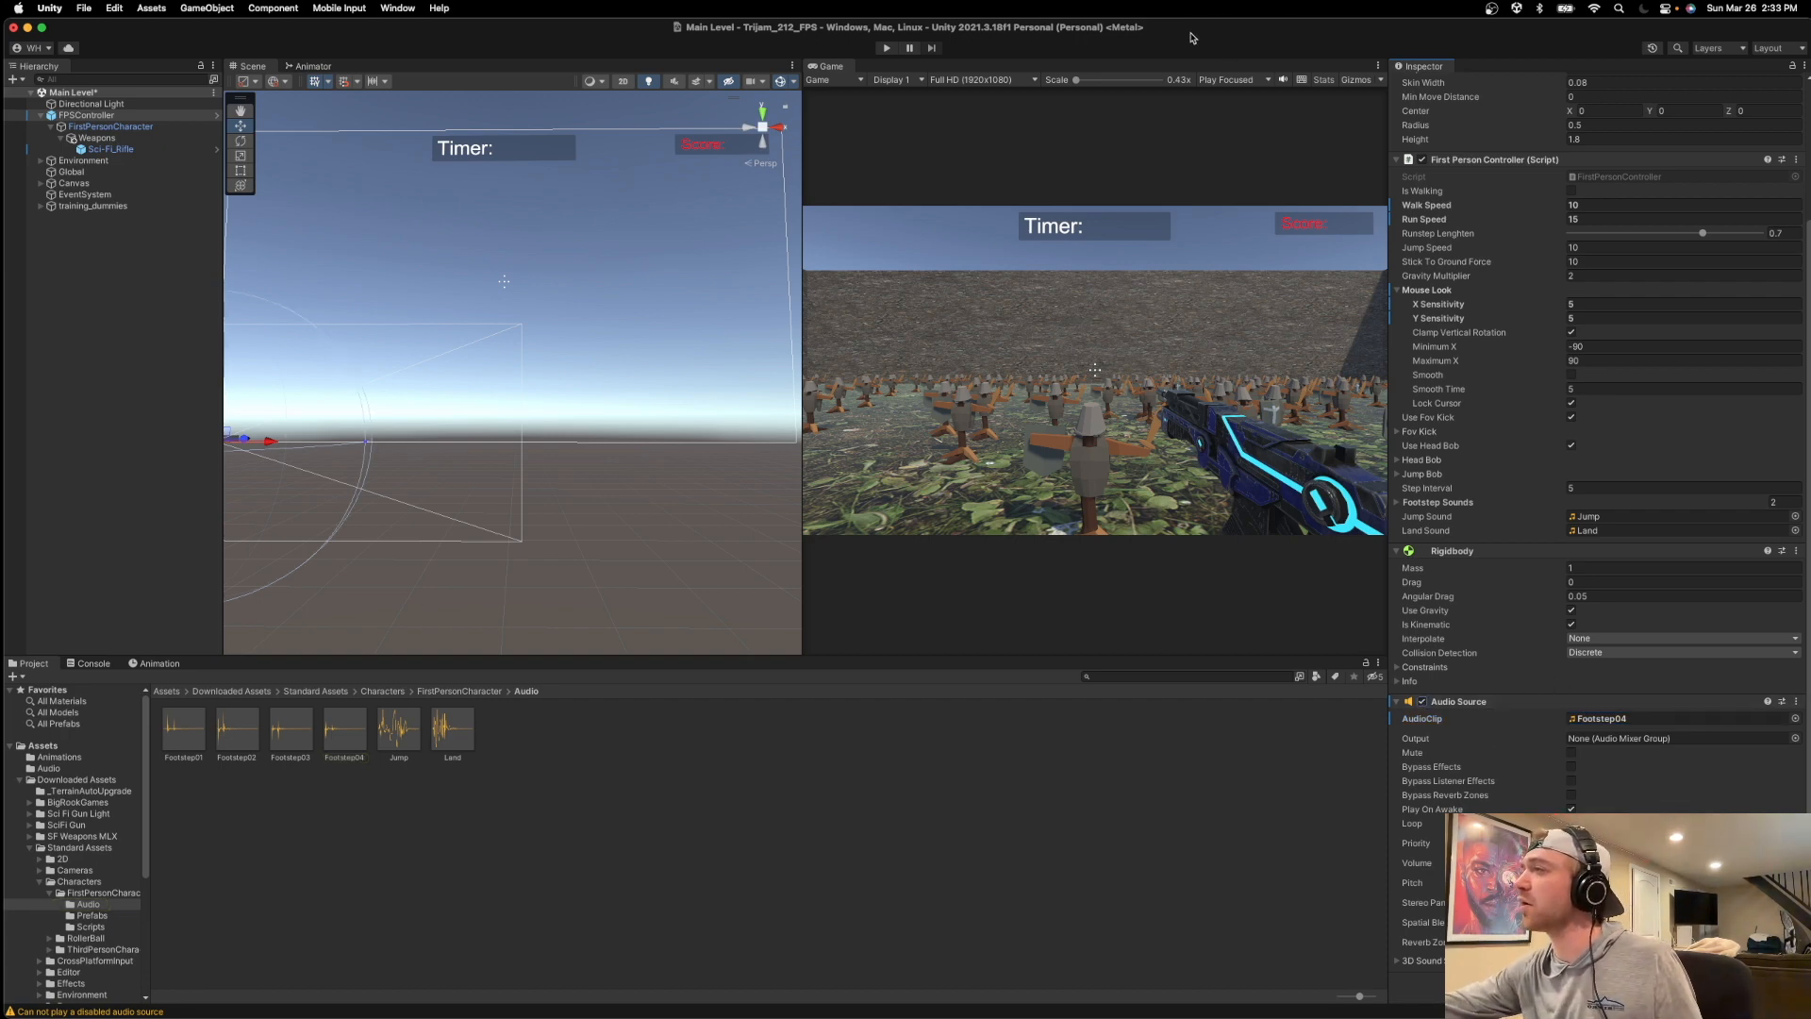
{"action": "left_click_drag", "start_coordinate": [1182, 34], "coordinate": [1178, 29]}
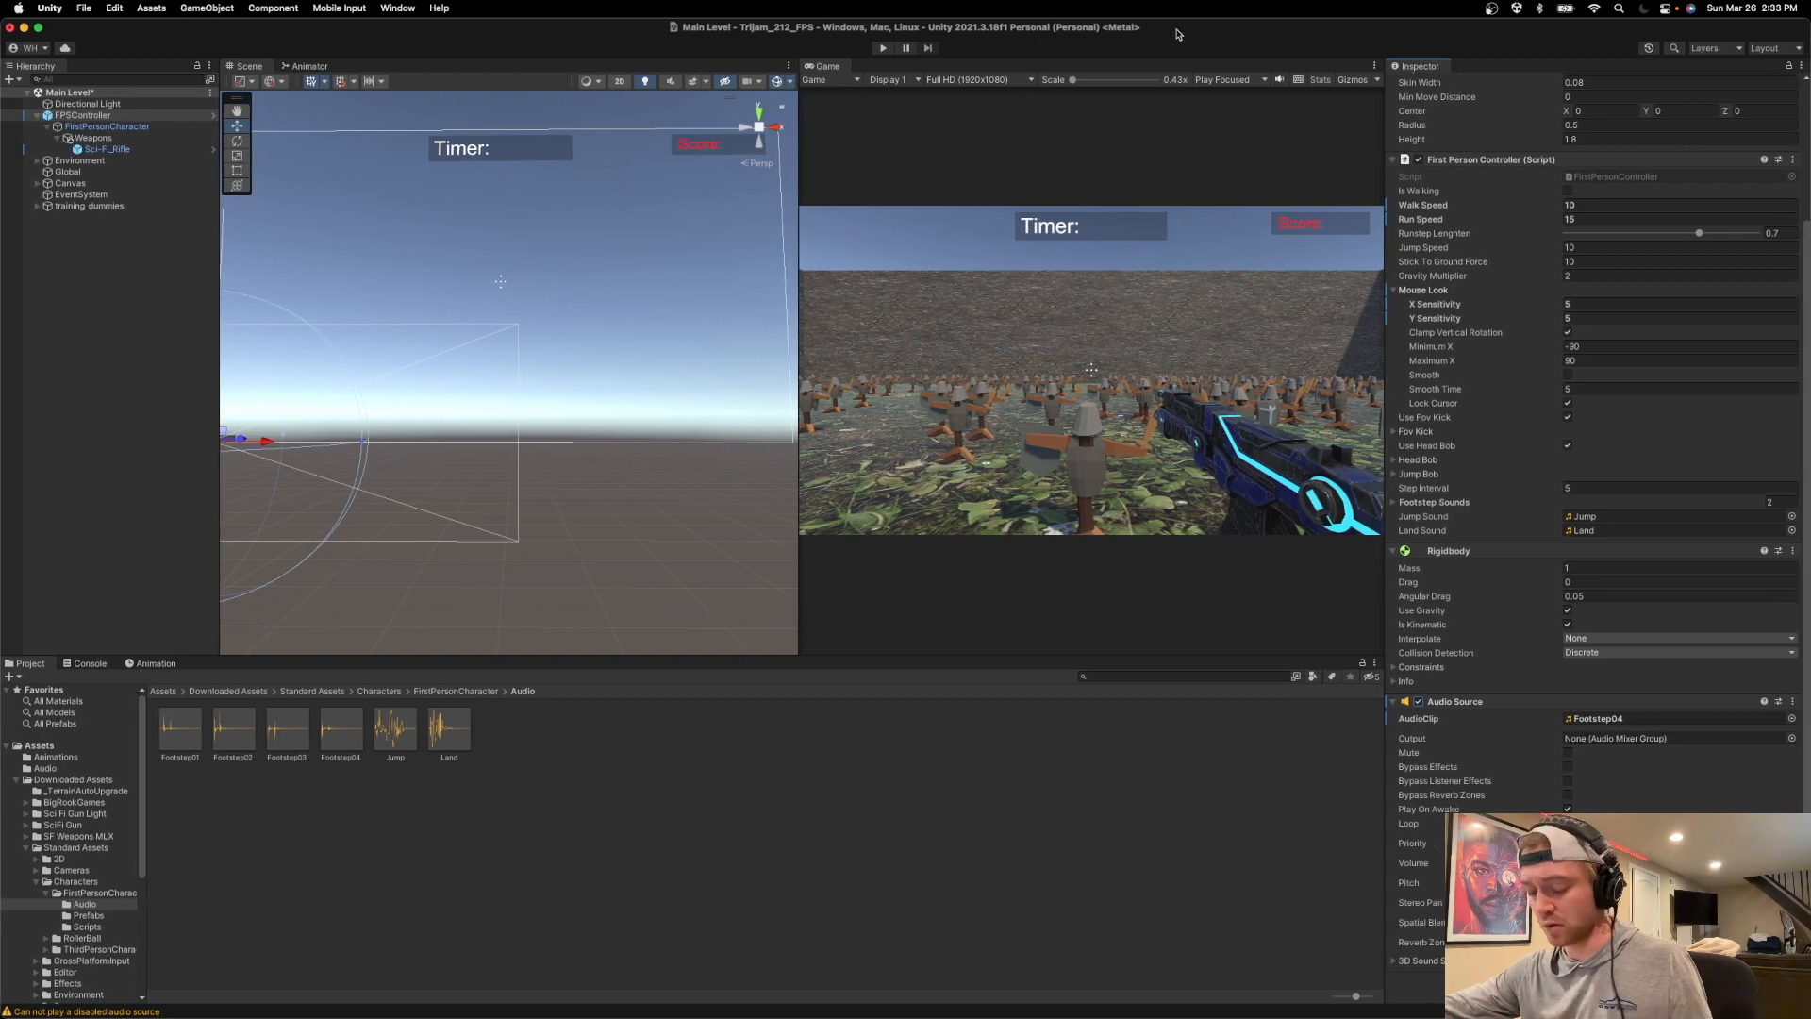
{"action": "key", "text": "super+s"}
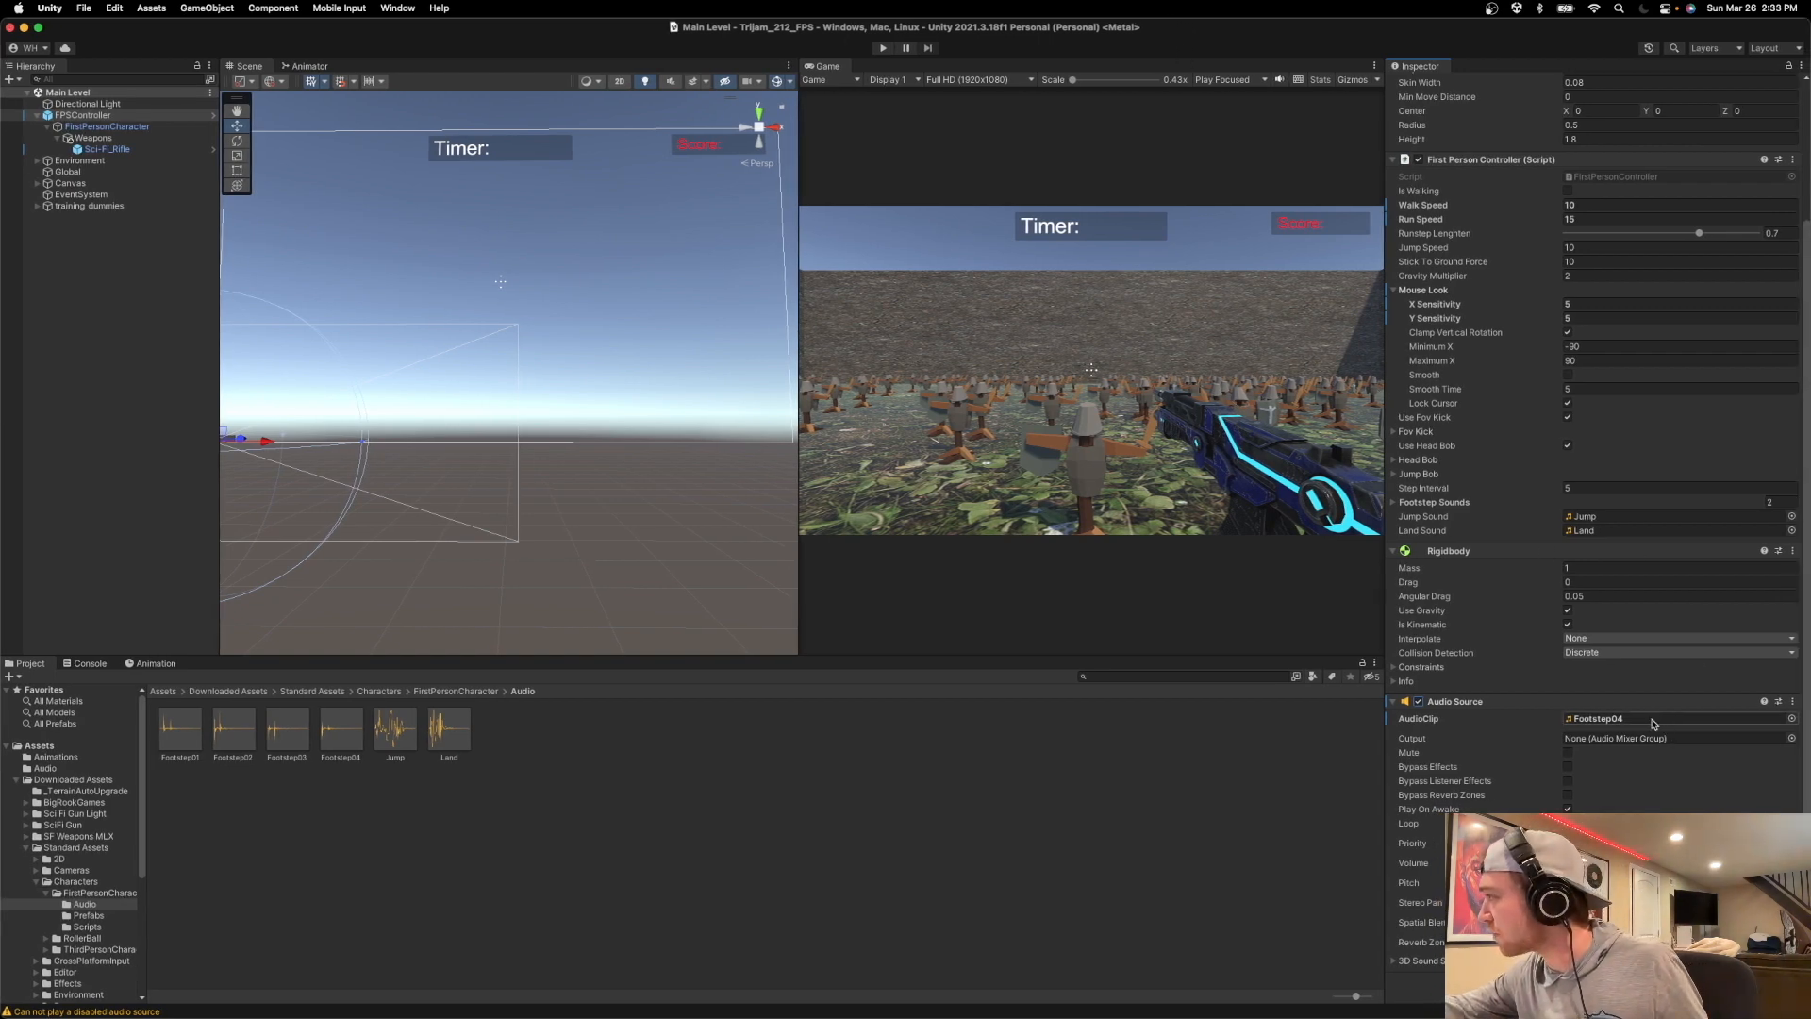
Run the game, walk forward among the training dummies to test the footstep sounds, and stop the game.
{"action": "left_click", "coordinate": [883, 48]}
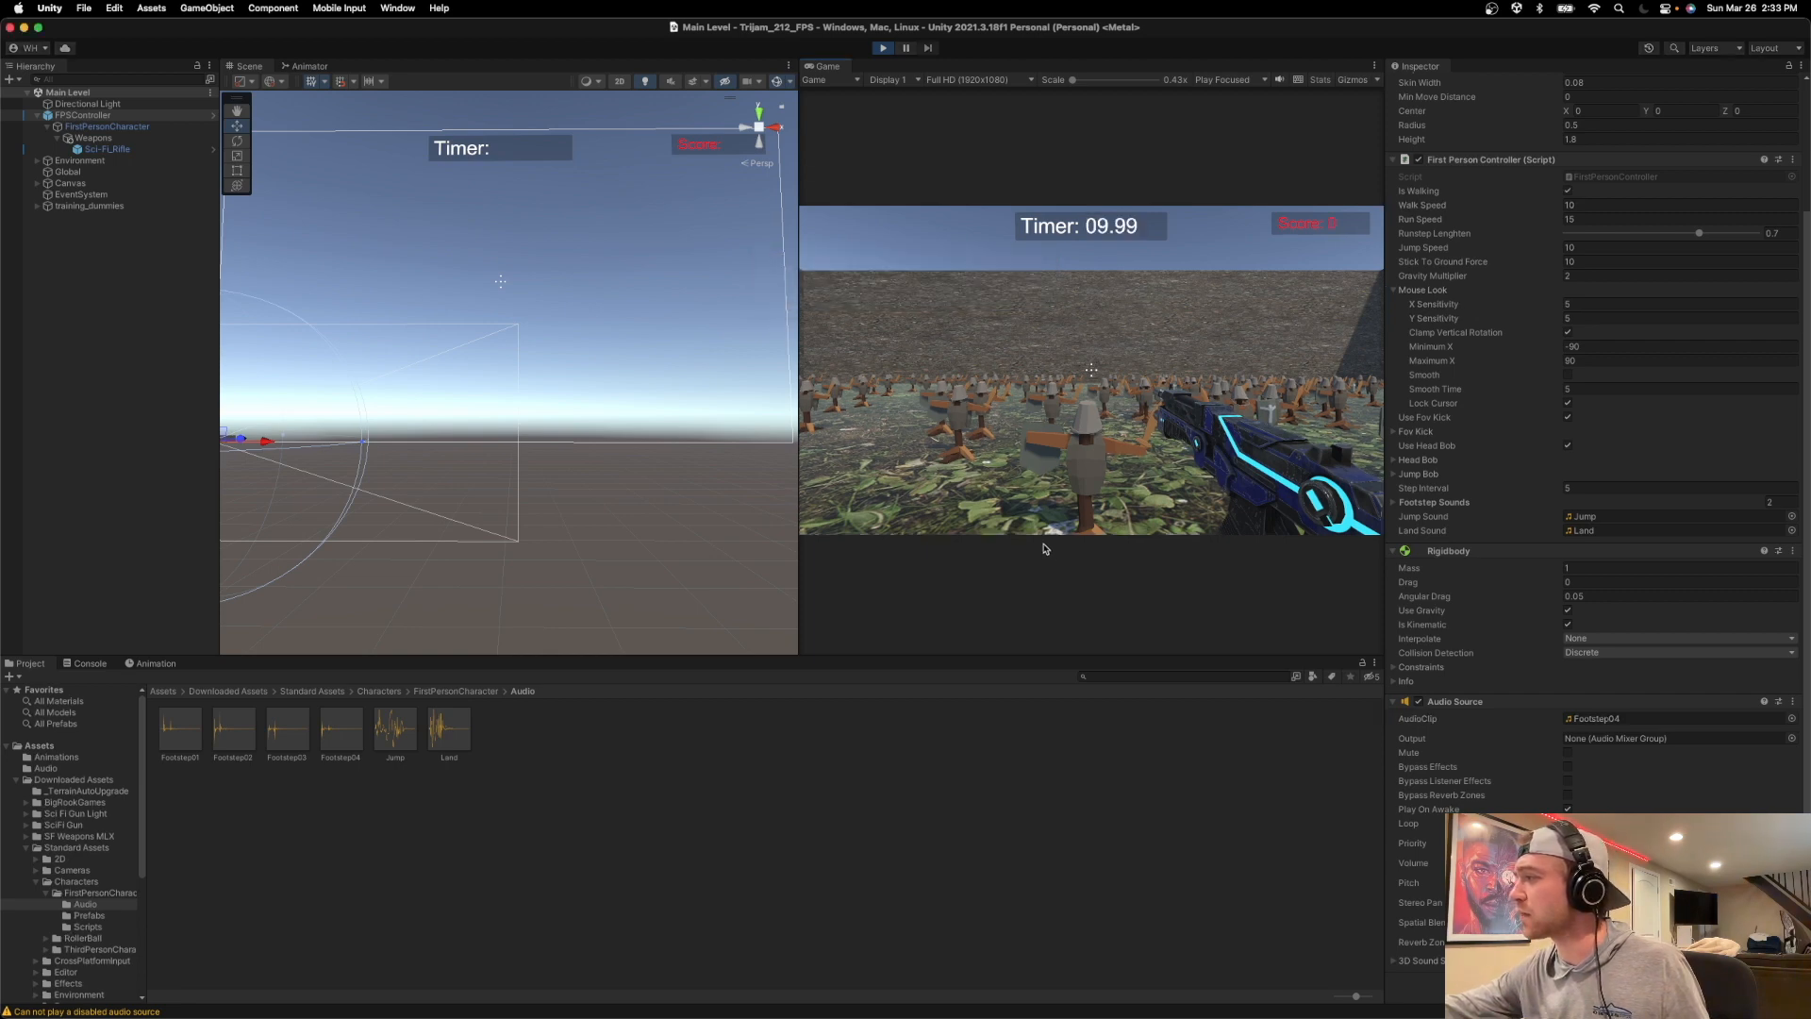
{"action": "key", "text": "w"}
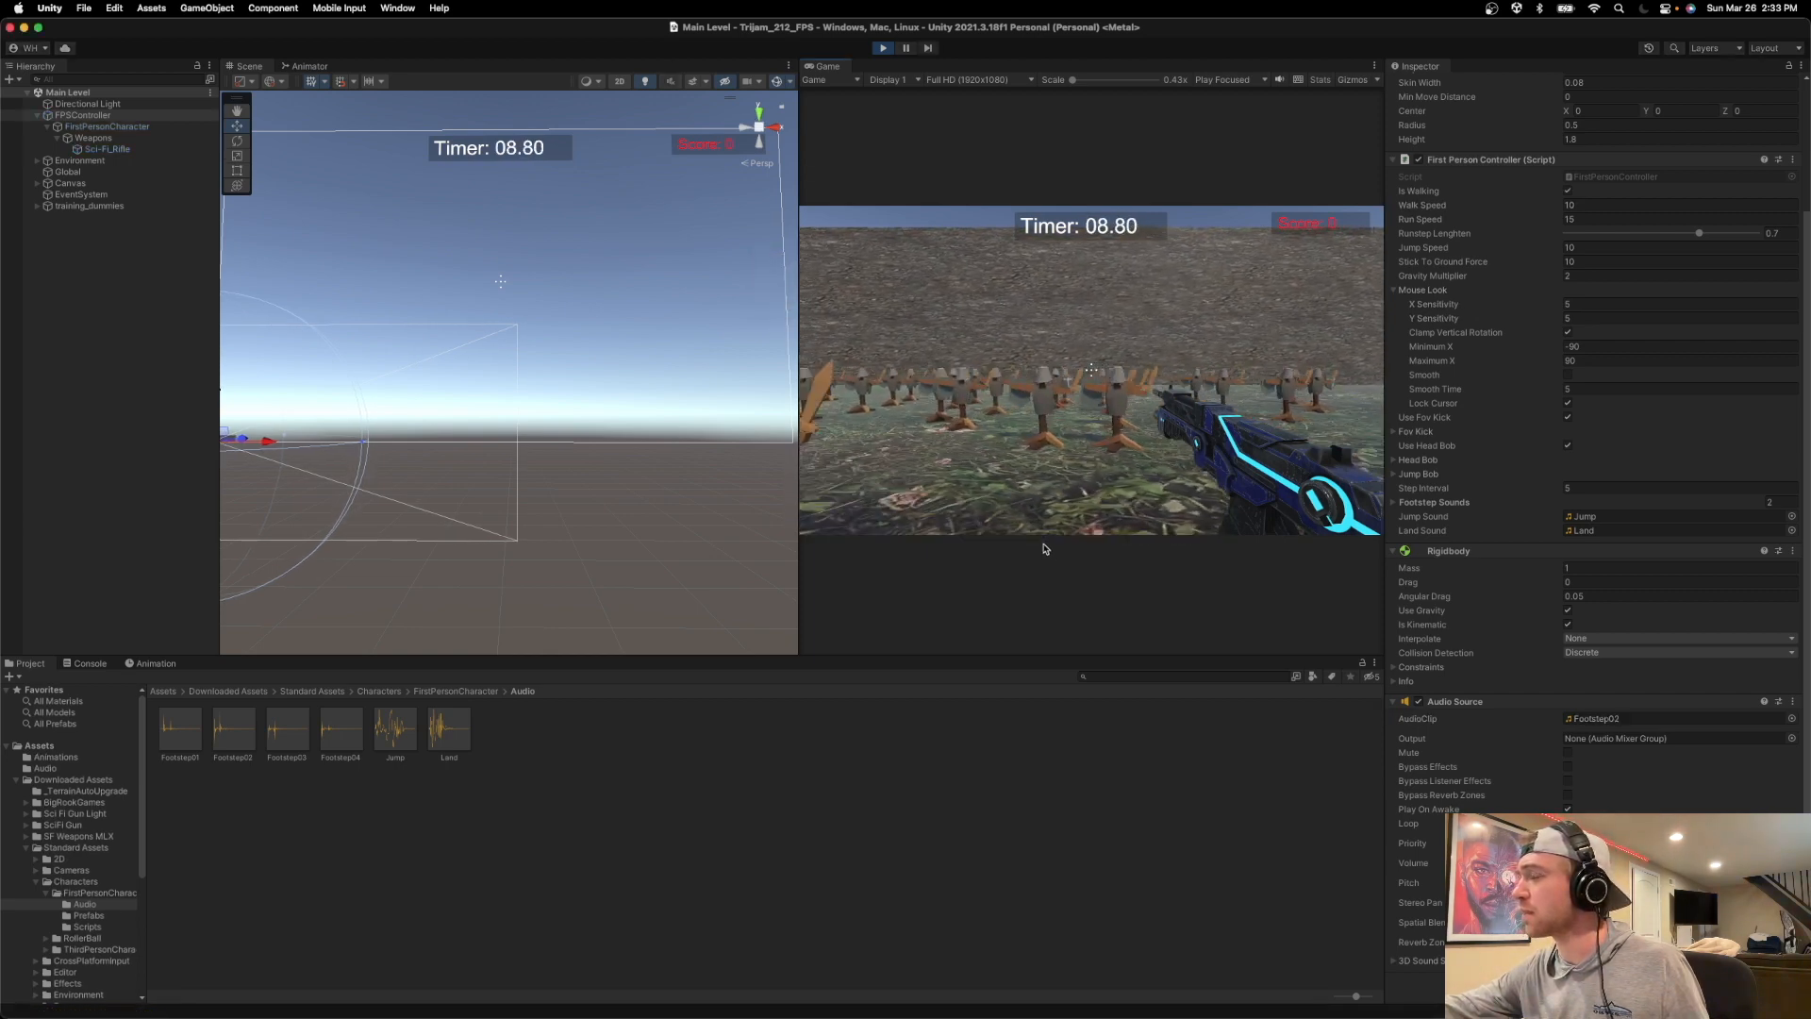
{"action": "key", "text": "w"}
{"action": "key", "text": "w"}
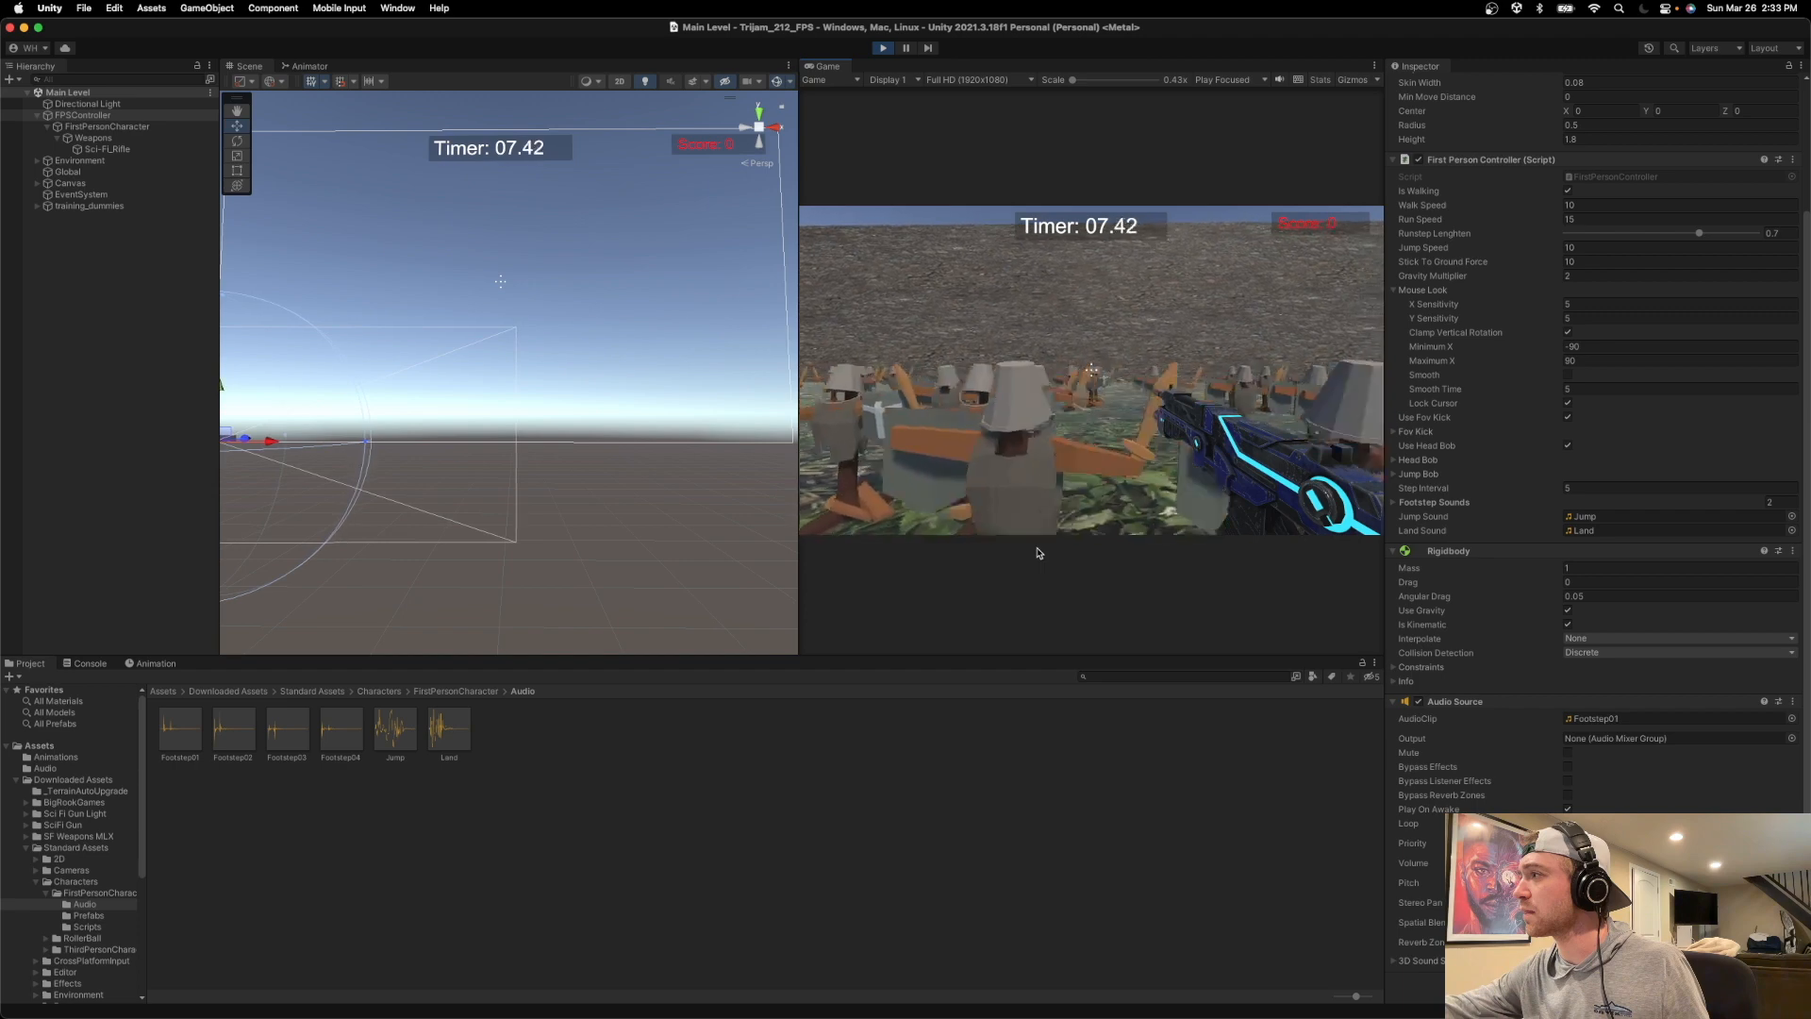
{"action": "key", "text": "w"}
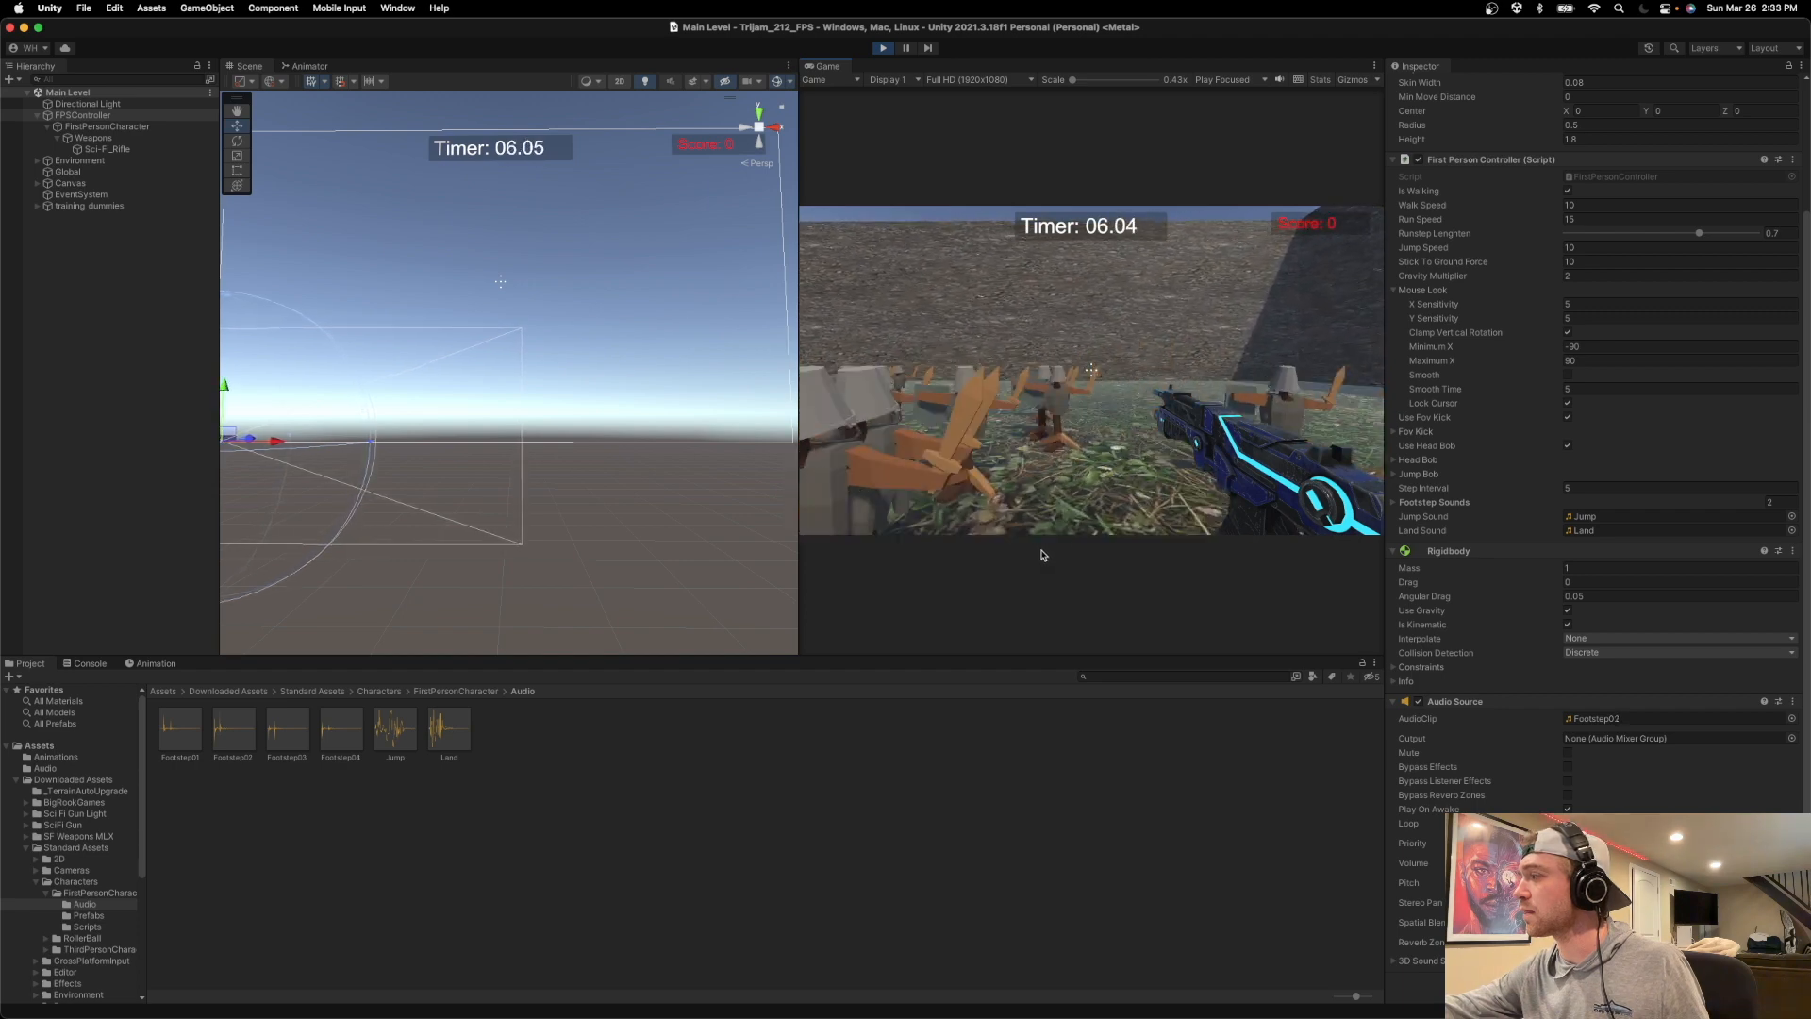
{"action": "key", "text": "w"}
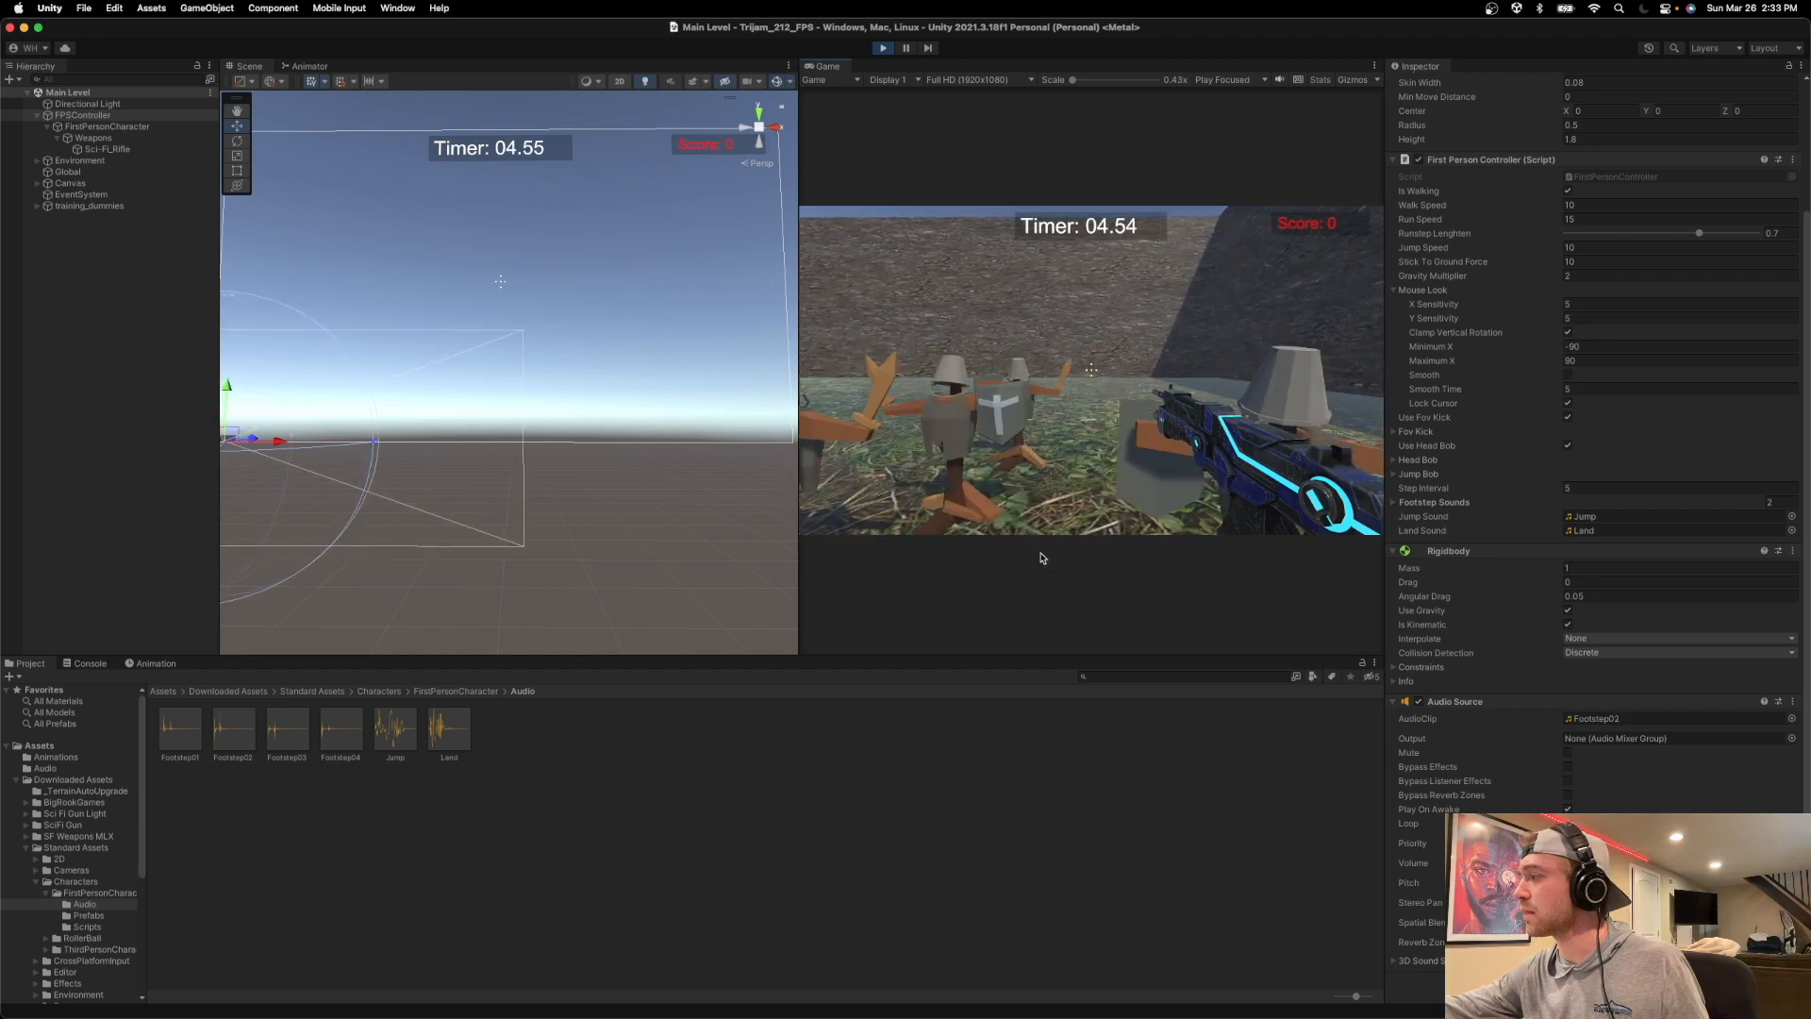
{"action": "key", "text": "w"}
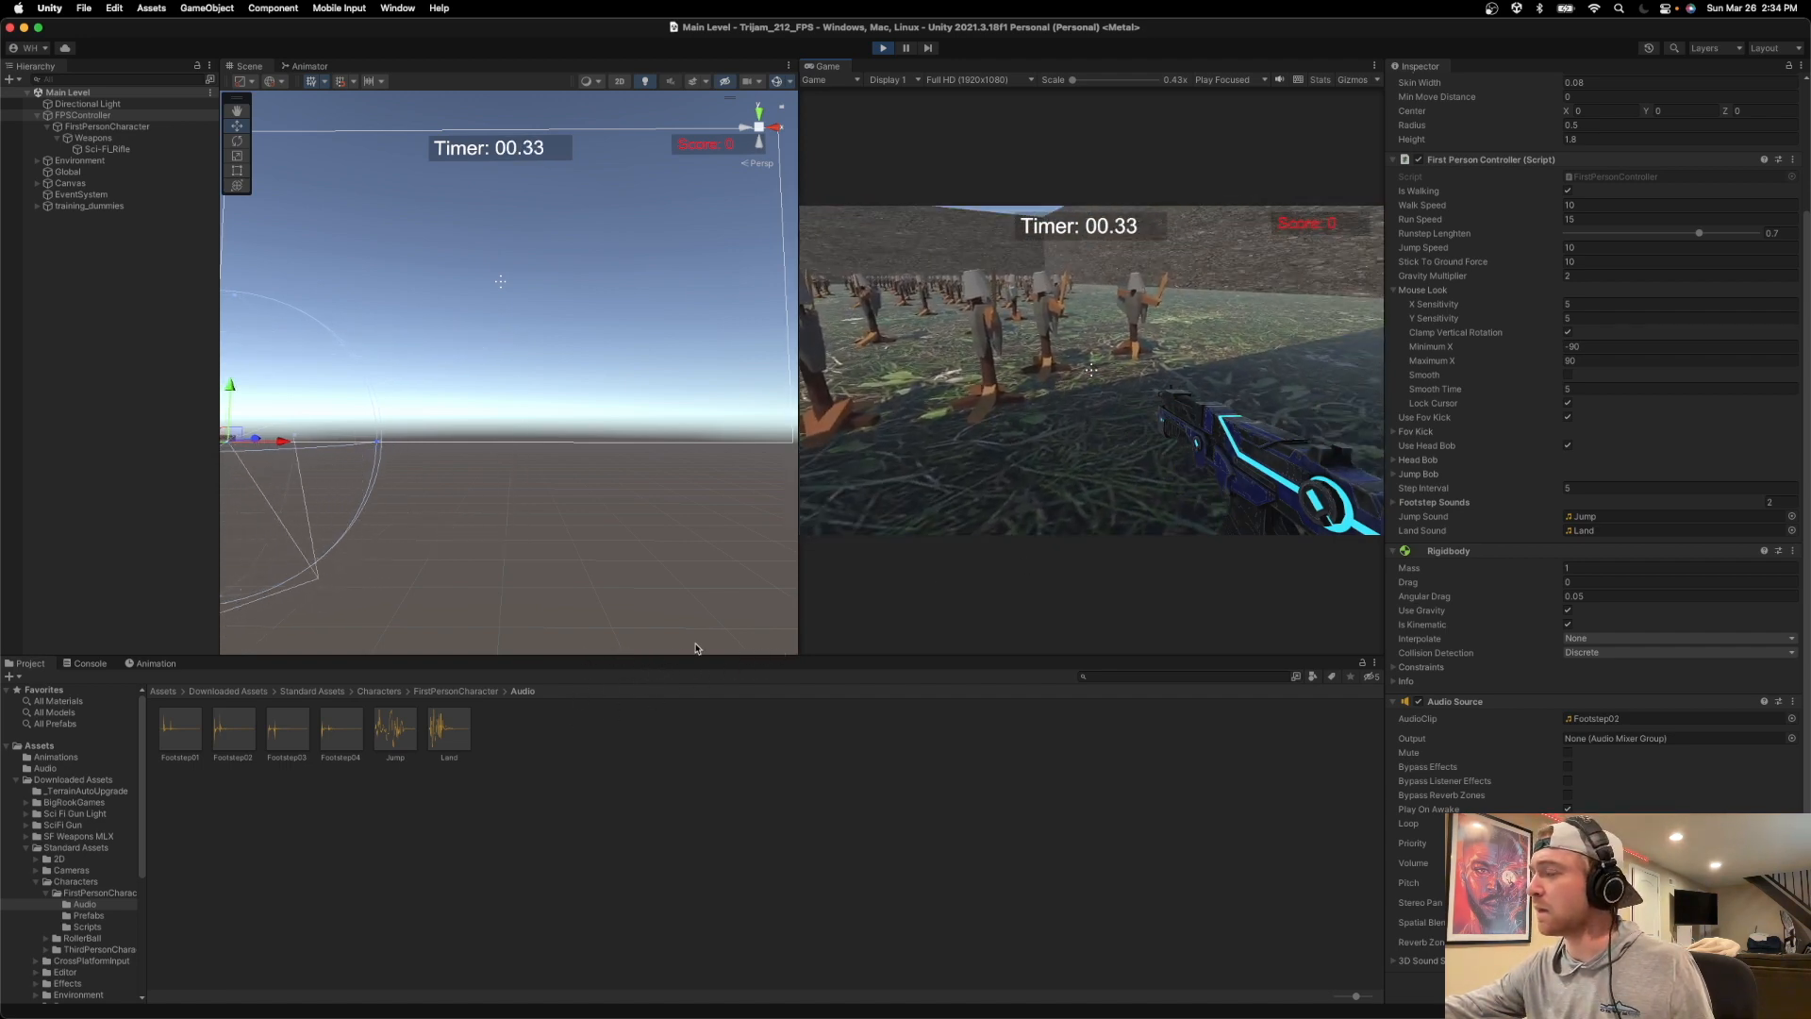
{"action": "left_click", "coordinate": [883, 47]}
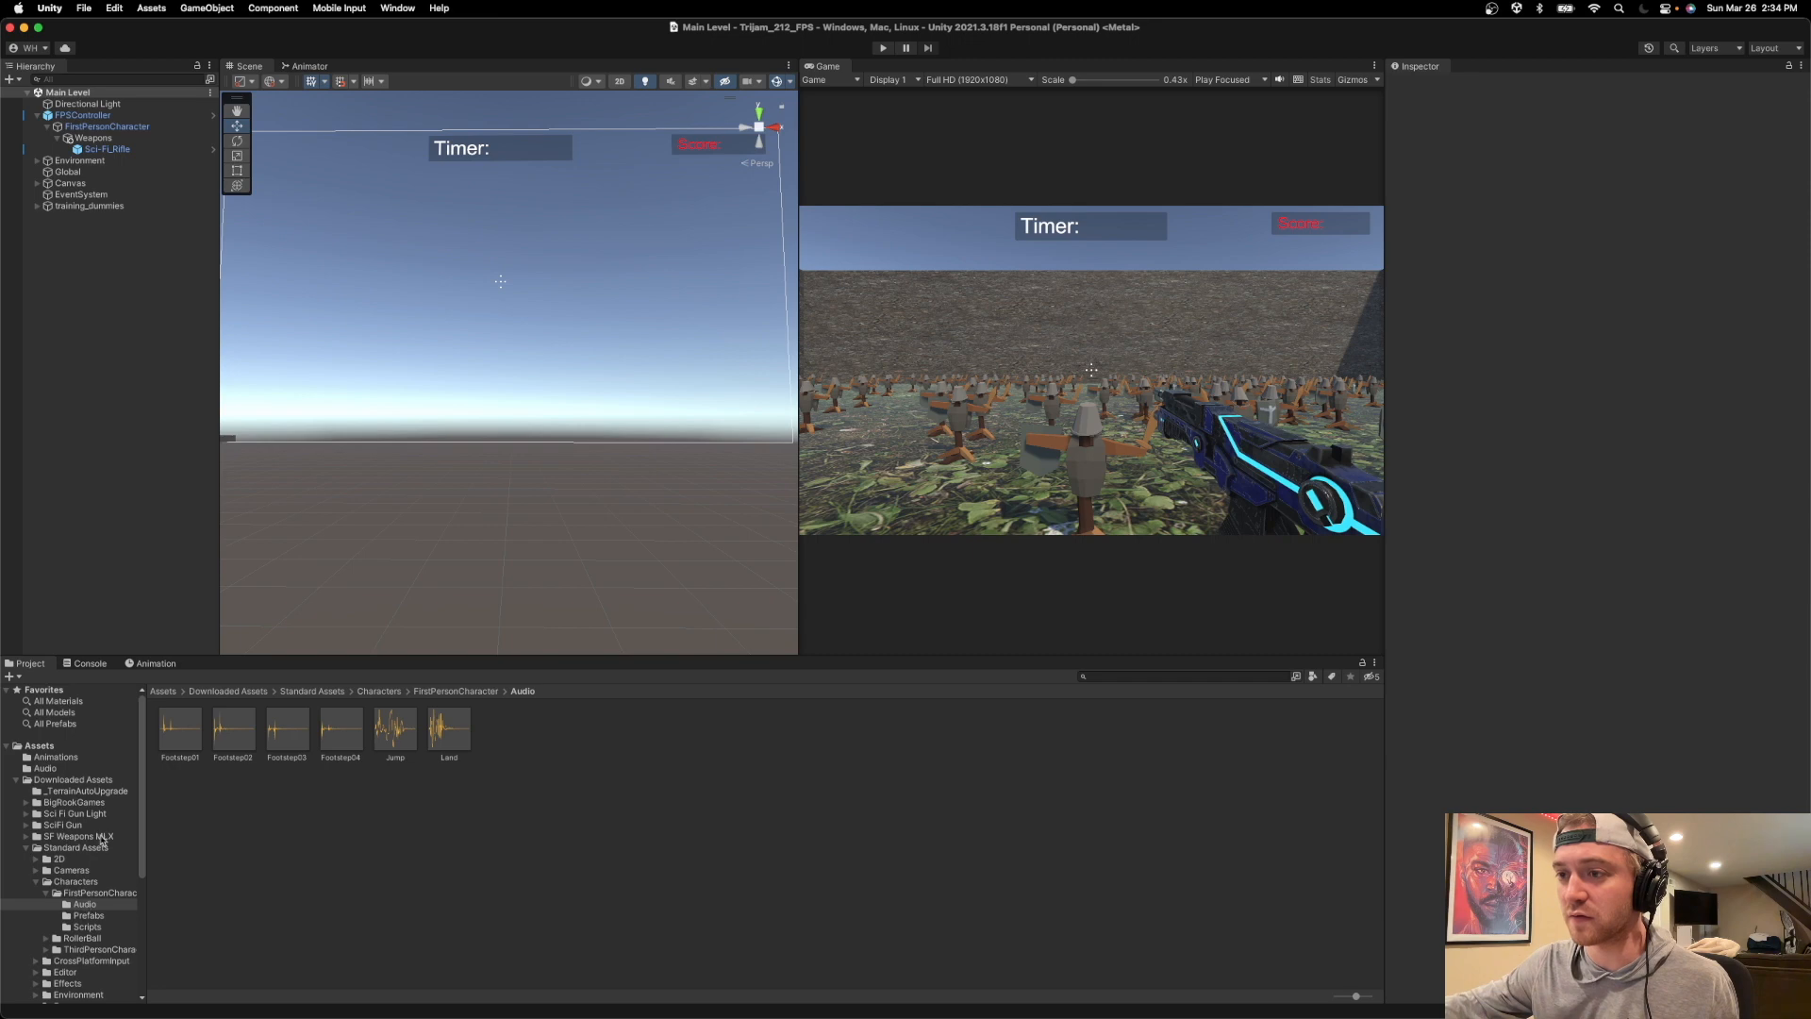
Show the clips in the project's own Audio folder and review the FPSController component settings.
{"action": "left_click", "coordinate": [54, 769]}
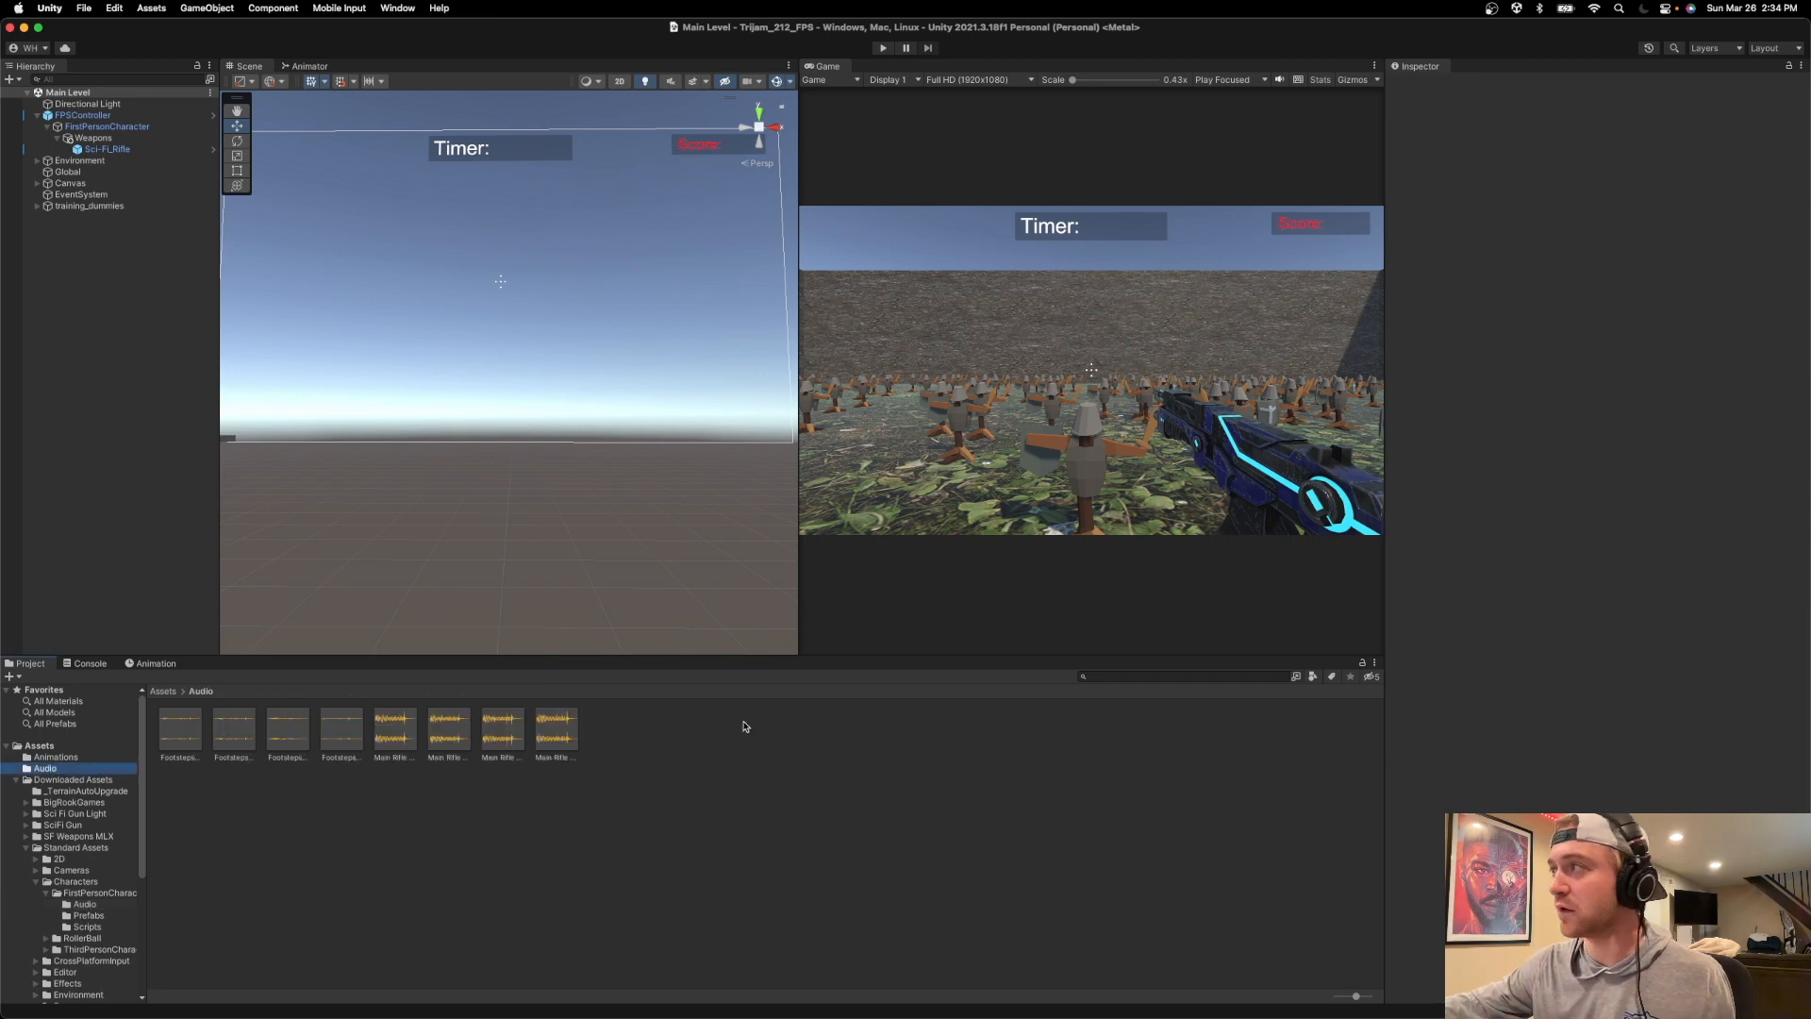
{"action": "left_click", "coordinate": [144, 80]}
{"action": "left_click", "coordinate": [110, 103]}
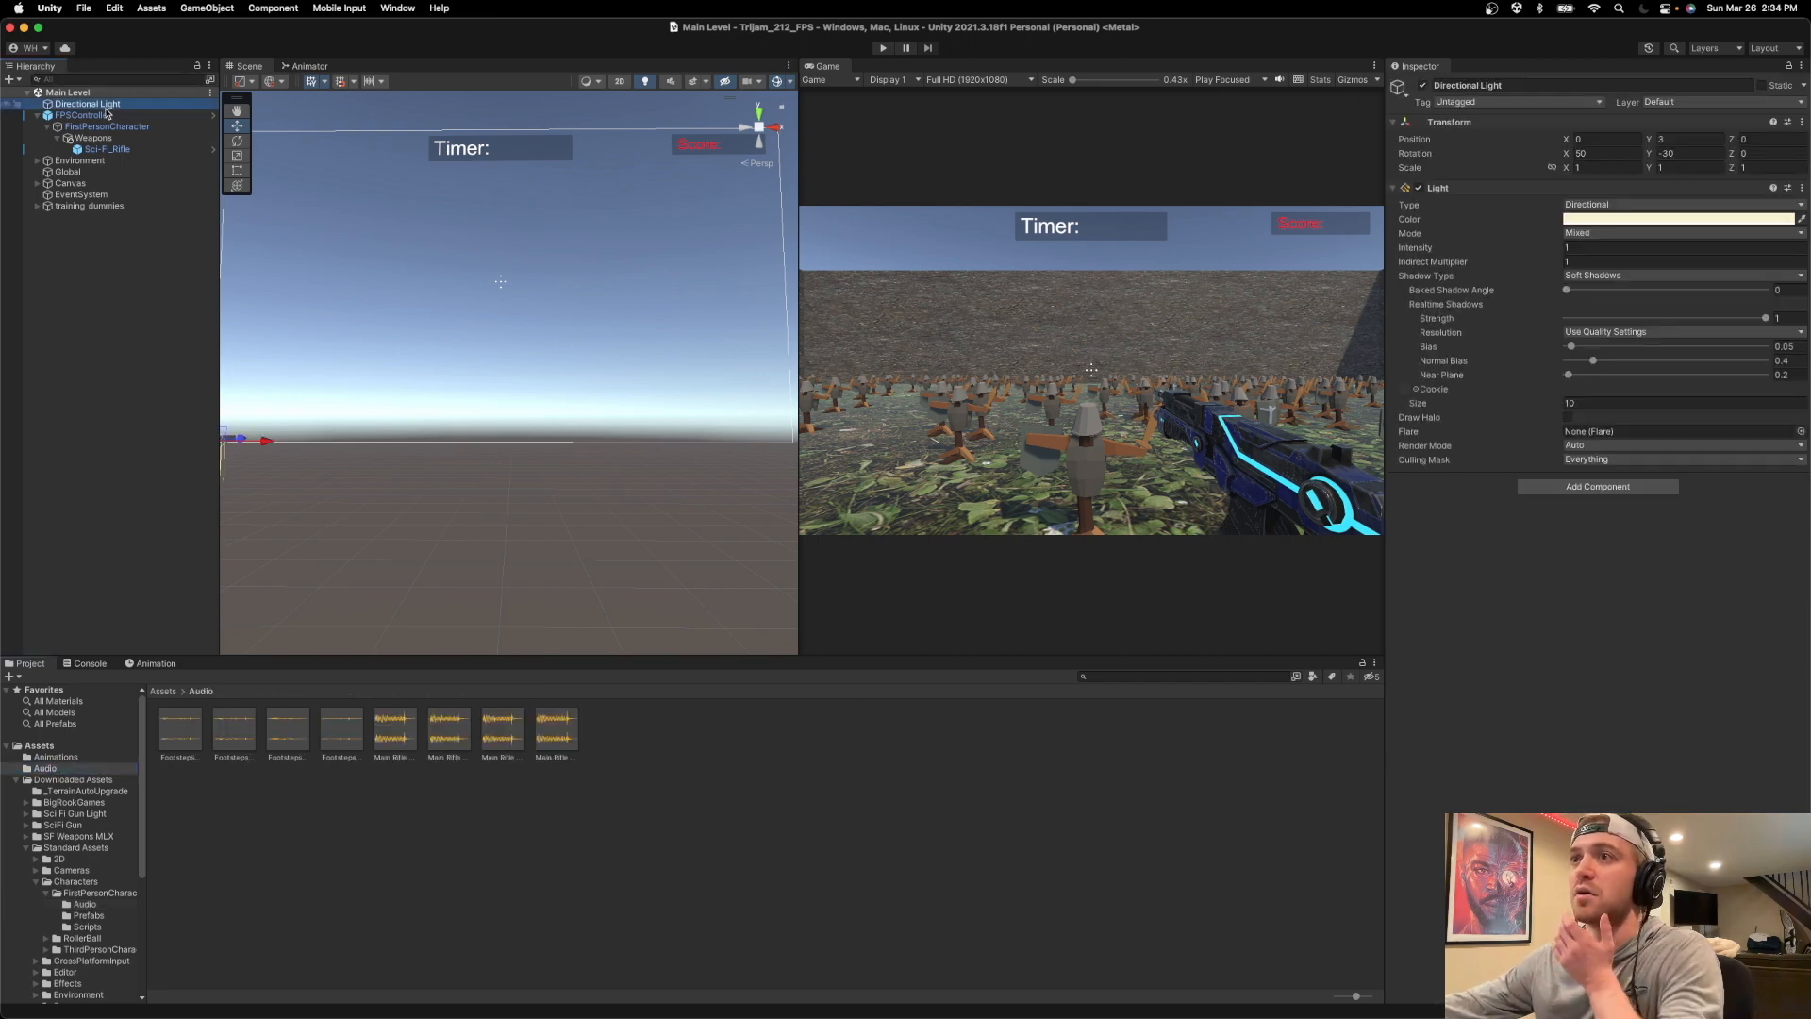
{"action": "left_click", "coordinate": [83, 115]}
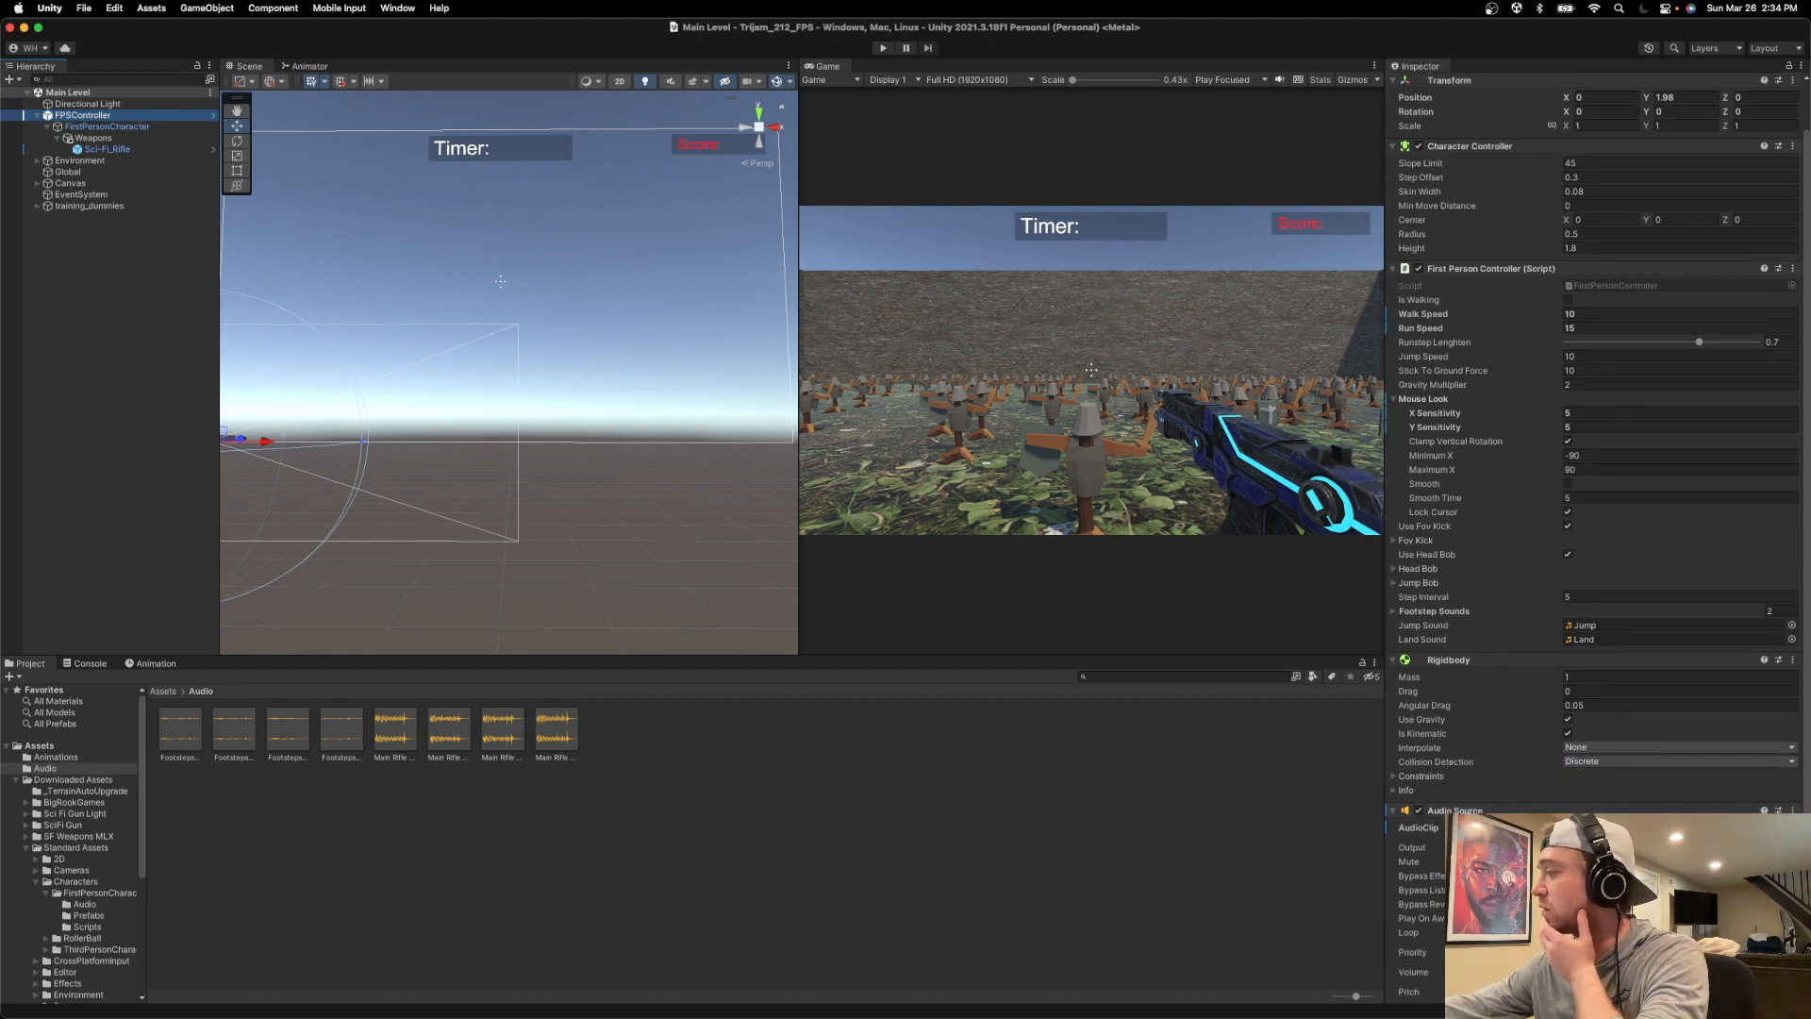
{"action": "scroll", "coordinate": [1597, 538], "scroll_direction": "down", "scroll_amount": 1}
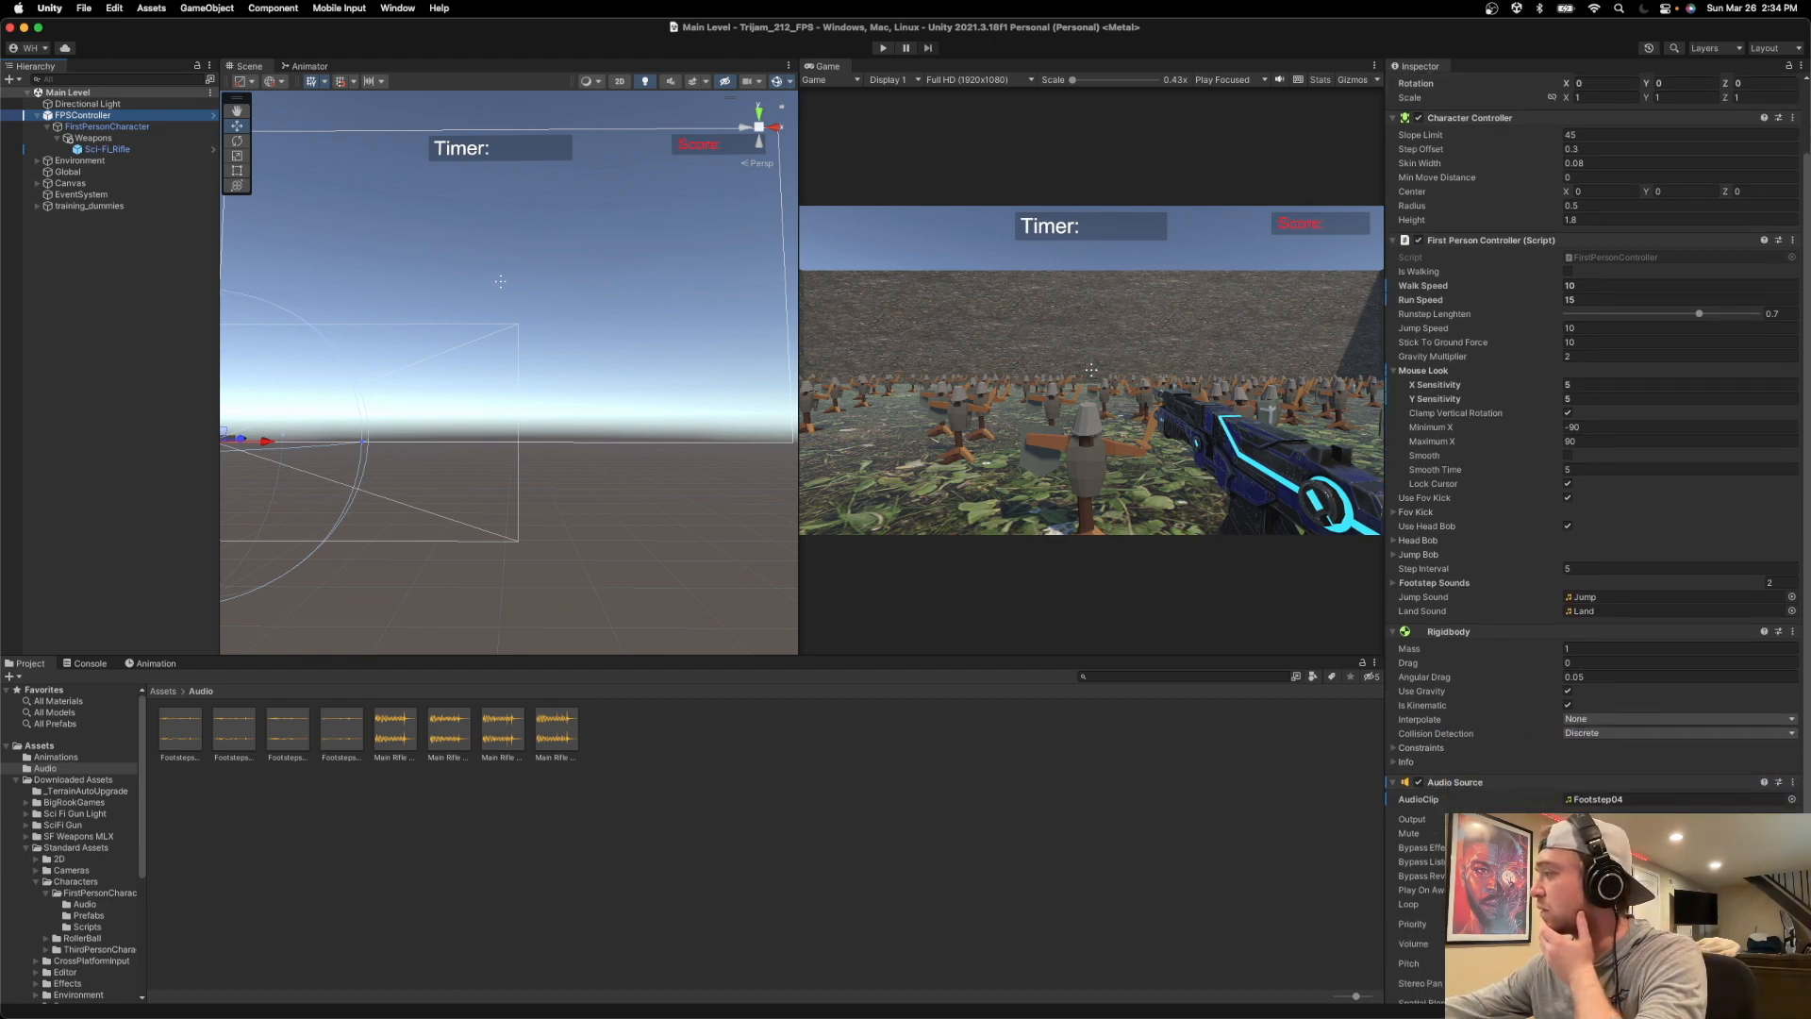
{"action": "scroll", "coordinate": [1603, 346], "scroll_direction": "up", "scroll_amount": 3}
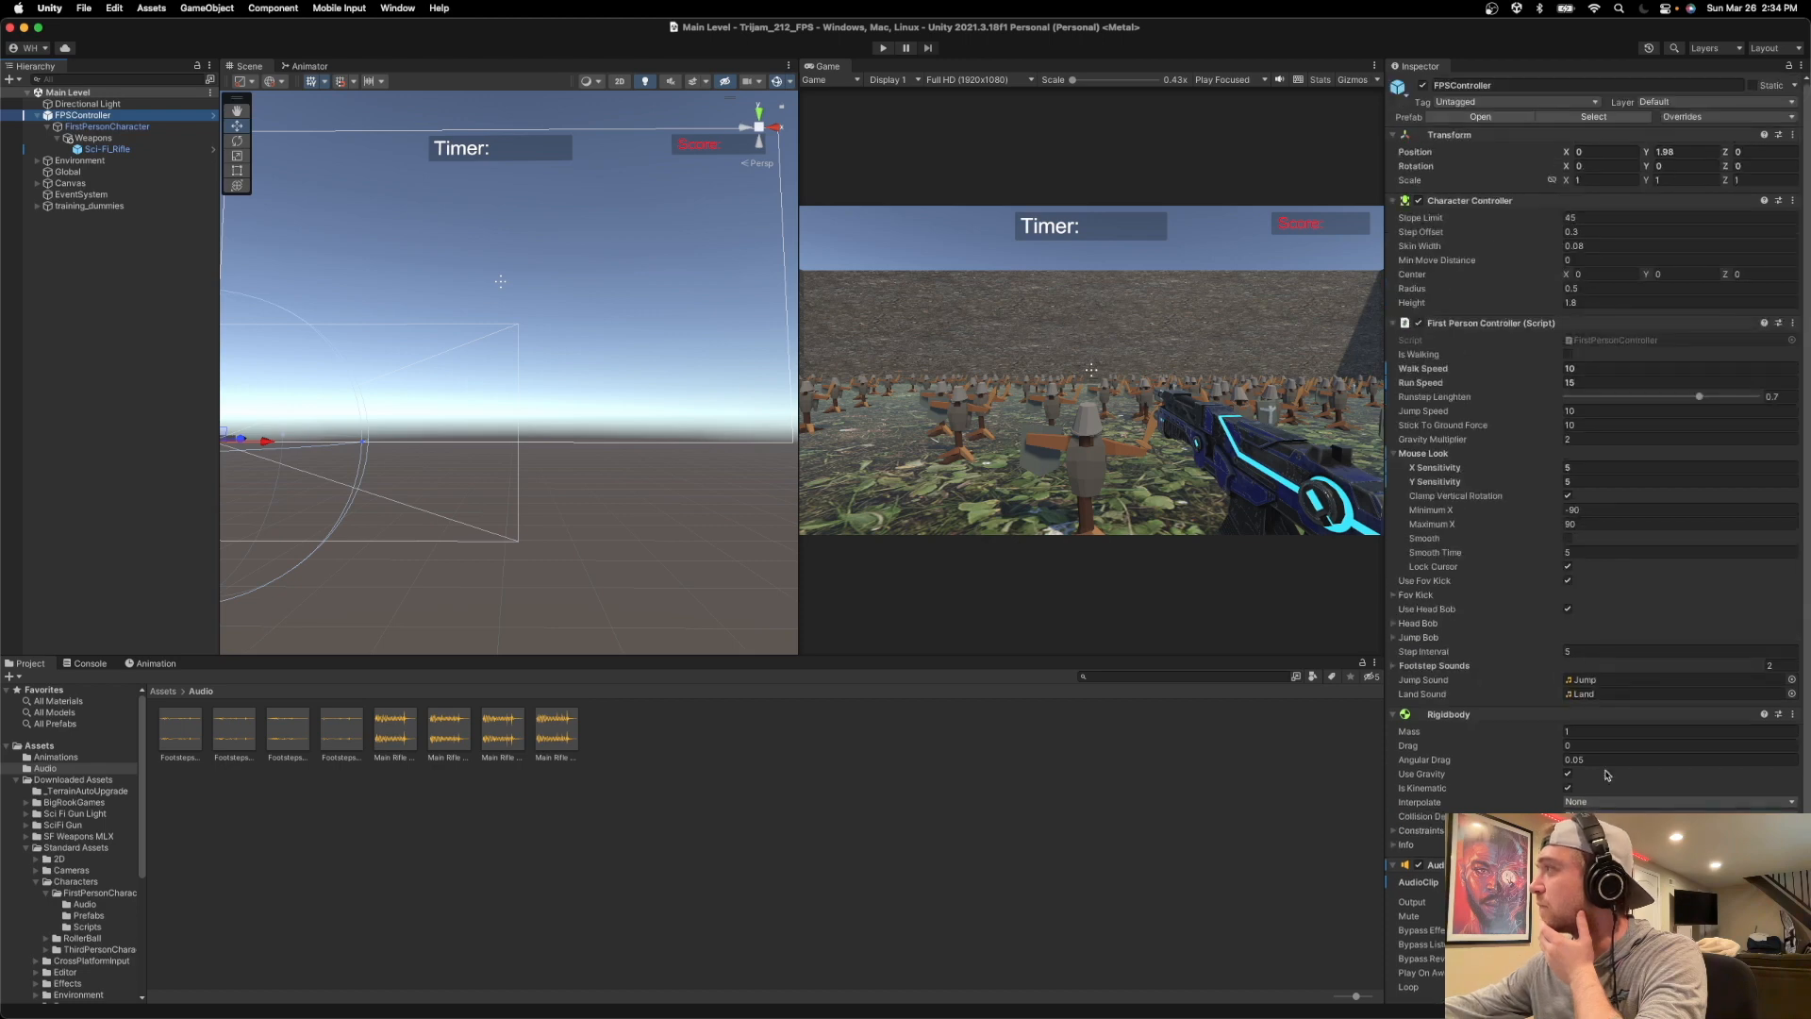
Open the FirstPersonController script in Visual Studio and examine its footstep sound fields and startup code.
{"action": "left_click", "coordinate": [1603, 345]}
{"action": "double_click", "coordinate": [1604, 345]}
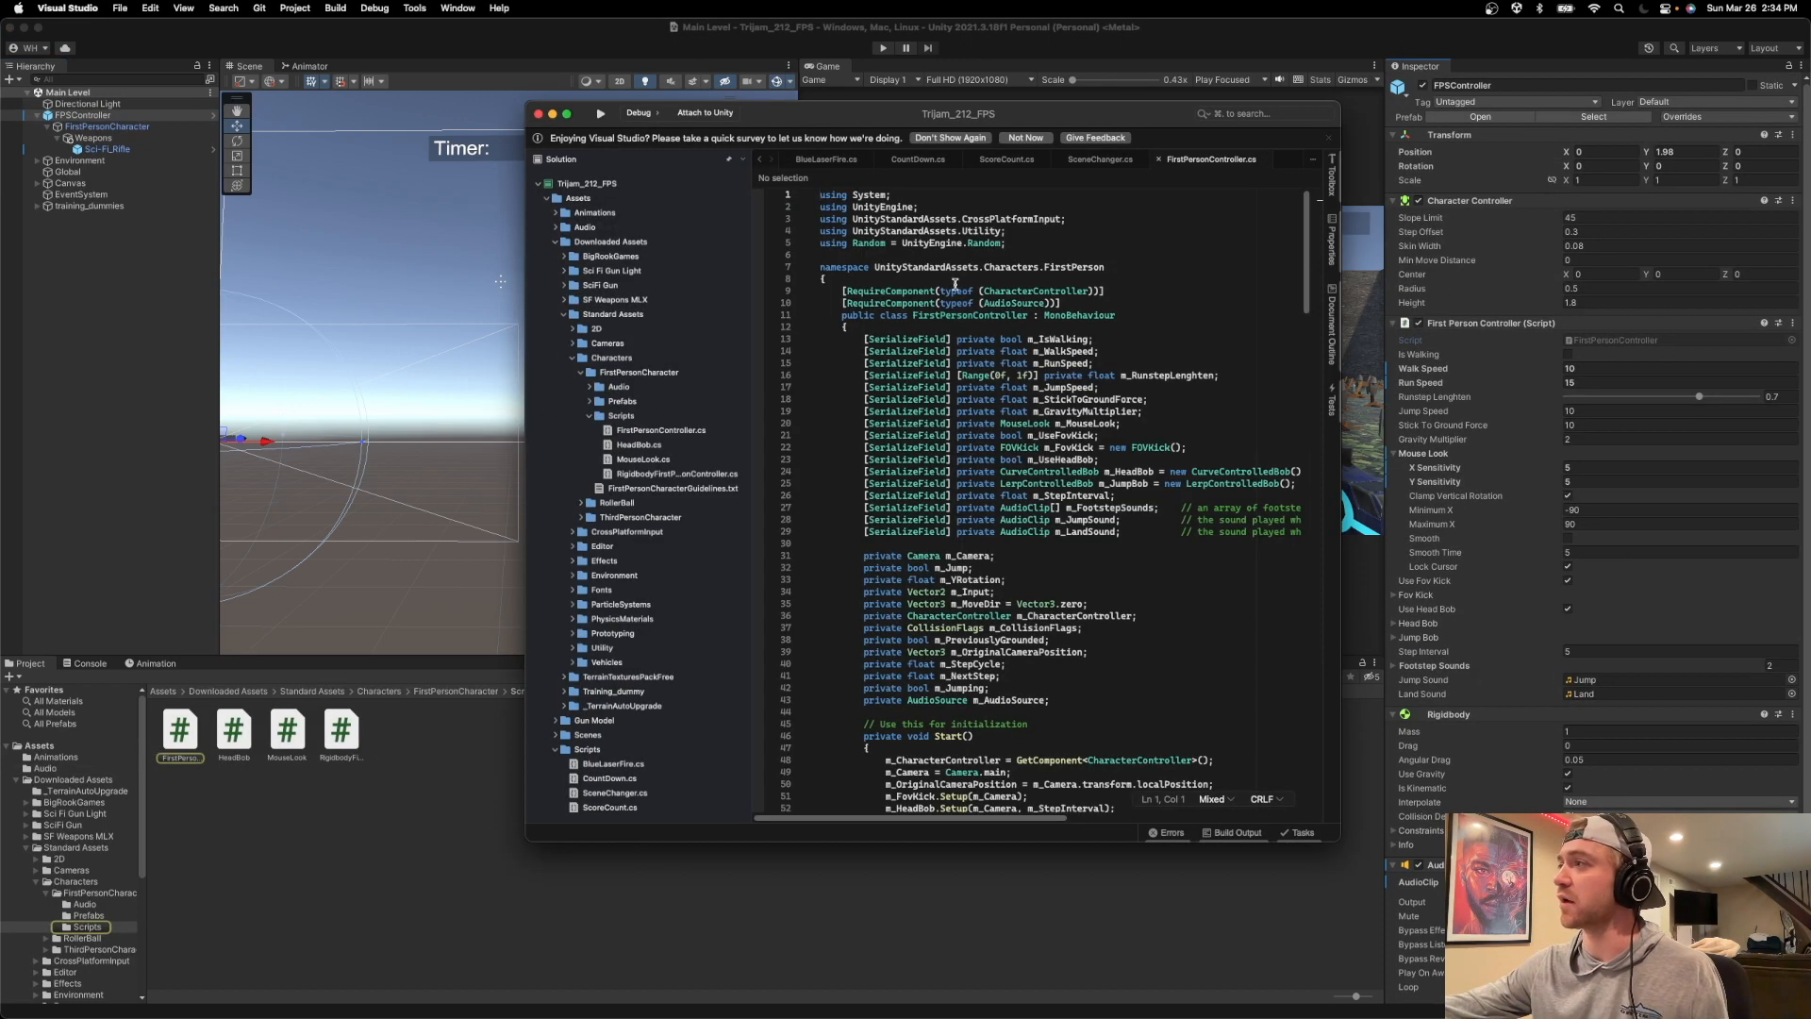
{"action": "scroll", "coordinate": [1030, 359], "scroll_direction": "down", "scroll_amount": 11}
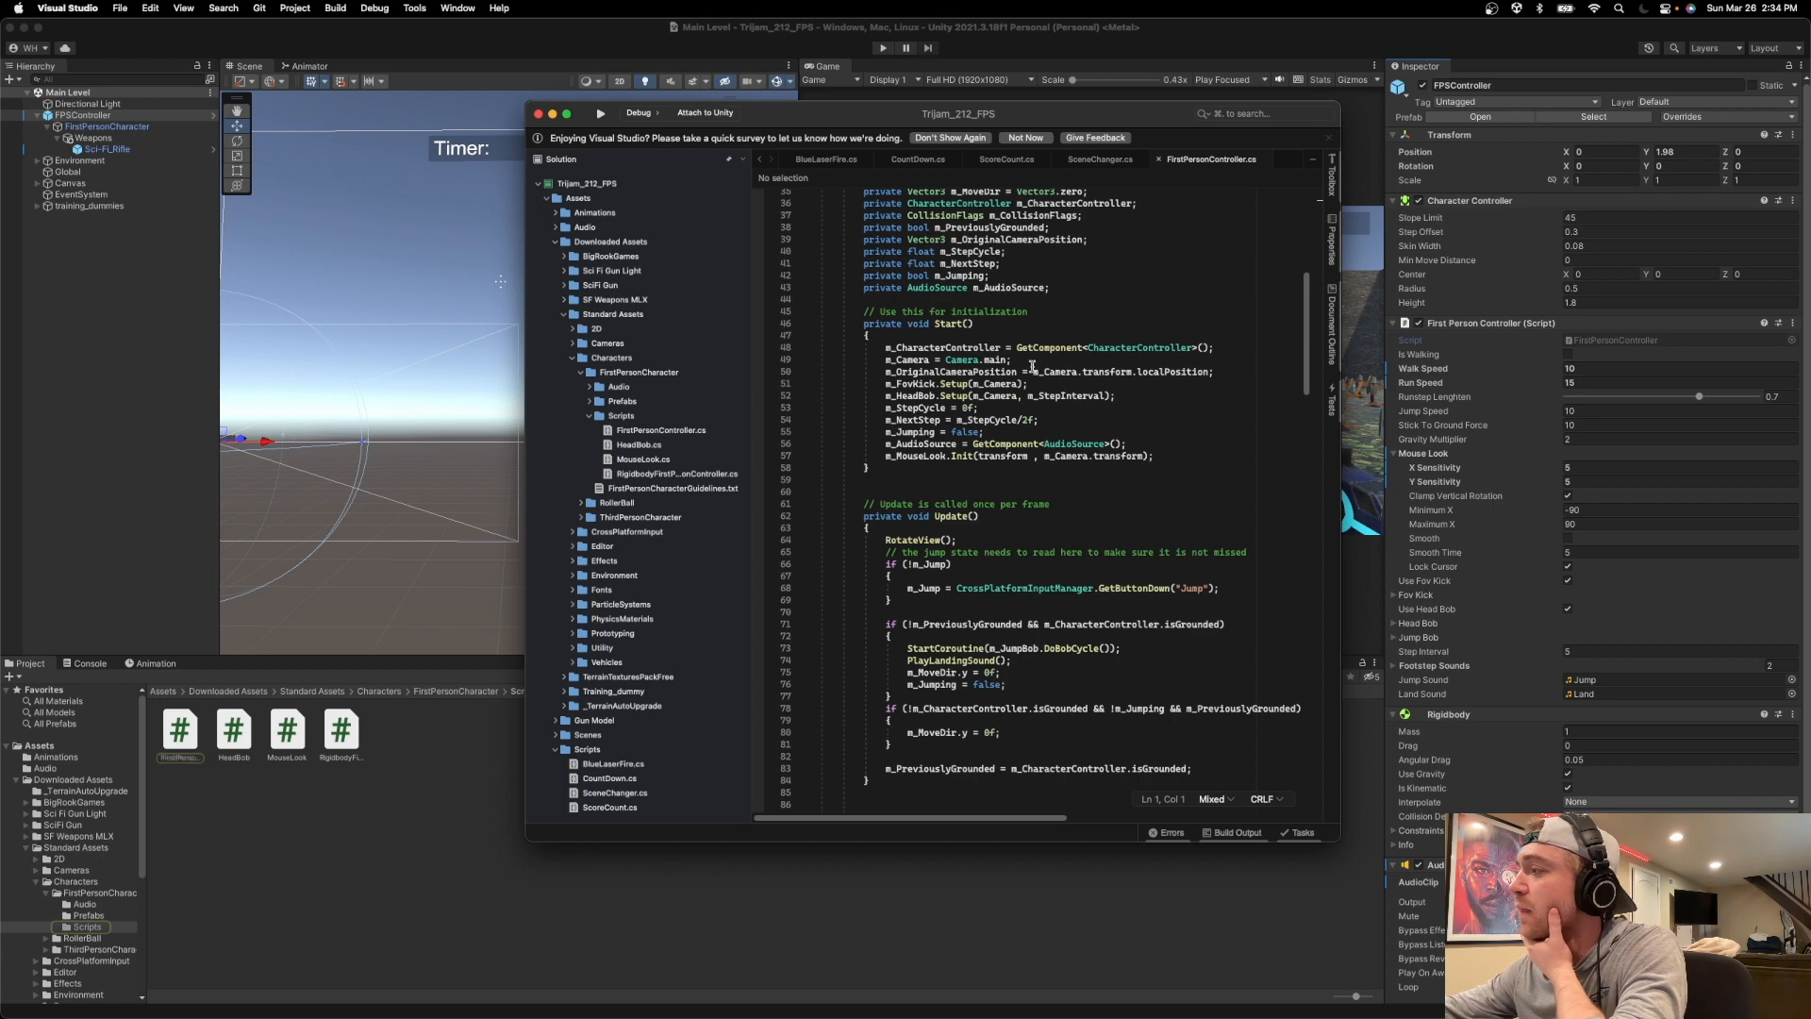
{"action": "scroll", "coordinate": [1033, 444], "scroll_direction": "up", "scroll_amount": 10}
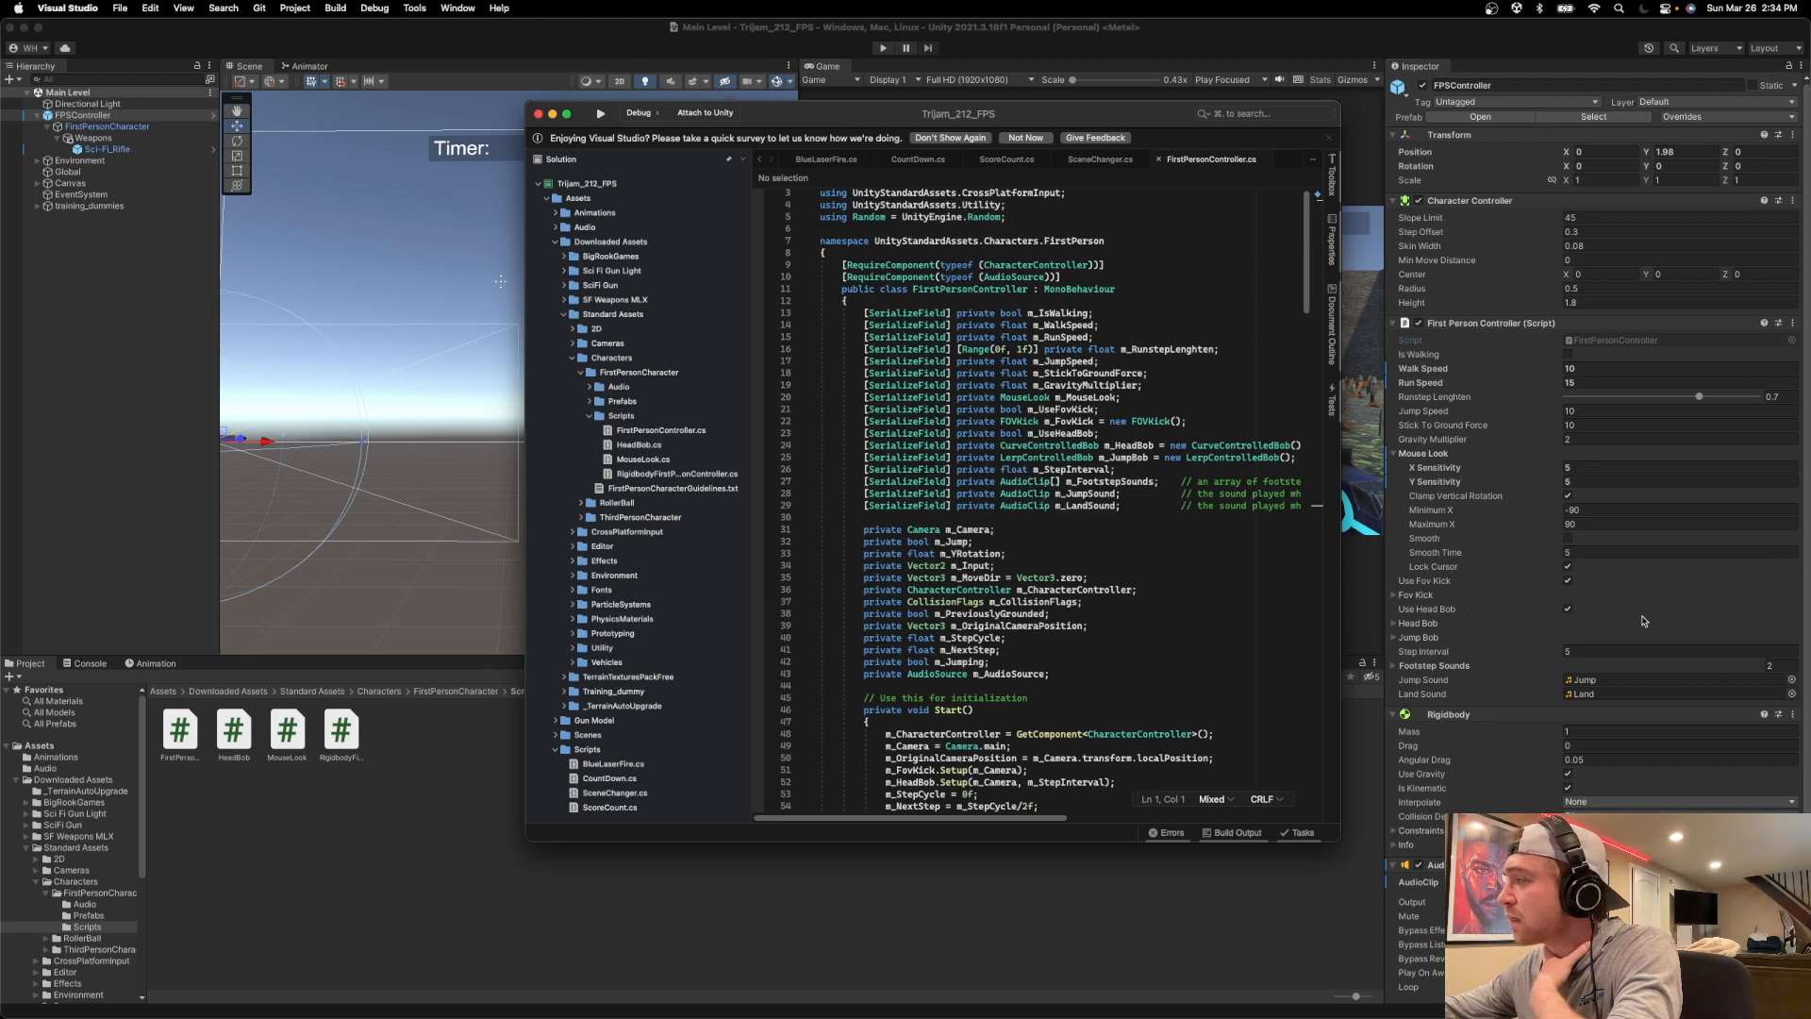
Return to Unity, expand the Footstep Sounds list of FPSController and add a third element.
{"action": "scroll", "coordinate": [1644, 621], "scroll_direction": "down", "scroll_amount": 1}
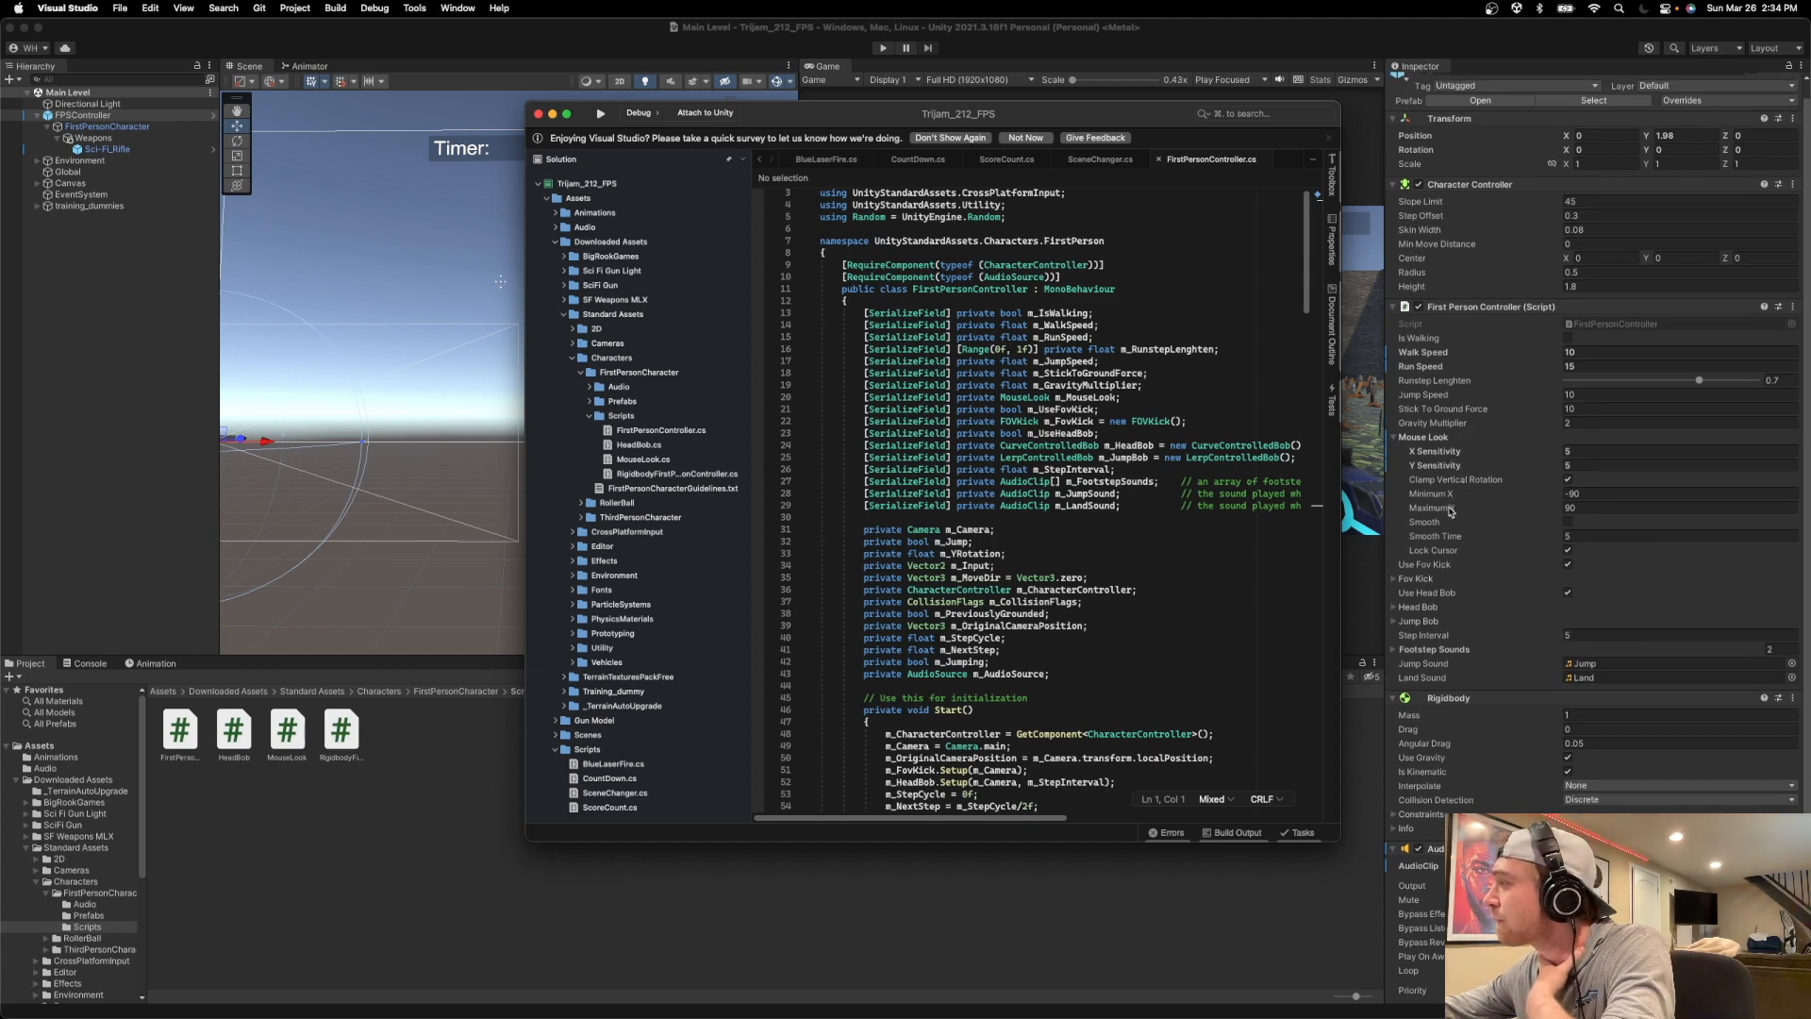
{"action": "left_click", "coordinate": [1394, 651]}
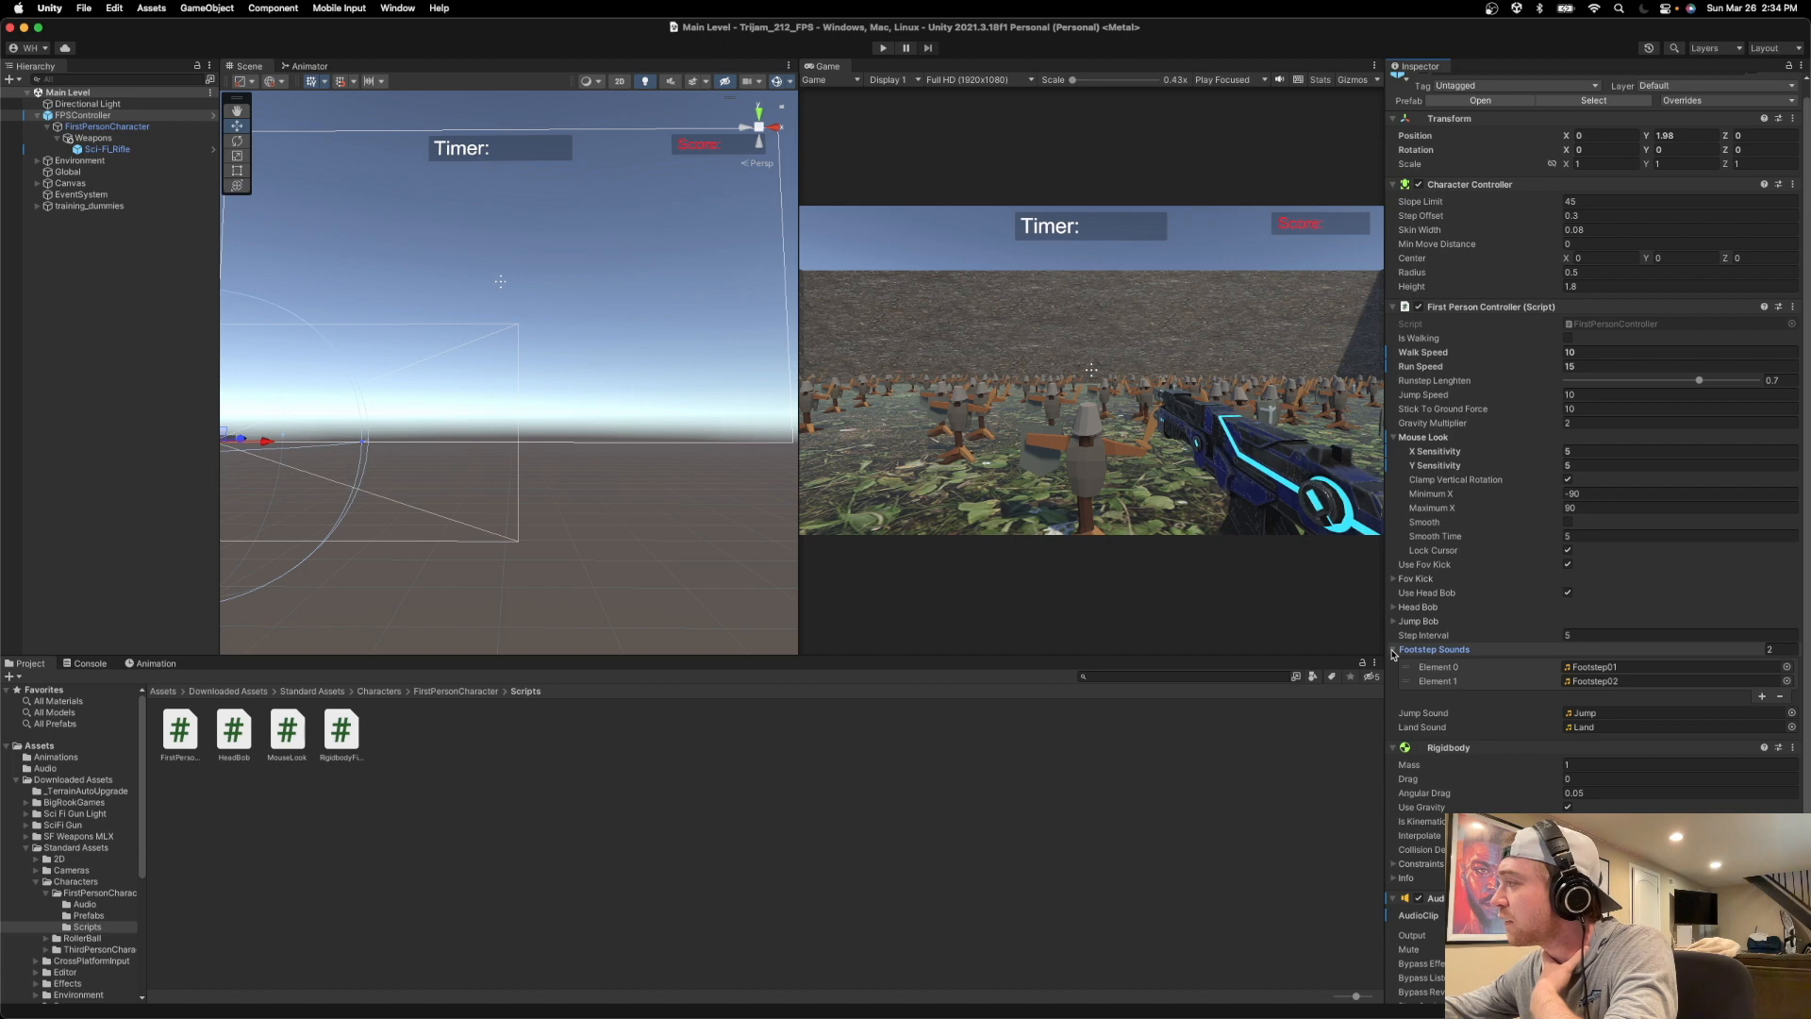
{"action": "scroll", "coordinate": [1452, 689], "scroll_direction": "down", "scroll_amount": 1}
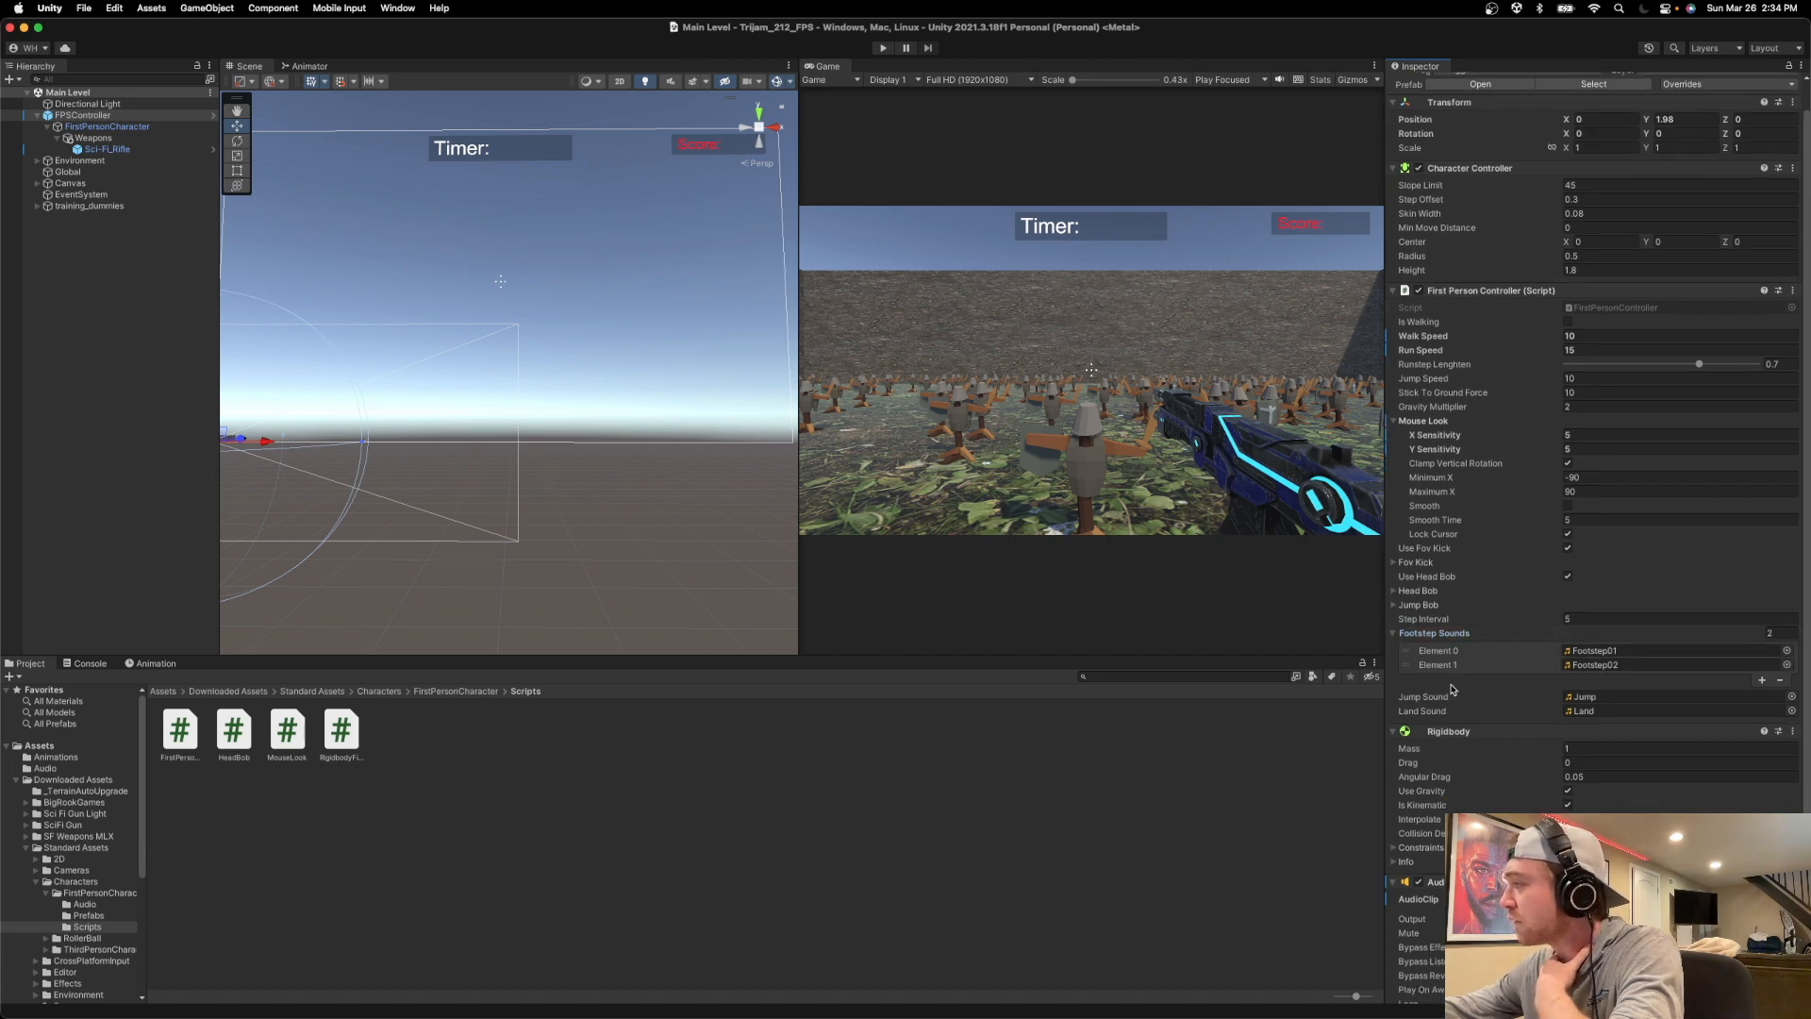
{"action": "left_click", "coordinate": [1761, 680]}
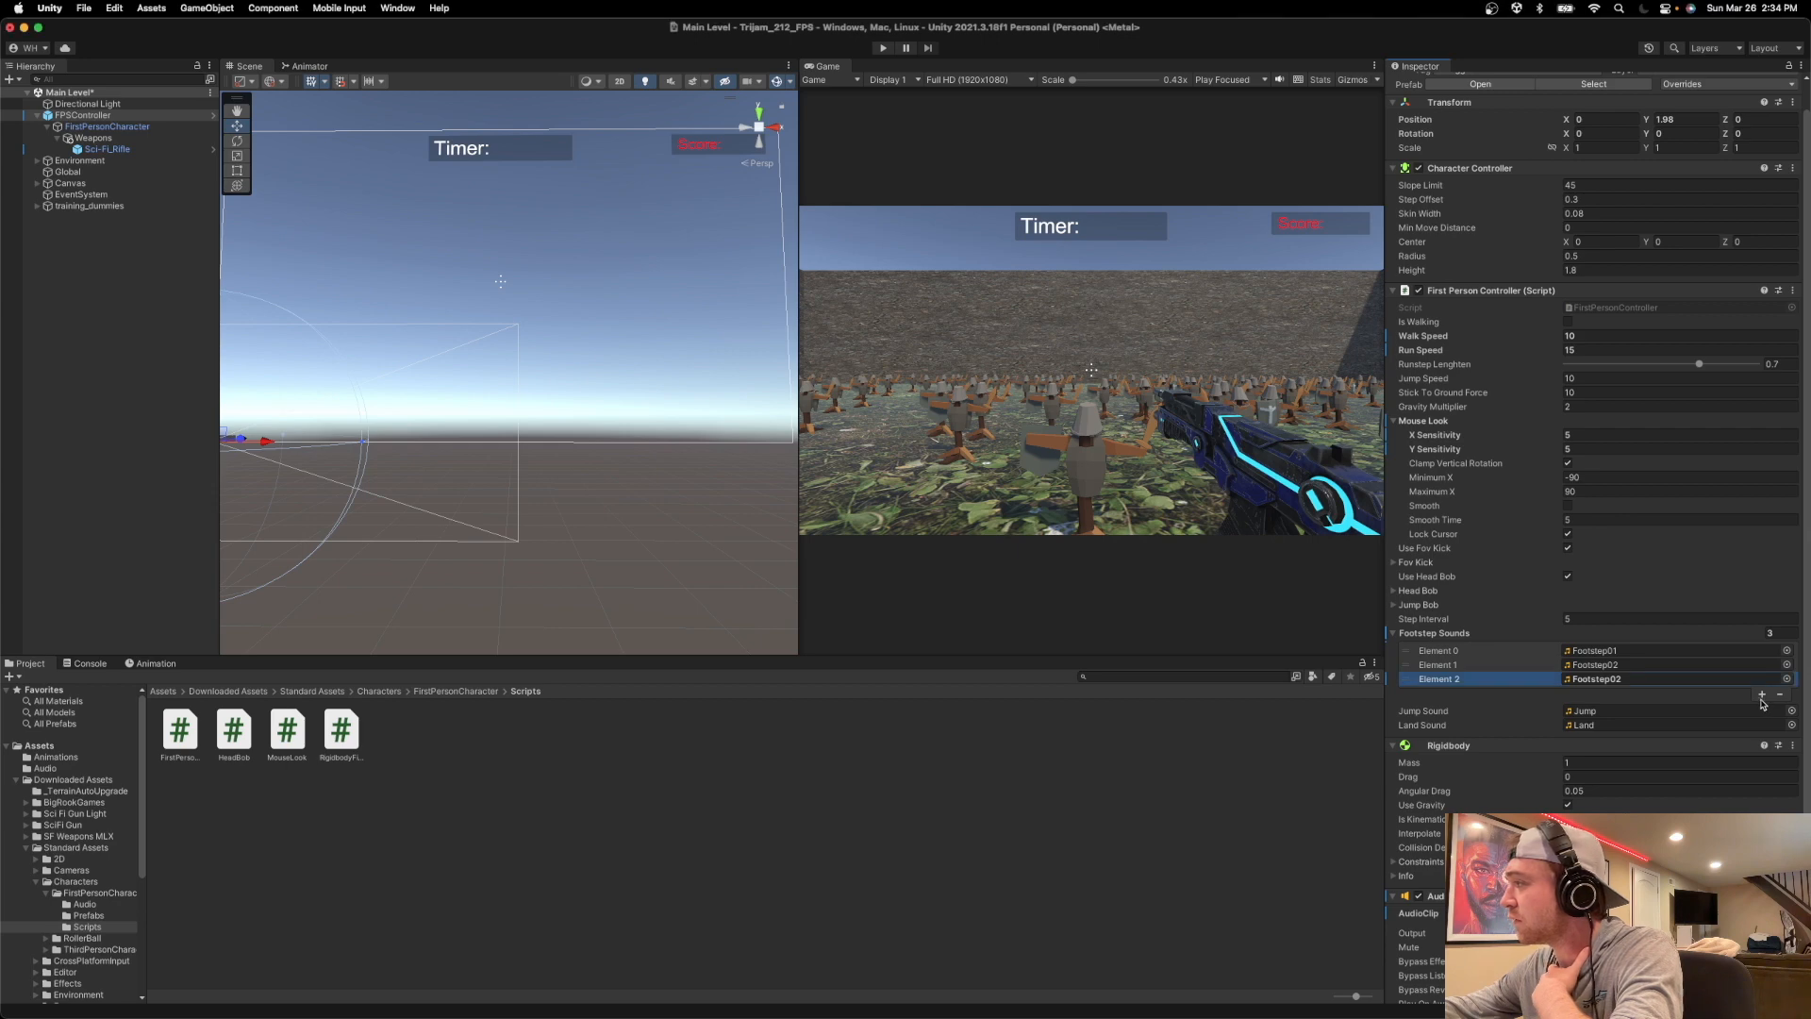
Add a fourth element to the Footstep Sounds list of FPSController.
{"action": "left_click", "coordinate": [1761, 695]}
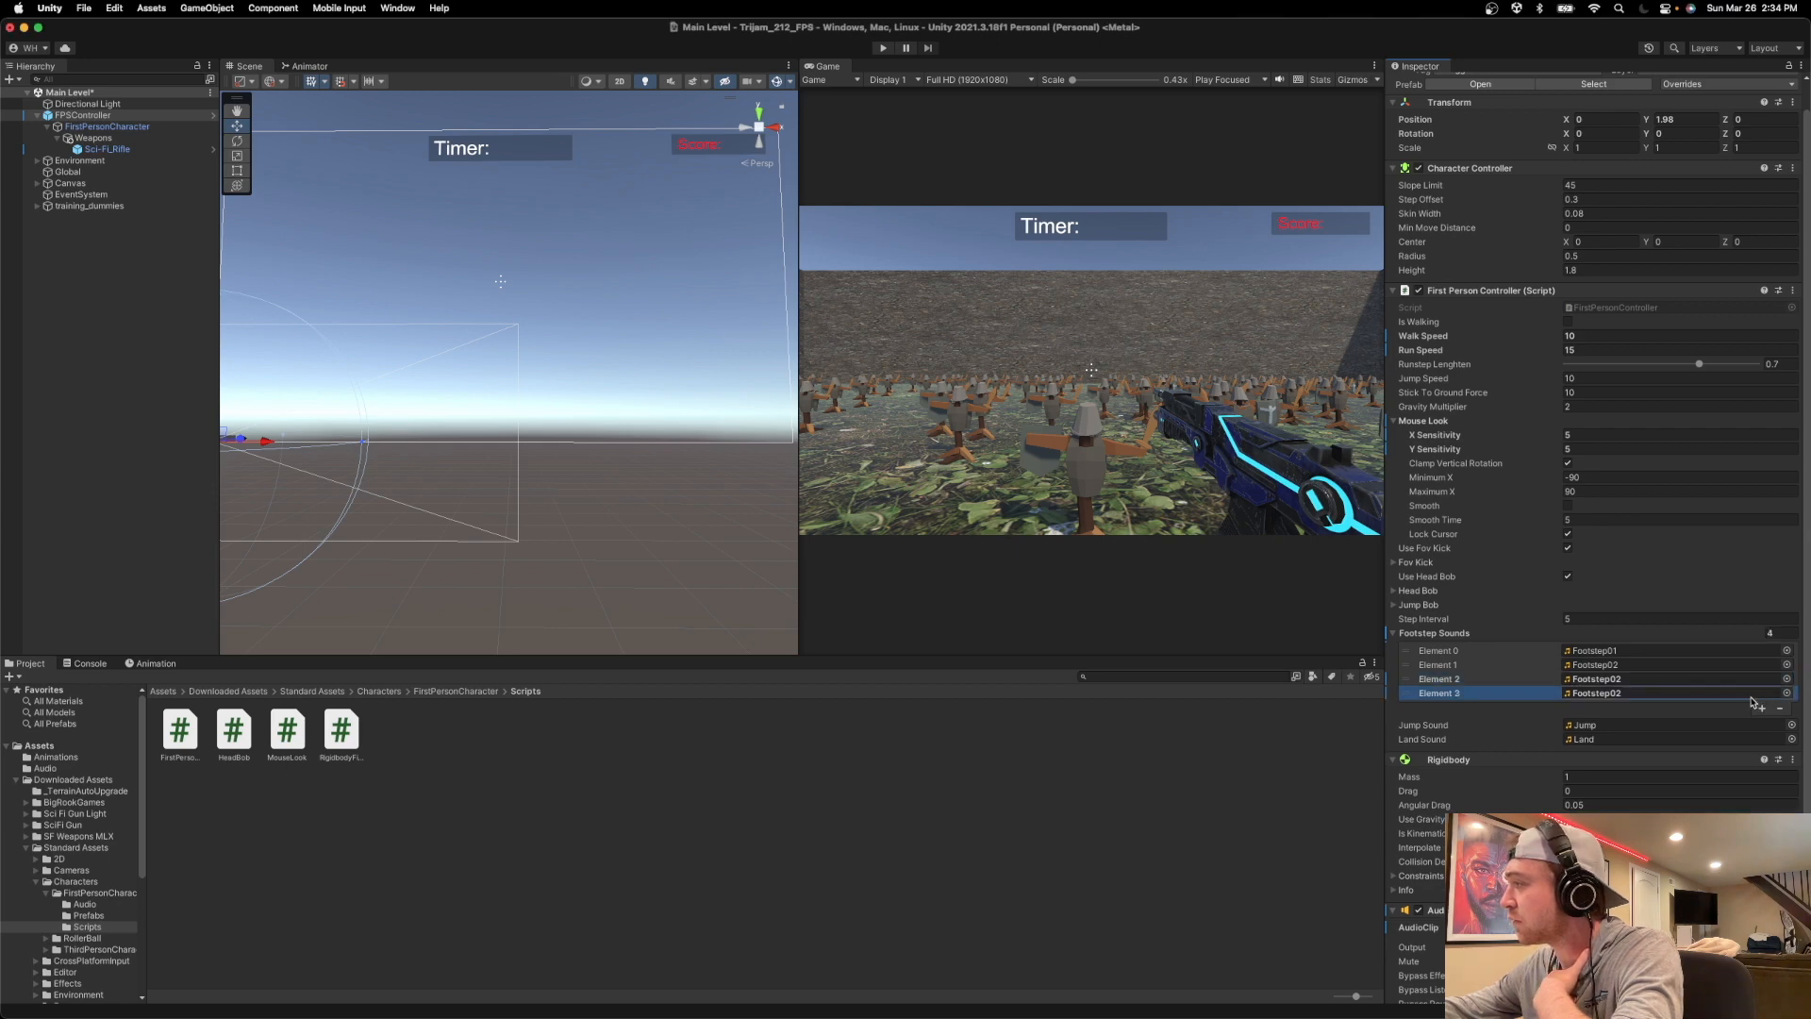
{"action": "right_click", "coordinate": [1594, 658]}
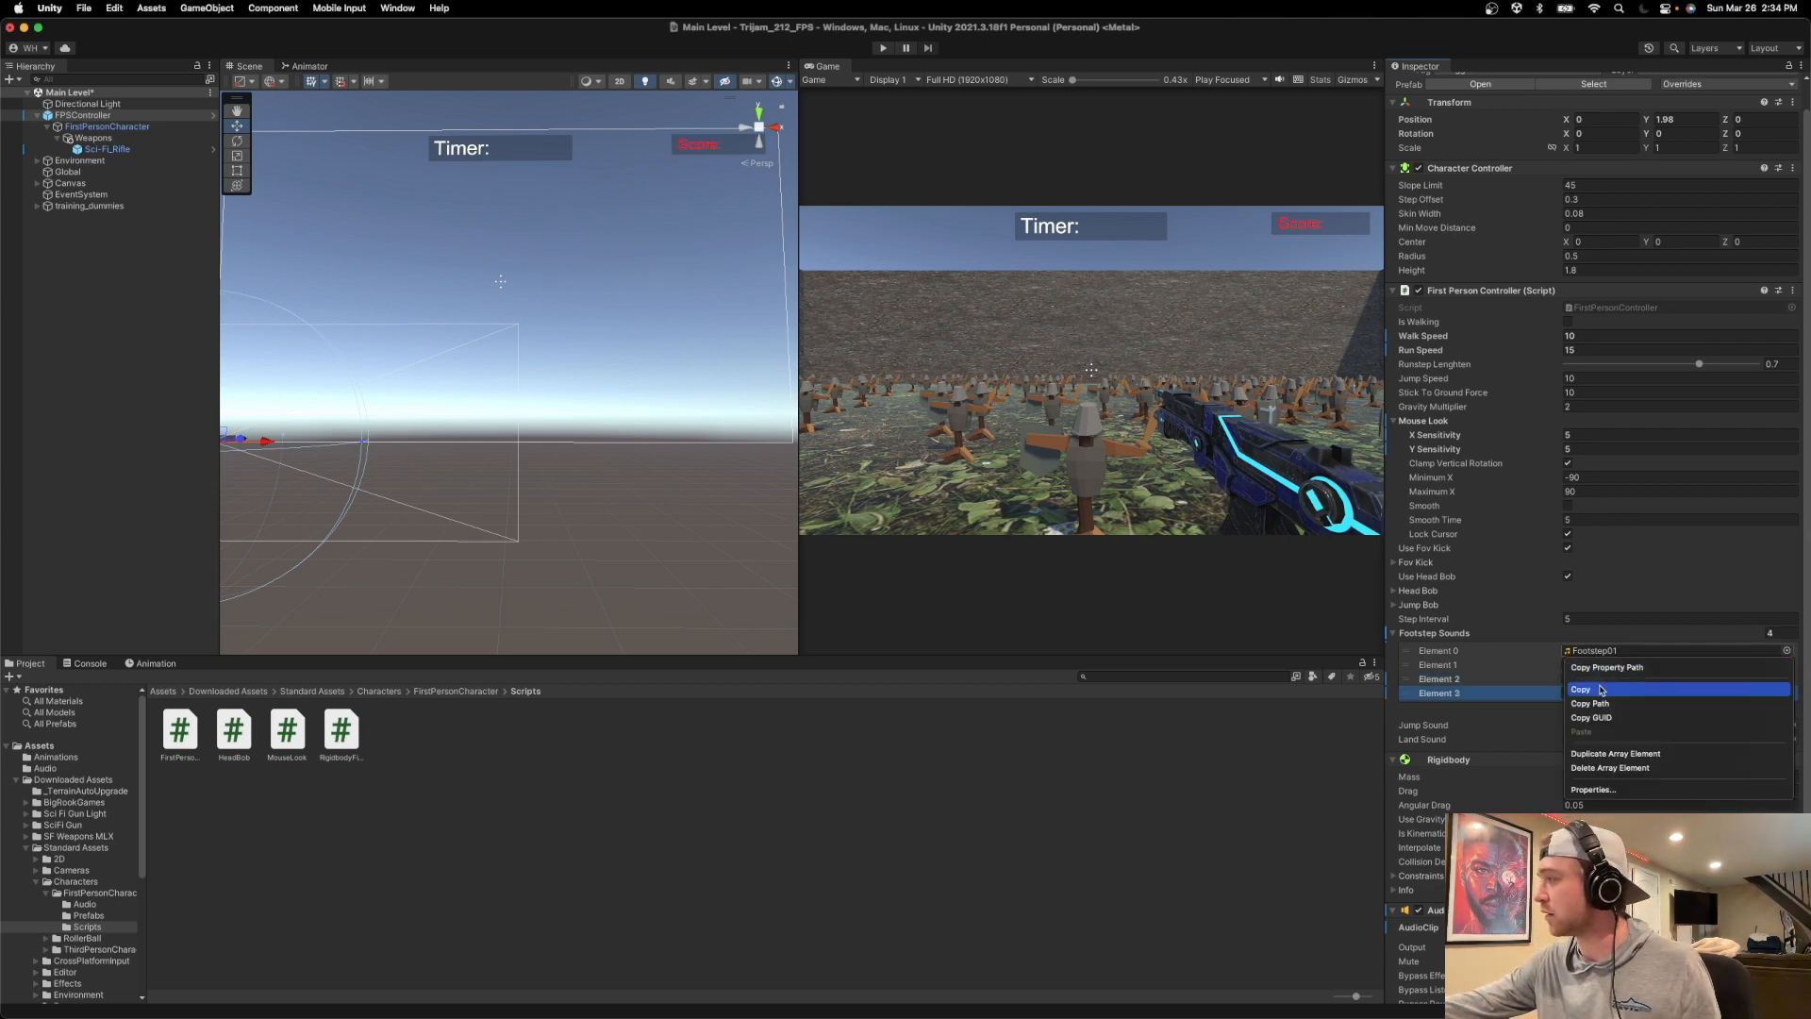
{"action": "left_click", "coordinate": [1782, 666]}
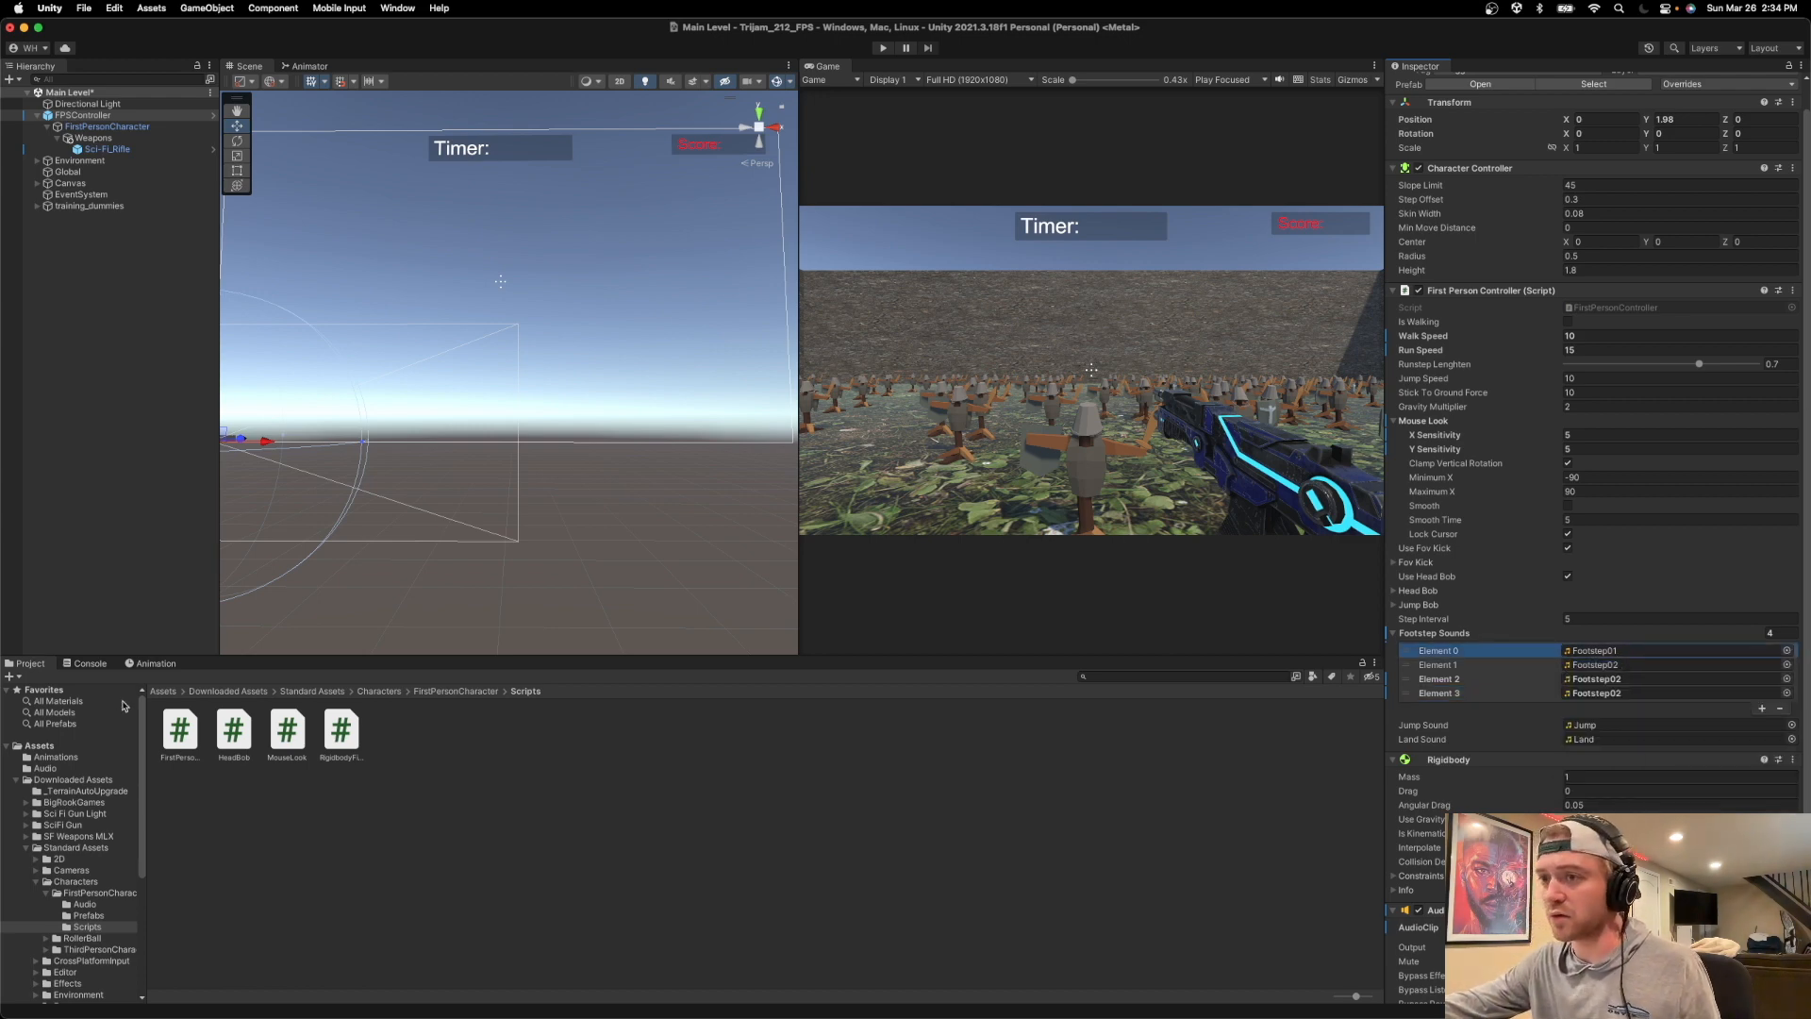
Assign Footsteps_bip.3, Footsteps_bip.7, Footsteps_bip.11 and Footsteps_bip.15 from the project's Audio folder to Footstep Sounds Elements 0 to 3.
{"action": "left_click", "coordinate": [45, 768]}
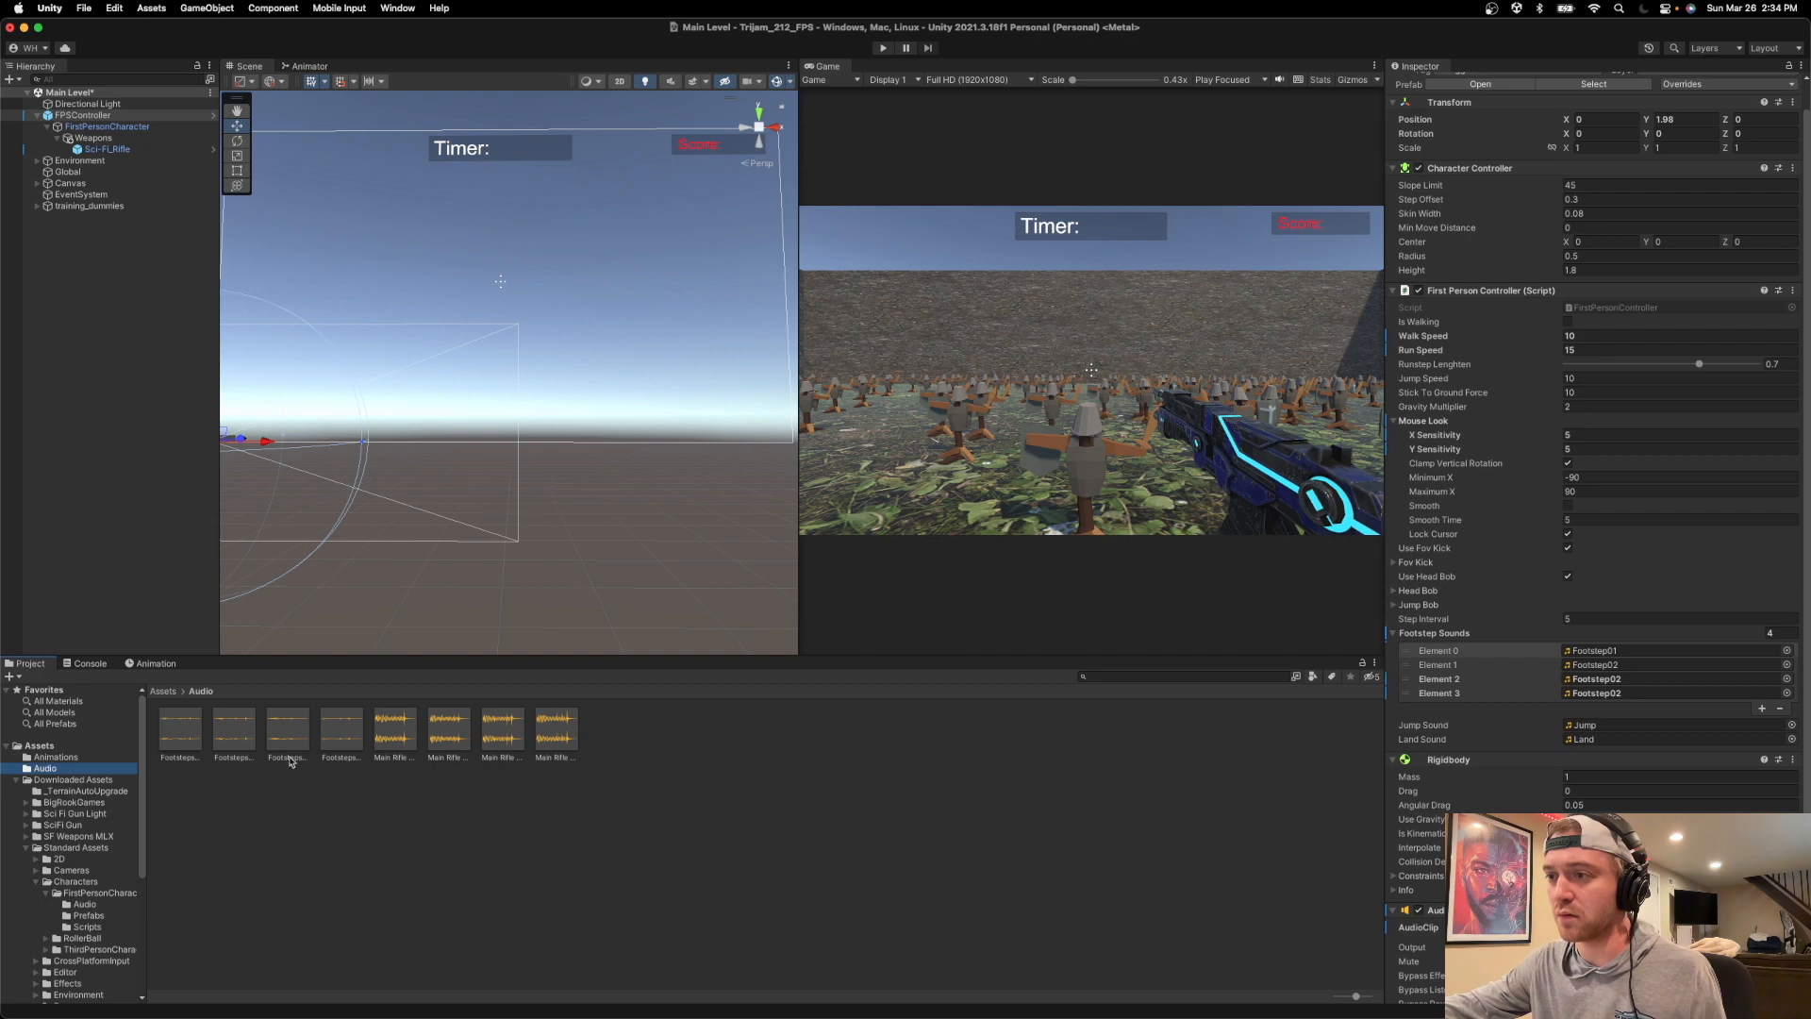
{"action": "left_click_drag", "start_coordinate": [187, 732], "coordinate": [1622, 651]}
{"action": "left_click_drag", "start_coordinate": [233, 731], "coordinate": [1622, 665]}
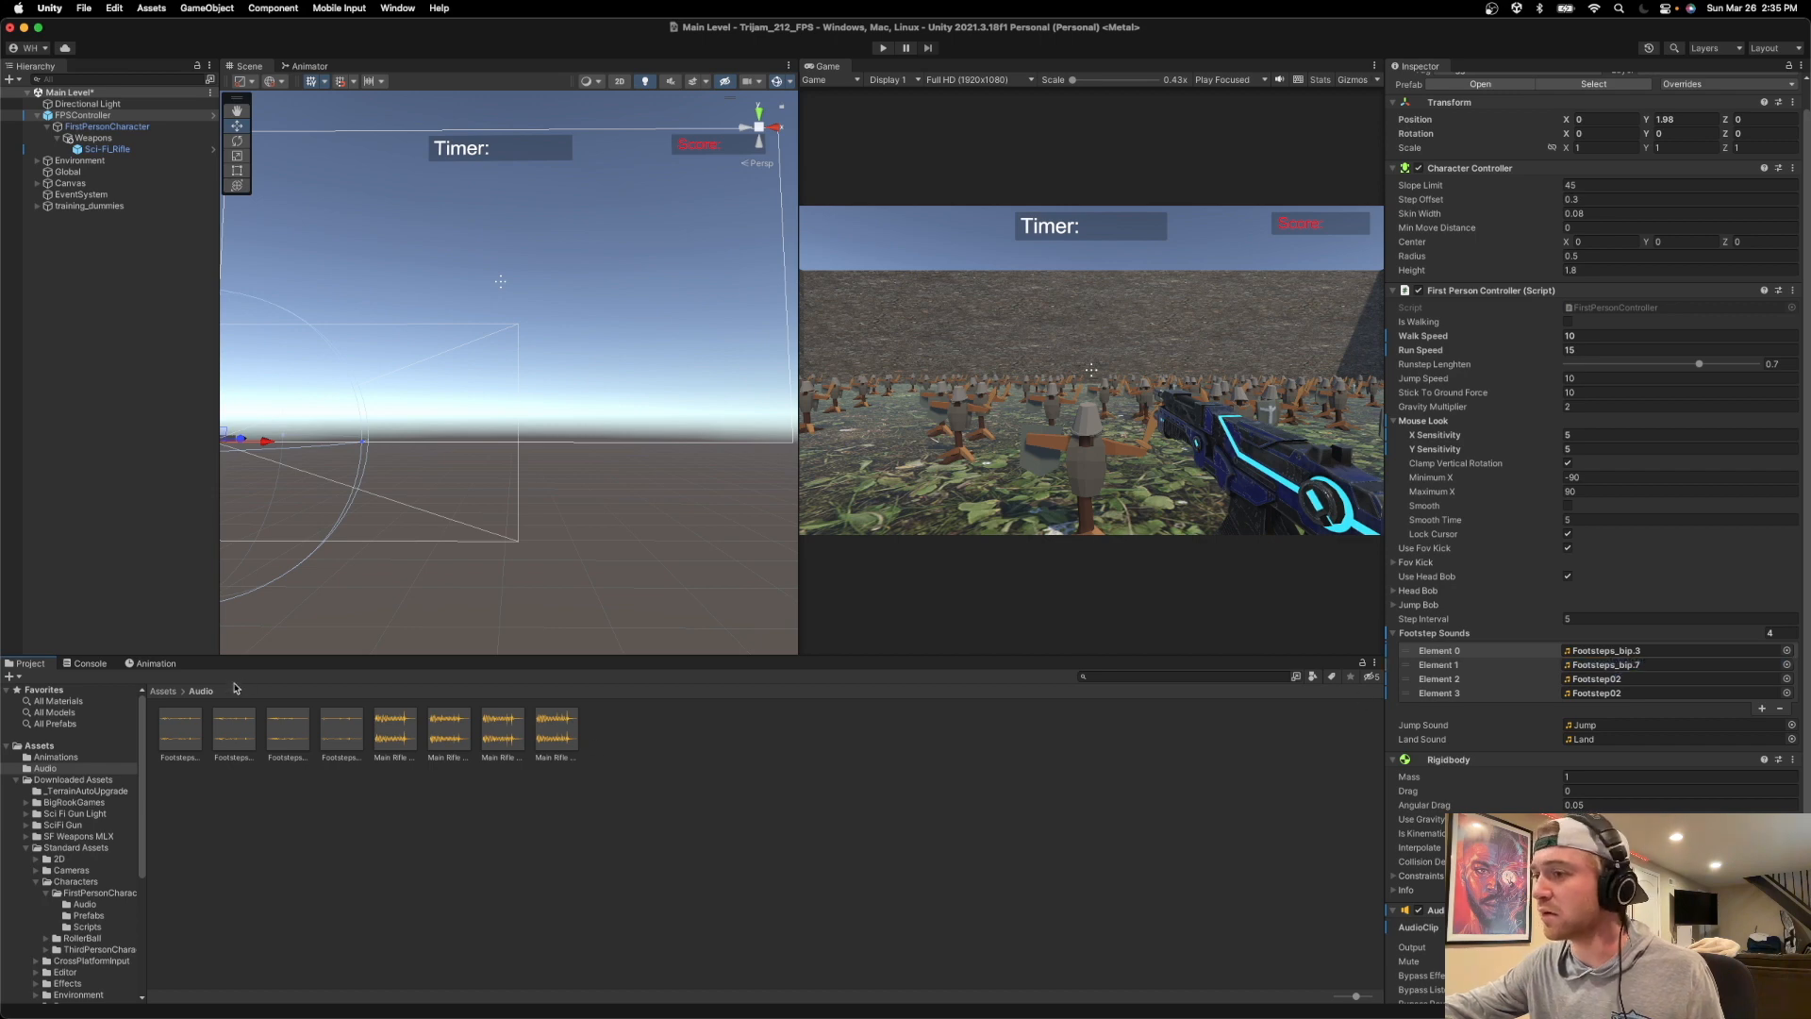
{"action": "left_click_drag", "start_coordinate": [286, 732], "coordinate": [1622, 679]}
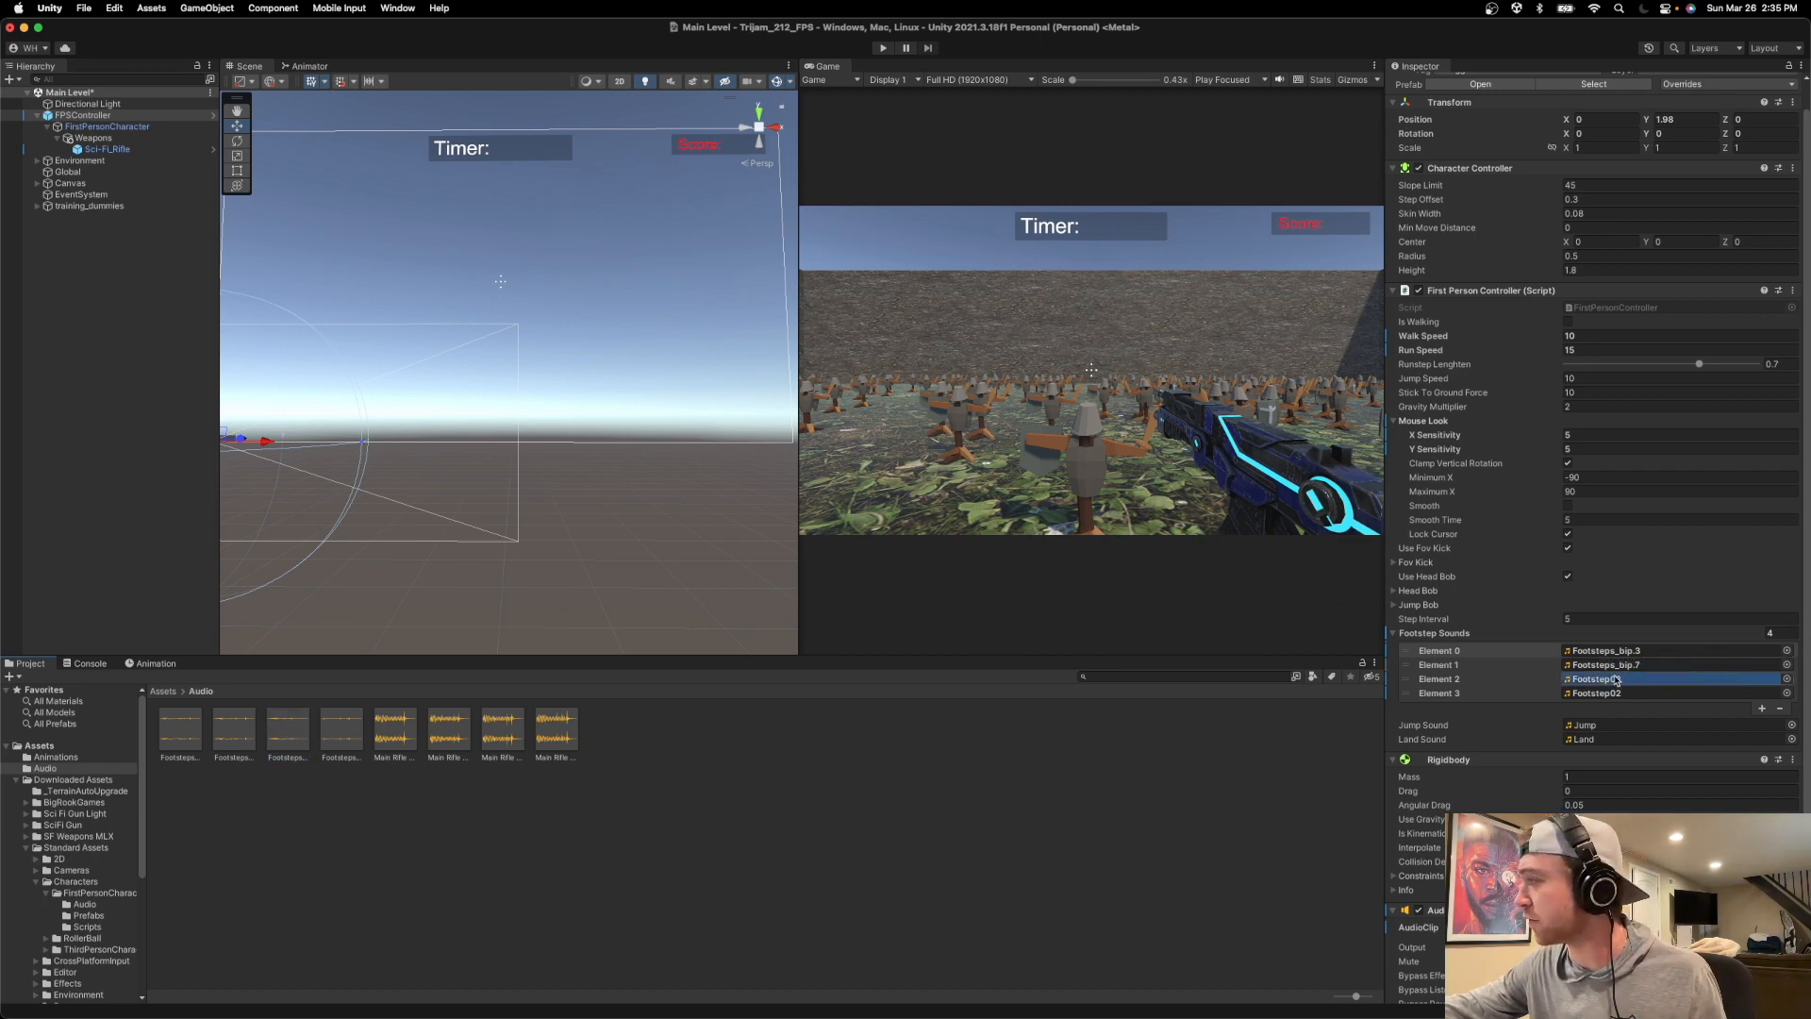
{"action": "left_click_drag", "start_coordinate": [341, 731], "coordinate": [1593, 700]}
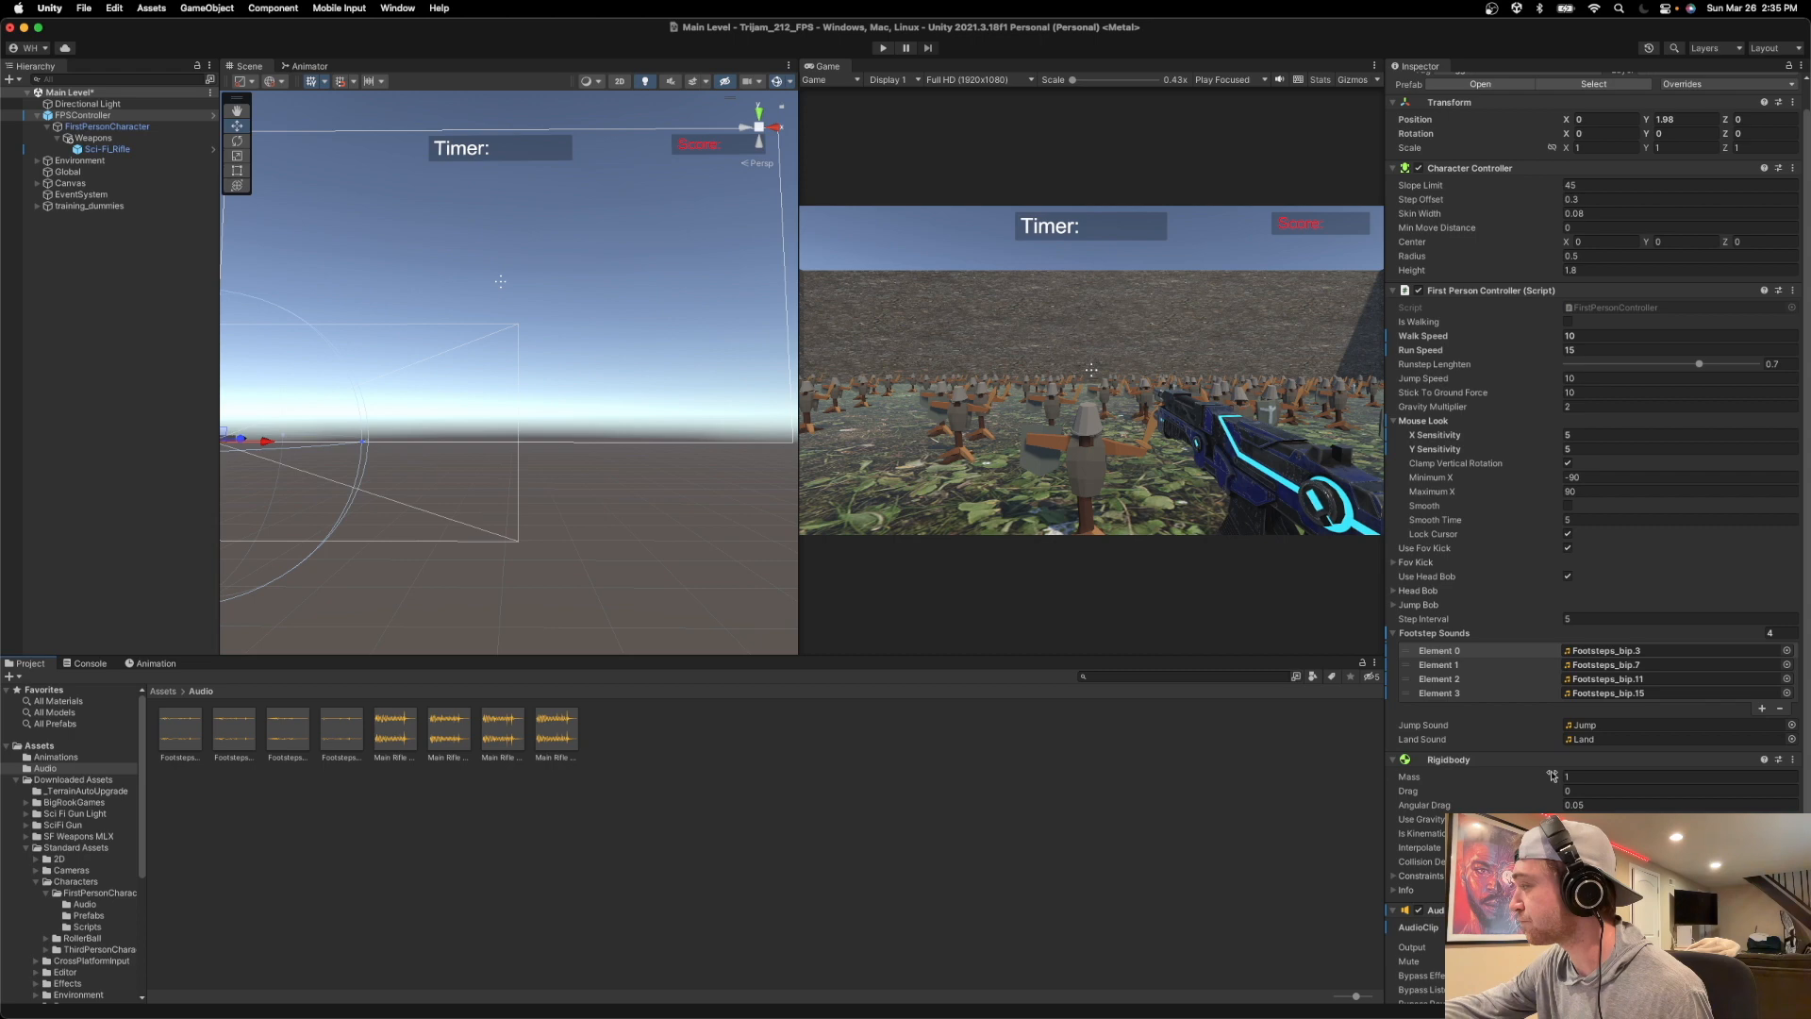
Run the game, walk forward and sideways among the dummies to hear the assigned footstep clips, and stop the game.
{"action": "left_click", "coordinate": [882, 48]}
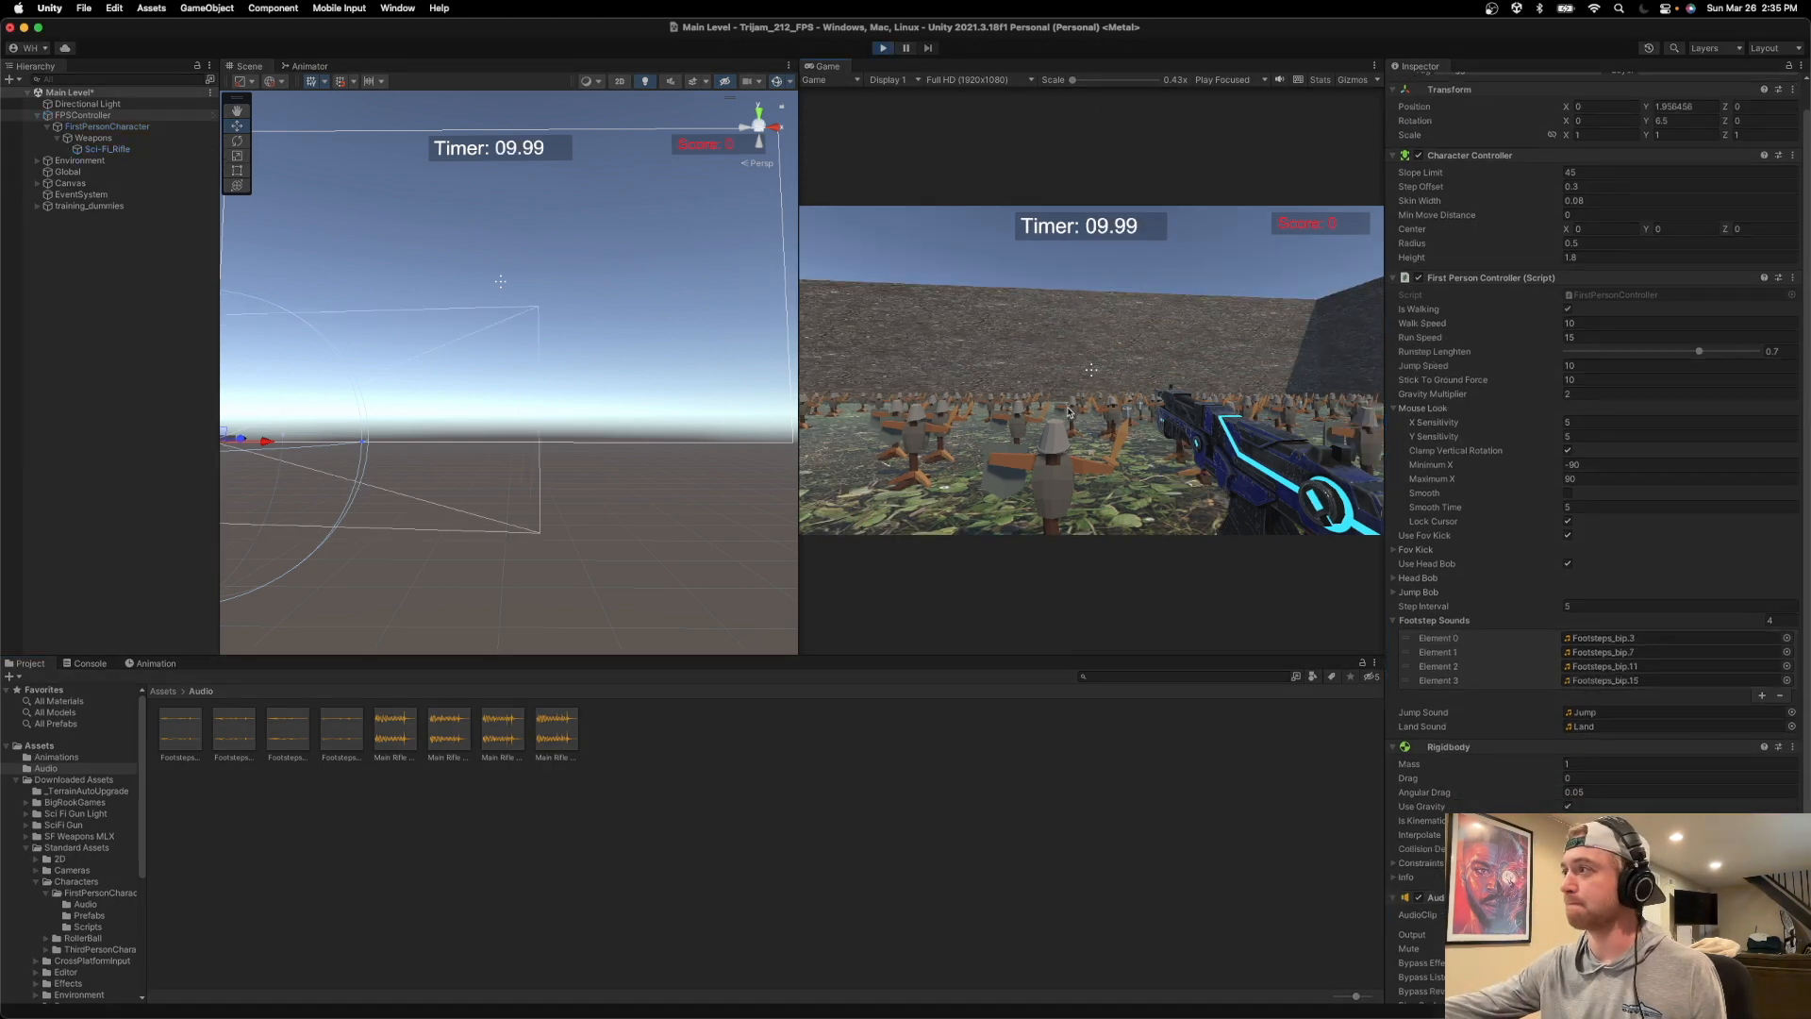
{"action": "key", "text": "w"}
{"action": "key", "text": "w"}
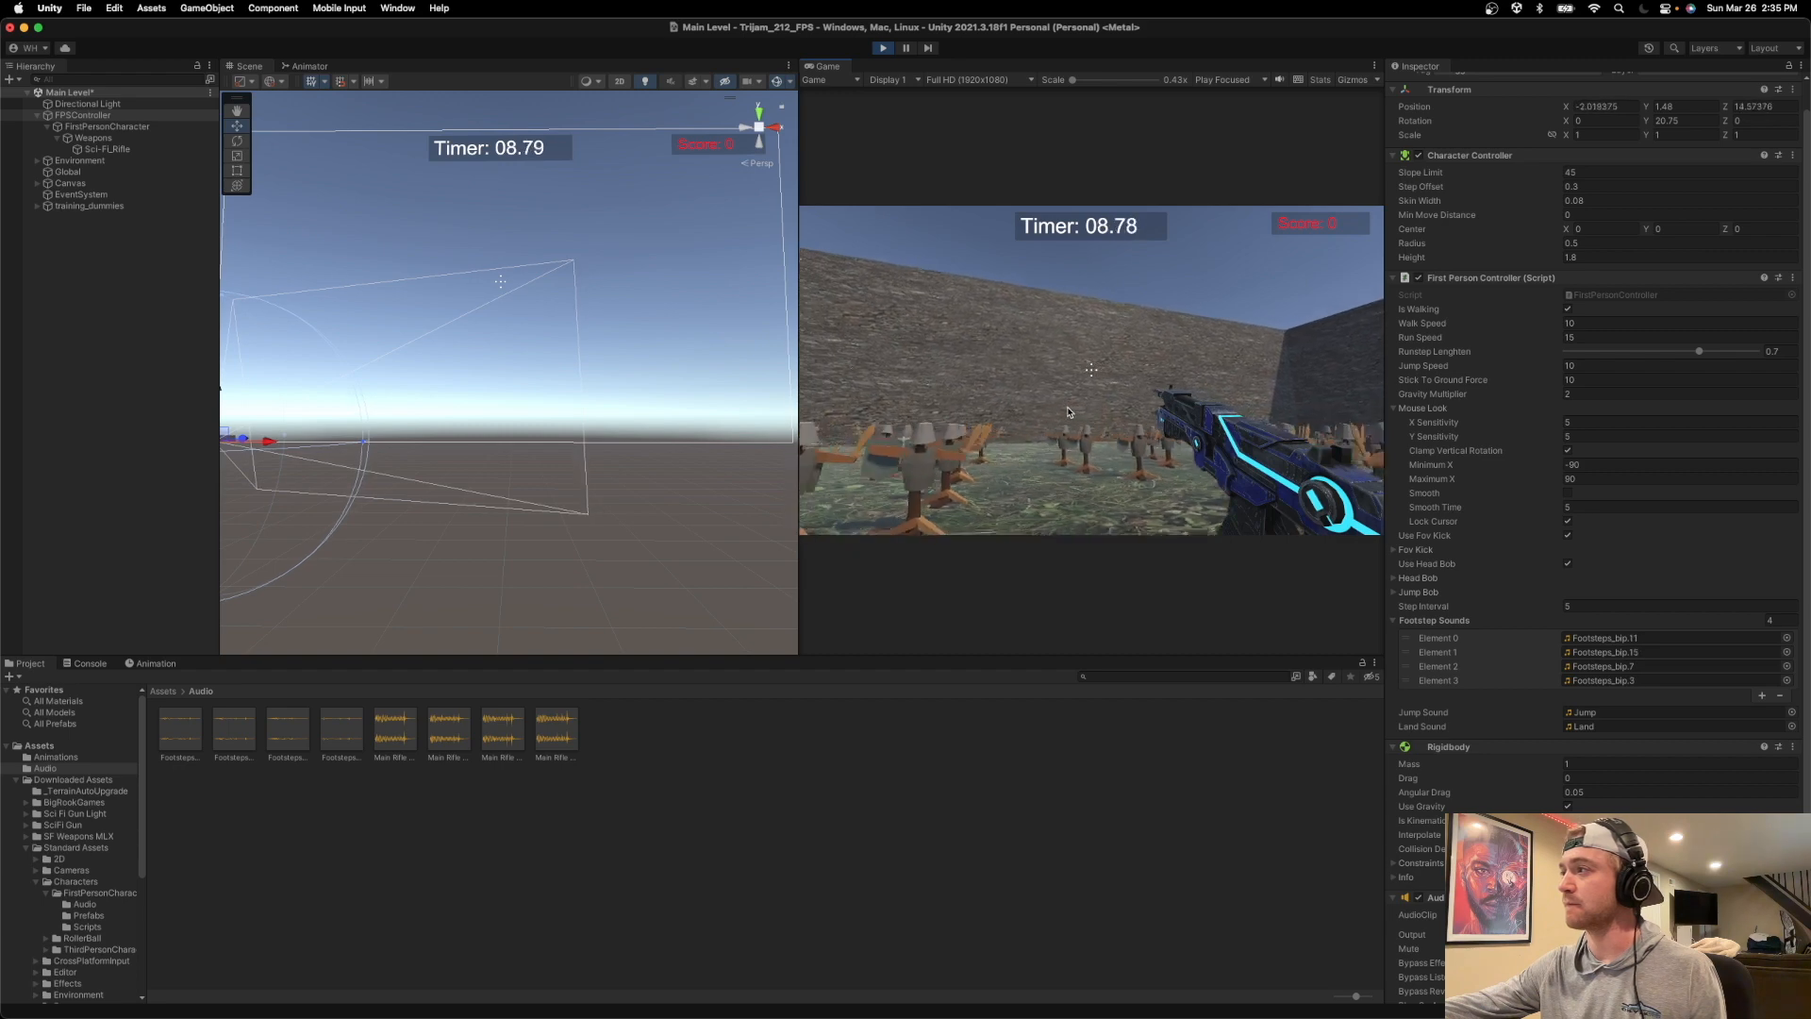
{"action": "key", "text": "d"}
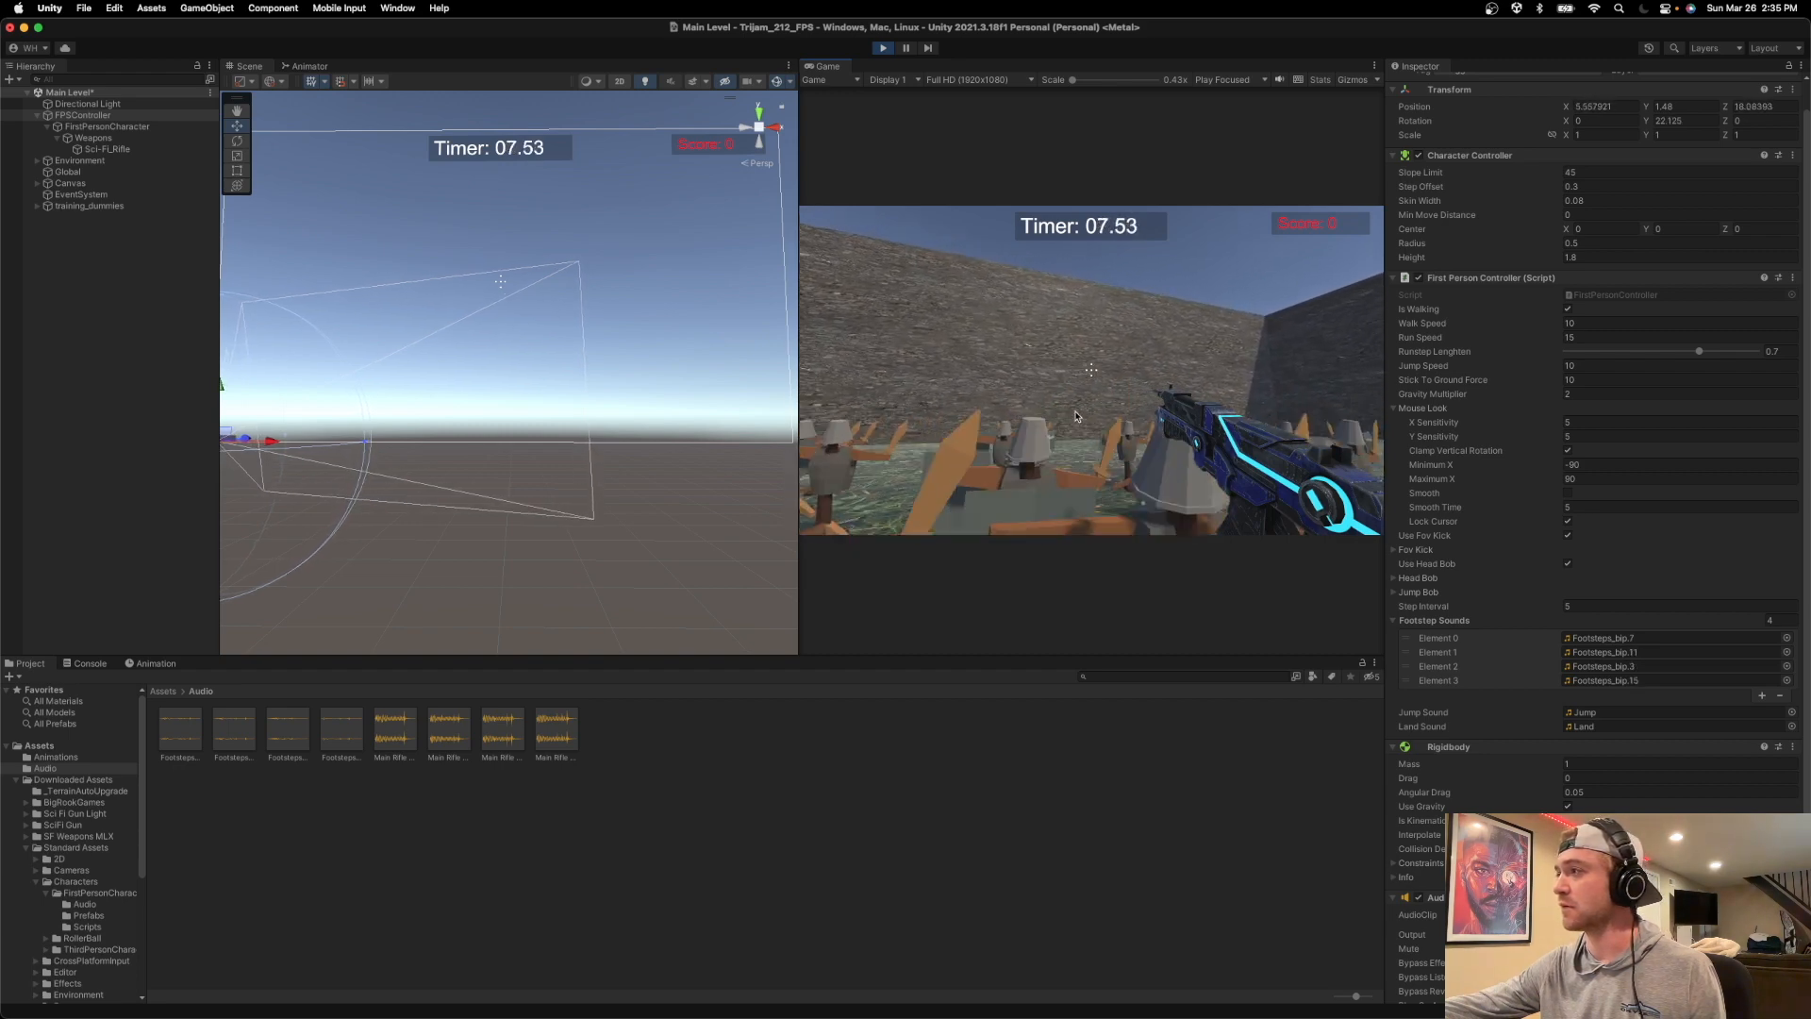
{"action": "key", "text": "d"}
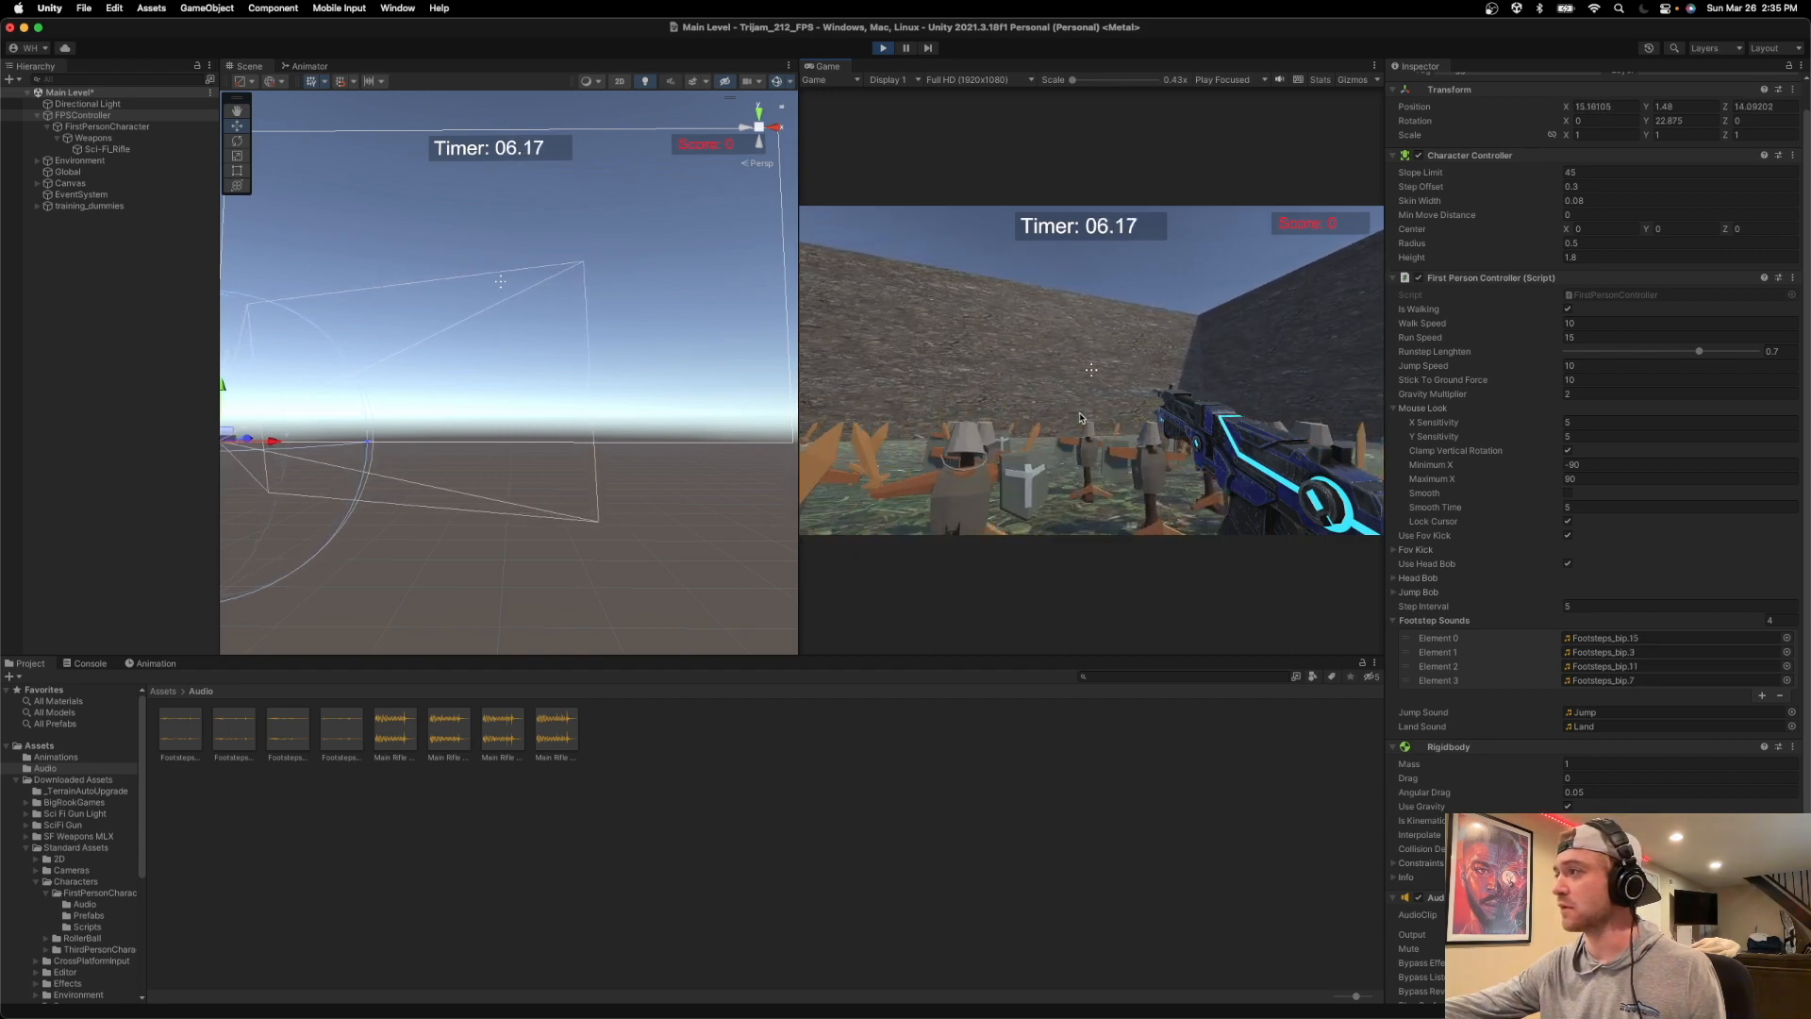
{"action": "left_click", "coordinate": [882, 48]}
Run the game again to test the walking and jumping sounds around the arena, then stop it and save the scene.
{"action": "scroll", "coordinate": [1641, 776], "scroll_direction": "down", "scroll_amount": 5}
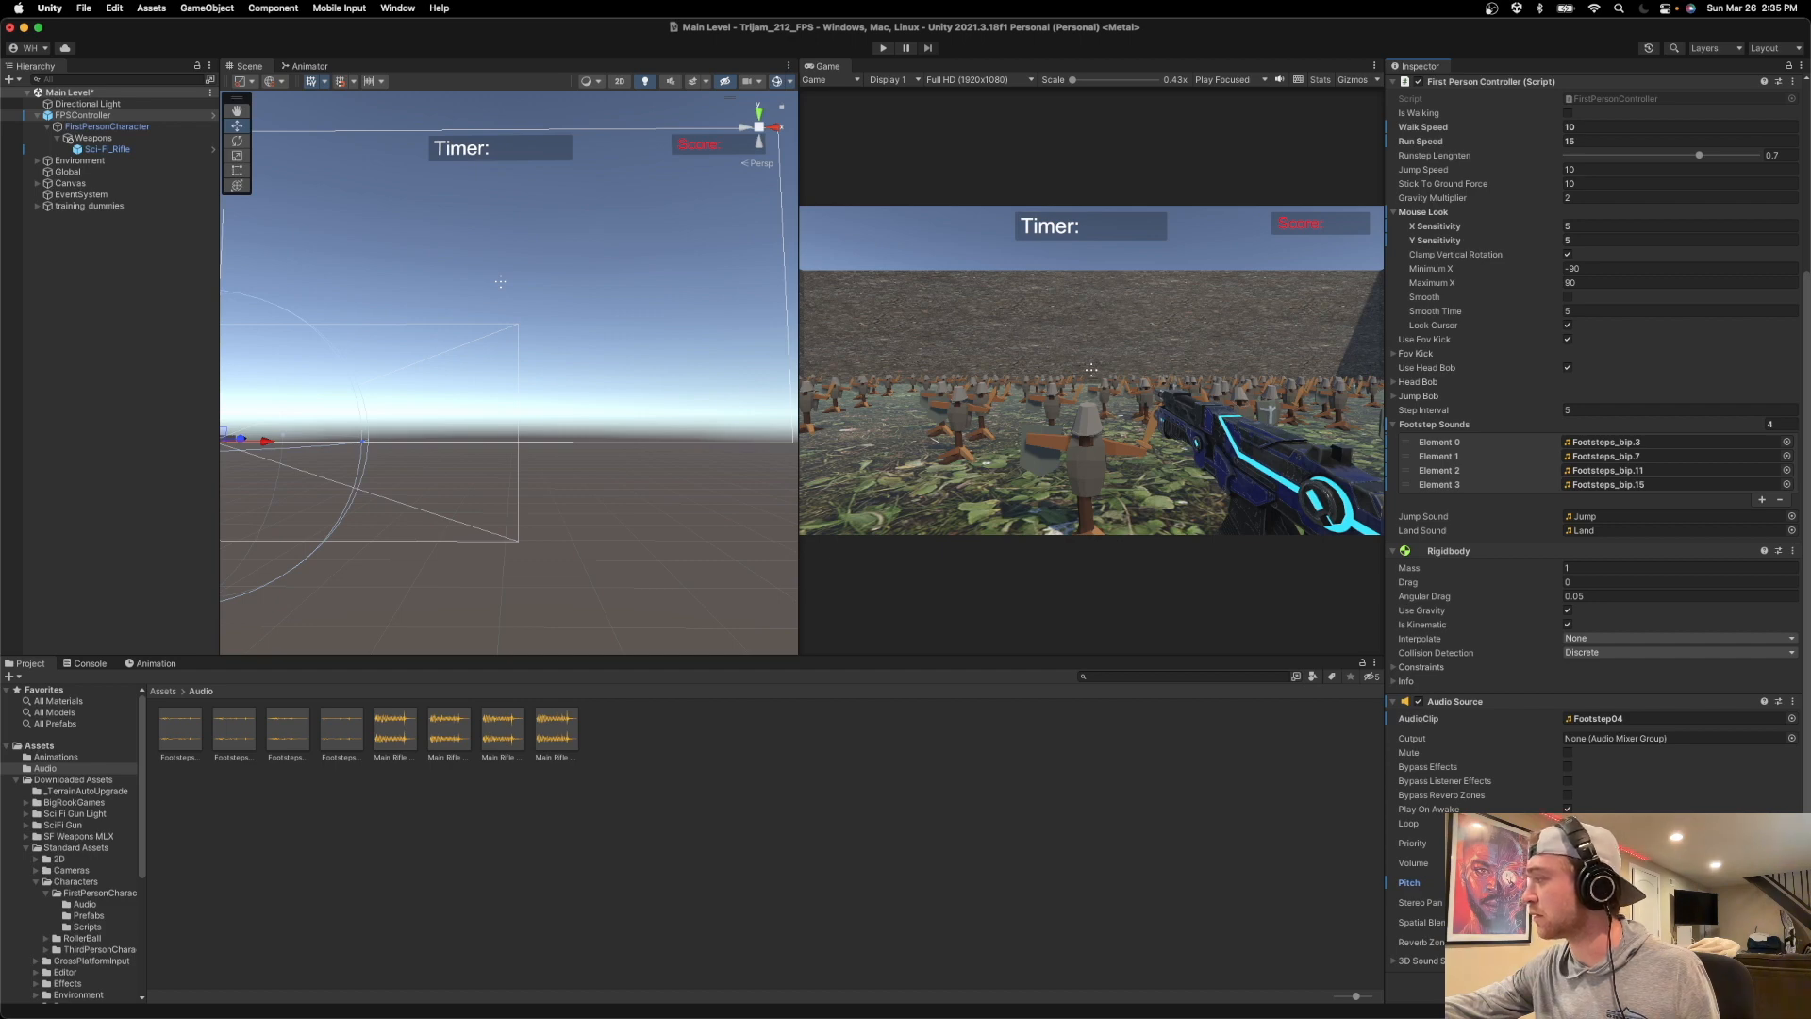
{"action": "left_click", "coordinate": [882, 49]}
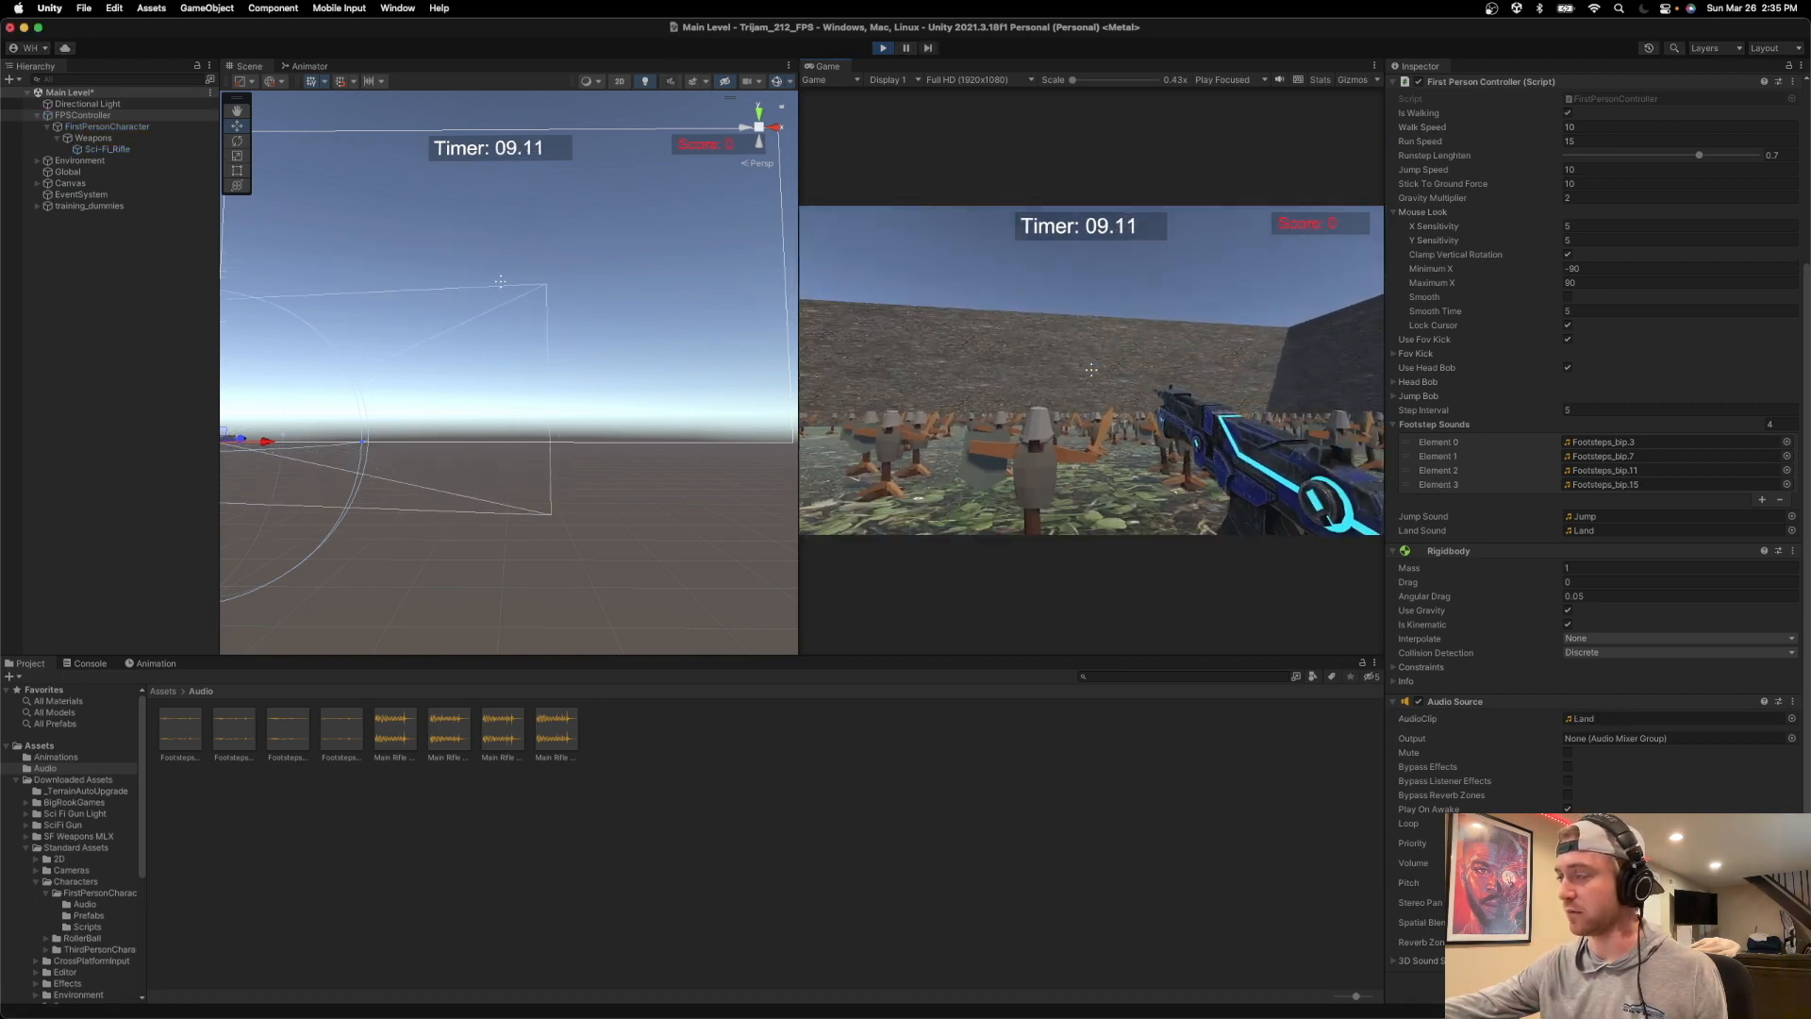
{"action": "key", "text": "w"}
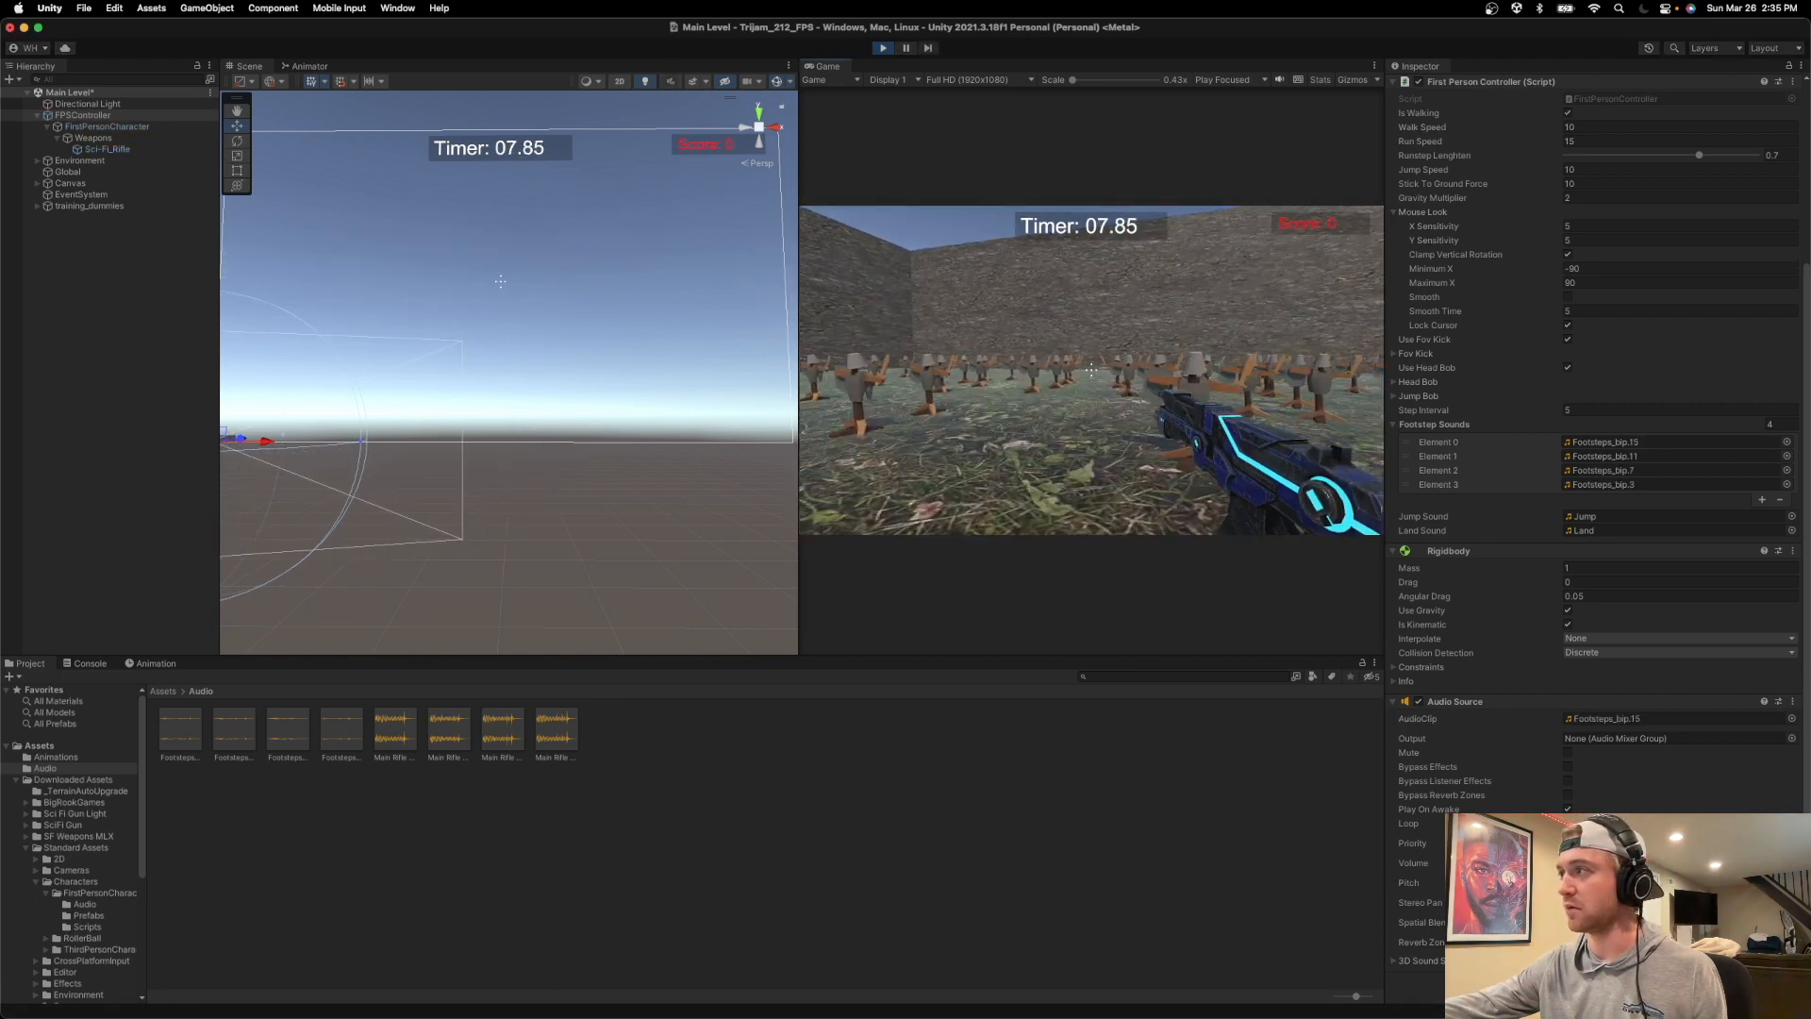
{"action": "key", "text": "space"}
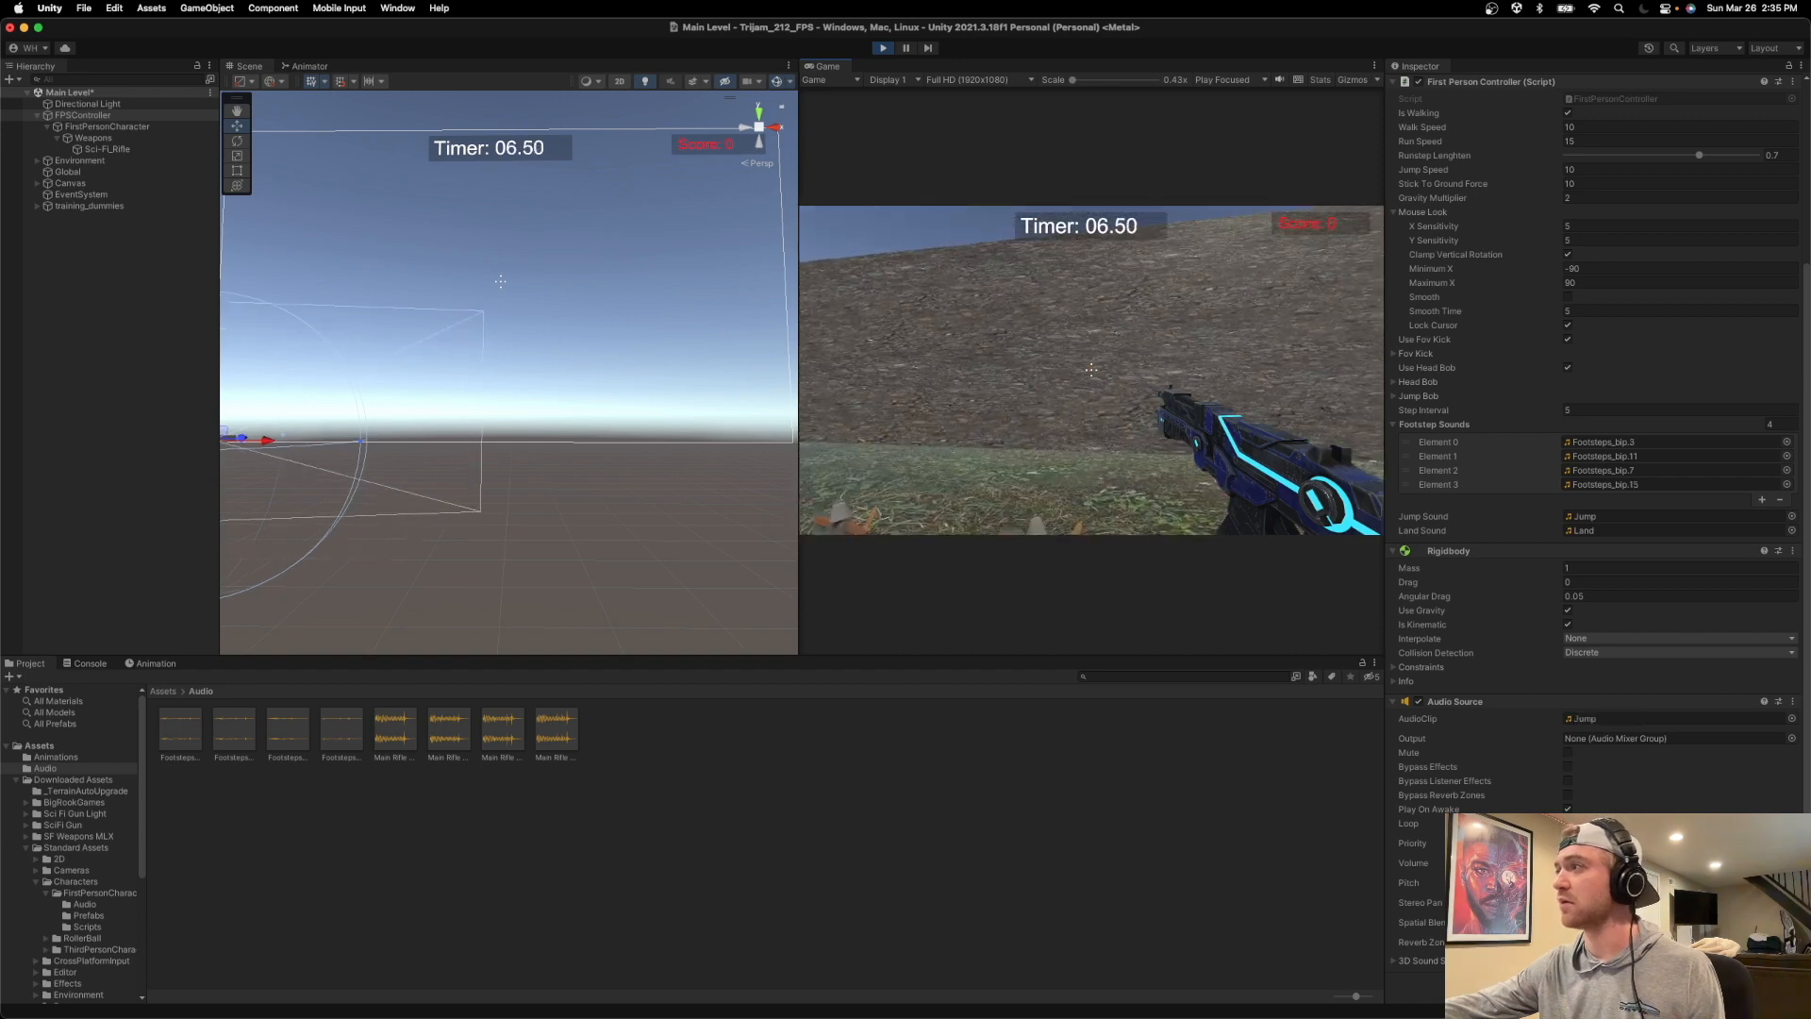
{"action": "key", "text": "space"}
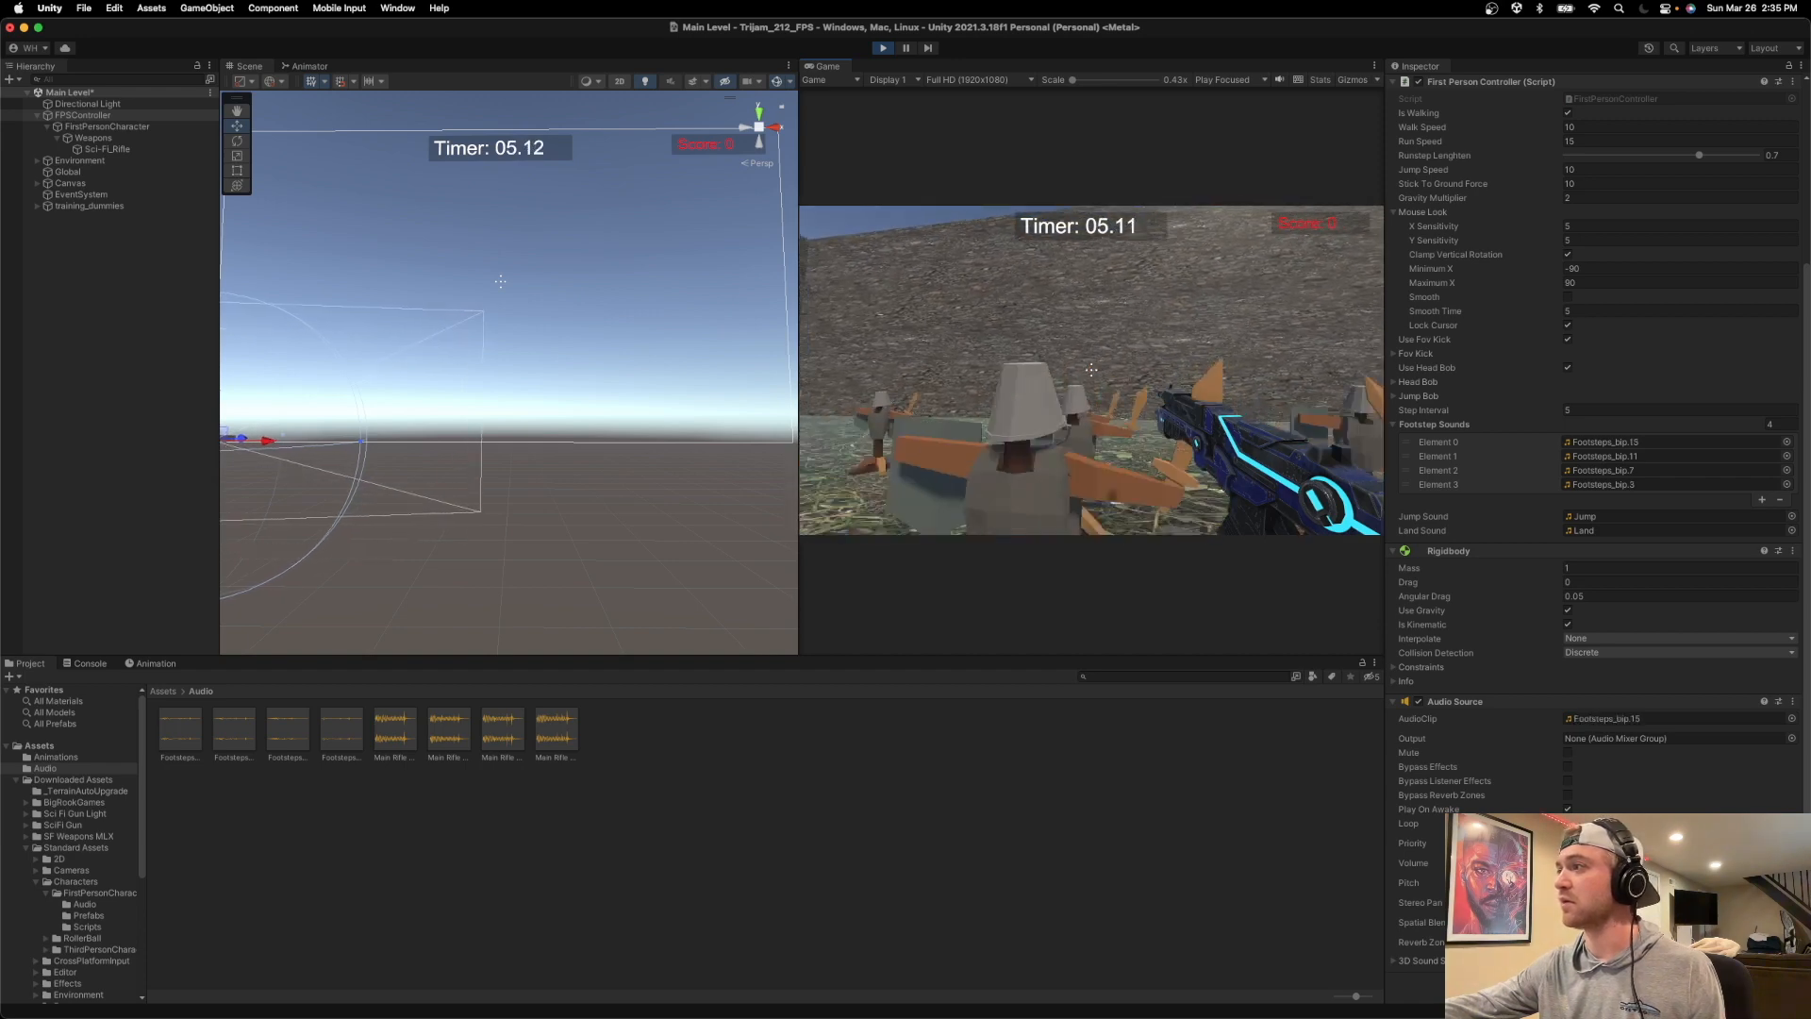
{"action": "key", "text": "space"}
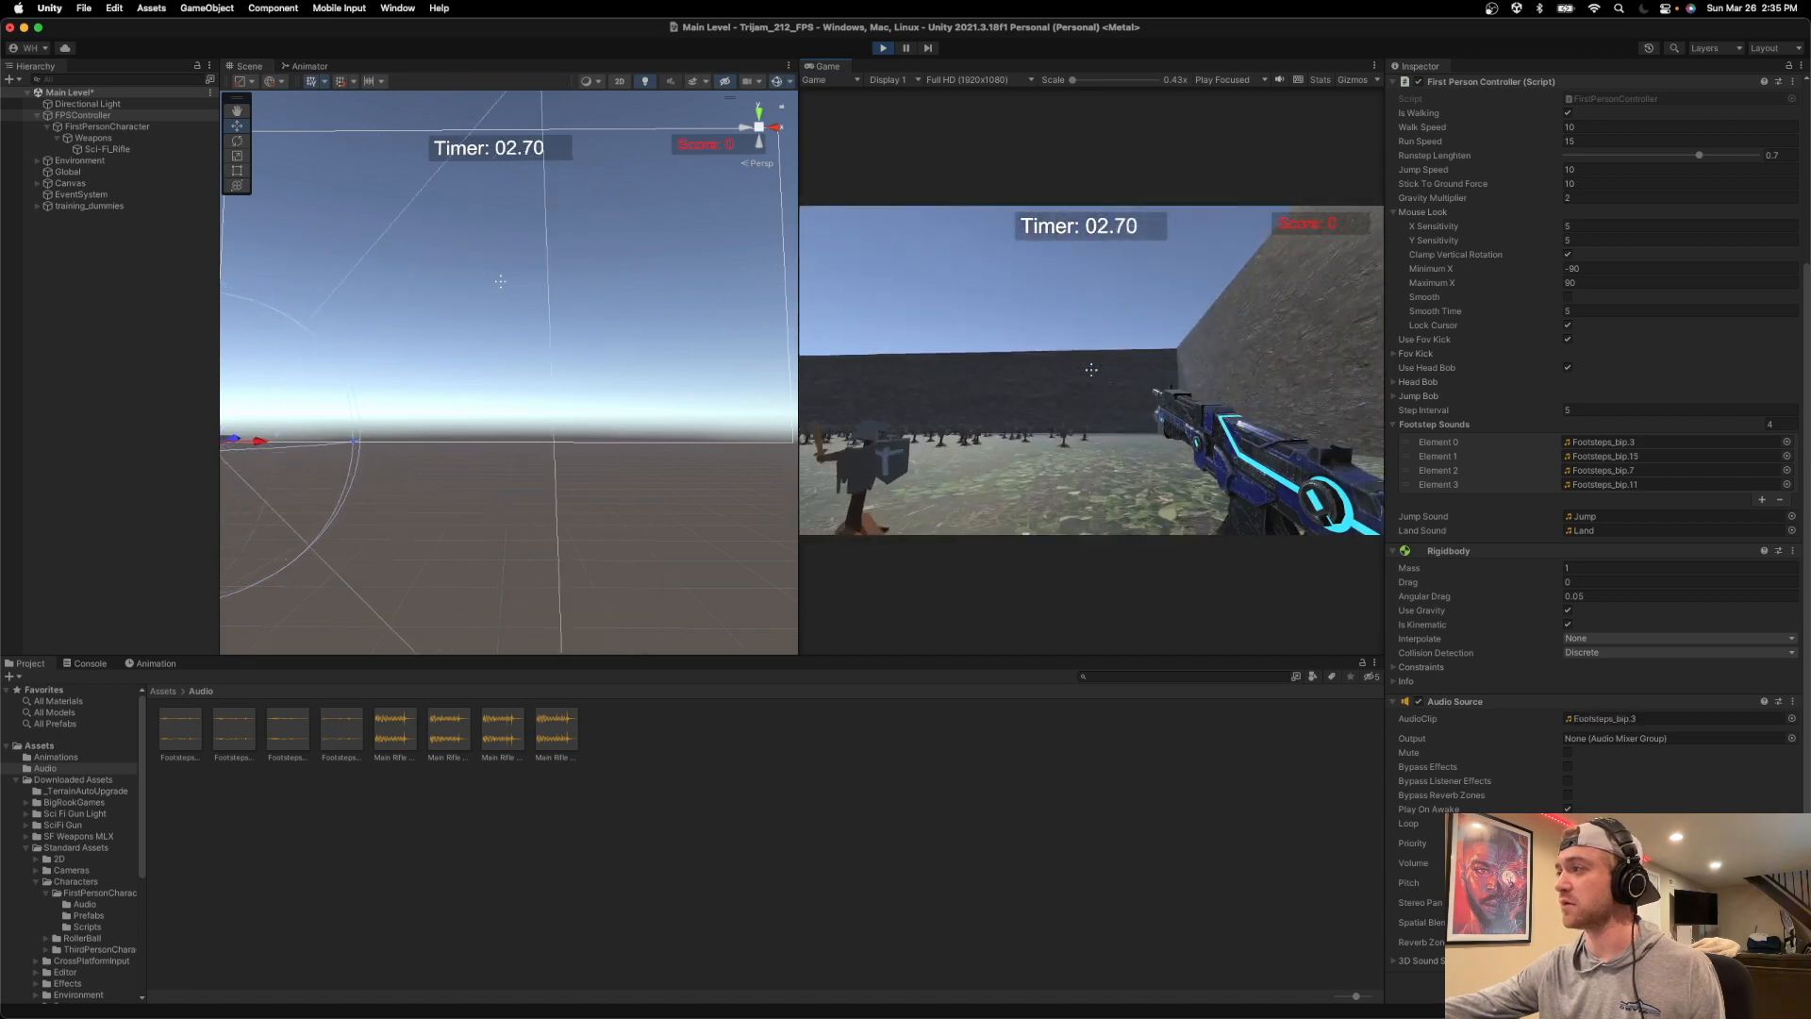
{"action": "key", "text": "space"}
{"action": "key", "text": "space"}
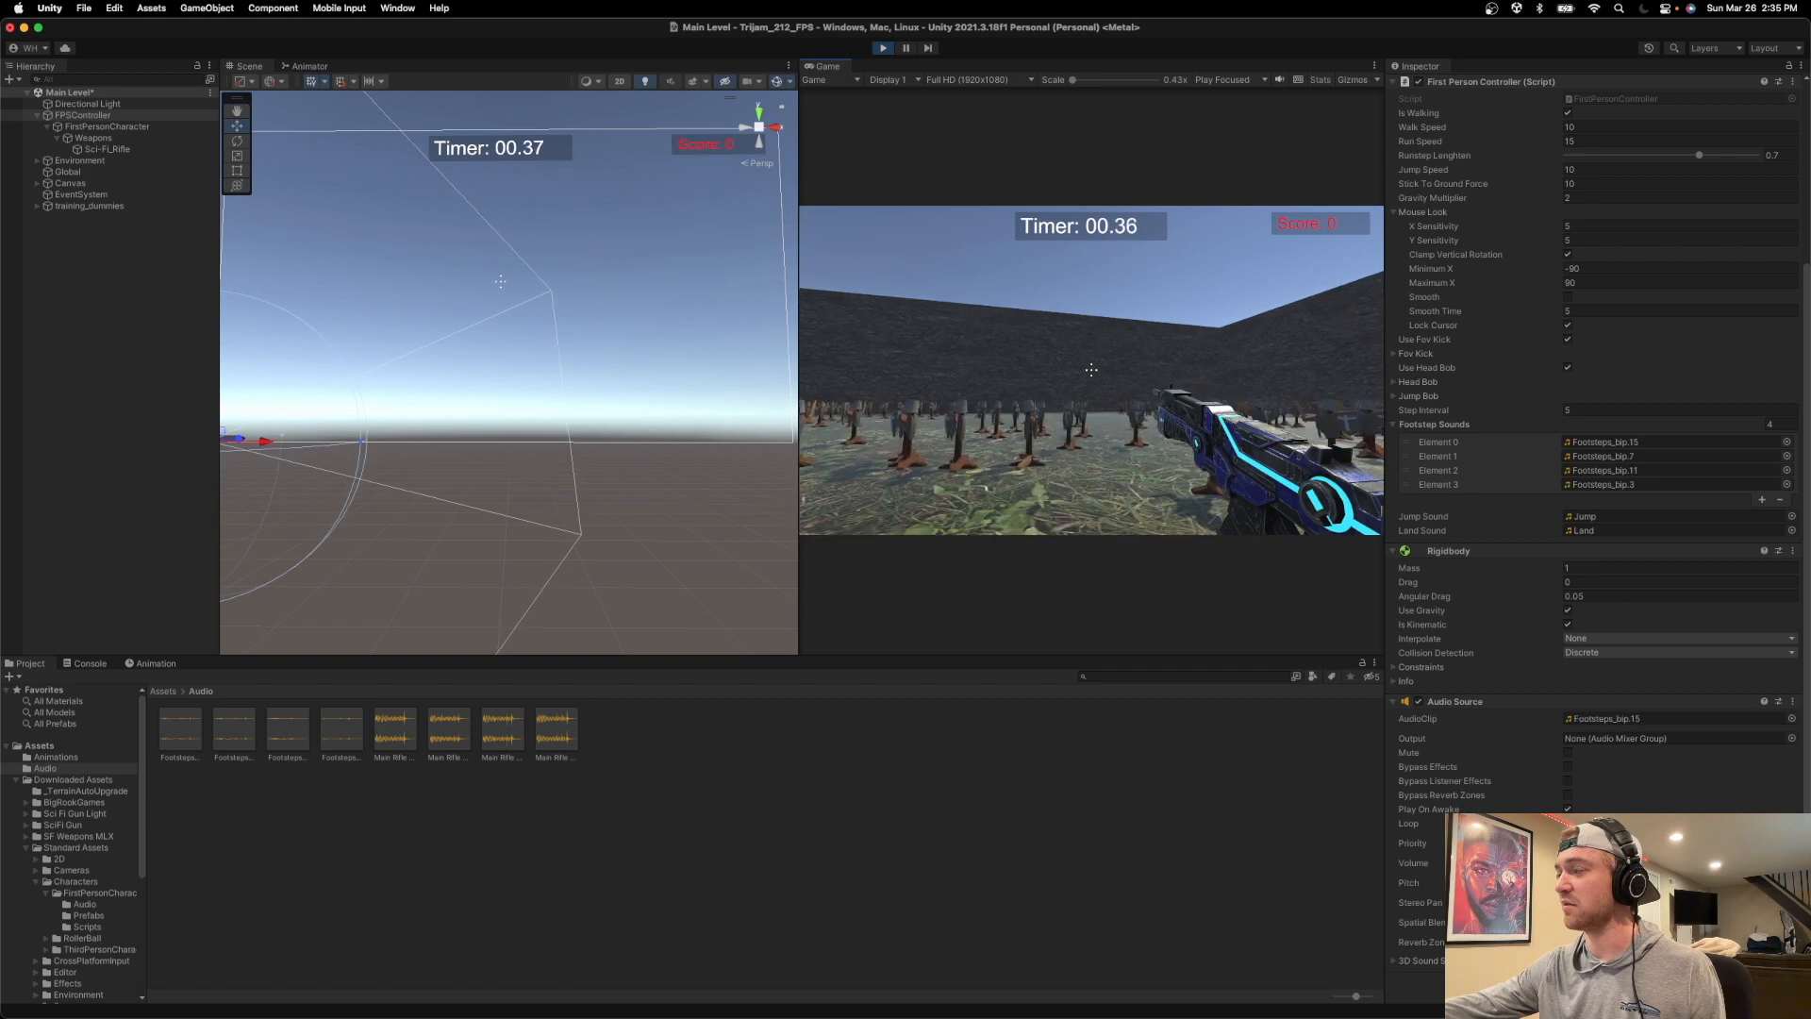
{"action": "left_click", "coordinate": [879, 50]}
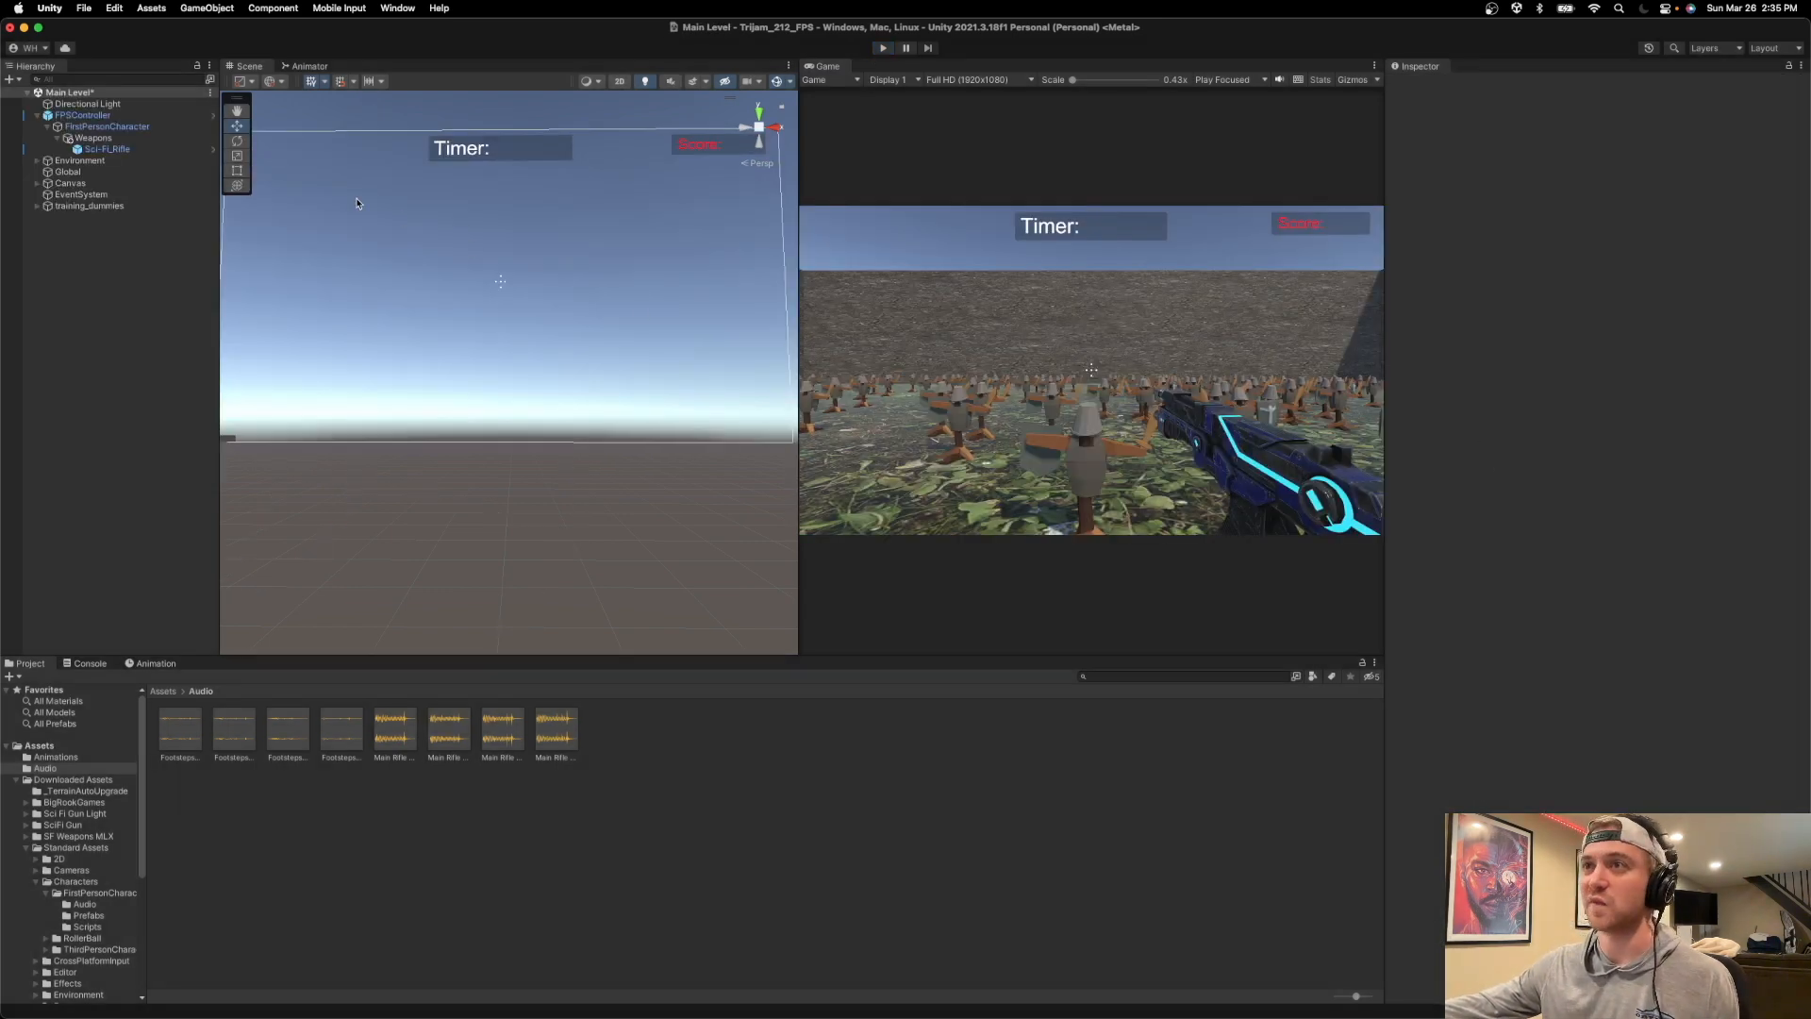
{"action": "key", "text": "super+s"}
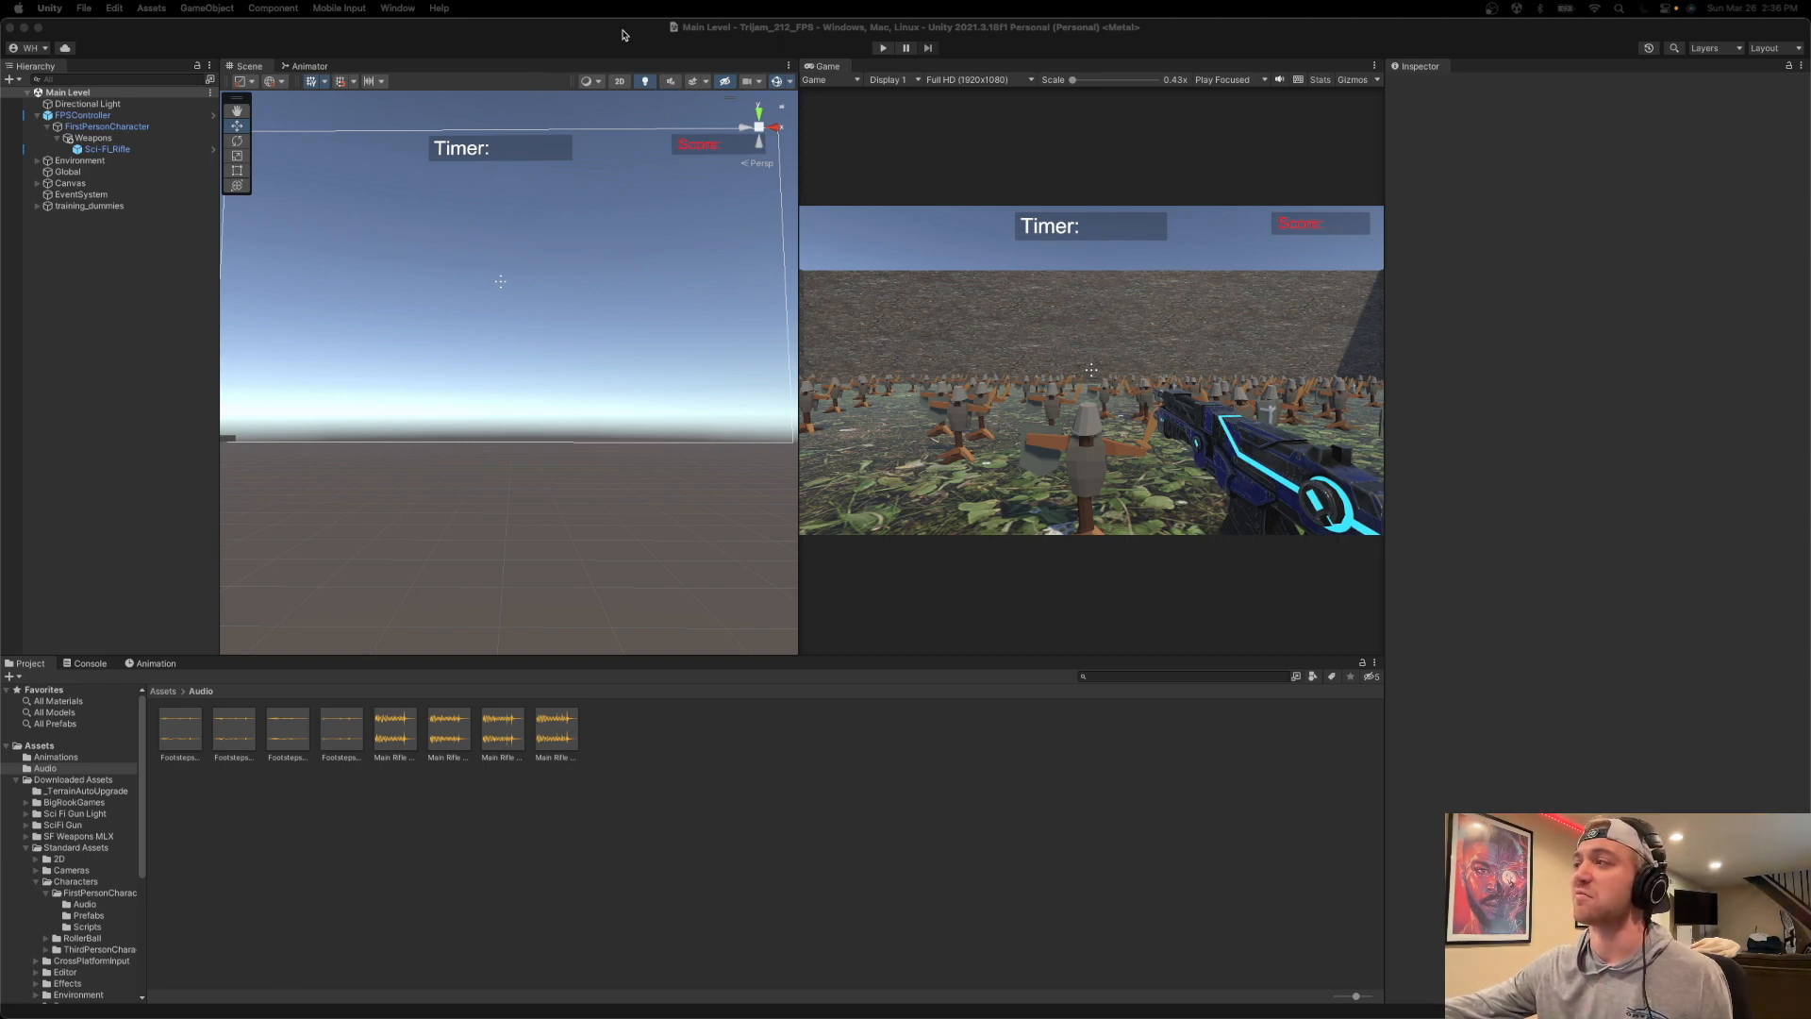
Select FPSController and examine its Jump Sound, Land Sound and other First Person Controller settings.
{"action": "left_click", "coordinate": [83, 115]}
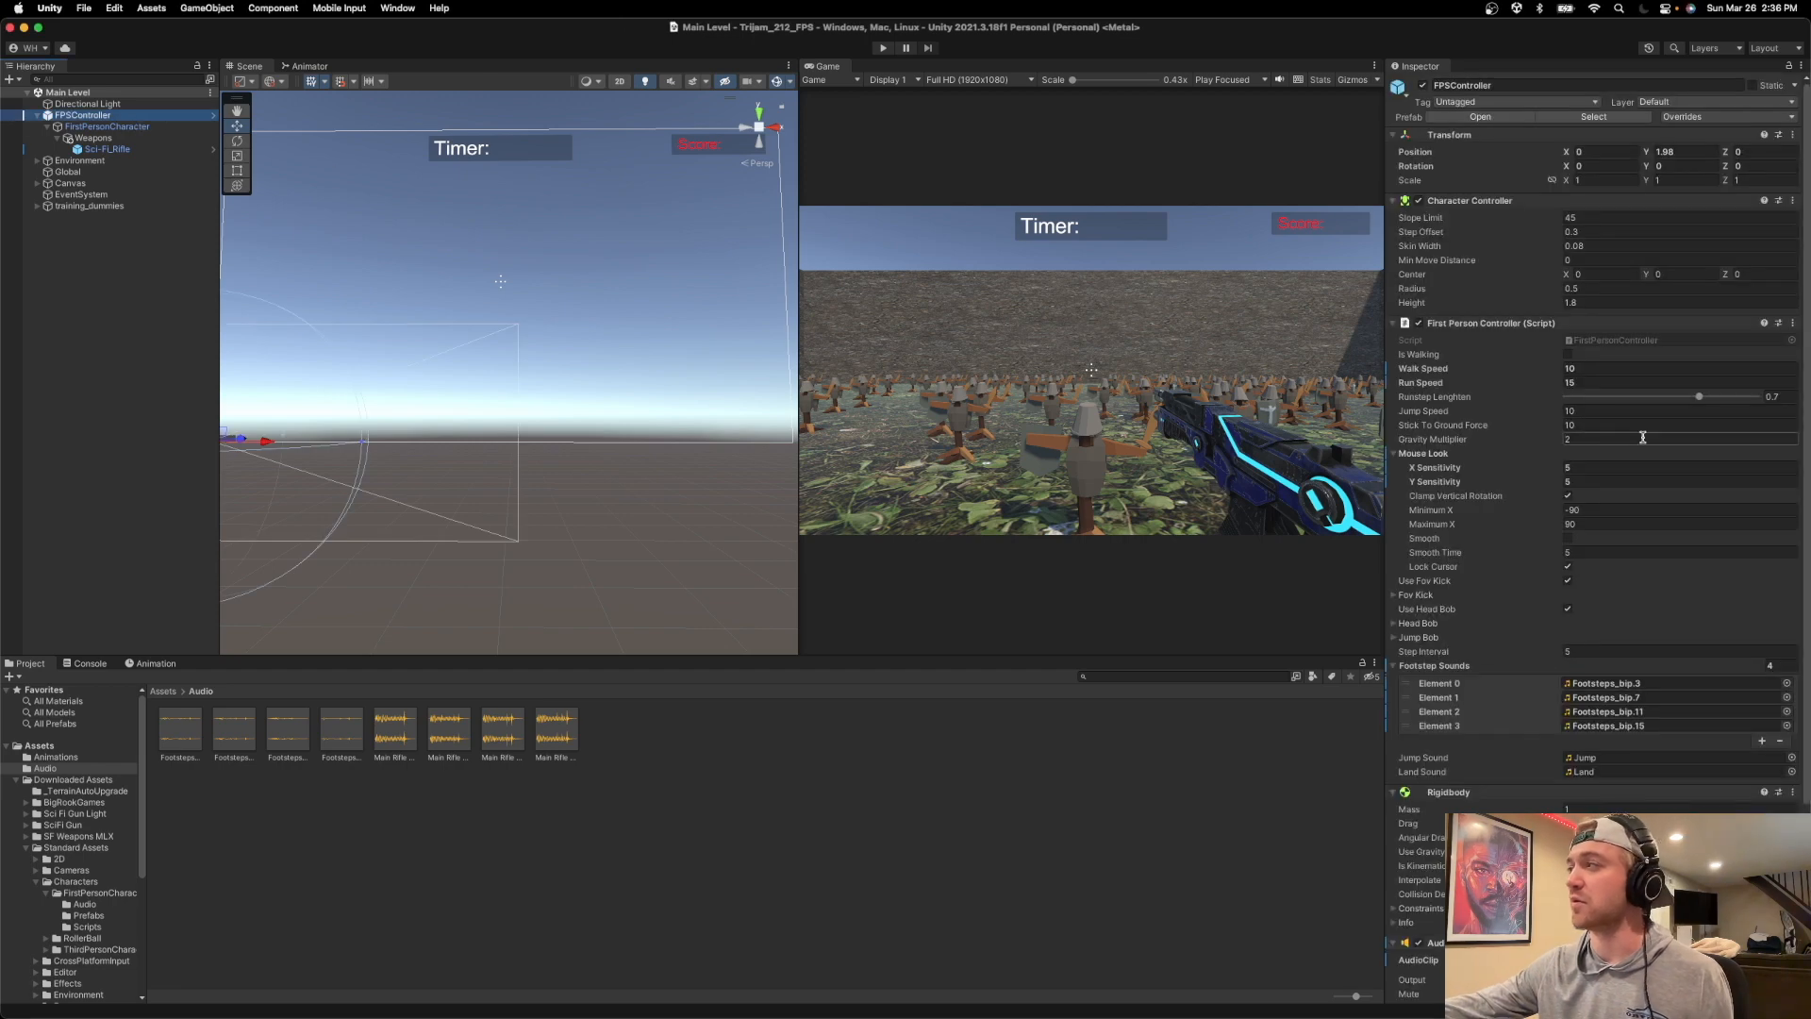
{"action": "scroll", "coordinate": [1651, 620], "scroll_direction": "down", "scroll_amount": 2}
{"action": "scroll", "coordinate": [1651, 619], "scroll_direction": "down", "scroll_amount": 4}
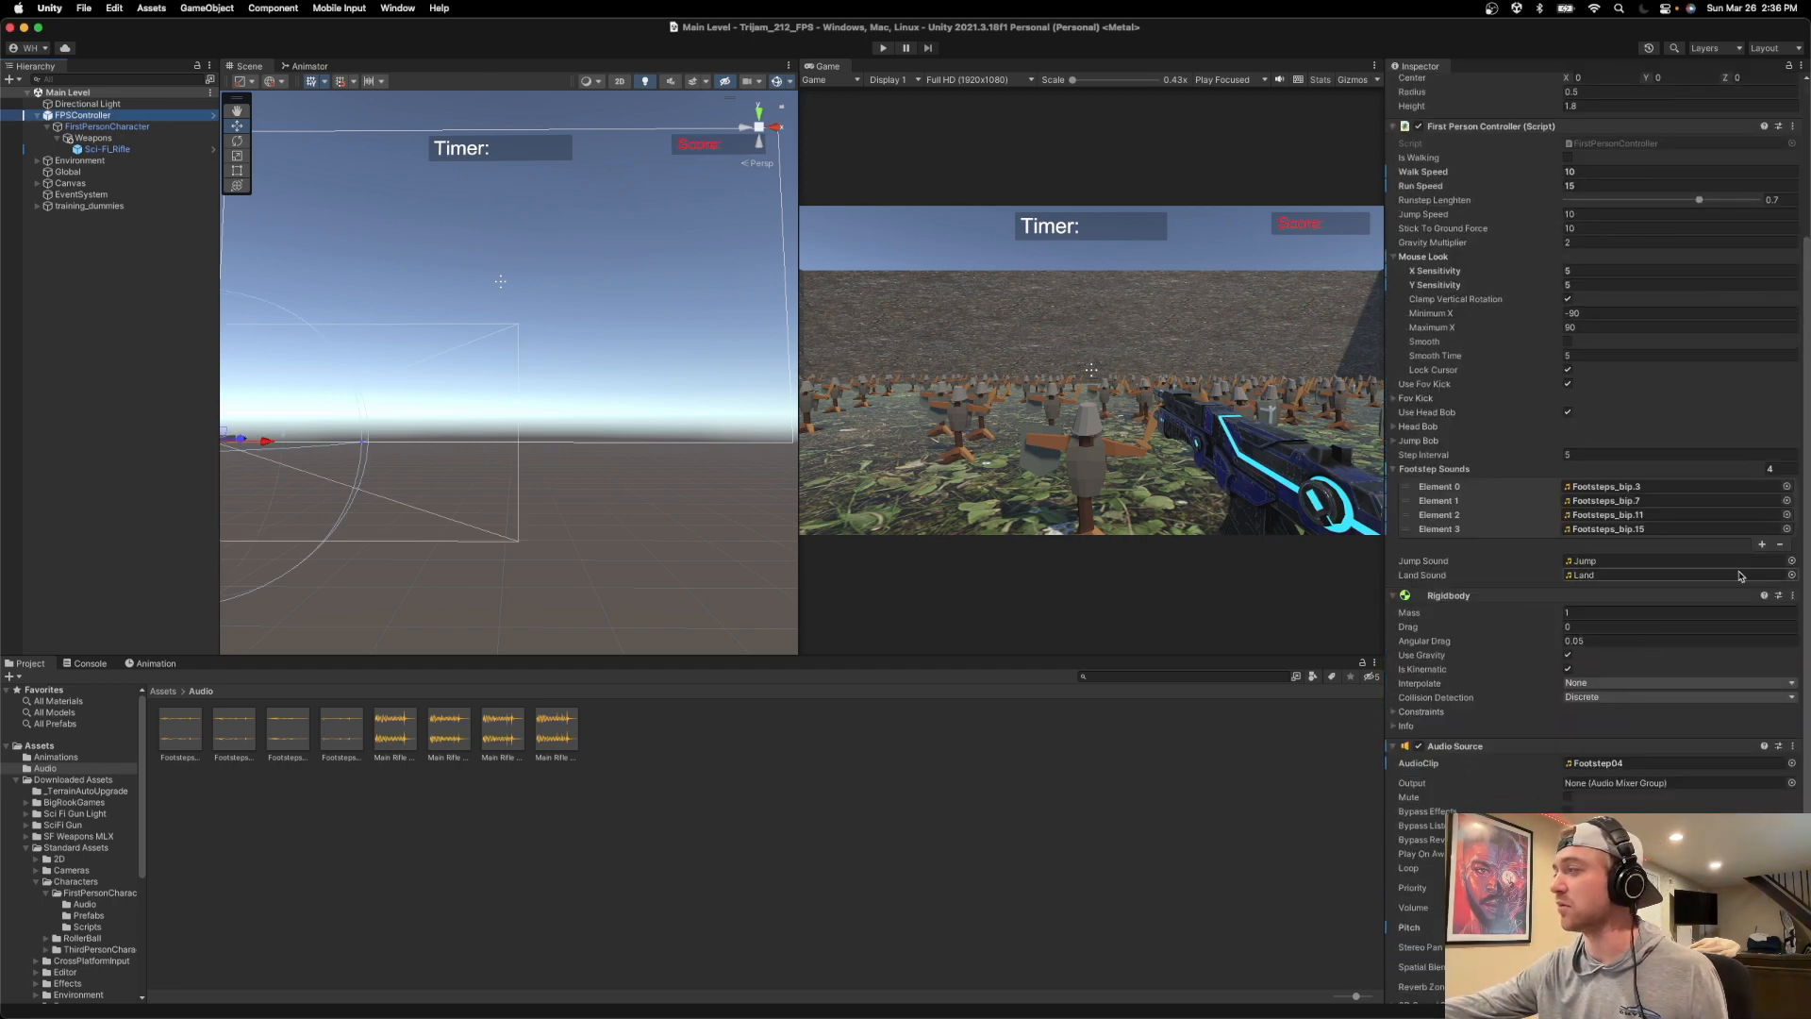
{"action": "right_click", "coordinate": [1598, 563]}
{"action": "left_click", "coordinate": [1555, 562]}
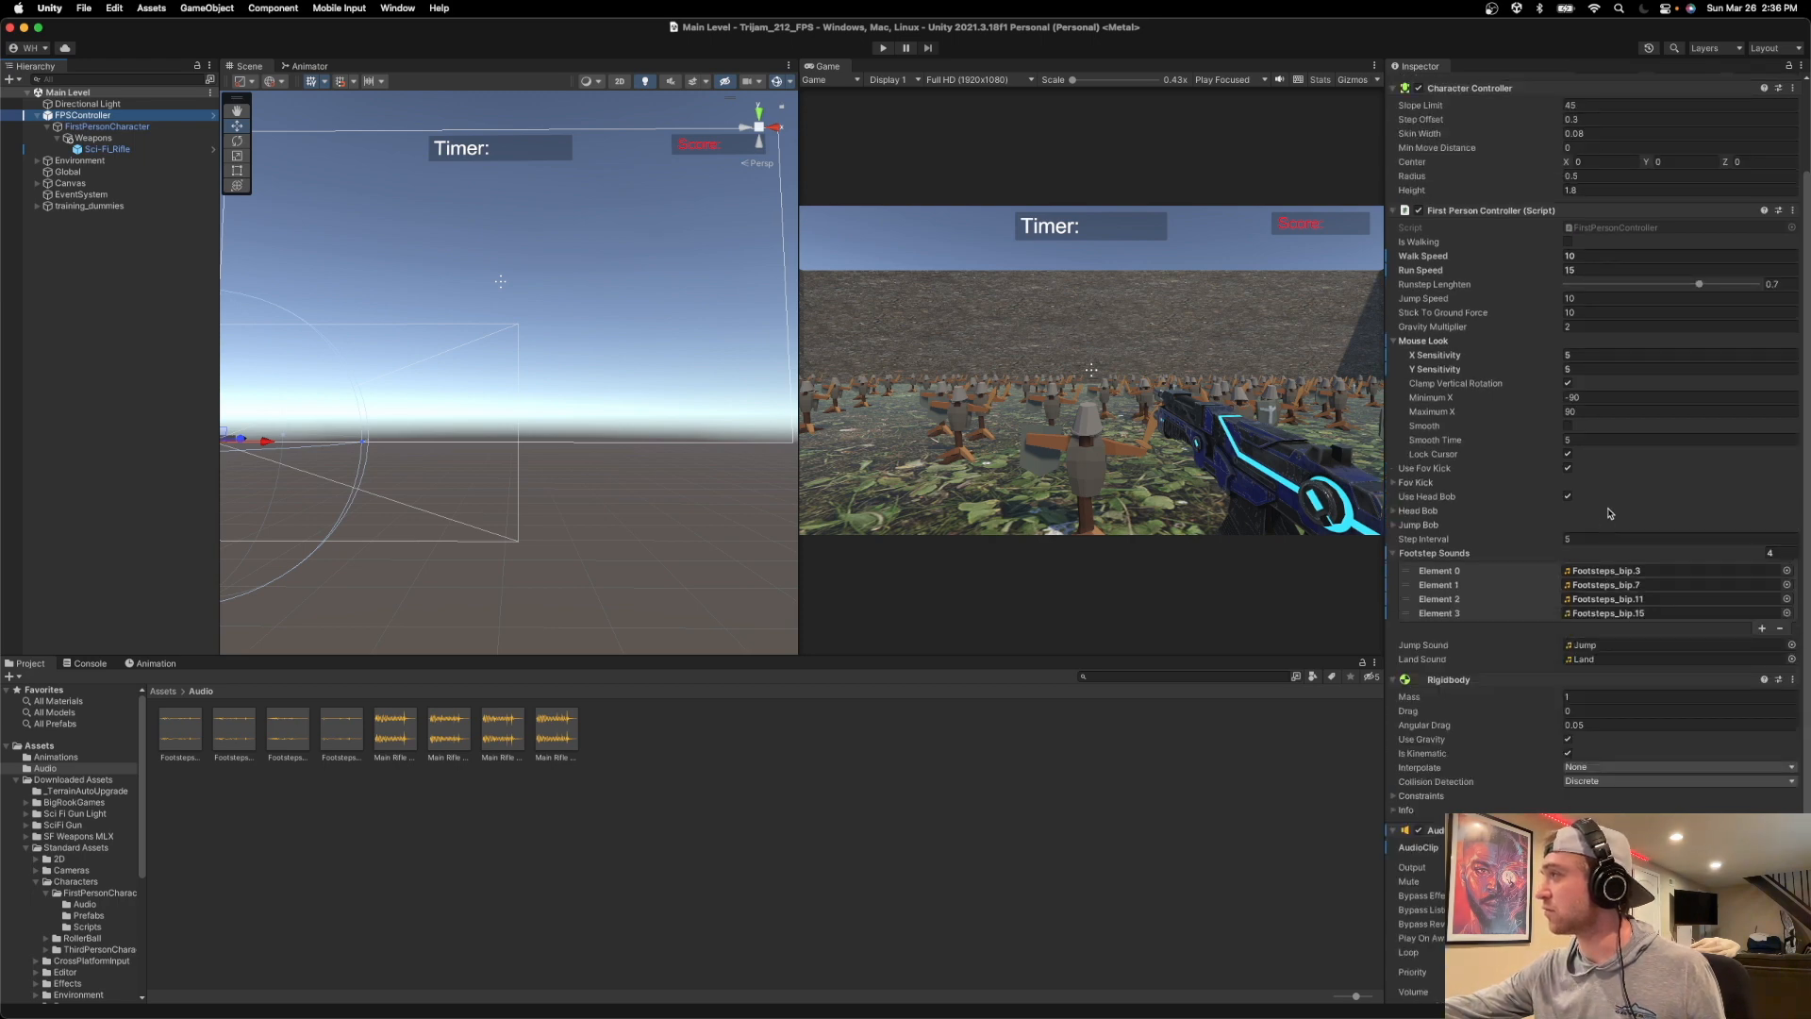
{"action": "scroll", "coordinate": [1603, 528], "scroll_direction": "up", "scroll_amount": 5}
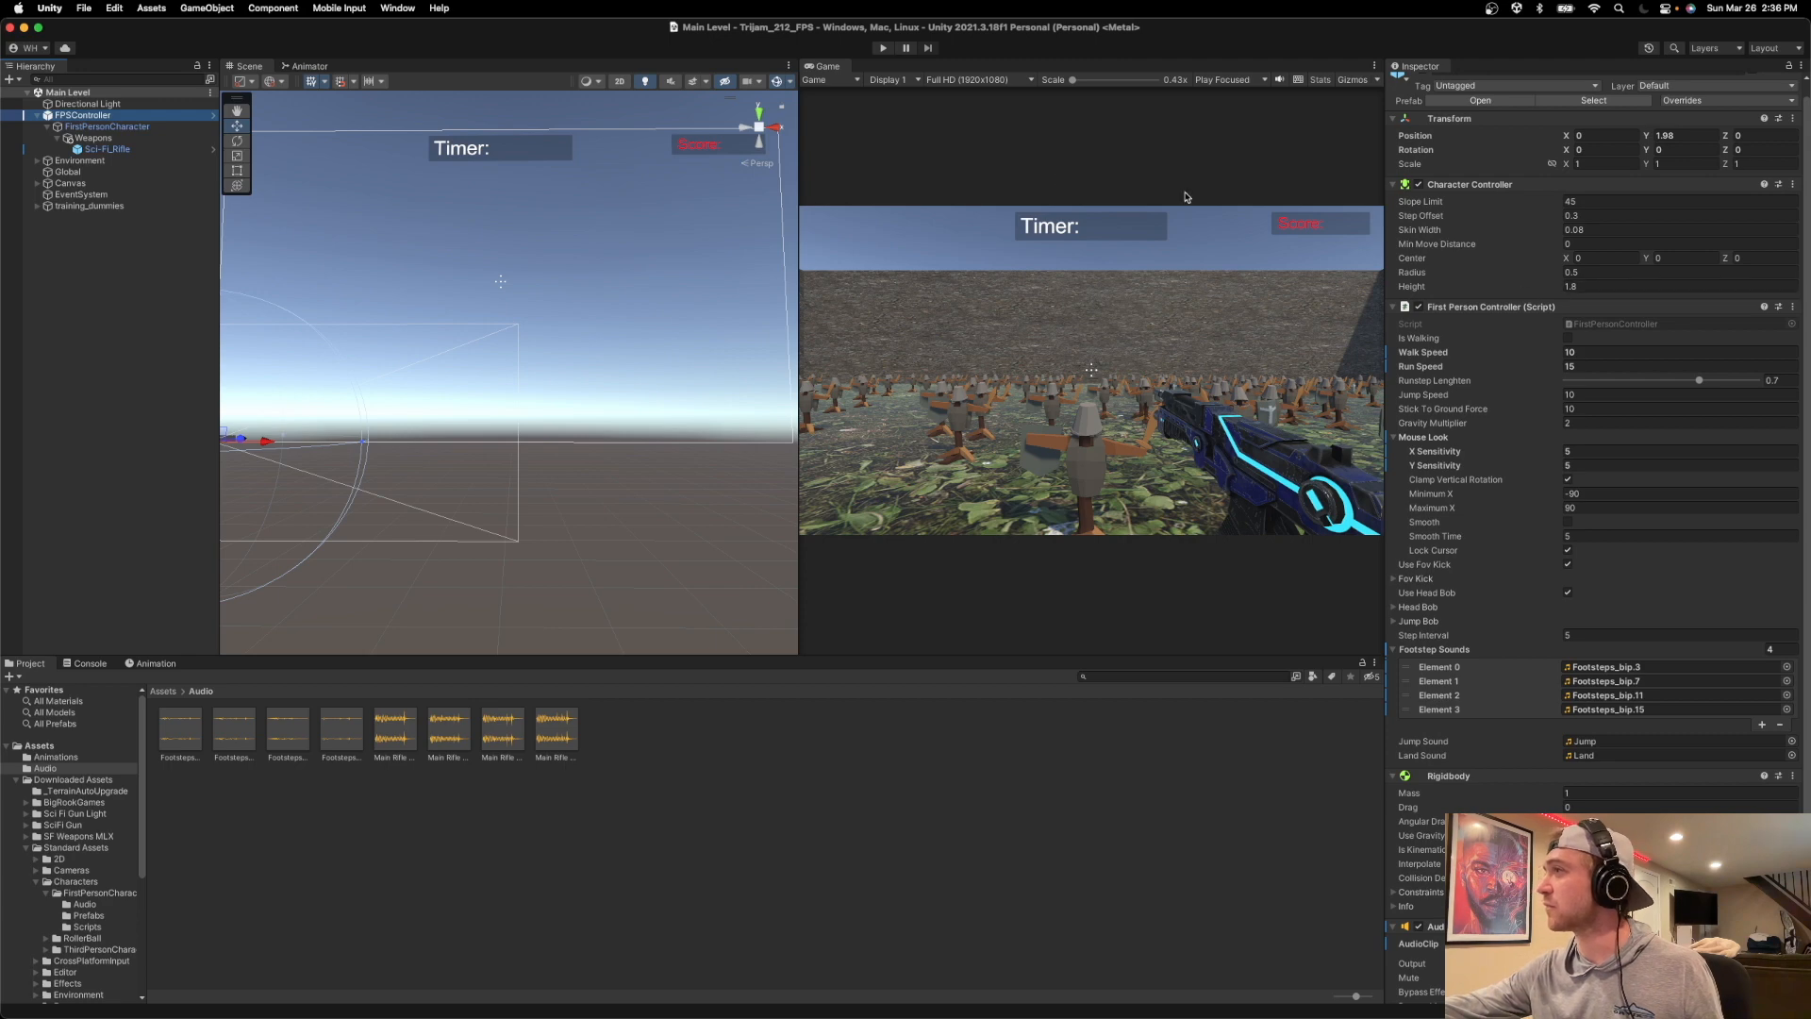
{"action": "left_click", "coordinate": [387, 53]}
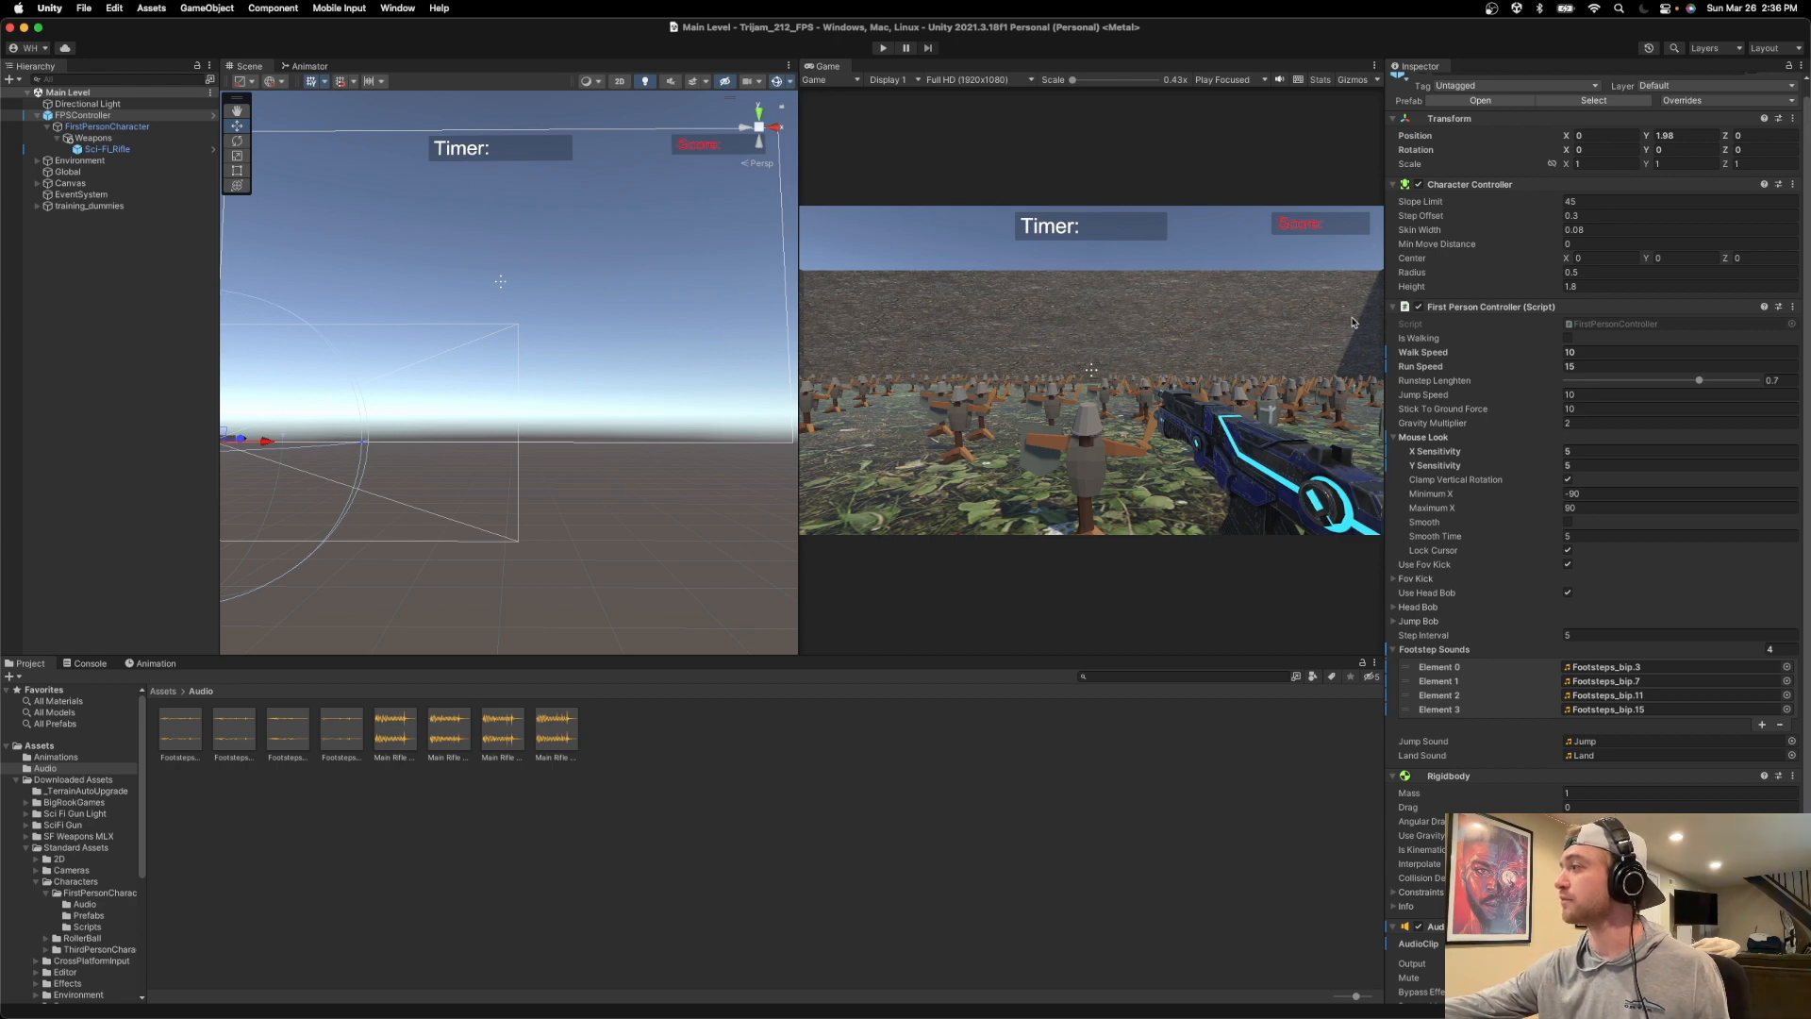
Switch to Logic Pro, select the Metal Ping track and open its Weaponiser instrument.
{"action": "key", "text": "super+Tab"}
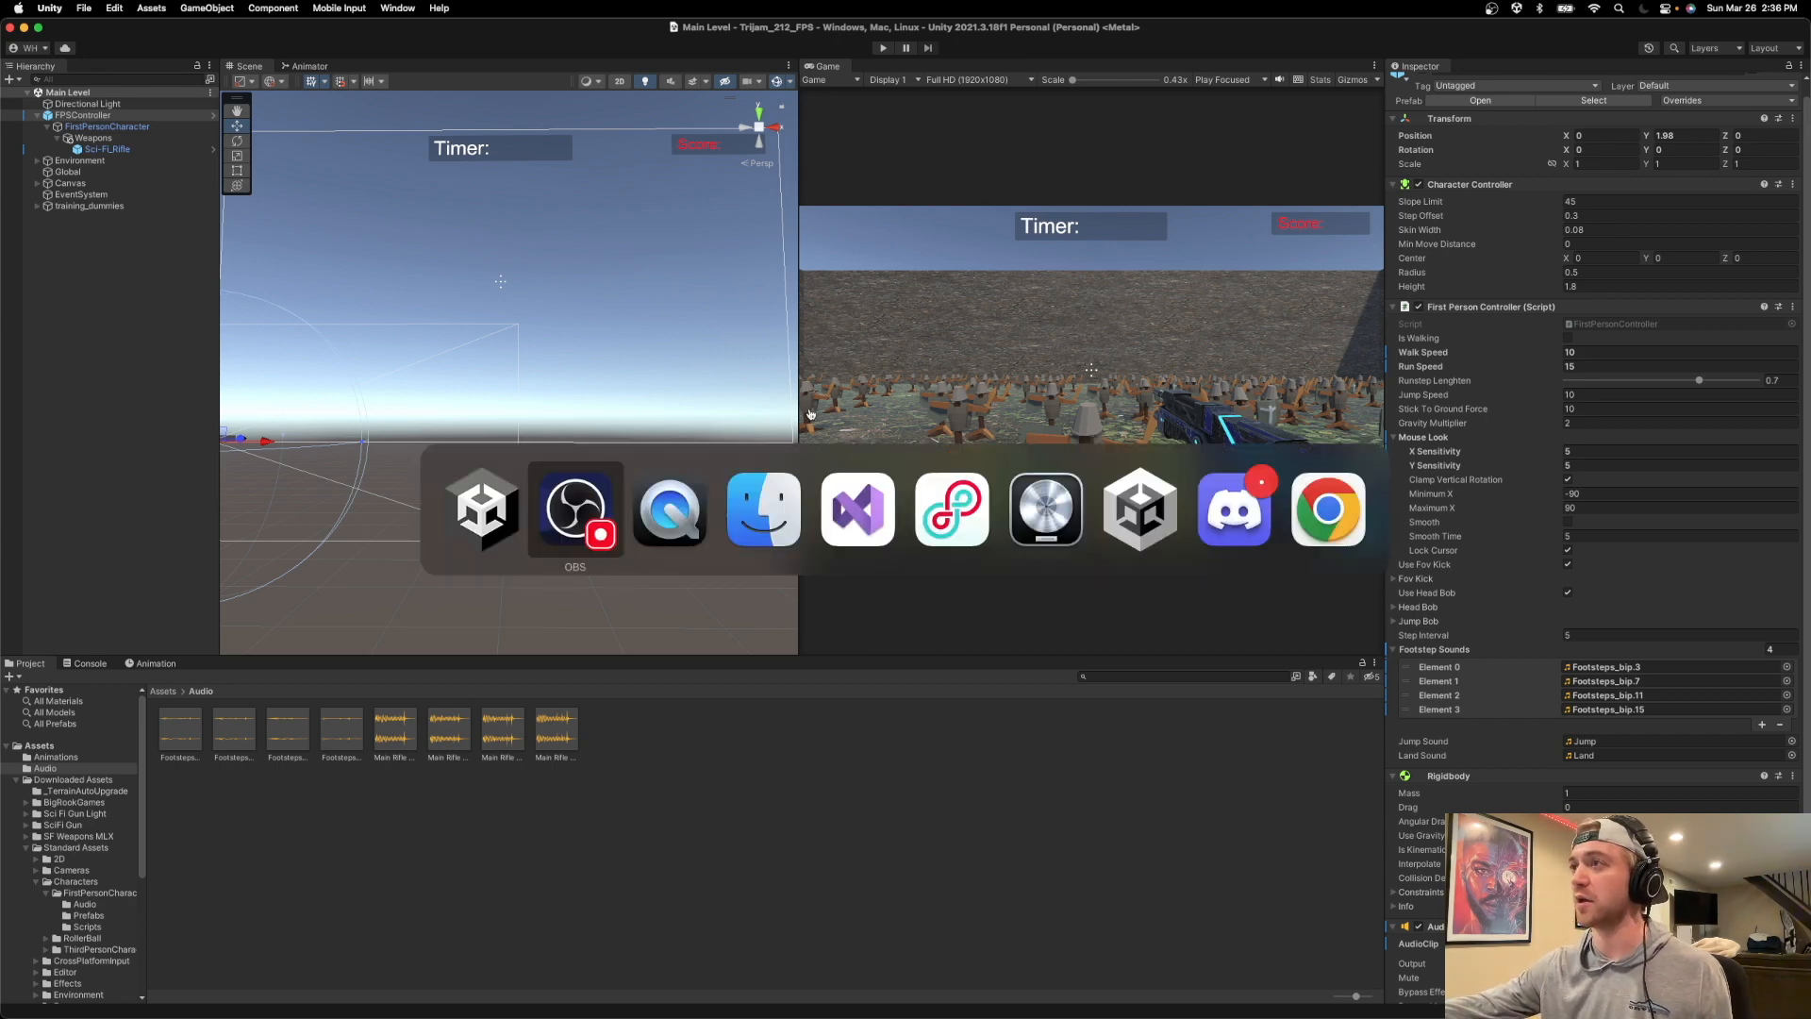
{"action": "left_click", "coordinate": [1028, 509]}
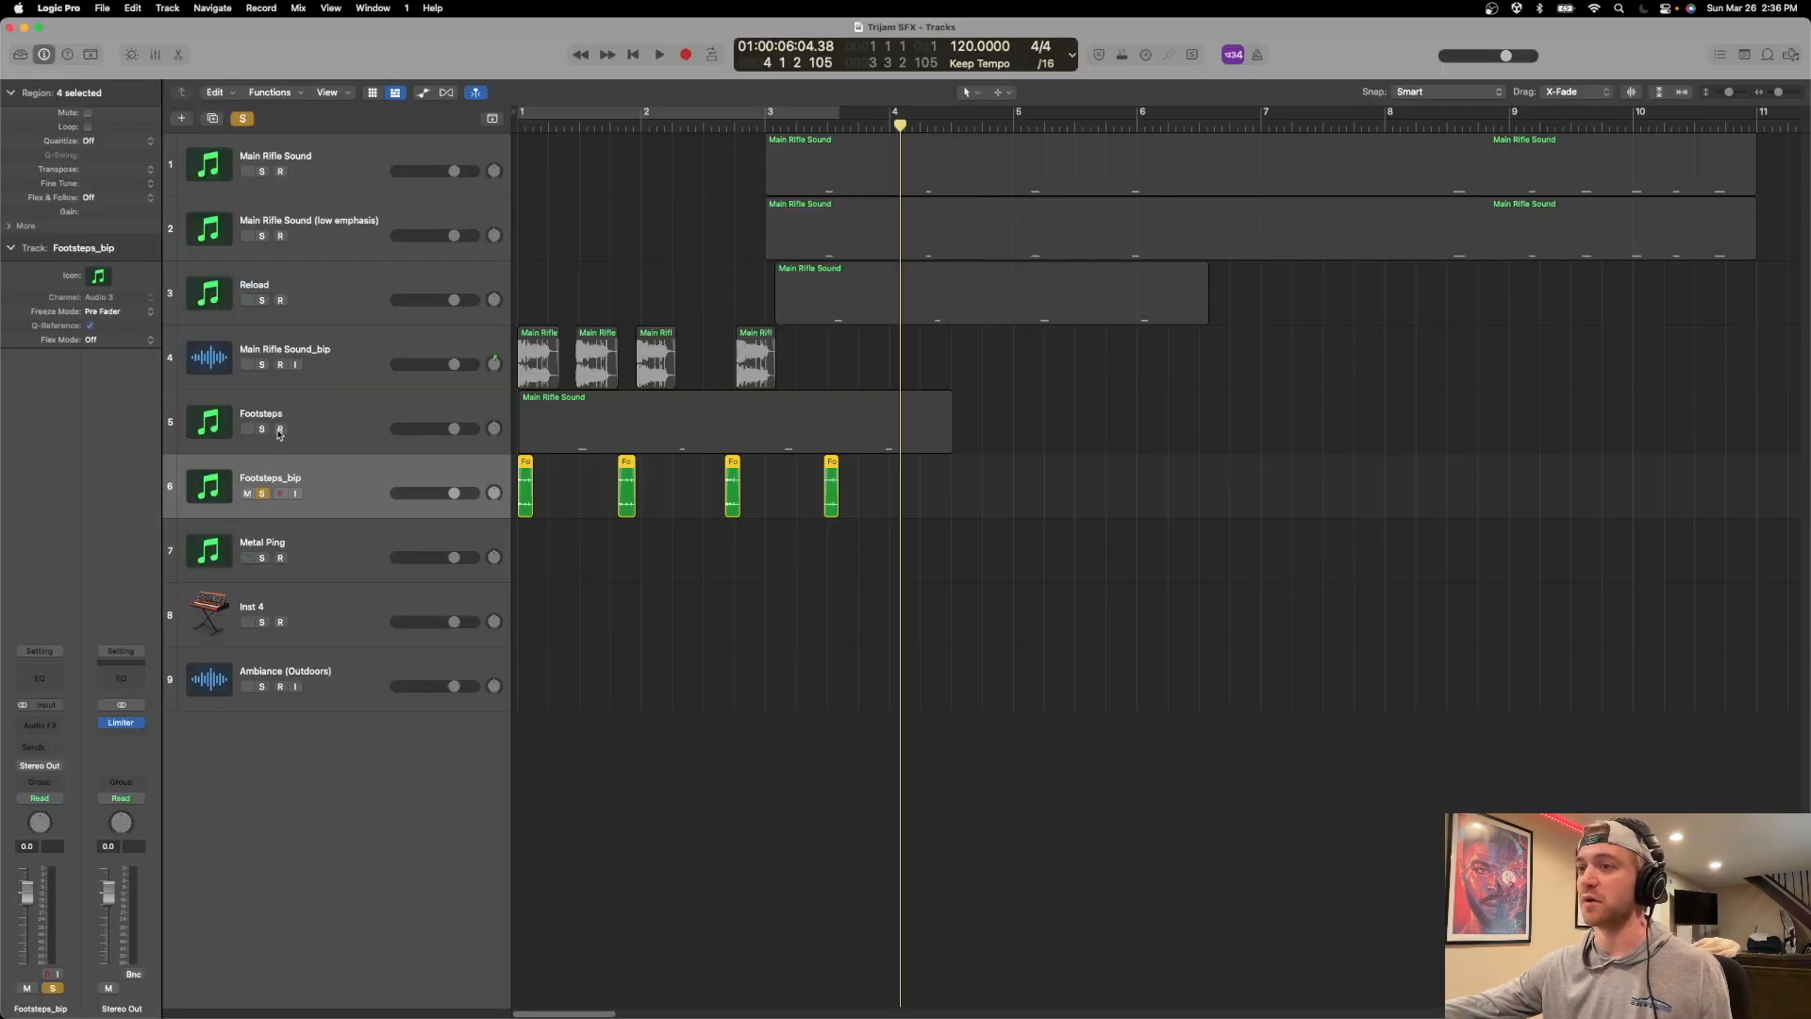
{"action": "left_click", "coordinate": [350, 554]}
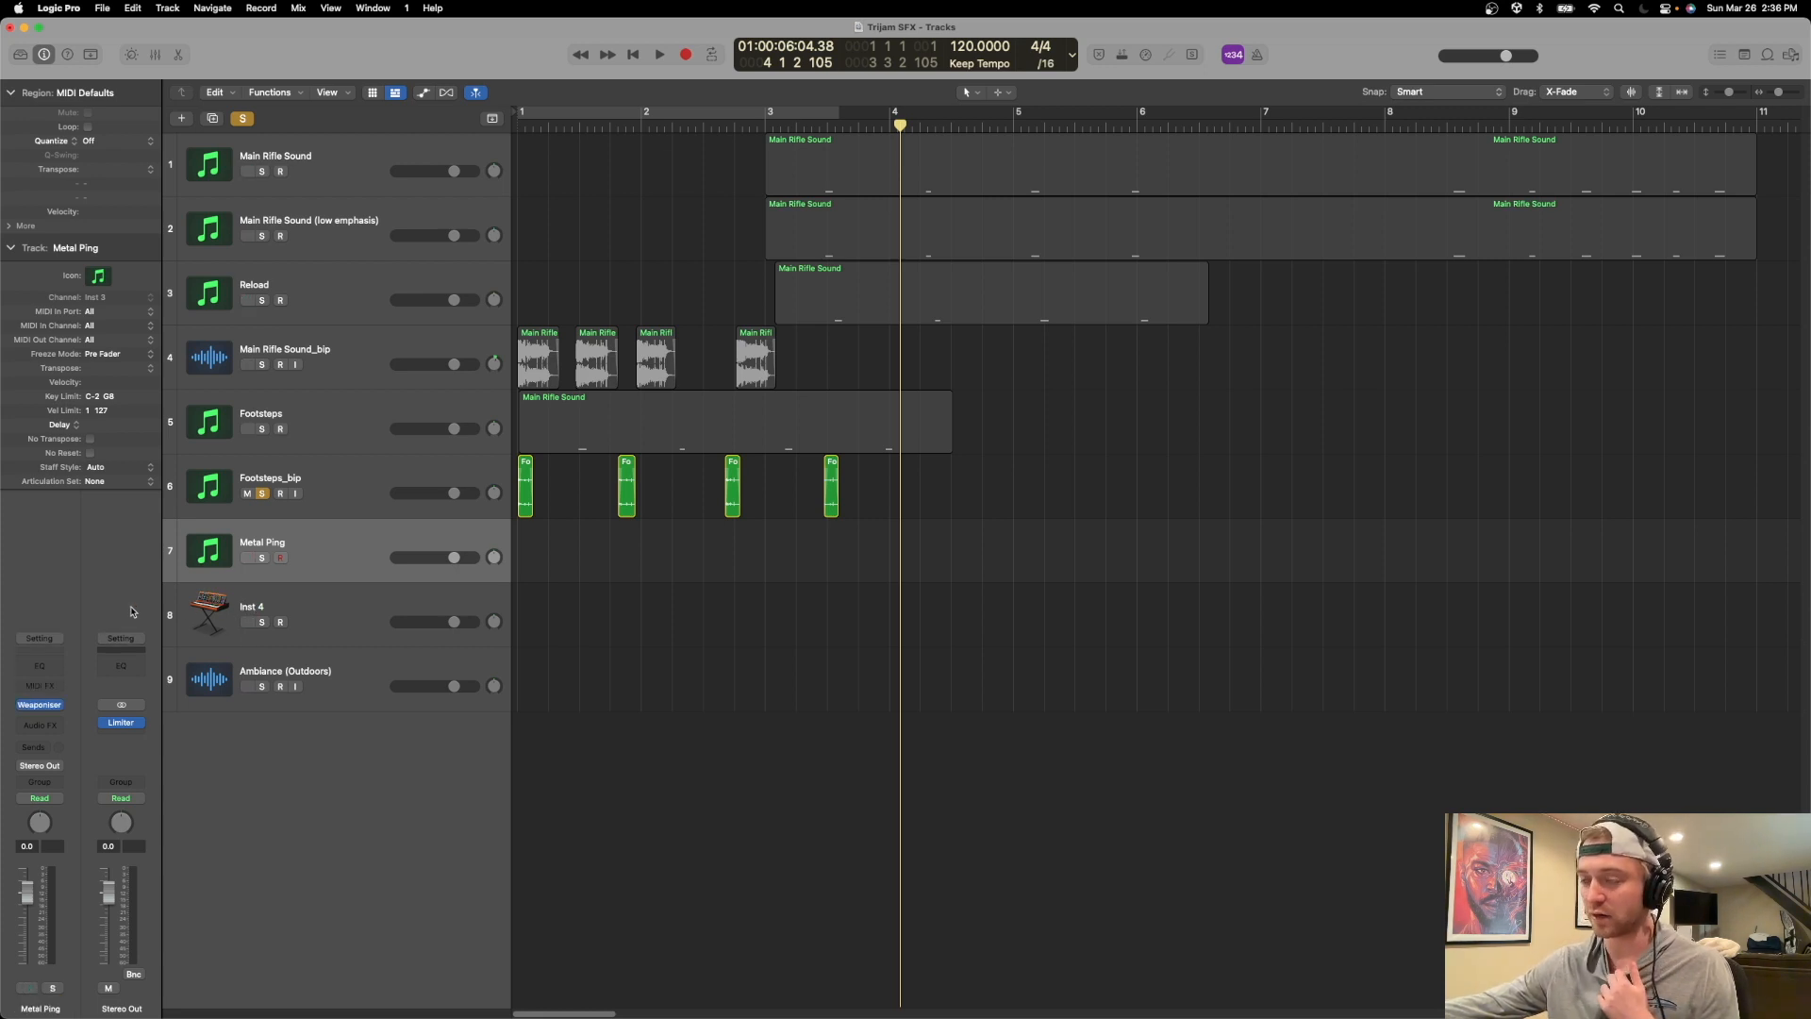
{"action": "left_click", "coordinate": [41, 706]}
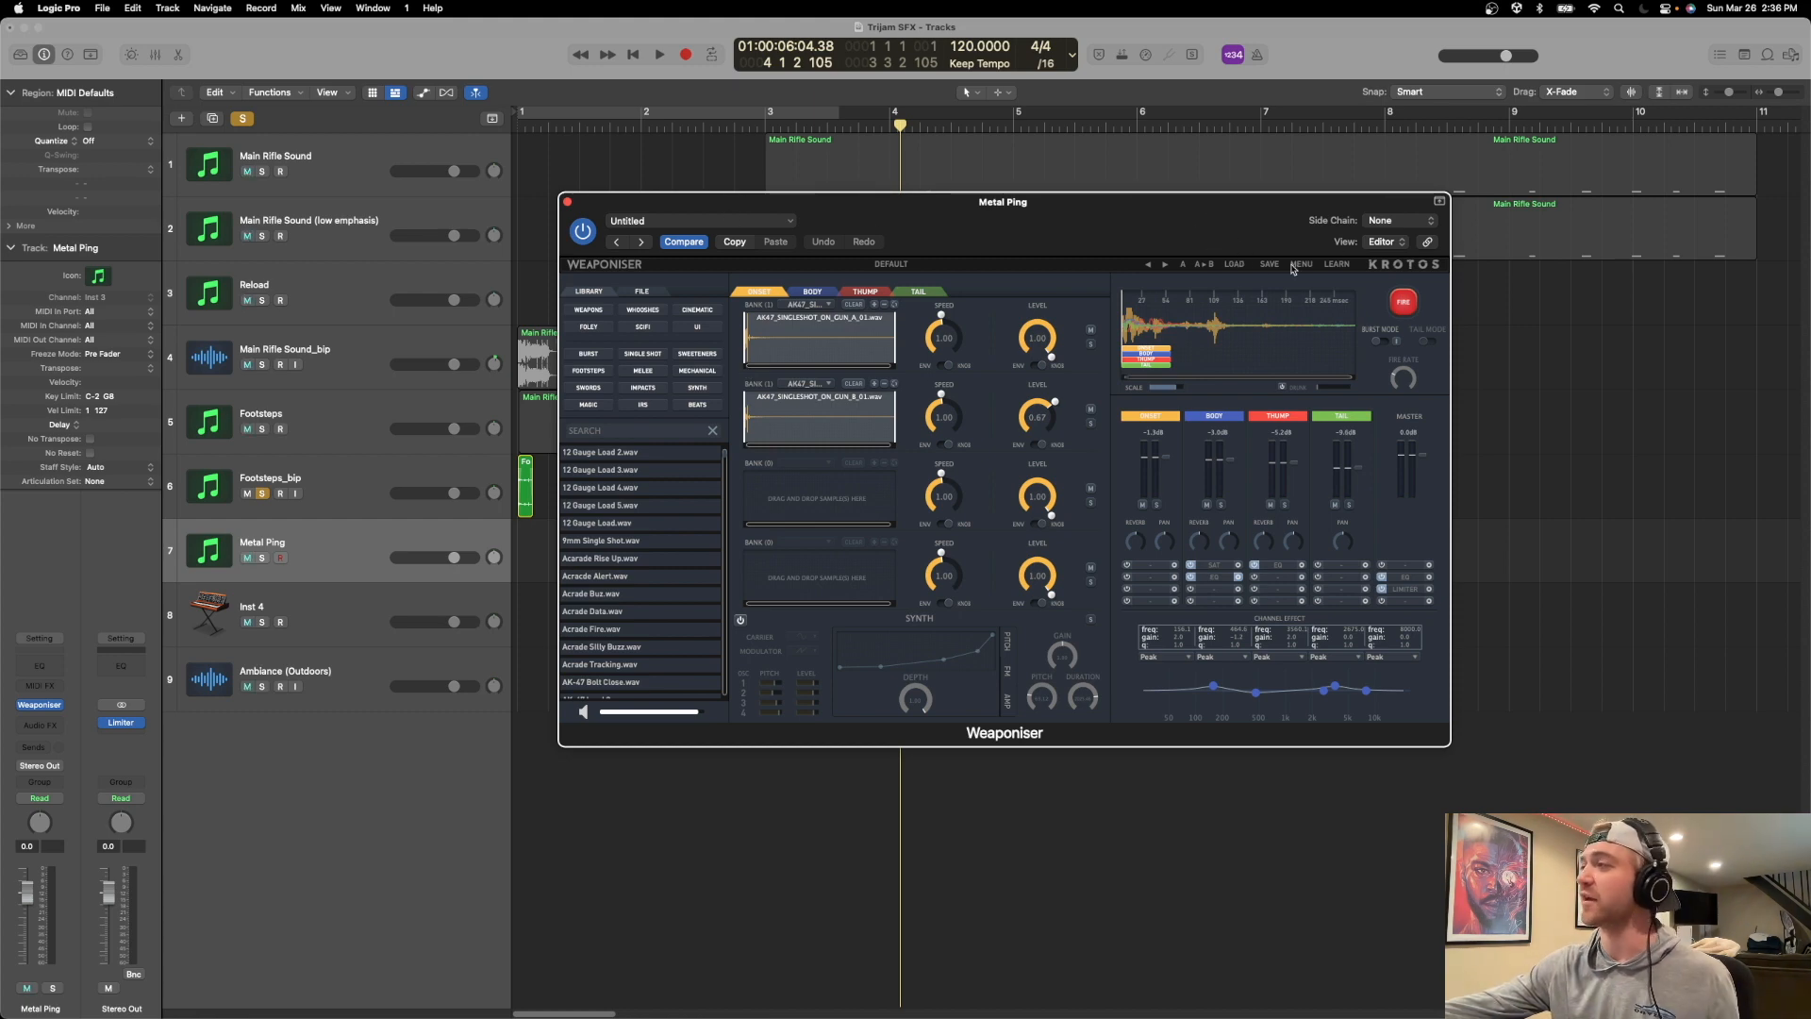
Load the _CLEAN START_ factory preset in Weaponiser and reposition the plug-in window.
{"action": "left_click", "coordinate": [1237, 265]}
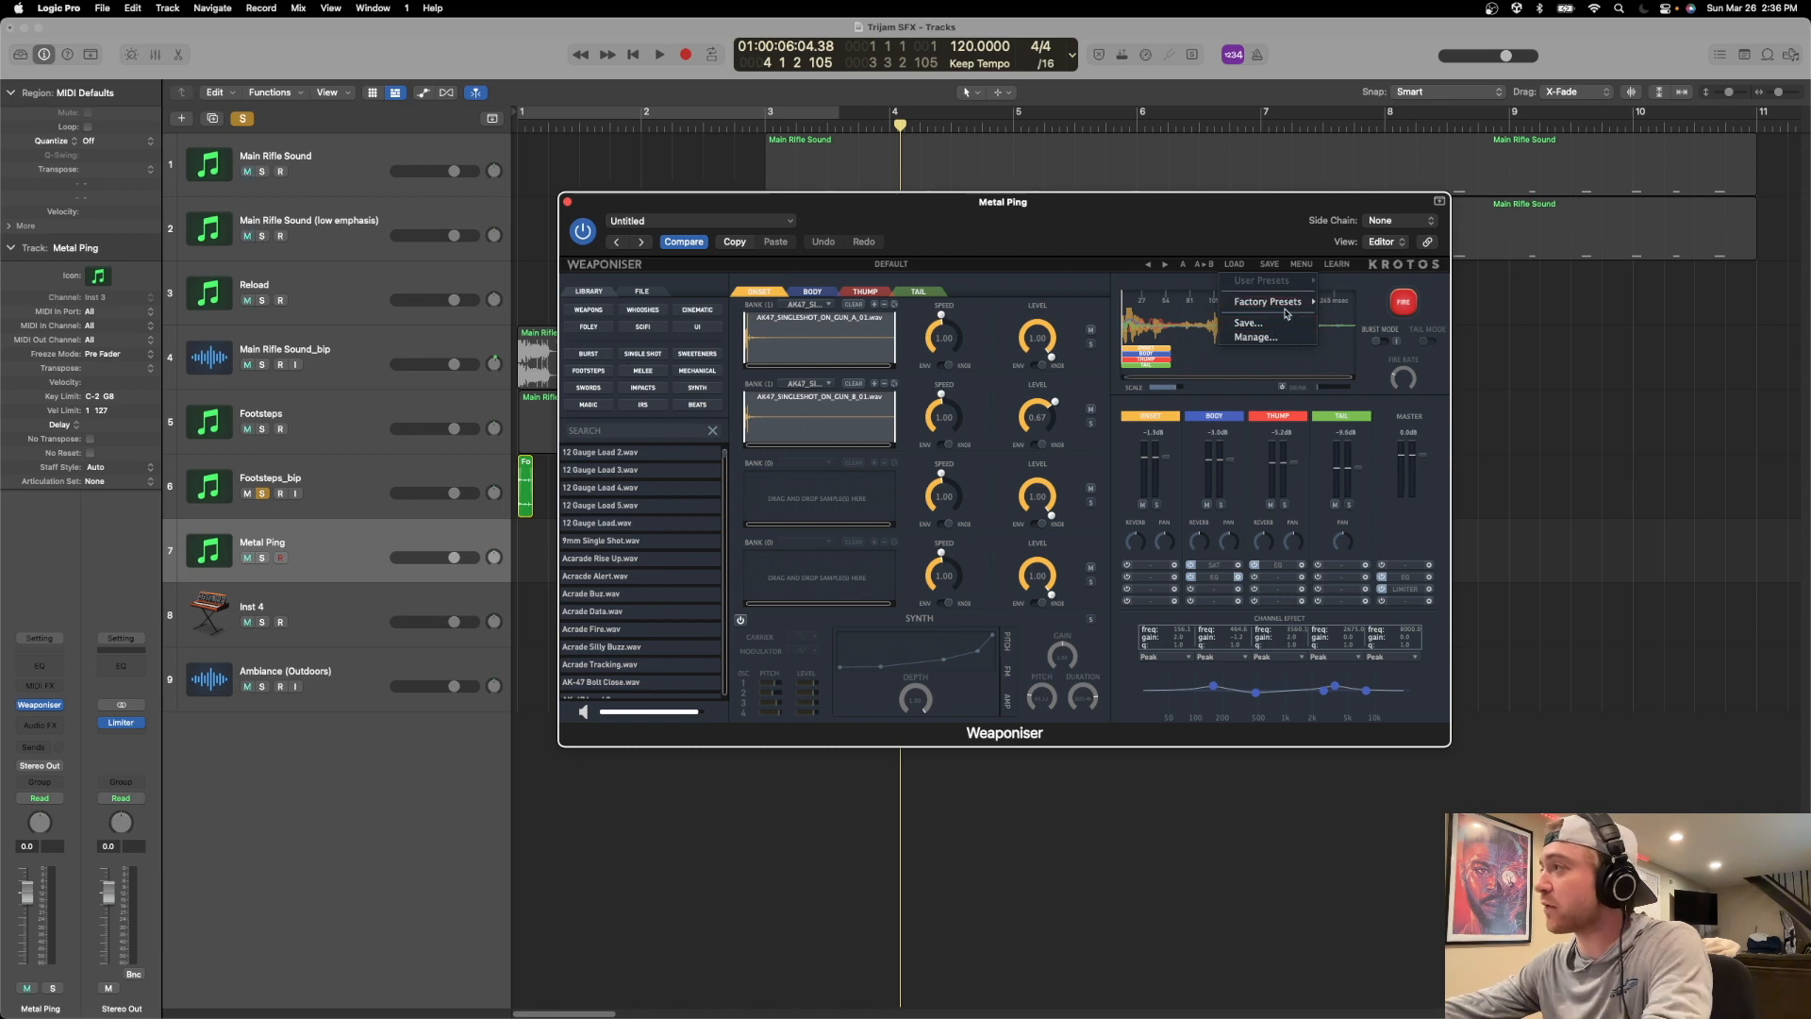
{"action": "mouse_move", "coordinate": [1287, 302]}
{"action": "left_click", "coordinate": [1365, 503]}
{"action": "left_click_drag", "start_coordinate": [969, 222], "coordinate": [856, 244]}
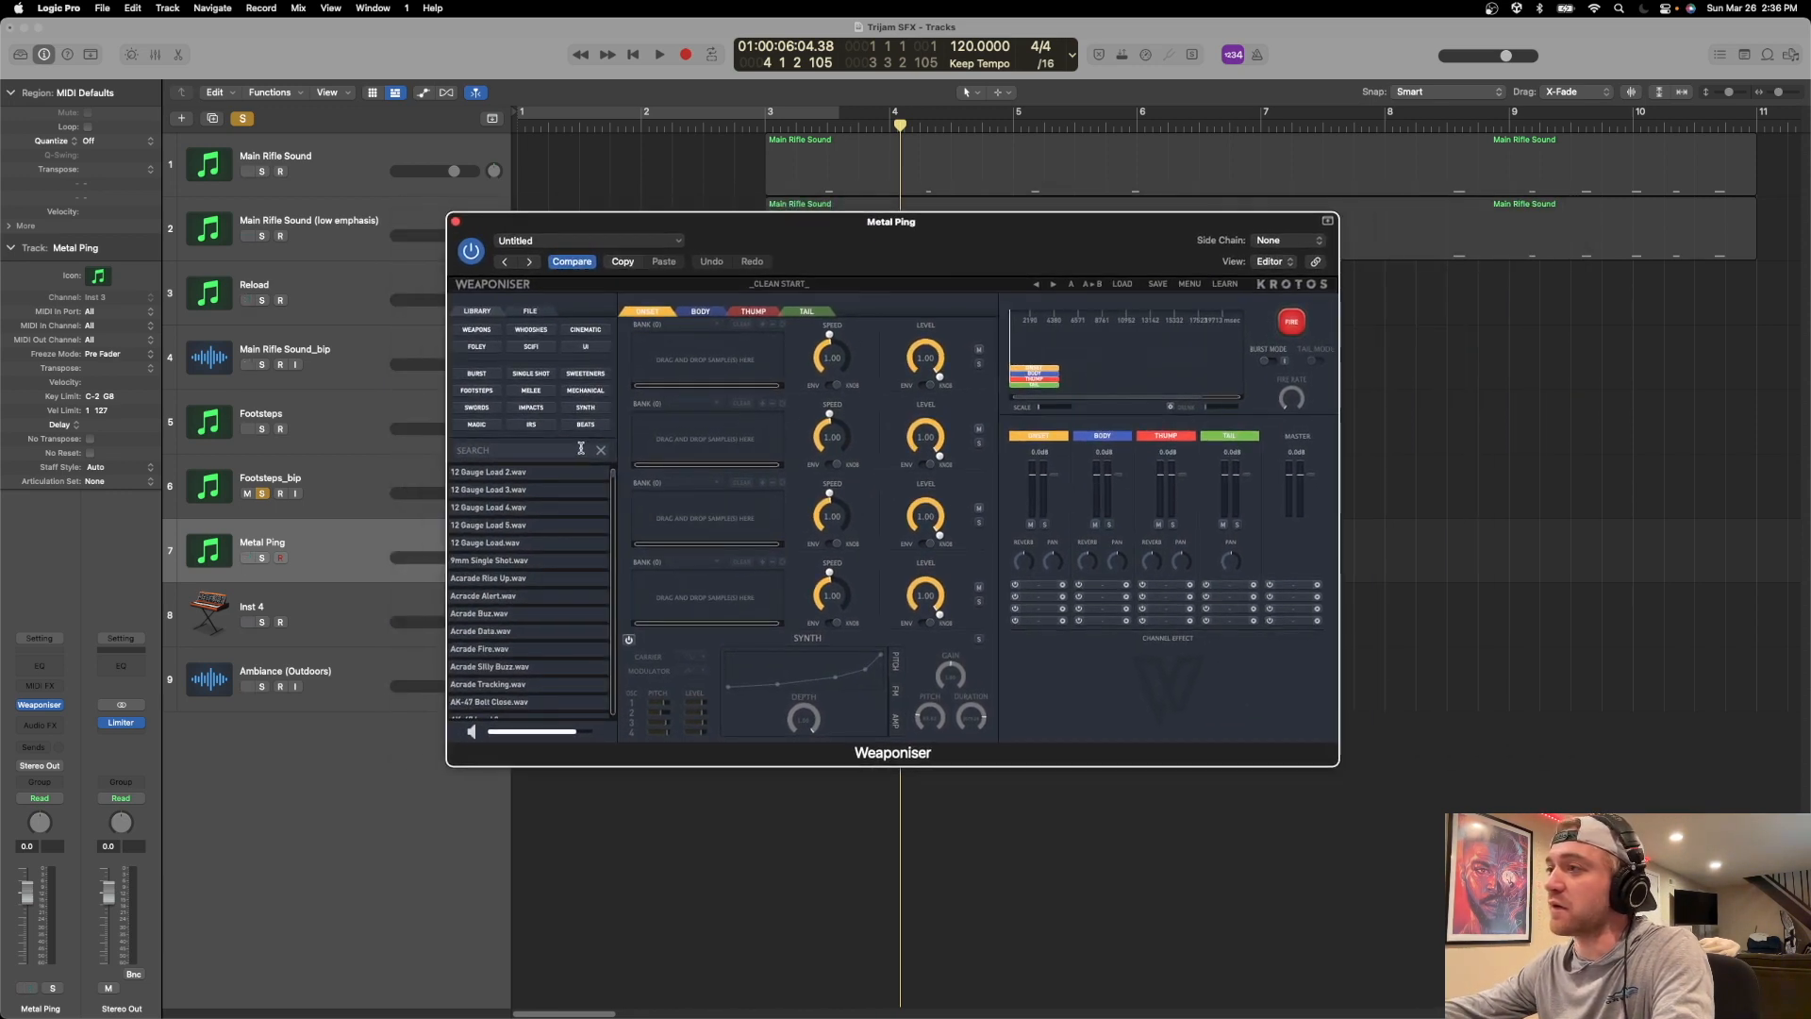
Filter Weaponiser's sample library to Impacts and search it for "metal".
{"action": "left_click", "coordinate": [523, 408]}
{"action": "left_click", "coordinate": [525, 447]}
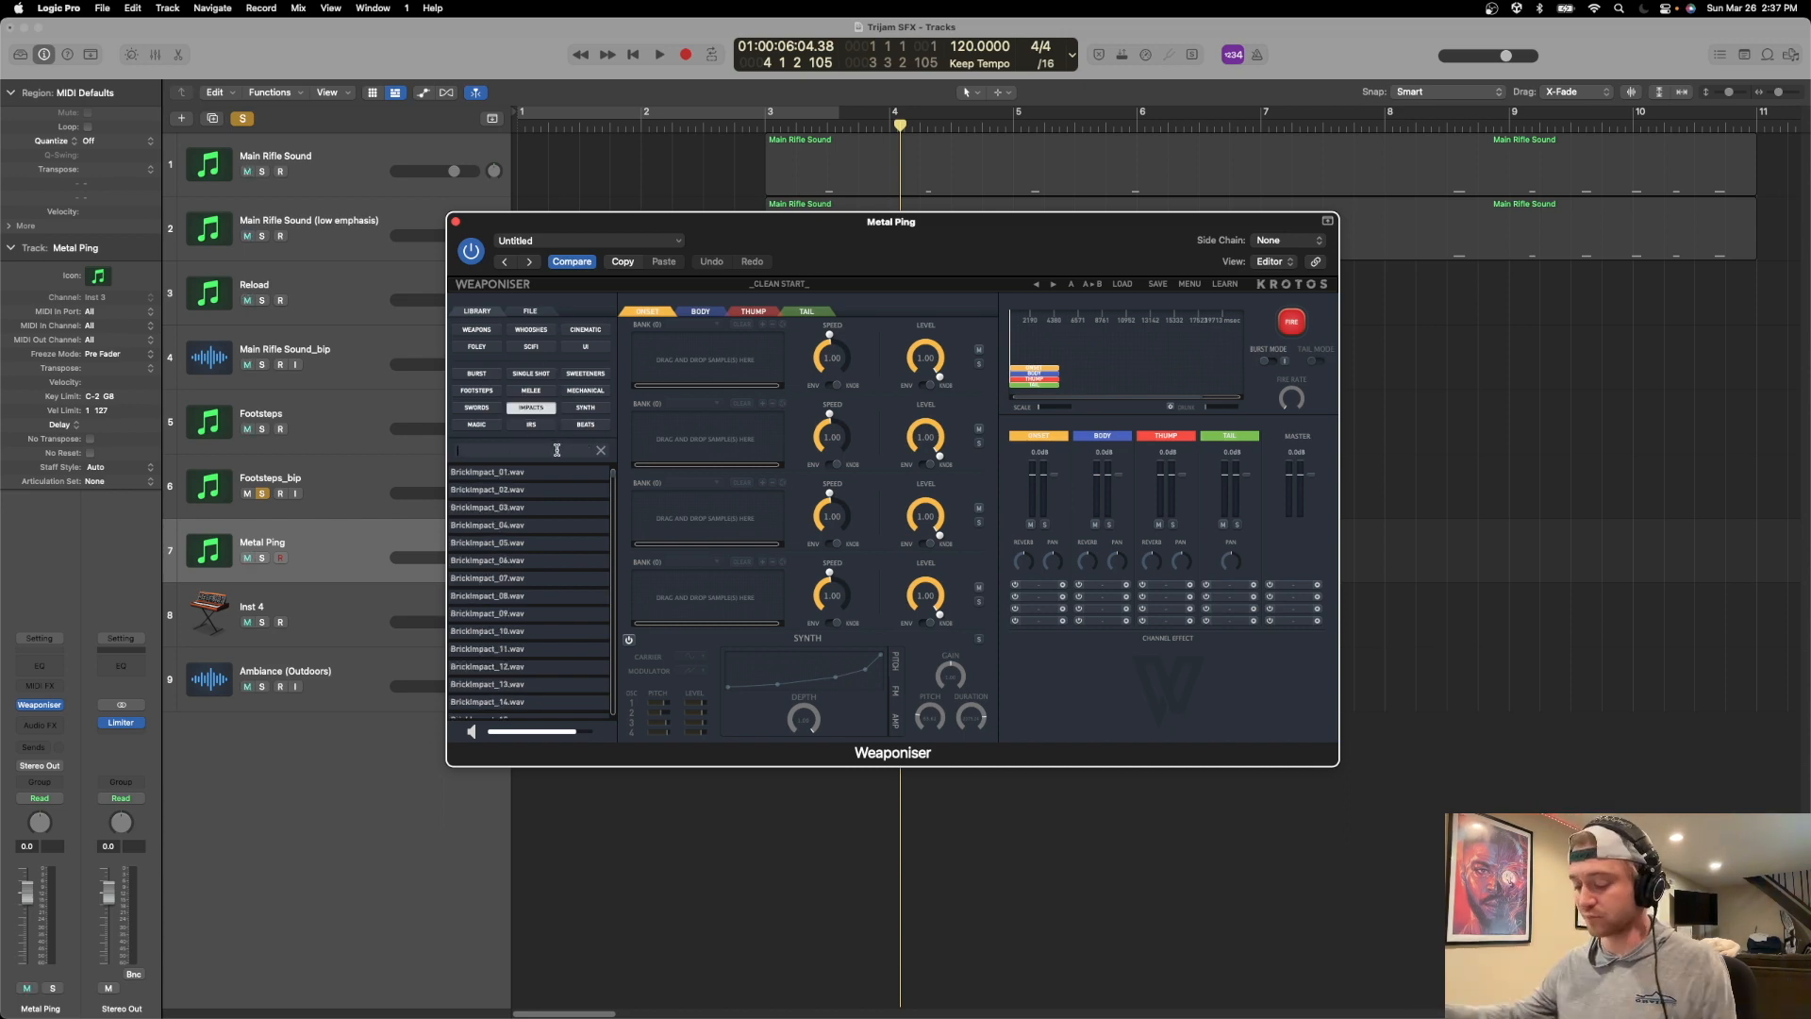
{"action": "type", "text": "metal"}
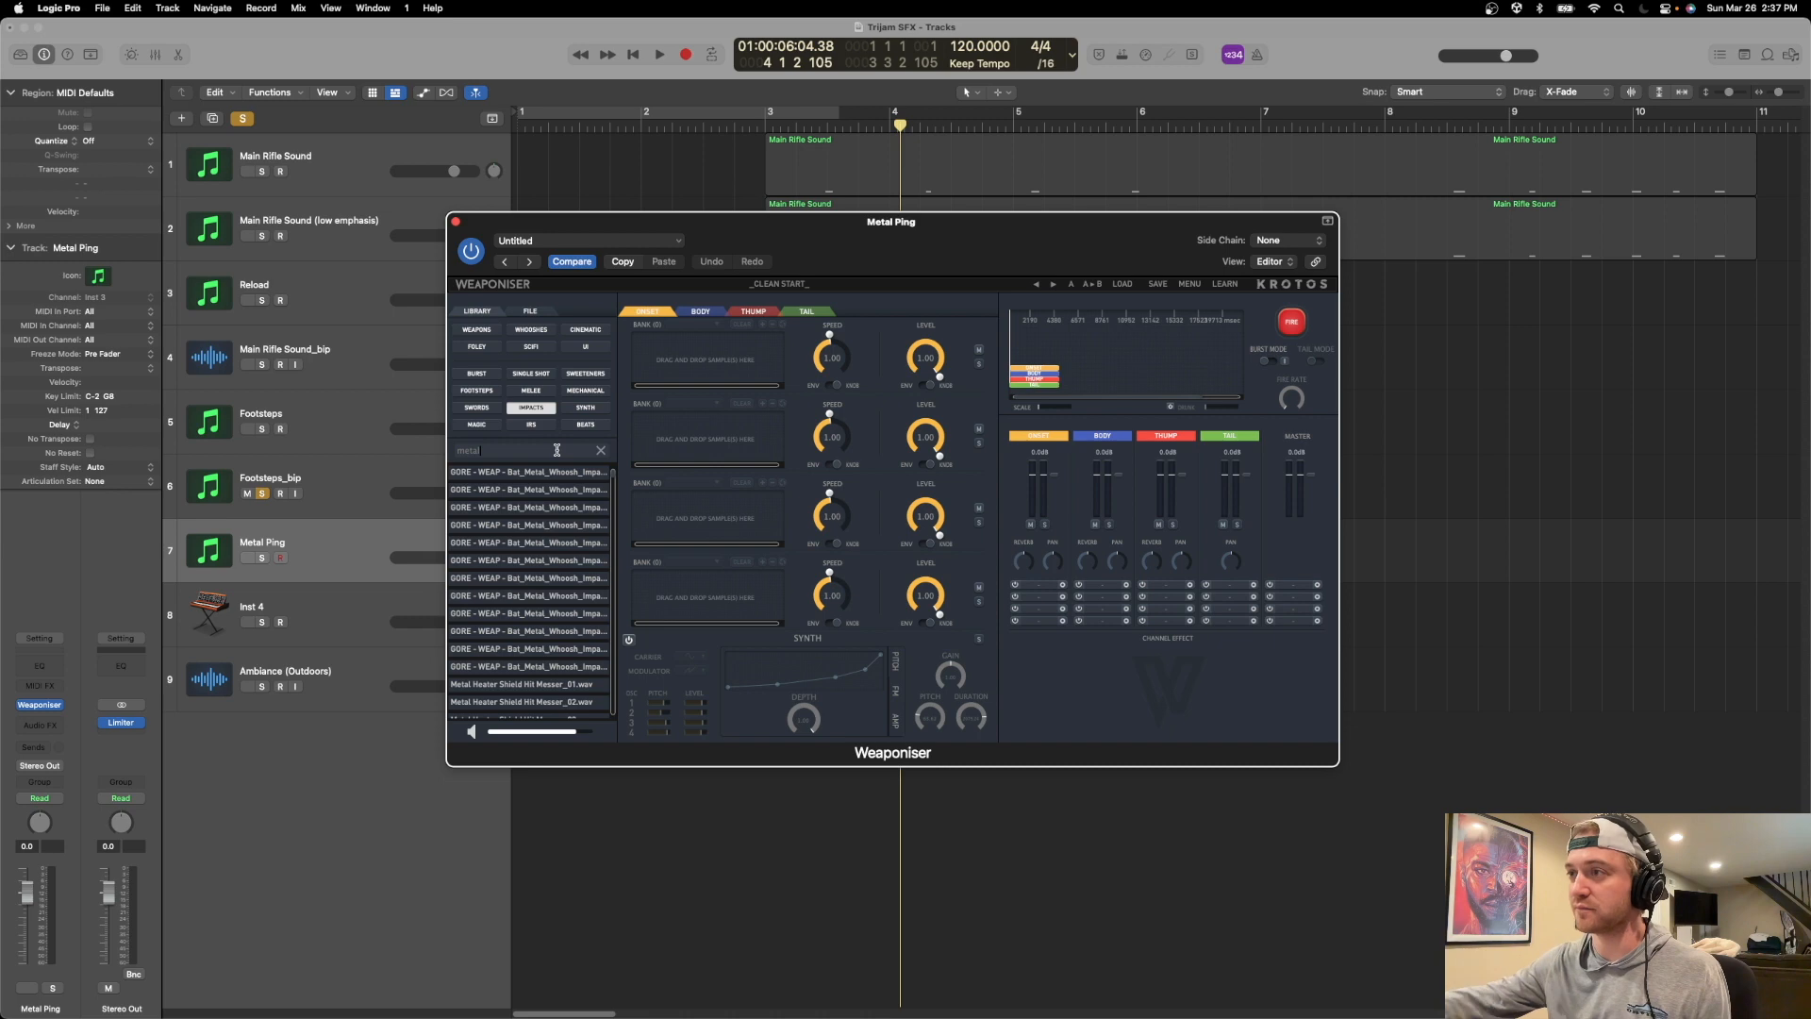
{"action": "scroll", "coordinate": [553, 476], "scroll_direction": "down", "scroll_amount": 1}
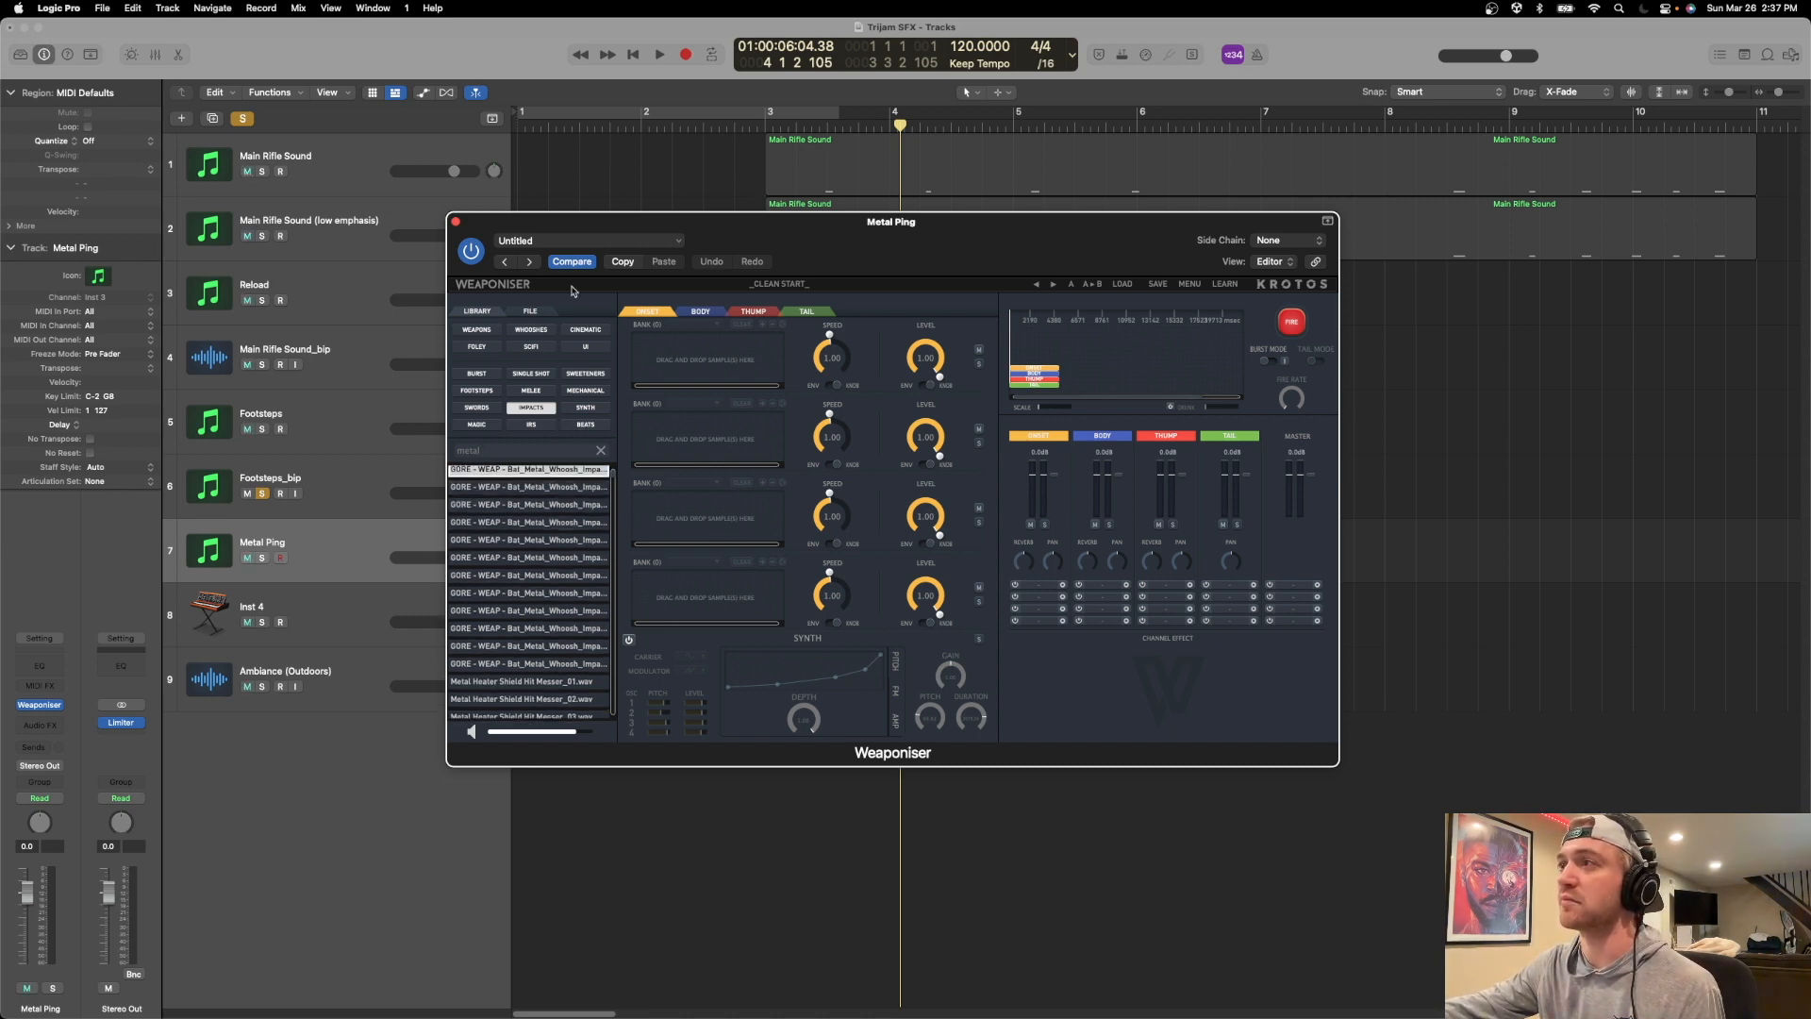
Move the Weaponiser window clear of the track headers and turn off soloing for all tracks.
{"action": "left_click_drag", "start_coordinate": [581, 233], "coordinate": [687, 224]}
{"action": "left_click", "coordinate": [243, 118]}
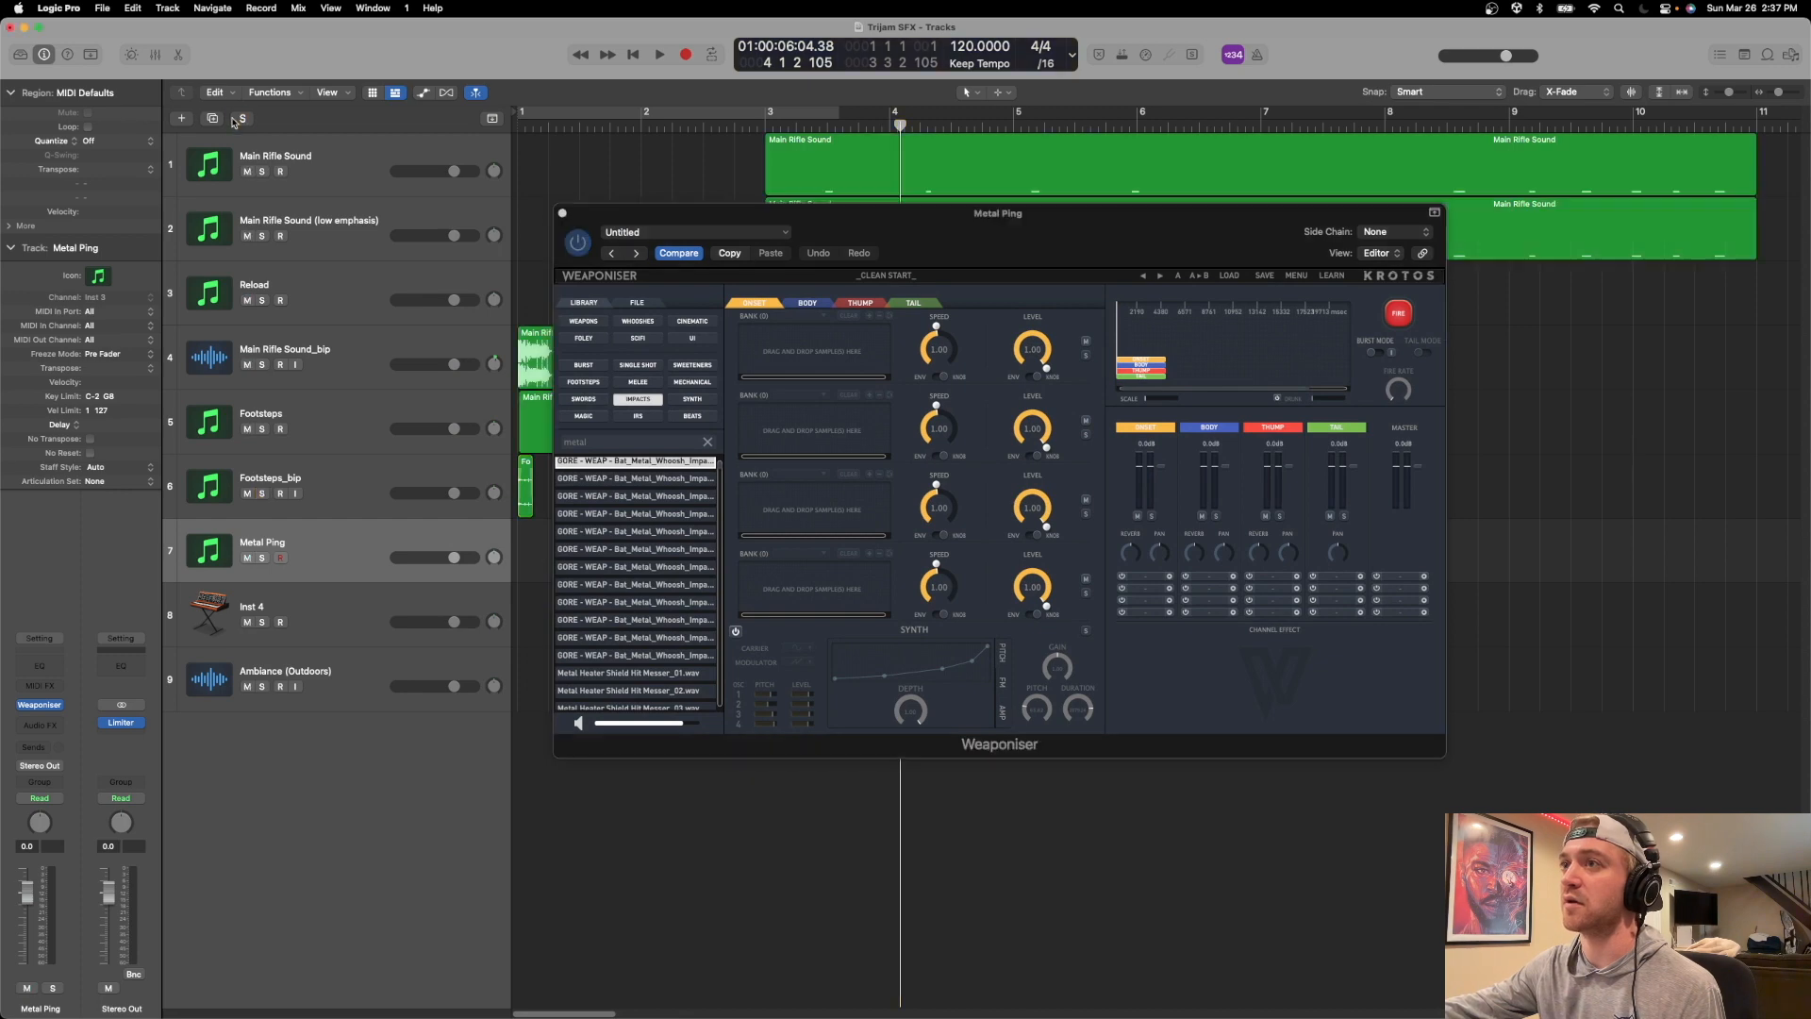
Preview metal impact samples, load Metal Heater Shield Hit Messer_01.wav into the first Onset bank, and test-fire the sound.
{"action": "left_click", "coordinate": [649, 464]}
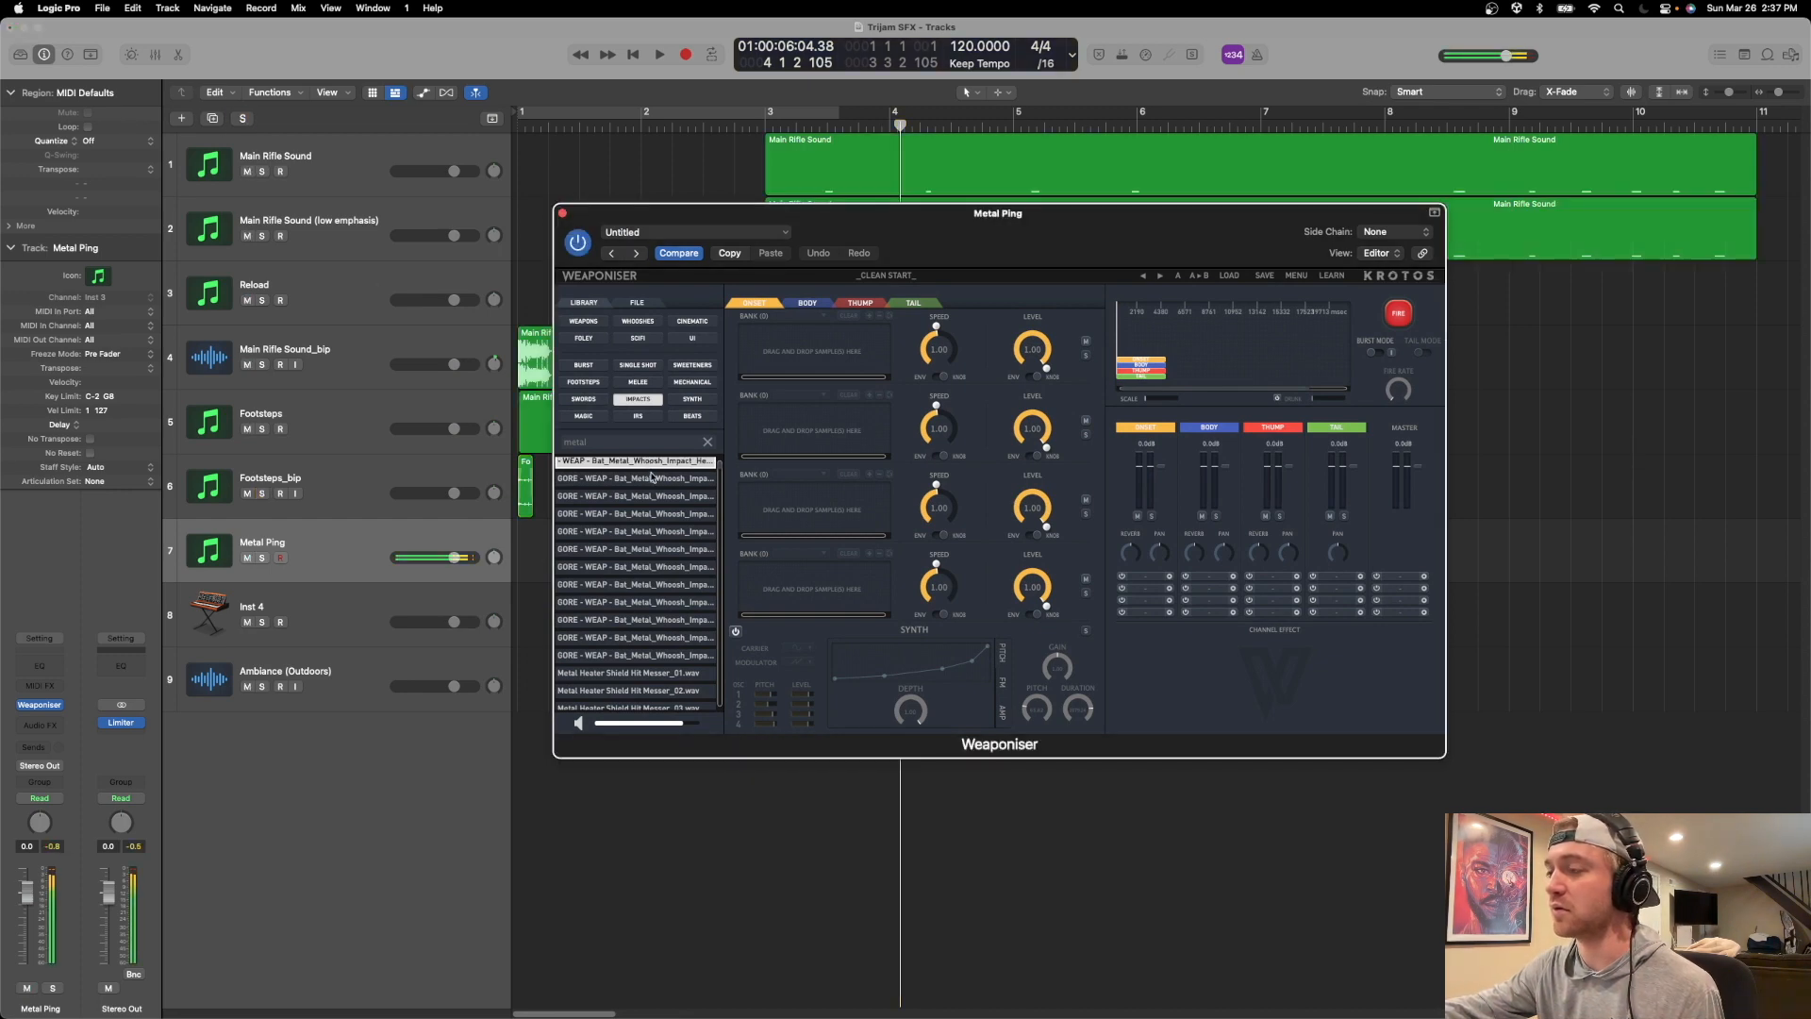
{"action": "scroll", "coordinate": [651, 622], "scroll_direction": "down", "scroll_amount": 2}
{"action": "left_click", "coordinate": [651, 628]}
{"action": "left_click", "coordinate": [651, 647]}
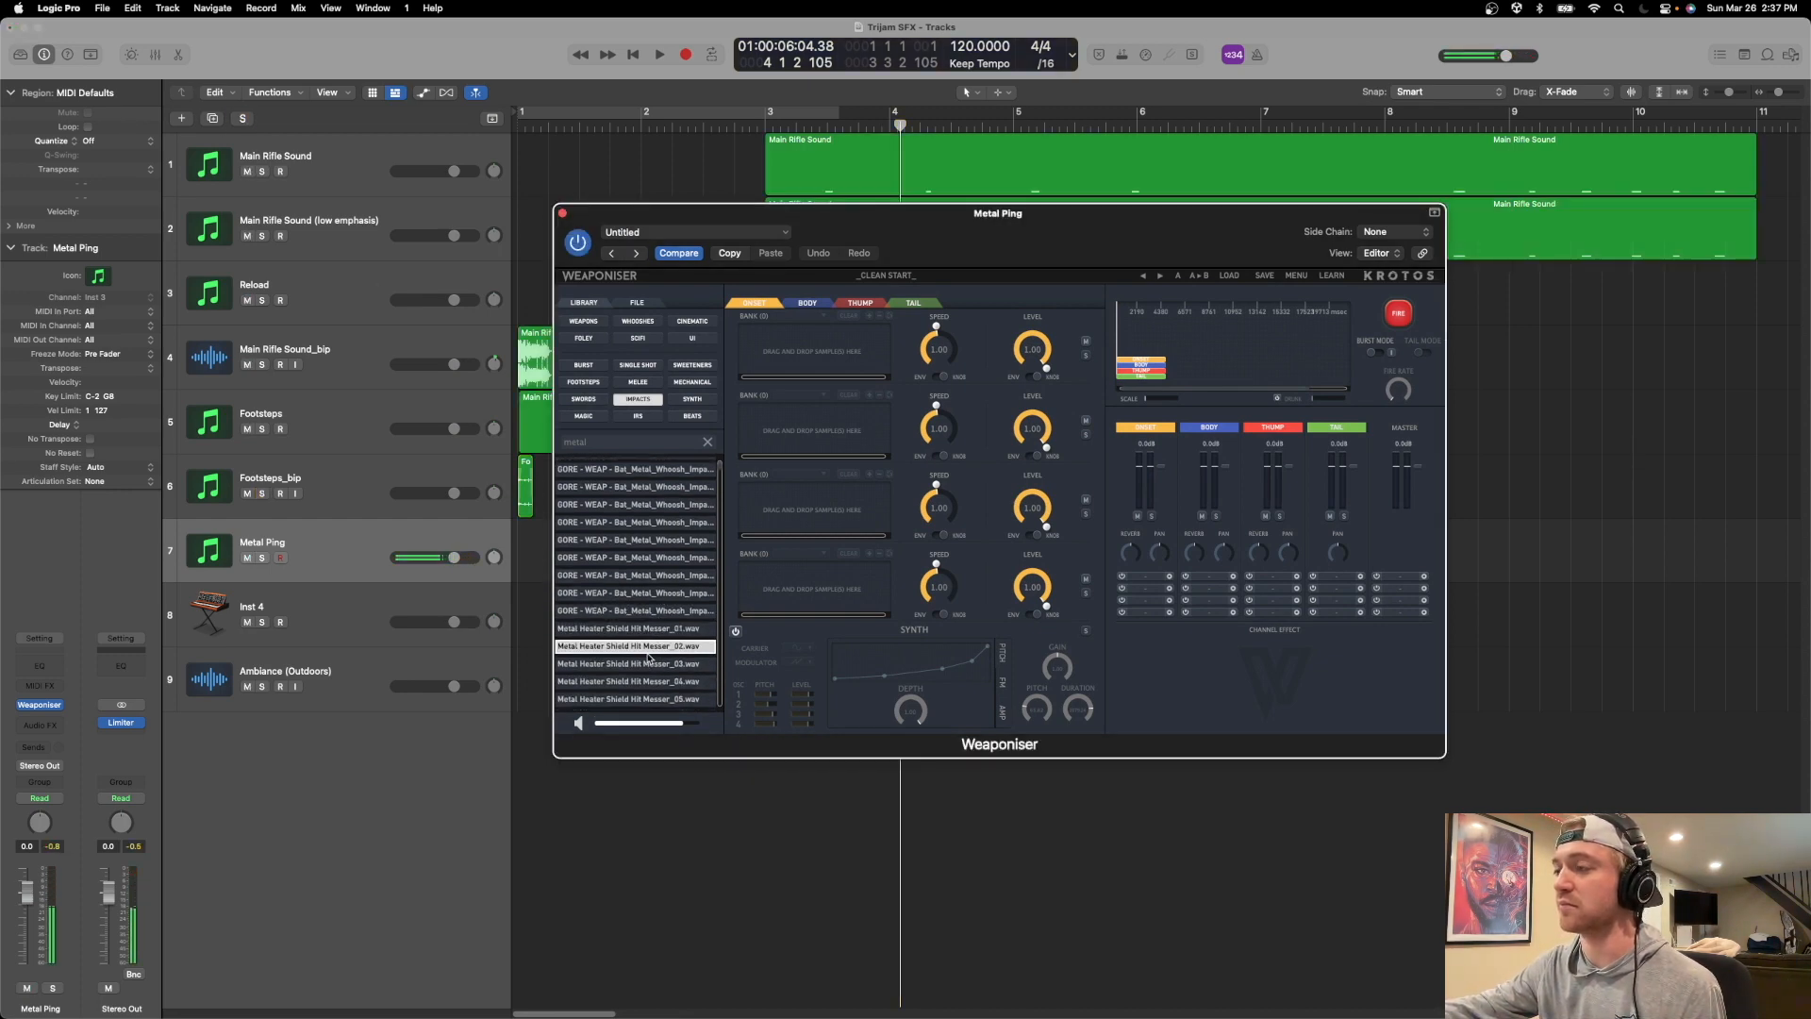
{"action": "left_click", "coordinate": [650, 665]}
{"action": "left_click", "coordinate": [647, 630]}
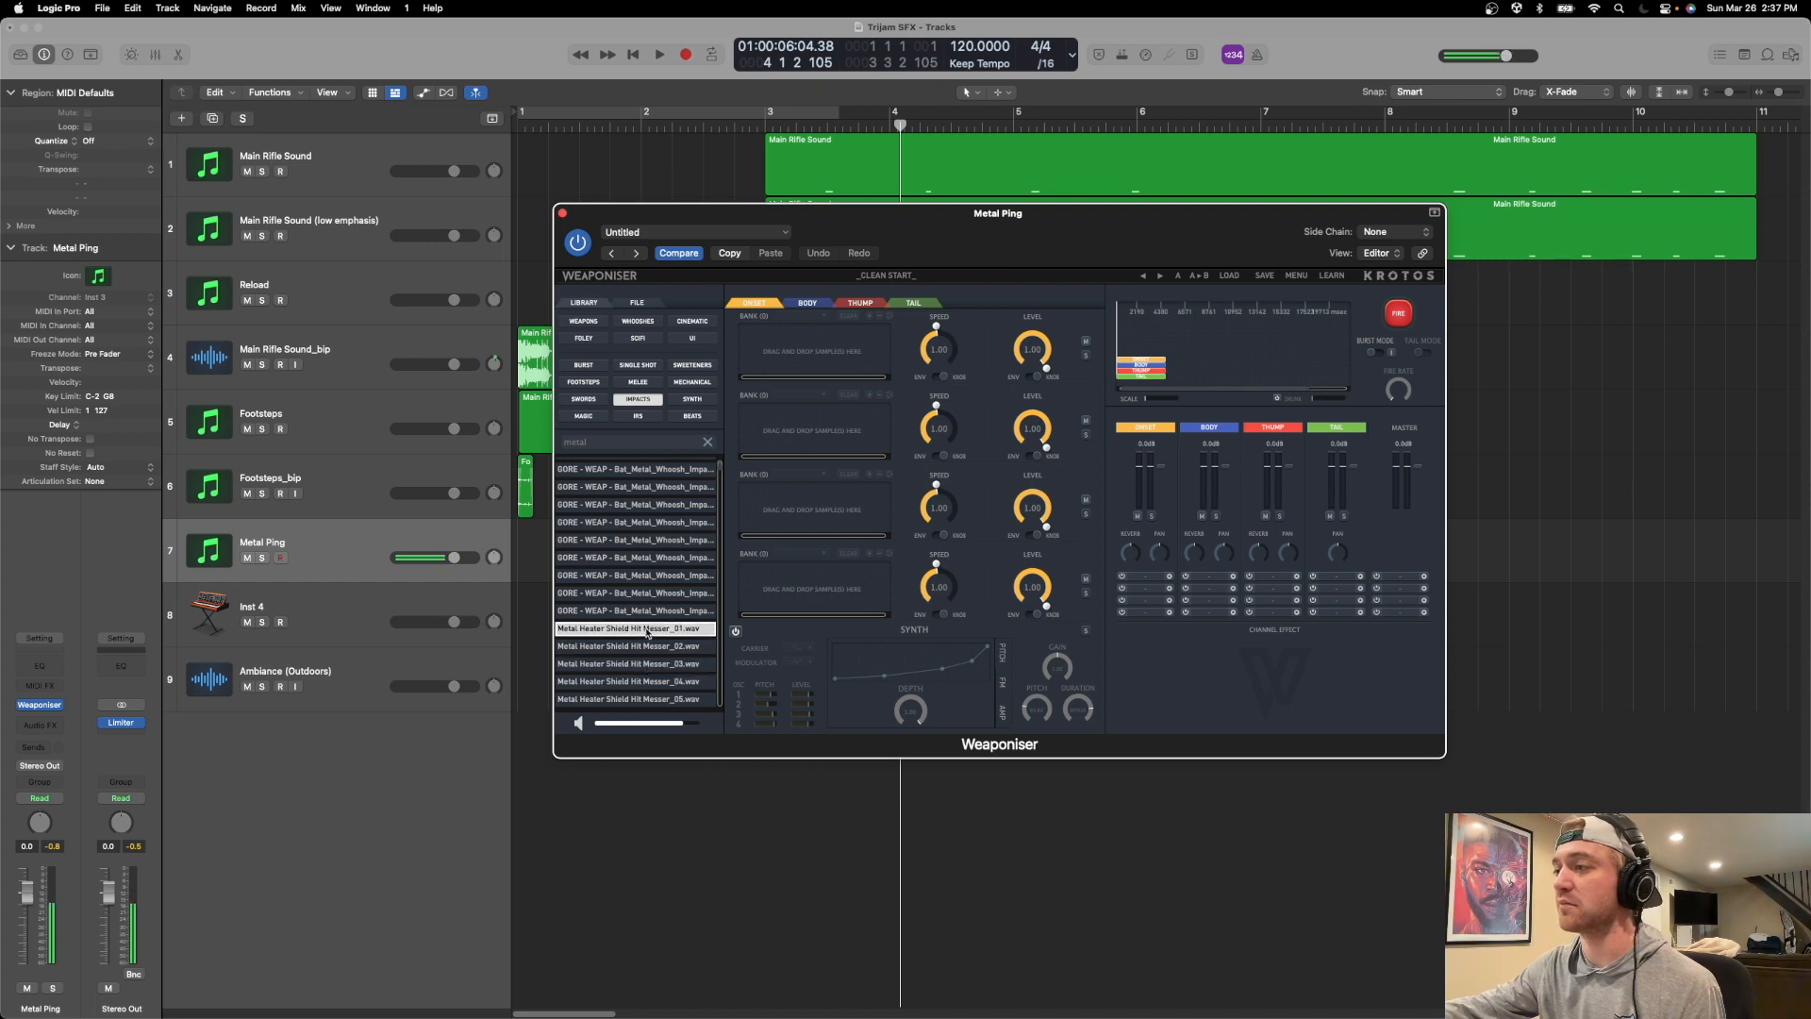
{"action": "left_click", "coordinate": [646, 630]}
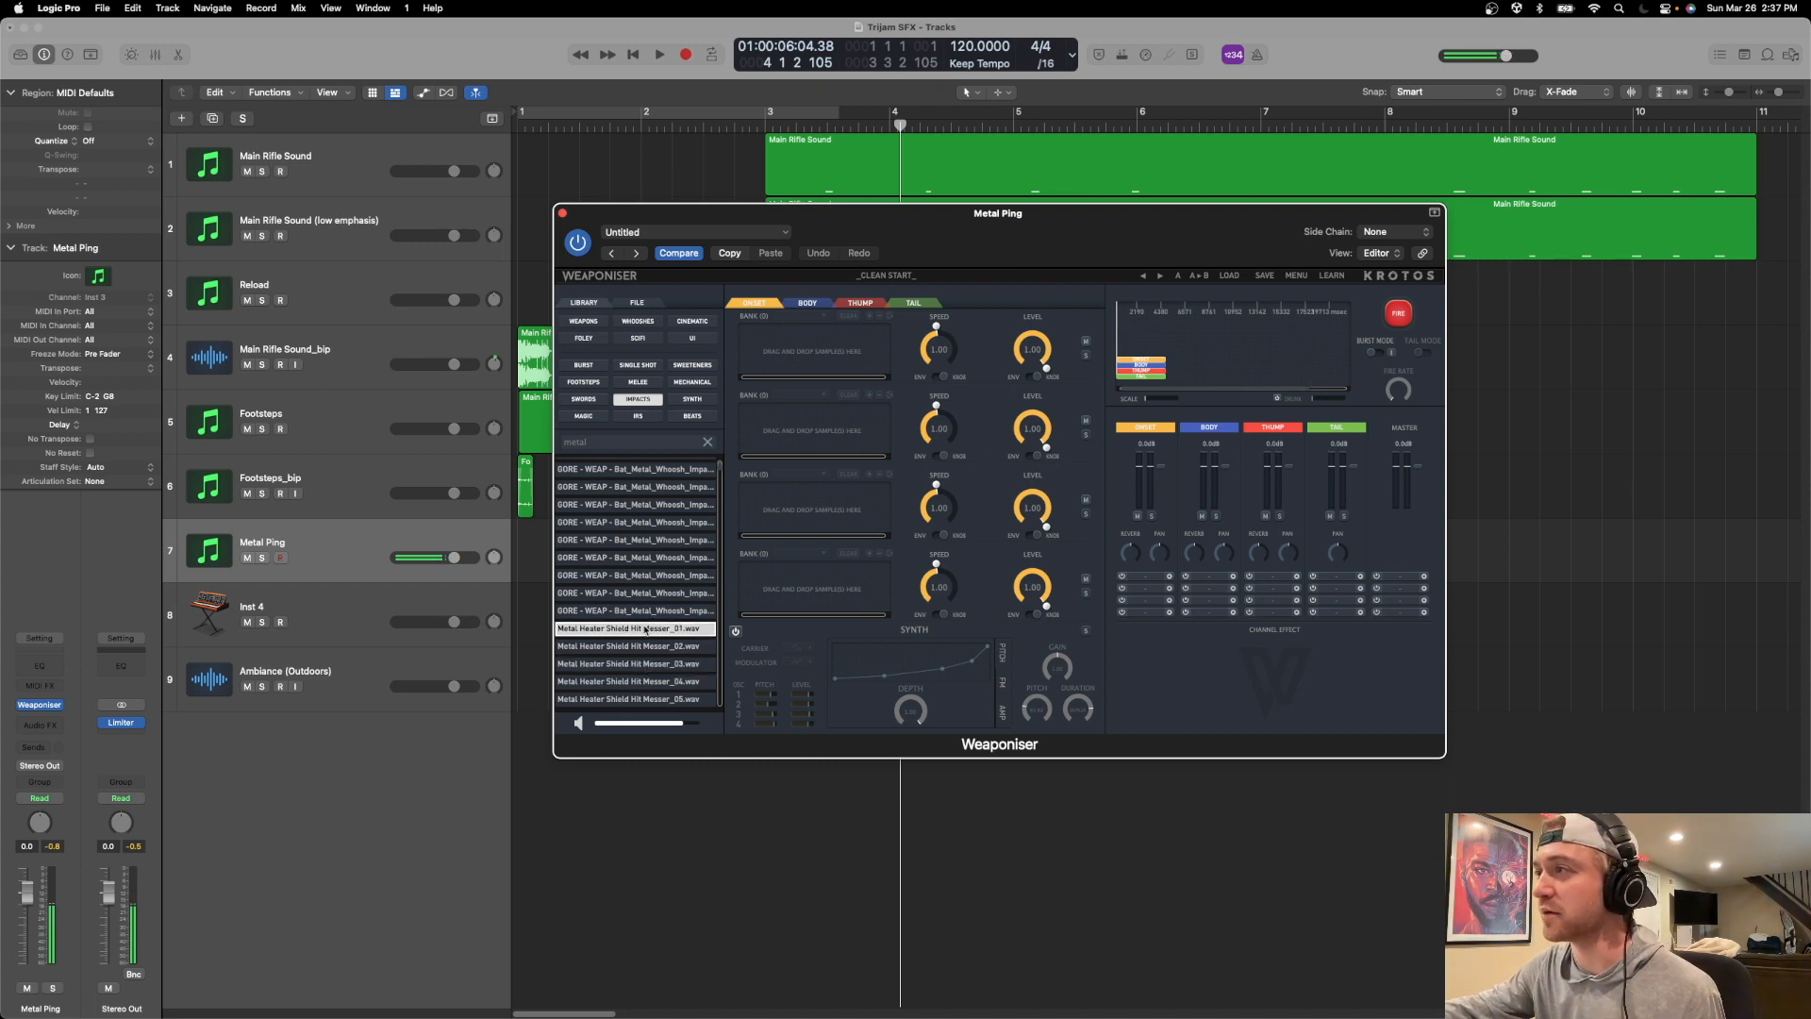
{"action": "mouse_move", "coordinate": [645, 630]}
{"action": "left_mouse_down"}
{"action": "mouse_move", "coordinate": [838, 322]}
{"action": "mouse_move", "coordinate": [787, 368]}
{"action": "left_mouse_up"}
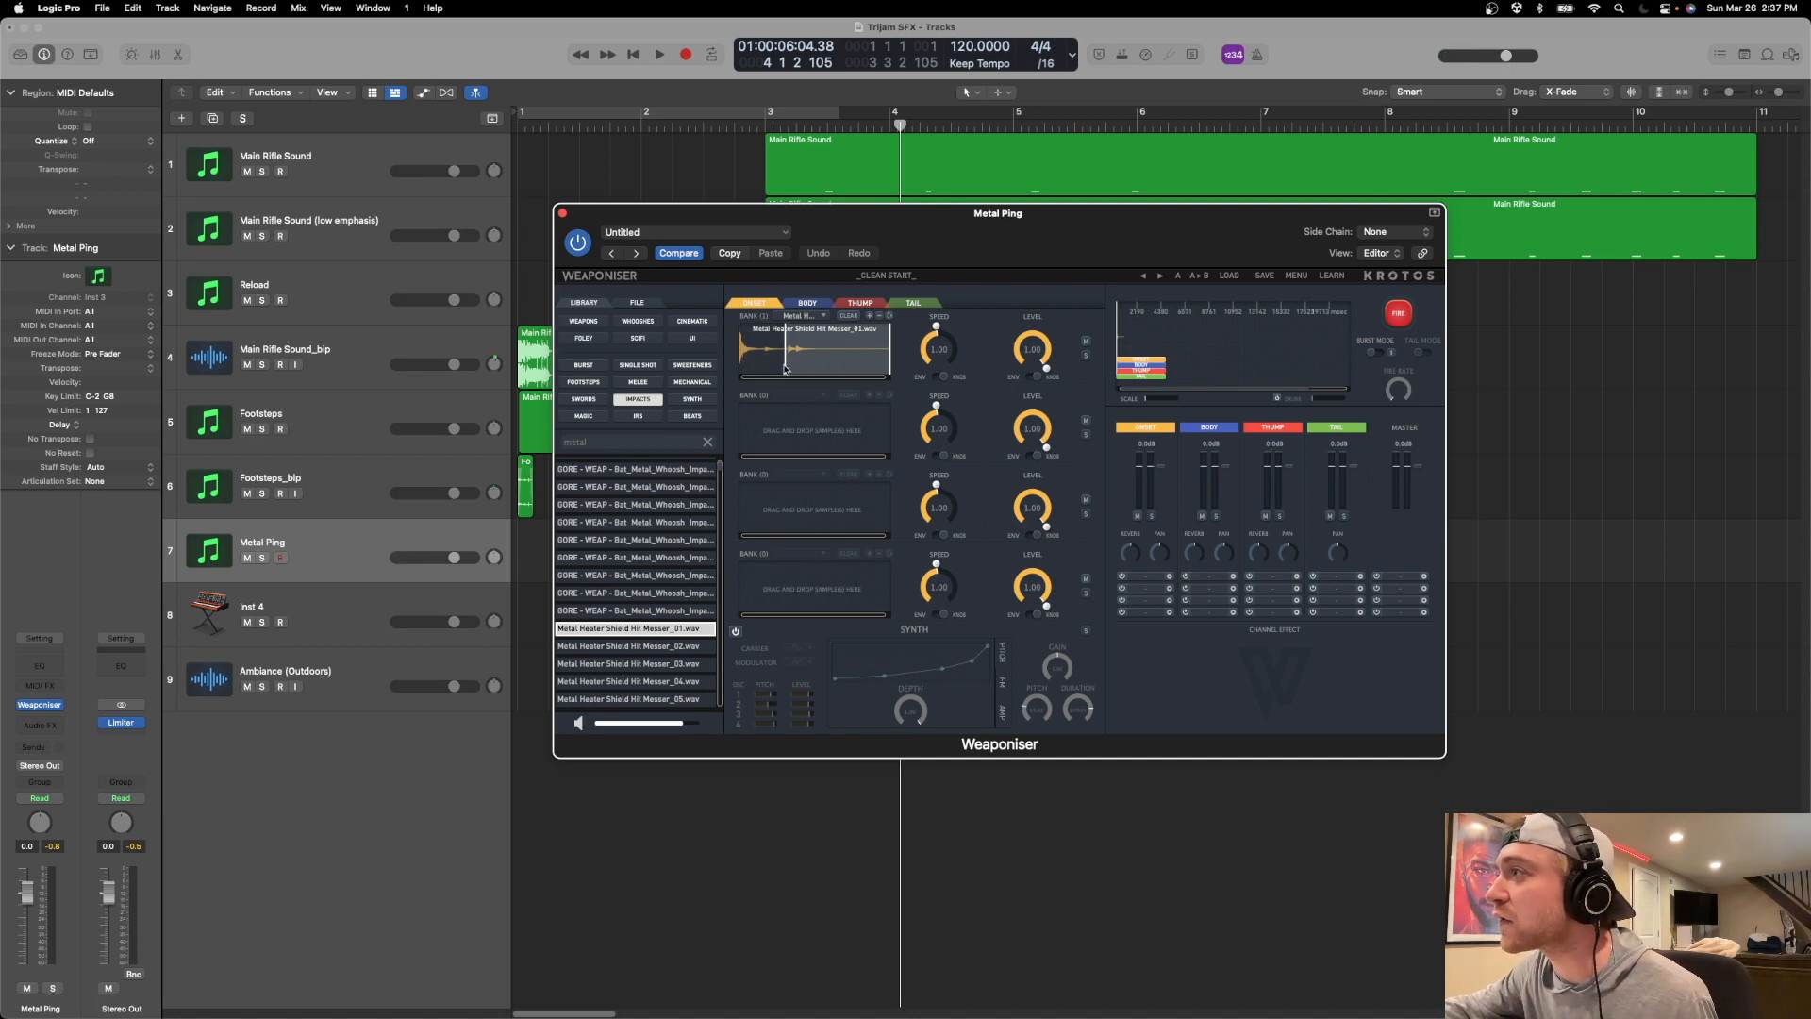
{"action": "scroll", "coordinate": [644, 626], "scroll_direction": "up", "scroll_amount": 1}
{"action": "scroll", "coordinate": [644, 626], "scroll_direction": "up", "scroll_amount": 1}
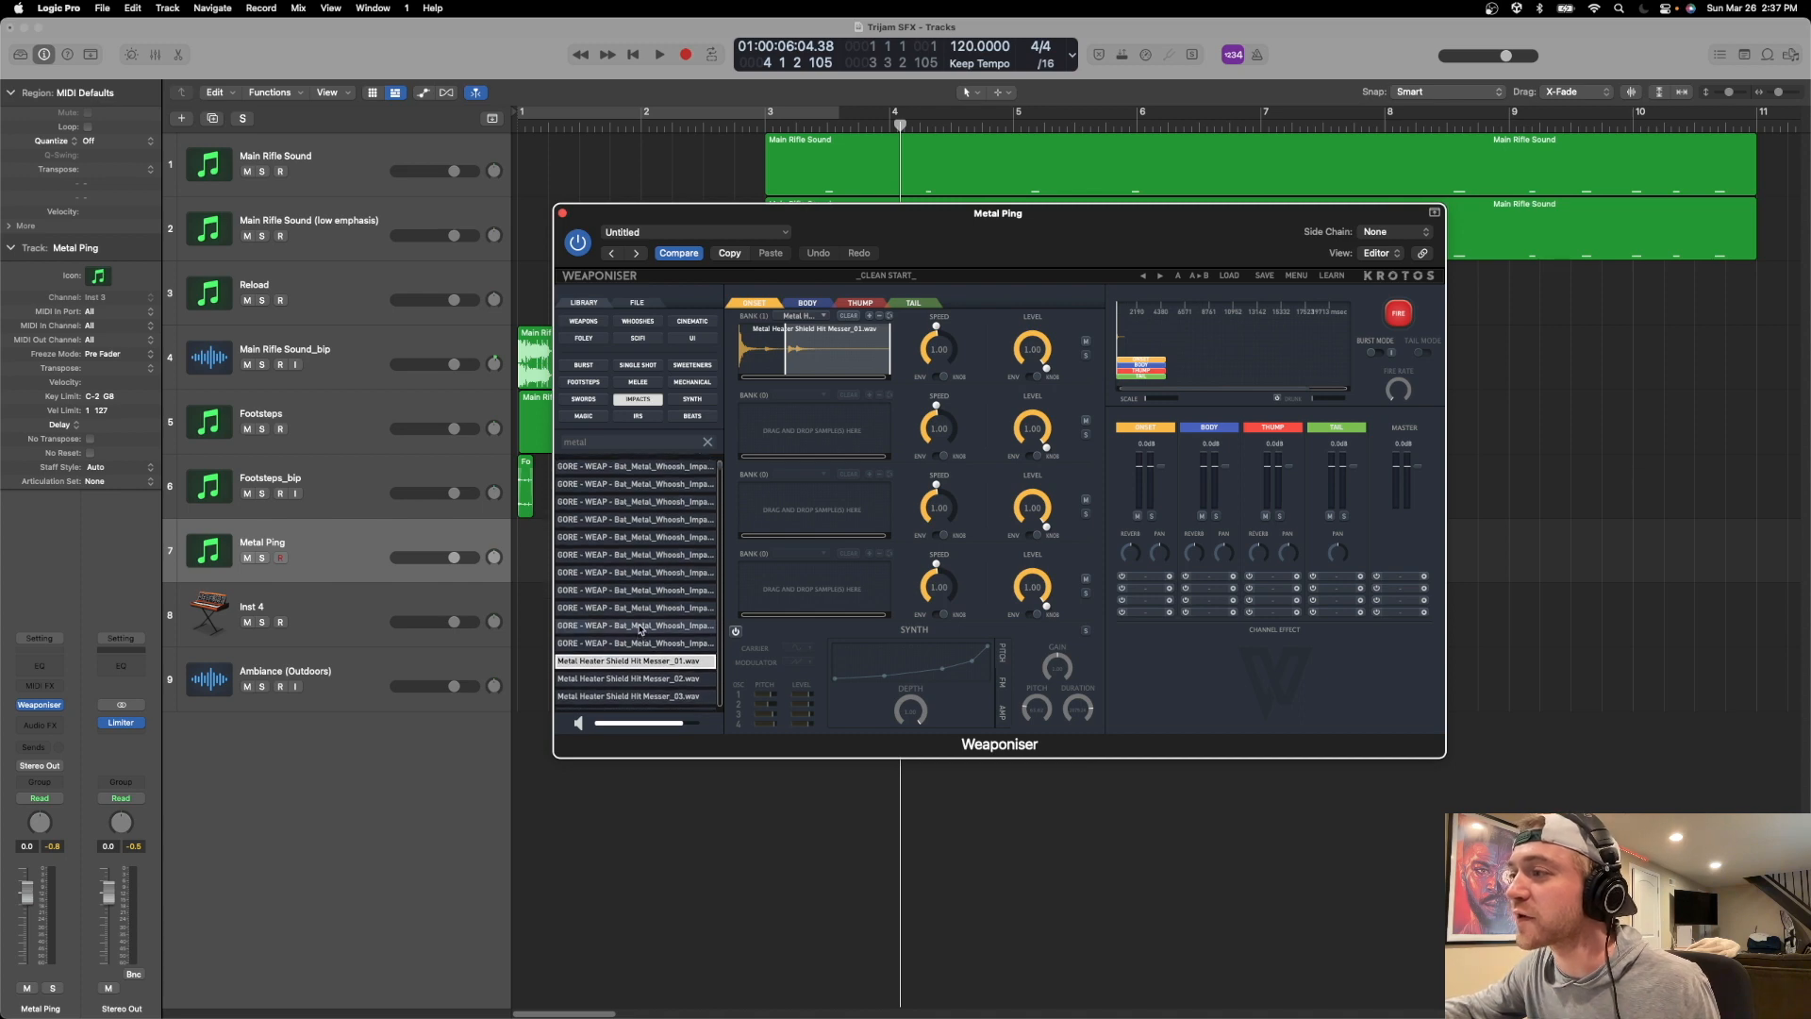
{"action": "left_click", "coordinate": [1401, 319]}
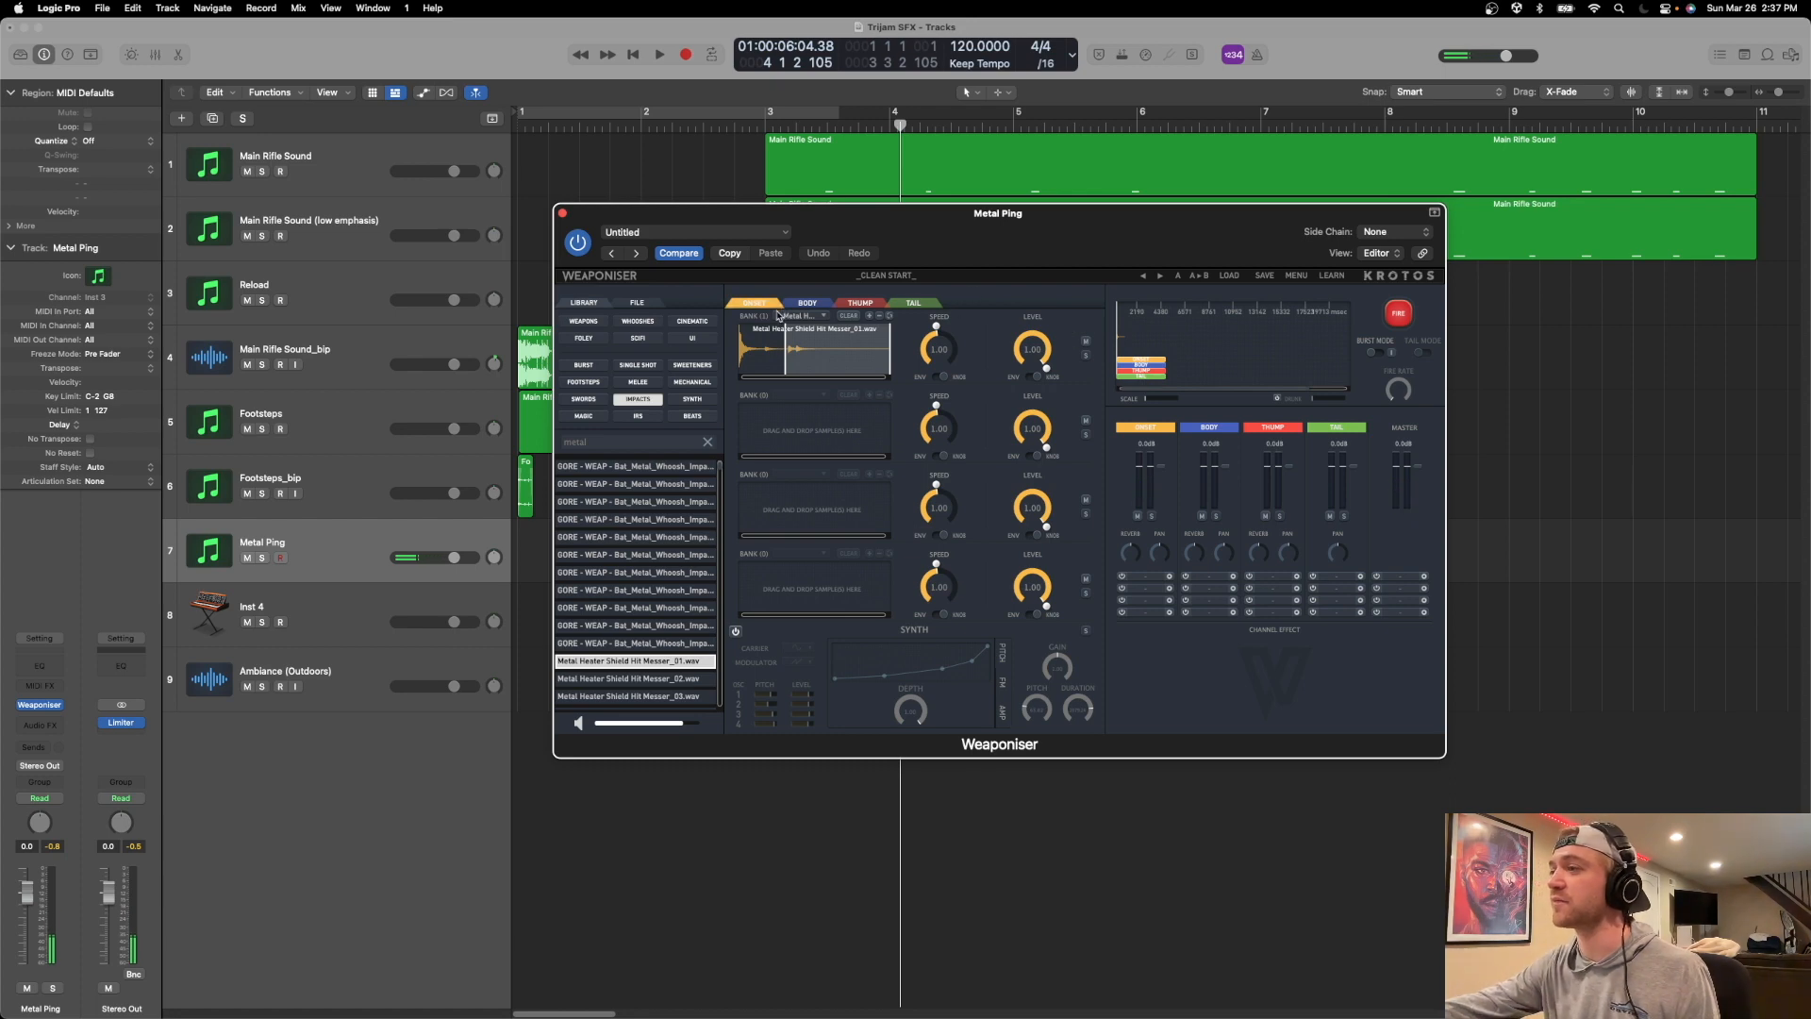
Audition the remaining Metal Heater Shield Hit Messer samples and the first METAL HIT_BRIGHT_OVRDVN_A samples in the library.
{"action": "scroll", "coordinate": [660, 641], "scroll_direction": "down", "scroll_amount": 2}
{"action": "left_click", "coordinate": [663, 655]}
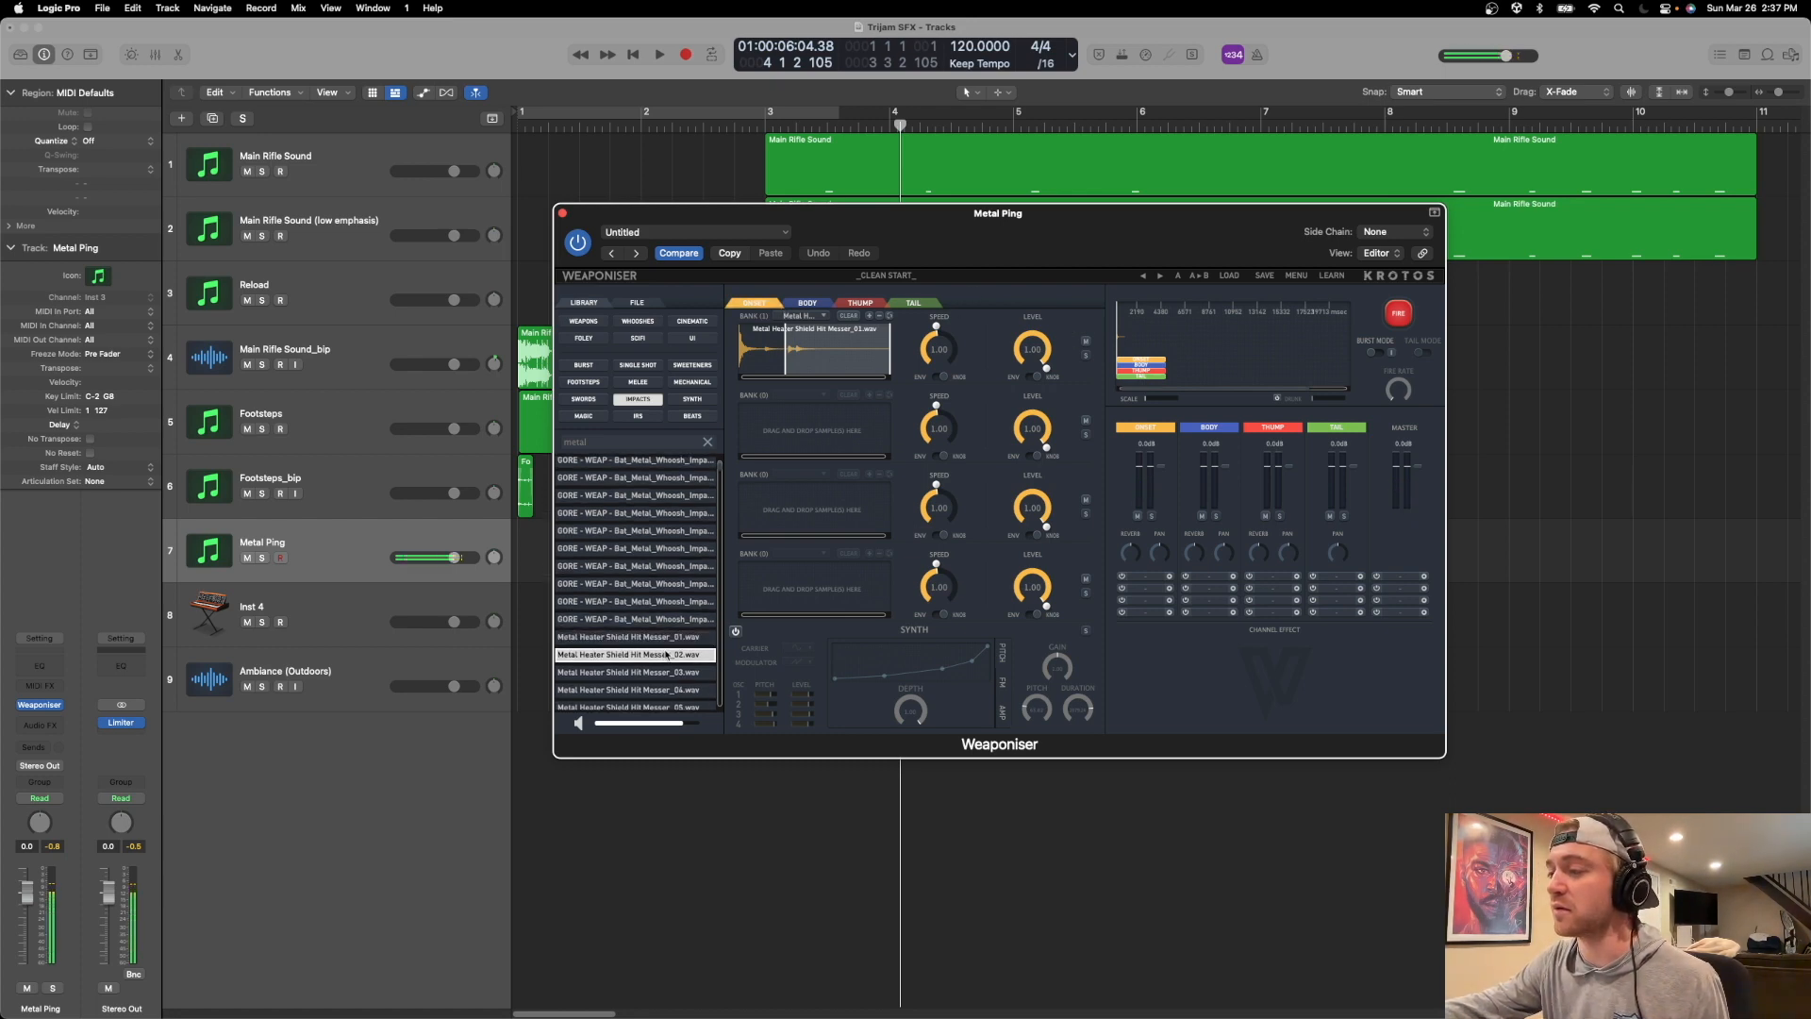
{"action": "left_click", "coordinate": [664, 672]}
{"action": "scroll", "coordinate": [665, 672], "scroll_direction": "down", "scroll_amount": 1}
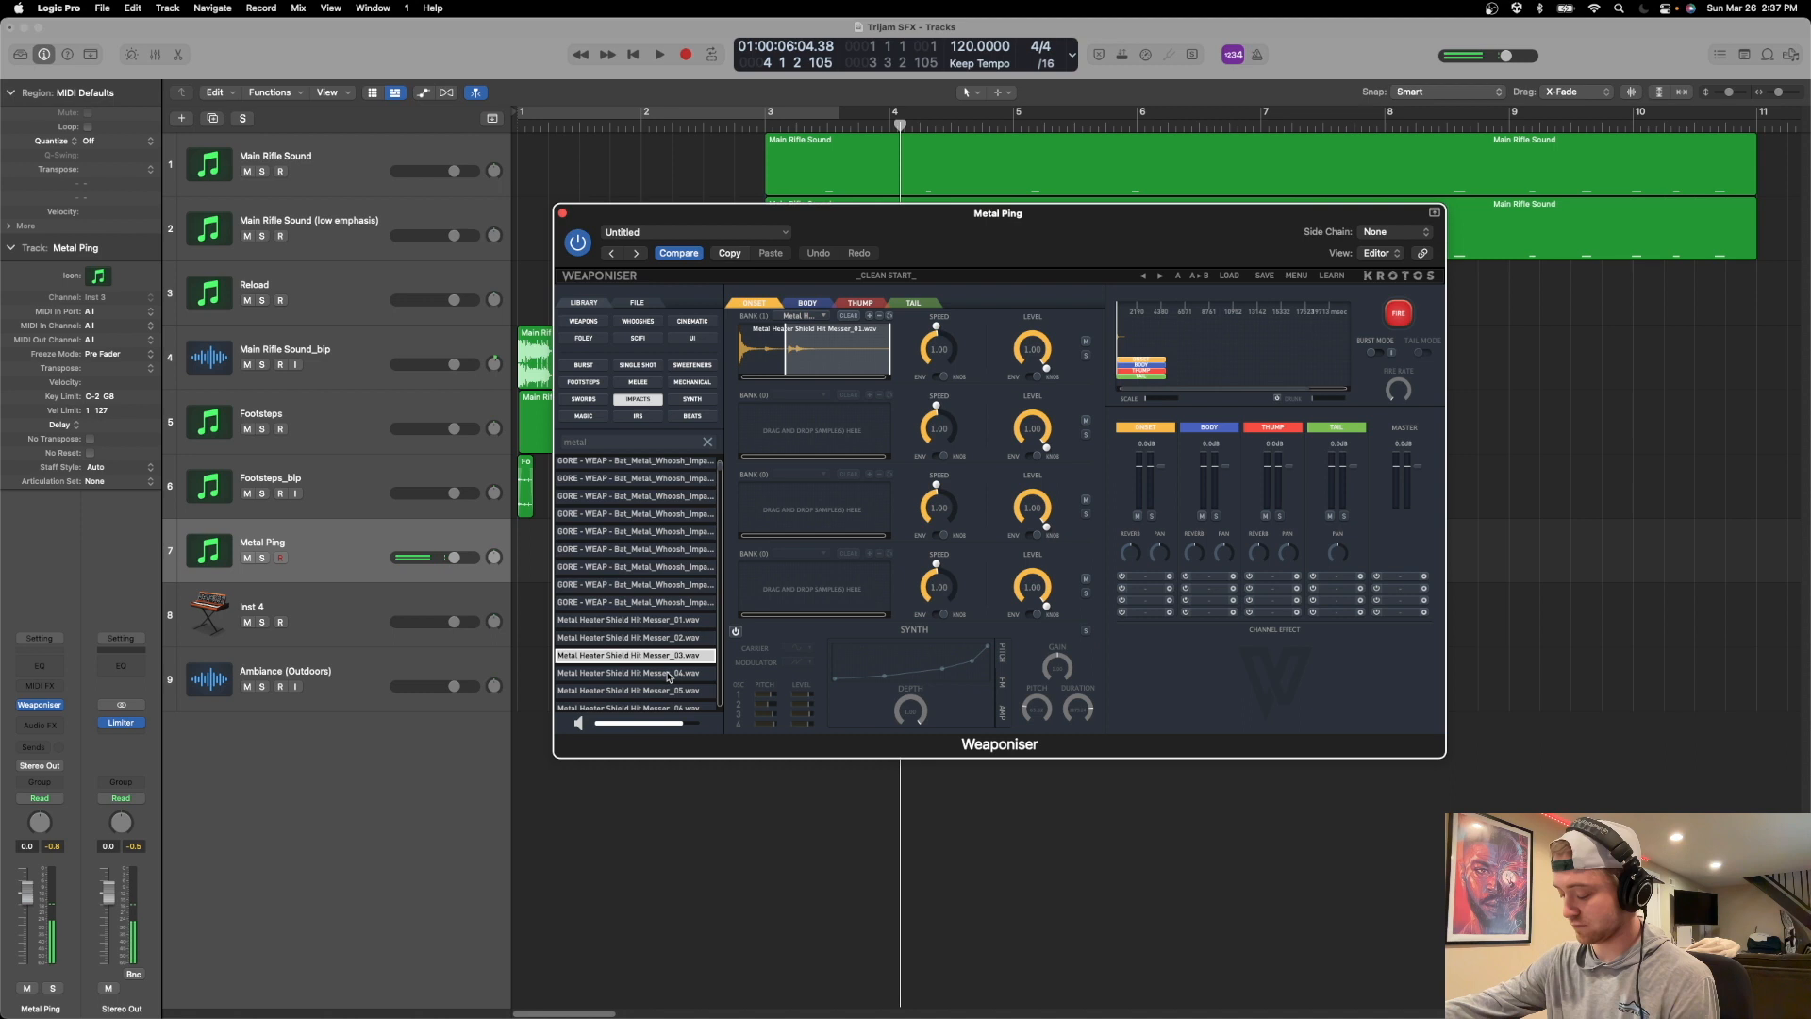
{"action": "left_click", "coordinate": [668, 674]}
{"action": "key", "text": "Down"}
{"action": "key", "text": "Down"}
{"action": "key", "text": "Down"}
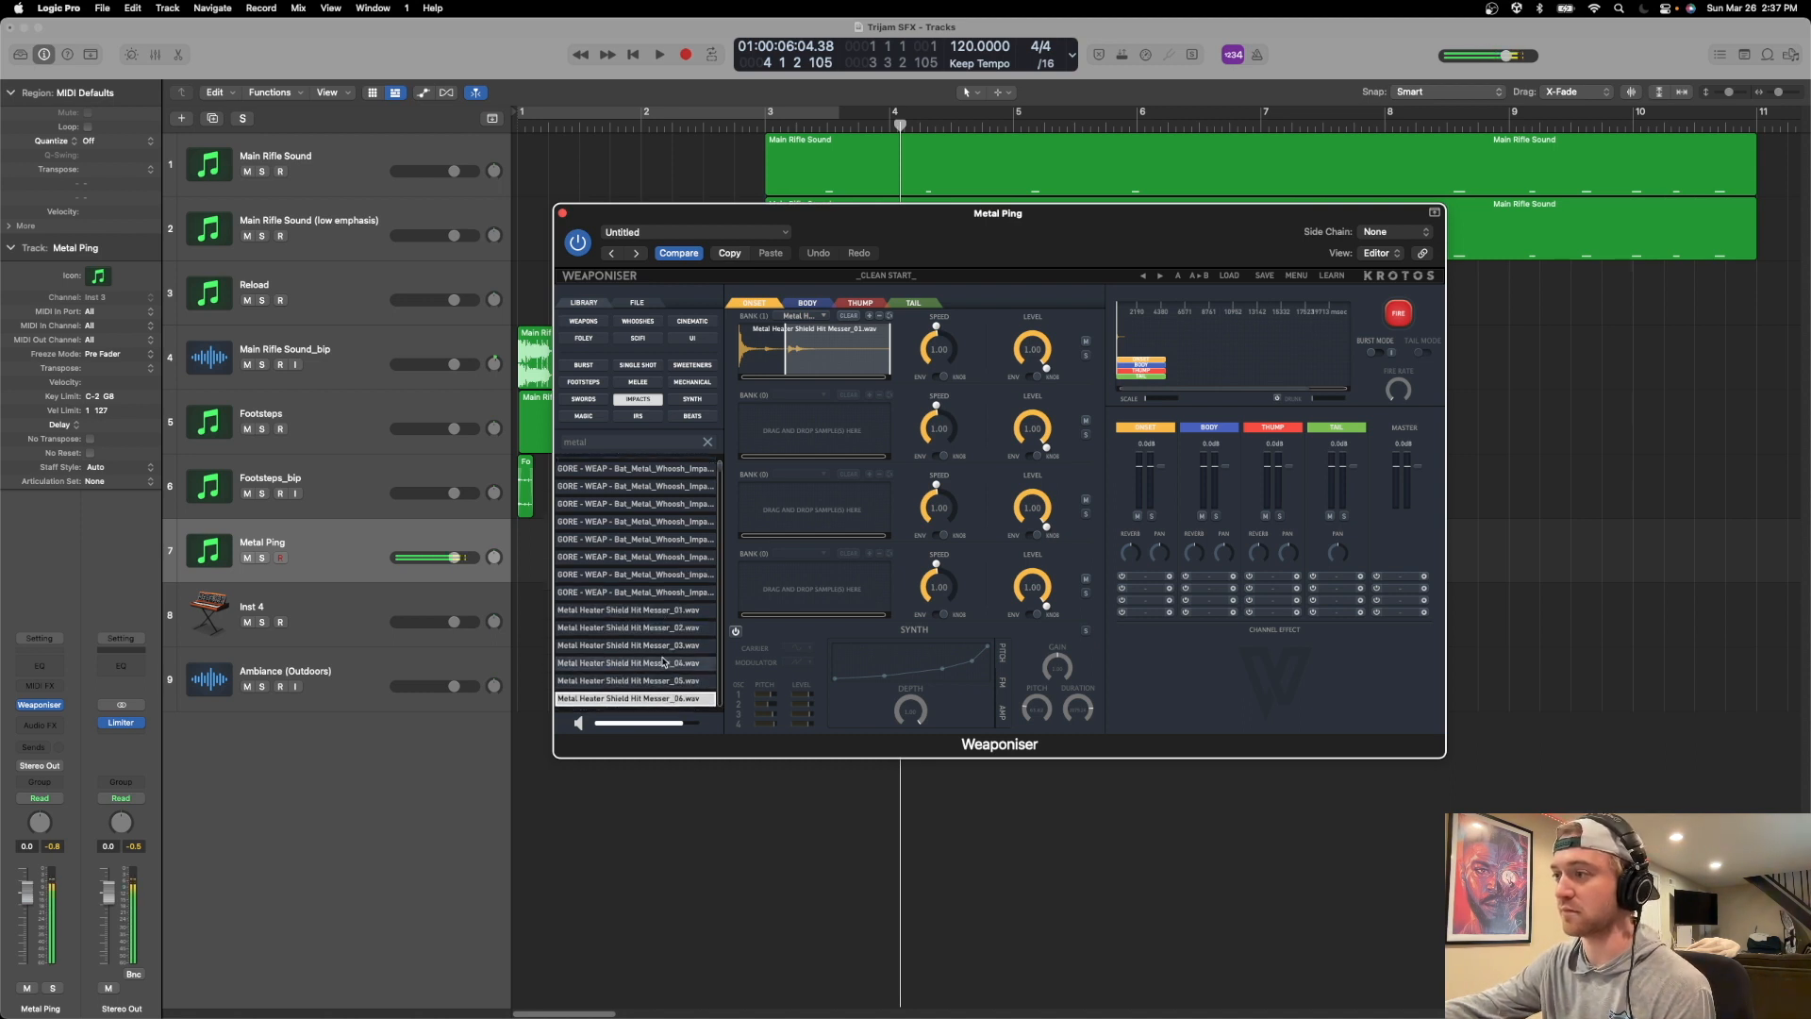
{"action": "key", "text": "Down"}
{"action": "key", "text": "Down"}
{"action": "key", "text": "Down"}
{"action": "key", "text": "Down"}
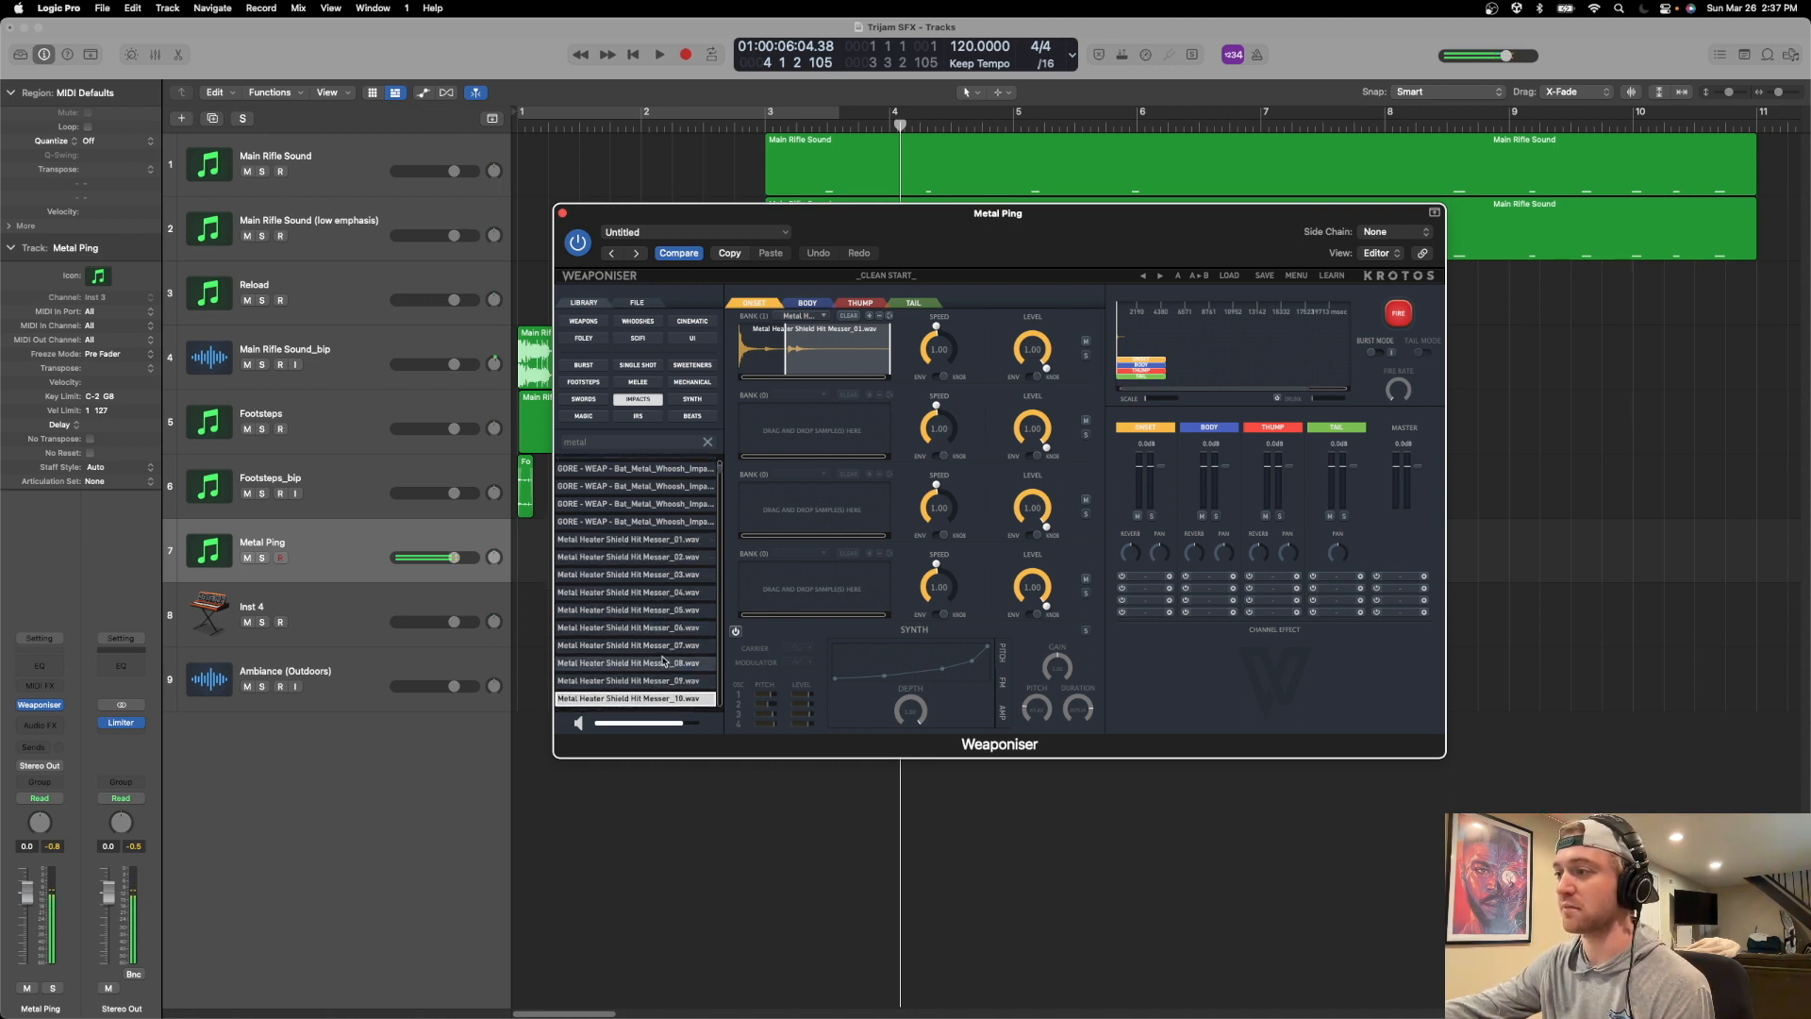
{"action": "key", "text": "Down"}
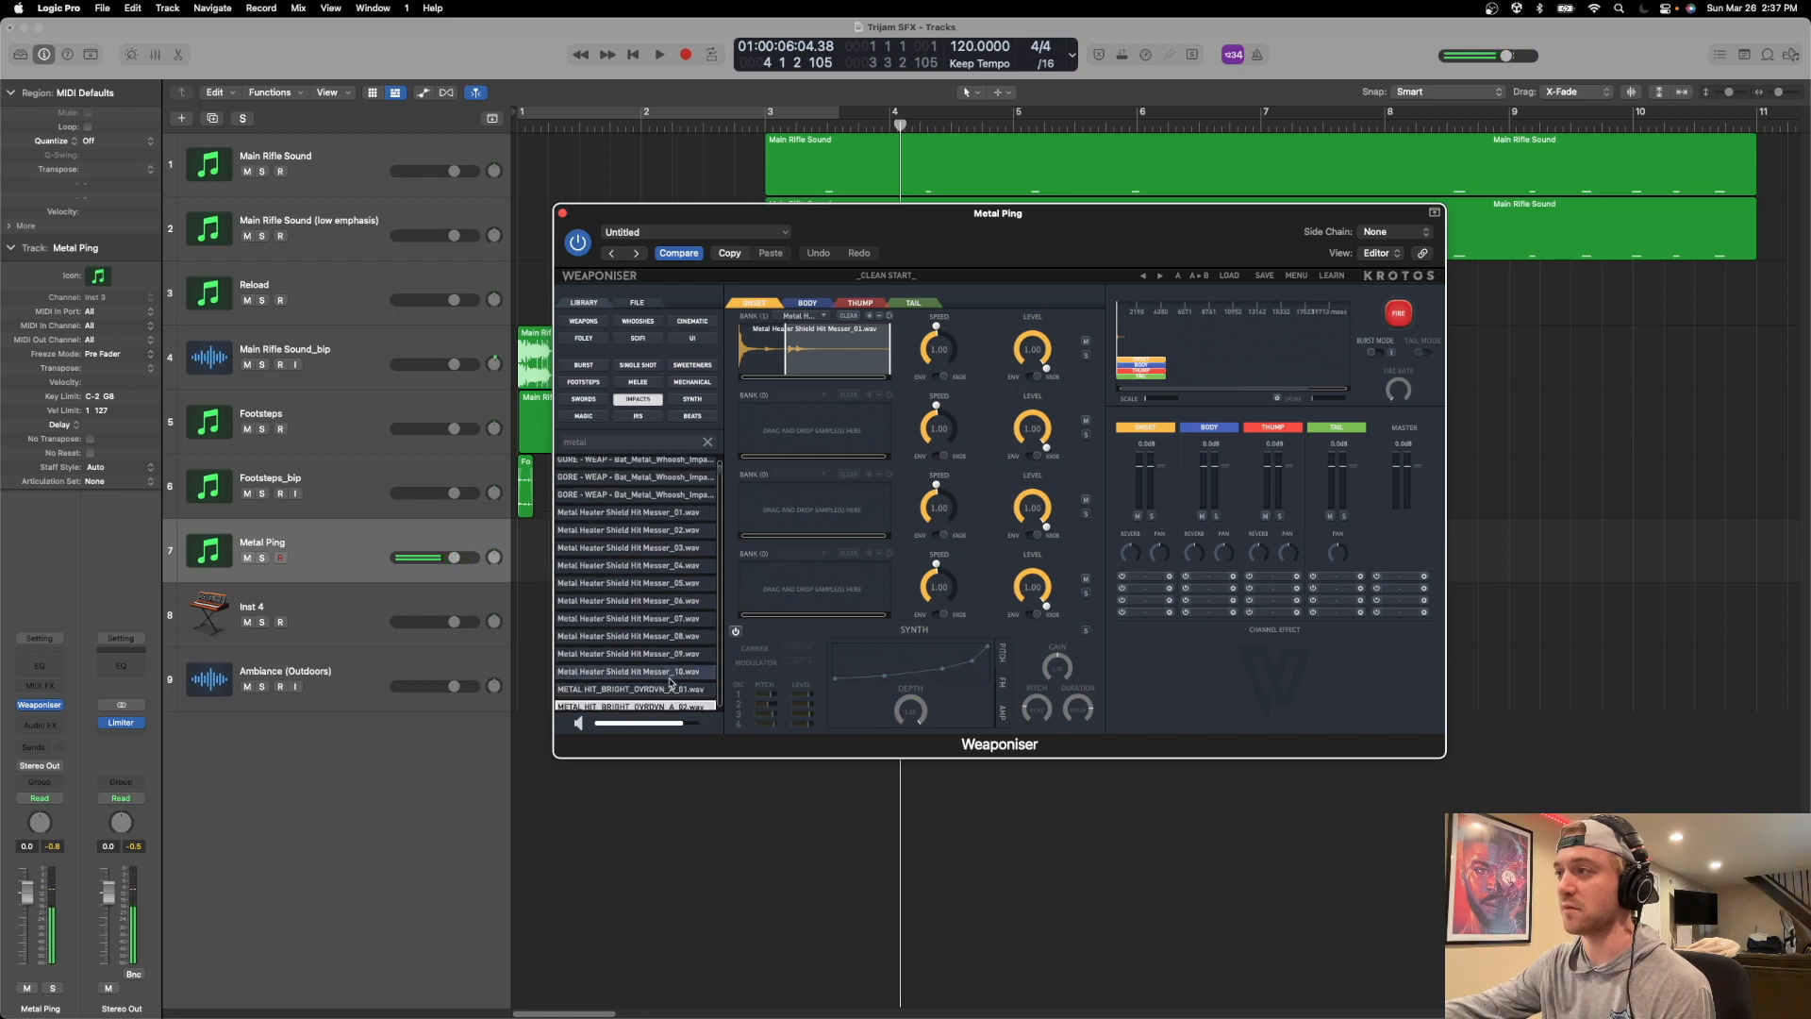
Show the Body layer and compare METAL HIT_BRIGHT_OVRDVN_A samples 01 to 06 by ear.
{"action": "left_click", "coordinate": [802, 307]}
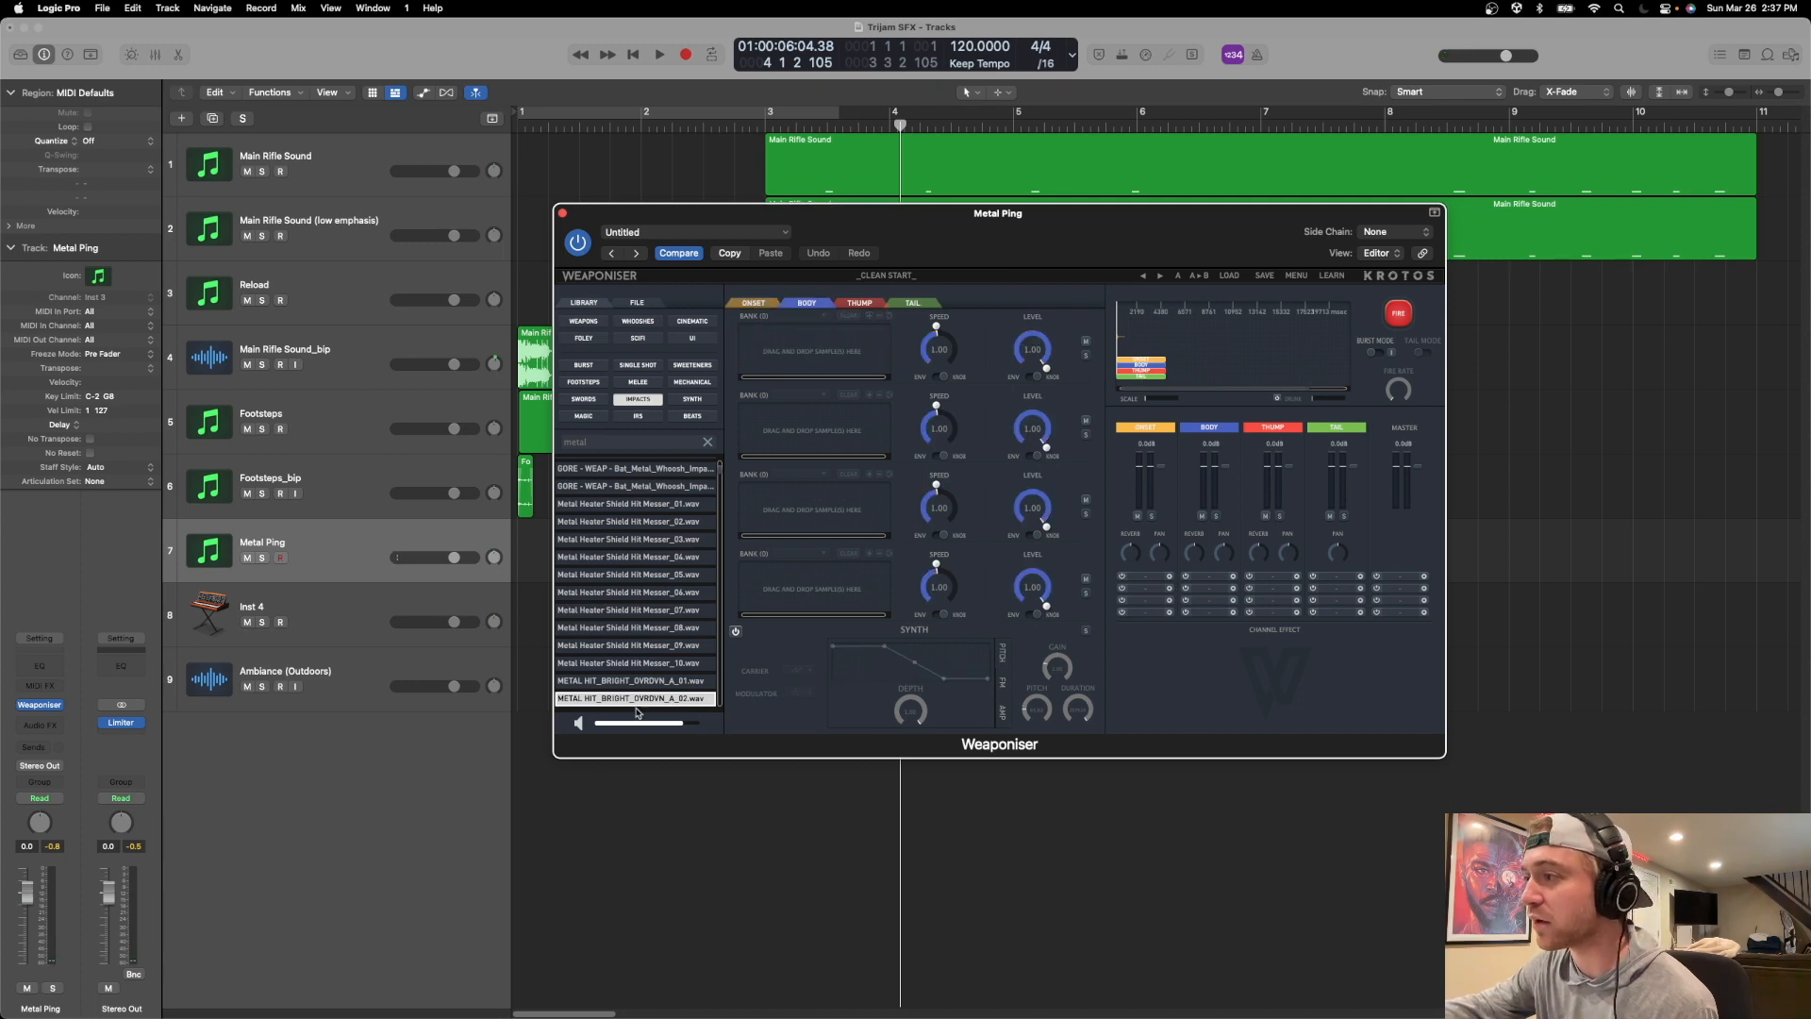
{"action": "left_click", "coordinate": [655, 679]}
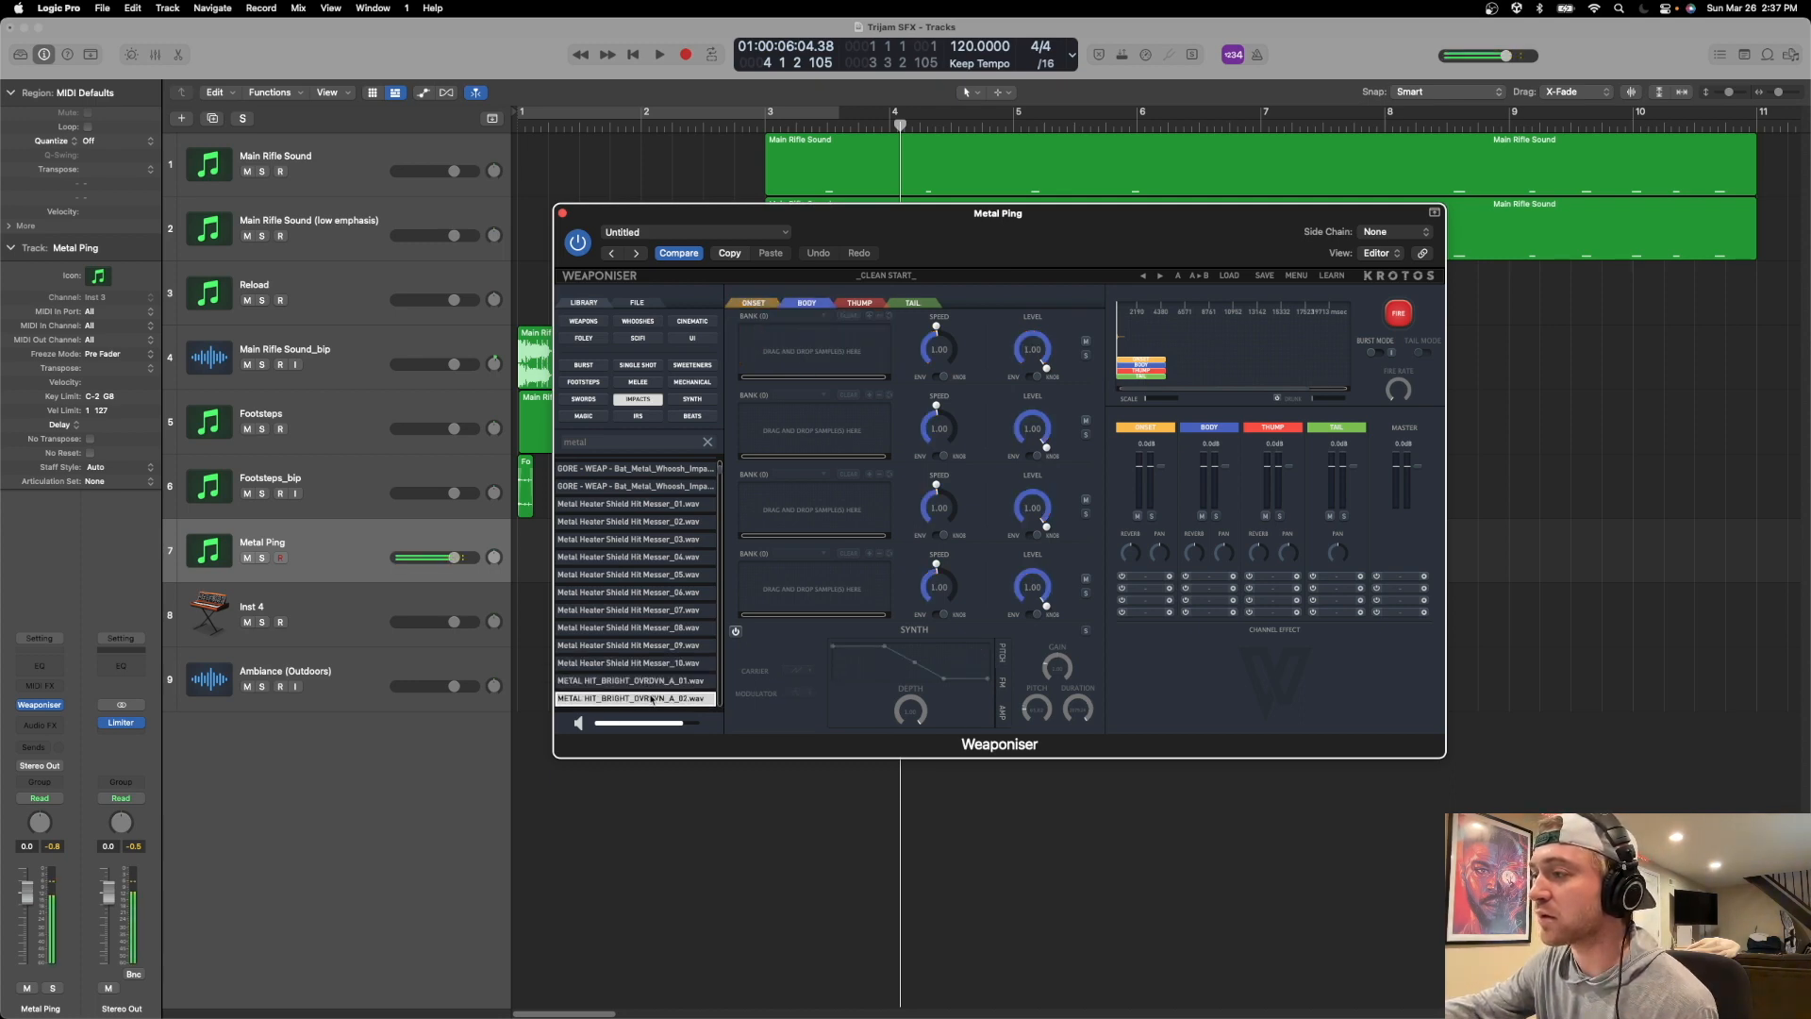
{"action": "left_click", "coordinate": [653, 696]}
{"action": "scroll", "coordinate": [653, 696], "scroll_direction": "down", "scroll_amount": 1}
{"action": "left_click", "coordinate": [649, 696]}
{"action": "scroll", "coordinate": [647, 696], "scroll_direction": "down", "scroll_amount": 1}
{"action": "scroll", "coordinate": [649, 696], "scroll_direction": "down", "scroll_amount": 1}
{"action": "left_click", "coordinate": [650, 690]}
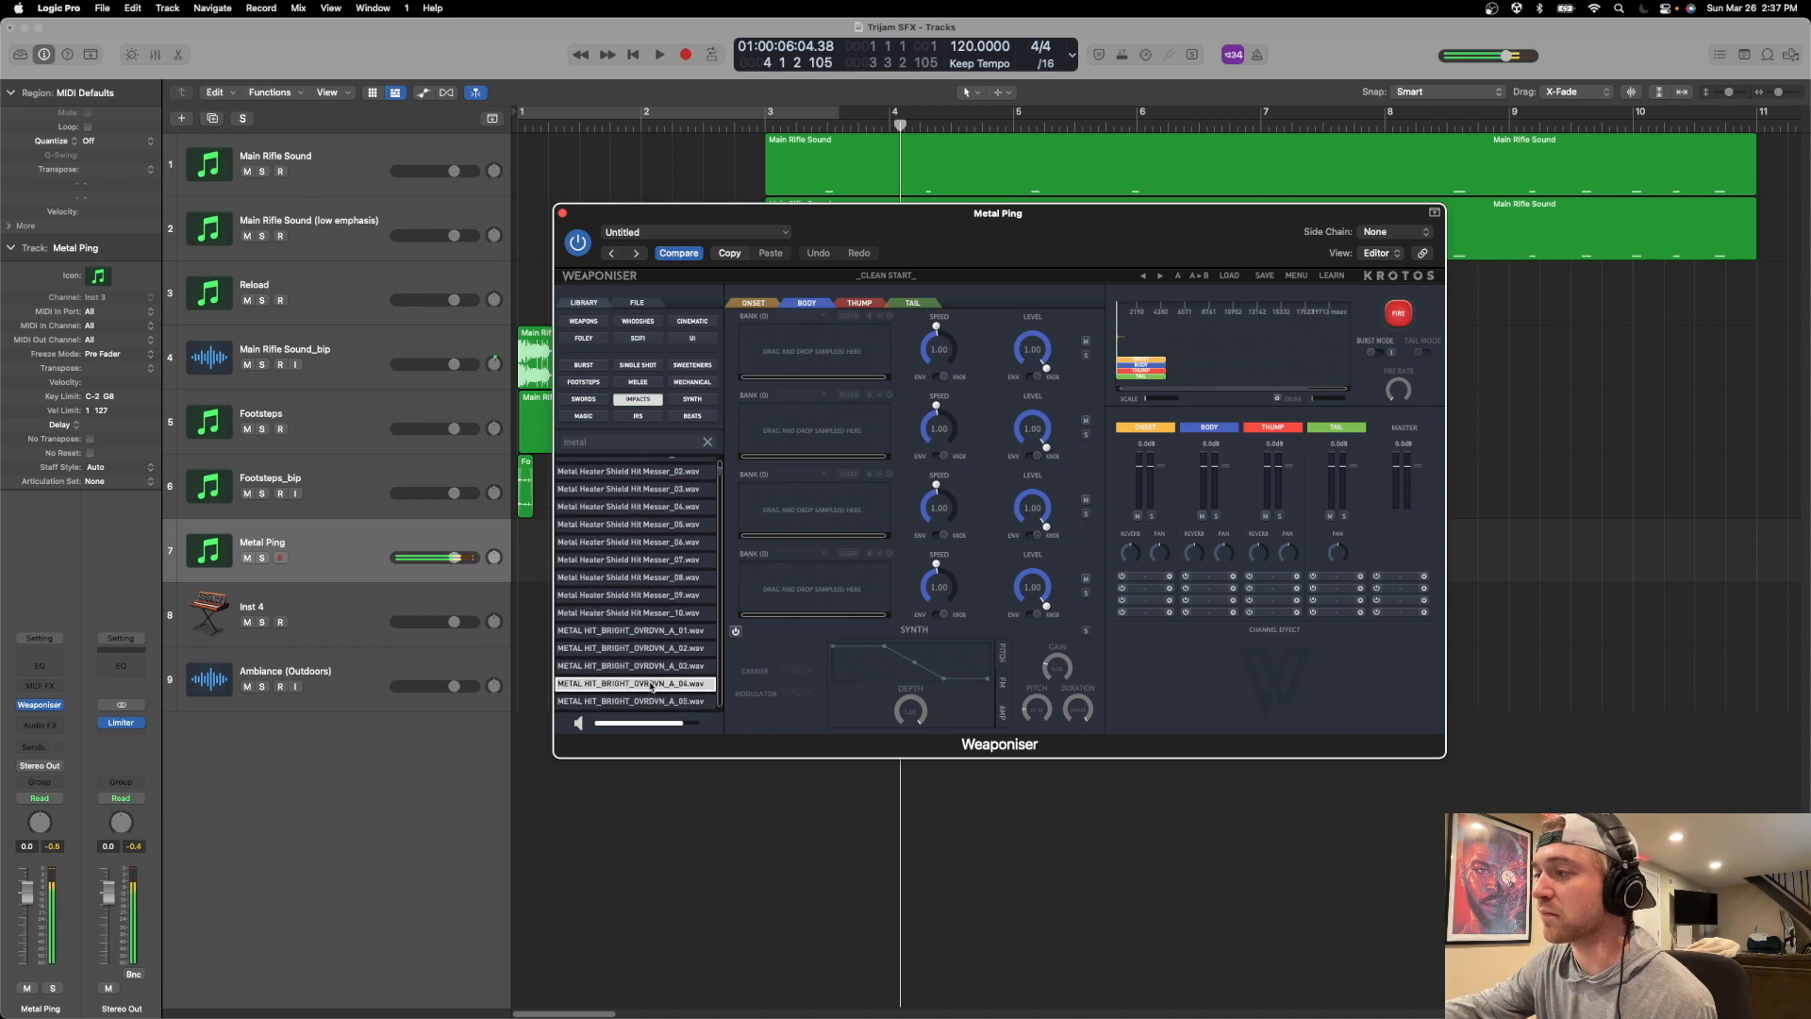
{"action": "left_click", "coordinate": [650, 651]}
{"action": "left_click", "coordinate": [651, 667]}
{"action": "left_click", "coordinate": [651, 681]}
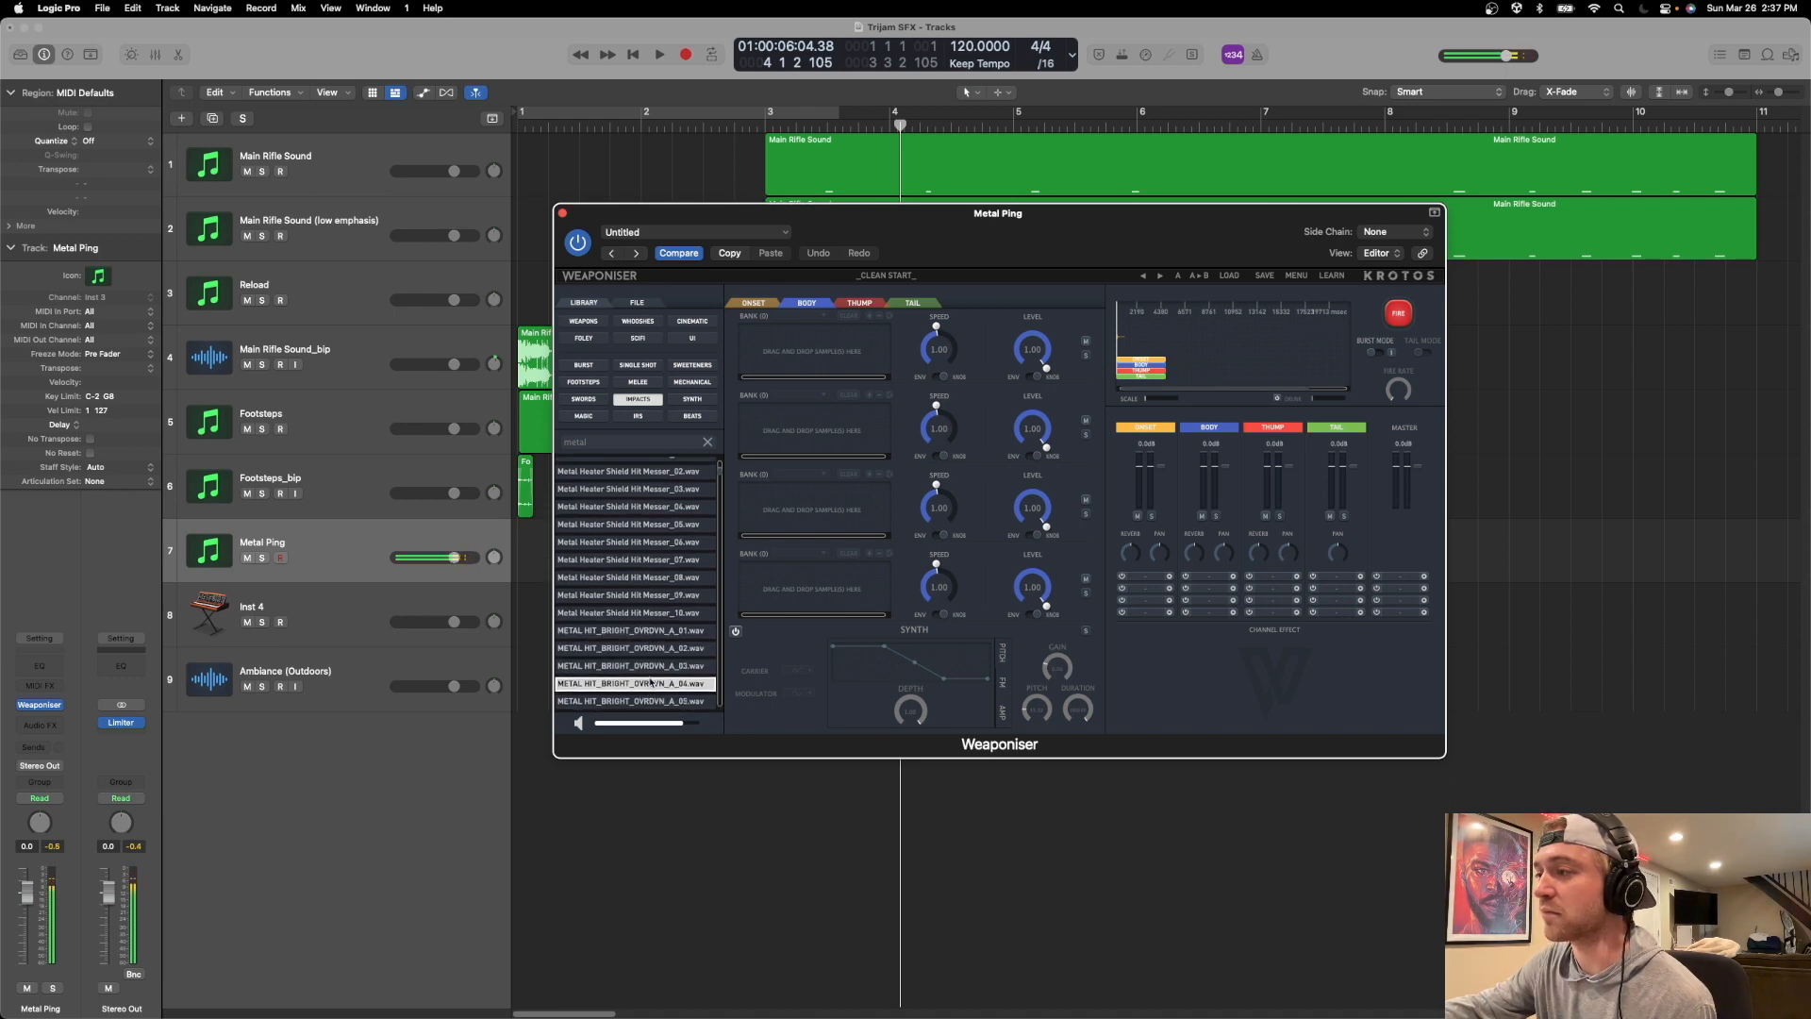
{"action": "left_click", "coordinate": [652, 699]}
{"action": "scroll", "coordinate": [653, 700], "scroll_direction": "down", "scroll_amount": 1}
{"action": "left_click", "coordinate": [652, 699]}
{"action": "left_click", "coordinate": [653, 686]}
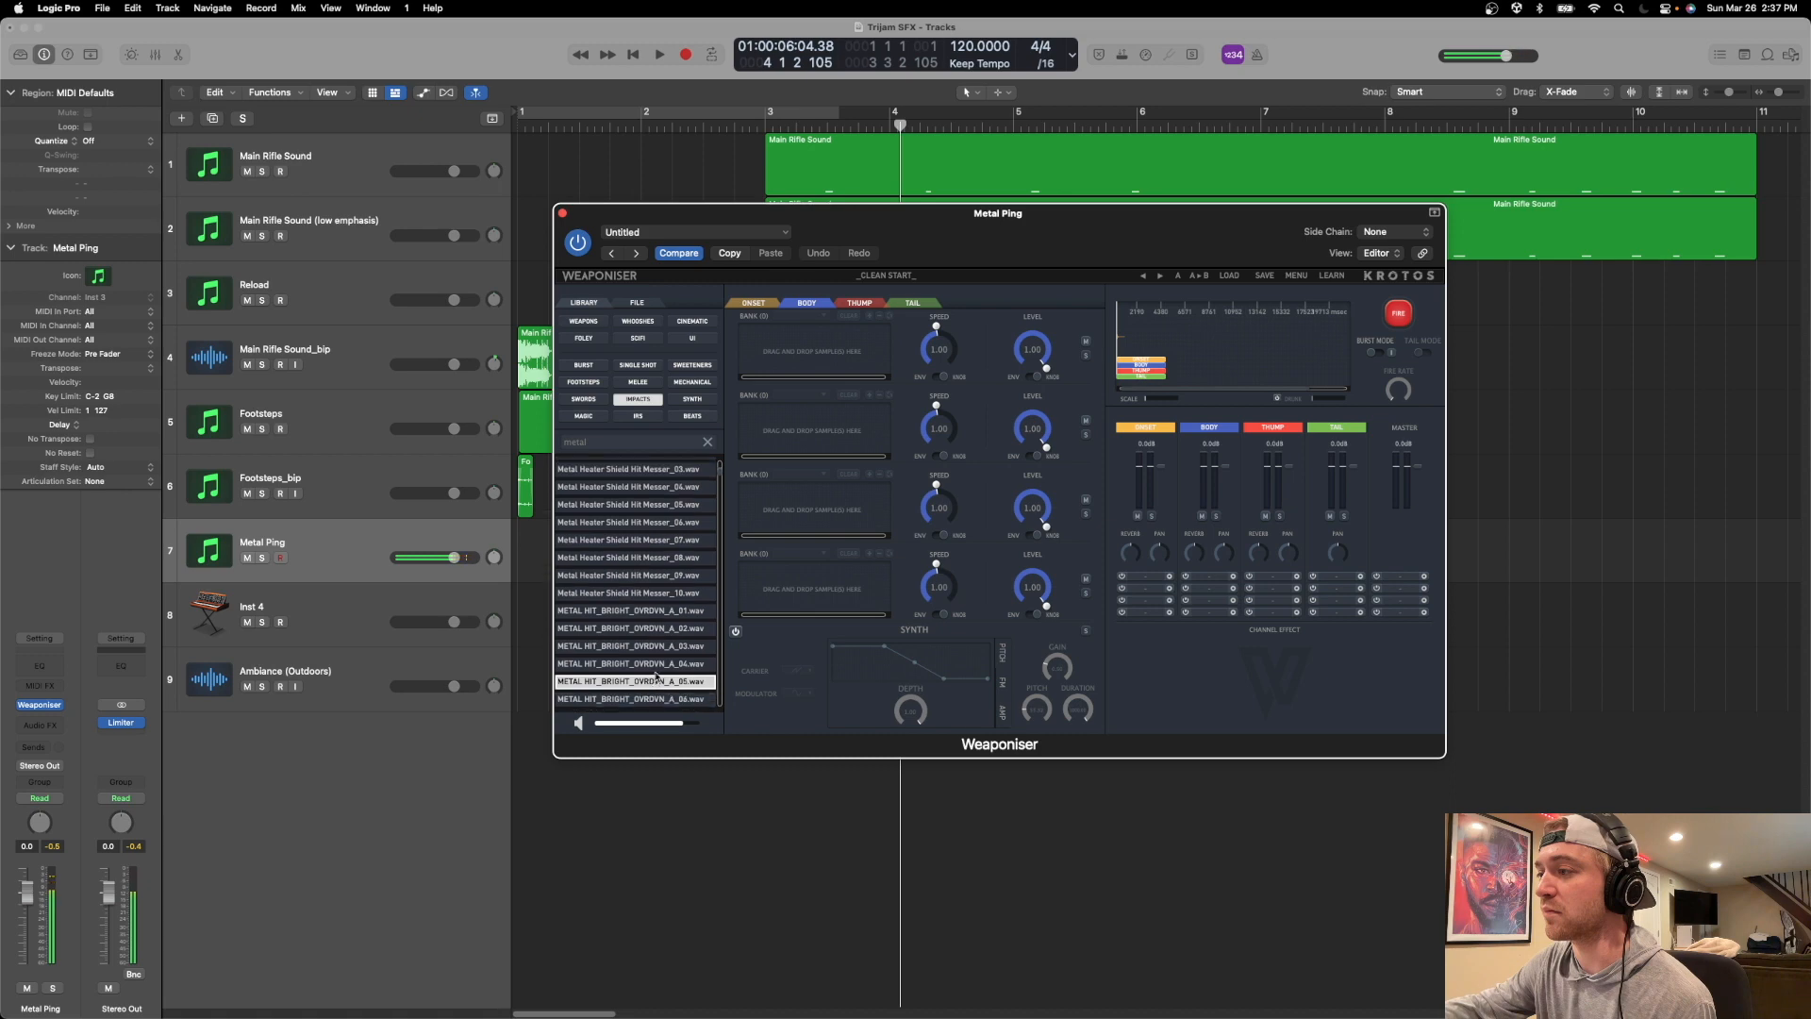
{"action": "left_click", "coordinate": [656, 666]}
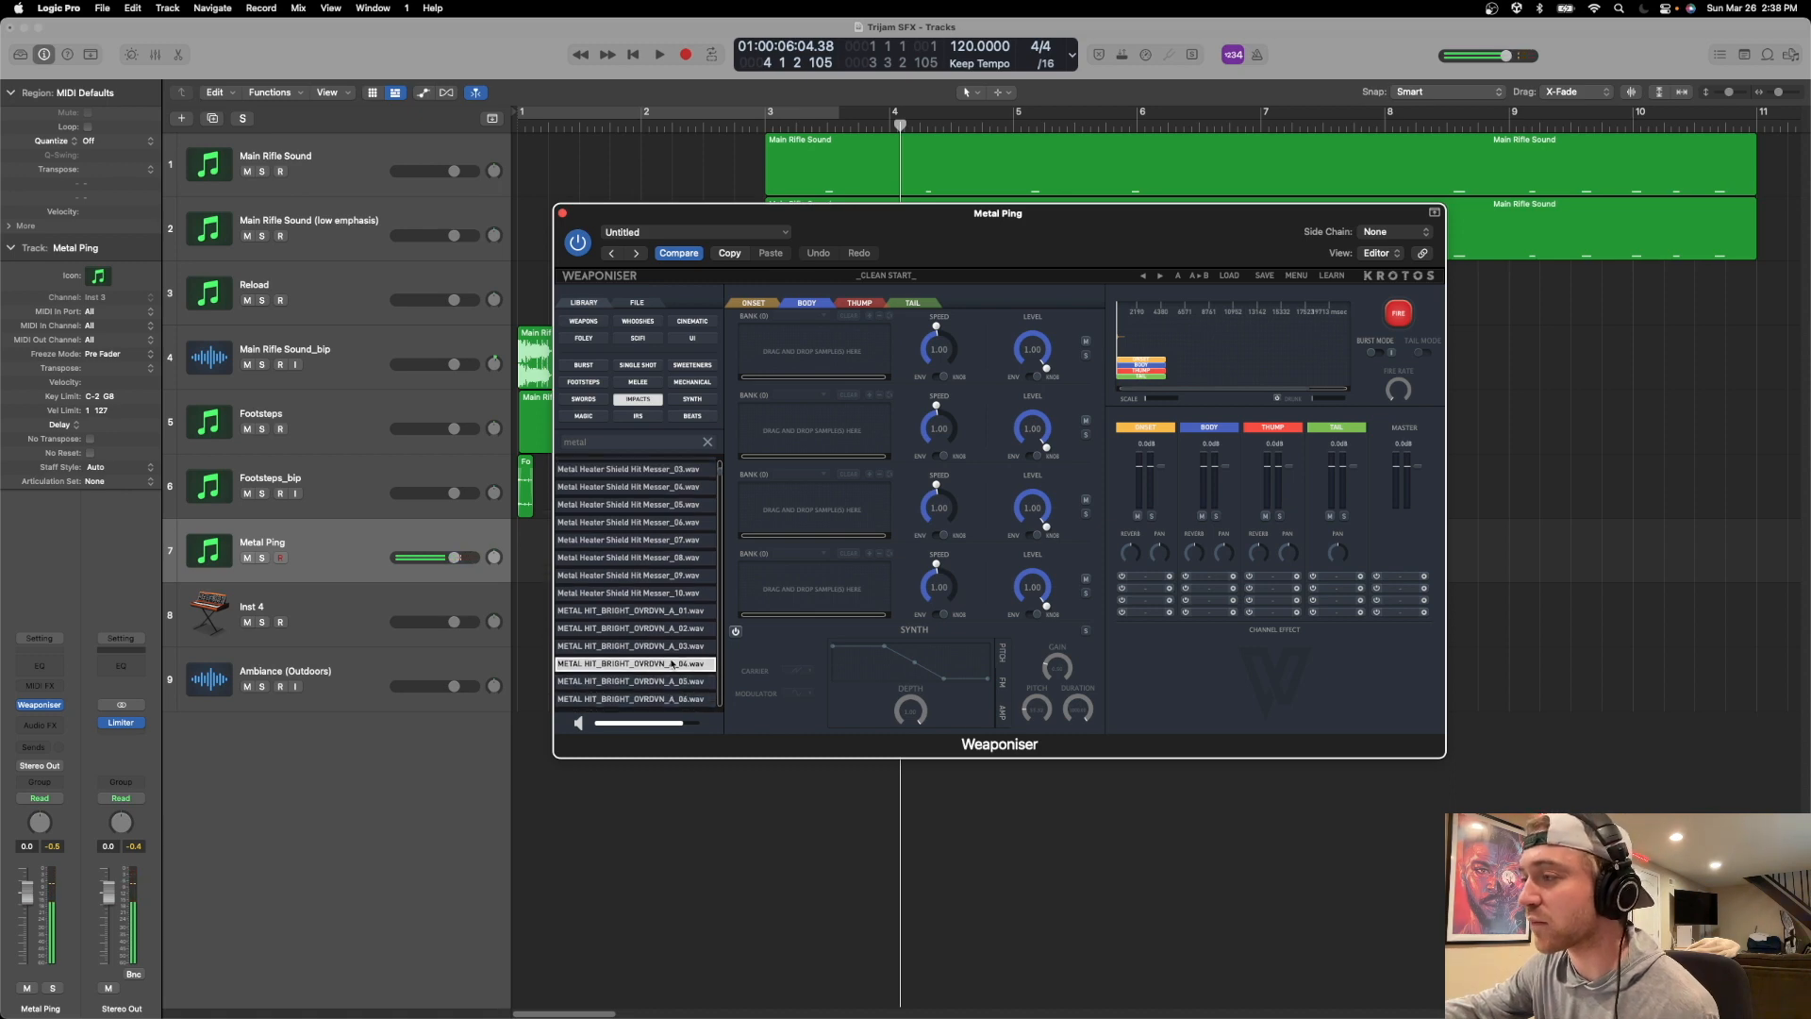
{"action": "left_click", "coordinate": [662, 686]}
{"action": "left_click", "coordinate": [662, 700]}
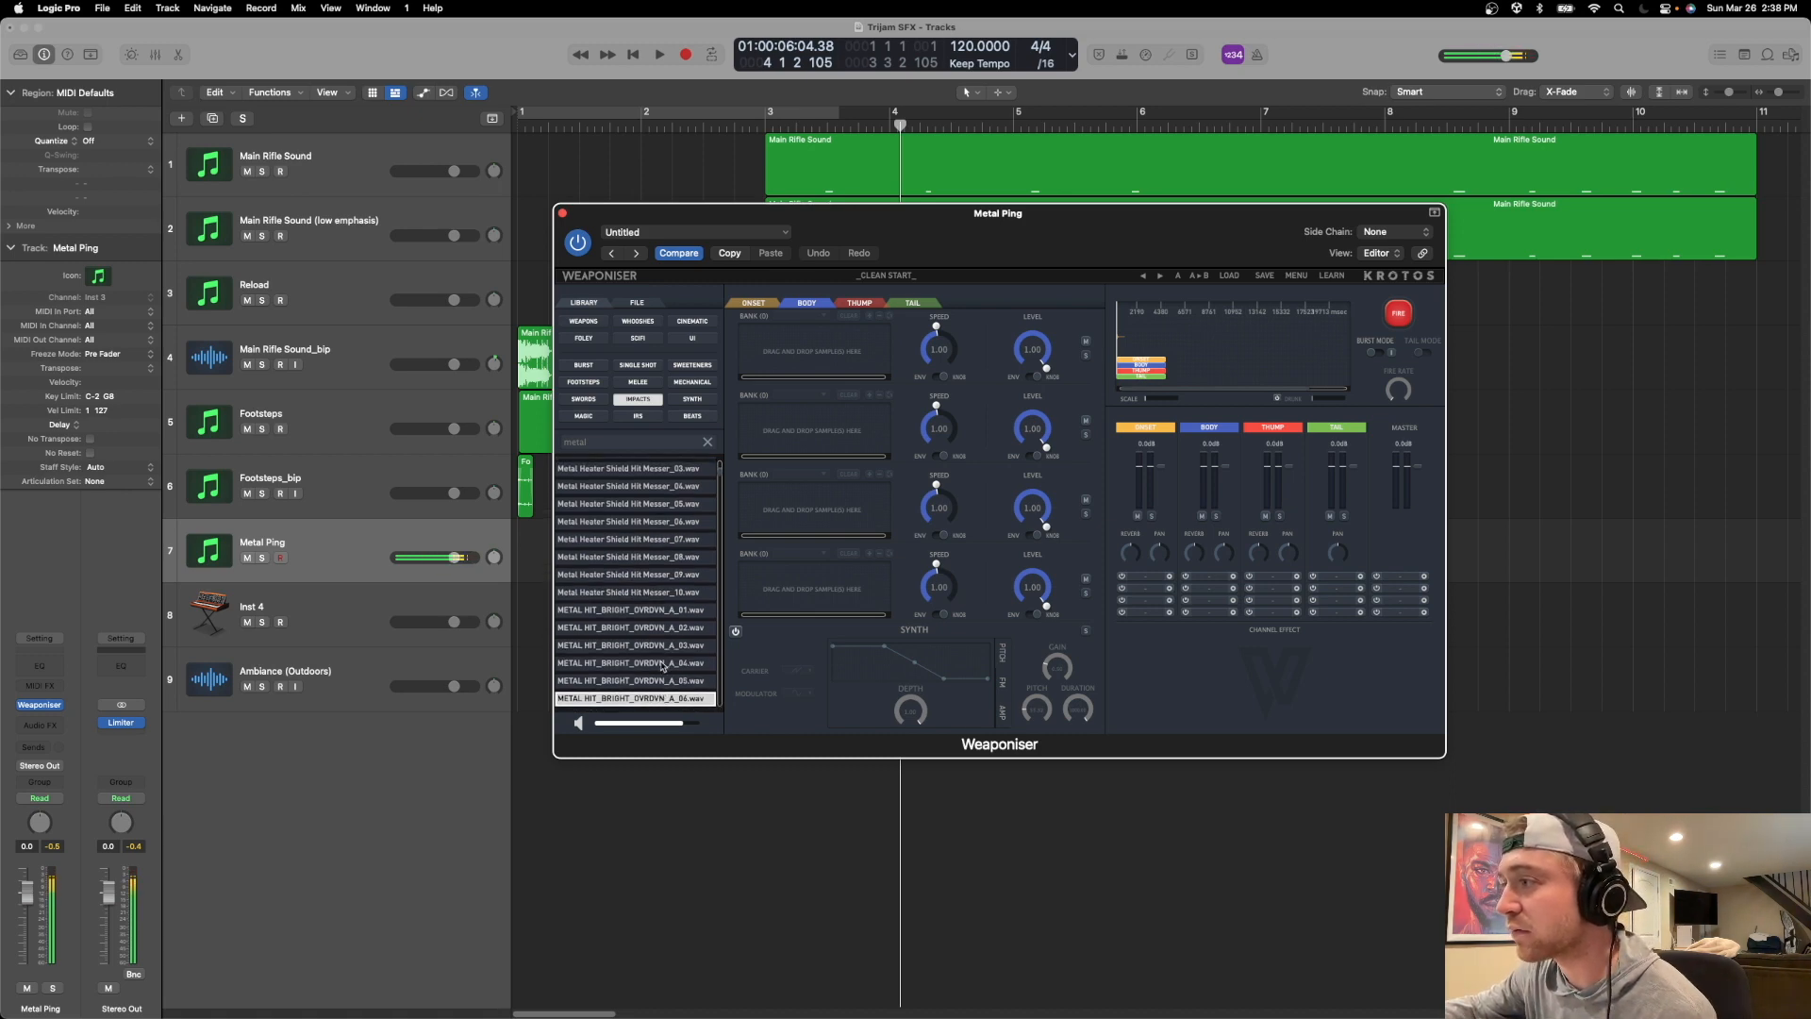
{"action": "left_click", "coordinate": [672, 628]}
{"action": "left_click", "coordinate": [672, 645]}
Load METAL HIT_BRIGHT_OVRDVN_A samples 01, 02 and 03 into the first Body bank and test-fire the layered sound.
{"action": "left_click", "coordinate": [670, 613]}
{"action": "left_click_drag", "start_coordinate": [688, 611], "coordinate": [888, 358]}
{"action": "left_click", "coordinate": [666, 626]}
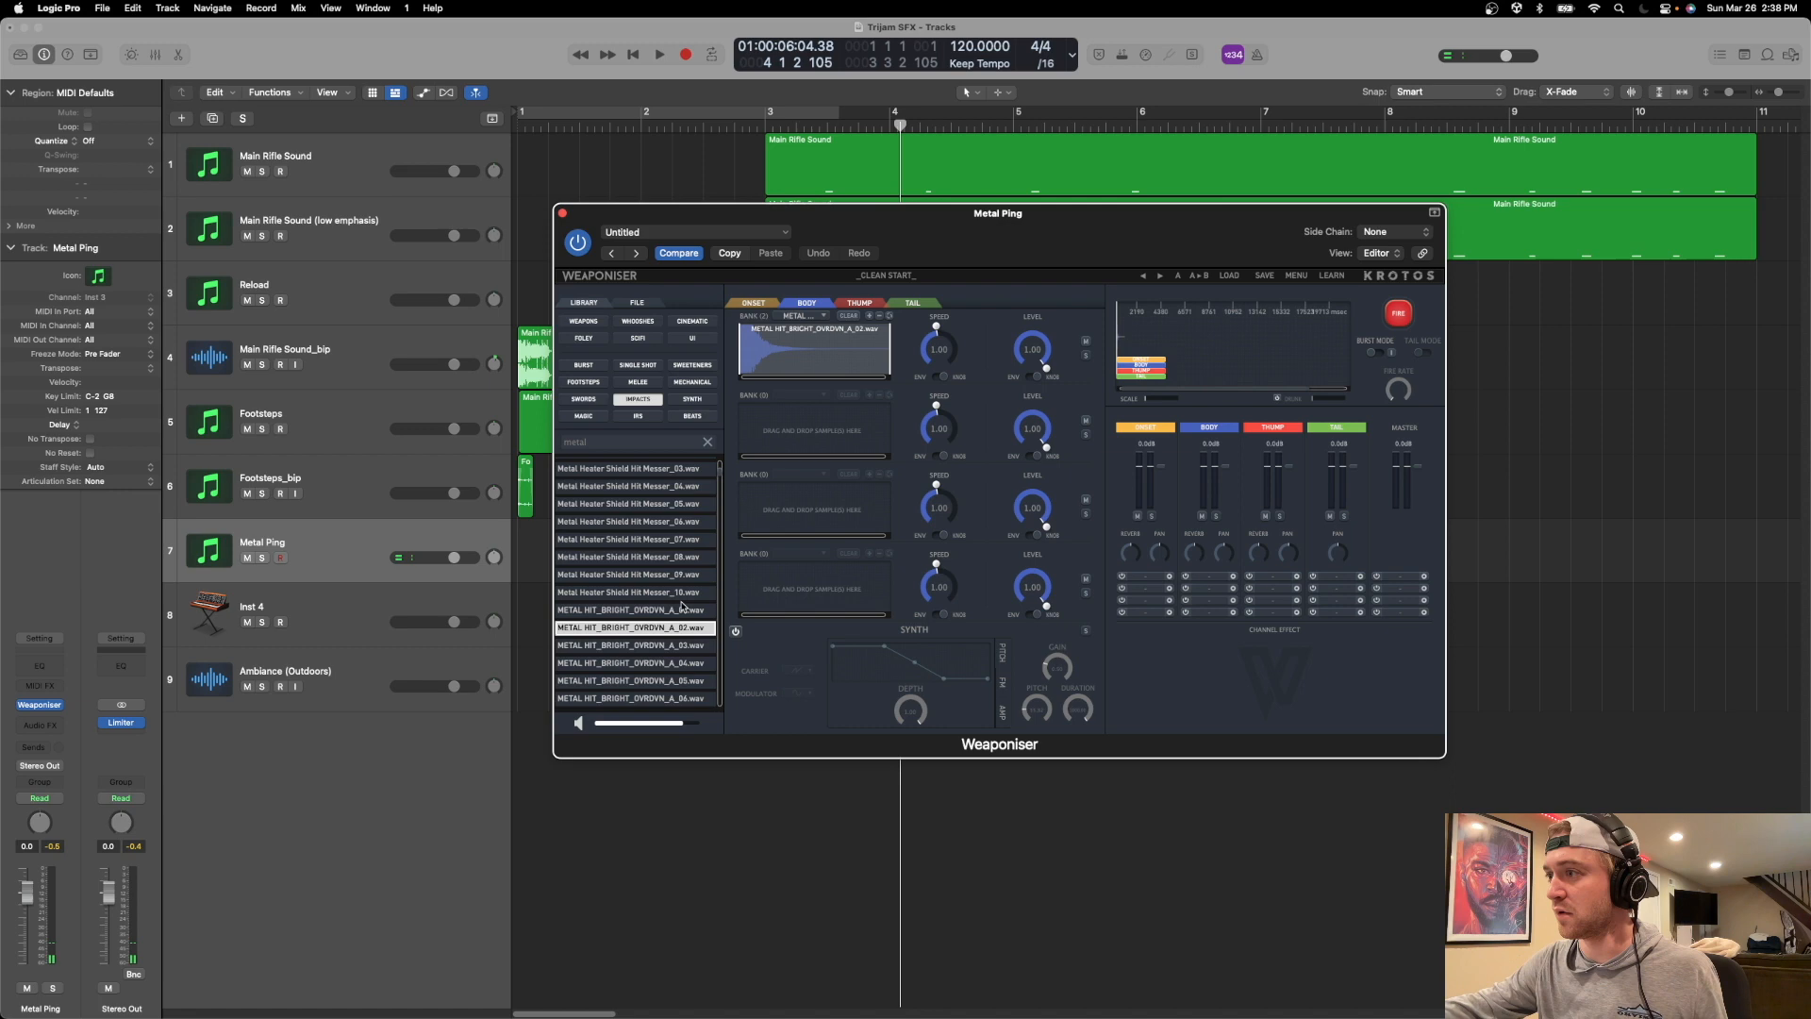
{"action": "left_click", "coordinate": [668, 645]}
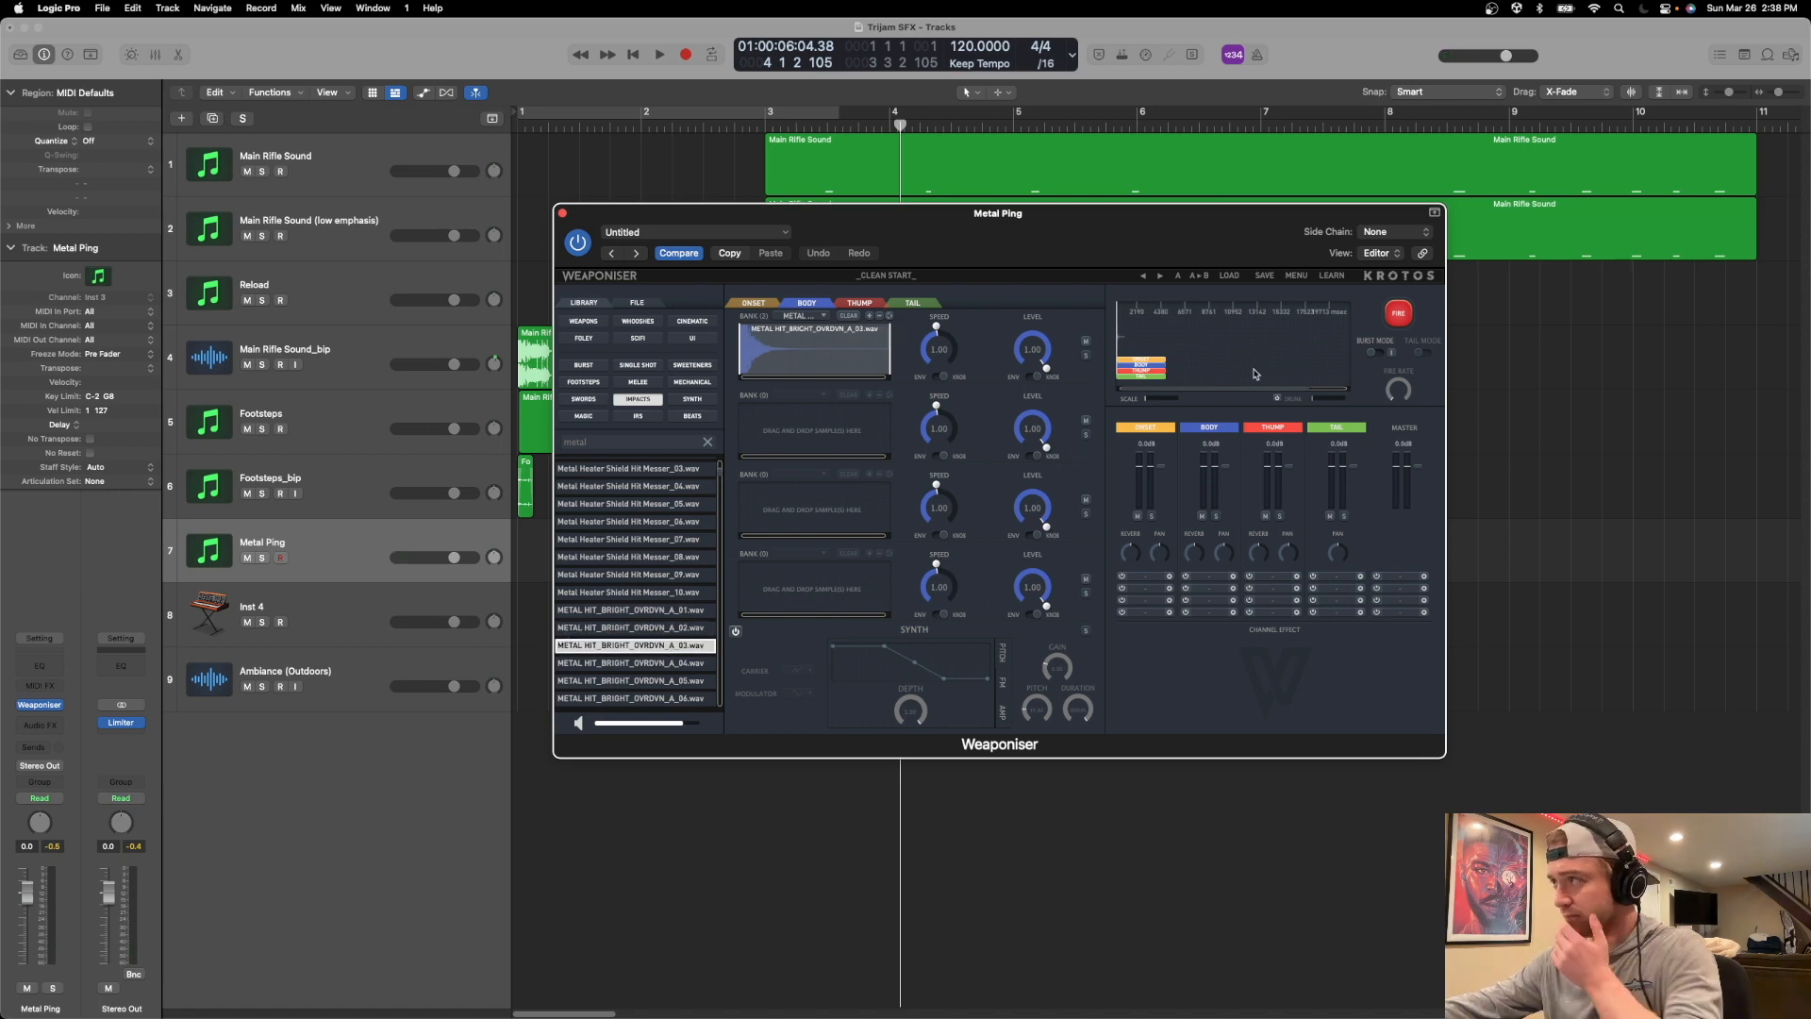
{"action": "left_click", "coordinate": [1396, 314]}
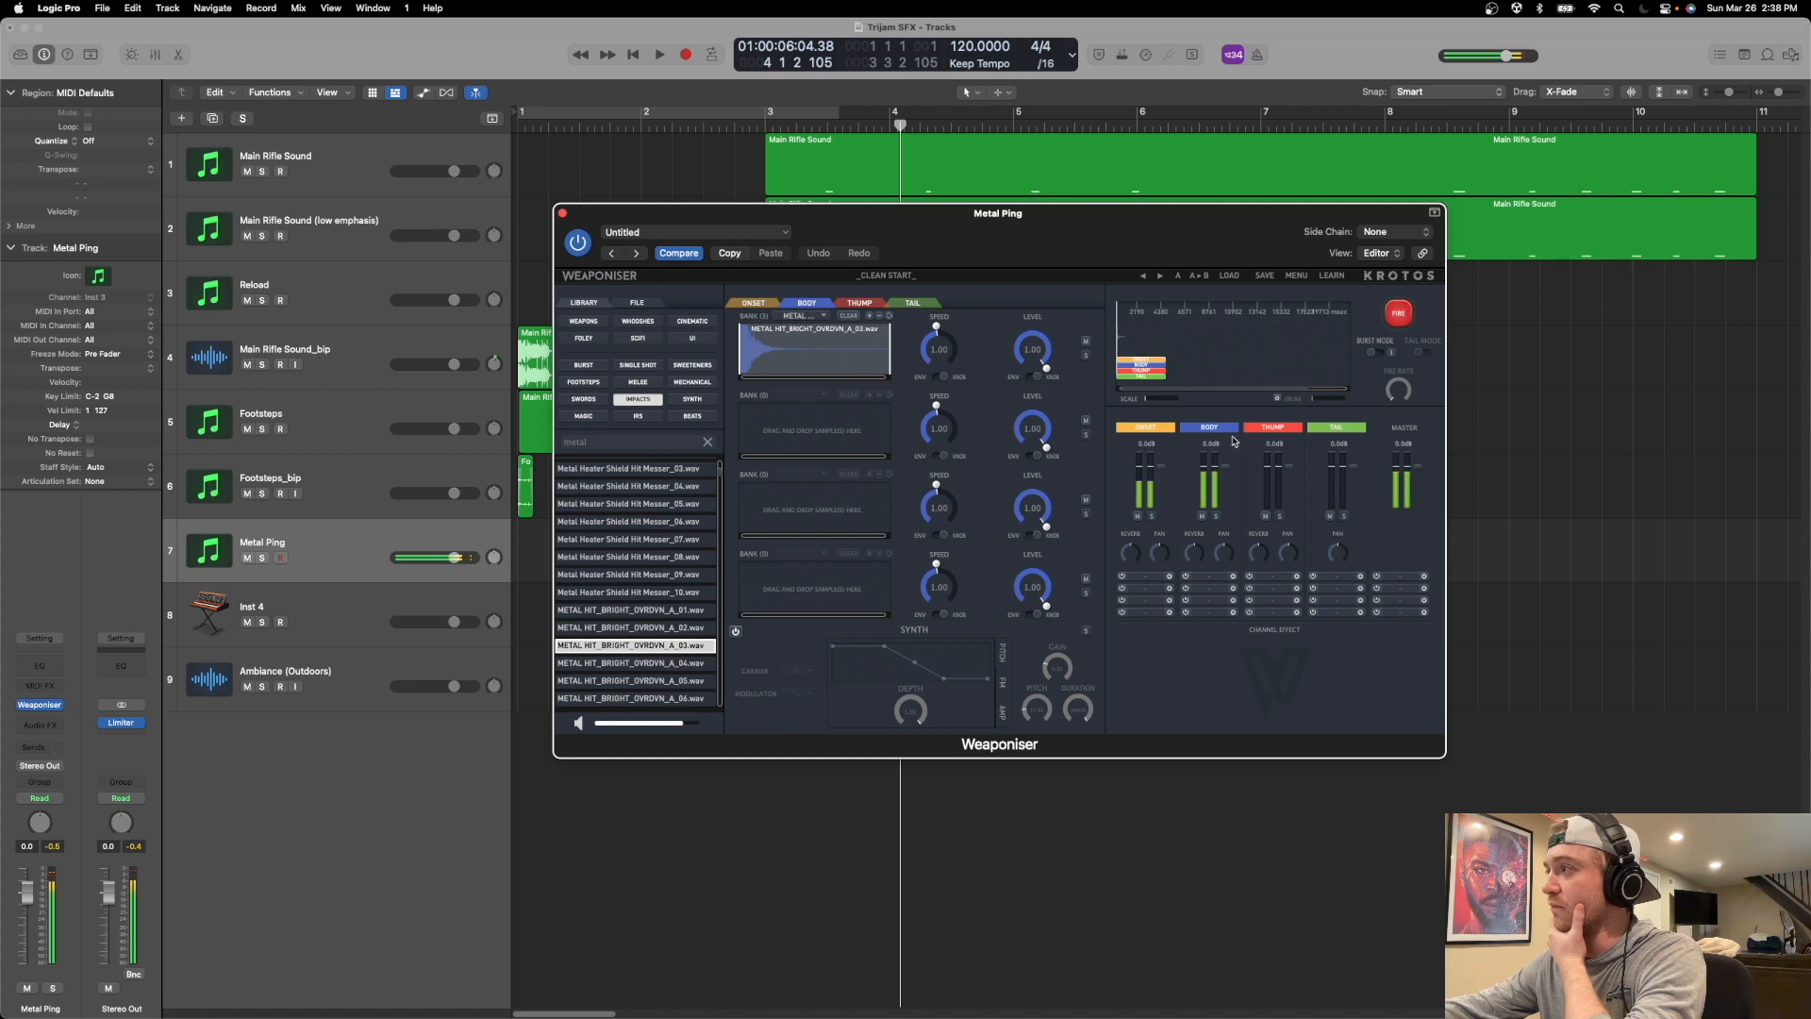
Lower the Body level to about -7 dB and raise the Onset level to about 2 dB, test-firing the balance.
{"action": "left_click", "coordinate": [754, 303]}
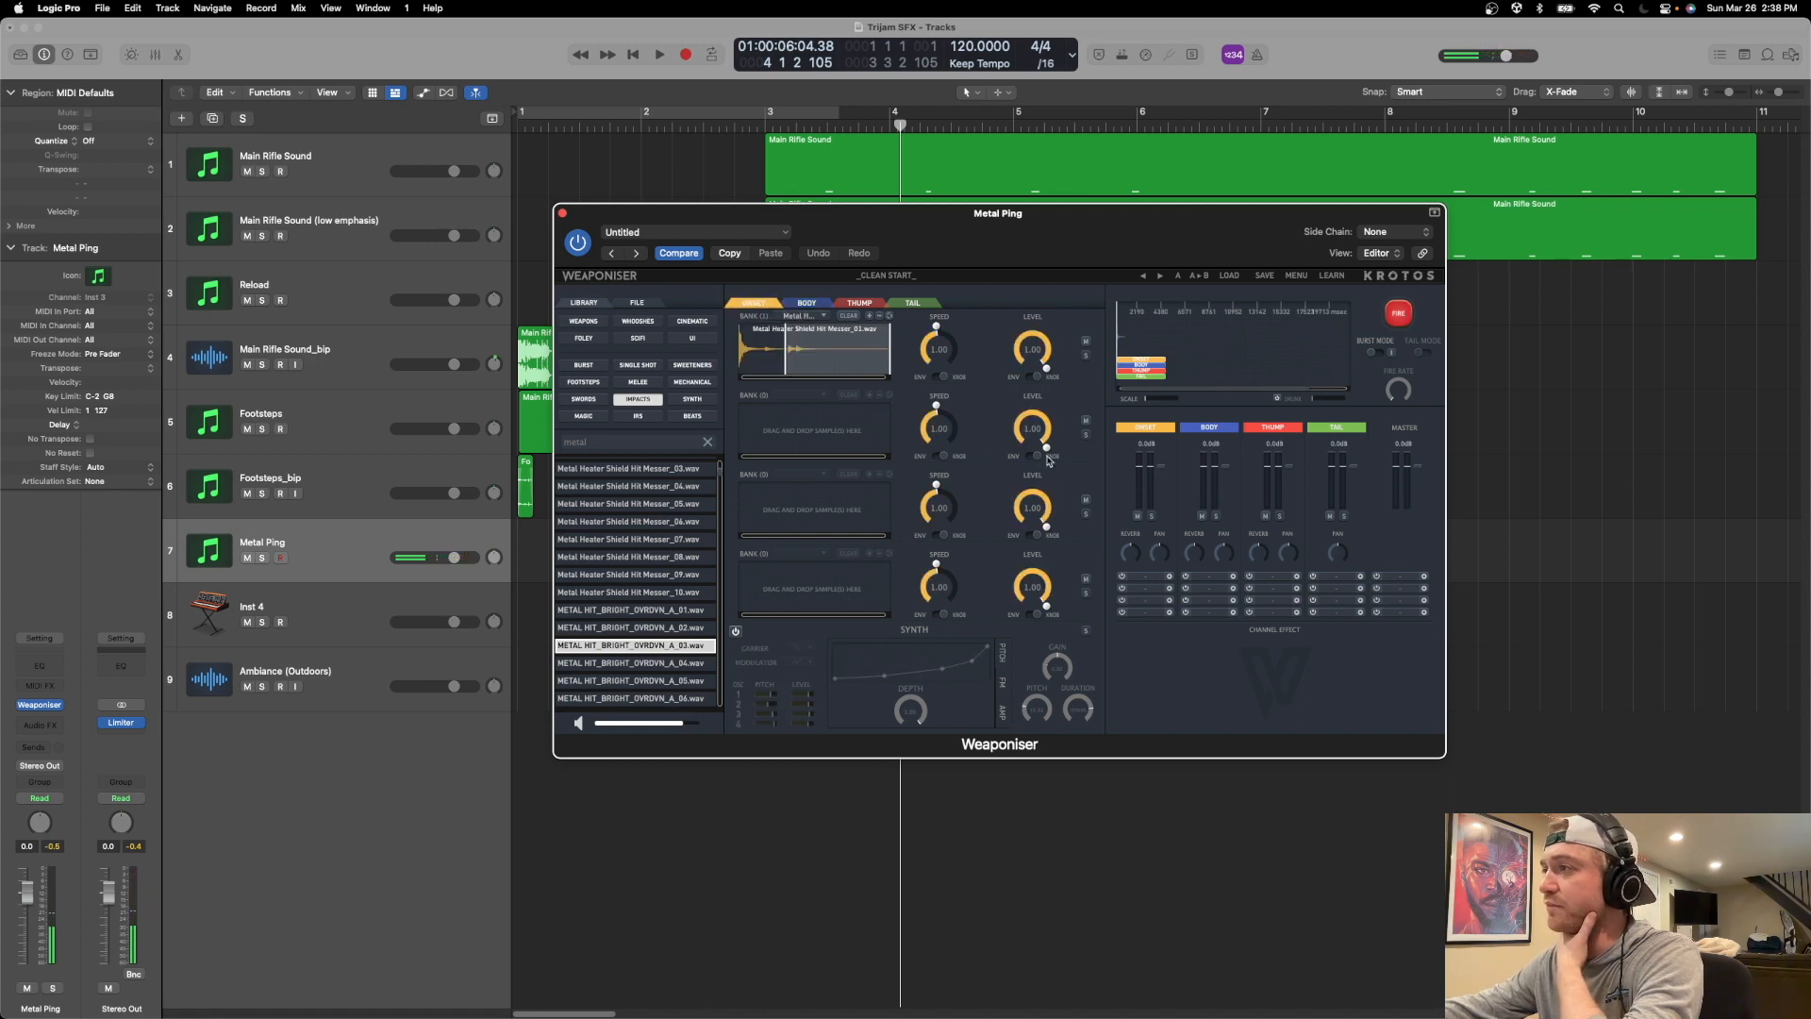
{"action": "left_click_drag", "start_coordinate": [1228, 471], "coordinate": [1228, 482]}
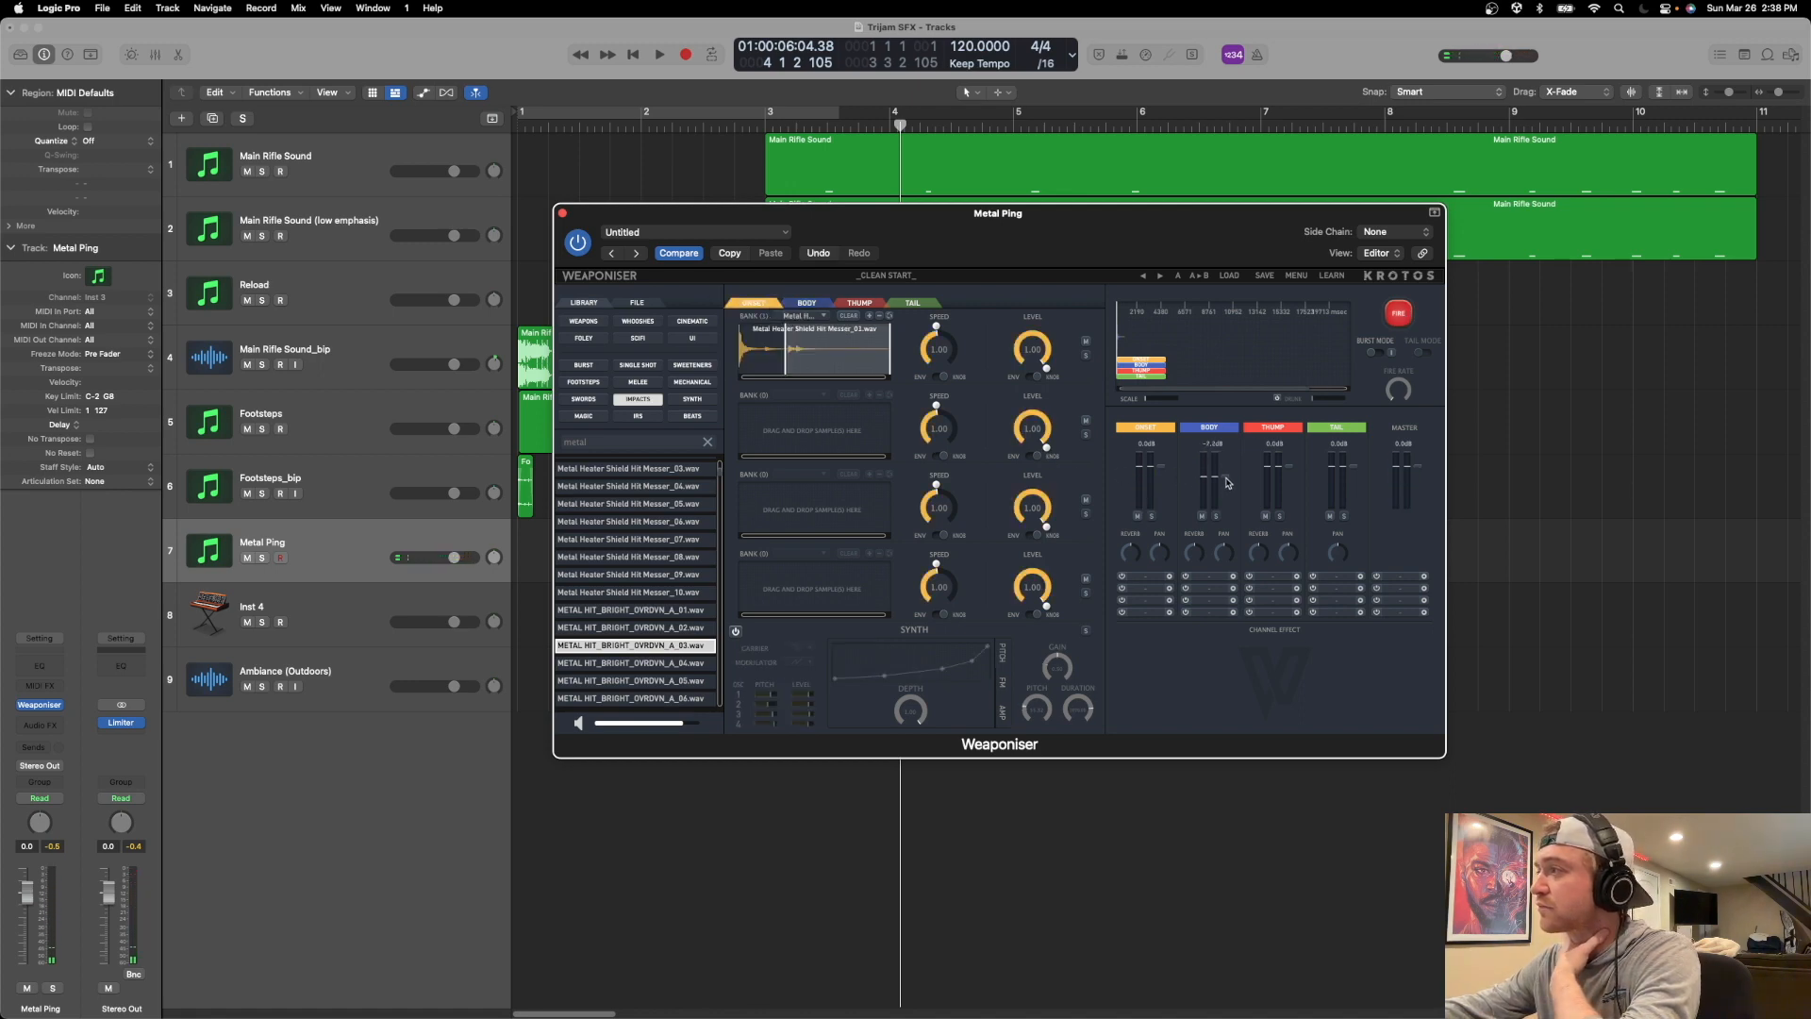
{"action": "left_click", "coordinate": [1392, 320]}
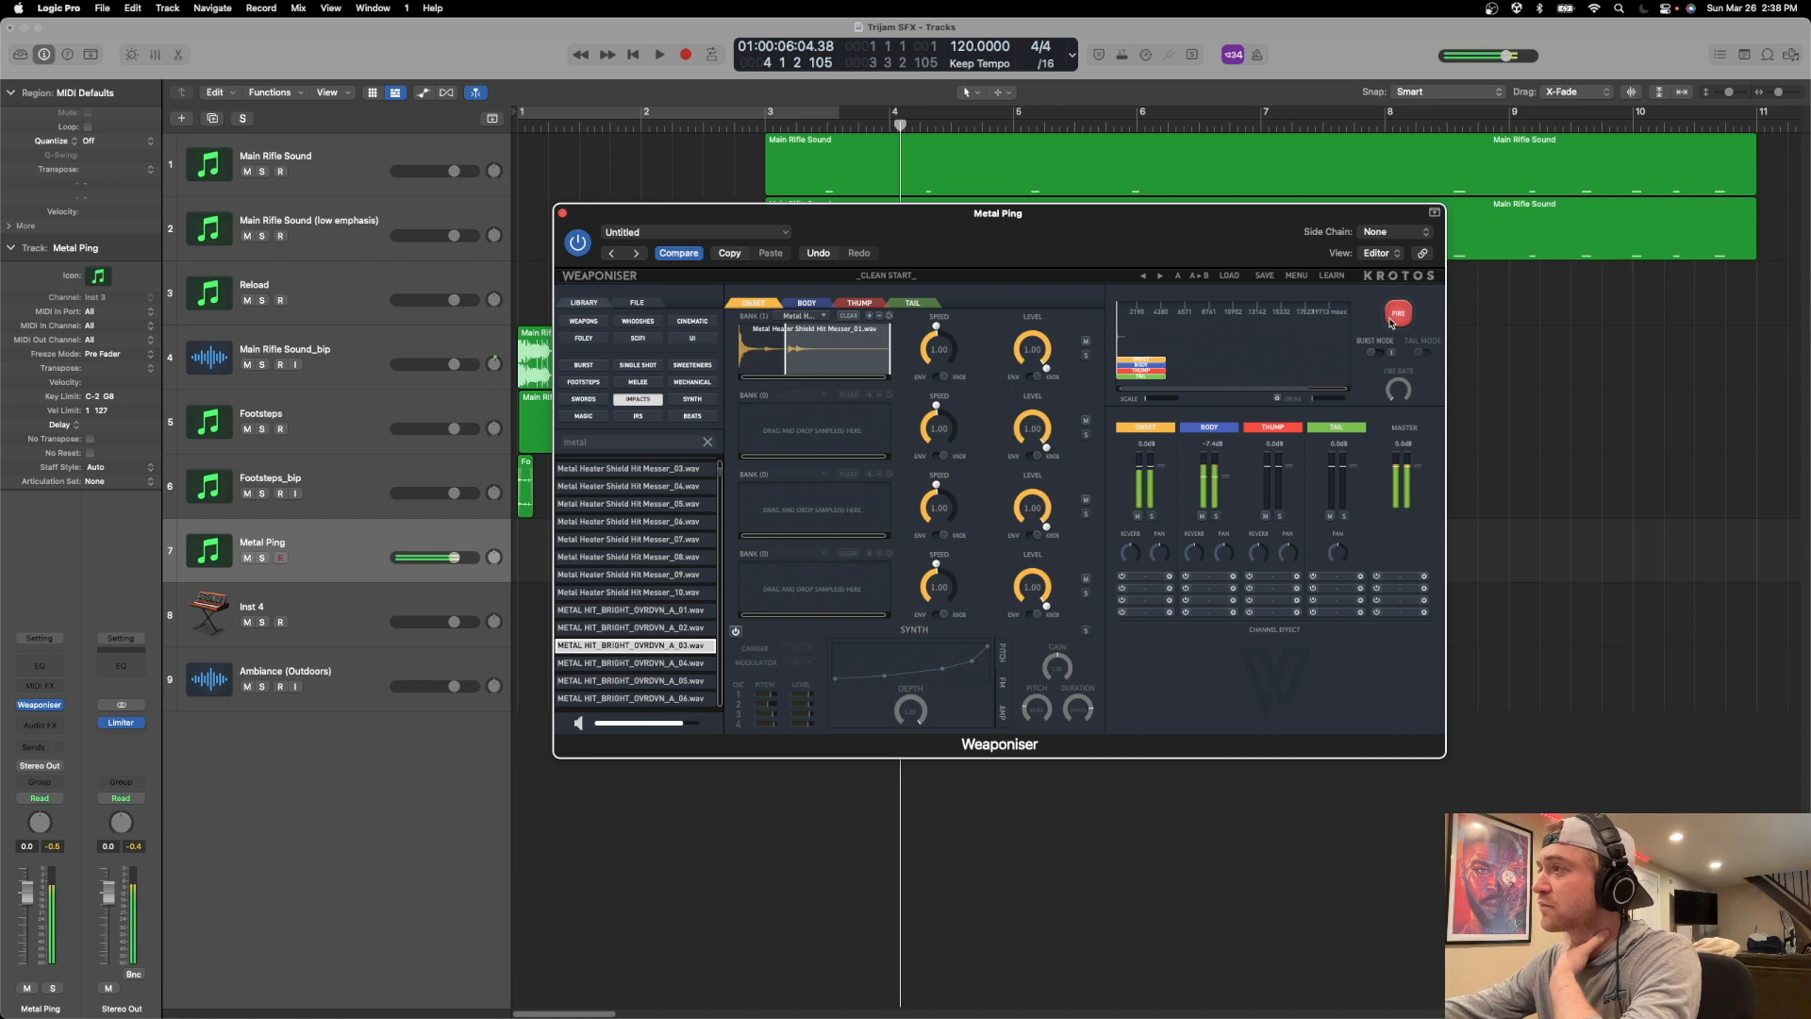
{"action": "left_click", "coordinate": [1390, 321]}
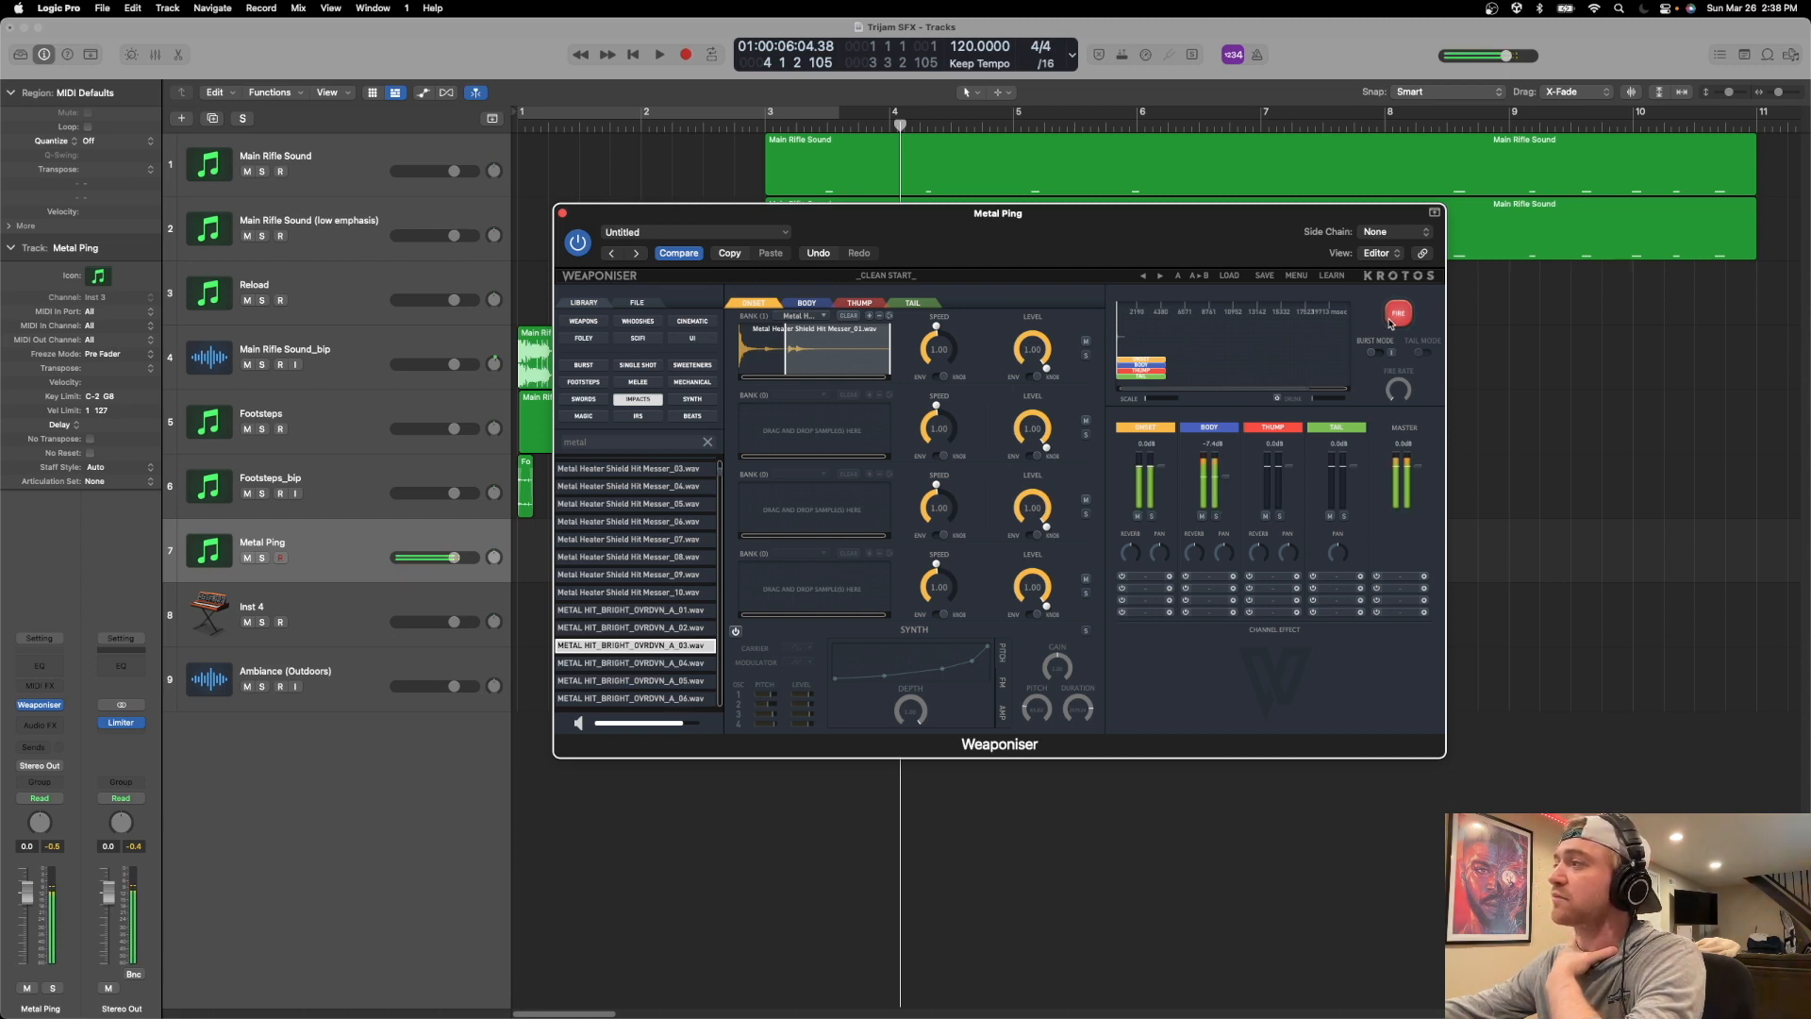
{"action": "left_click", "coordinate": [1389, 323]}
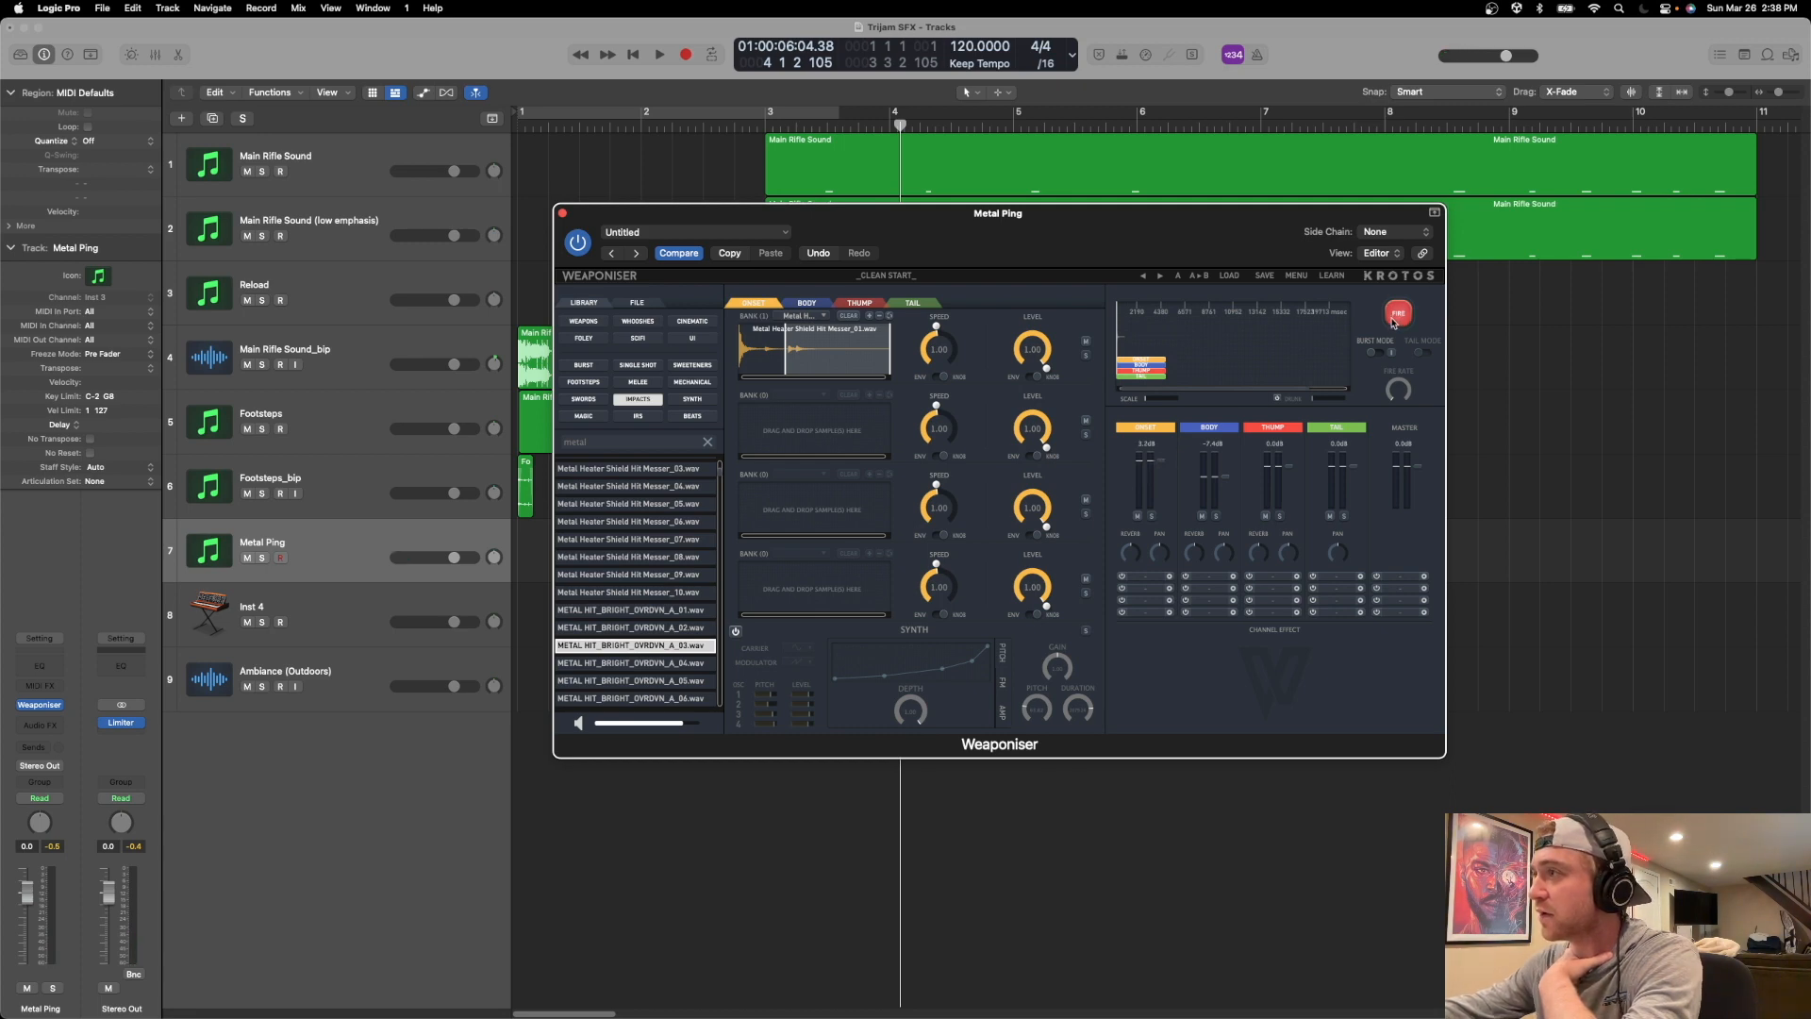
{"action": "left_click", "coordinate": [1397, 323]}
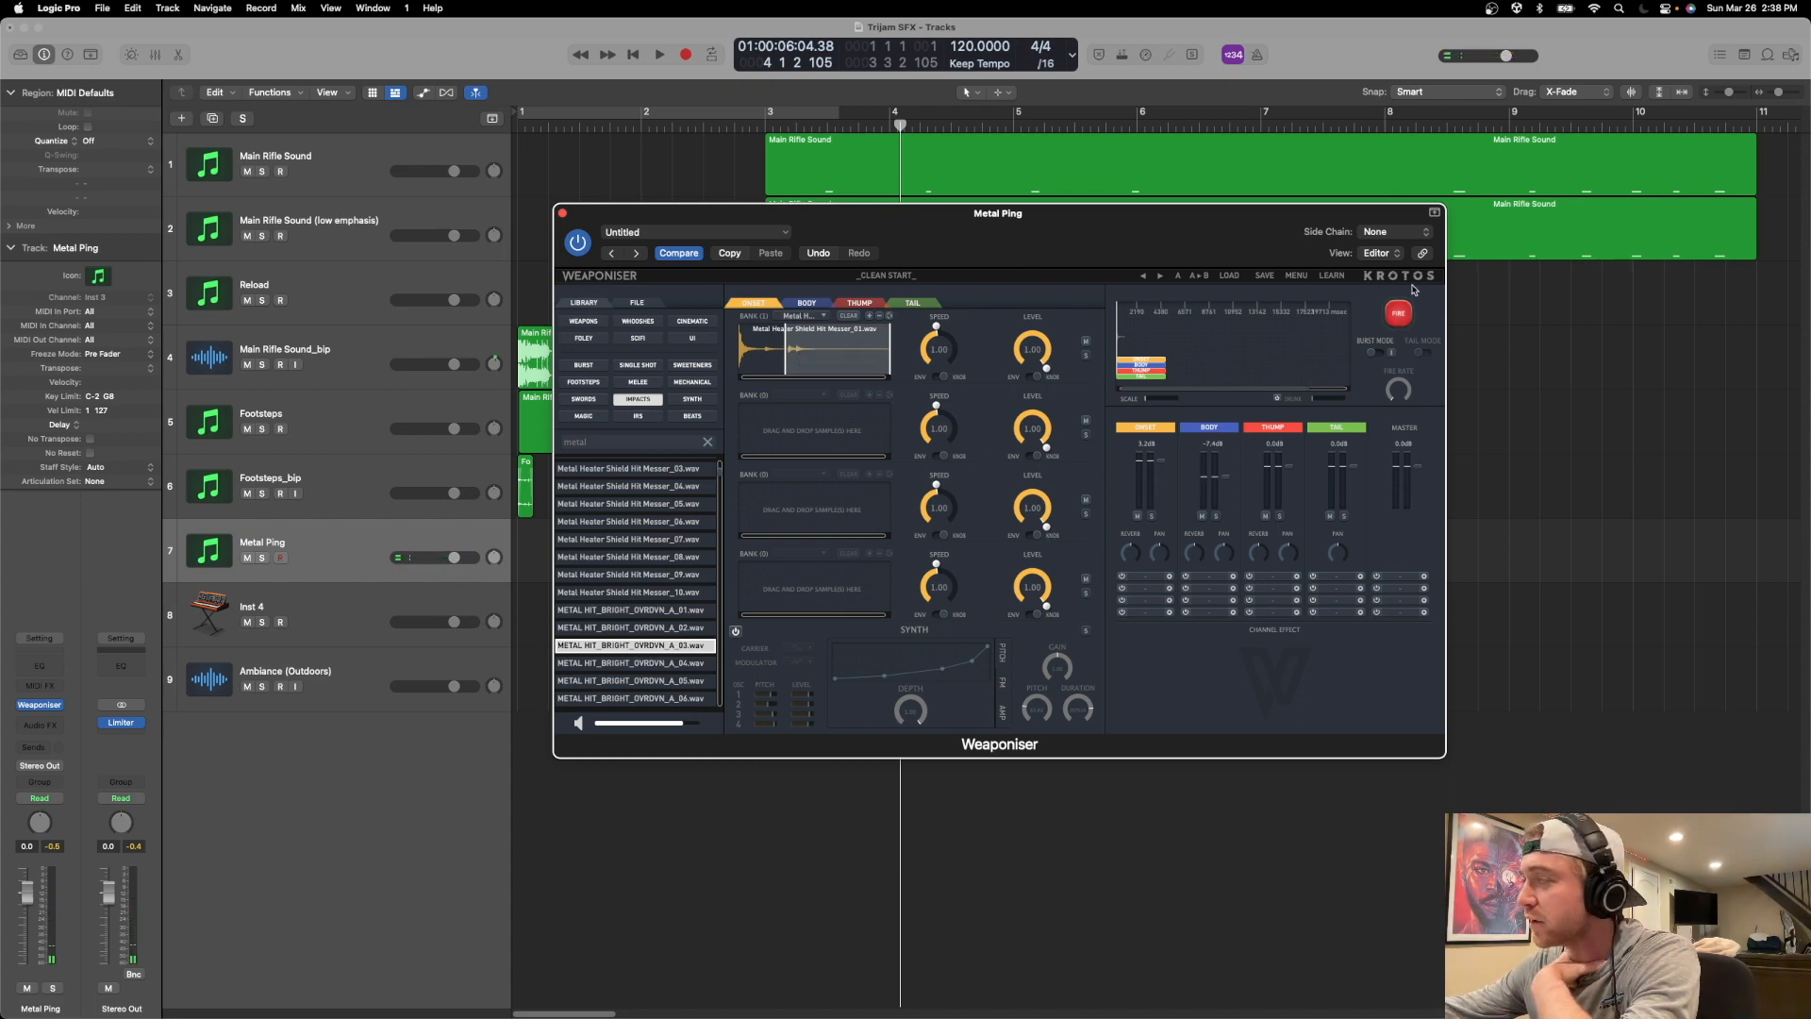
Fire the layered metal ping repeatedly to check its sample variations, bringing up the Body layer in between.
{"action": "left_click", "coordinate": [1399, 314]}
{"action": "left_click", "coordinate": [1399, 315]}
{"action": "left_click", "coordinate": [1399, 315]}
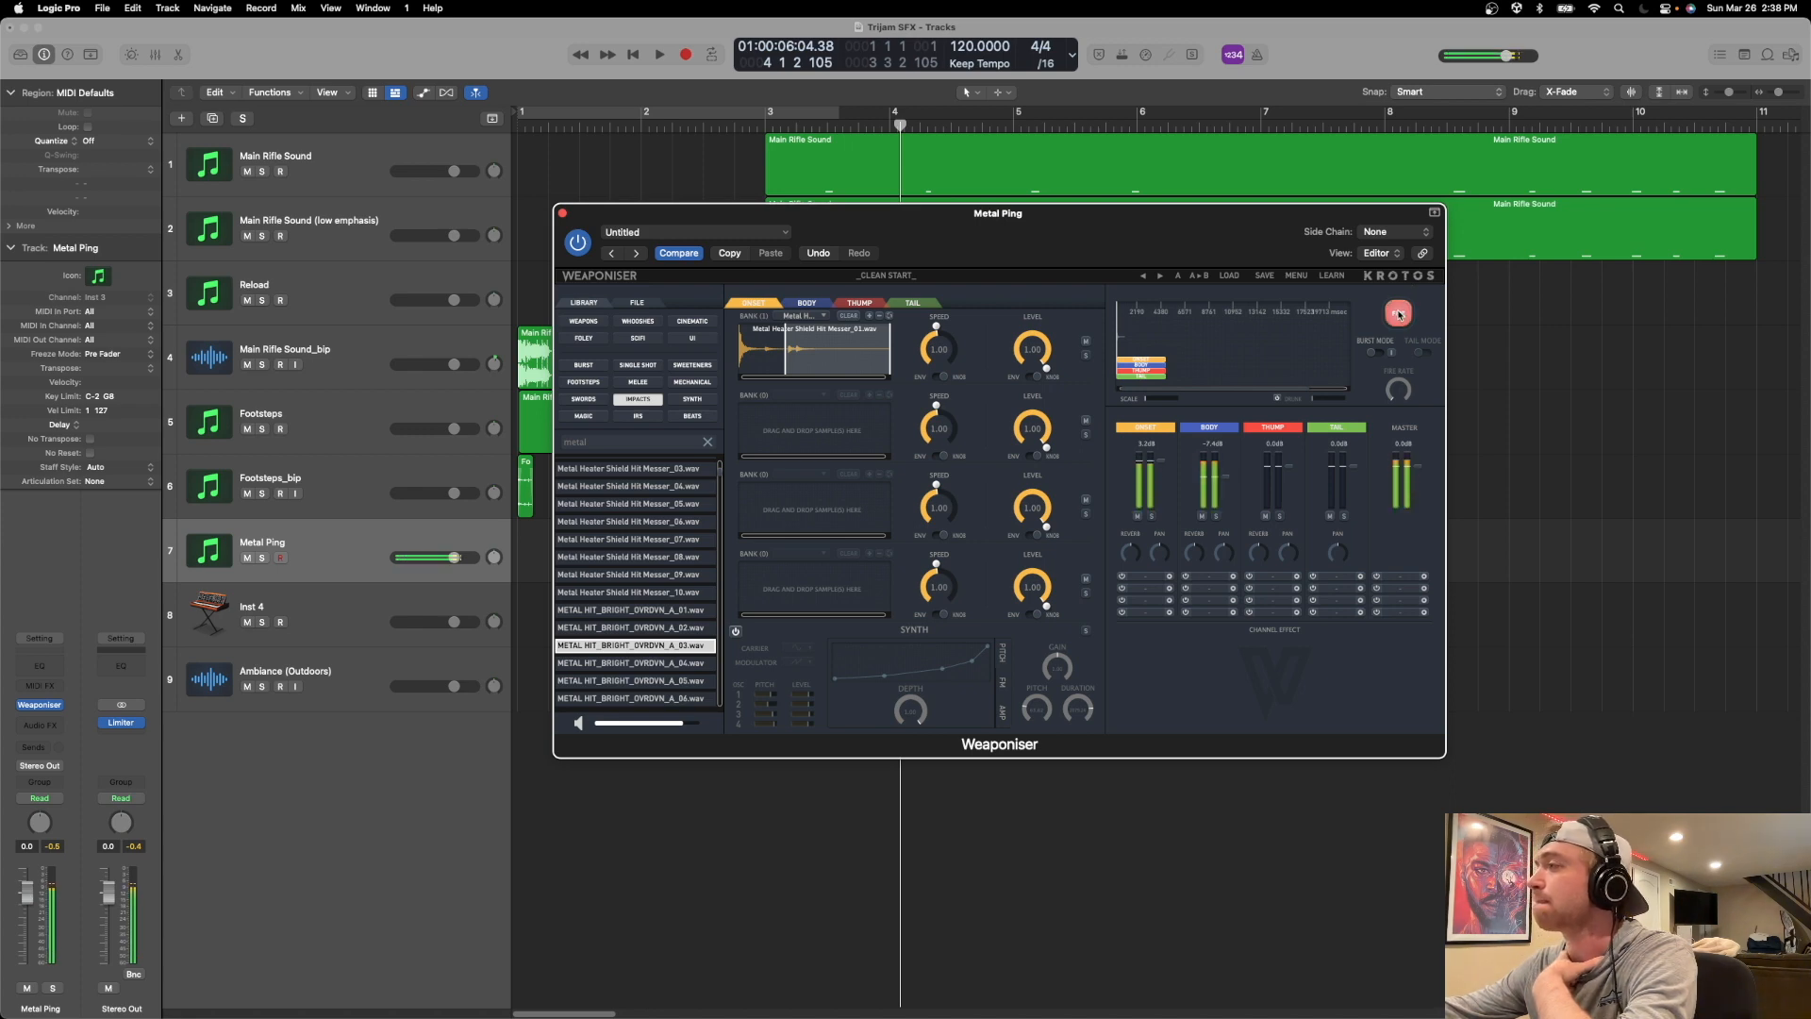
{"action": "left_click", "coordinate": [1398, 315]}
{"action": "left_click", "coordinate": [1399, 315]}
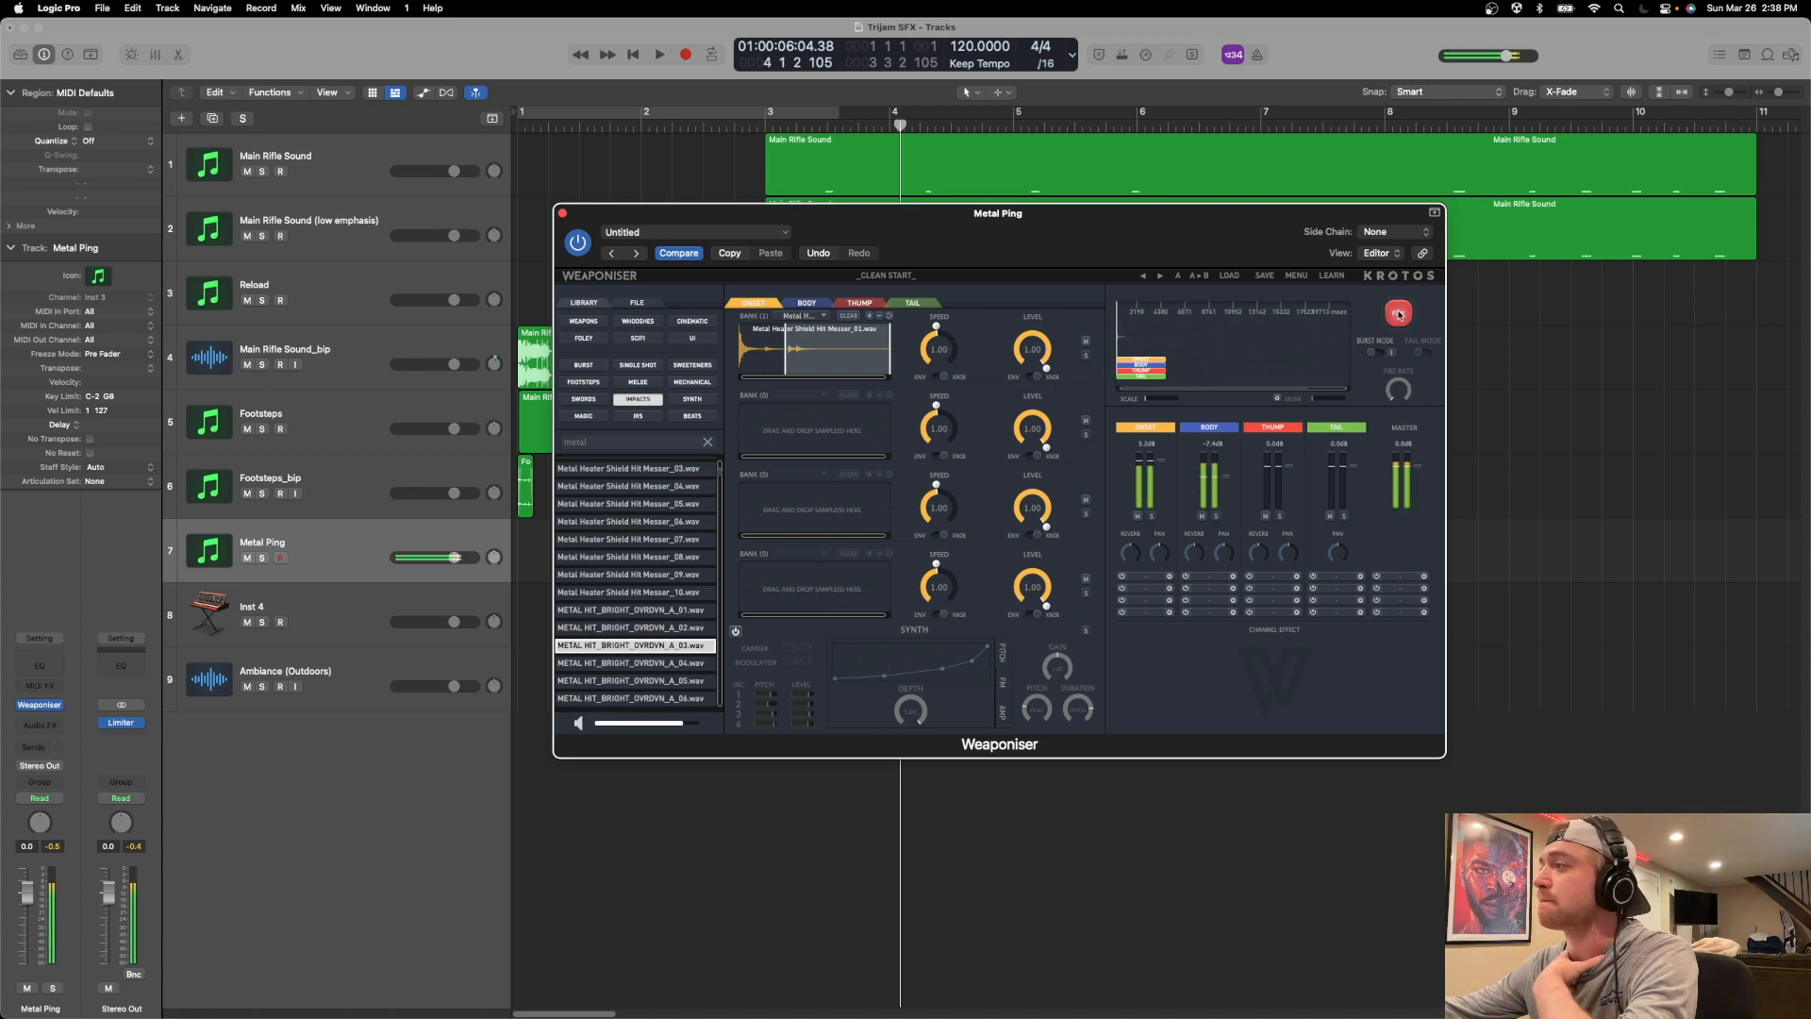
{"action": "left_click", "coordinate": [809, 304]}
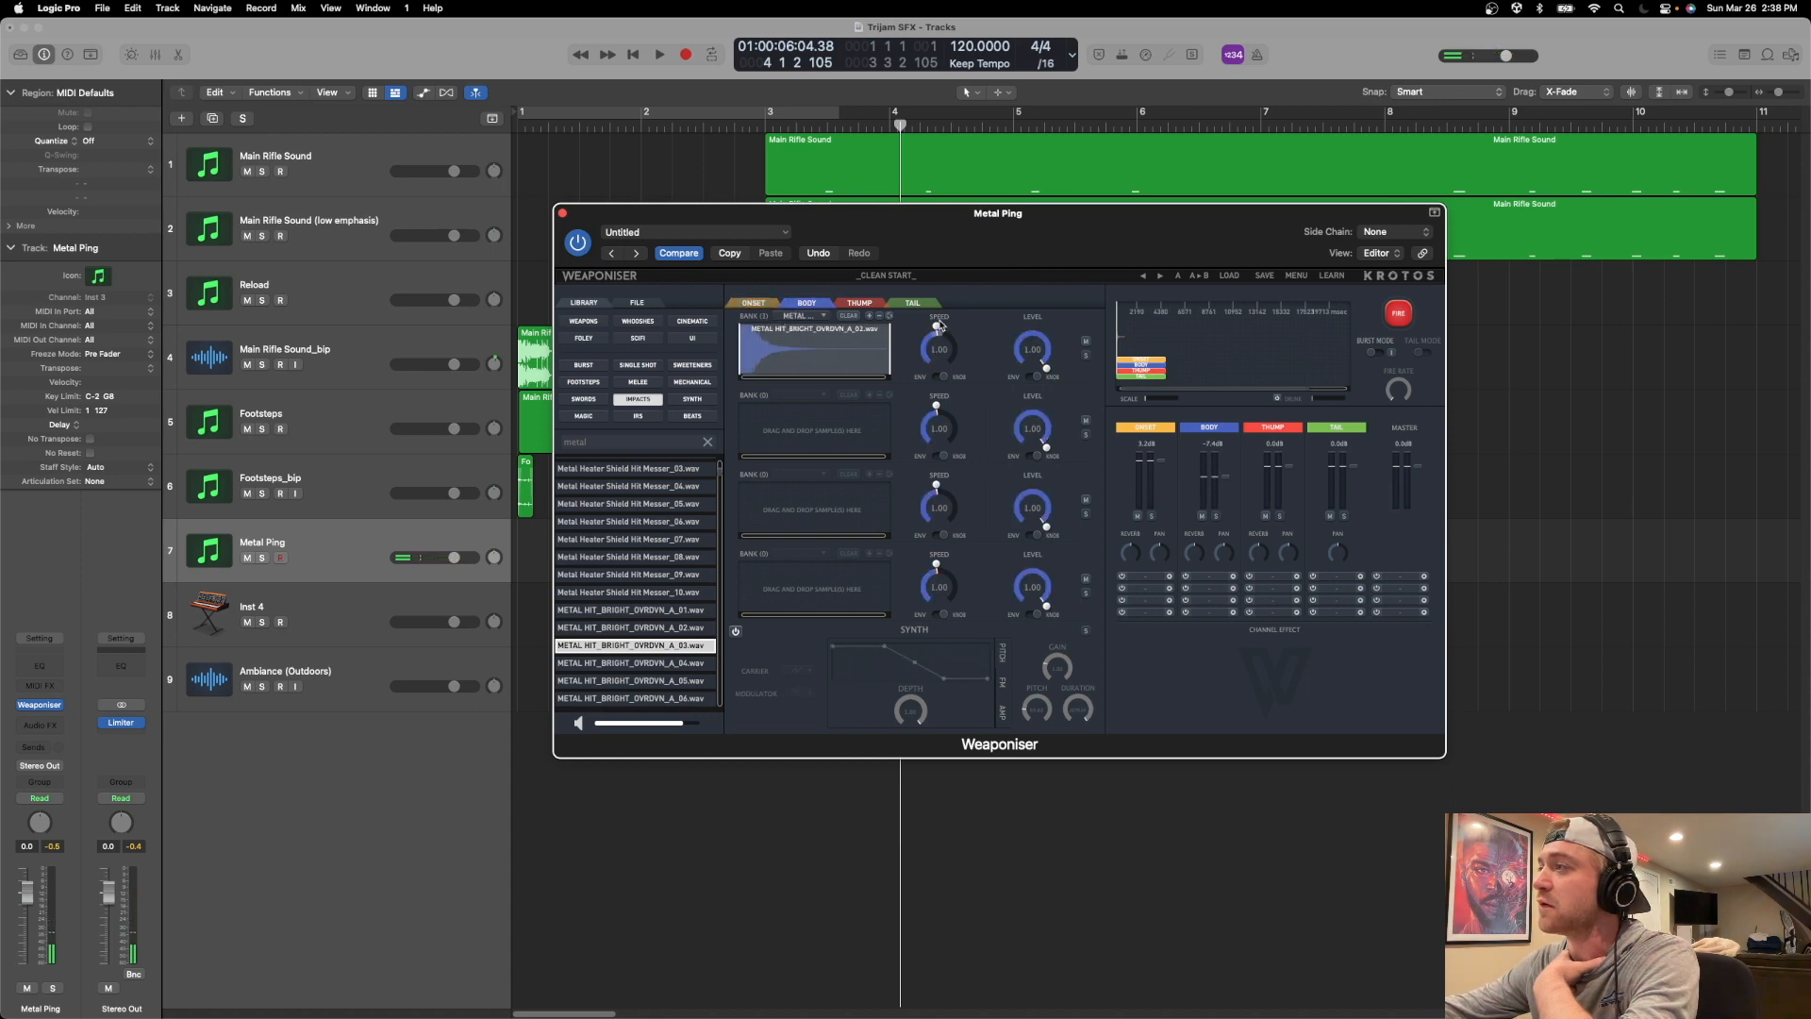
{"action": "left_click", "coordinate": [1403, 316]}
{"action": "left_click", "coordinate": [1403, 317]}
{"action": "left_click", "coordinate": [1404, 317]}
{"action": "left_click", "coordinate": [1403, 316]}
{"action": "left_click", "coordinate": [1403, 317]}
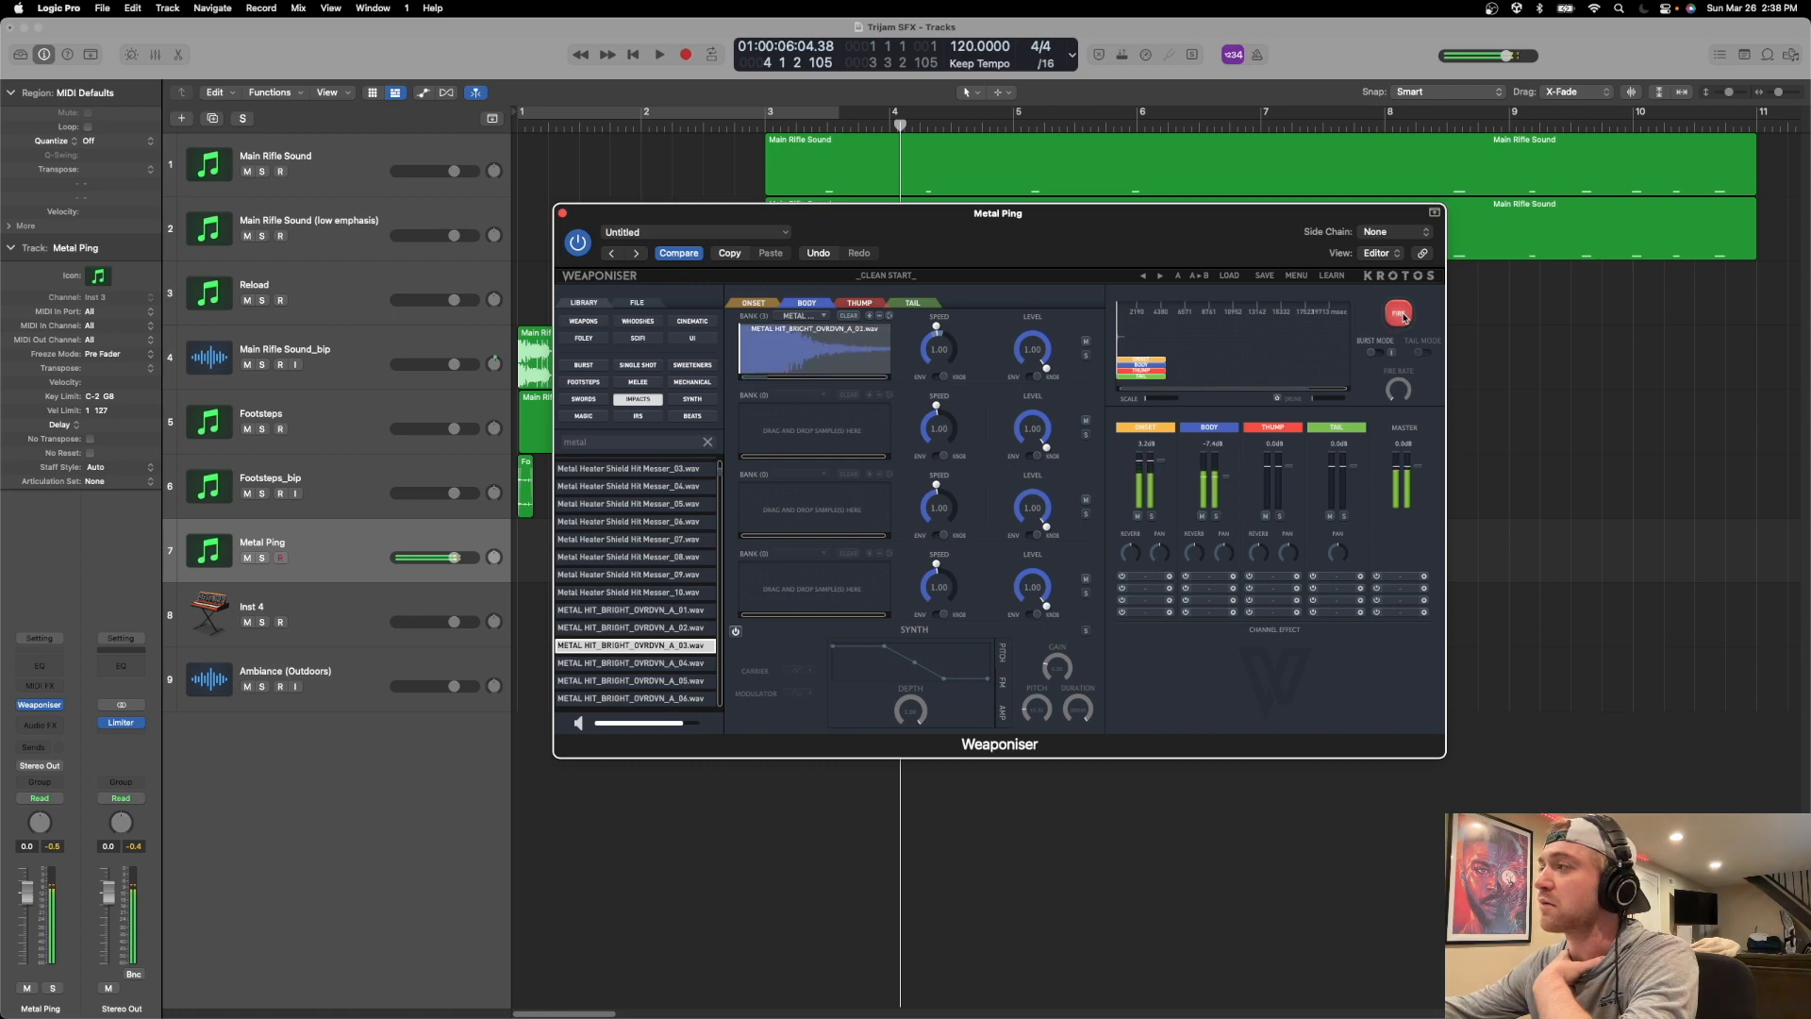
{"action": "left_click", "coordinate": [1404, 317]}
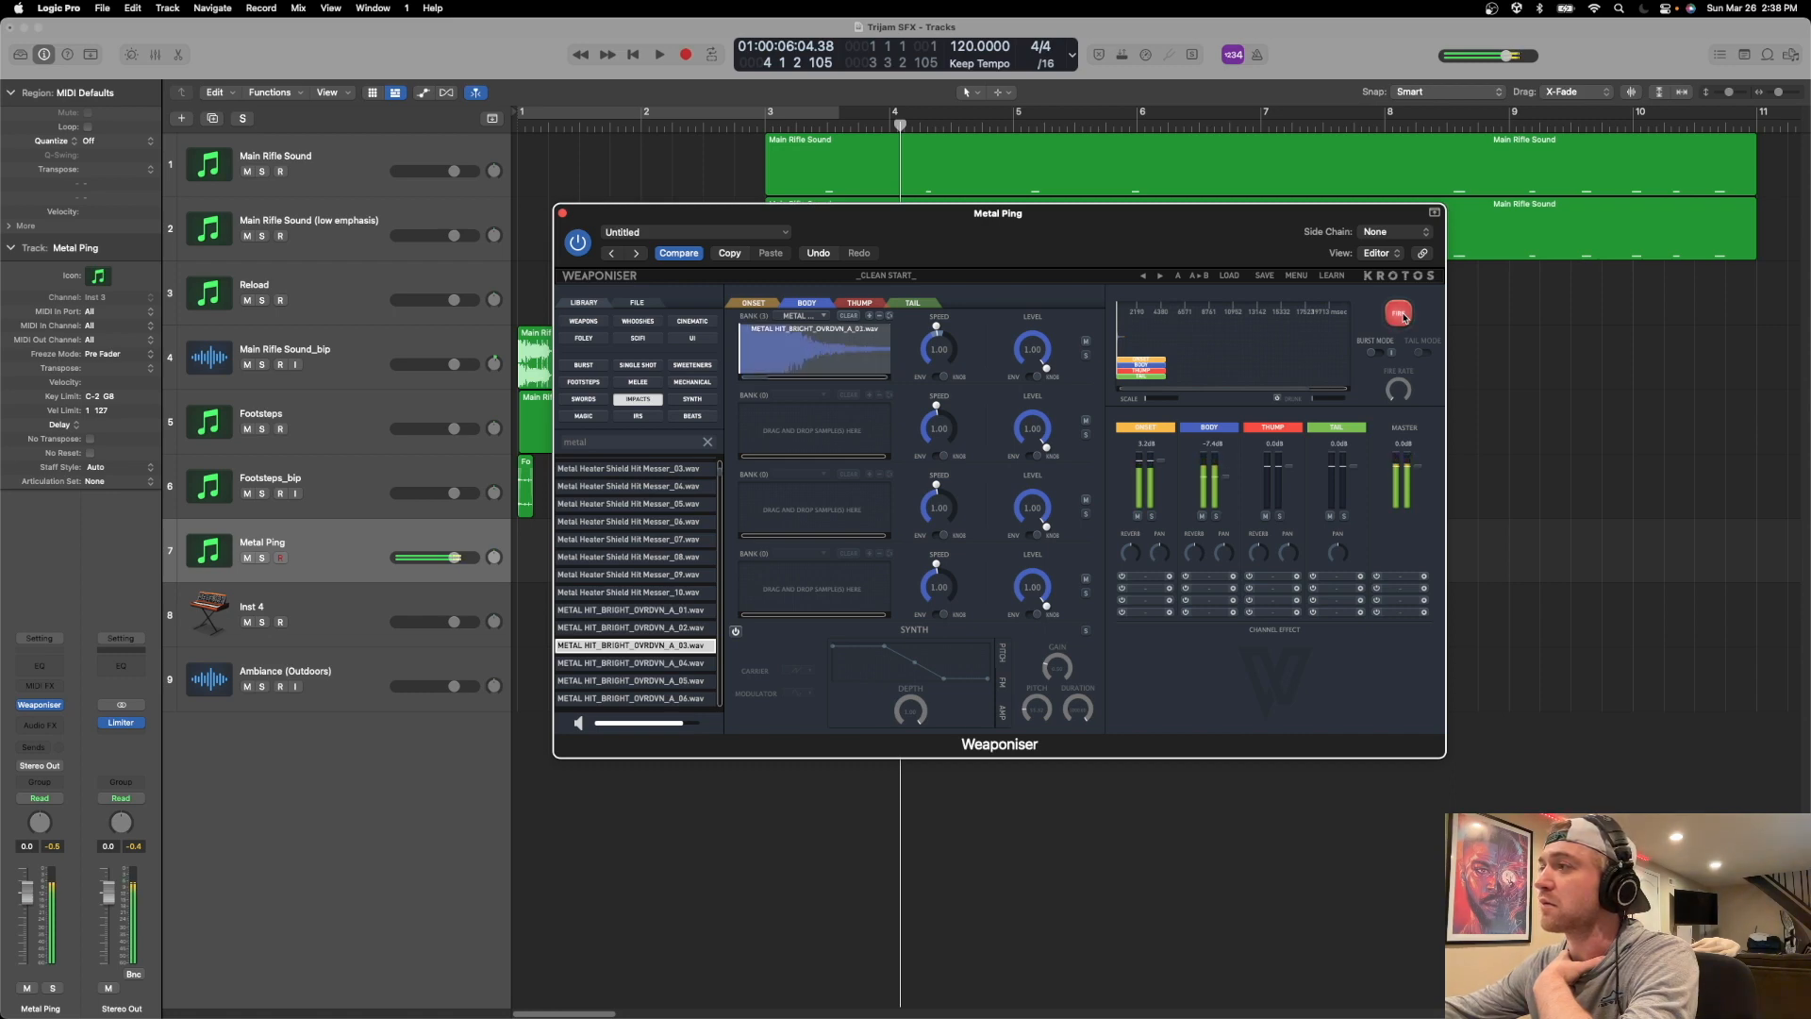
Close the Weaponiser window and copy the MIDI region from the Footsteps track onto the Metal Ping track at bar 1.
{"action": "left_click", "coordinate": [562, 214]}
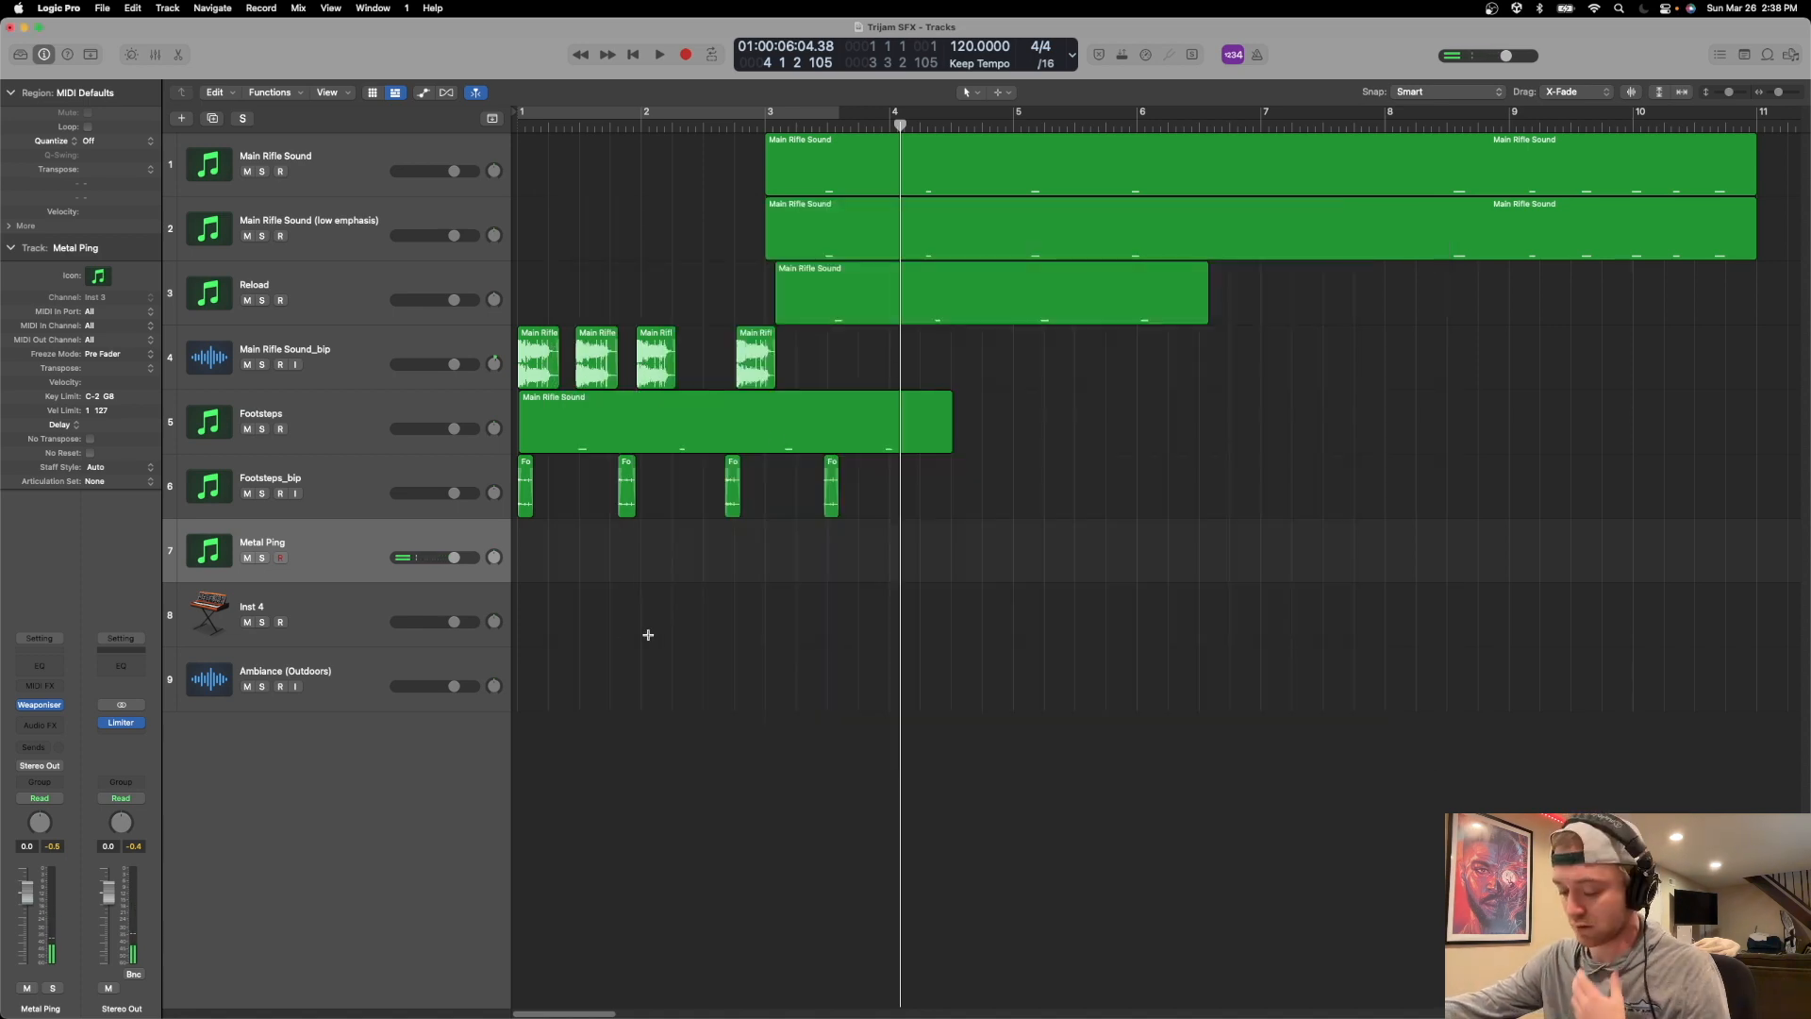
{"action": "left_click", "coordinate": [597, 402]}
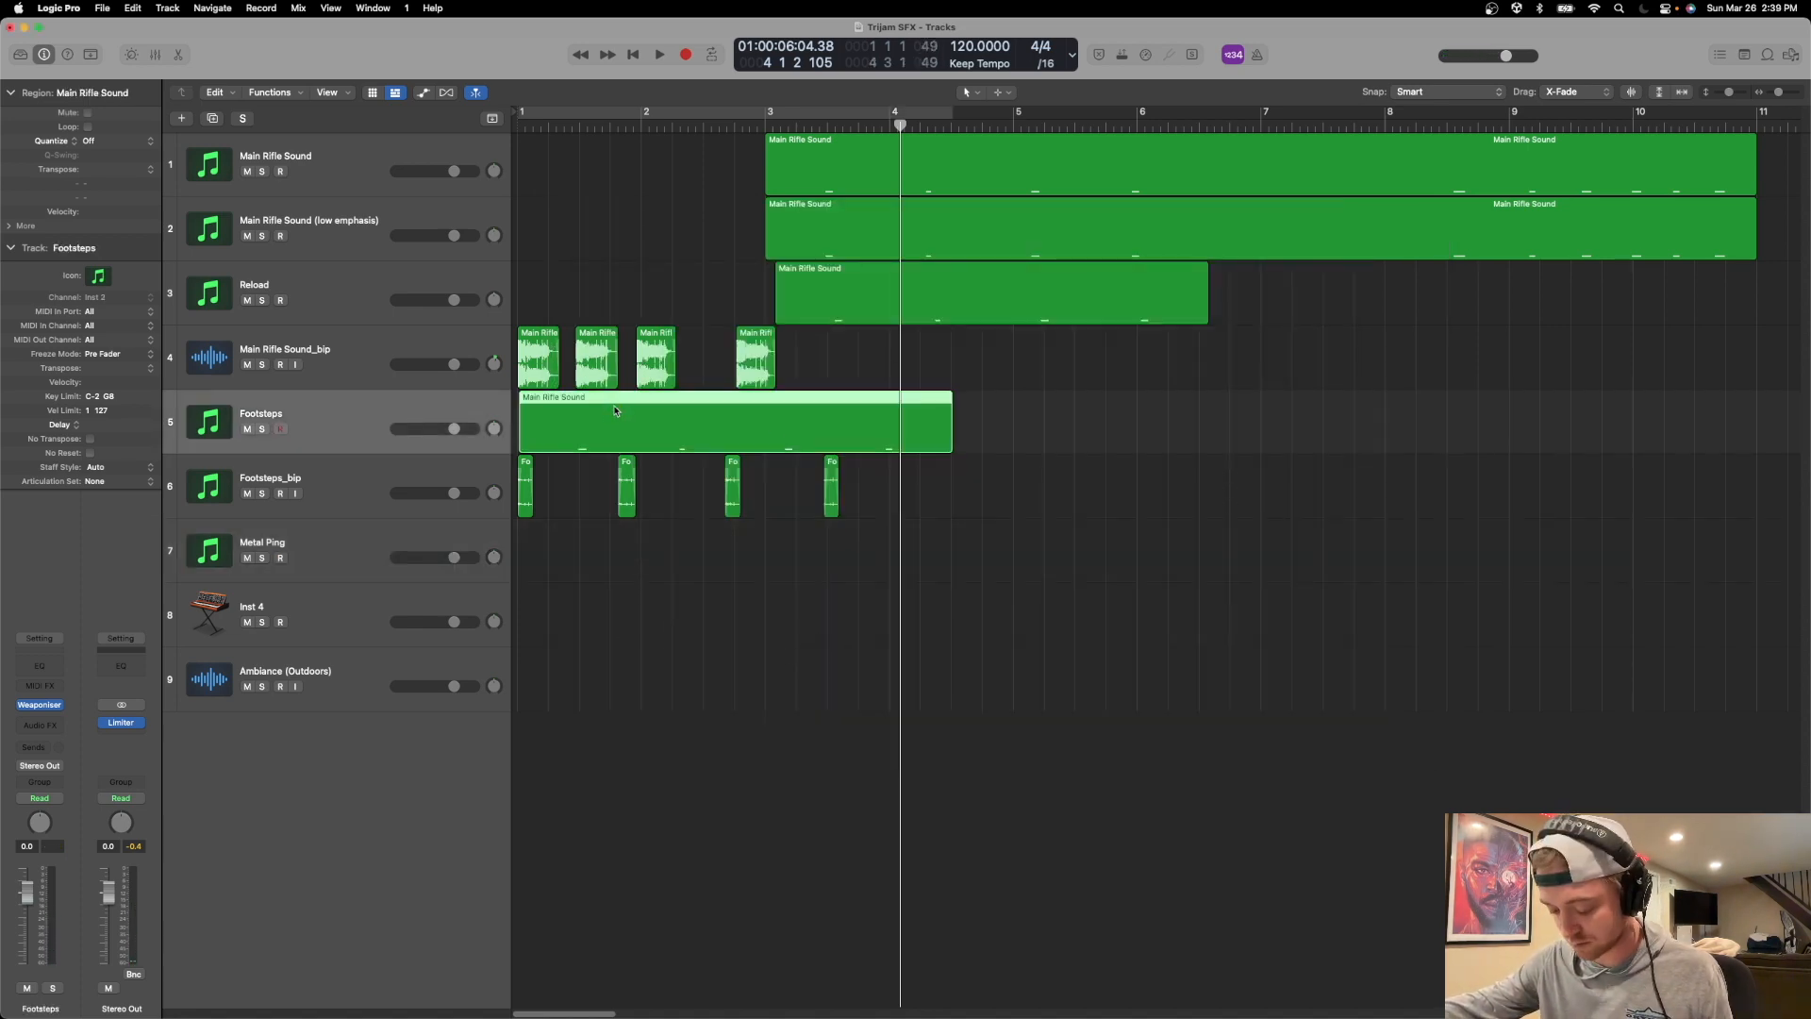
{"action": "left_click_drag", "start_coordinate": [613, 411], "coordinate": [615, 564]}
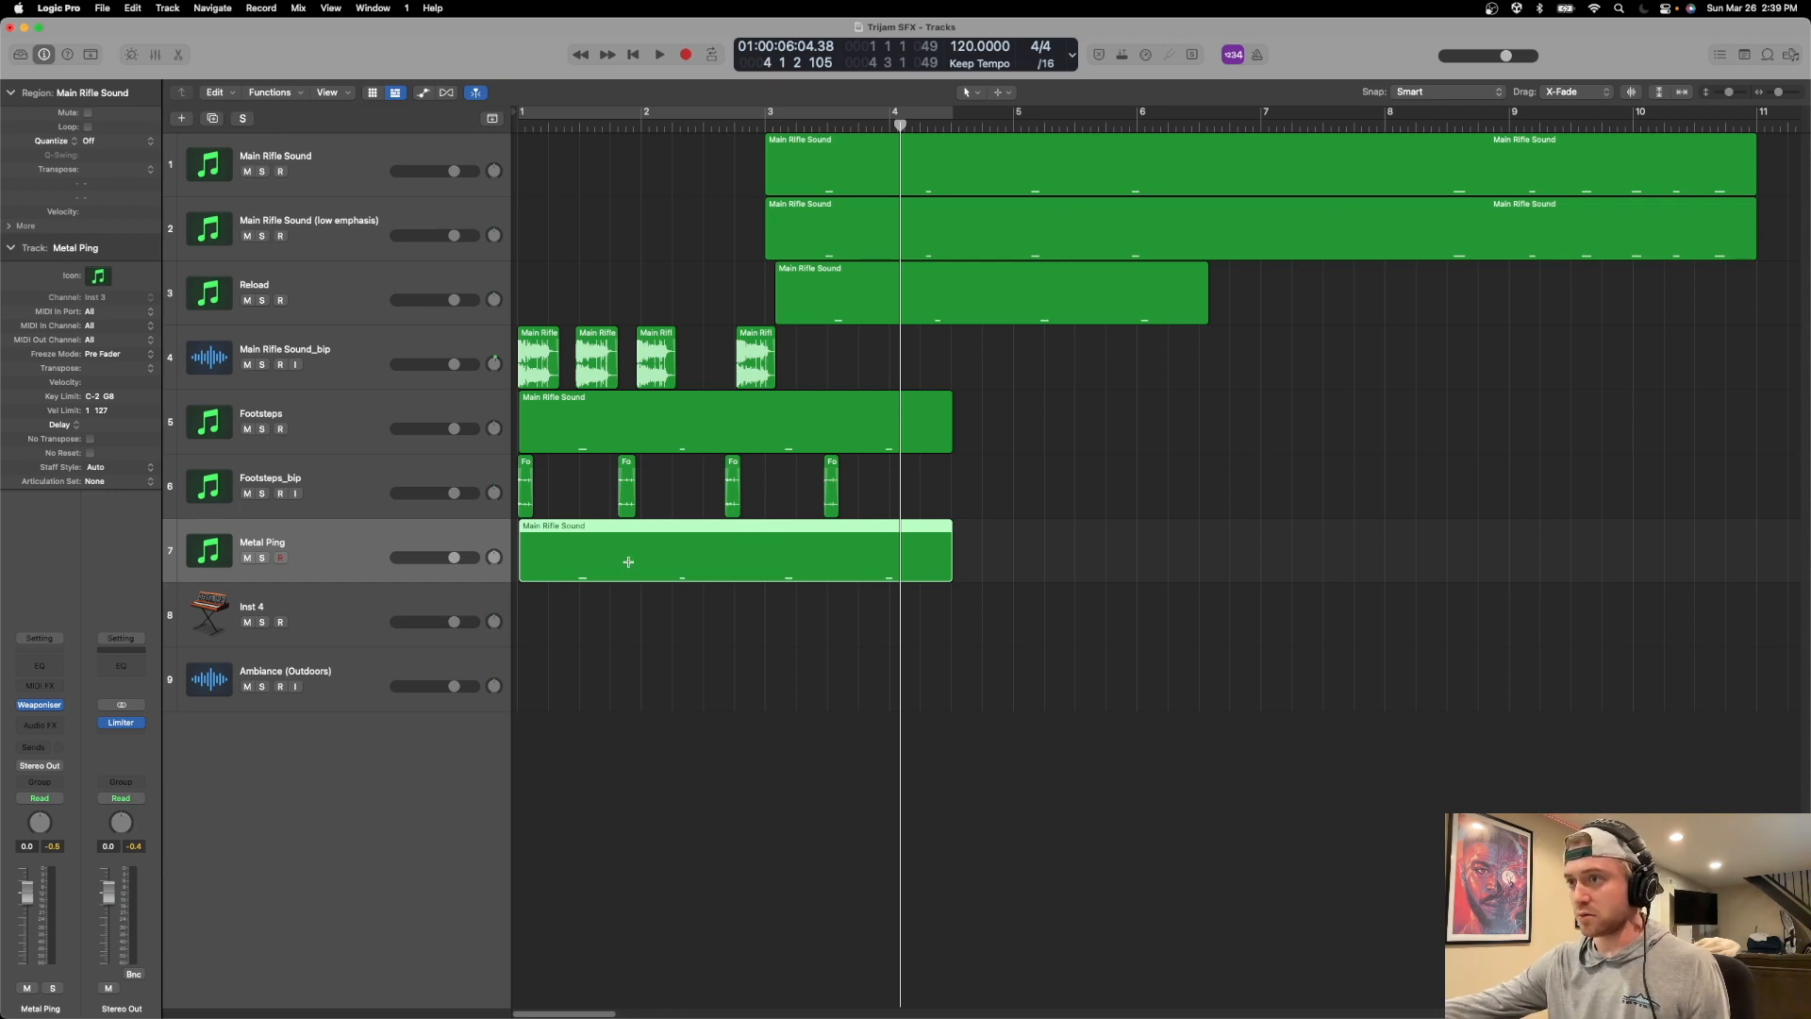
Bounce the Metal Ping region in place to a new track, naming it MetalPing_bip.
{"action": "key", "text": "ctrl+b"}
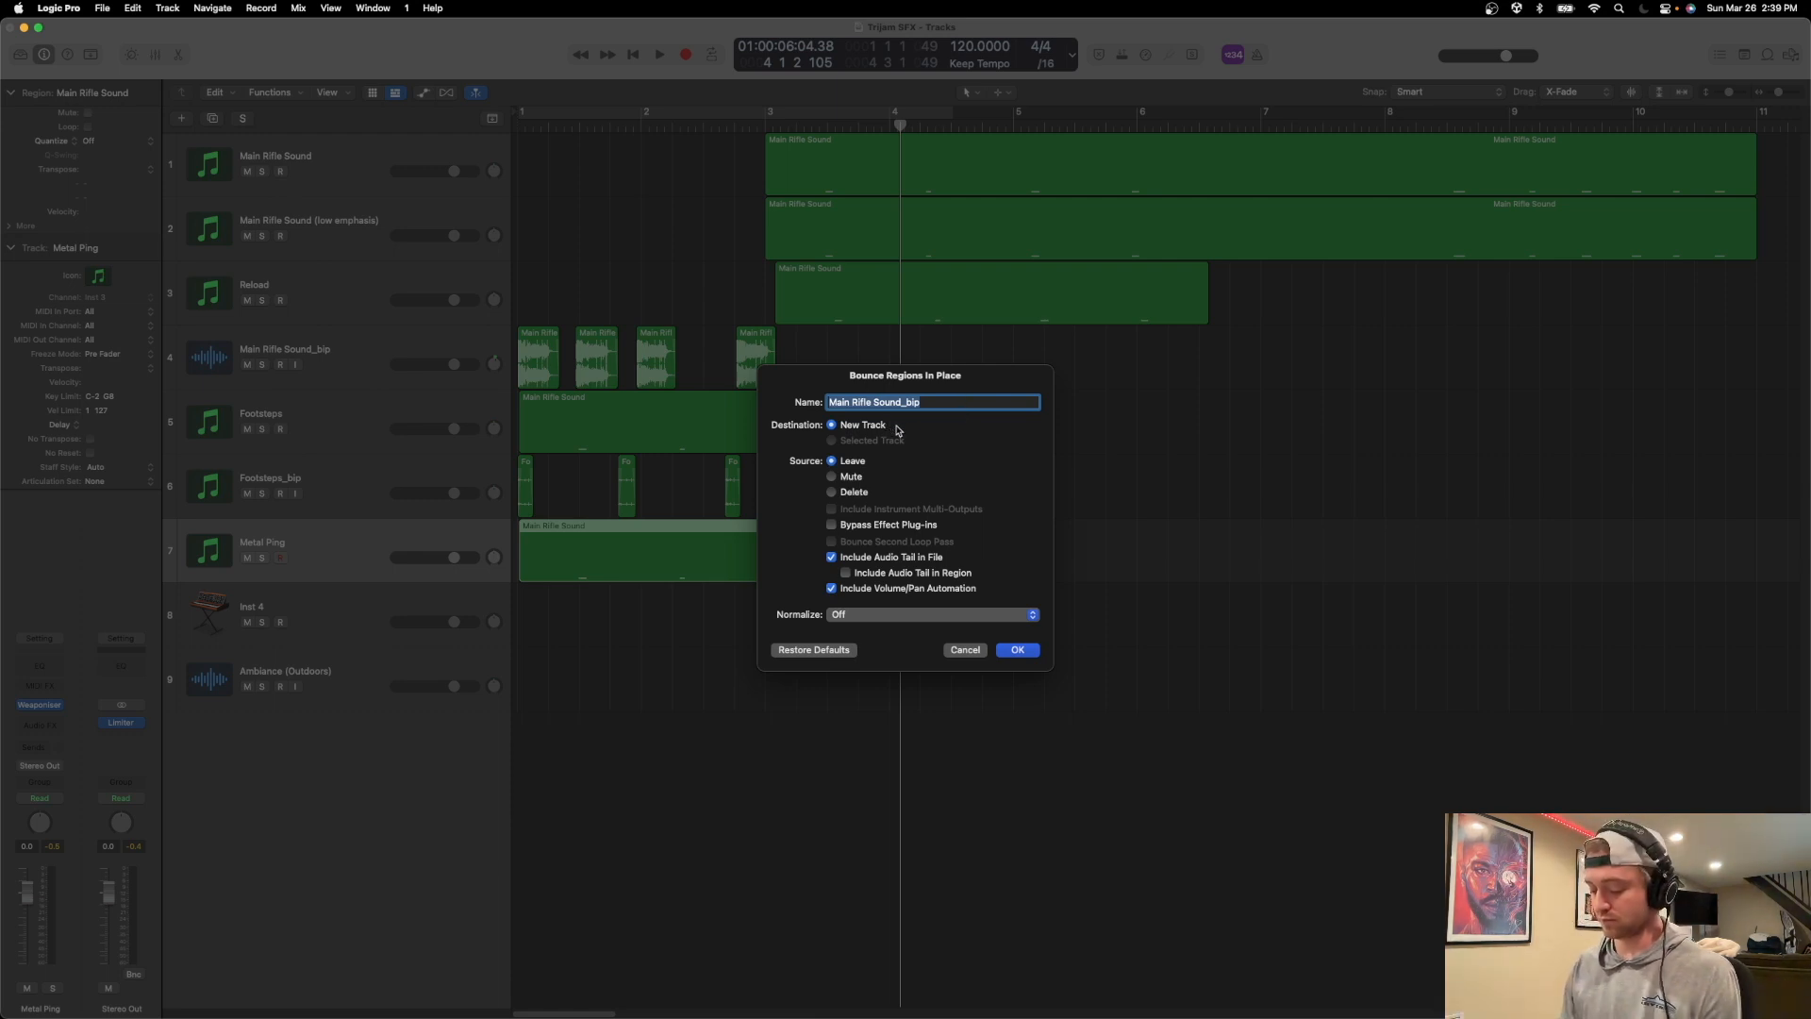
{"action": "type", "text": "MetalPing"}
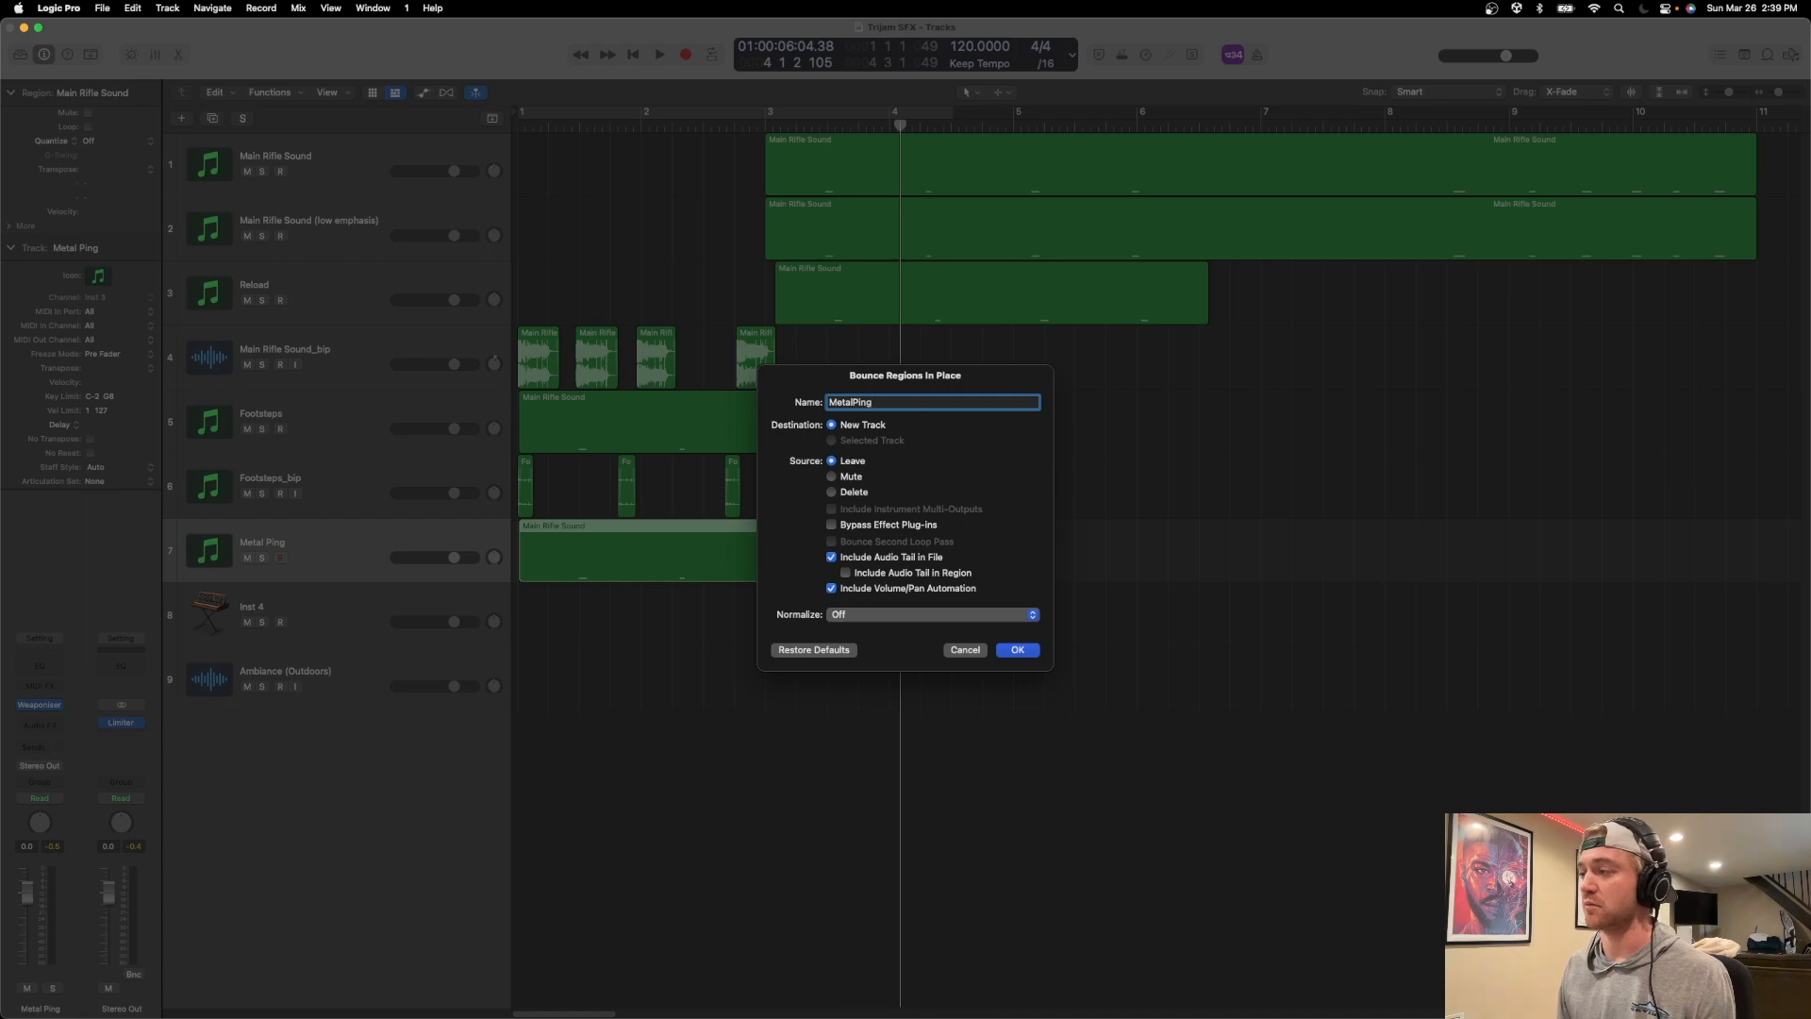
{"action": "type", "text": "_bip"}
{"action": "key", "text": "Return"}
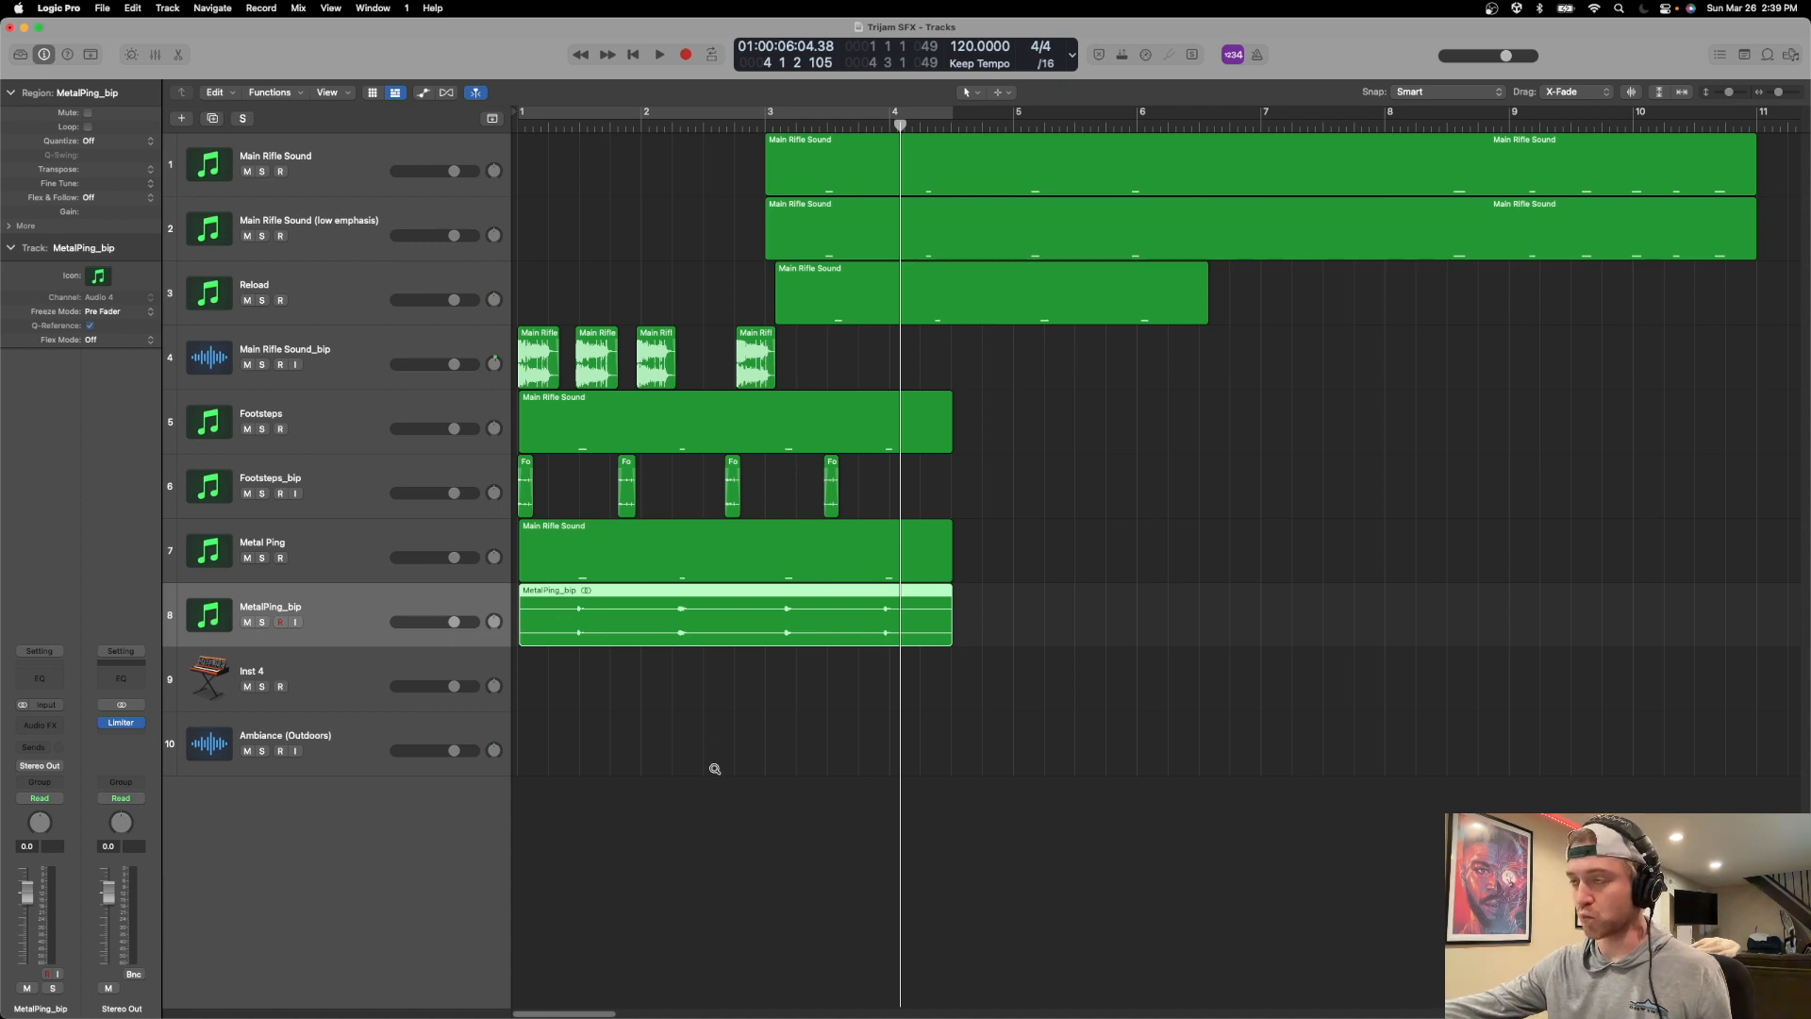
Split the MetalPing_bip region just before and after the last ping near bar 4.
{"action": "key", "text": "super+Down"}
{"action": "key", "text": "super+Down"}
{"action": "key", "text": "super+Right"}
{"action": "key", "text": "super+Right"}
{"action": "key", "text": "super+Right"}
{"action": "key", "text": "super+Right"}
{"action": "key", "text": "super+Right"}
{"action": "key", "text": "super+Right"}
{"action": "key", "text": "super+Right"}
{"action": "scroll", "coordinate": [706, 770], "scroll_direction": "left", "scroll_amount": 7}
{"action": "left_click_drag", "start_coordinate": [902, 123], "coordinate": [886, 132]}
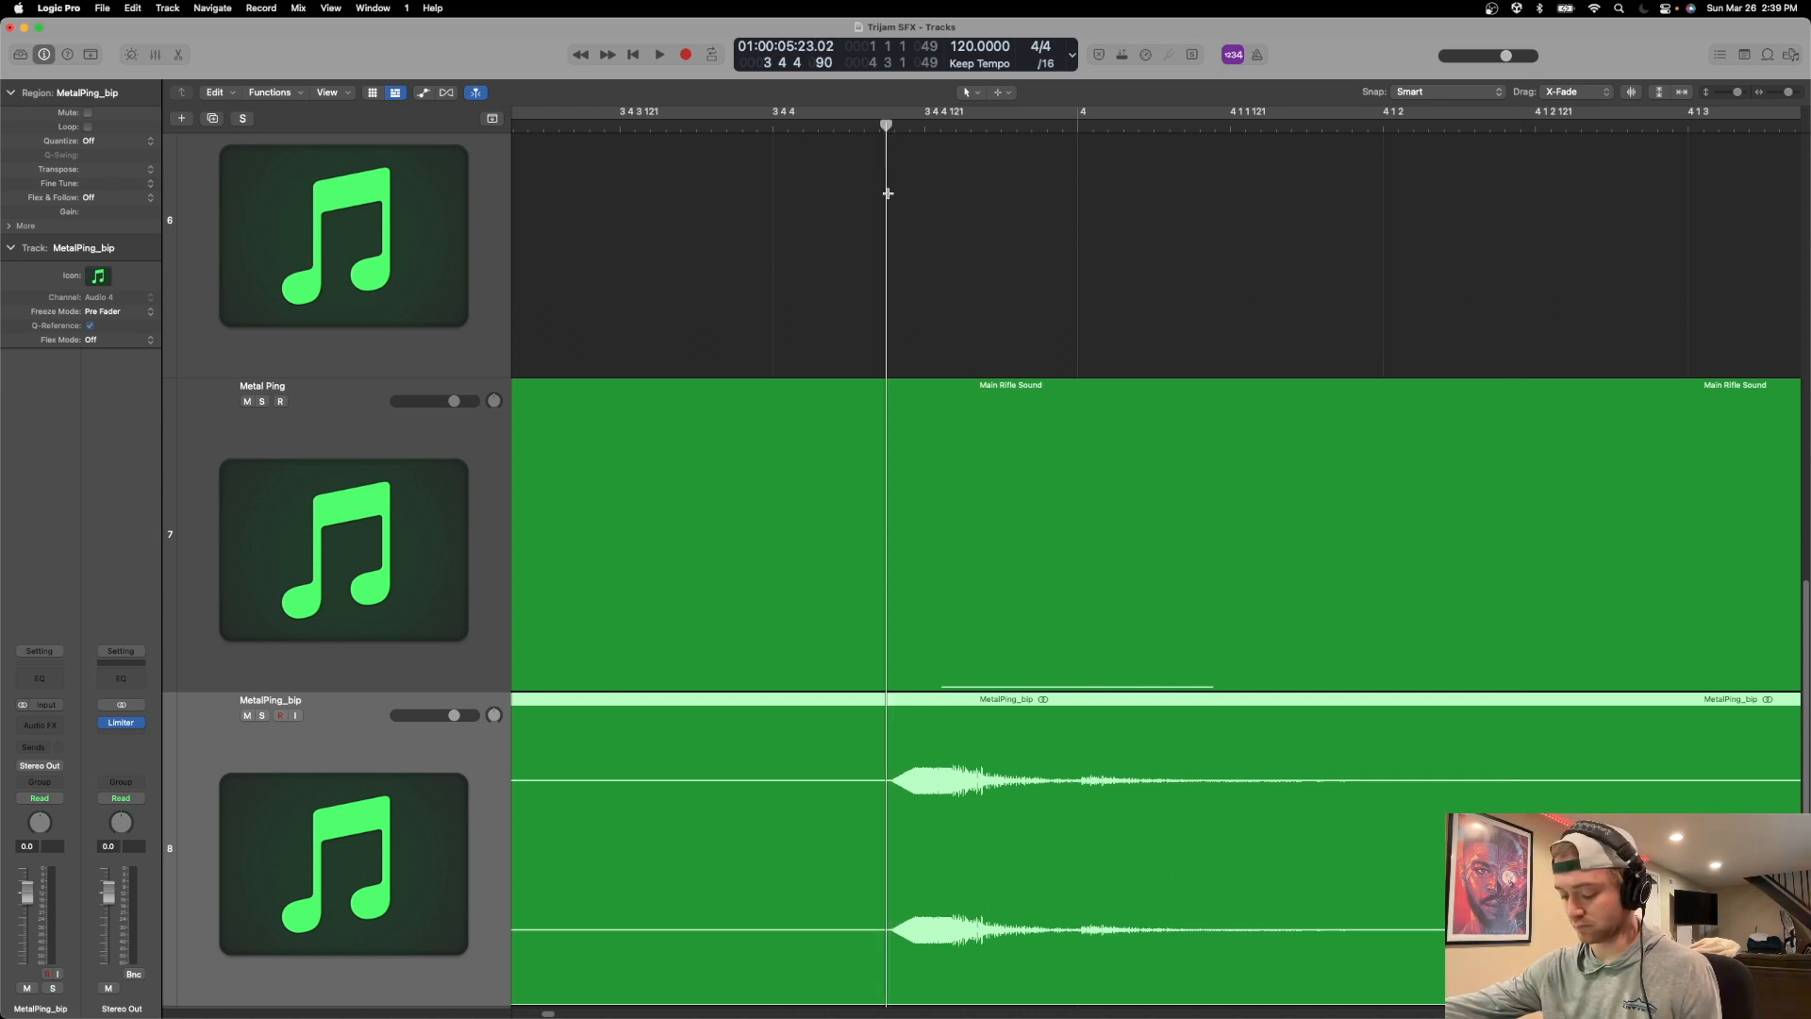
{"action": "key", "text": "super+t"}
{"action": "left_click", "coordinate": [1360, 132]}
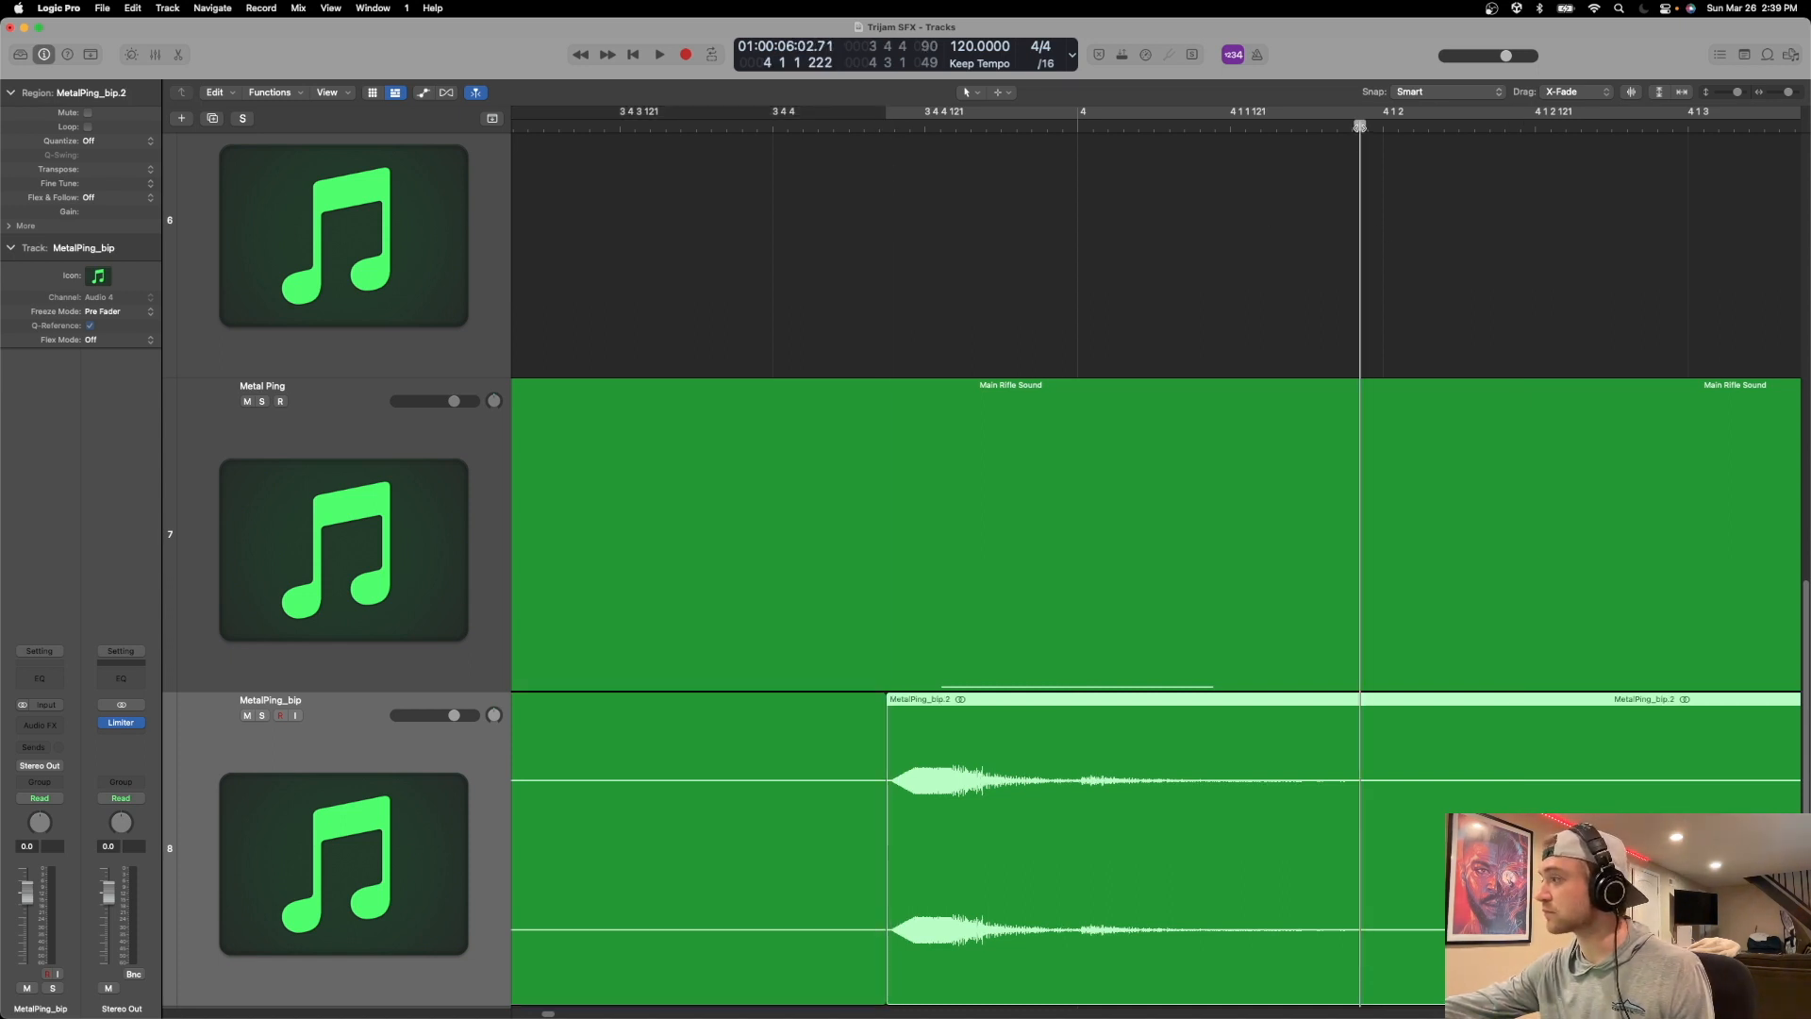
{"action": "key", "text": "super+t"}
Split the MetalPing_bip region just before the first ping's onset and after its tail.
{"action": "key", "text": "super+Left"}
{"action": "key", "text": "super+Left"}
{"action": "key", "text": "super+Left"}
{"action": "key", "text": "super+Left"}
{"action": "key", "text": "super+Left"}
{"action": "key", "text": "super+Left"}
{"action": "key", "text": "super+Left"}
{"action": "scroll", "coordinate": [1205, 507], "scroll_direction": "left", "scroll_amount": 8}
{"action": "left_click", "coordinate": [720, 132]}
{"action": "scroll", "coordinate": [914, 805], "scroll_direction": "right", "scroll_amount": 3}
{"action": "key", "text": "super+Right"}
{"action": "key", "text": "super+Right"}
{"action": "key", "text": "super+Right"}
{"action": "key", "text": "super+Right"}
{"action": "key", "text": "super+Right"}
{"action": "key", "text": "super+Right"}
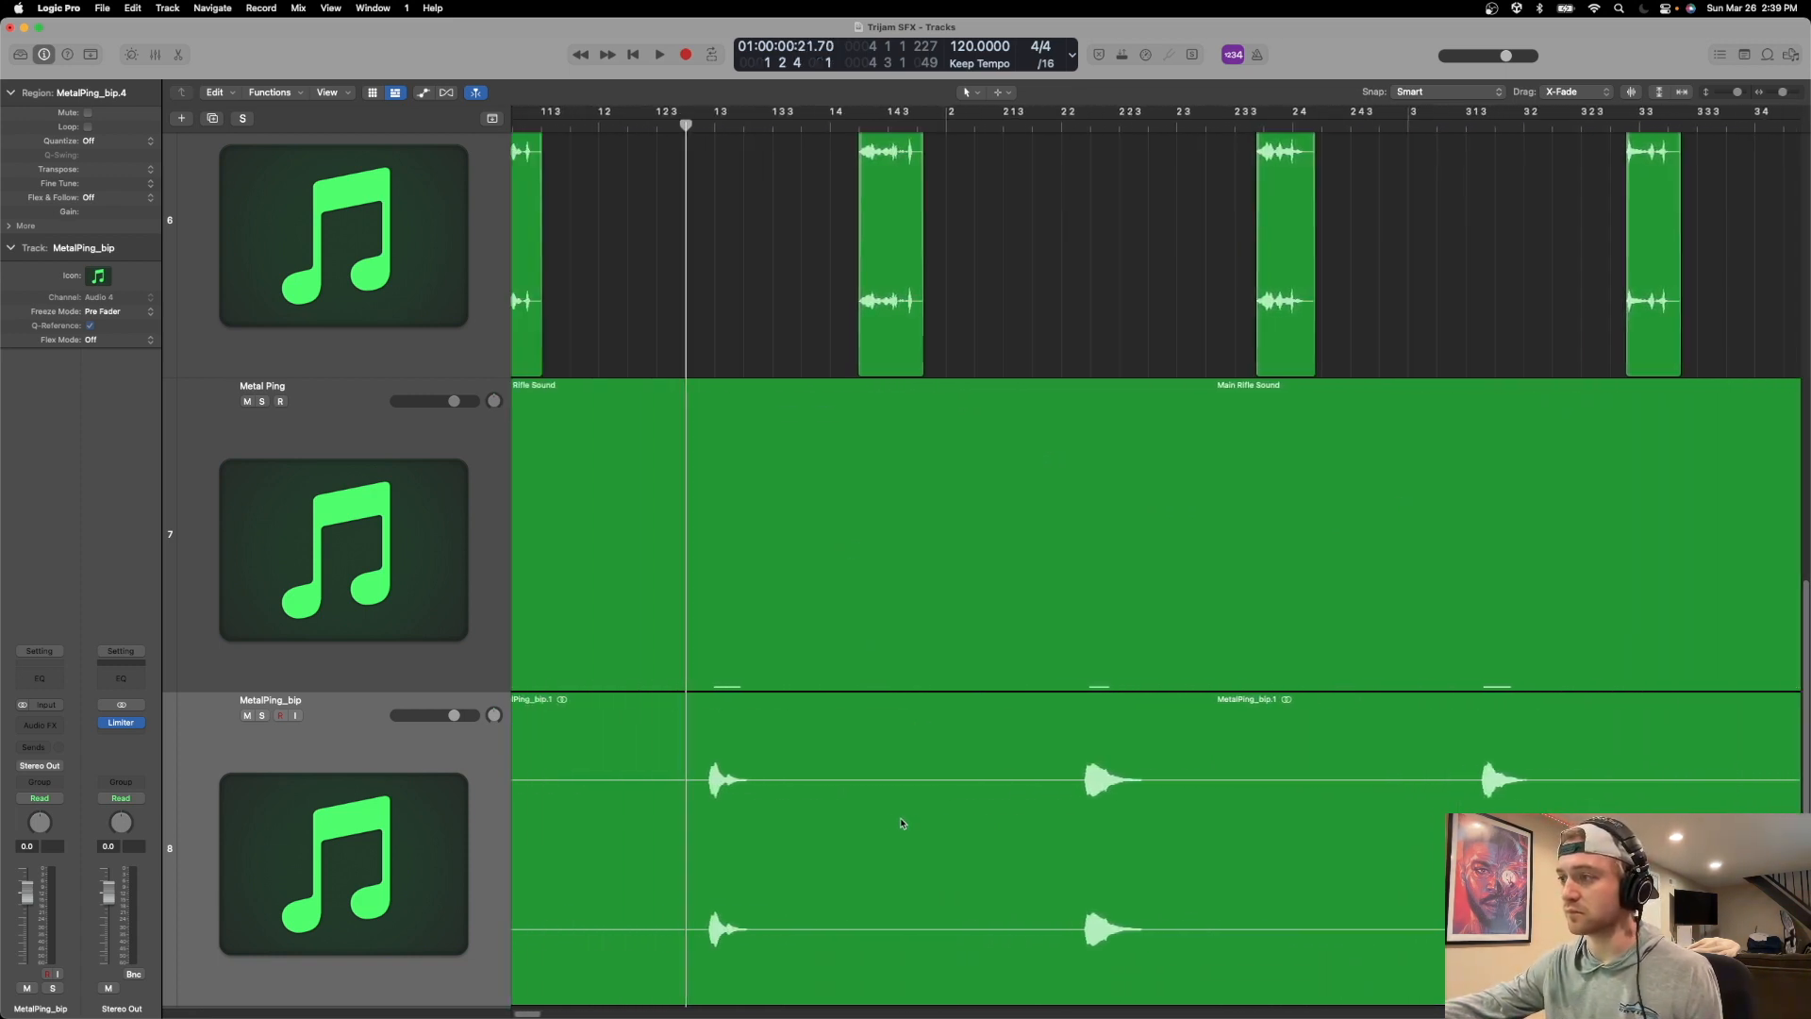
{"action": "left_click_drag", "start_coordinate": [932, 132], "coordinate": [921, 128]}
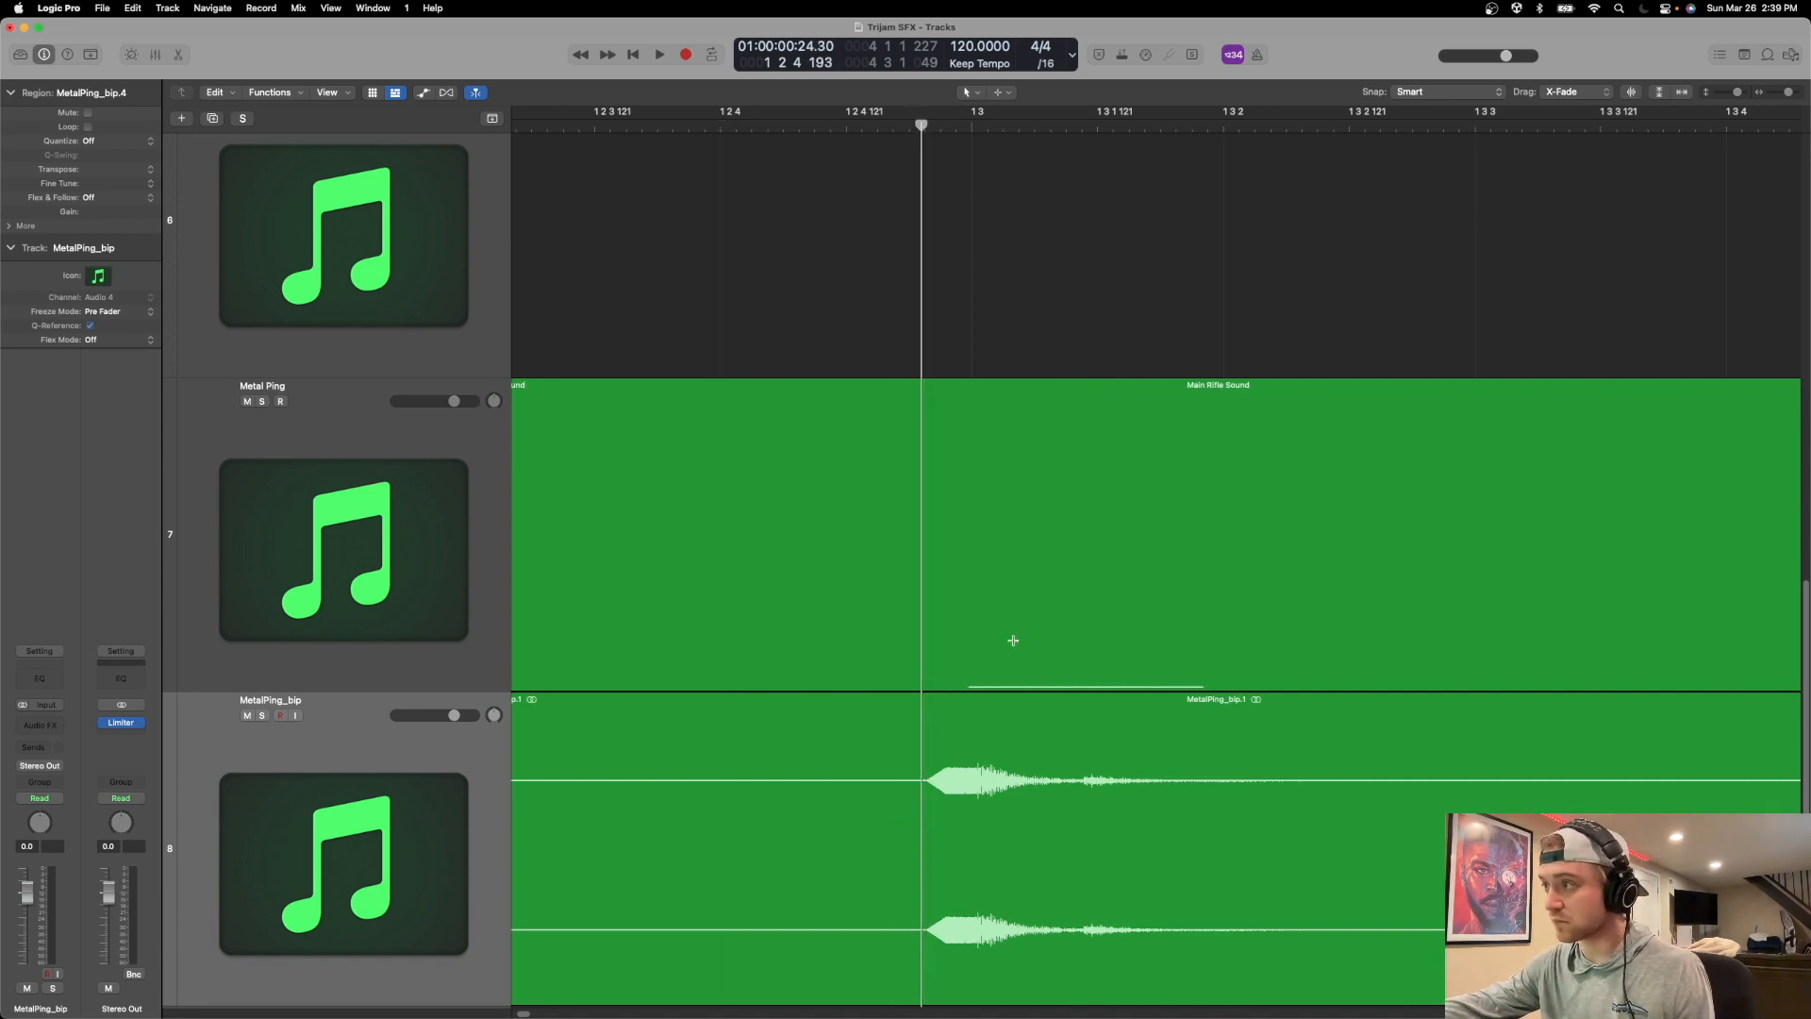
{"action": "key", "text": "super+t"}
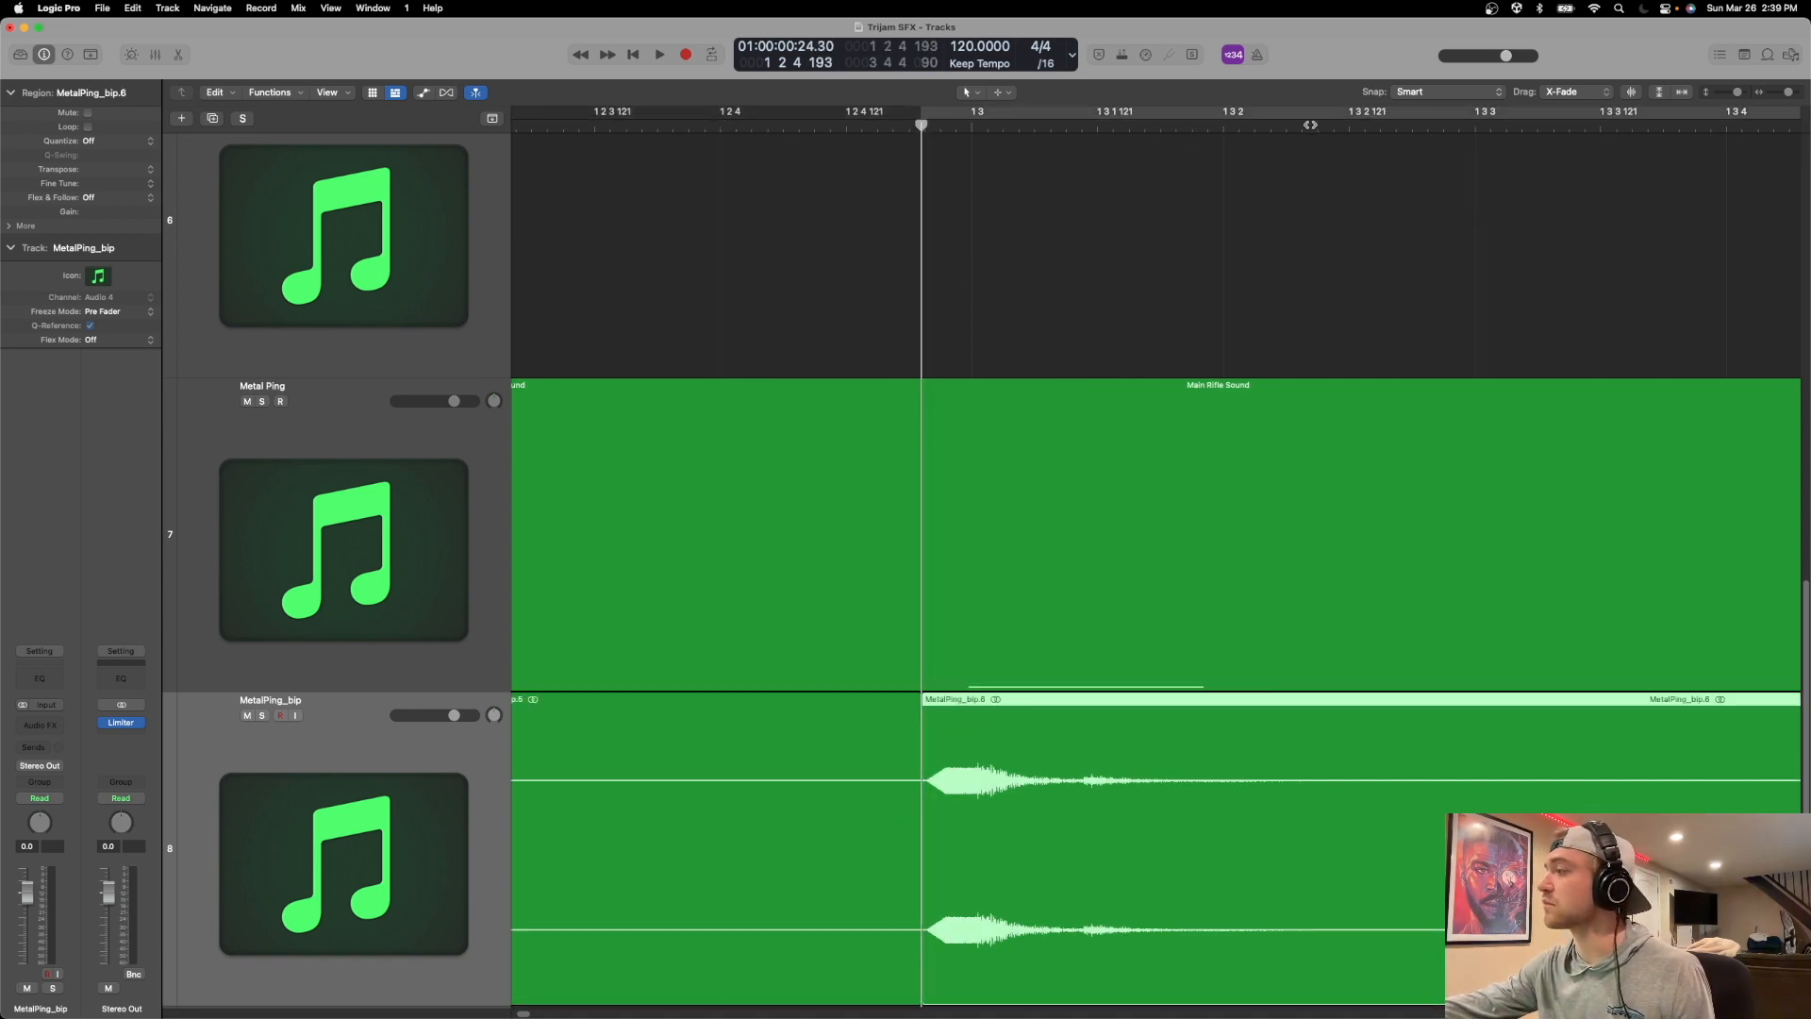
{"action": "left_click", "coordinate": [1311, 120]}
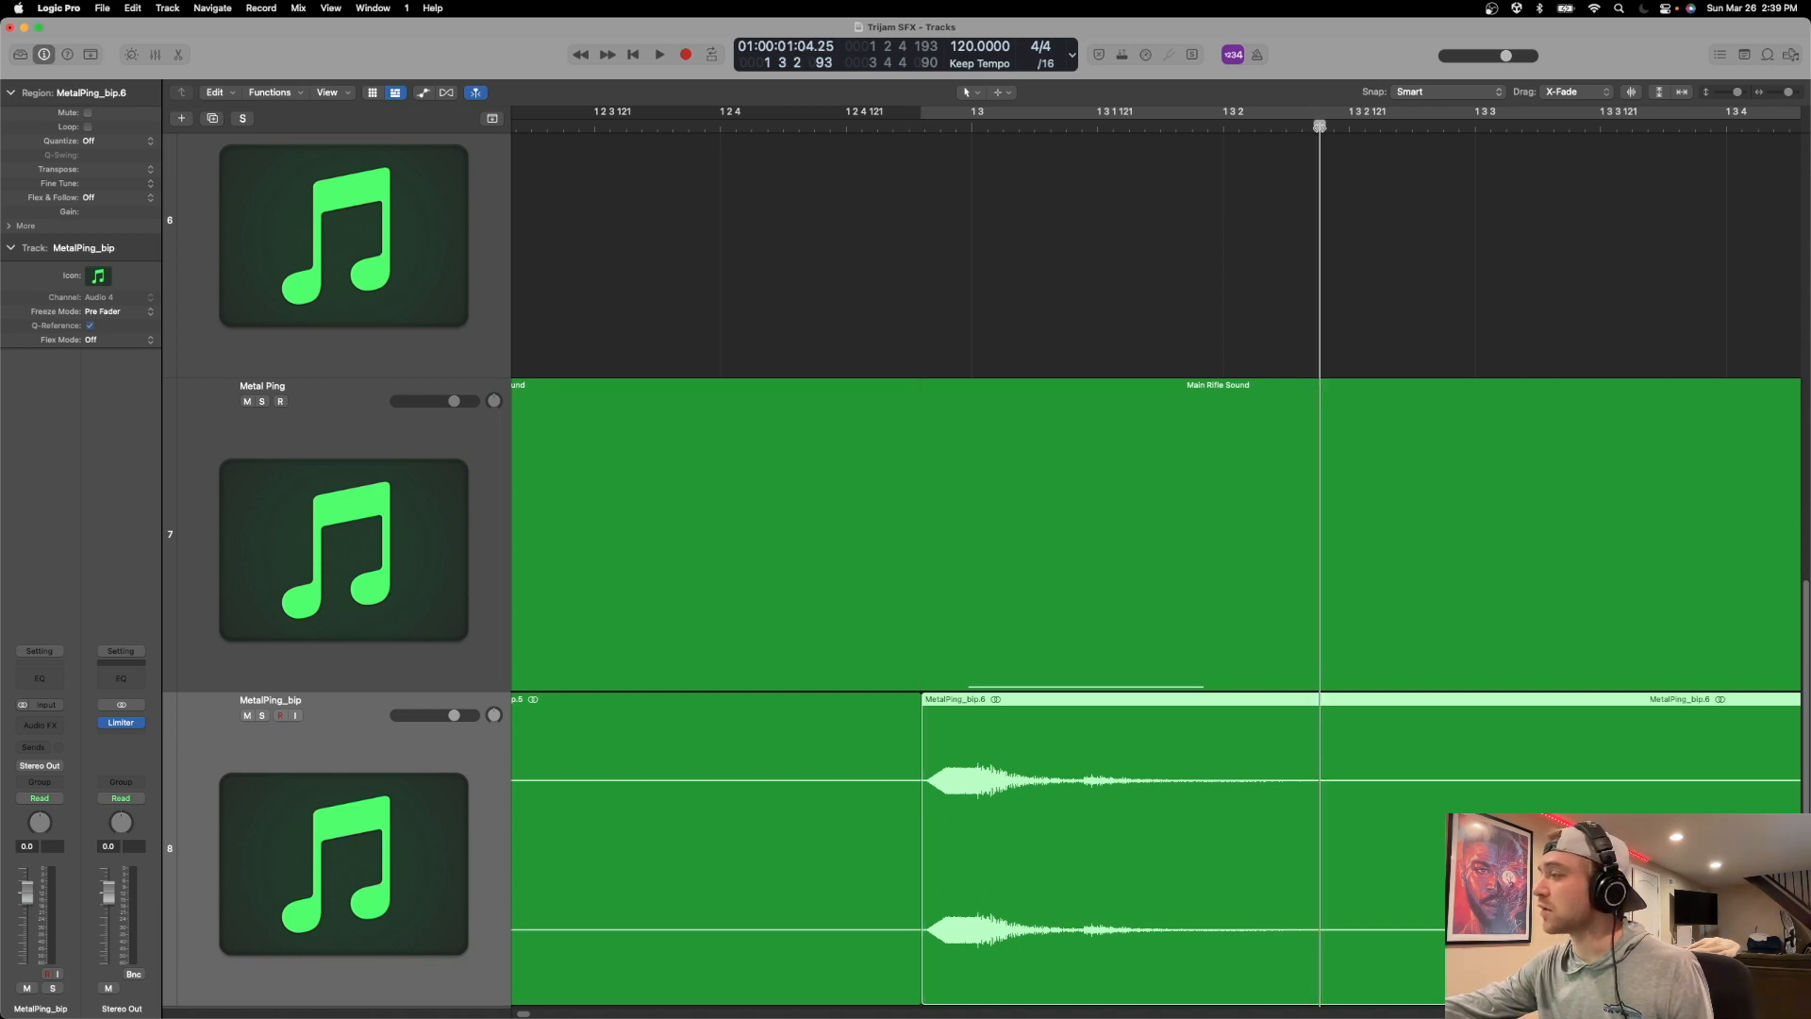
{"action": "key", "text": "super+t"}
Split the bounced audio just before the second ping in bar 2 and after its decay.
{"action": "scroll", "coordinate": [1254, 524], "scroll_direction": "right", "scroll_amount": 10}
{"action": "scroll", "coordinate": [1248, 524], "scroll_direction": "right", "scroll_amount": 15}
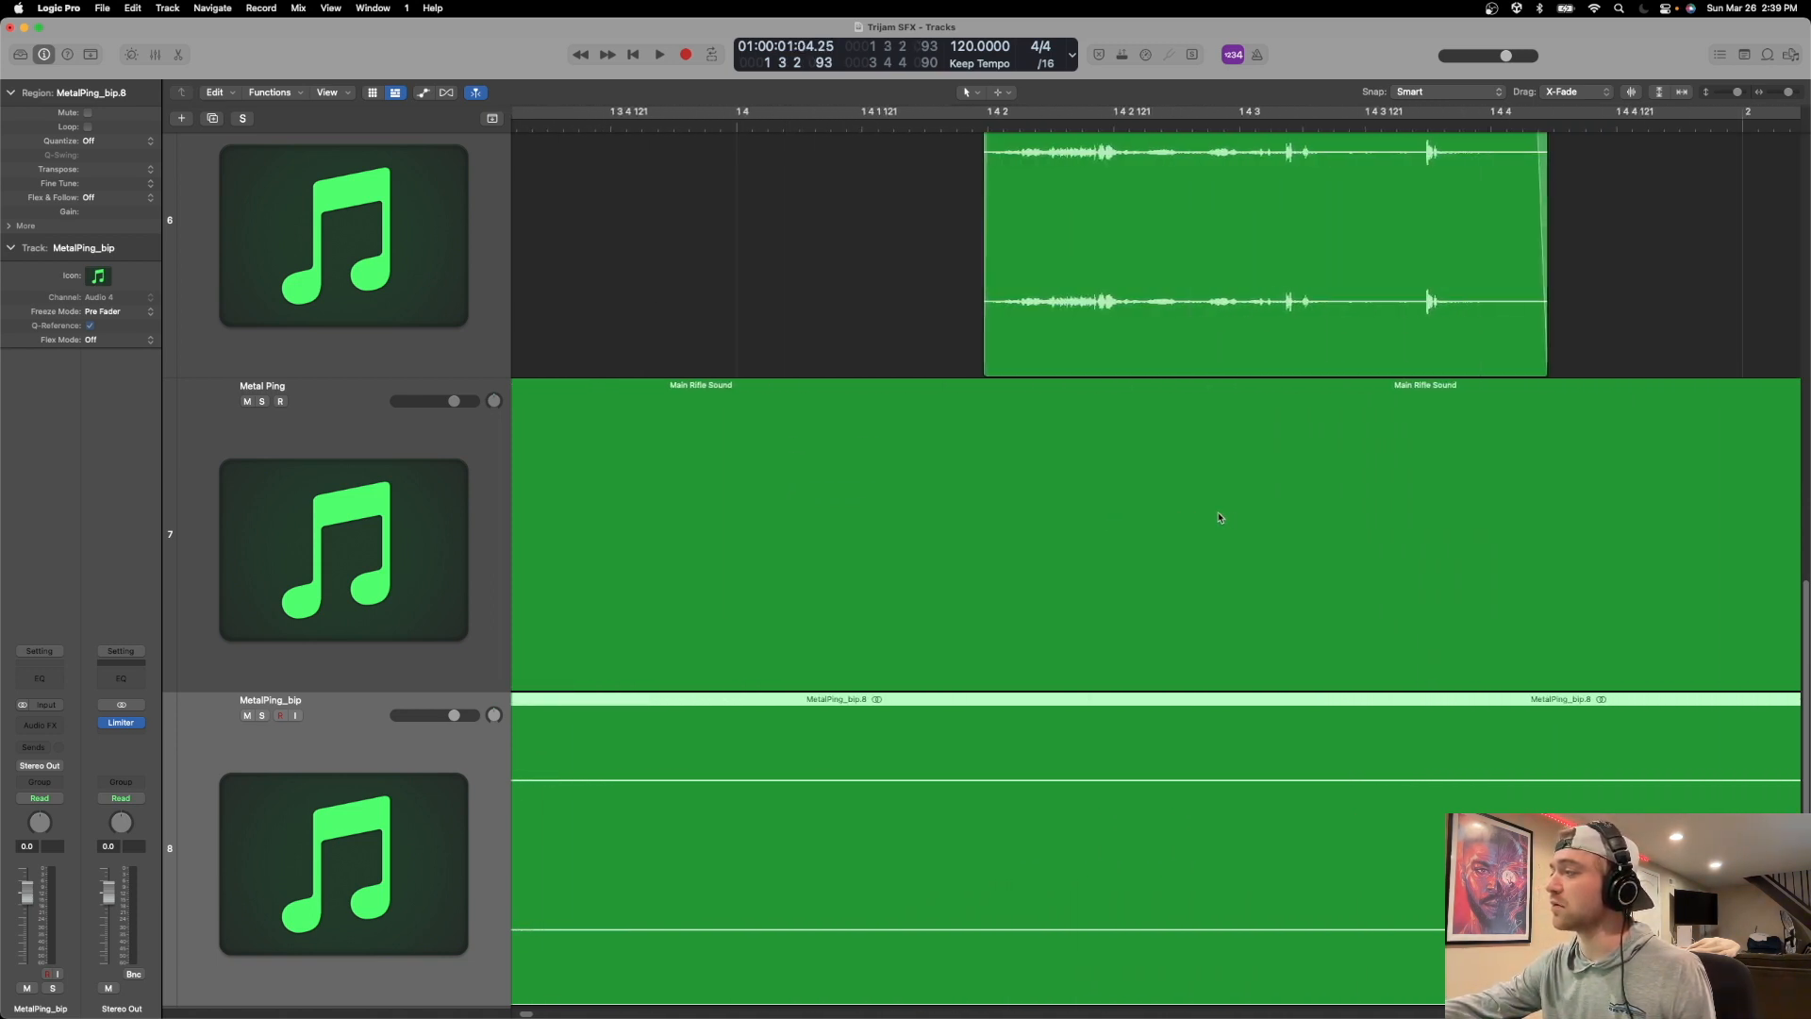
{"action": "scroll", "coordinate": [1114, 444], "scroll_direction": "right", "scroll_amount": 2}
{"action": "left_click_drag", "start_coordinate": [935, 128], "coordinate": [921, 129]}
{"action": "key", "text": "super+t"}
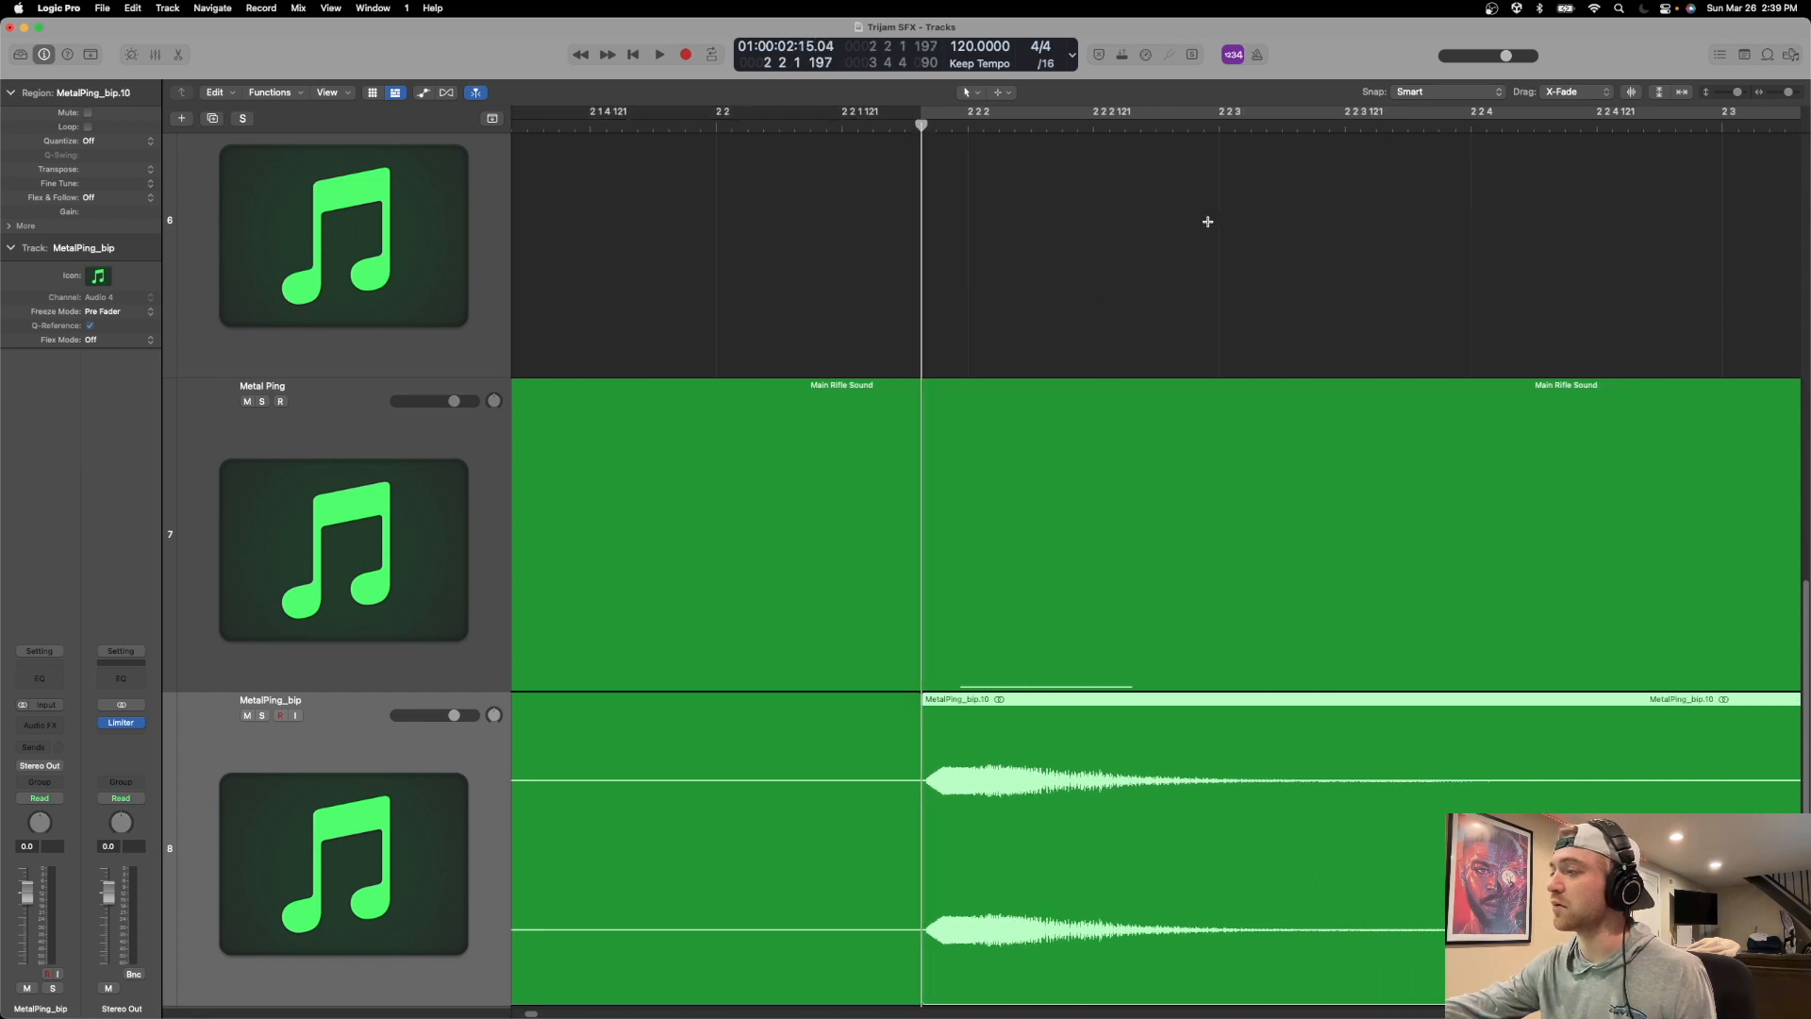
{"action": "left_click_drag", "start_coordinate": [1442, 126], "coordinate": [1499, 146]}
{"action": "key", "text": "super+t"}
Split the bounced audio at the onset of the third ping in bar 3 and after its decay.
{"action": "scroll", "coordinate": [1443, 301], "scroll_direction": "right", "scroll_amount": 6}
{"action": "scroll", "coordinate": [1416, 339], "scroll_direction": "right", "scroll_amount": 15}
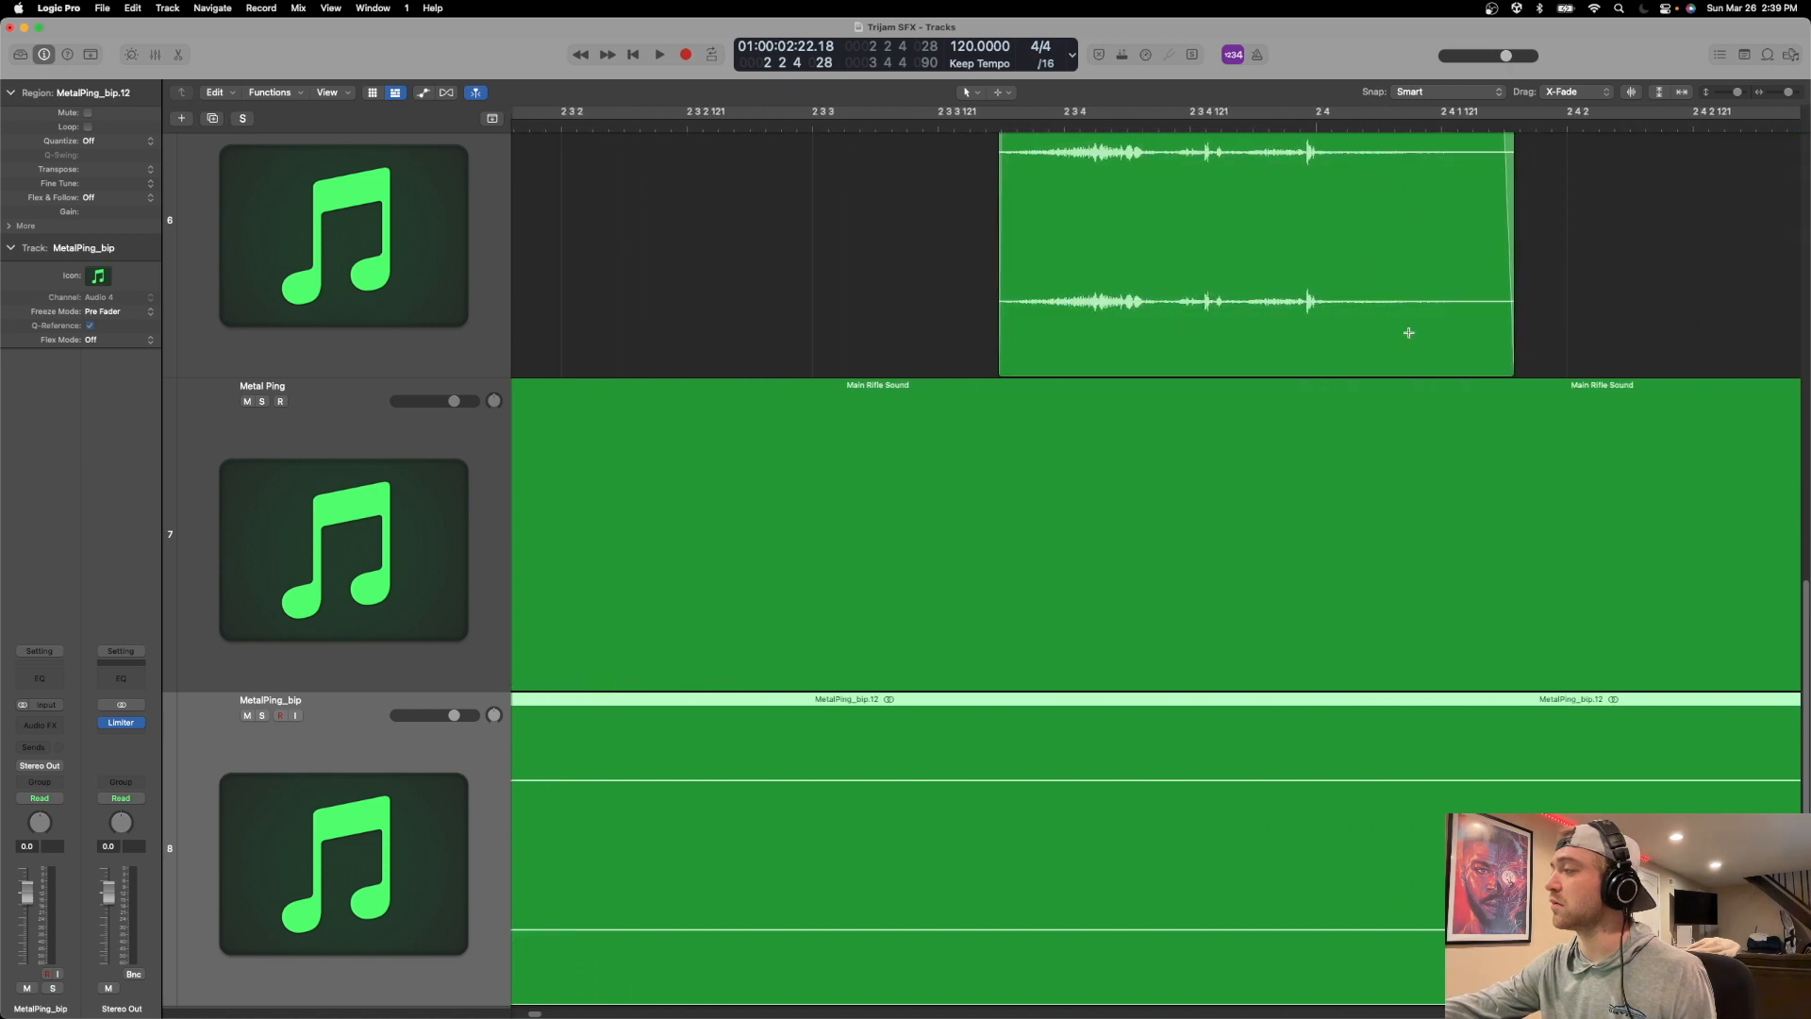
{"action": "scroll", "coordinate": [1393, 333], "scroll_direction": "right", "scroll_amount": 10}
{"action": "left_click_drag", "start_coordinate": [1365, 126], "coordinate": [1378, 130]}
{"action": "key", "text": "super+t"}
{"action": "scroll", "coordinate": [1393, 215], "scroll_direction": "right", "scroll_amount": 20}
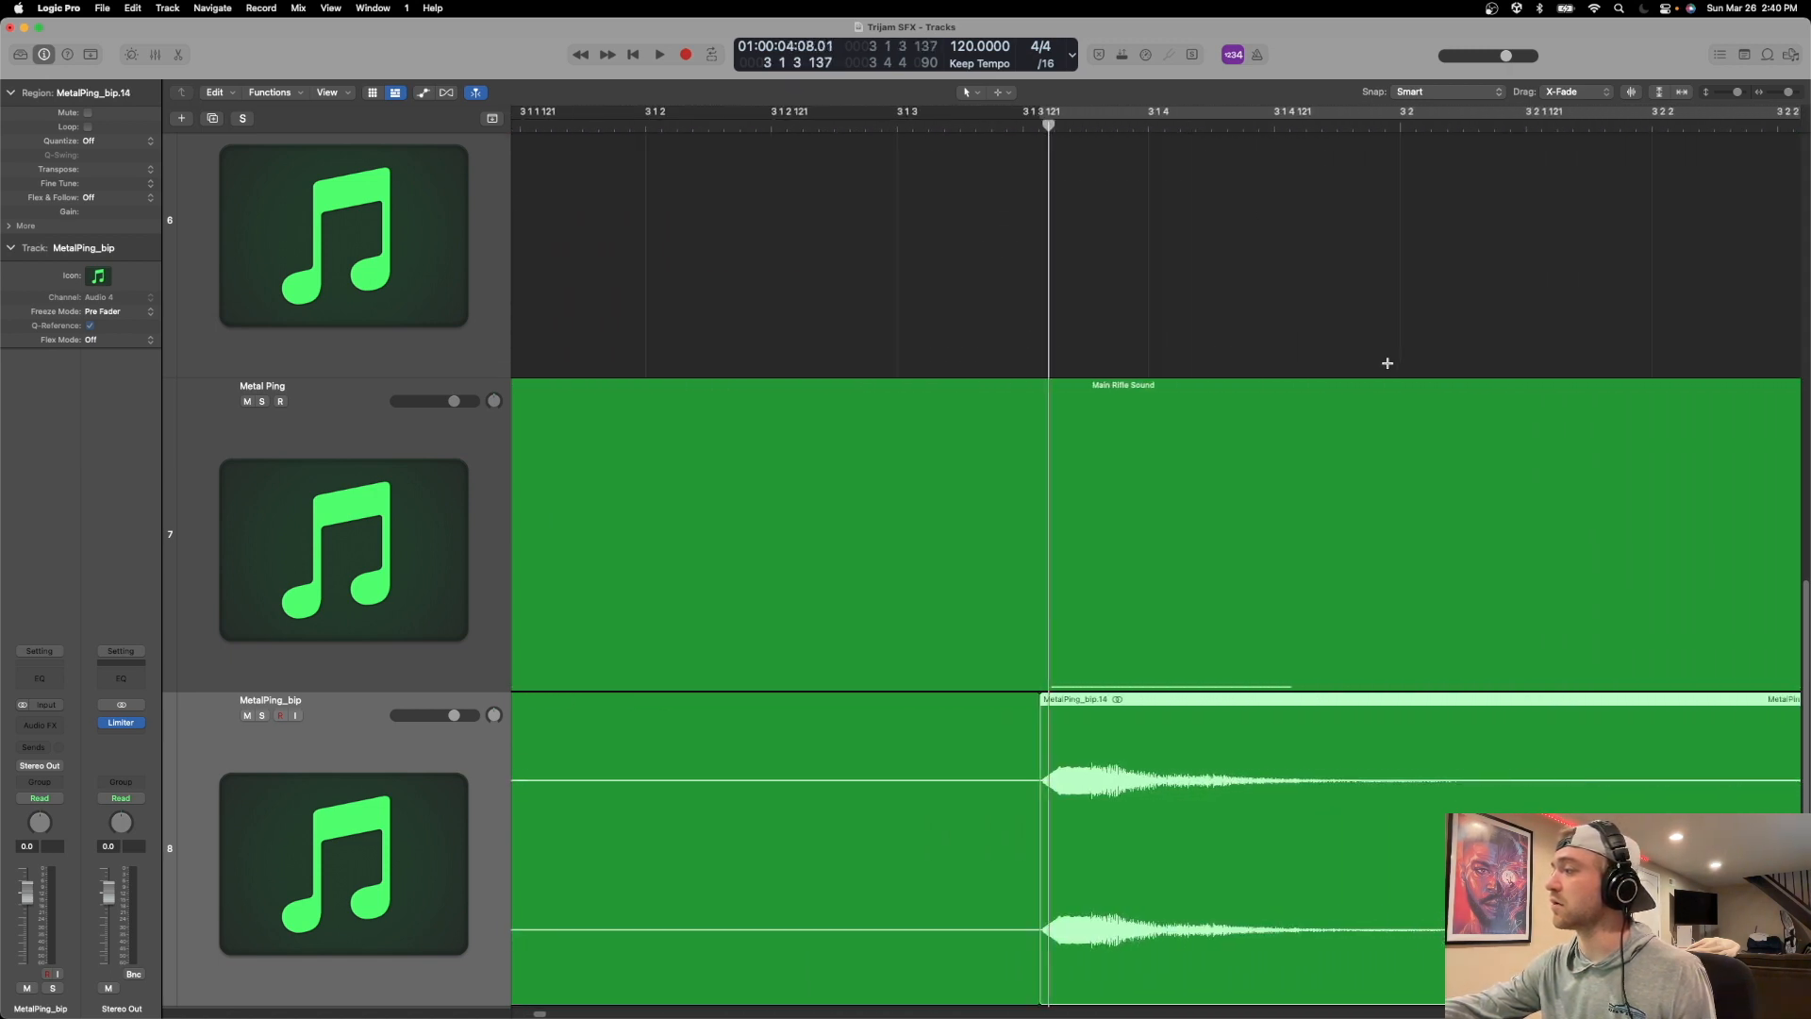
{"action": "left_click", "coordinate": [977, 139]}
{"action": "left_click_drag", "start_coordinate": [977, 129], "coordinate": [983, 127]}
{"action": "left_click", "coordinate": [1040, 720]}
{"action": "key", "text": "super+t"}
Delete the silent regions before, between and after the four pings on the MetalPing_bip track.
{"action": "key", "text": "super+Left"}
{"action": "key", "text": "super+Left"}
{"action": "key", "text": "super+Left"}
{"action": "key", "text": "super+Left"}
{"action": "key", "text": "super+Left"}
{"action": "key", "text": "super+Left"}
{"action": "key", "text": "super+Left"}
{"action": "key", "text": "super+Left"}
{"action": "key", "text": "super+Left"}
{"action": "key", "text": "super+Left"}
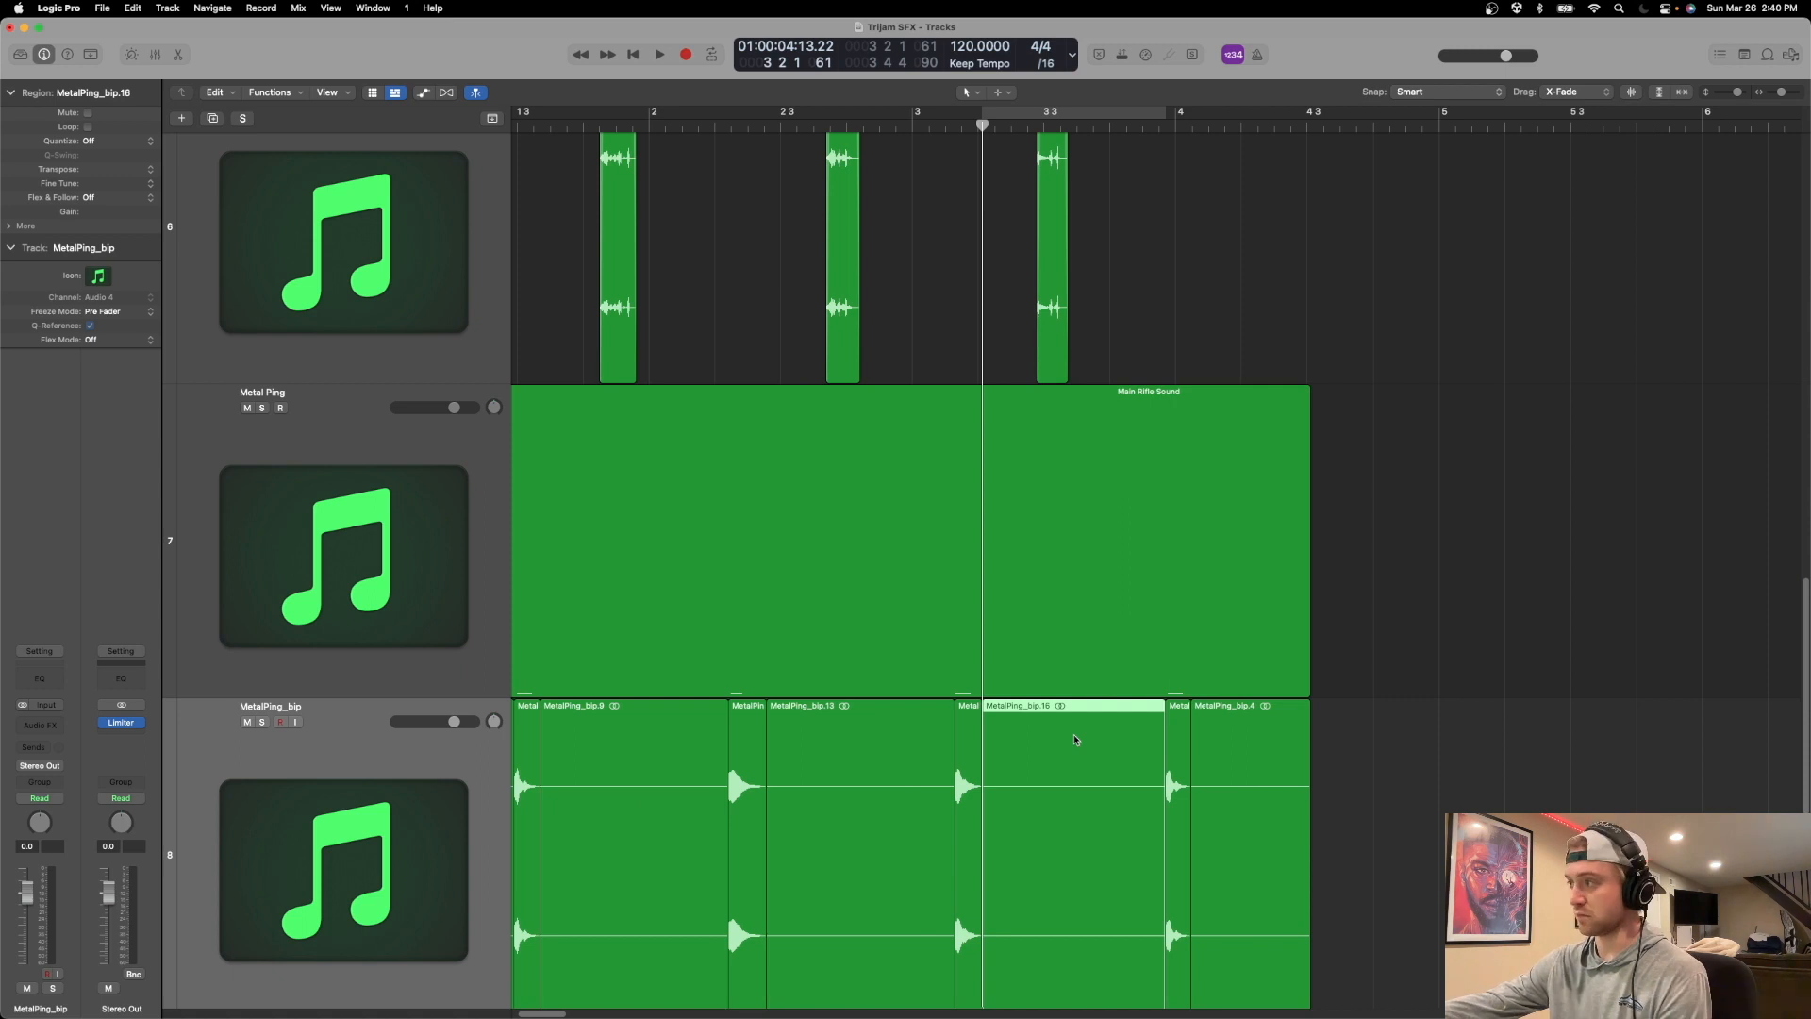
{"action": "key", "text": "Delete"}
{"action": "left_click", "coordinate": [1261, 729]}
{"action": "key", "text": "Delete"}
{"action": "left_click", "coordinate": [877, 744]}
{"action": "key", "text": "Delete"}
{"action": "left_click", "coordinate": [675, 728]}
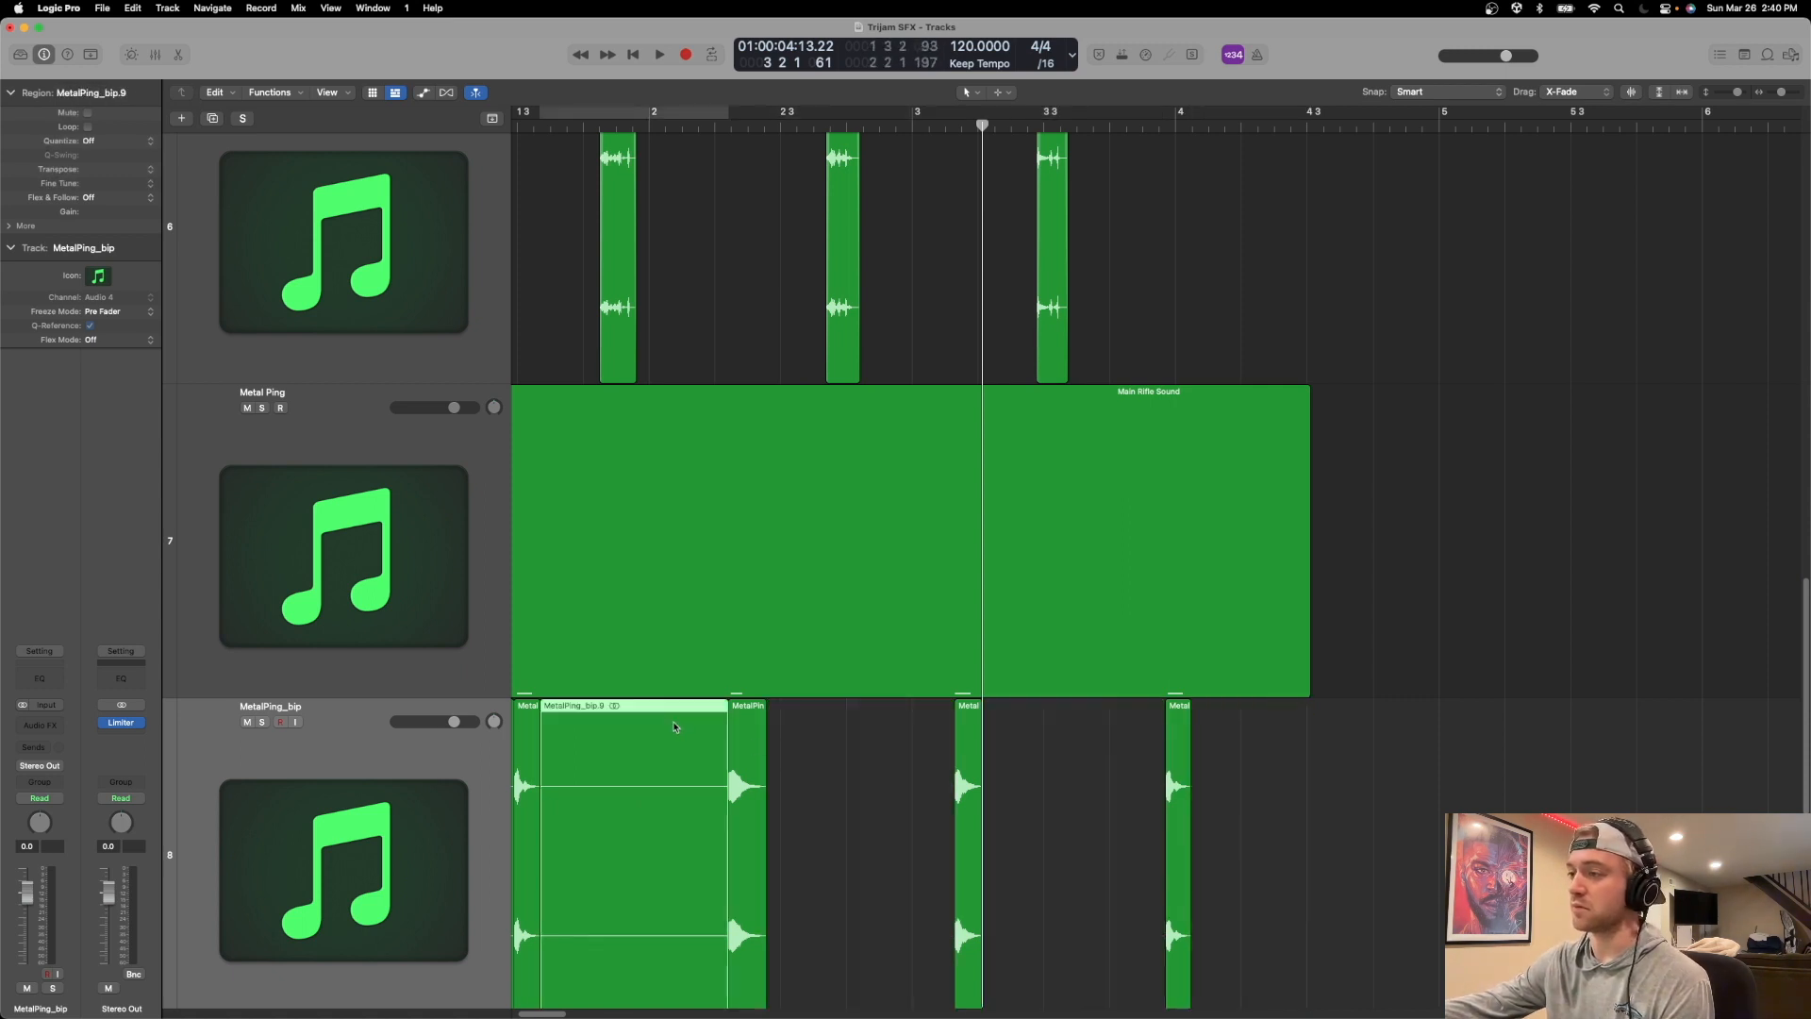
{"action": "key", "text": "Delete"}
{"action": "scroll", "coordinate": [660, 735], "scroll_direction": "left", "scroll_amount": 3}
{"action": "left_click", "coordinate": [608, 741]}
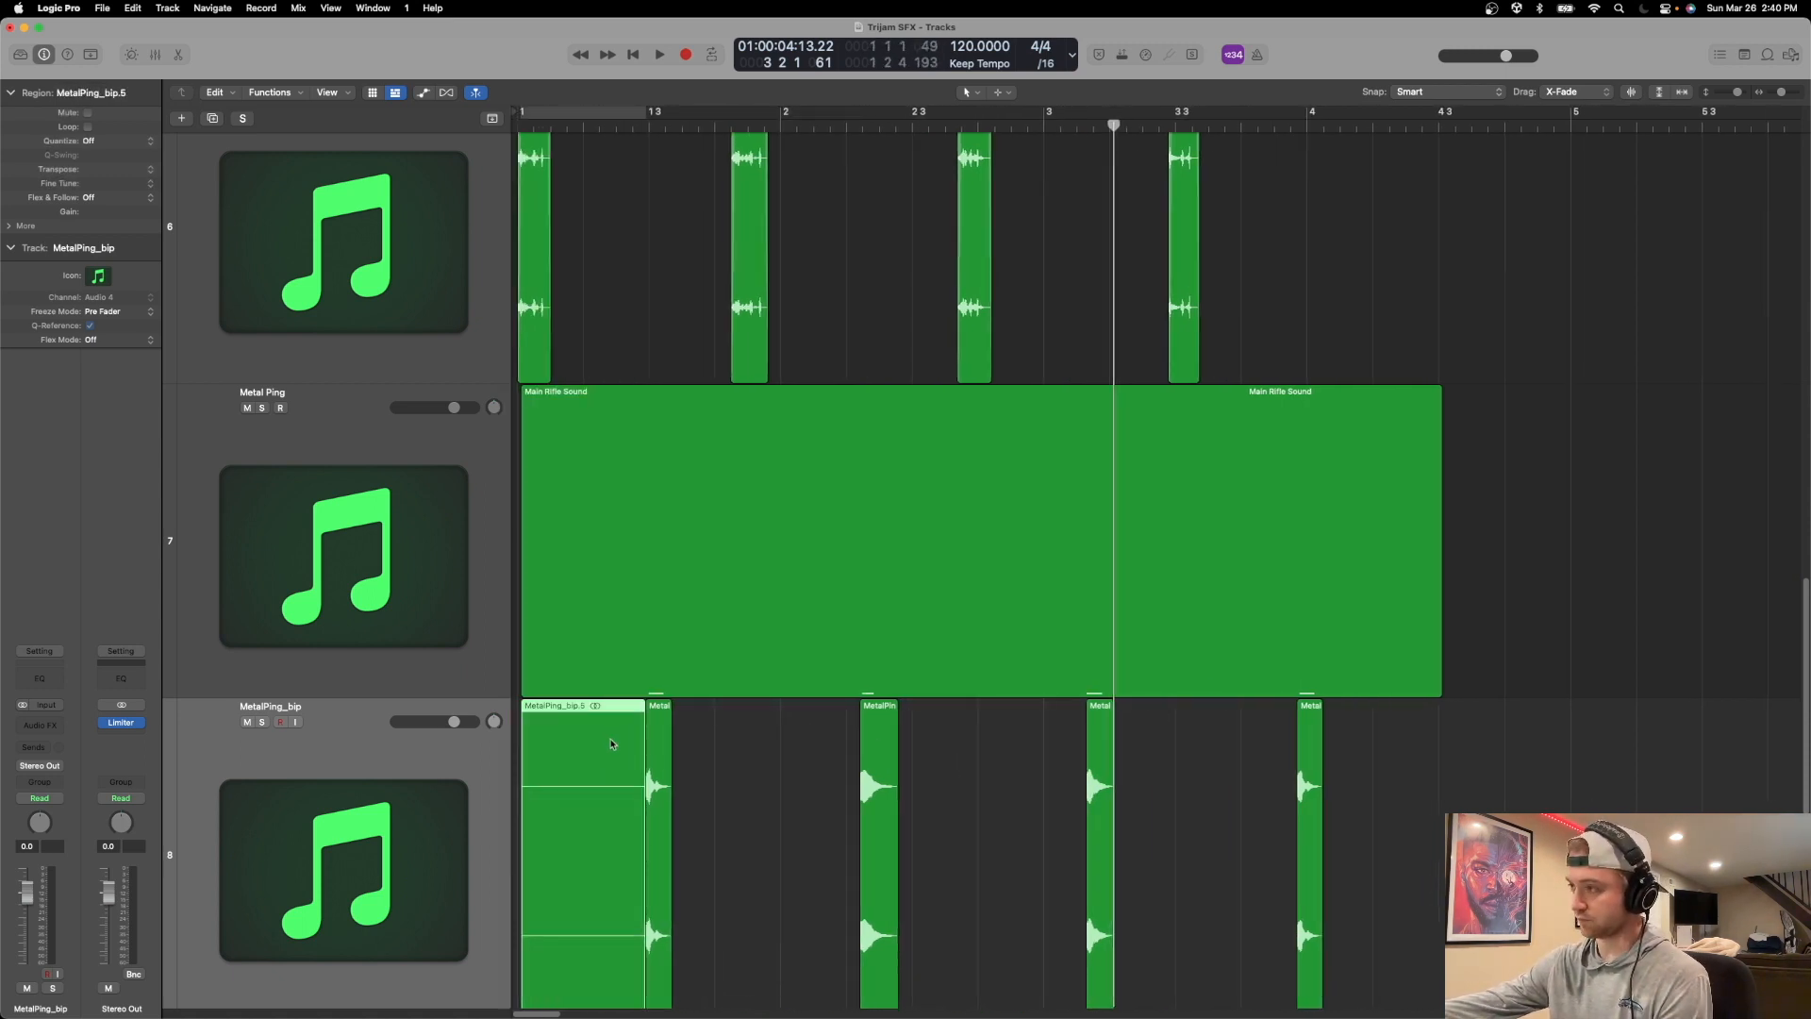
{"action": "key", "text": "Delete"}
Select all four ping clips and shift them together so the first one starts at the project's beginning.
{"action": "left_click_drag", "start_coordinate": [1422, 740], "coordinate": [585, 806]}
{"action": "left_click_drag", "start_coordinate": [661, 733], "coordinate": [533, 736]}
{"action": "scroll", "coordinate": [822, 806], "scroll_direction": "down", "scroll_amount": 3}
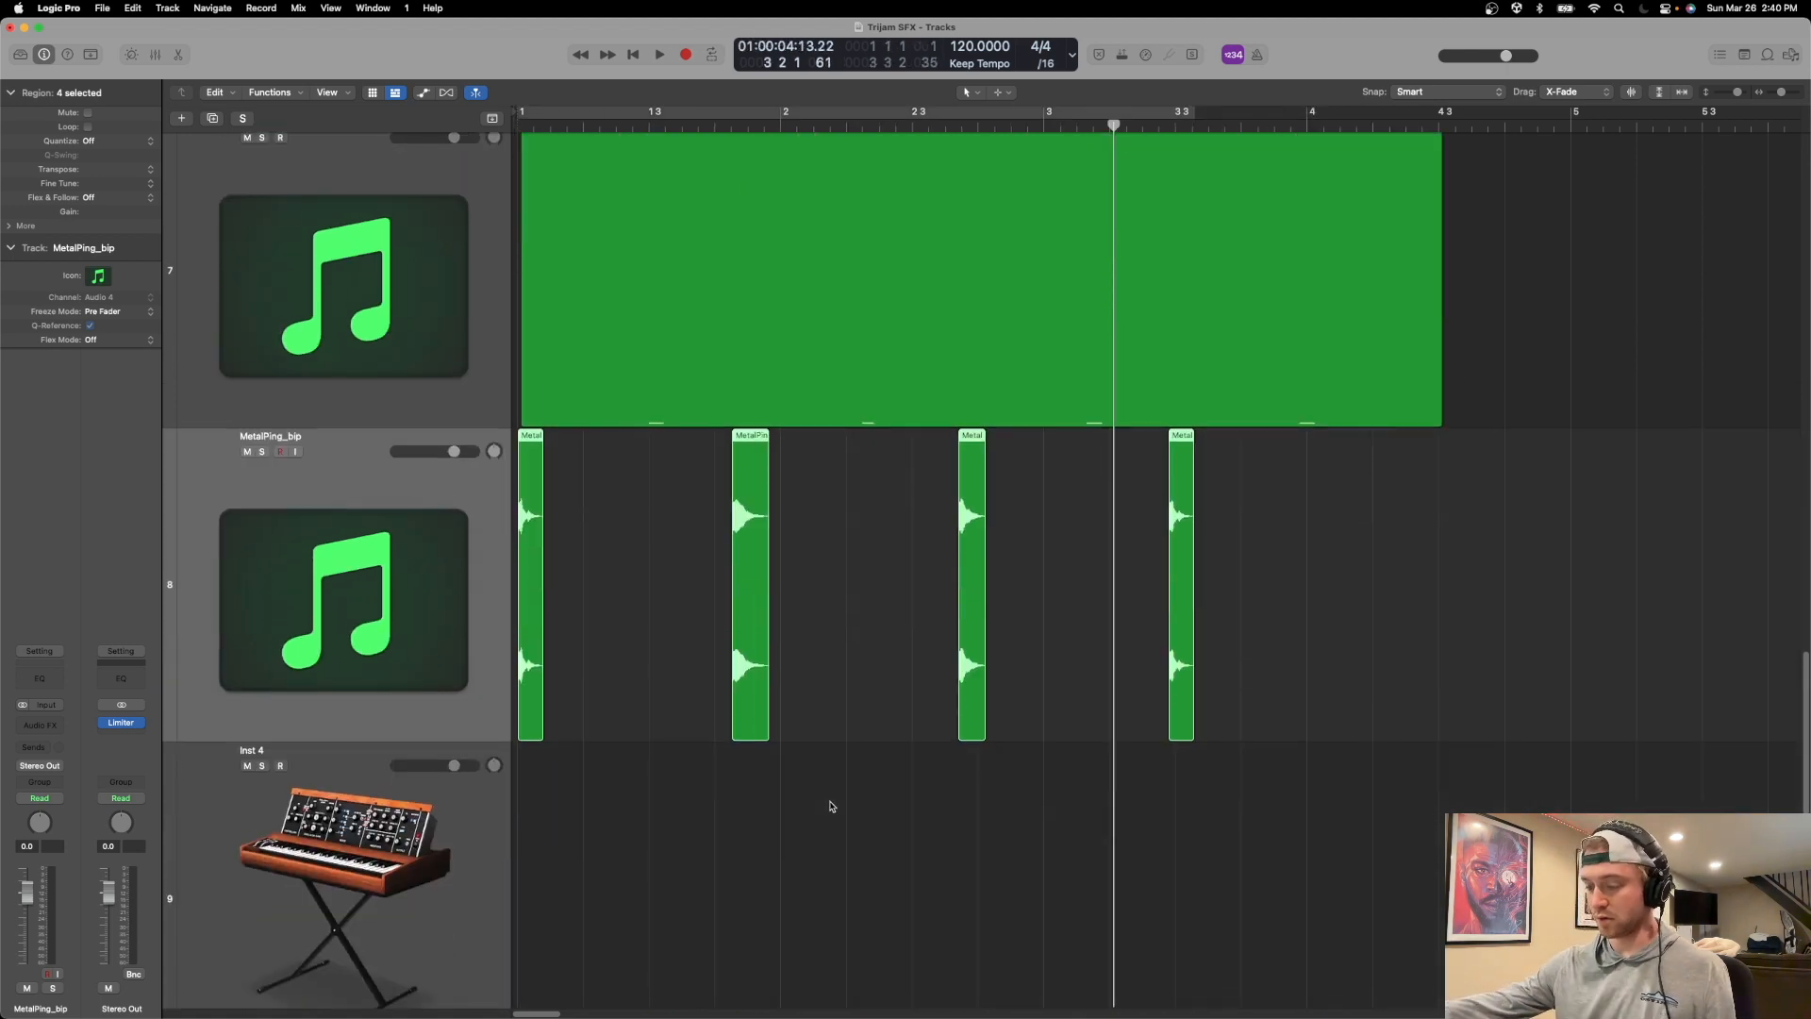
Add a short fade-out to the end of the selected metal ping clips.
{"action": "key", "text": "super+e"}
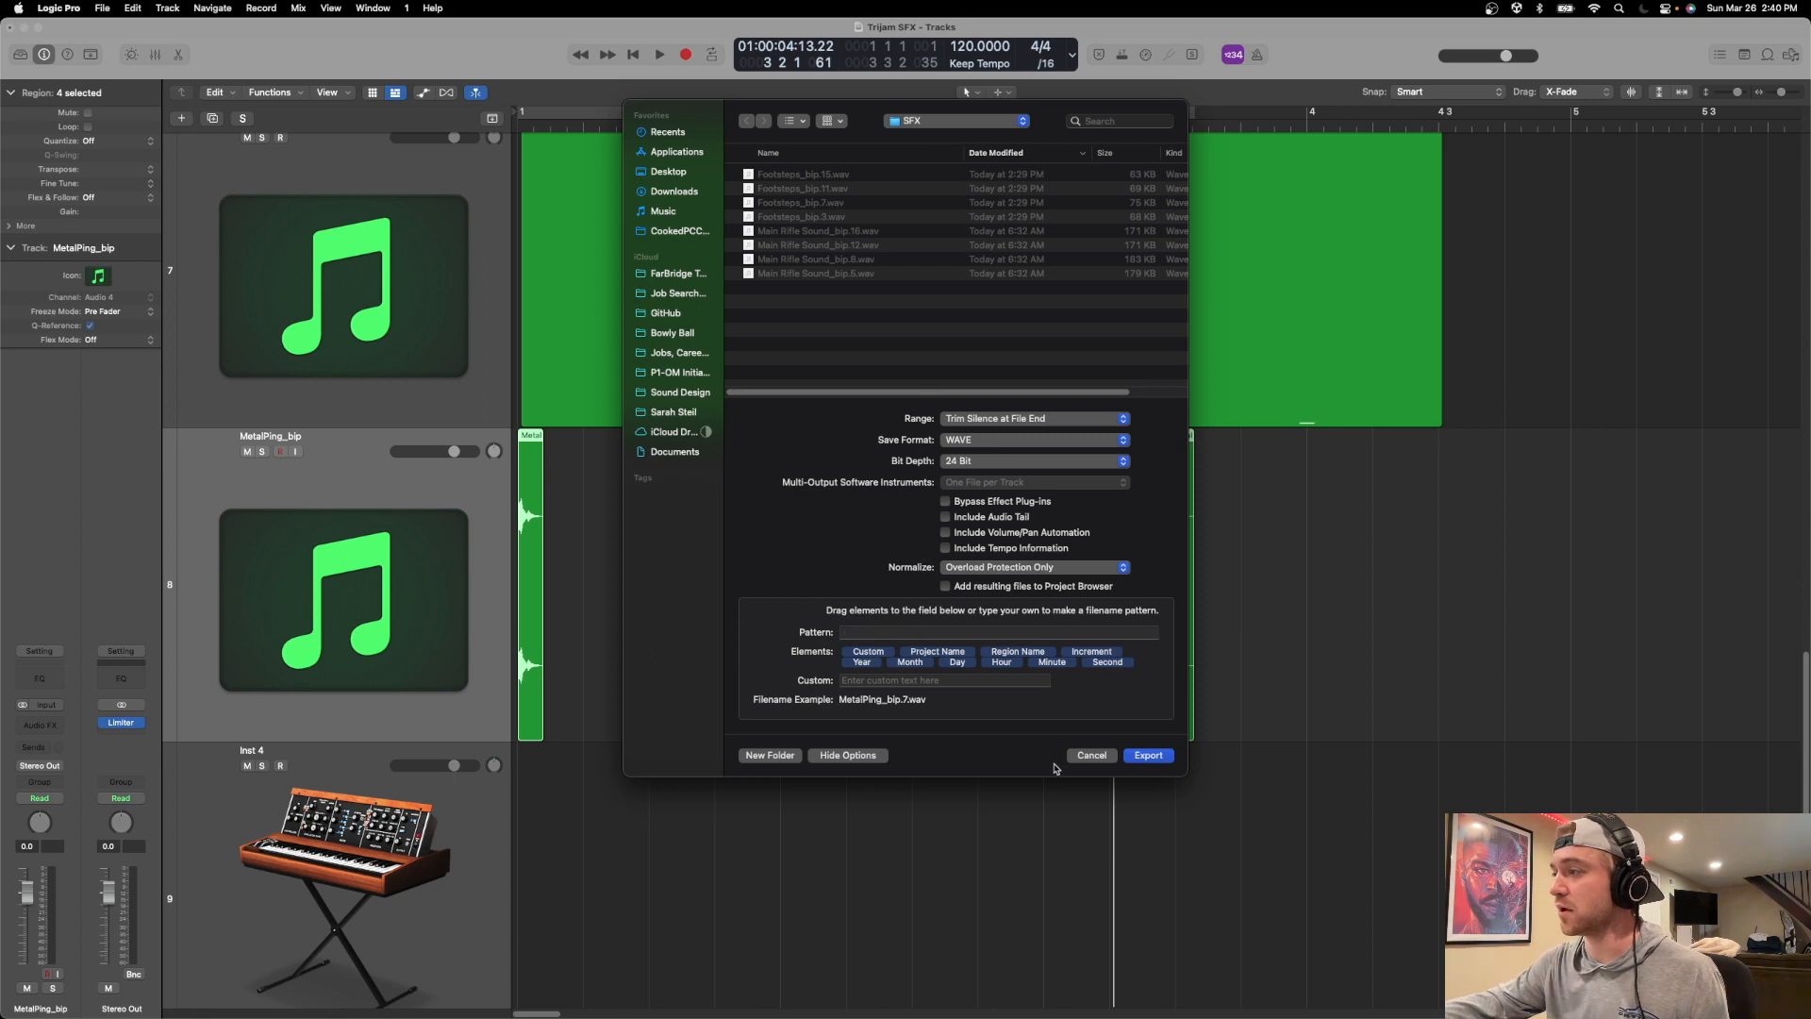
{"action": "key", "text": "Return"}
{"action": "scroll", "coordinate": [639, 506], "scroll_direction": "up", "scroll_amount": 10}
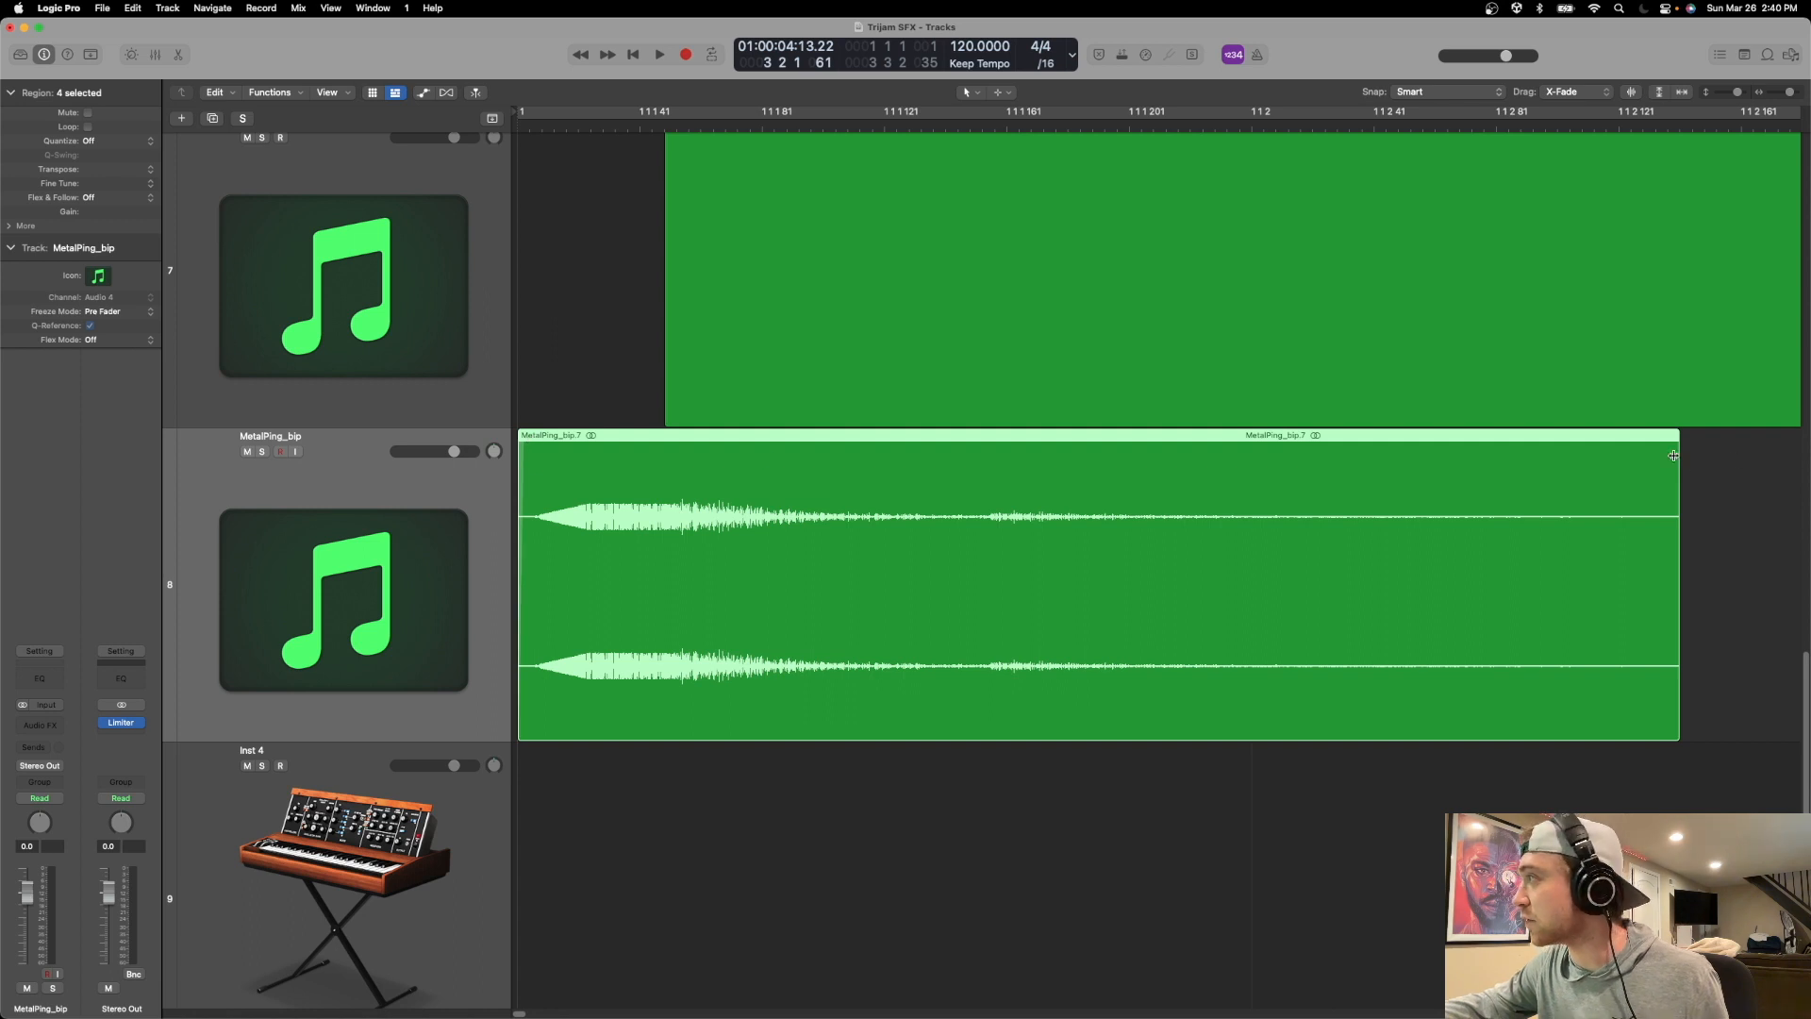
{"action": "left_click_drag", "start_coordinate": [1676, 441], "coordinate": [1658, 441]}
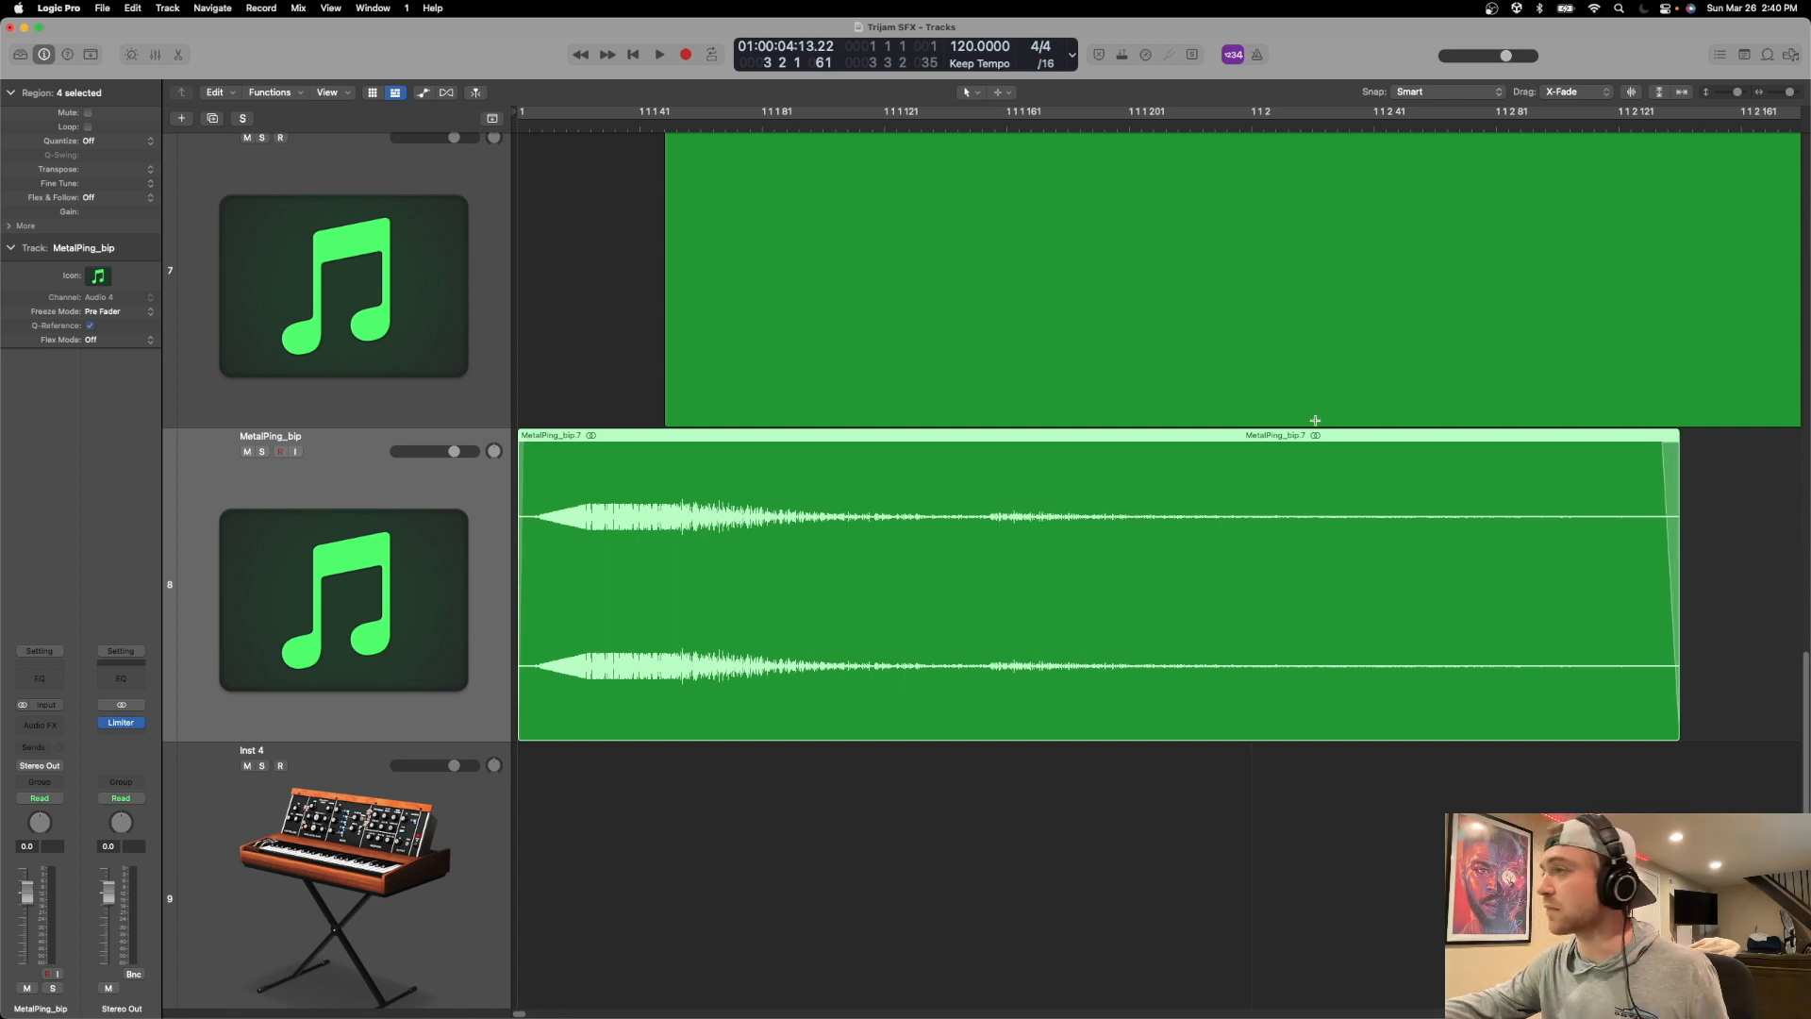
{"action": "scroll", "coordinate": [1273, 457], "scroll_direction": "down", "scroll_amount": 10}
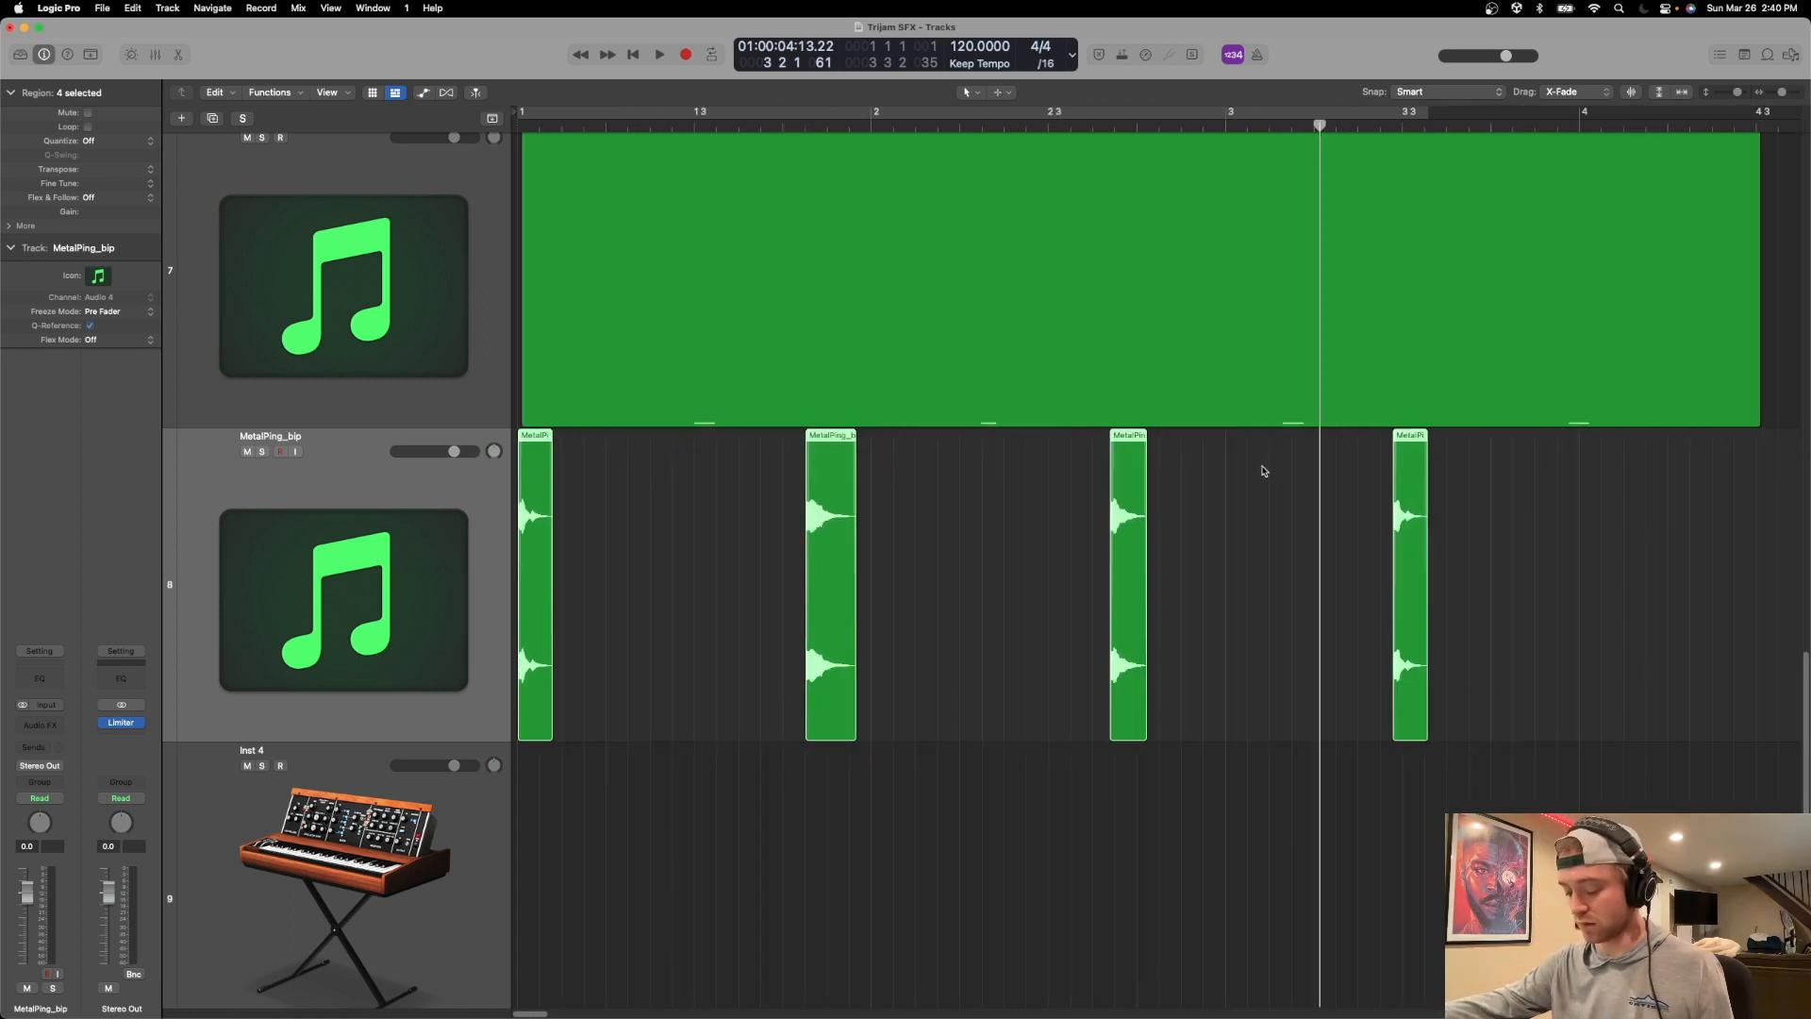
Export the four metal ping clips to the SFX folder as 24-bit WAVE files named by Region Name.
{"action": "key", "text": "ctrl+super+e"}
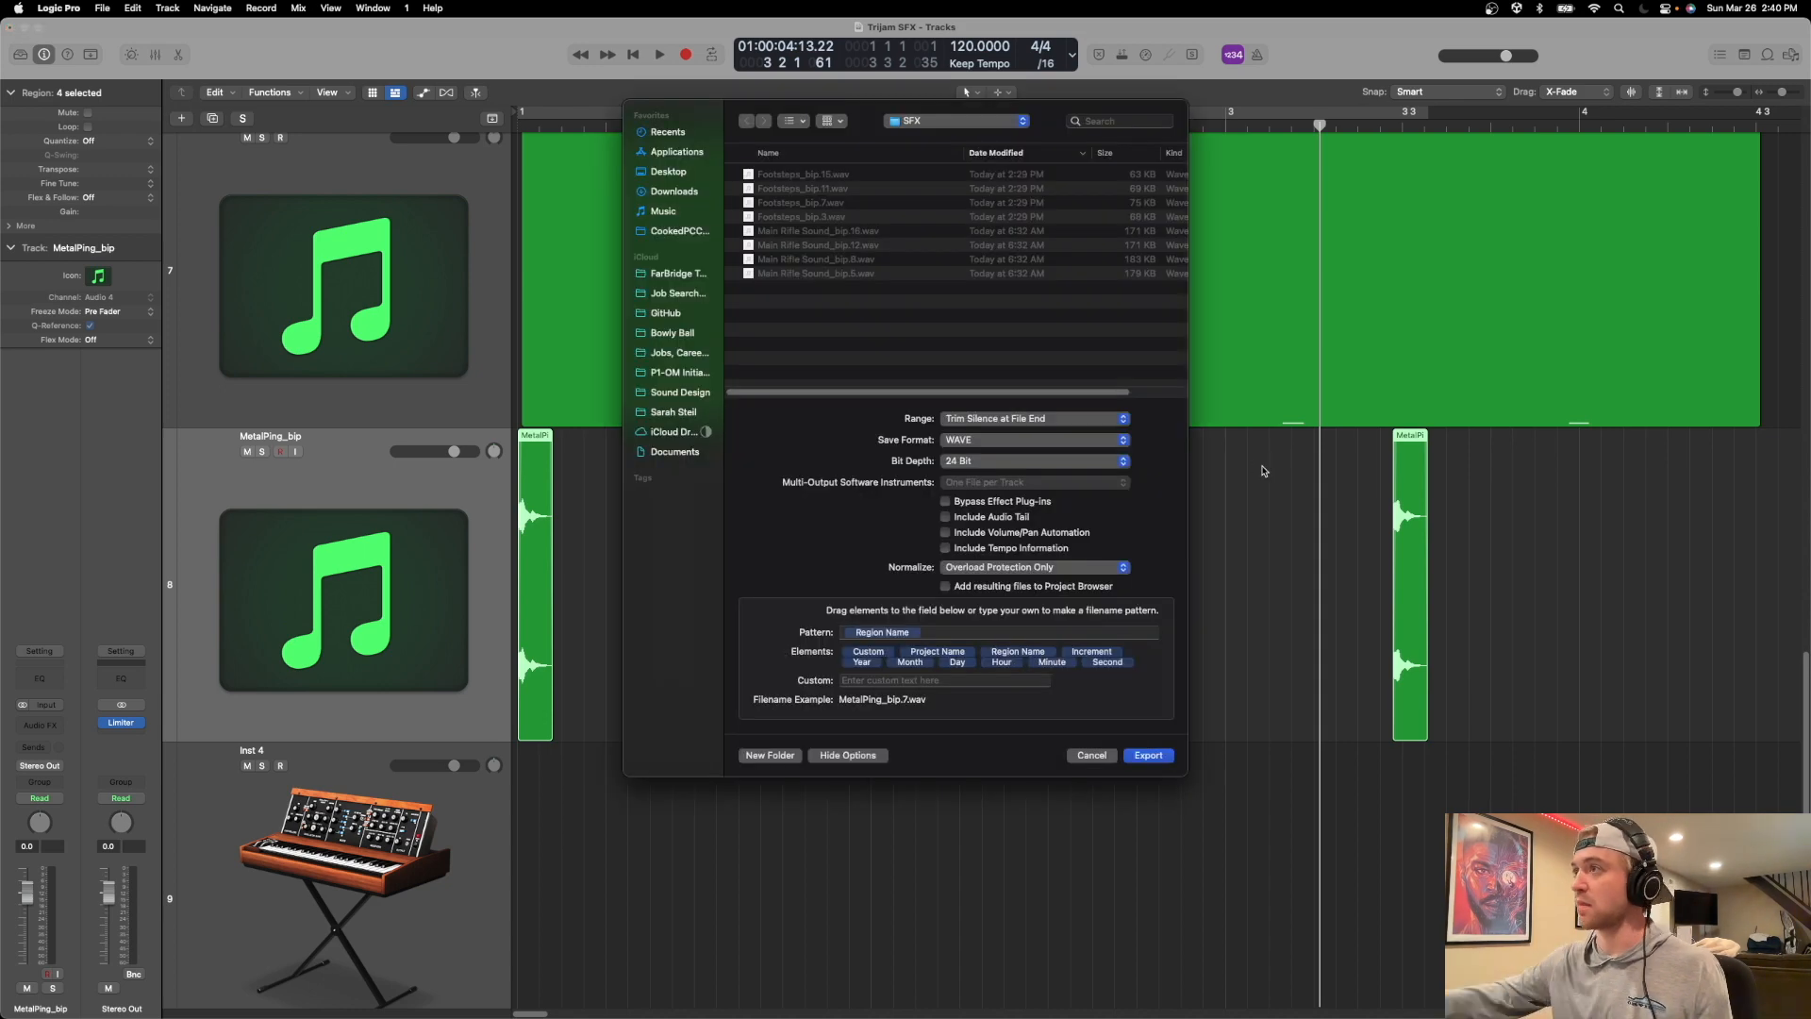
{"action": "left_click", "coordinate": [1150, 753]}
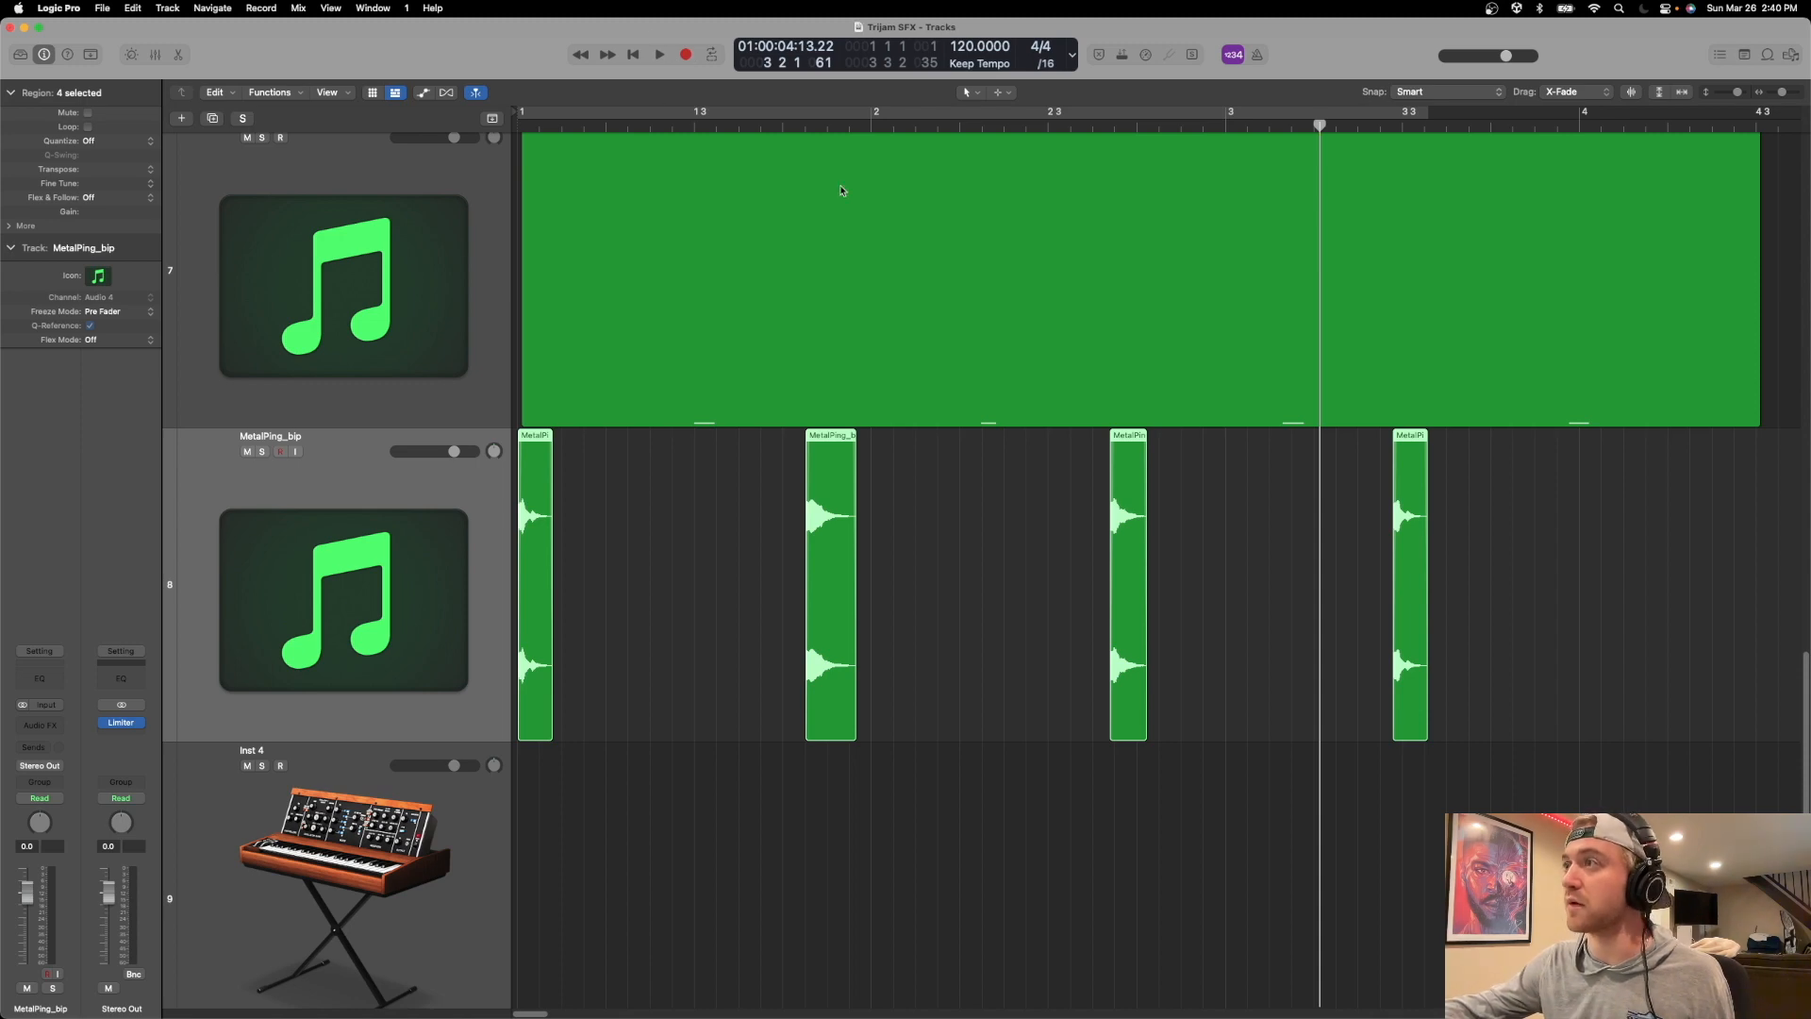
{"action": "scroll", "coordinate": [626, 537], "scroll_direction": "down", "scroll_amount": 4}
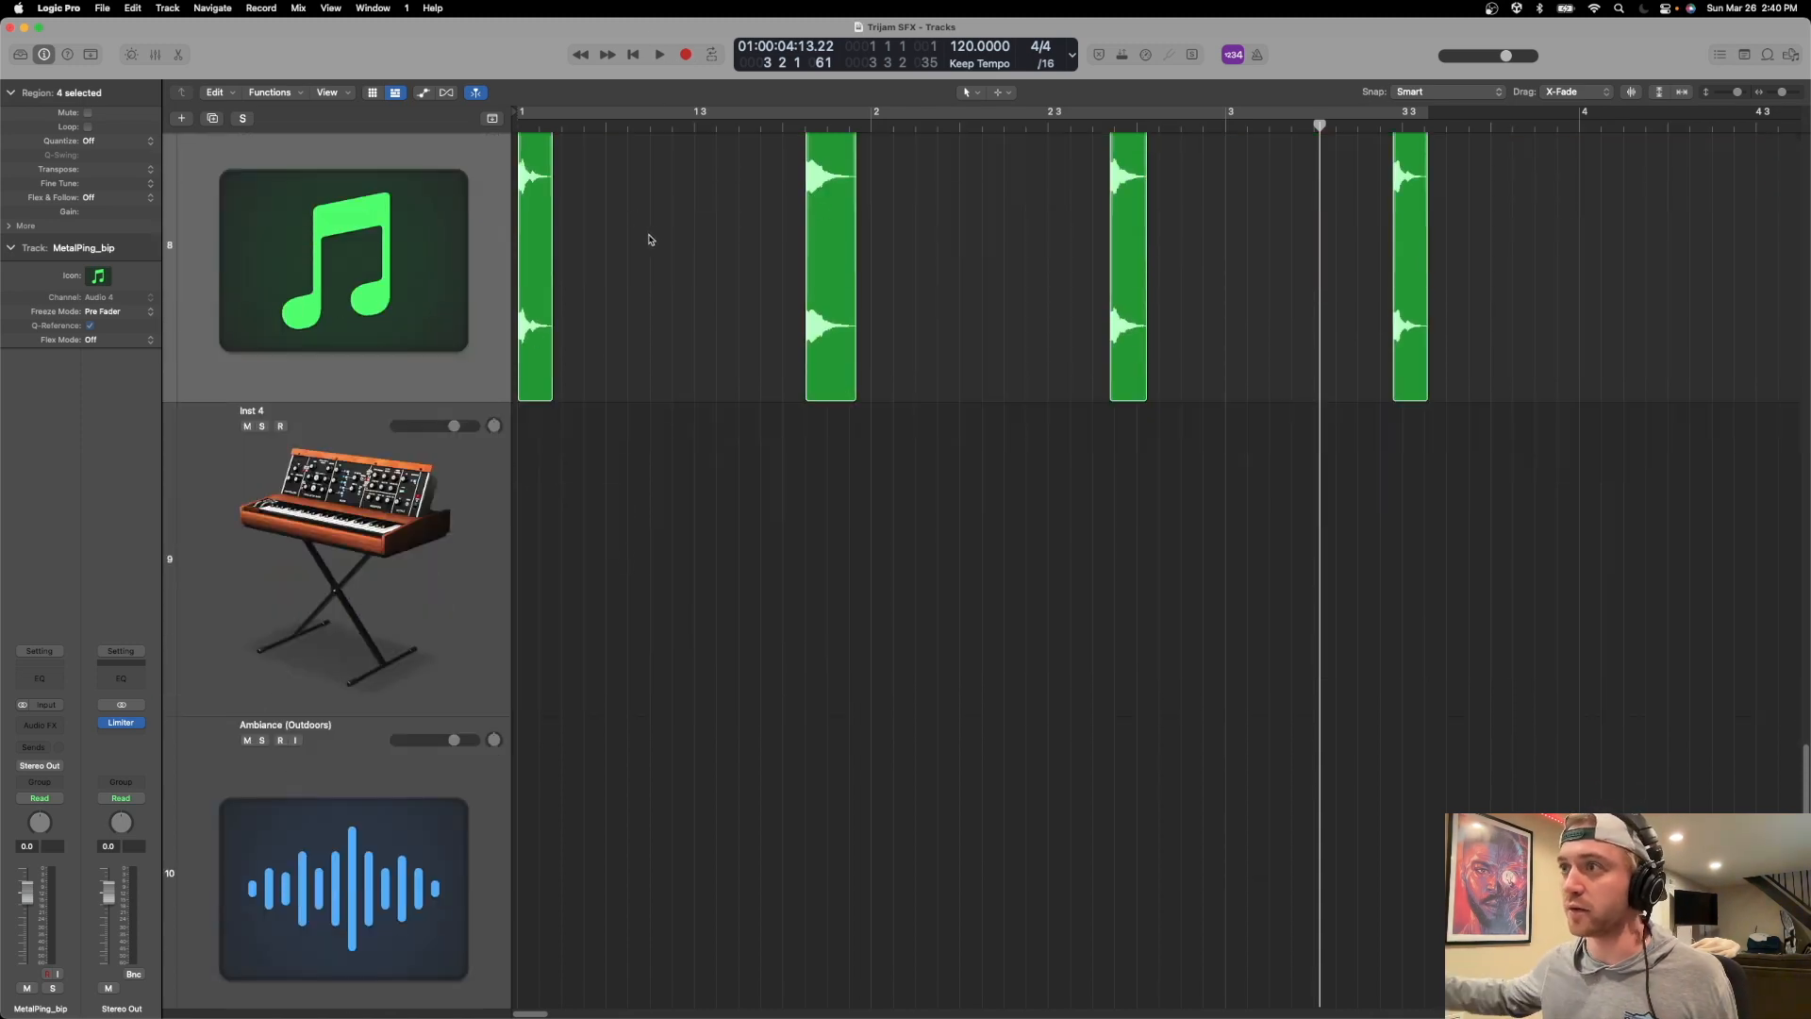
Switch to Unity and import the four exported MetalPing_bip files from Finder into the project's Audio folder.
{"action": "key", "text": "super+Tab"}
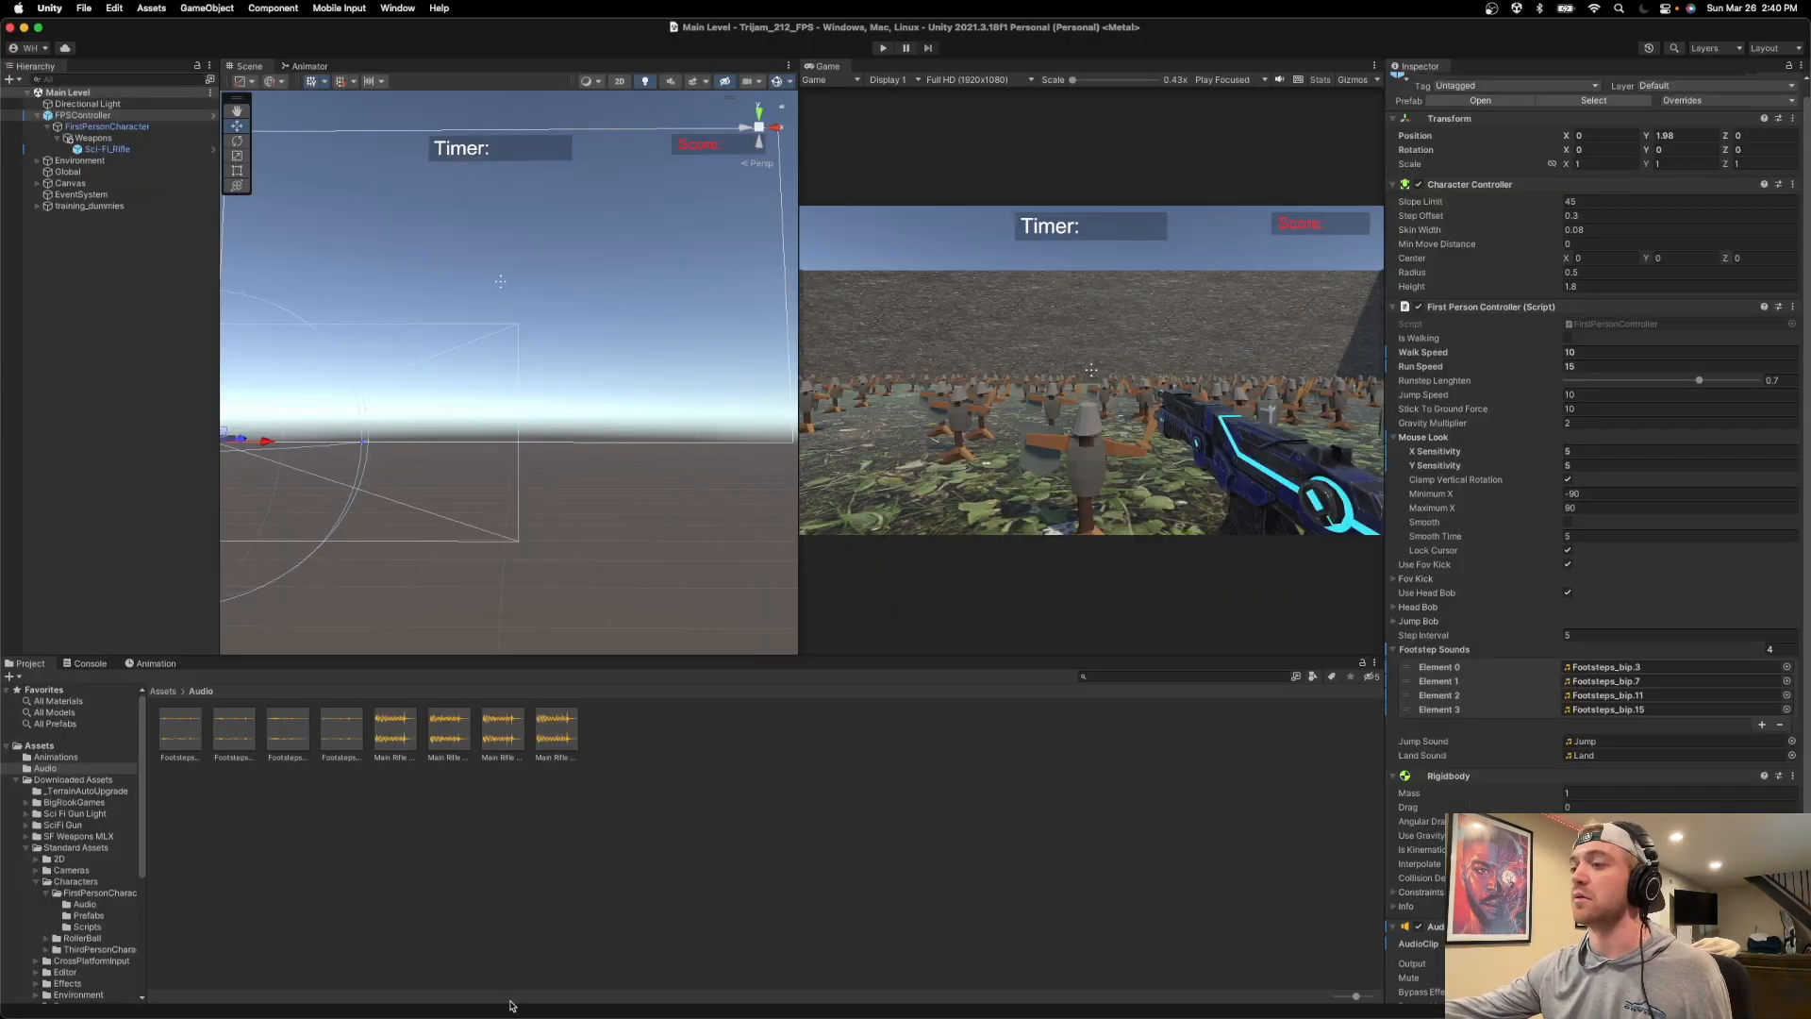
{"action": "mouse_move", "coordinate": [457, 1016]}
{"action": "left_click", "coordinate": [554, 988]}
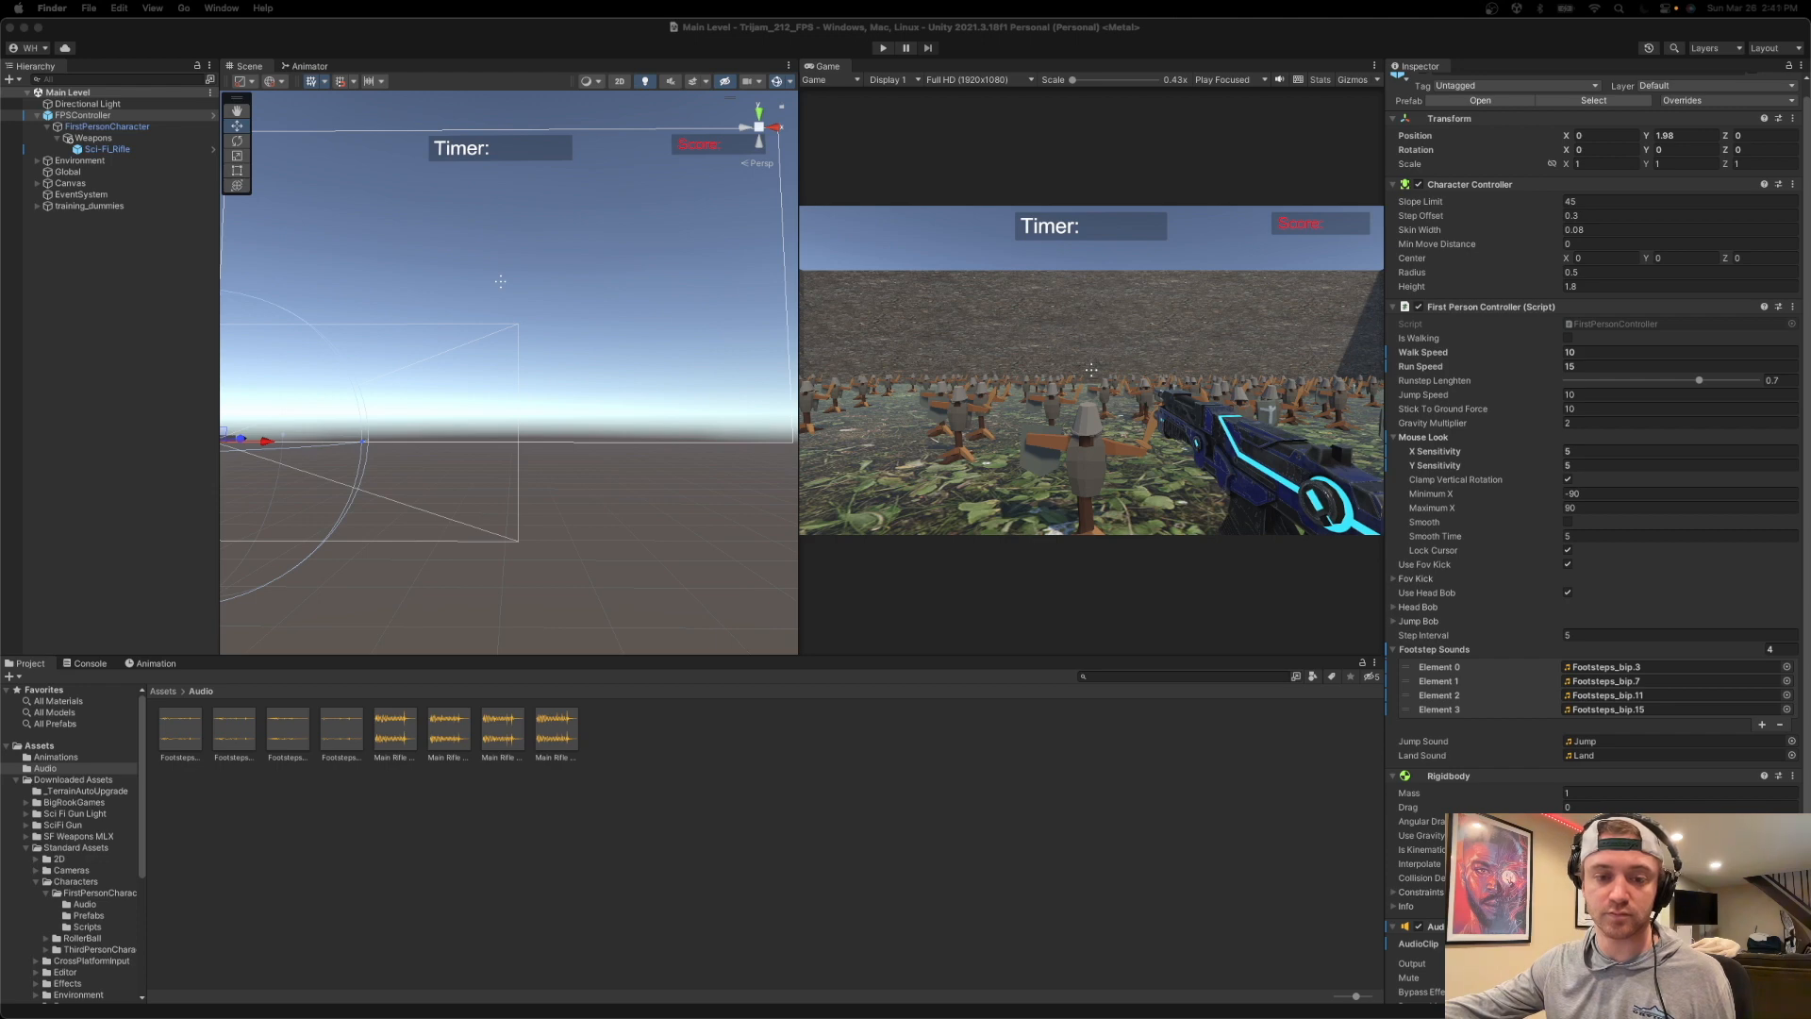
{"action": "left_click_drag", "start_coordinate": [530, 807], "coordinate": [710, 790]}
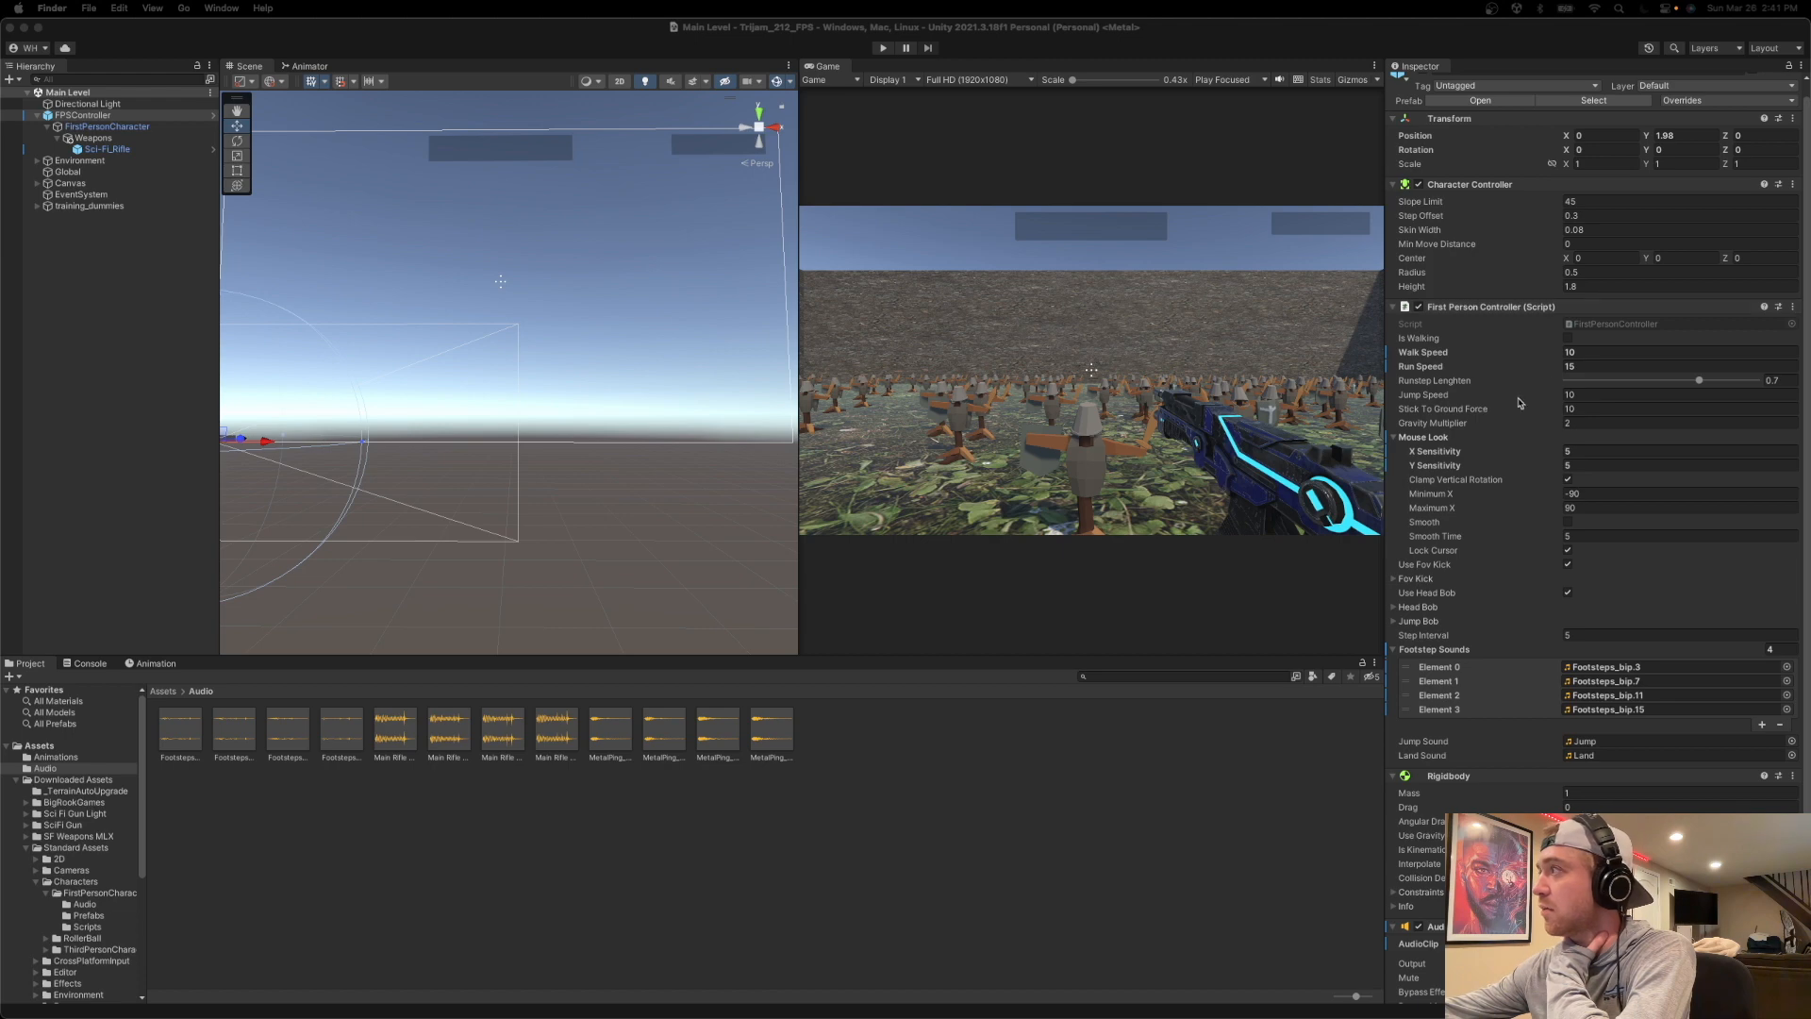
Open the FirstPersonController script and examine how PlayFootStepAudio picks and plays random clips from the footstep sounds array.
{"action": "double_click", "coordinate": [1587, 326]}
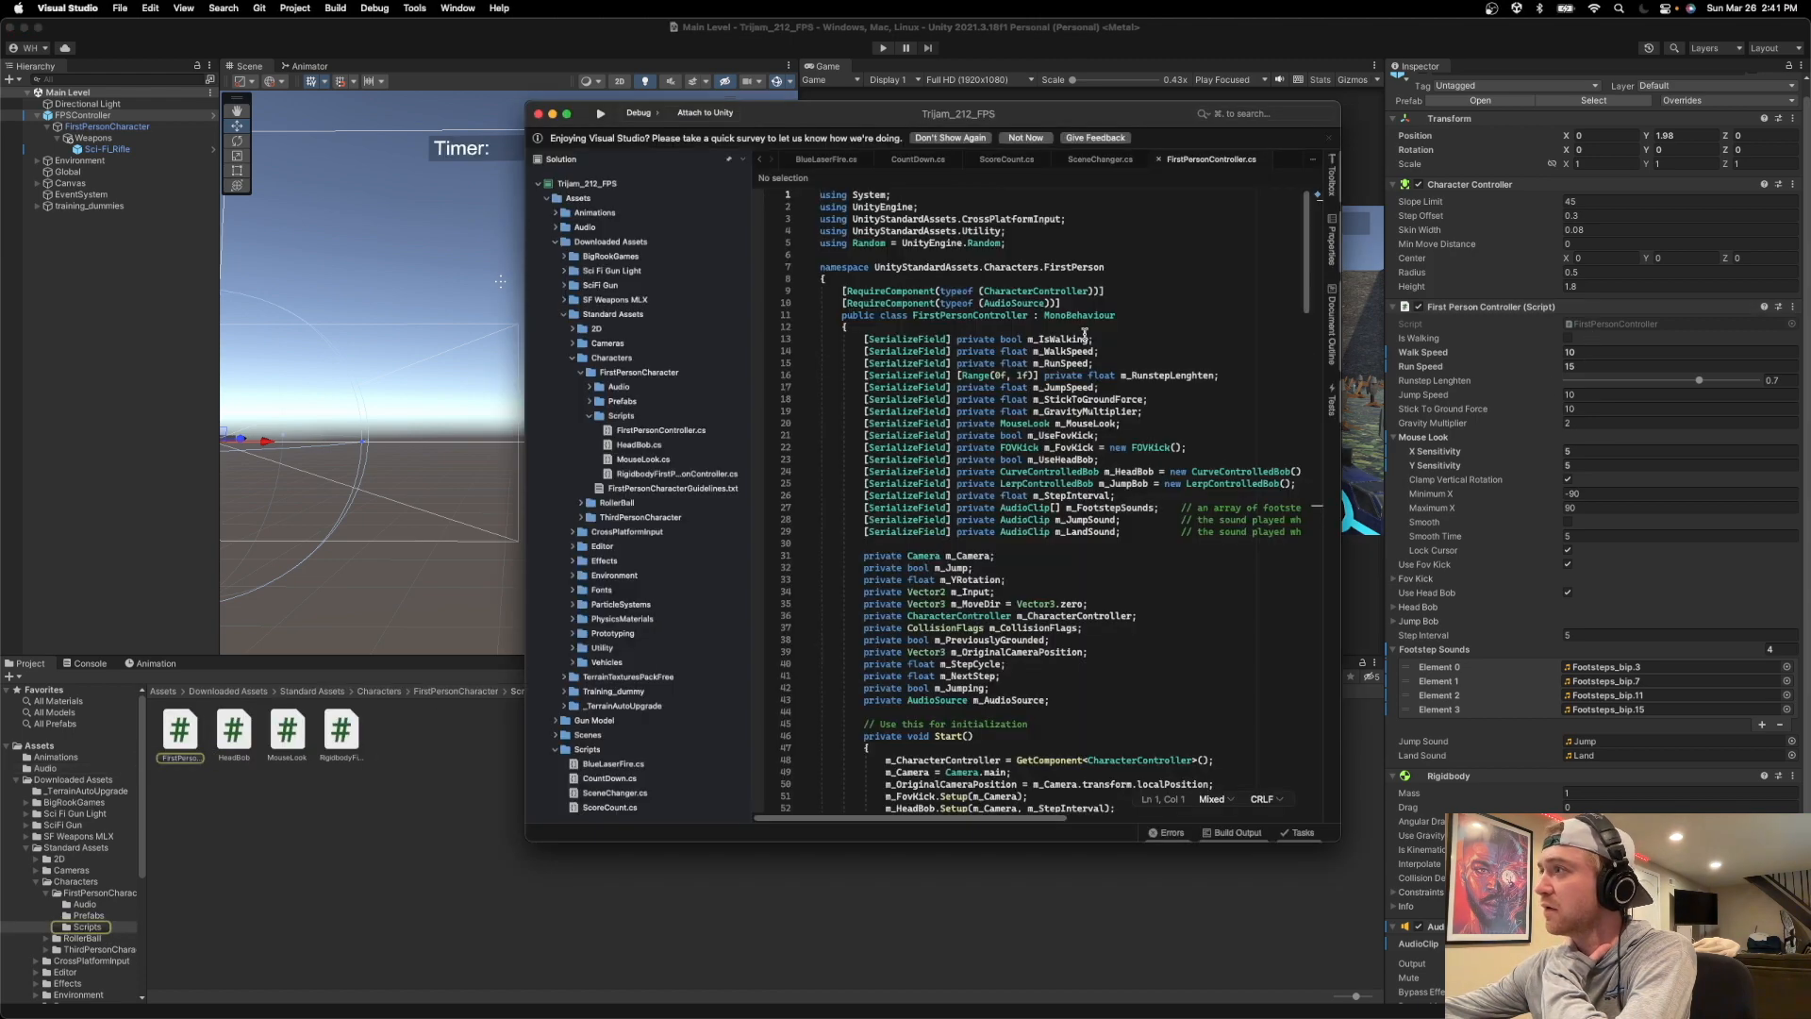
{"action": "scroll", "coordinate": [1048, 500], "scroll_direction": "down", "scroll_amount": 1}
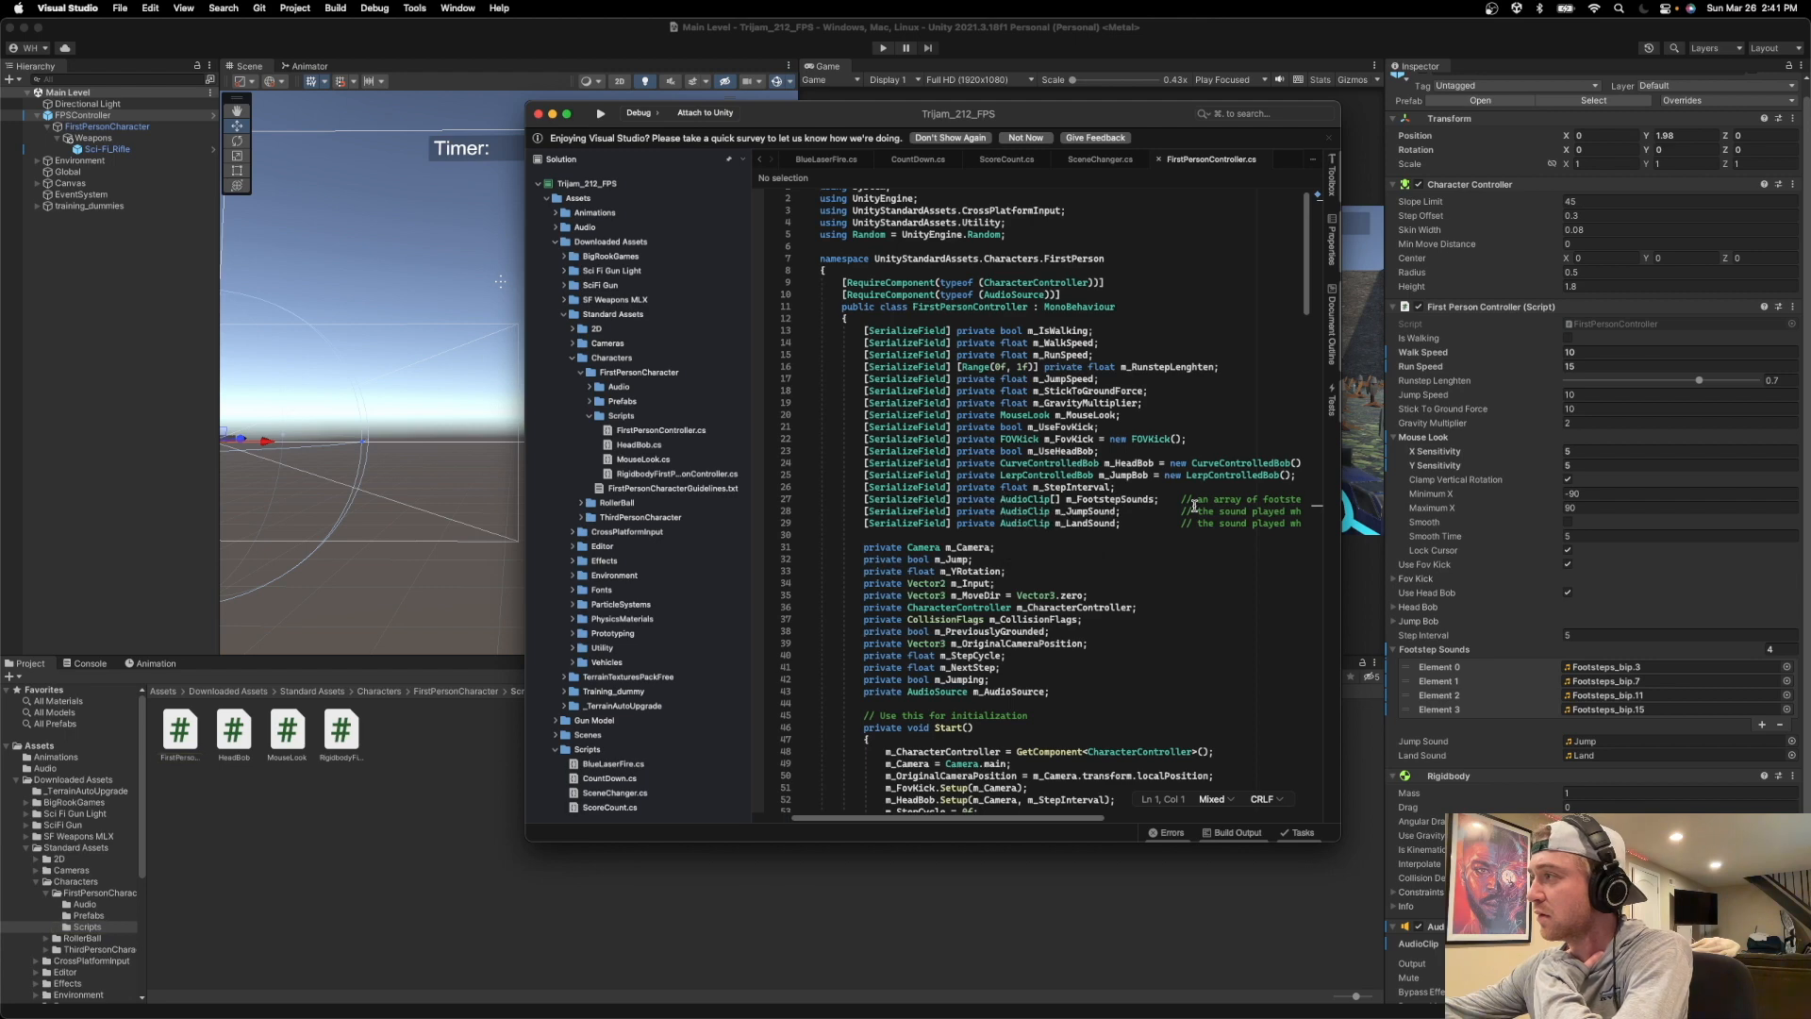
{"action": "scroll", "coordinate": [1045, 530], "scroll_direction": "down", "scroll_amount": 10}
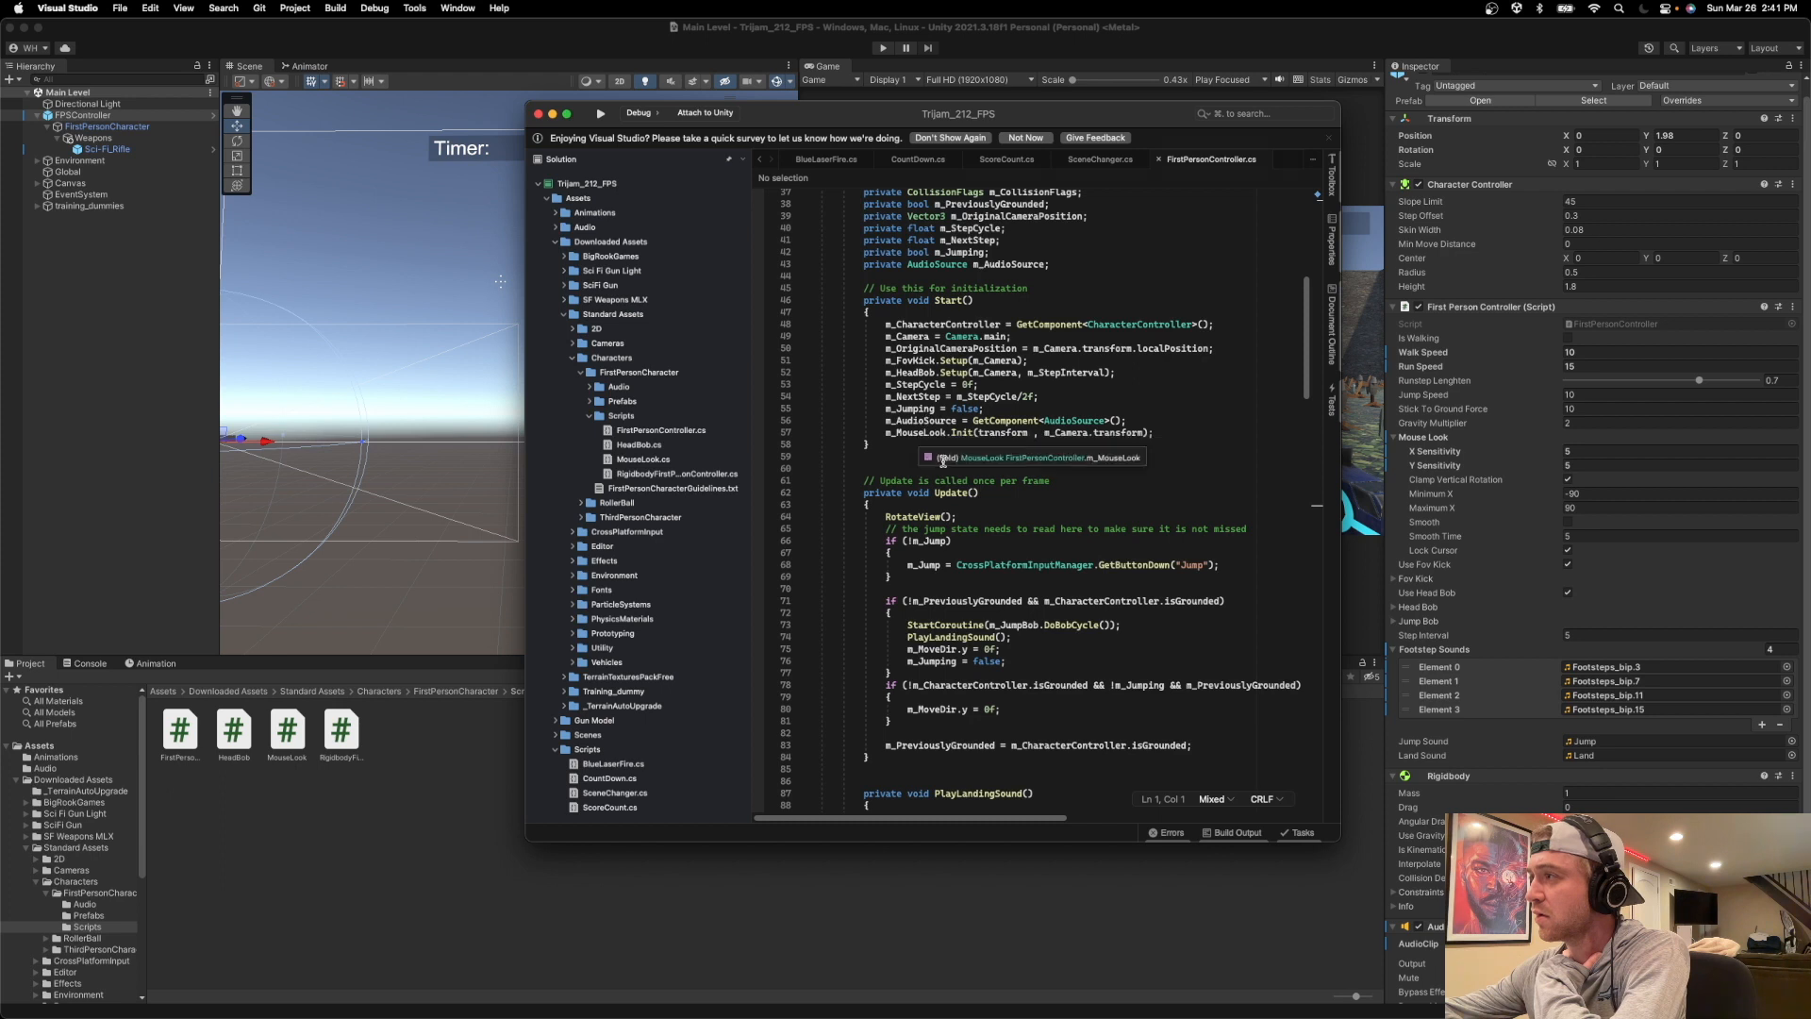
{"action": "scroll", "coordinate": [1046, 424], "scroll_direction": "up", "scroll_amount": 3}
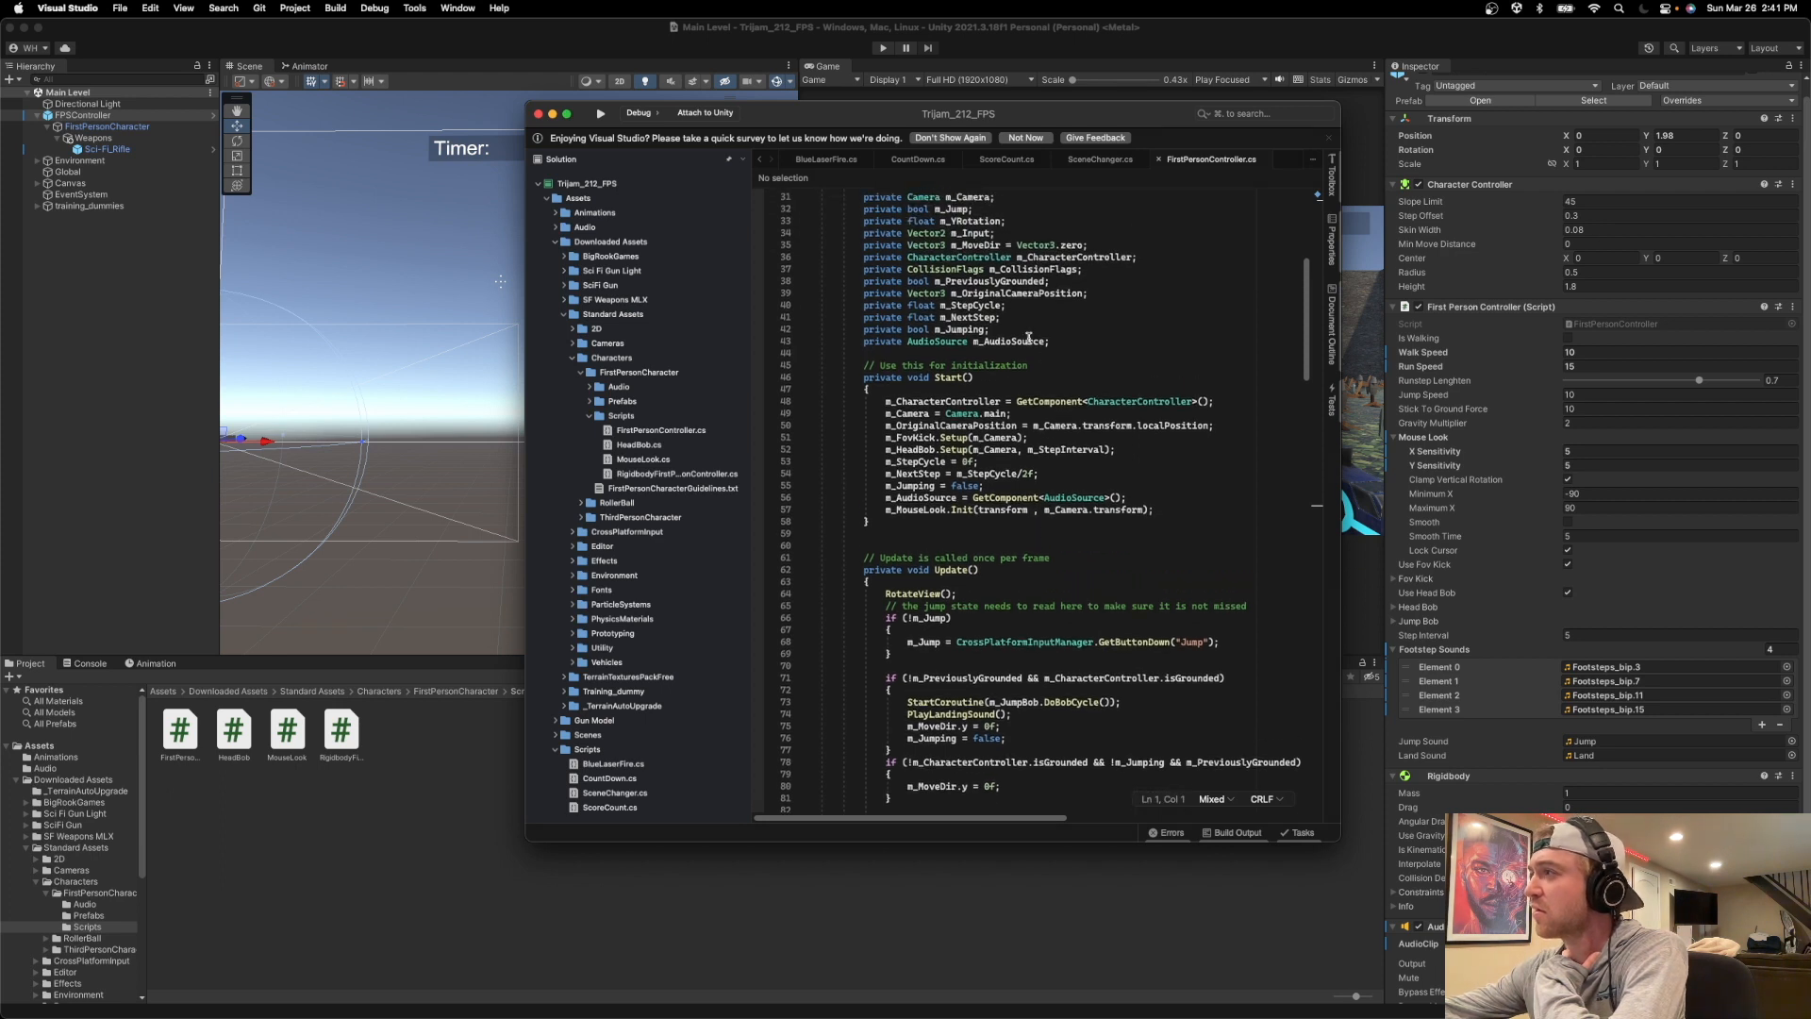
{"action": "scroll", "coordinate": [1028, 337], "scroll_direction": "up", "scroll_amount": 1}
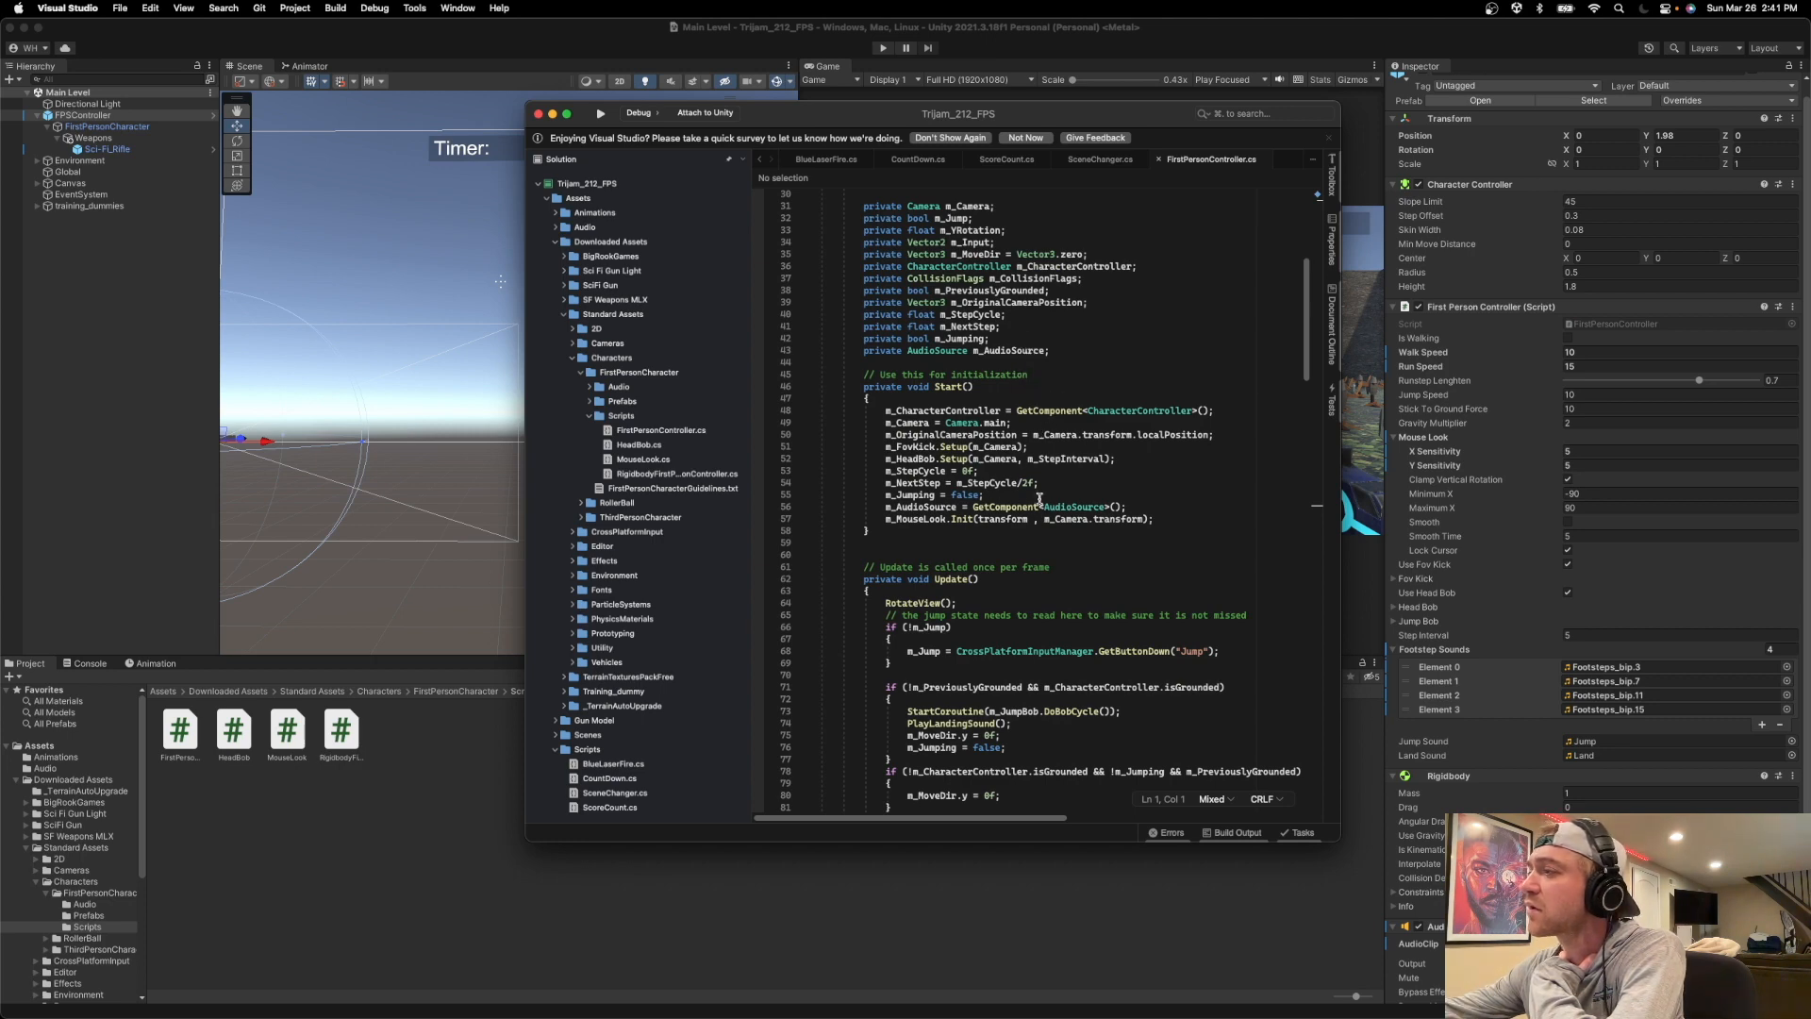
{"action": "scroll", "coordinate": [1040, 499], "scroll_direction": "down", "scroll_amount": 7}
{"action": "scroll", "coordinate": [986, 444], "scroll_direction": "down", "scroll_amount": 6}
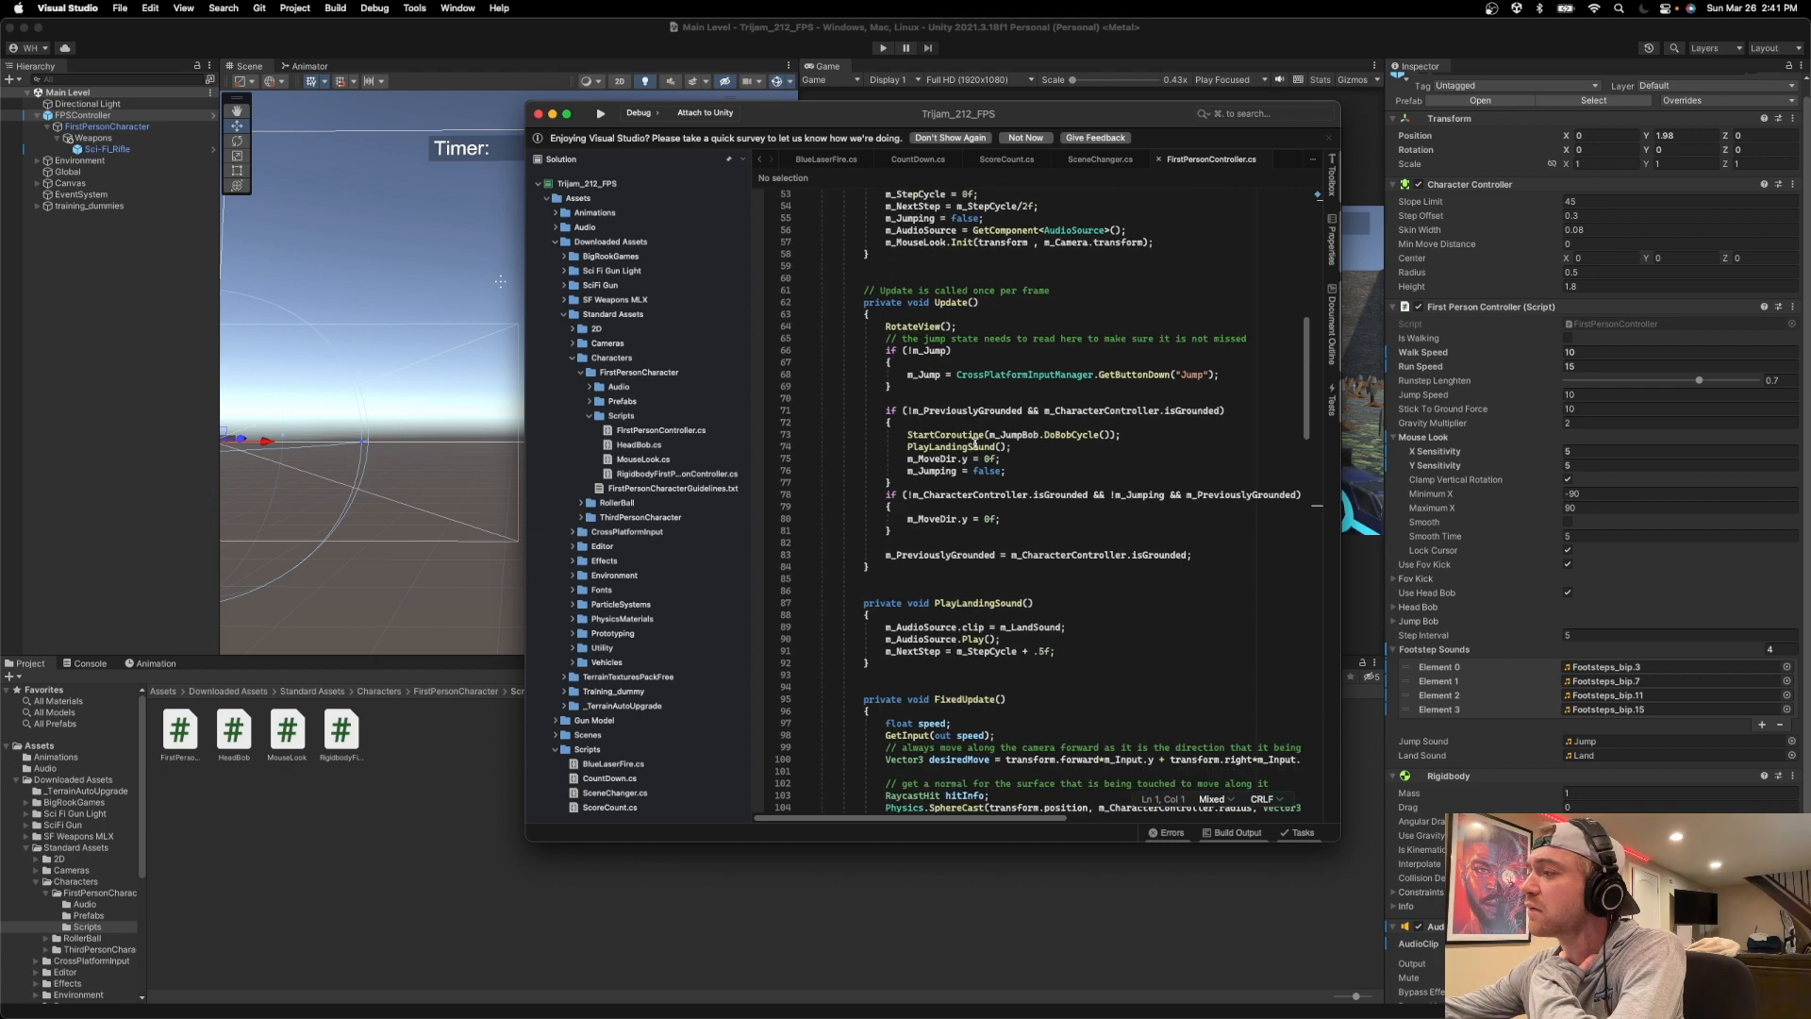
{"action": "scroll", "coordinate": [972, 443], "scroll_direction": "down", "scroll_amount": 3}
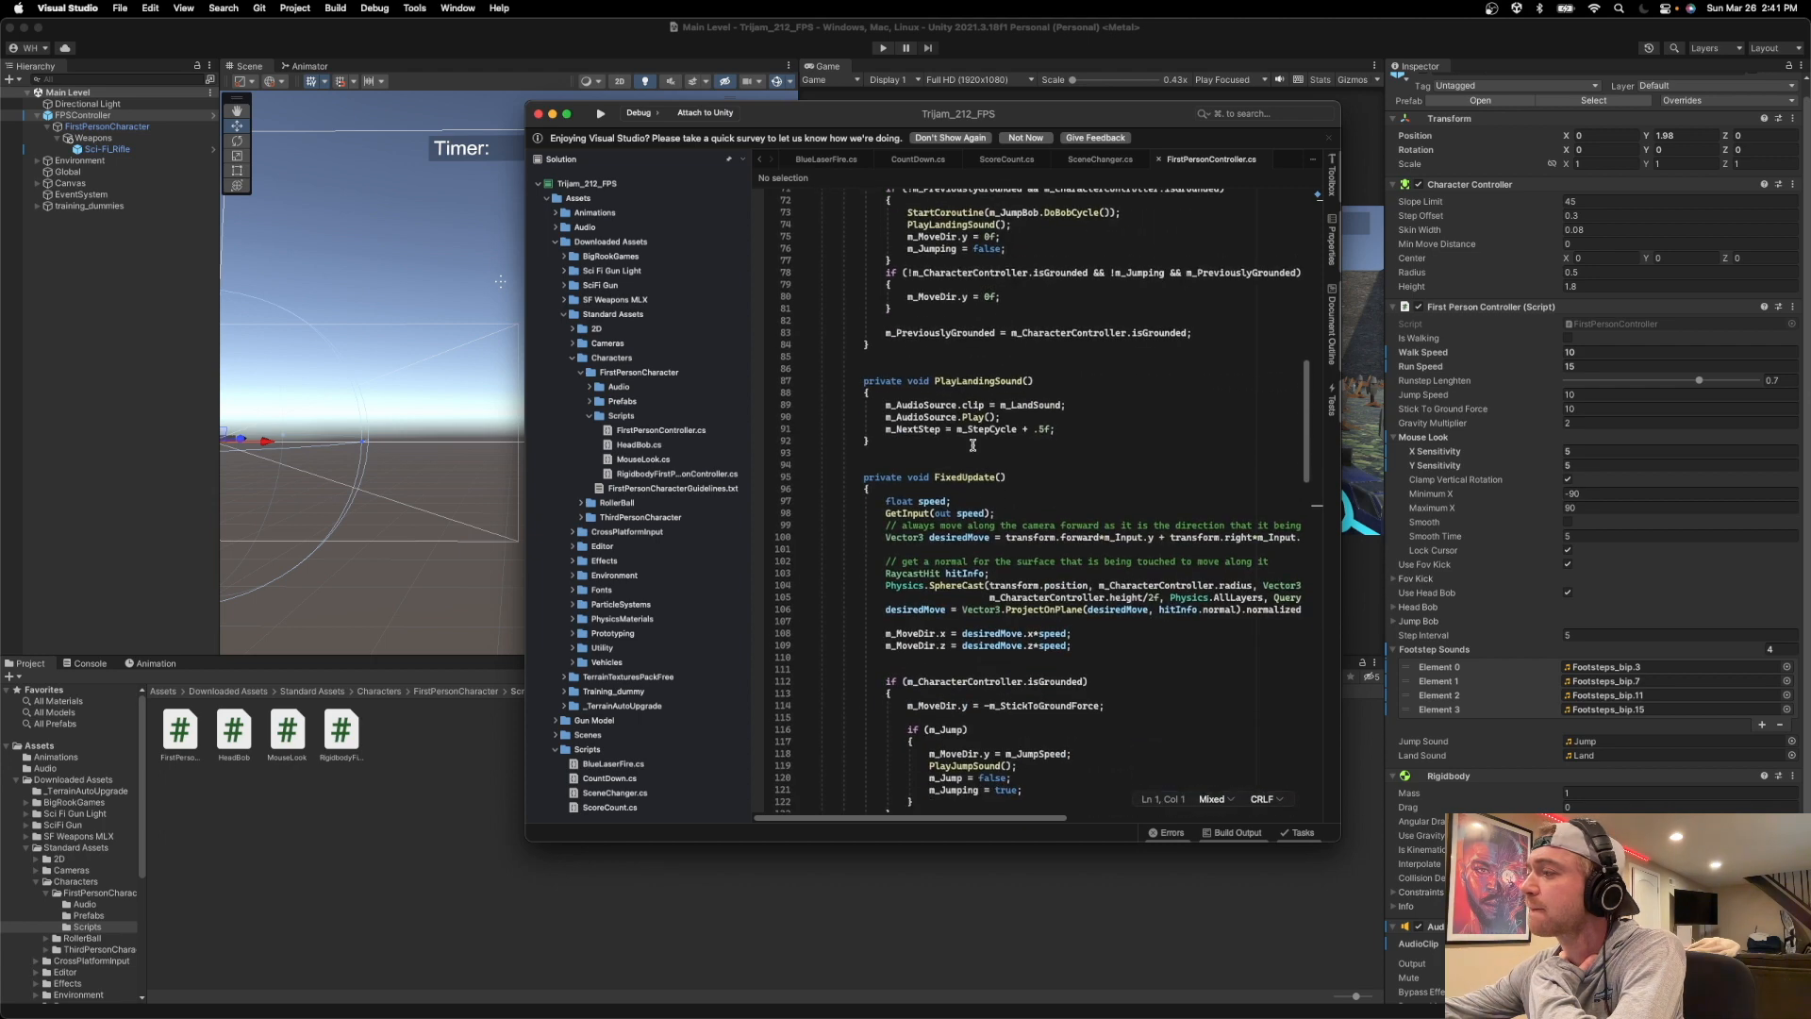
{"action": "scroll", "coordinate": [973, 443], "scroll_direction": "down", "scroll_amount": 10}
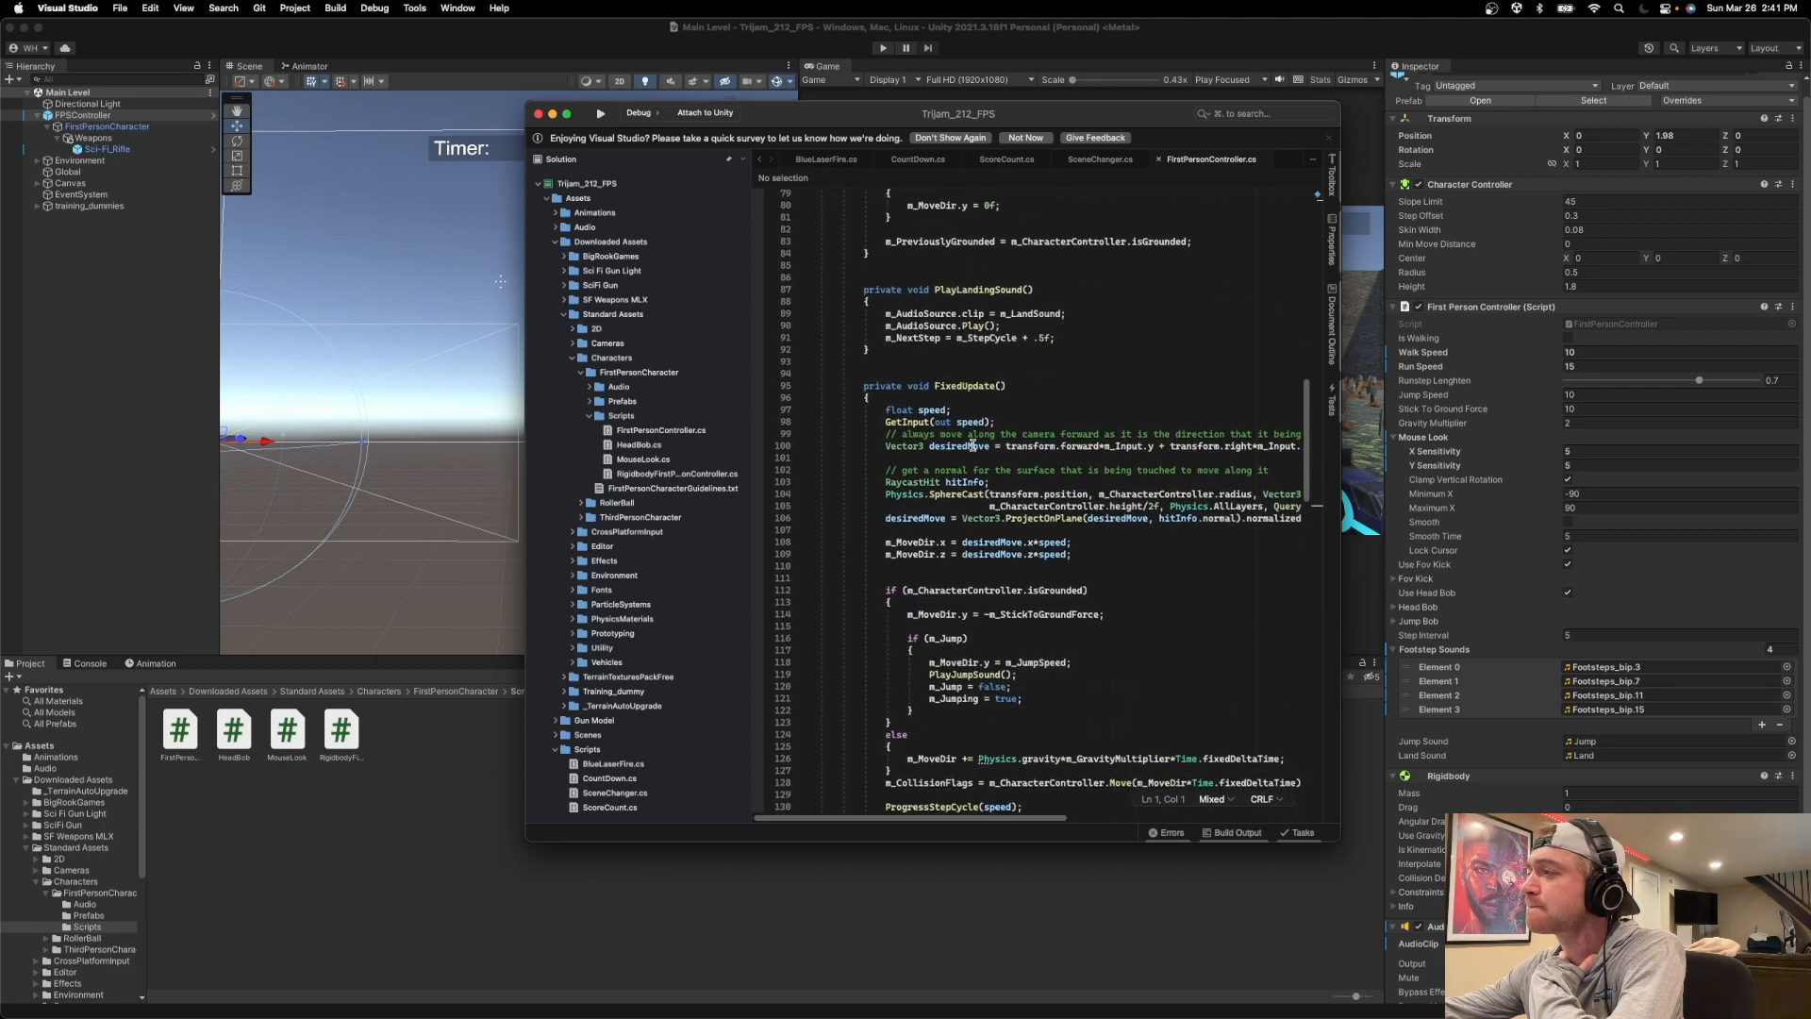
{"action": "scroll", "coordinate": [1031, 456], "scroll_direction": "down", "scroll_amount": 2}
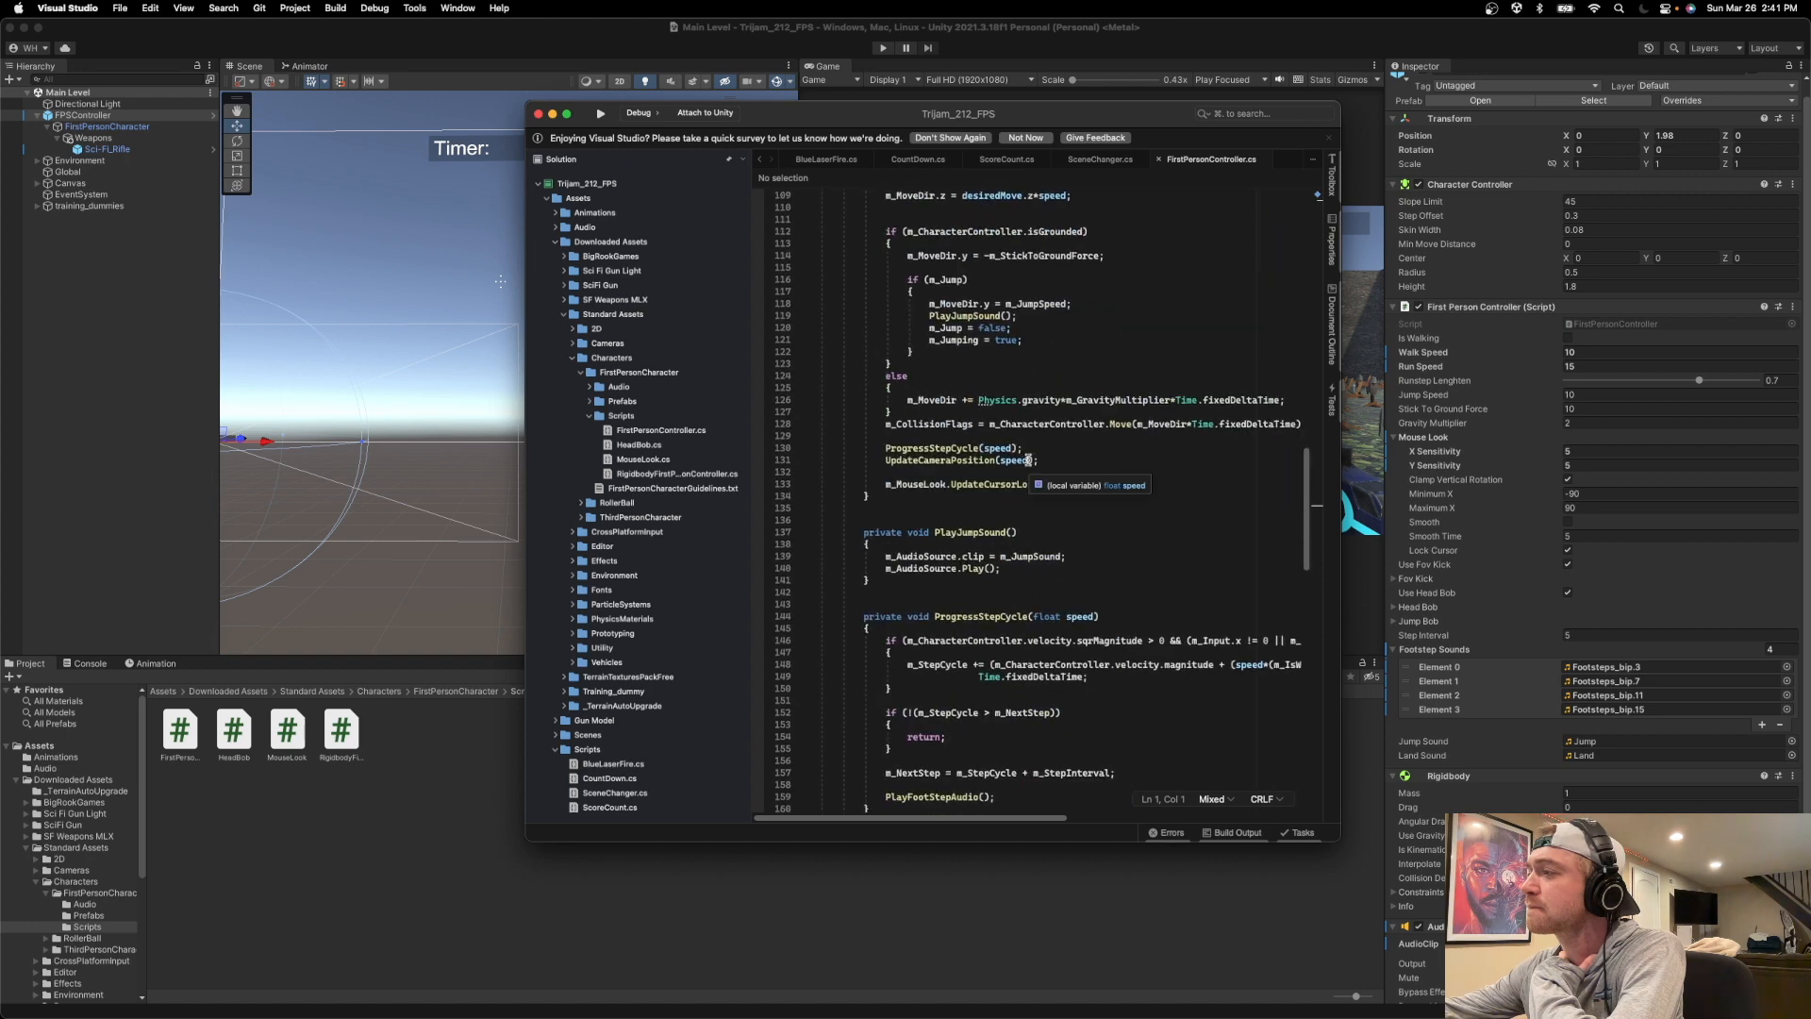
{"action": "scroll", "coordinate": [1033, 464], "scroll_direction": "down", "scroll_amount": 3}
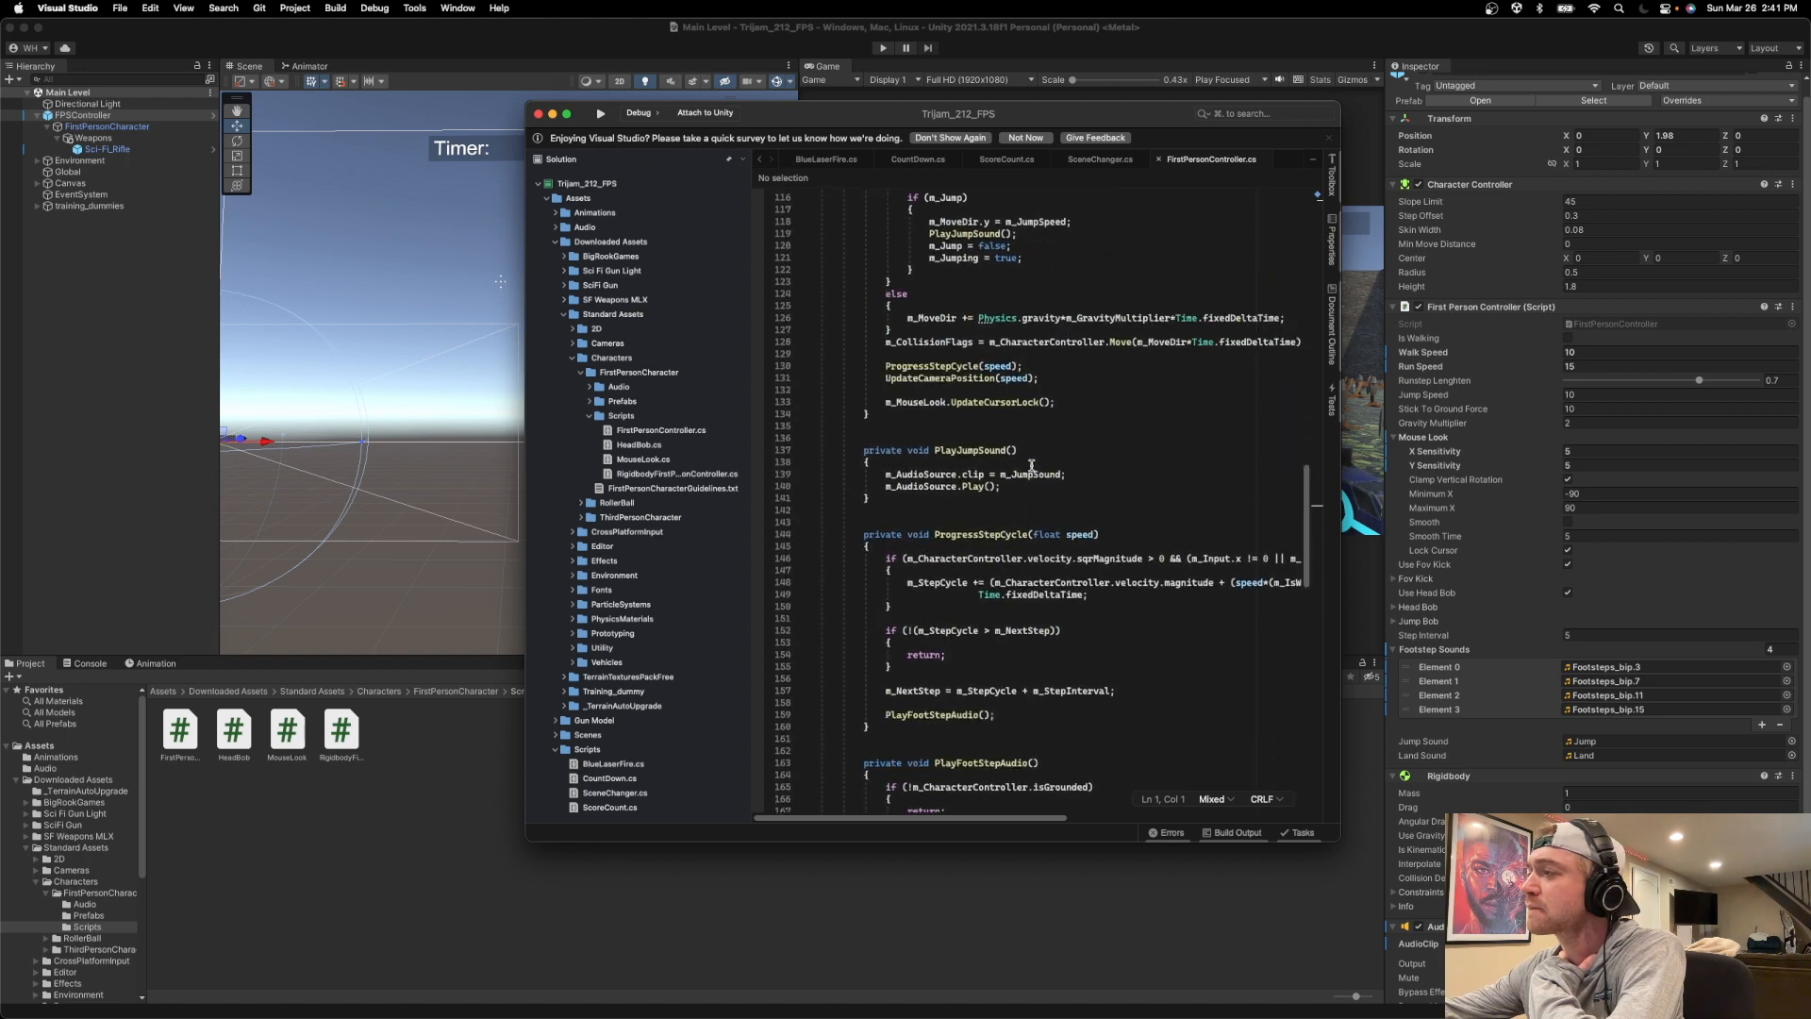
{"action": "scroll", "coordinate": [987, 481], "scroll_direction": "down", "scroll_amount": 4}
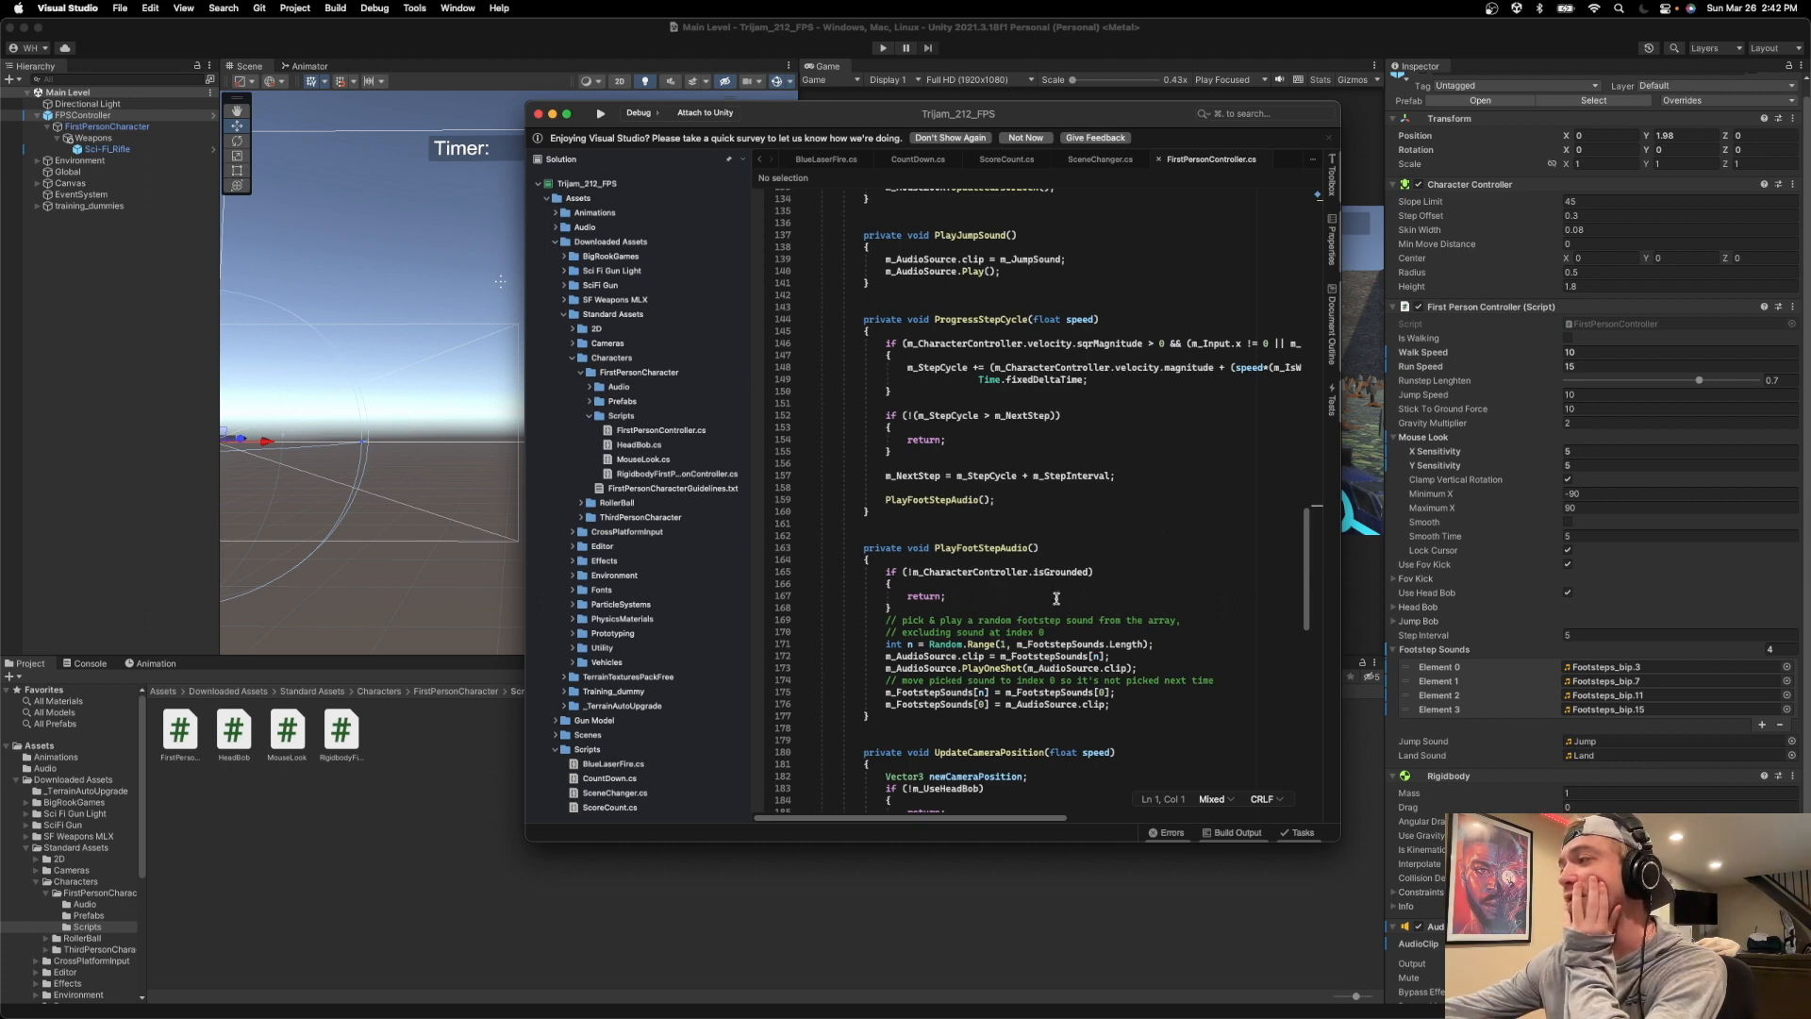
{"action": "mouse_move", "coordinate": [1132, 643]}
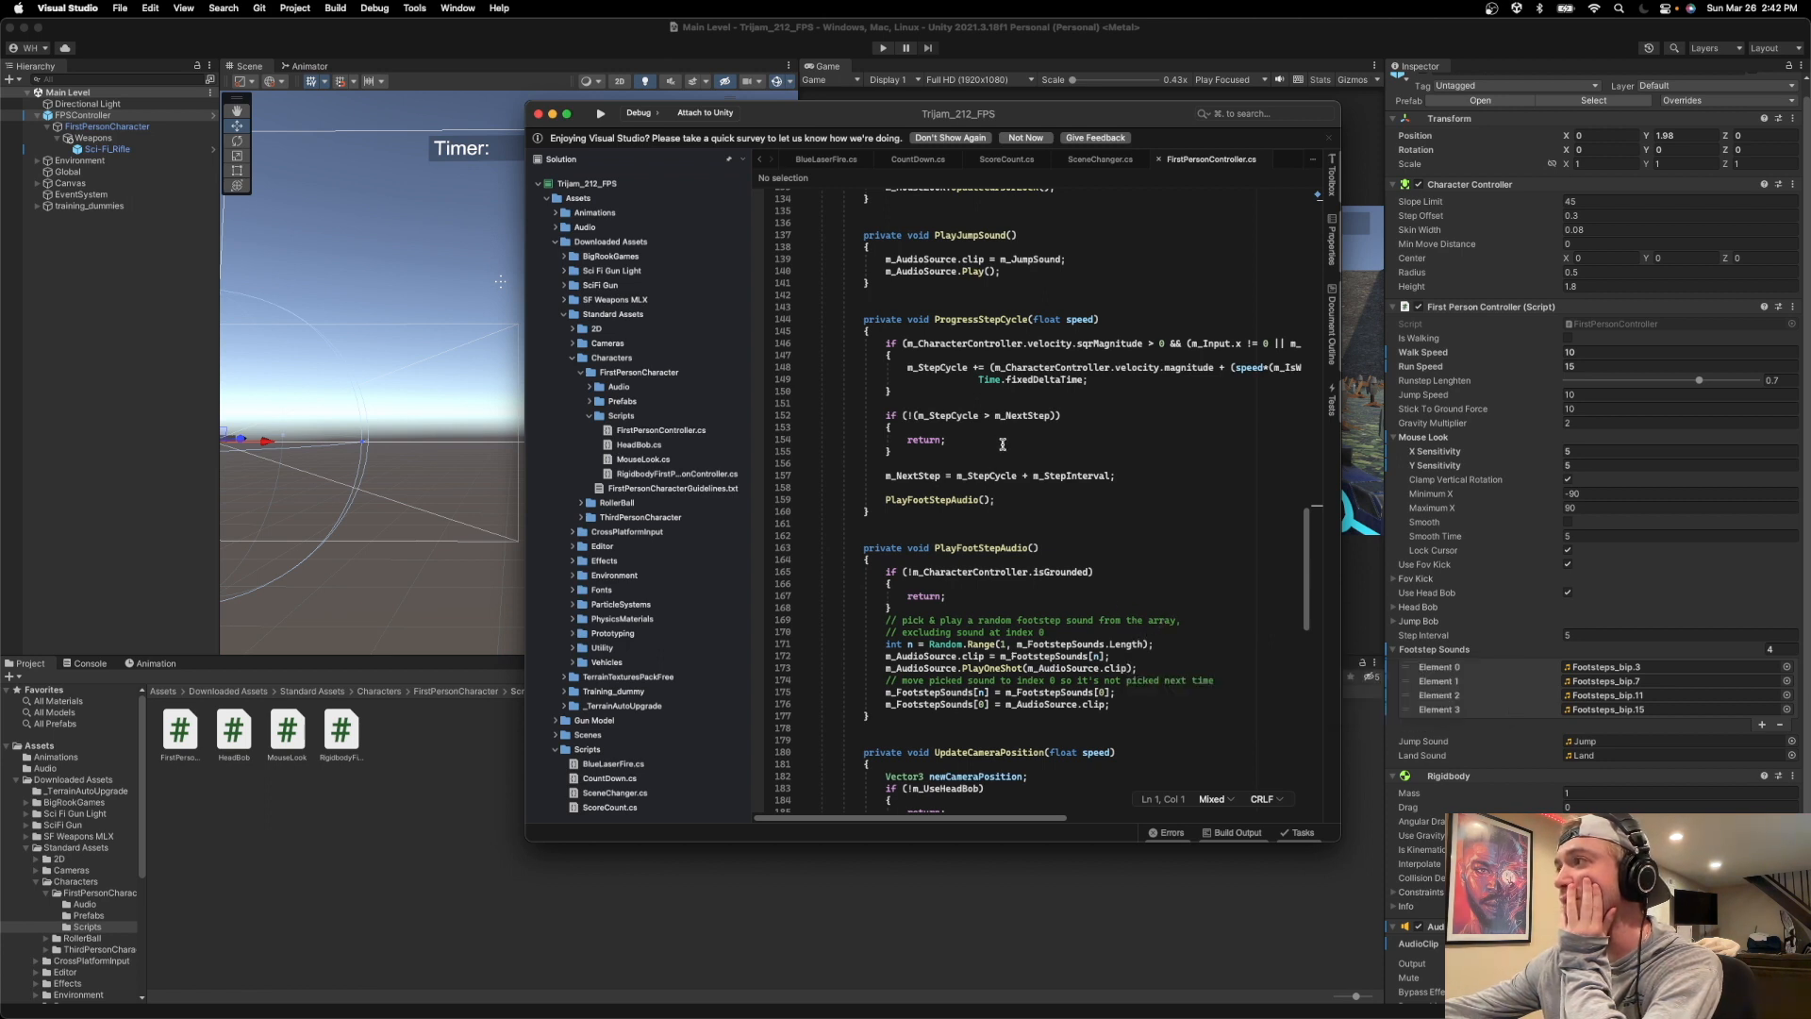
Switch to BlueLaserFire.cs and start an indented line at the end of the script, after the FireBlueGun coroutine.
{"action": "left_click", "coordinate": [843, 162]}
{"action": "scroll", "coordinate": [861, 682], "scroll_direction": "down", "scroll_amount": 3}
{"action": "left_click", "coordinate": [861, 682]}
{"action": "key", "text": "Tab"}
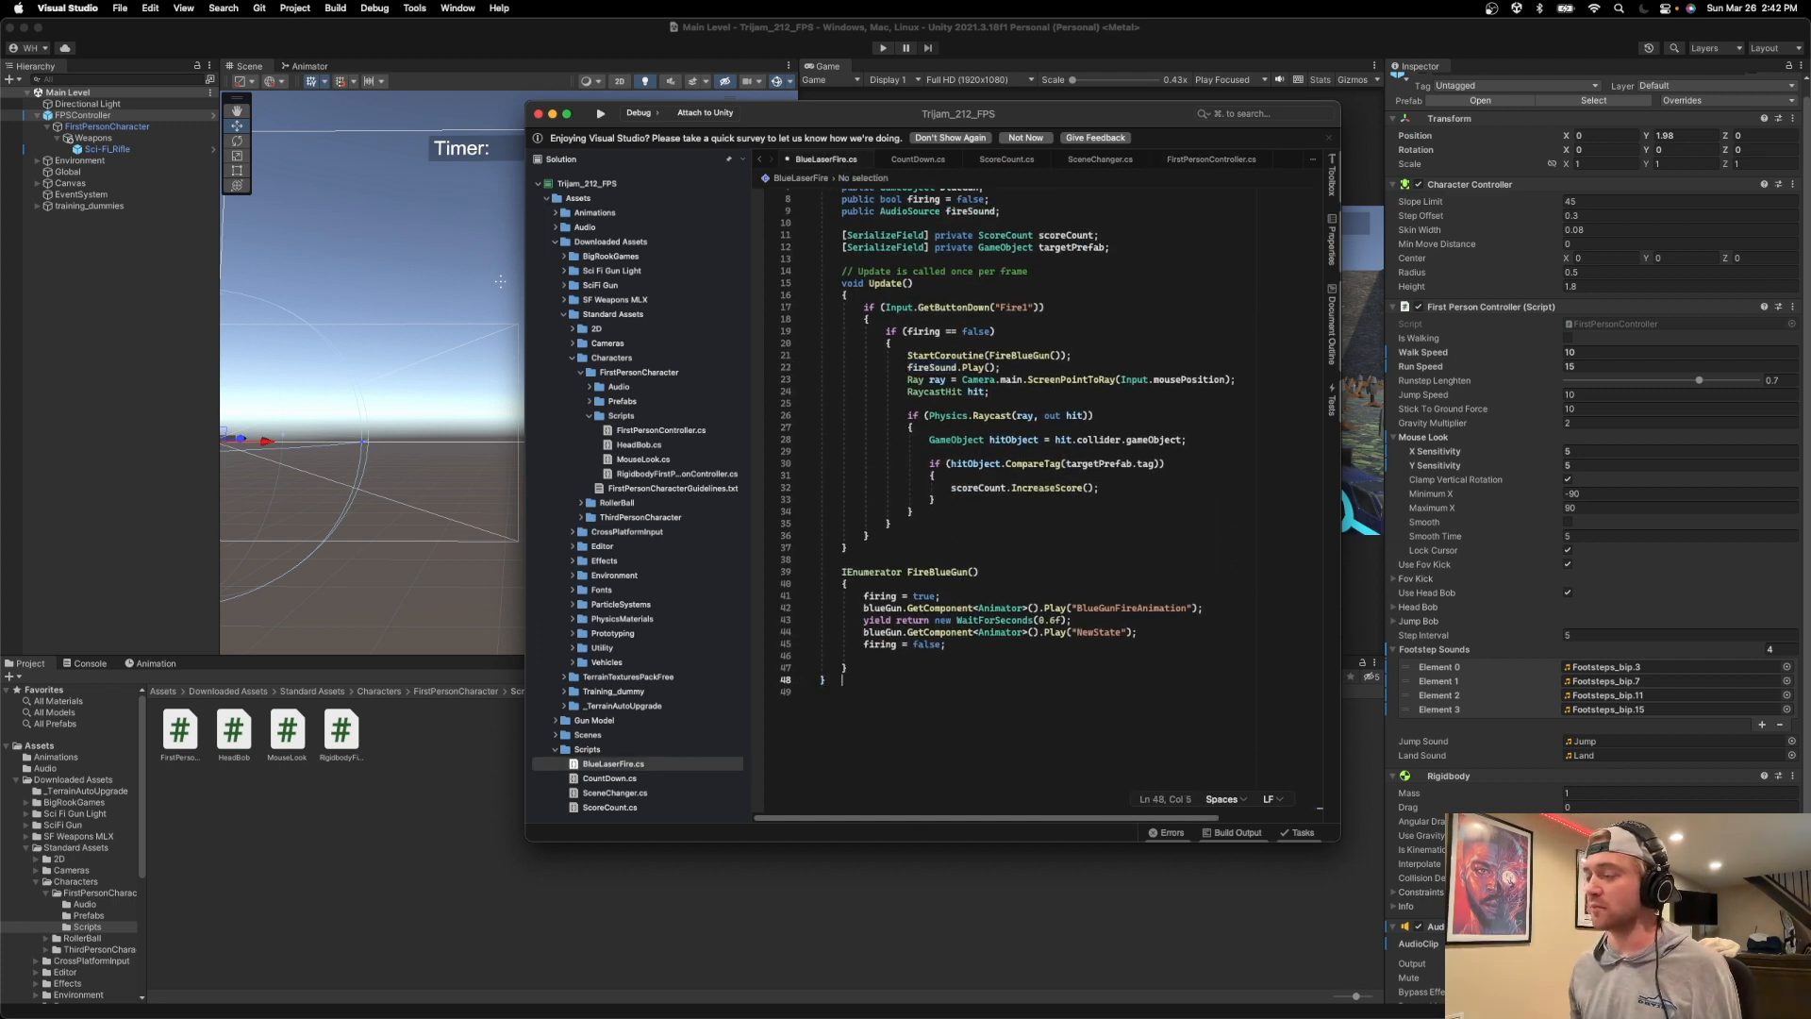
Select the random clip selection and playback lines of PlayFootStepAudio in FirstPersonController.cs, then return to BlueLaserFire.cs.
{"action": "left_click", "coordinate": [1191, 162]}
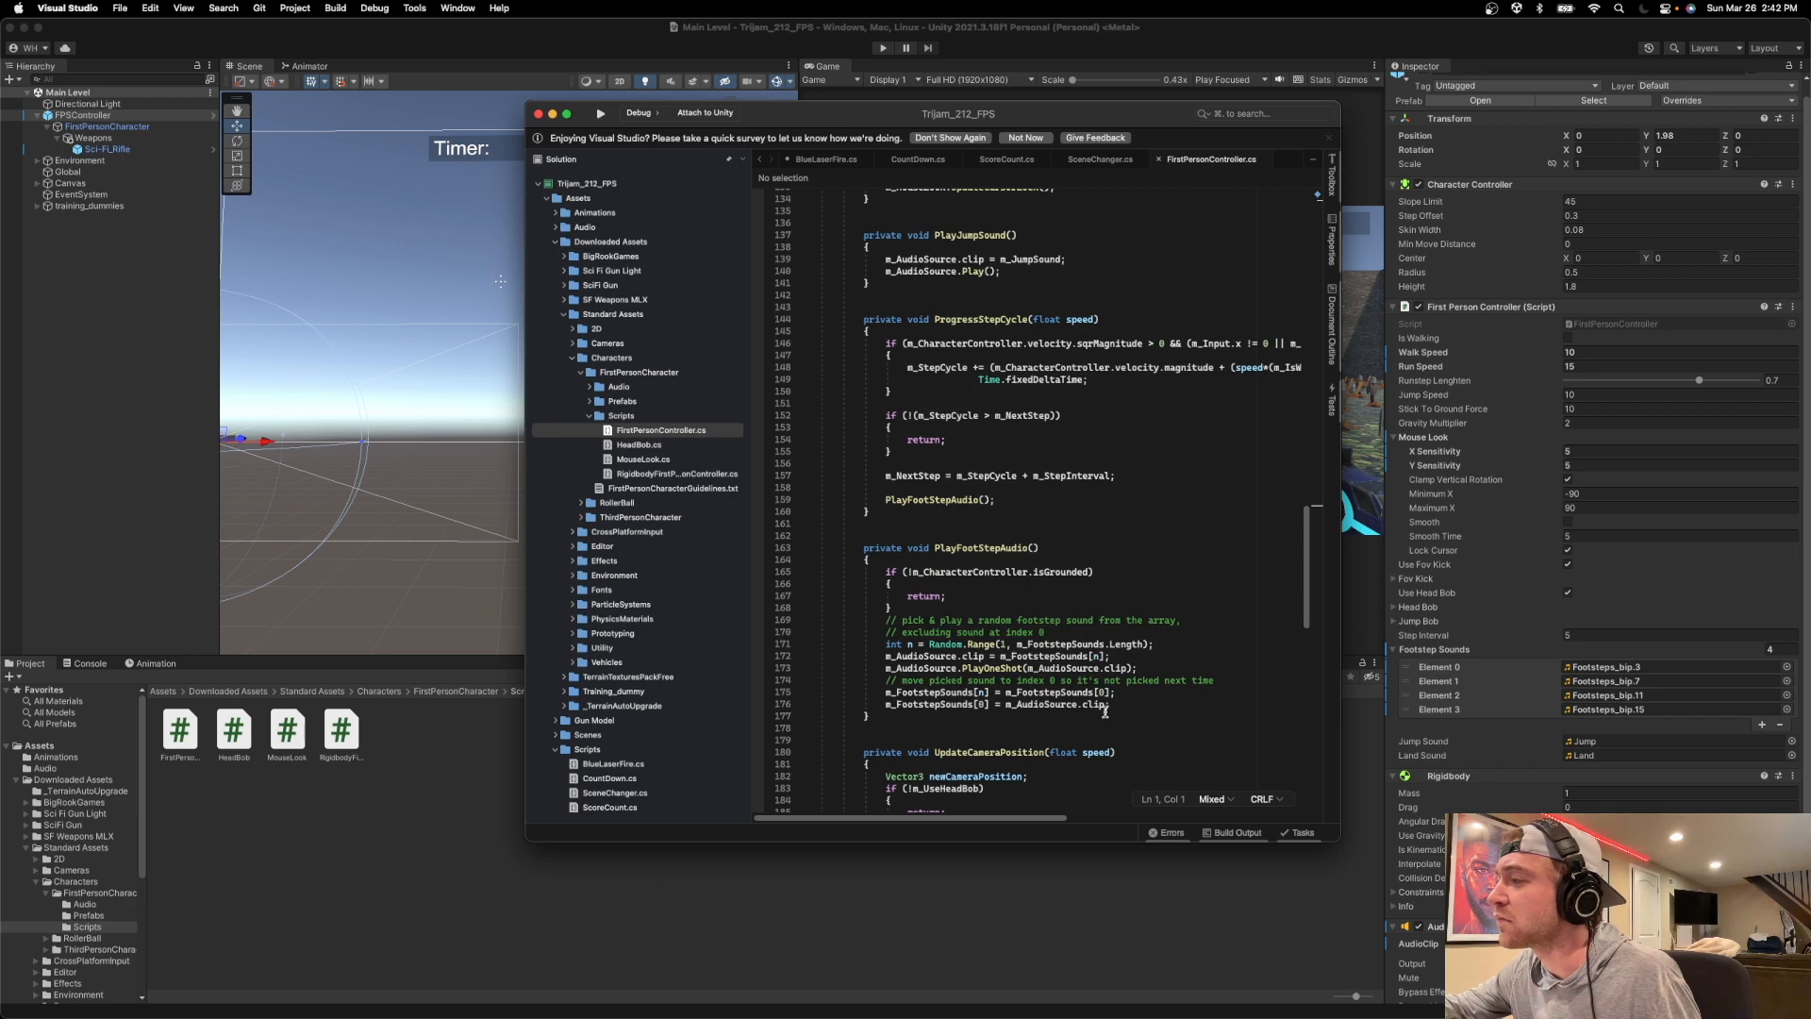
{"action": "left_click_drag", "start_coordinate": [1112, 707], "coordinate": [892, 648]}
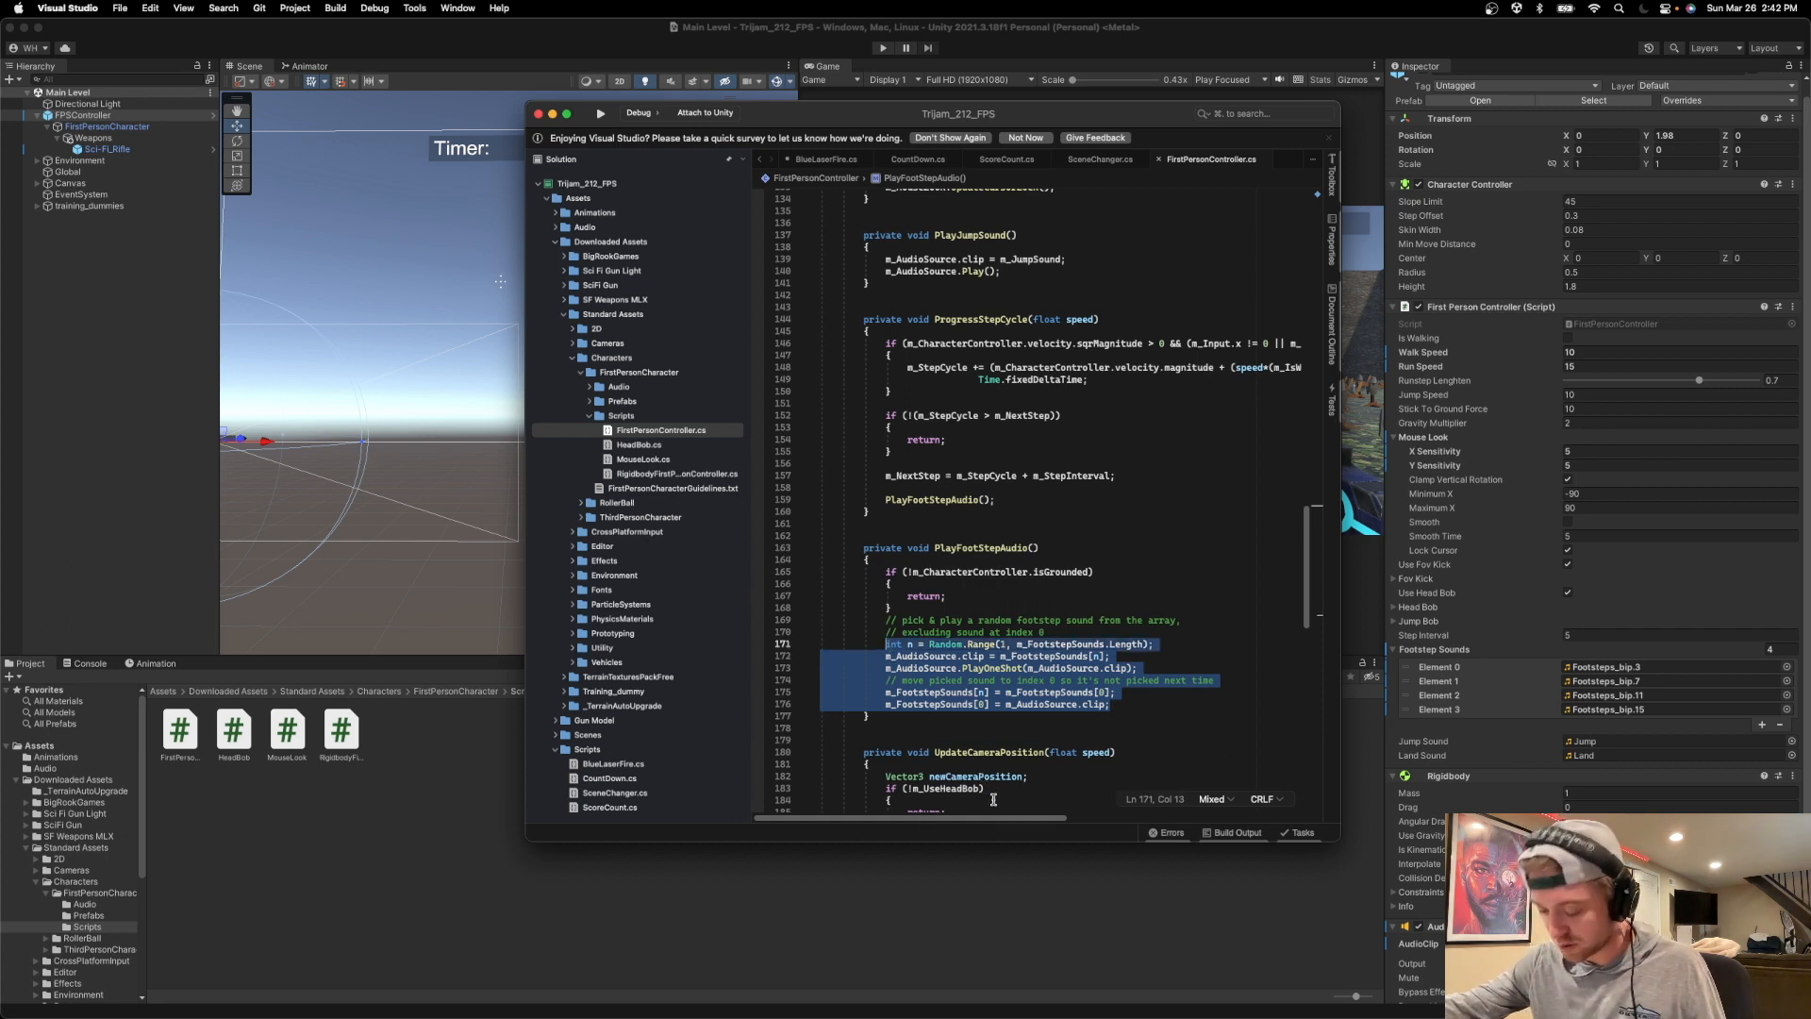
{"action": "left_click", "coordinate": [826, 160]}
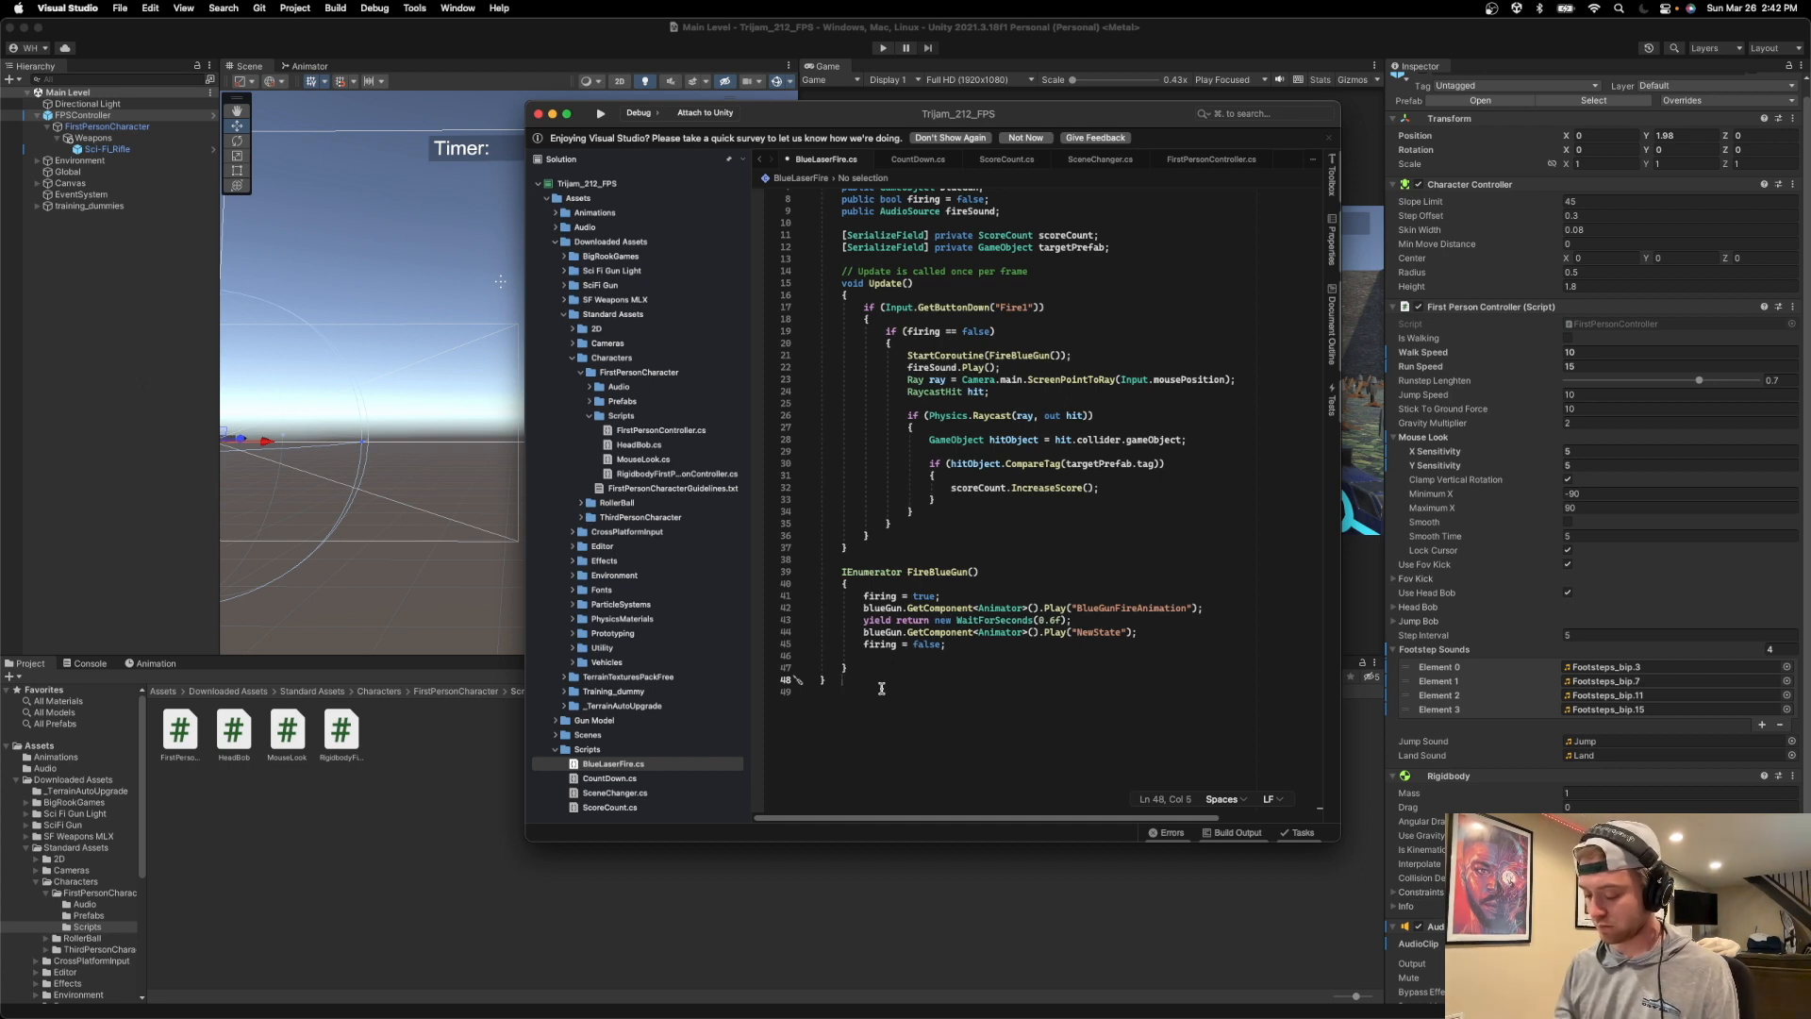
Write the declaration "private void playMetalPing();" at the end of BlueLaserFire.cs, undoing the unwanted autocompletion of "private".
{"action": "type", "text": "DisablePrivateReflectionAttribute void"}
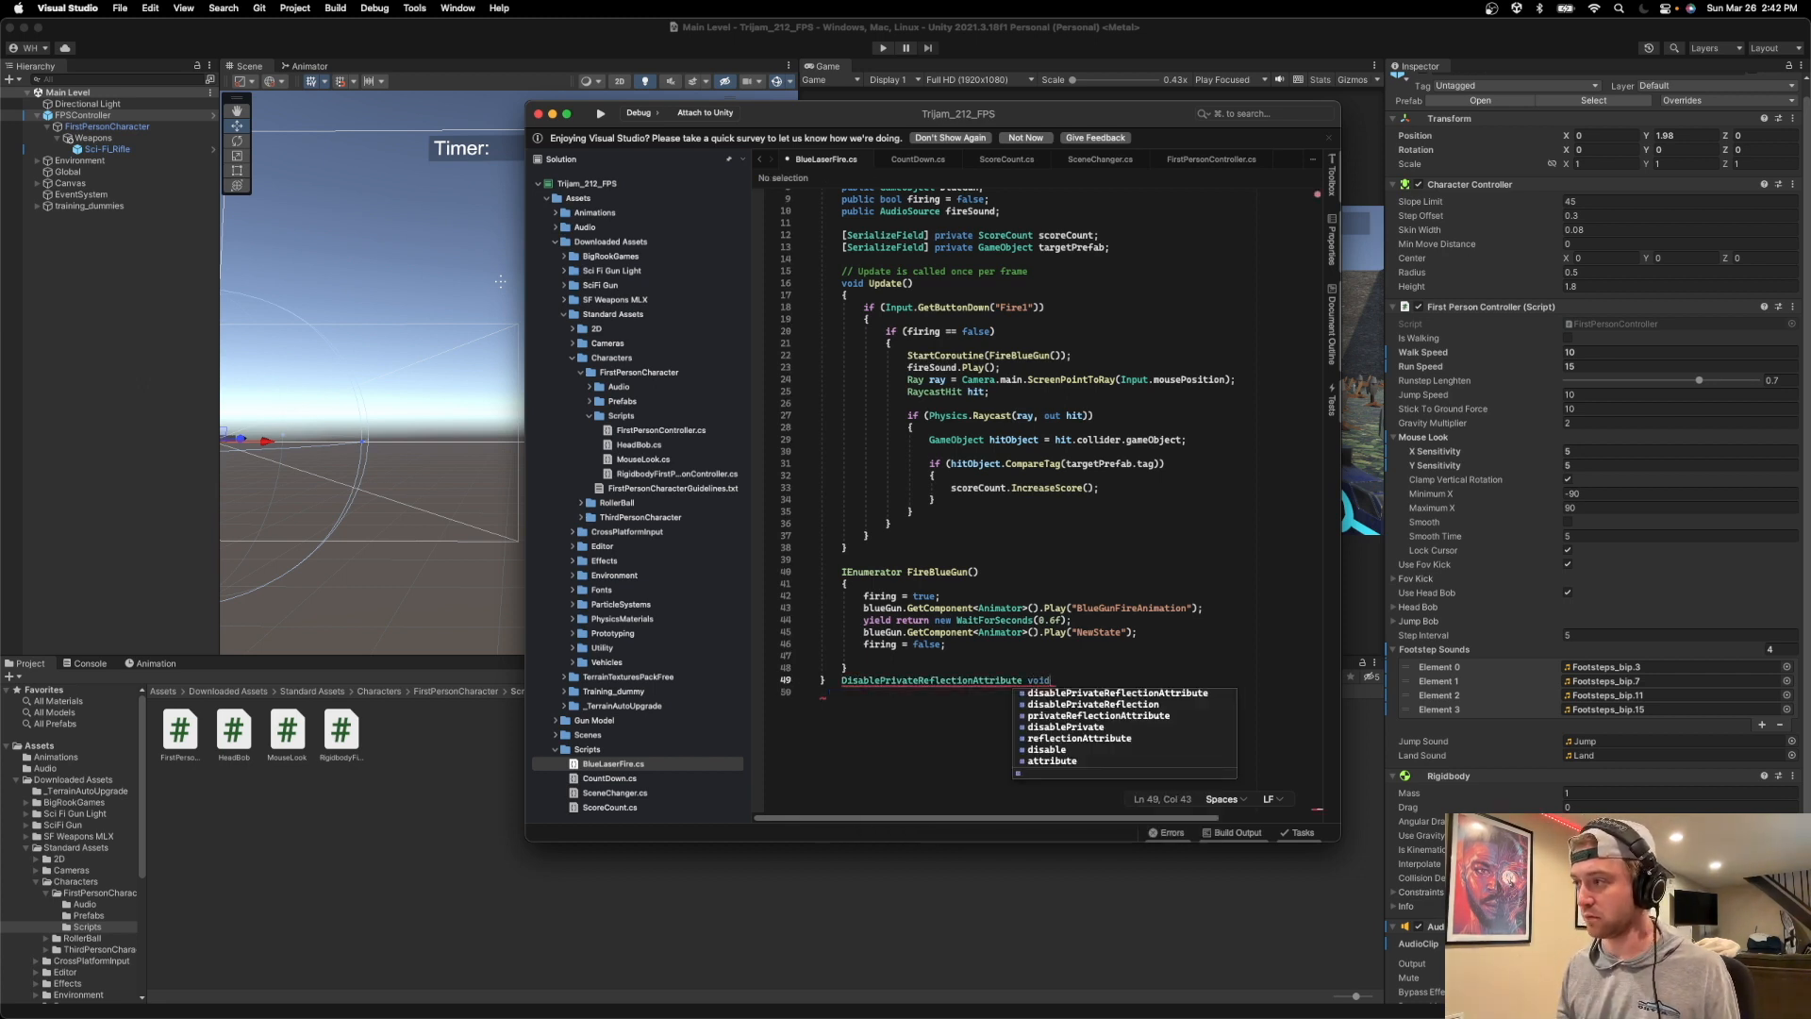
{"action": "key", "text": "super+z"}
{"action": "key", "text": "super+z"}
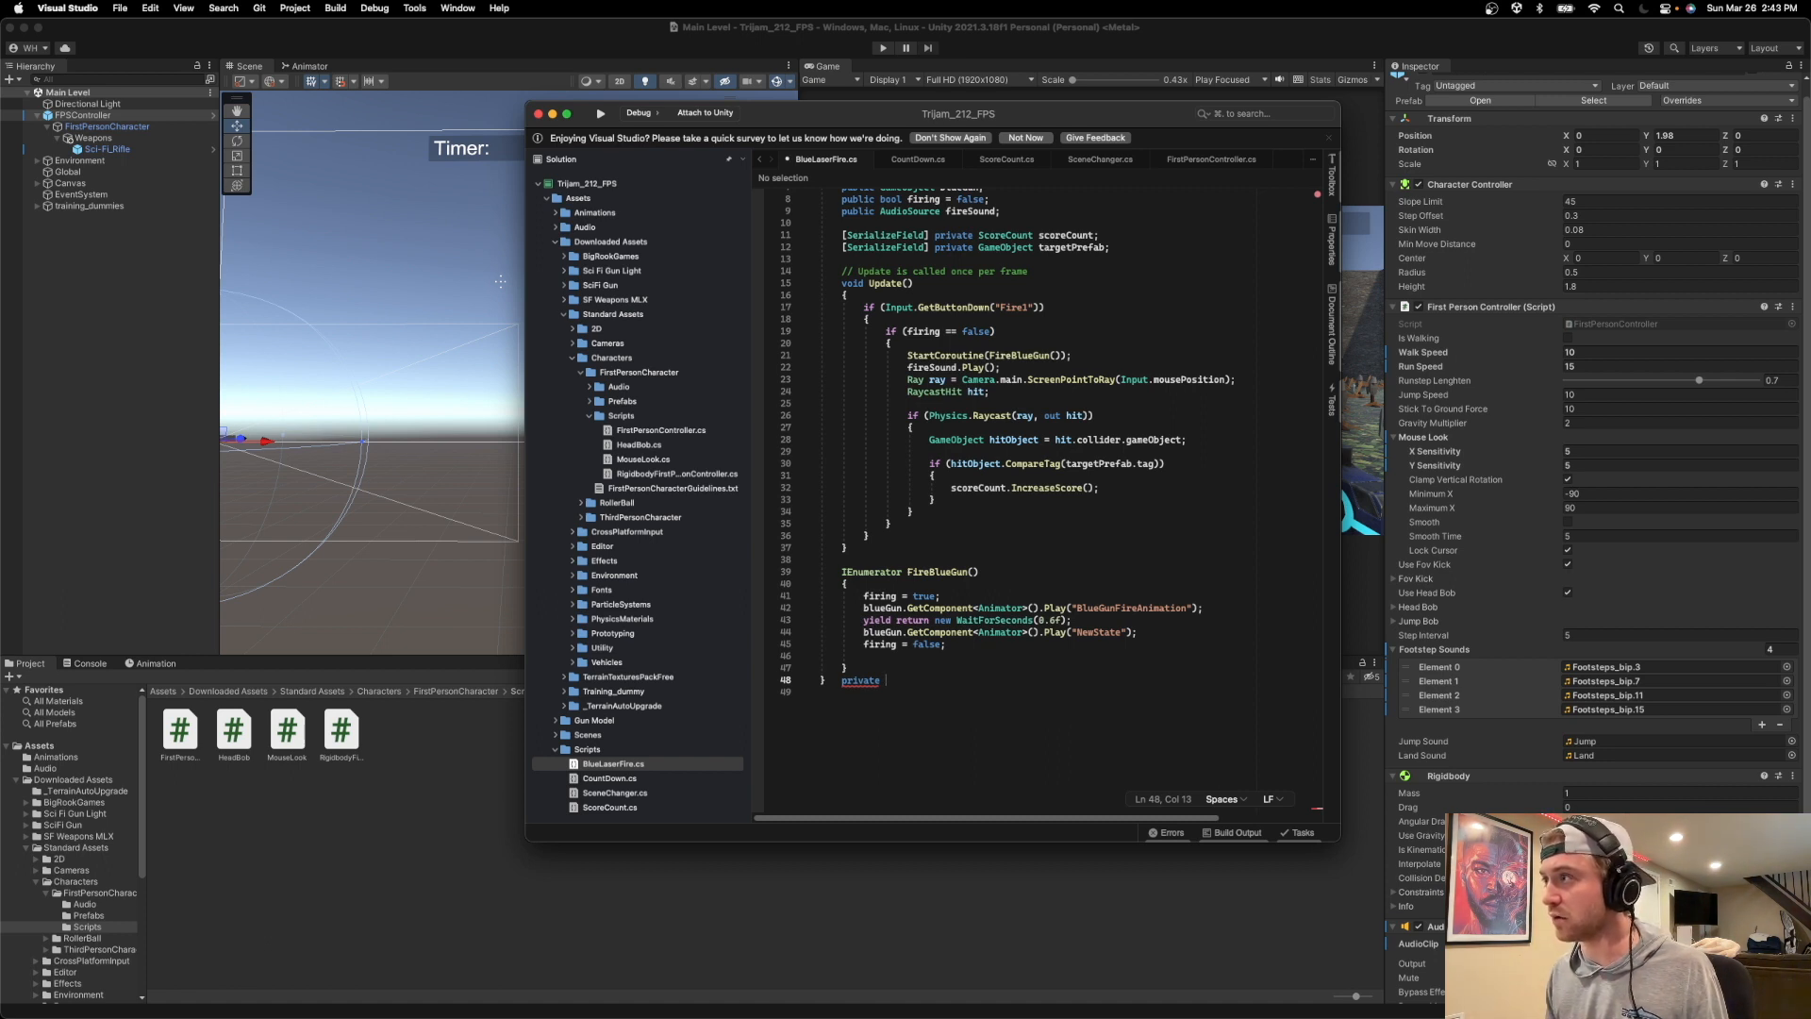
{"action": "type", "text": "void "}
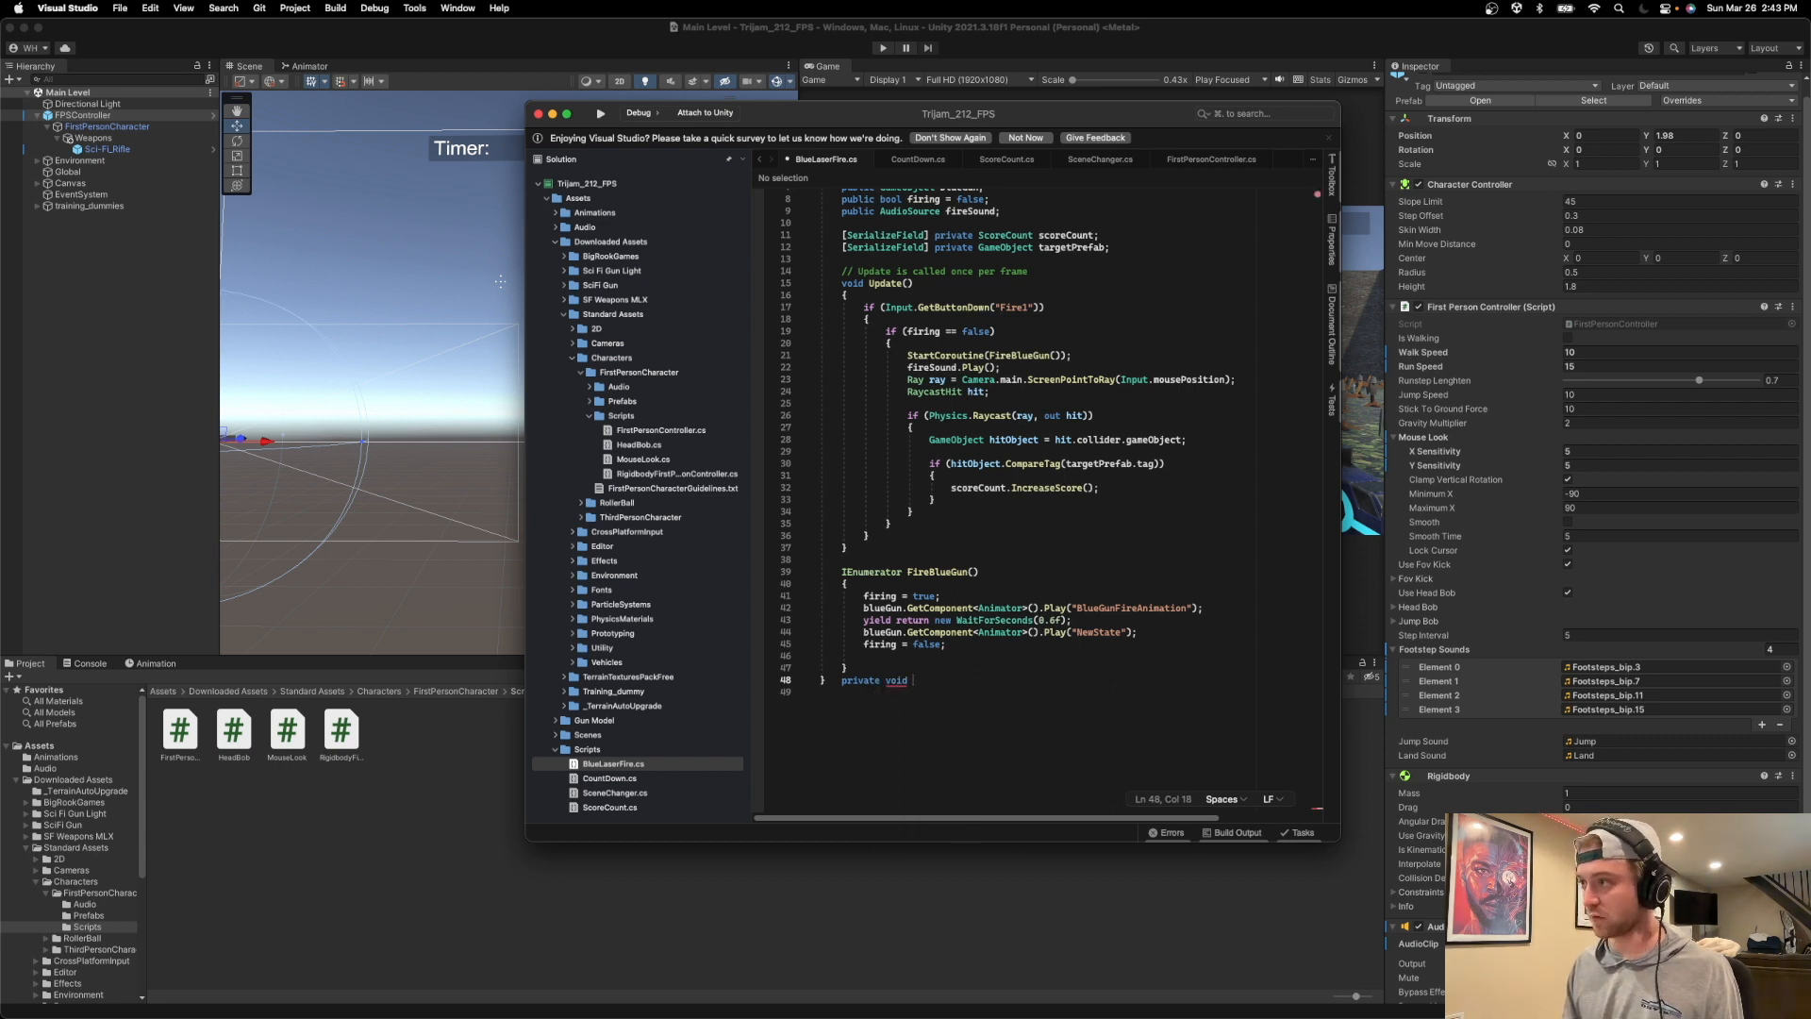
{"action": "type", "text": "playM"}
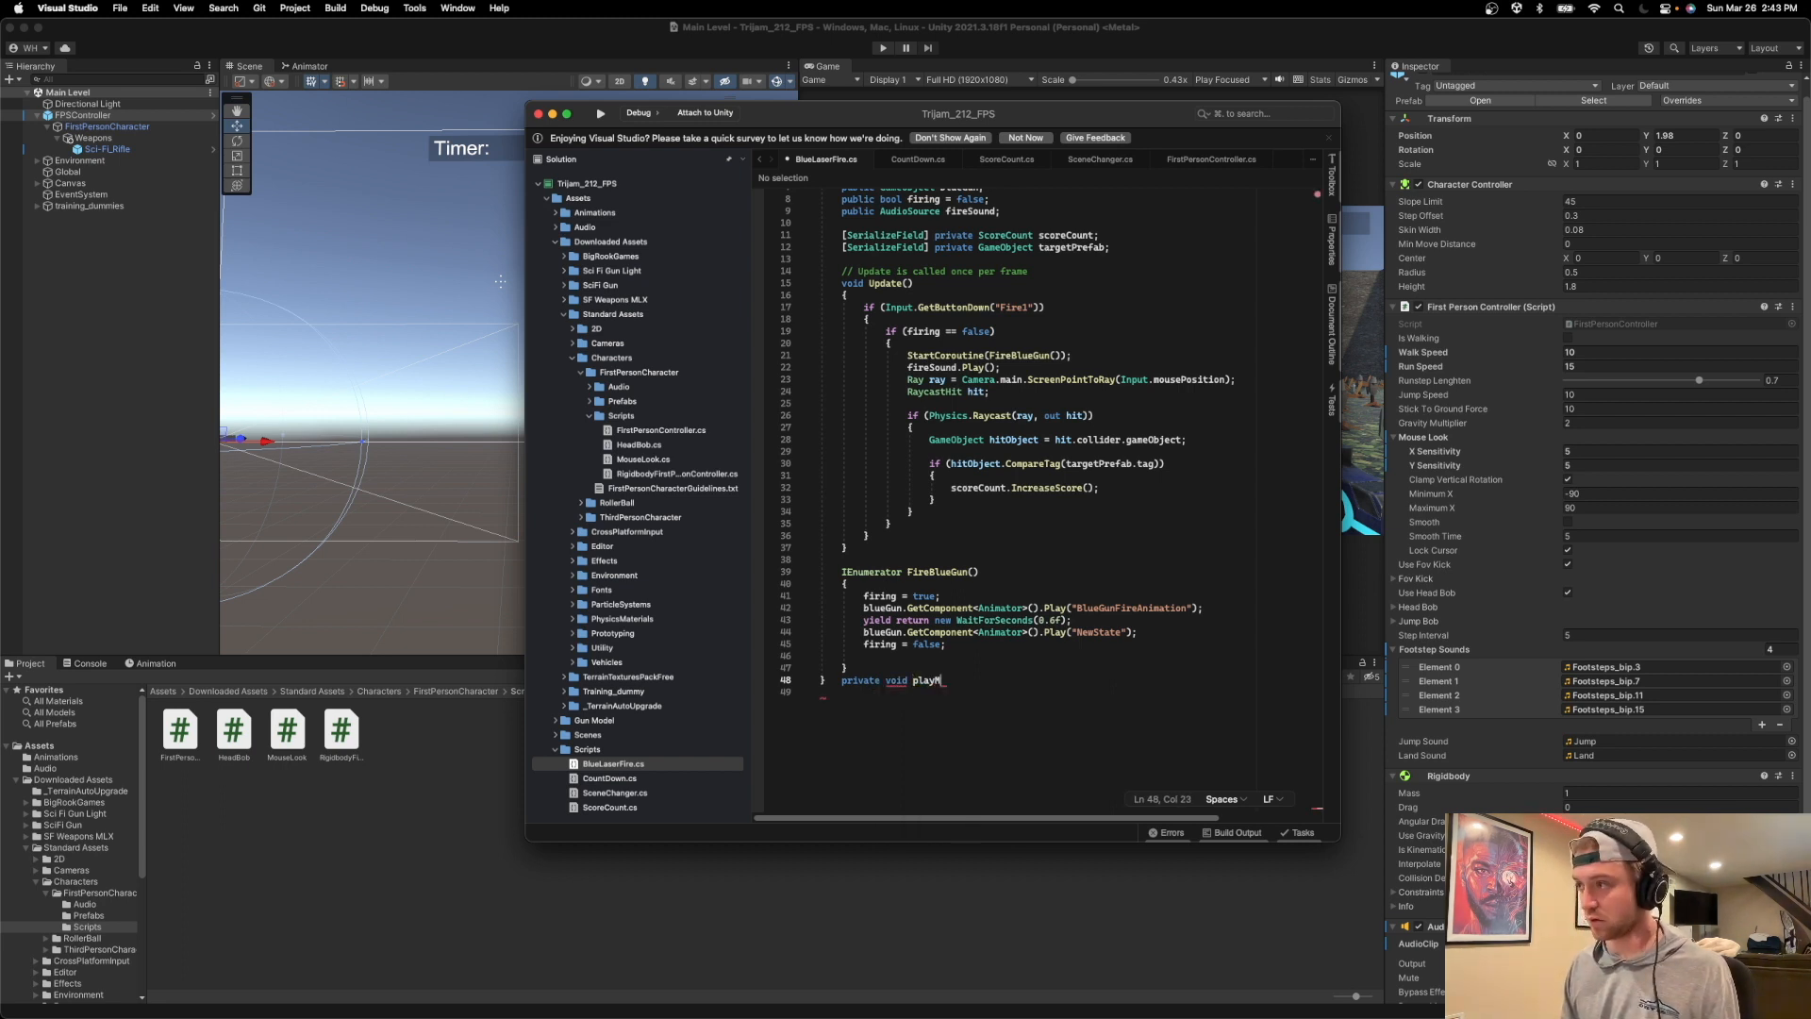
{"action": "type", "text": "etalPing("}
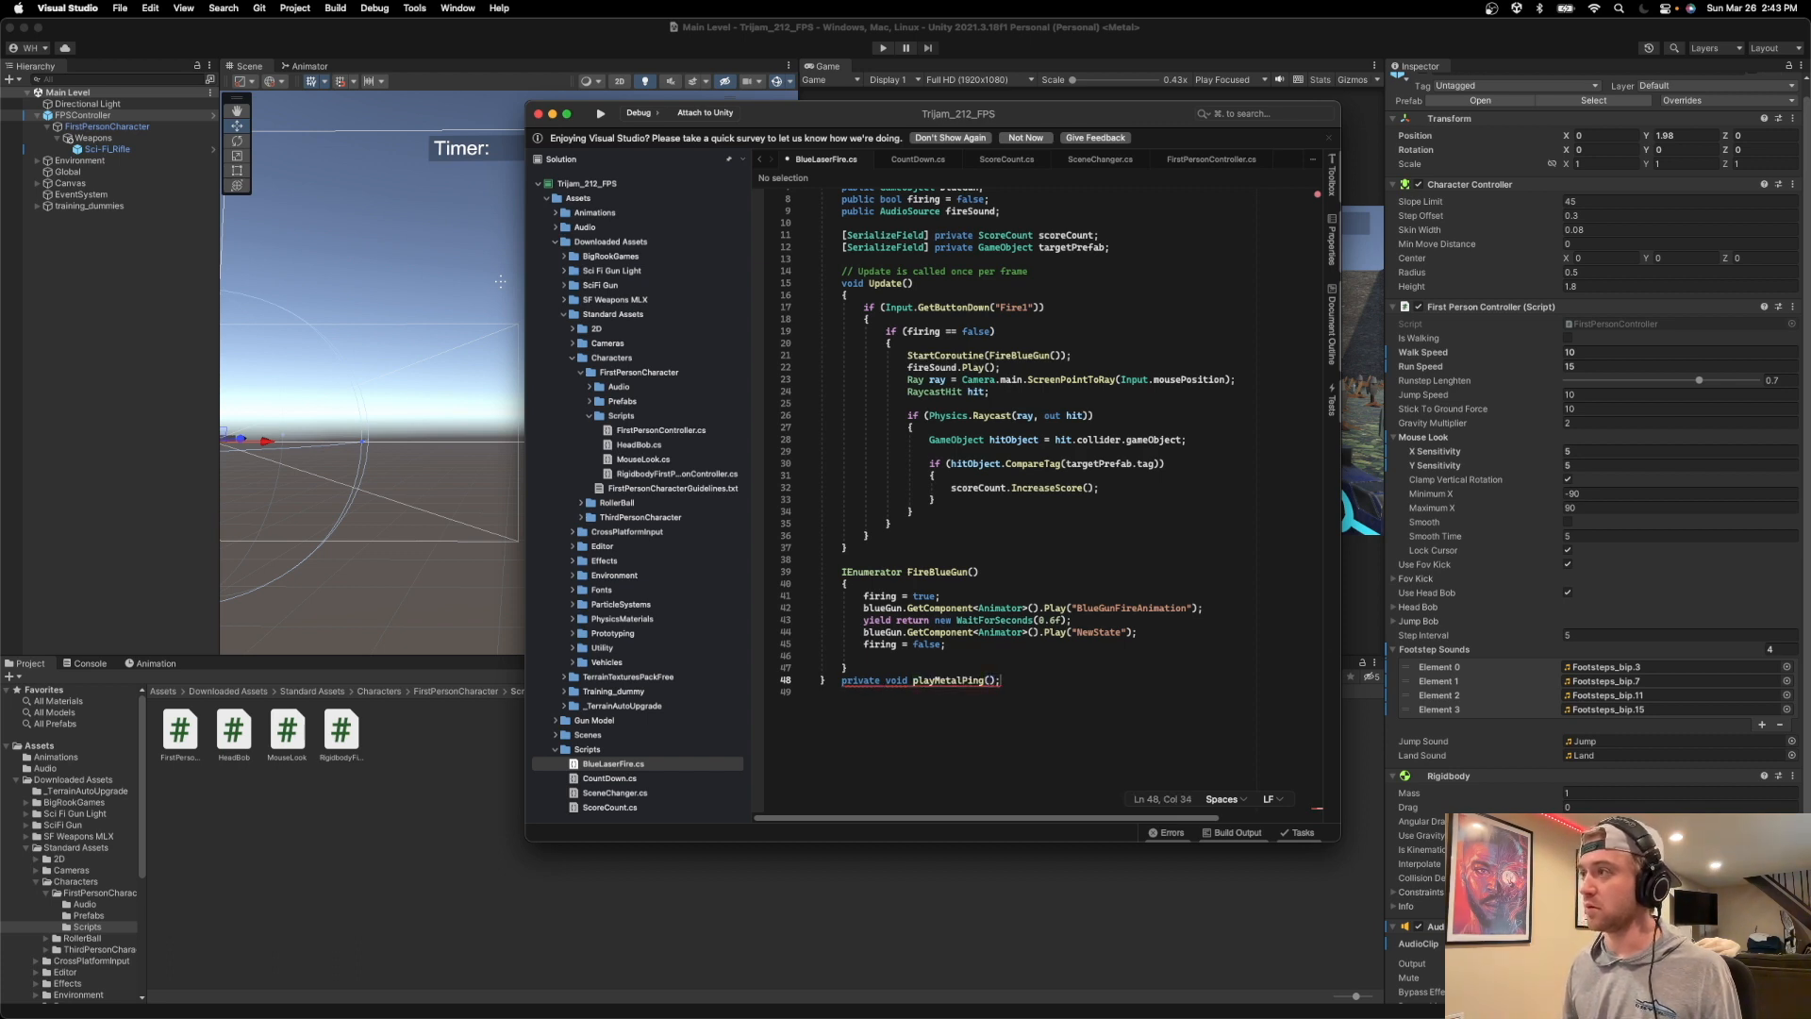
{"action": "type", "text": ");"}
Begin a new public field on its own line below the fireSound declaration in BlueLaserFire.cs.
{"action": "left_click", "coordinate": [1002, 211]}
{"action": "key", "text": "Return"}
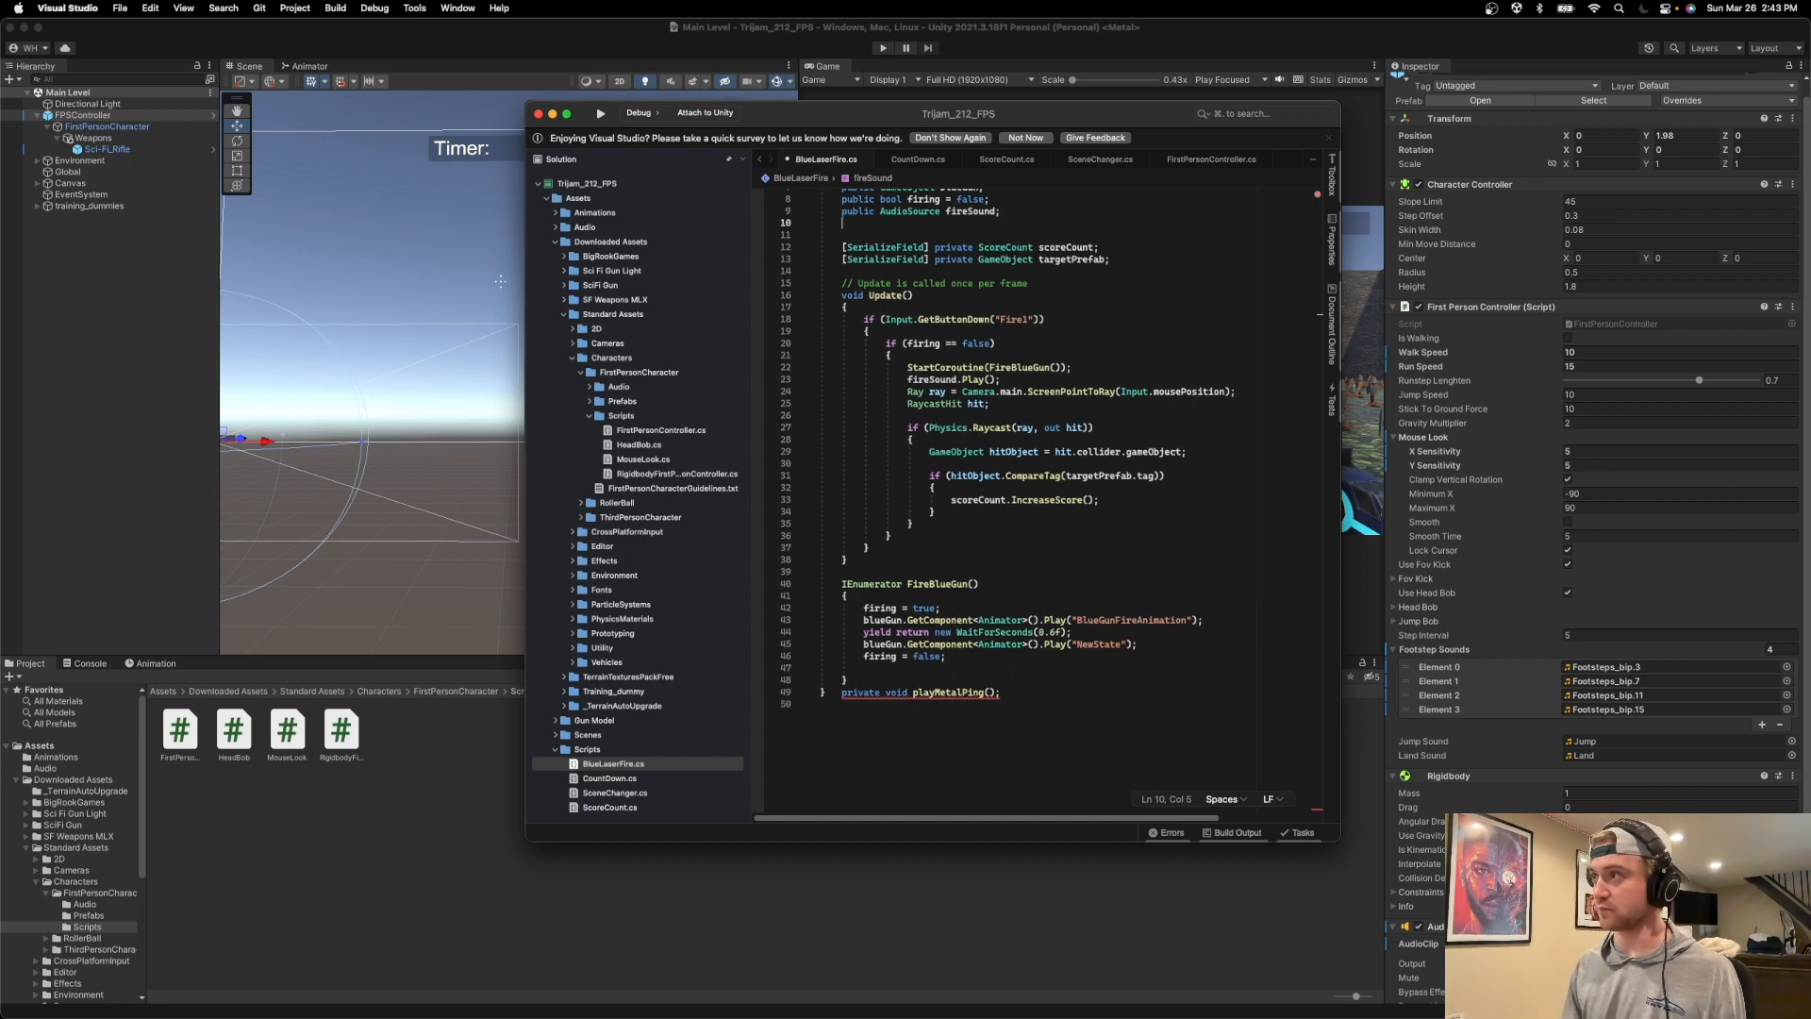
{"action": "type", "text": "pi"}
{"action": "key", "text": "BackSpace"}
{"action": "type", "text": "ublic"}
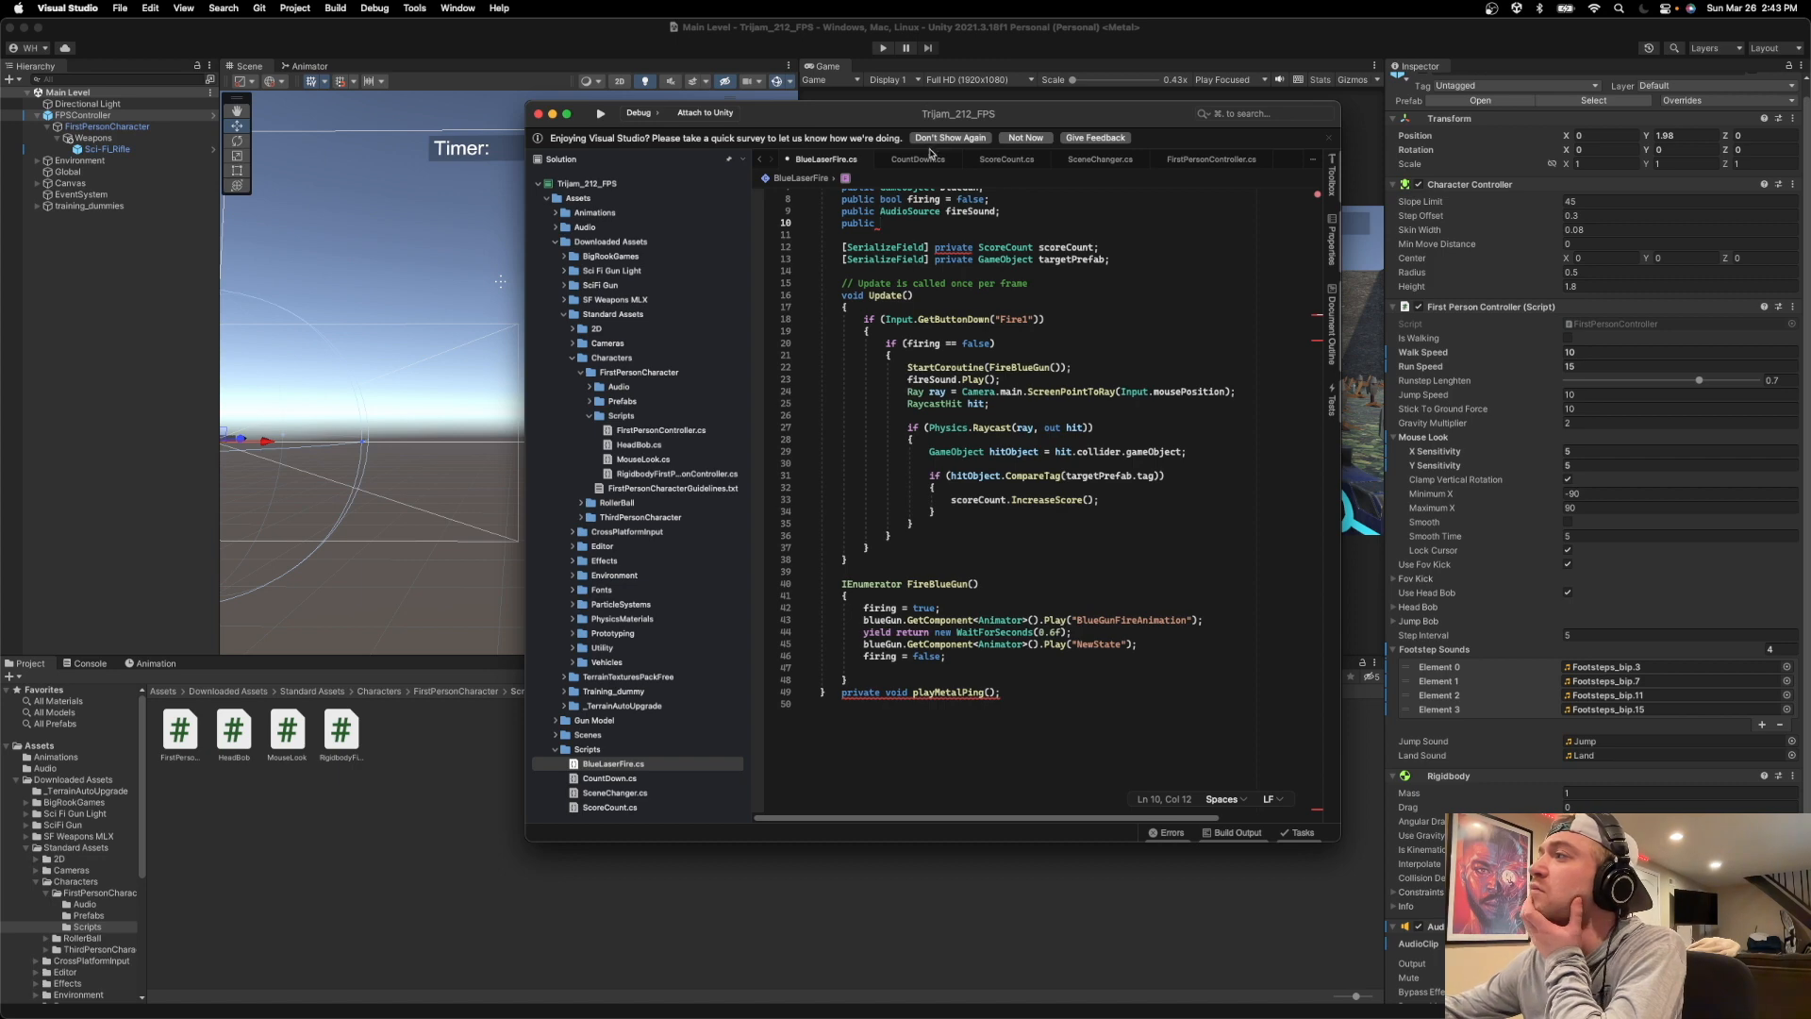
Examine how the footstep sounds array and audio source are declared in FirstPersonController.cs.
{"action": "left_click", "coordinate": [1196, 161]}
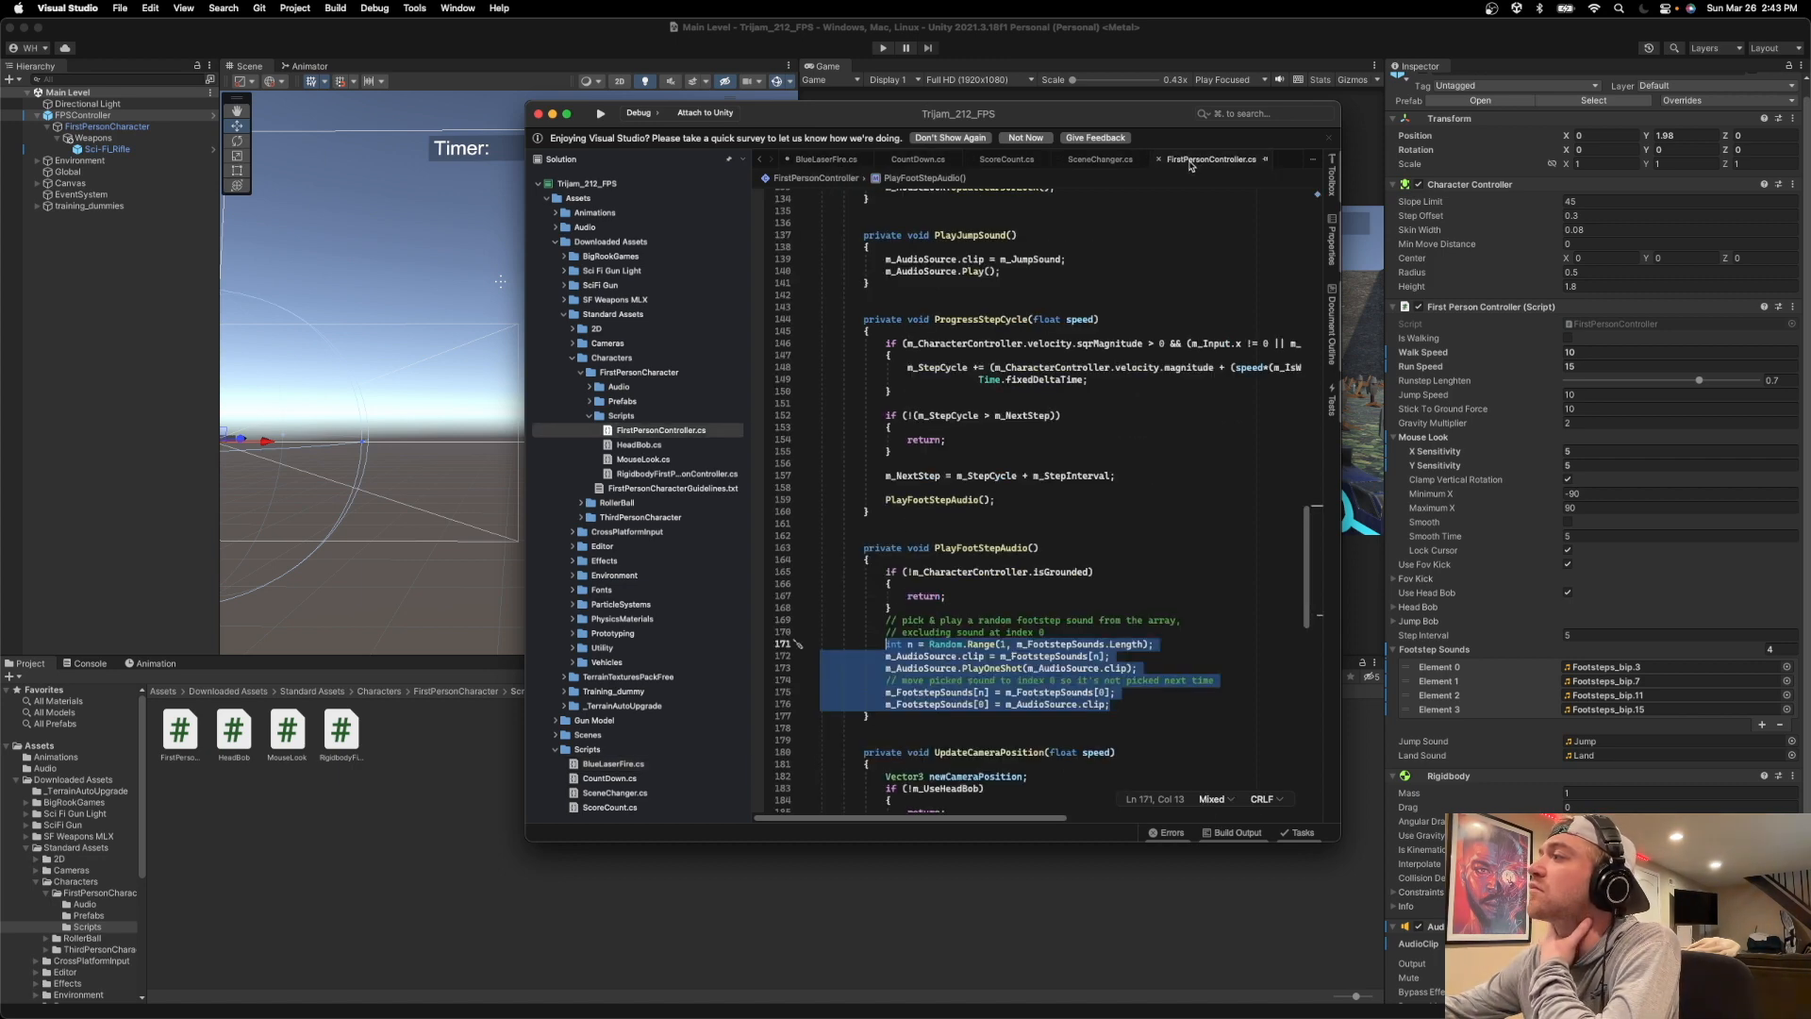
{"action": "scroll", "coordinate": [1125, 293], "scroll_direction": "up", "scroll_amount": 15}
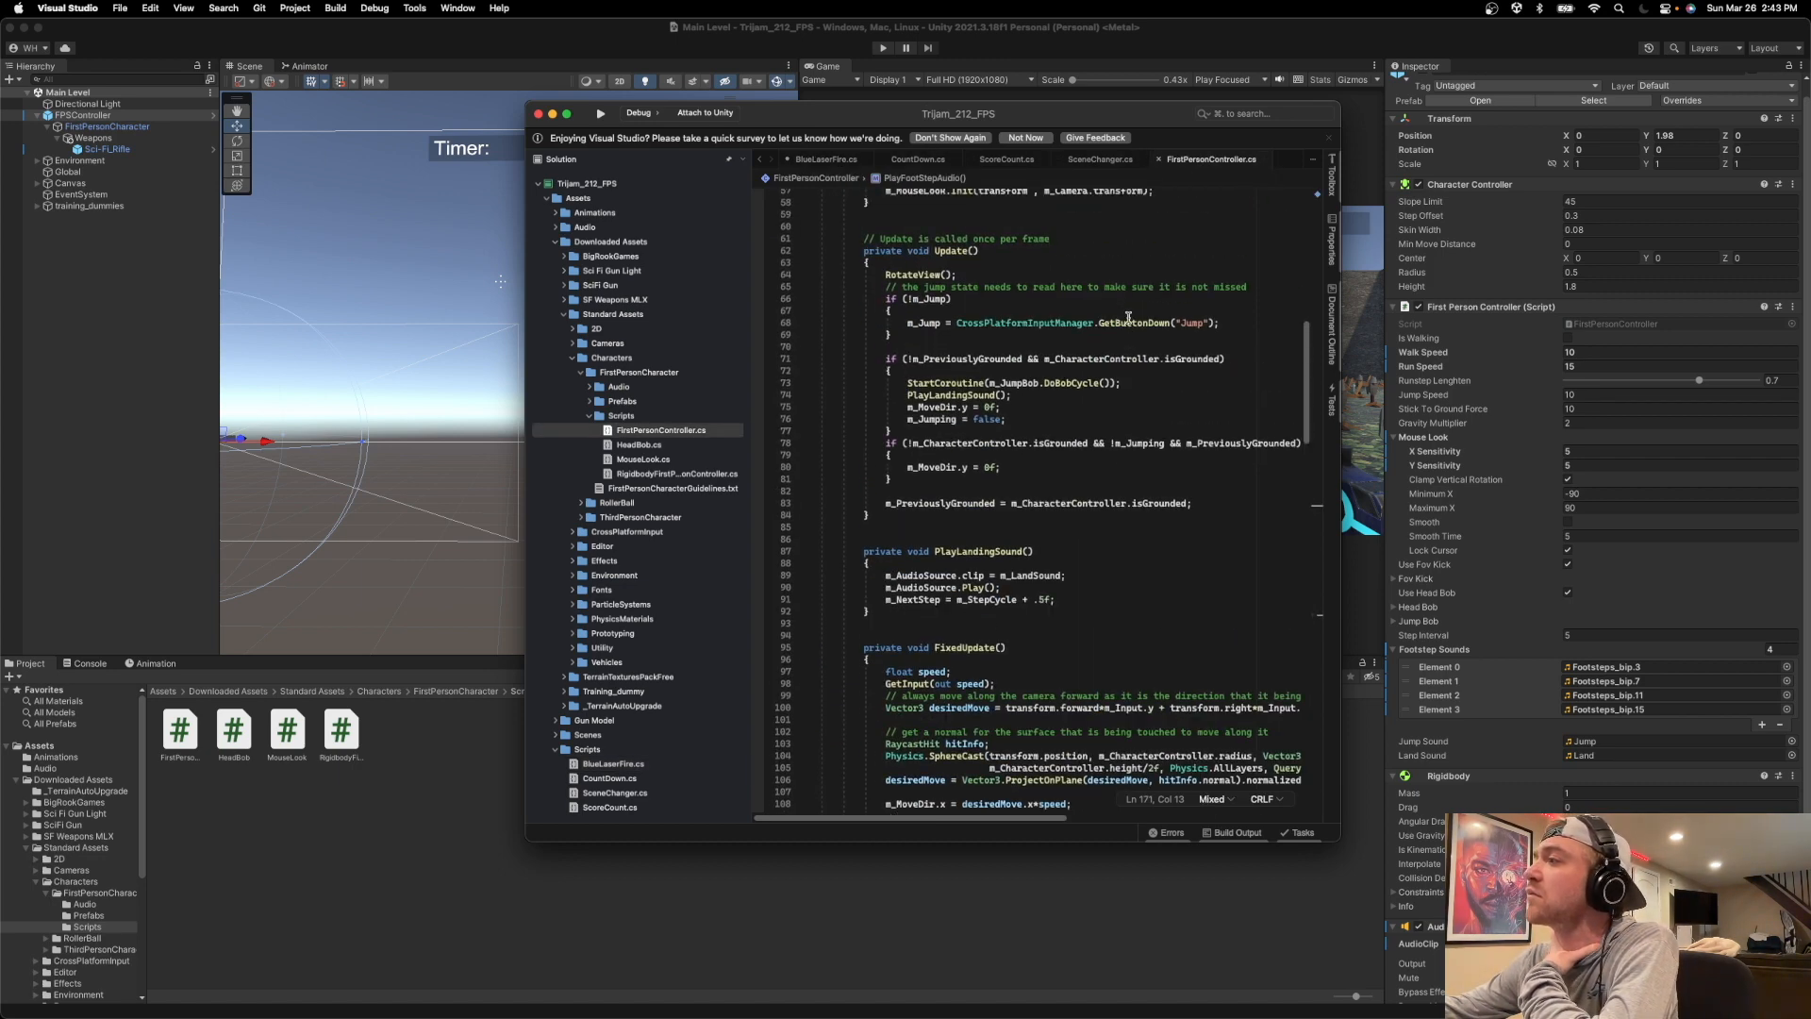
{"action": "scroll", "coordinate": [1129, 320], "scroll_direction": "up", "scroll_amount": 2}
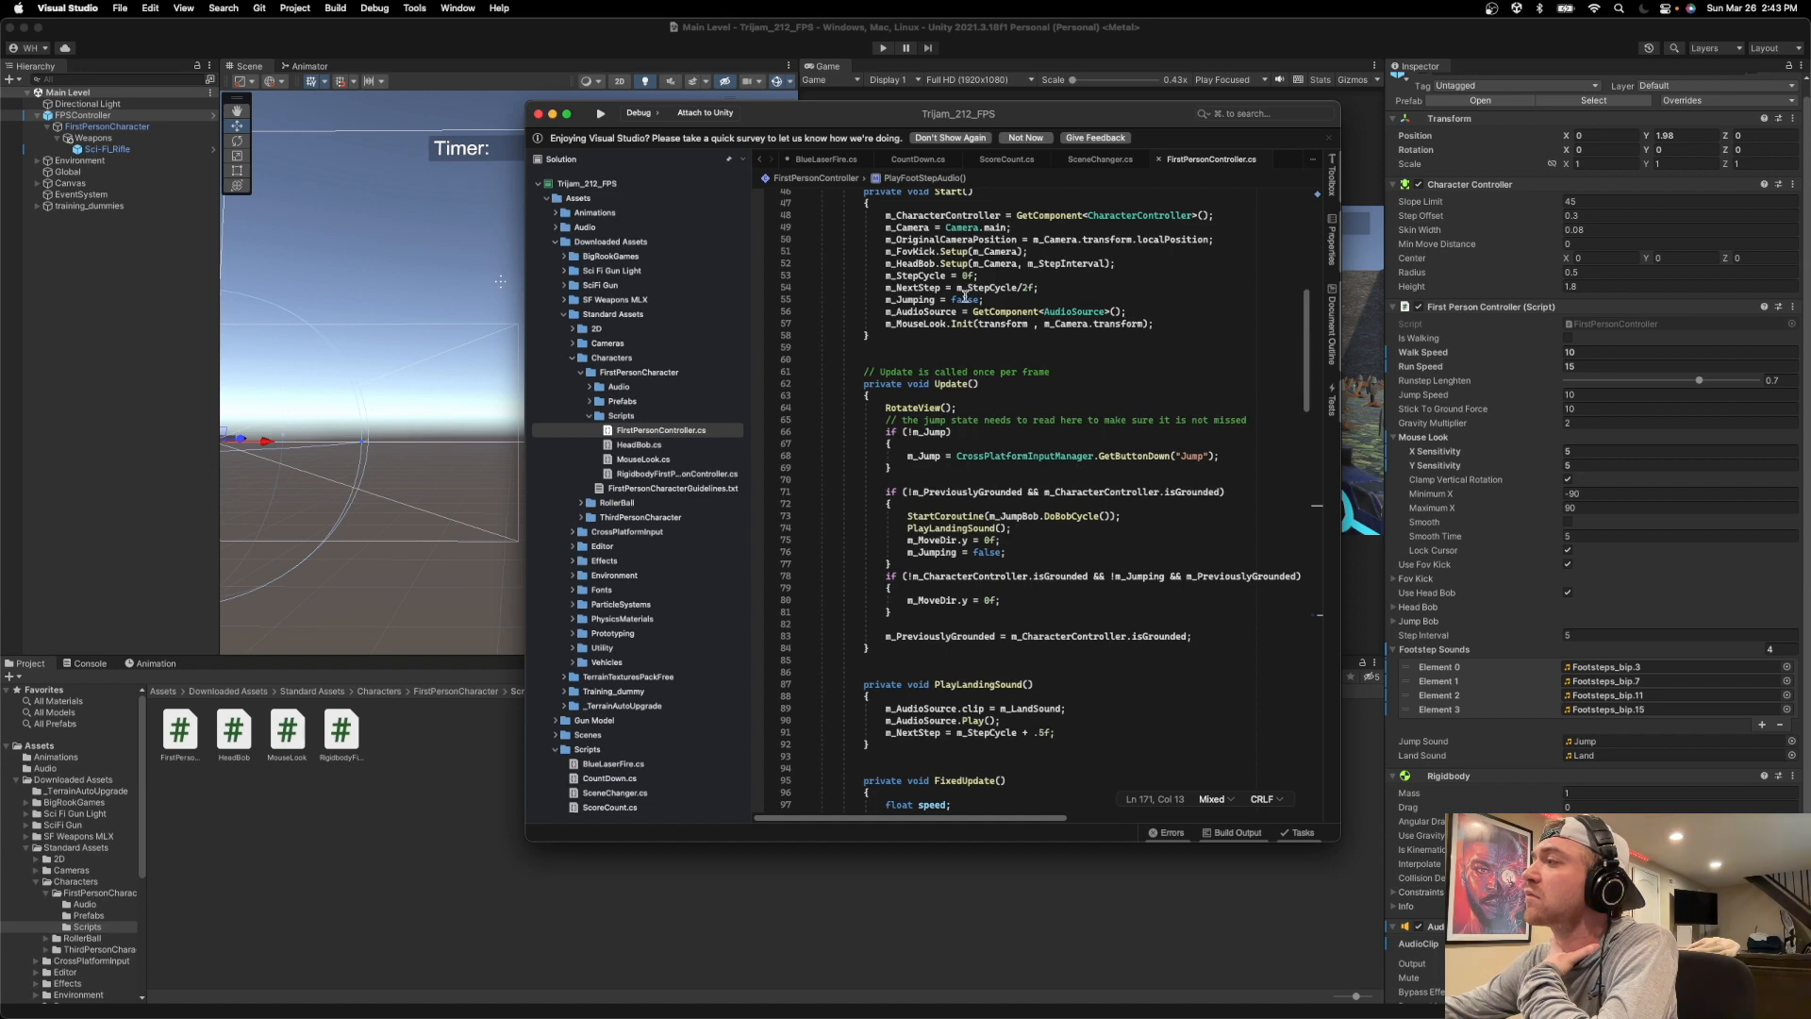
{"action": "scroll", "coordinate": [964, 296], "scroll_direction": "up", "scroll_amount": 5}
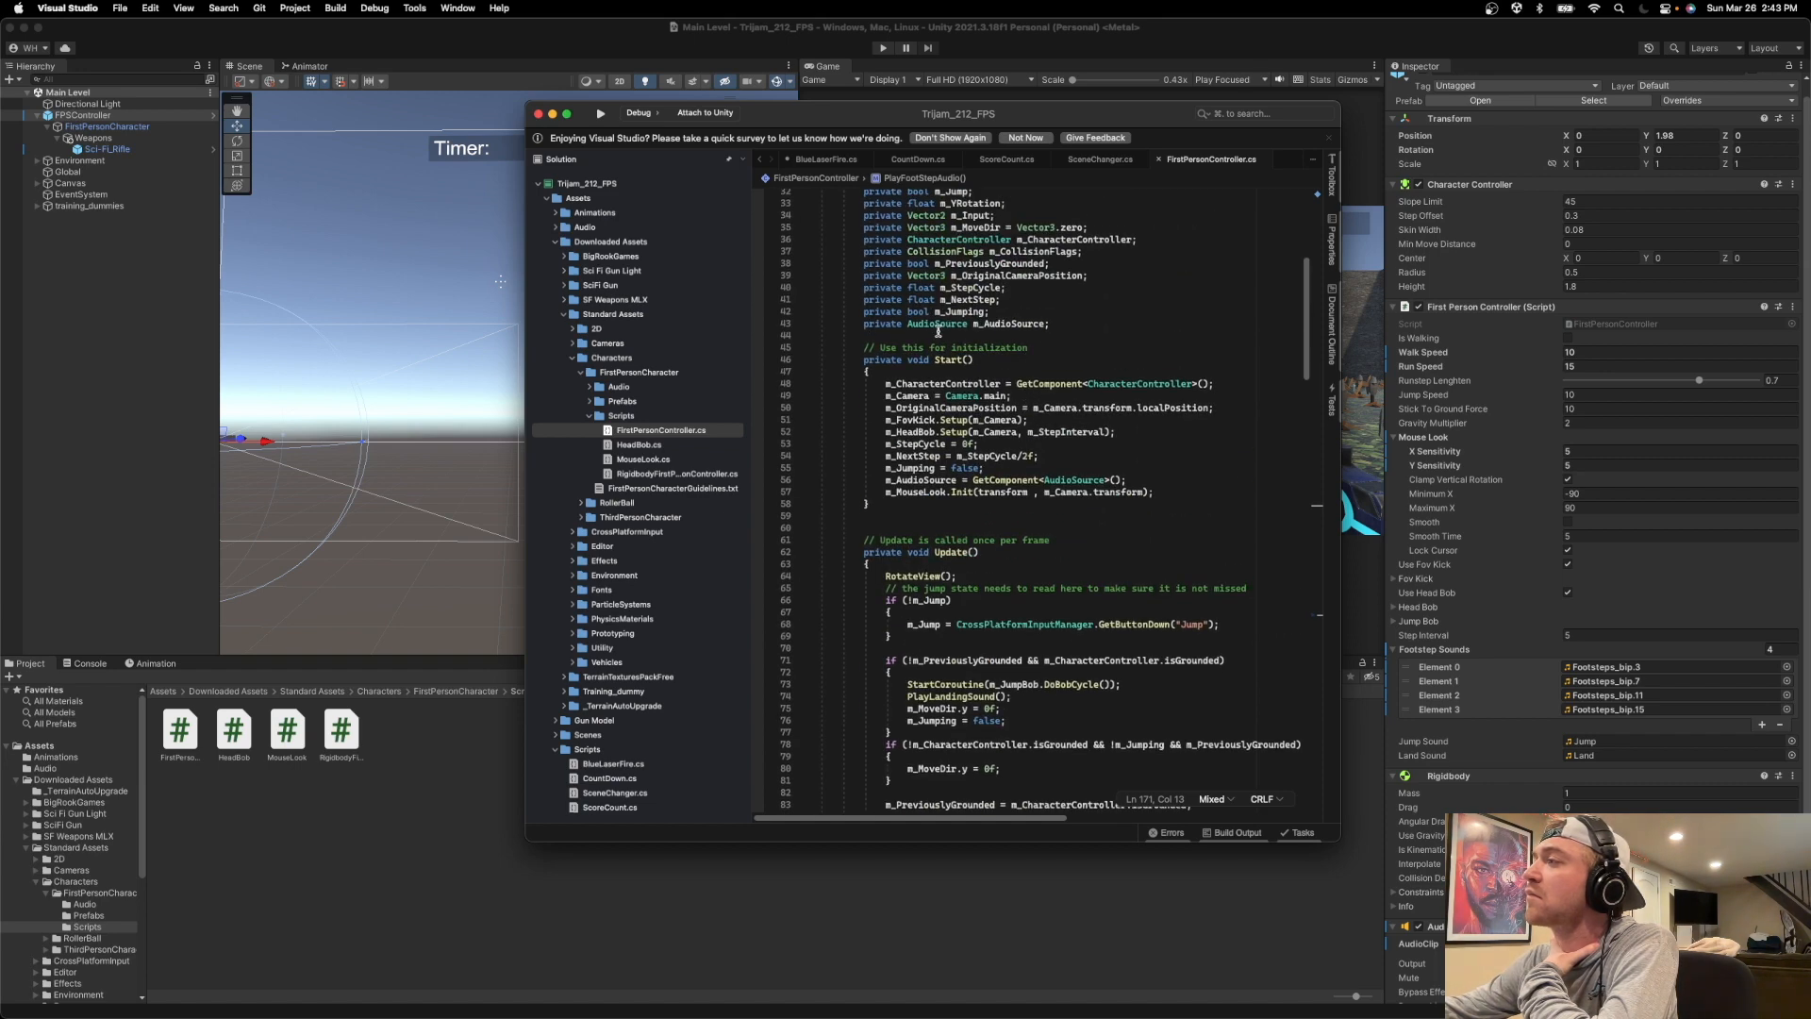
{"action": "scroll", "coordinate": [946, 317], "scroll_direction": "up", "scroll_amount": 1}
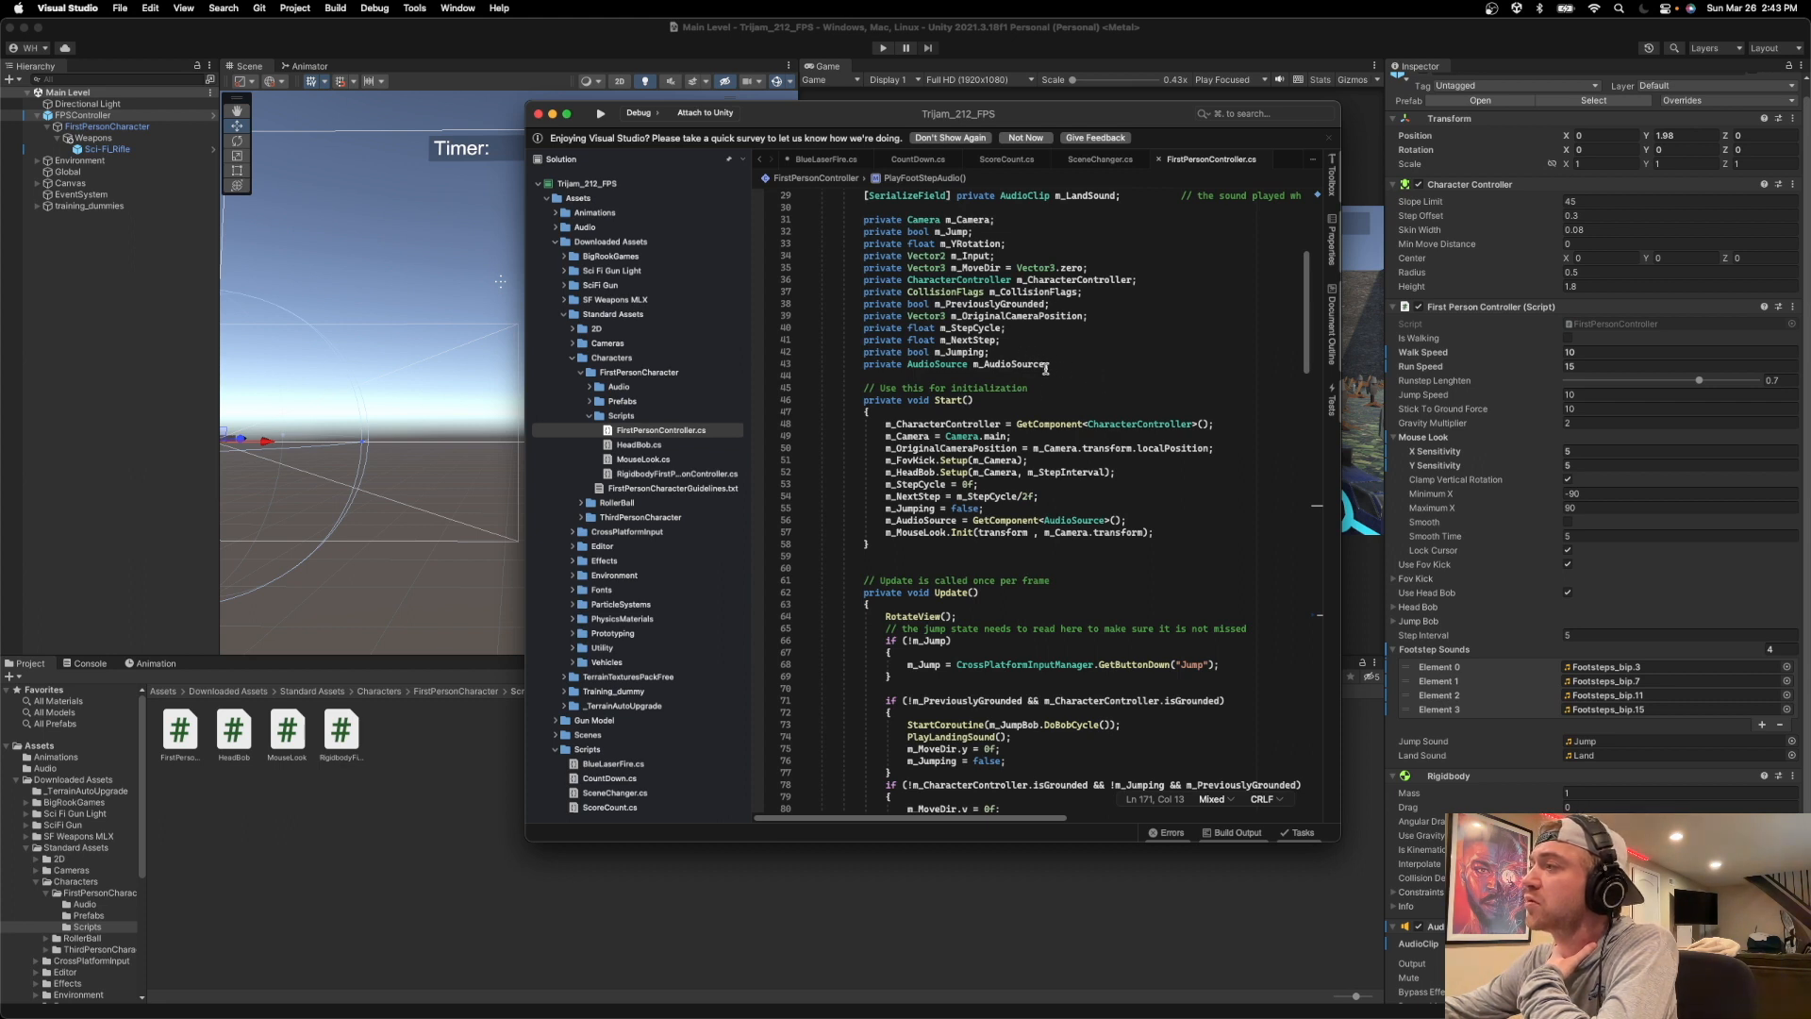
{"action": "scroll", "coordinate": [1067, 370], "scroll_direction": "up", "scroll_amount": 3}
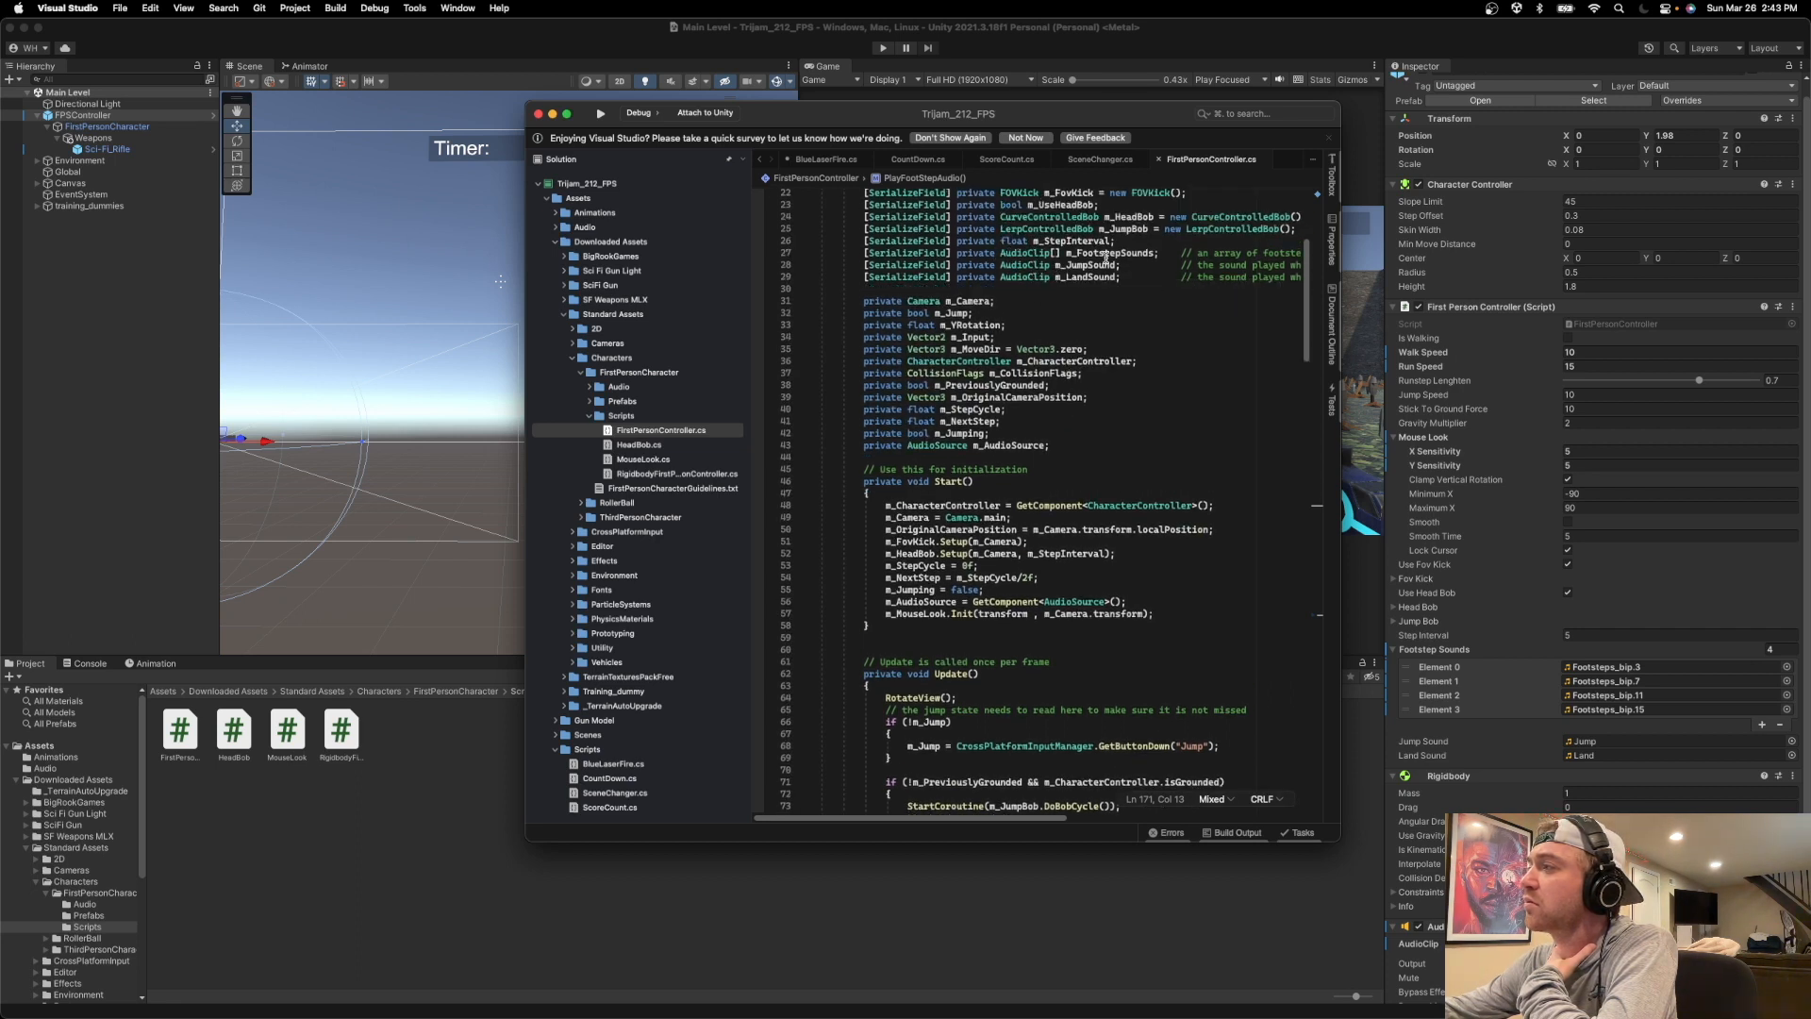
{"action": "scroll", "coordinate": [1138, 266], "scroll_direction": "right", "scroll_amount": 3}
Complete the new public field in BlueLaserFire.cs as an AudioSource[] array named metalPings.
{"action": "left_click", "coordinate": [820, 159]}
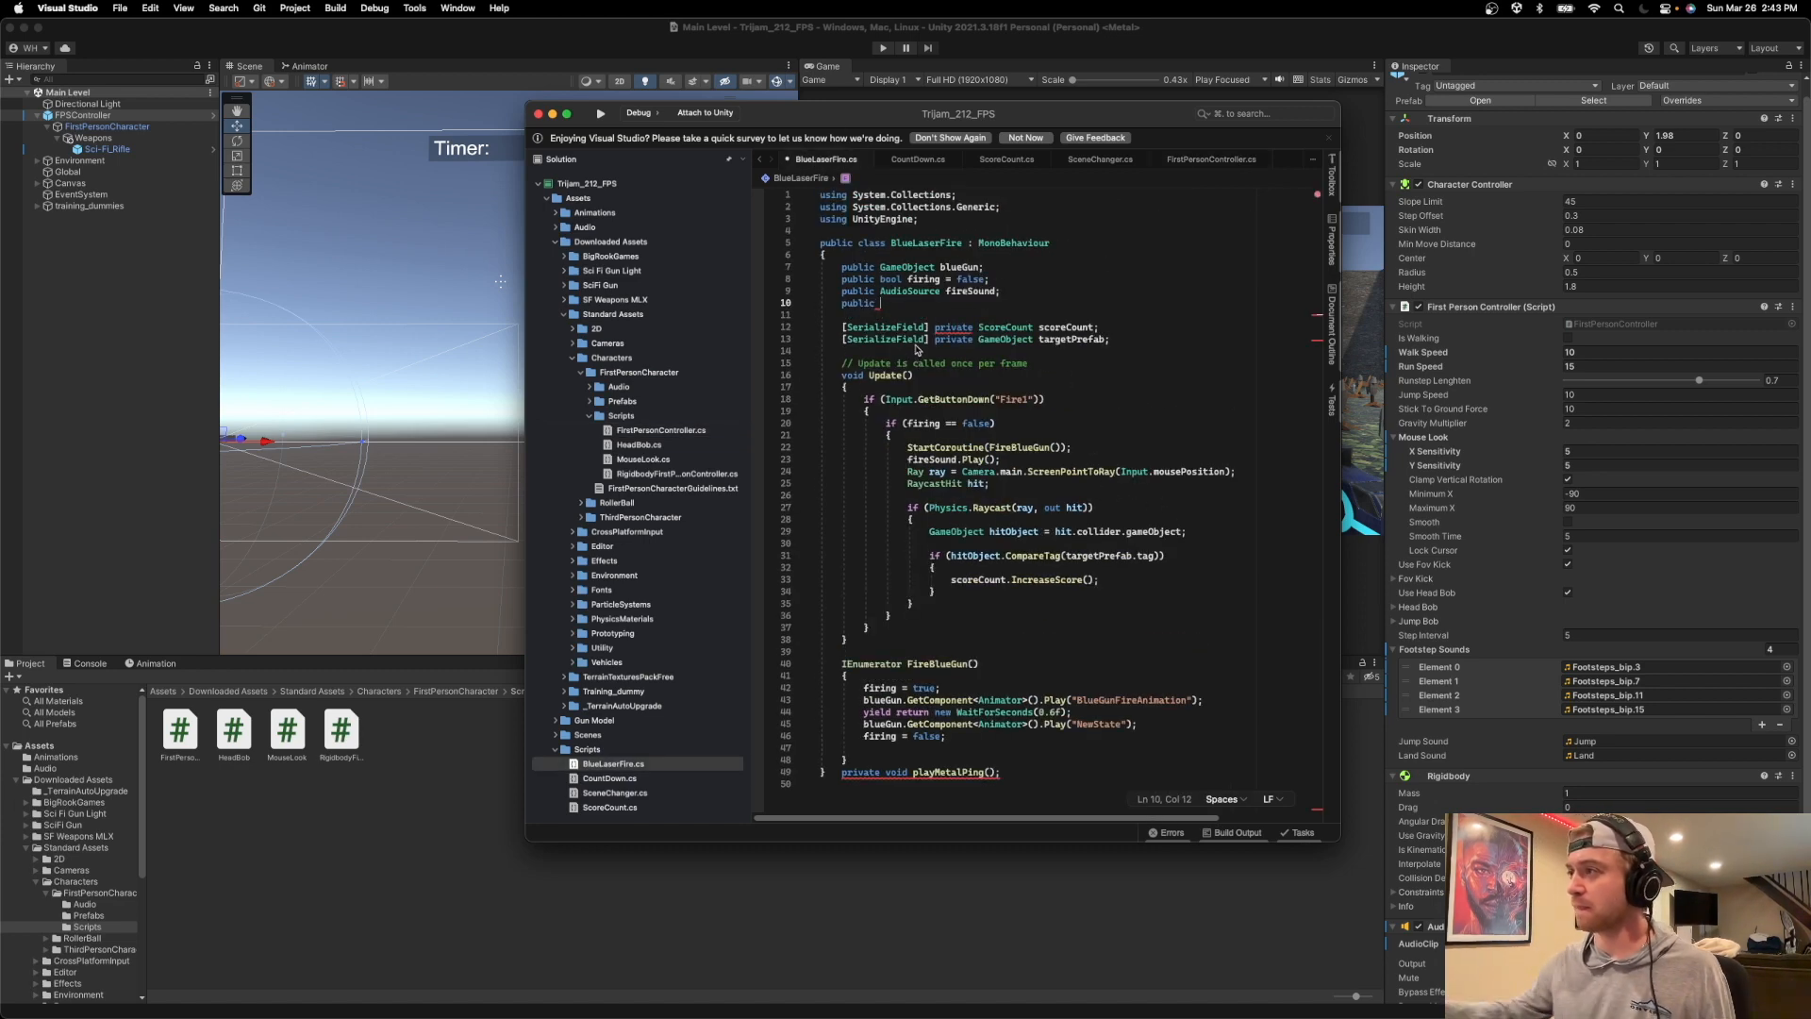
{"action": "type", "text": "Audio"}
{"action": "key", "text": "Return"}
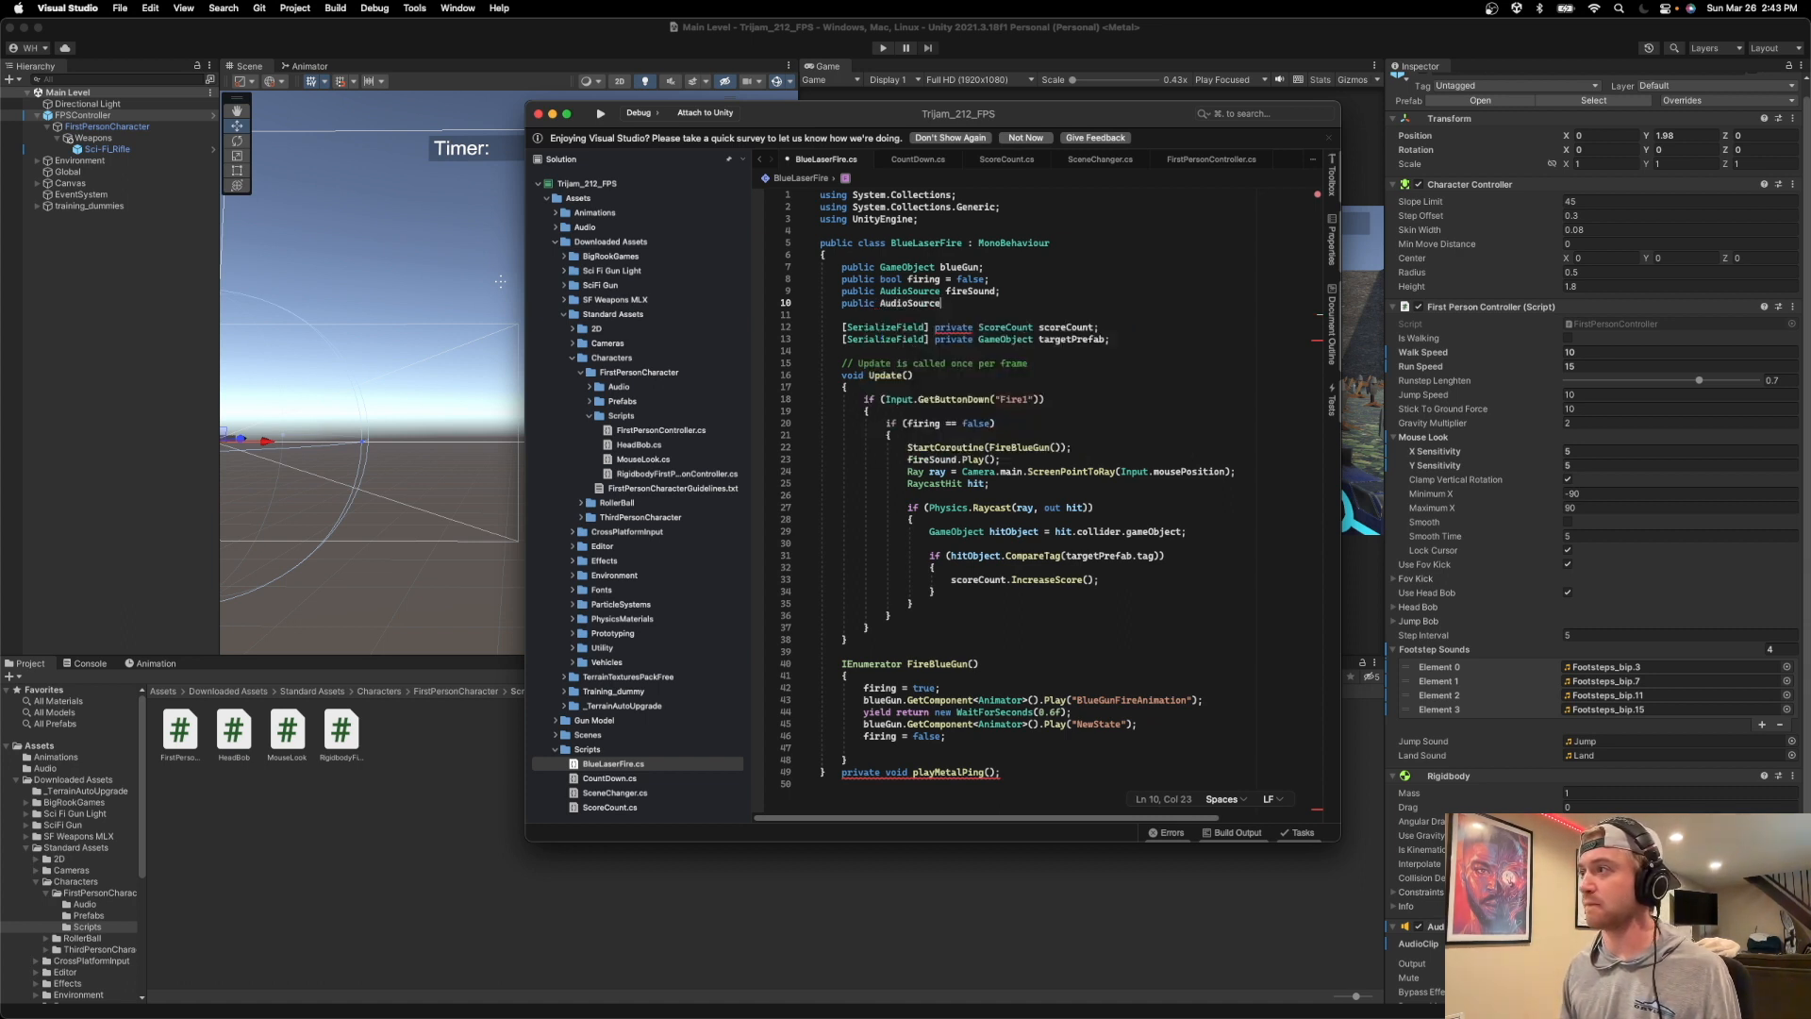
{"action": "type", "text": "[]"}
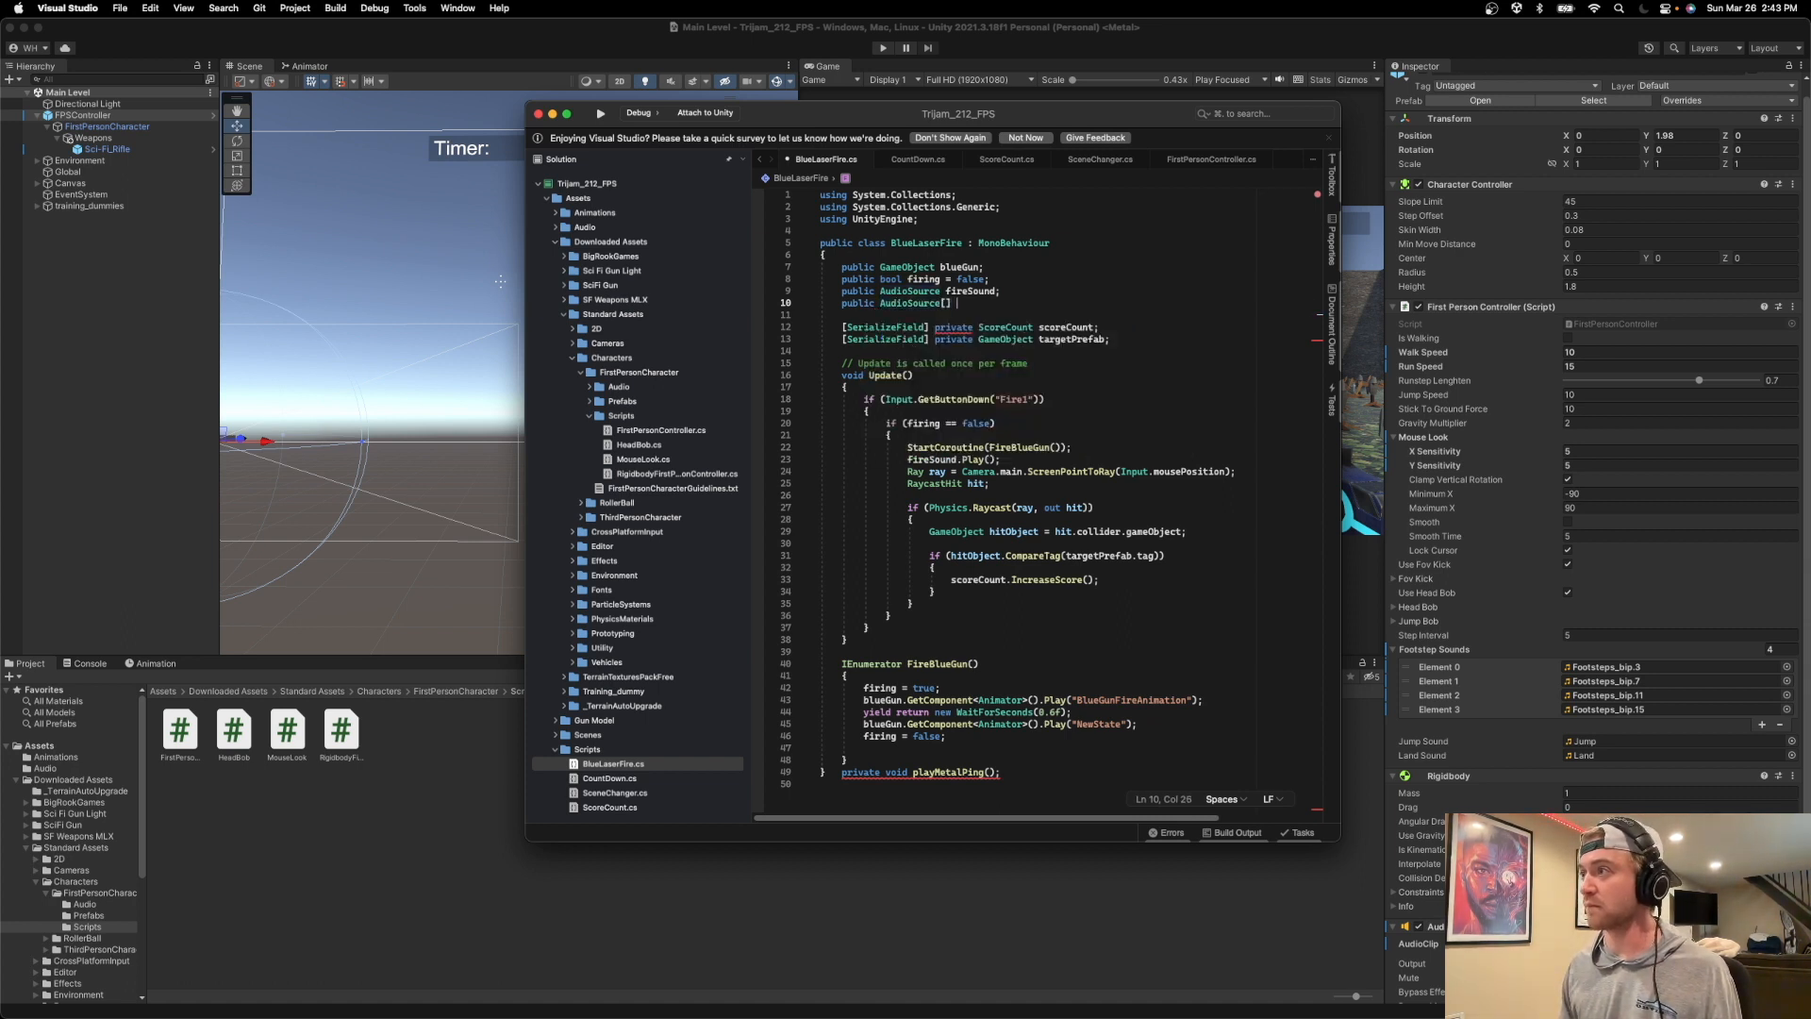
{"action": "type", "text": " metalPings;"}
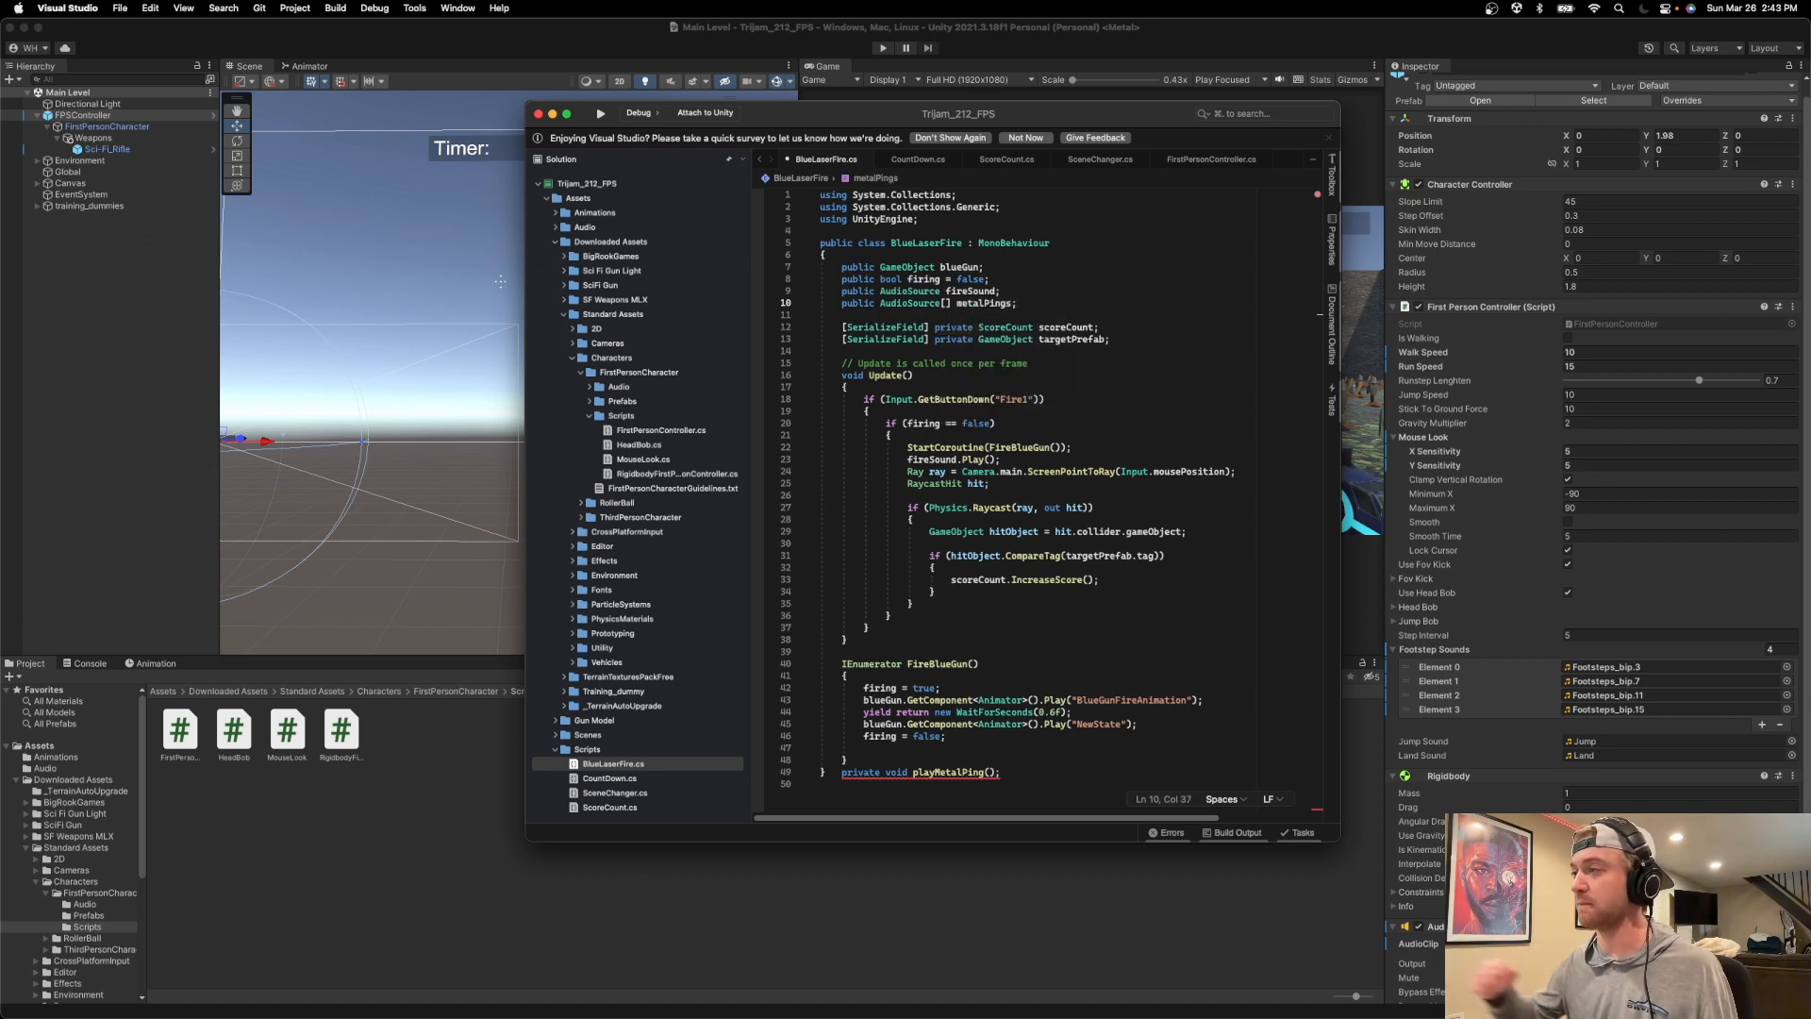
{"action": "scroll", "coordinate": [1016, 376], "scroll_direction": "right", "scroll_amount": 2}
{"action": "scroll", "coordinate": [1017, 376], "scroll_direction": "down", "scroll_amount": 10}
{"action": "scroll", "coordinate": [1017, 376], "scroll_direction": "up", "scroll_amount": 2}
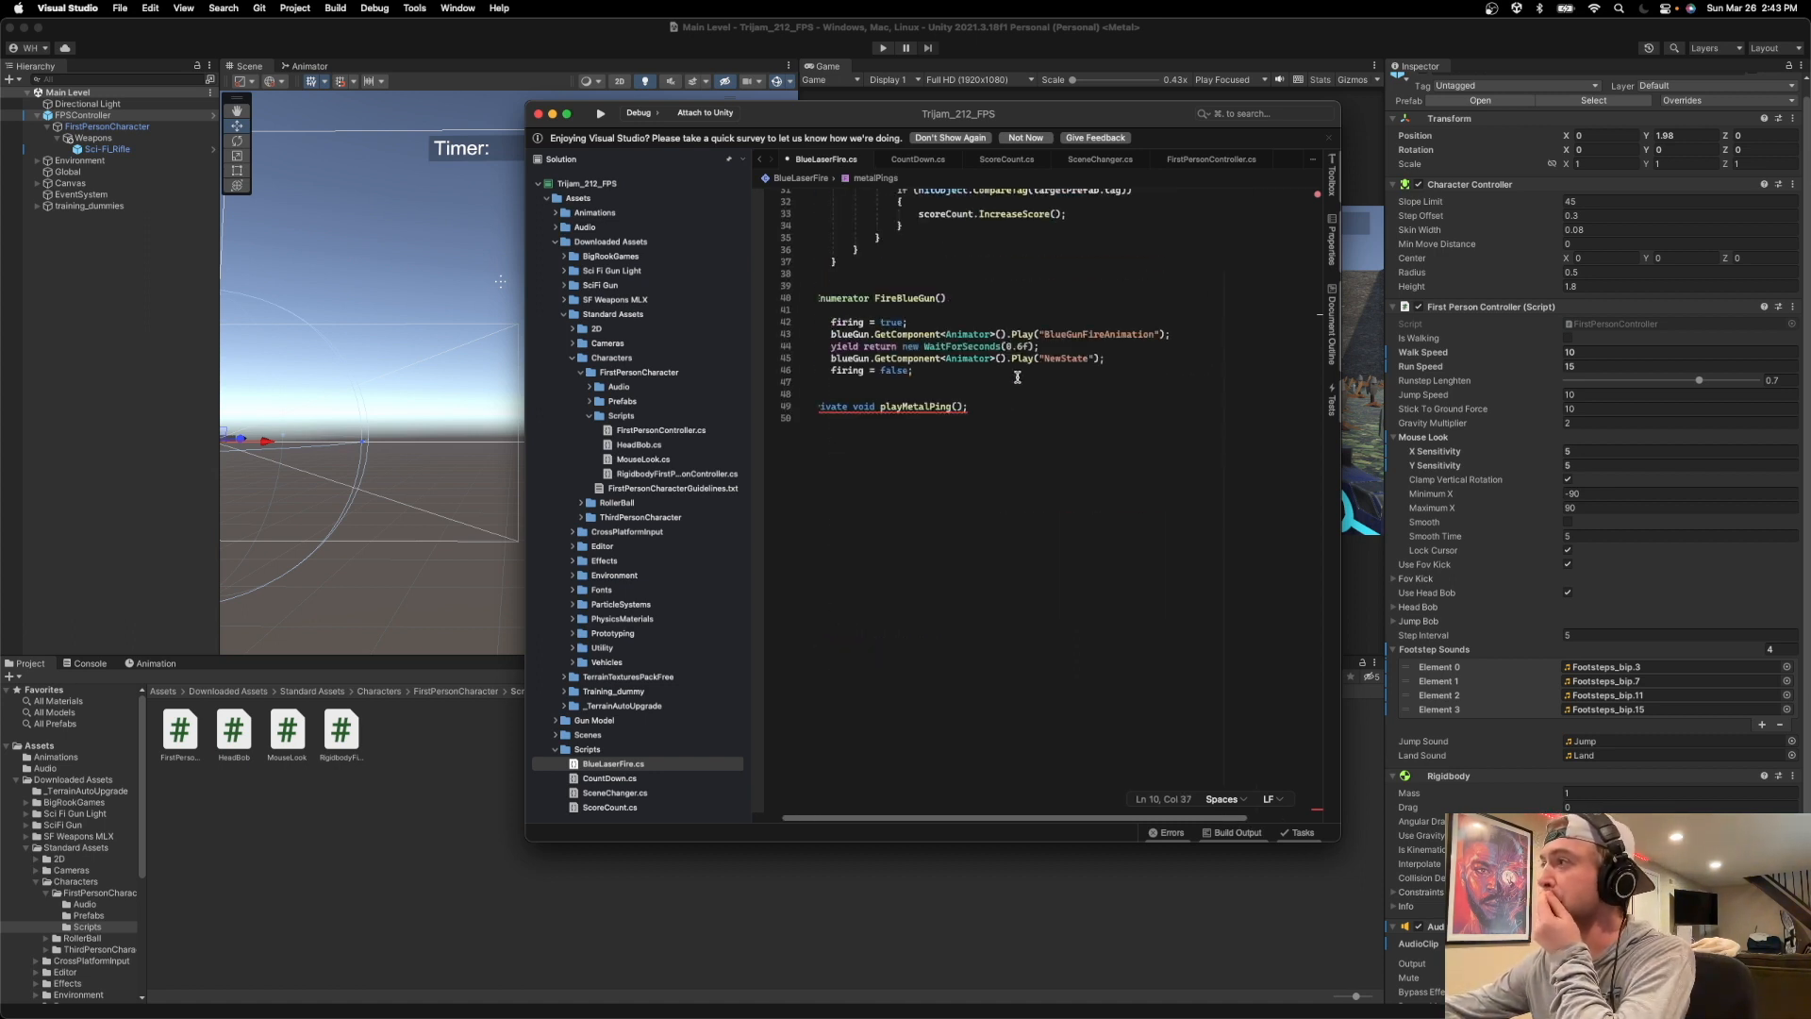
{"action": "scroll", "coordinate": [1016, 376], "scroll_direction": "left", "scroll_amount": 2}
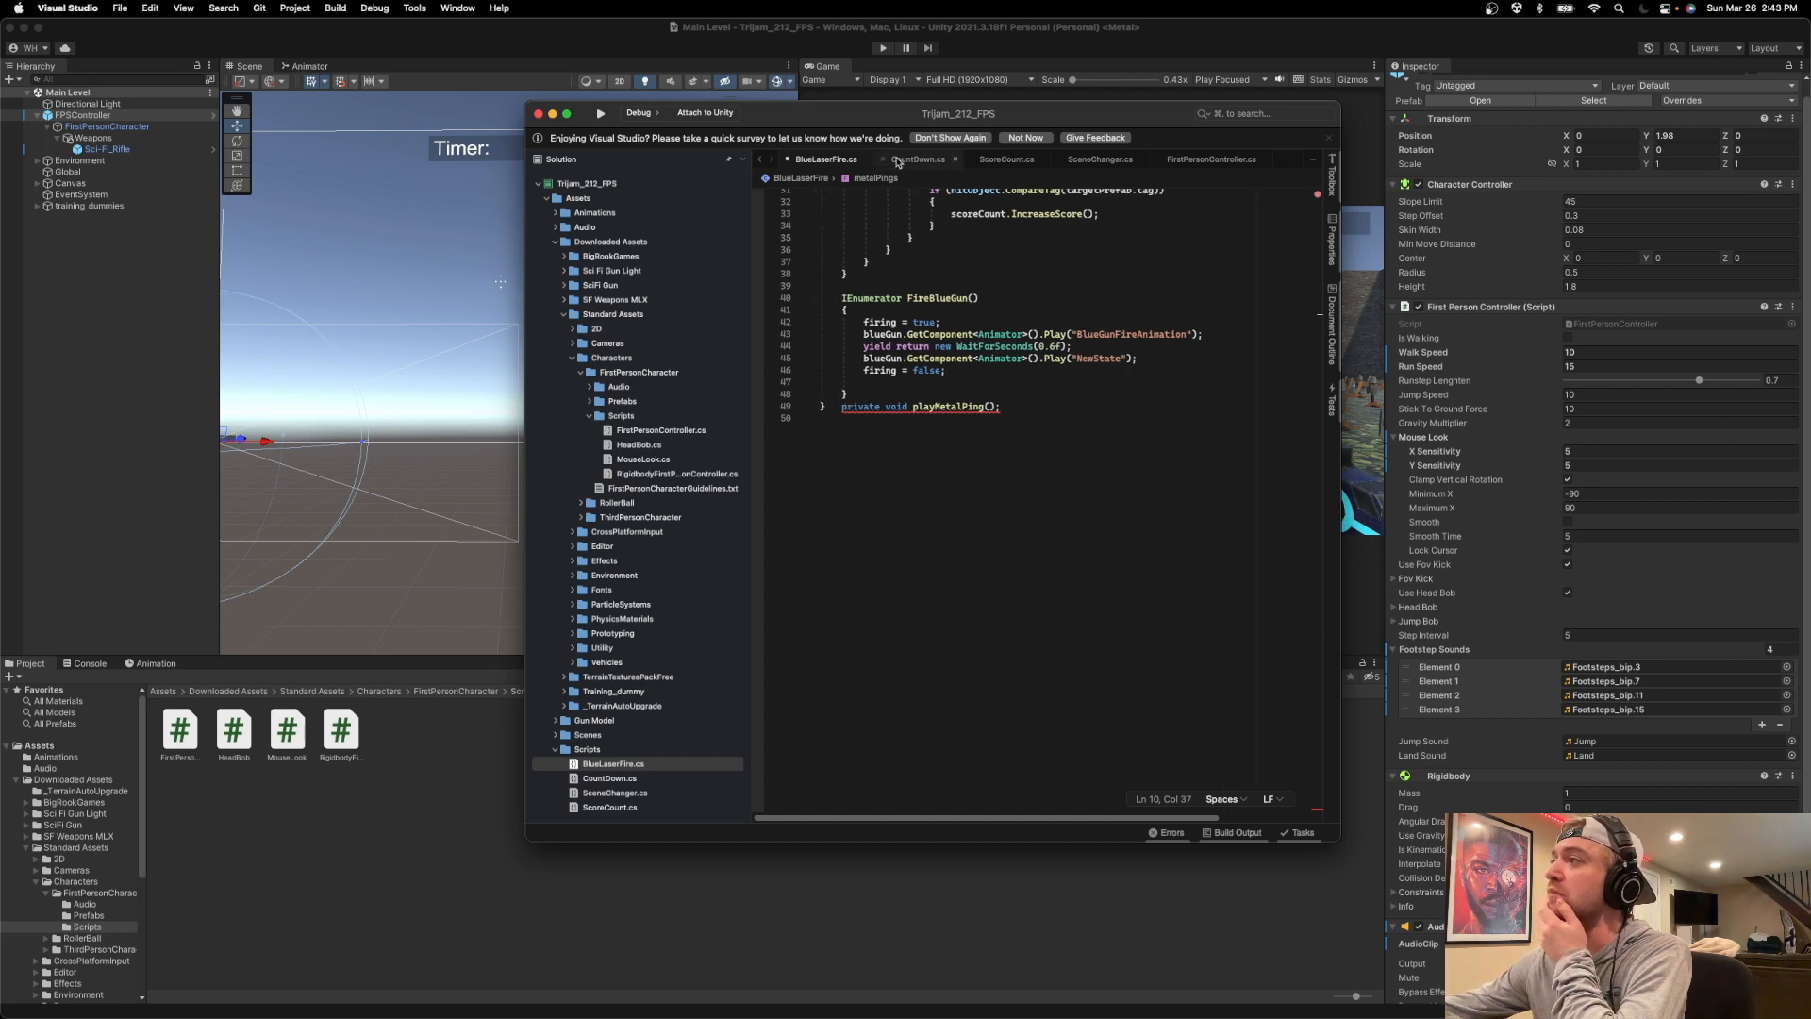
Turn the playMetalPing() declaration into a method with a braced body and paste the copied footstep playback code into it.
{"action": "left_click", "coordinate": [1048, 402]}
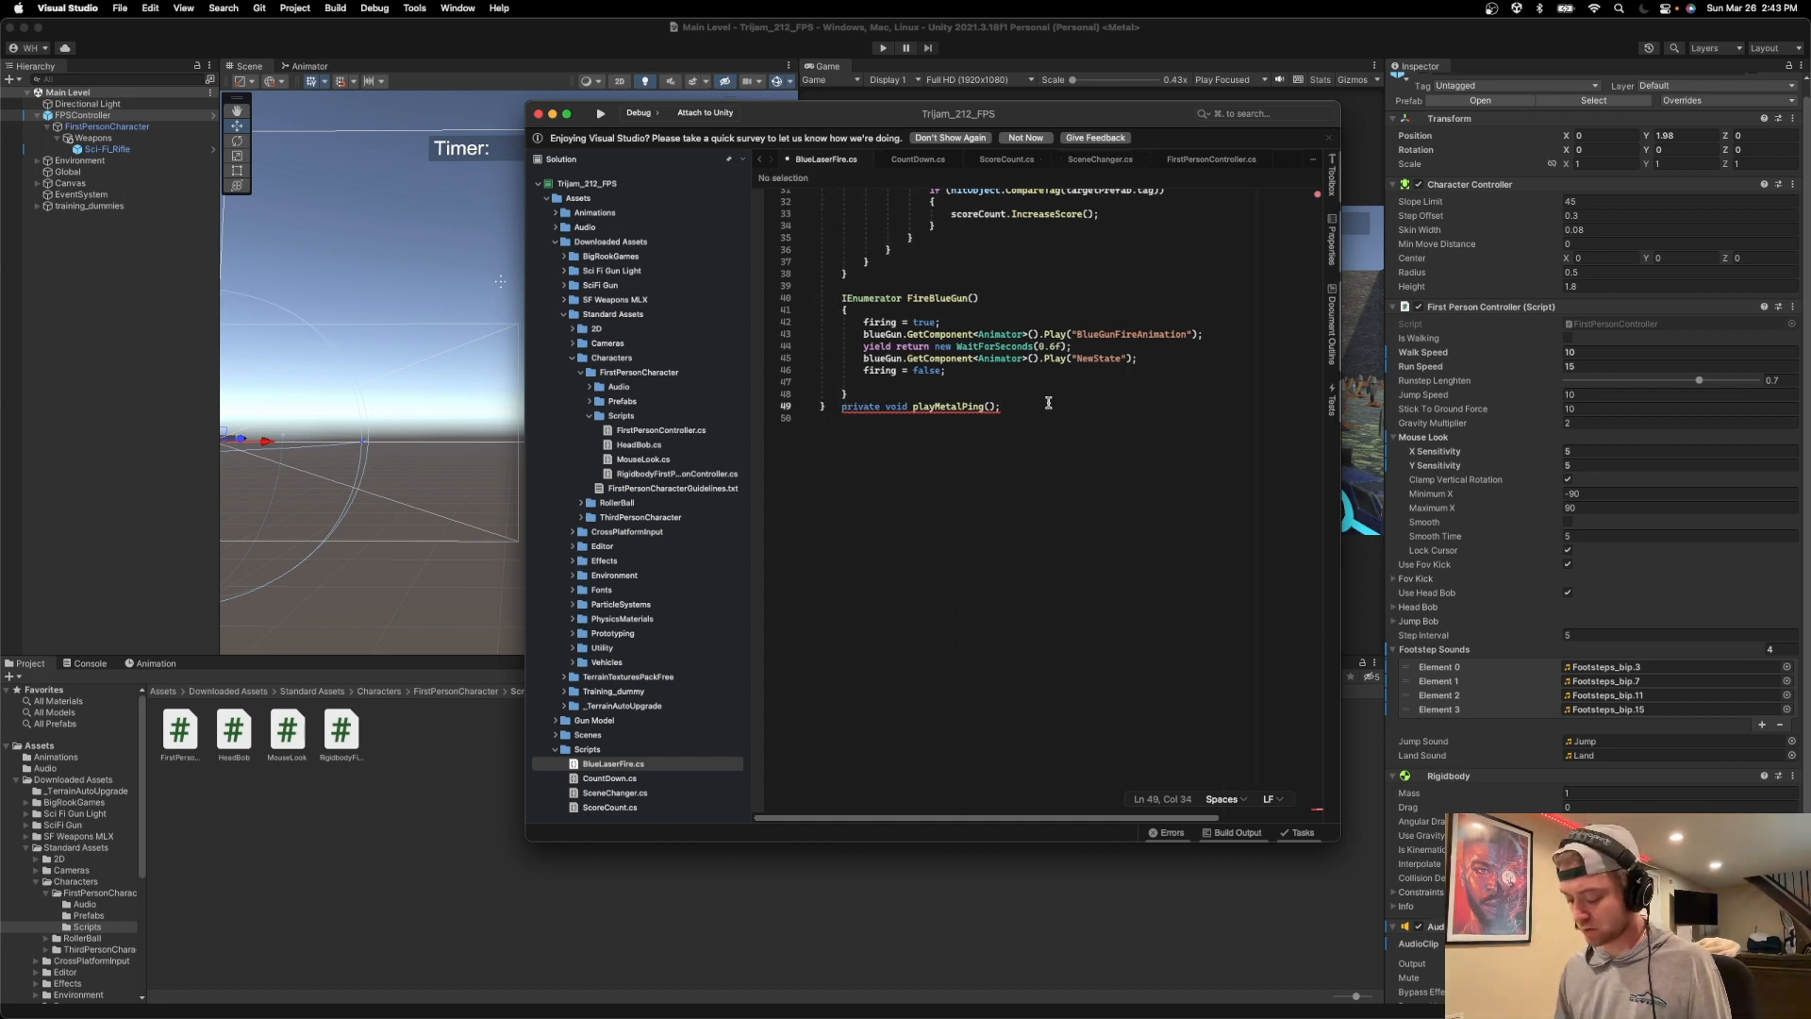
{"action": "key", "text": "BackSpace"}
{"action": "key", "text": "Return"}
{"action": "type", "text": "{"}
{"action": "key", "text": "Return"}
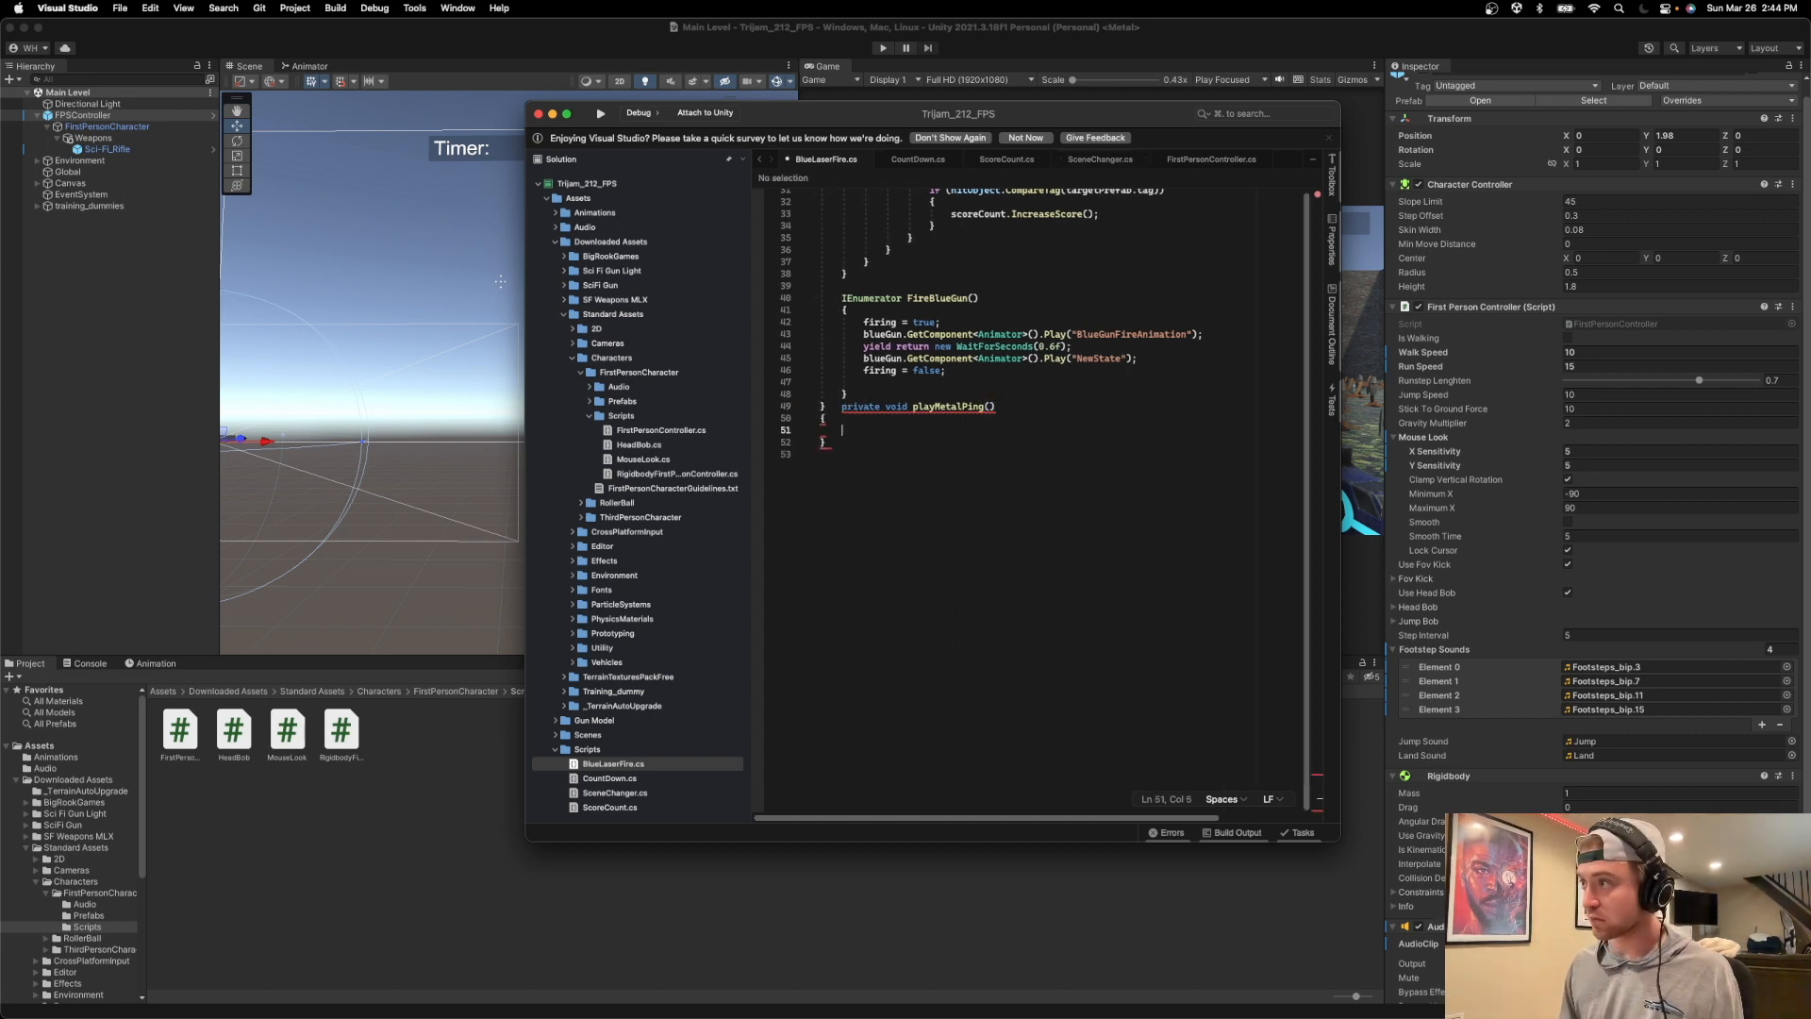
{"action": "type", "text": "int n = Random.Range(1, m_FootstepSounds.Length); m_AudioSource.clip = m_FootstepSounds[n]; m_AudioSource.PlayOneShot(m_AudioSource.clip); // move picked sound to index 0 so it's not picked next time m_FootstepSounds[n] = m_FootstepSounds[0]; m_FootstepSounds[0] = m_AudioSource.clip;"}
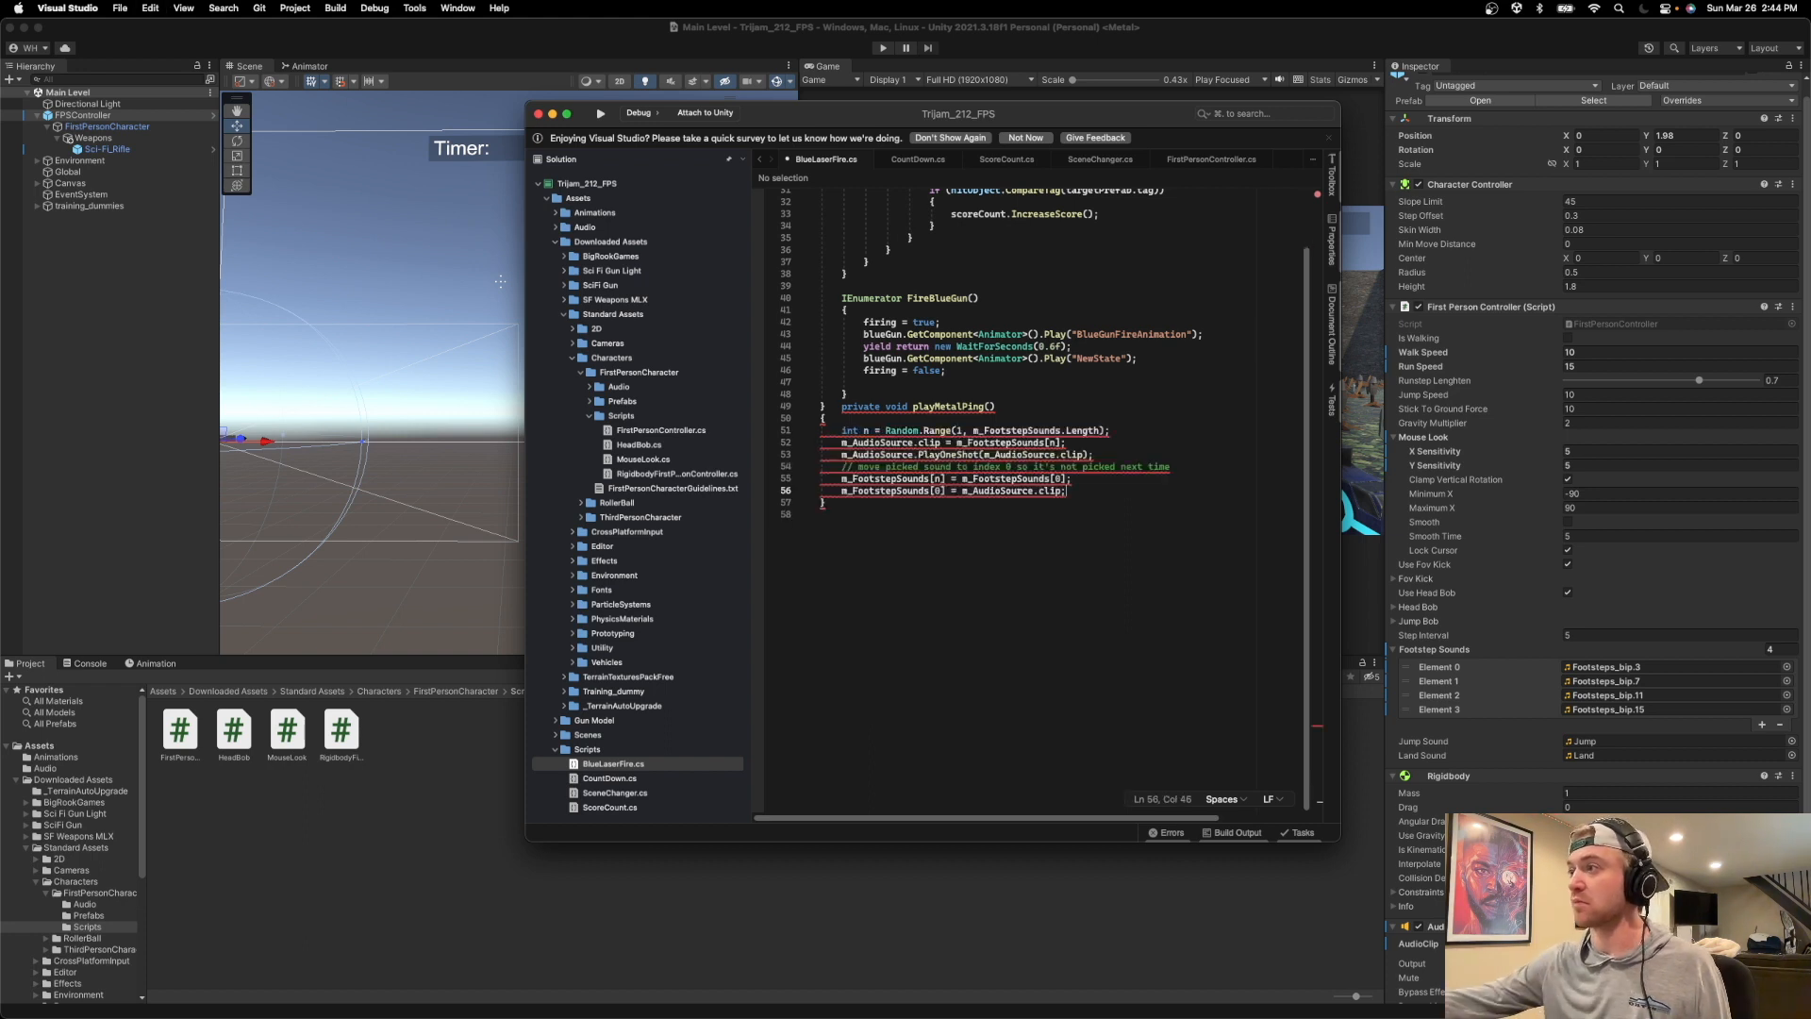
Indent the braces and every pasted line of playMetalPing() by one level.
{"action": "left_click", "coordinate": [820, 419]}
{"action": "key", "text": "Tab"}
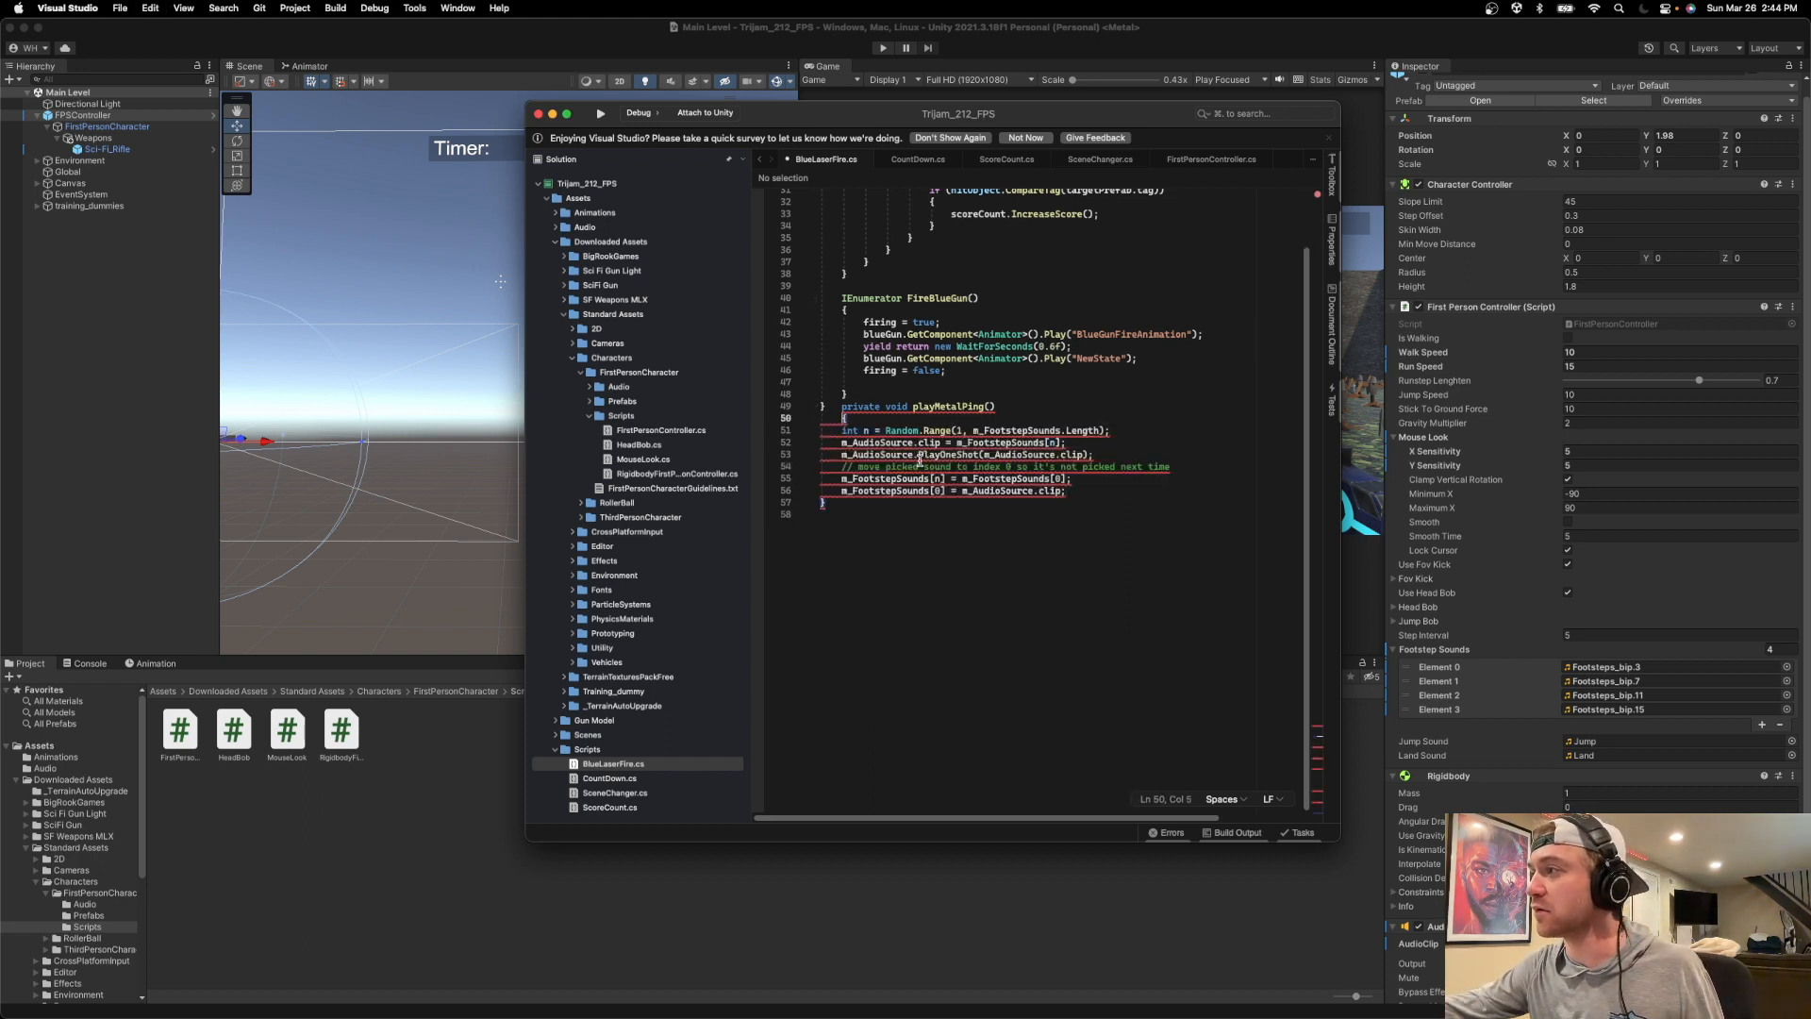
{"action": "left_click", "coordinate": [839, 430]}
{"action": "key", "text": "Tab"}
{"action": "left_click", "coordinate": [839, 442]}
{"action": "key", "text": "Tab"}
{"action": "left_click", "coordinate": [839, 455]}
{"action": "key", "text": "Tab"}
{"action": "left_click", "coordinate": [839, 466]}
{"action": "key", "text": "Tab"}
{"action": "key", "text": "Tab"}
{"action": "left_click", "coordinate": [839, 478]}
{"action": "key", "text": "Tab"}
{"action": "left_click", "coordinate": [839, 491]}
{"action": "key", "text": "Tab"}
{"action": "type", "text": "}"}
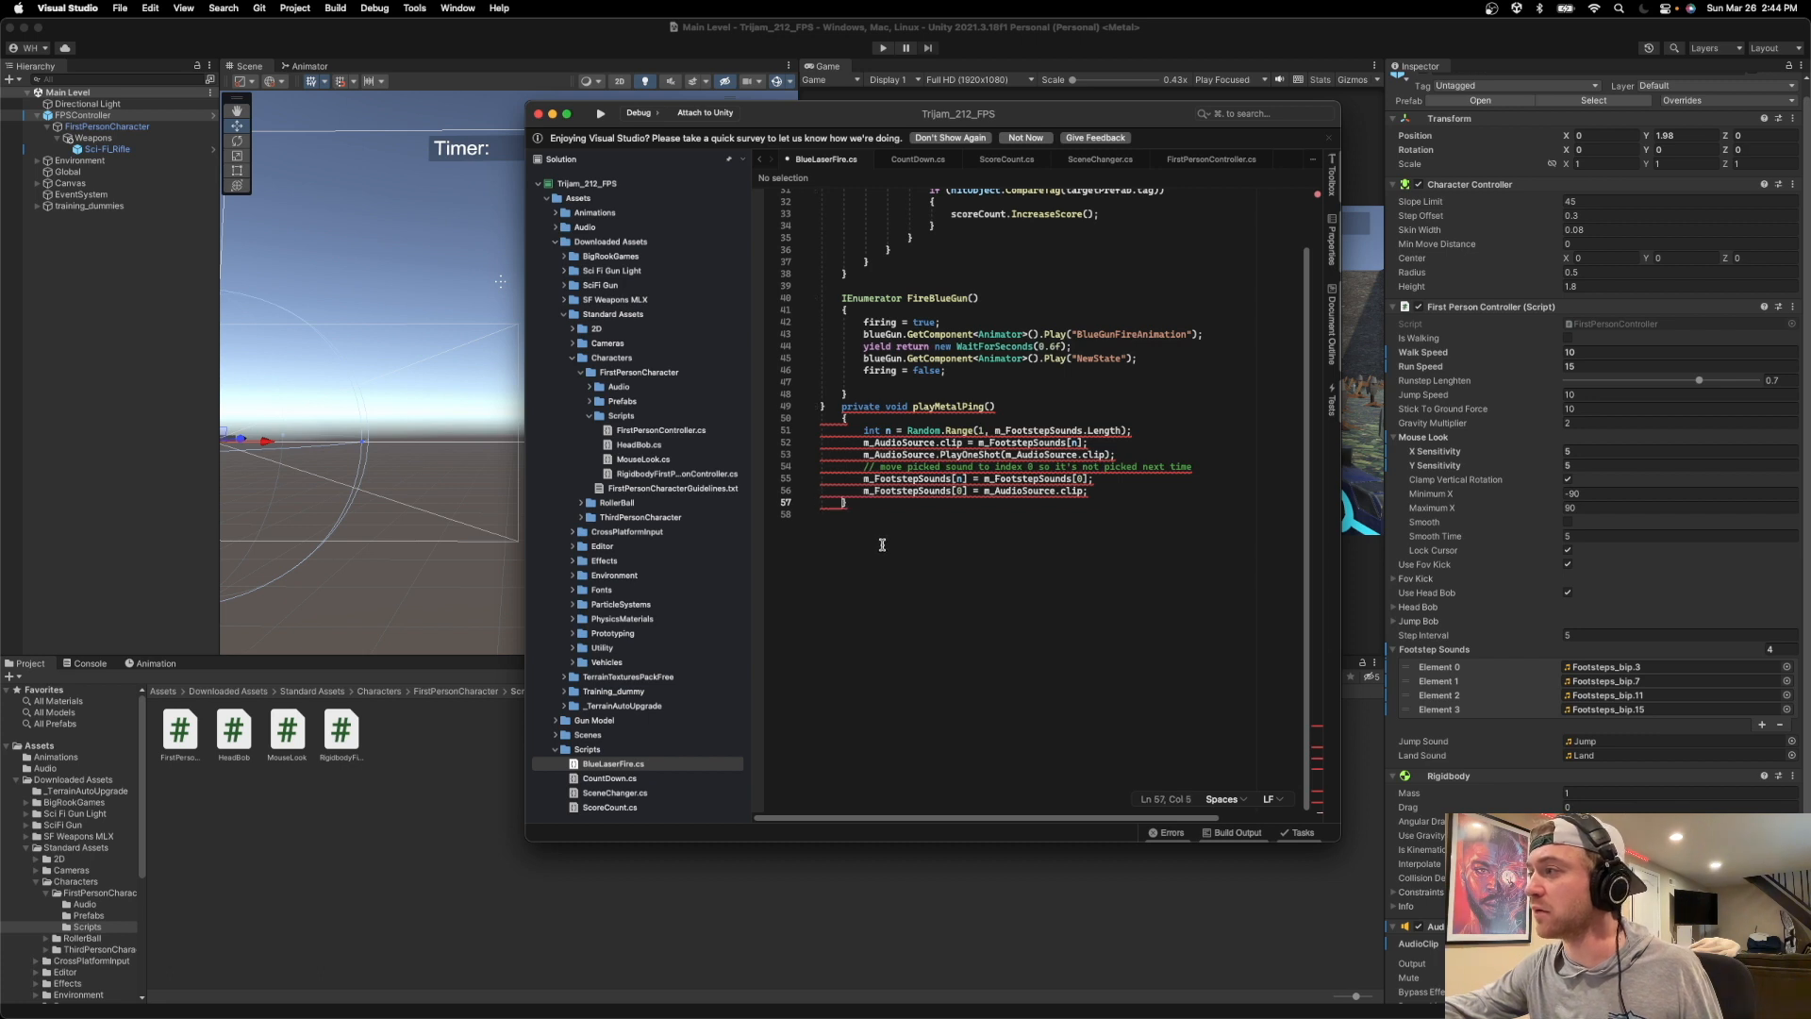
Move the BlueLaserFire class's closing brace from before playMetalPing() to its own line below the method.
{"action": "left_click", "coordinate": [897, 492]}
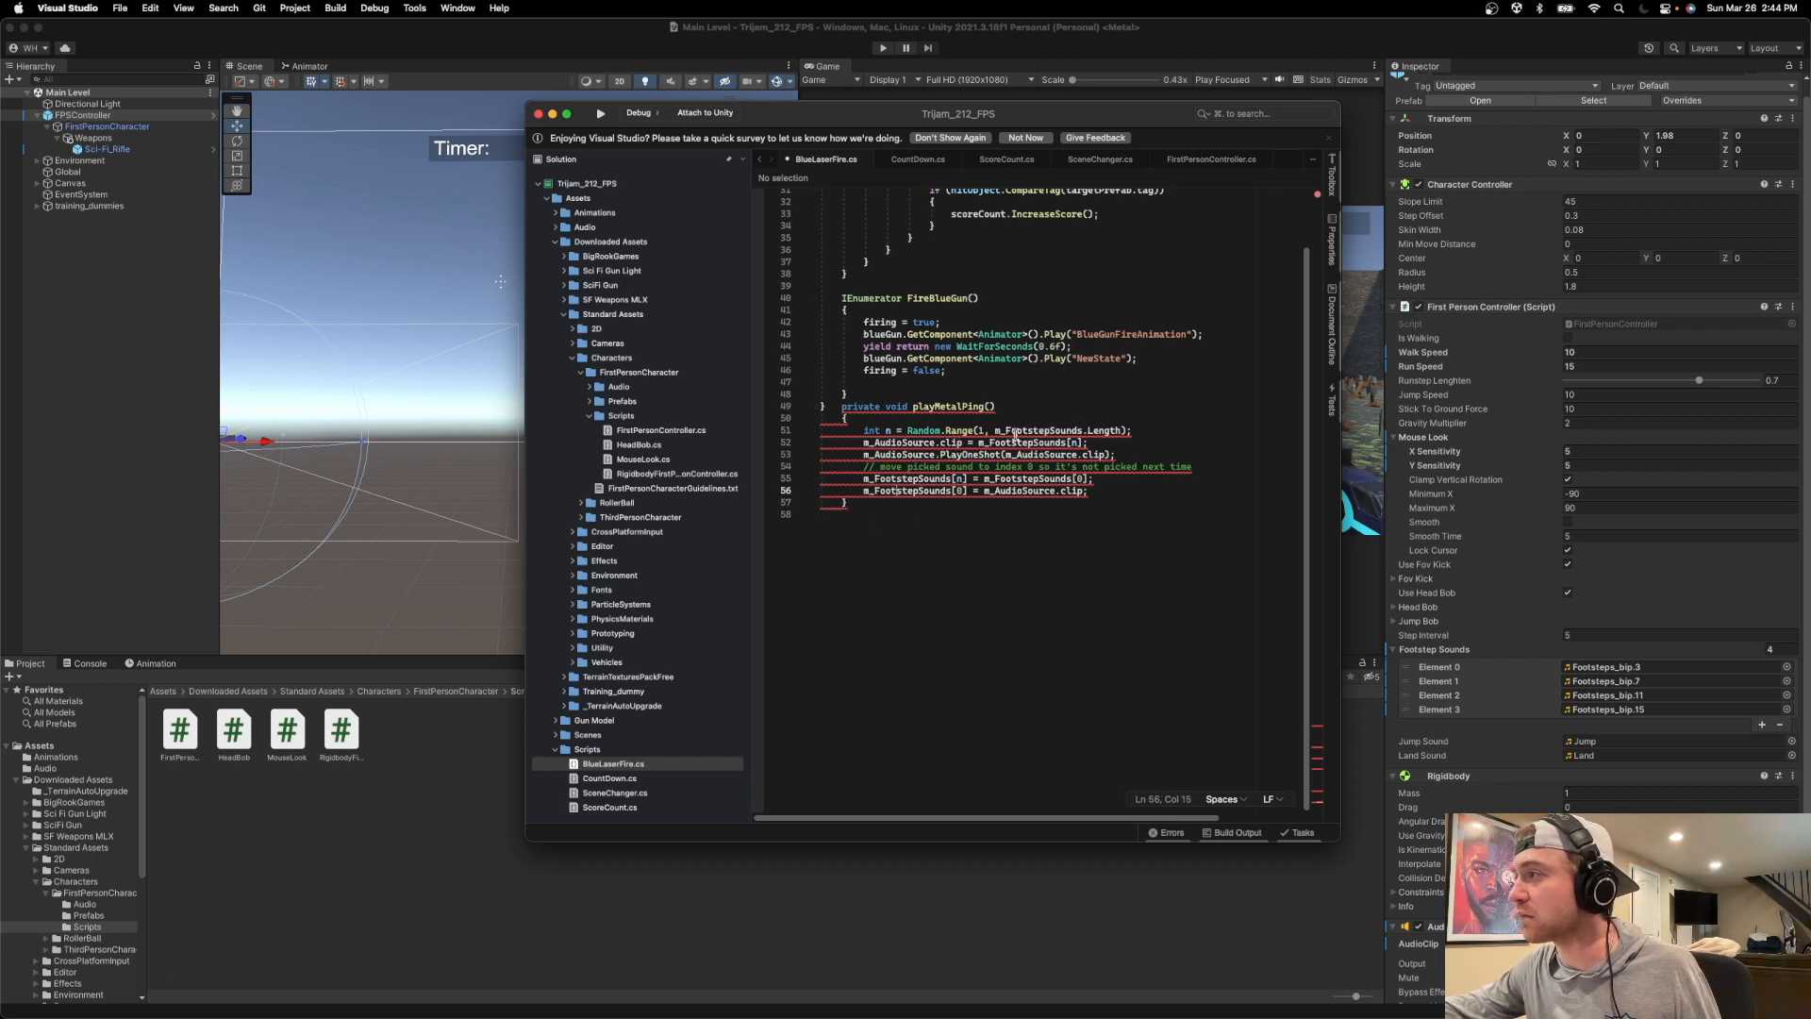
{"action": "left_click", "coordinate": [907, 467]}
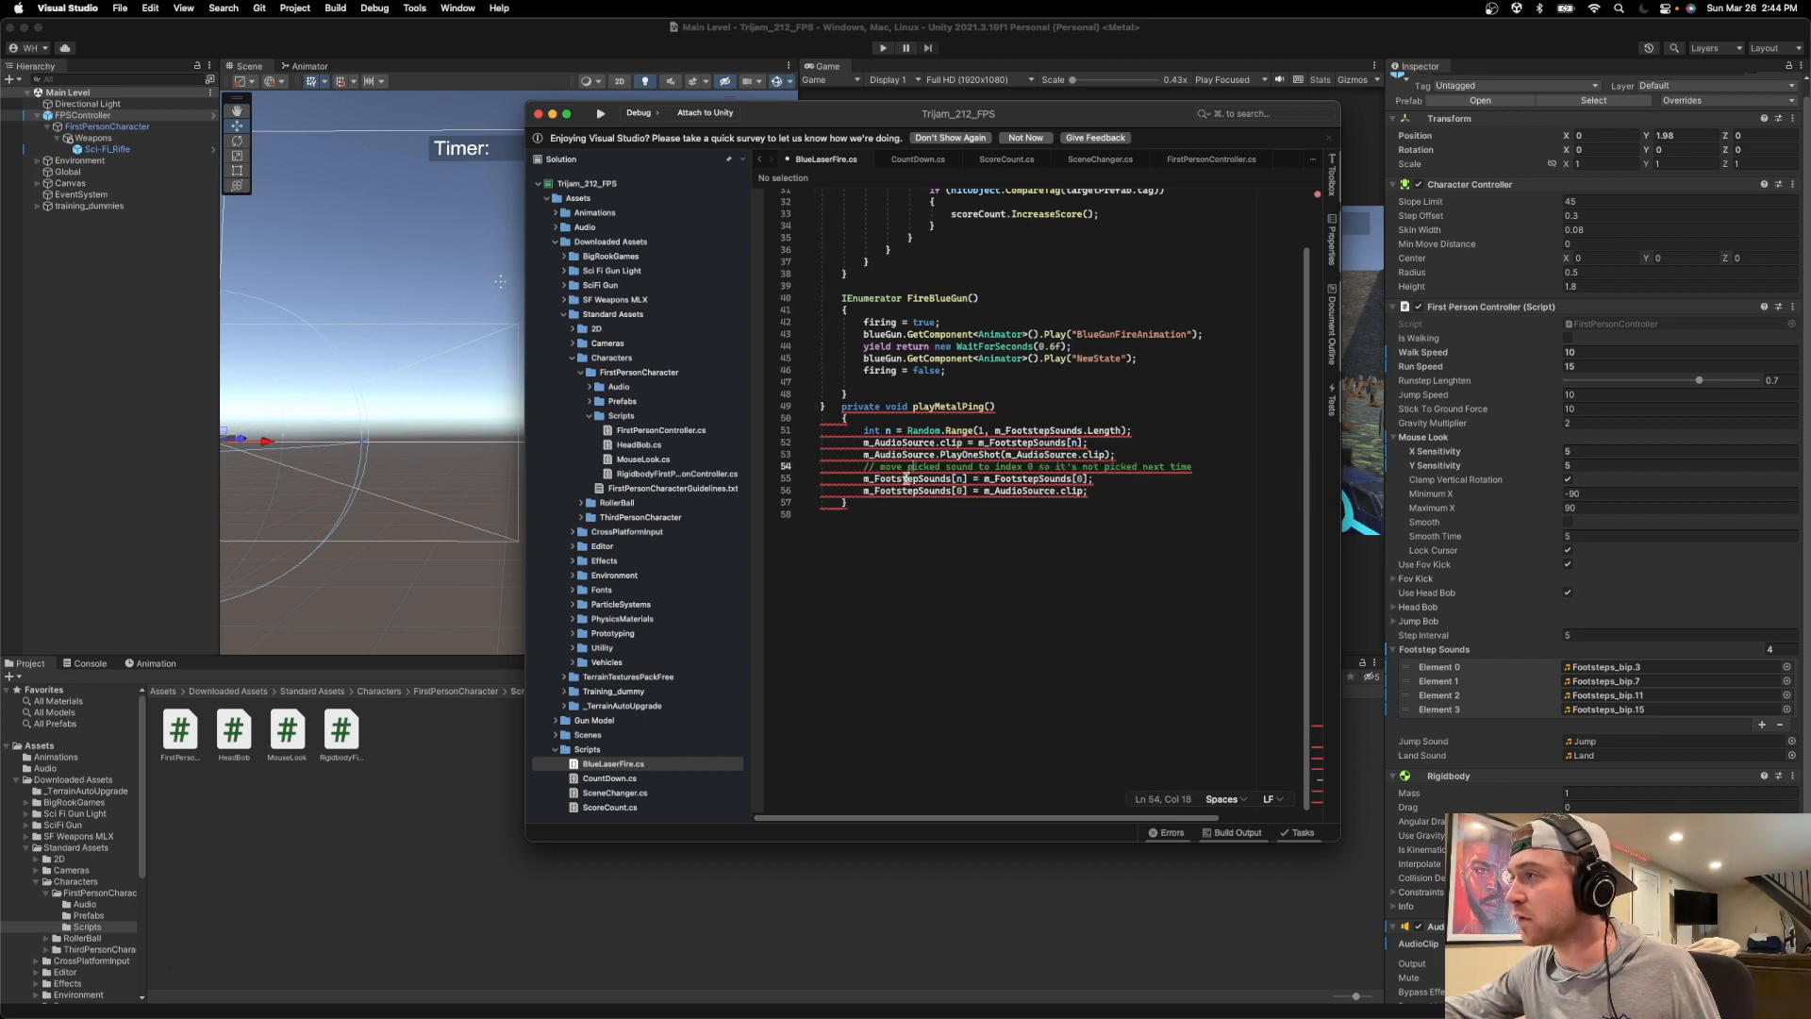
{"action": "left_click", "coordinate": [837, 406]}
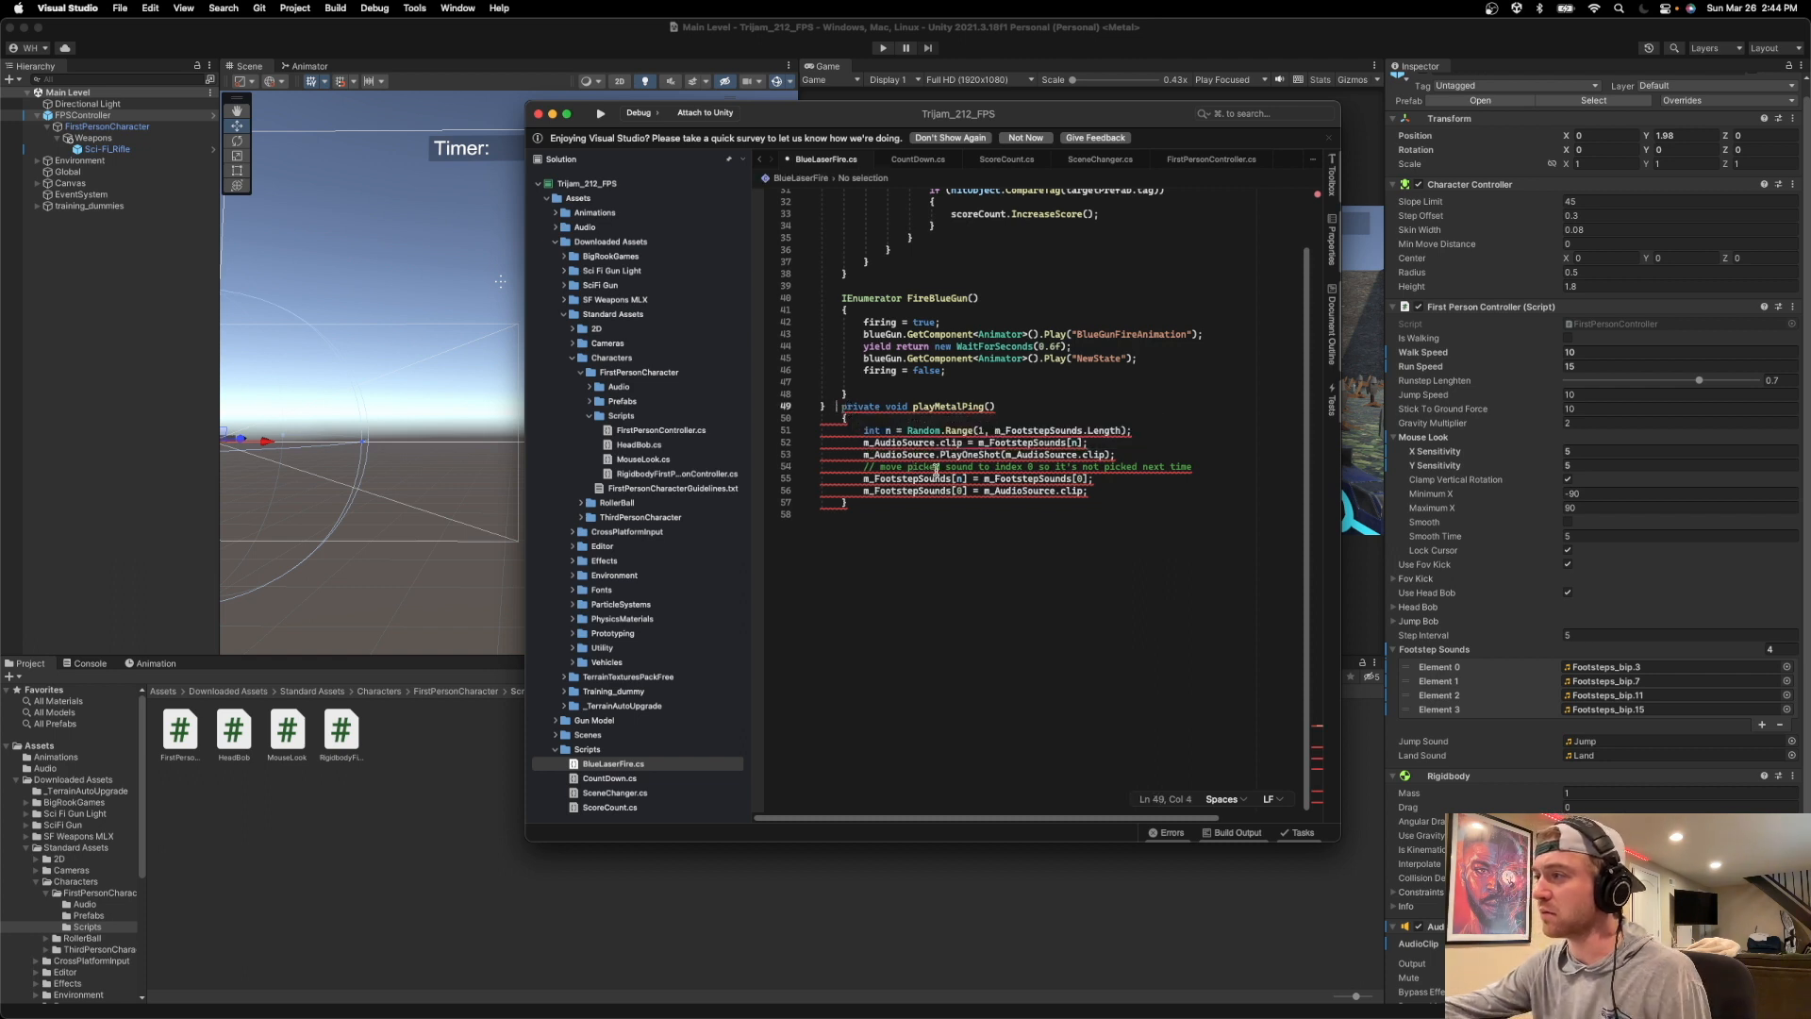
{"action": "left_click", "coordinate": [817, 407]}
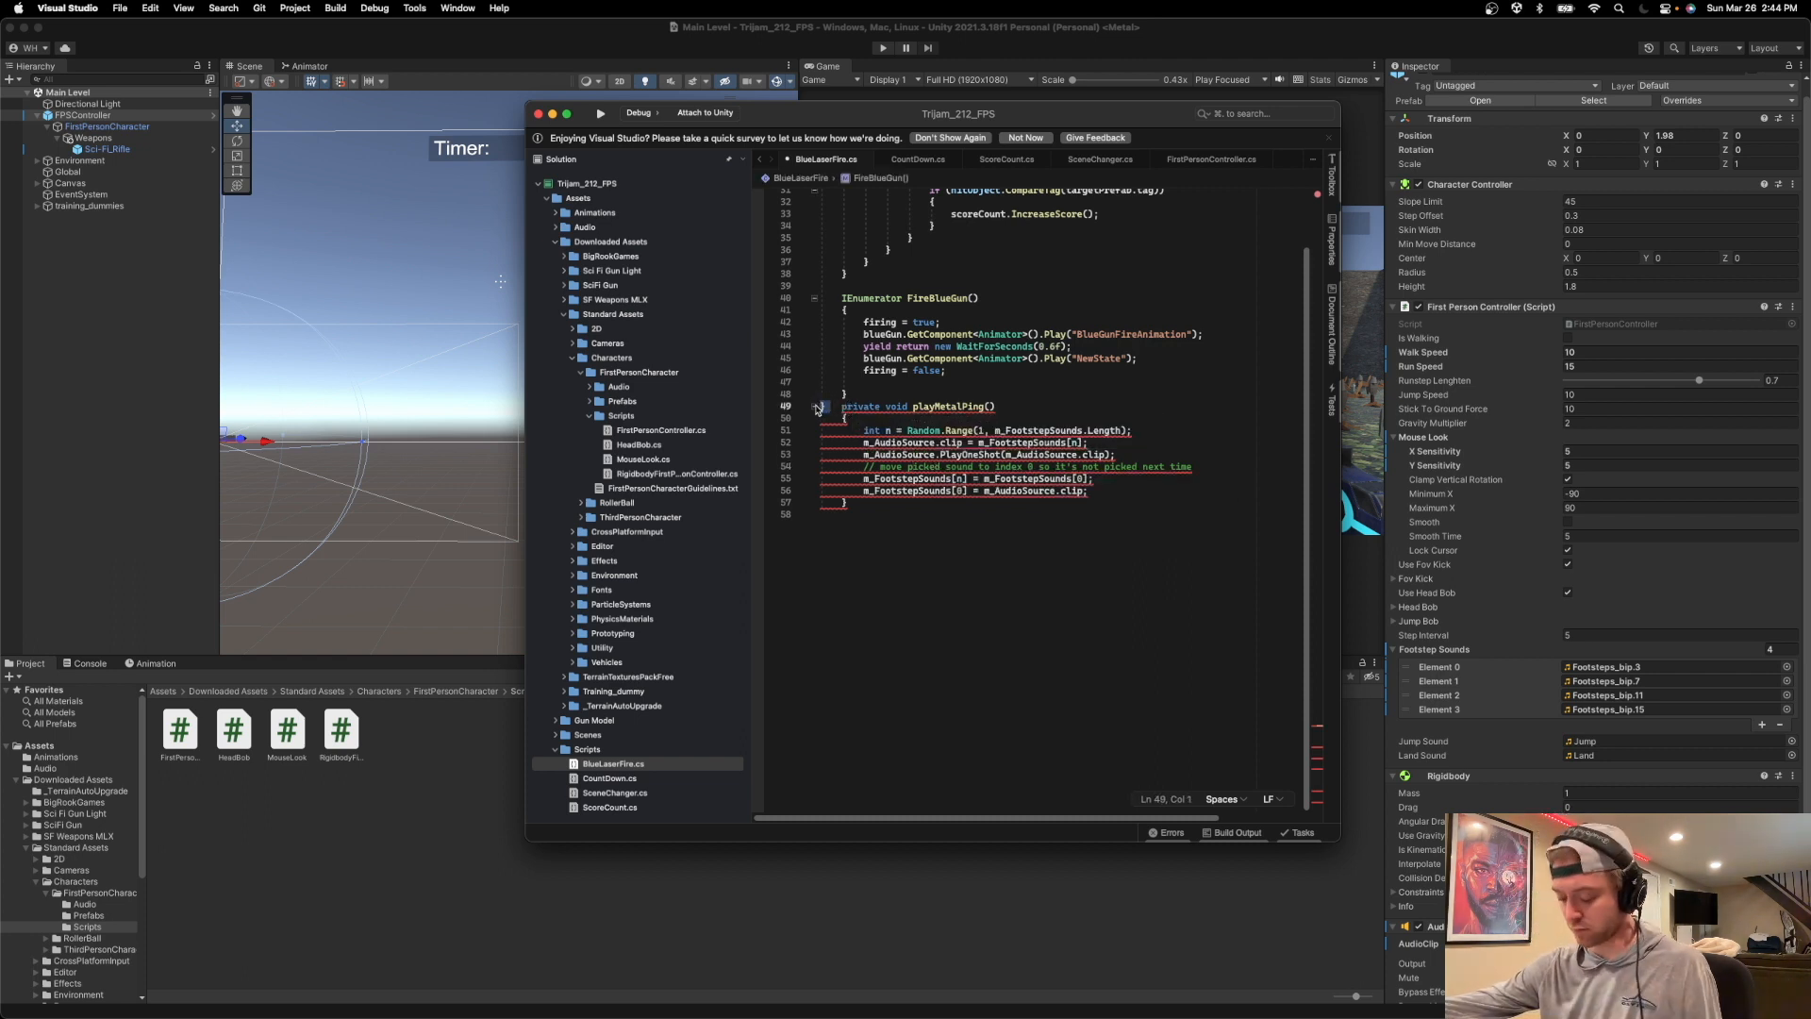
{"action": "key", "text": "BackSpace"}
{"action": "left_click", "coordinate": [873, 504]}
{"action": "key", "text": "Return"}
{"action": "type", "text": "}"}
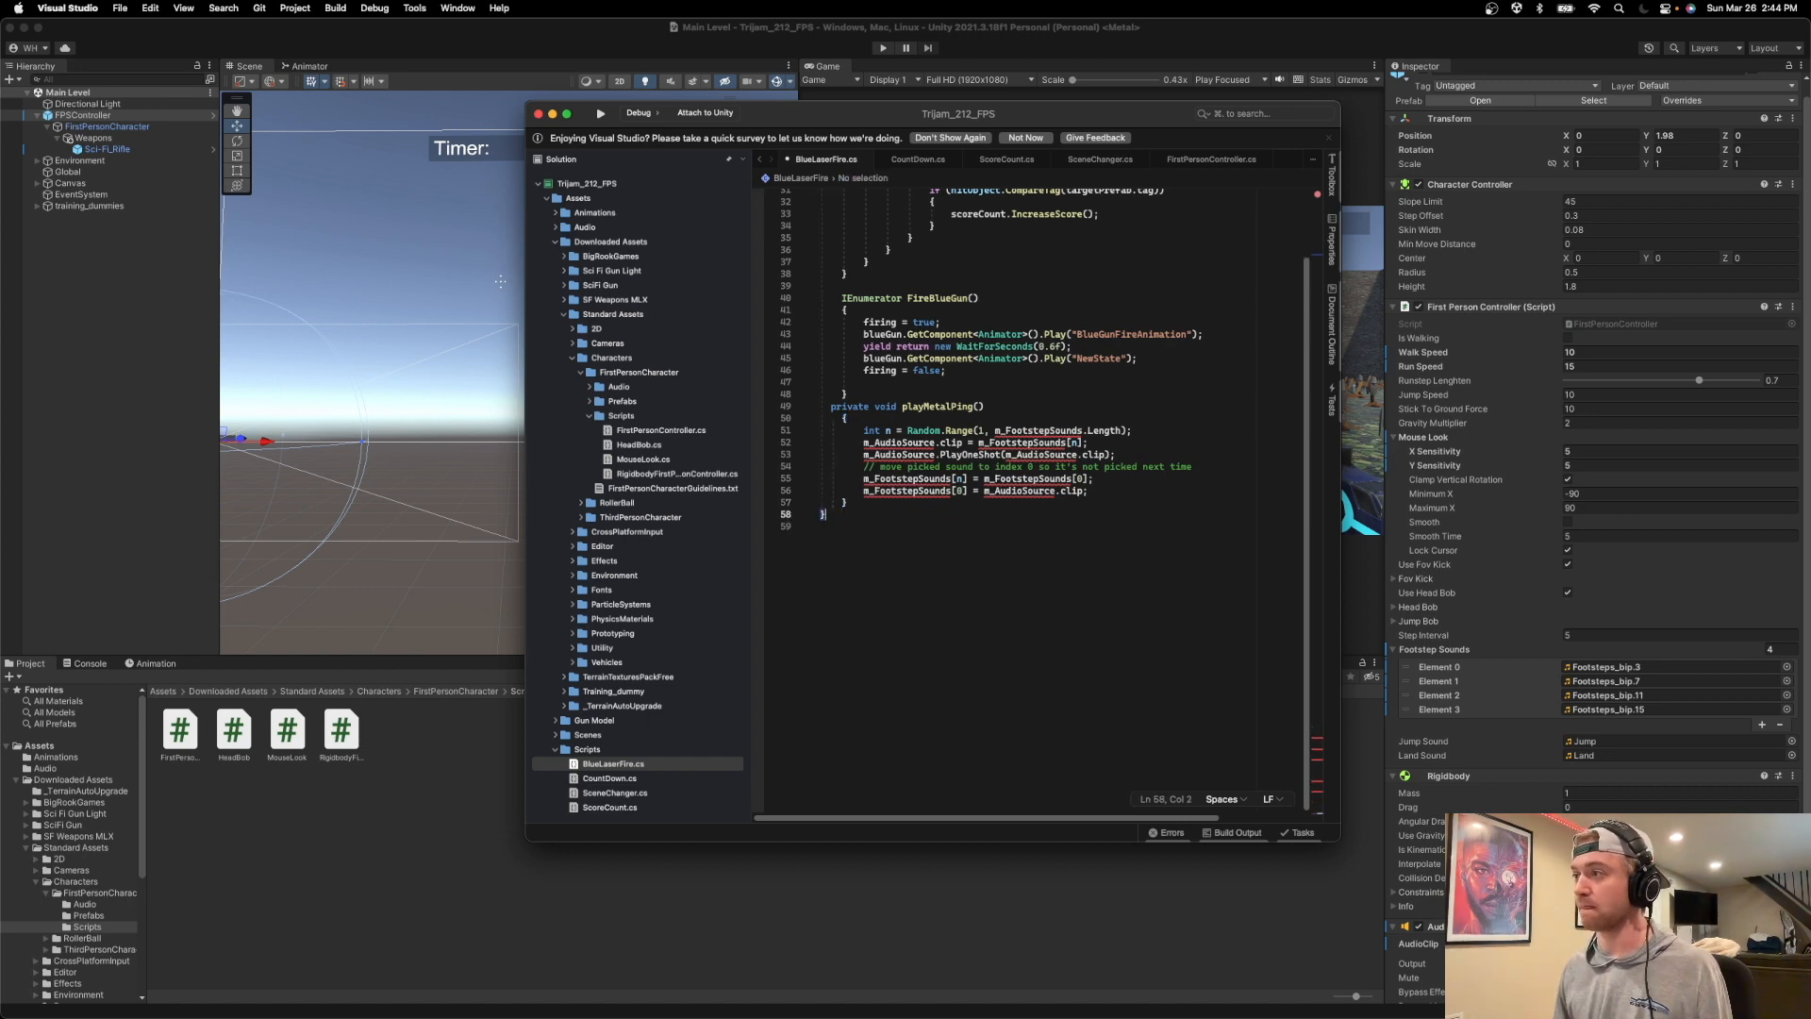
Compare the pasted code and the metalPings field with the audio declarations in FirstPersonController.cs.
{"action": "scroll", "coordinate": [1057, 415], "scroll_direction": "up", "scroll_amount": 10}
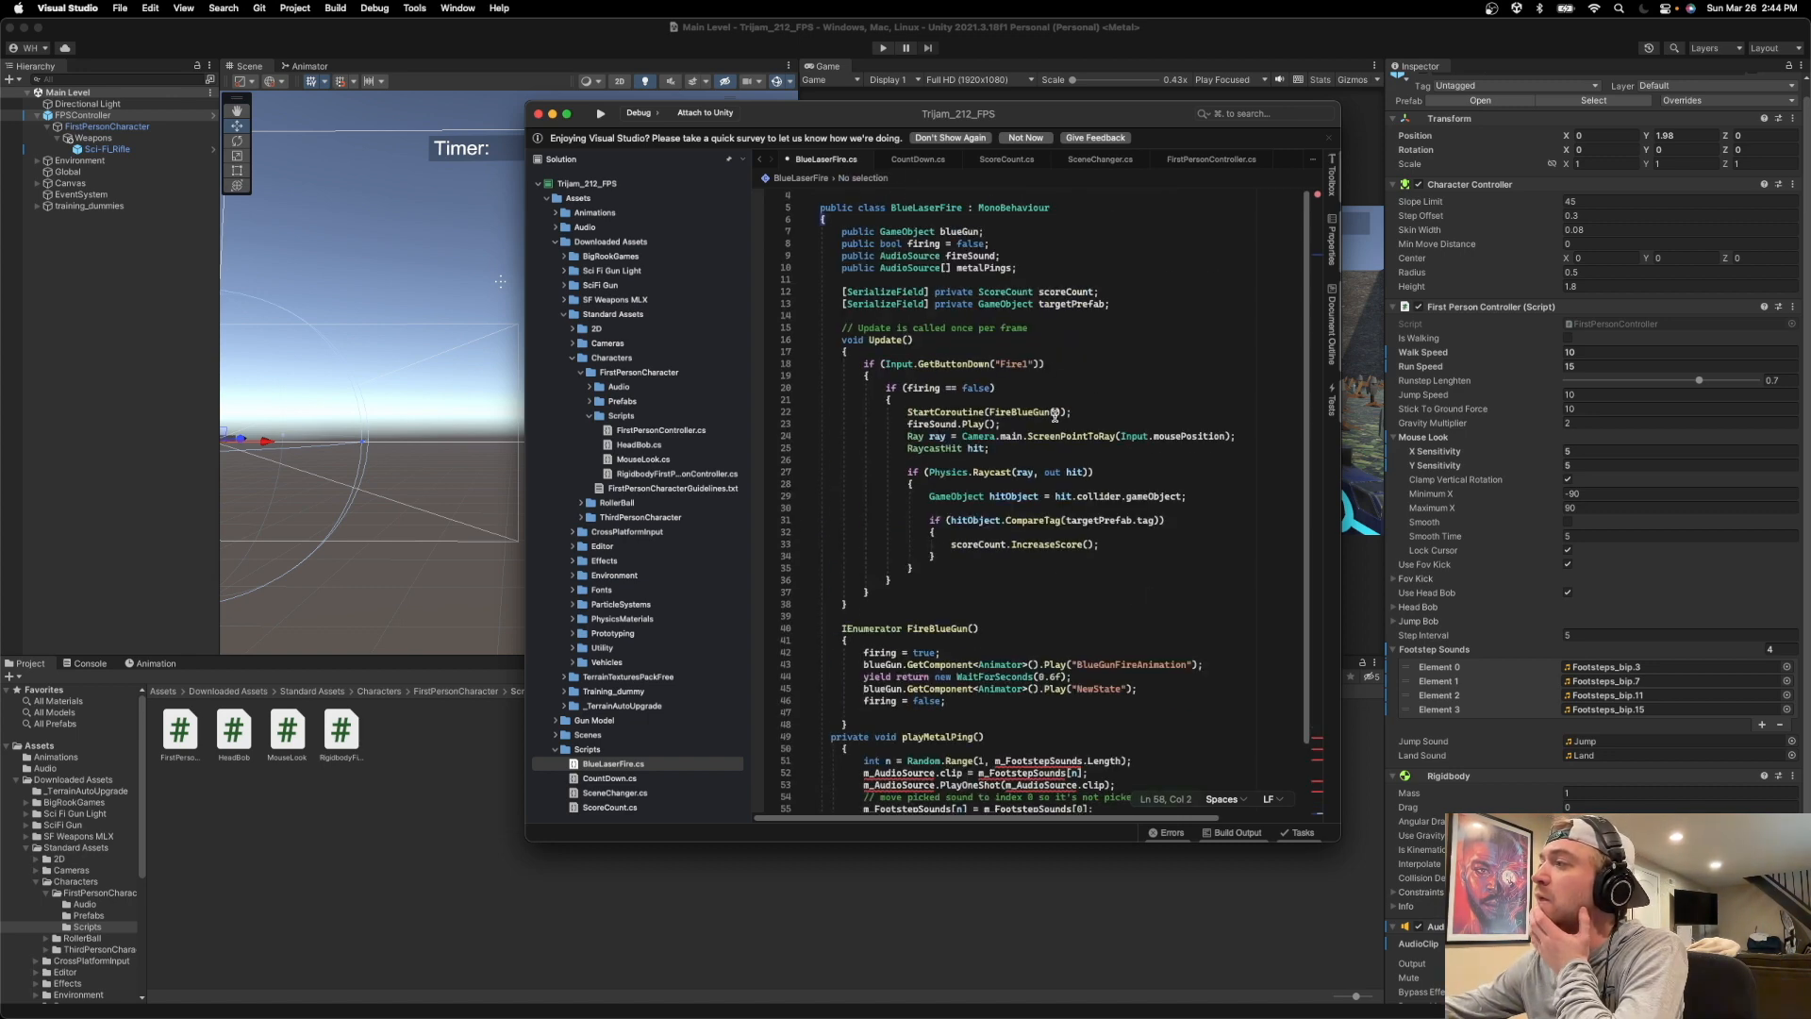
{"action": "left_click", "coordinate": [1009, 303]}
{"action": "scroll", "coordinate": [1015, 376], "scroll_direction": "down", "scroll_amount": 10}
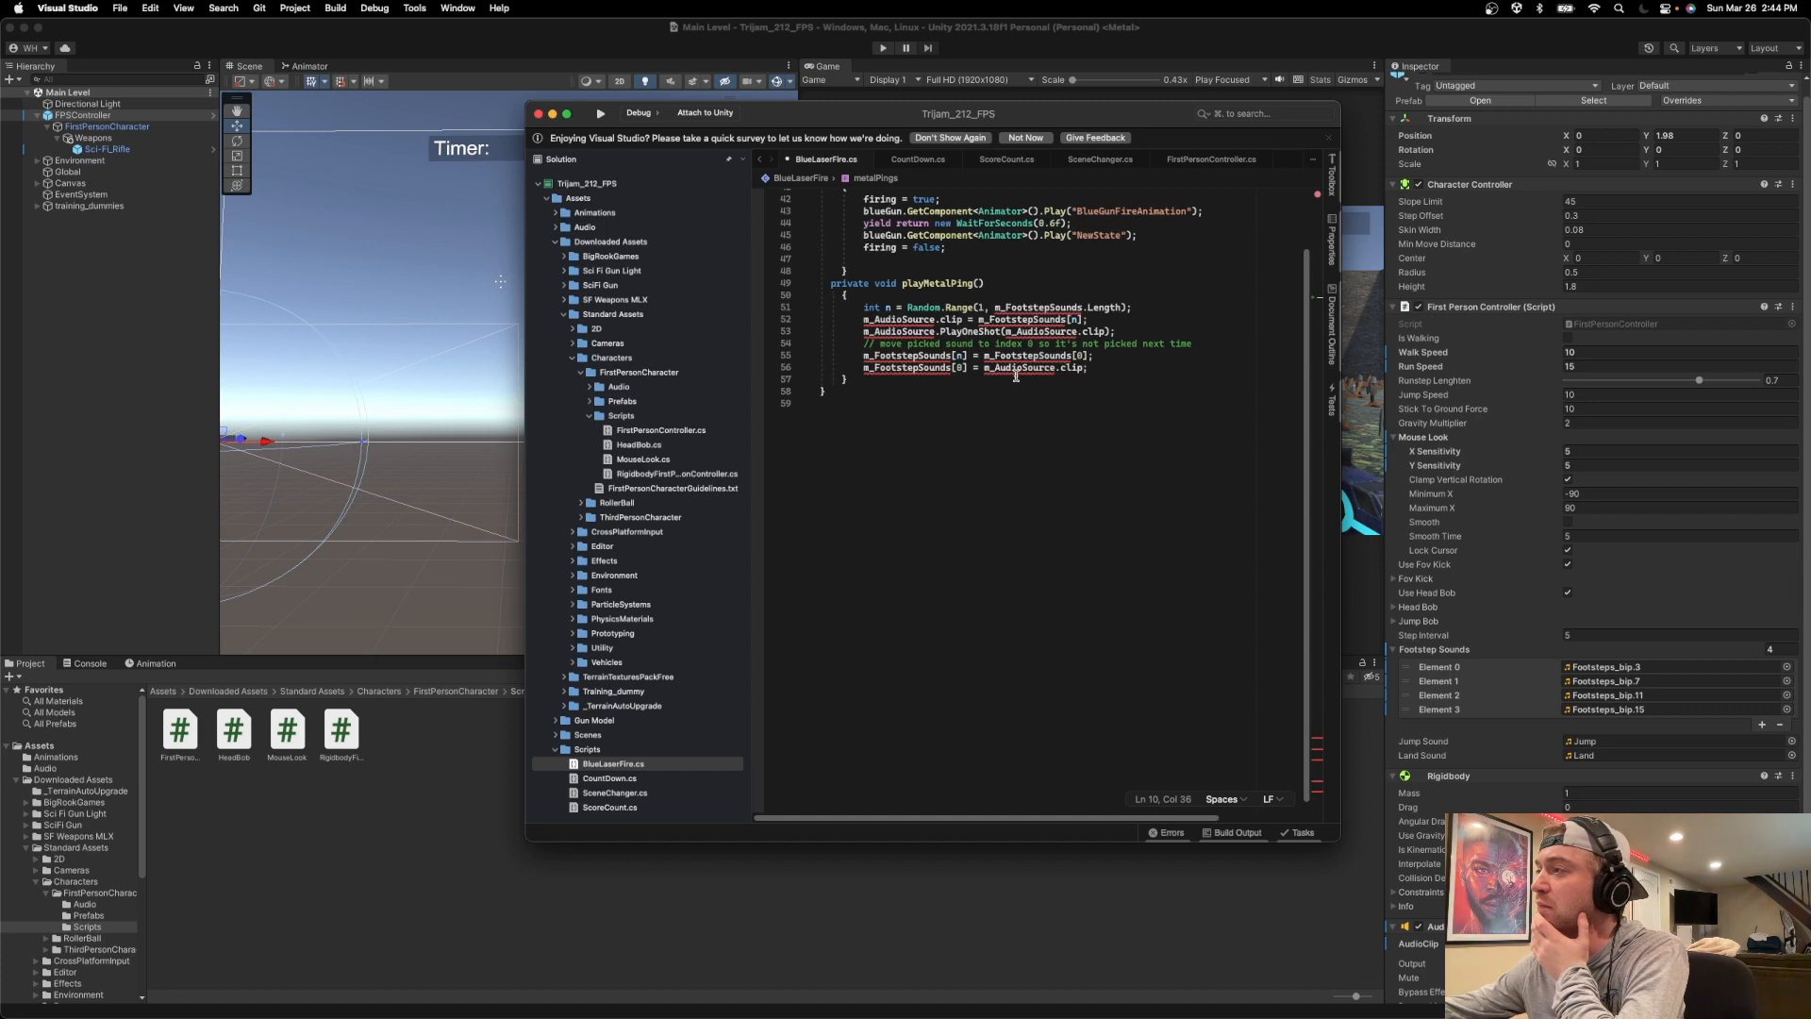
{"action": "scroll", "coordinate": [1016, 375], "scroll_direction": "up", "scroll_amount": 1}
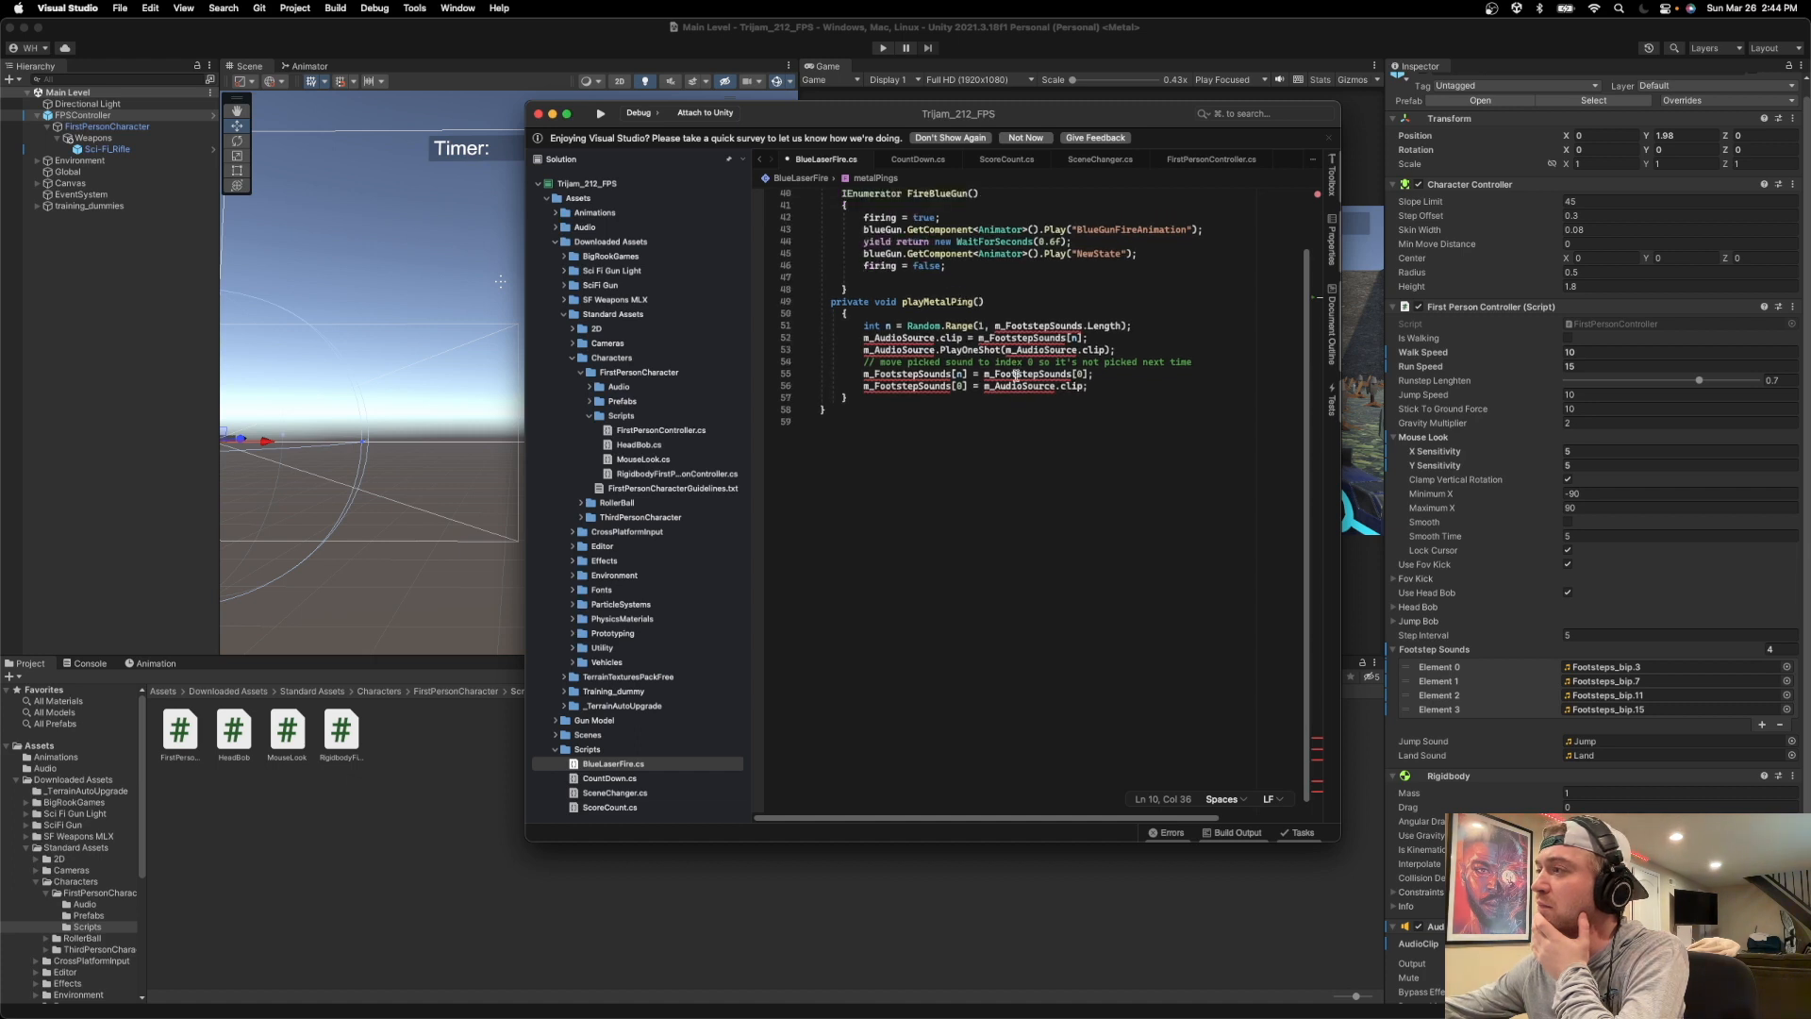
{"action": "scroll", "coordinate": [1015, 375], "scroll_direction": "up", "scroll_amount": 1}
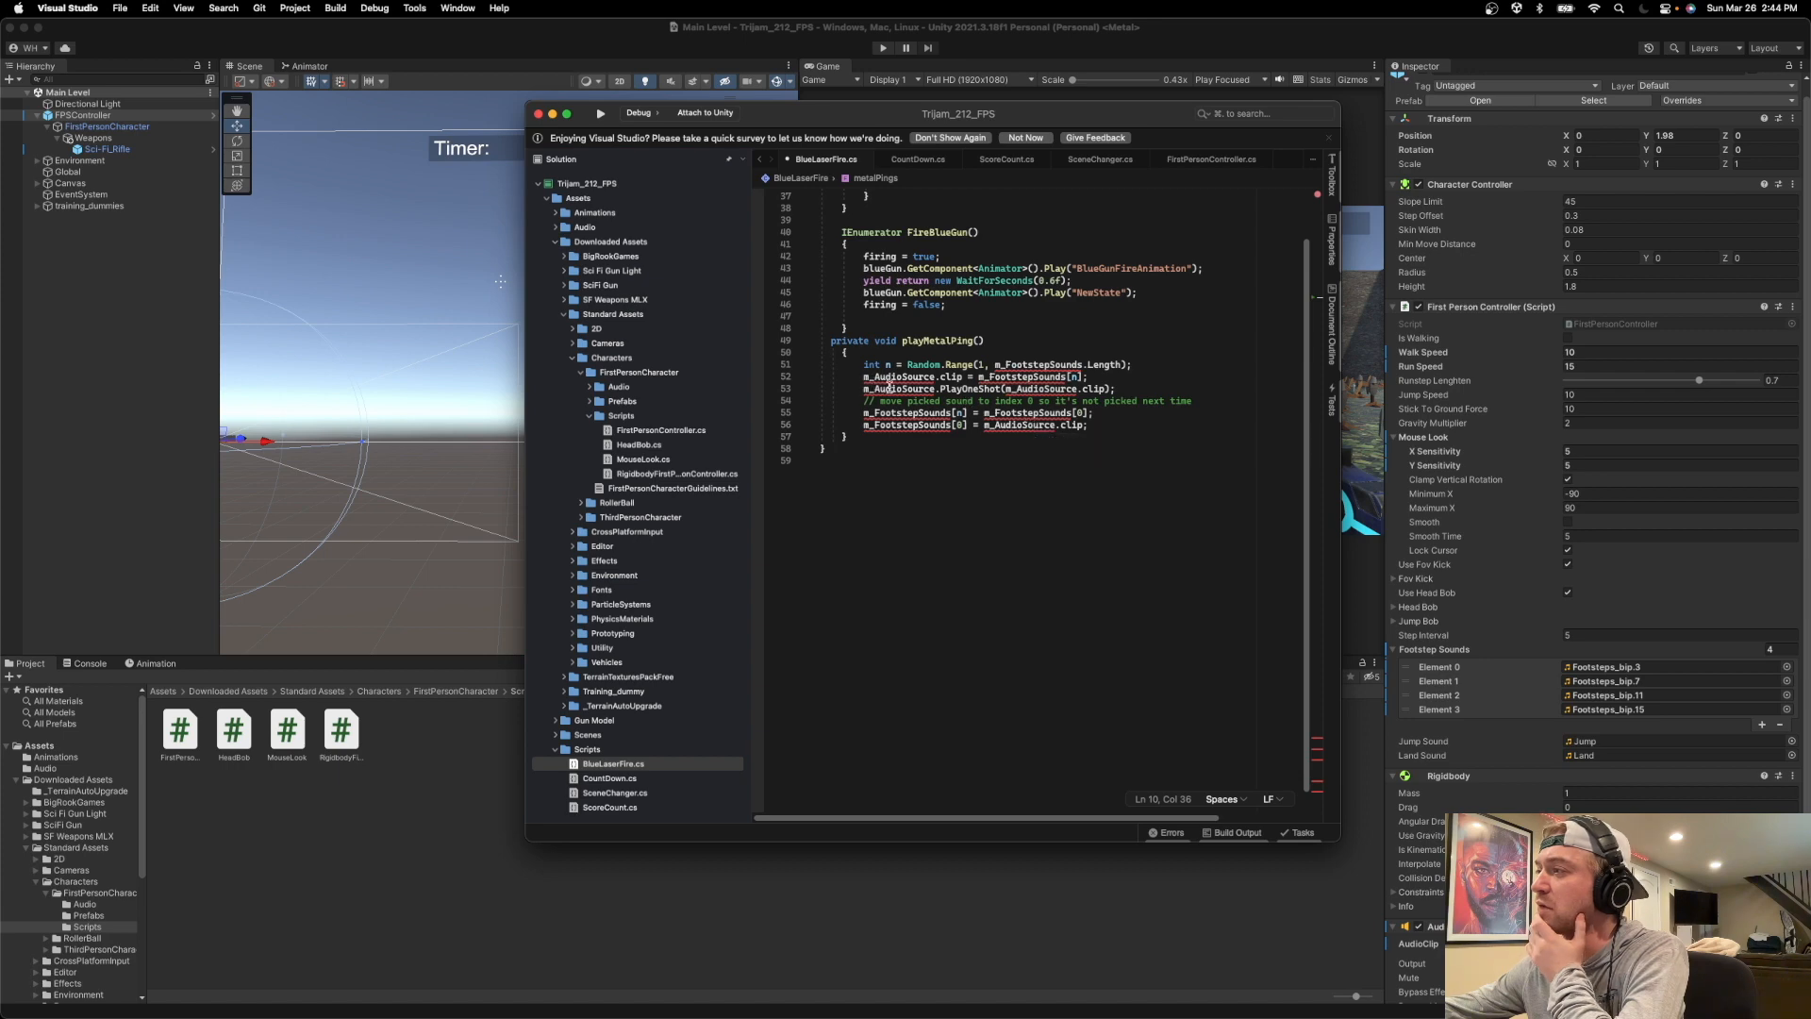
{"action": "left_click", "coordinate": [1210, 159]}
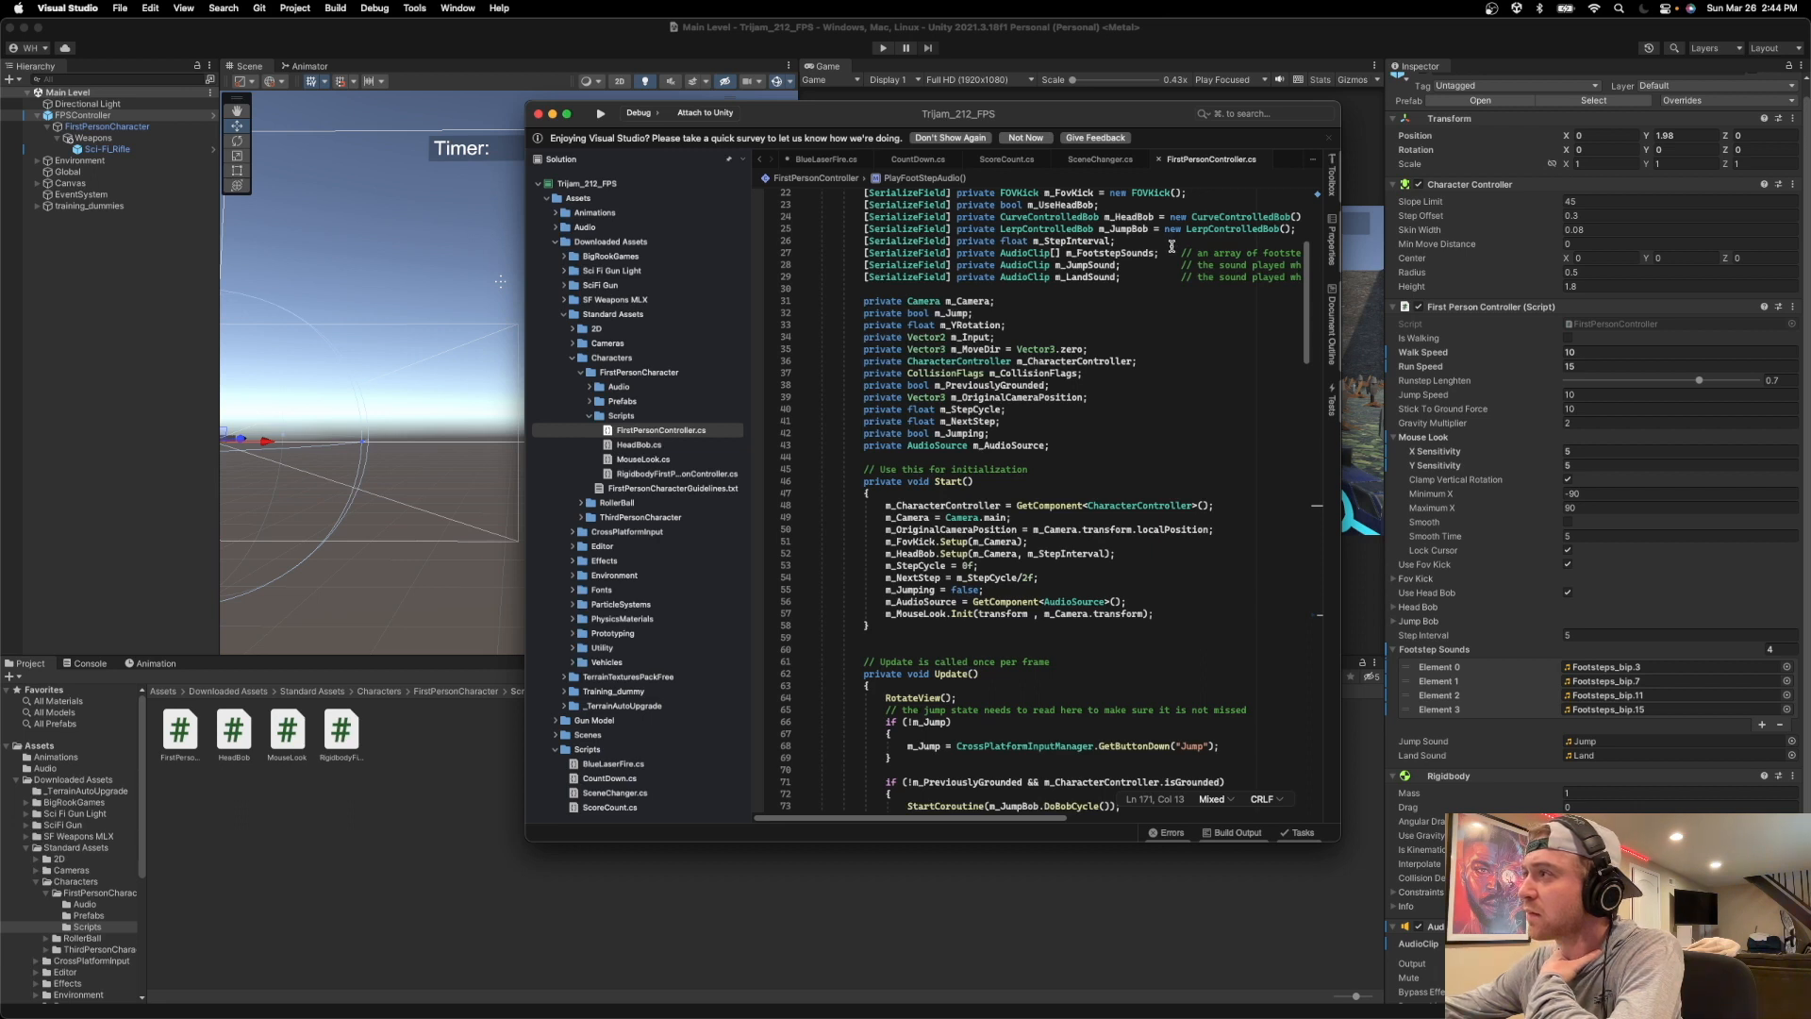
{"action": "left_click", "coordinate": [822, 161]}
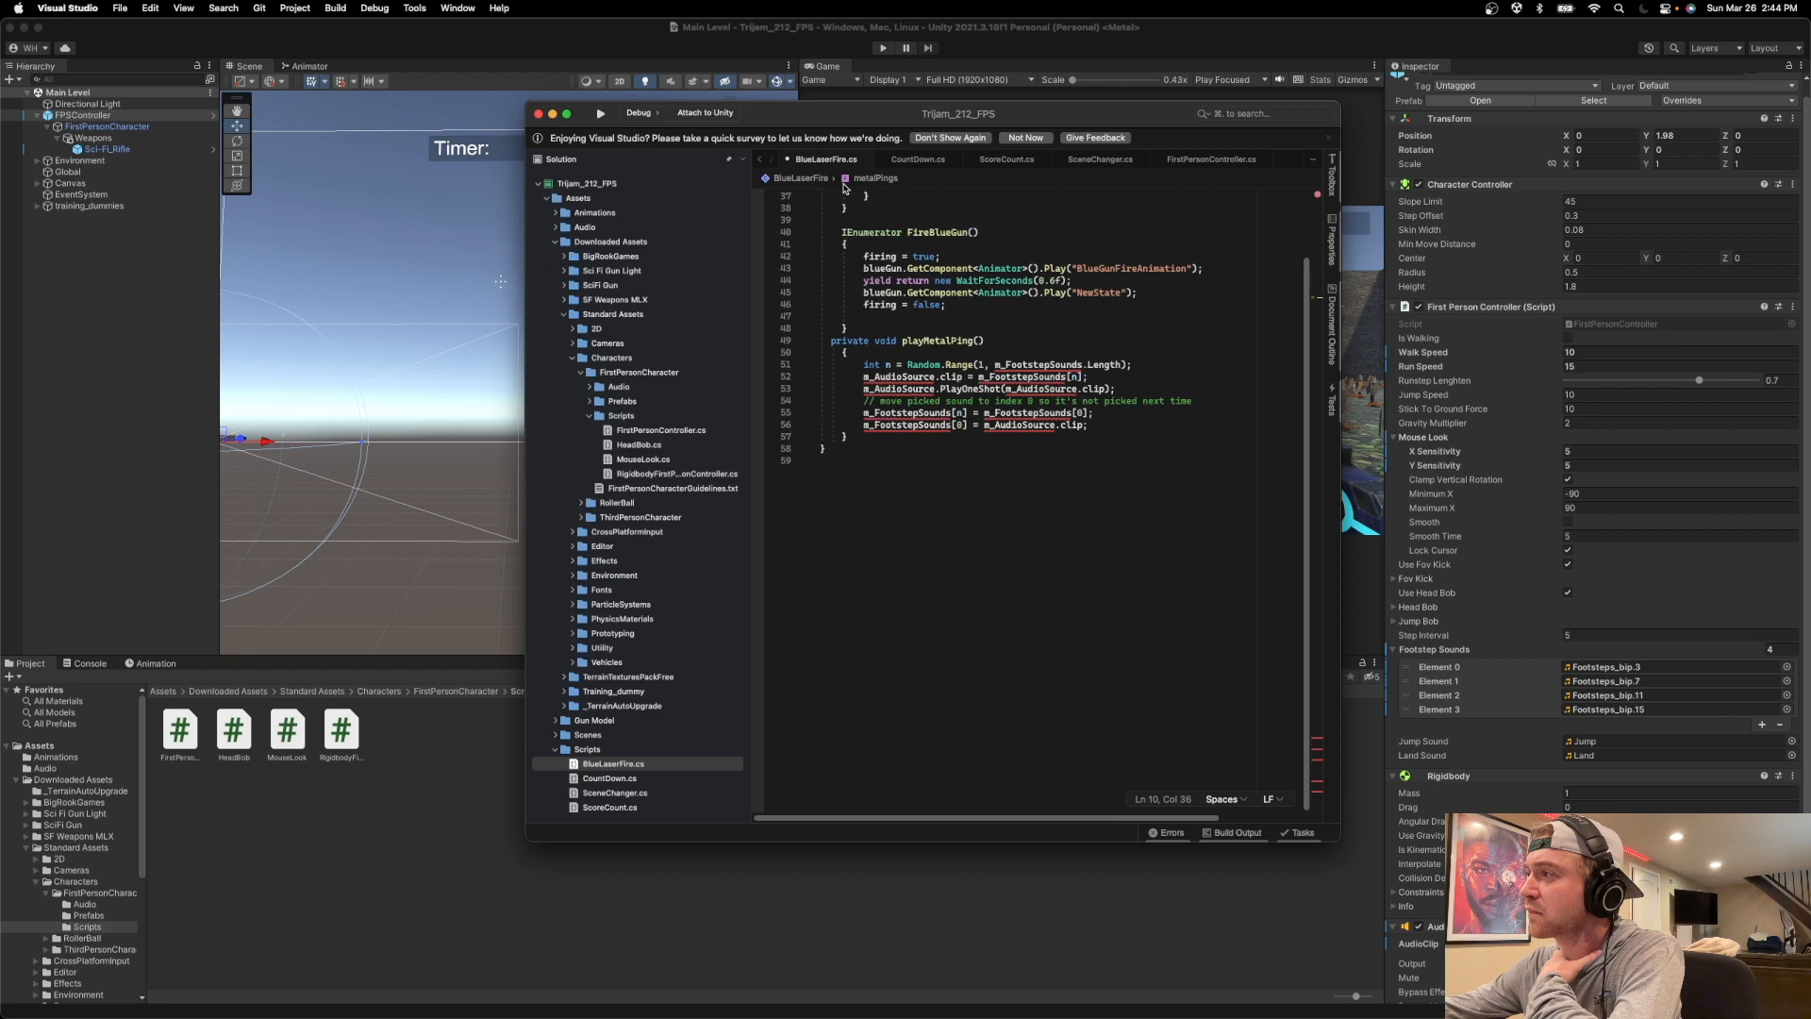
Delete all the pasted footstep lines below the Random.Range line in playMetalPing().
{"action": "left_click_drag", "start_coordinate": [862, 364], "coordinate": [1090, 378]}
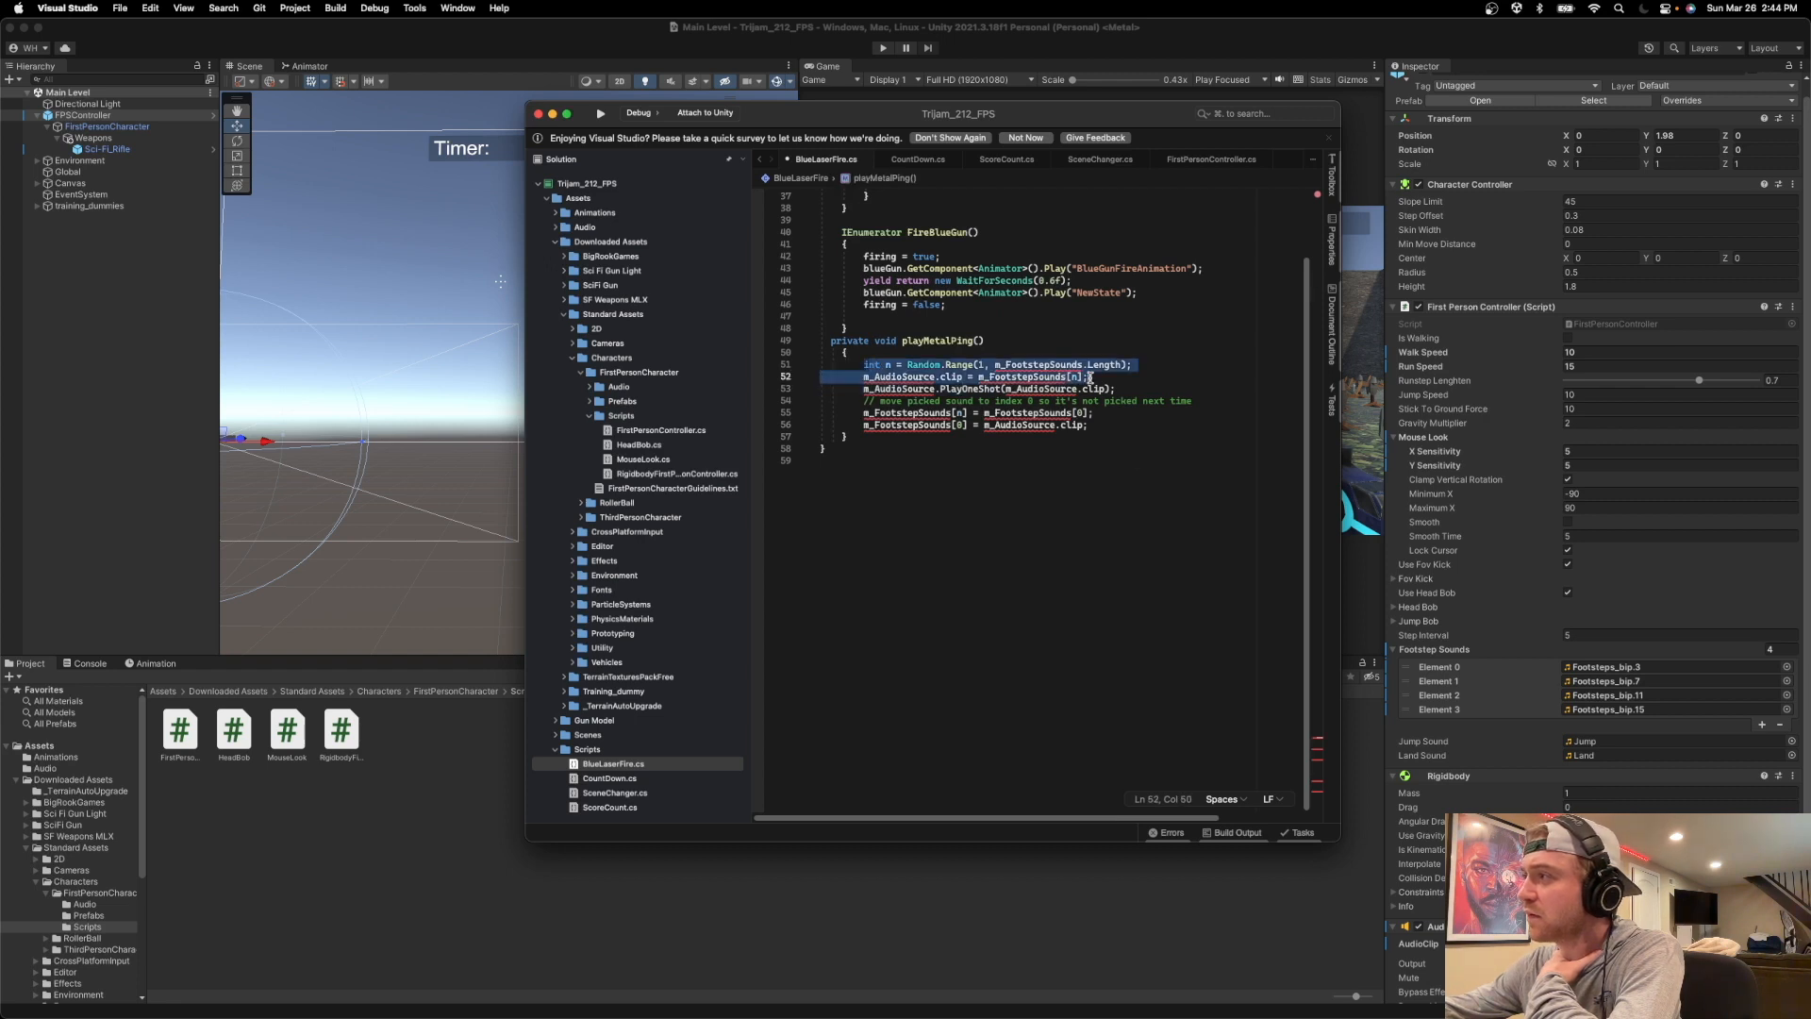
{"action": "key", "text": "shift+Up"}
{"action": "key", "text": "shift+Up"}
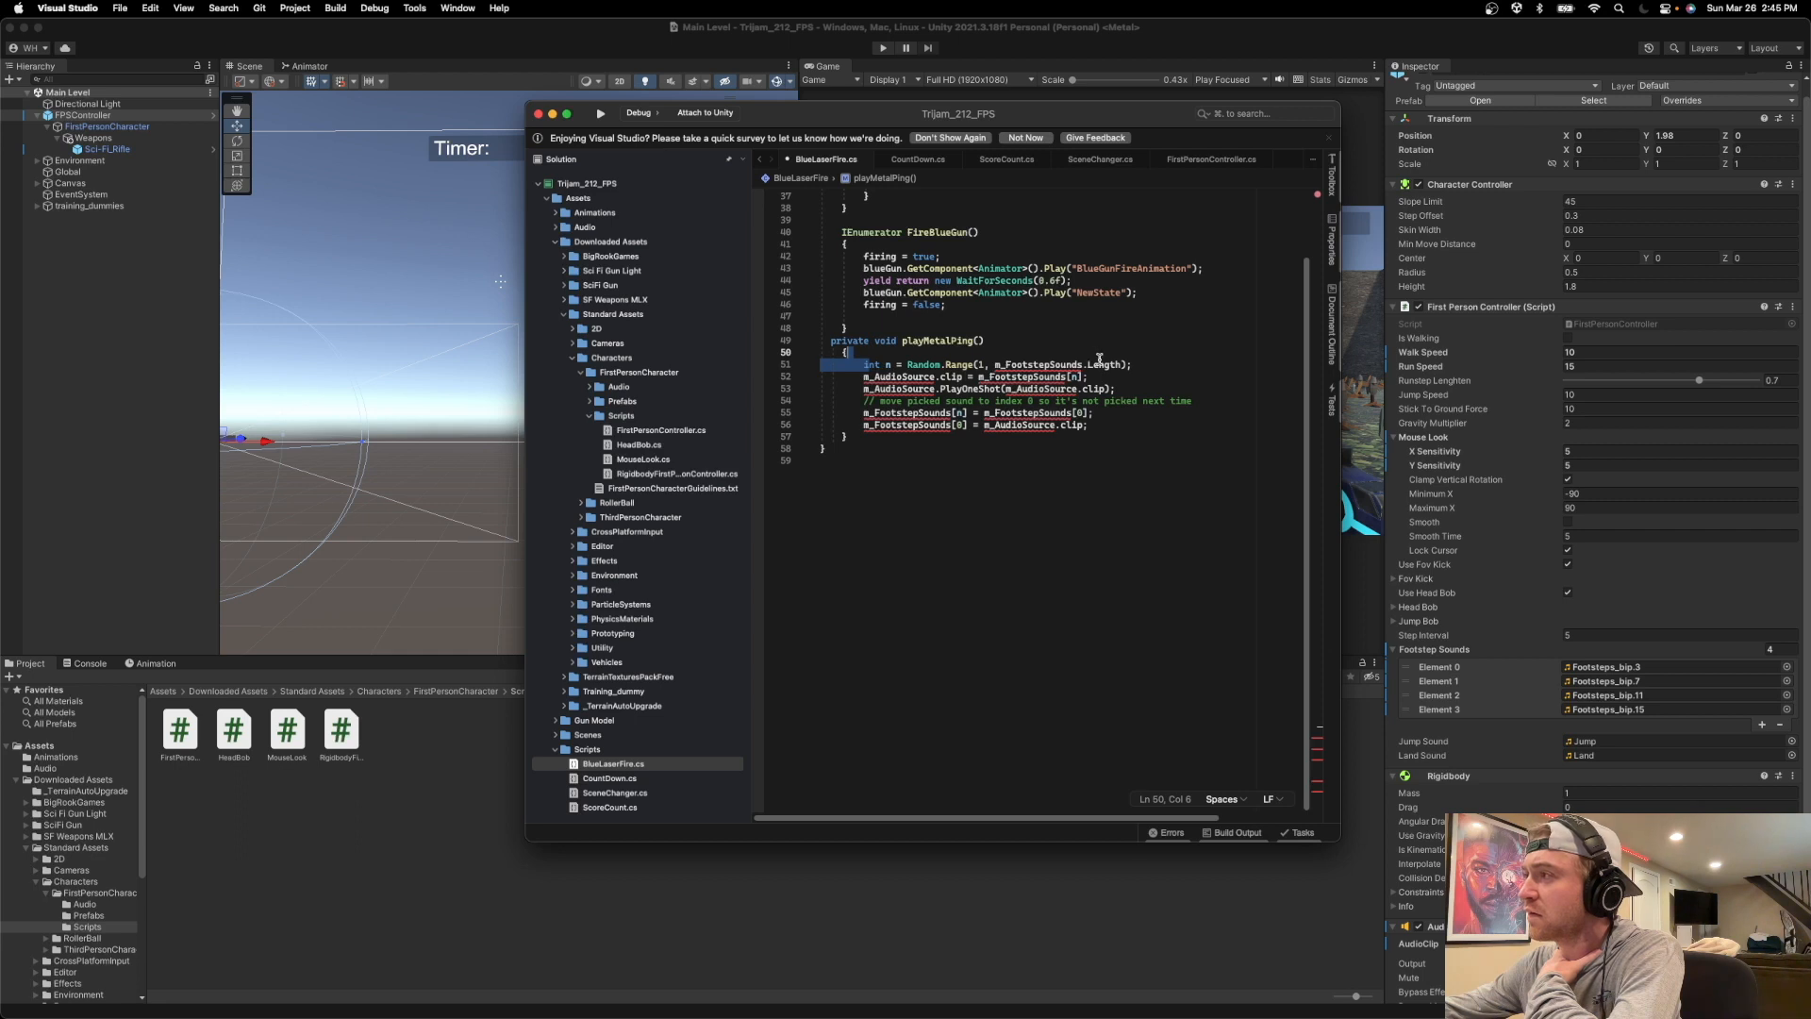
{"action": "left_click", "coordinate": [1104, 375]}
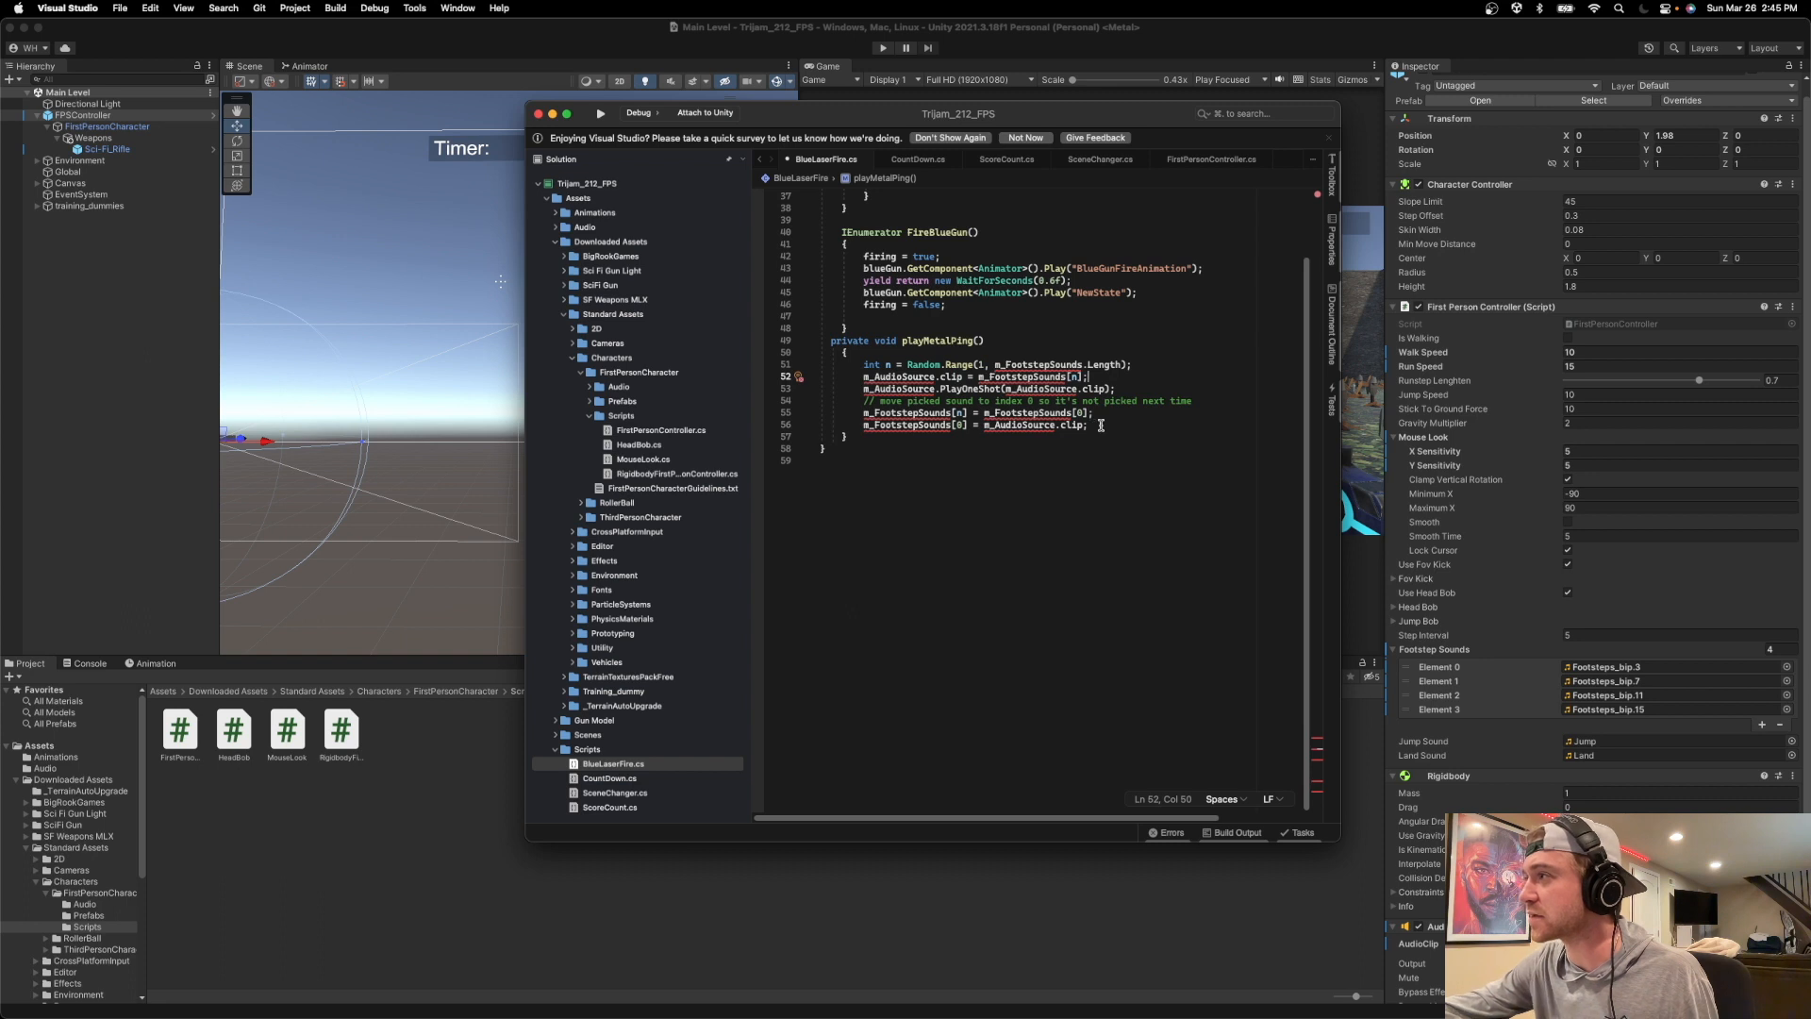
{"action": "left_click_drag", "start_coordinate": [1104, 427], "coordinate": [864, 367]}
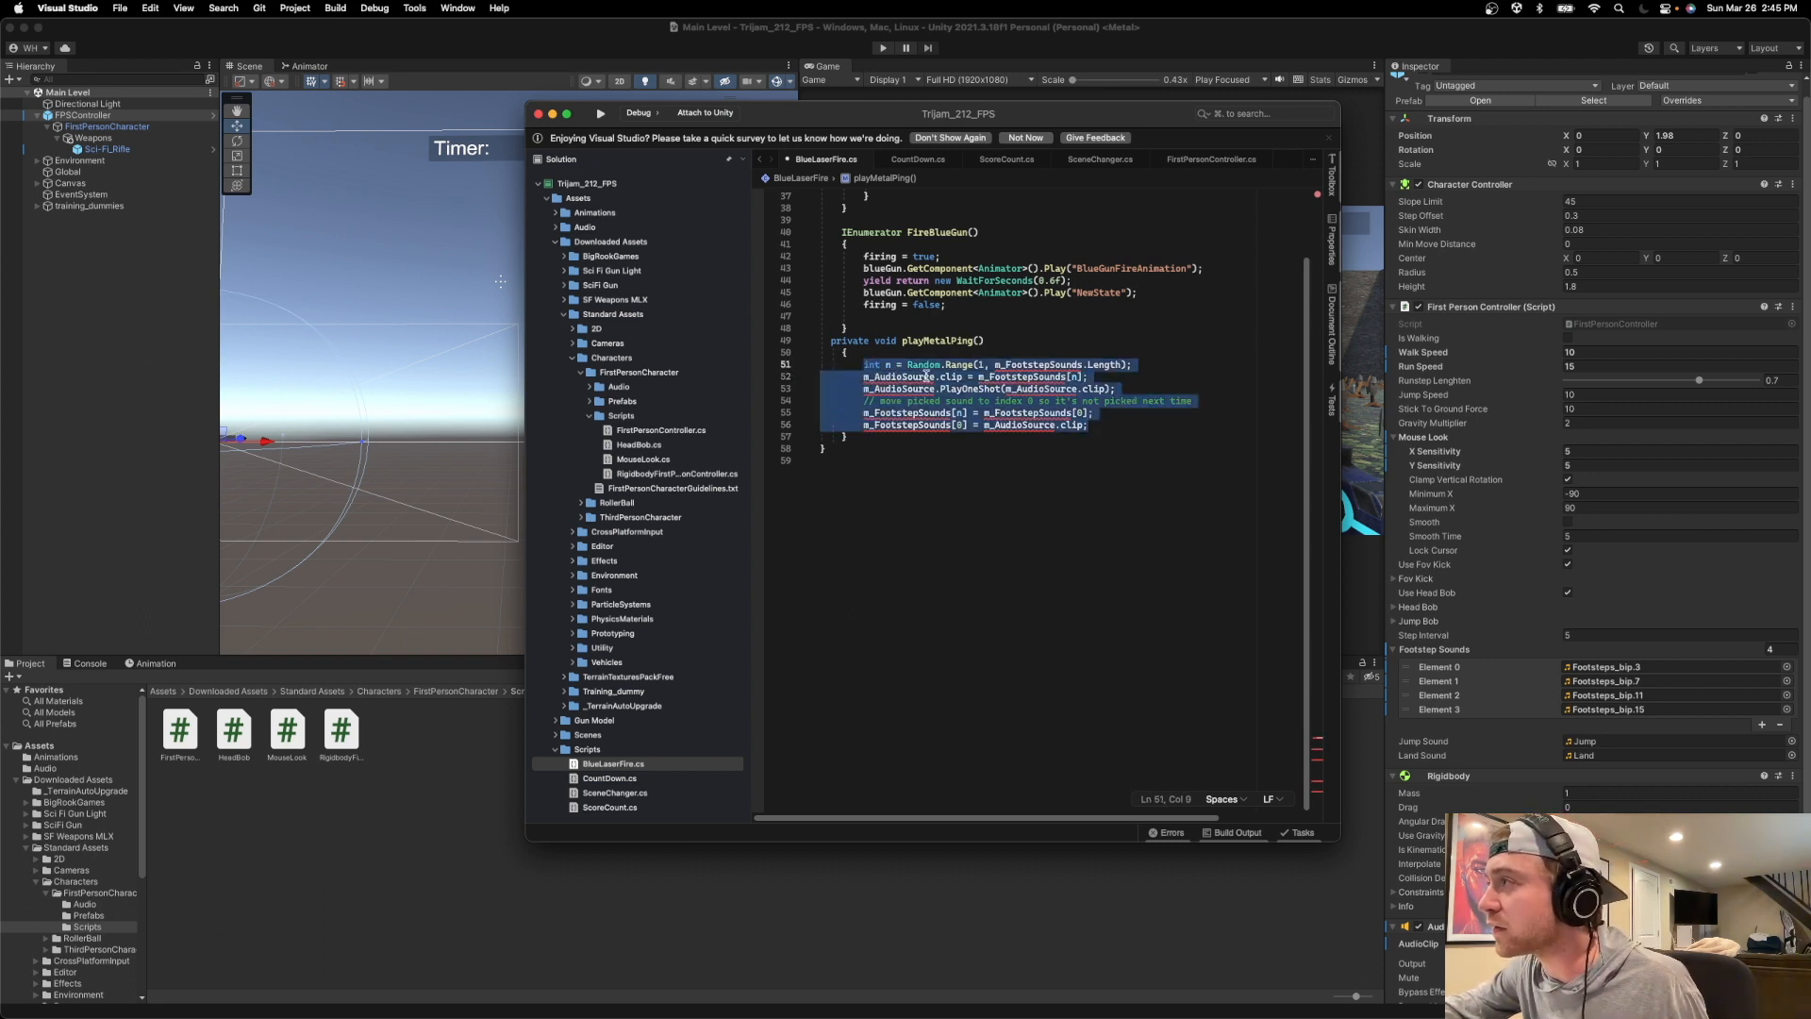
{"action": "left_click", "coordinate": [1082, 425]}
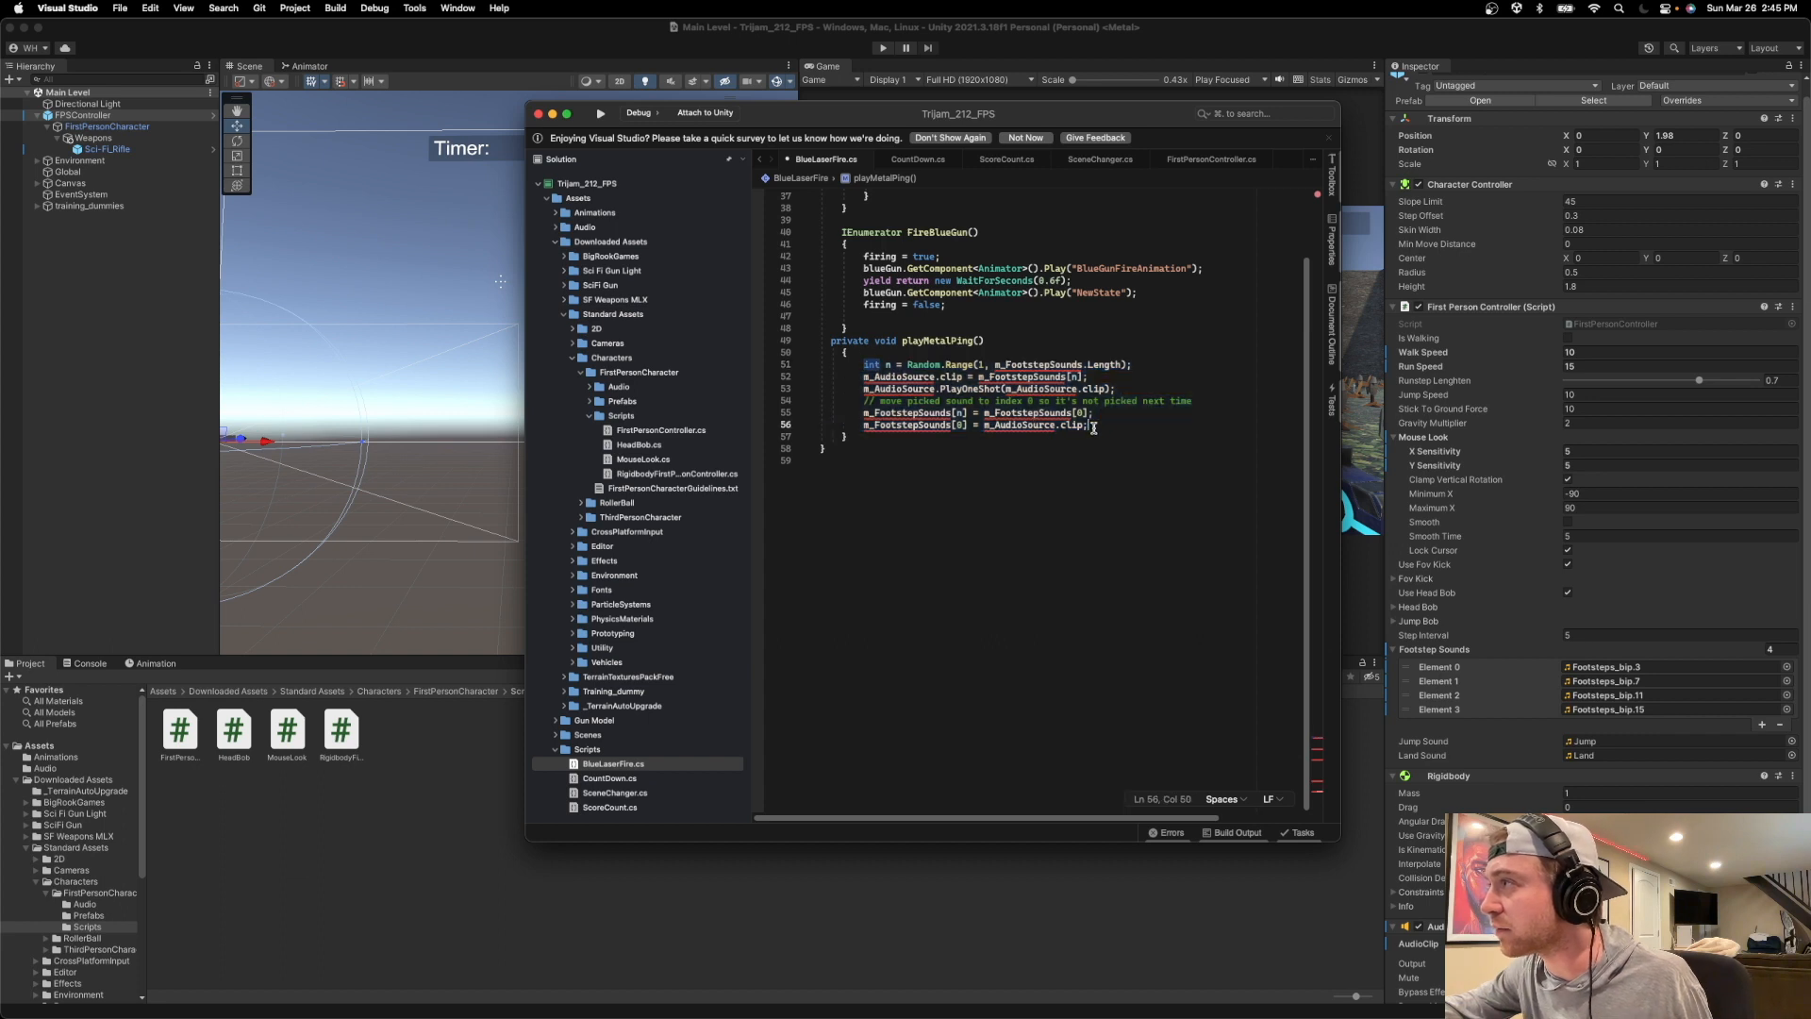
{"action": "left_click_drag", "start_coordinate": [1088, 425], "coordinate": [864, 375]}
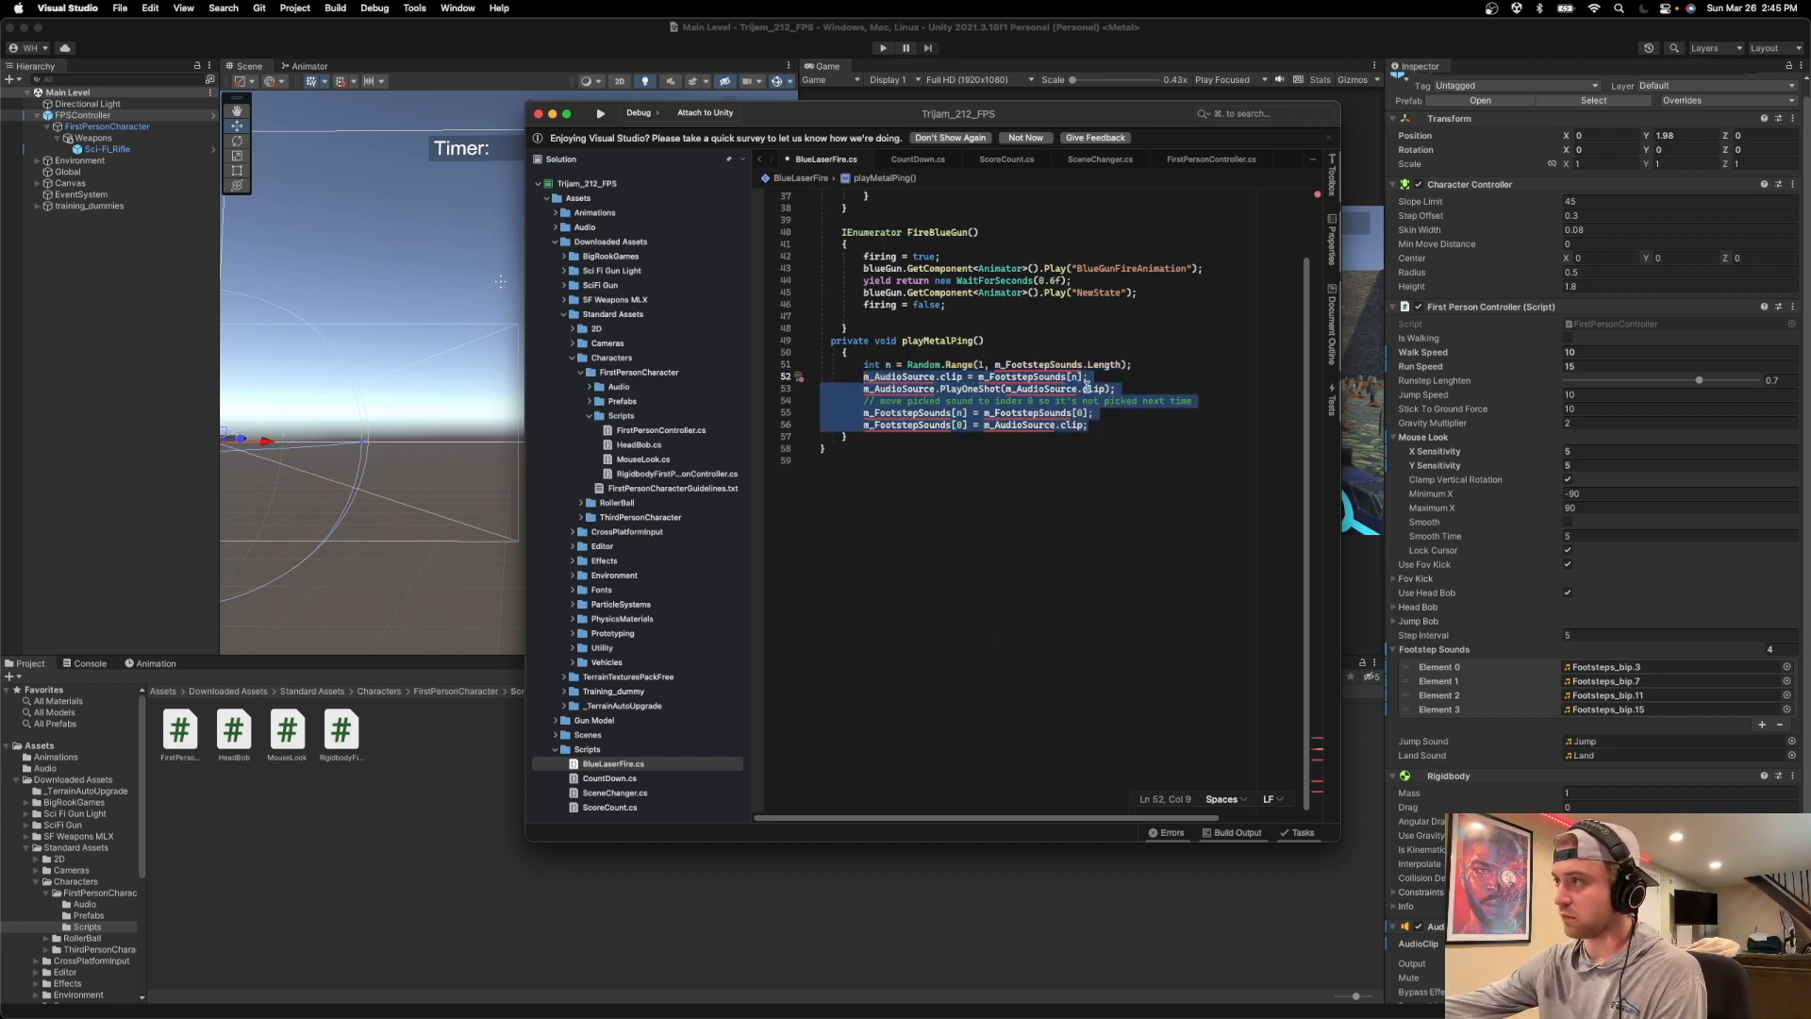
{"action": "key", "text": "BackSpace"}
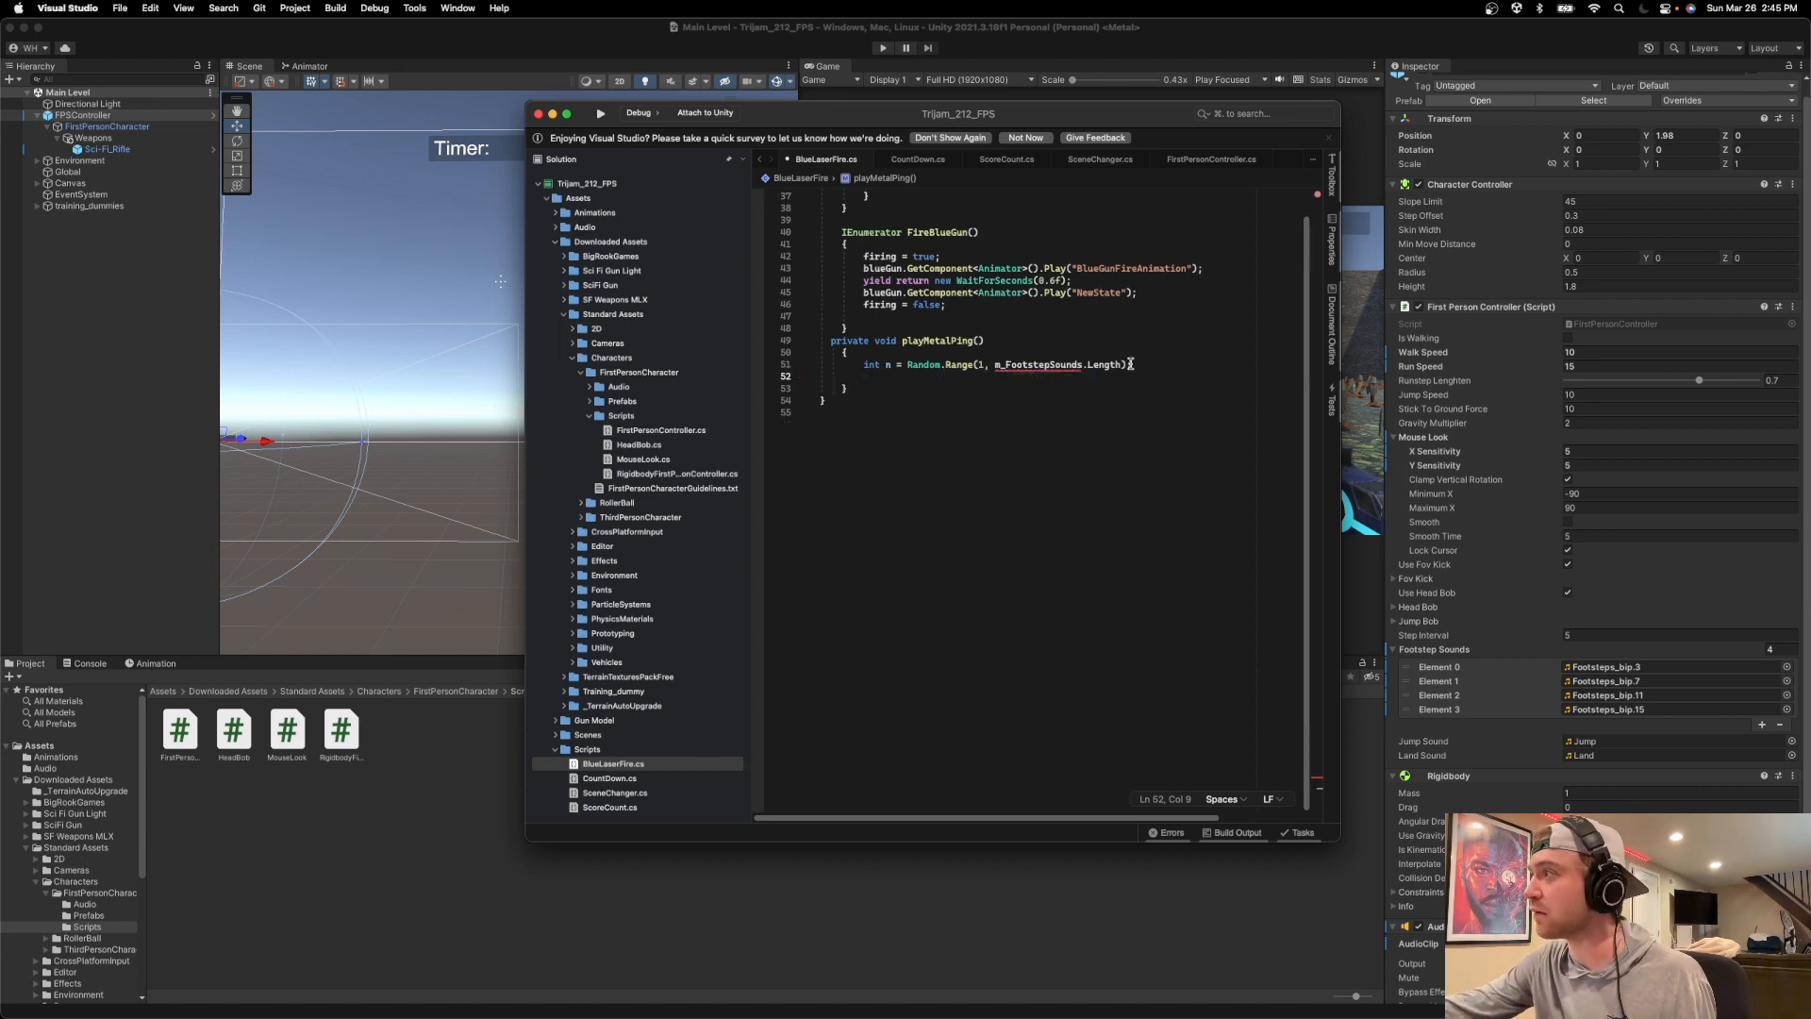
Replace m_FootstepSounds with metalPings in the Random.Range call of playMetalPing().
{"action": "left_click_drag", "start_coordinate": [1080, 366], "coordinate": [995, 367]}
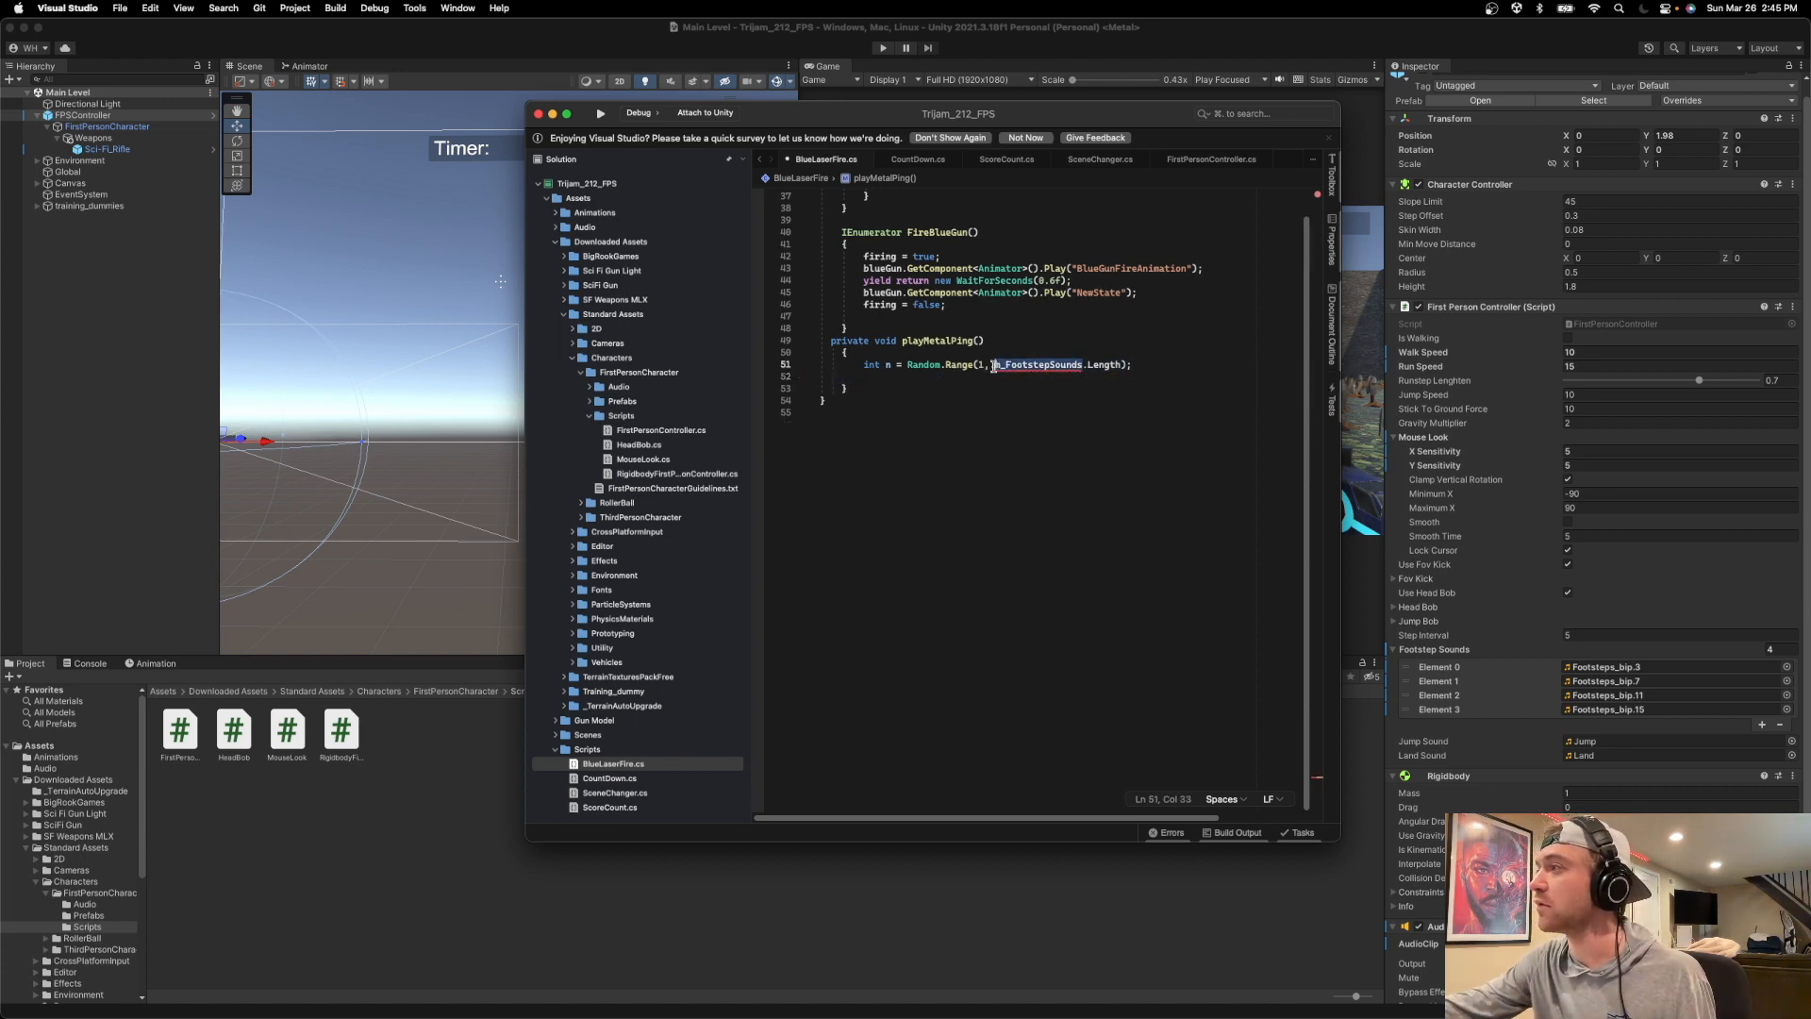
{"action": "scroll", "coordinate": [1028, 396], "scroll_direction": "up", "scroll_amount": 10}
{"action": "scroll", "coordinate": [1042, 545], "scroll_direction": "down", "scroll_amount": 8}
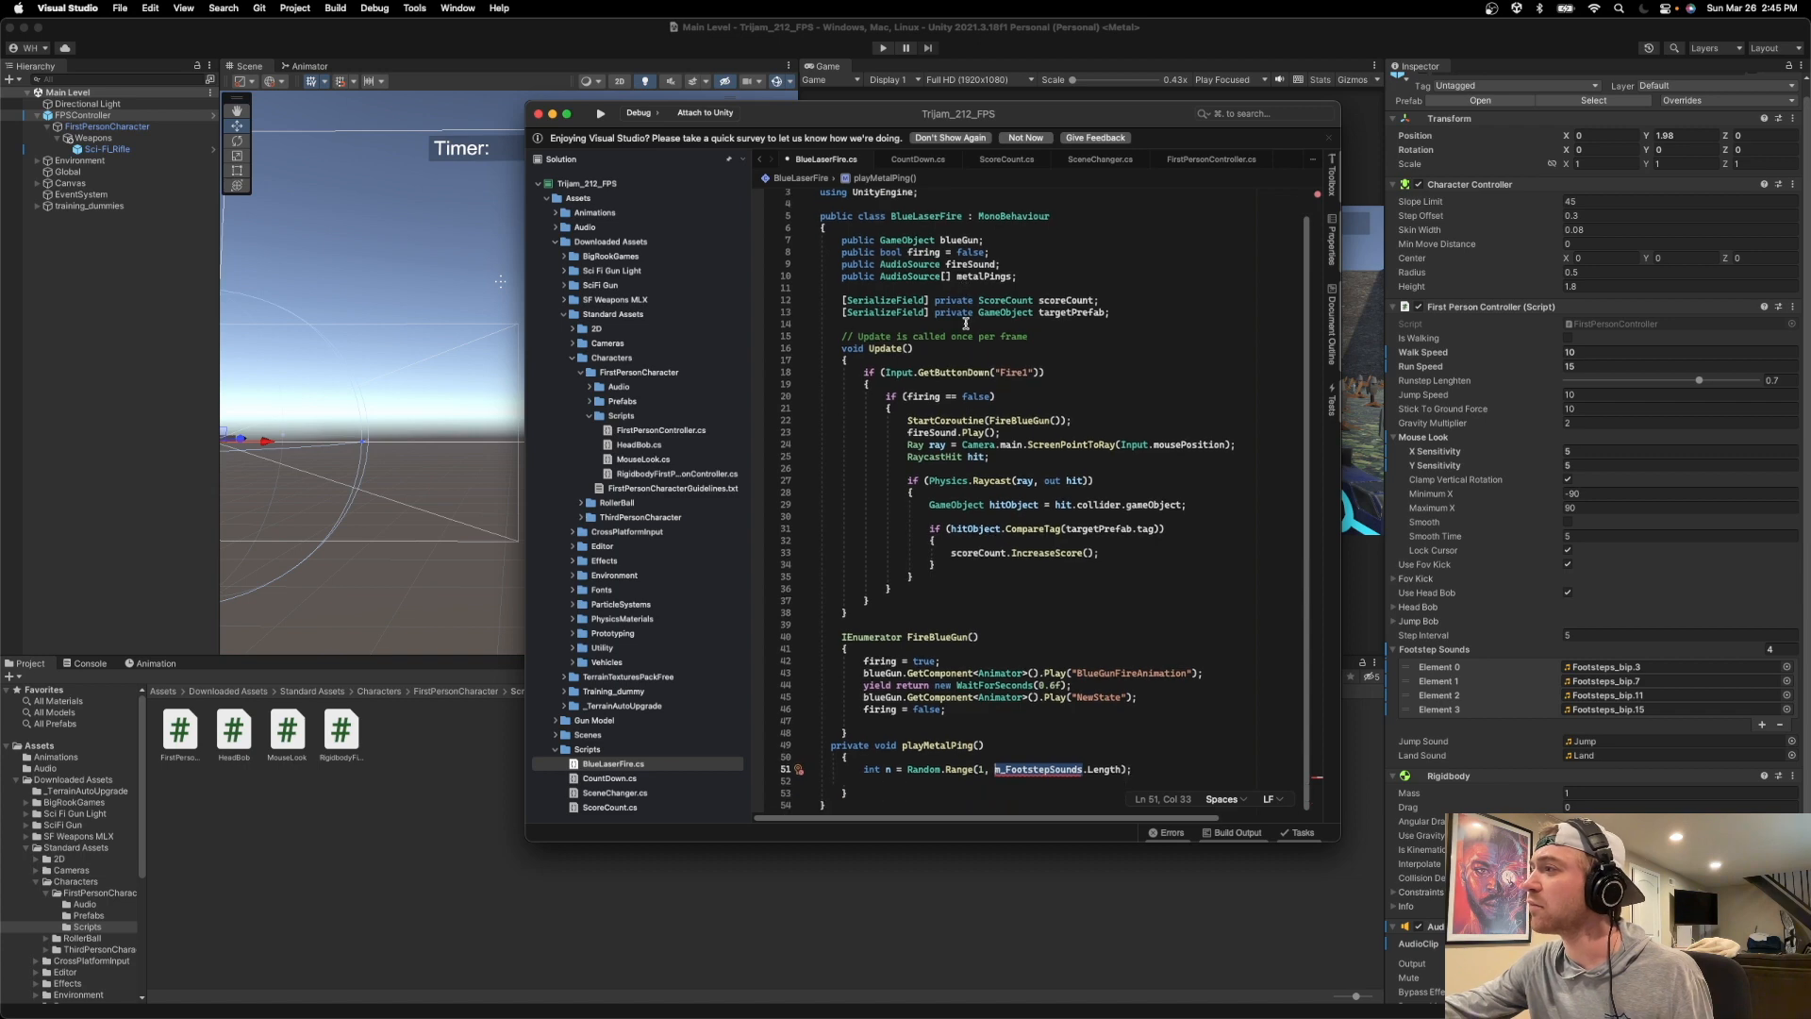
{"action": "type", "text": "metalPings"}
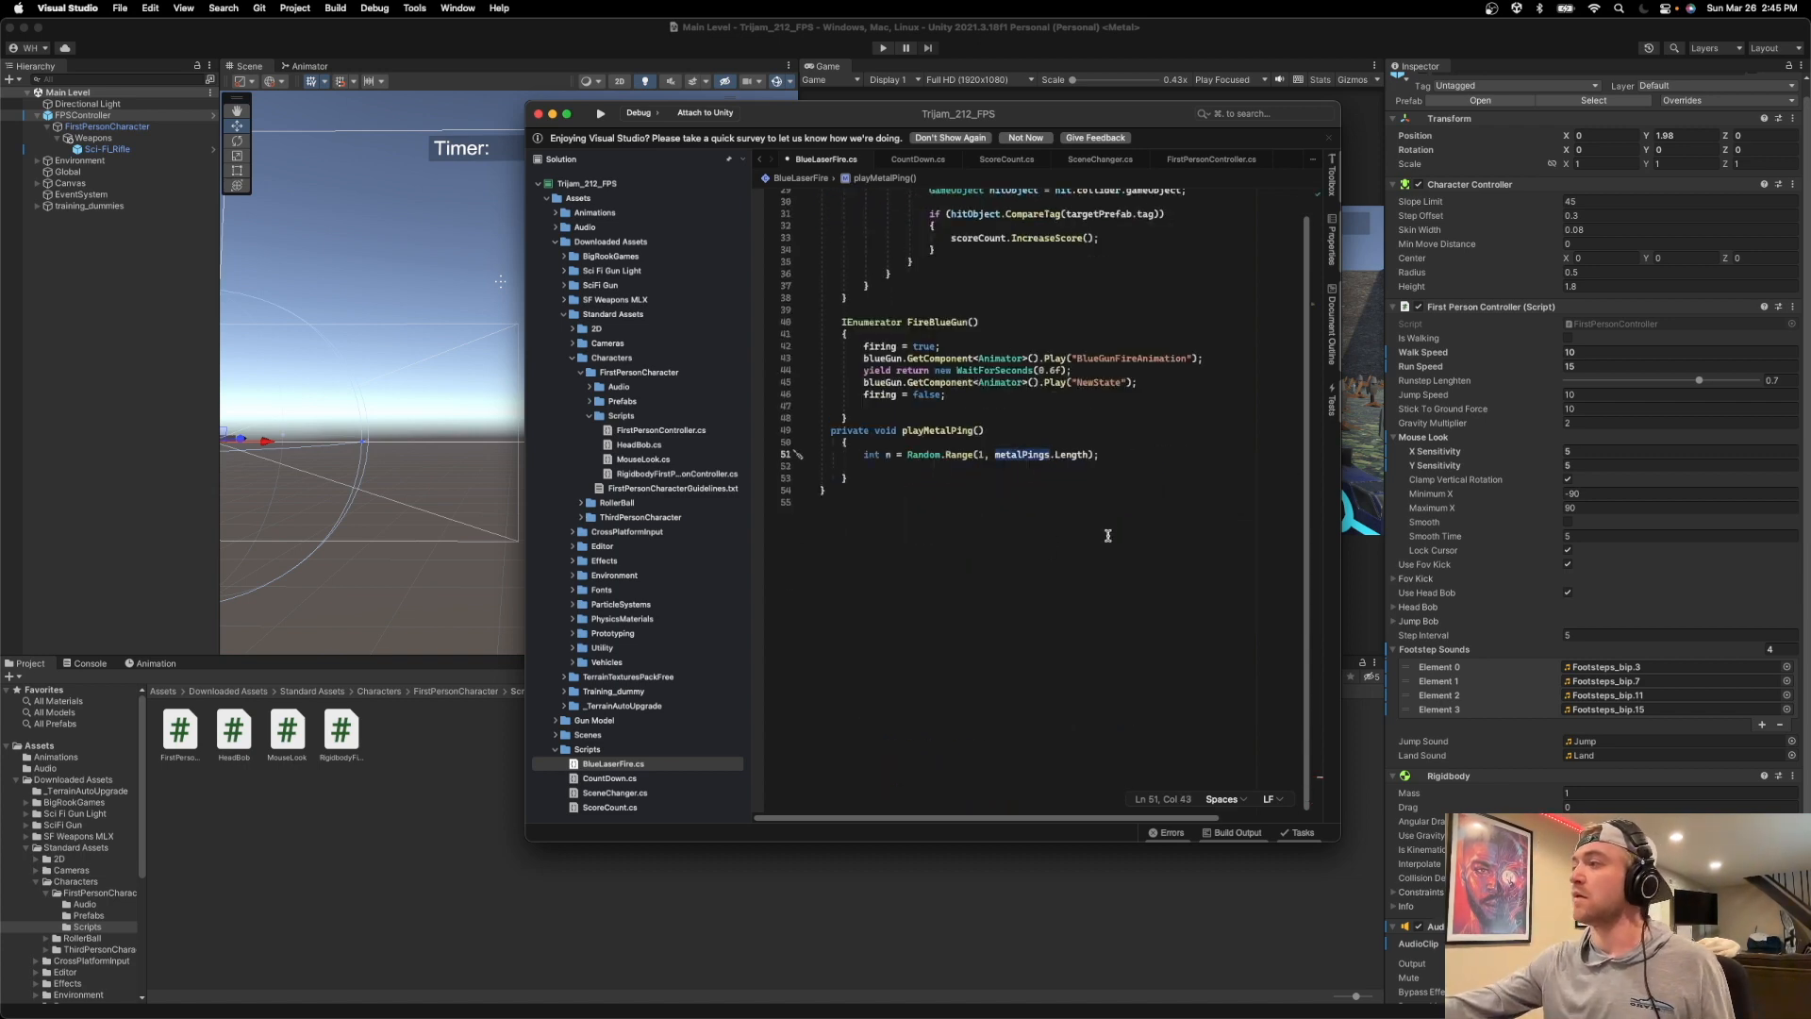
Add the statement "metalPings[n].Play();" on a new line below the Random.Range line.
{"action": "key", "text": "Return"}
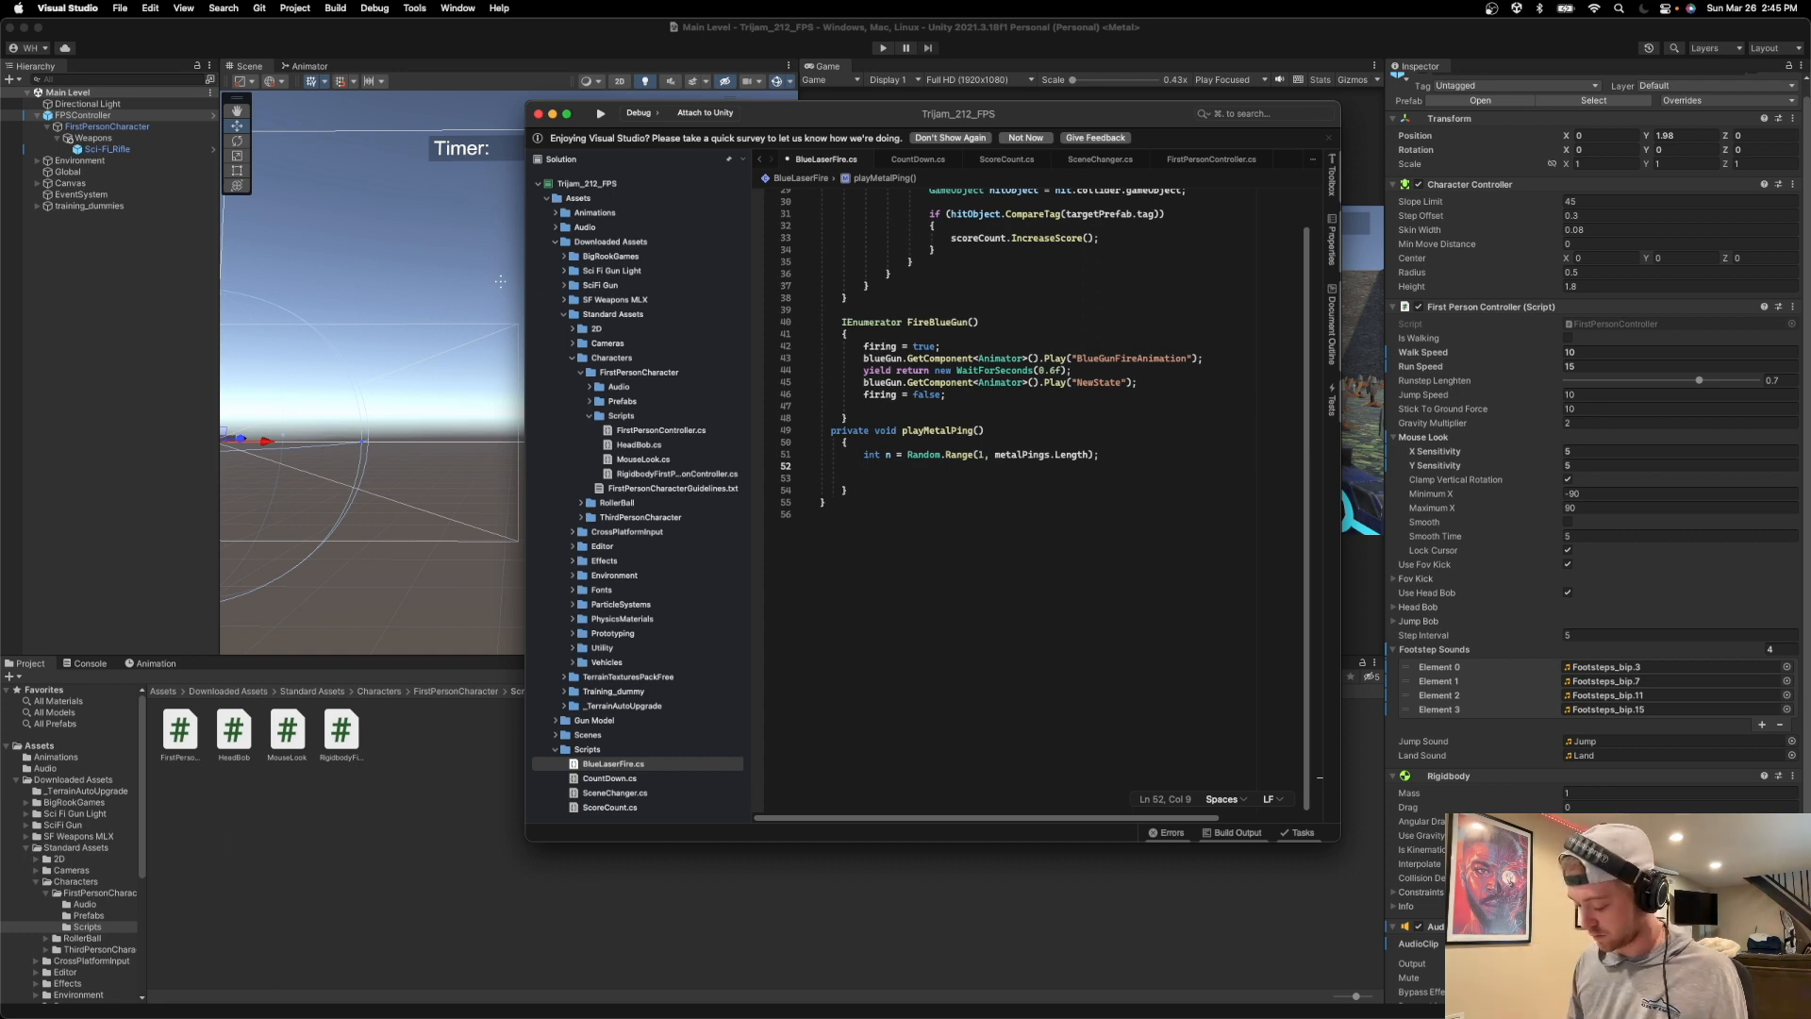
{"action": "type", "text": "metal"}
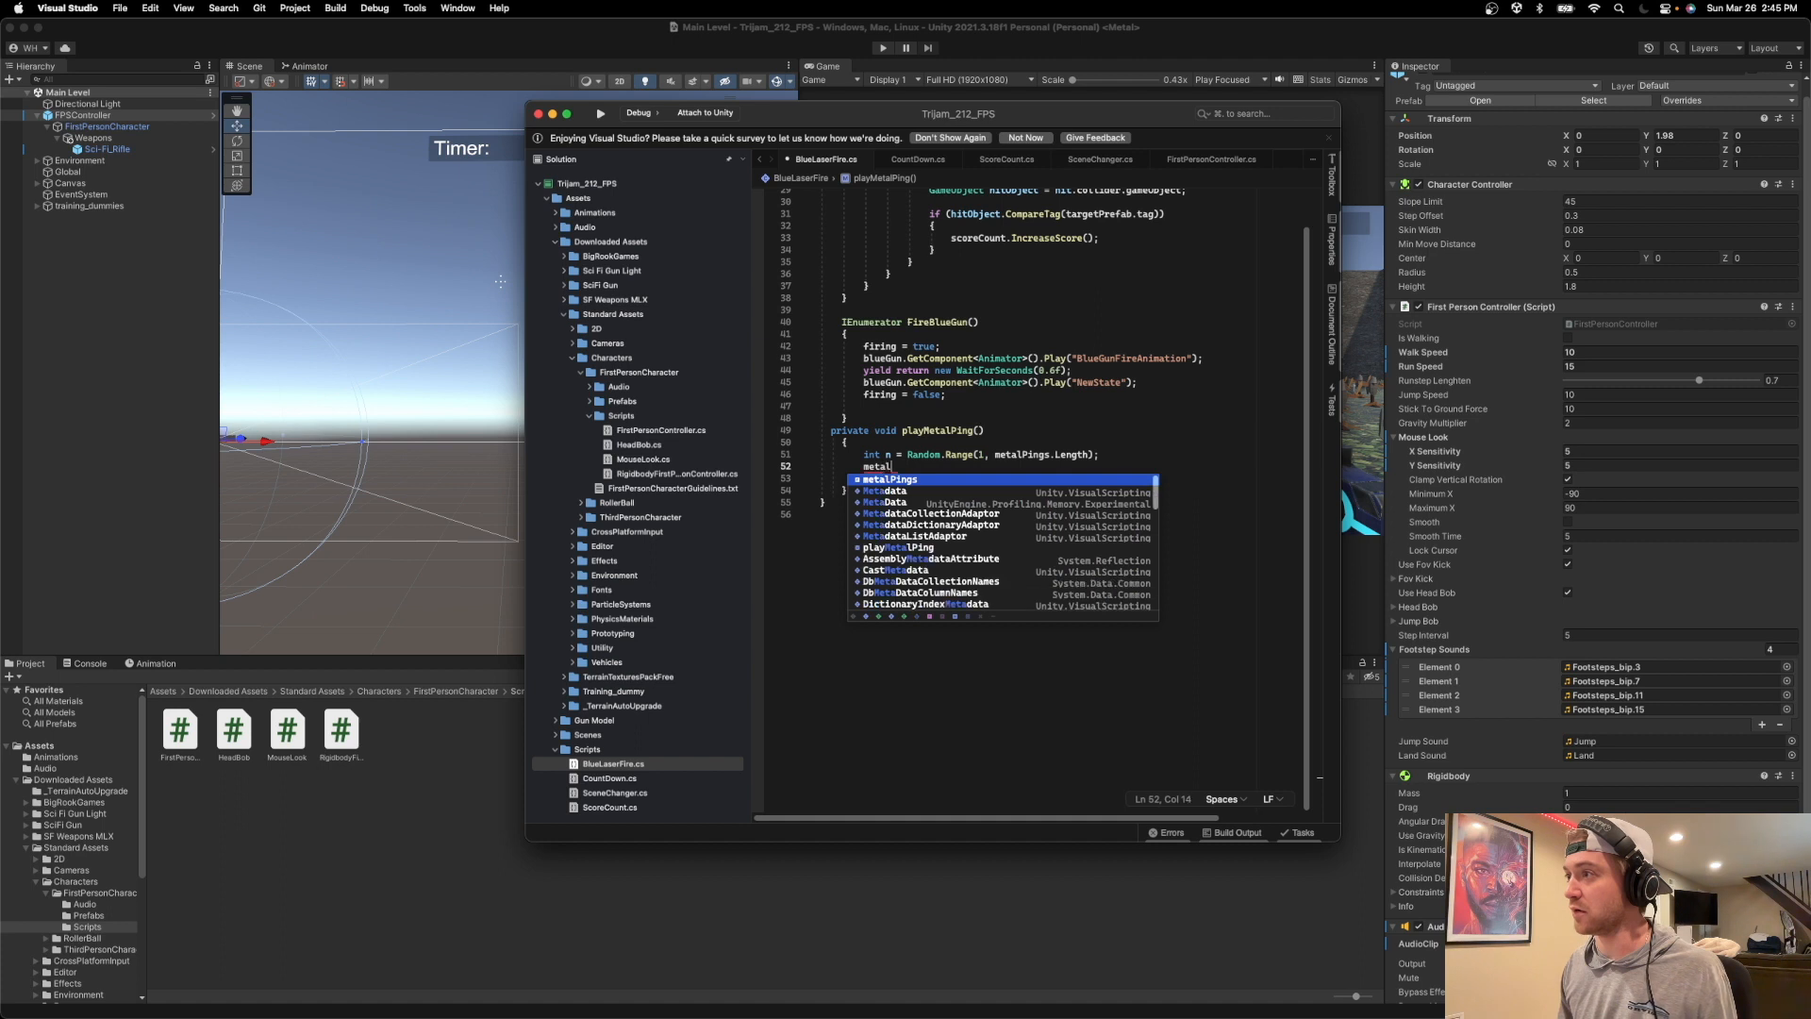
{"action": "type", "text": "Pings/.Play"}
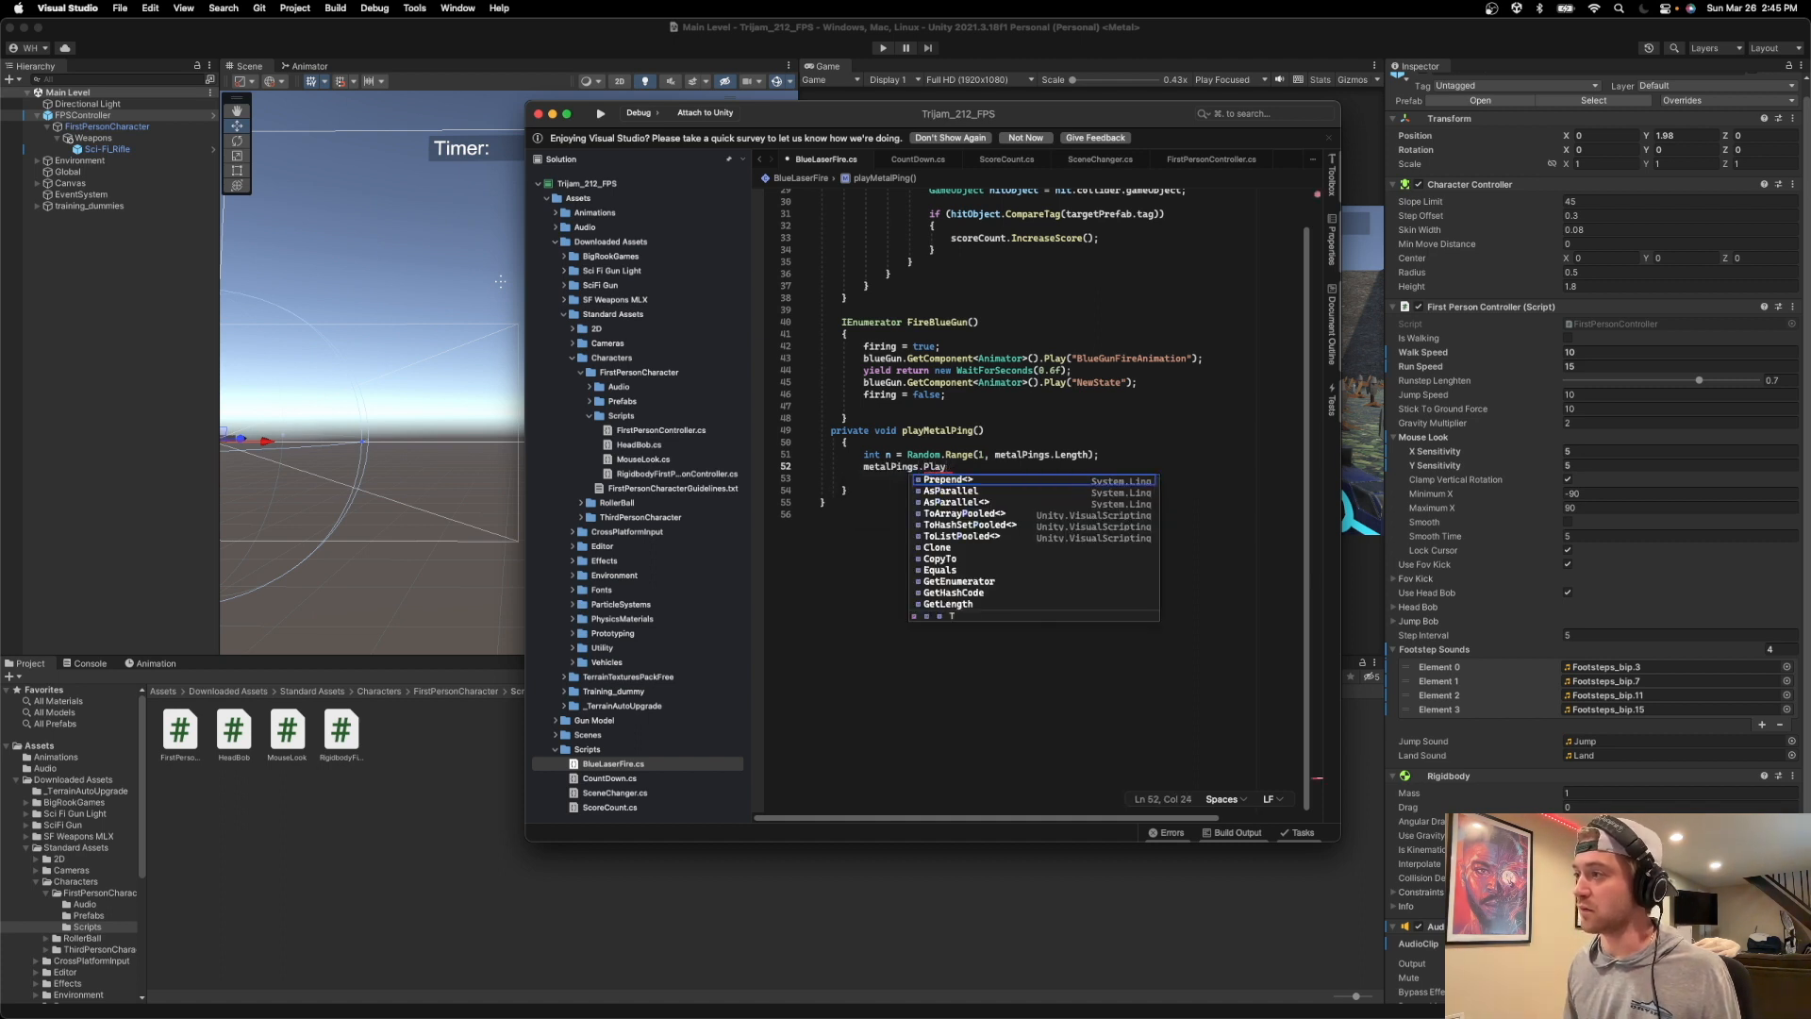
{"action": "type", "text": "u("}
{"action": "type", "text": "[b"}
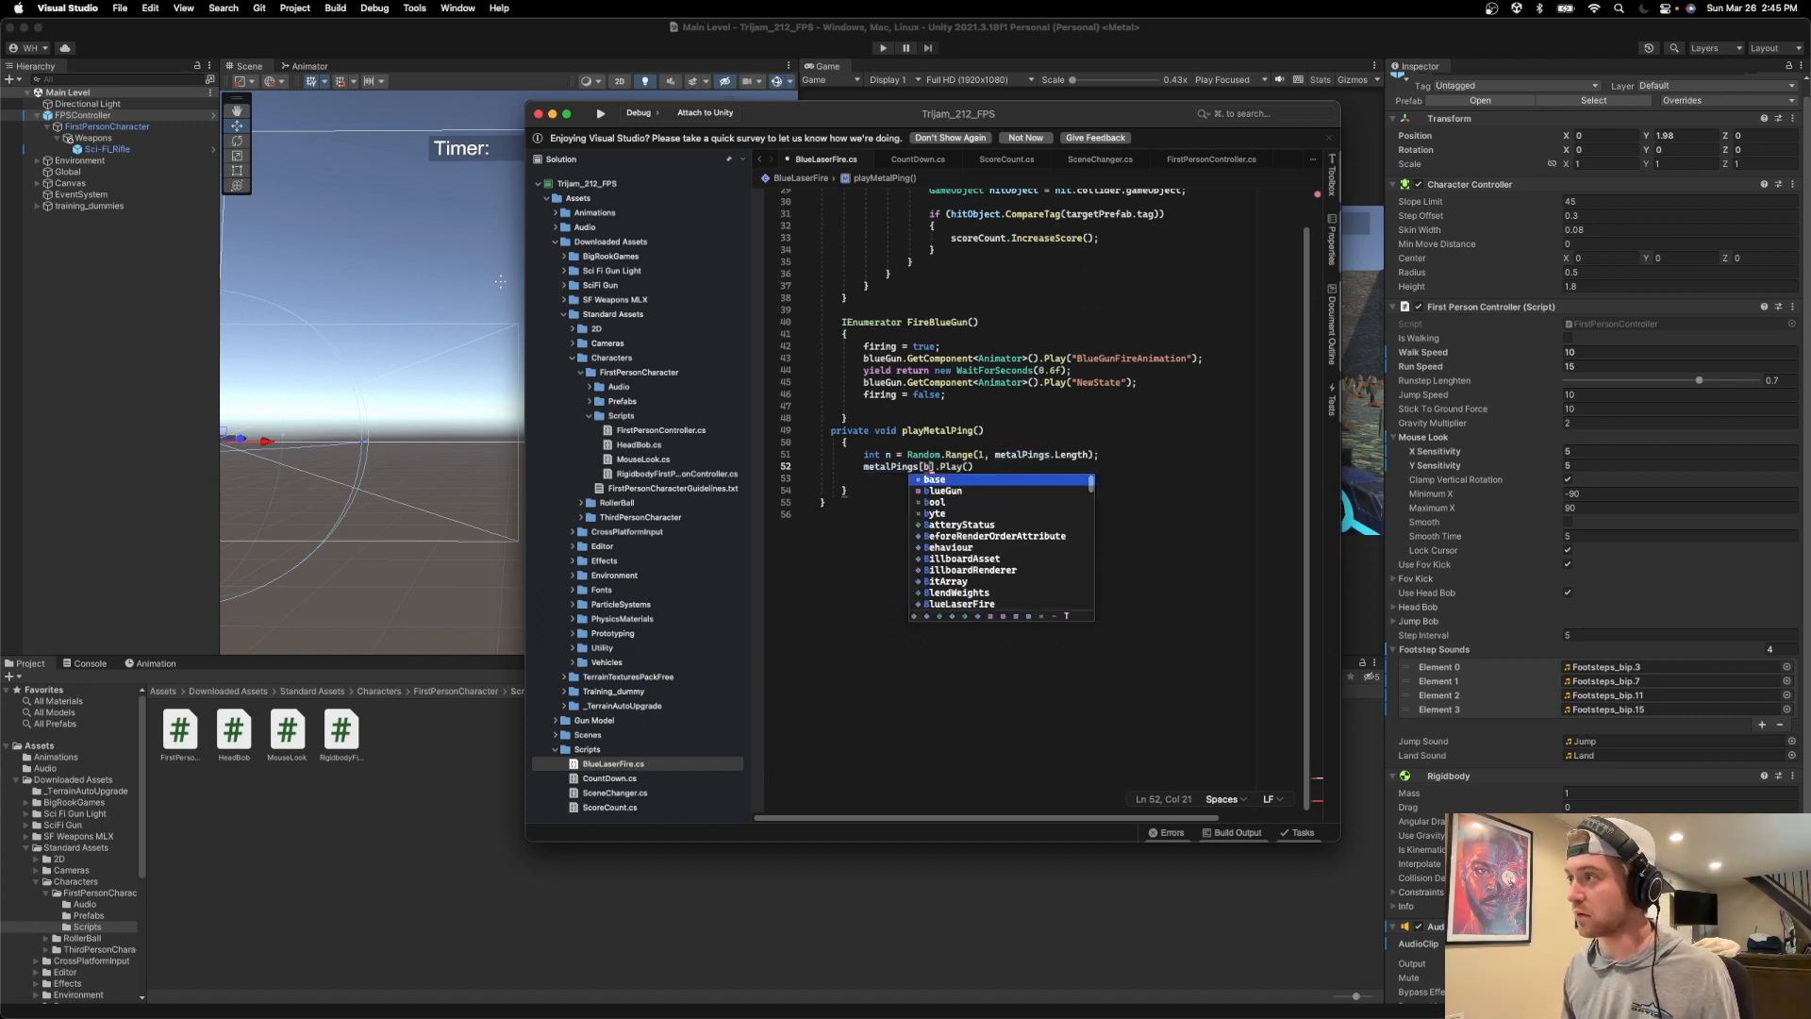
{"action": "key", "text": "BackSpace"}
{"action": "type", "text": "n"}
{"action": "key", "text": "Right"}
{"action": "key", "text": "Right"}
{"action": "key", "text": "Right"}
{"action": "key", "text": "Right"}
{"action": "key", "text": "Right"}
{"action": "key", "text": "Right"}
{"action": "key", "text": "Right"}
{"action": "key", "text": "Right"}
{"action": "type", "text": ";"}
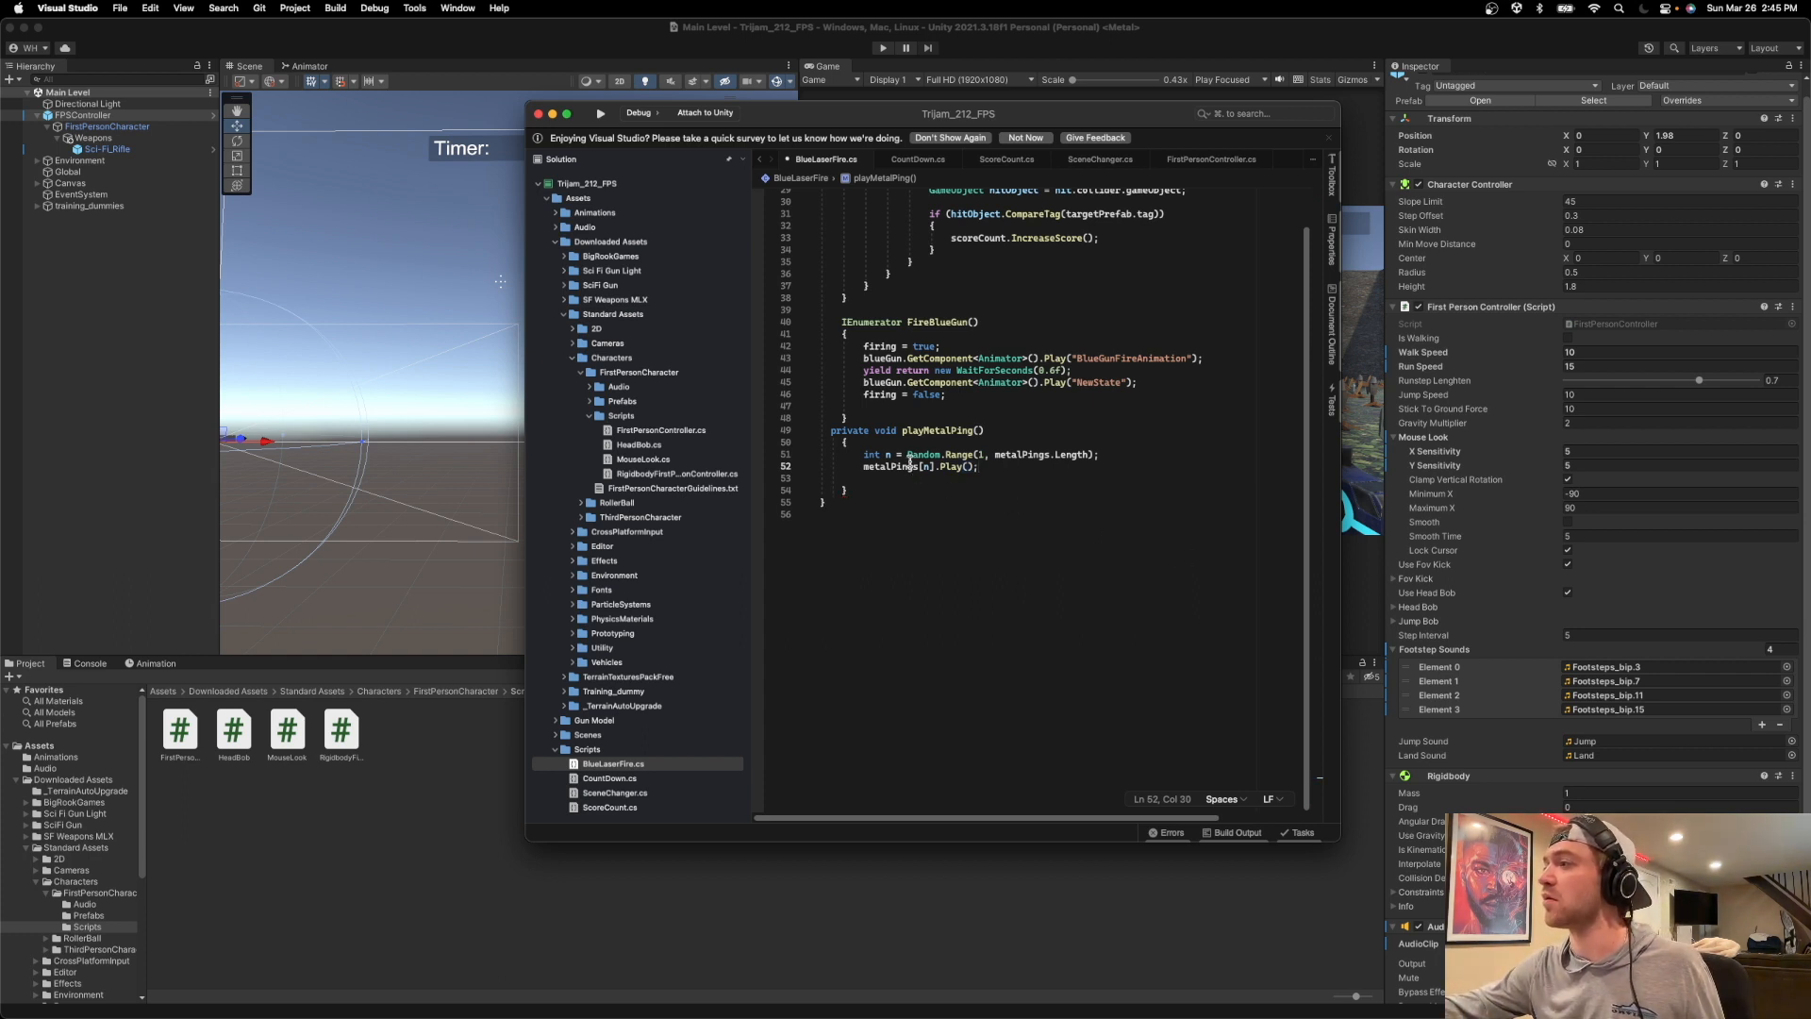
Remove the empty line beneath the Play() call in playMetalPing().
{"action": "left_click", "coordinate": [872, 478]}
{"action": "key", "text": "BackSpace"}
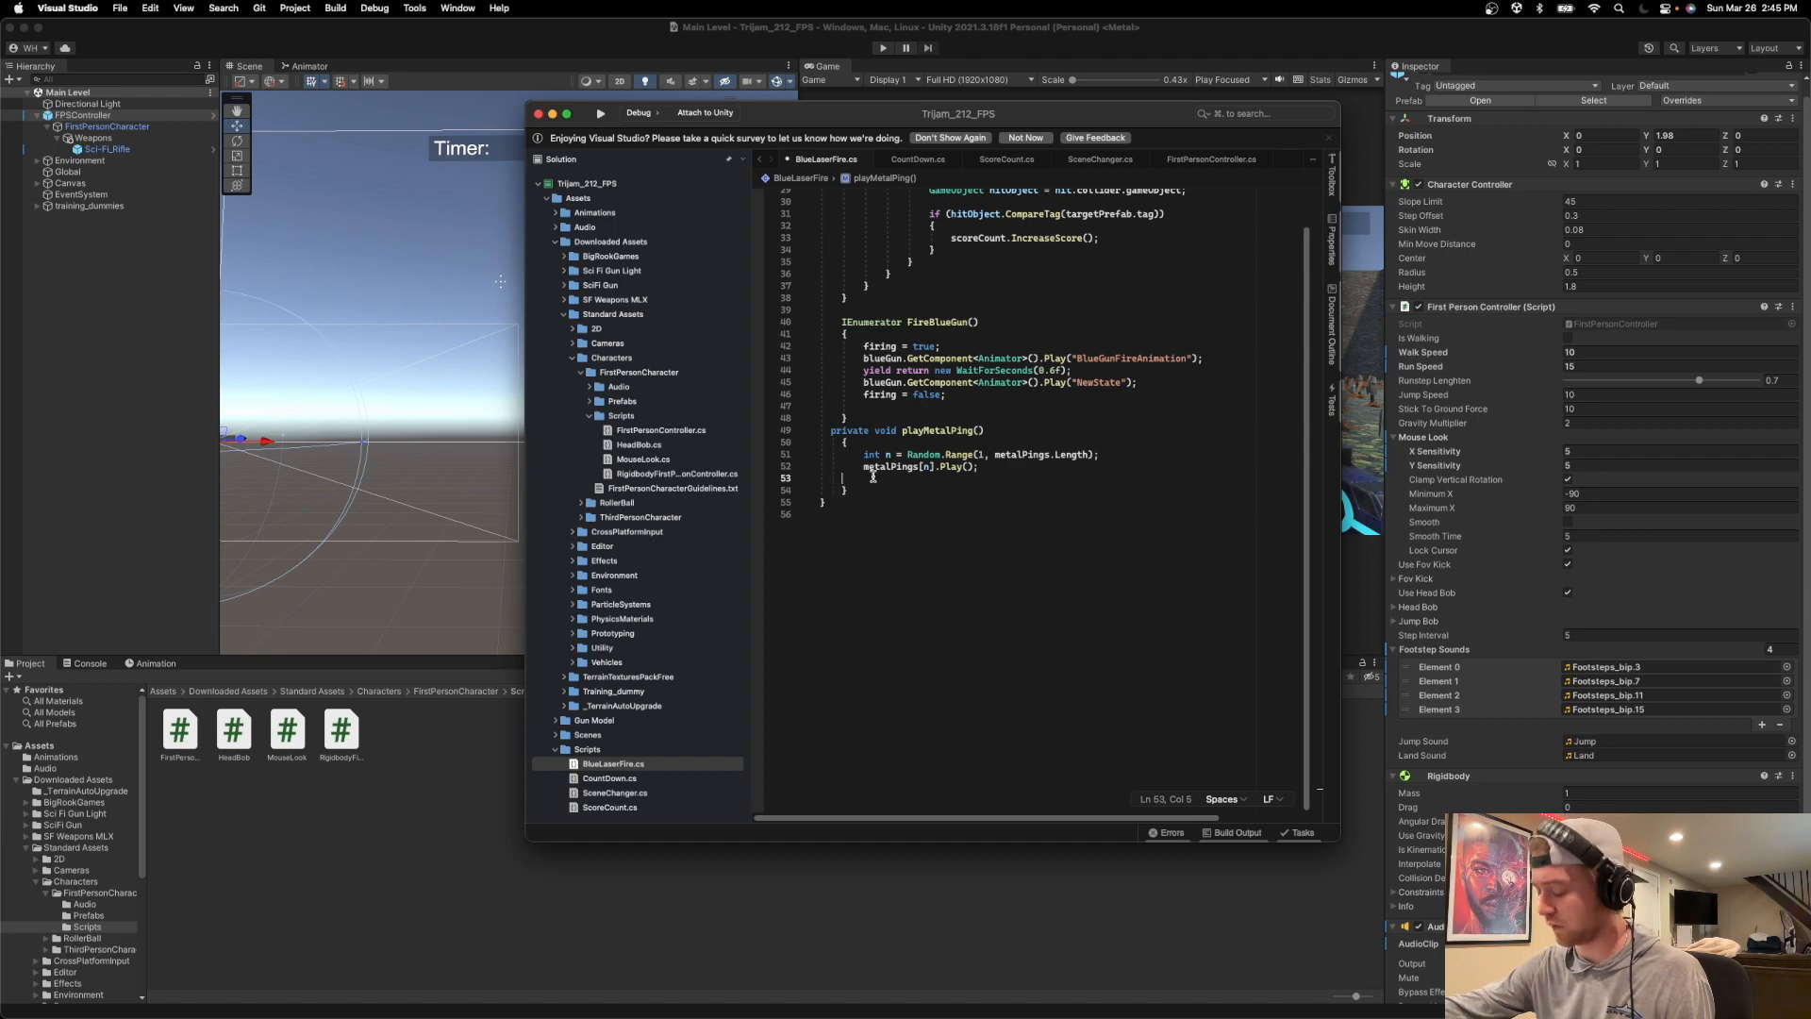
{"action": "key", "text": "BackSpace"}
{"action": "key", "text": "BackSpace"}
Add the call "playMetalPing();" on a new line above scoreCount.IncreaseScore() inside the CompareTag block of Update().
{"action": "scroll", "coordinate": [934, 486], "scroll_direction": "up", "scroll_amount": 1}
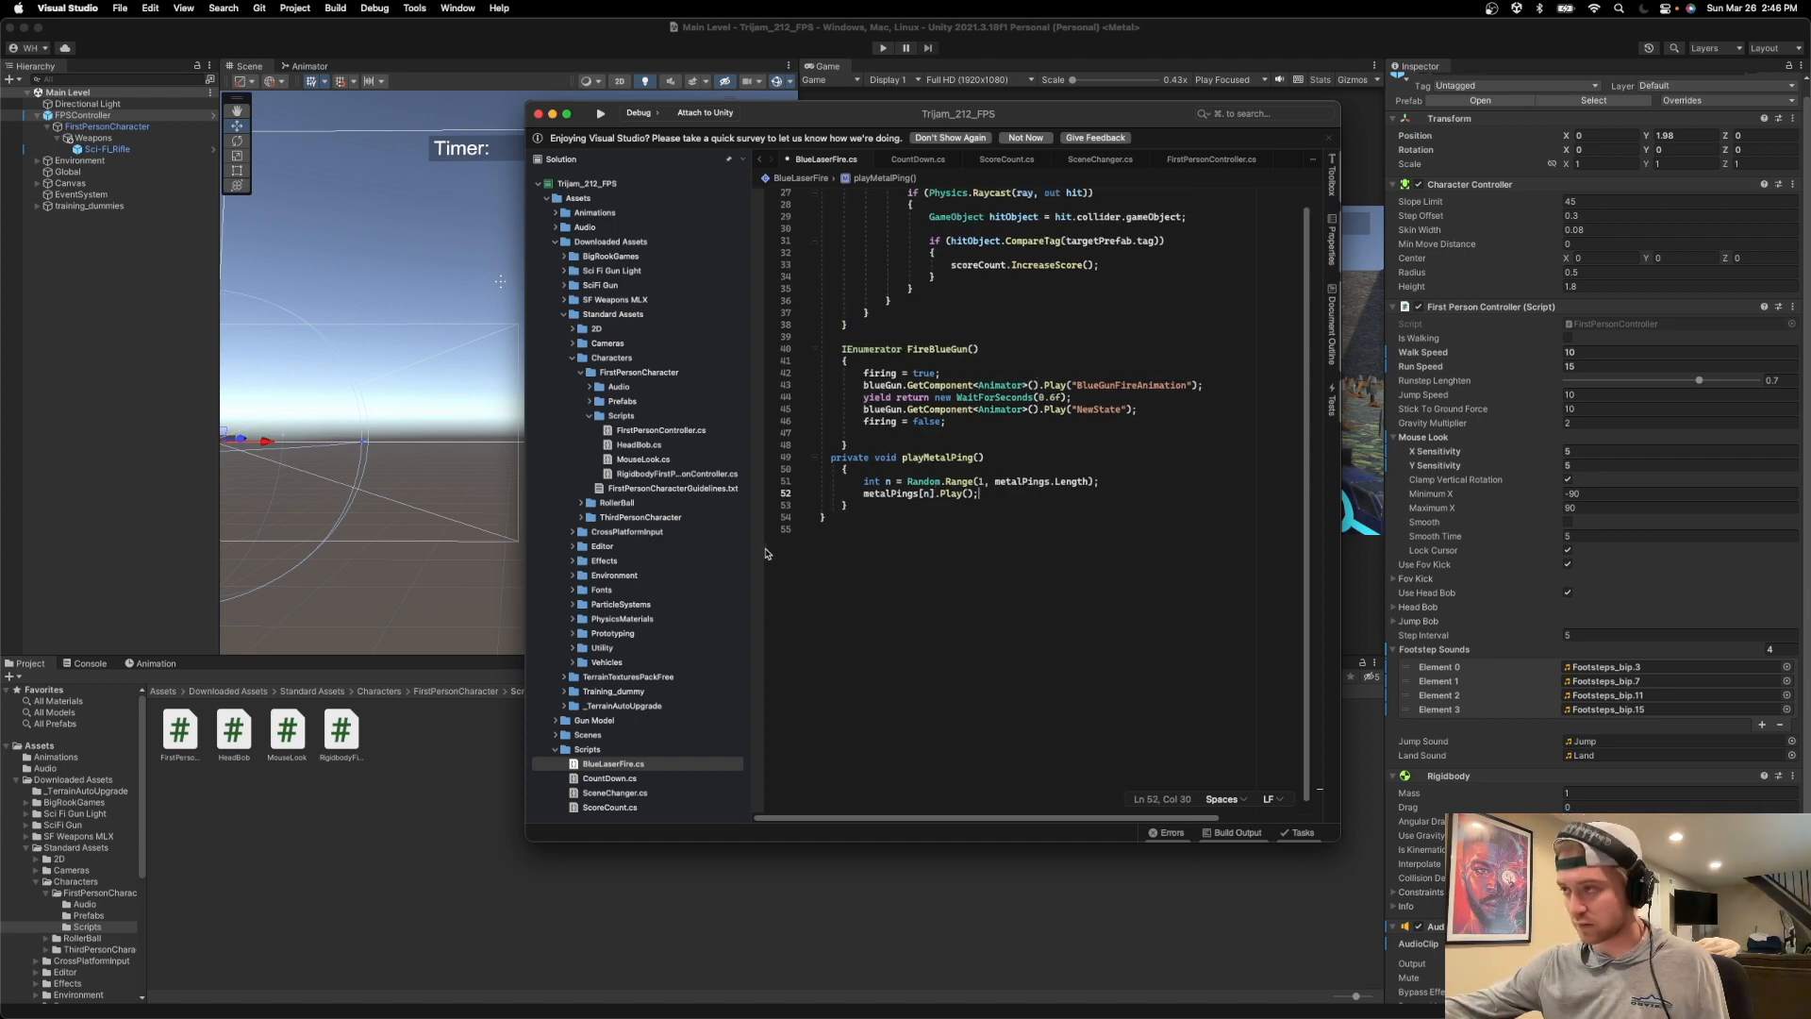
{"action": "scroll", "coordinate": [981, 475], "scroll_direction": "up", "scroll_amount": 7}
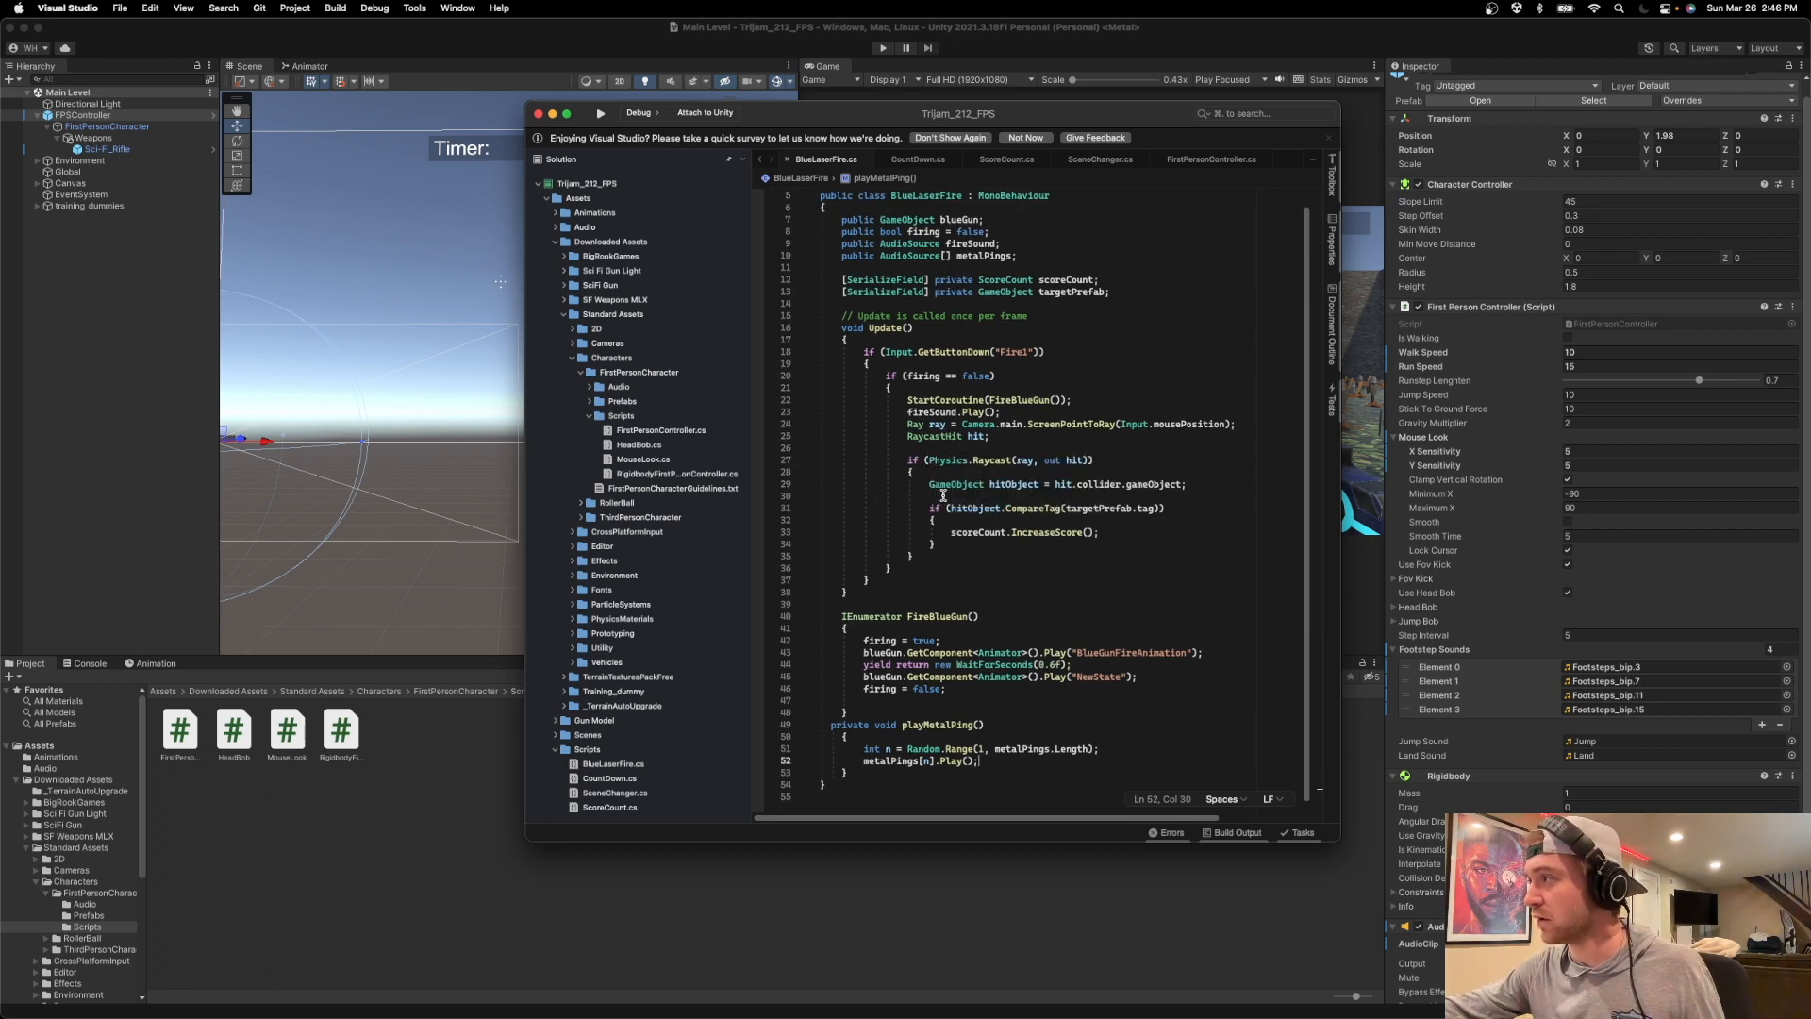
{"action": "left_click", "coordinate": [979, 532]}
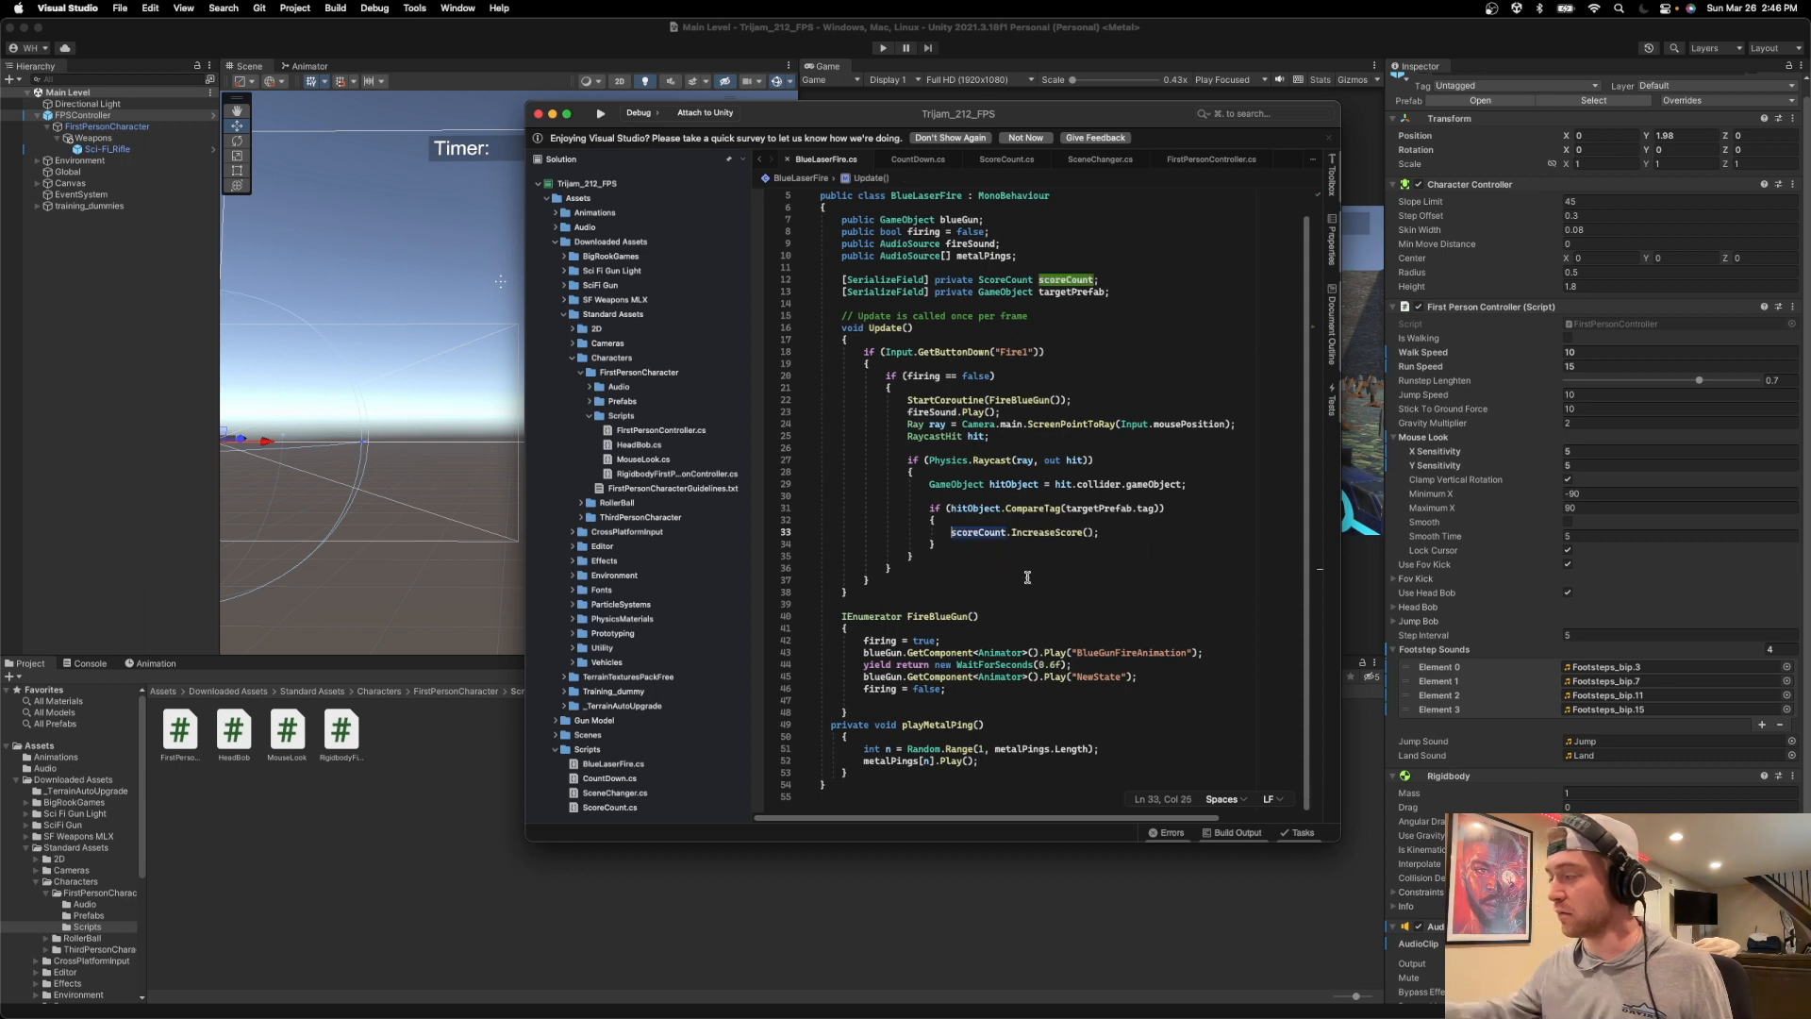
{"action": "key", "text": "Return"}
{"action": "key", "text": "Up"}
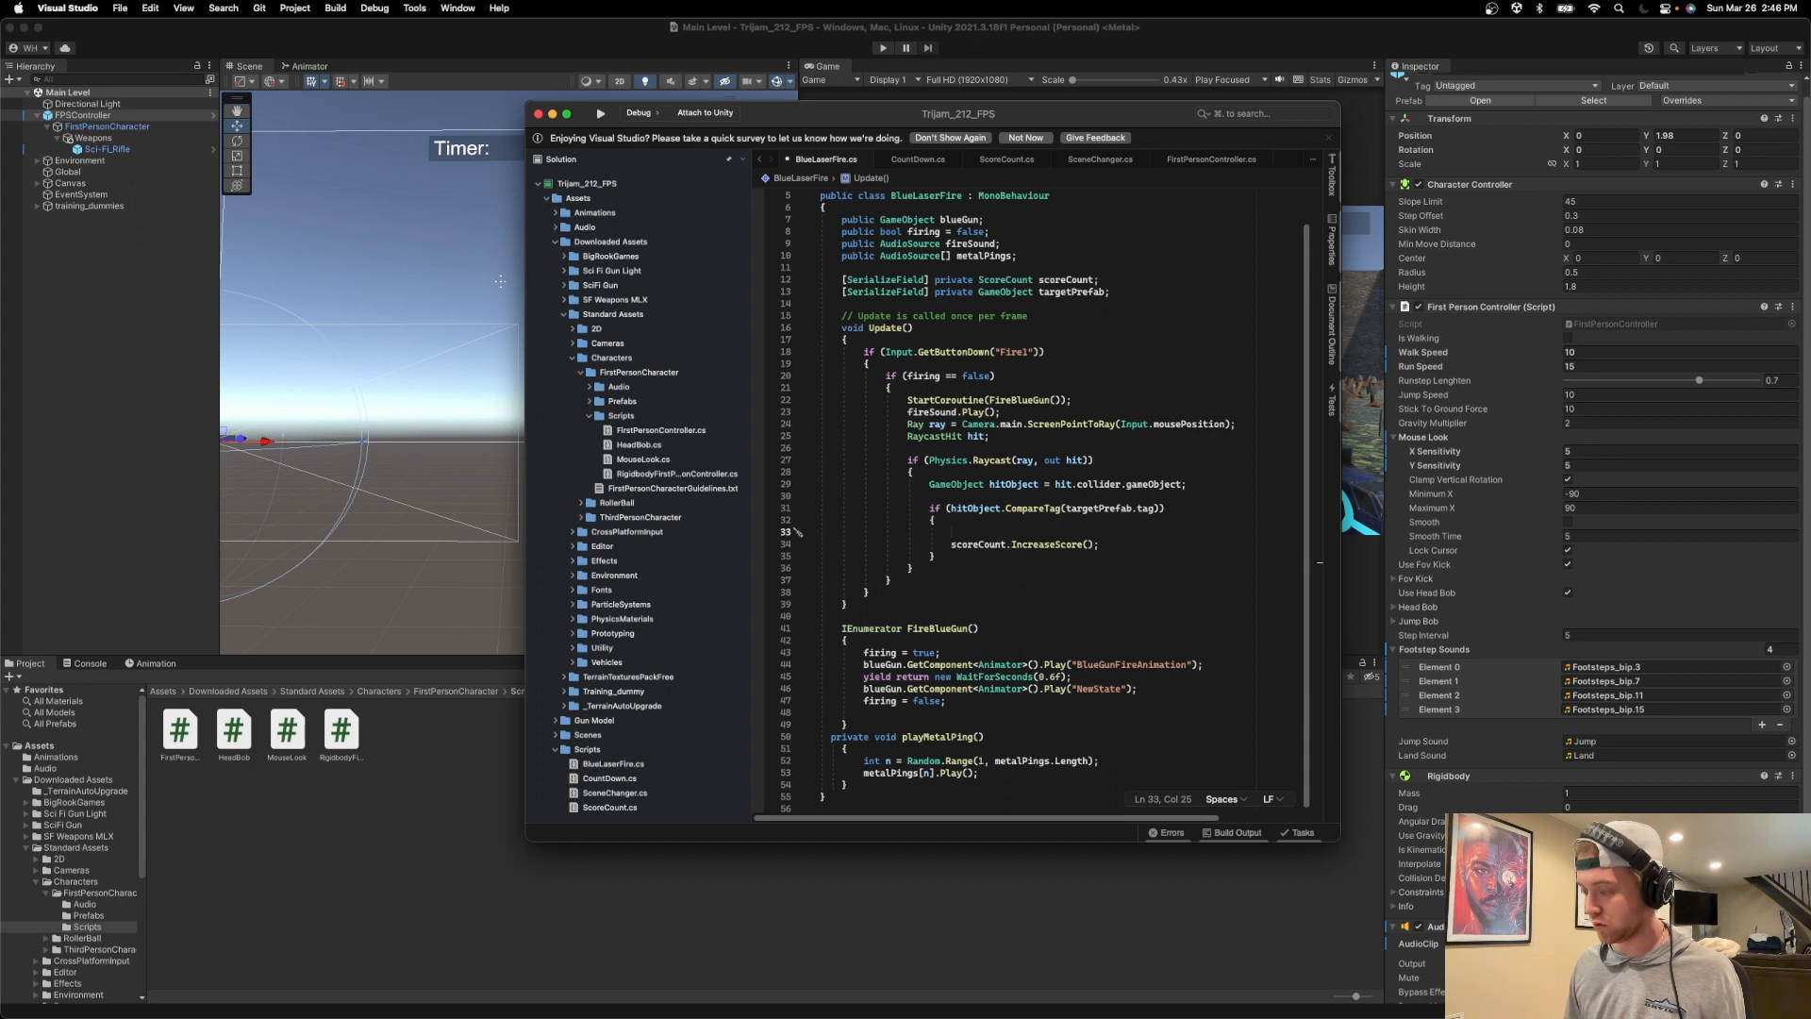
{"action": "type", "text": "playMeta"}
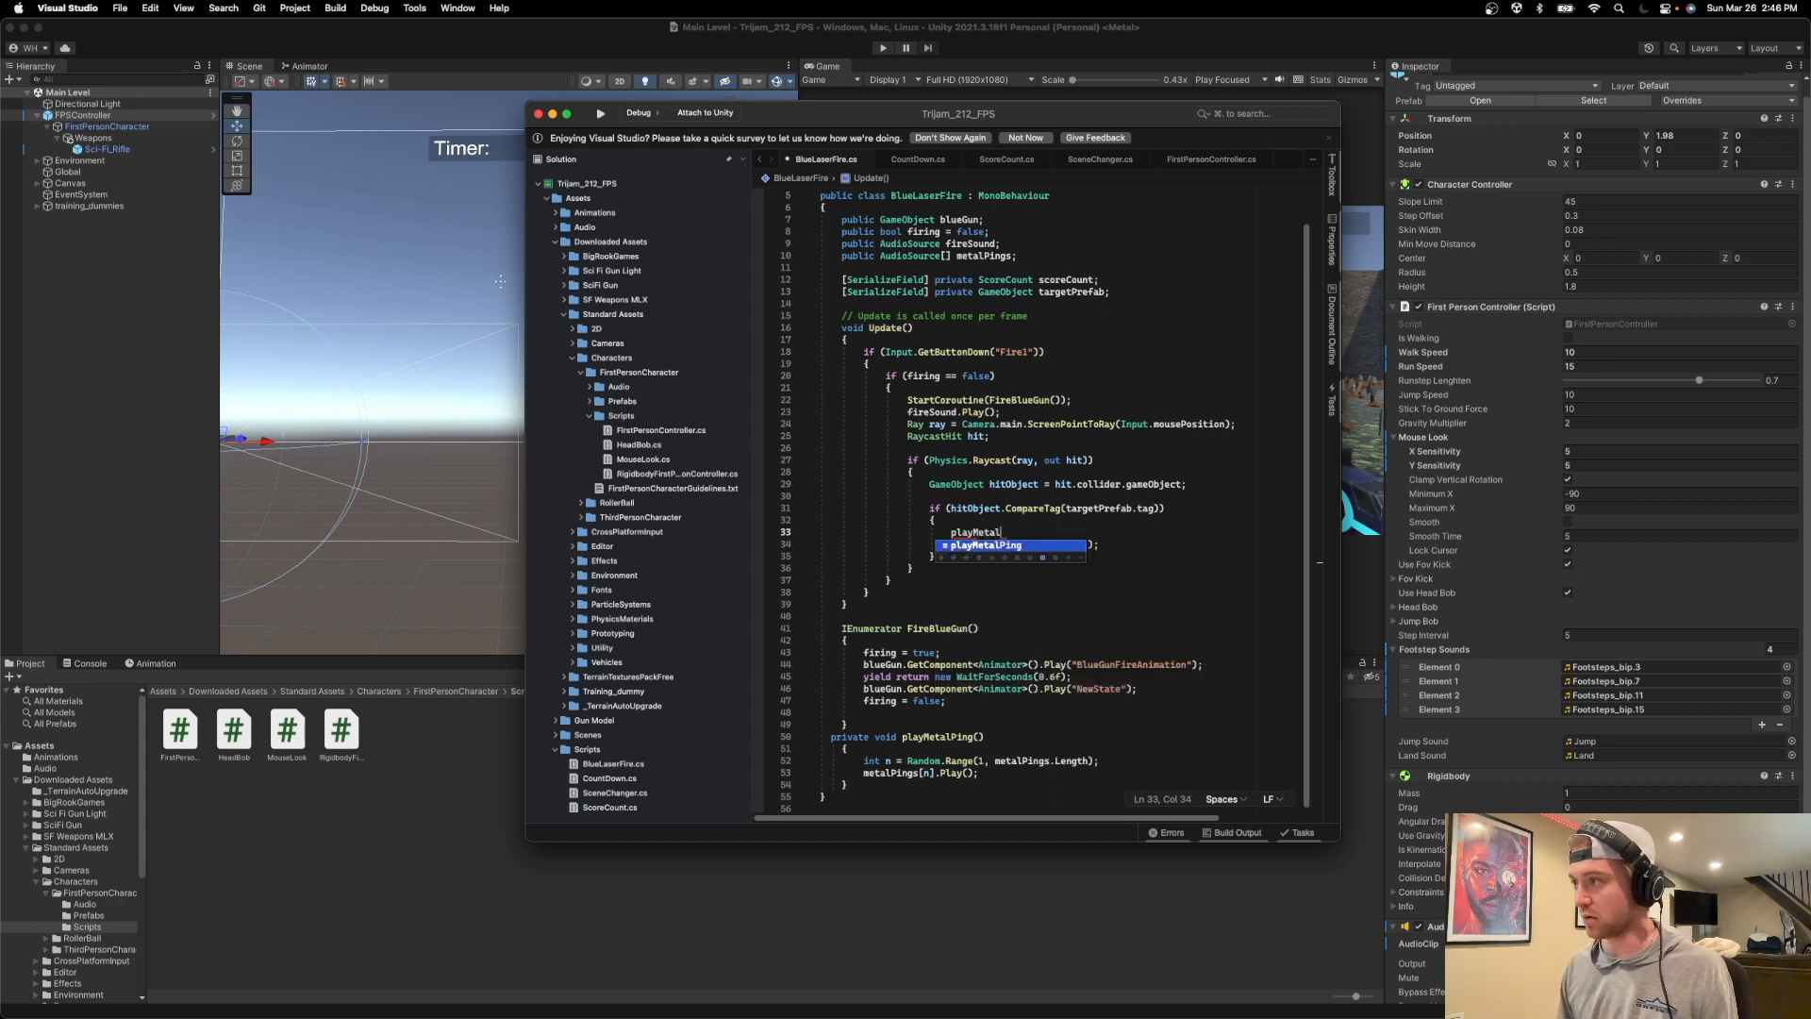
{"action": "type", "text": "l"}
{"action": "key", "text": "Return"}
{"action": "type", "text": "();"}
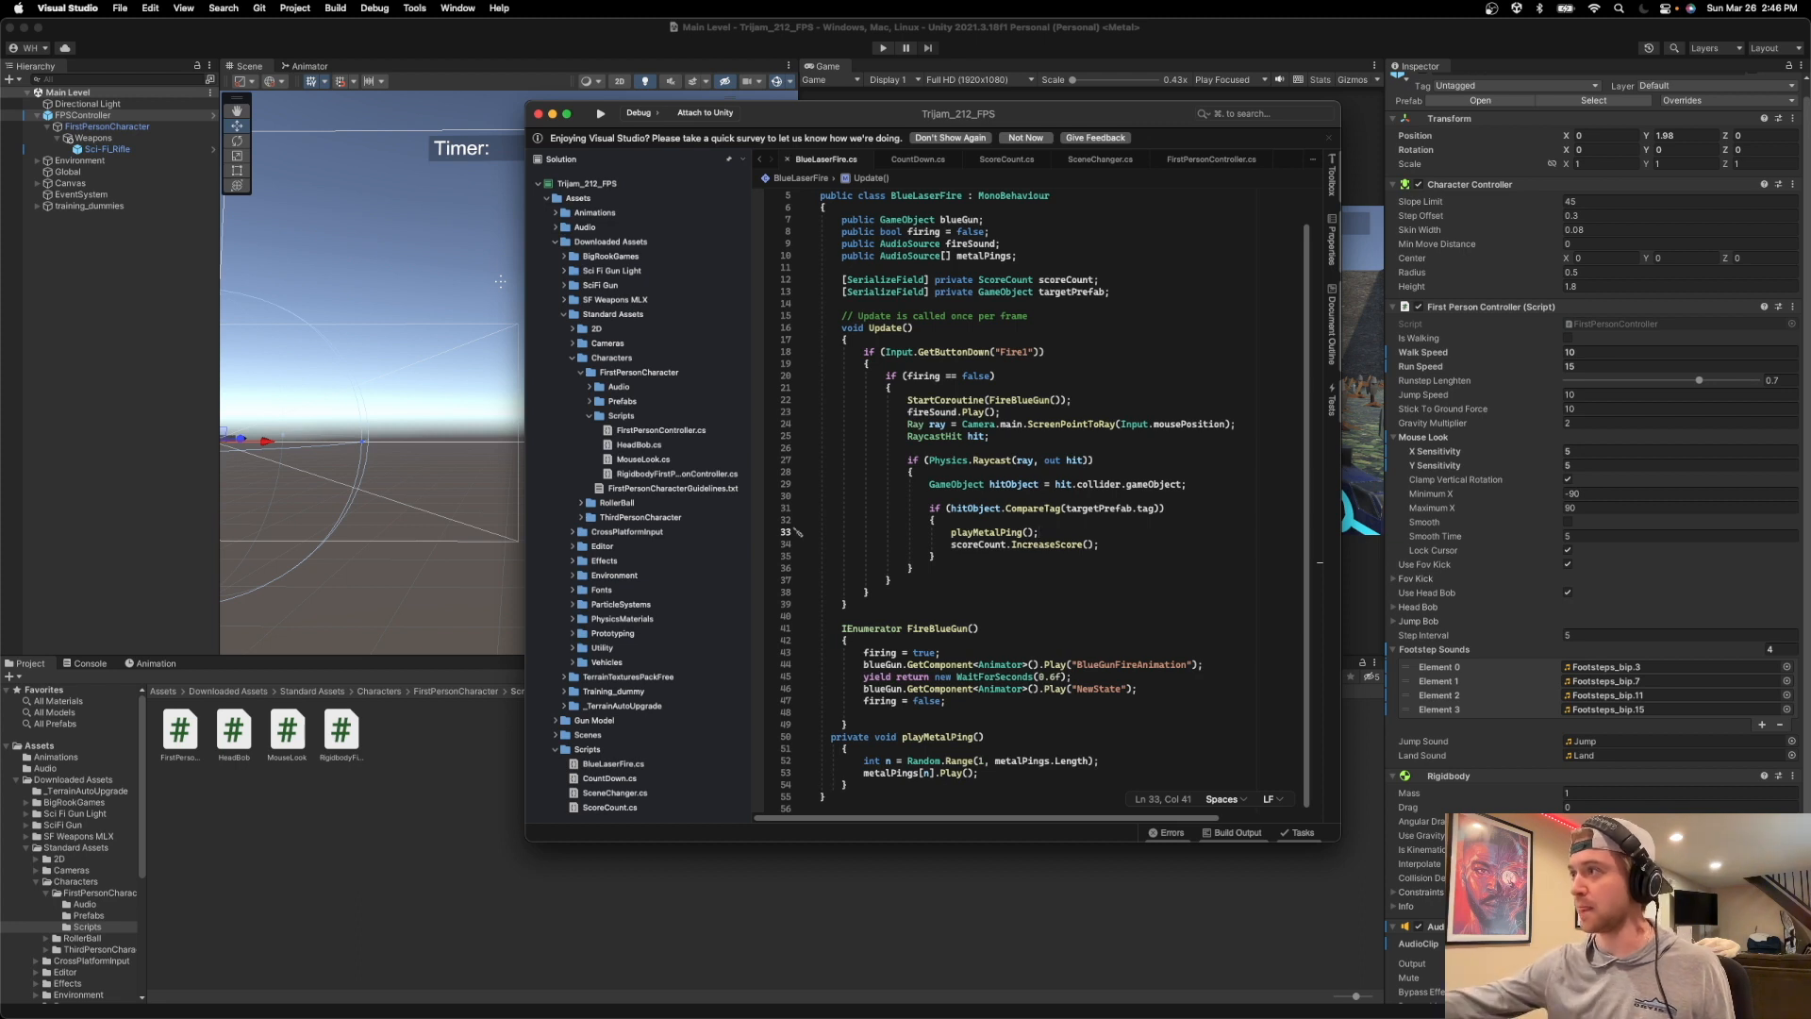
Switch to Unity and add four empty elements to the Metal Pings array in the Global object's Blue Laser Fire script.
{"action": "left_click", "coordinate": [885, 29]}
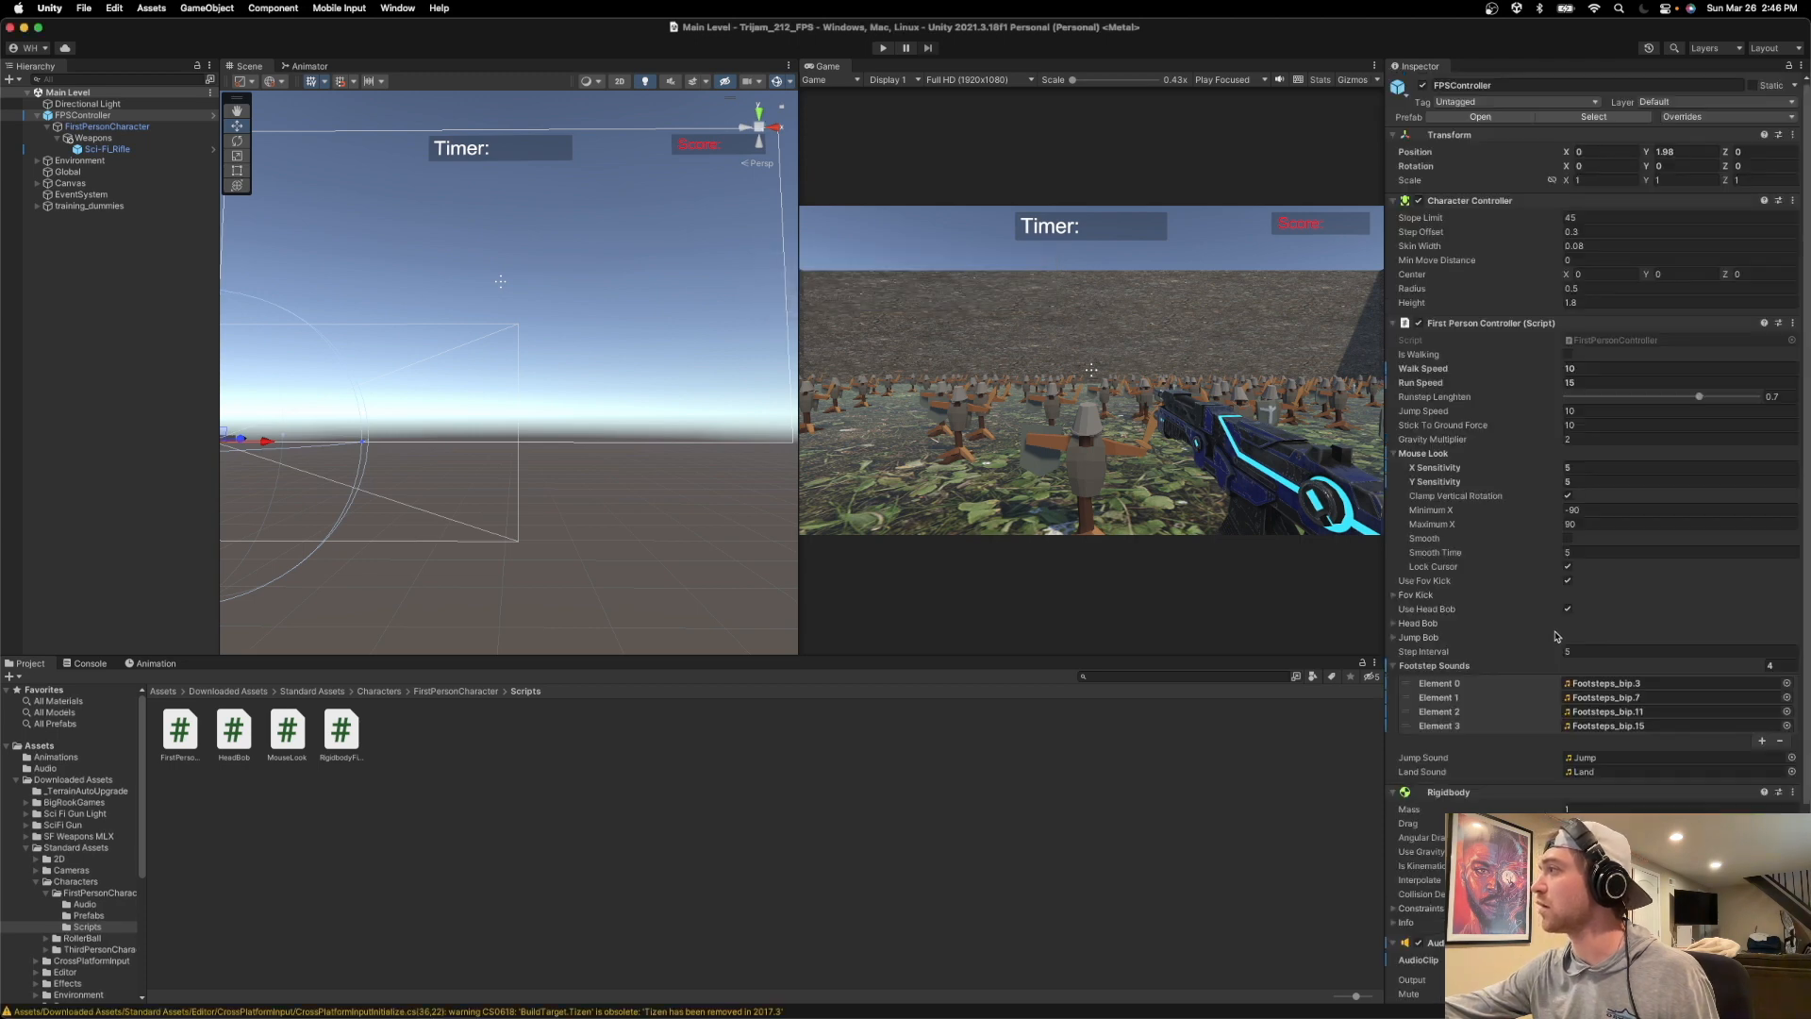
{"action": "scroll", "coordinate": [1556, 636], "scroll_direction": "down", "scroll_amount": 5}
{"action": "scroll", "coordinate": [1556, 634], "scroll_direction": "up", "scroll_amount": 5}
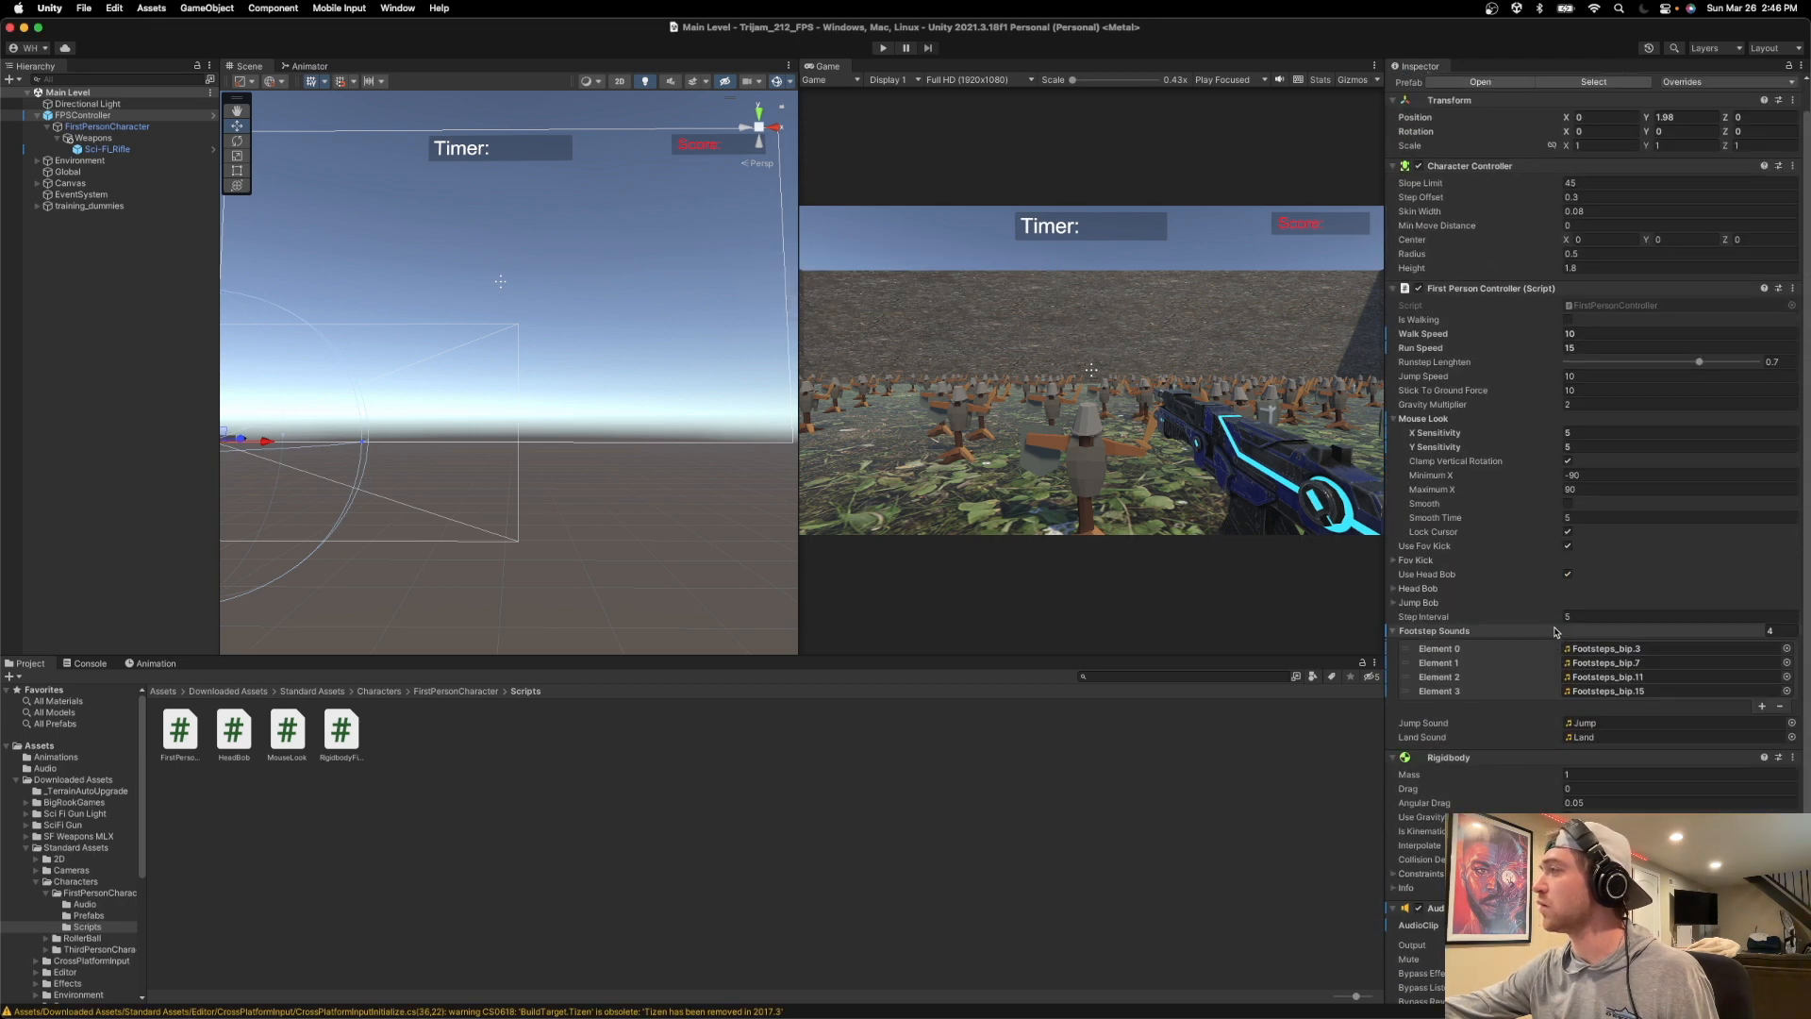
{"action": "left_click", "coordinate": [128, 174]}
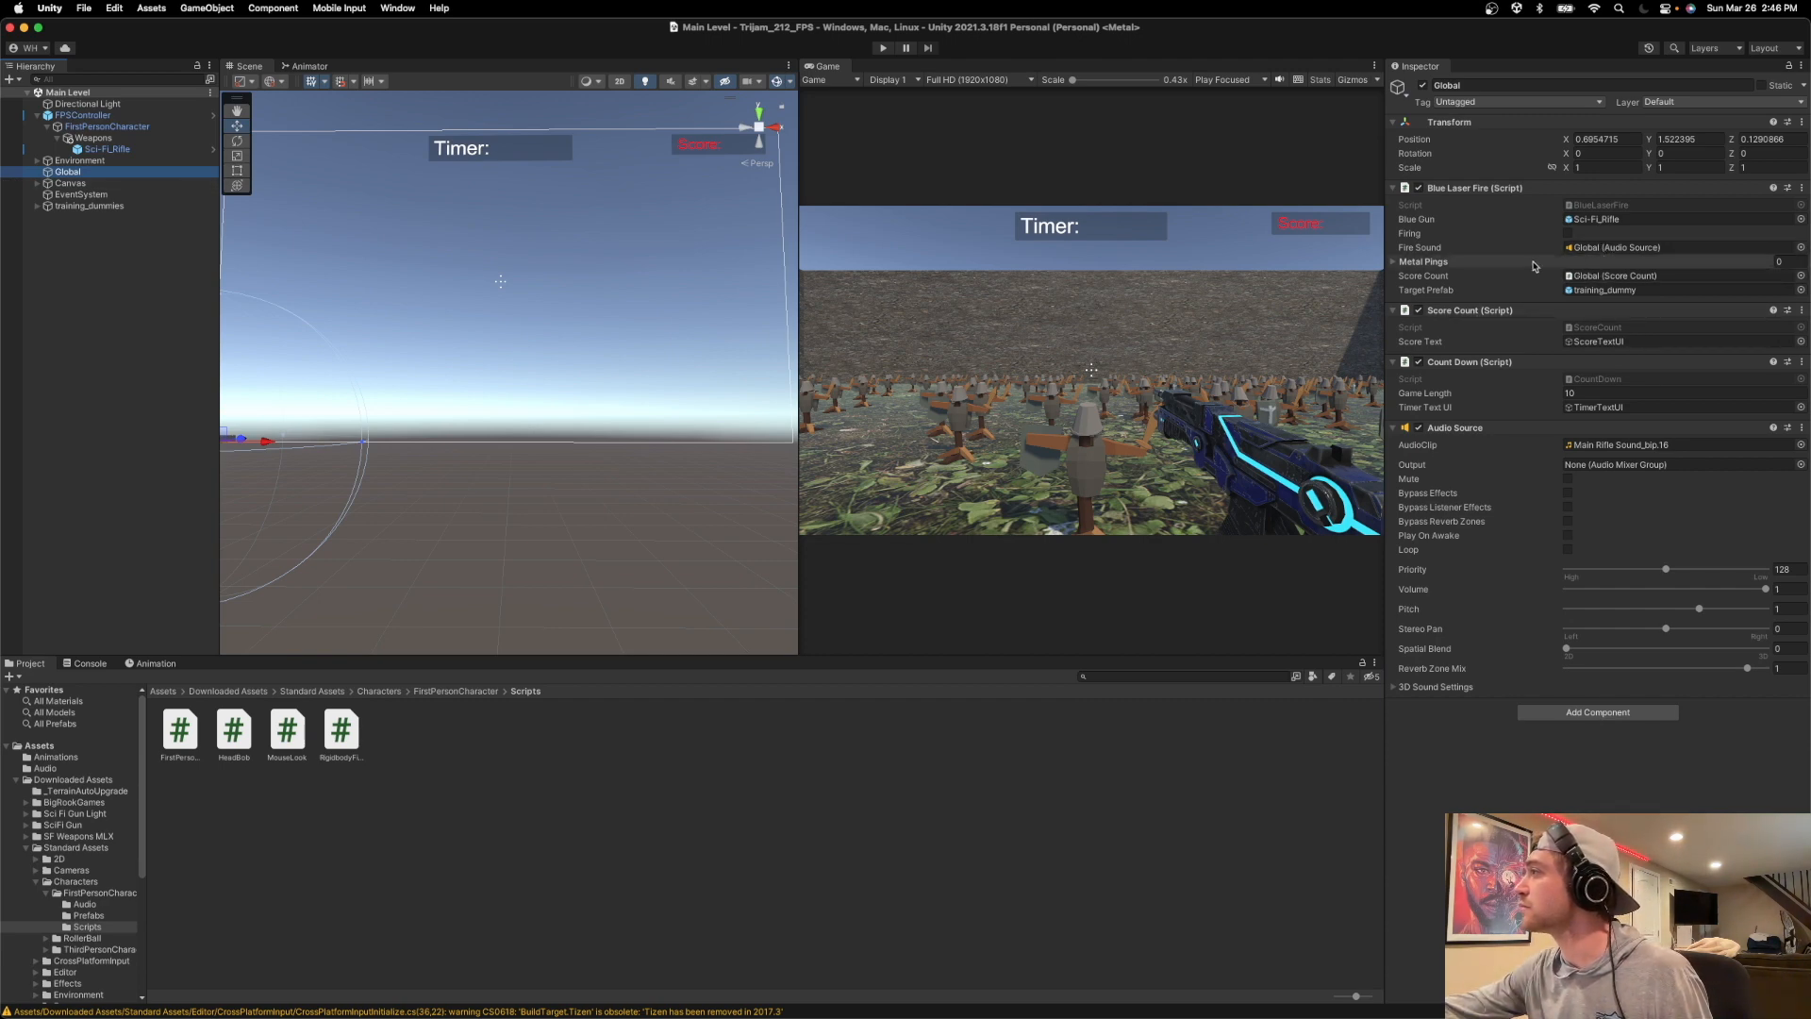
{"action": "left_click", "coordinate": [1403, 264]}
{"action": "left_click", "coordinate": [1773, 296]}
{"action": "left_click", "coordinate": [1773, 296]}
{"action": "left_click", "coordinate": [1772, 307]}
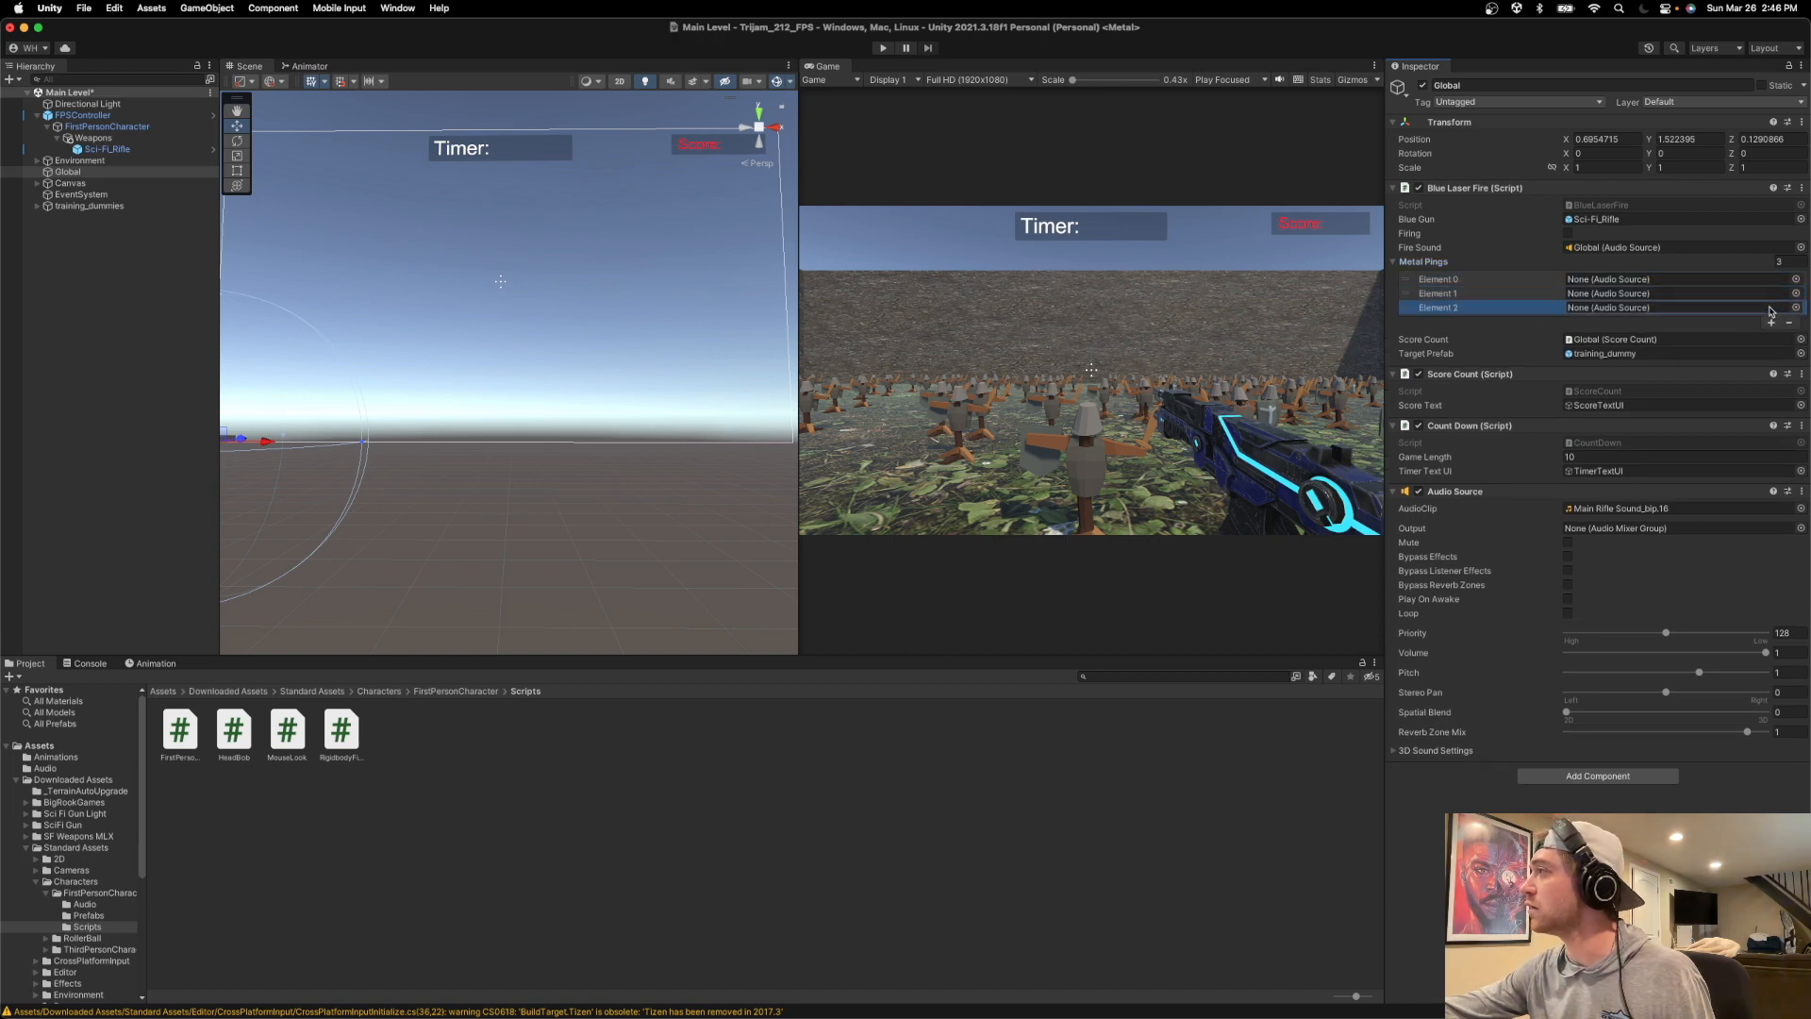
{"action": "left_click", "coordinate": [1773, 323]}
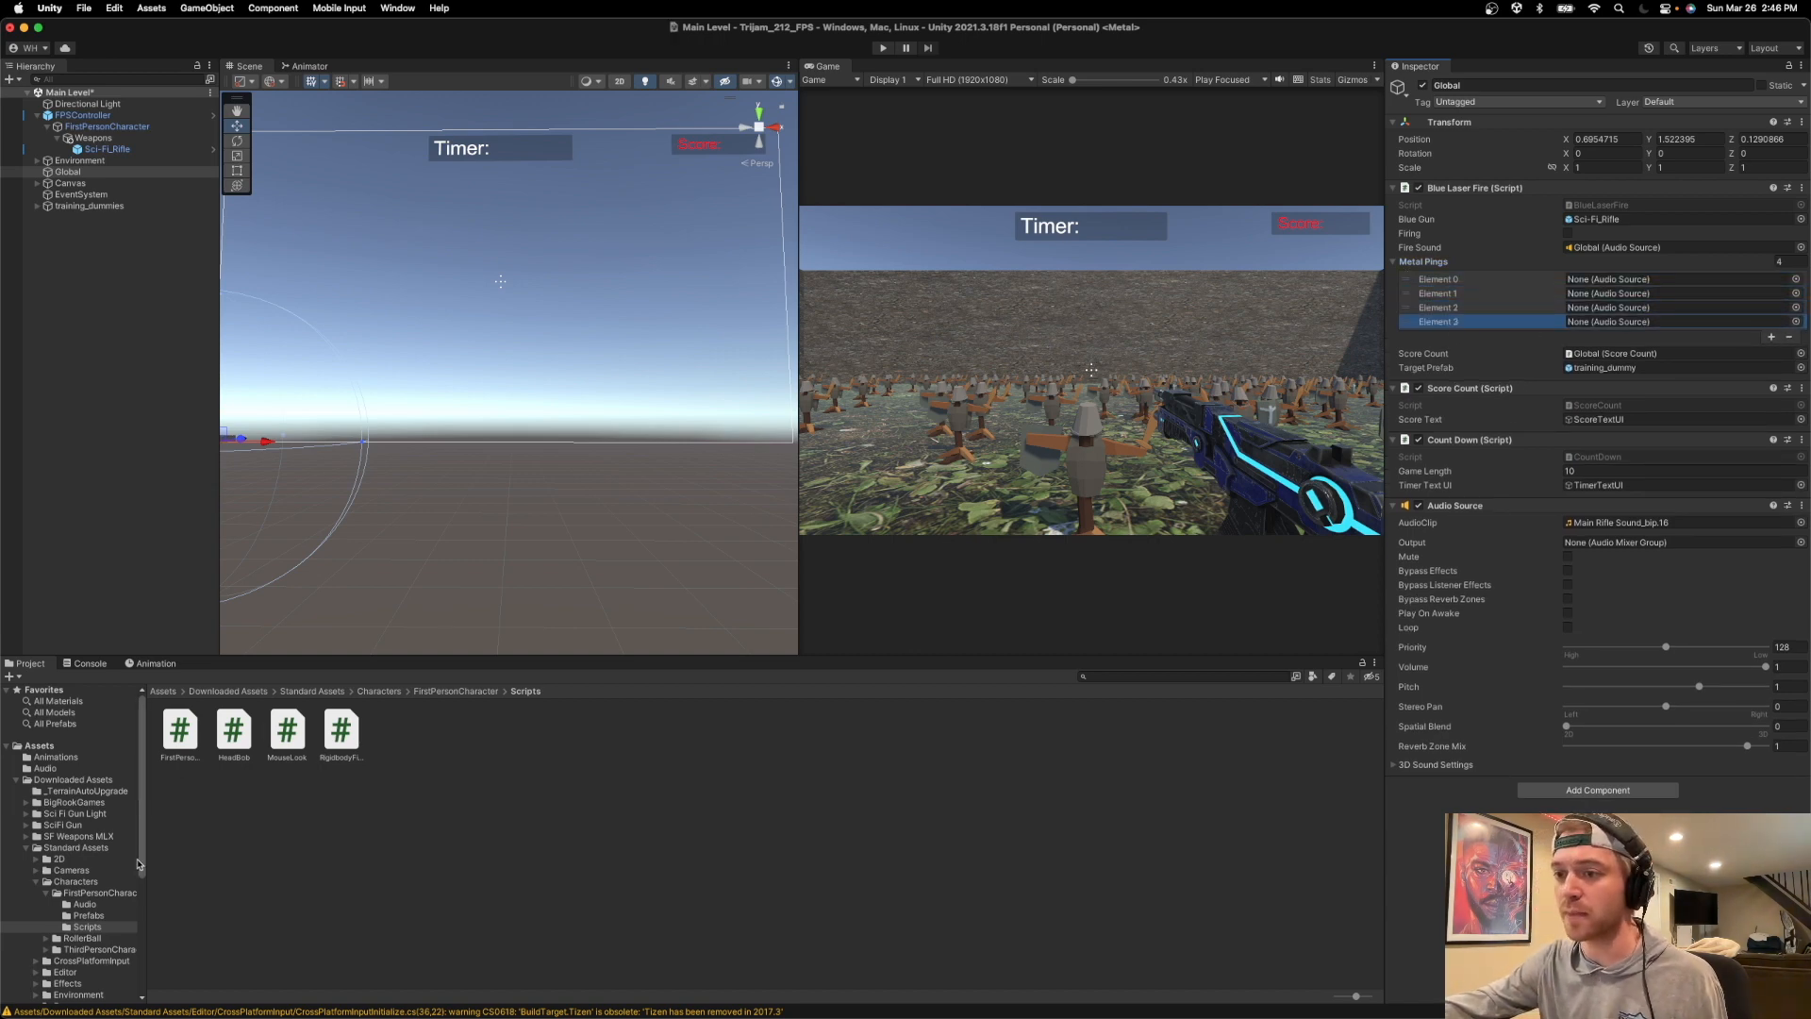
Try to assign the MetalPing clips from the Audio folder to the Metal Pings elements of the Global object.
{"action": "left_click", "coordinate": [44, 768]}
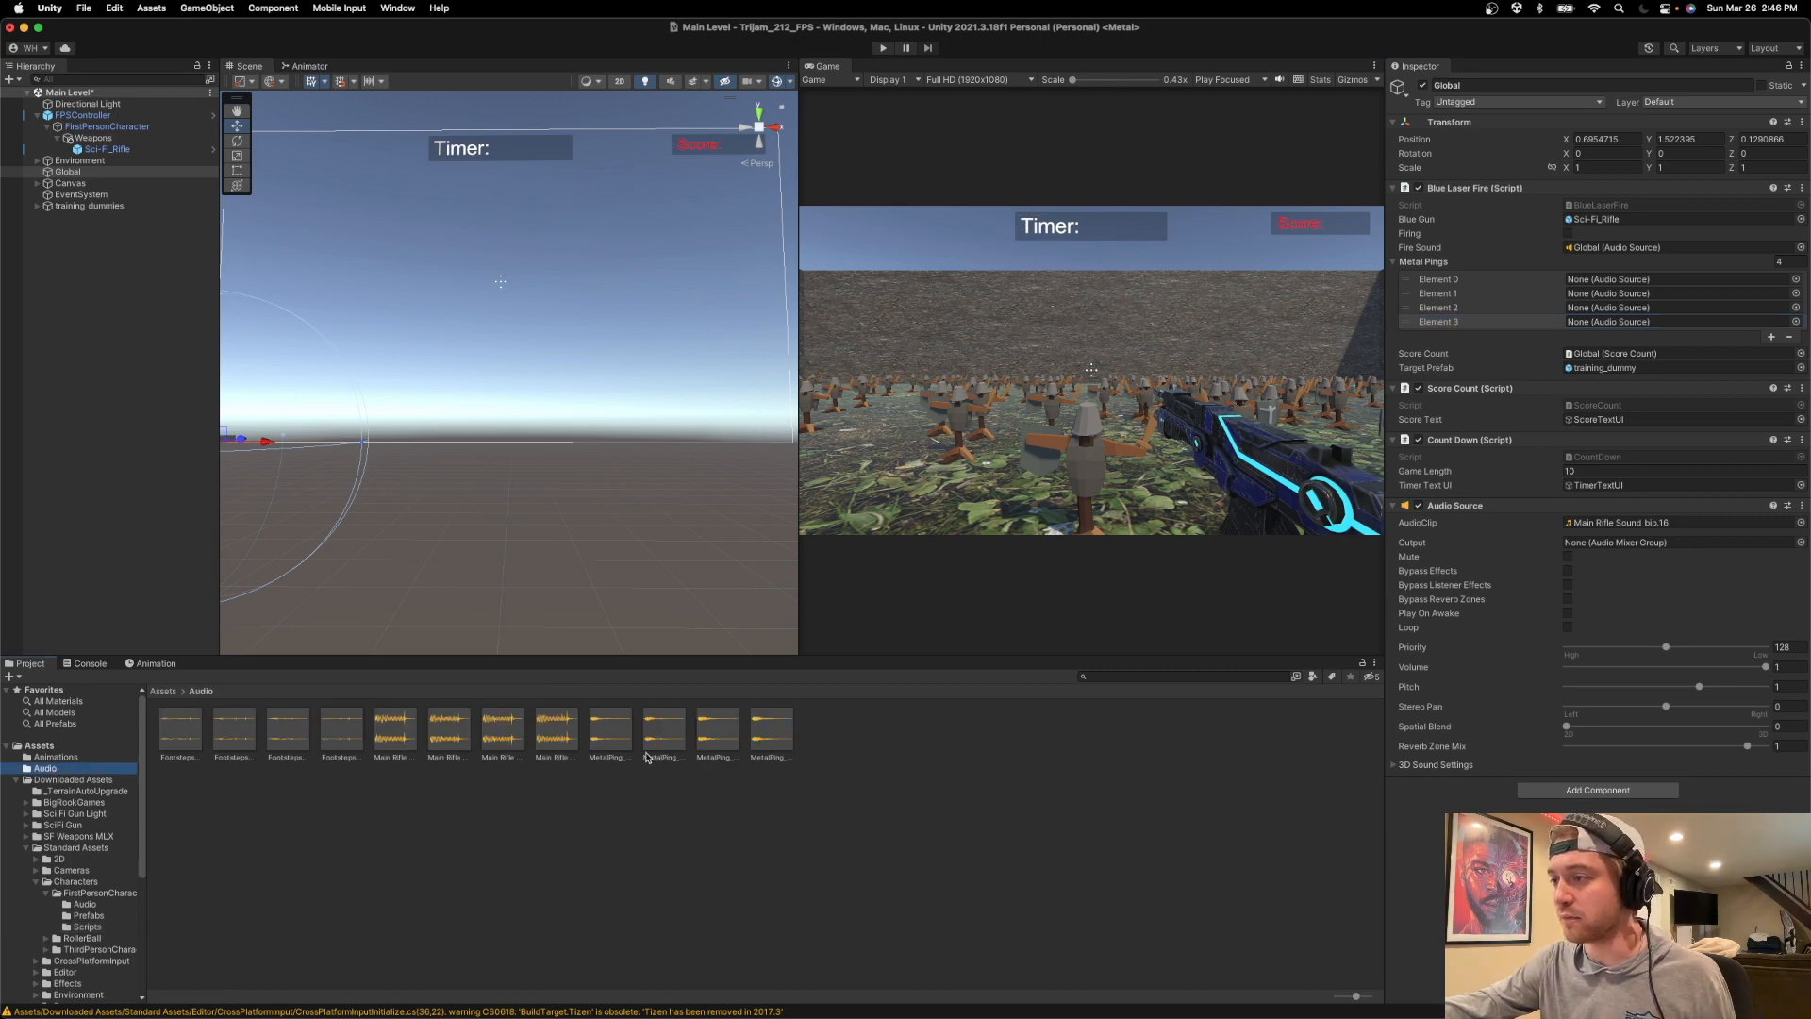
{"action": "left_click", "coordinate": [610, 734]}
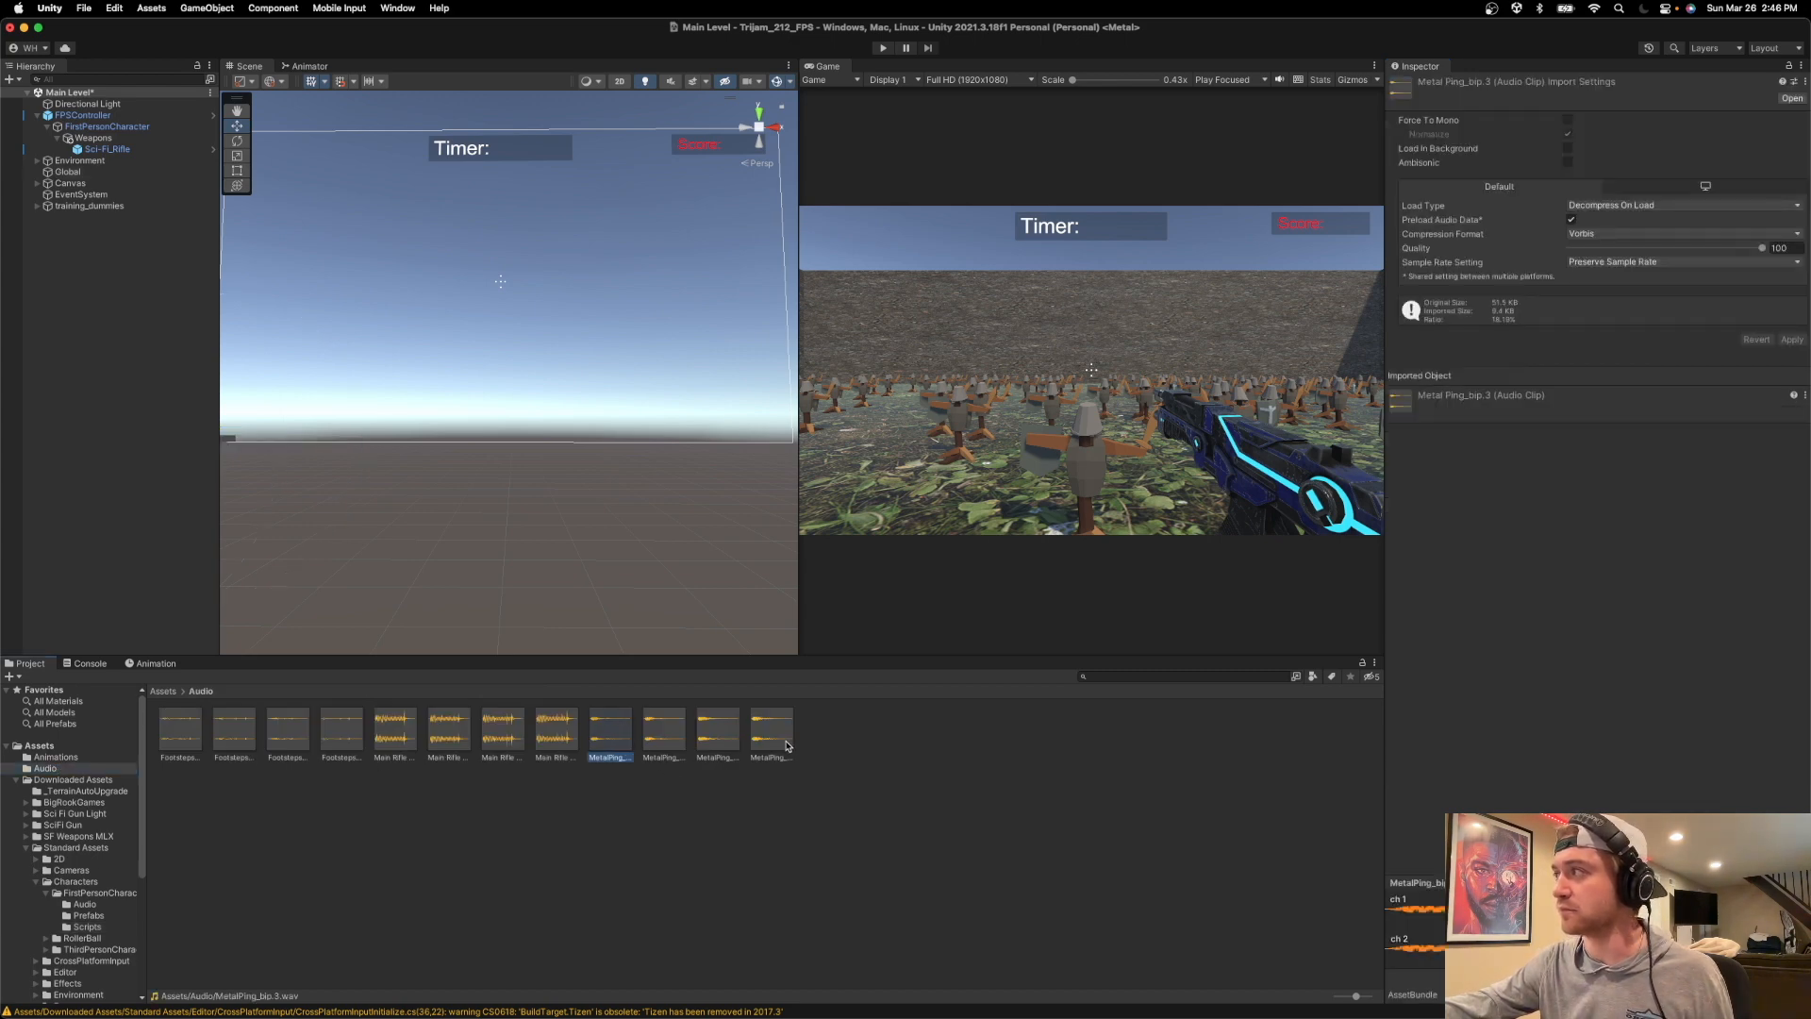
{"action": "left_click", "coordinate": [88, 176]}
{"action": "left_click_drag", "start_coordinate": [610, 741], "coordinate": [1592, 281]}
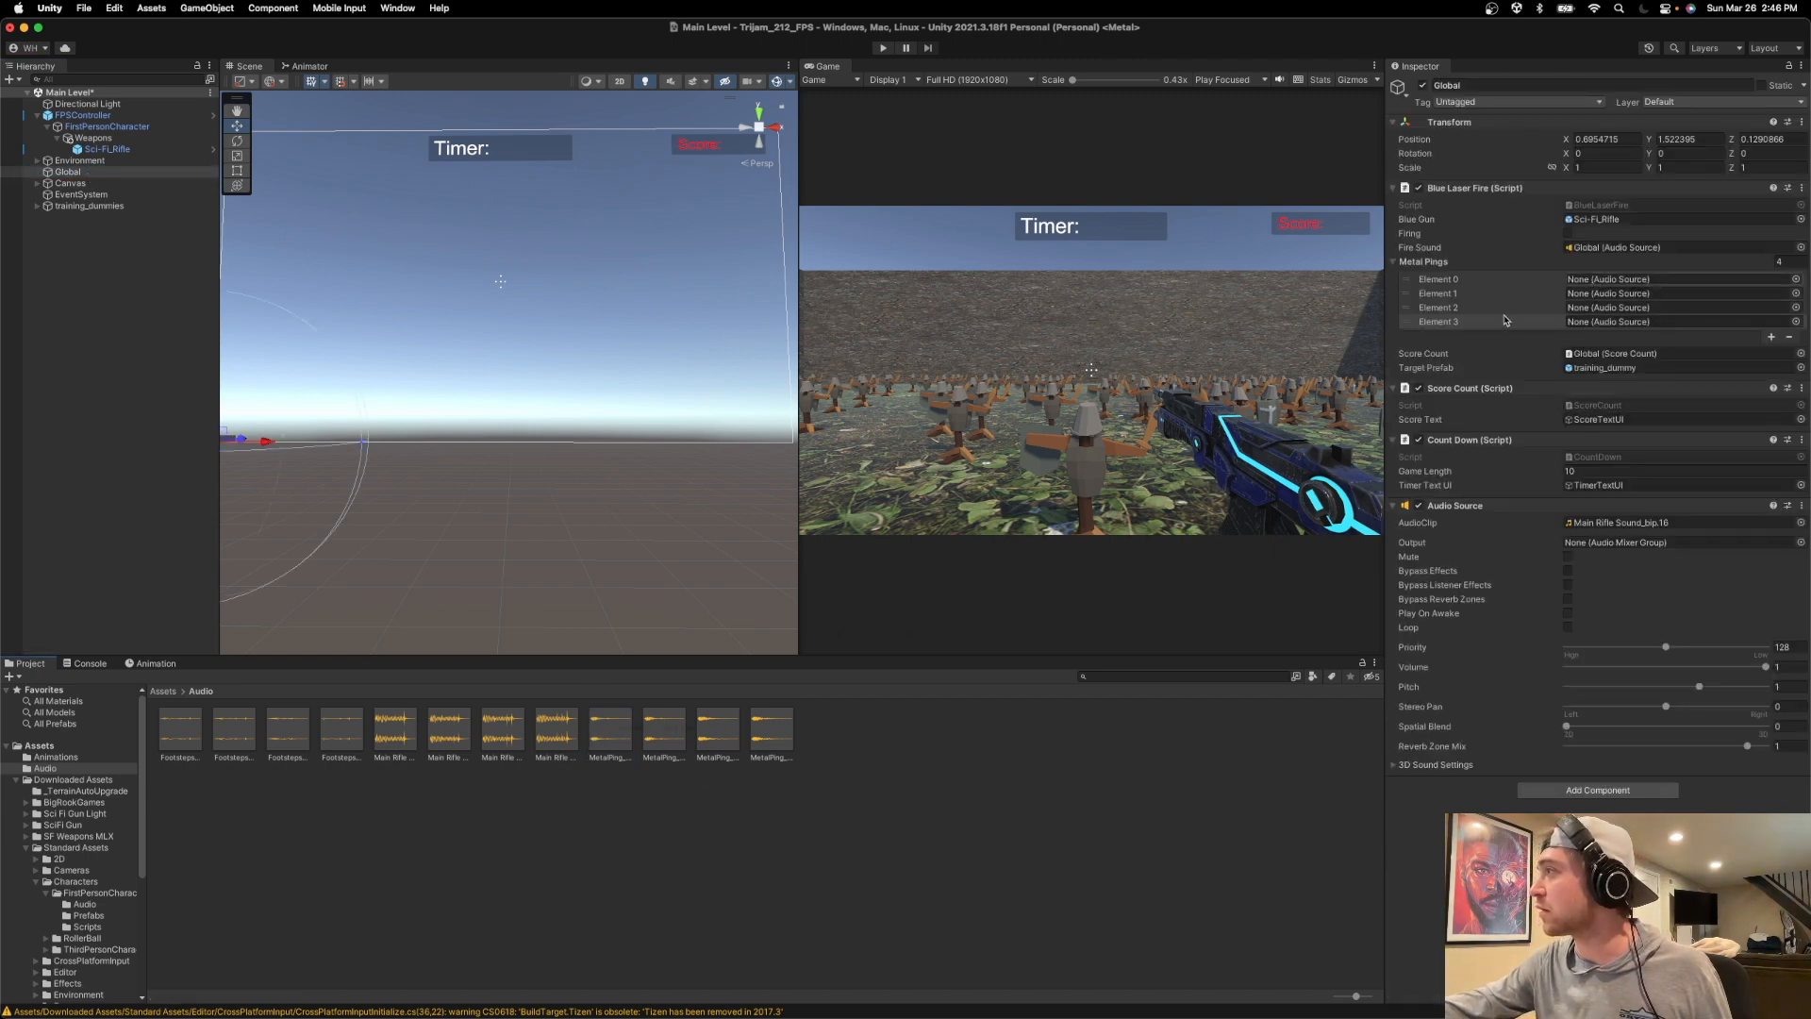
{"action": "left_click_drag", "start_coordinate": [718, 720], "coordinate": [1660, 287]}
Set Element 0 of Metal Pings to the Global audio source and locate that source in the hierarchy.
{"action": "left_click", "coordinate": [1796, 279]}
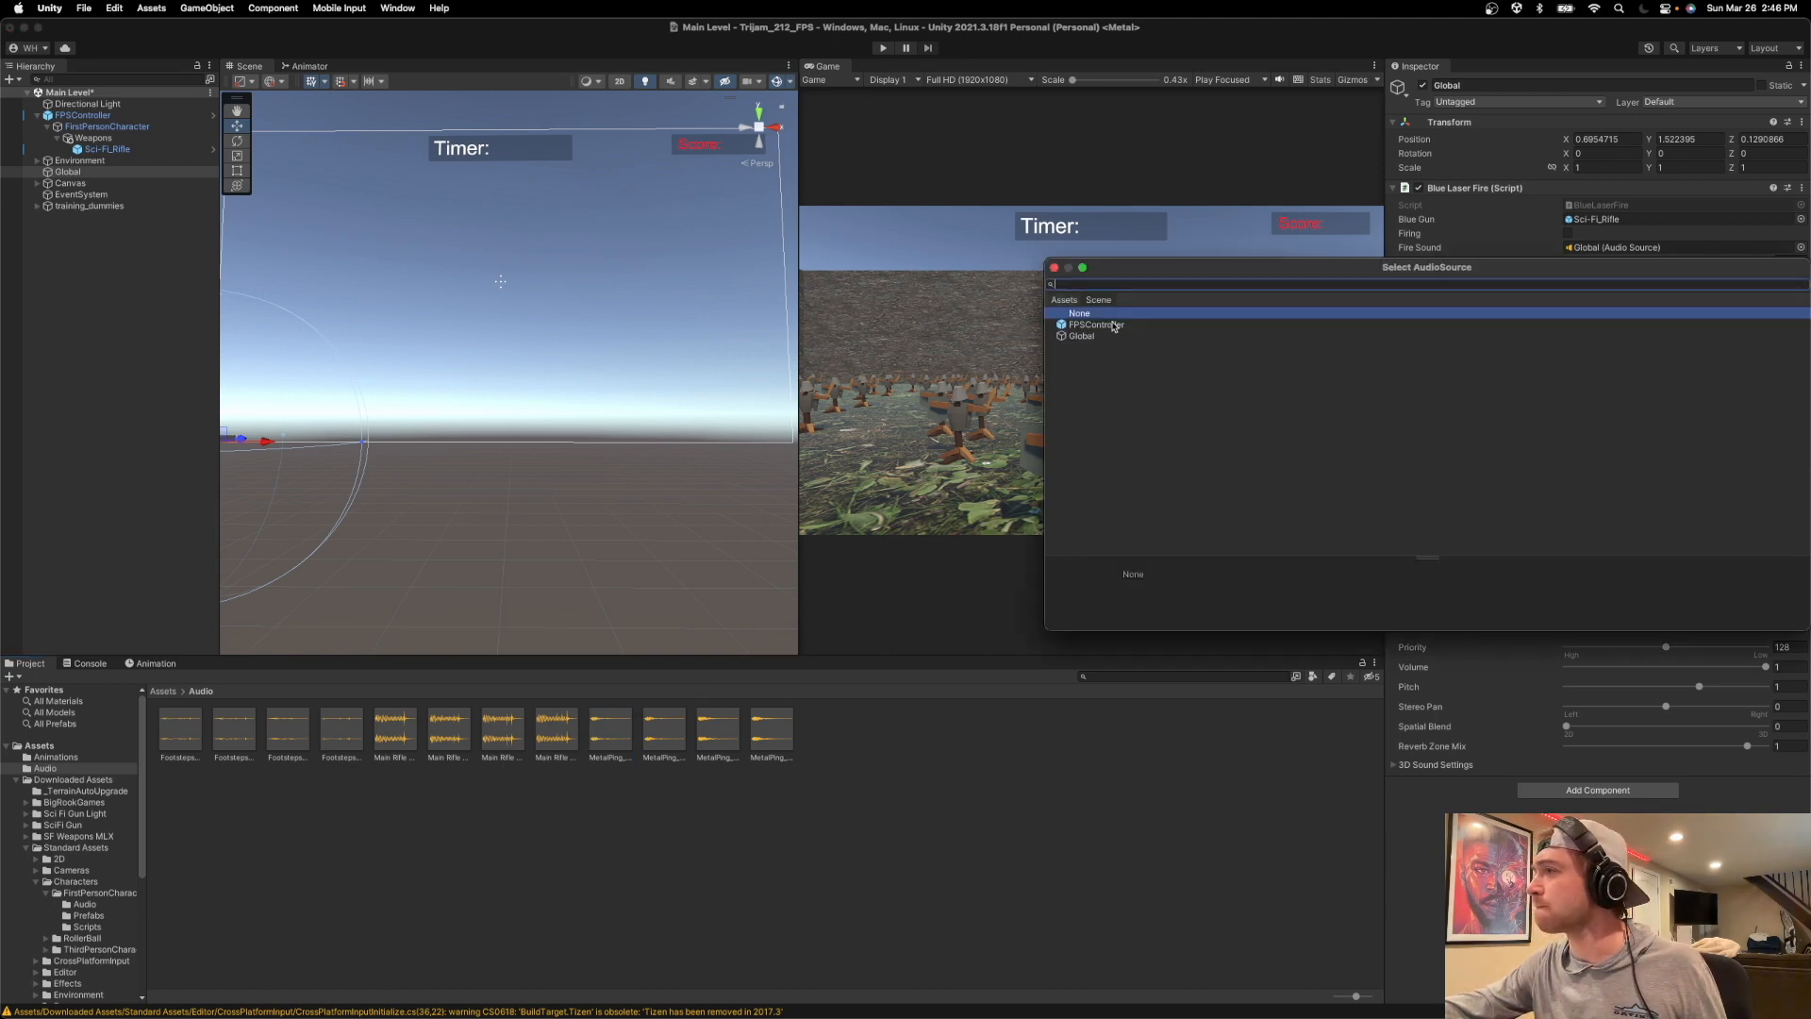
{"action": "double_click", "coordinate": [1092, 337]}
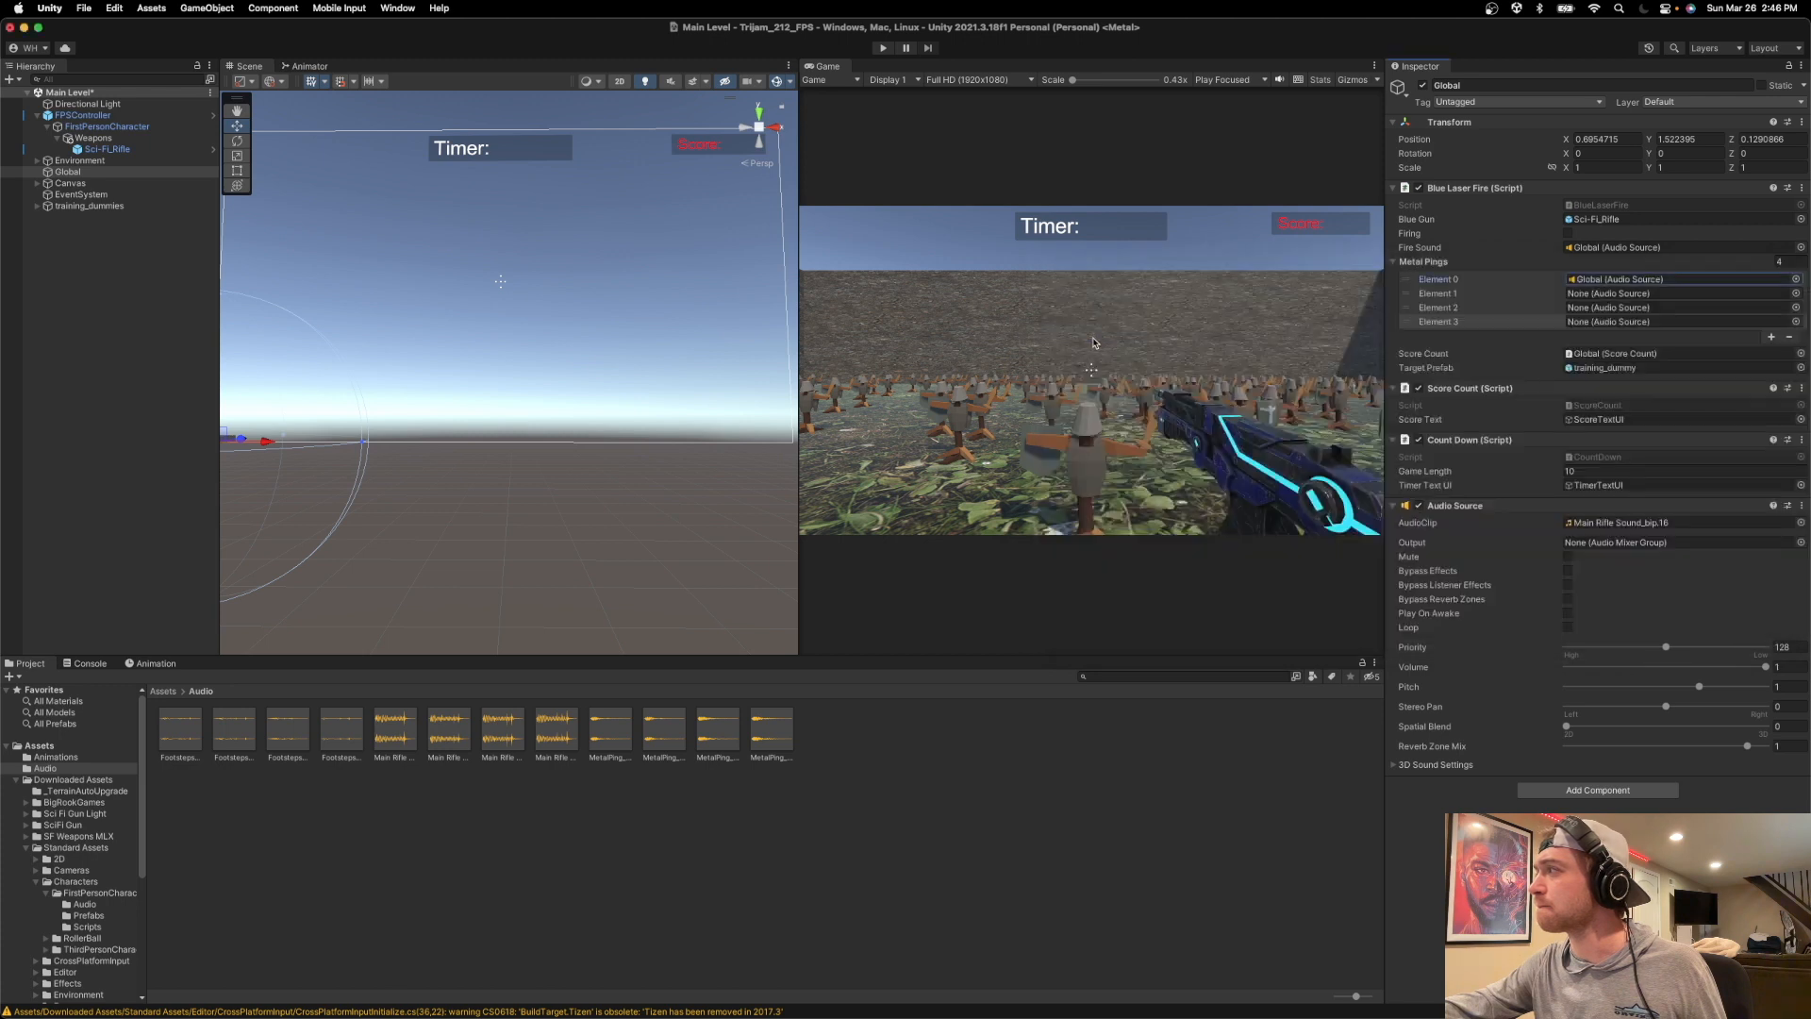
{"action": "left_click", "coordinate": [1617, 280]}
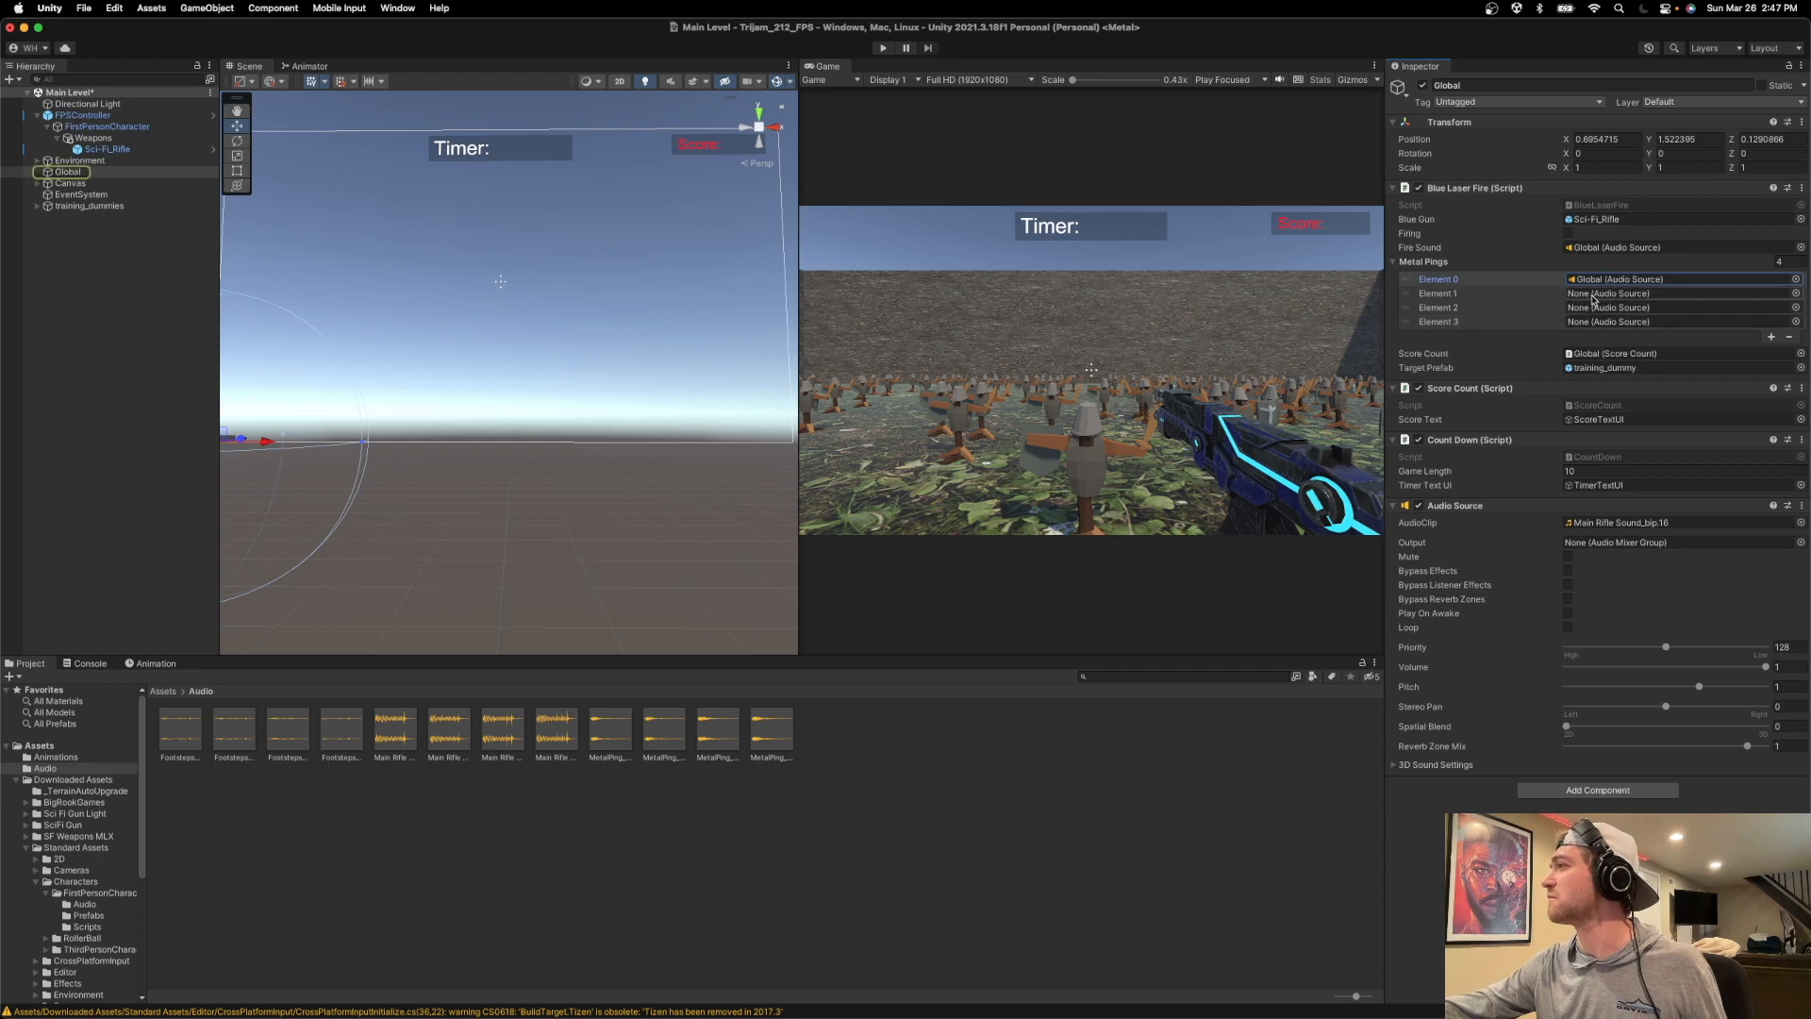
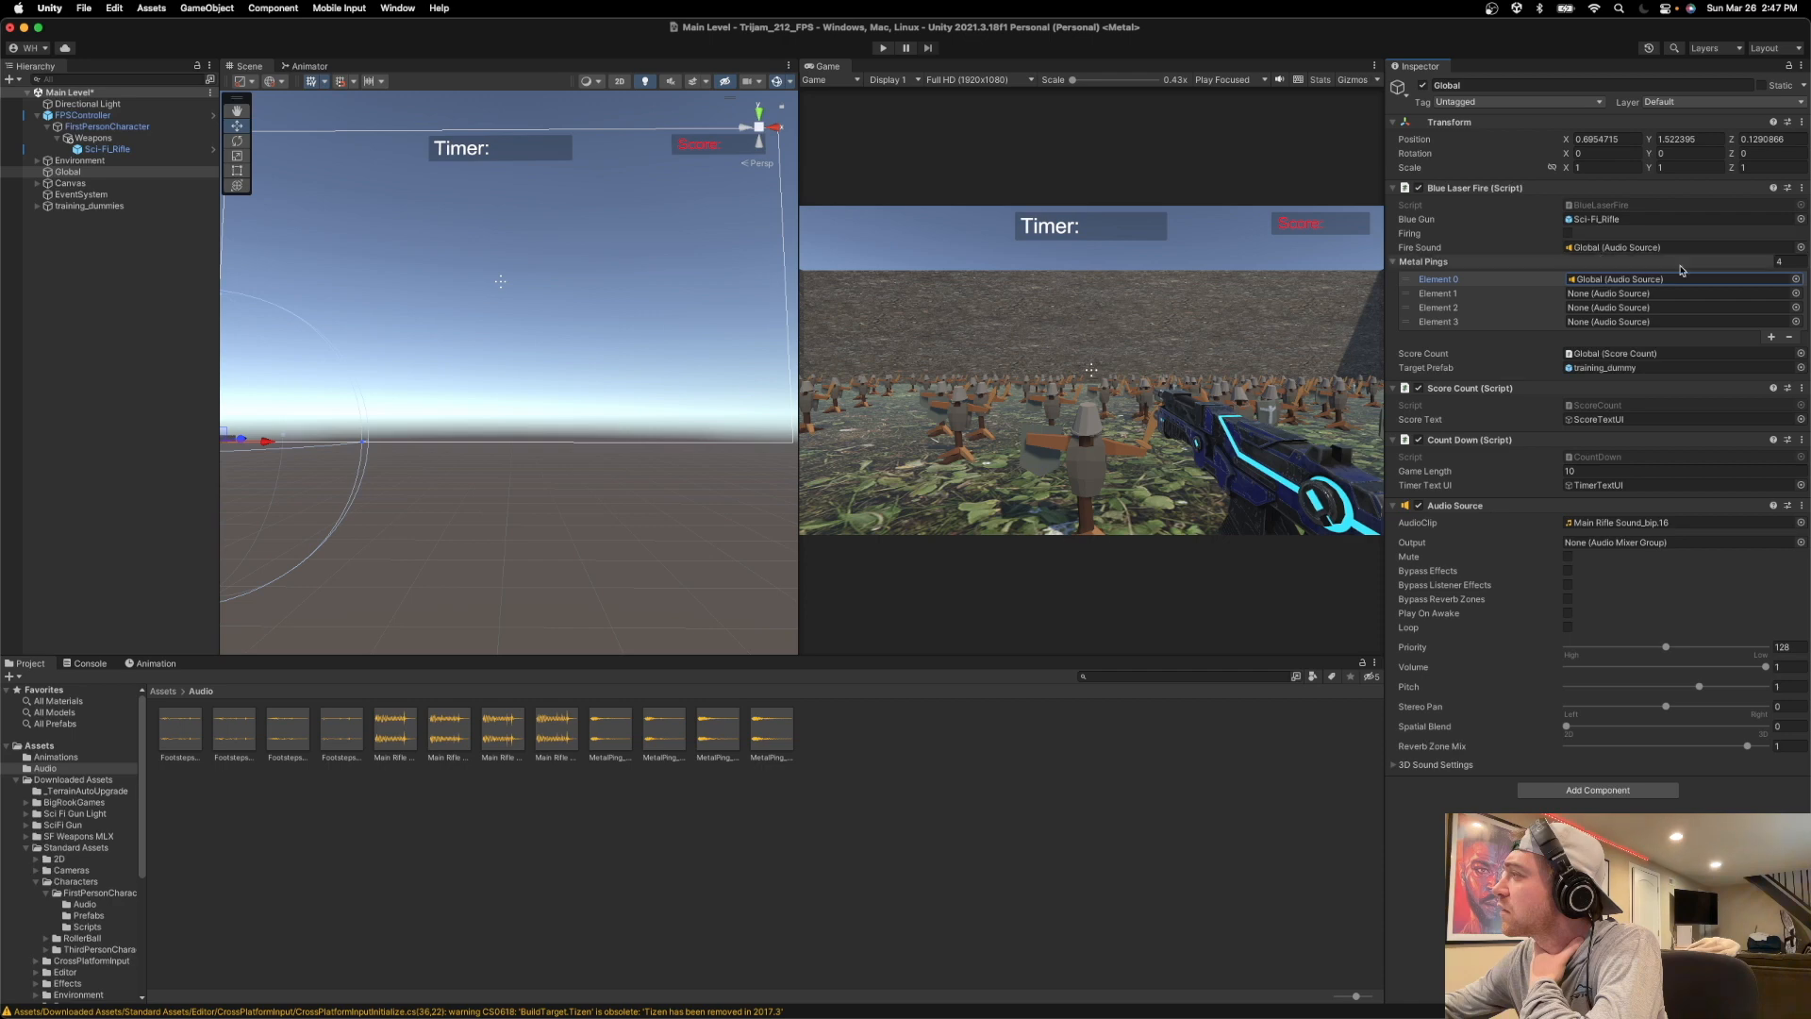
Switch to Visual Studio and examine the footstep sound array declaration in FirstPersonController.cs.
{"action": "right_click", "coordinate": [1644, 283]}
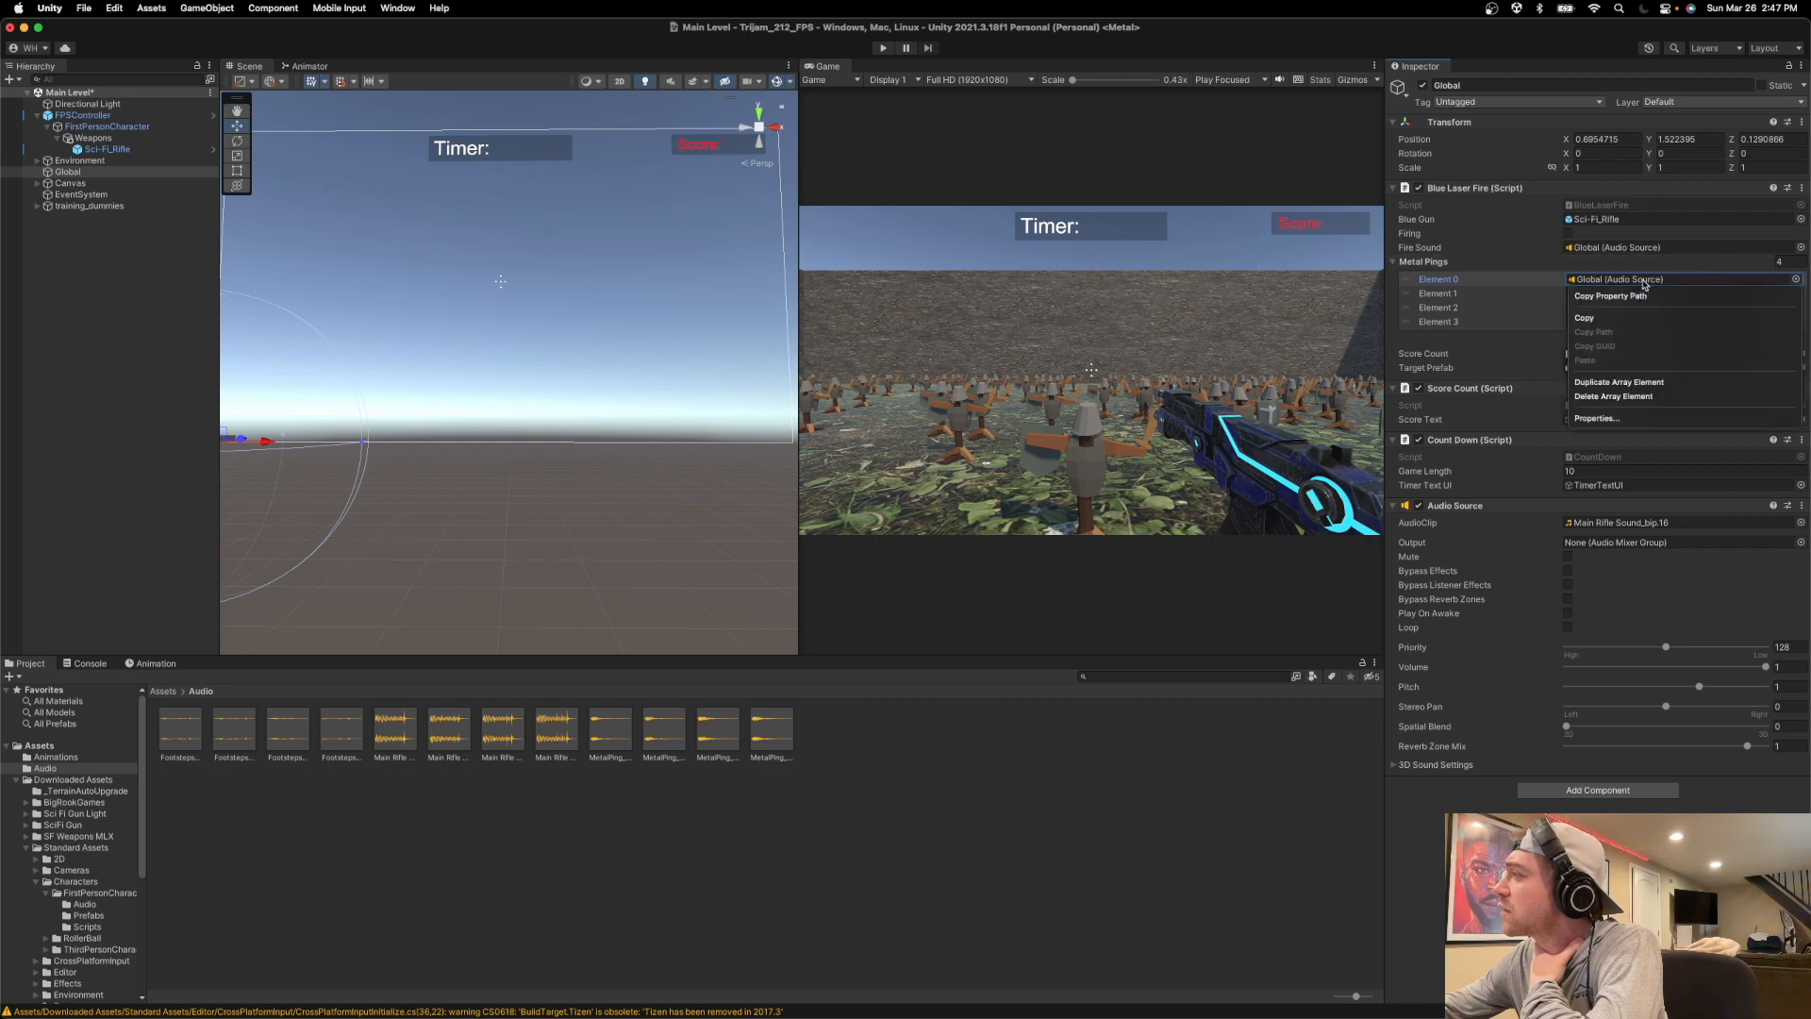
{"action": "left_click", "coordinate": [1439, 260]}
{"action": "key", "text": "super+Tab"}
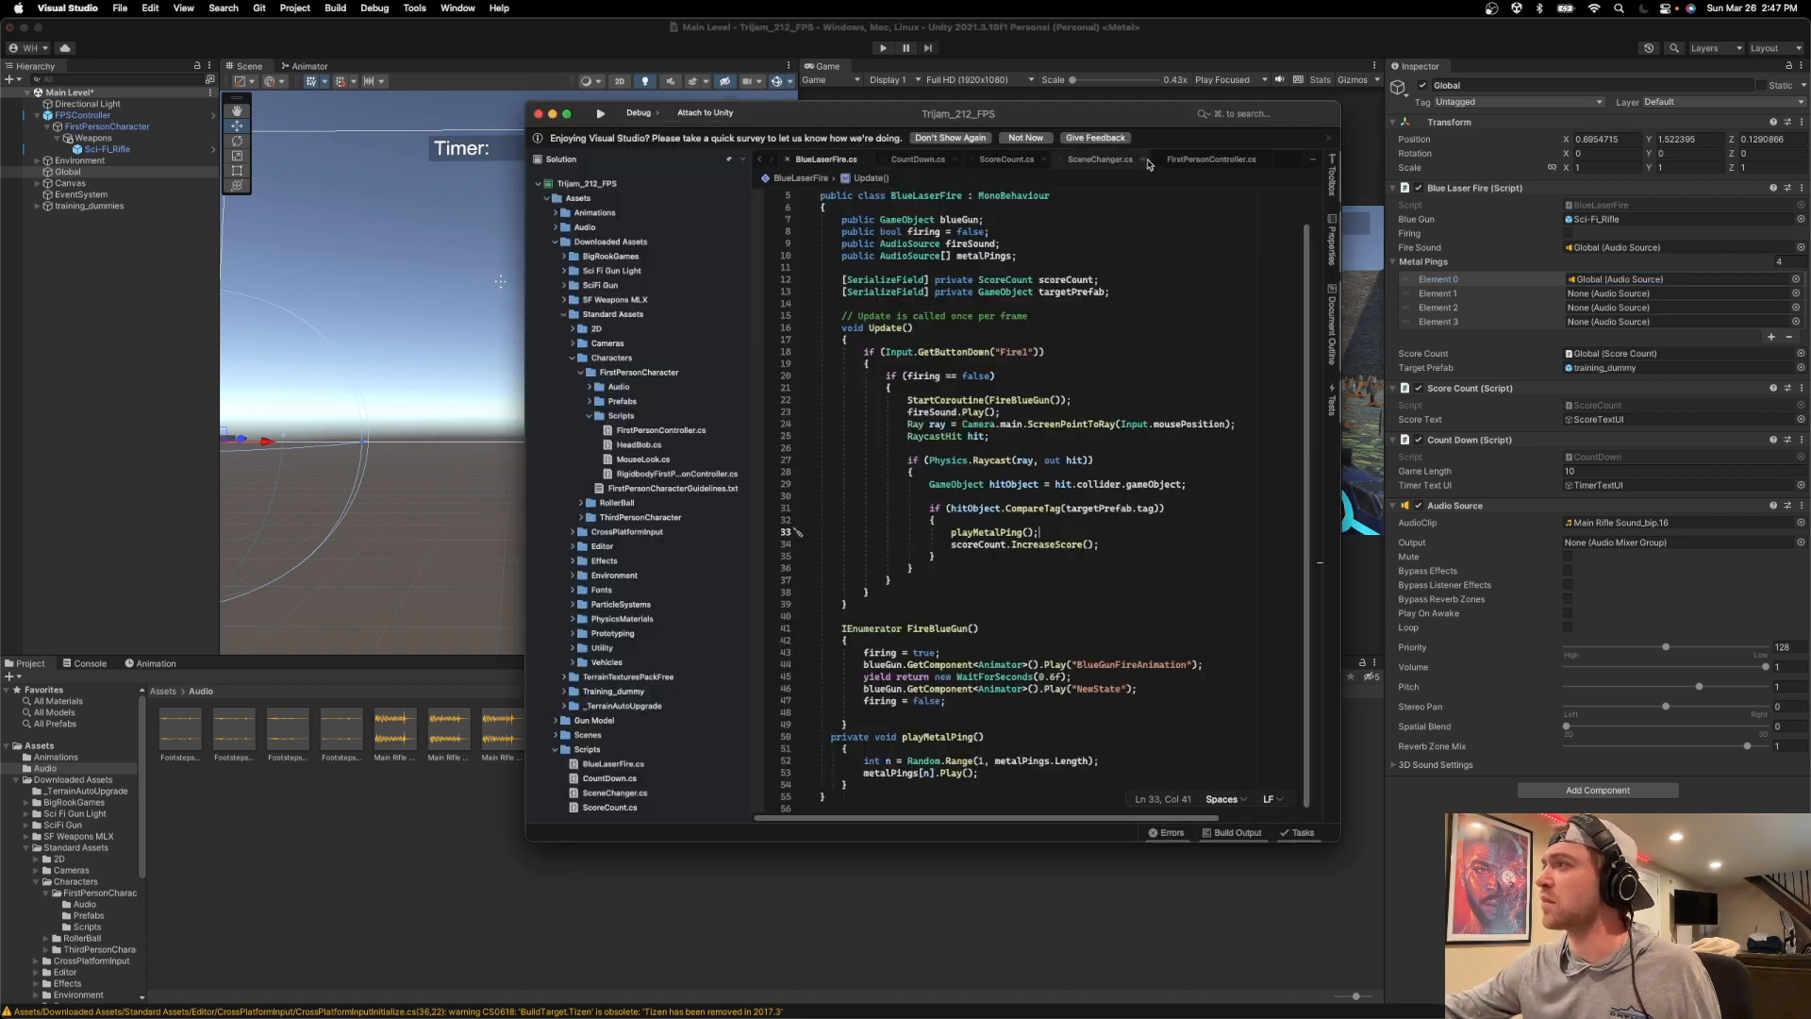
{"action": "left_click", "coordinate": [1209, 160]}
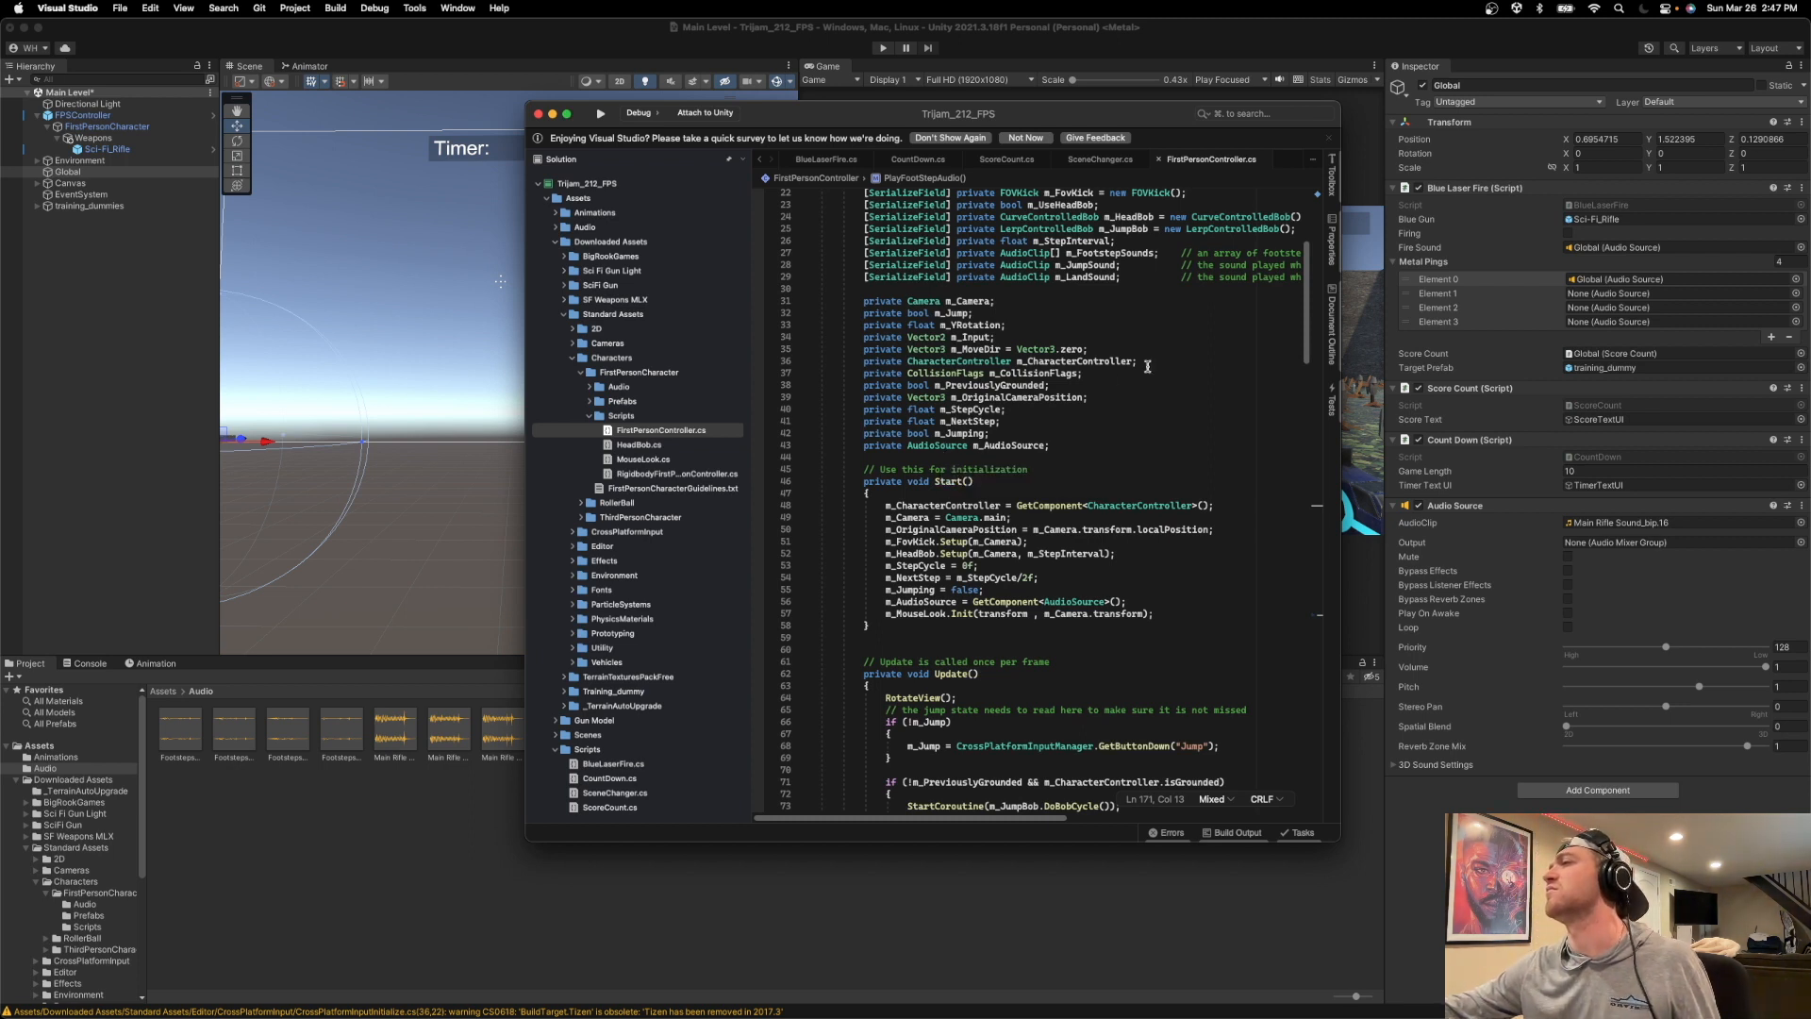
{"action": "scroll", "coordinate": [1144, 366], "scroll_direction": "right", "scroll_amount": 10}
{"action": "scroll", "coordinate": [1144, 366], "scroll_direction": "left", "scroll_amount": 10}
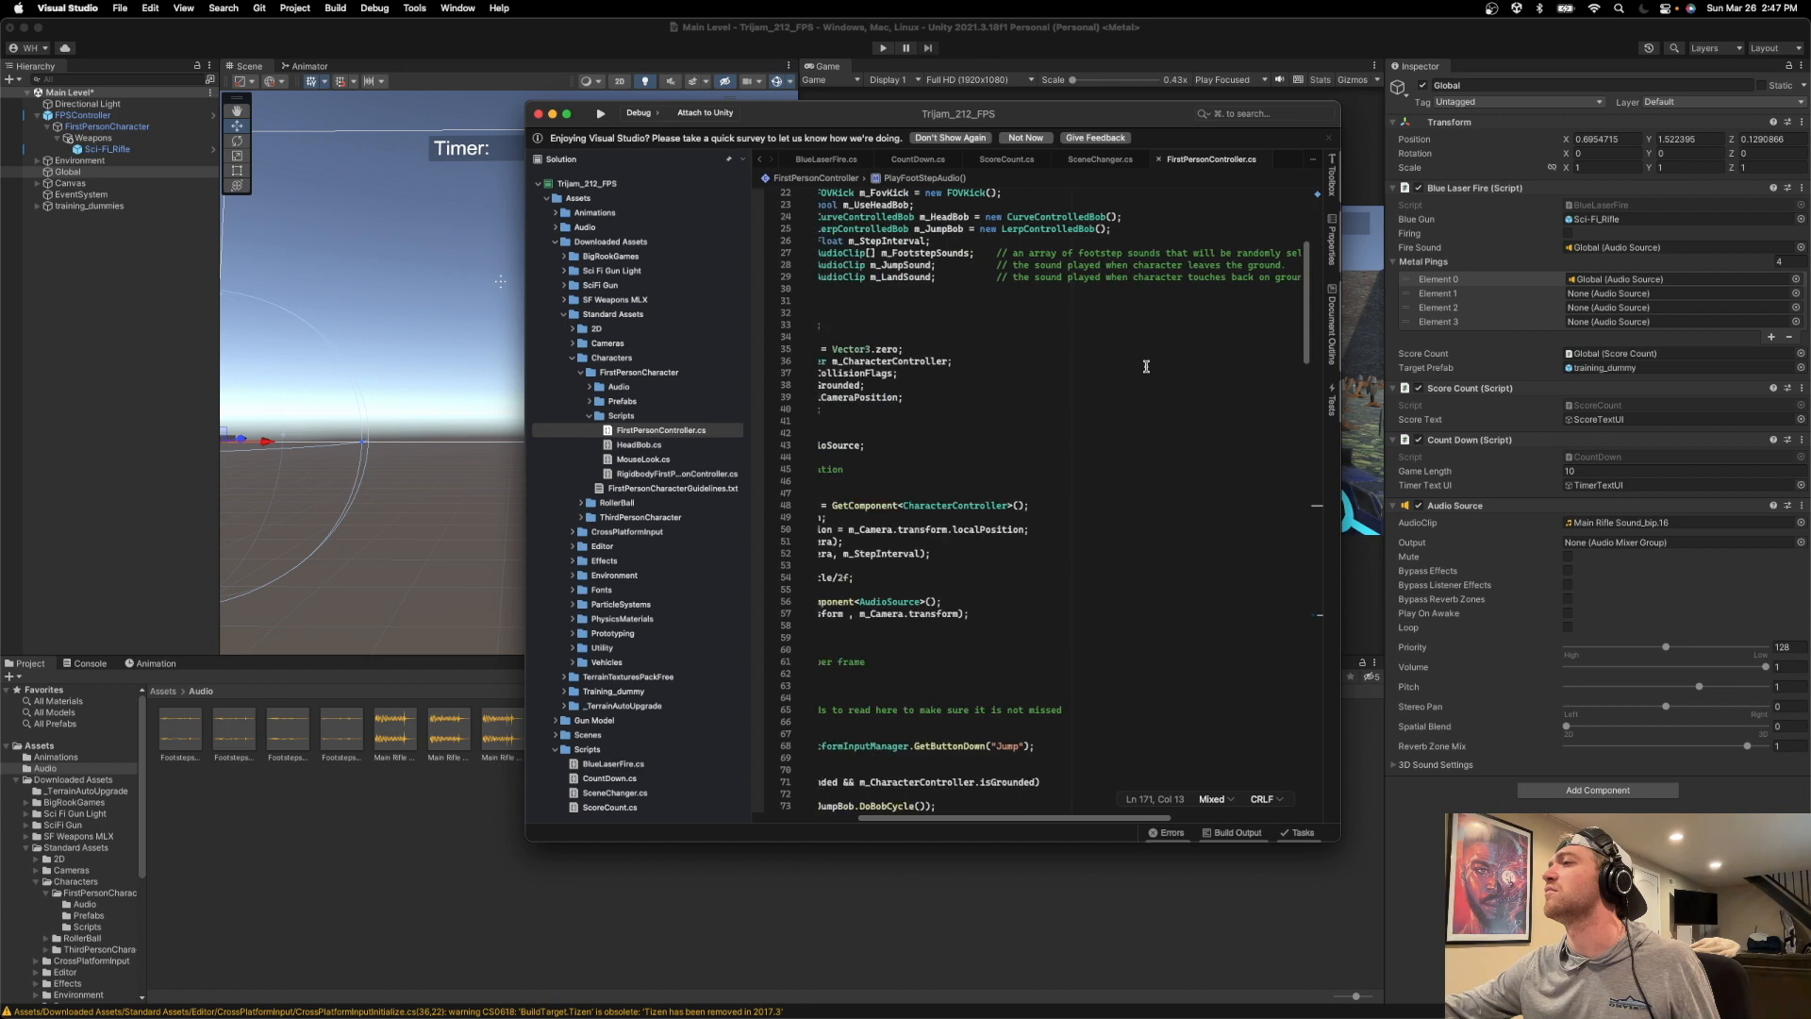
Try changing the type of the metalPings array in BlueLaserFire.cs to AudioClip[].
{"action": "left_click", "coordinate": [833, 167]}
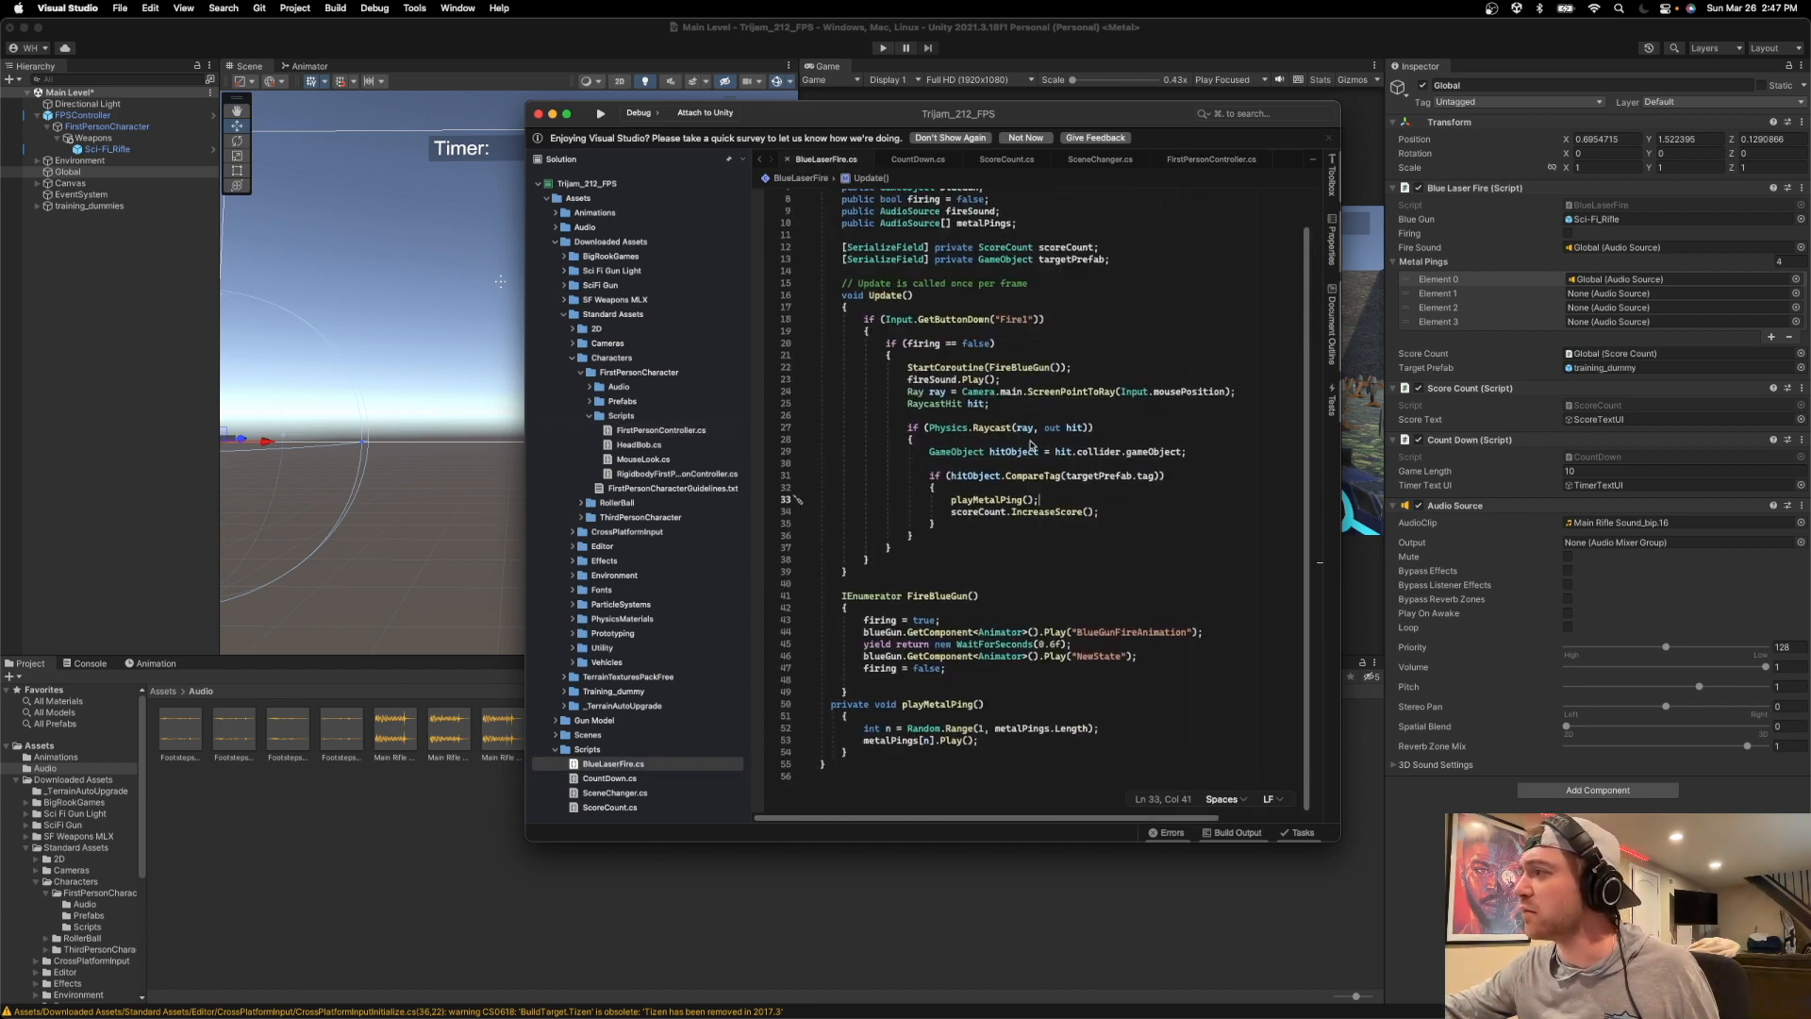
{"action": "scroll", "coordinate": [1061, 495], "scroll_direction": "up", "scroll_amount": 3}
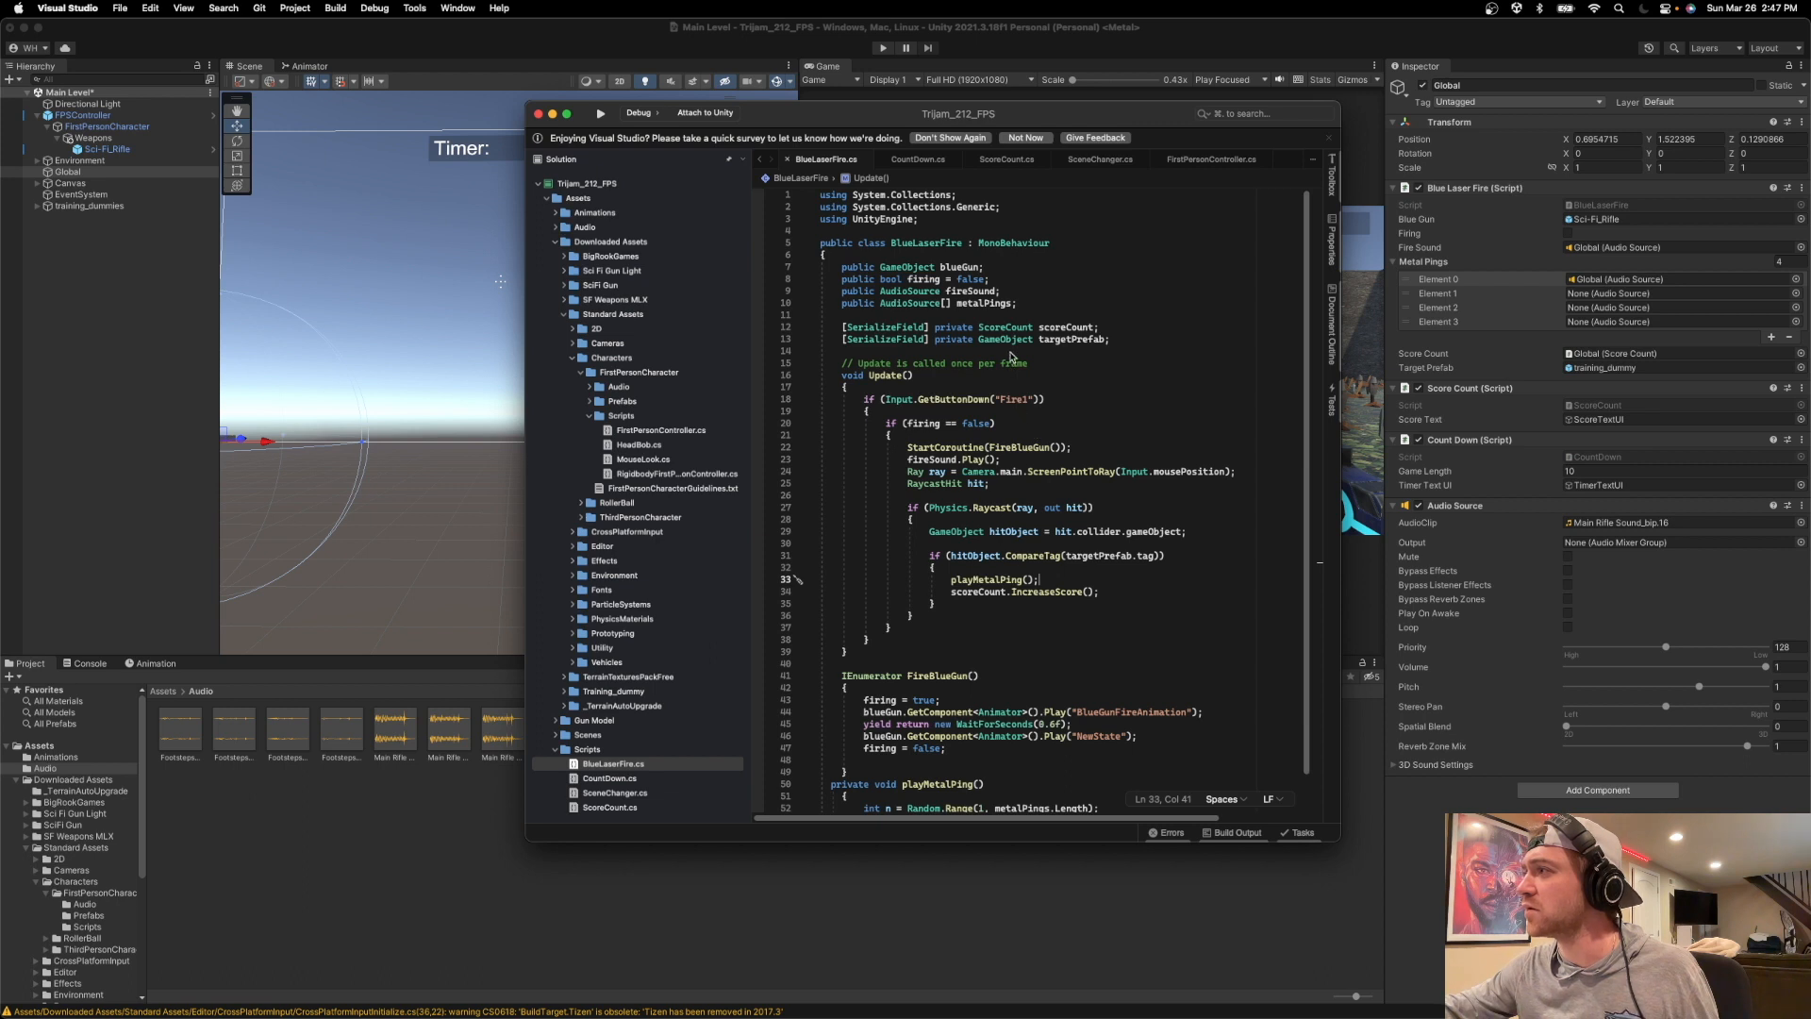
{"action": "left_click", "coordinate": [918, 305]}
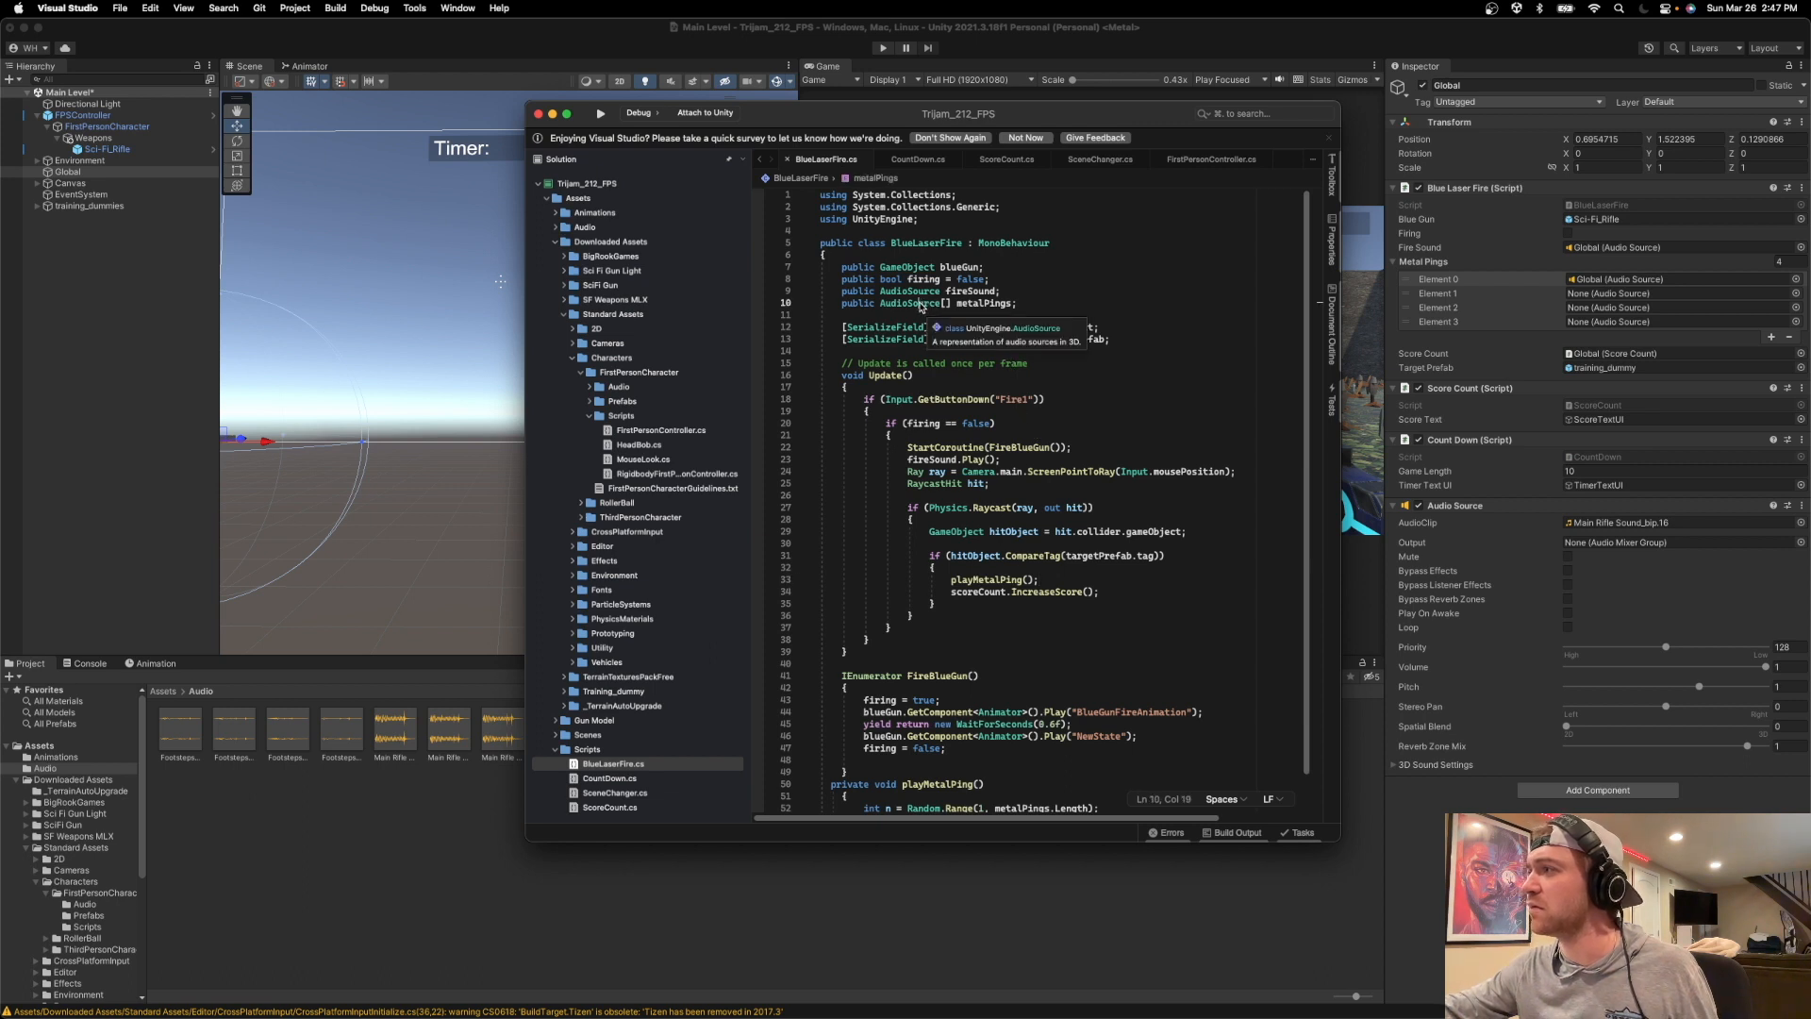
{"action": "double_click", "coordinate": [918, 305]}
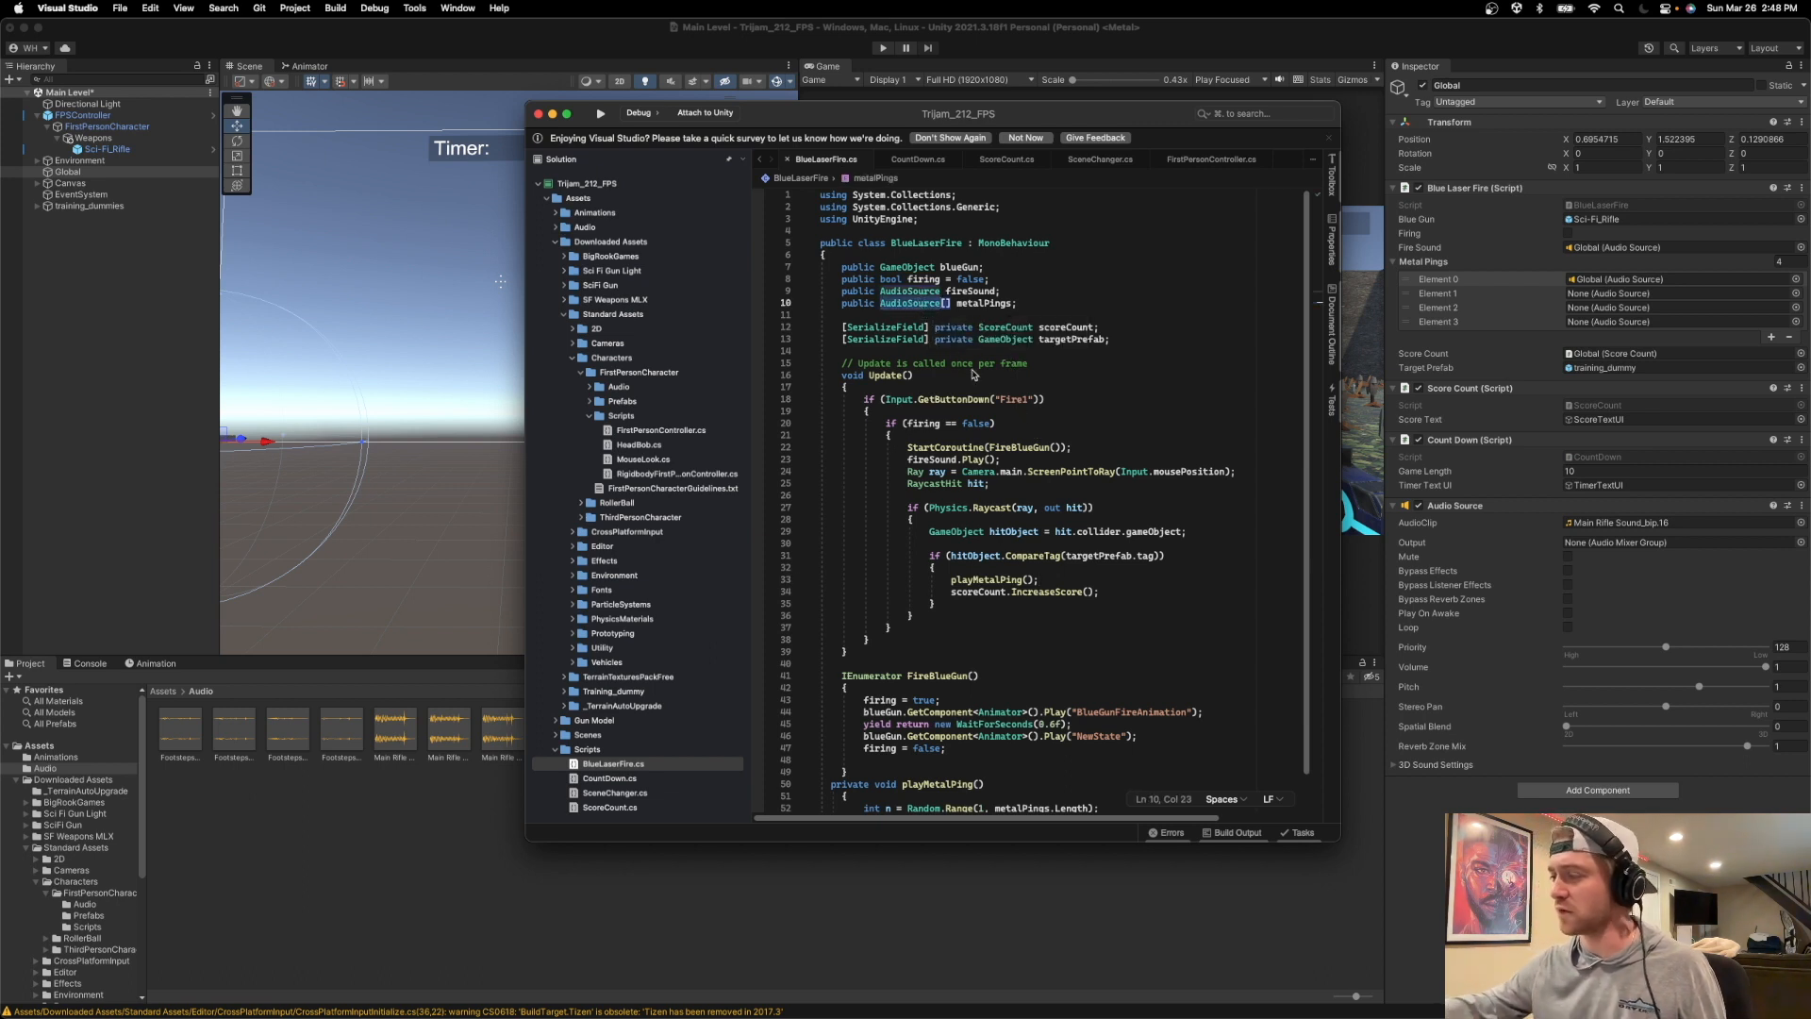
{"action": "type", "text": "AudioC"}
{"action": "type", "text": "lip"}
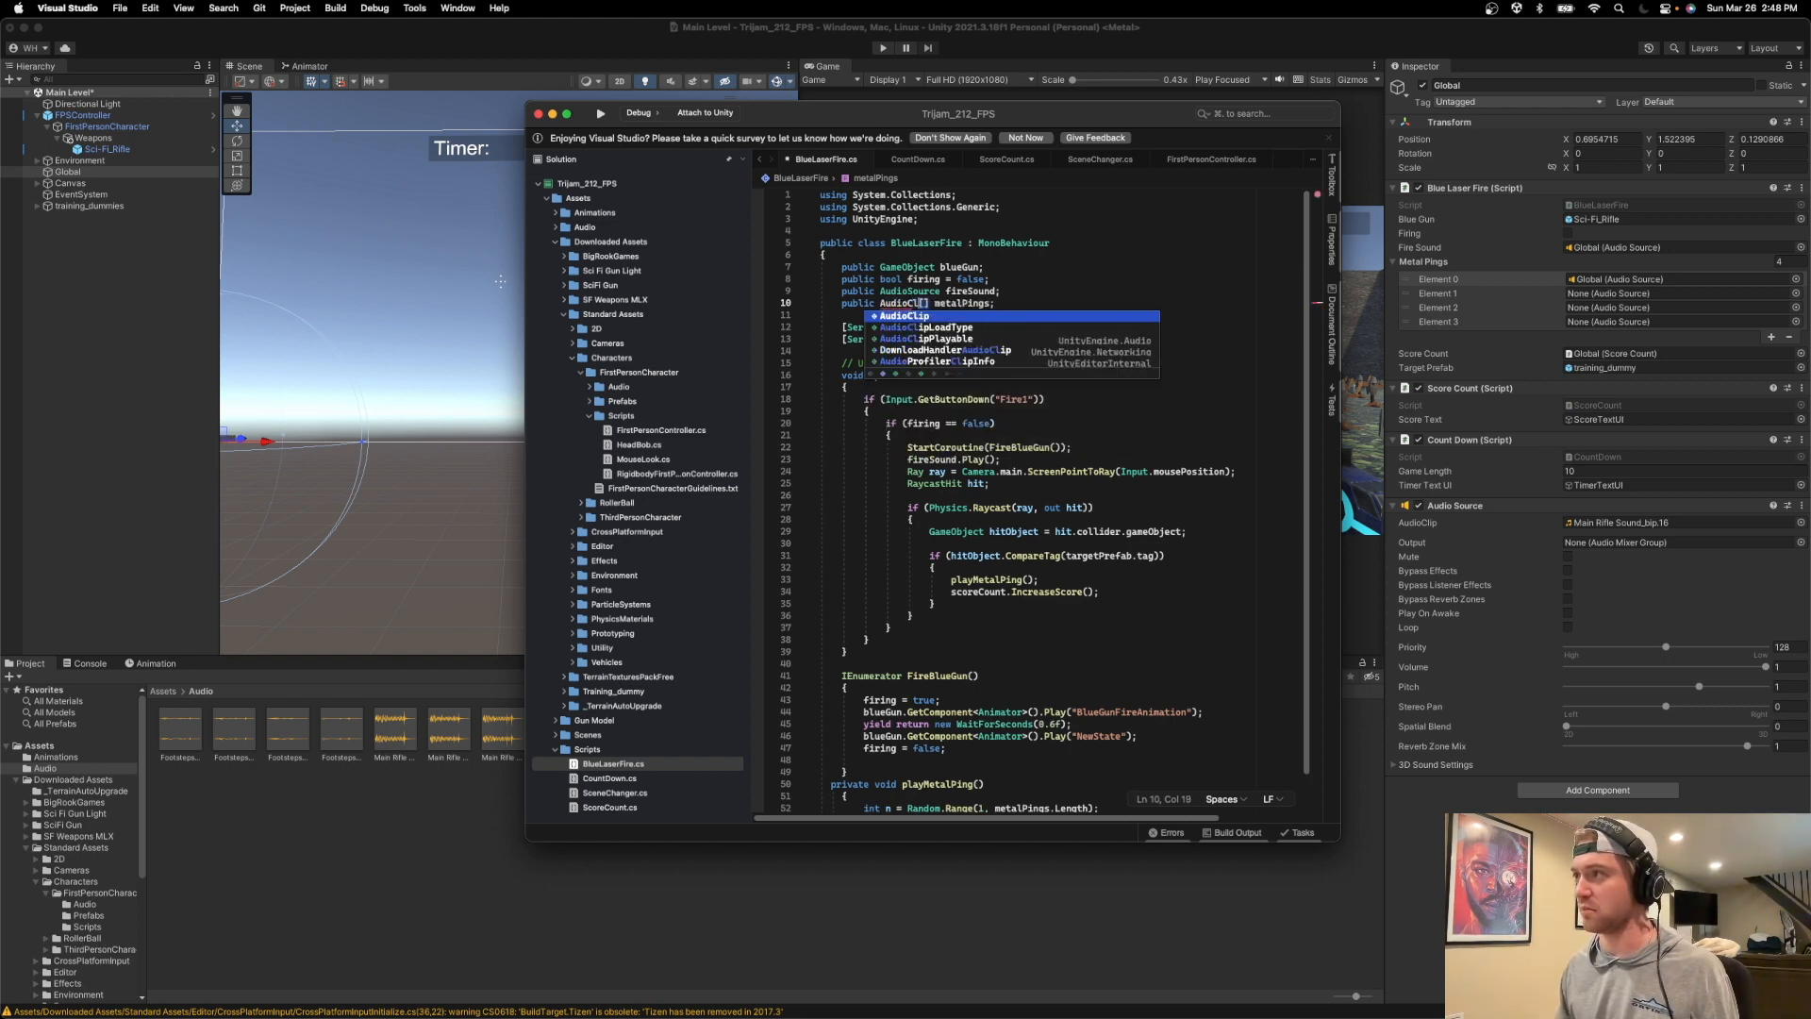
Remove "Play" from the metalPings[n] call in playMetalPing() and browse the suggested members for a replacement.
{"action": "scroll", "coordinate": [1030, 403], "scroll_direction": "down", "scroll_amount": 3}
{"action": "scroll", "coordinate": [1030, 434], "scroll_direction": "down", "scroll_amount": 3}
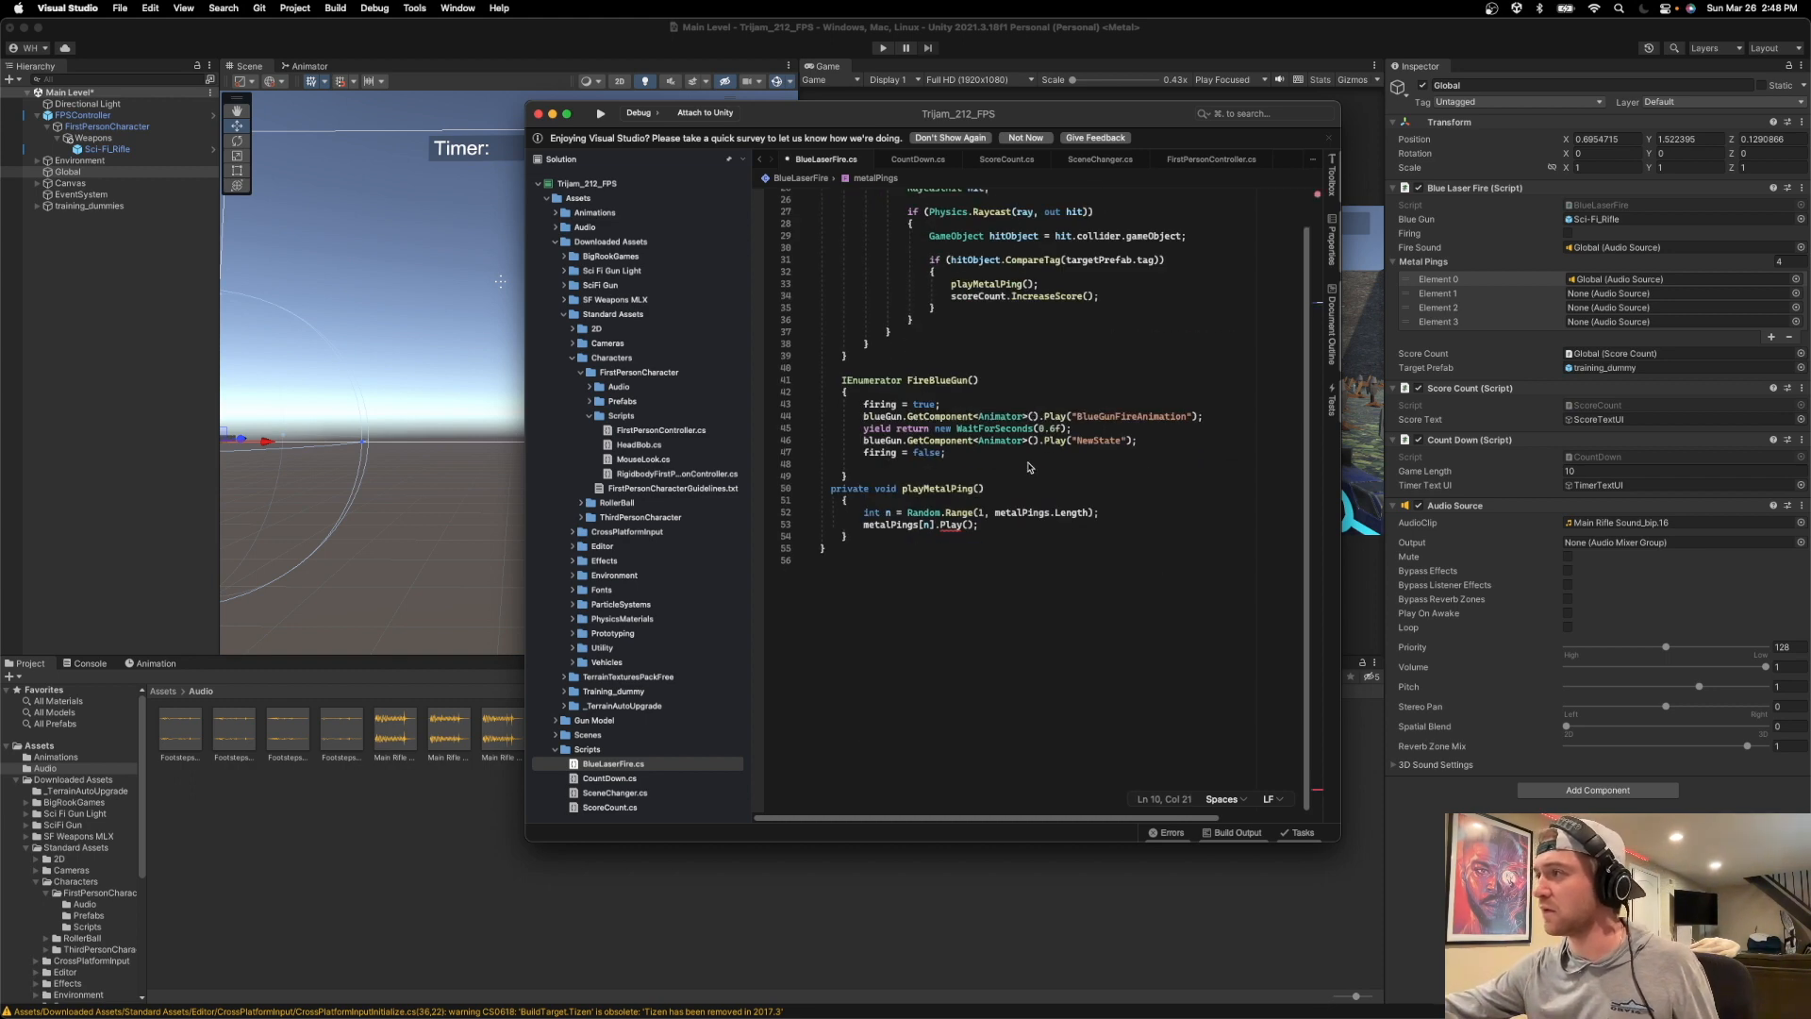
{"action": "left_click", "coordinate": [996, 524]}
{"action": "mouse_move", "coordinate": [948, 530]}
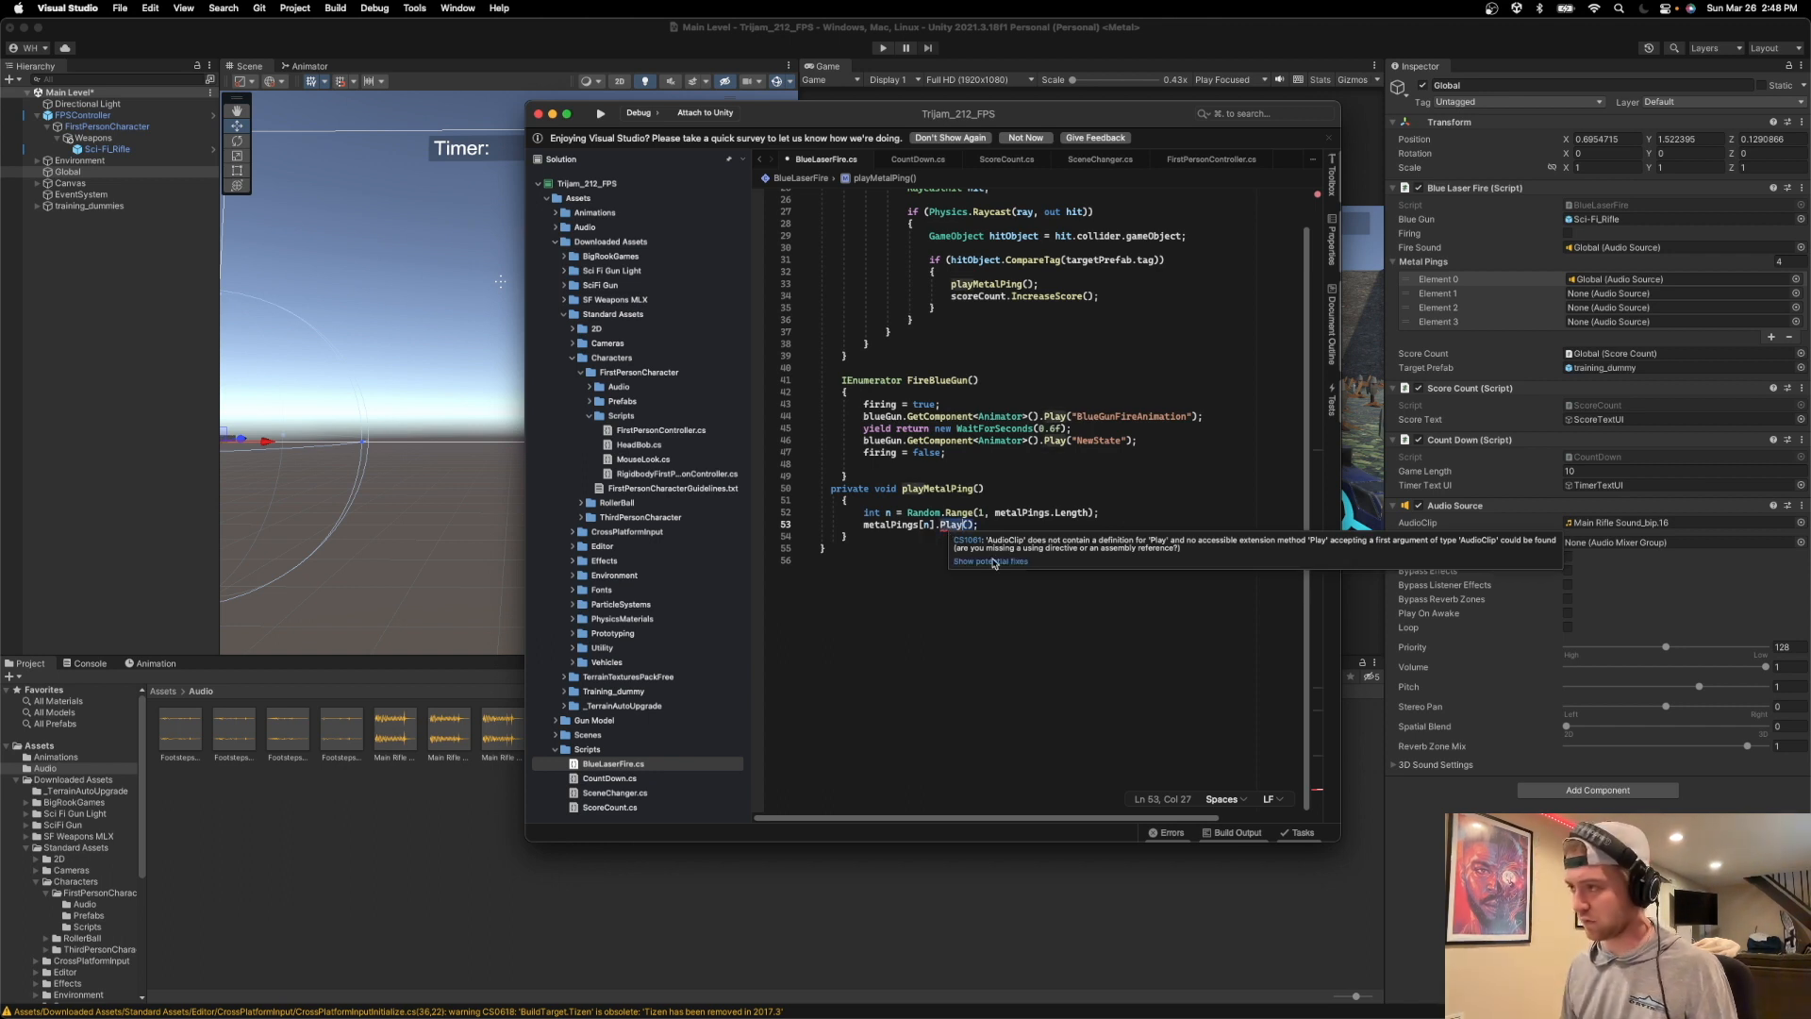
{"action": "key", "text": "BackSpace"}
{"action": "key", "text": "BackSpace"}
{"action": "key", "text": "BackSpace"}
{"action": "key", "text": "BackSpace"}
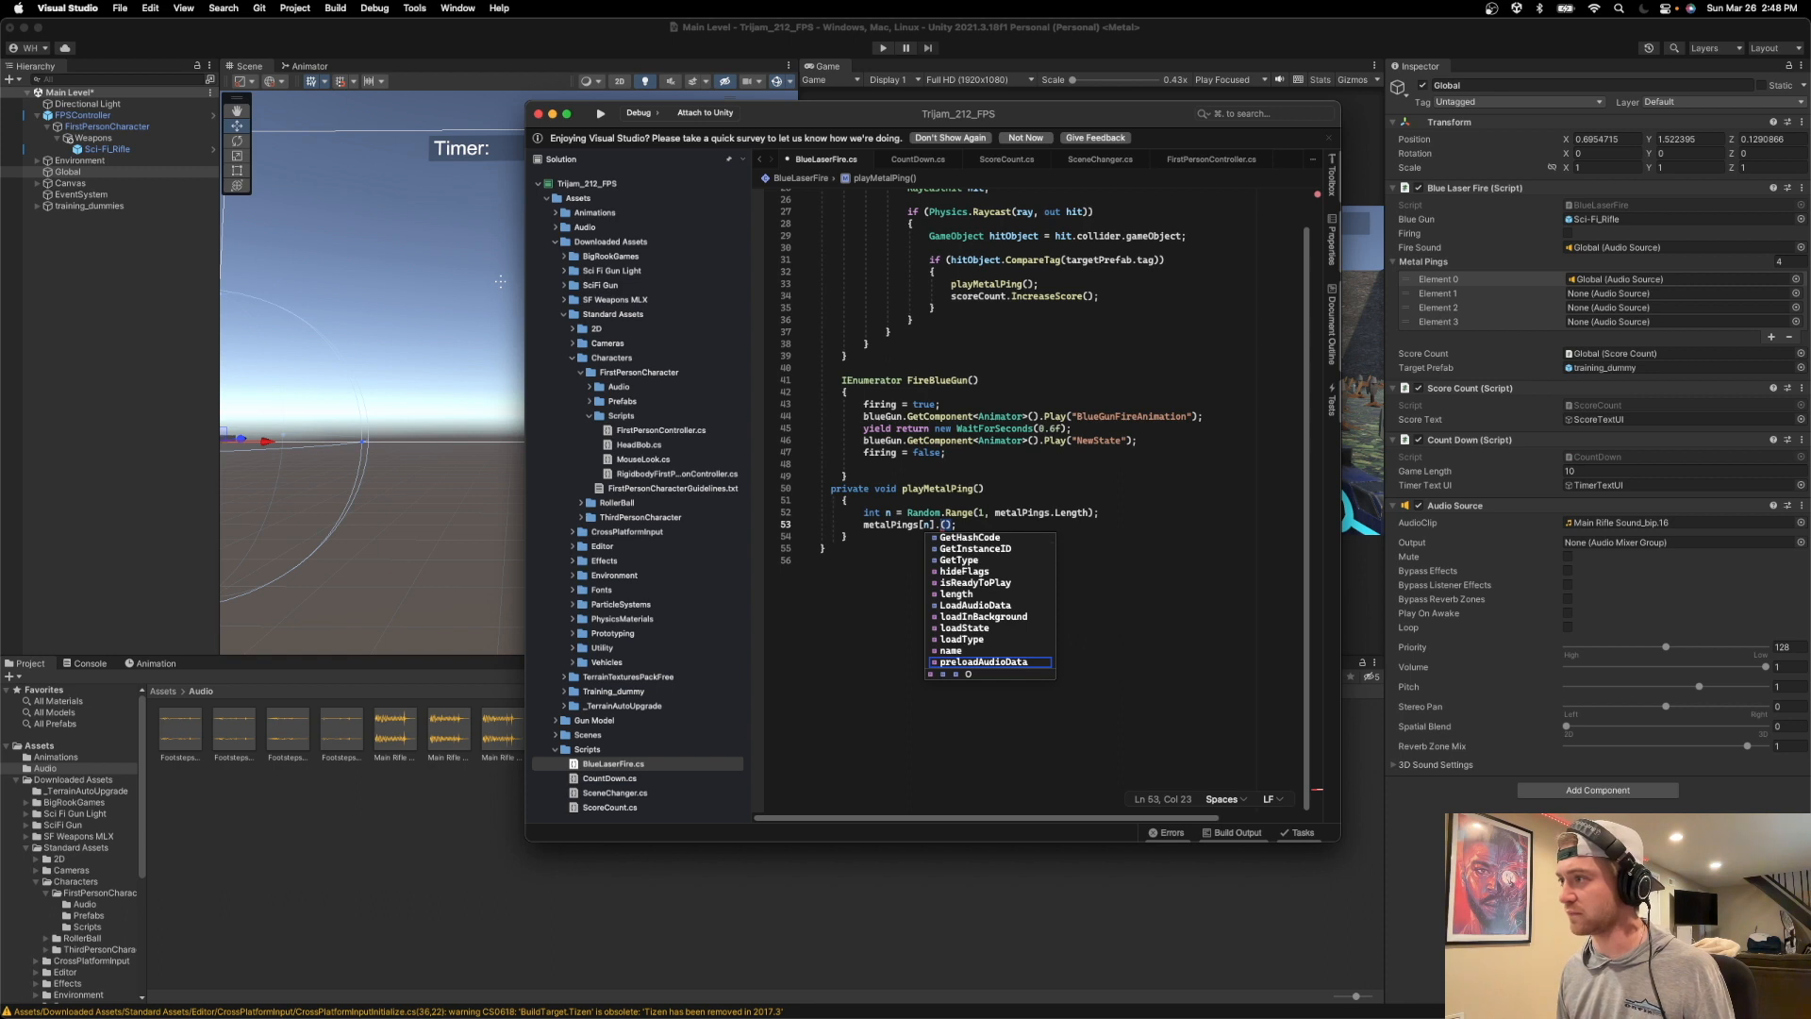
{"action": "scroll", "coordinate": [1032, 612], "scroll_direction": "down", "scroll_amount": 5}
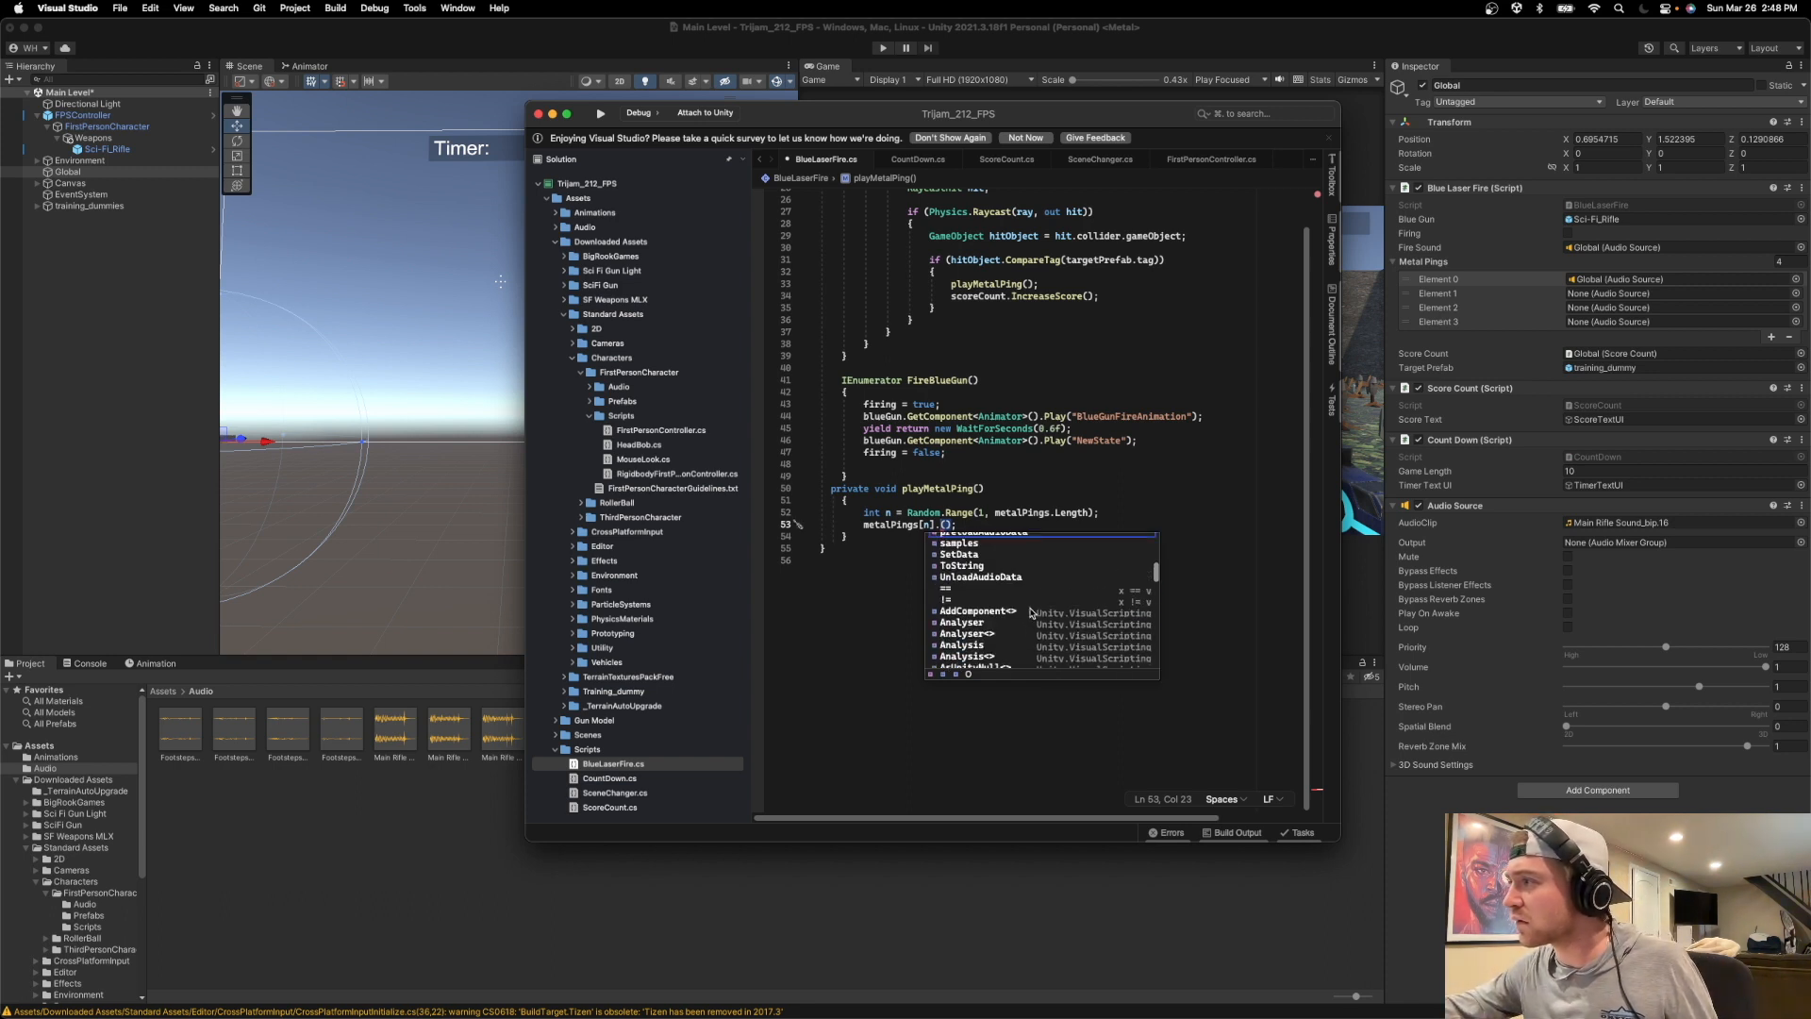
{"action": "scroll", "coordinate": [1032, 612], "scroll_direction": "up", "scroll_amount": 1}
{"action": "left_click", "coordinate": [1047, 467]}
Examine how PlayFootStepAudio() in FirstPersonController.cs picks and plays a random footstep clip.
{"action": "left_click", "coordinate": [1194, 160]}
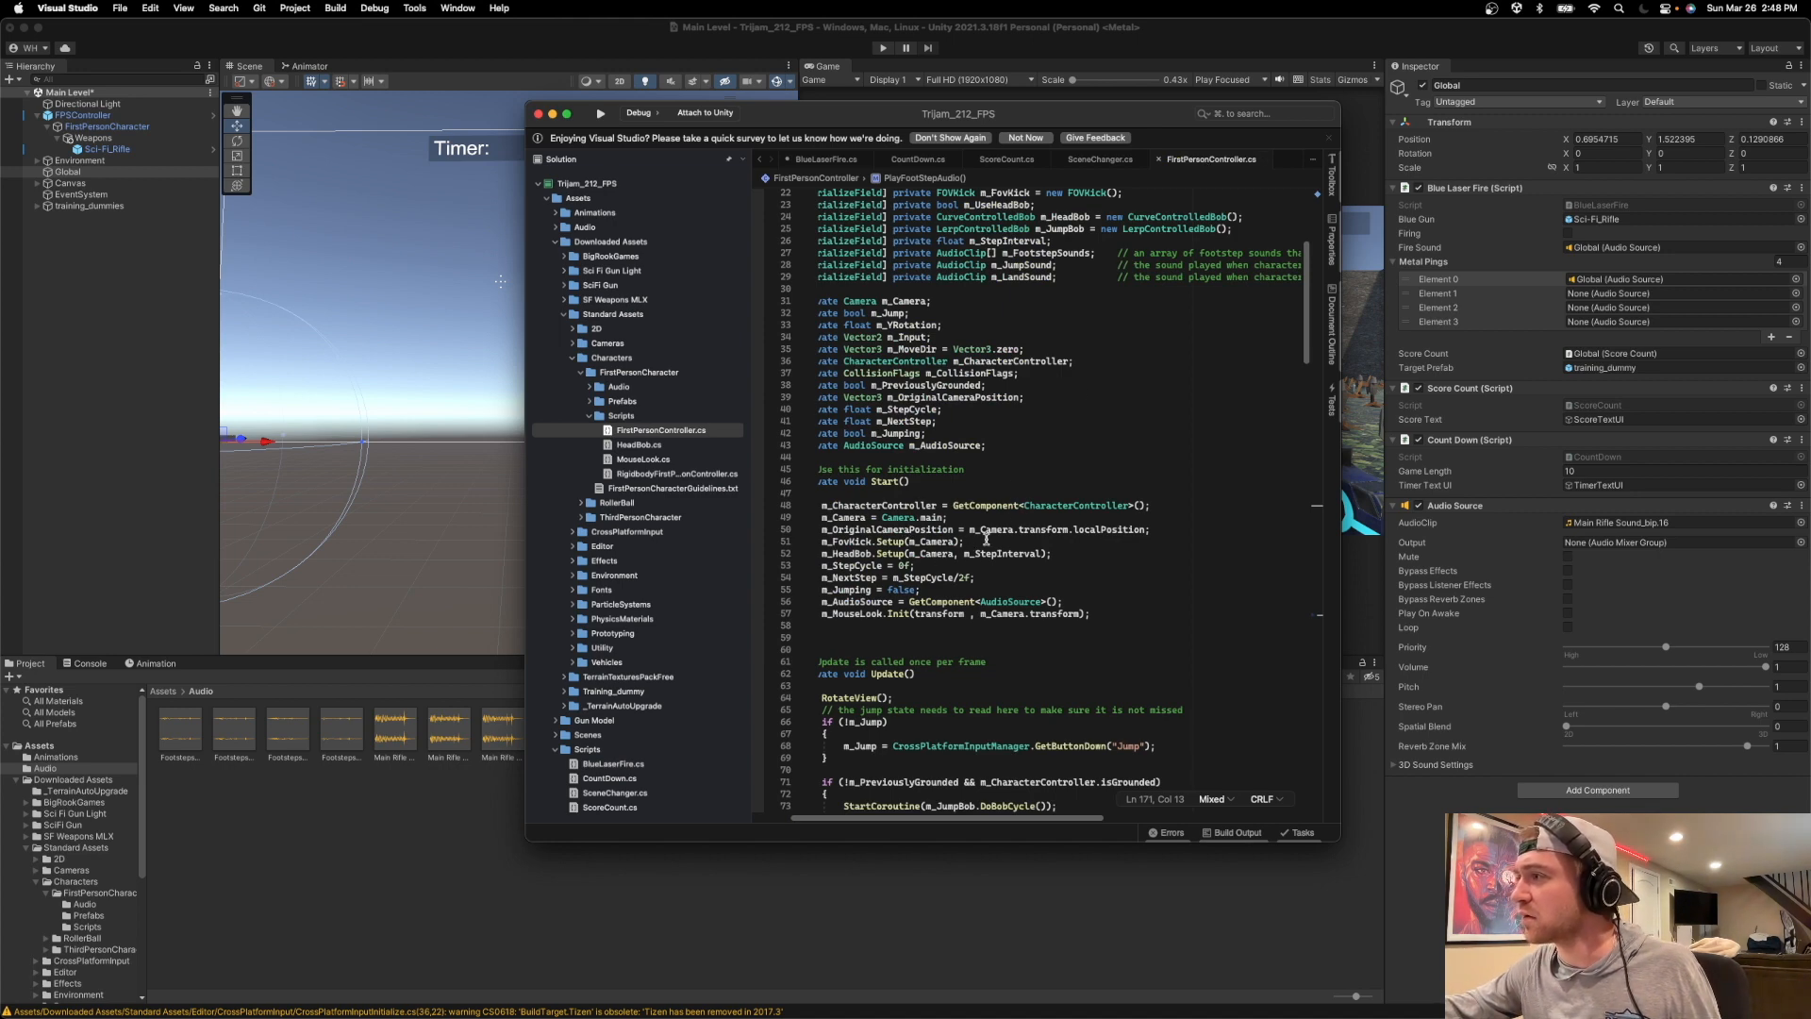
{"action": "scroll", "coordinate": [985, 533], "scroll_direction": "down", "scroll_amount": 20}
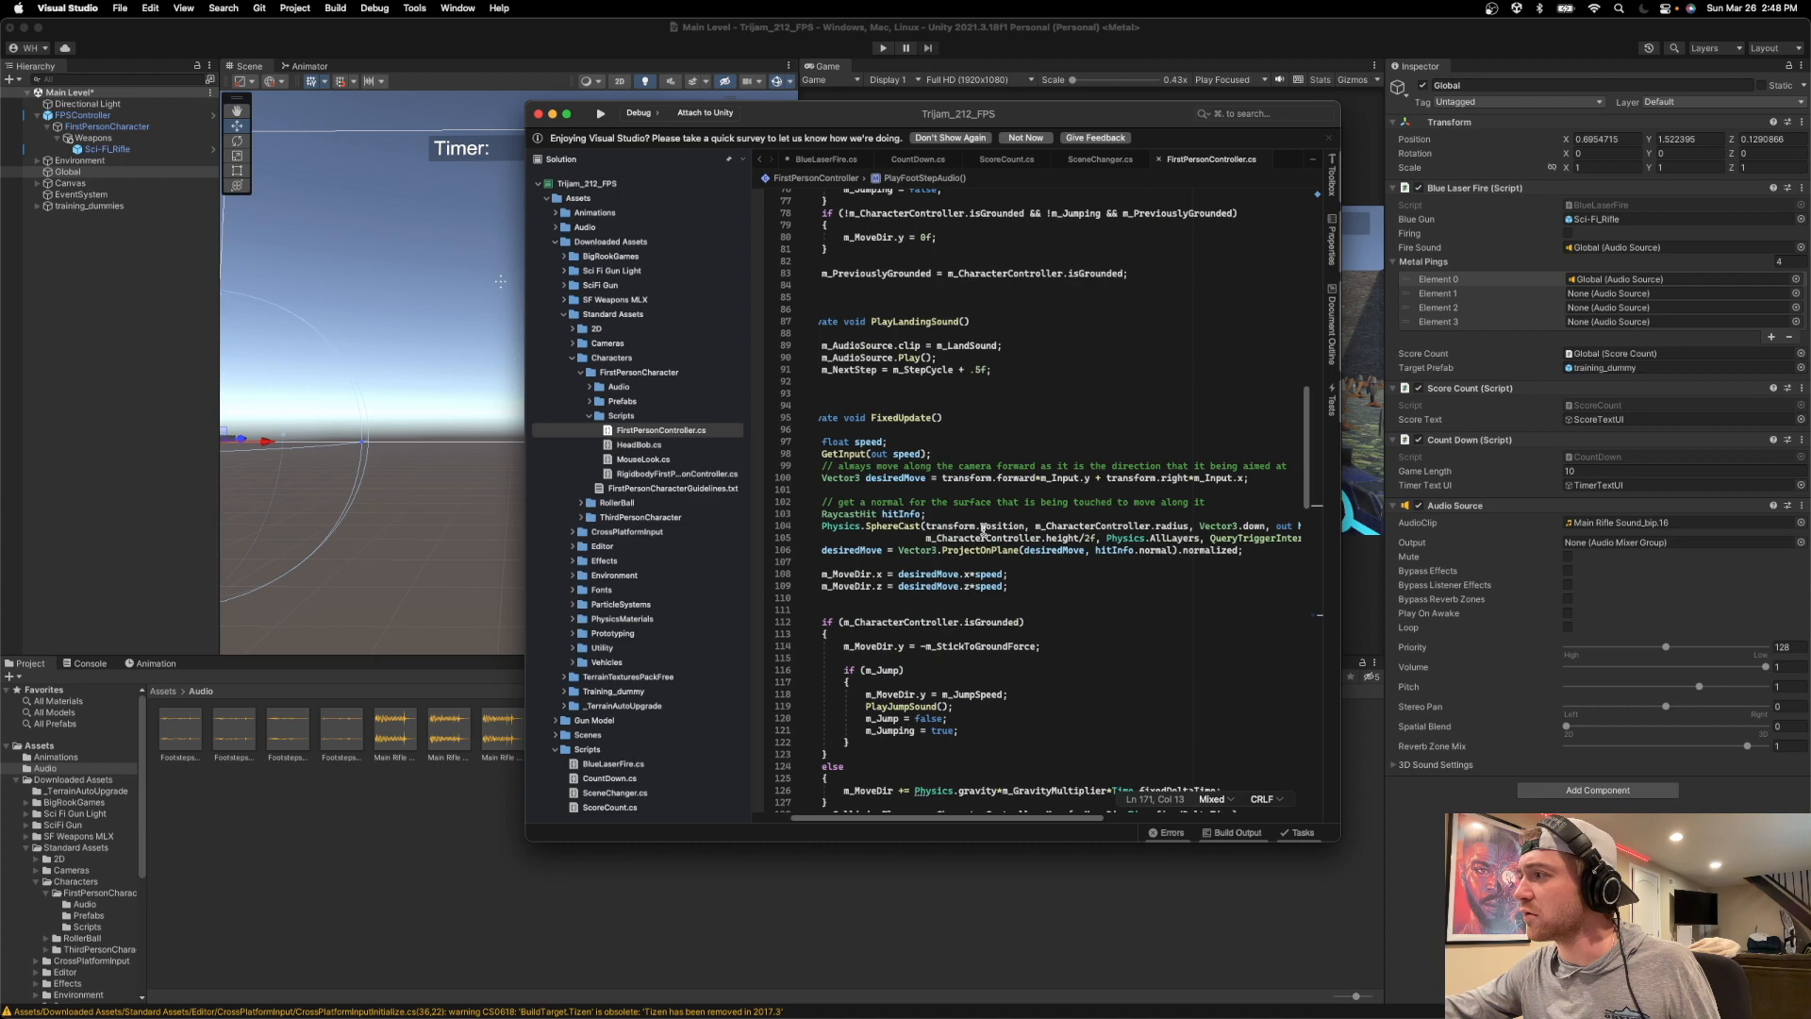
{"action": "scroll", "coordinate": [971, 537], "scroll_direction": "down", "scroll_amount": 5}
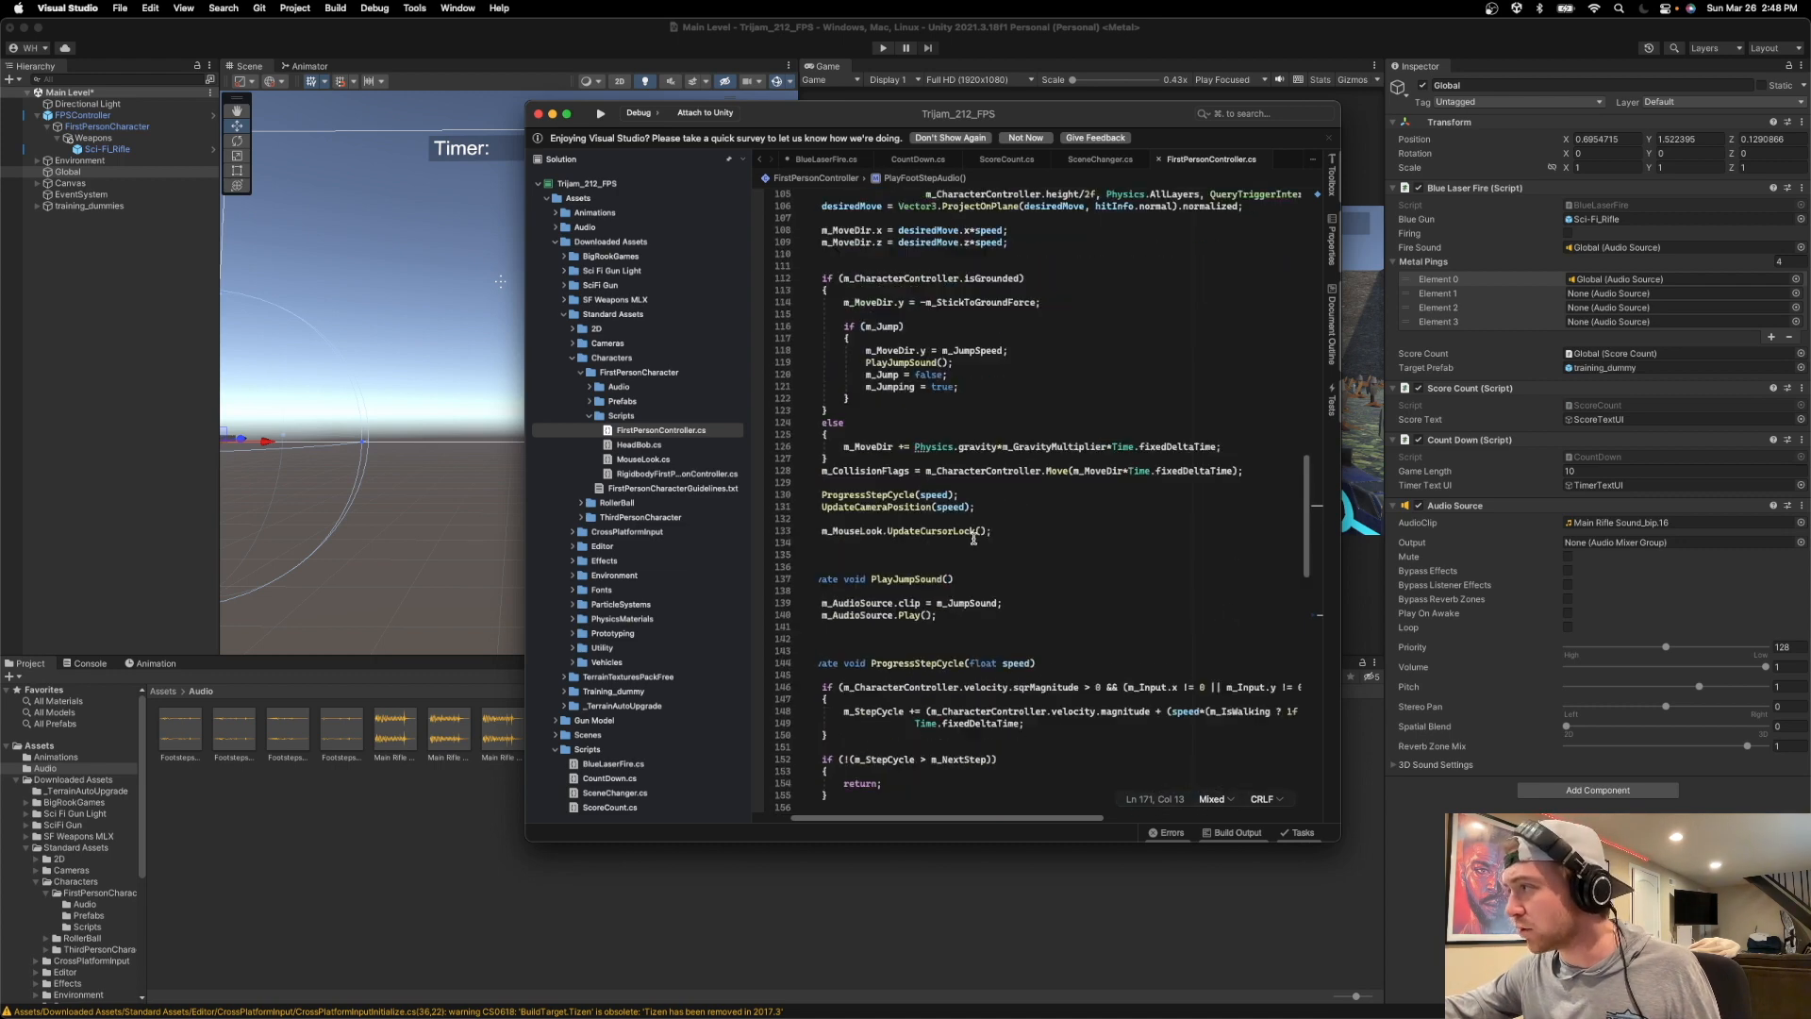
{"action": "scroll", "coordinate": [973, 539], "scroll_direction": "down", "scroll_amount": 10}
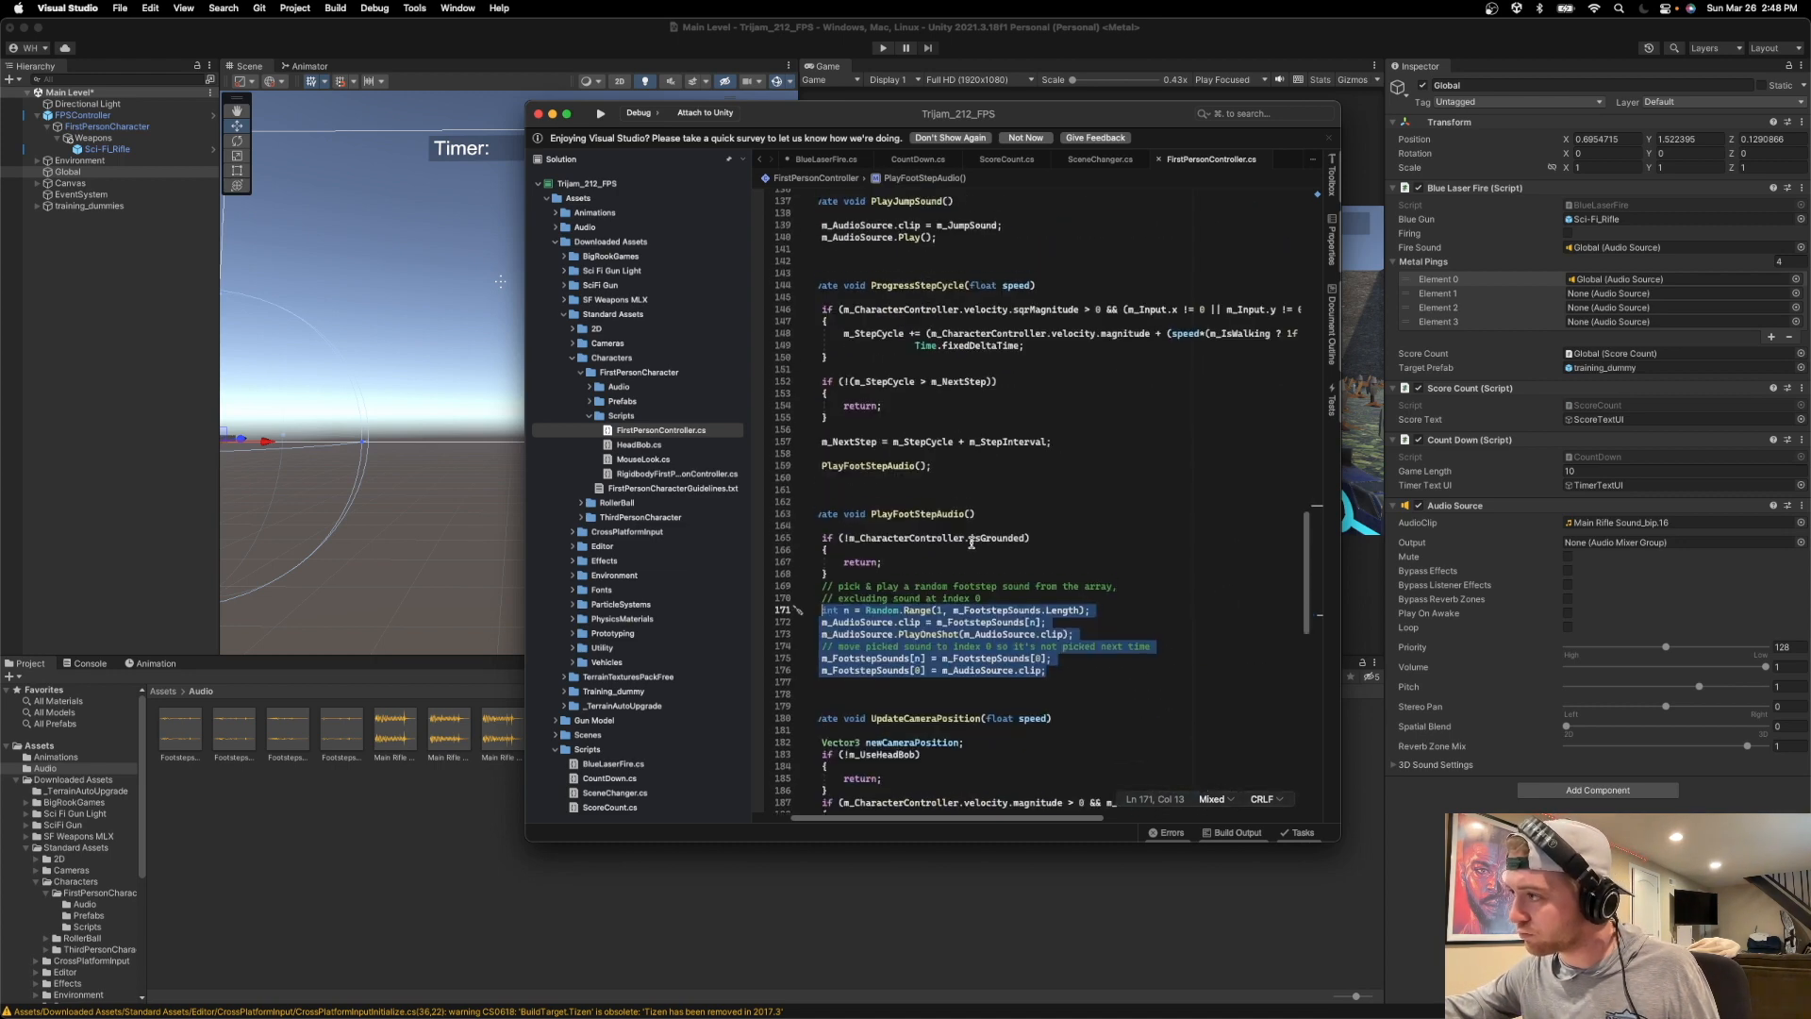
{"action": "left_click", "coordinate": [1087, 682]}
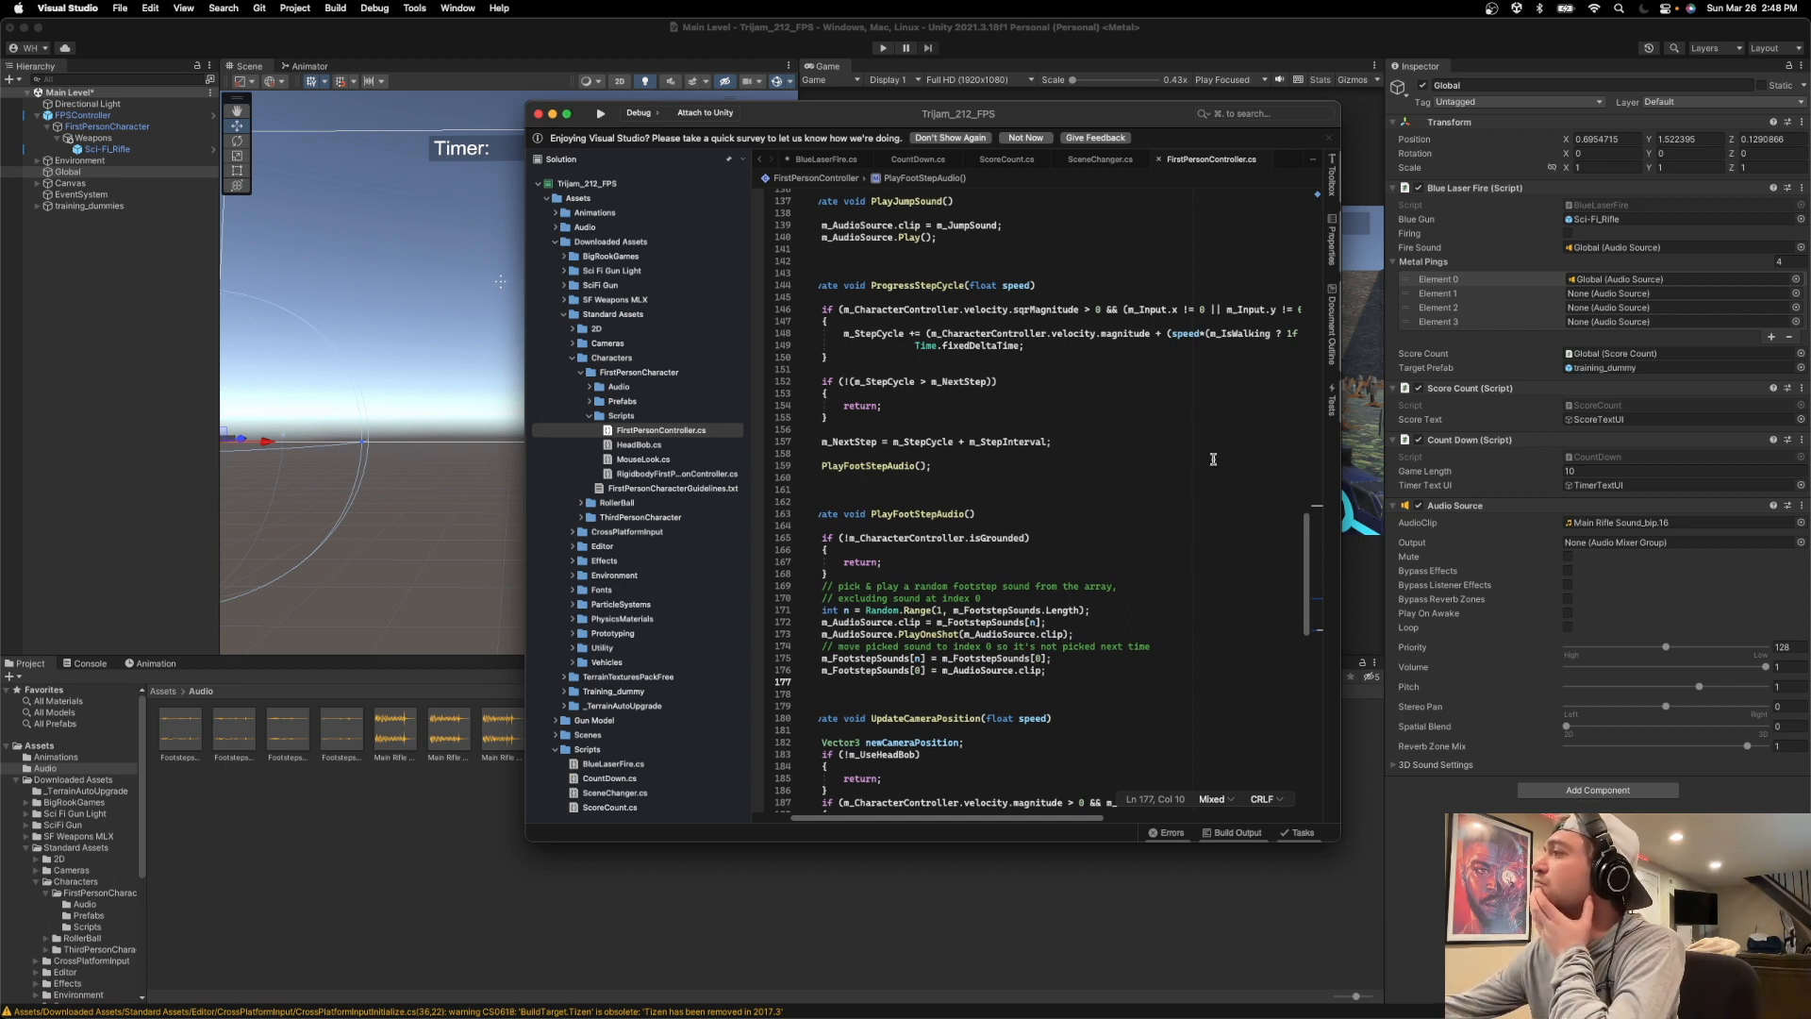
Undo the edits in BlueLaserFire.cs so metalPings is an AudioSource[] array again and playMetalPing() calls Play().
{"action": "left_click", "coordinate": [817, 158]}
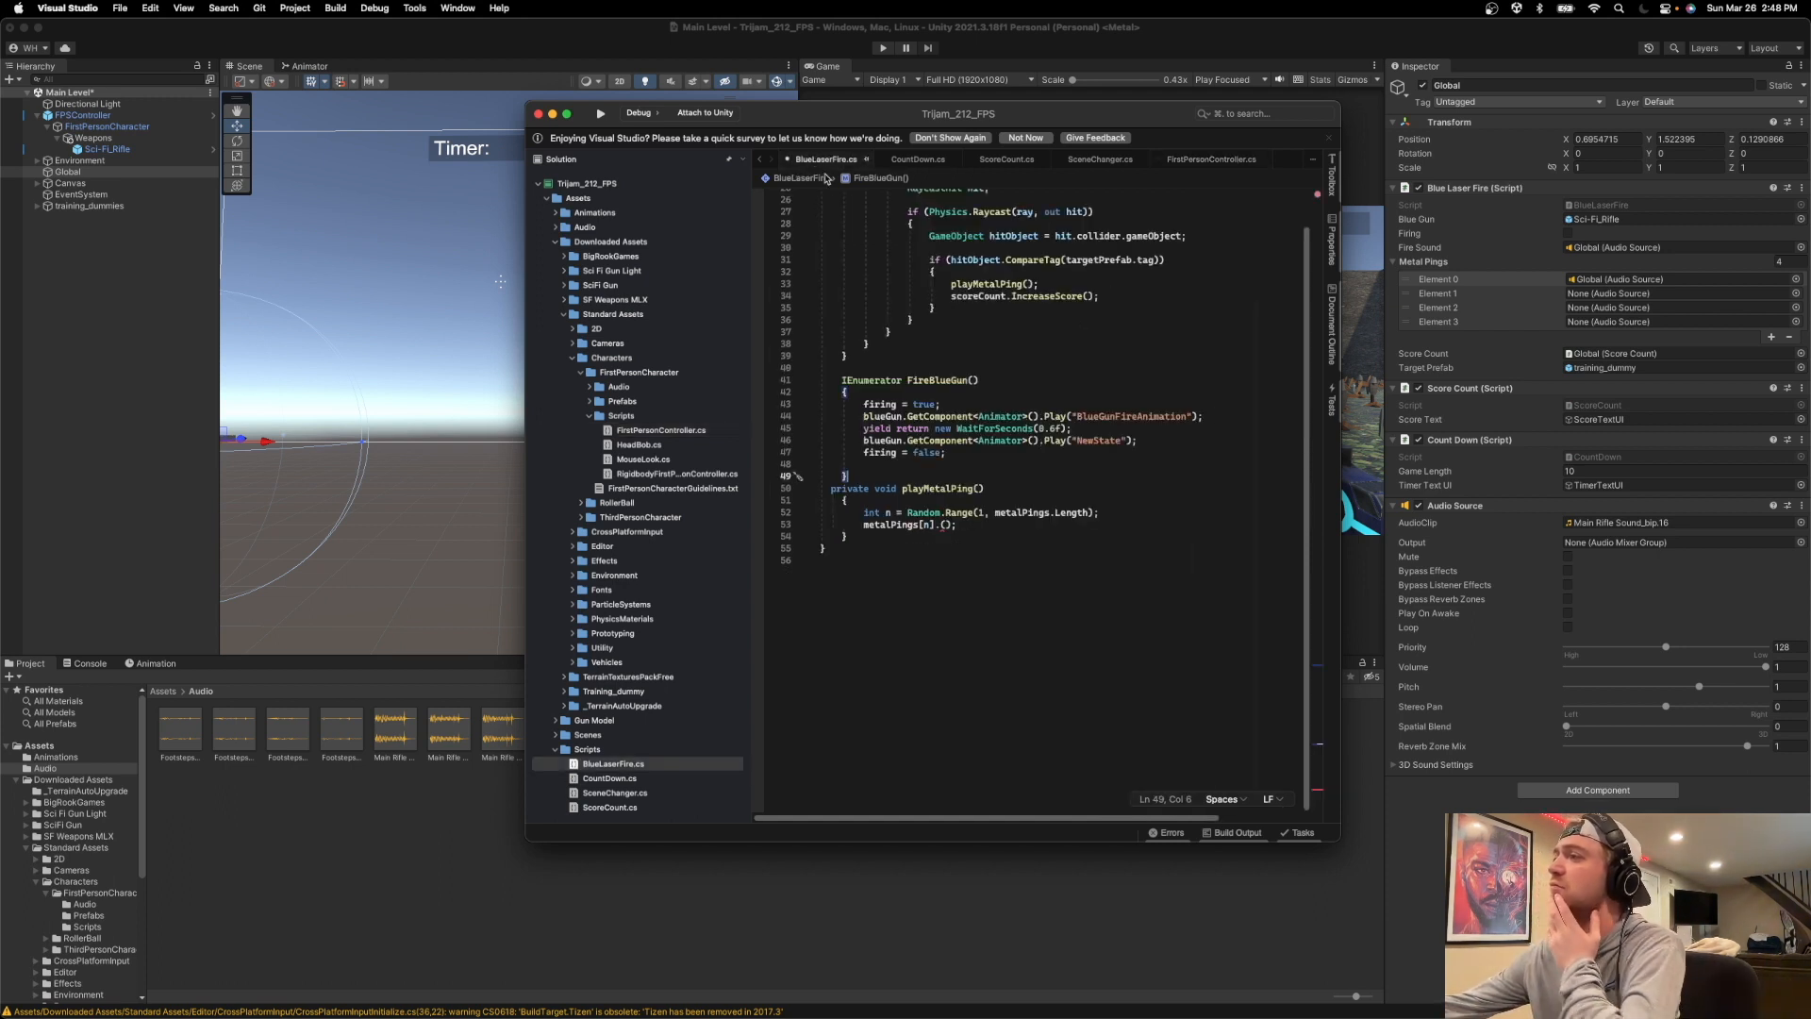
{"action": "left_click", "coordinate": [940, 524]}
{"action": "type", "text": "Play"}
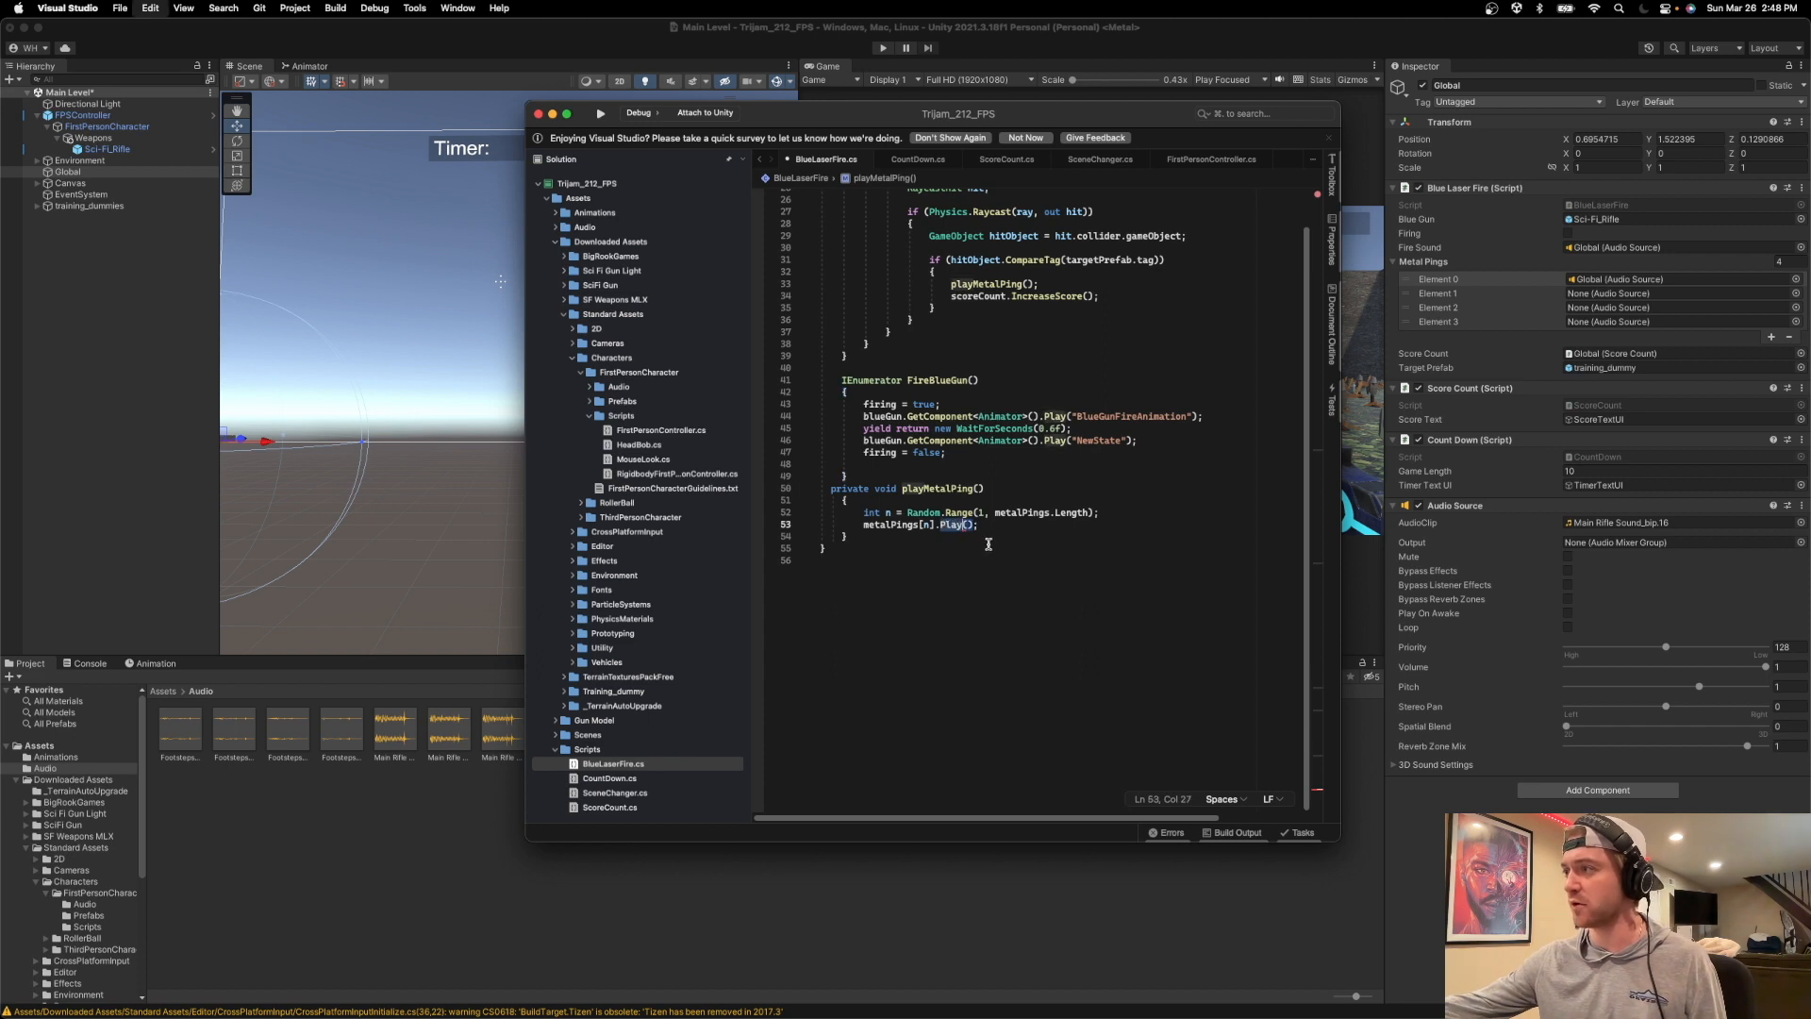
{"action": "key", "text": "super+z"}
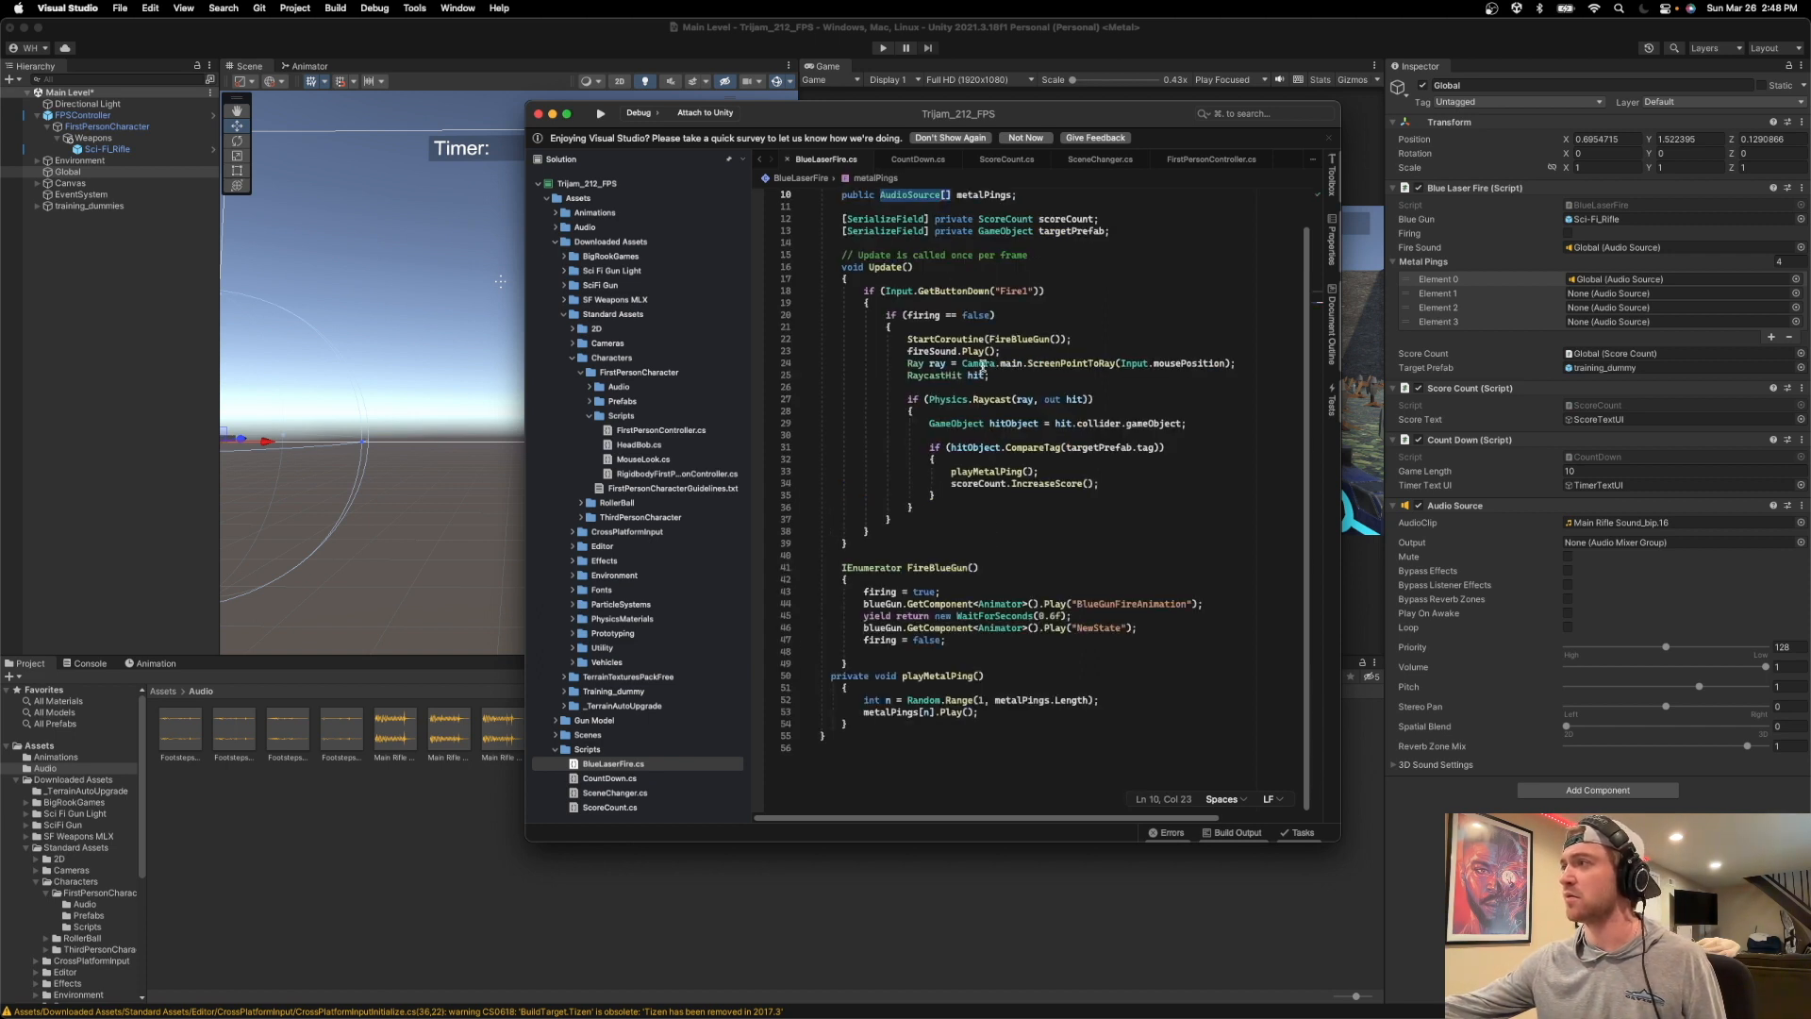
{"action": "left_click", "coordinate": [1032, 202]}
{"action": "scroll", "coordinate": [983, 344], "scroll_direction": "up", "scroll_amount": 2}
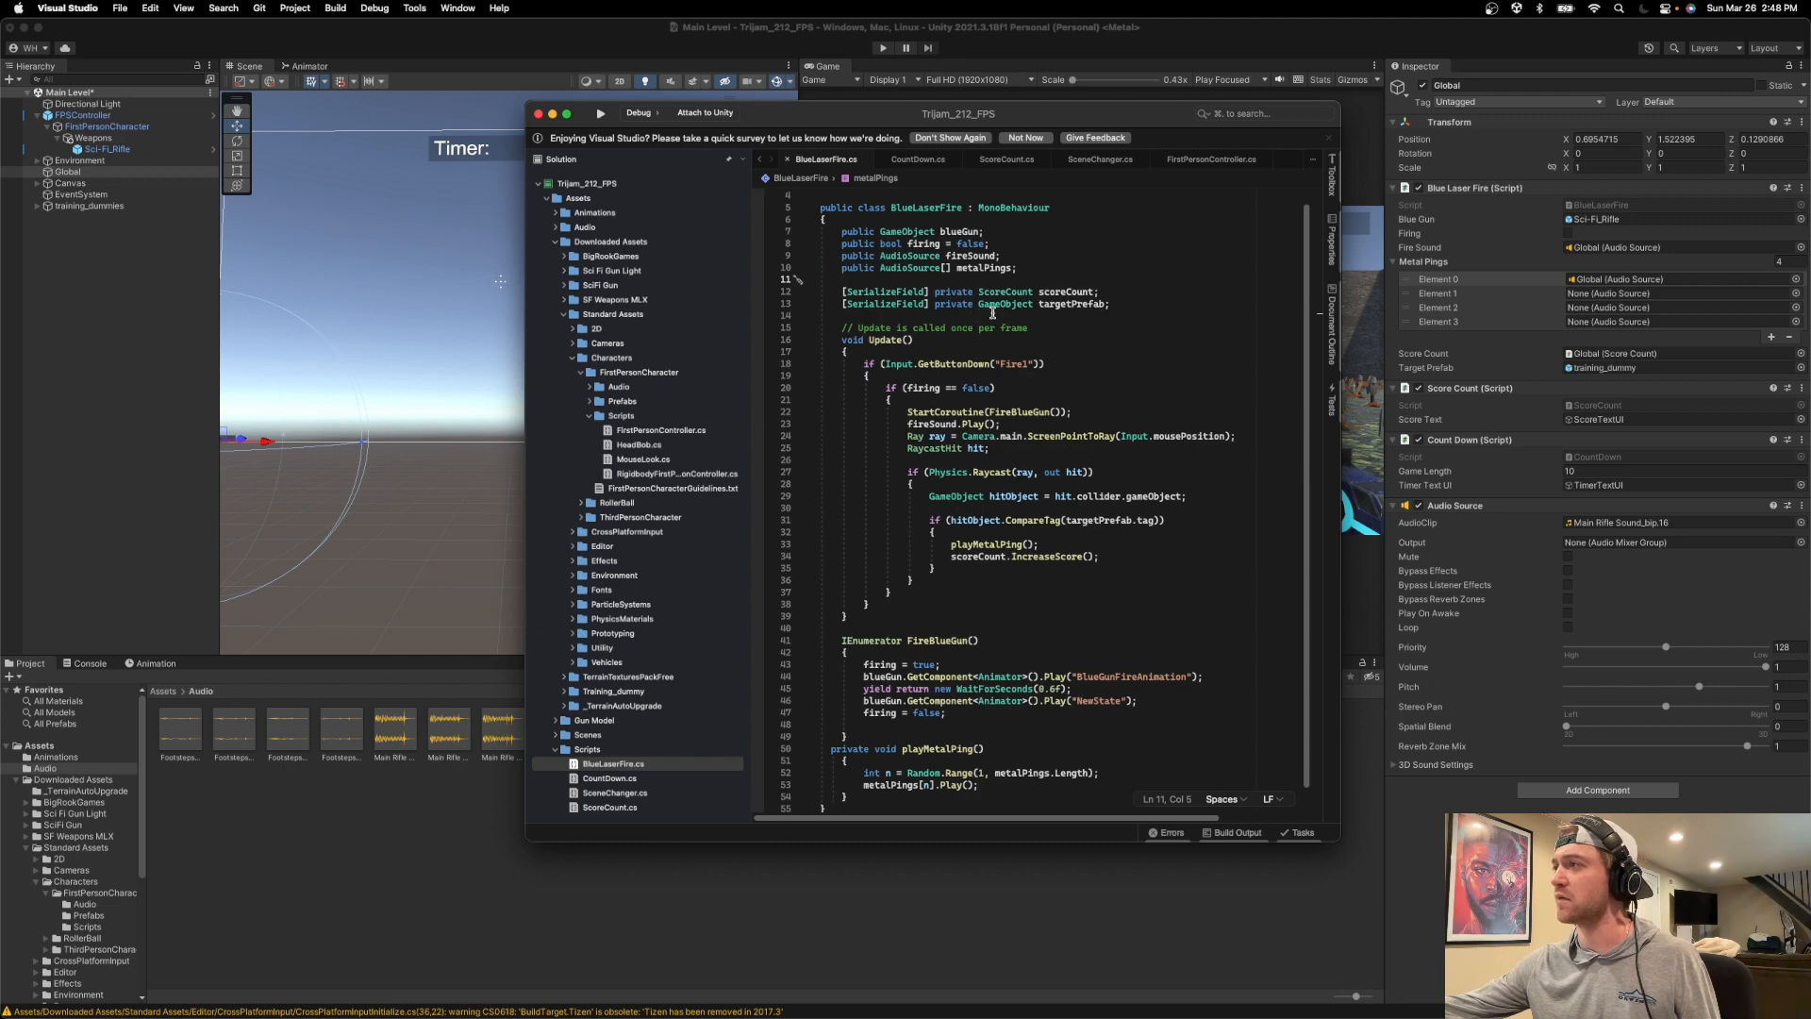
{"action": "scroll", "coordinate": [1005, 329], "scroll_direction": "down", "scroll_amount": 2}
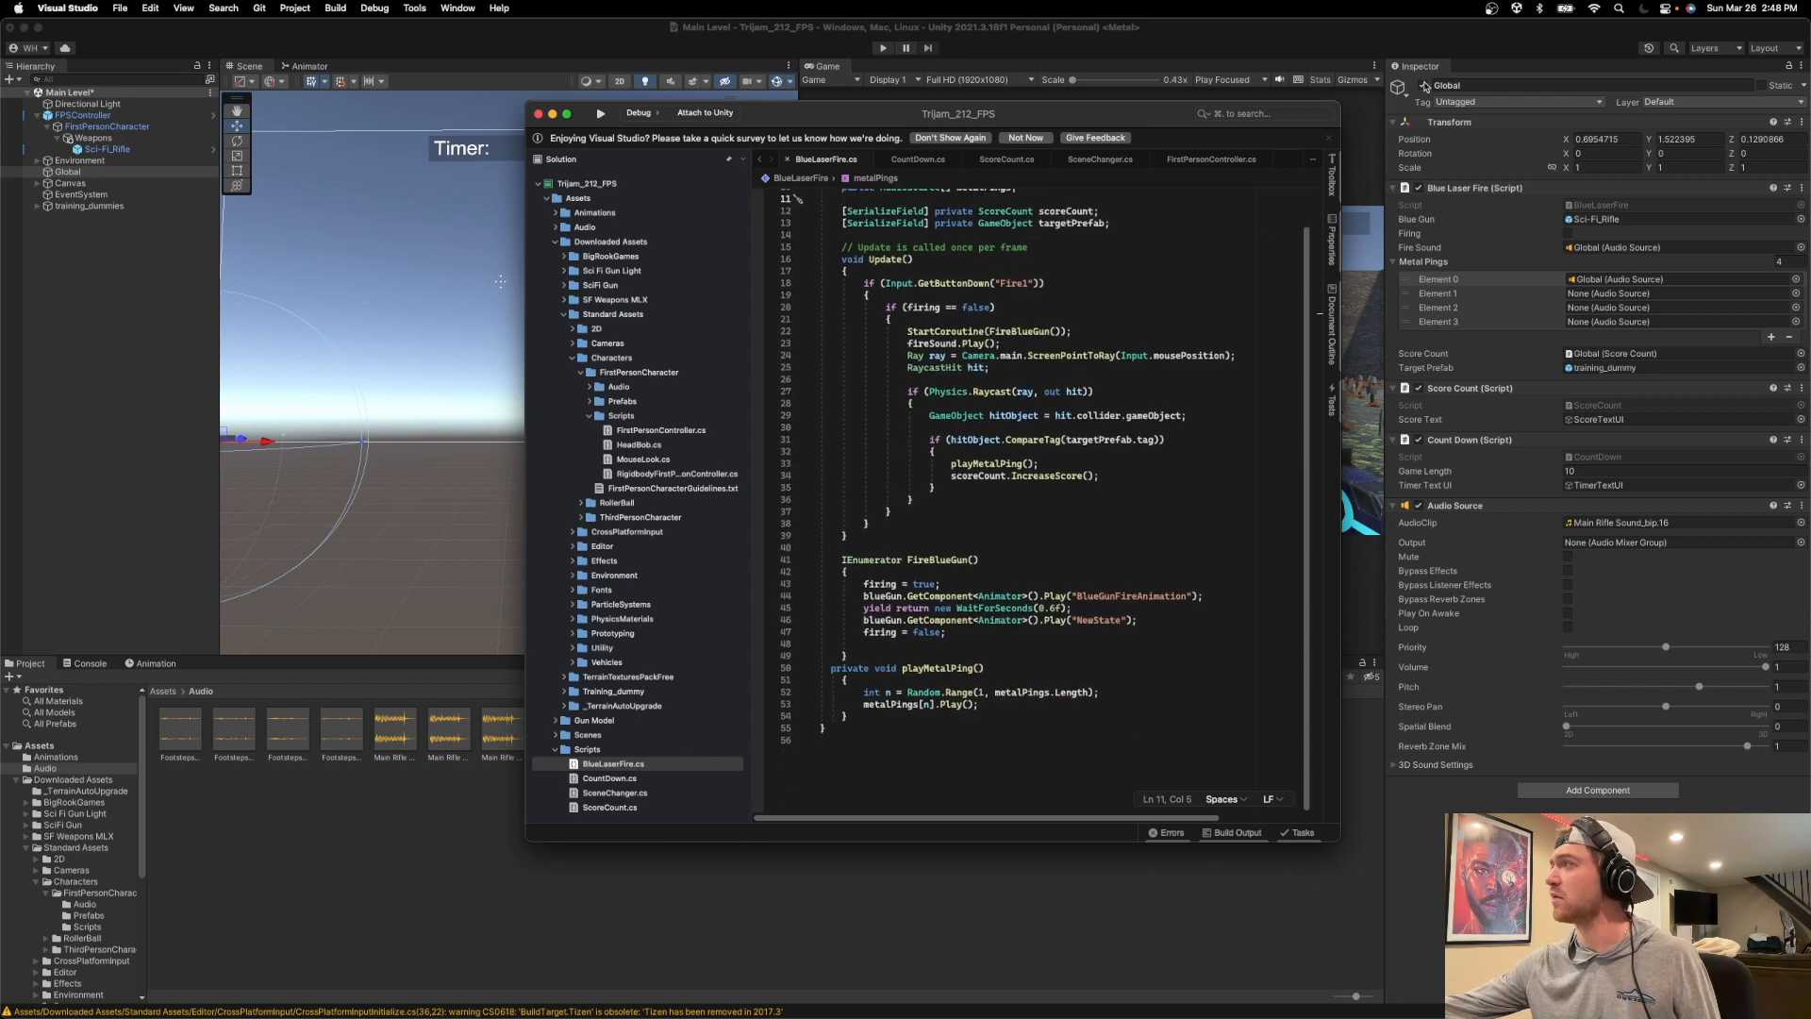
Switch to Unity and check which scene and asset audio sources can be chosen for Element 0 of Metal Pings.
{"action": "left_click", "coordinate": [1392, 42]}
{"action": "left_click", "coordinate": [1639, 280]}
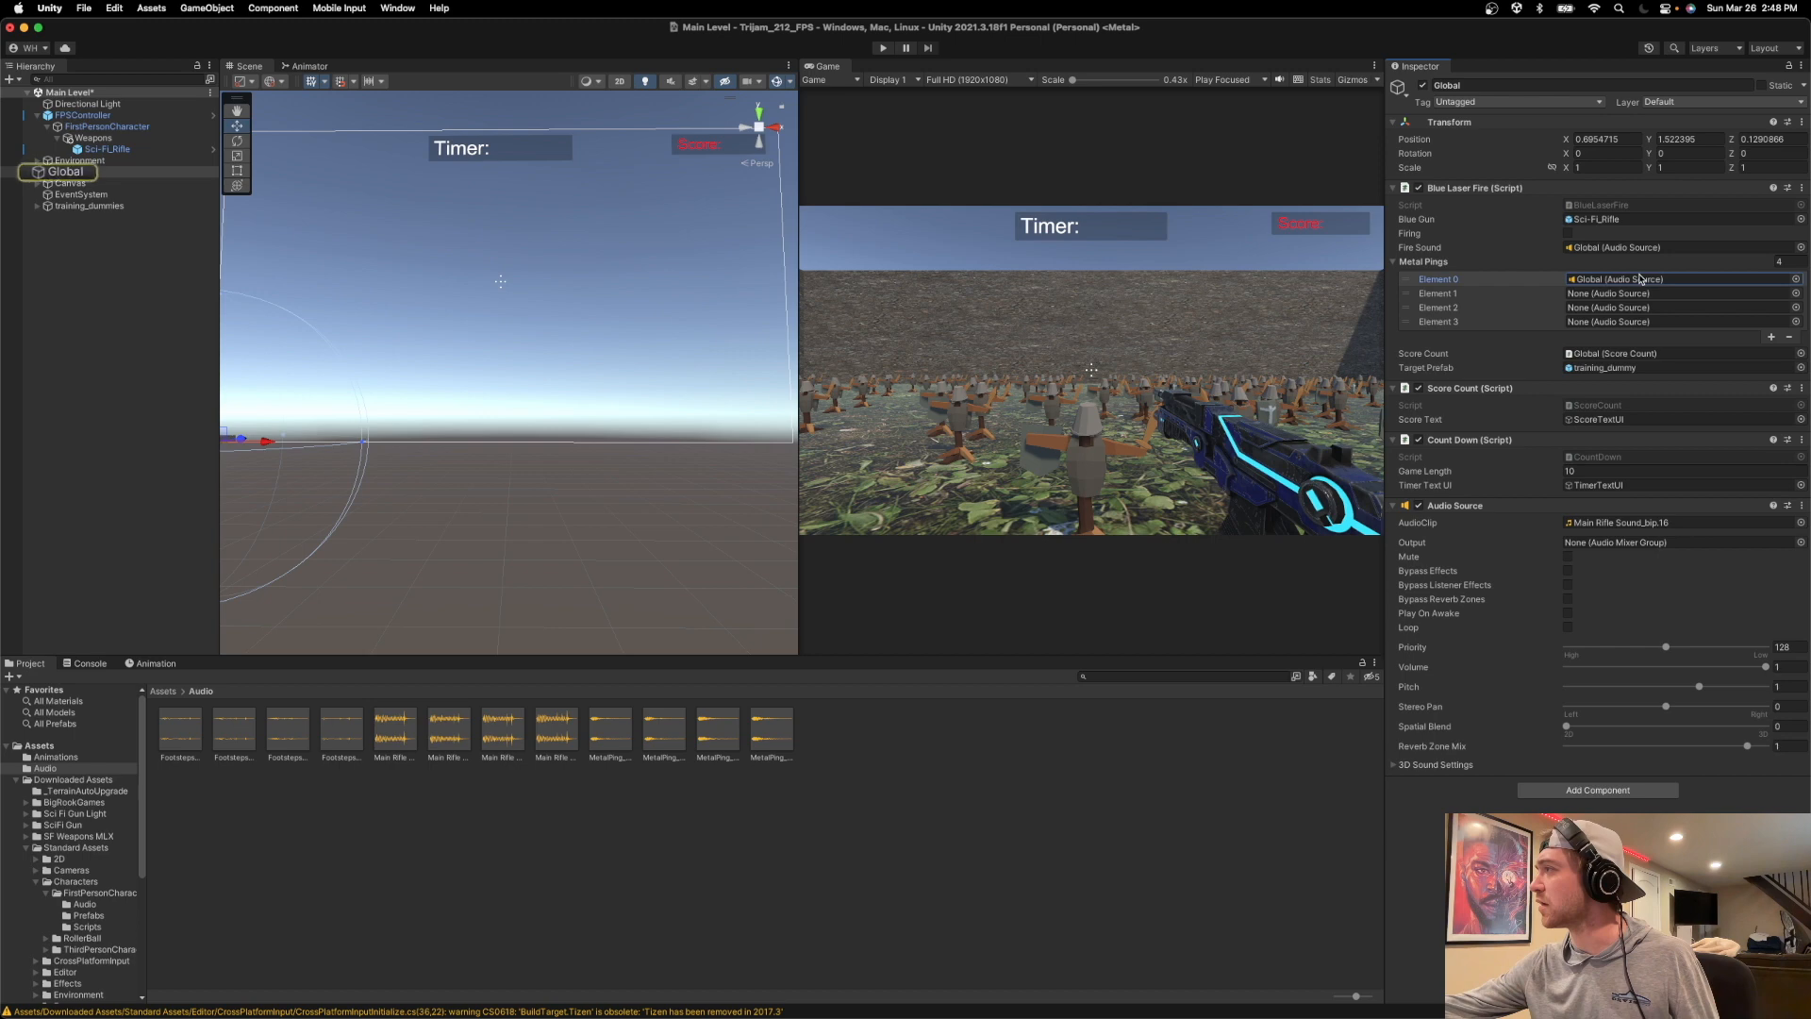
{"action": "left_click", "coordinate": [1797, 280]}
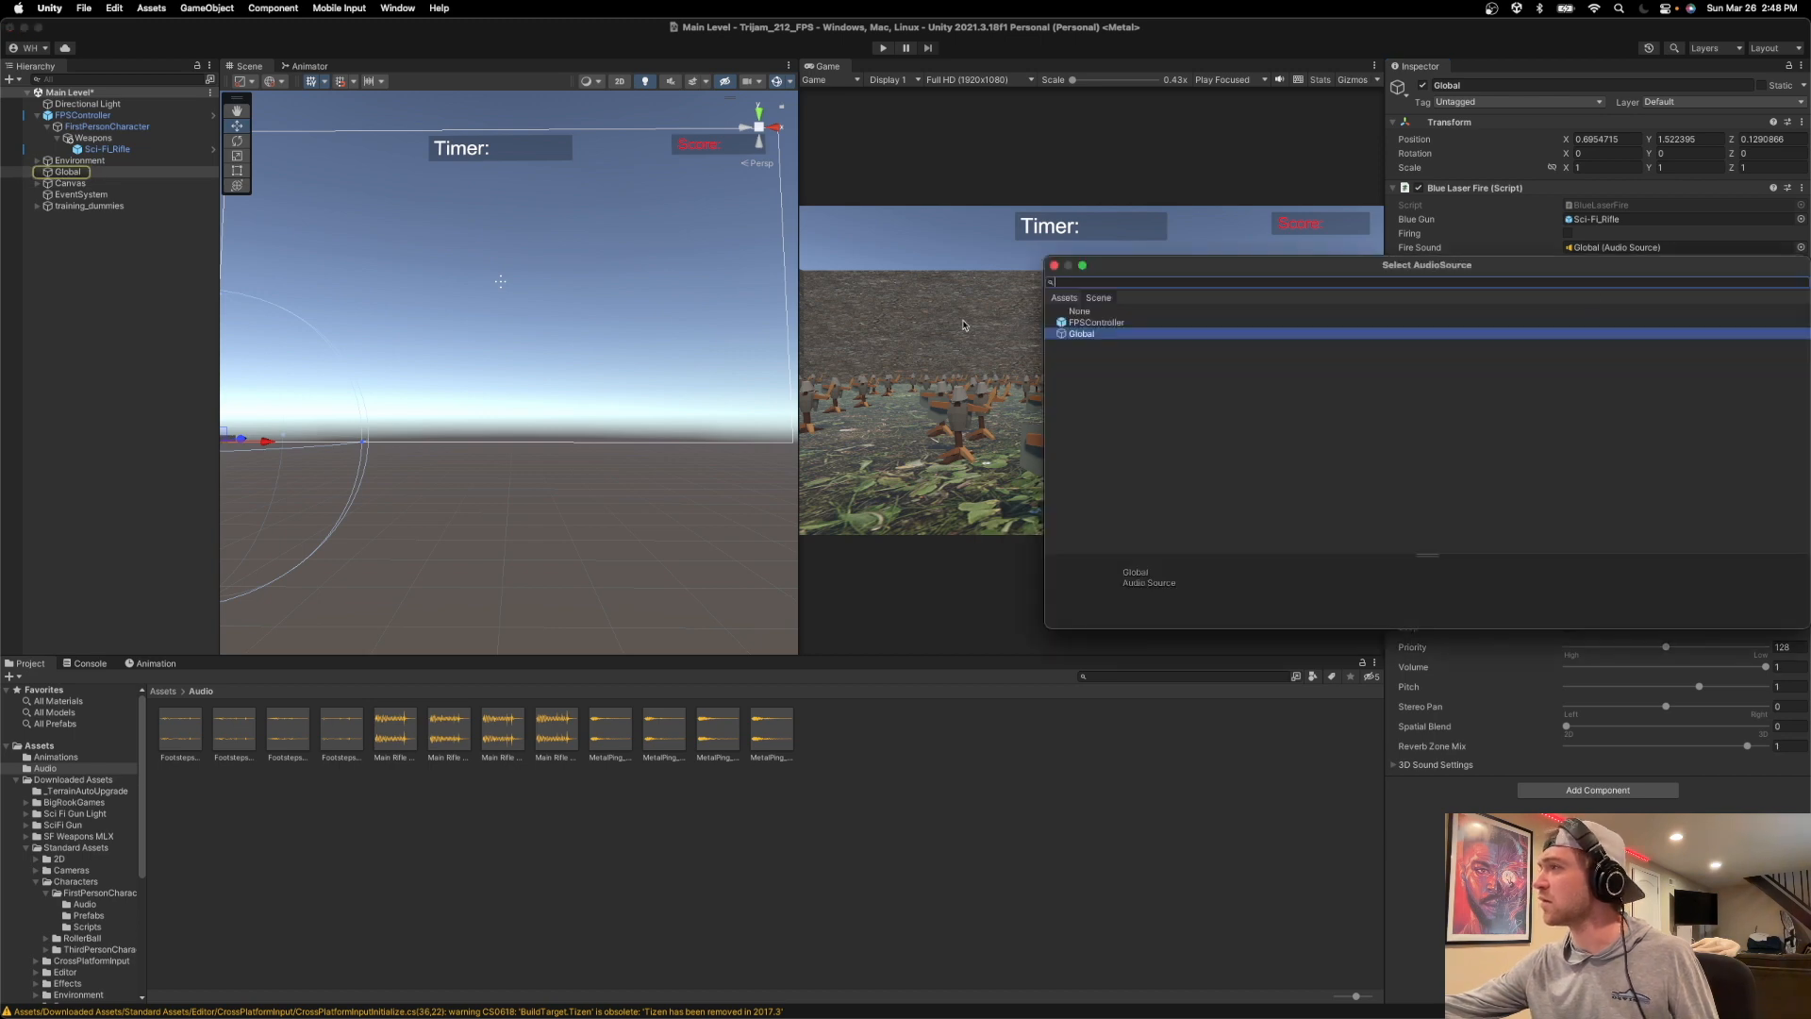
{"action": "left_click", "coordinate": [1066, 298]}
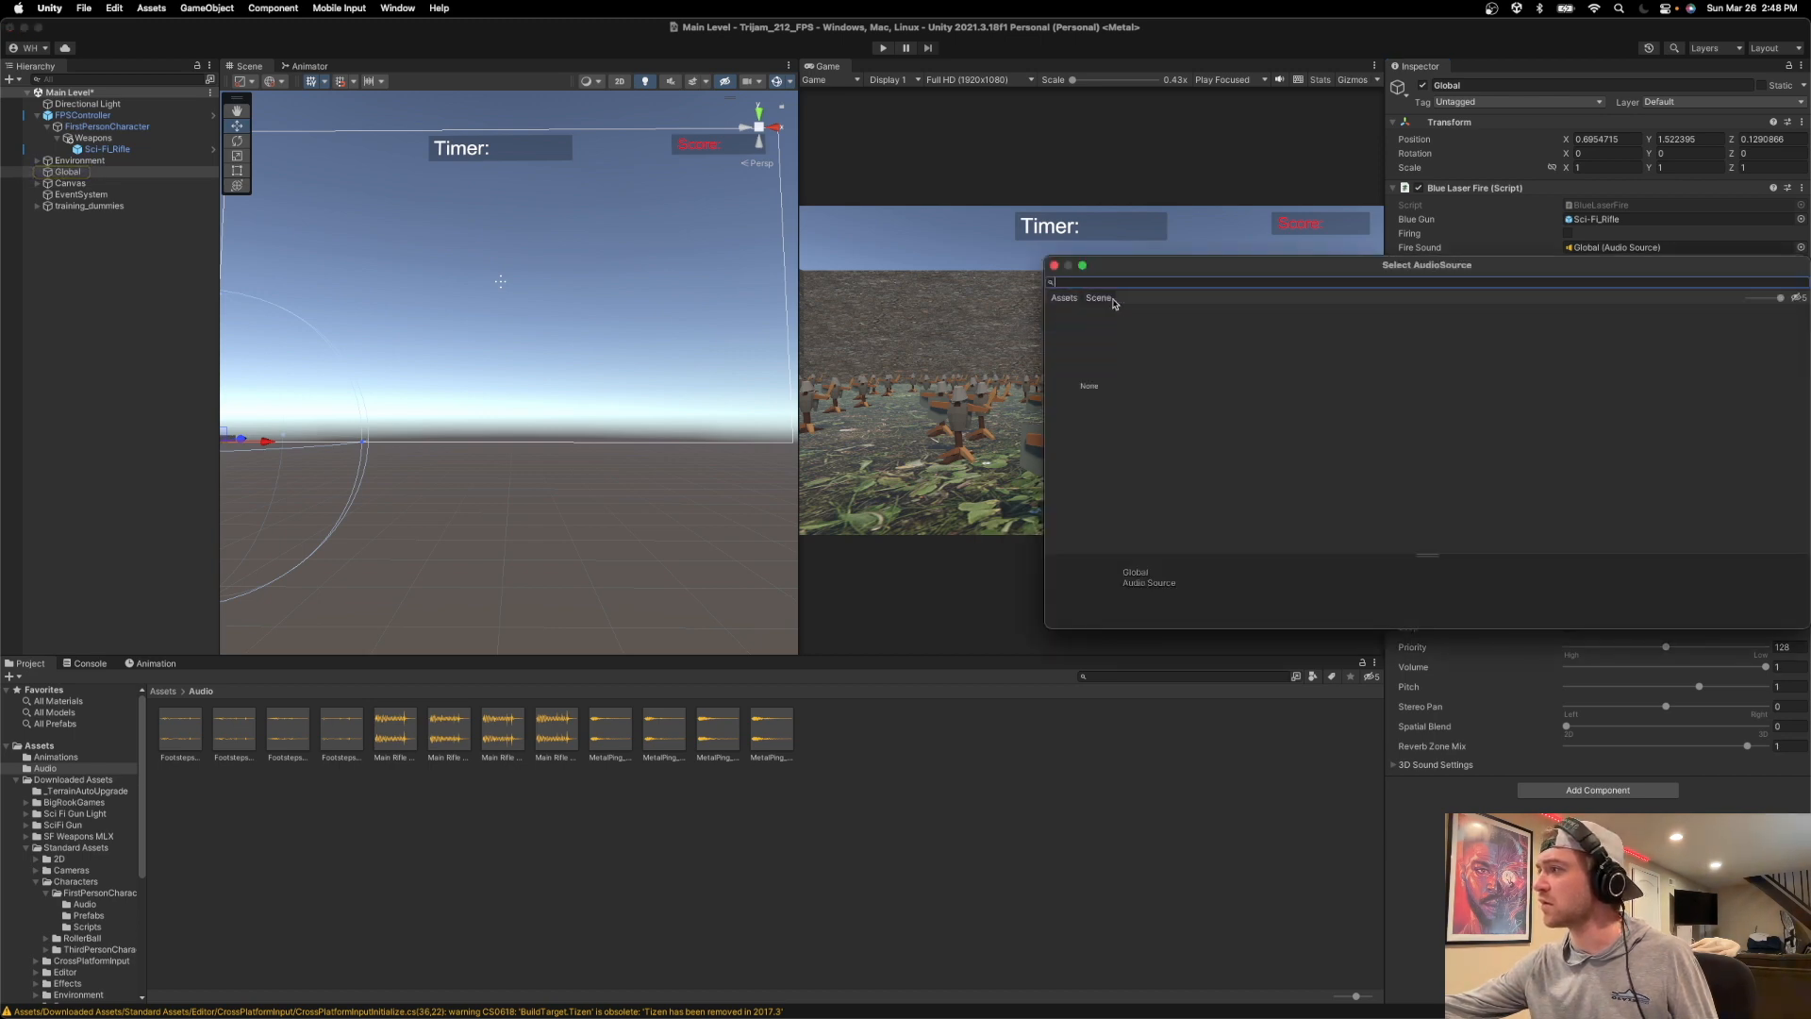
{"action": "left_click", "coordinate": [1094, 300]}
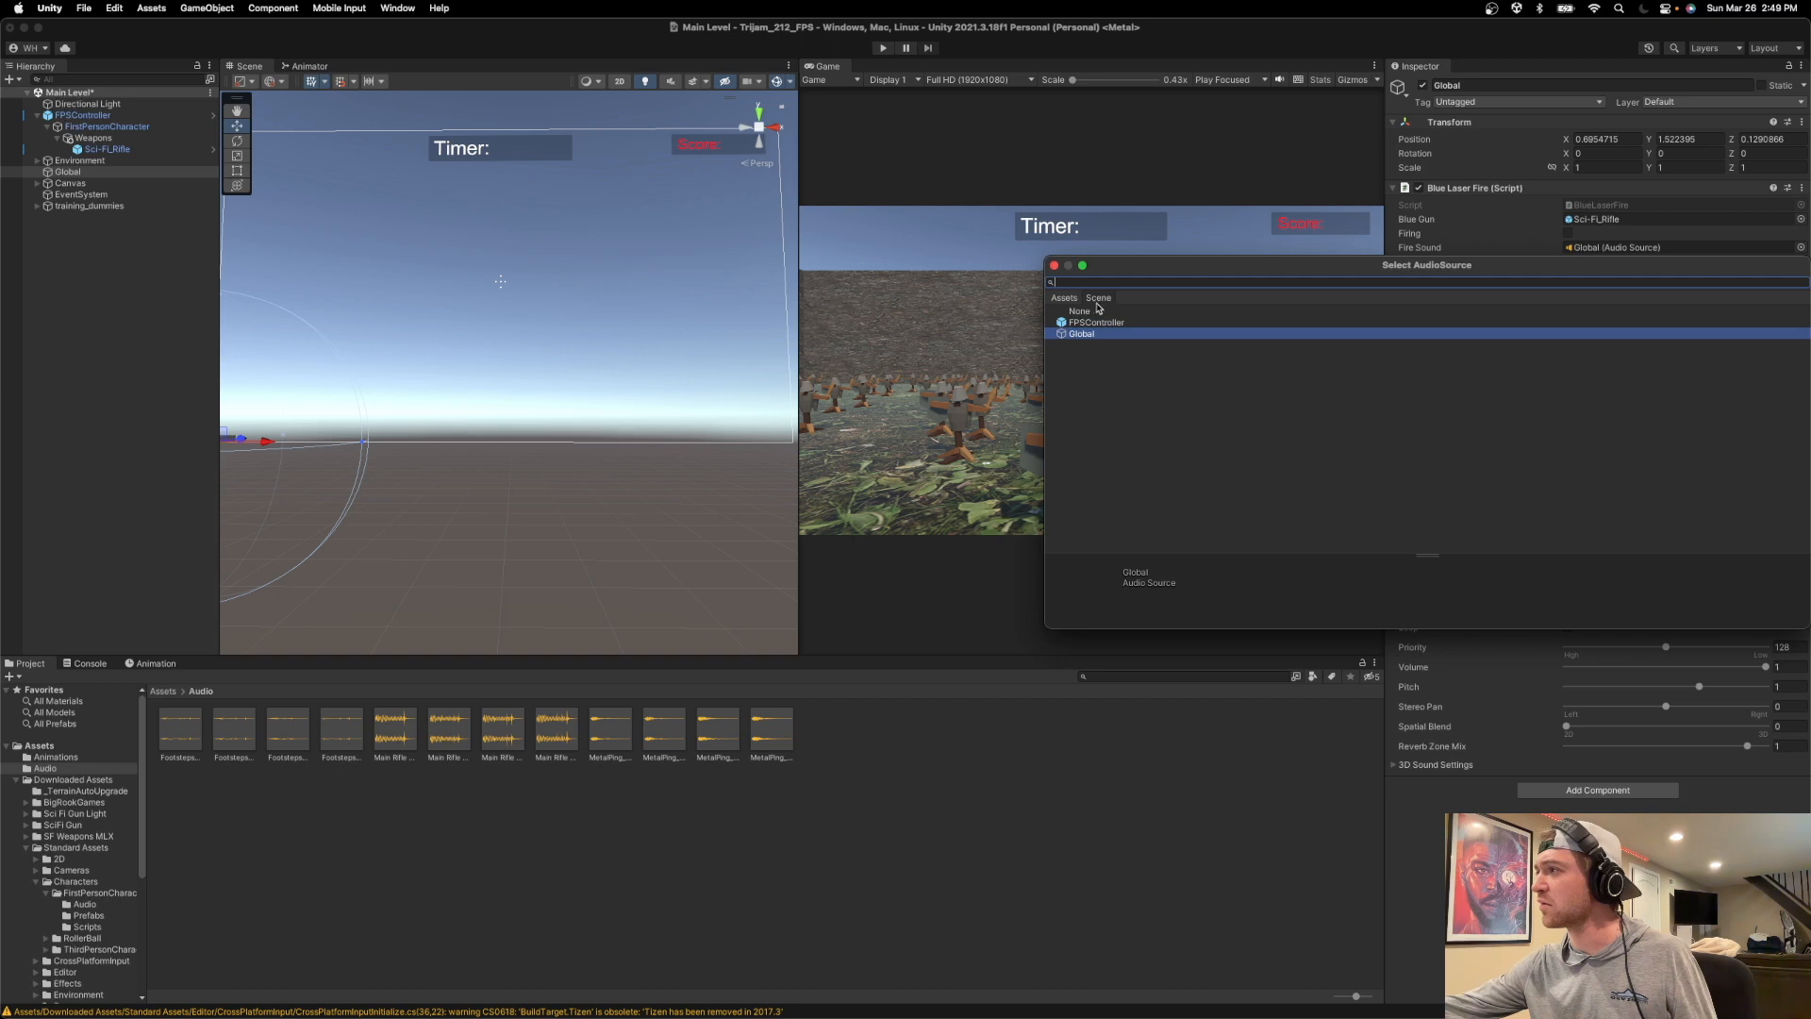
{"action": "left_click_drag", "start_coordinate": [1140, 273], "coordinate": [708, 254]}
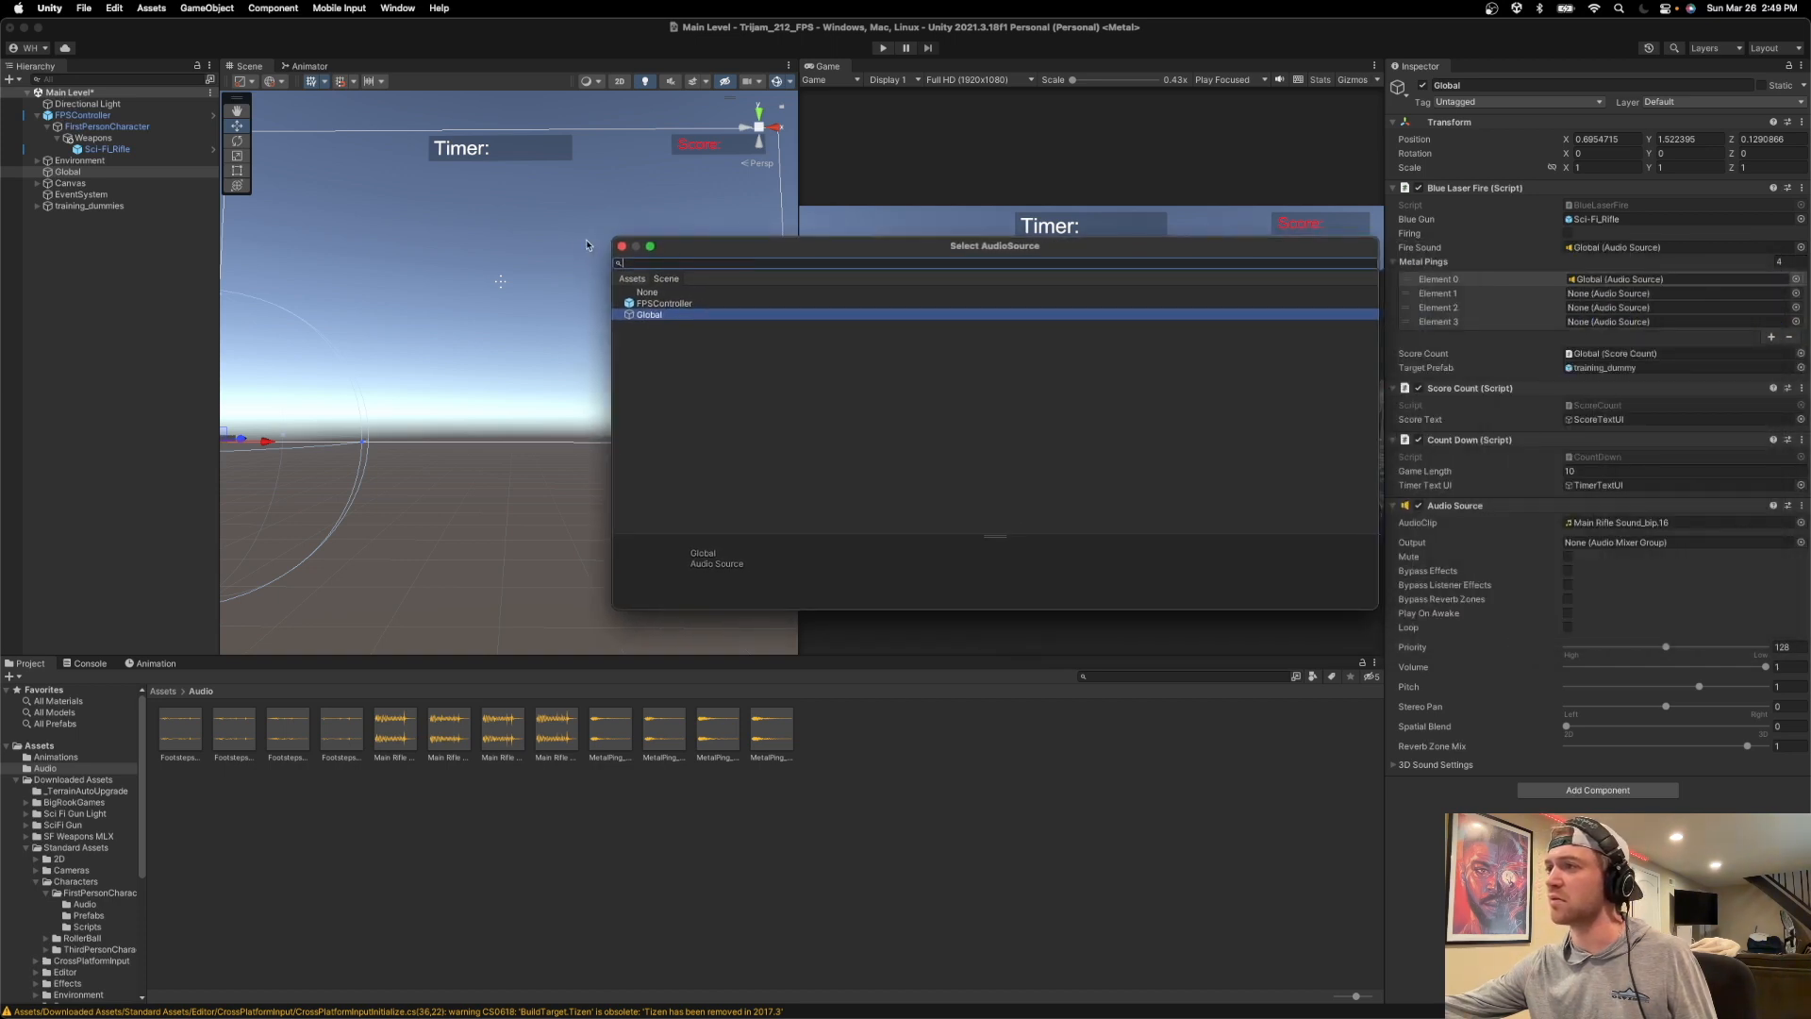
{"action": "left_click", "coordinate": [621, 247]}
Create an empty game object named "Audio" at the root of the hierarchy.
{"action": "right_click", "coordinate": [47, 239]}
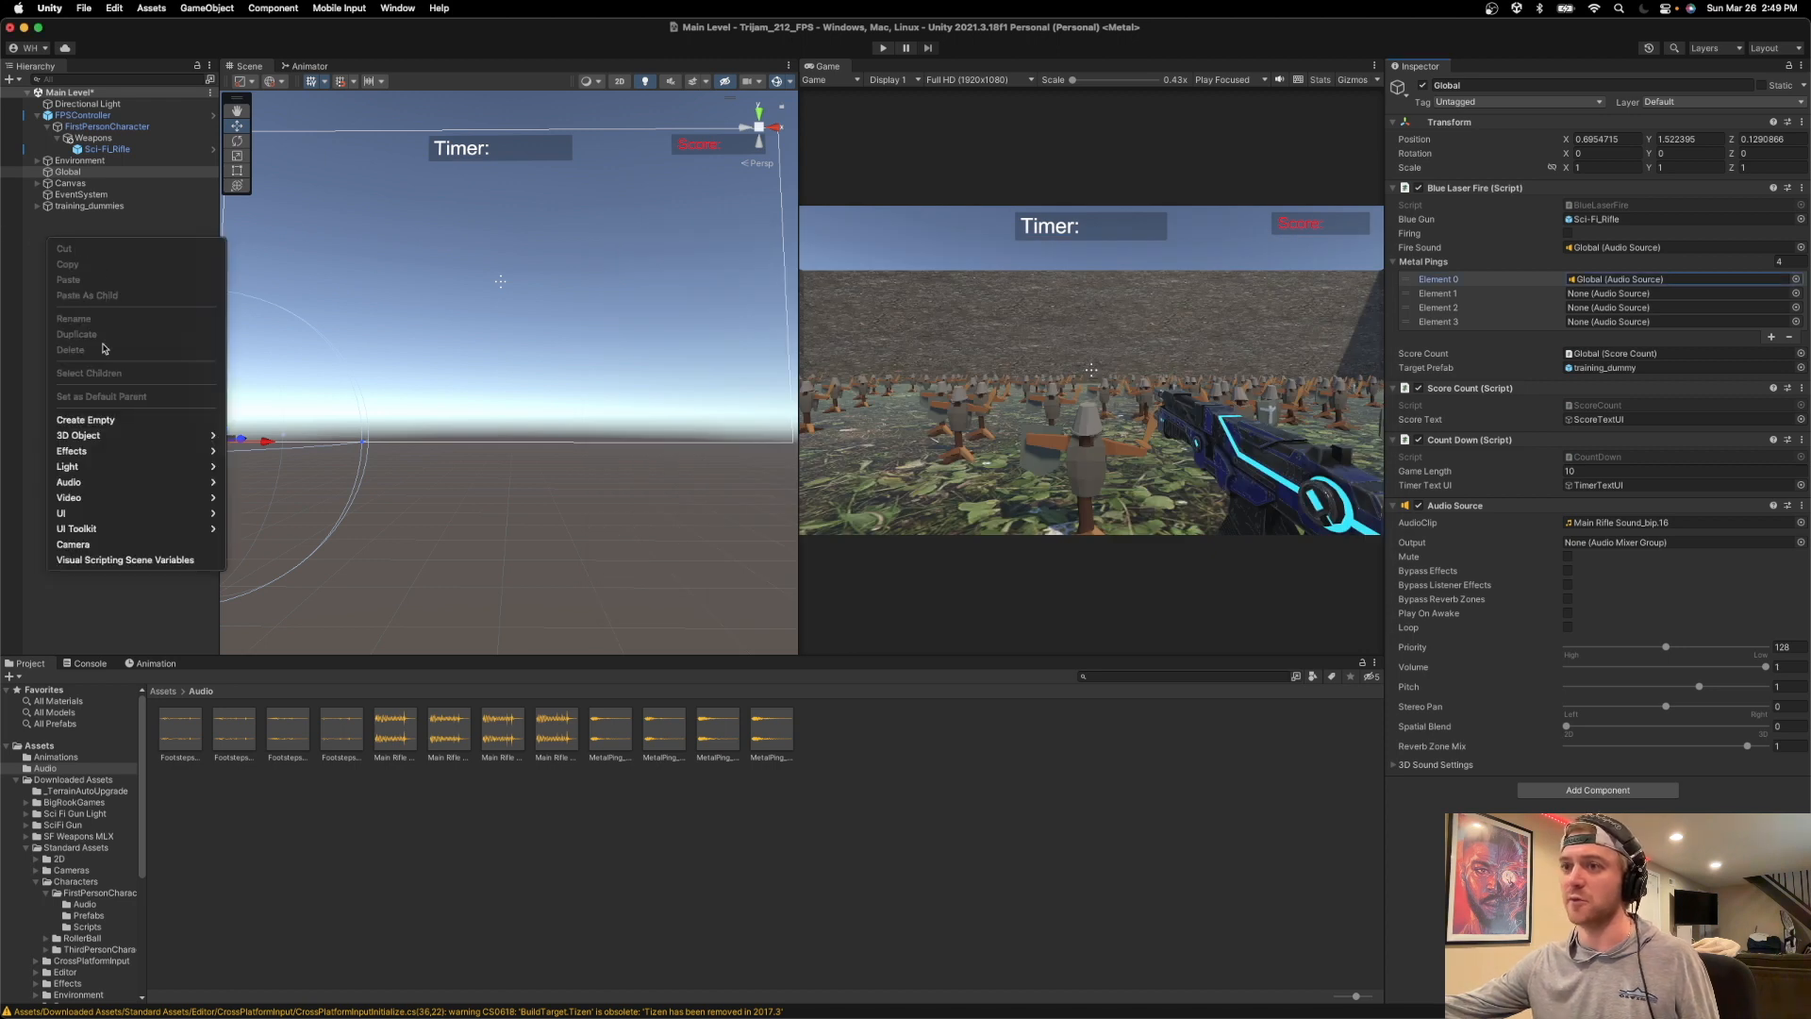
{"action": "left_click", "coordinate": [123, 421]}
{"action": "type", "text": "Audio"}
{"action": "key", "text": "Return"}
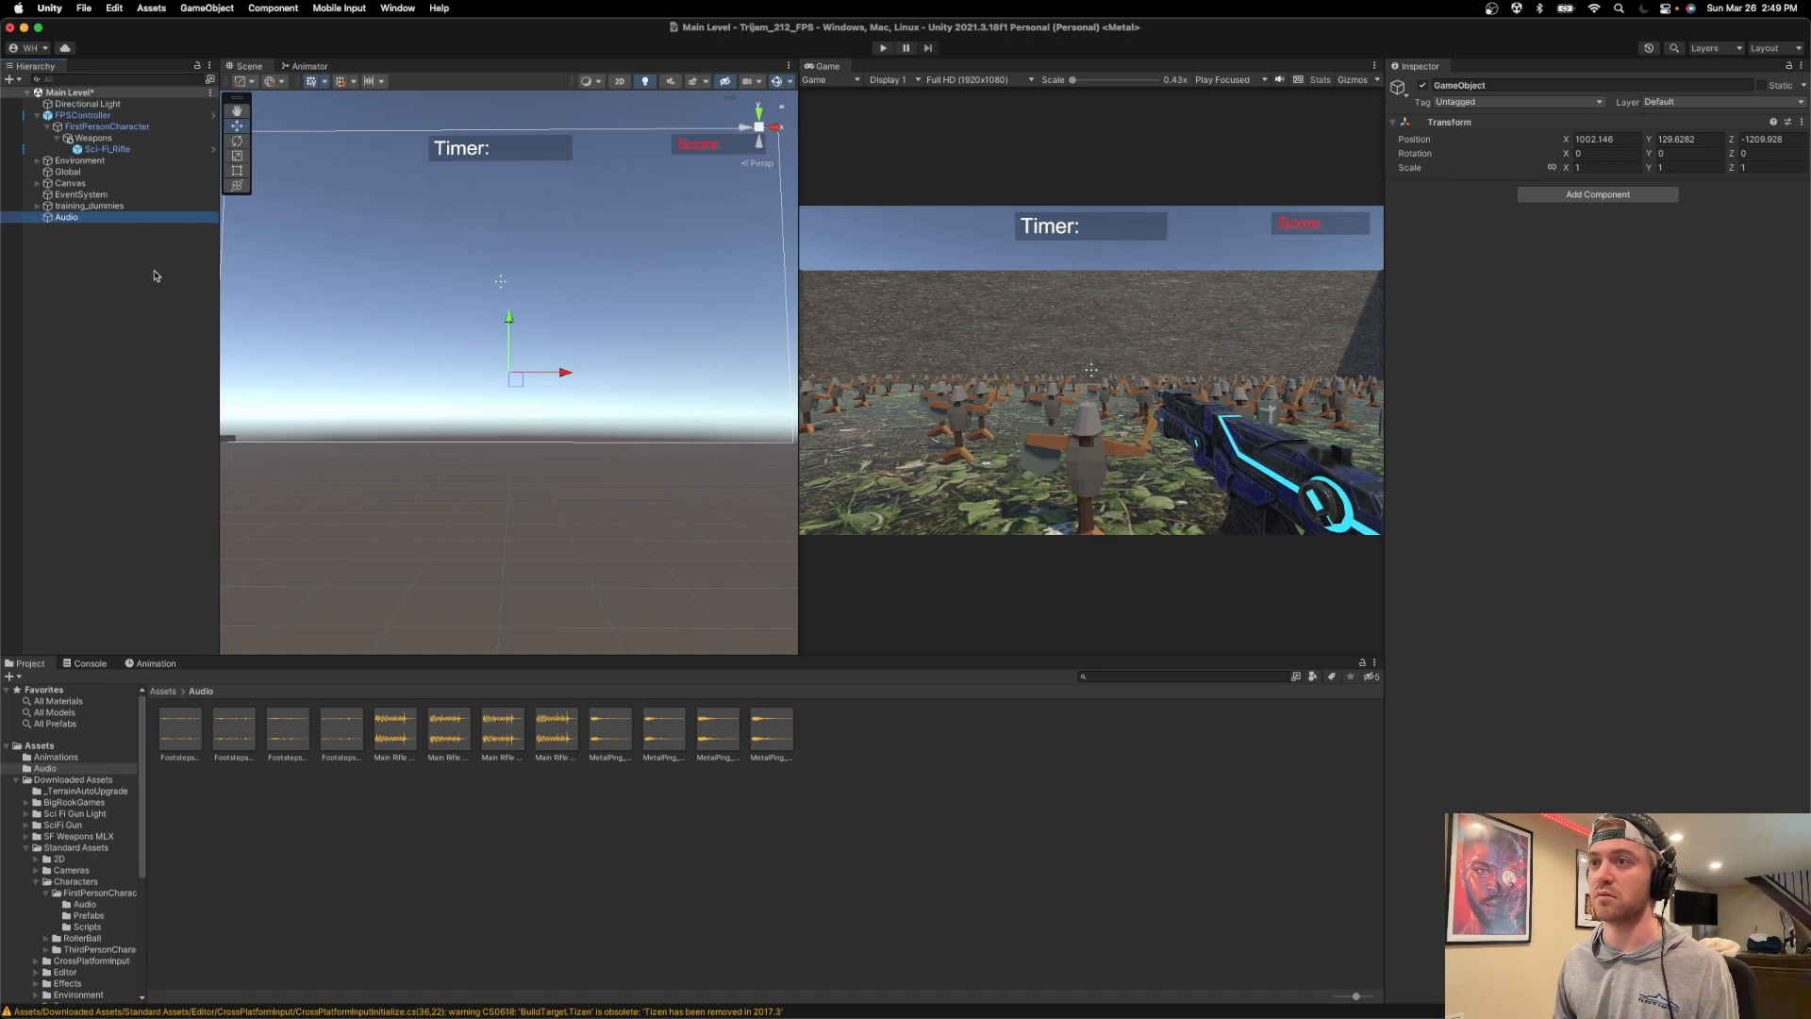
Add the four MetalPing clips from the Audio folder to the hierarchy as separate audio source objects.
{"action": "left_click", "coordinate": [816, 727]}
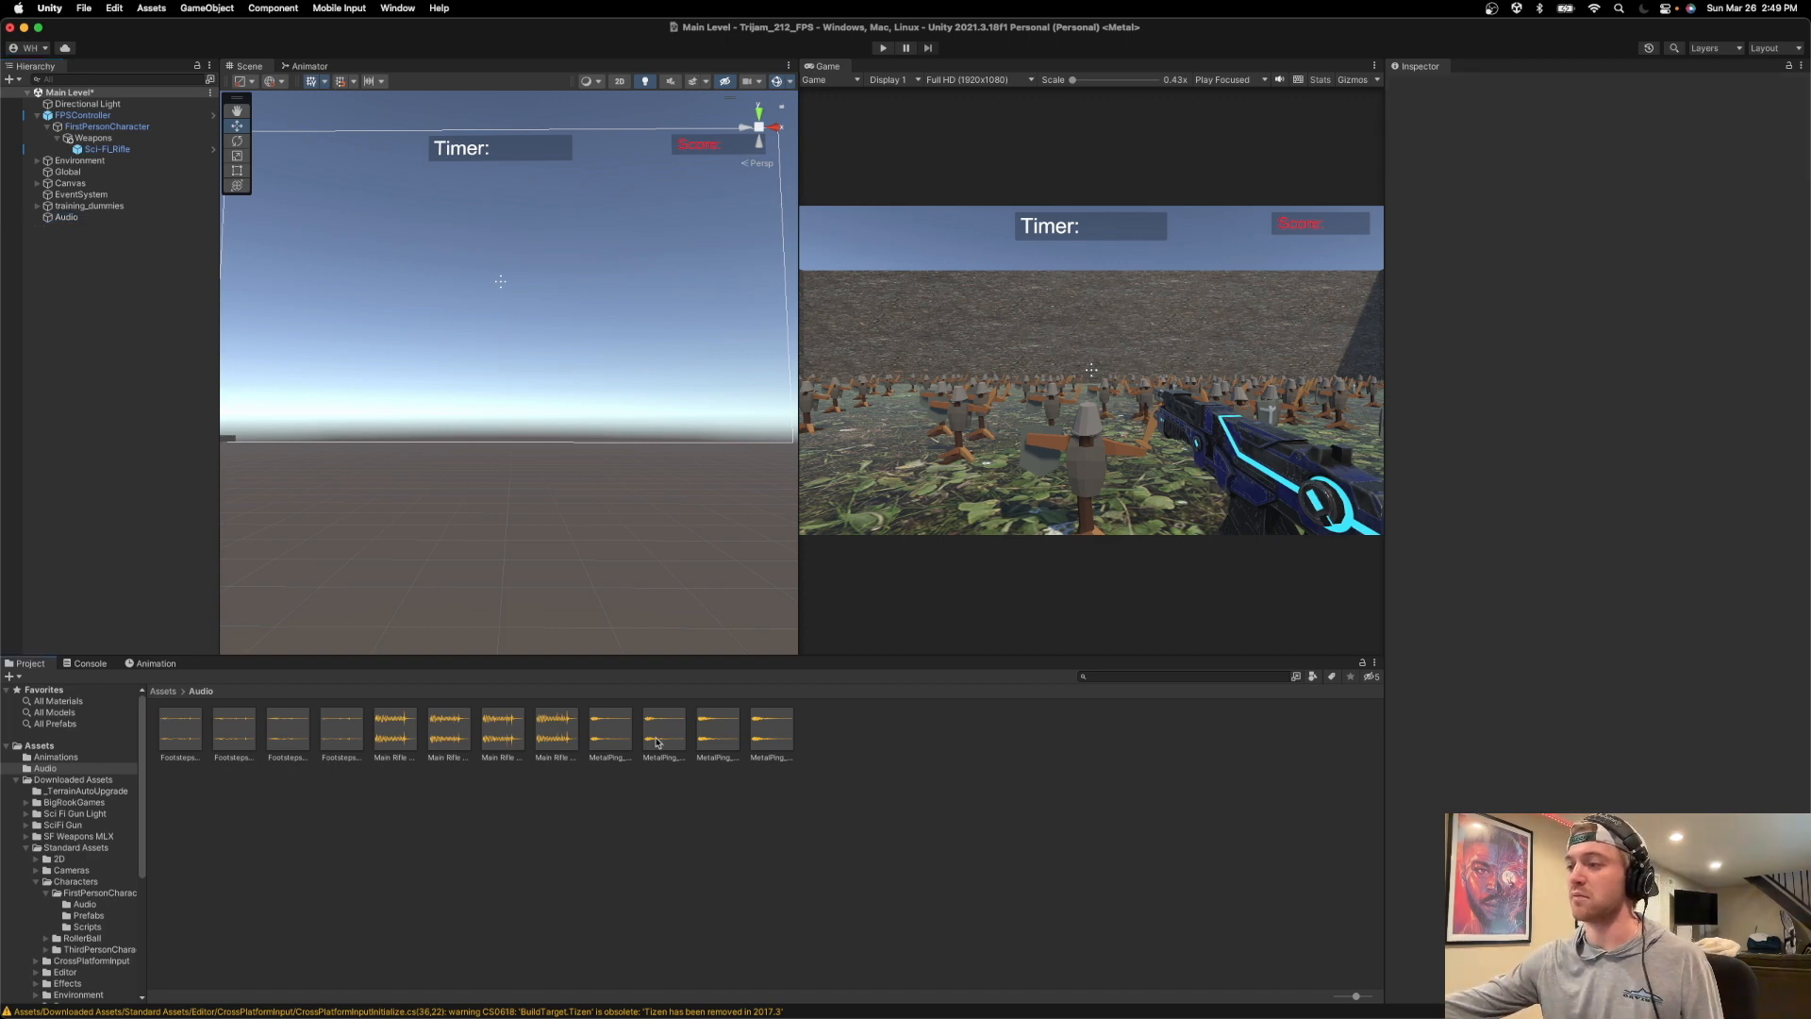
{"action": "left_click", "coordinate": [775, 739]}
{"action": "left_click", "coordinate": [610, 739], "text": "shift"}
{"action": "left_click_drag", "start_coordinate": [610, 740], "coordinate": [49, 218]}
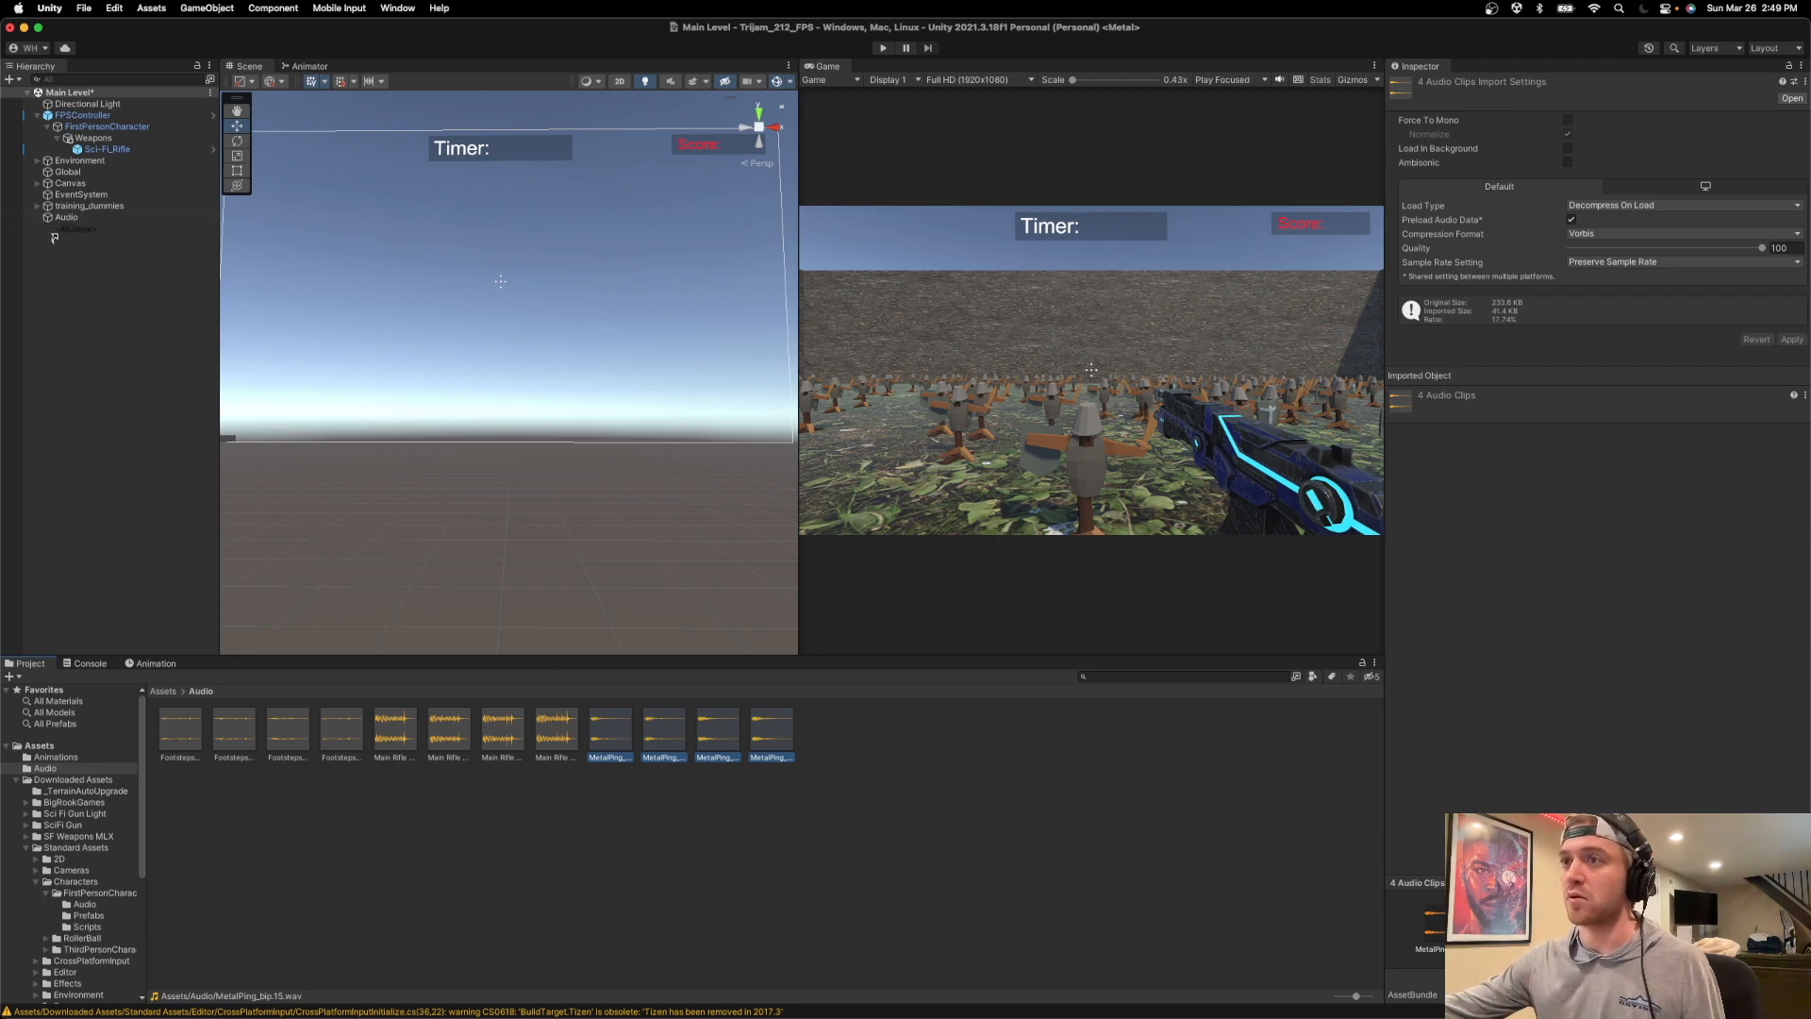
{"action": "left_click_drag", "start_coordinate": [619, 733], "coordinate": [140, 318]}
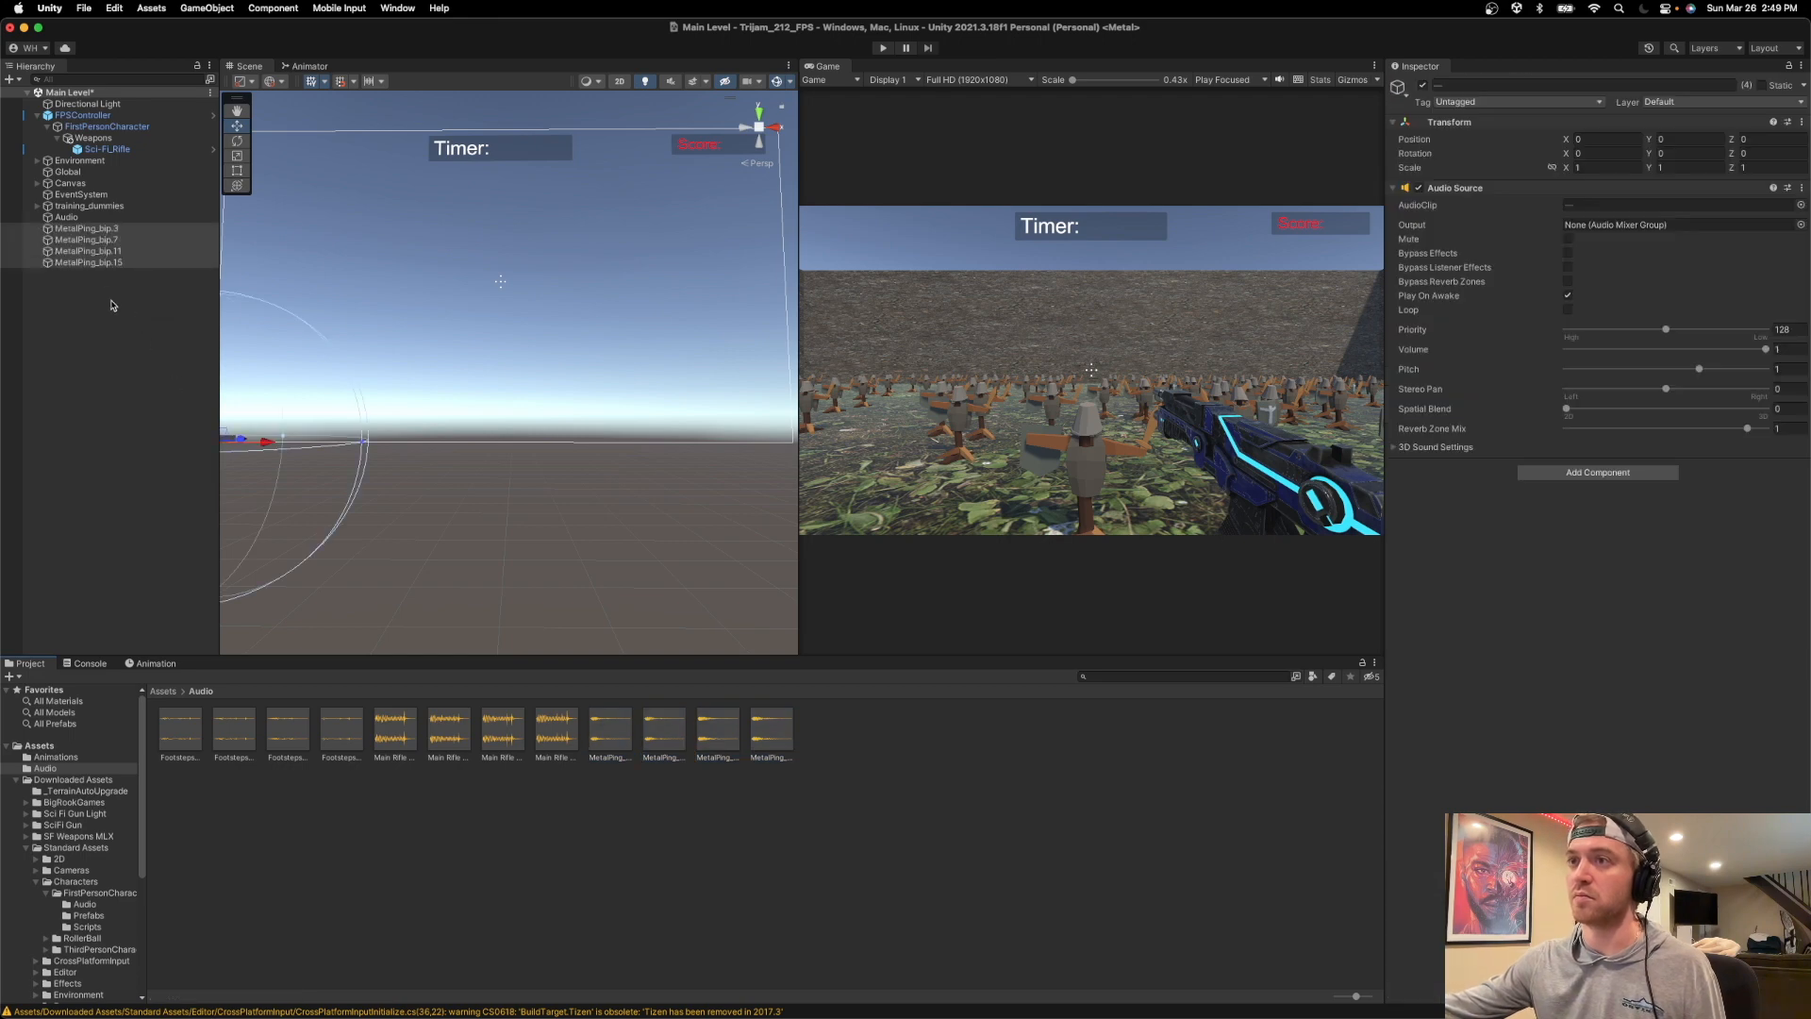
Delete the empty Audio object and select the four MetalPing objects in the hierarchy.
{"action": "right_click", "coordinate": [66, 219]}
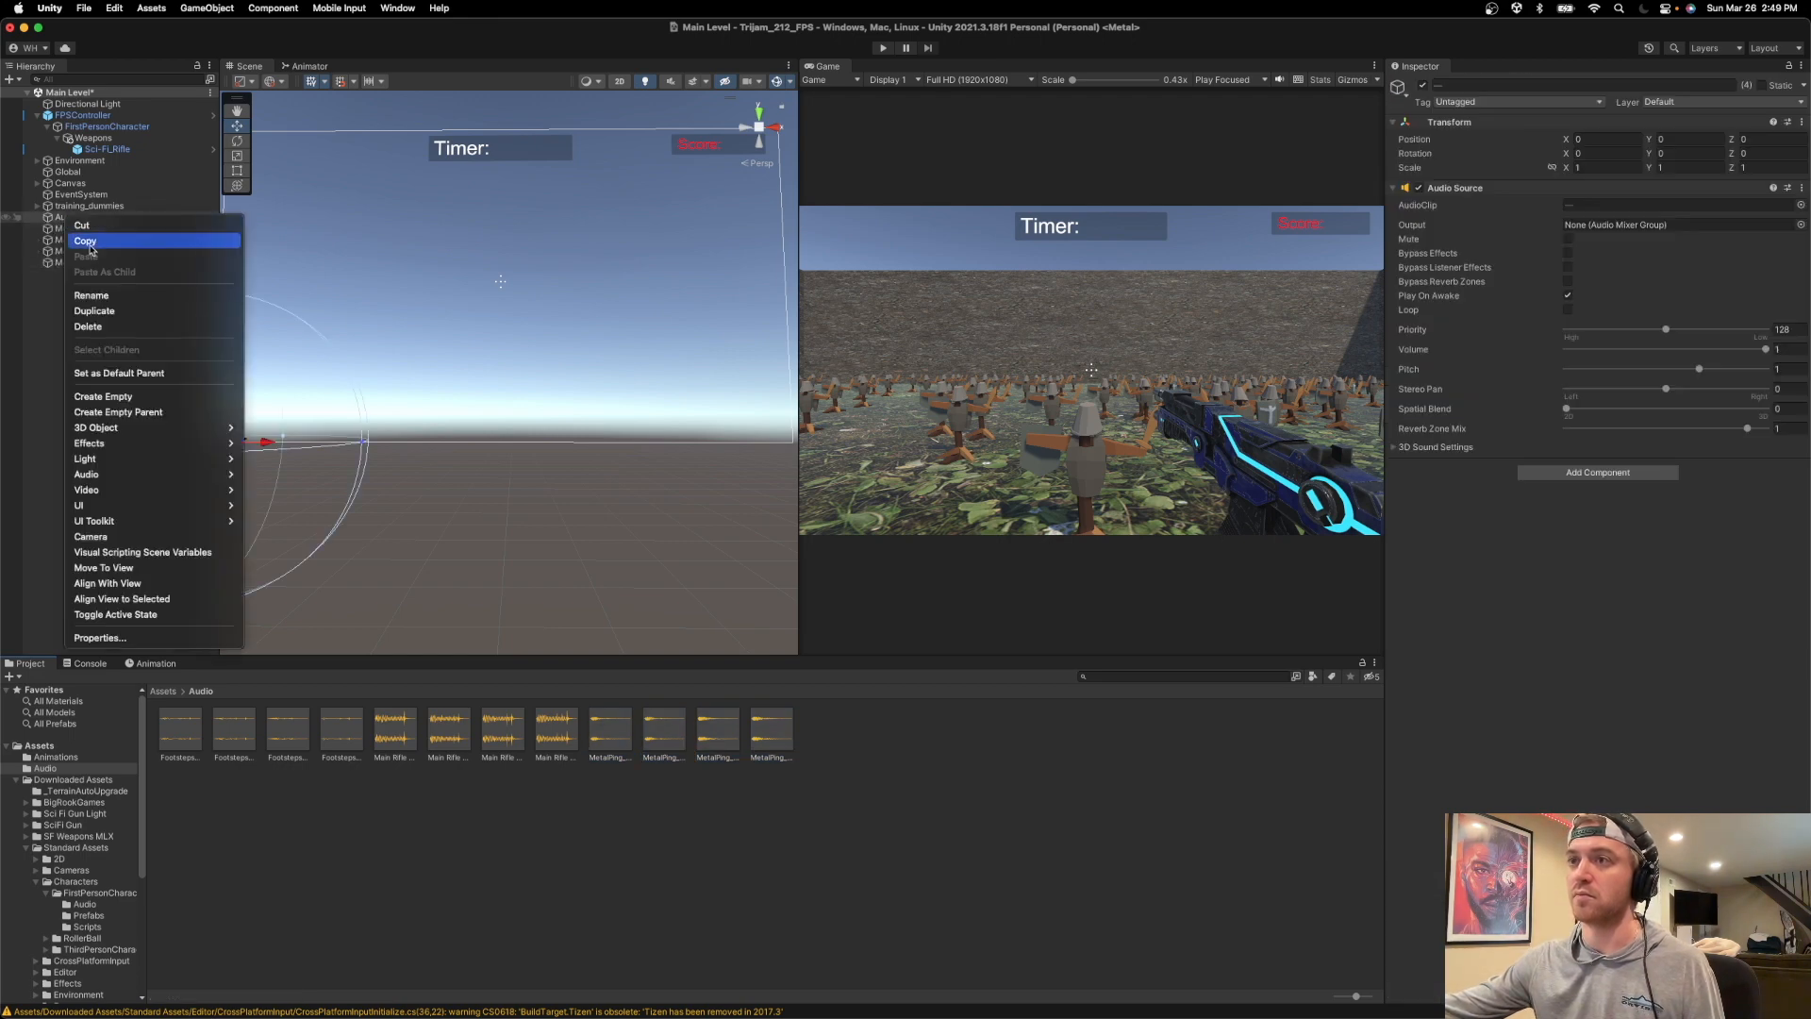
{"action": "left_click", "coordinate": [90, 324]}
{"action": "left_click", "coordinate": [81, 217]}
{"action": "left_click", "coordinate": [83, 251], "text": "shift"}
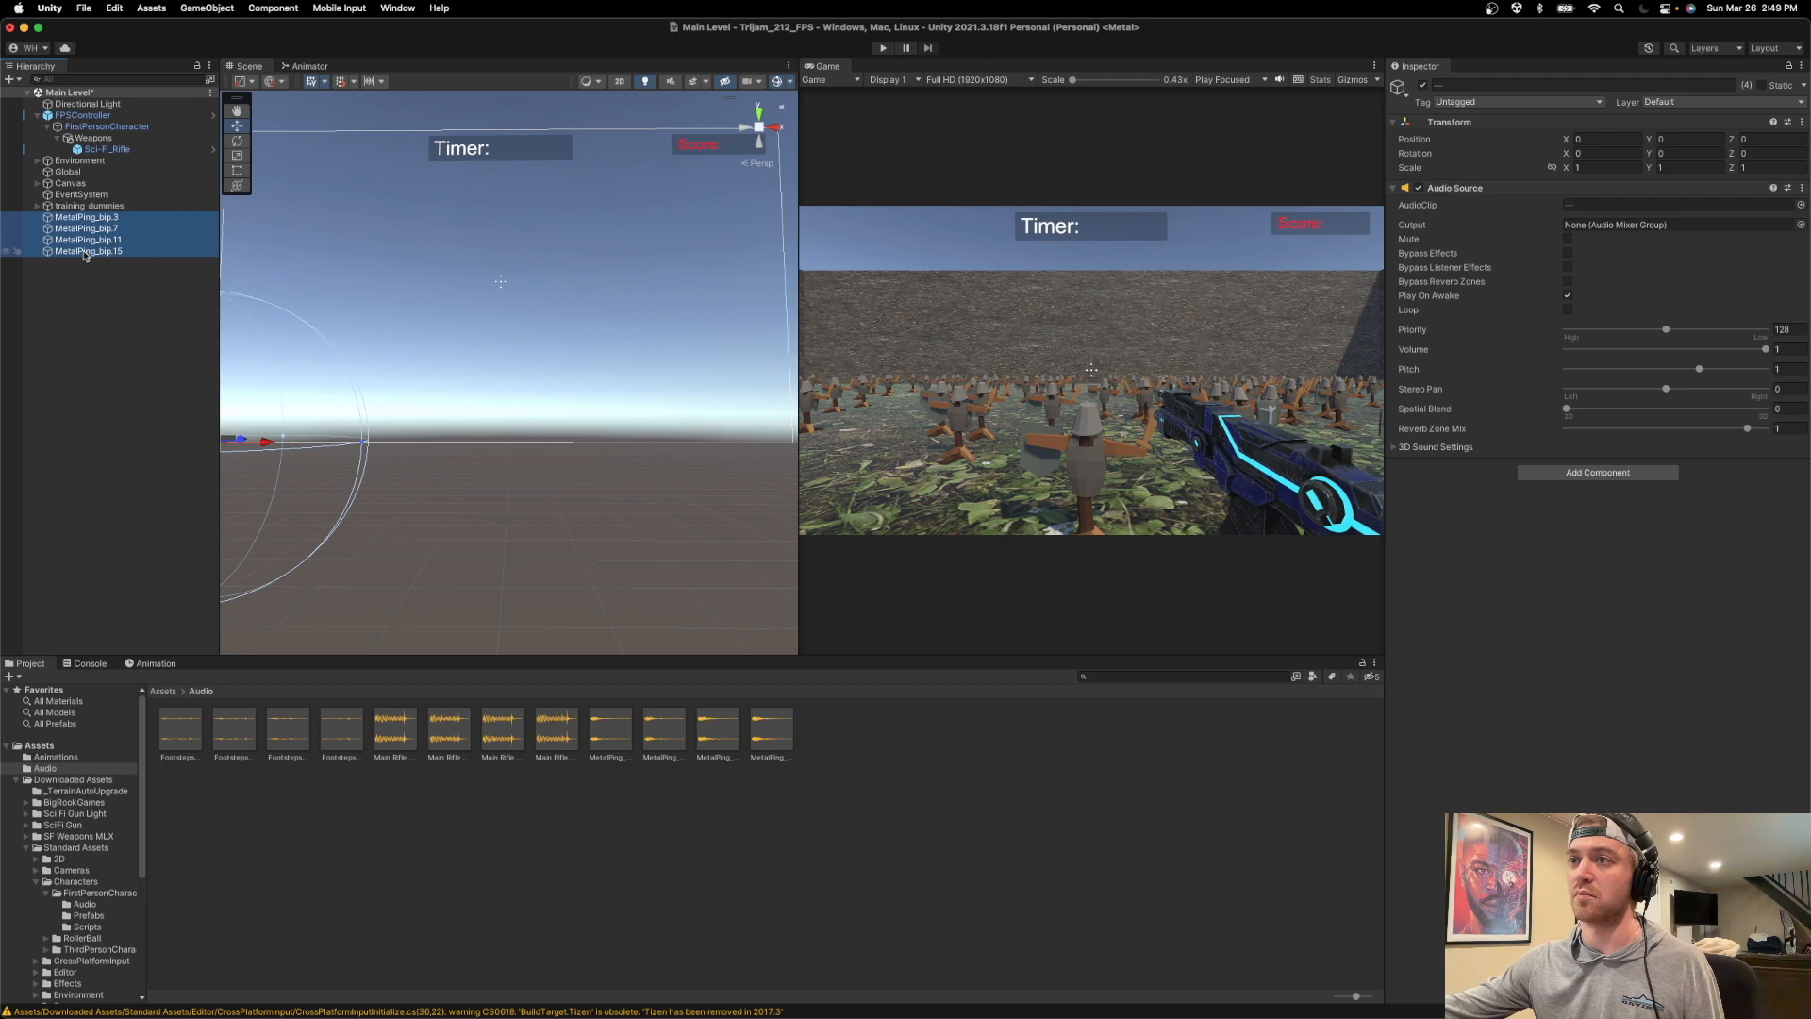
Group the four selected MetalPing objects under a new empty parent named "AudioFiles".
{"action": "right_click", "coordinate": [85, 250]}
{"action": "left_click", "coordinate": [136, 446]}
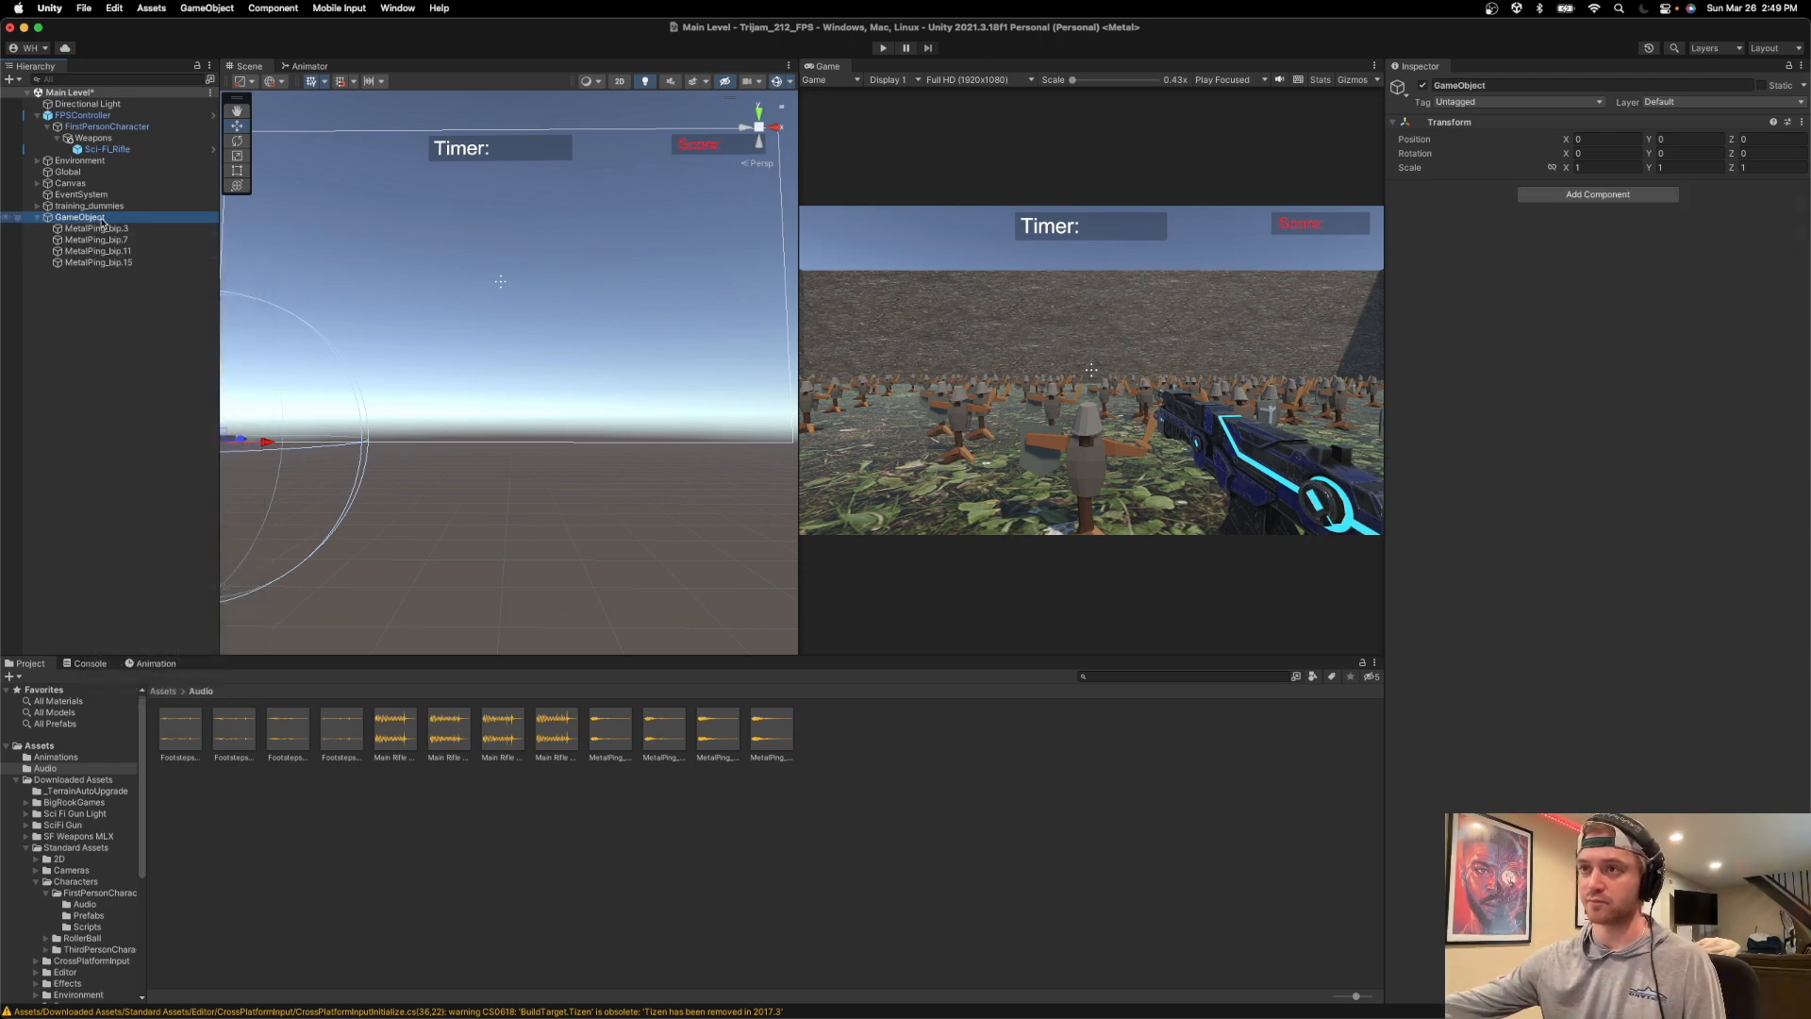
{"action": "left_click", "coordinate": [101, 217]}
{"action": "type", "text": "AudioFiles"}
{"action": "key", "text": "Return"}
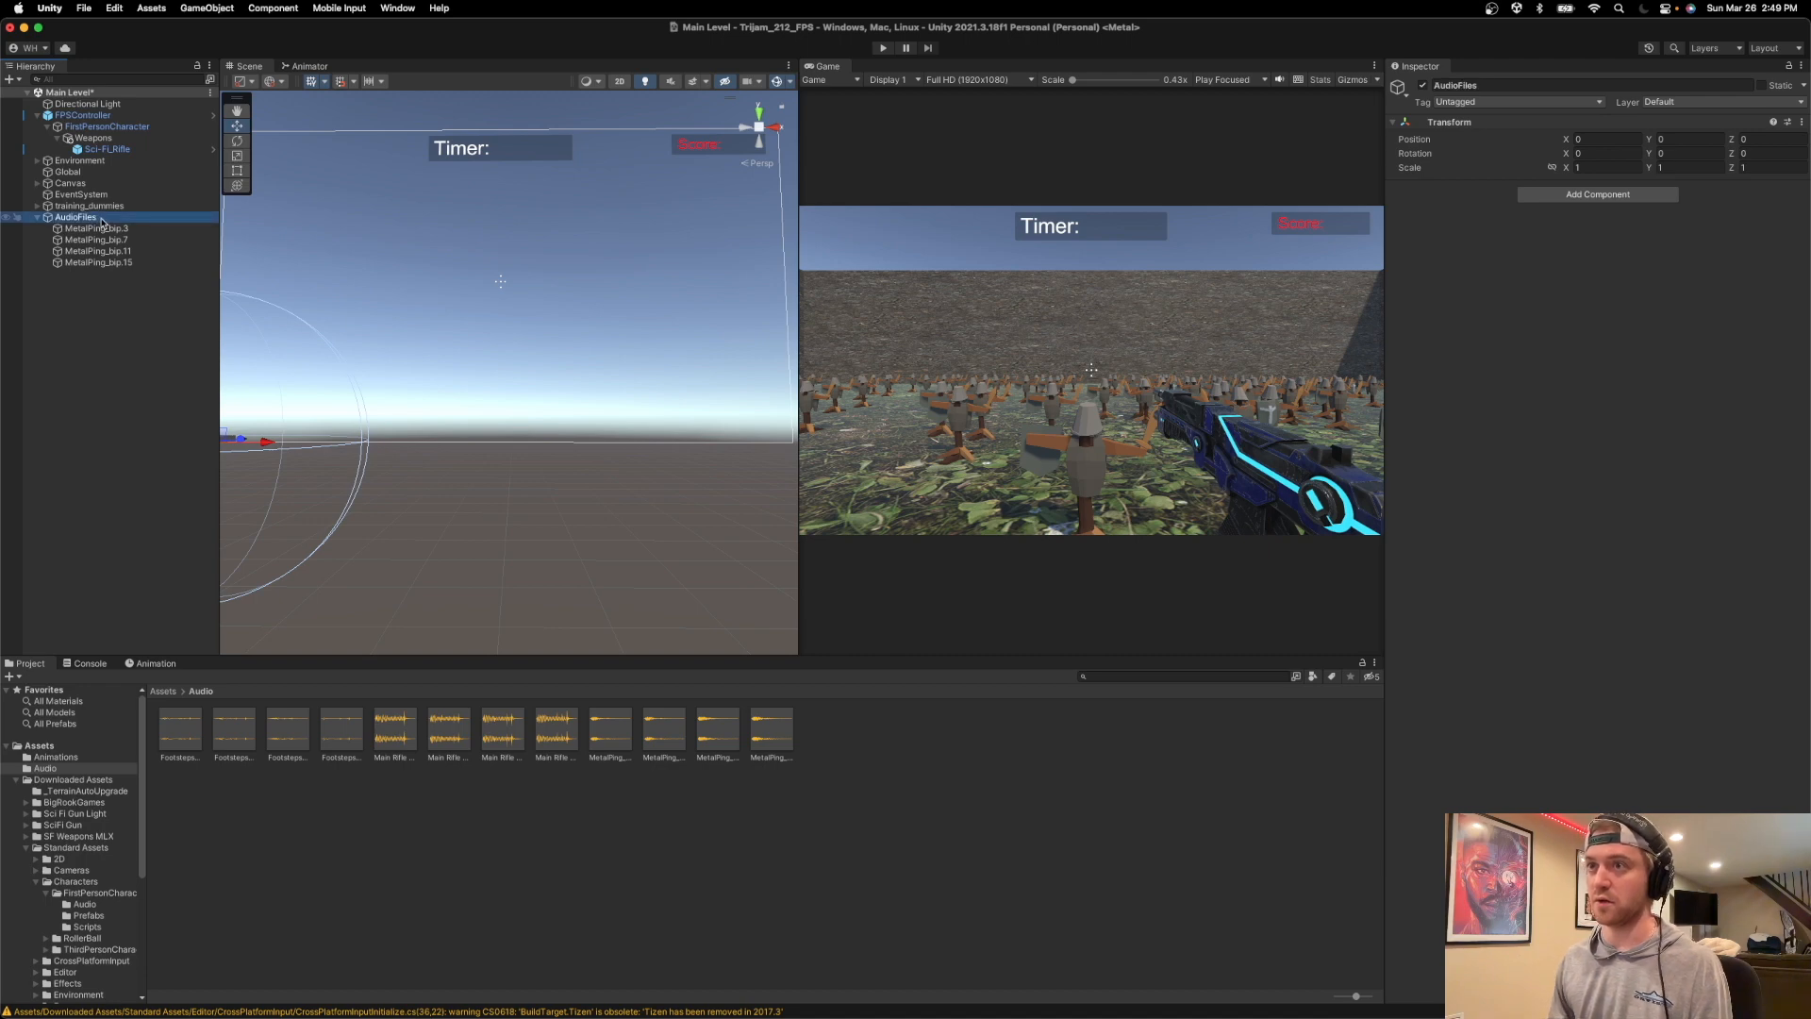
Assign MetalPing_bip.3, MetalPing_bip.7, MetalPing_bip.11 and MetalPing_bip.15 to Elements 0 to 3 of Metal Pings on the Global object.
{"action": "left_click", "coordinate": [87, 175]}
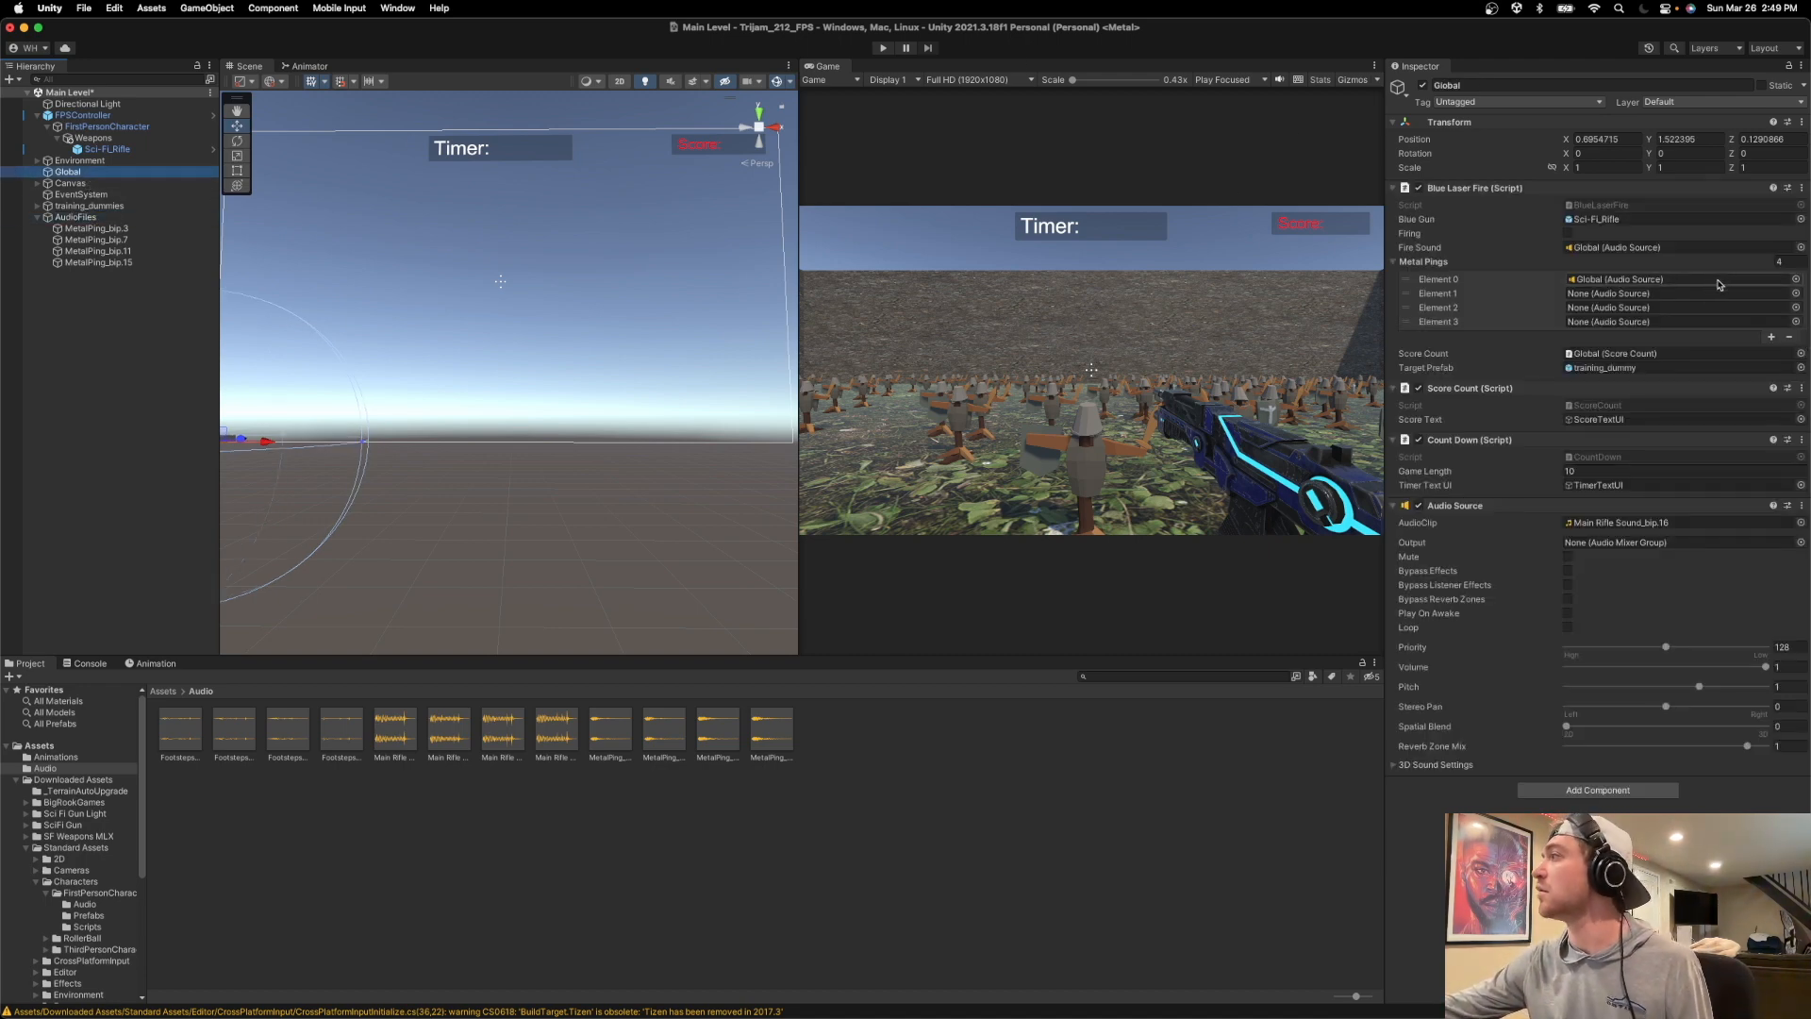
{"action": "left_click", "coordinate": [1800, 284]}
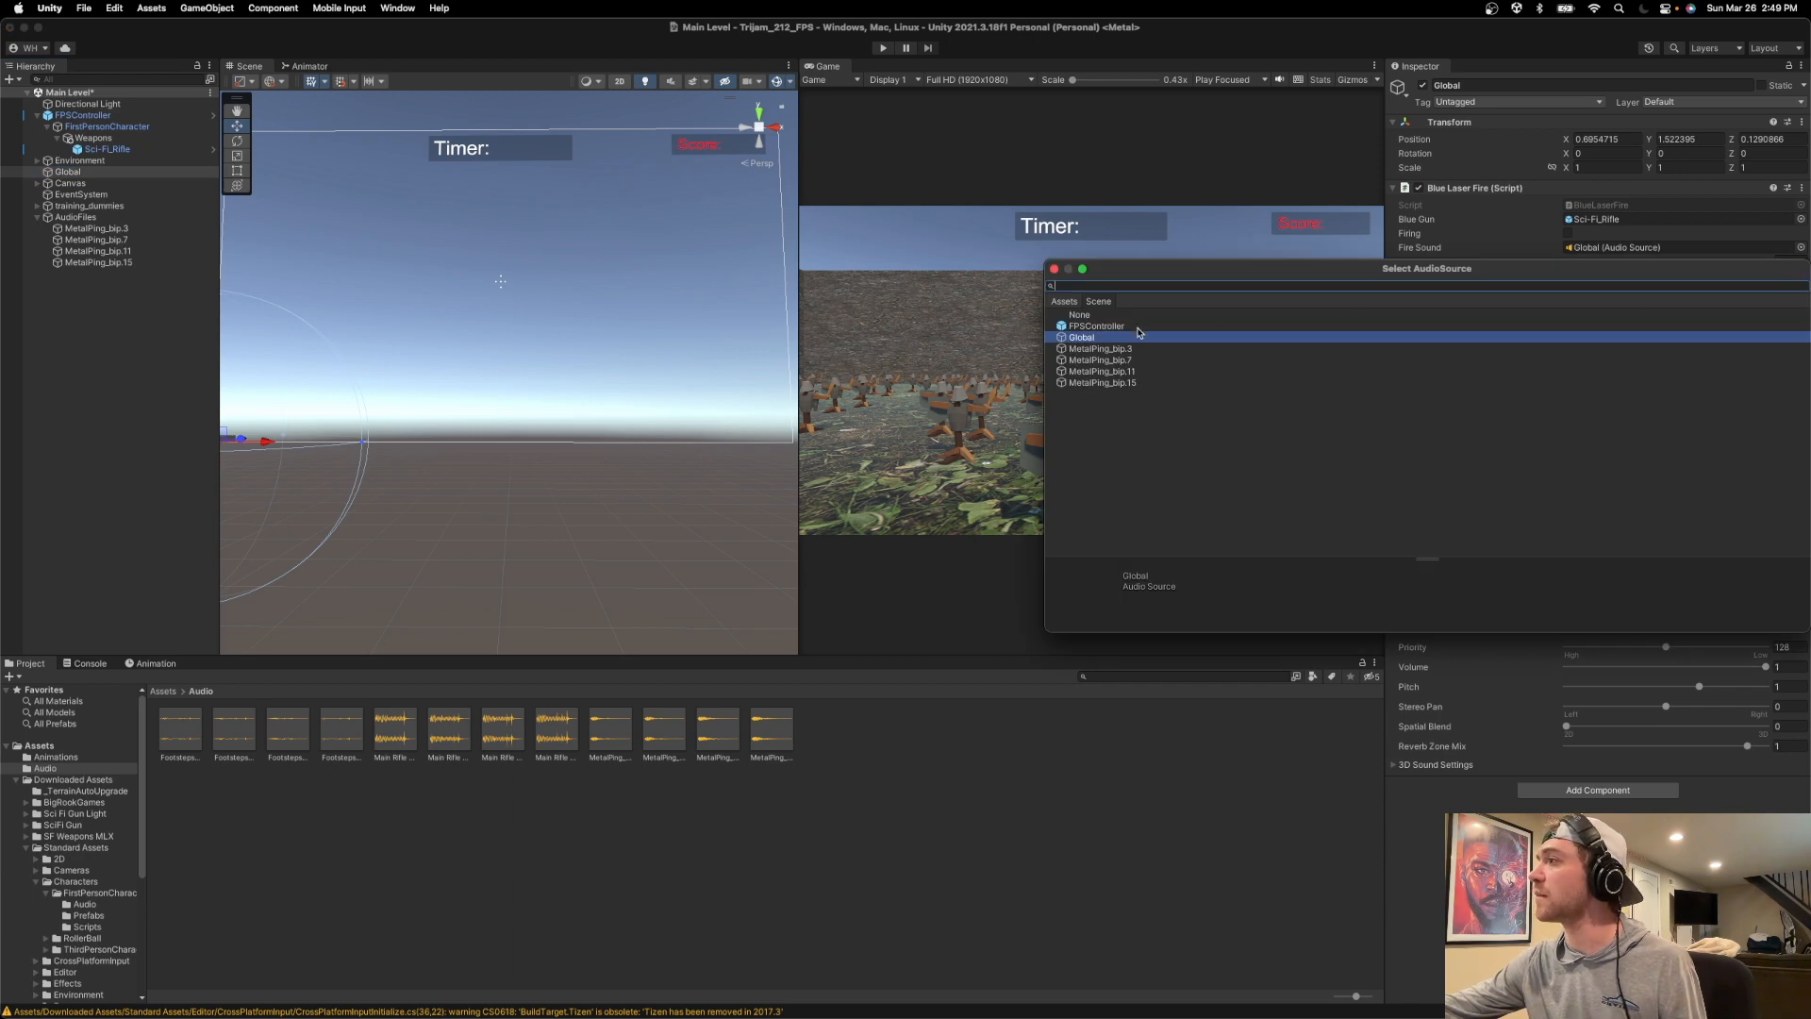
{"action": "double_click", "coordinate": [1100, 349]}
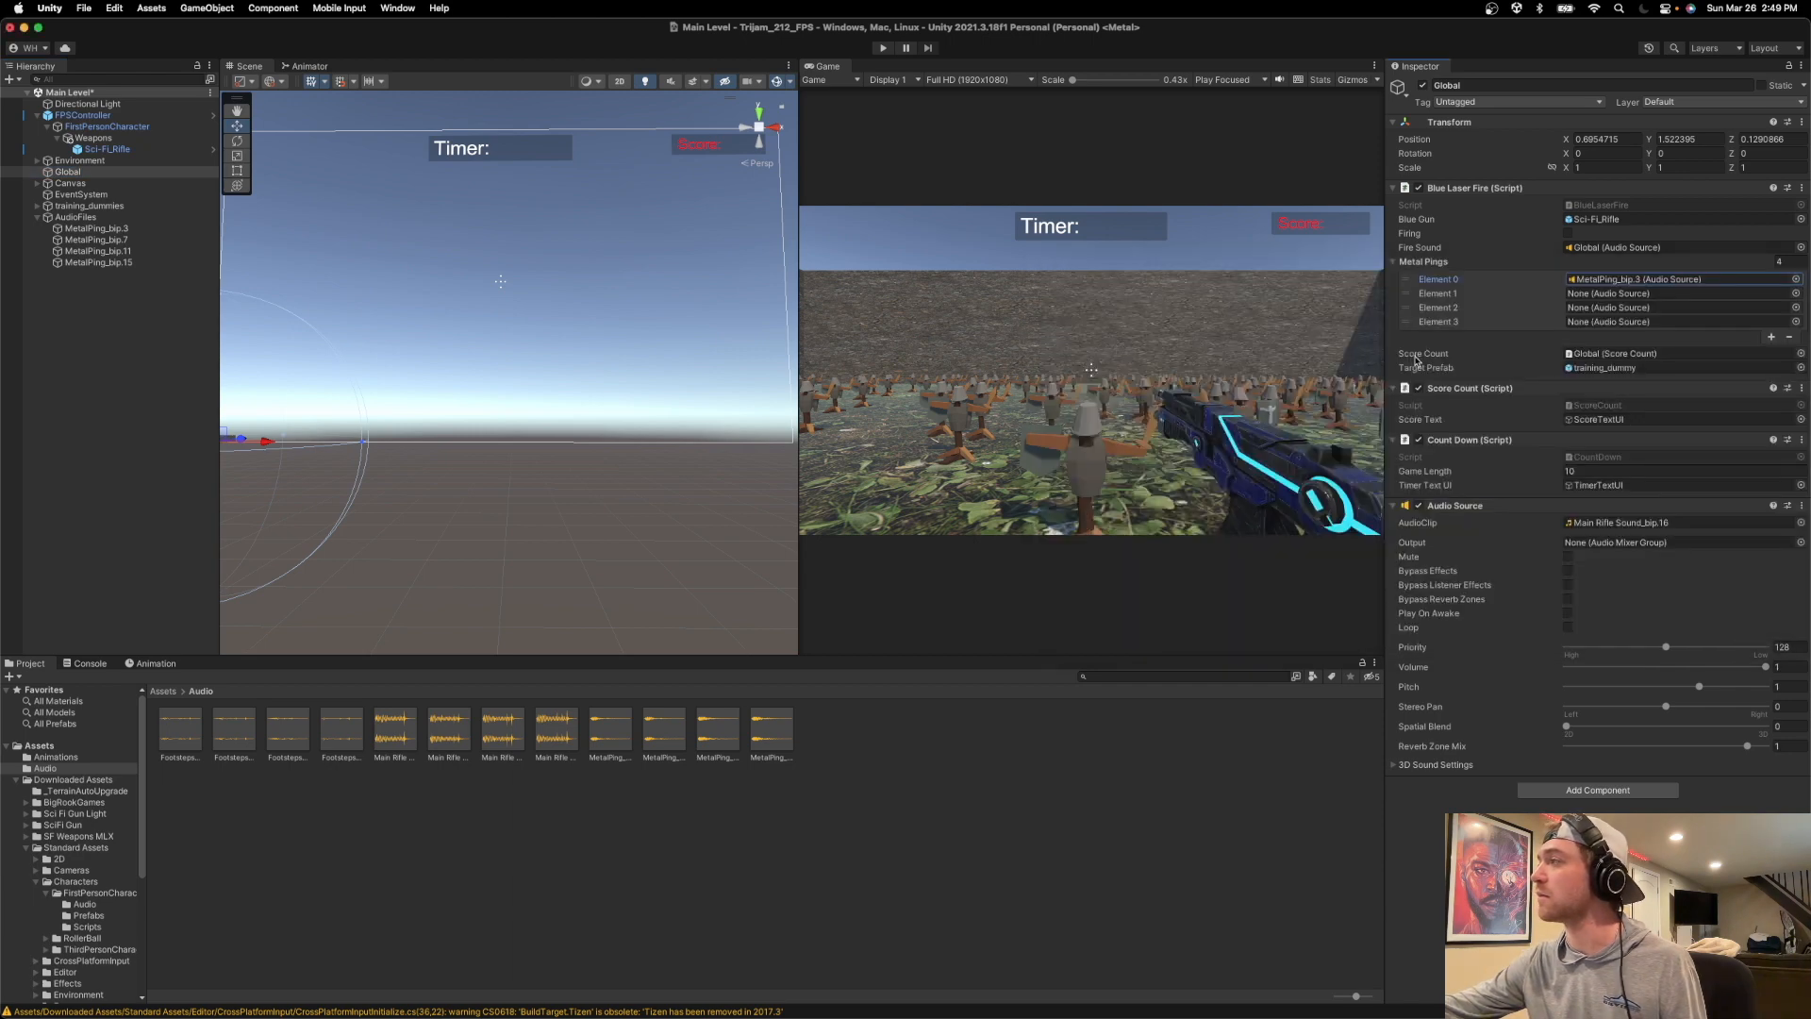
{"action": "left_click", "coordinate": [1794, 293]}
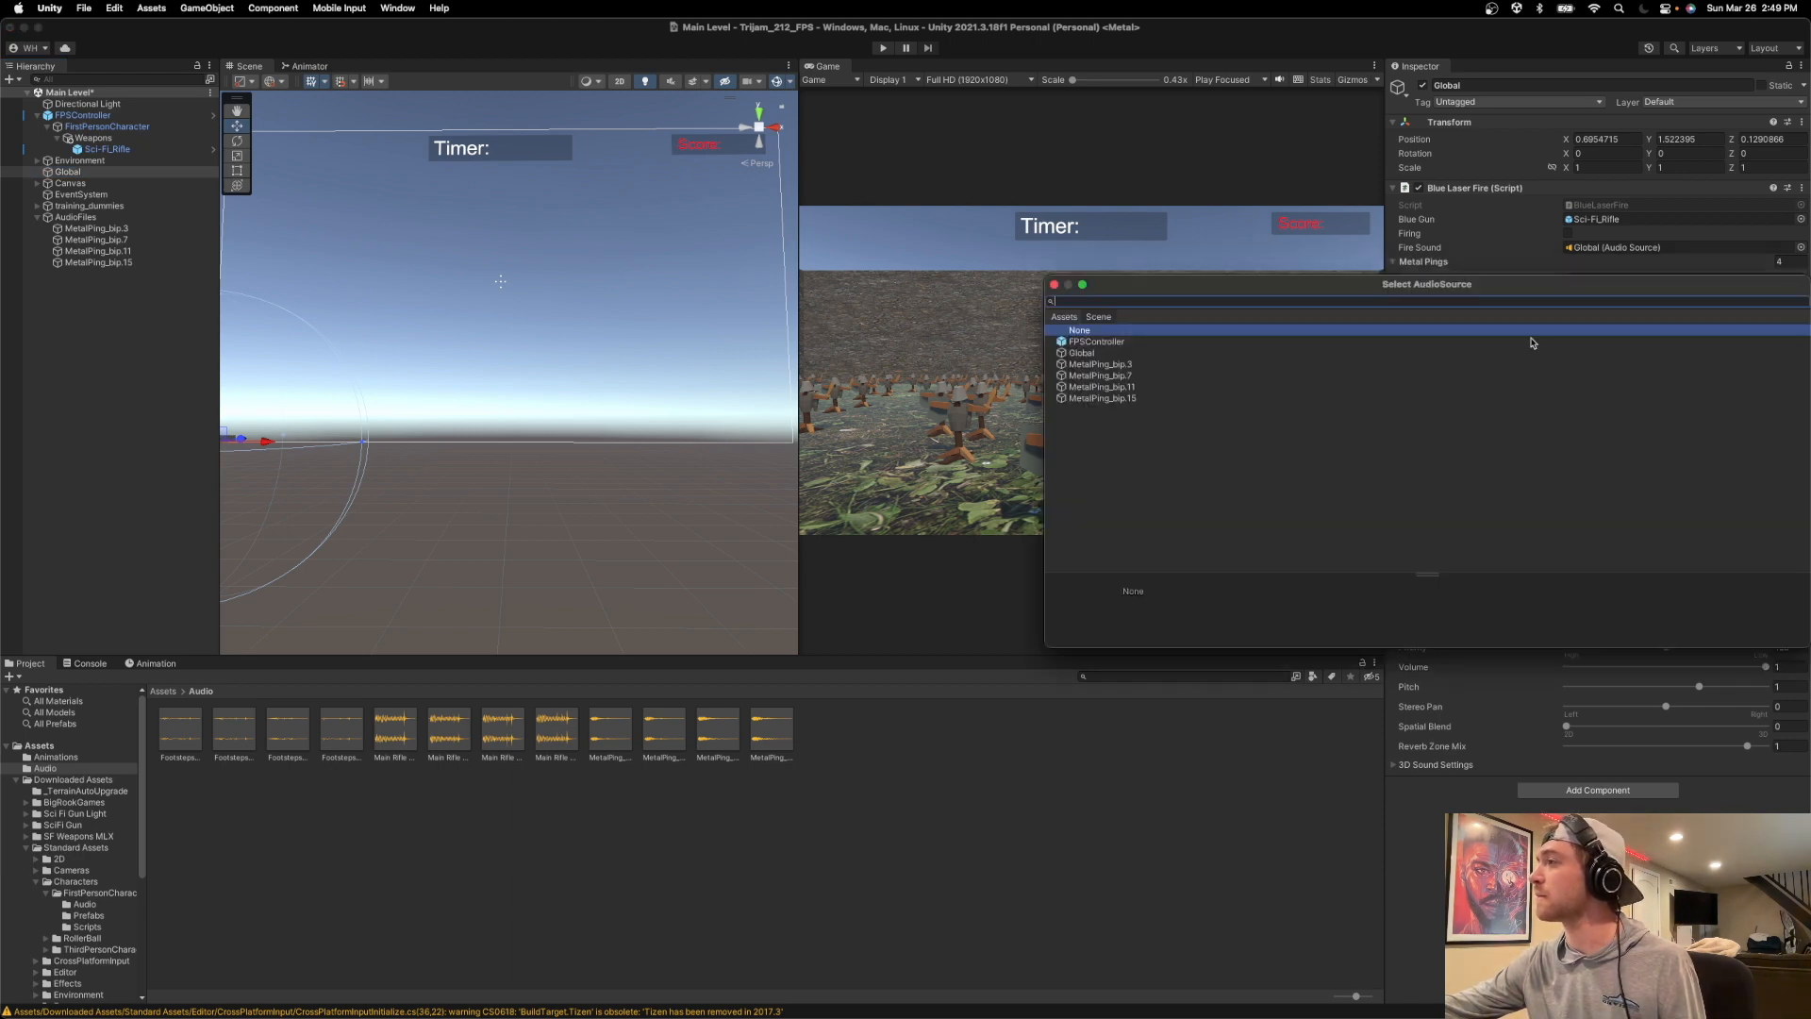
{"action": "double_click", "coordinate": [1092, 375]}
{"action": "left_click", "coordinate": [1796, 308]}
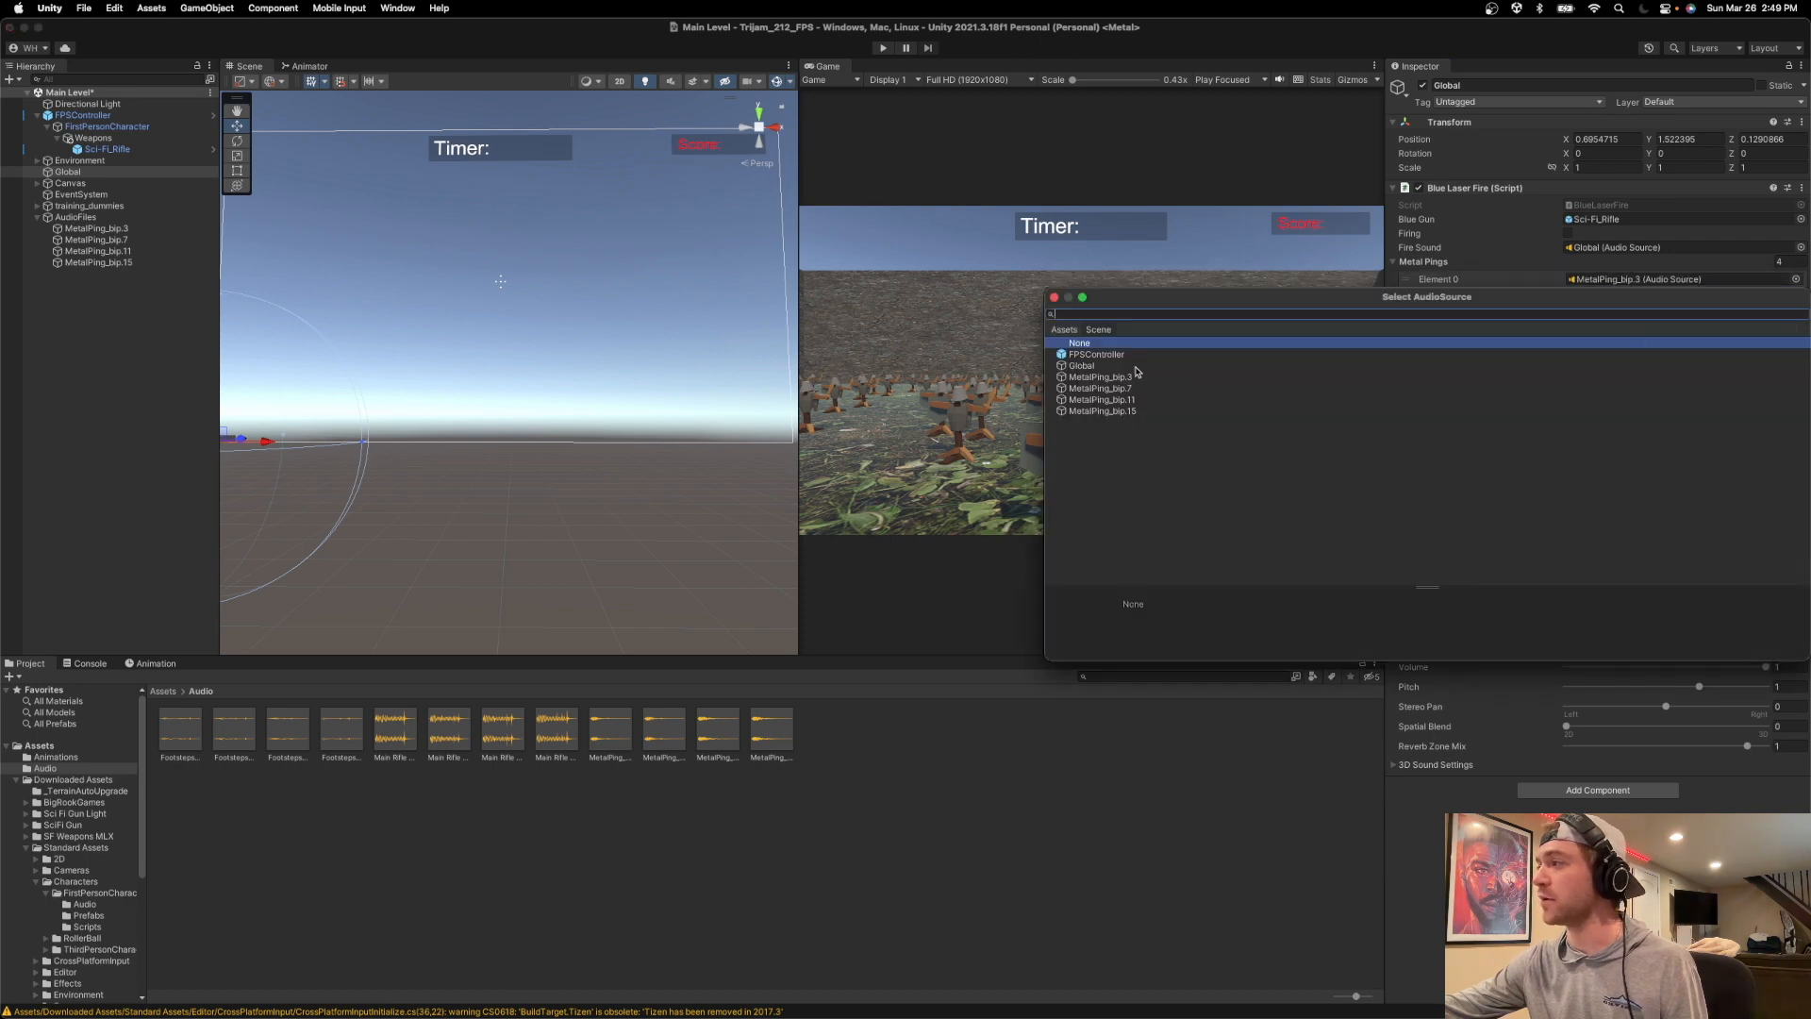
{"action": "double_click", "coordinate": [1119, 400]}
{"action": "left_click", "coordinate": [1797, 322]}
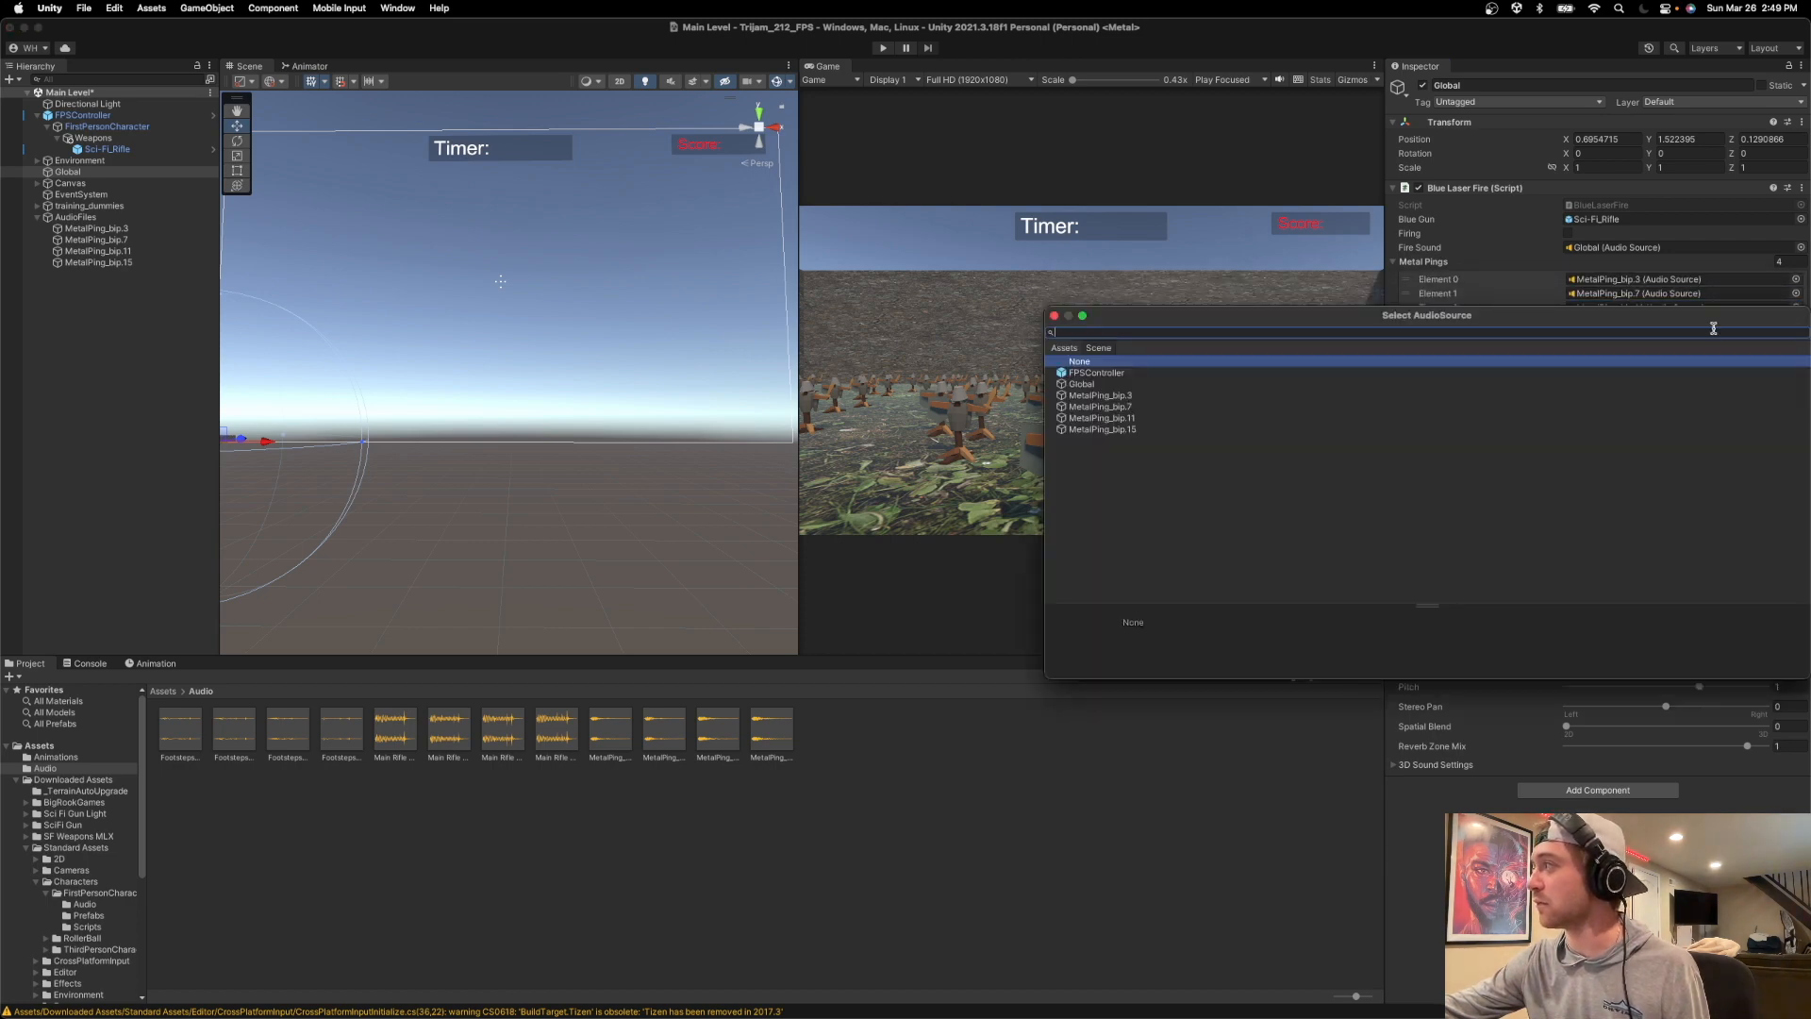
{"action": "double_click", "coordinate": [1151, 432]}
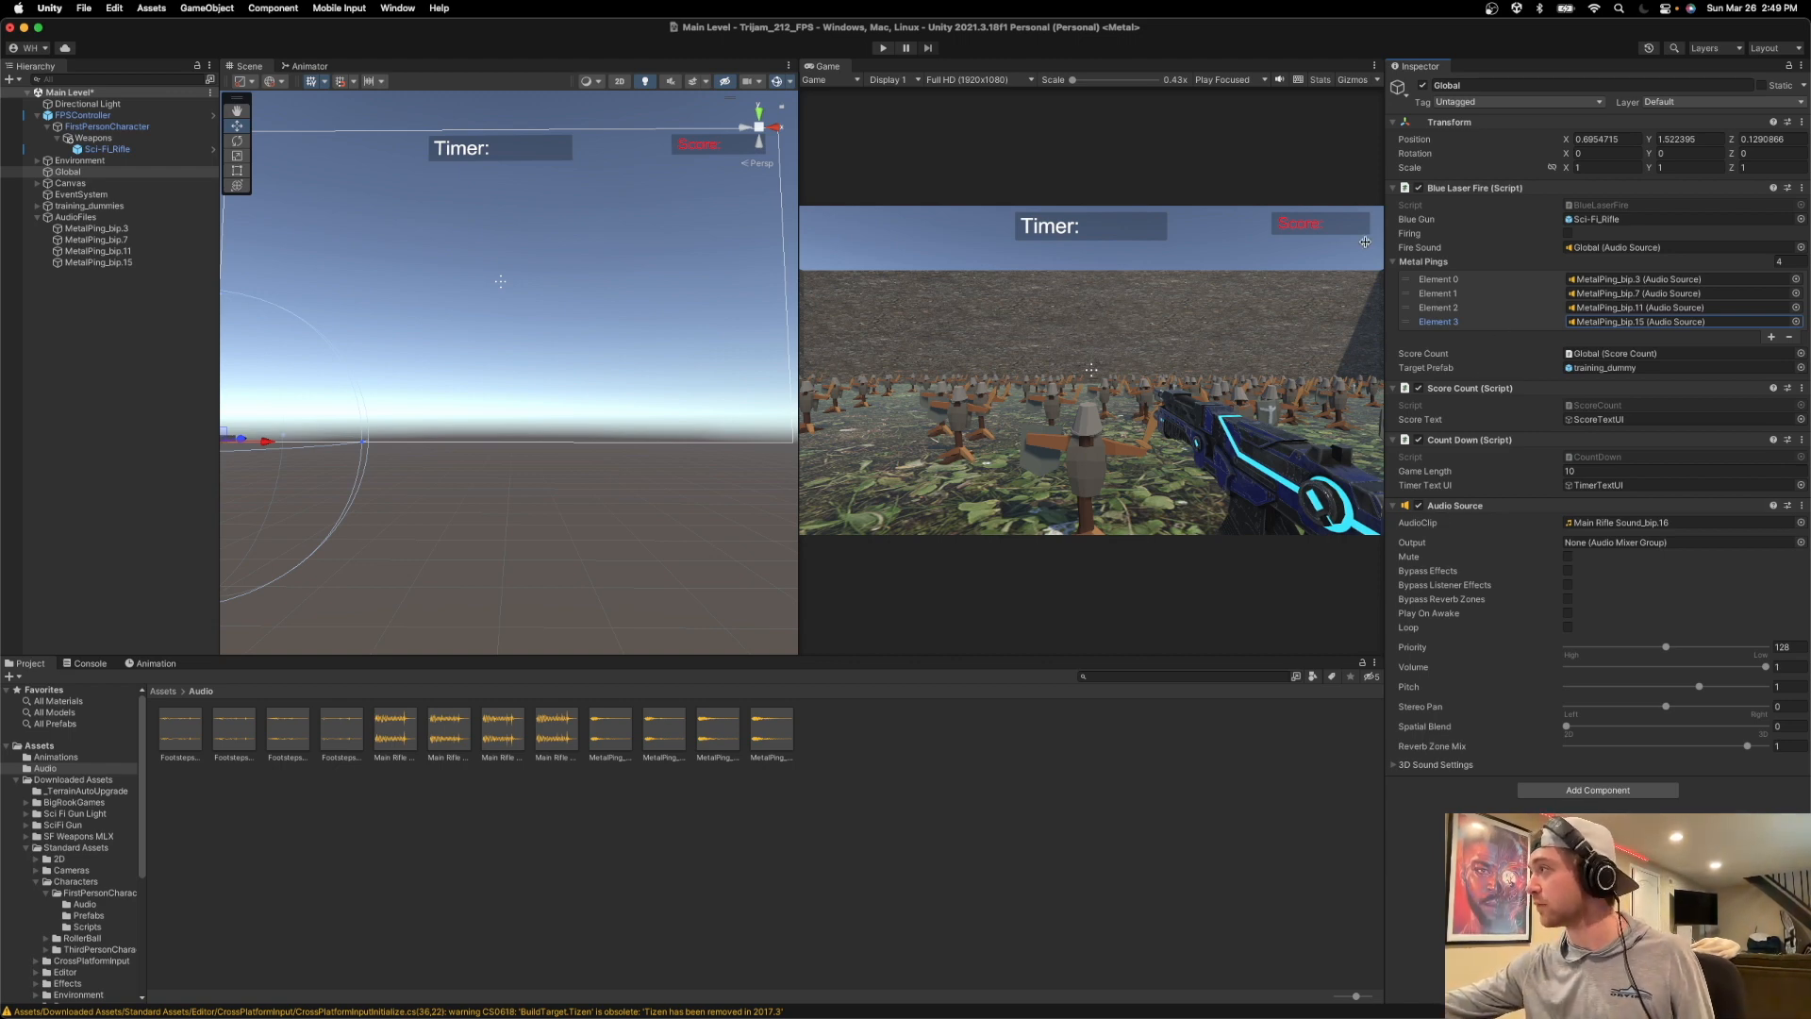
Run the game, shoot several training dummies to test the metal ping sounds, and stop it.
{"action": "left_click", "coordinate": [883, 48]}
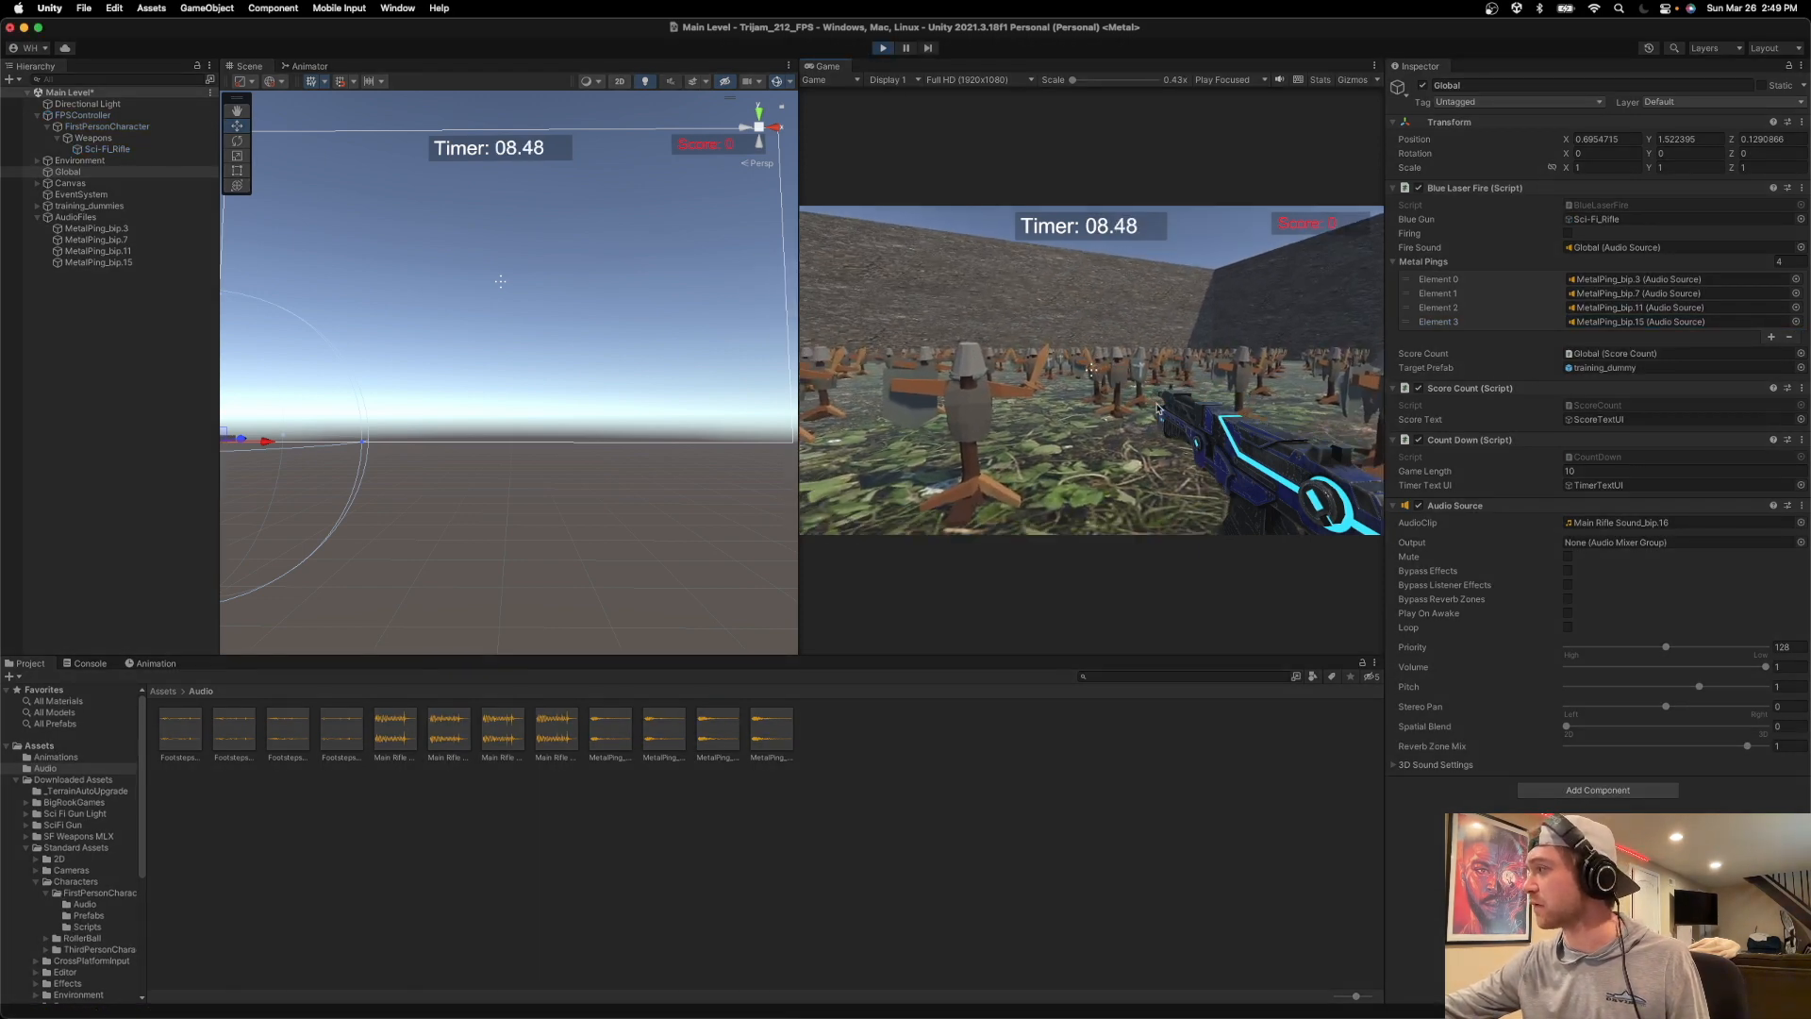
{"action": "left_click", "coordinate": [1101, 406]}
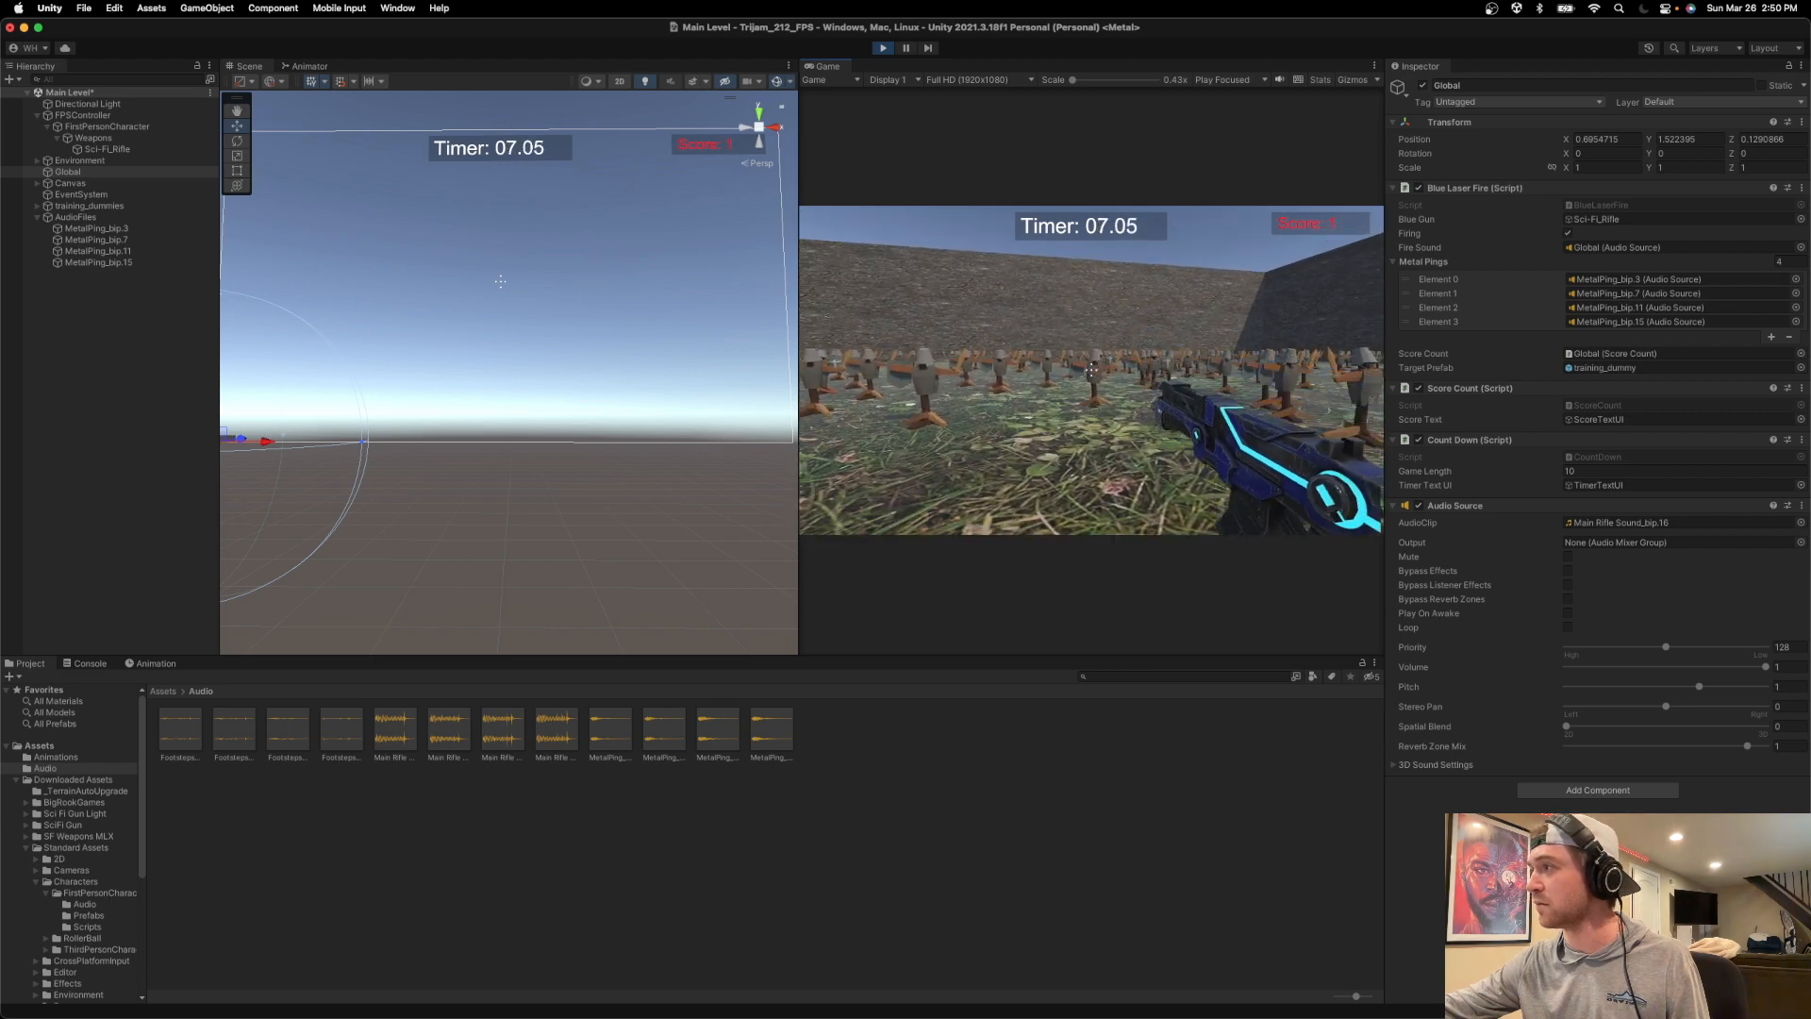
{"action": "key", "text": "w"}
{"action": "left_click", "coordinate": [1091, 370]}
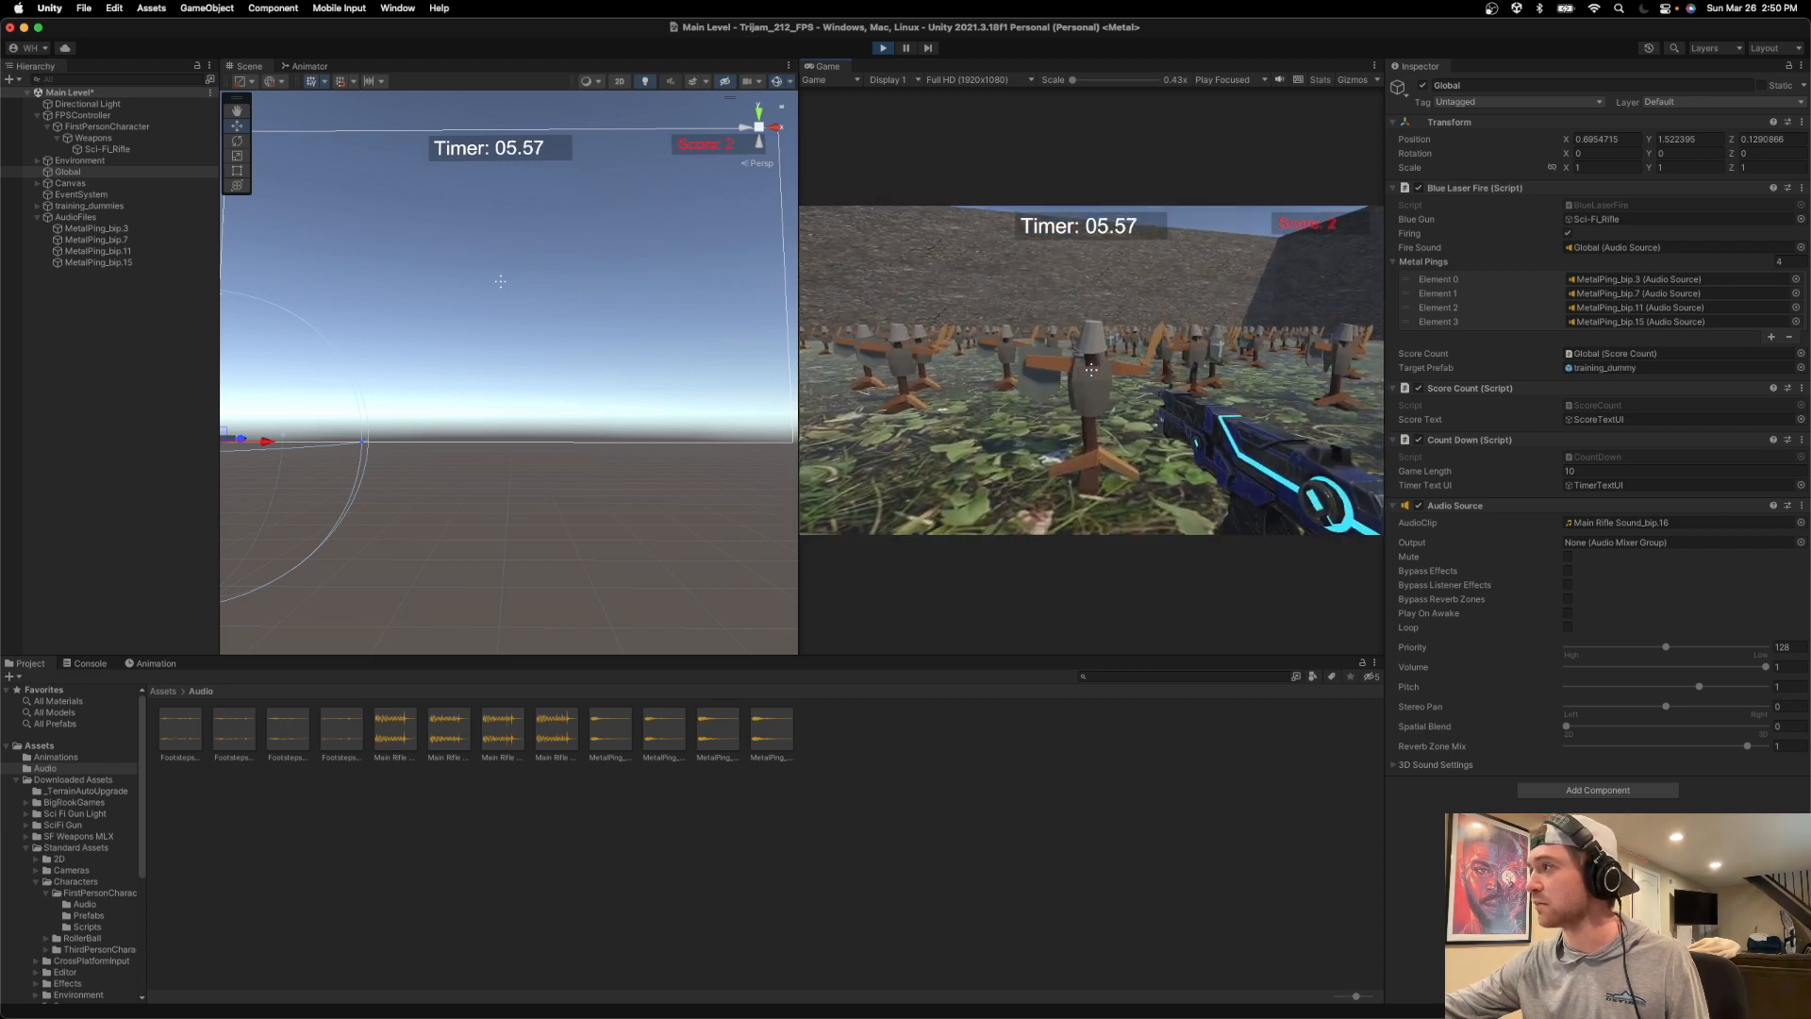
{"action": "left_click", "coordinate": [1091, 370]}
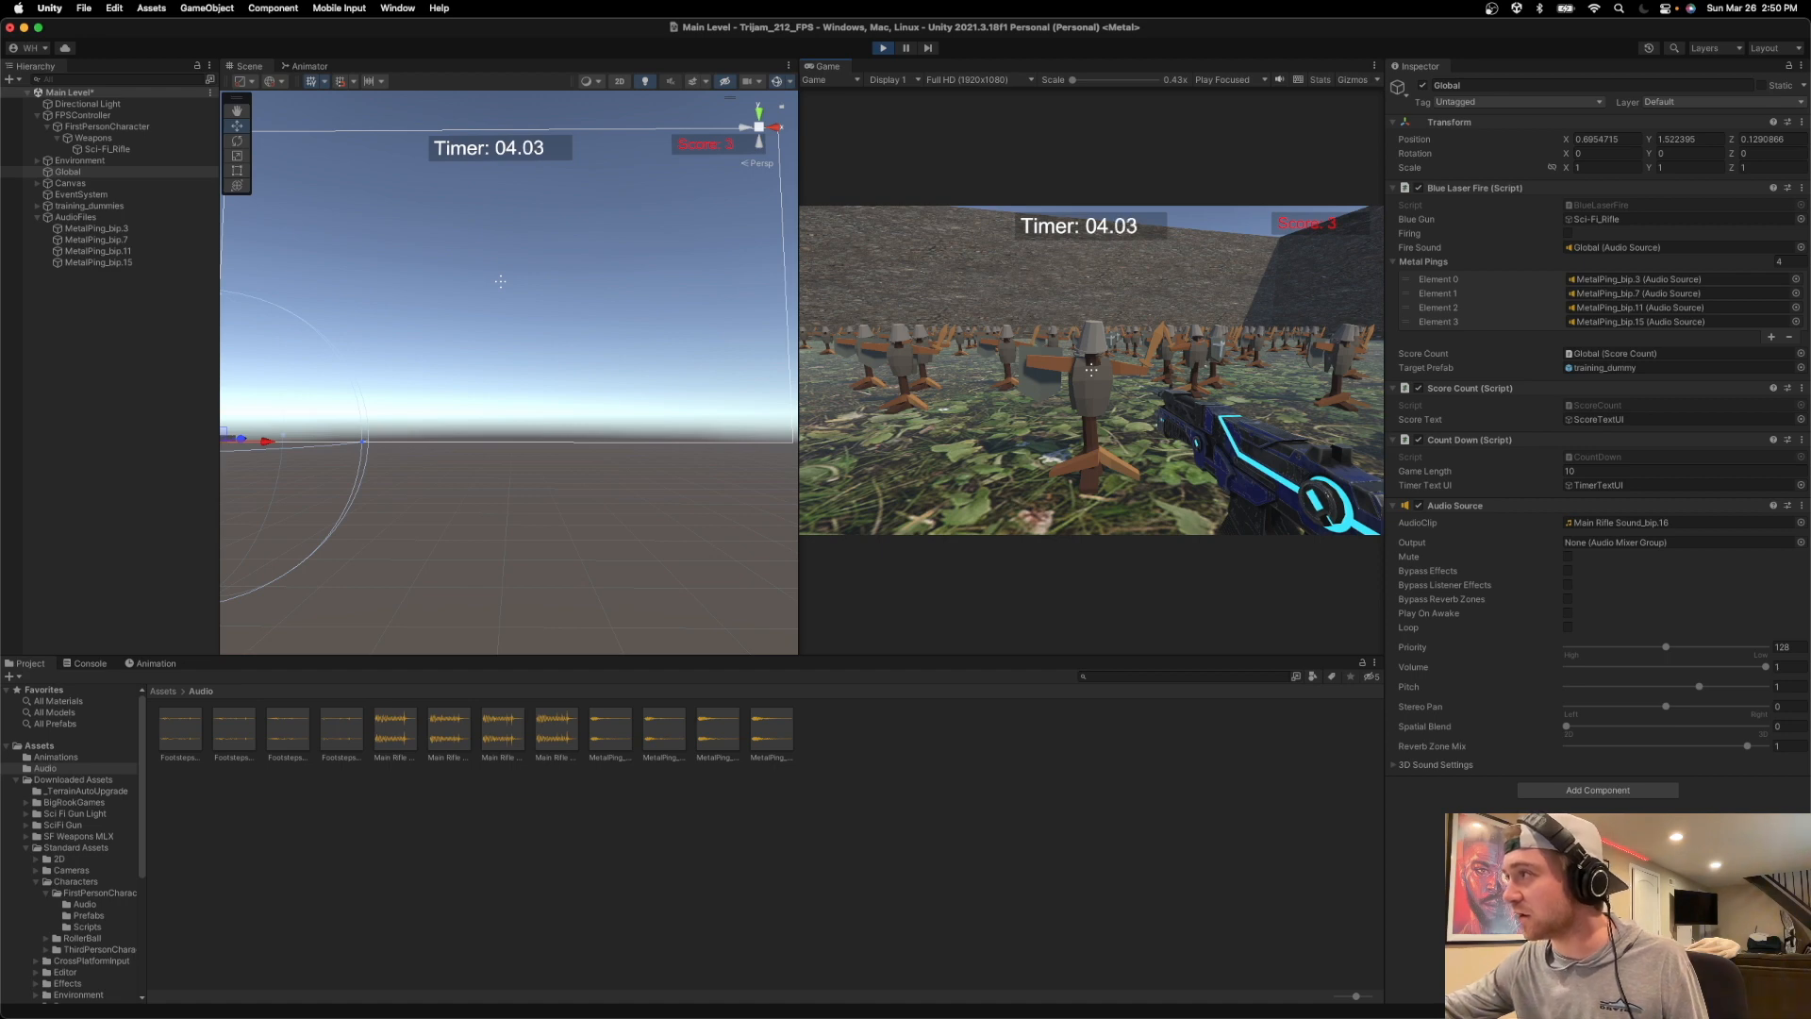
{"action": "left_click", "coordinate": [1091, 370]}
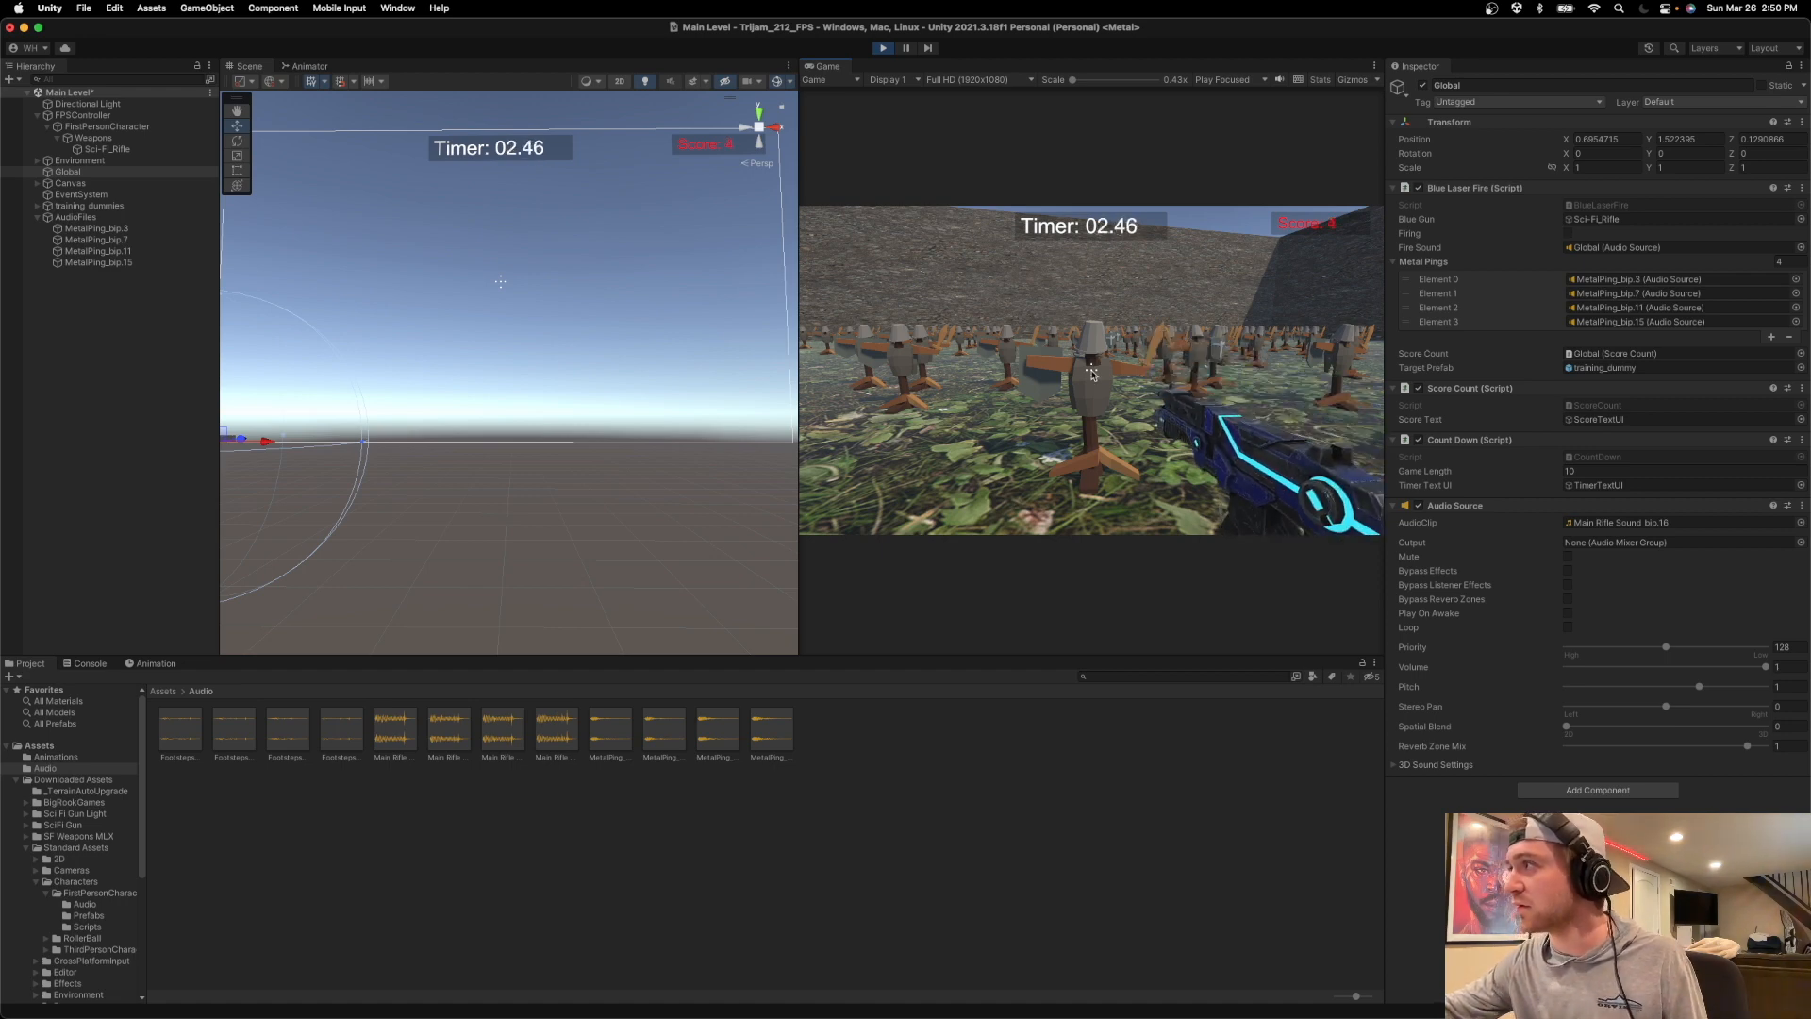
{"action": "key", "text": "Escape"}
{"action": "left_click", "coordinate": [881, 48]}
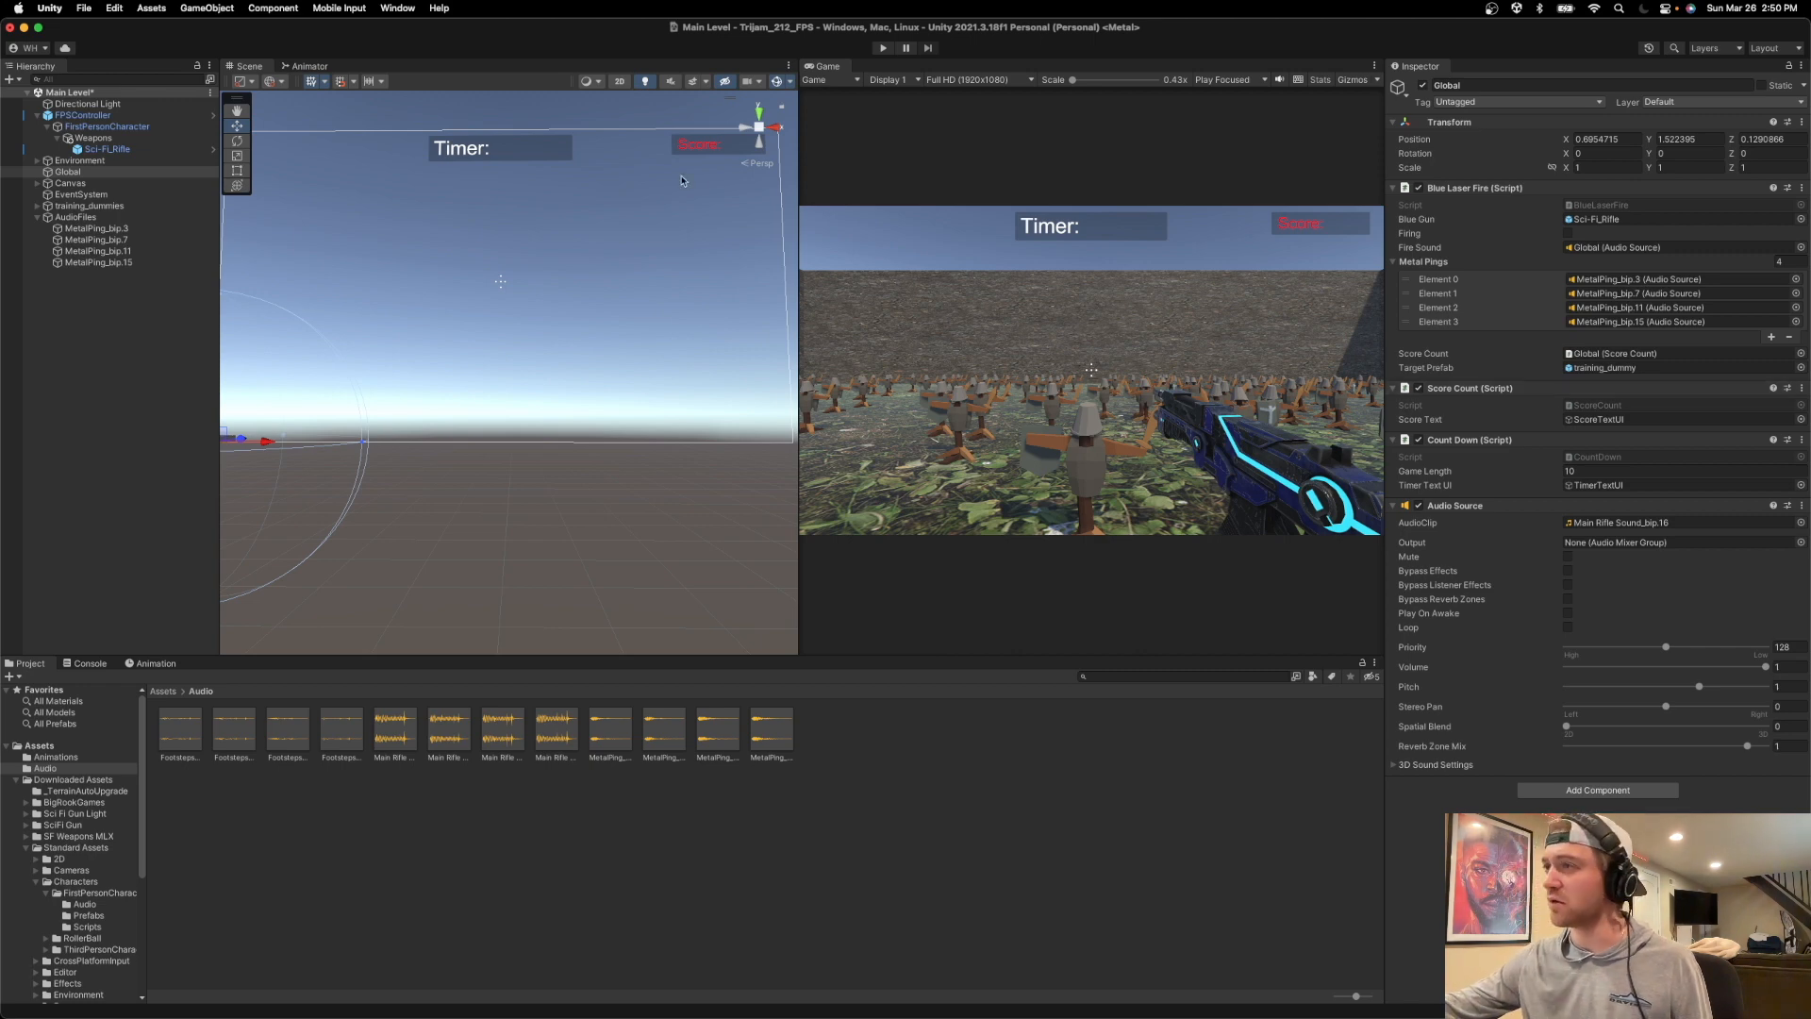
Look over the BlueLaserFire script in Visual Studio and run the game once more in Unity.
{"action": "key", "text": "super+Tab"}
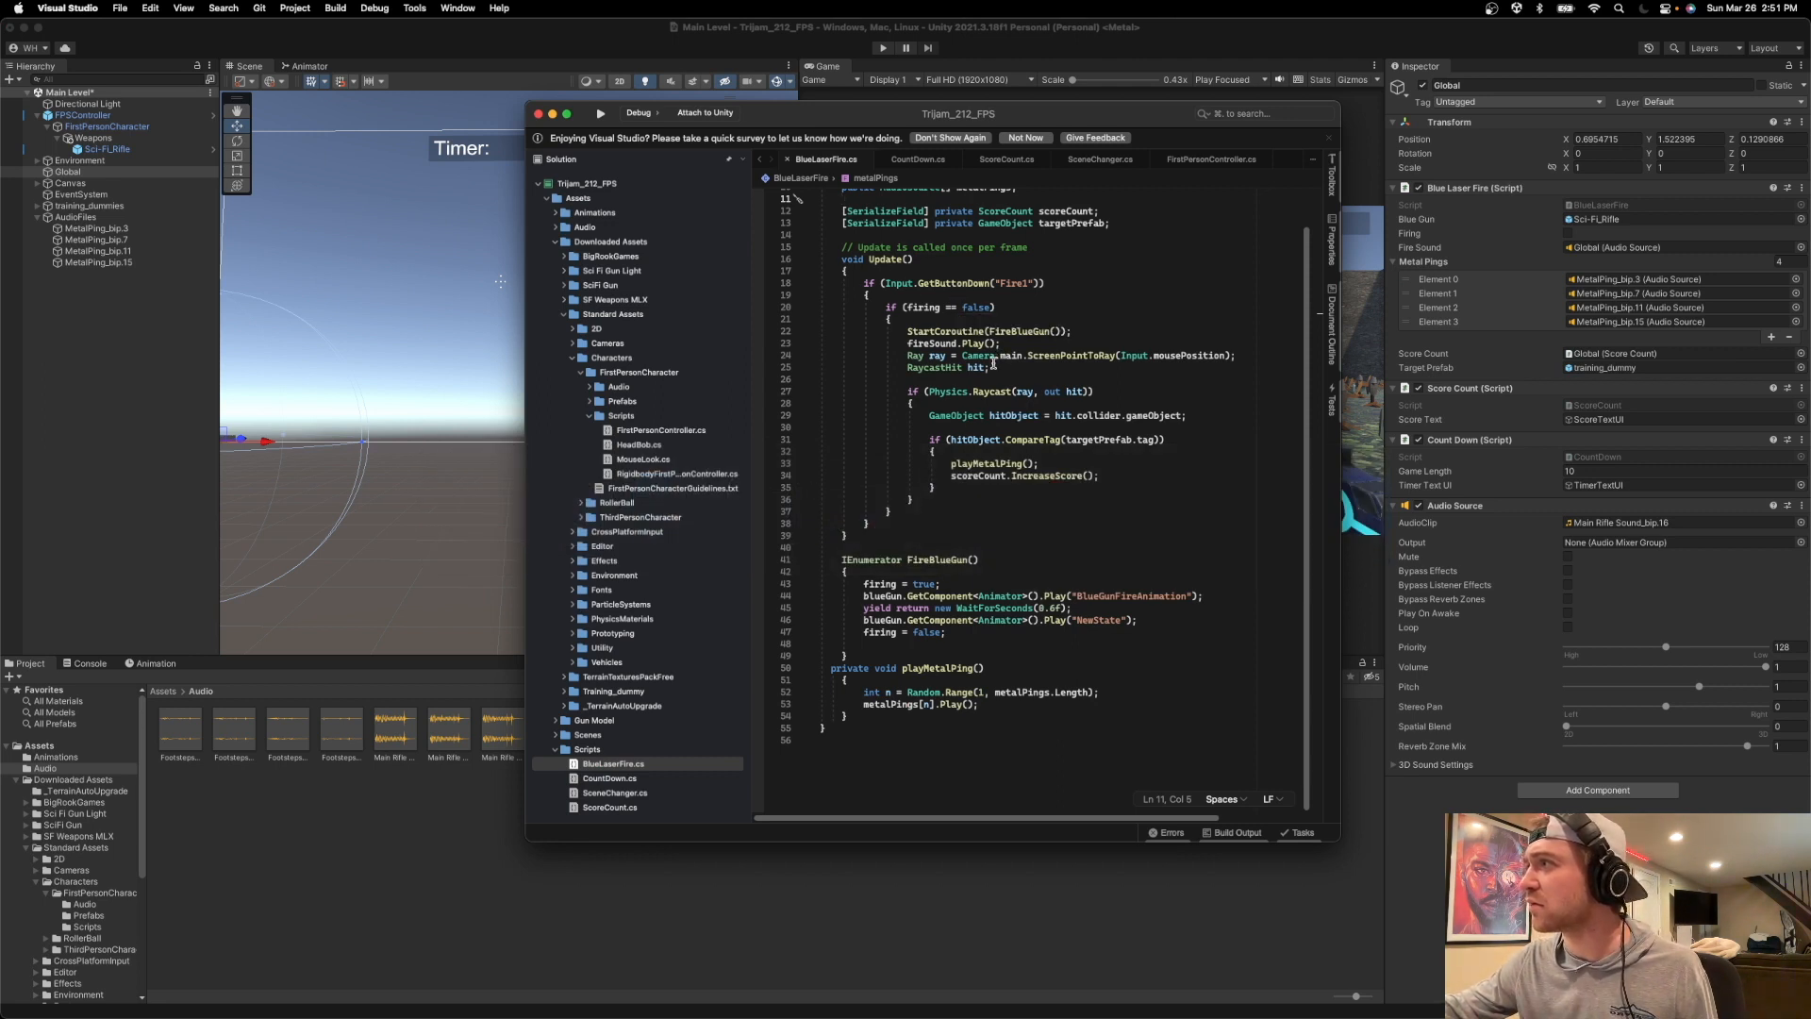
{"action": "left_click", "coordinate": [835, 33]}
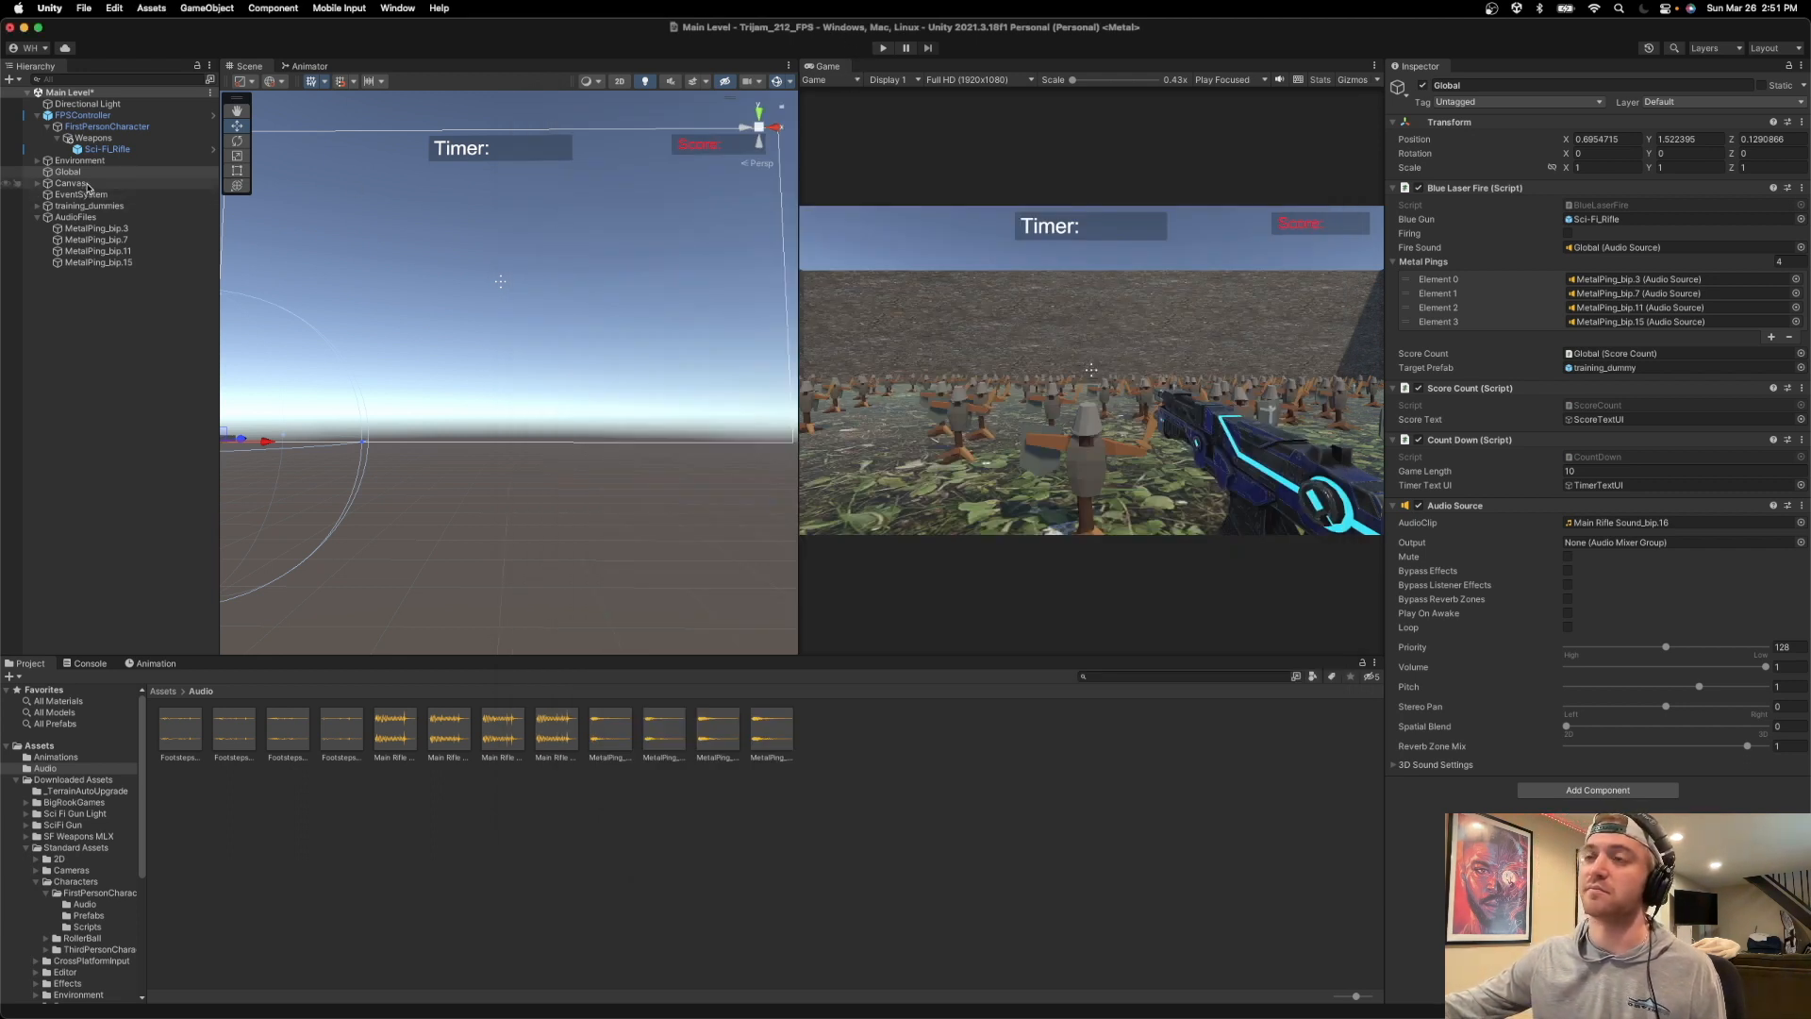
{"action": "left_click", "coordinate": [883, 47]}
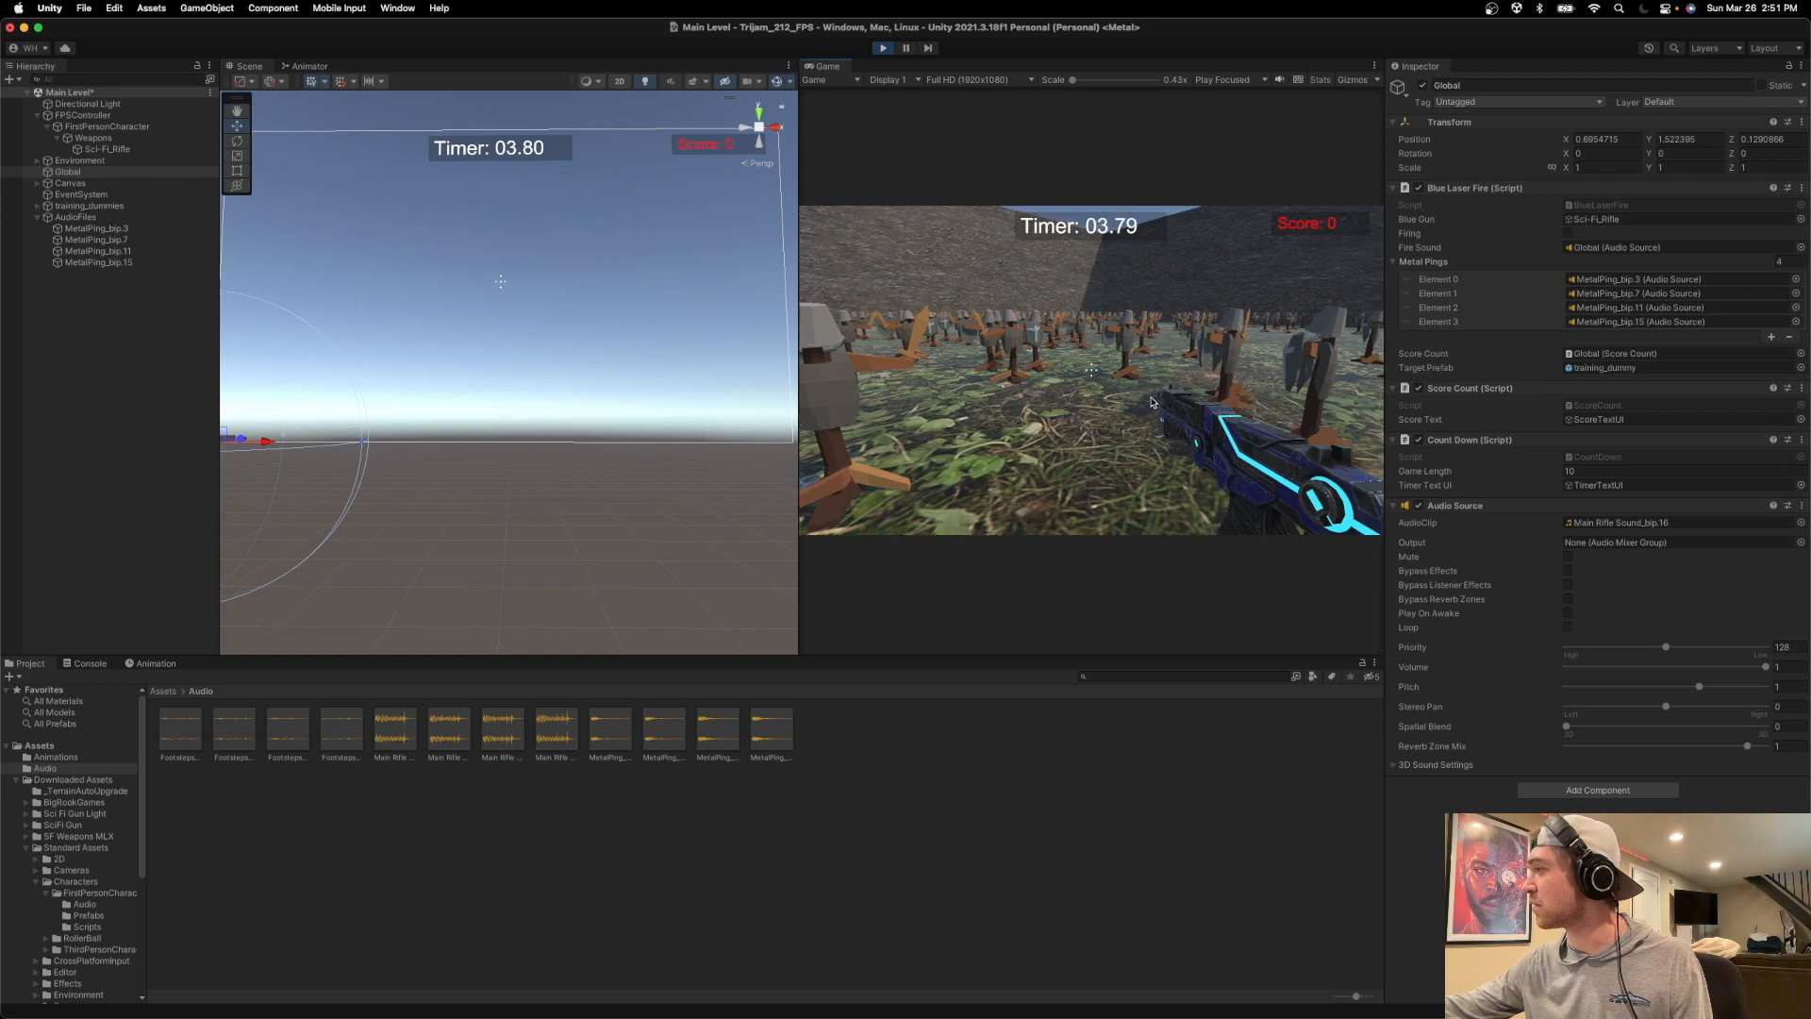
{"action": "key", "text": "super+p"}
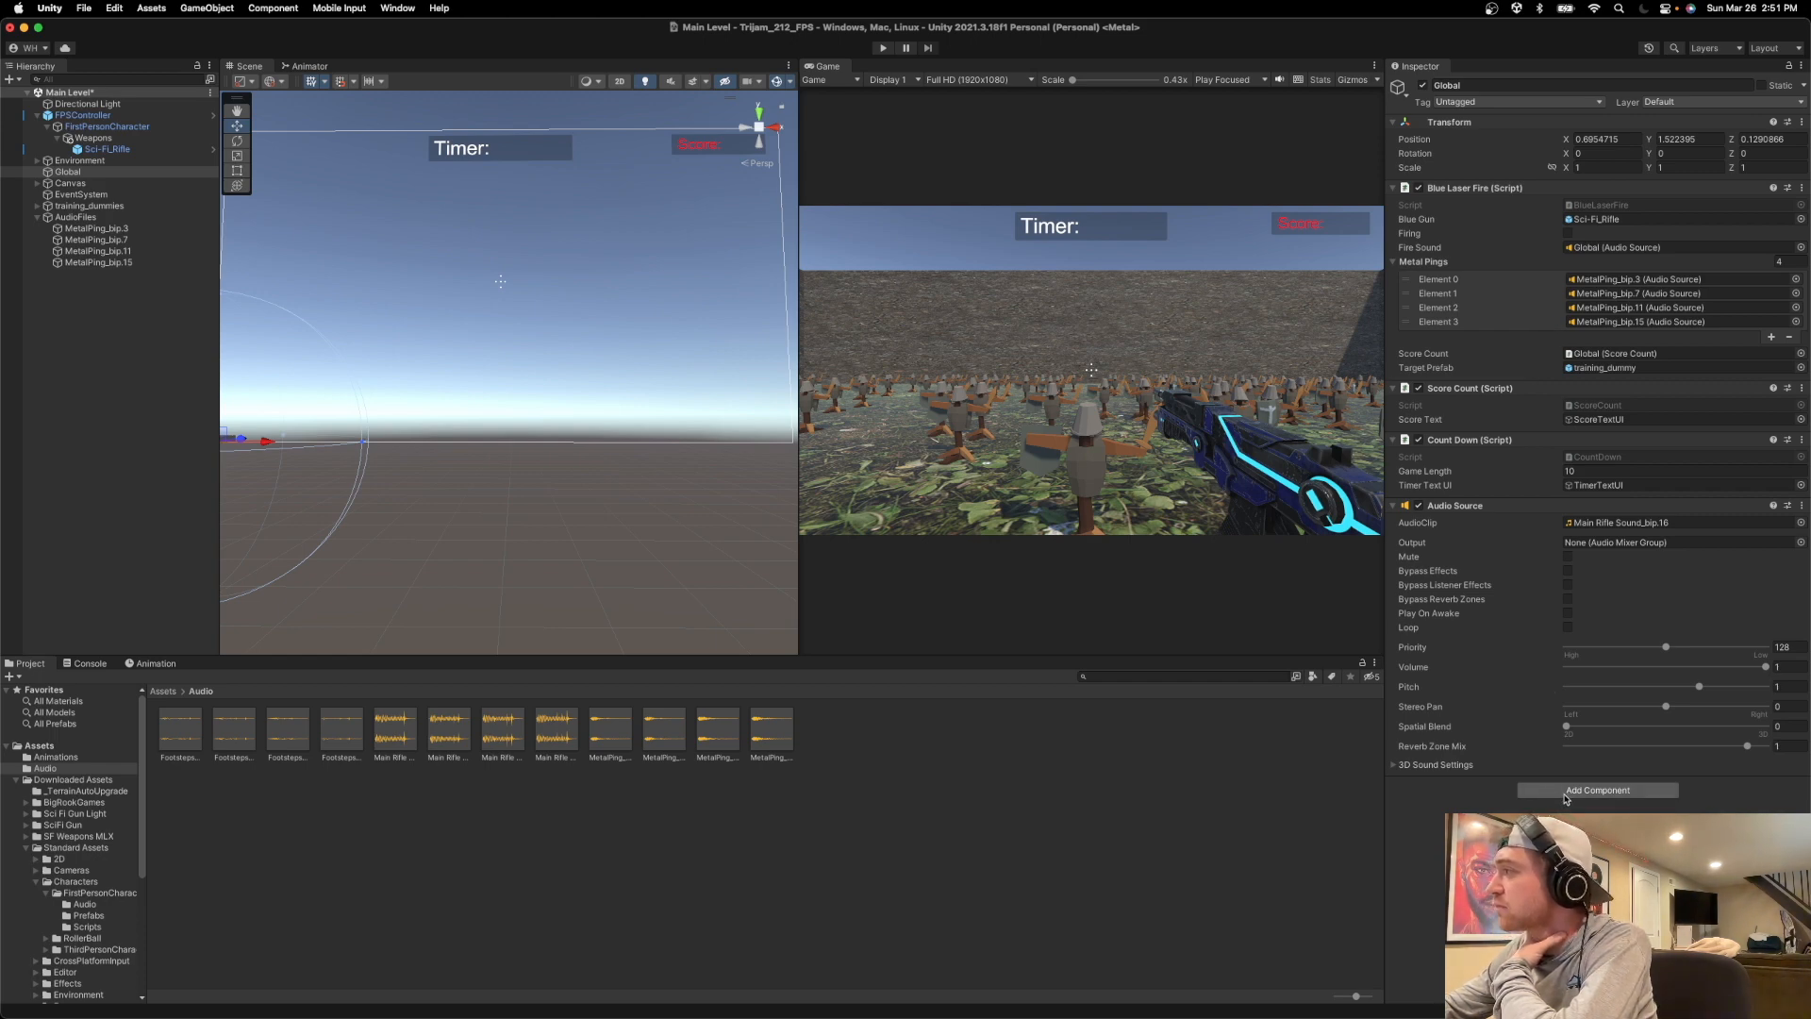
Check which audio clips can be chosen for the Audio Source on the Global object.
{"action": "left_click", "coordinate": [1617, 526]}
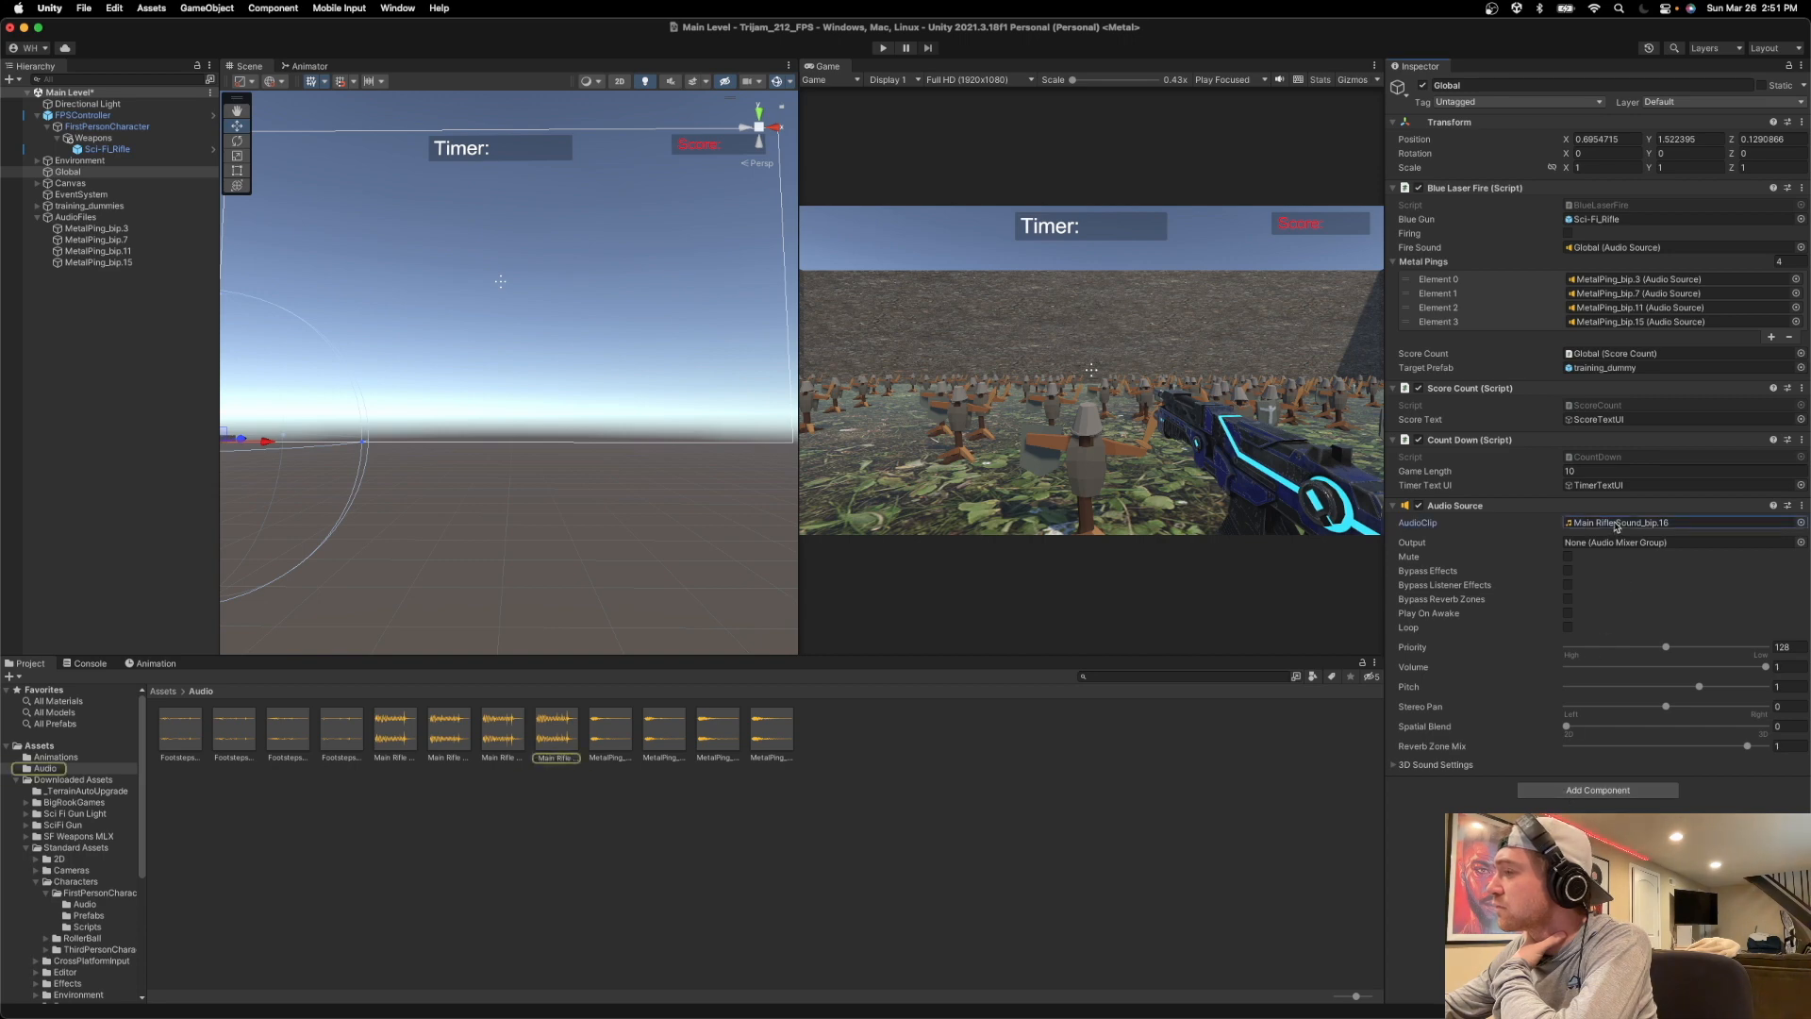
{"action": "left_click", "coordinate": [1801, 522]}
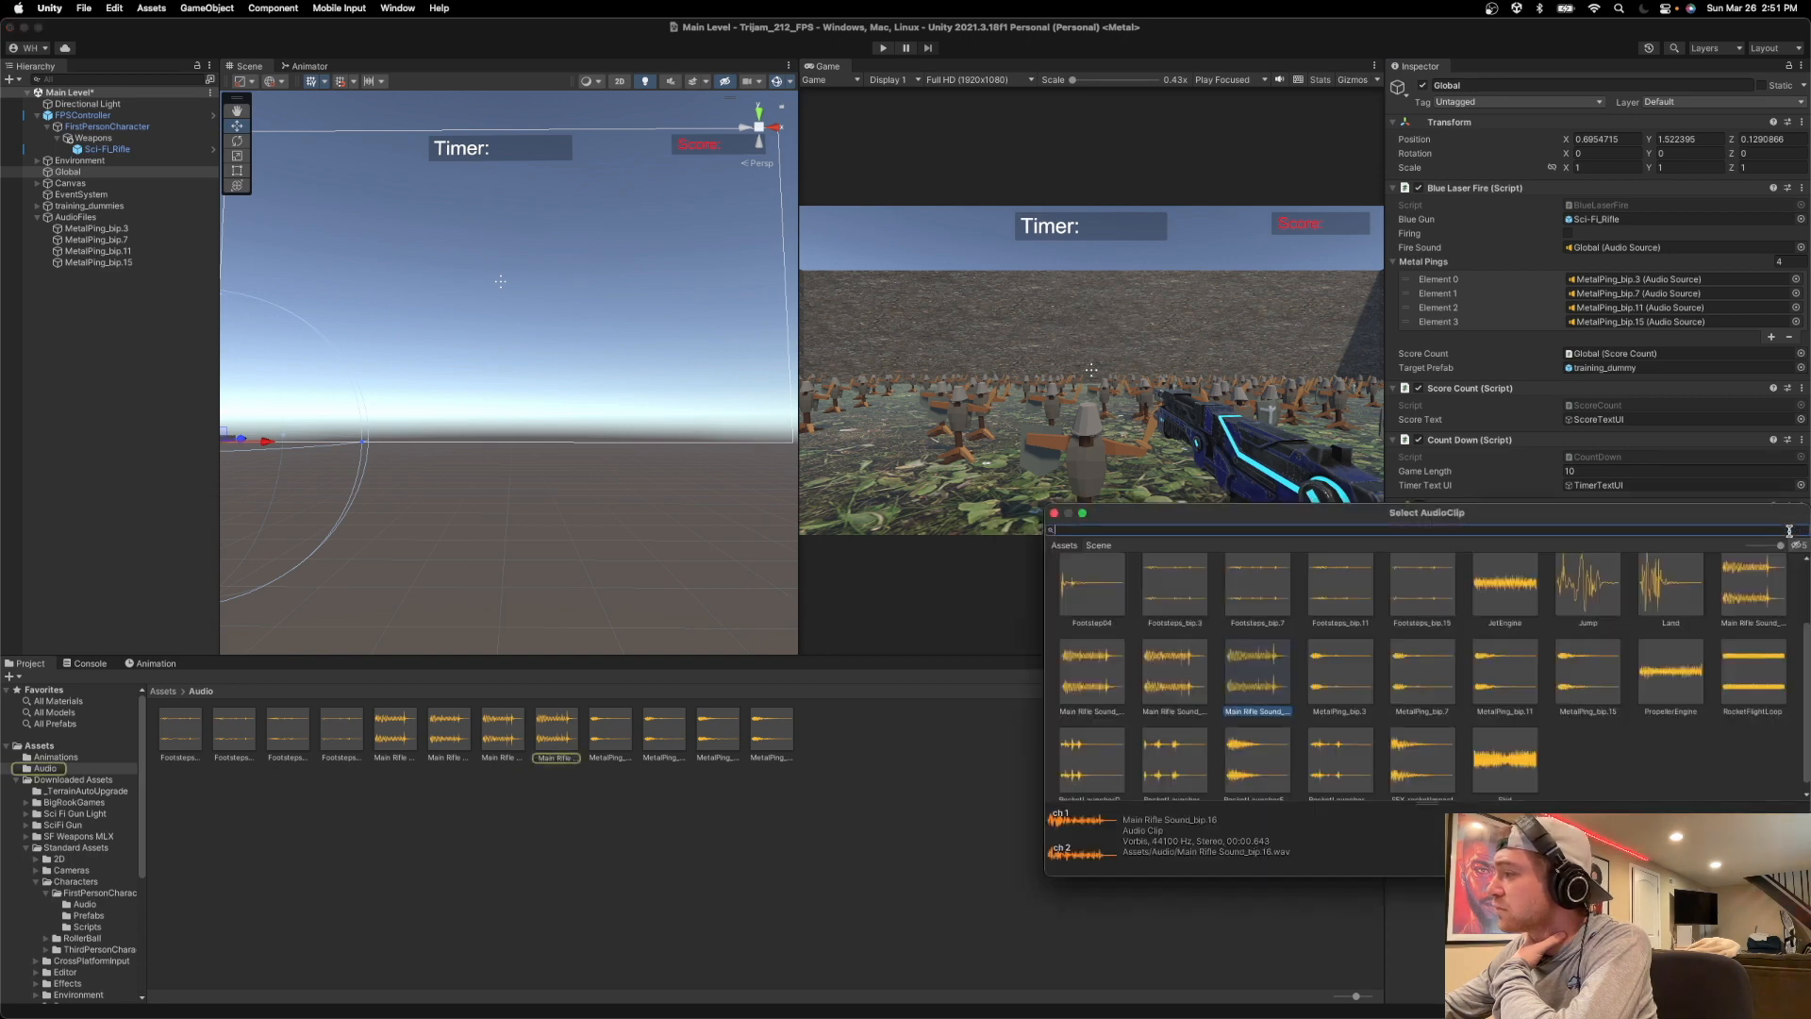
{"action": "left_click", "coordinate": [1053, 513]}
{"action": "left_click", "coordinate": [1515, 809]}
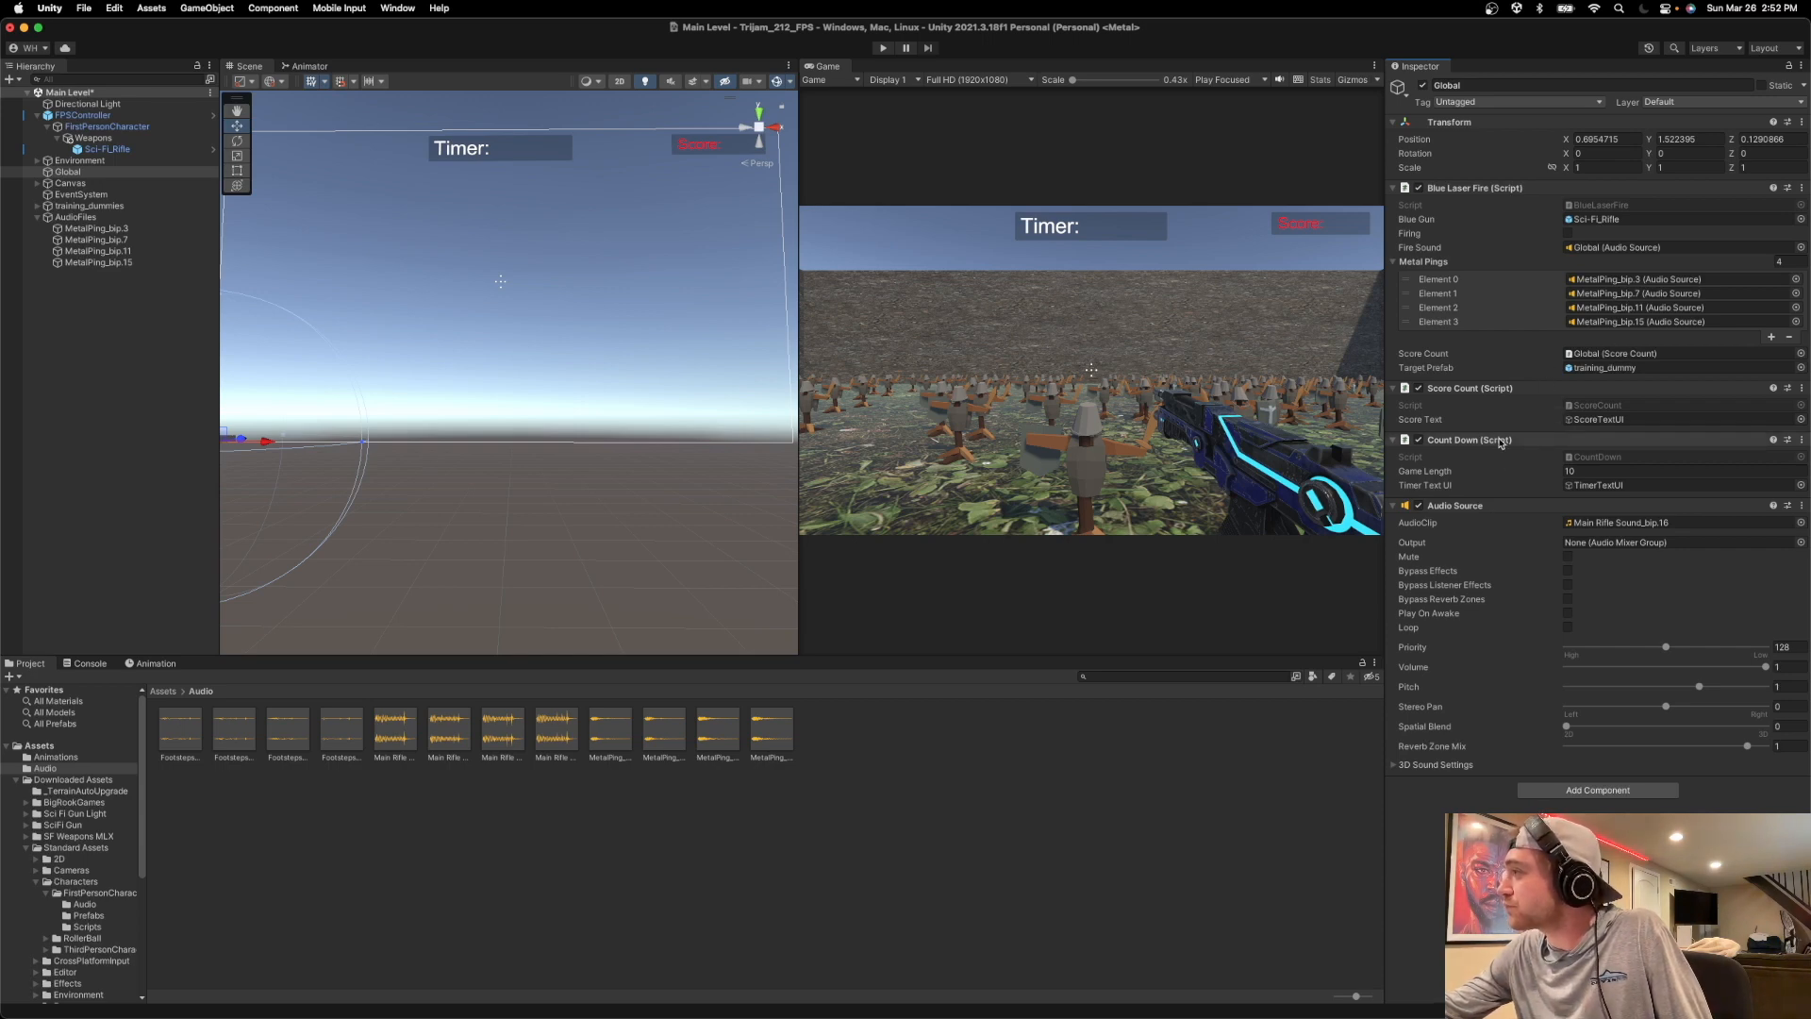
Open the BlueLaserFire script in Visual Studio and examine the playMetalPing() call in the target-hit condition.
{"action": "double_click", "coordinate": [1573, 207]}
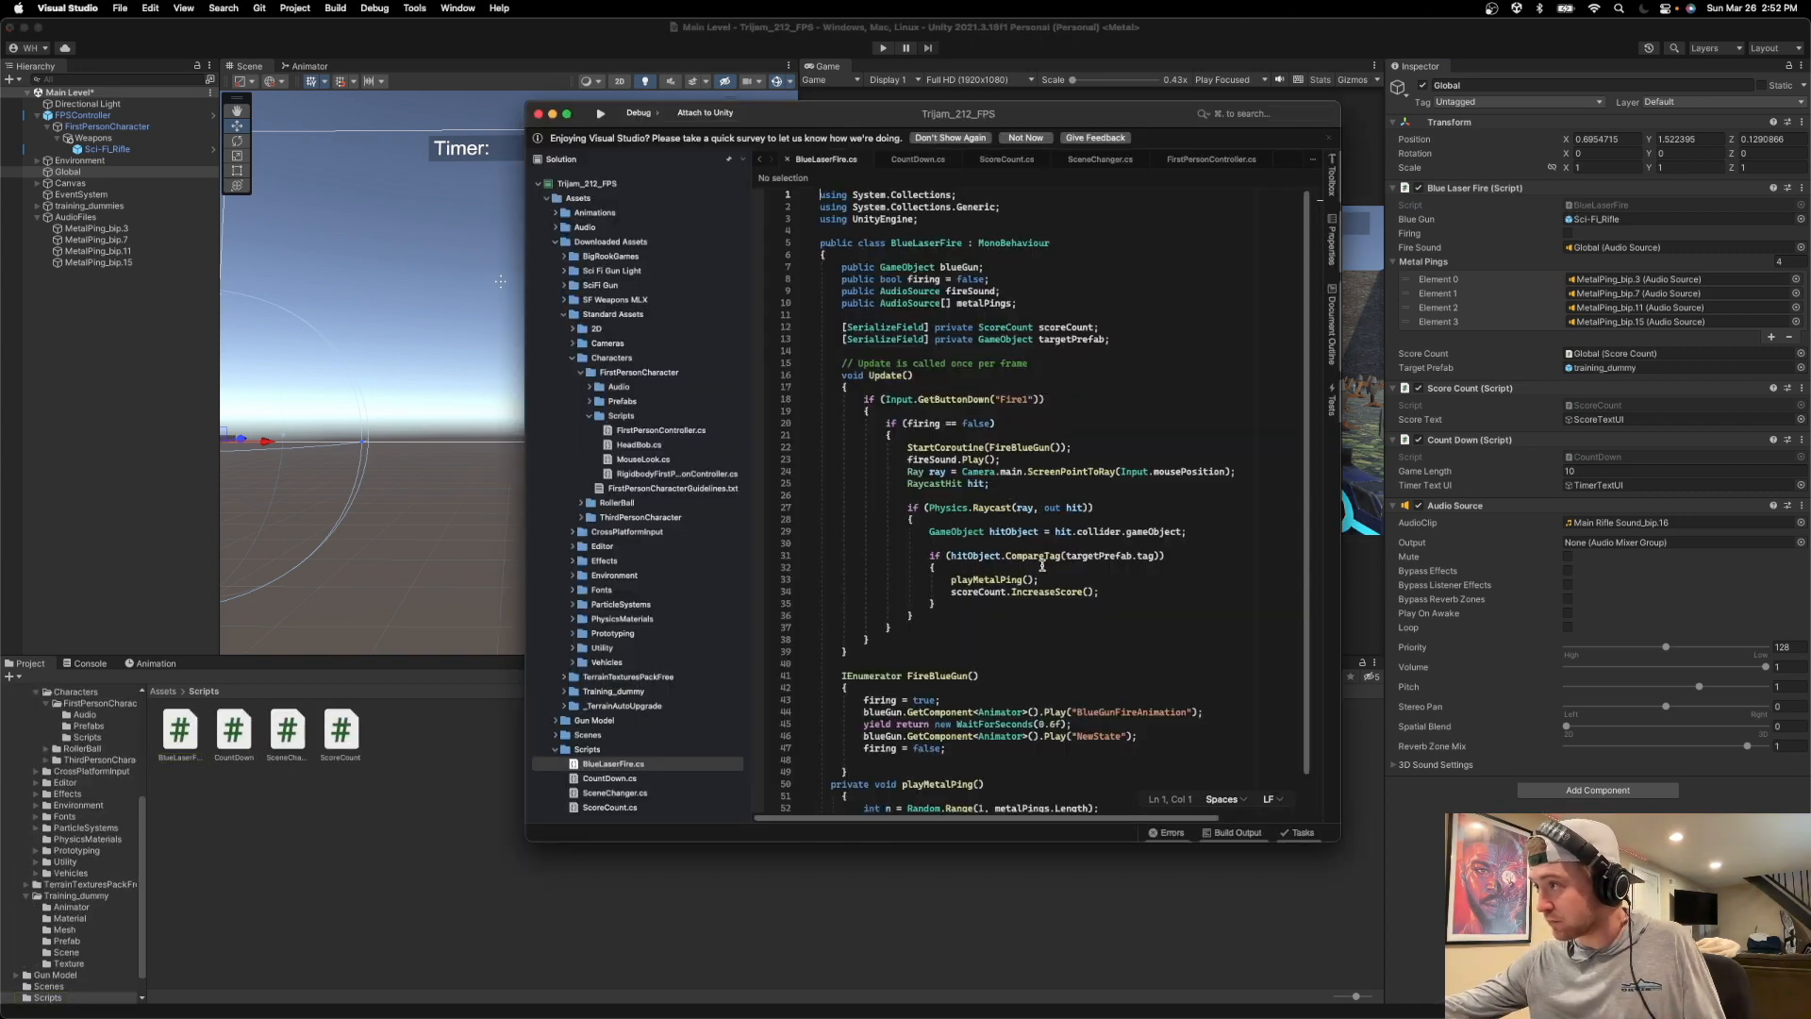
{"action": "left_click", "coordinate": [1046, 578]}
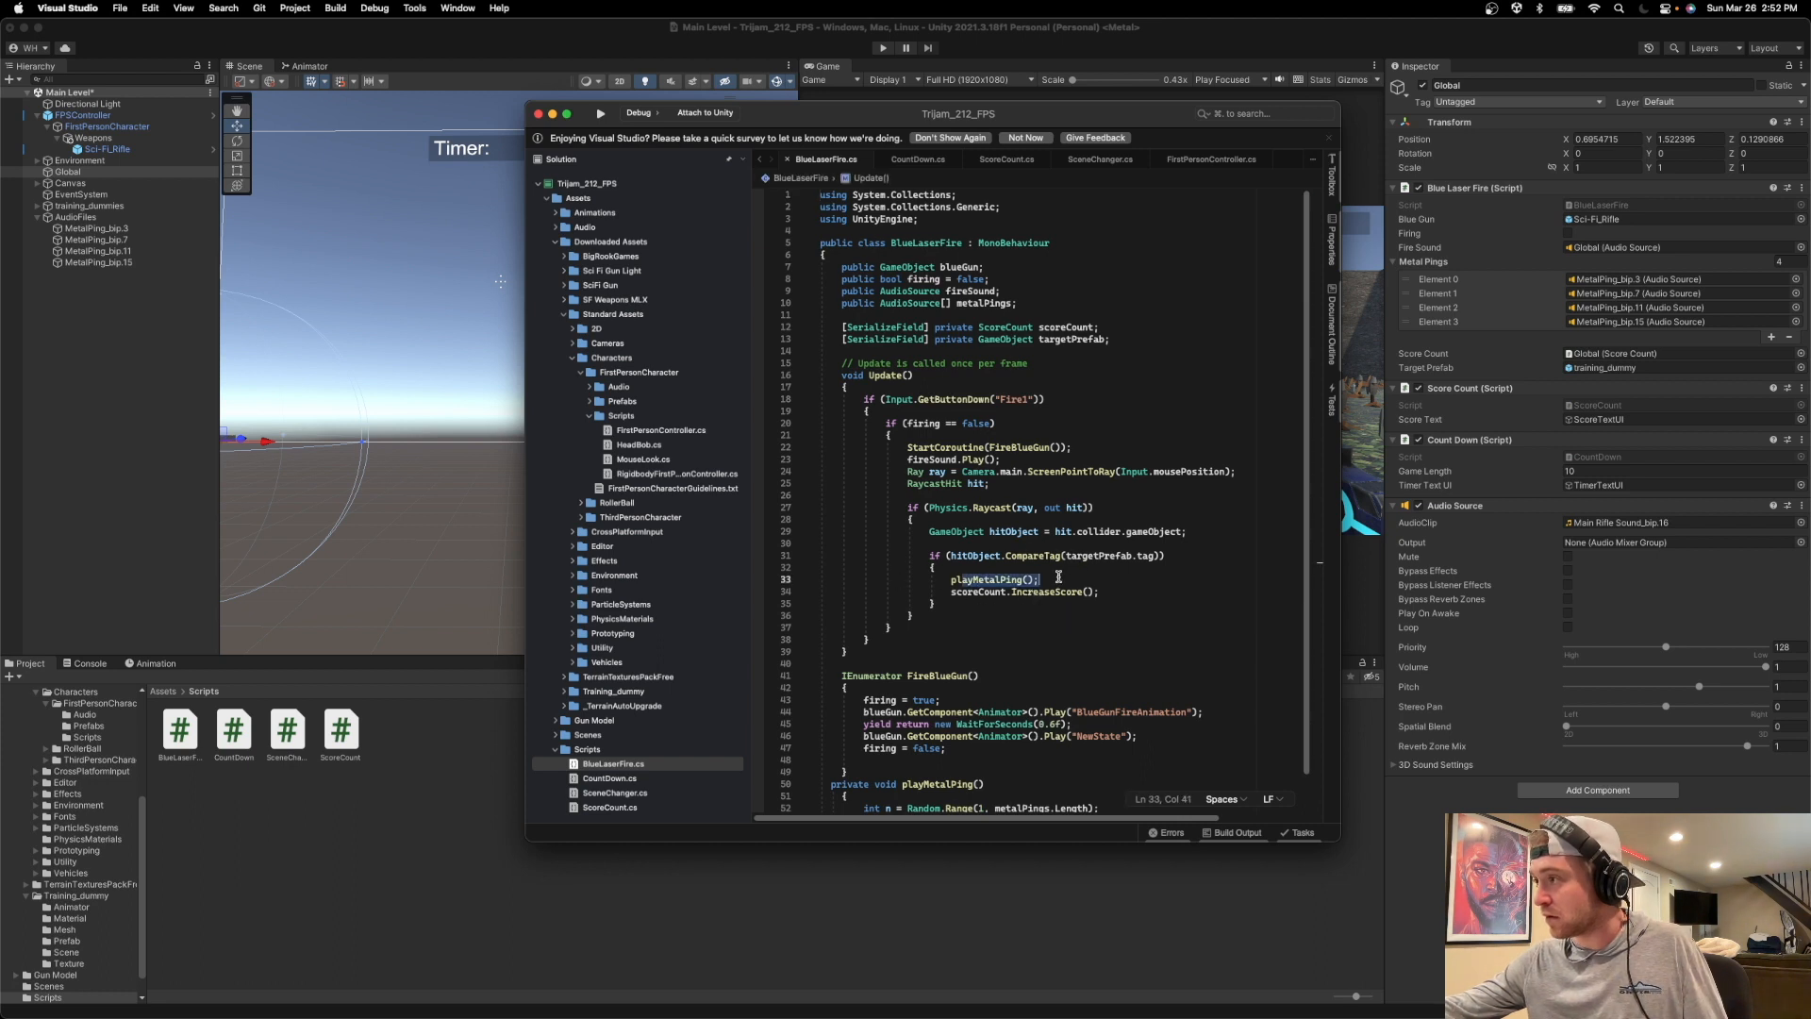
{"action": "left_click_drag", "start_coordinate": [1063, 576], "coordinate": [886, 579]}
{"action": "left_click", "coordinate": [1020, 578]}
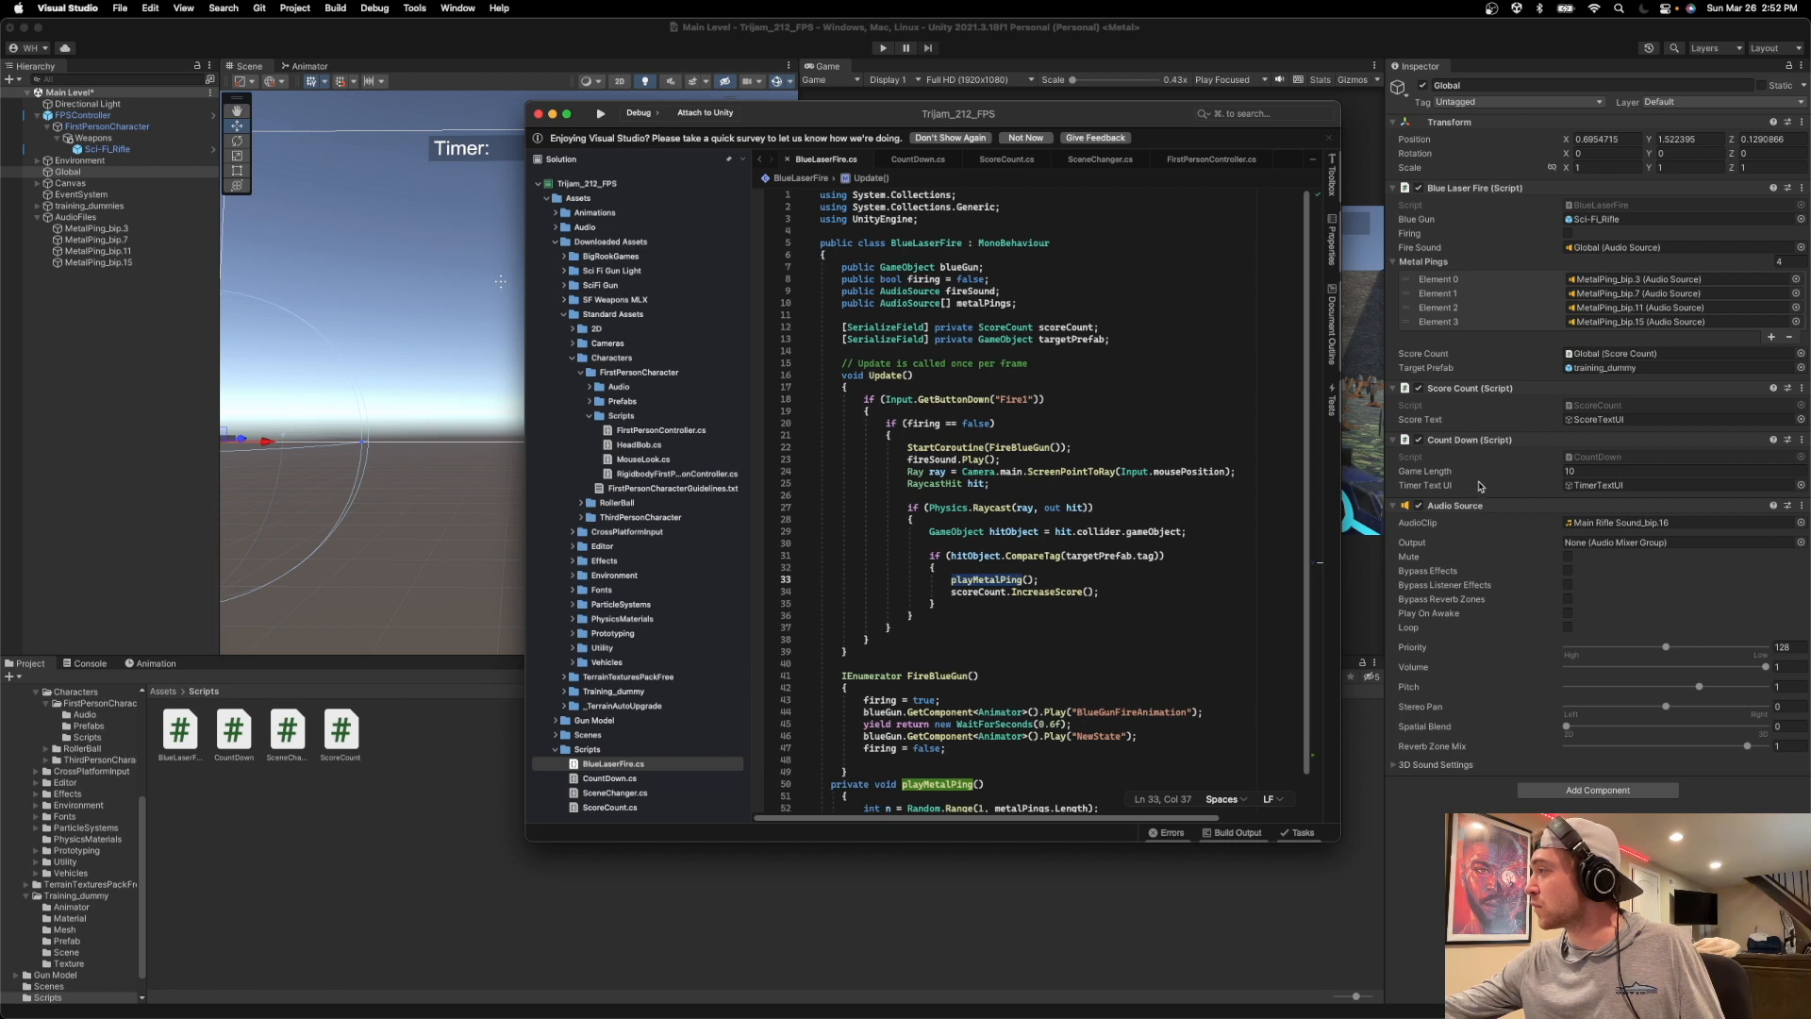
Switch back to Unity and add a second Audio Source component to the Global object.
{"action": "left_click", "coordinate": [1568, 790]}
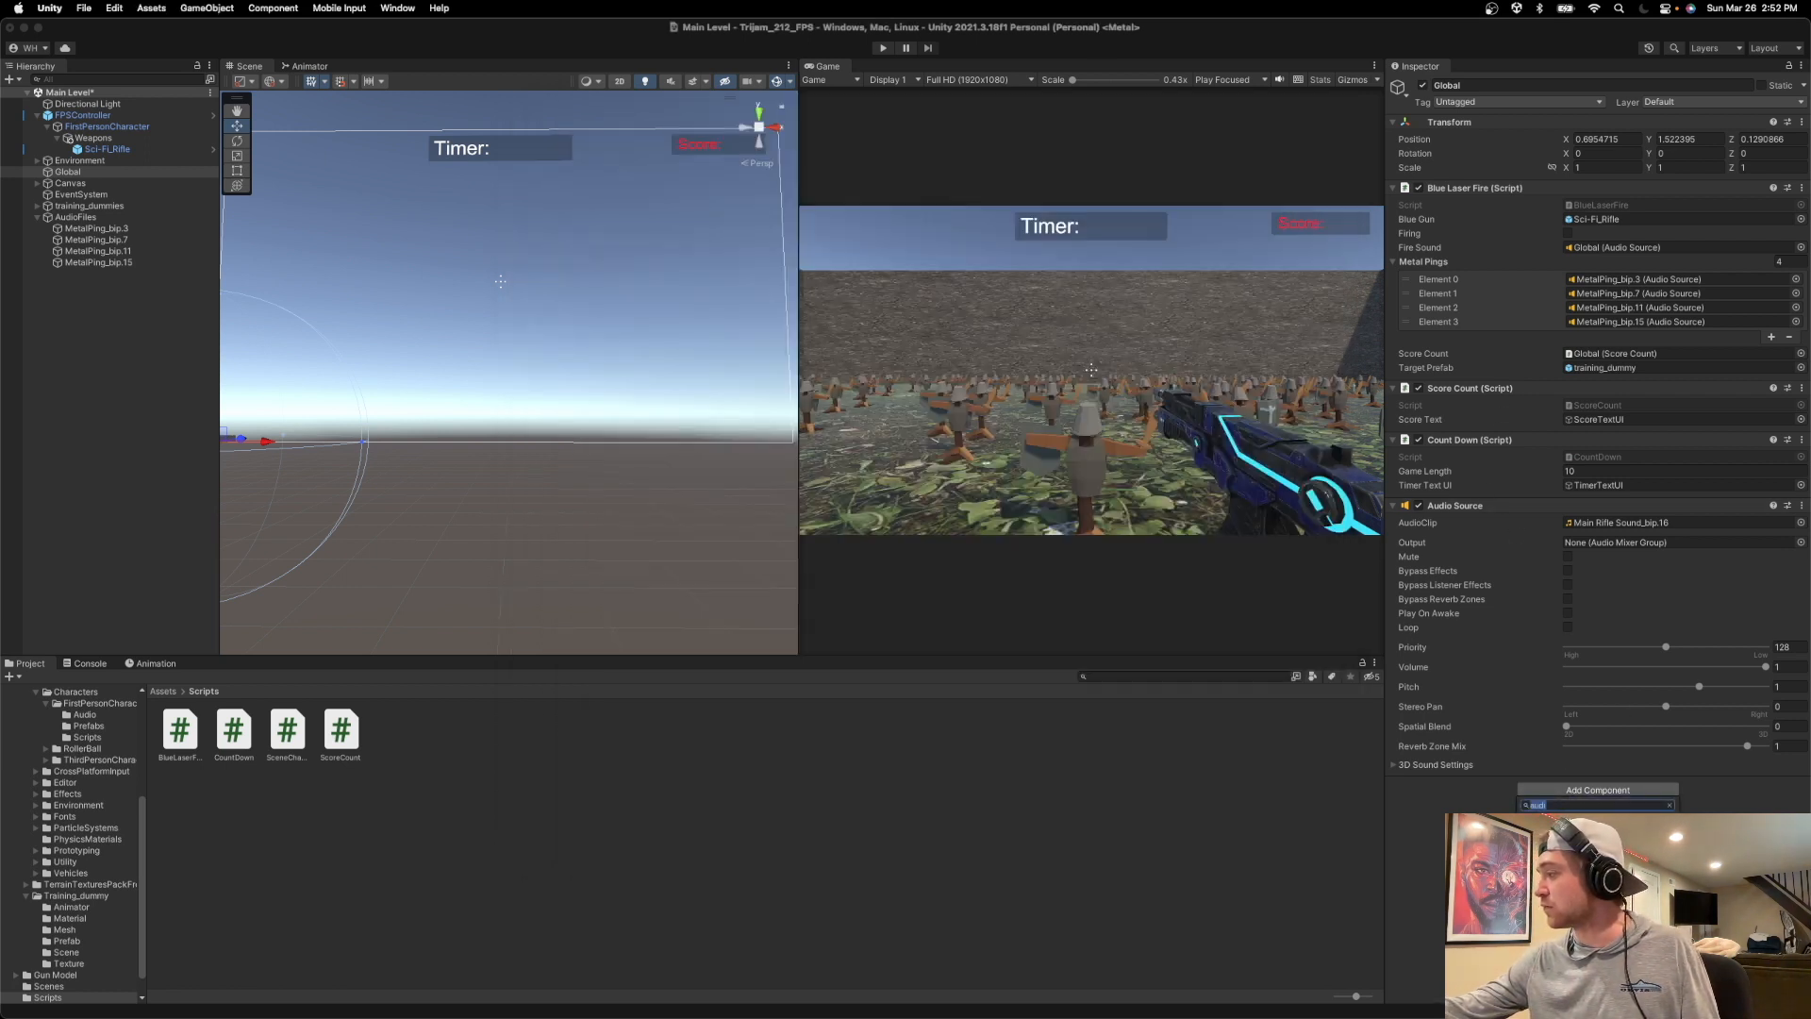
{"action": "key", "text": "Return"}
{"action": "scroll", "coordinate": [1604, 566], "scroll_direction": "down", "scroll_amount": 1}
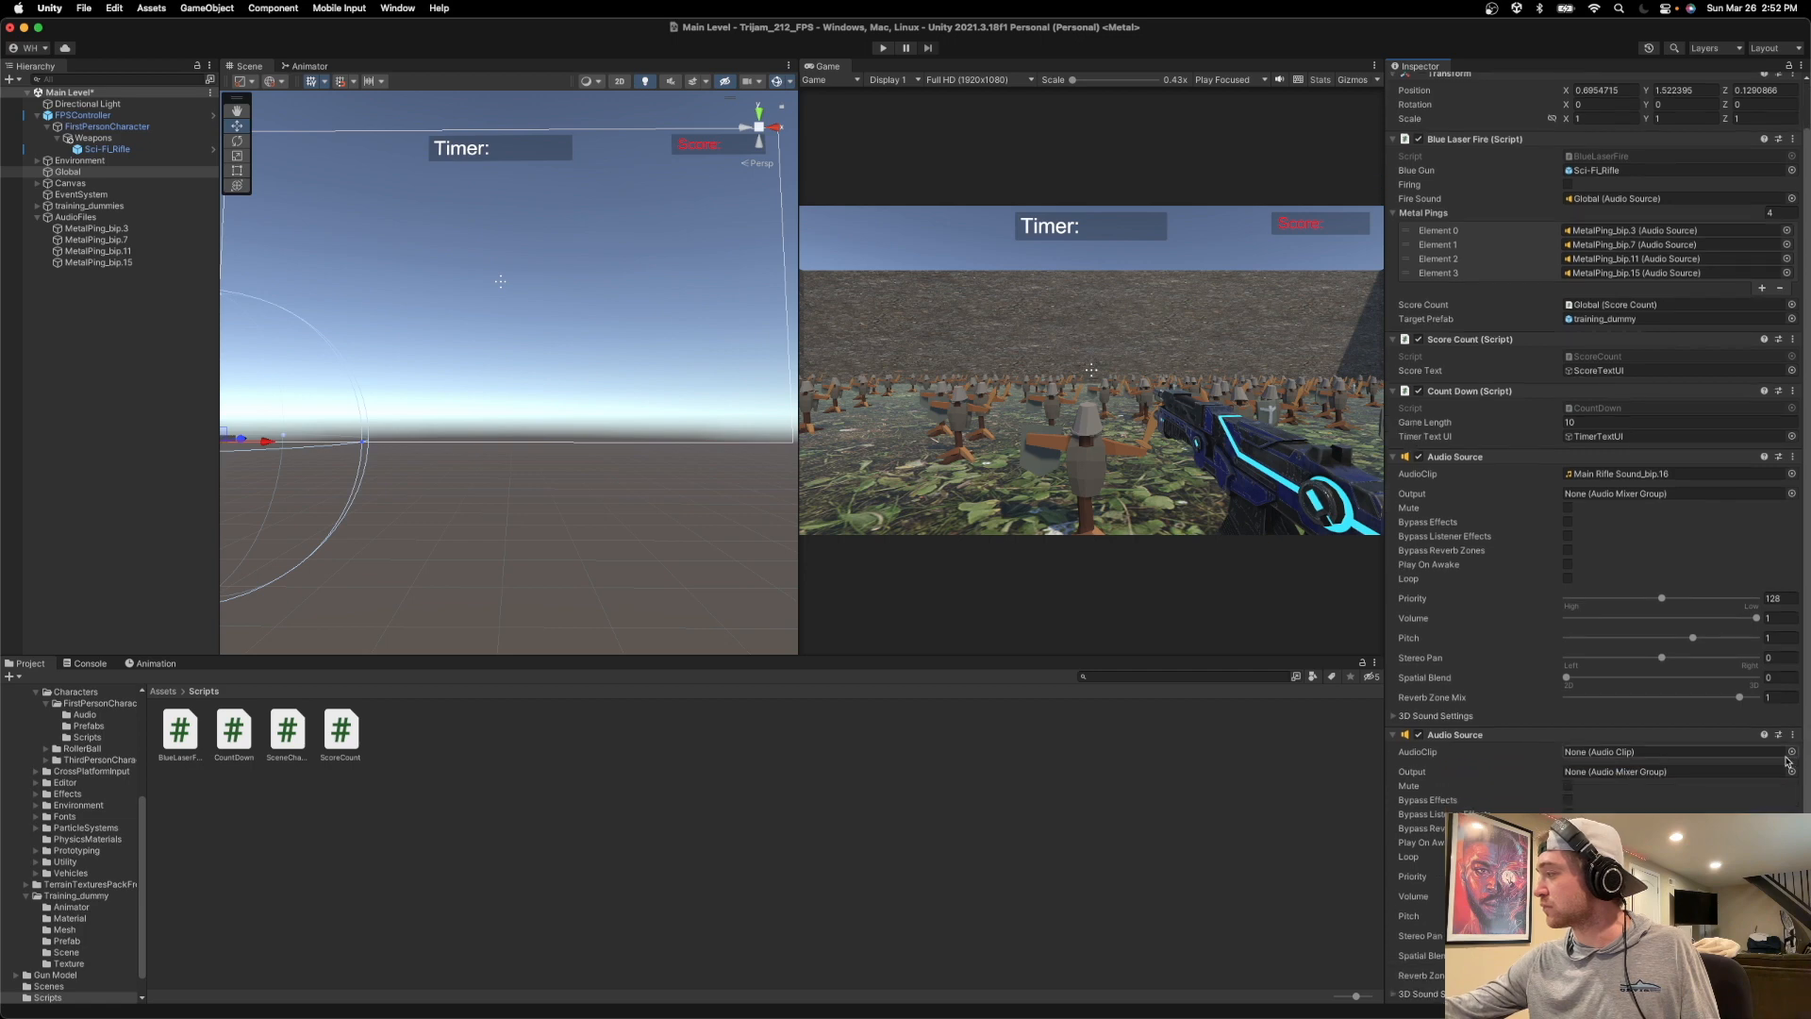
Assign MetalPing_bip.3 as the new Audio Source's clip and turn off its Play On Awake option.
{"action": "left_click", "coordinate": [1791, 752]}
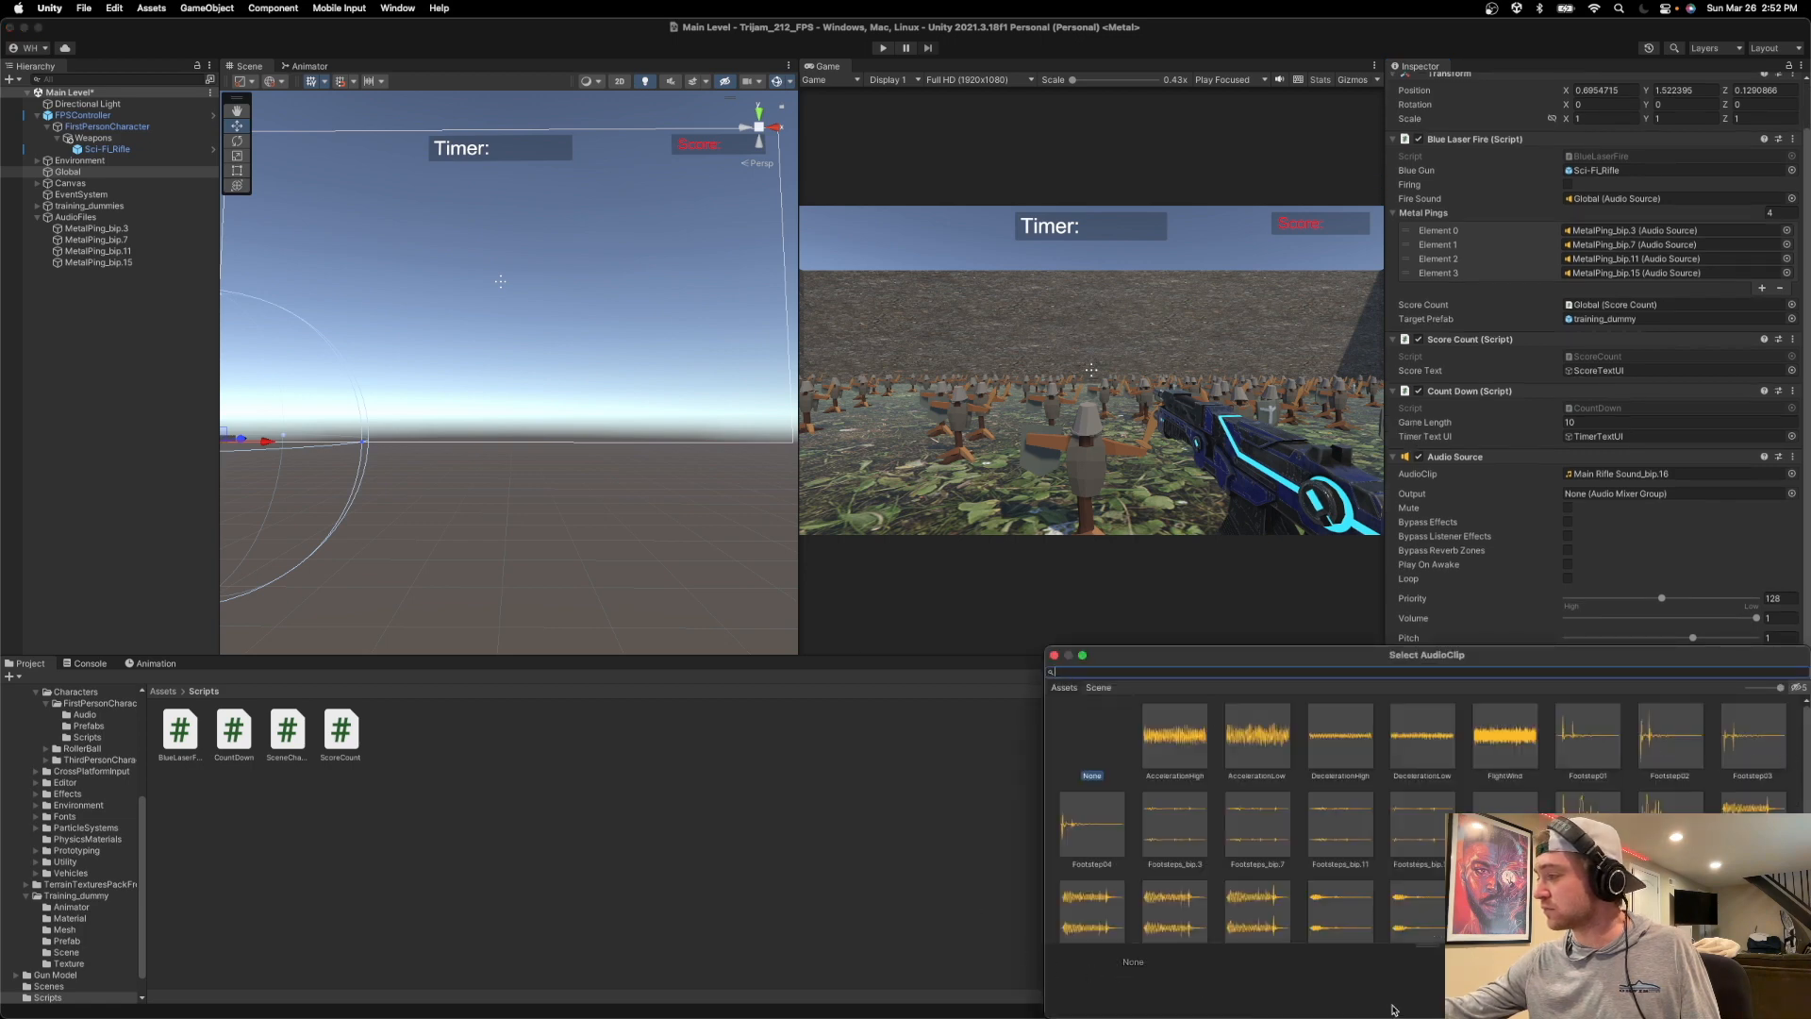
{"action": "scroll", "coordinate": [1426, 819], "scroll_direction": "down", "scroll_amount": 2}
{"action": "scroll", "coordinate": [1426, 820], "scroll_direction": "up", "scroll_amount": 1}
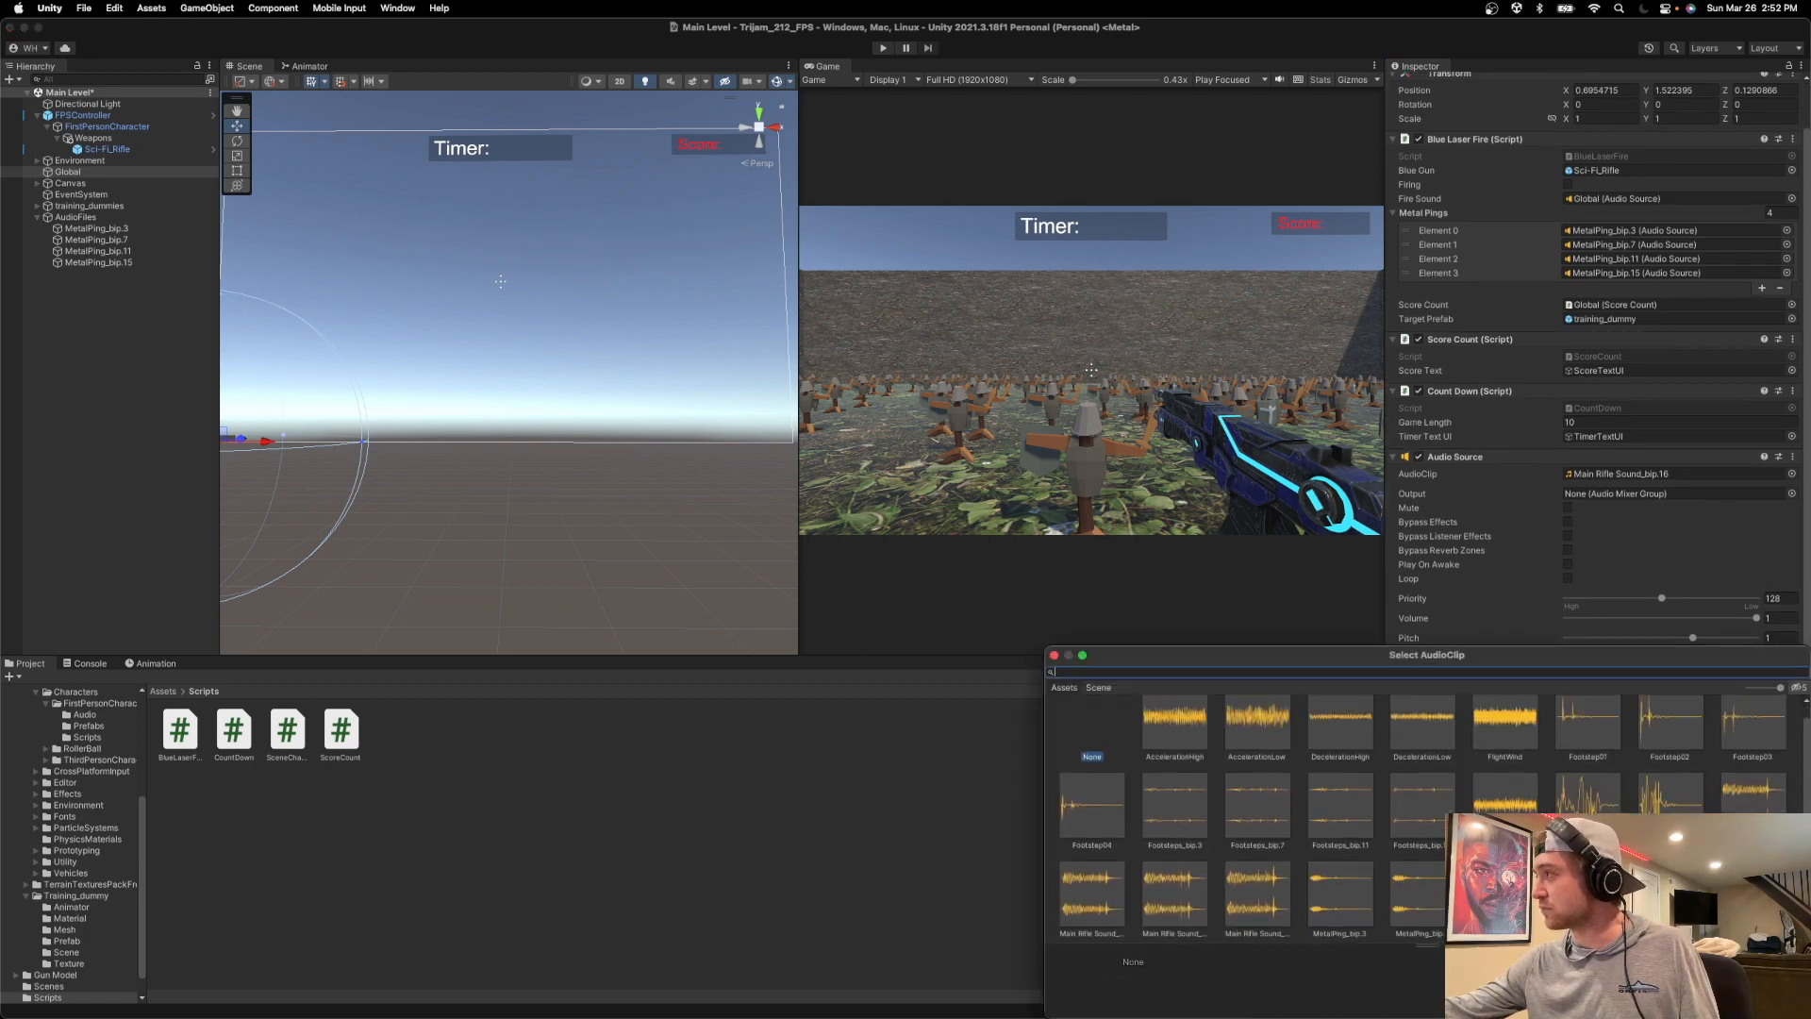
{"action": "scroll", "coordinate": [1426, 820], "scroll_direction": "up", "scroll_amount": 1}
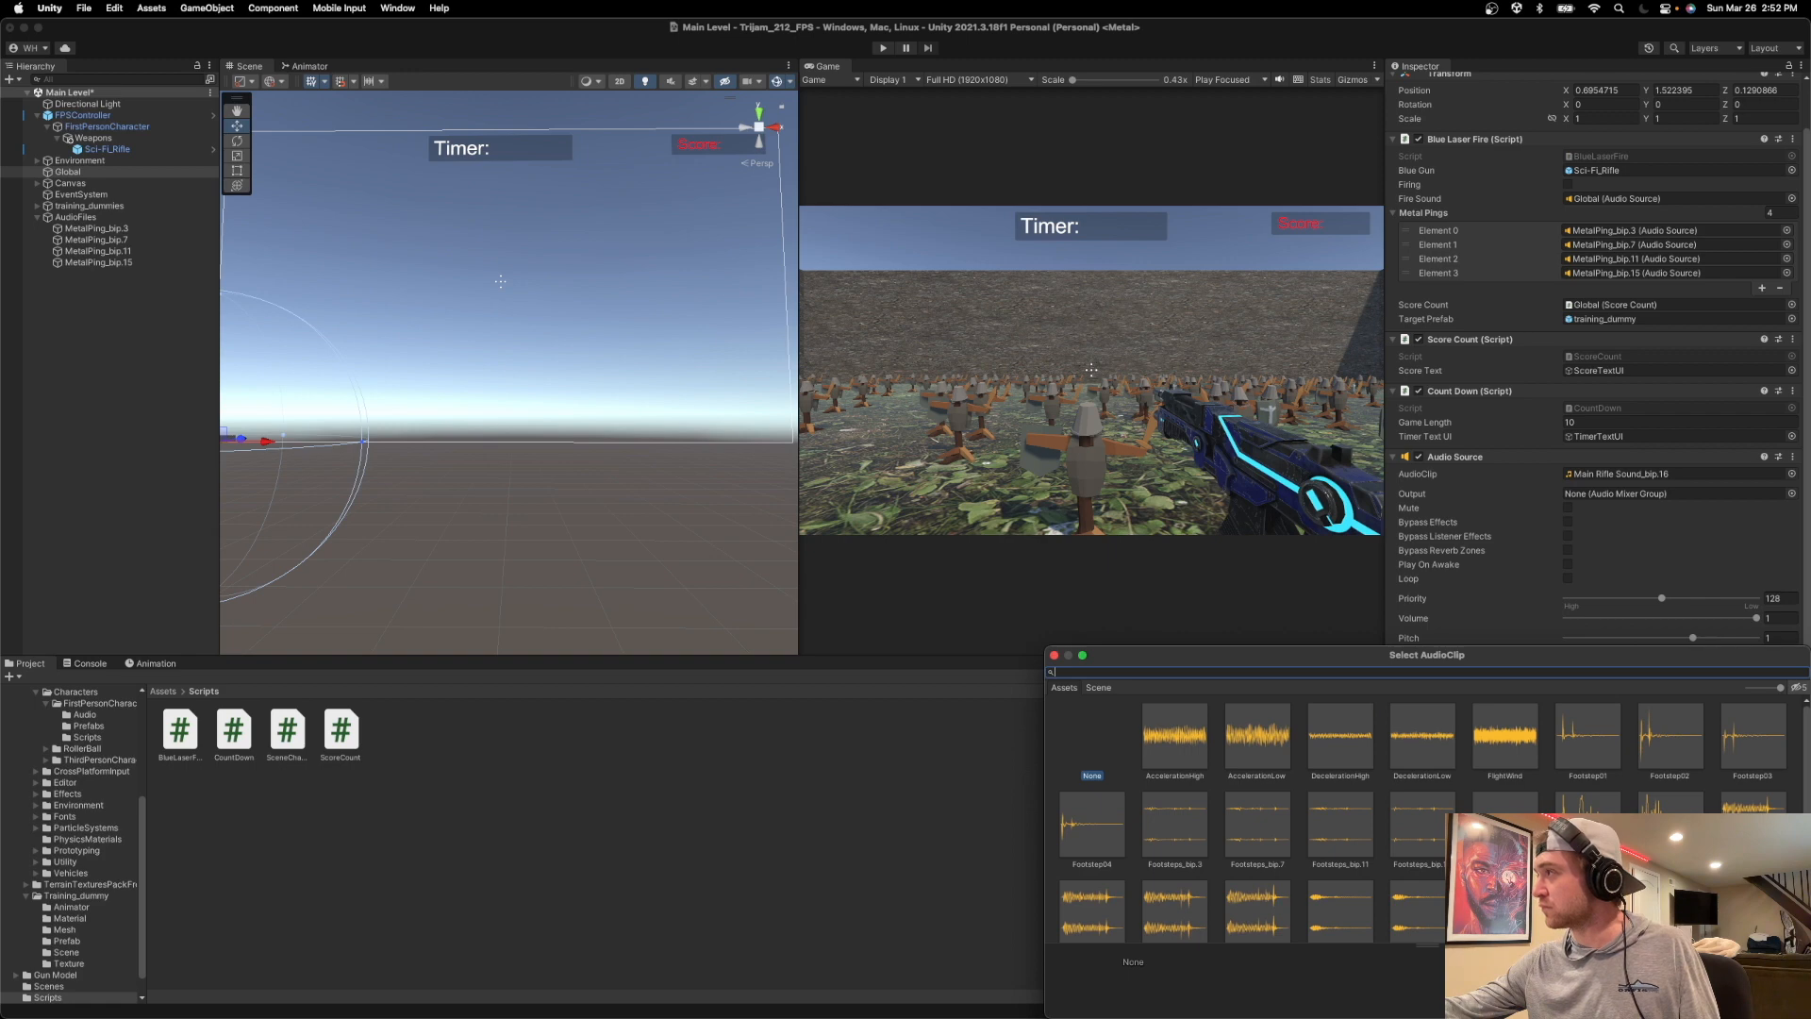
{"action": "scroll", "coordinate": [1426, 819], "scroll_direction": "down", "scroll_amount": 4}
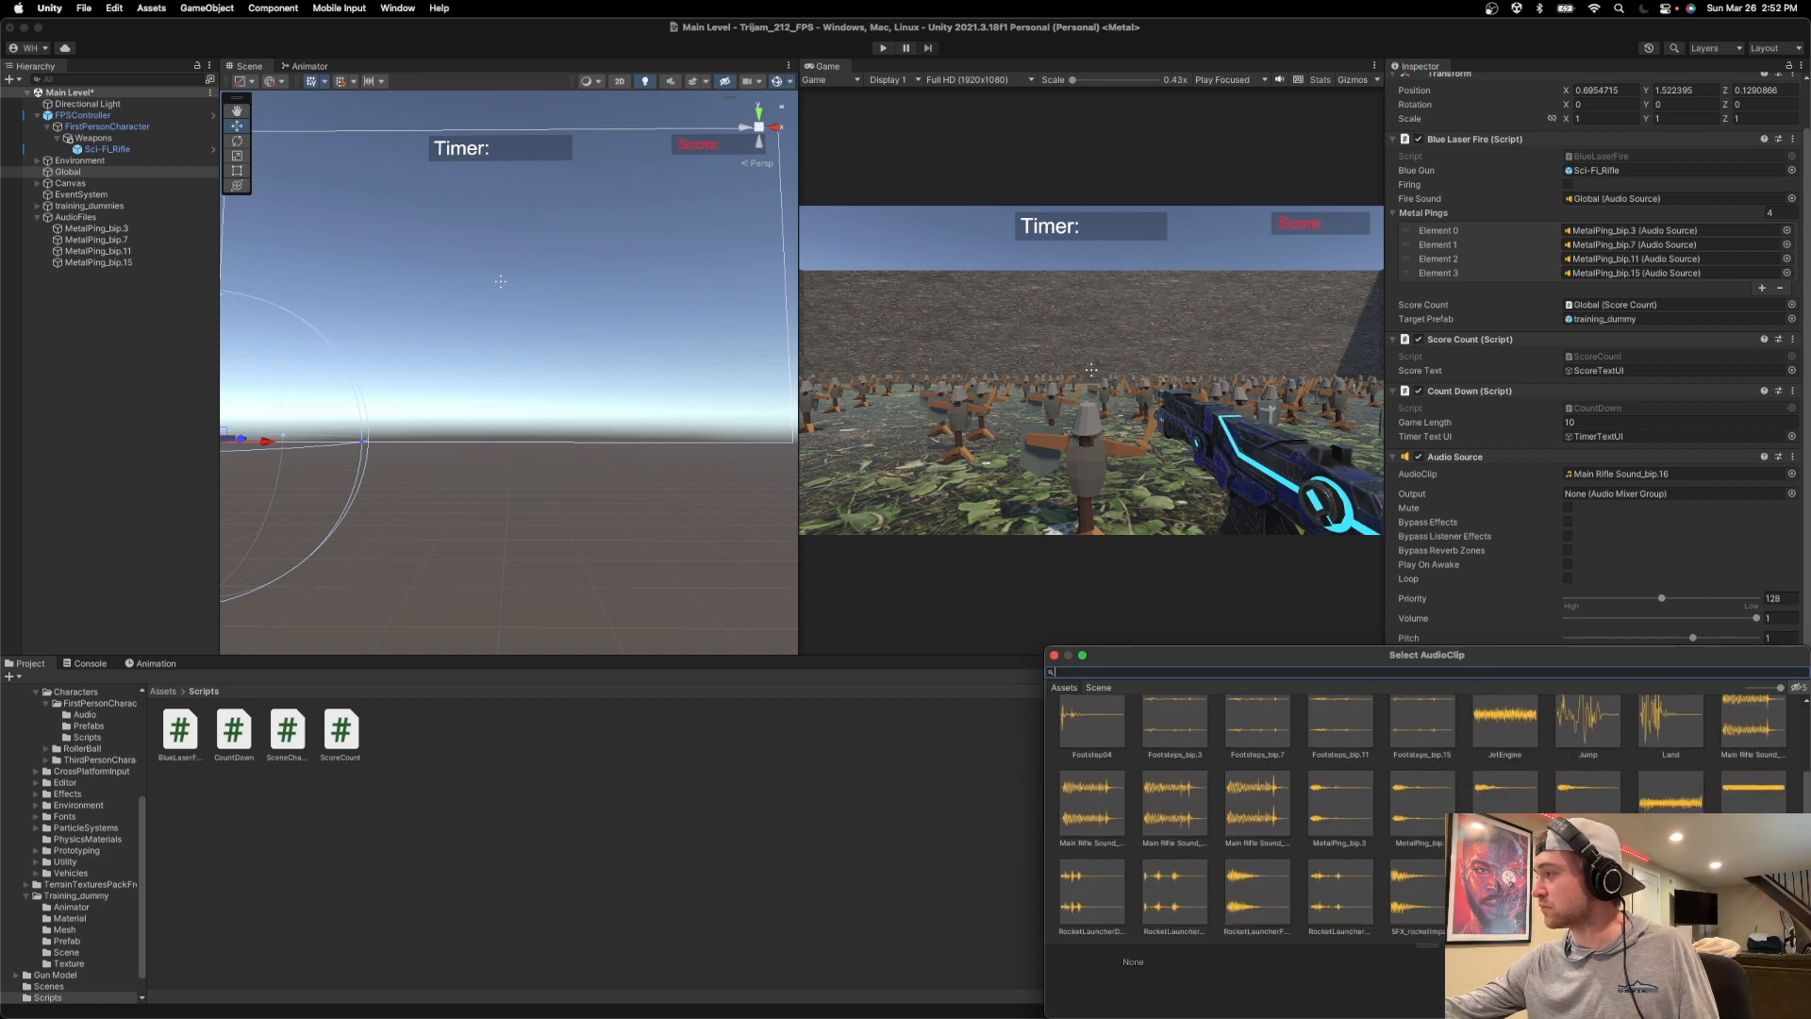
{"action": "left_click", "coordinate": [1422, 892]}
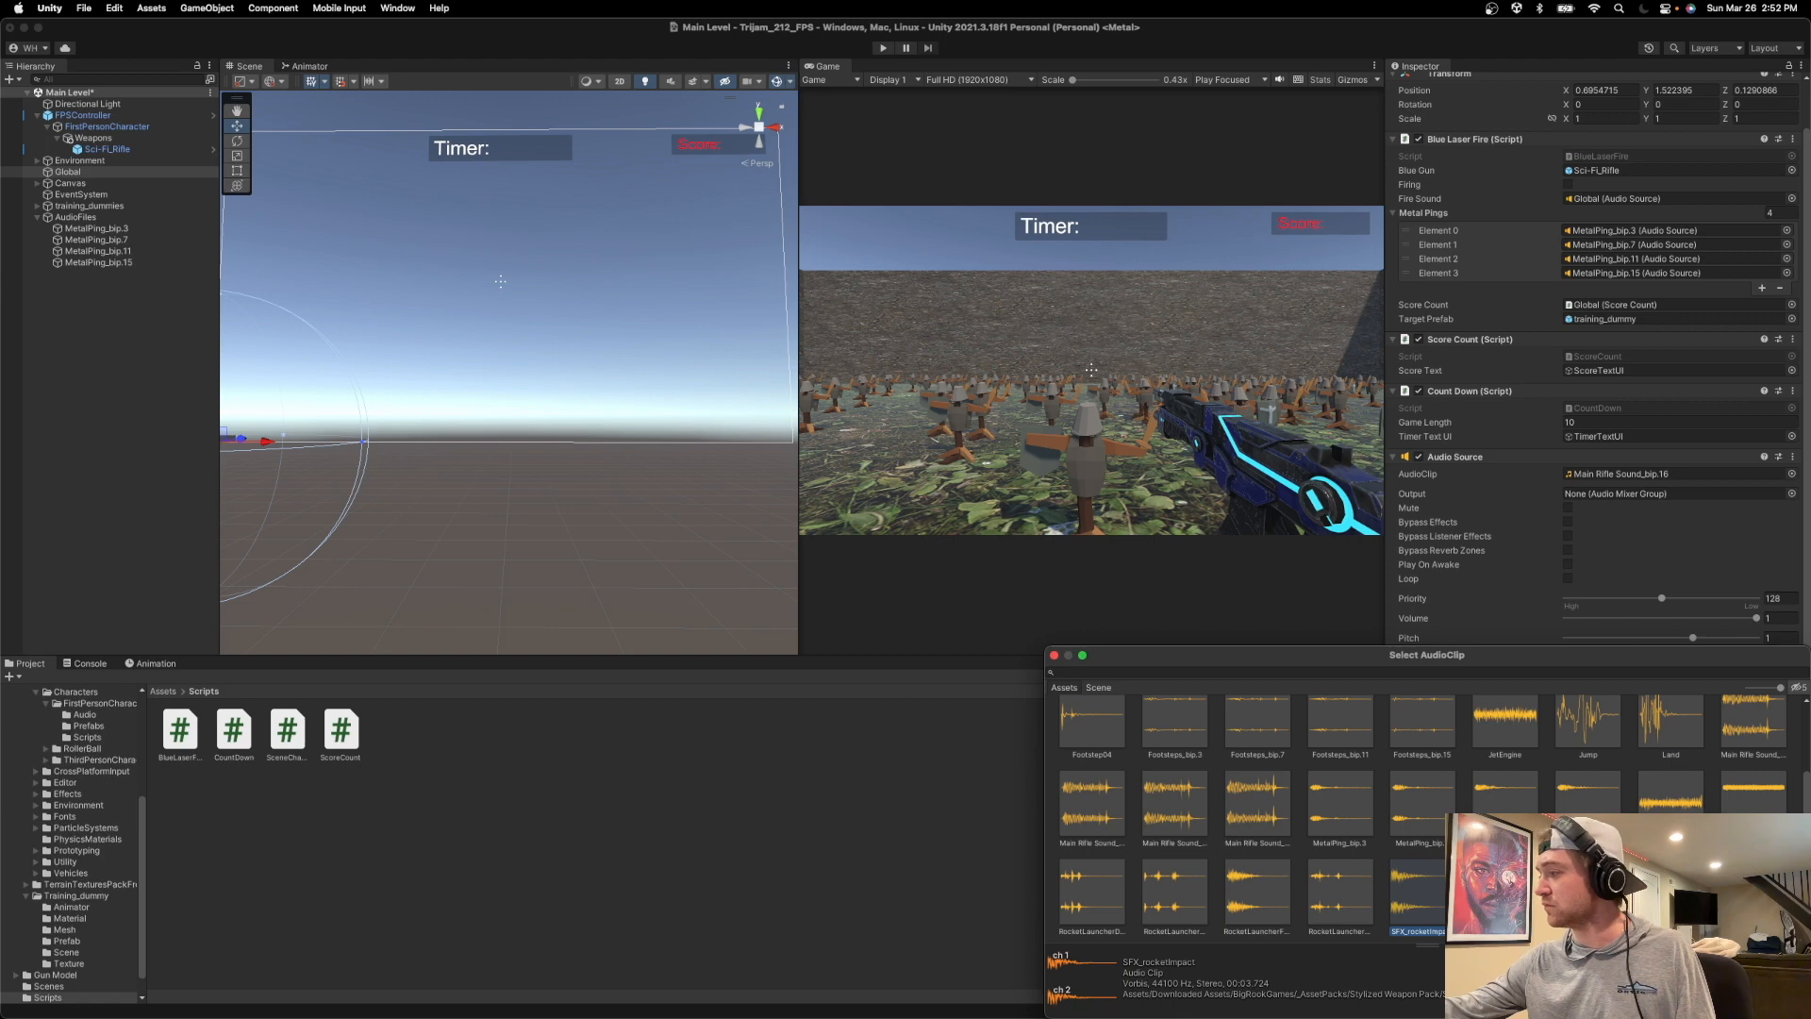
{"action": "left_click", "coordinate": [1506, 892]}
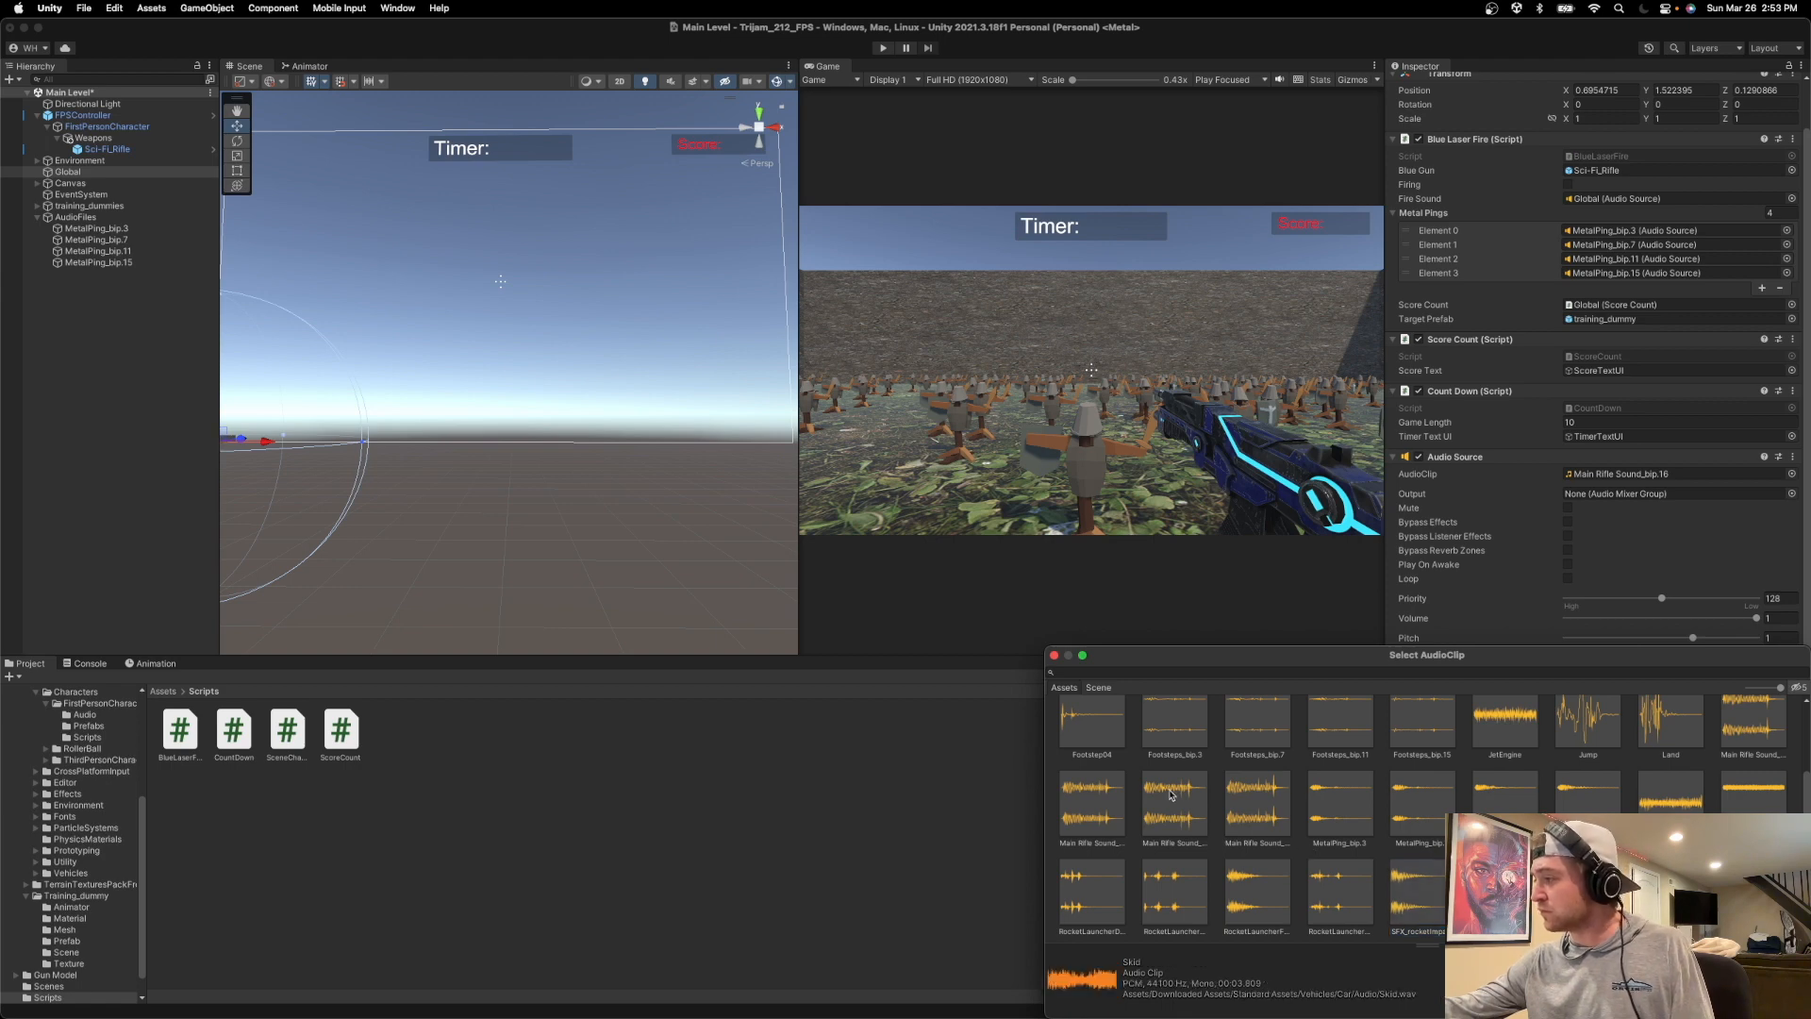
{"action": "double_click", "coordinate": [1338, 801]}
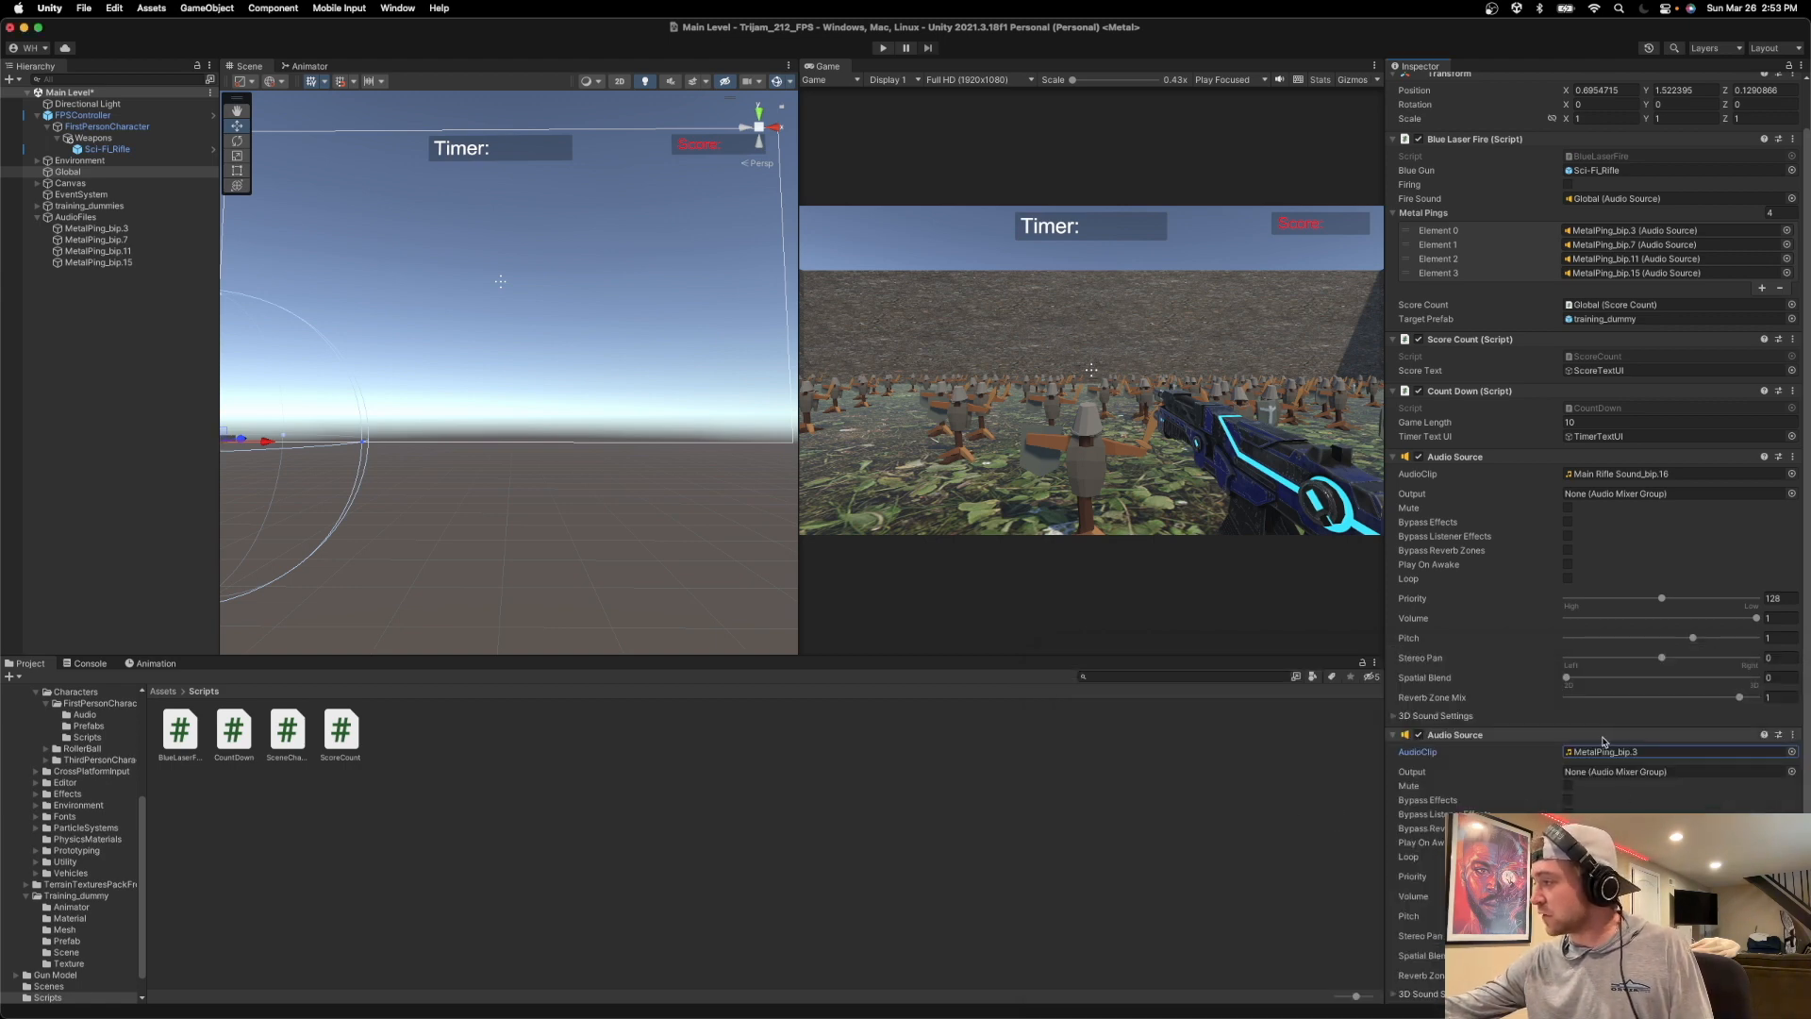
{"action": "left_click", "coordinate": [1566, 842]}
{"action": "scroll", "coordinate": [1566, 843], "scroll_direction": "down", "scroll_amount": 2}
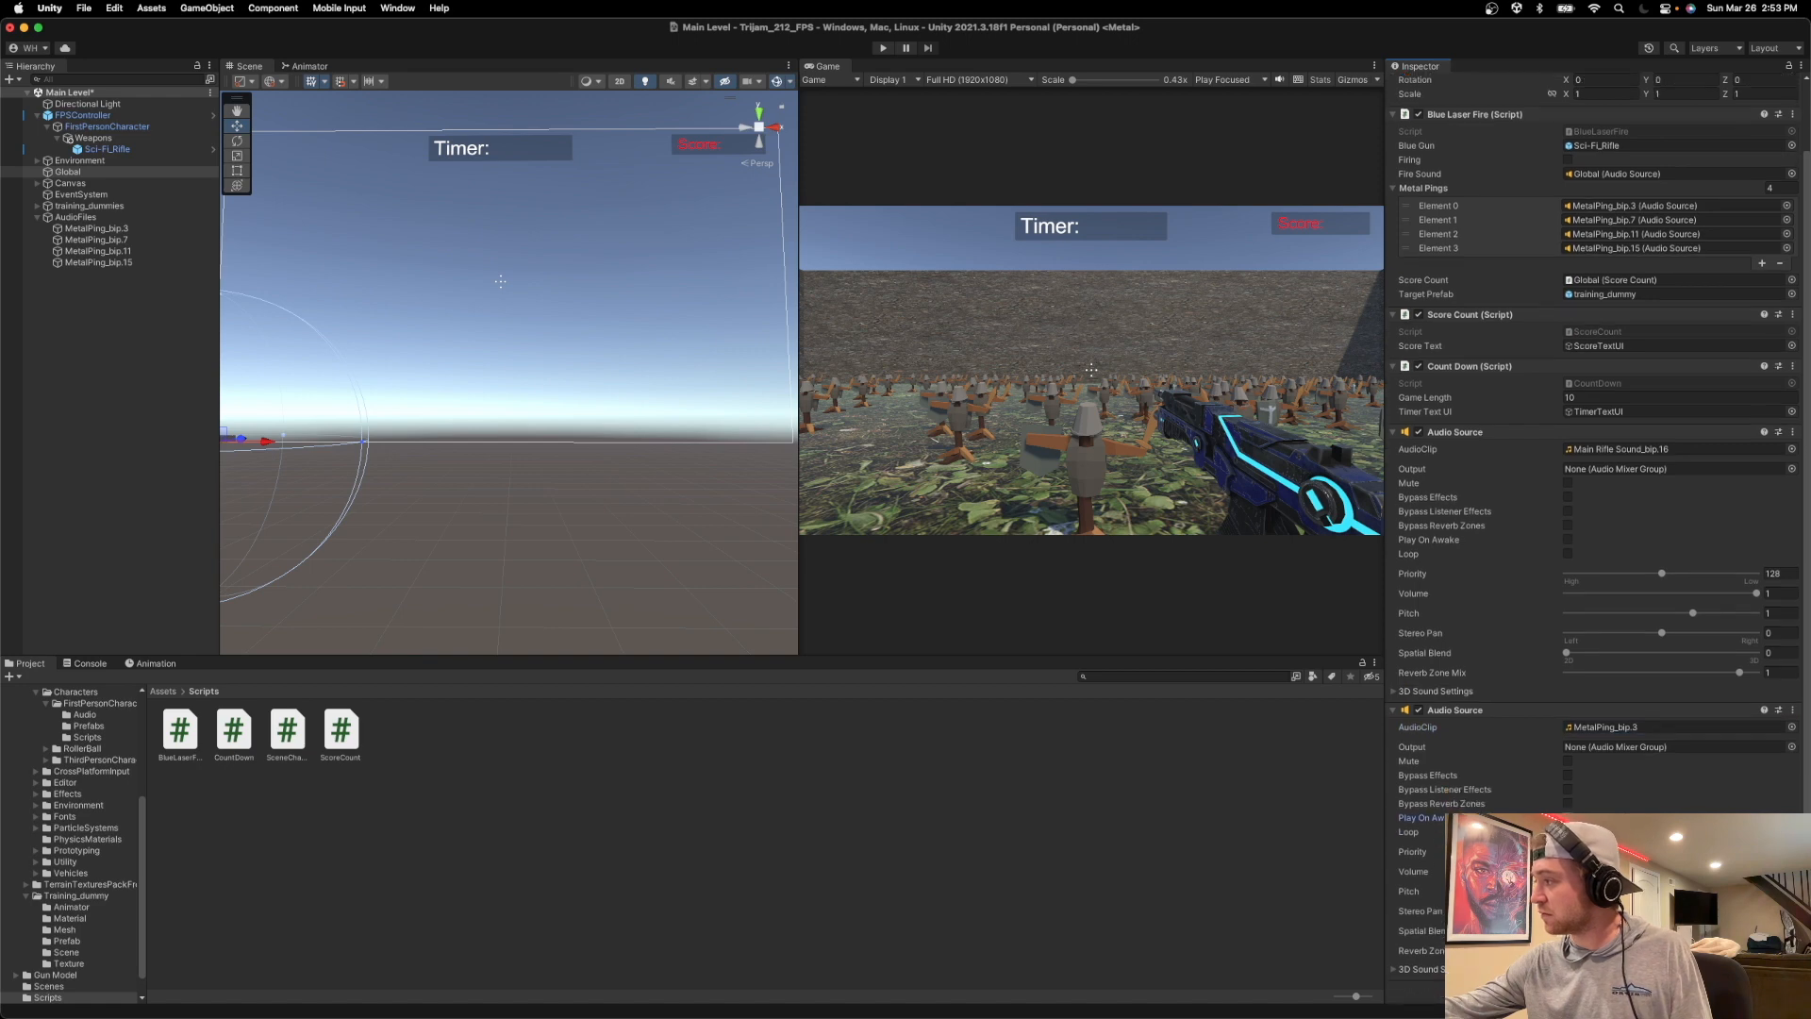
Run the game briefly in play mode to test the metal ping setup.
{"action": "left_click", "coordinate": [881, 48]}
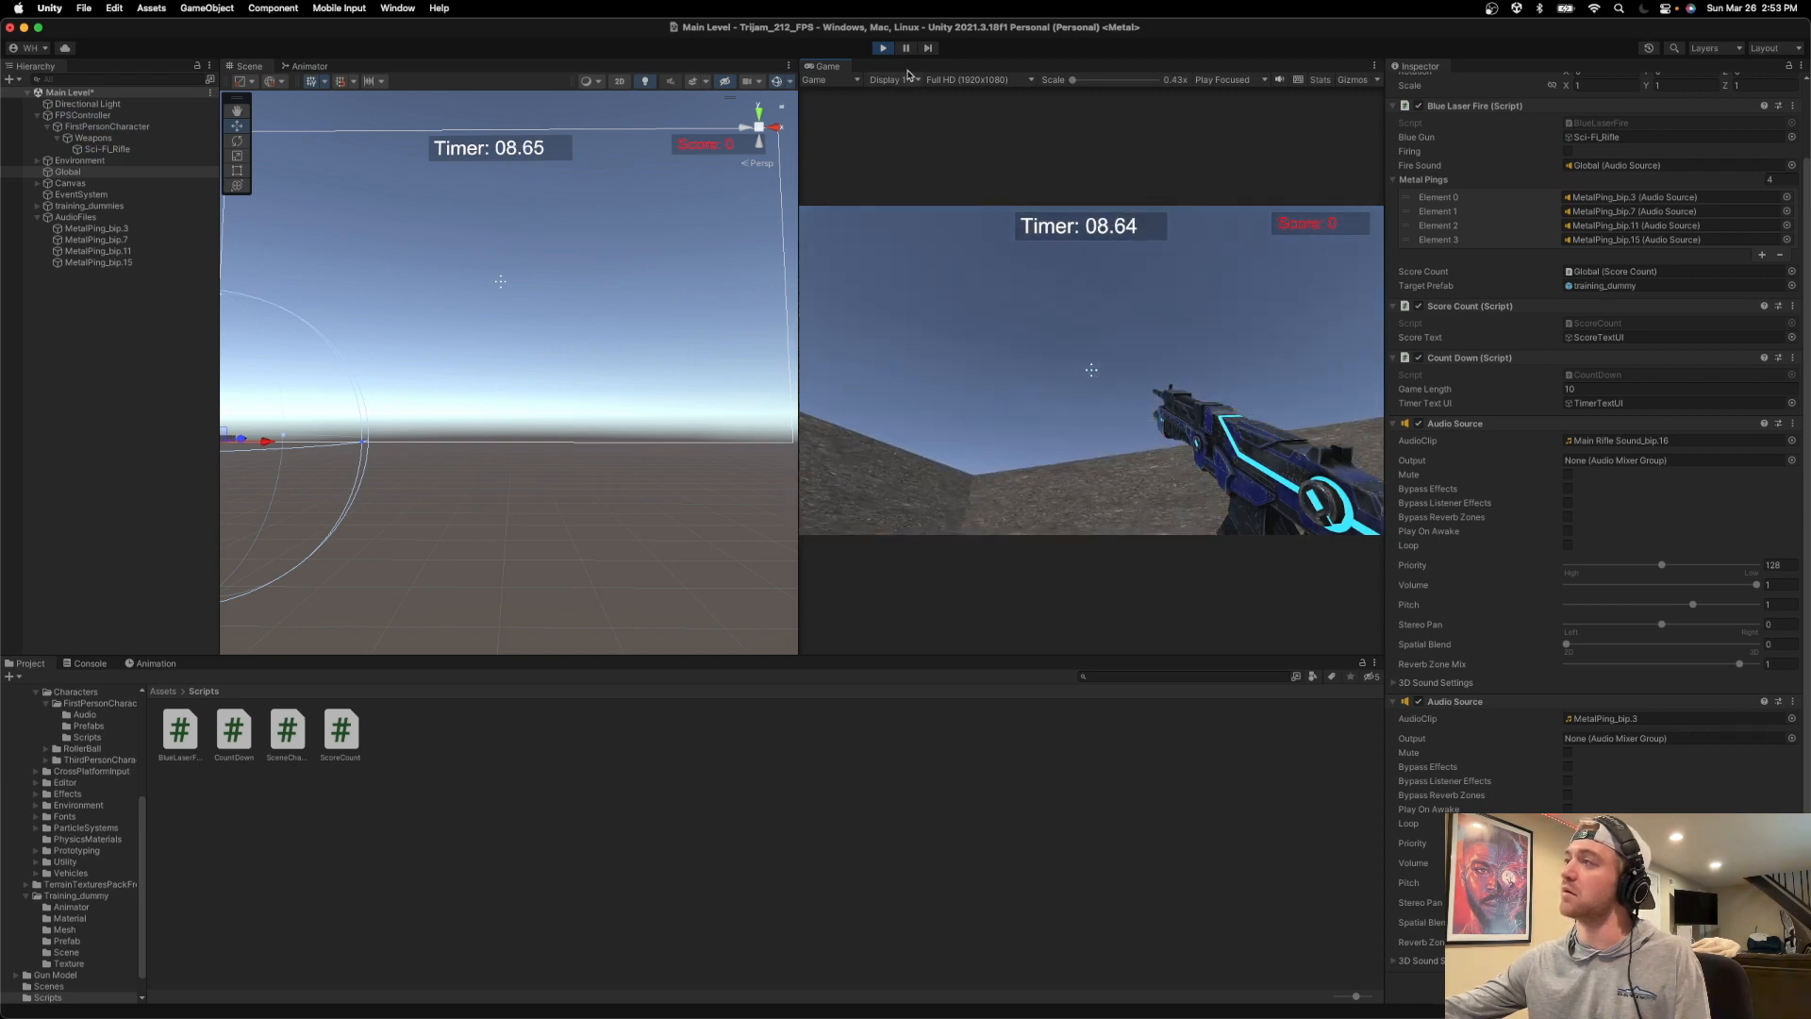
{"action": "left_click", "coordinate": [883, 48]}
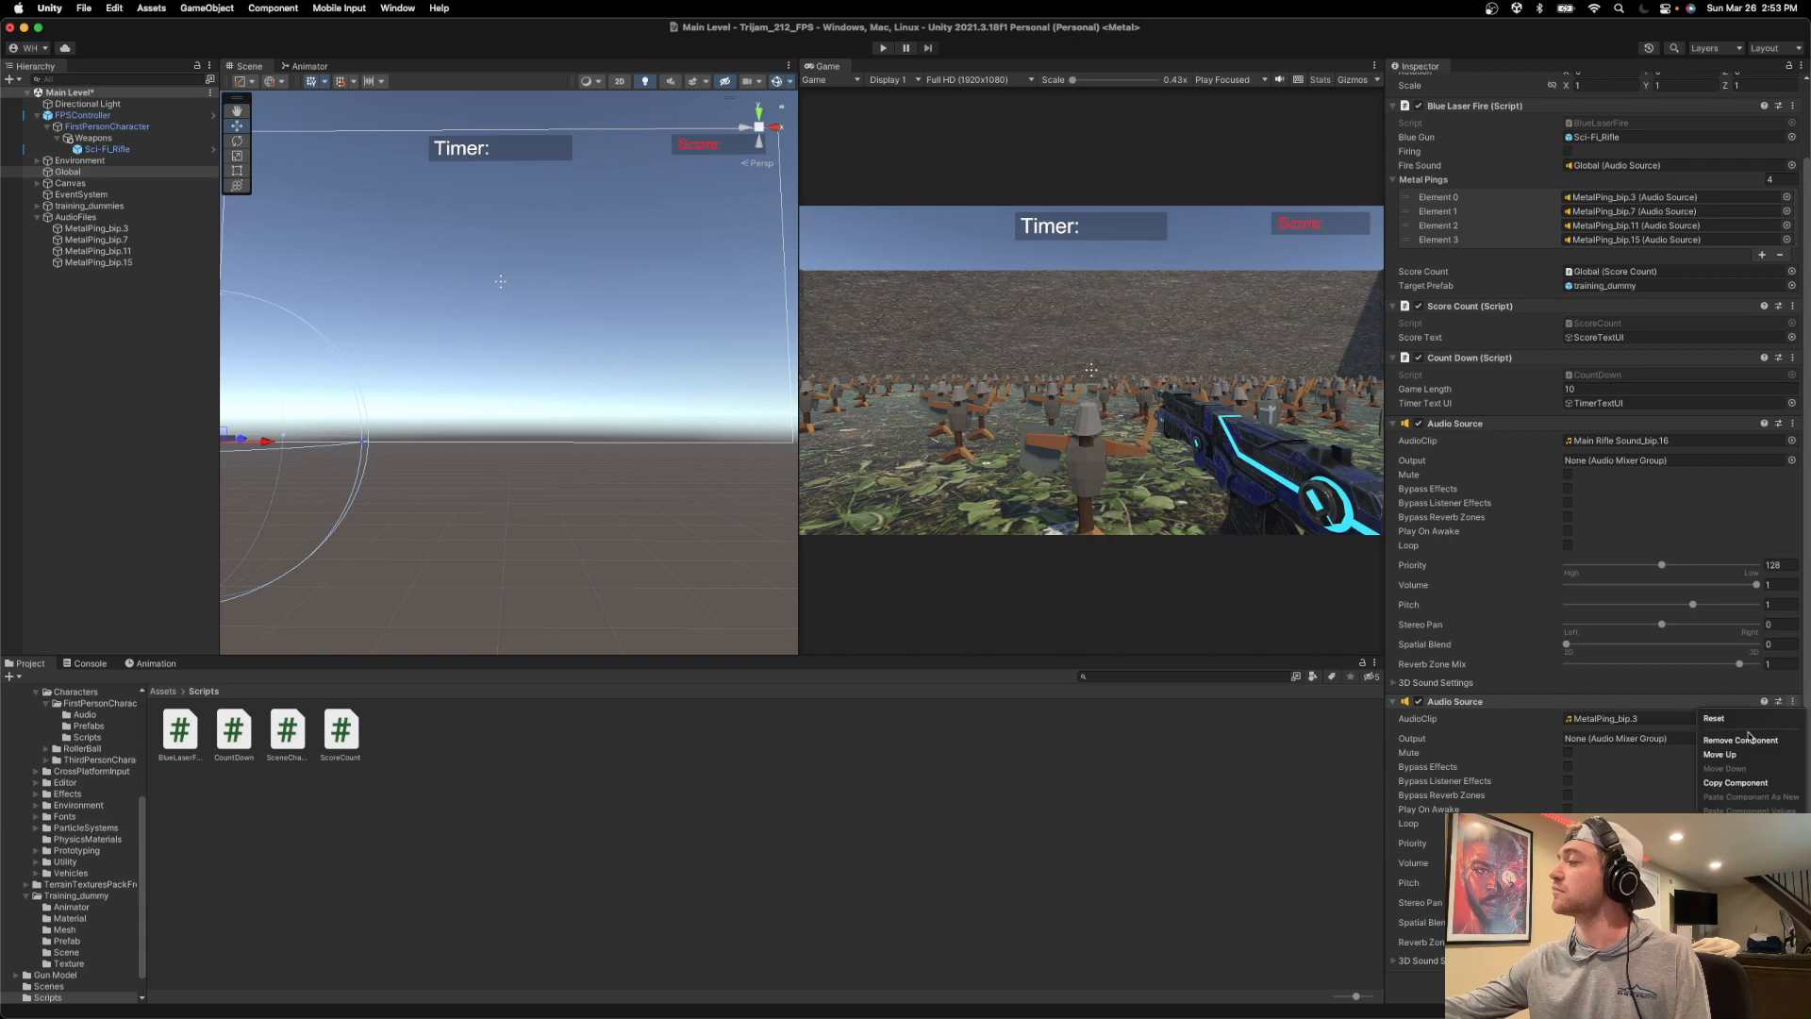
Remove the second Audio Source from the Global object, collapse the Metal Pings list and save the scene.
{"action": "left_click", "coordinate": [1715, 752]}
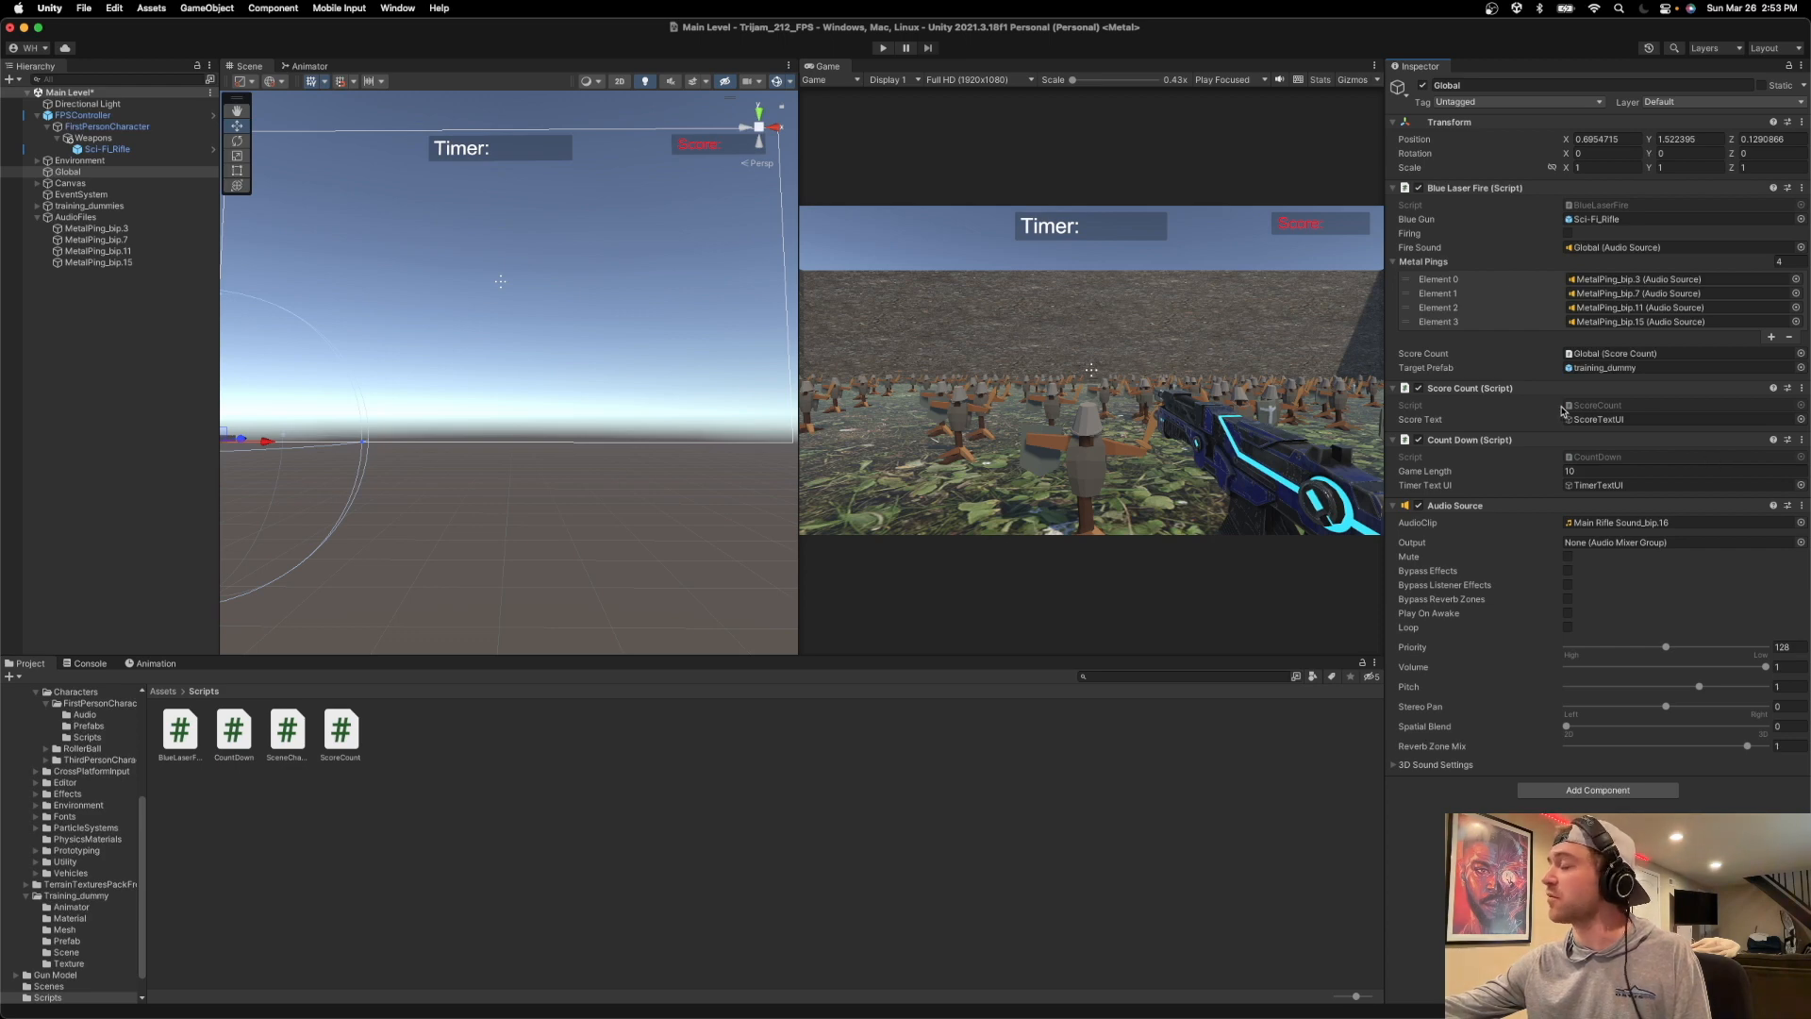
{"action": "left_click", "coordinate": [1390, 263]}
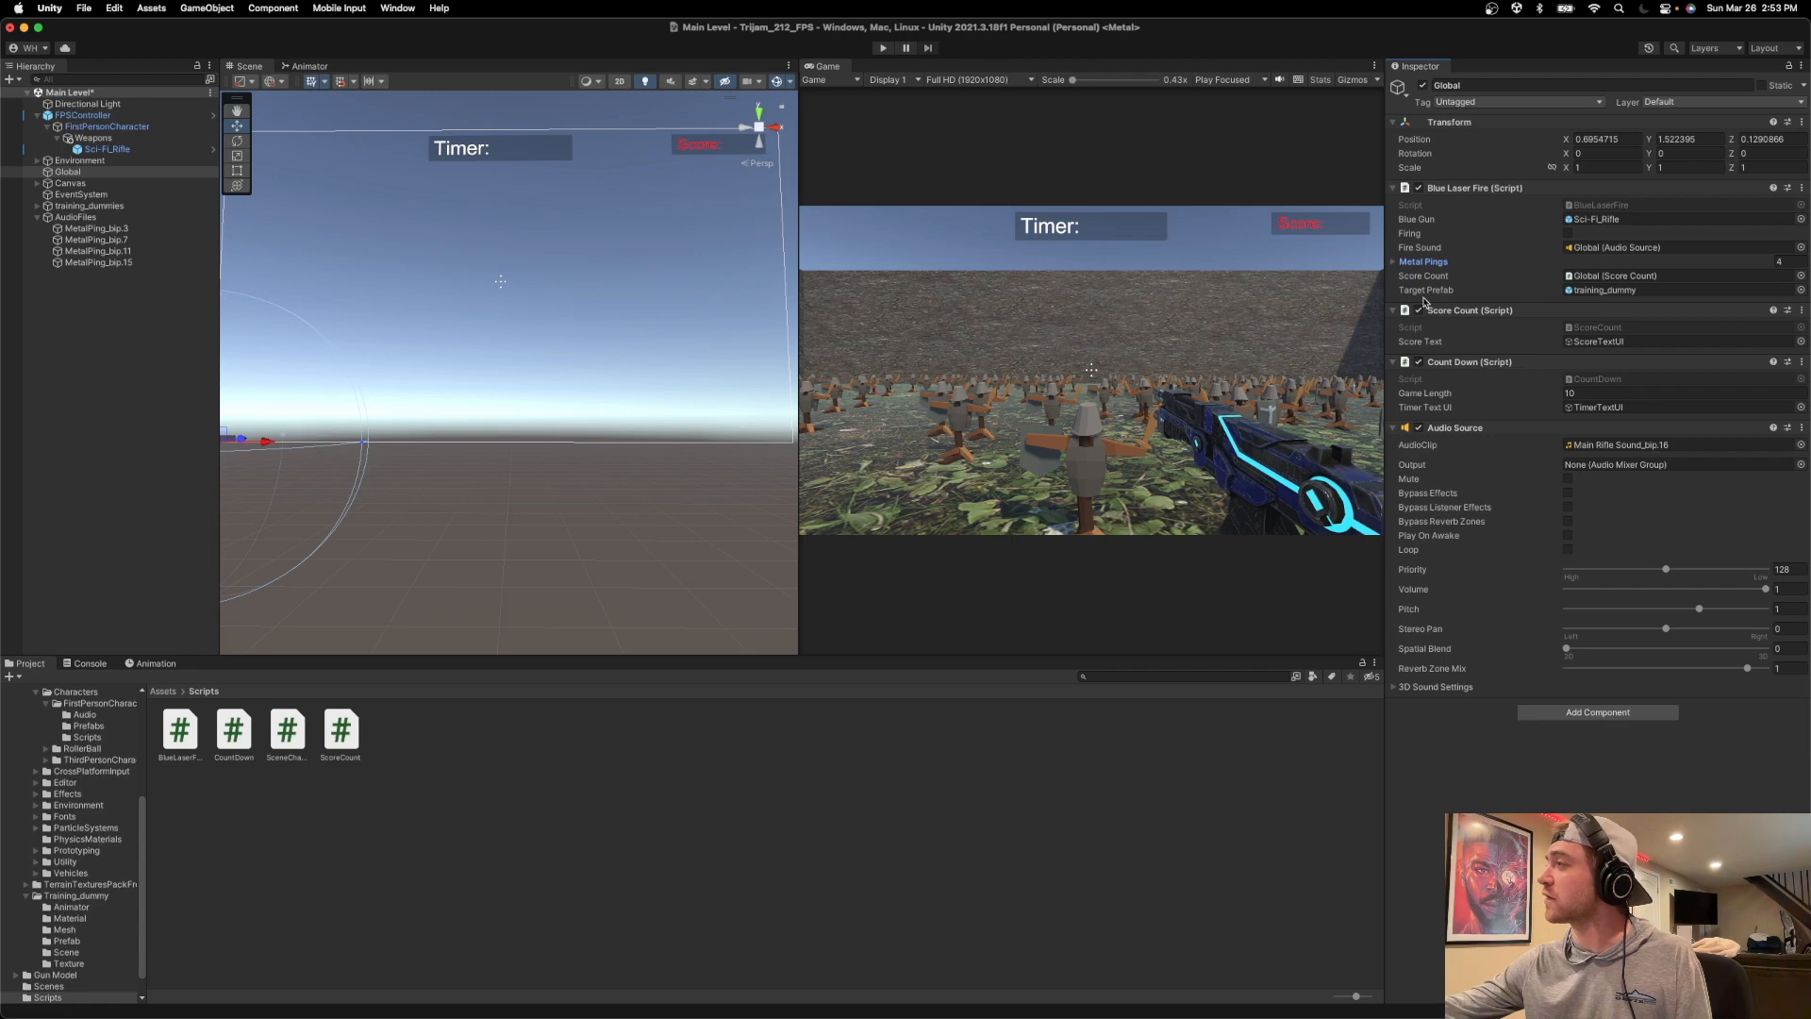
{"action": "key", "text": "super+s"}
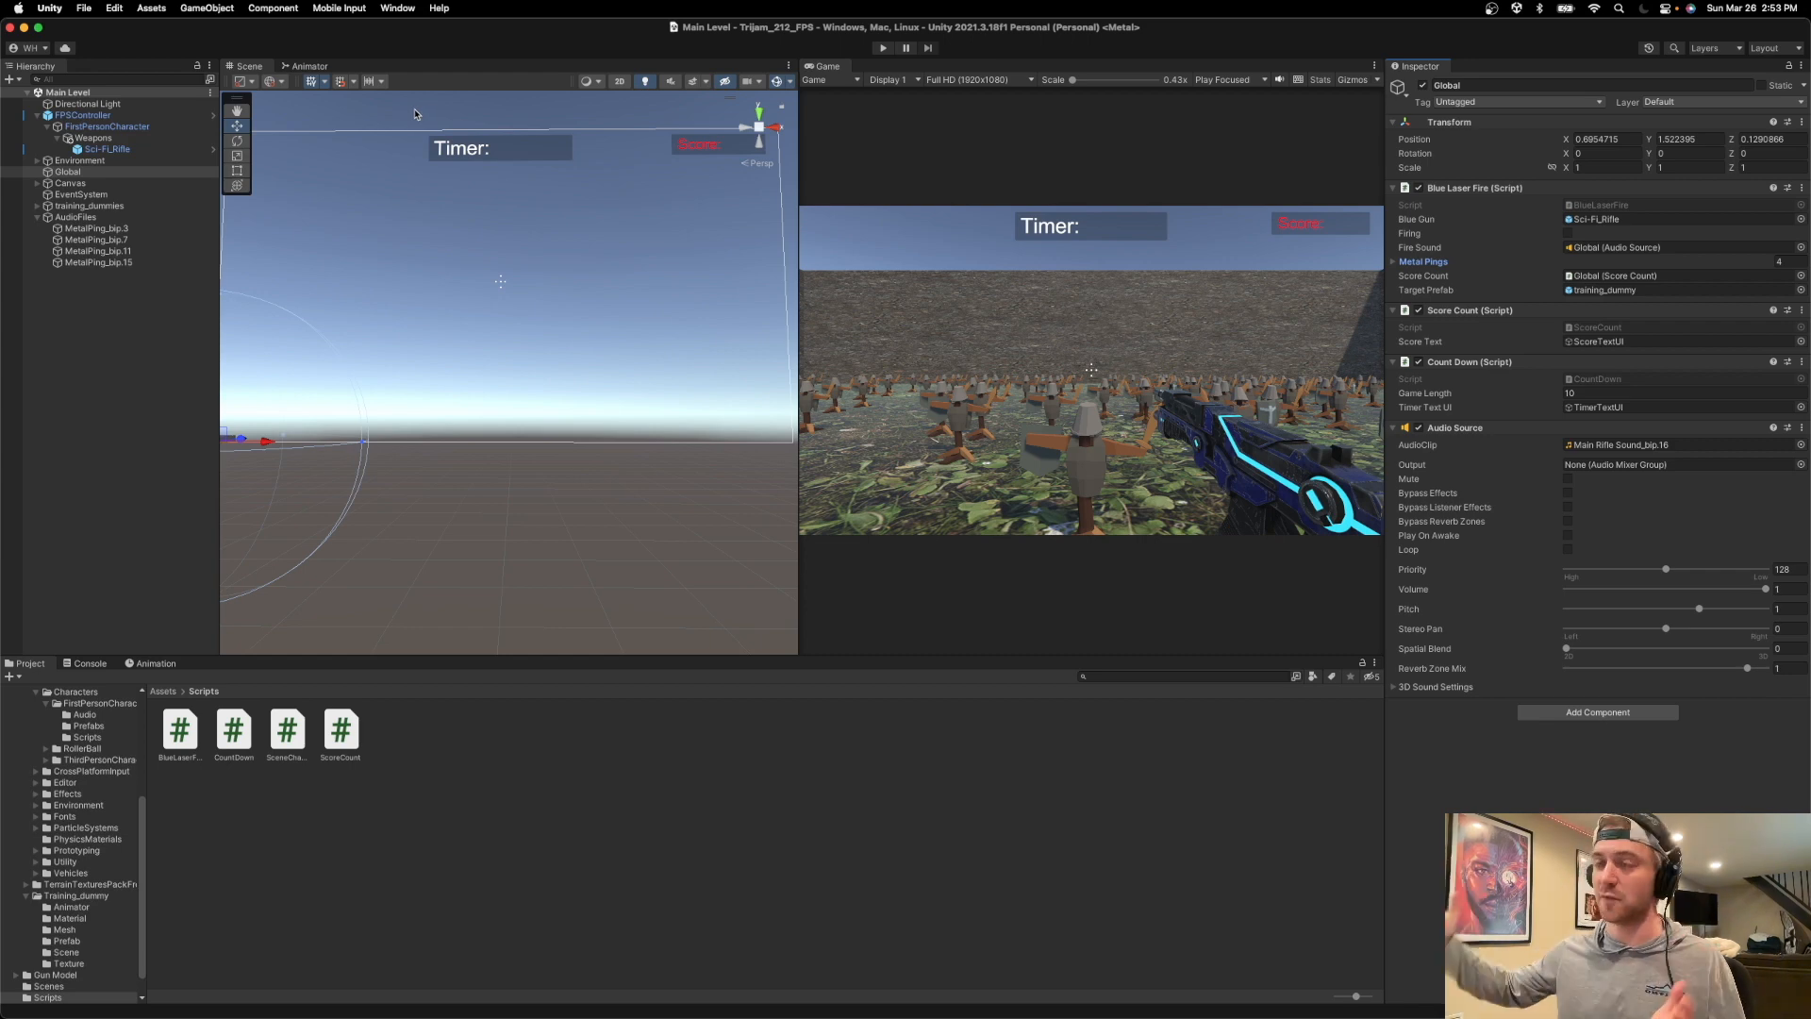
Switch to Logic Pro and rename the Inst 4 track as Wind.
{"action": "key", "text": "super+Tab"}
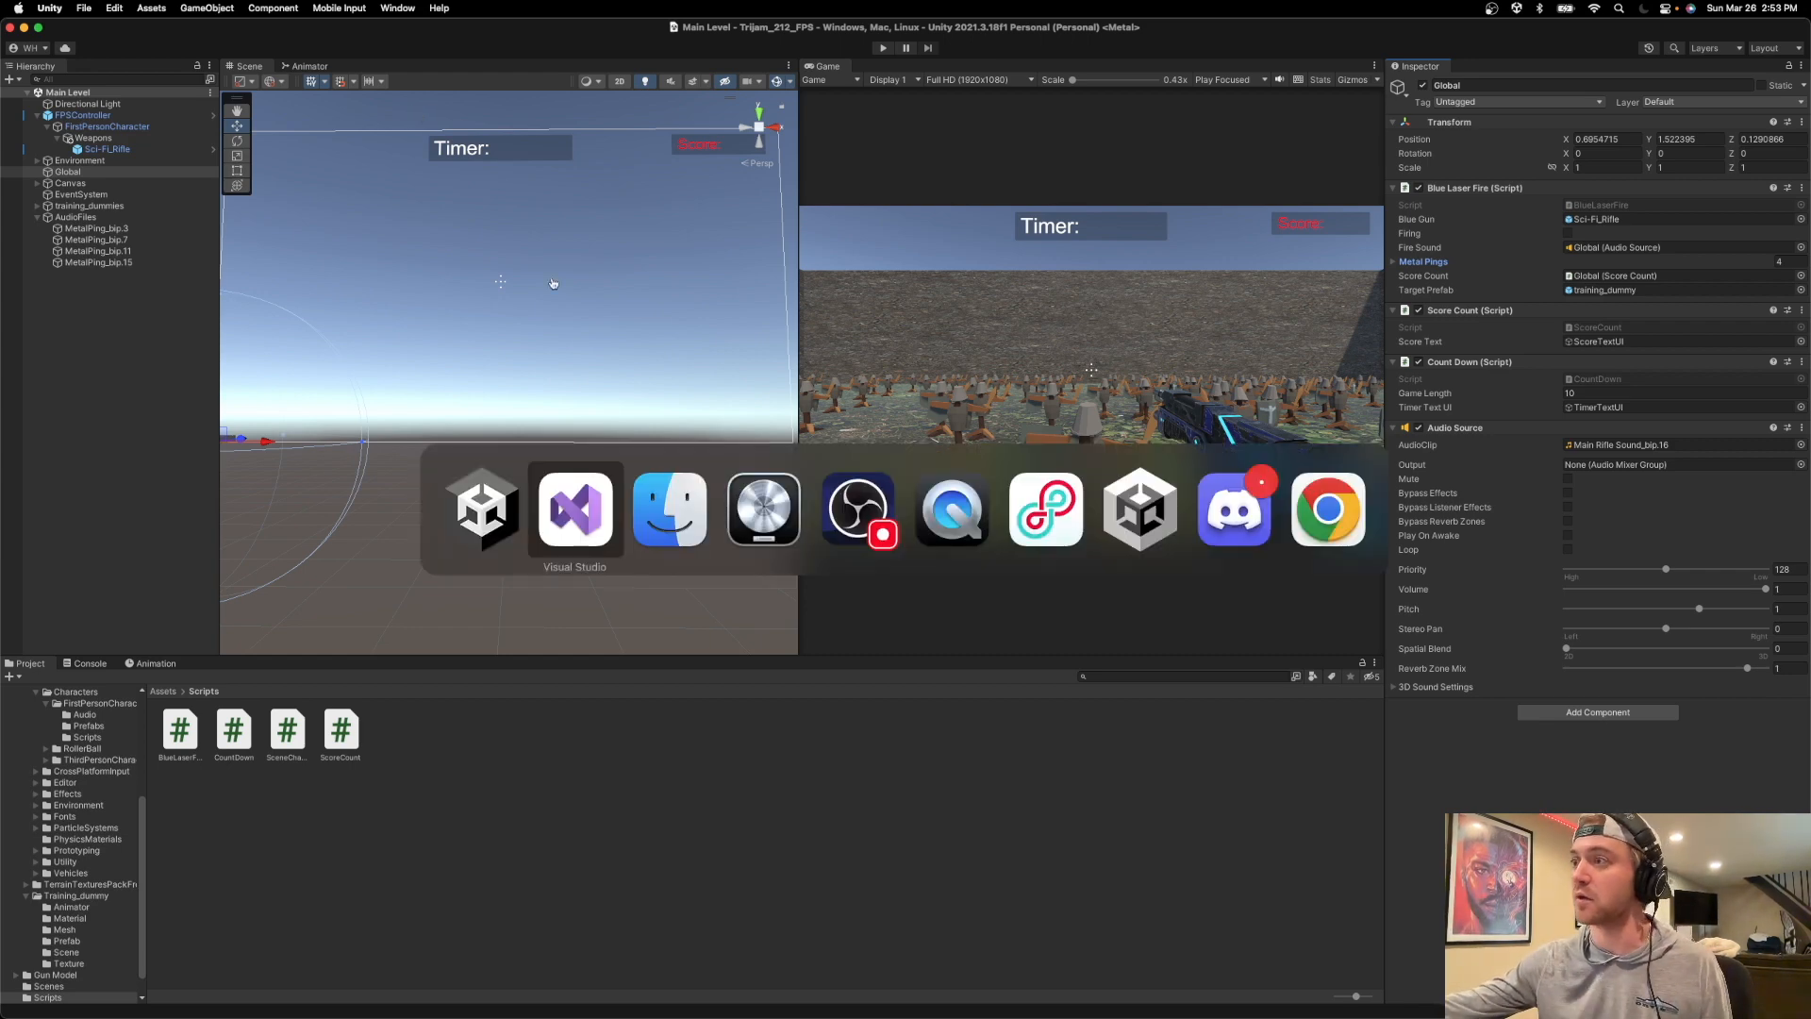
{"action": "left_click", "coordinate": [752, 522]}
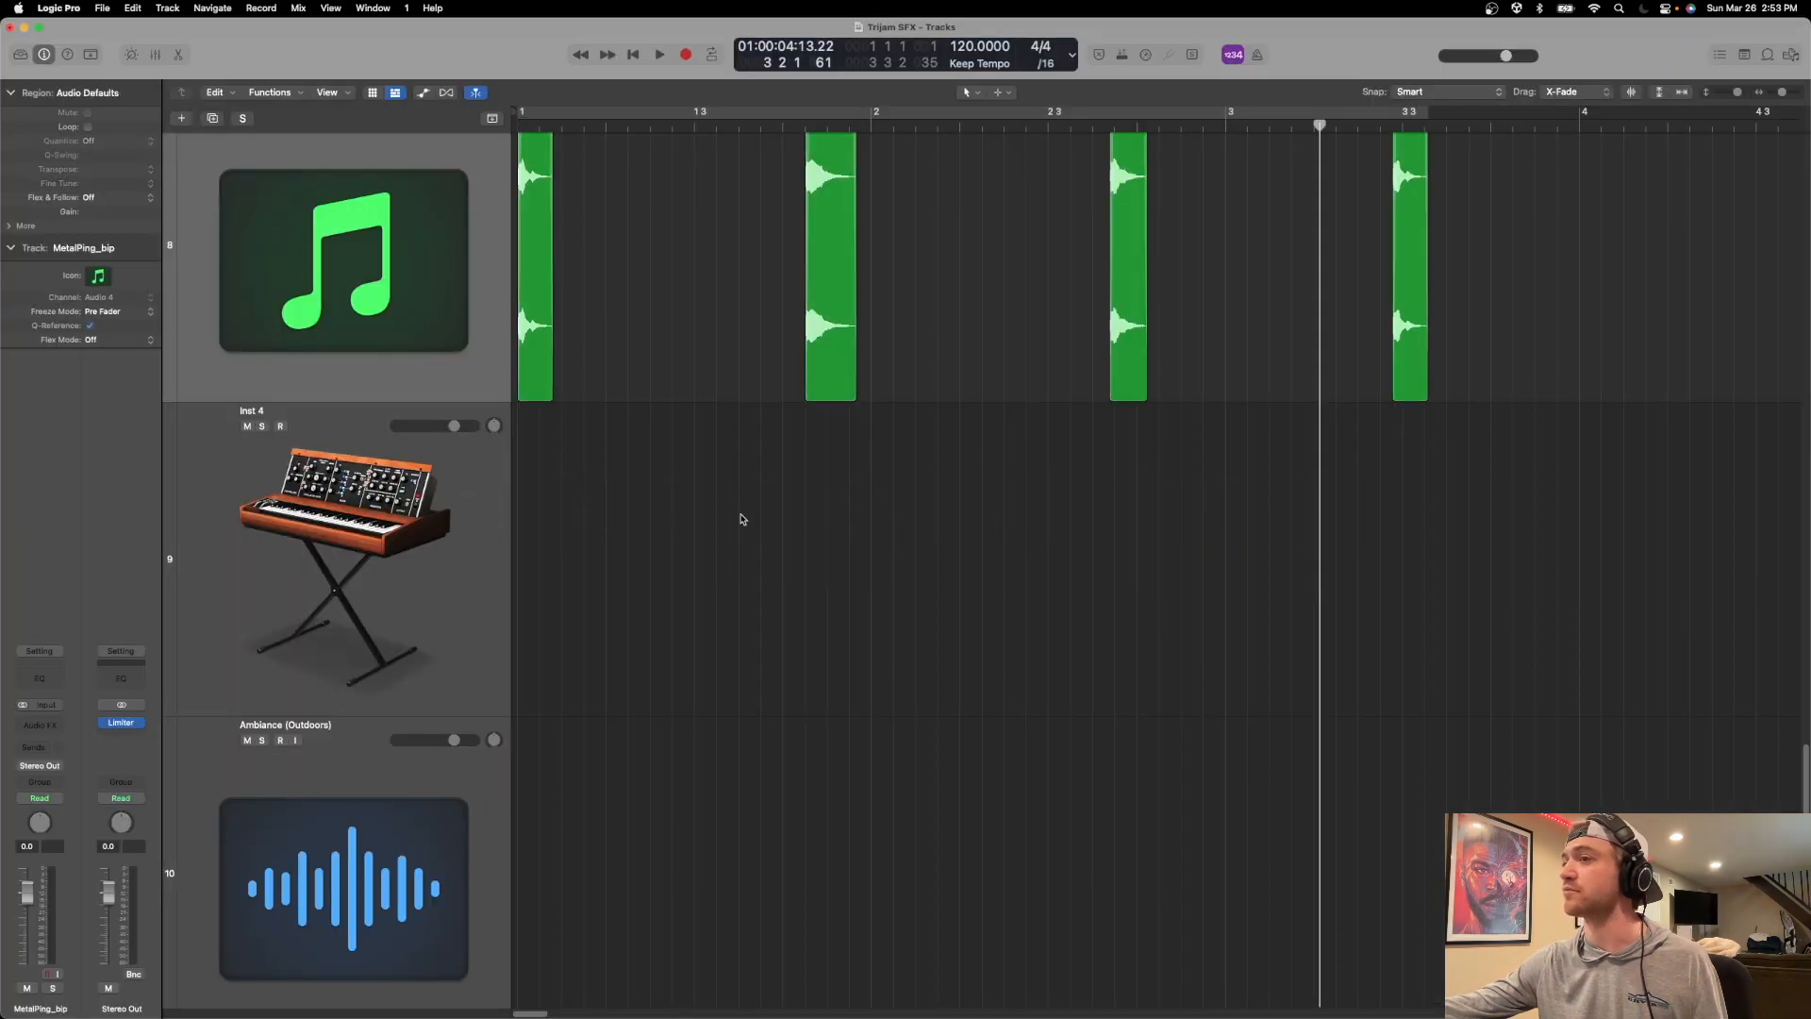
{"action": "scroll", "coordinate": [289, 500], "scroll_direction": "up", "scroll_amount": 3}
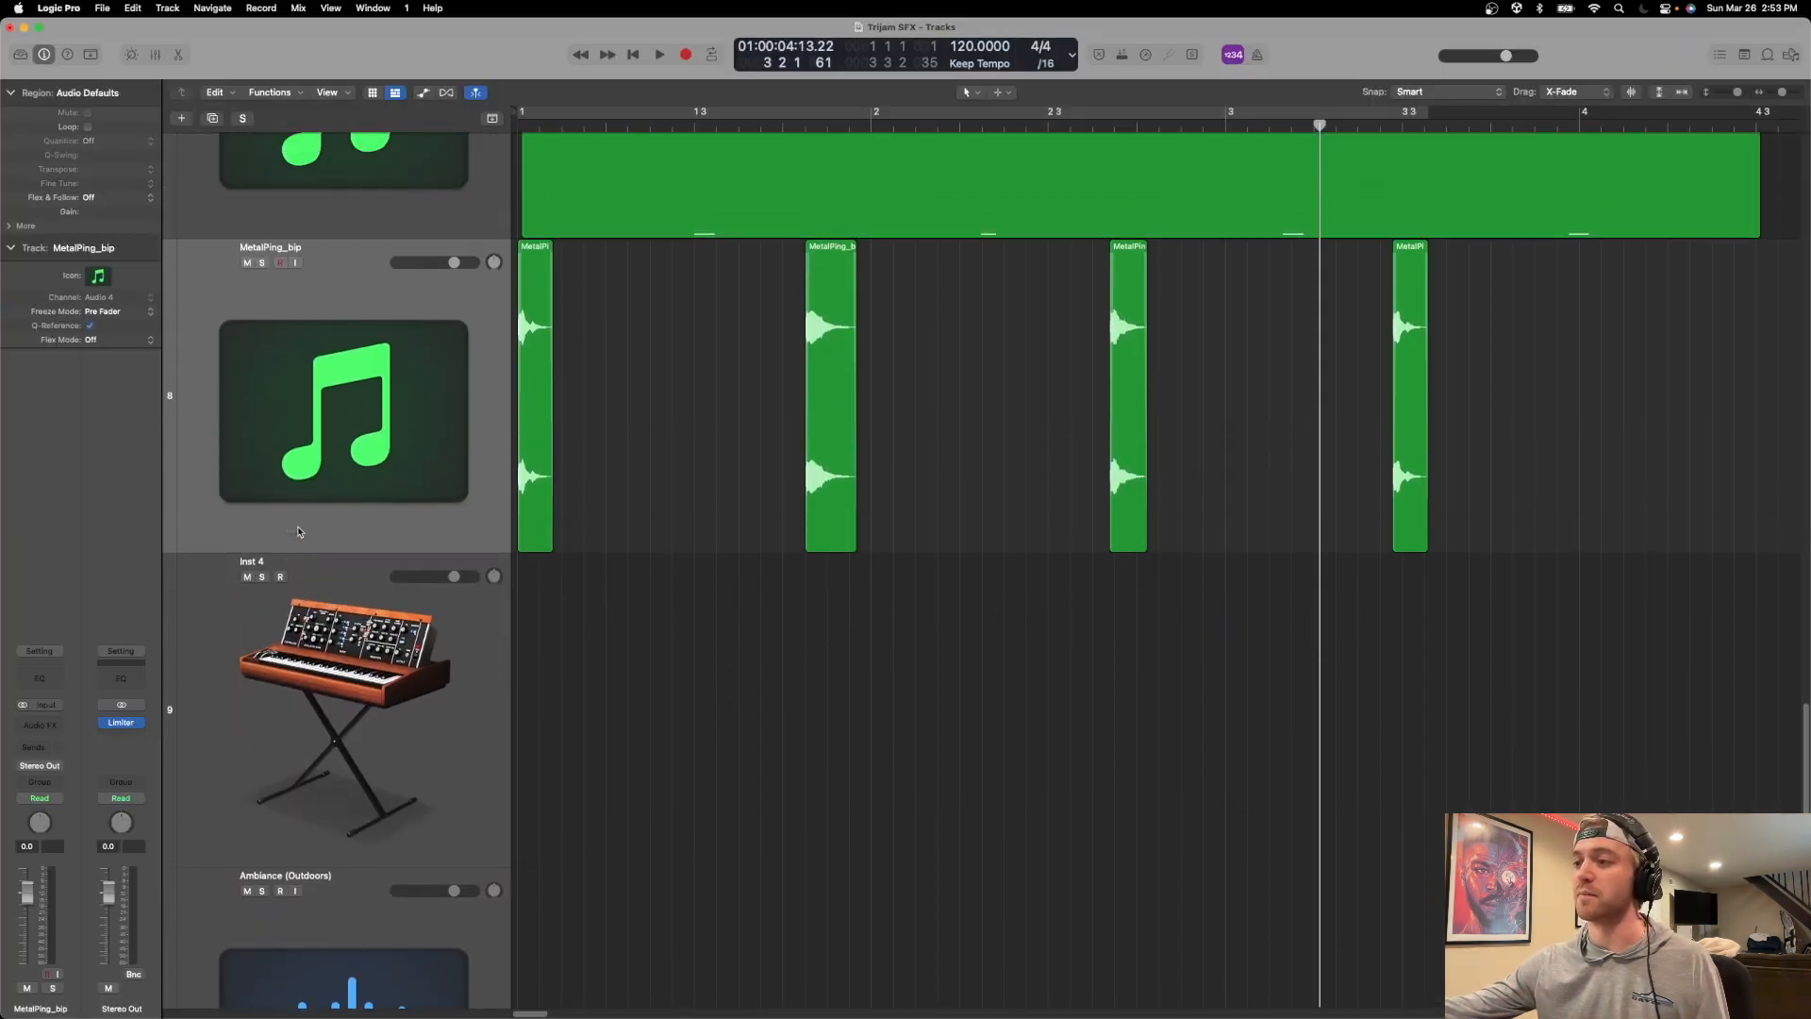
{"action": "scroll", "coordinate": [297, 524], "scroll_direction": "down", "scroll_amount": 5}
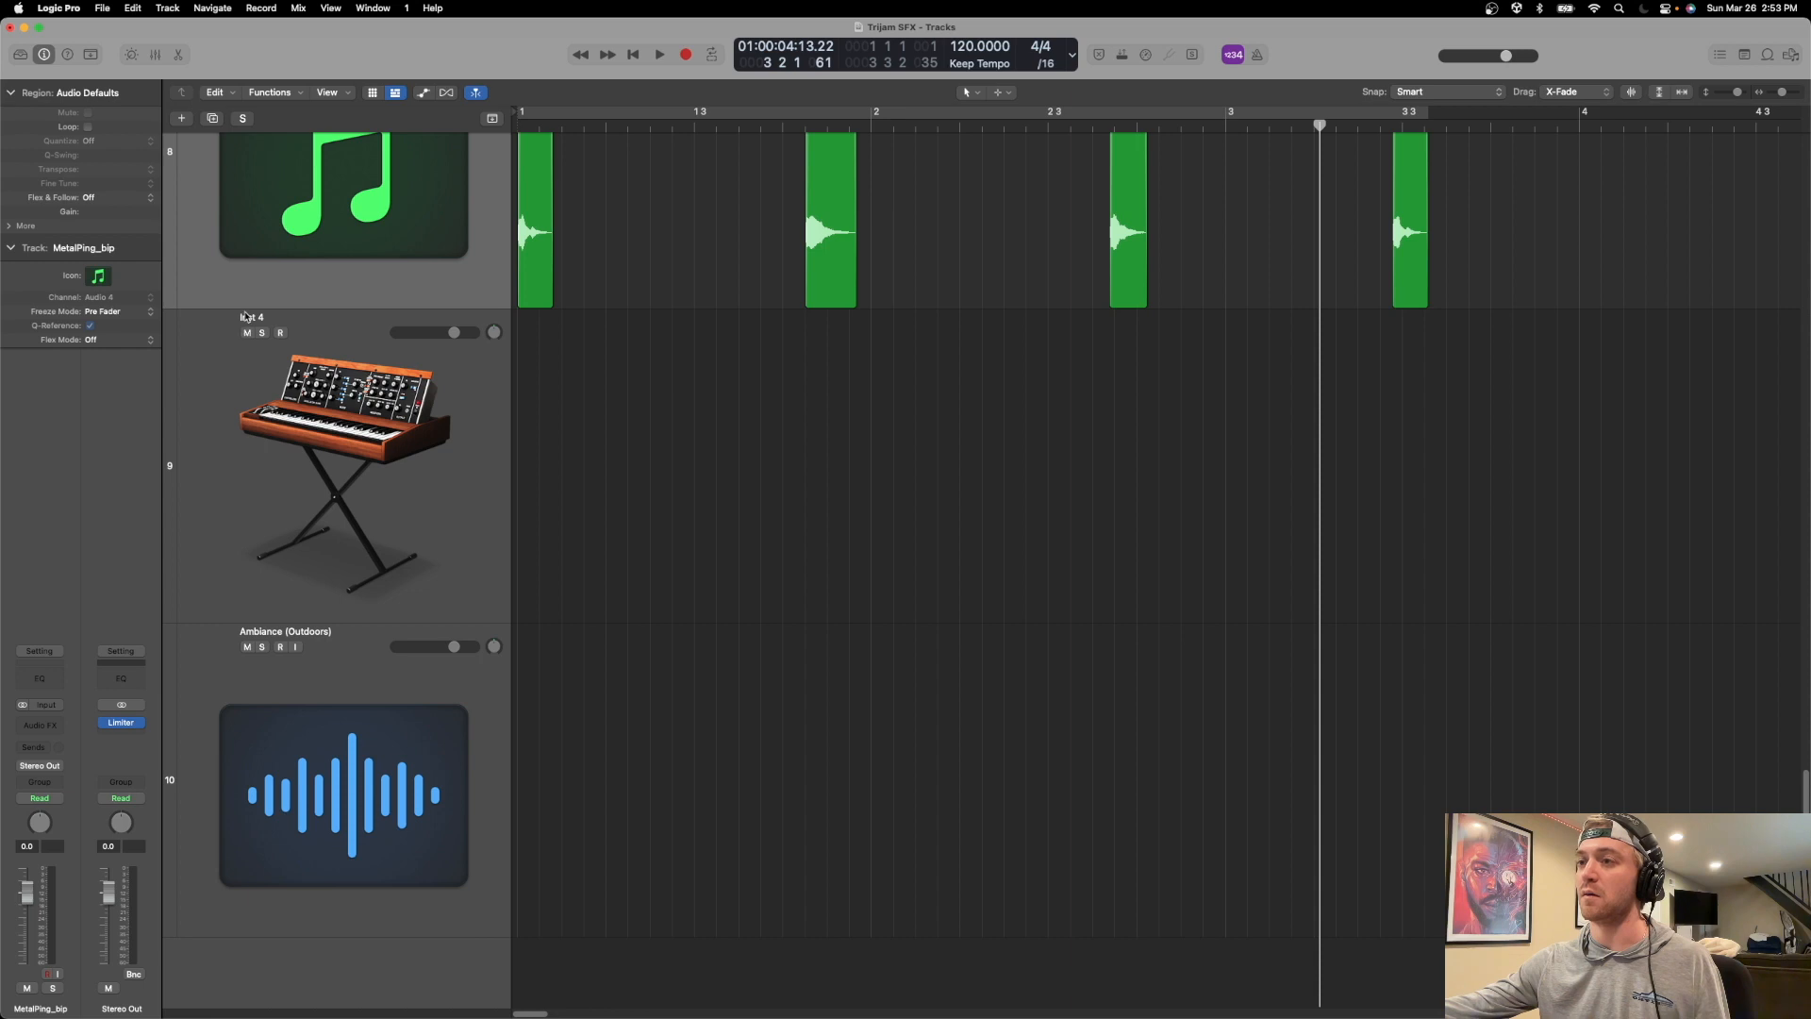
{"action": "double_click", "coordinate": [244, 316]}
{"action": "type", "text": "Wind"}
{"action": "key", "text": "Return"}
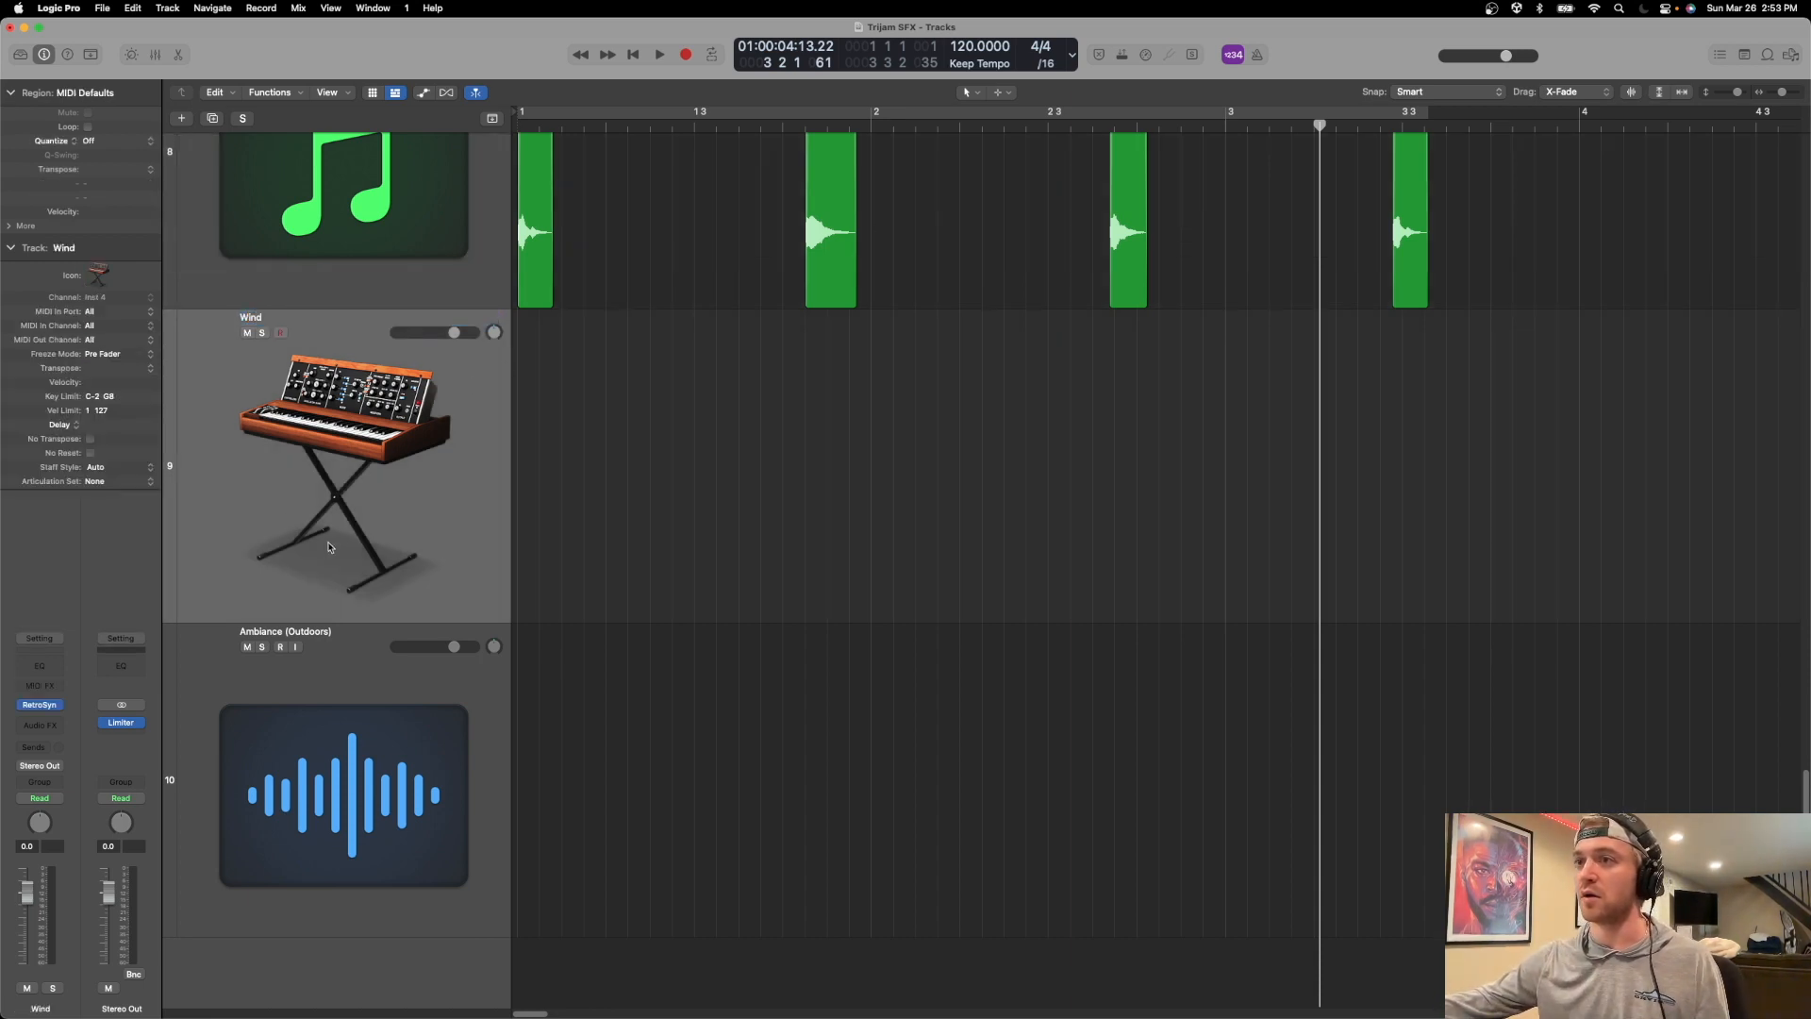
Replace Retro Synth on the Wind track with the mono ES M (Monophonic Synth) instrument.
{"action": "left_click", "coordinate": [40, 704]}
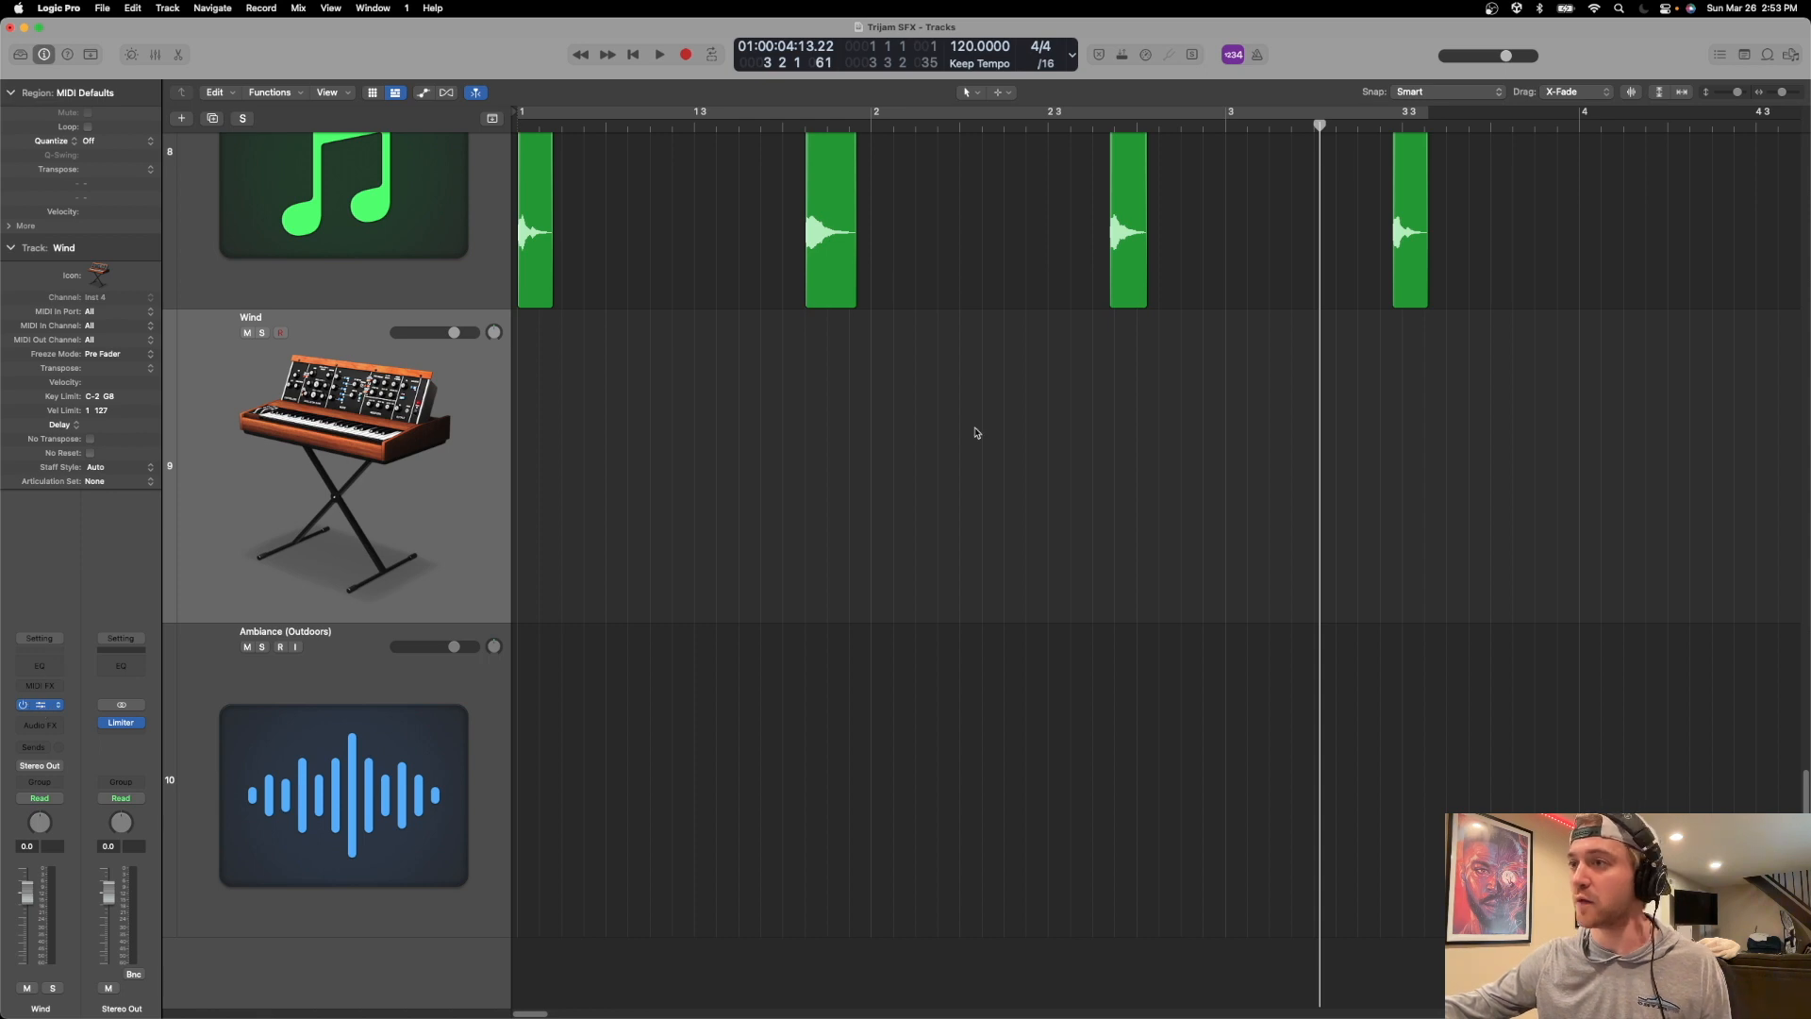
{"action": "left_click_drag", "start_coordinate": [853, 215], "coordinate": [956, 232]}
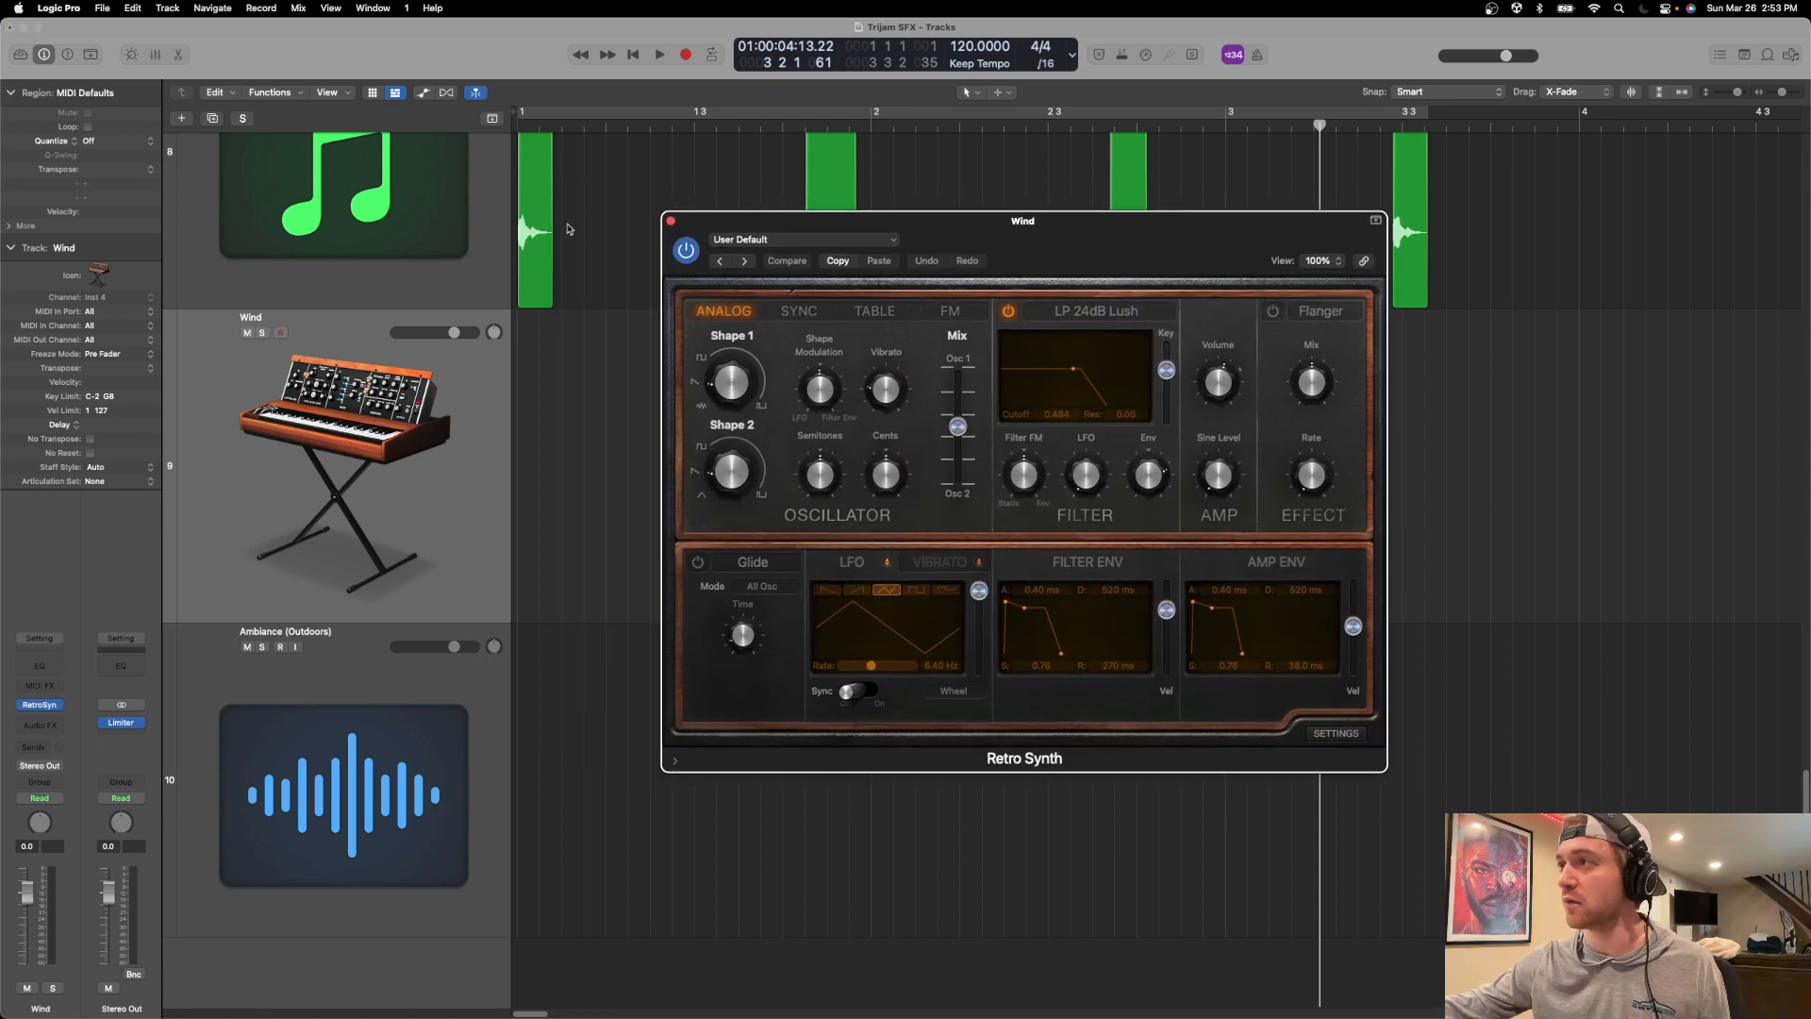
{"action": "left_click", "coordinate": [670, 223]}
{"action": "left_click", "coordinate": [57, 708]}
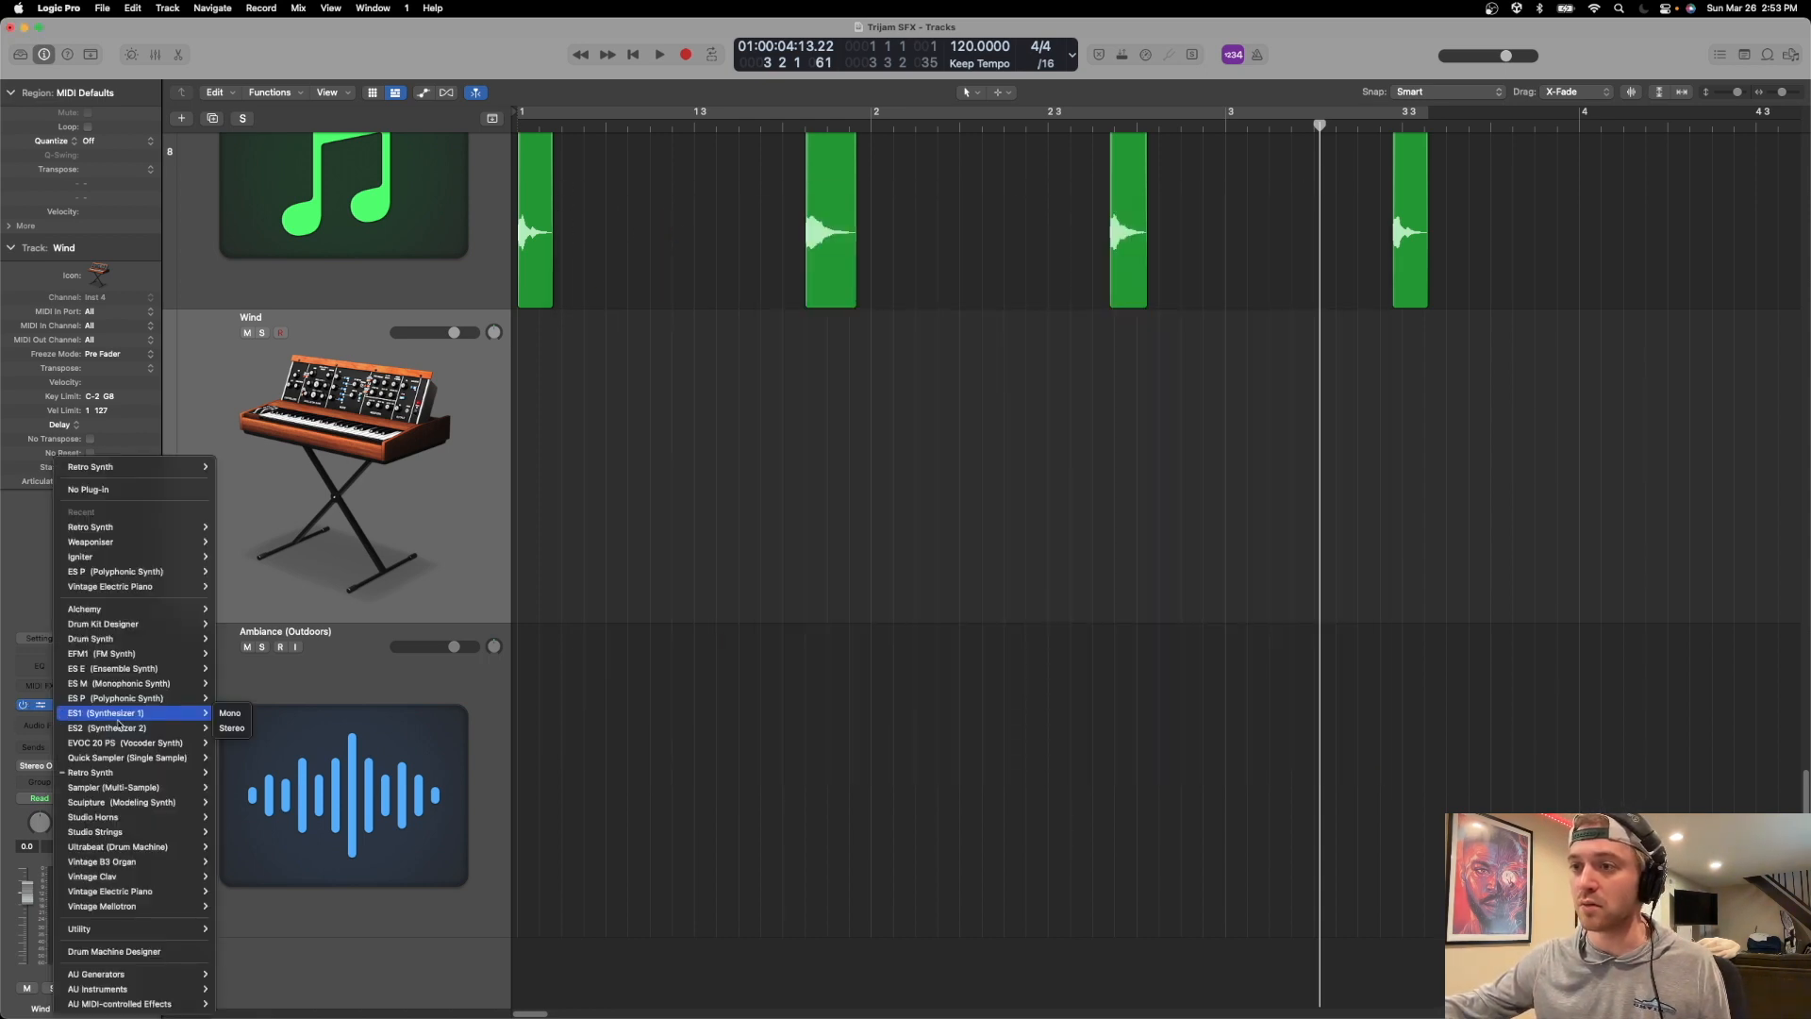
{"action": "mouse_move", "coordinate": [142, 692]}
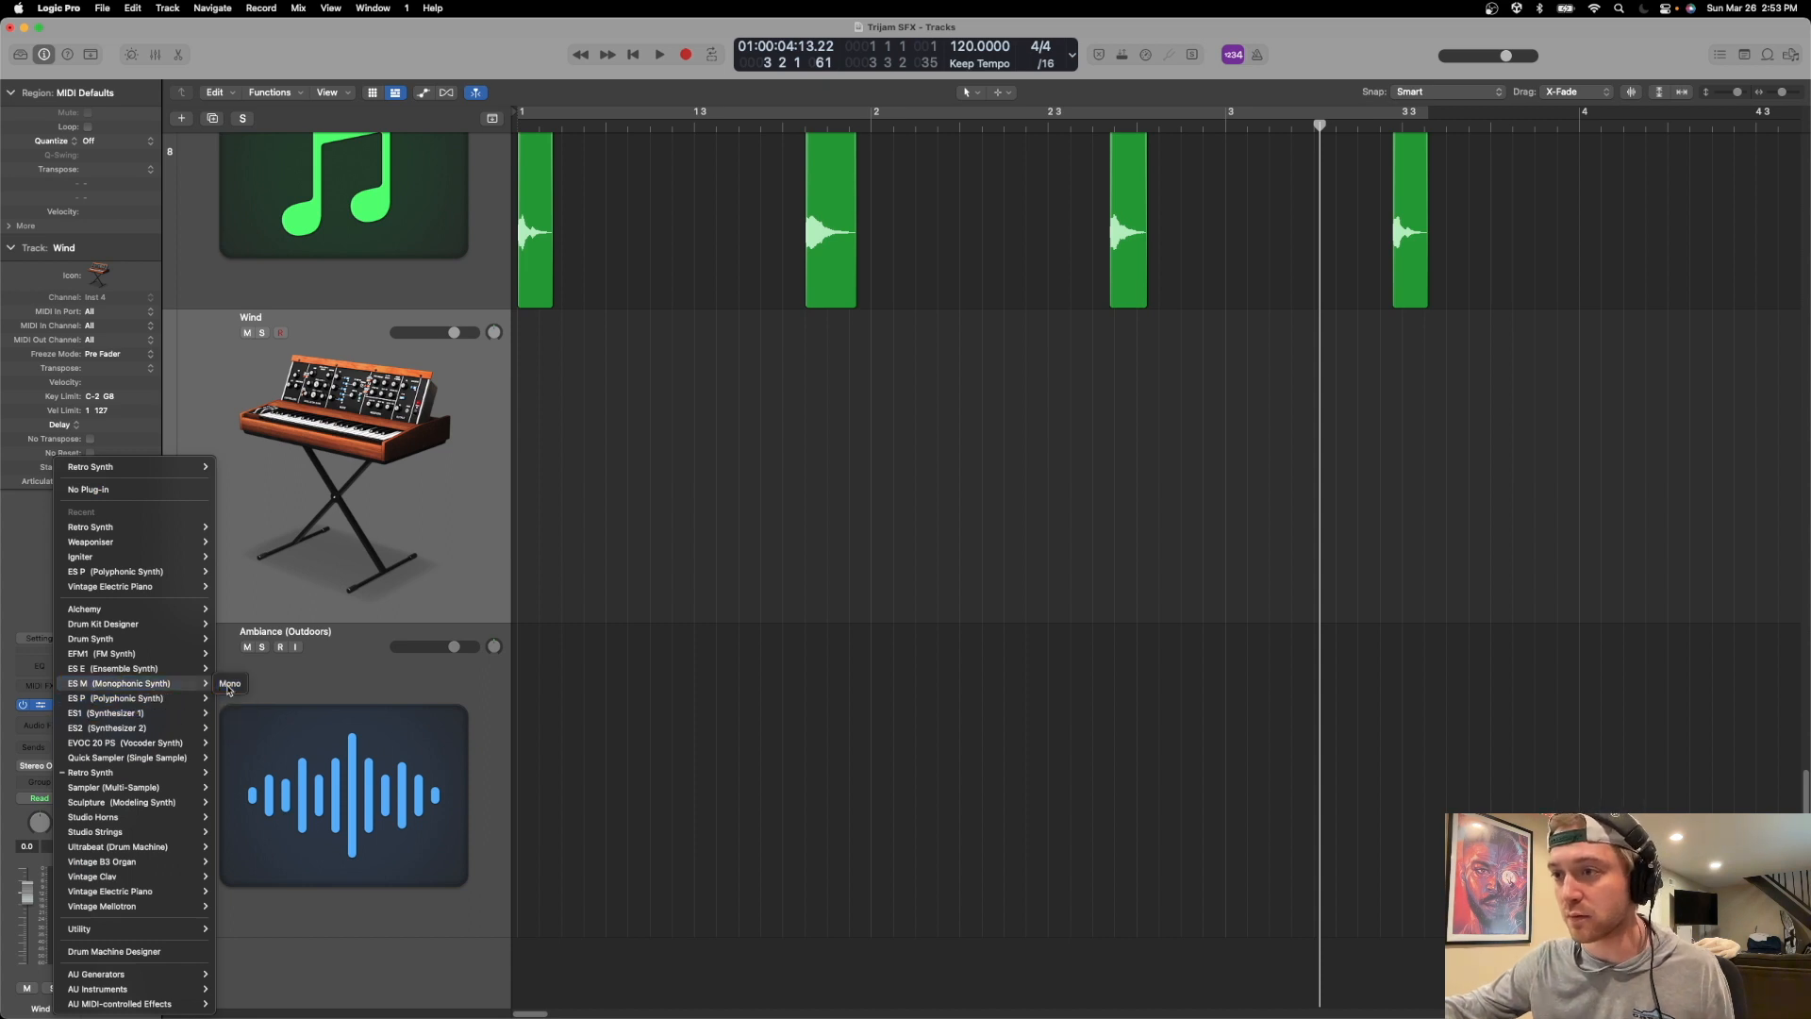
{"action": "left_click", "coordinate": [231, 683]}
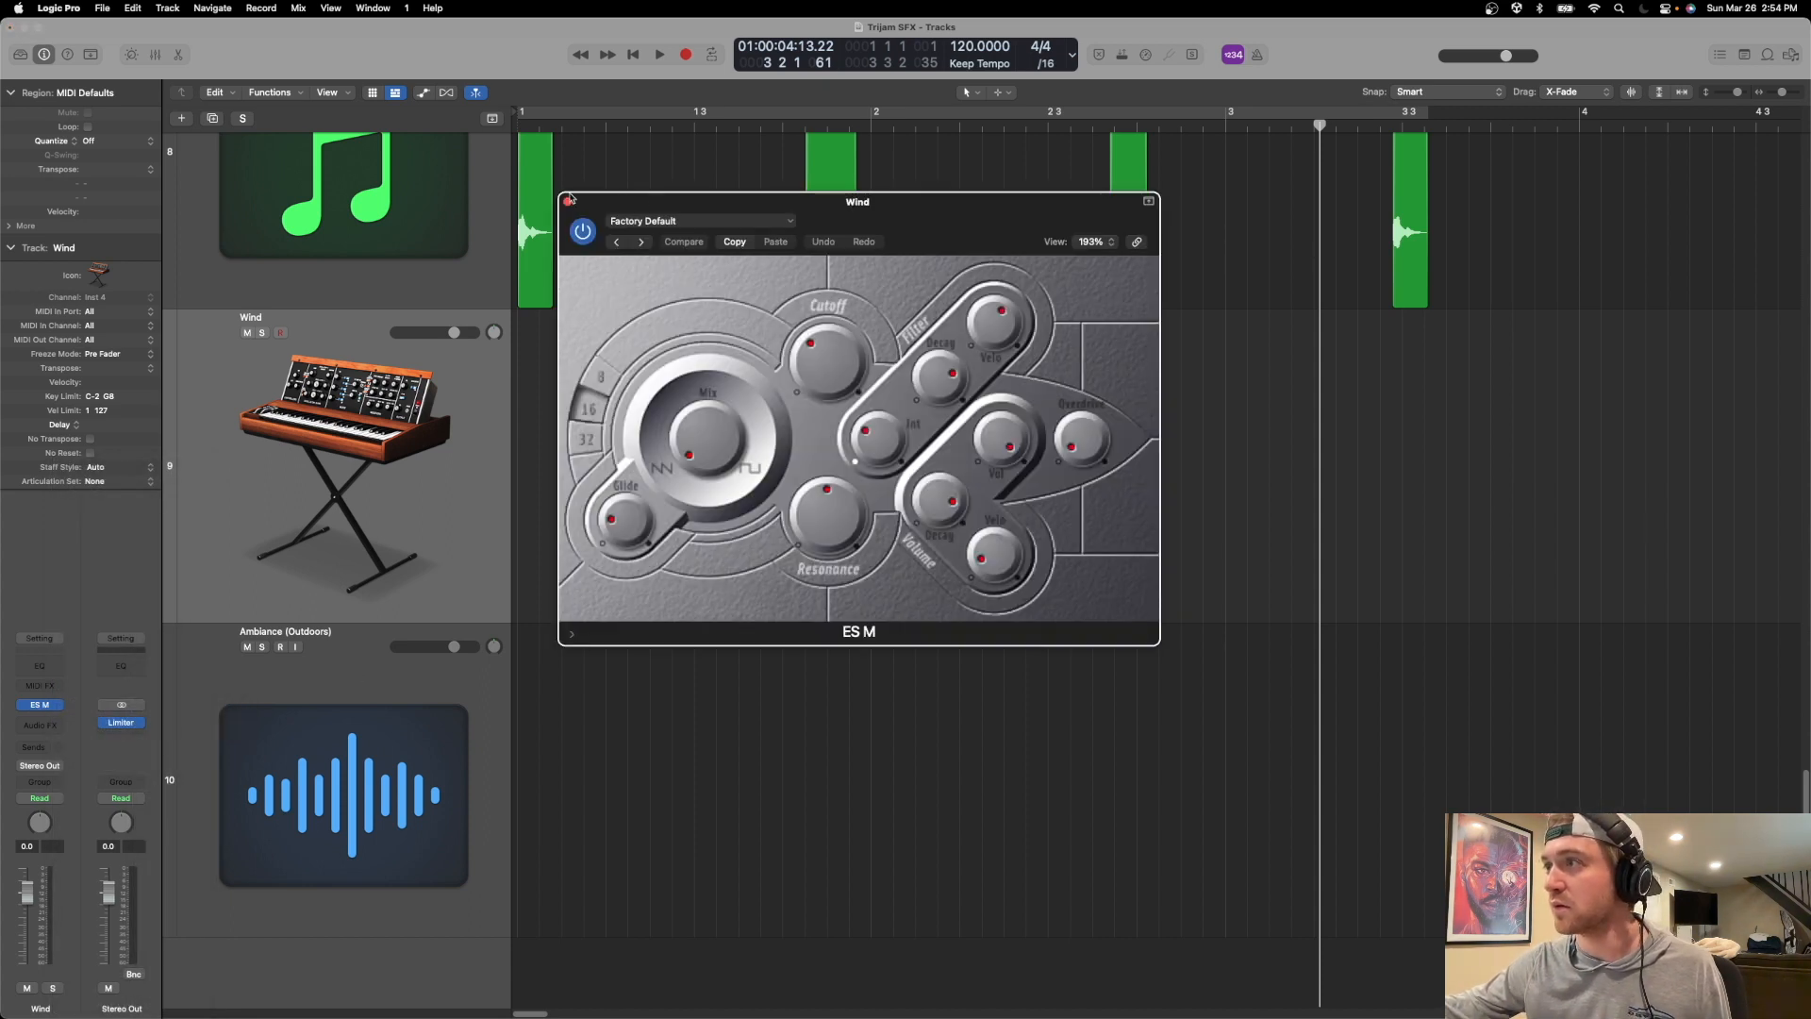
{"action": "left_click", "coordinate": [566, 201]}
Load the stereo ES P (Polyphonic Synth) on the Wind track, with all waveform levels at zero and Noise at maximum.
{"action": "left_click", "coordinate": [45, 704]}
{"action": "mouse_move", "coordinate": [109, 709]}
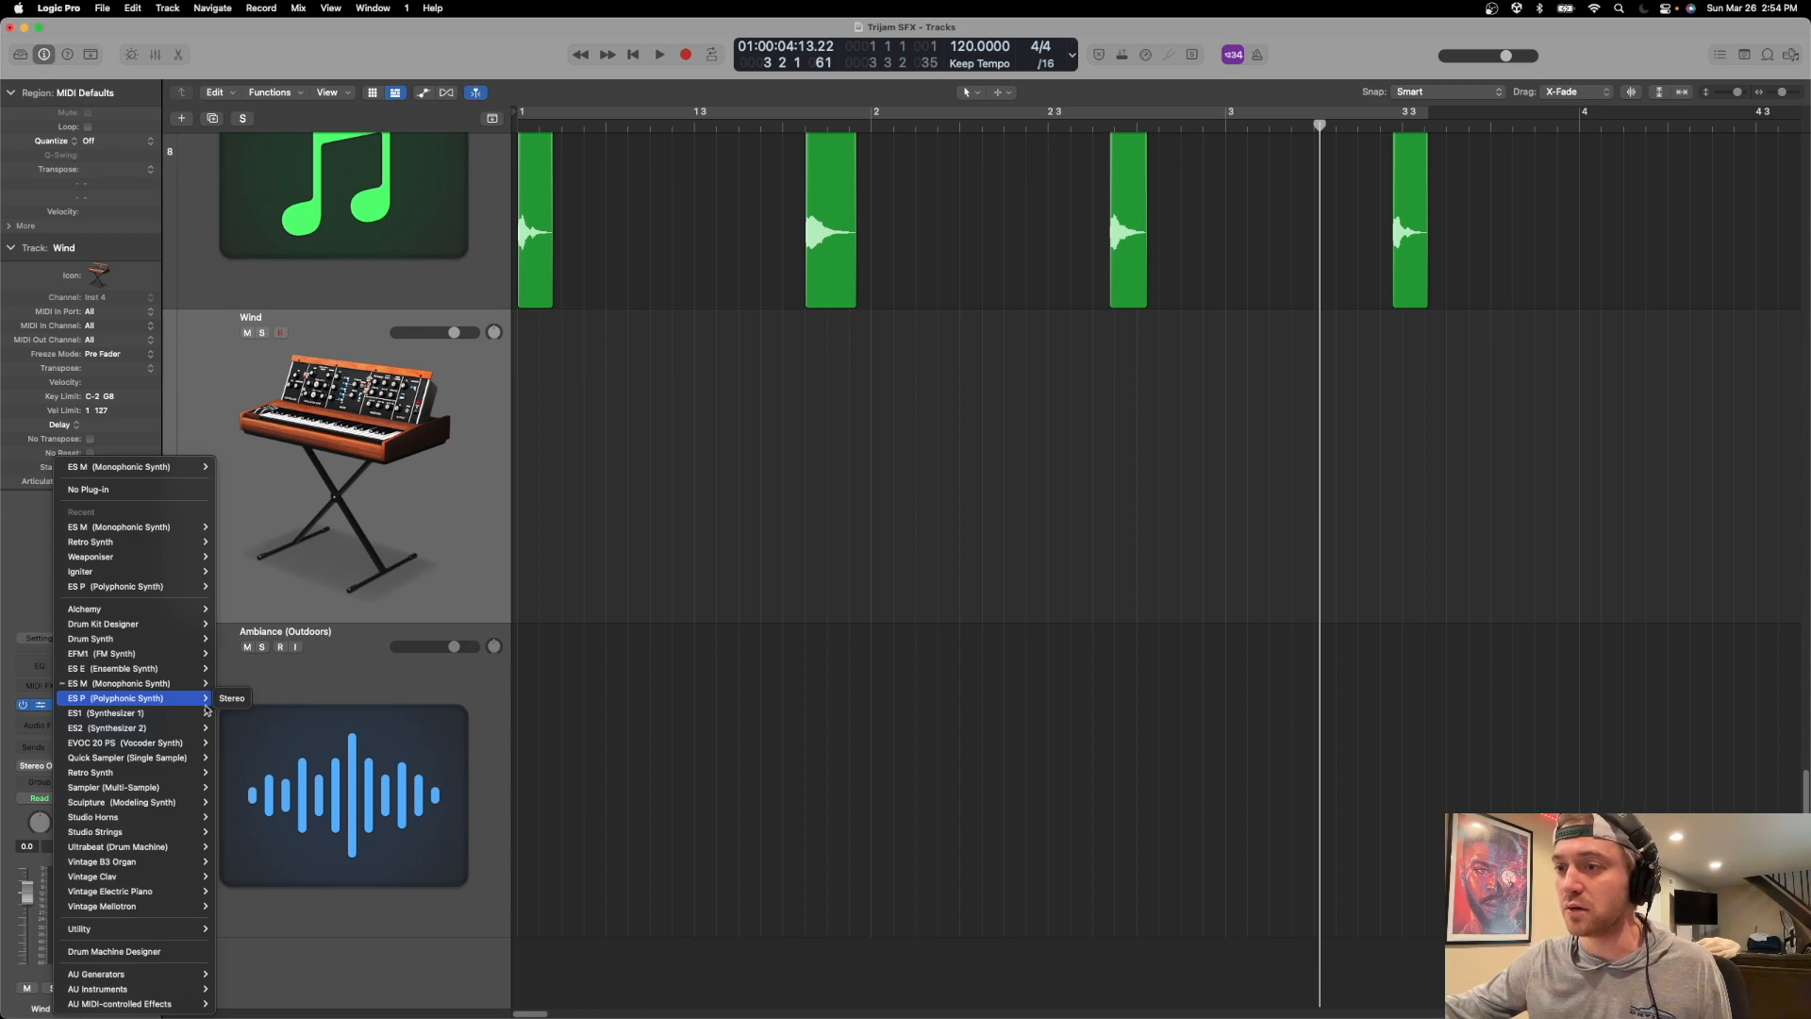
{"action": "left_click", "coordinate": [231, 698]}
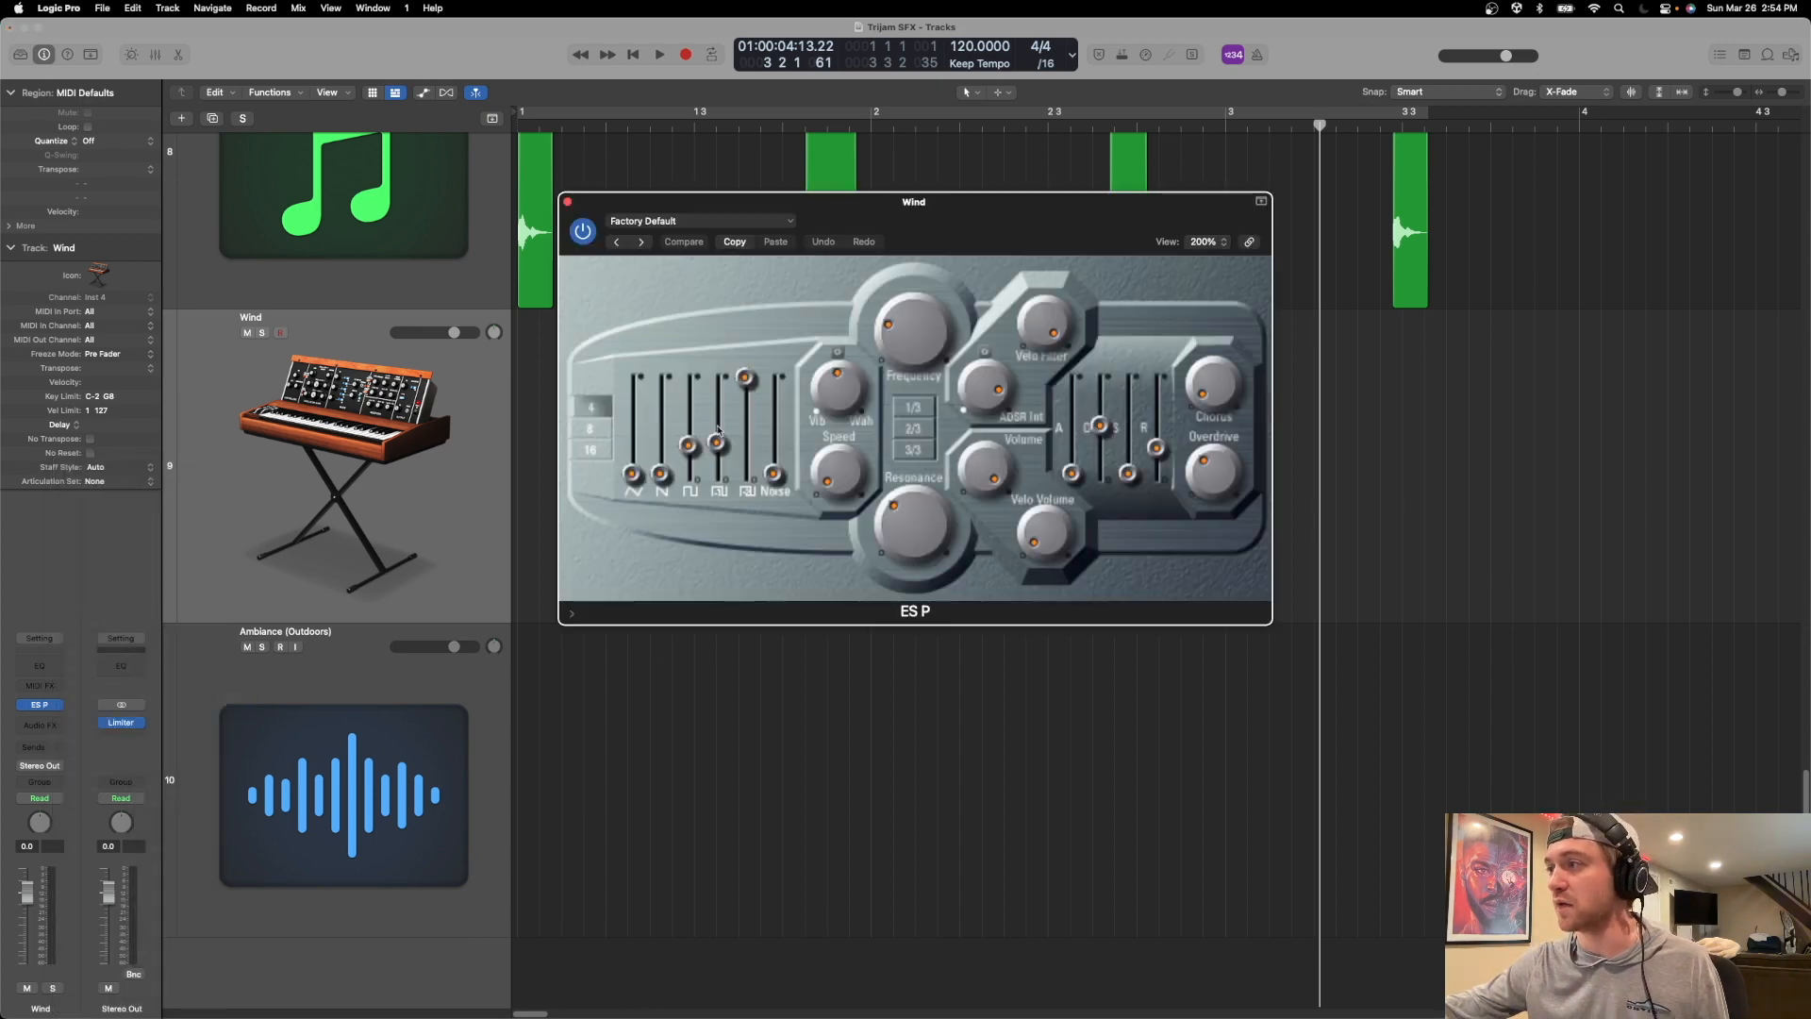
{"action": "left_click_drag", "start_coordinate": [689, 445], "coordinate": [717, 474]}
{"action": "left_click_drag", "start_coordinate": [745, 378], "coordinate": [745, 474]}
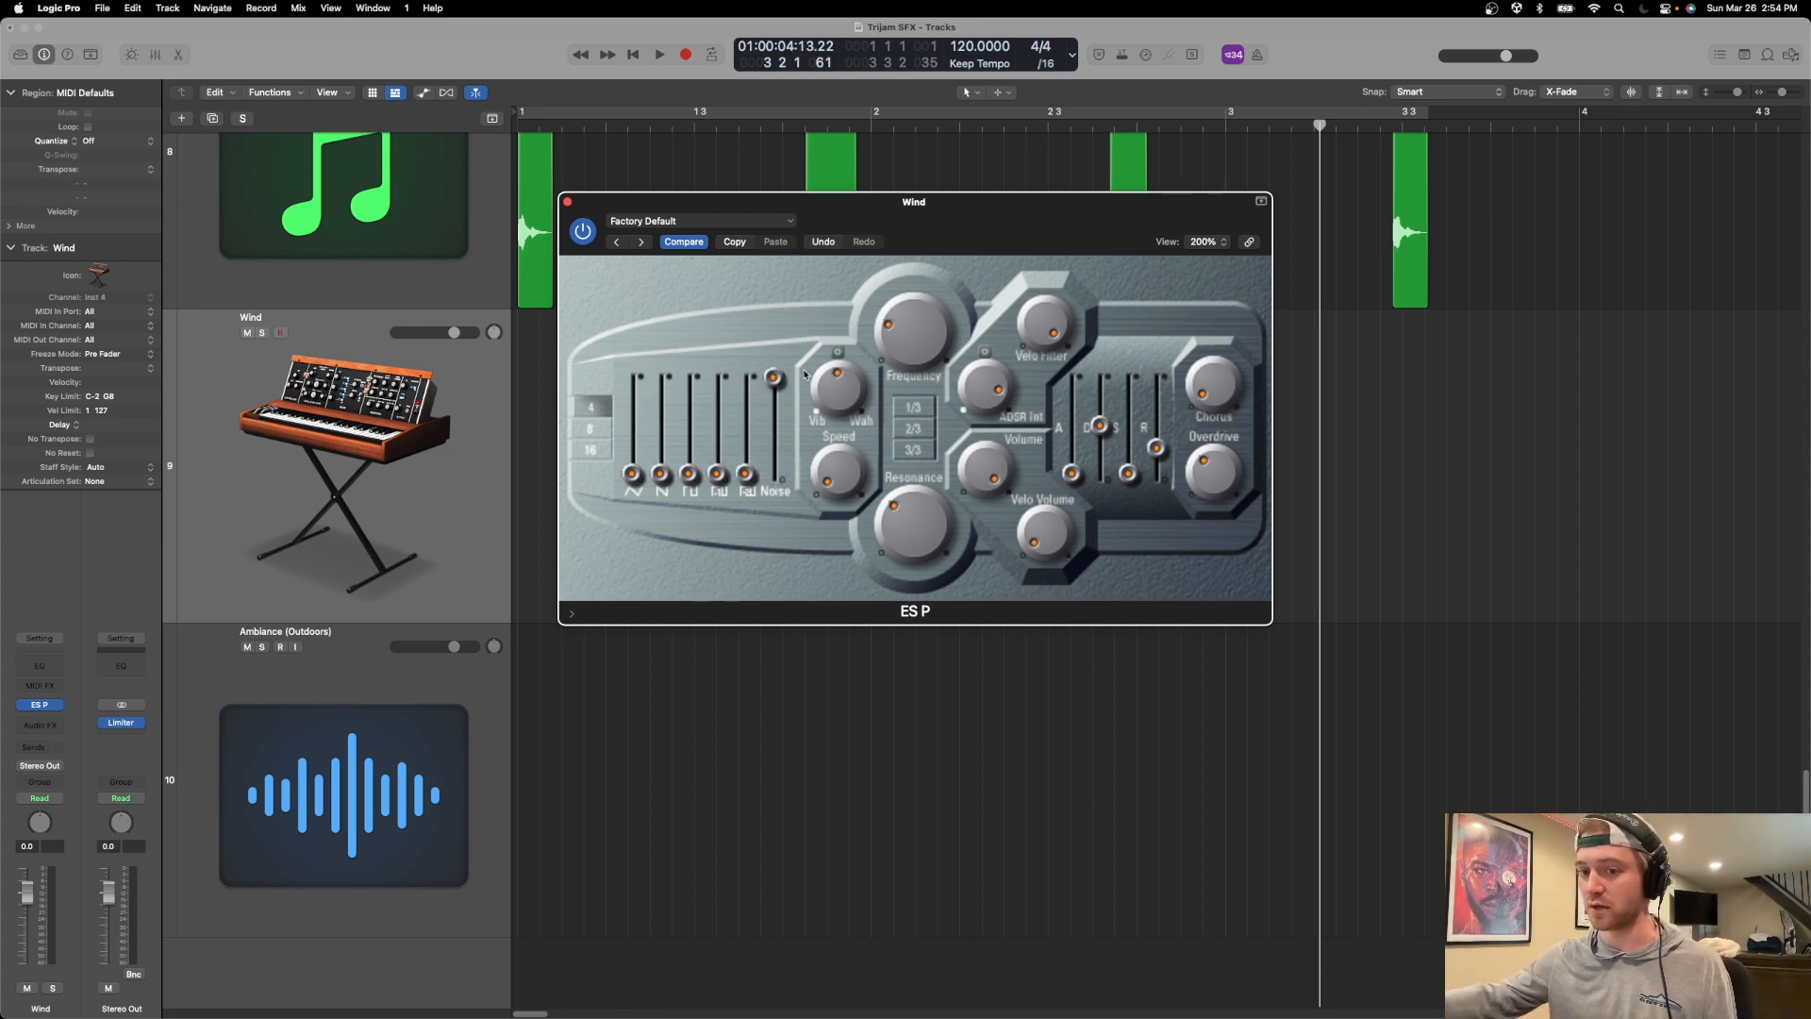
Open Musical Typing and play a few notes to audition the ES P noise sound.
{"action": "key", "text": "super+k"}
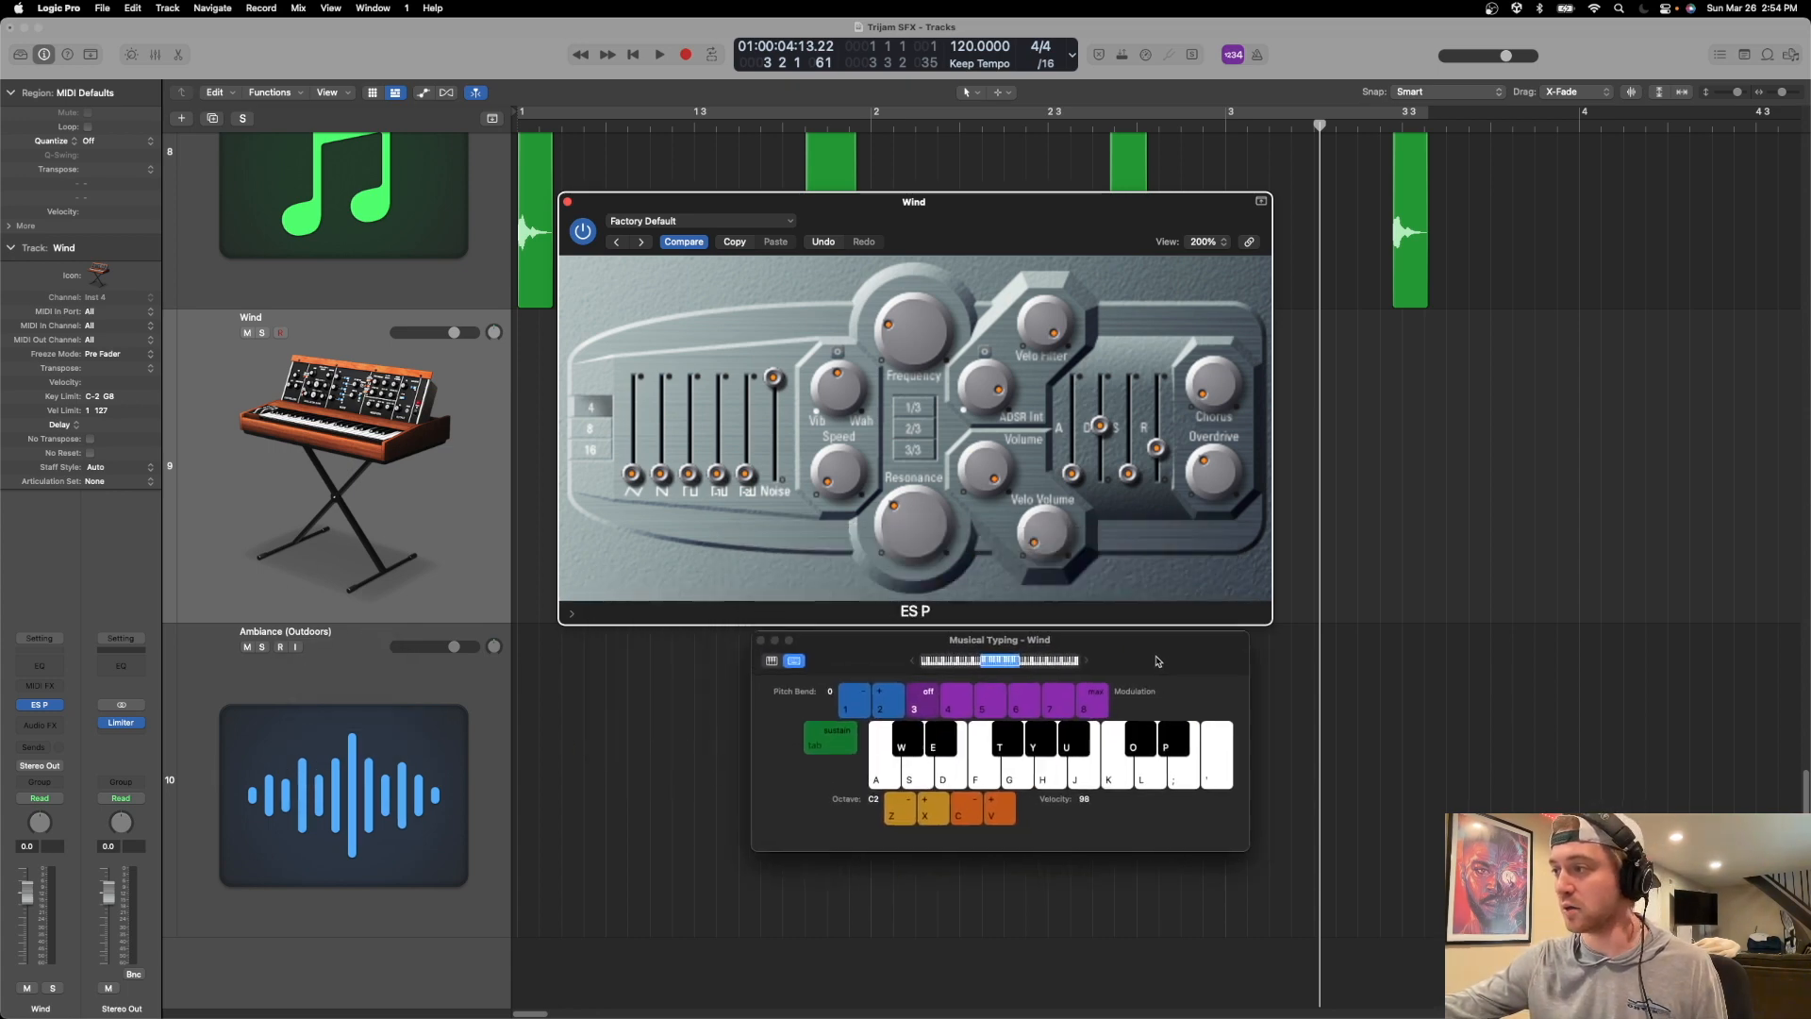
{"action": "key", "text": "a"}
{"action": "key", "text": "s"}
{"action": "key", "text": "d"}
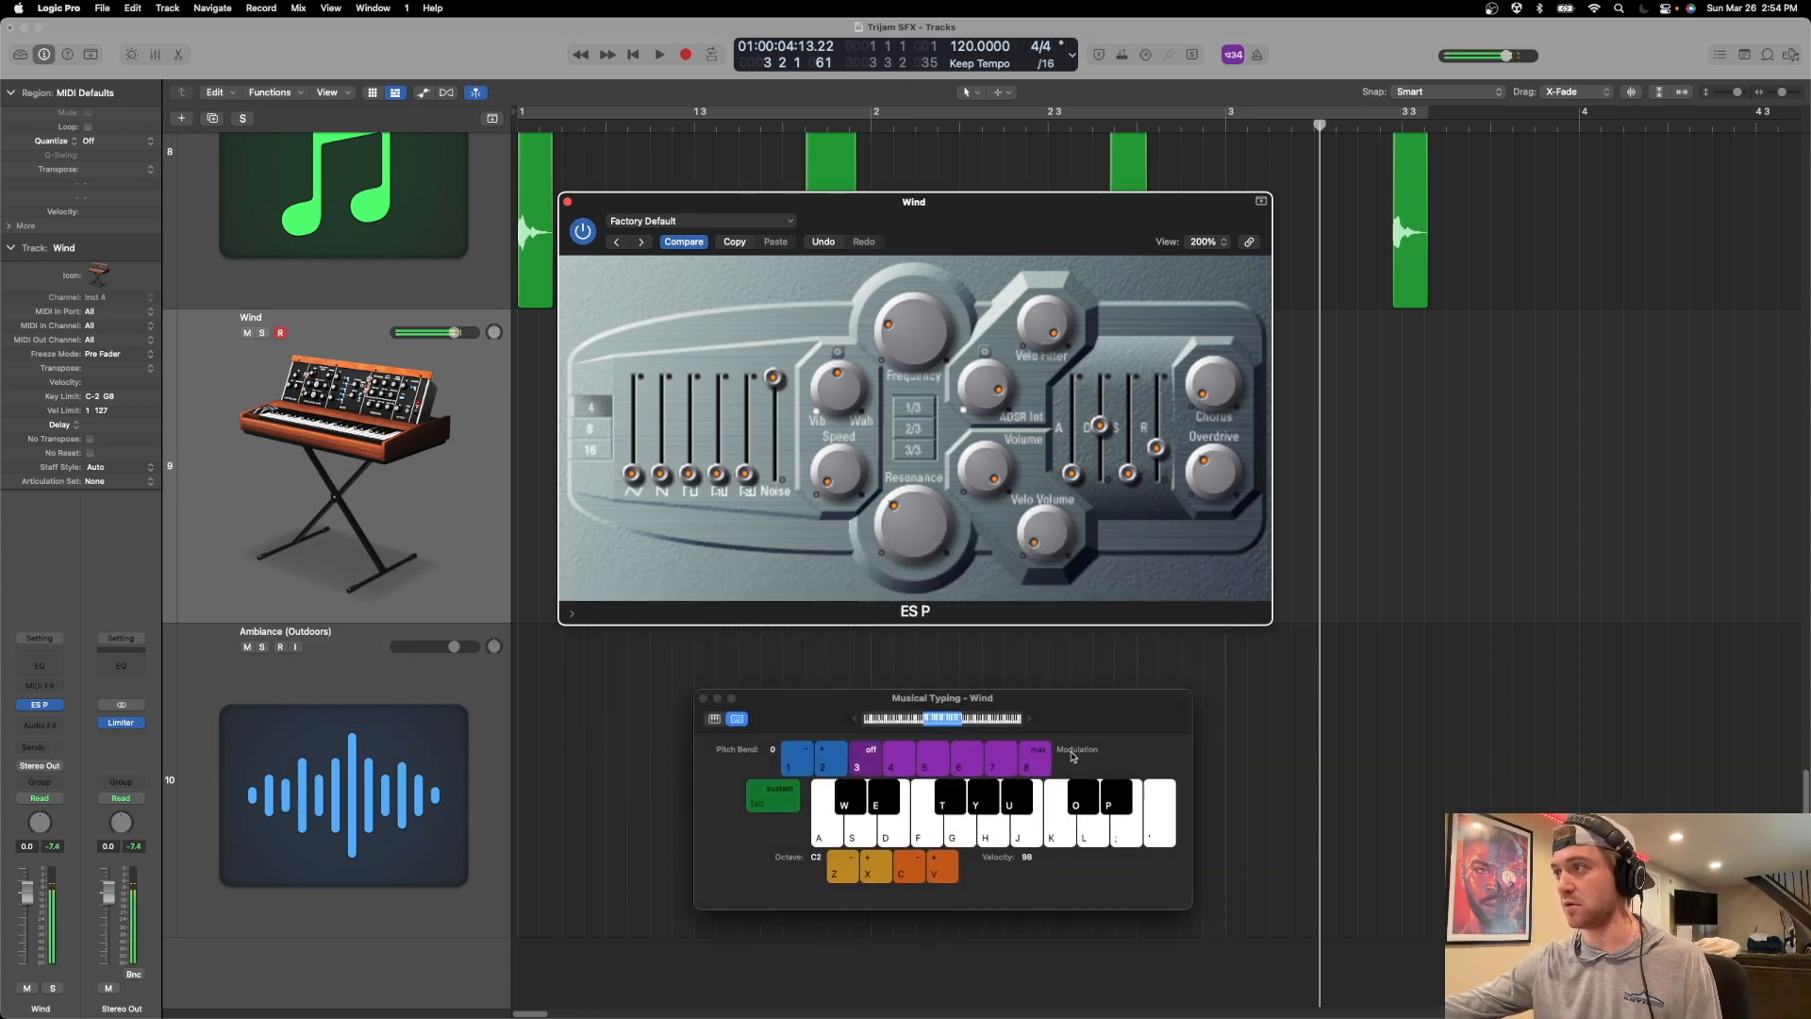
{"action": "key", "text": "w"}
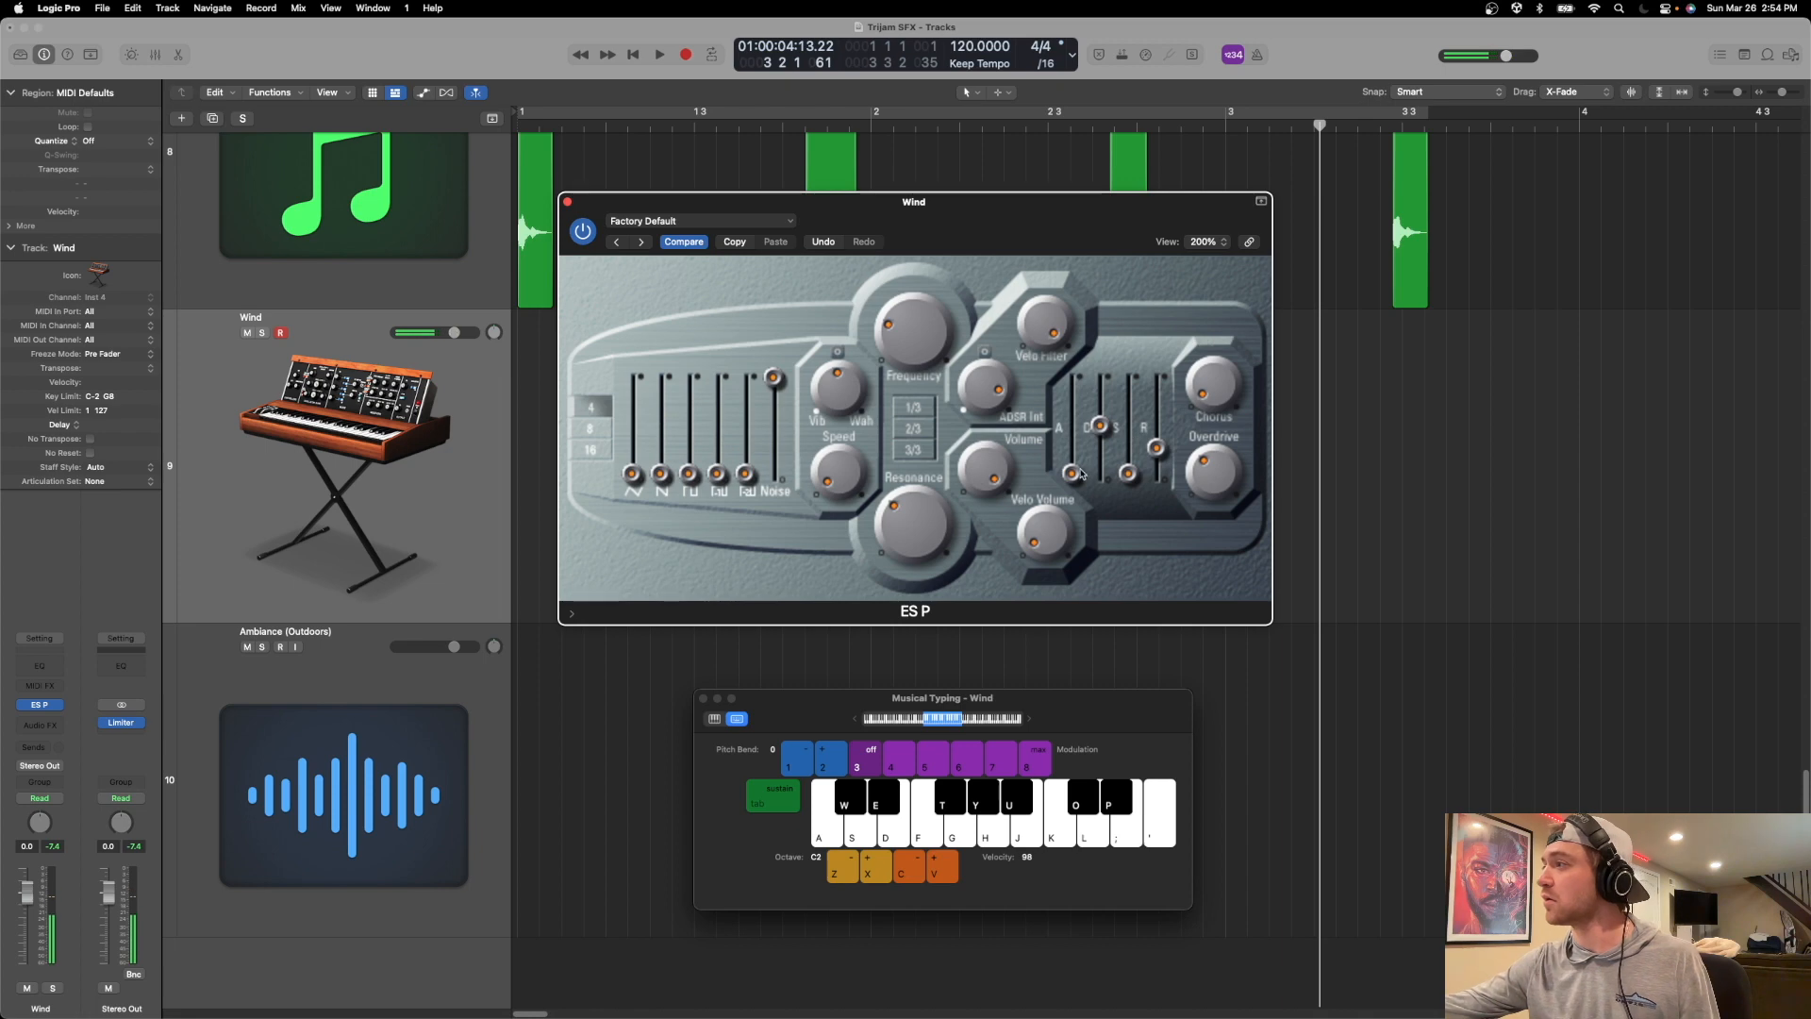
Raise the decay, sustain and release of the ES P envelope to maximum.
{"action": "left_click_drag", "start_coordinate": [993, 201], "coordinate": [983, 203]}
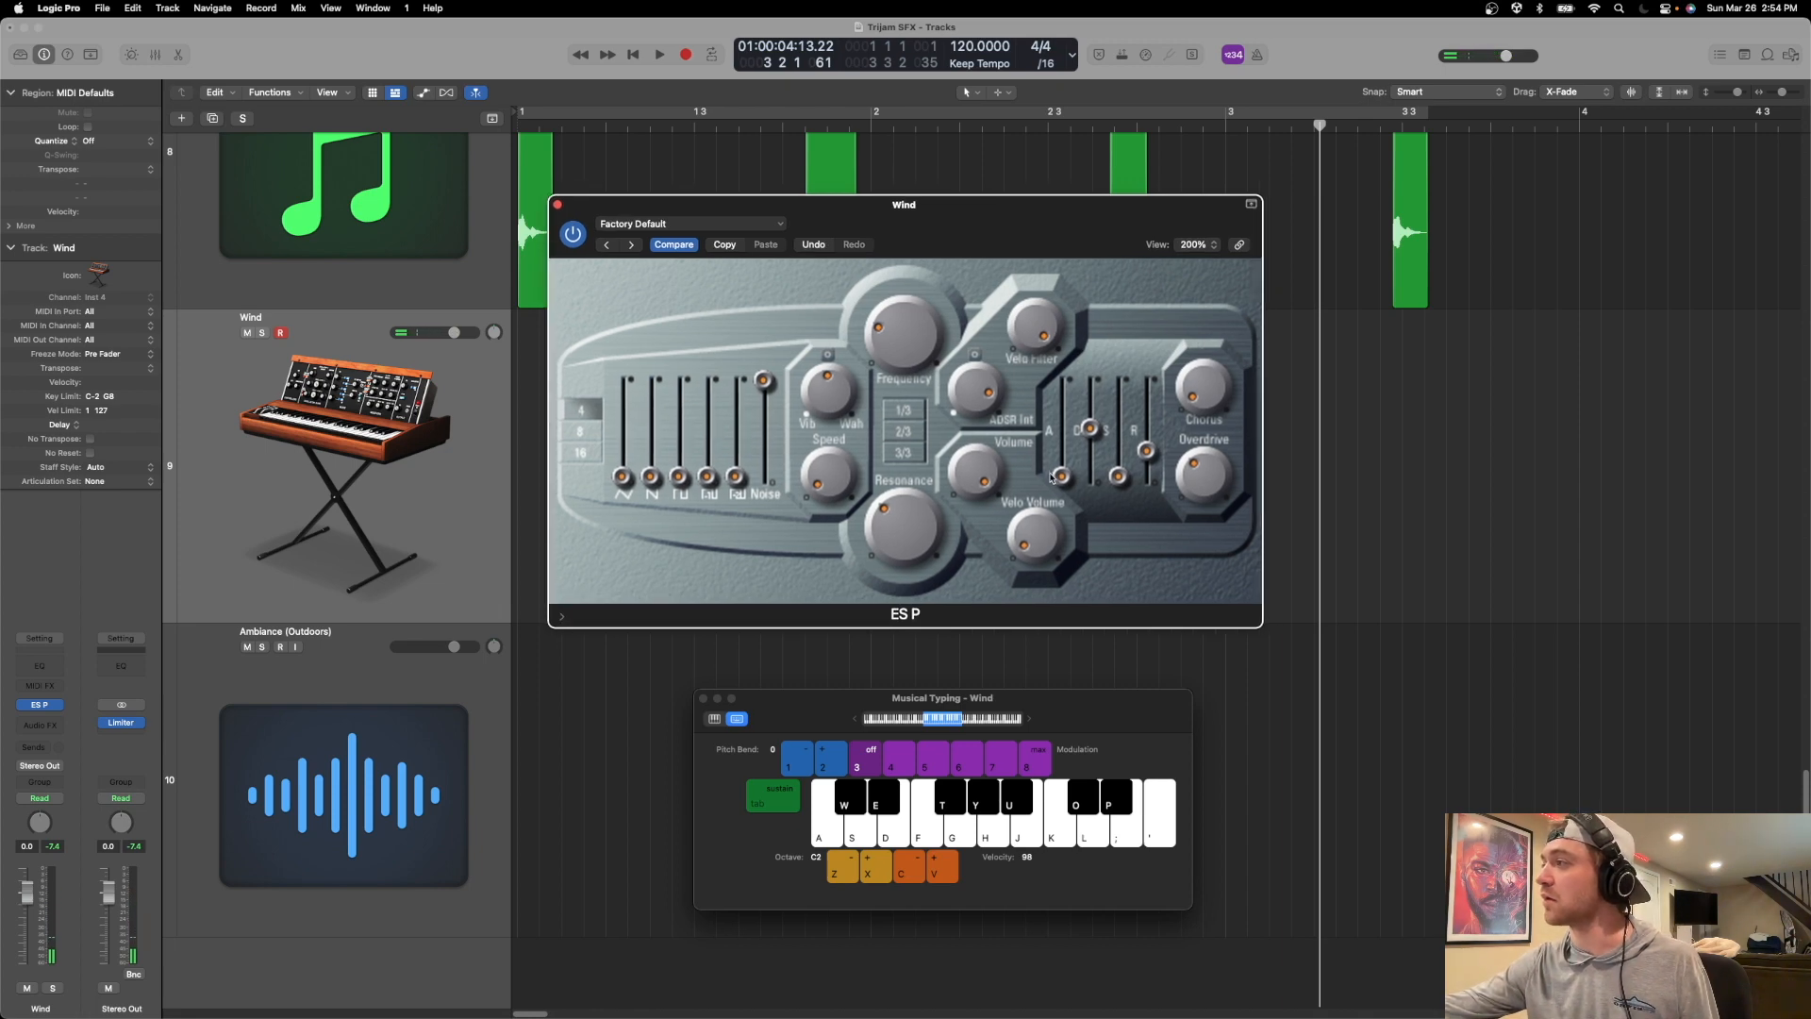
{"action": "left_click_drag", "start_coordinate": [1103, 429], "coordinate": [1111, 416]}
{"action": "left_click_drag", "start_coordinate": [1119, 479], "coordinate": [1126, 329]}
{"action": "left_click_drag", "start_coordinate": [1146, 451], "coordinate": [1150, 304]}
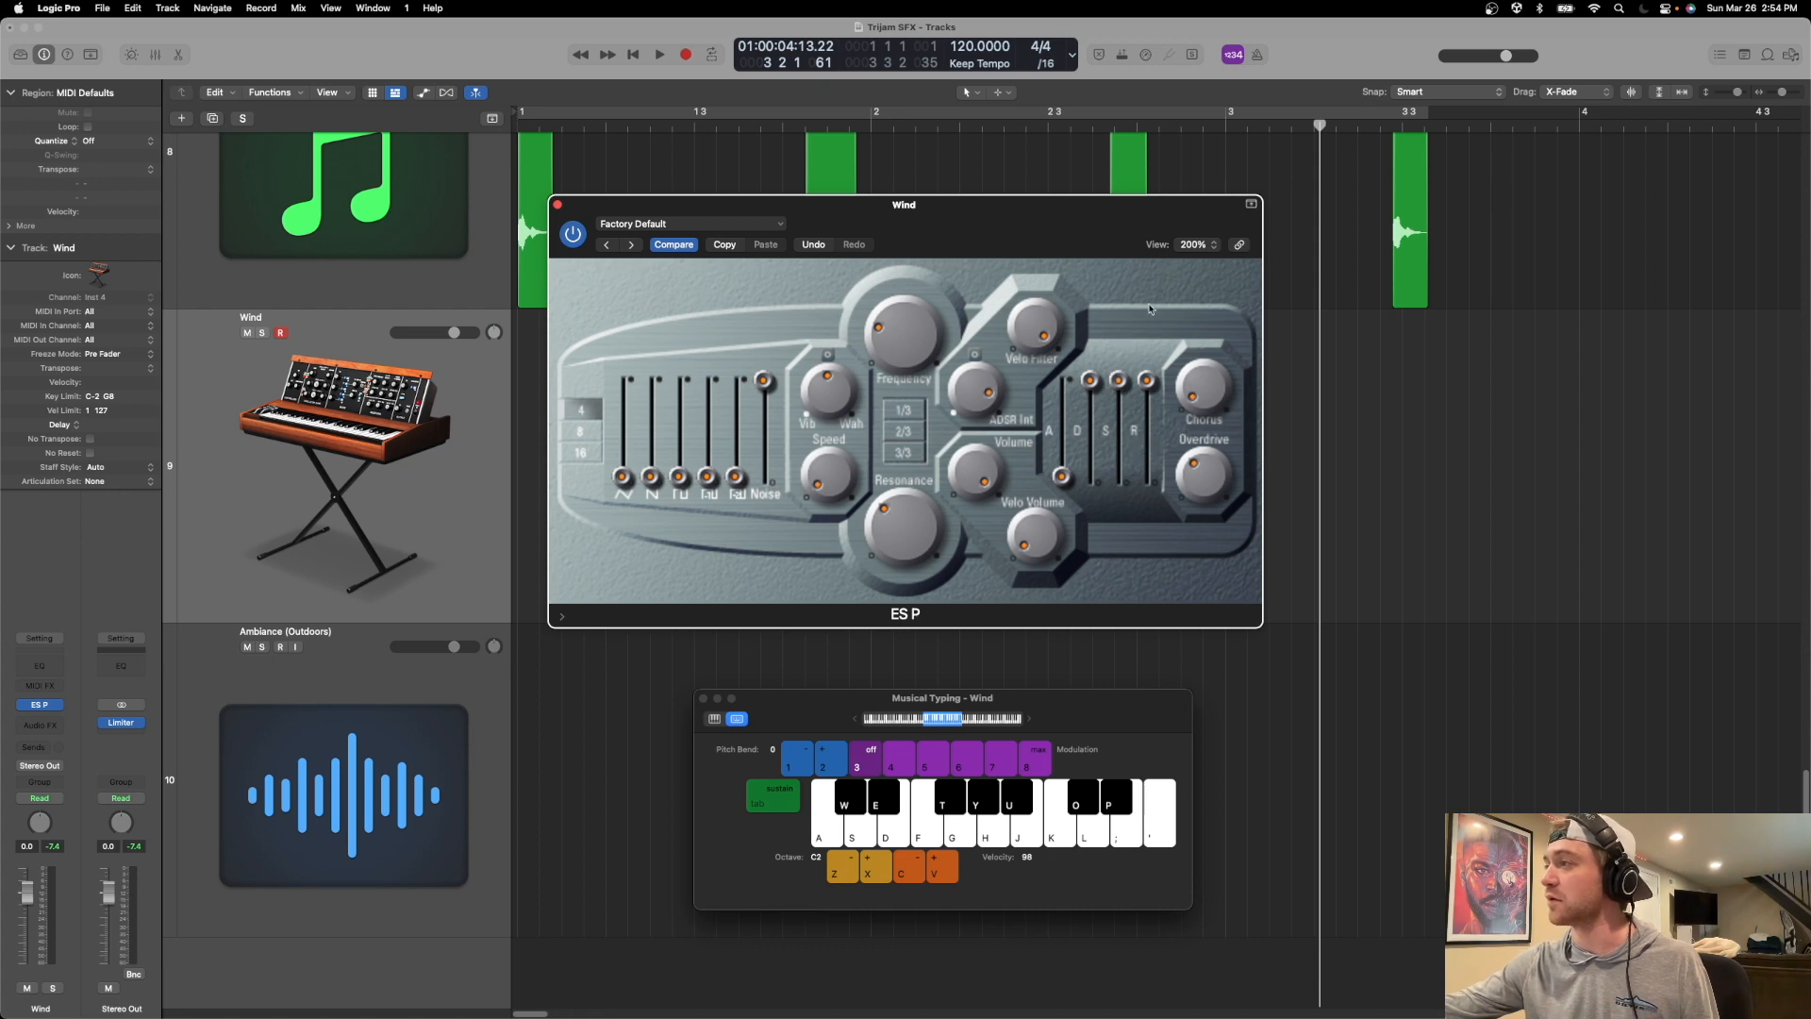
Play the low C repeatedly and listen to the sustained noise for the wind sound.
{"action": "key", "text": "a"}
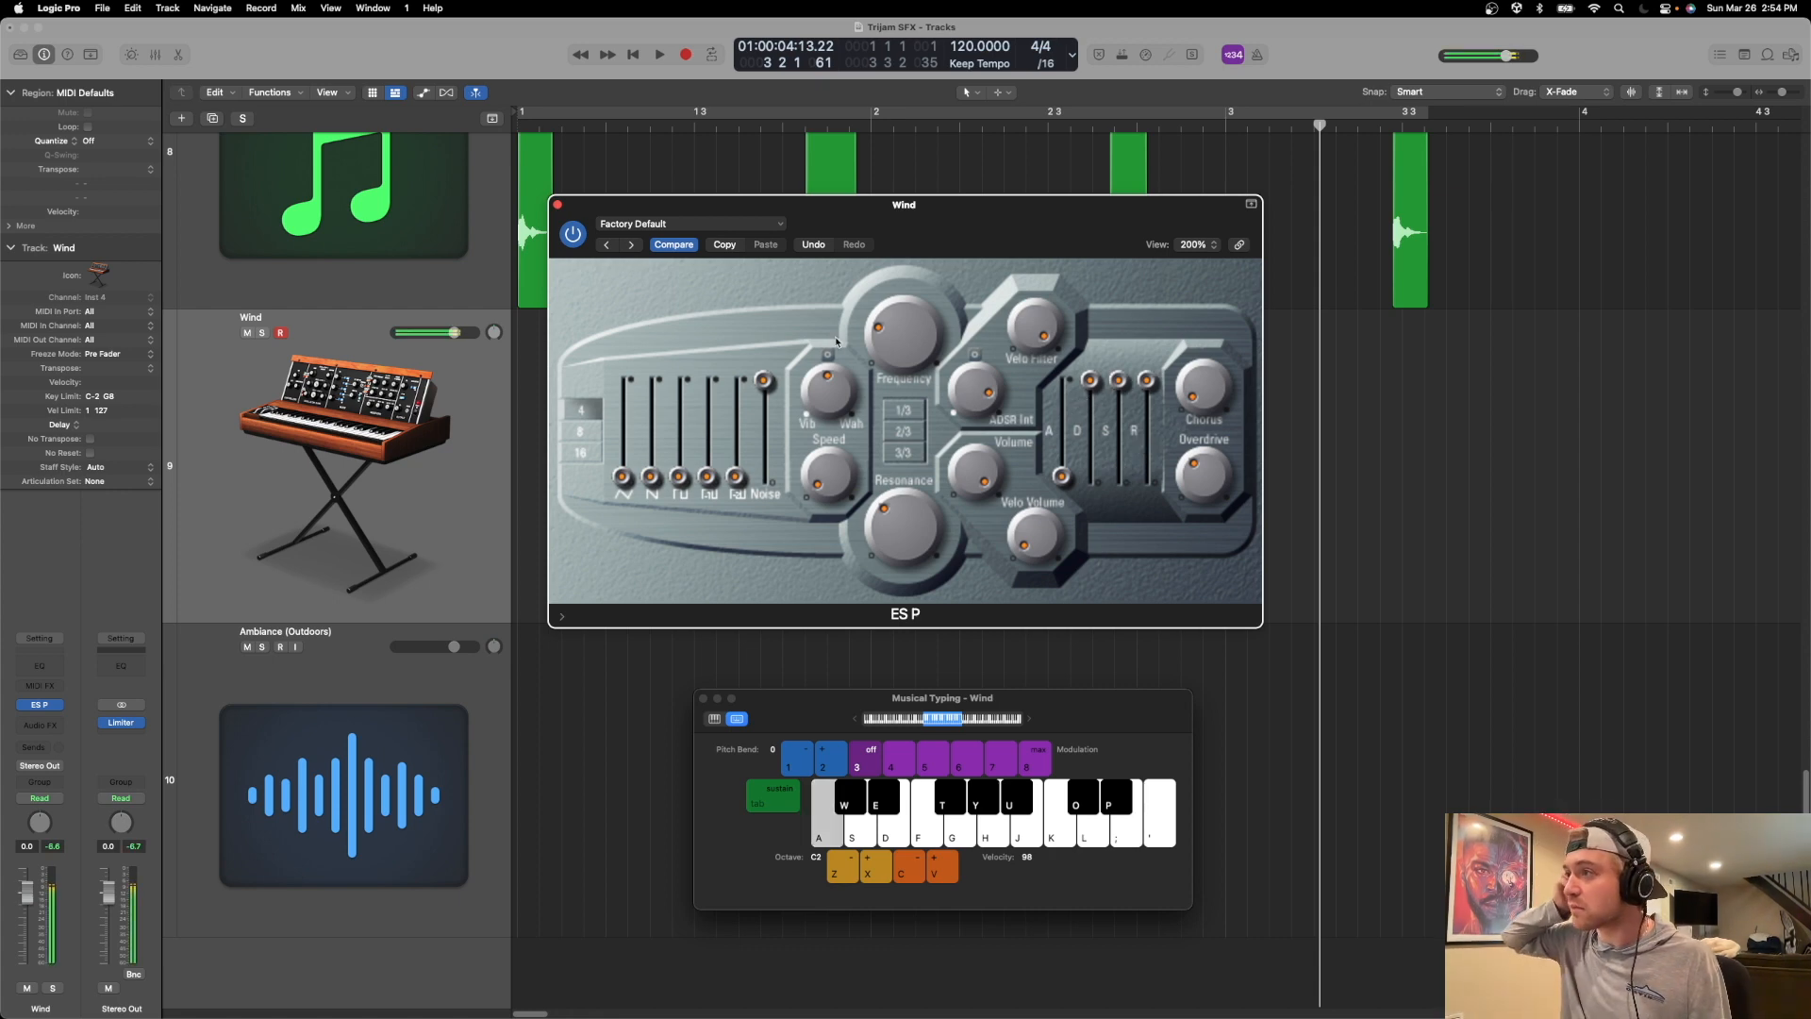
{"action": "key", "text": "a"}
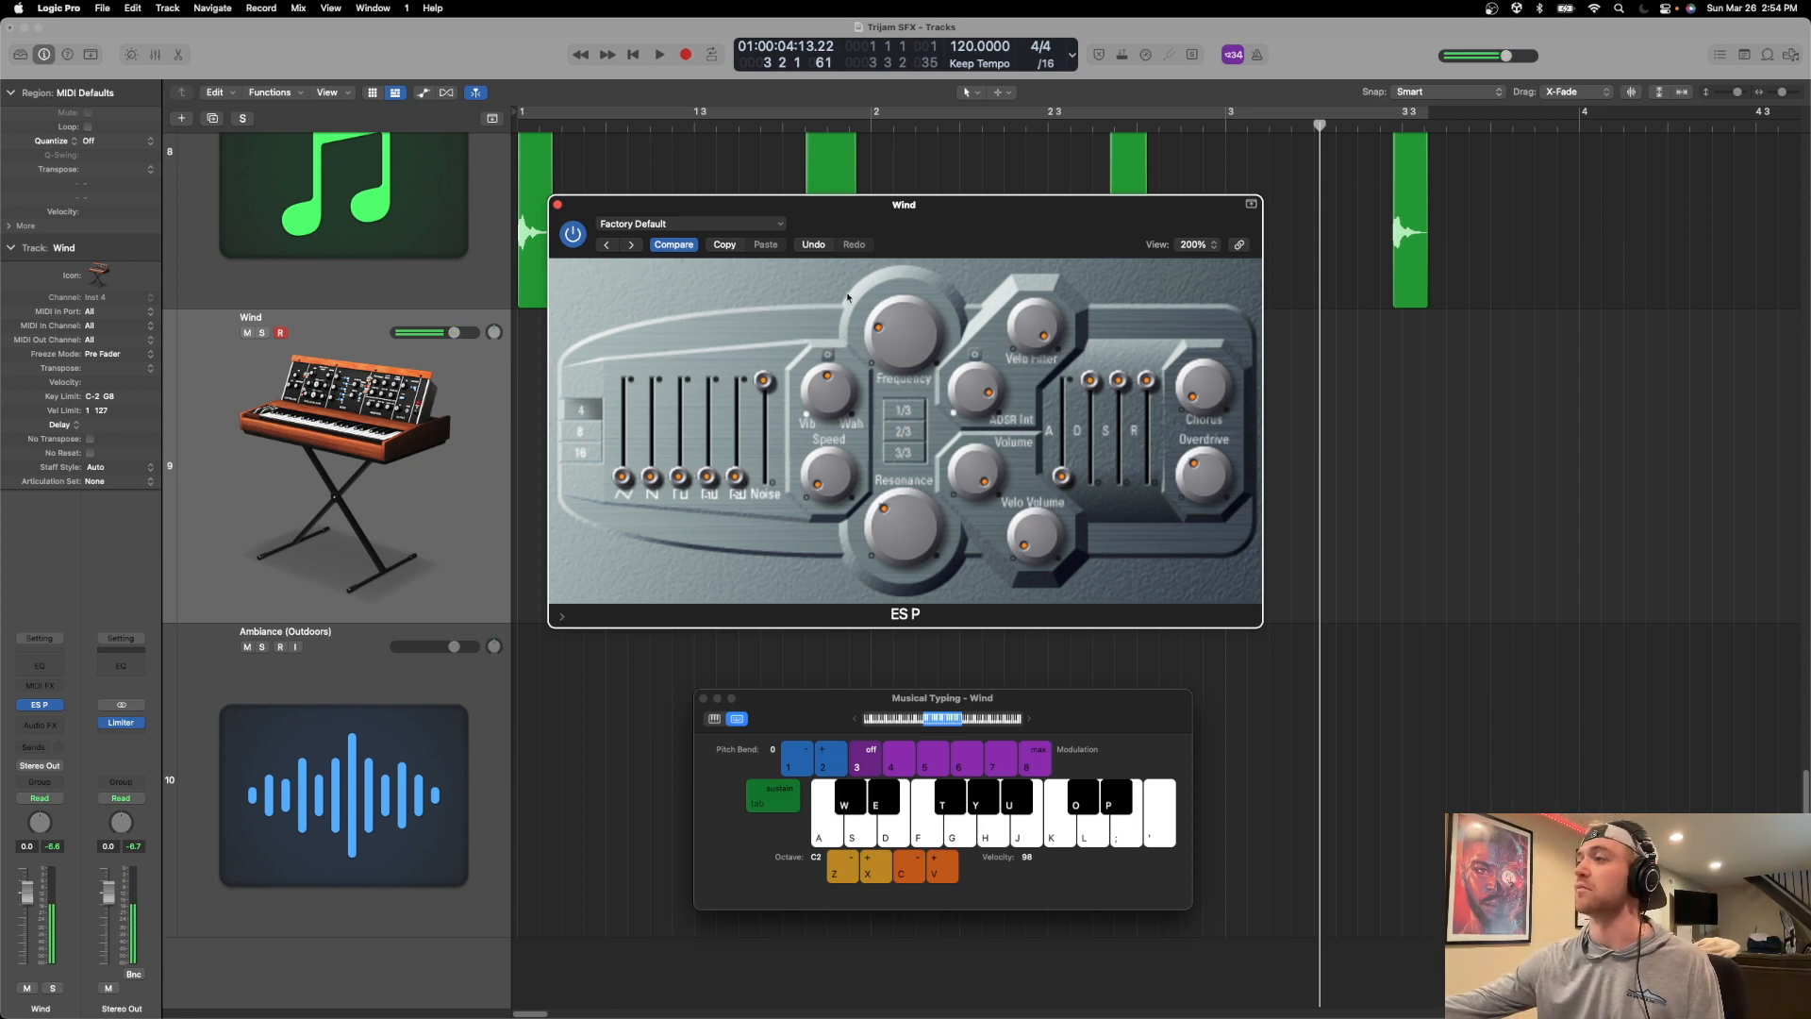
{"action": "key", "text": "a"}
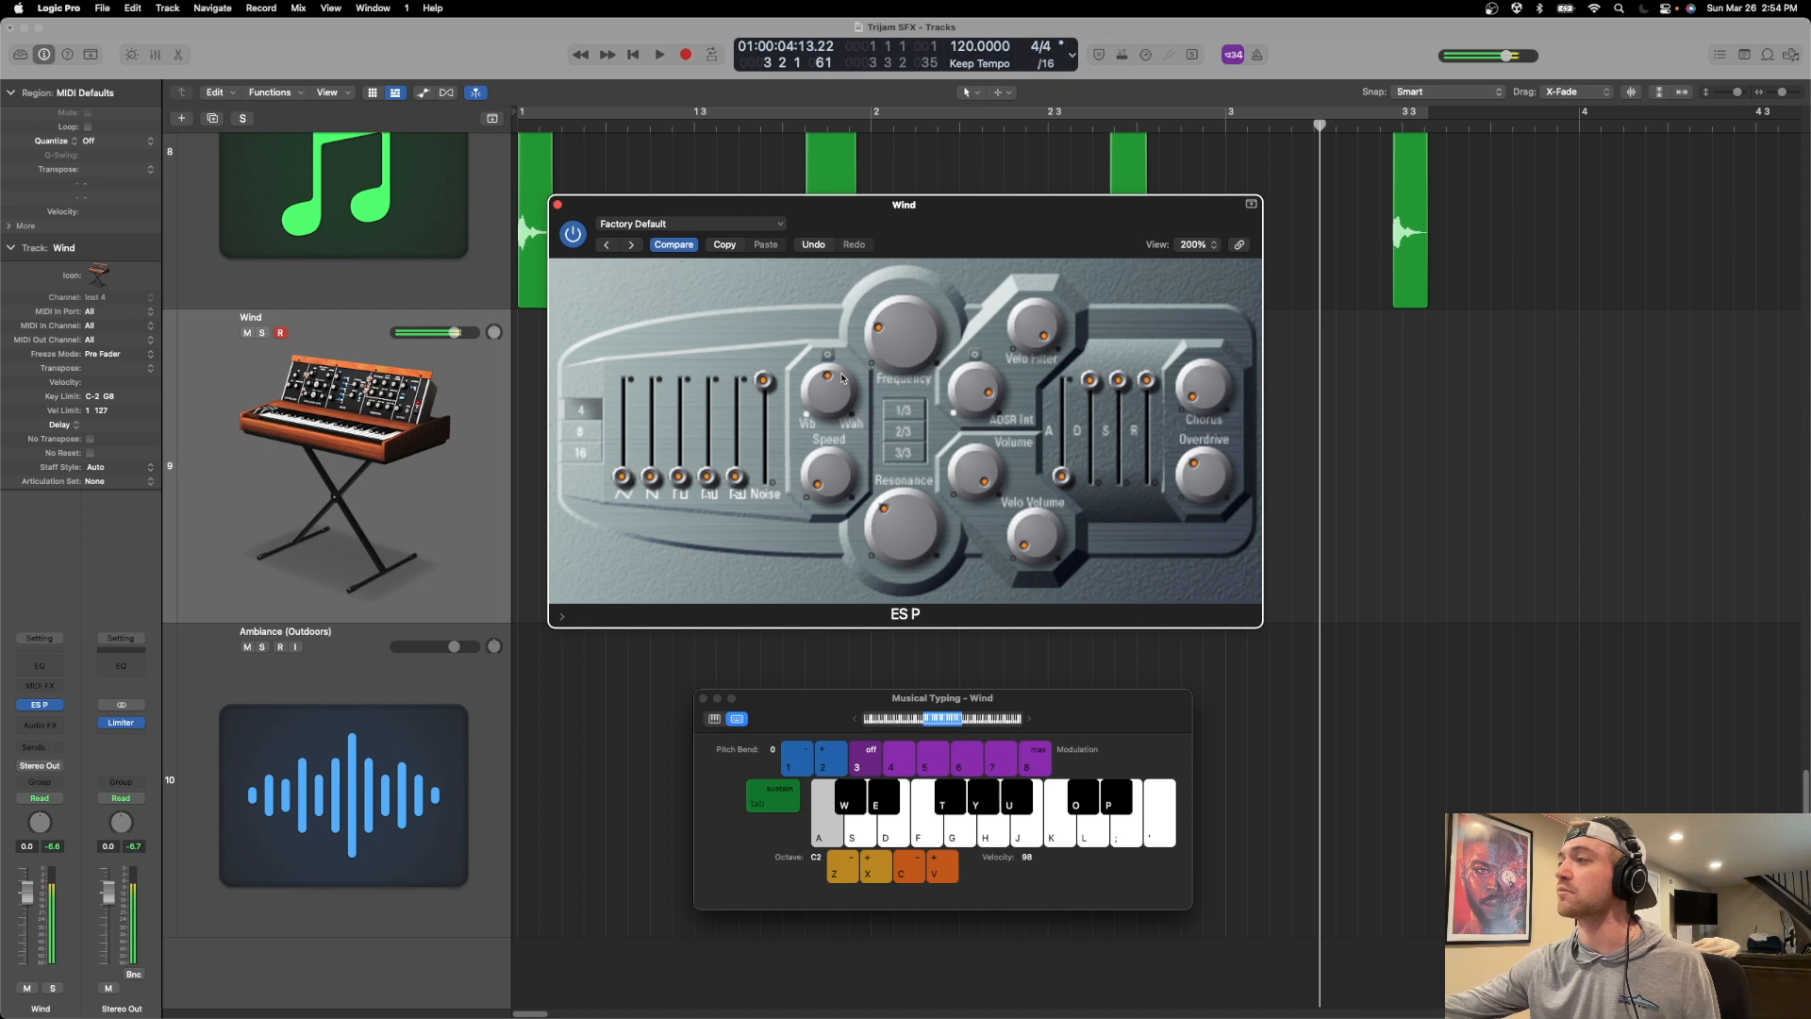
{"action": "key", "text": "a"}
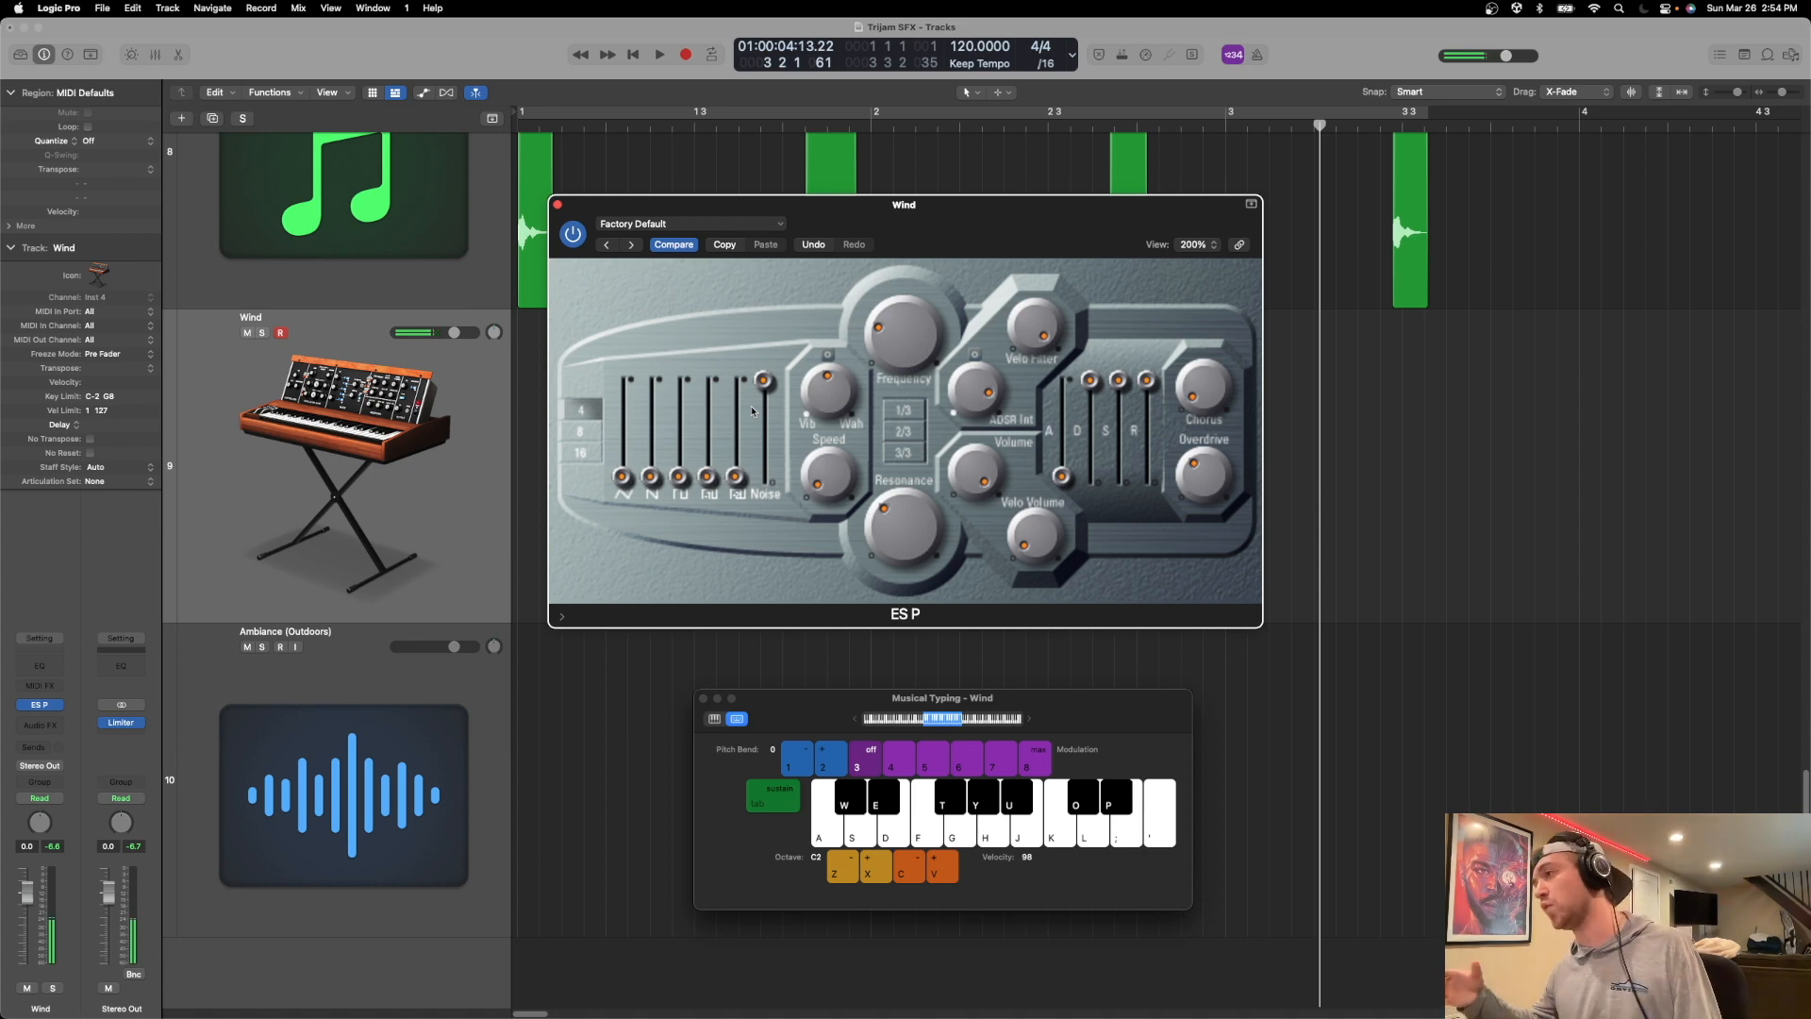
{"action": "key", "text": "a"}
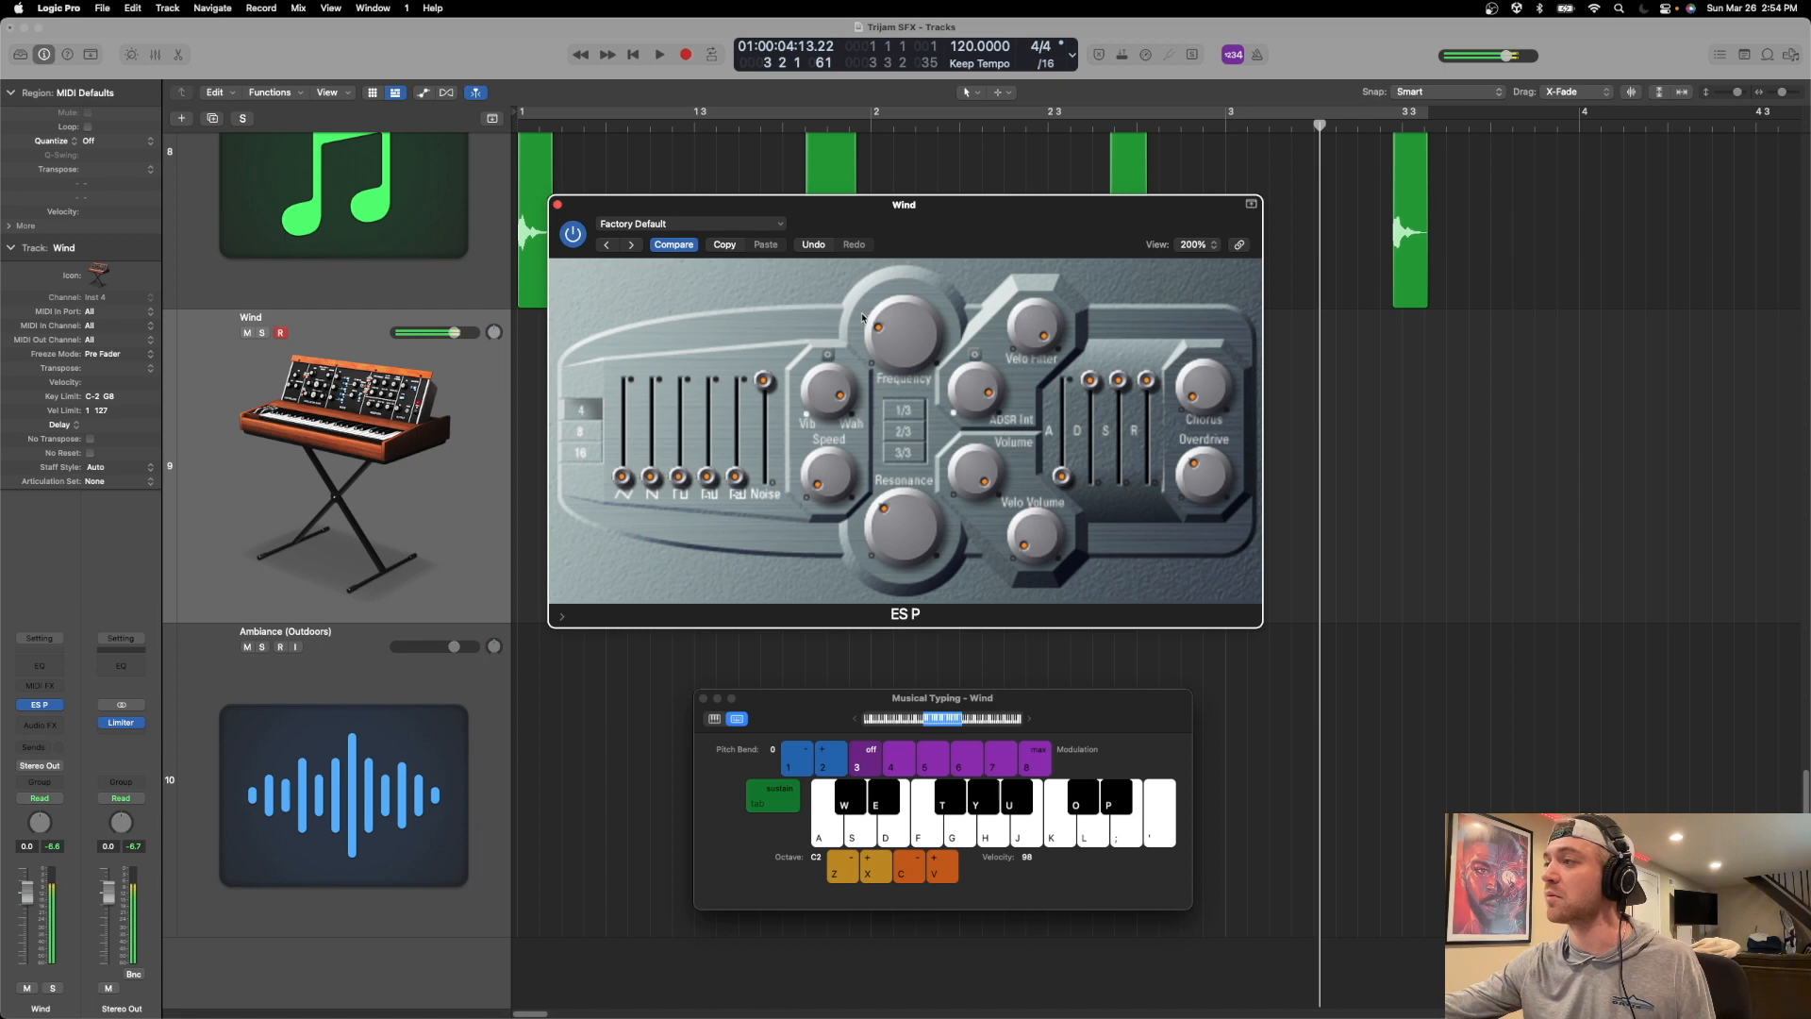
Solo the Wind track and record a sustained low C from bar 1 as a region about six bars long.
{"action": "left_click_drag", "start_coordinate": [829, 702], "coordinate": [1567, 731]}
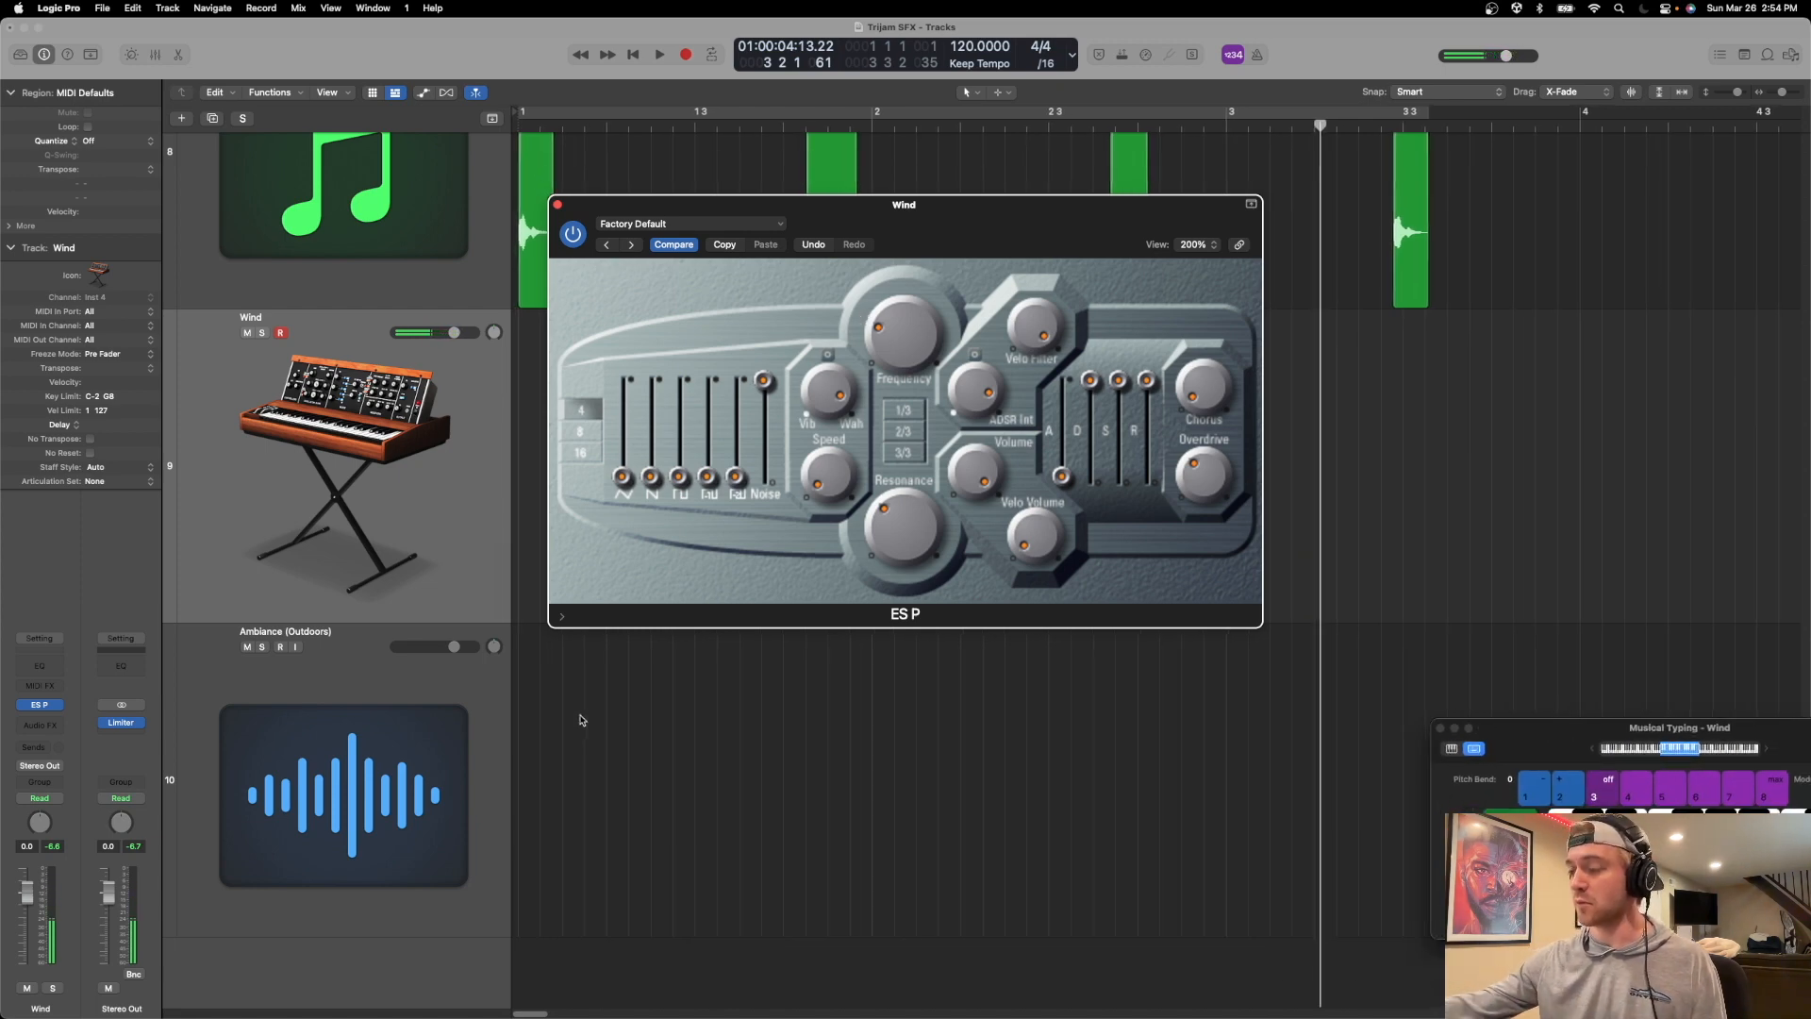
{"action": "key", "text": "Return"}
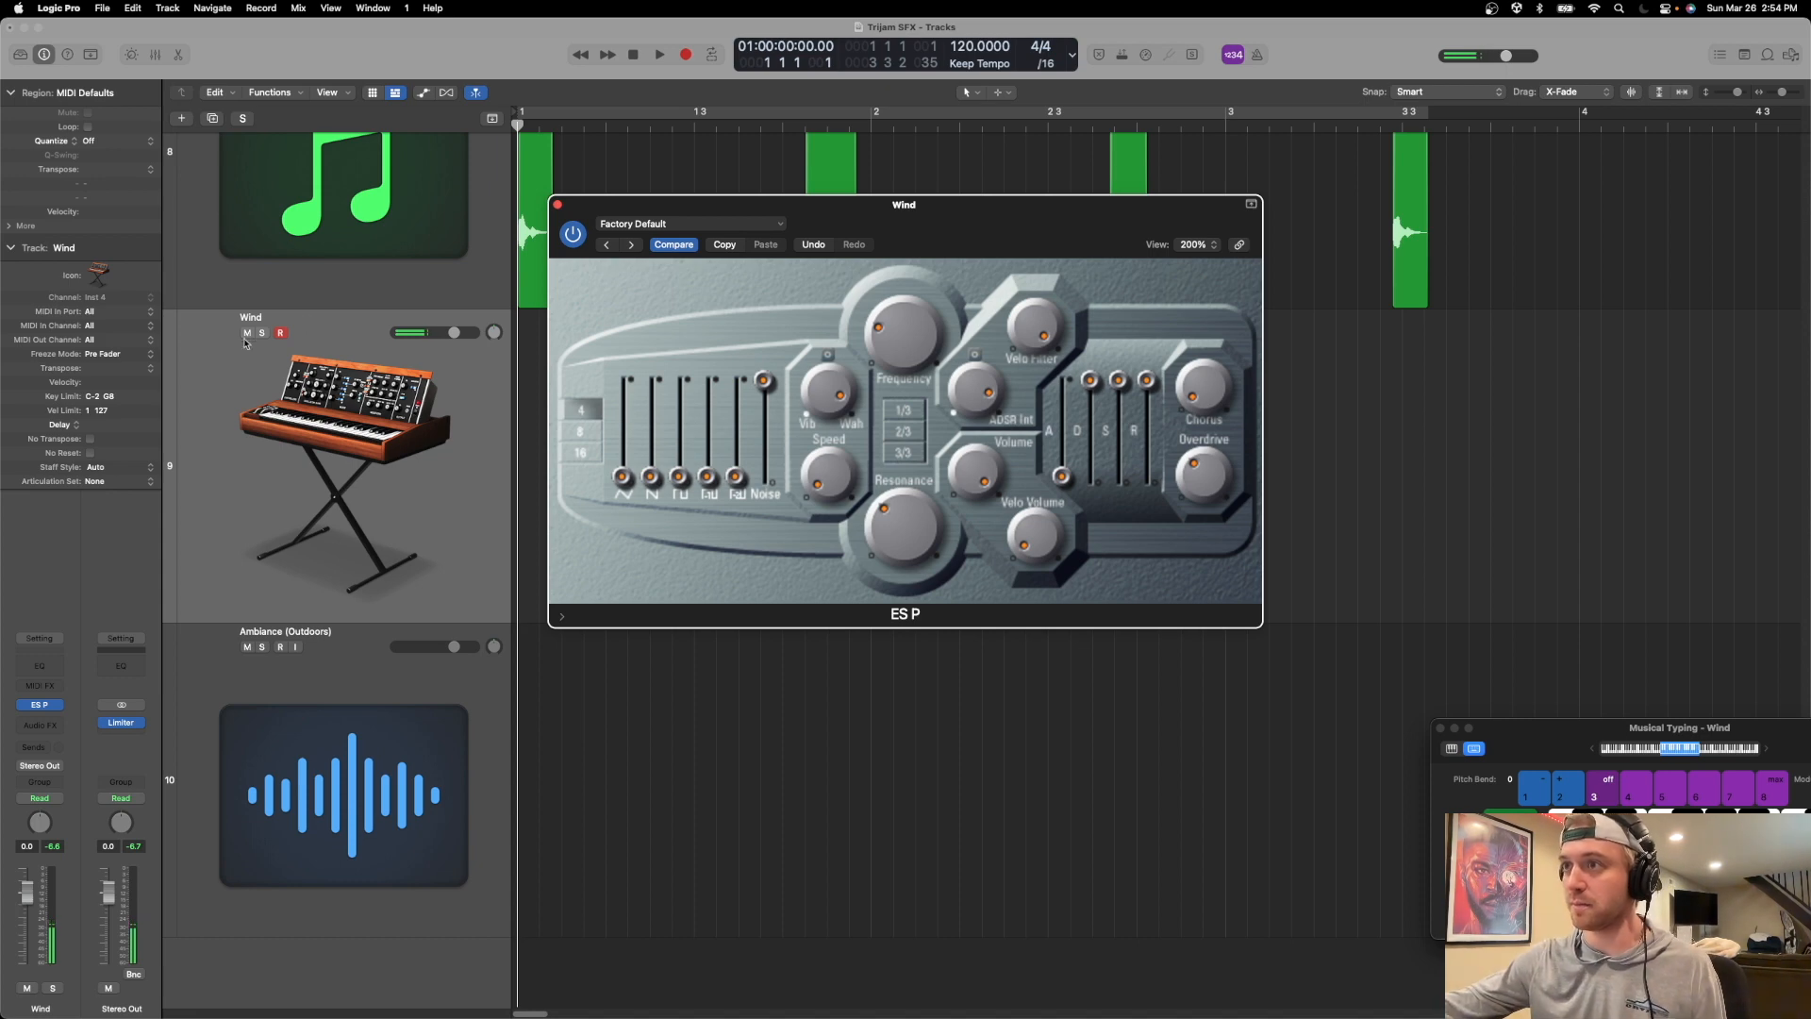
{"action": "key", "text": "s"}
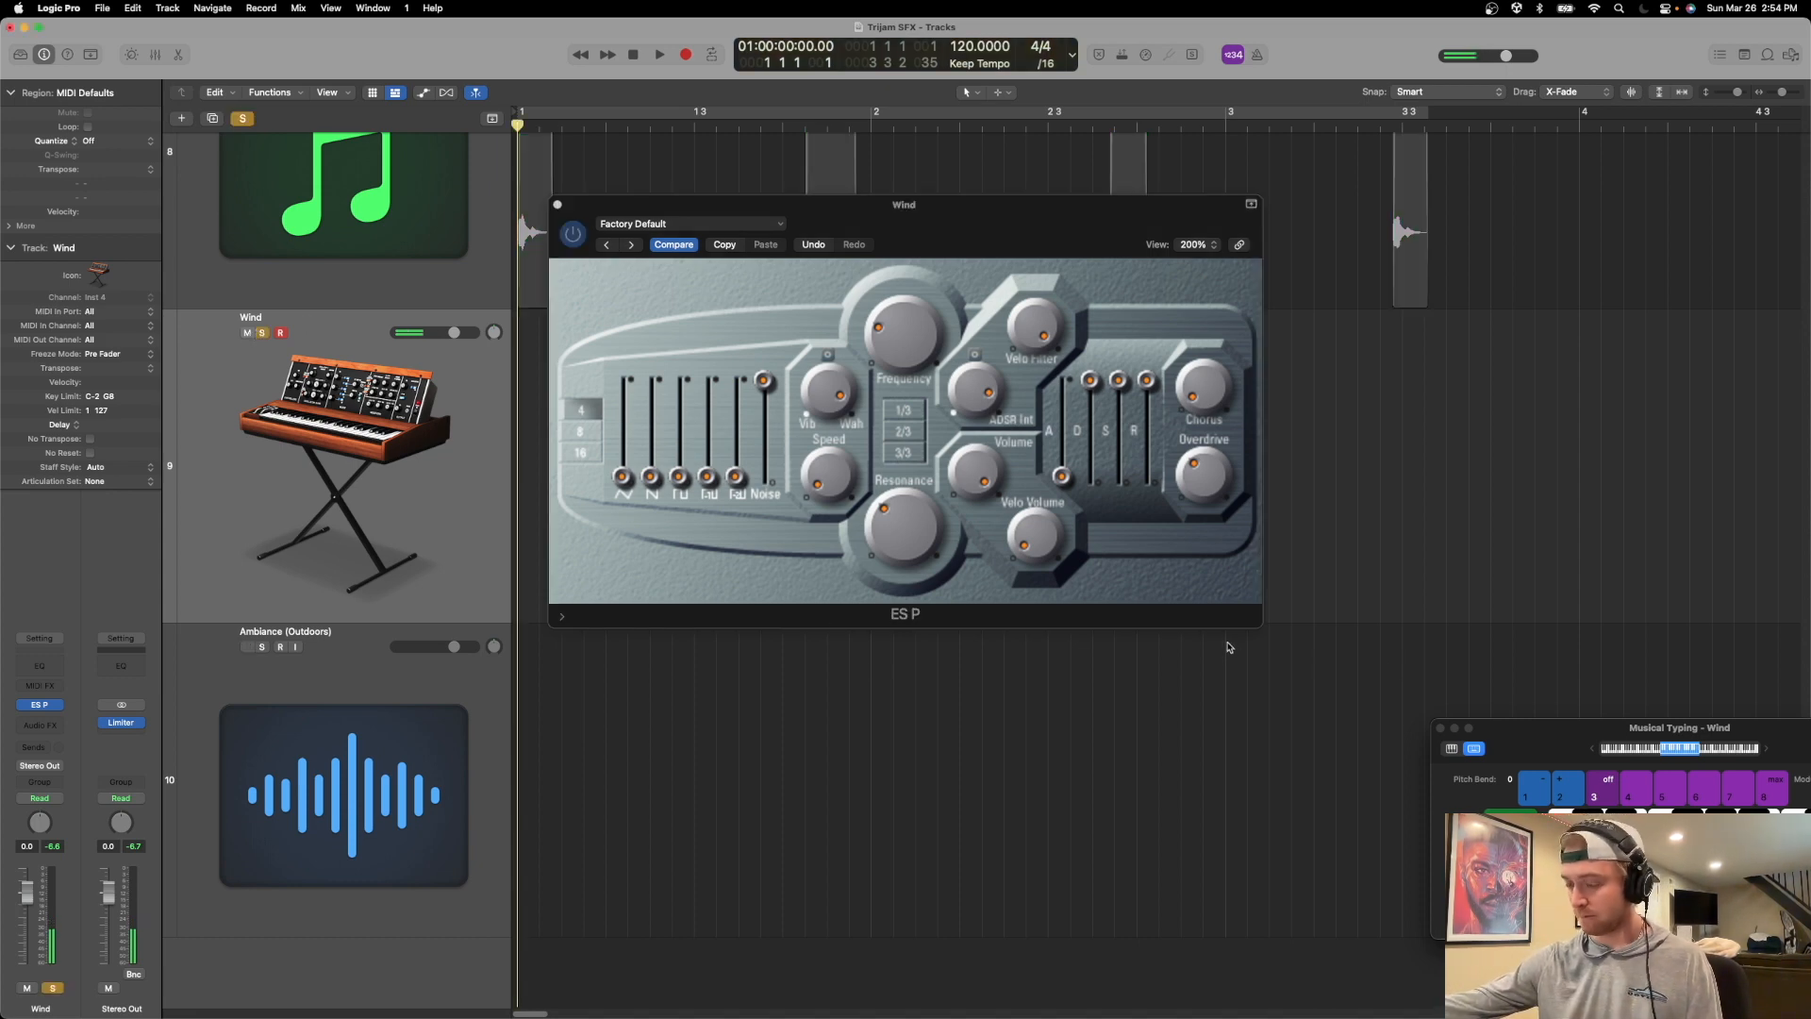
{"action": "key", "text": "r"}
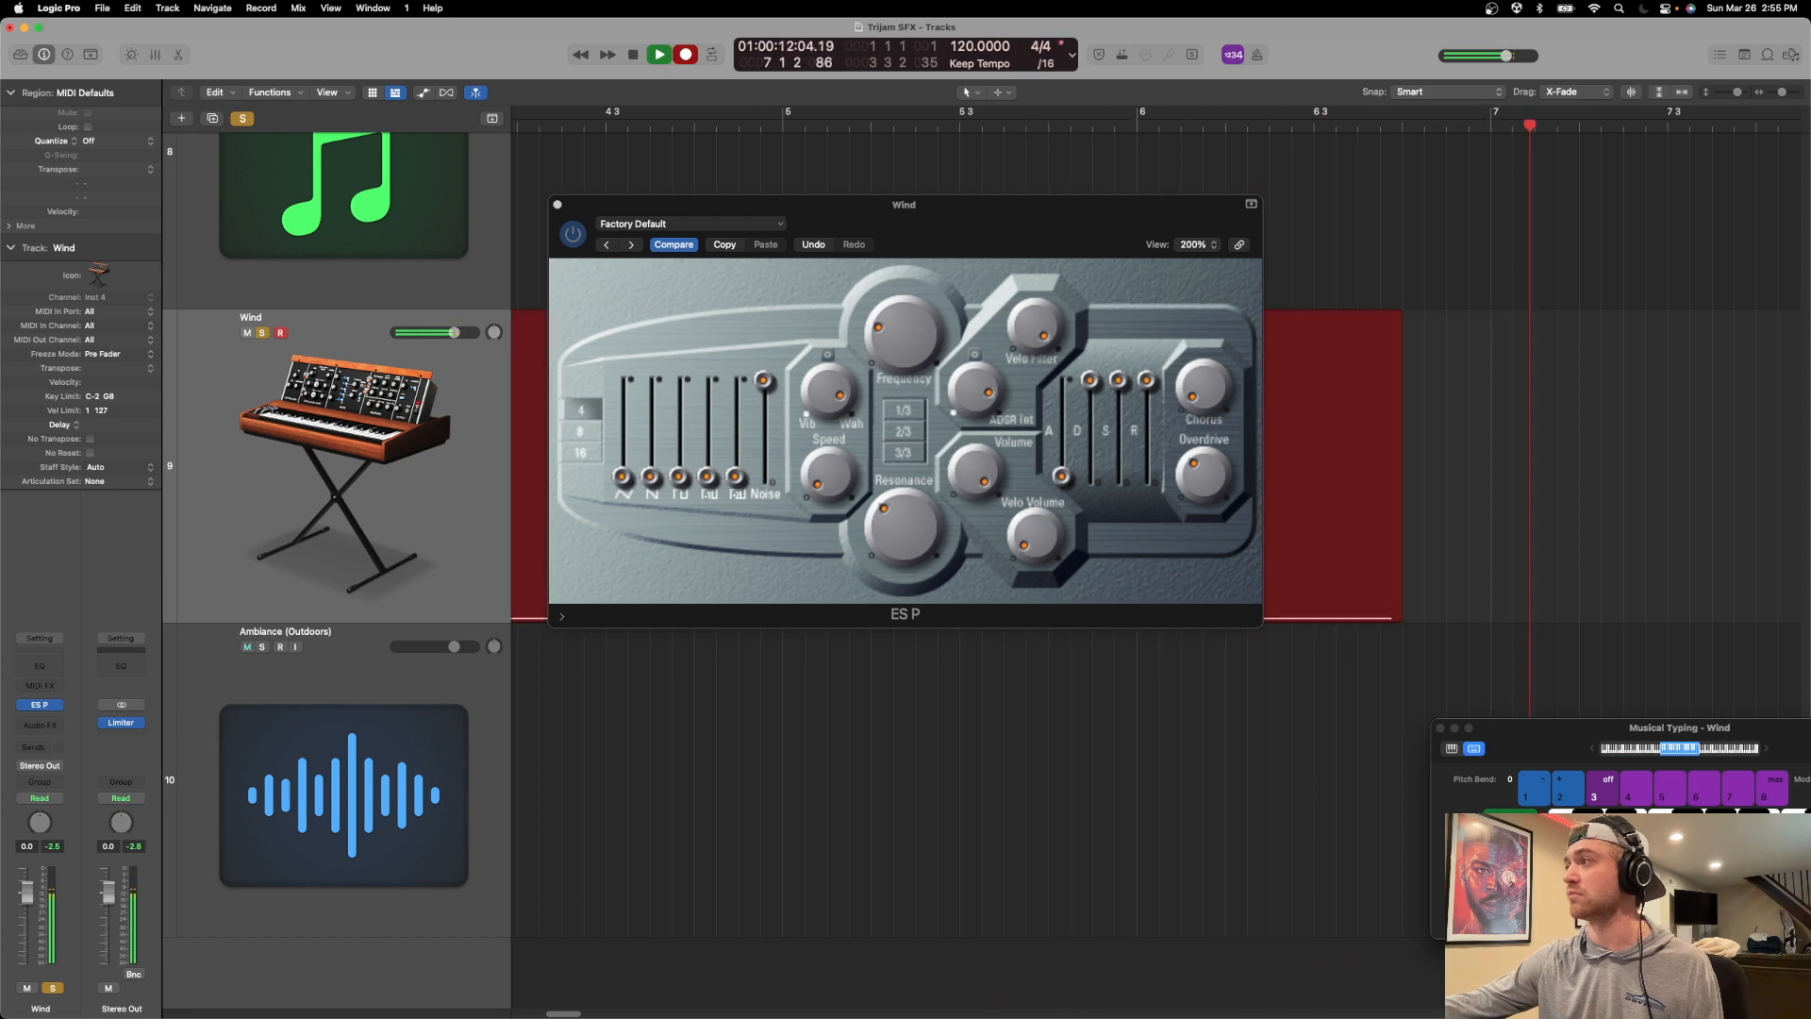
{"action": "left_click", "coordinate": [1440, 733]}
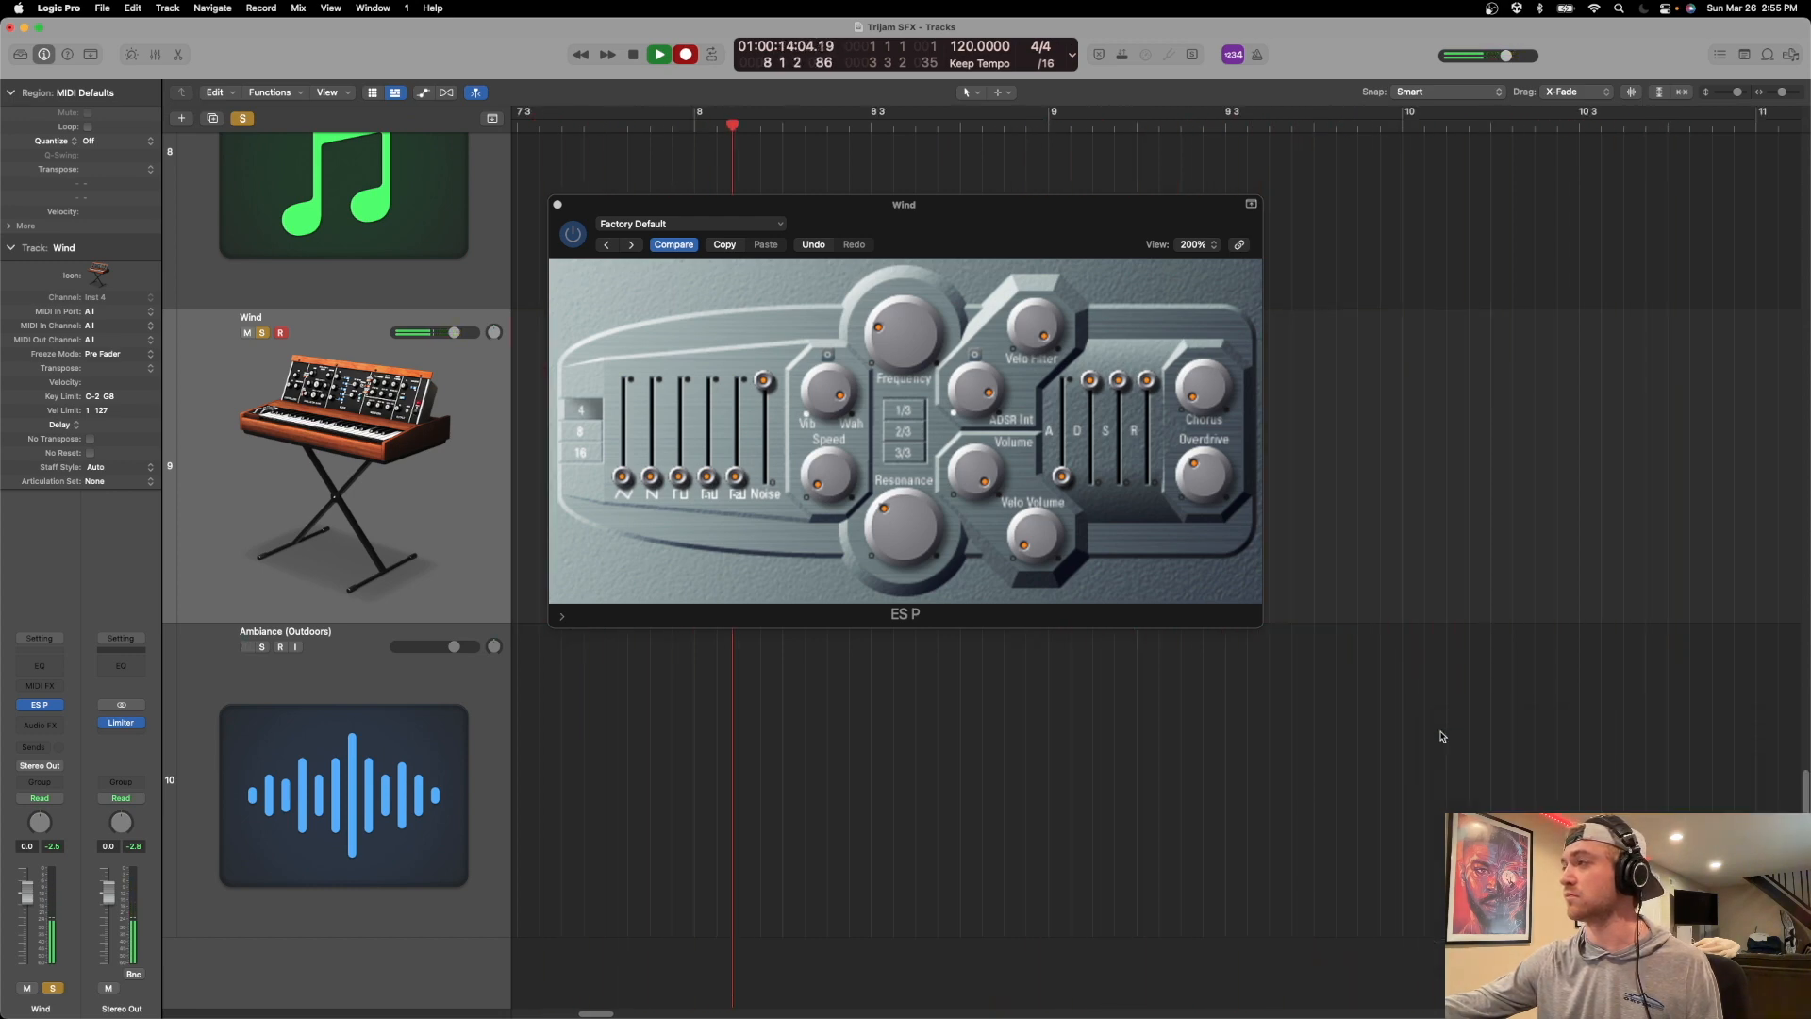
{"action": "key", "text": "space"}
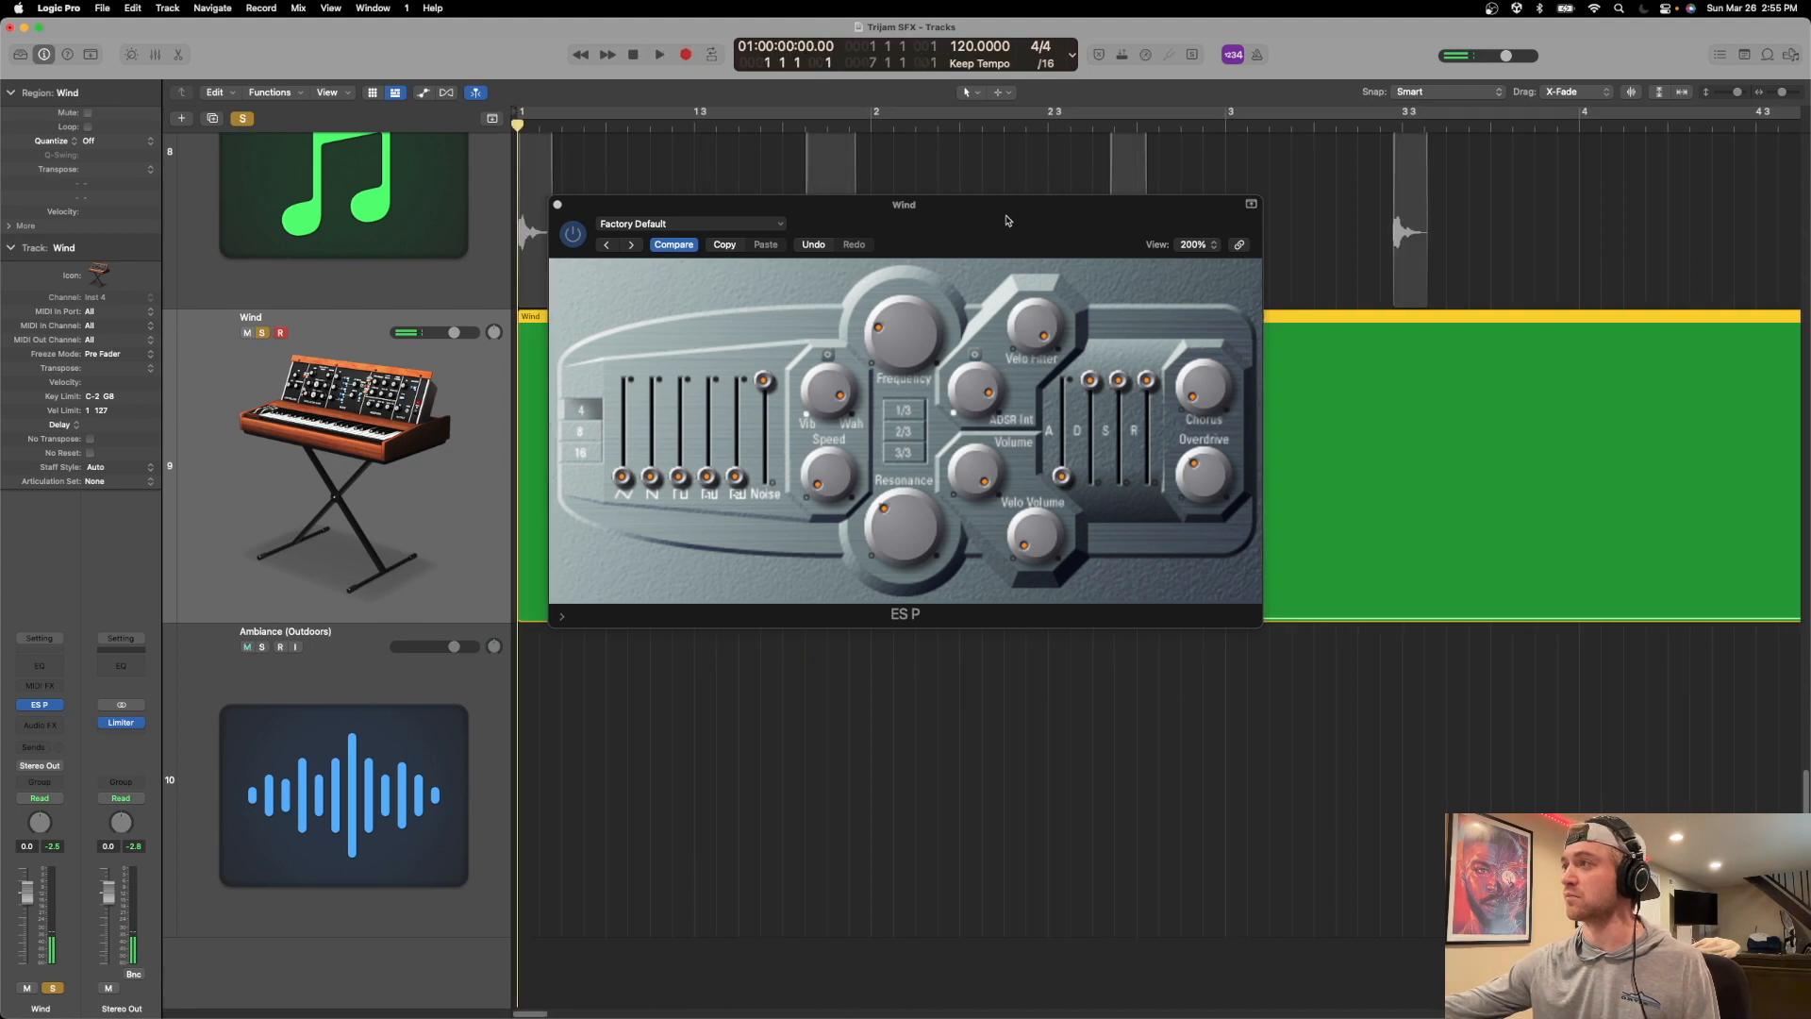
{"action": "left_click_drag", "start_coordinate": [1006, 211], "coordinate": [1102, 868]}
{"action": "scroll", "coordinate": [1239, 712], "scroll_direction": "down", "scroll_amount": 10}
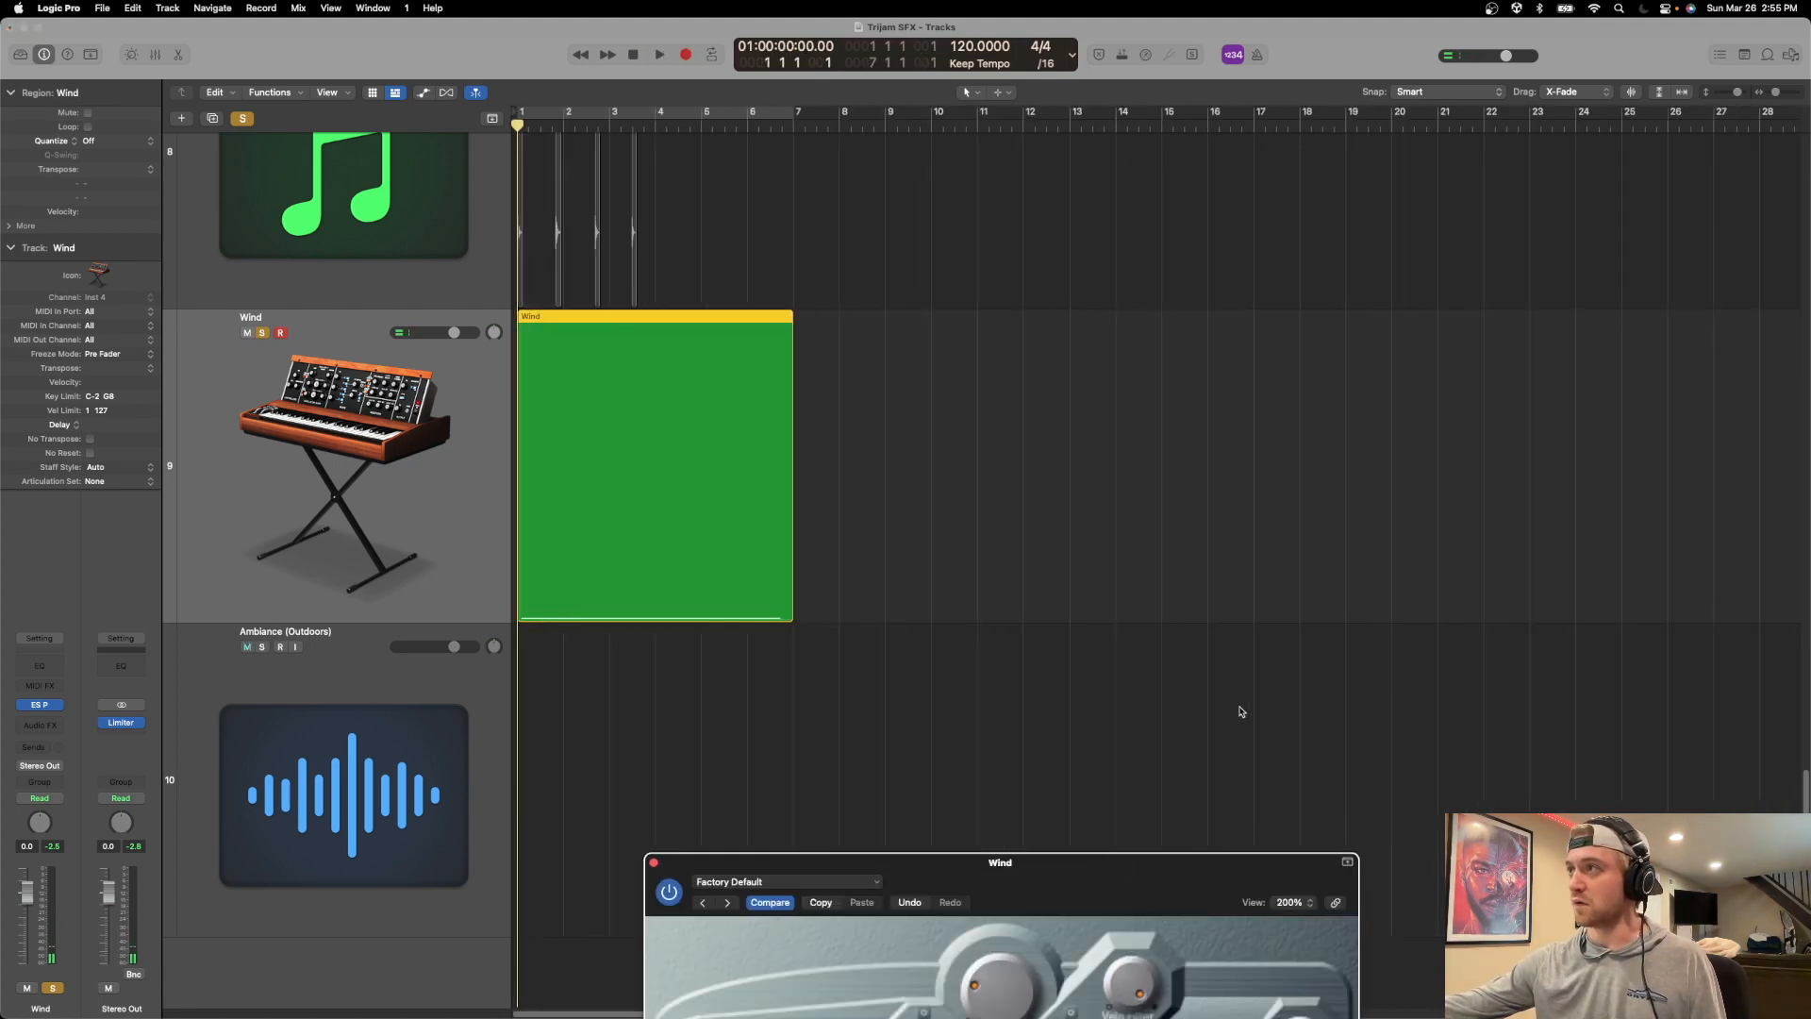
{"action": "left_click", "coordinate": [698, 120]}
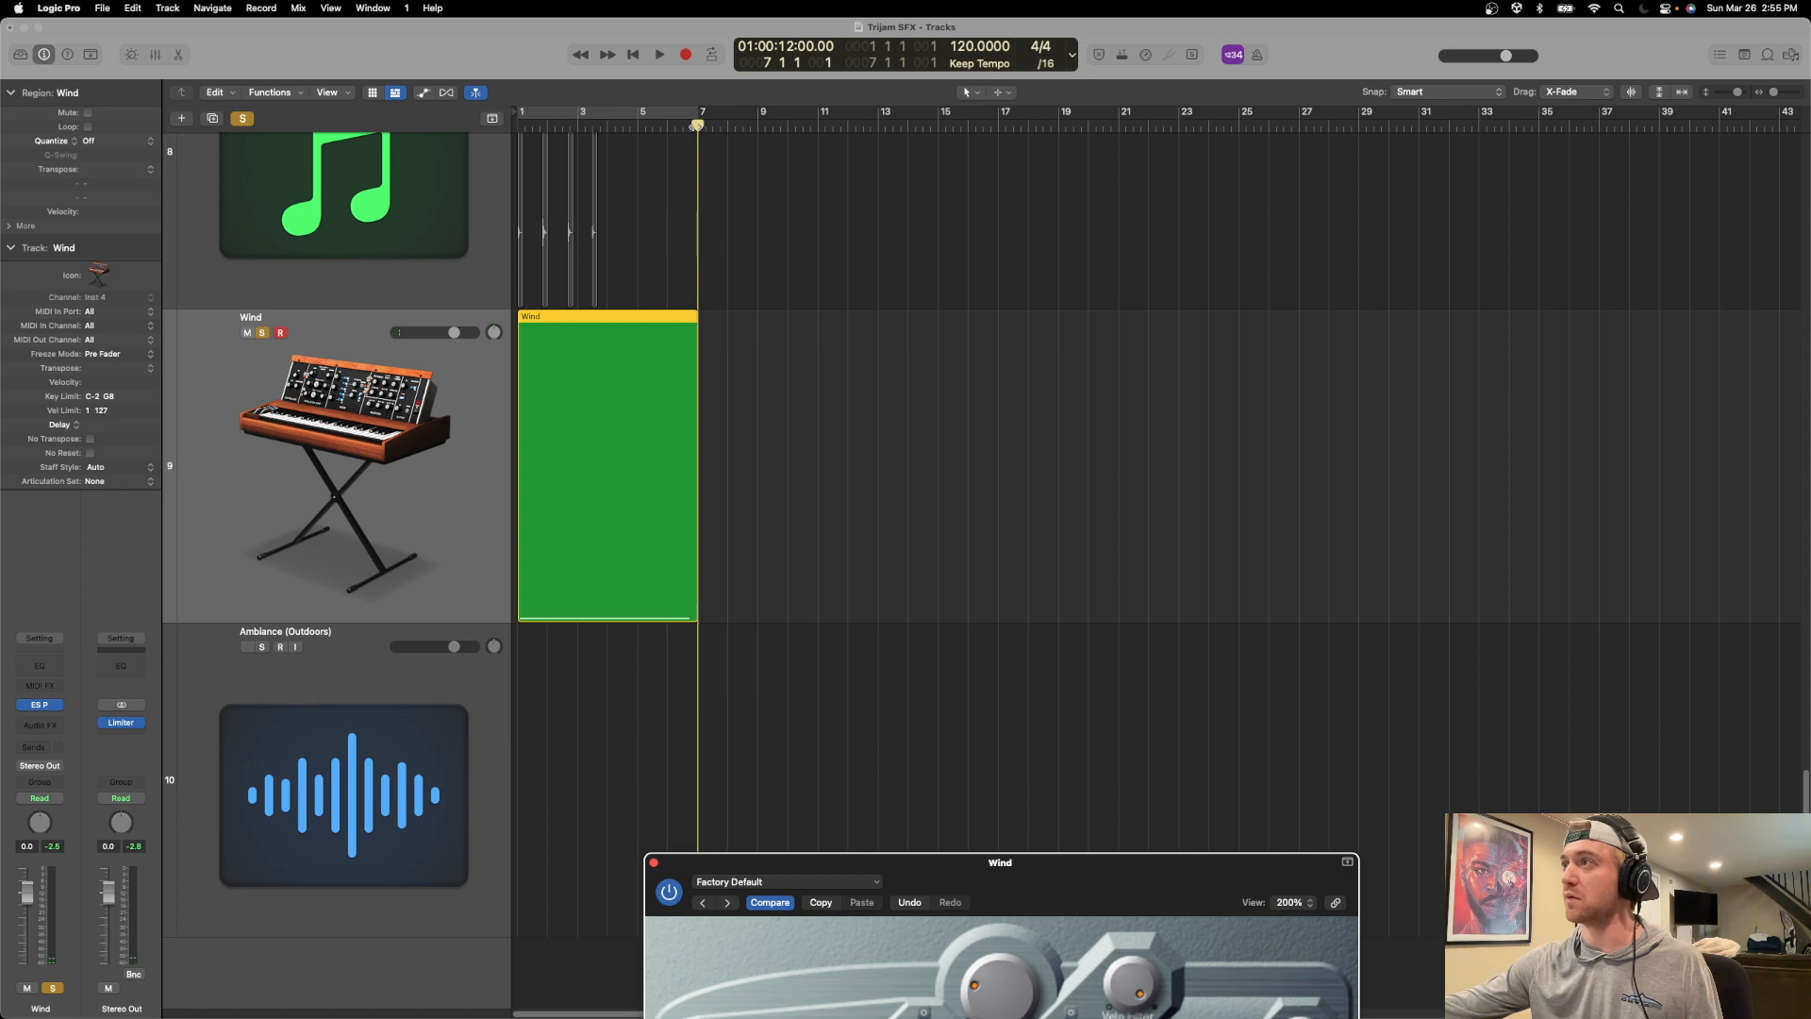
{"action": "scroll", "coordinate": [715, 634], "scroll_direction": "up", "scroll_amount": 8}
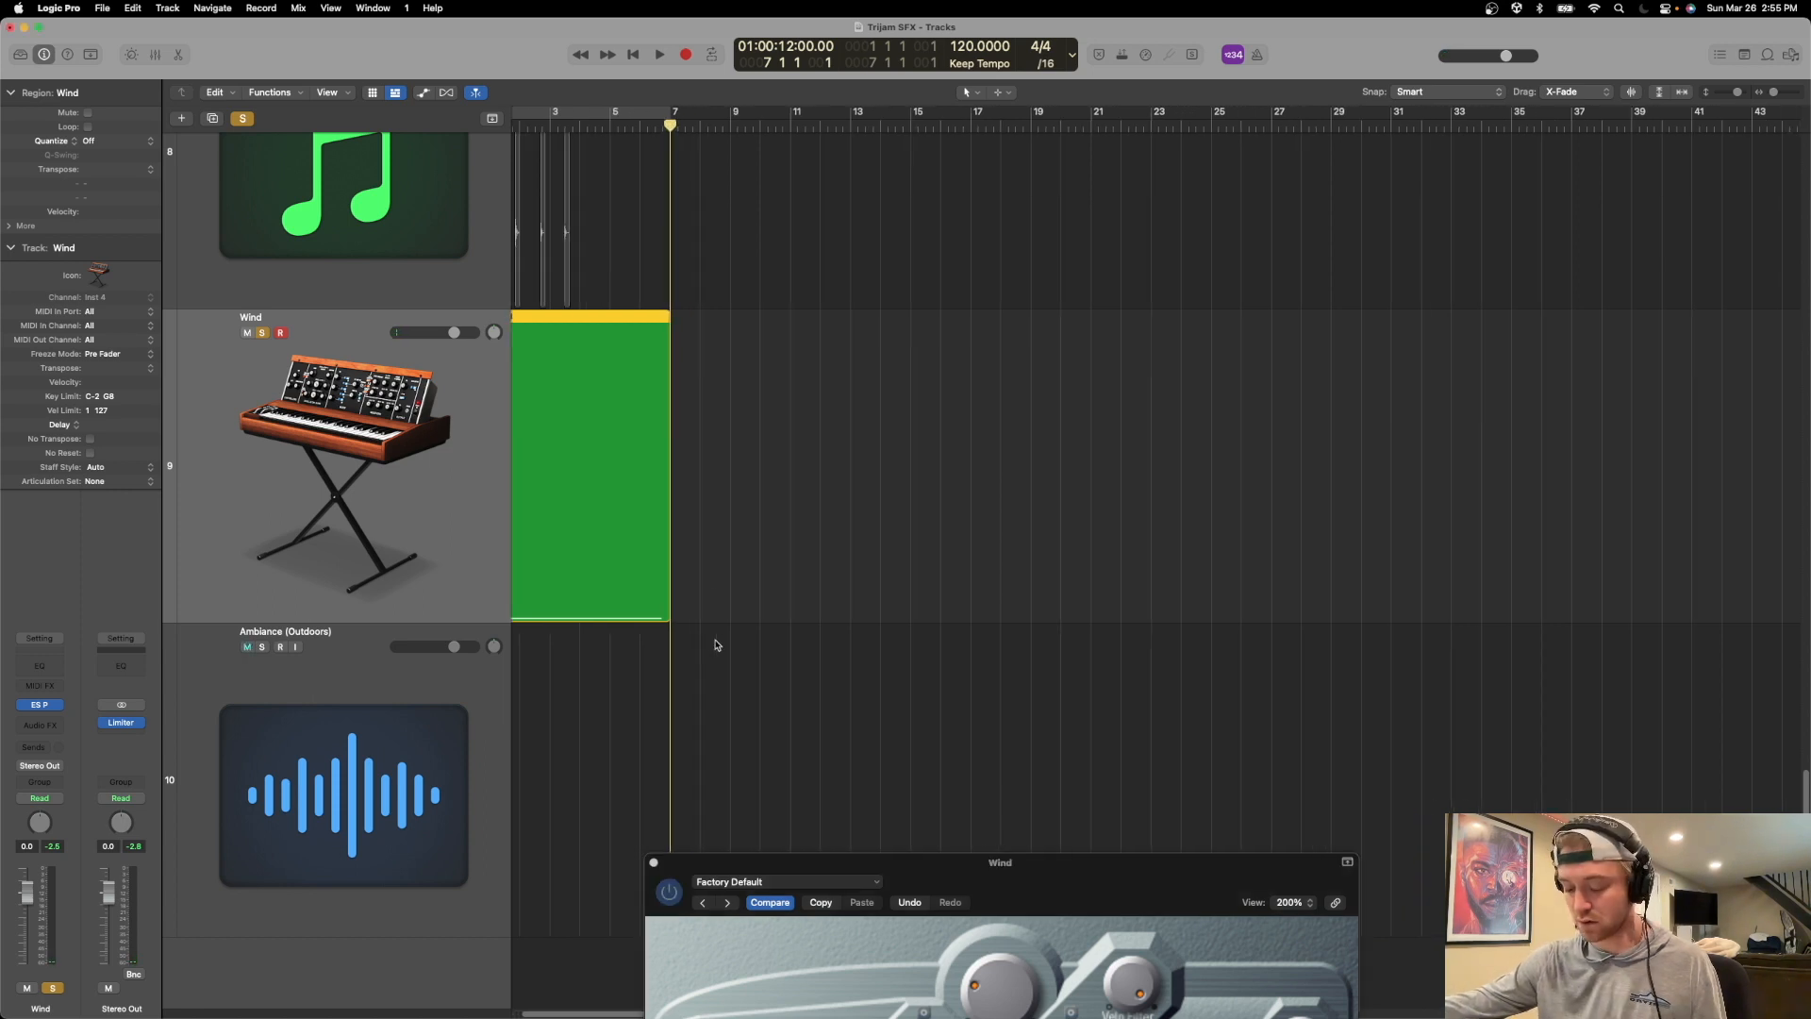
{"action": "left_click_drag", "start_coordinate": [668, 609], "coordinate": [654, 613]}
{"action": "double_click", "coordinate": [655, 552]}
{"action": "key", "text": "super+z"}
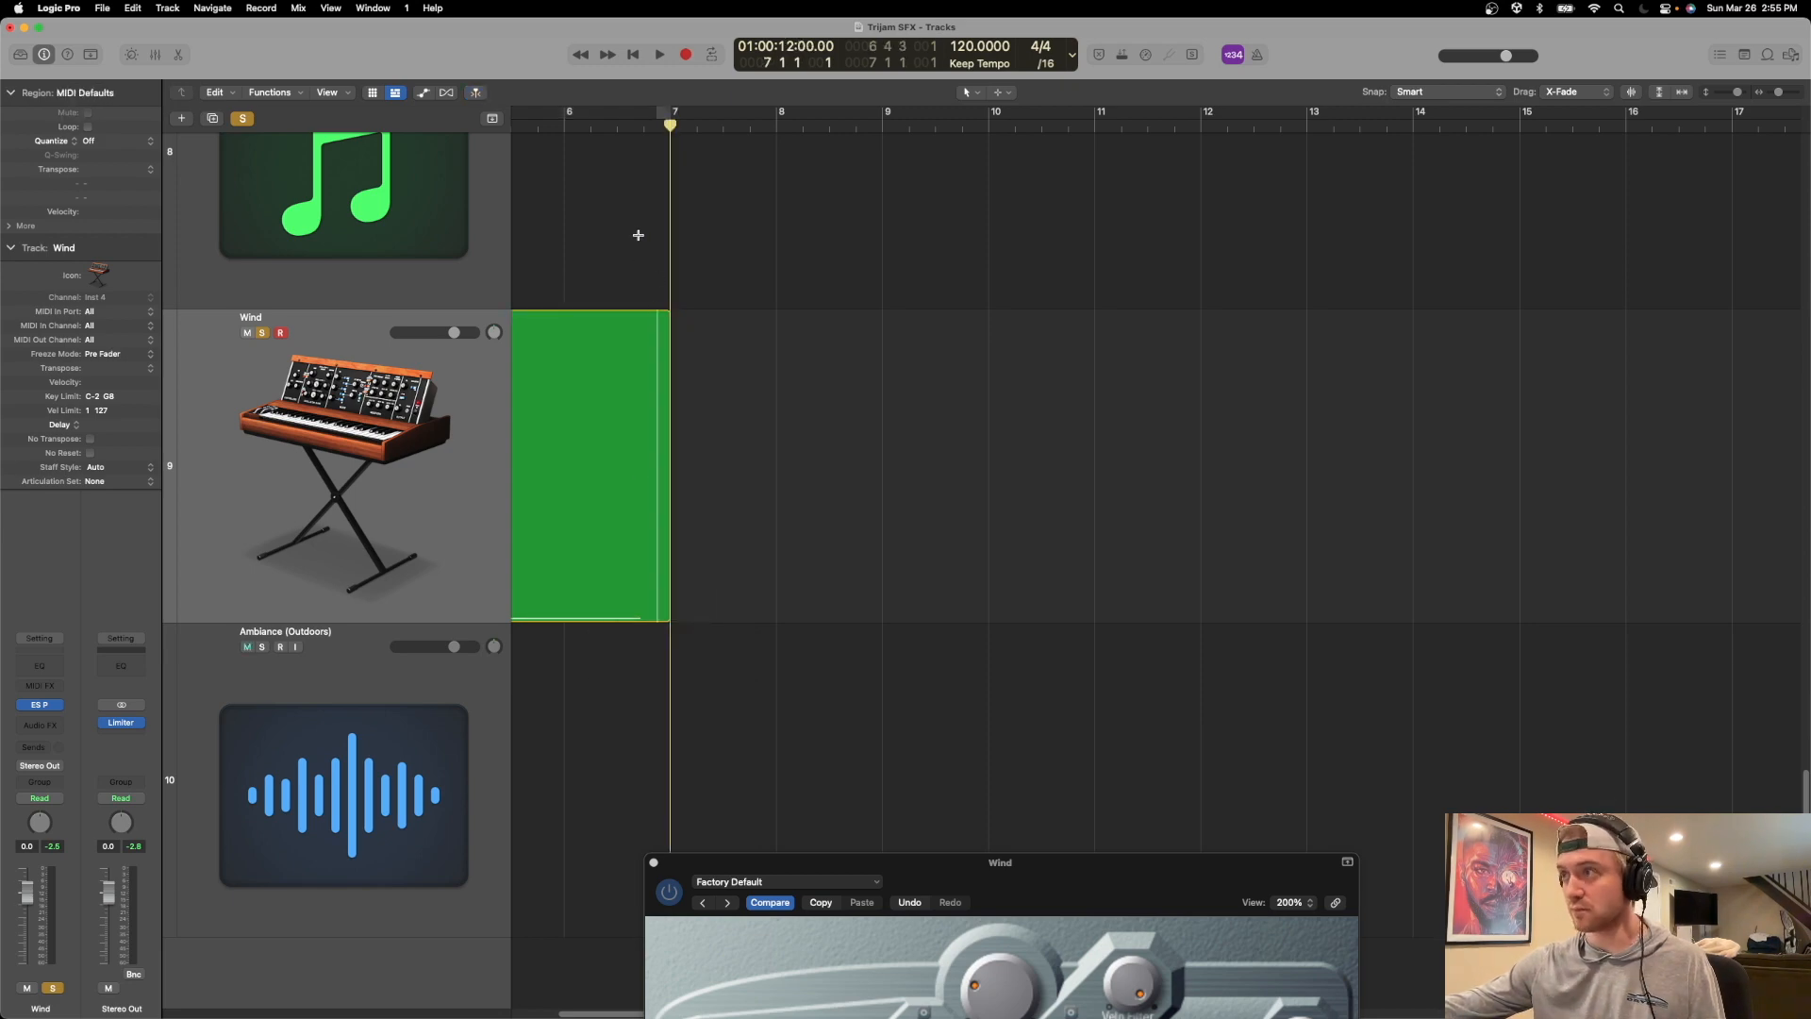
Open the Wind region in the Piano Roll and stretch its sustained C2 note to span bar 1 to bar 7.
{"action": "double_click", "coordinate": [618, 332]}
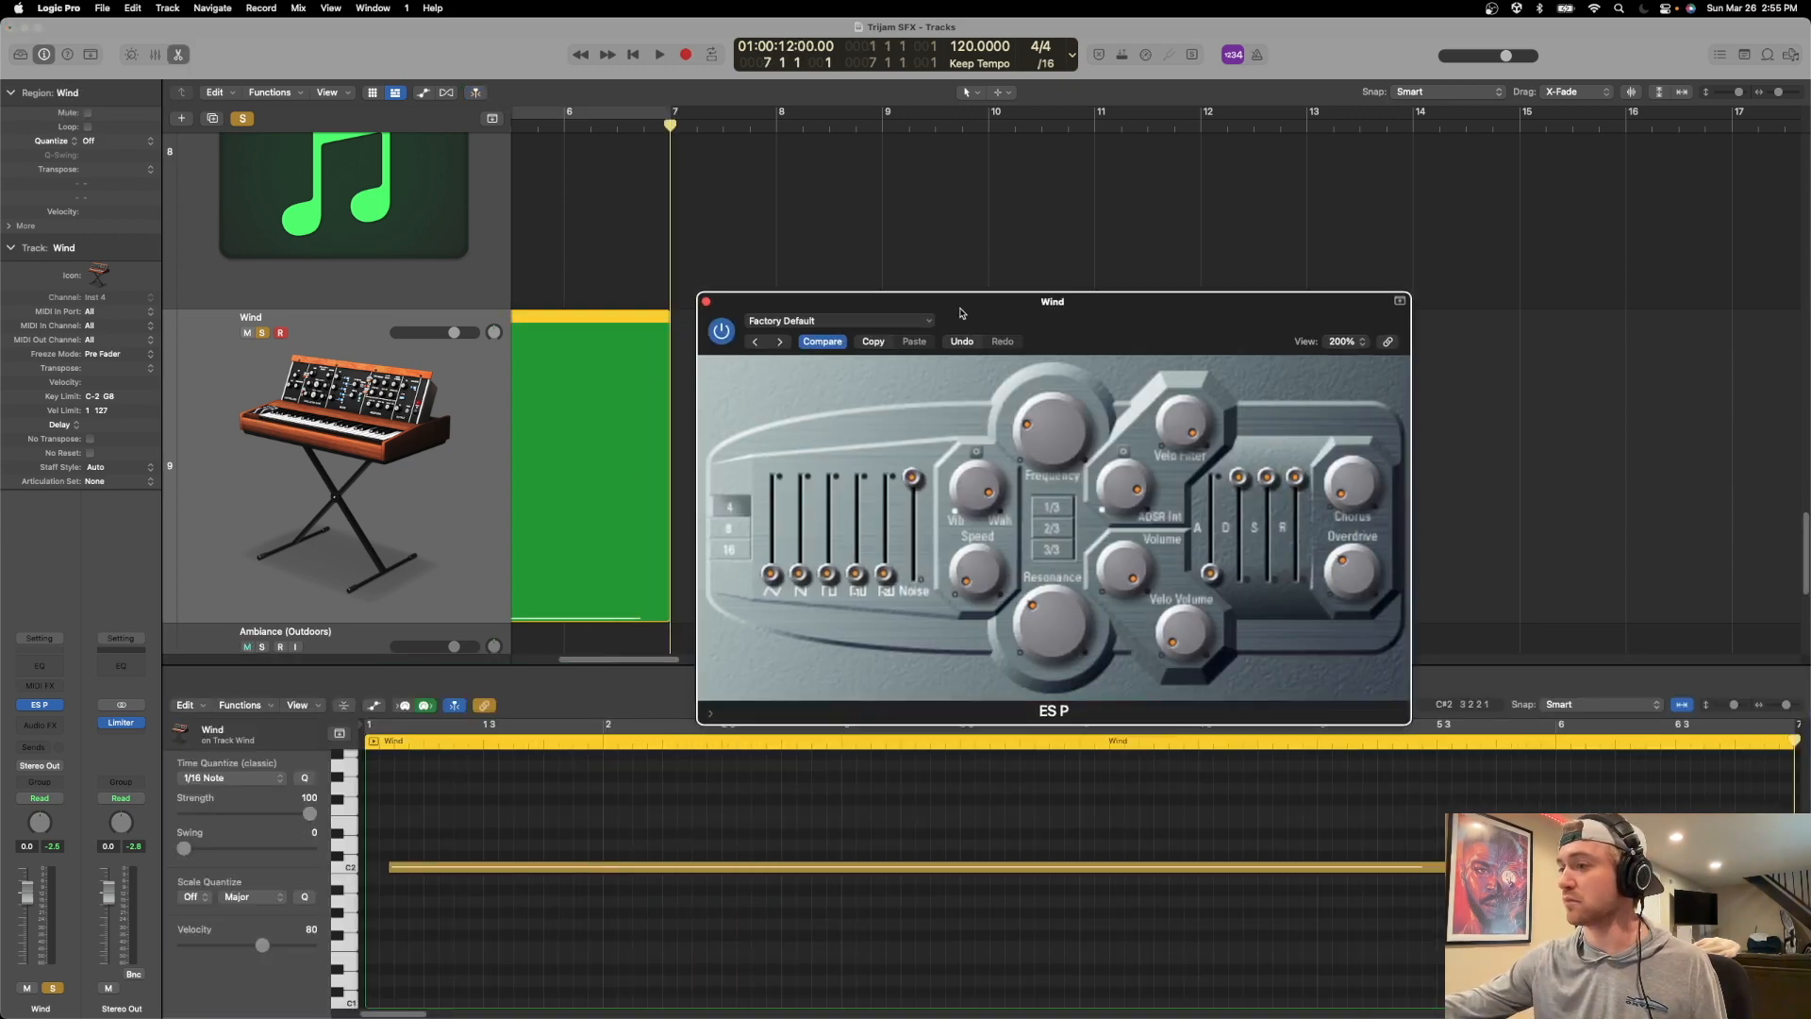
{"action": "left_click", "coordinate": [607, 868]}
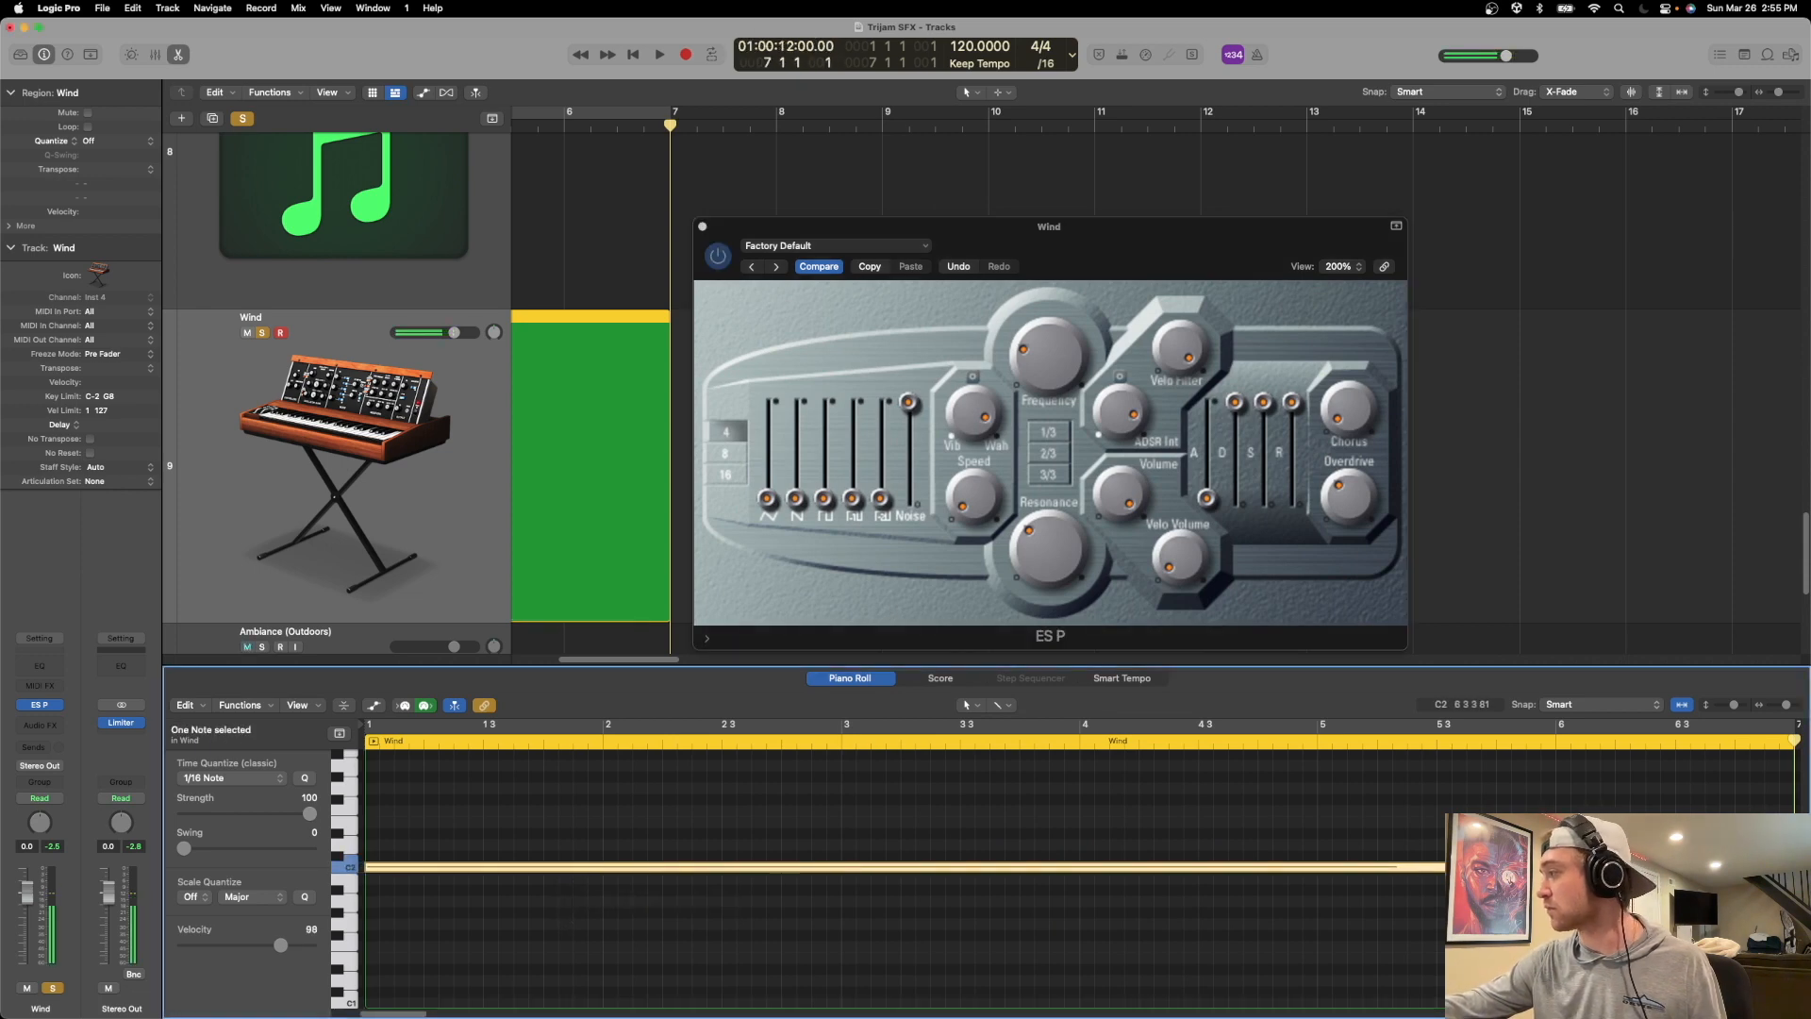
{"action": "mouse_move", "coordinate": [1704, 867]}
{"action": "left_mouse_down"}
{"action": "mouse_move", "coordinate": [1730, 867]}
{"action": "mouse_move", "coordinate": [1707, 867]}
{"action": "left_mouse_up"}
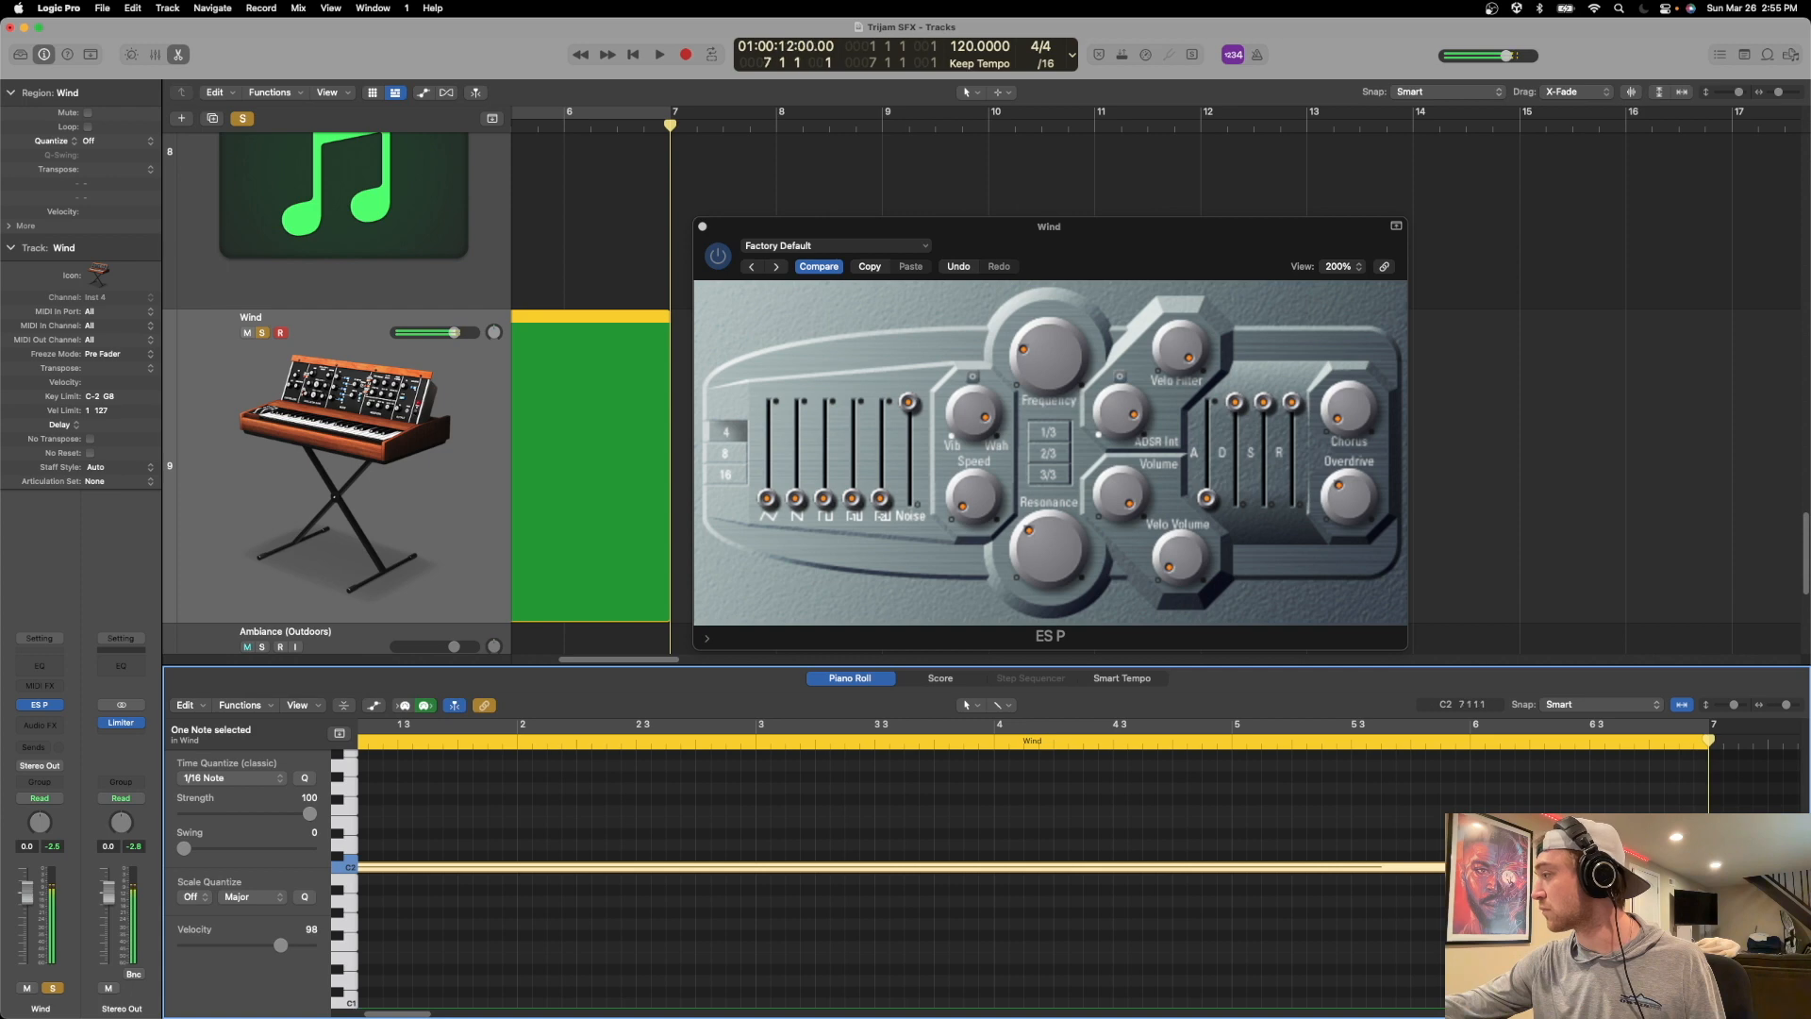
{"action": "scroll", "coordinate": [1697, 867], "scroll_direction": "left", "scroll_amount": 3}
Play the Wind region from the start several times to listen to the extended note.
{"action": "key", "text": "Return"}
{"action": "key", "text": "space"}
{"action": "key", "text": "space"}
{"action": "key", "text": "space"}
{"action": "key", "text": "space"}
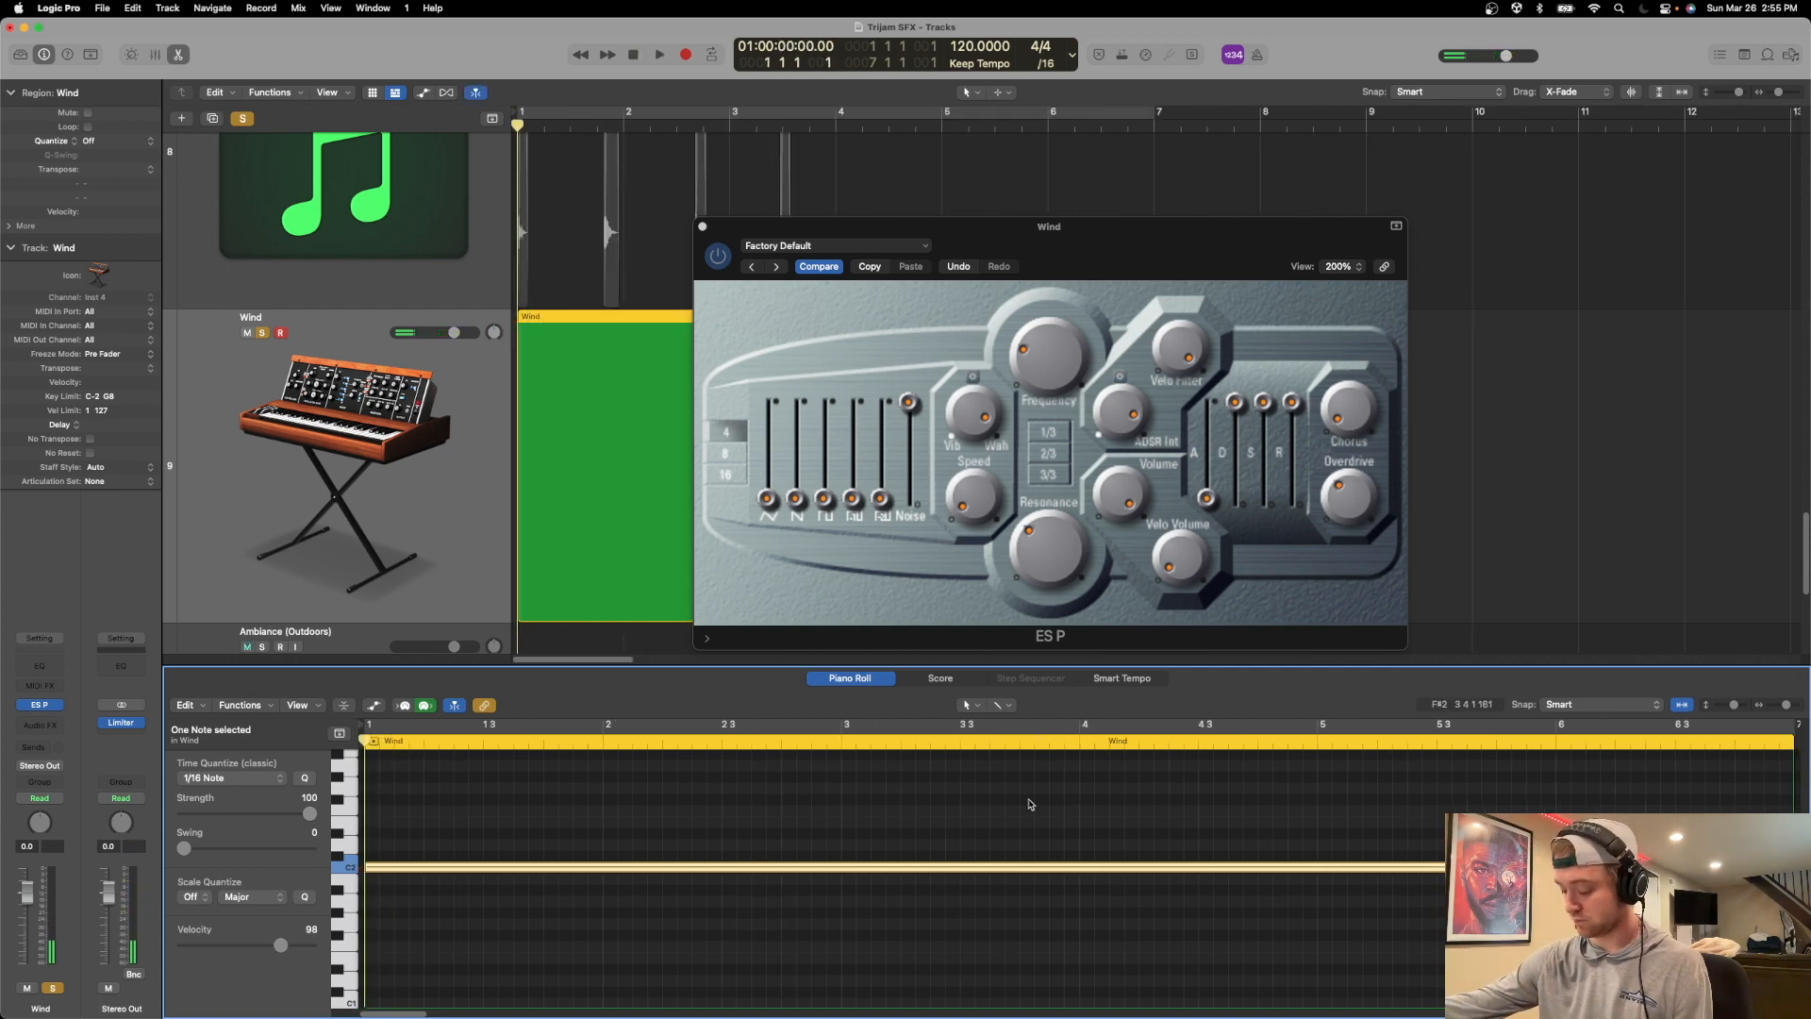
{"action": "key", "text": "space"}
{"action": "key", "text": "space"}
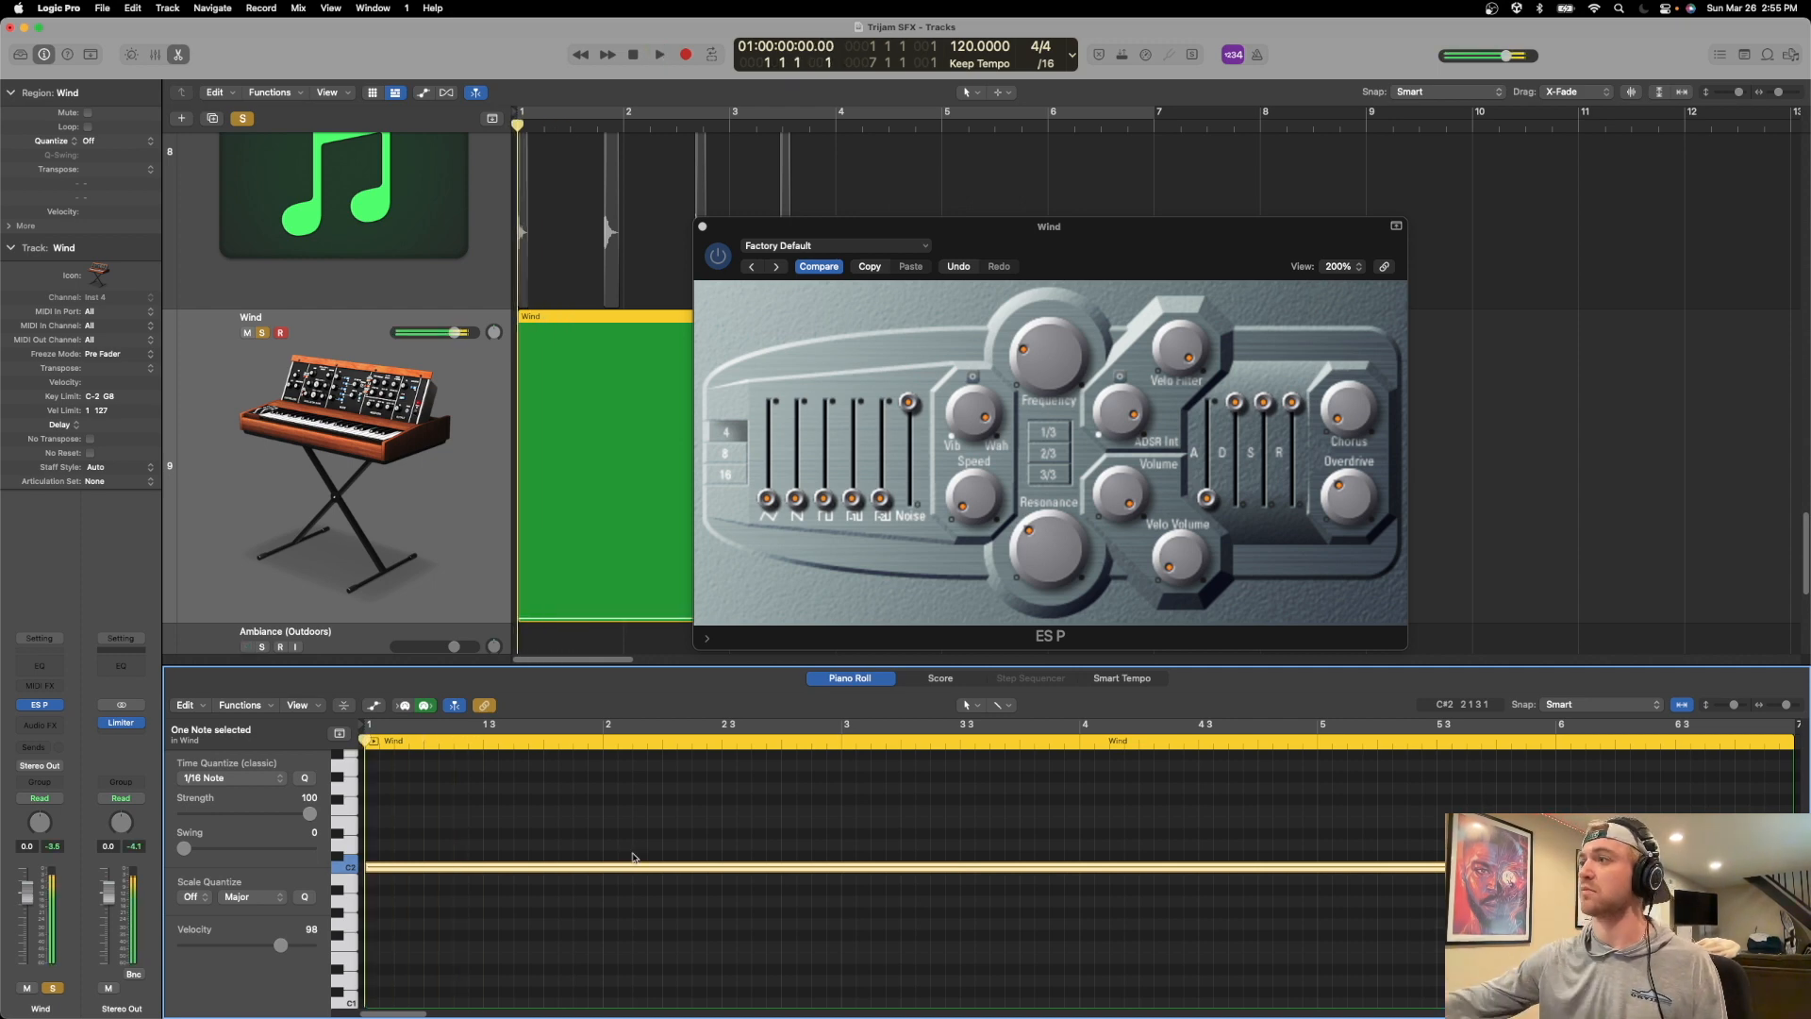
{"action": "key", "text": "space"}
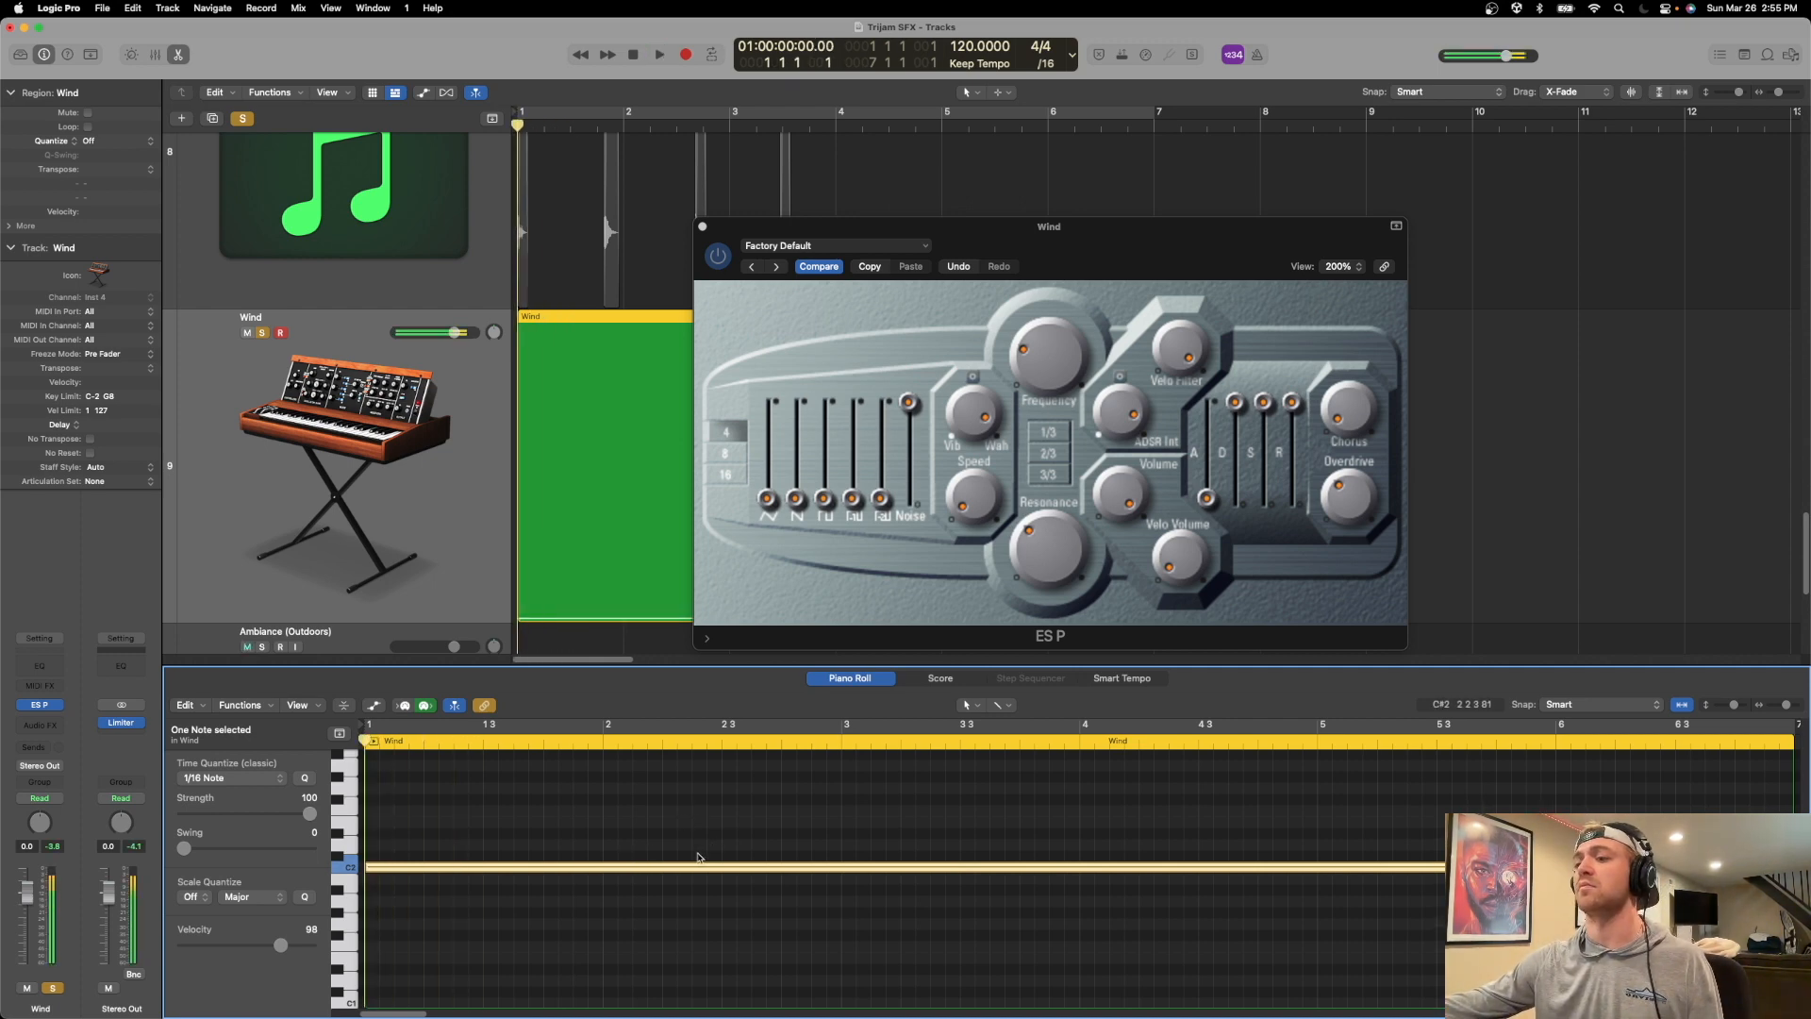
{"action": "key", "text": "space"}
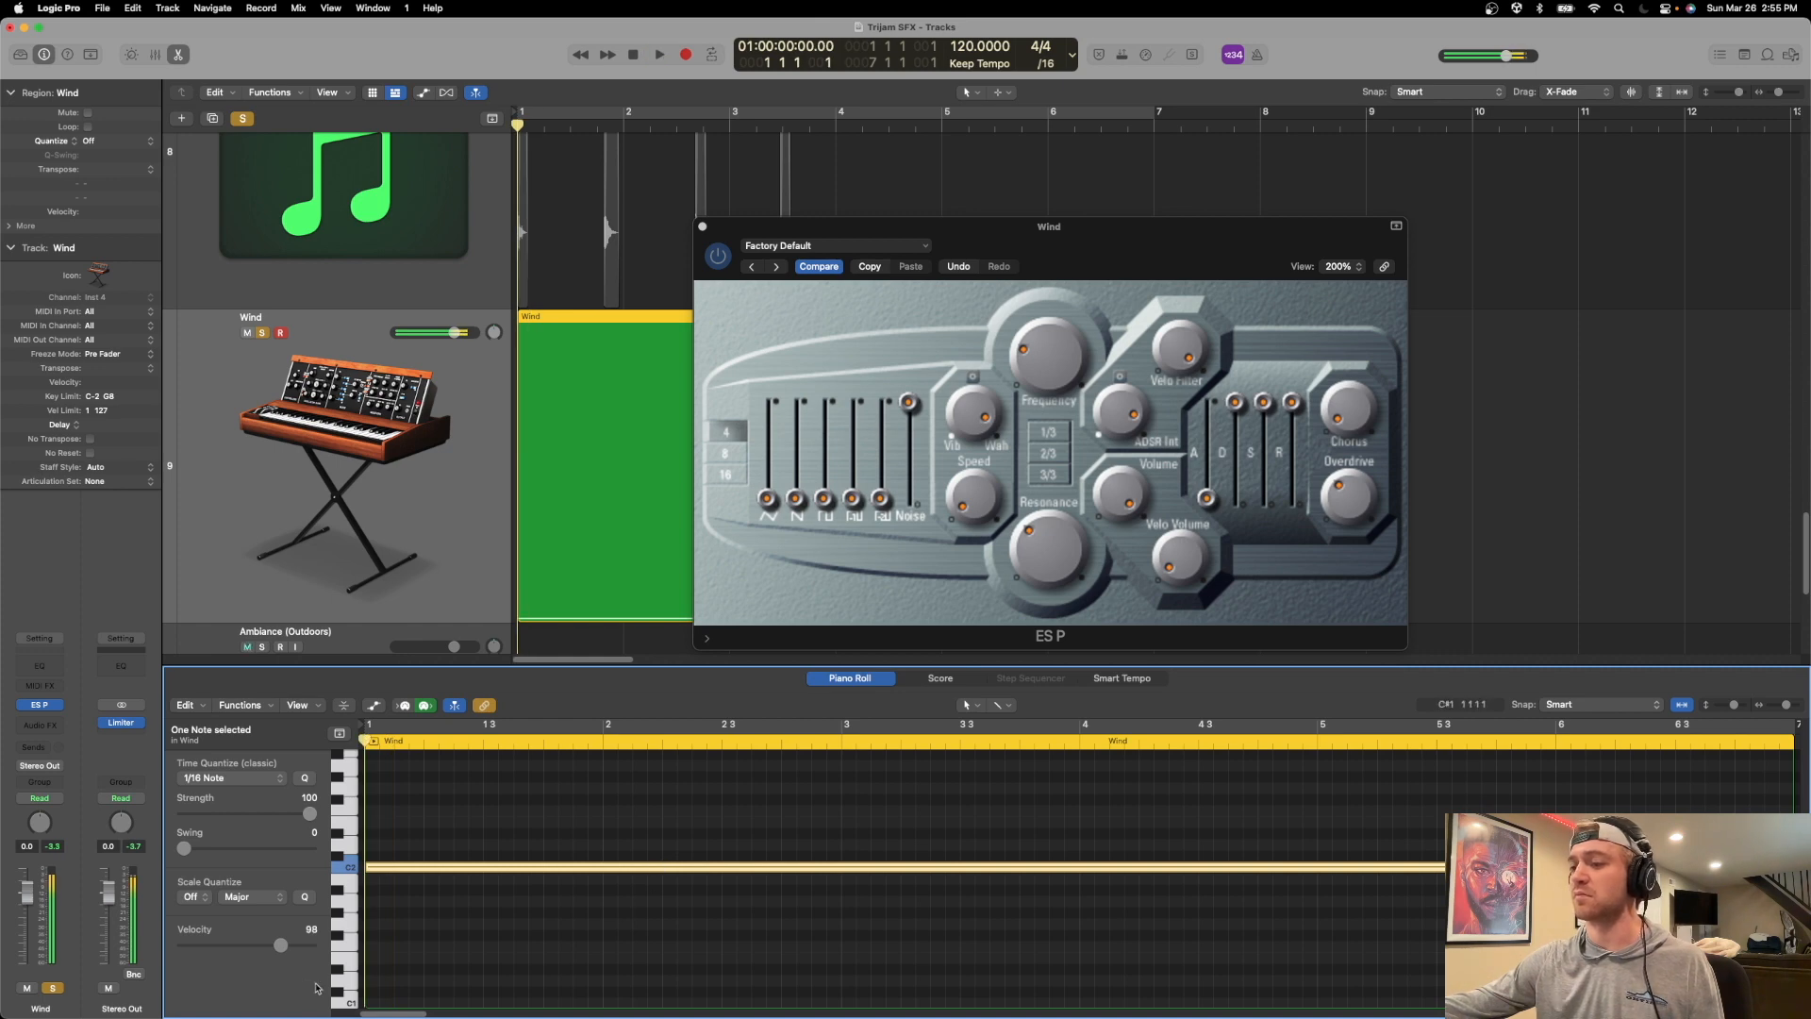
Audition lower keys in the Piano Roll and move the sustained Wind note down to B0.
{"action": "left_click", "coordinate": [345, 1003]}
{"action": "scroll", "coordinate": [345, 1002], "scroll_direction": "down", "scroll_amount": 5}
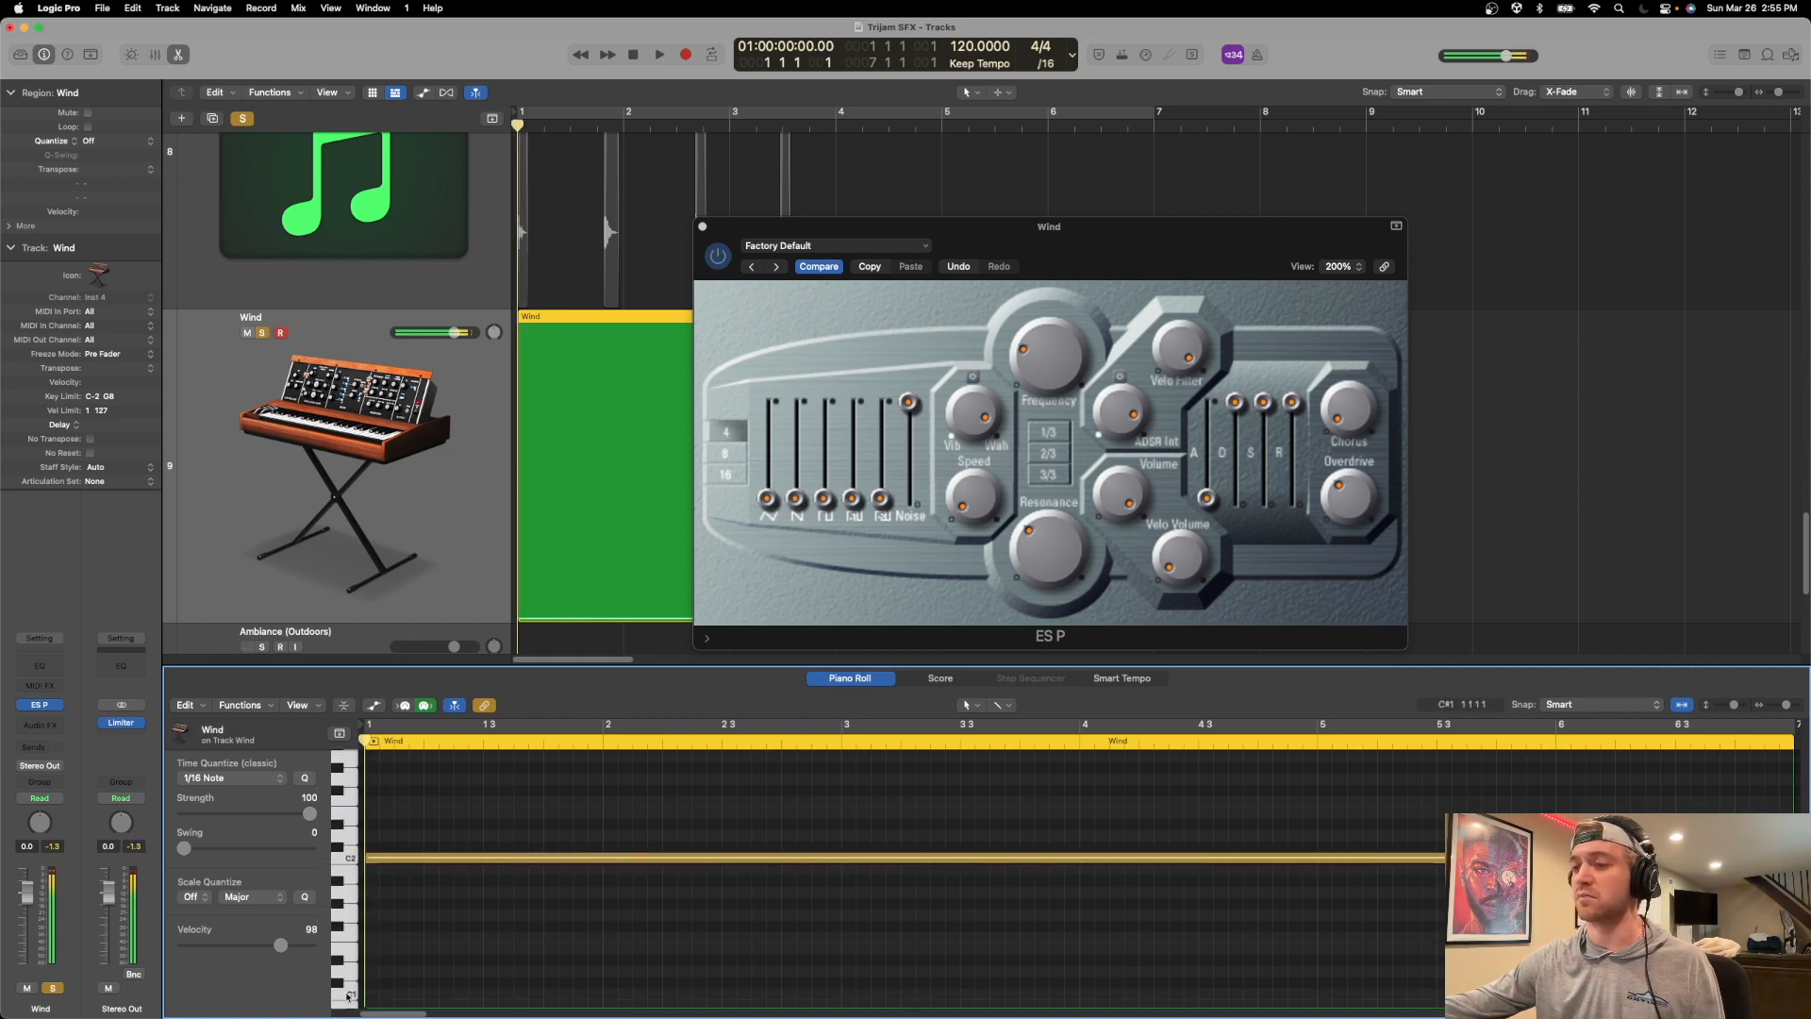
{"action": "scroll", "coordinate": [352, 932], "scroll_direction": "up", "scroll_amount": 3}
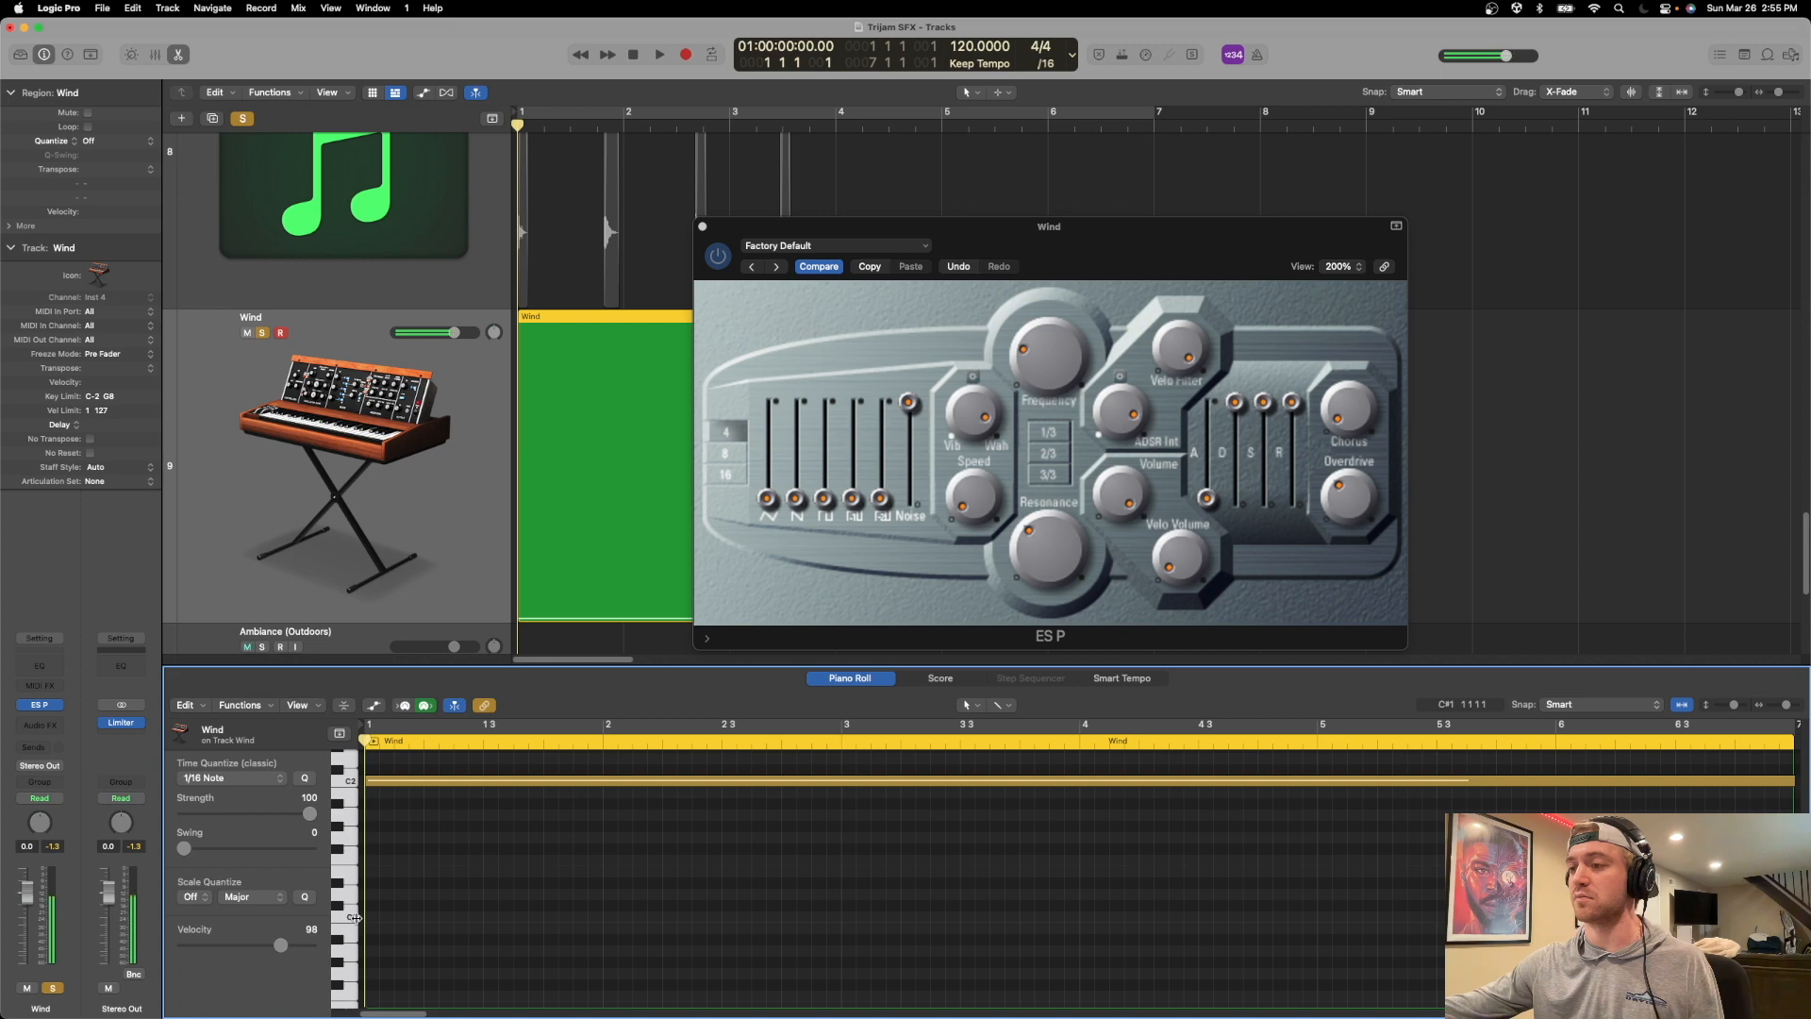
{"action": "scroll", "coordinate": [367, 900], "scroll_direction": "down", "scroll_amount": 1}
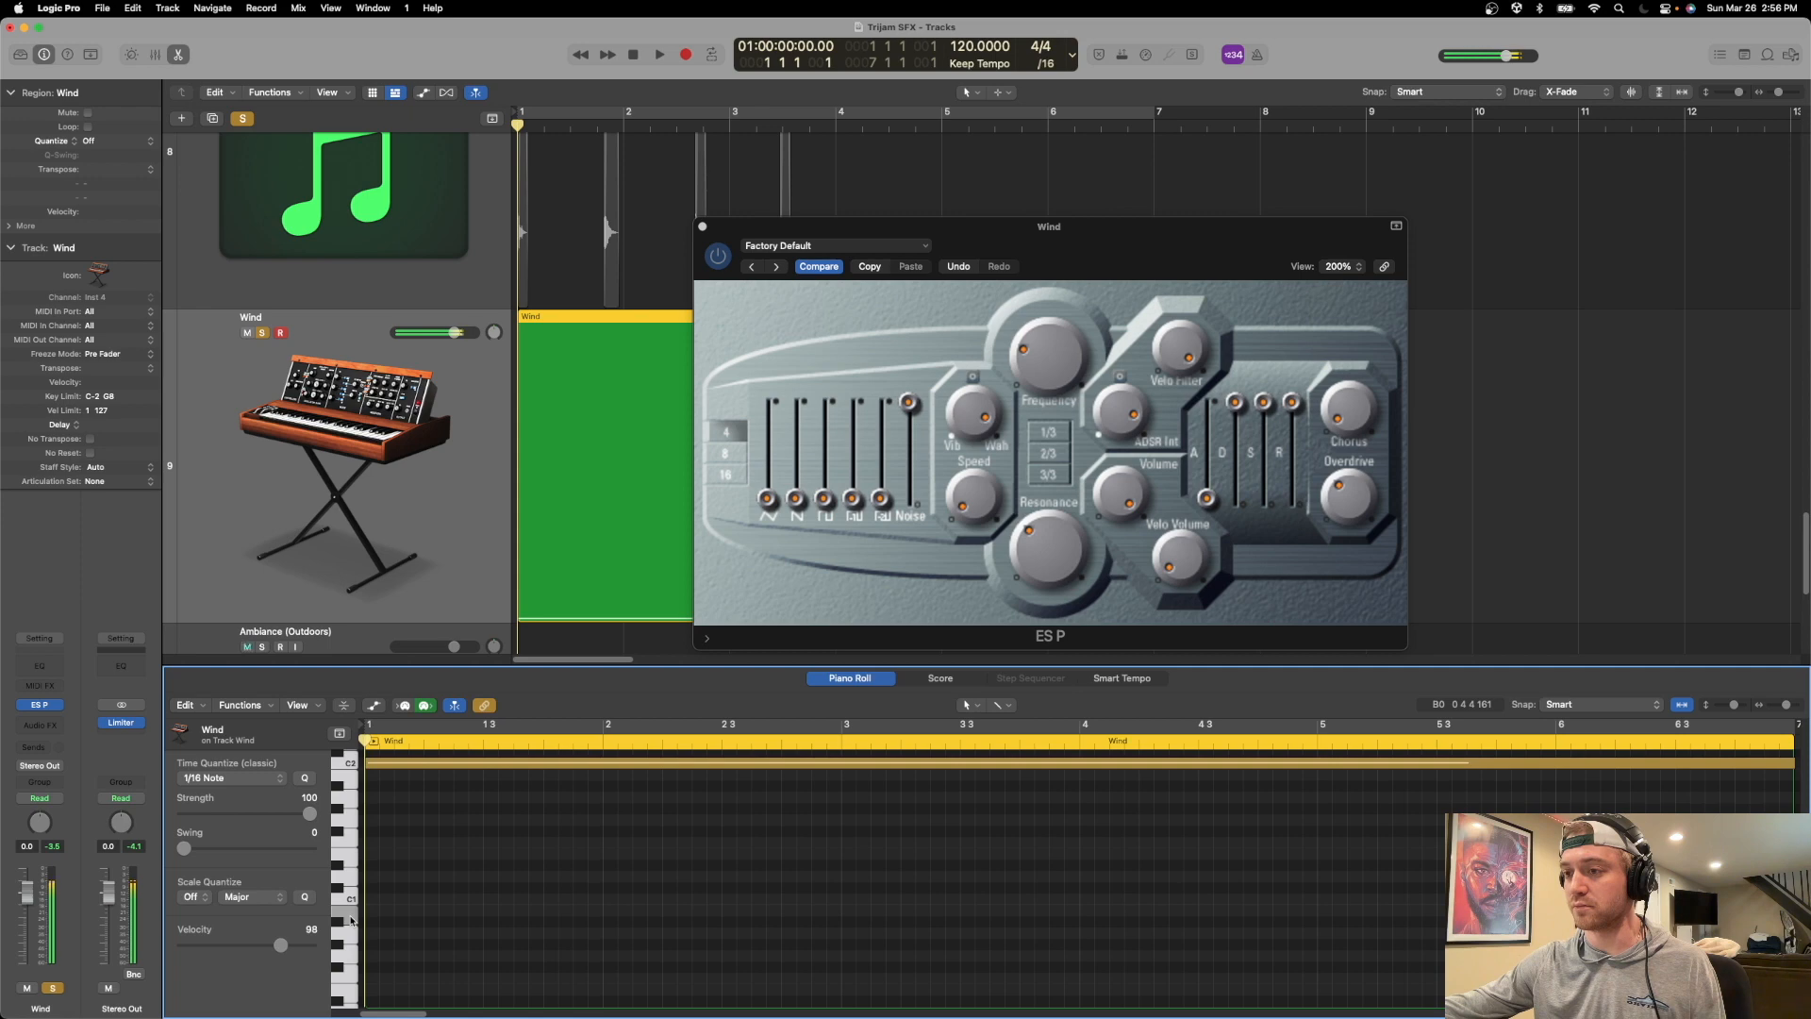
{"action": "left_click_drag", "start_coordinate": [415, 763], "coordinate": [405, 907]}
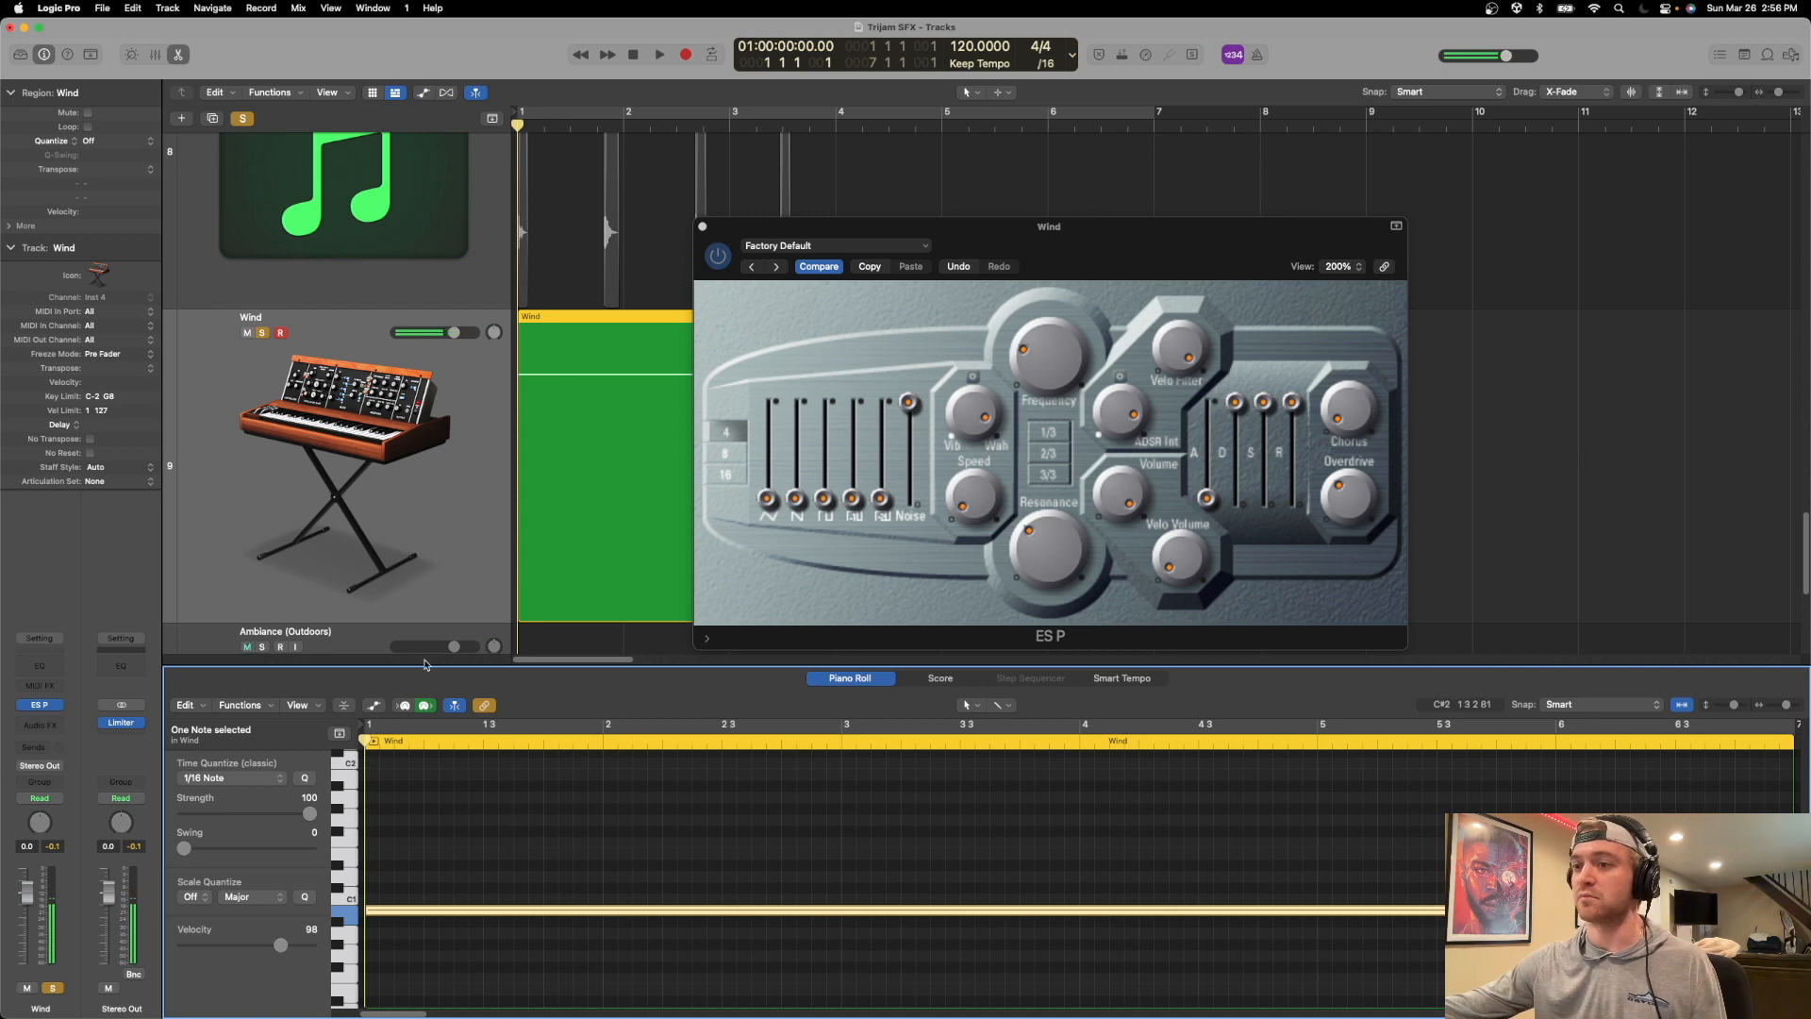
Close the ES P window and play the lowered wind note from the start to hear it.
{"action": "left_click_drag", "start_coordinate": [1063, 226], "coordinate": [1349, 309]}
{"action": "key", "text": "space"}
{"action": "key", "text": "space"}
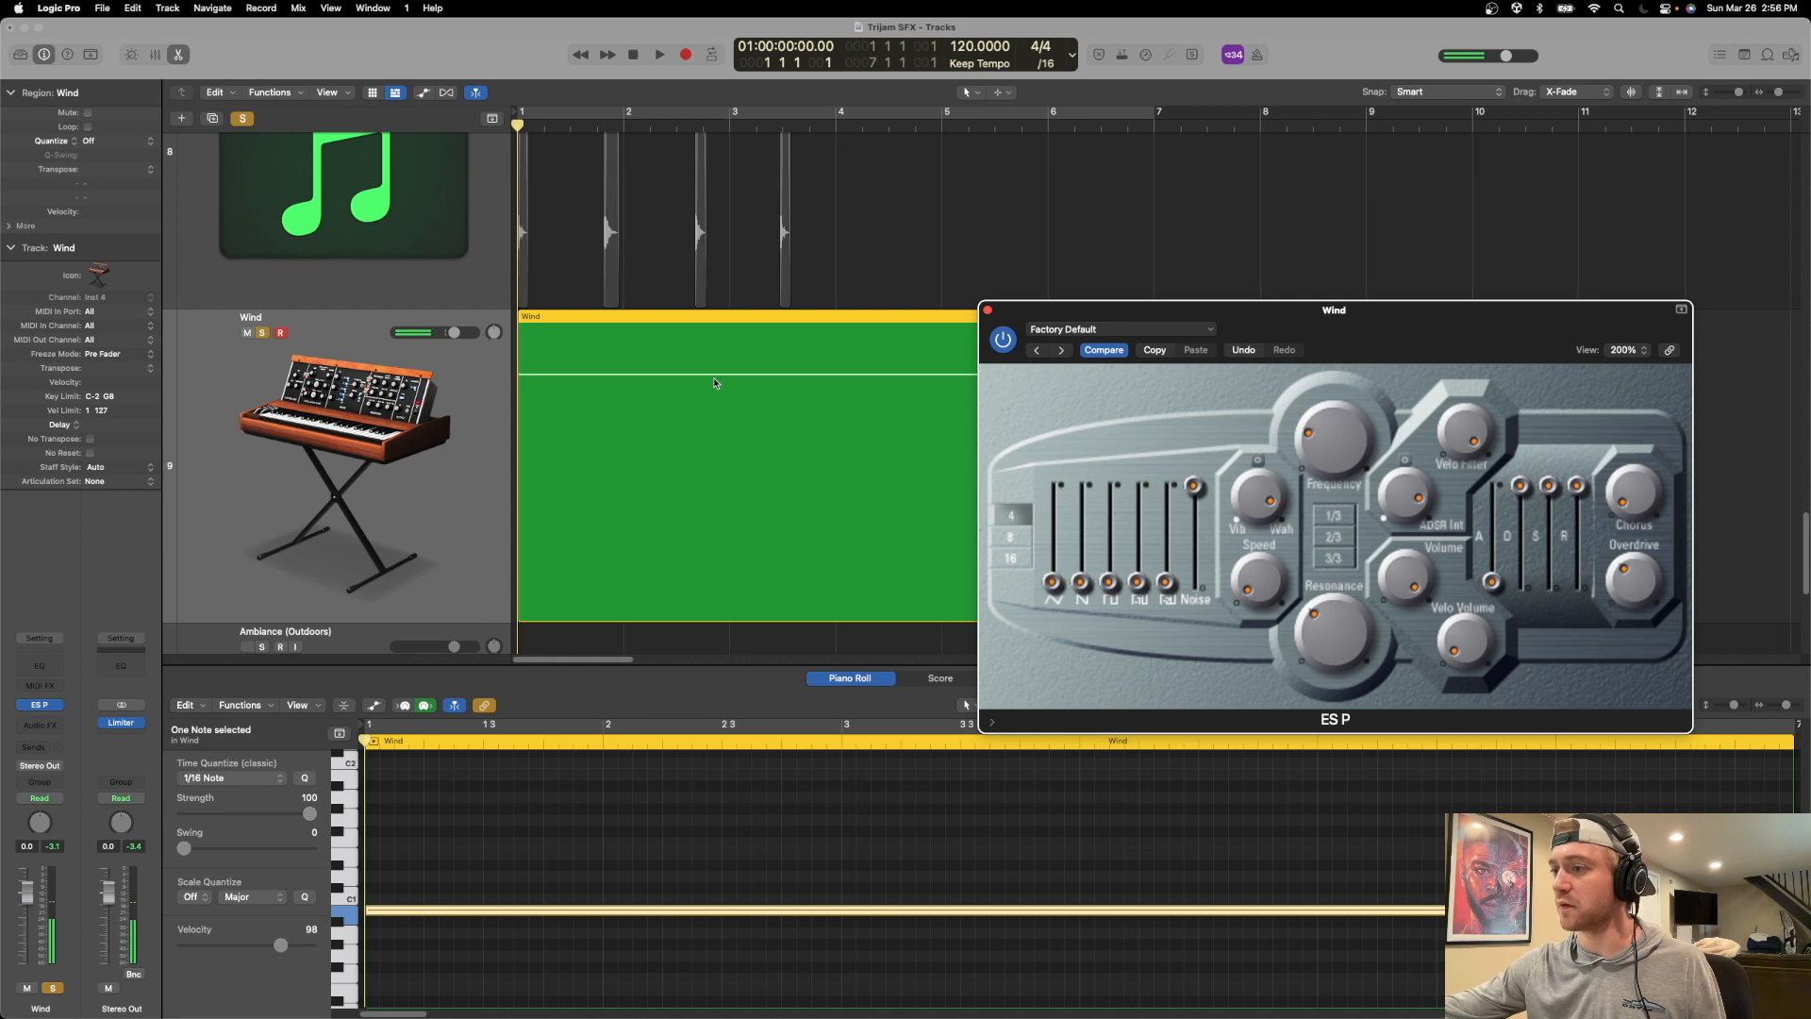
{"action": "left_click", "coordinate": [349, 915]}
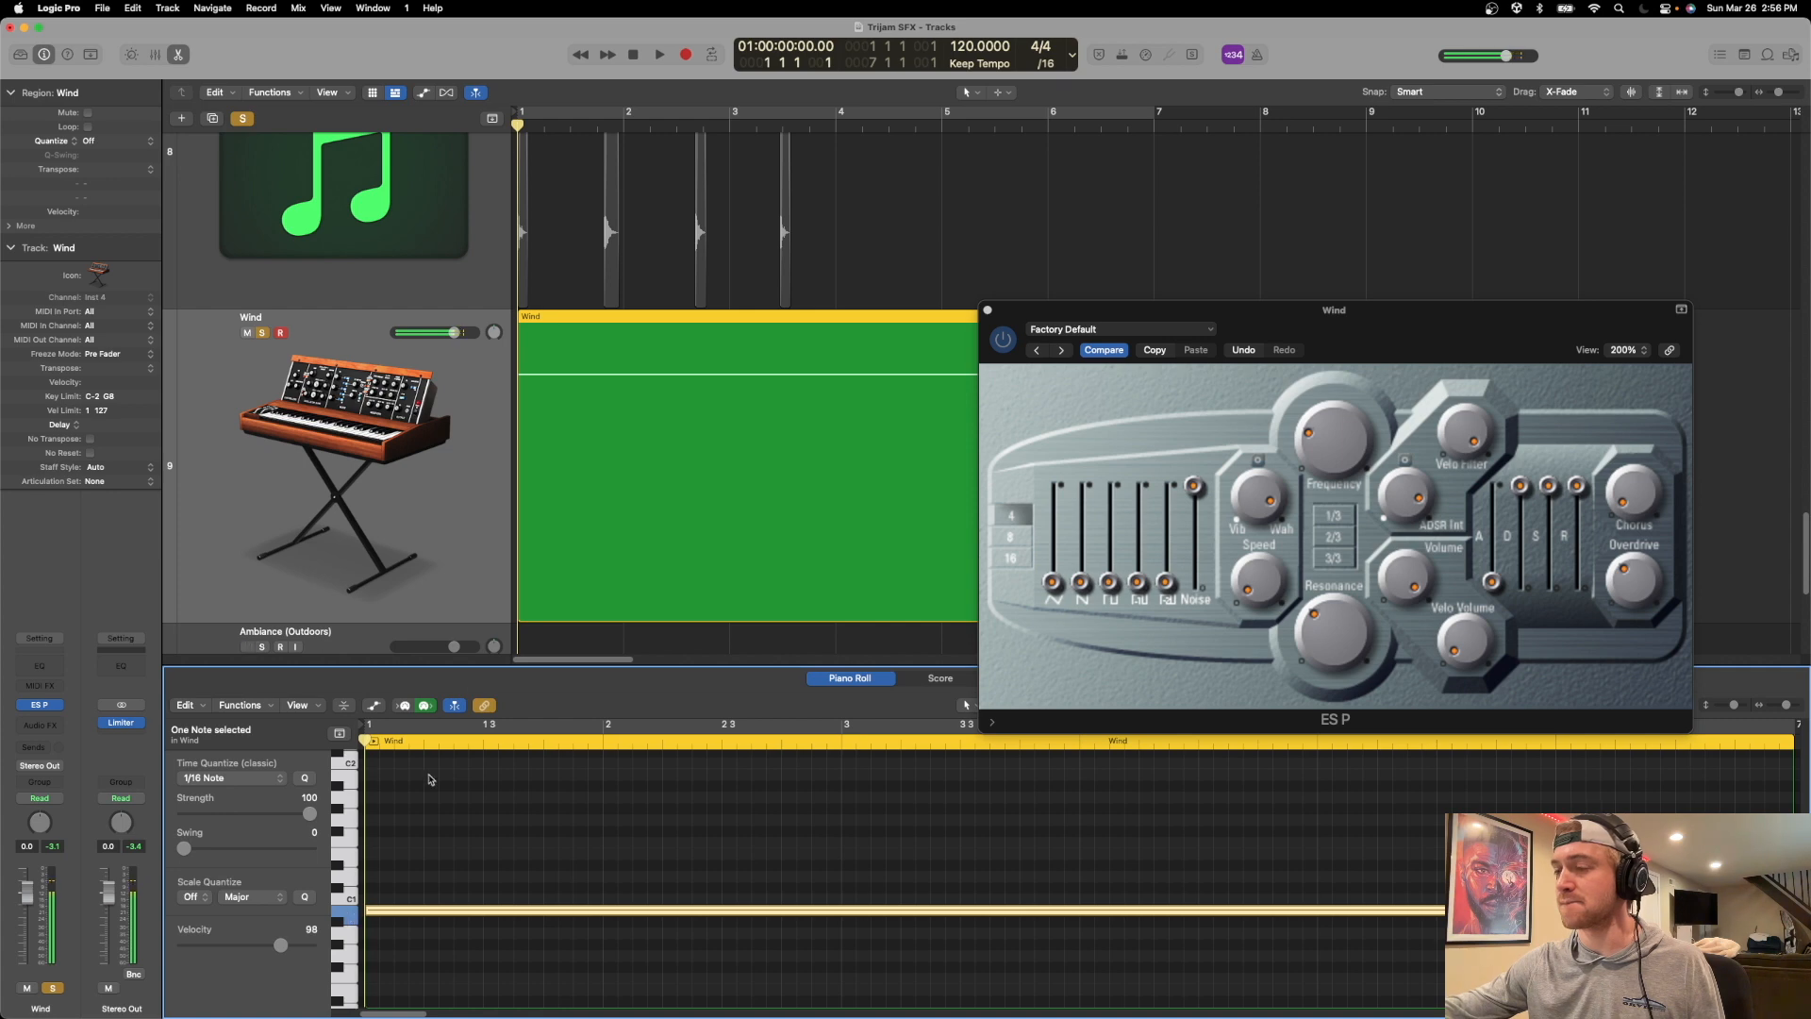
{"action": "left_click", "coordinate": [988, 310]}
{"action": "scroll", "coordinate": [1042, 518], "scroll_direction": "down", "scroll_amount": 3}
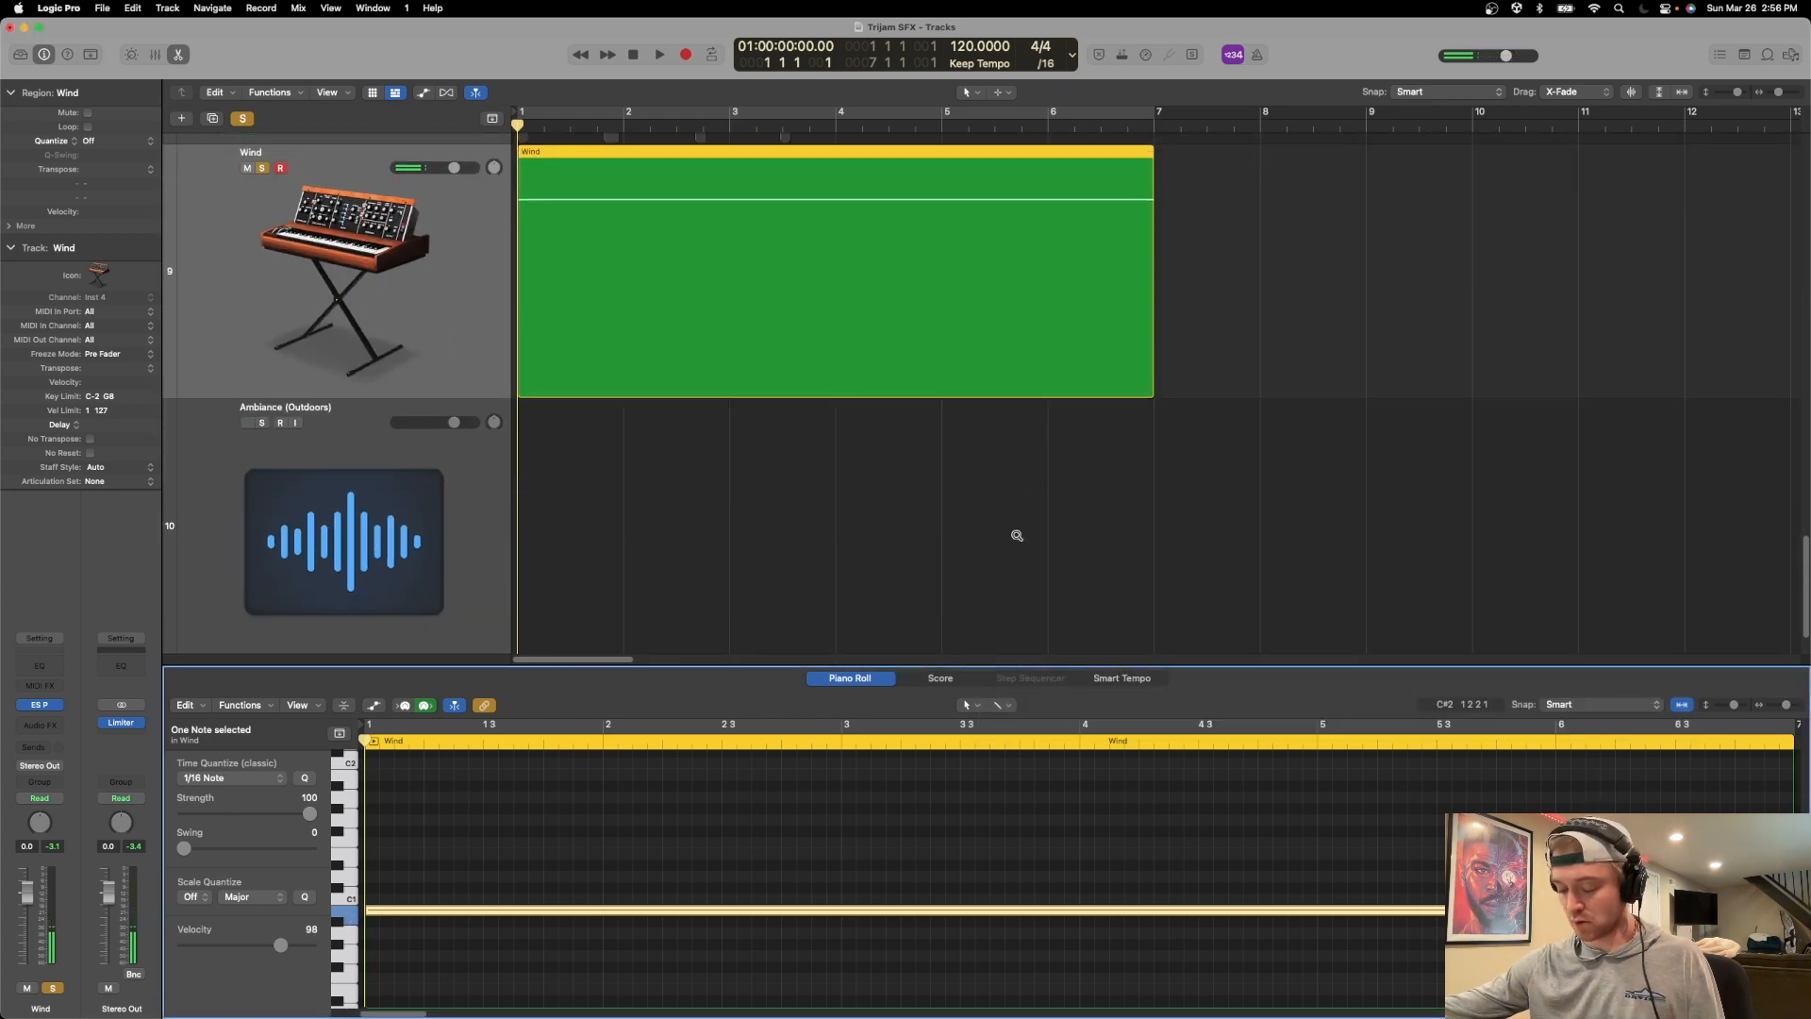
{"action": "key", "text": "space"}
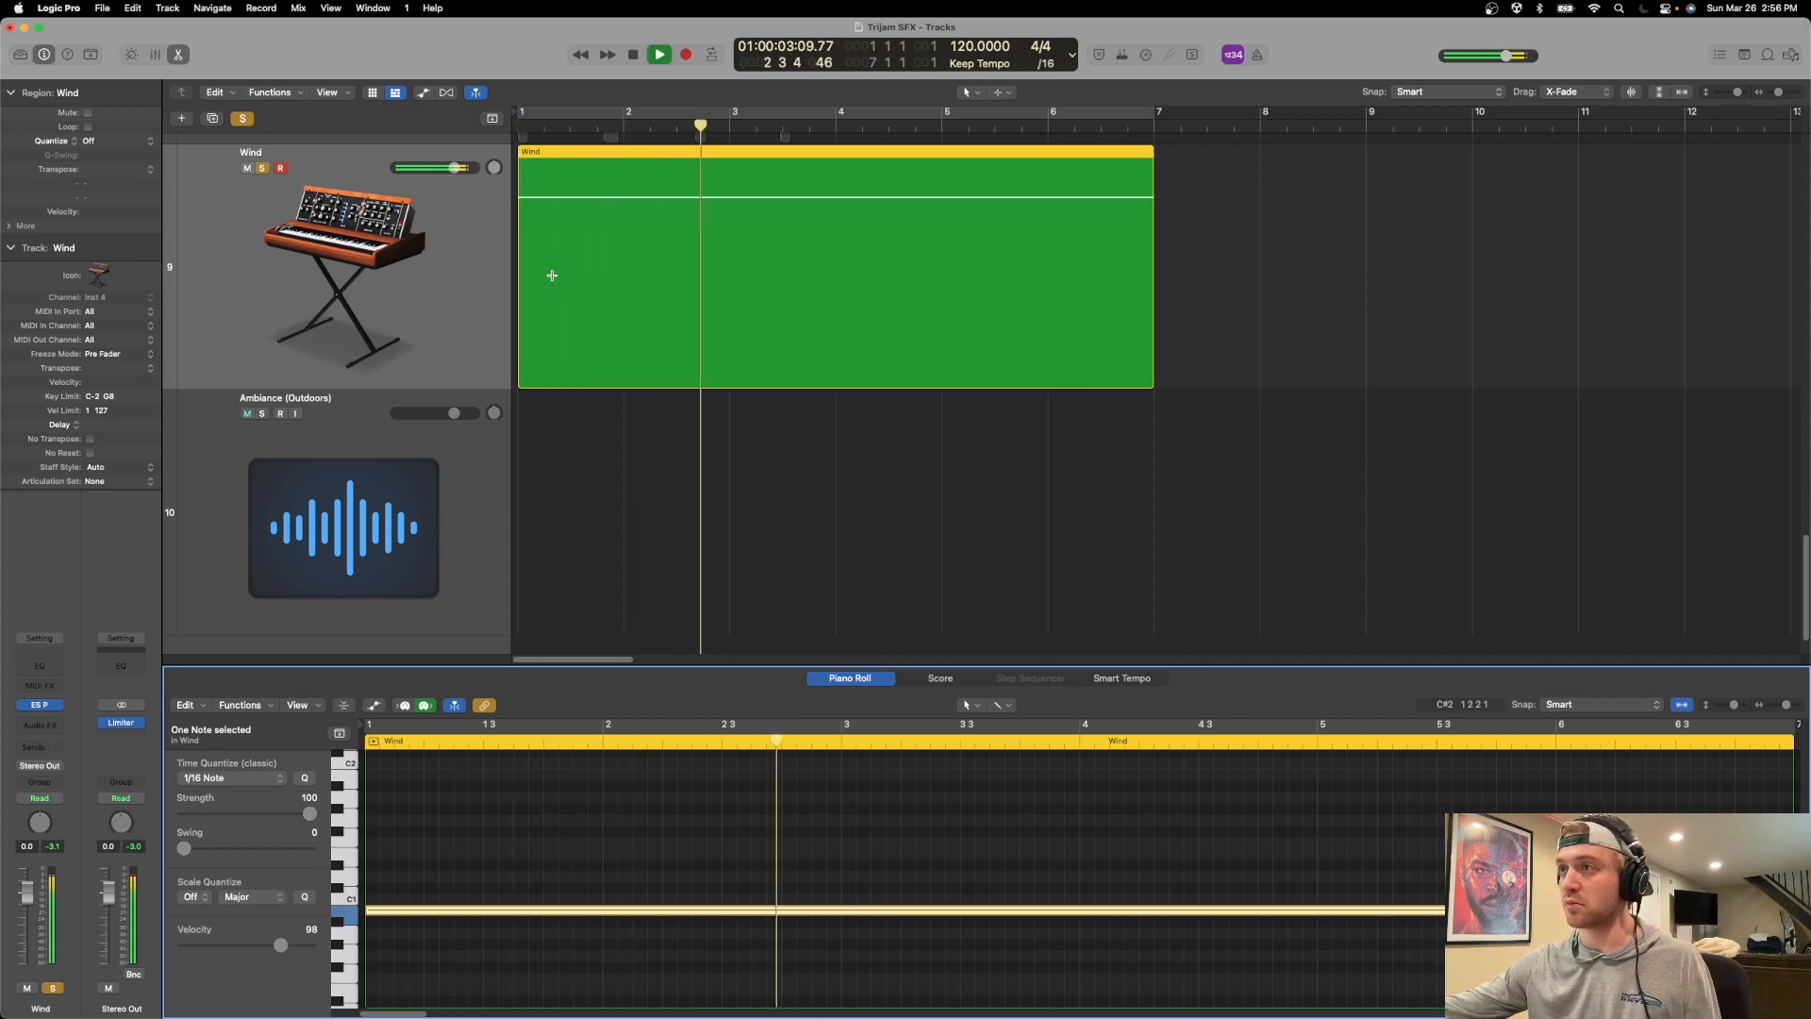
{"action": "key", "text": "Return"}
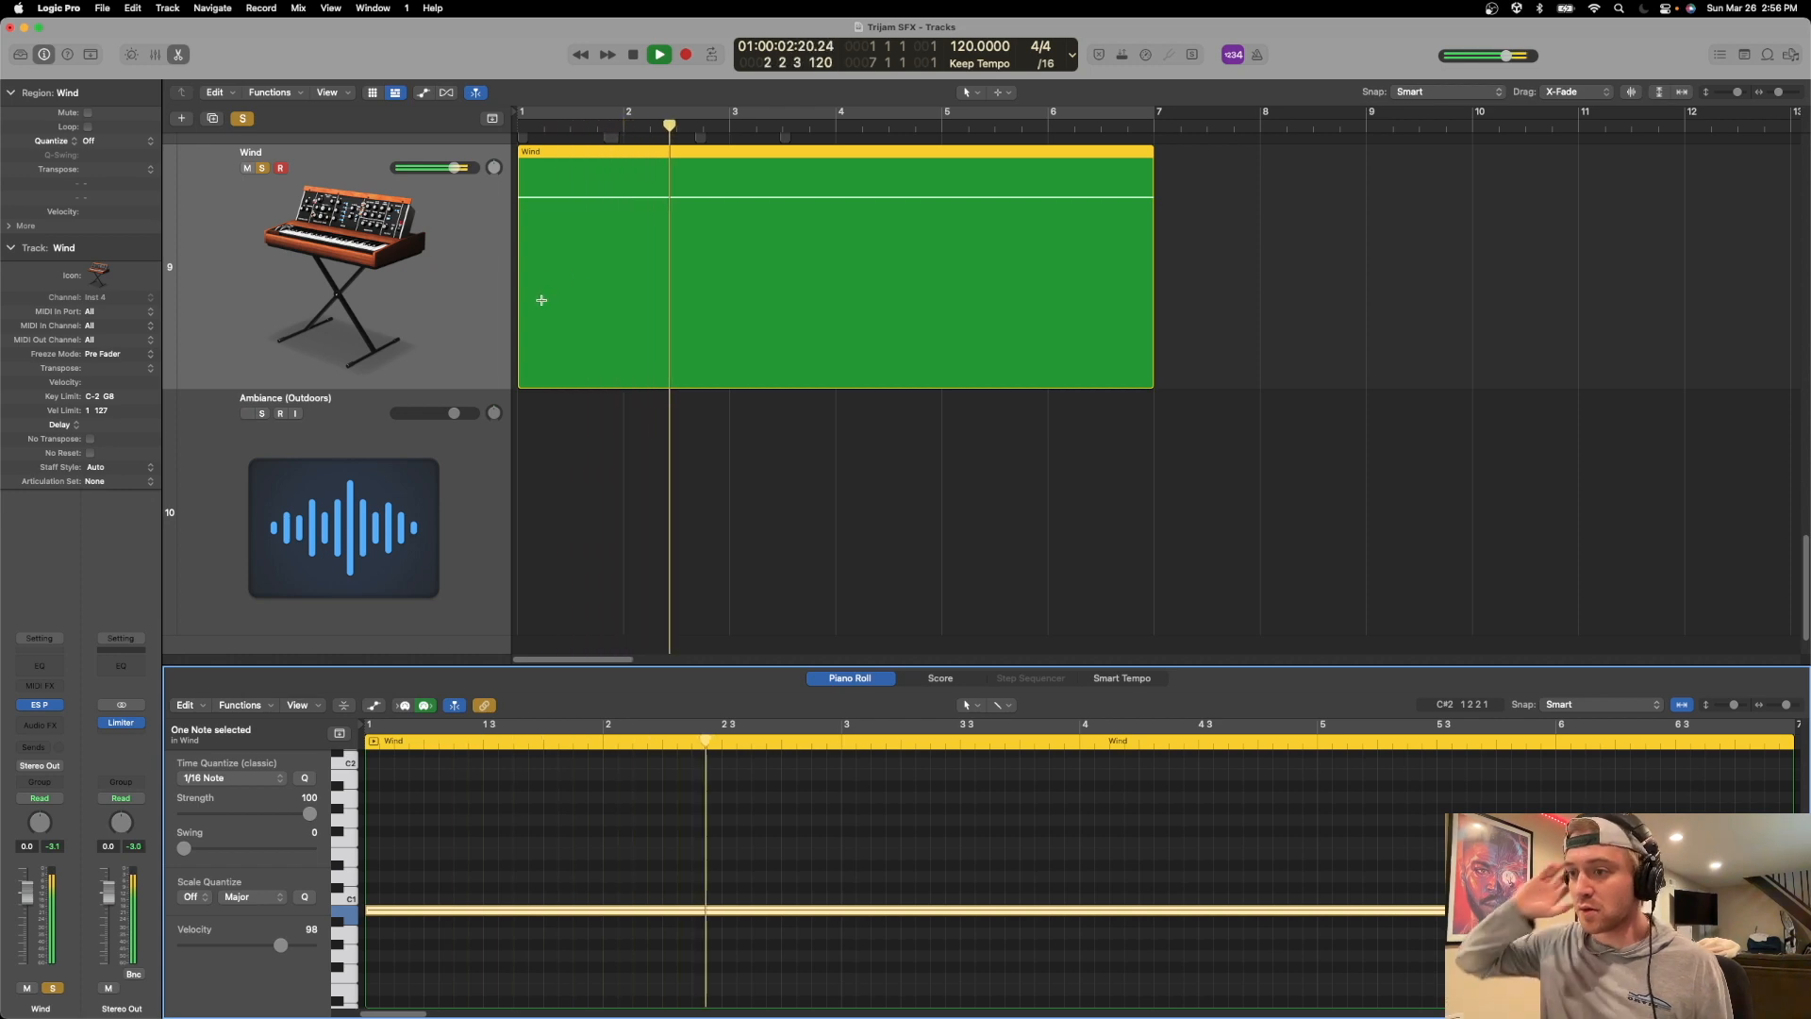
{"action": "key", "text": "space"}
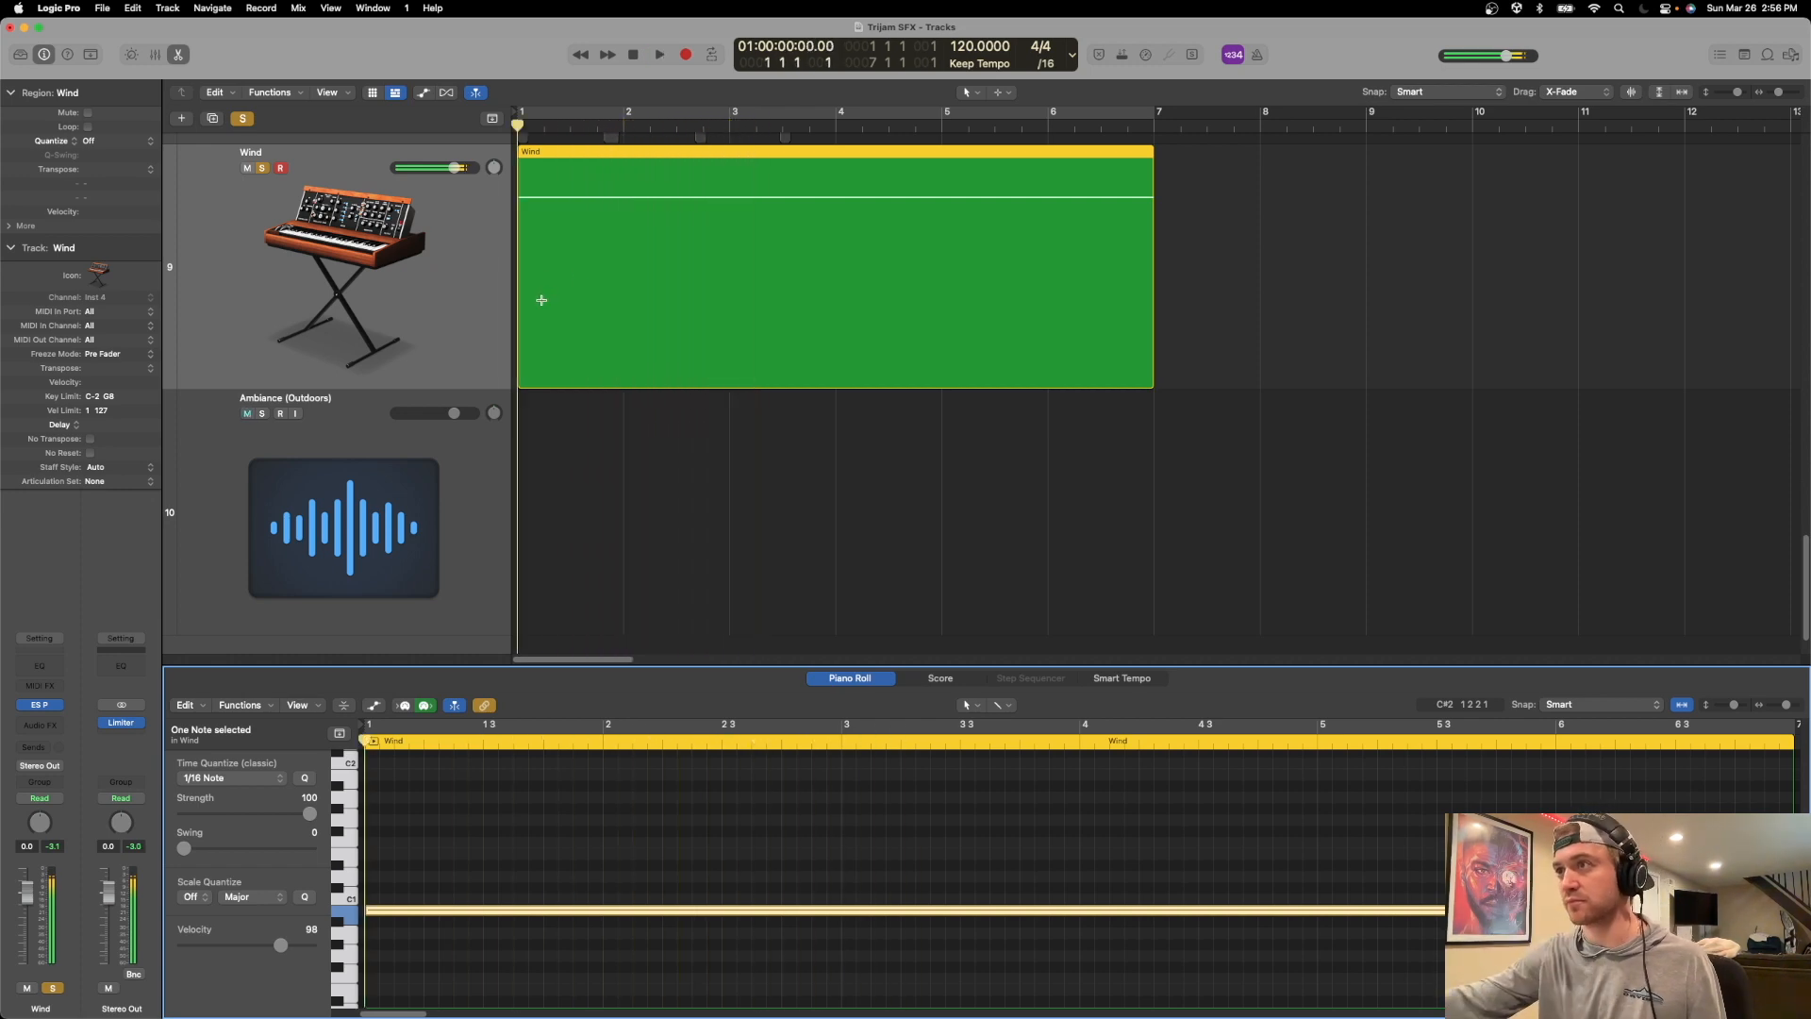
Lower the Wind track's volume to -17.8 dB and audition the wind sound at that level.
{"action": "left_click_drag", "start_coordinate": [454, 169], "coordinate": [396, 178]}
{"action": "key", "text": "space"}
{"action": "key", "text": "space"}
{"action": "key", "text": "space"}
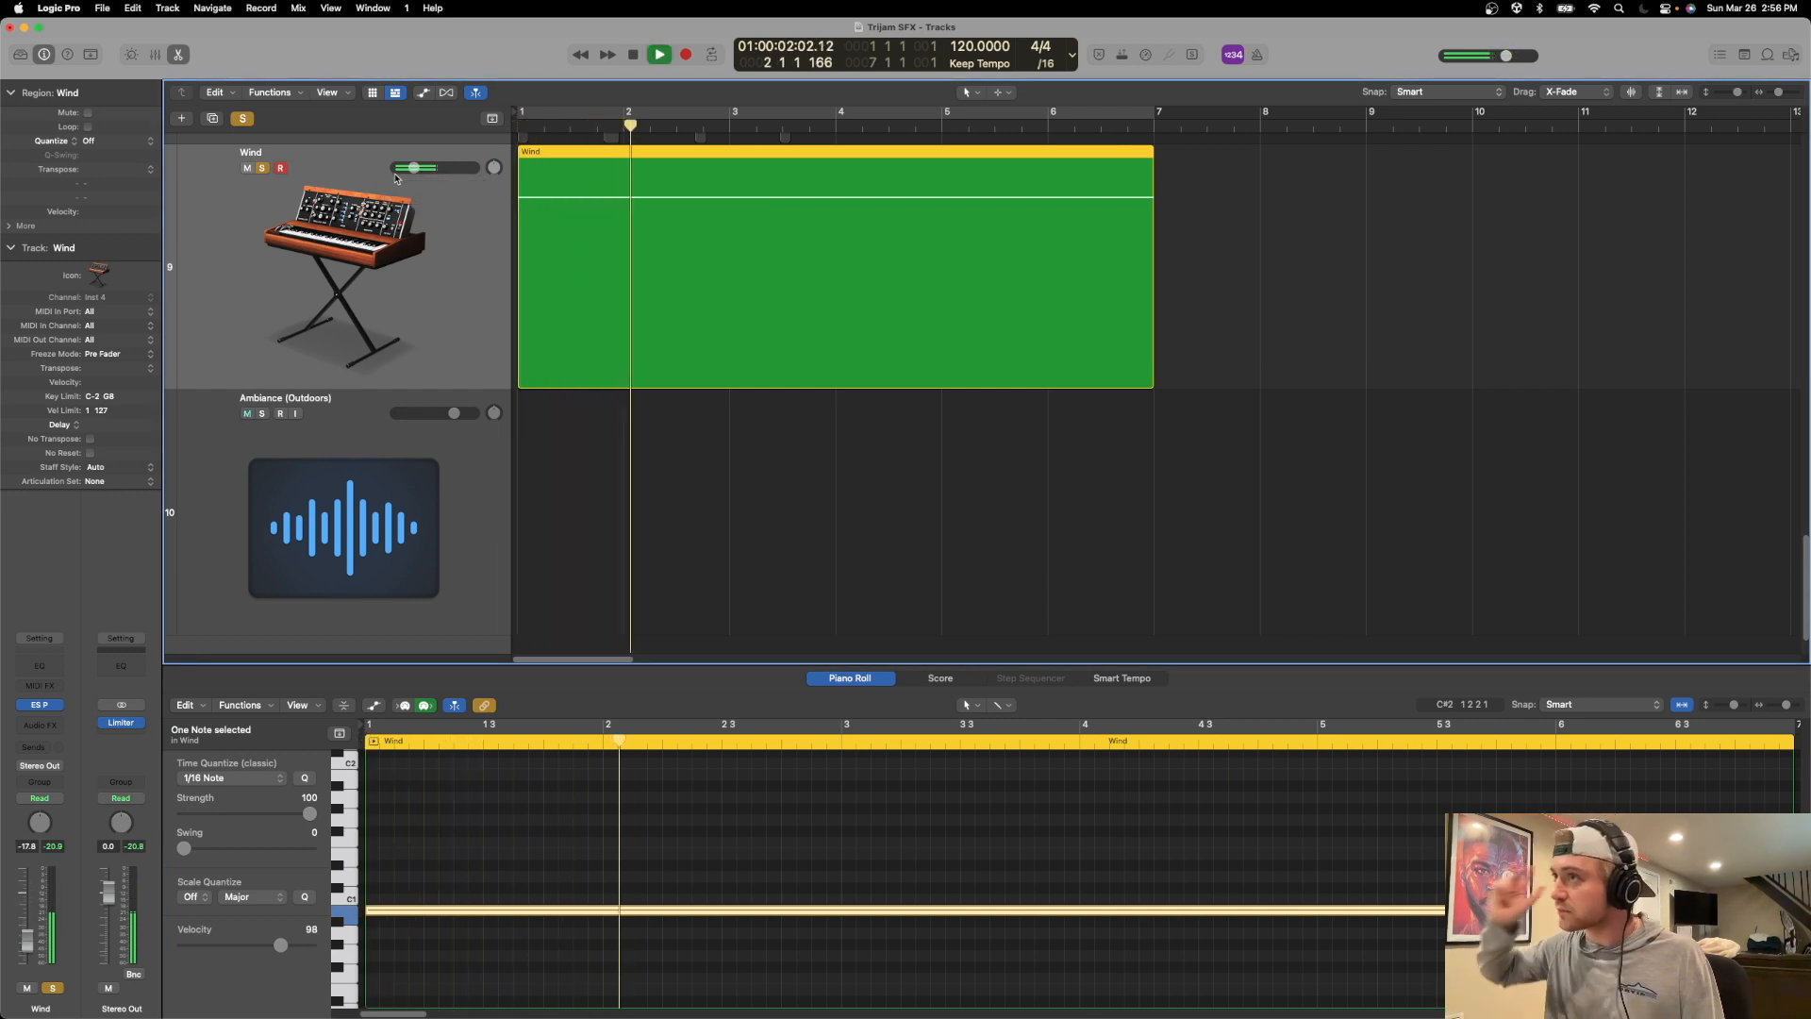
{"action": "key", "text": "space"}
{"action": "key", "text": "space"}
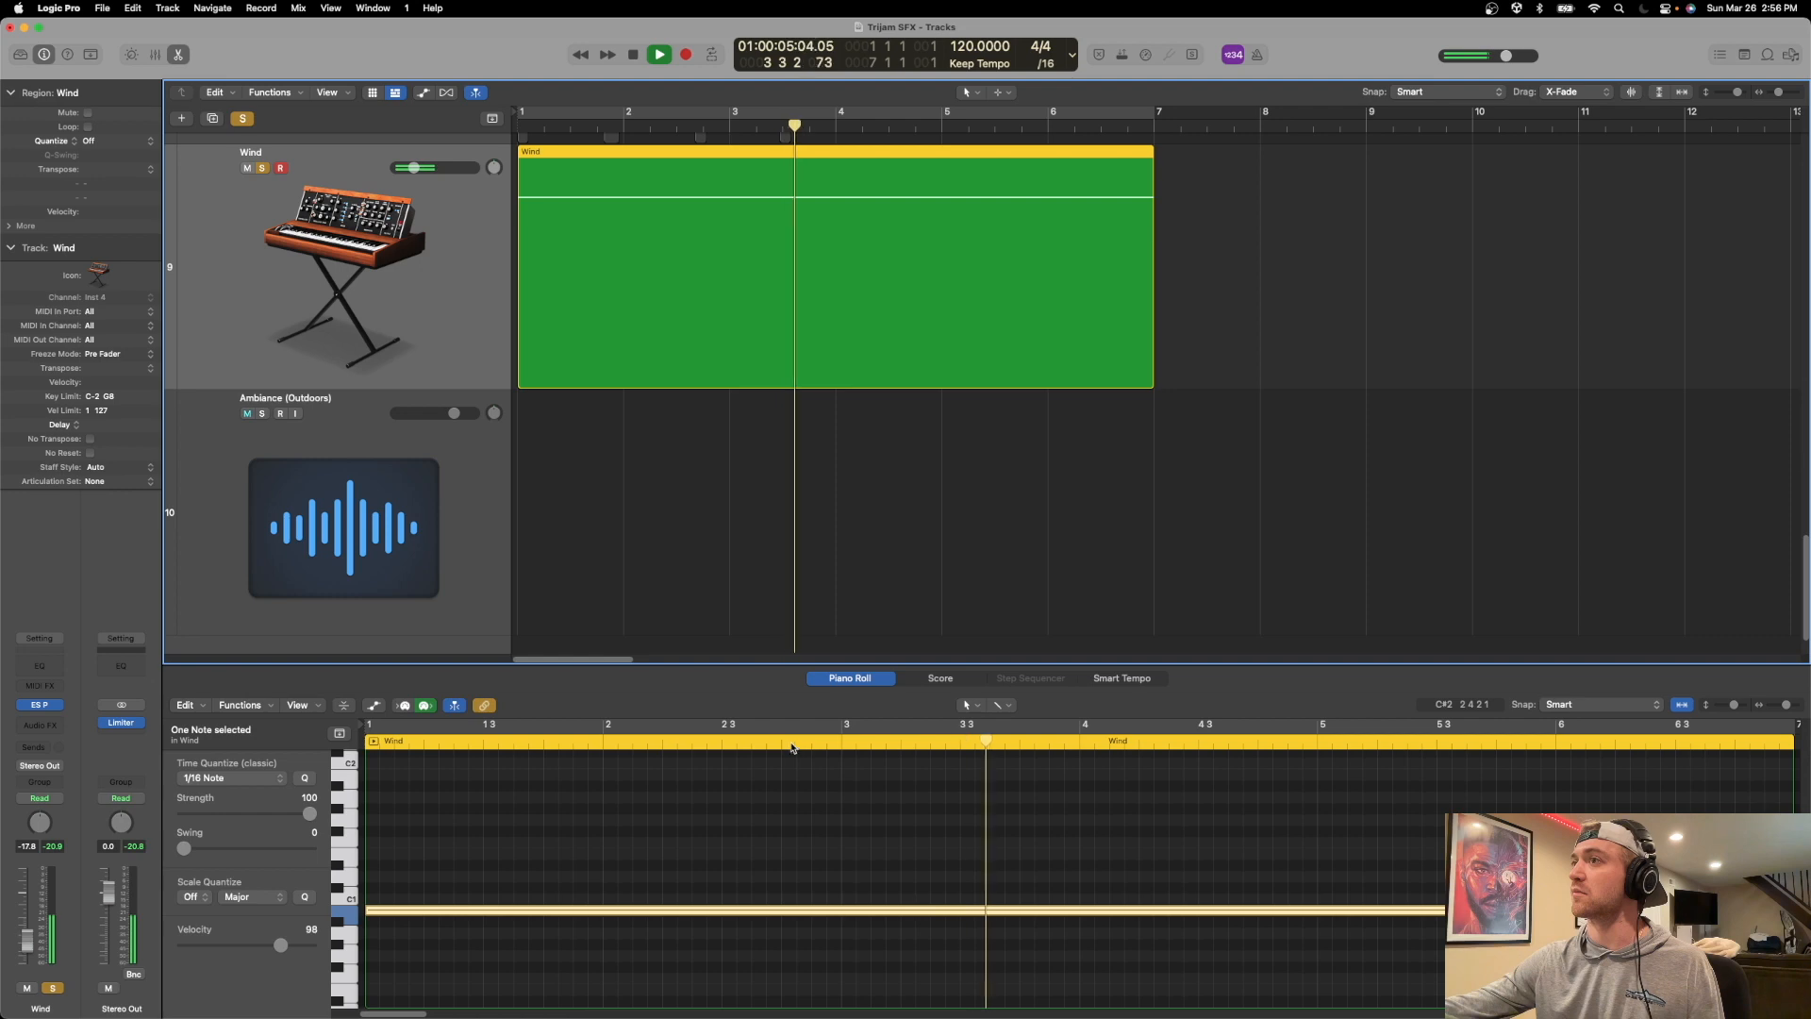
{"action": "key", "text": "space"}
{"action": "left_click", "coordinate": [456, 913]}
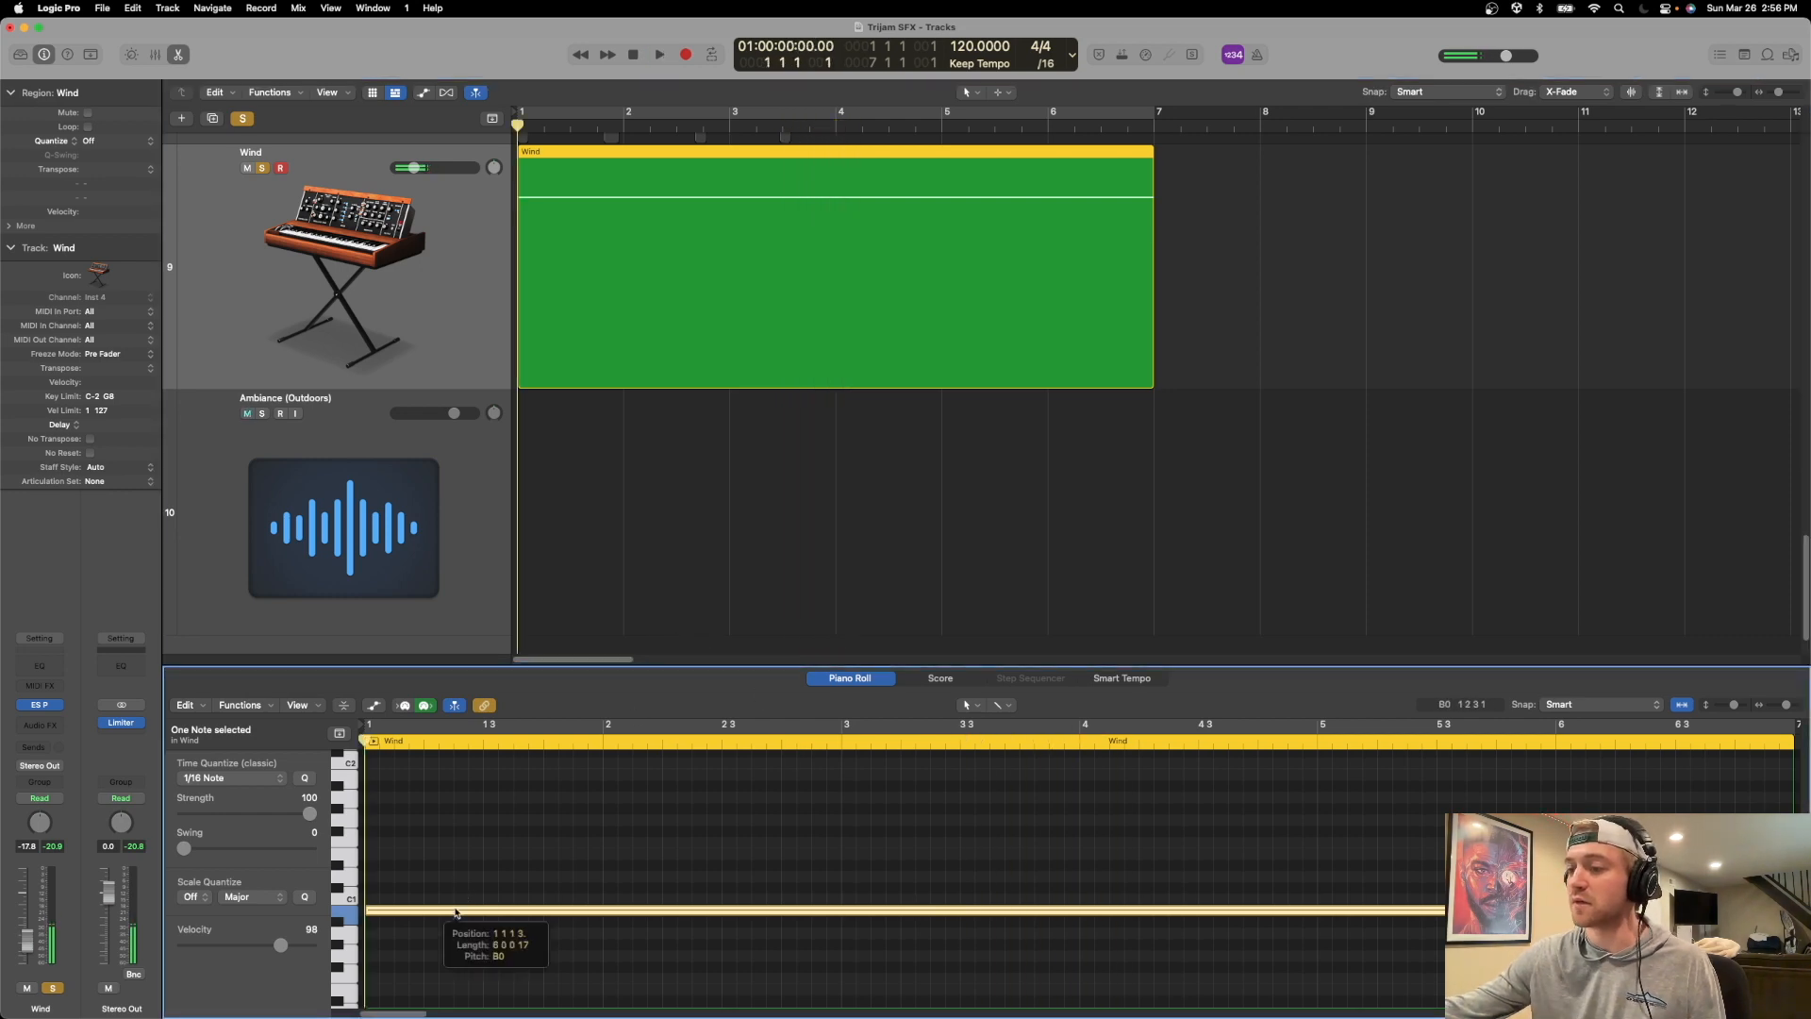
{"action": "left_click", "coordinate": [352, 892]}
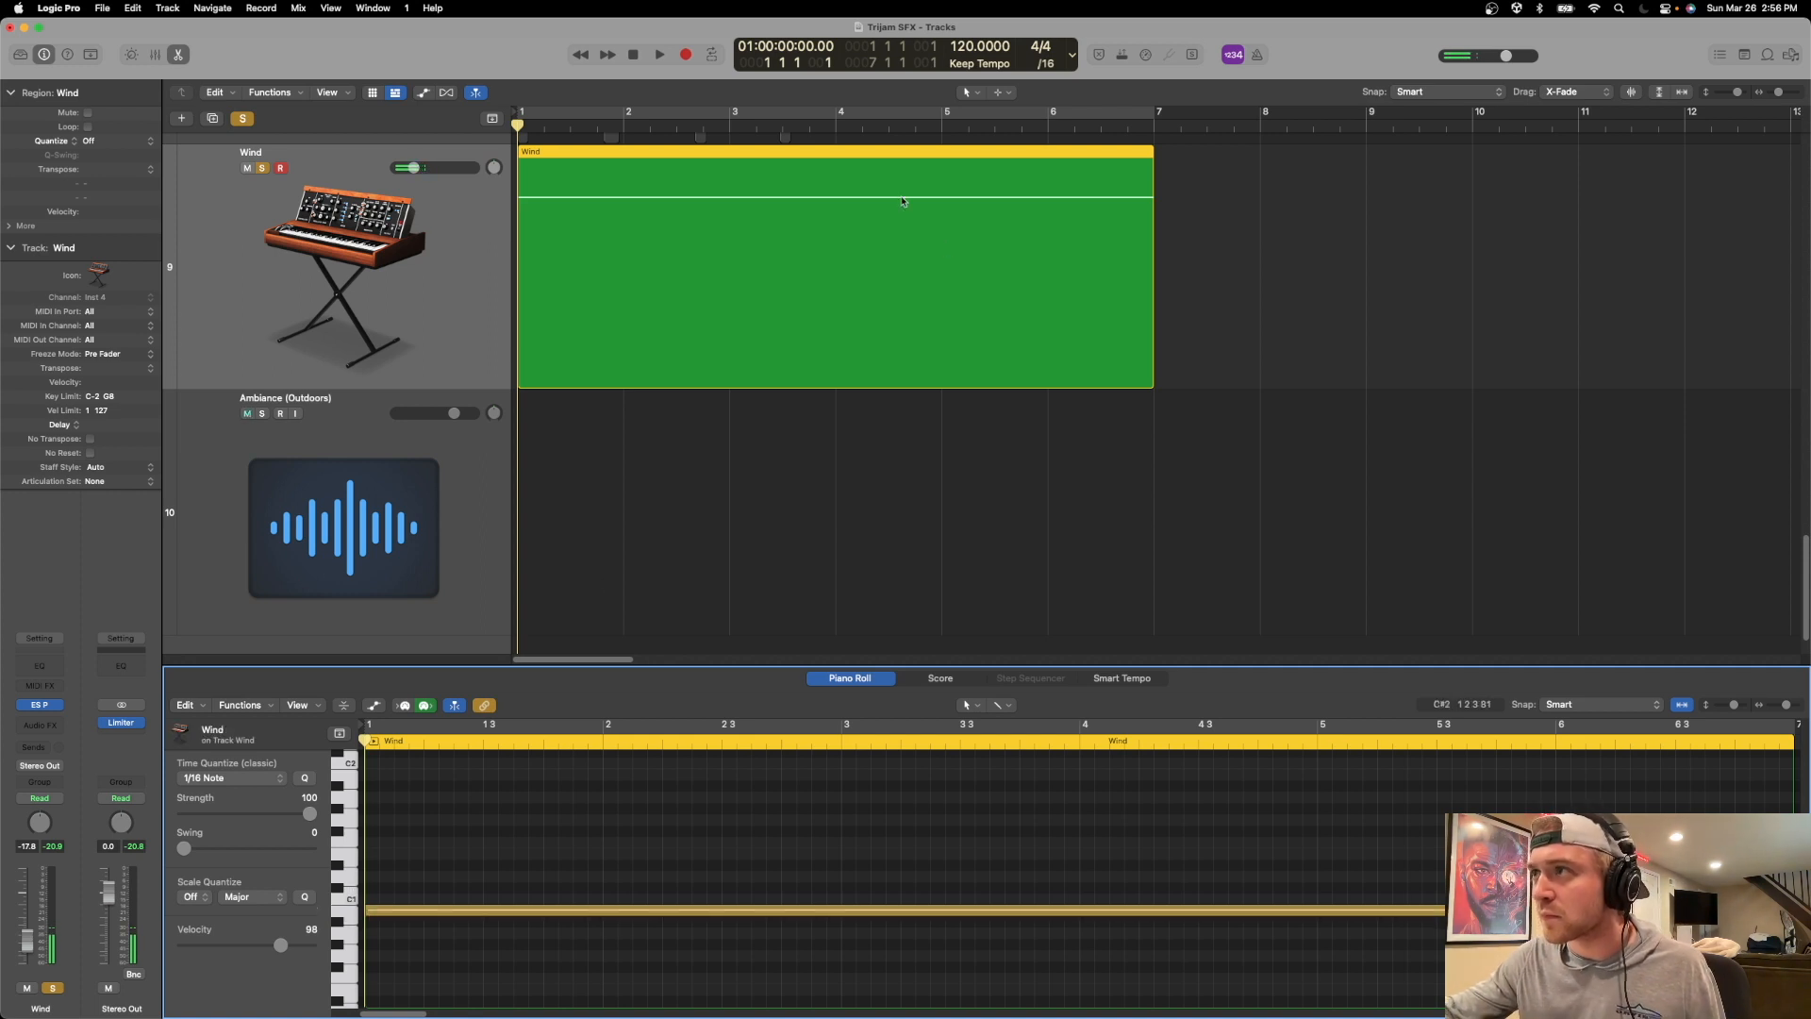
{"action": "scroll", "coordinate": [694, 273], "scroll_direction": "up", "scroll_amount": 5}
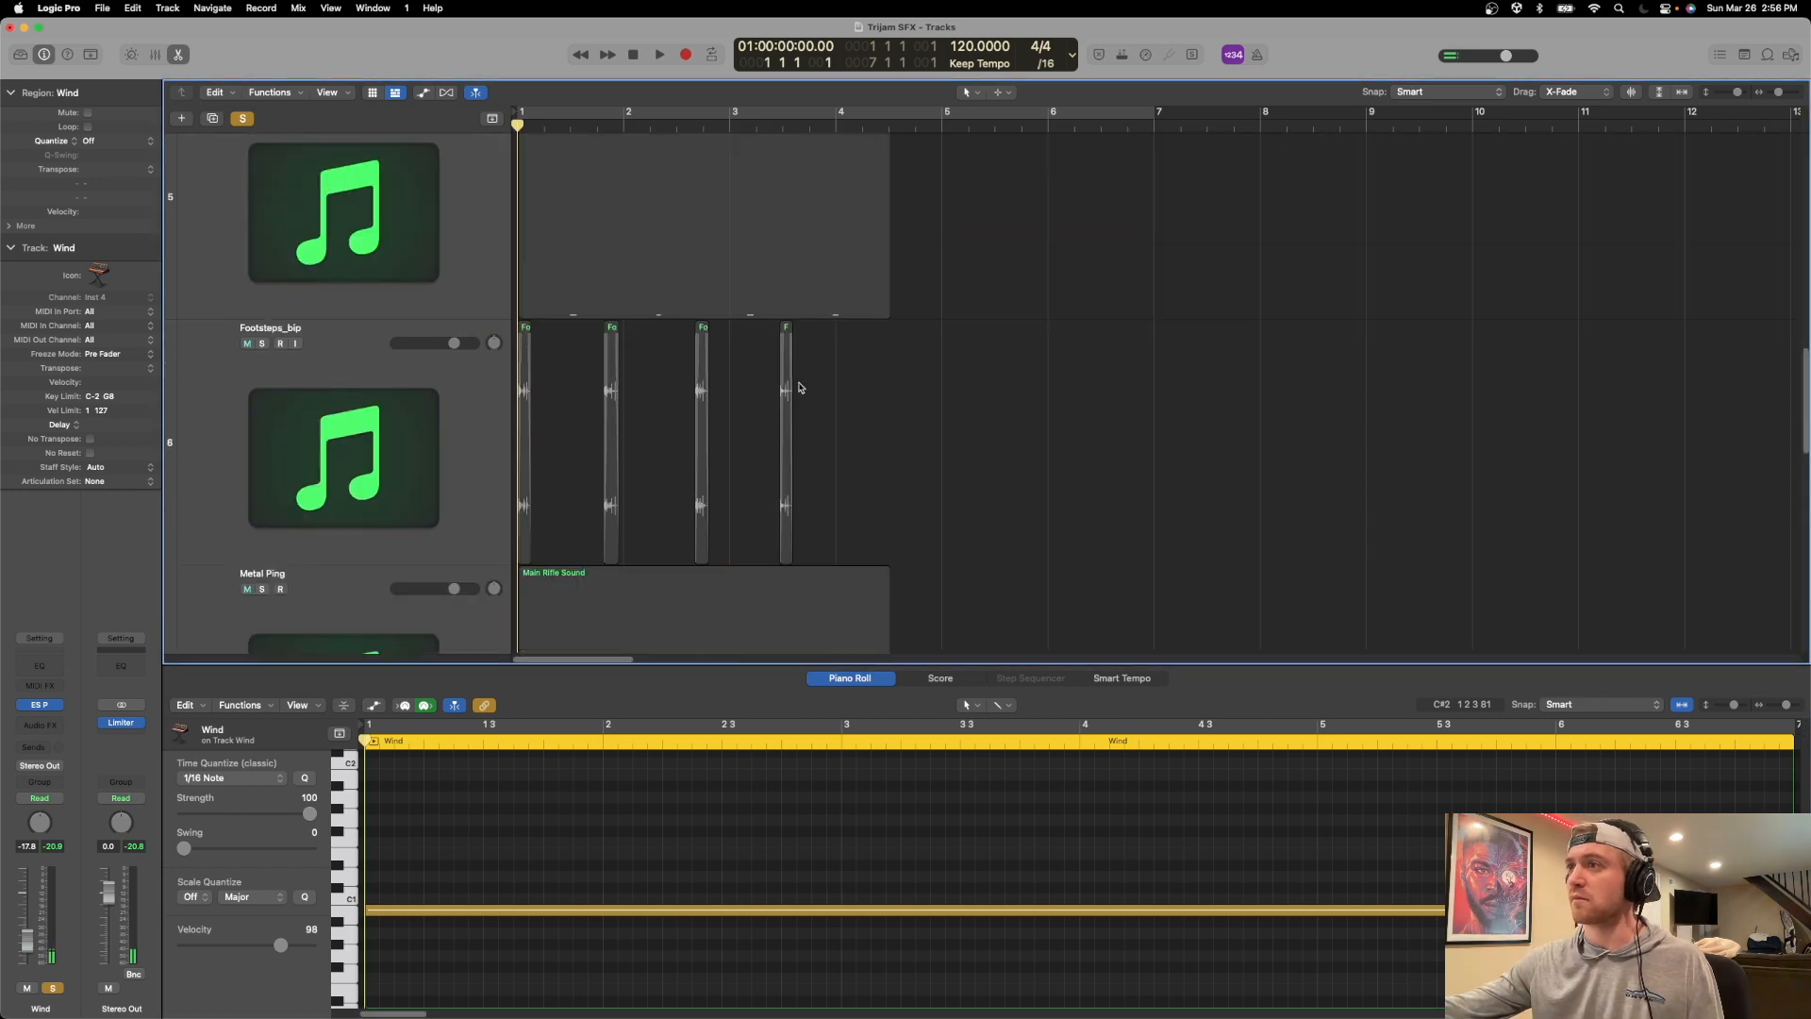
{"action": "scroll", "coordinate": [753, 428], "scroll_direction": "down", "scroll_amount": 5}
{"action": "left_click", "coordinate": [659, 236]}
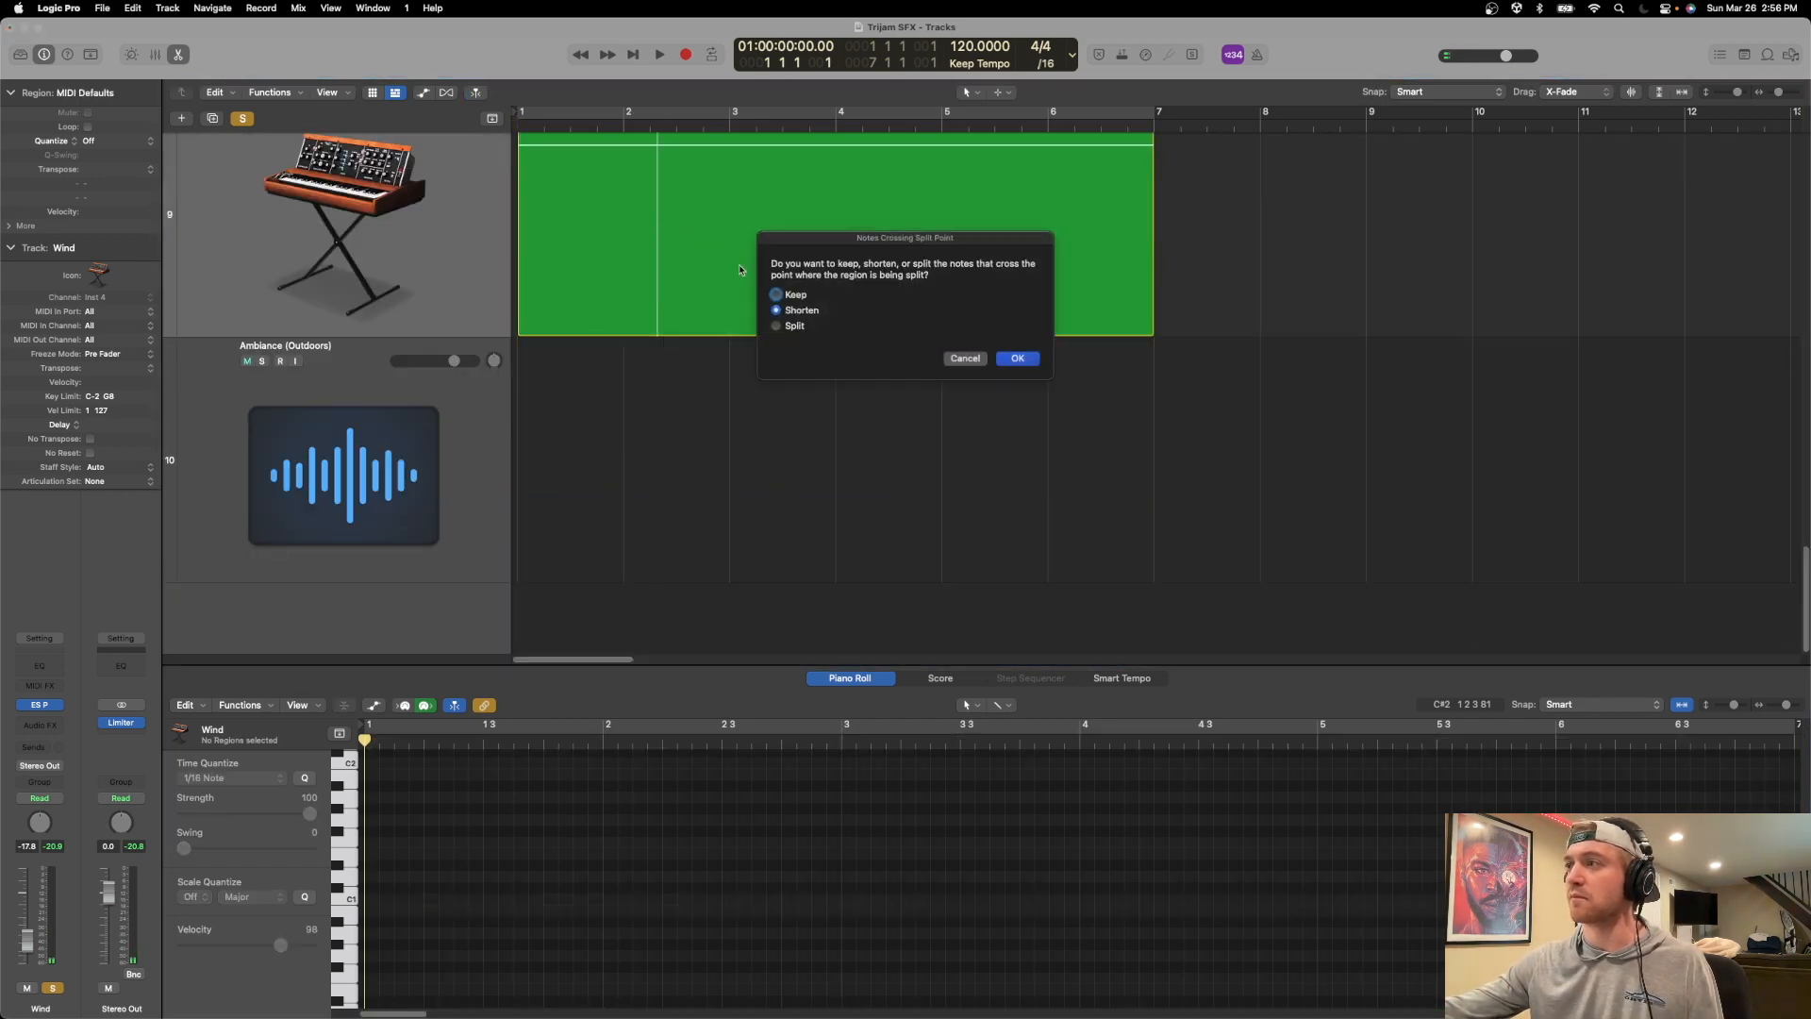
{"action": "left_click", "coordinate": [965, 359]}
{"action": "scroll", "coordinate": [776, 387], "scroll_direction": "up", "scroll_amount": 4}
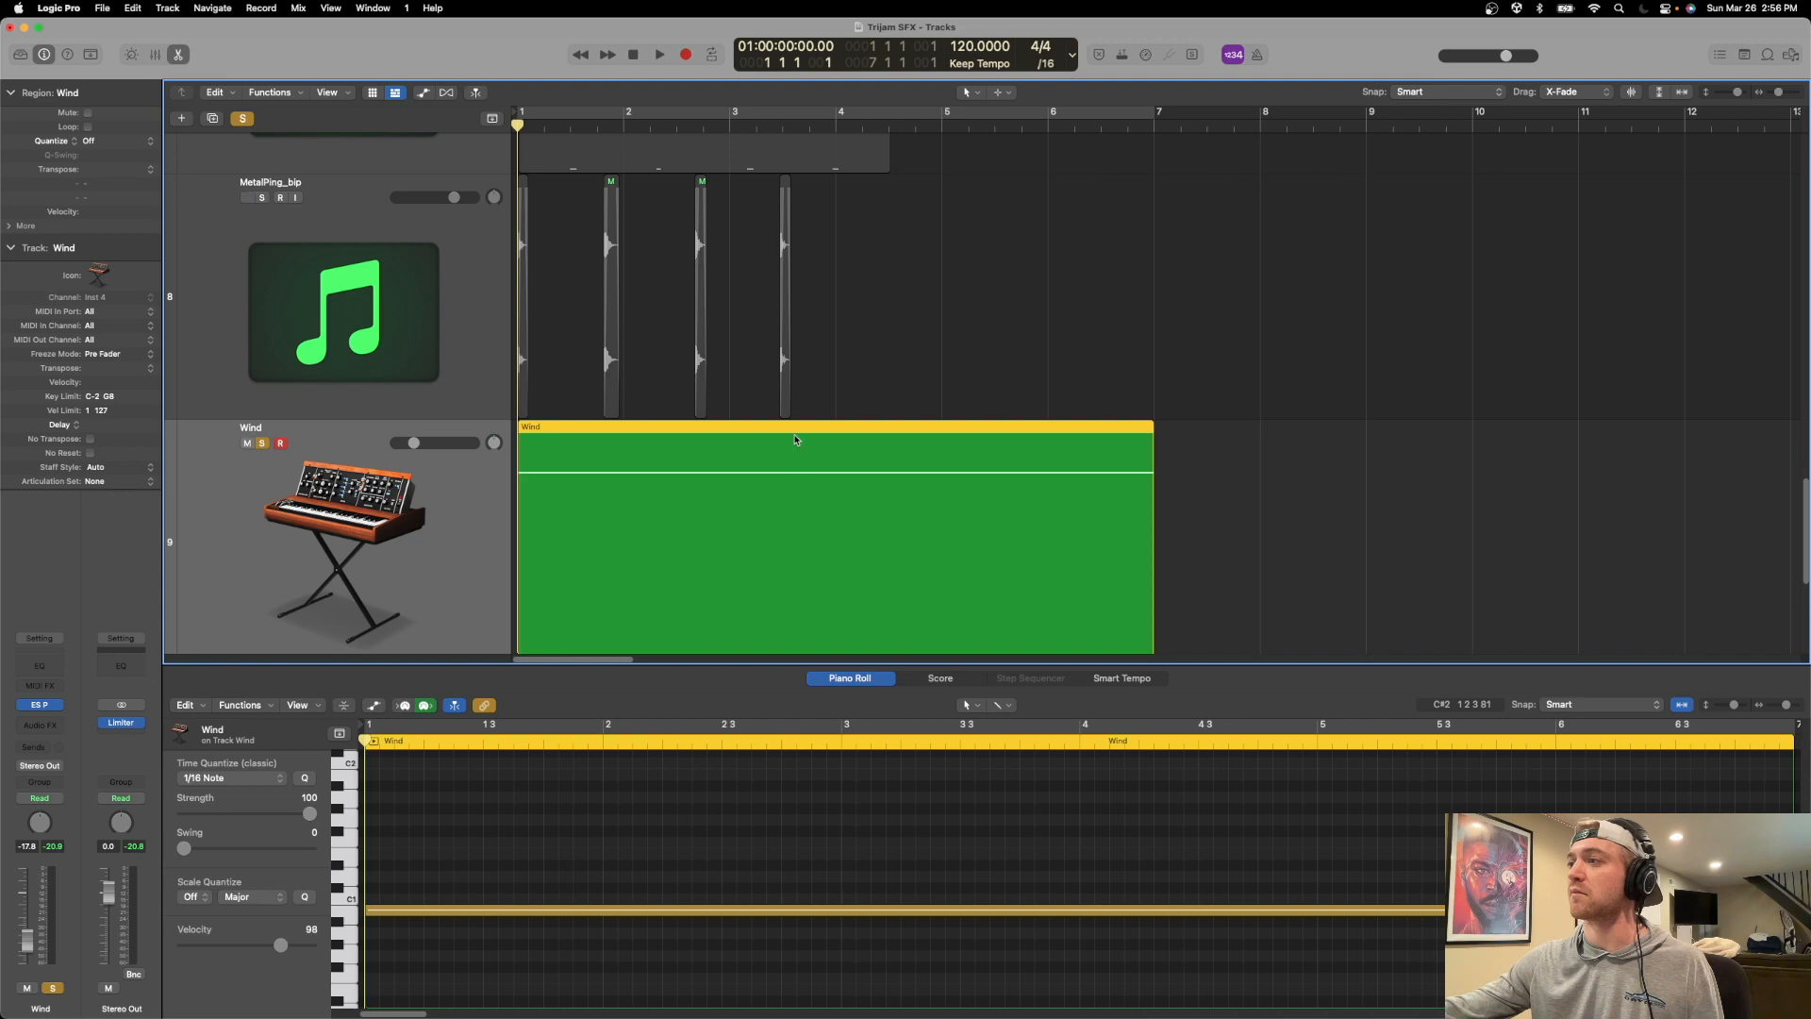
{"action": "key", "text": "e"}
{"action": "double_click", "coordinate": [787, 427]}
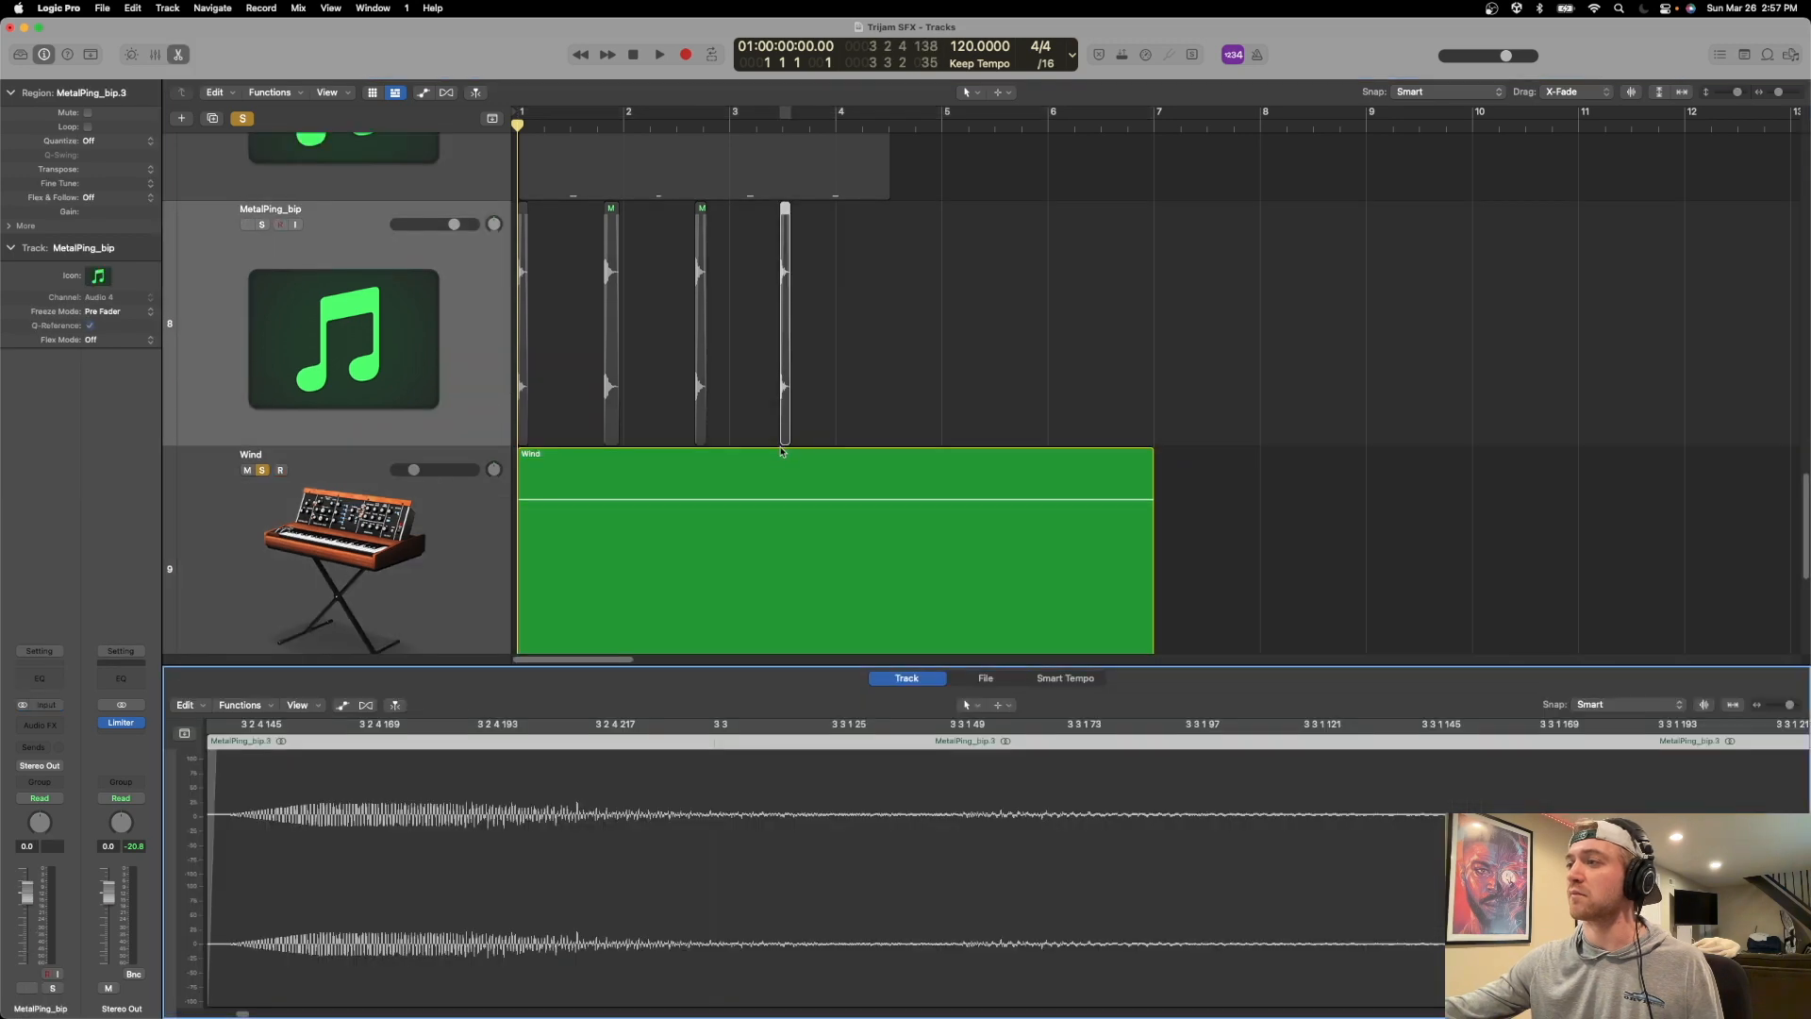
Reopen the Wind region in the Piano Roll, shift its B0 note slightly later than bar 1, and play it back.
{"action": "double_click", "coordinate": [784, 453]}
{"action": "scroll", "coordinate": [903, 623], "scroll_direction": "down", "scroll_amount": 1}
{"action": "scroll", "coordinate": [950, 832], "scroll_direction": "down", "scroll_amount": 4}
{"action": "scroll", "coordinate": [950, 826], "scroll_direction": "up", "scroll_amount": 2}
{"action": "key", "text": "space"}
{"action": "key", "text": "space"}
{"action": "left_click_drag", "start_coordinate": [832, 813], "coordinate": [877, 813]}
{"action": "key", "text": "space"}
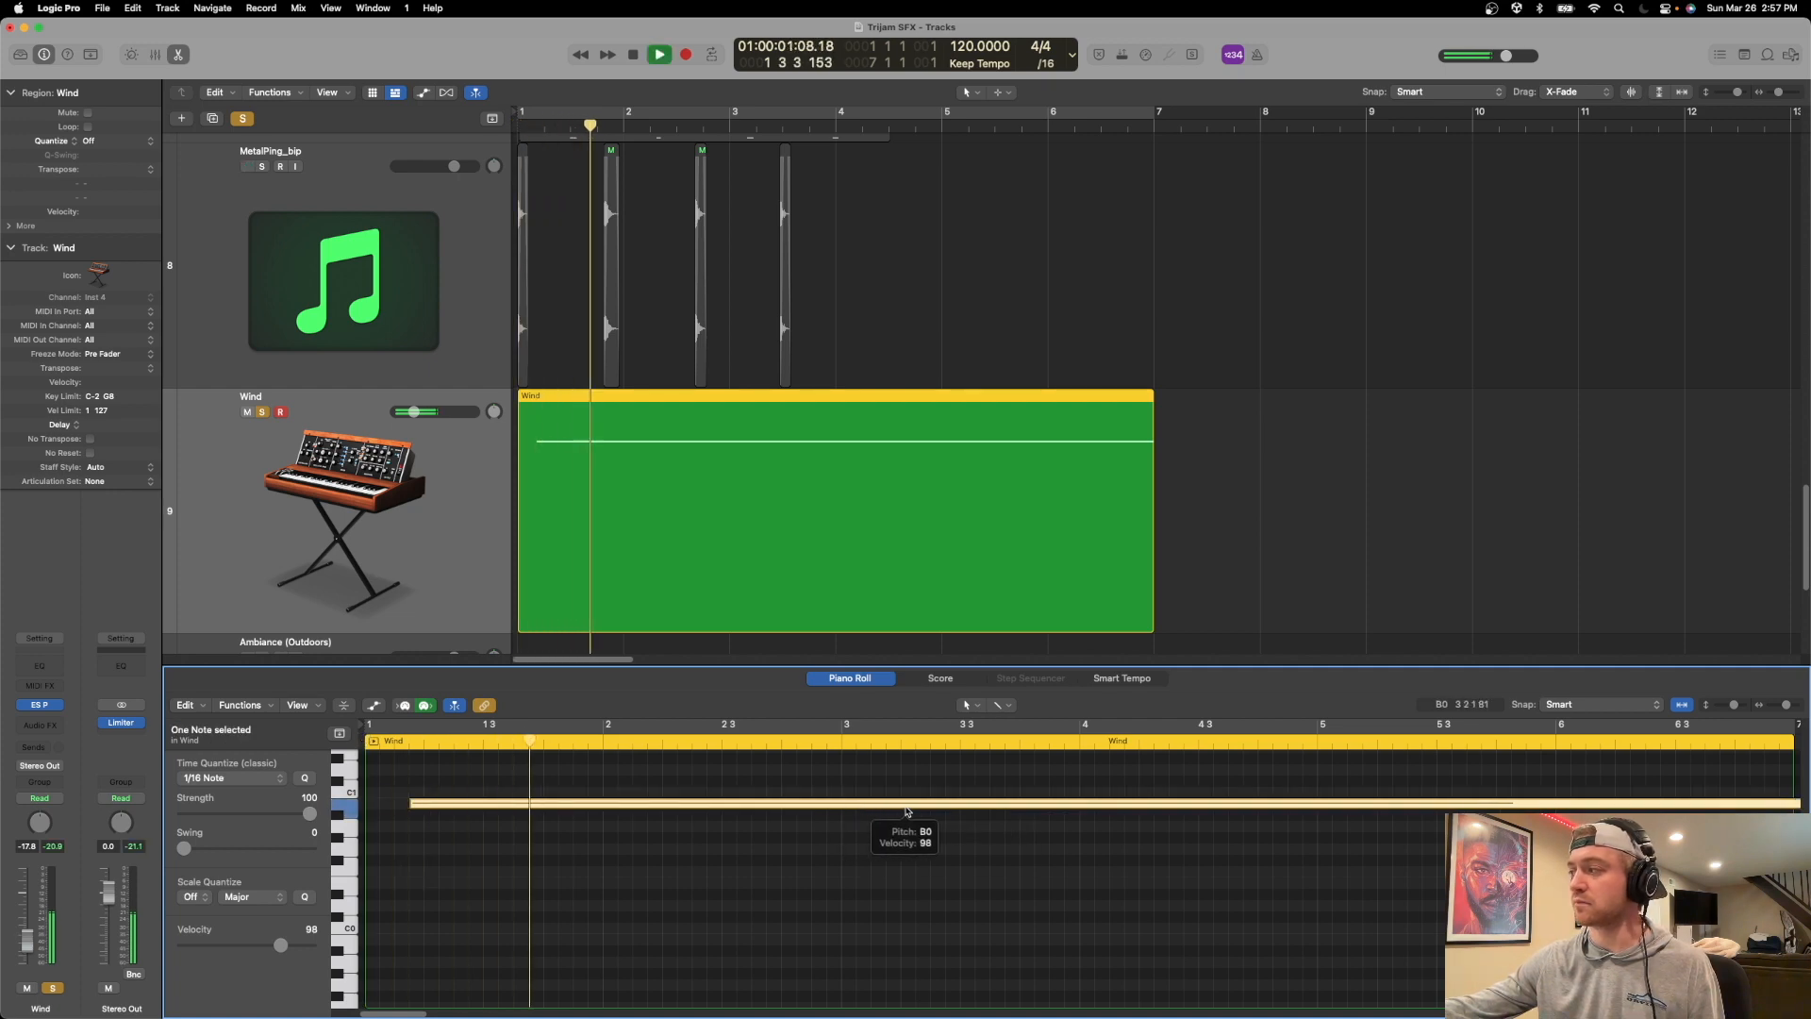
{"action": "key", "text": "space"}
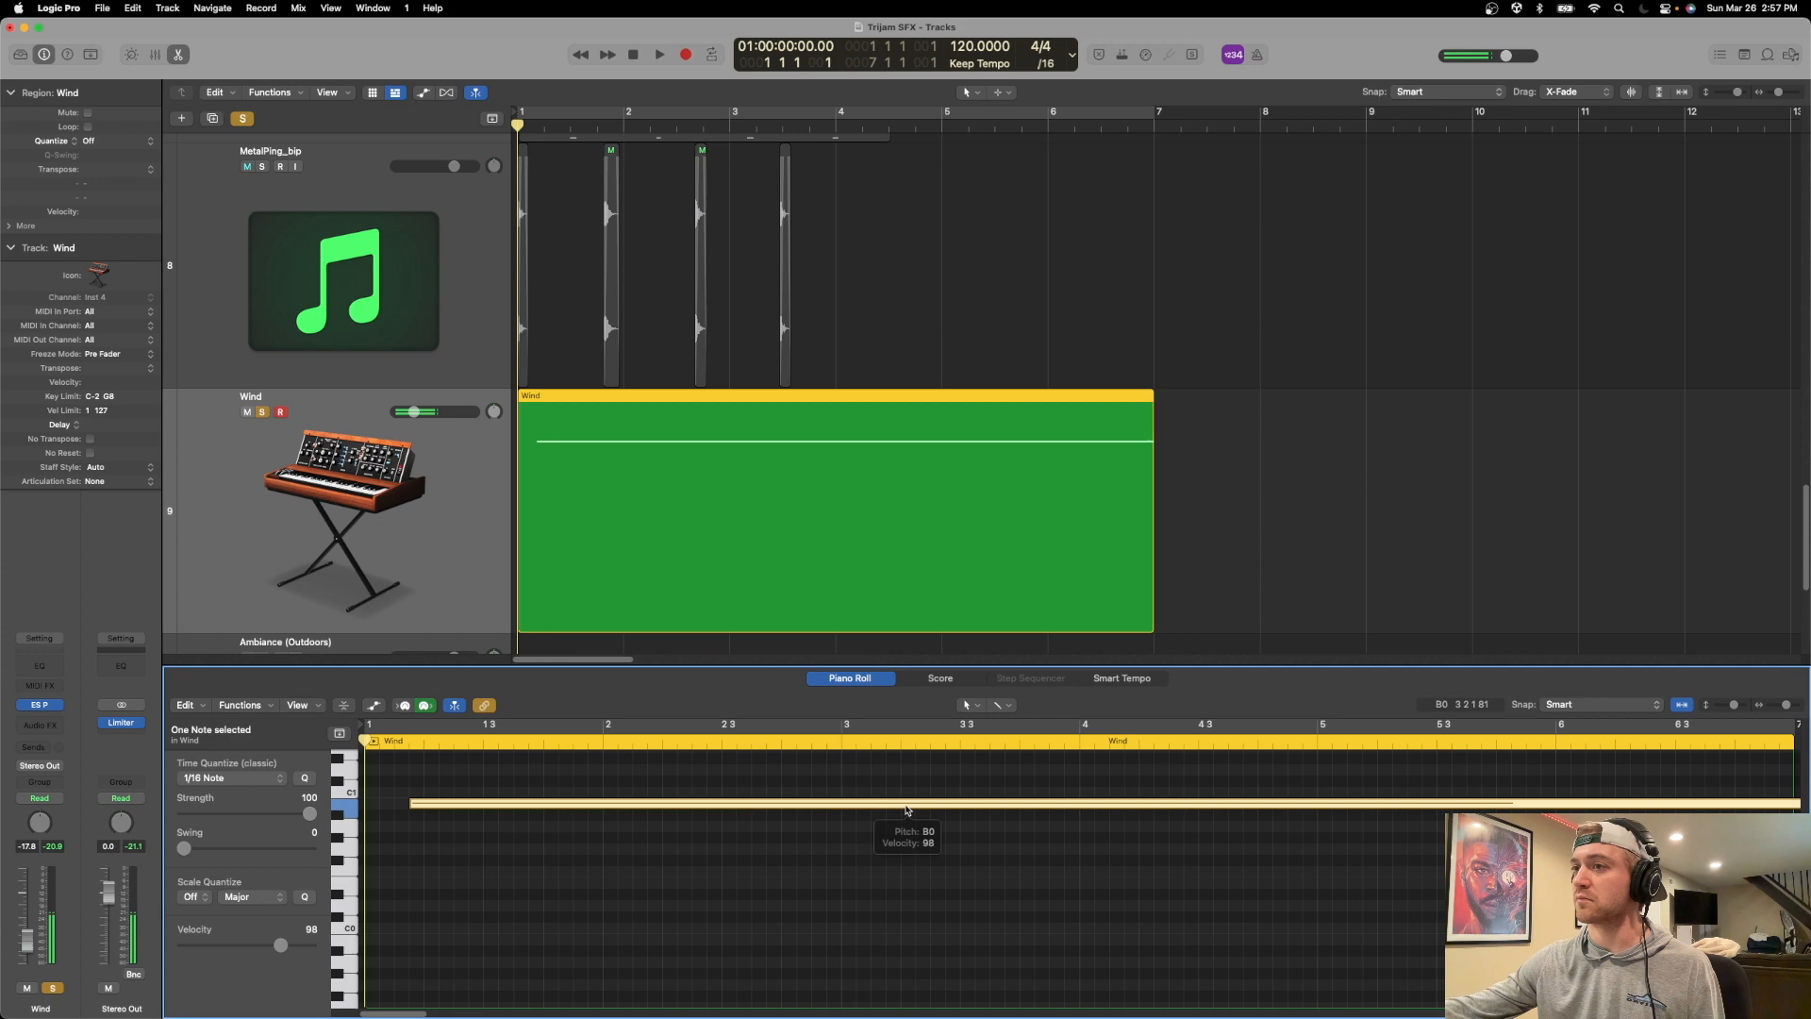
Turn the ES P Vib/Wah knob back toward its centre while auditioning the wind, keeping the Wind track selected.
{"action": "left_click", "coordinate": [39, 706]}
{"action": "key", "text": "space"}
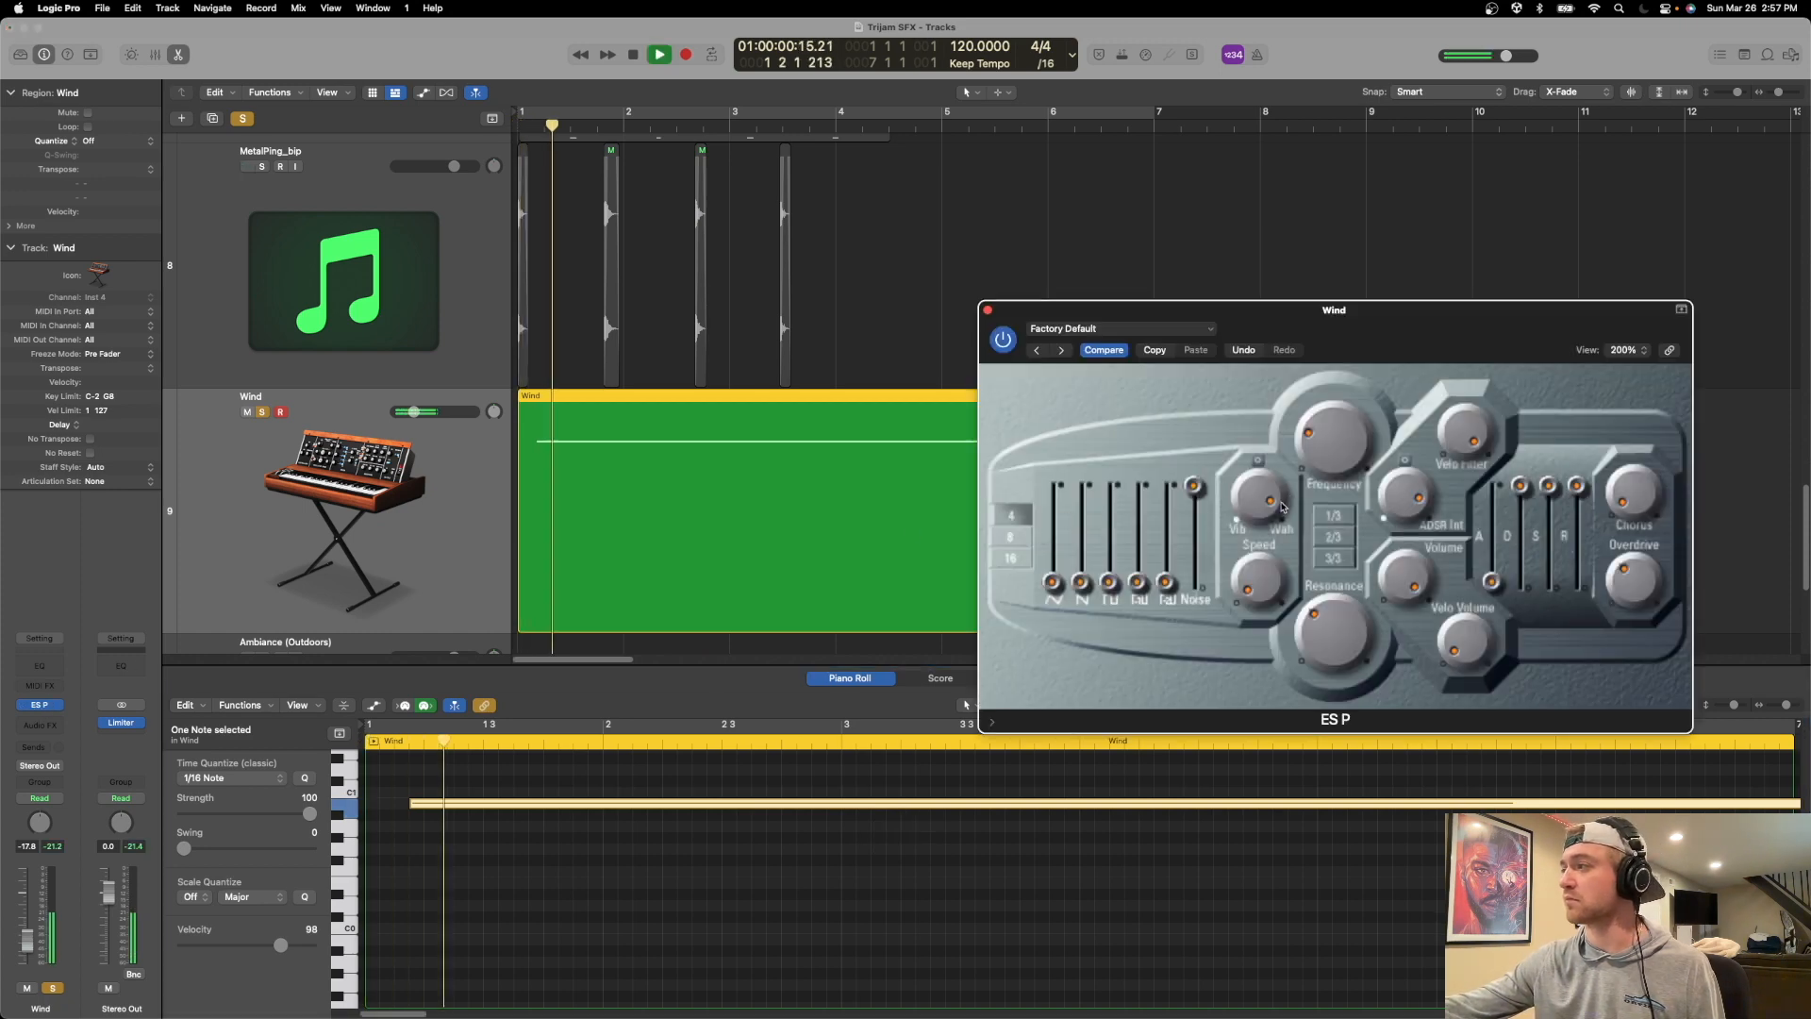
{"action": "left_click_drag", "start_coordinate": [1253, 482], "coordinate": [1244, 556]}
{"action": "key", "text": "space"}
{"action": "key", "text": "space"}
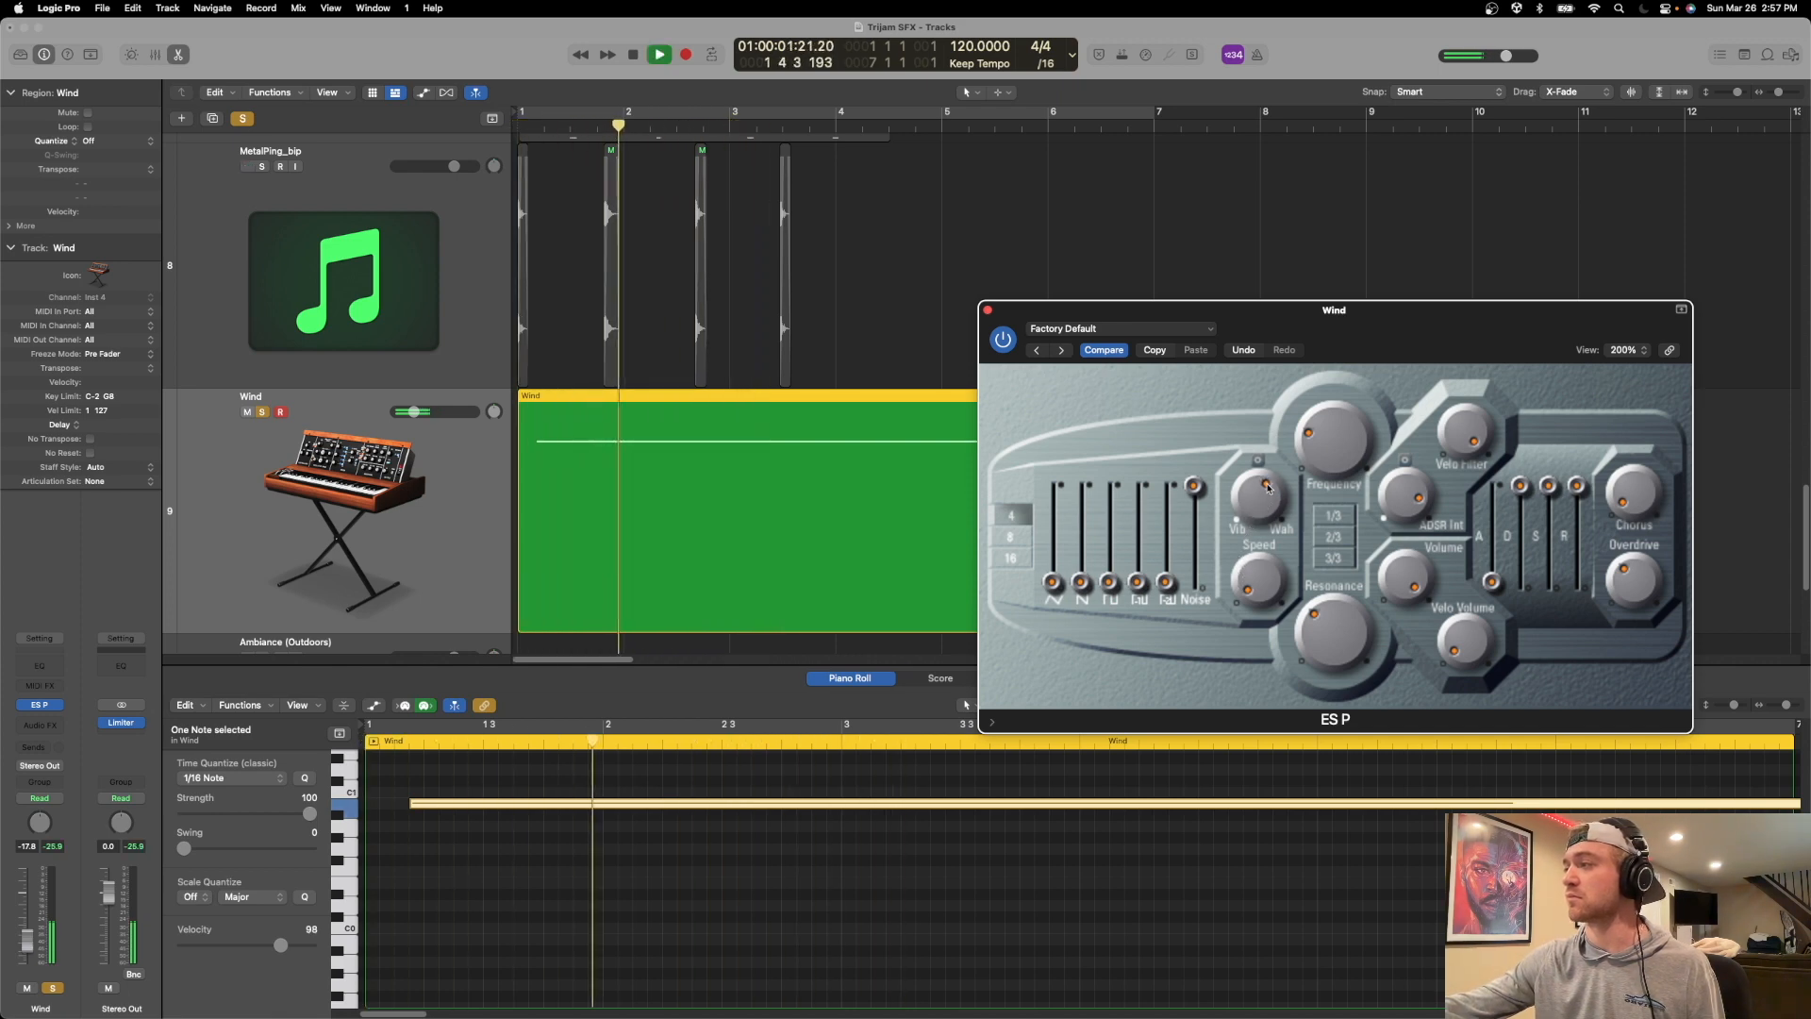
{"action": "key", "text": "space"}
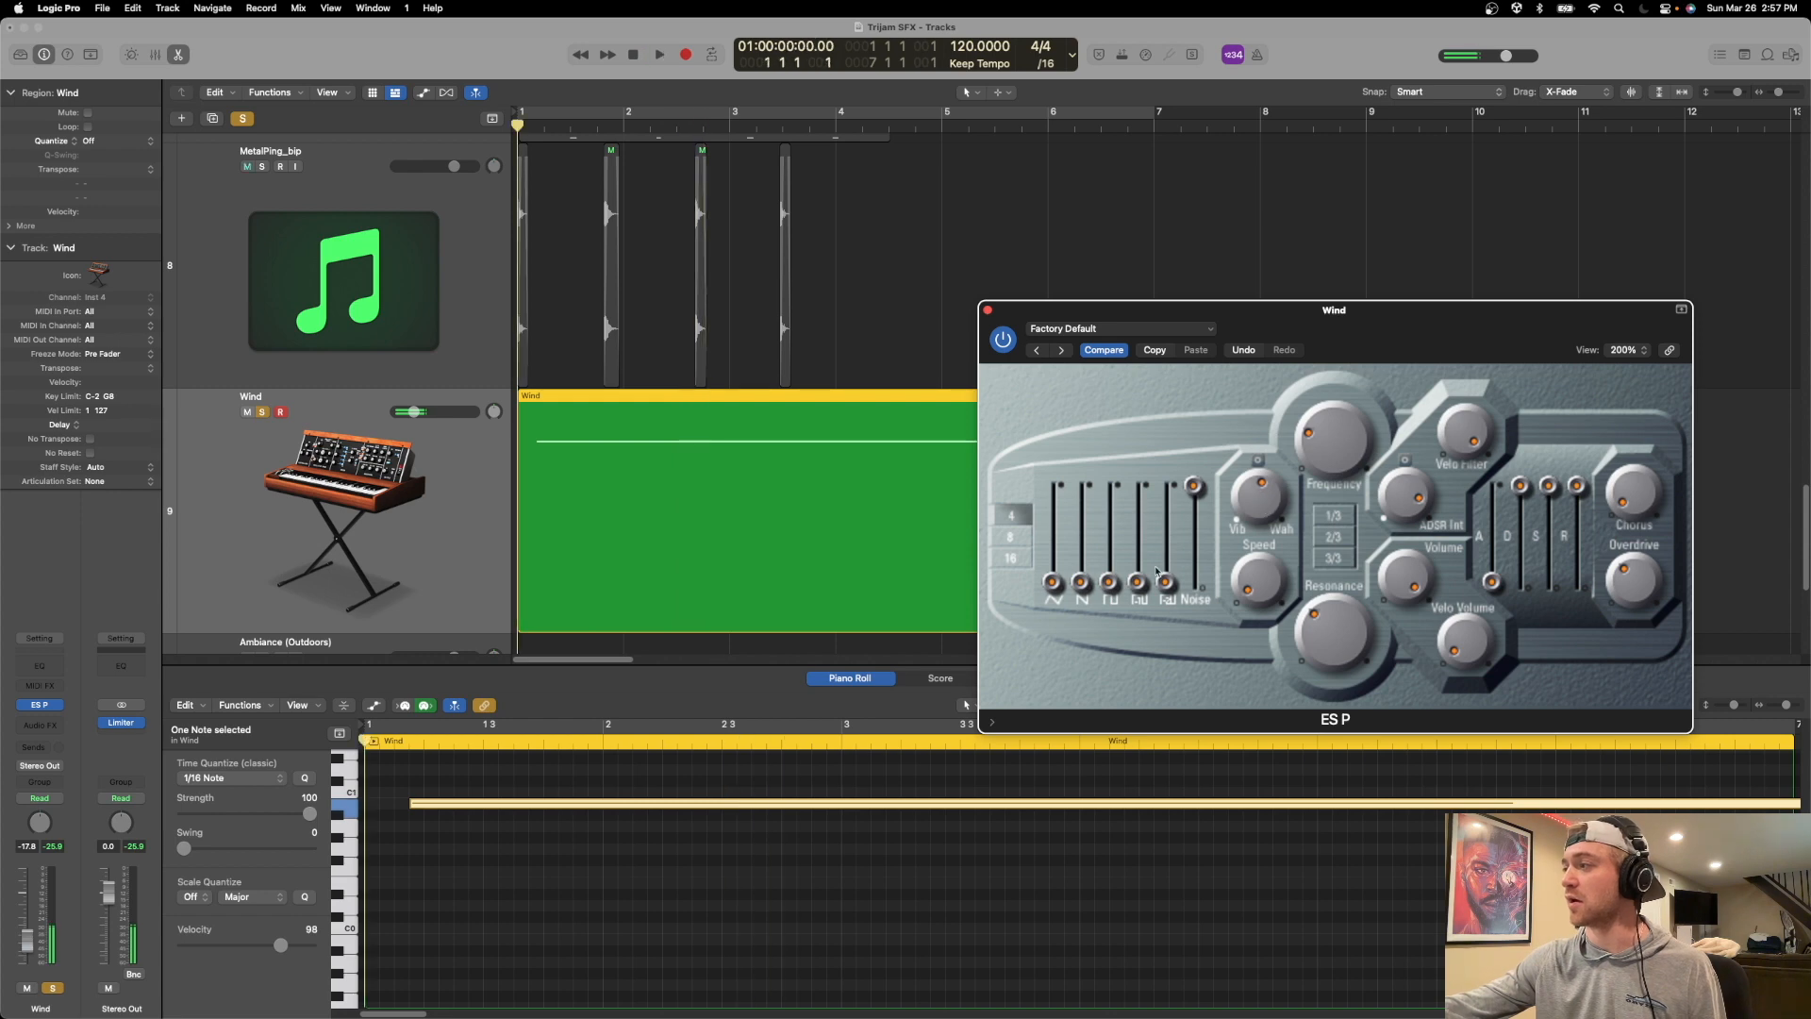
{"action": "left_click_drag", "start_coordinate": [1275, 326], "coordinate": [1330, 220]}
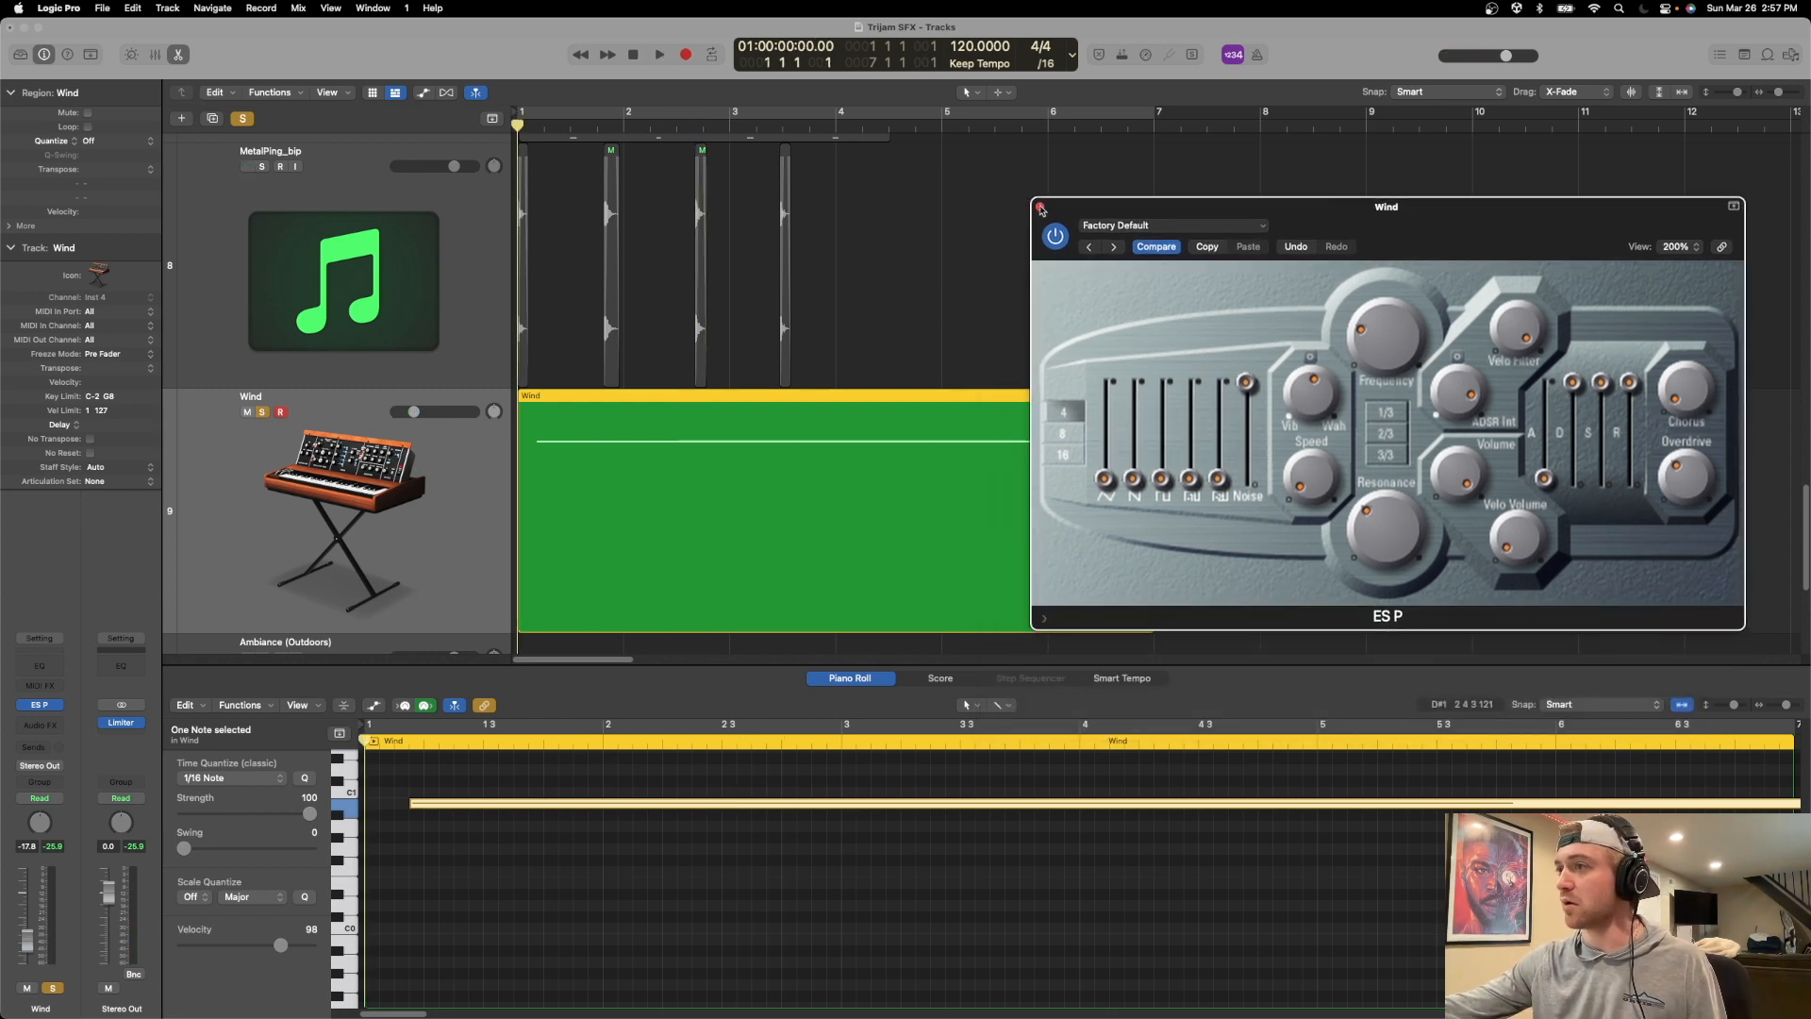
{"action": "left_click", "coordinate": [253, 460]}
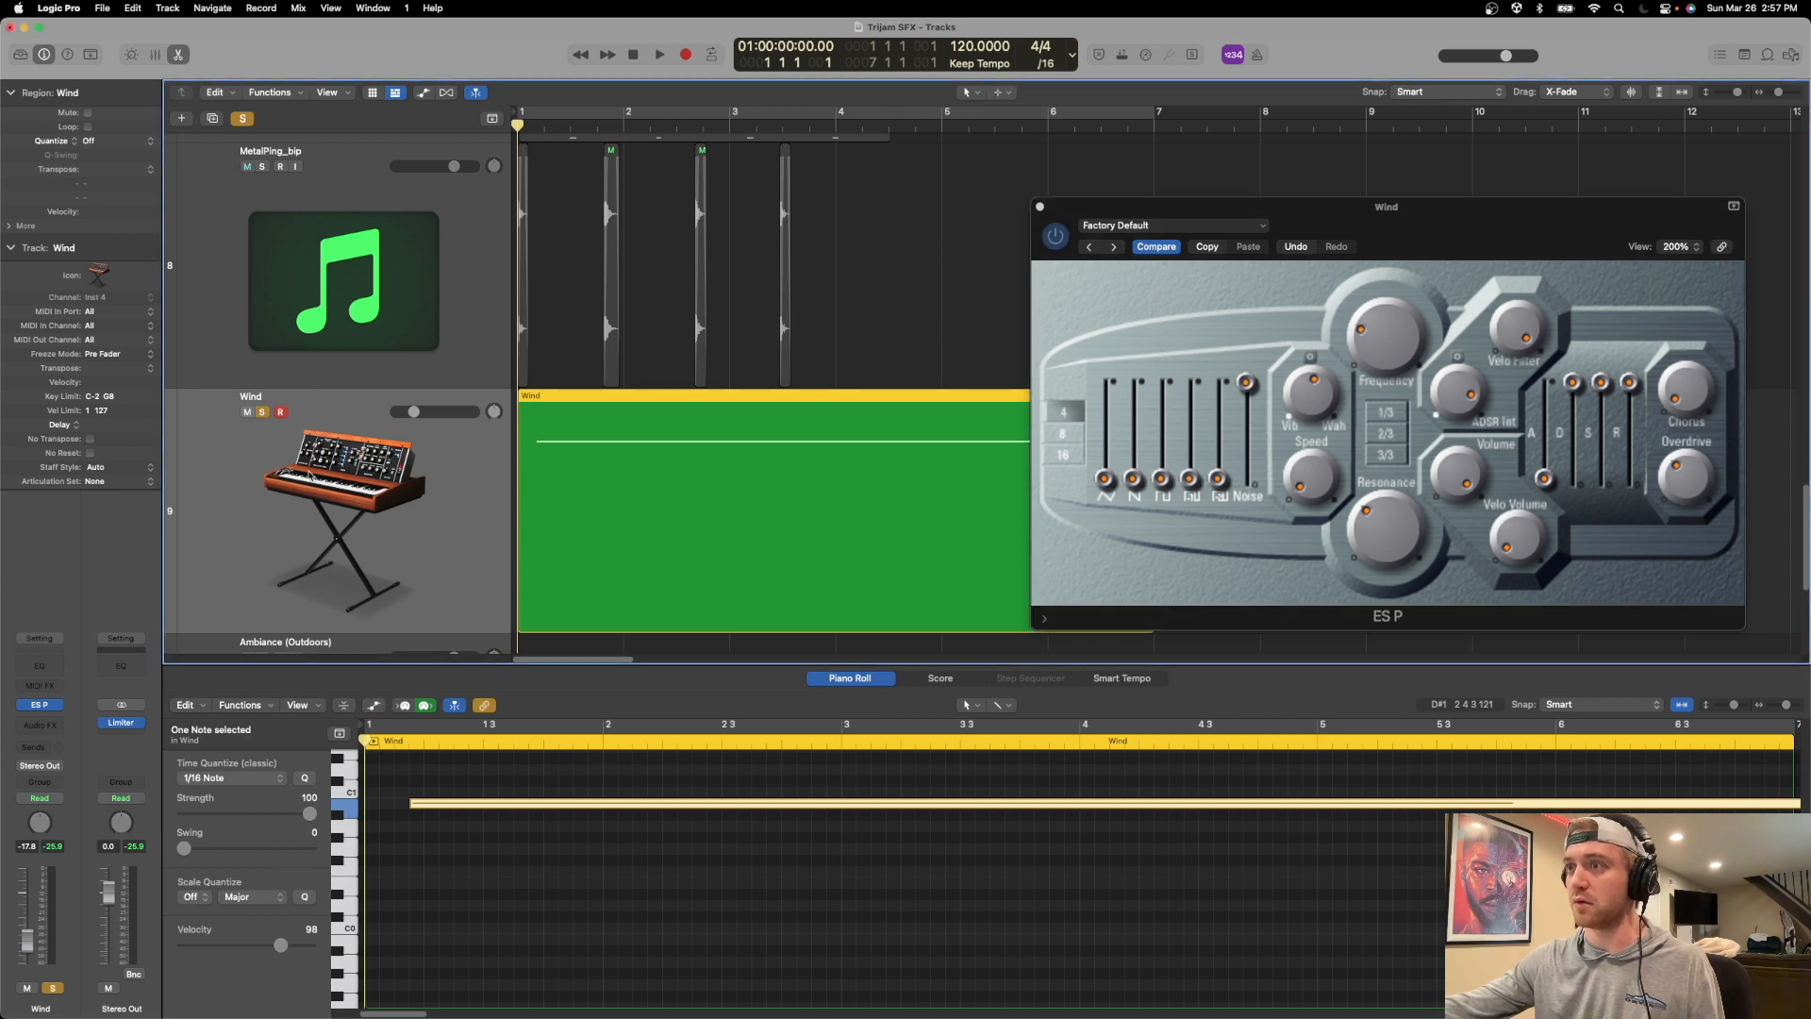
Show track automation and set the Wind track to Latch mode with the ES P Vibrato/Wah parameter in its lane.
{"action": "key", "text": "a"}
{"action": "left_click", "coordinate": [227, 431]}
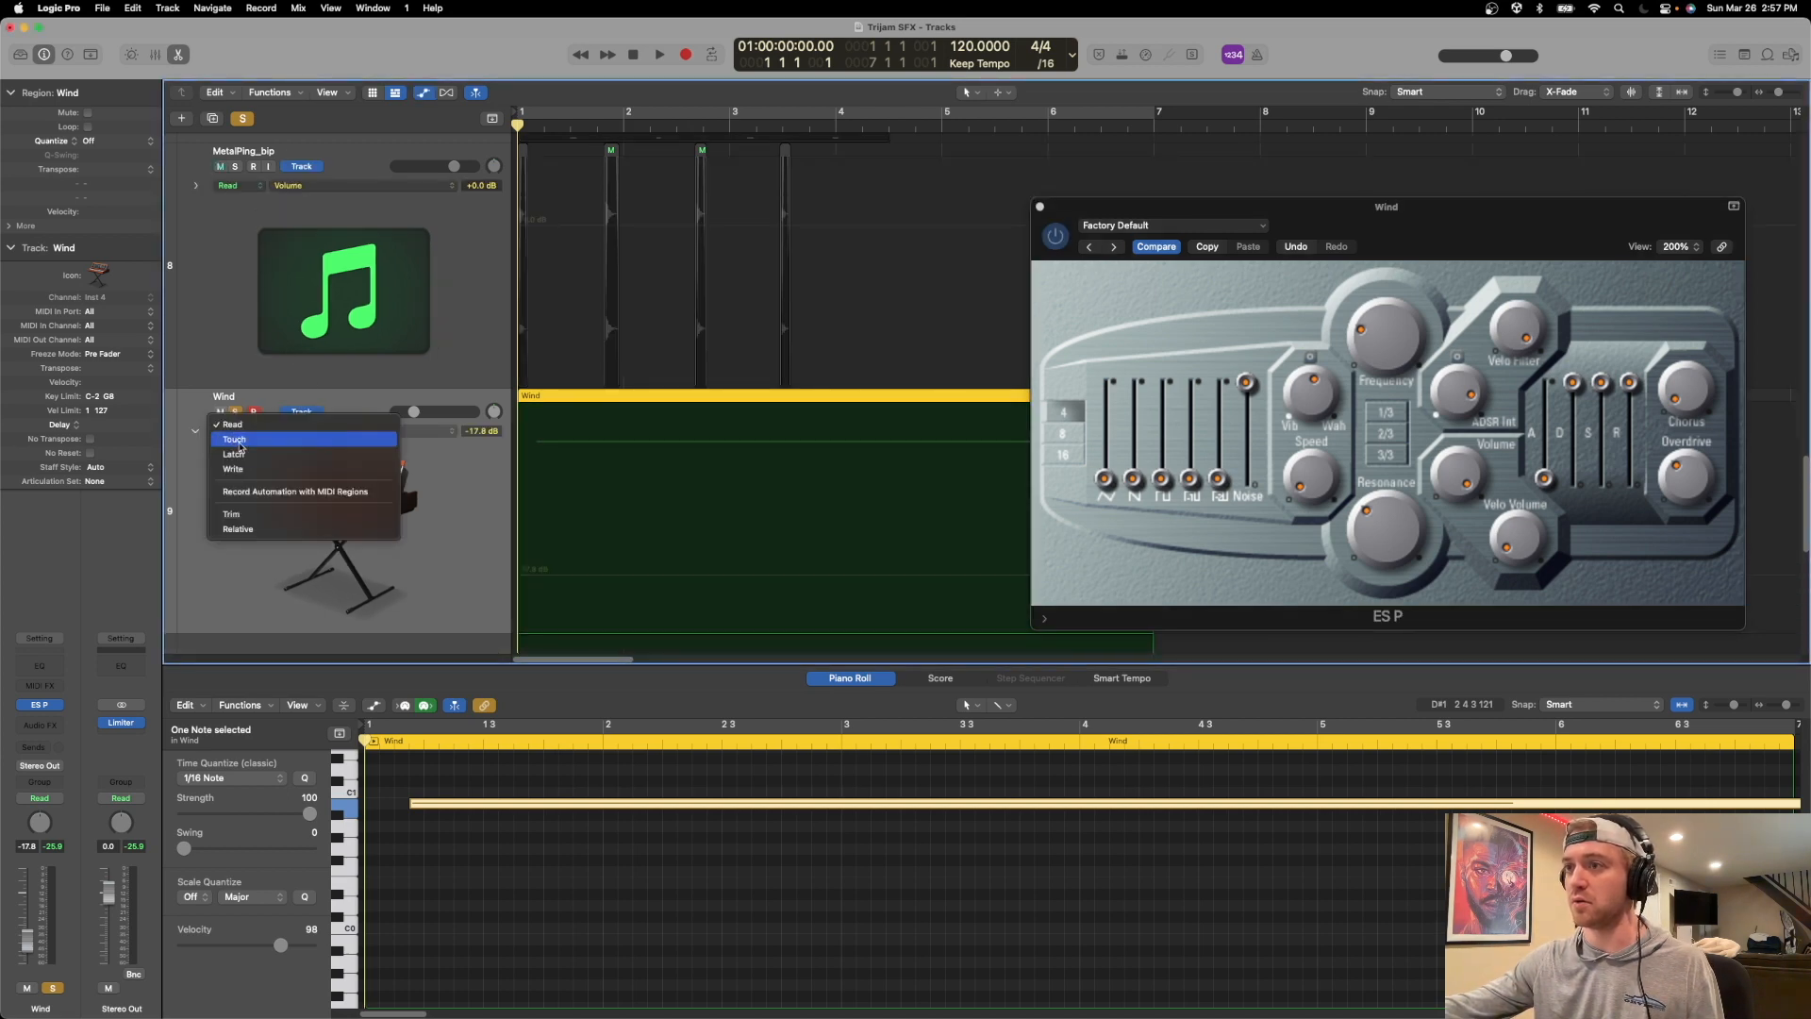
{"action": "left_click", "coordinate": [231, 464]}
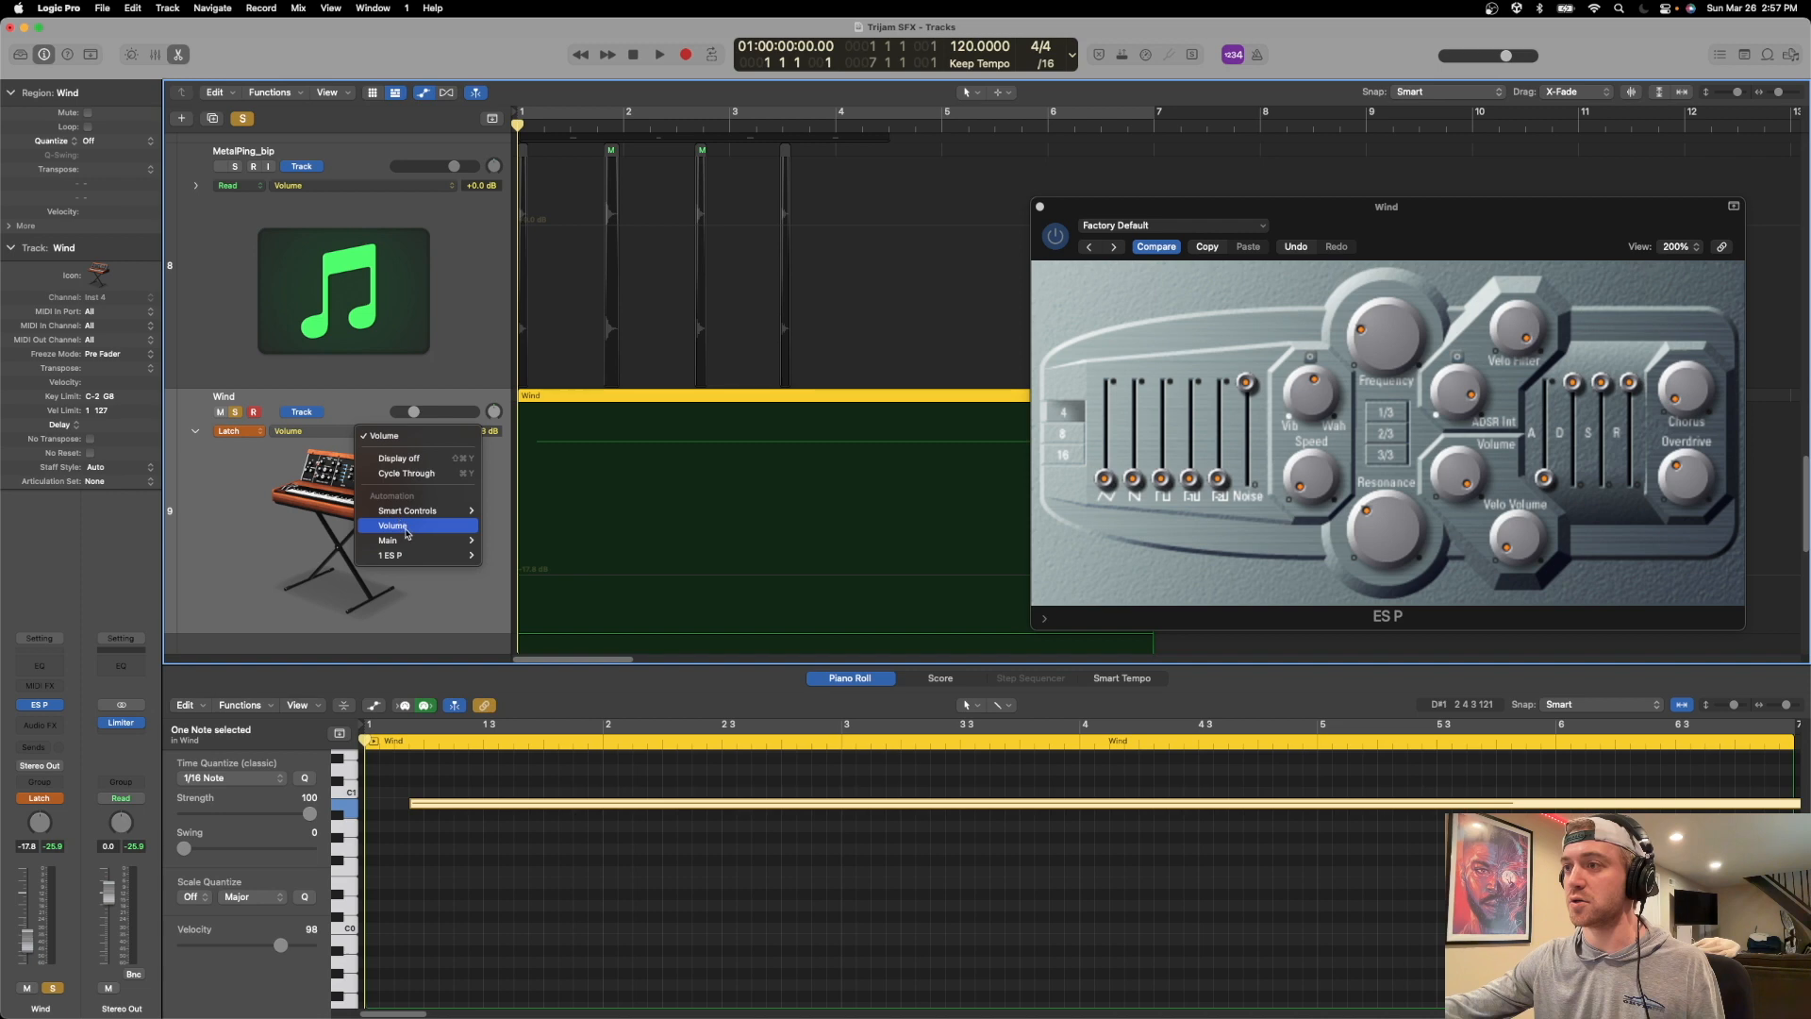
{"action": "key", "text": "Escape"}
{"action": "left_click", "coordinate": [1316, 398]}
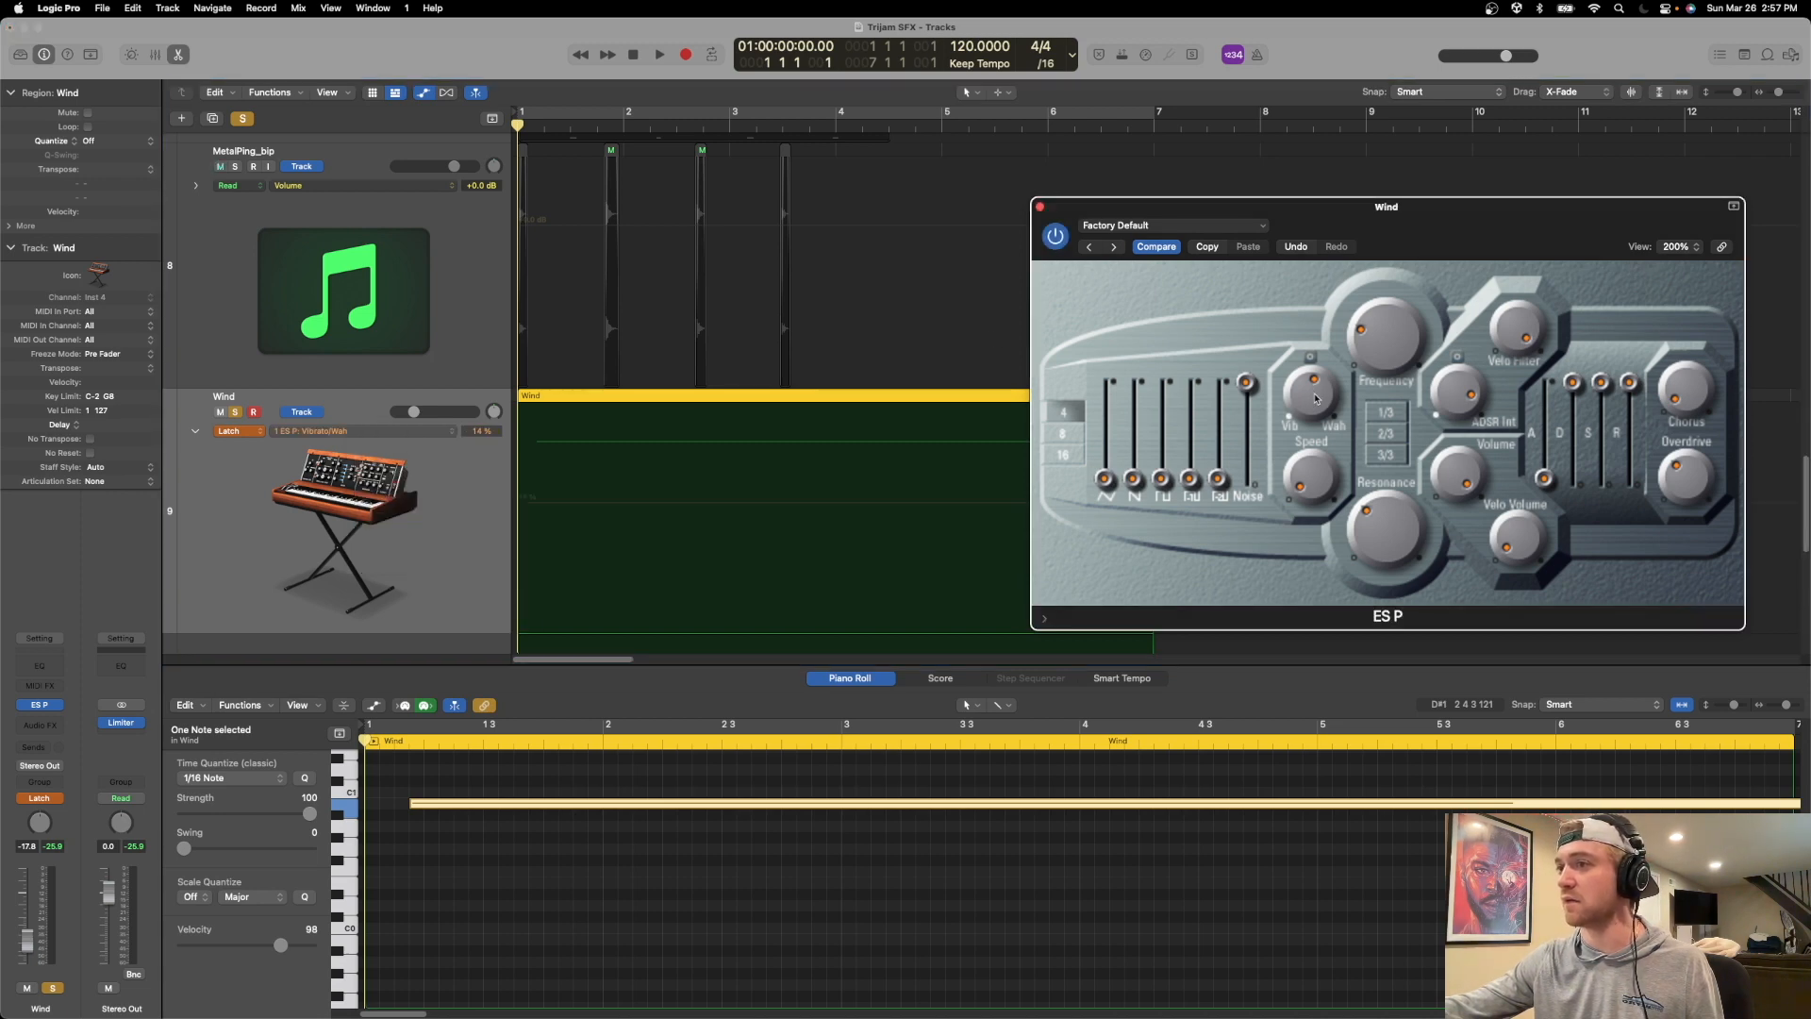
Record Vibrato/Wah automation across the Wind region by sweeping the ES P Vib/Wah knob up and down during playback.
{"action": "left_click", "coordinate": [660, 497]}
{"action": "key", "text": "space"}
{"action": "mouse_move", "coordinate": [1314, 401]}
{"action": "left_mouse_down"}
{"action": "mouse_move", "coordinate": [1327, 360]}
{"action": "mouse_move", "coordinate": [1317, 392]}
{"action": "left_mouse_up"}
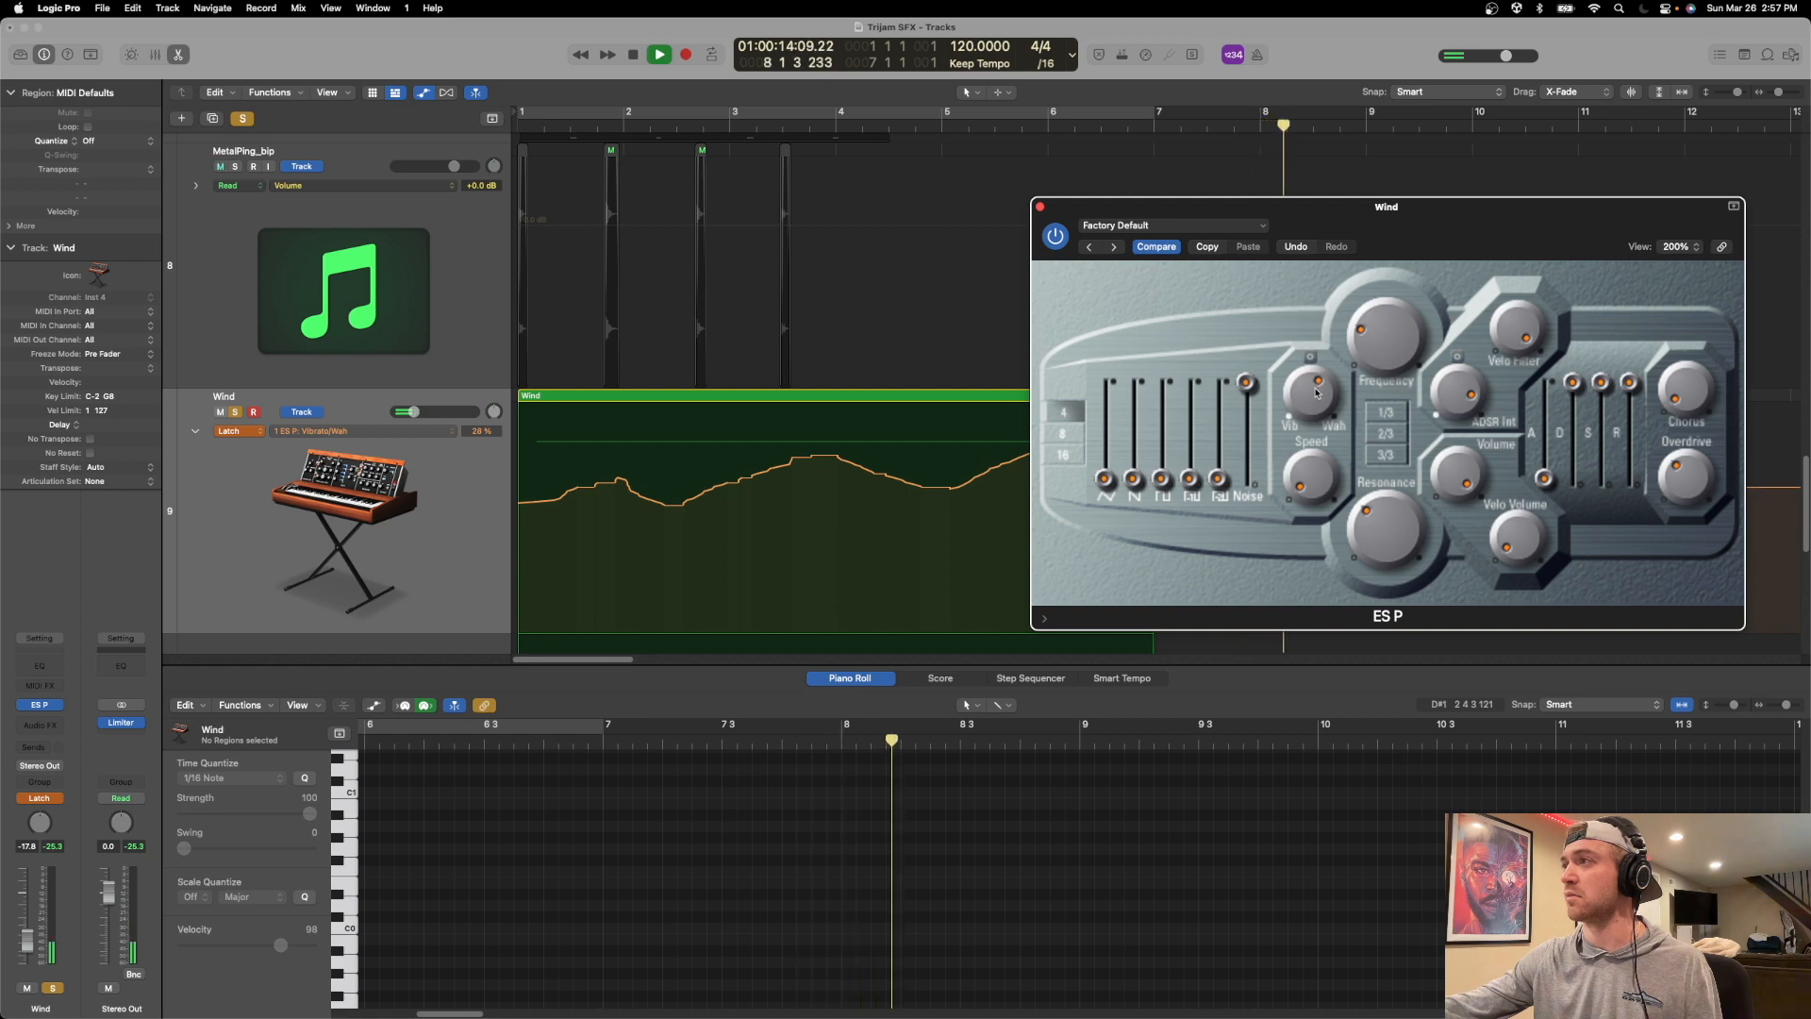
{"action": "left_click_drag", "start_coordinate": [1203, 207], "coordinate": [1484, 268]}
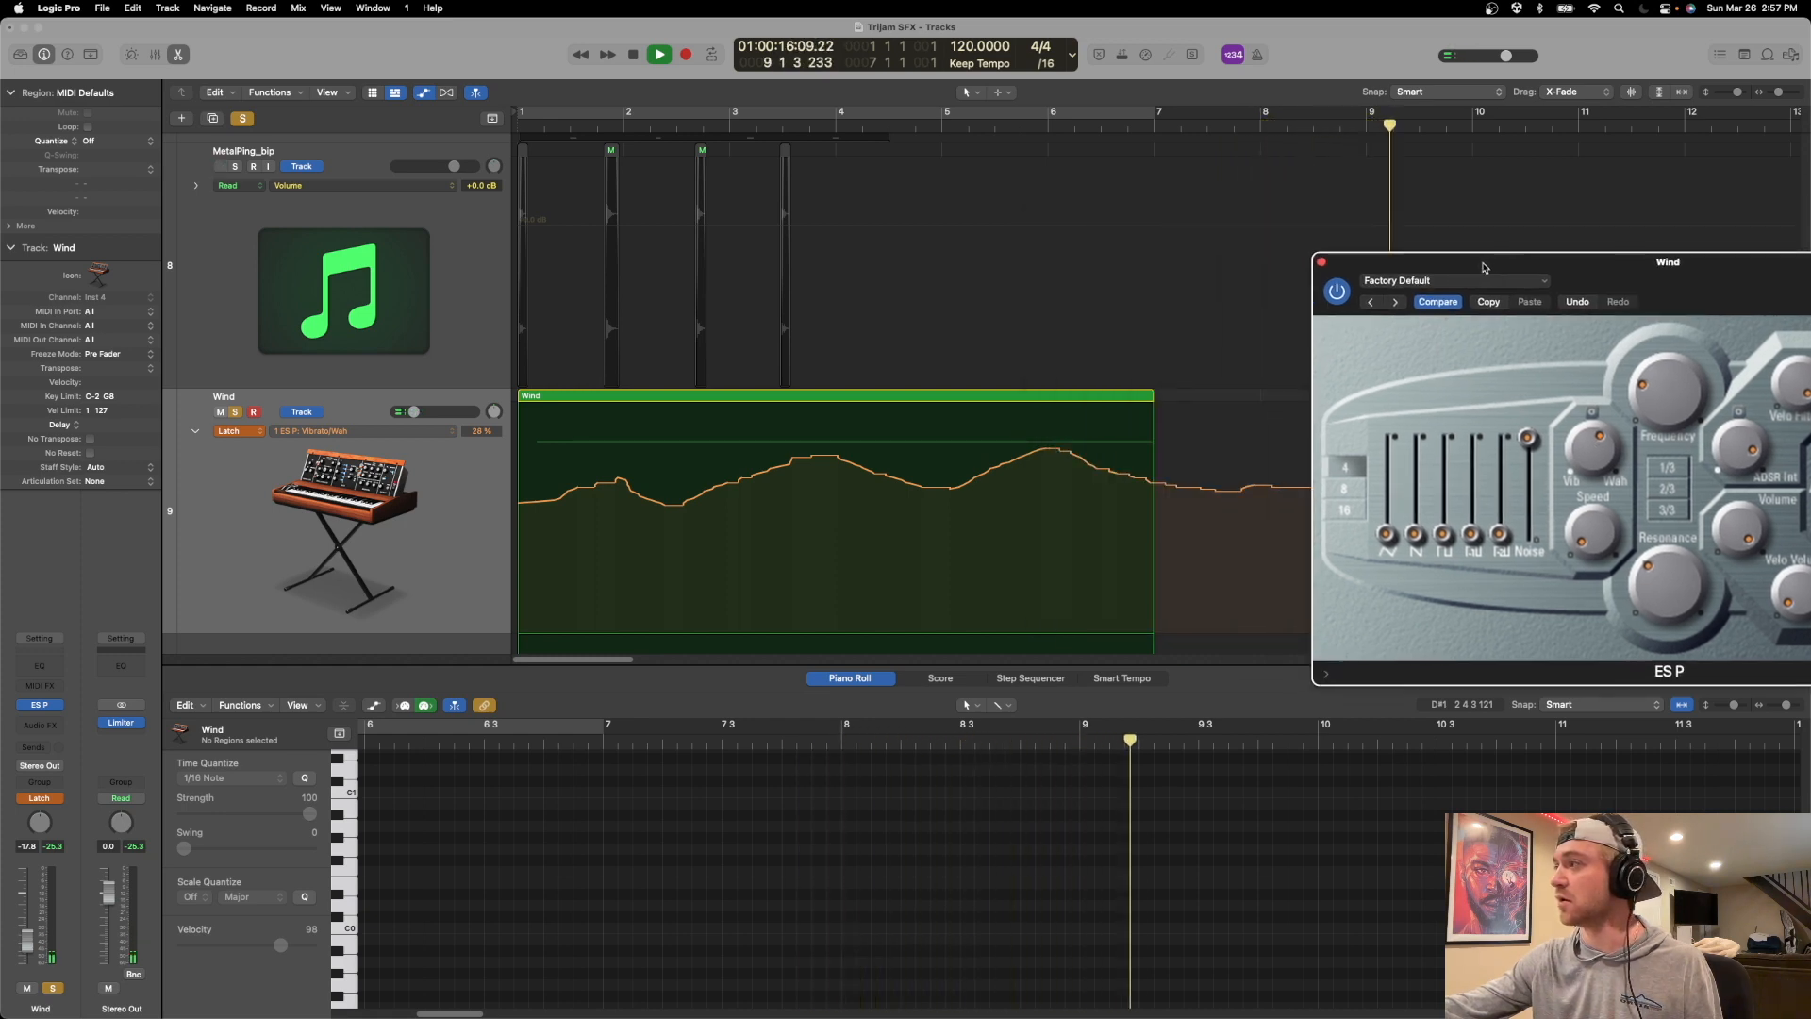
Replay the Wind region from the start to hear the recorded Vibrato/Wah automation, and close the ES P window.
{"action": "key", "text": "Return"}
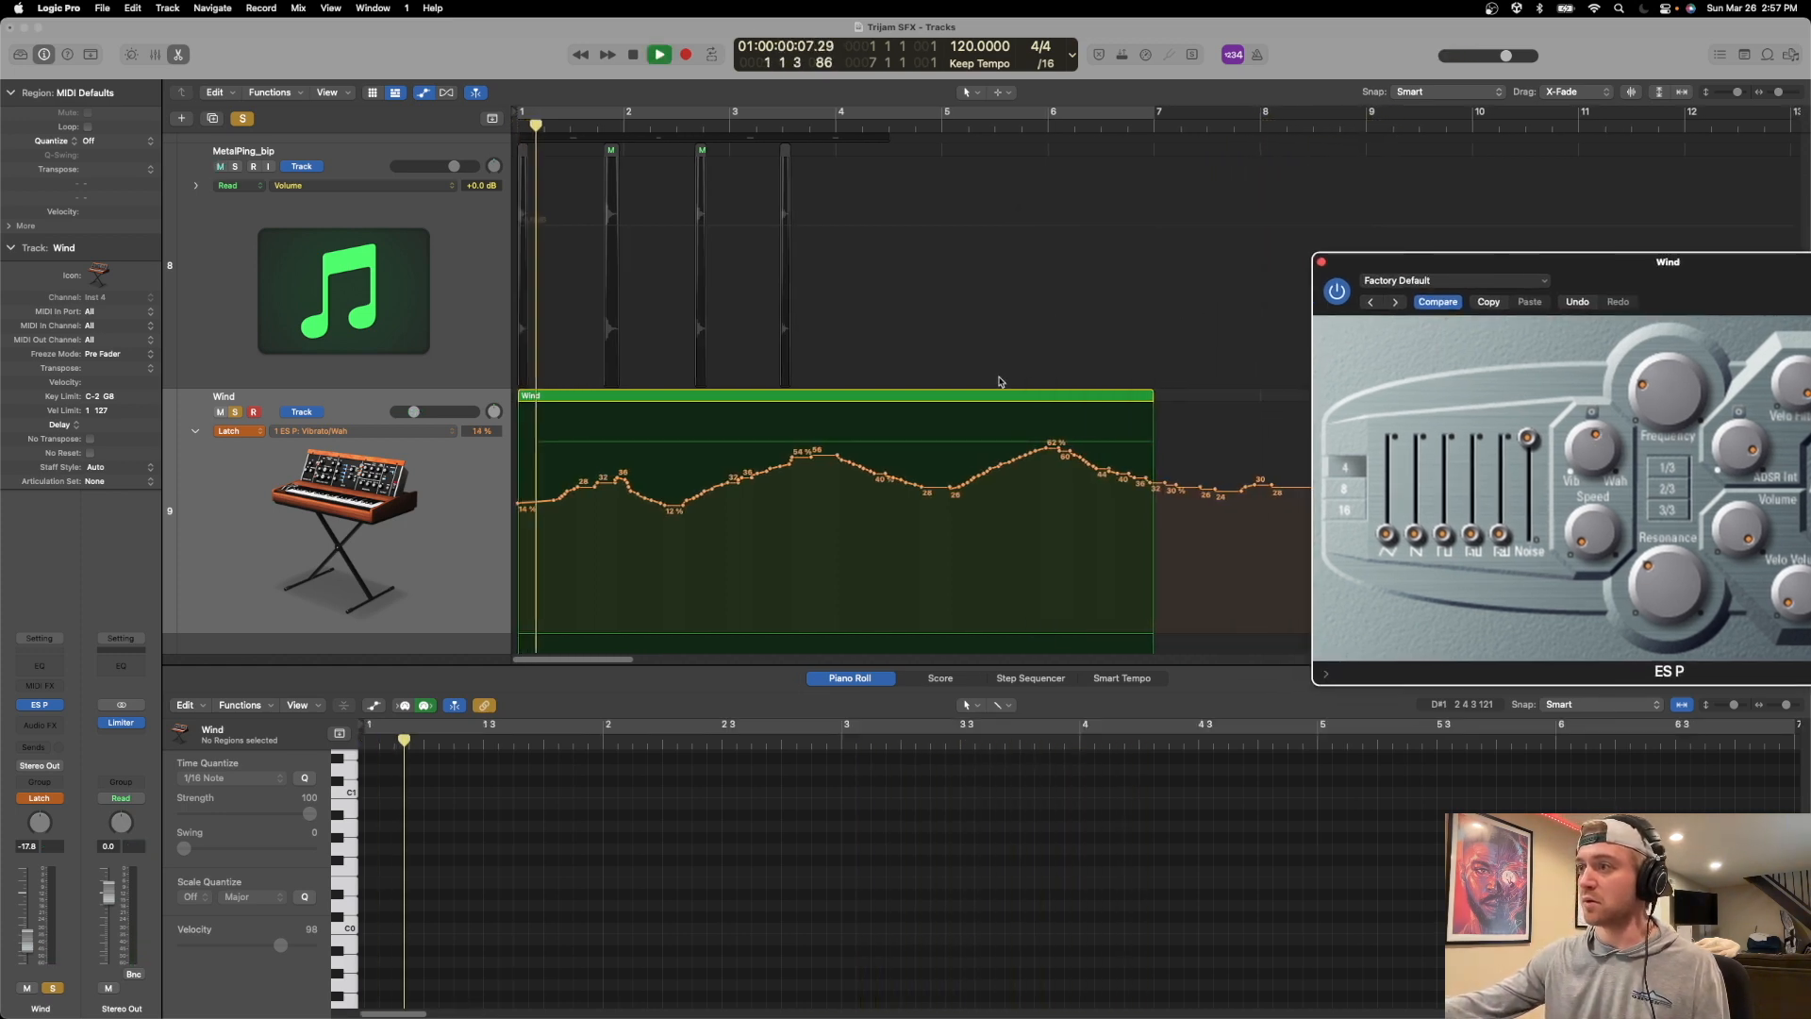
{"action": "key", "text": "Return"}
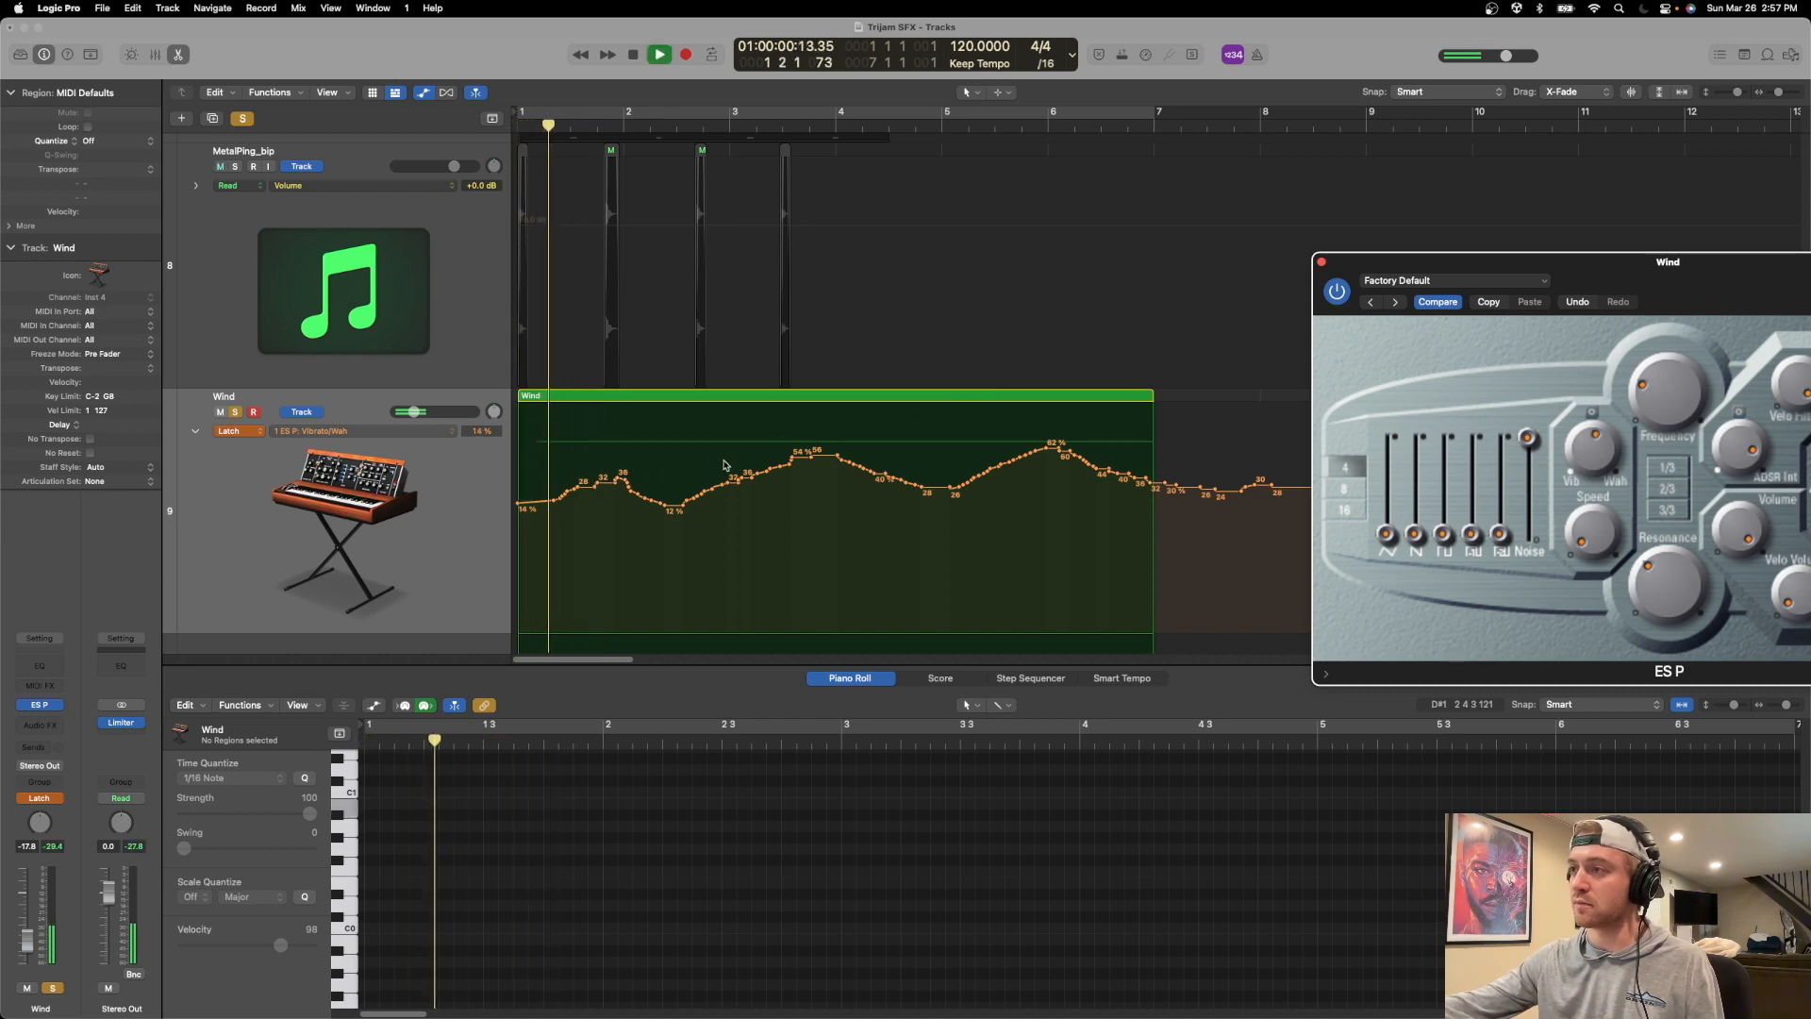
{"action": "key", "text": "Return"}
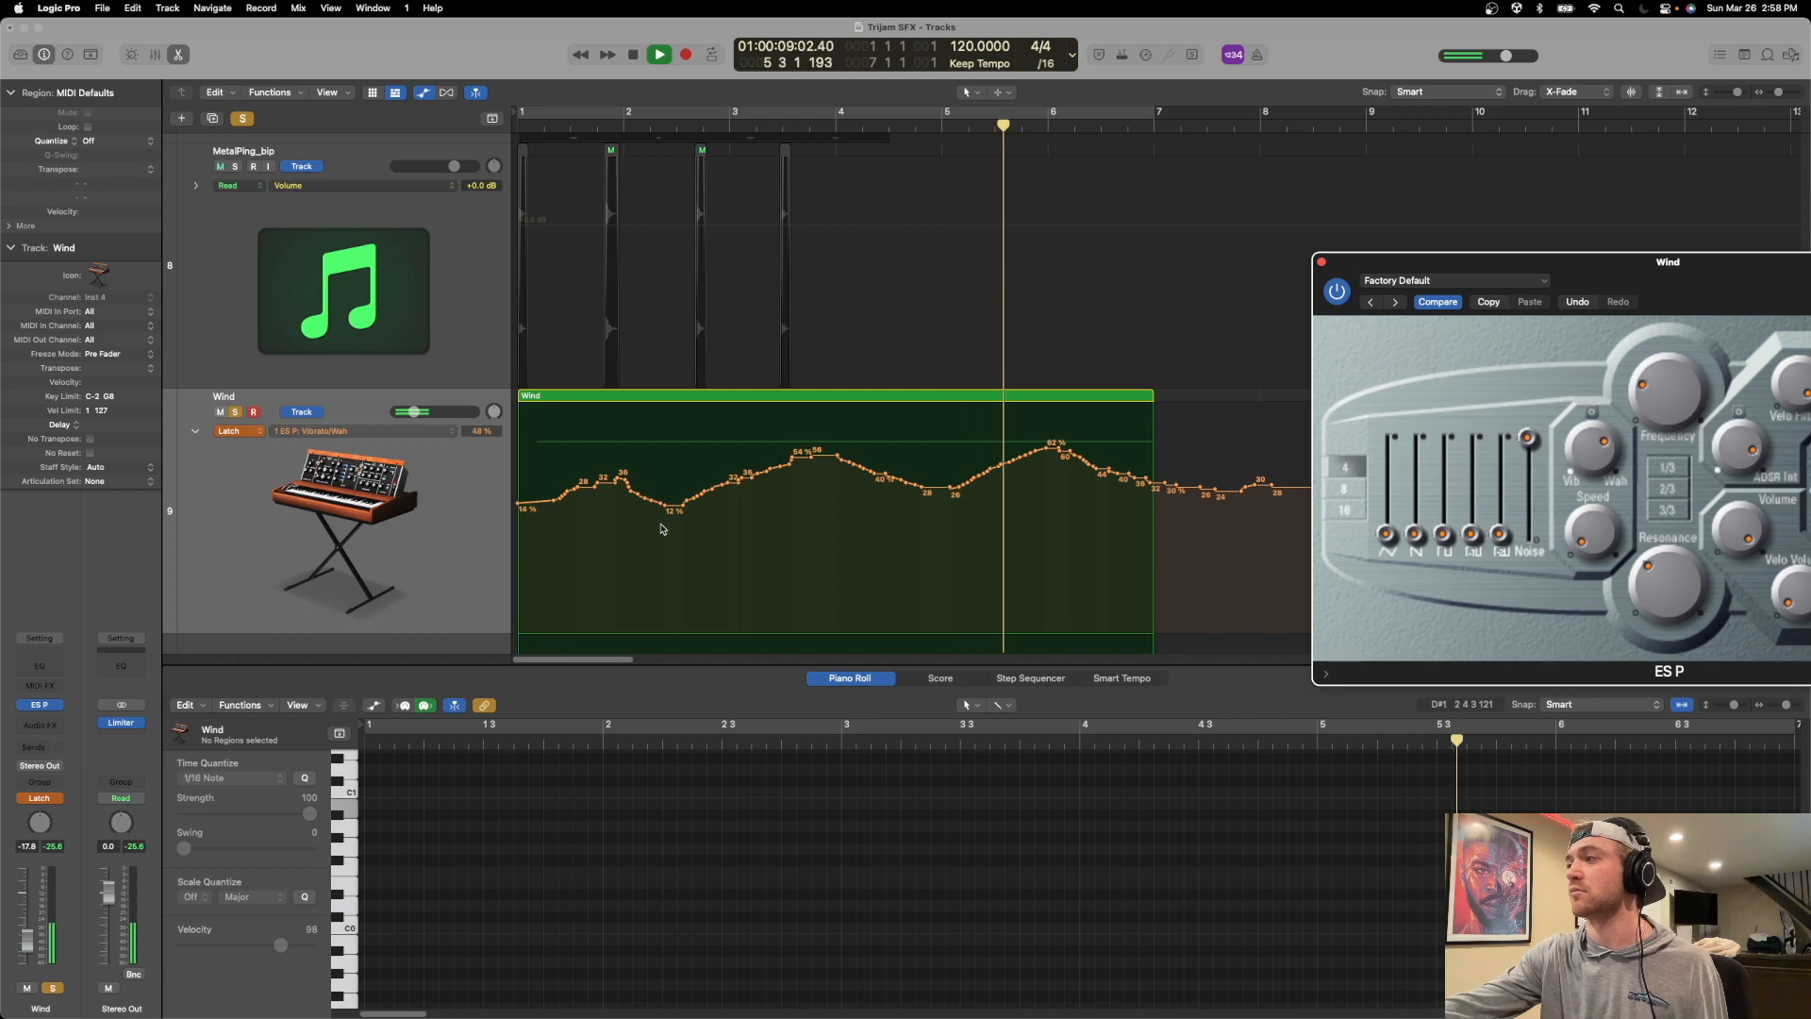
{"action": "key", "text": "space"}
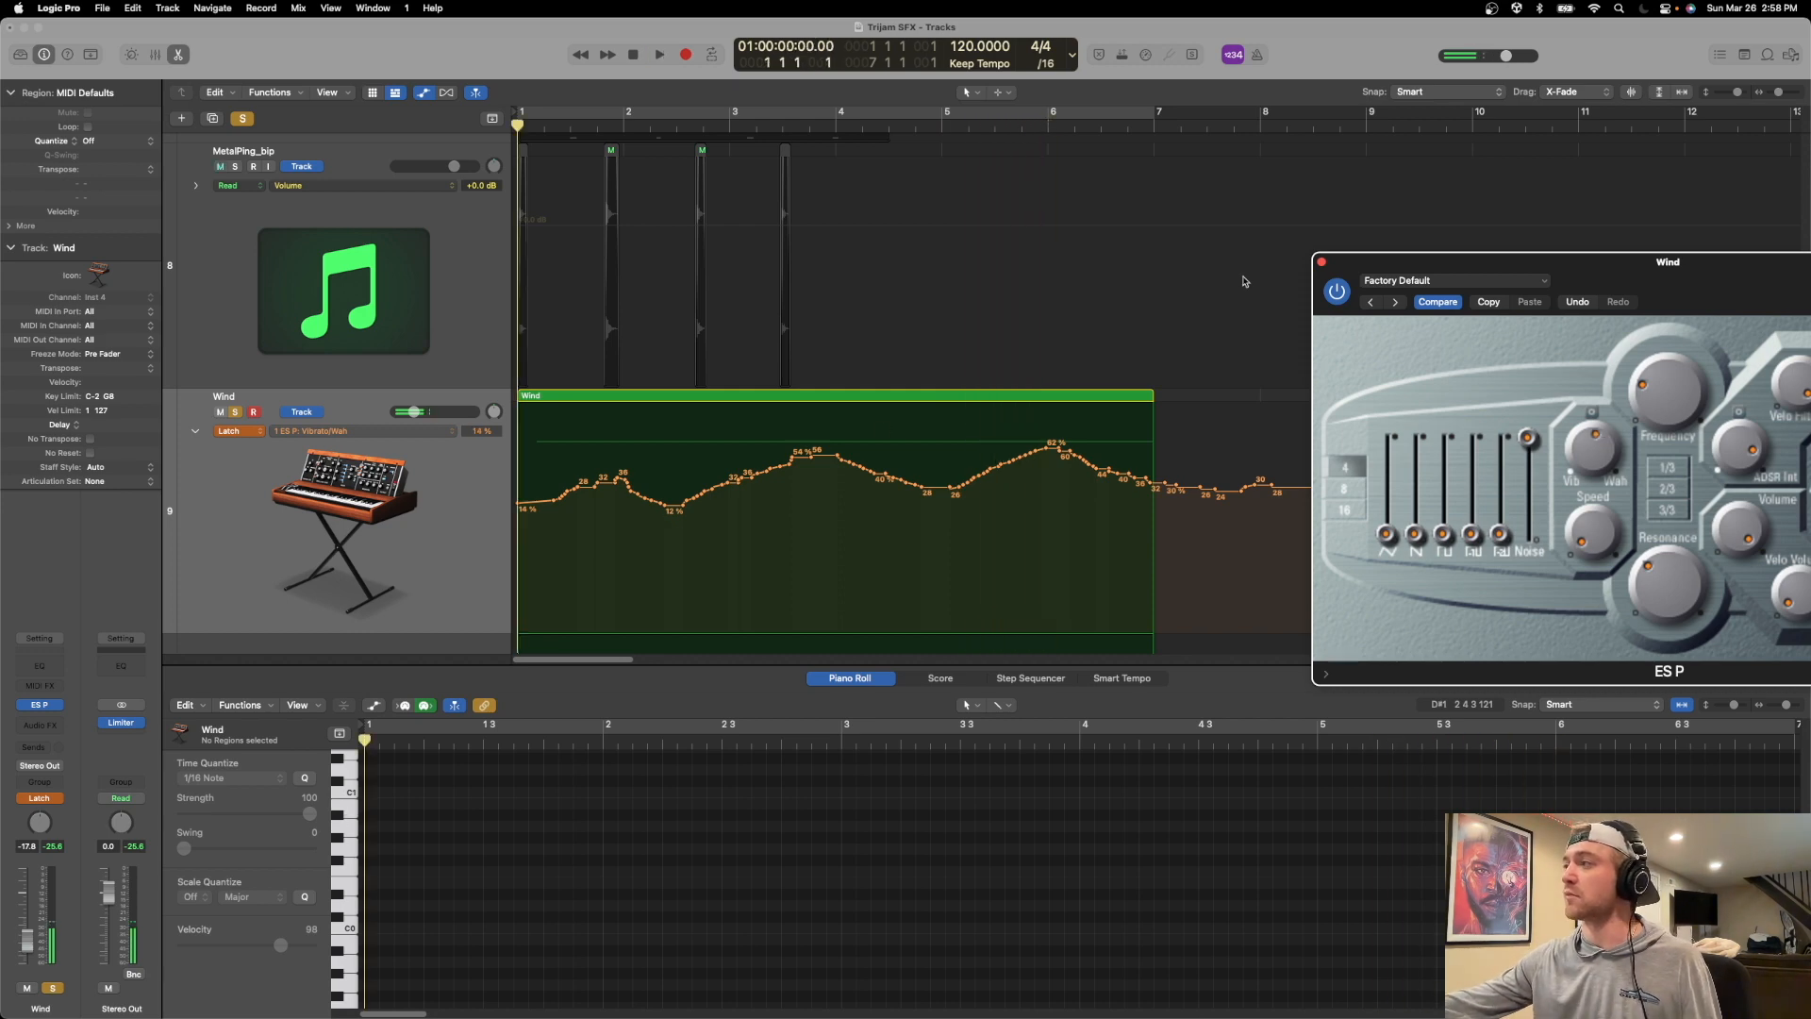
{"action": "left_click", "coordinate": [1322, 263]}
Turn off solo on the Wind track, set its automation mode to Read, and hide the automation lanes.
{"action": "scroll", "coordinate": [491, 474], "scroll_direction": "down", "scroll_amount": 3}
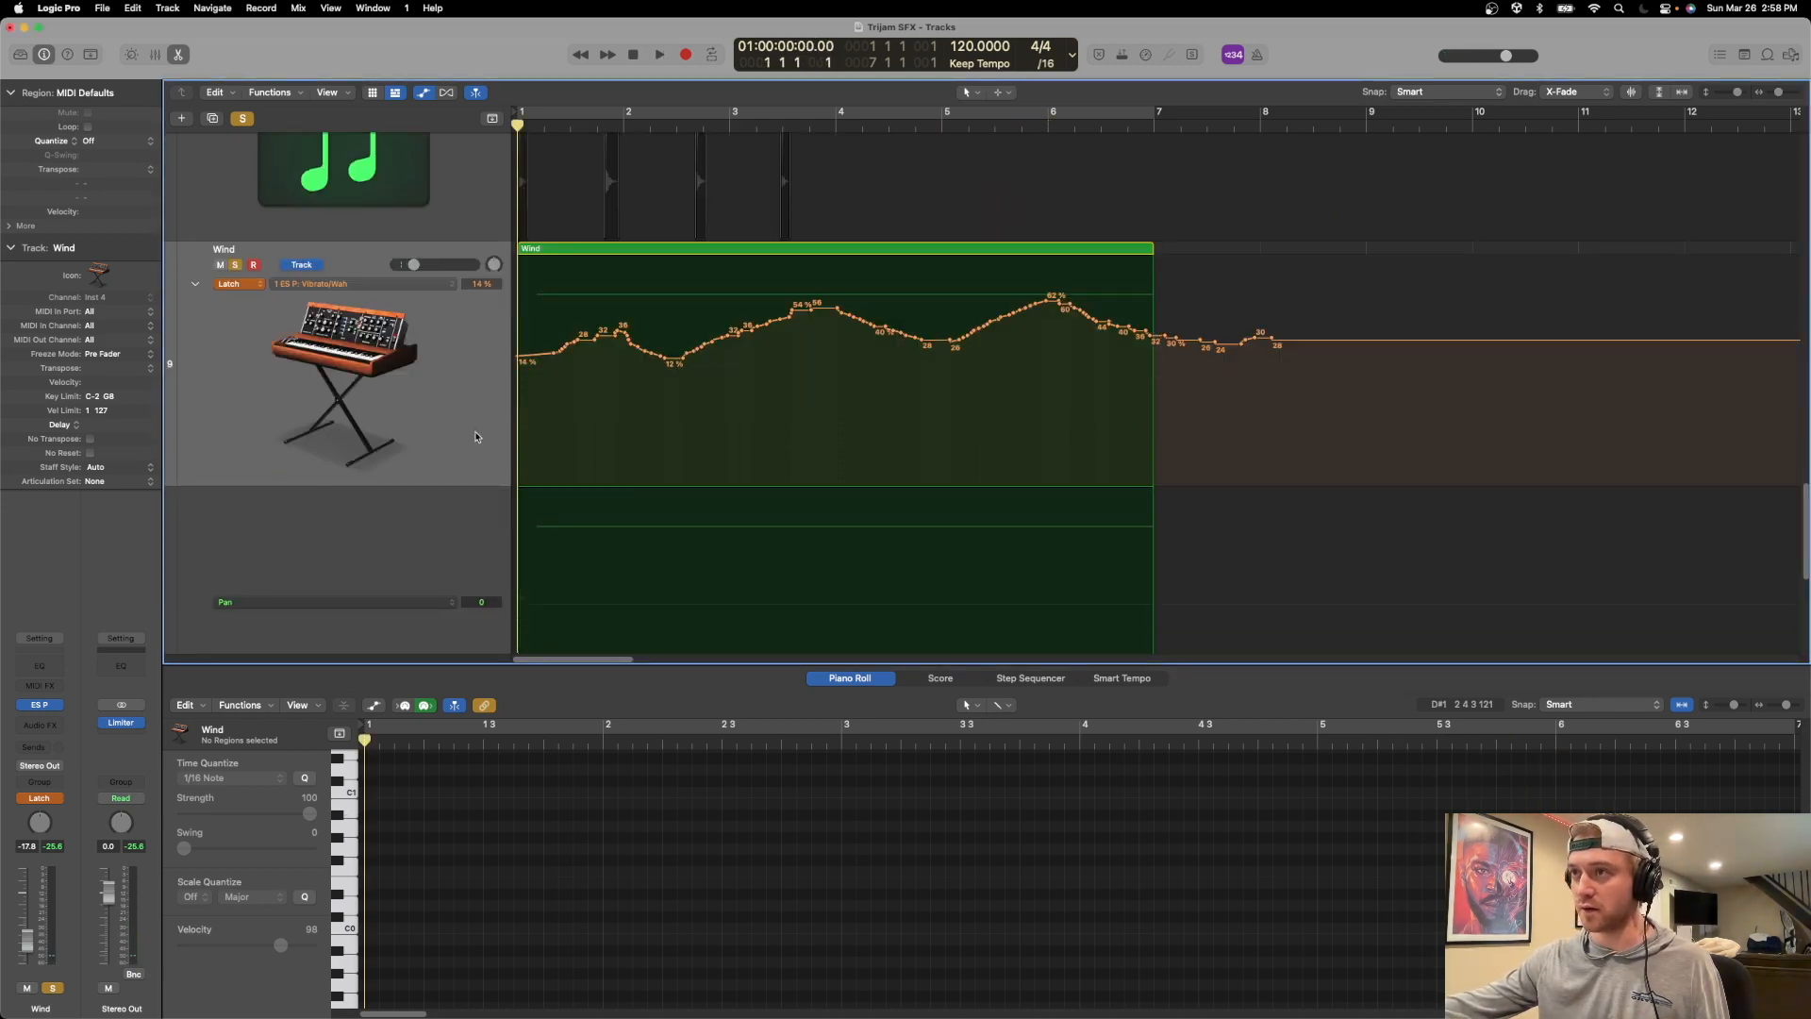
{"action": "left_click", "coordinate": [476, 437]}
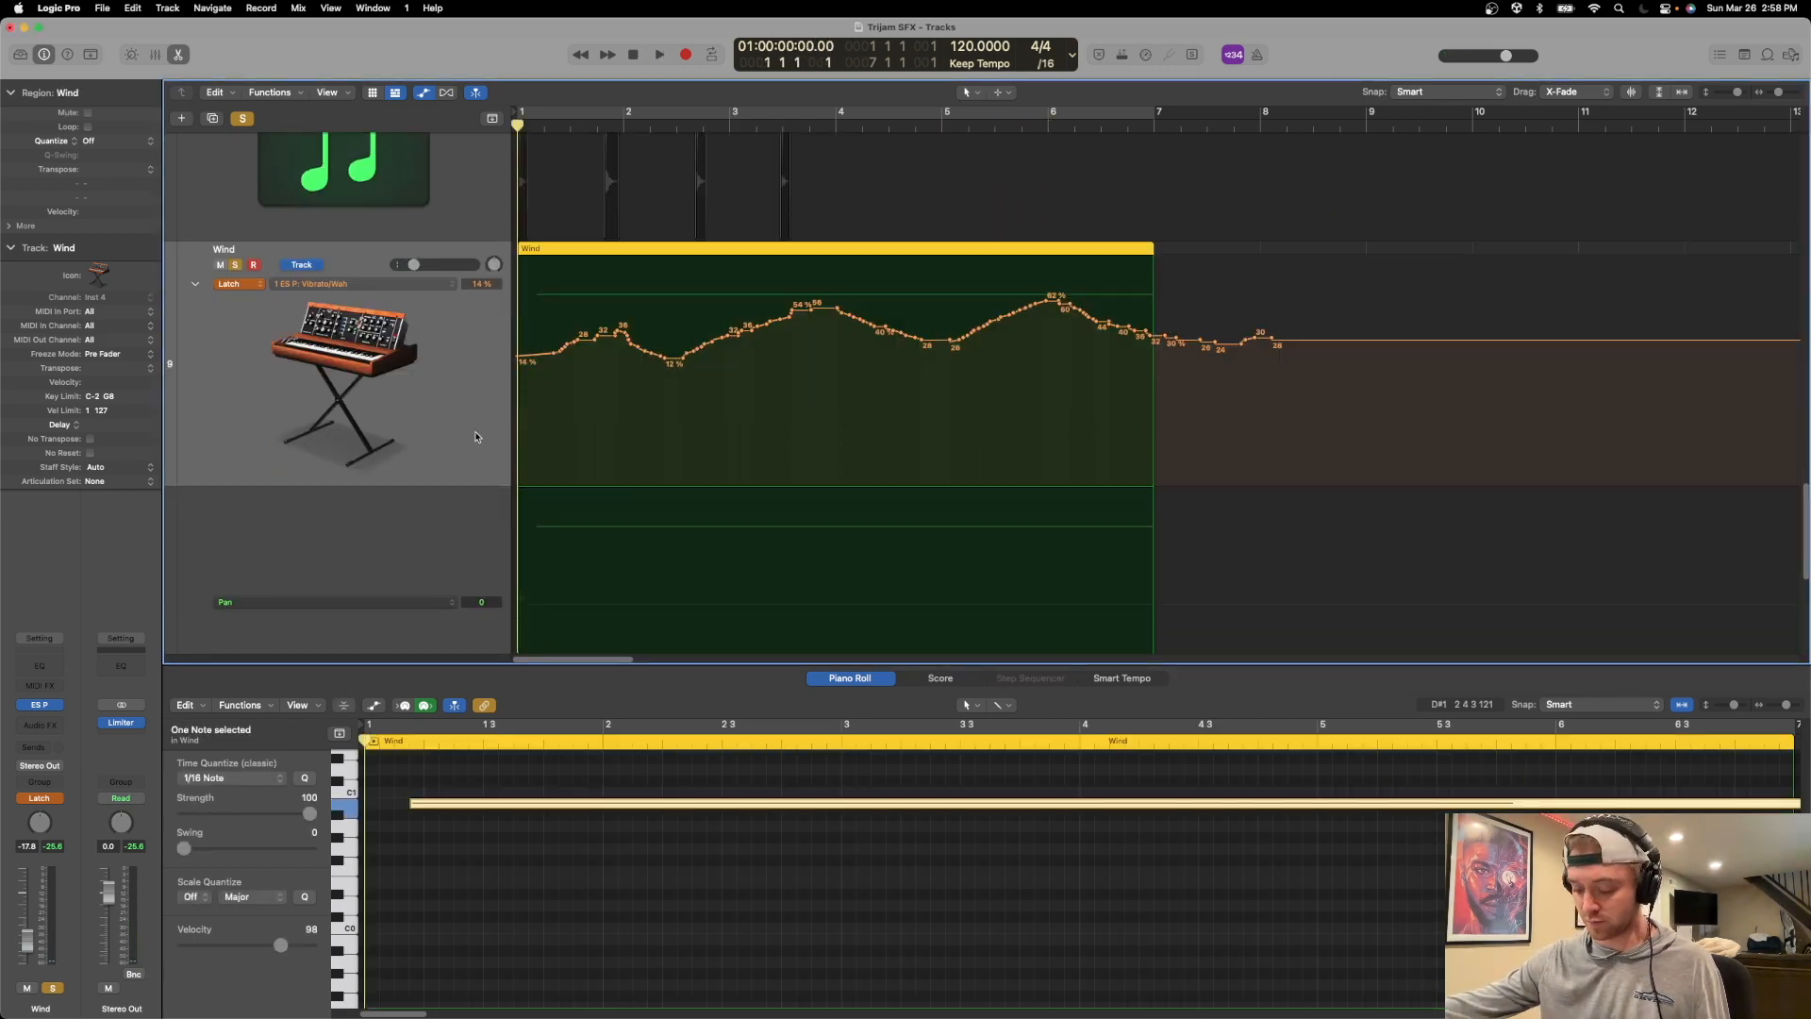
{"action": "left_click", "coordinate": [234, 265]}
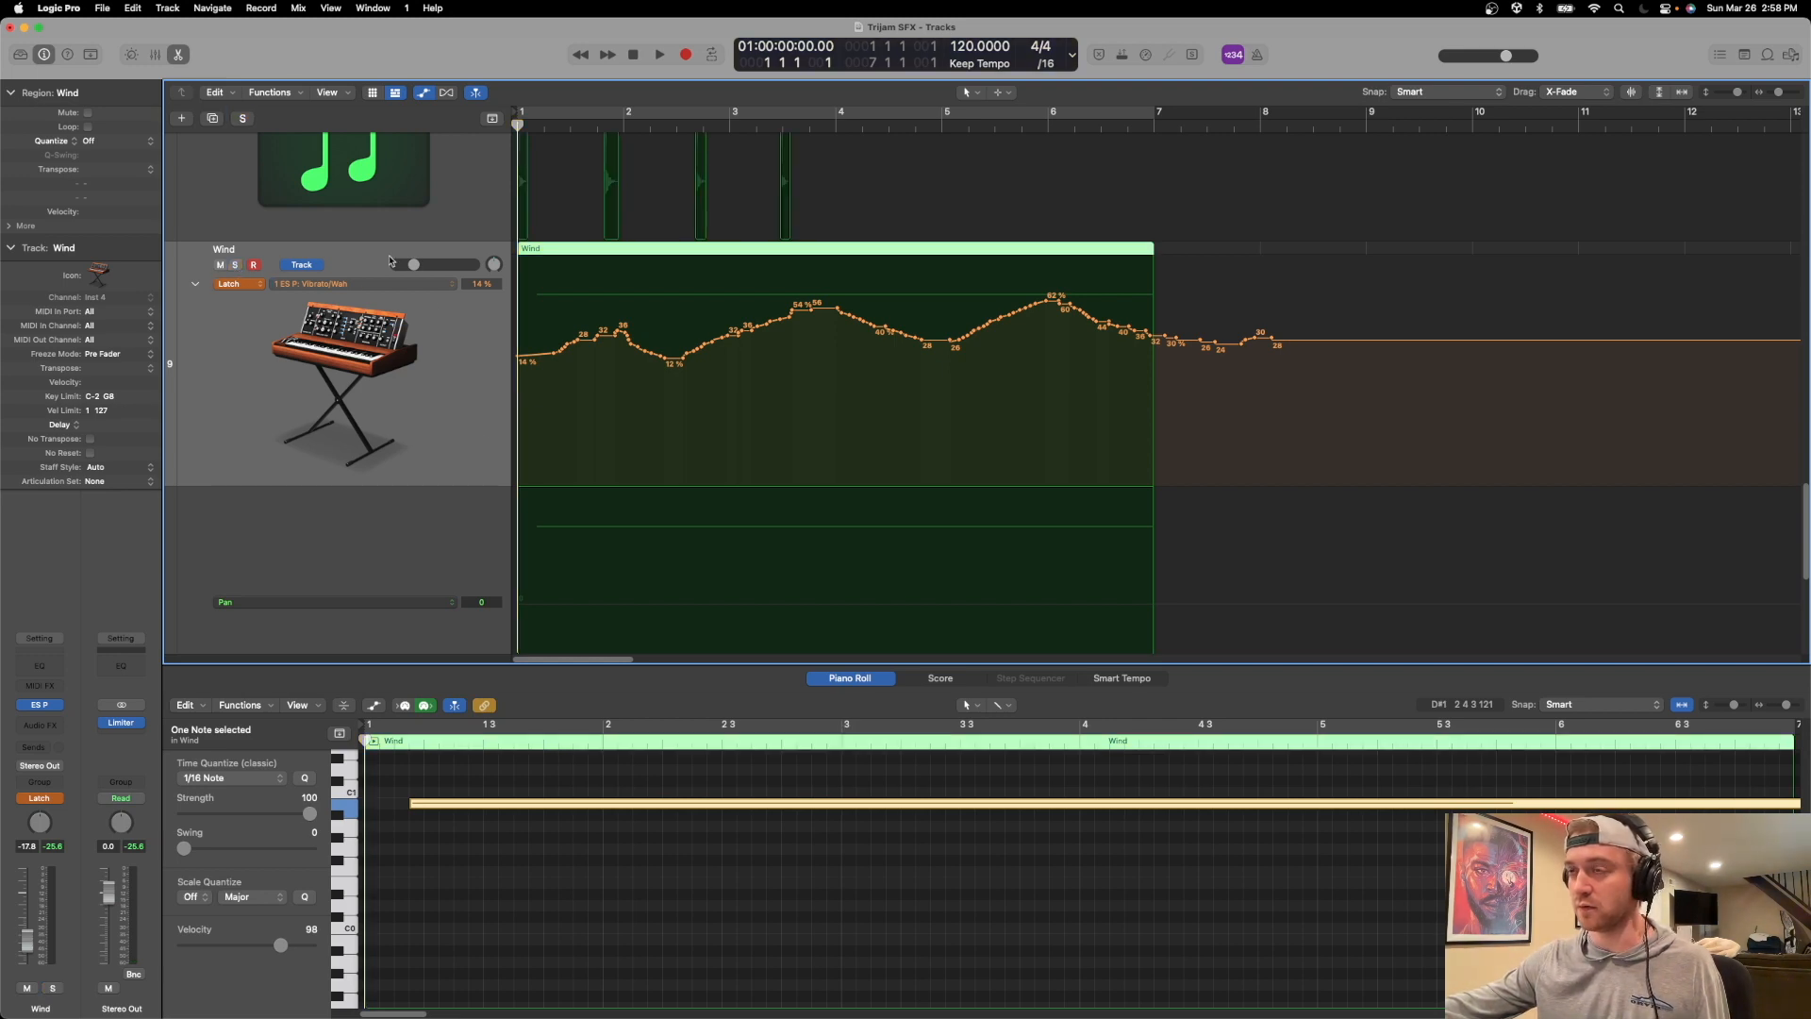
{"action": "left_click", "coordinate": [244, 287]}
{"action": "left_click", "coordinate": [262, 249]}
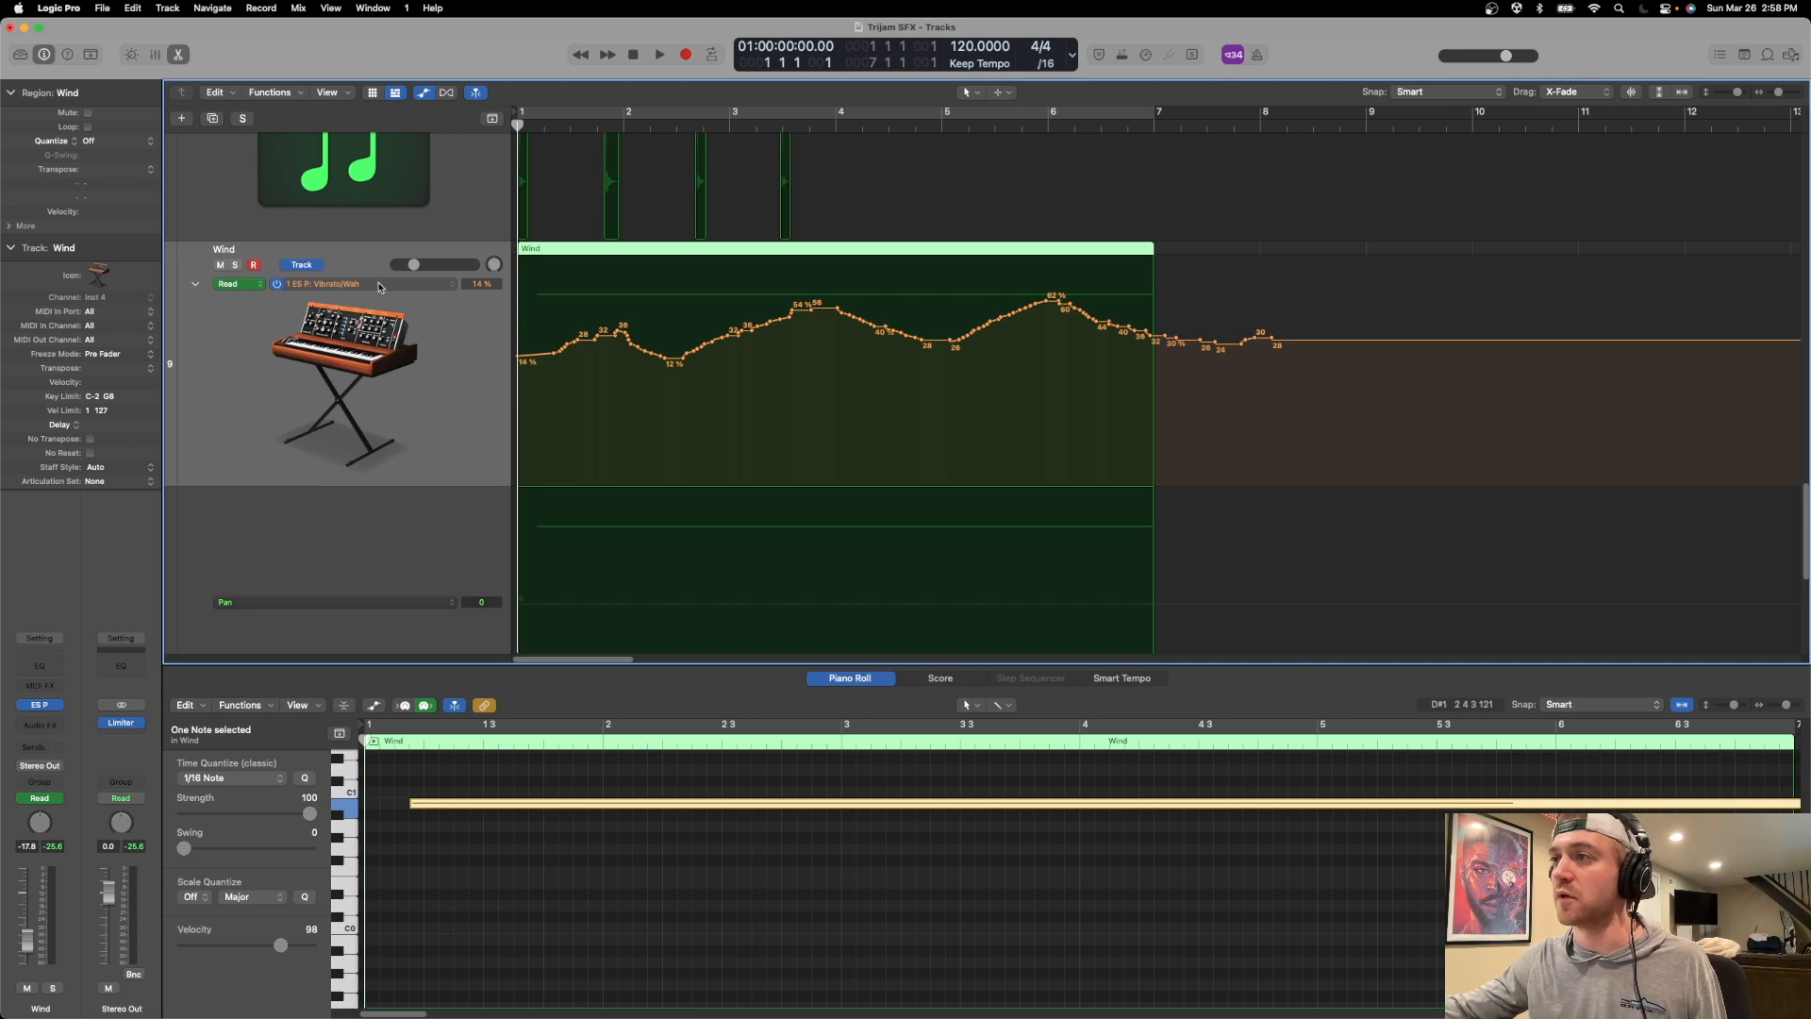
{"action": "key", "text": "a"}
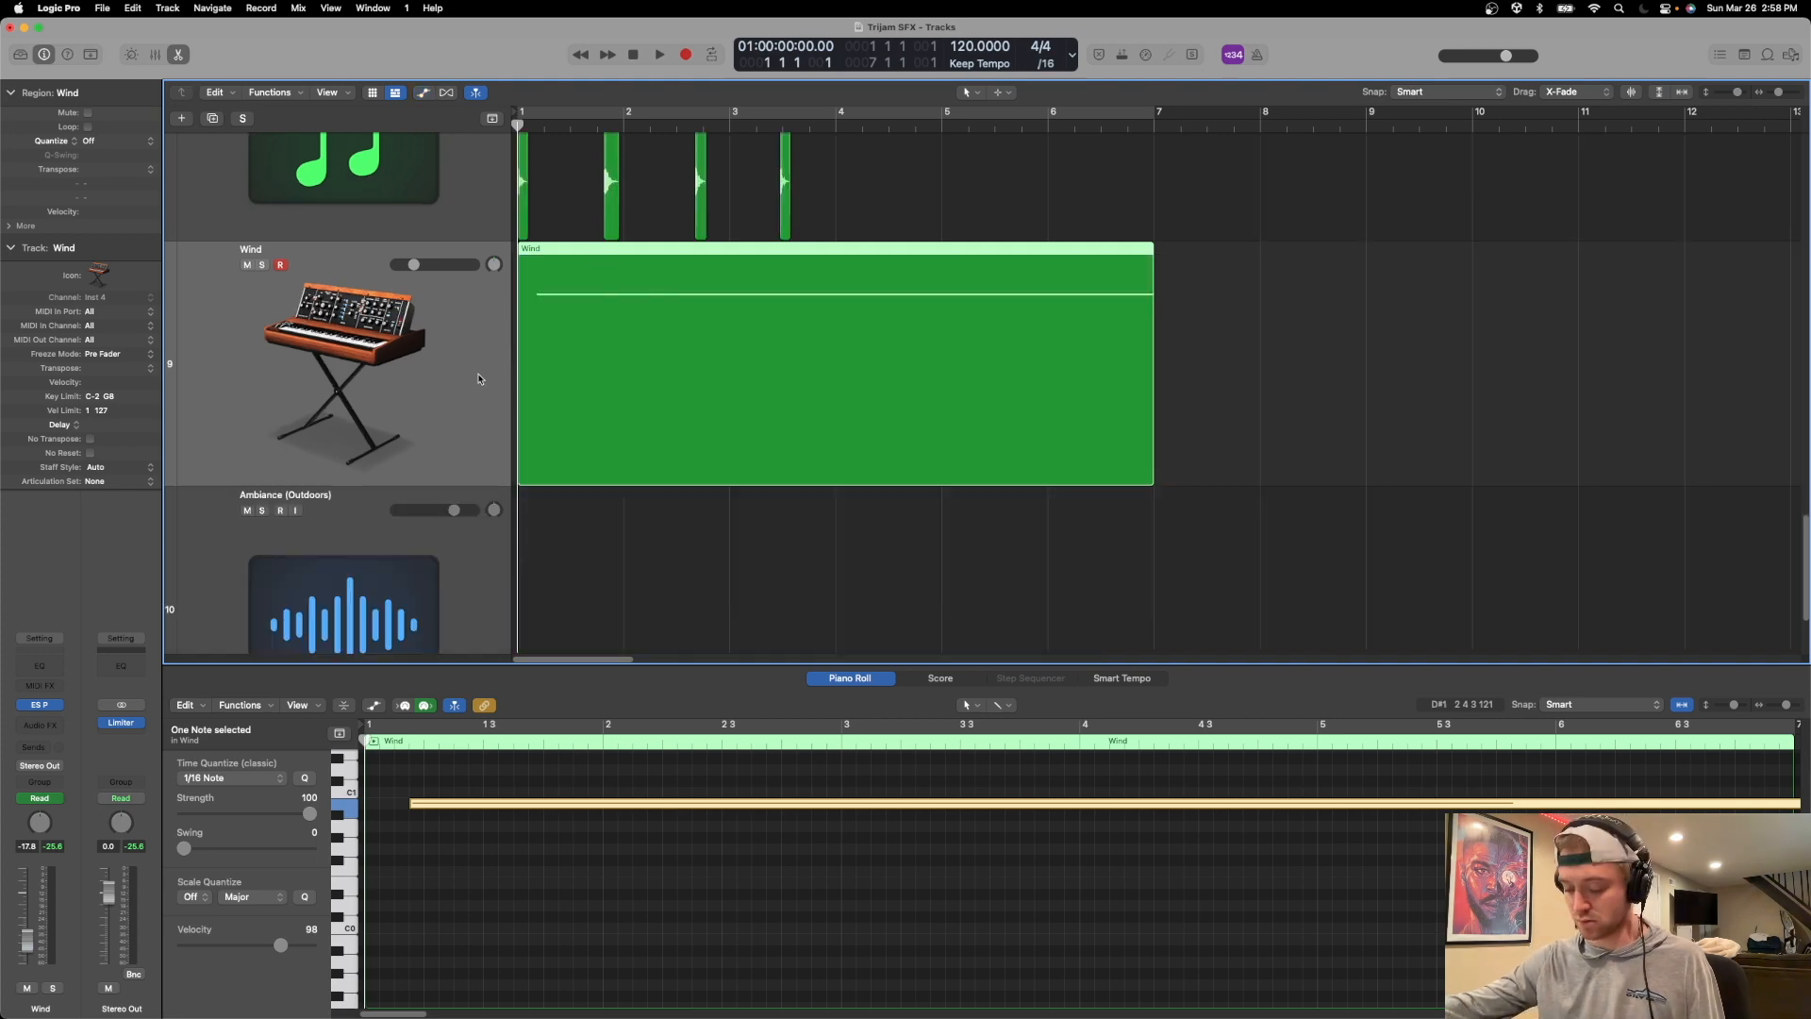
Duplicate the Wind track with its instrument settings and name the new track "Wind (low)".
{"action": "key", "text": "super+d"}
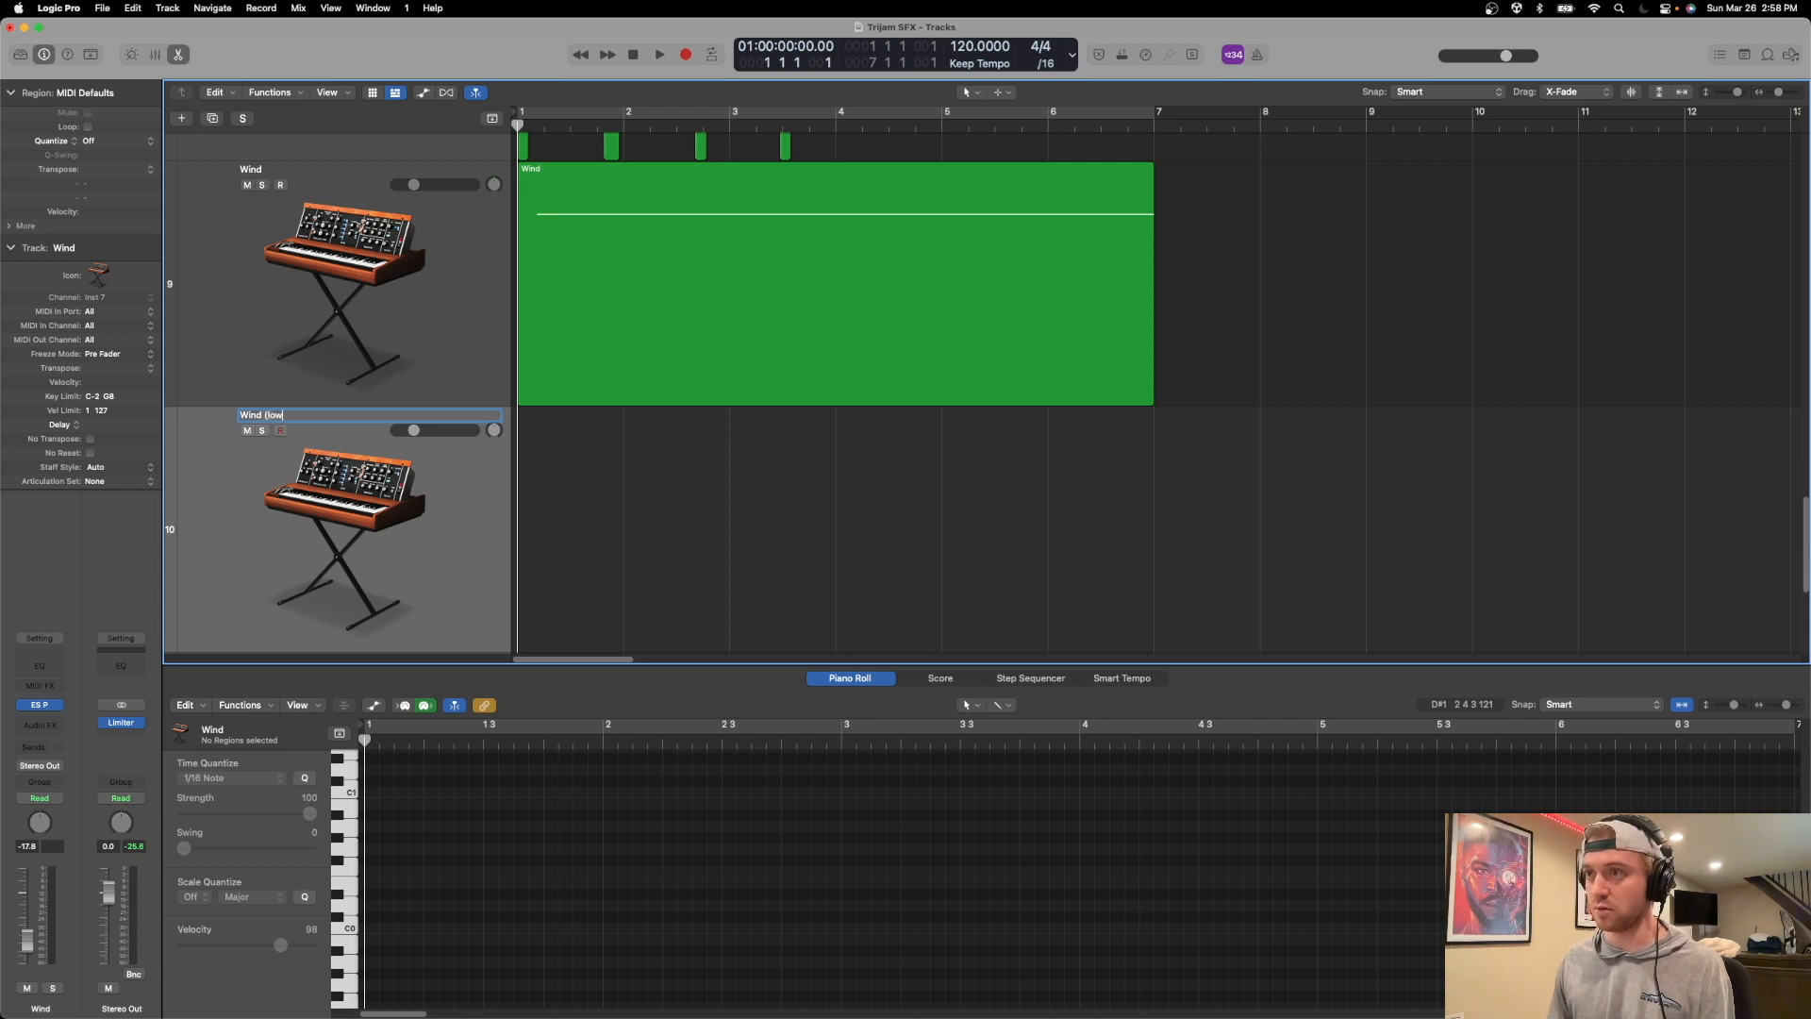
{"action": "key", "text": "Return"}
{"action": "scroll", "coordinate": [1082, 289], "scroll_direction": "right", "scroll_amount": 5}
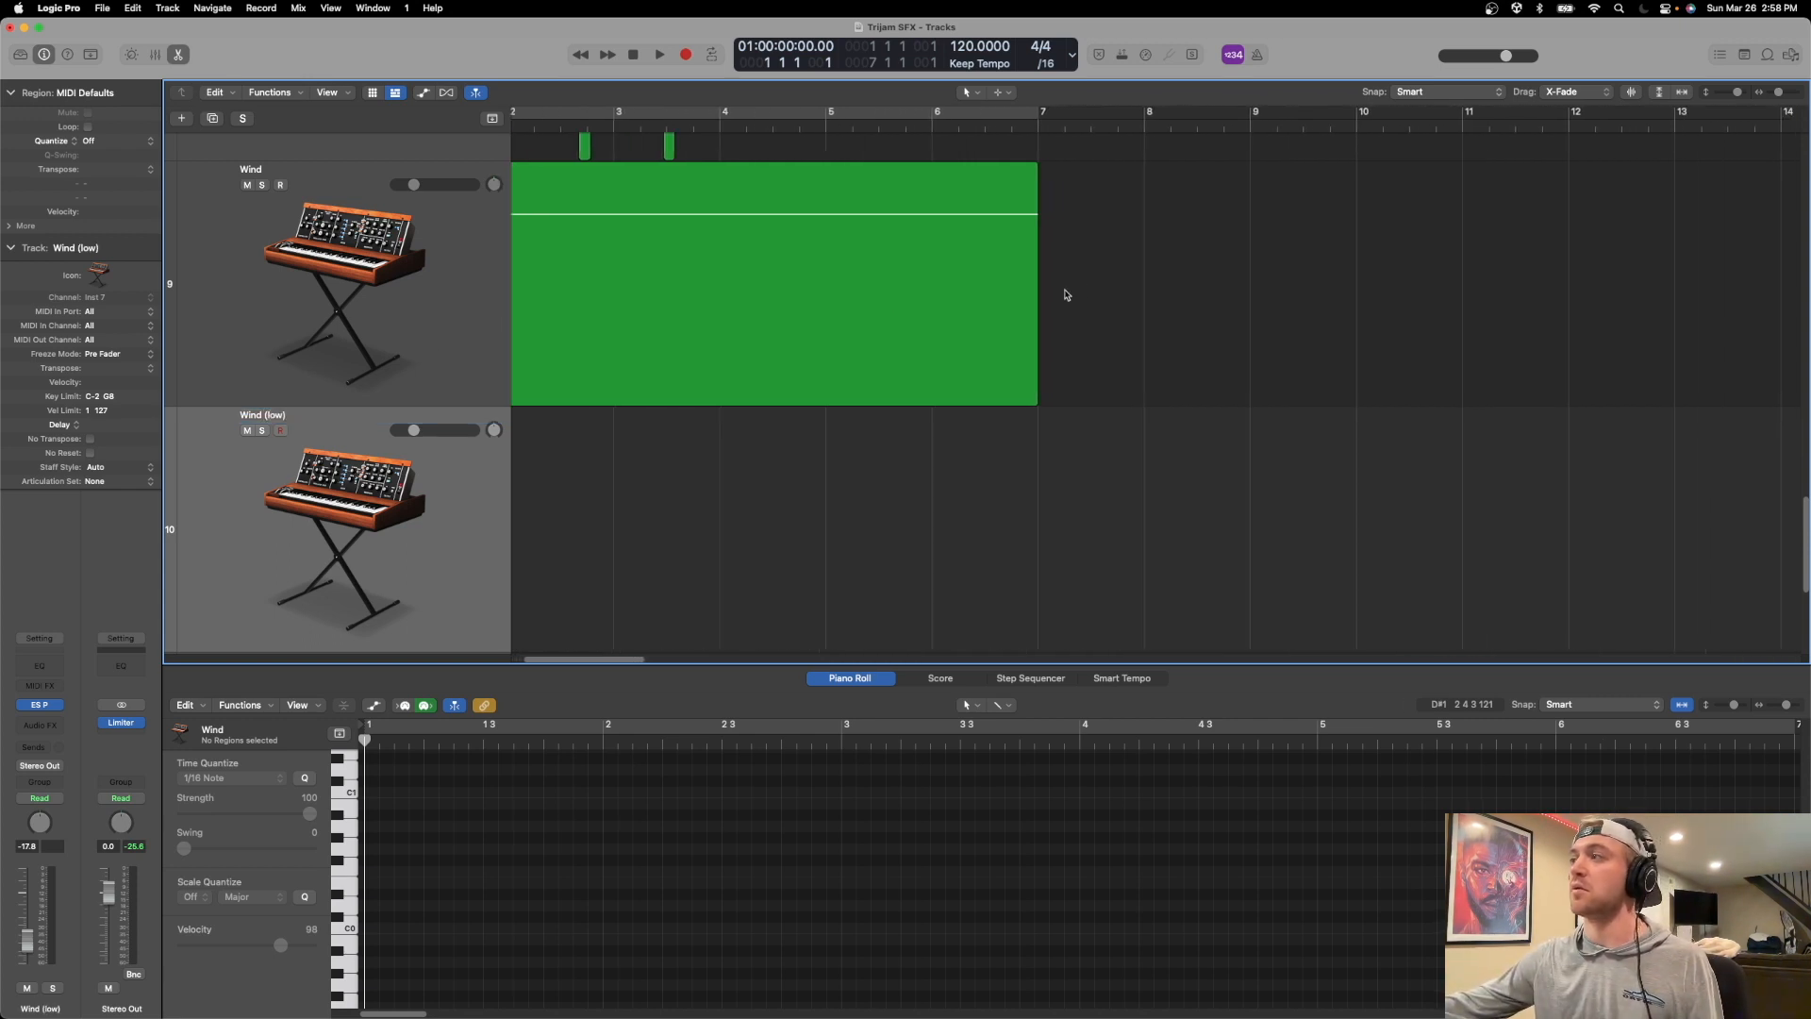
{"action": "scroll", "coordinate": [1083, 289], "scroll_direction": "left", "scroll_amount": 5}
Shift the Wind region's B0 note earlier in the Piano Roll so it starts closer to bar 1.
{"action": "left_click", "coordinate": [1041, 284]}
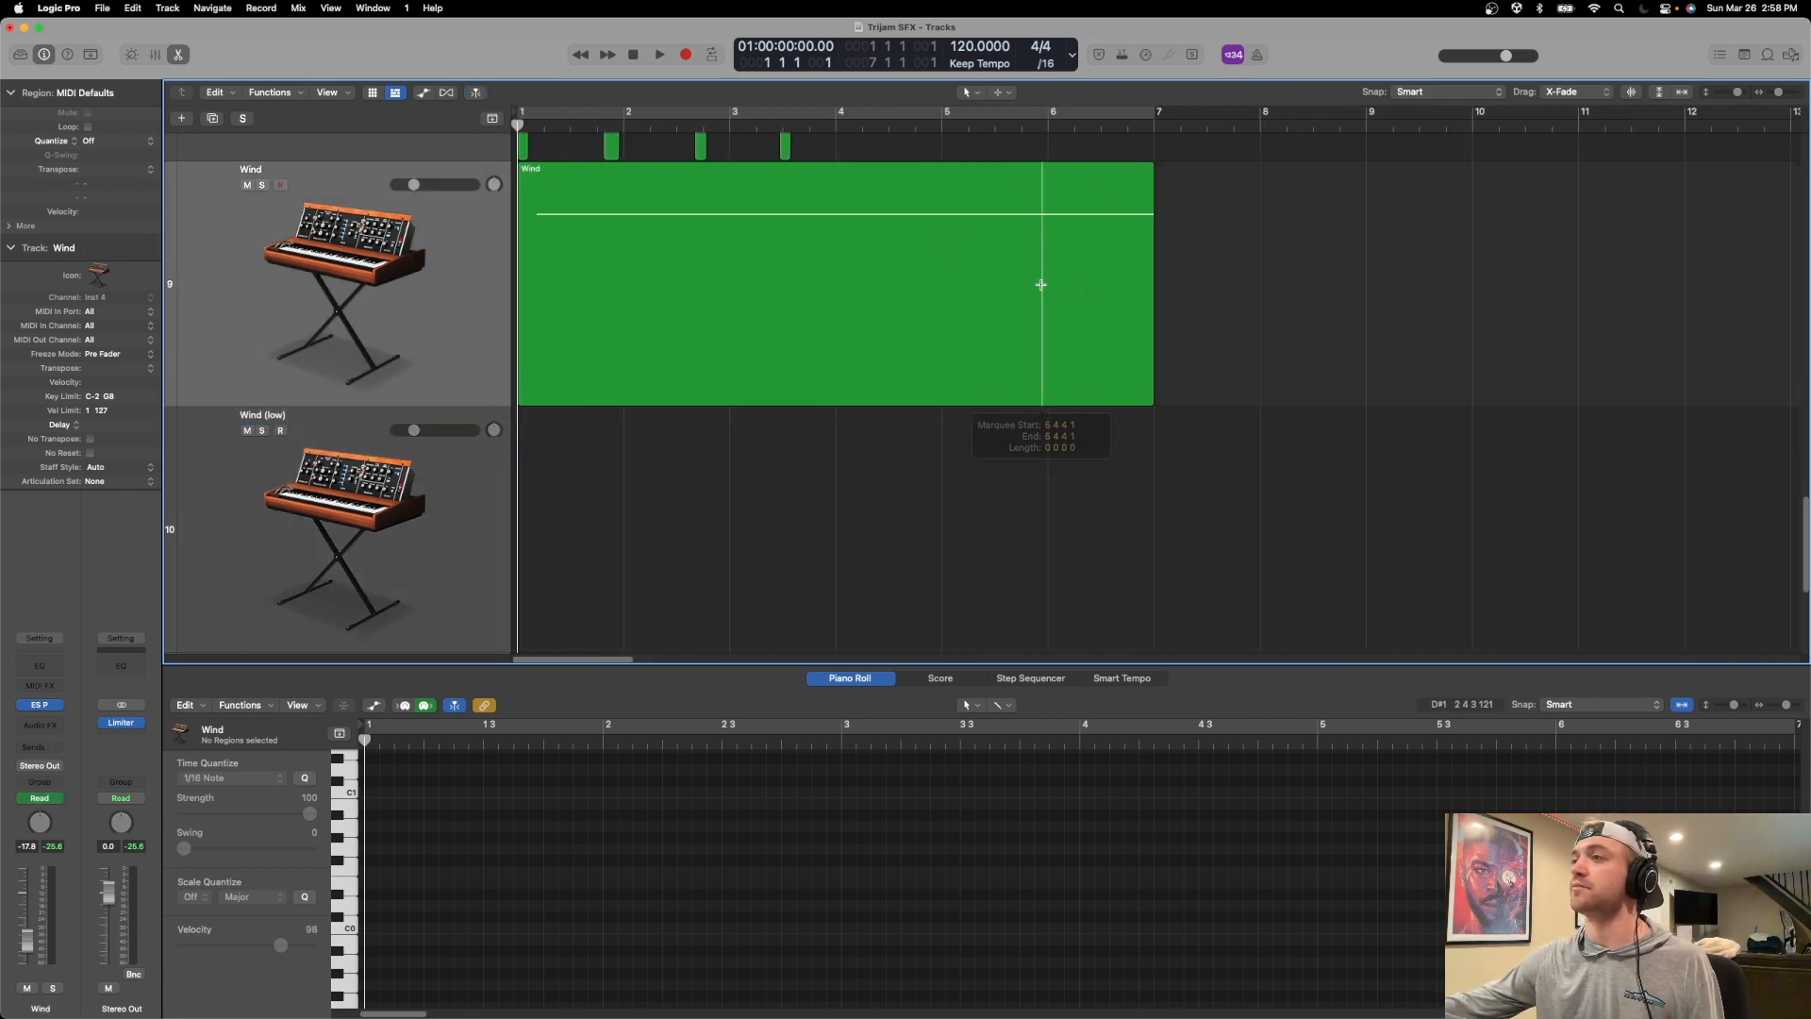
{"action": "left_click", "coordinate": [779, 180]}
{"action": "left_click", "coordinate": [611, 666]}
{"action": "left_click_drag", "start_coordinate": [600, 875], "coordinate": [570, 876]}
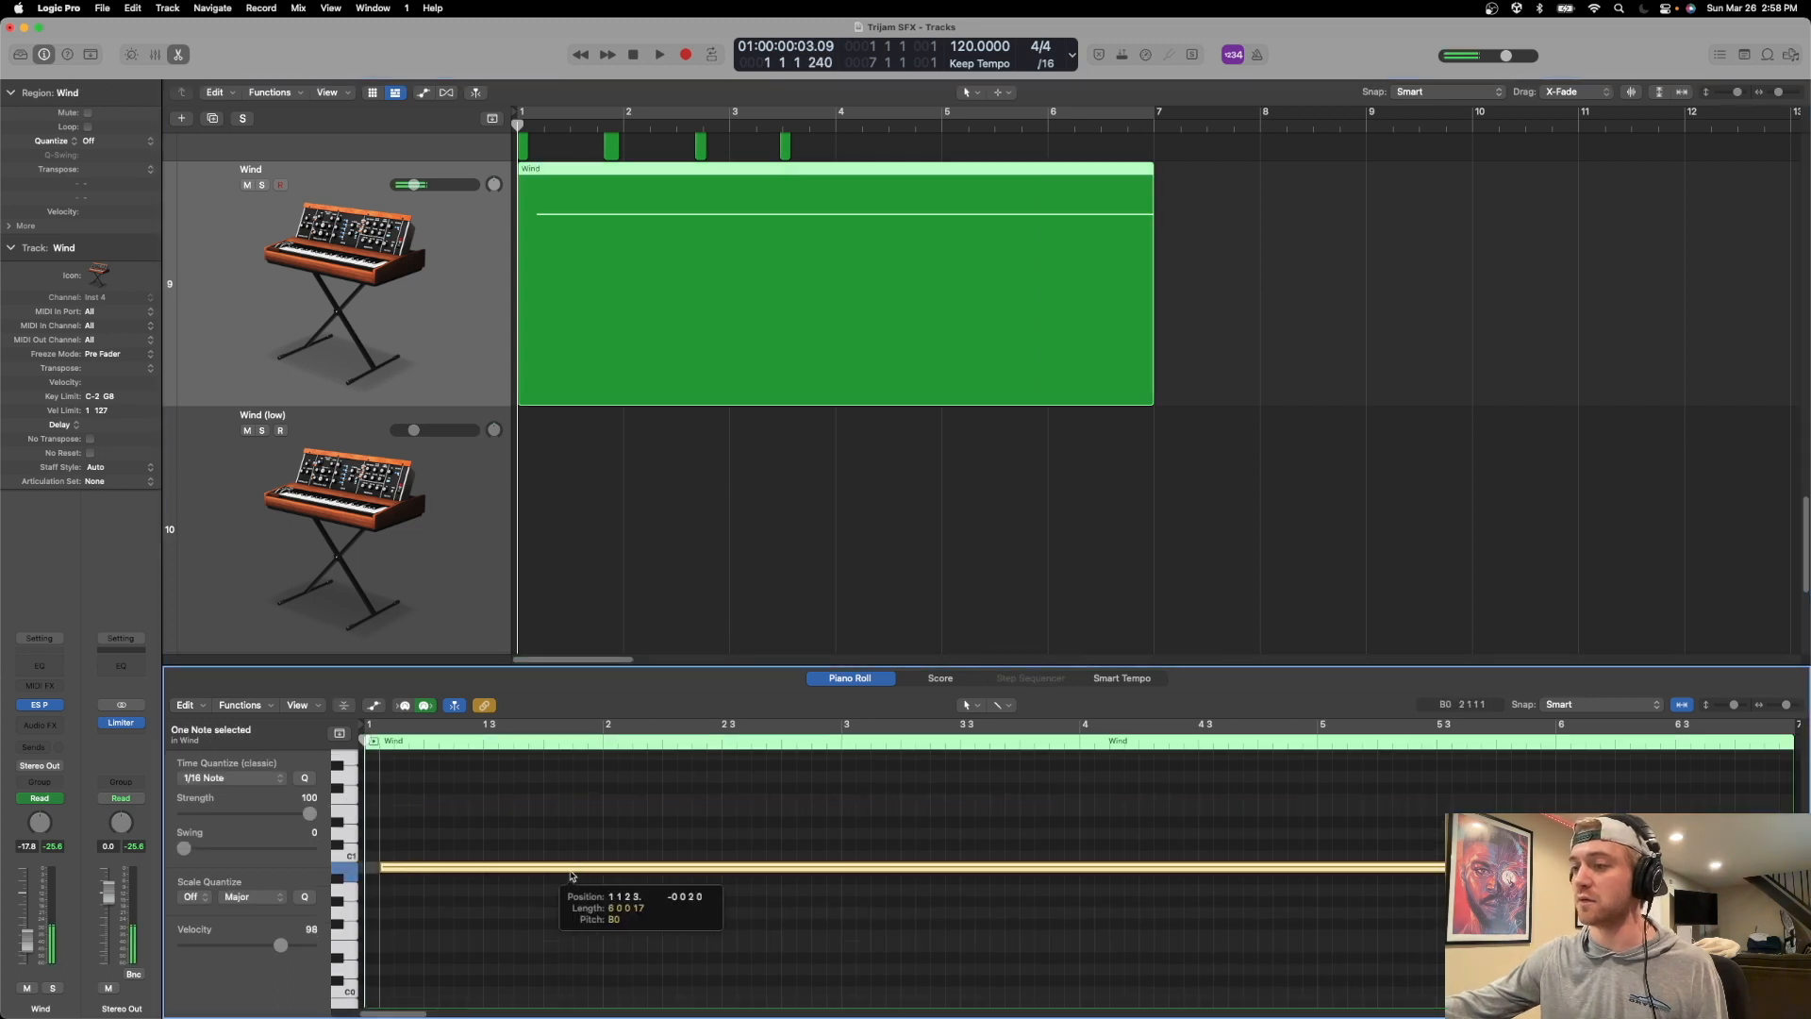
{"action": "left_click", "coordinate": [687, 895]}
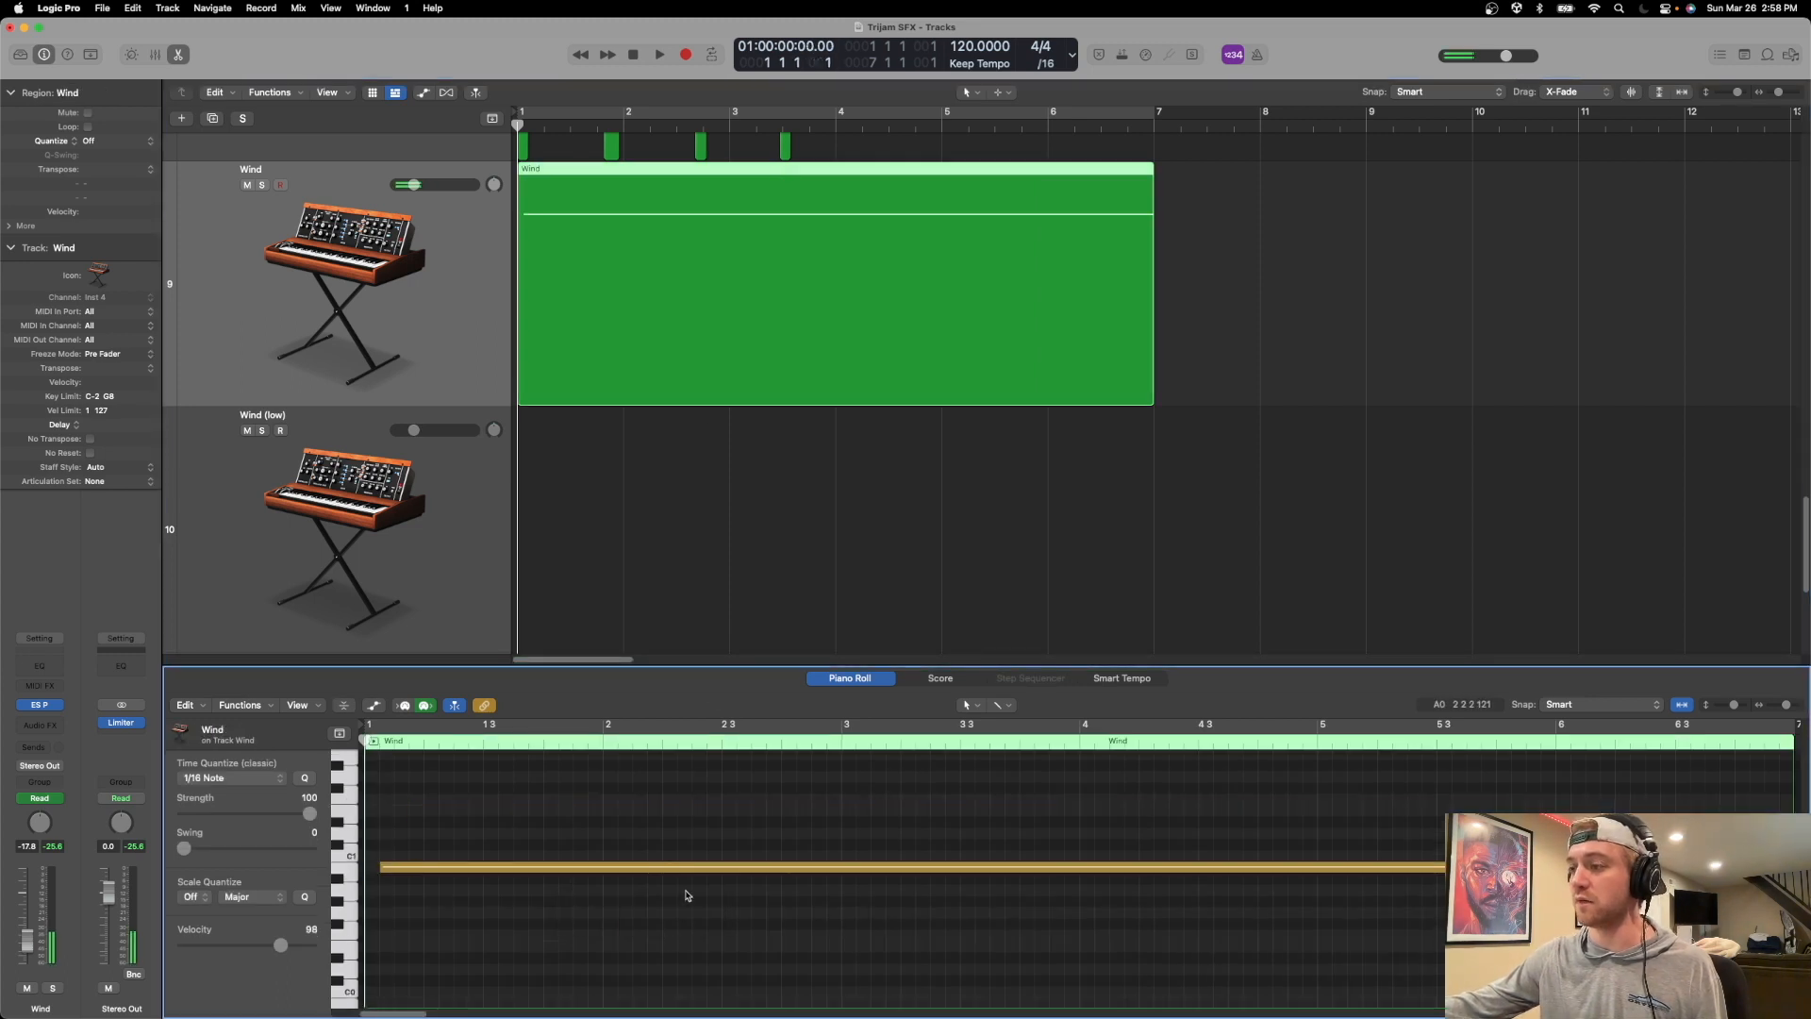
Copy the Wind region onto the Wind (low) track, starting at bar 1.
{"action": "left_click", "coordinate": [481, 492]}
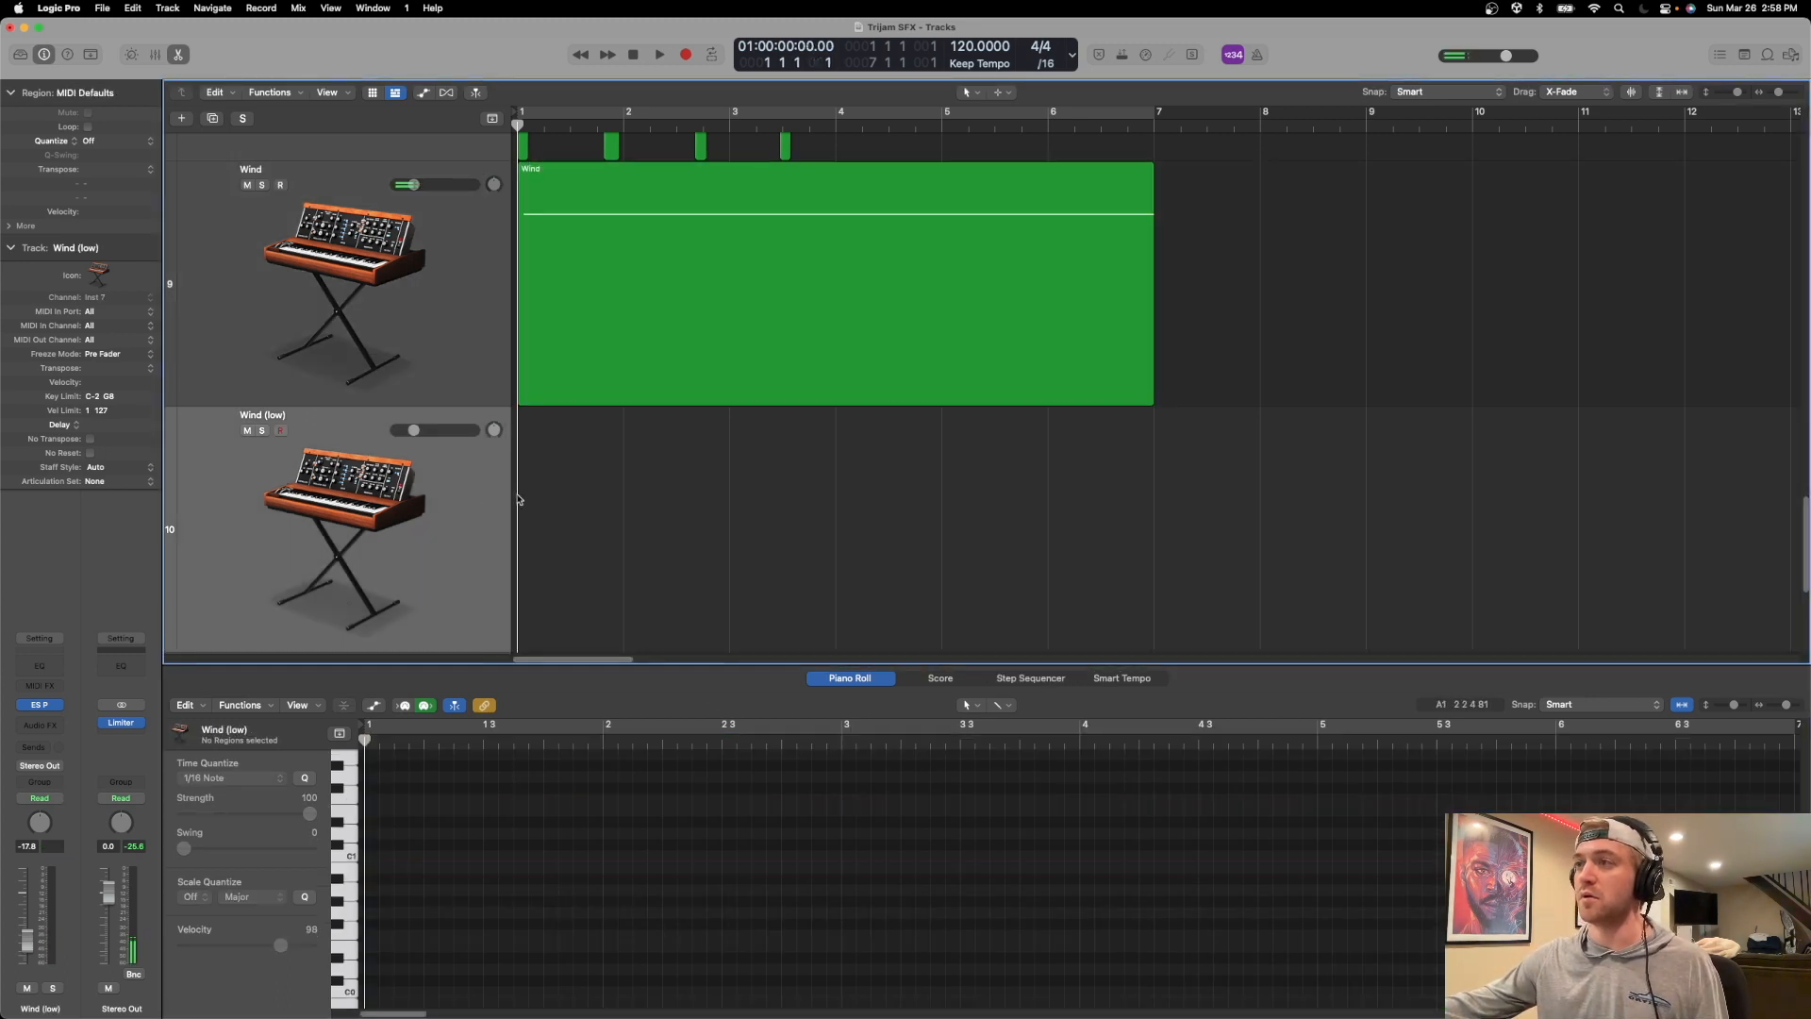
{"action": "right_click", "coordinate": [593, 183]}
{"action": "left_click", "coordinate": [558, 191]}
{"action": "left_click_drag", "start_coordinate": [559, 191], "coordinate": [581, 476]}
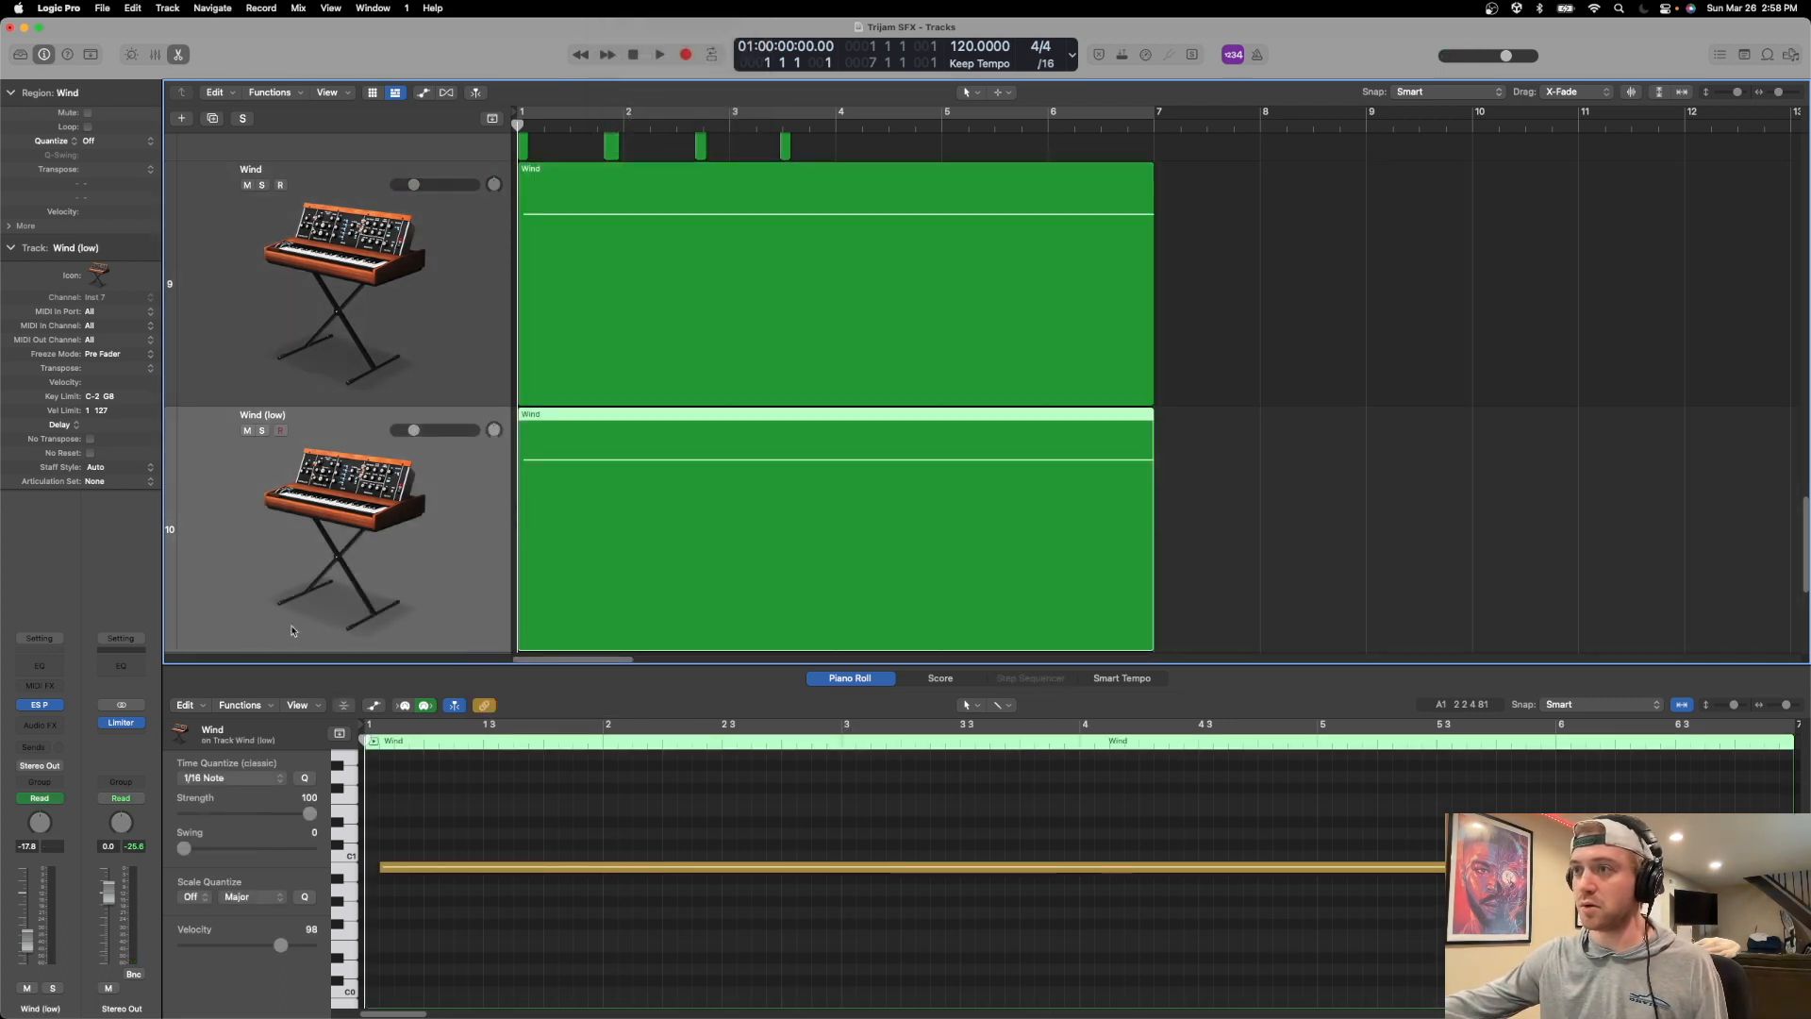
Solo the Wind (low) track and insert the Soundtoys Little AlterBoy effect on it in stereo.
{"action": "left_click", "coordinate": [40, 725]}
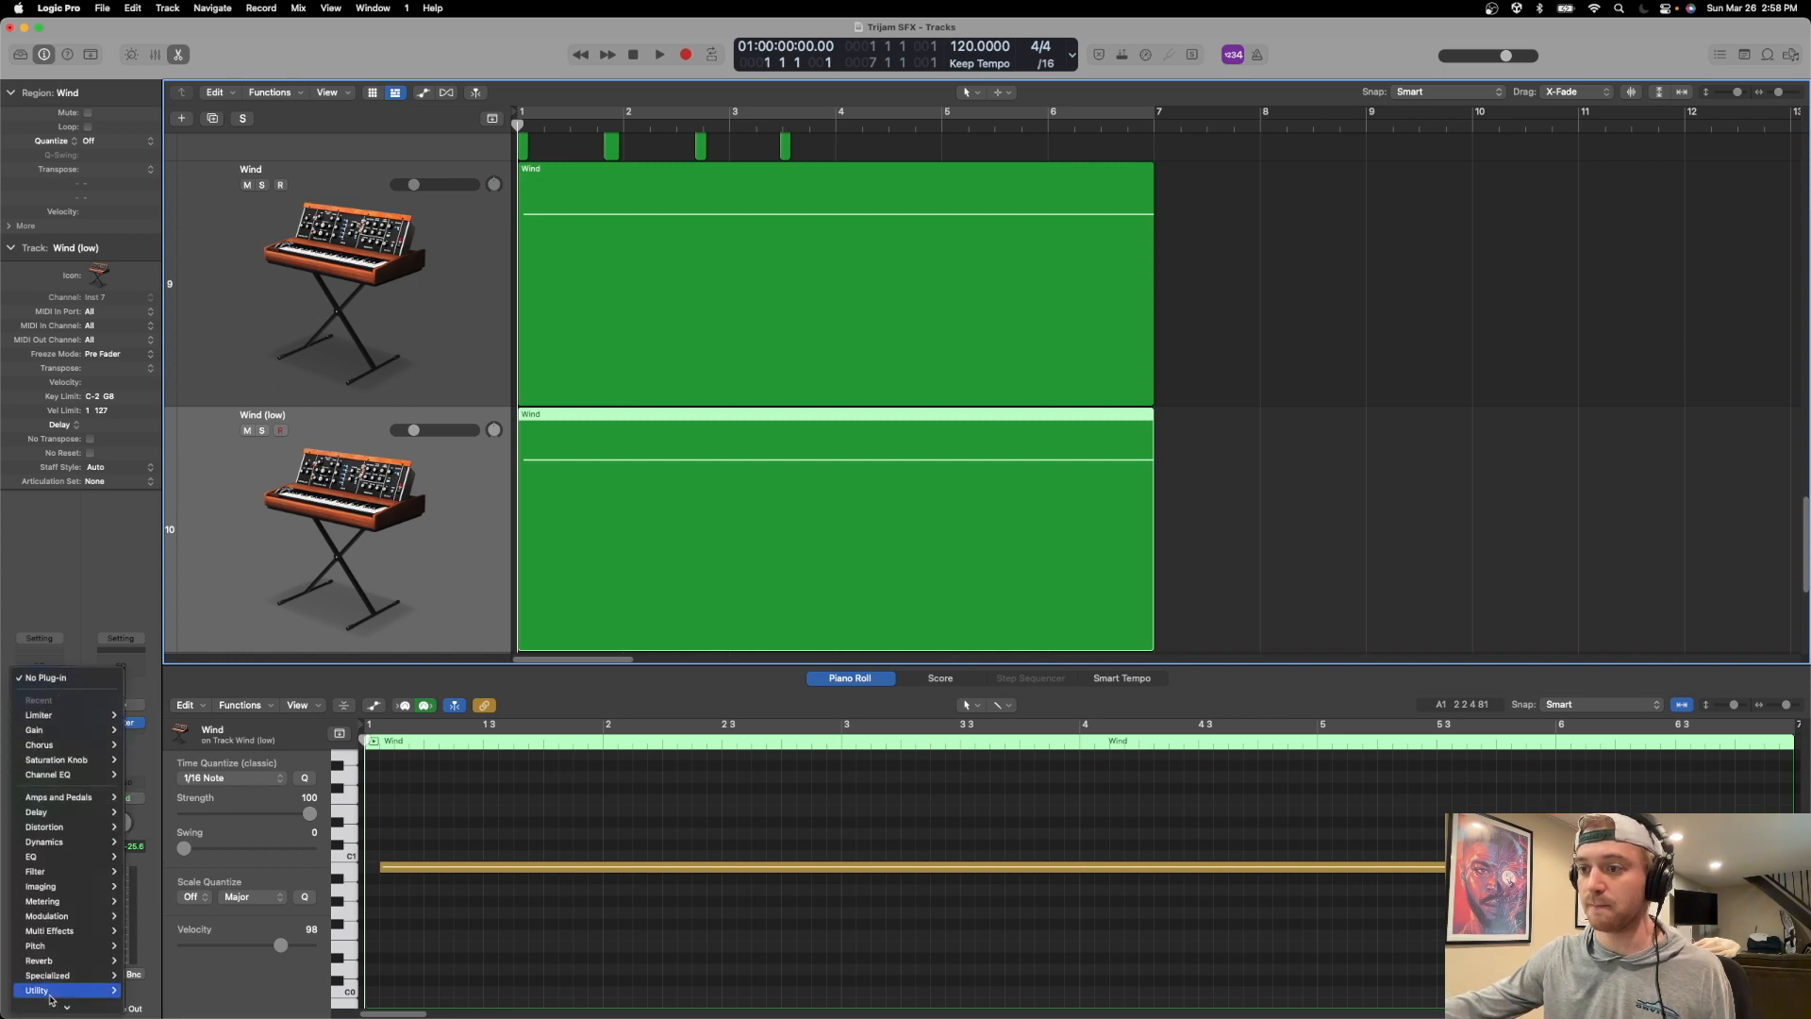
{"action": "left_click", "coordinate": [262, 441]}
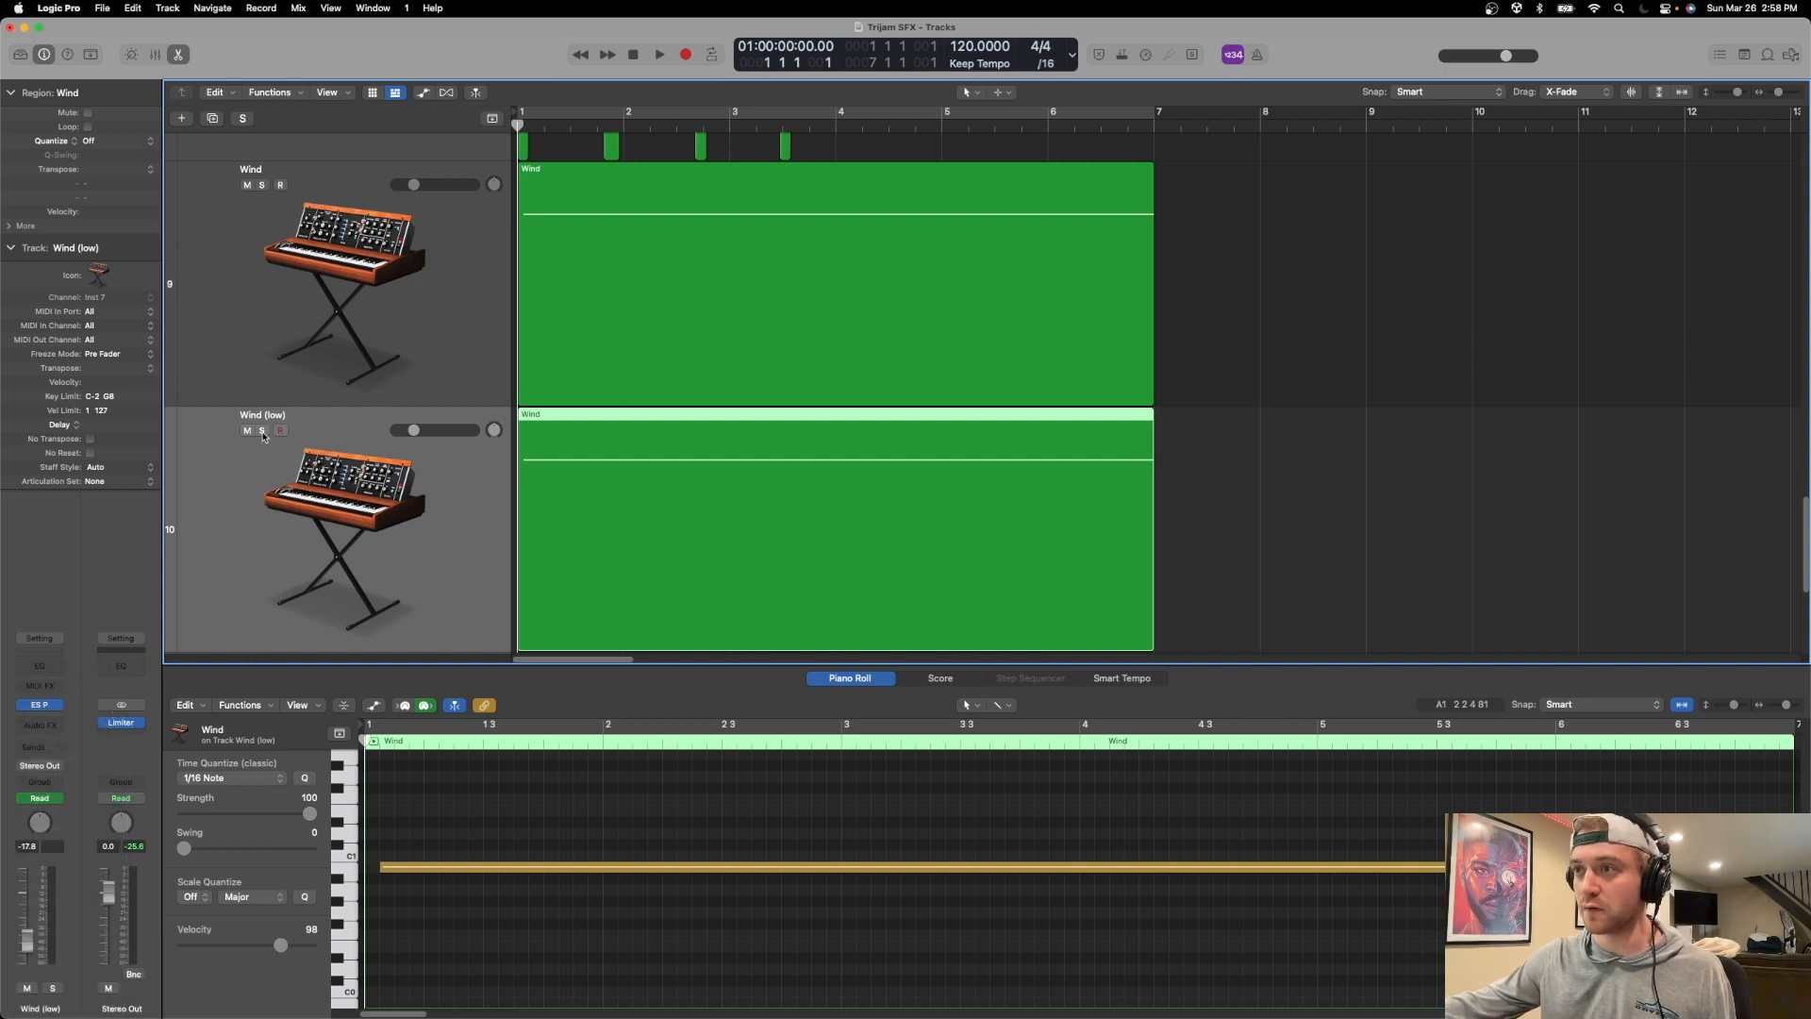
{"action": "left_click", "coordinate": [262, 432]}
{"action": "left_click", "coordinate": [52, 725]}
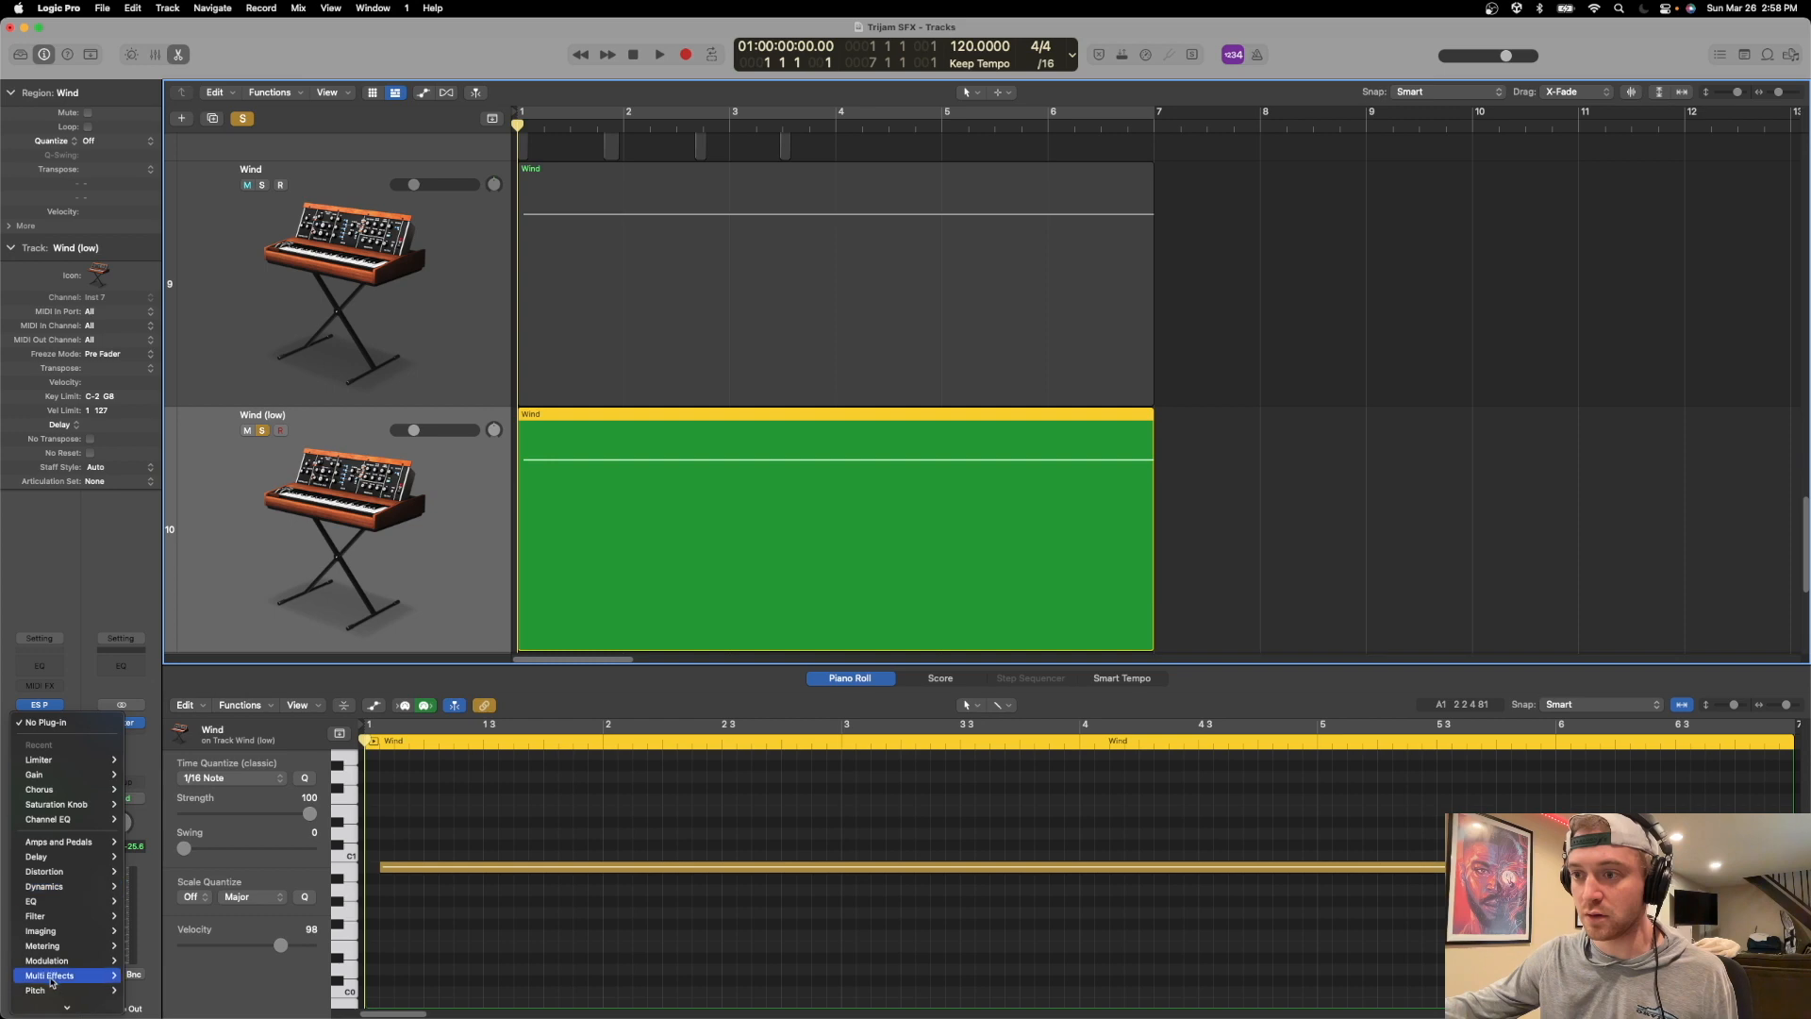
{"action": "mouse_move", "coordinate": [56, 1003]}
{"action": "mouse_move", "coordinate": [179, 917]}
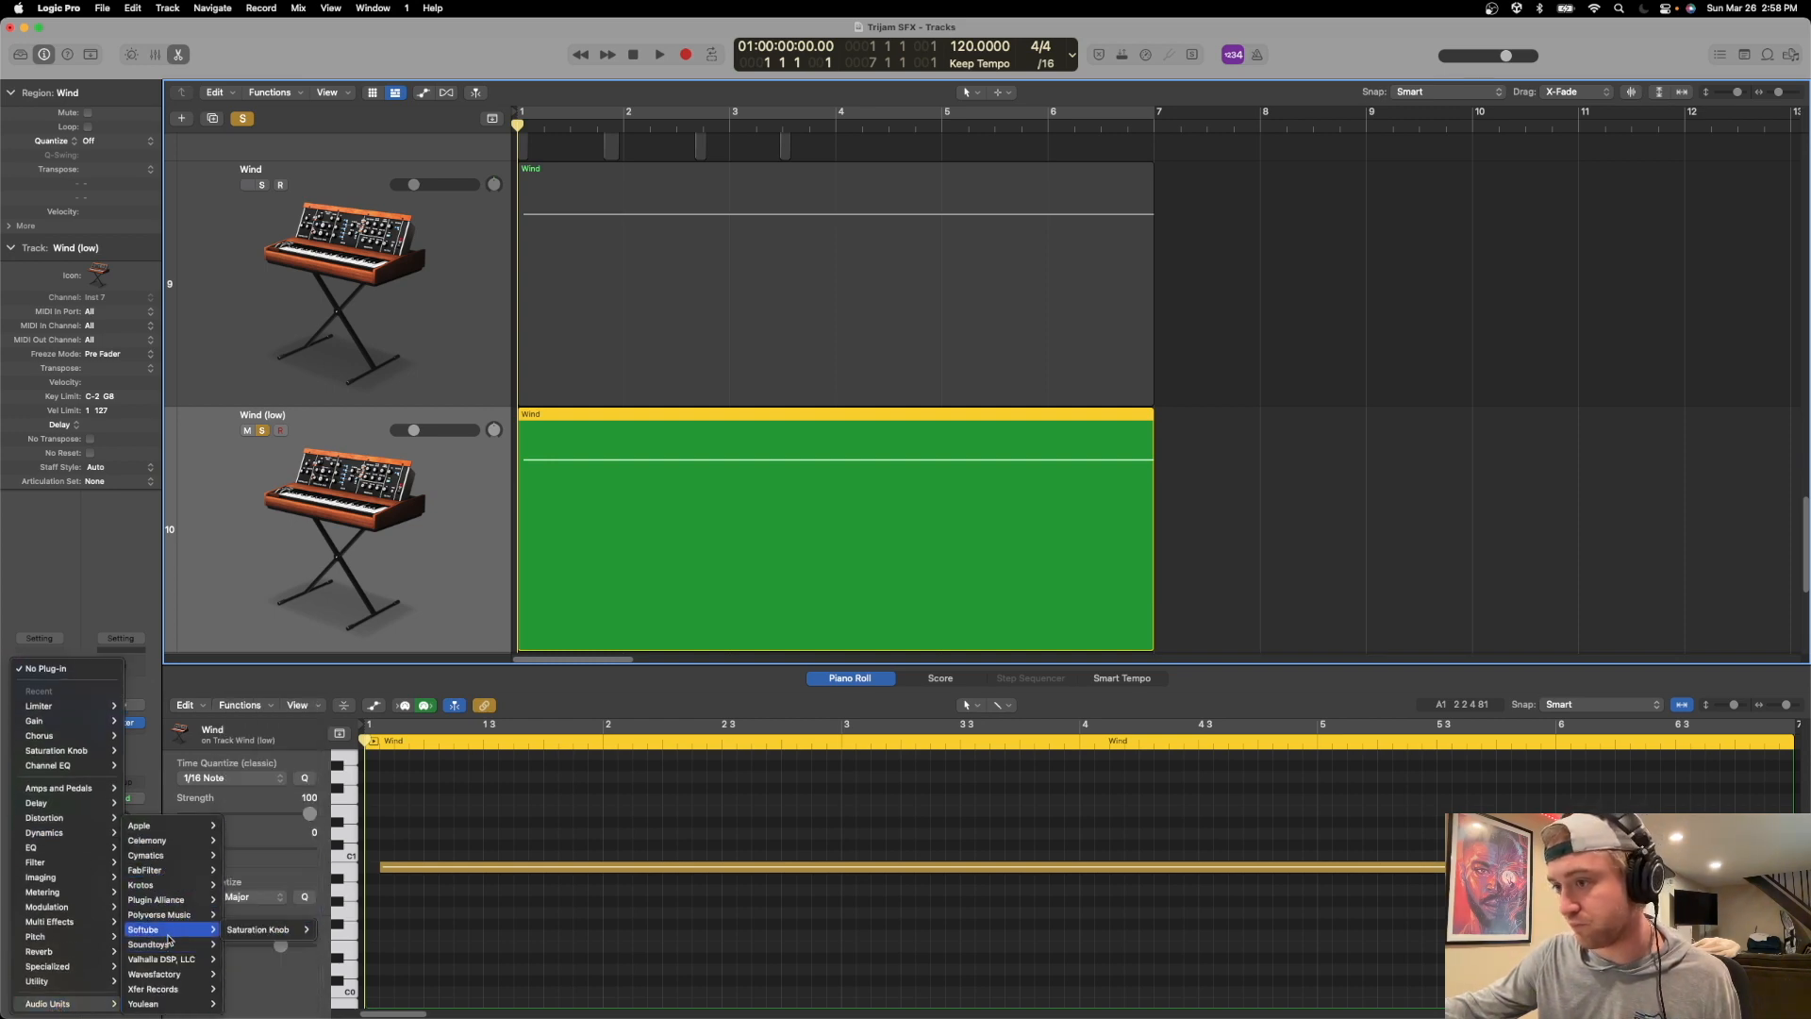
{"action": "mouse_move", "coordinate": [271, 855]}
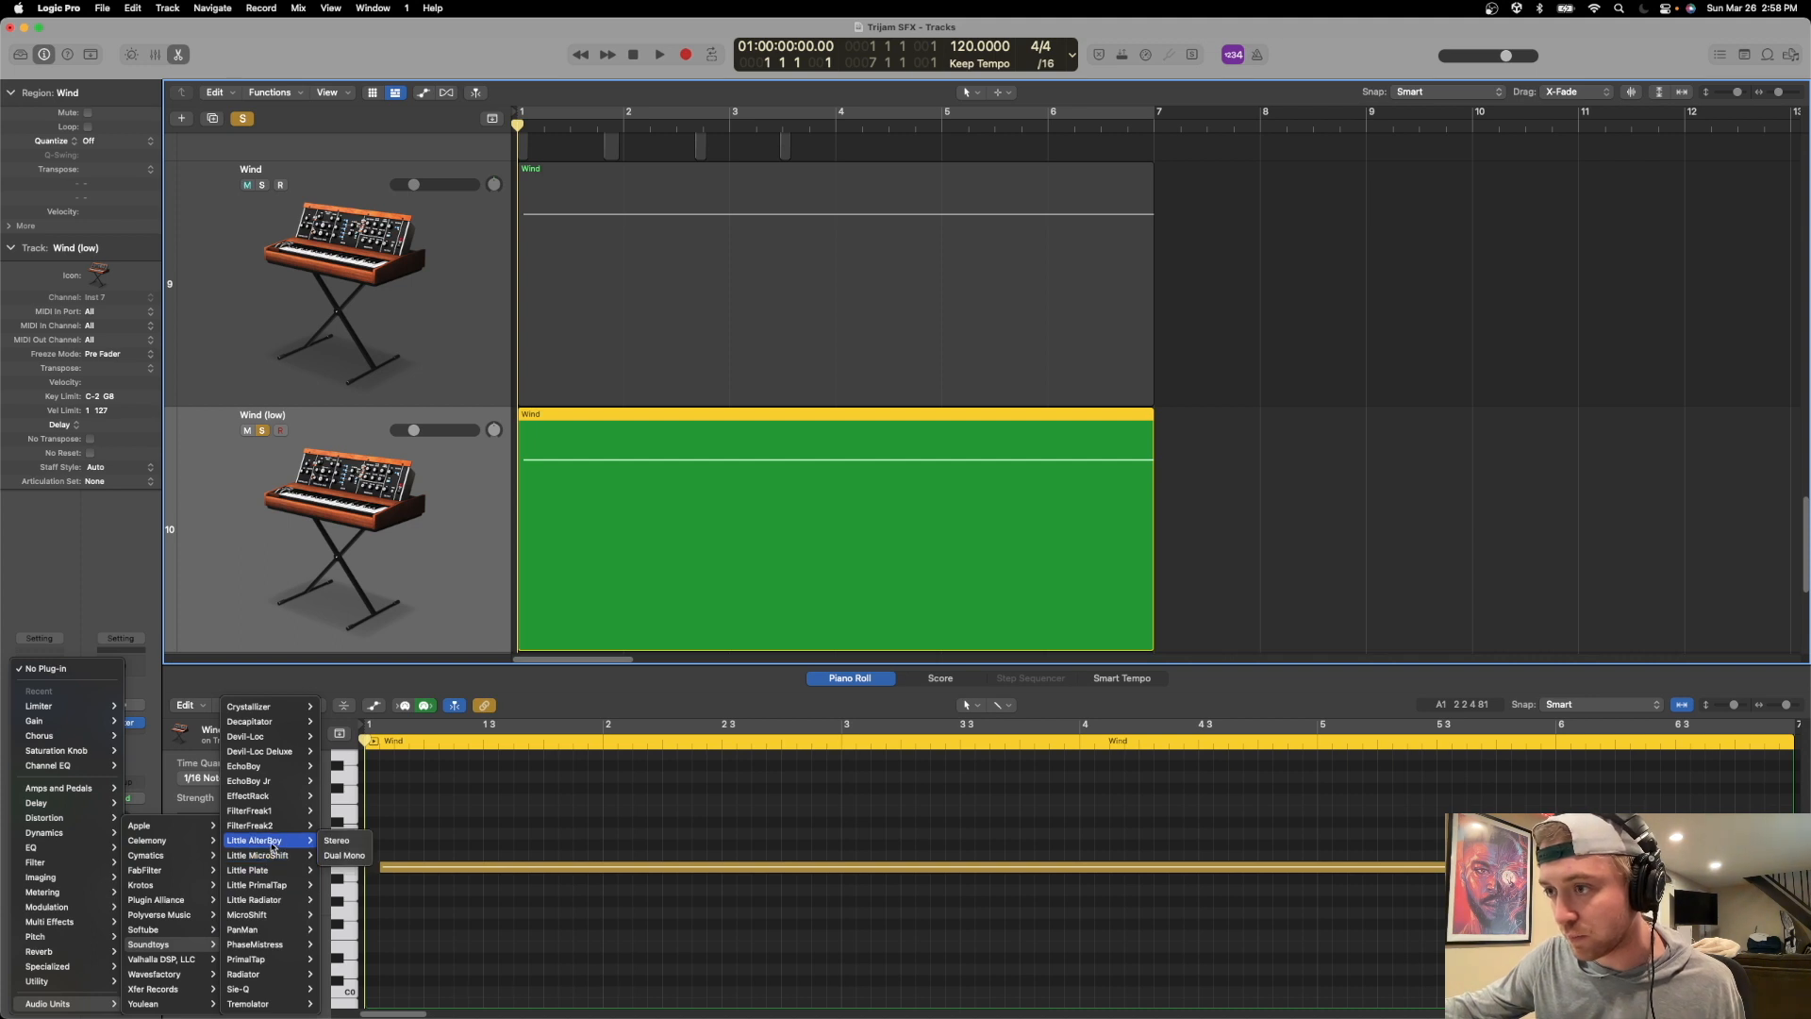
{"action": "left_click", "coordinate": [332, 840]}
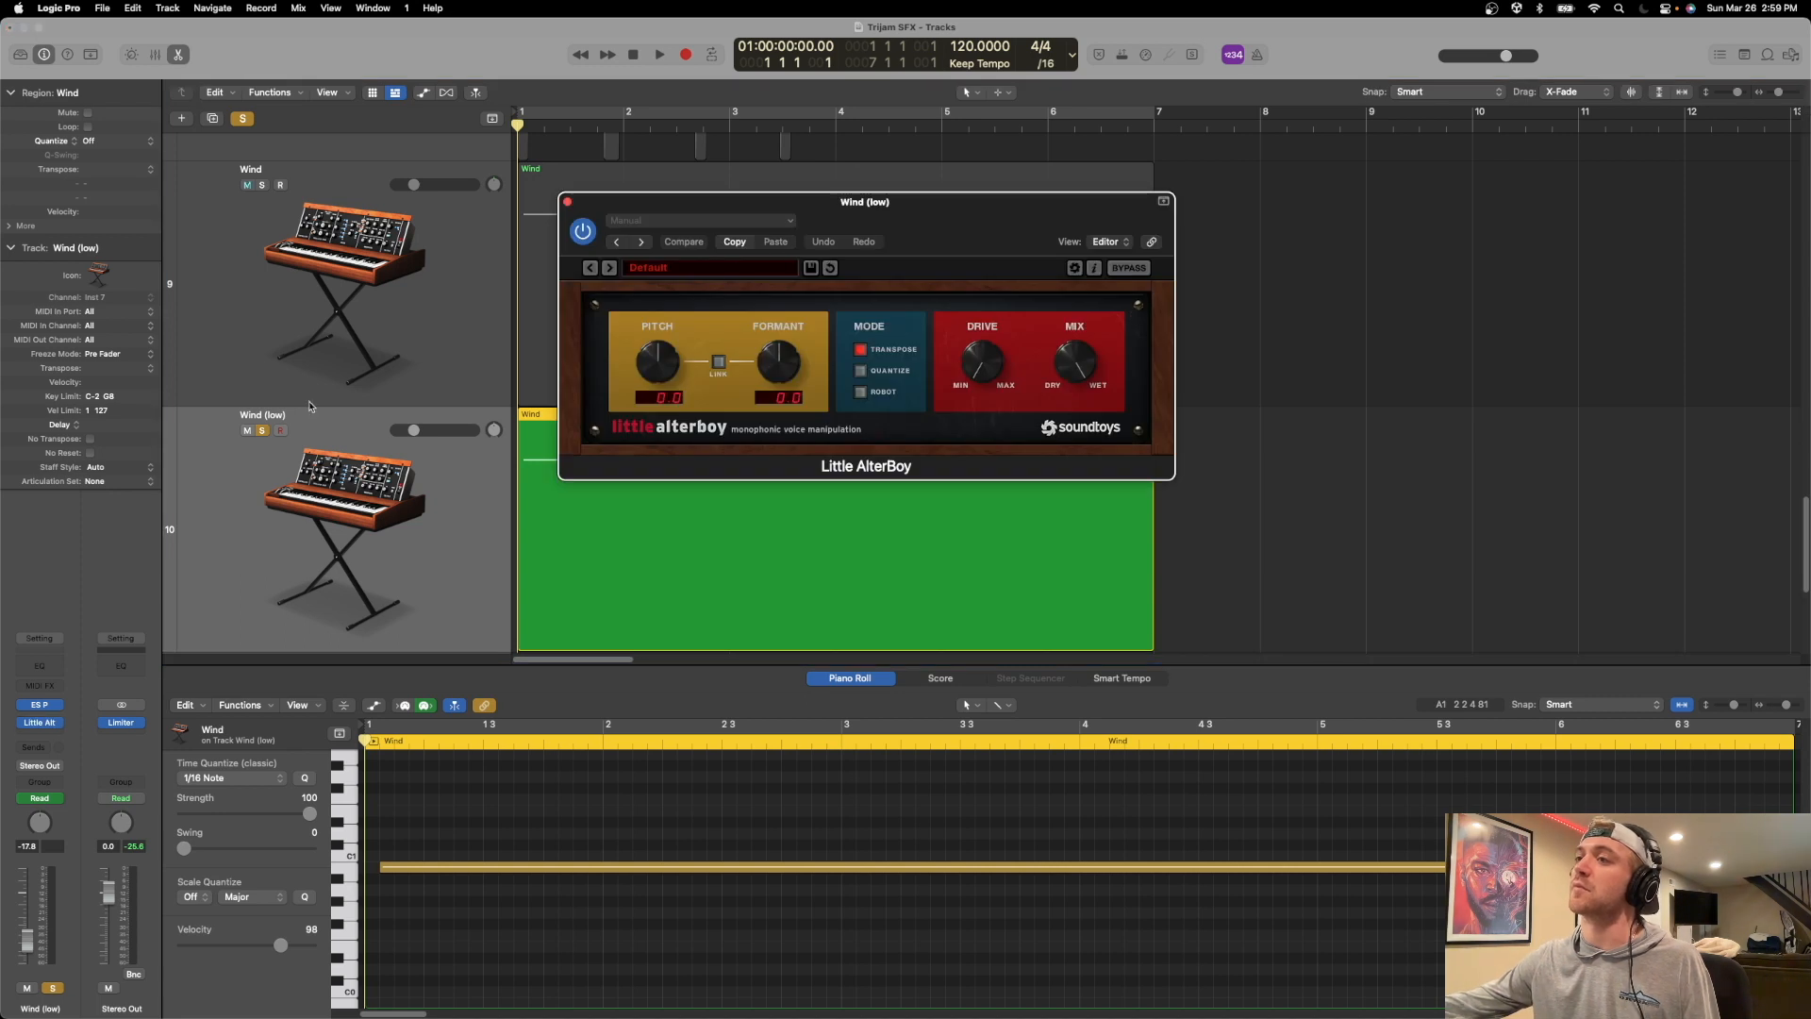
Lower the Little AlterBoy pitch to -12.0 and link the formant to it while playing the low wind.
{"action": "key", "text": "space"}
{"action": "left_click_drag", "start_coordinate": [655, 366], "coordinate": [651, 455]}
{"action": "left_click", "coordinate": [723, 360]}
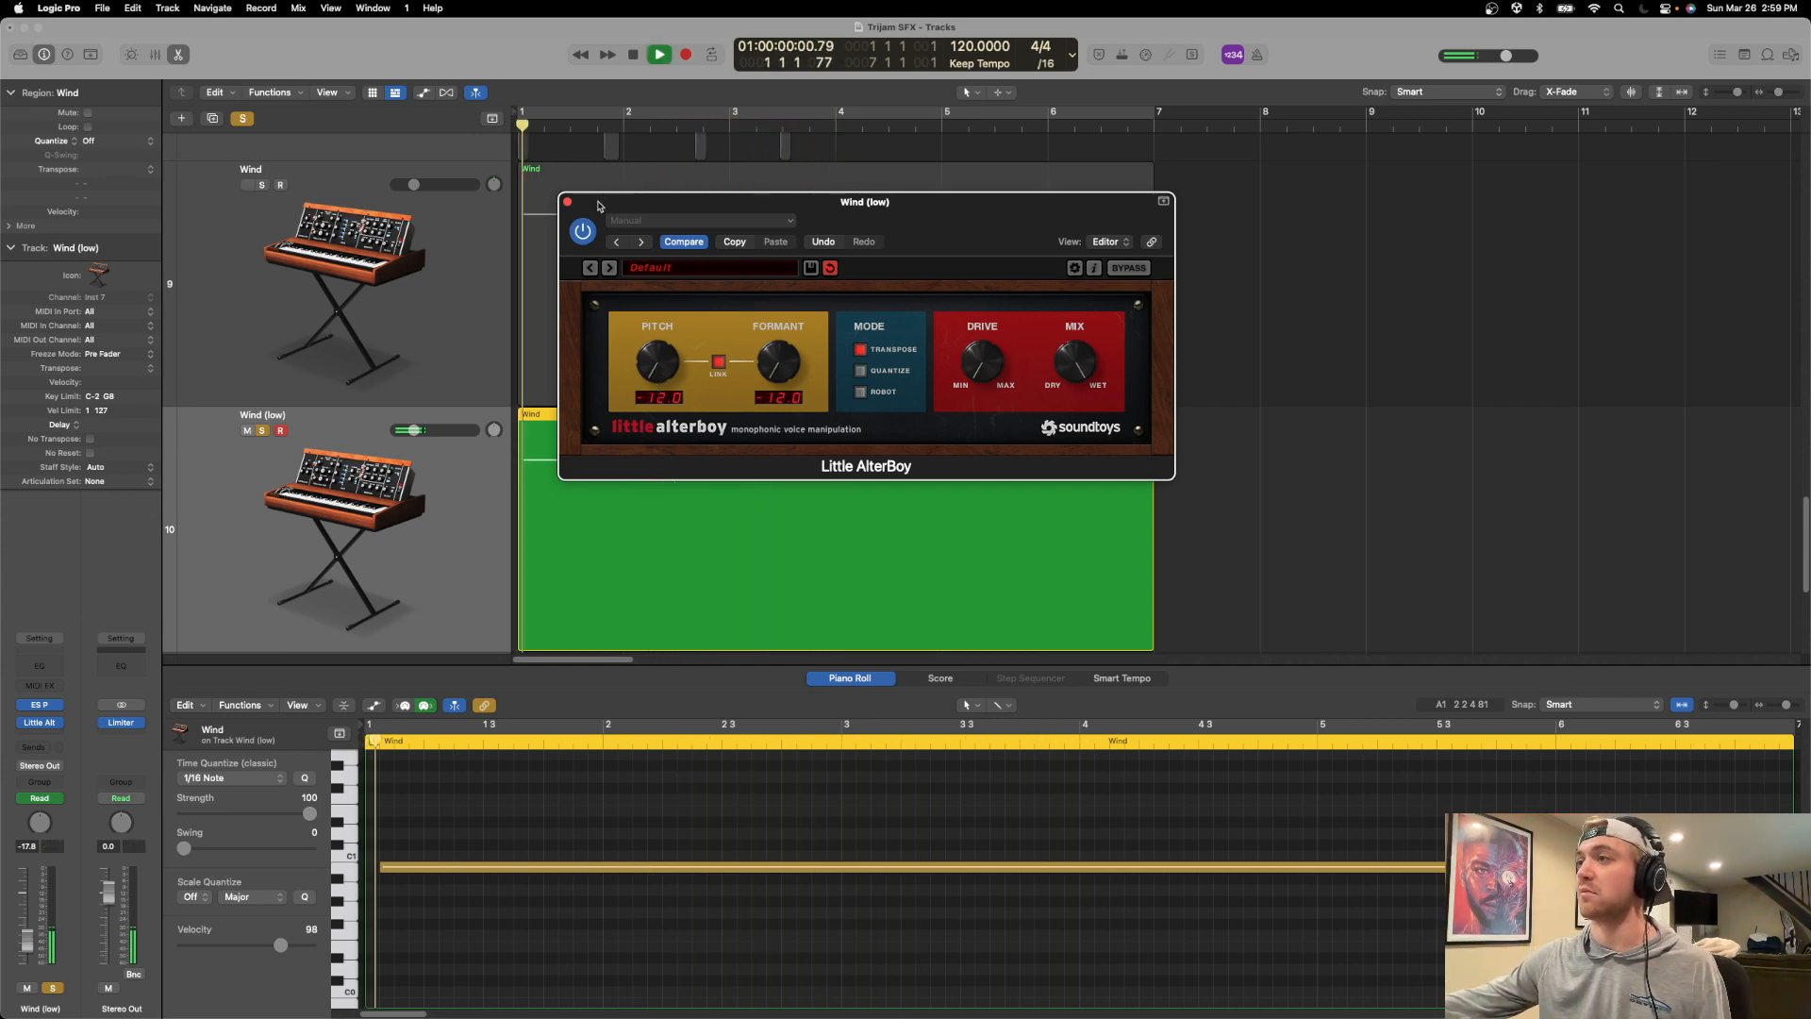
{"action": "left_click_drag", "start_coordinate": [591, 207], "coordinate": [665, 212]}
Solo the Wind track as well to hear both wind layers together, close Little AlterBoy, and stop playback.
{"action": "left_click", "coordinate": [262, 184]}
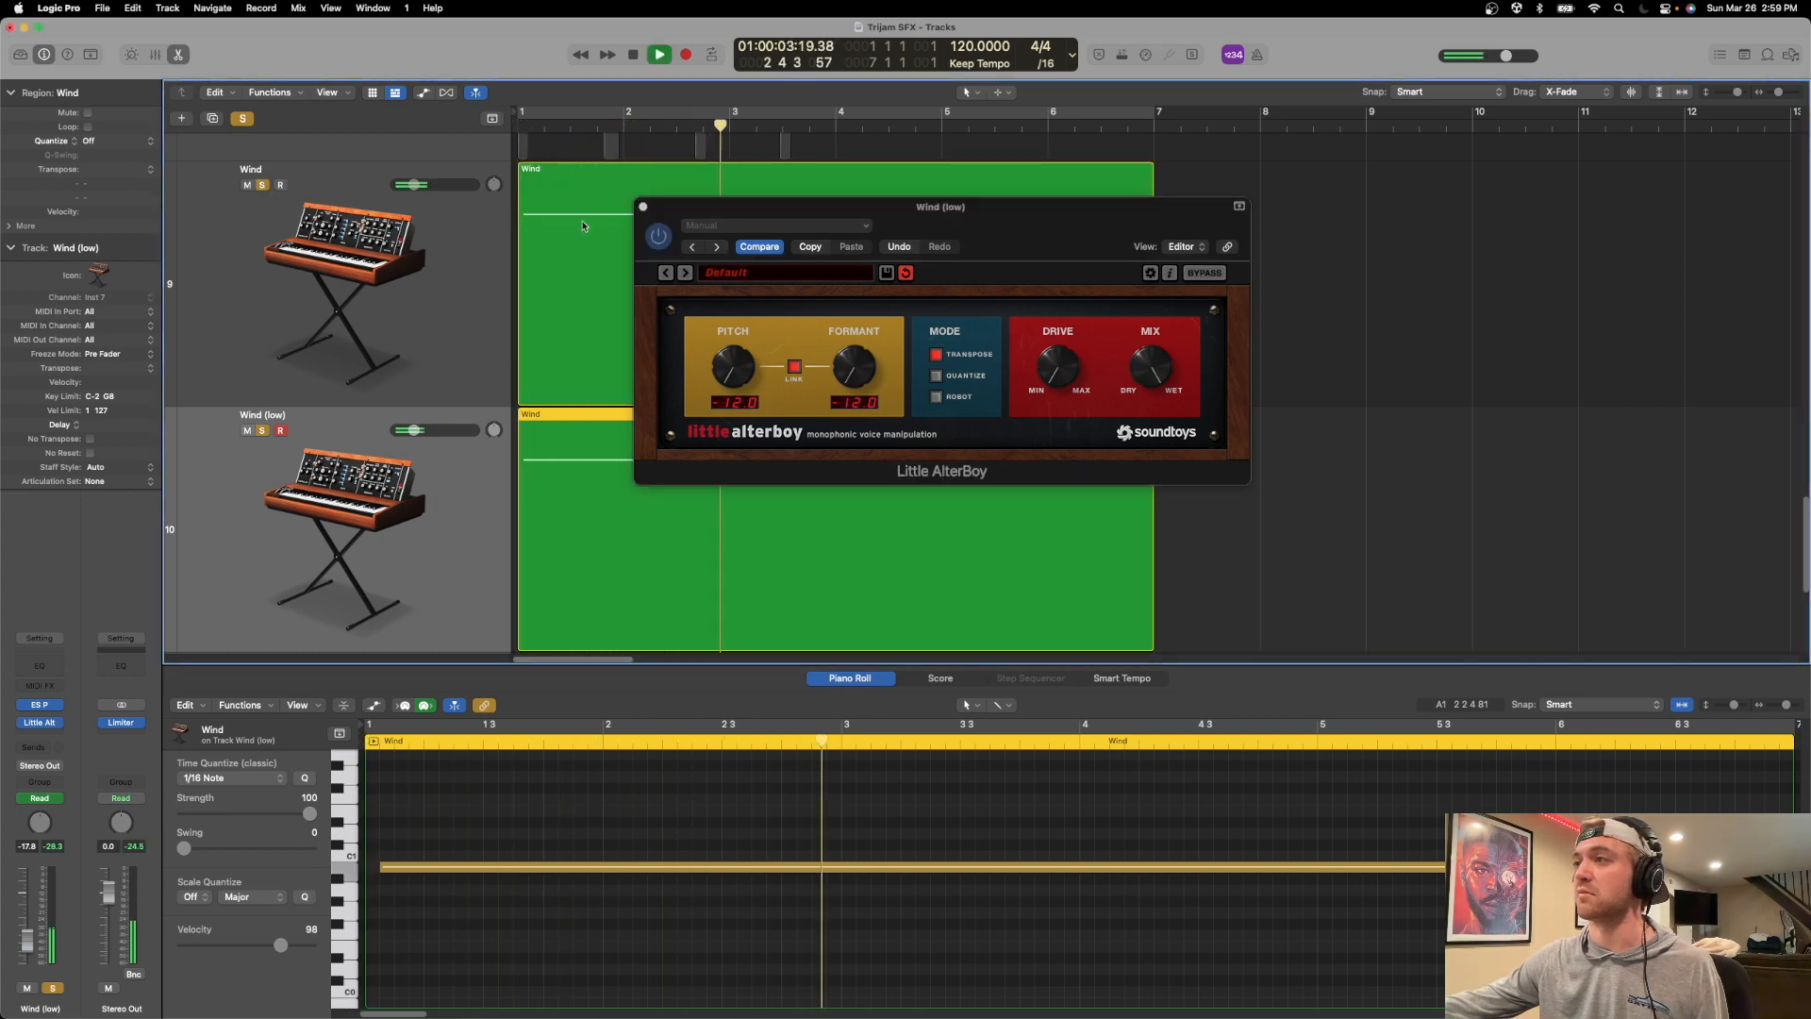
{"action": "left_click", "coordinate": [642, 206]}
{"action": "key", "text": "space"}
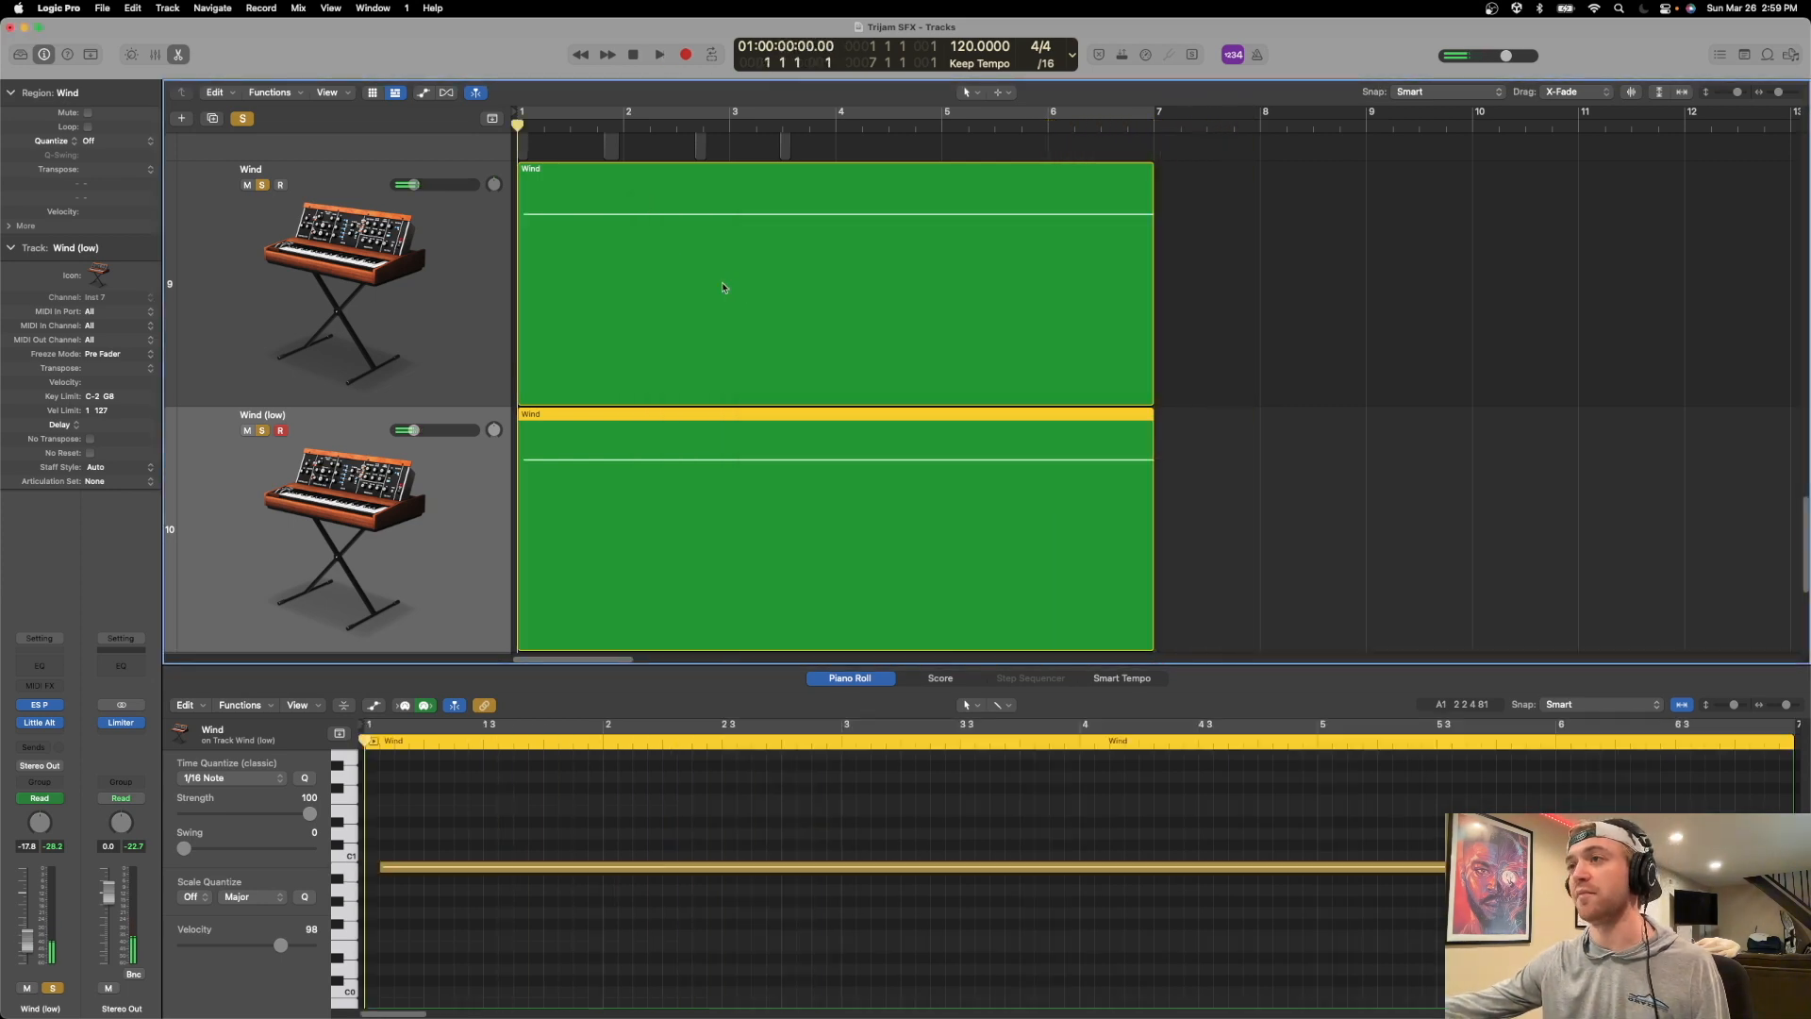
Add a Channel EQ to Wind (low), boost its low shelf by 7.2 dB at 252 Hz during playback, and close it.
{"action": "left_click", "coordinate": [38, 729]}
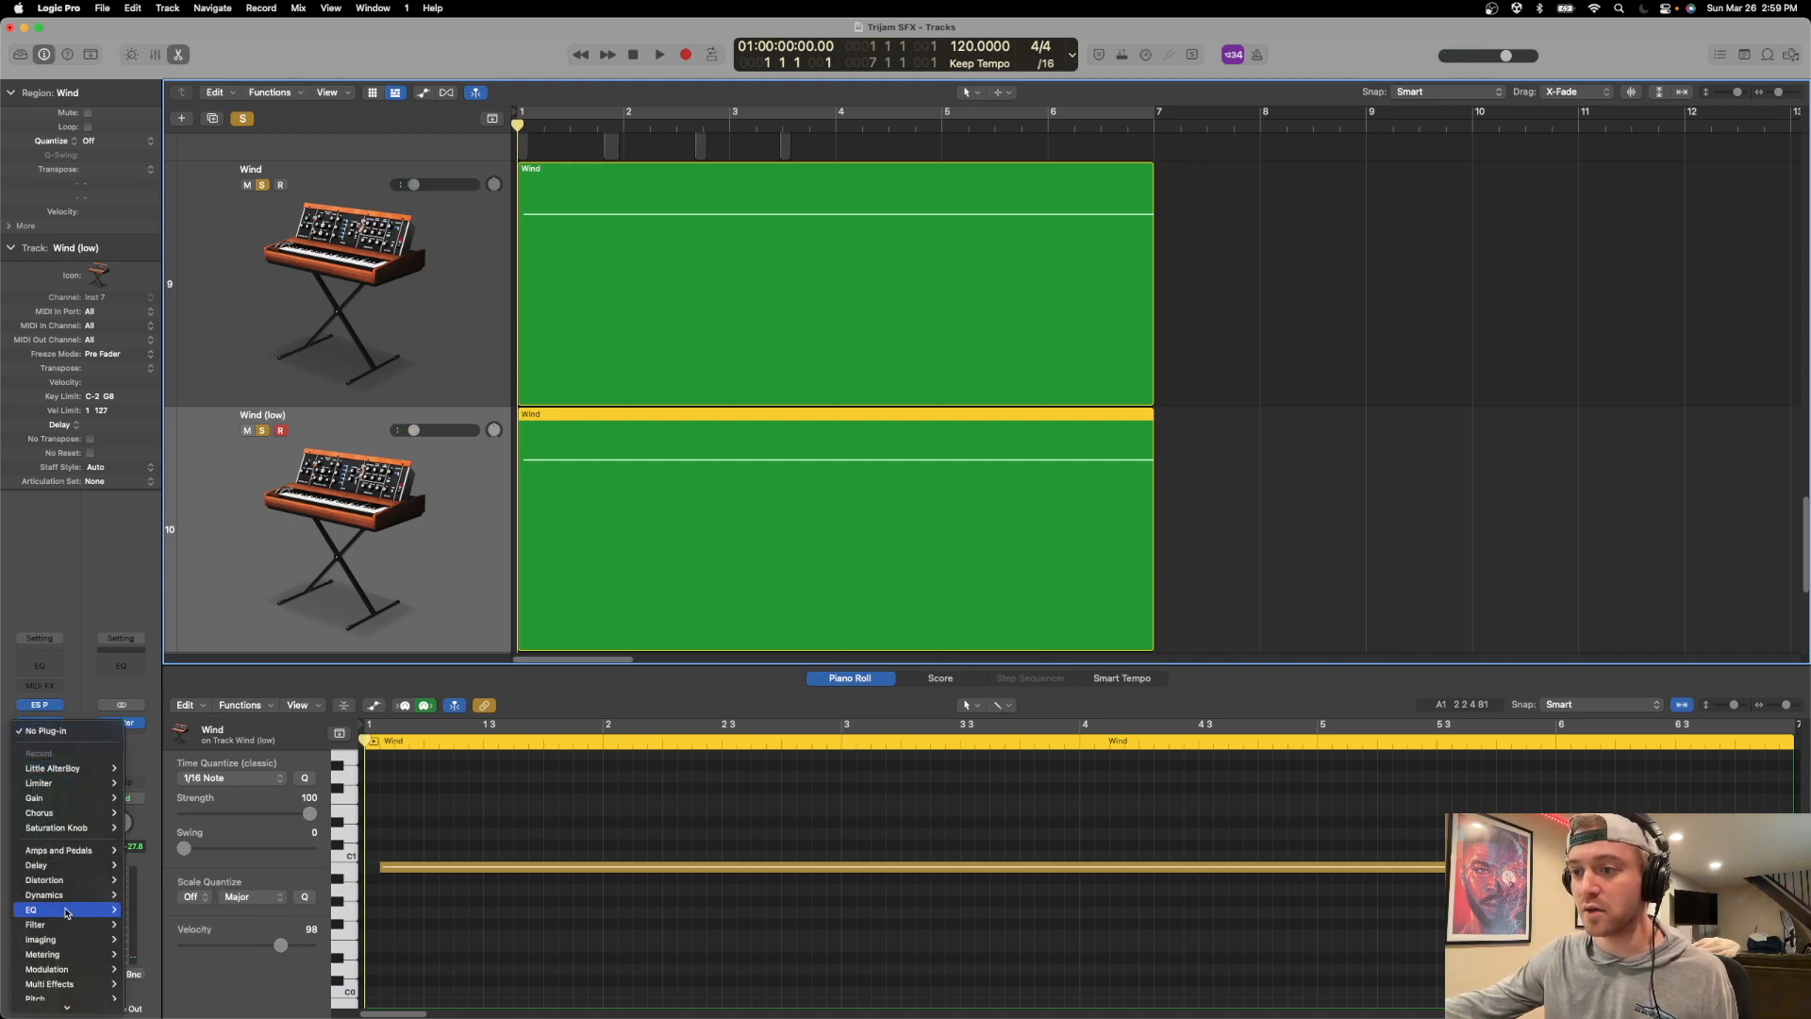
{"action": "left_click", "coordinate": [406, 690]}
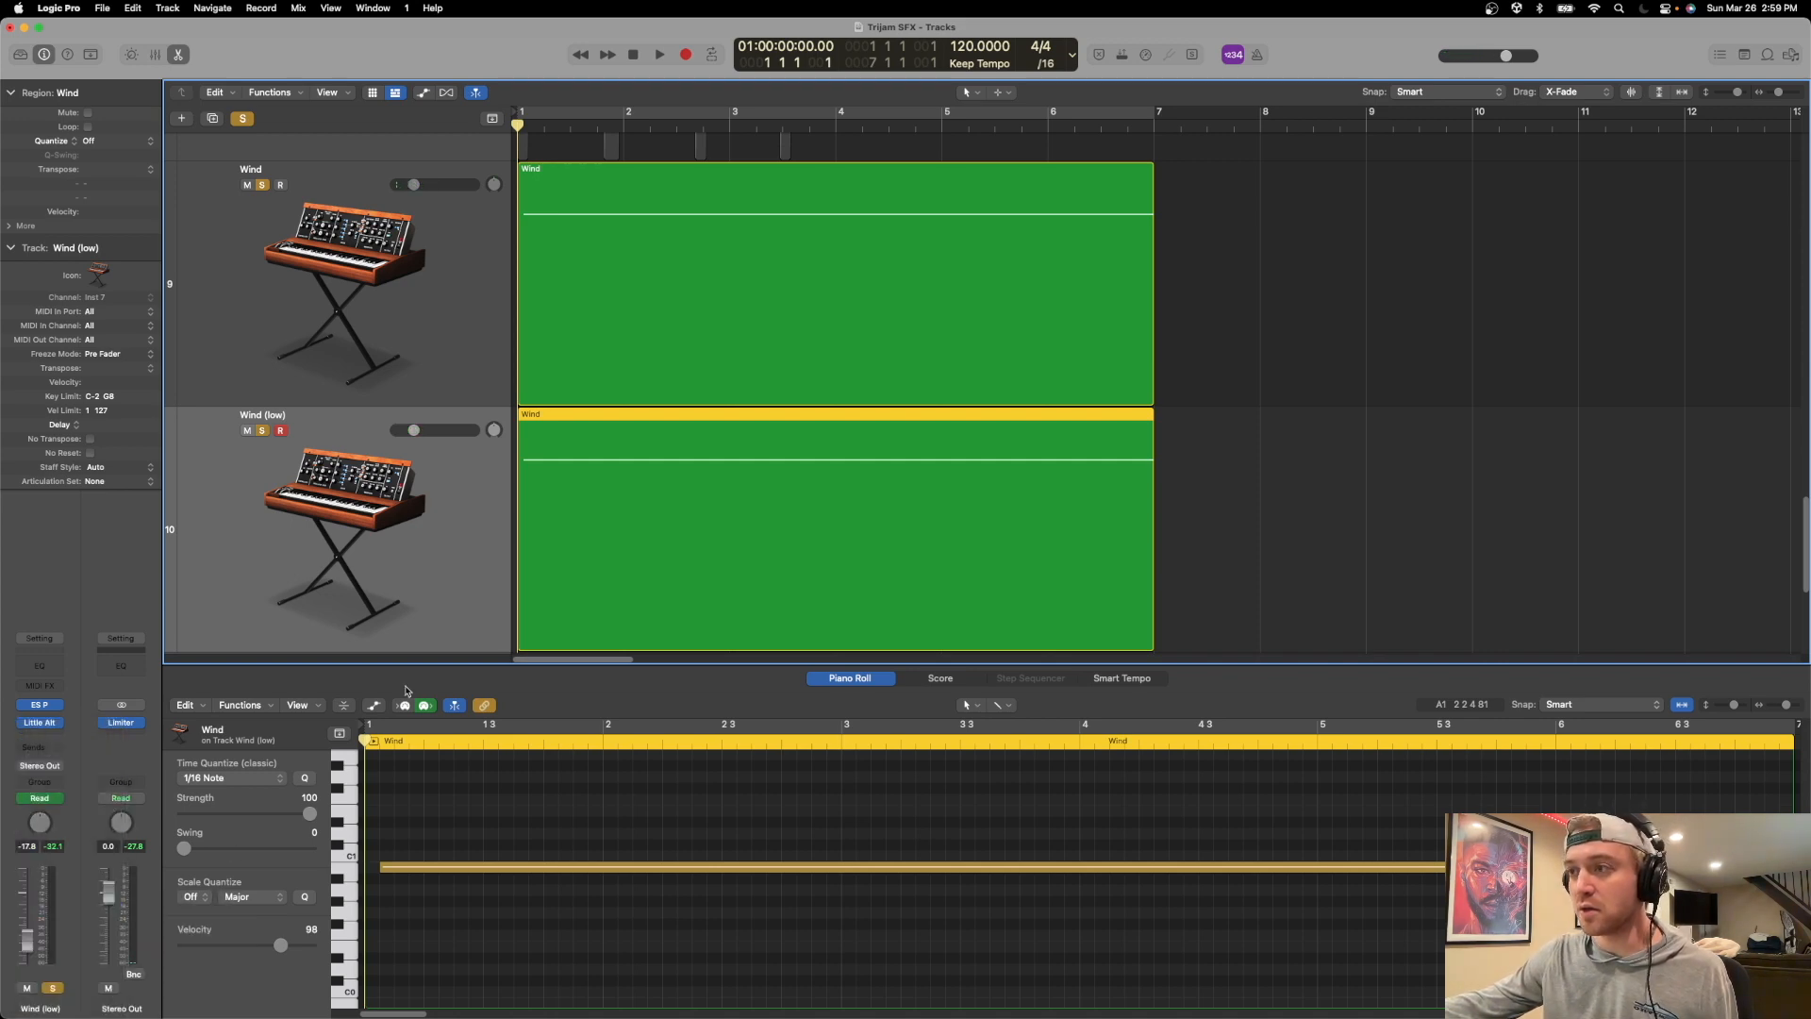
{"action": "left_click", "coordinate": [62, 663]}
{"action": "key", "text": "space"}
{"action": "left_click", "coordinate": [609, 269]}
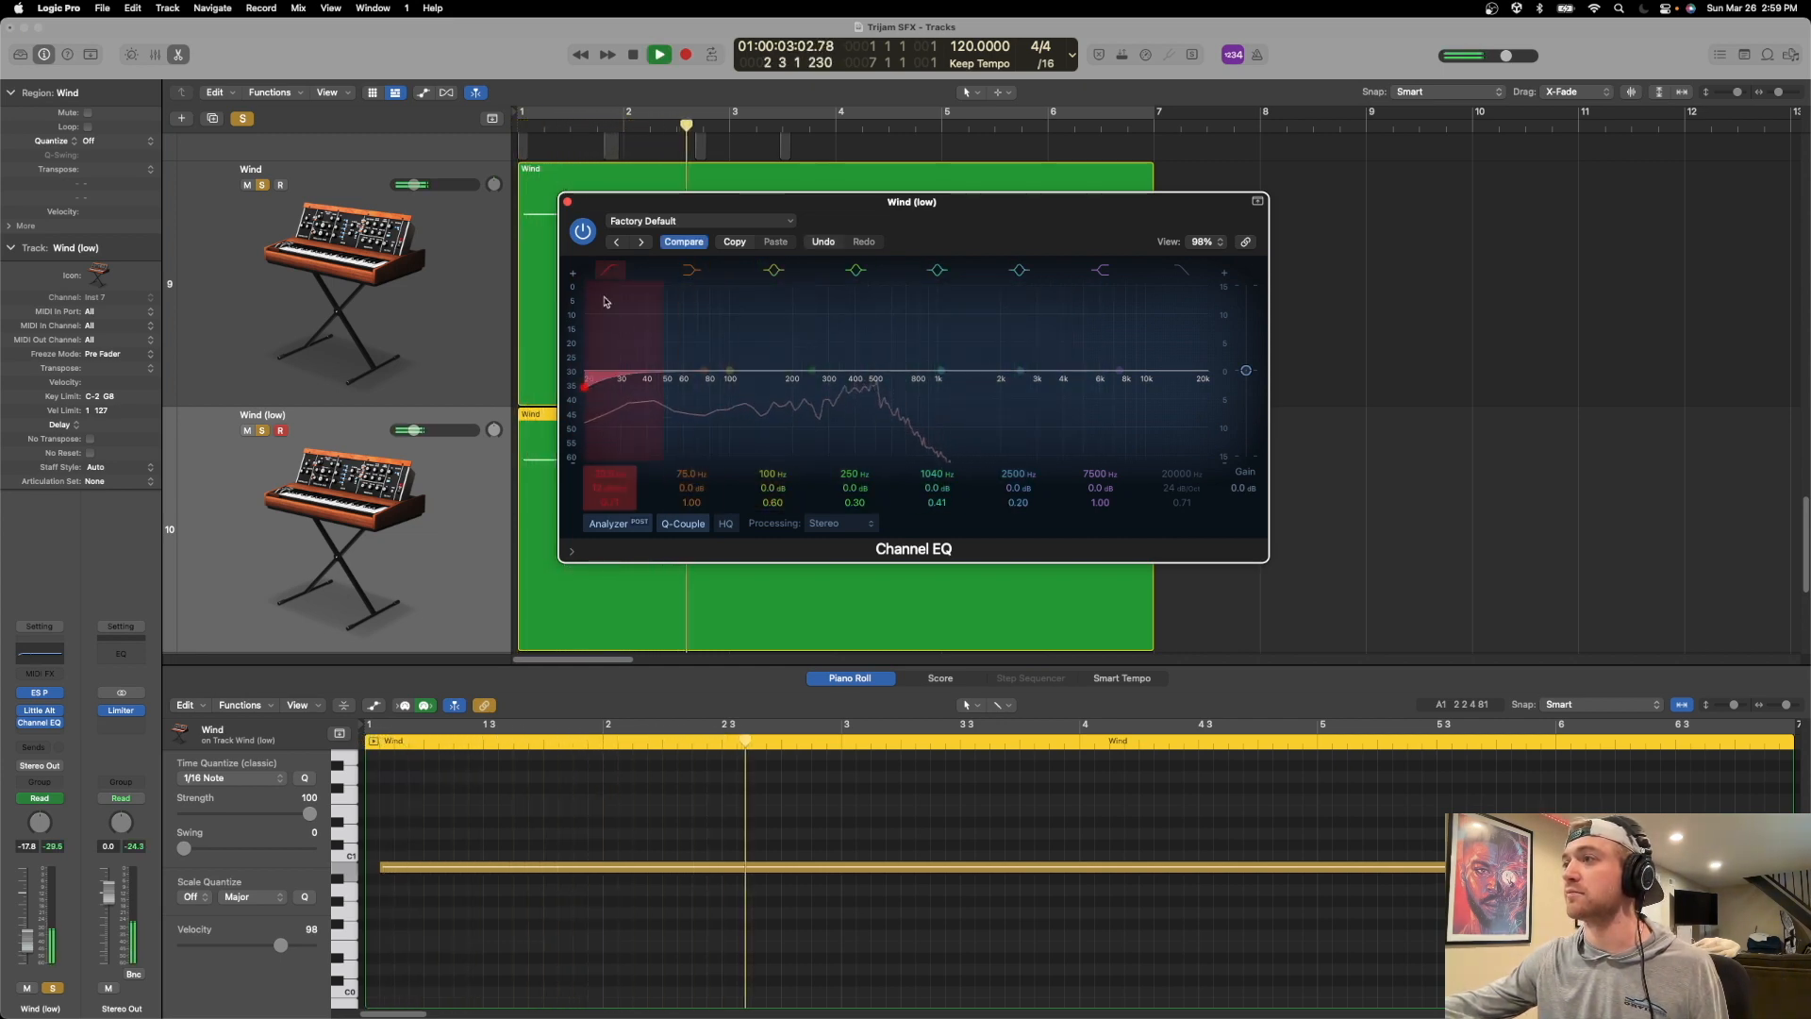
{"action": "left_click", "coordinate": [610, 270]}
{"action": "left_click_drag", "start_coordinate": [705, 371], "coordinate": [816, 318]}
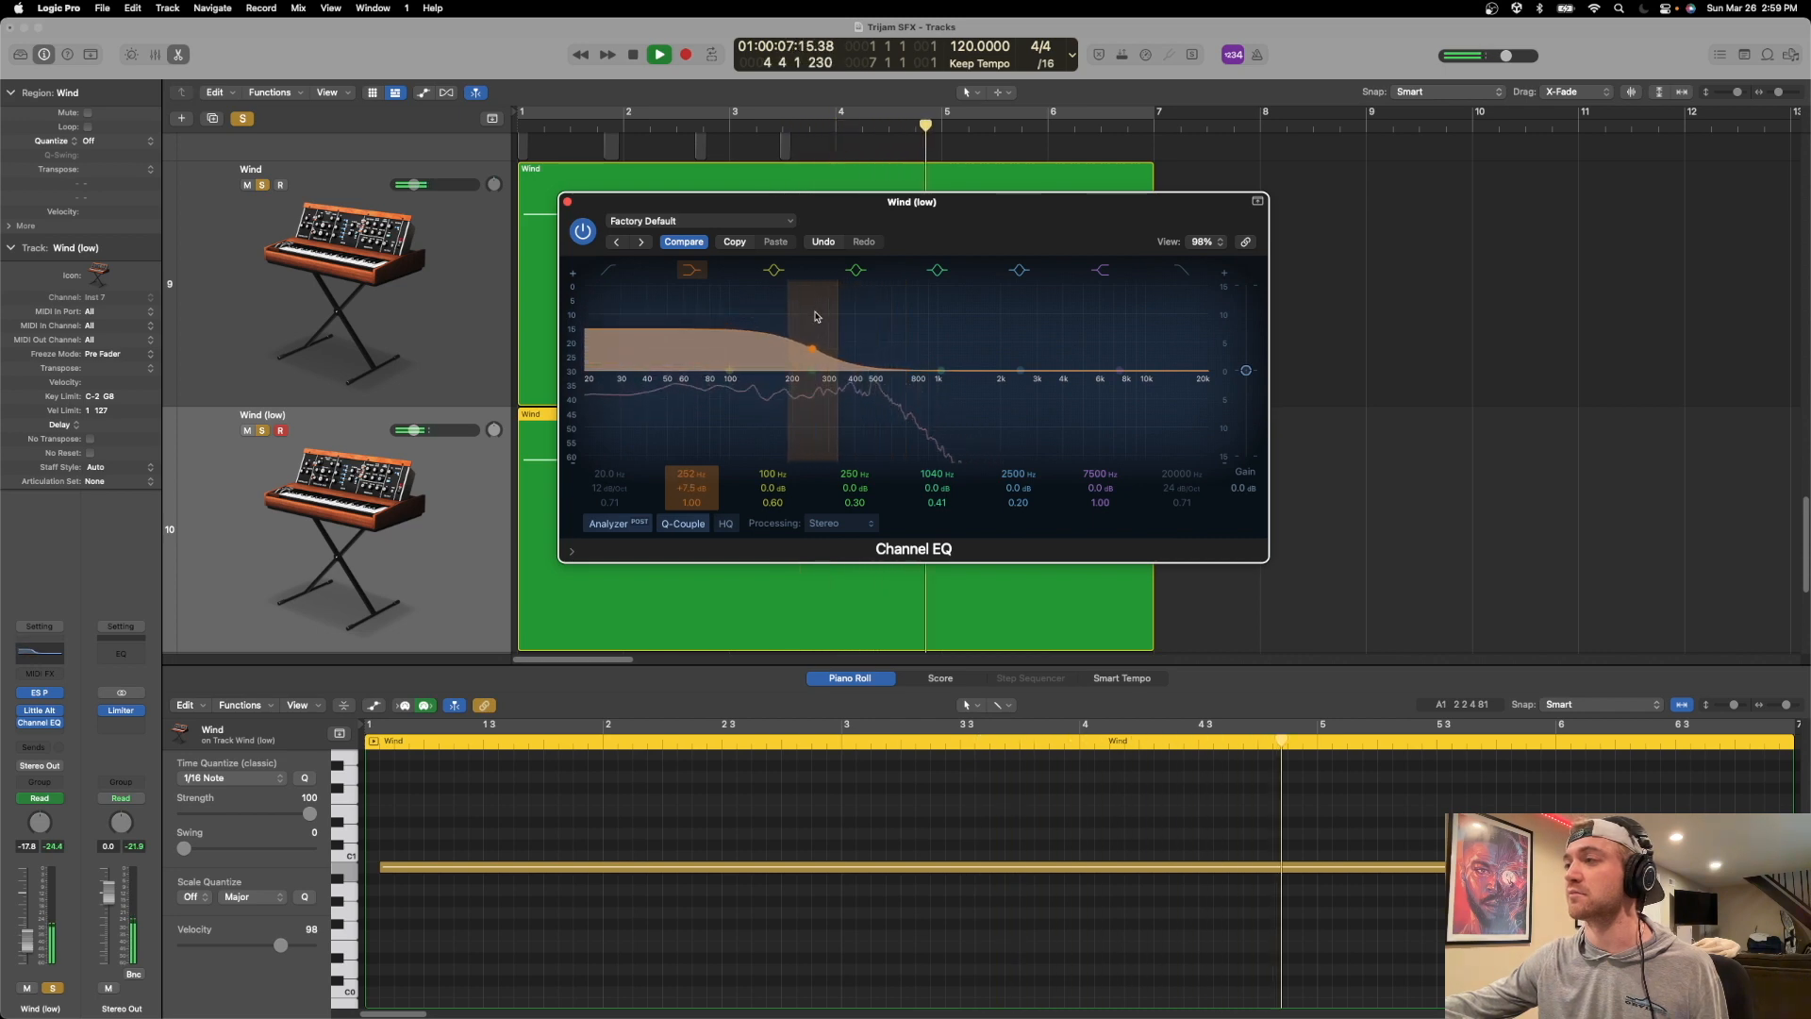
{"action": "left_click_drag", "start_coordinate": [599, 207], "coordinate": [680, 208]}
{"action": "left_click", "coordinate": [648, 204]}
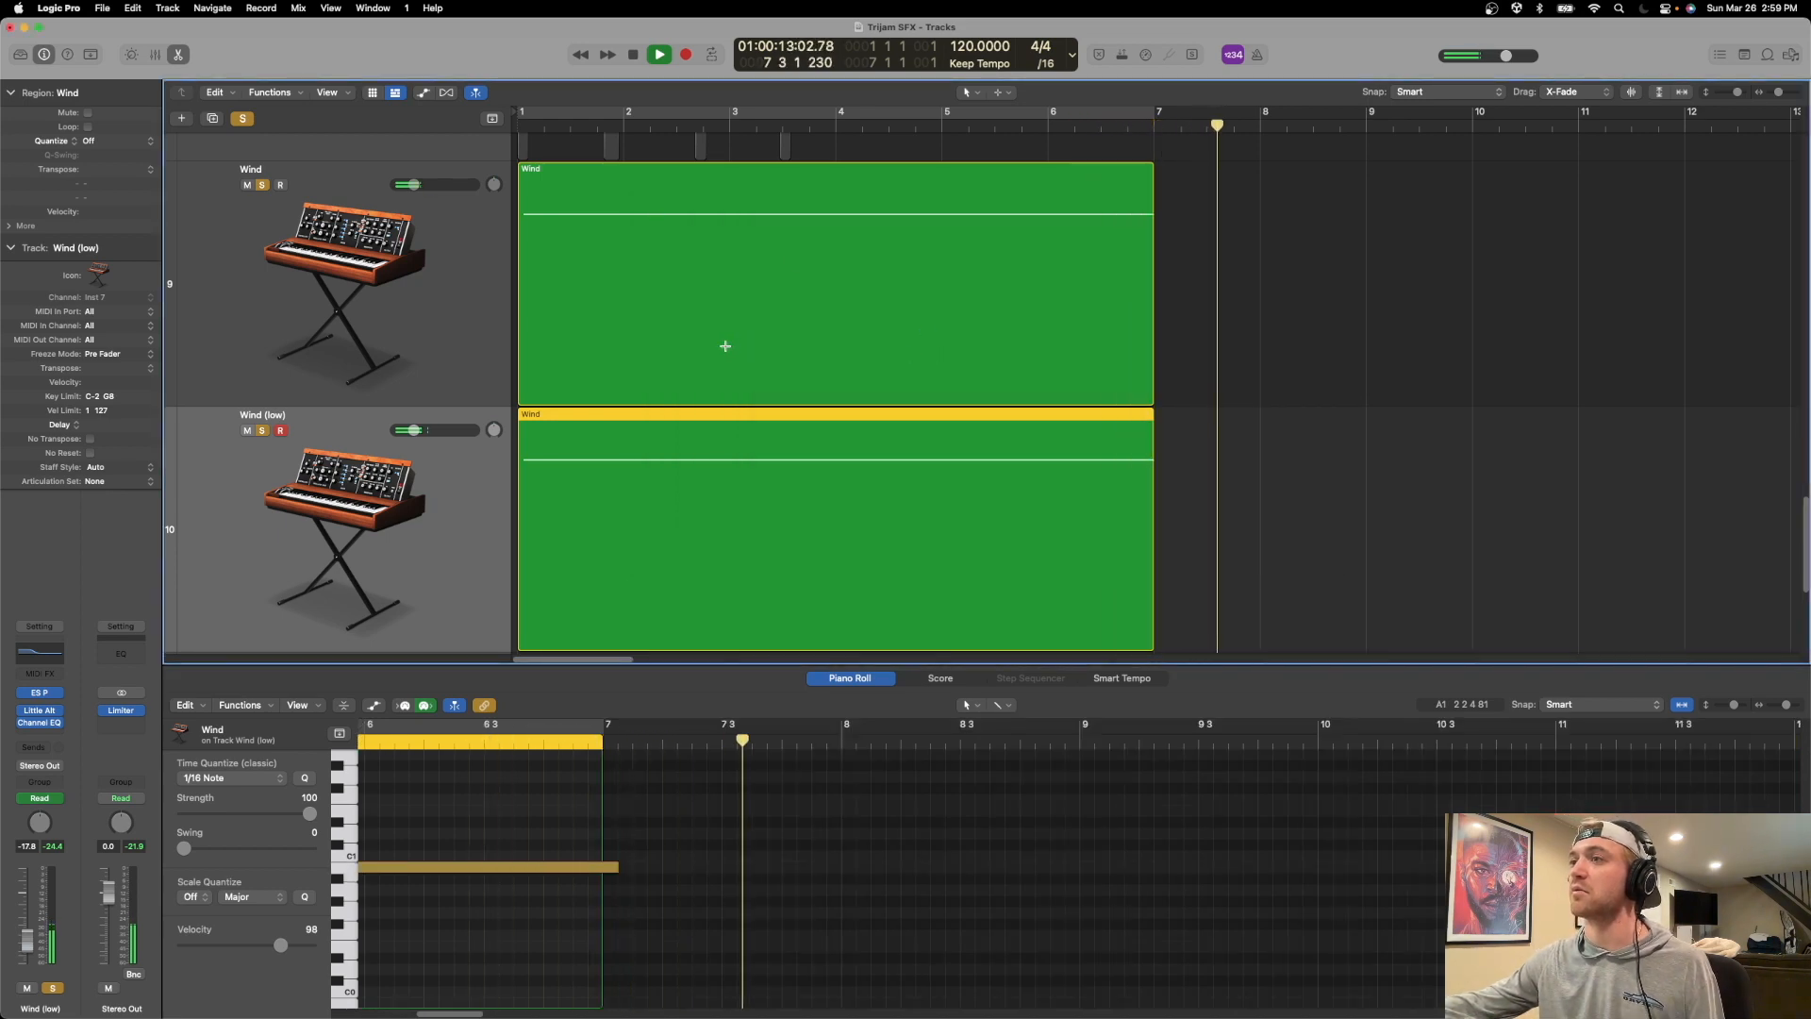
Replay both wind layers and lower the volumes of Wind and Wind (low) together to -25.5 dB.
{"action": "key", "text": "Return"}
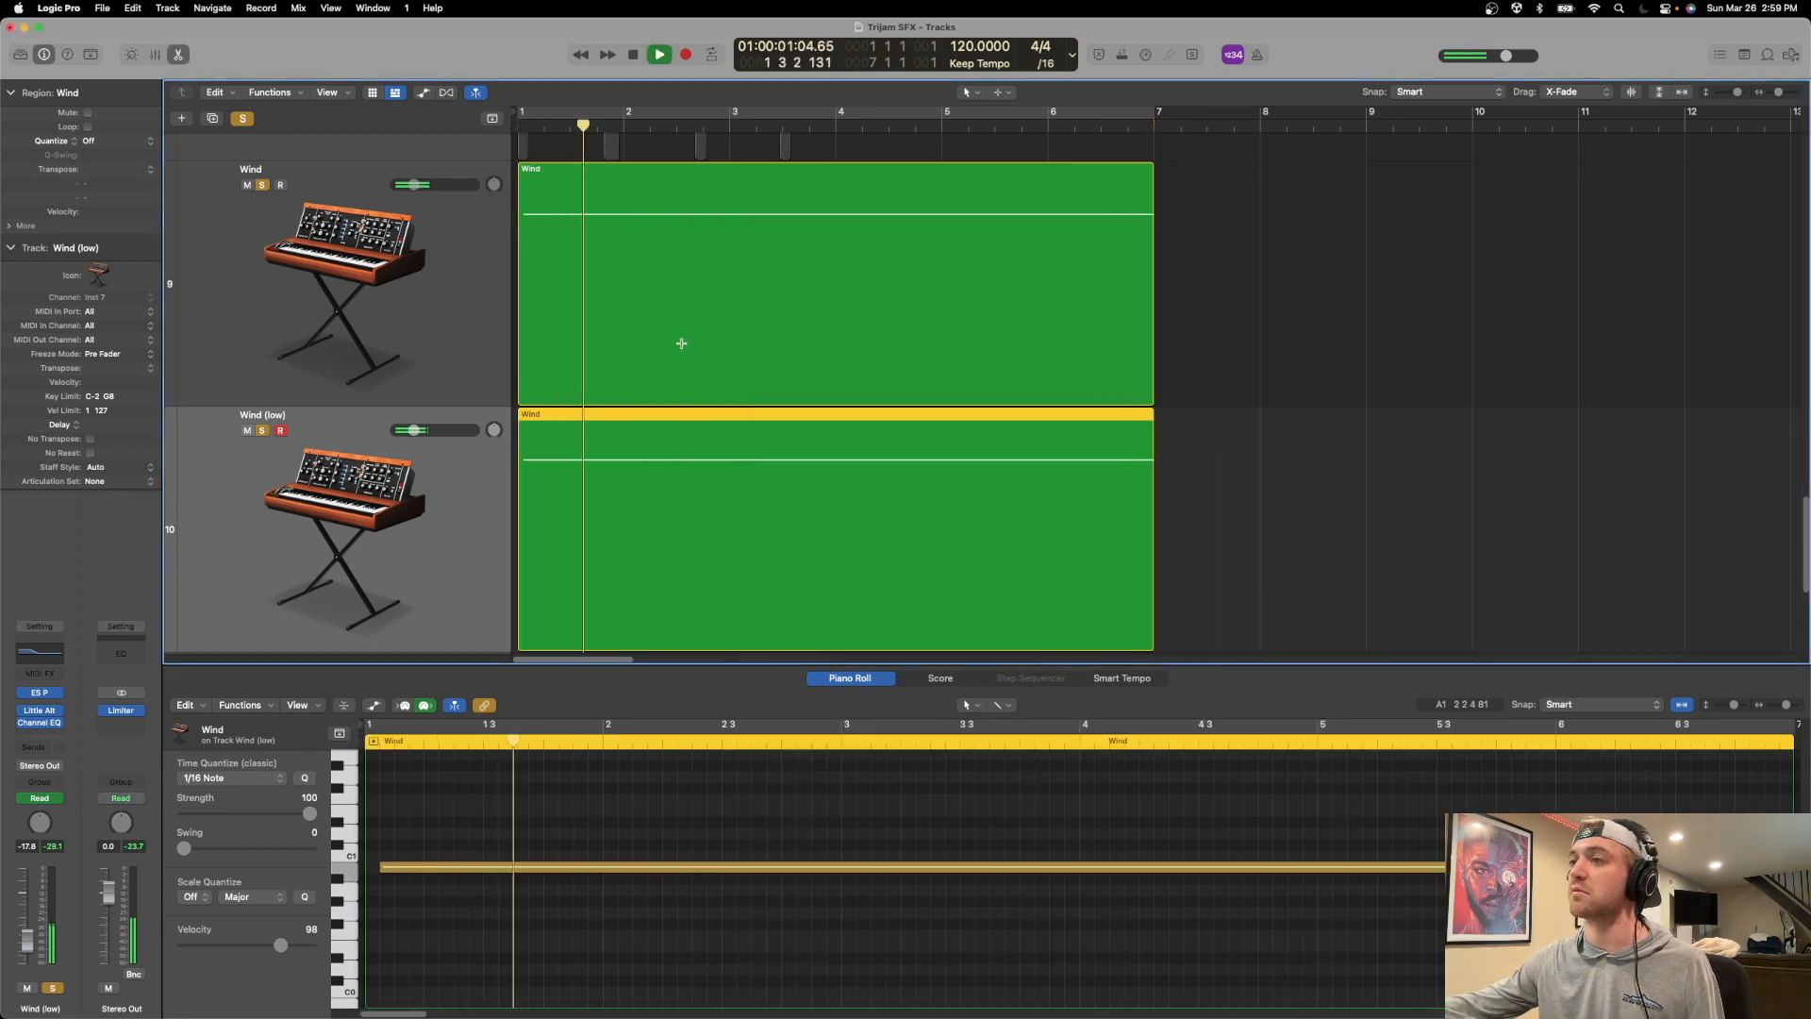
{"action": "key", "text": "space"}
{"action": "key", "text": "Return"}
{"action": "left_click", "coordinate": [450, 382]}
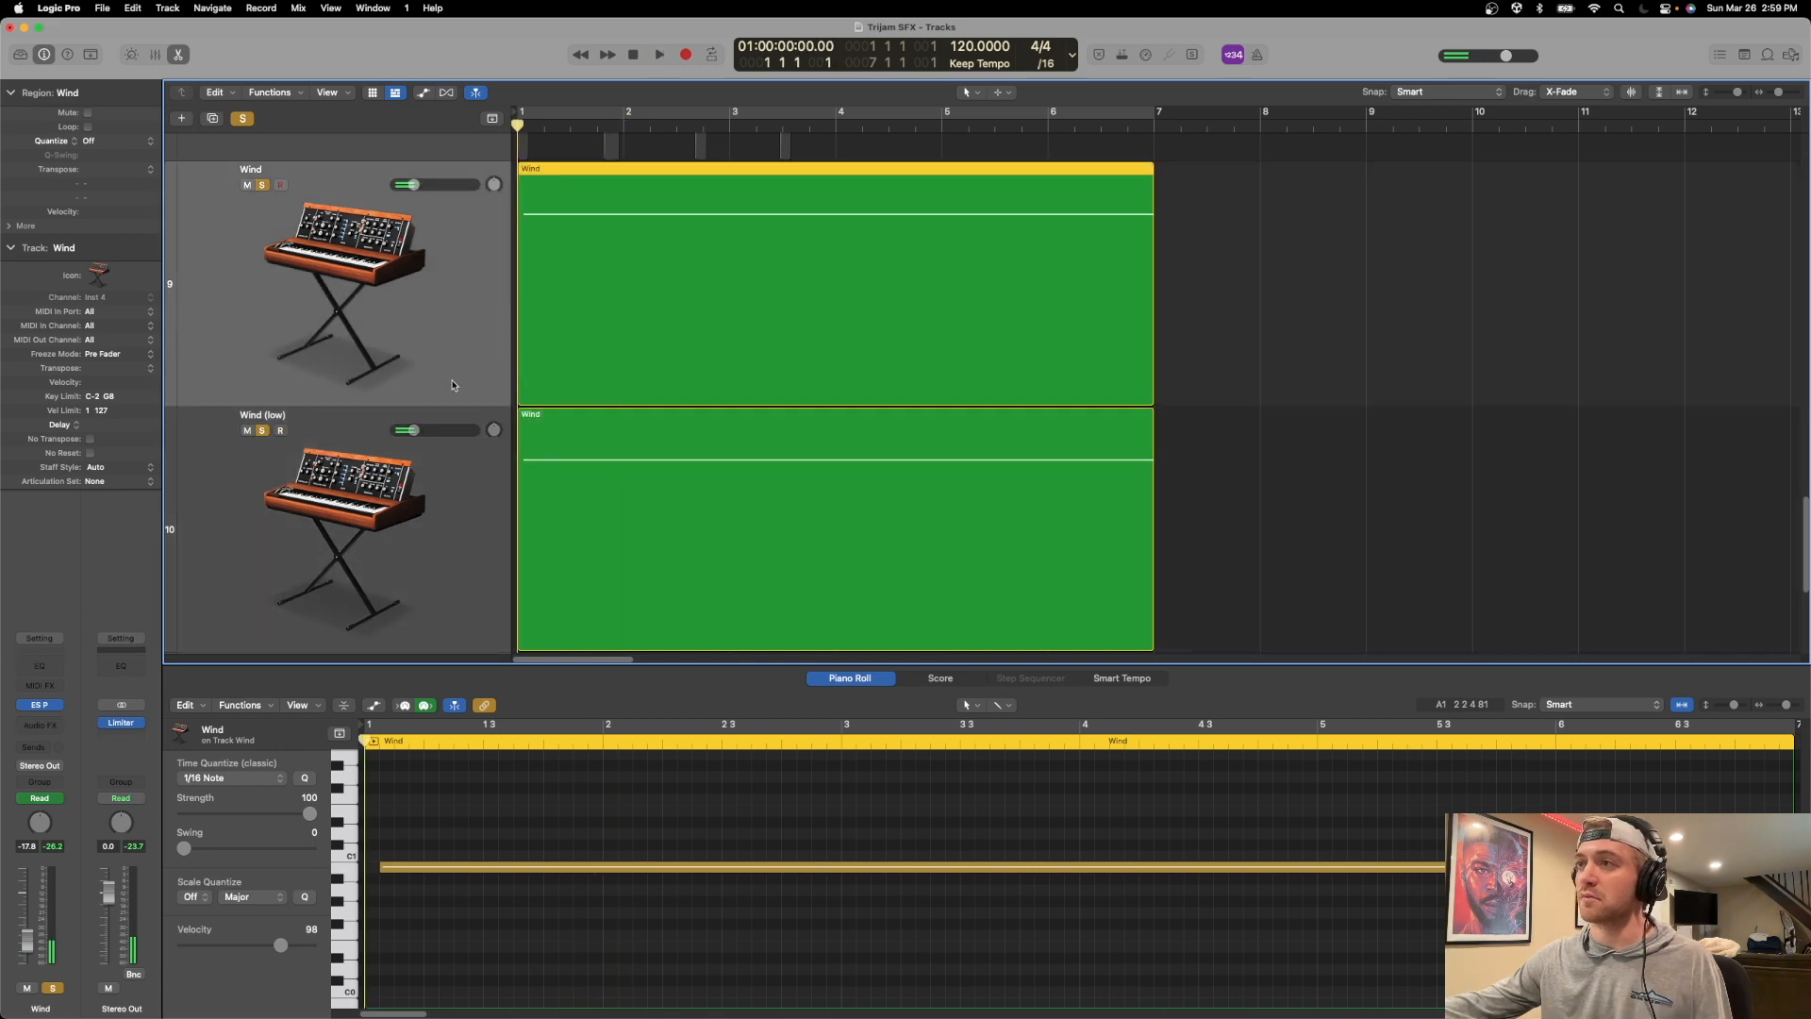
{"action": "left_click", "coordinate": [456, 515], "text": "shift"}
{"action": "mouse_move", "coordinate": [413, 430]}
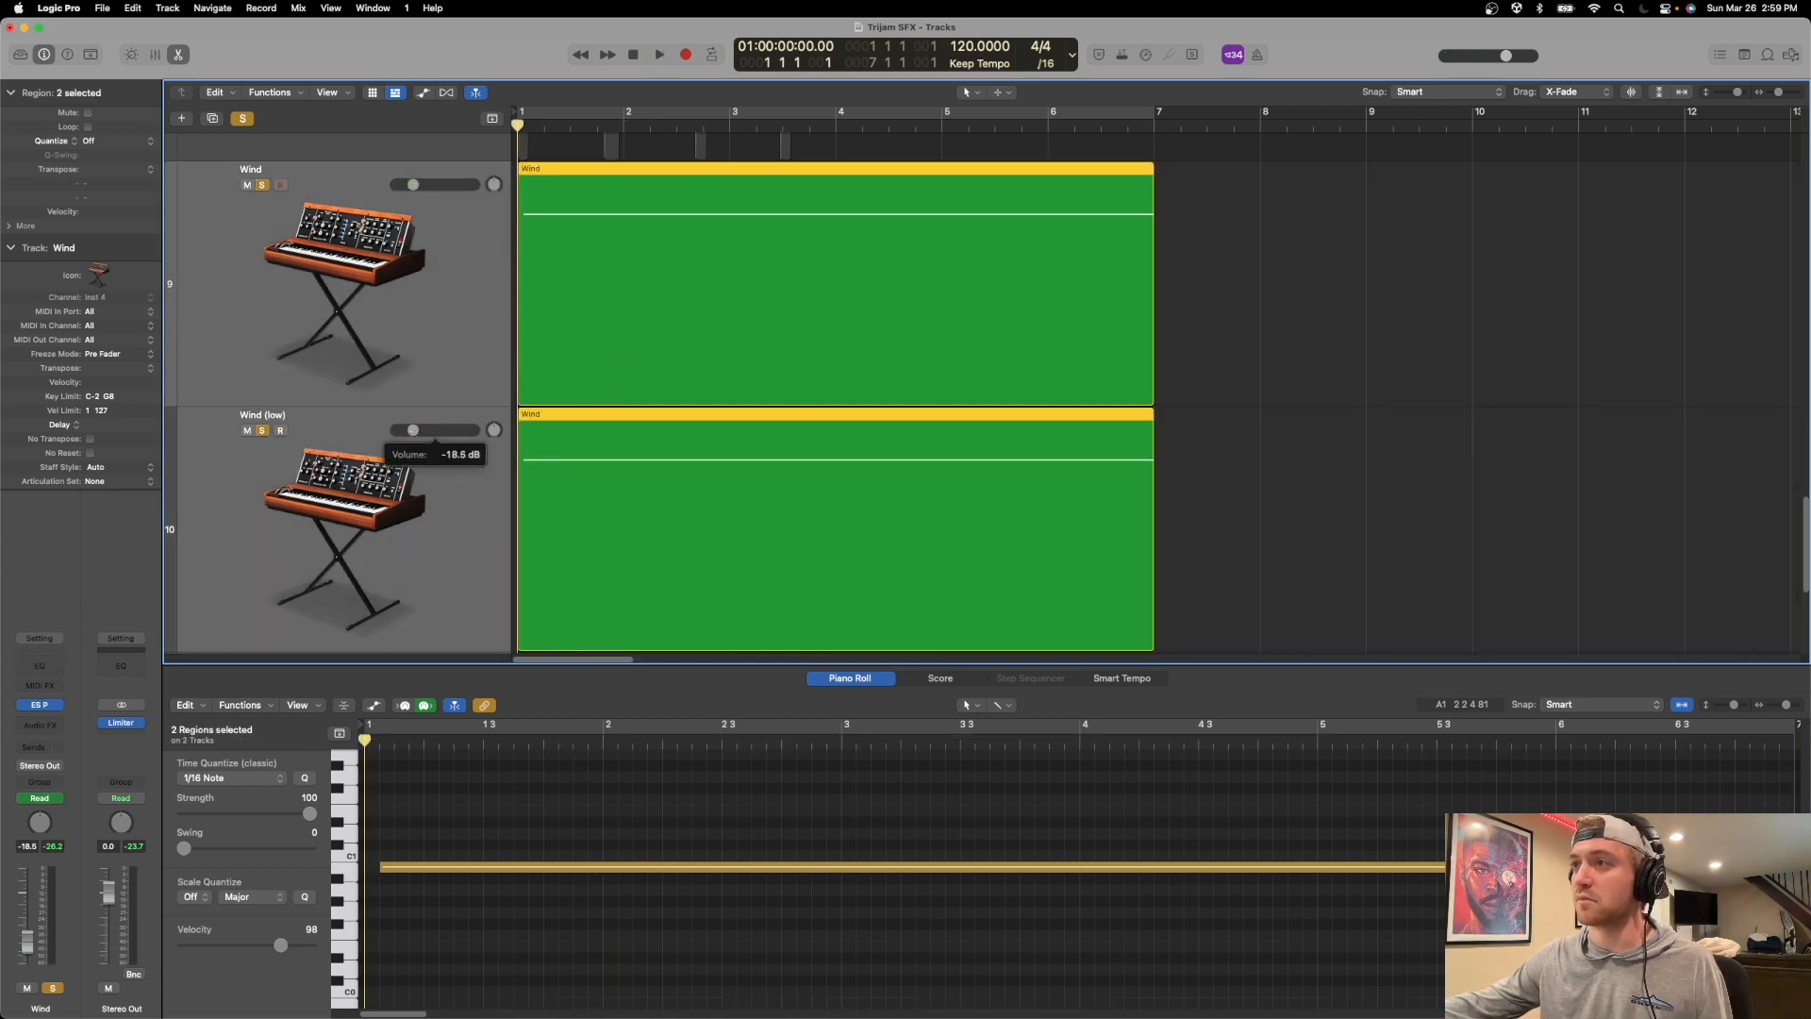
{"action": "key", "text": "space"}
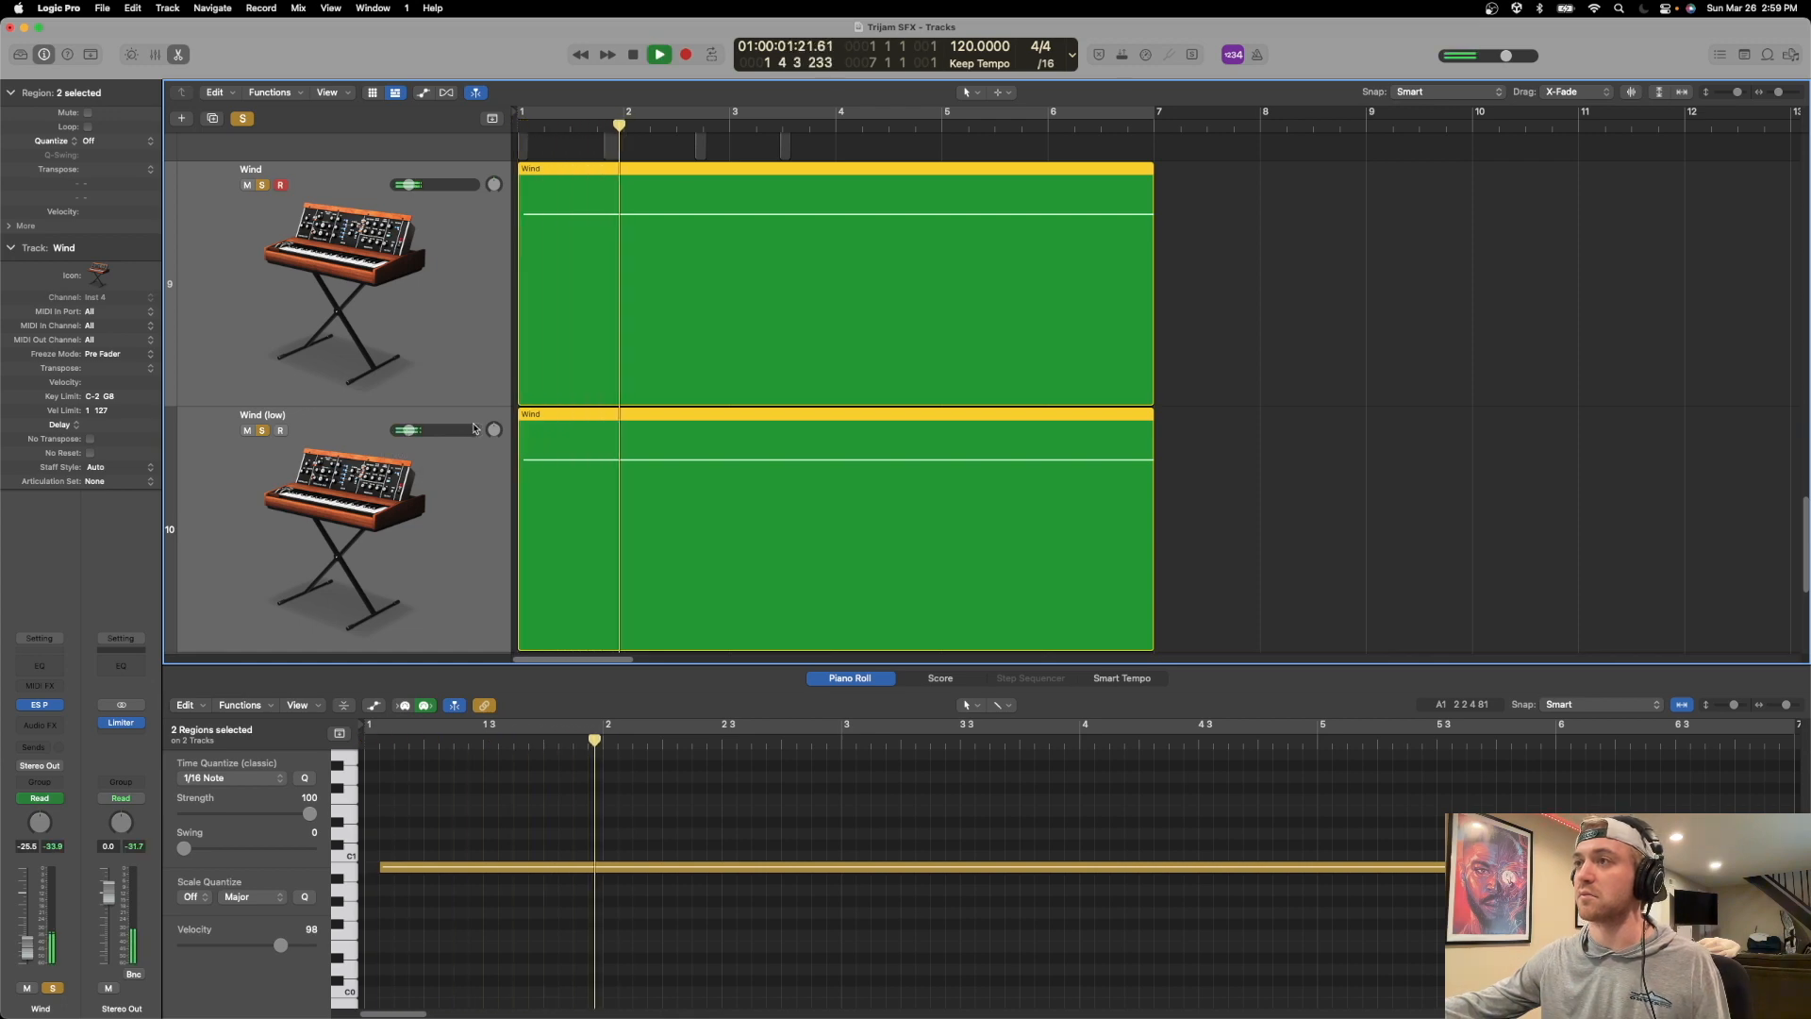
{"action": "key", "text": "space"}
Insert the Krotos Reformer Pro effect as Mono->Stereo on the Ambiance (Outdoors) track.
{"action": "scroll", "coordinate": [430, 483], "scroll_direction": "up", "scroll_amount": 1}
{"action": "scroll", "coordinate": [430, 483], "scroll_direction": "down", "scroll_amount": 5}
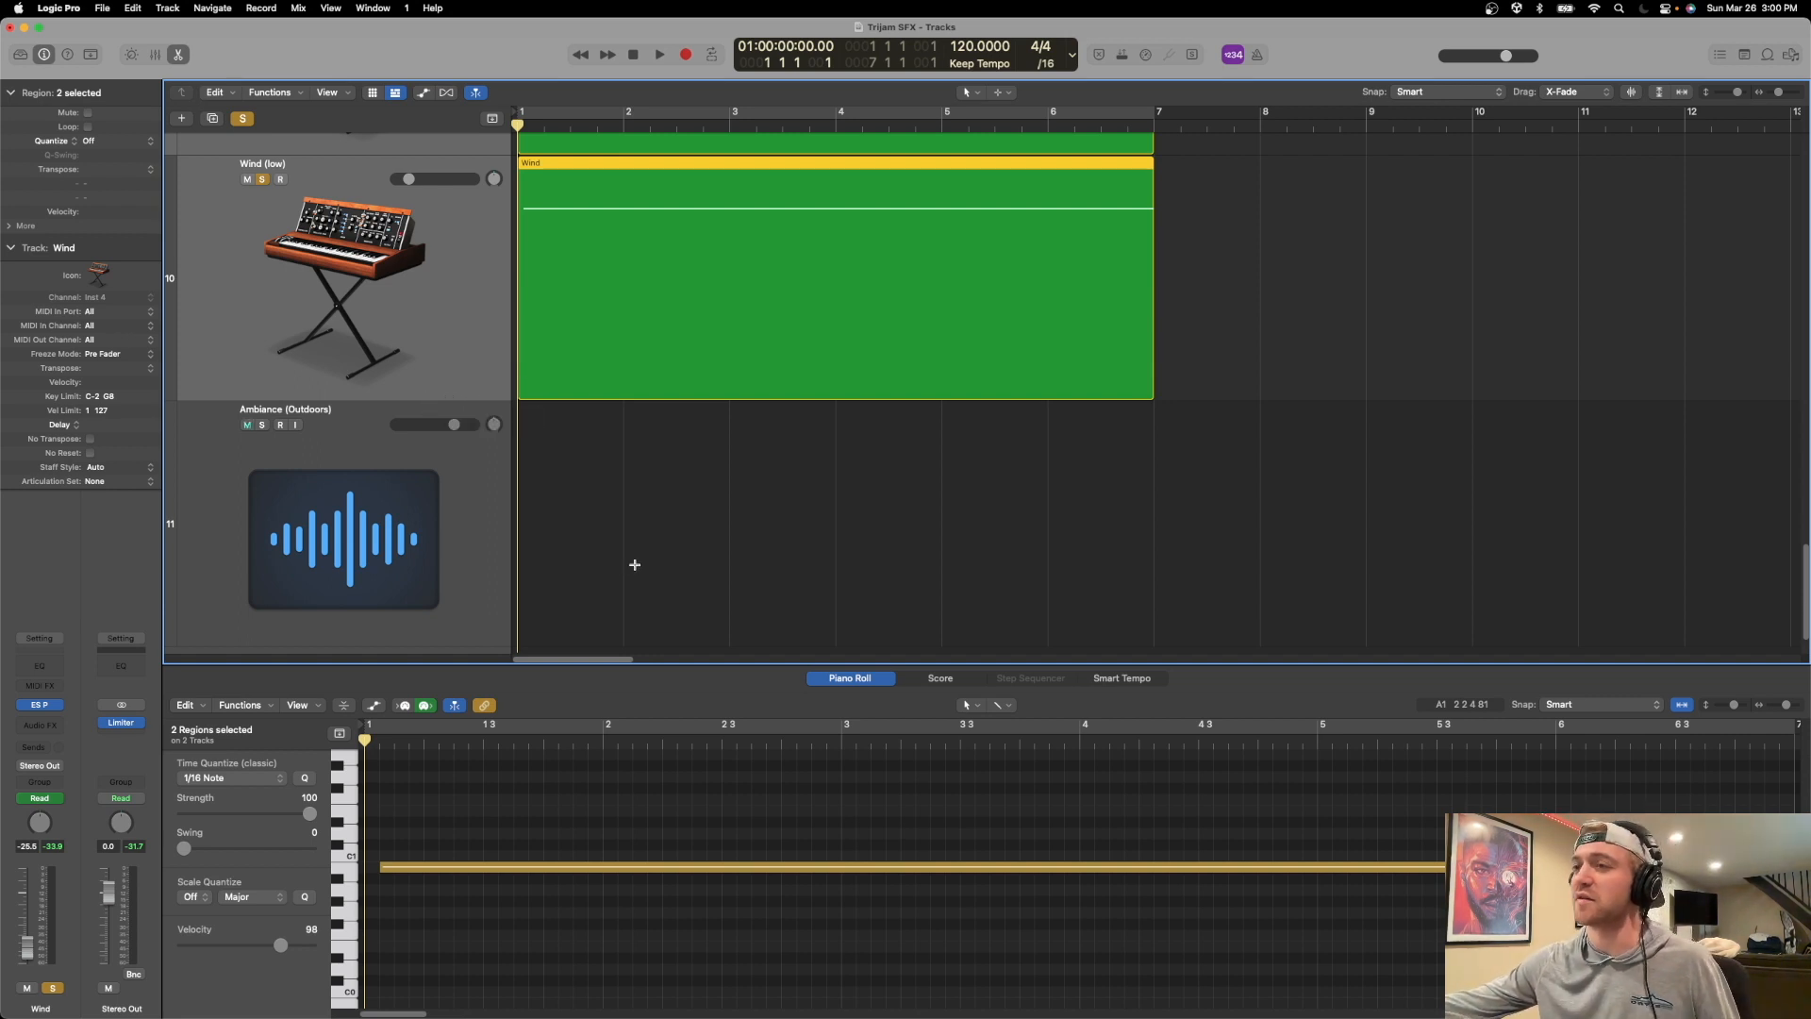
{"action": "left_click", "coordinate": [493, 571]}
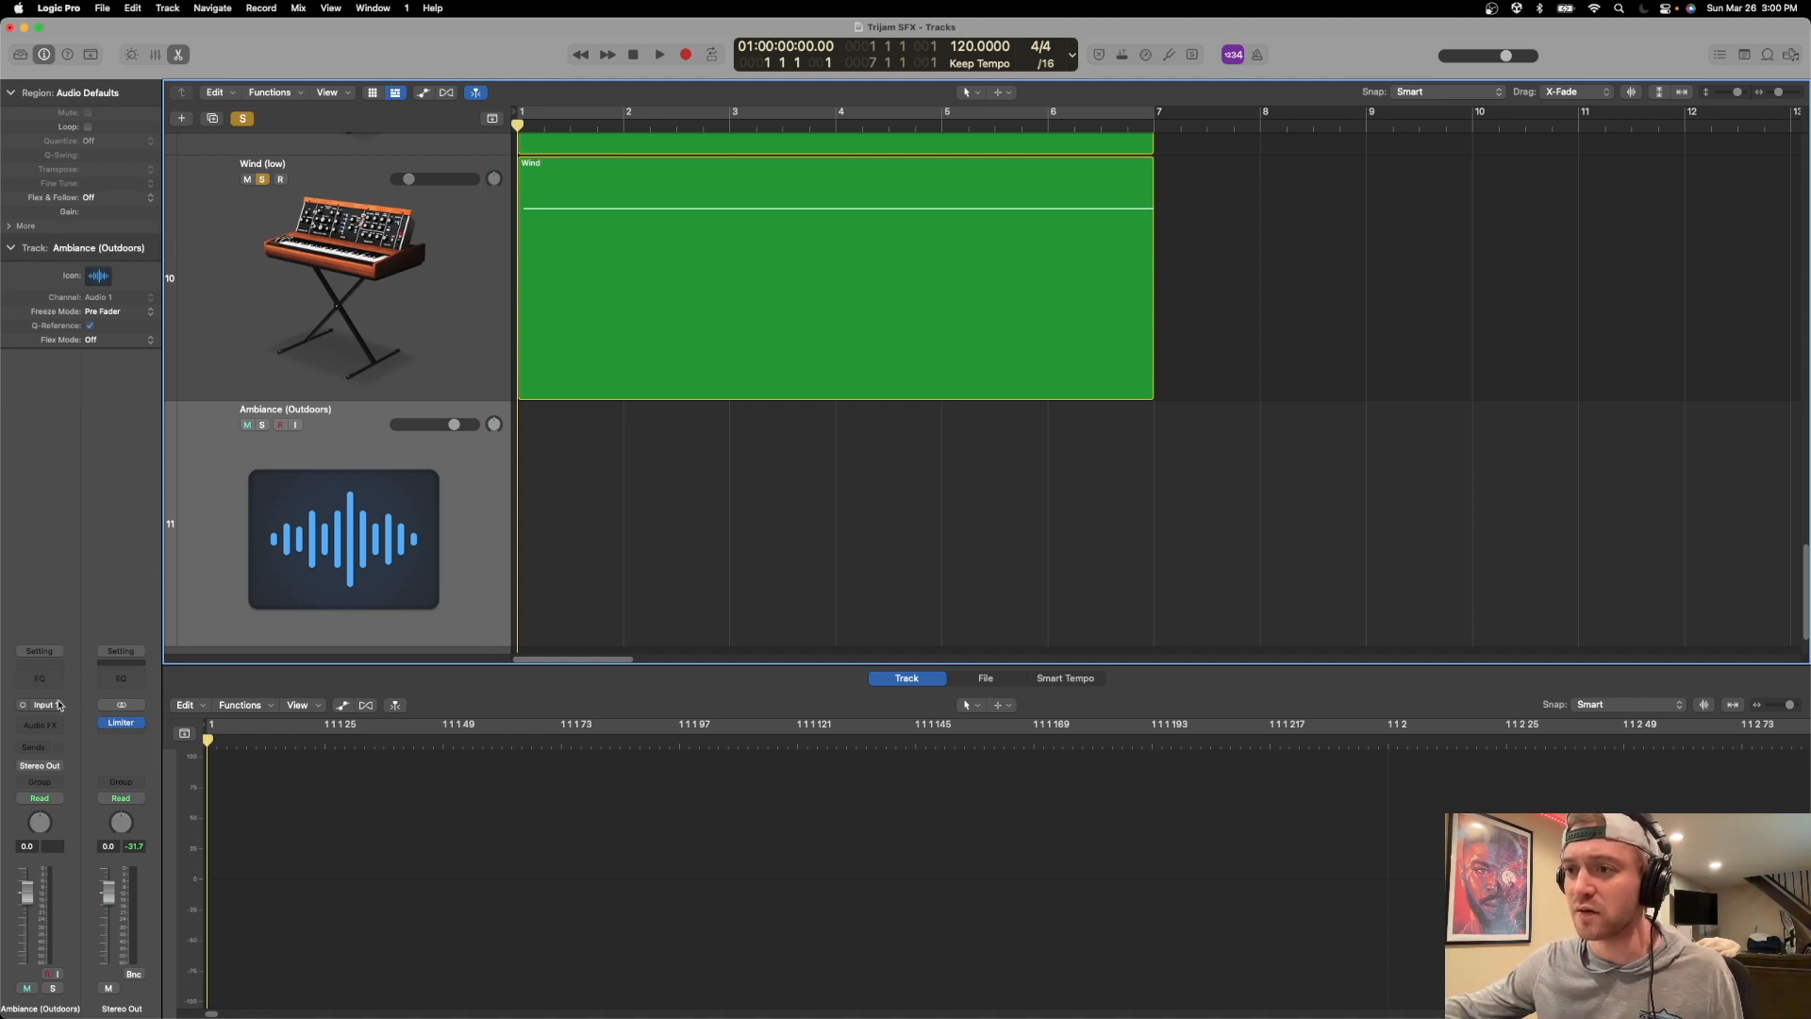
{"action": "left_click", "coordinate": [46, 728]}
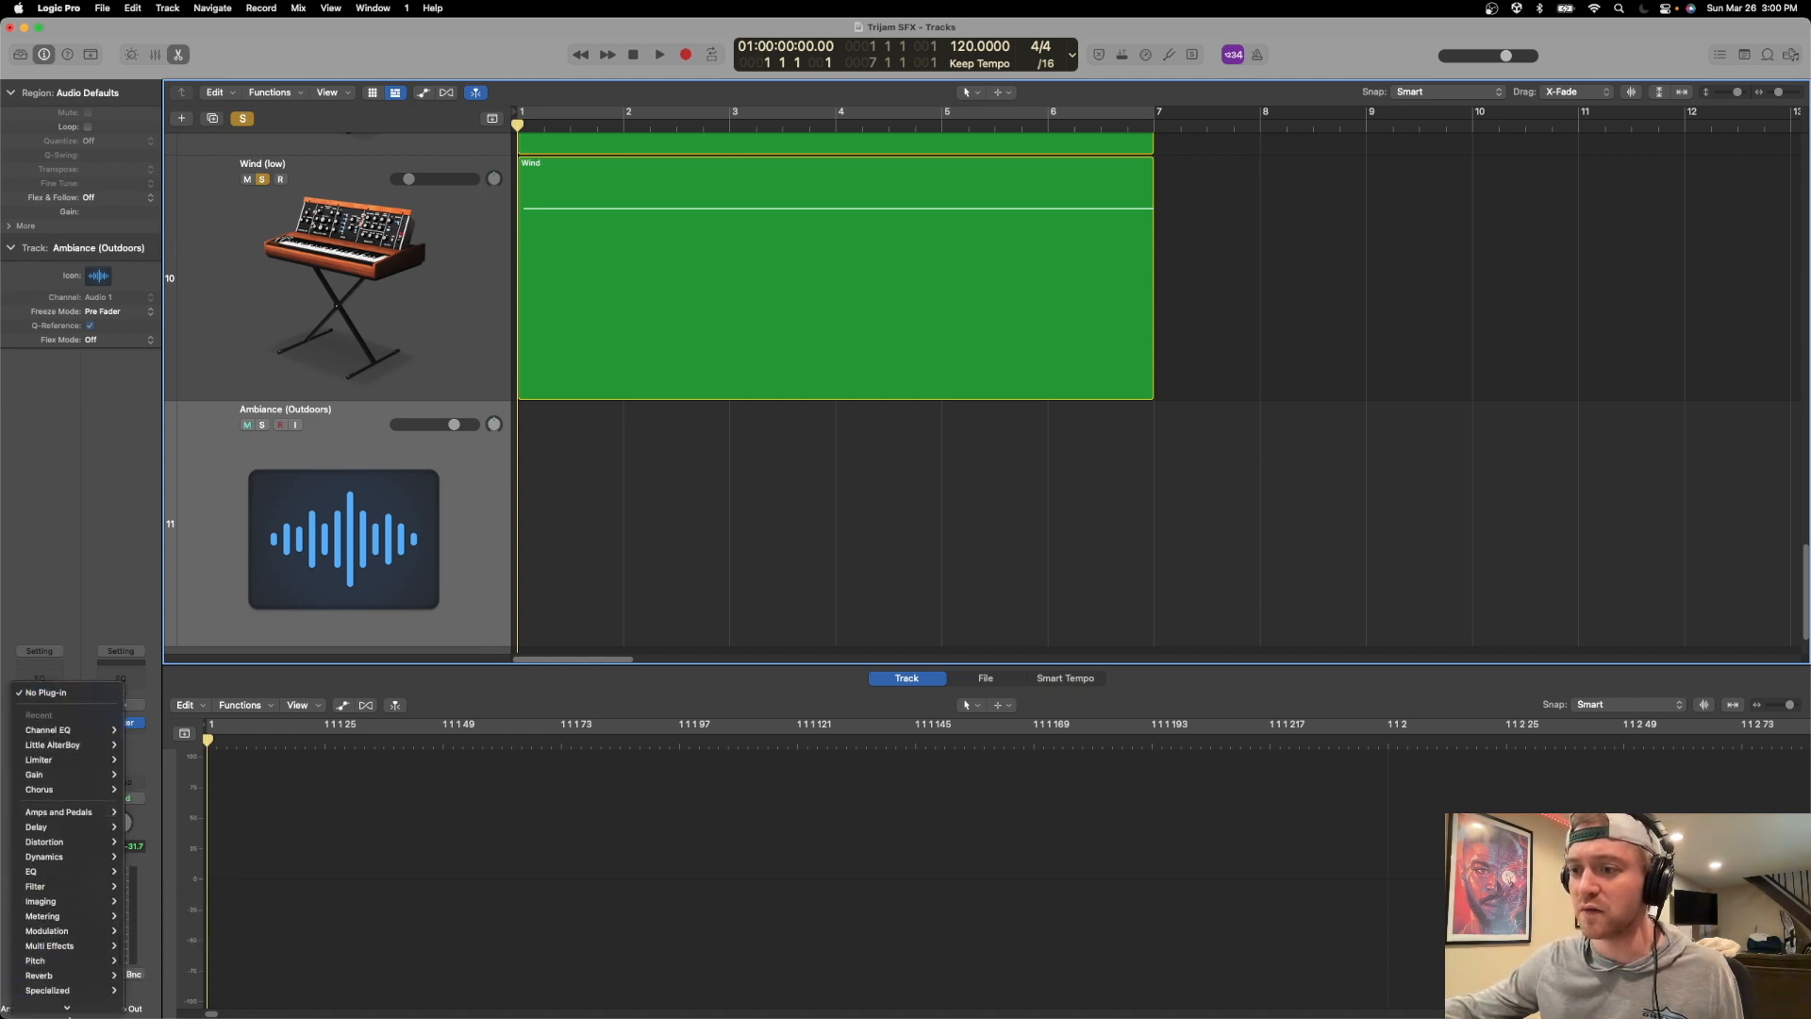
{"action": "mouse_move", "coordinate": [73, 1007]}
{"action": "mouse_move", "coordinate": [188, 983]}
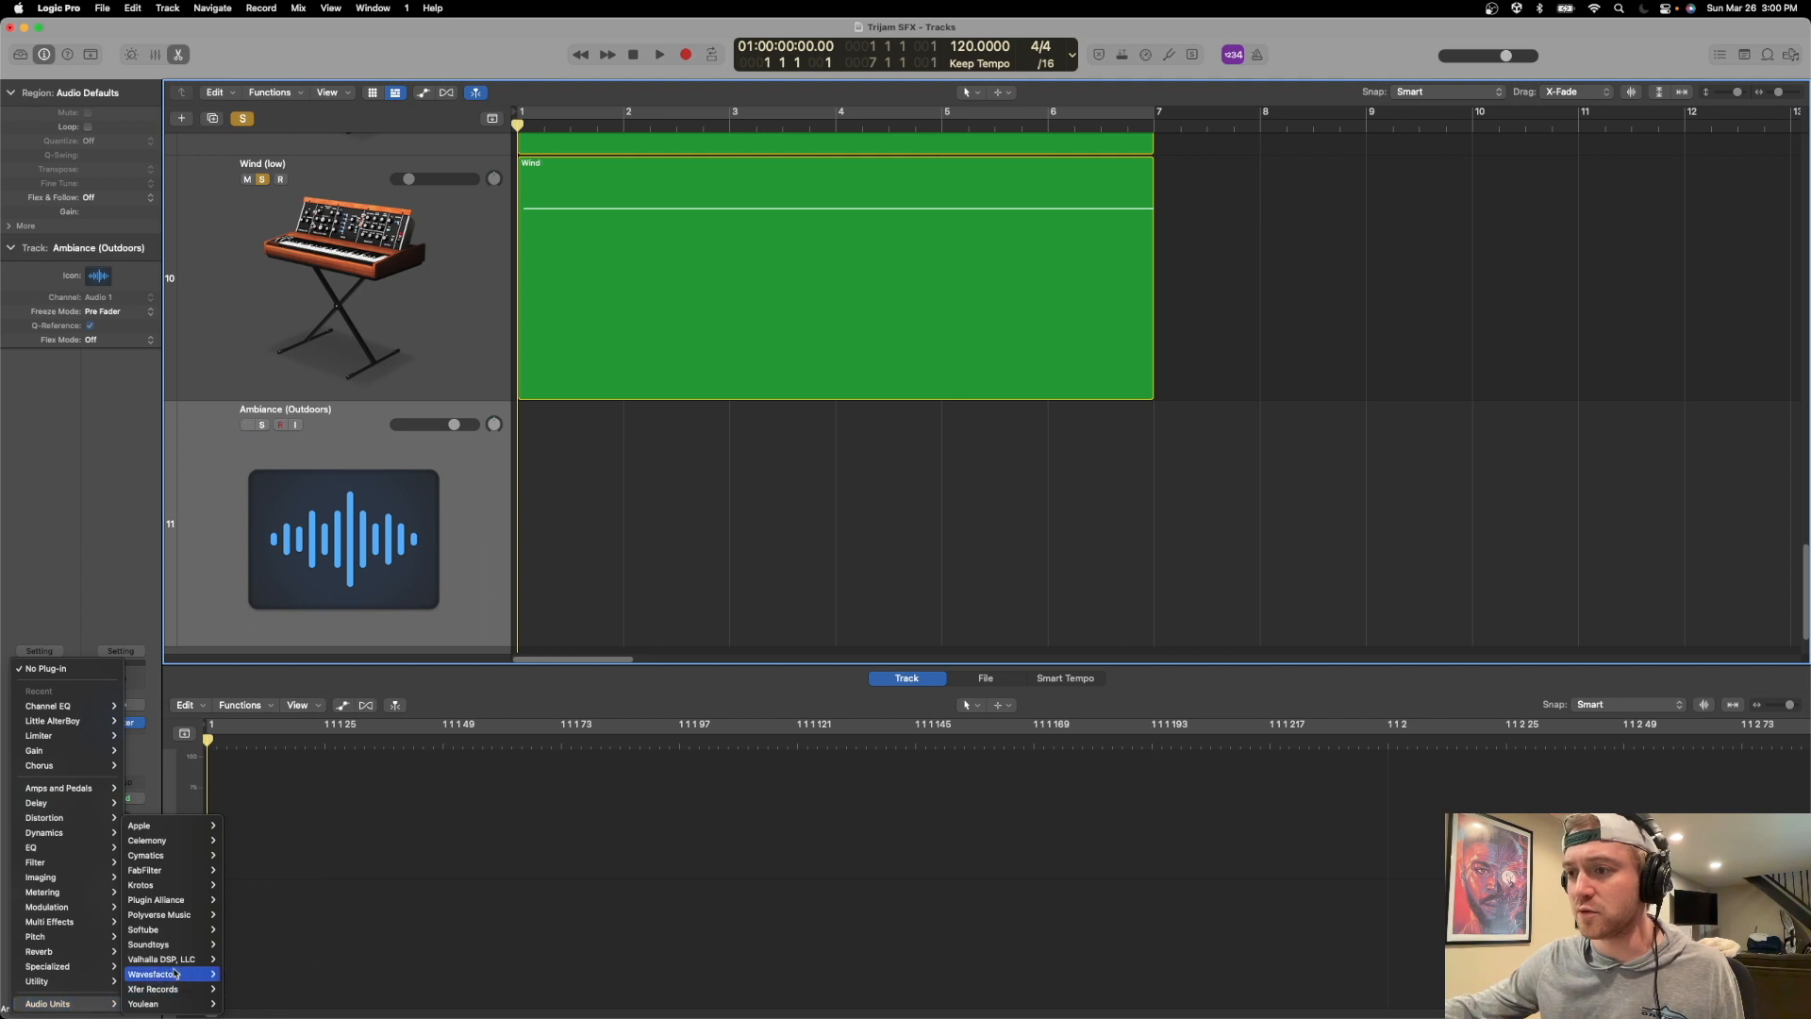
{"action": "mouse_move", "coordinate": [283, 899]}
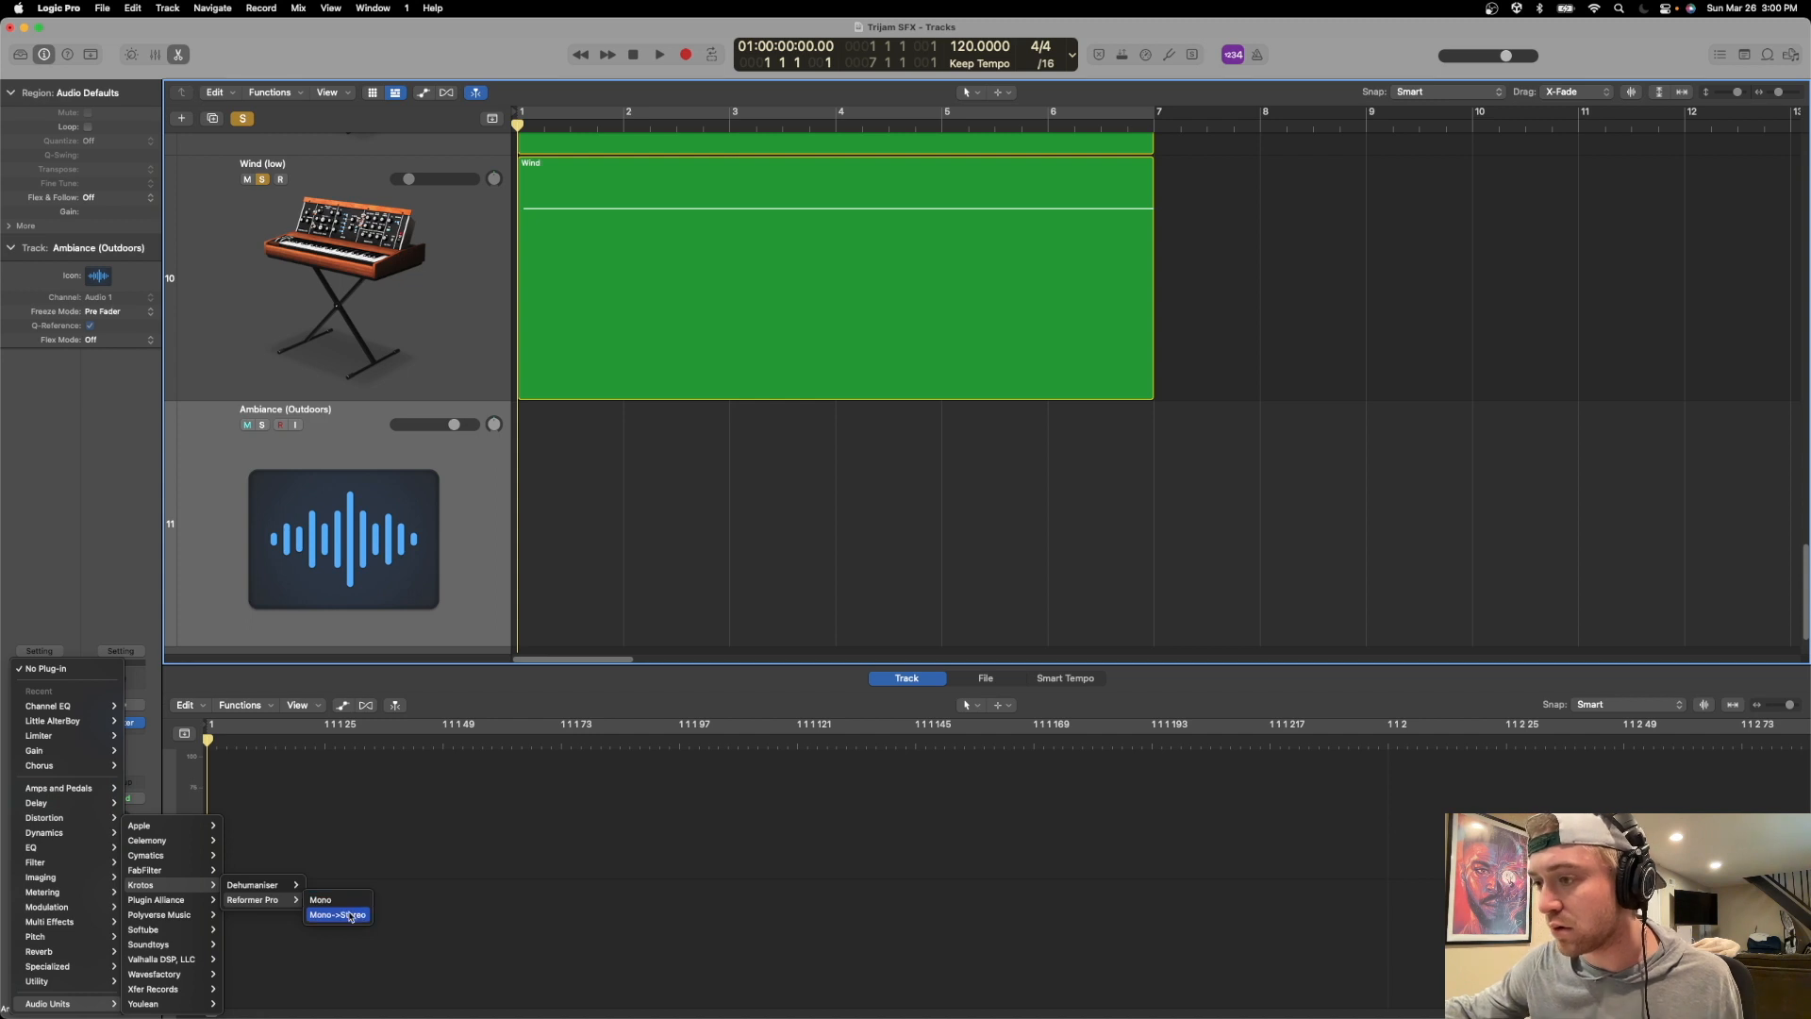
{"action": "left_click", "coordinate": [349, 913]}
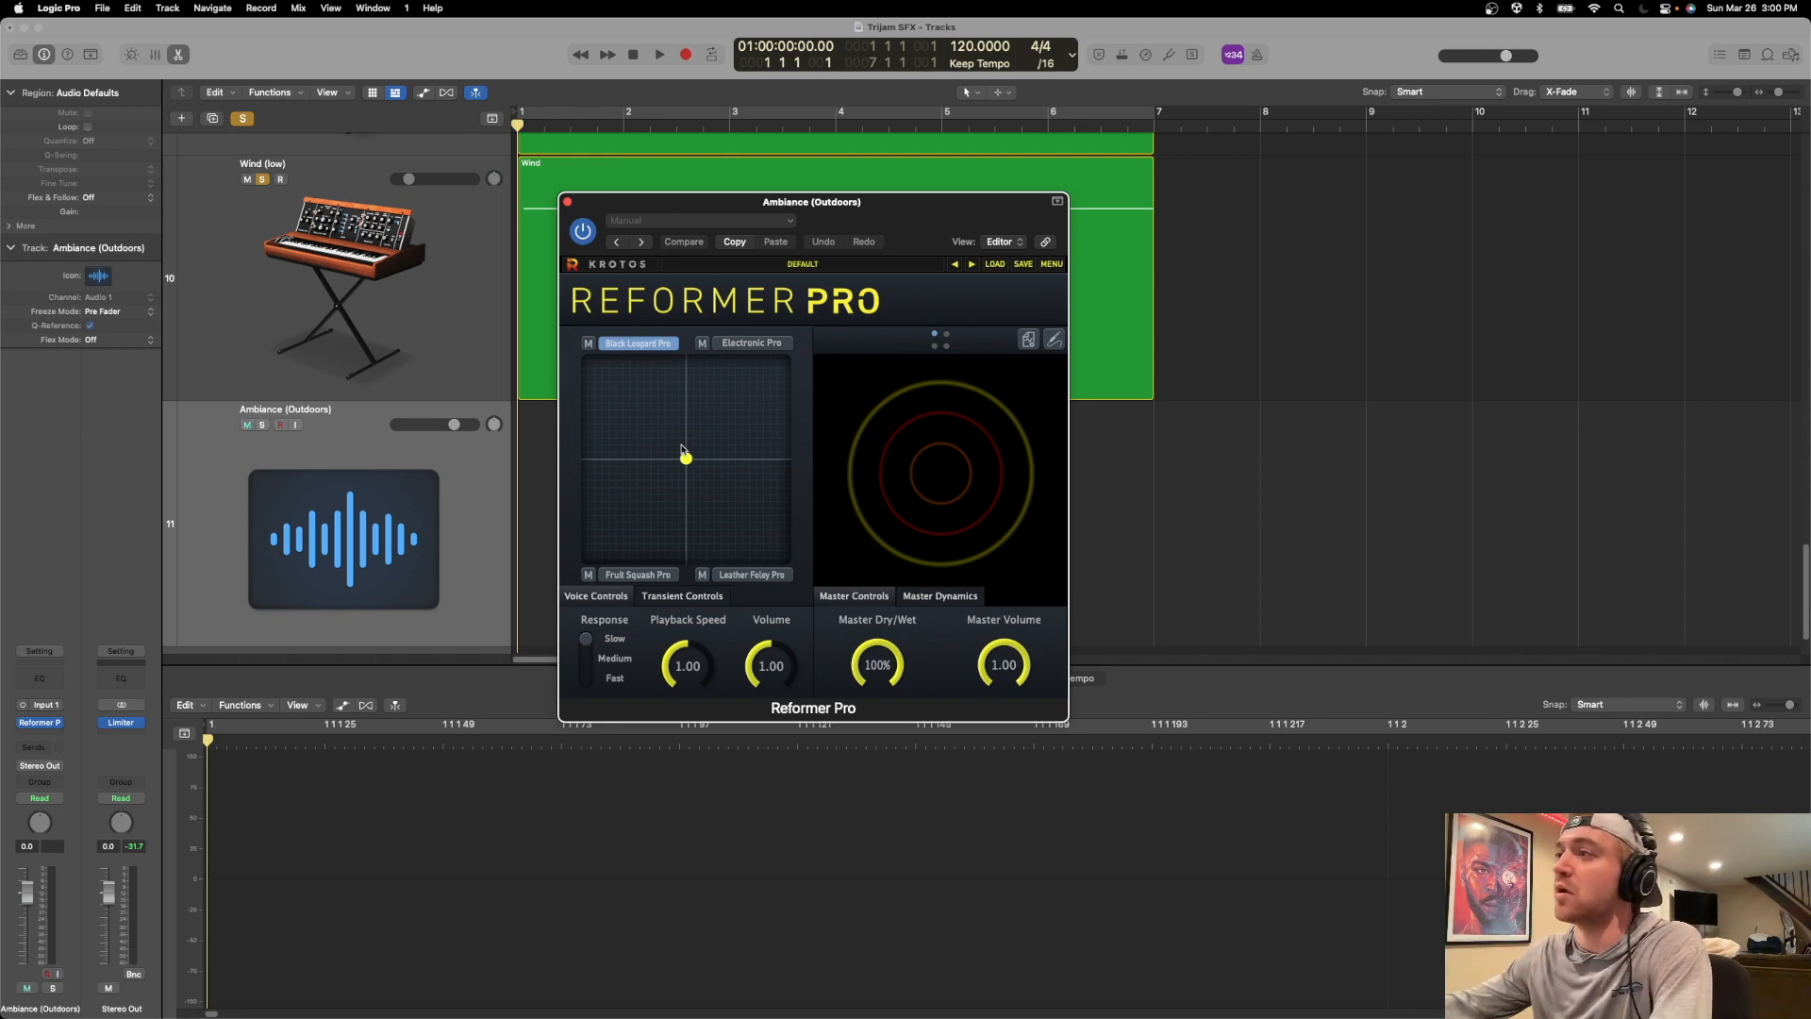
Look through Reformer Pro's sound libraries for bird or animal sounds and close the plug-in window.
{"action": "left_click", "coordinate": [675, 342]}
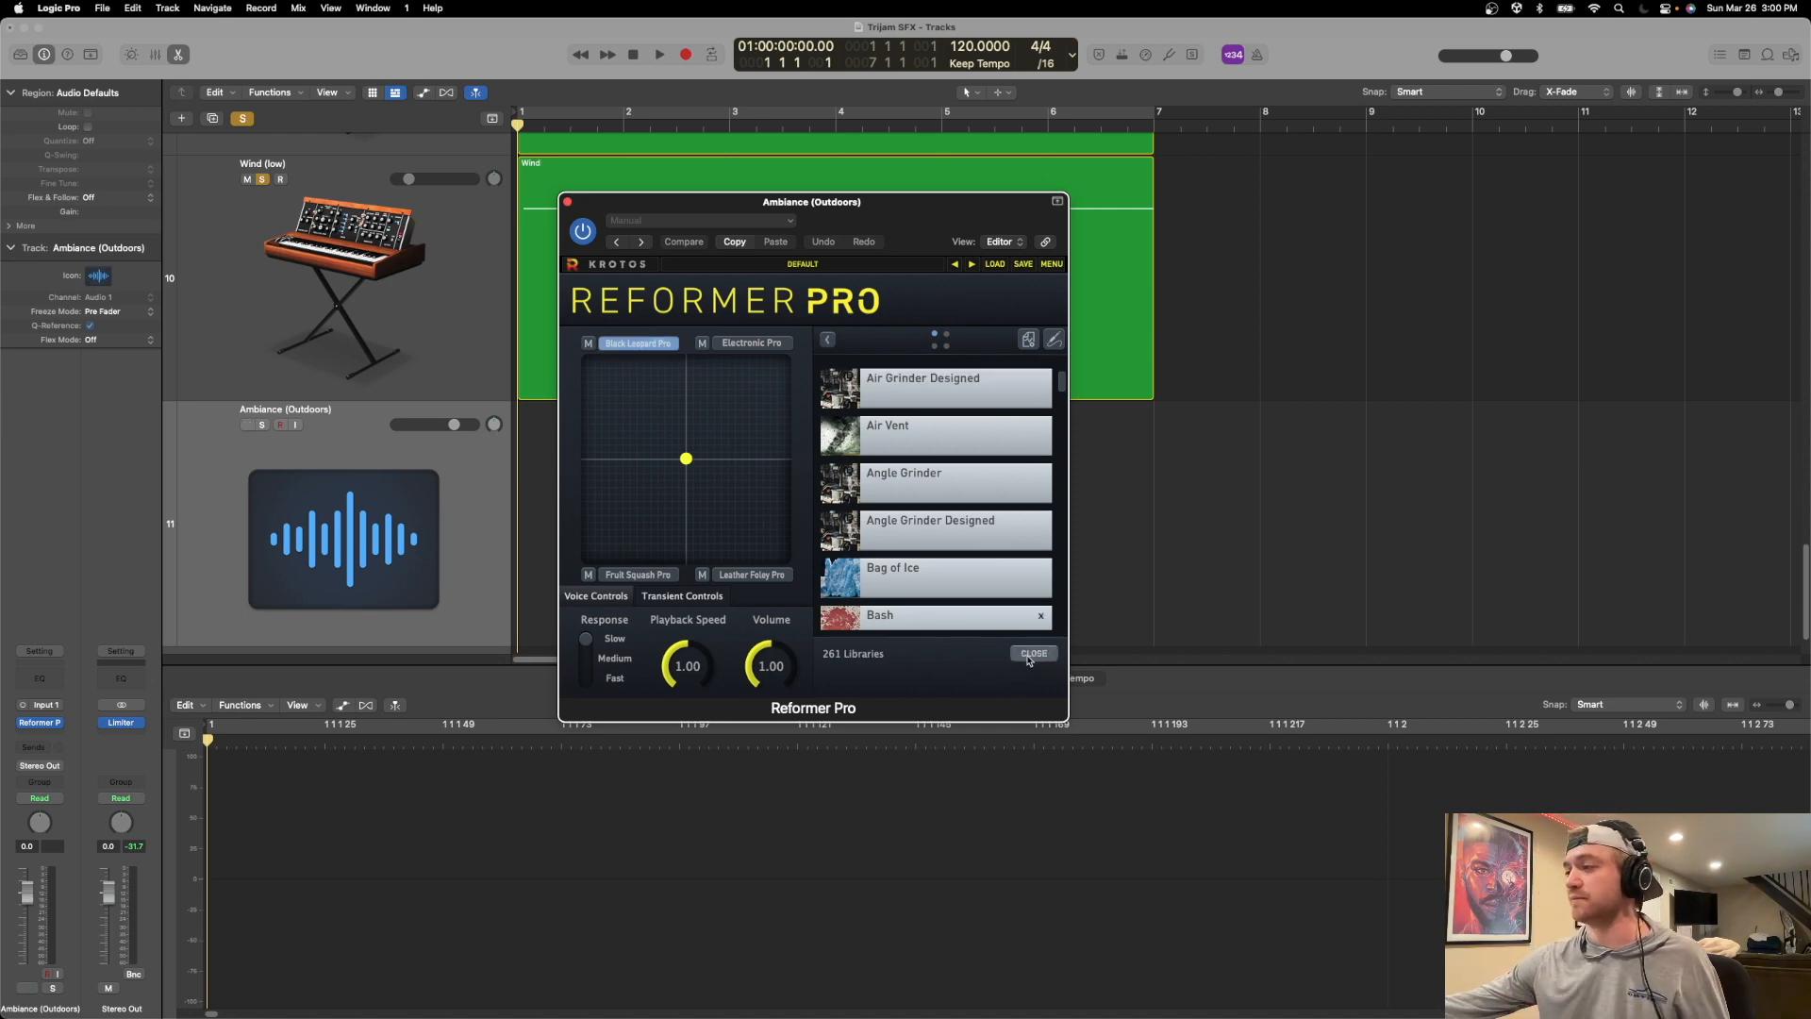
{"action": "left_click", "coordinate": [1029, 655]}
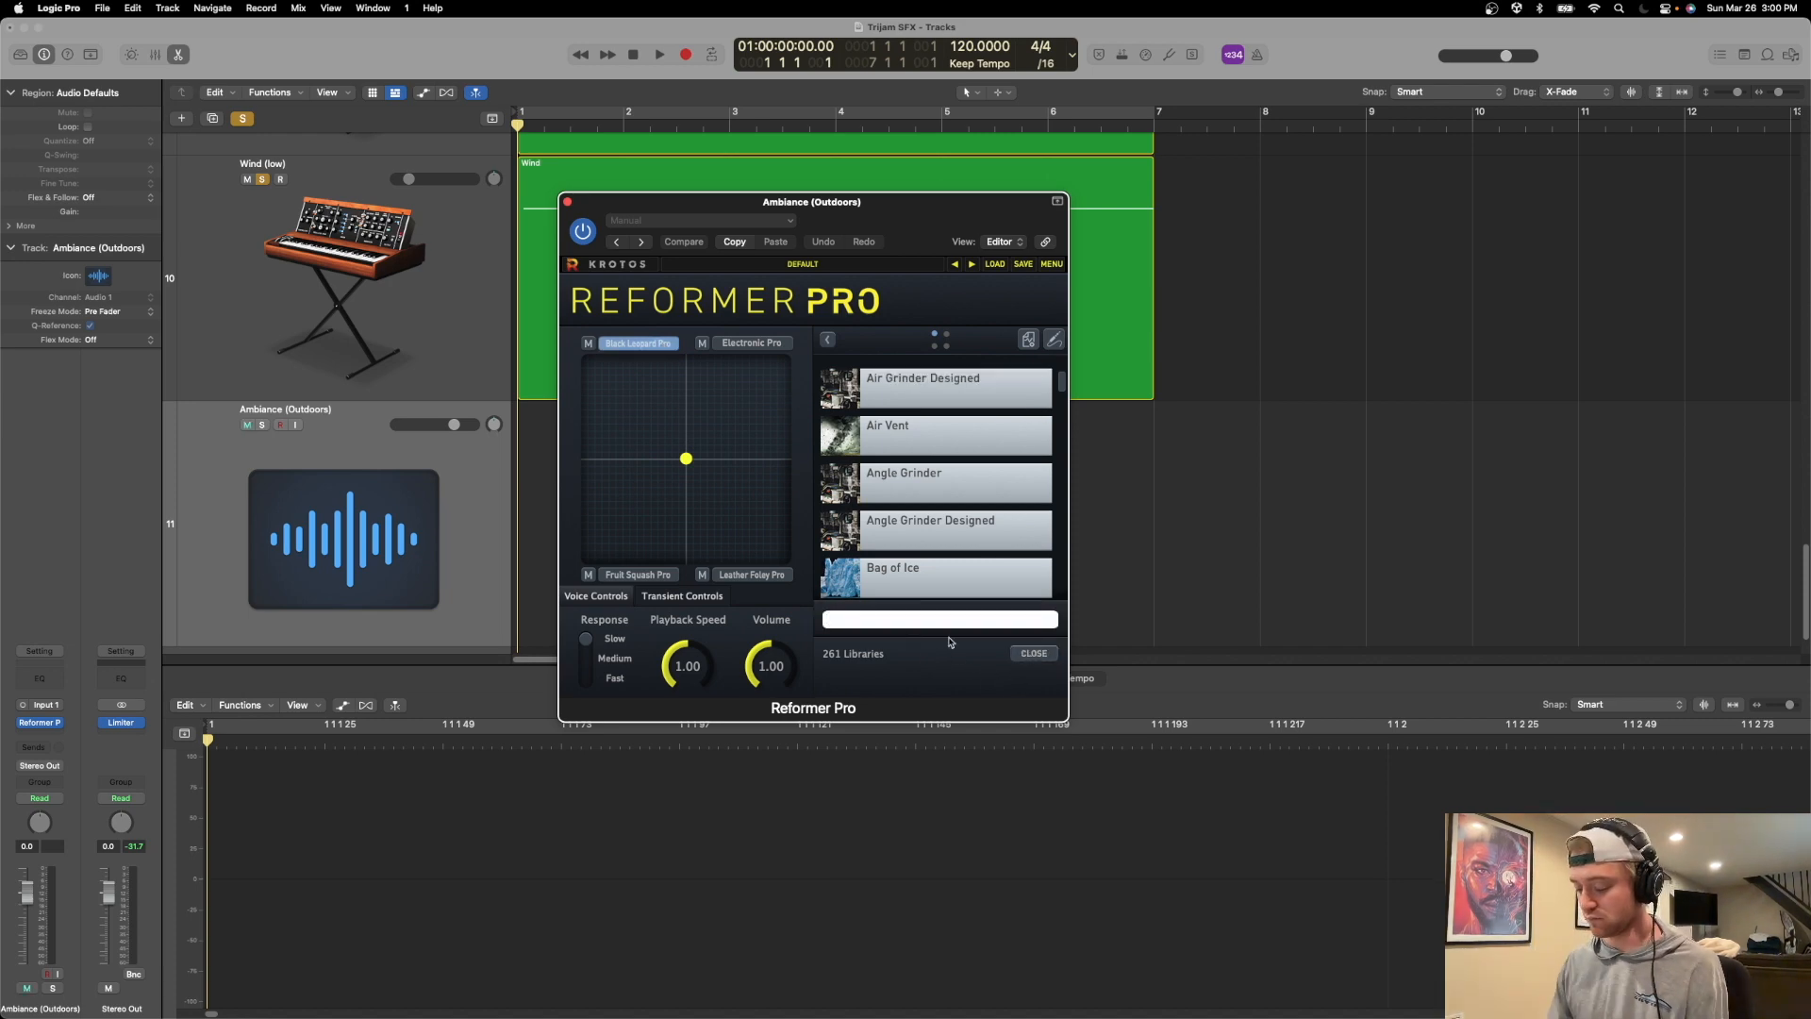
{"action": "type", "text": "bir"}
{"action": "key", "text": "BackSpace"}
{"action": "key", "text": "BackSpace"}
{"action": "type", "text": "anim"}
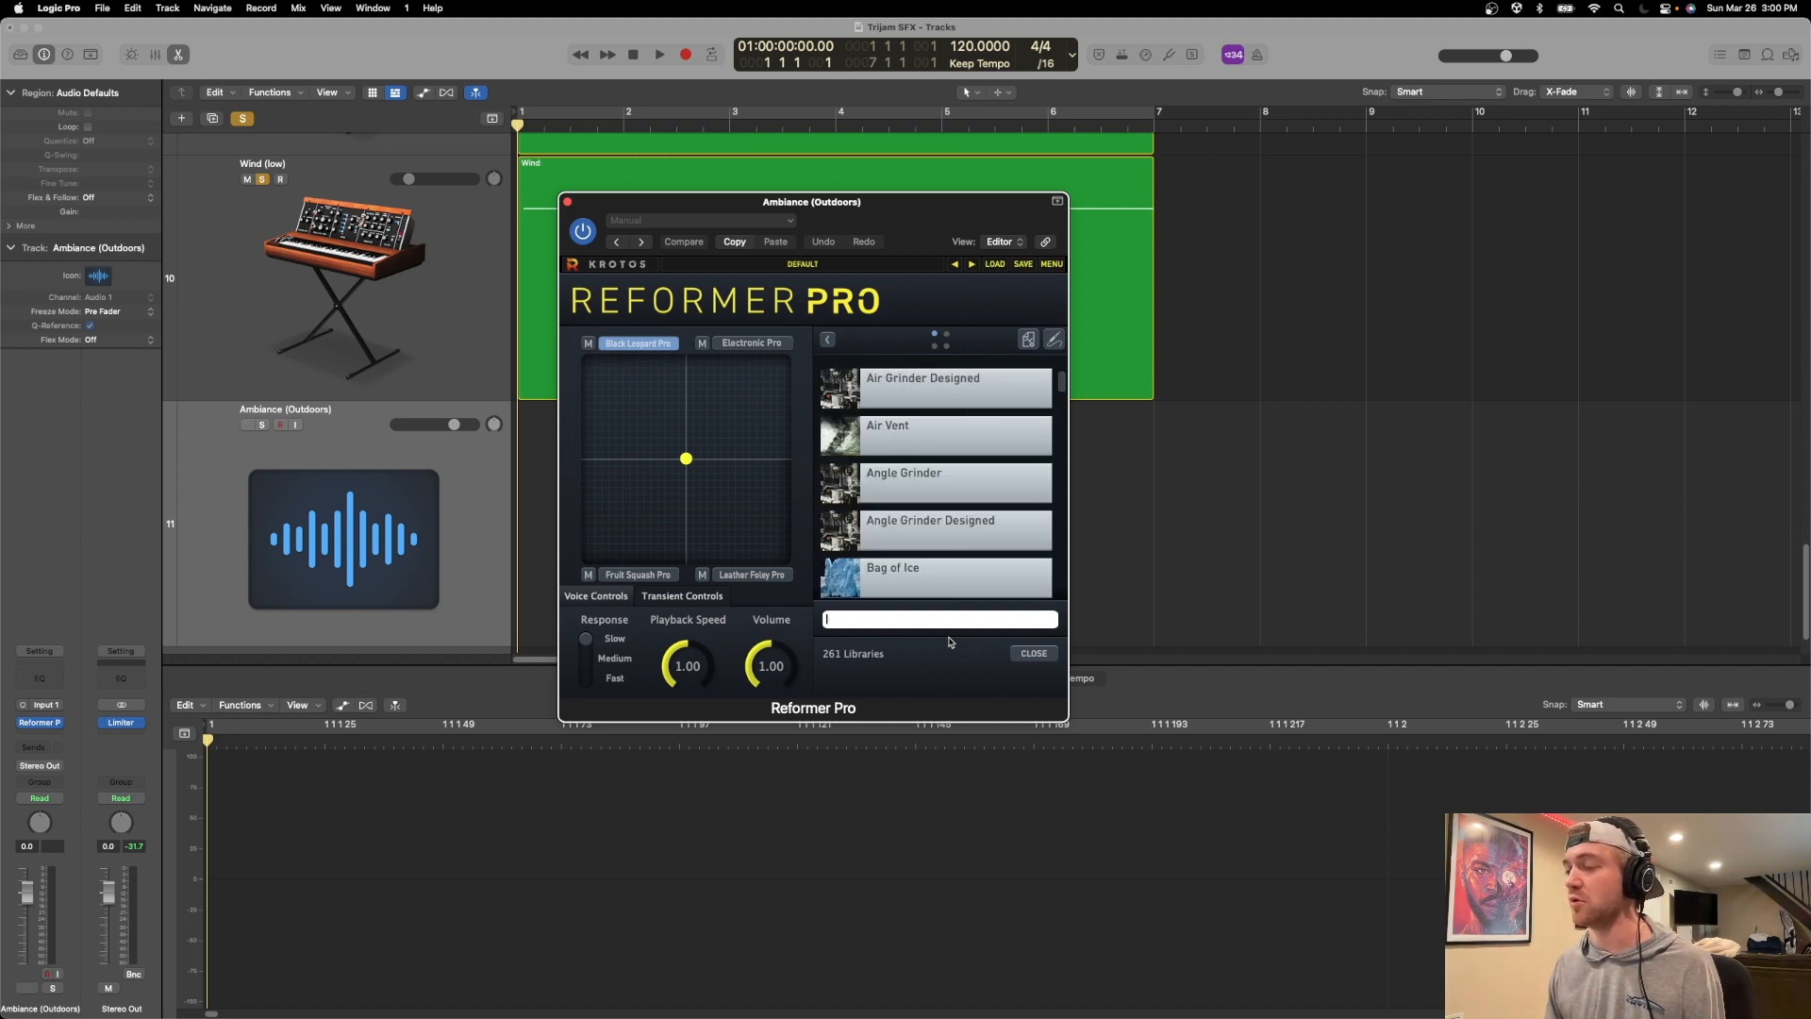
{"action": "scroll", "coordinate": [1026, 393], "scroll_direction": "down", "scroll_amount": 2}
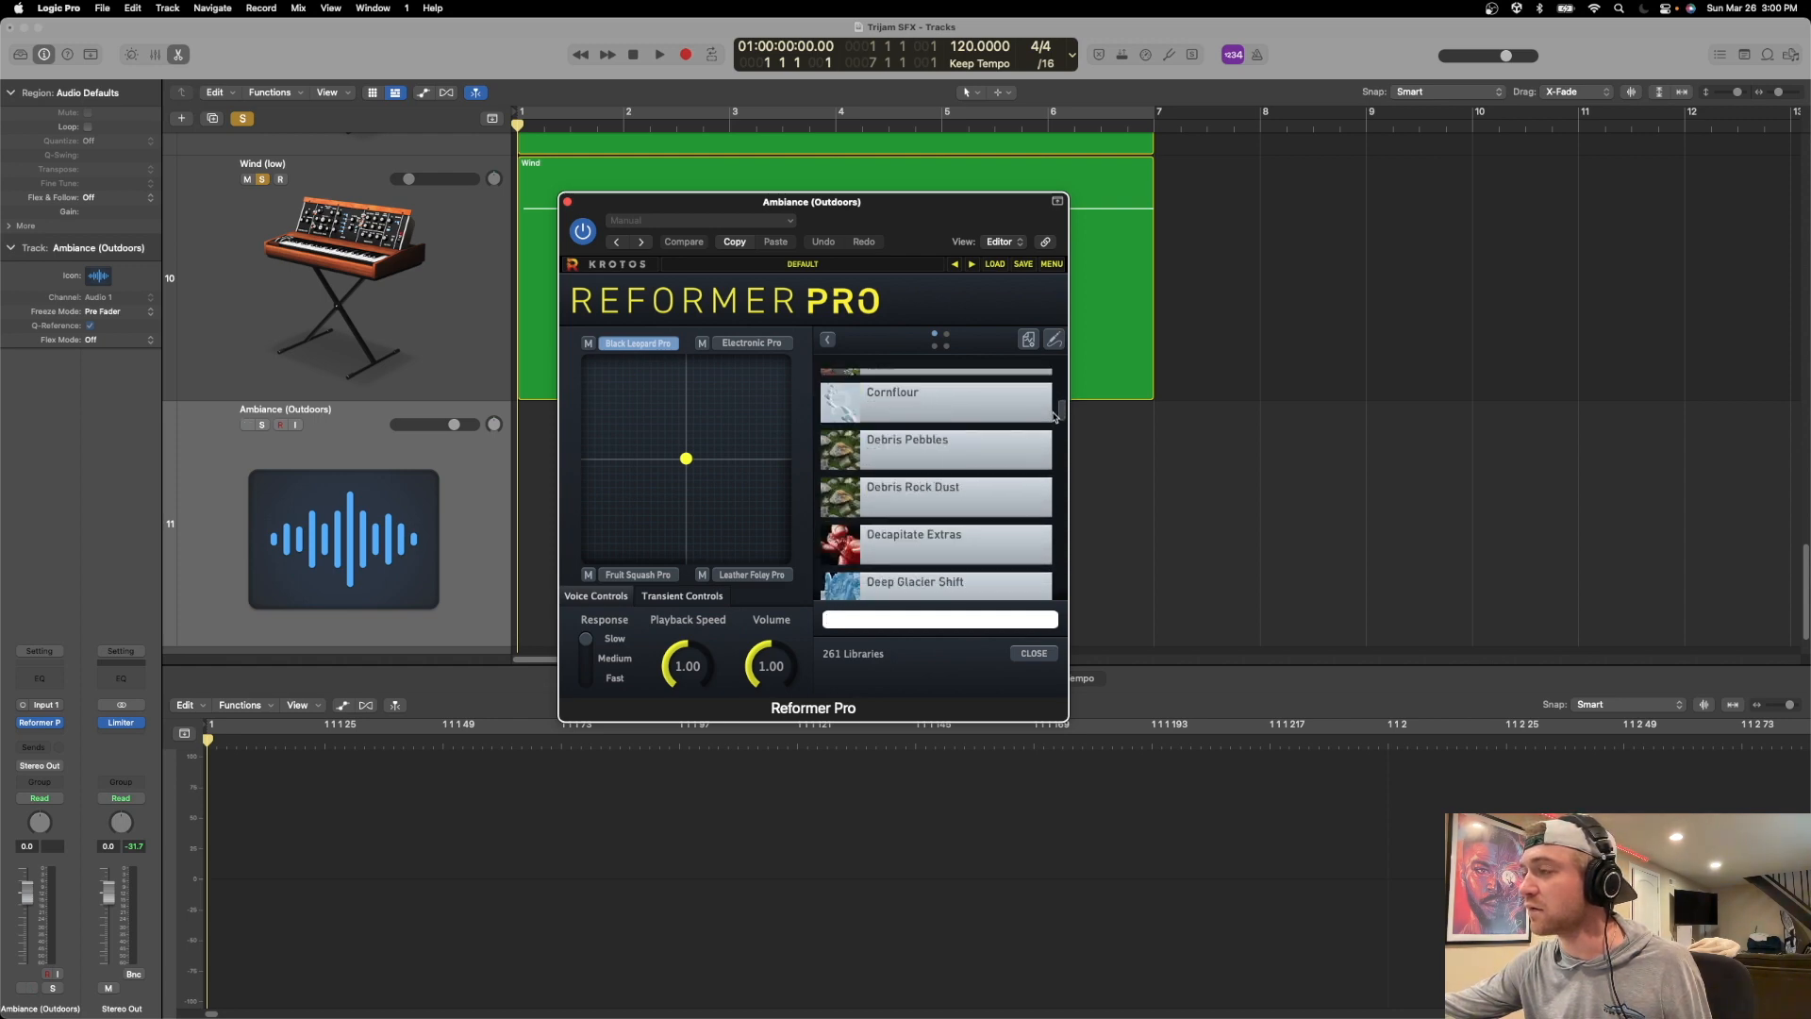
{"action": "scroll", "coordinate": [1051, 443], "scroll_direction": "down", "scroll_amount": 5}
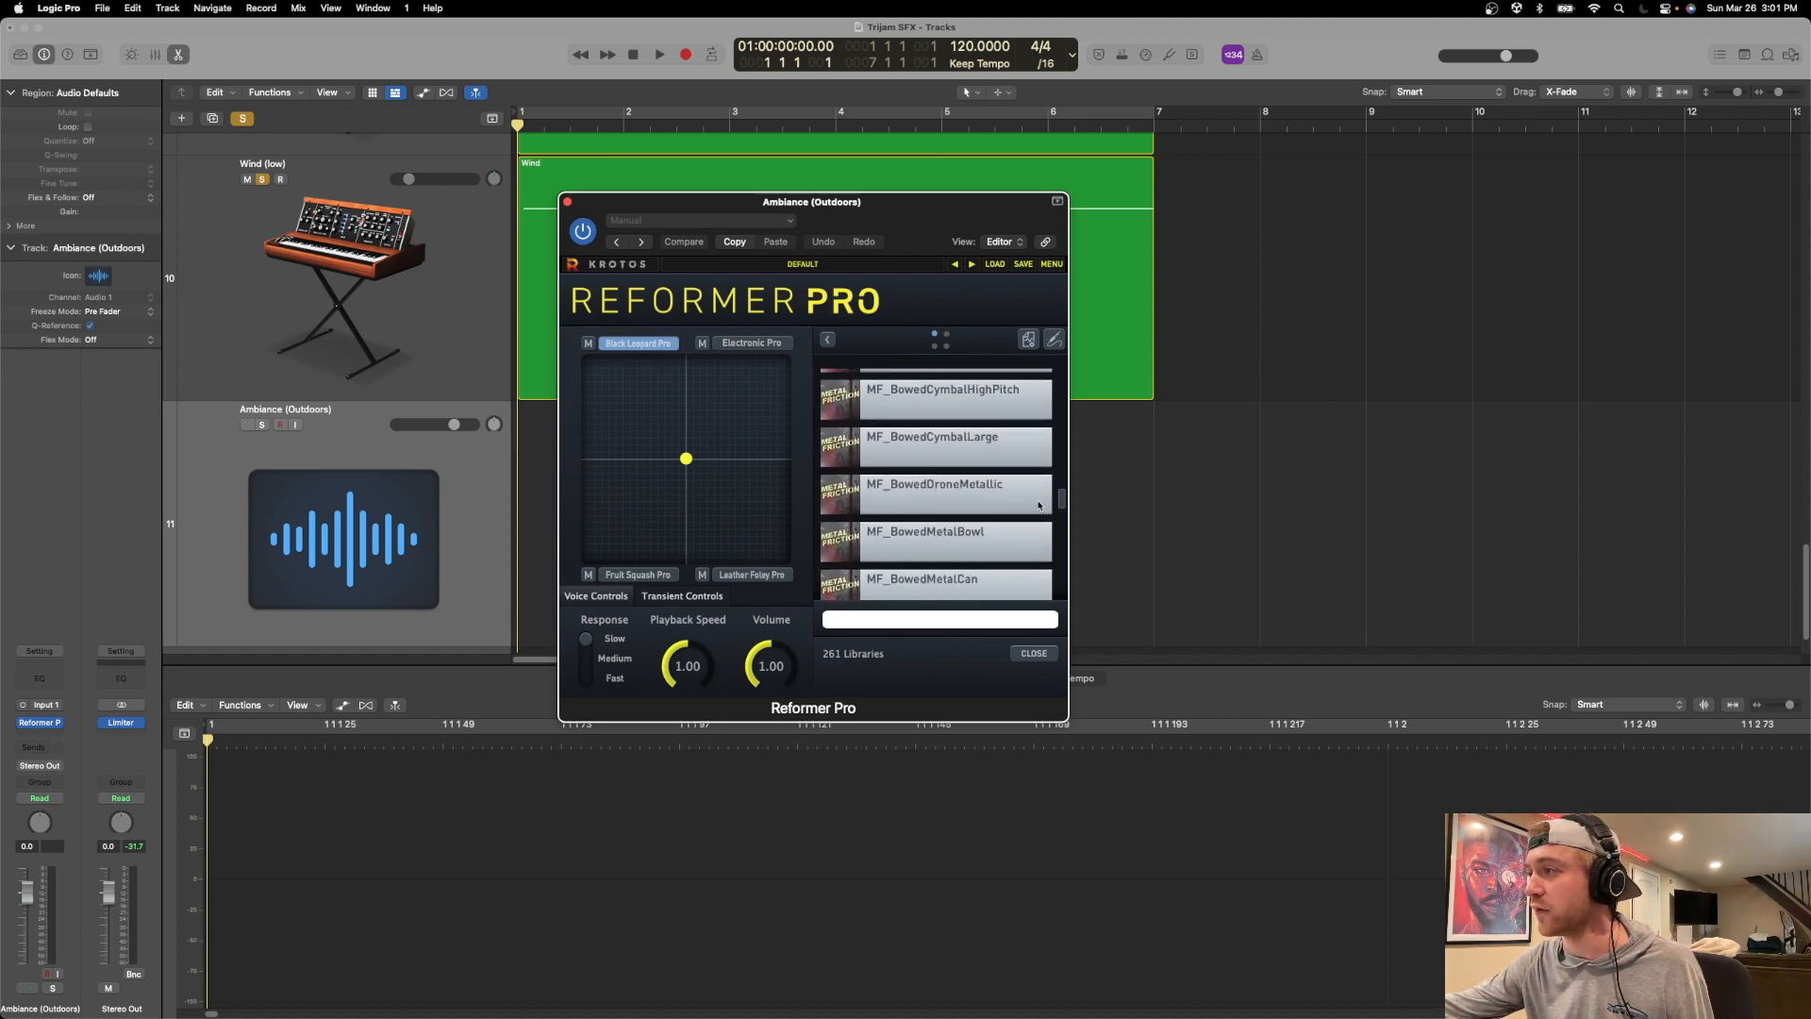
{"action": "scroll", "coordinate": [1039, 529], "scroll_direction": "down", "scroll_amount": 5}
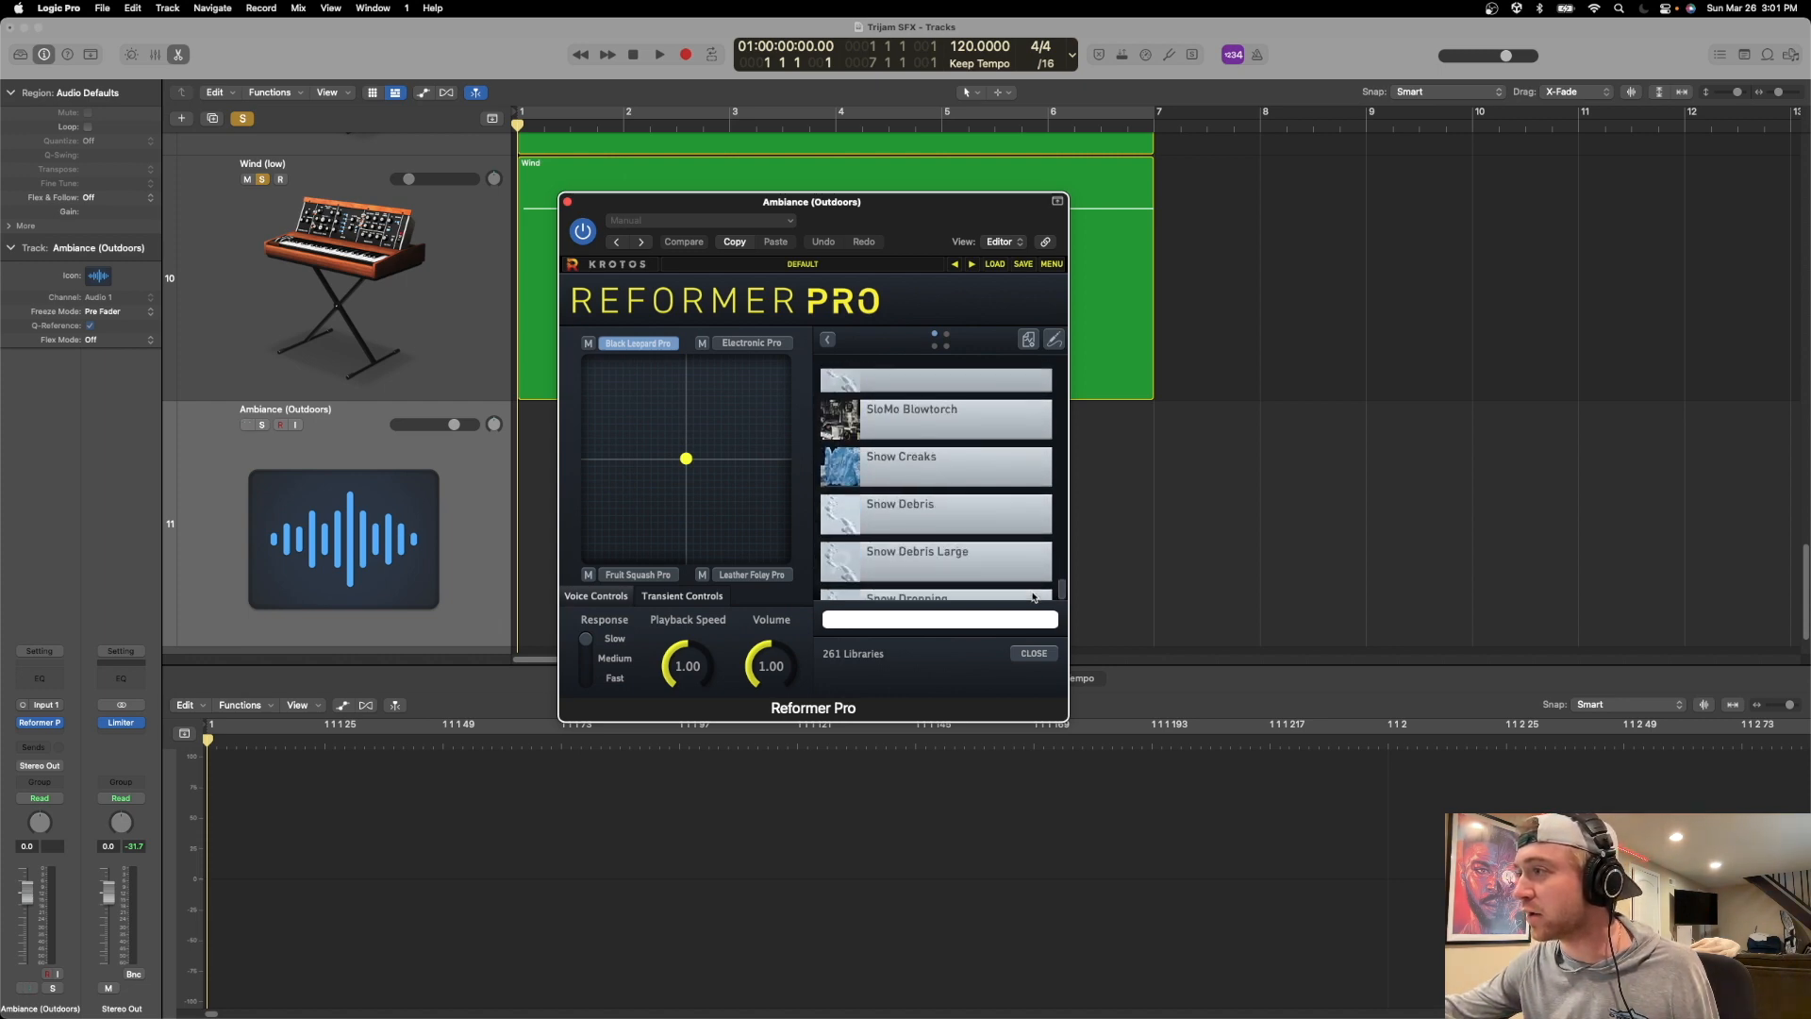
{"action": "scroll", "coordinate": [1033, 598], "scroll_direction": "down", "scroll_amount": 15}
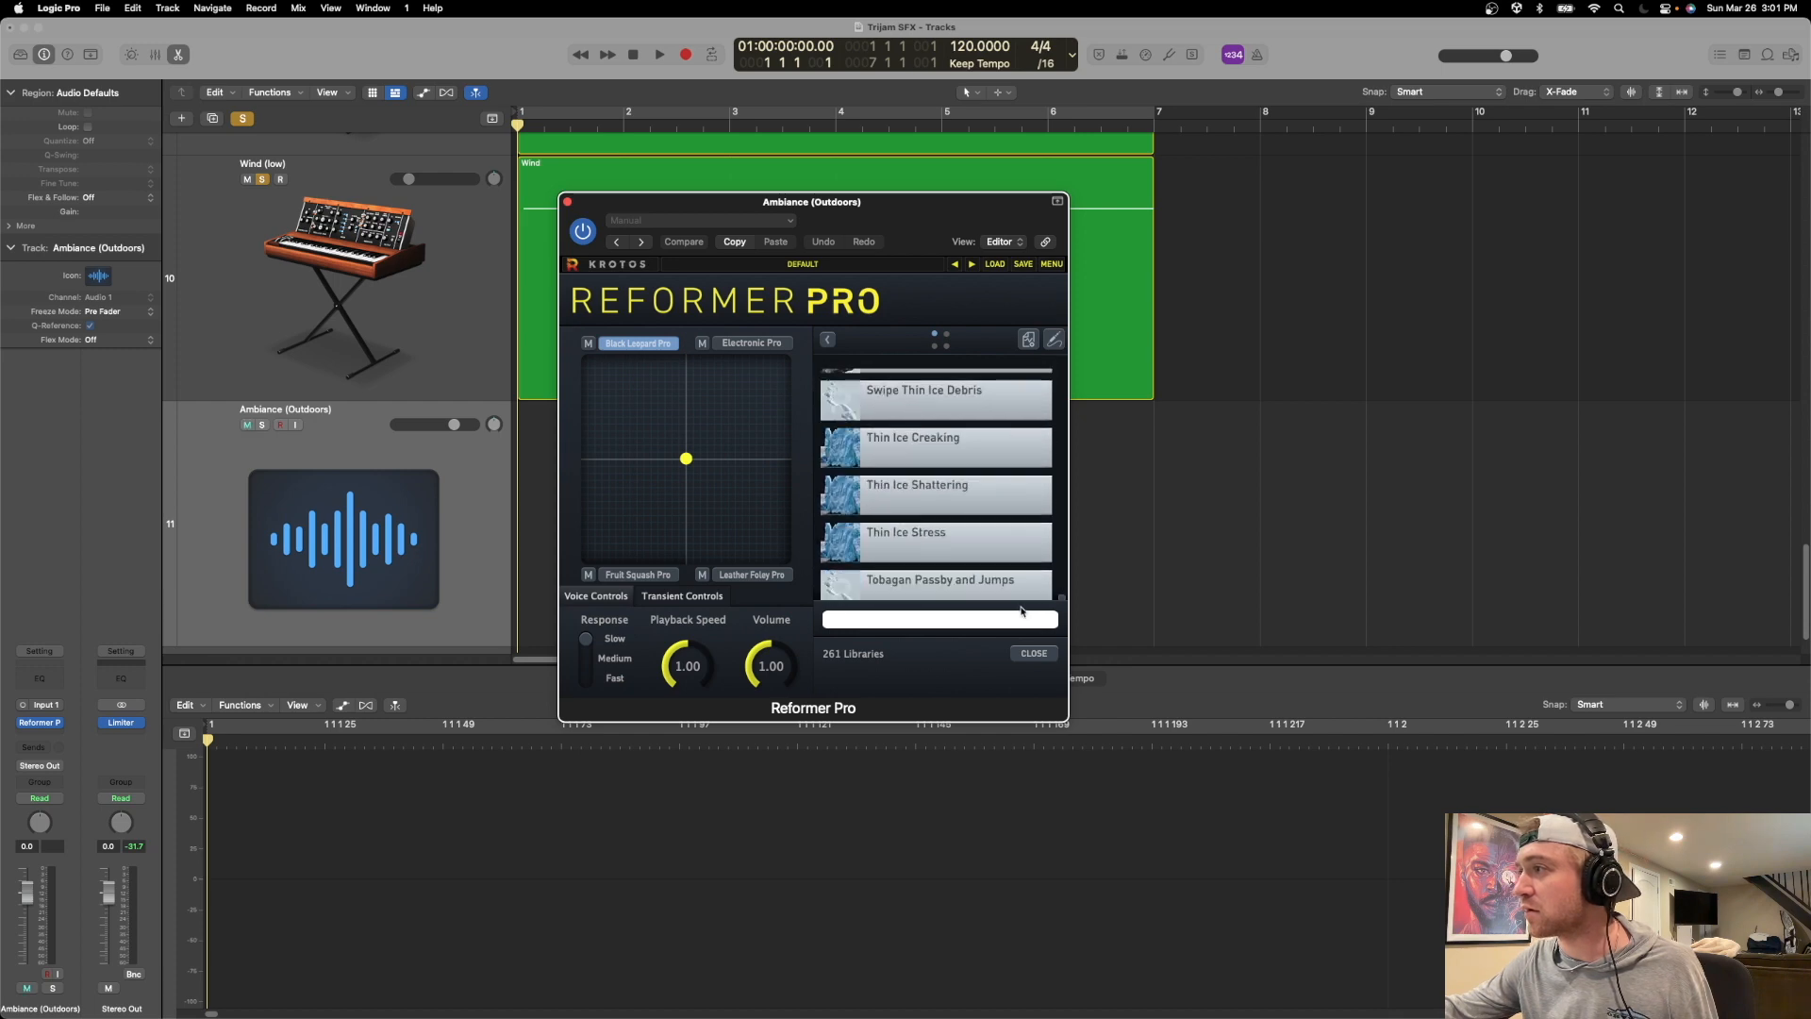
{"action": "left_click_drag", "start_coordinate": [1022, 619], "coordinate": [1014, 630]}
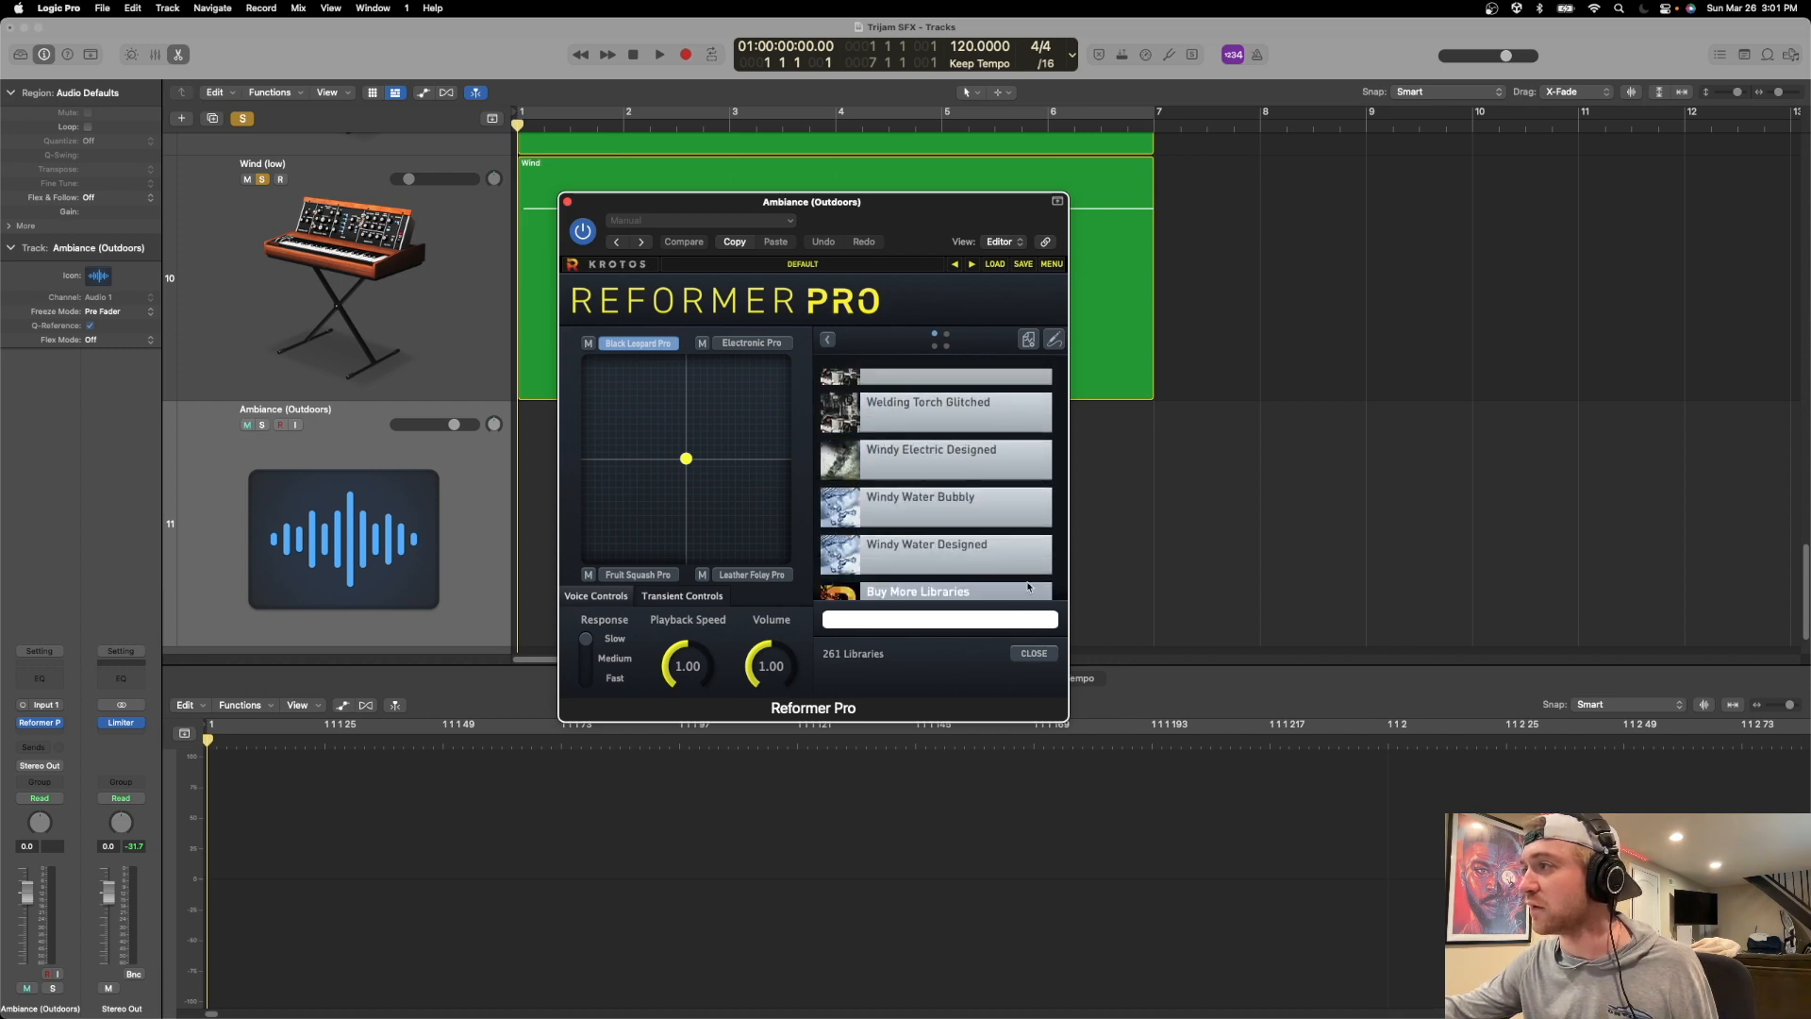
{"action": "left_click", "coordinate": [567, 201]}
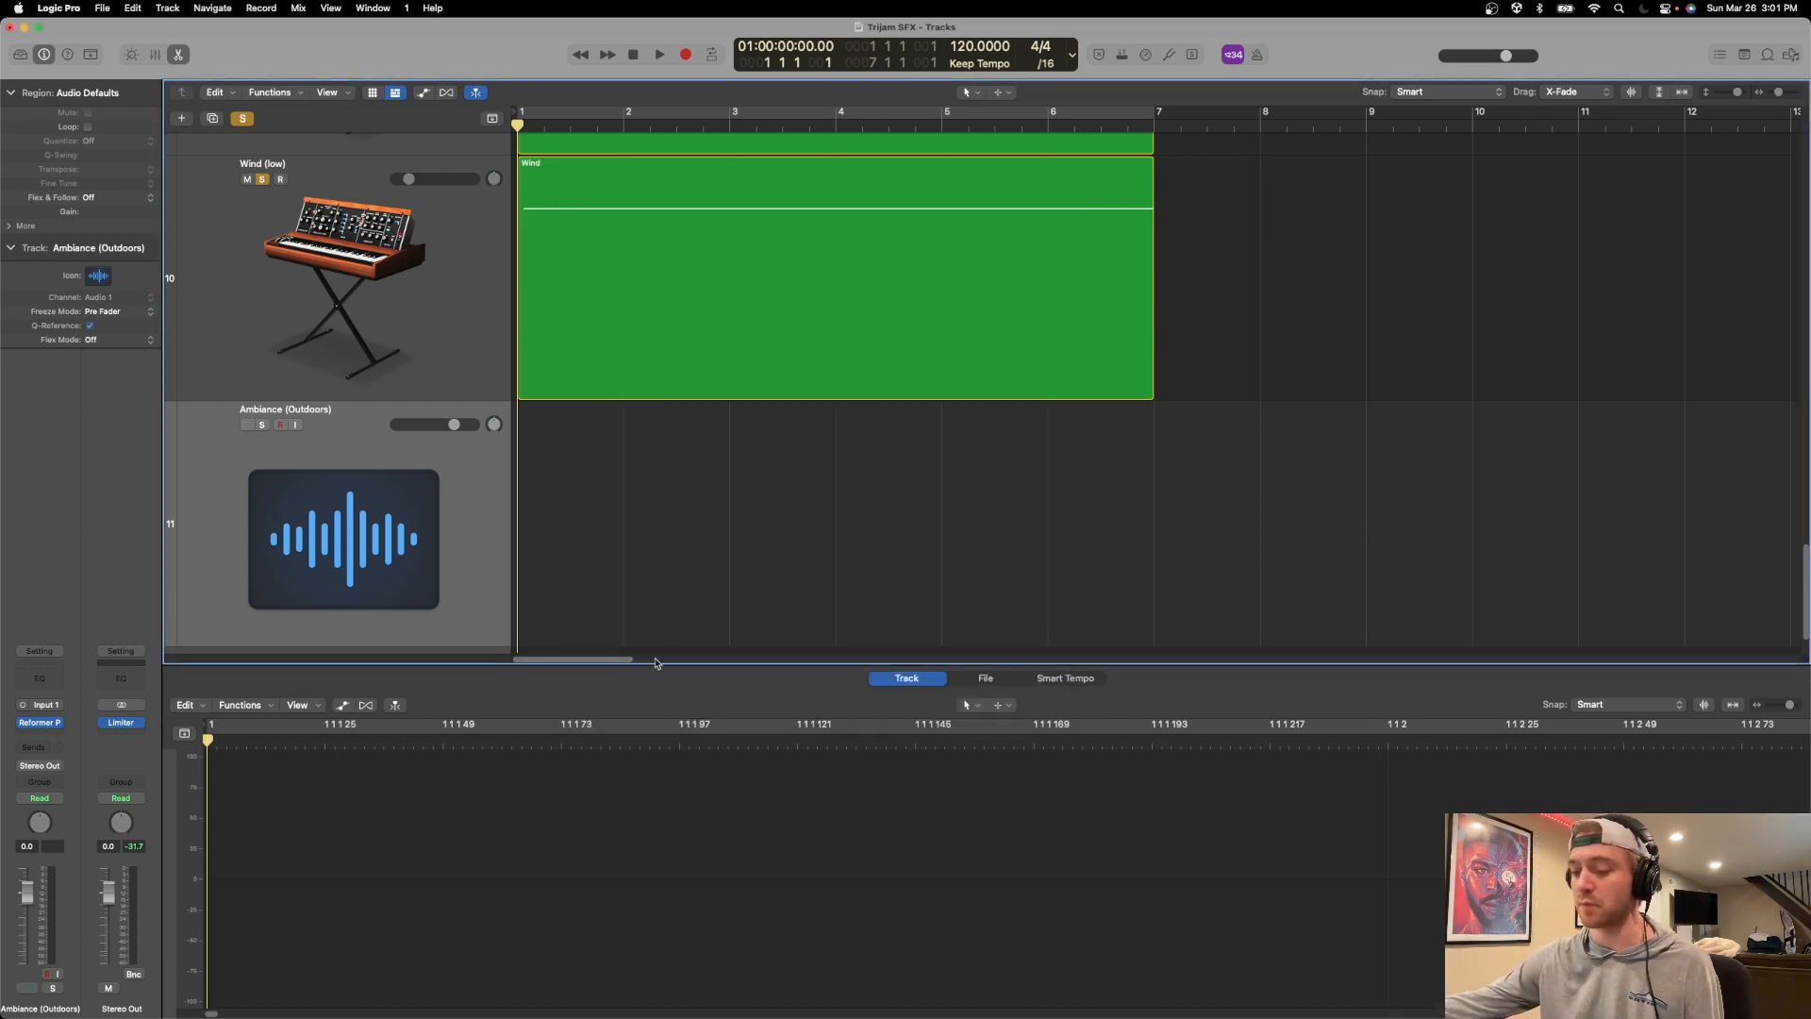
Switch to Chrome, open the bookmarked Pixabay sound effects page, and move its tab into a separate maximized window.
{"action": "left_click", "coordinate": [578, 967]}
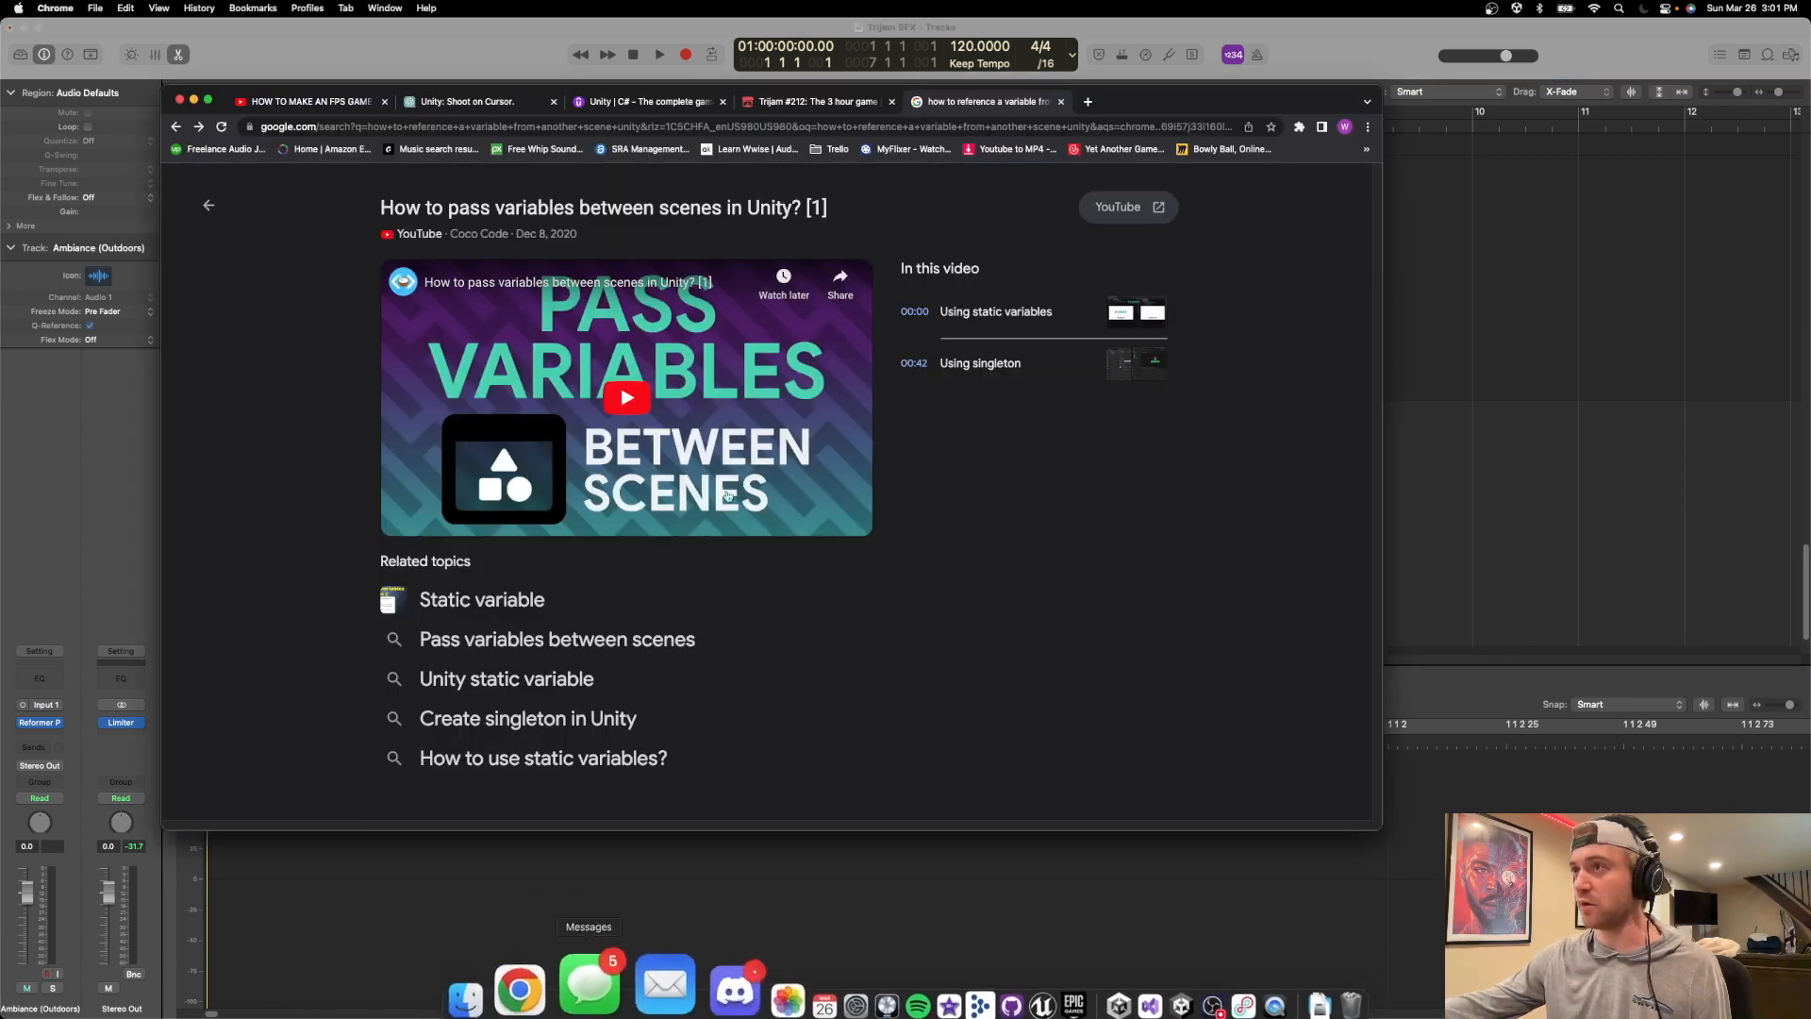
{"action": "left_click", "coordinate": [537, 149]}
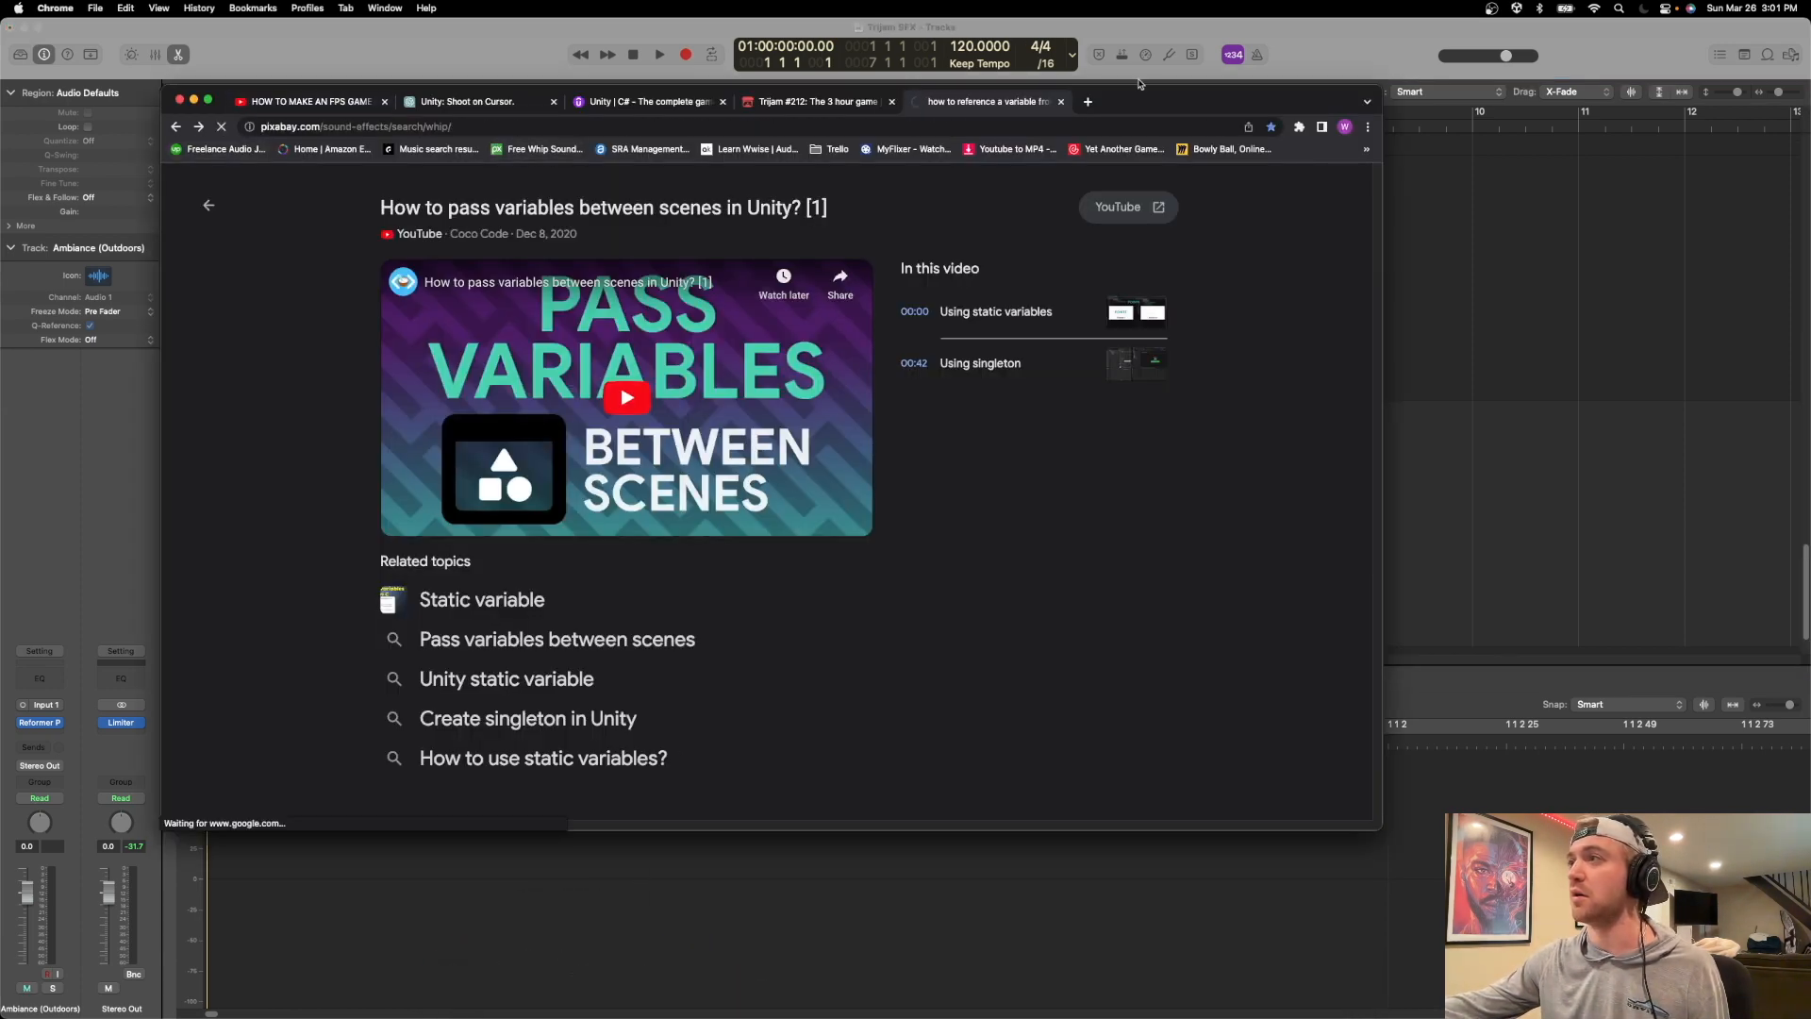
{"action": "left_click_drag", "start_coordinate": [1139, 98], "coordinate": [1223, 281]}
{"action": "double_click", "coordinate": [1135, 294]}
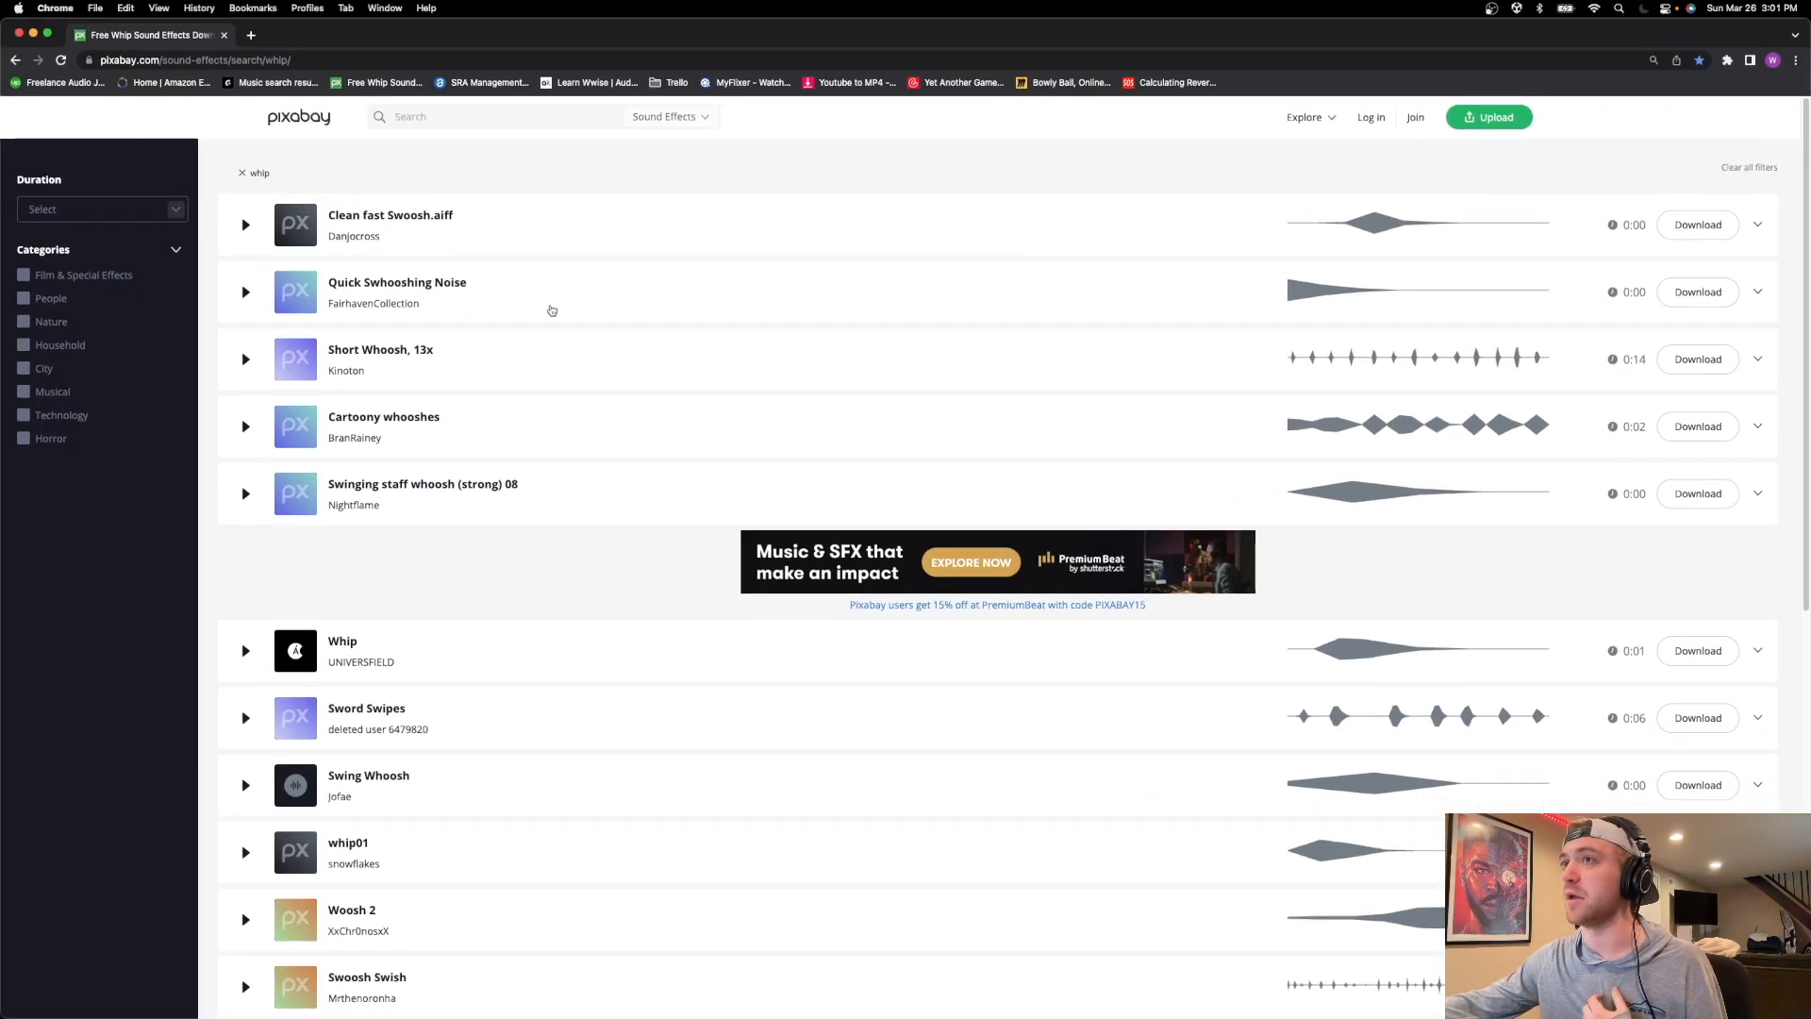
Search the Pixabay sound effects for "bird".
{"action": "left_click", "coordinate": [459, 117]}
{"action": "type", "text": "bind"}
{"action": "key", "text": "BackSpace"}
{"action": "key", "text": "BackSpace"}
{"action": "type", "text": "rd"}
{"action": "key", "text": "Return"}
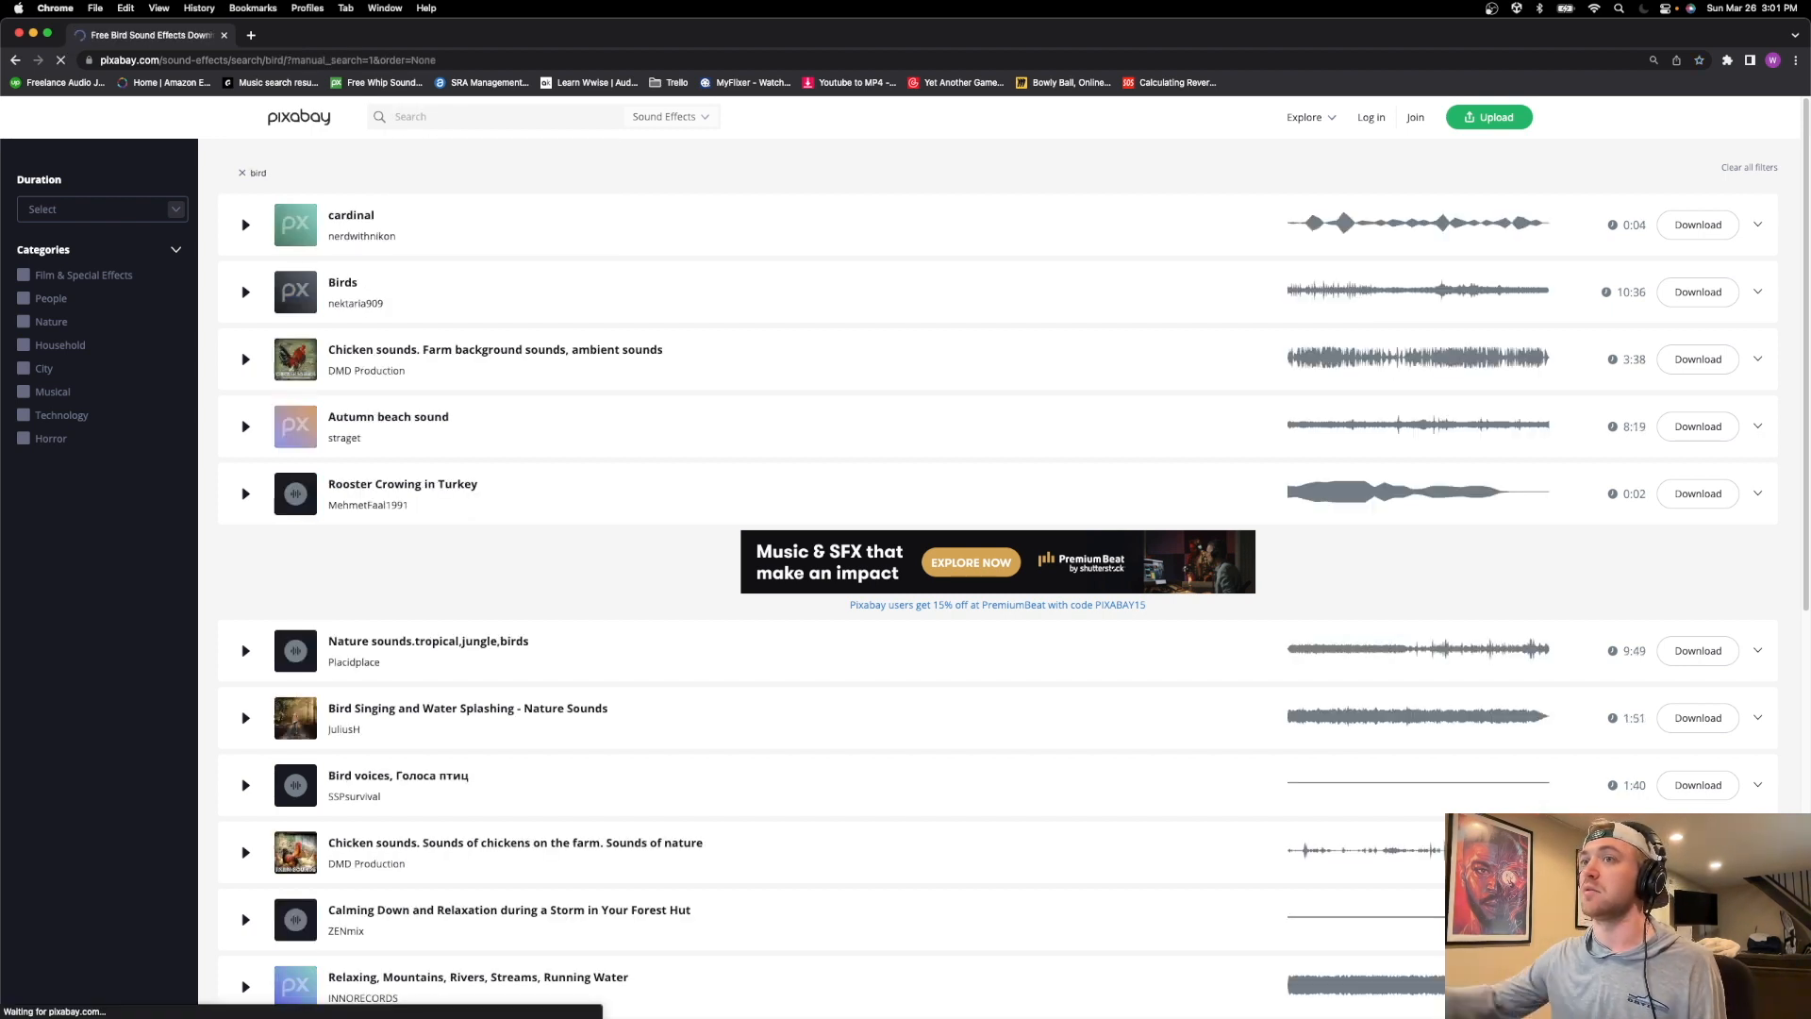
Preview the "cardinal" sound effect and download it.
{"action": "left_click", "coordinate": [247, 224]}
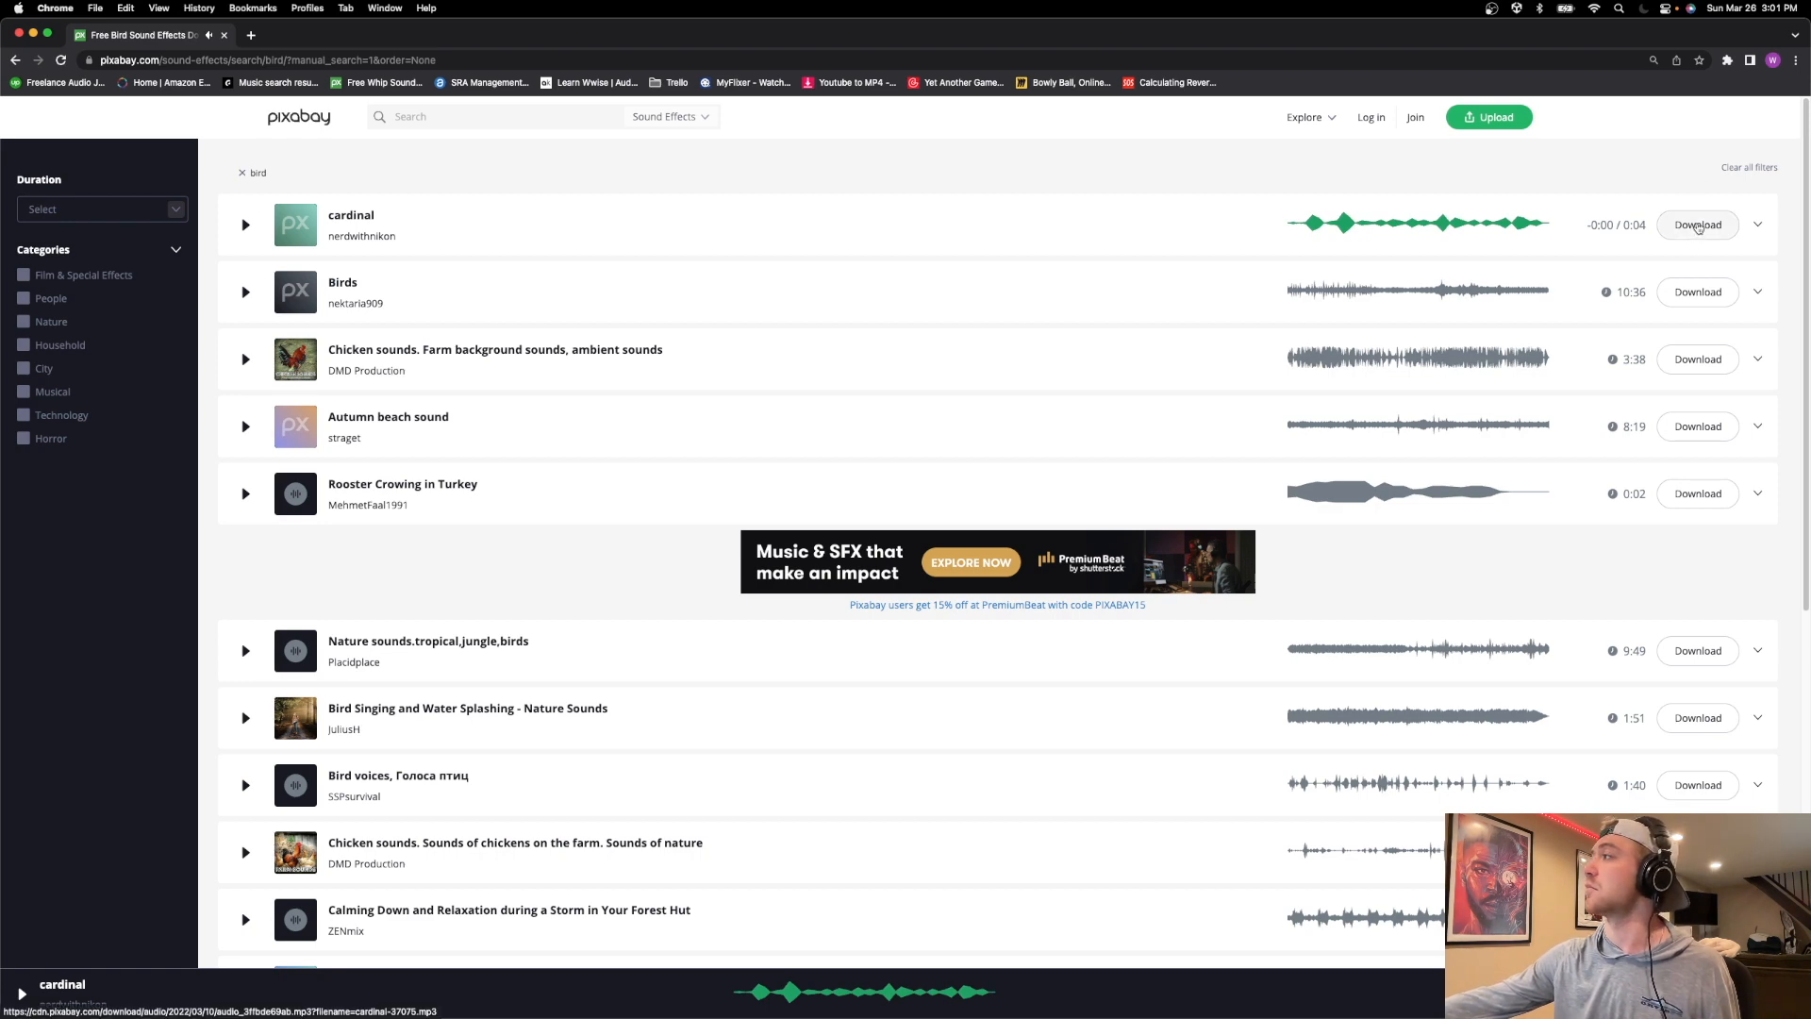
{"action": "left_click", "coordinate": [1695, 228]}
{"action": "left_click", "coordinate": [607, 251]}
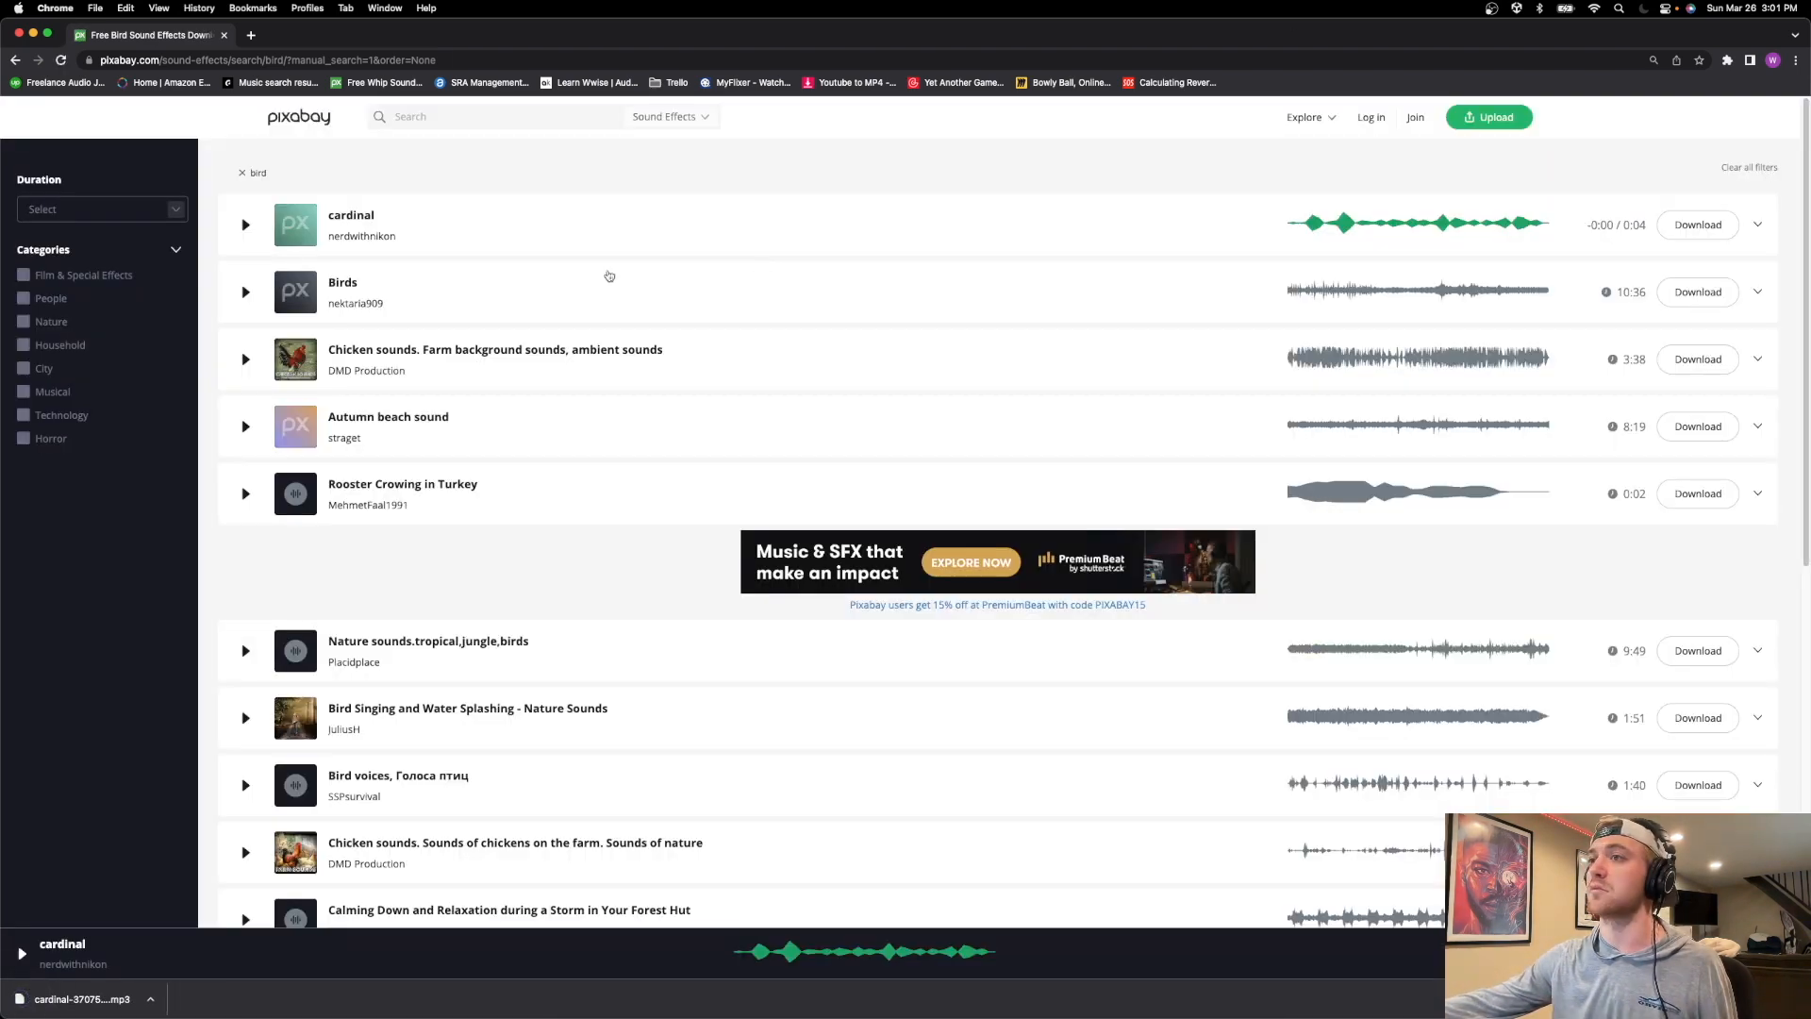
Preview the bird search results from "Birds" down to "Bird Singing and Water Splashing - Nature Sounds".
{"action": "left_click", "coordinate": [246, 294]}
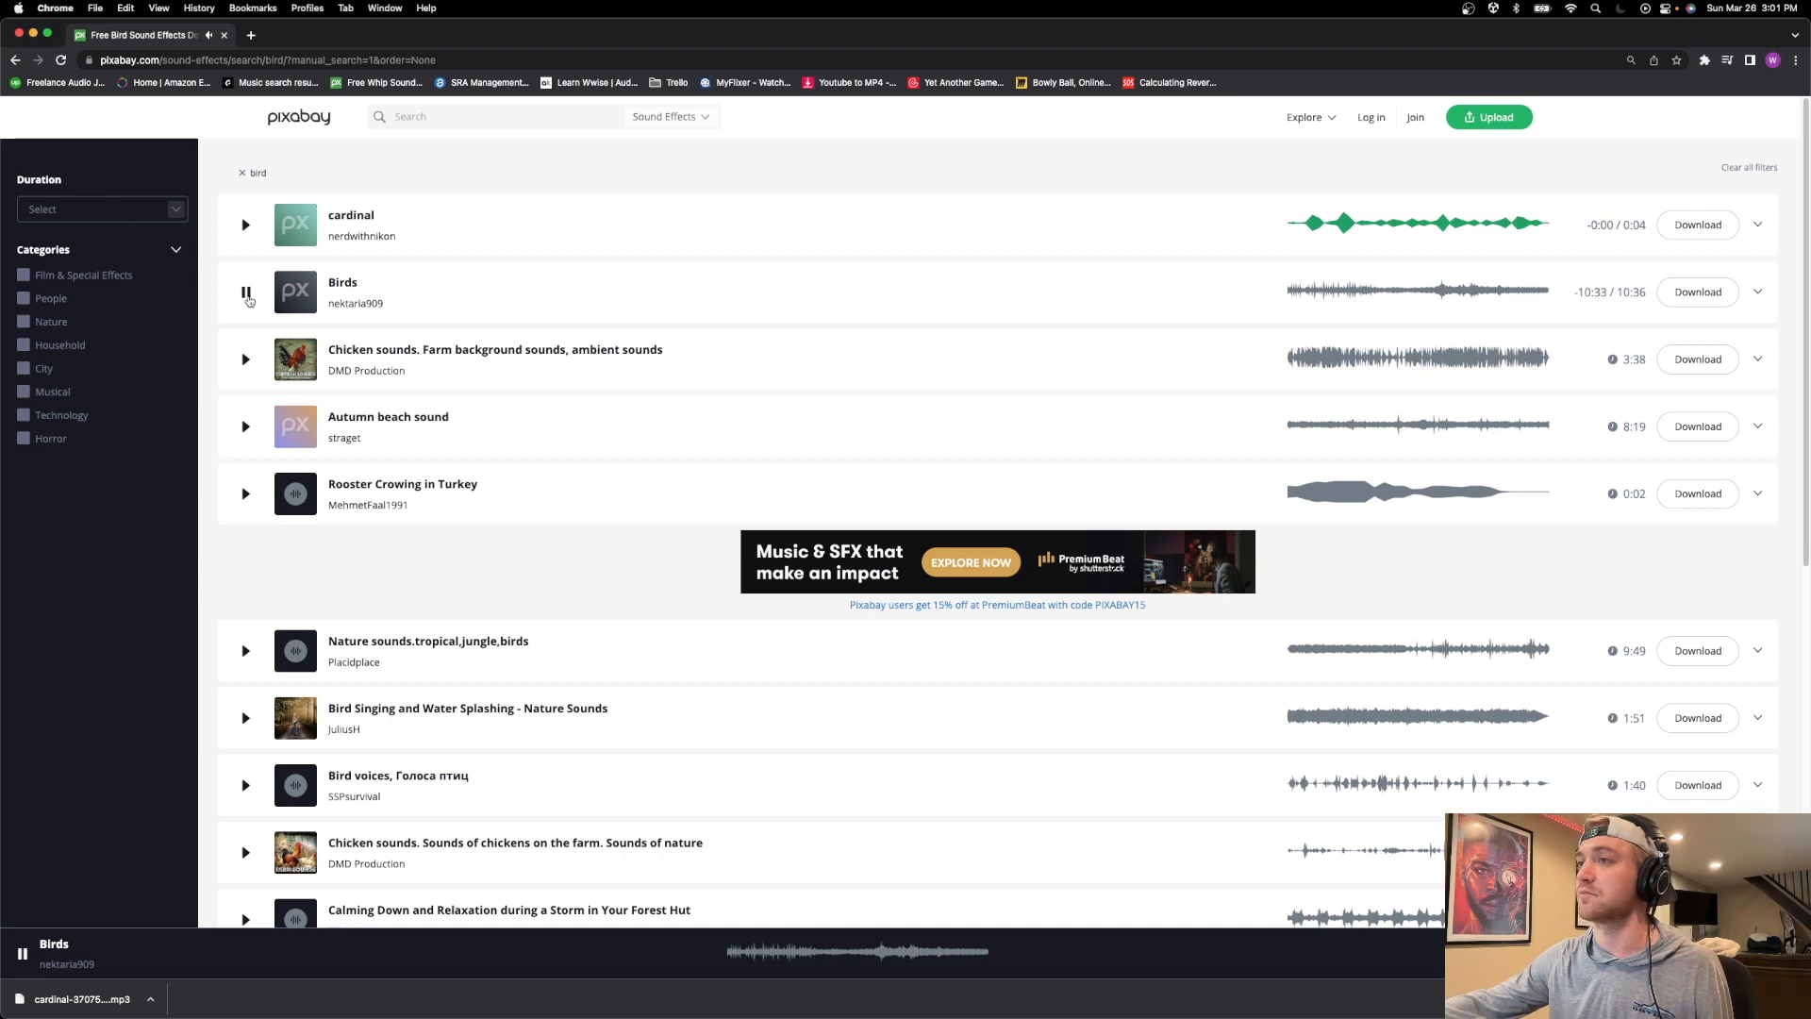
{"action": "left_click", "coordinate": [247, 358]}
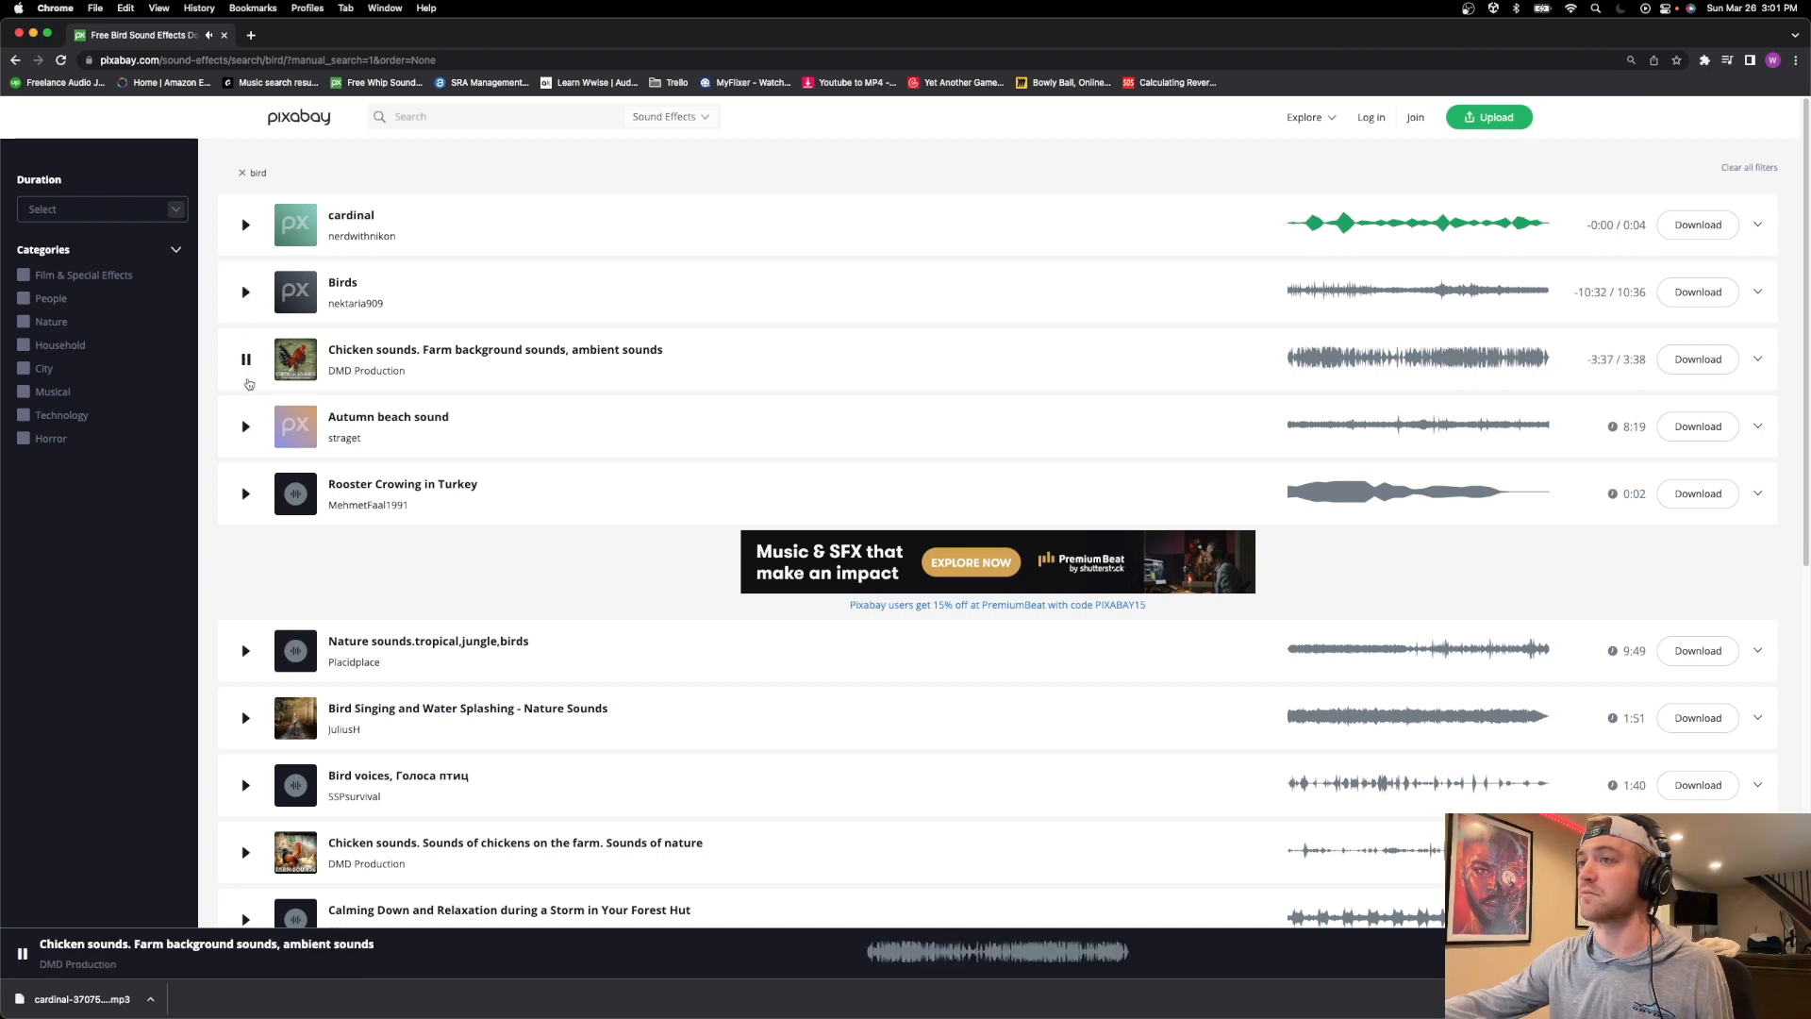
{"action": "left_click", "coordinate": [245, 429]}
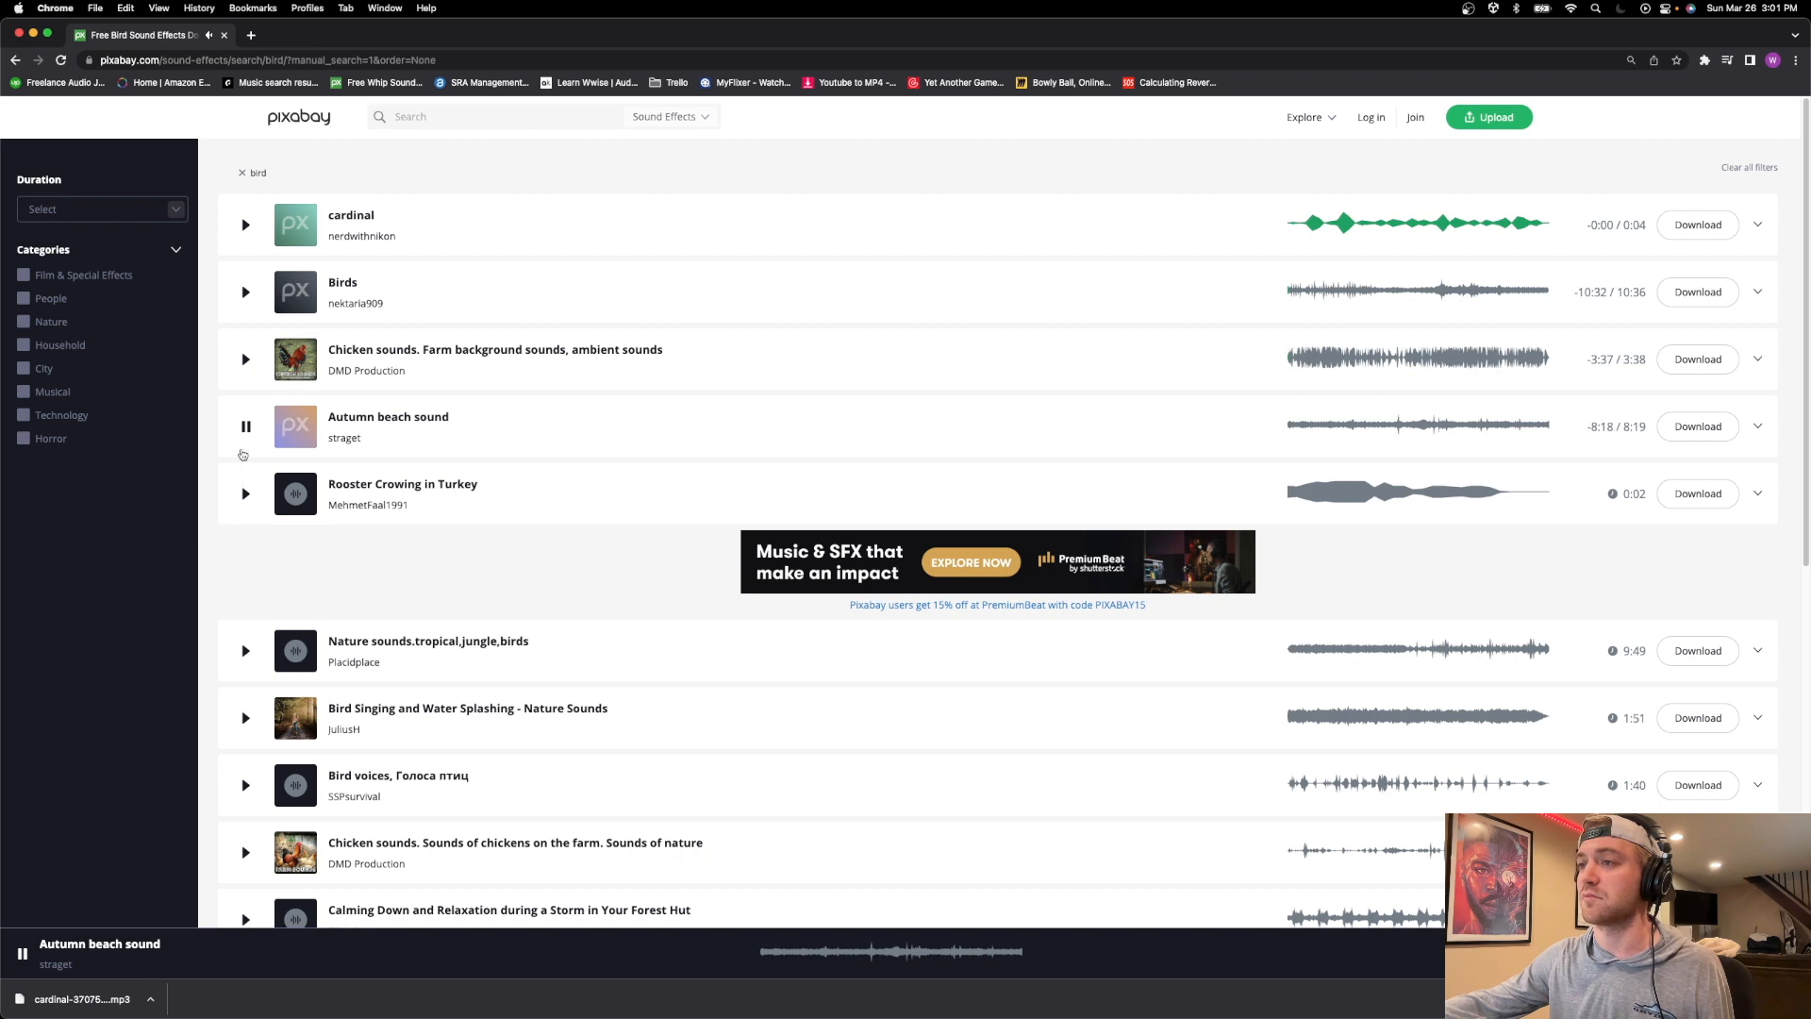
{"action": "left_click", "coordinate": [246, 494]}
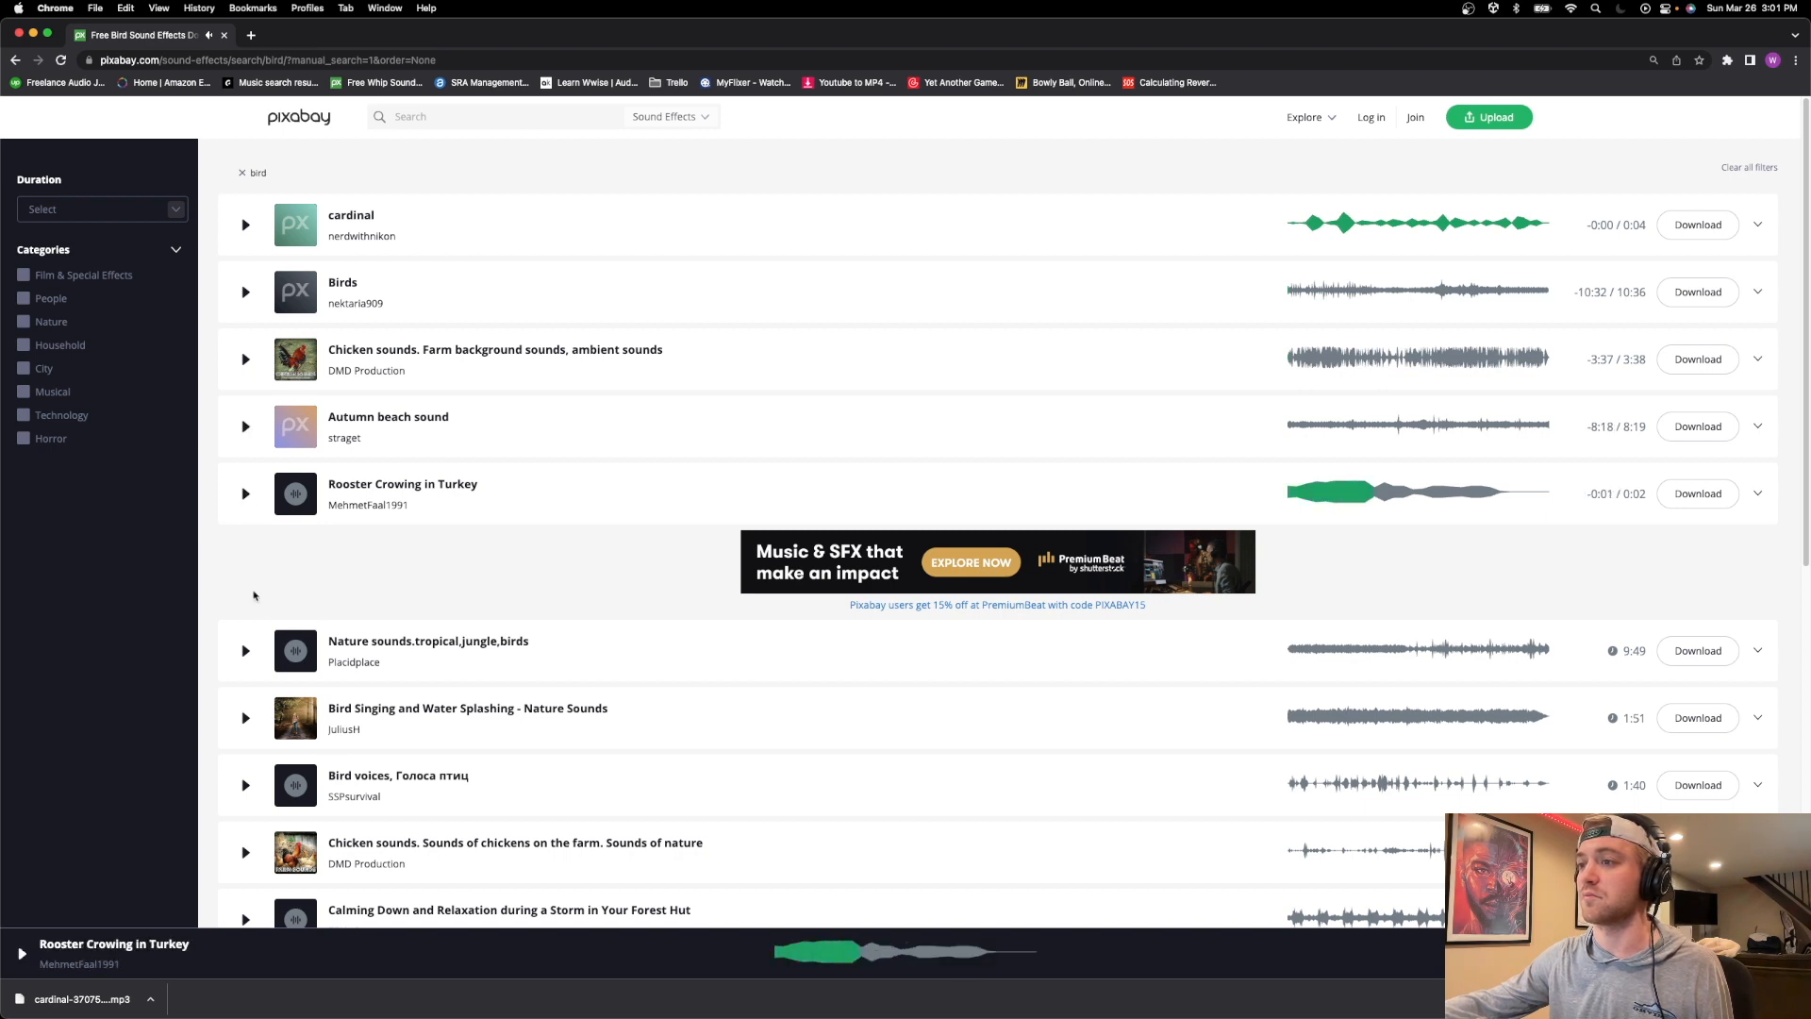
{"action": "left_click", "coordinate": [244, 652]}
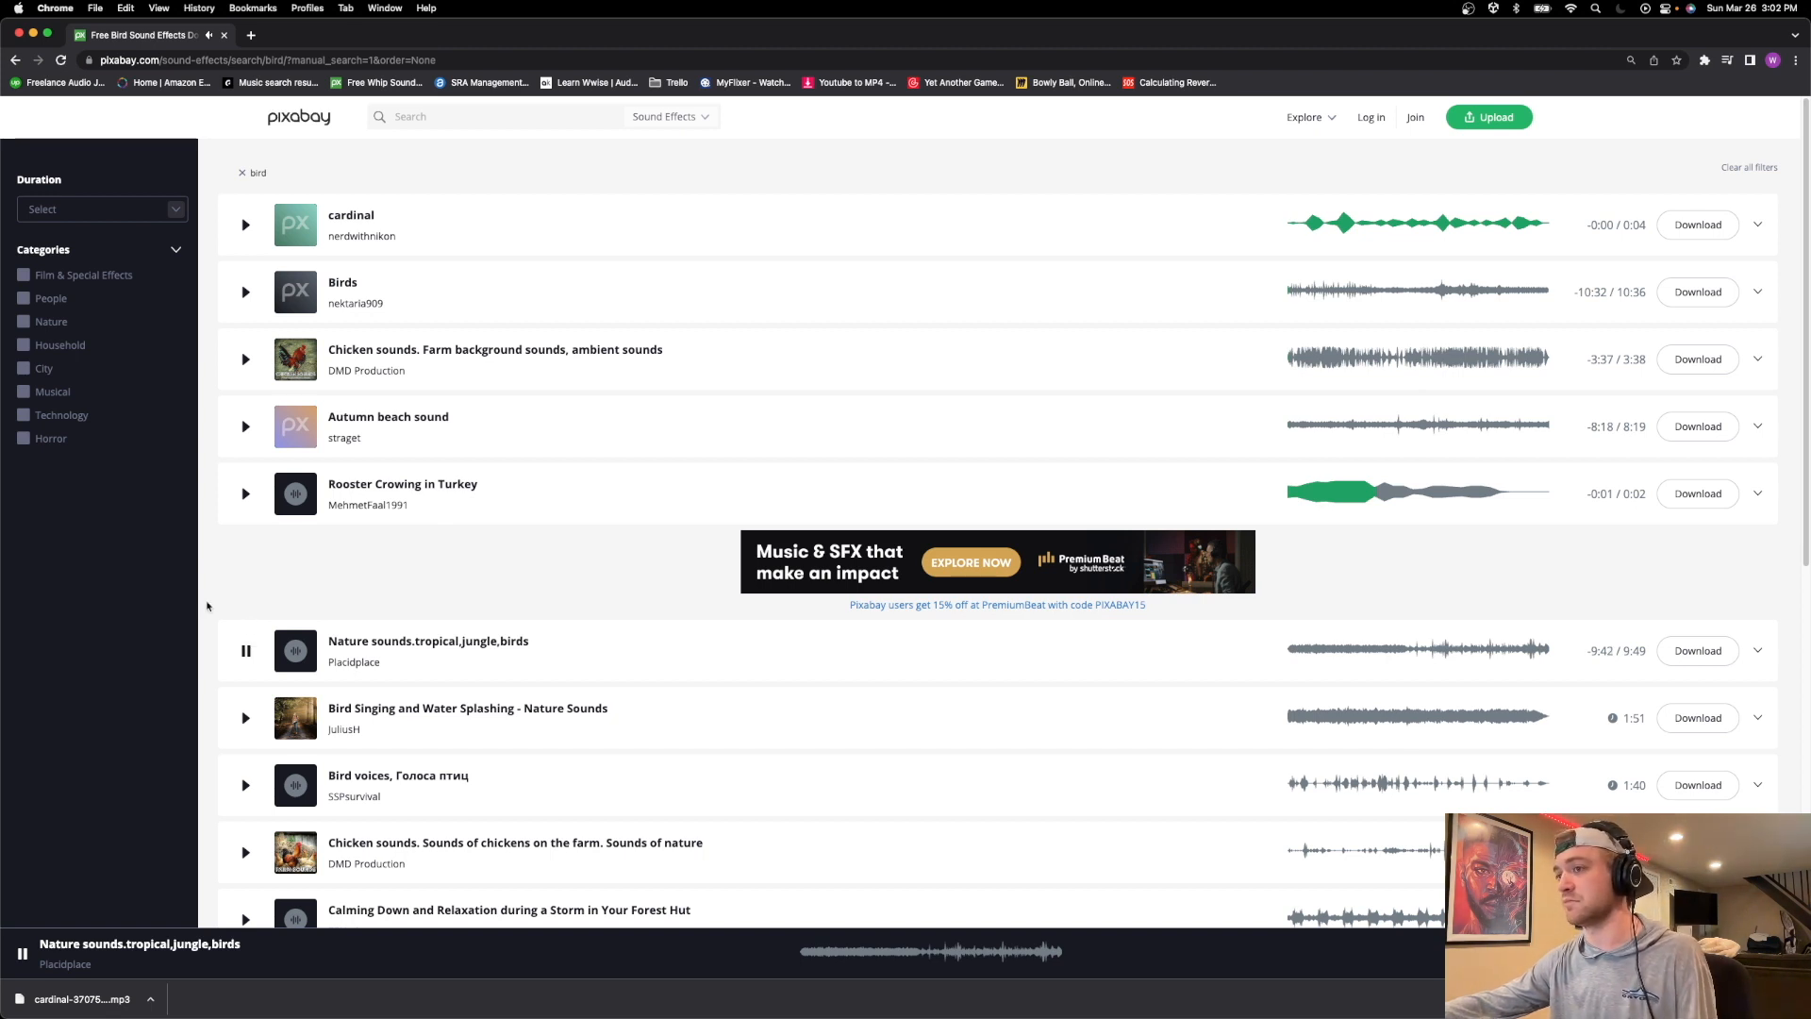
{"action": "scroll", "coordinate": [236, 642], "scroll_direction": "down", "scroll_amount": 3}
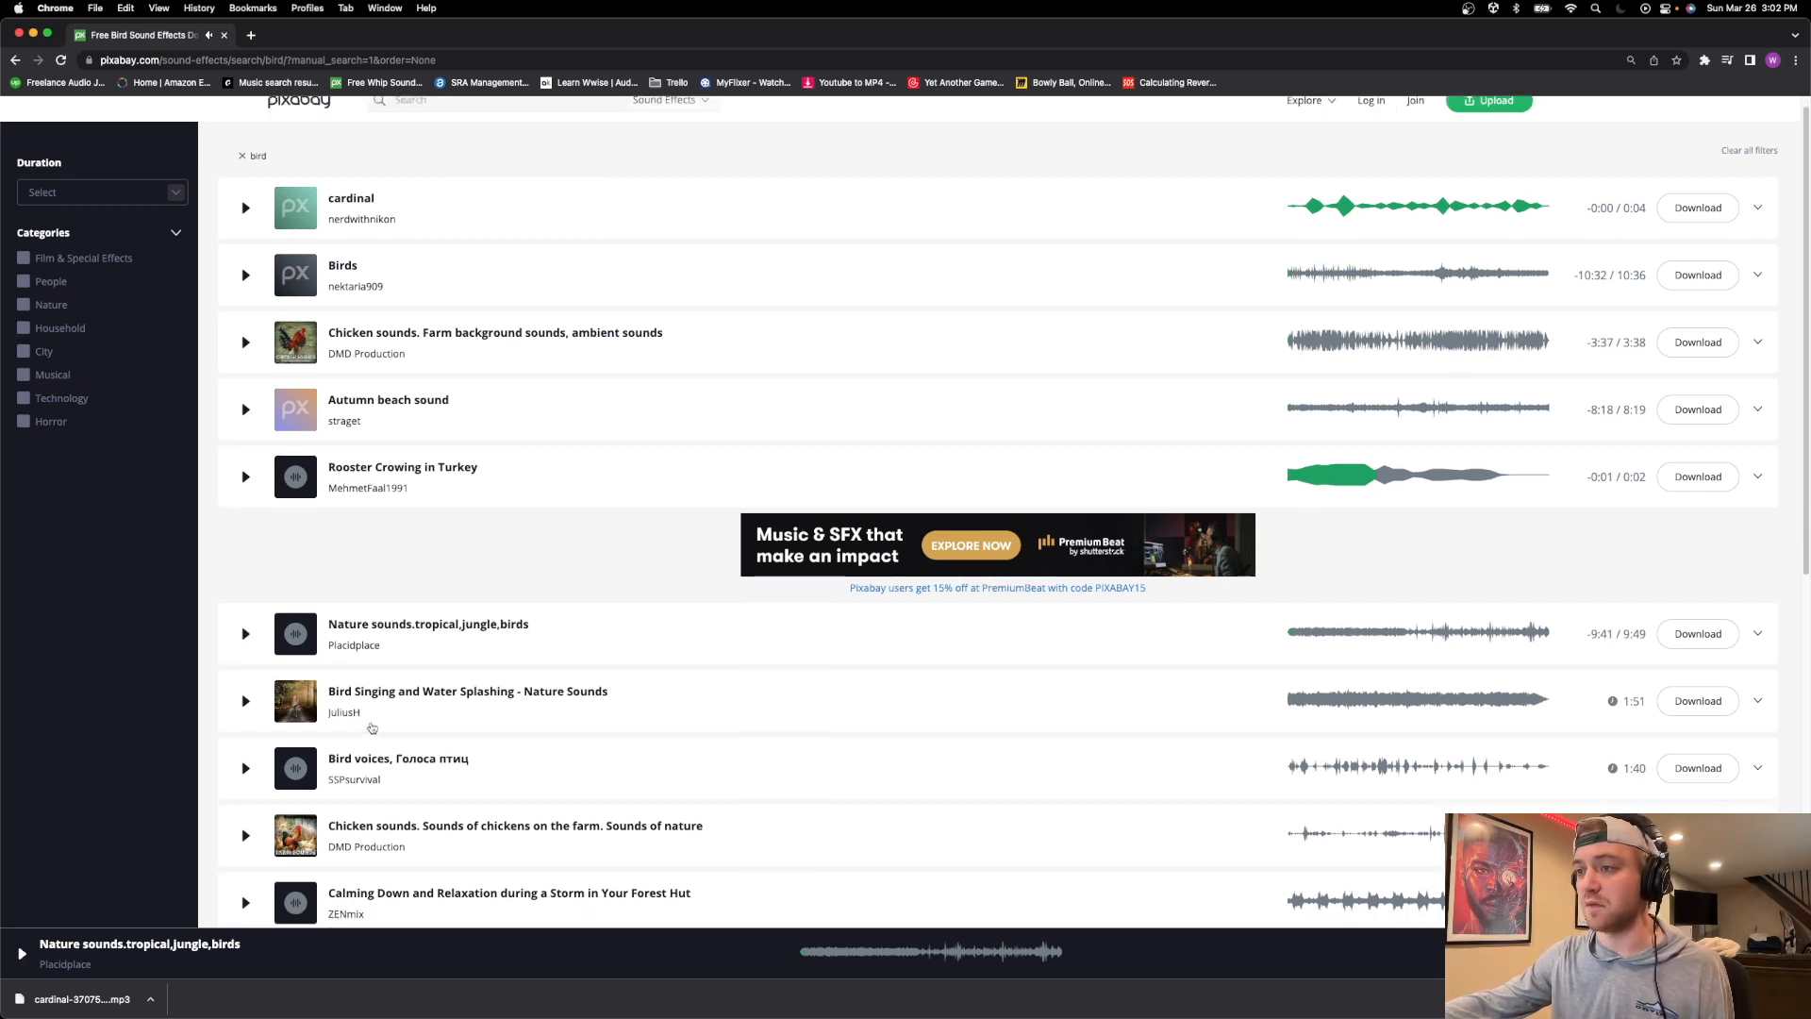
{"action": "left_click", "coordinate": [242, 634]}
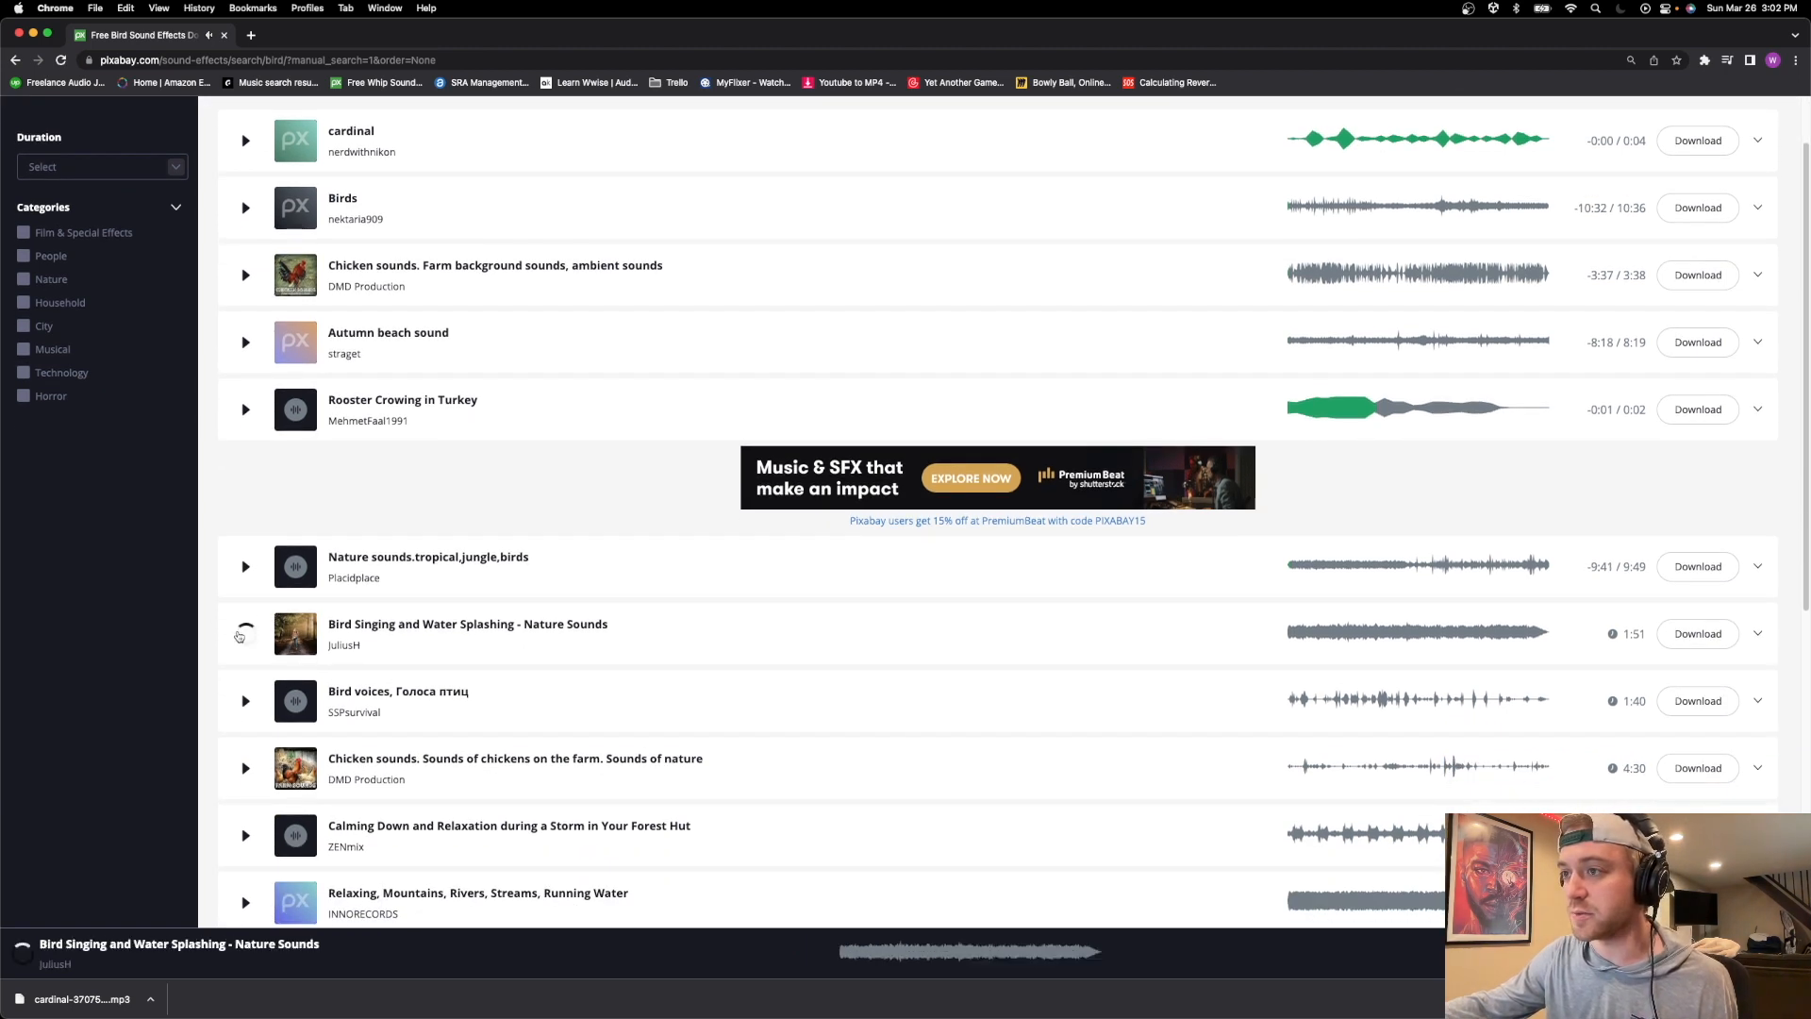
Preview the "Bird voices" sound effect and download it.
{"action": "left_click", "coordinate": [246, 704]}
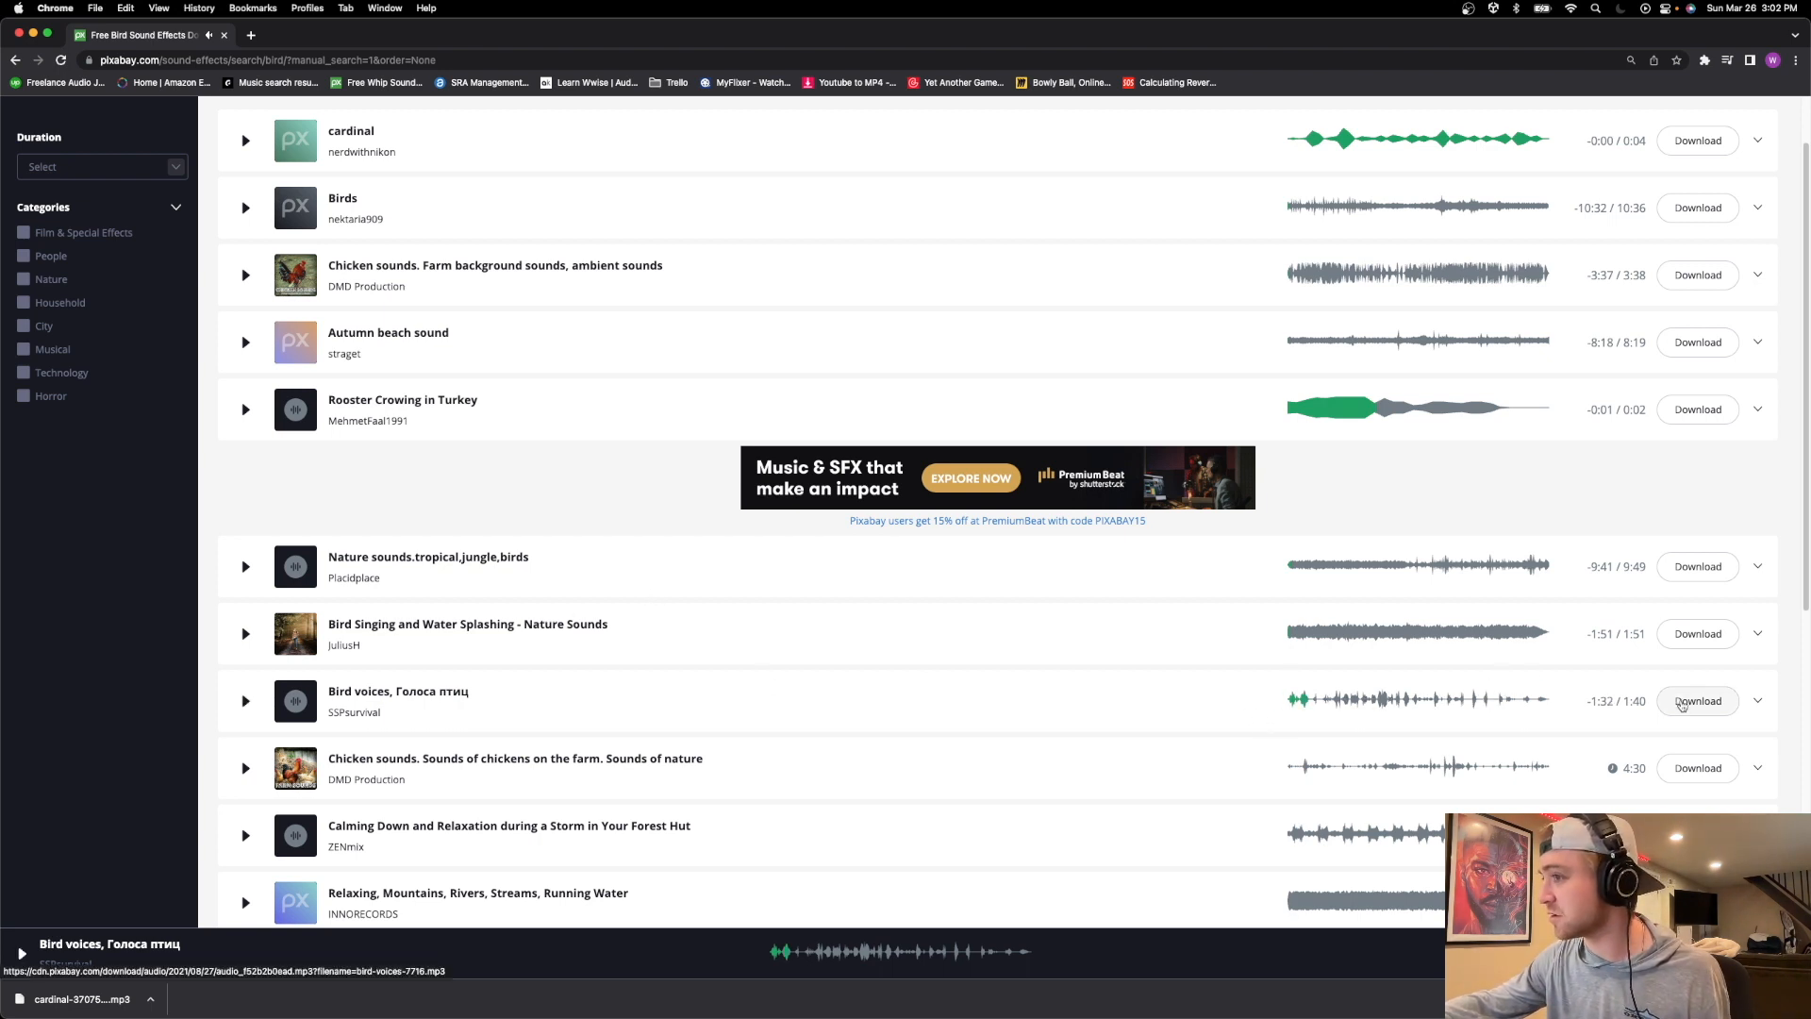
{"action": "left_click", "coordinate": [1682, 705]}
{"action": "scroll", "coordinate": [500, 717], "scroll_direction": "down", "scroll_amount": 3}
{"action": "left_click", "coordinate": [466, 741]}
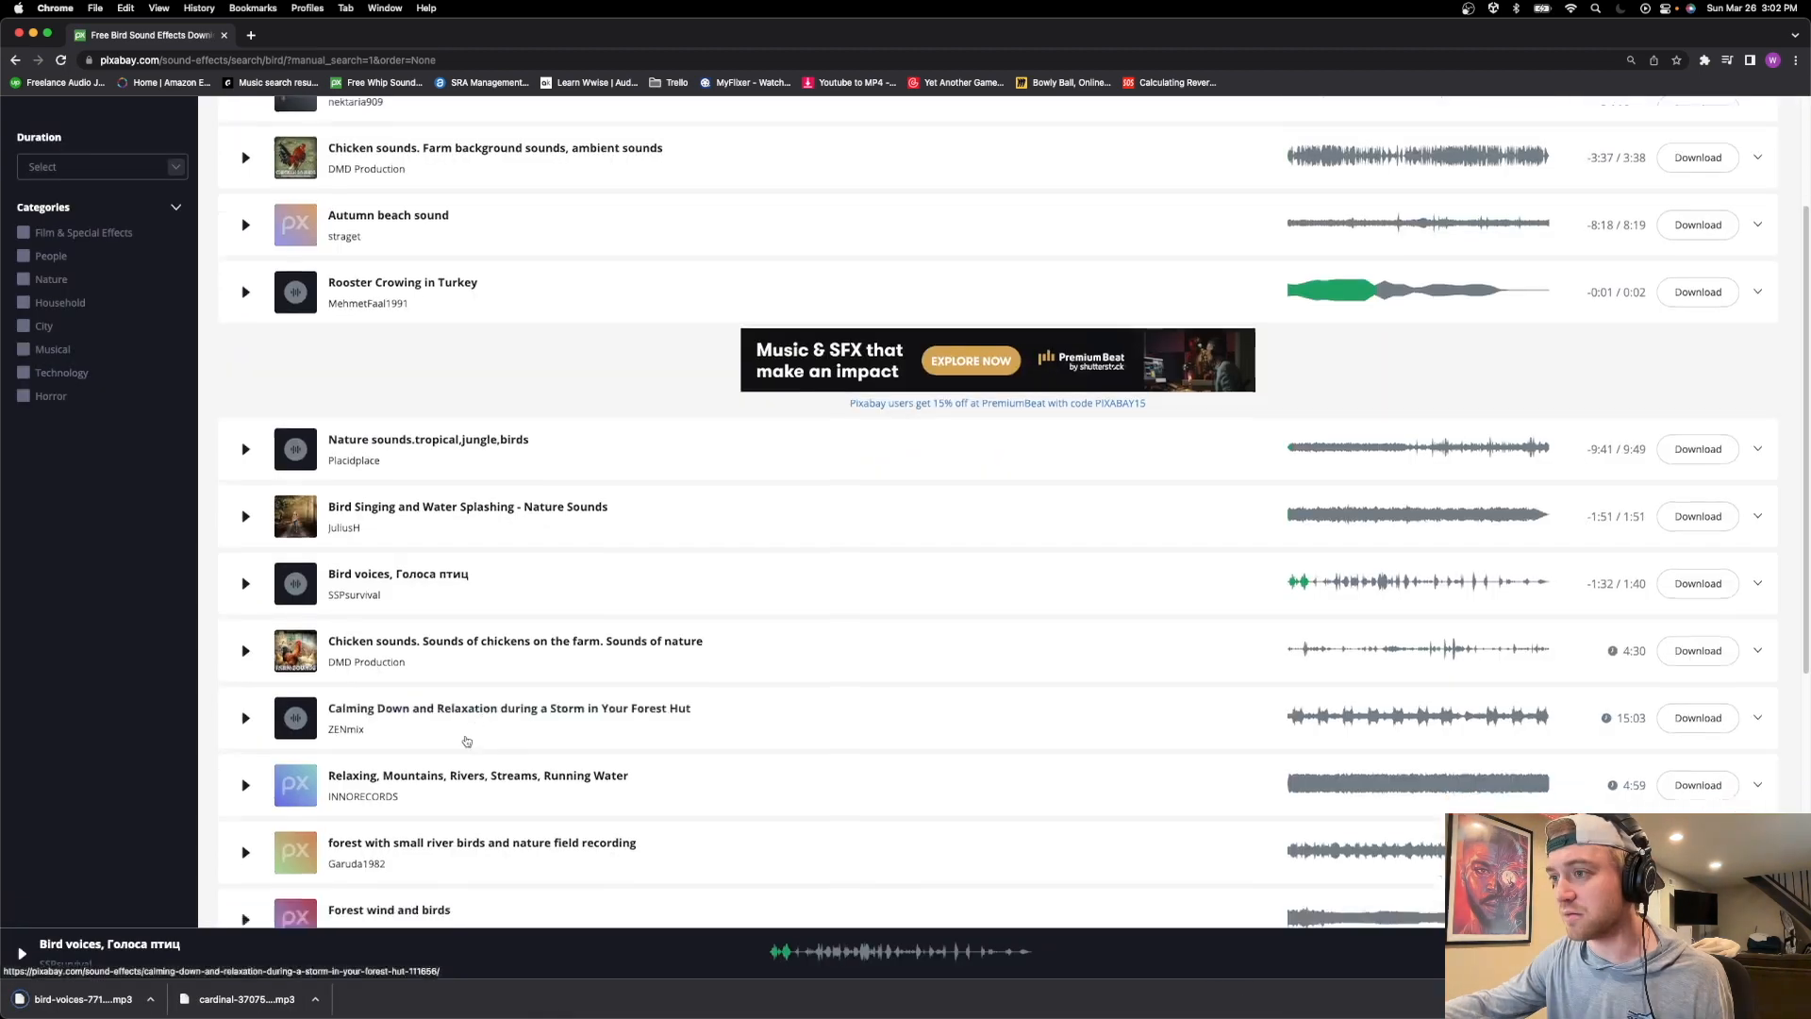
Preview the "birds in the morning" sound effect further down the bird search results.
{"action": "scroll", "coordinate": [466, 741], "scroll_direction": "down", "scroll_amount": 2}
{"action": "left_click", "coordinate": [247, 797]}
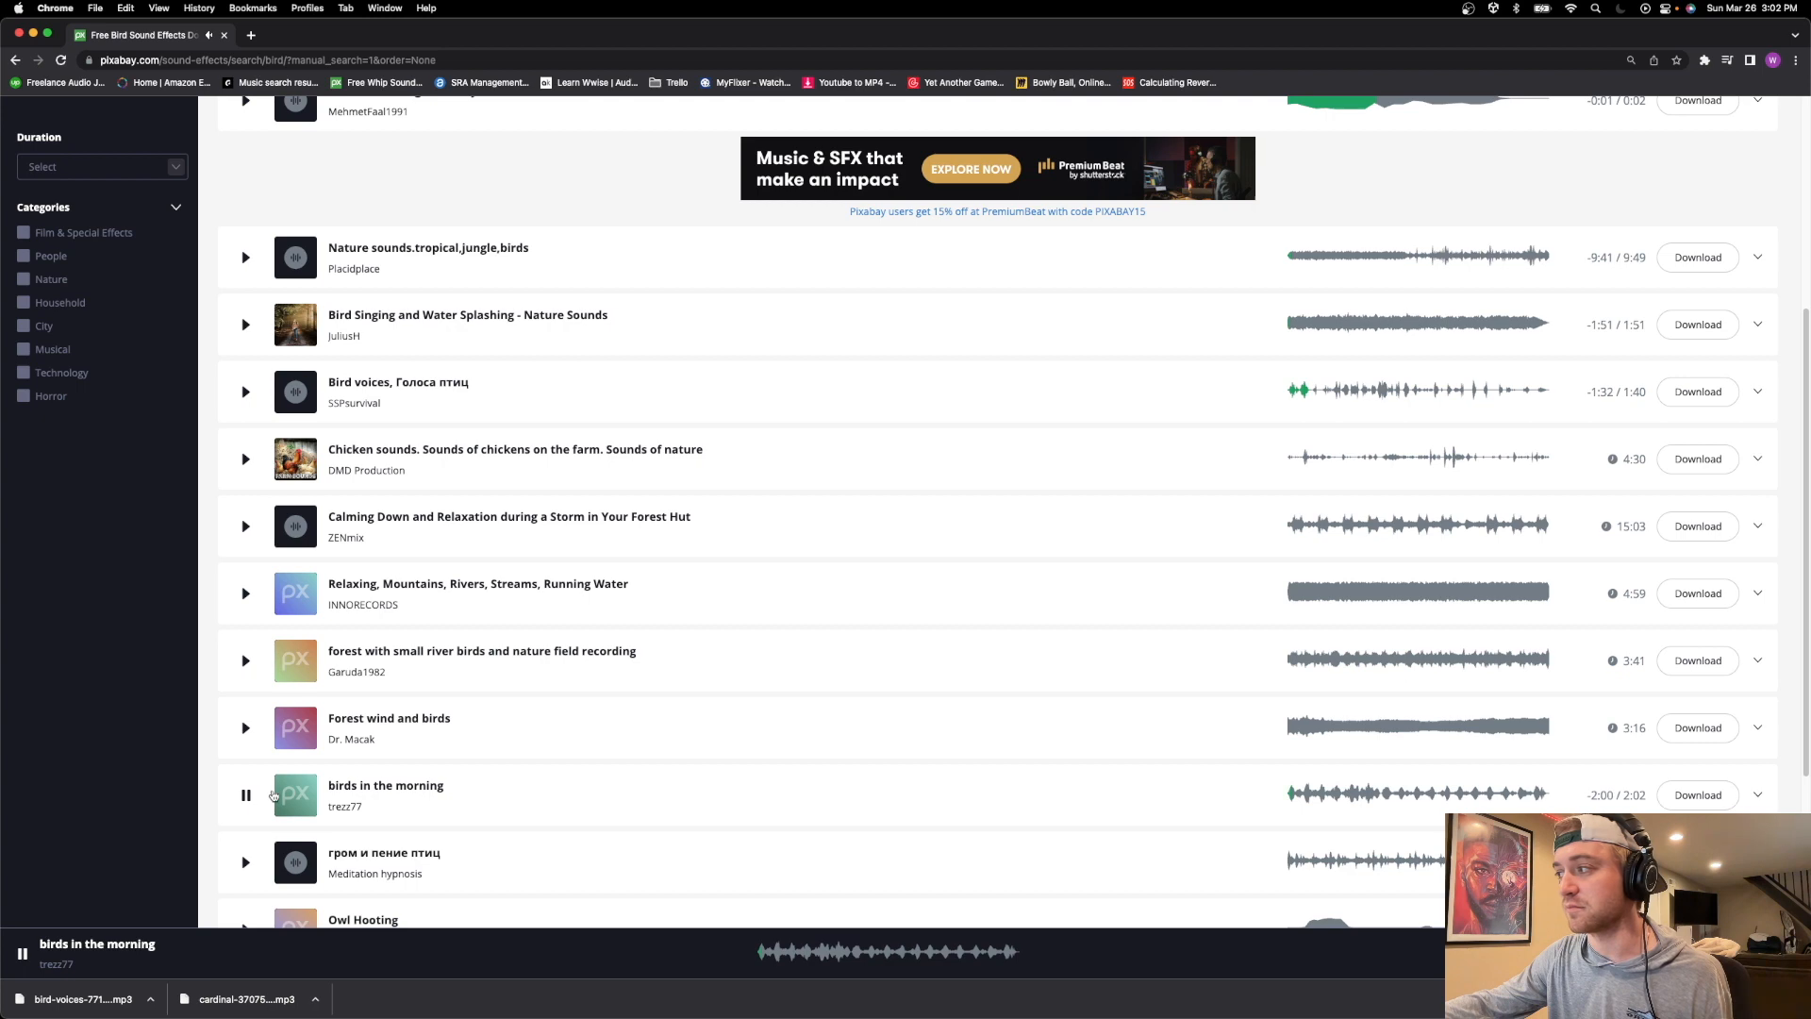
{"action": "left_click", "coordinate": [247, 795]}
Search the Pixabay sound effects for "cicada".
{"action": "scroll", "coordinate": [252, 792], "scroll_direction": "up", "scroll_amount": 5}
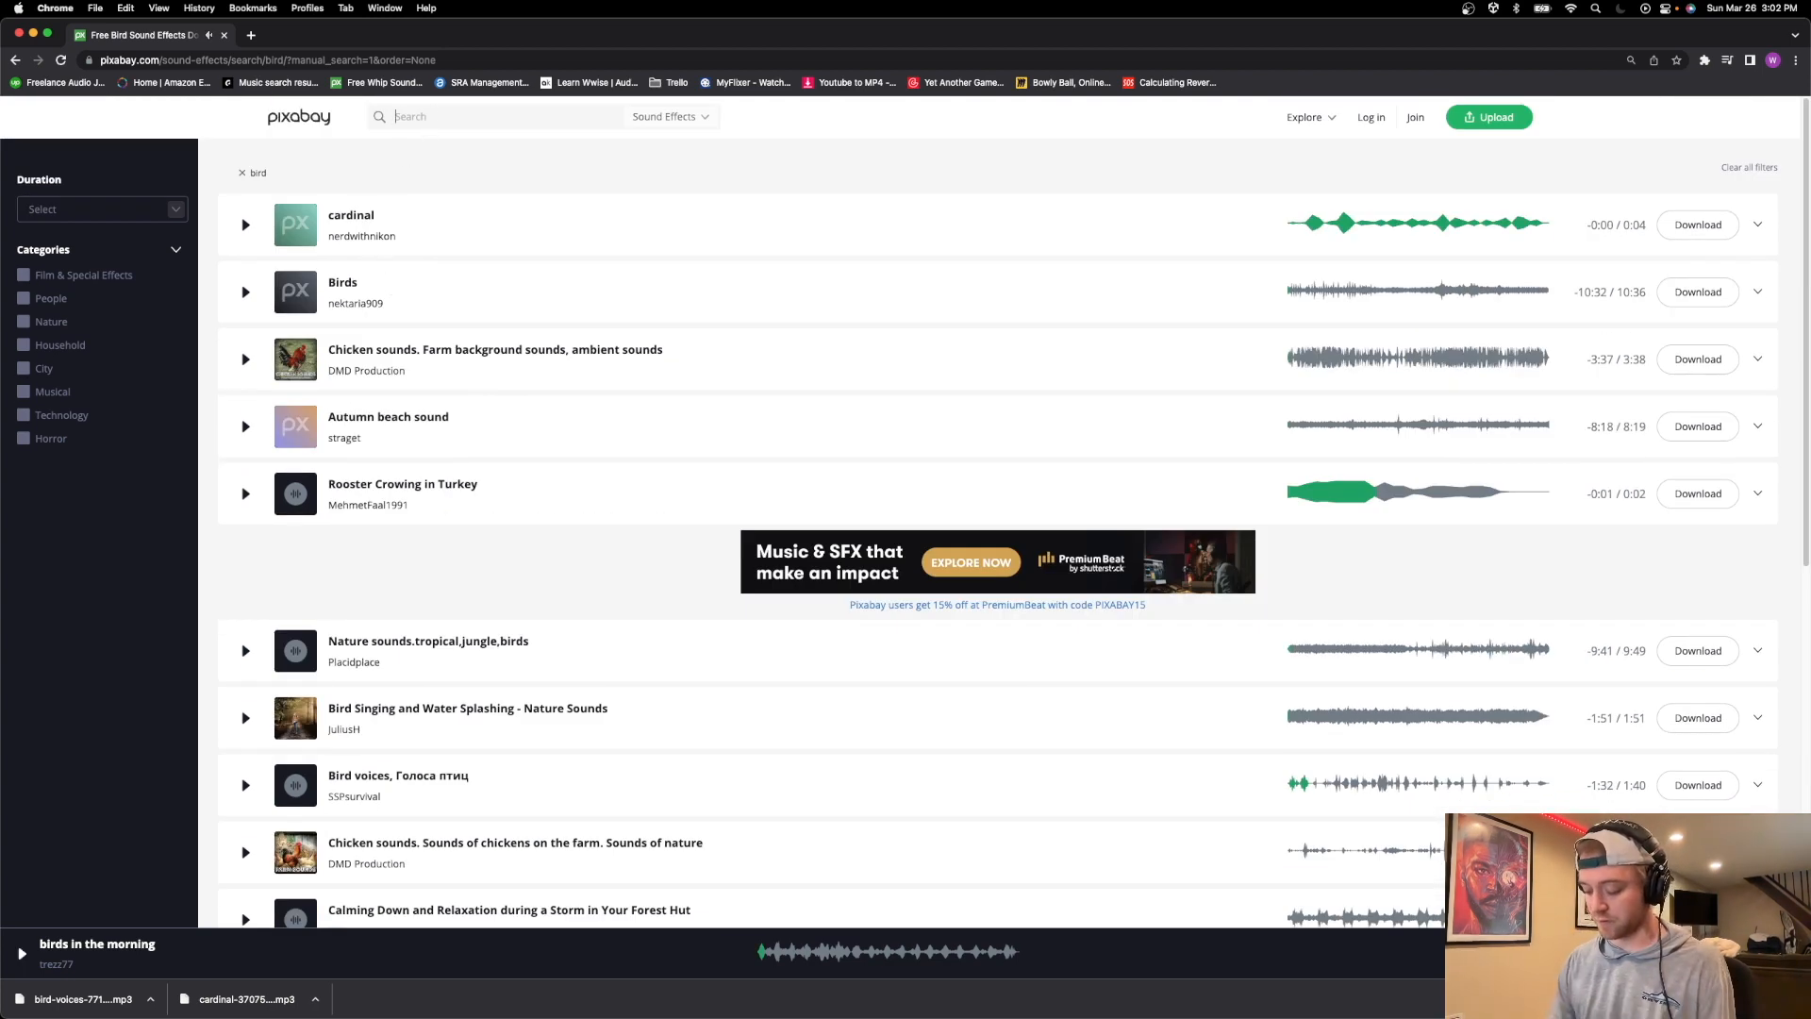
{"action": "type", "text": "da"}
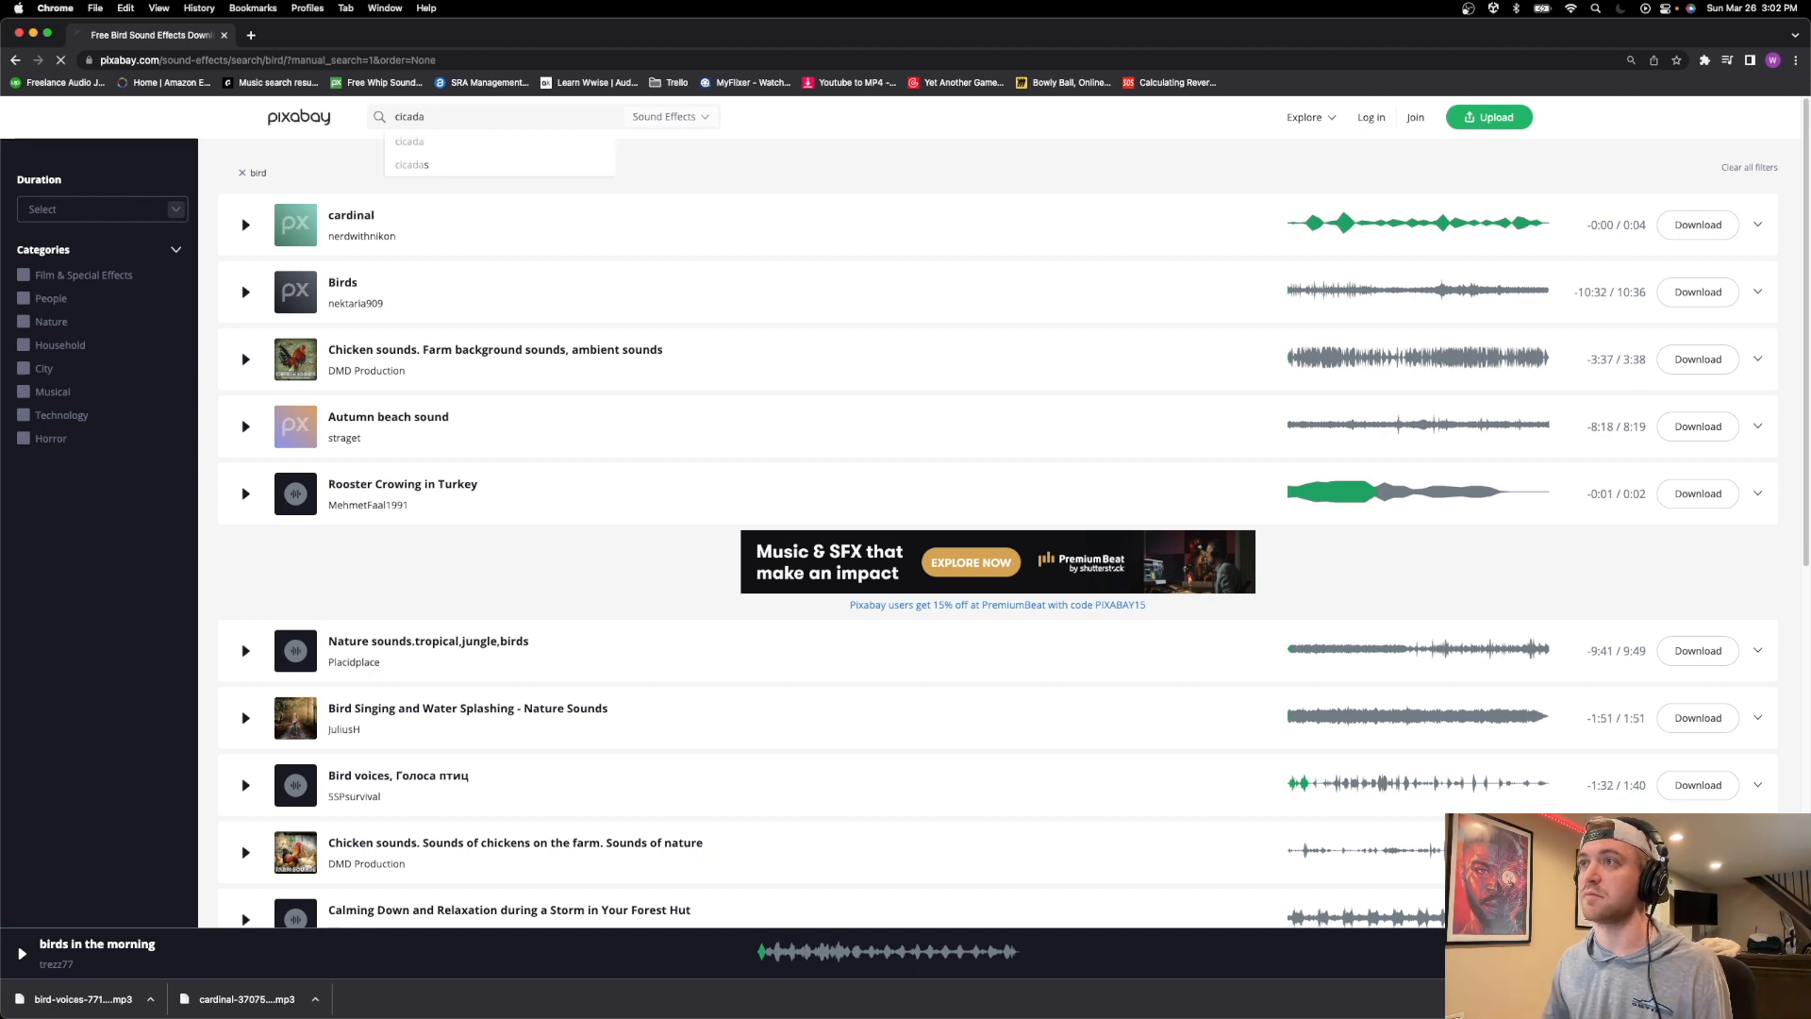
{"action": "key", "text": "Return"}
Preview the first three cicada results and "Cicadas singing", and download "forest cicada loop".
{"action": "left_click", "coordinate": [246, 226]}
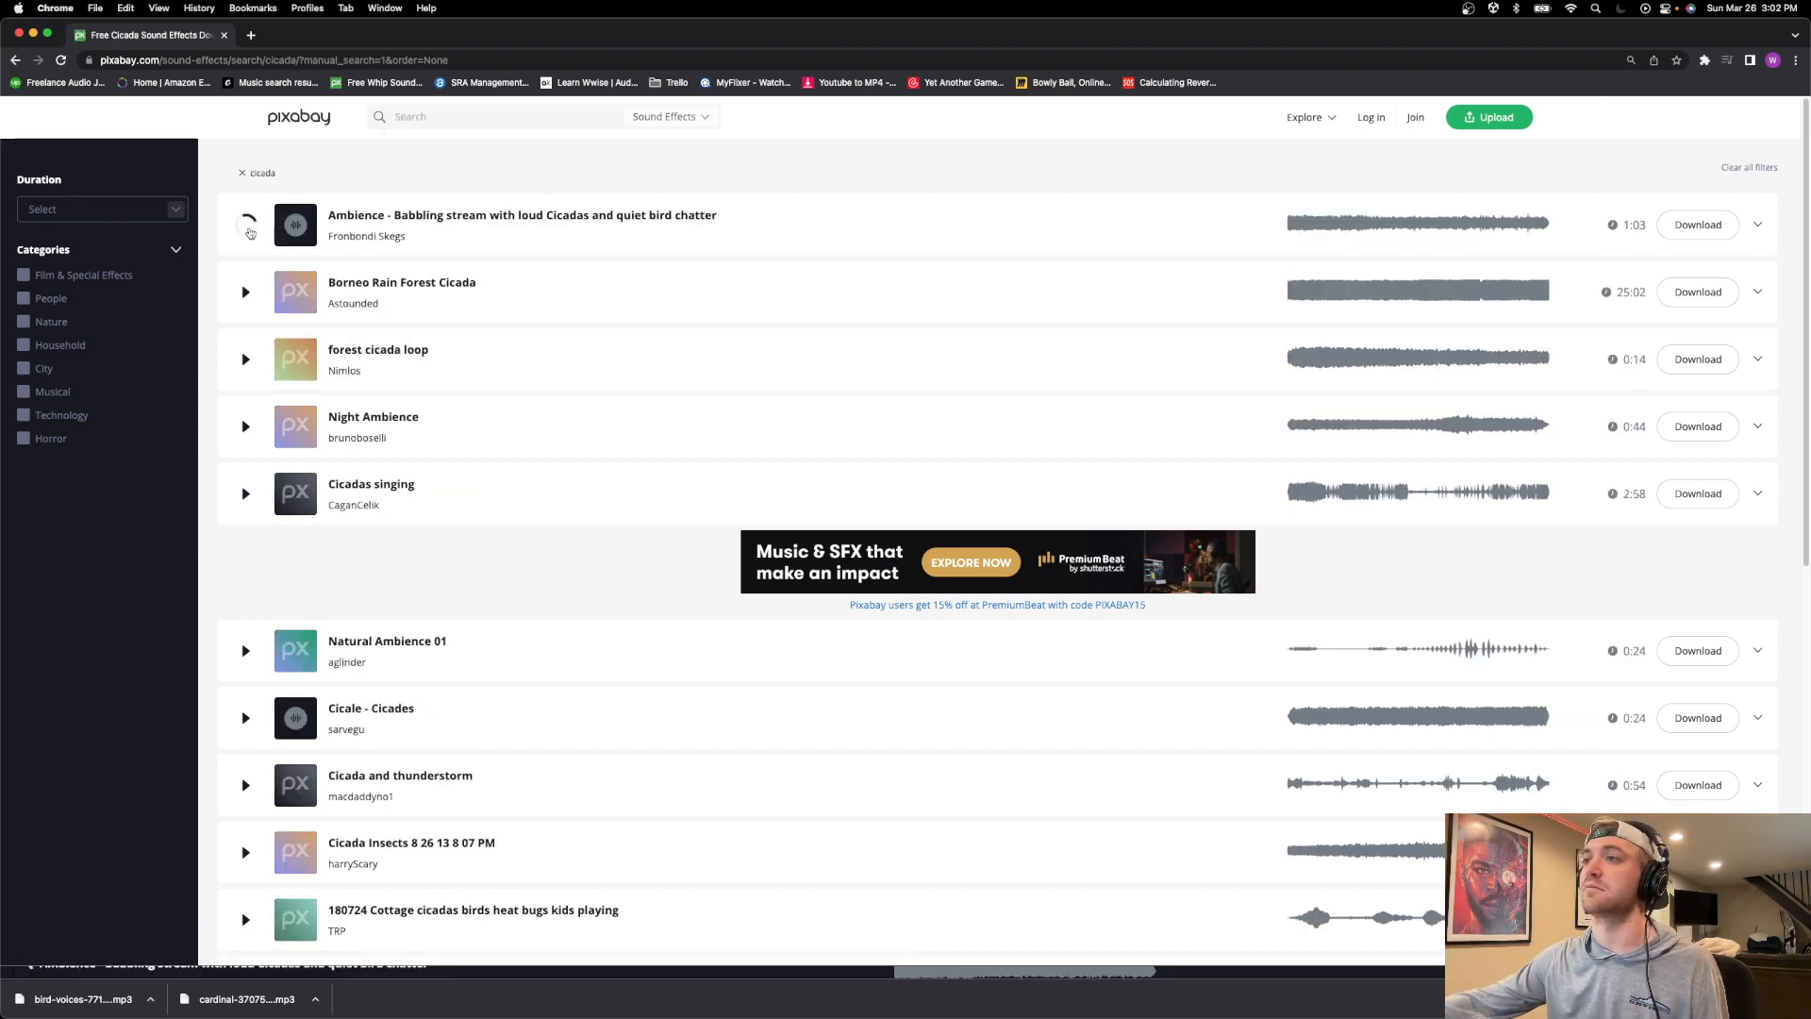
{"action": "left_click", "coordinate": [248, 293]}
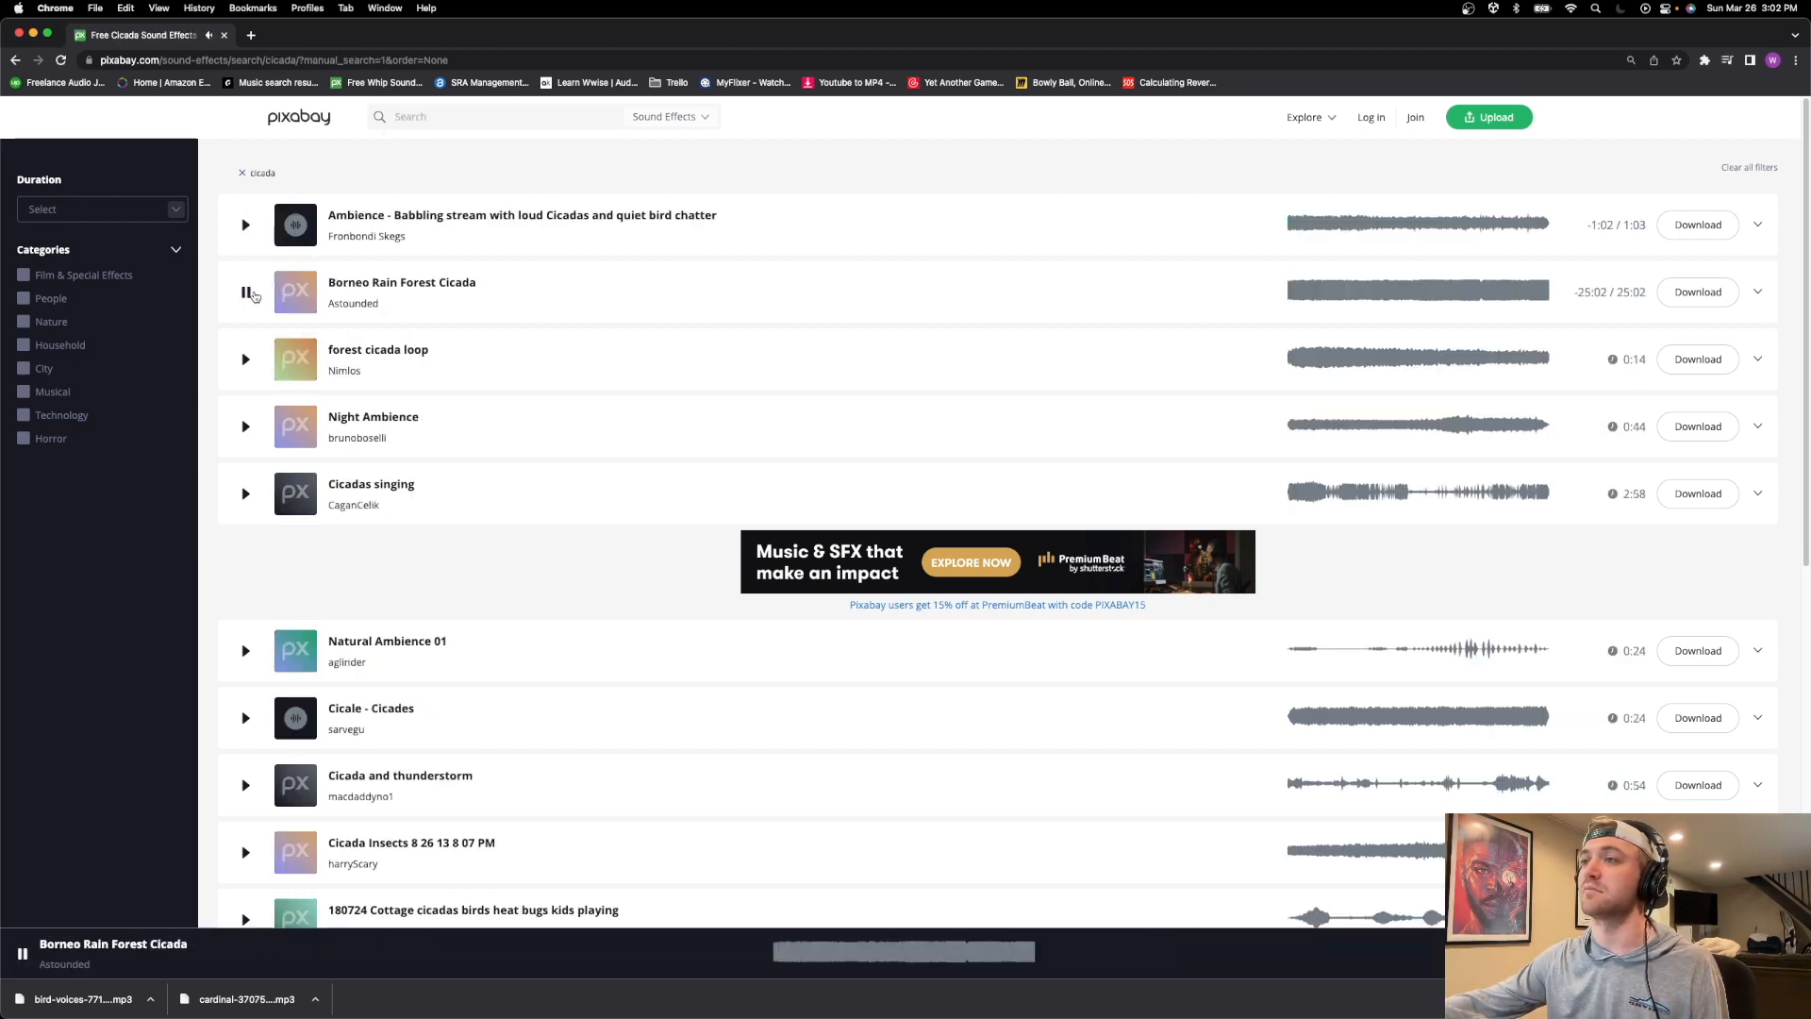
{"action": "left_click", "coordinate": [247, 359]}
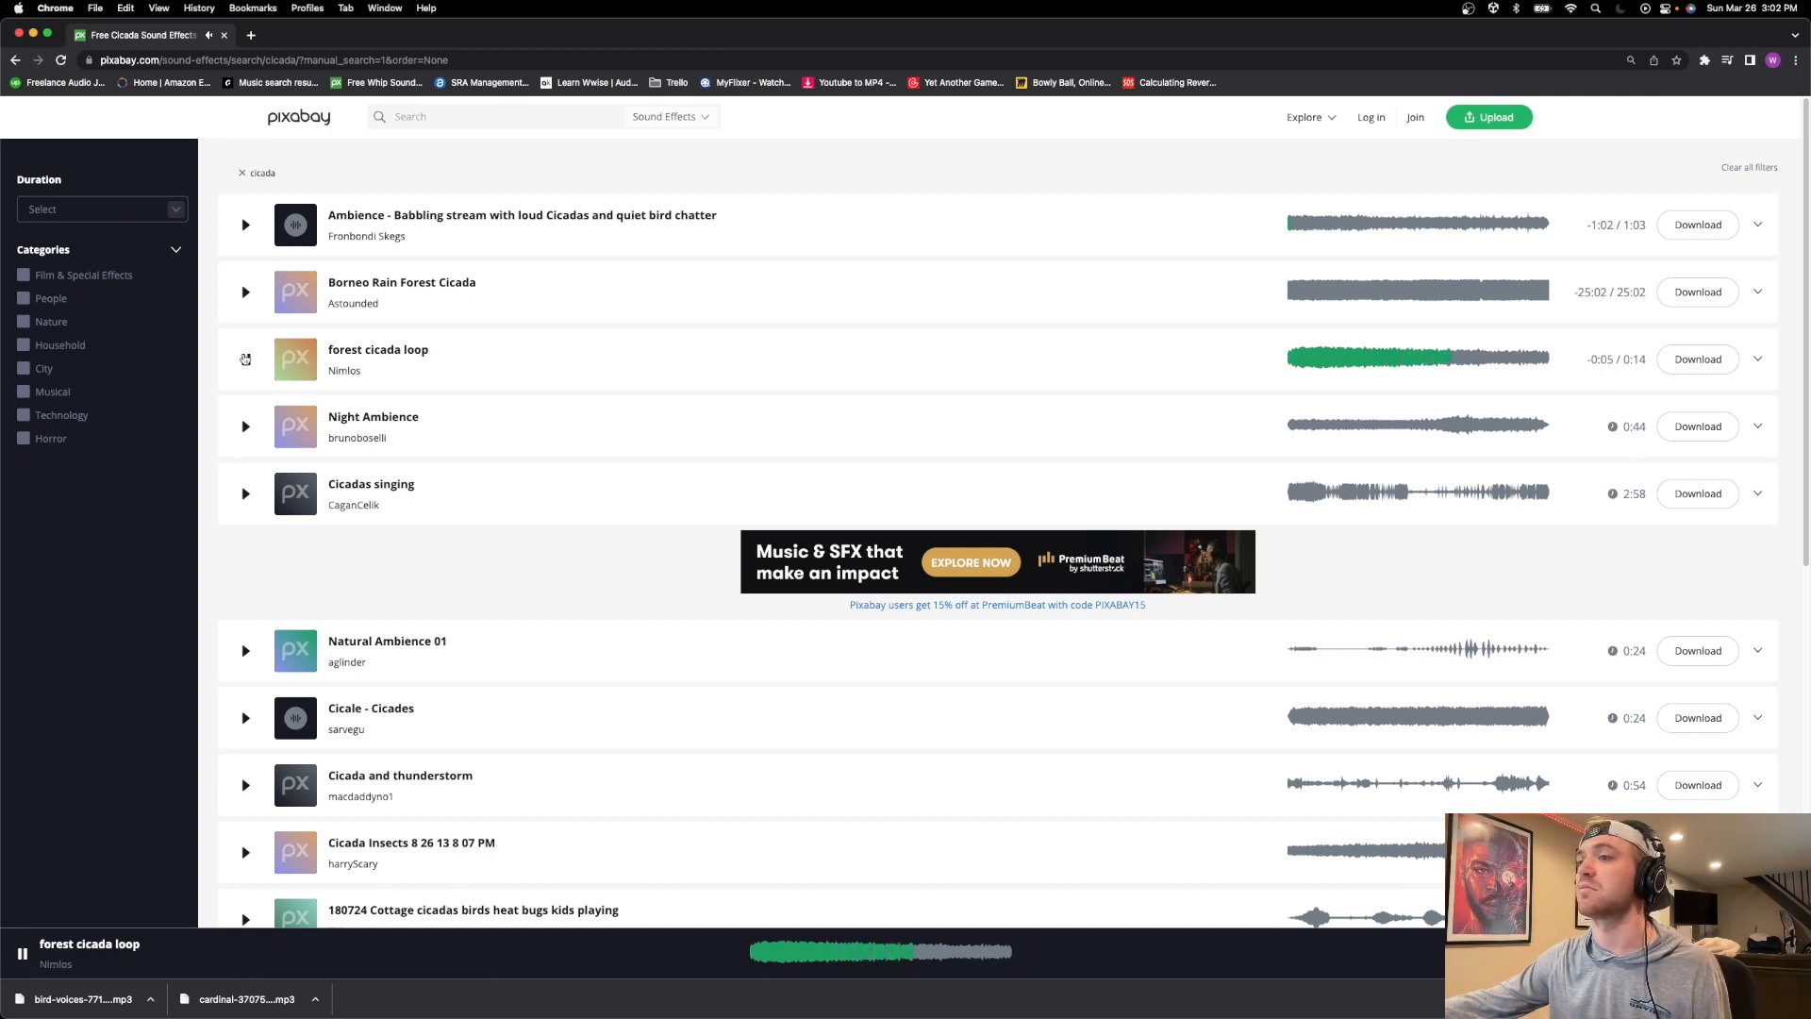
{"action": "left_click", "coordinate": [245, 494]}
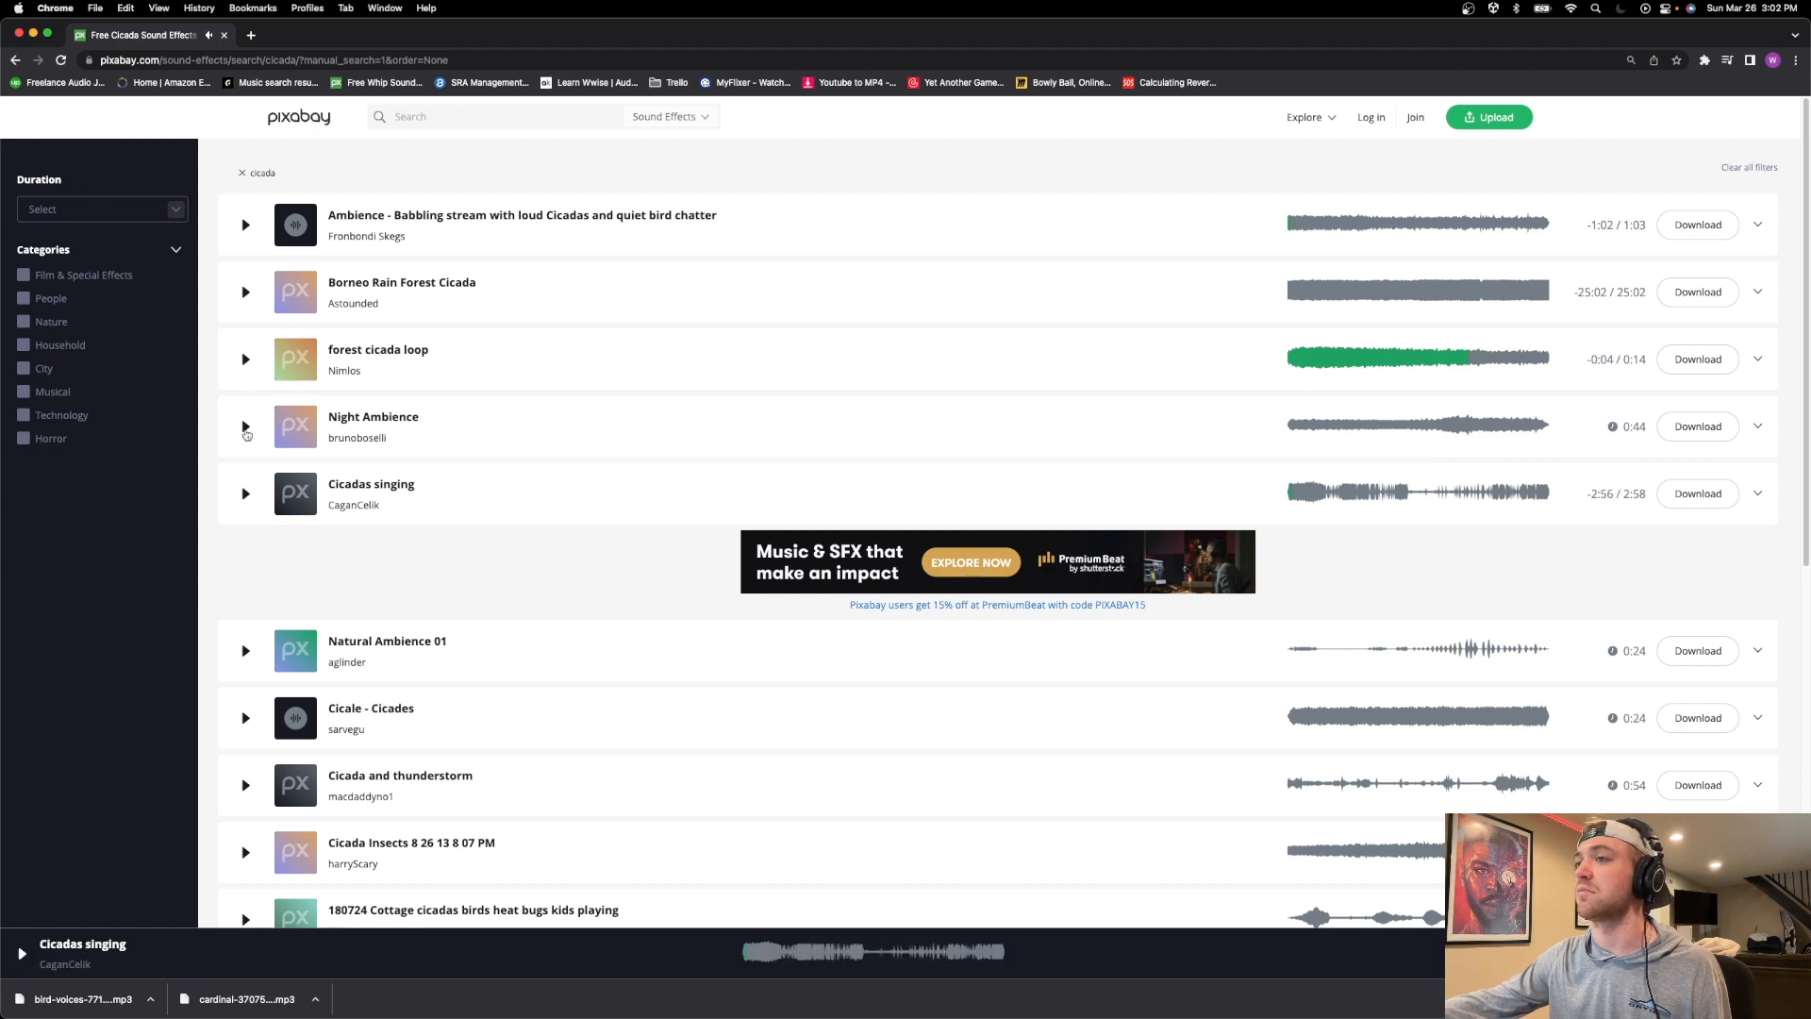
{"action": "left_click", "coordinate": [1697, 360]}
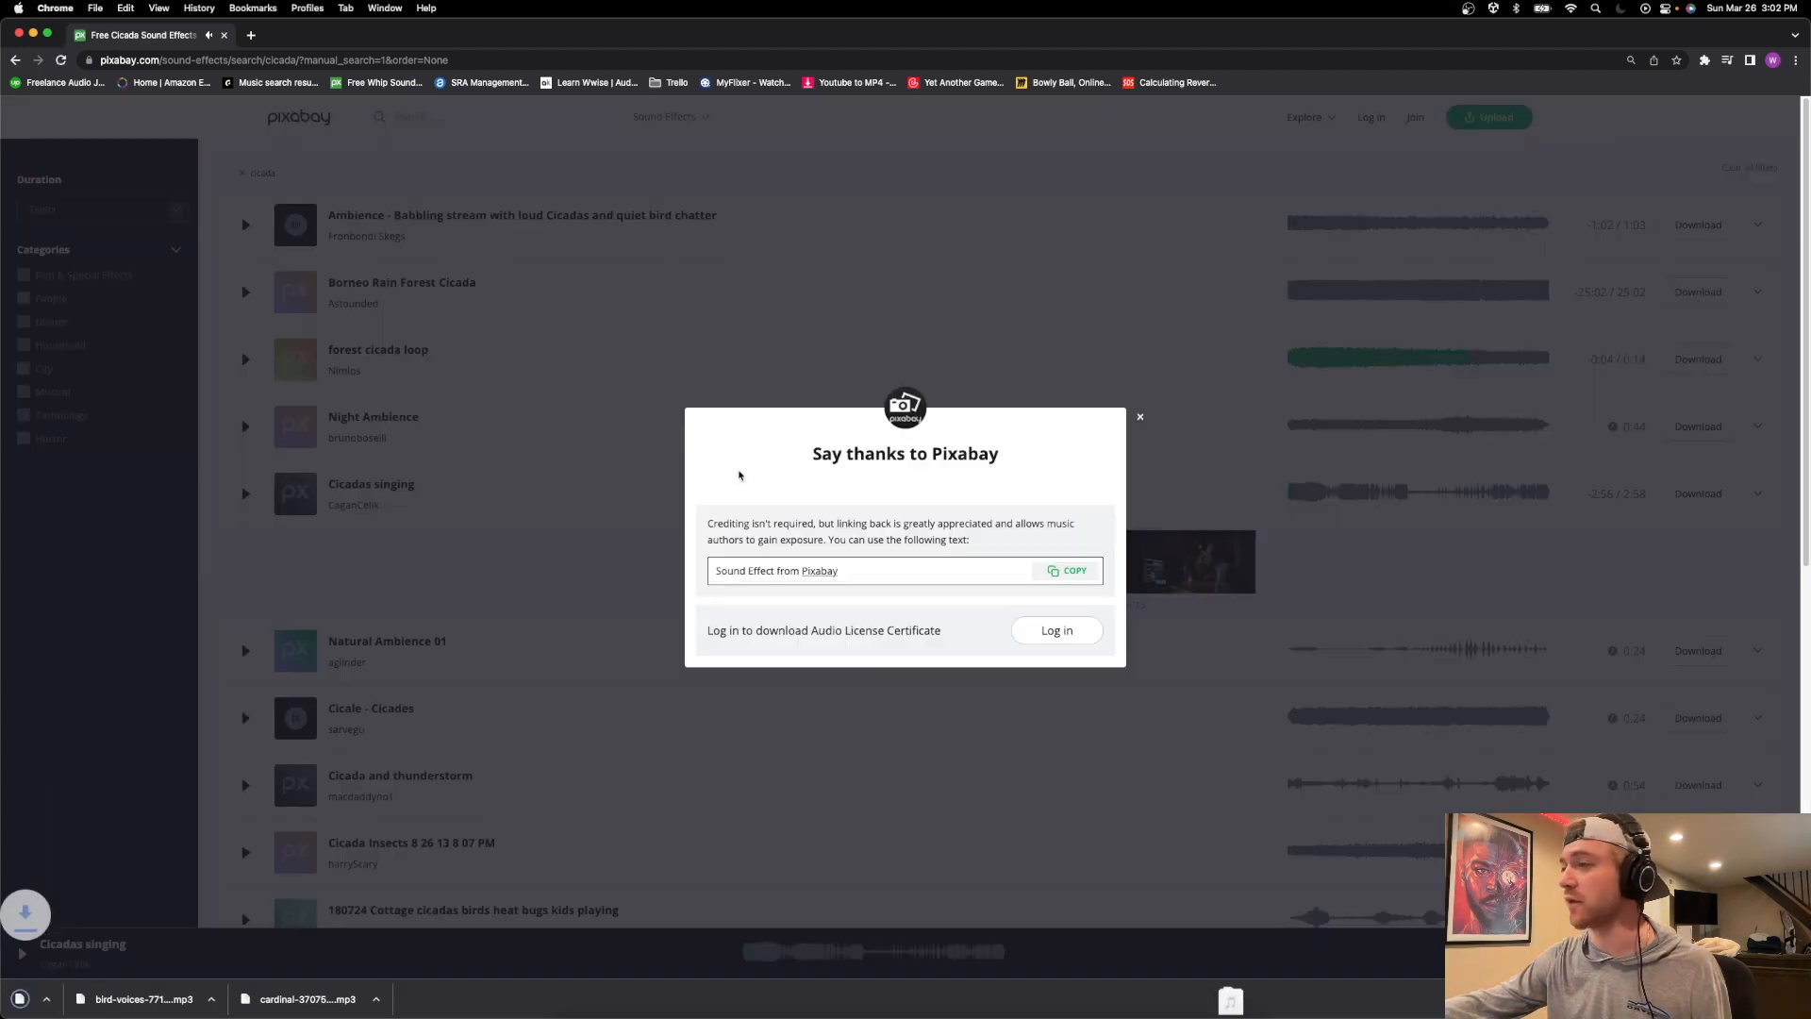
{"action": "left_click", "coordinate": [520, 114]}
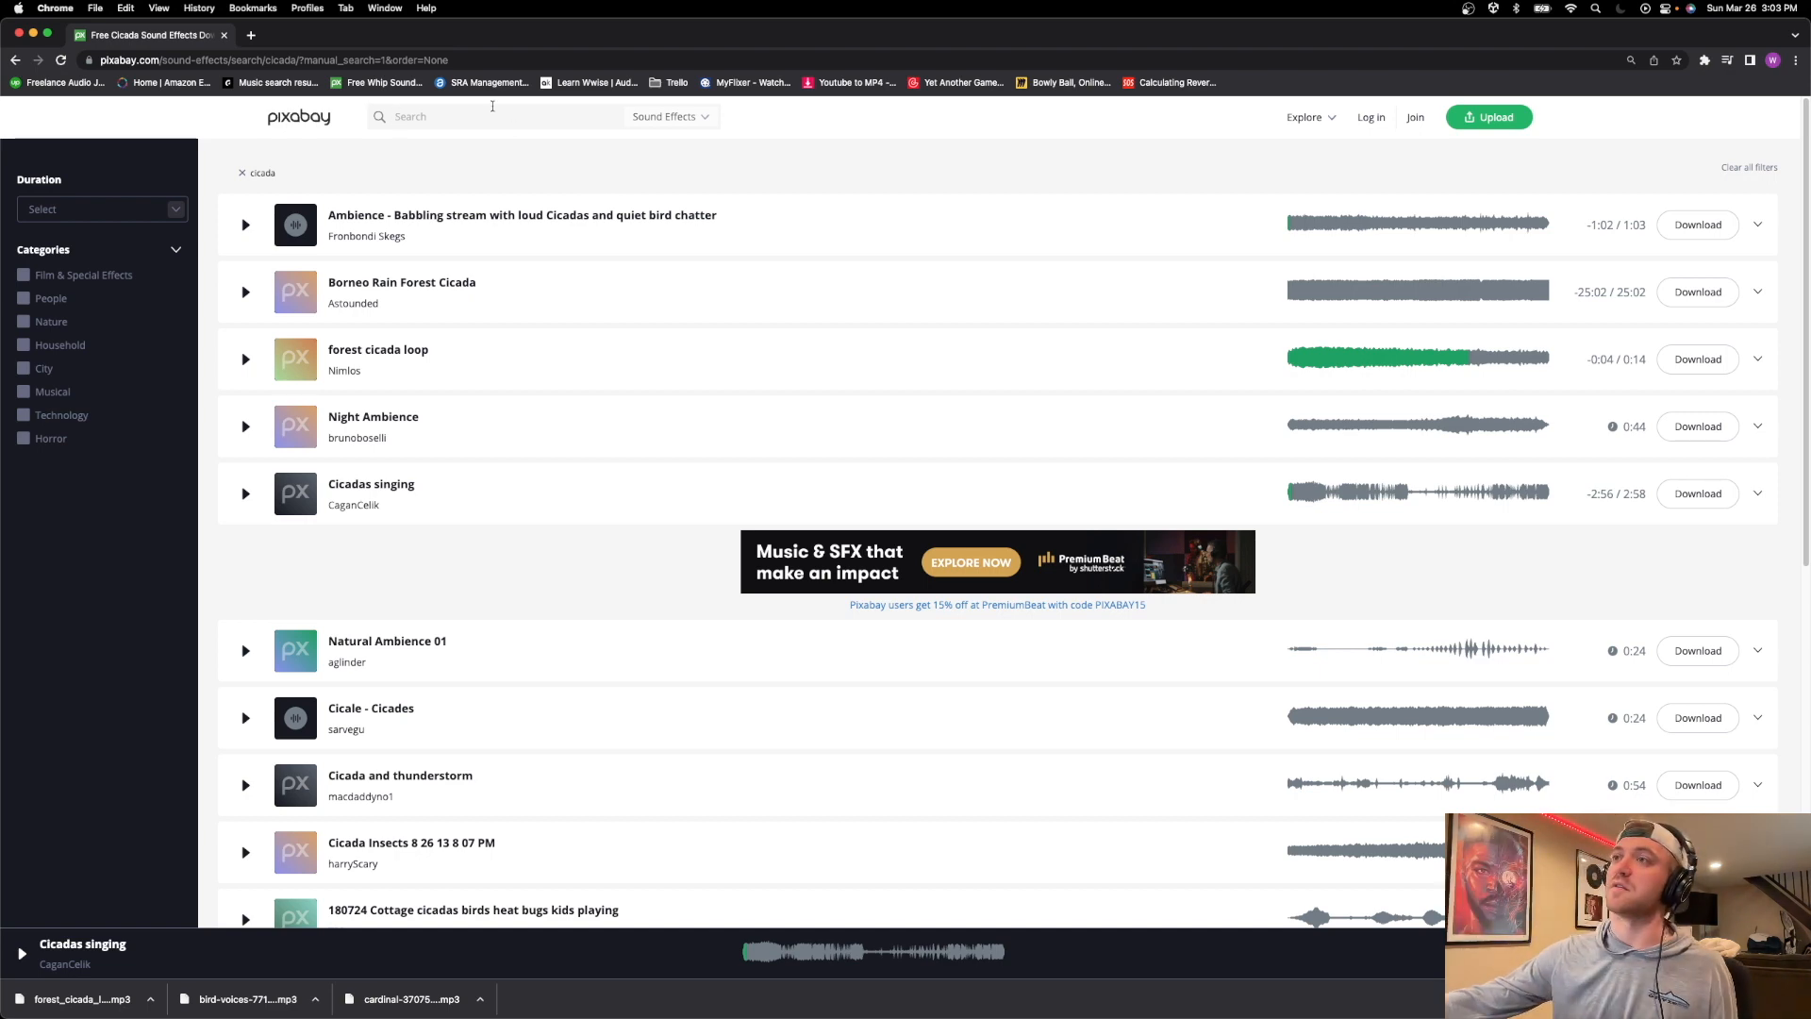
Import the forest cicada loop from the browser's downloads onto Logic's Ambiance (Outdoors) track at bar 1, converting the track to stereo.
{"action": "left_click_drag", "start_coordinate": [387, 28], "coordinate": [1330, 14]}
{"action": "left_click_drag", "start_coordinate": [1014, 998], "coordinate": [525, 516]}
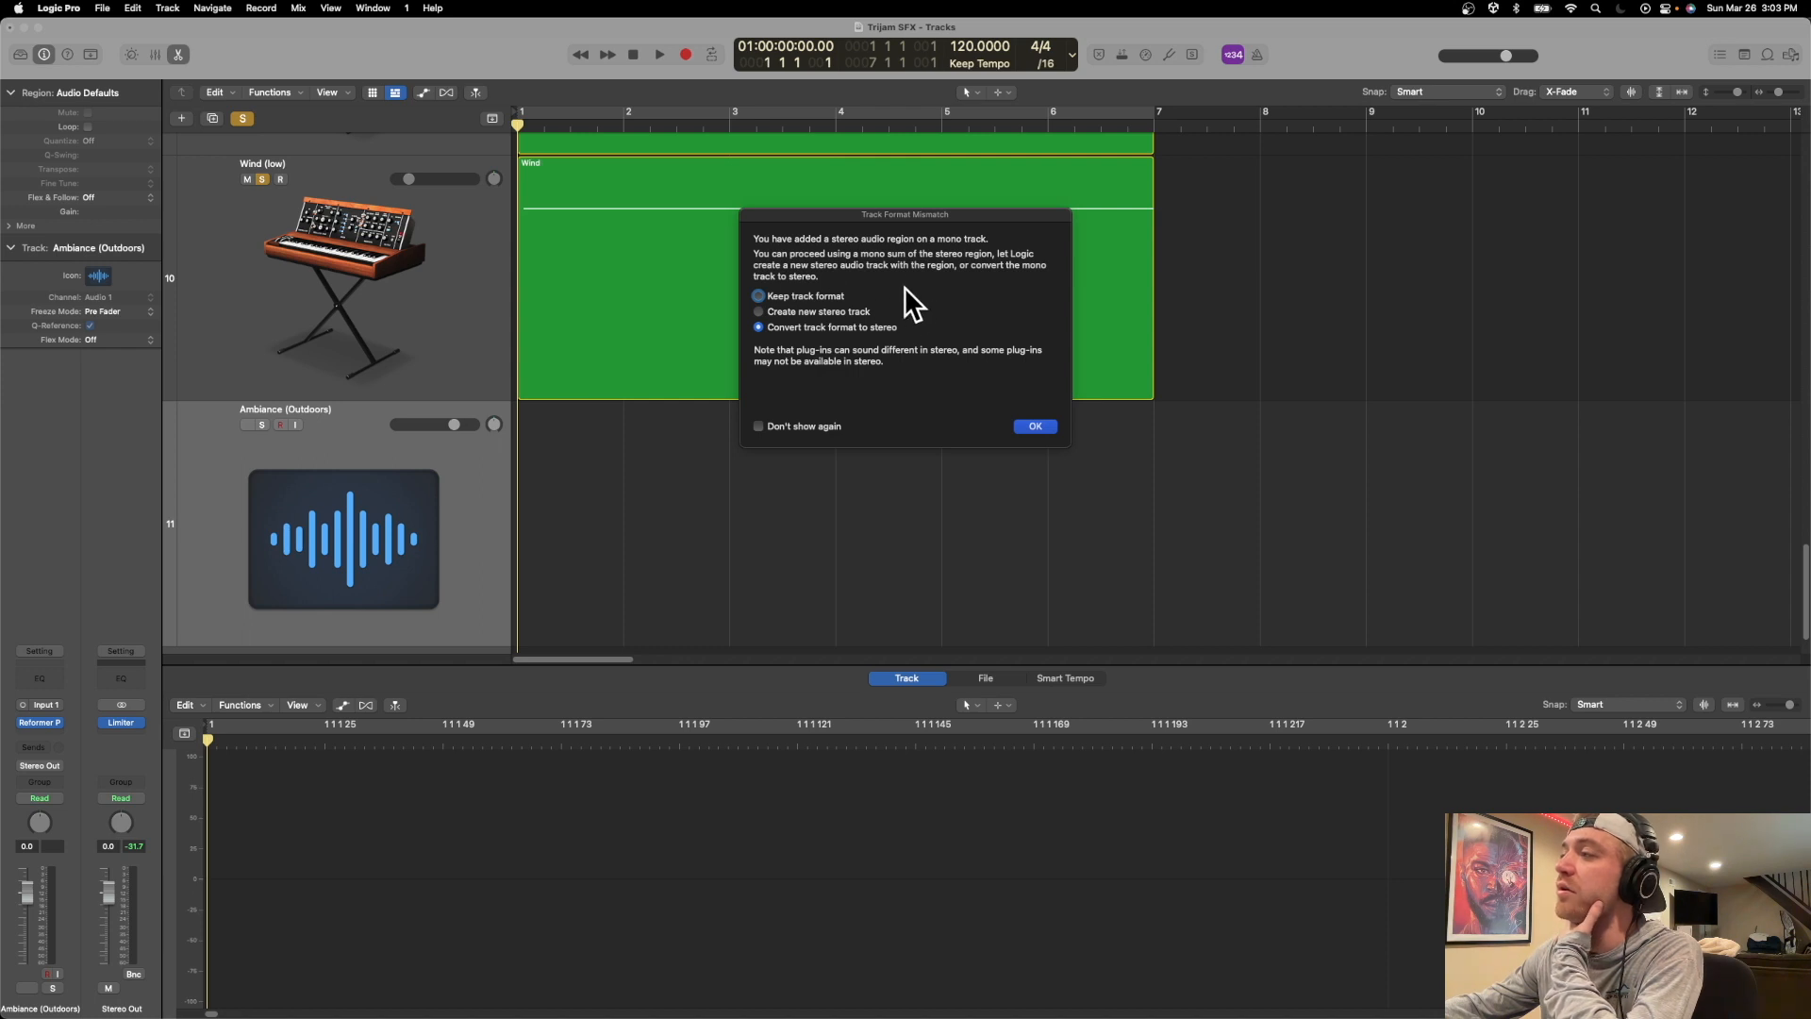
{"action": "left_click_drag", "start_coordinate": [954, 237], "coordinate": [941, 229]}
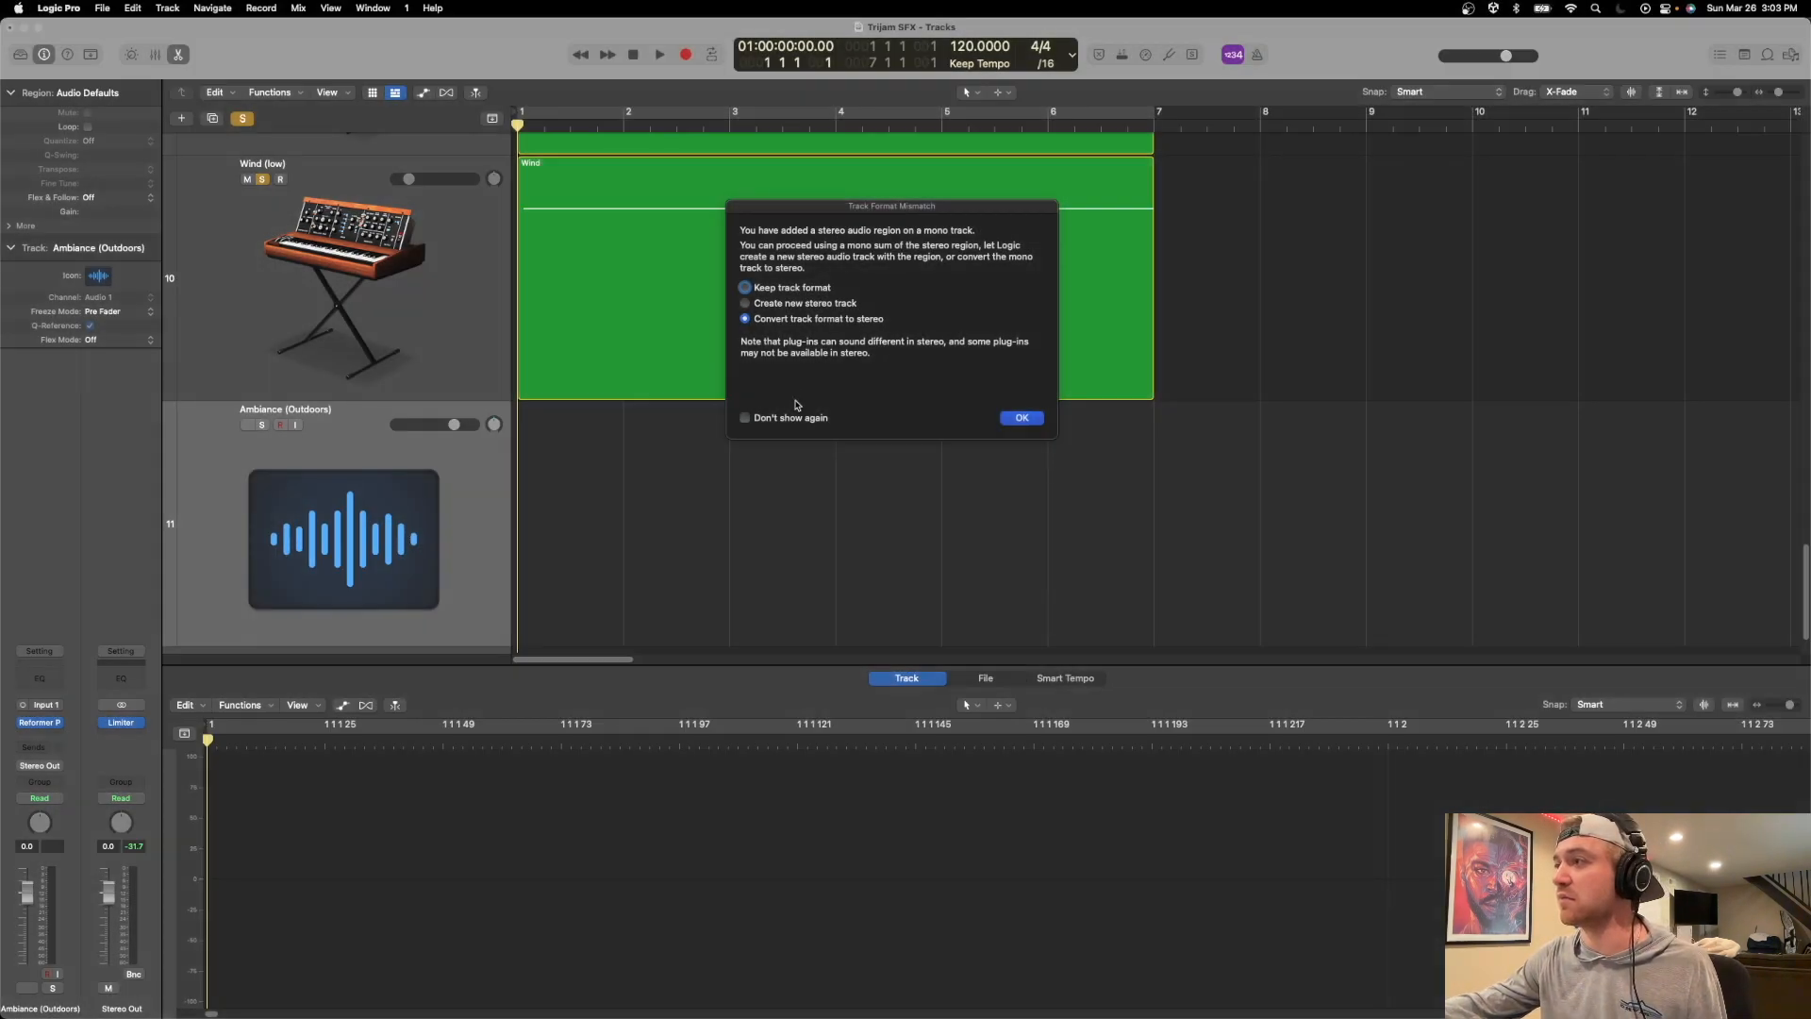
{"action": "left_click", "coordinate": [1016, 417]}
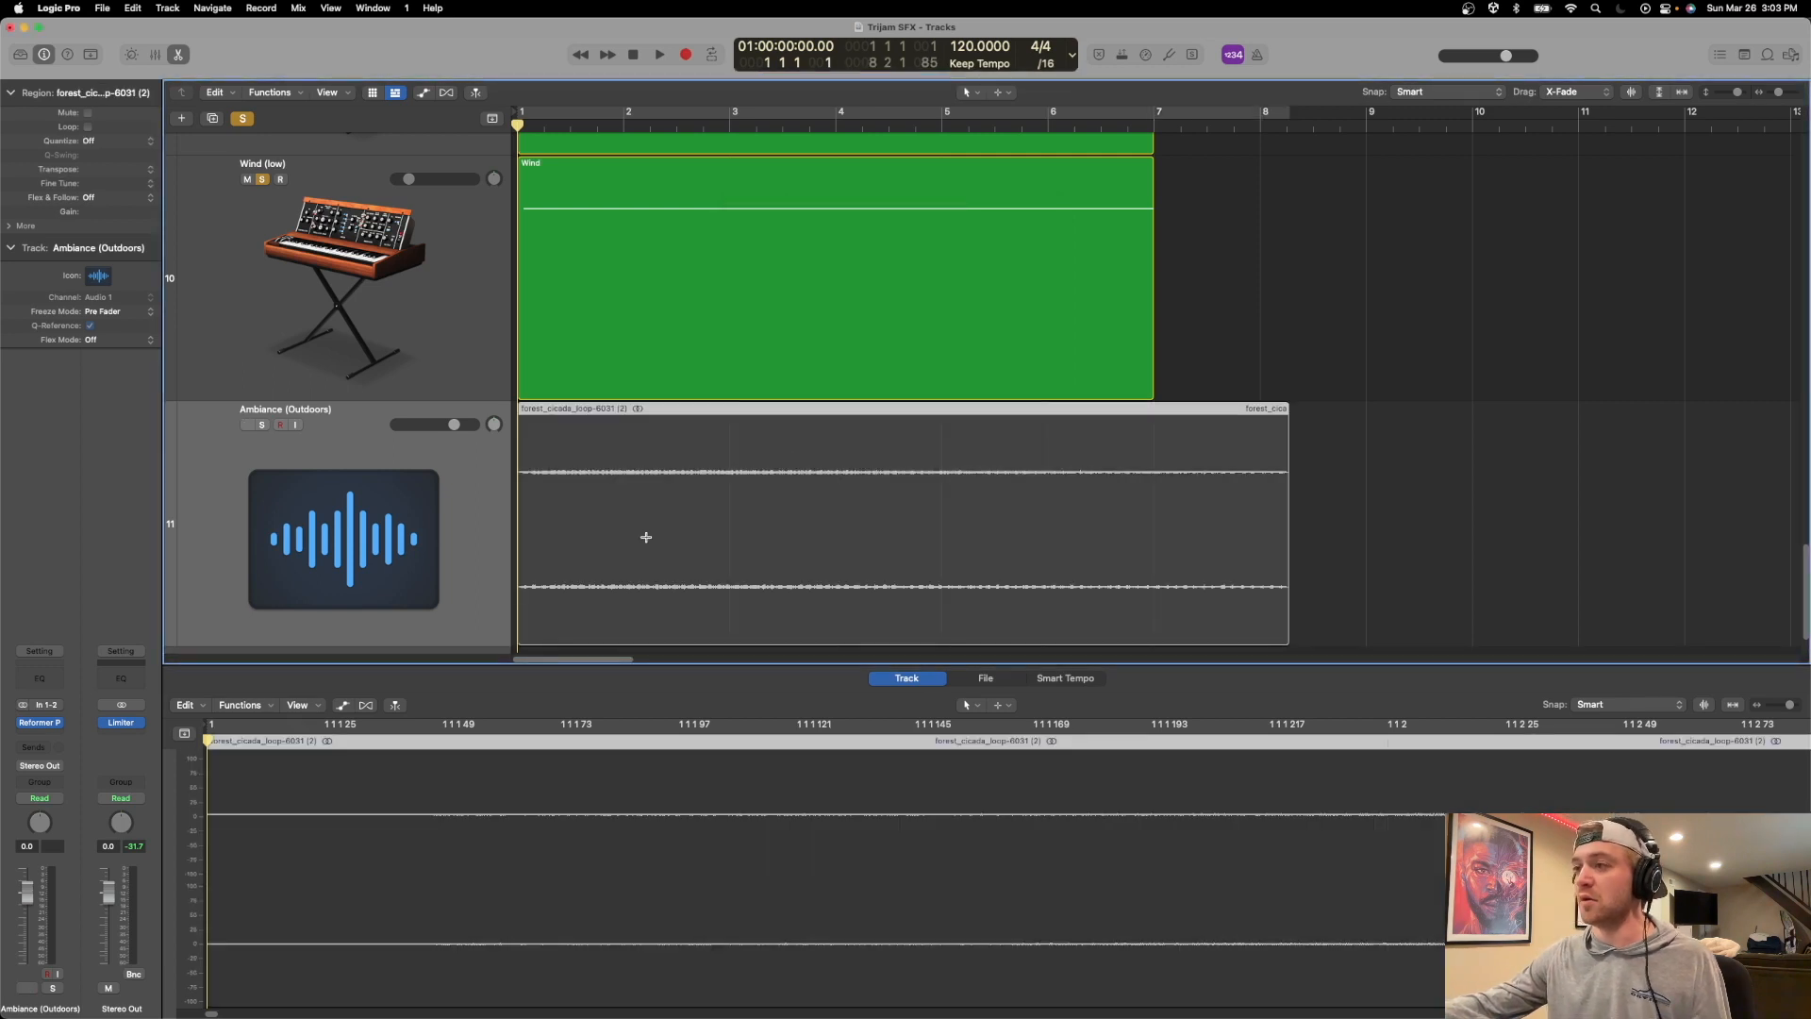
Solo the Ambiance (Outdoors) track as well and play the cicada loop together with the wind layers.
{"action": "key", "text": "space"}
{"action": "key", "text": "space"}
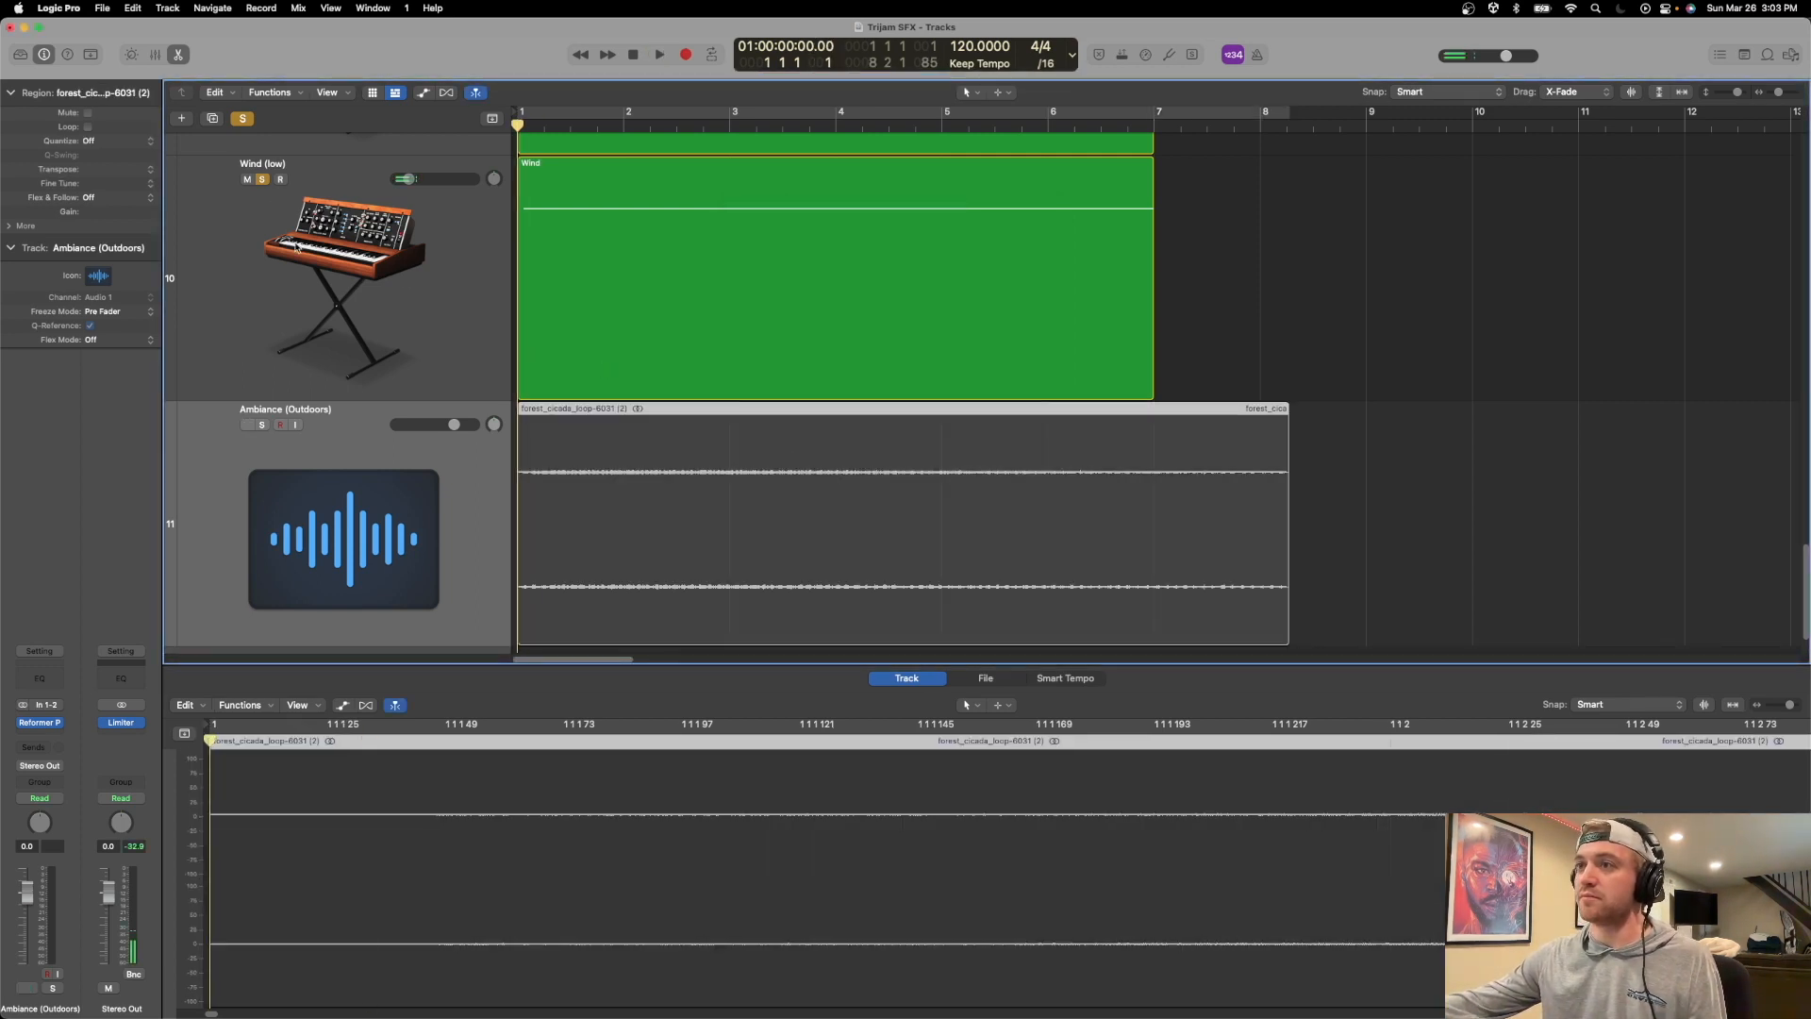
{"action": "left_click", "coordinate": [263, 424]}
{"action": "scroll", "coordinate": [264, 387], "scroll_direction": "up", "scroll_amount": 4}
{"action": "key", "text": "space"}
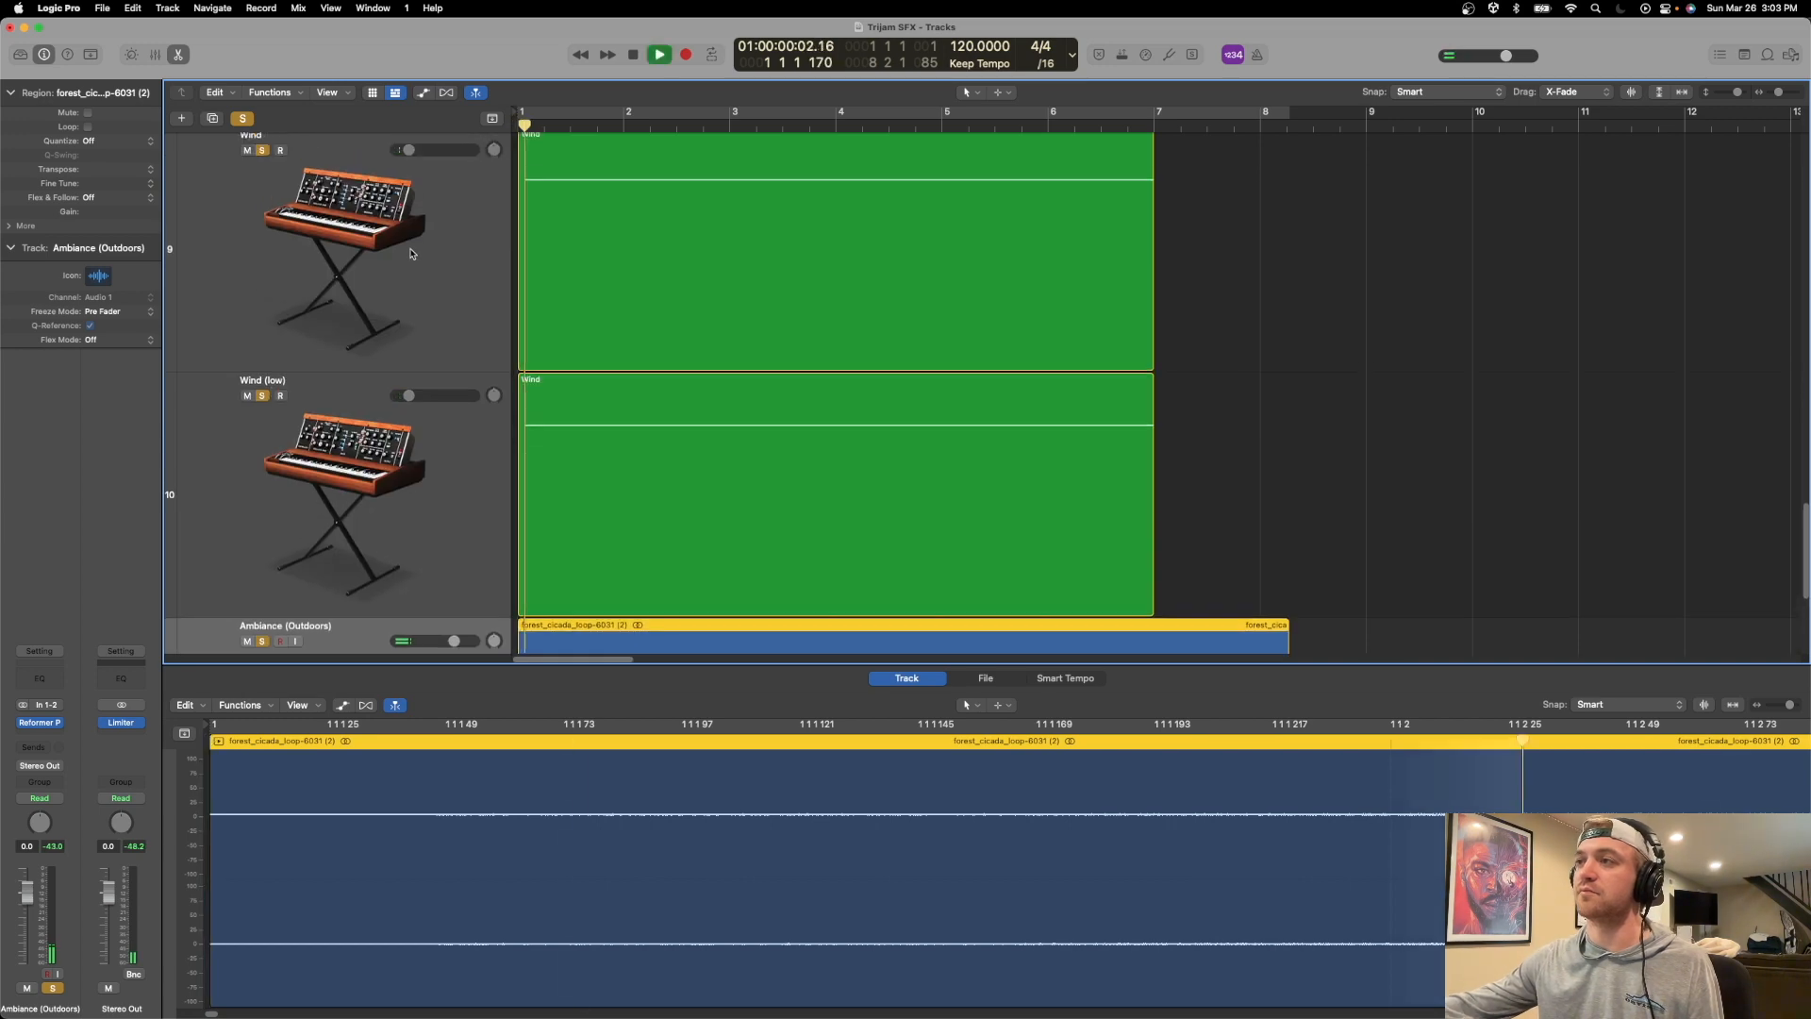
{"action": "scroll", "coordinate": [608, 432], "scroll_direction": "down", "scroll_amount": 4}
{"action": "key", "text": "space"}
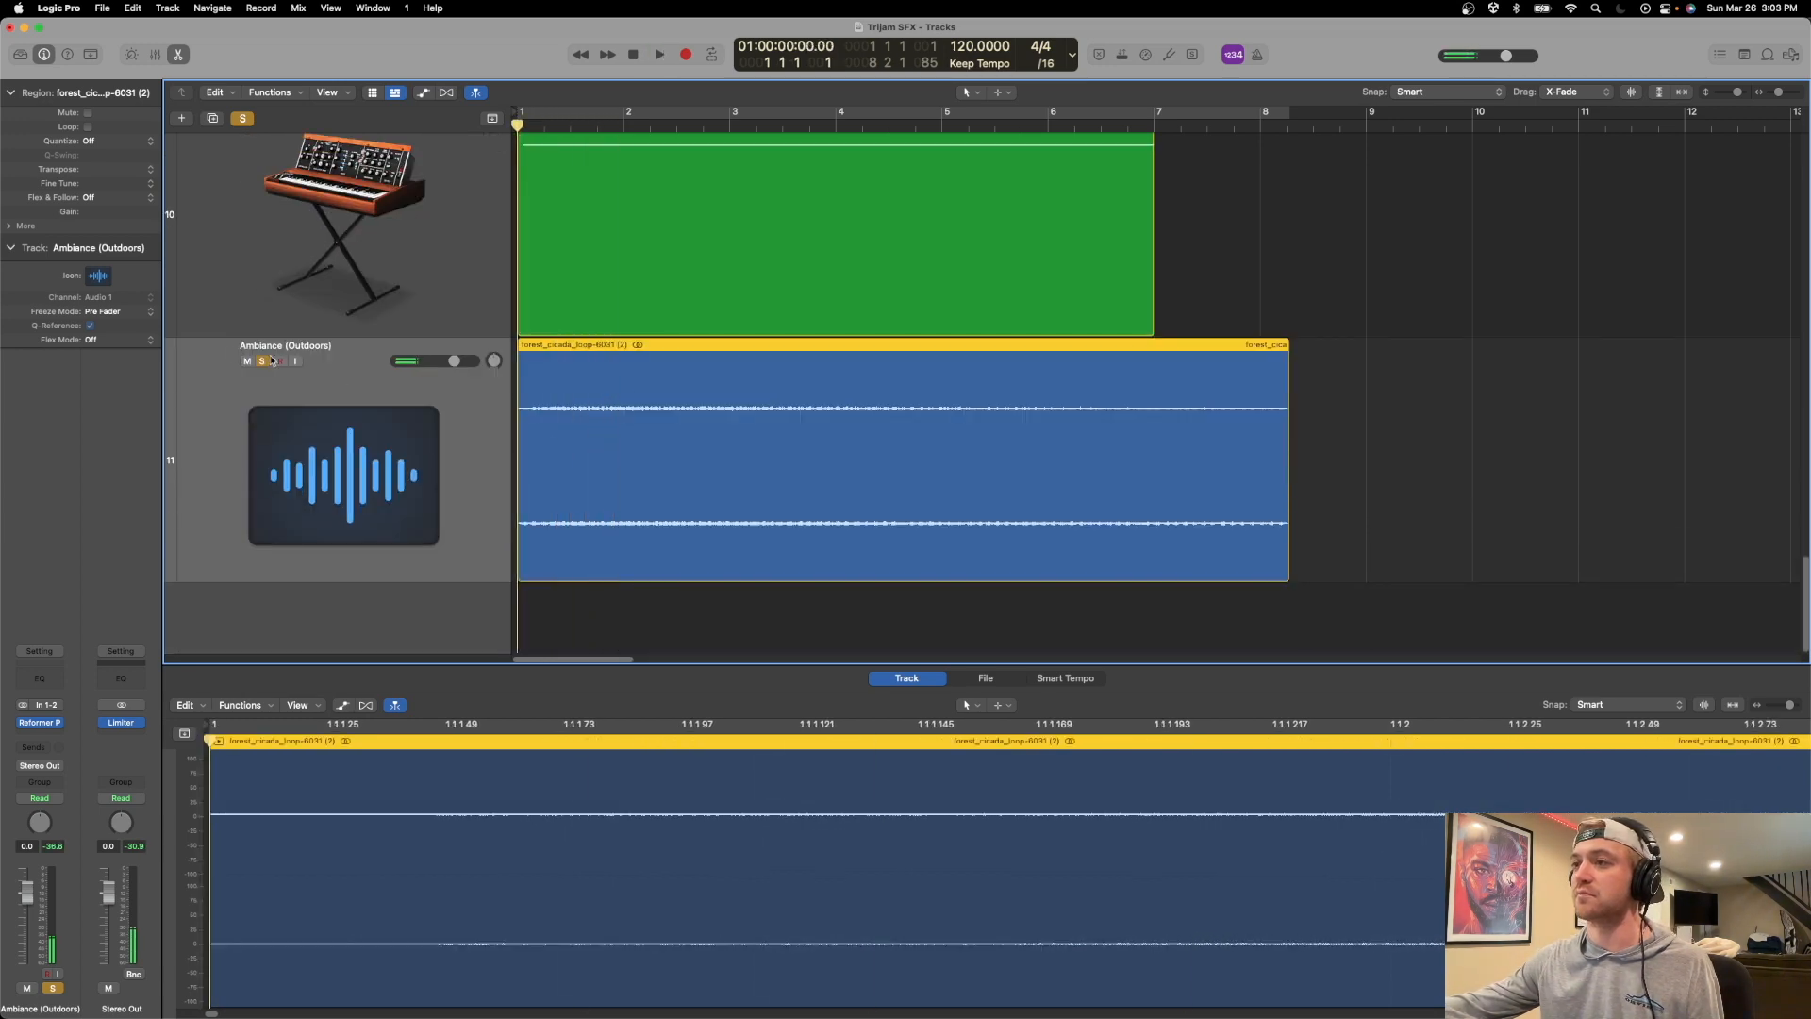
Unsolo the Wind and Wind (low) tracks and play the cicada loop on its own.
{"action": "scroll", "coordinate": [314, 361], "scroll_direction": "up", "scroll_amount": 3}
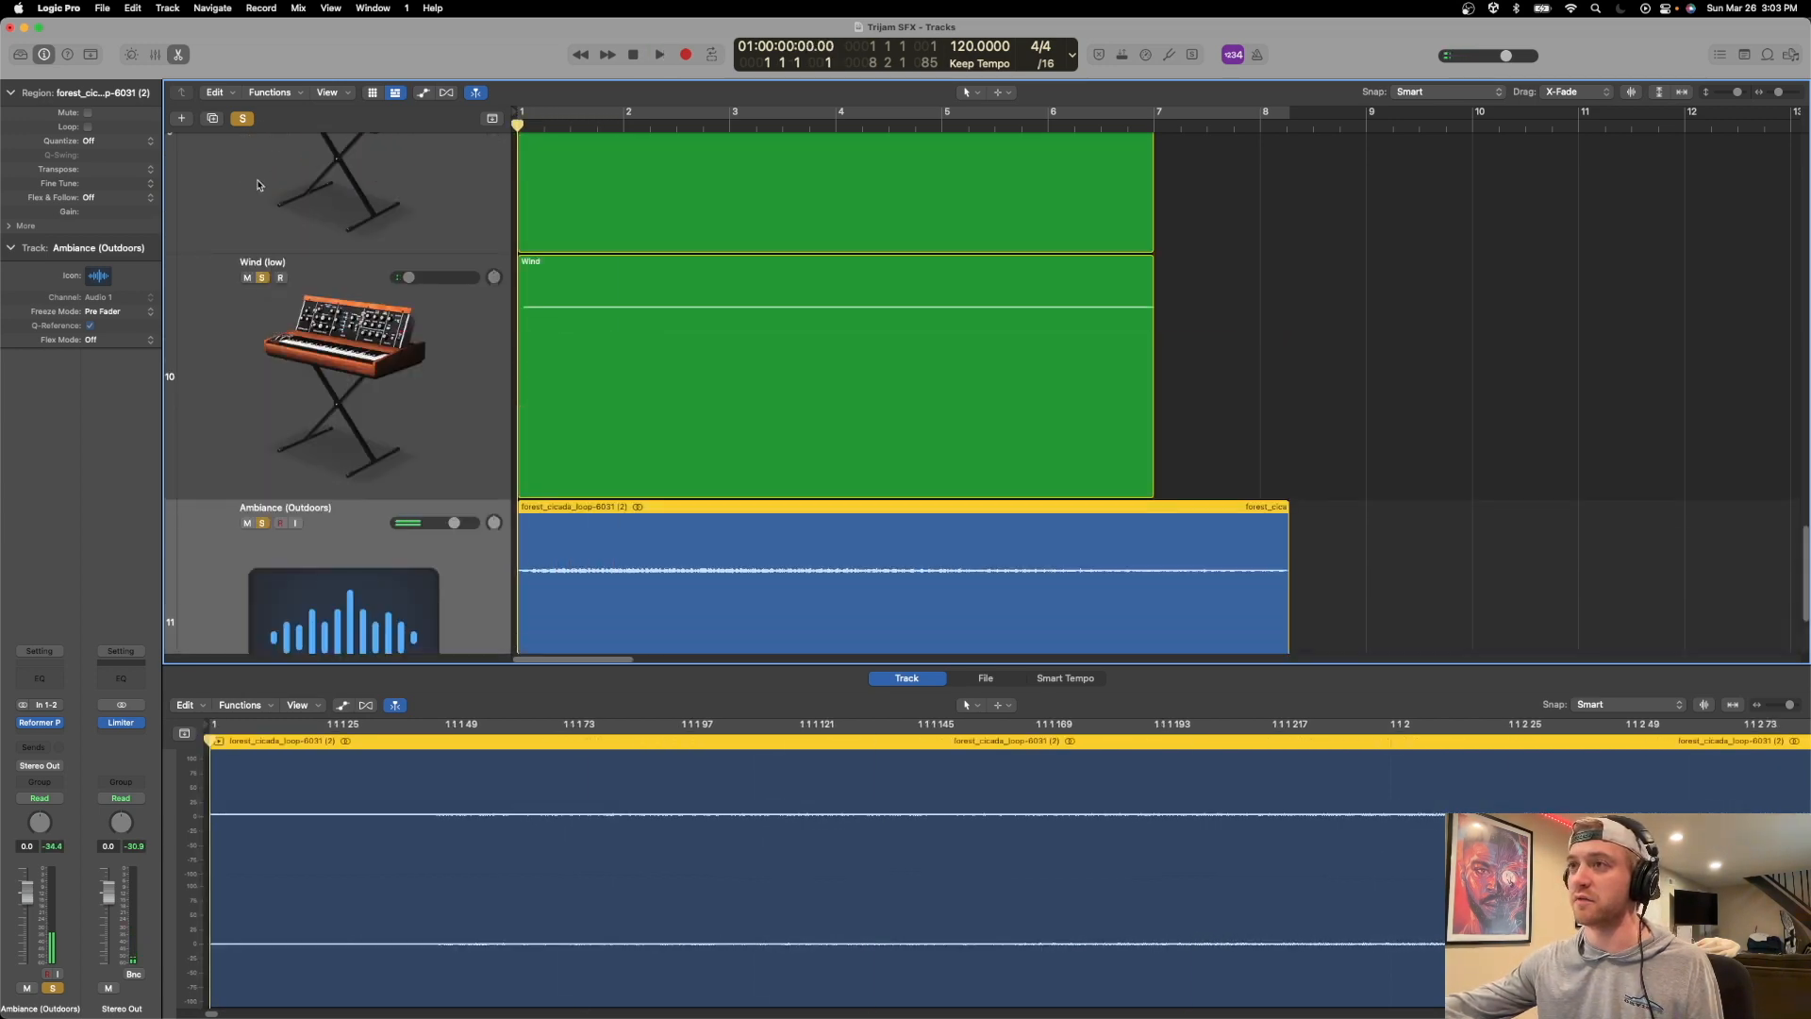
{"action": "scroll", "coordinate": [271, 267], "scroll_direction": "up", "scroll_amount": 2}
{"action": "key", "text": "space"}
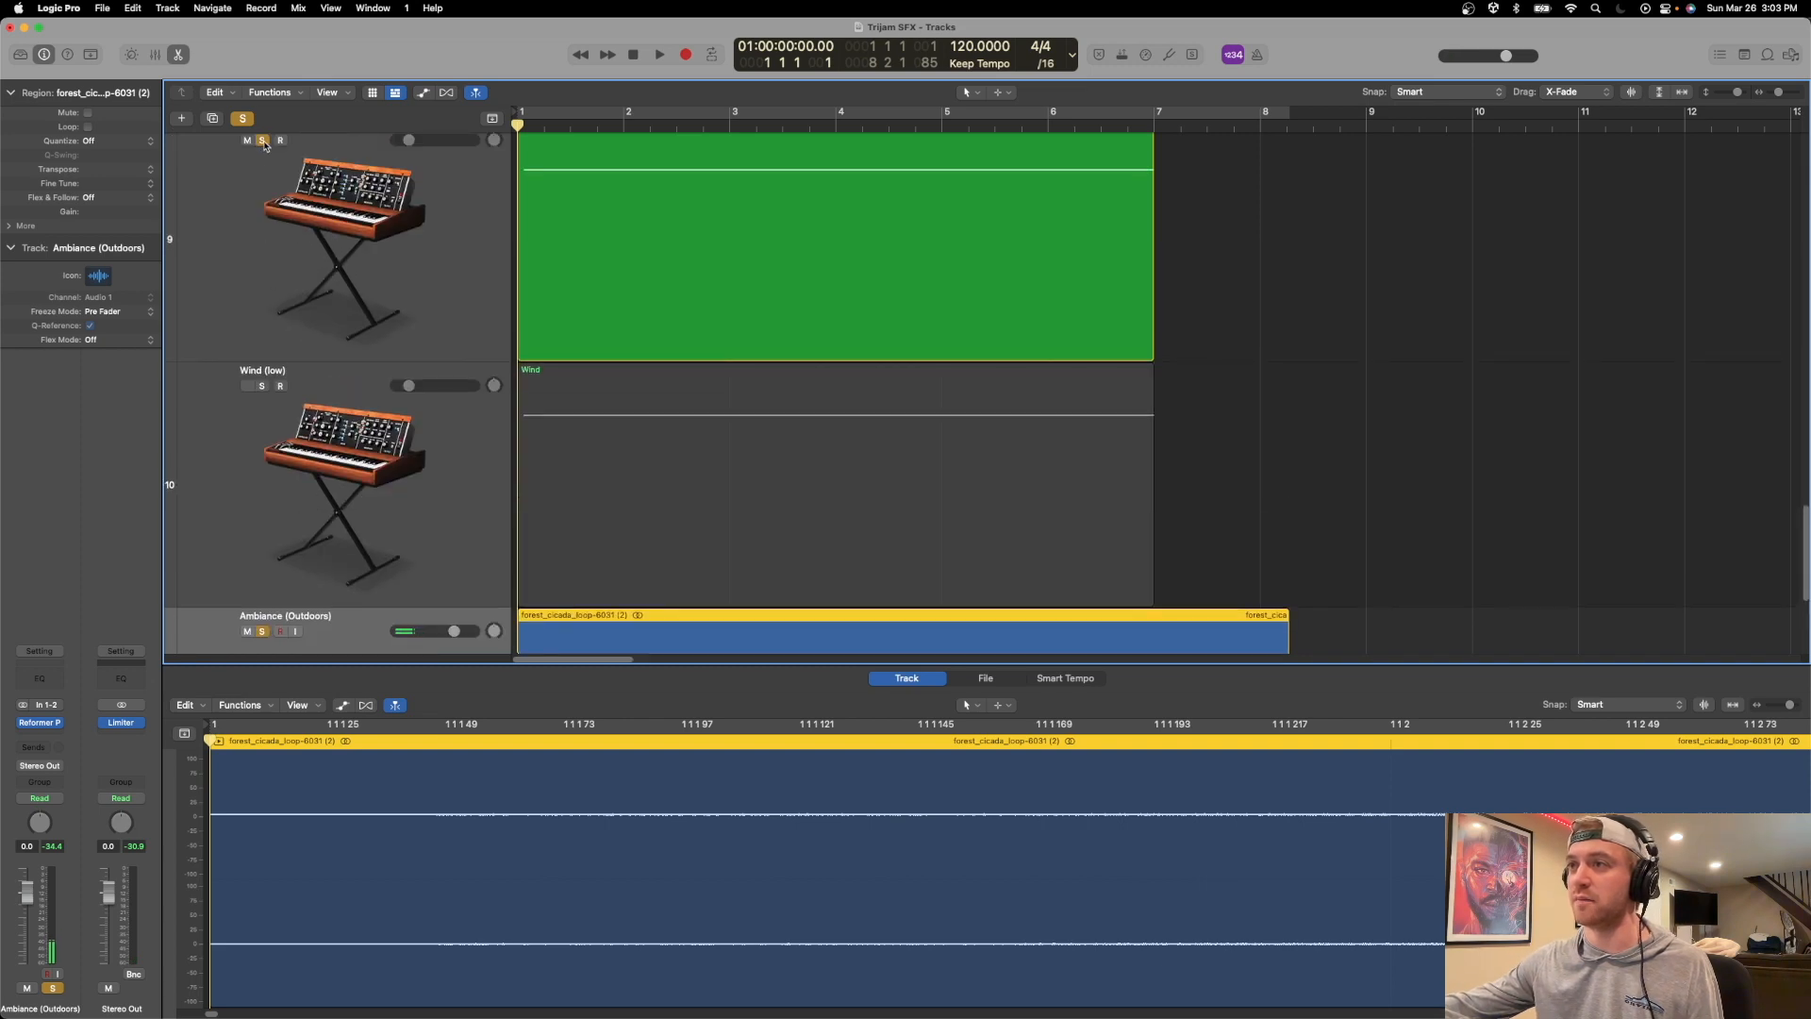
{"action": "scroll", "coordinate": [396, 377], "scroll_direction": "down", "scroll_amount": 4}
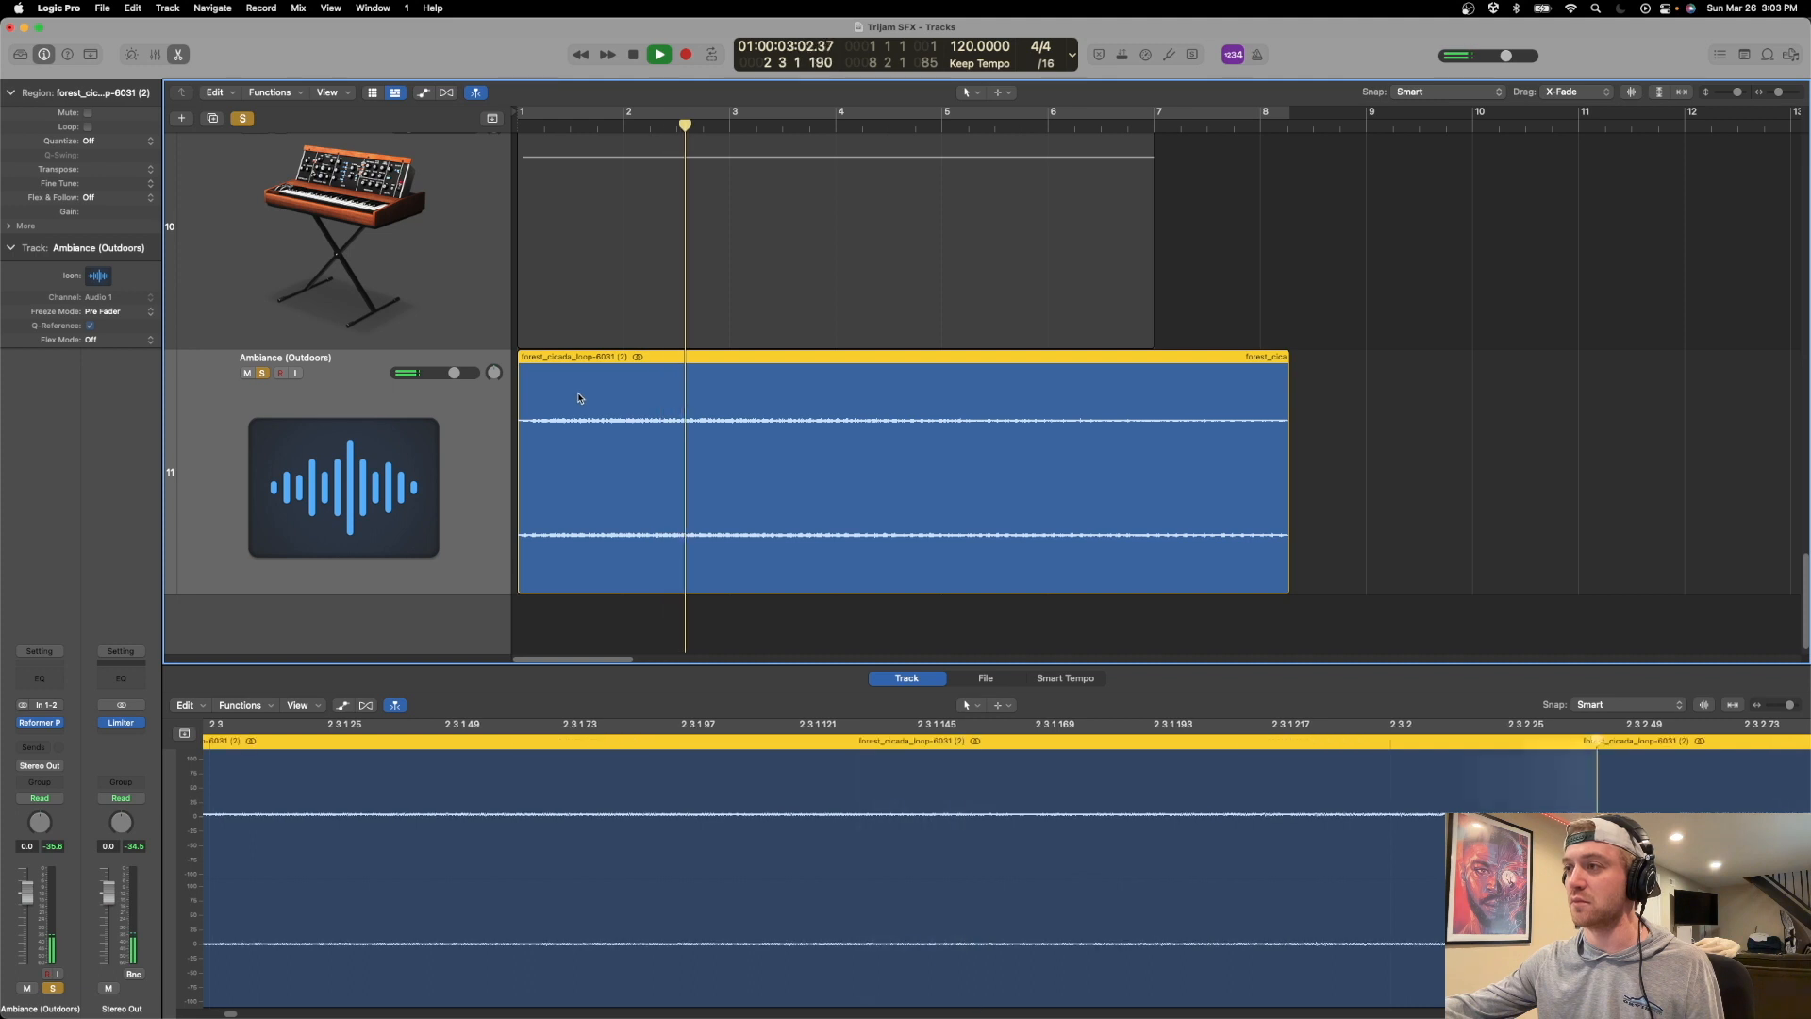
{"action": "key", "text": "space"}
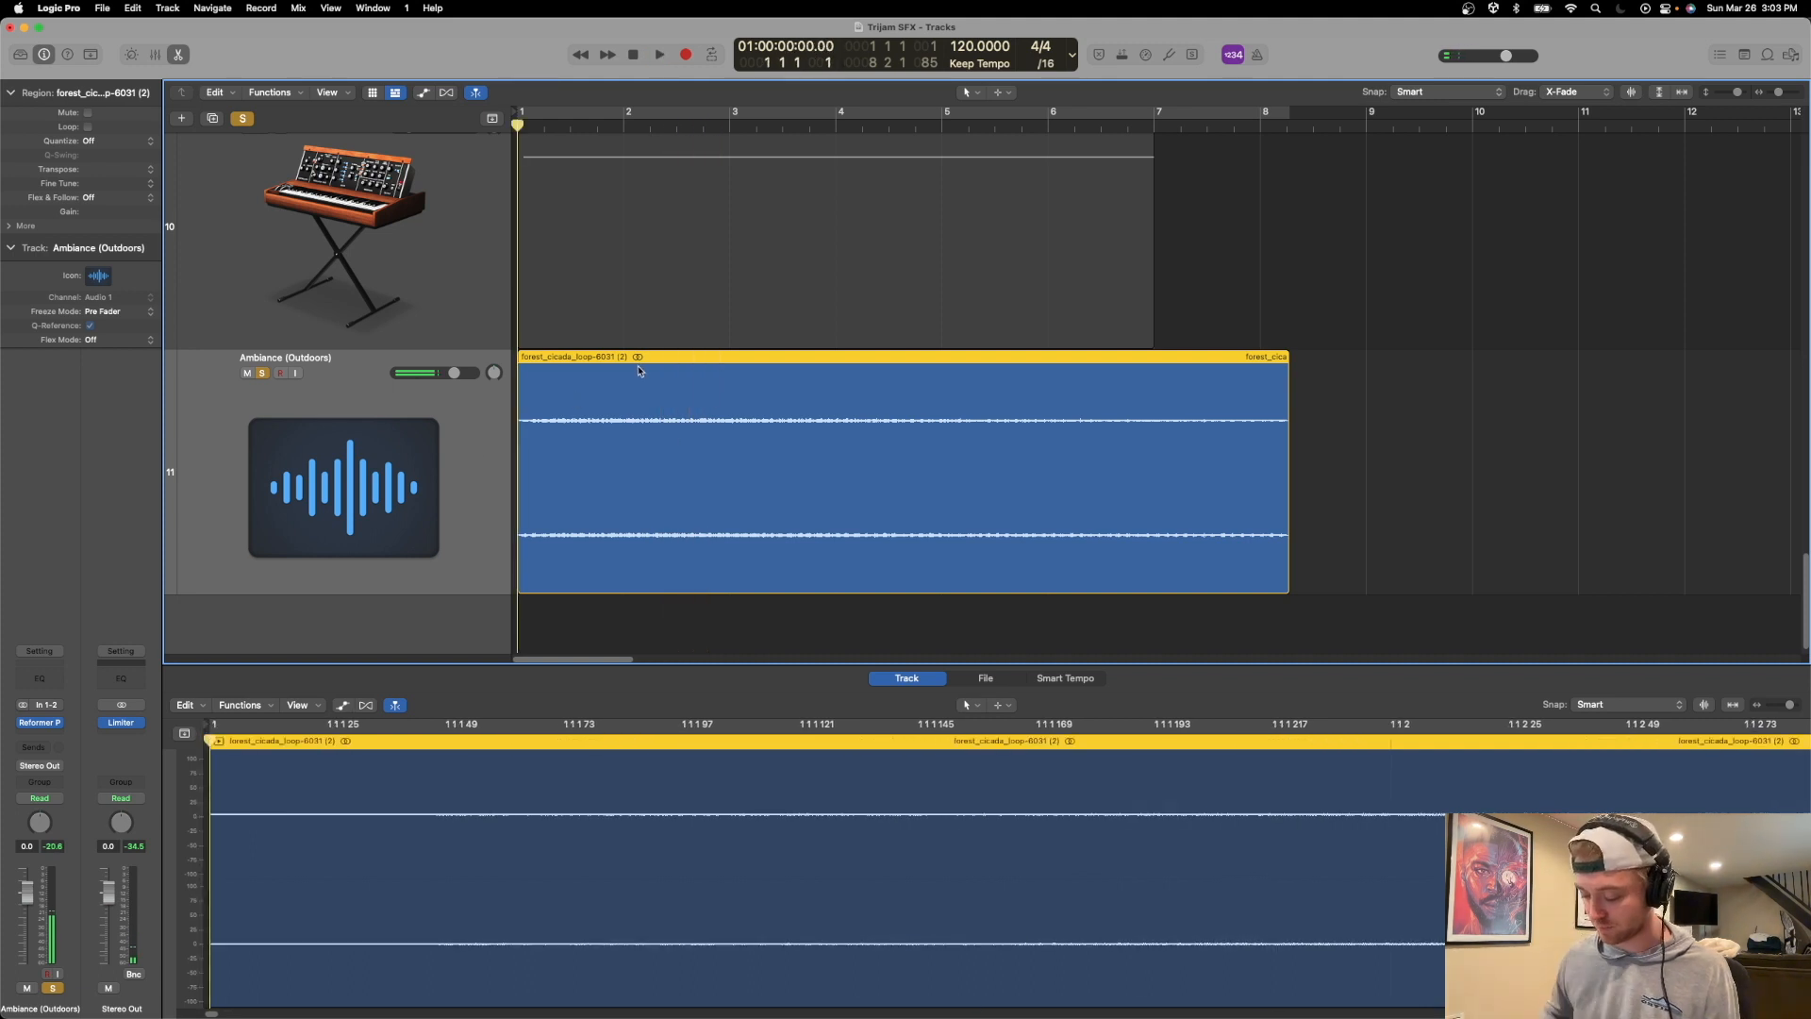
Delete the Ambiance (Outdoors) track with its region and re-import the forest cicada loop at bar 1 on a new track below Wind (low).
{"action": "key", "text": "super+BackSpace"}
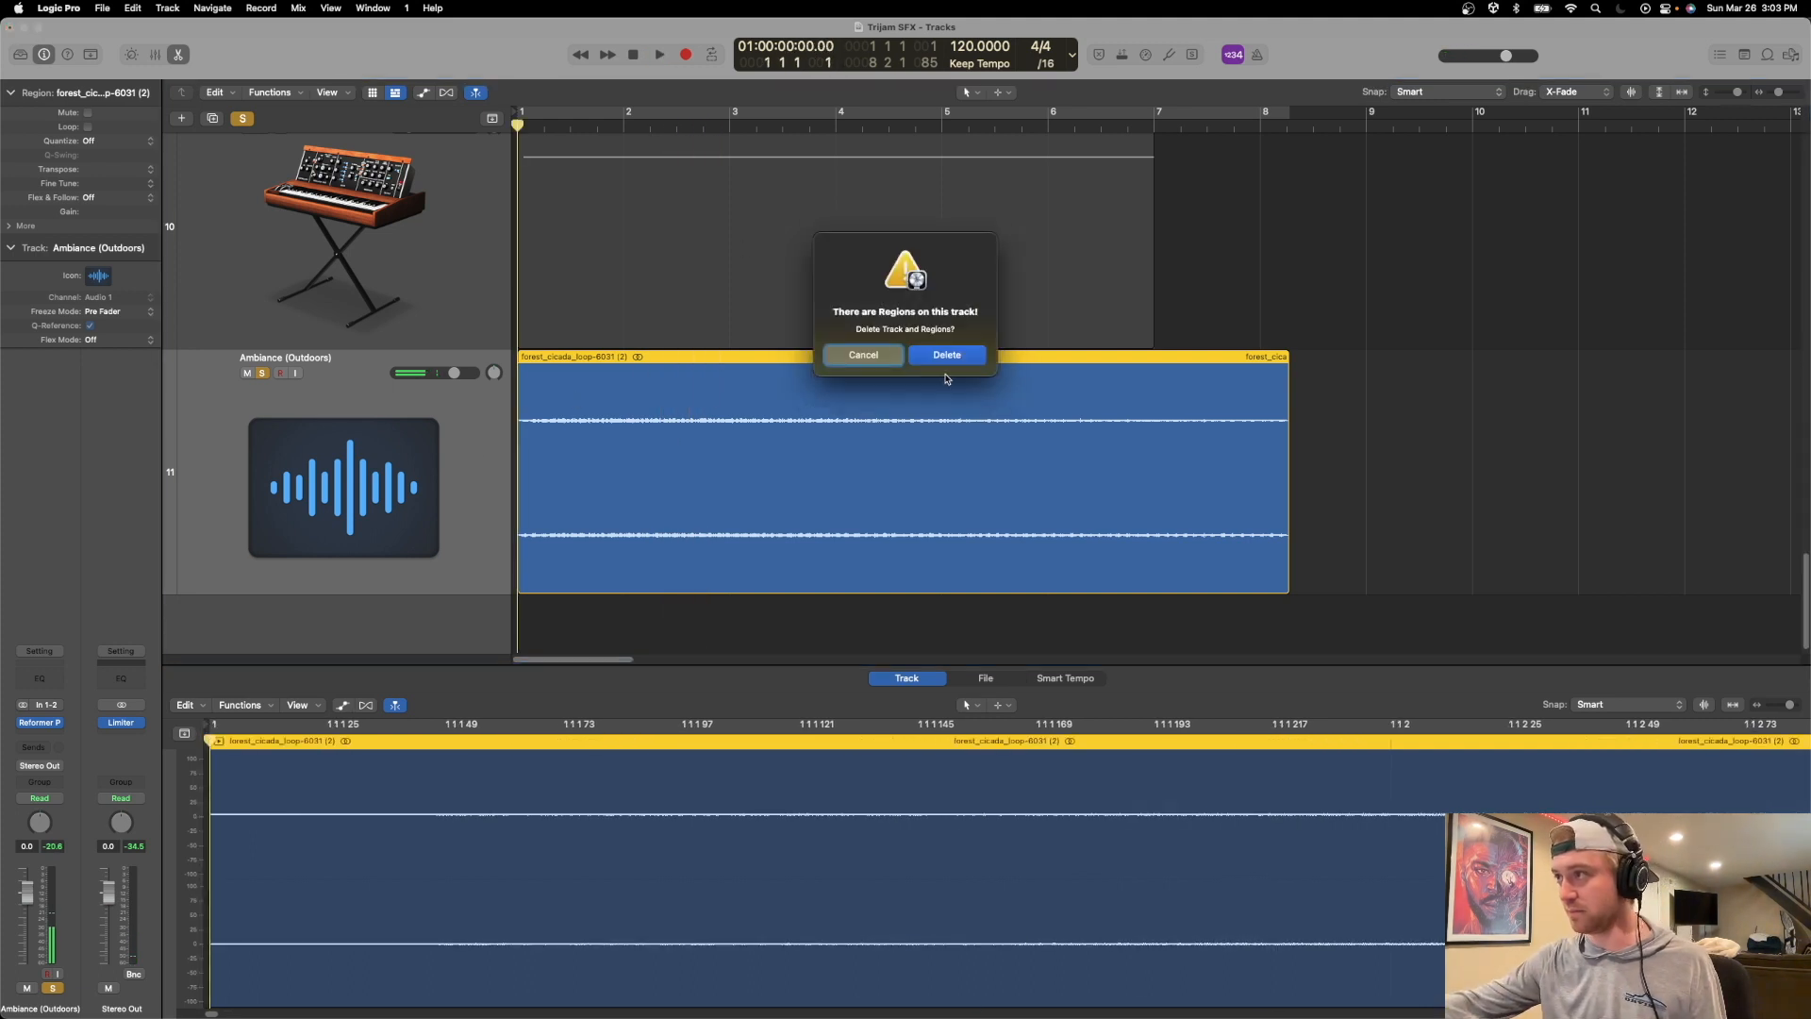
{"action": "left_click", "coordinate": [952, 364]}
{"action": "key", "text": "super+Tab"}
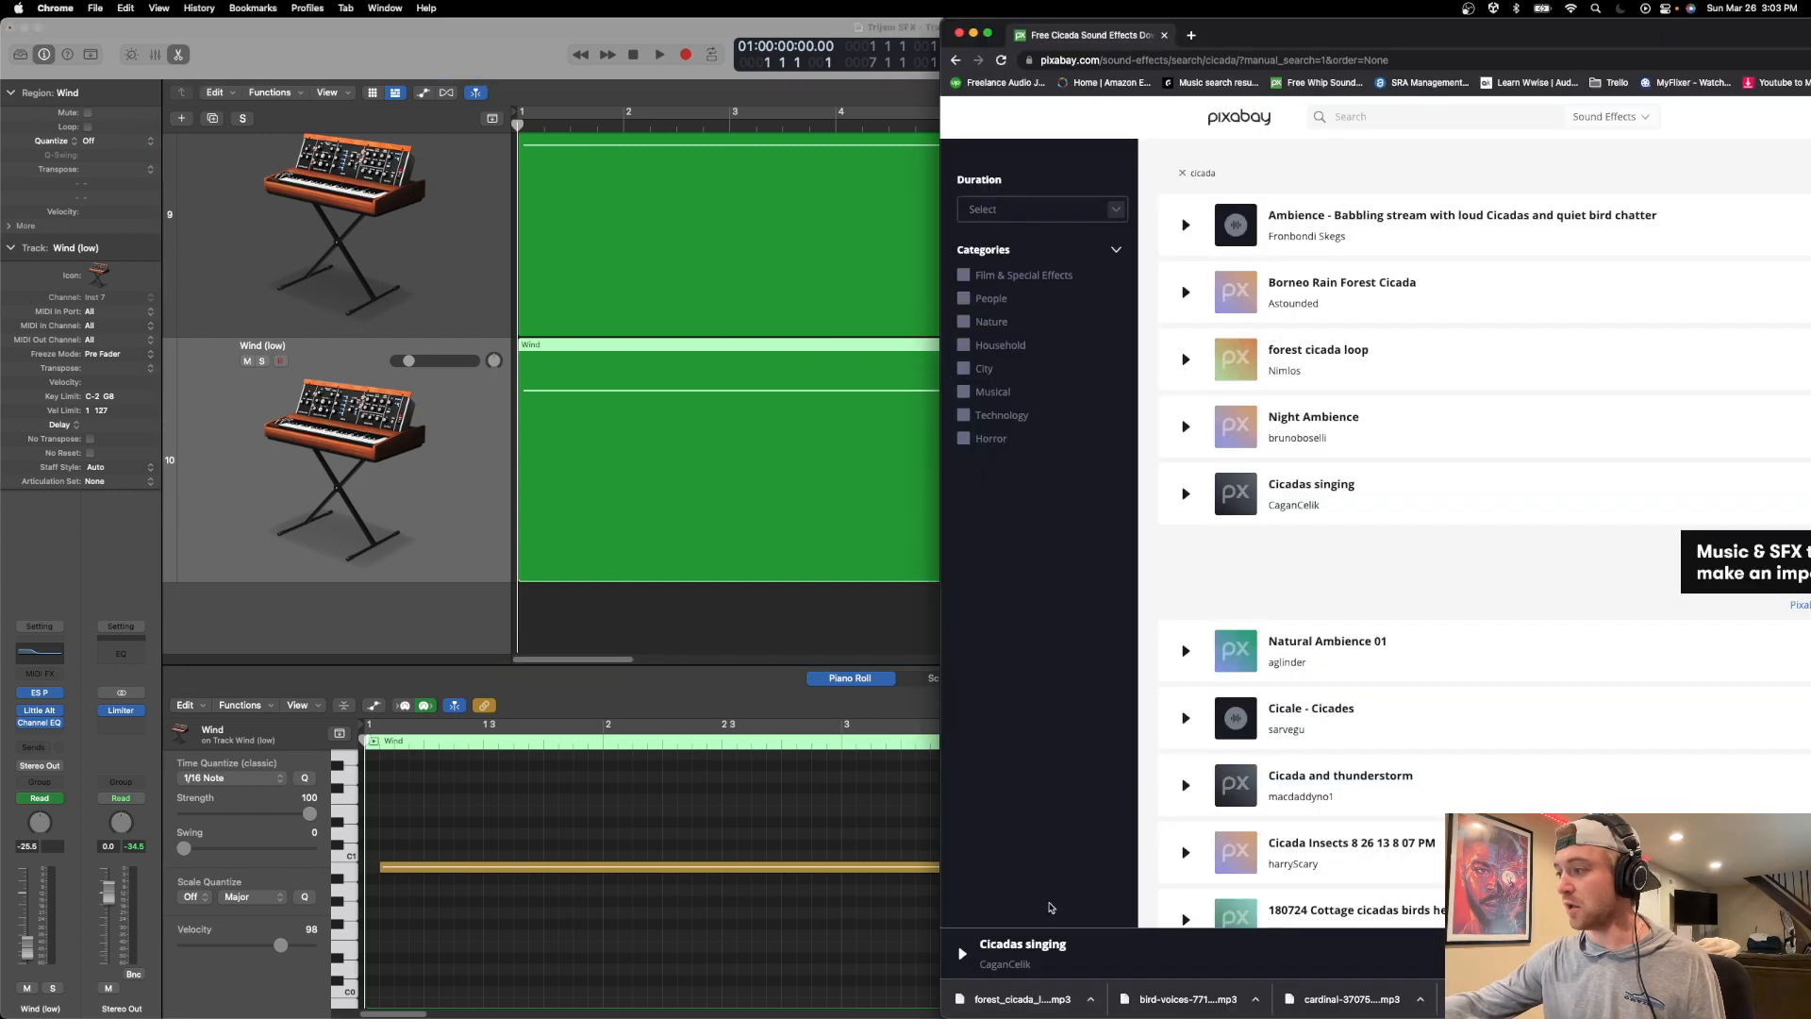
{"action": "left_click_drag", "start_coordinate": [657, 688], "coordinate": [525, 611]}
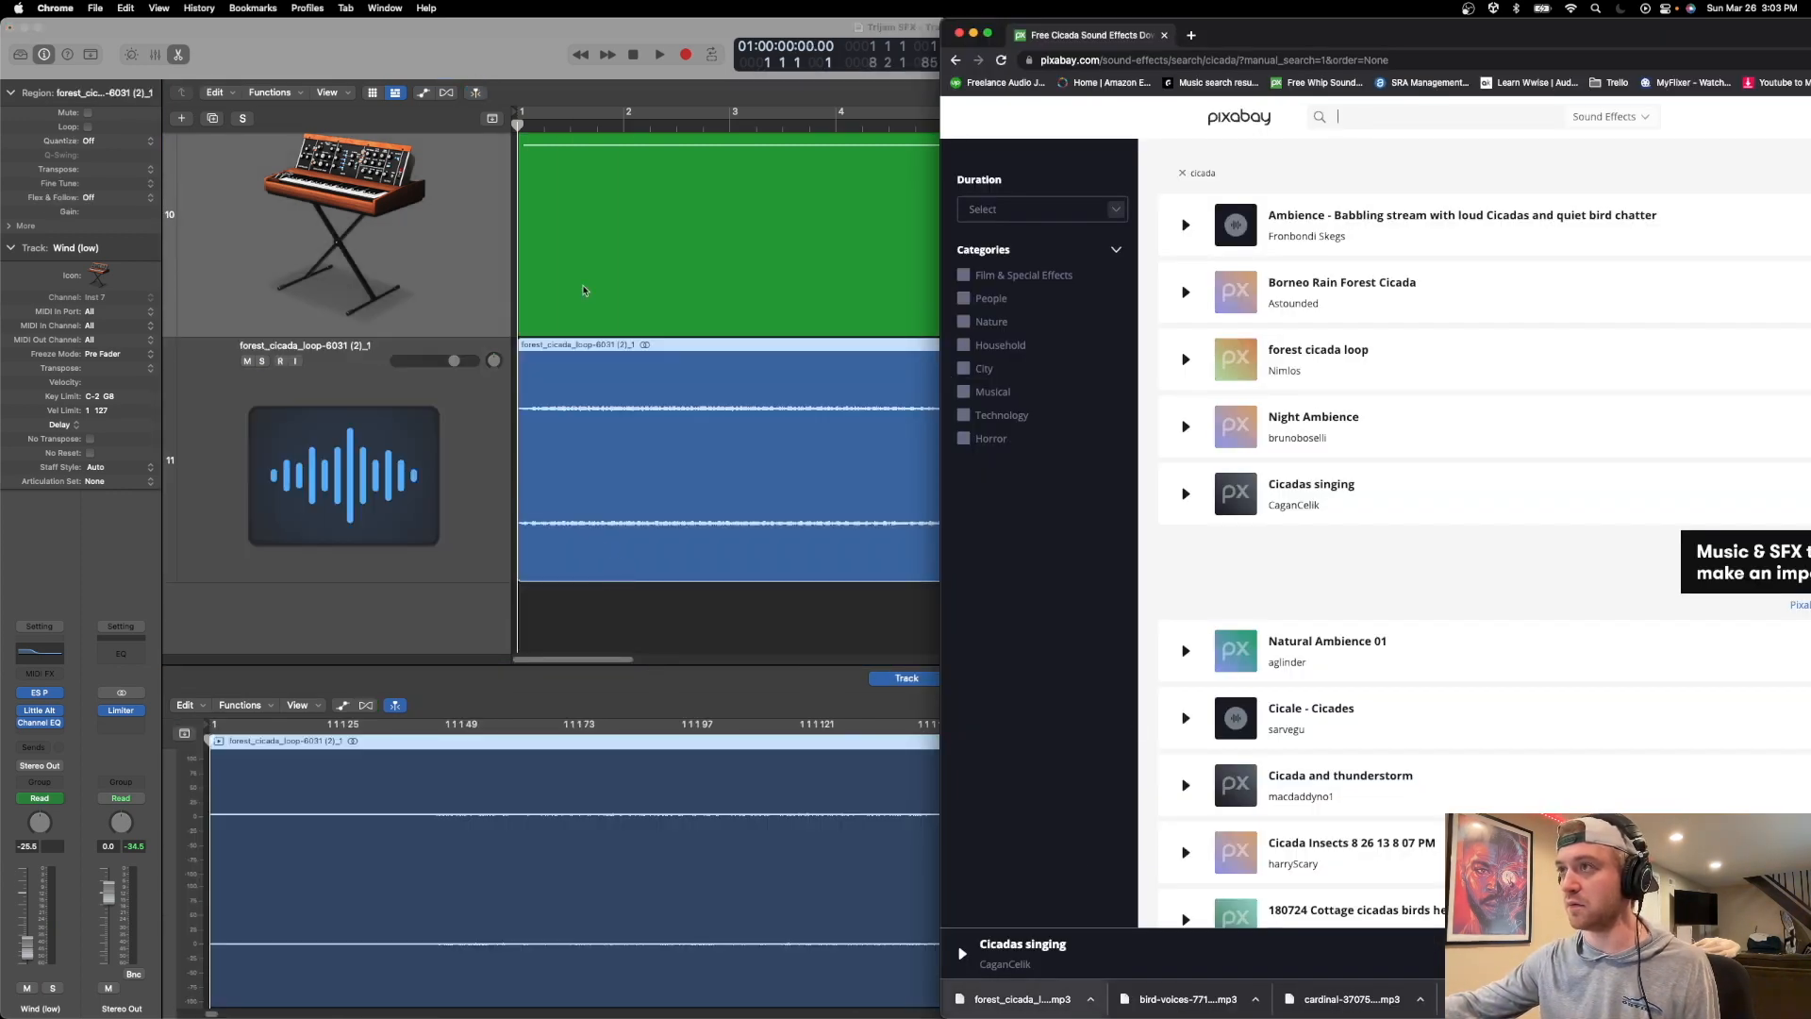
Solo the new forest cicada loop track in Logic Pro and play it from the beginning.
{"action": "key", "text": "super+Tab"}
{"action": "key", "text": "space"}
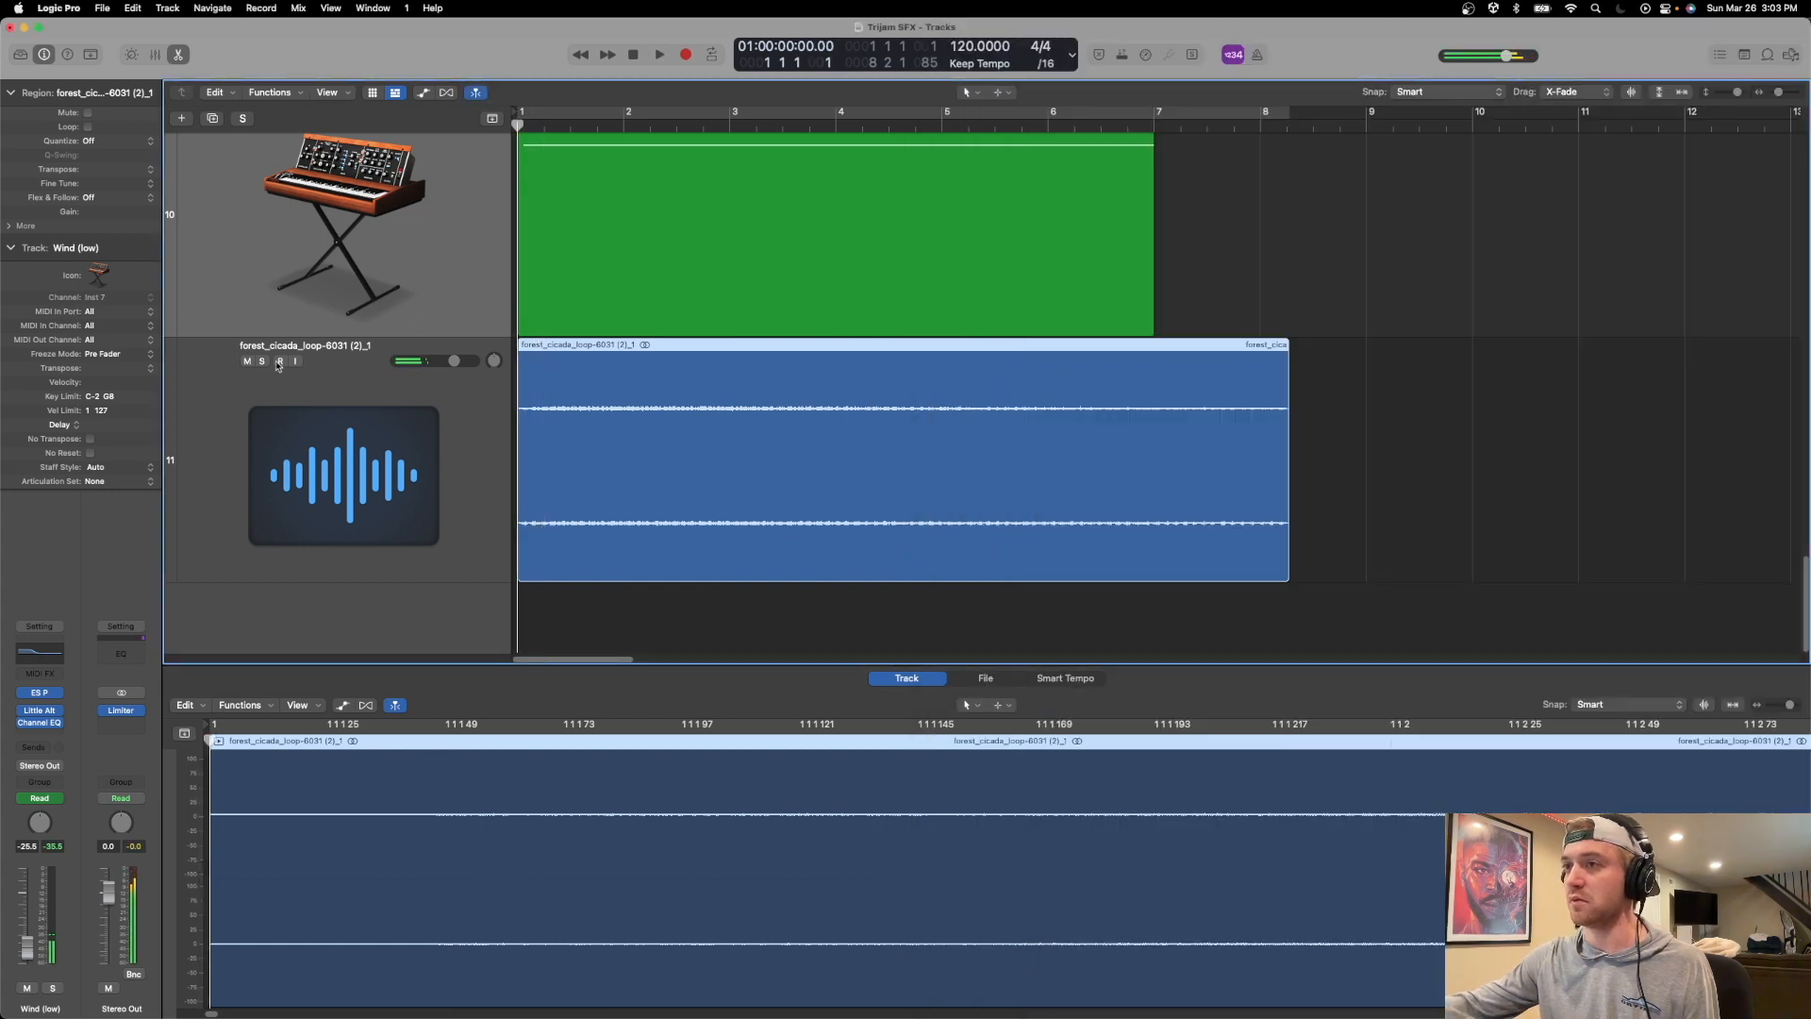
{"action": "left_click", "coordinate": [262, 360]}
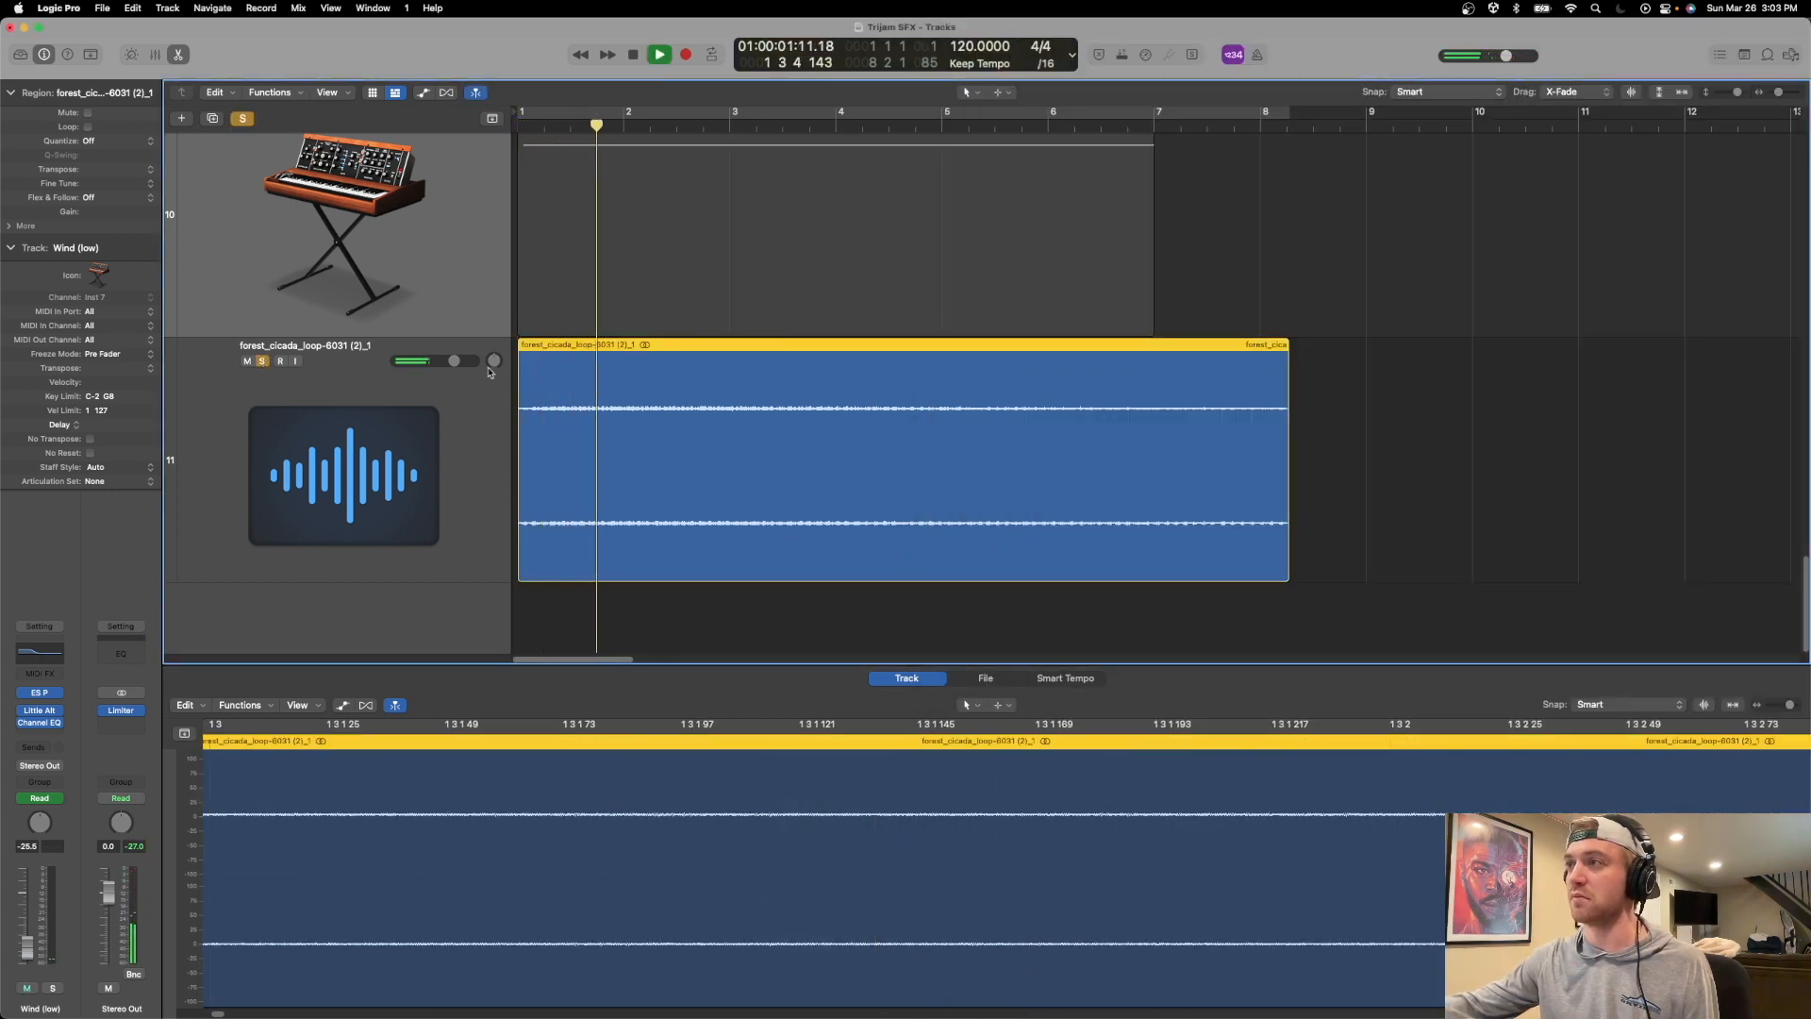
{"action": "key", "text": "Return"}
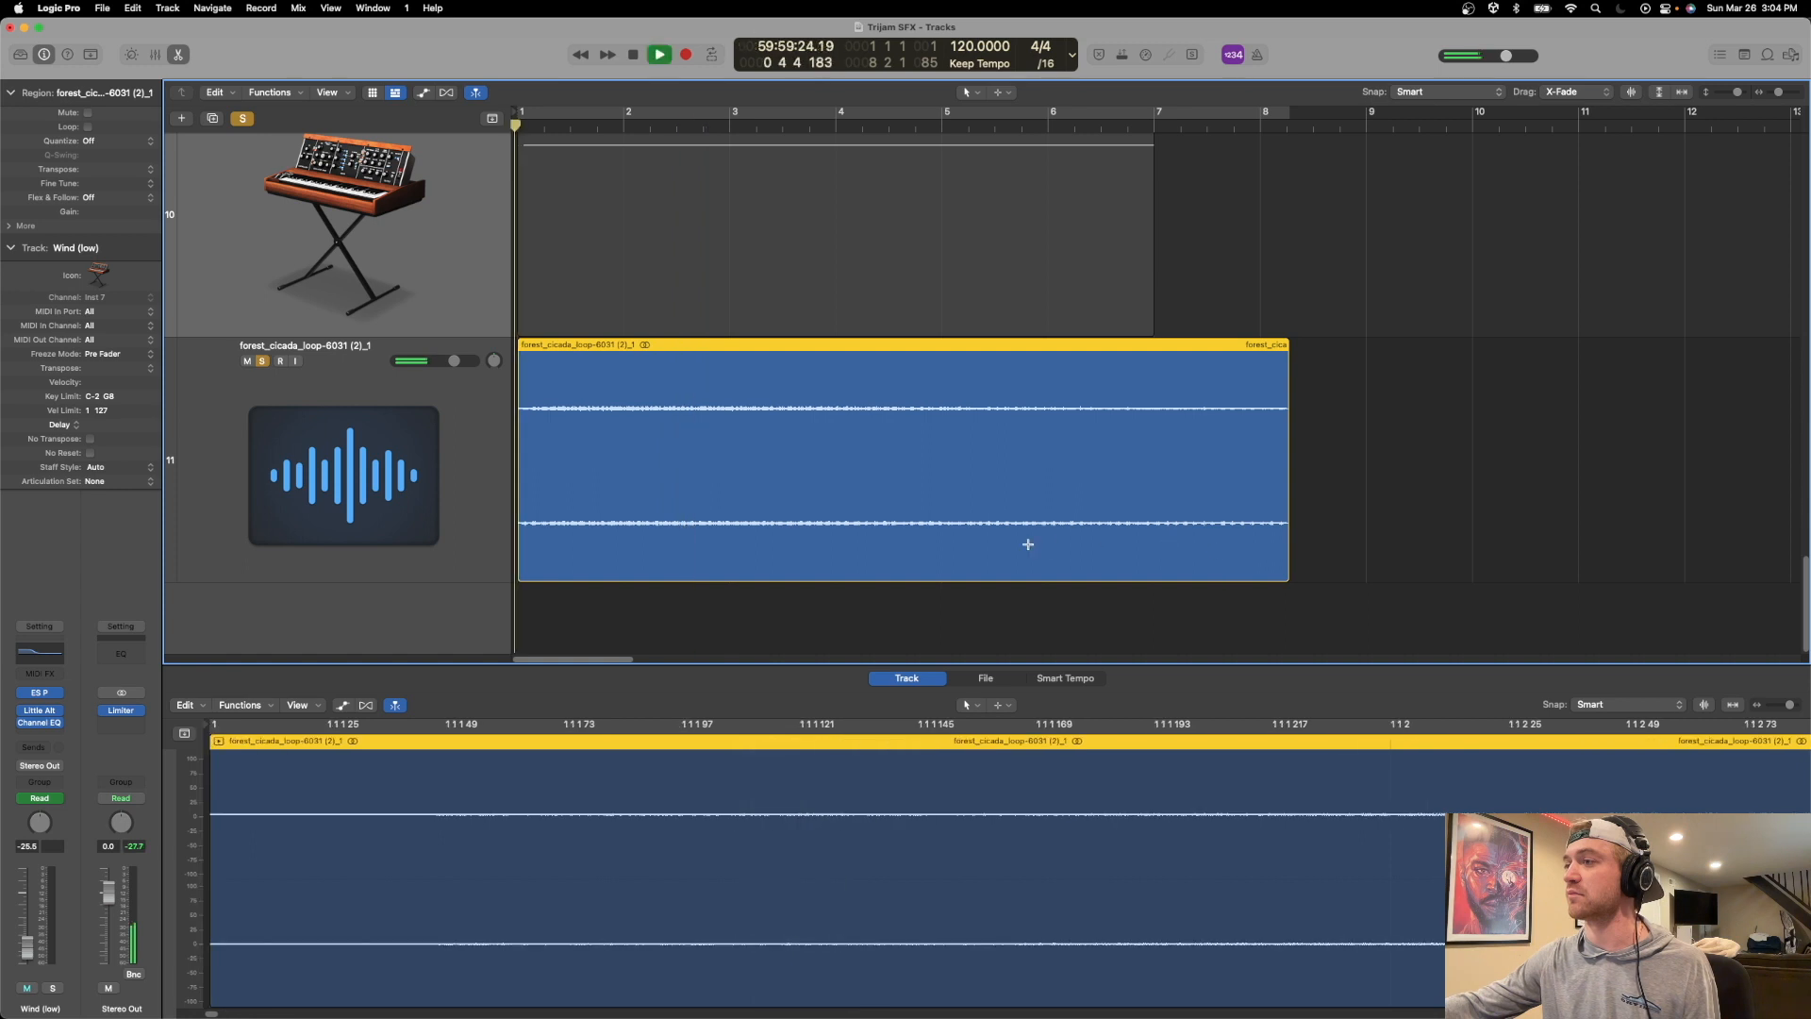
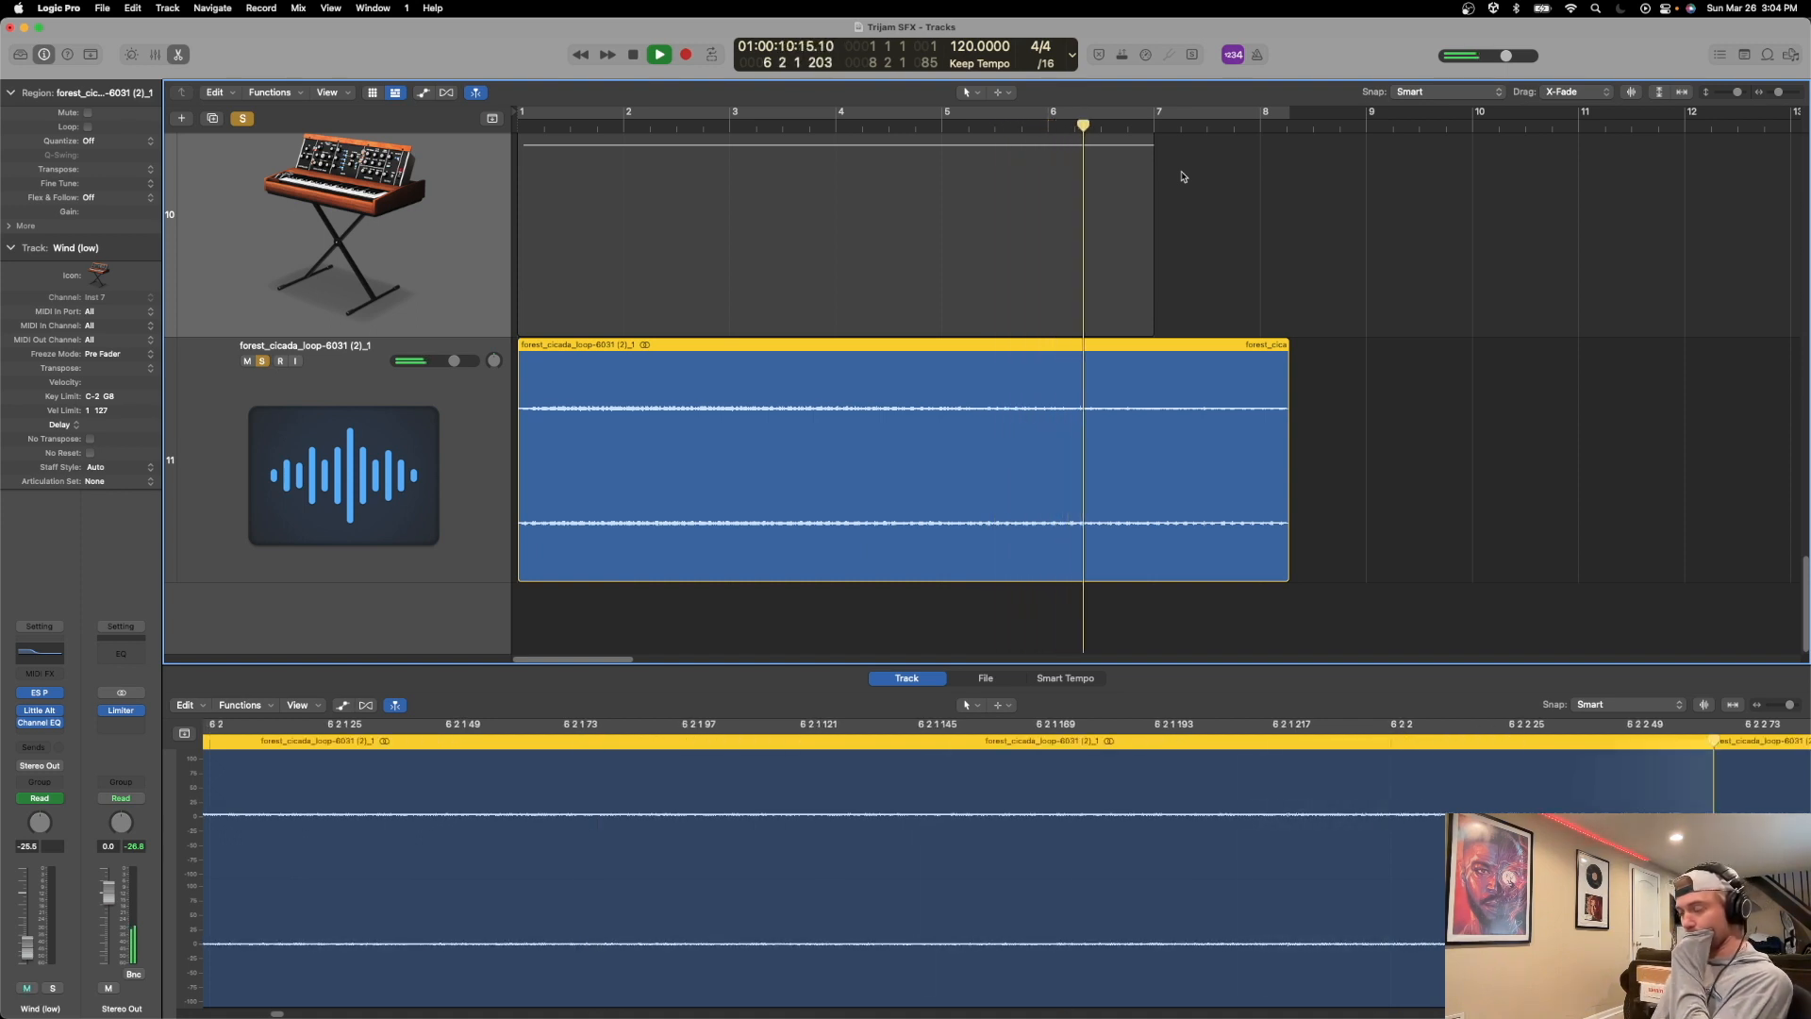
Solo the Wind (low) and Wind tracks and play them together with the forest cicada loop.
{"action": "key", "text": "space"}
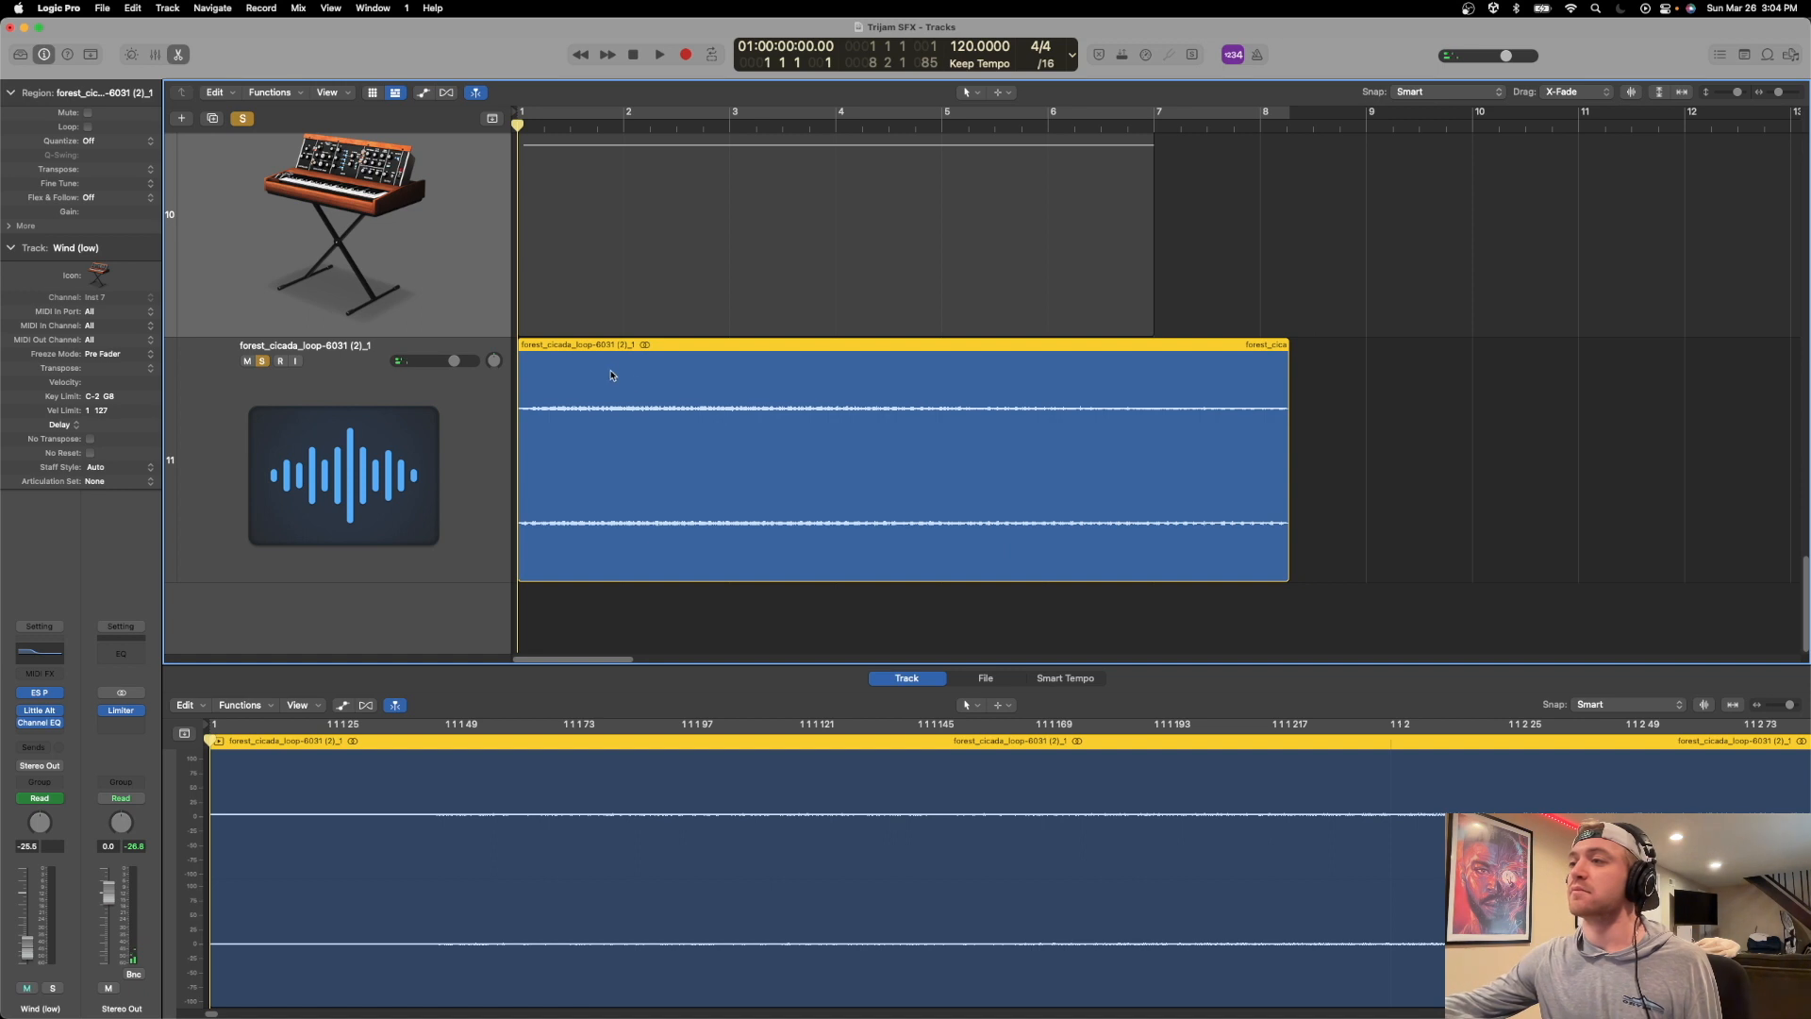
{"action": "scroll", "coordinate": [415, 266], "scroll_direction": "up", "scroll_amount": 3}
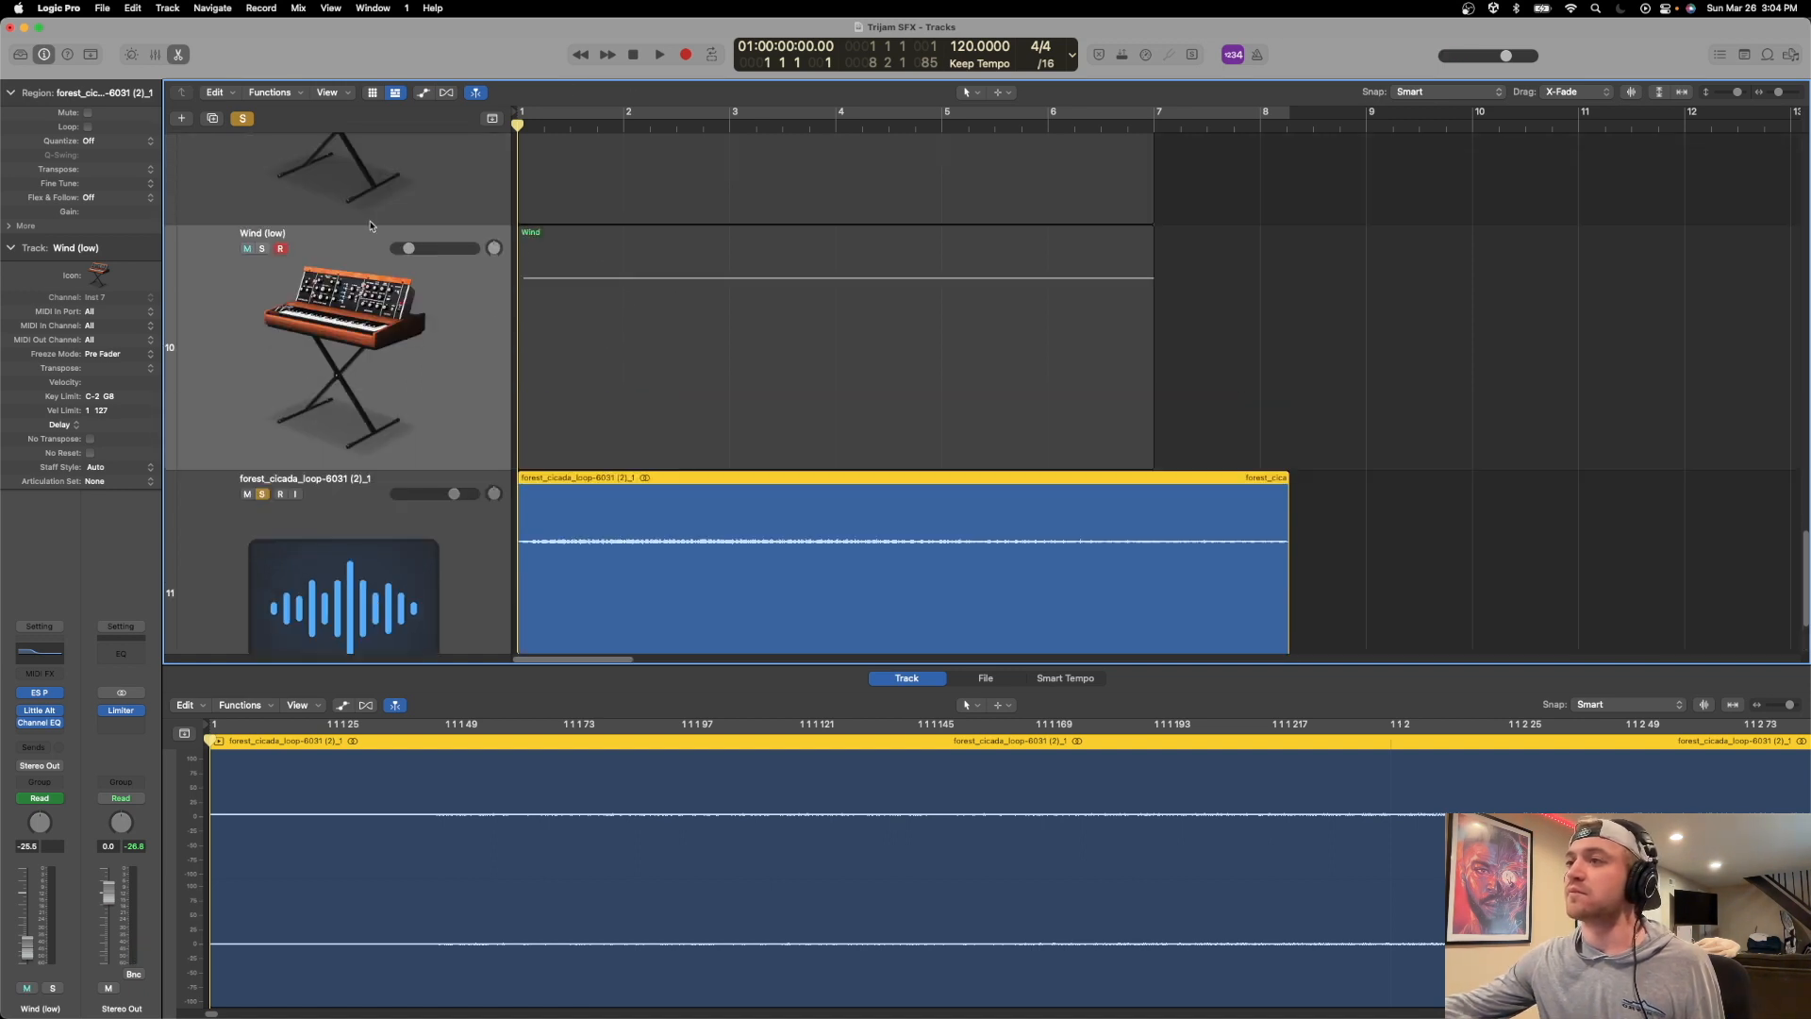
{"action": "left_click", "coordinate": [257, 249]}
{"action": "scroll", "coordinate": [259, 226], "scroll_direction": "up", "scroll_amount": 5}
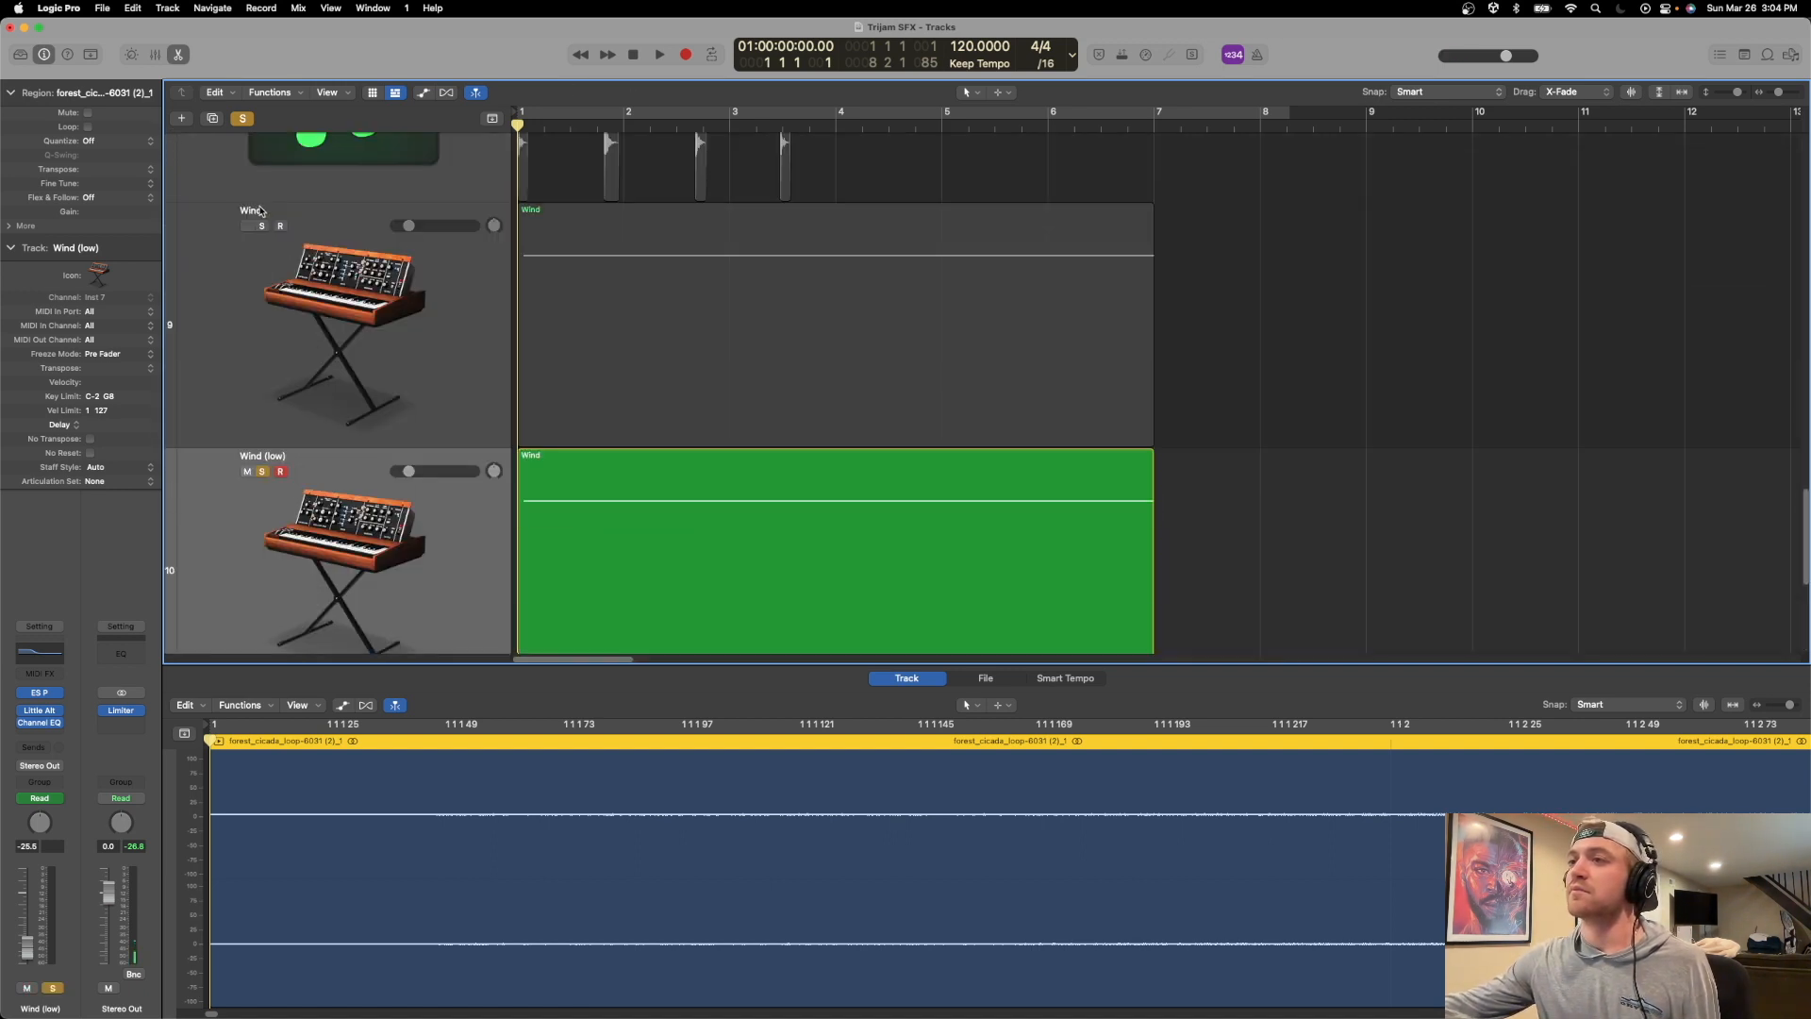
{"action": "left_click", "coordinate": [262, 227]}
{"action": "key", "text": "space"}
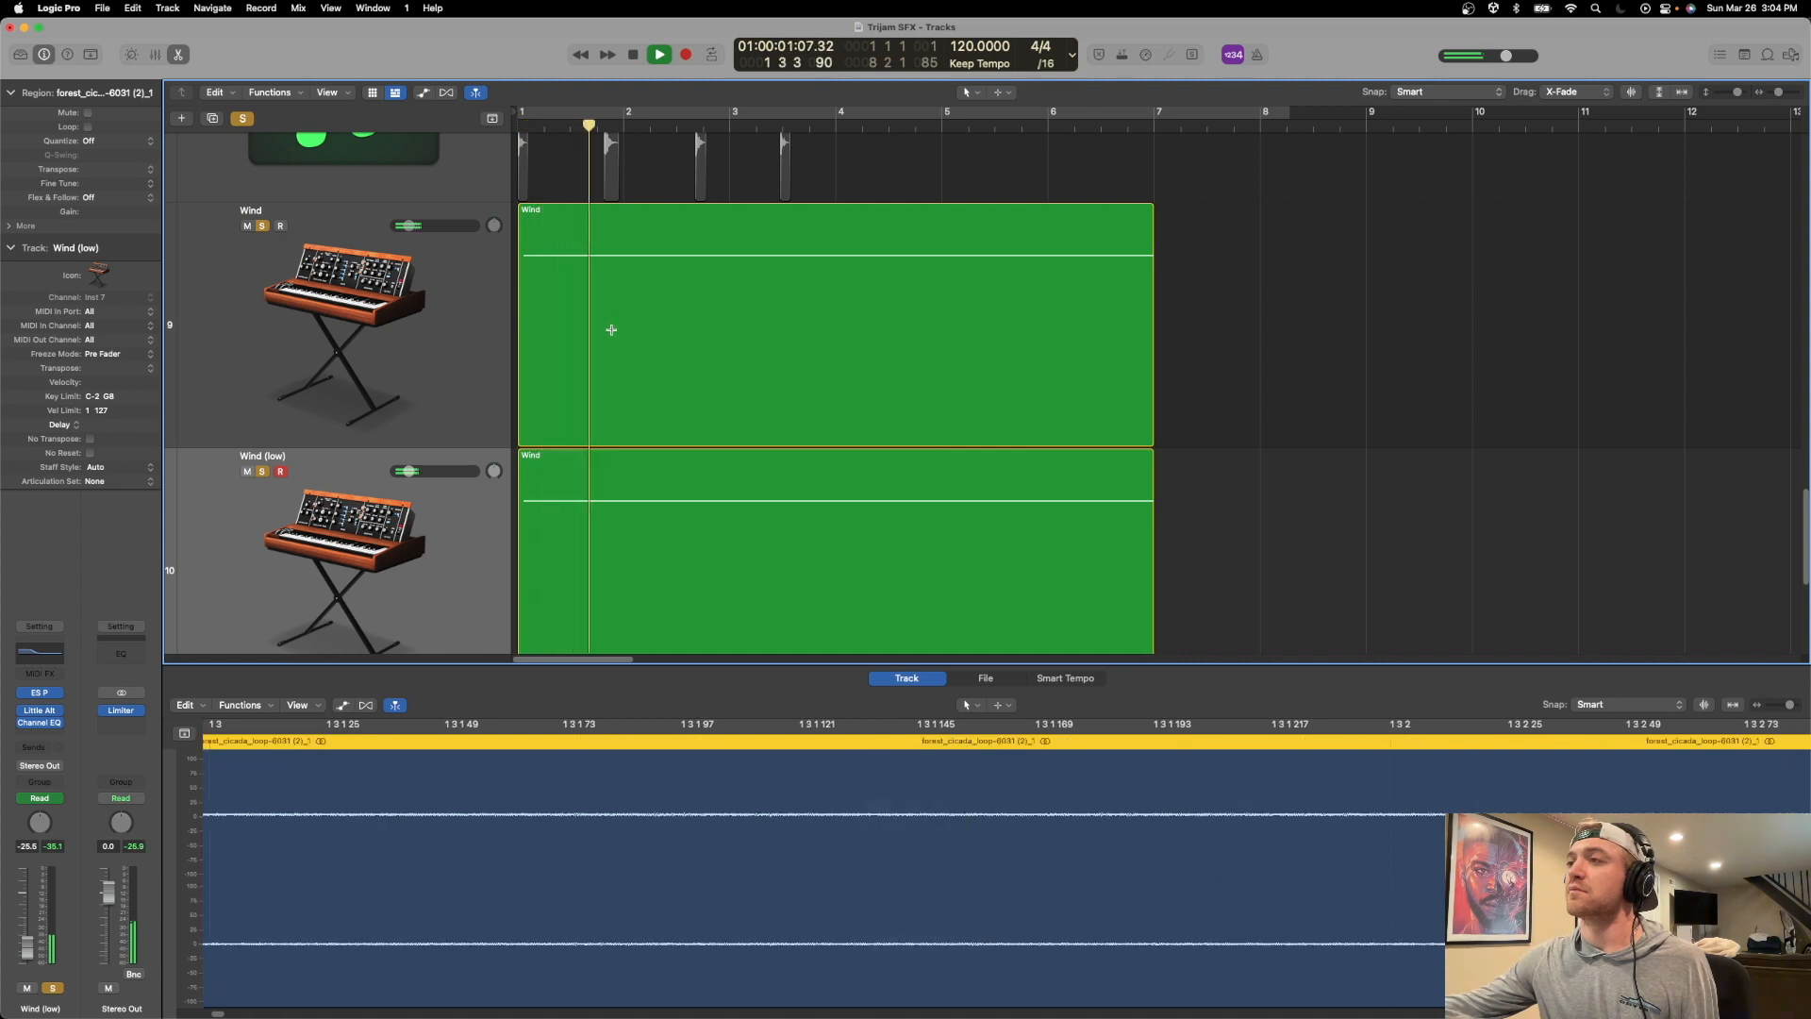
{"action": "left_click_drag", "start_coordinate": [407, 225], "coordinate": [405, 225]}
{"action": "scroll", "coordinate": [567, 286], "scroll_direction": "down", "scroll_amount": 3}
{"action": "scroll", "coordinate": [567, 285], "scroll_direction": "down", "scroll_amount": 3}
{"action": "scroll", "coordinate": [922, 392], "scroll_direction": "down", "scroll_amount": 2}
{"action": "key", "text": "space"}
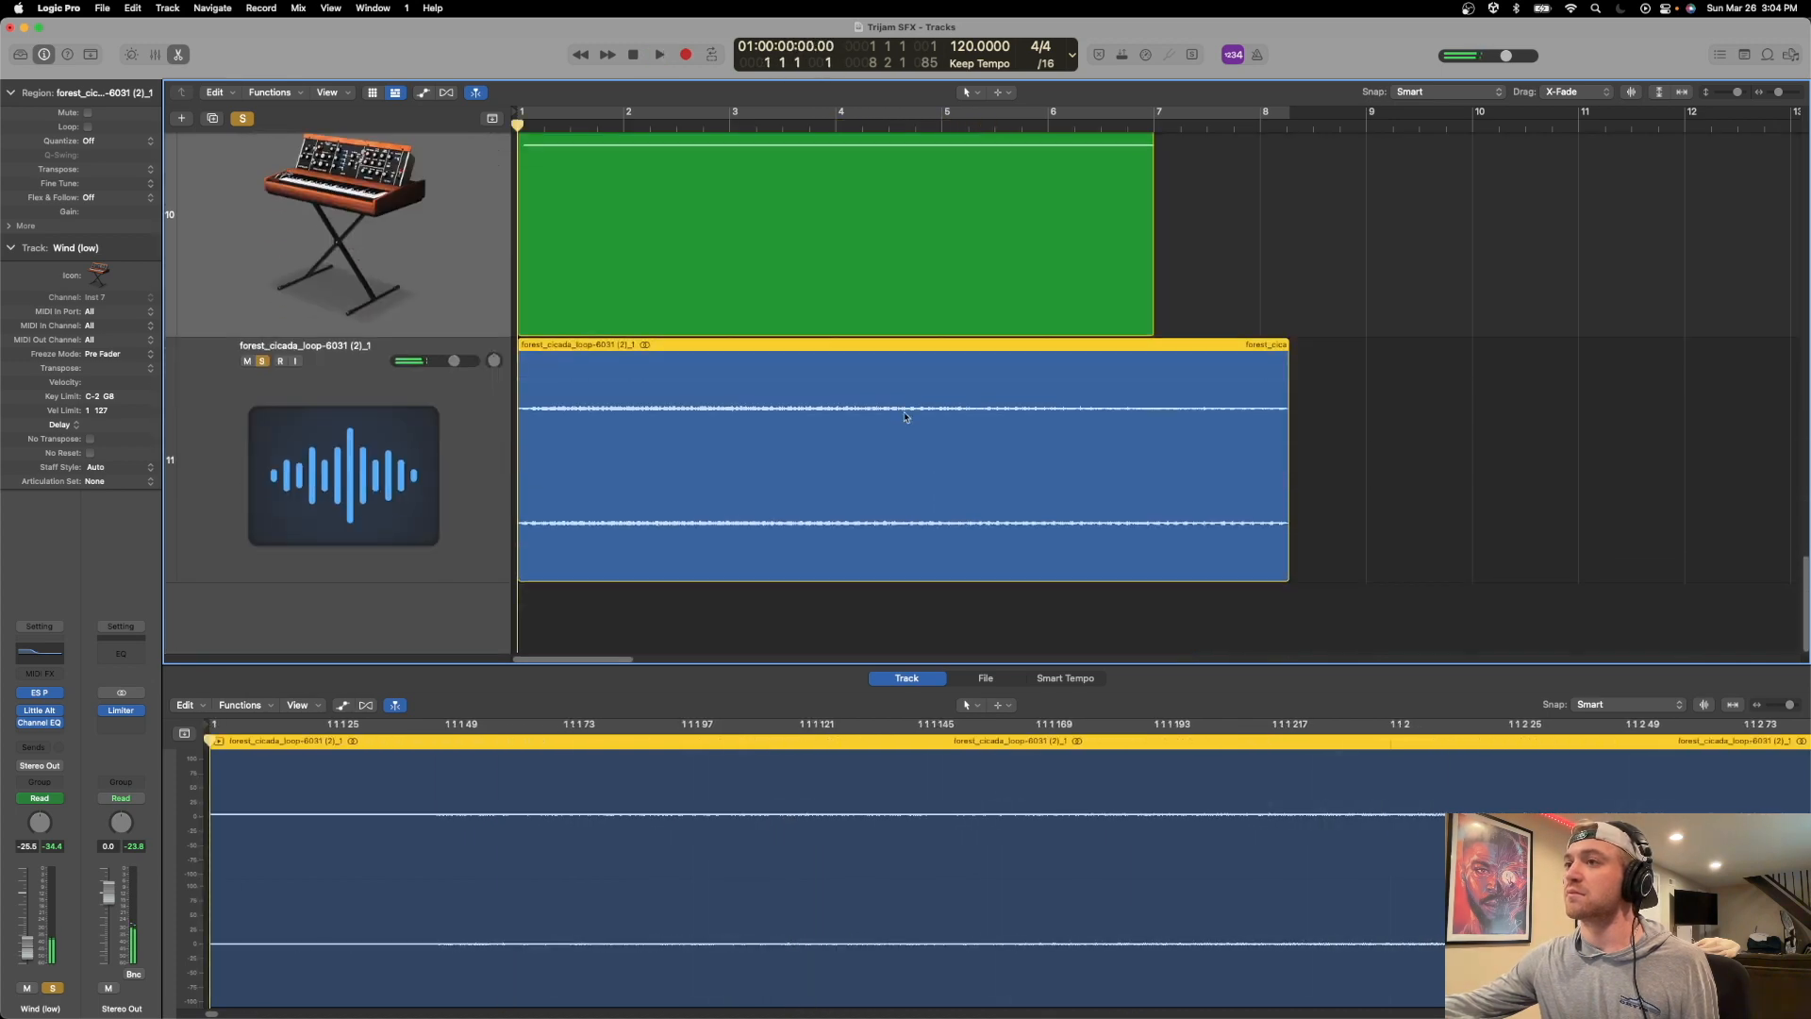
Import the downloaded bird-voices and cardinal MP3s from Chrome into Logic Pro at bar 1, each on a new track below the cicada loop.
{"action": "key", "text": "super+Tab"}
{"action": "left_click_drag", "start_coordinate": [1175, 997], "coordinate": [538, 613]}
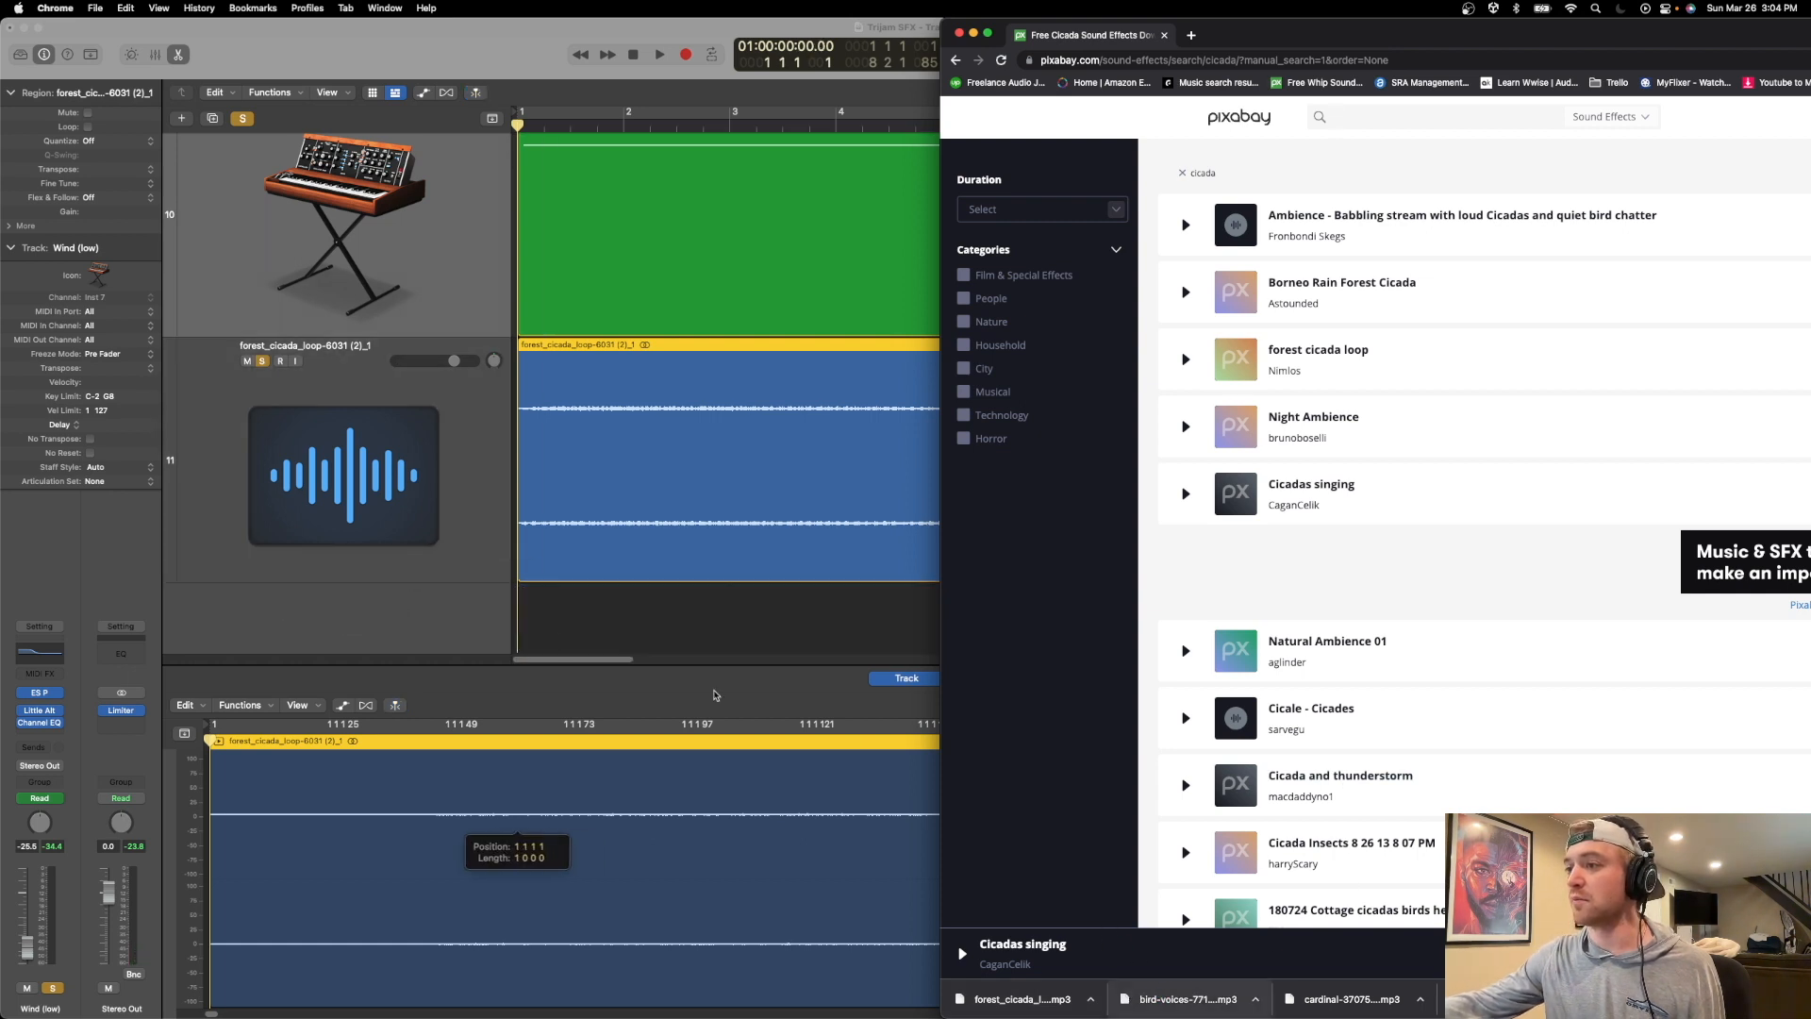
{"action": "scroll", "coordinate": [1101, 887], "scroll_direction": "down", "scroll_amount": 1}
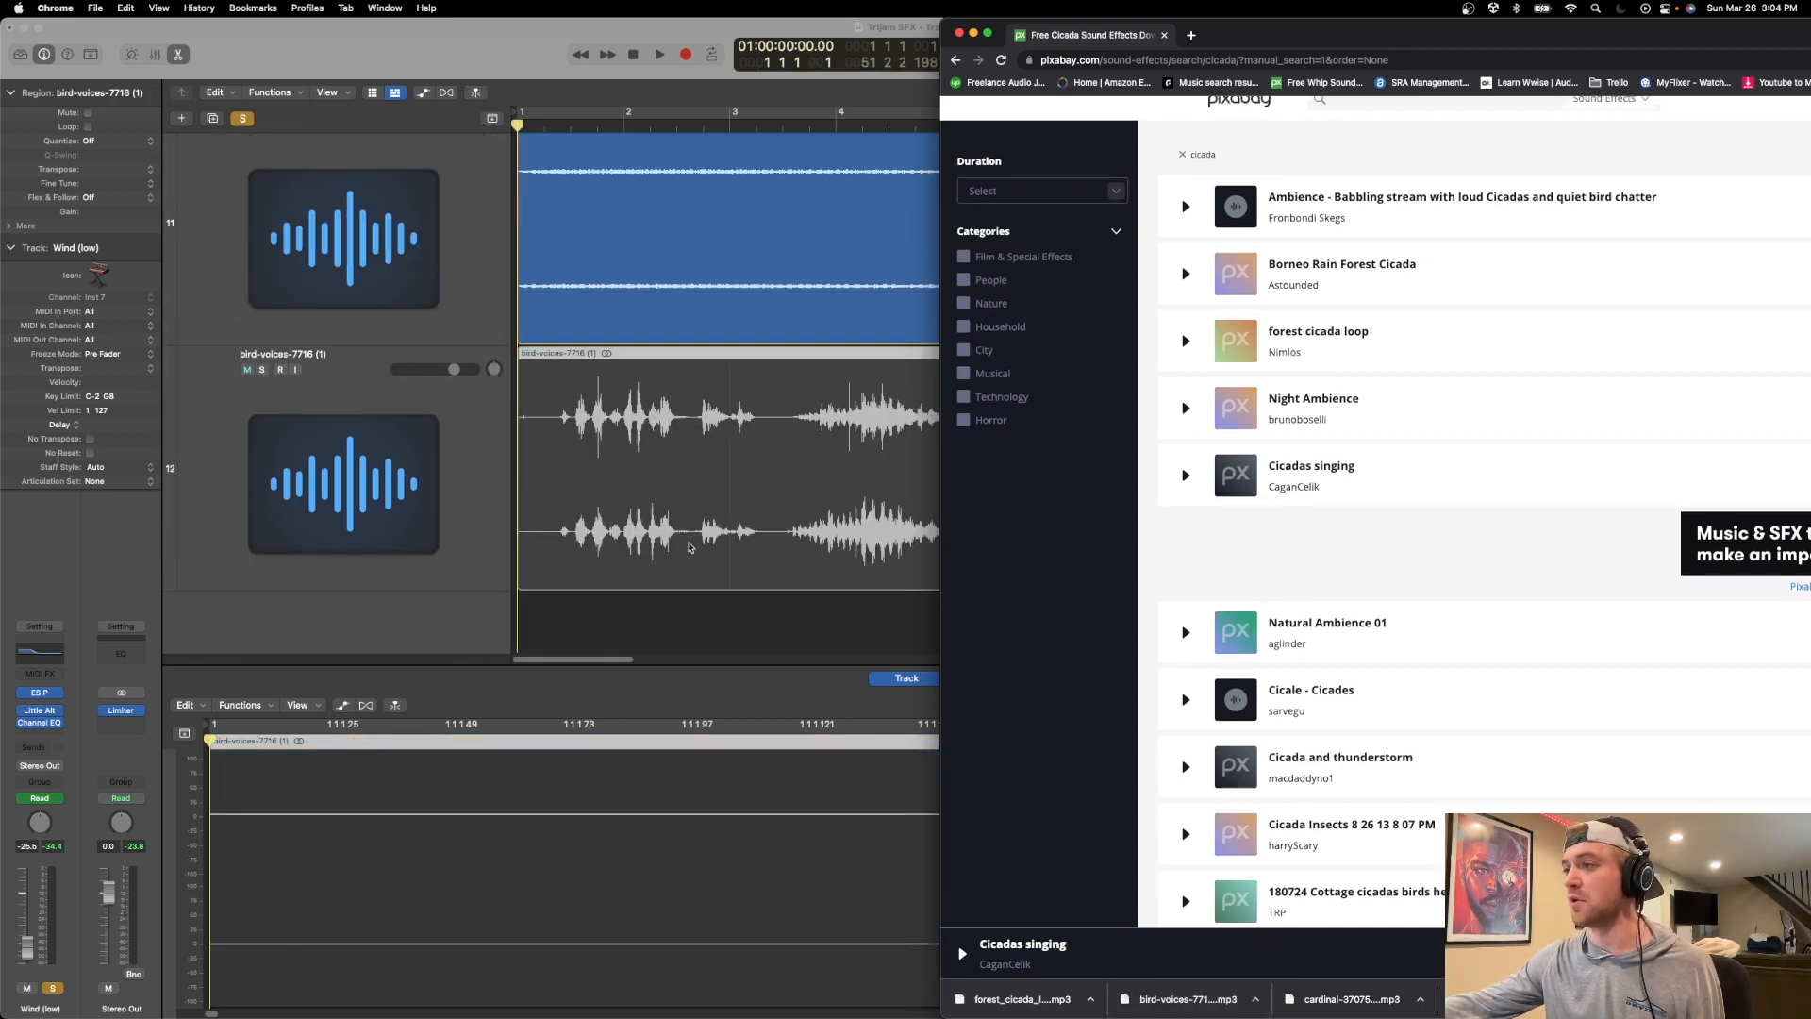
{"action": "left_click_drag", "start_coordinate": [1322, 998], "coordinate": [518, 618]}
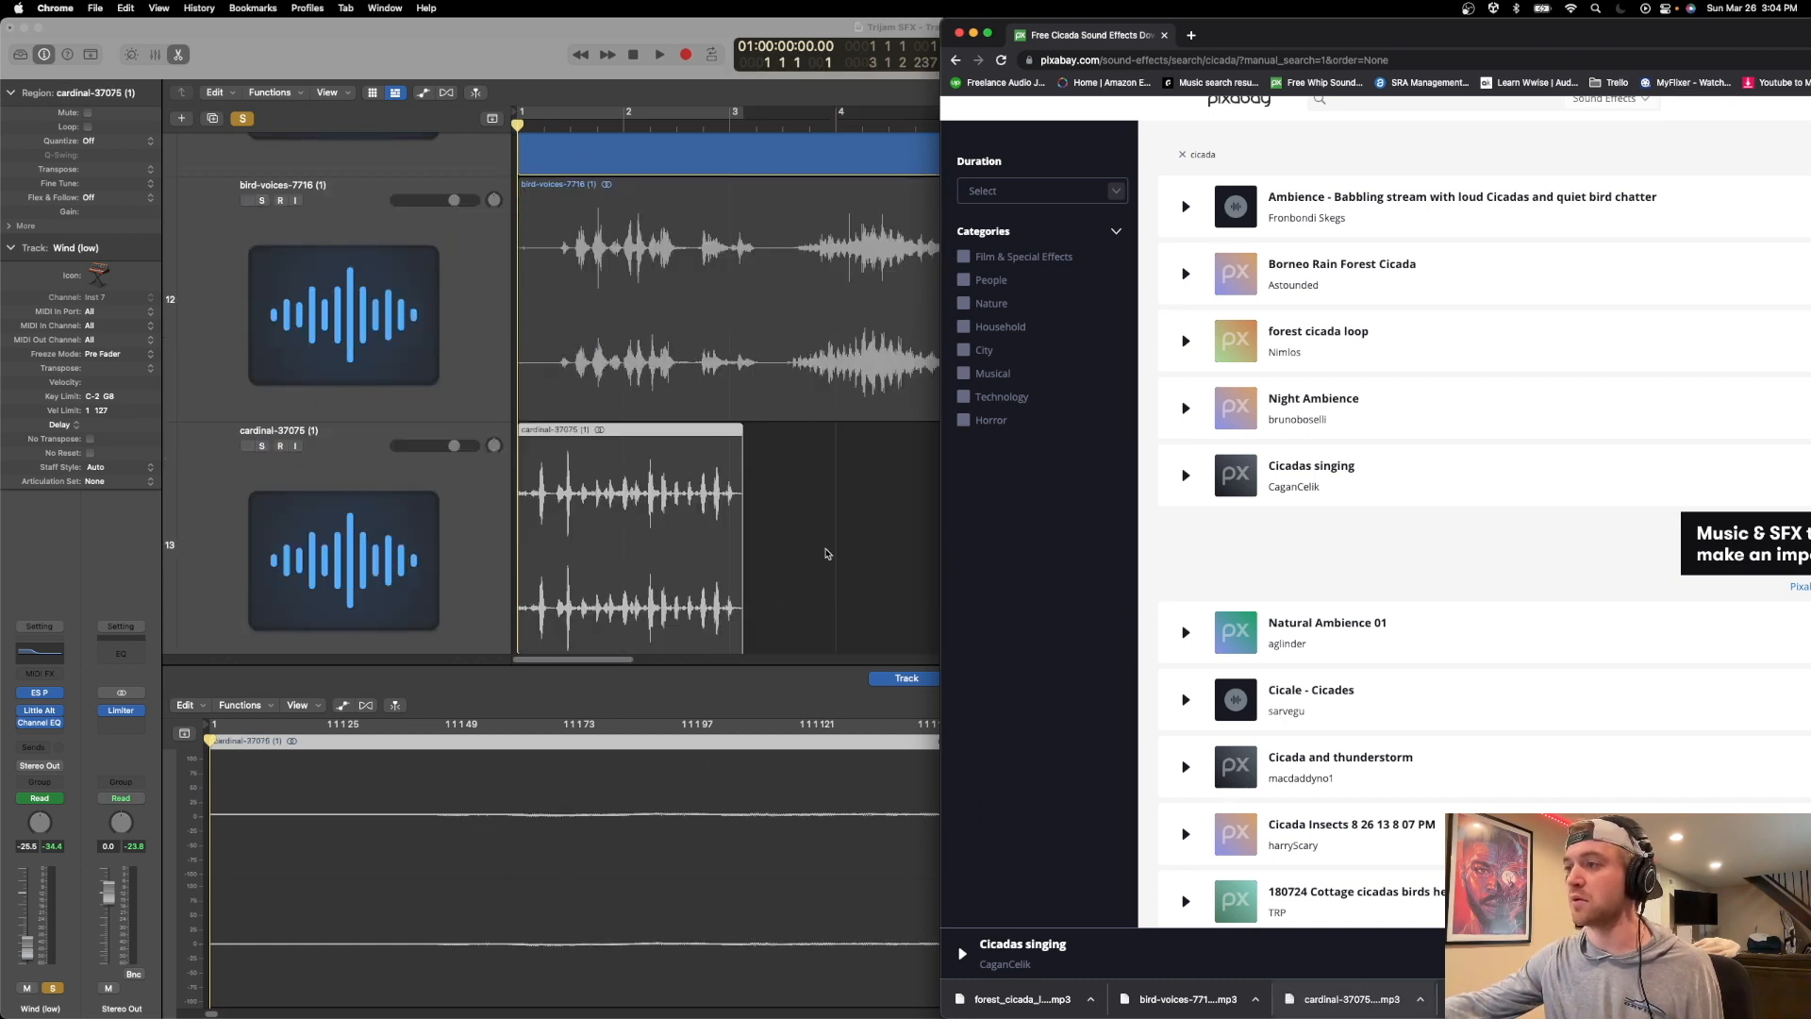
{"action": "left_click", "coordinate": [833, 513]}
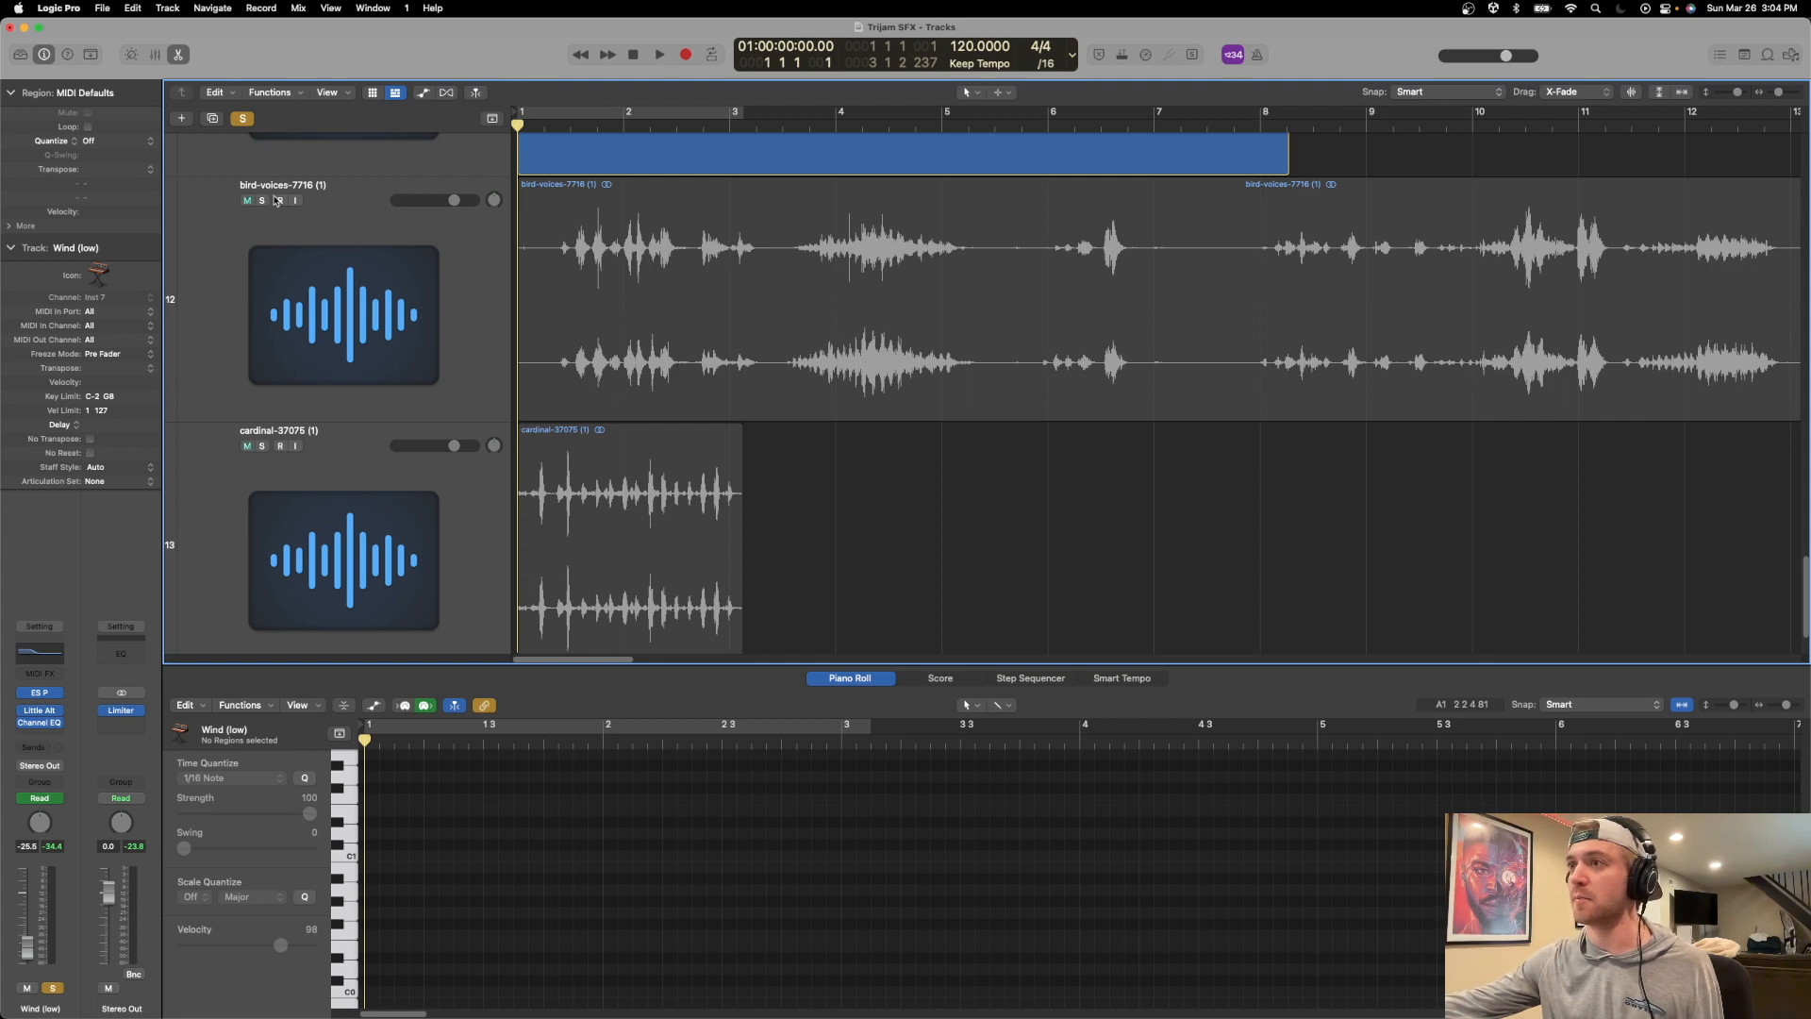
Solo the bird-voices track and set its region gain to -10.5 dB.
{"action": "left_click", "coordinate": [263, 202]}
{"action": "scroll", "coordinate": [369, 248], "scroll_direction": "up", "scroll_amount": 1}
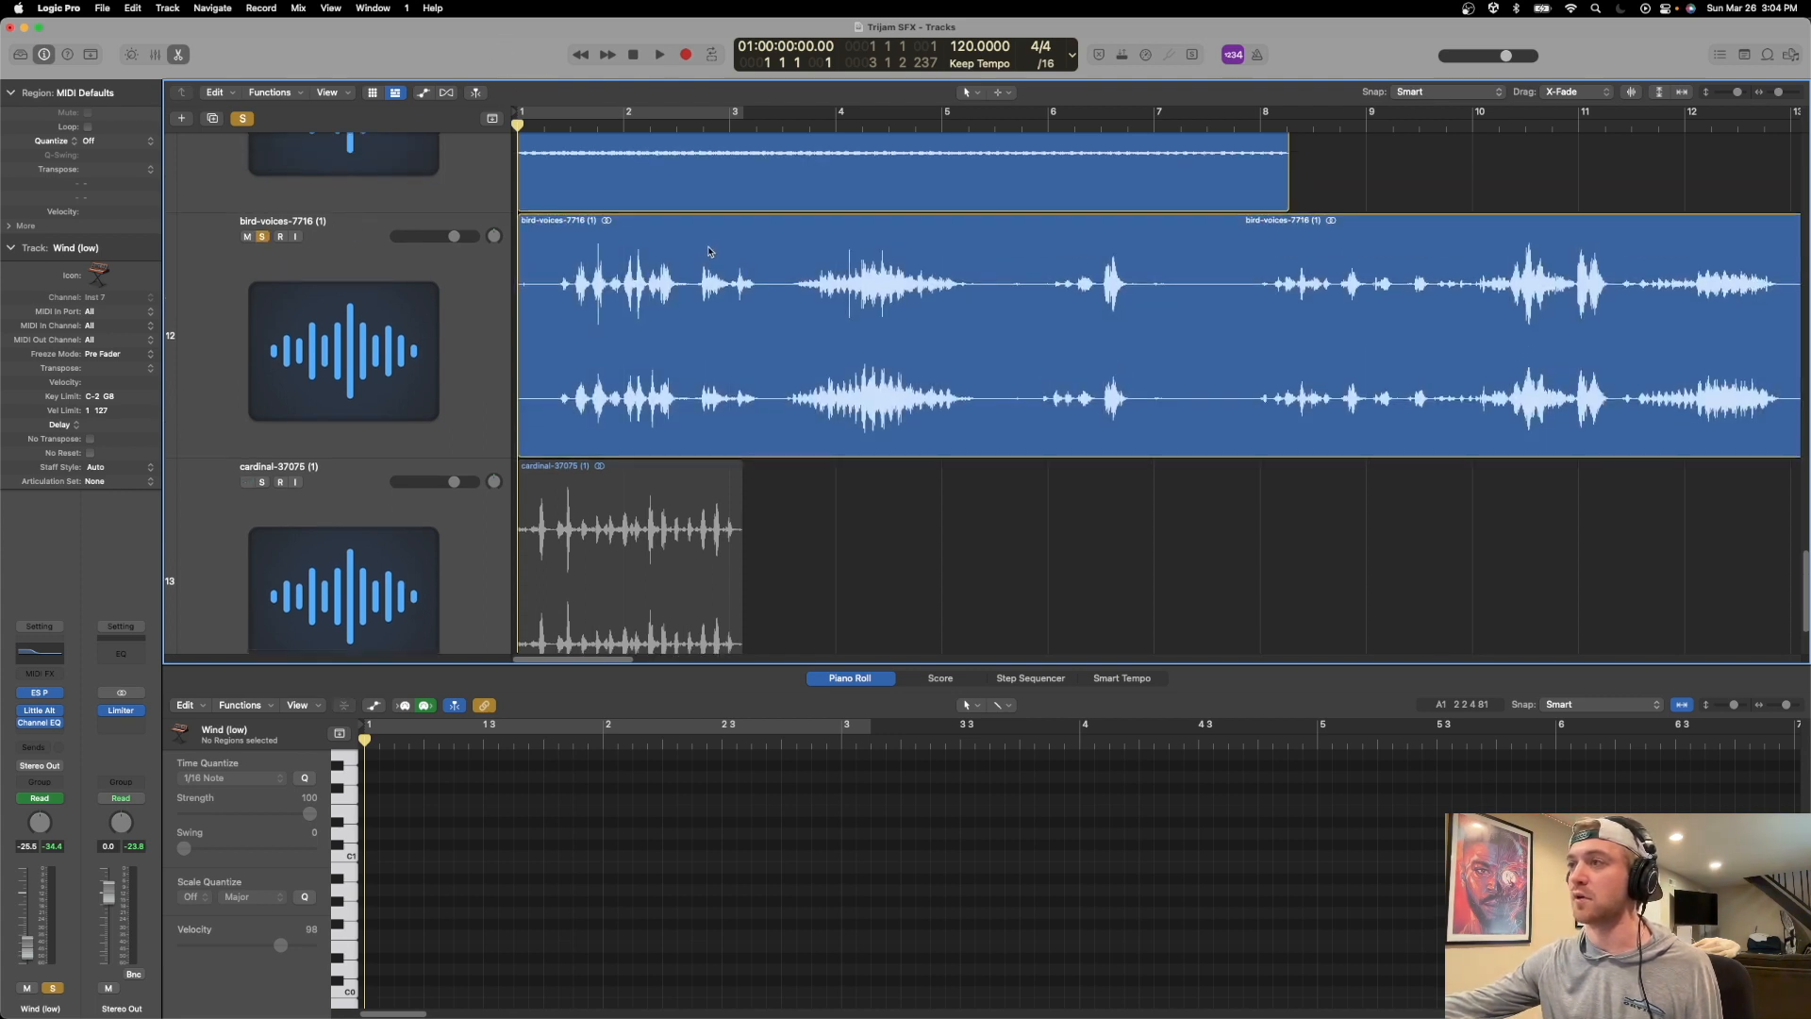
{"action": "left_click", "coordinate": [709, 252]}
{"action": "left_click_drag", "start_coordinate": [96, 214], "coordinate": [123, 387]}
Clear all solos, solo only the bird-voices track and play it from the beginning.
{"action": "scroll", "coordinate": [297, 226], "scroll_direction": "up", "scroll_amount": 4}
{"action": "left_click", "coordinate": [241, 121]}
{"action": "left_click", "coordinate": [262, 407]}
{"action": "key", "text": "space"}
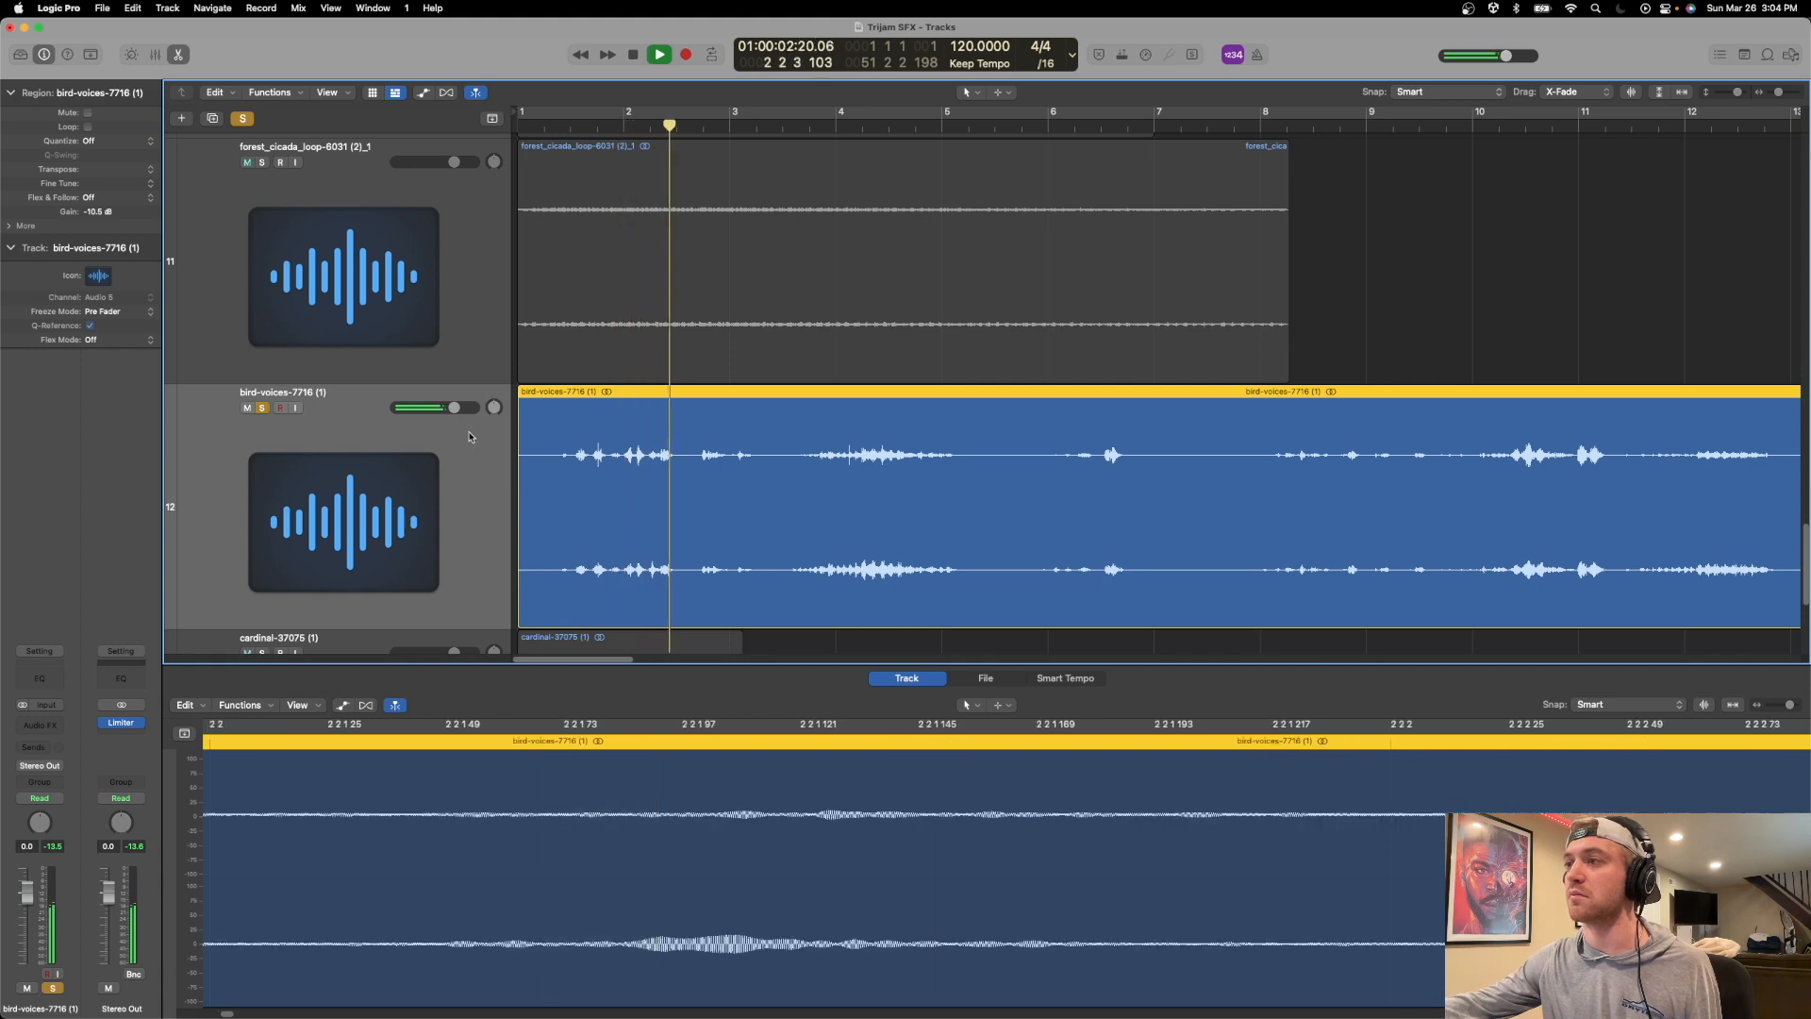
{"action": "key", "text": "space"}
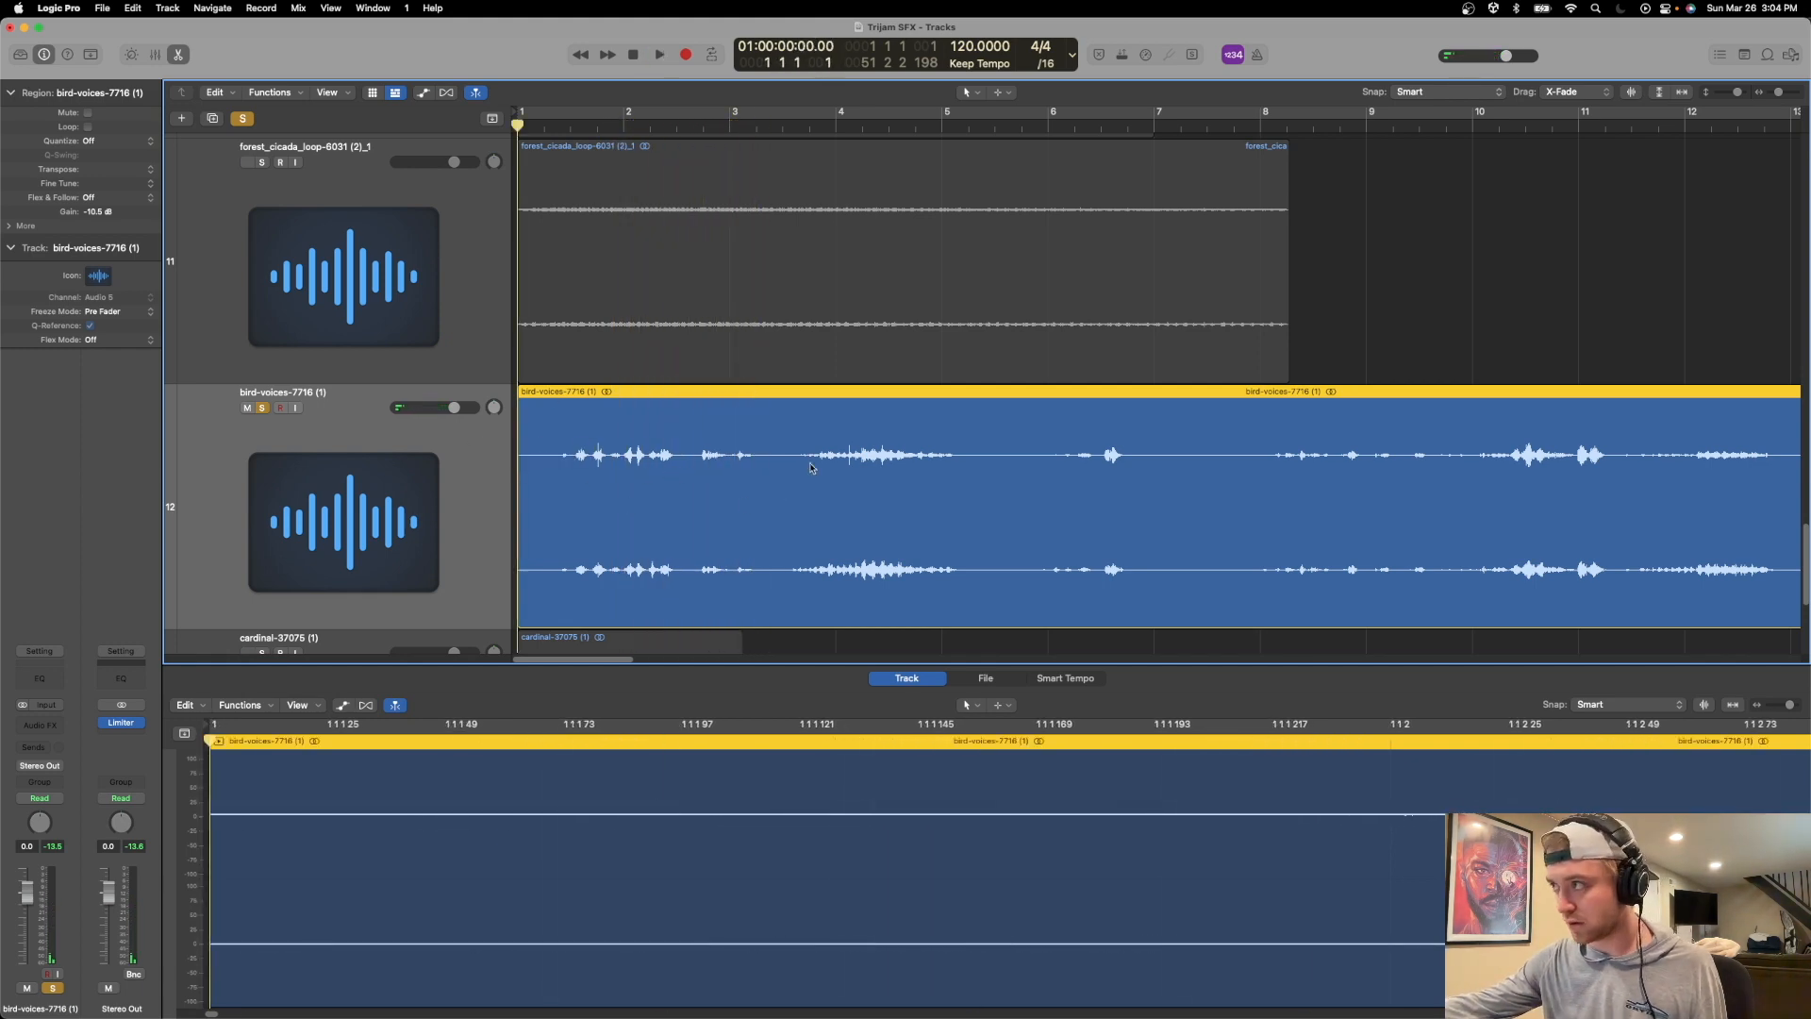
Split the bird-voices region at about bar 8 1 3 and delete the part after the split.
{"action": "left_click", "coordinate": [1283, 126]}
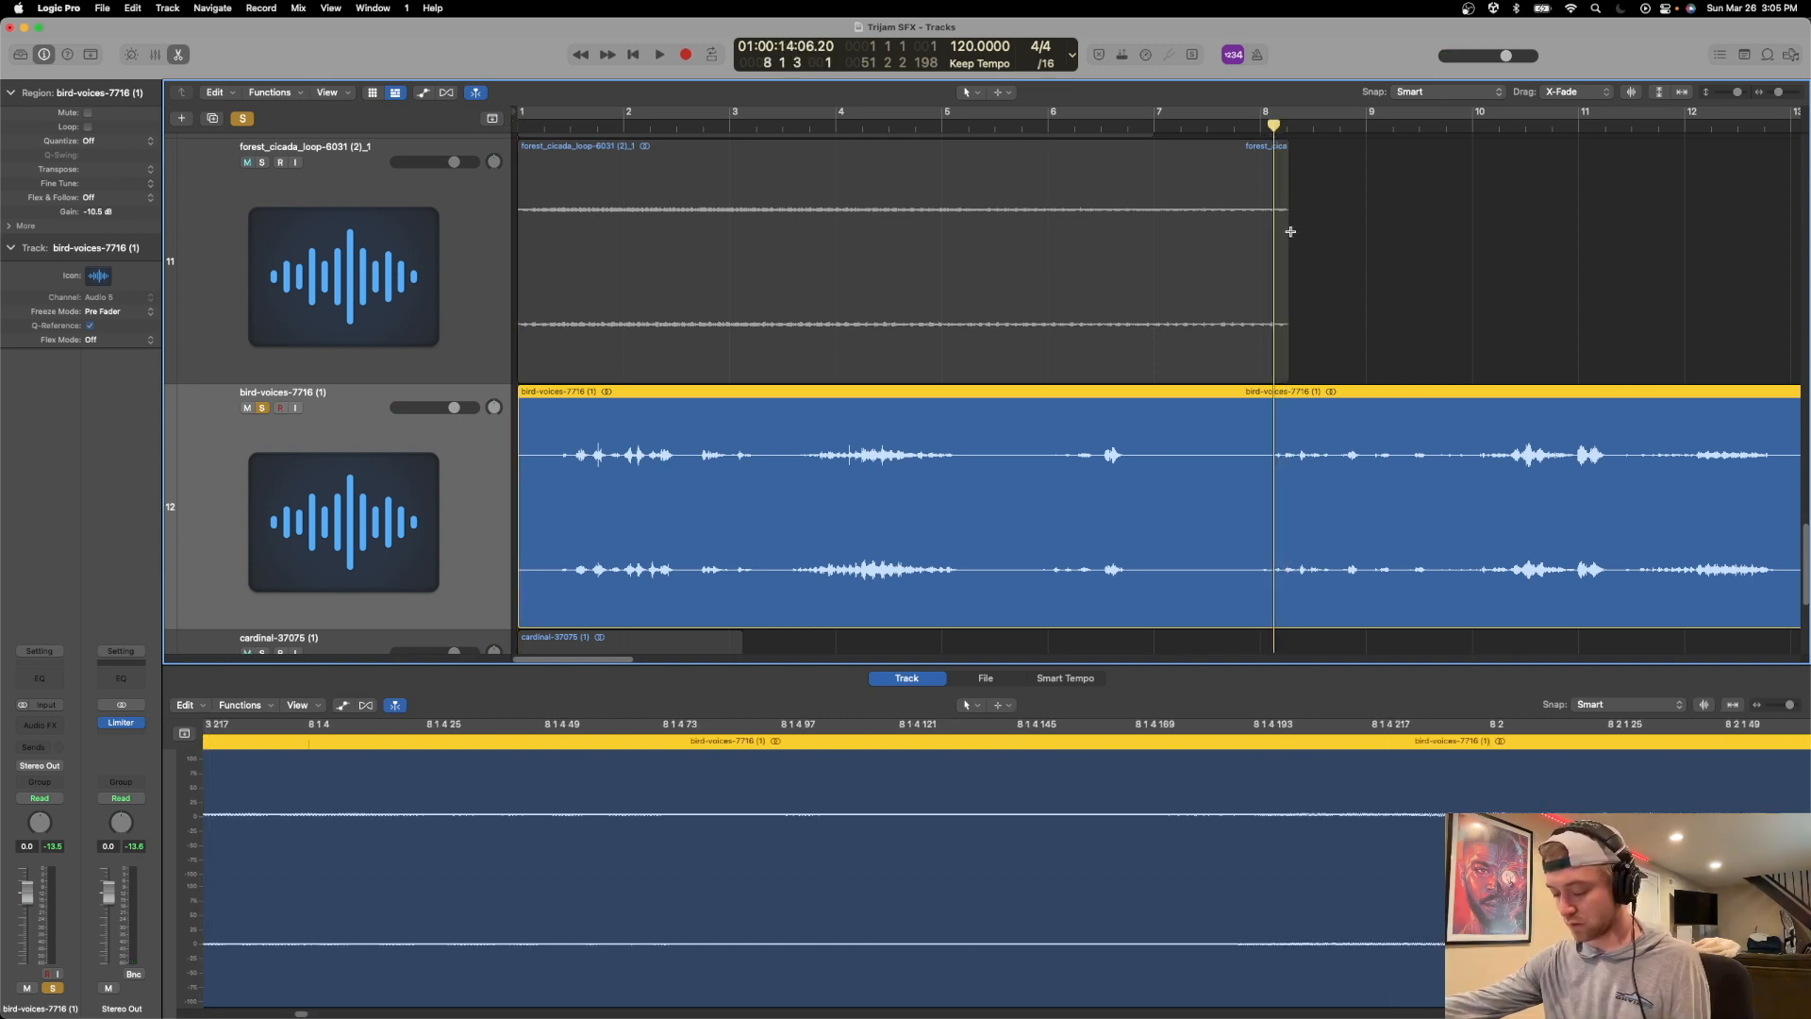
{"action": "key", "text": "super+t"}
{"action": "key", "text": "Delete"}
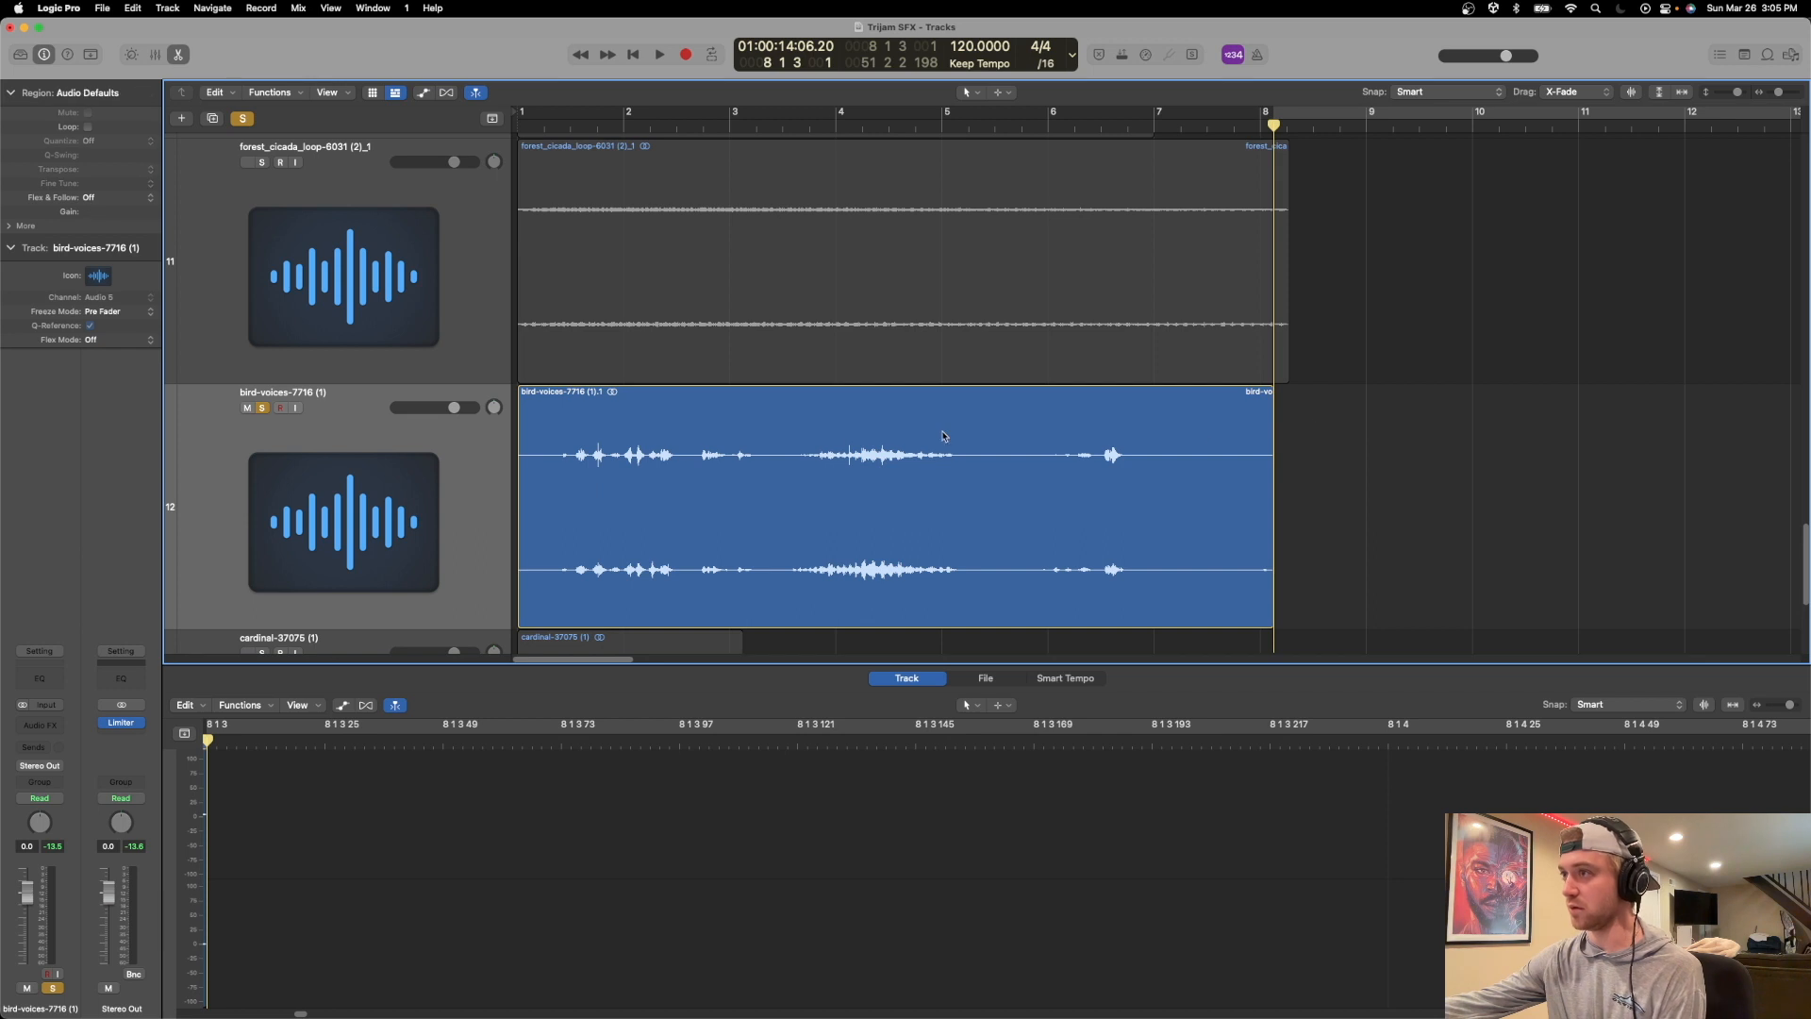
Show track automation, set the bird-voices track to absolute Pan automation and pan the first bird call in bar 1 to -44.
{"action": "left_click", "coordinate": [709, 399]}
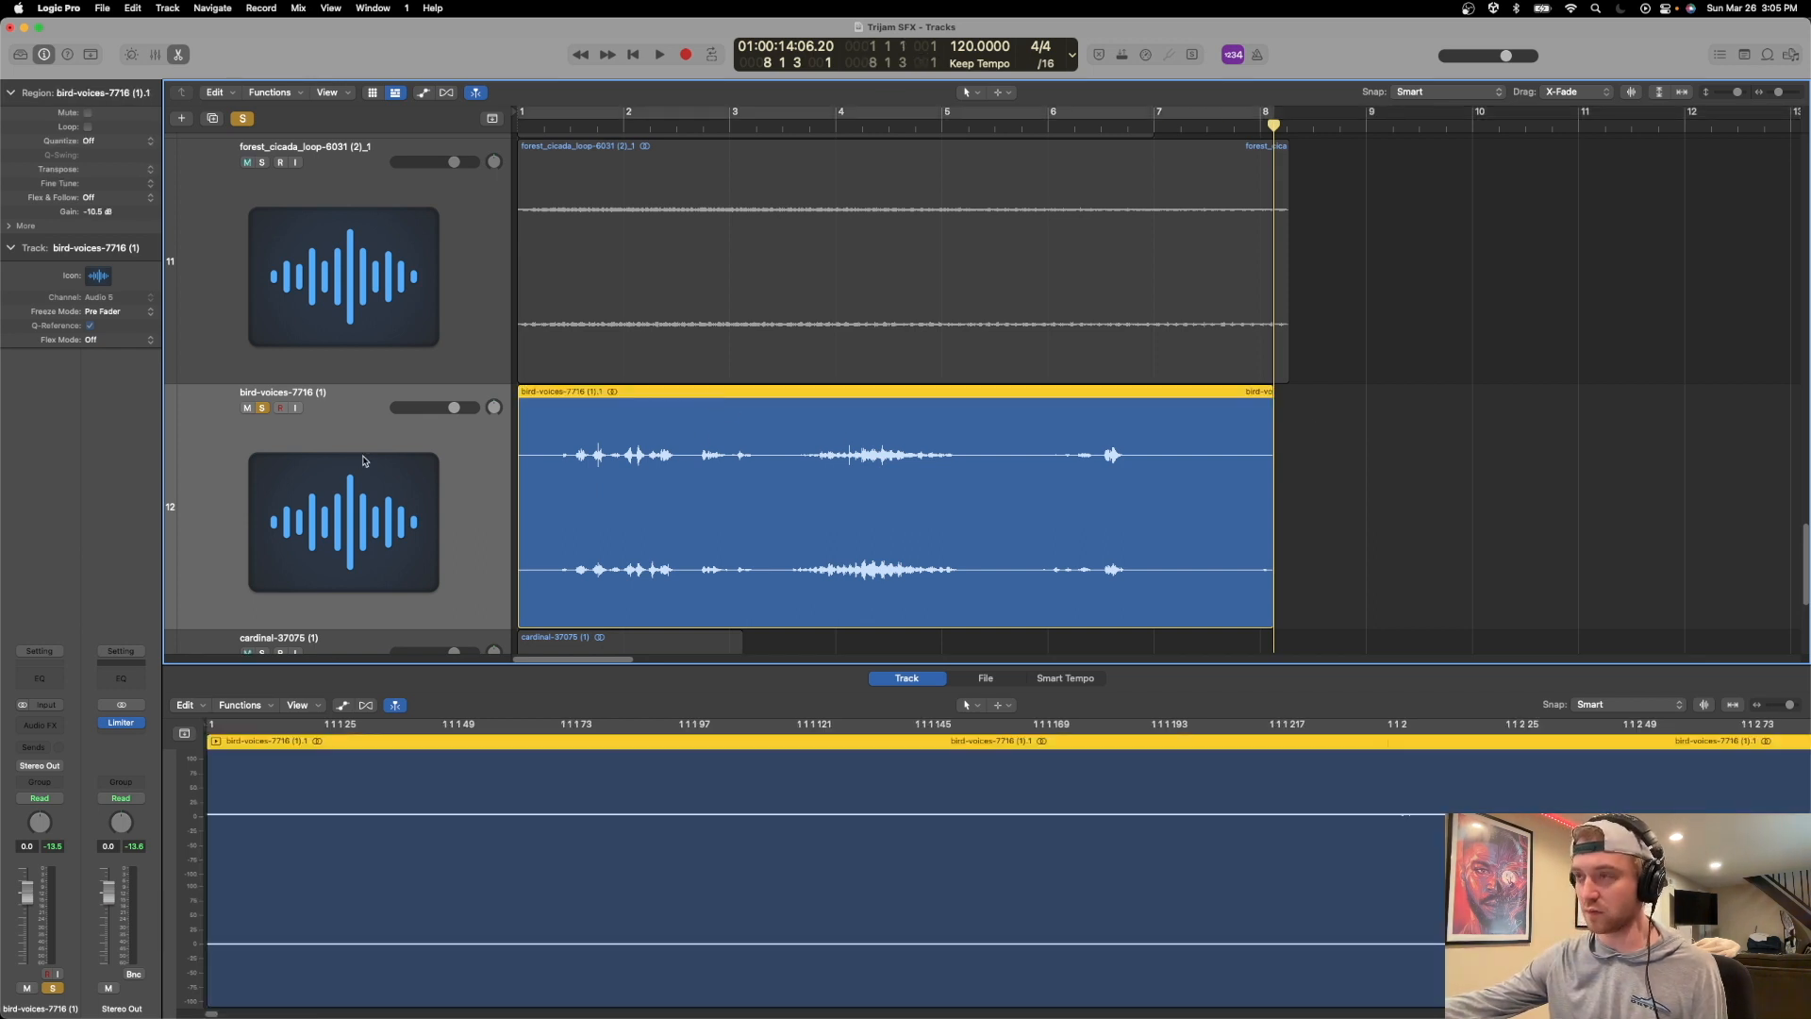
{"action": "key", "text": "a"}
{"action": "left_click", "coordinate": [349, 429]}
{"action": "mouse_move", "coordinate": [406, 531]}
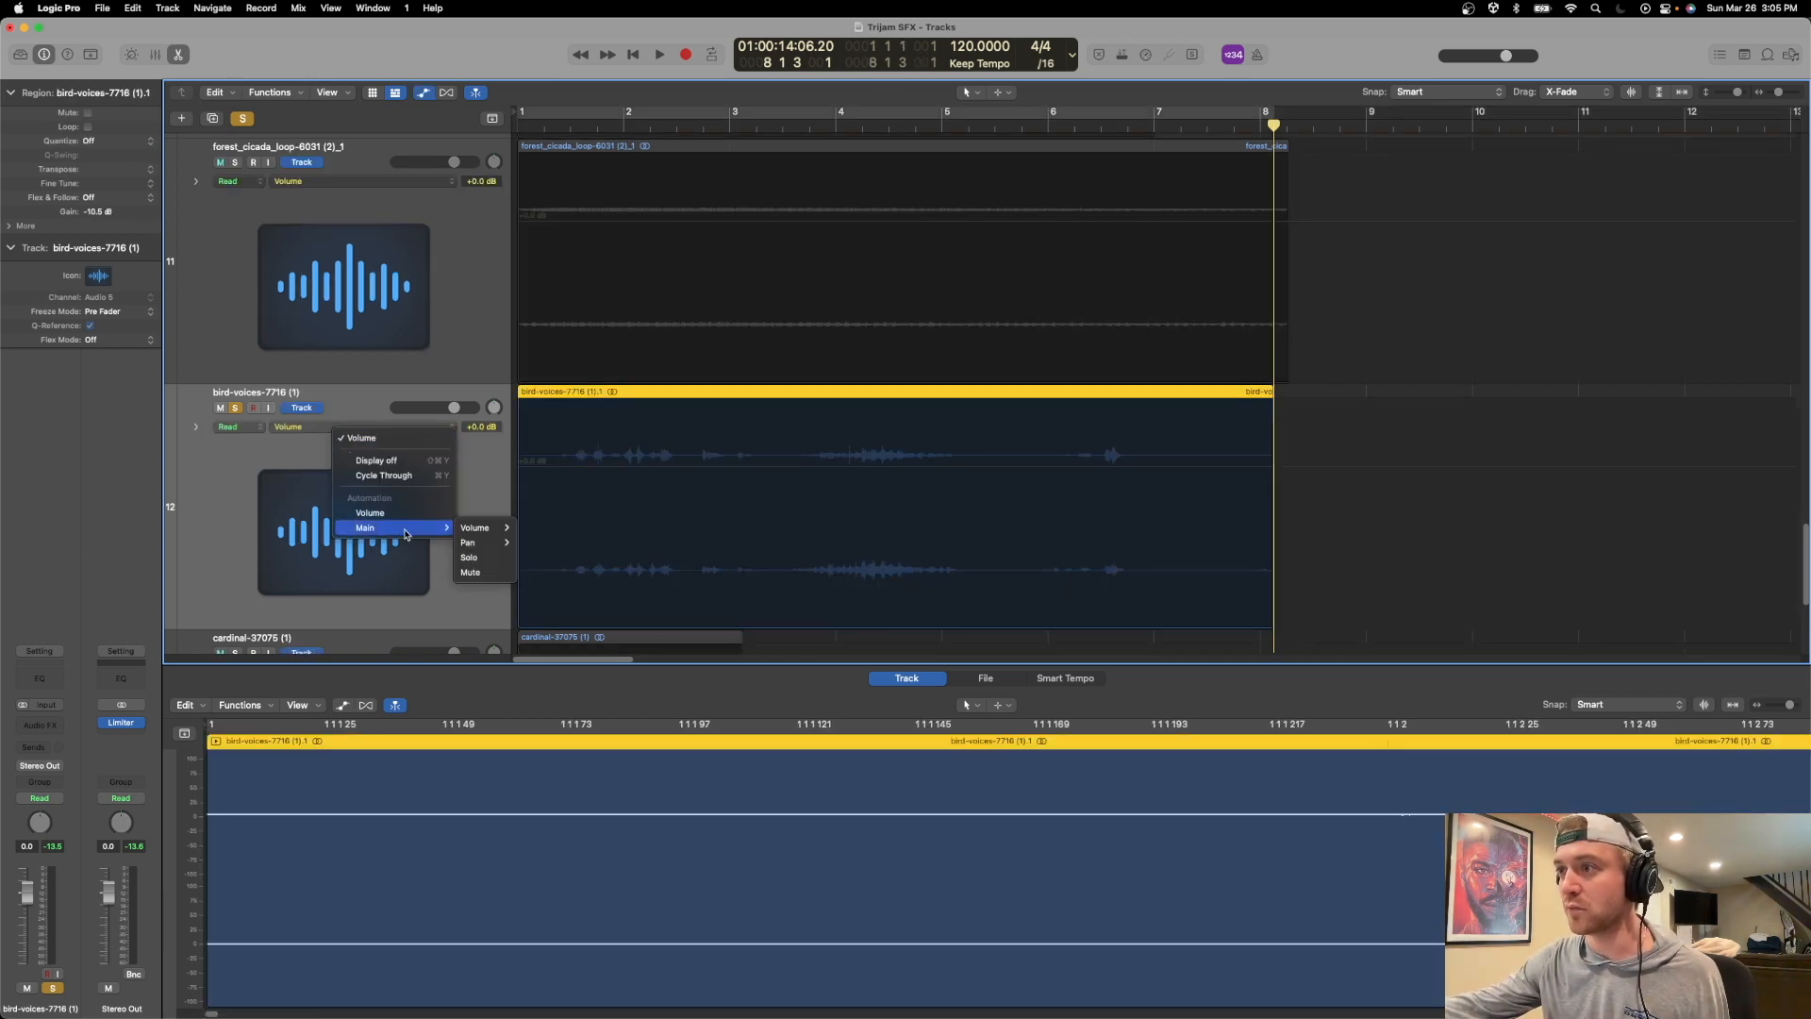
{"action": "mouse_move", "coordinate": [486, 542]}
{"action": "left_click", "coordinate": [566, 550]}
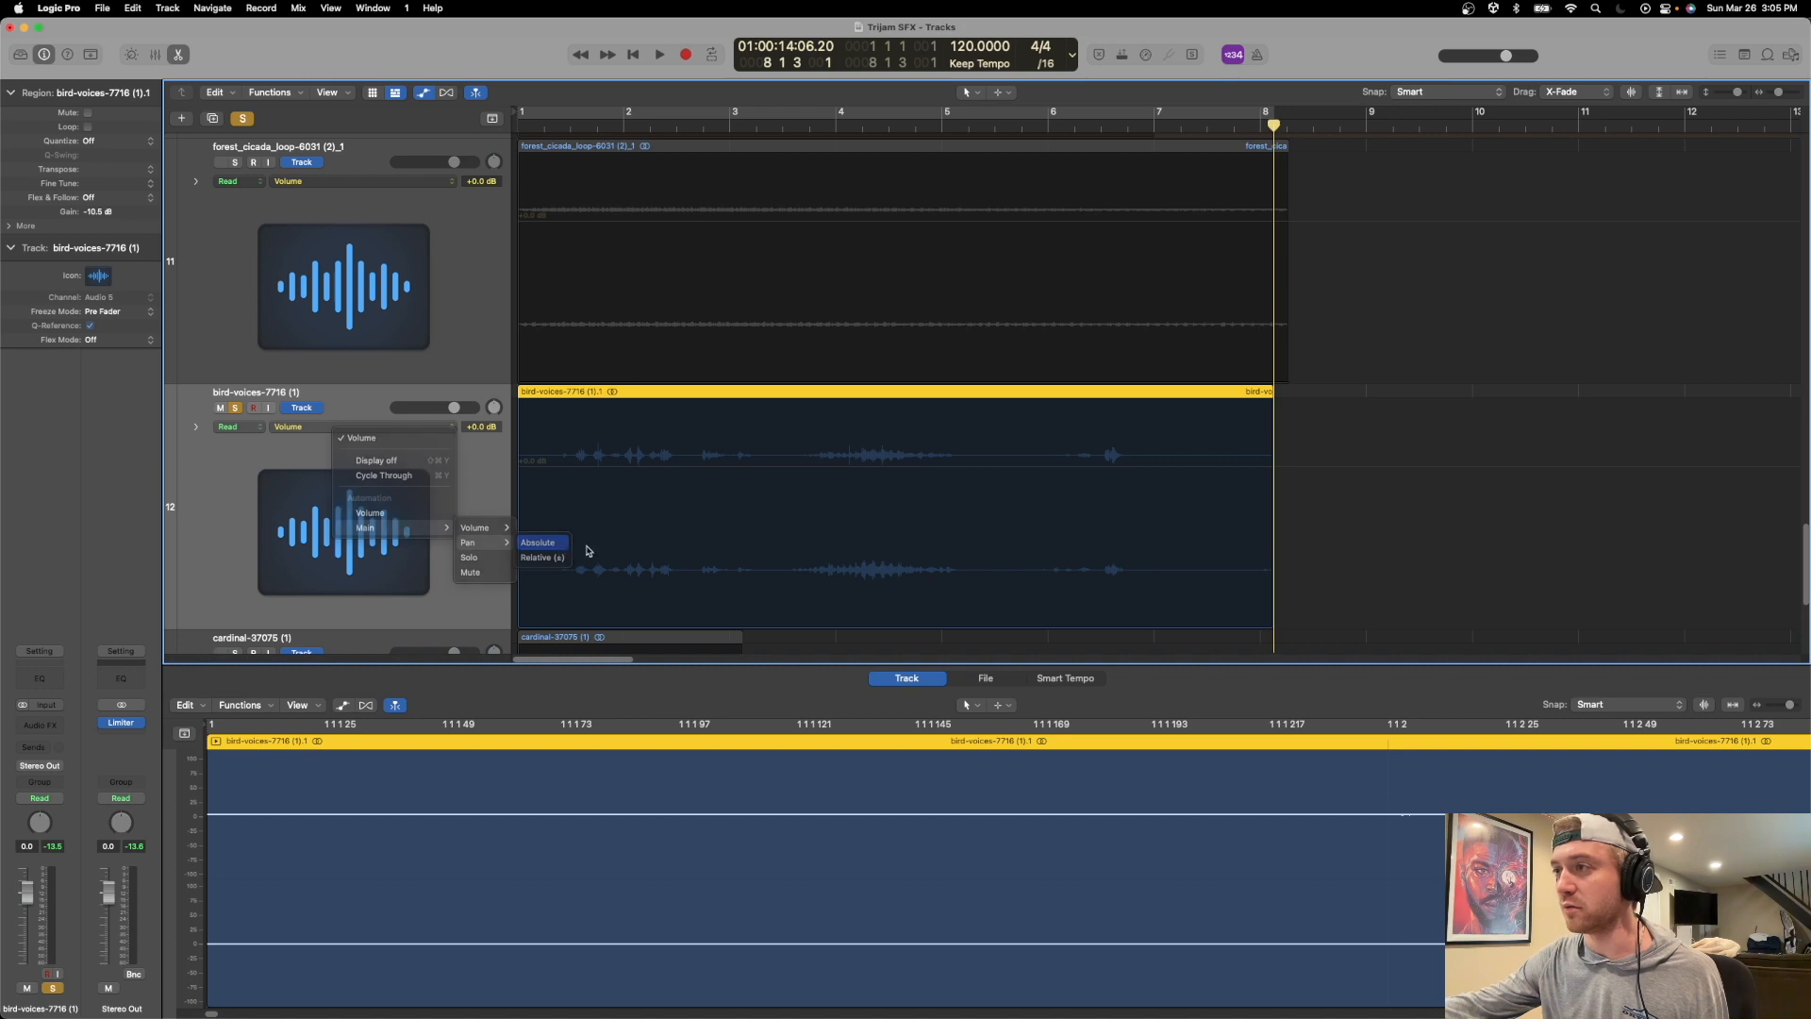
{"action": "left_click_drag", "start_coordinate": [549, 509], "coordinate": [575, 434]}
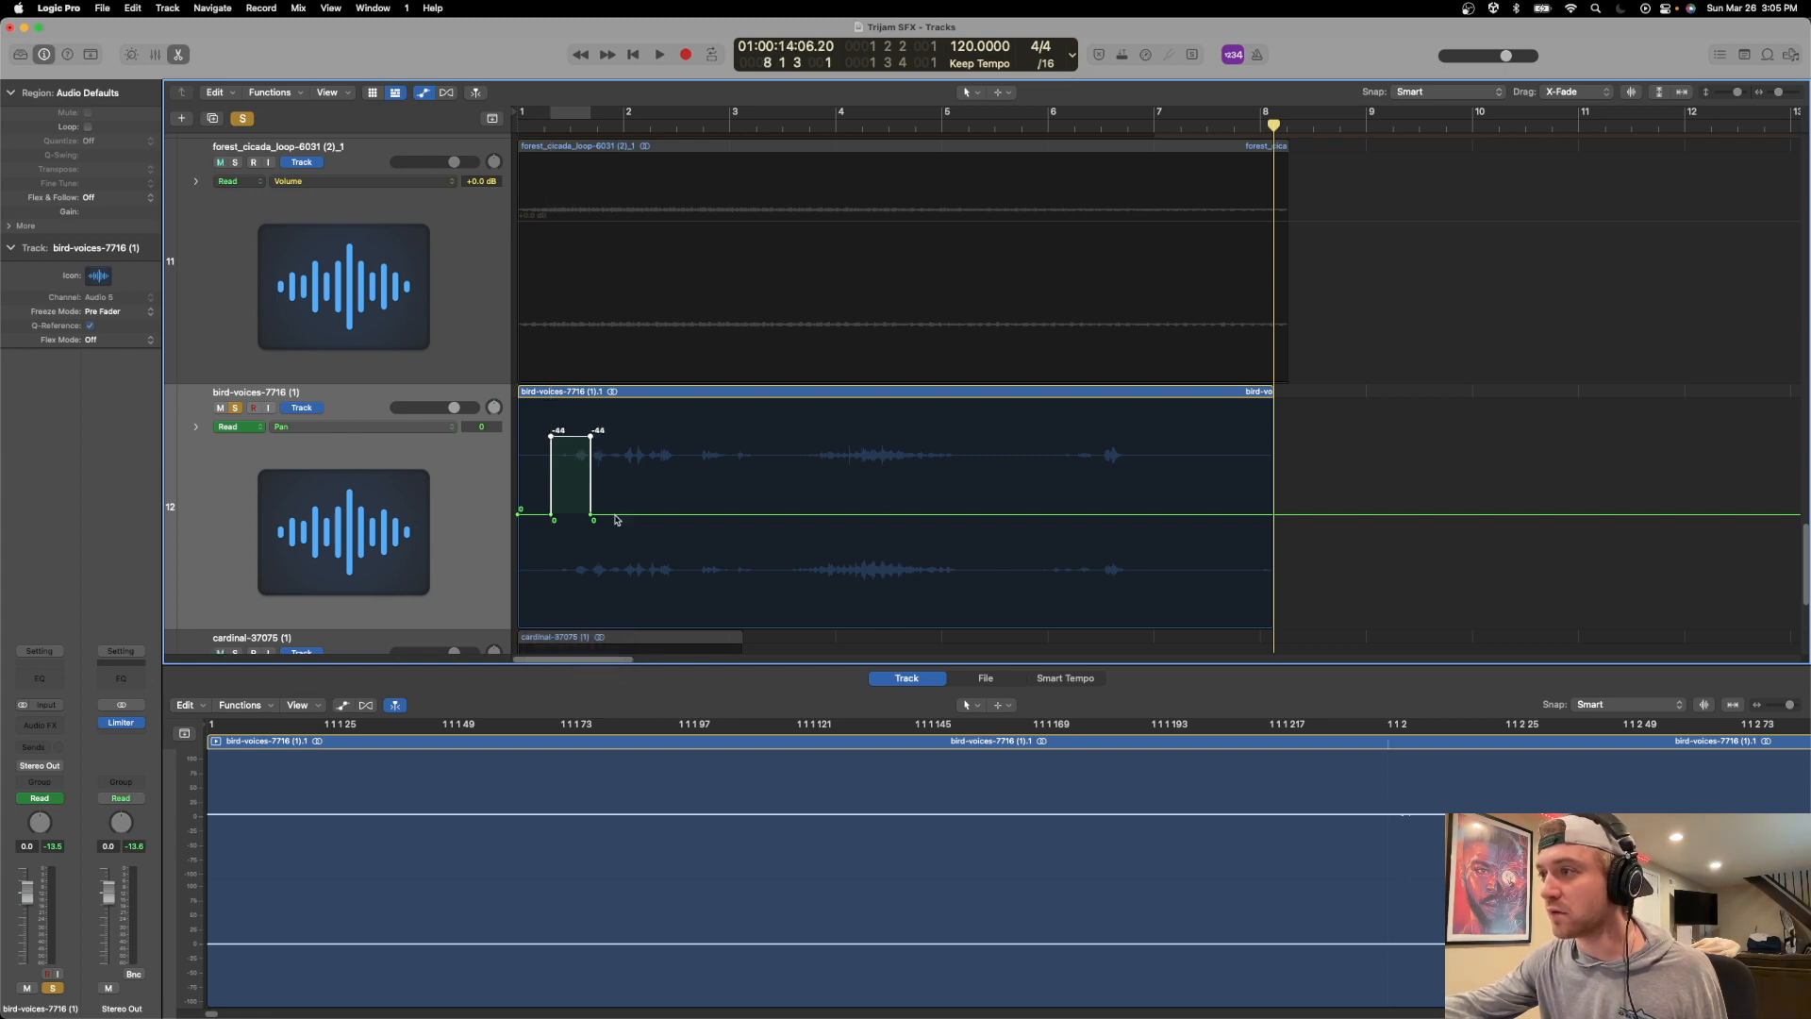
{"action": "left_click_drag", "start_coordinate": [628, 515], "coordinate": [624, 588]}
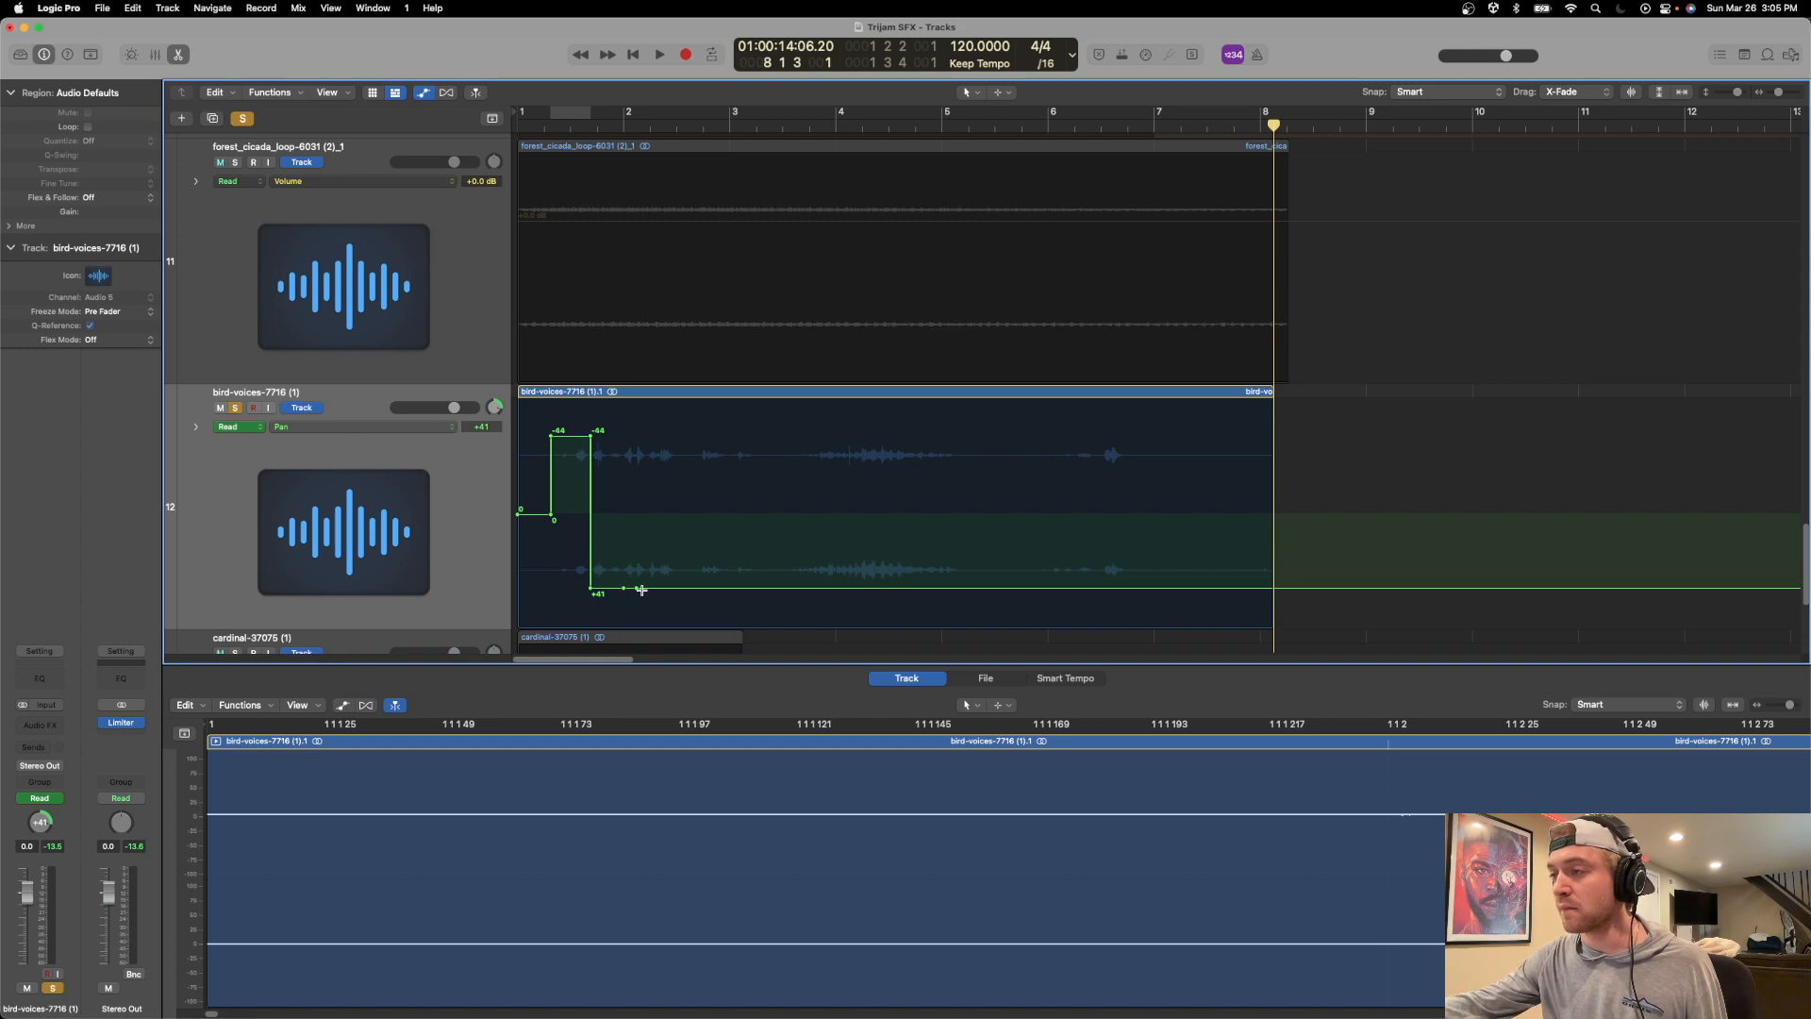
{"action": "key", "text": "super+z"}
{"action": "key", "text": "super+z"}
{"action": "key", "text": "super+z"}
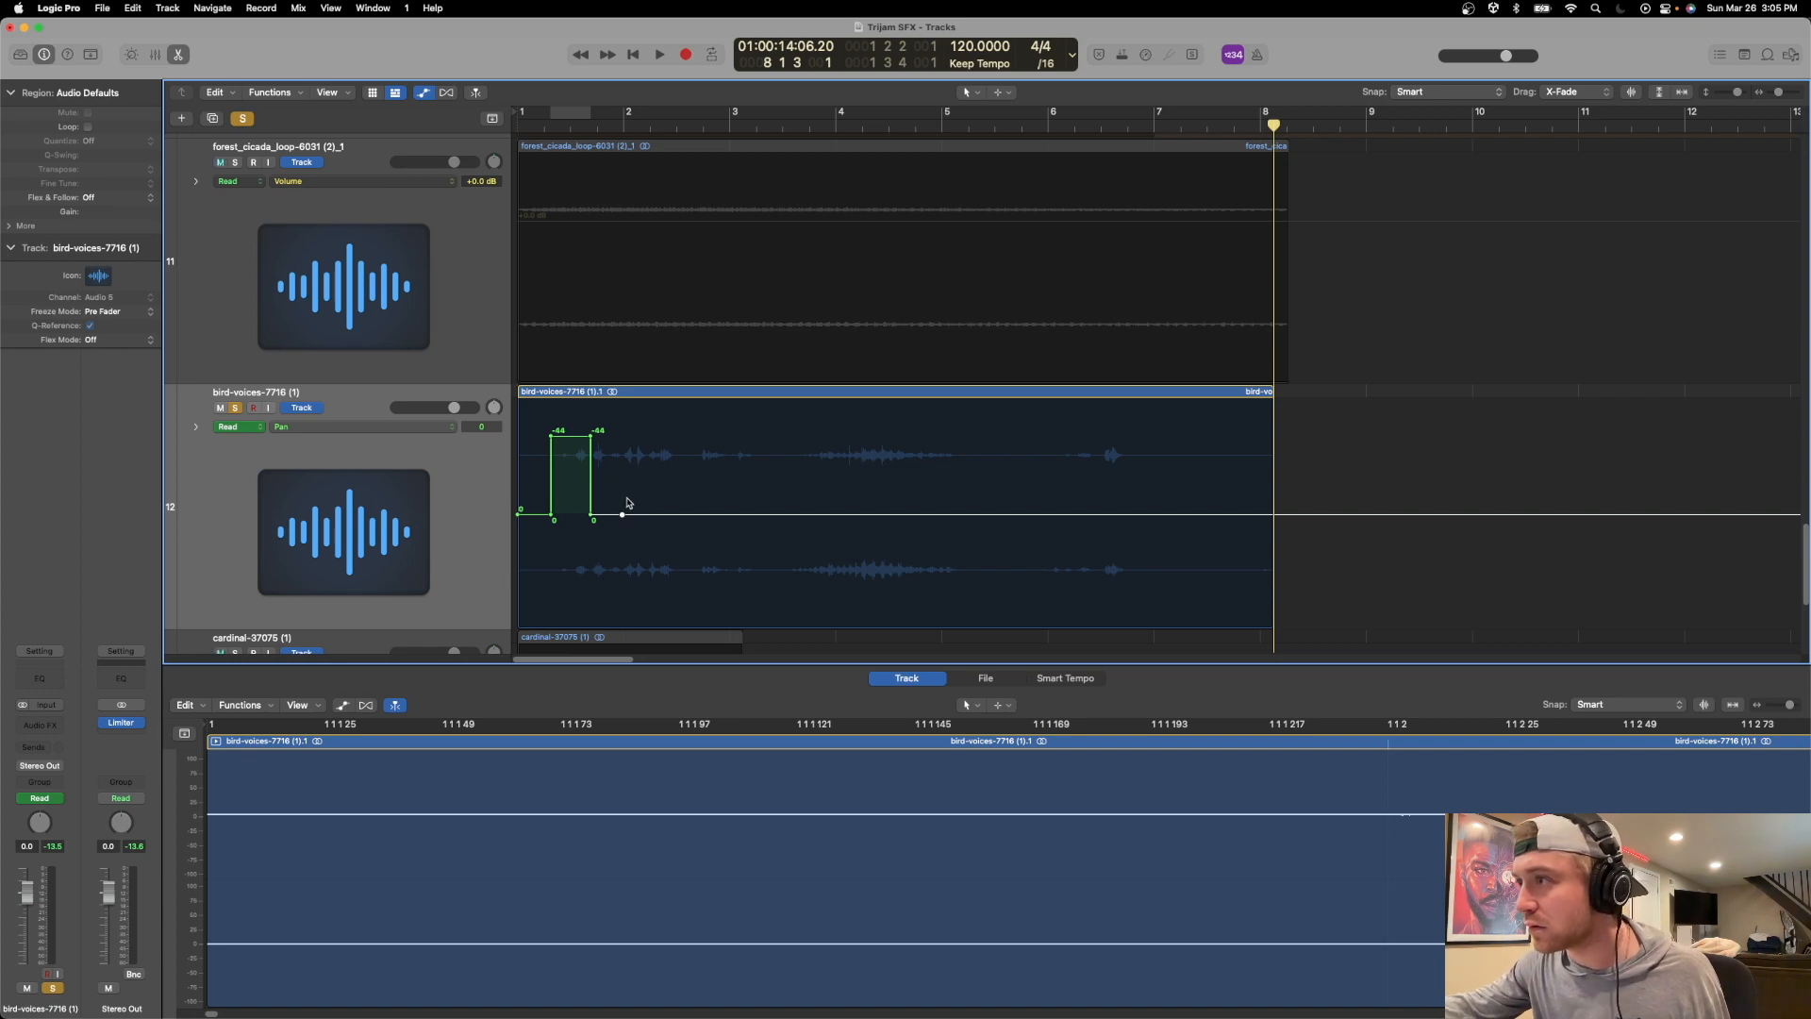
Draw alternating left and right pan automation sections for the bird calls from late bar 1 to early bar 3, panning the last one to -44.
{"action": "left_click_drag", "start_coordinate": [623, 525], "coordinate": [653, 439]}
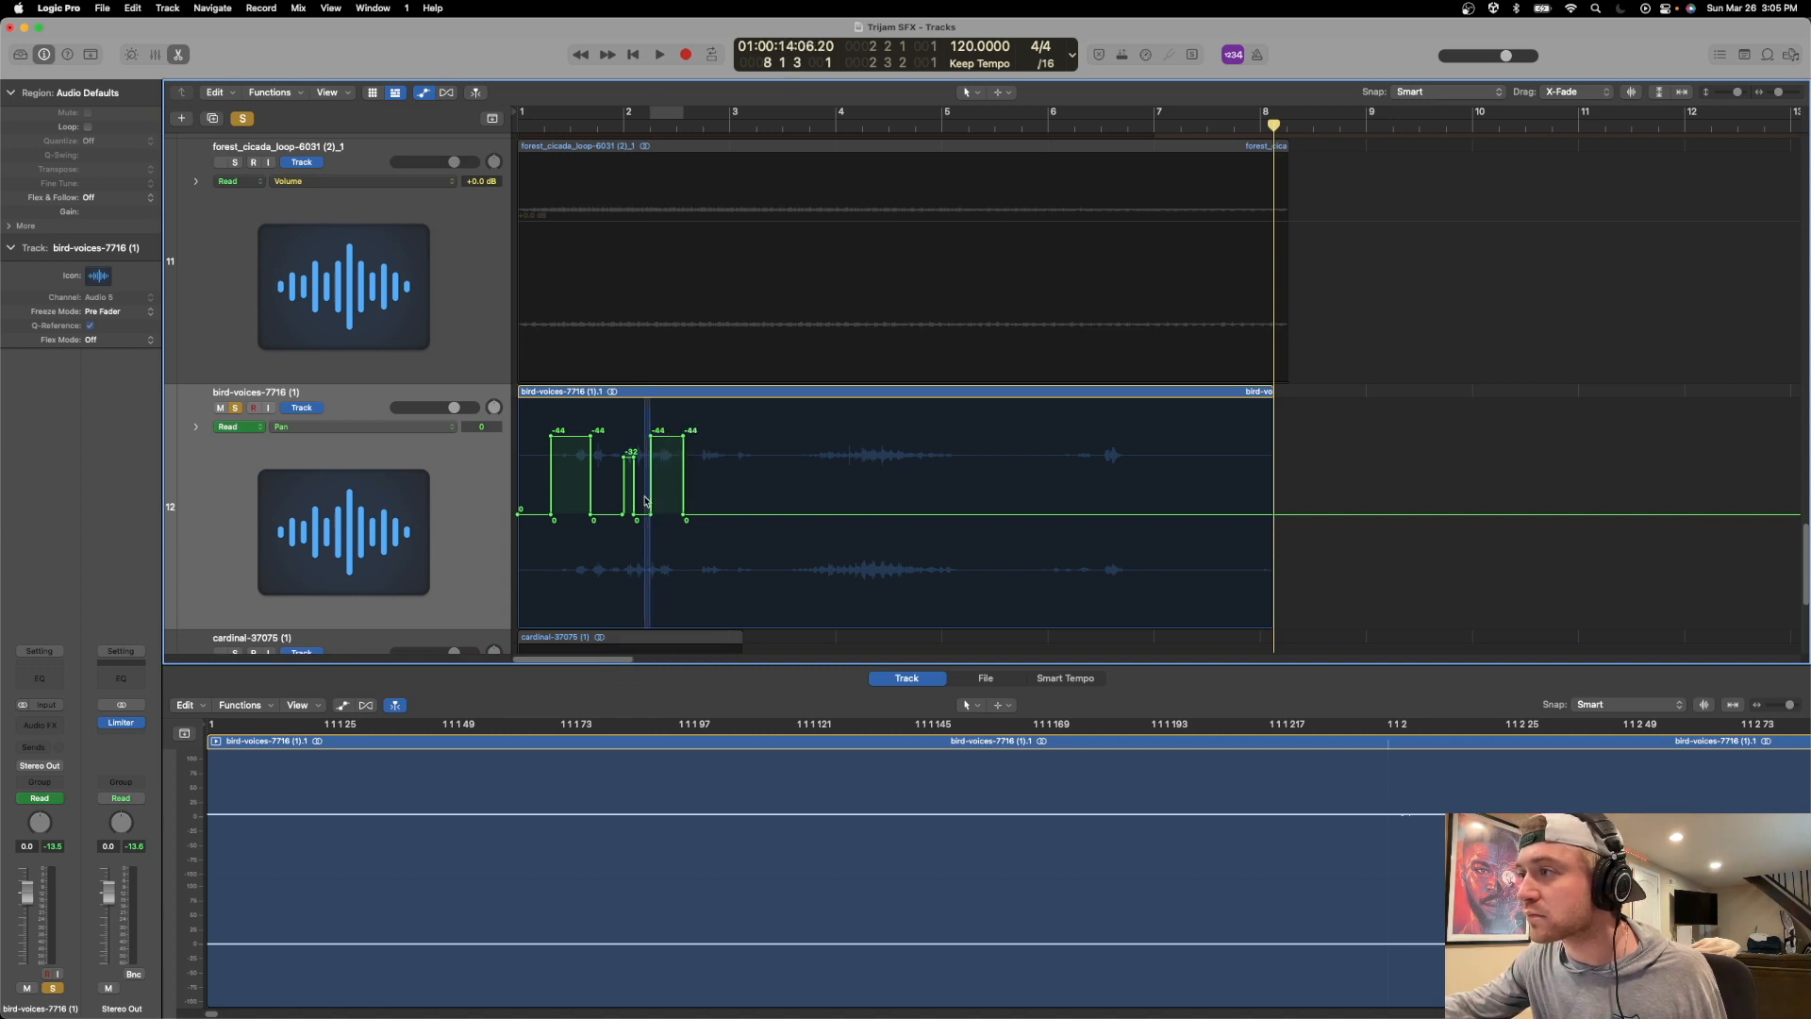
{"action": "left_click_drag", "start_coordinate": [650, 472], "coordinate": [646, 471]}
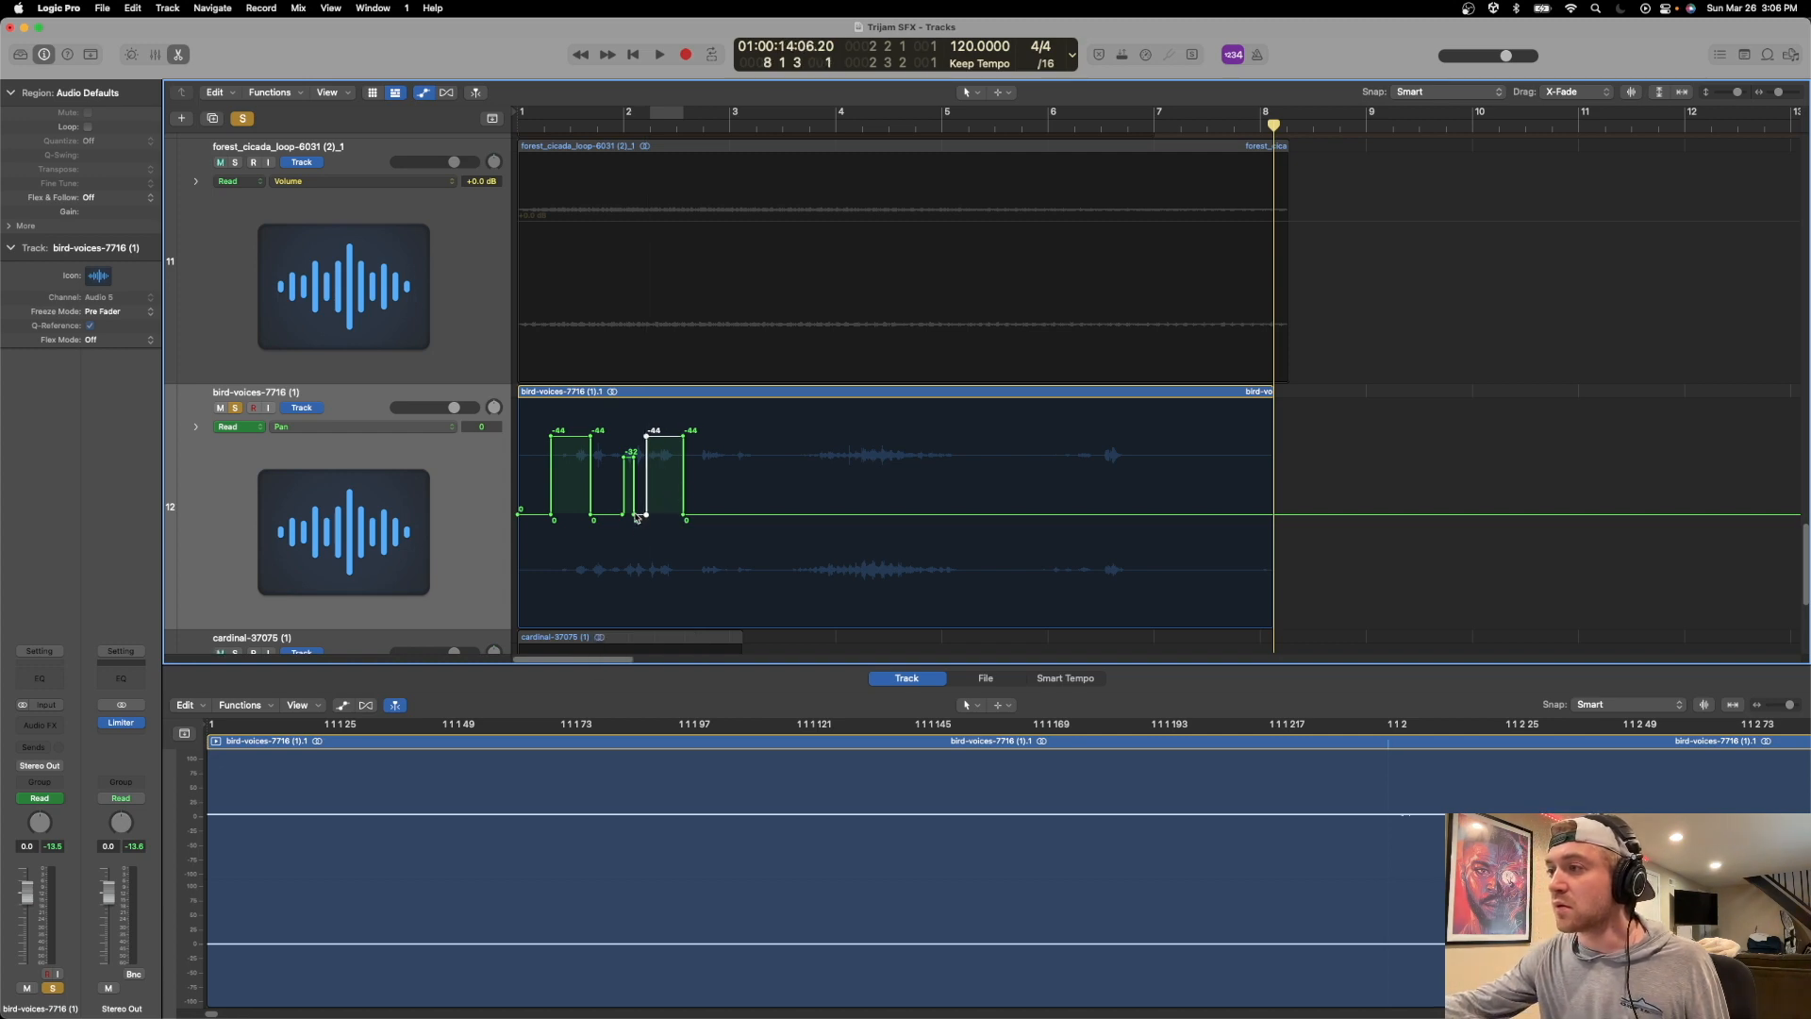
{"action": "left_click_drag", "start_coordinate": [601, 515], "coordinate": [640, 610]}
{"action": "left_click_drag", "start_coordinate": [697, 510], "coordinate": [734, 444]}
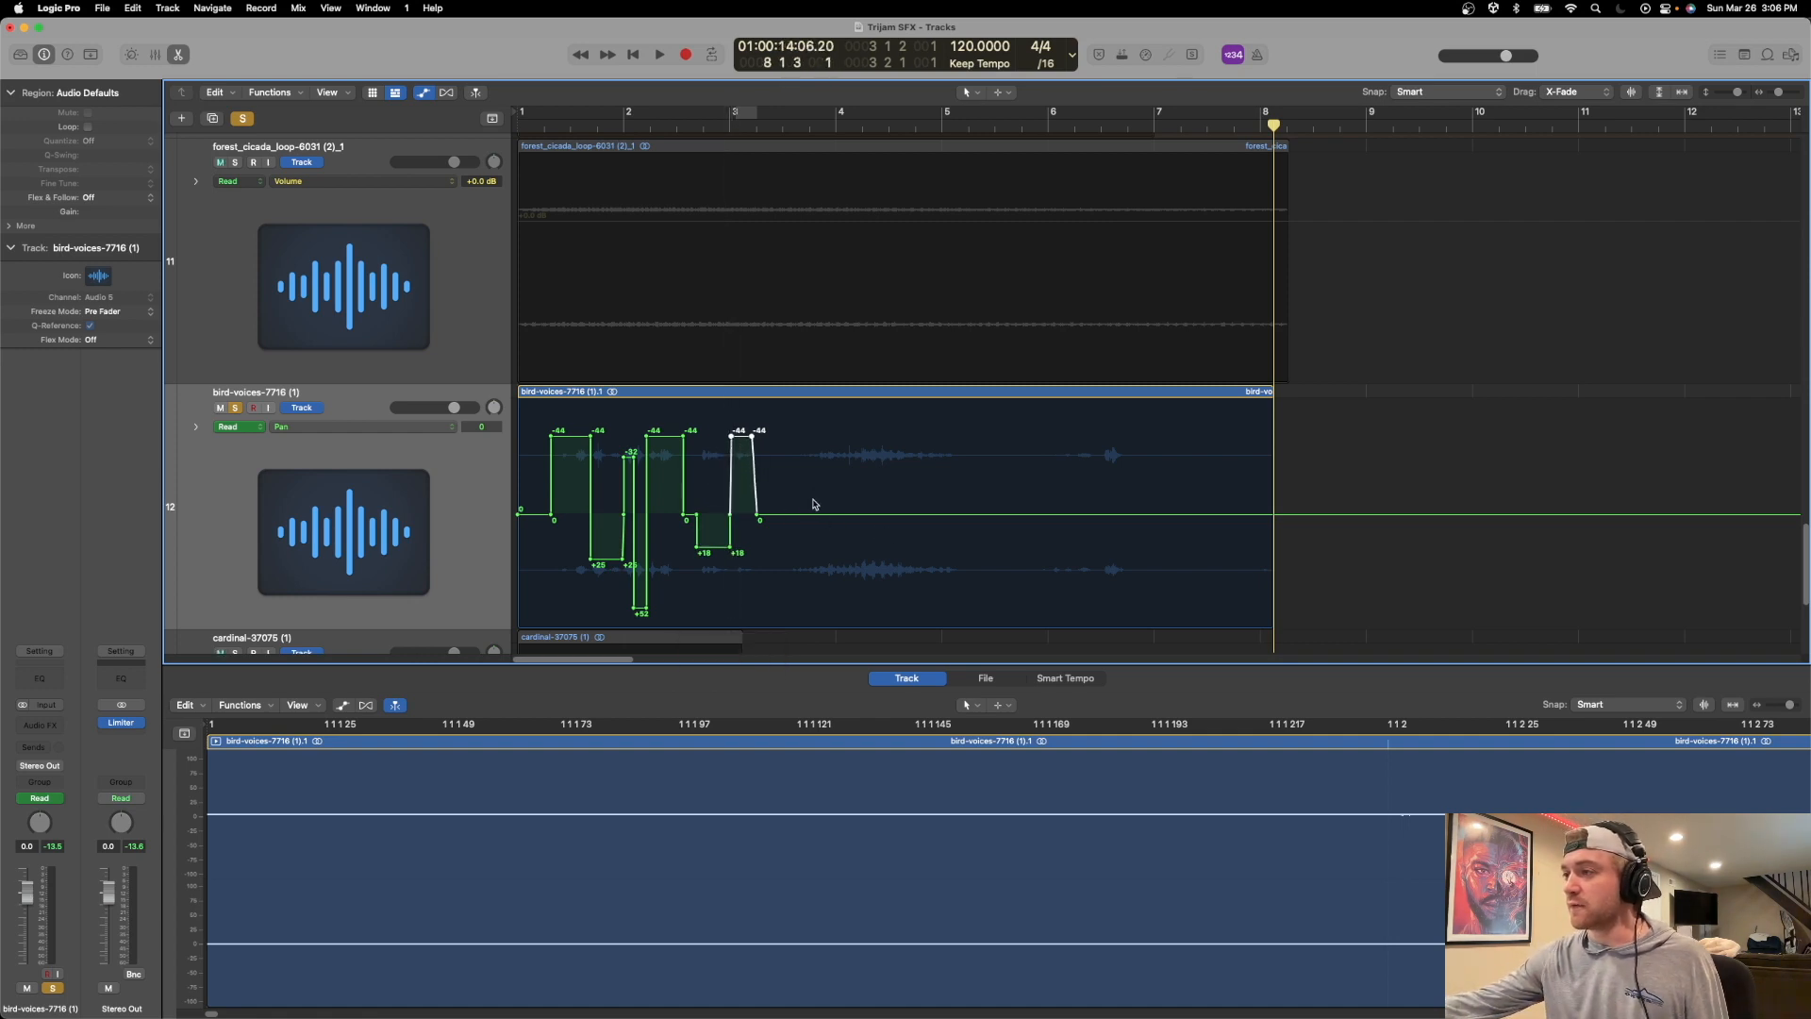
Play the long bird call from about bar 3 4 to judge its panning.
{"action": "left_click_drag", "start_coordinate": [800, 494], "coordinate": [822, 496]}
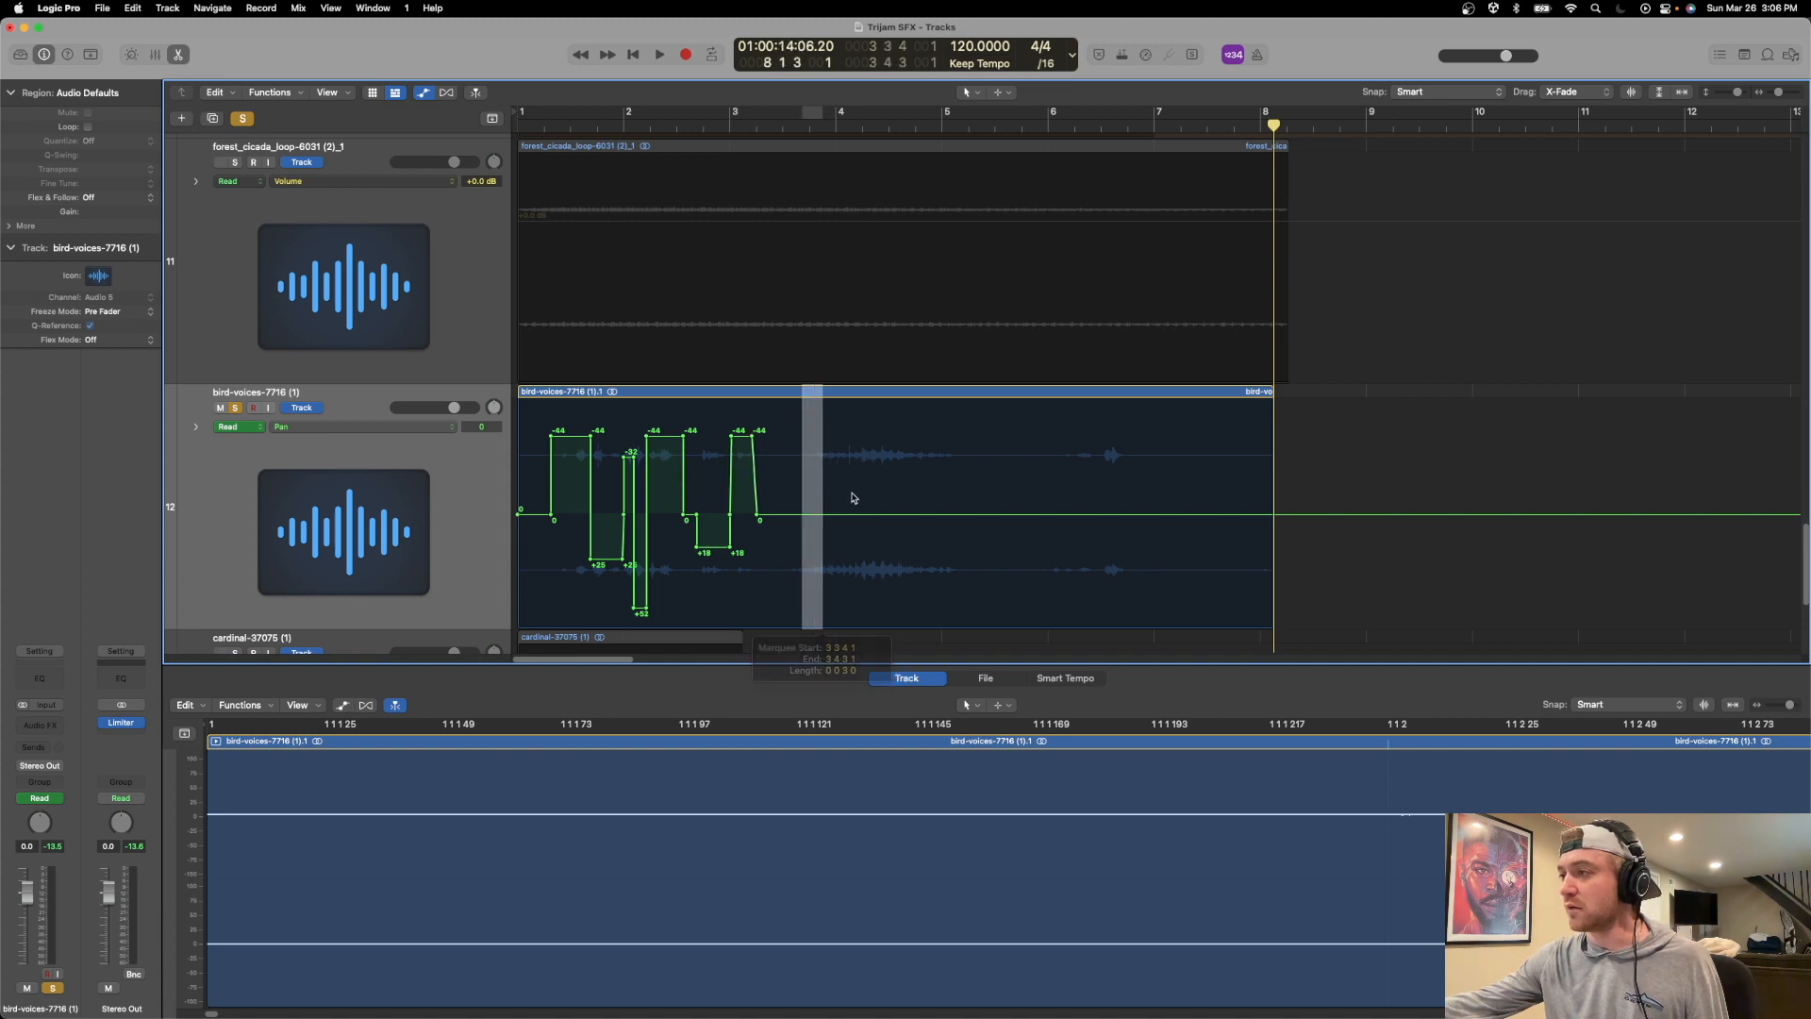
{"action": "left_click", "coordinate": [869, 506]}
{"action": "left_click", "coordinate": [807, 137]}
{"action": "key", "text": "space"}
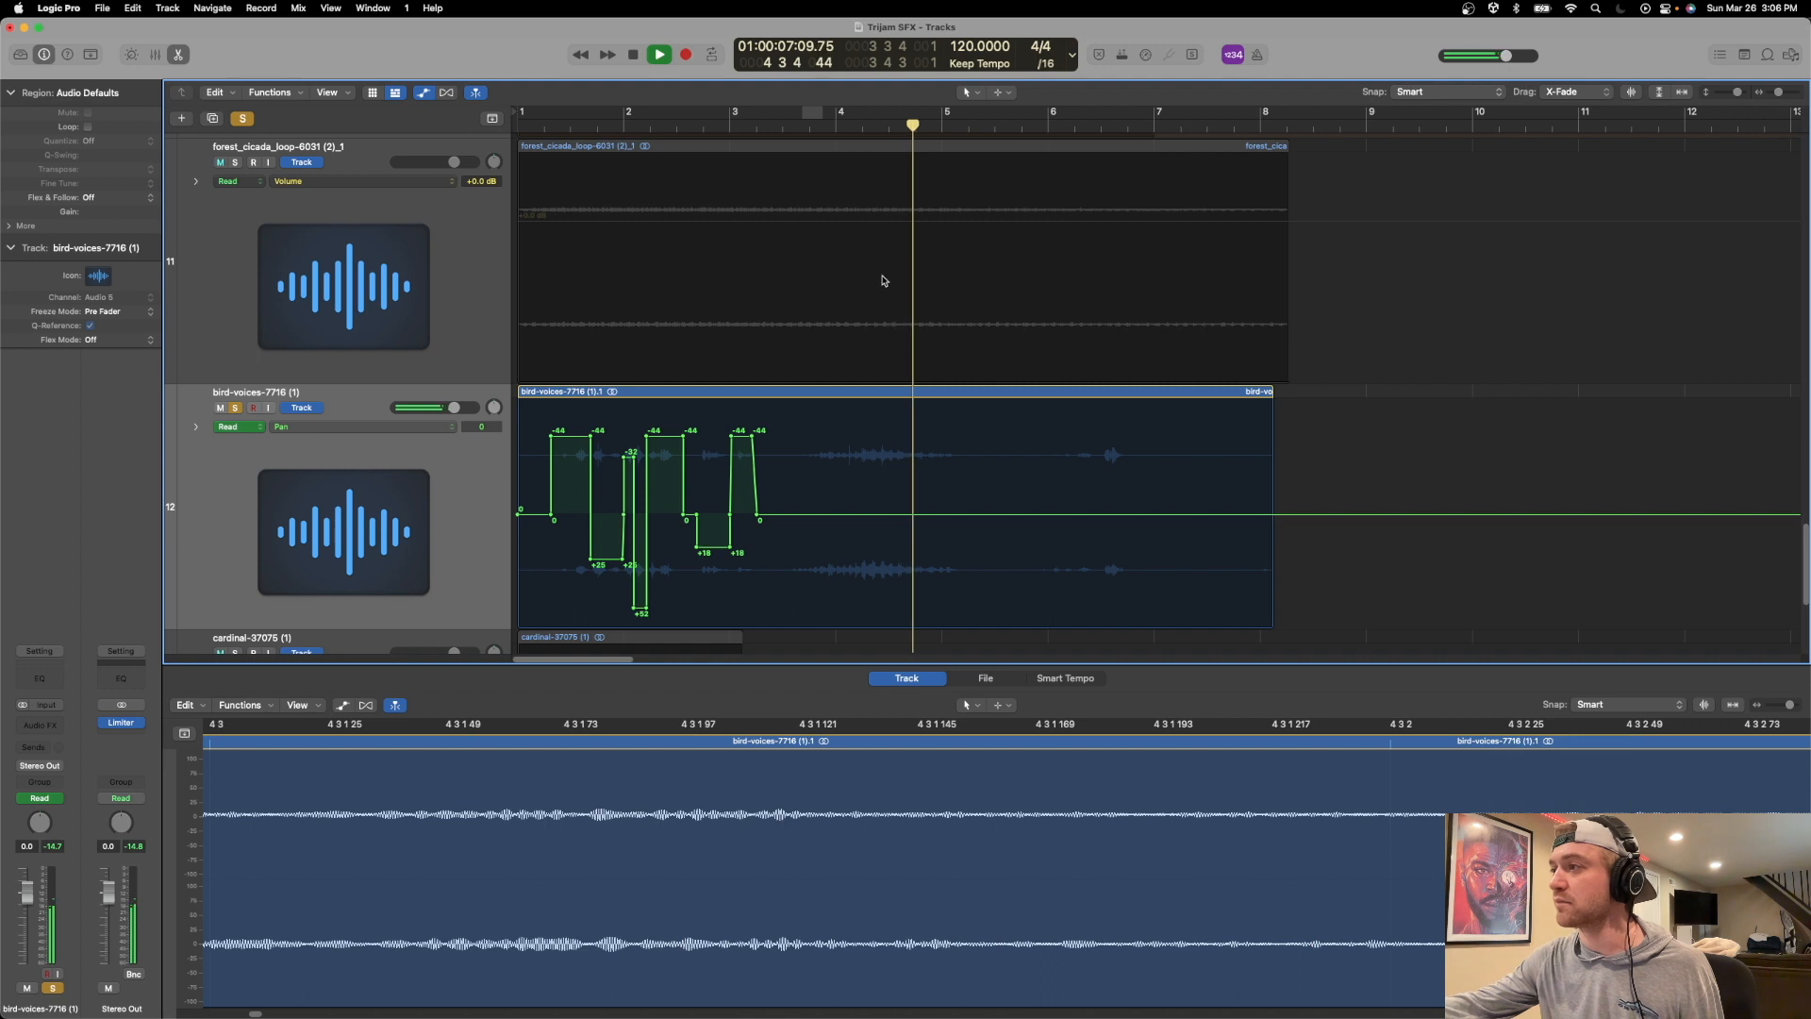
{"action": "key", "text": "space"}
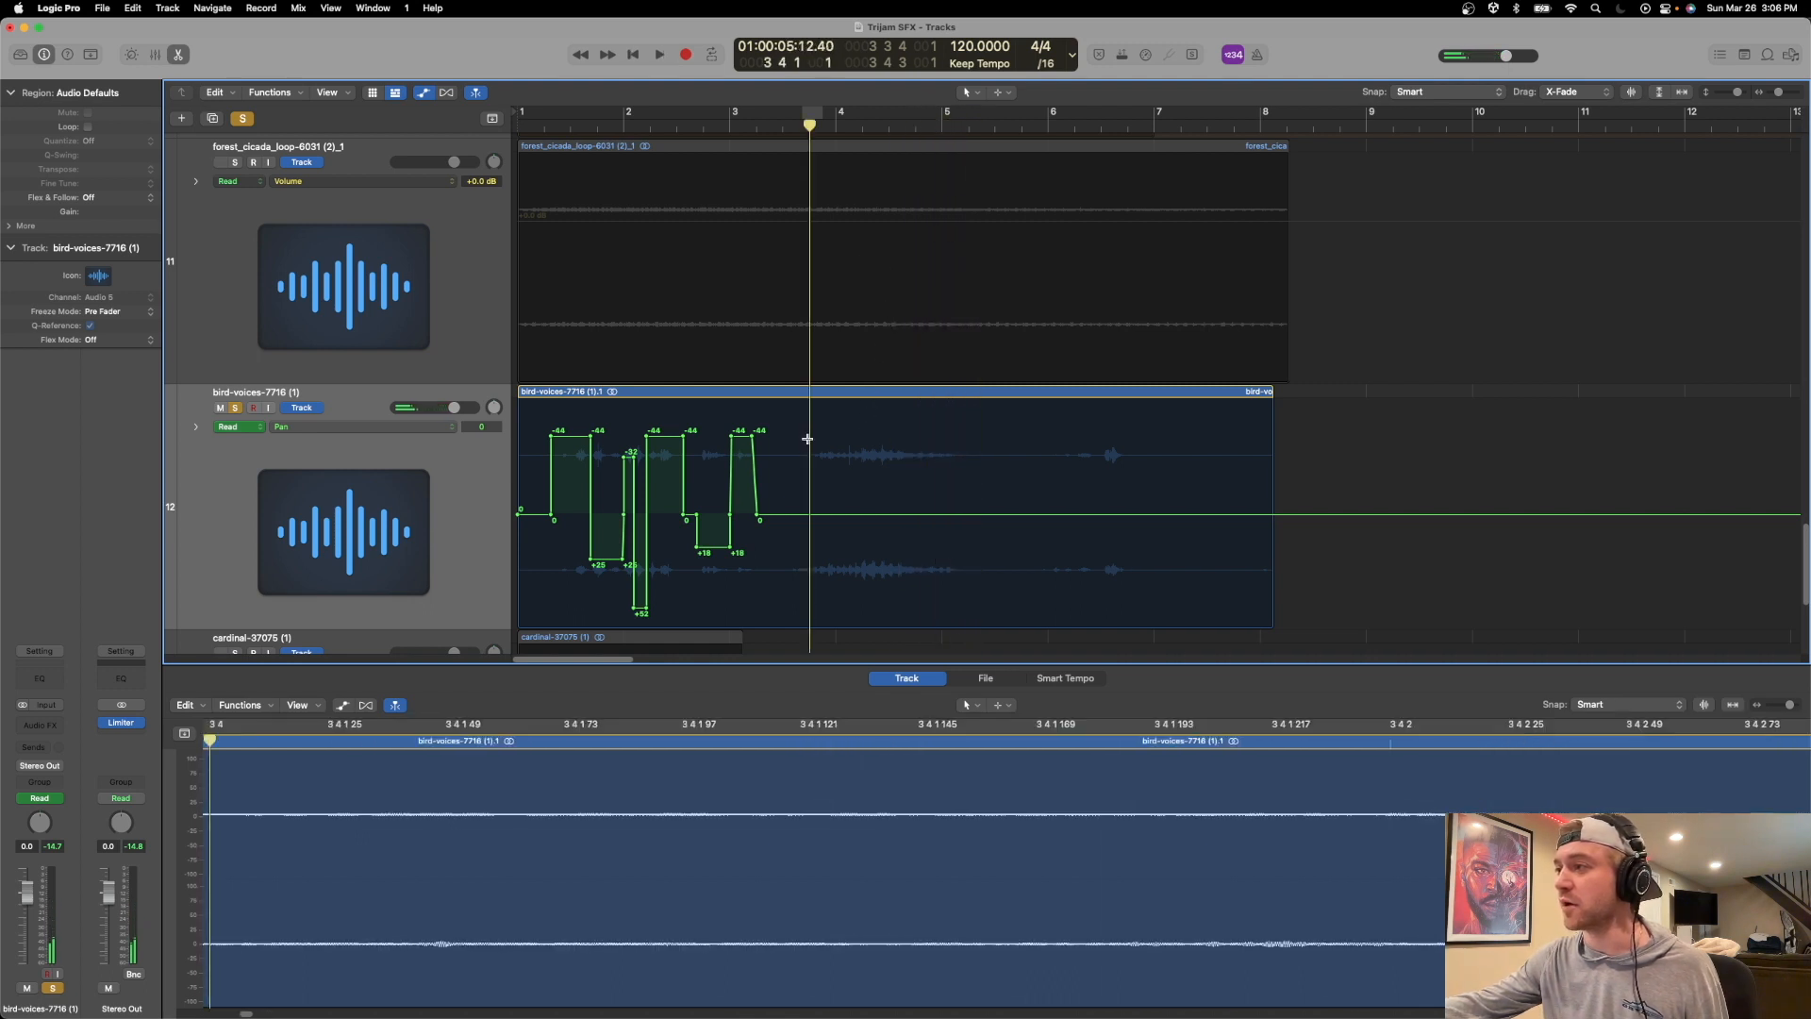
Pan the long bird call around bar 4 to +9 and the two calls in bar 6 to +19 and -22.
{"action": "left_click_drag", "start_coordinate": [808, 439], "coordinate": [894, 534]}
{"action": "left_click", "coordinate": [910, 484]}
{"action": "left_click_drag", "start_coordinate": [1058, 498], "coordinate": [1113, 478]}
{"action": "key", "text": "Return"}
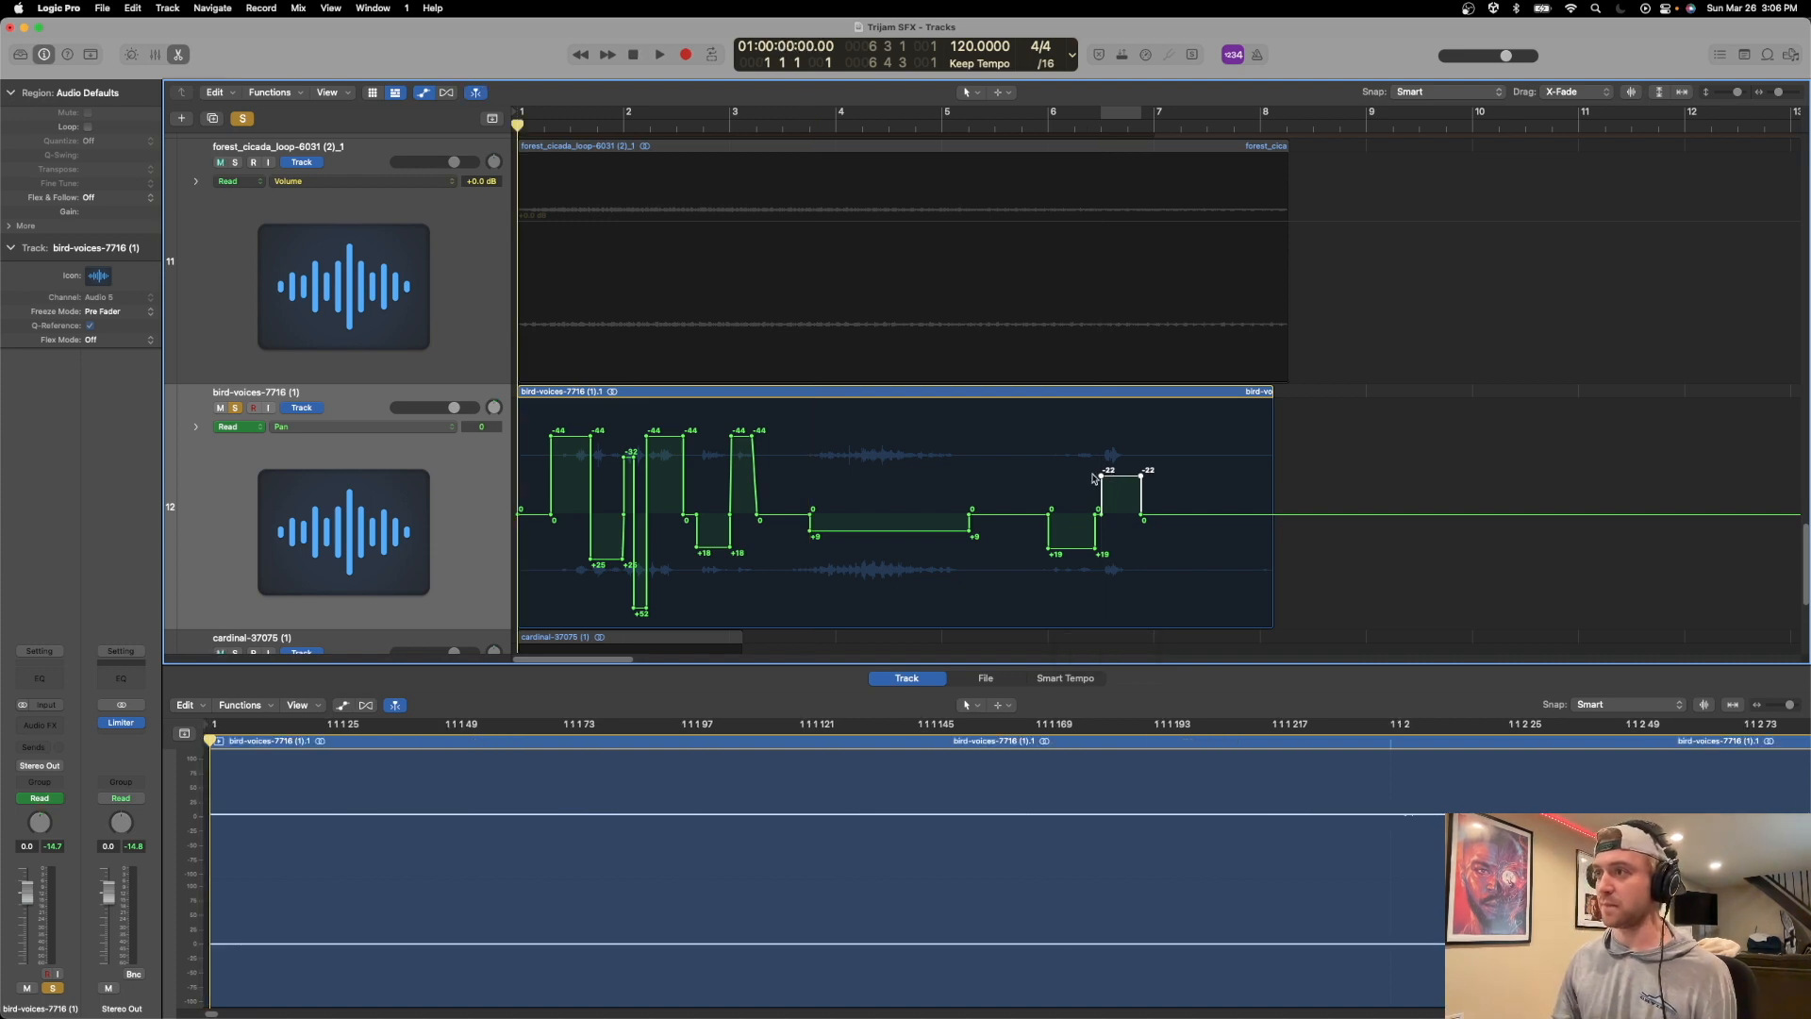
Solo the forest cicada loop, Wind (low) and Wind tracks alongside the bird voices and play all the ambience layers together.
{"action": "left_click", "coordinate": [235, 162]}
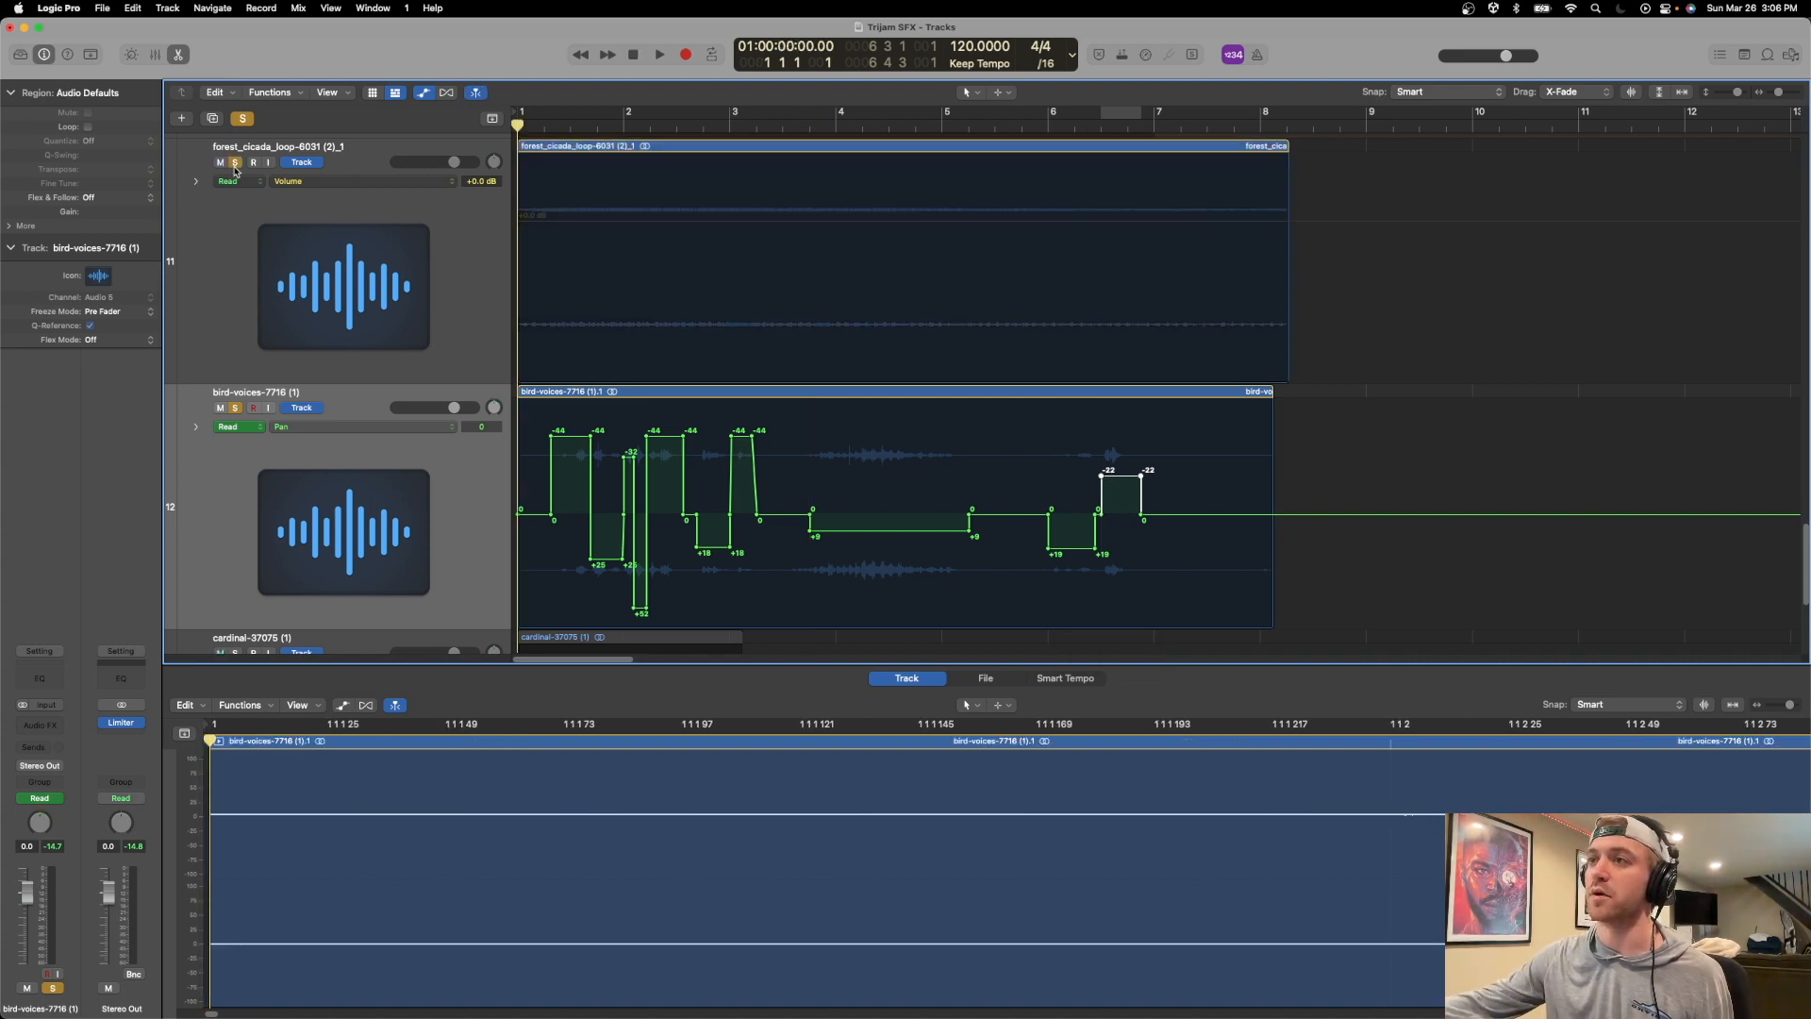
{"action": "scroll", "coordinate": [236, 175], "scroll_direction": "up", "scroll_amount": 4}
{"action": "left_click", "coordinate": [237, 188]}
{"action": "scroll", "coordinate": [240, 245], "scroll_direction": "up", "scroll_amount": 5}
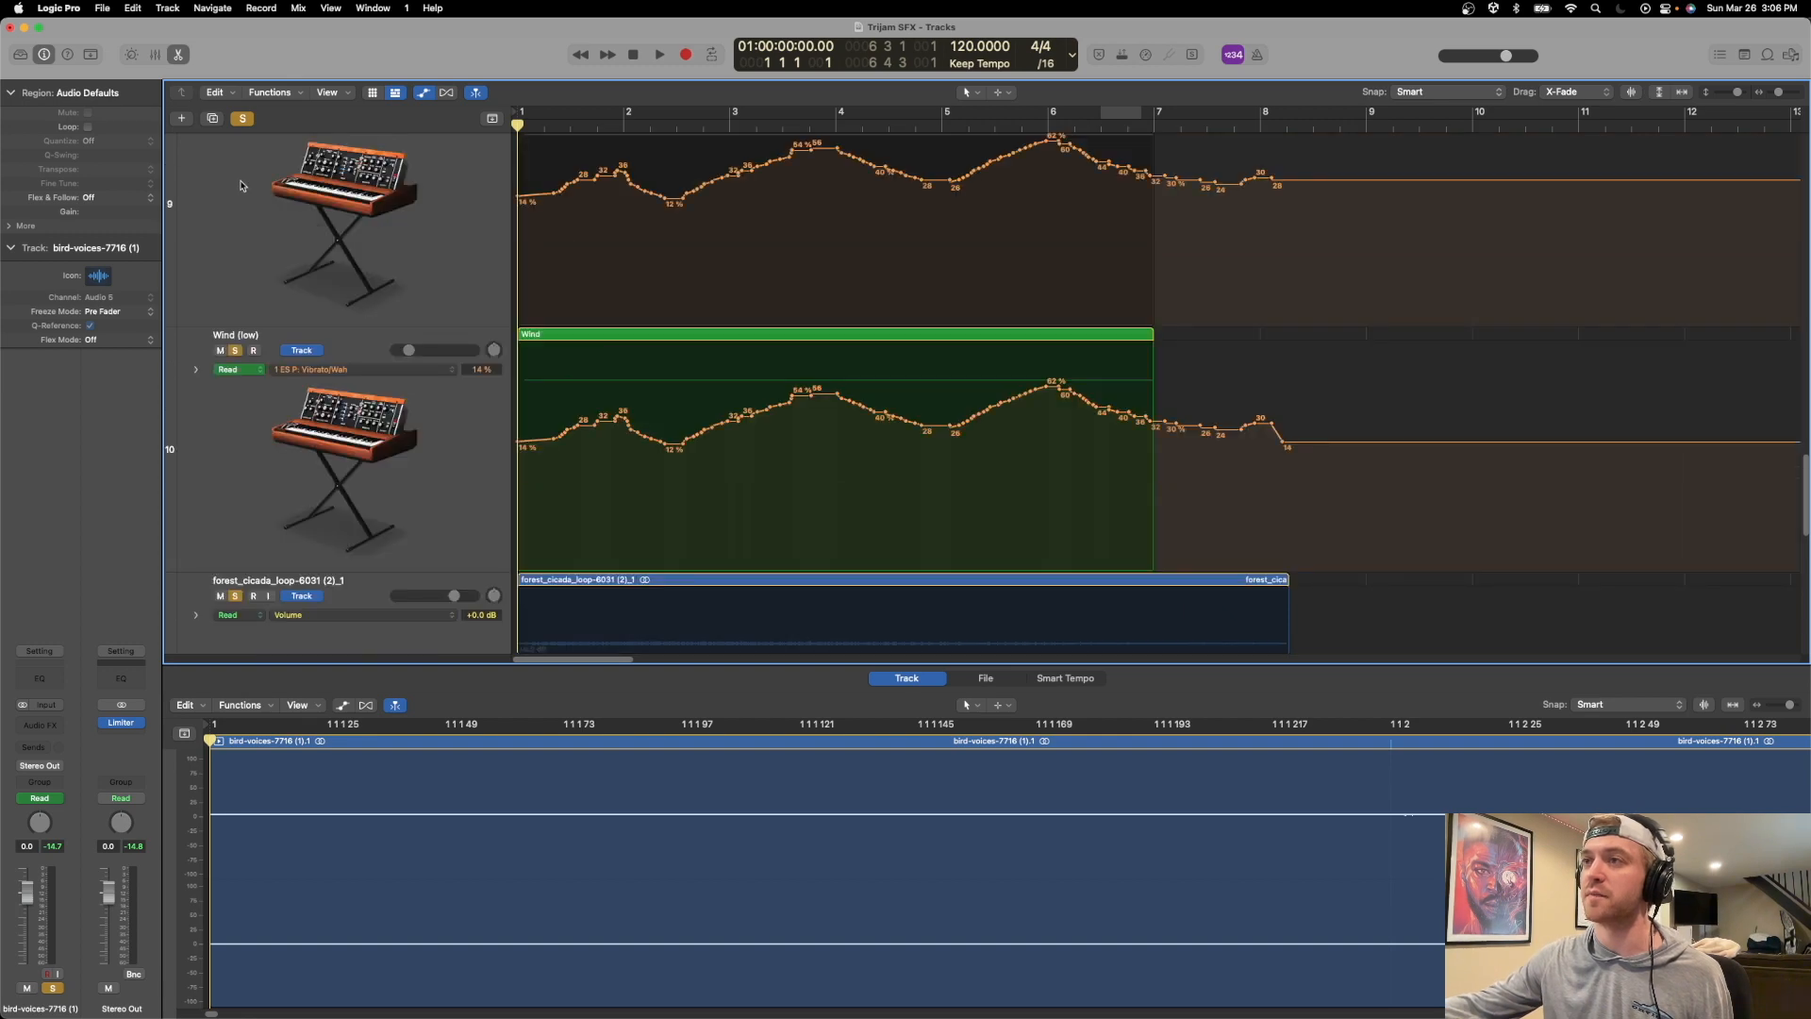
{"action": "left_click", "coordinate": [236, 356]}
{"action": "scroll", "coordinate": [330, 378], "scroll_direction": "down", "scroll_amount": 10}
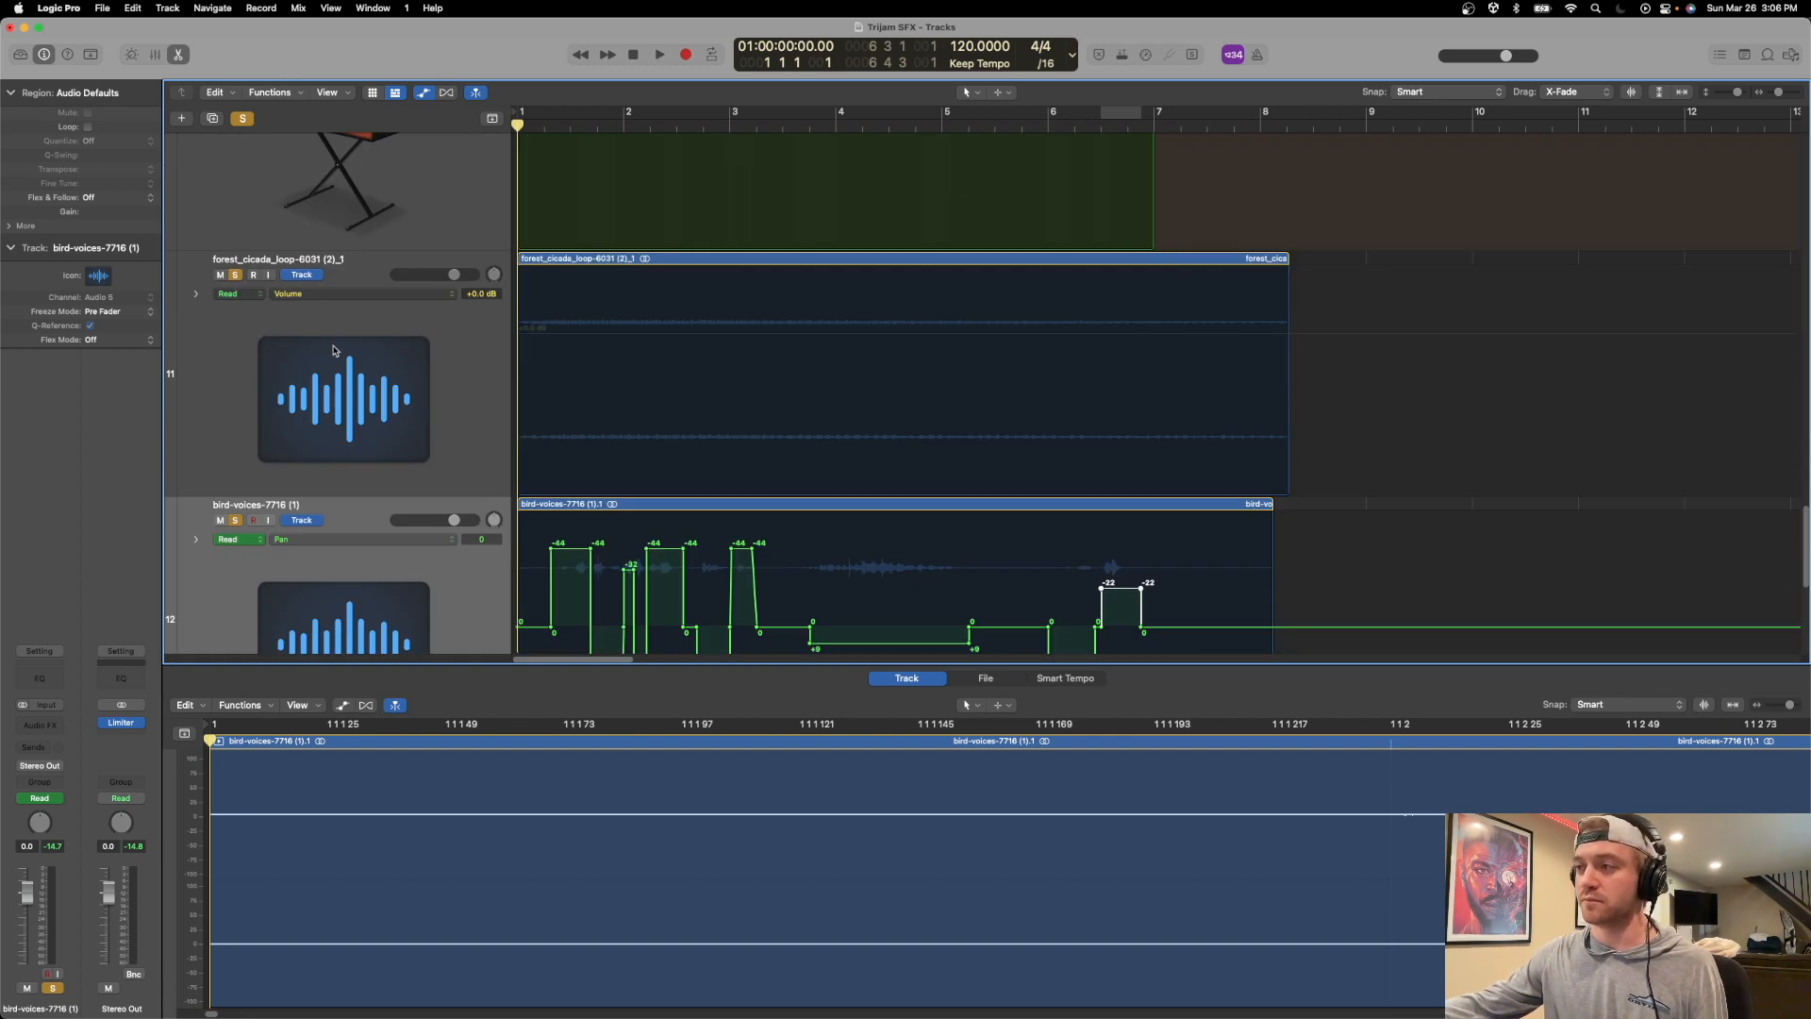
{"action": "key", "text": "space"}
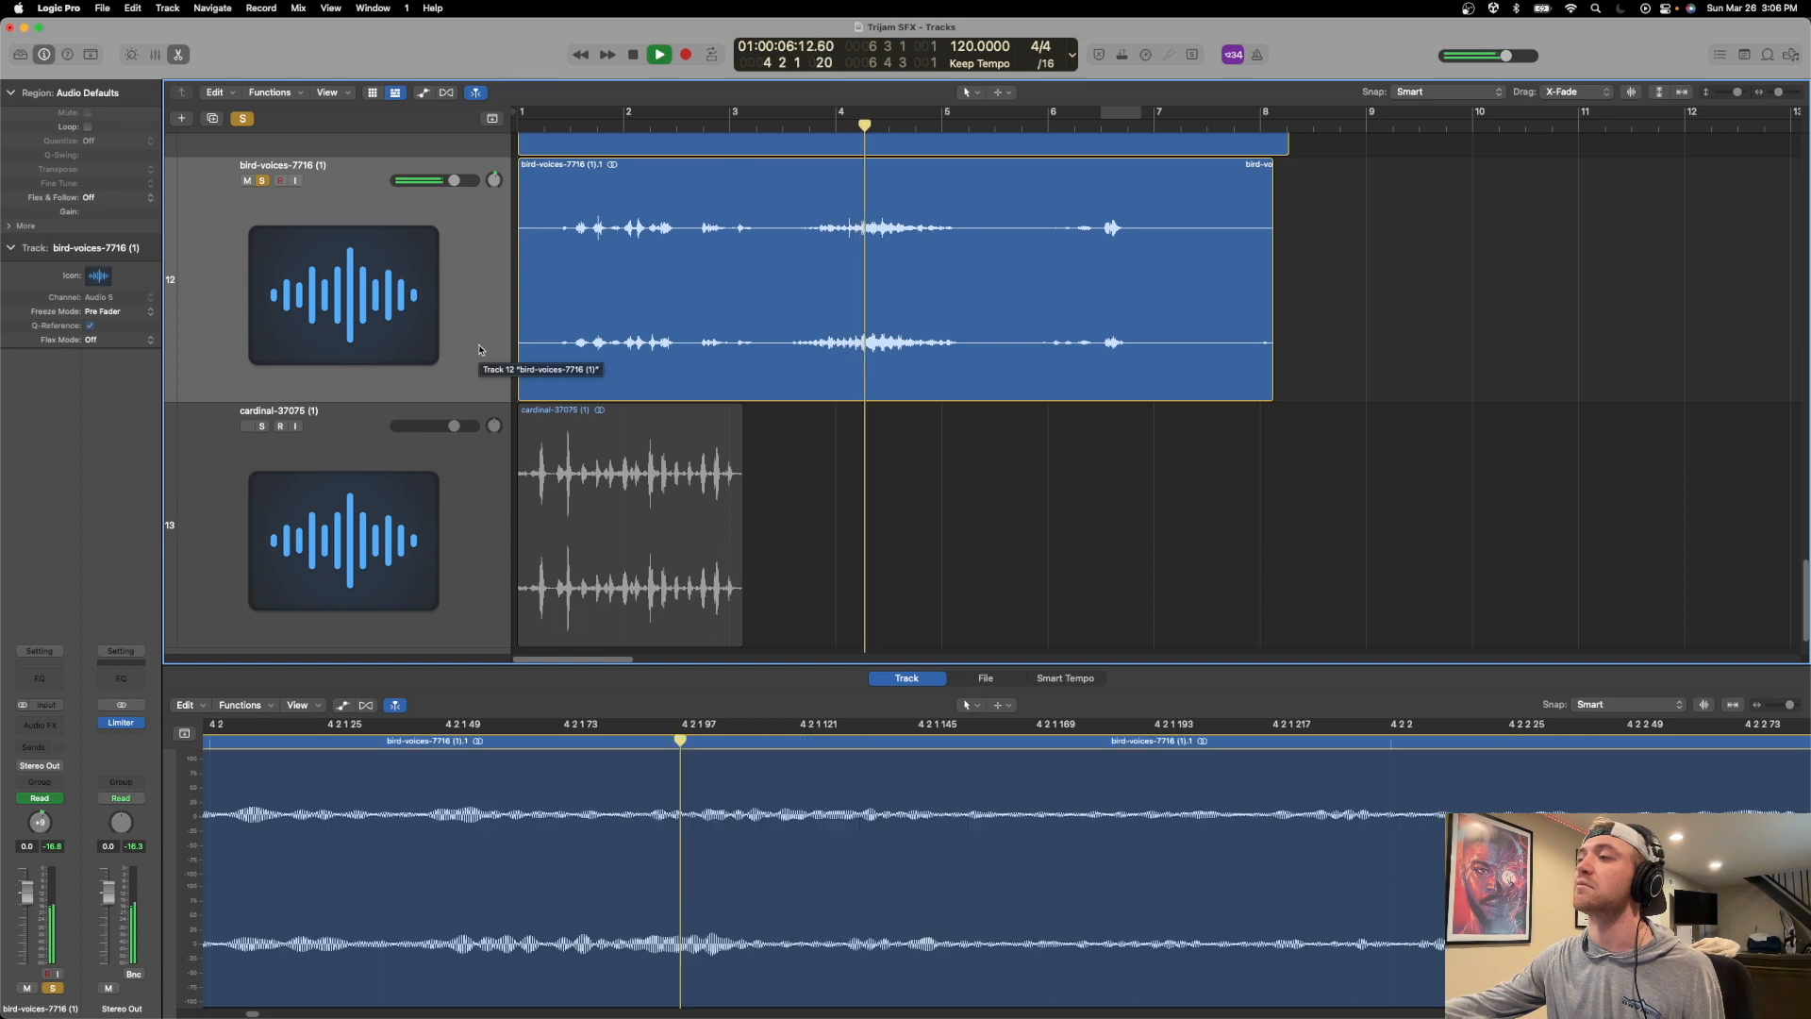
Move the cardinal region to start at about bar 5 2 3 and replay the soloed ambience from the beginning.
{"action": "left_click_drag", "start_coordinate": [547, 443], "coordinate": [773, 445]}
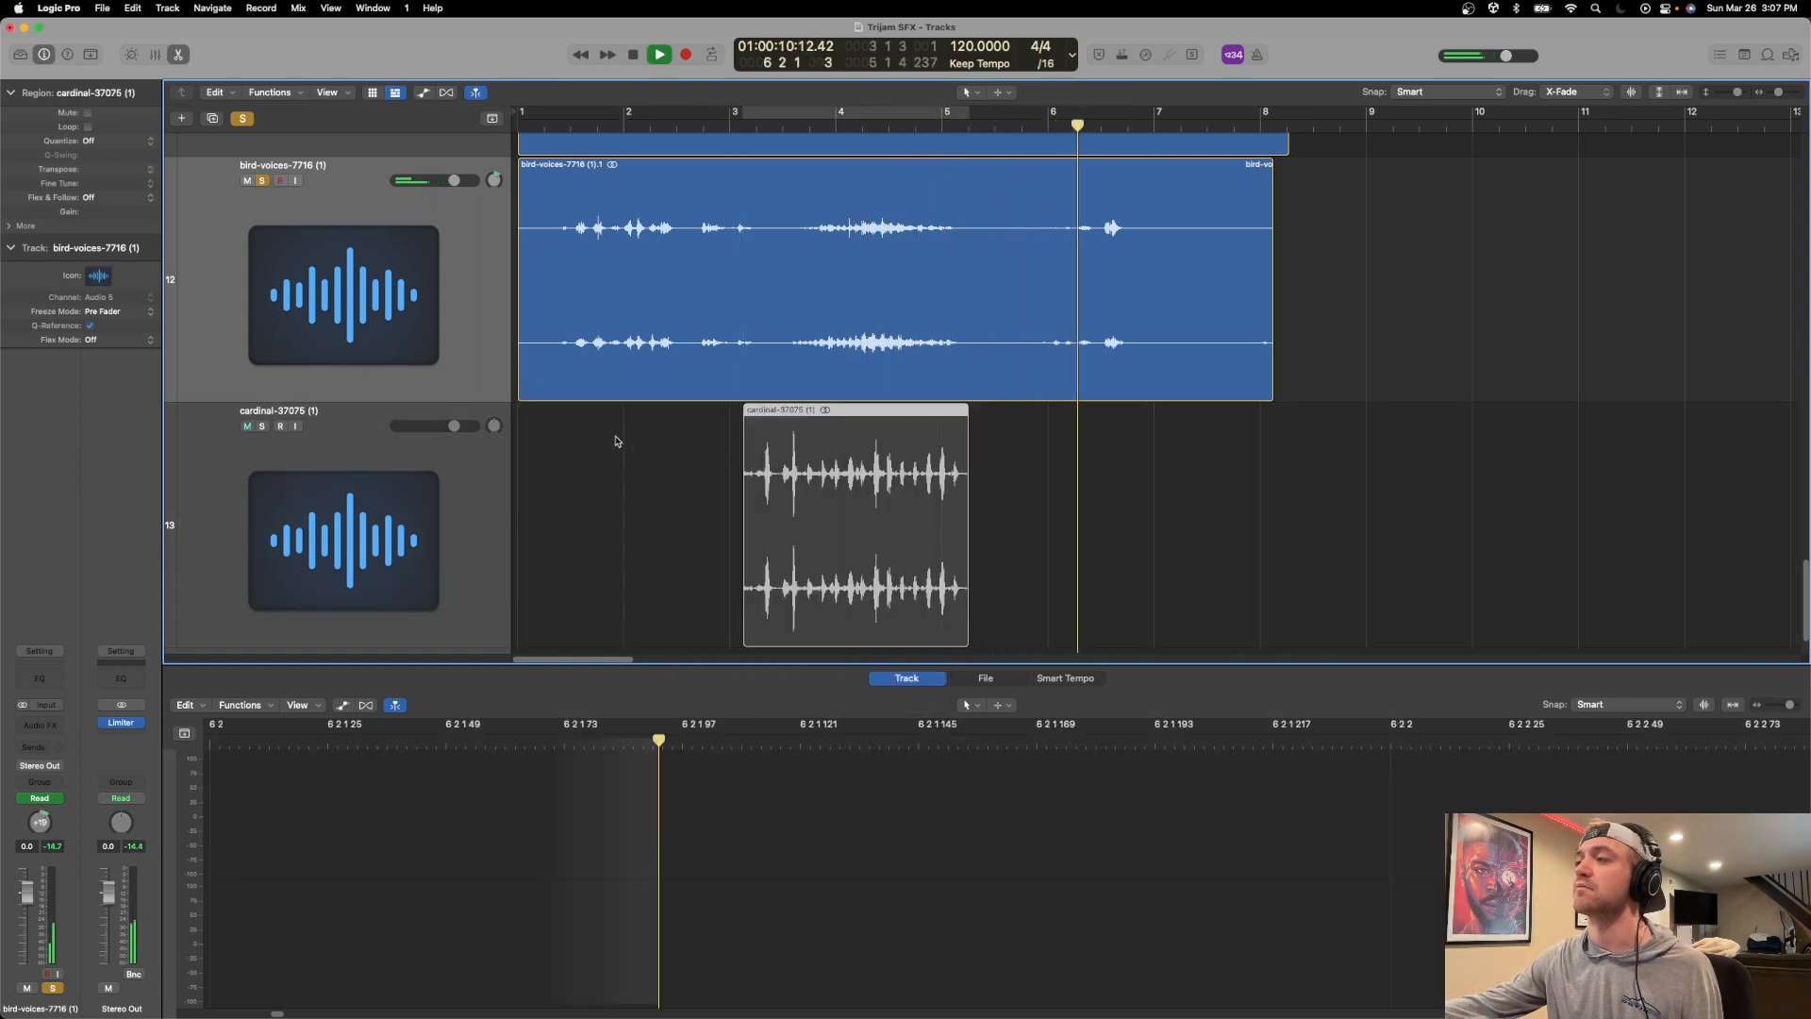
{"action": "left_click_drag", "start_coordinate": [803, 421], "coordinate": [1043, 421]}
{"action": "key", "text": "space"}
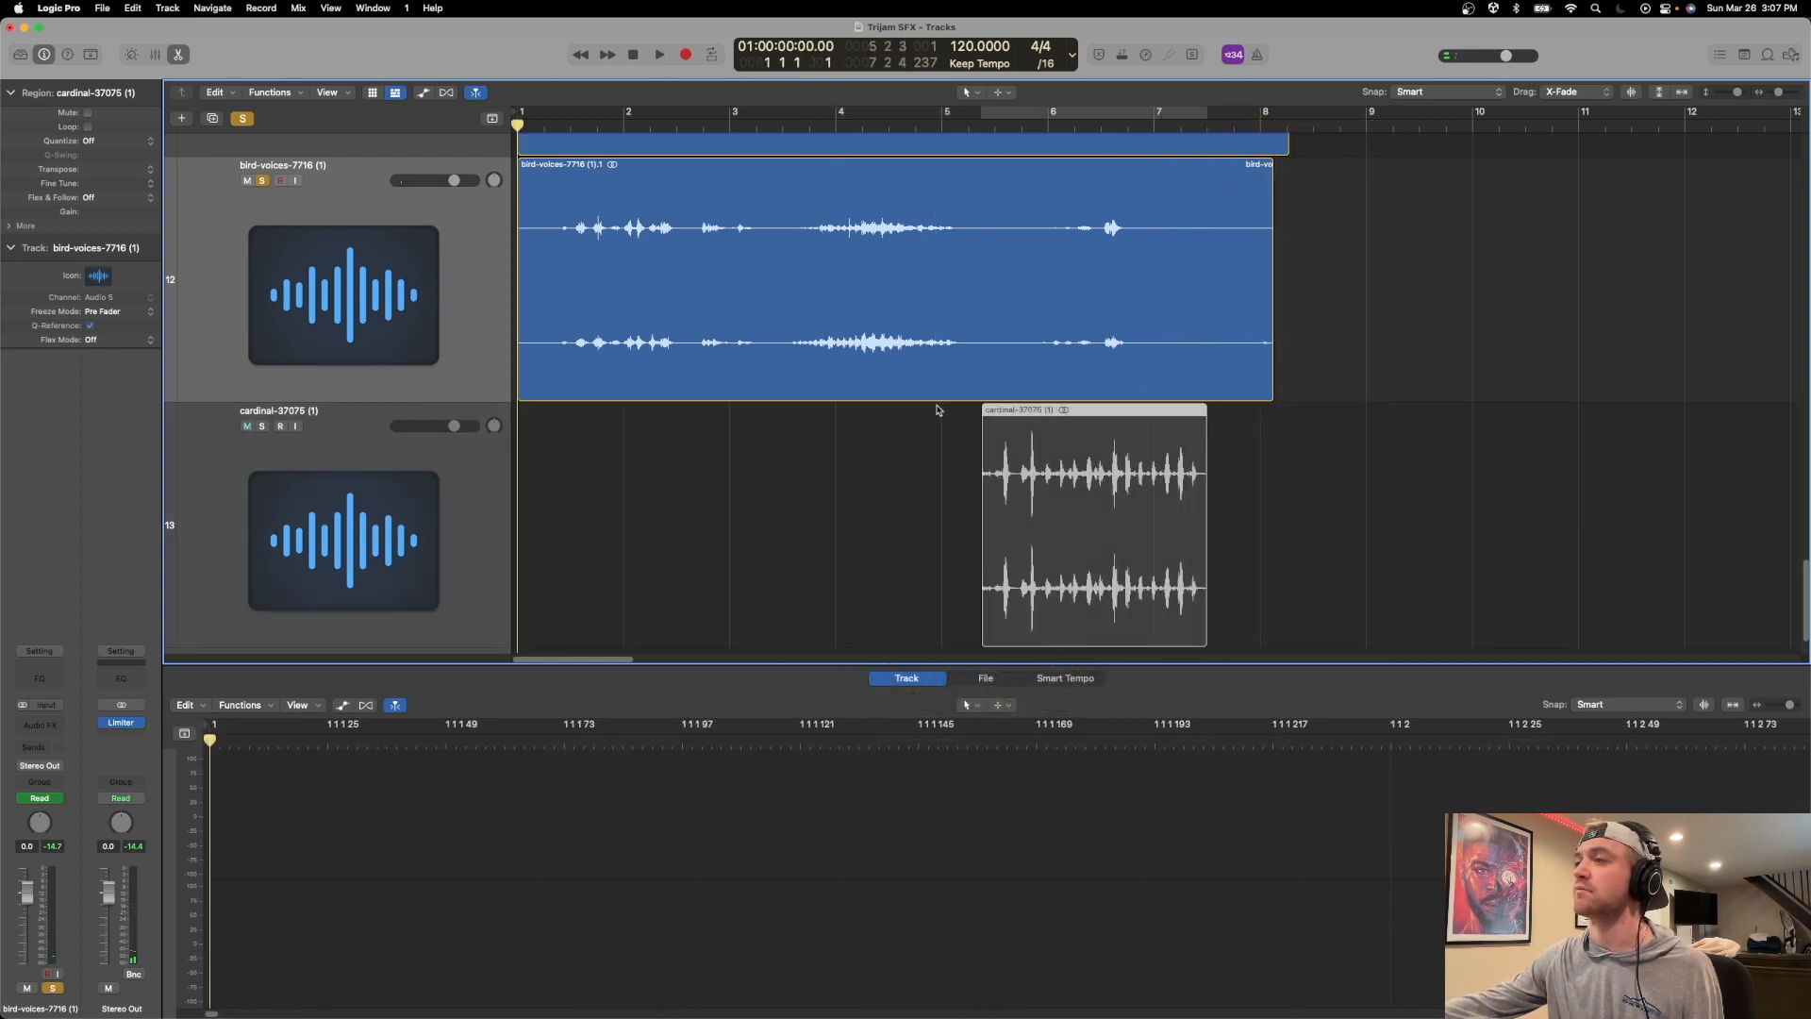
{"action": "key", "text": "space"}
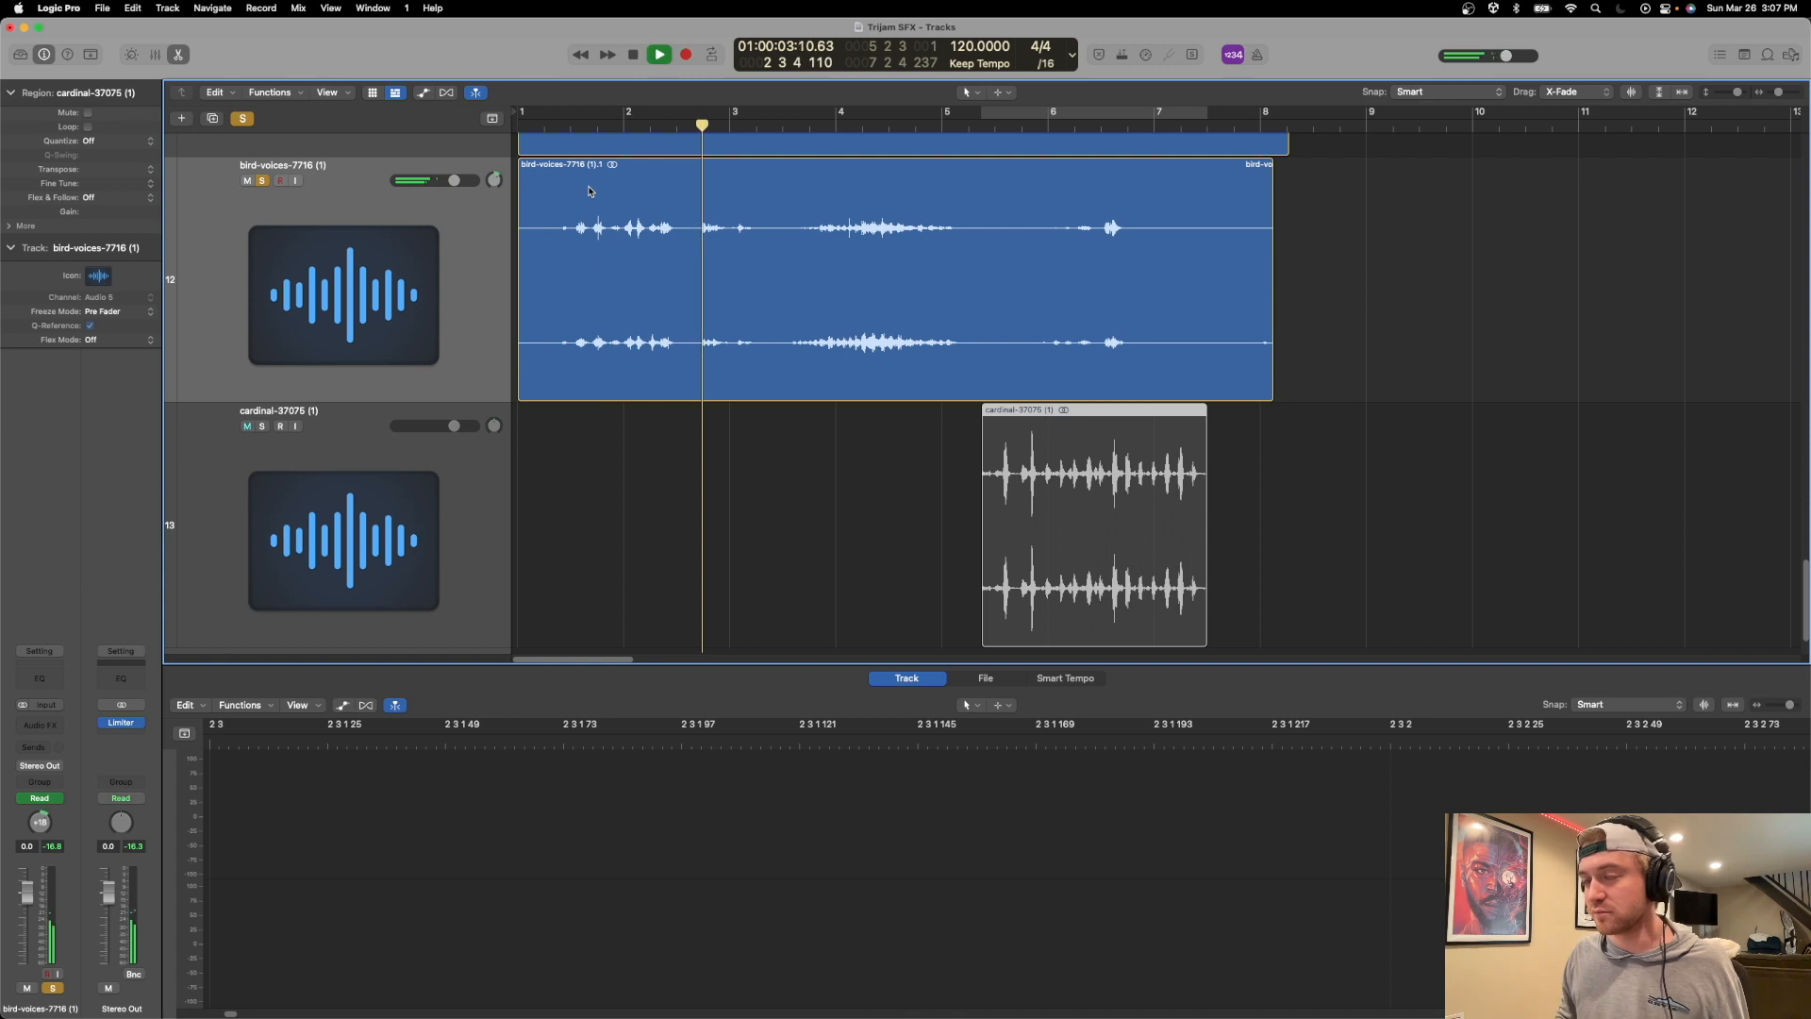
{"action": "key", "text": "space"}
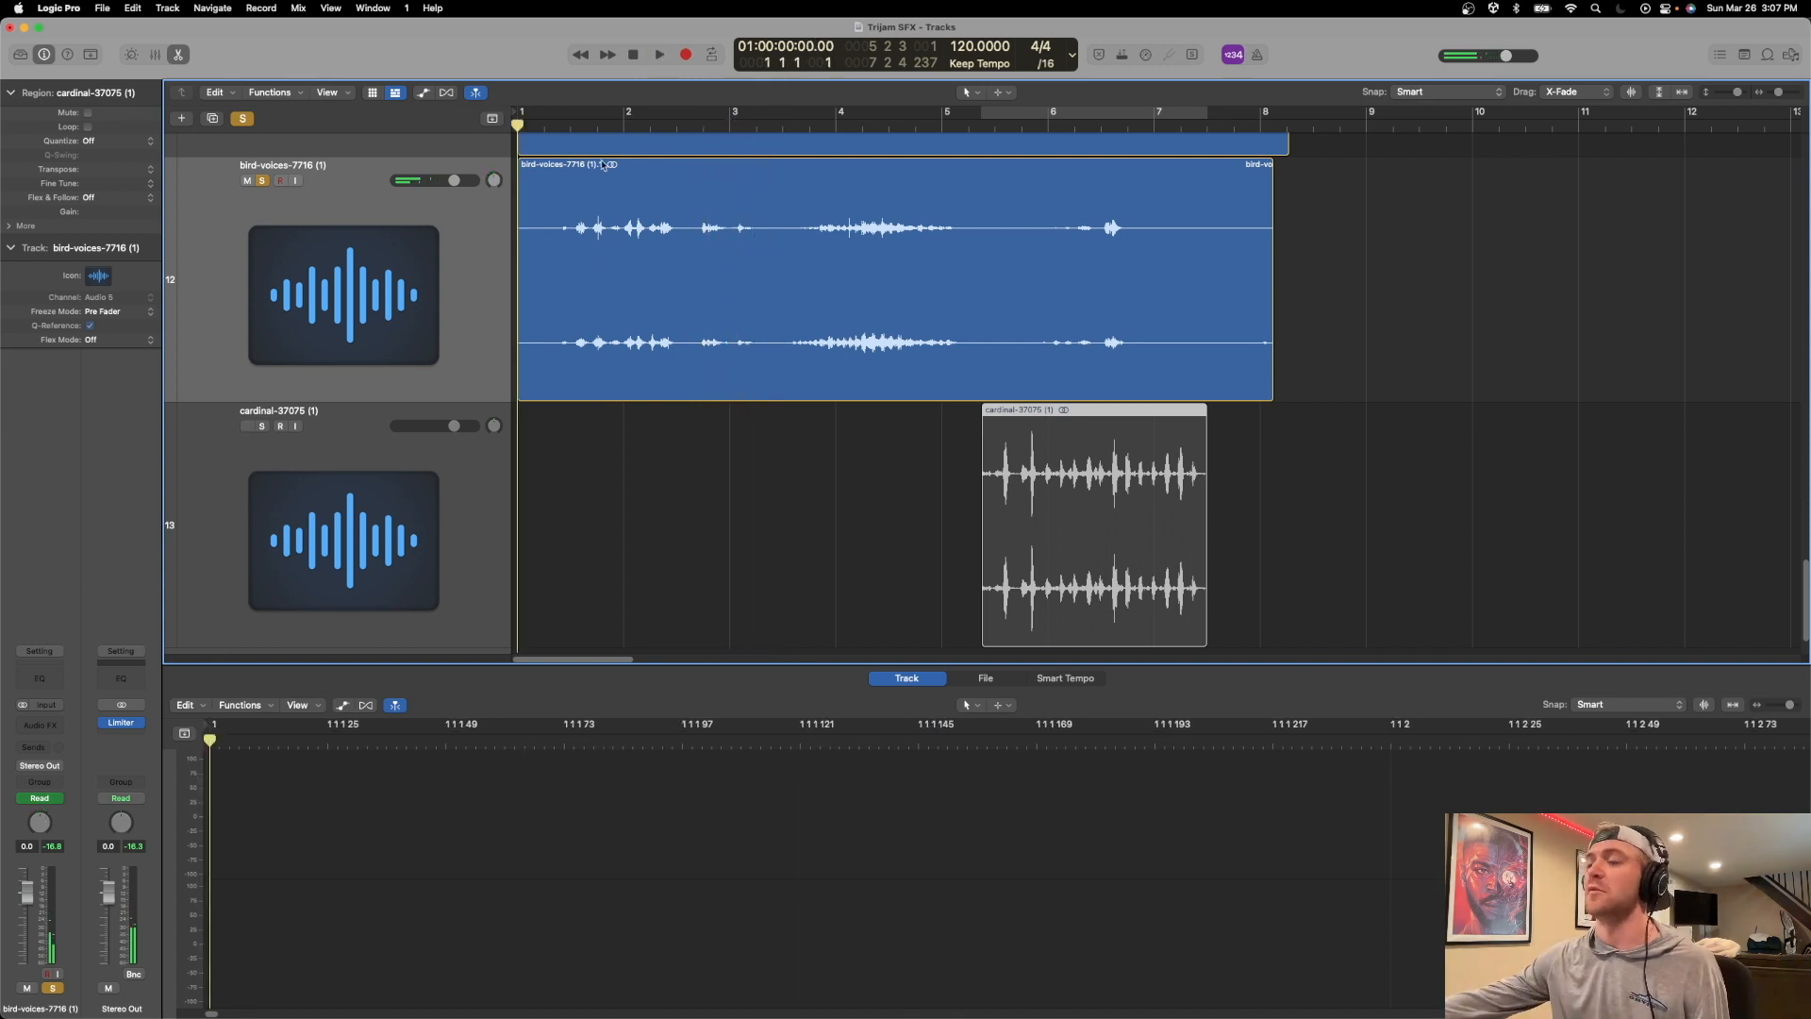
Narrow the bird voices' pan automation in bars 1 to 3 to -25, +11, -17, +27, -38 and -29, and replay the ambience.
{"action": "key", "text": "a"}
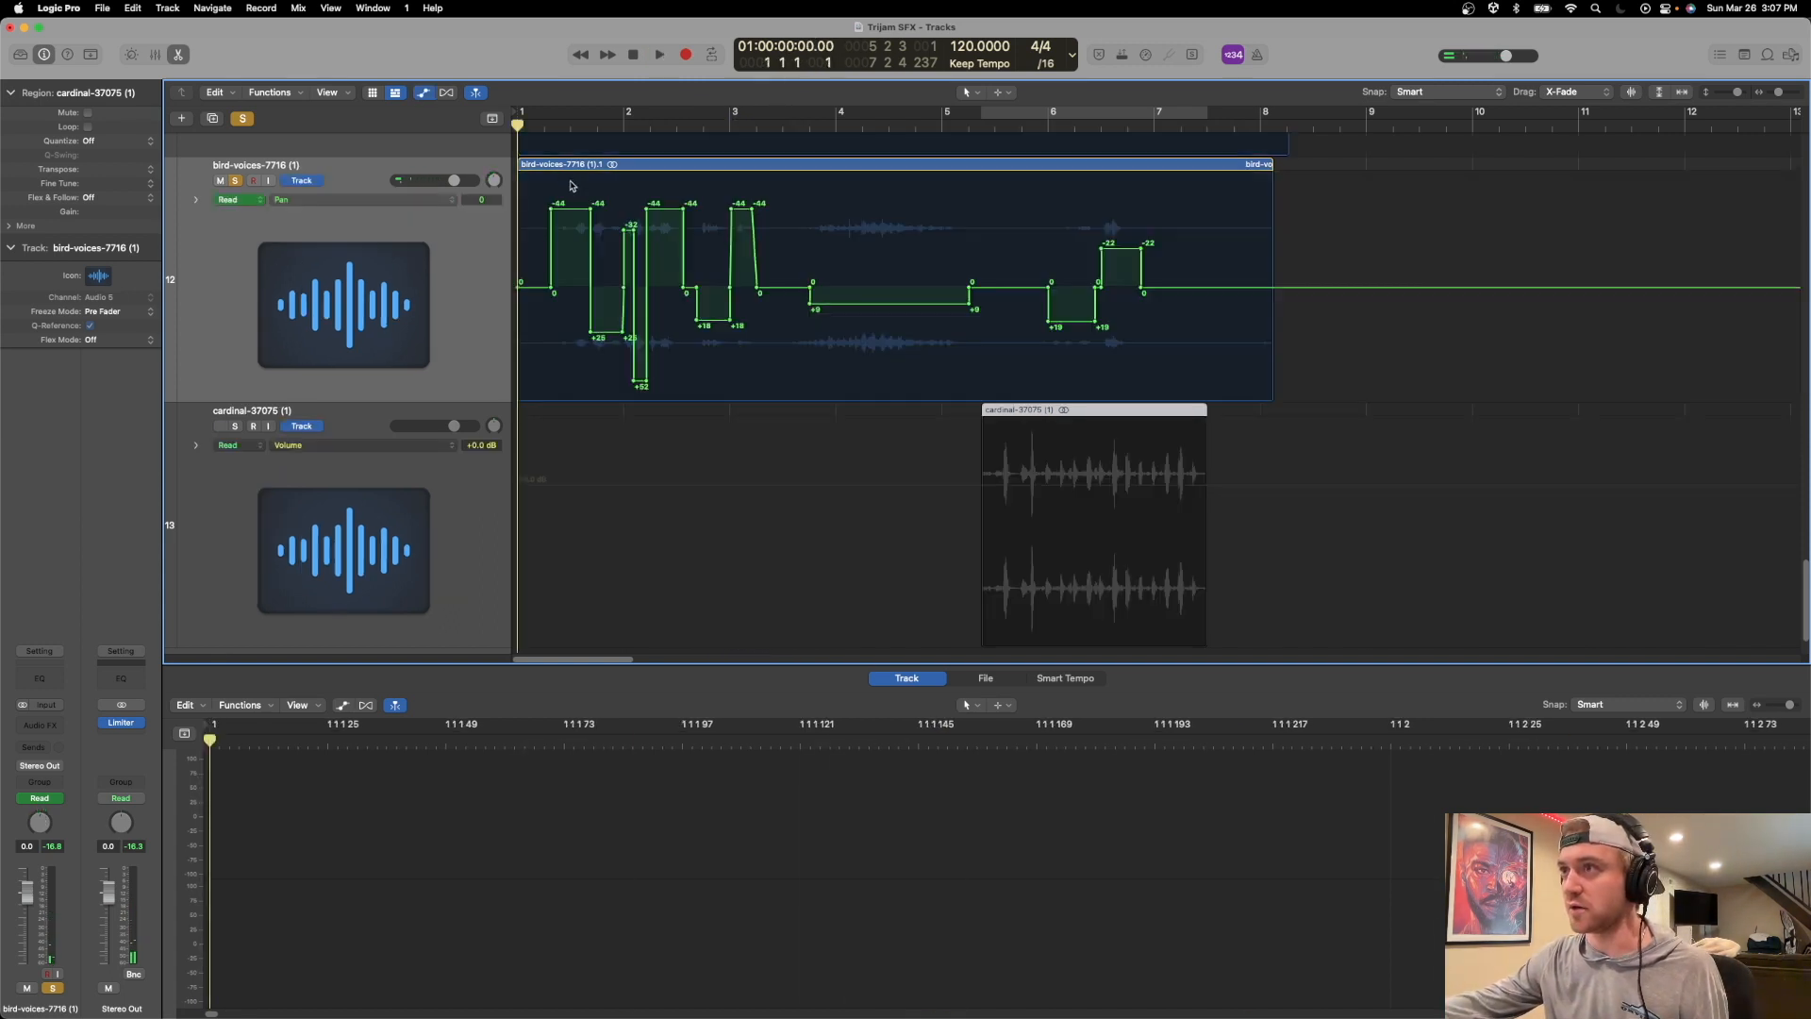
{"action": "left_click_drag", "start_coordinate": [569, 211], "coordinate": [569, 245]}
{"action": "left_click_drag", "start_coordinate": [608, 331], "coordinate": [611, 307]}
{"action": "left_click_drag", "start_coordinate": [629, 227], "coordinate": [629, 253]}
{"action": "left_click_drag", "start_coordinate": [639, 386], "coordinate": [640, 336]}
{"action": "left_click", "coordinate": [628, 271]}
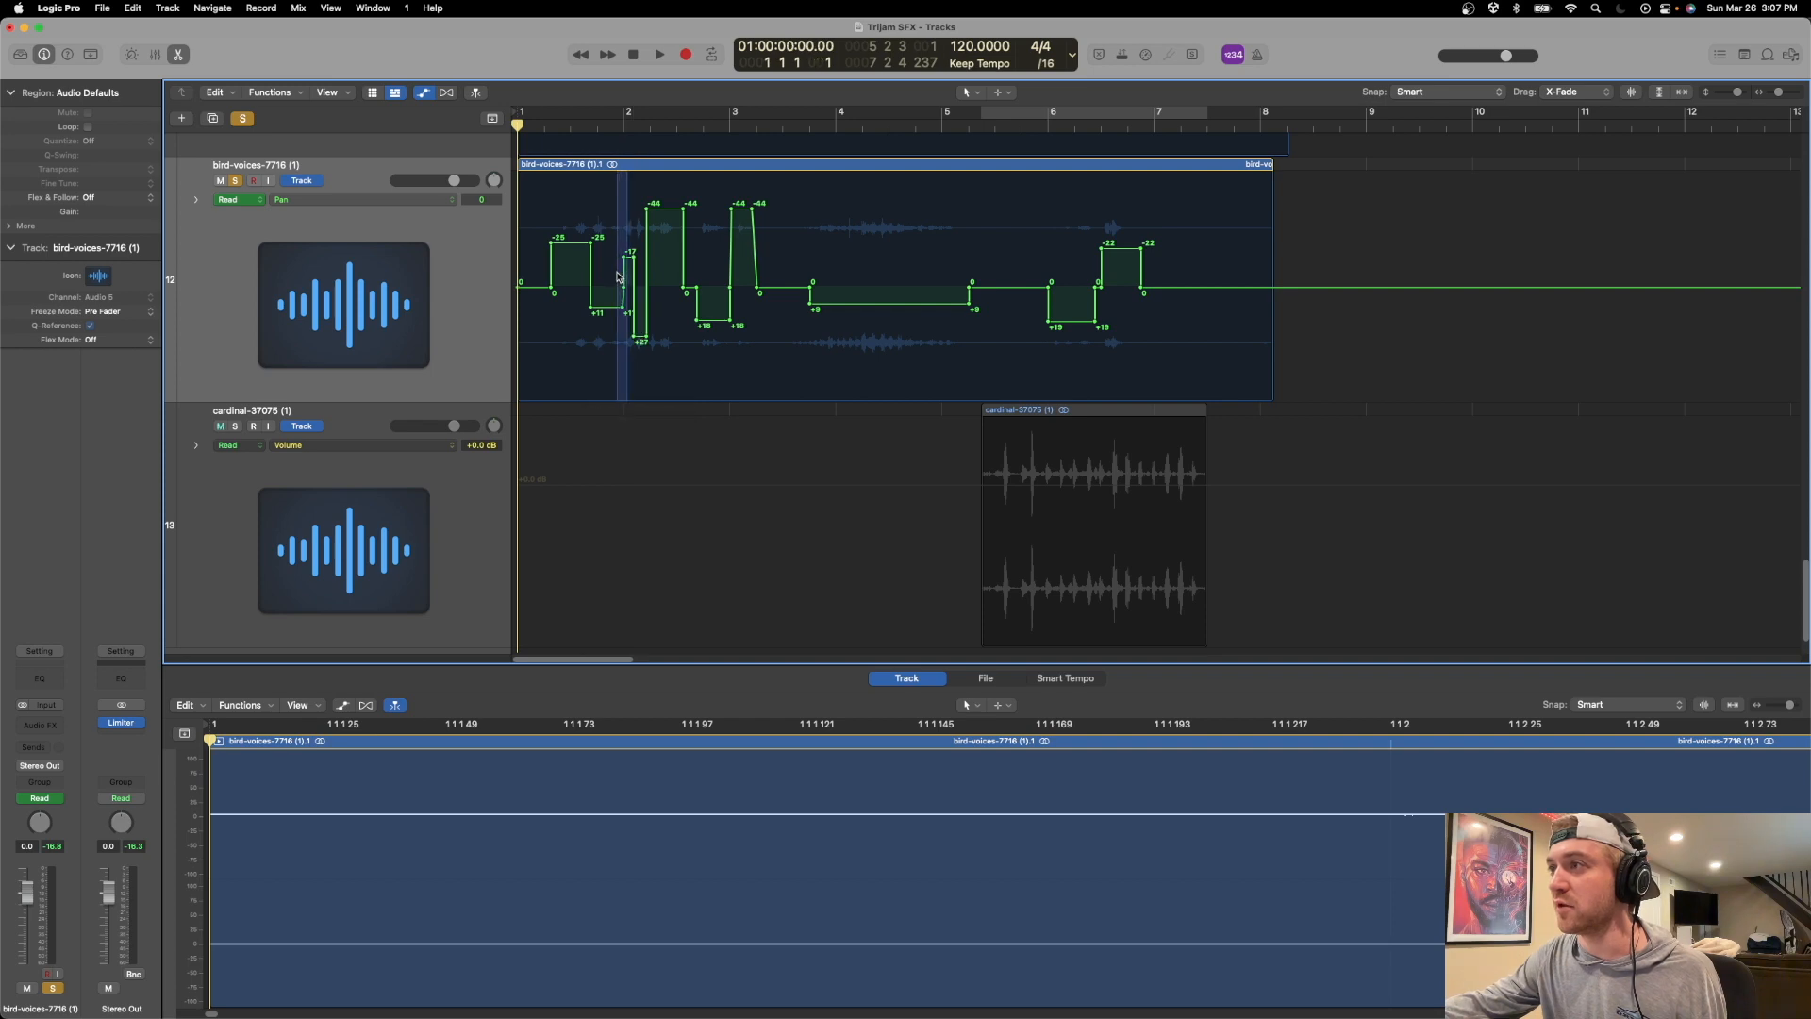
{"action": "left_click_drag", "start_coordinate": [624, 263], "coordinate": [610, 261]}
{"action": "left_click_drag", "start_coordinate": [682, 200], "coordinate": [685, 219]}
{"action": "left_click_drag", "start_coordinate": [741, 215], "coordinate": [742, 240]}
{"action": "key", "text": "space"}
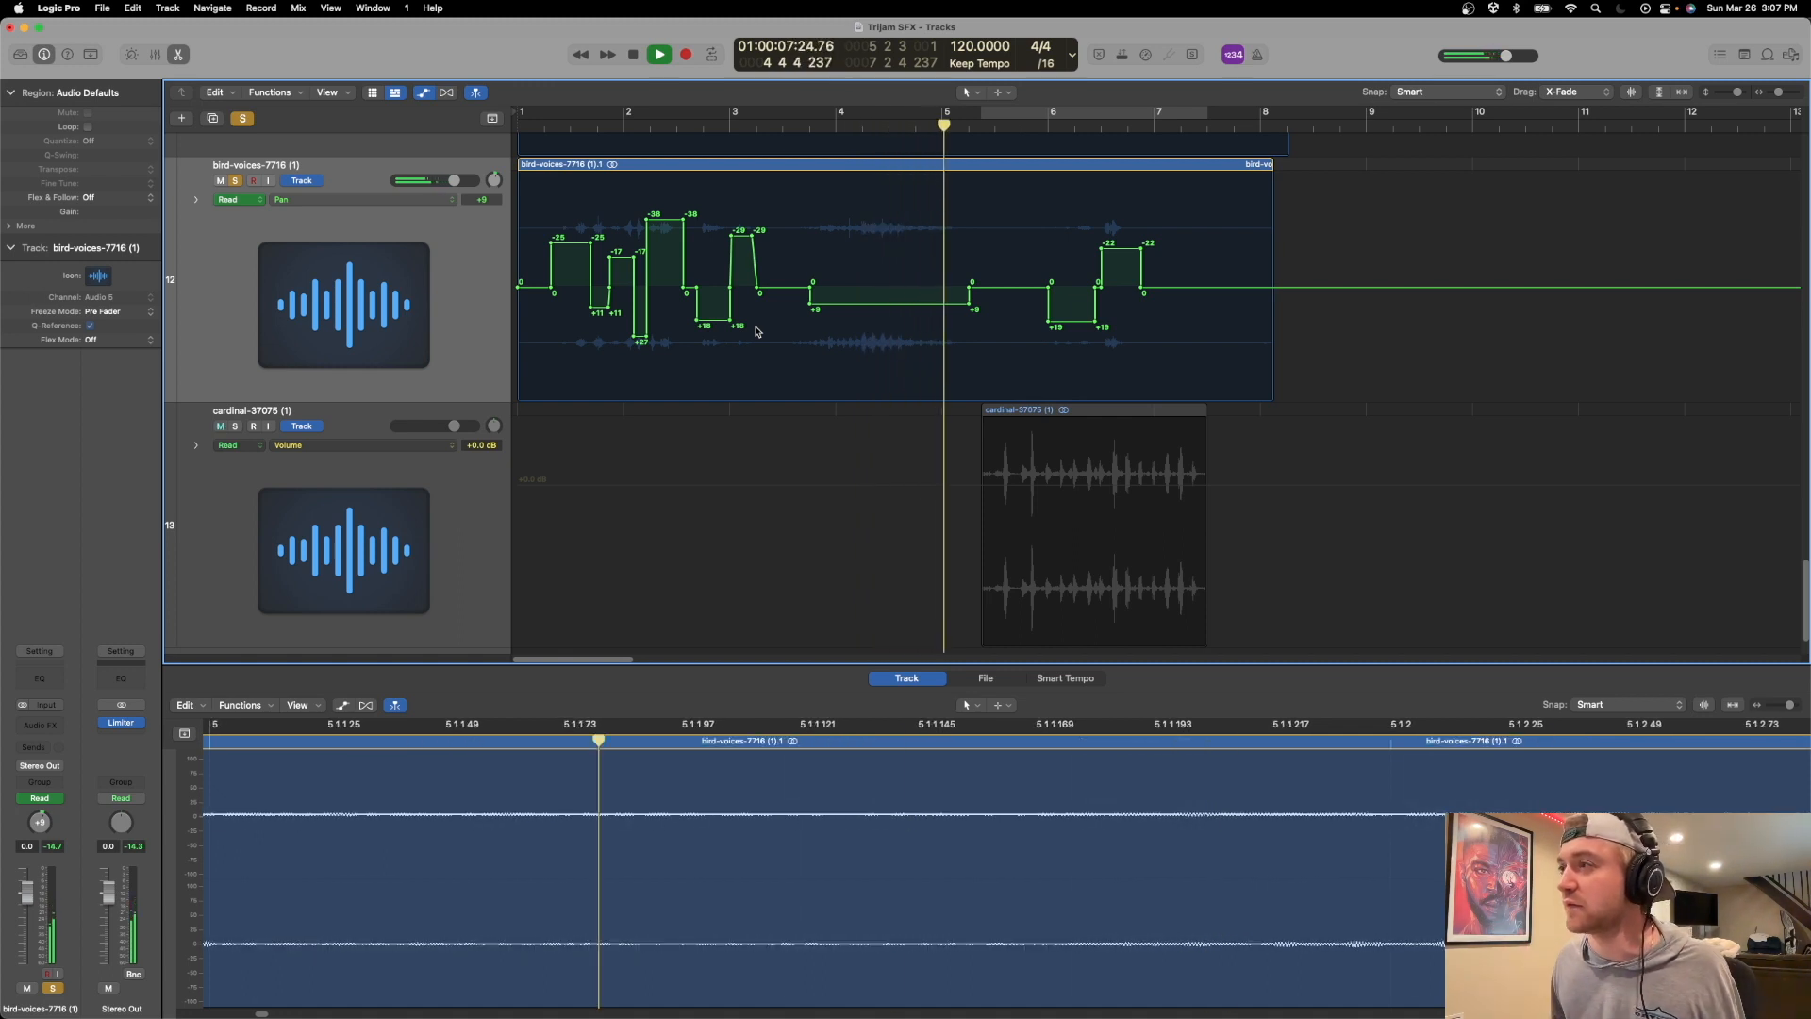
{"action": "key", "text": "space"}
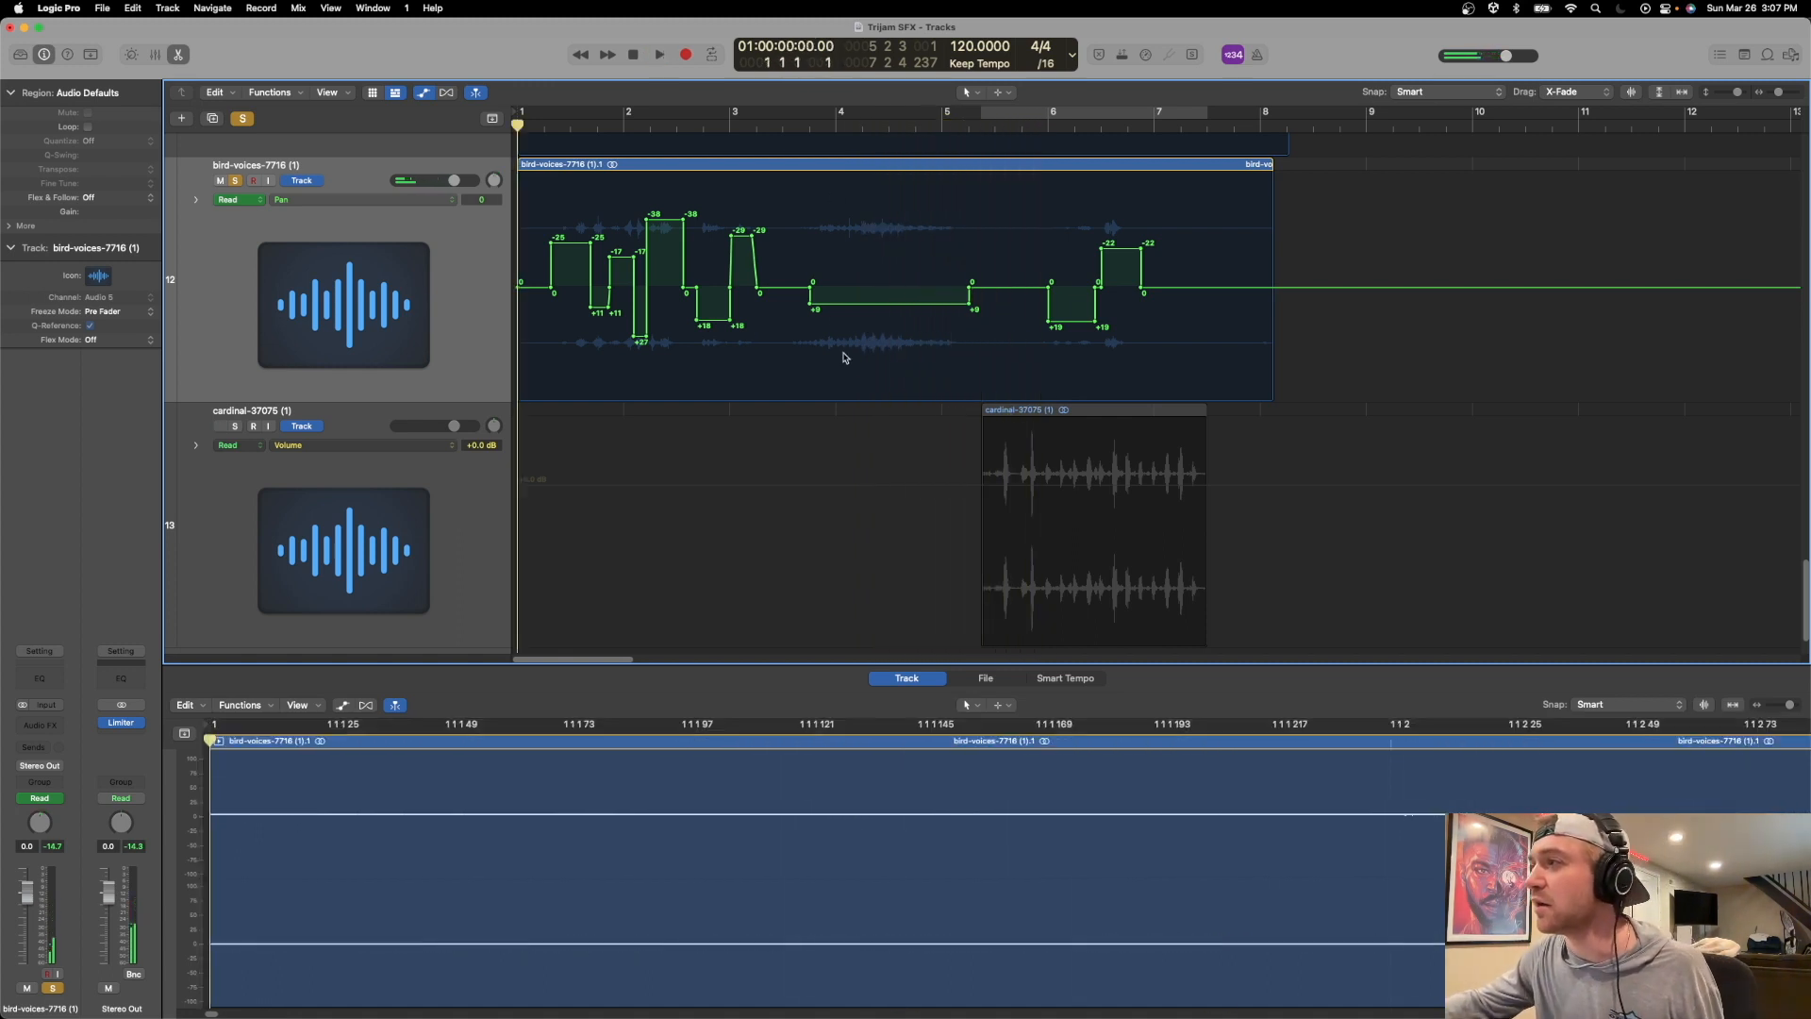
Move the centre pan points outward around the long bird call so its pan ramps gradually to and from +9.
{"action": "left_click", "coordinate": [817, 295]}
{"action": "left_click_drag", "start_coordinate": [815, 294], "coordinate": [785, 285]}
{"action": "left_click_drag", "start_coordinate": [972, 283], "coordinate": [996, 286]}
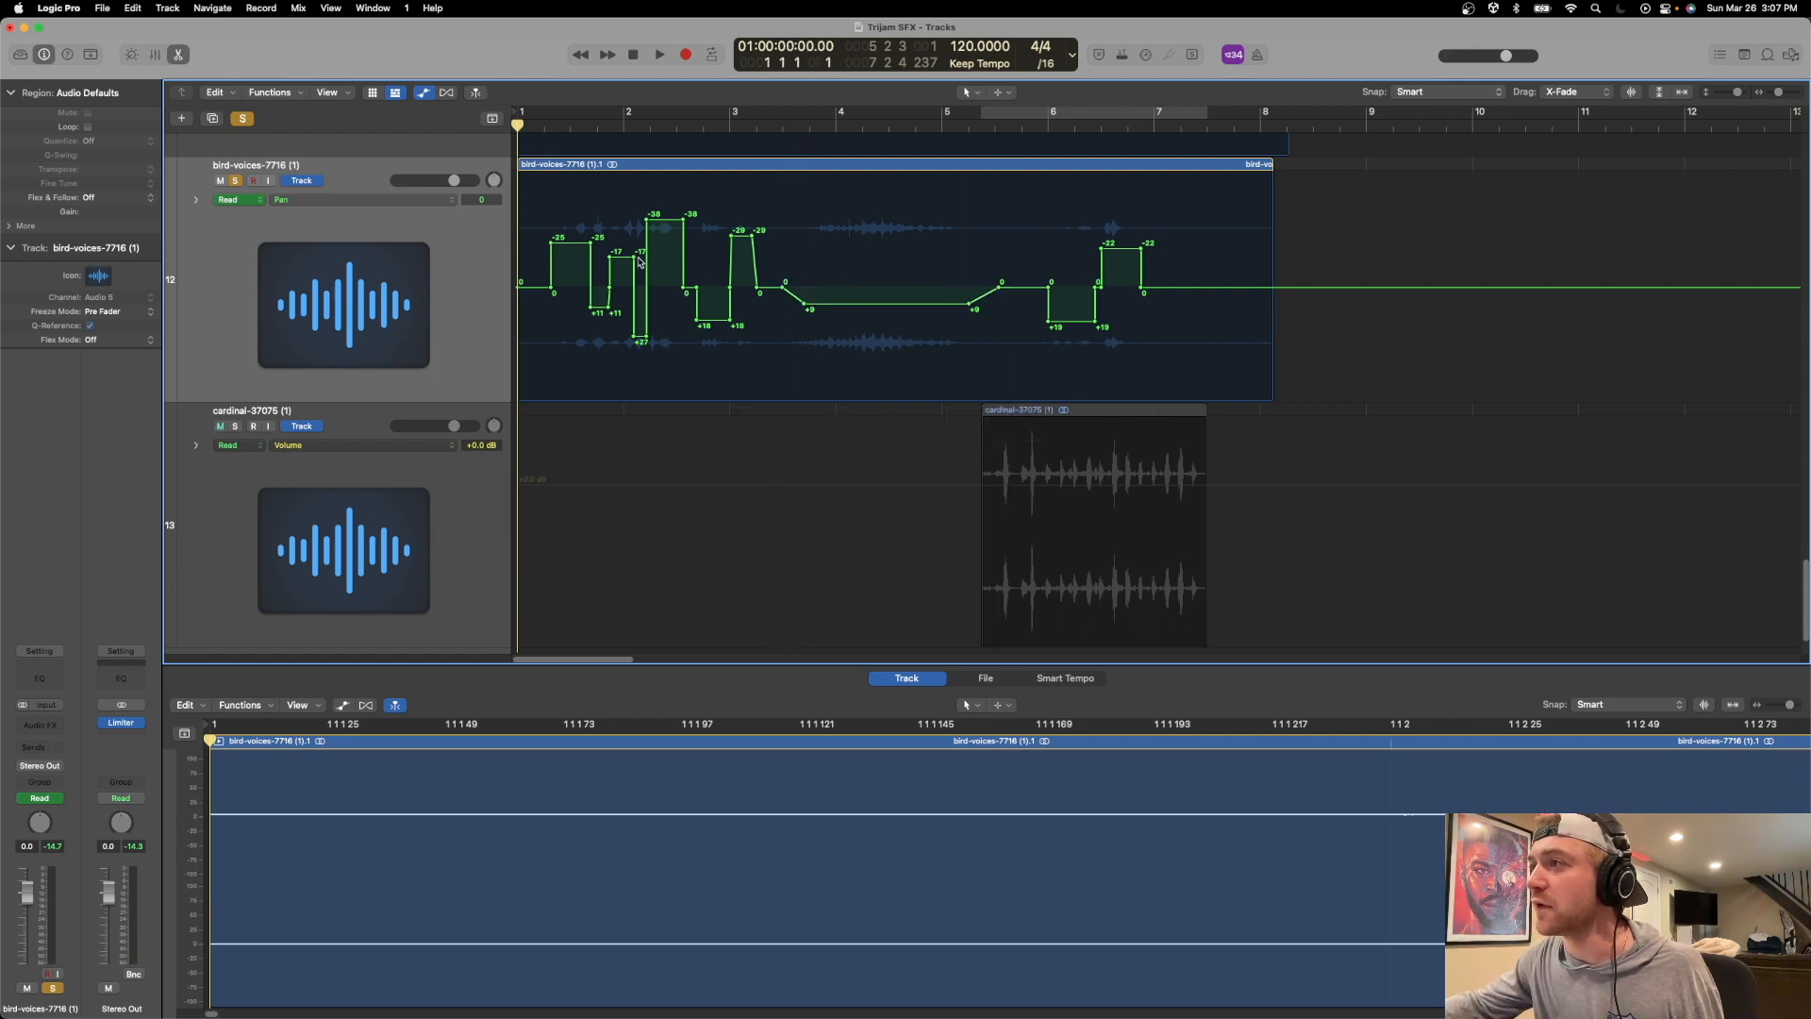
Shift the bird voices' pan points in bars 1 and 2 to turn the abrupt pan jumps into sloped transitions.
{"action": "left_click_drag", "start_coordinate": [635, 257], "coordinate": [618, 255]}
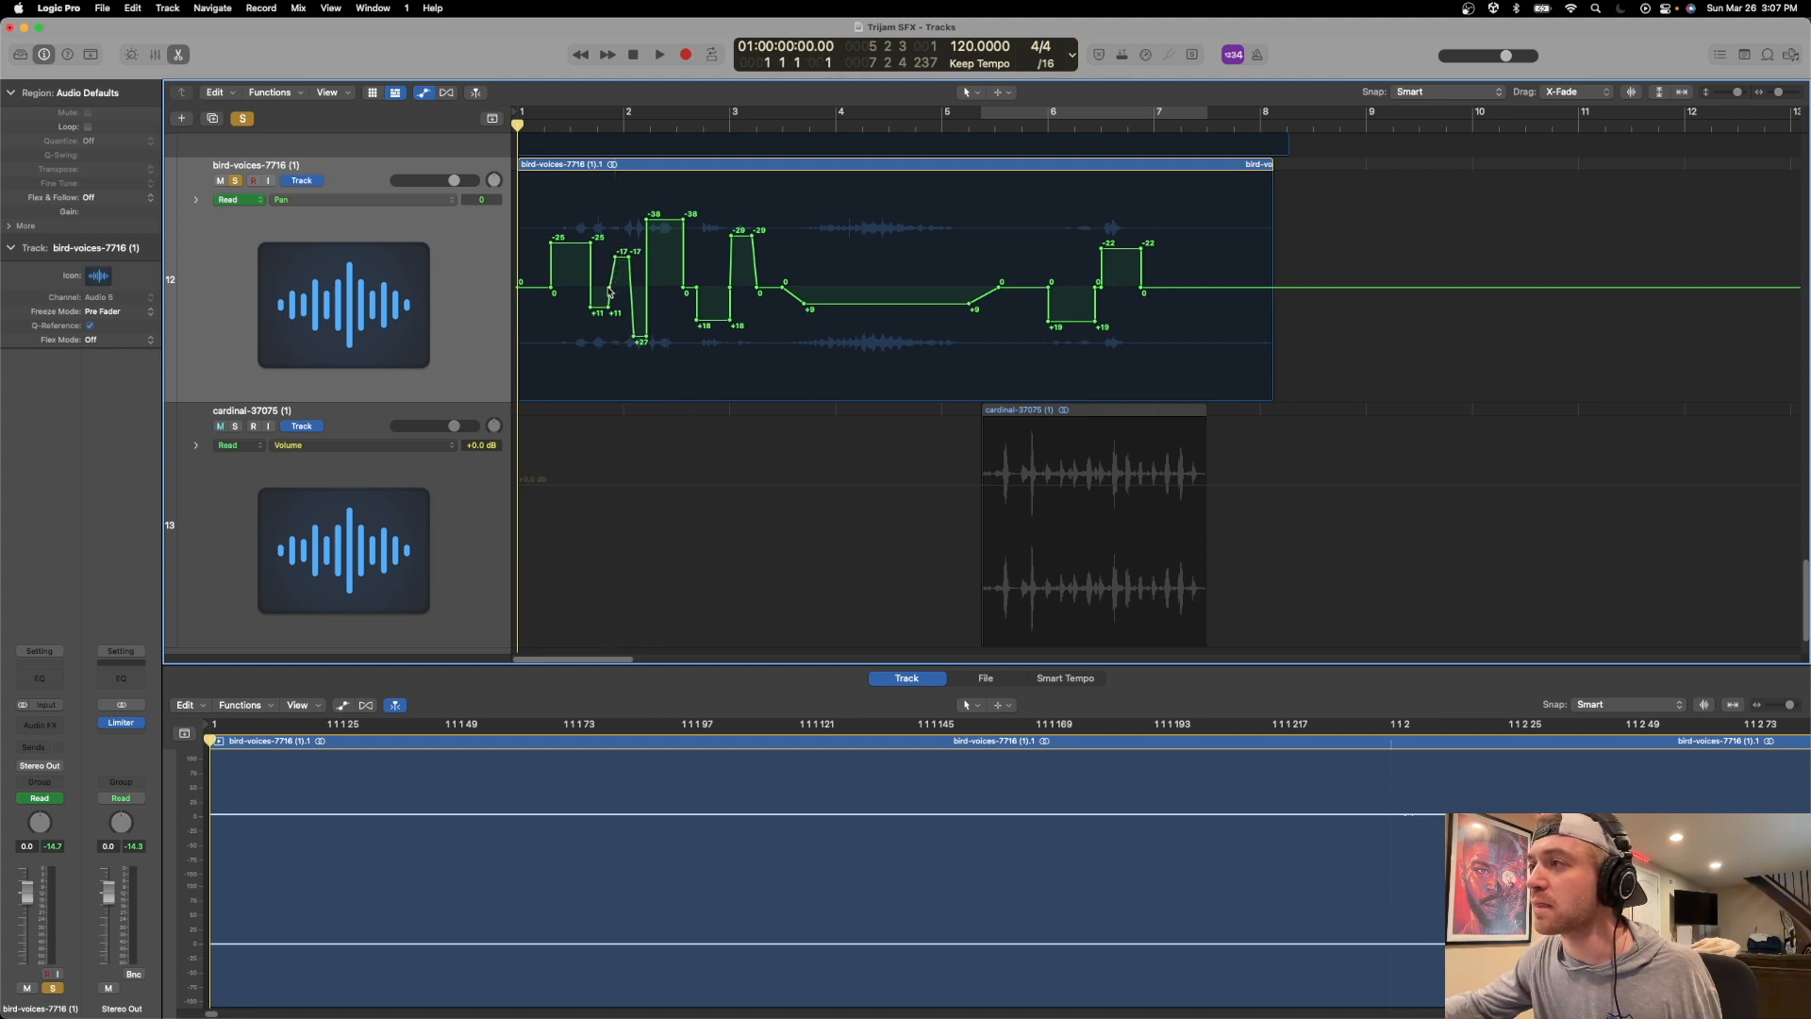
{"action": "left_click_drag", "start_coordinate": [594, 245], "coordinate": [647, 220]}
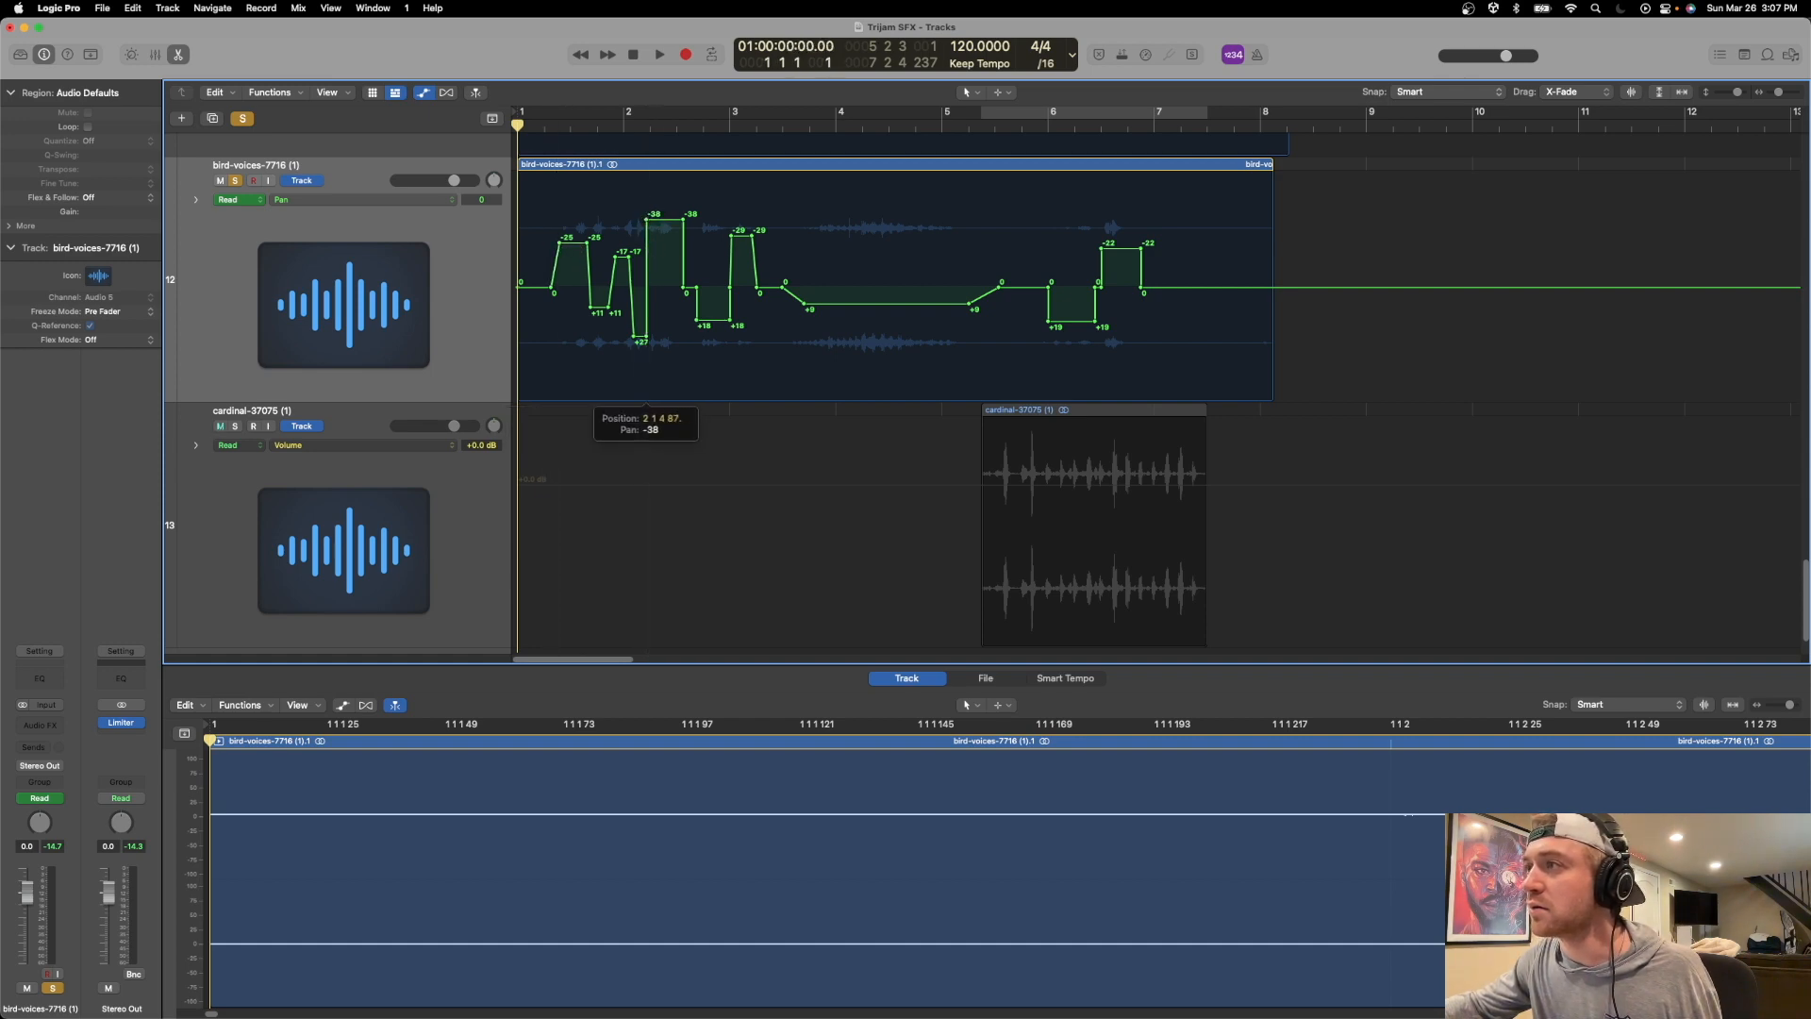
{"action": "left_click_drag", "start_coordinate": [646, 336], "coordinate": [641, 337]}
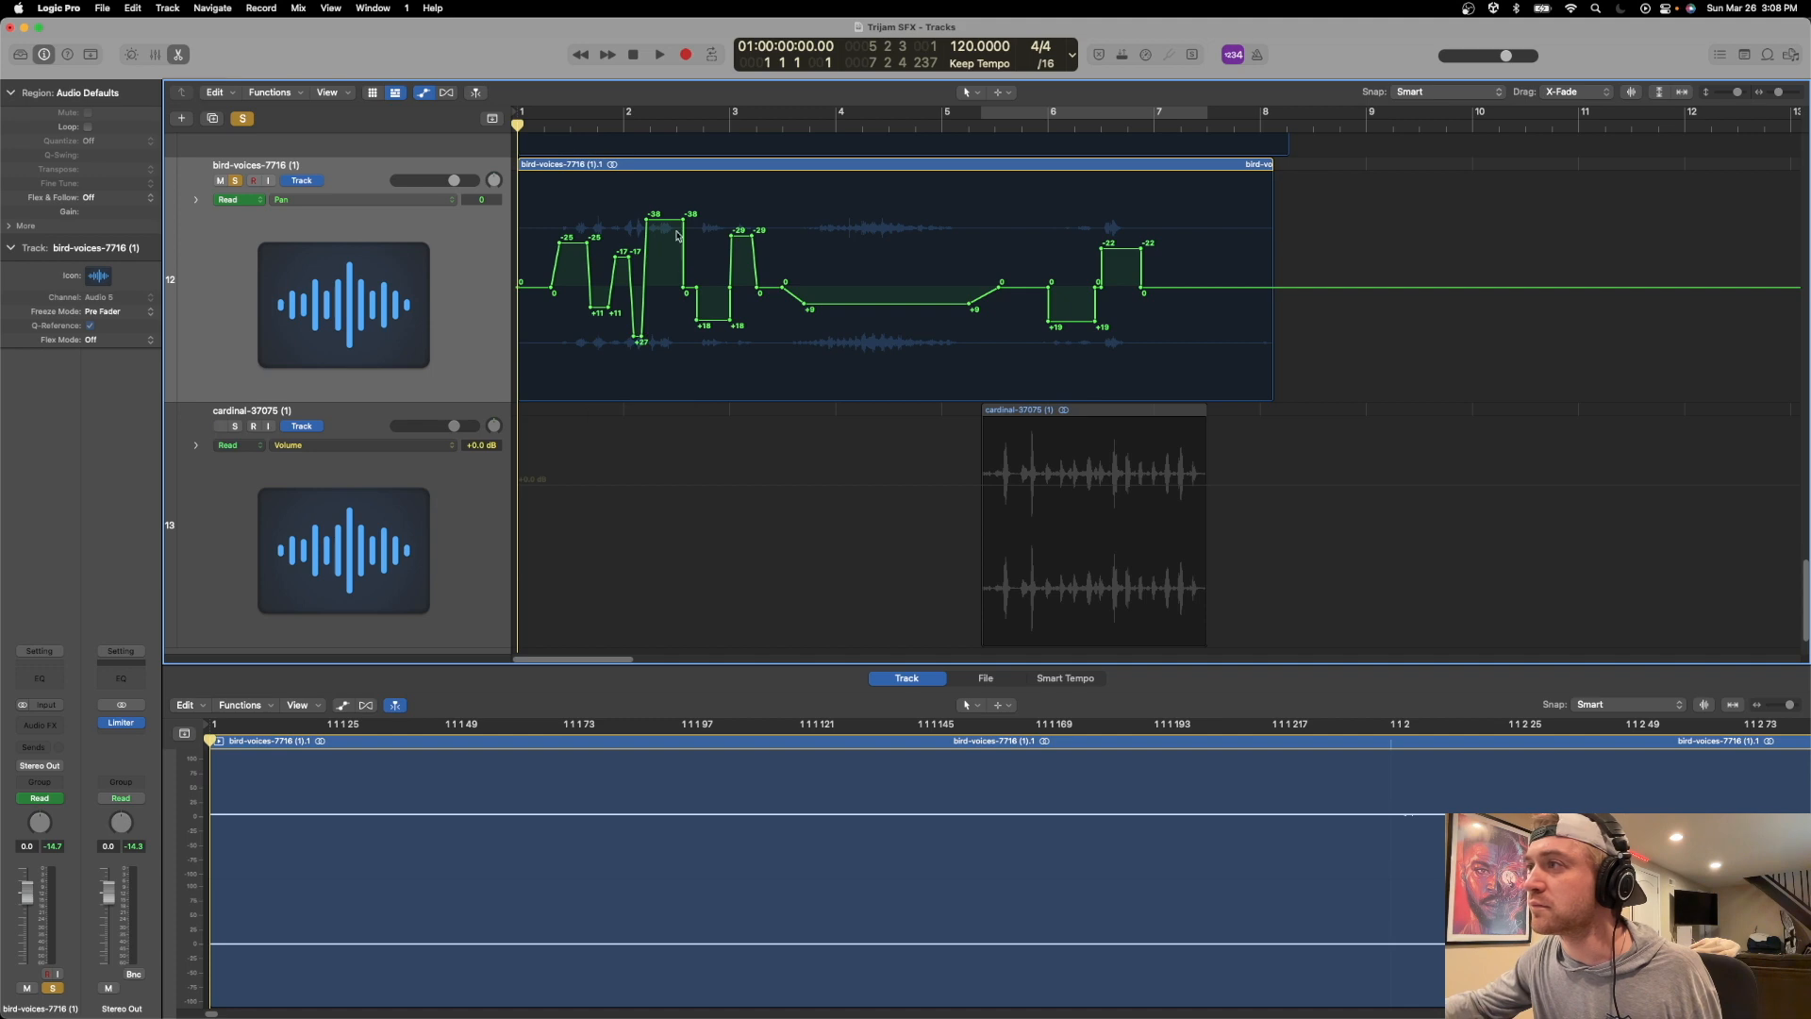
{"action": "left_click_drag", "start_coordinate": [683, 220], "coordinate": [675, 220]}
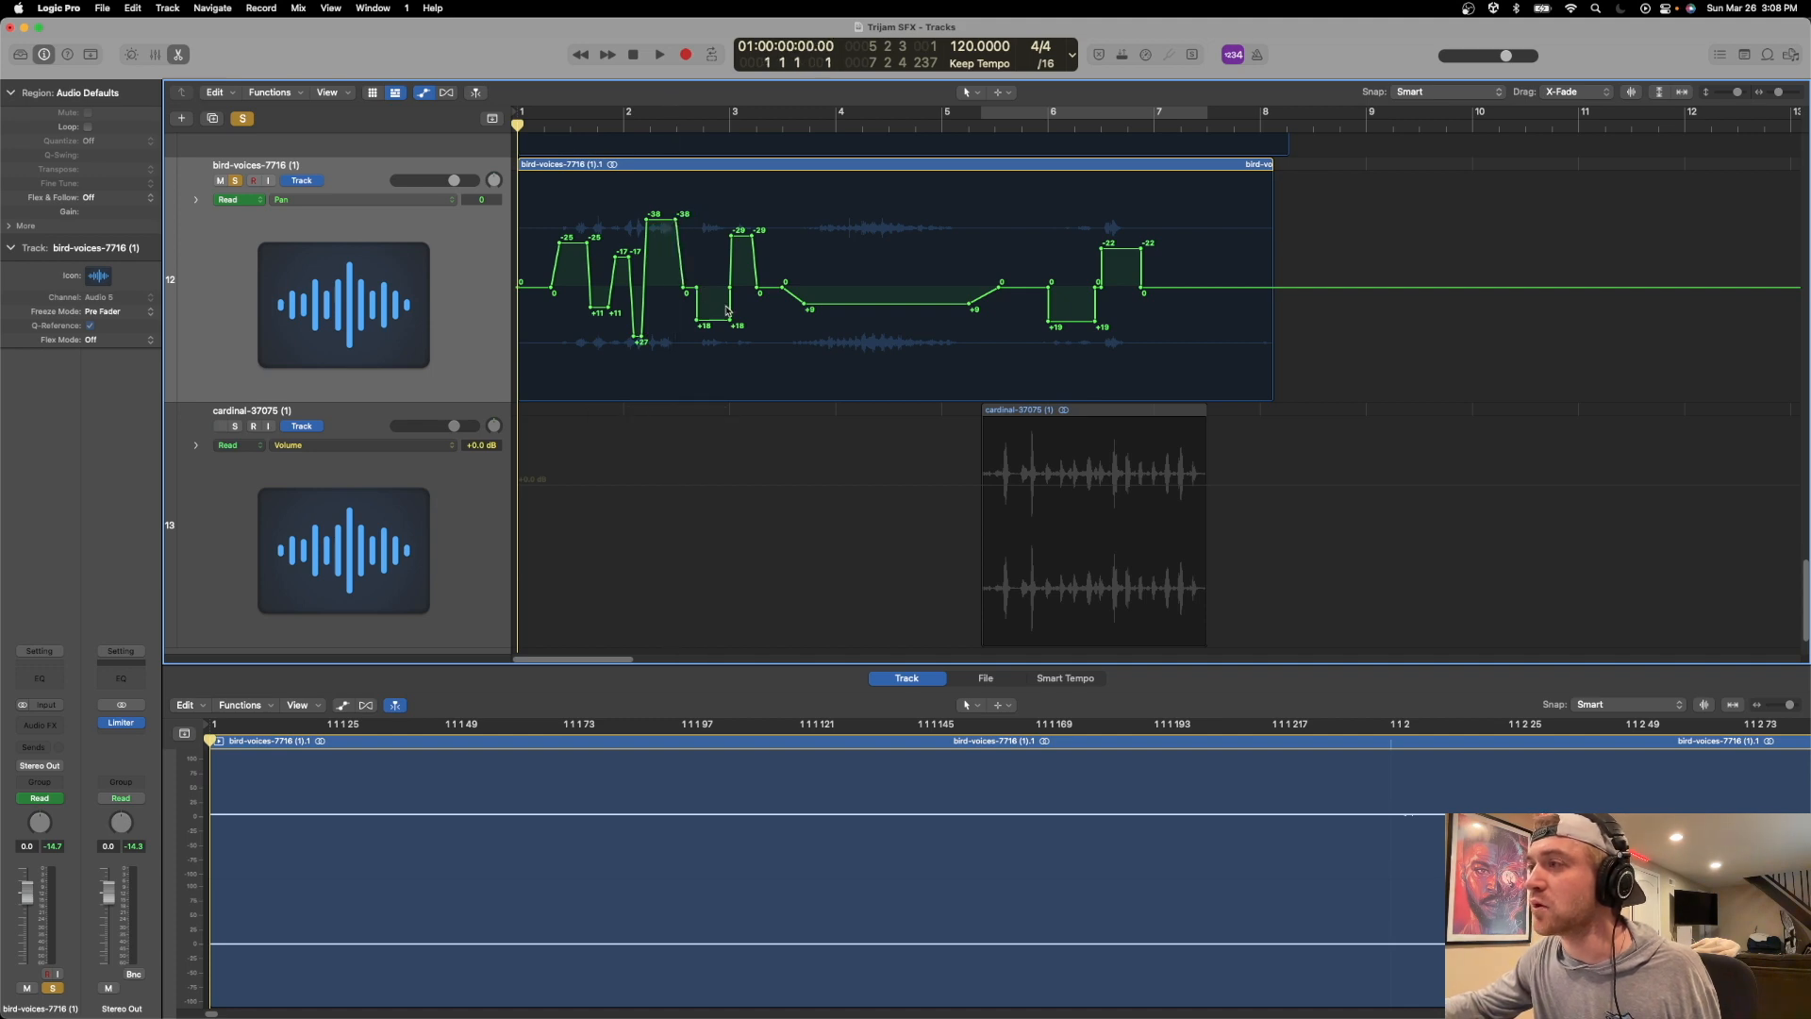
{"action": "left_click_drag", "start_coordinate": [696, 288], "coordinate": [686, 287]}
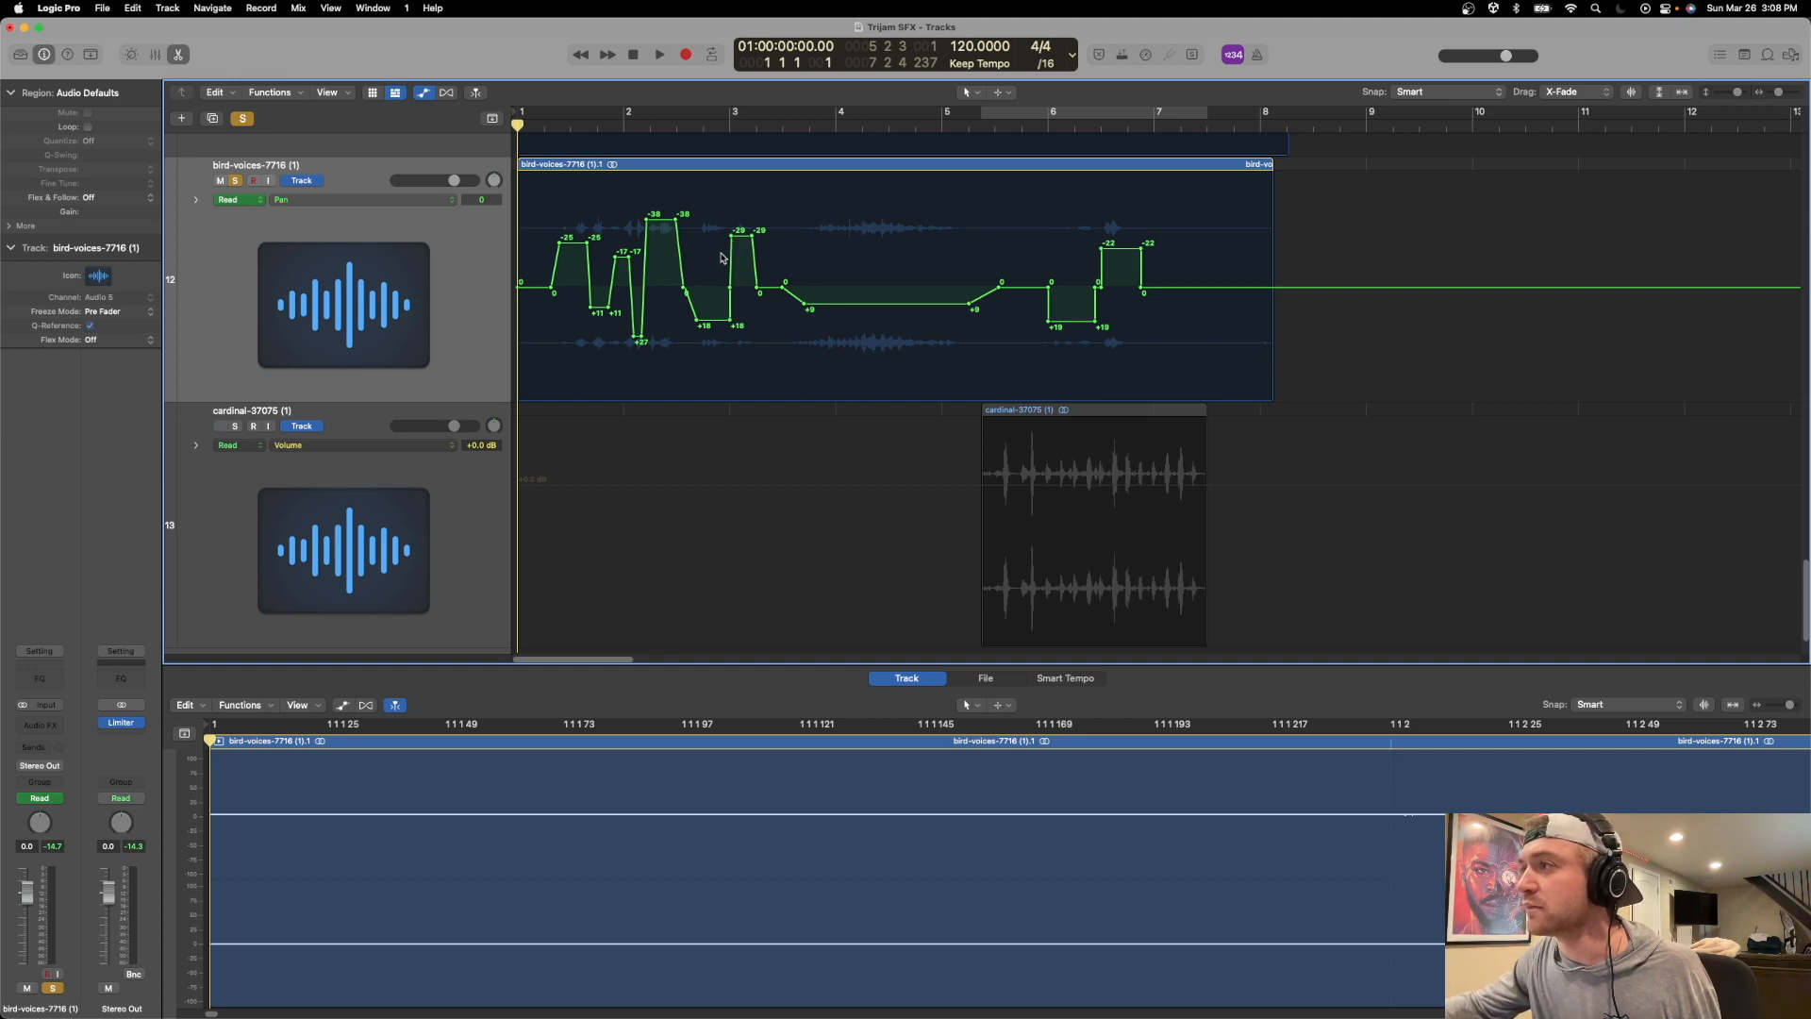
Sweep the bird pan from +18 to -29 into bar 3 and +9 to -12 across the long call, lengthen the bar 6 ramps, and play it.
{"action": "left_click", "coordinate": [738, 261]}
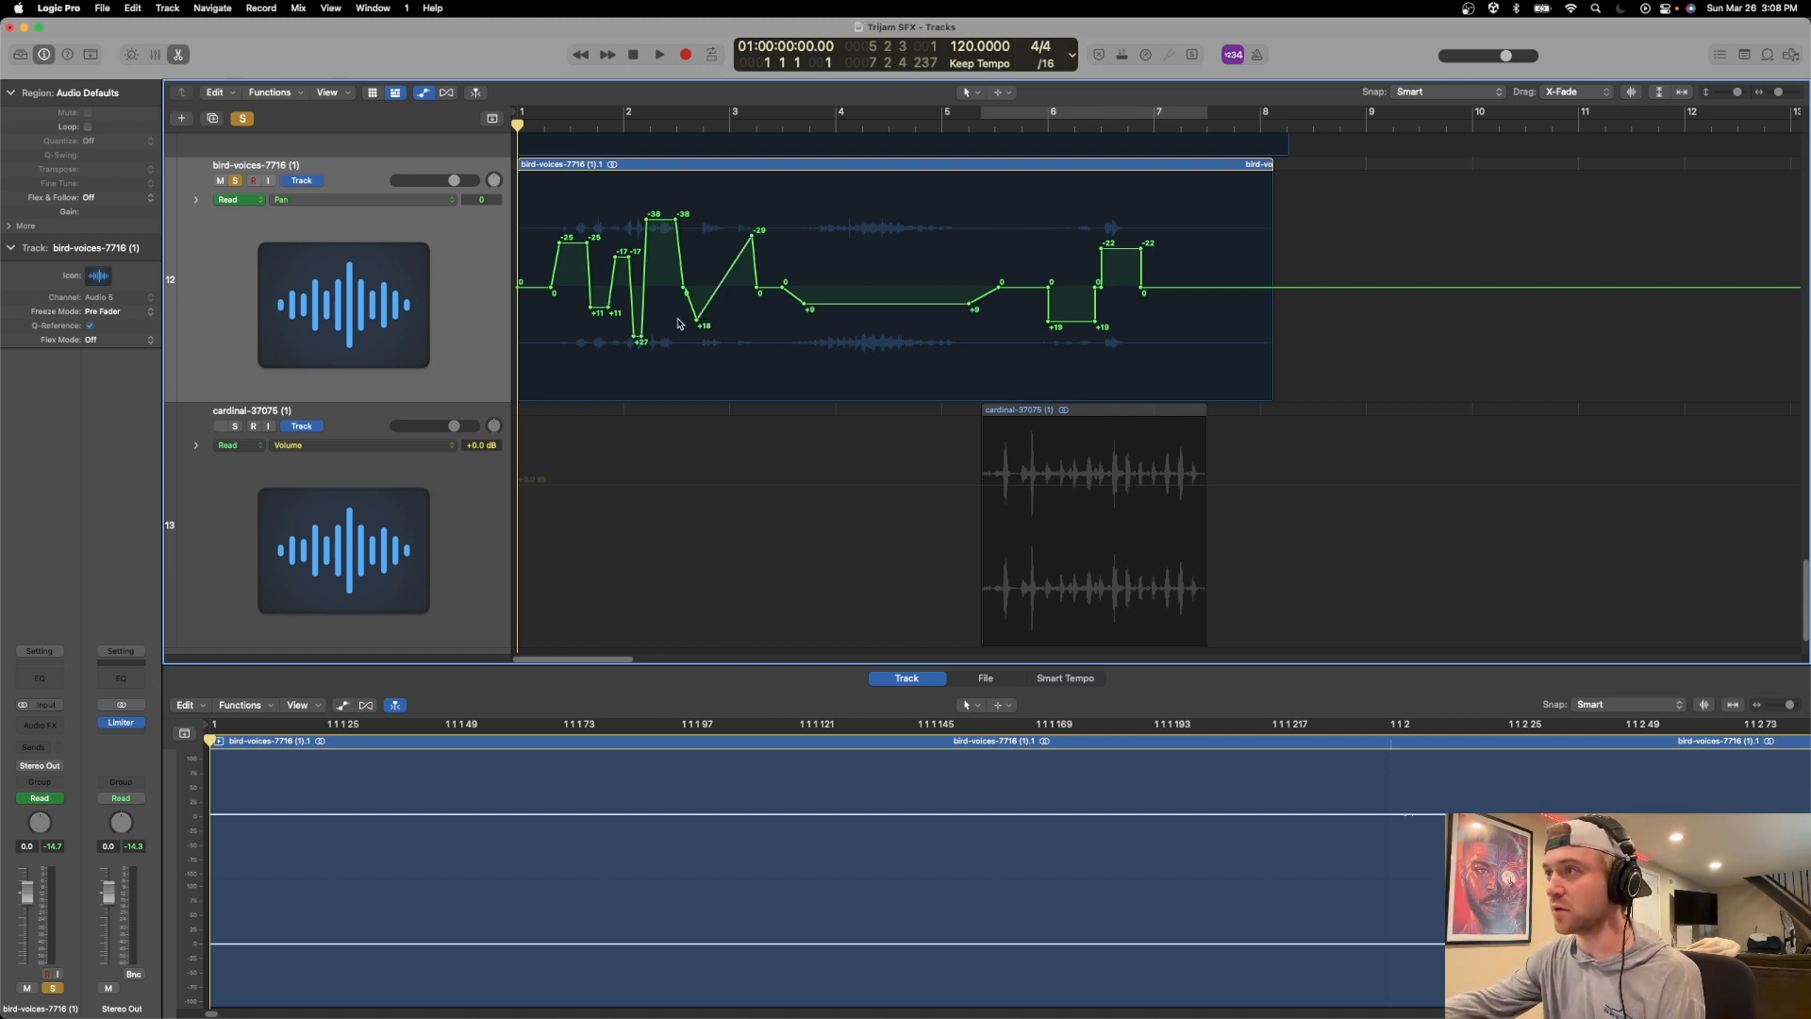
{"action": "left_click_drag", "start_coordinate": [971, 307], "coordinate": [1035, 288]}
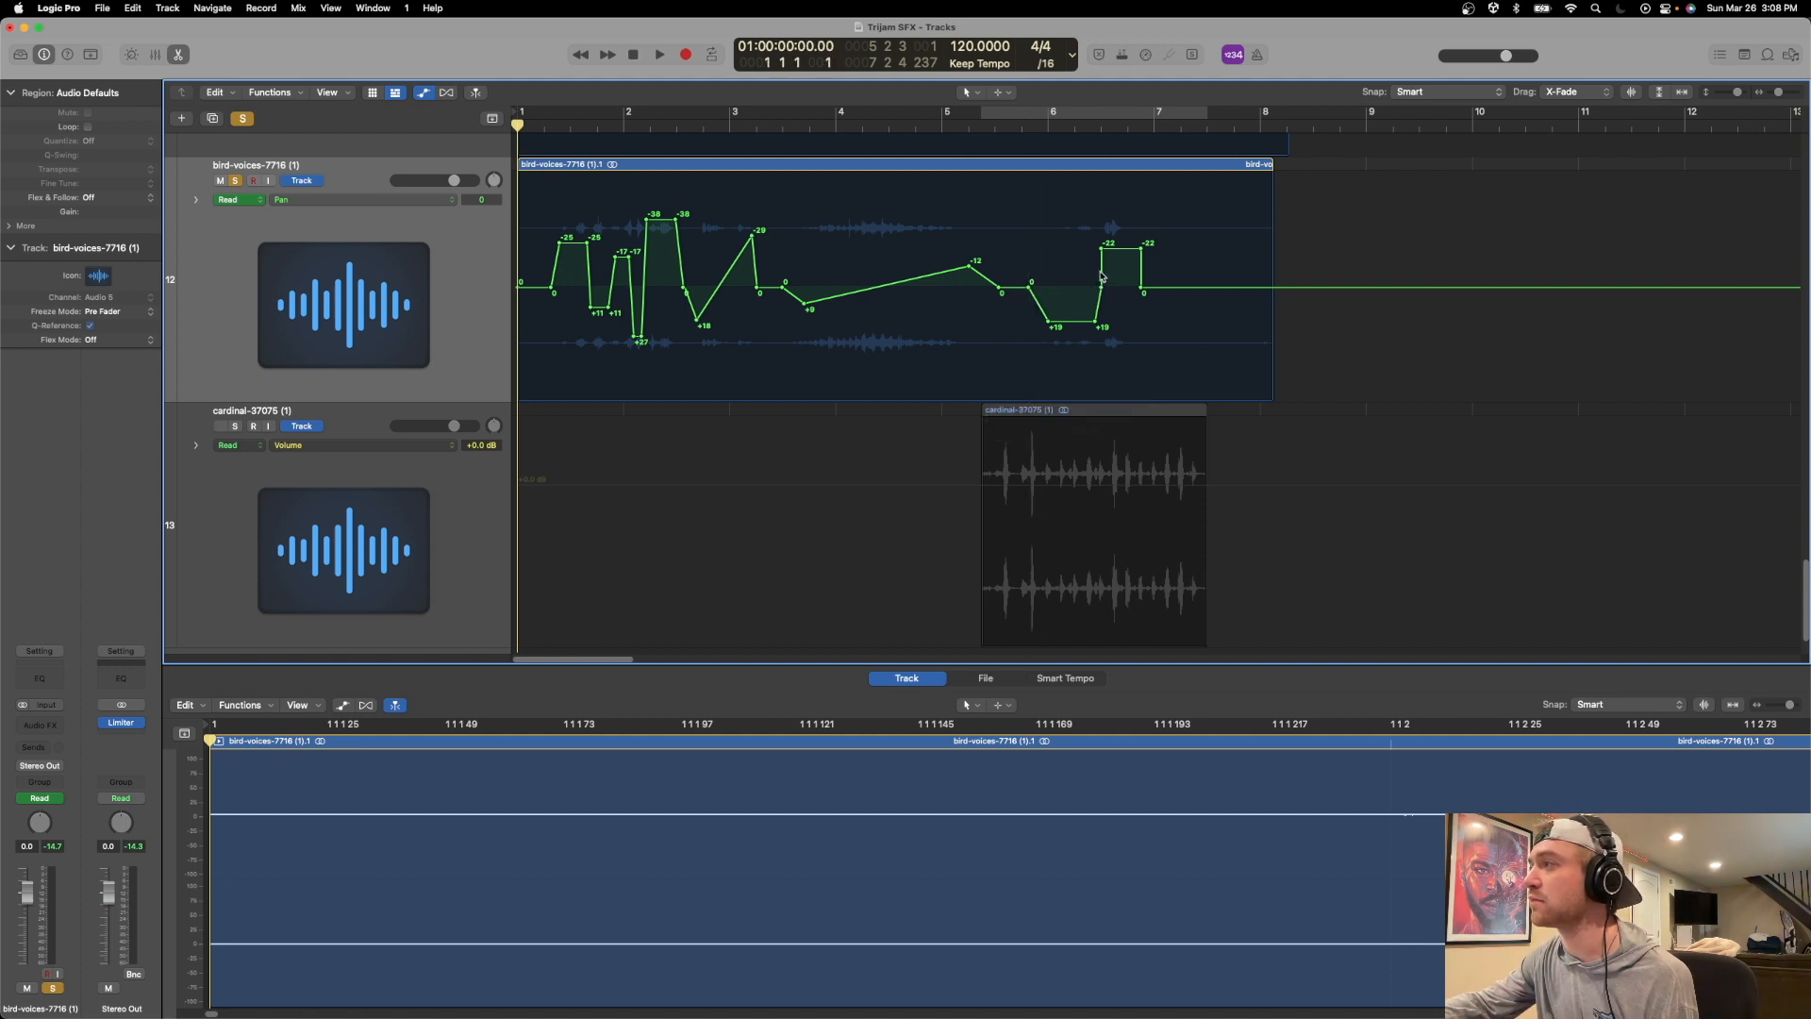
{"action": "left_click_drag", "start_coordinate": [1101, 251], "coordinate": [1123, 245]}
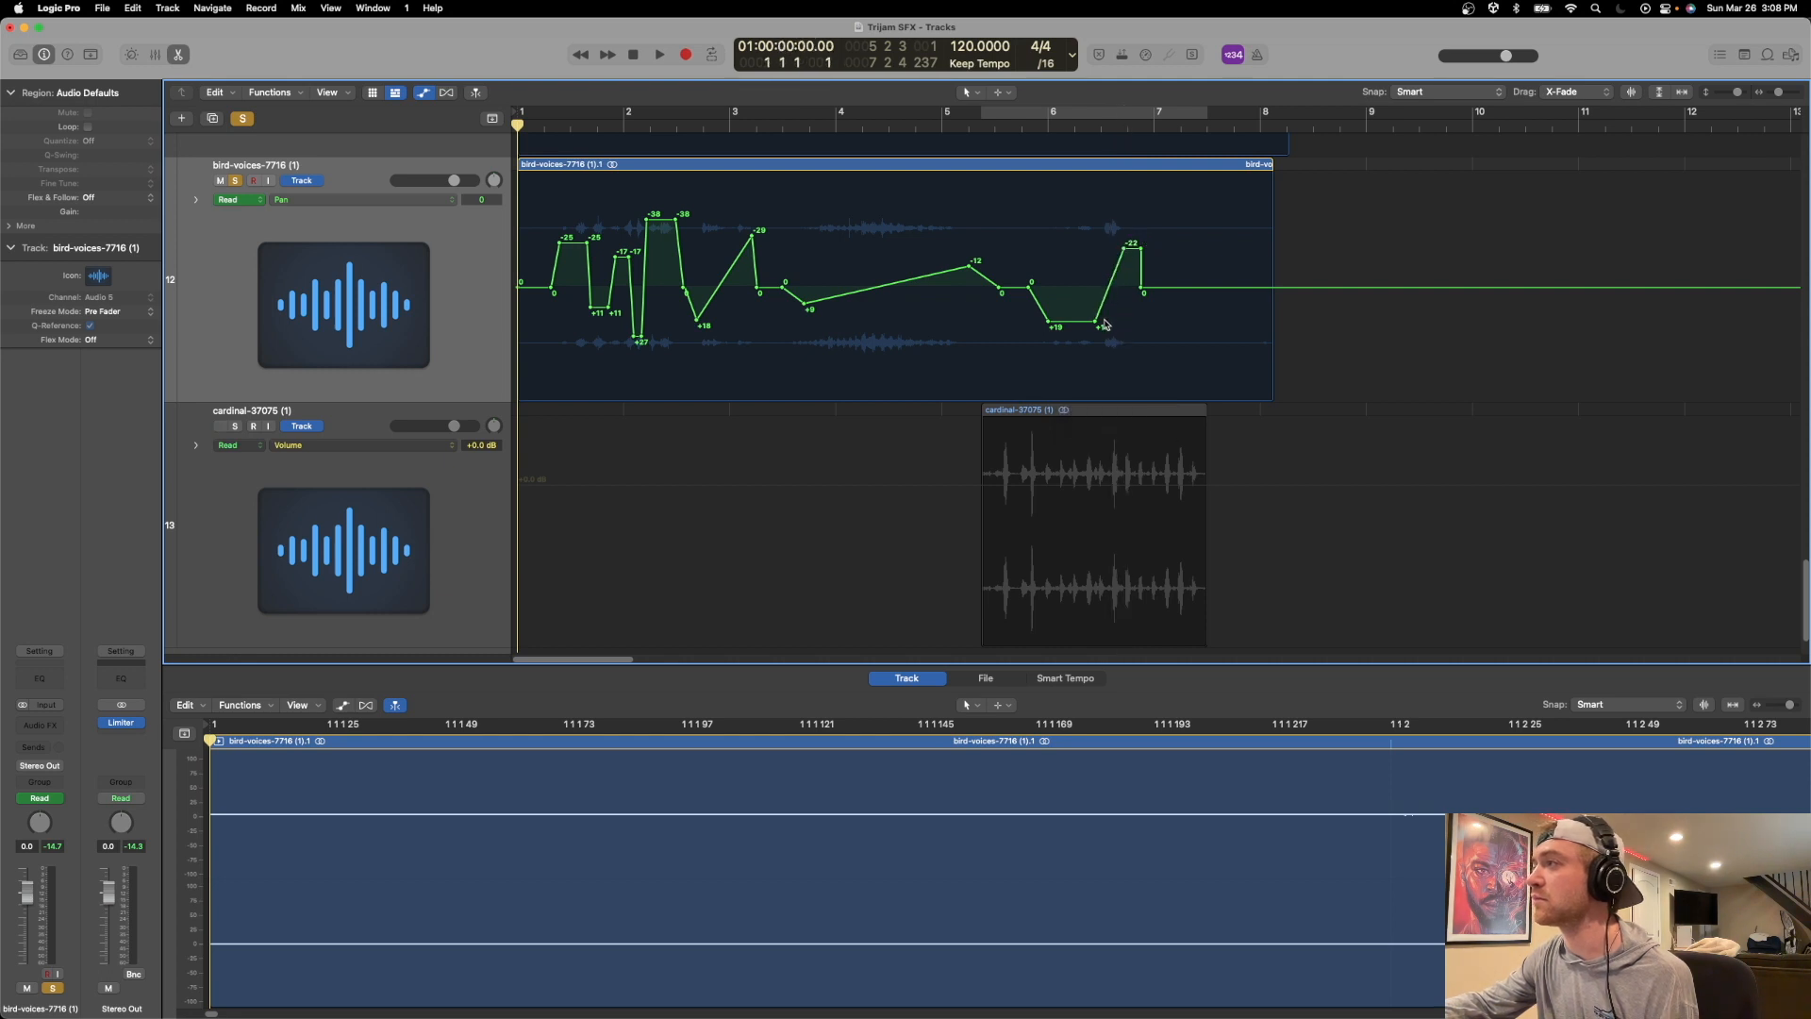
{"action": "left_click_drag", "start_coordinate": [1142, 289], "coordinate": [1188, 291]}
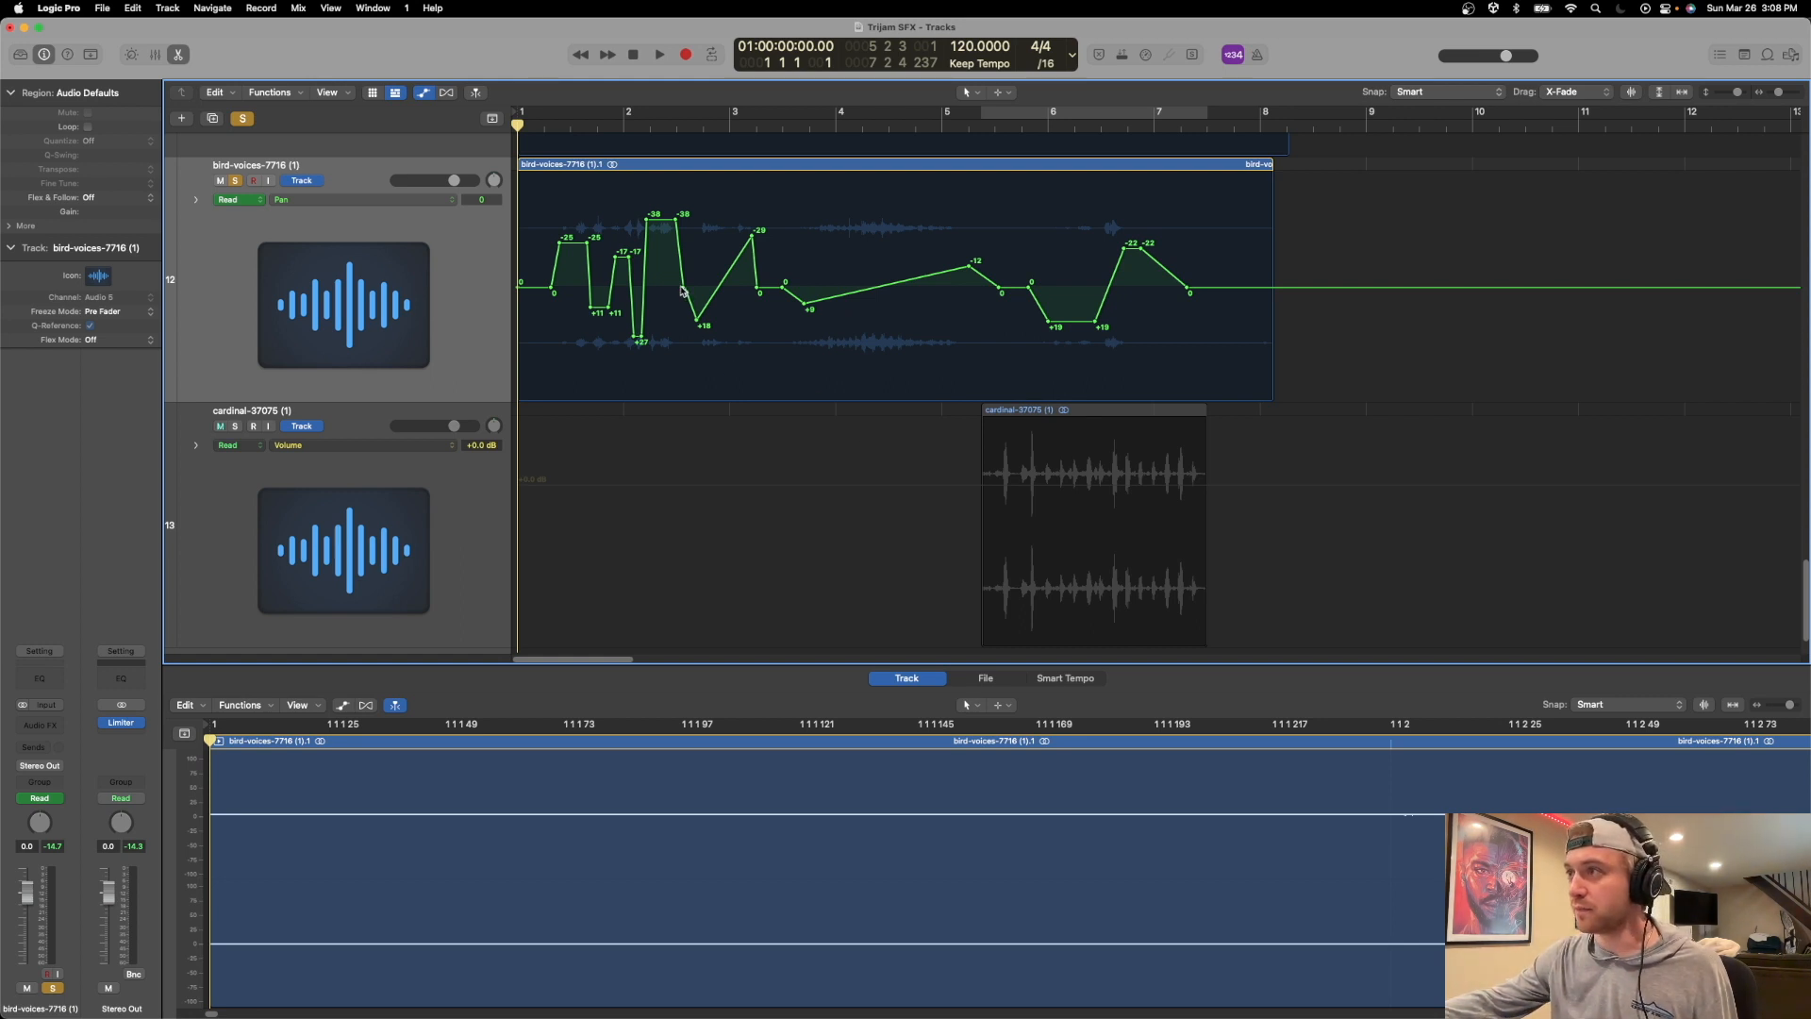
{"action": "key", "text": "space"}
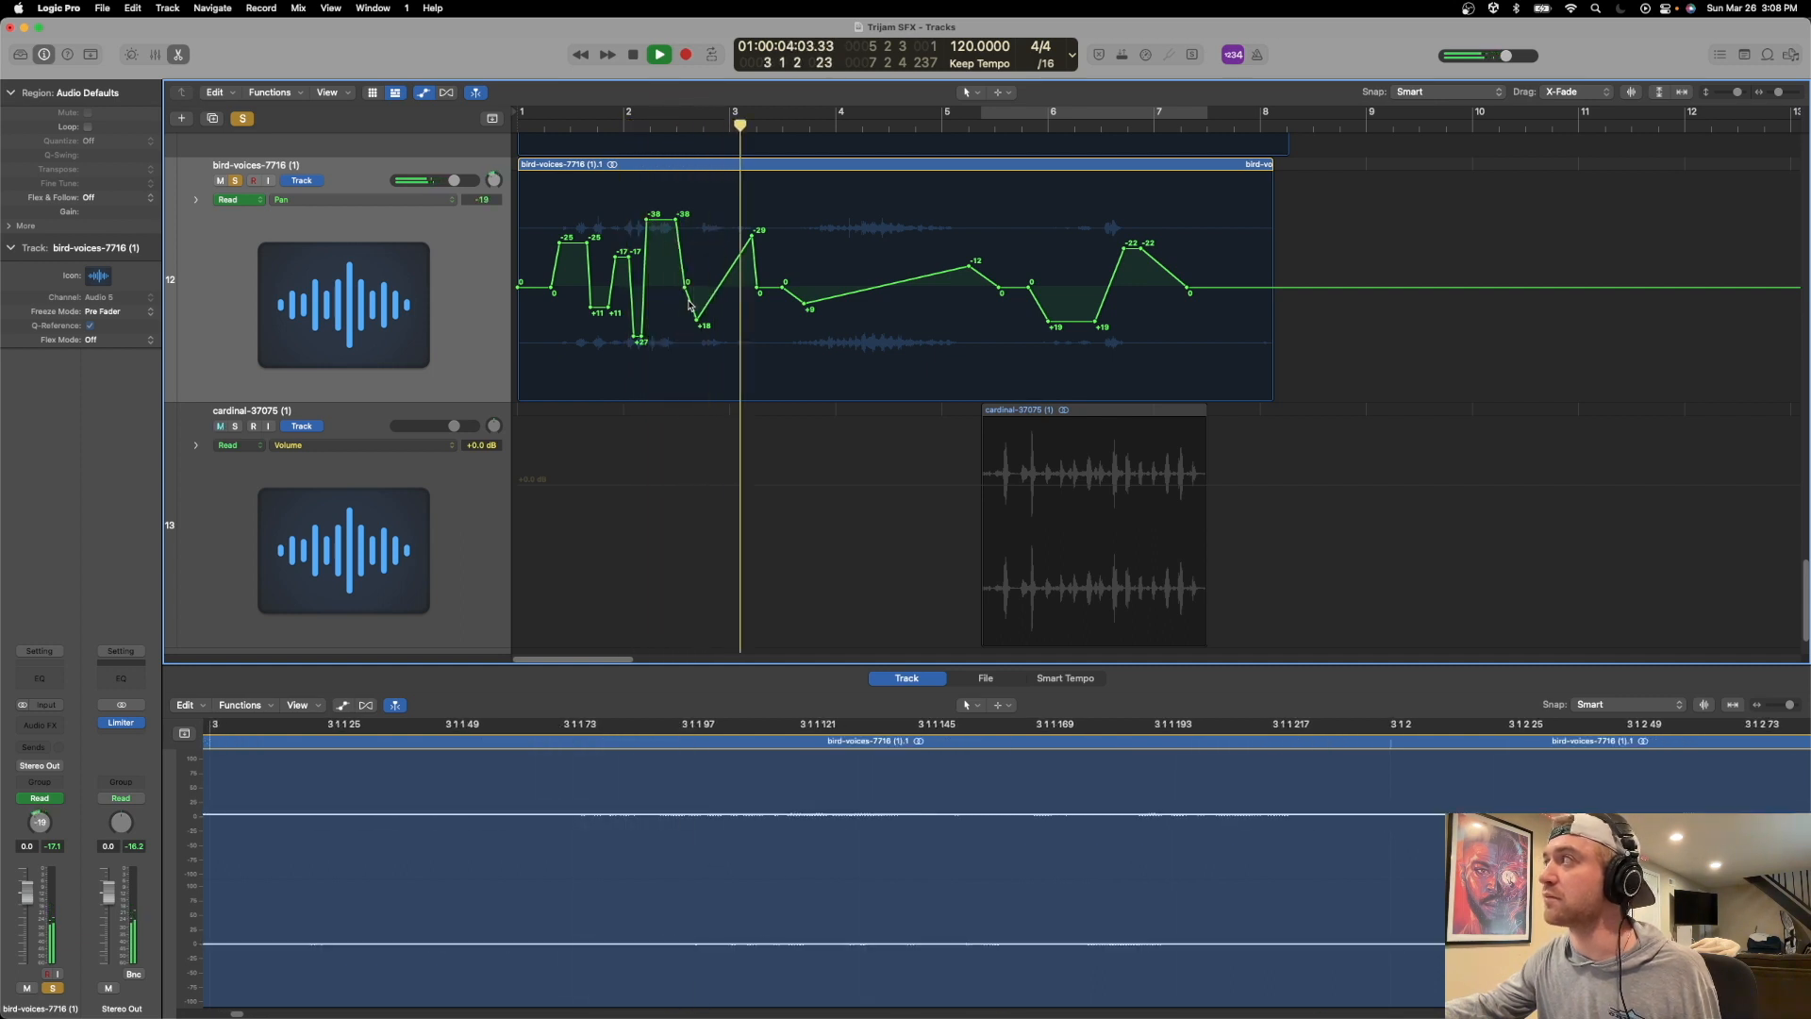
{"action": "key", "text": "space"}
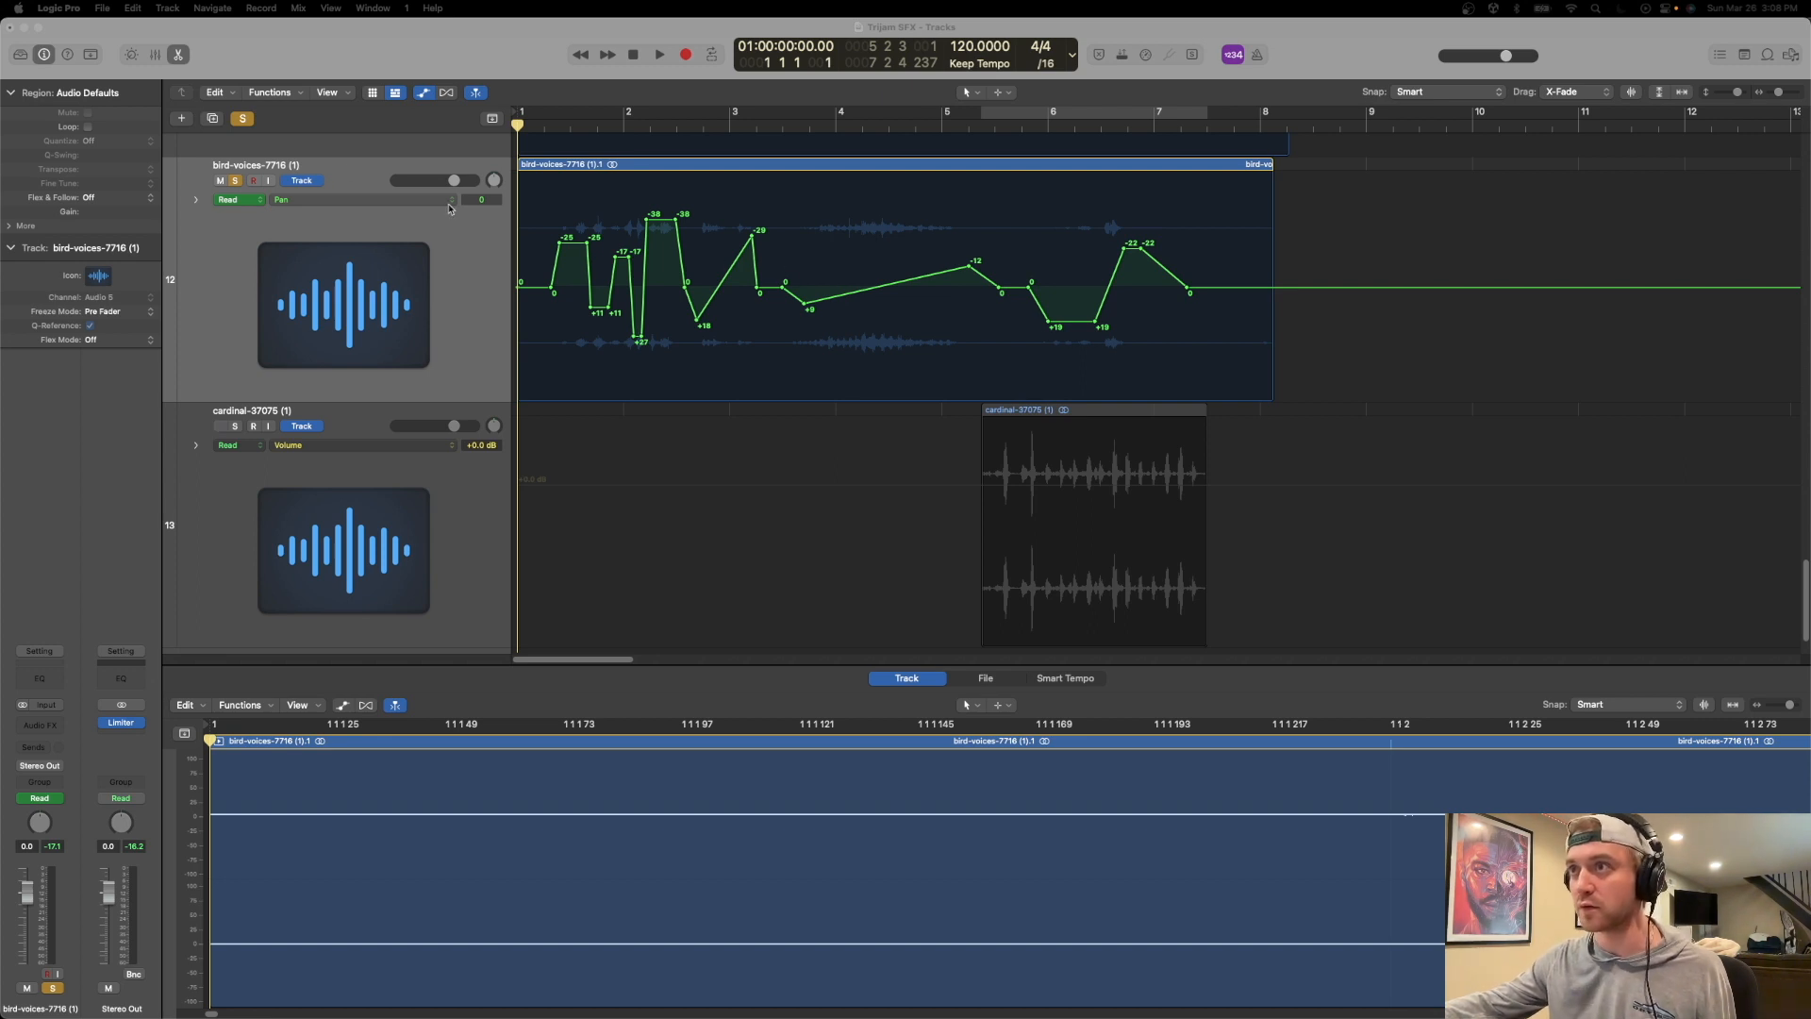
Hide the automation, solo the cardinal track instead of the bird voices, and place the playhead at bar 5 3.
{"action": "left_click", "coordinate": [324, 53]}
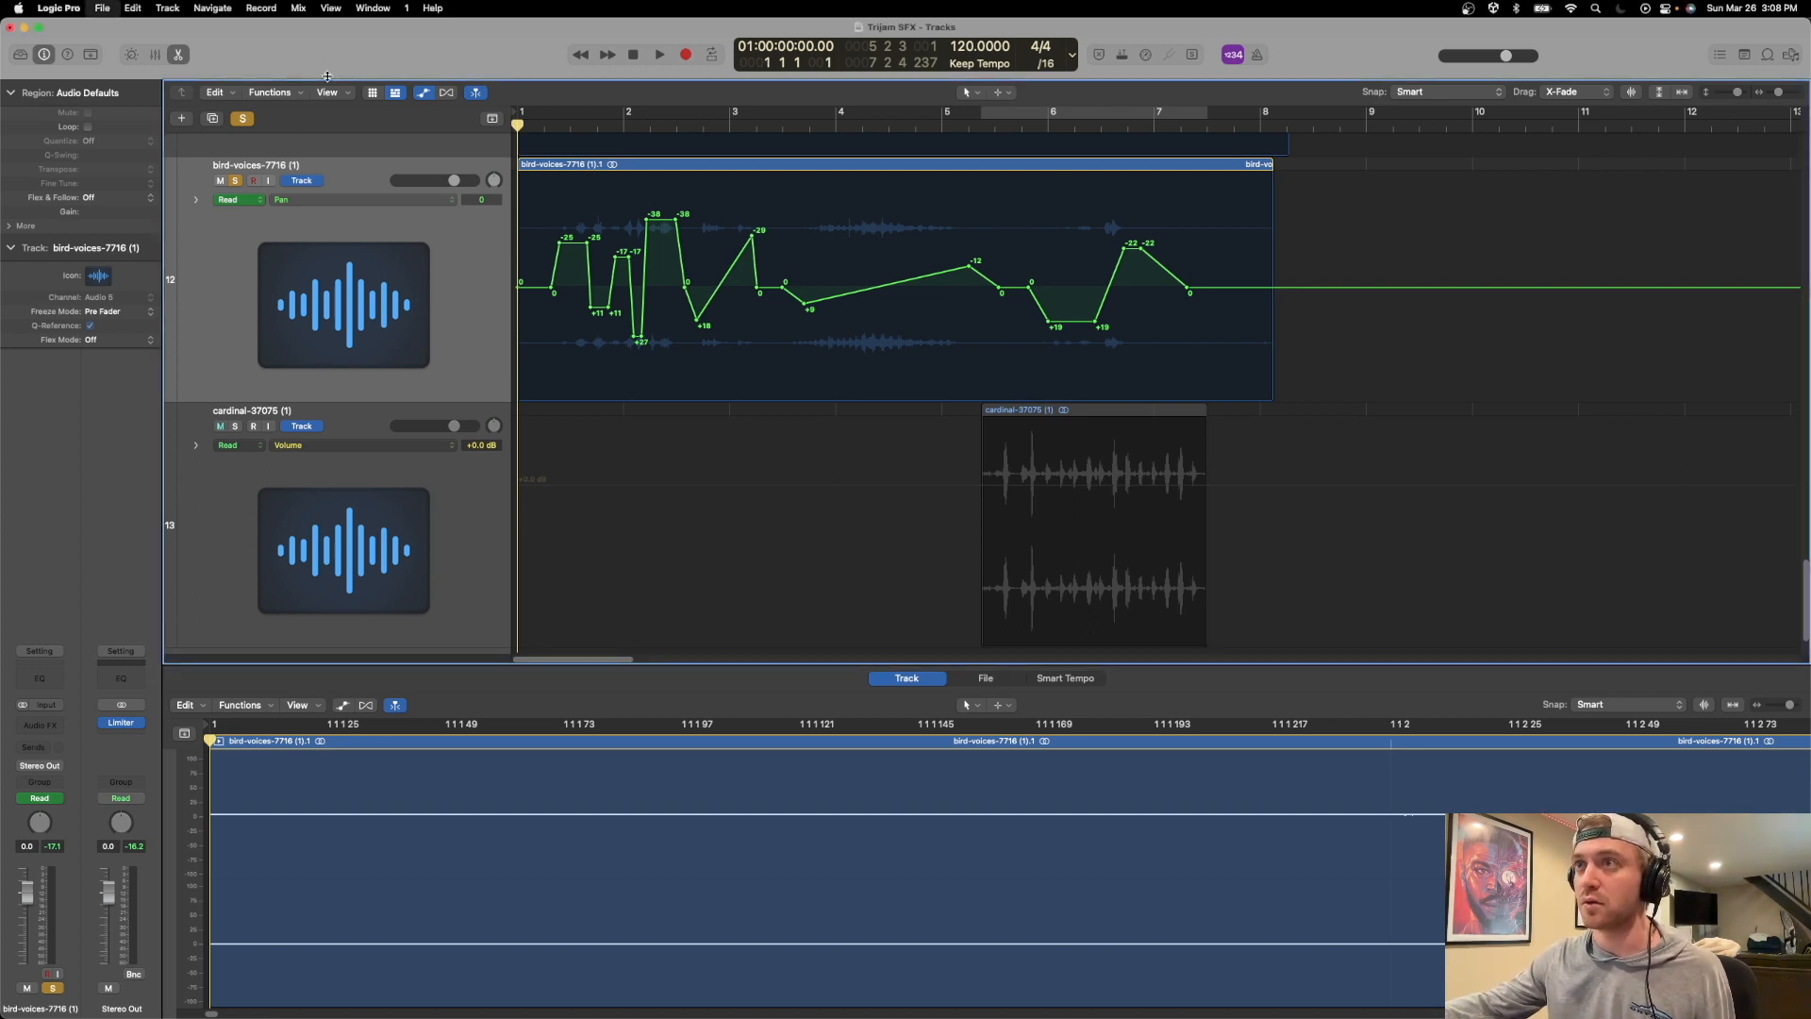
{"action": "key", "text": "a"}
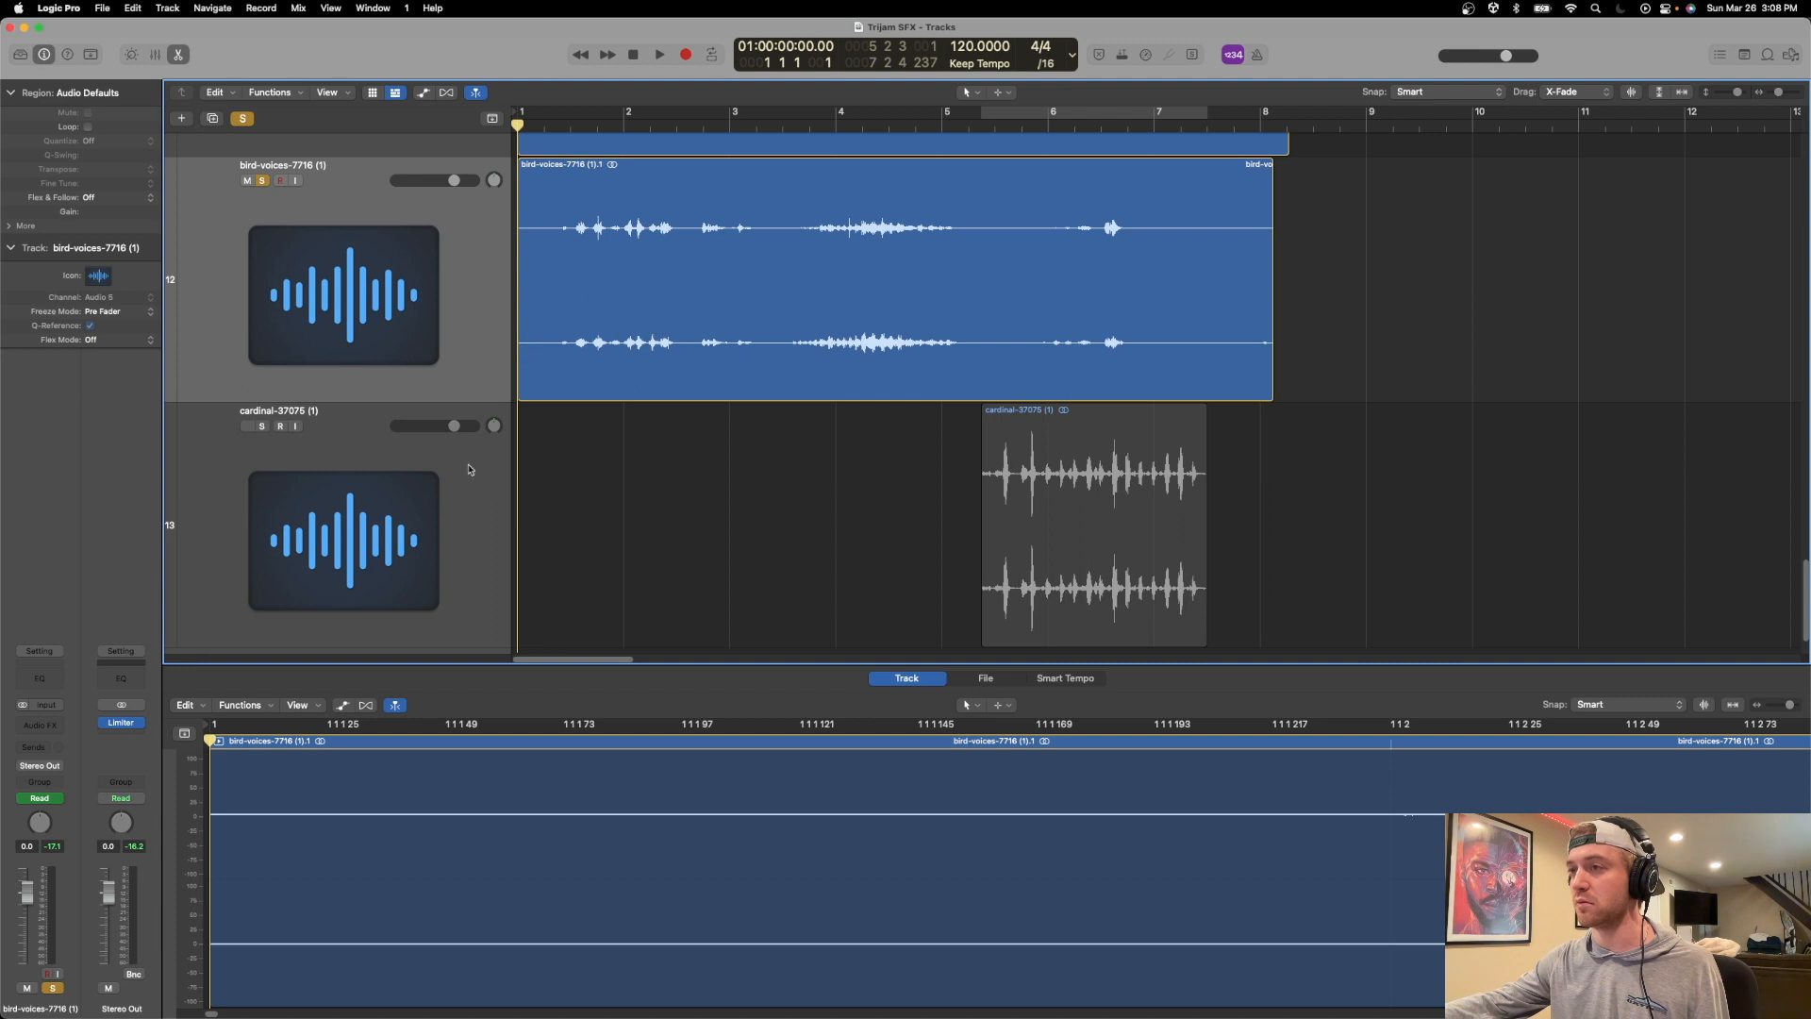
{"action": "left_click", "coordinate": [1068, 431]}
{"action": "left_click", "coordinate": [263, 427]}
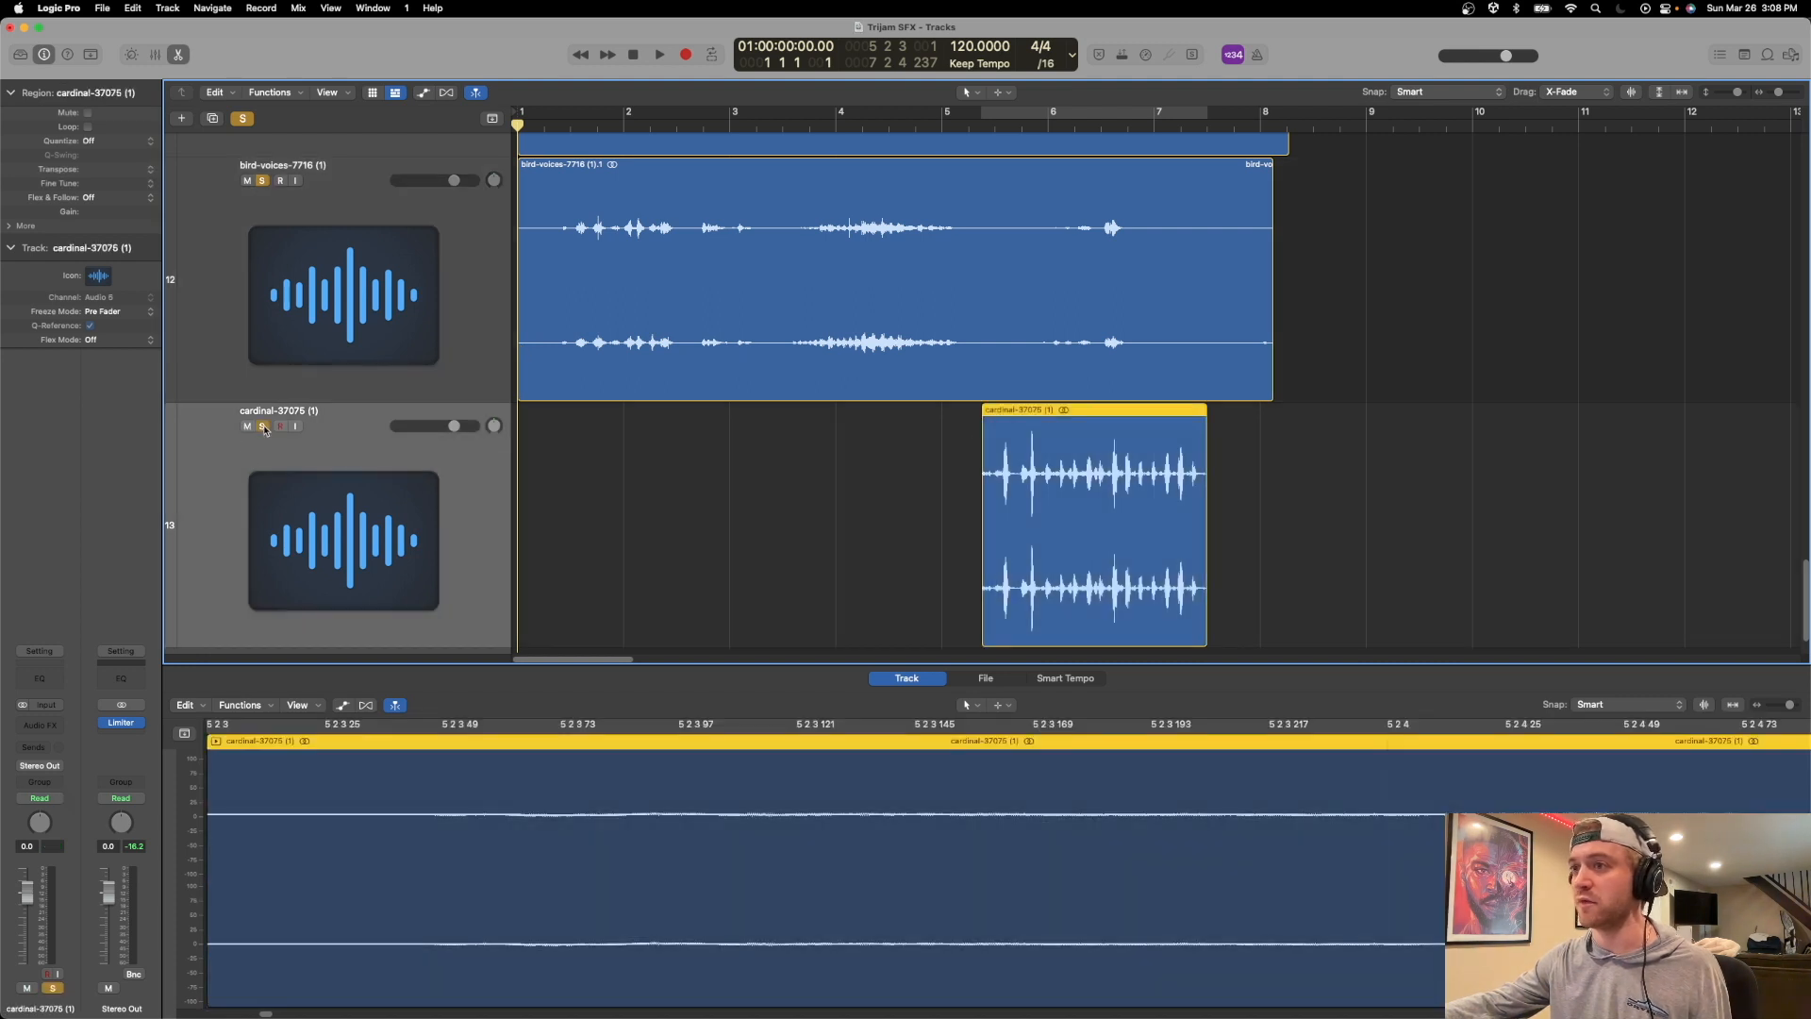
{"action": "left_click", "coordinate": [263, 180]}
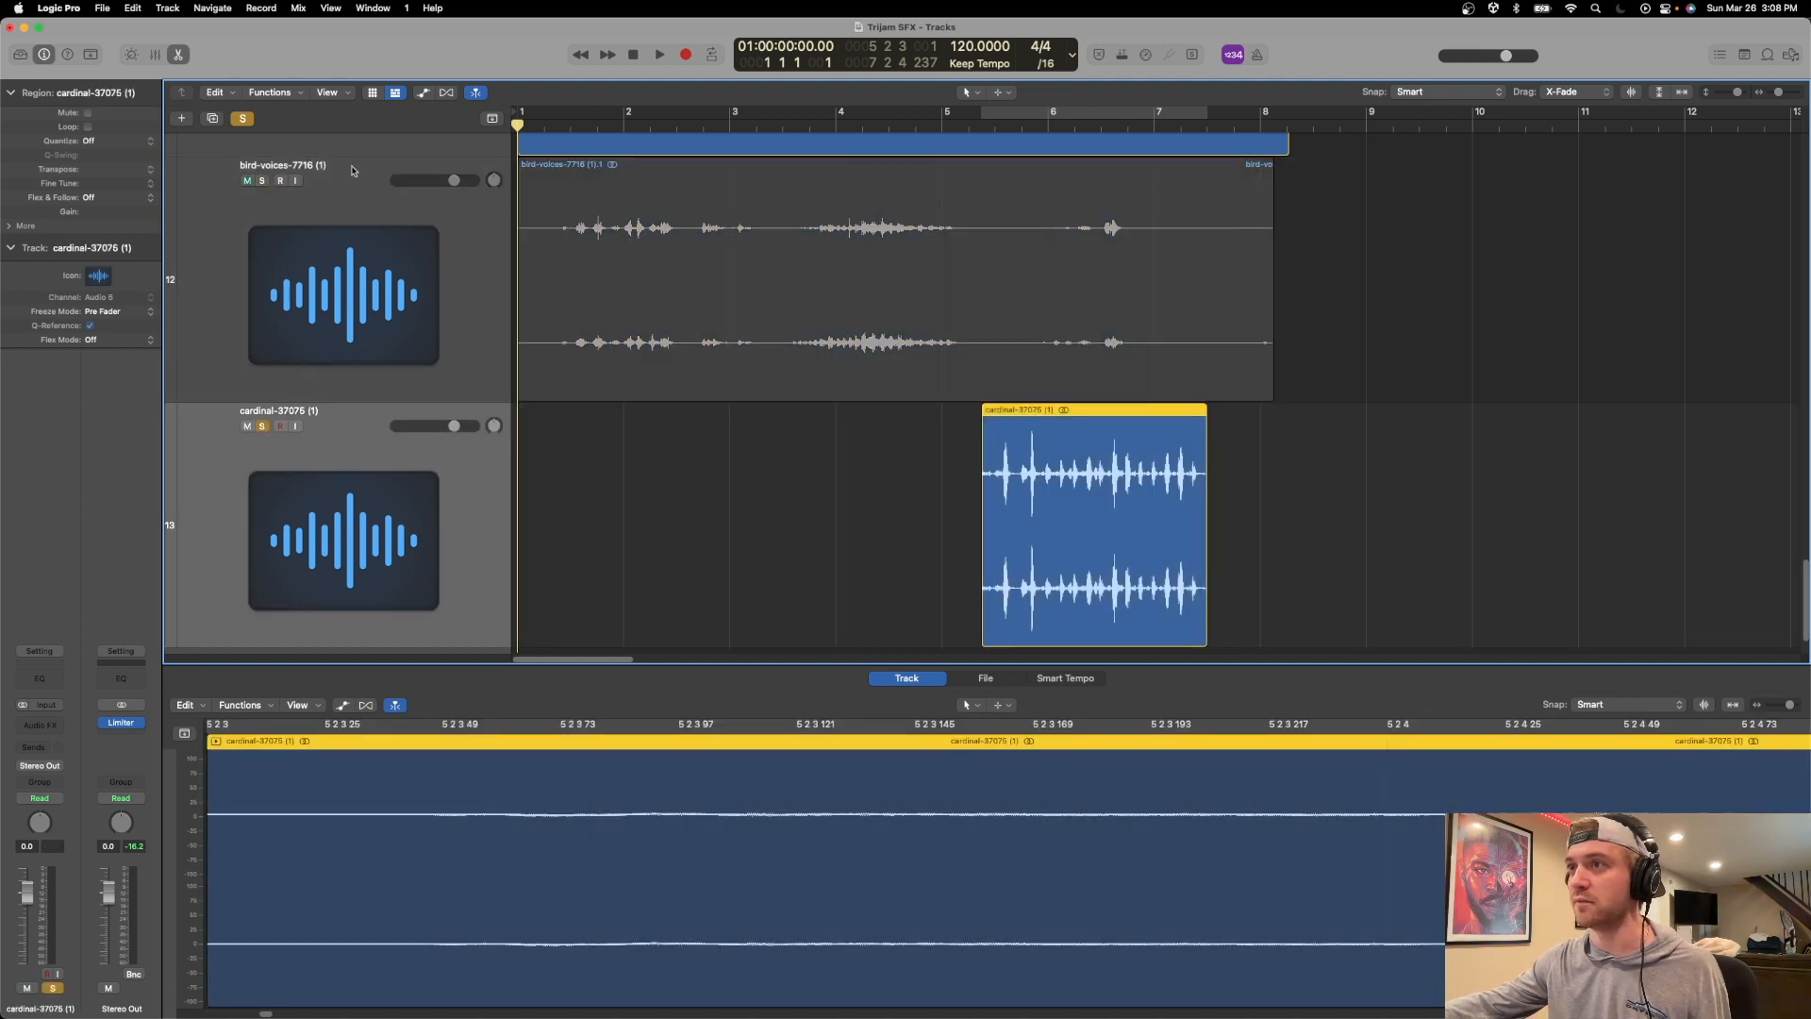
{"action": "left_click", "coordinate": [993, 123]}
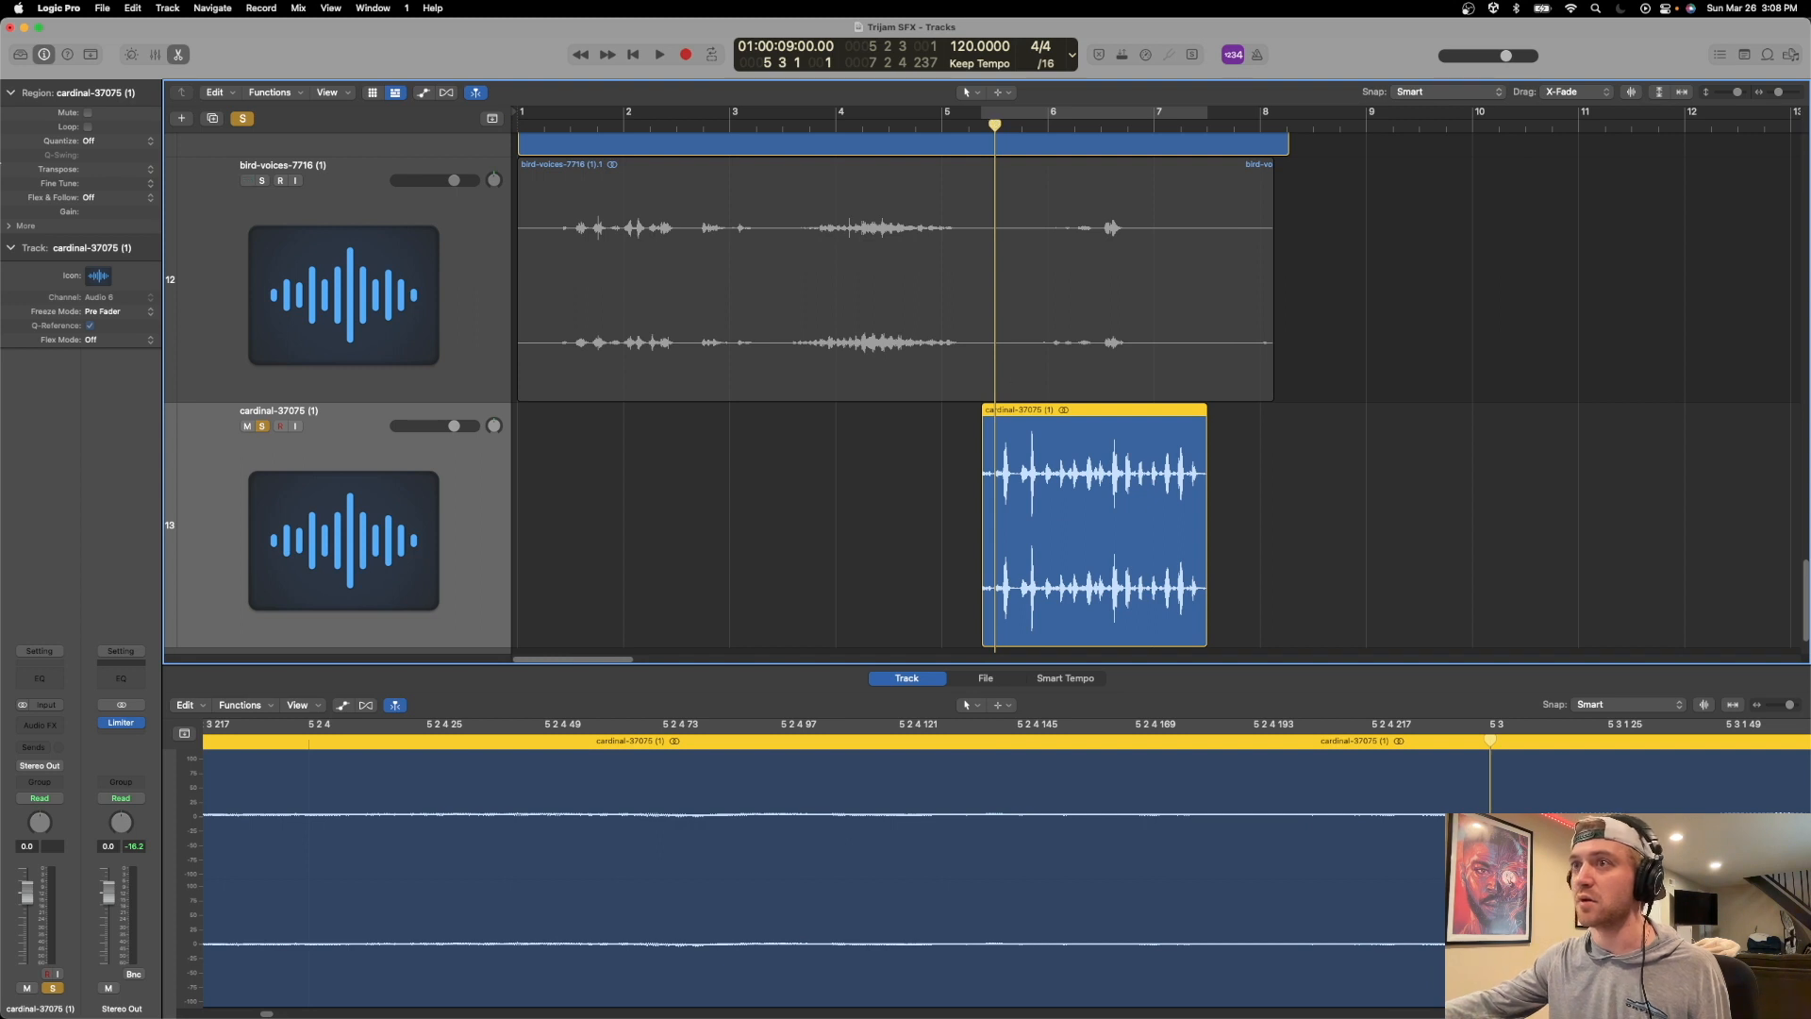
Set the cardinal region's gain to -8.2 dB and pan its track to +24, playing it back to check.
{"action": "left_click", "coordinate": [94, 199]}
{"action": "left_click", "coordinate": [111, 200]}
{"action": "left_click_drag", "start_coordinate": [112, 214], "coordinate": [112, 332]}
{"action": "key", "text": "space"}
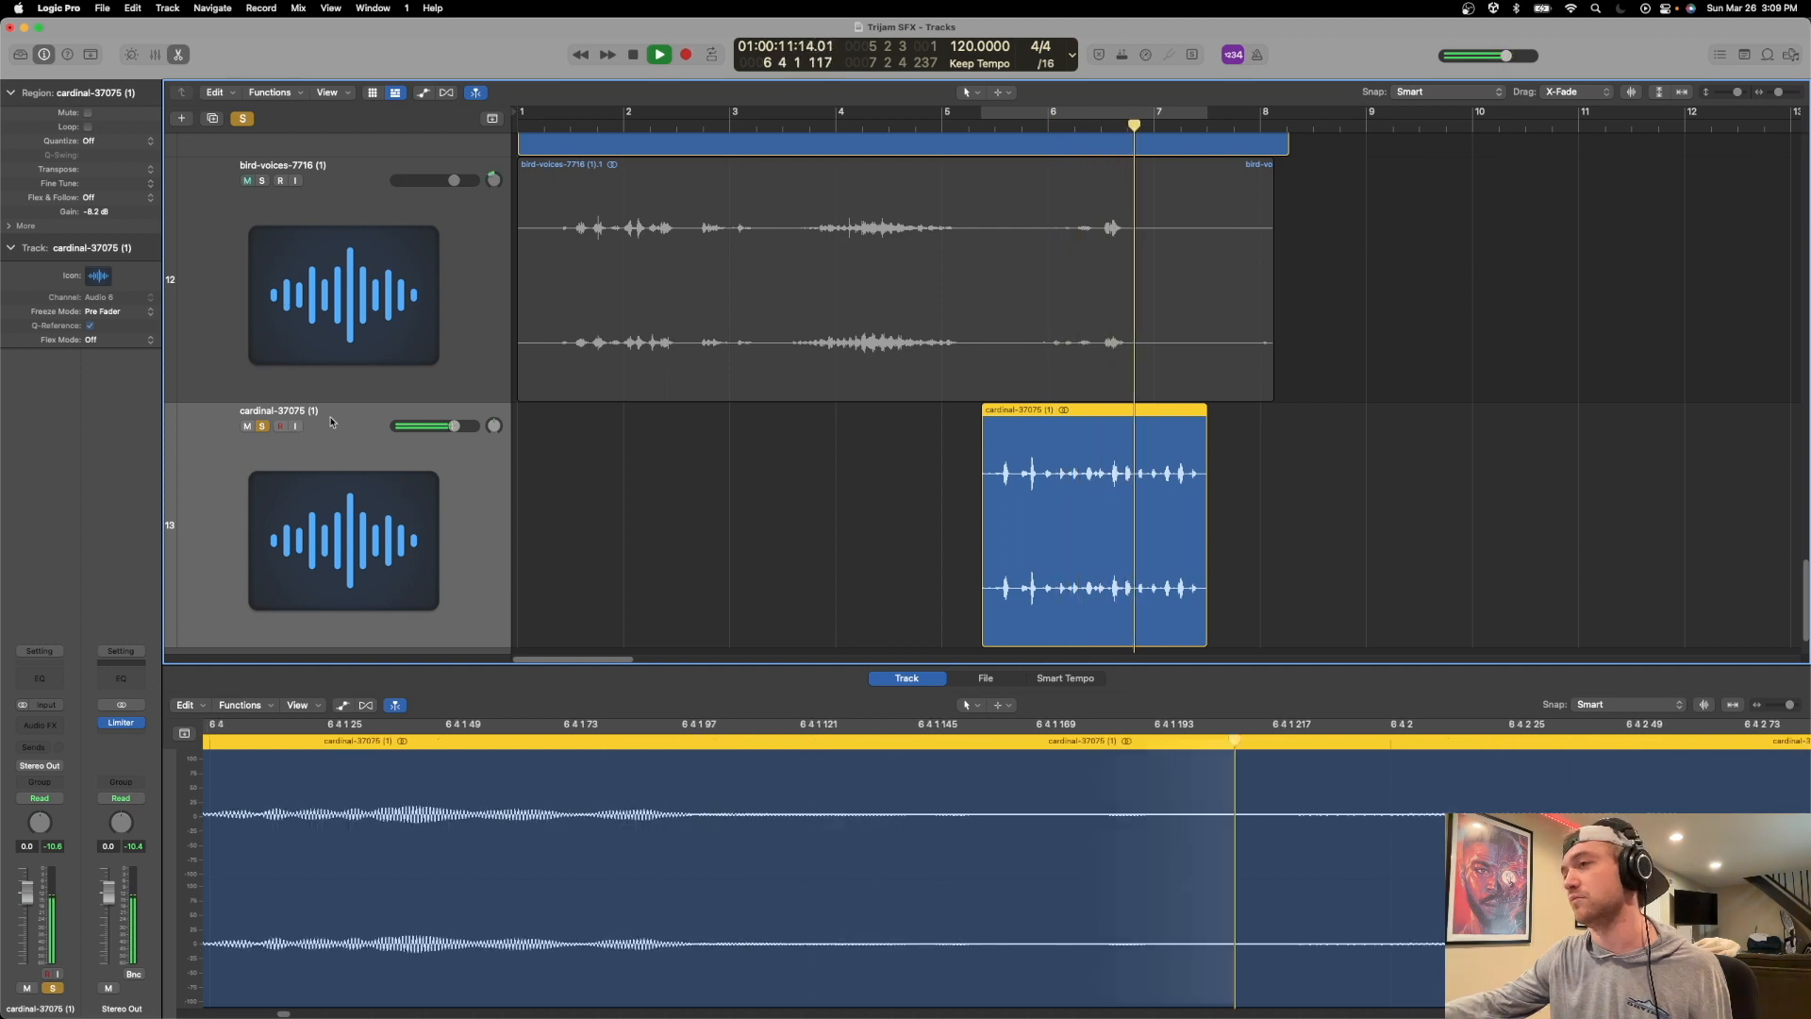
{"action": "key", "text": "space"}
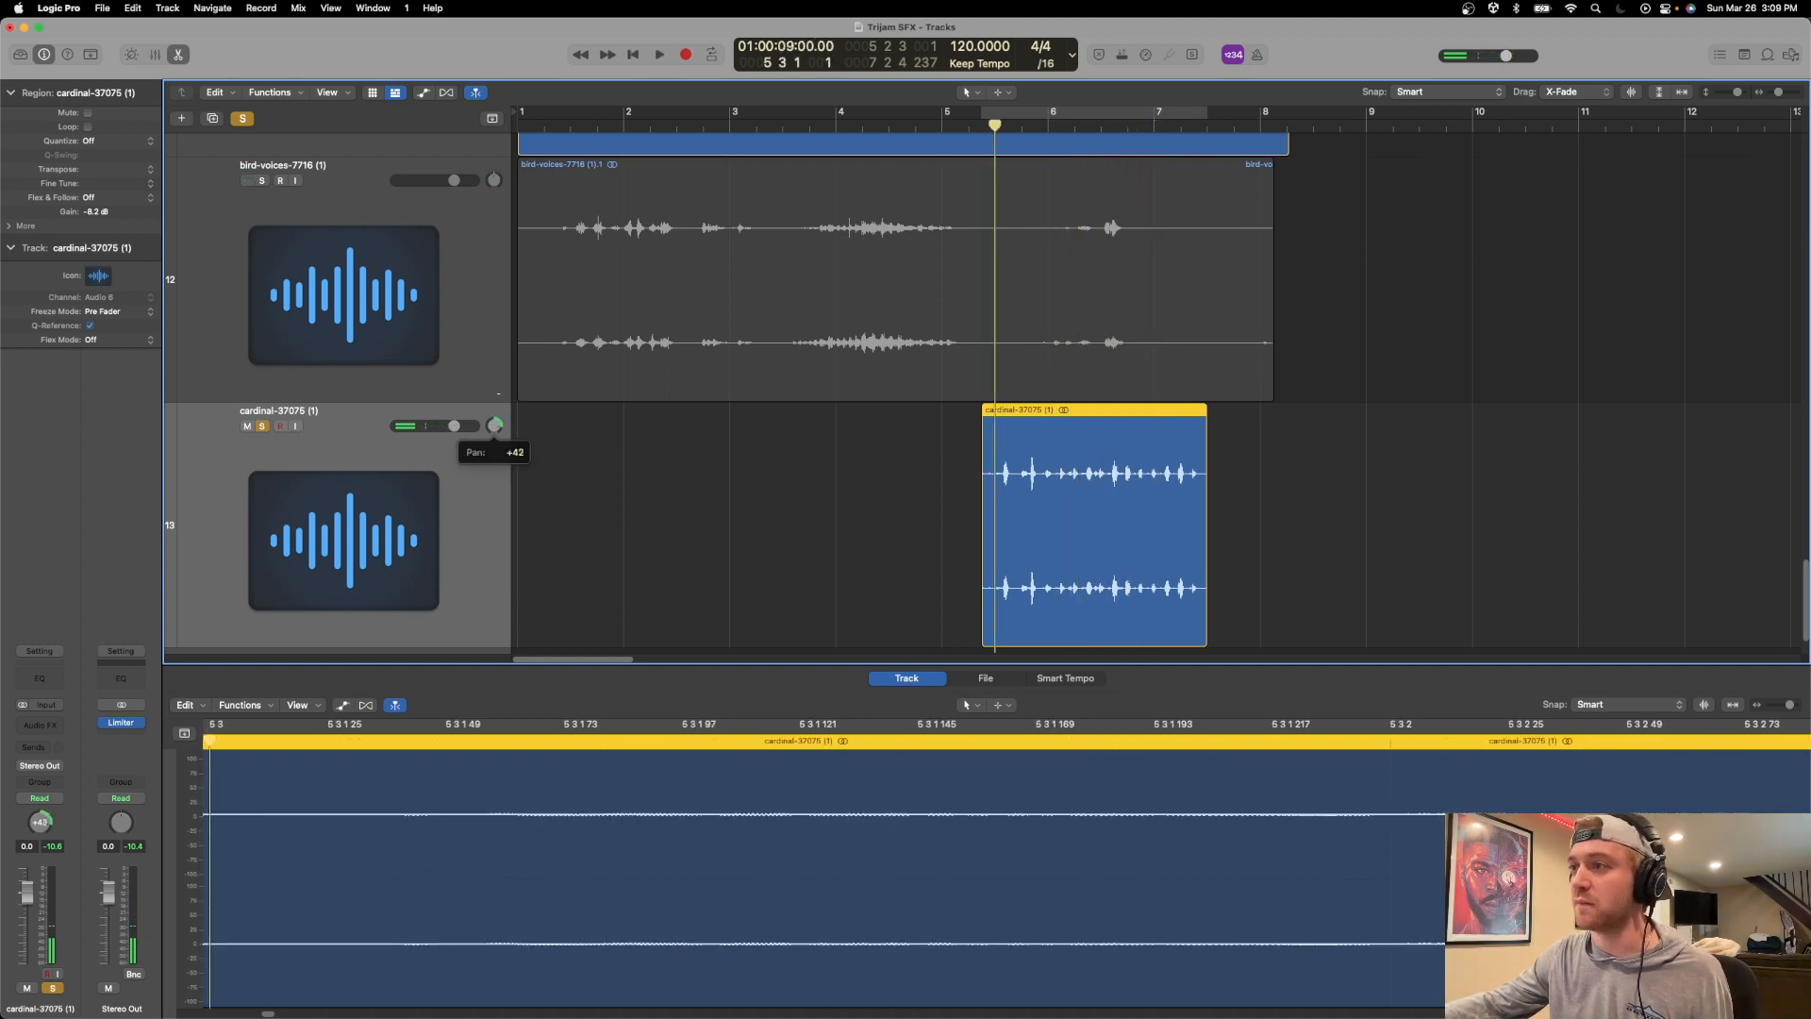
{"action": "key", "text": "space"}
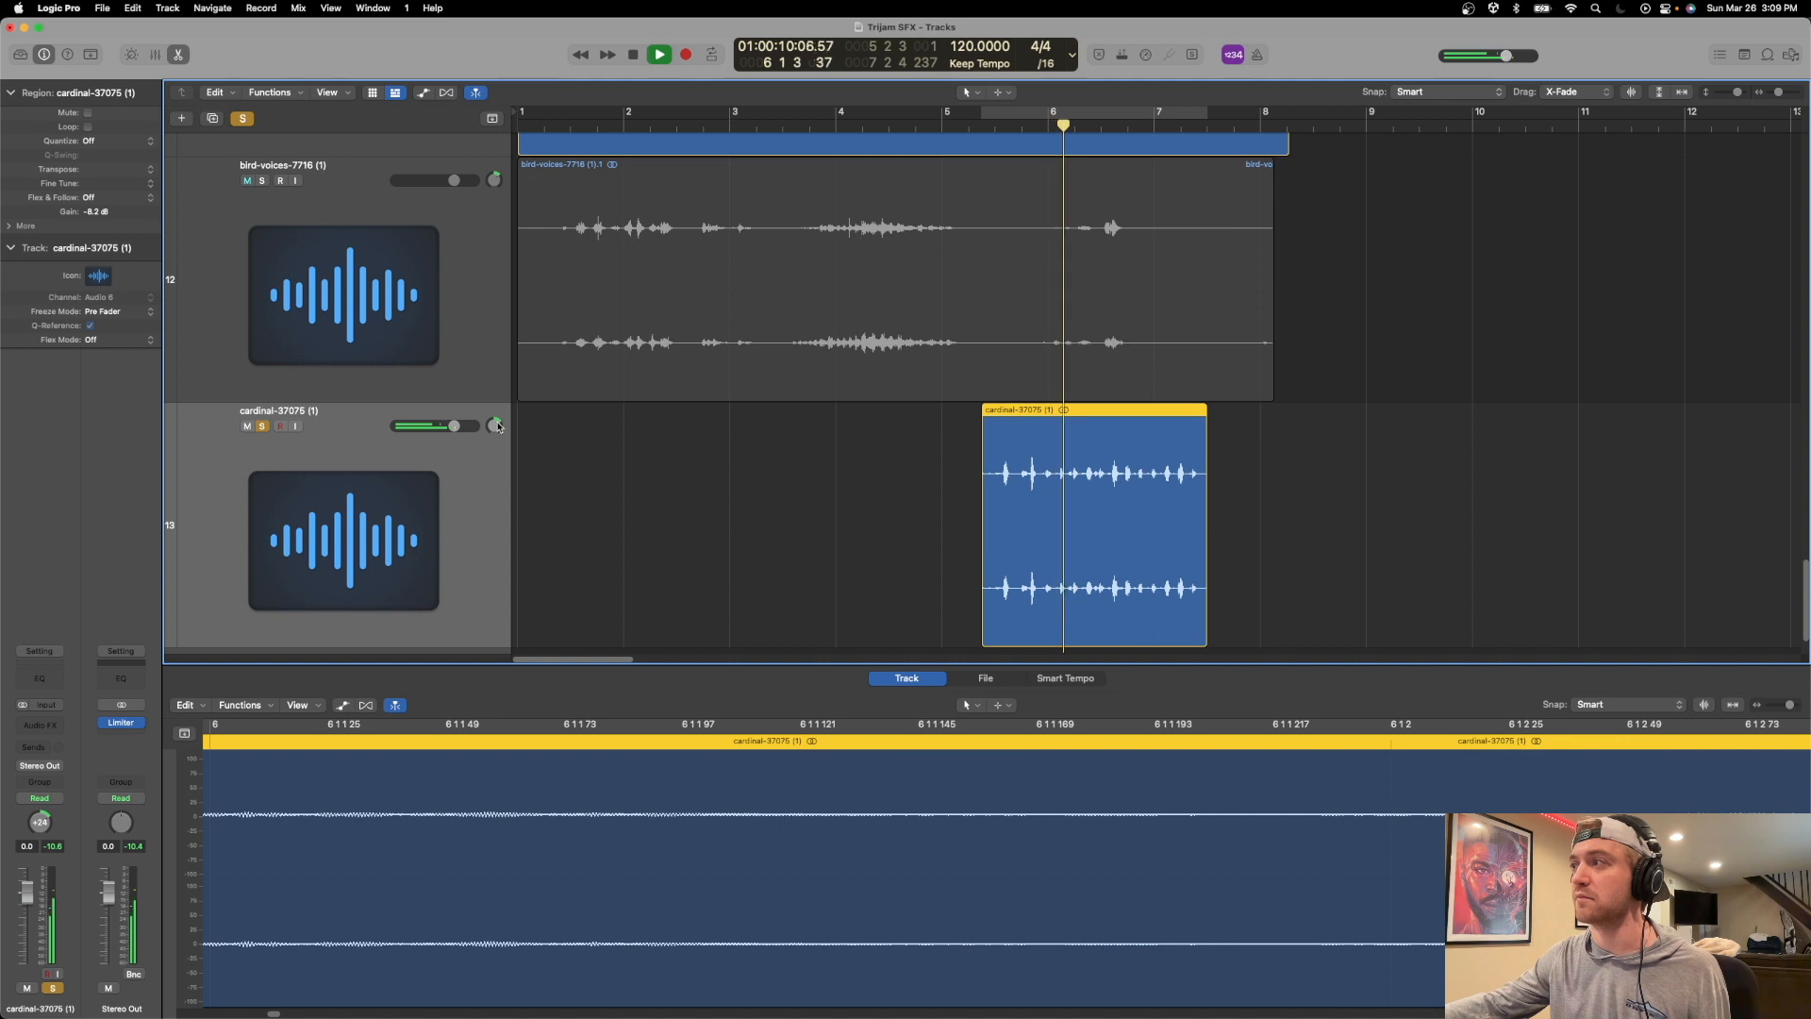
{"action": "key", "text": "space"}
Show the automation, set the bird voices' first pan section in bar 6 to -47, and play that track soloed with the cardinal.
{"action": "key", "text": "a"}
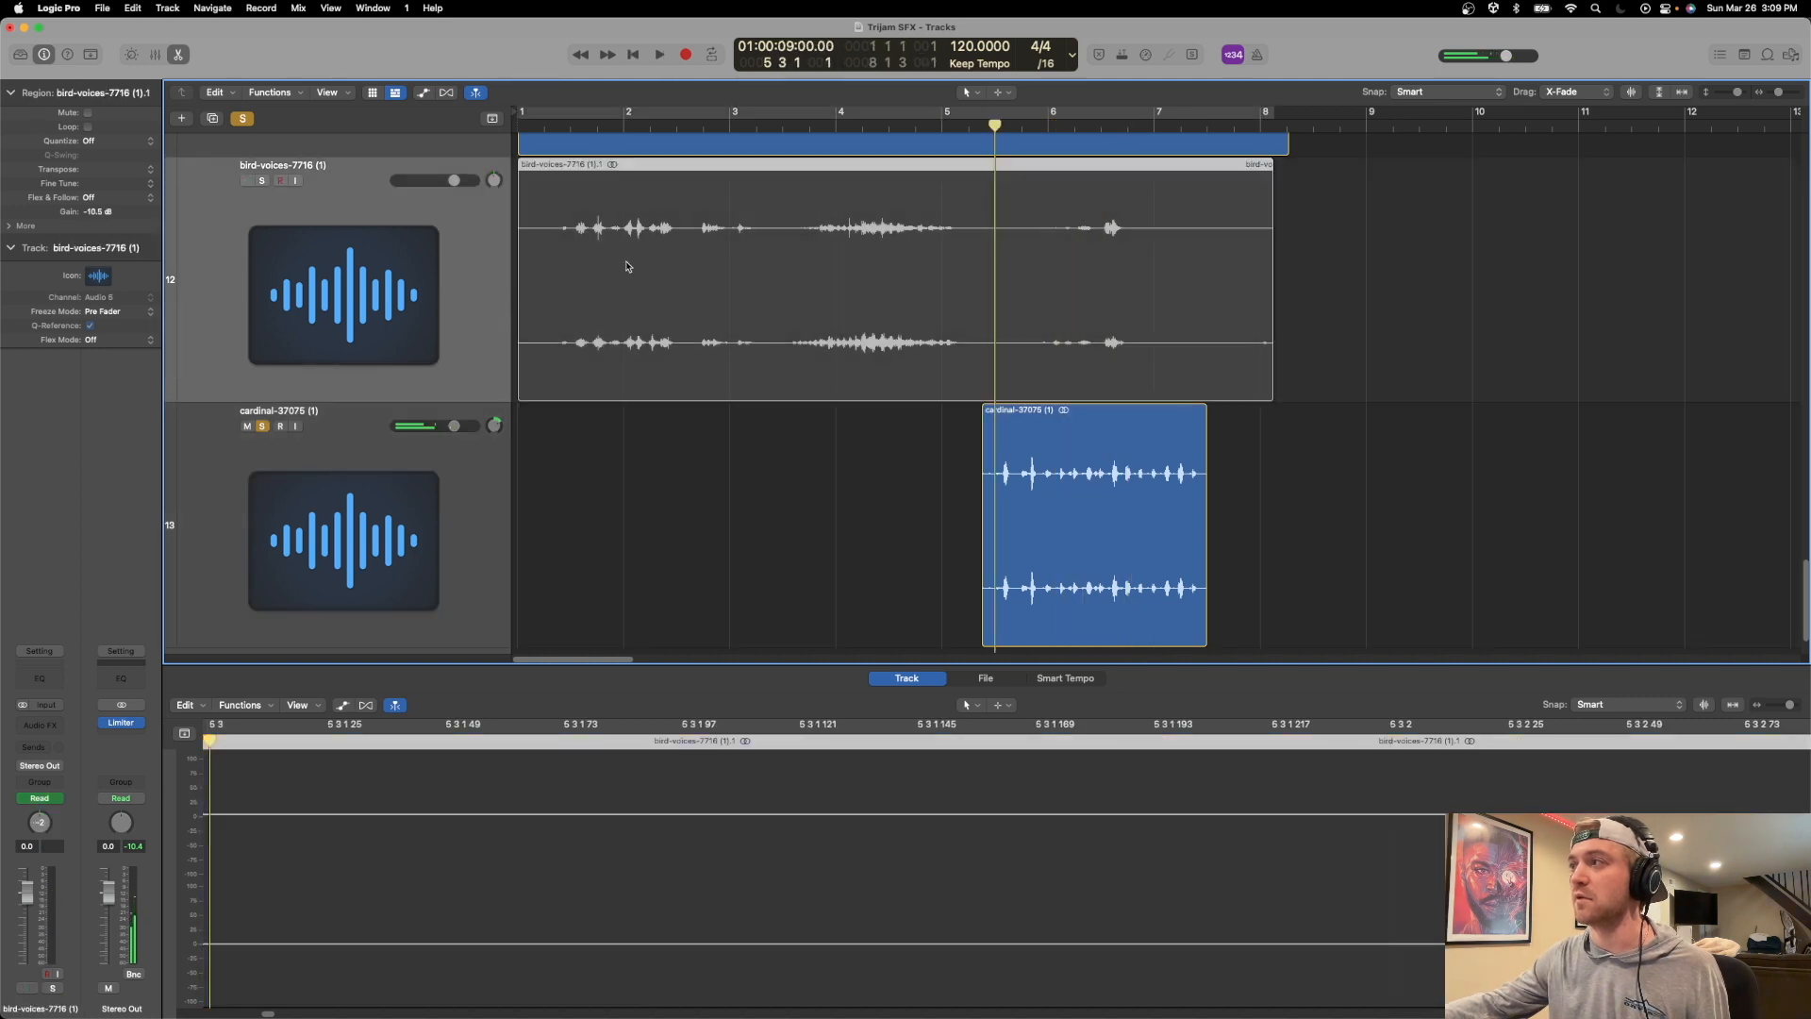
{"action": "left_click", "coordinate": [867, 266]}
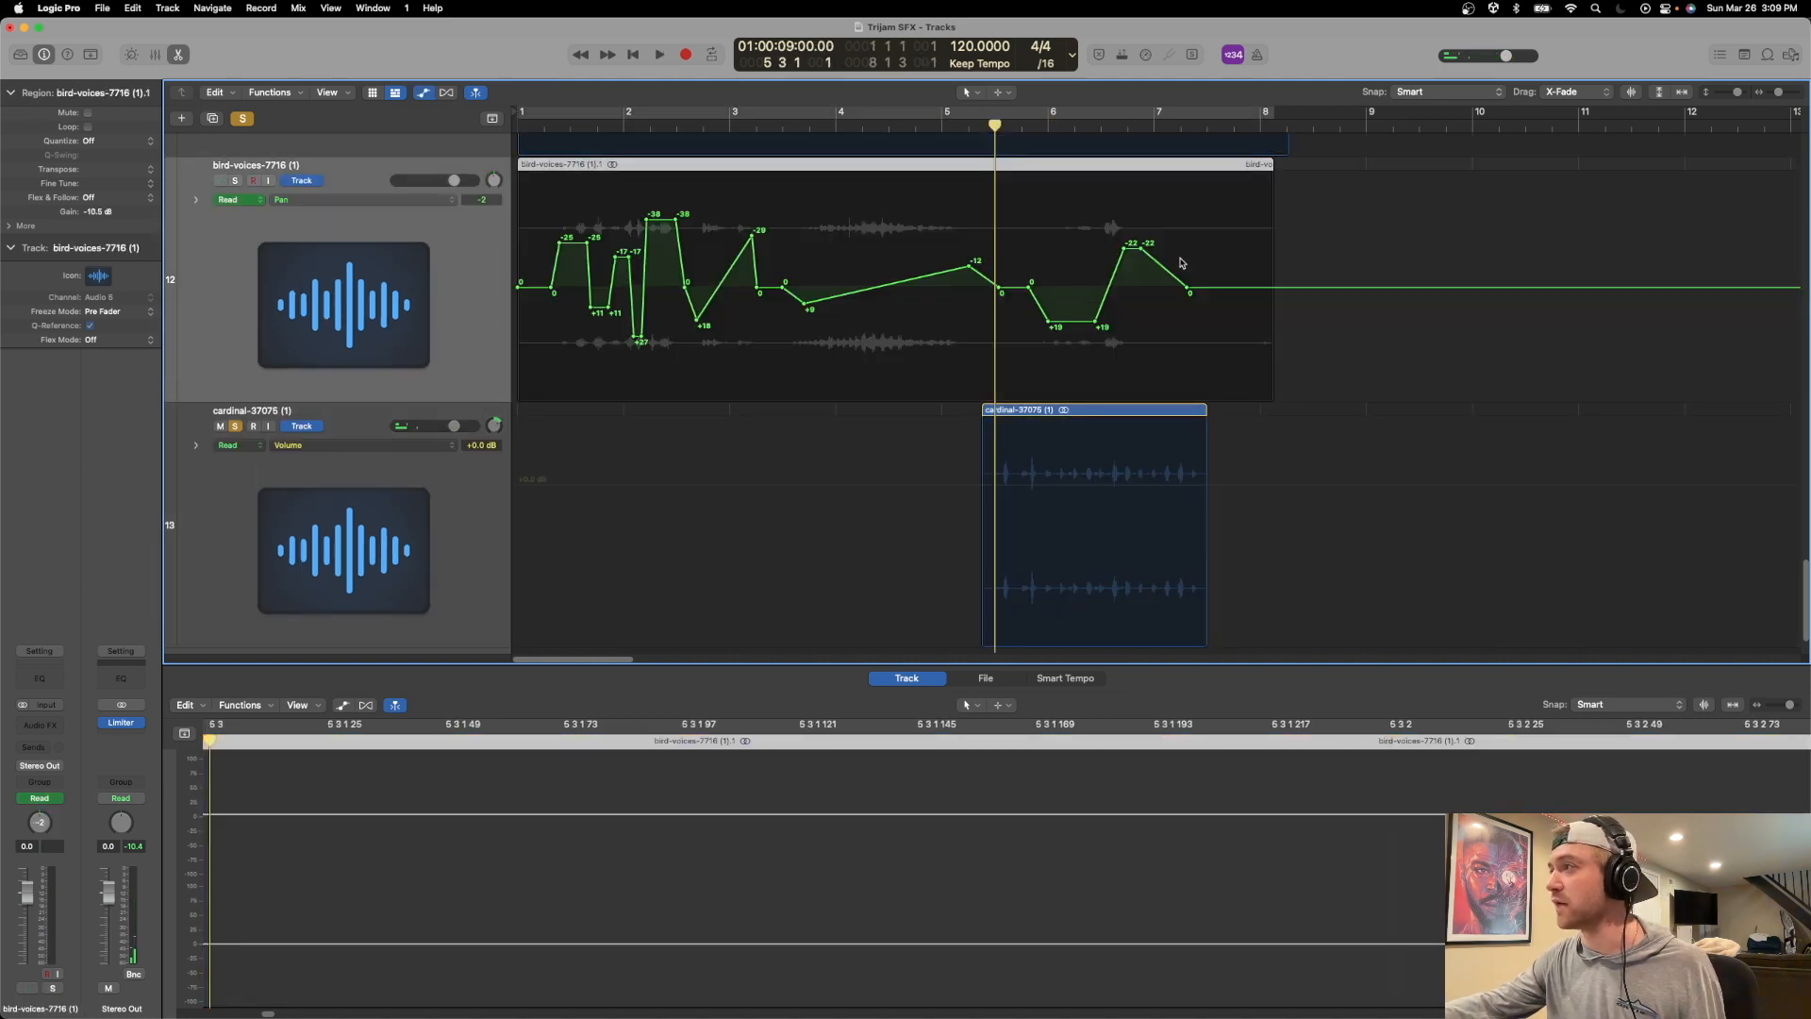
{"action": "left_click_drag", "start_coordinate": [1077, 321], "coordinate": [1061, 201]}
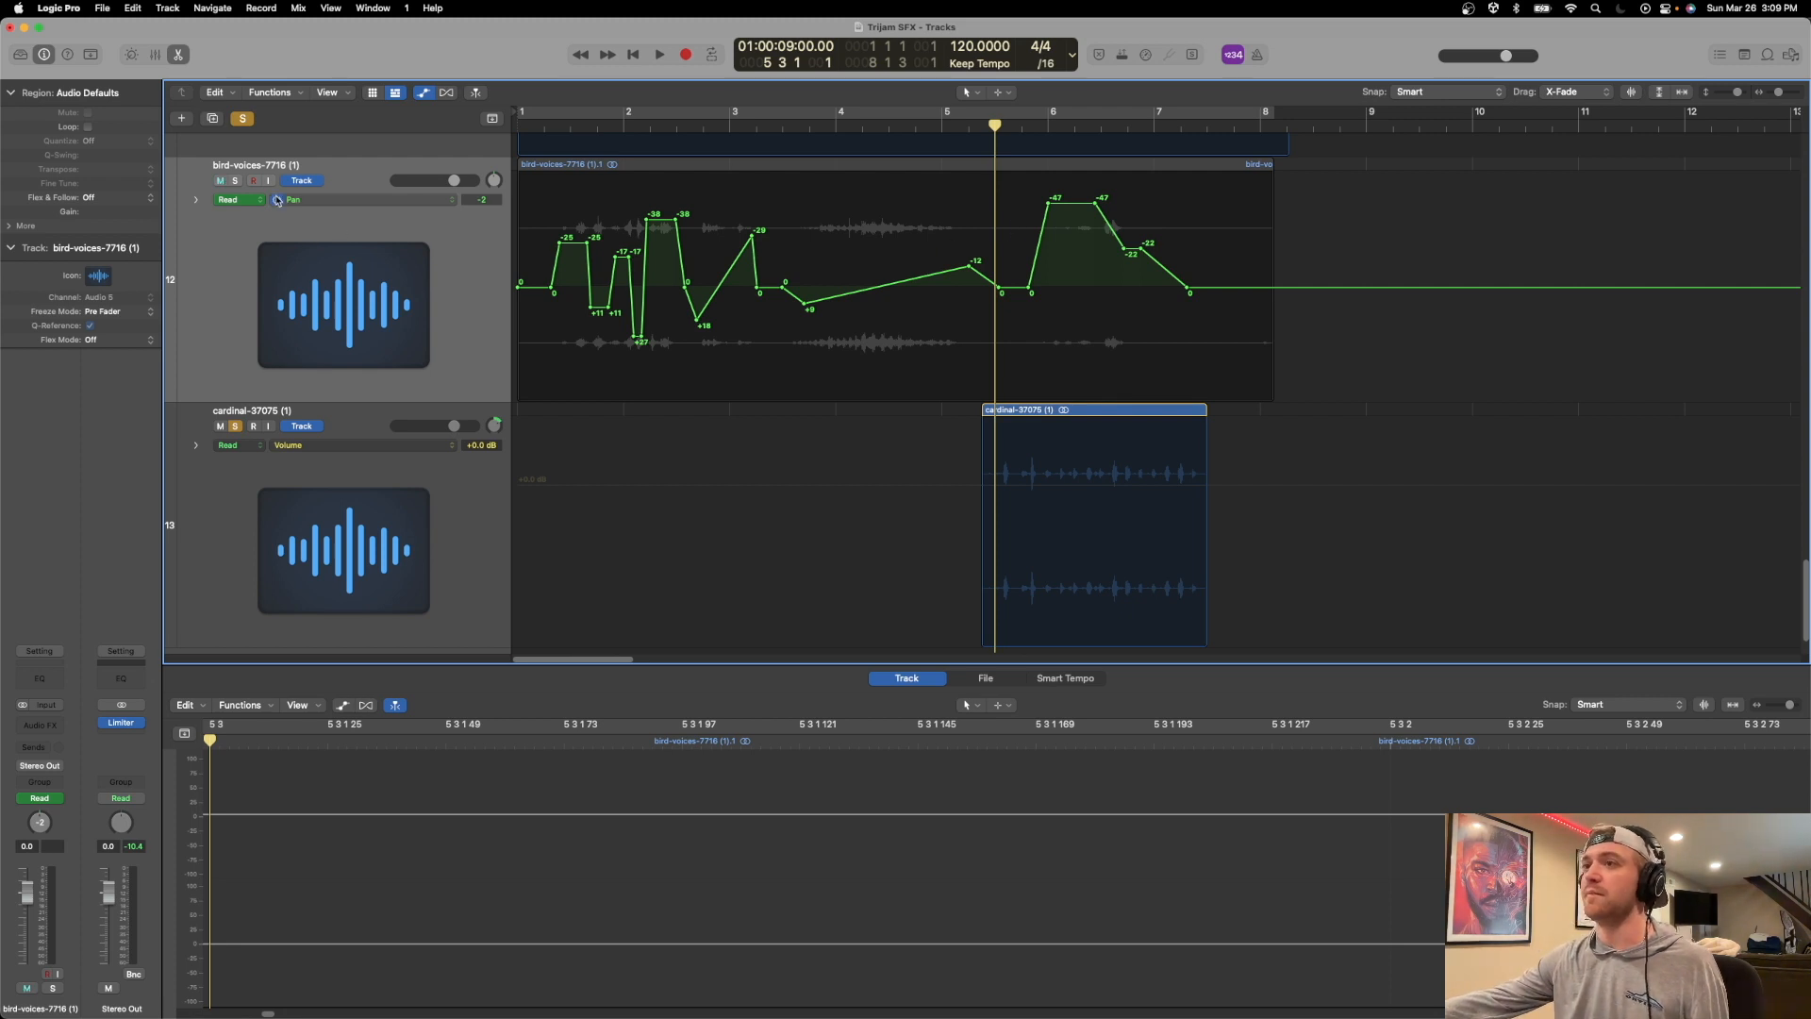
{"action": "left_click", "coordinate": [236, 180]}
{"action": "key", "text": "space"}
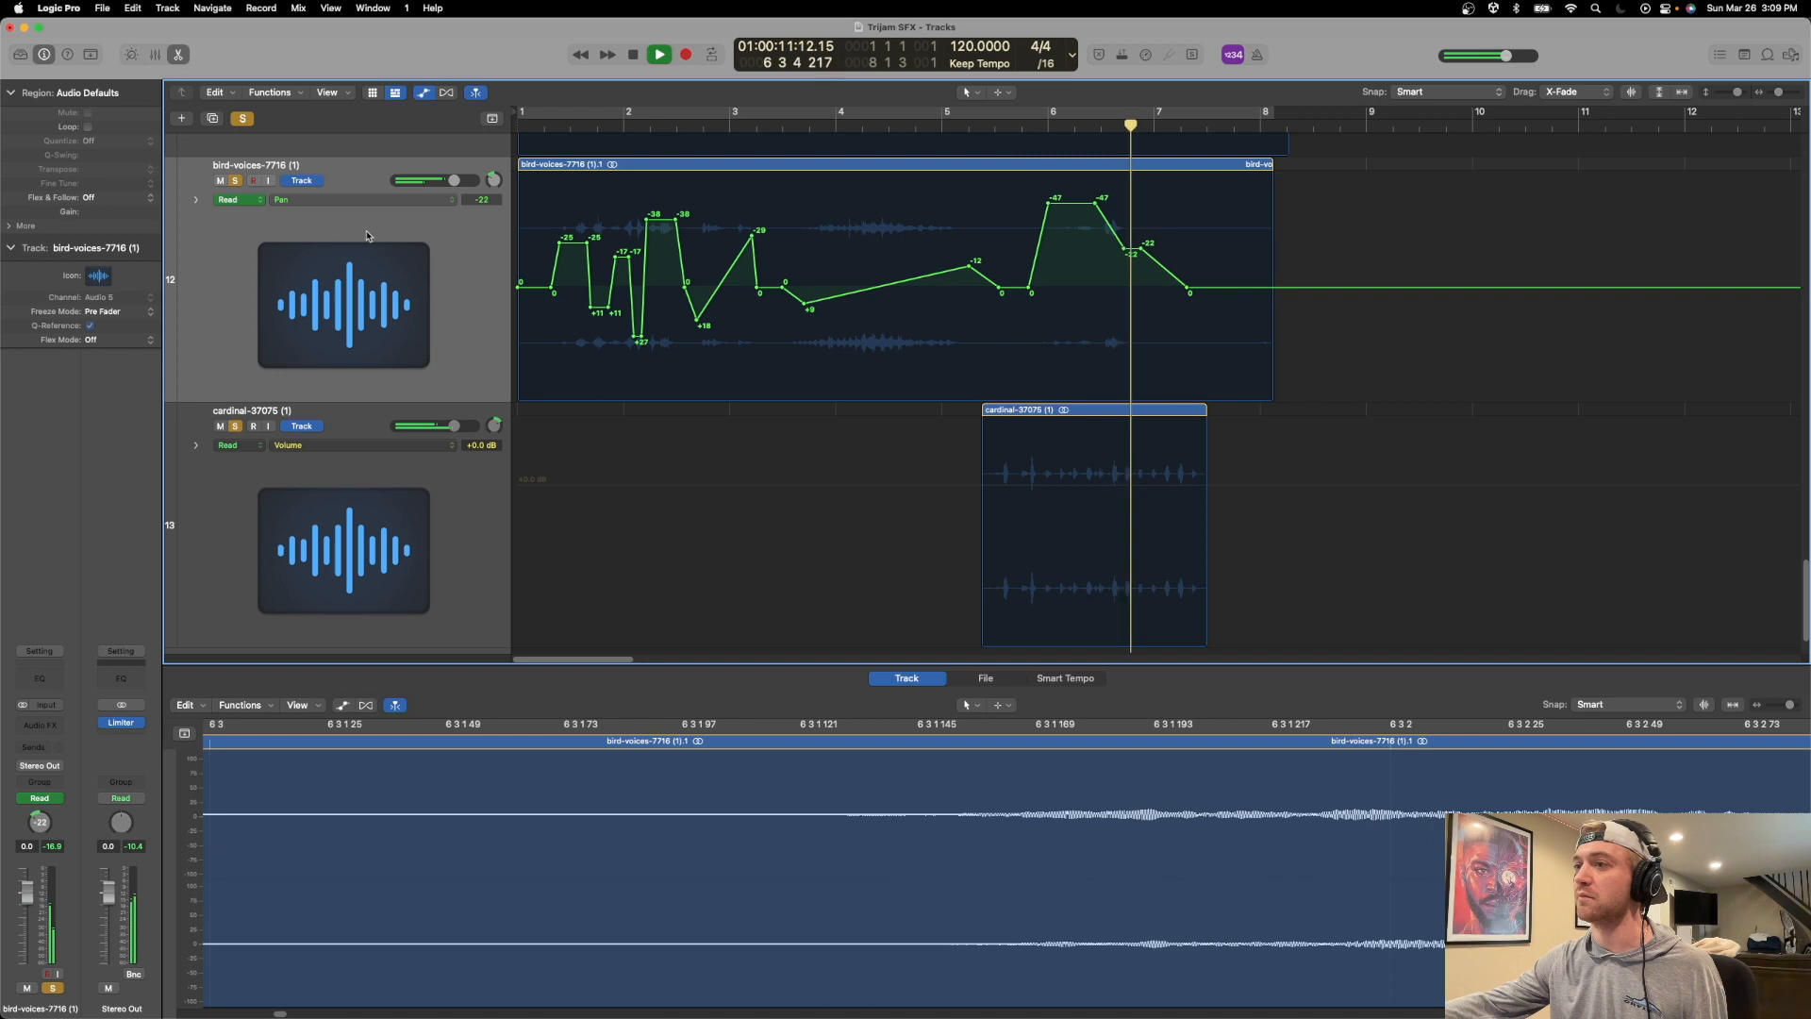
Lower the cardinal track's volume to about -6 dB and replay the section from bar 5 3.
{"action": "key", "text": "space"}
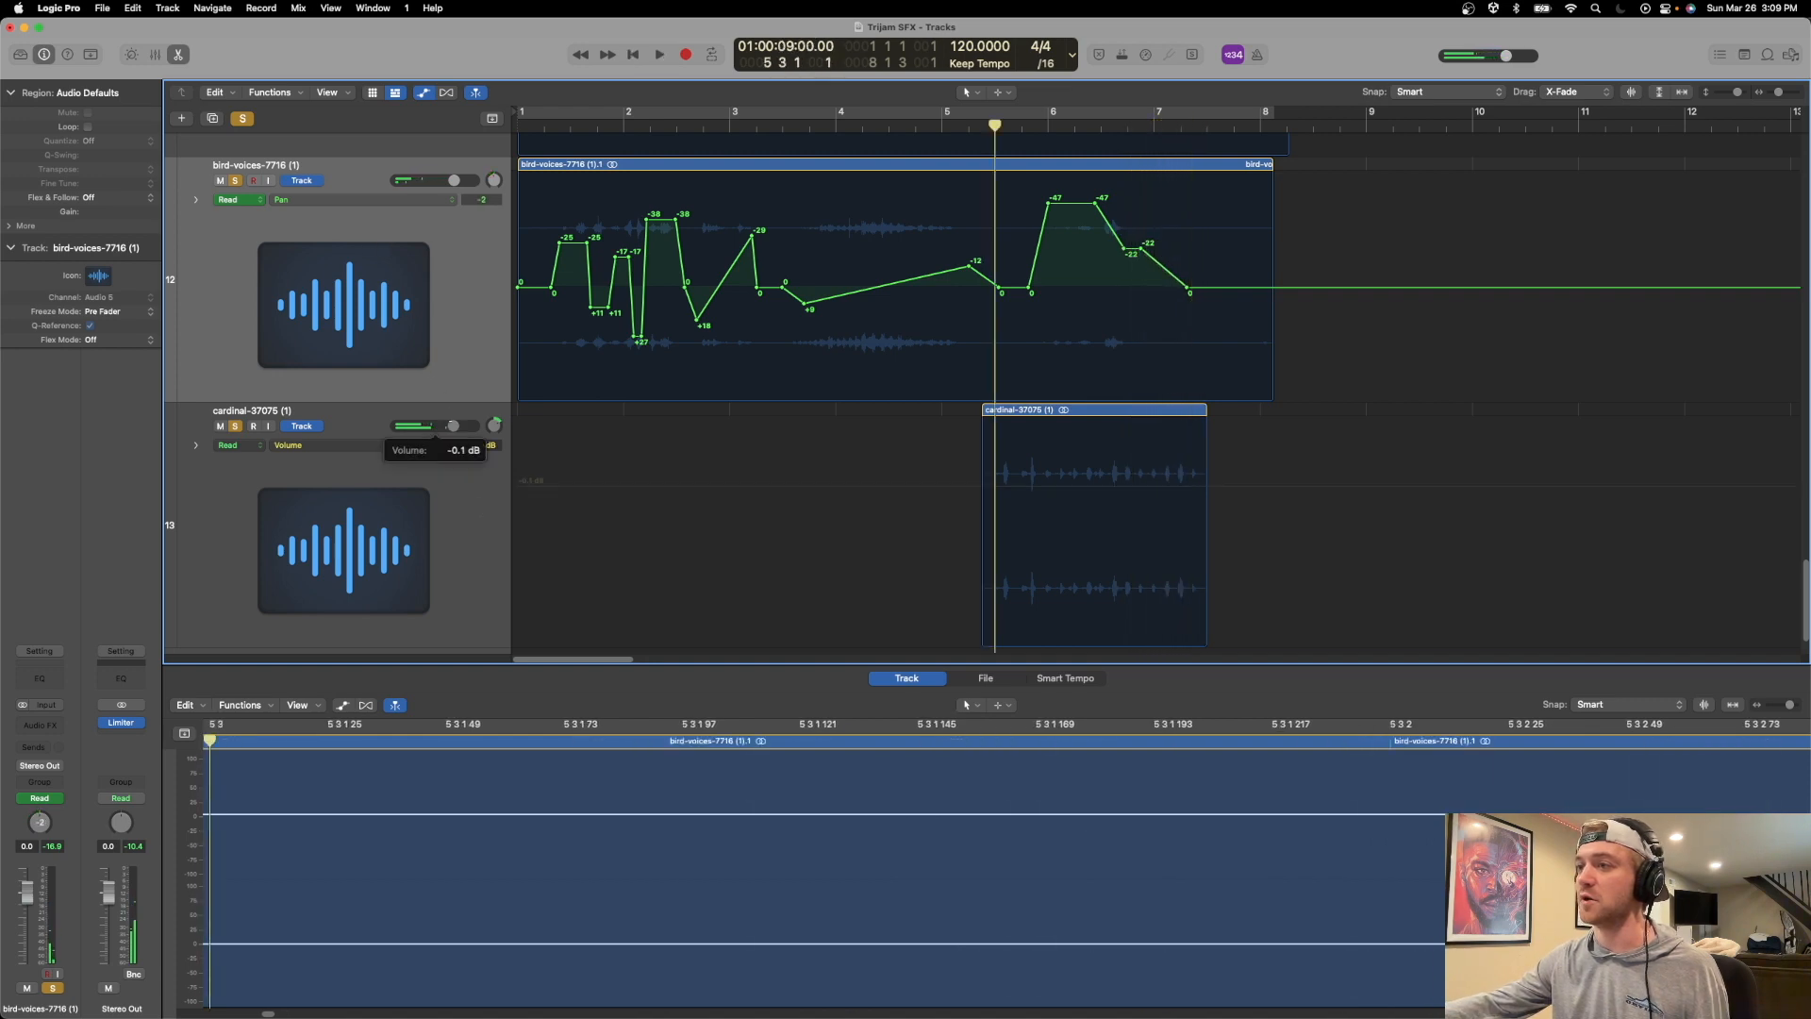
{"action": "key", "text": "space"}
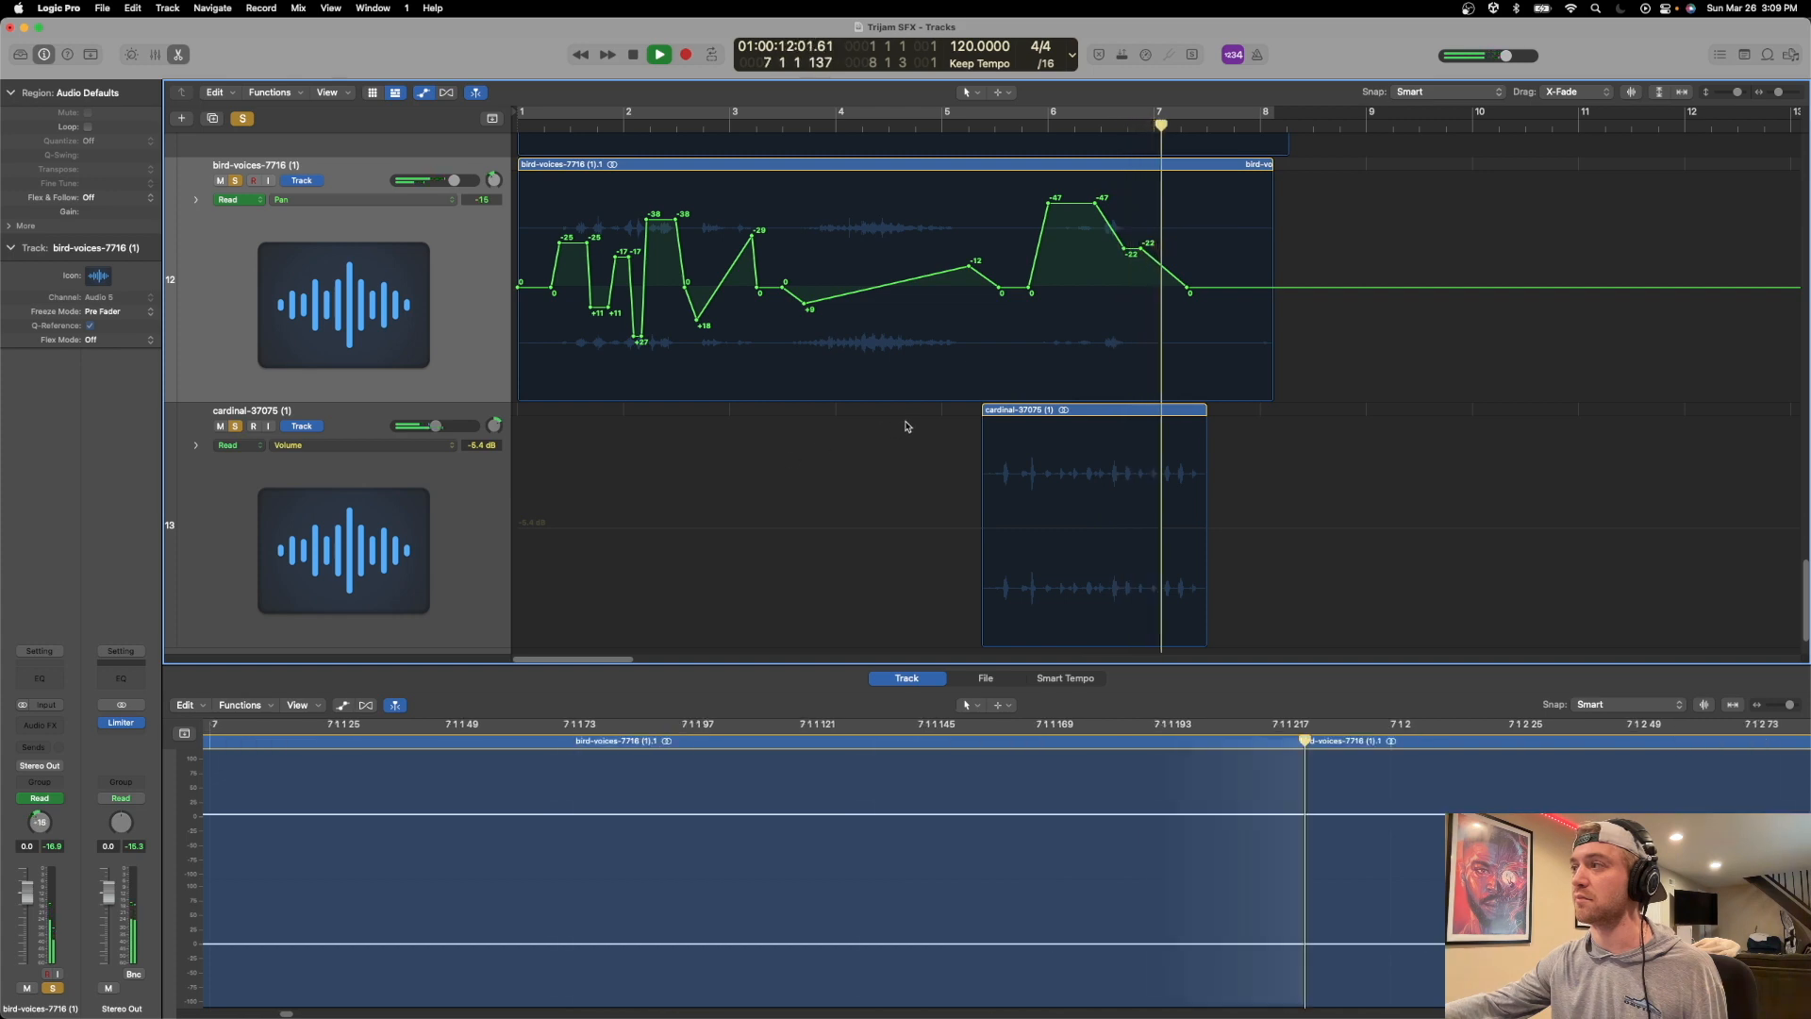
{"action": "key", "text": "space"}
{"action": "key", "text": "space"}
{"action": "key", "text": "space"}
Reduce the cardinal region's gain to -11.6 dB and play the section to check it against the wind and cicada layers.
{"action": "left_click", "coordinate": [1018, 417]}
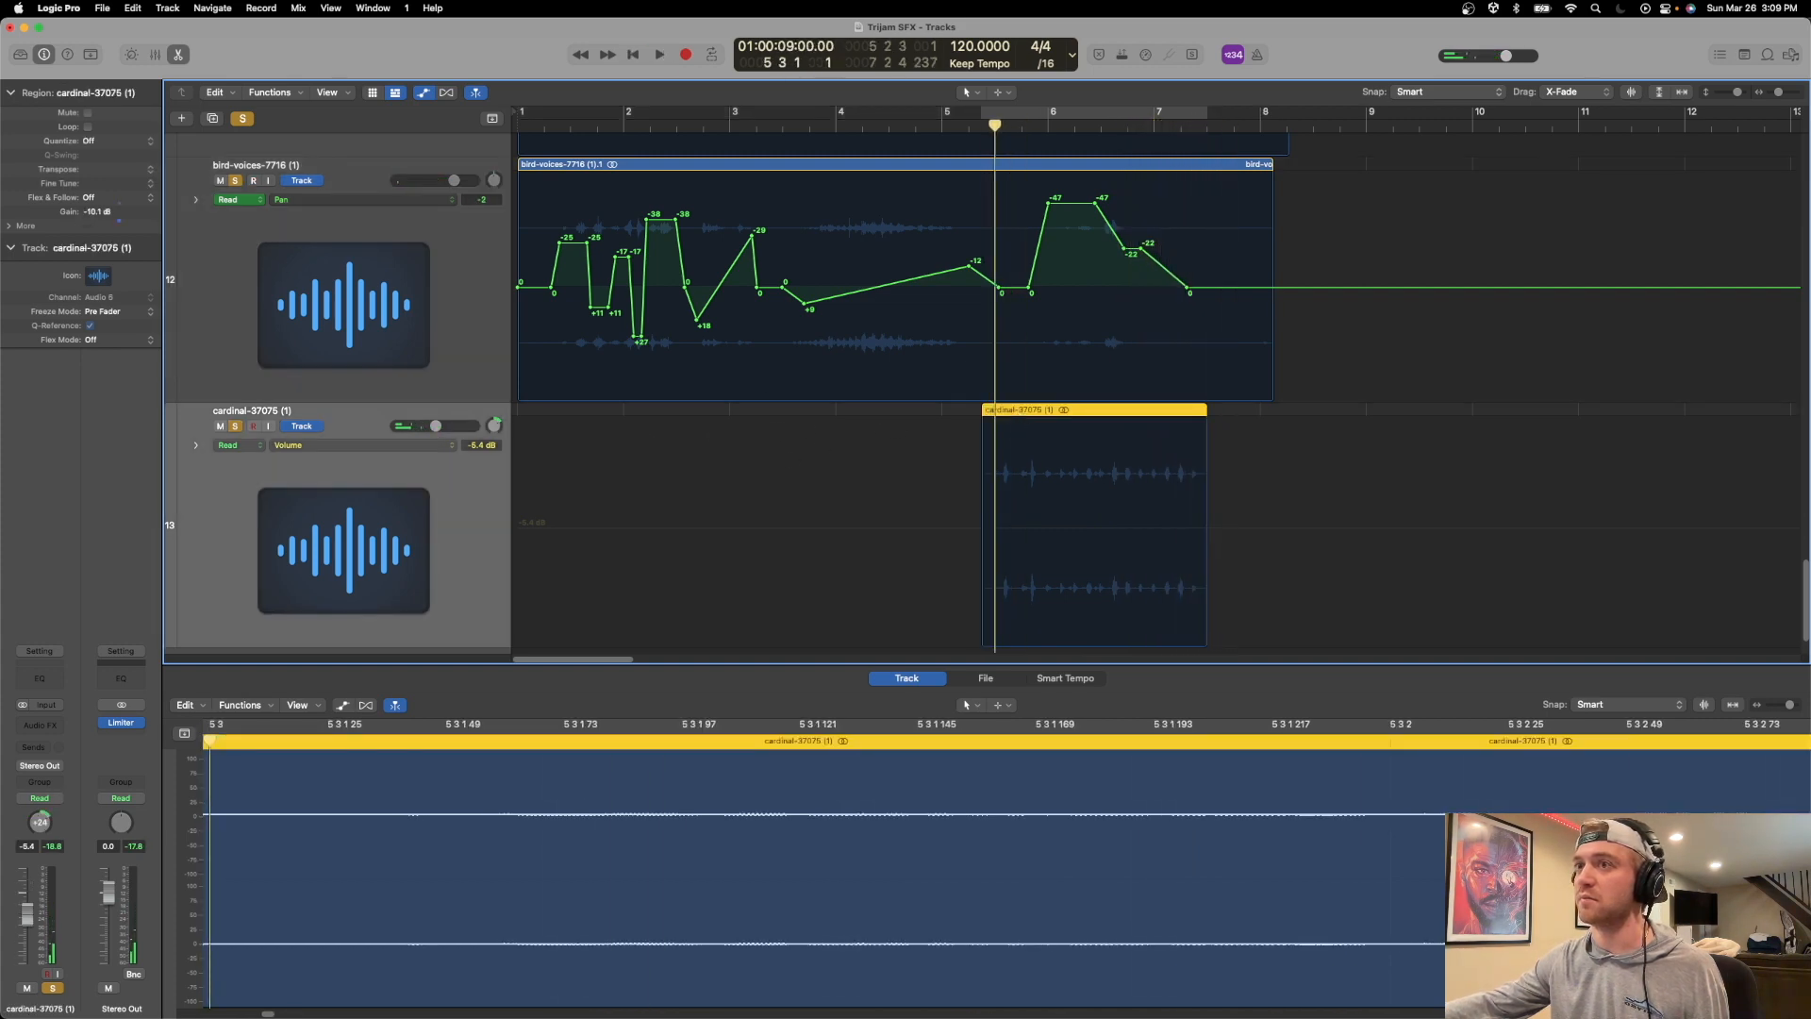
{"action": "key", "text": "space"}
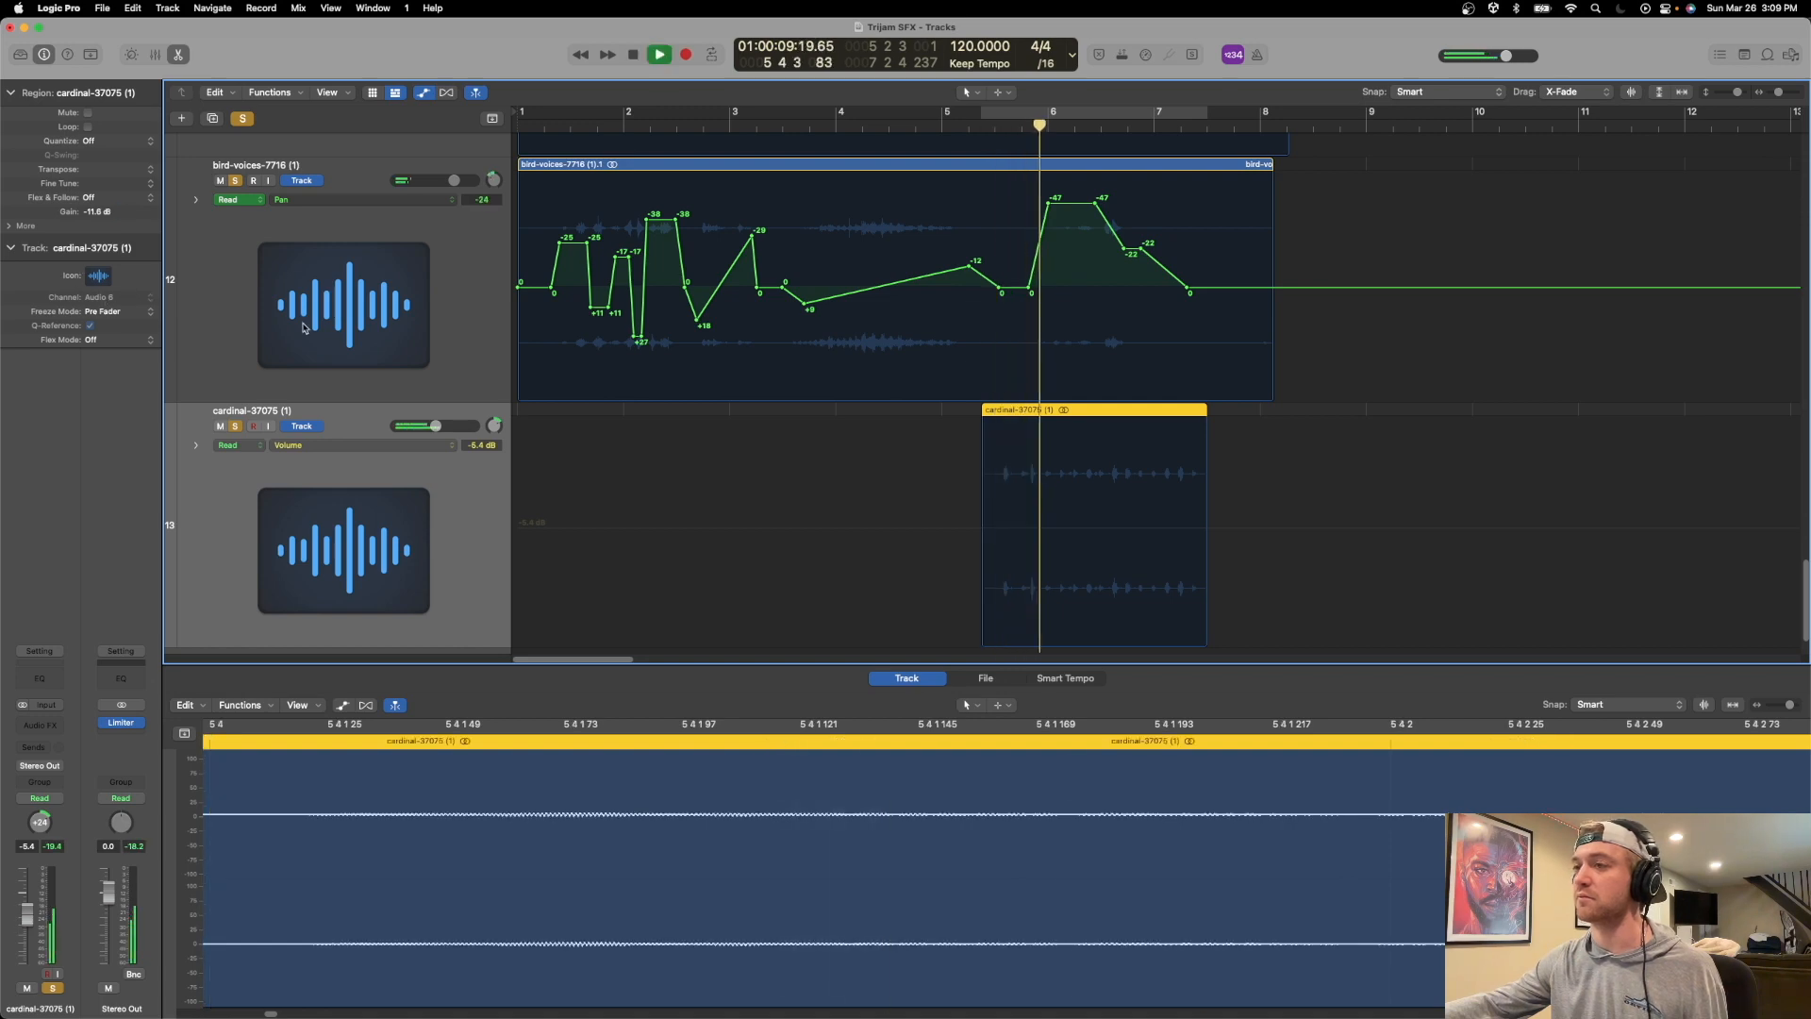
{"action": "scroll", "coordinate": [559, 470], "scroll_direction": "up", "scroll_amount": 2}
{"action": "scroll", "coordinate": [559, 470], "scroll_direction": "up", "scroll_amount": 10}
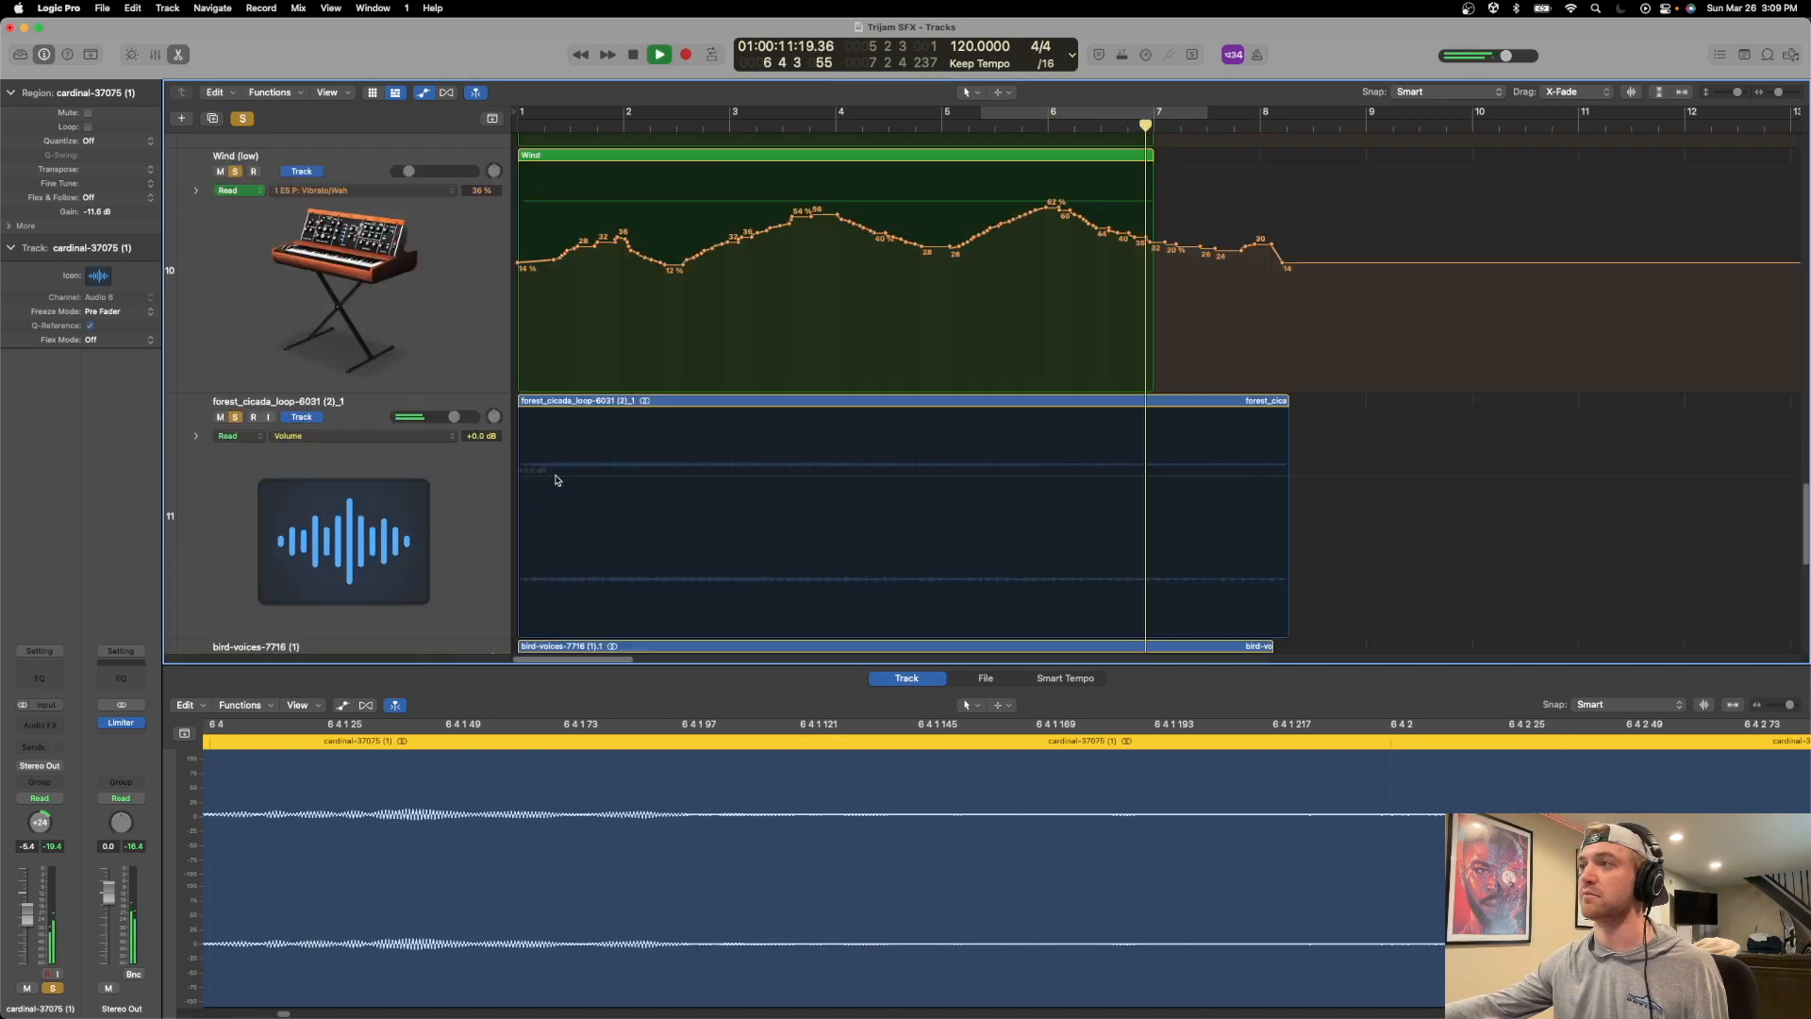
{"action": "key", "text": "space"}
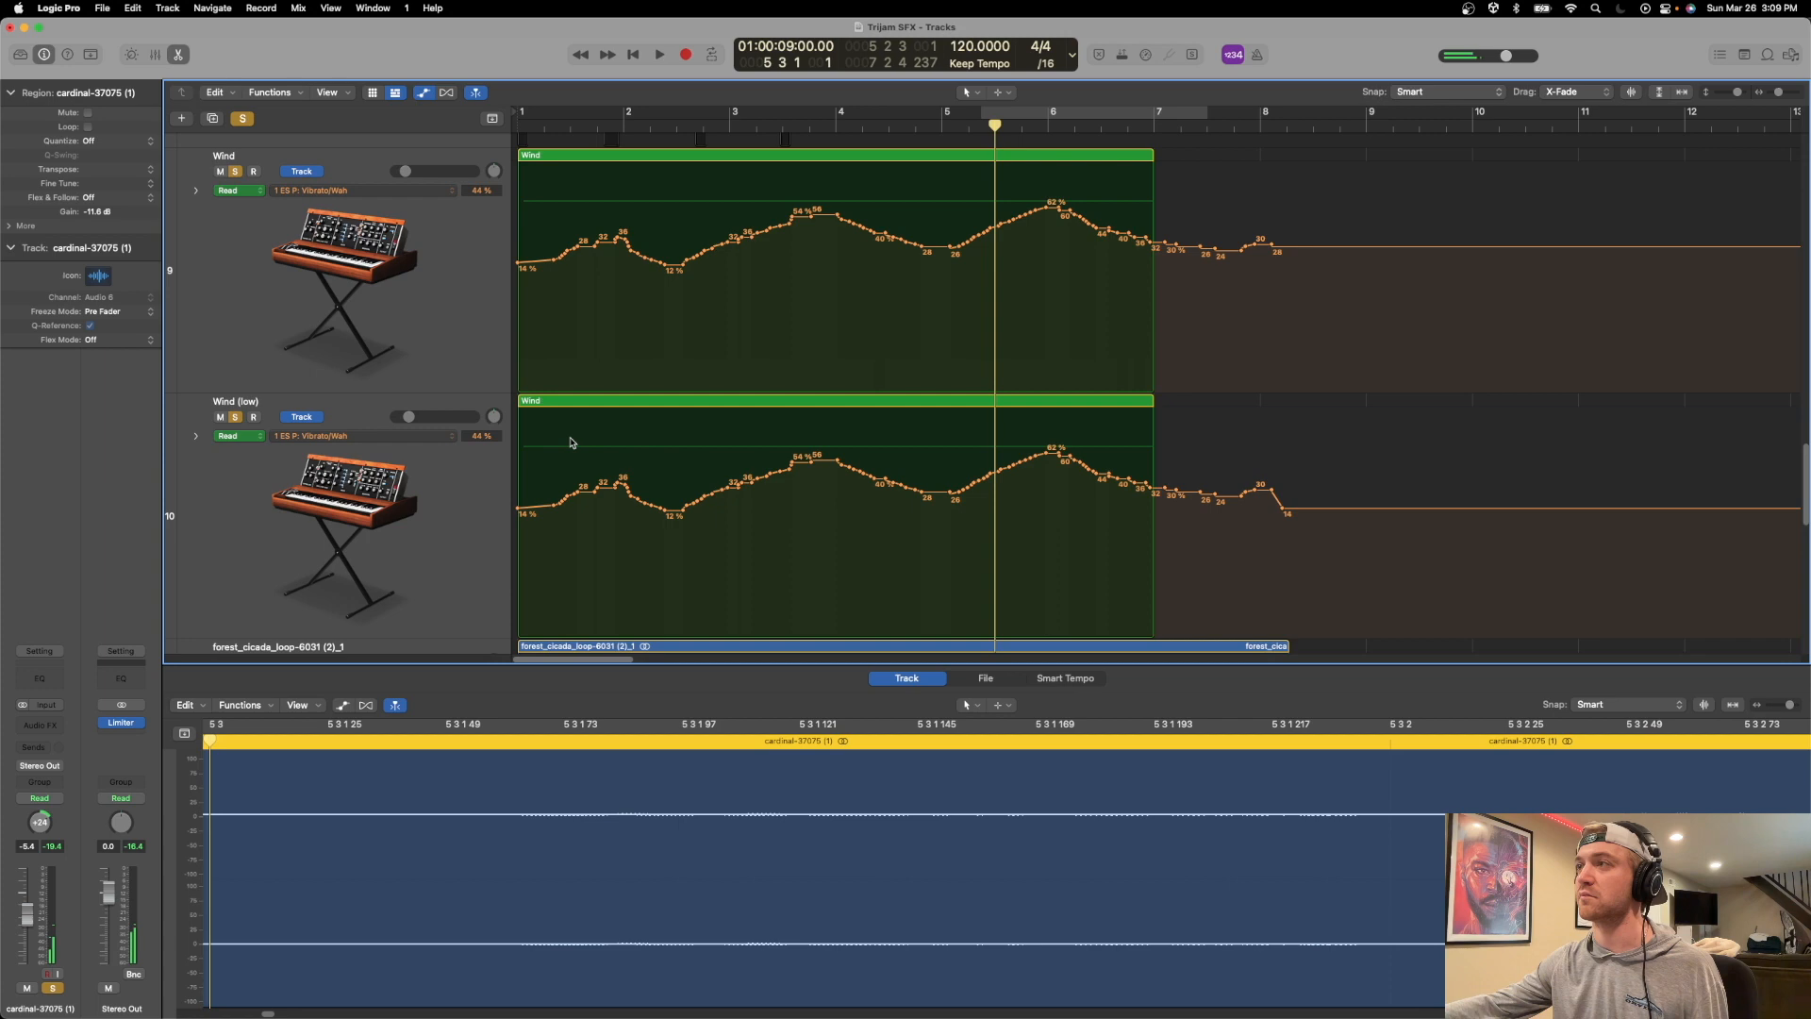
{"action": "scroll", "coordinate": [605, 402], "scroll_direction": "down", "scroll_amount": 1}
{"action": "scroll", "coordinate": [605, 402], "scroll_direction": "down", "scroll_amount": 5}
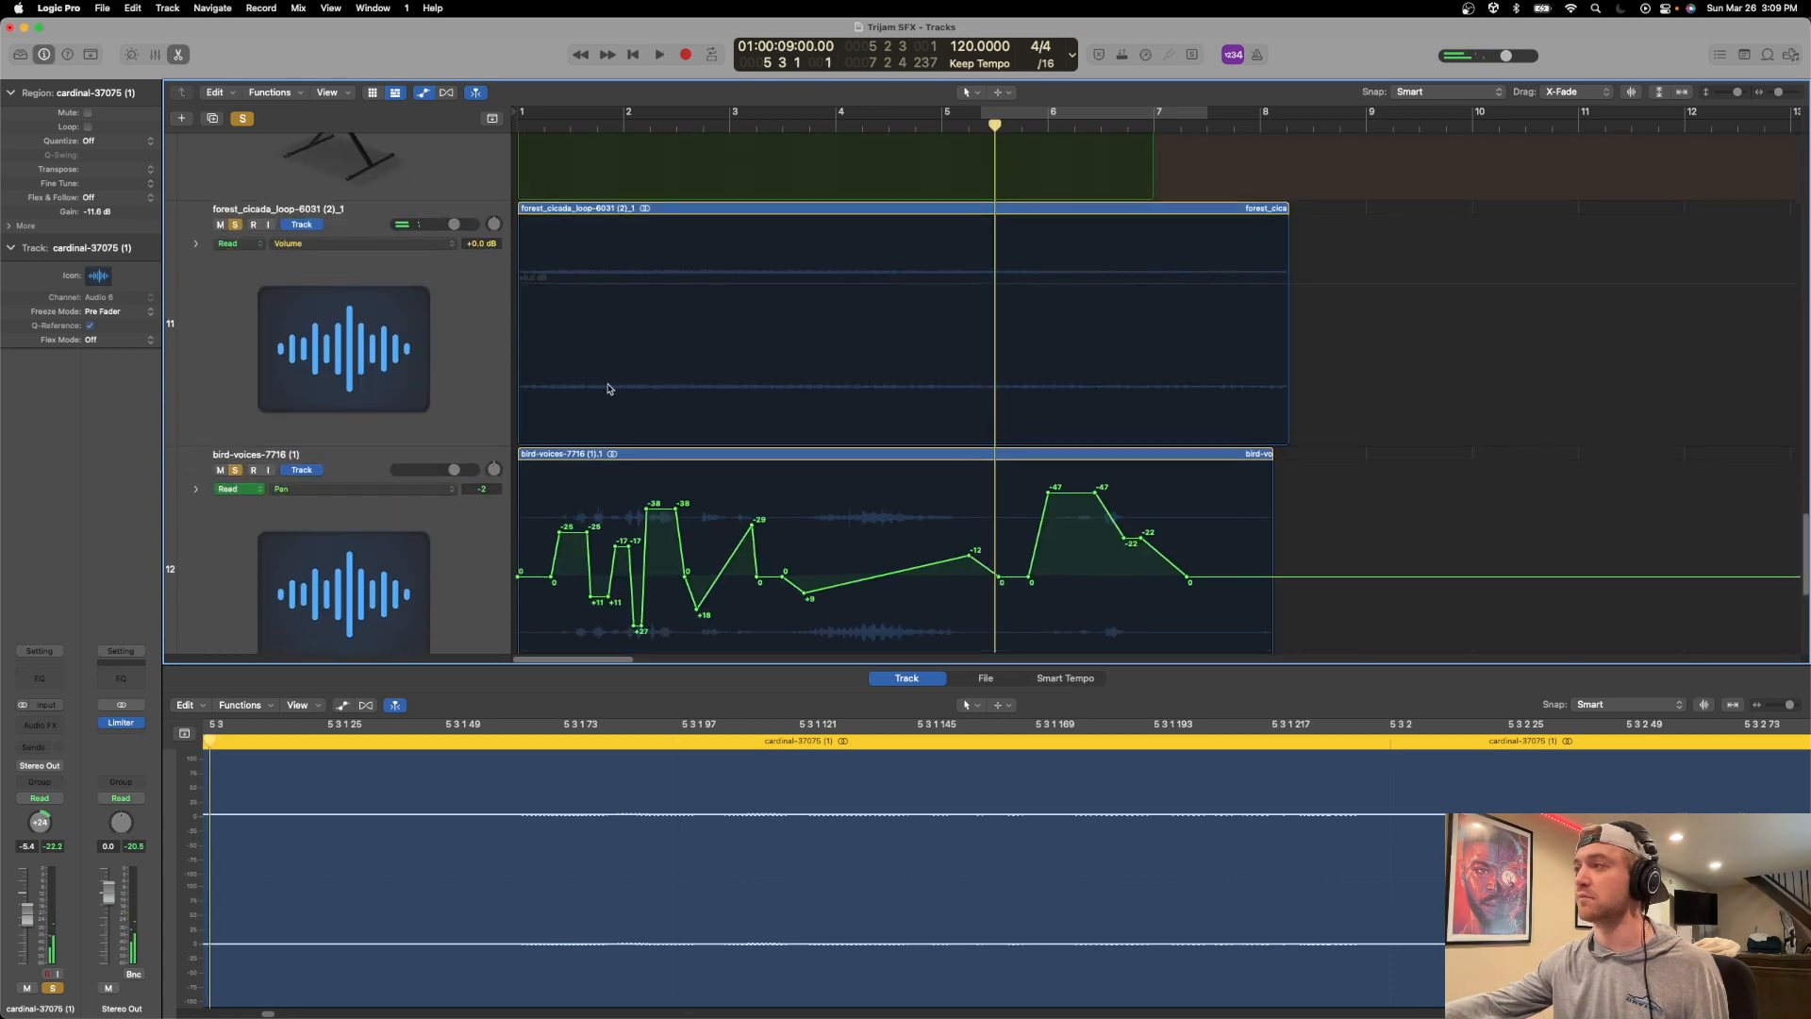
Hide the track automation and reduce the arrangement so the wind, cicada and bird tracks all fit in view.
{"action": "scroll", "coordinate": [614, 382], "scroll_direction": "up", "scroll_amount": 8}
{"action": "key", "text": "a"}
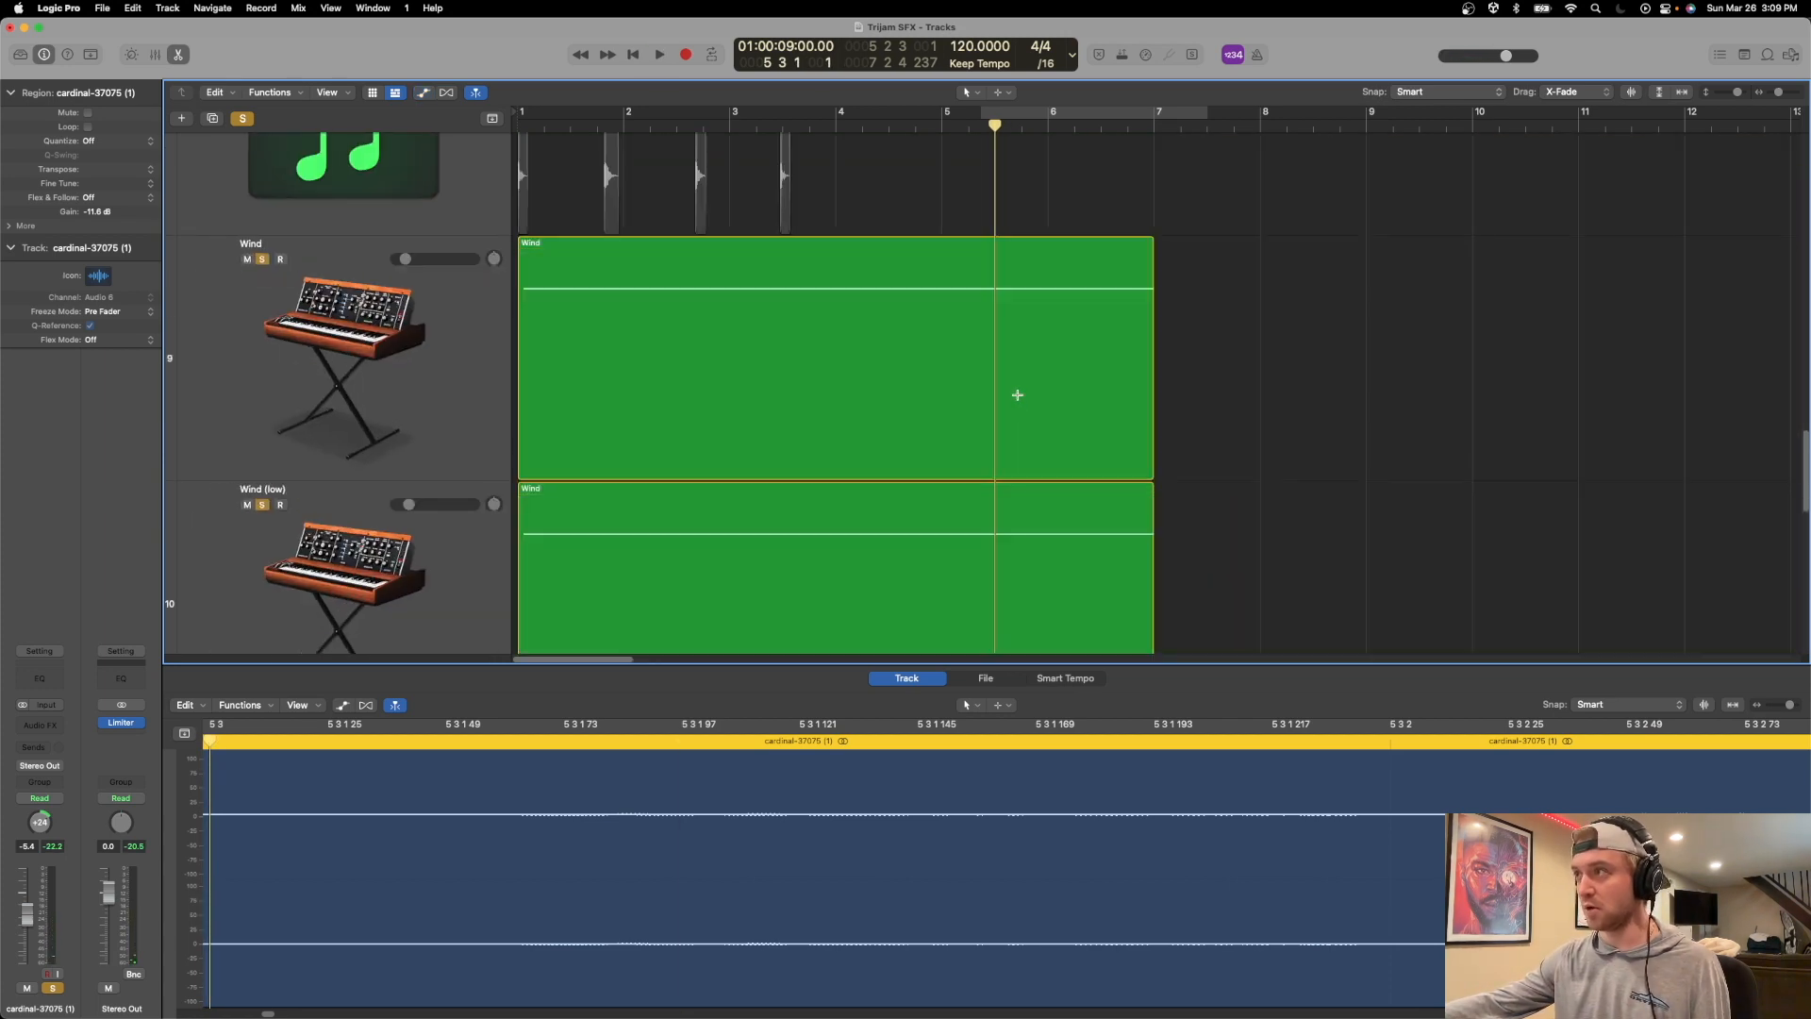
{"action": "scroll", "coordinate": [1057, 390], "scroll_direction": "down", "scroll_amount": 5}
{"action": "scroll", "coordinate": [1063, 402], "scroll_direction": "down", "scroll_amount": 3}
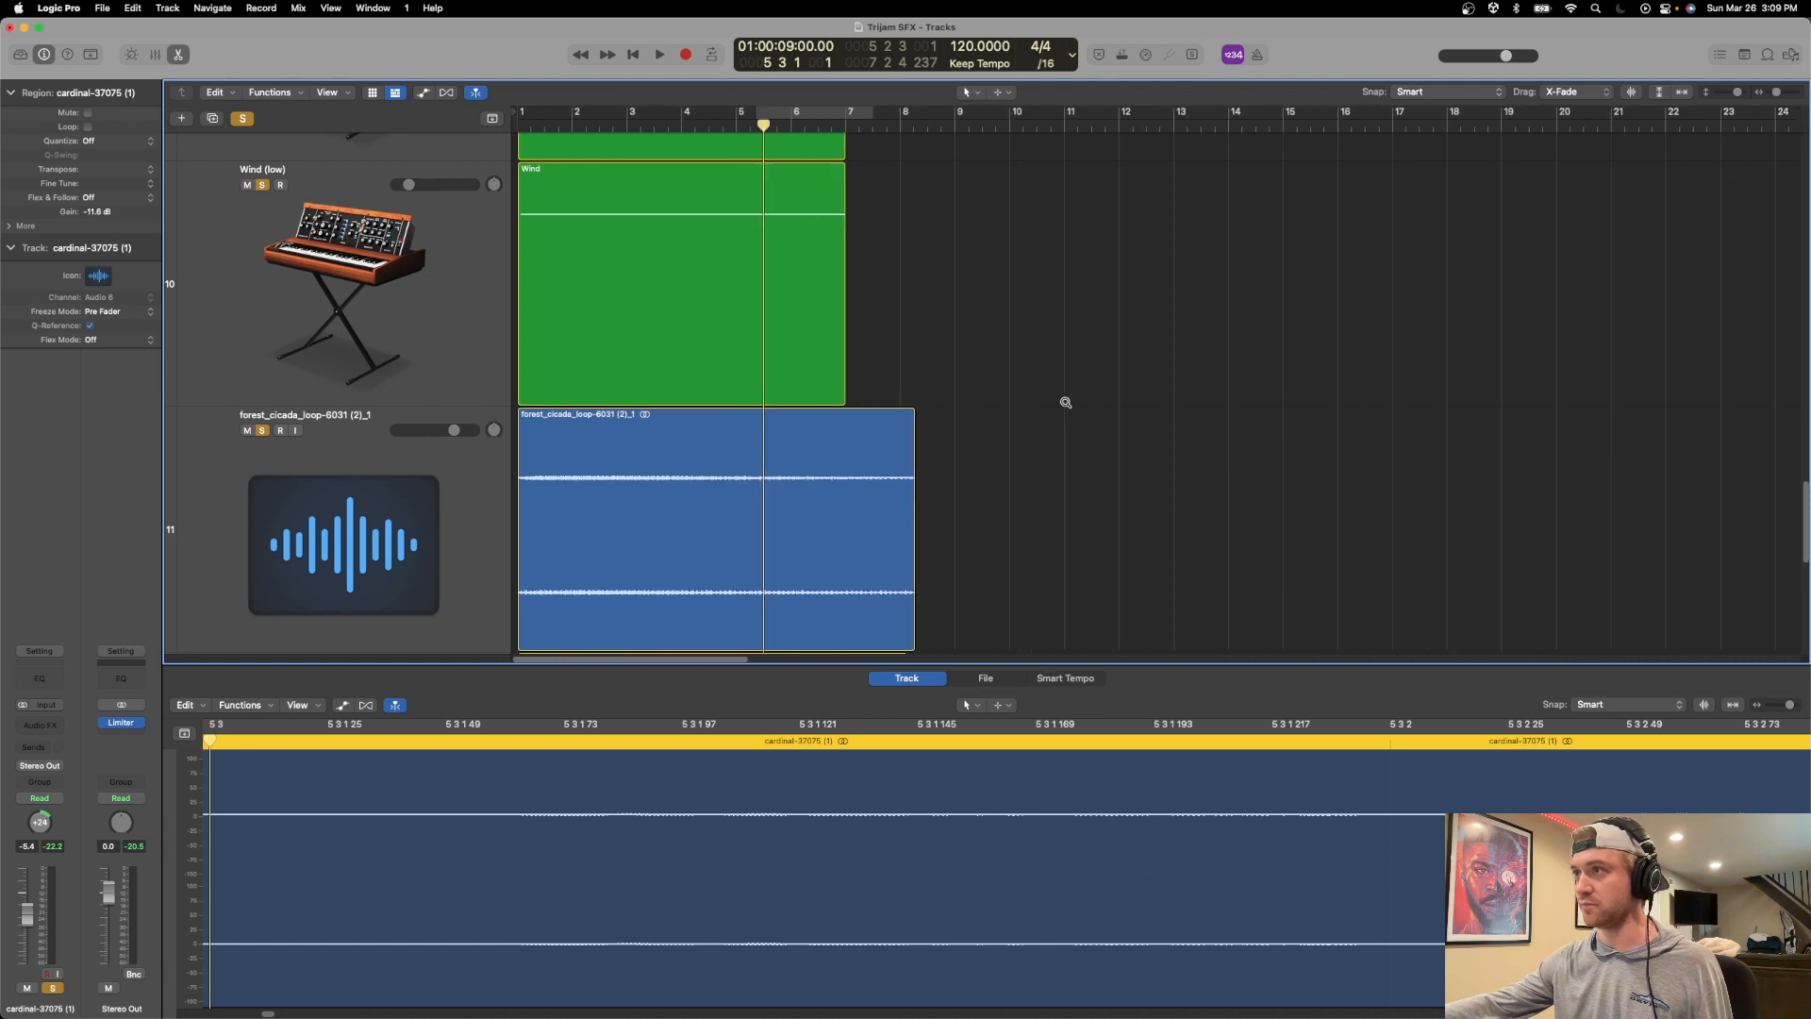
{"action": "scroll", "coordinate": [1065, 402], "scroll_direction": "down", "scroll_amount": 4}
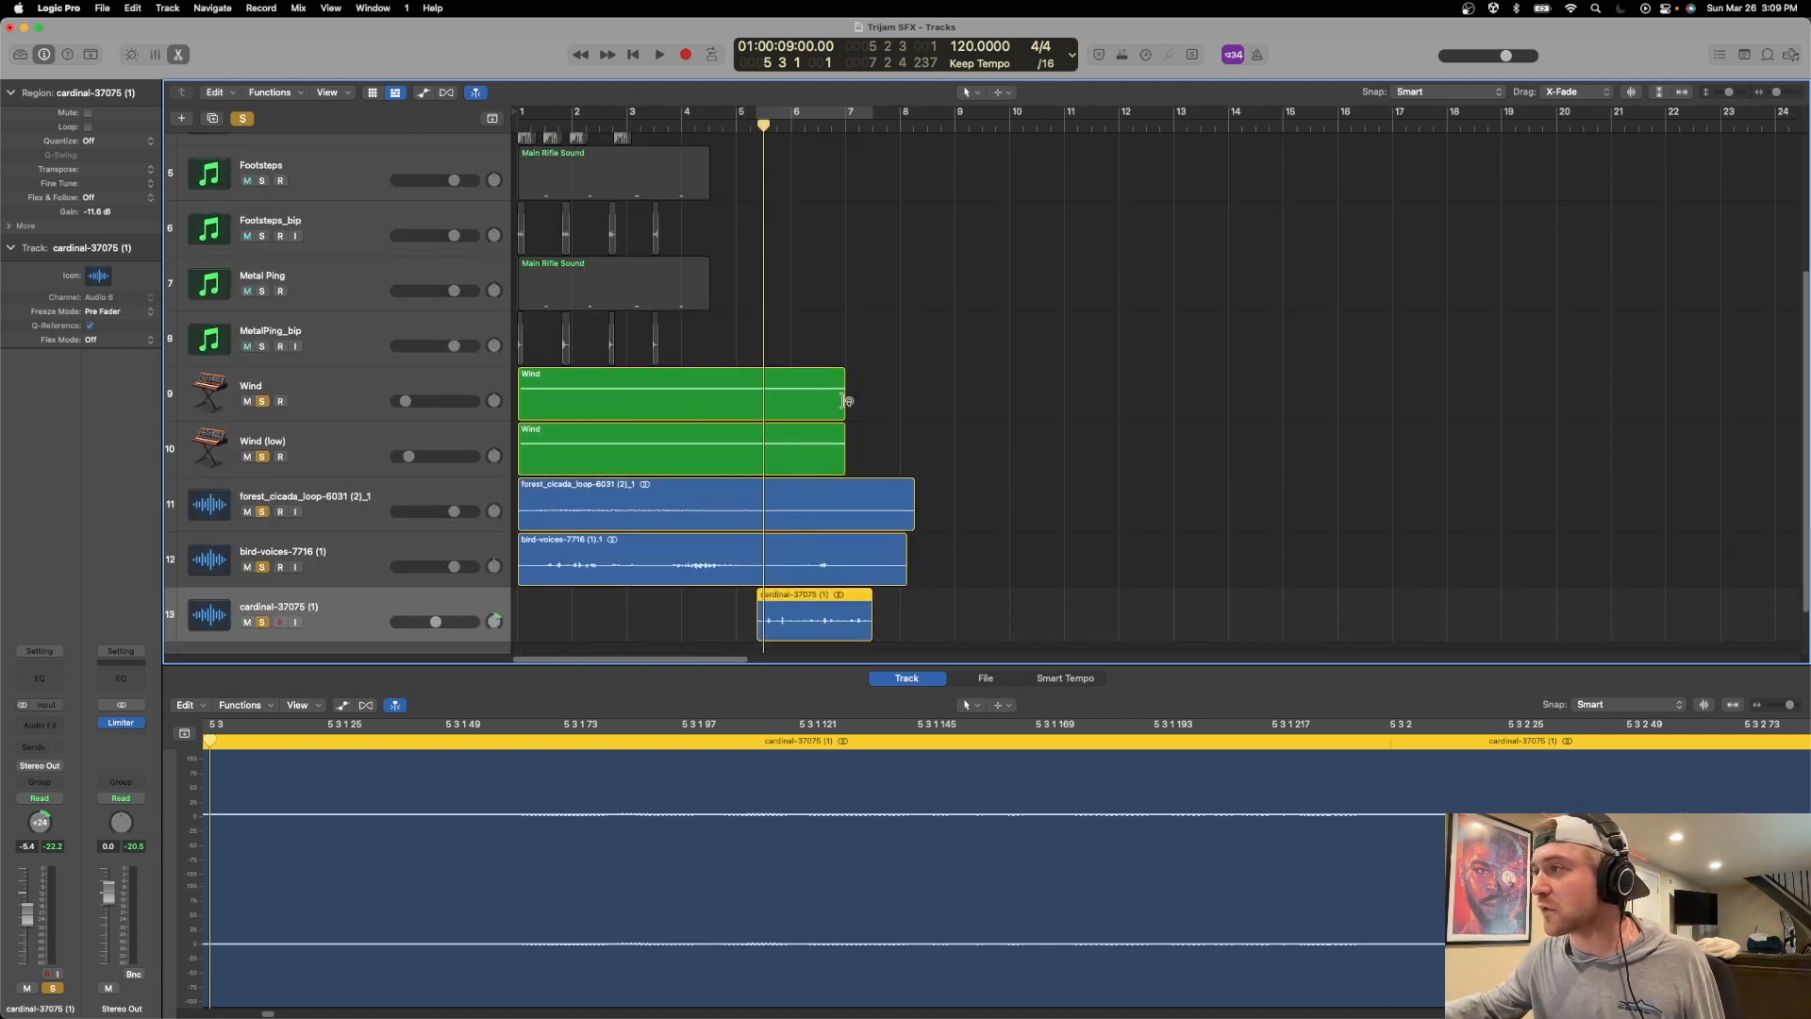
Extend both Wind regions and the note of the Wind (low) region to bar 8 3.
{"action": "left_click", "coordinate": [806, 379]}
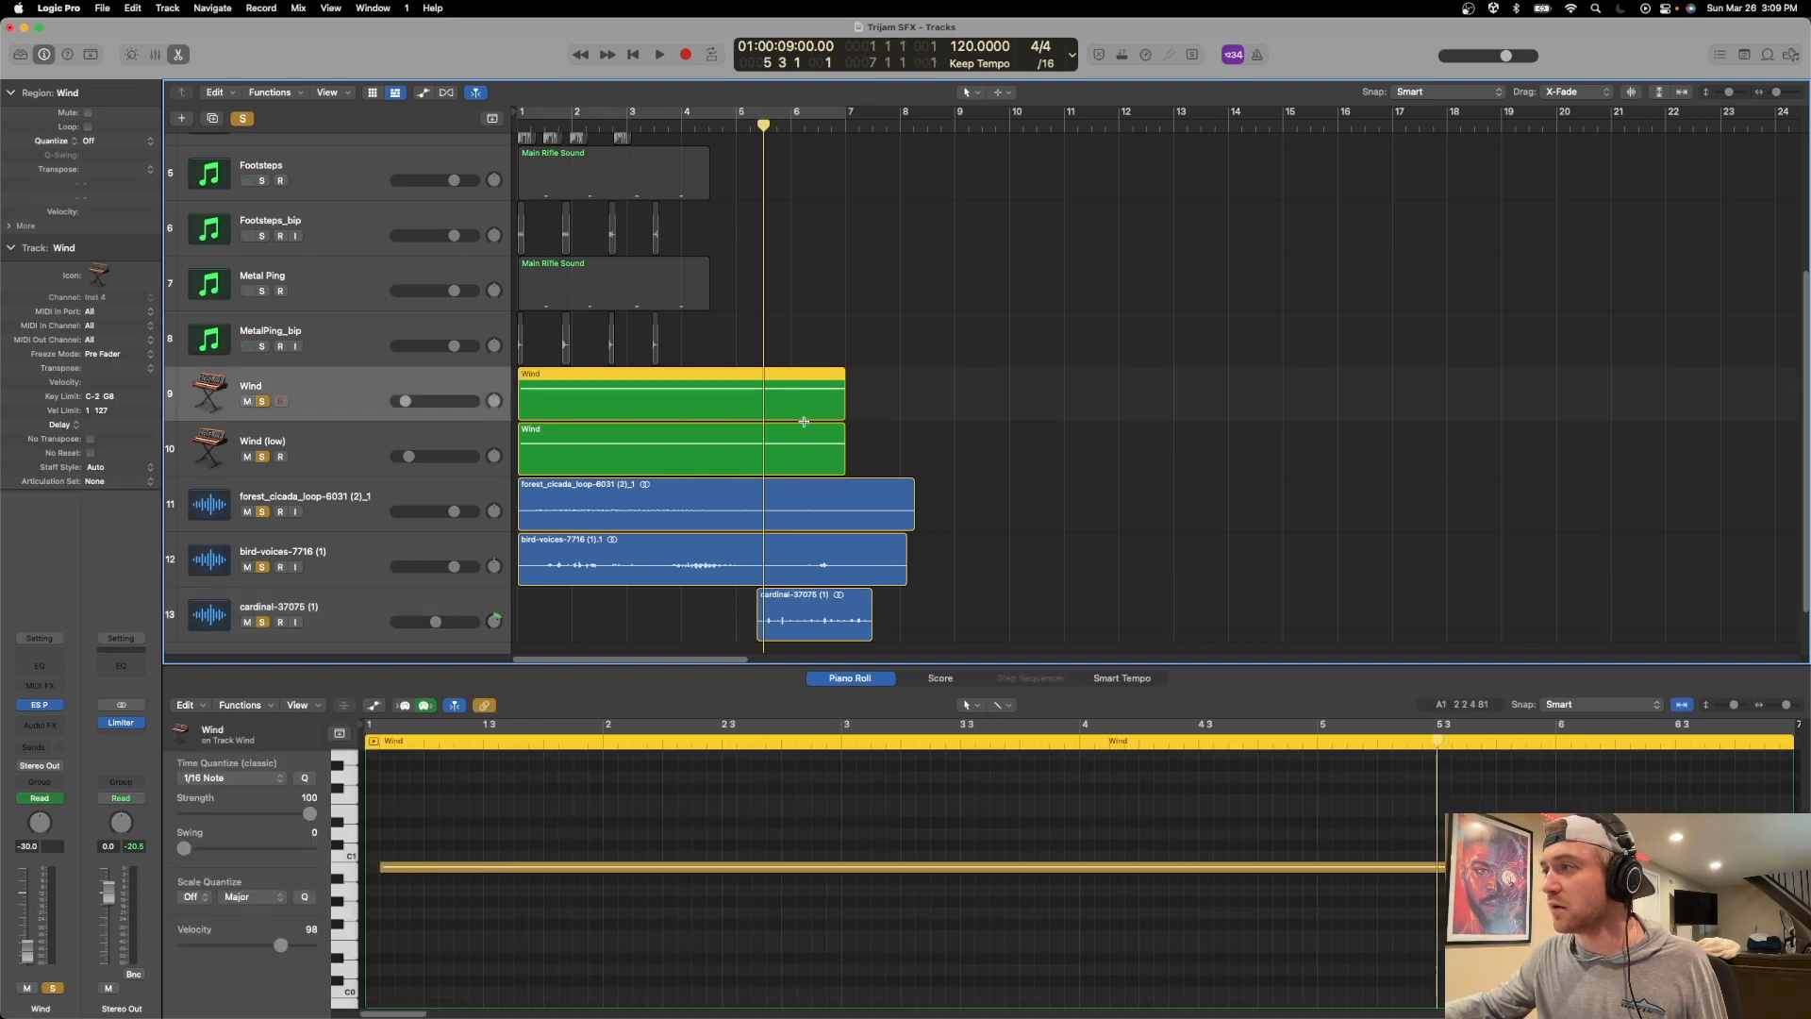
{"action": "left_click", "coordinate": [803, 432], "text": "shift"}
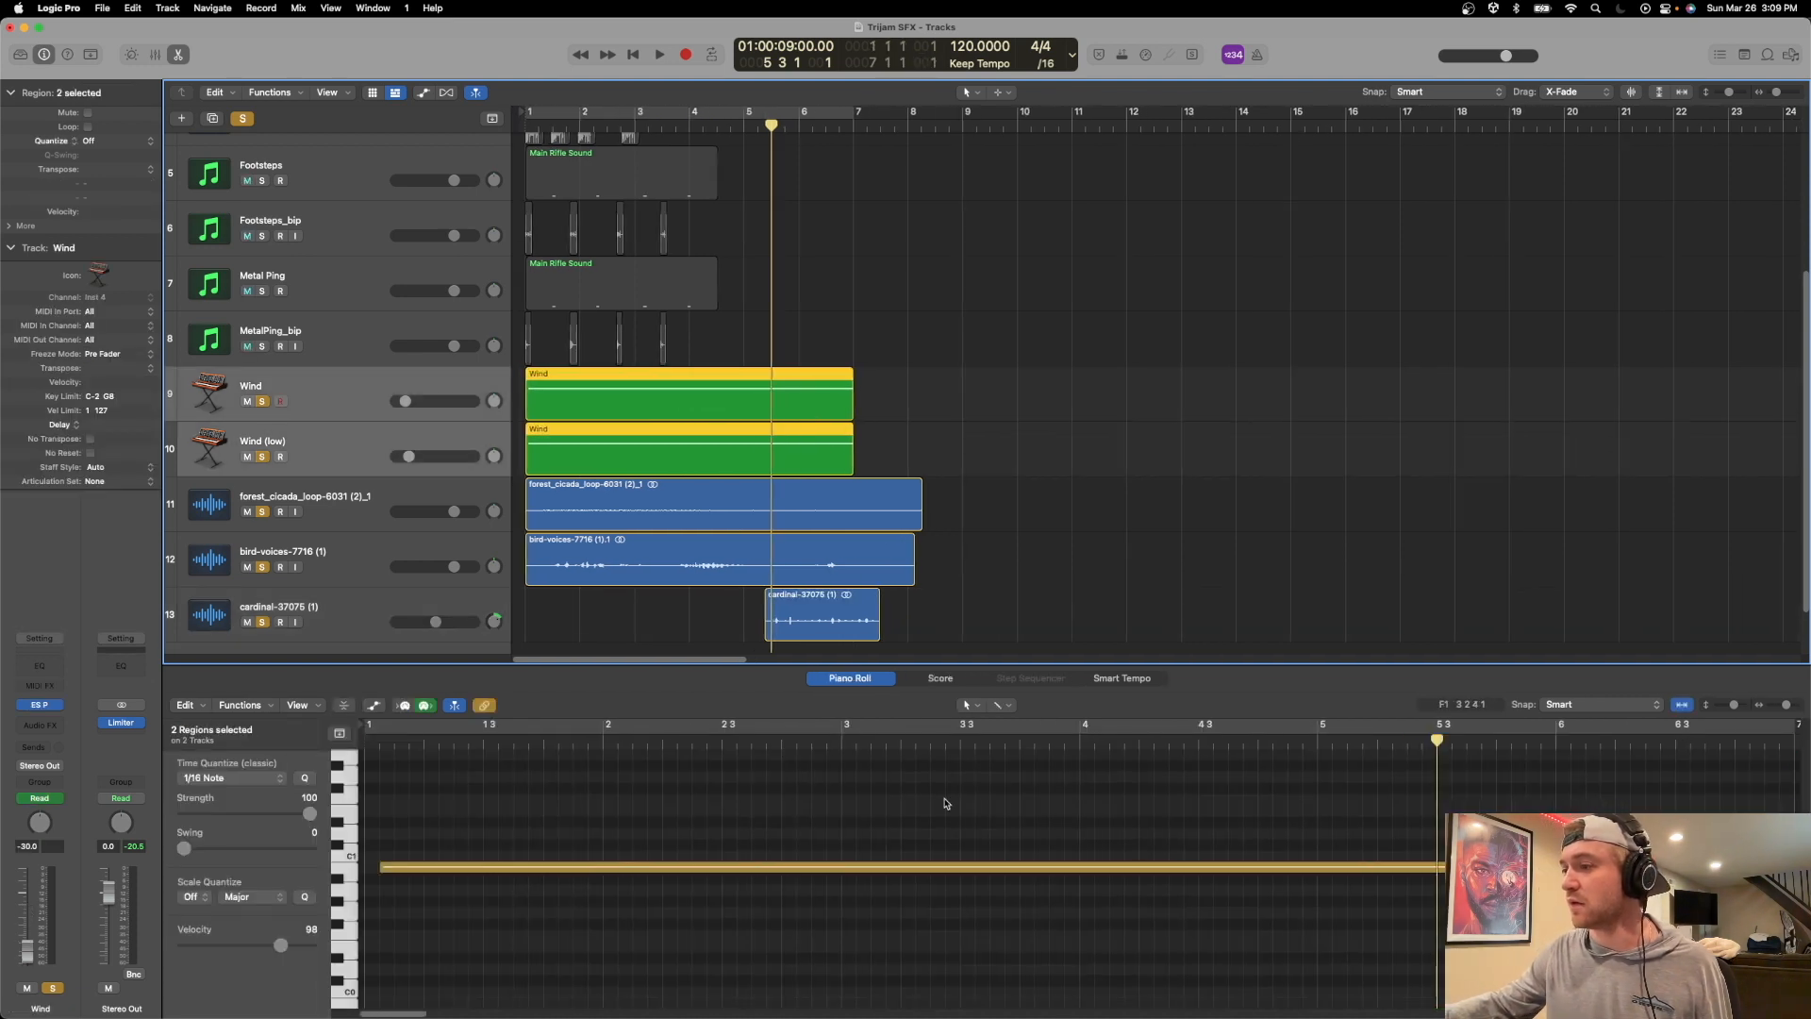
{"action": "scroll", "coordinate": [882, 896], "scroll_direction": "right", "scroll_amount": 3}
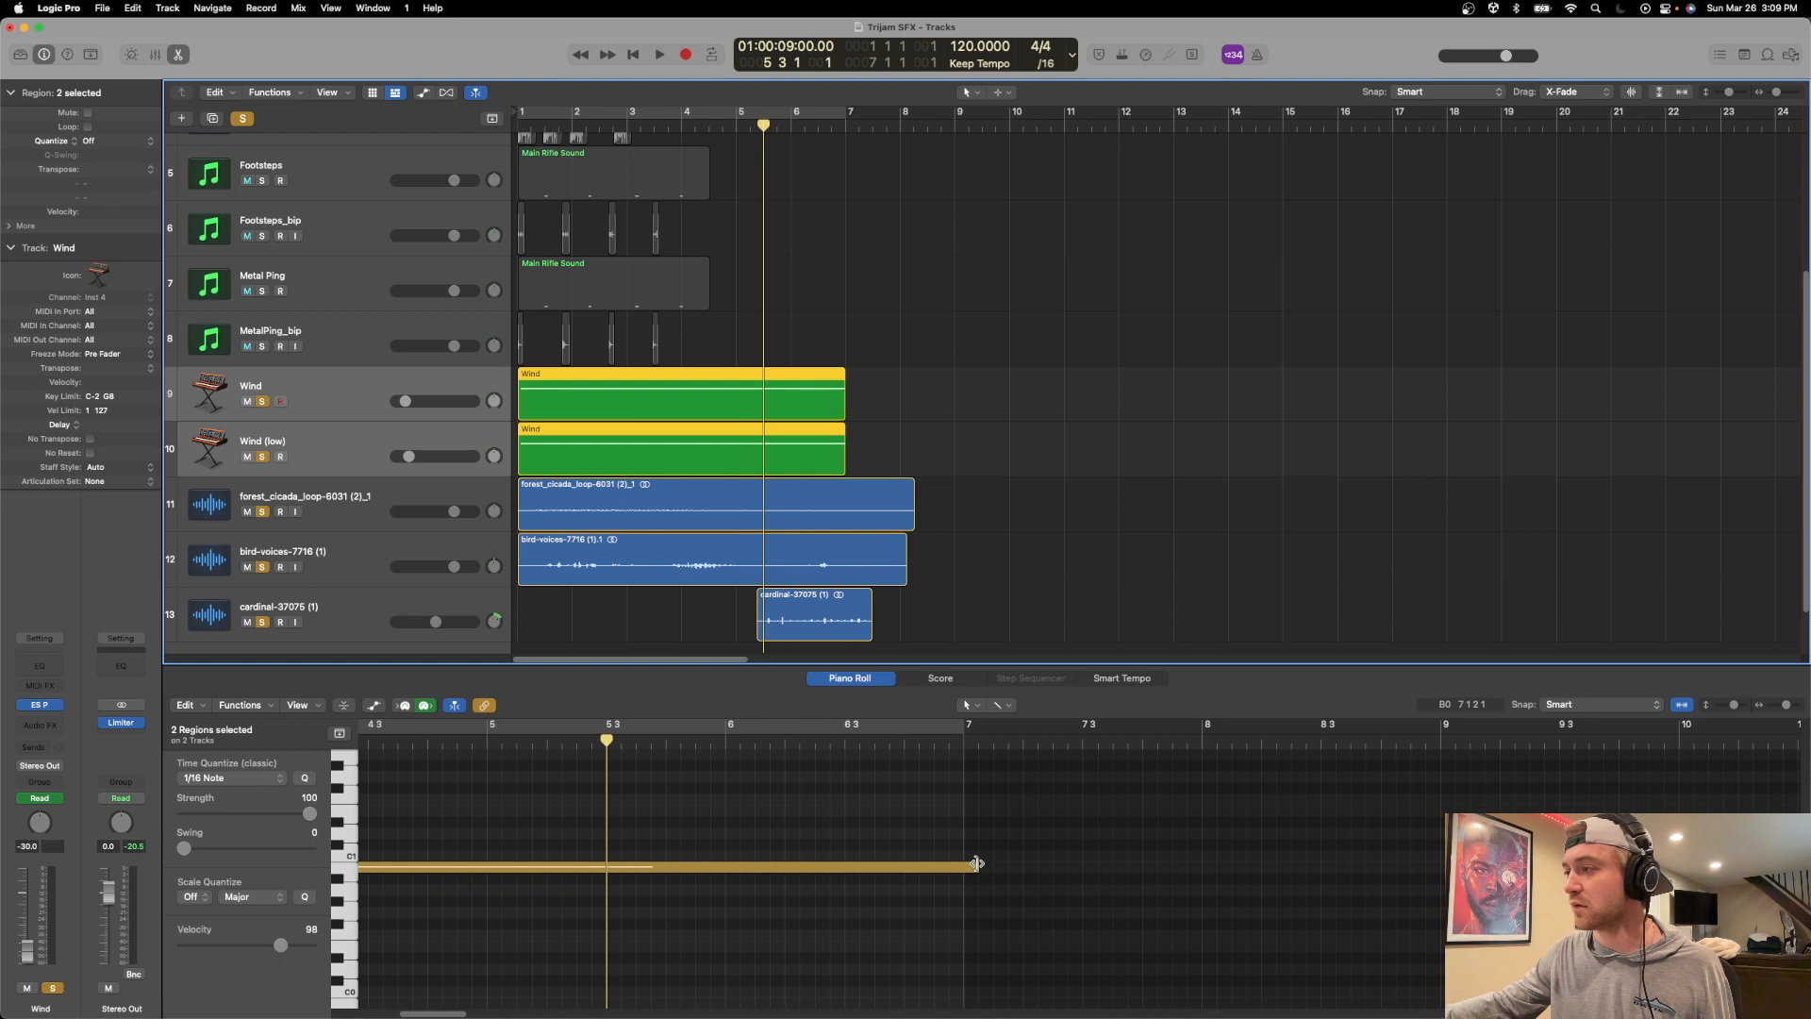
{"action": "left_click_drag", "start_coordinate": [978, 866], "coordinate": [1316, 865]}
{"action": "left_click_drag", "start_coordinate": [842, 413], "coordinate": [927, 426]}
{"action": "scroll", "coordinate": [1265, 840], "scroll_direction": "right", "scroll_amount": 10}
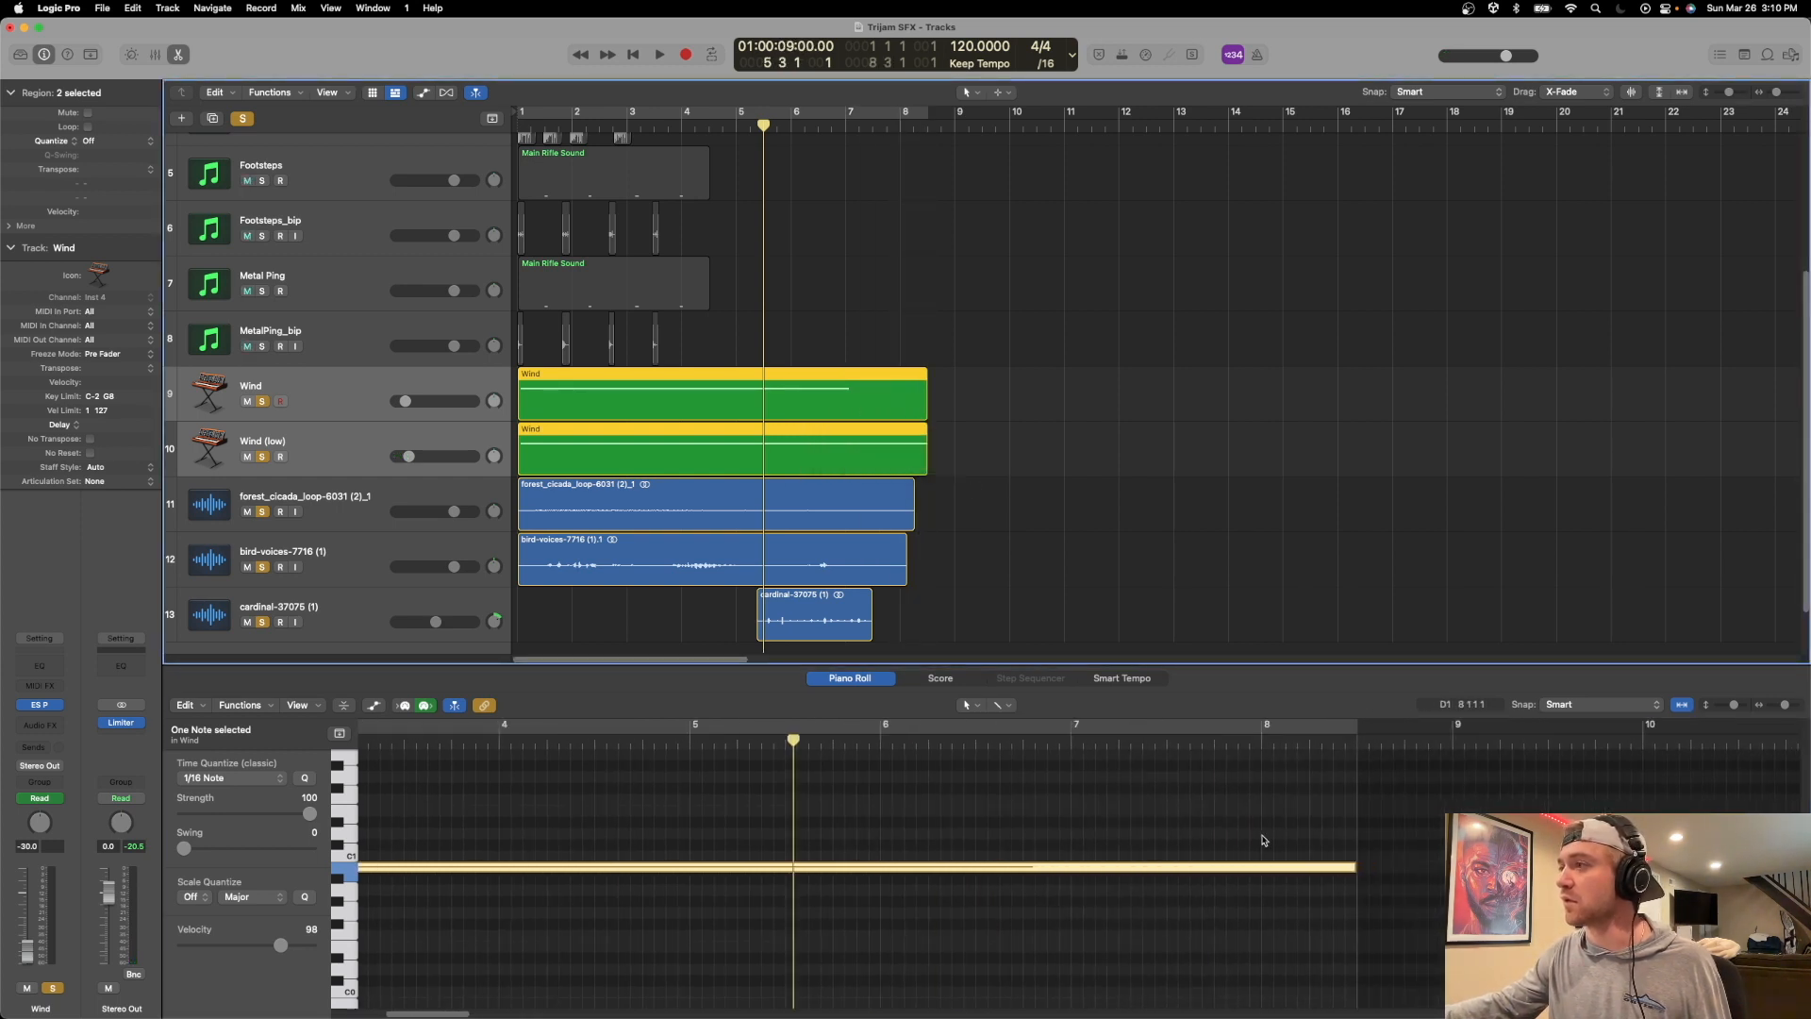
Lengthen the note in the upper Wind region to reach the region's end at bar 8 3.
{"action": "left_click", "coordinate": [895, 407]}
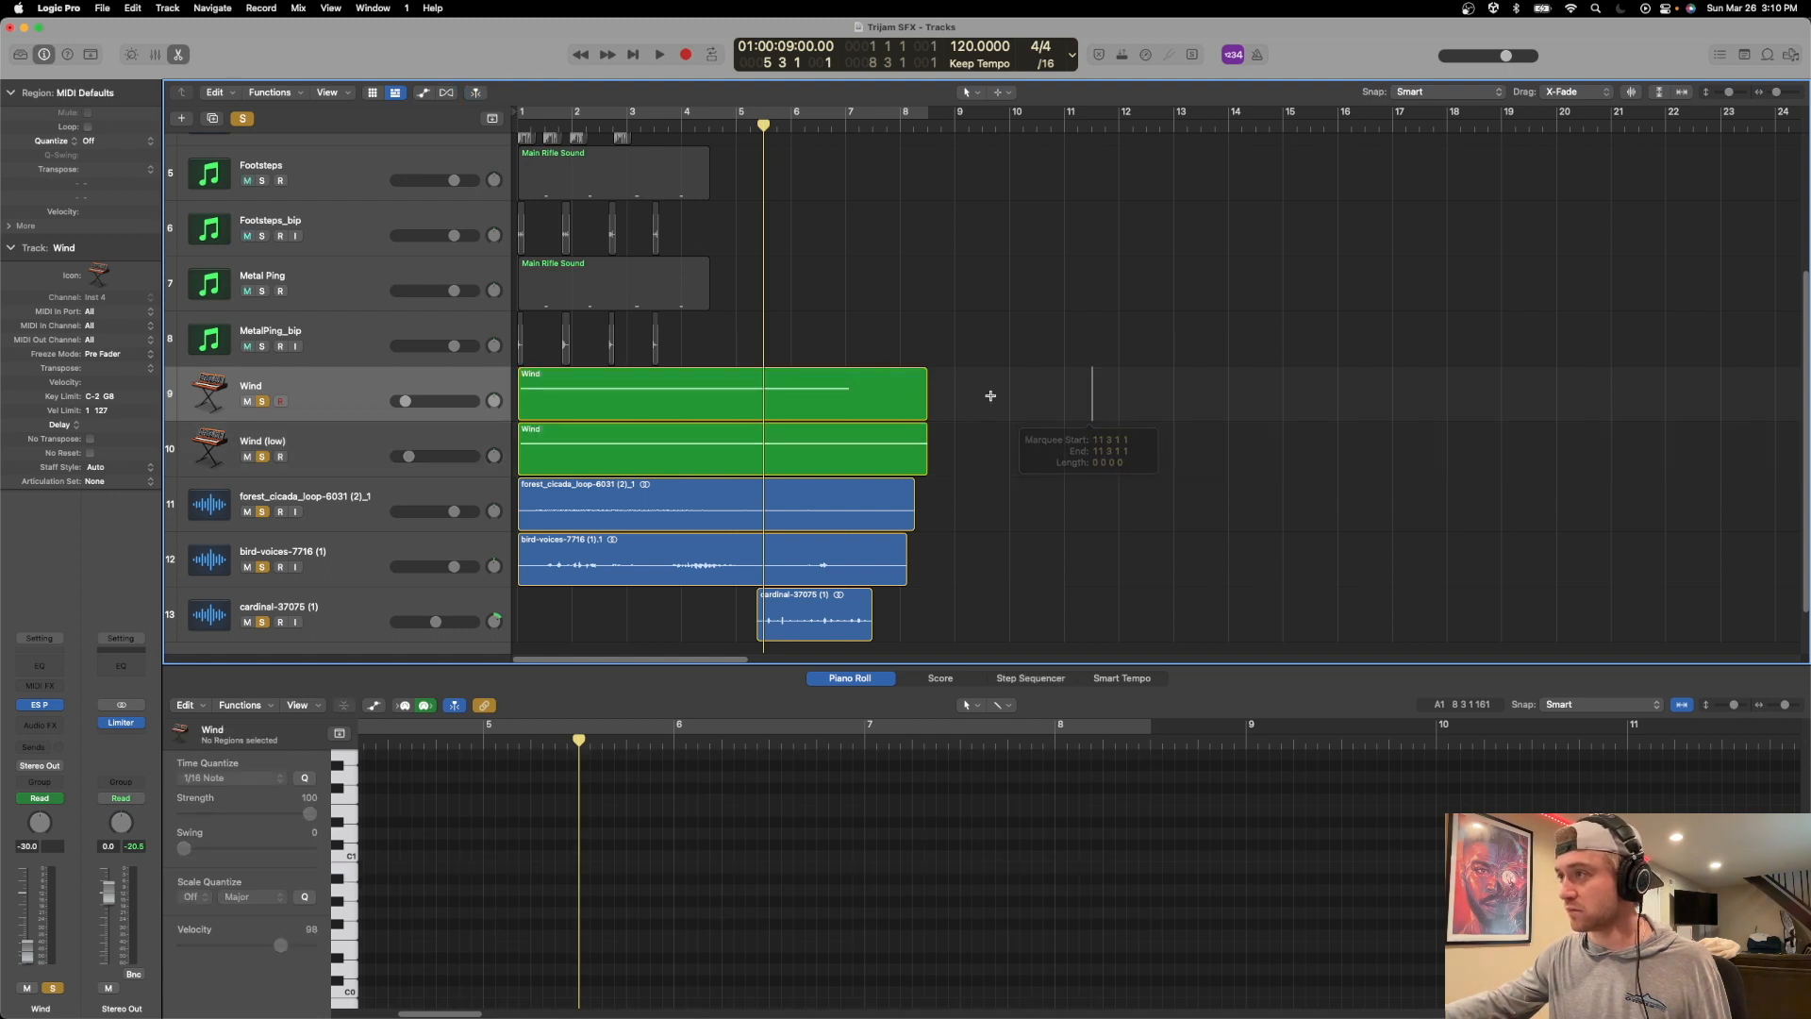
{"action": "scroll", "coordinate": [1116, 875], "scroll_direction": "right", "scroll_amount": 10}
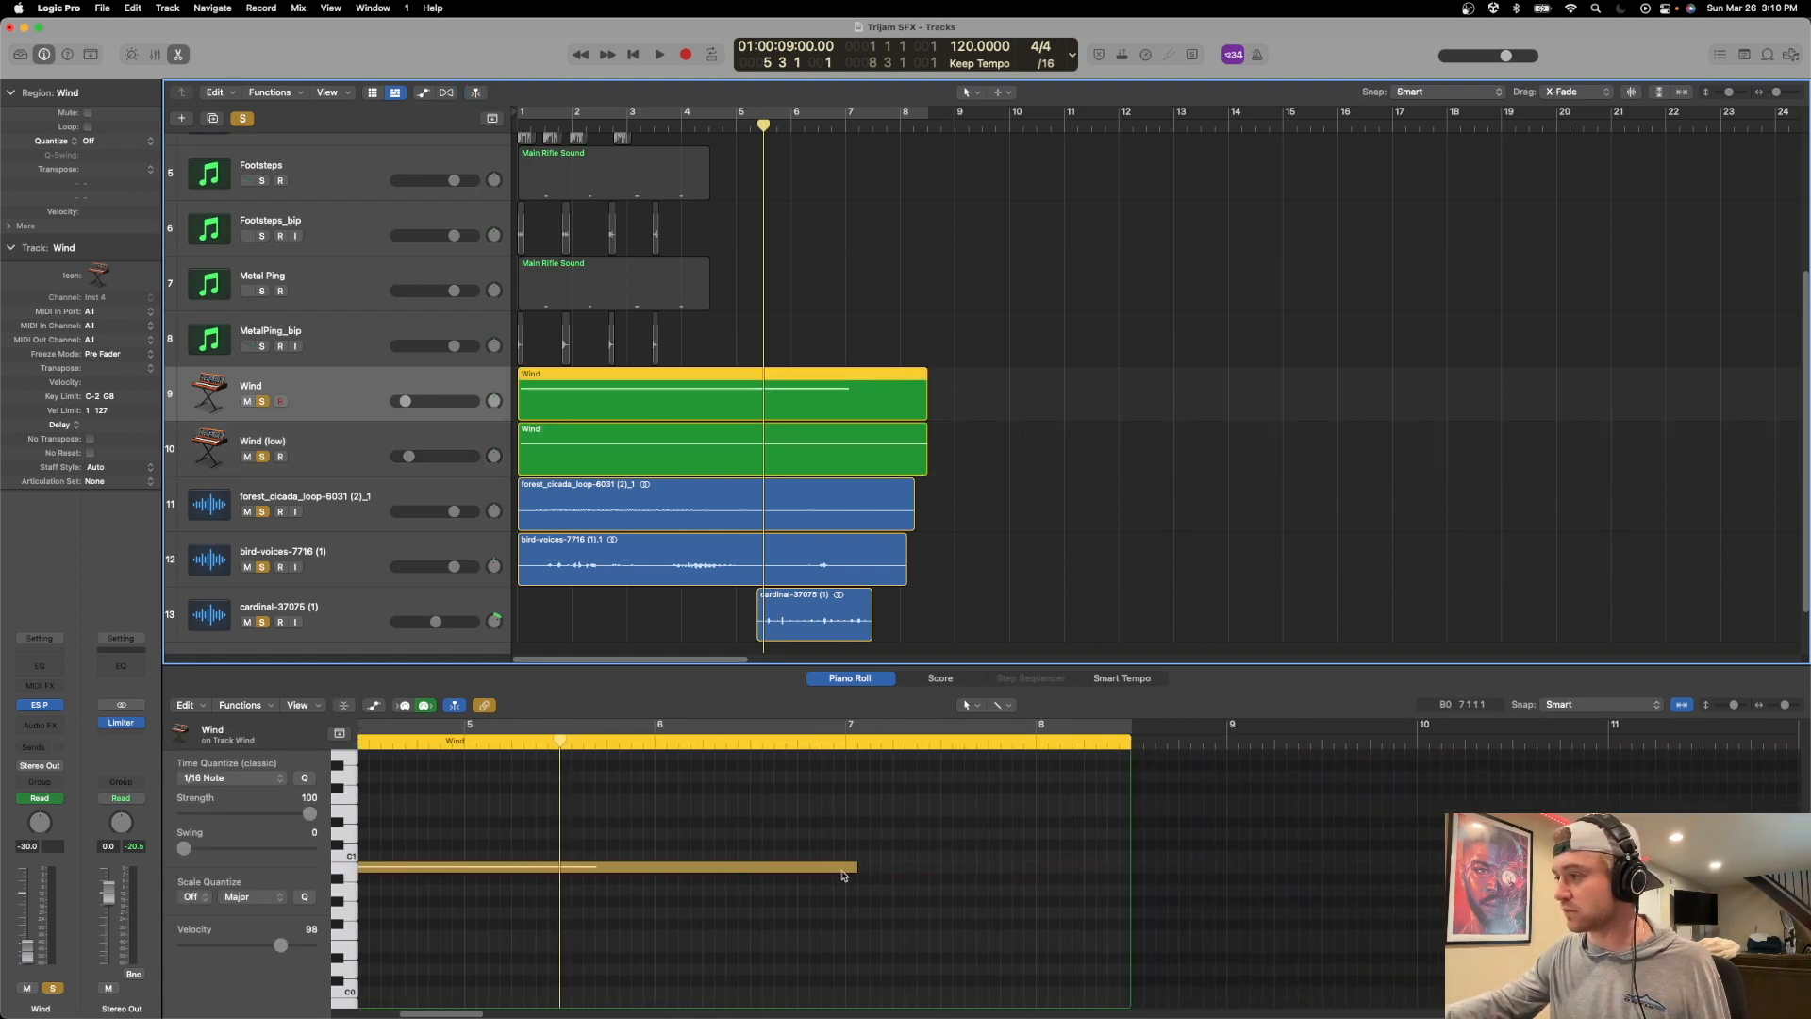
{"action": "left_click_drag", "start_coordinate": [853, 866], "coordinate": [1130, 869]}
{"action": "left_click", "coordinate": [1153, 907]}
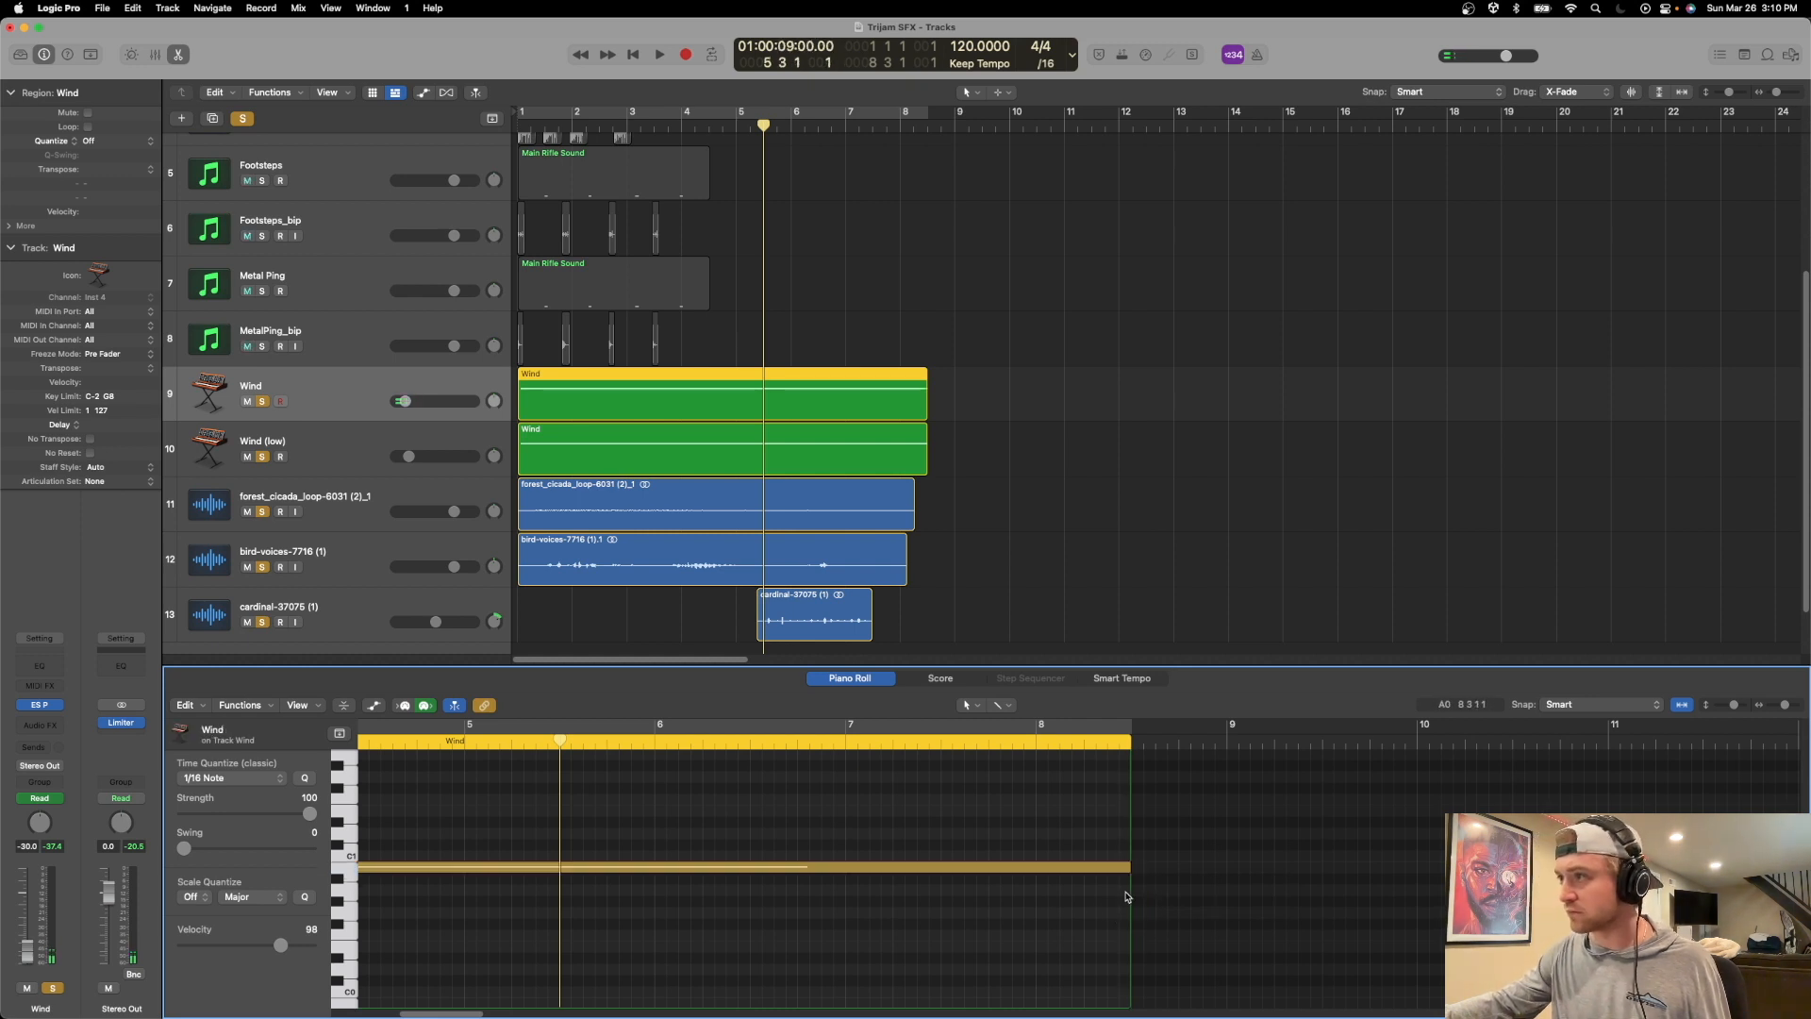
{"action": "scroll", "coordinate": [1037, 849], "scroll_direction": "left", "scroll_amount": 5}
{"action": "scroll", "coordinate": [948, 559], "scroll_direction": "left", "scroll_amount": 1}
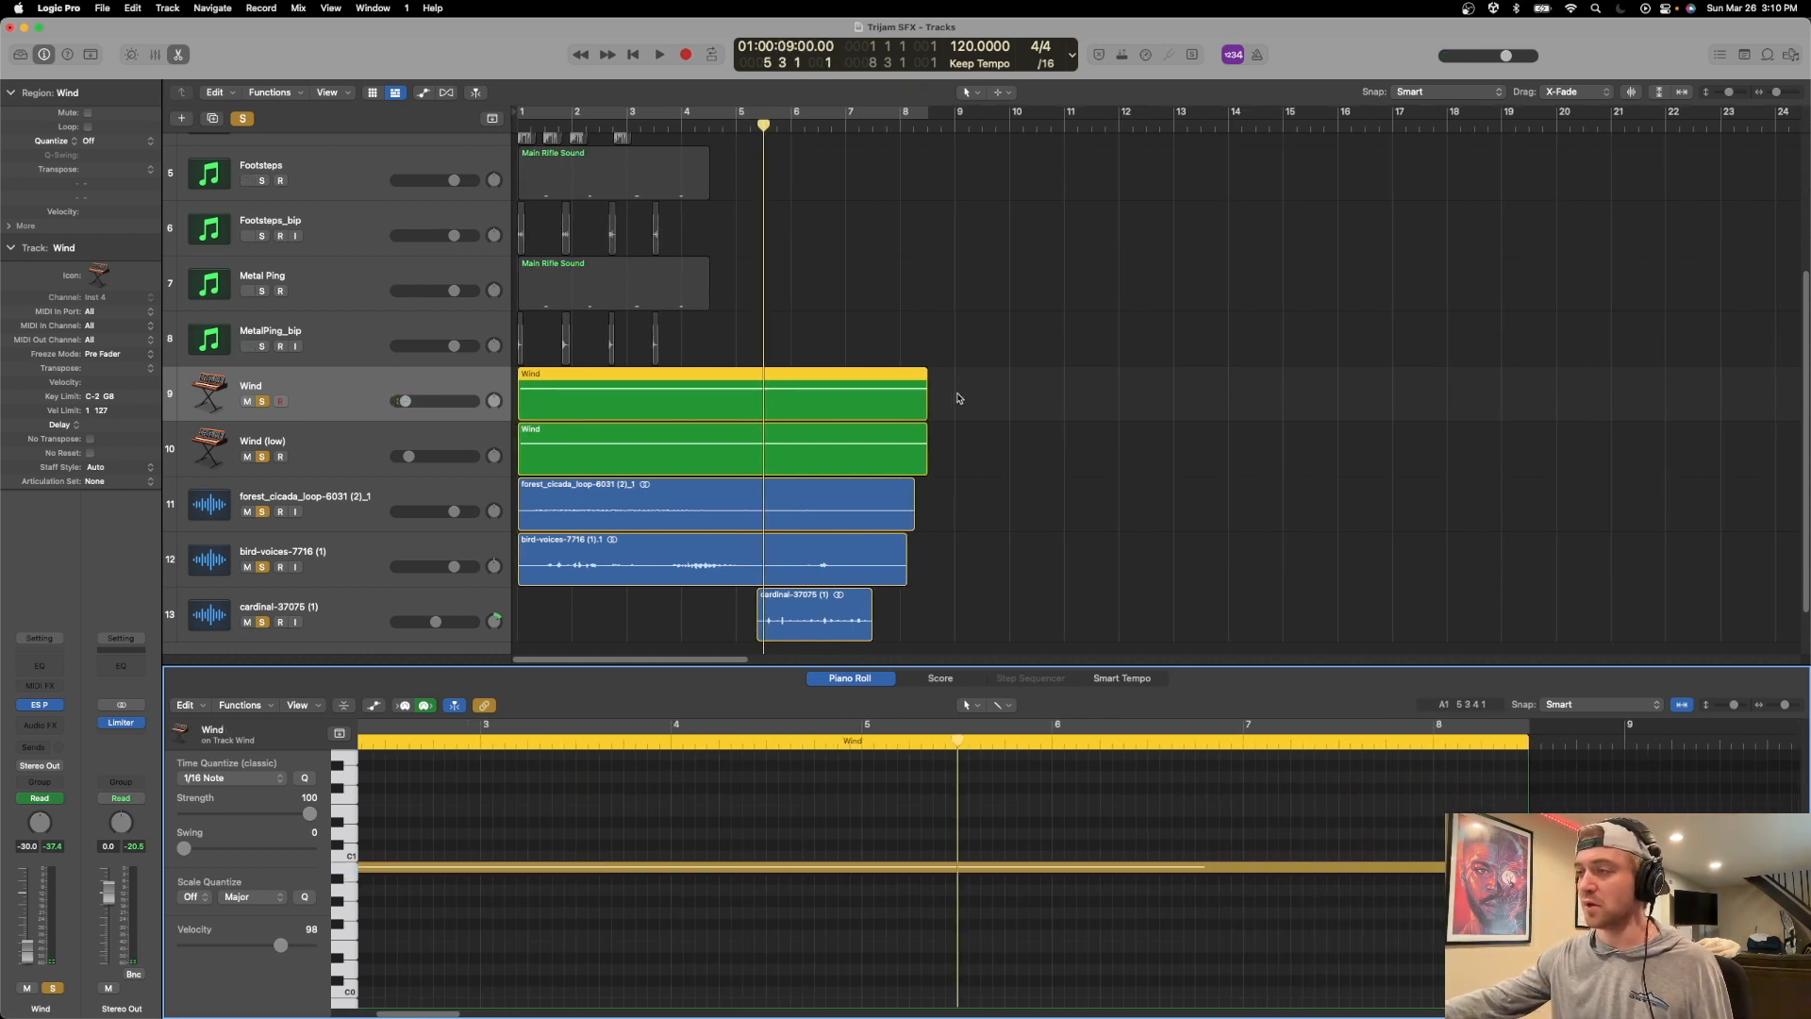
While playing the mix from the start, raise the Wind track's volume to -25.0 dB and slightly lower the bird-voices track's volume.
{"action": "key", "text": "Return"}
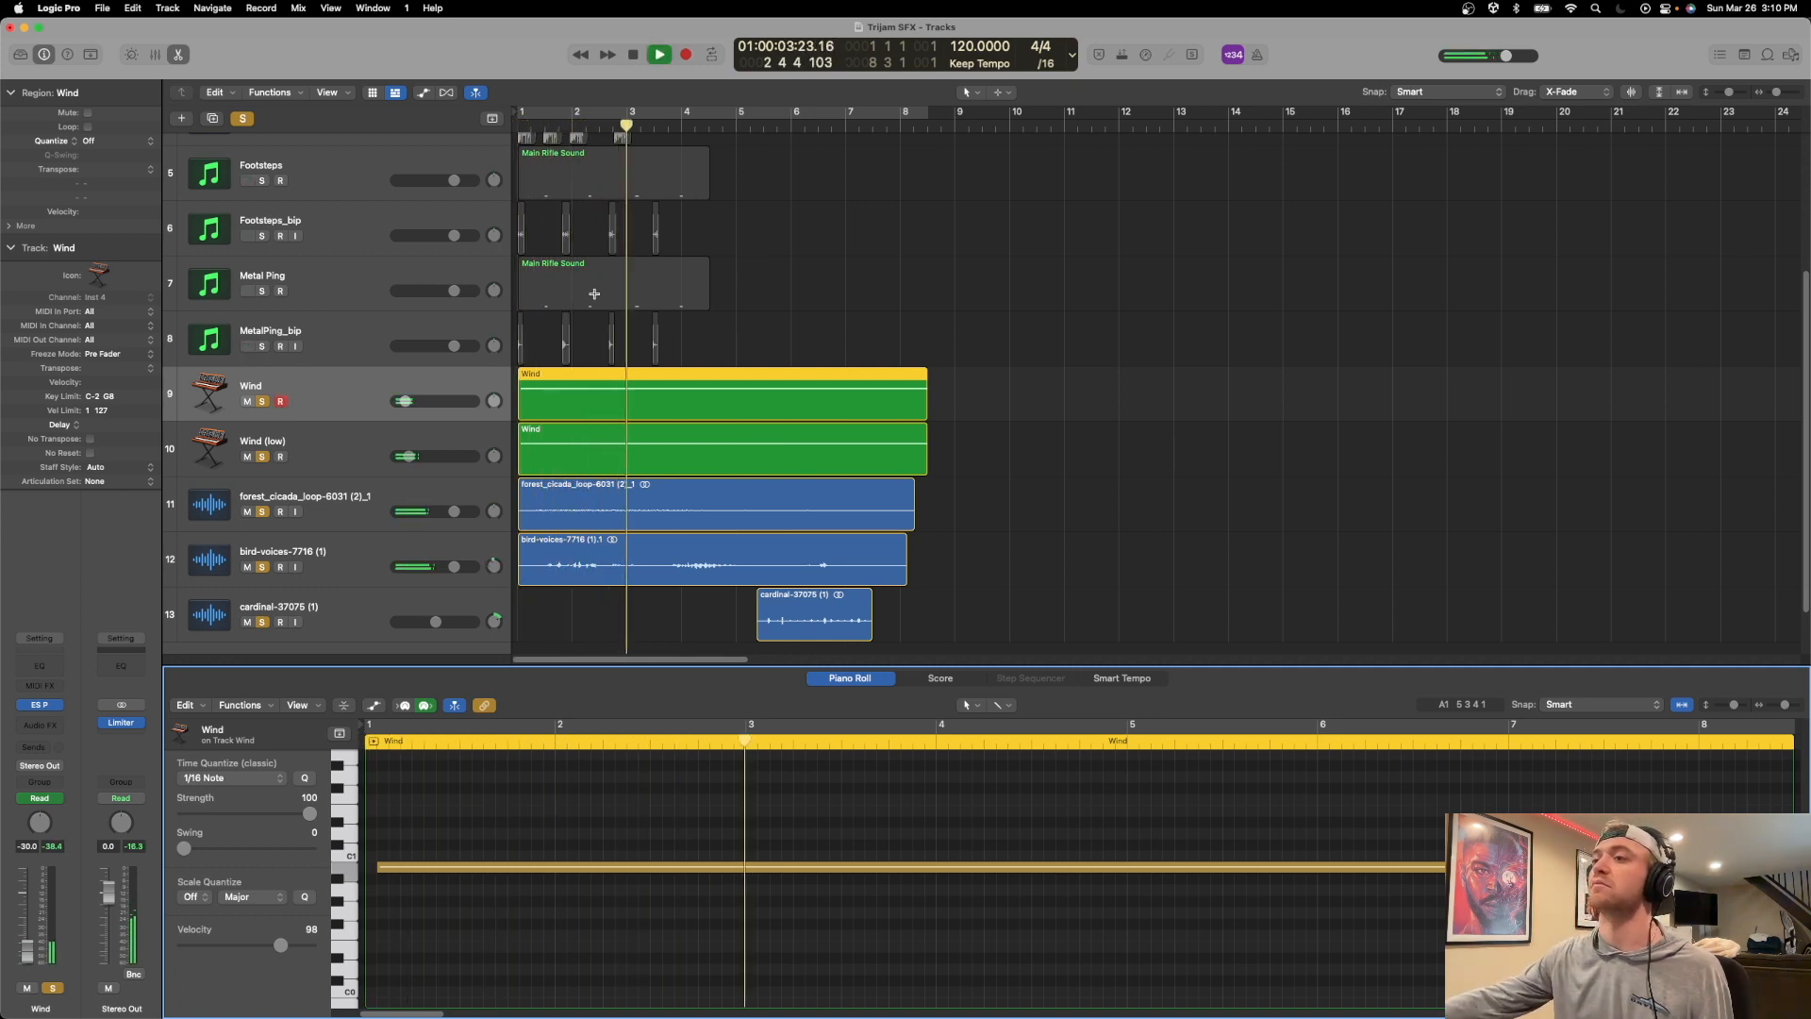
{"action": "left_click_drag", "start_coordinate": [404, 401], "coordinate": [407, 401]}
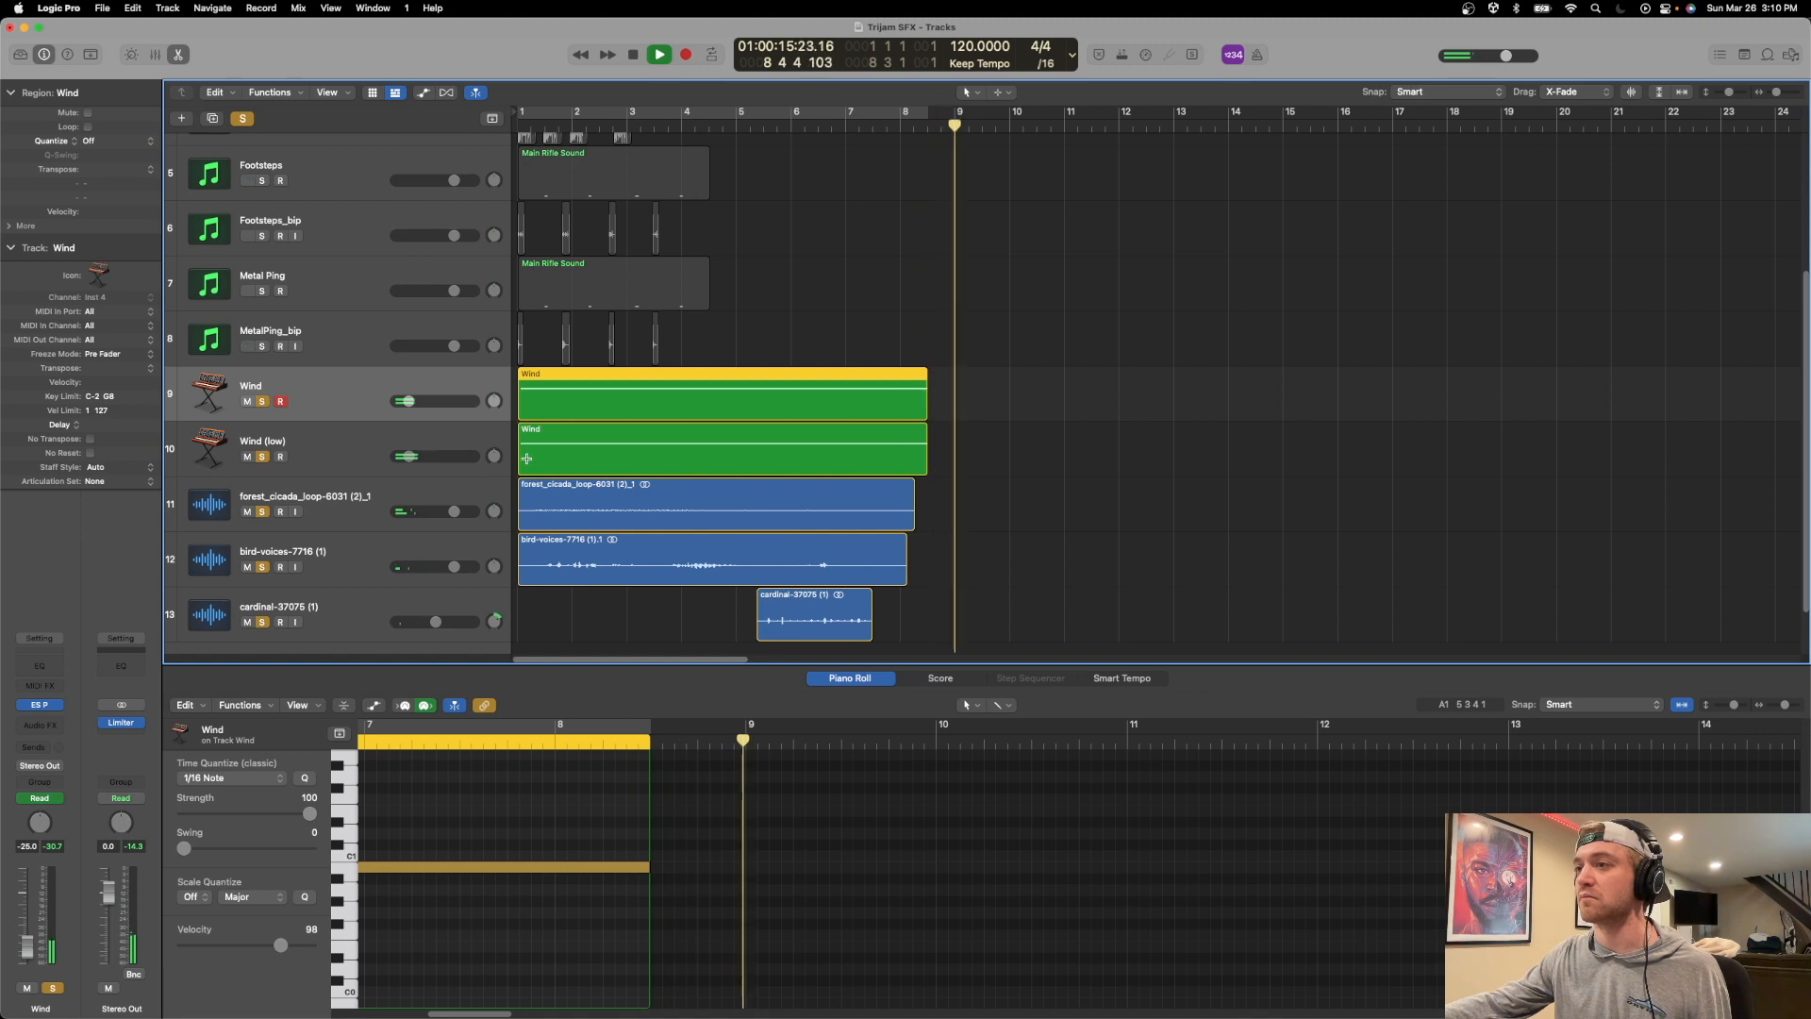
{"action": "key", "text": "Return"}
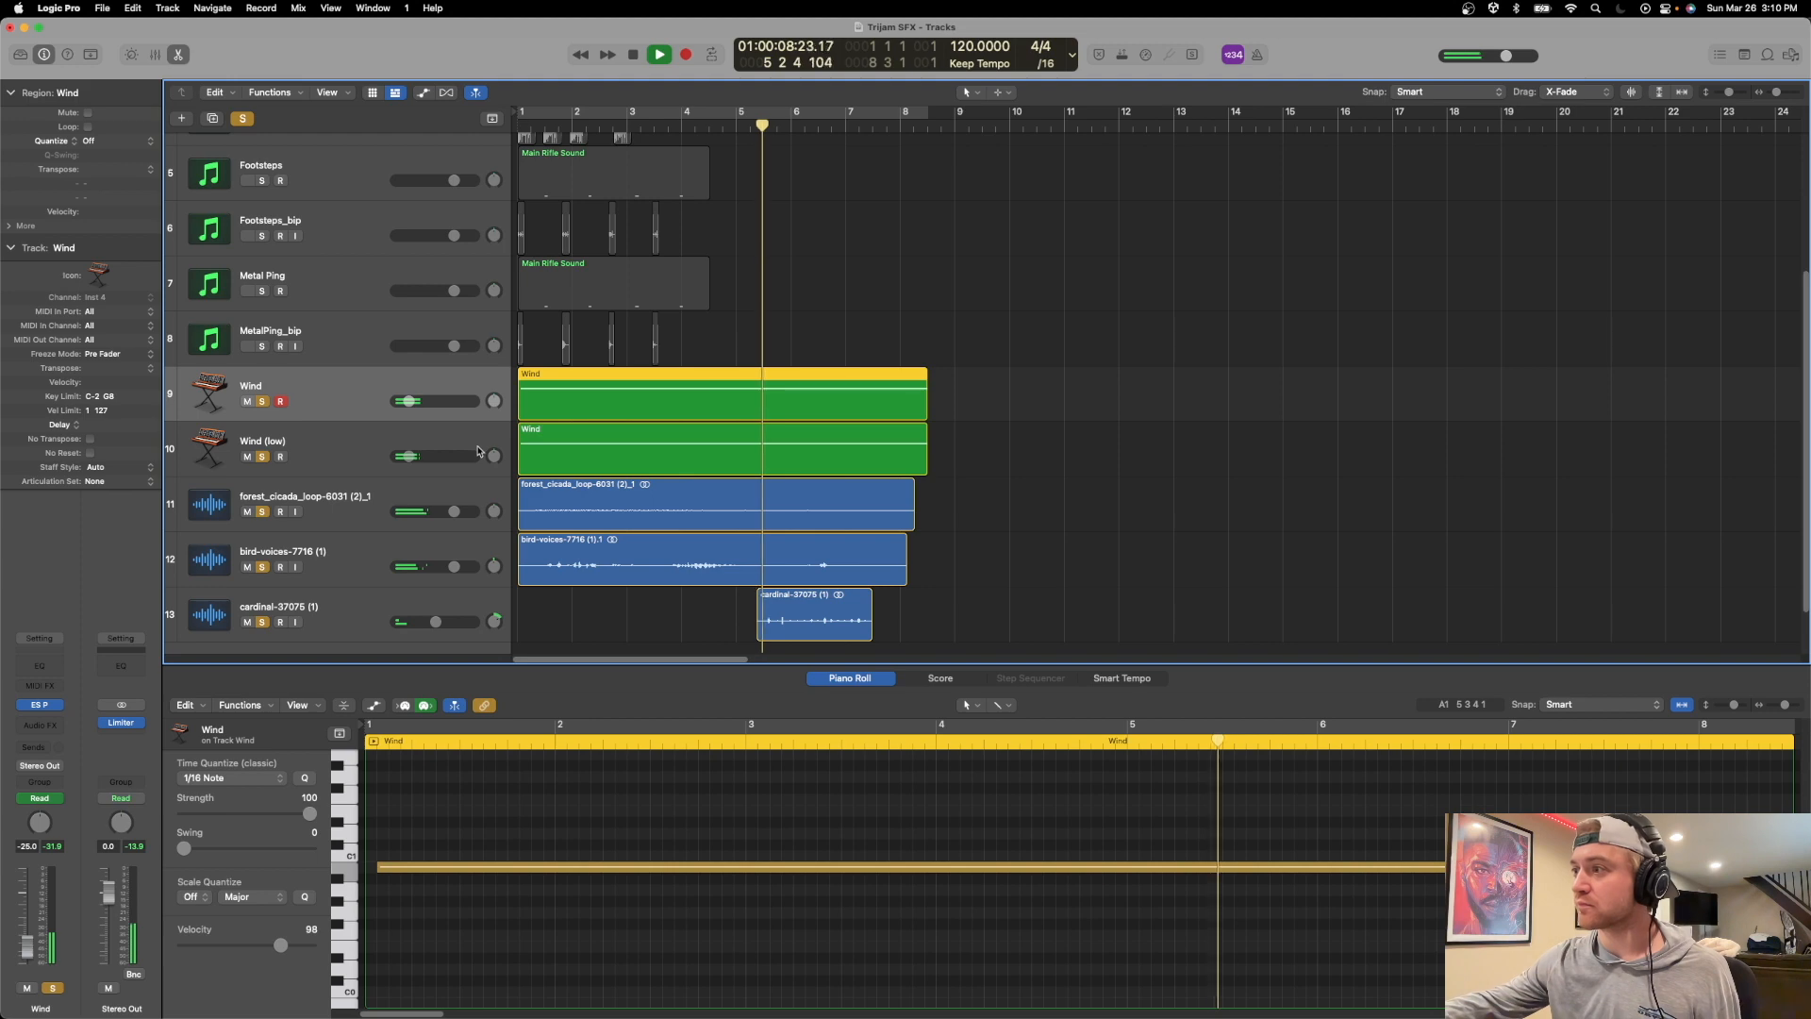
{"action": "left_click_drag", "start_coordinate": [454, 566], "coordinate": [441, 566]}
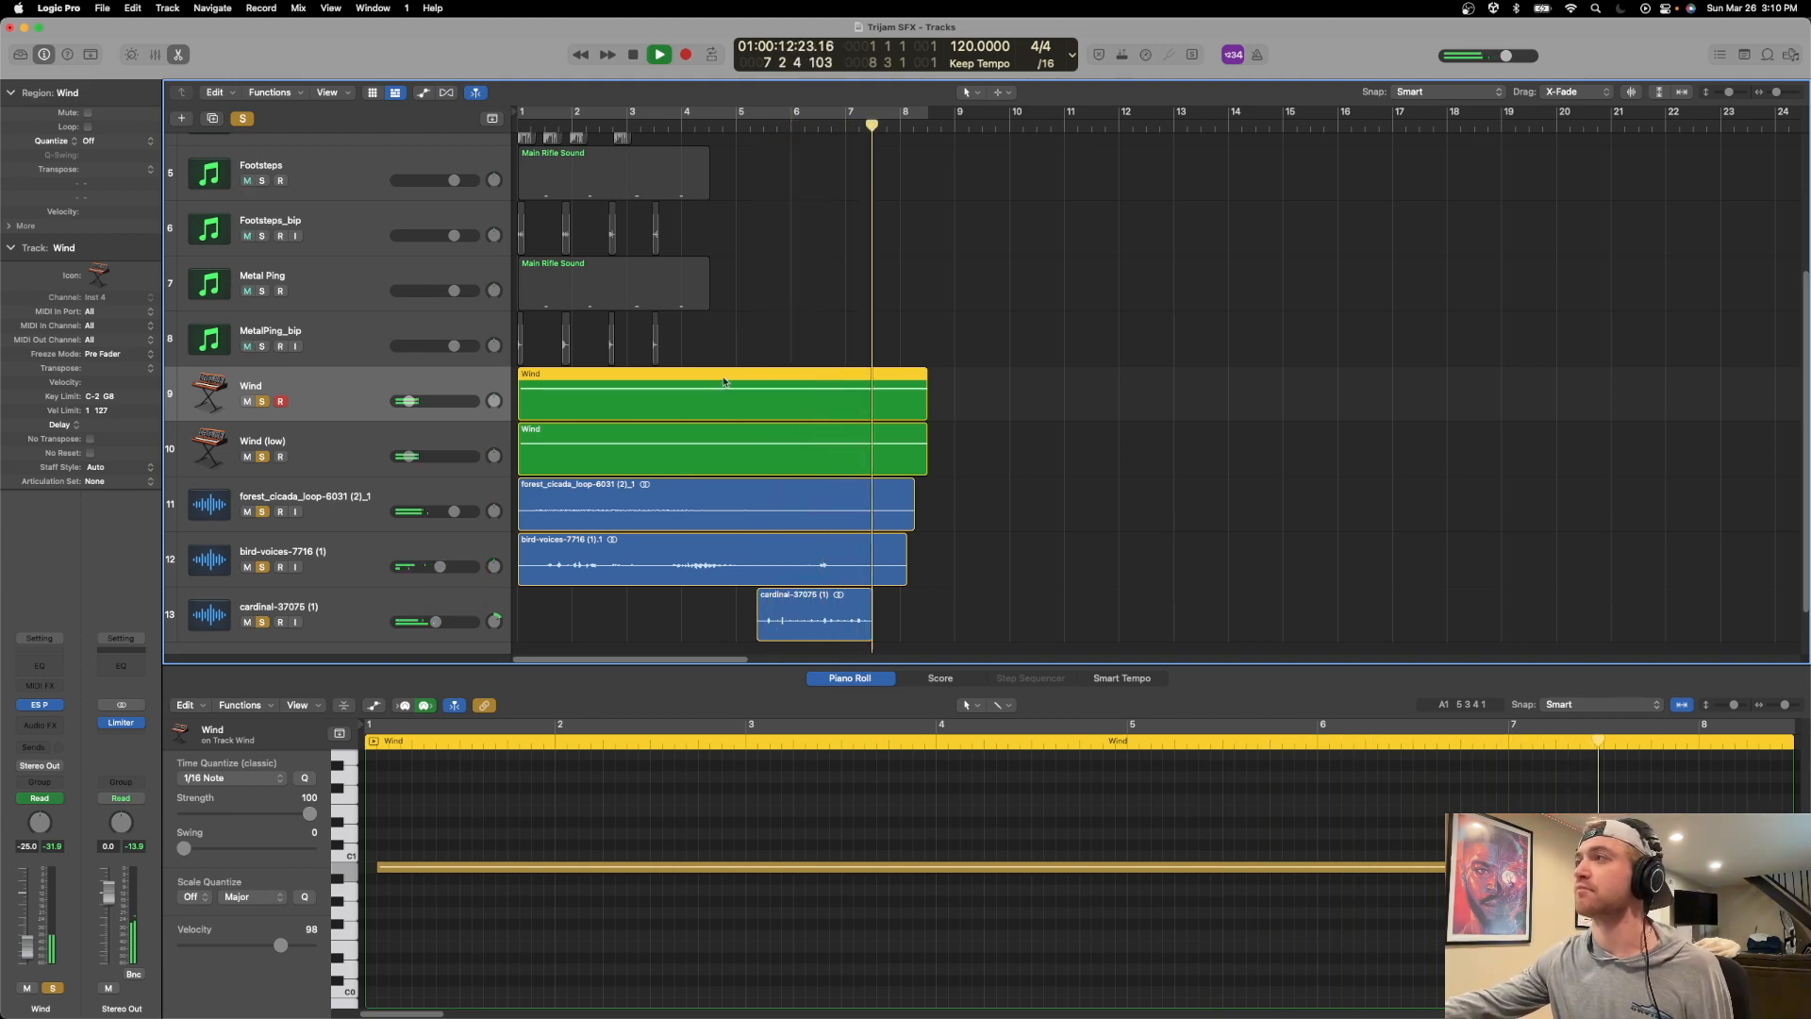
{"action": "key", "text": "space"}
{"action": "left_click", "coordinate": [906, 133]}
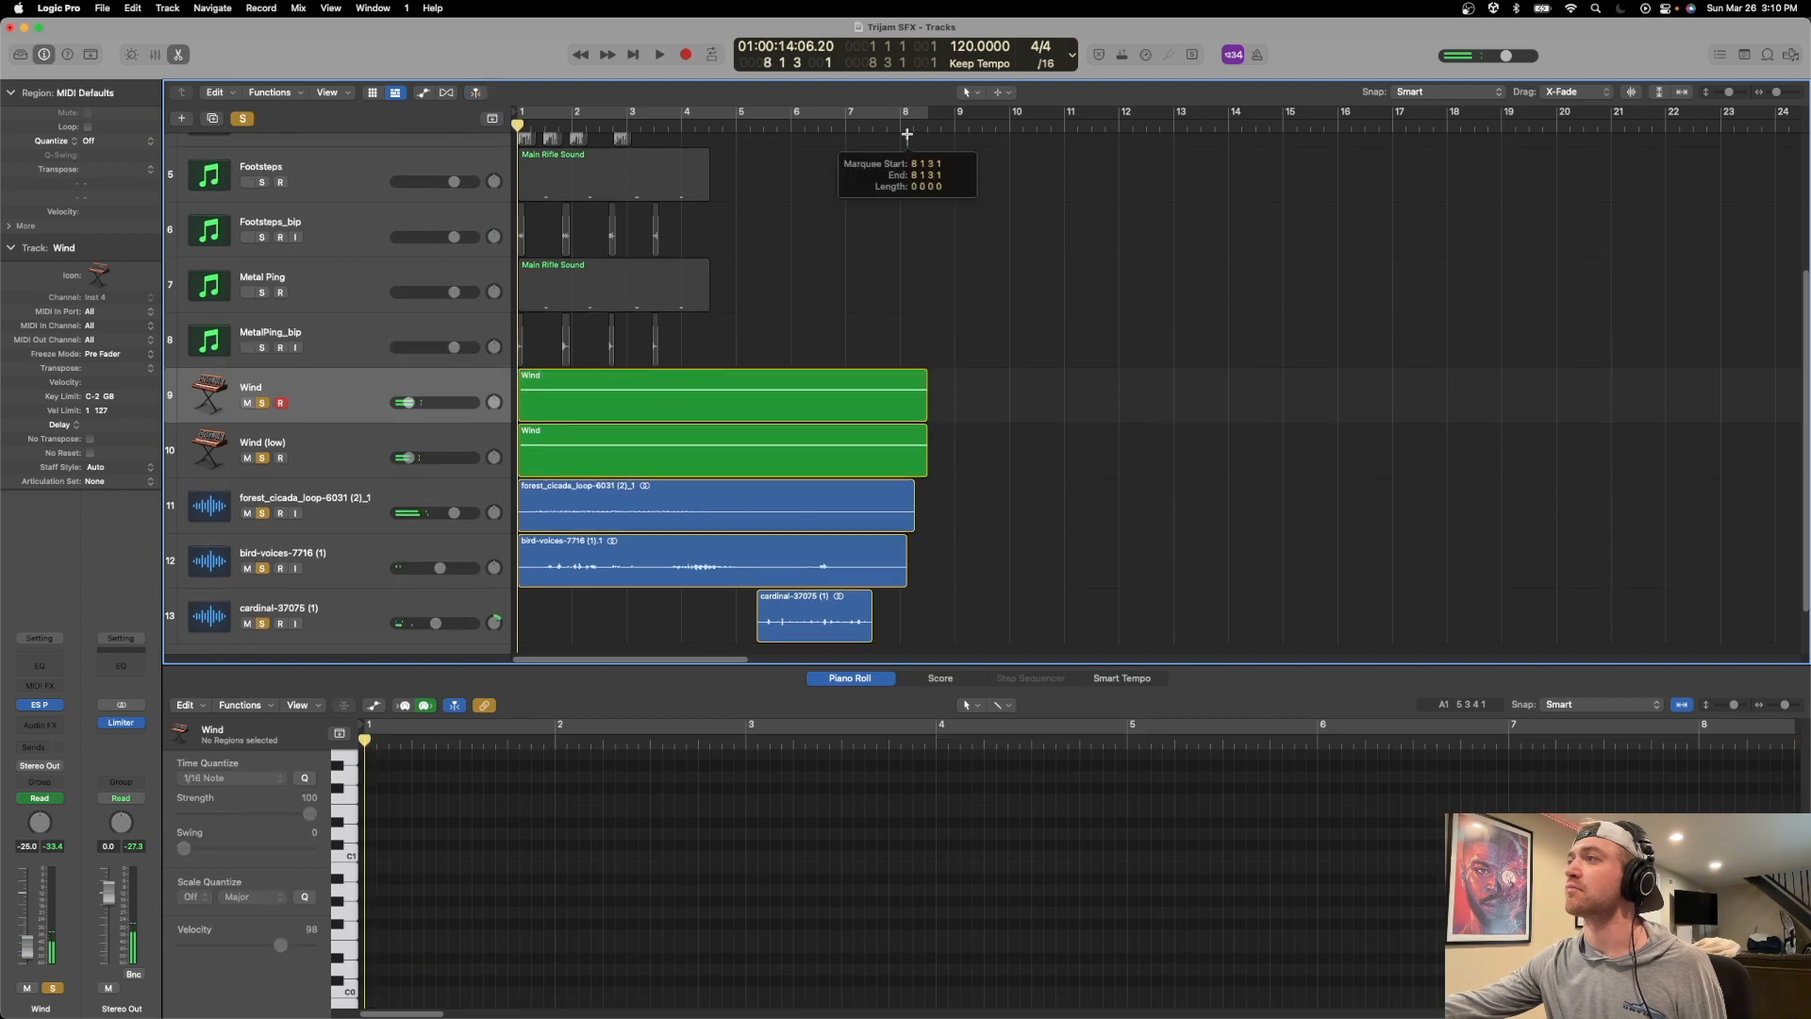
{"action": "left_click", "coordinate": [898, 127]}
Bounce the two wind, cicada, bird-voices and cardinal regions in place onto a new track named Ambience.
{"action": "scroll", "coordinate": [924, 320], "scroll_direction": "down", "scroll_amount": 2}
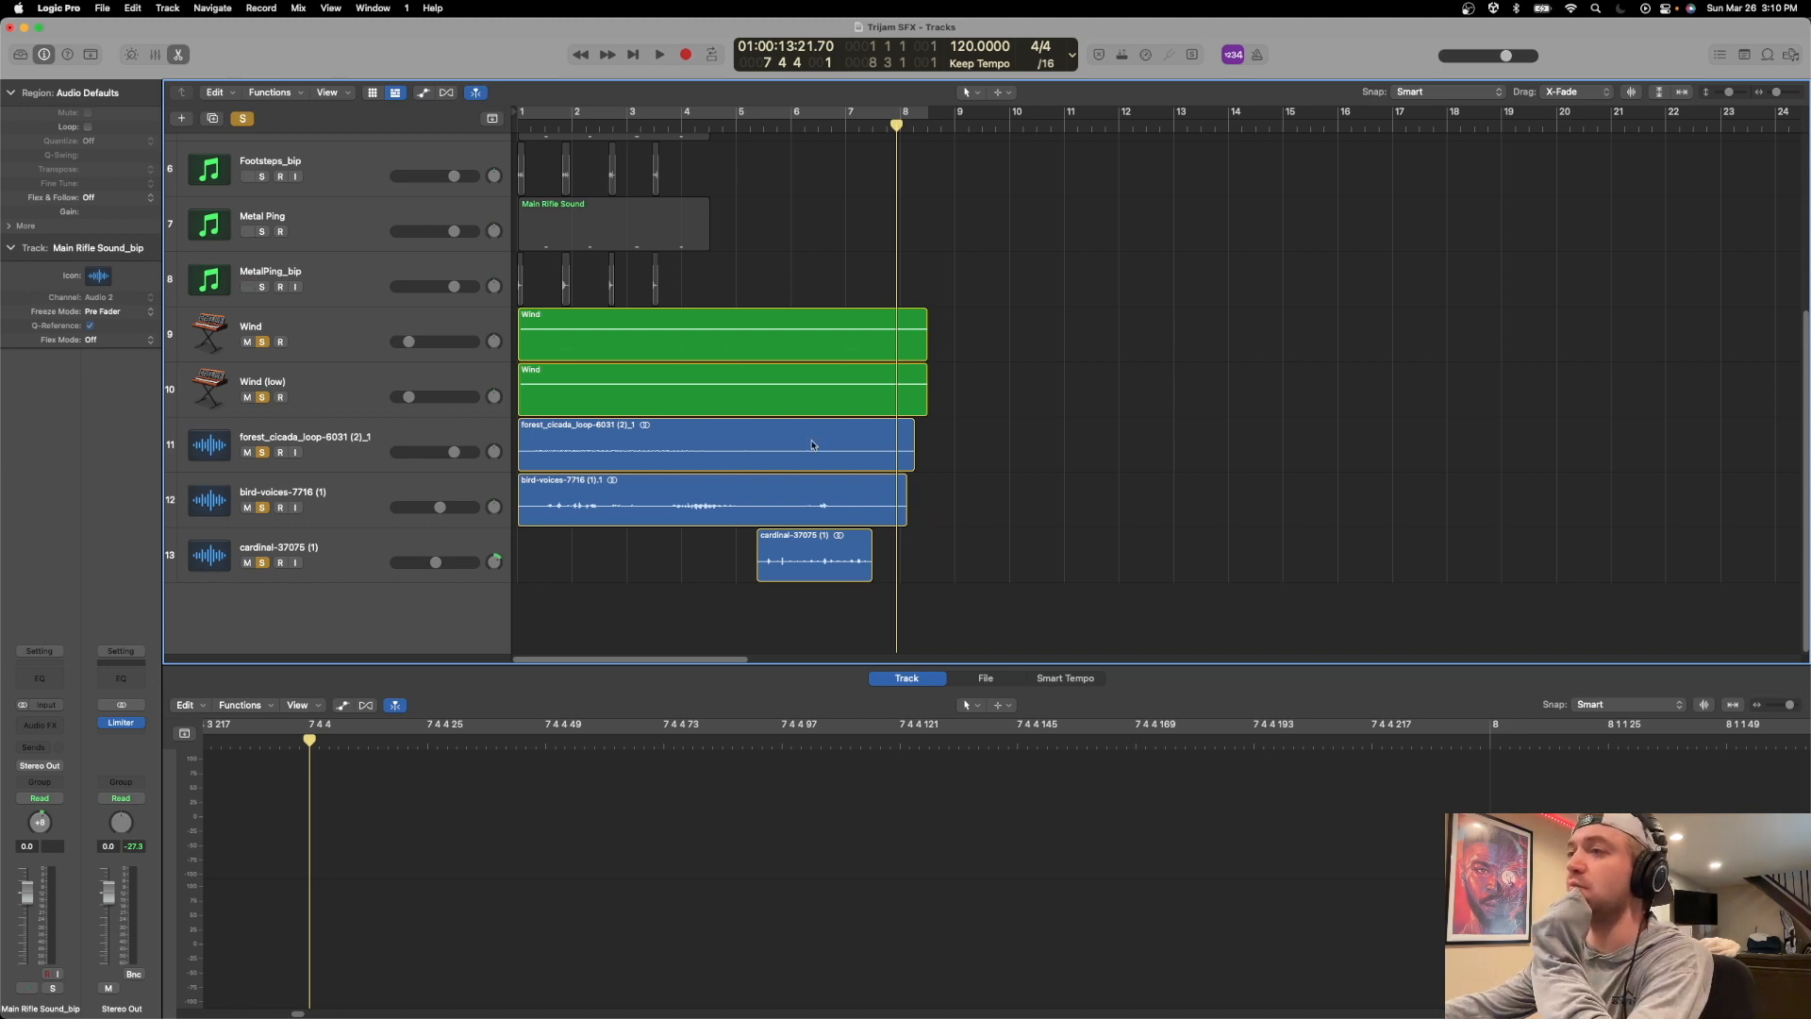
{"action": "left_click_drag", "start_coordinate": [949, 322], "coordinate": [651, 557]}
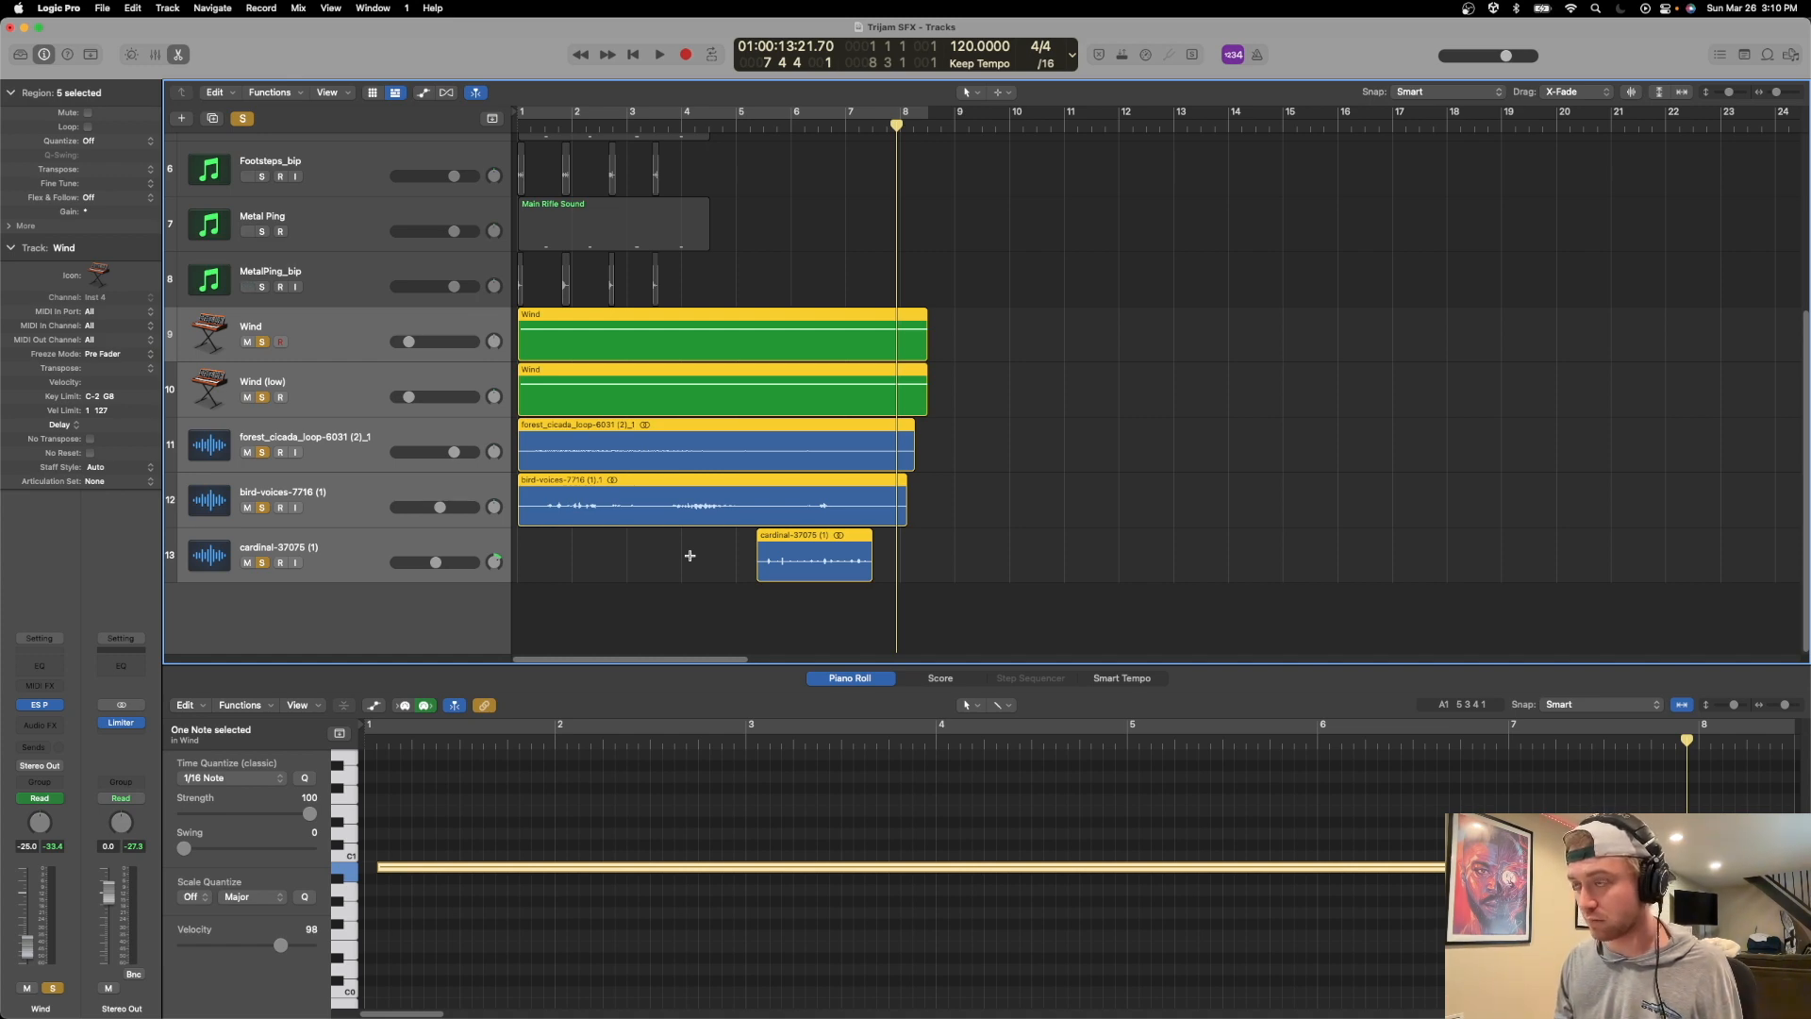
{"action": "key", "text": "ctrl+b"}
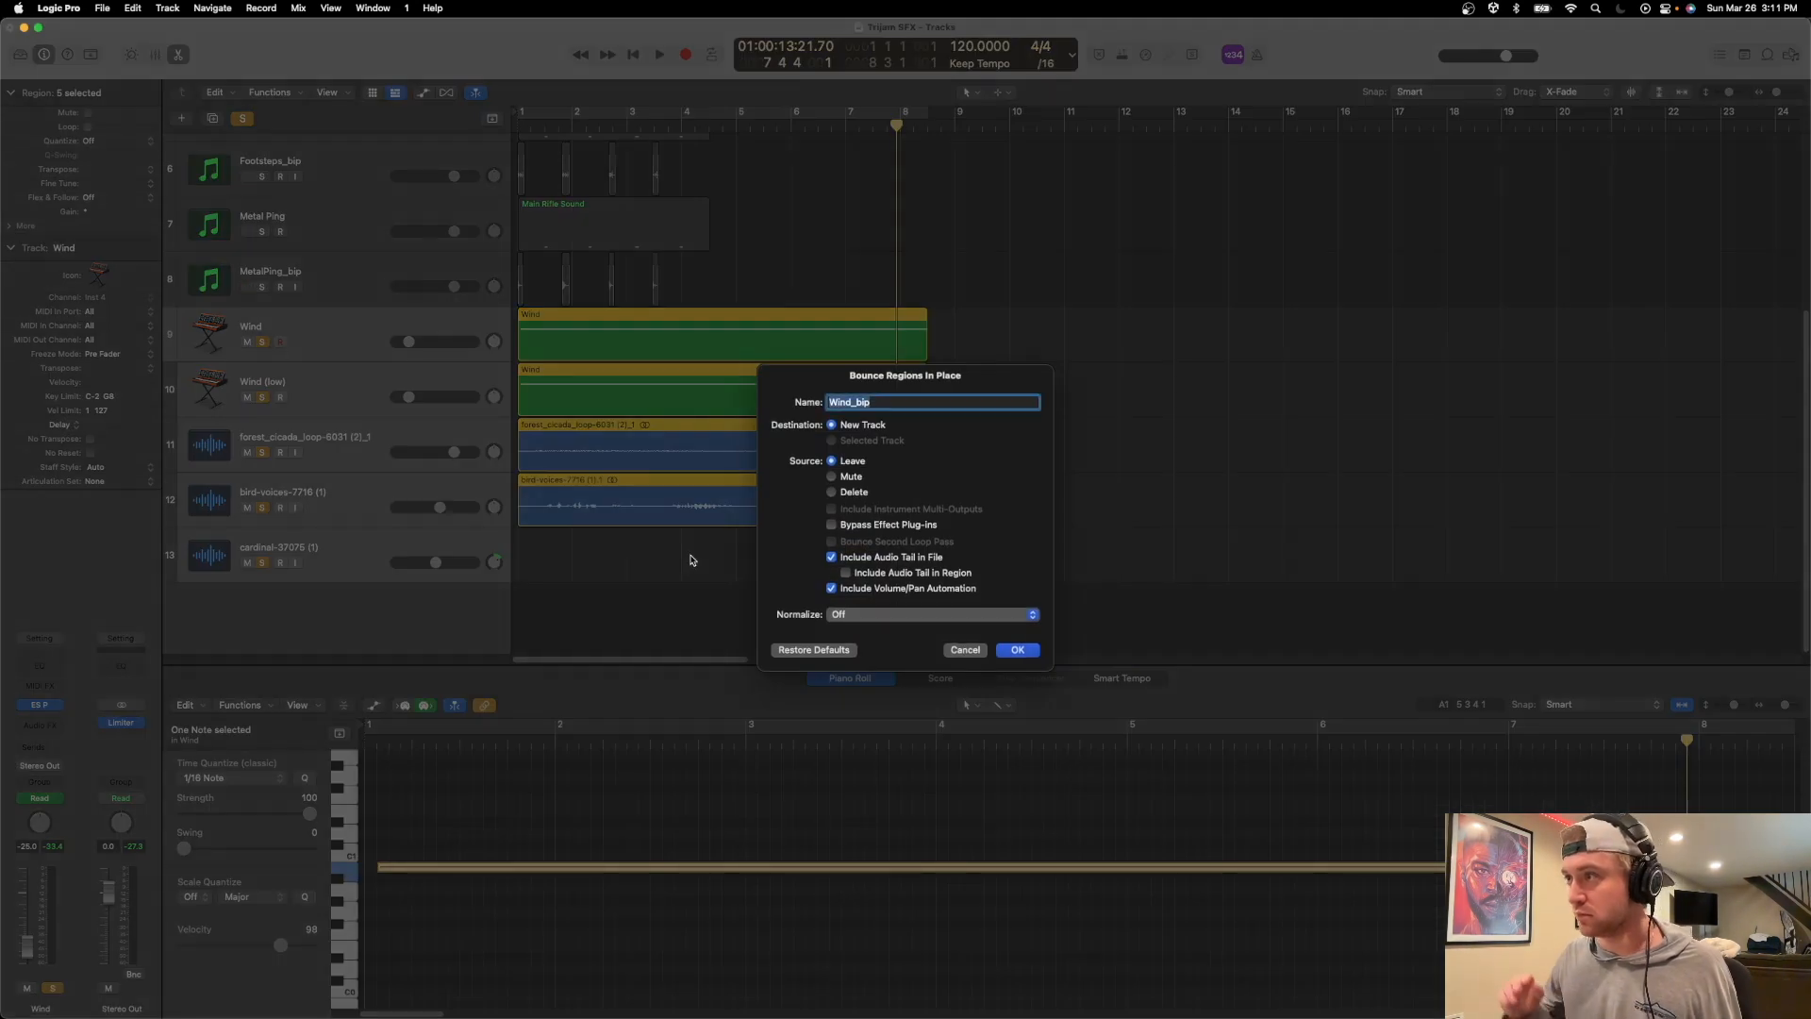
{"action": "type", "text": "Ambience"}
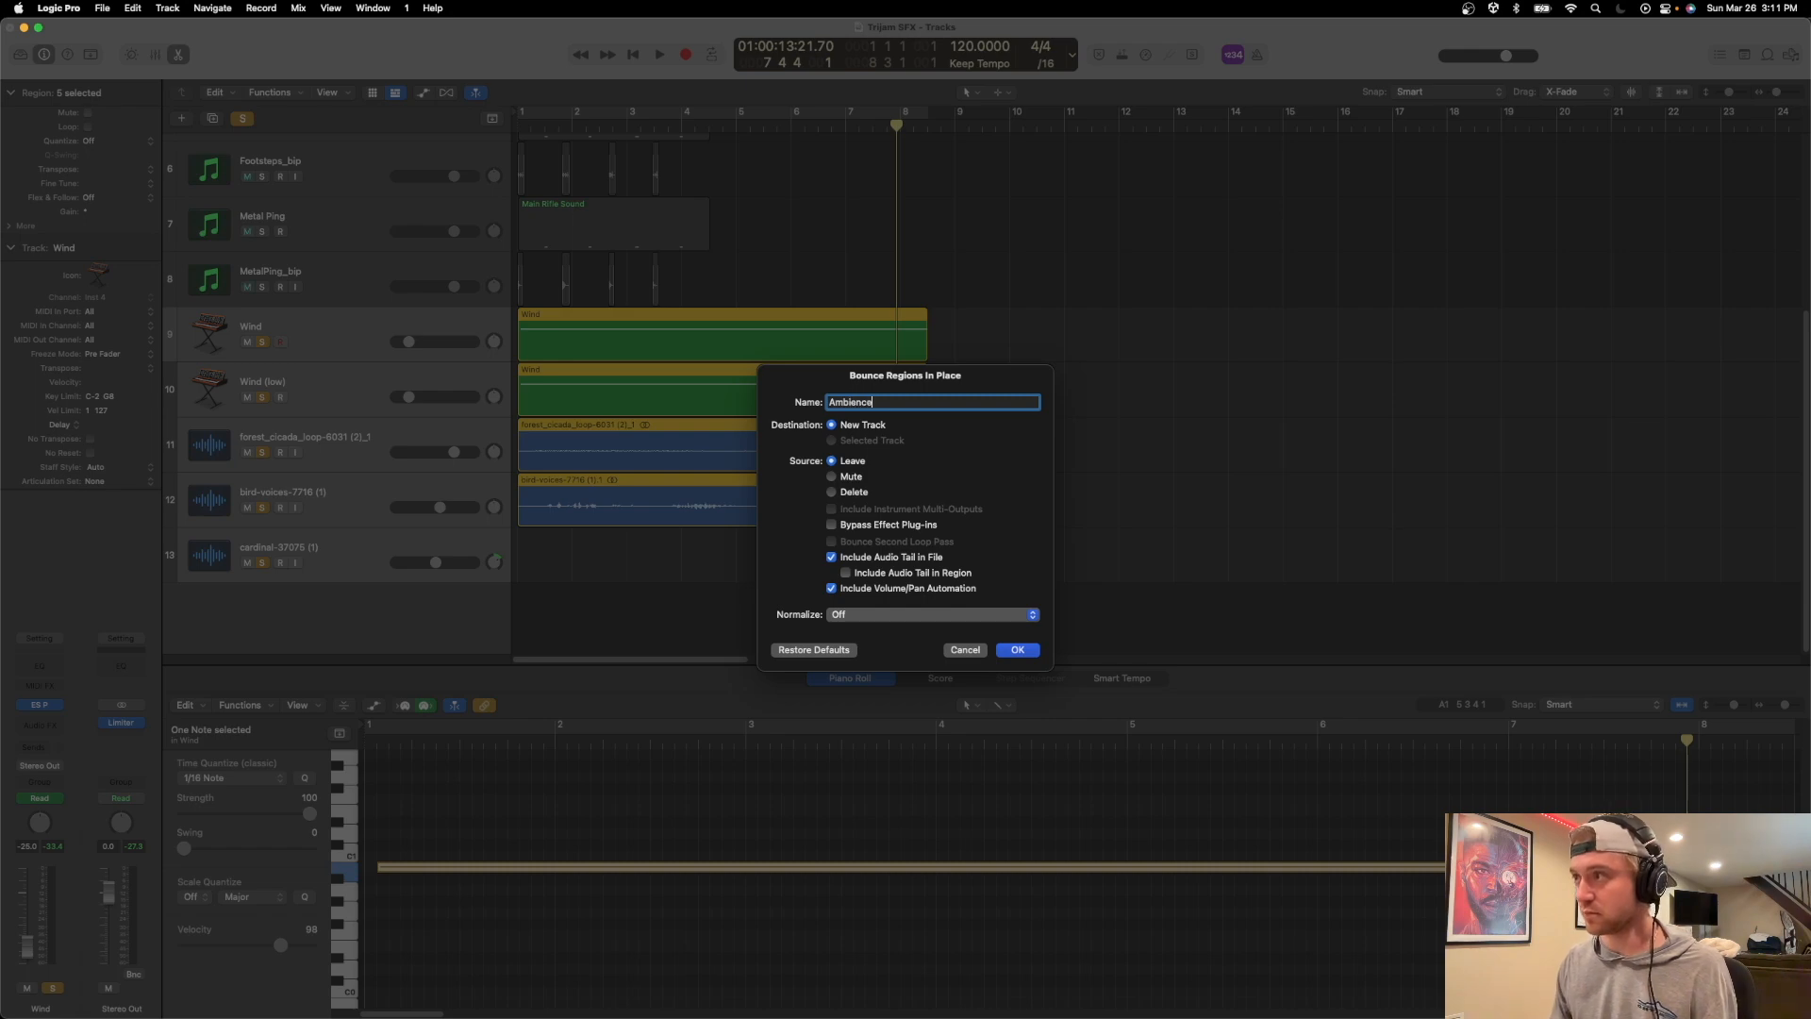
{"action": "key", "text": "Return"}
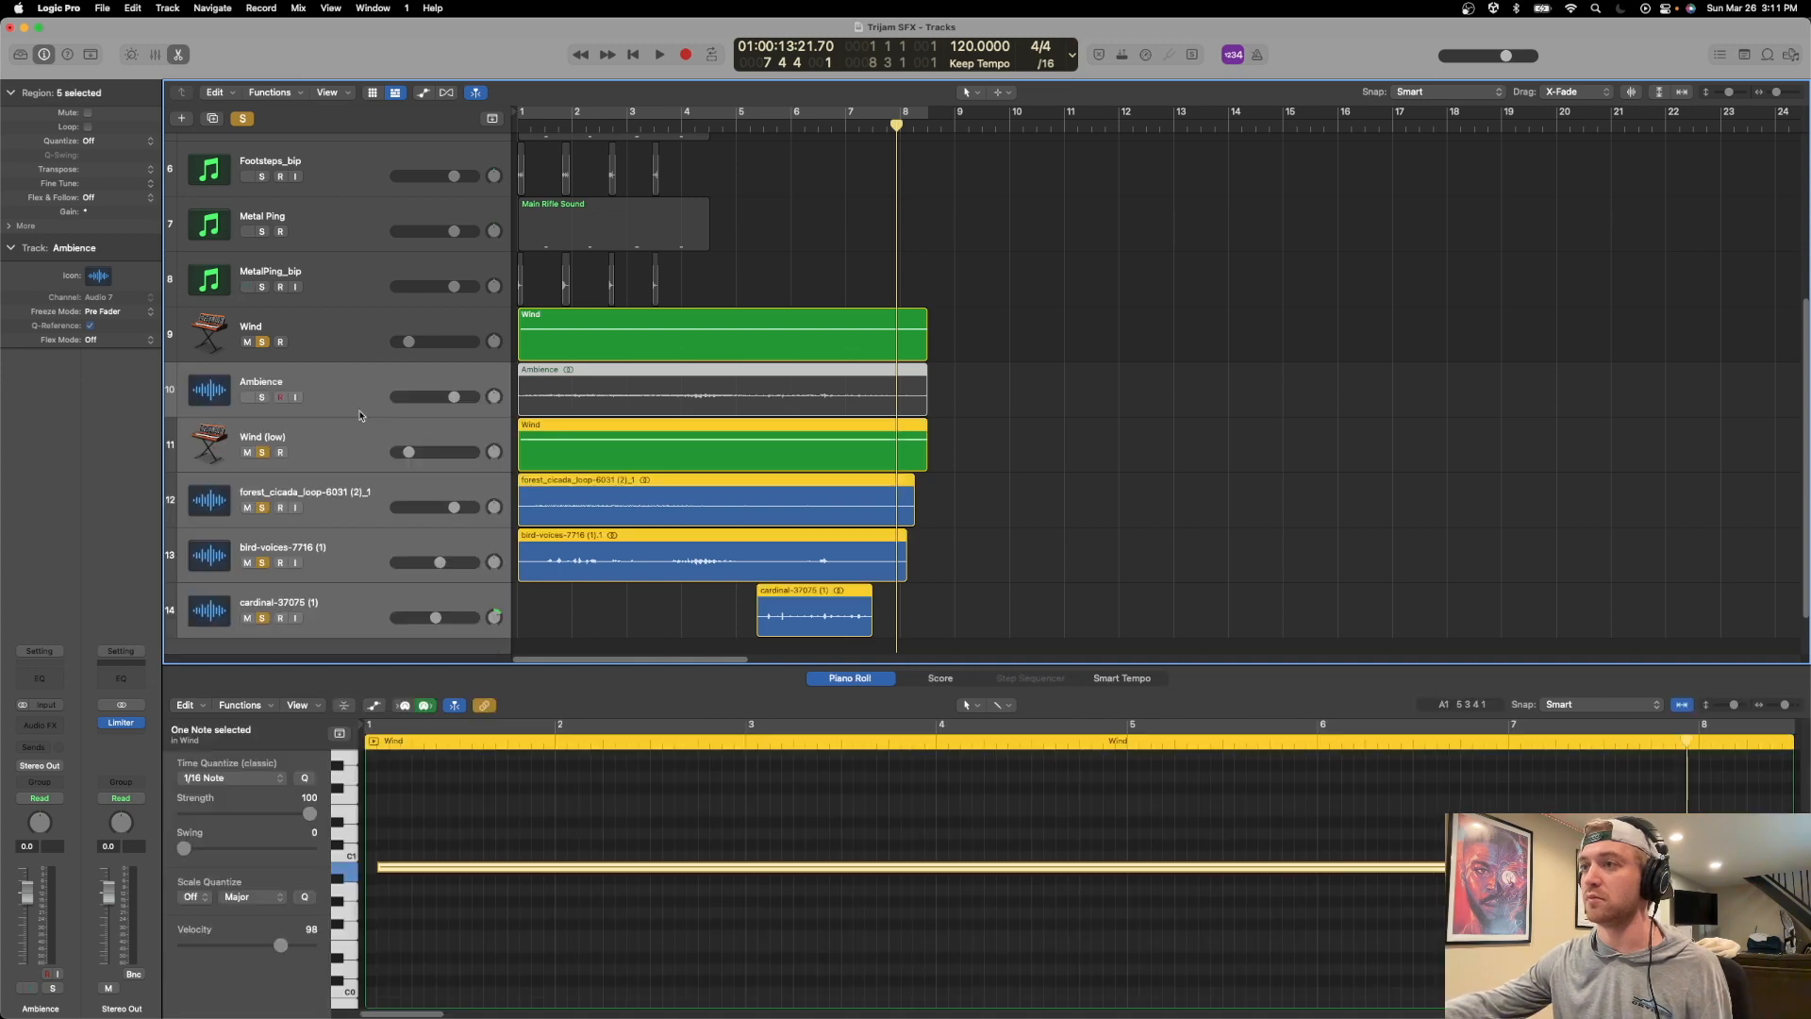
Move the Ambience track below the cardinal track and add a short fade-out at the end of its region.
{"action": "scroll", "coordinate": [368, 392], "scroll_direction": "up", "scroll_amount": 1}
{"action": "left_click_drag", "start_coordinate": [378, 419], "coordinate": [425, 613]}
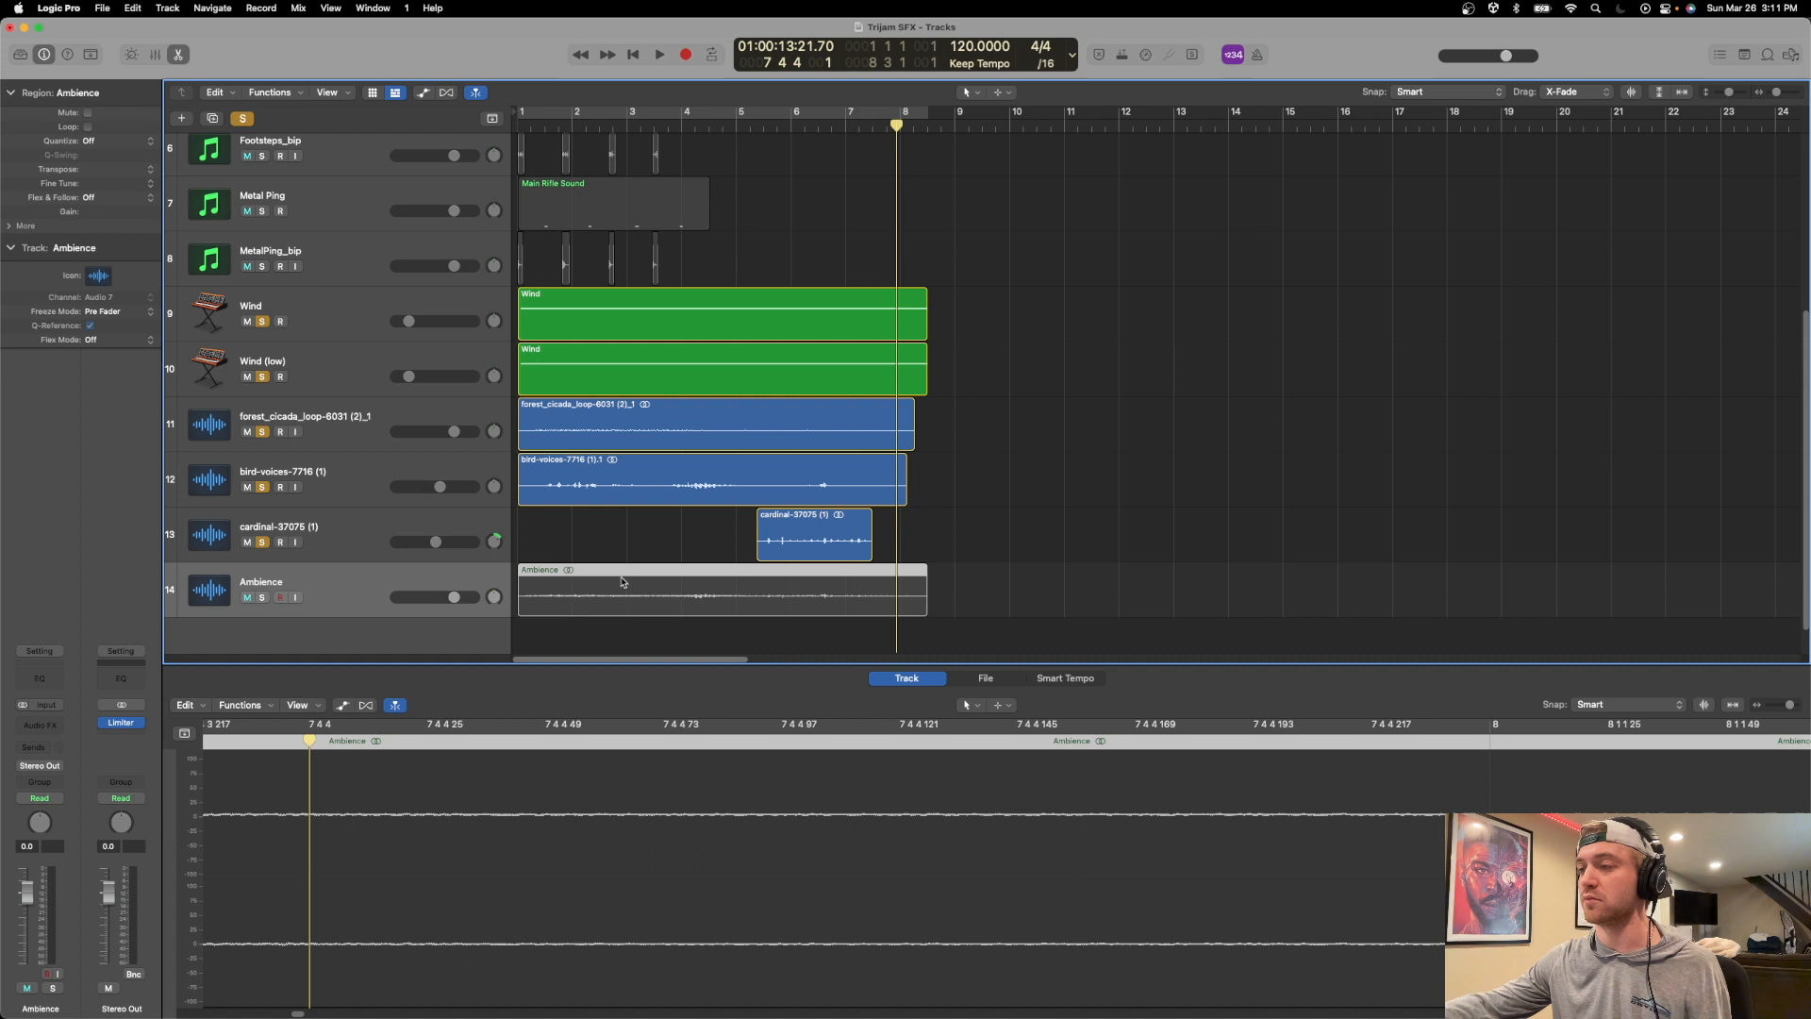
{"action": "left_click", "coordinate": [933, 590]}
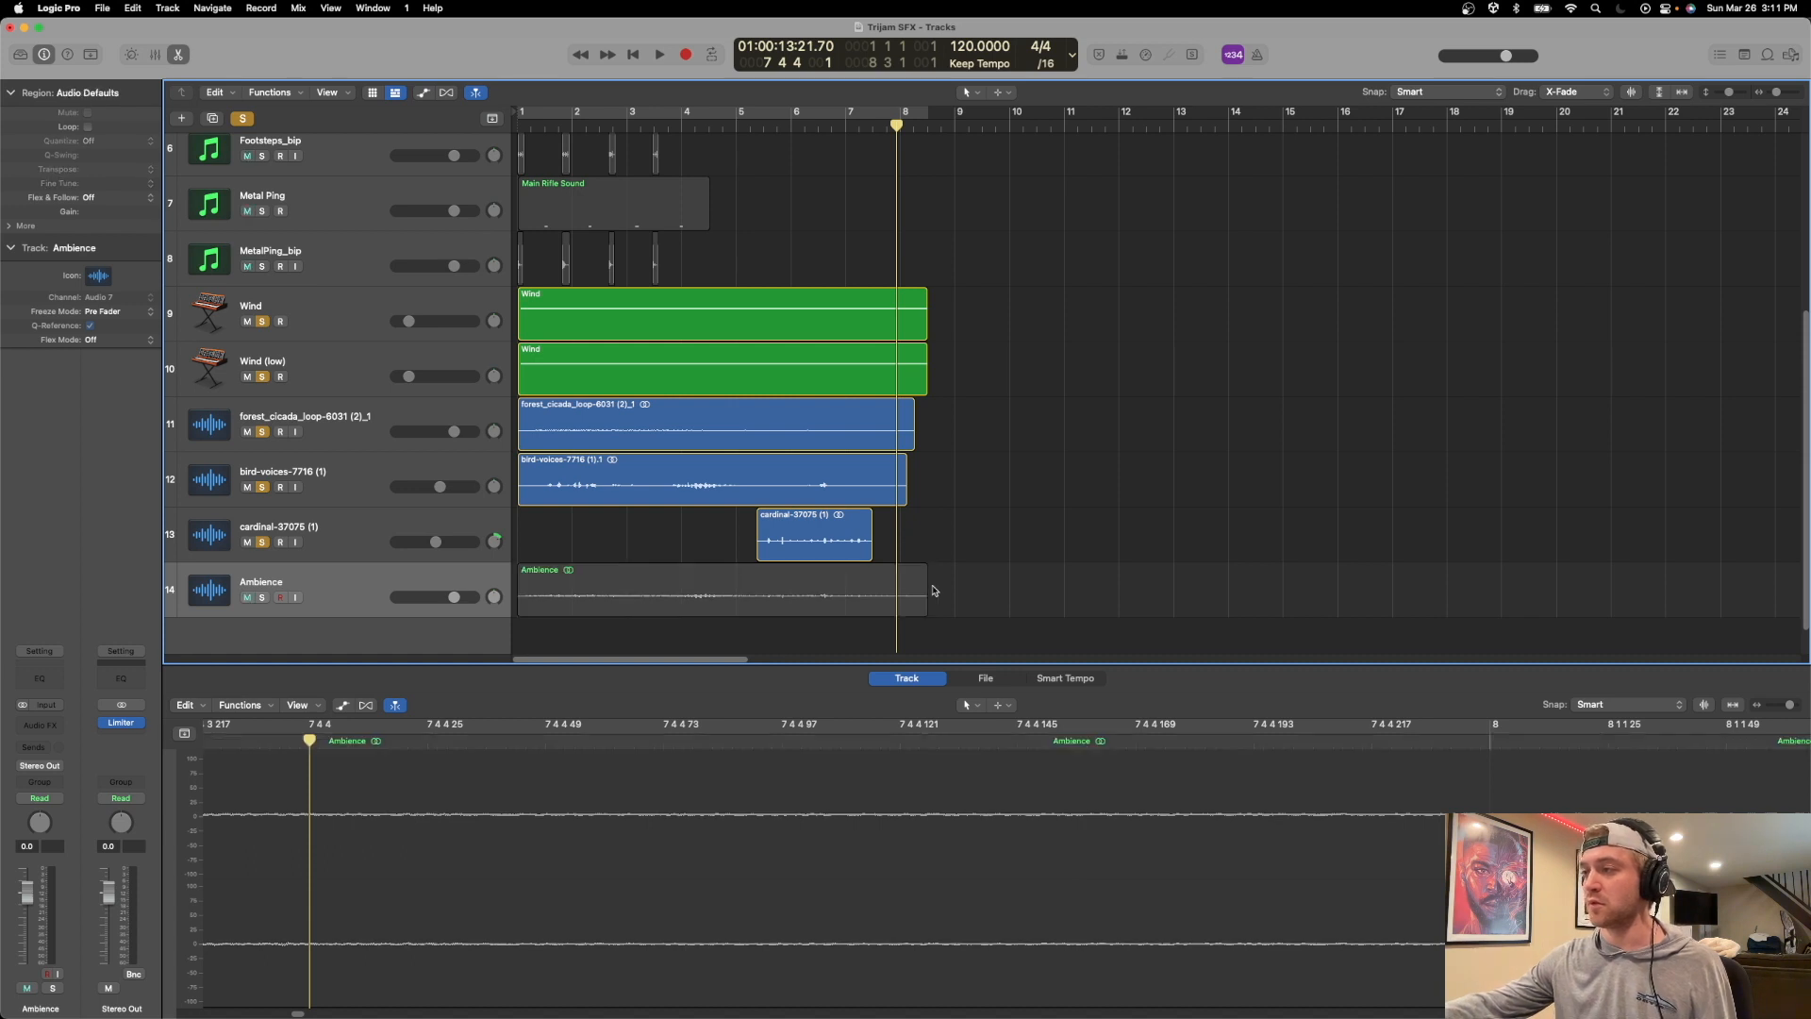
{"action": "left_click", "coordinate": [522, 570]}
{"action": "left_click_drag", "start_coordinate": [924, 566], "coordinate": [904, 572]}
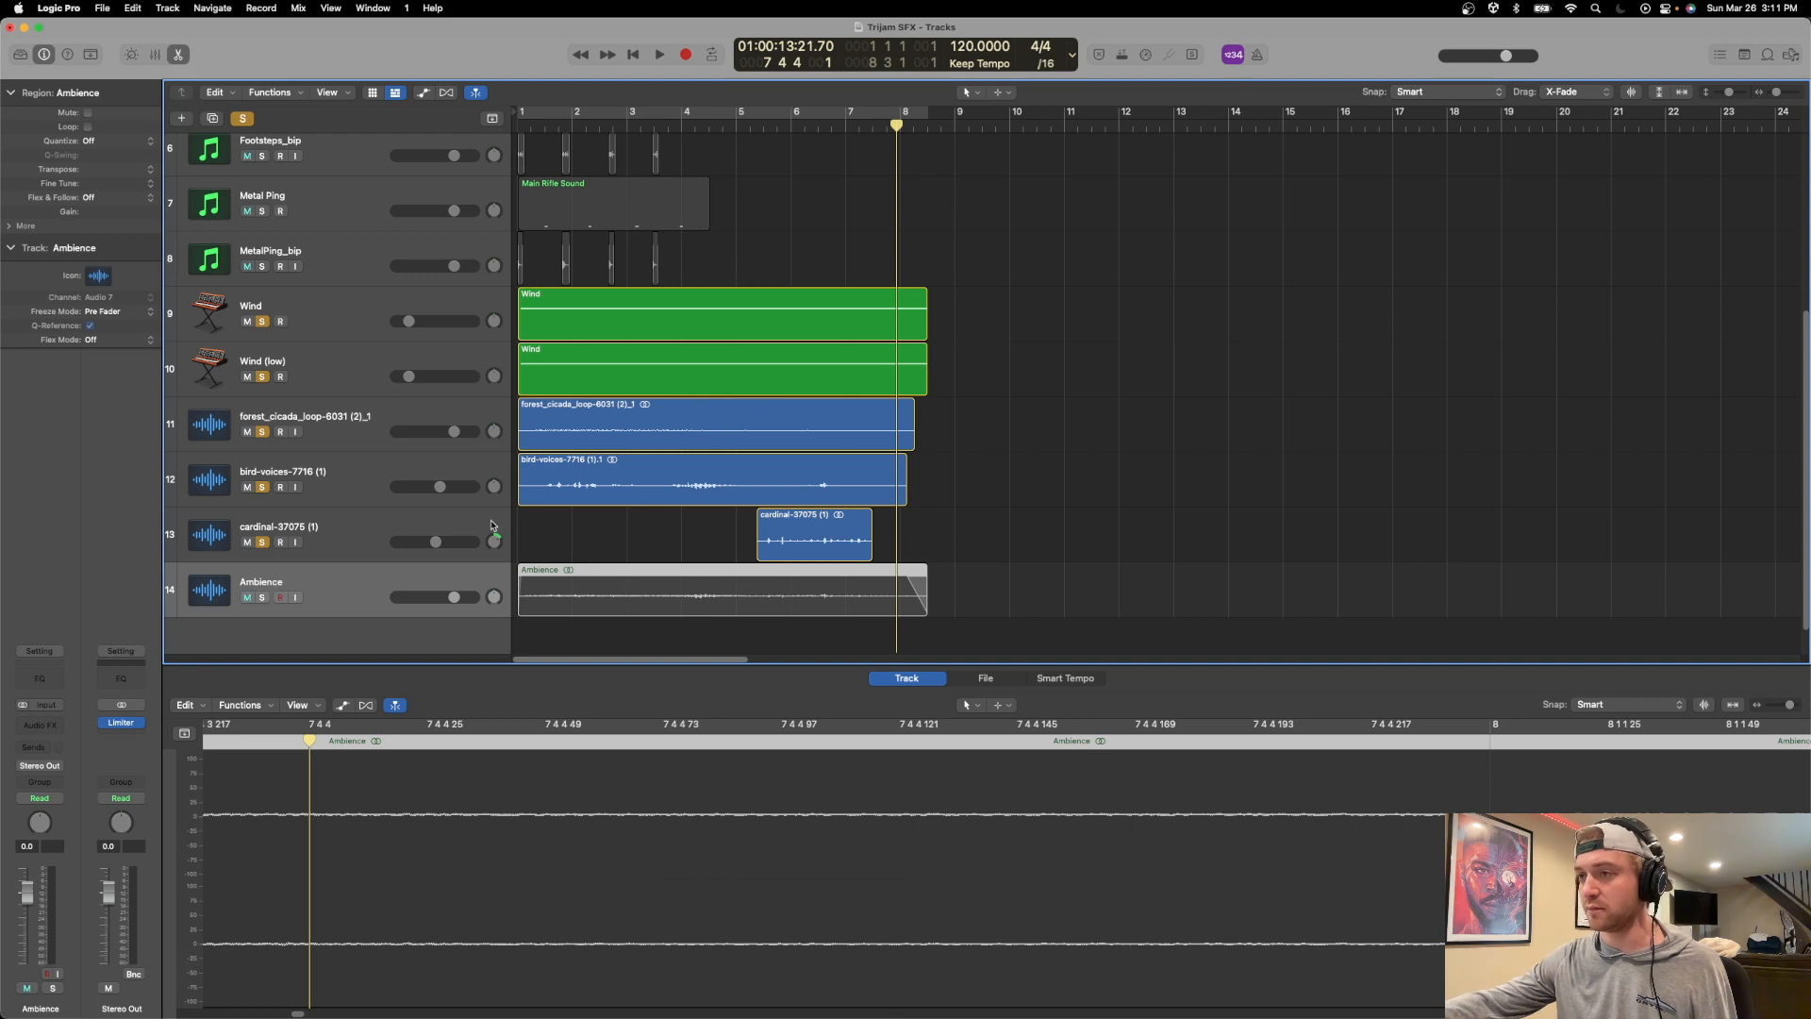
Unsolo the wind, cicada and bird tracks and export the Ambience region as a 24-bit WAVE file to the SFX folder.
{"action": "left_click_drag", "start_coordinate": [265, 321], "coordinate": [268, 594]}
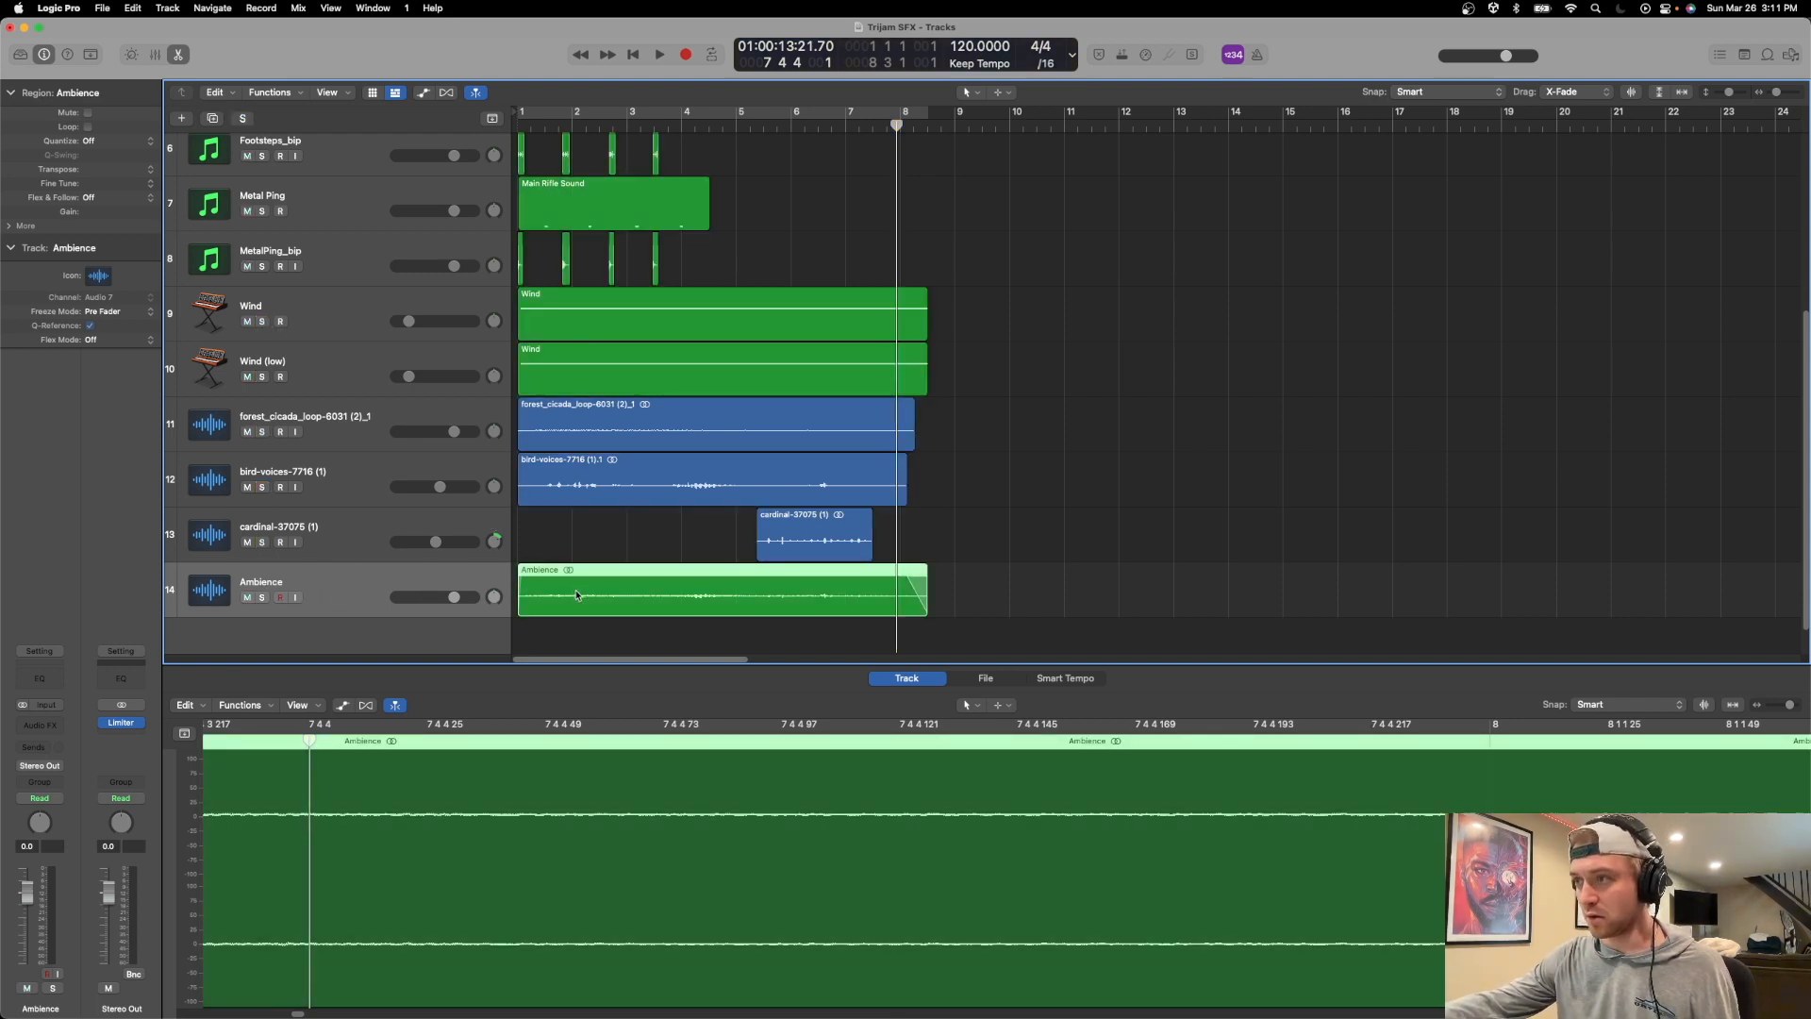
{"action": "key", "text": "ctrl+super+e"}
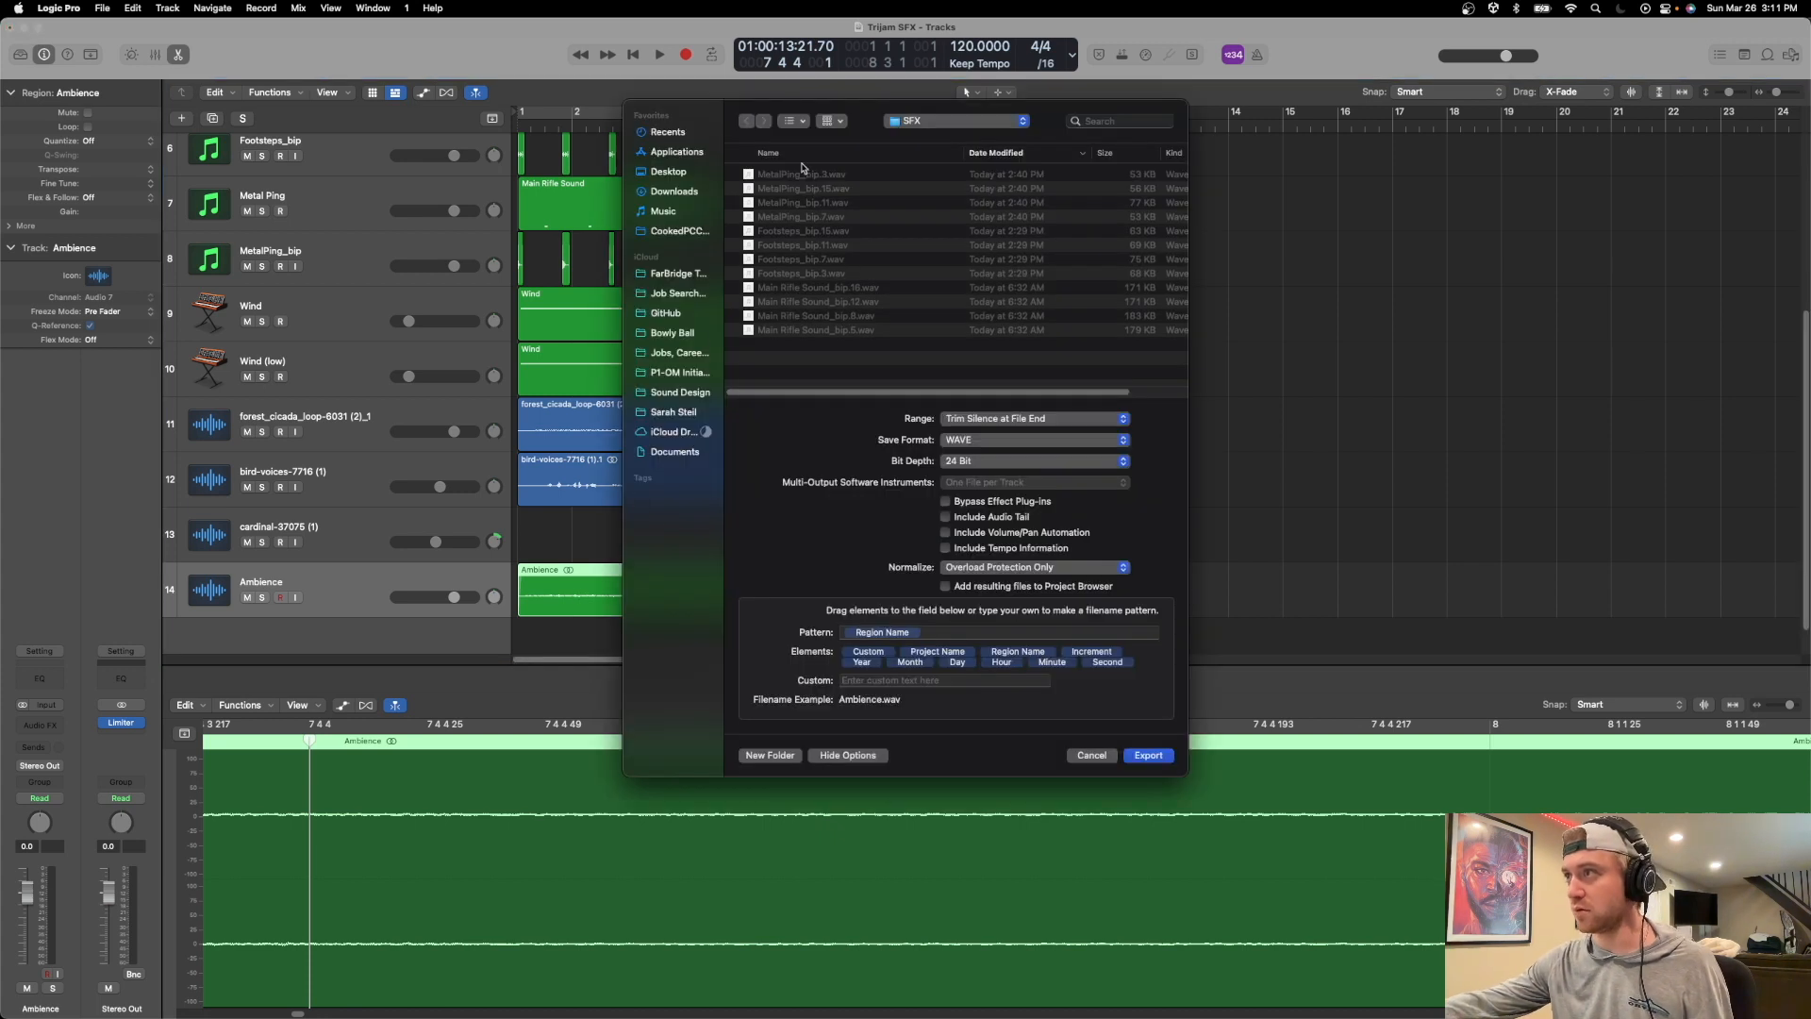
{"action": "left_click", "coordinate": [1147, 756]}
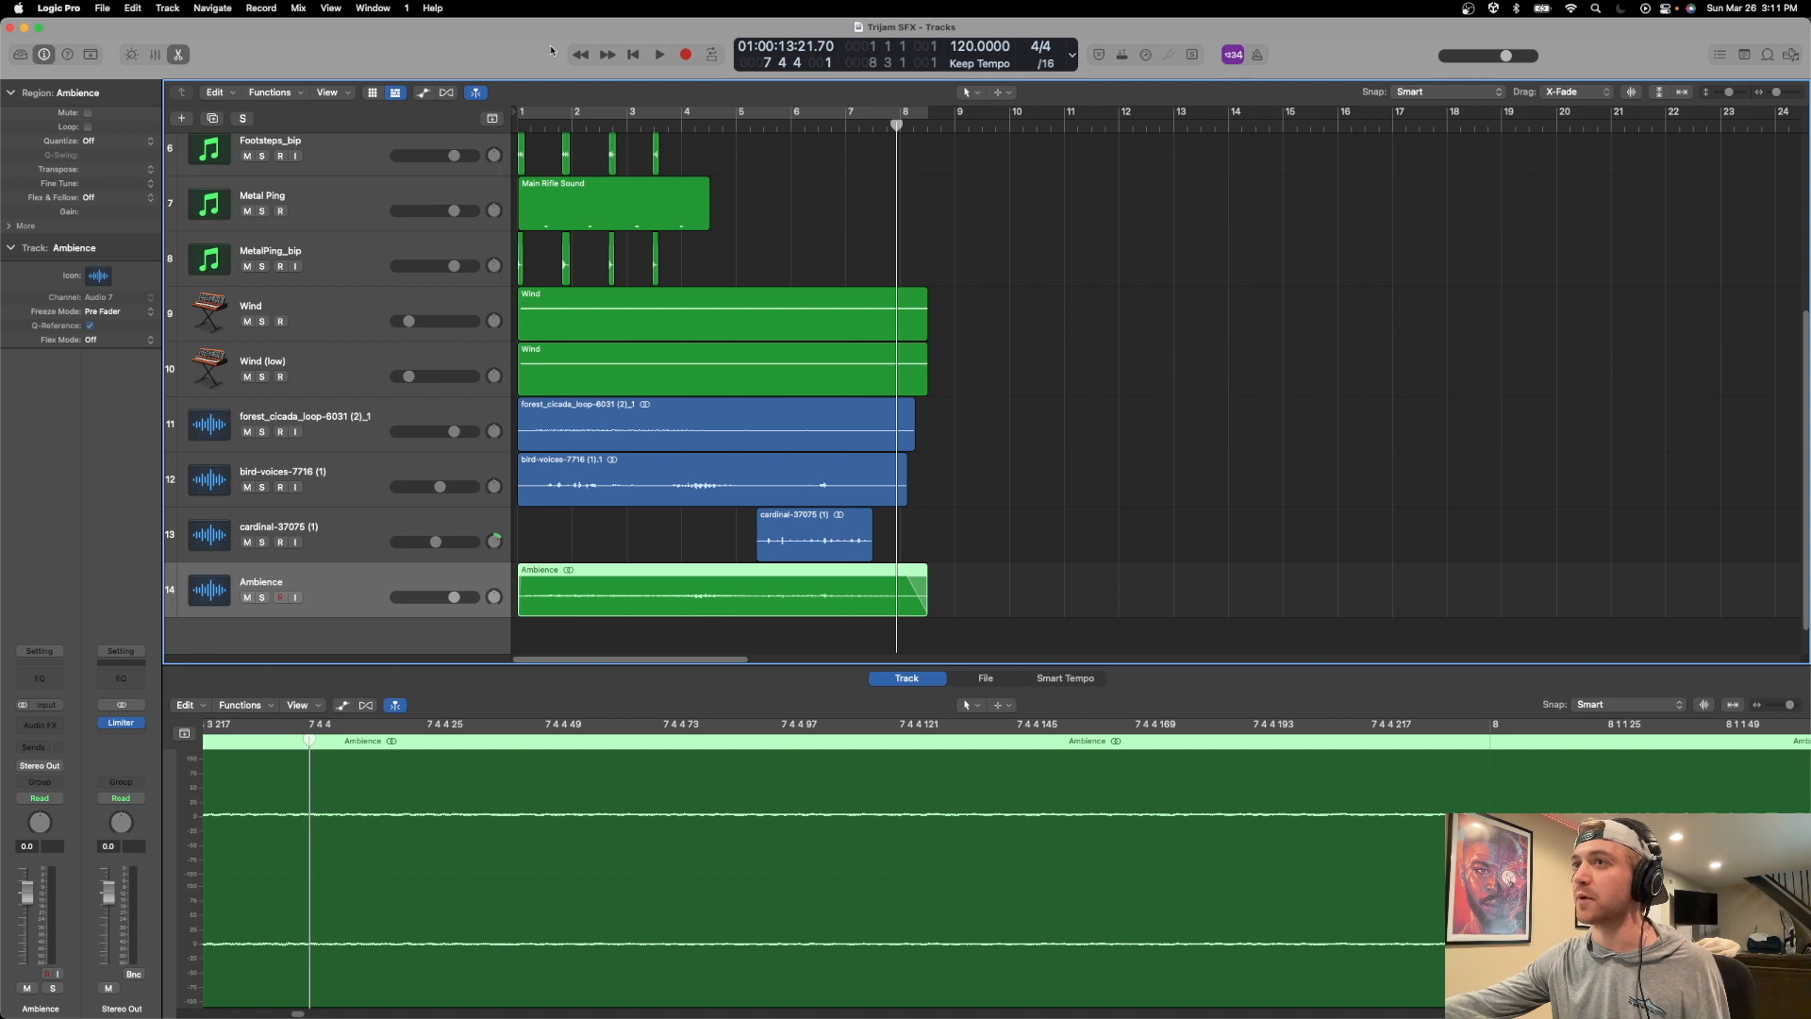
Switch to Unity and select the AudioFiles object in the scene.
{"action": "key", "text": "super+Tab"}
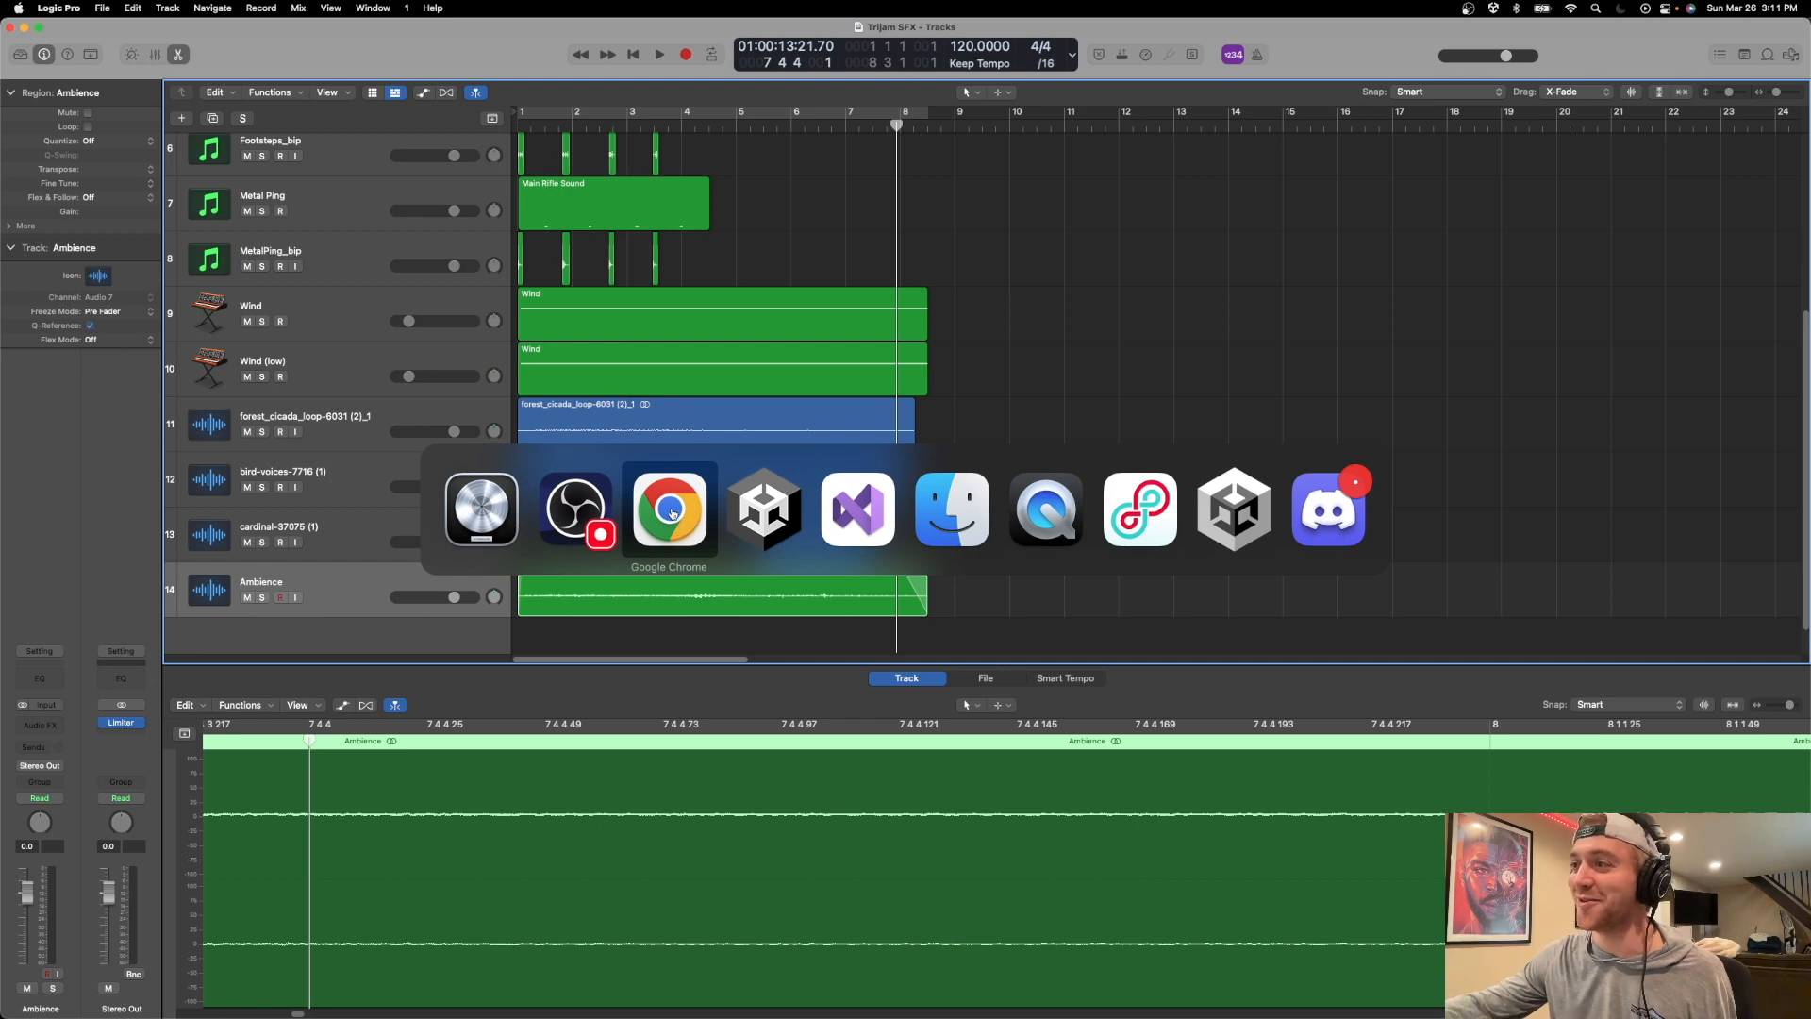
{"action": "left_click", "coordinate": [504, 501]}
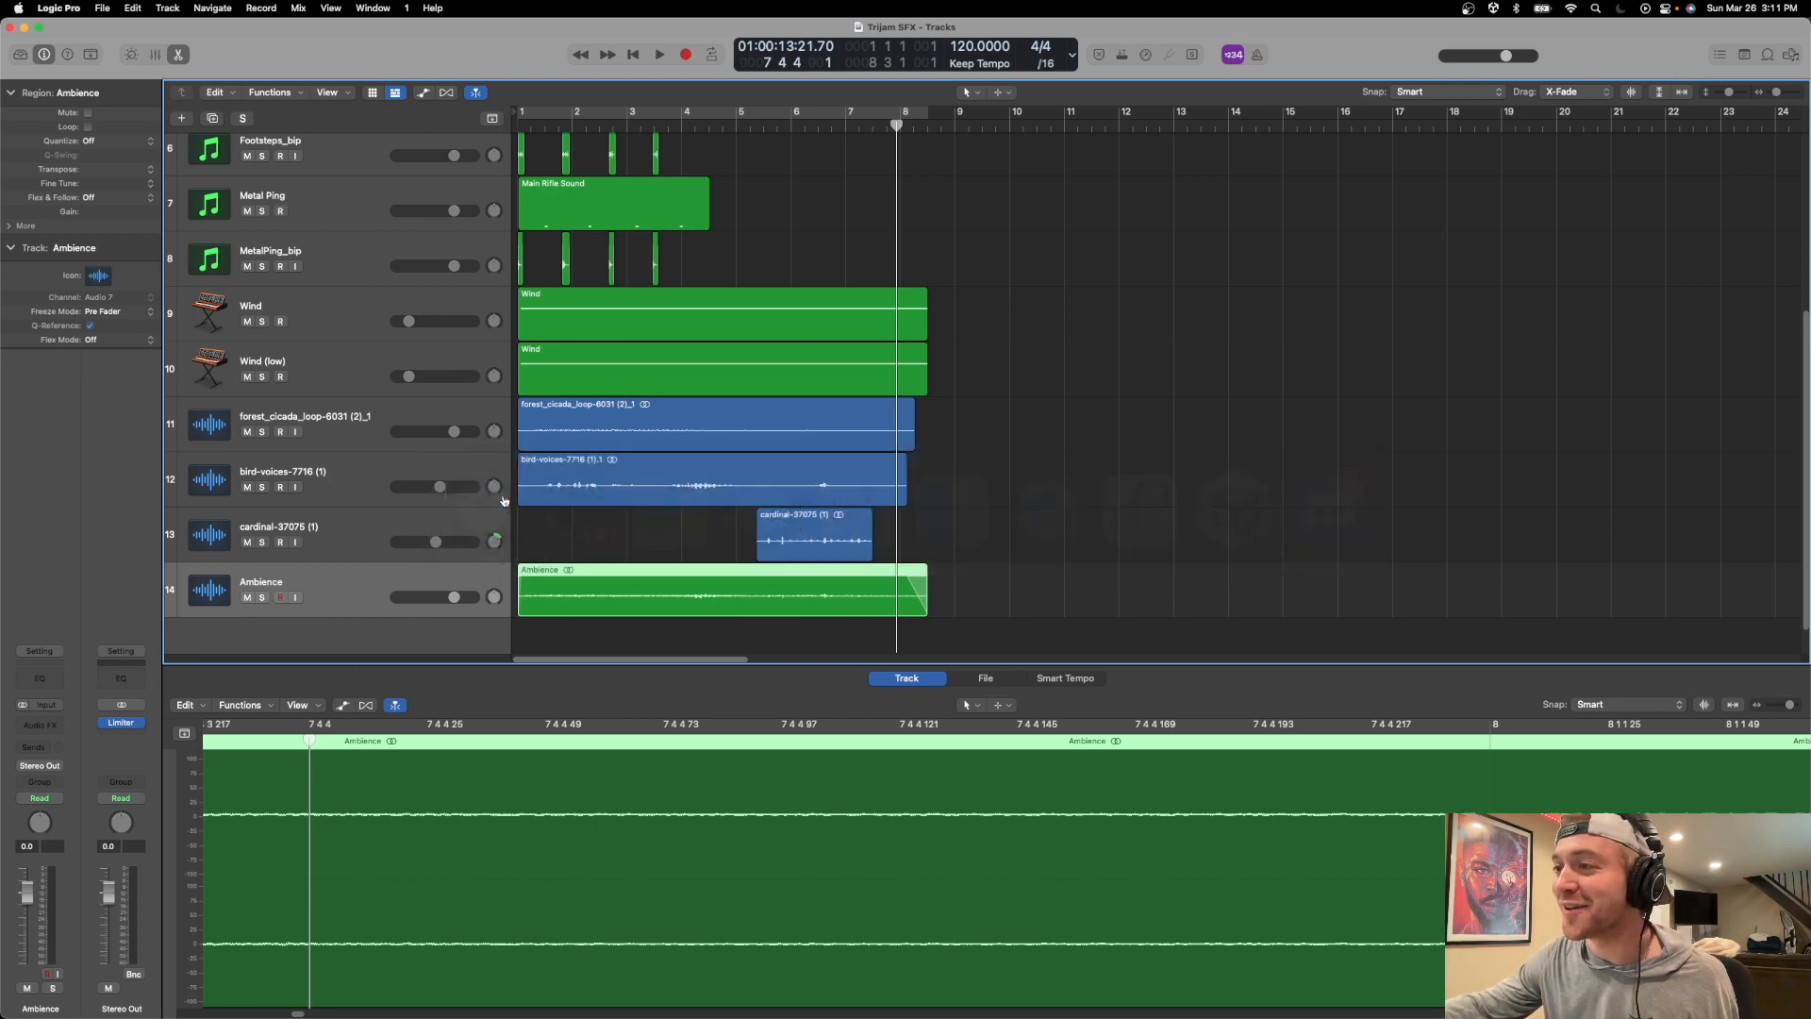
{"action": "key", "text": "super+Tab"}
{"action": "left_click", "coordinate": [755, 509]}
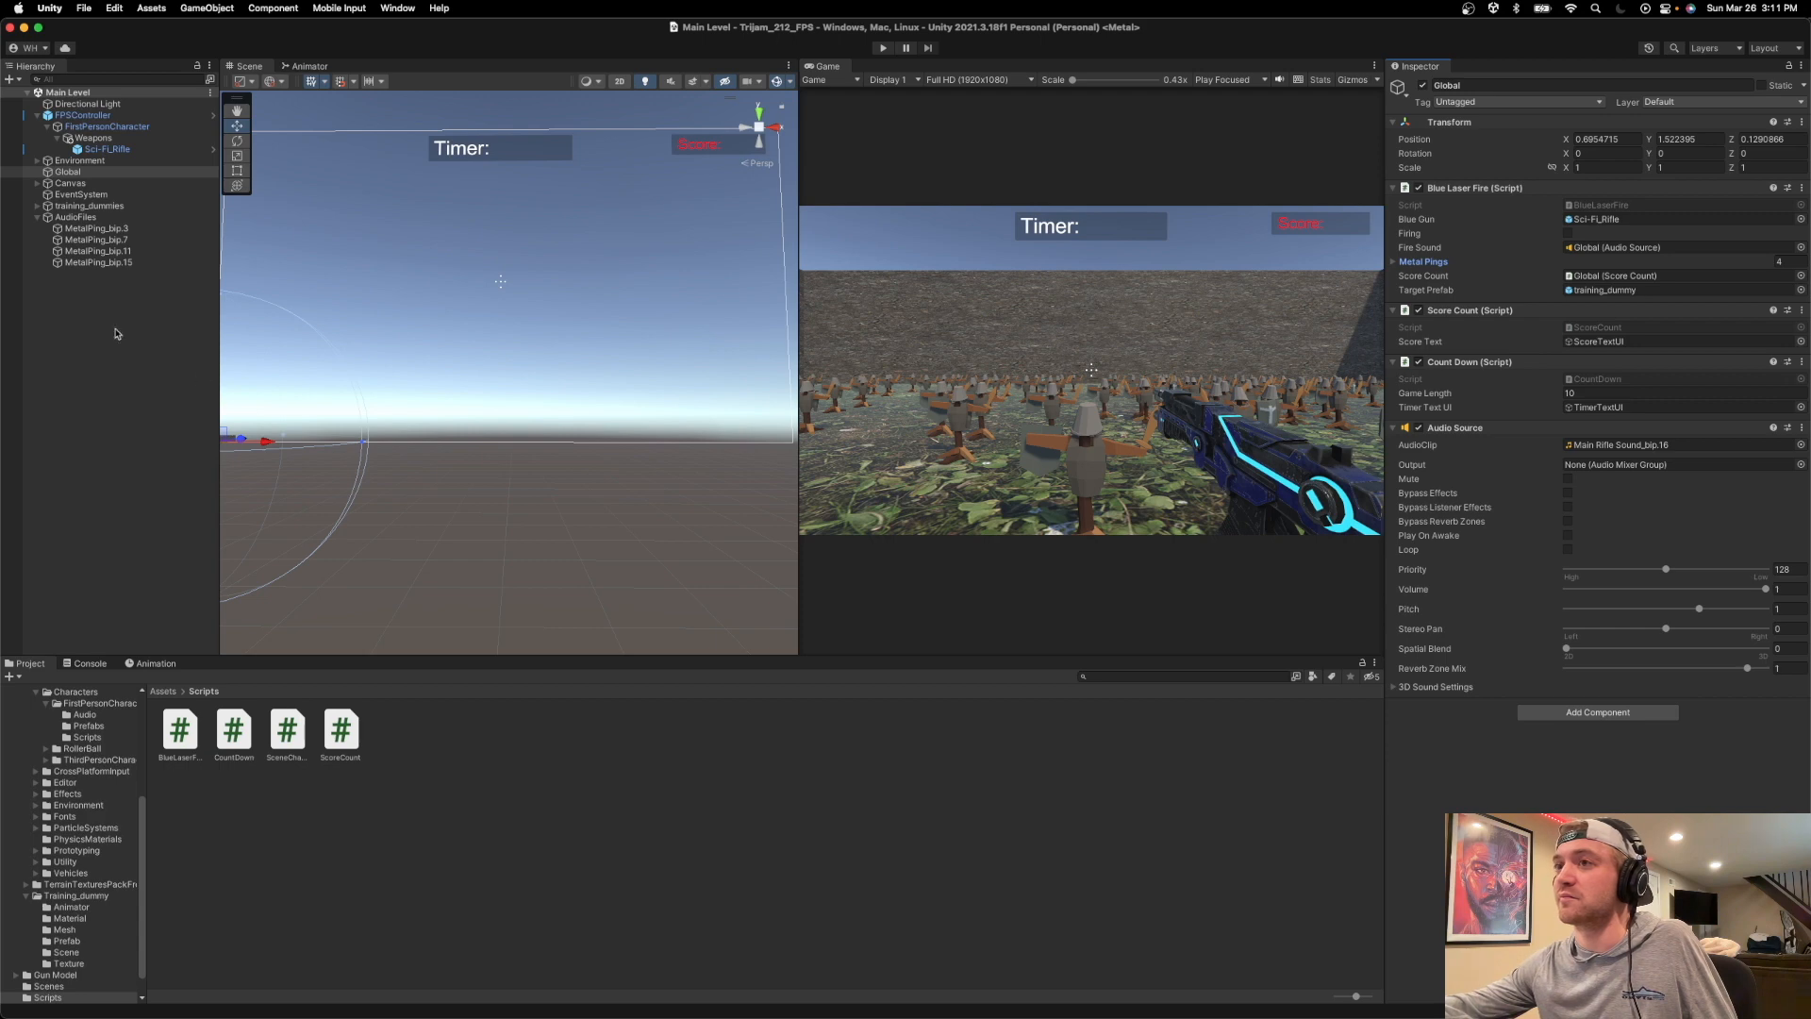
{"action": "left_click", "coordinate": [97, 218]}
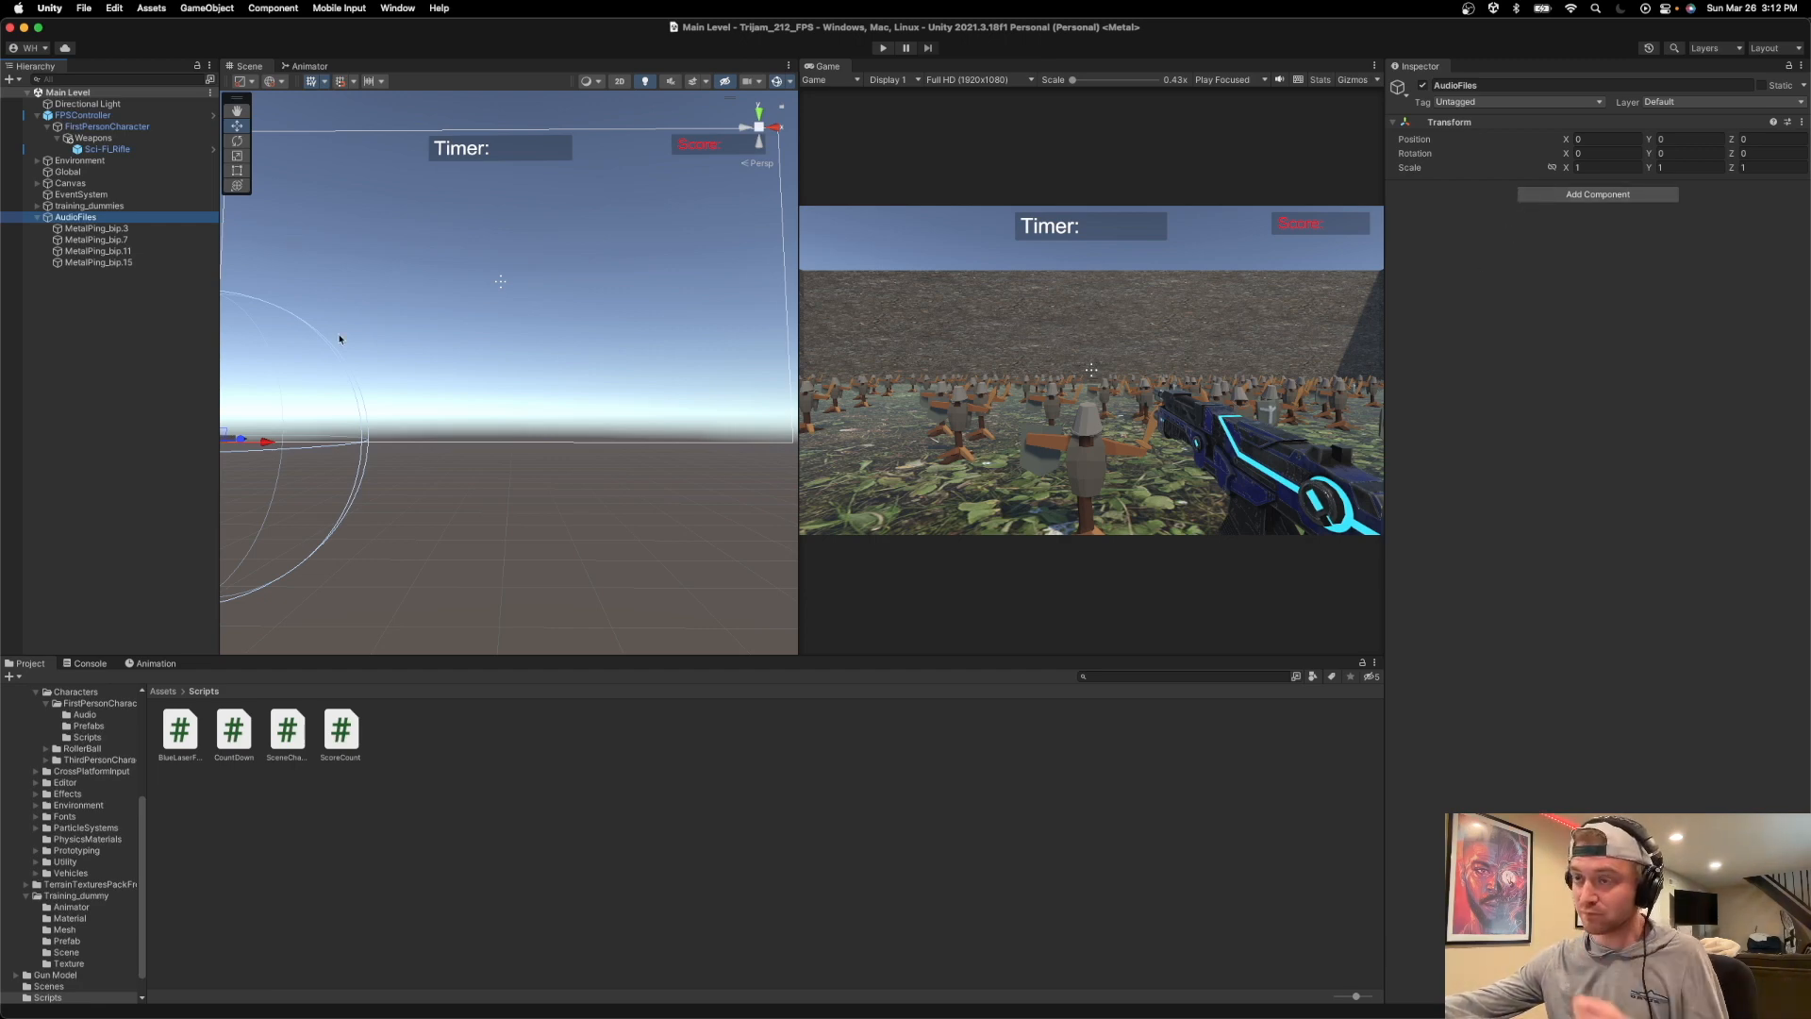
Switch to Visual Studio, open the CountDown.cs script and place the cursor after the StartCoroutine call in Start.
{"action": "key", "text": "super+Tab"}
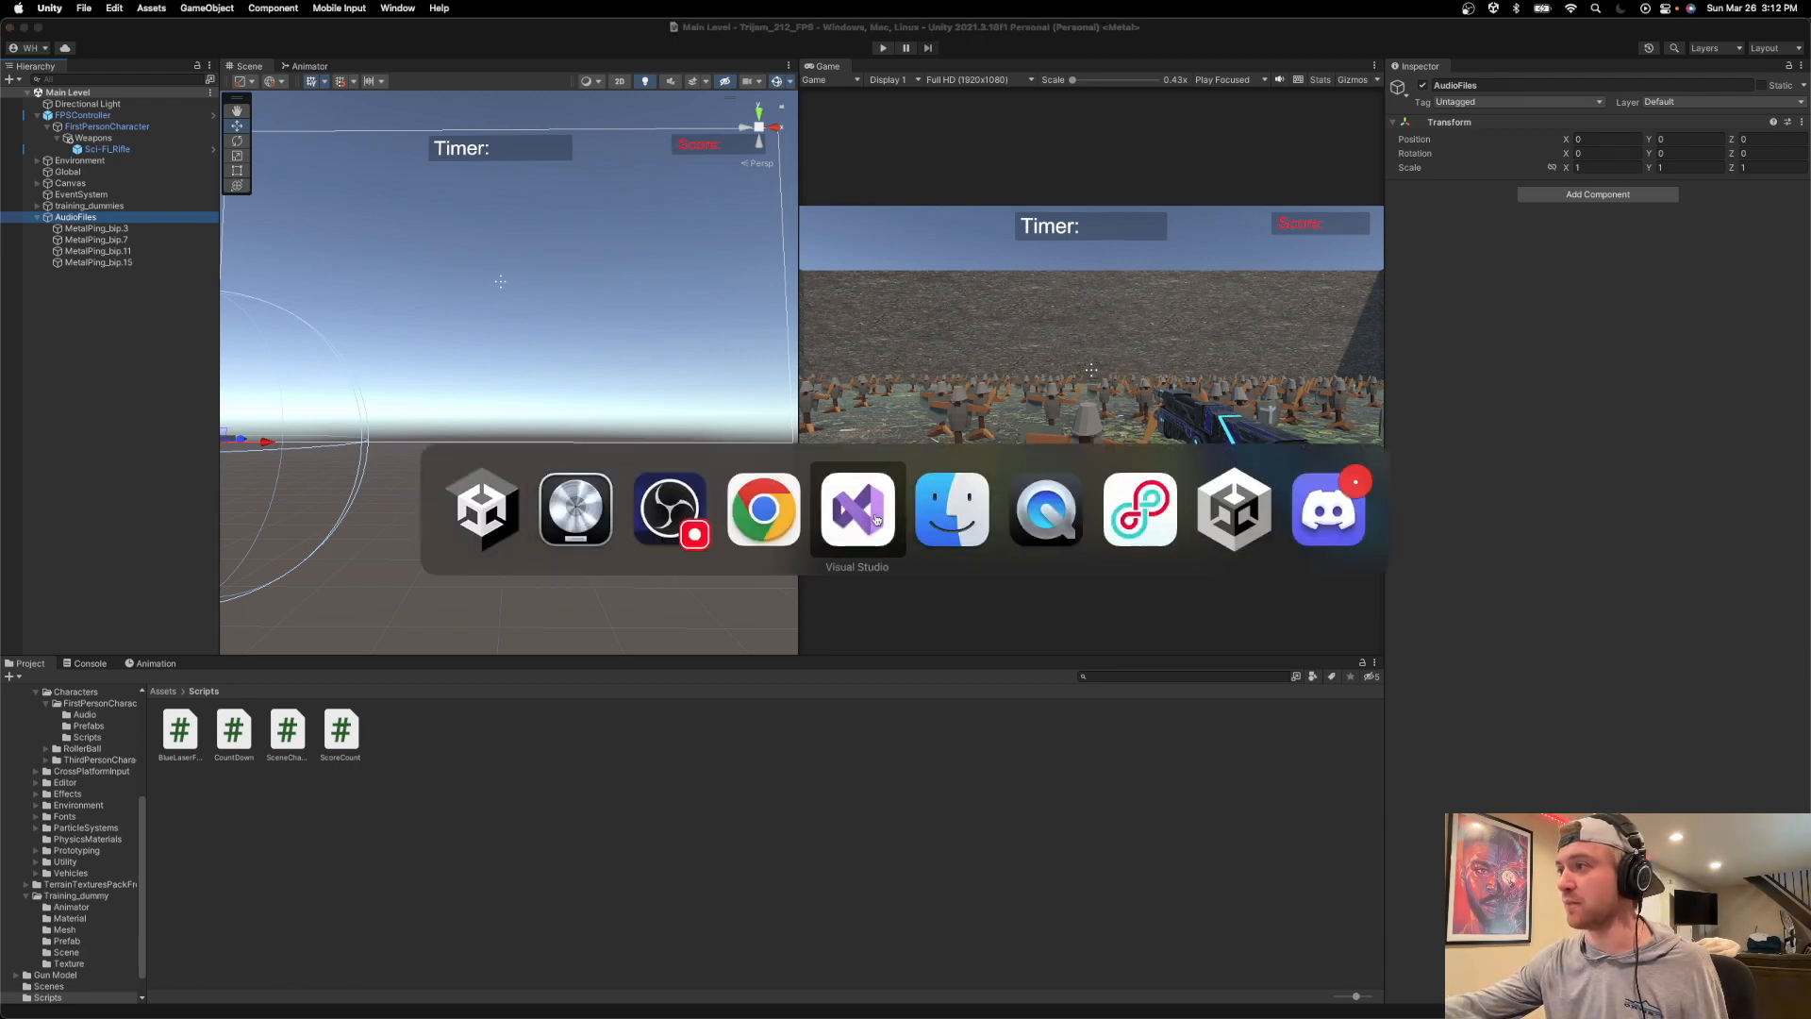
{"action": "left_click", "coordinate": [875, 518]}
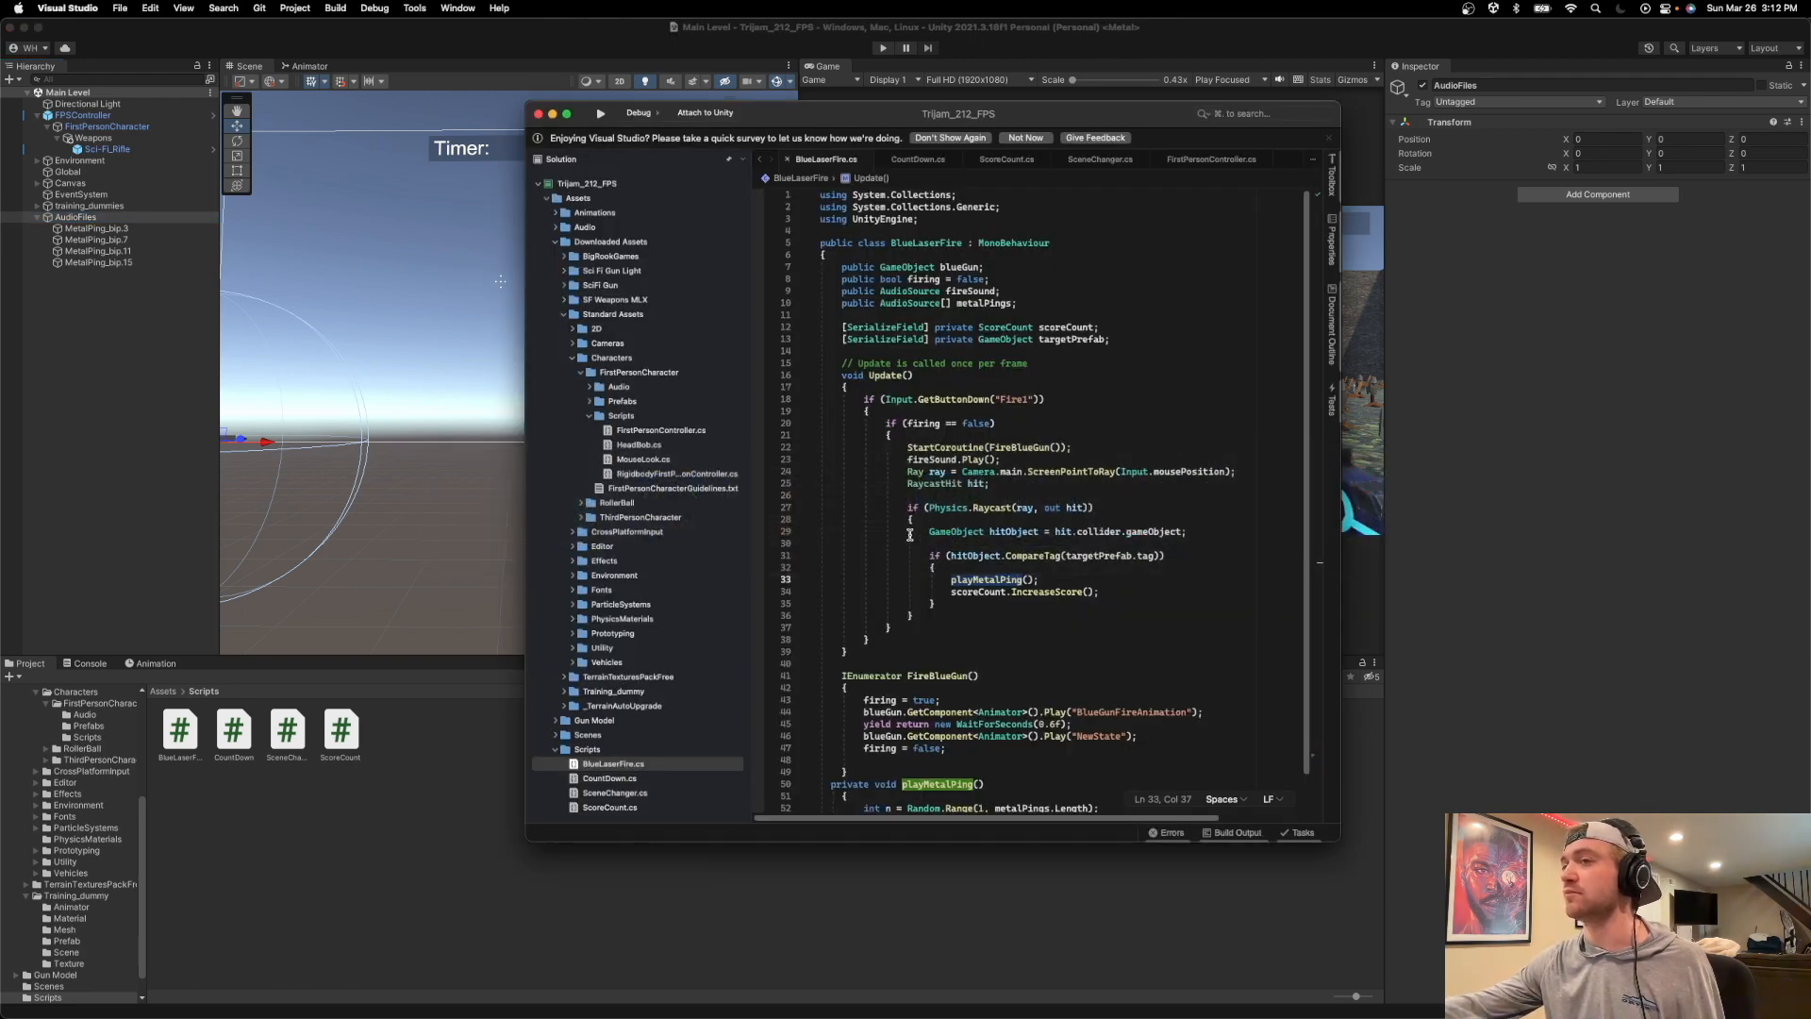
{"action": "left_click", "coordinate": [918, 159]}
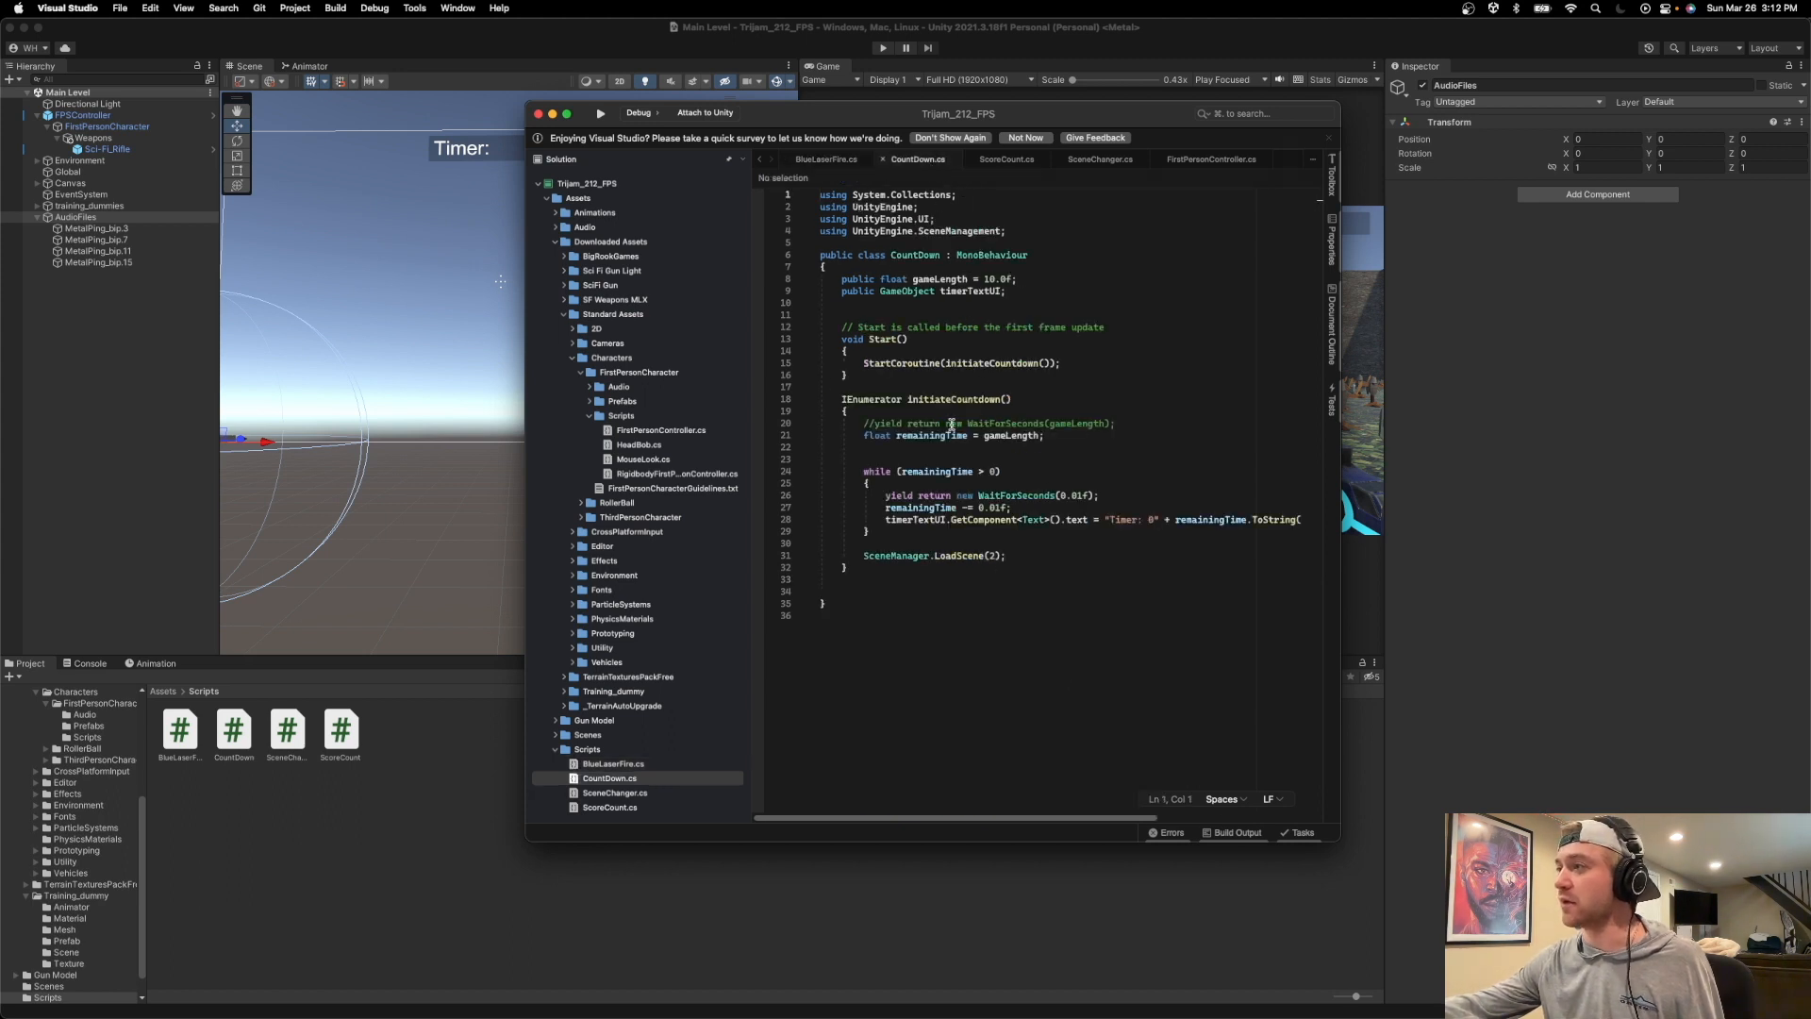
{"action": "left_click", "coordinate": [1072, 366]}
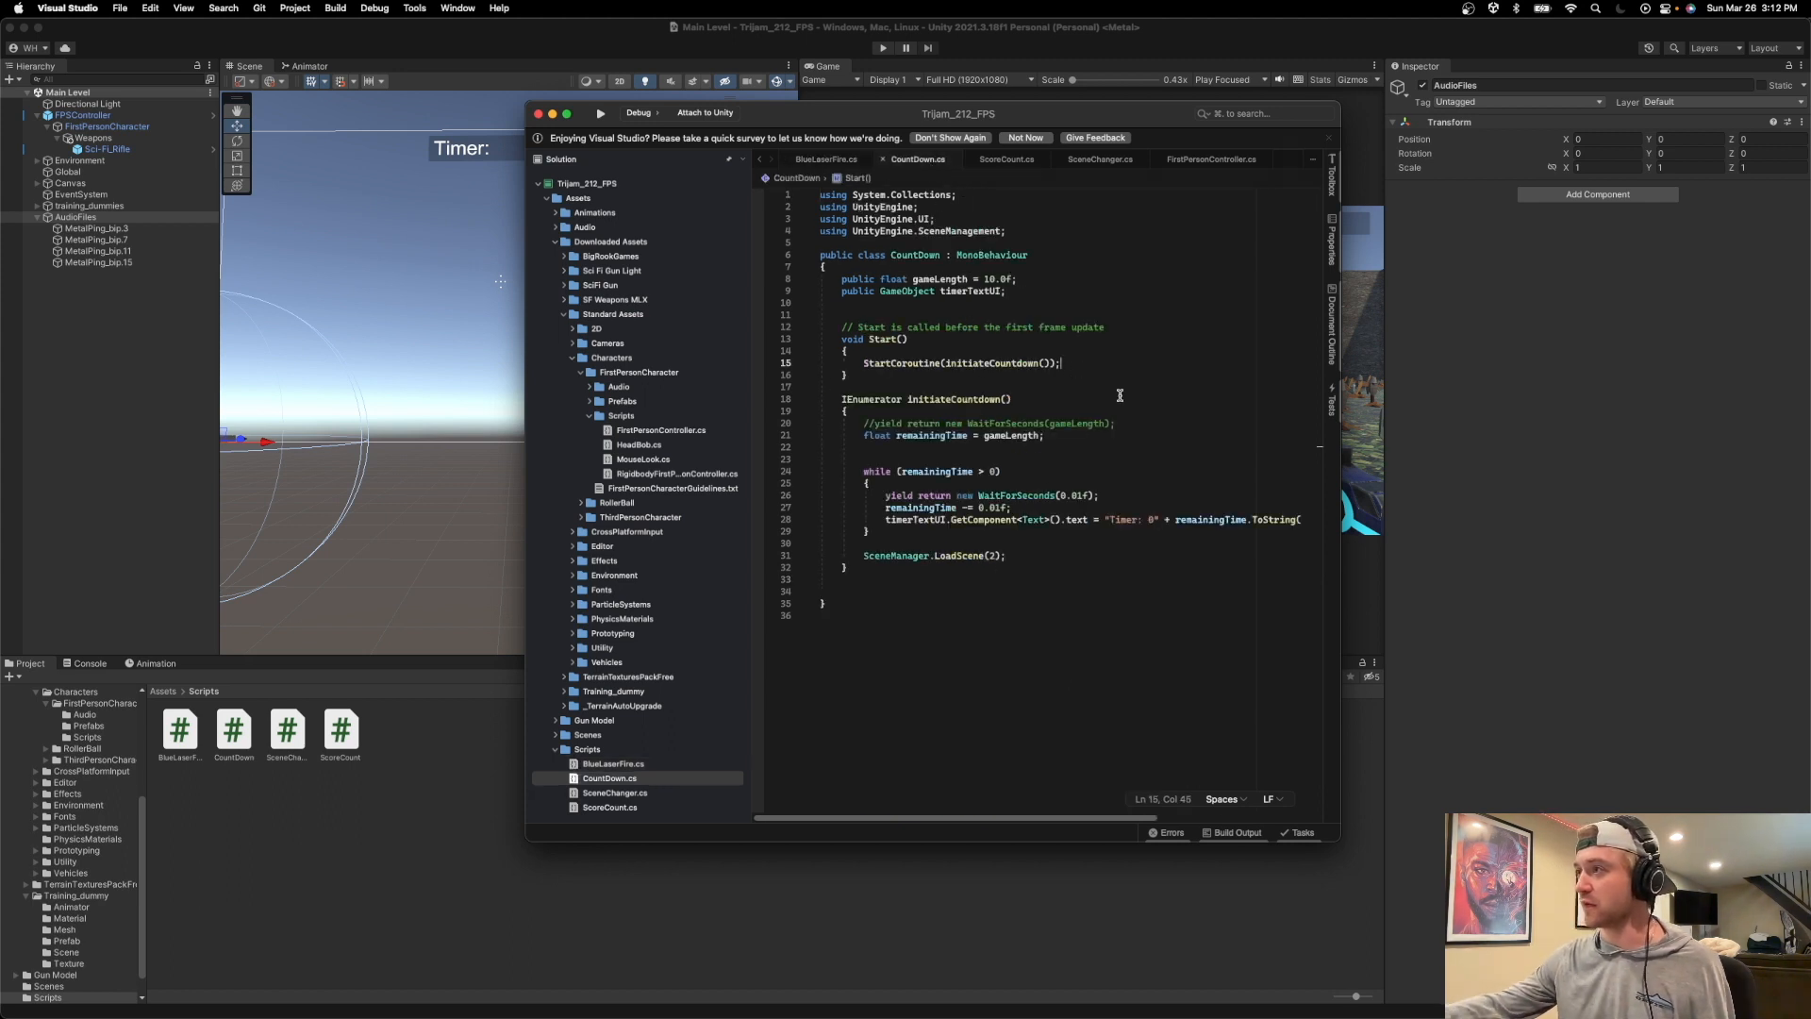
Declare a public AudioSource field named ambience below timerTextUI in the CountDown class.
{"action": "left_click", "coordinate": [1024, 291]}
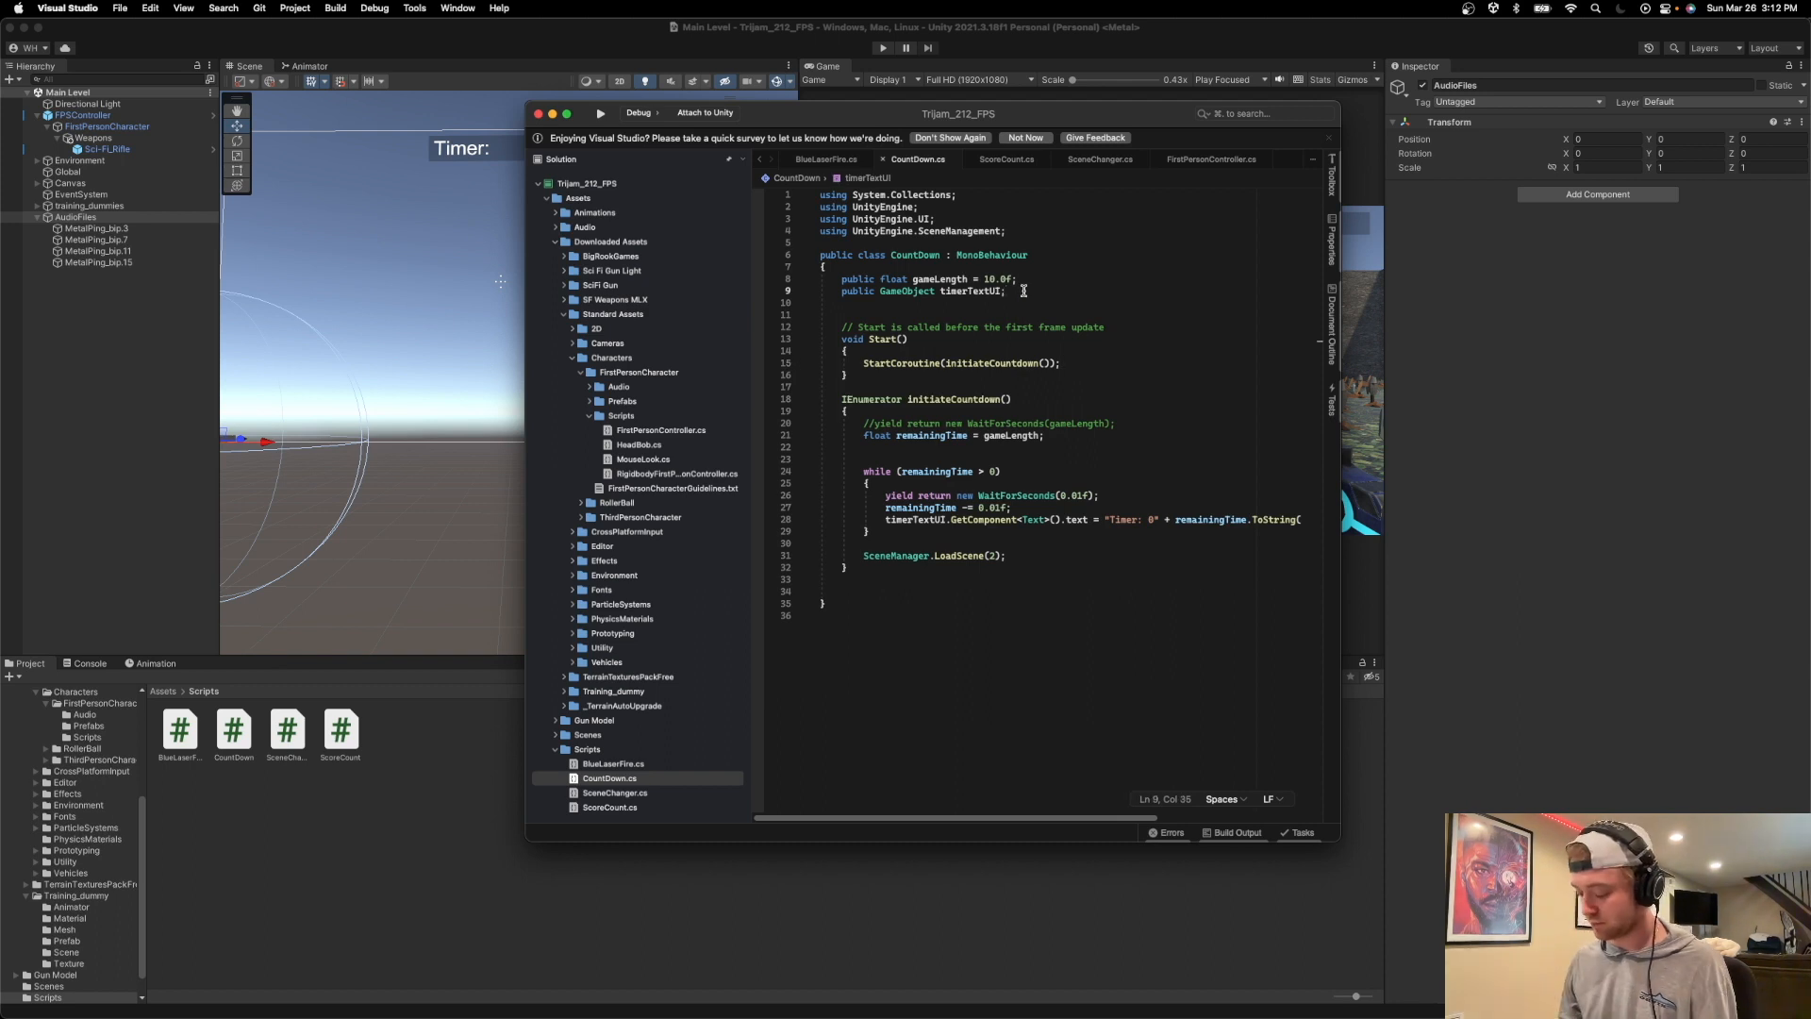
{"action": "key", "text": "Return"}
{"action": "type", "text": "public"}
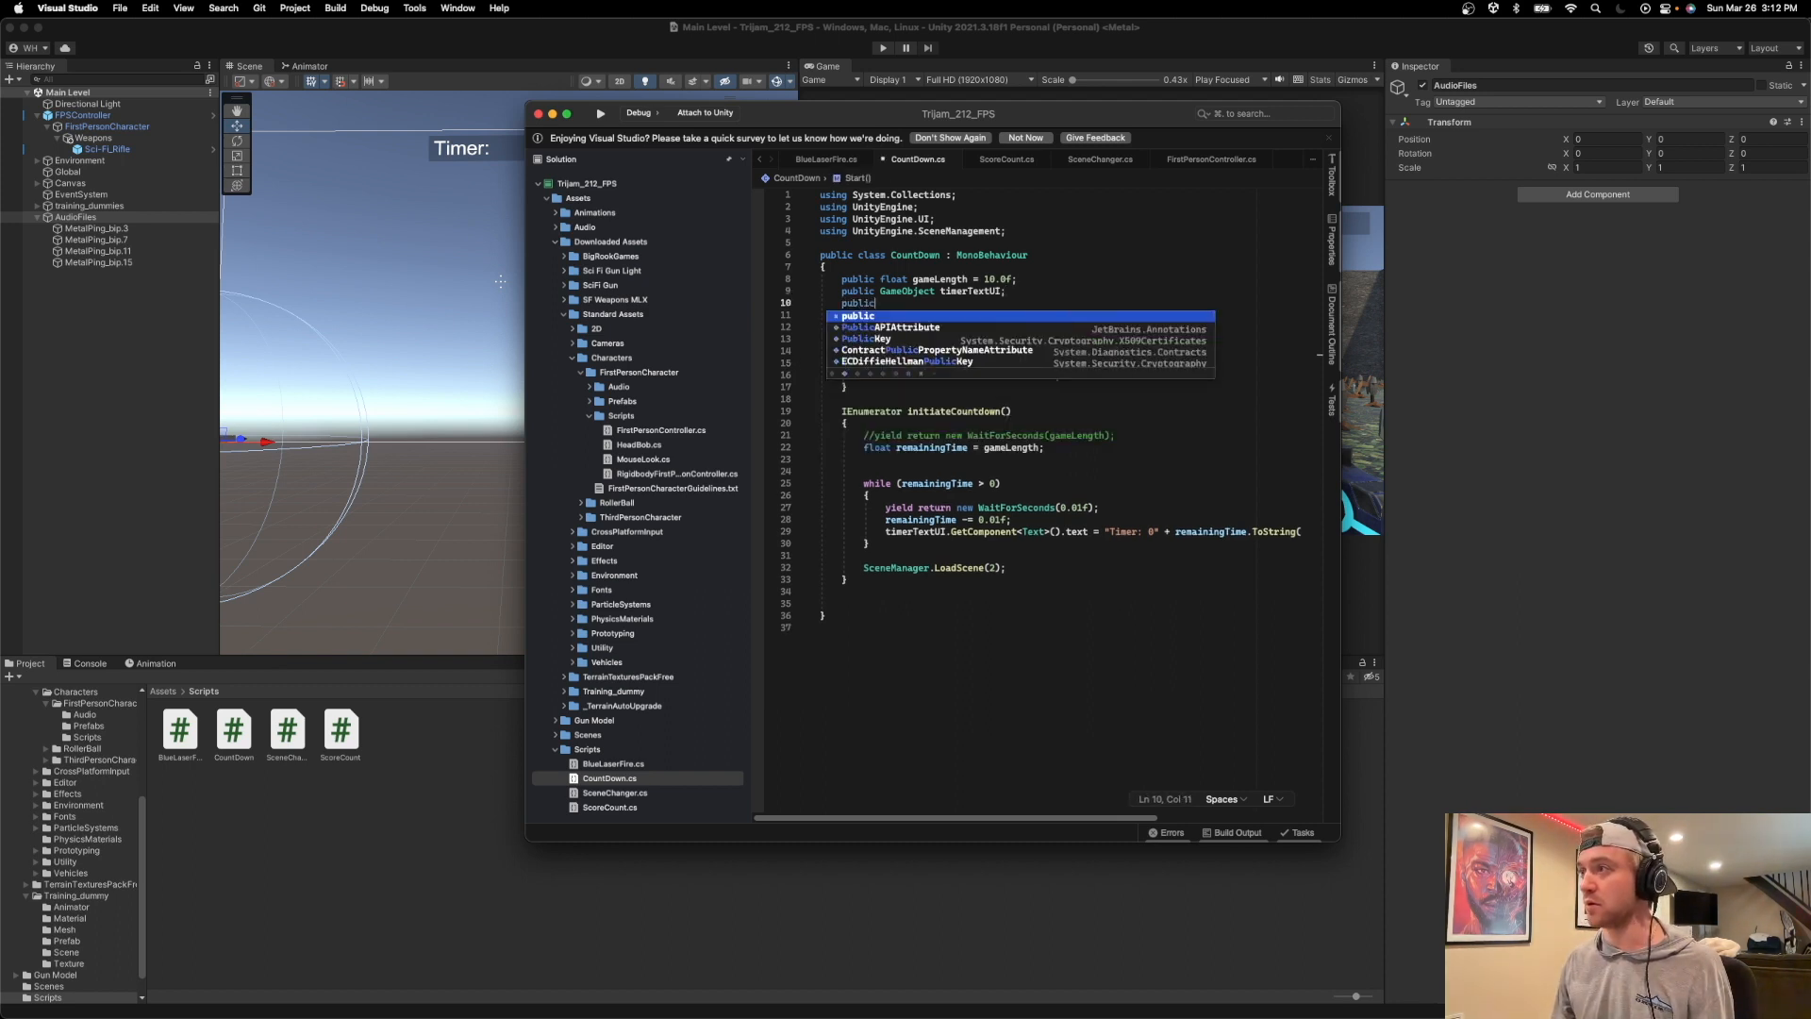
{"action": "type", "text": " AudioSource"}
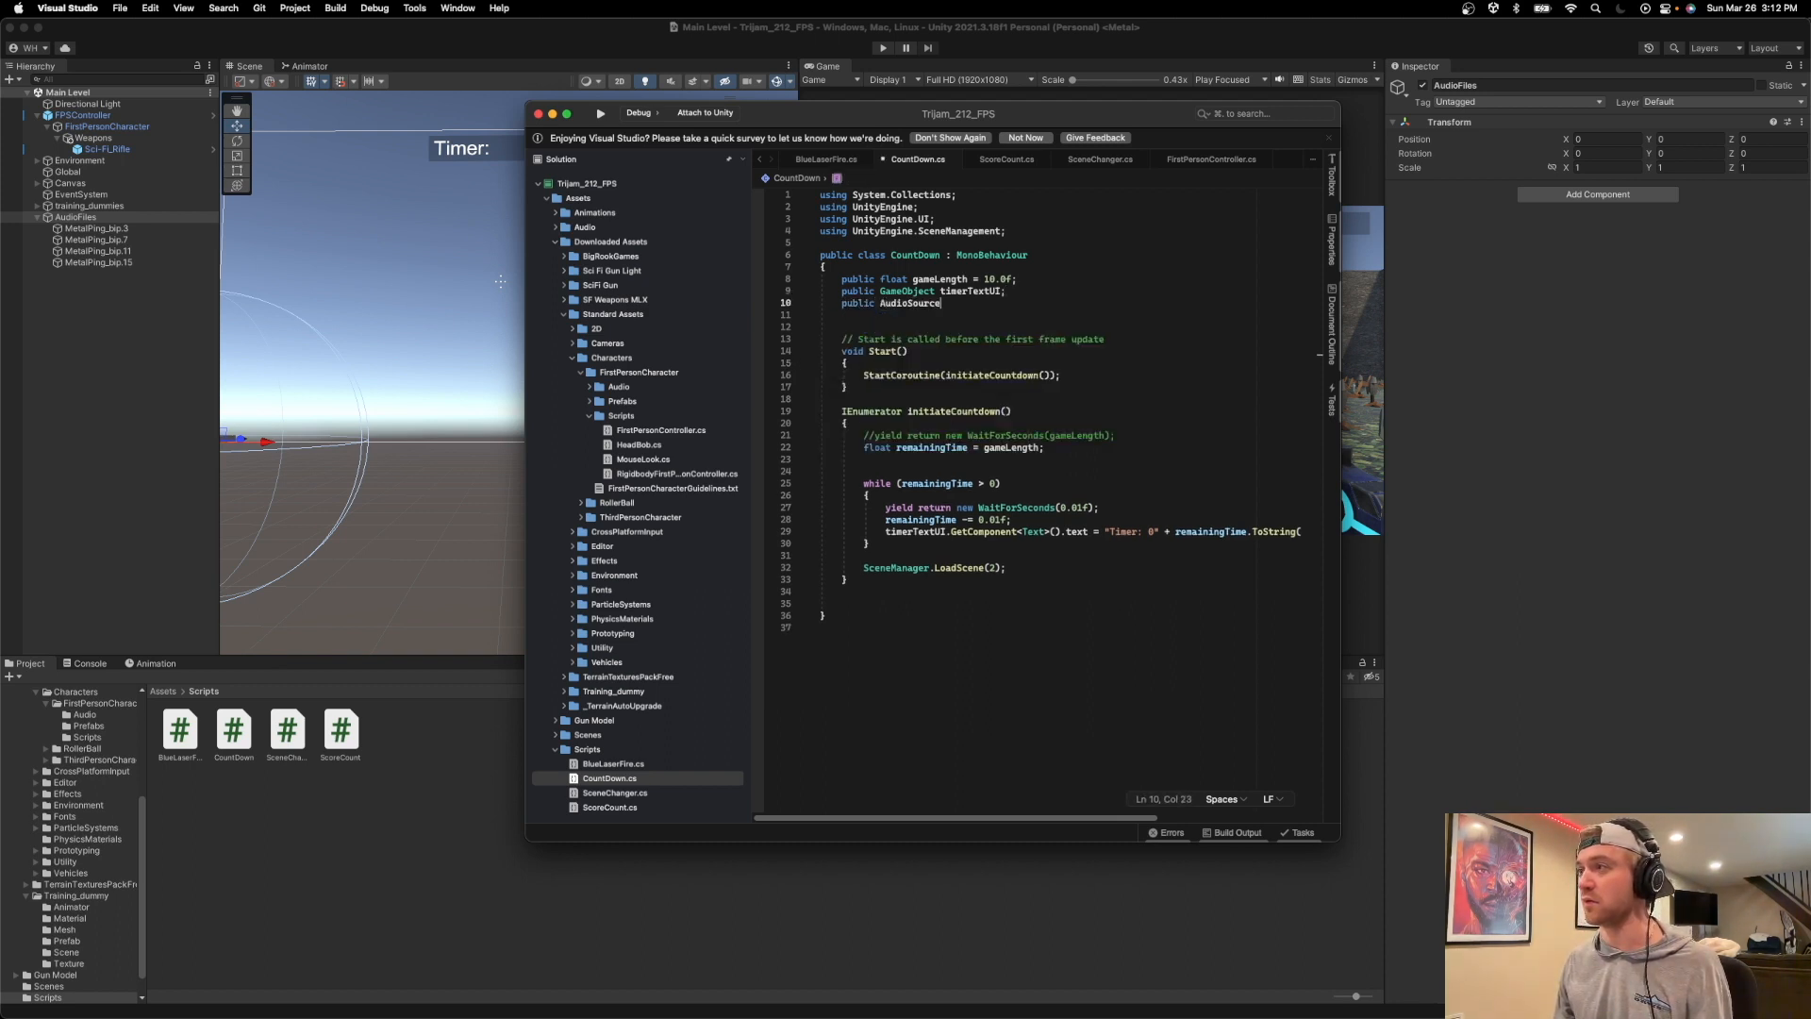
{"action": "type", "text": " amb"}
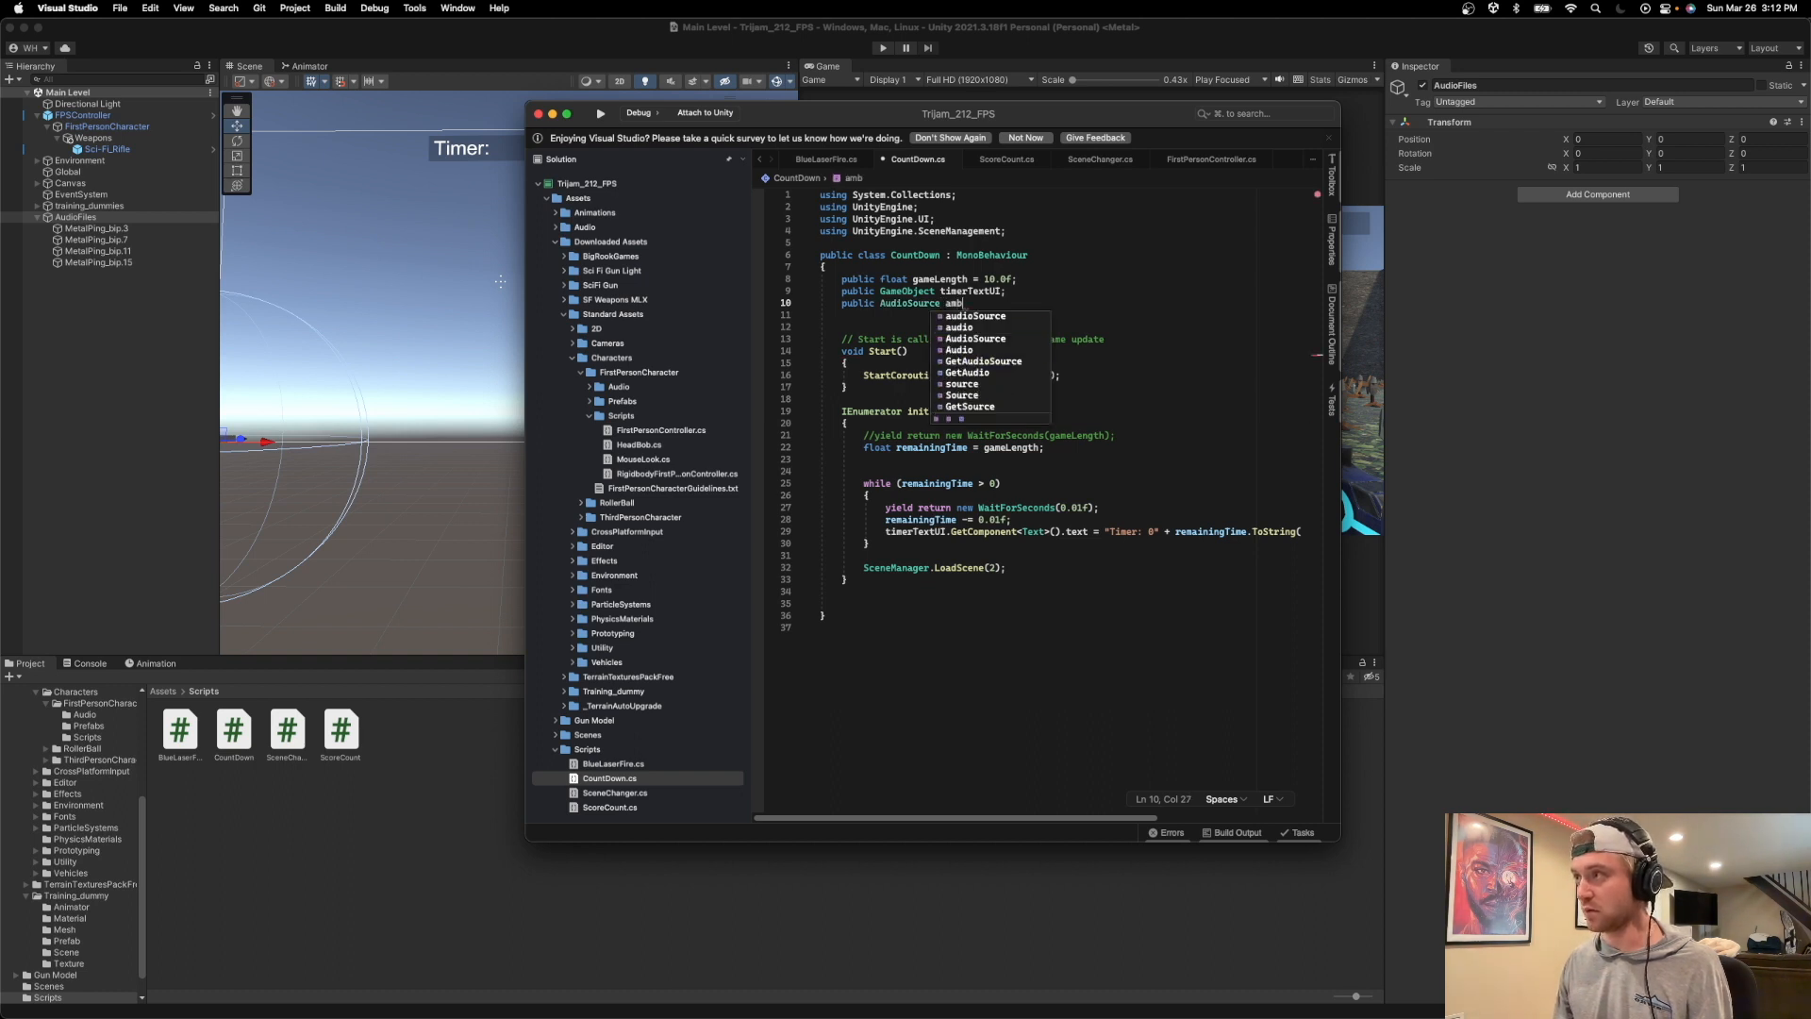
{"action": "type", "text": "ience;"}
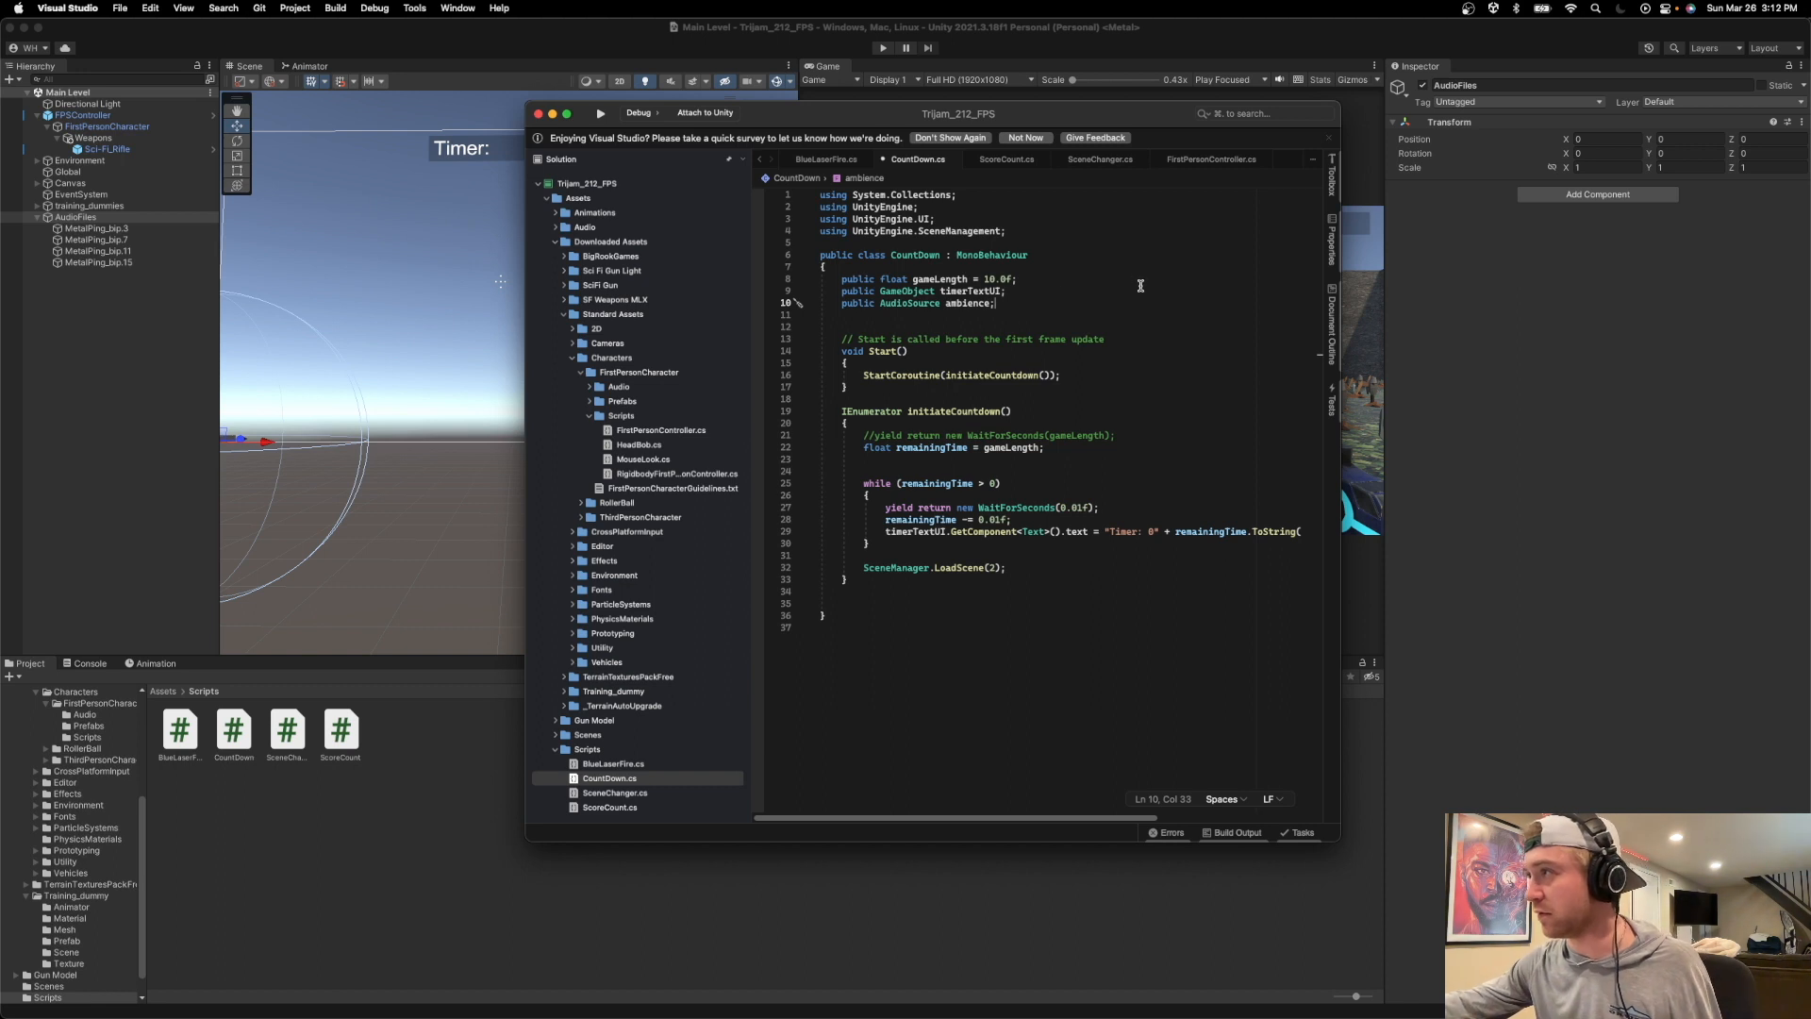
Add ambience.Play(); after the StartCoroutine call in Start and save the CountDown.cs script.
{"action": "scroll", "coordinate": [1077, 283], "scroll_direction": "down", "scroll_amount": 4}
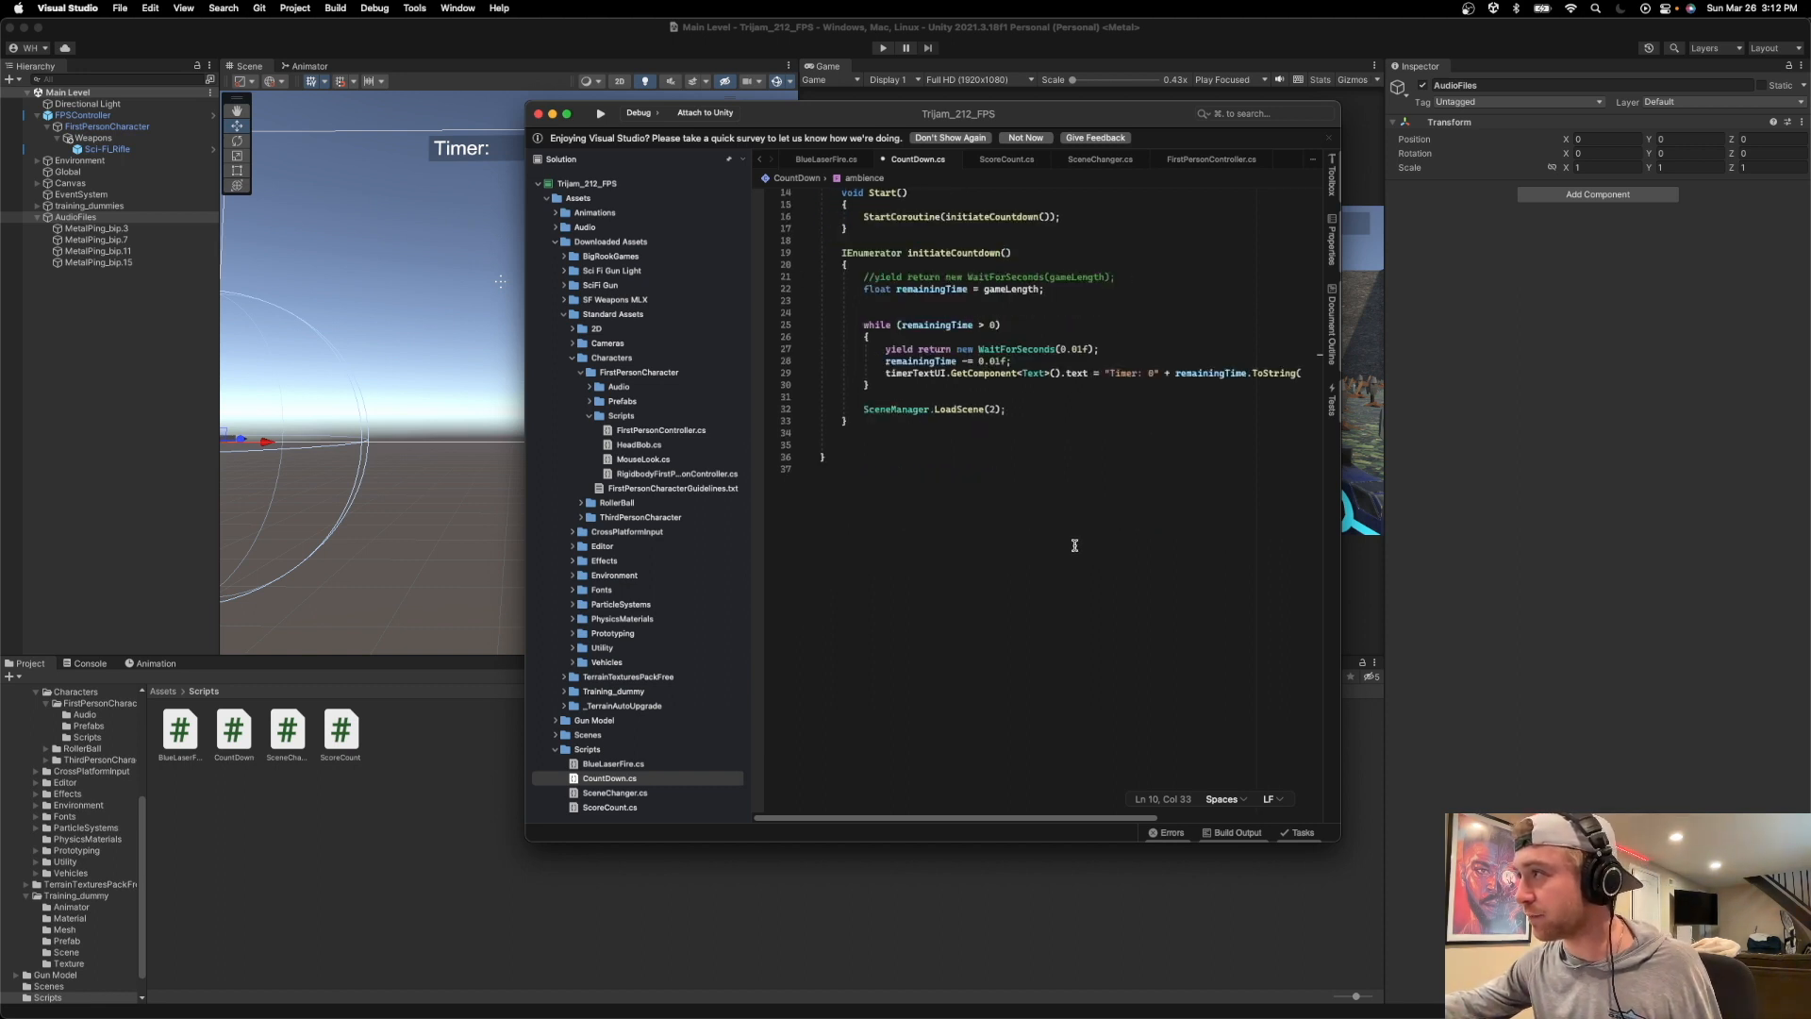
{"action": "scroll", "coordinate": [1077, 283], "scroll_direction": "up", "scroll_amount": 2}
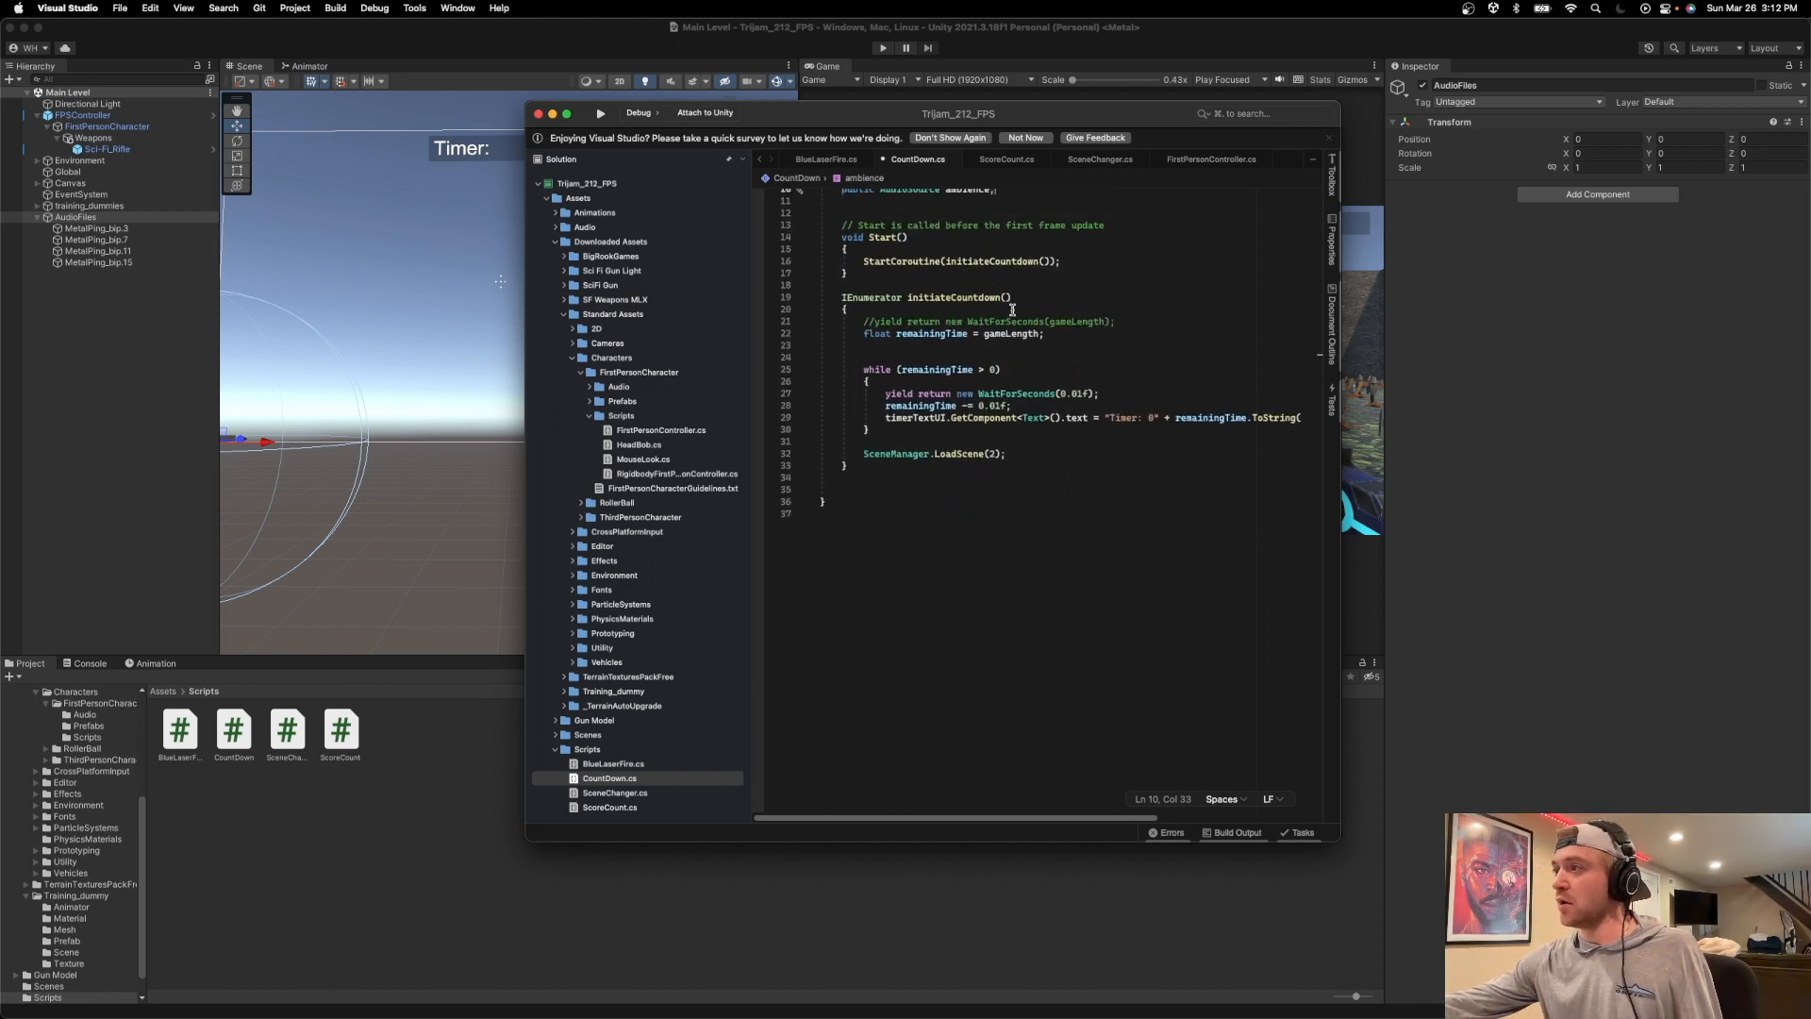
{"action": "left_click", "coordinate": [1092, 264]}
{"action": "key", "text": "Return"}
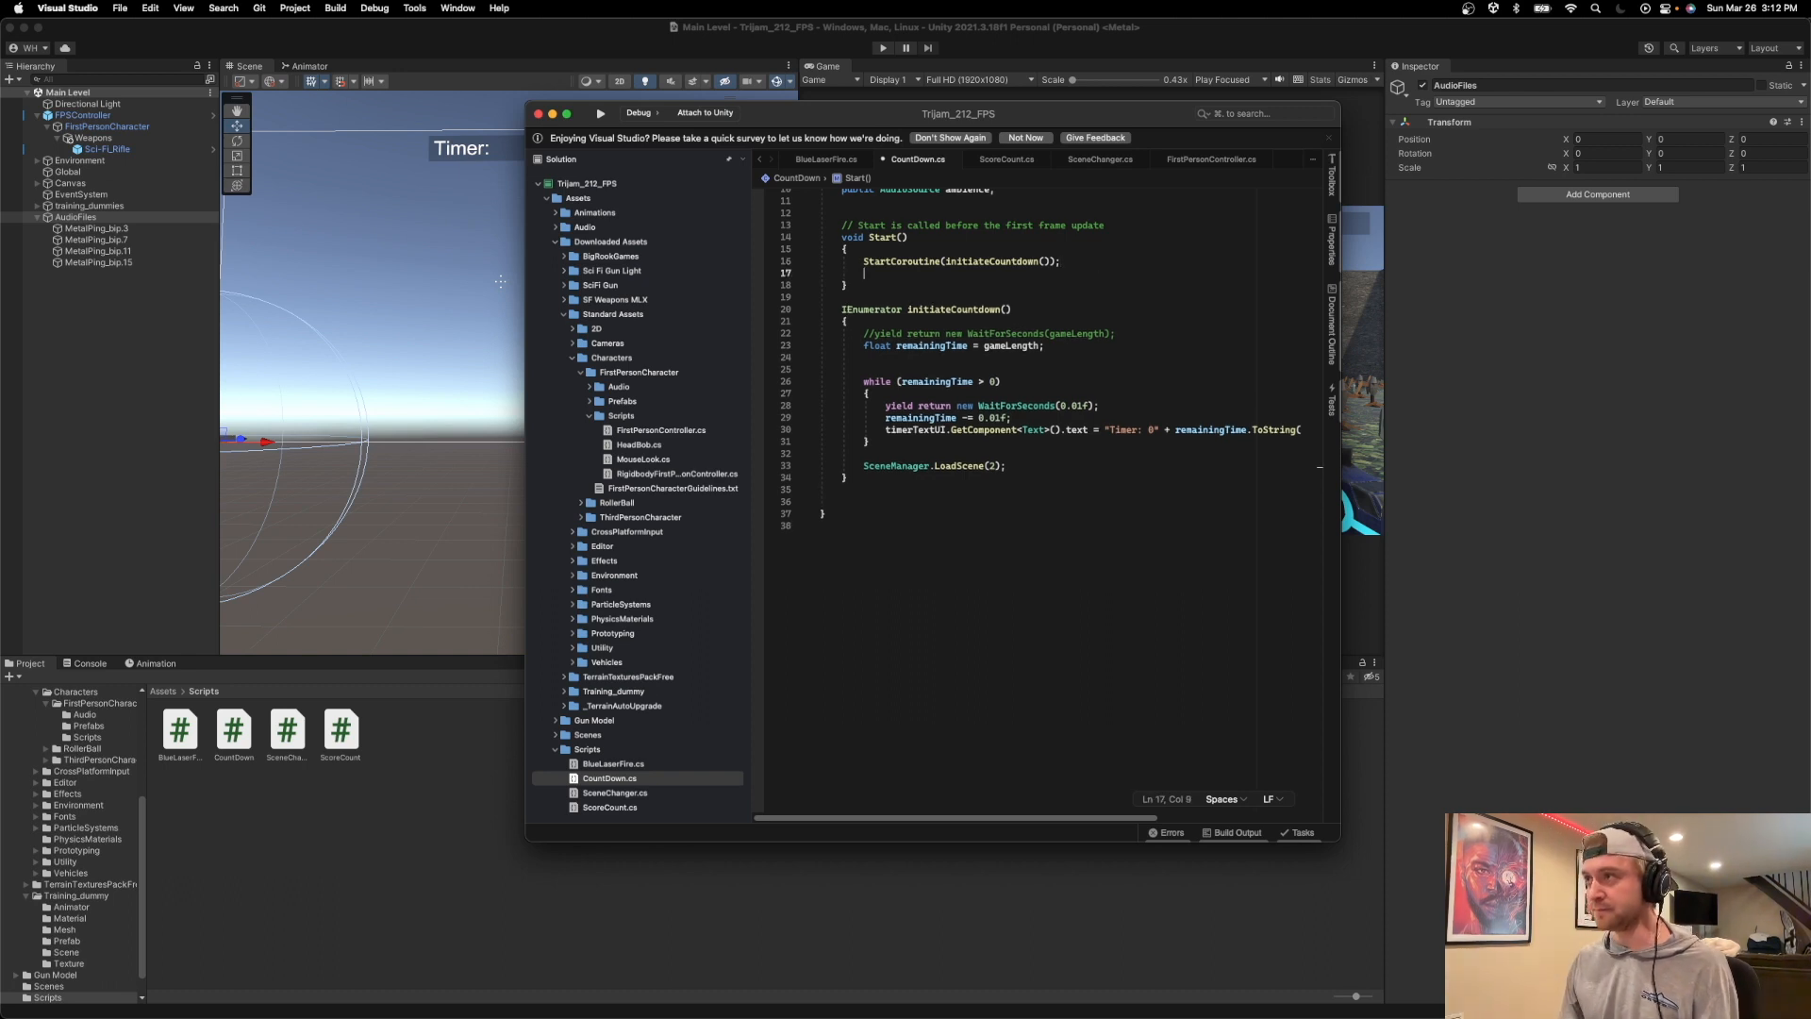
{"action": "type", "text": "ambience.O"}
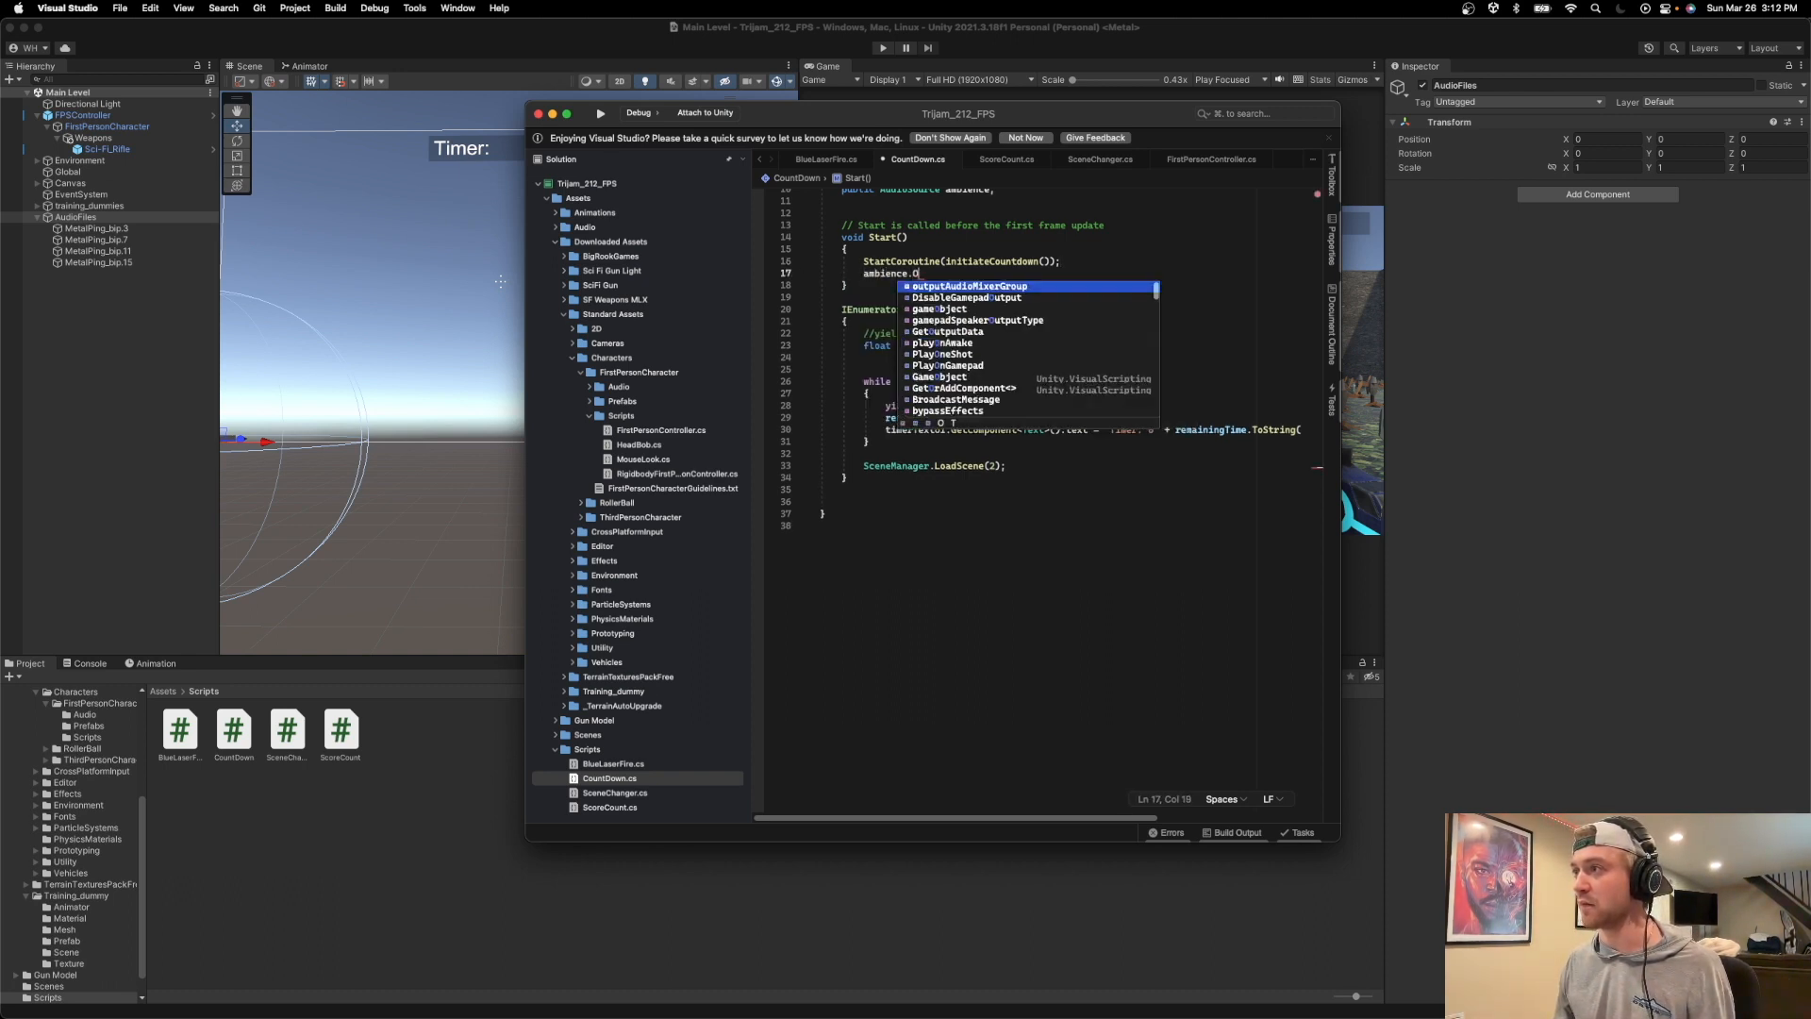
{"action": "key", "text": "BackSpace"}
{"action": "type", "text": "Pl"}
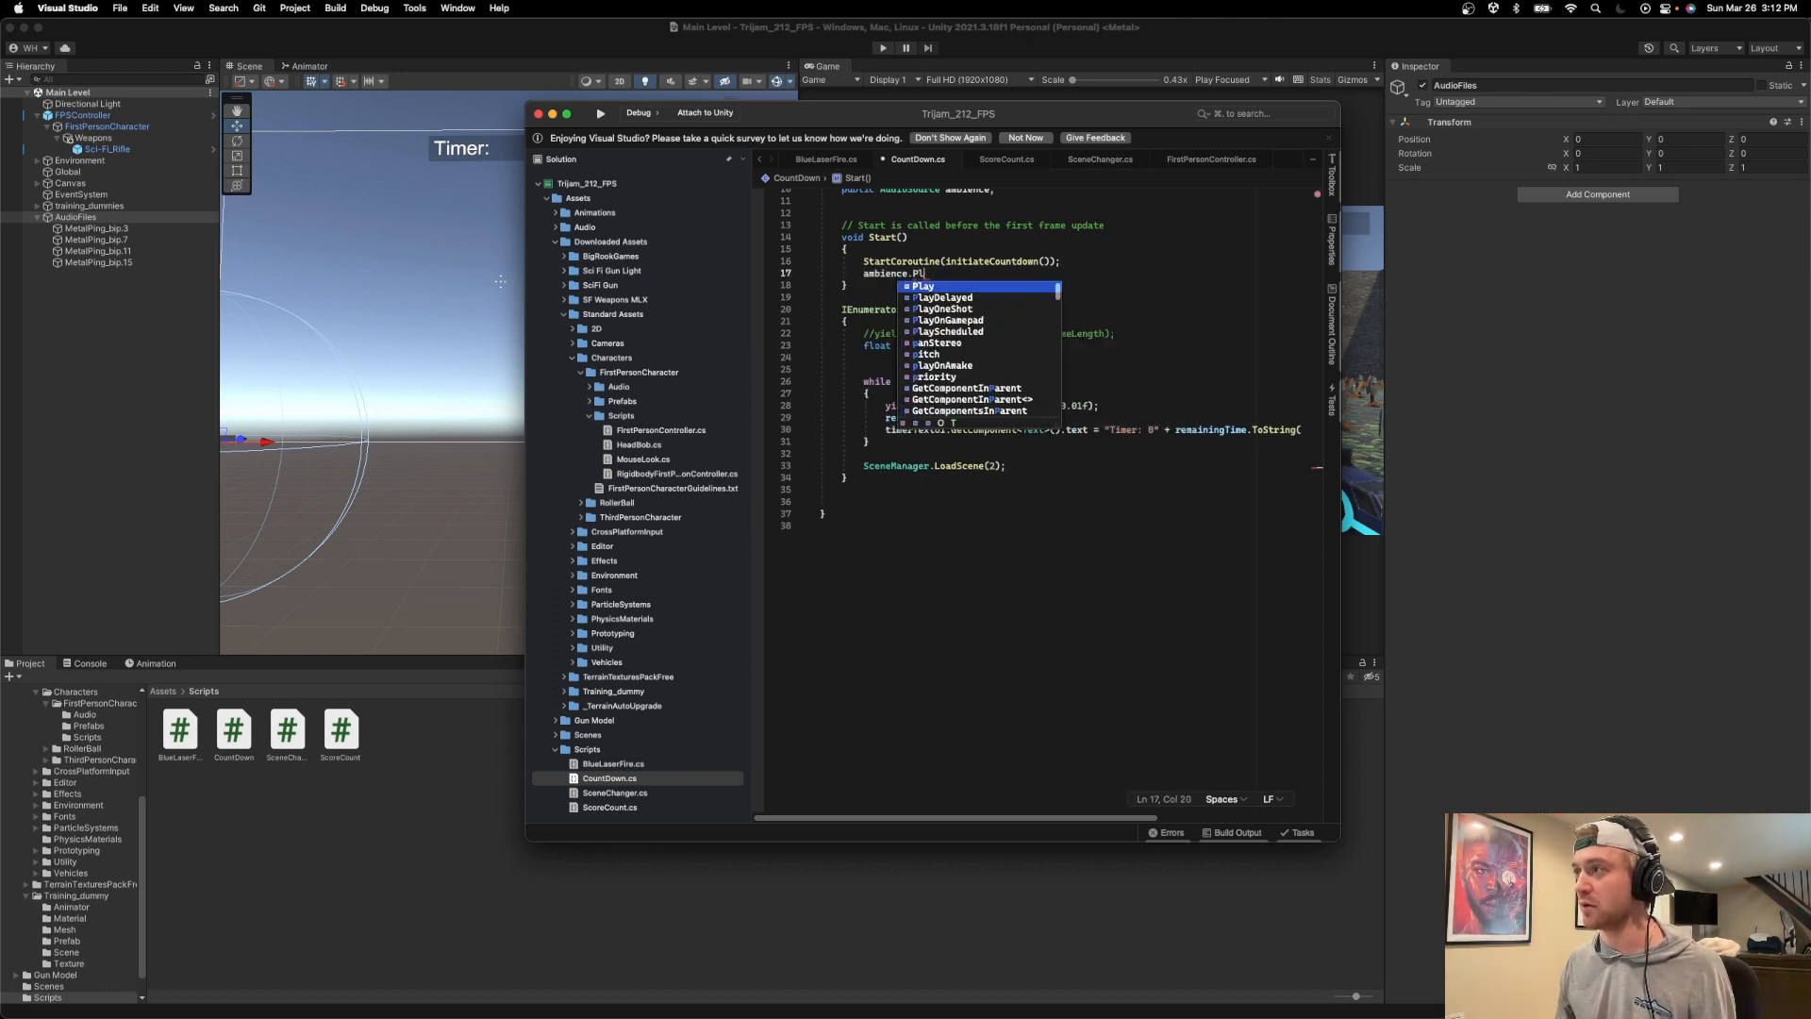
{"action": "type", "text": "ay("}
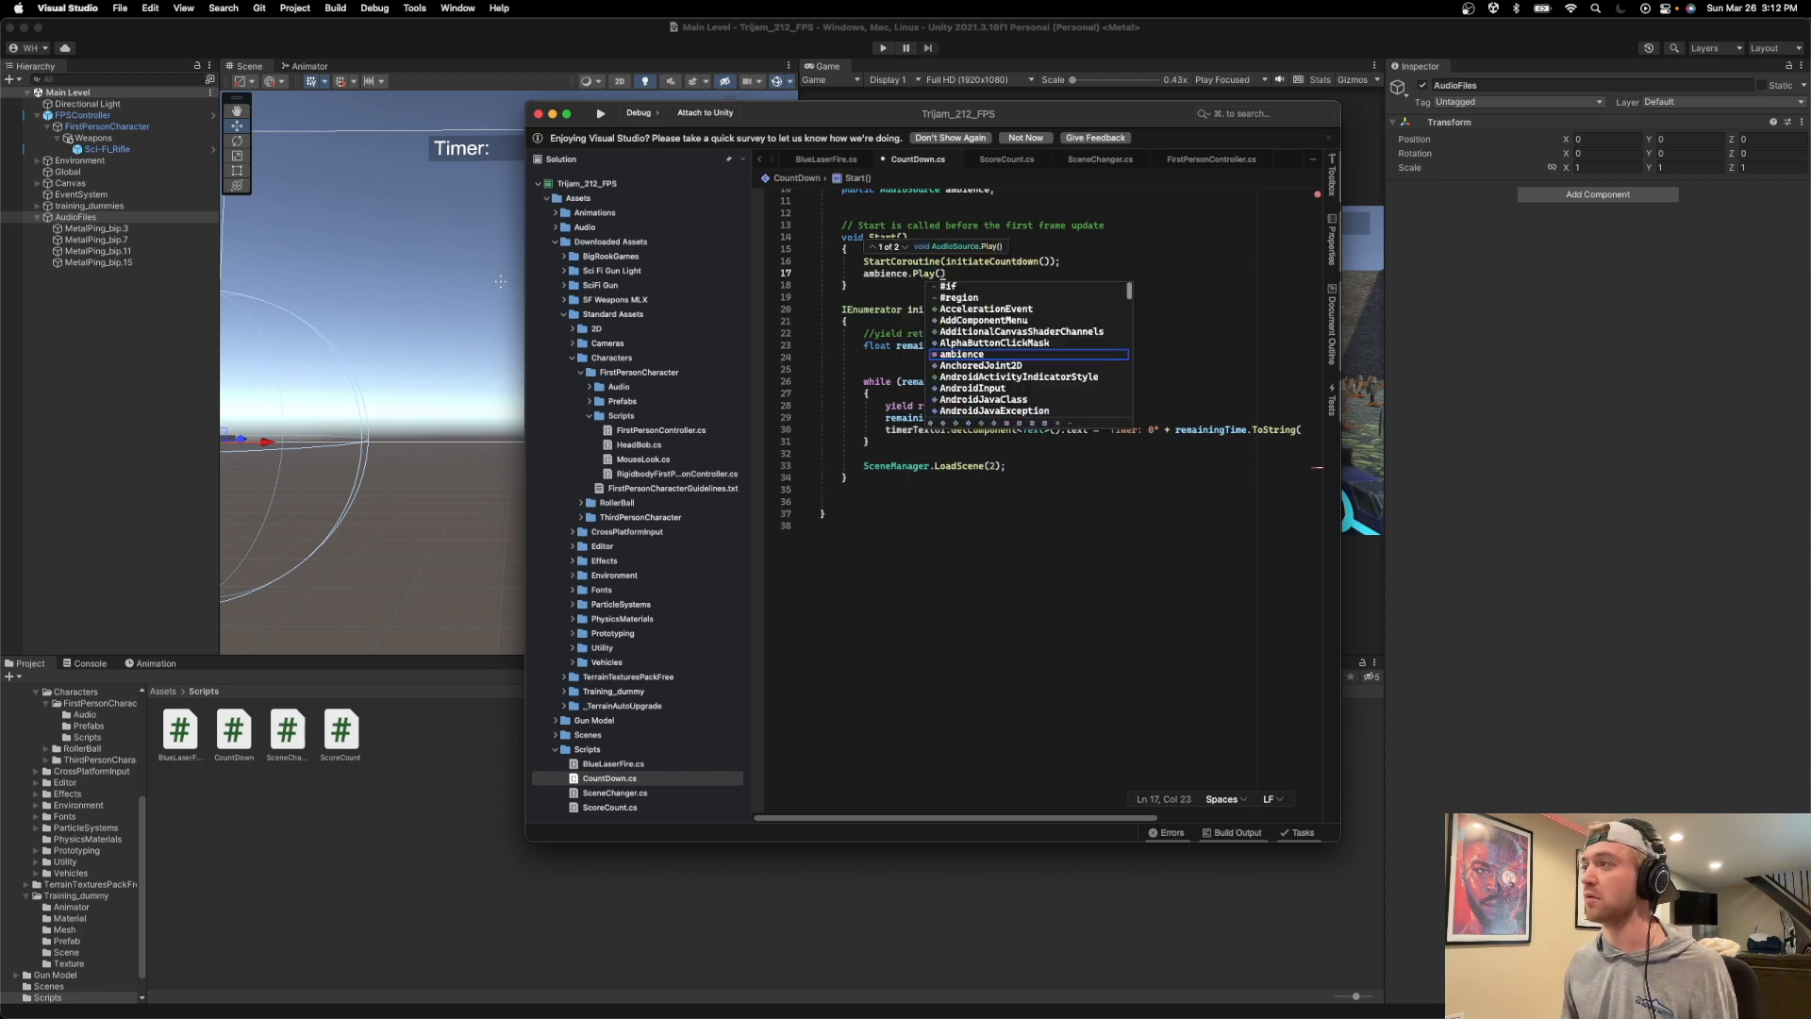
{"action": "type", "text": ");"}
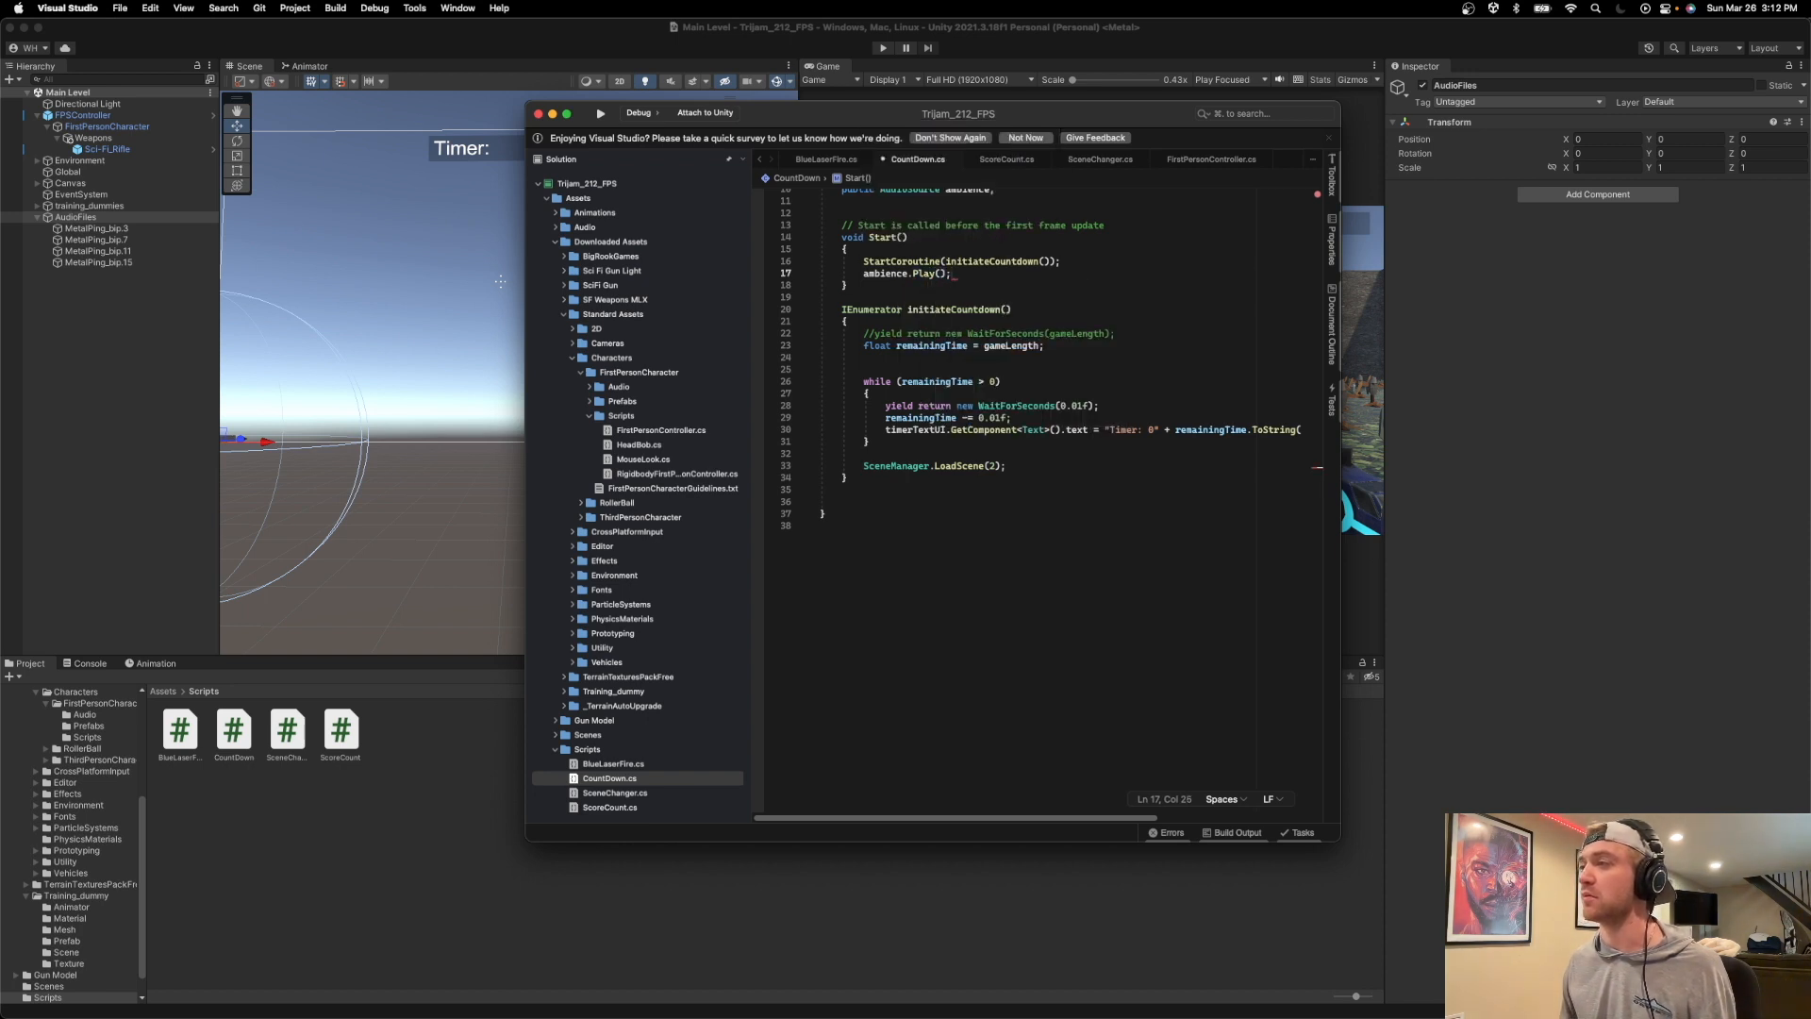
{"action": "key", "text": "super+s"}
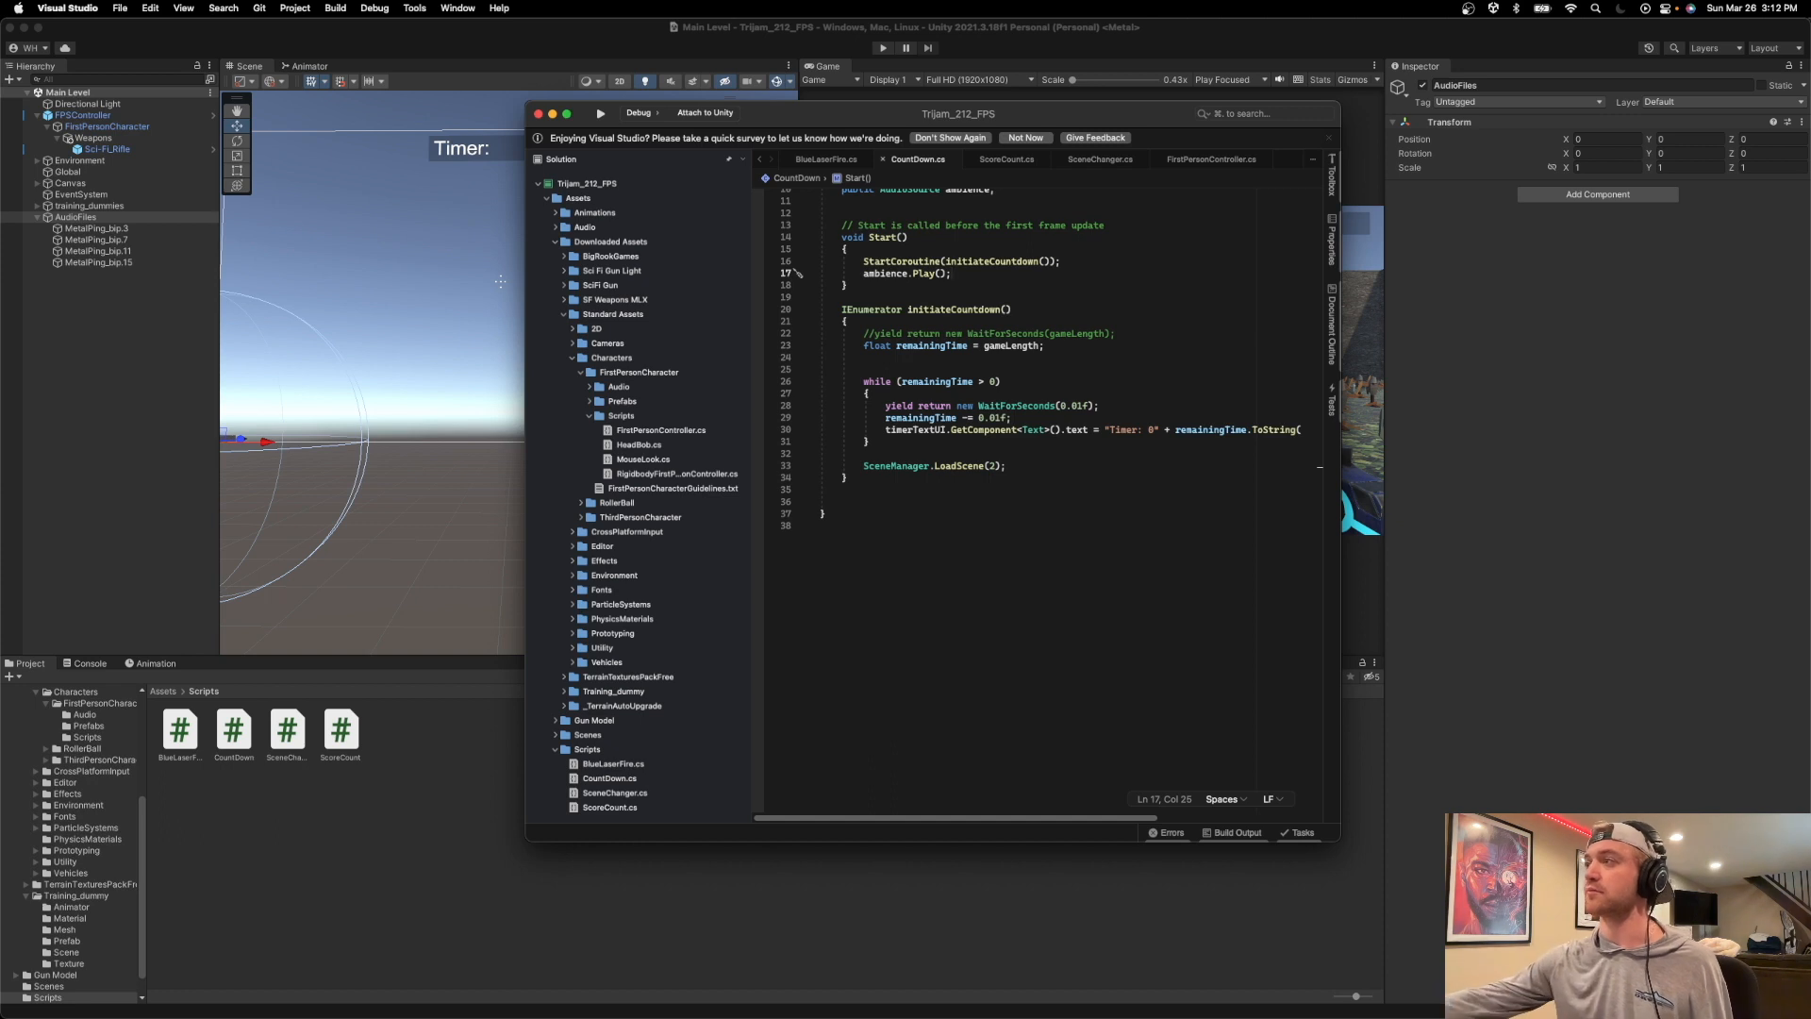
Switch to Unity, select the Global object and import the exported Ambience audio file from Finder into the Assets Audio folder.
{"action": "left_click", "coordinate": [1028, 38]}
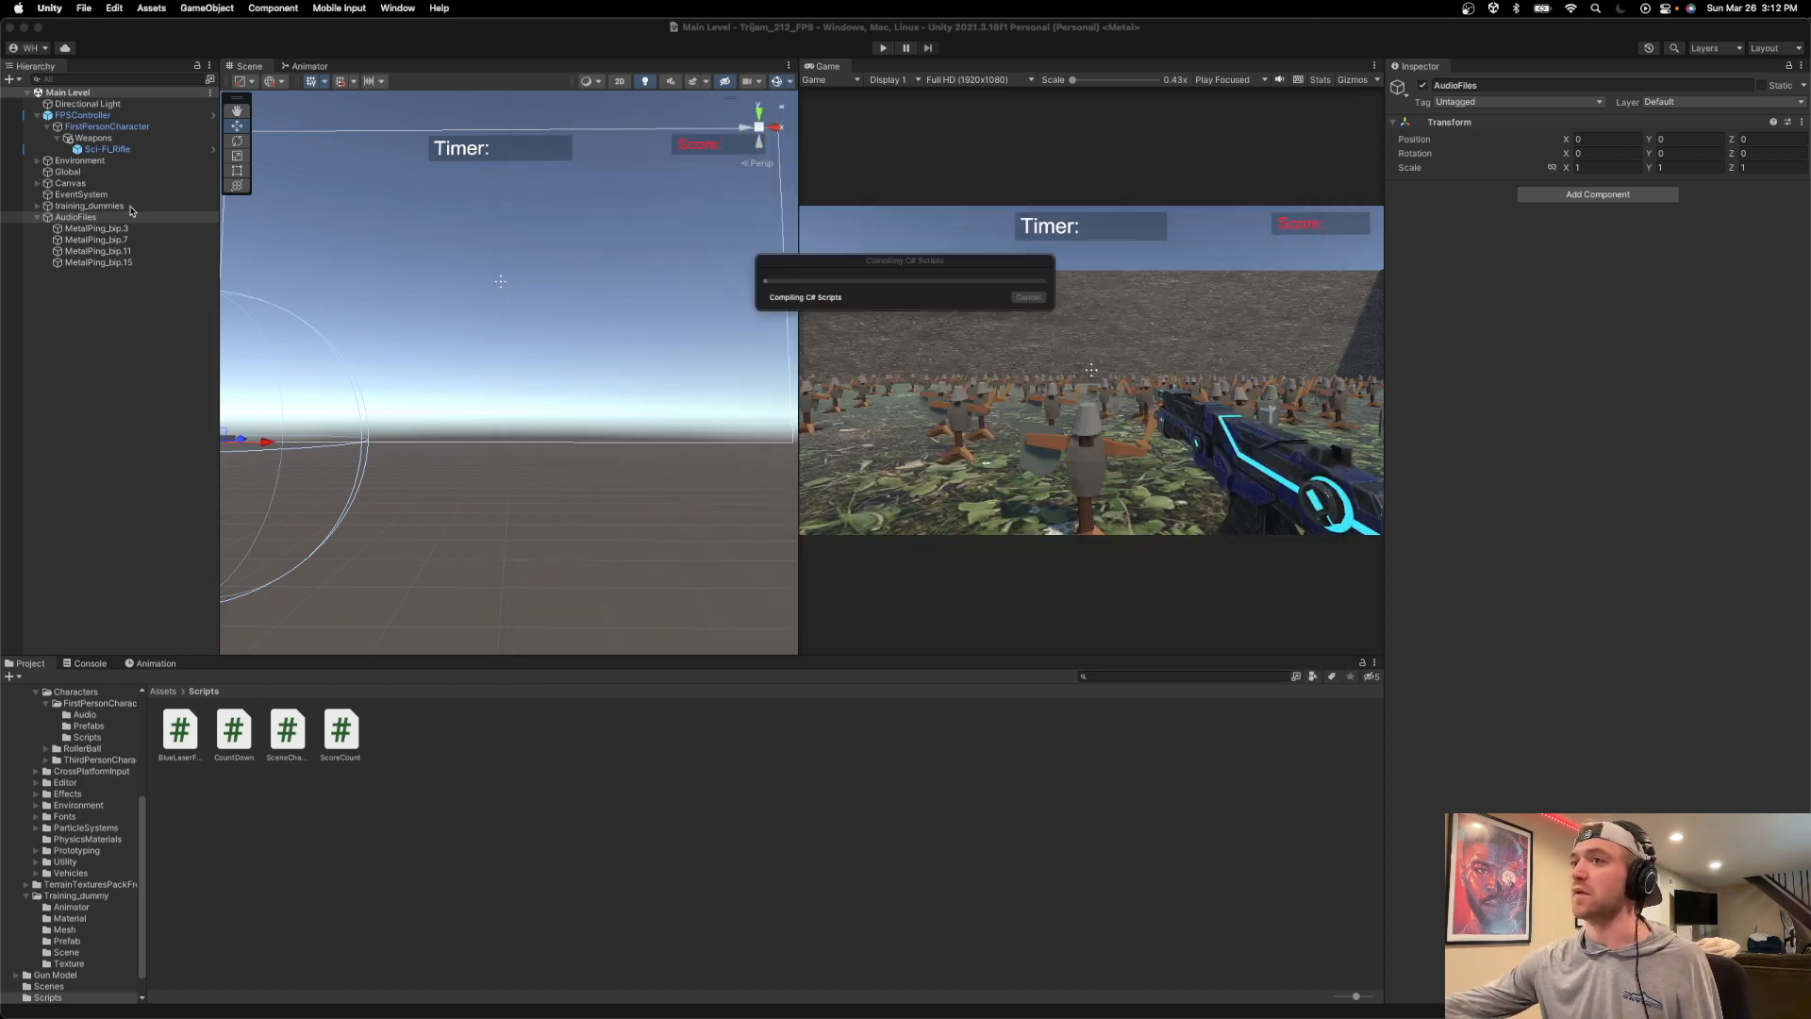
{"action": "left_click", "coordinate": [90, 174]}
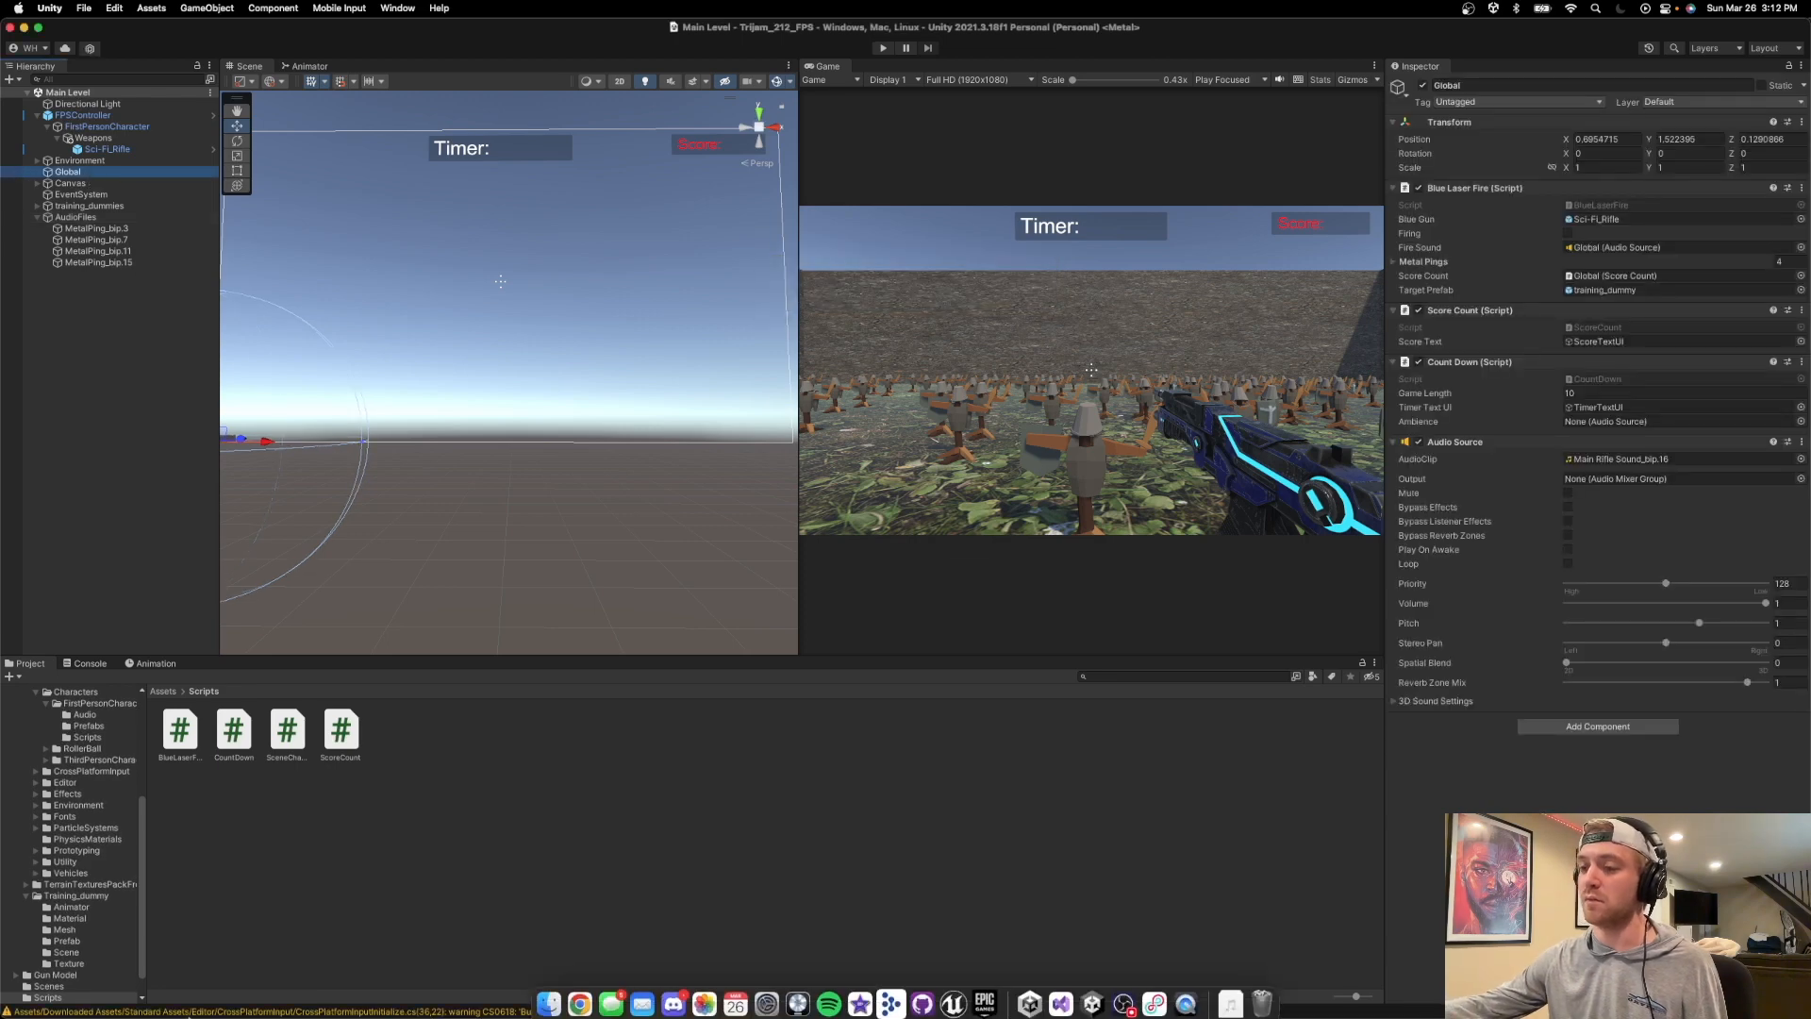
{"action": "left_click", "coordinate": [556, 990]}
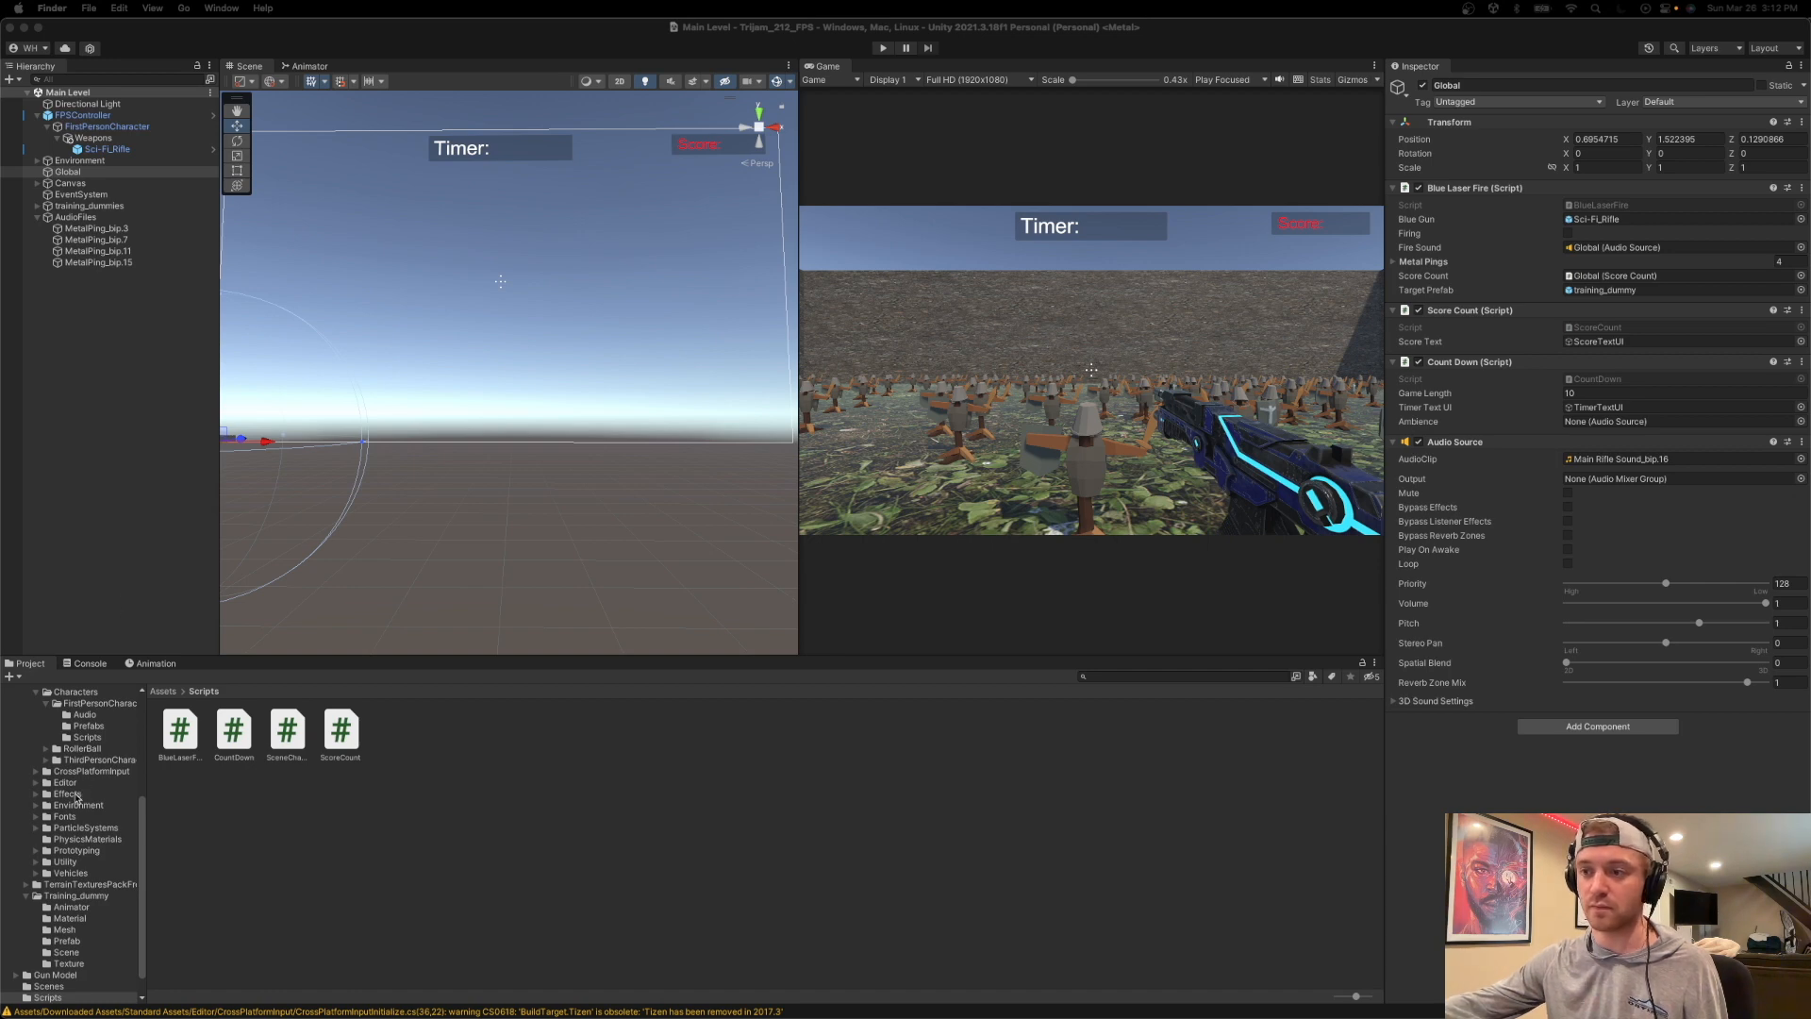
{"action": "scroll", "coordinate": [85, 764], "scroll_direction": "up", "scroll_amount": 5}
{"action": "left_click", "coordinate": [45, 769]}
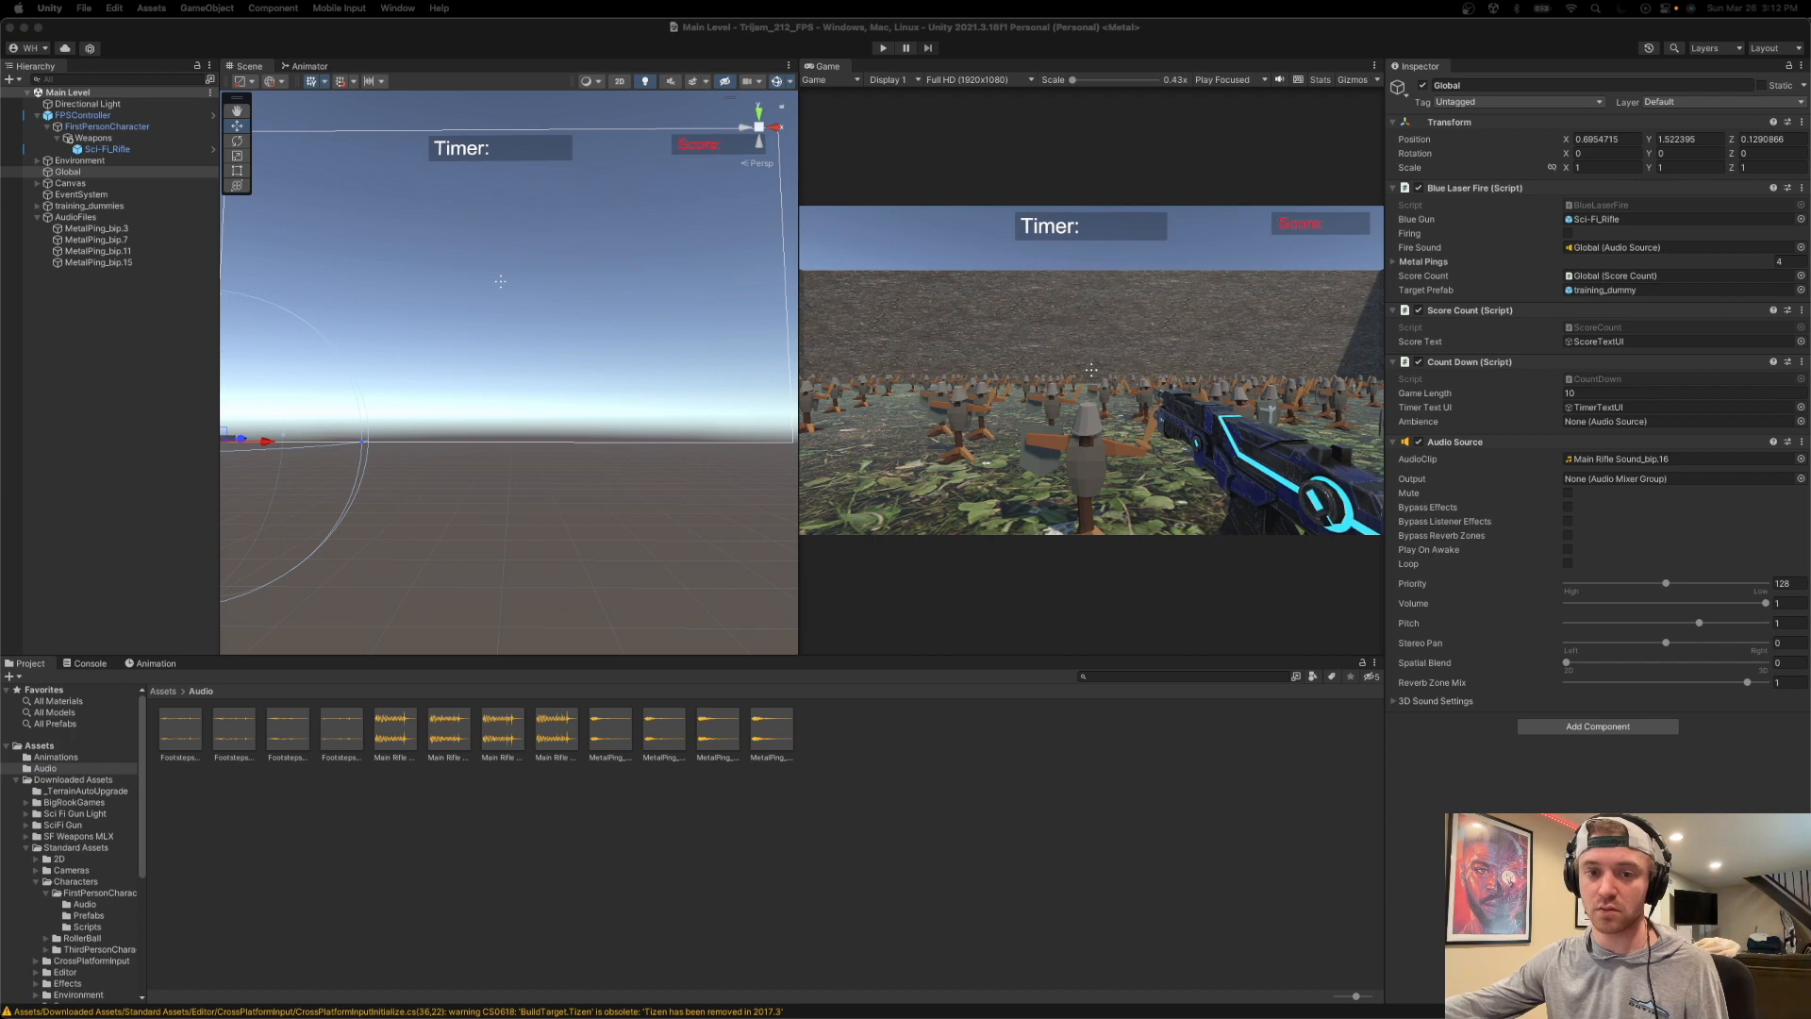
{"action": "left_click_drag", "start_coordinate": [2, 599], "coordinate": [796, 845]}
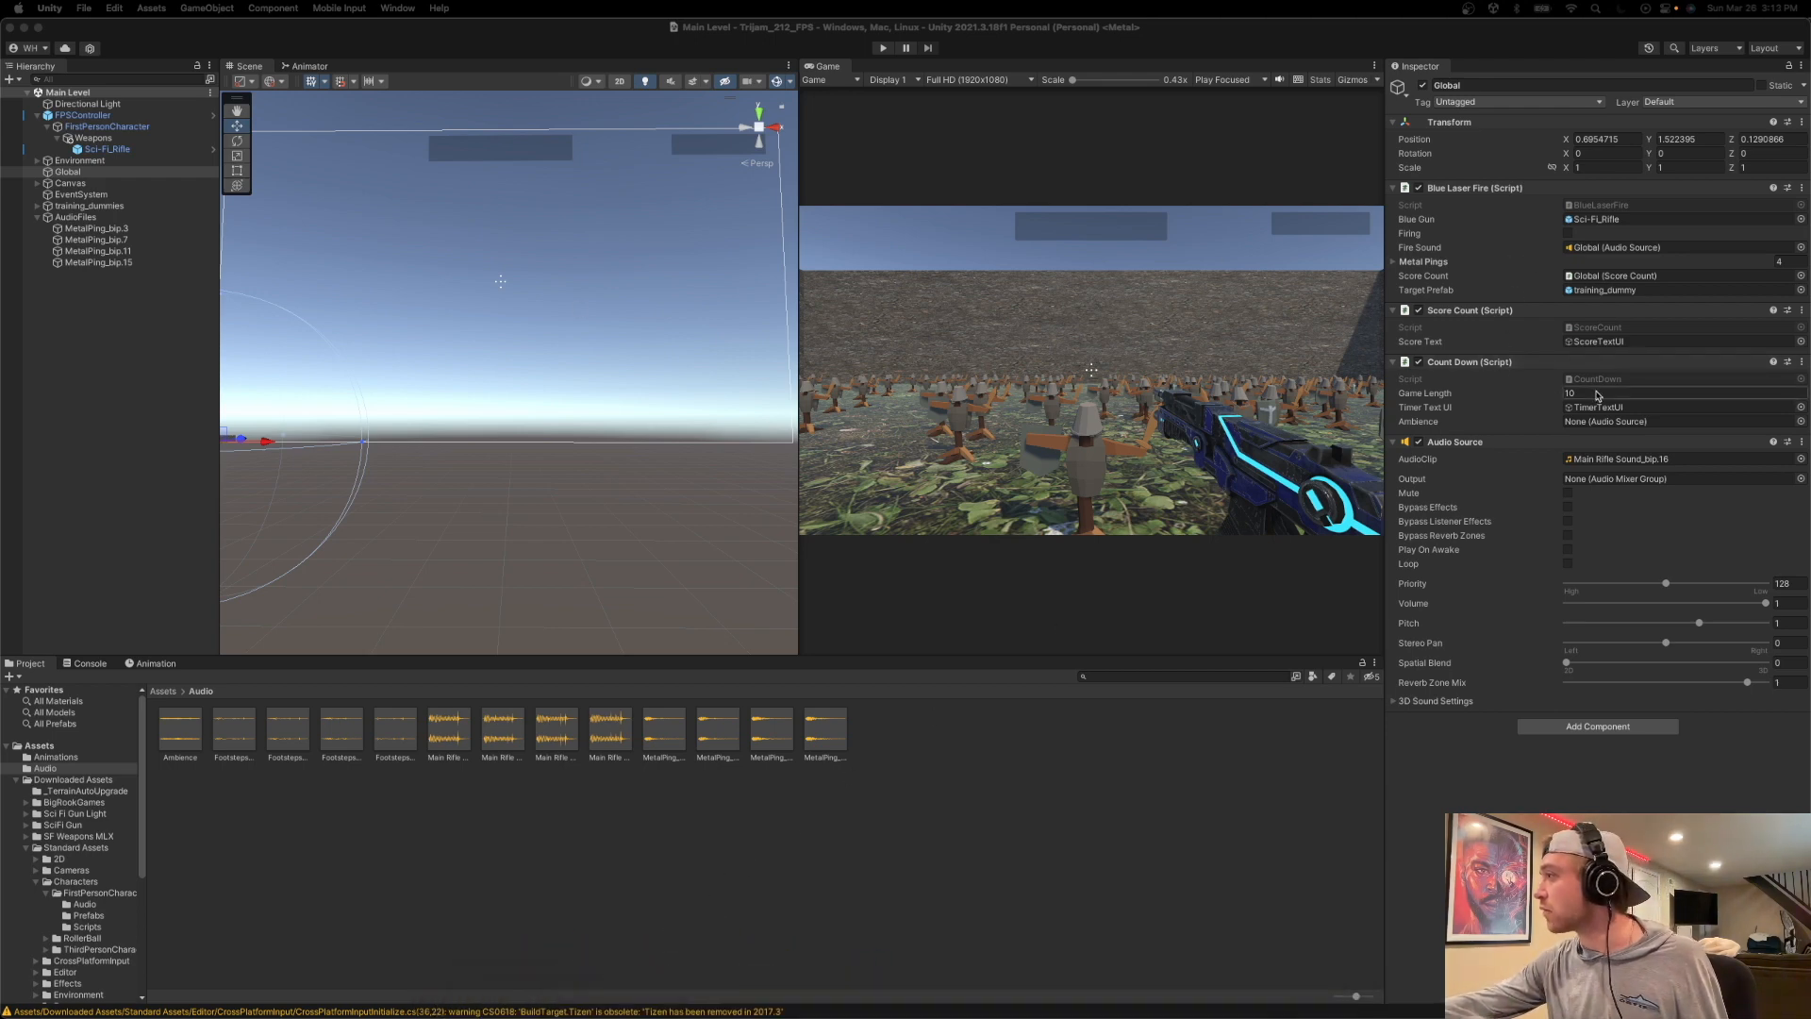
Try to assign the Ambience clip directly to the Ambience field of Global's Count Down script.
{"action": "left_click_drag", "start_coordinate": [182, 729], "coordinate": [1660, 424]}
{"action": "left_click", "coordinate": [1801, 422]}
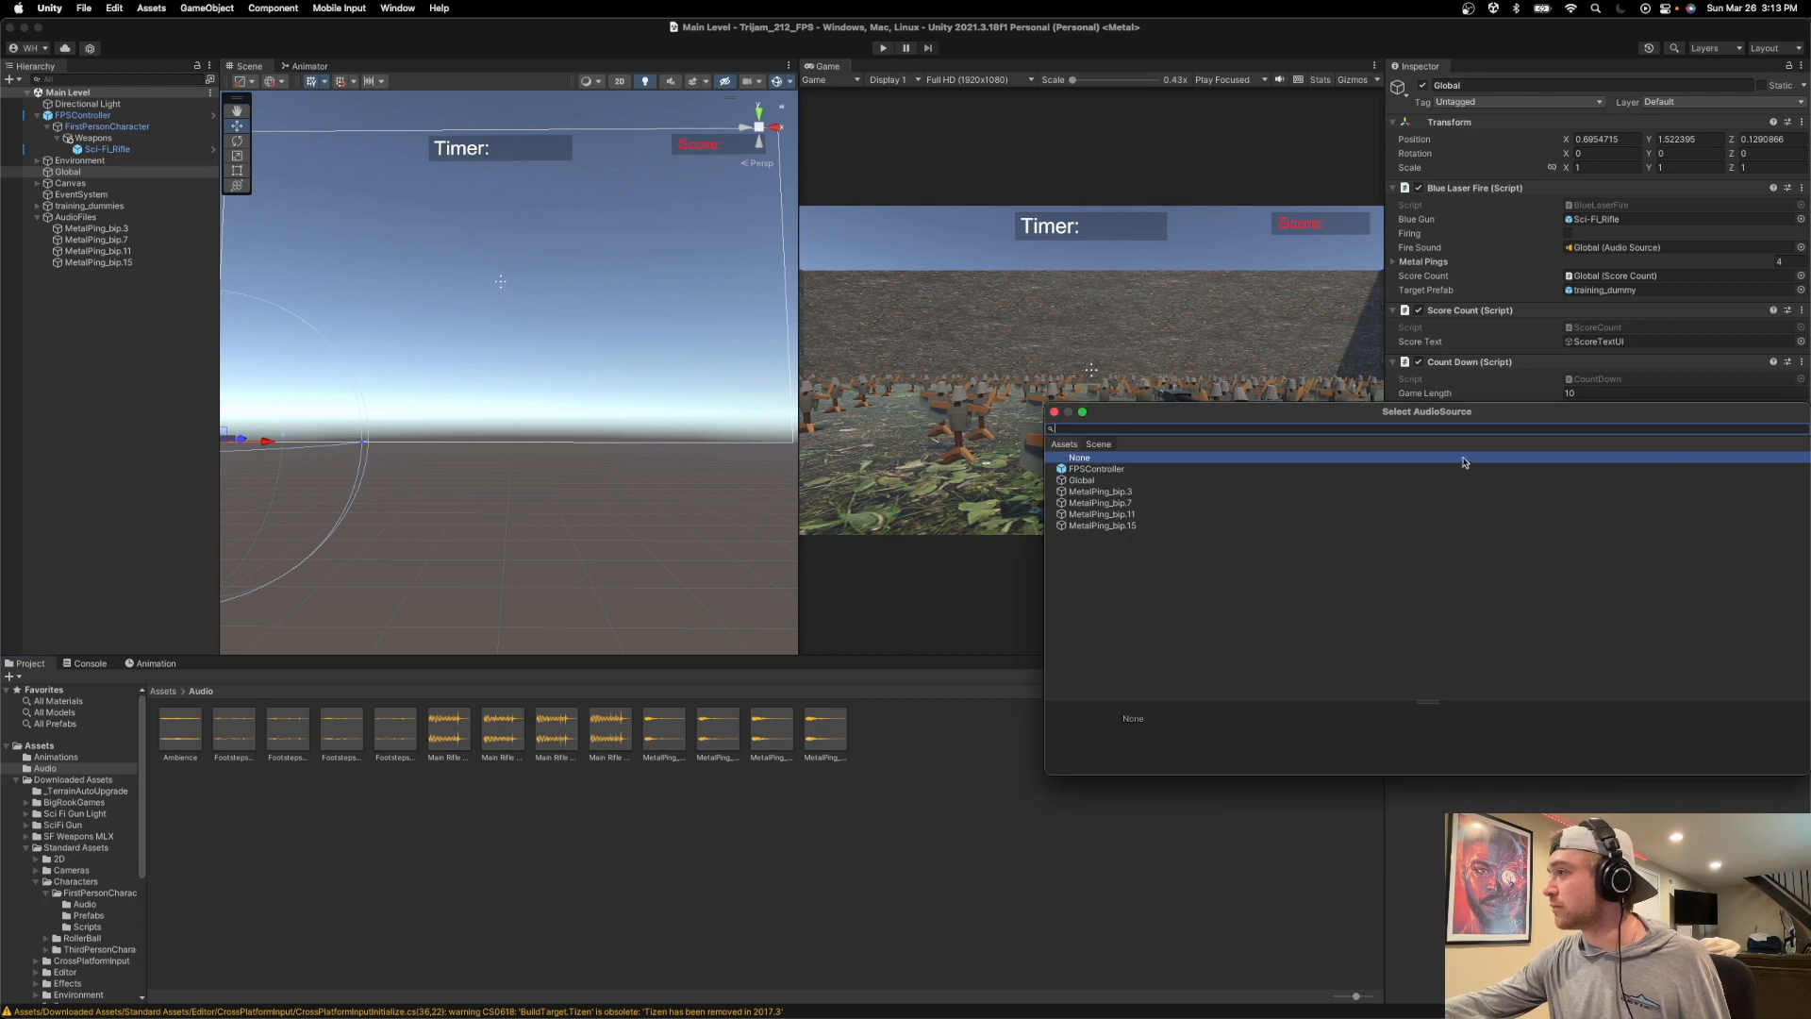
{"action": "left_click", "coordinate": [1053, 413]}
Add the Ambience clip to the Main Level scene as its own audio source object and select it.
{"action": "left_click_drag", "start_coordinate": [180, 731], "coordinate": [75, 296]}
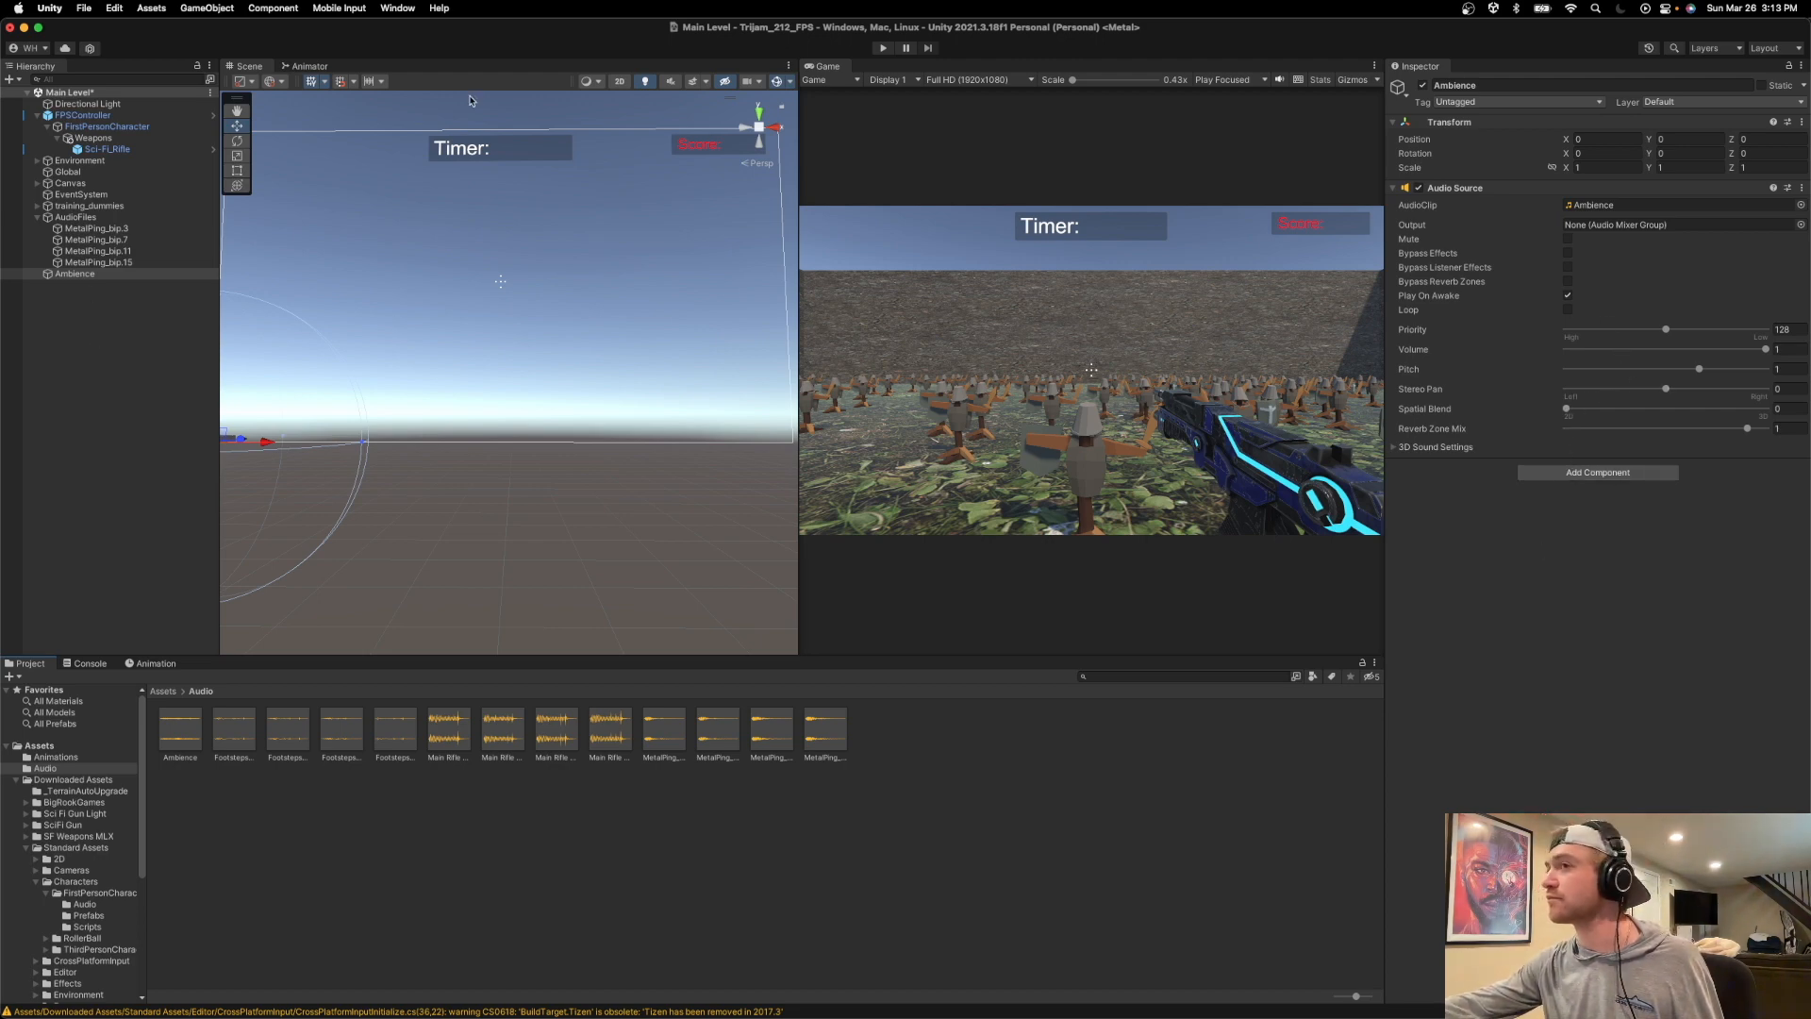
{"action": "left_click", "coordinate": [163, 218]}
{"action": "left_click", "coordinate": [151, 228]}
{"action": "left_click", "coordinate": [149, 250]}
{"action": "left_click", "coordinate": [94, 274]}
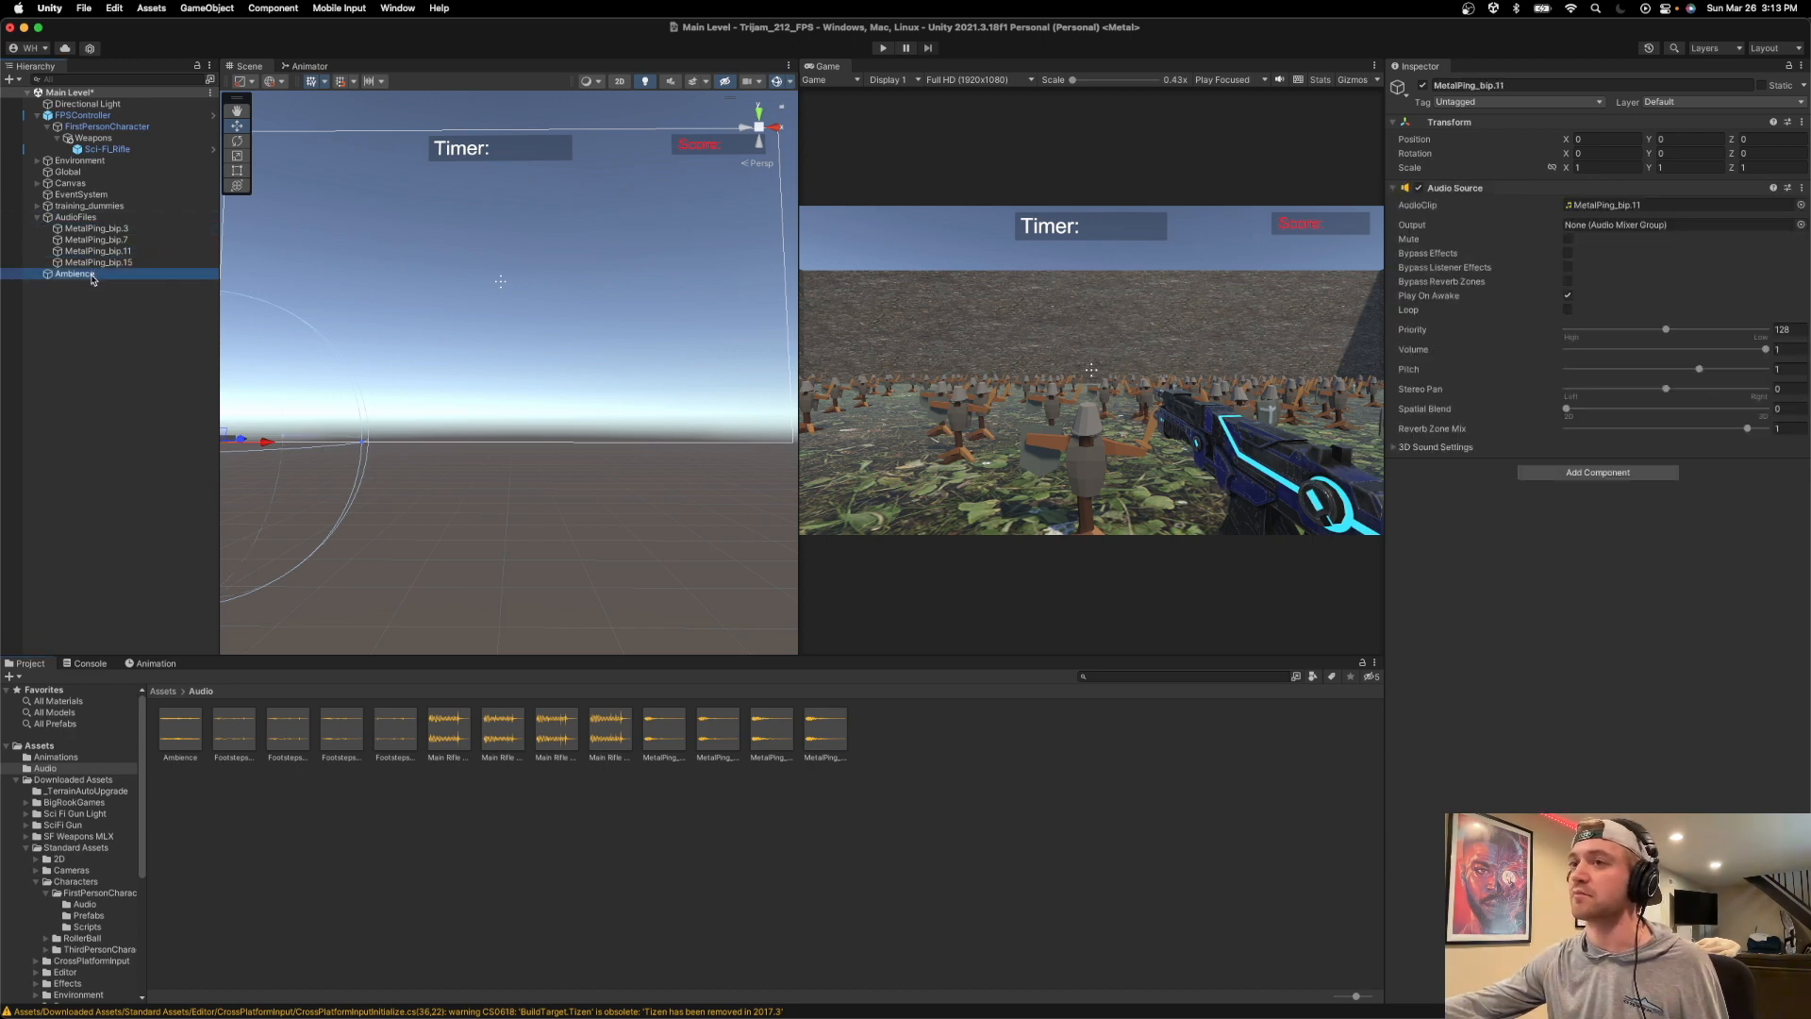
Assign the Ambience audio source from the scene to the Ambience field of Global's Count Down script.
{"action": "left_click", "coordinate": [85, 172]}
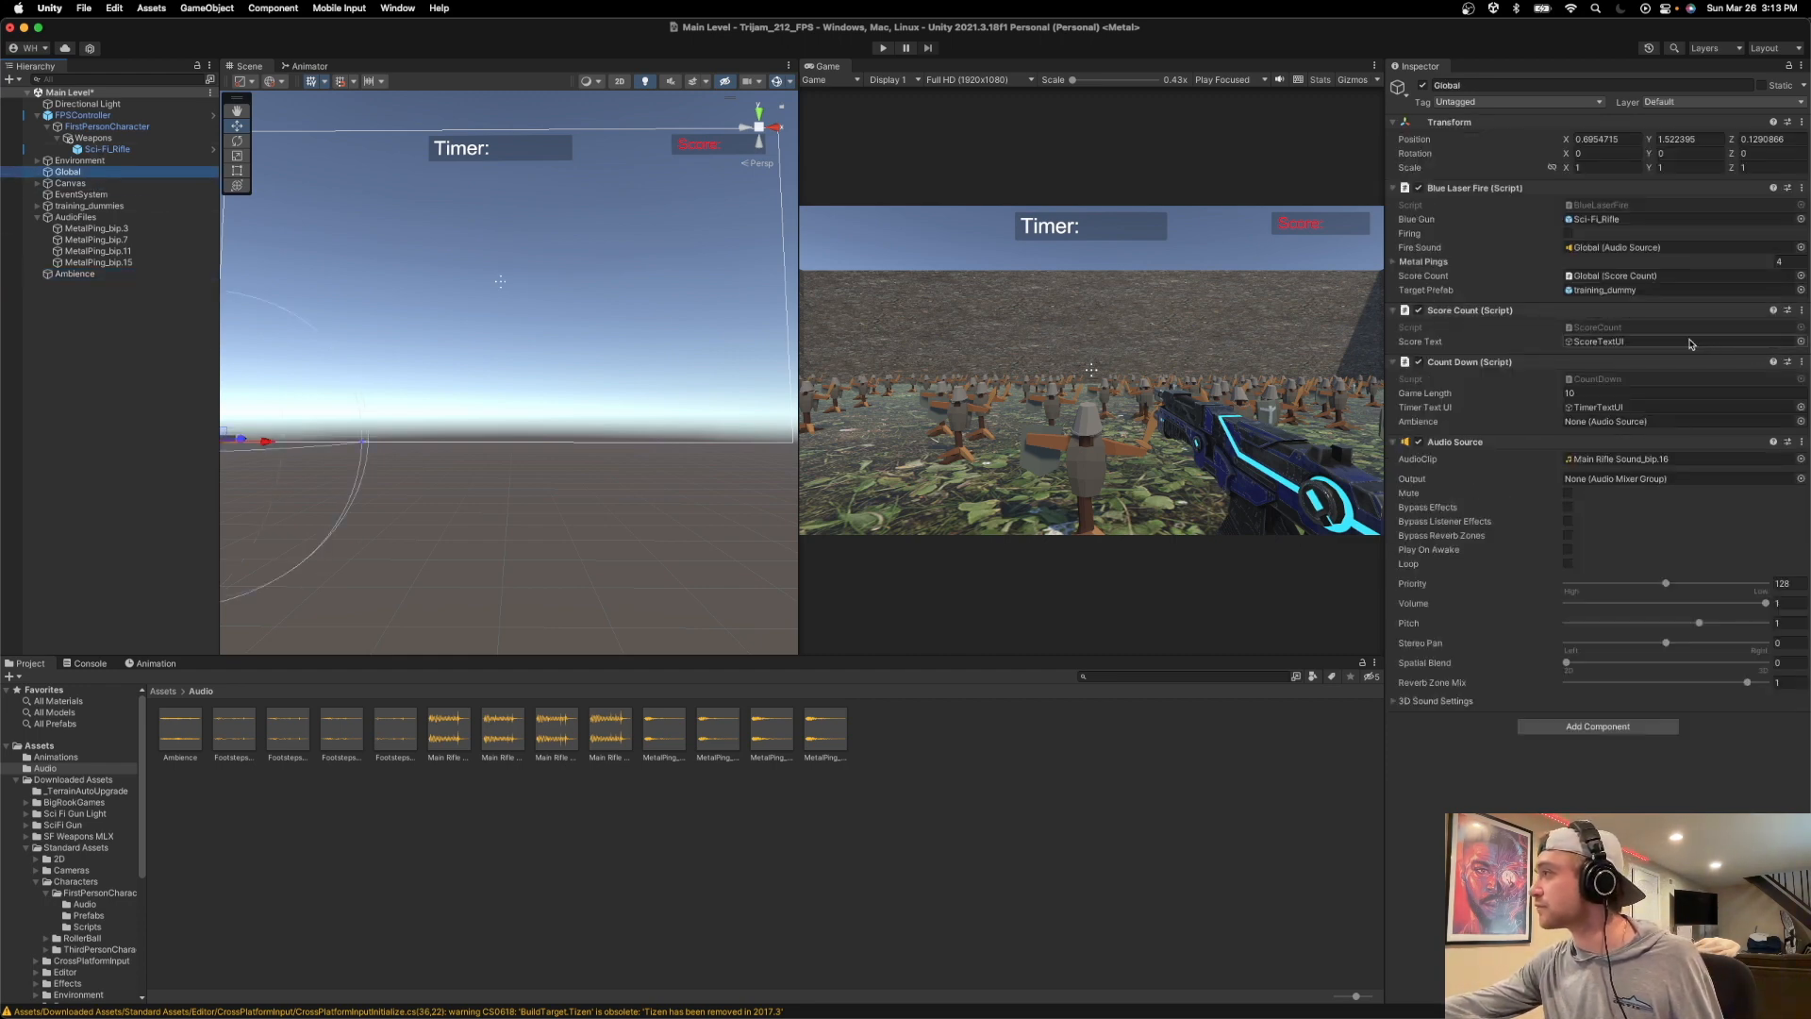
{"action": "left_click", "coordinate": [1800, 421]}
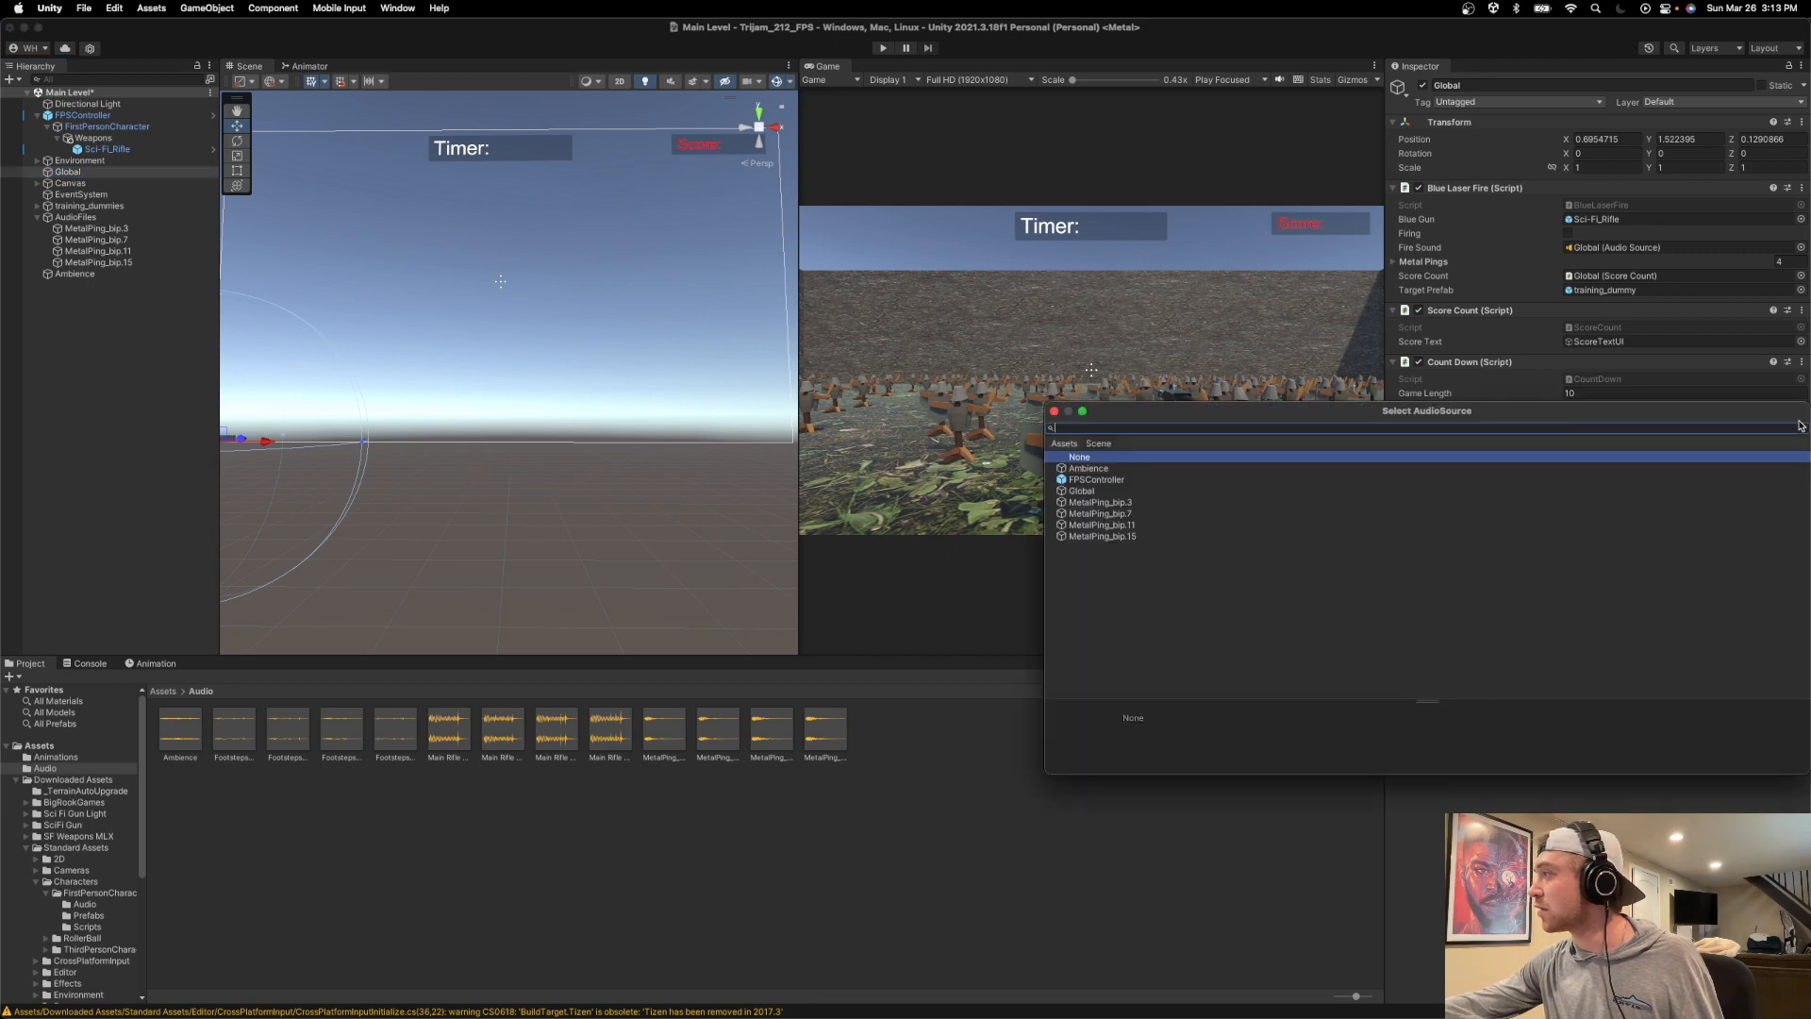
{"action": "double_click", "coordinate": [1109, 469]}
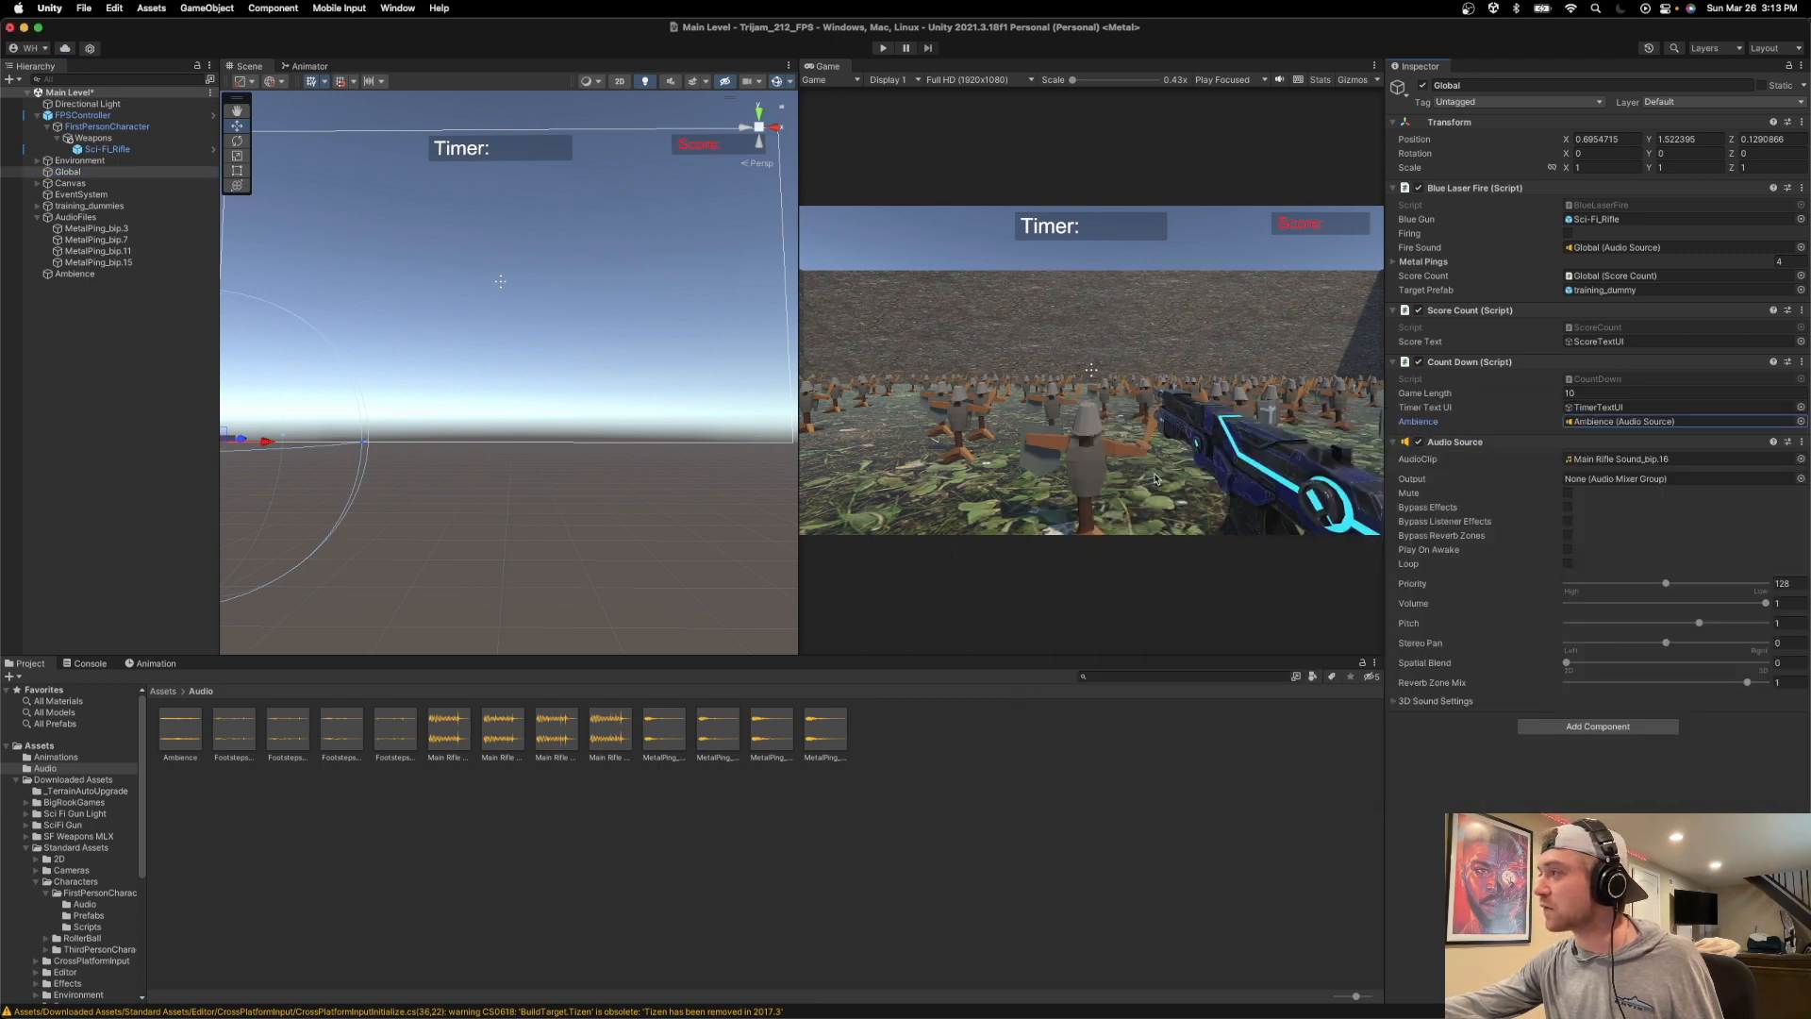
Play-test the scene by walking forward among the dummies to hear the ambience, and stop the game.
{"action": "key", "text": "super+p"}
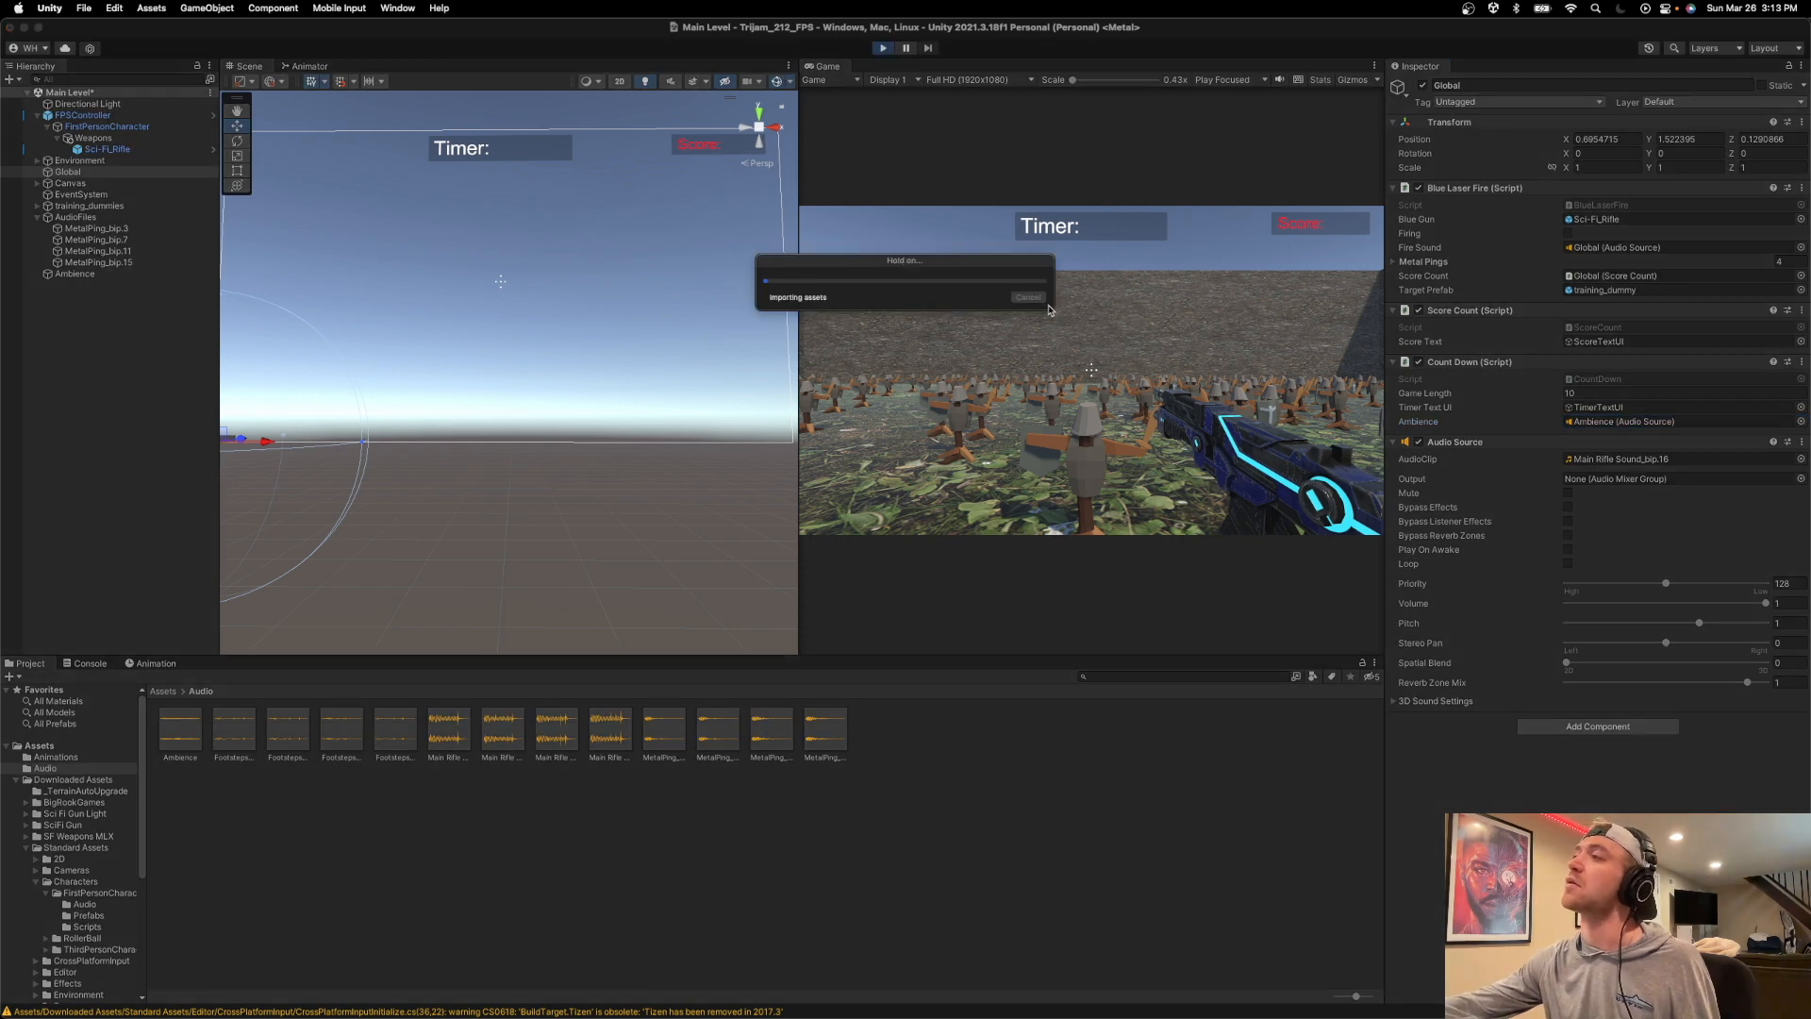
{"action": "key", "text": "w"}
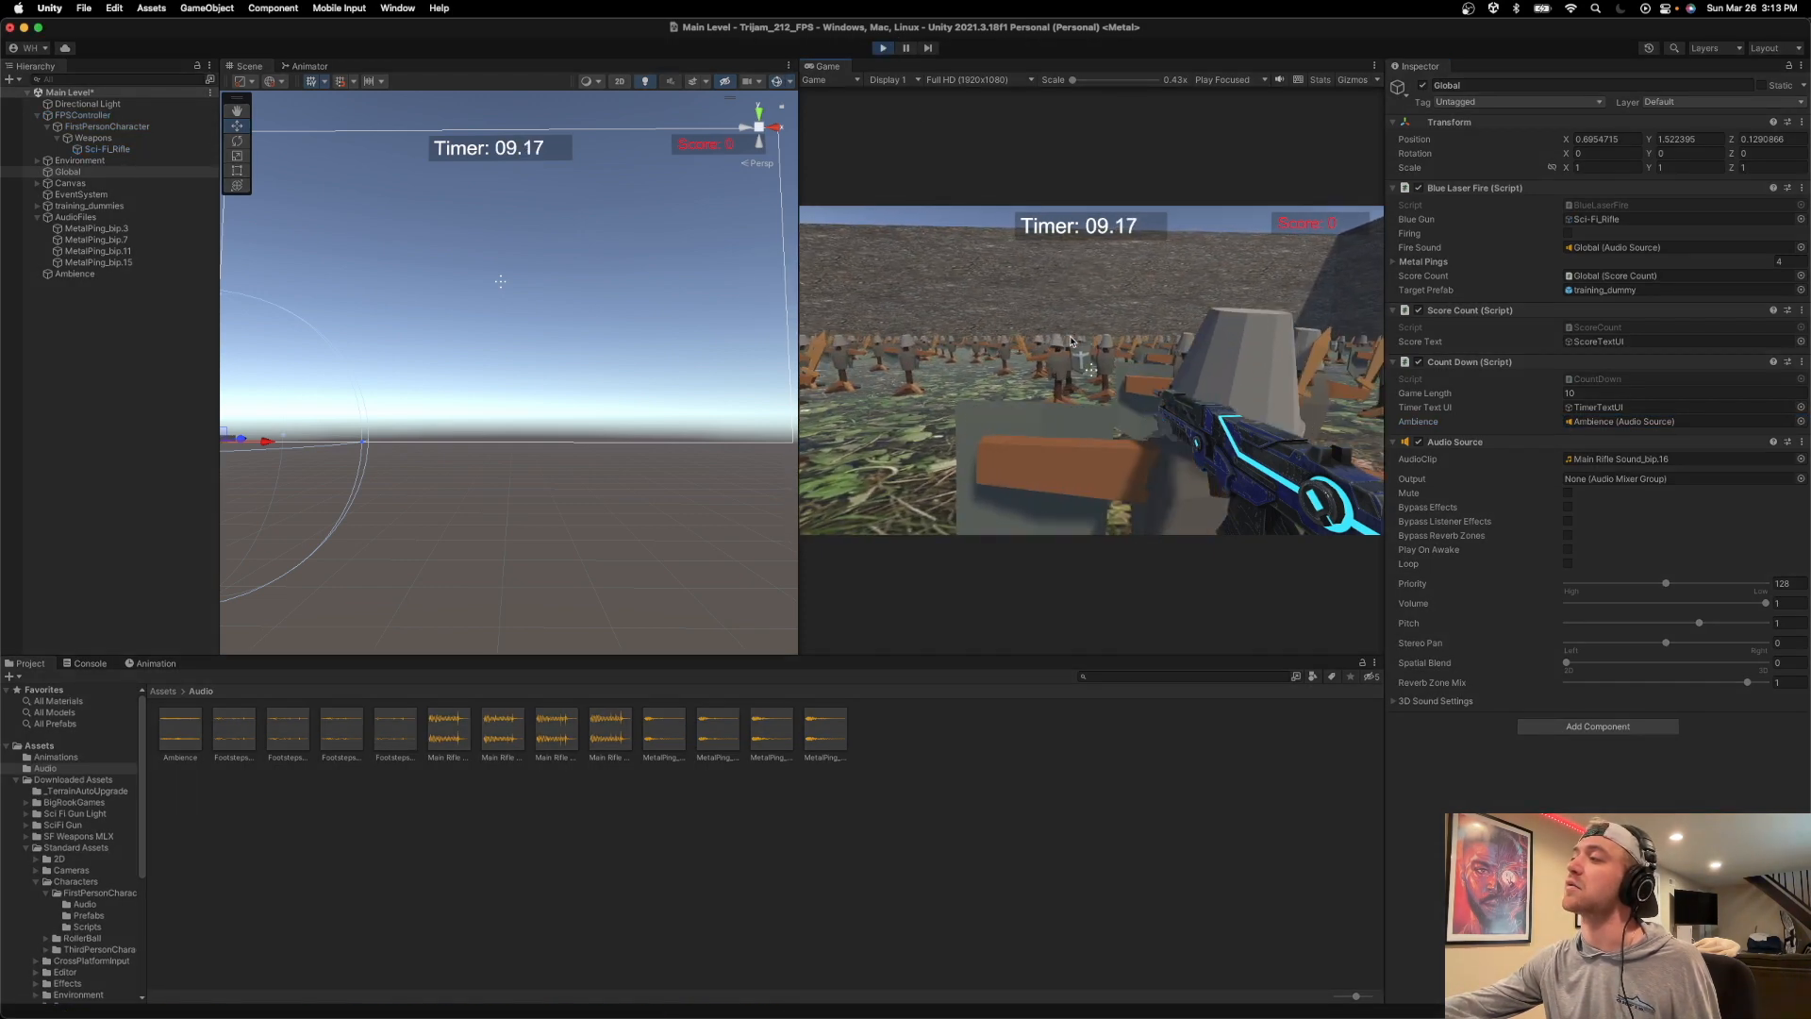
{"action": "key", "text": "w"}
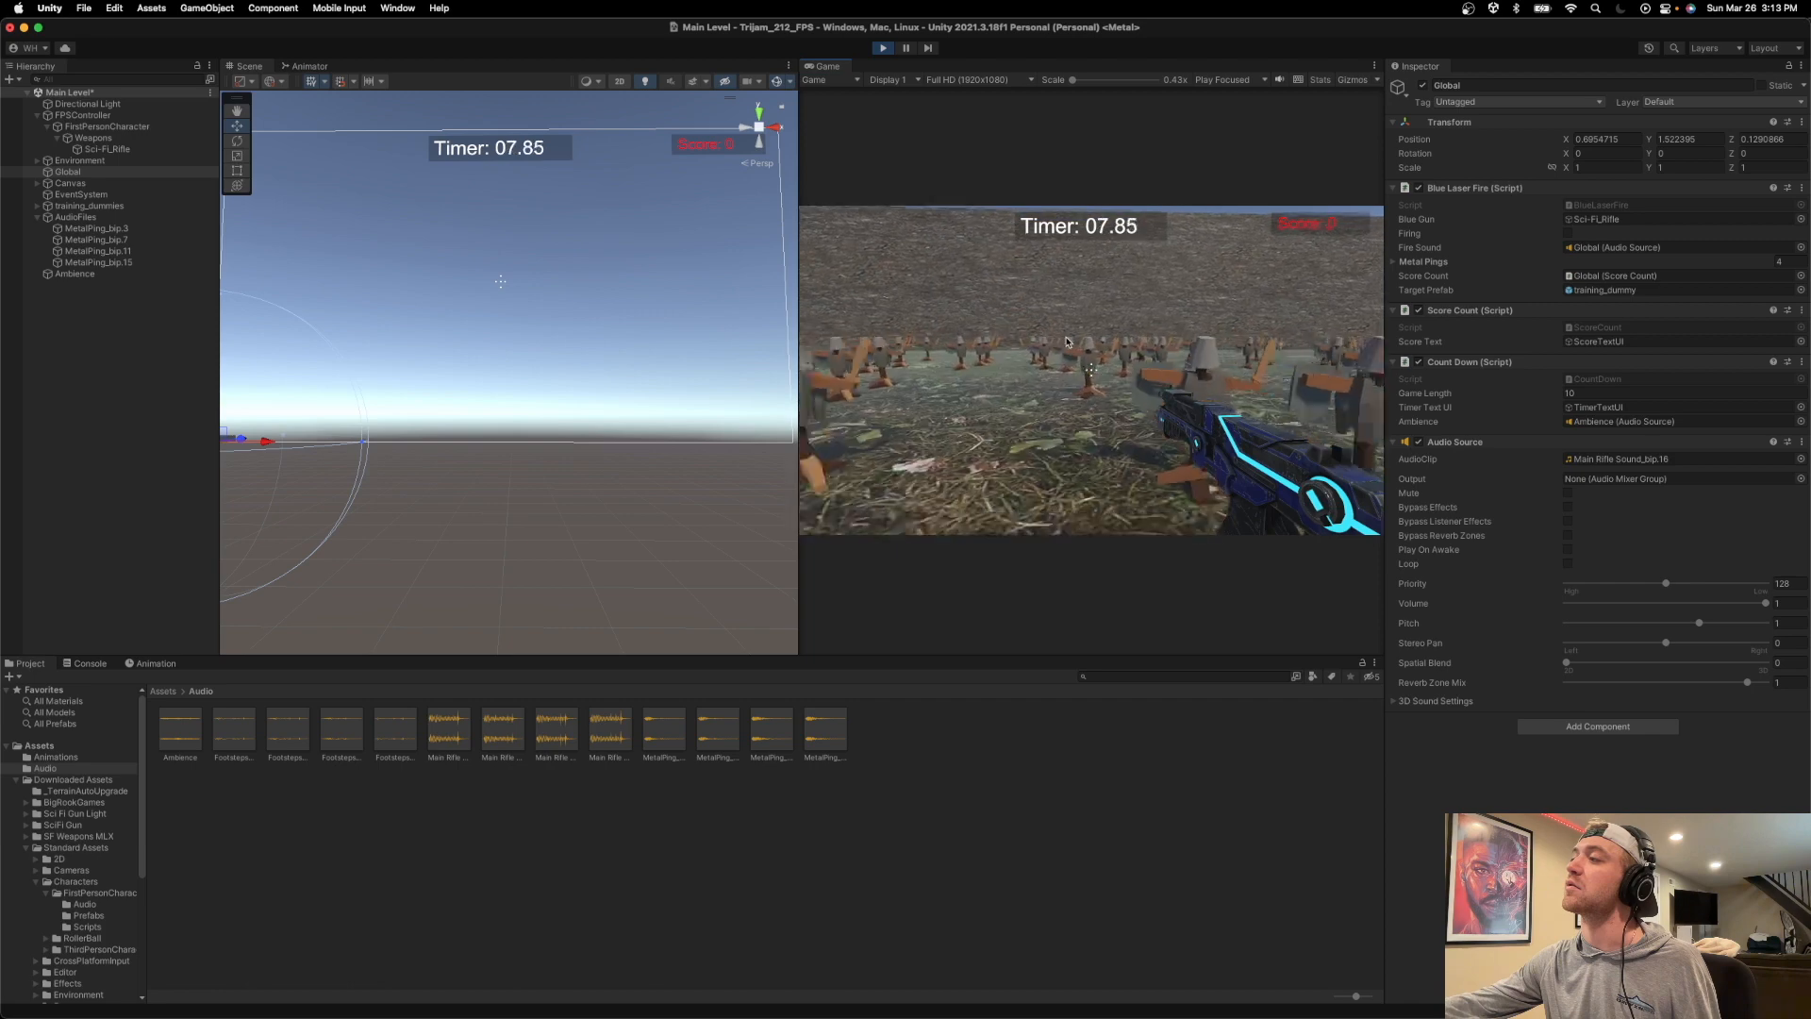
{"action": "key", "text": "w"}
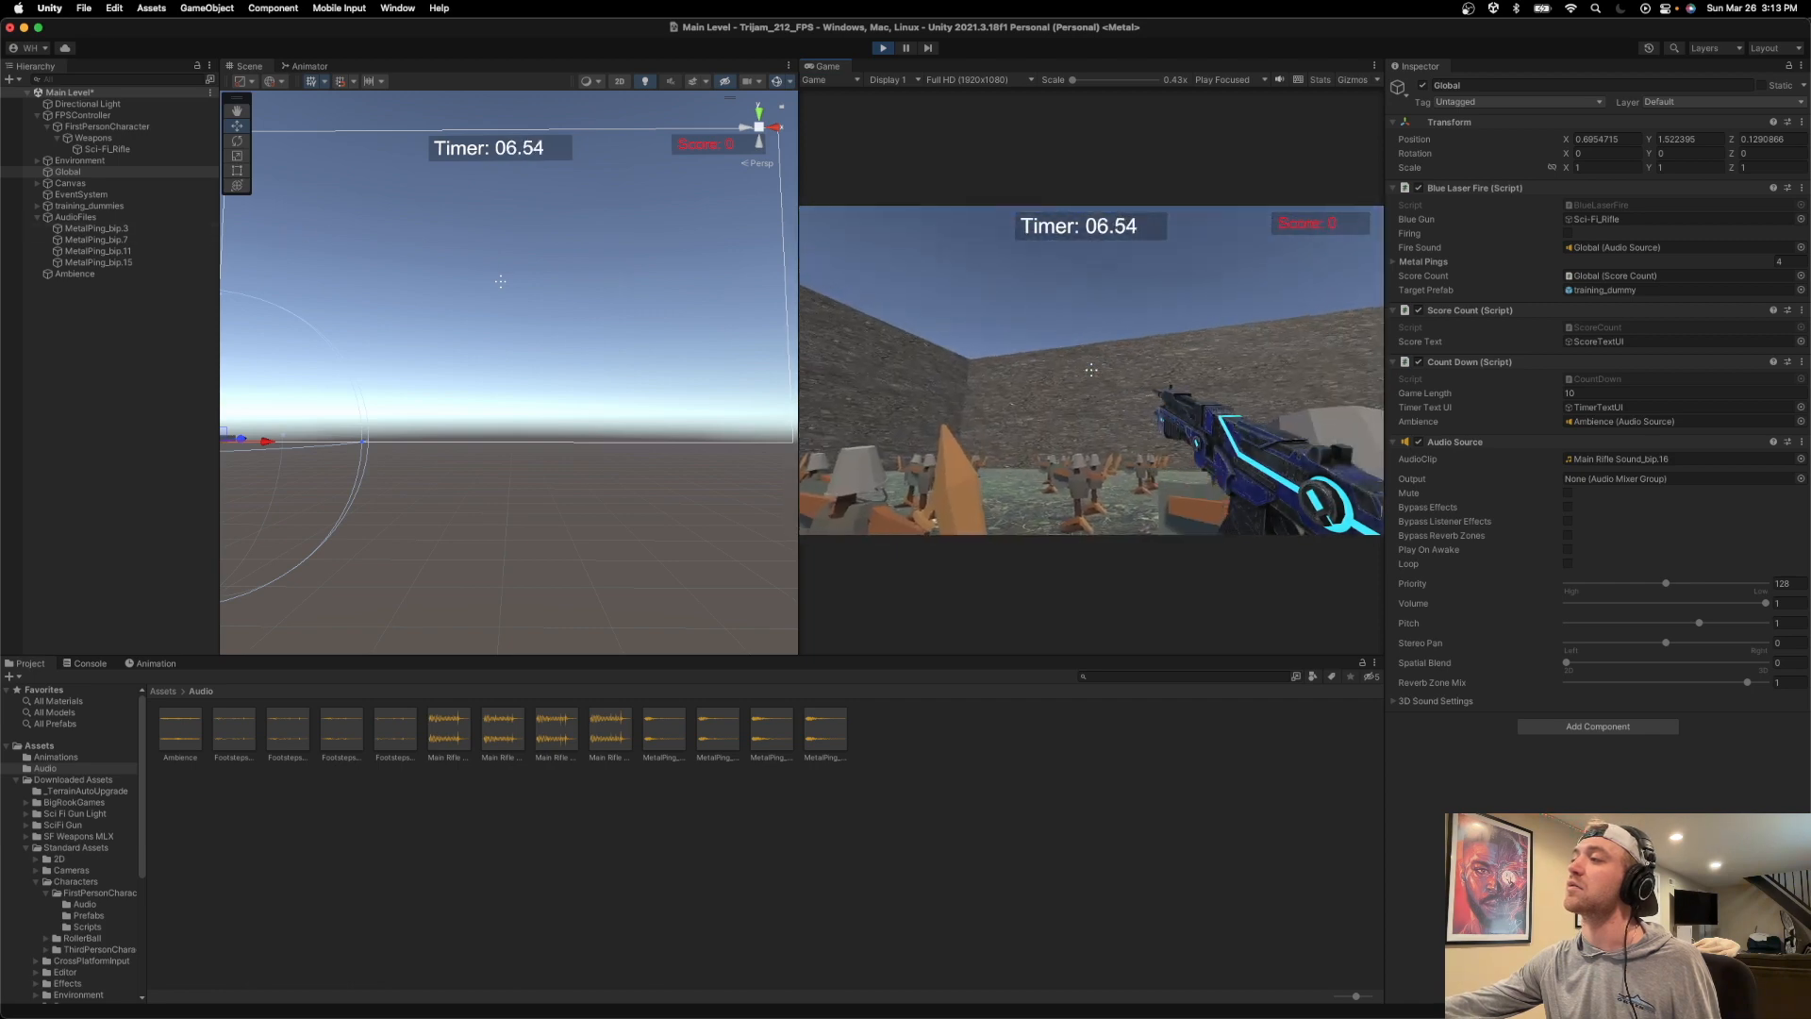
{"action": "key", "text": "Escape"}
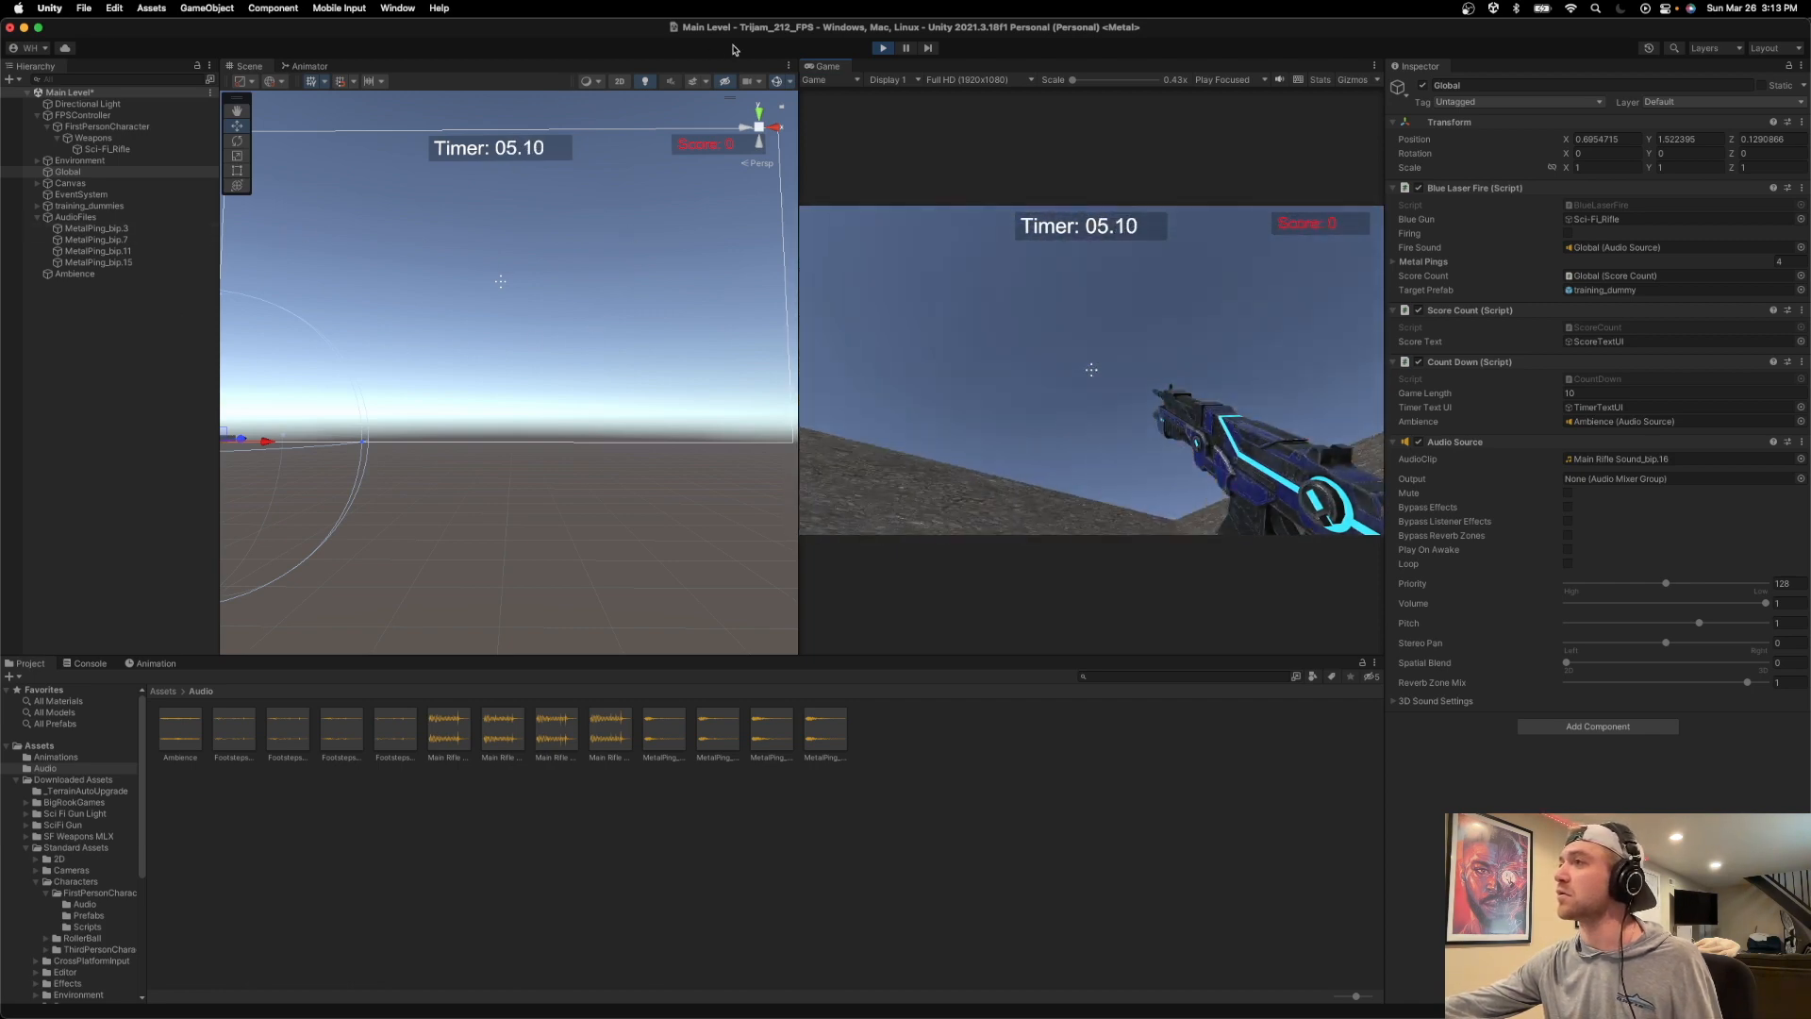
{"action": "left_click", "coordinate": [884, 48]}
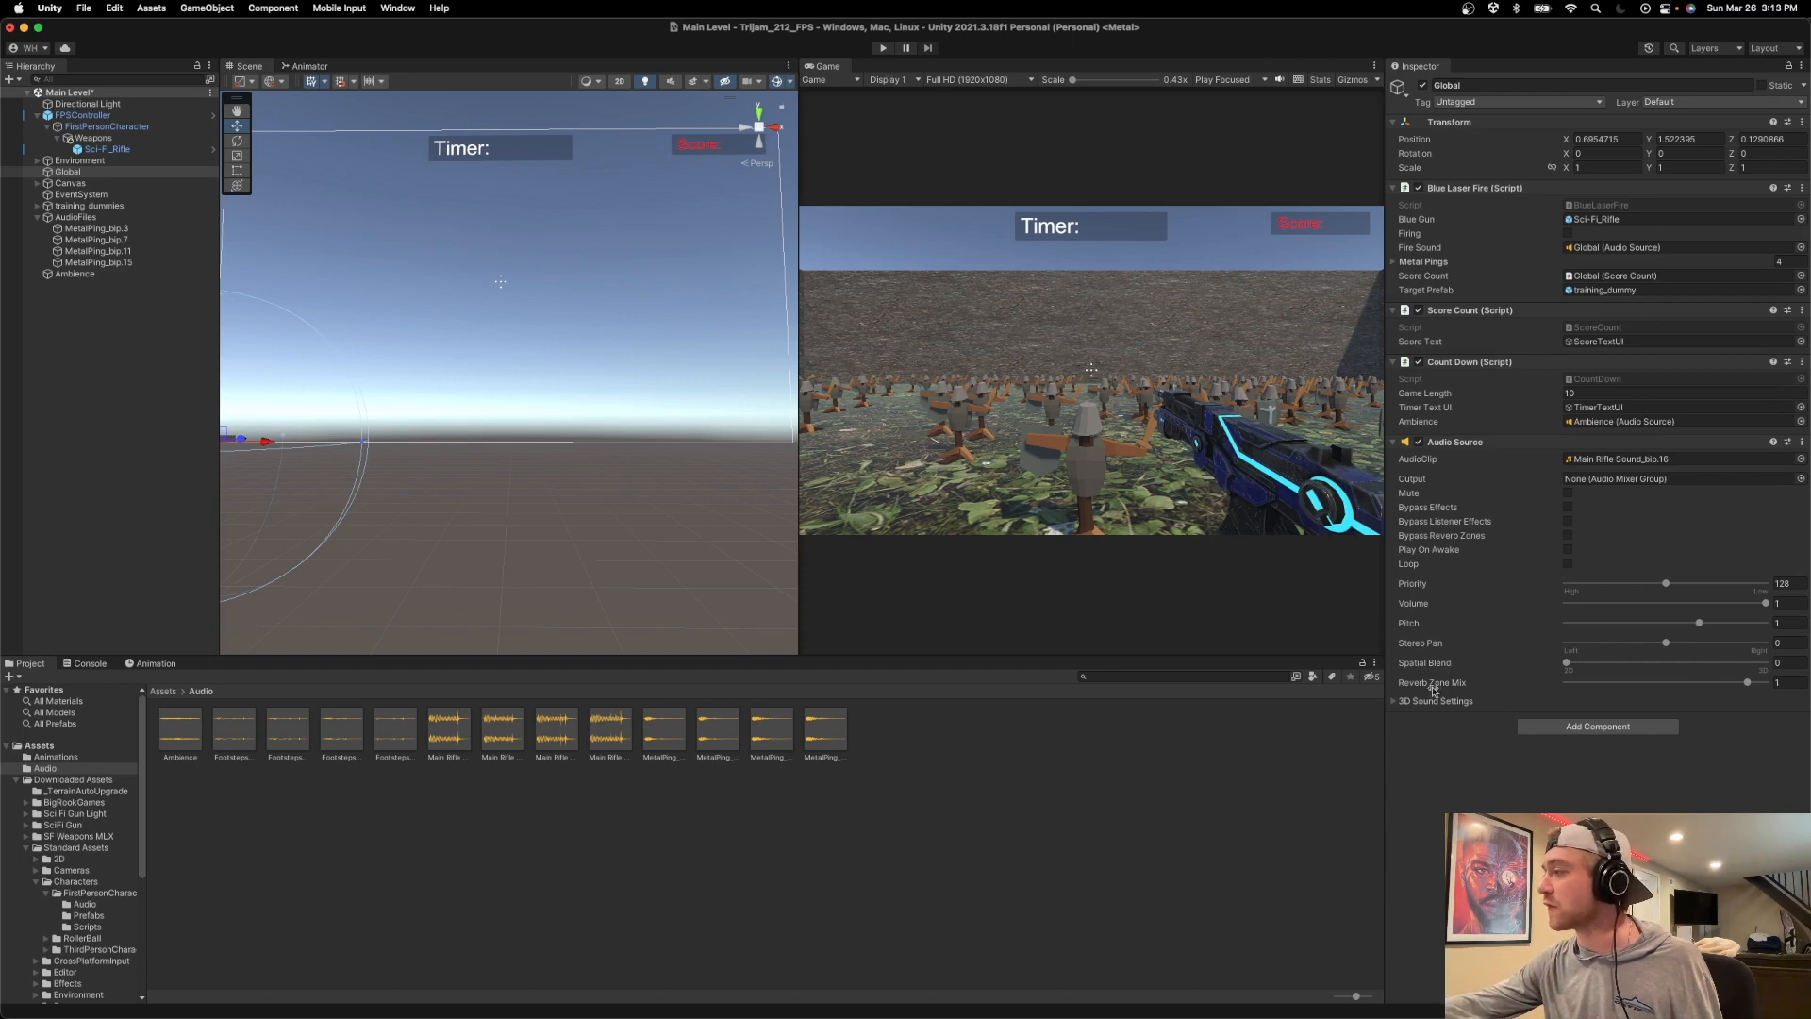
Set the Spatial Blend of Global's Audio Source to 0.501, then run a short play-test and stop the game.
{"action": "left_click", "coordinate": [1395, 702]}
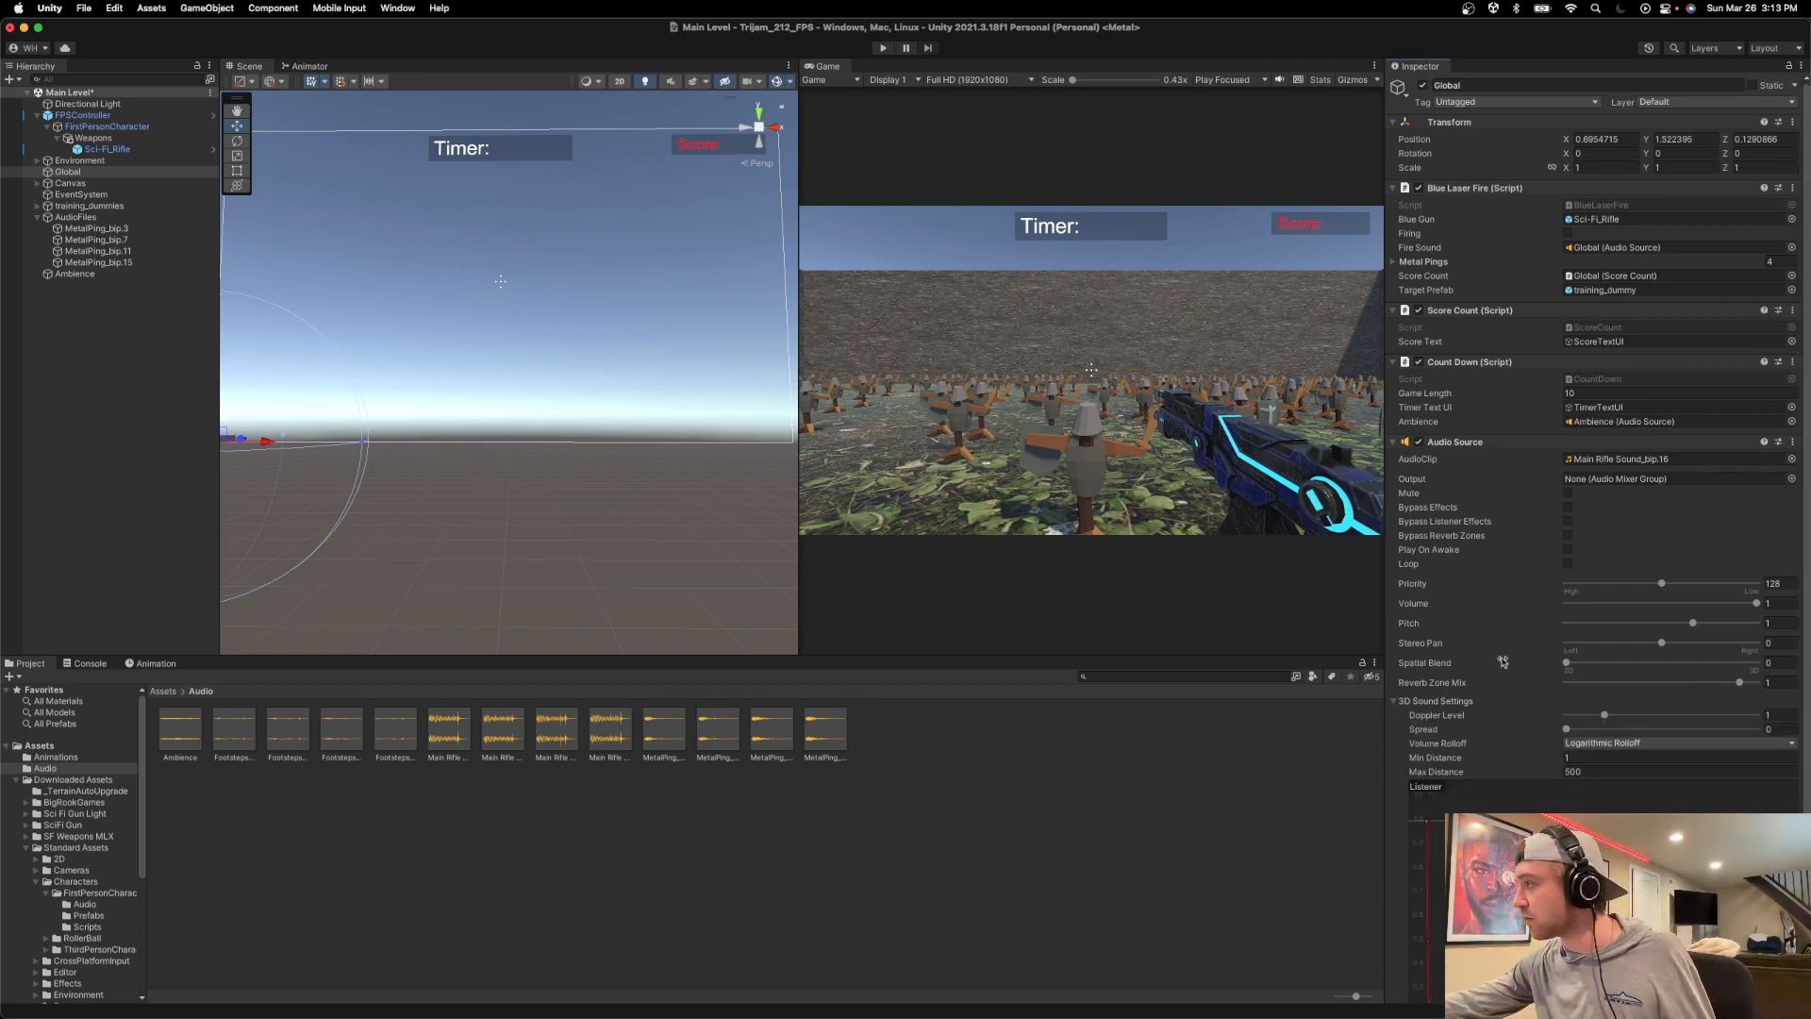
{"action": "scroll", "coordinate": [1505, 660], "scroll_direction": "down", "scroll_amount": 5}
{"action": "scroll", "coordinate": [1499, 653], "scroll_direction": "down", "scroll_amount": 3}
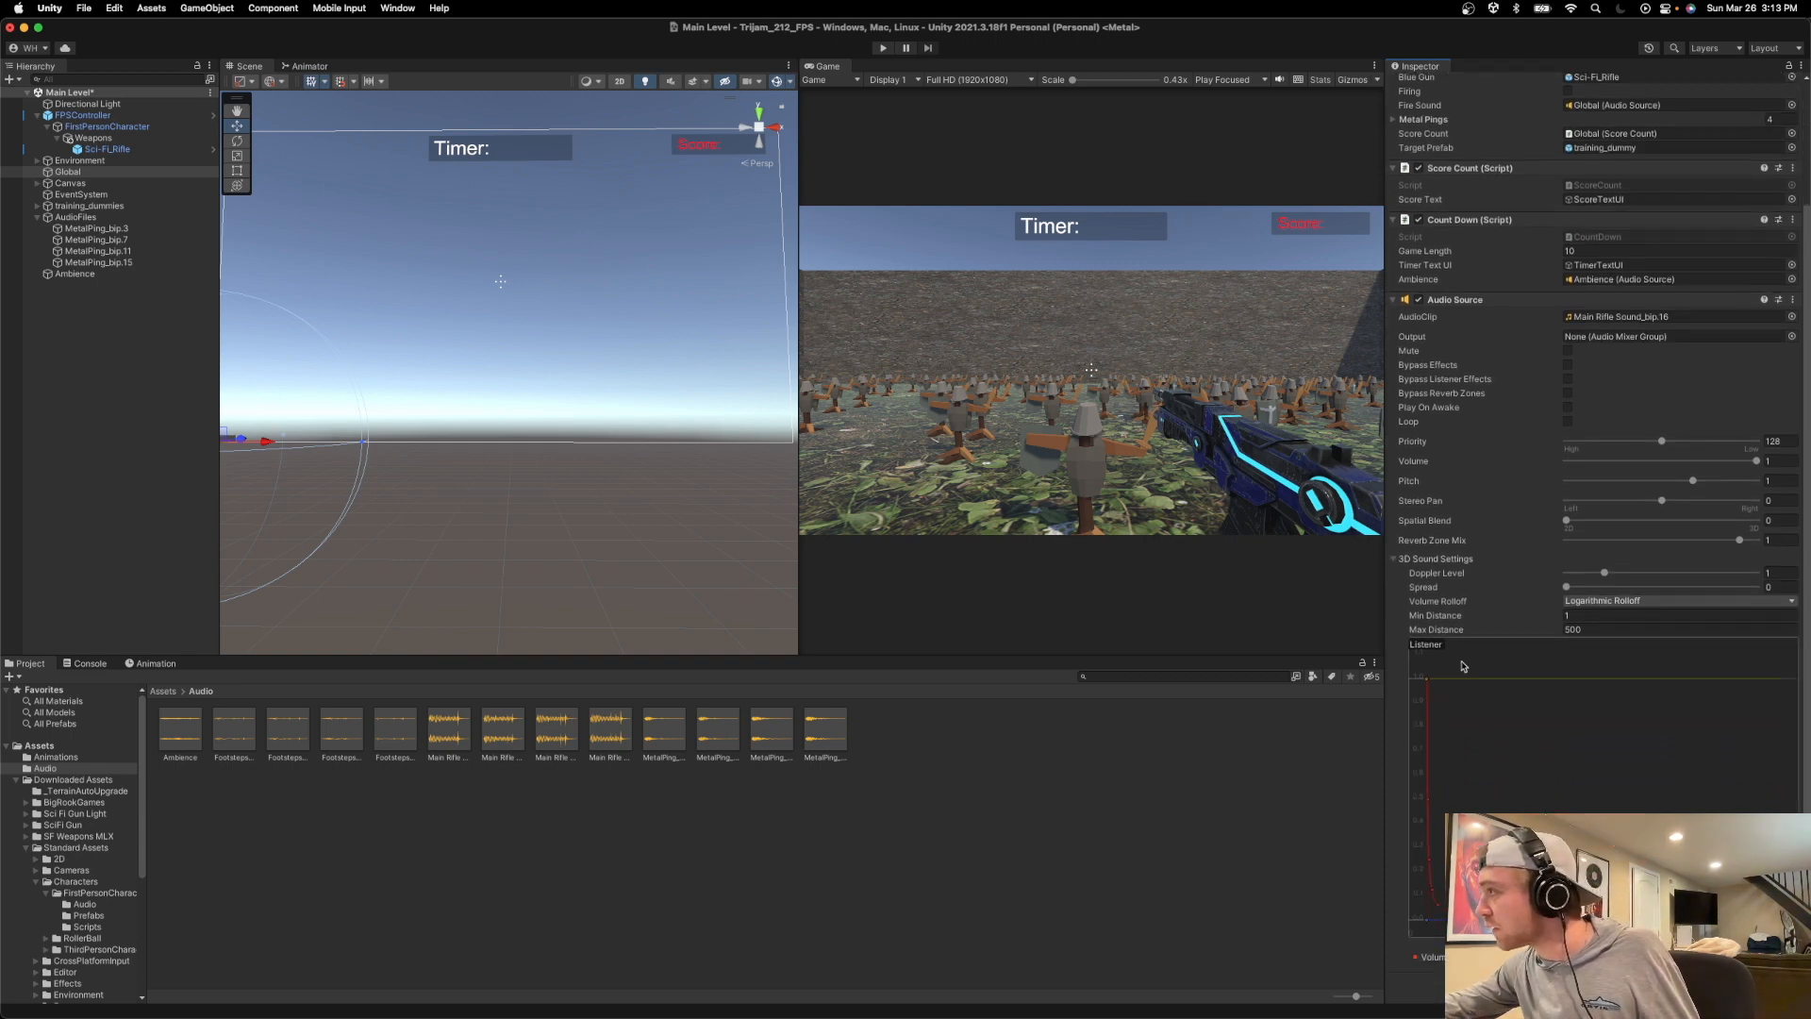
{"action": "mouse_move", "coordinate": [1412, 613]}
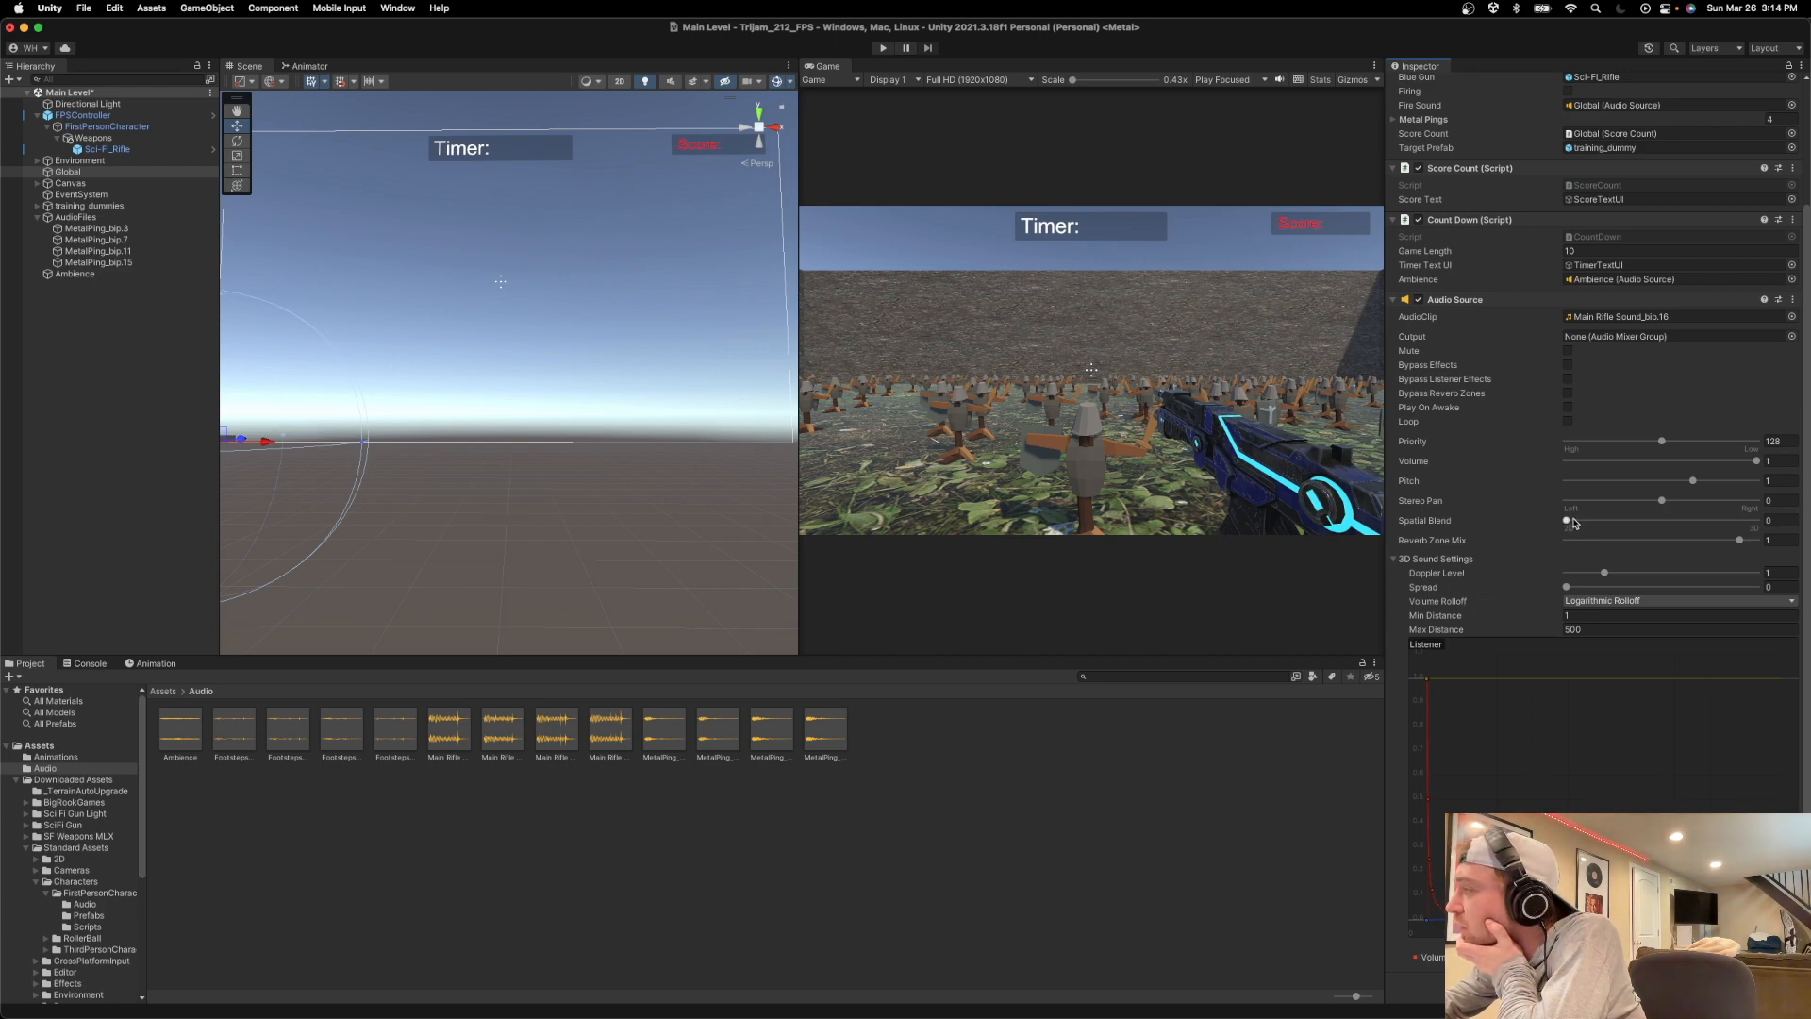
{"action": "left_click_drag", "start_coordinate": [1571, 521], "coordinate": [1663, 534]}
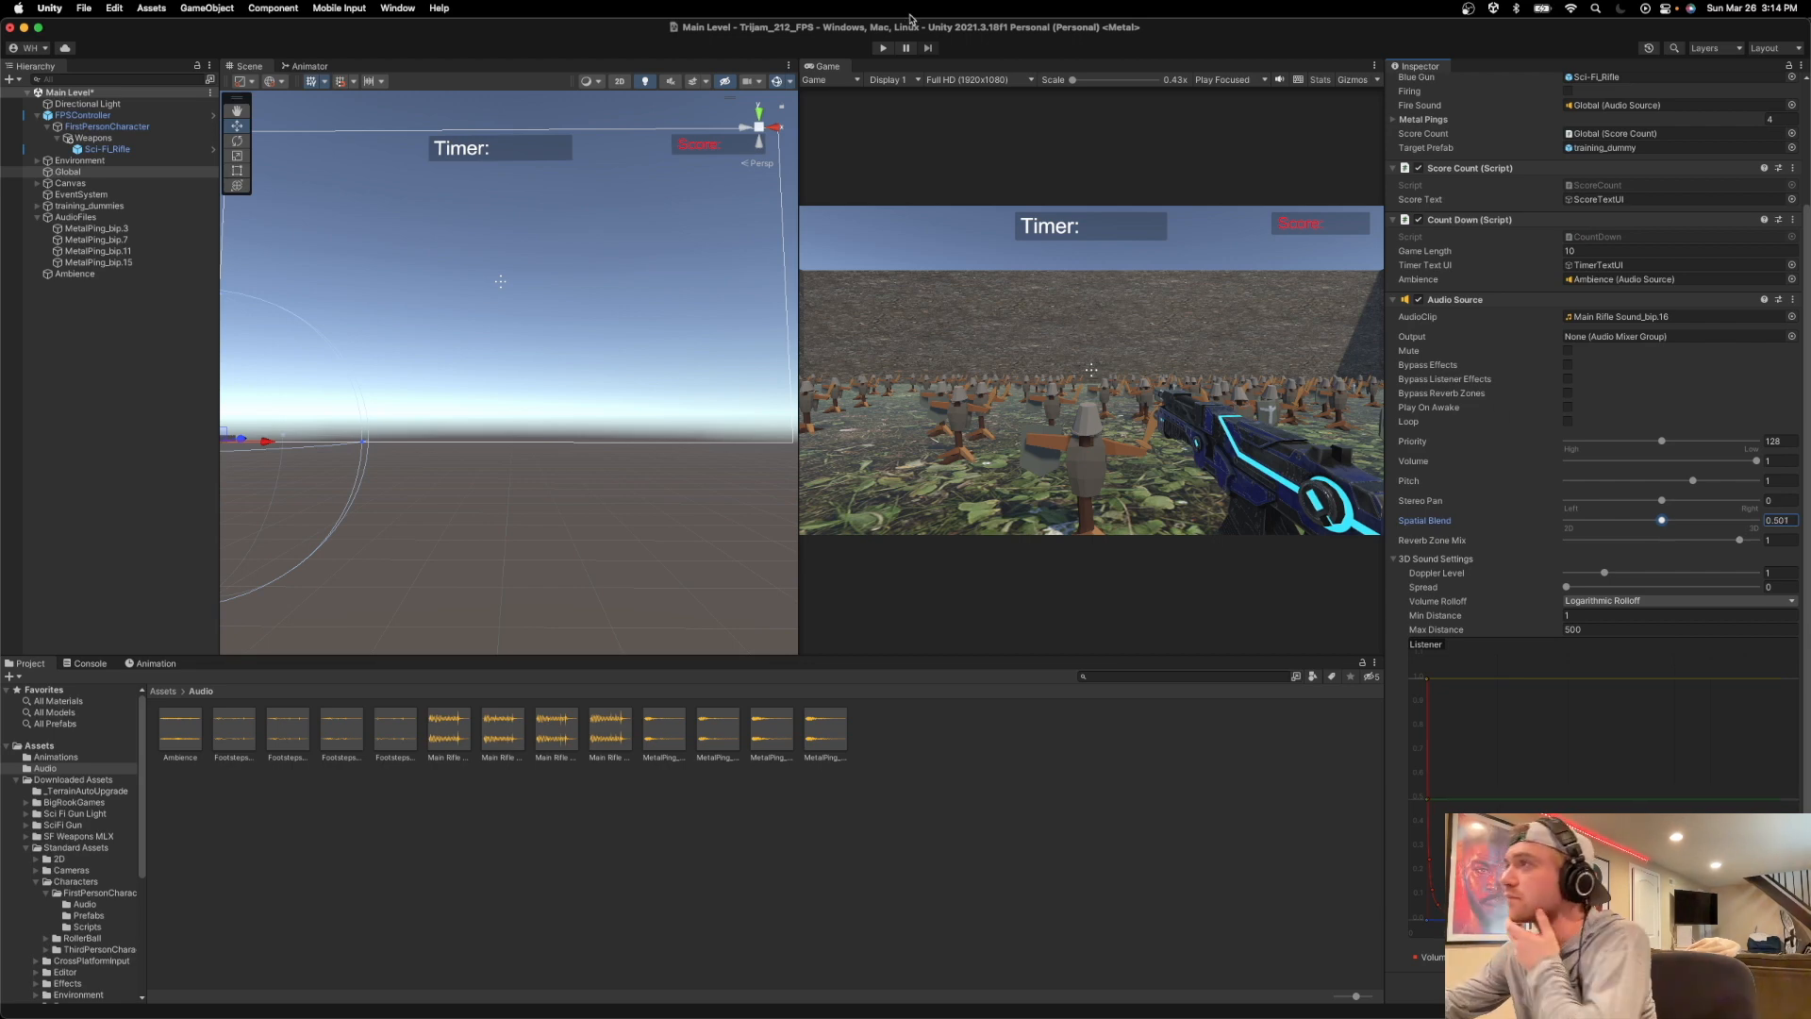
{"action": "left_click", "coordinate": [883, 48]}
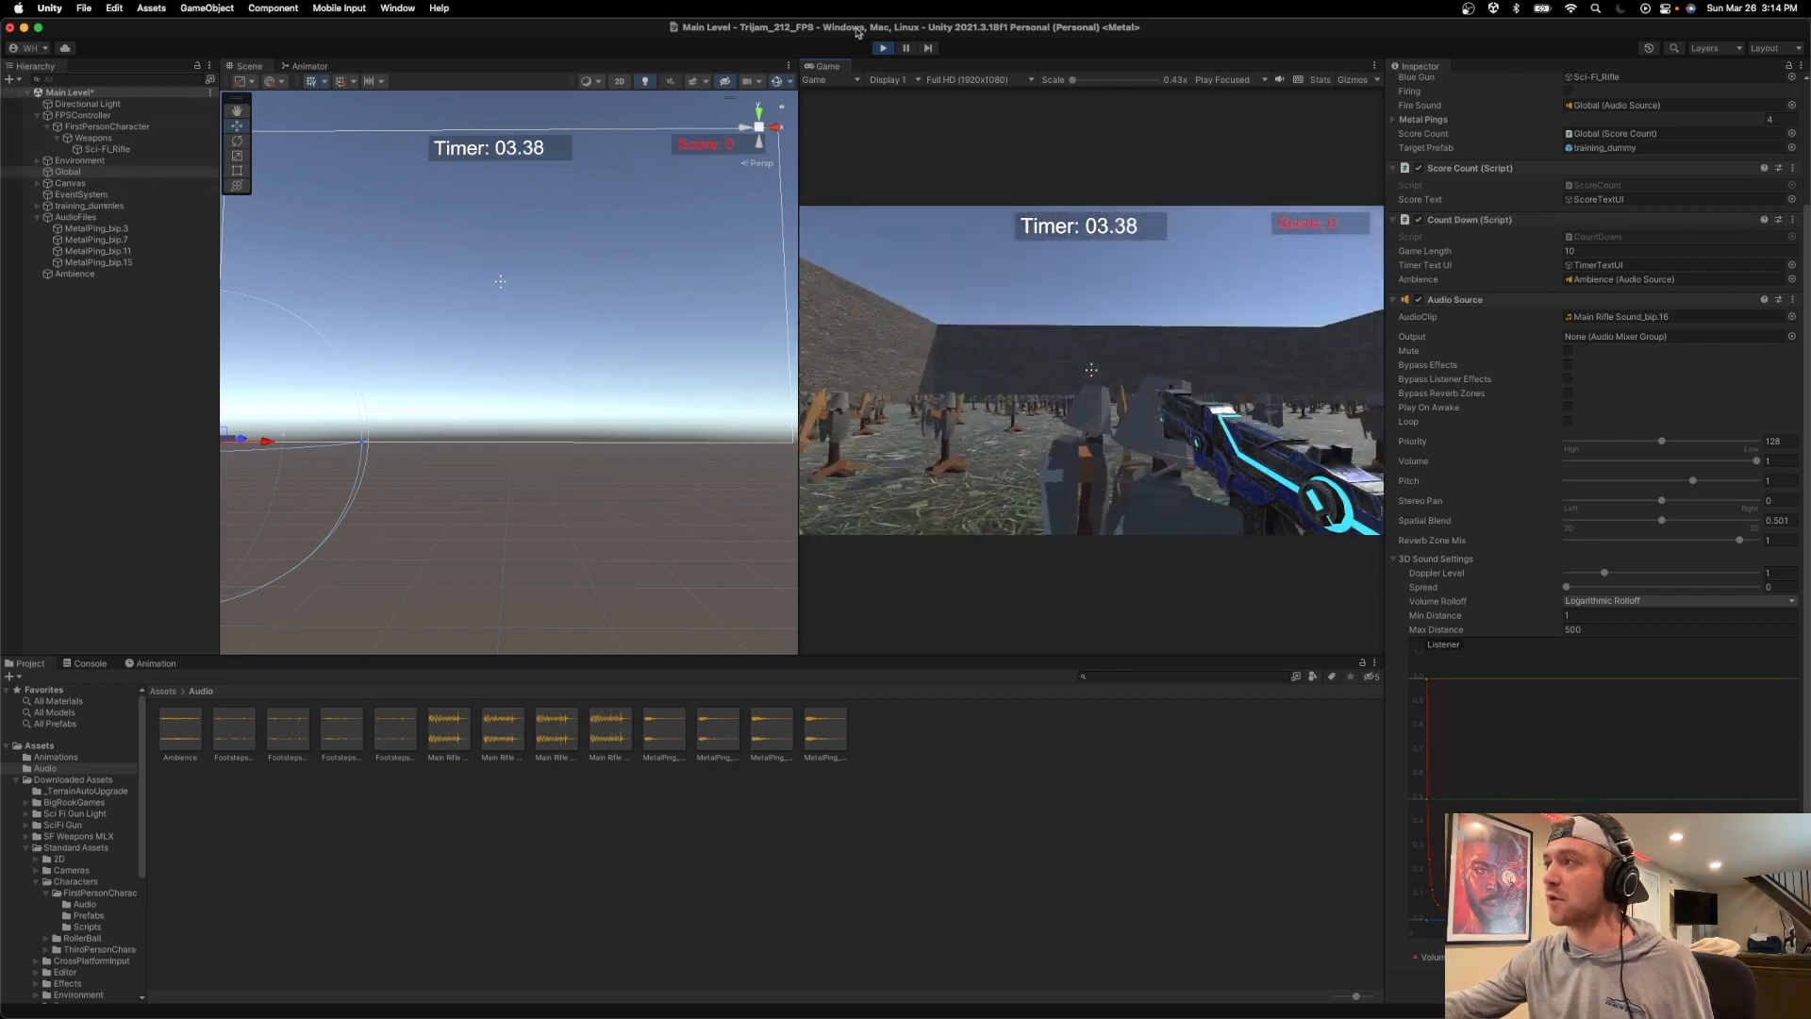
{"action": "key", "text": "super+p"}
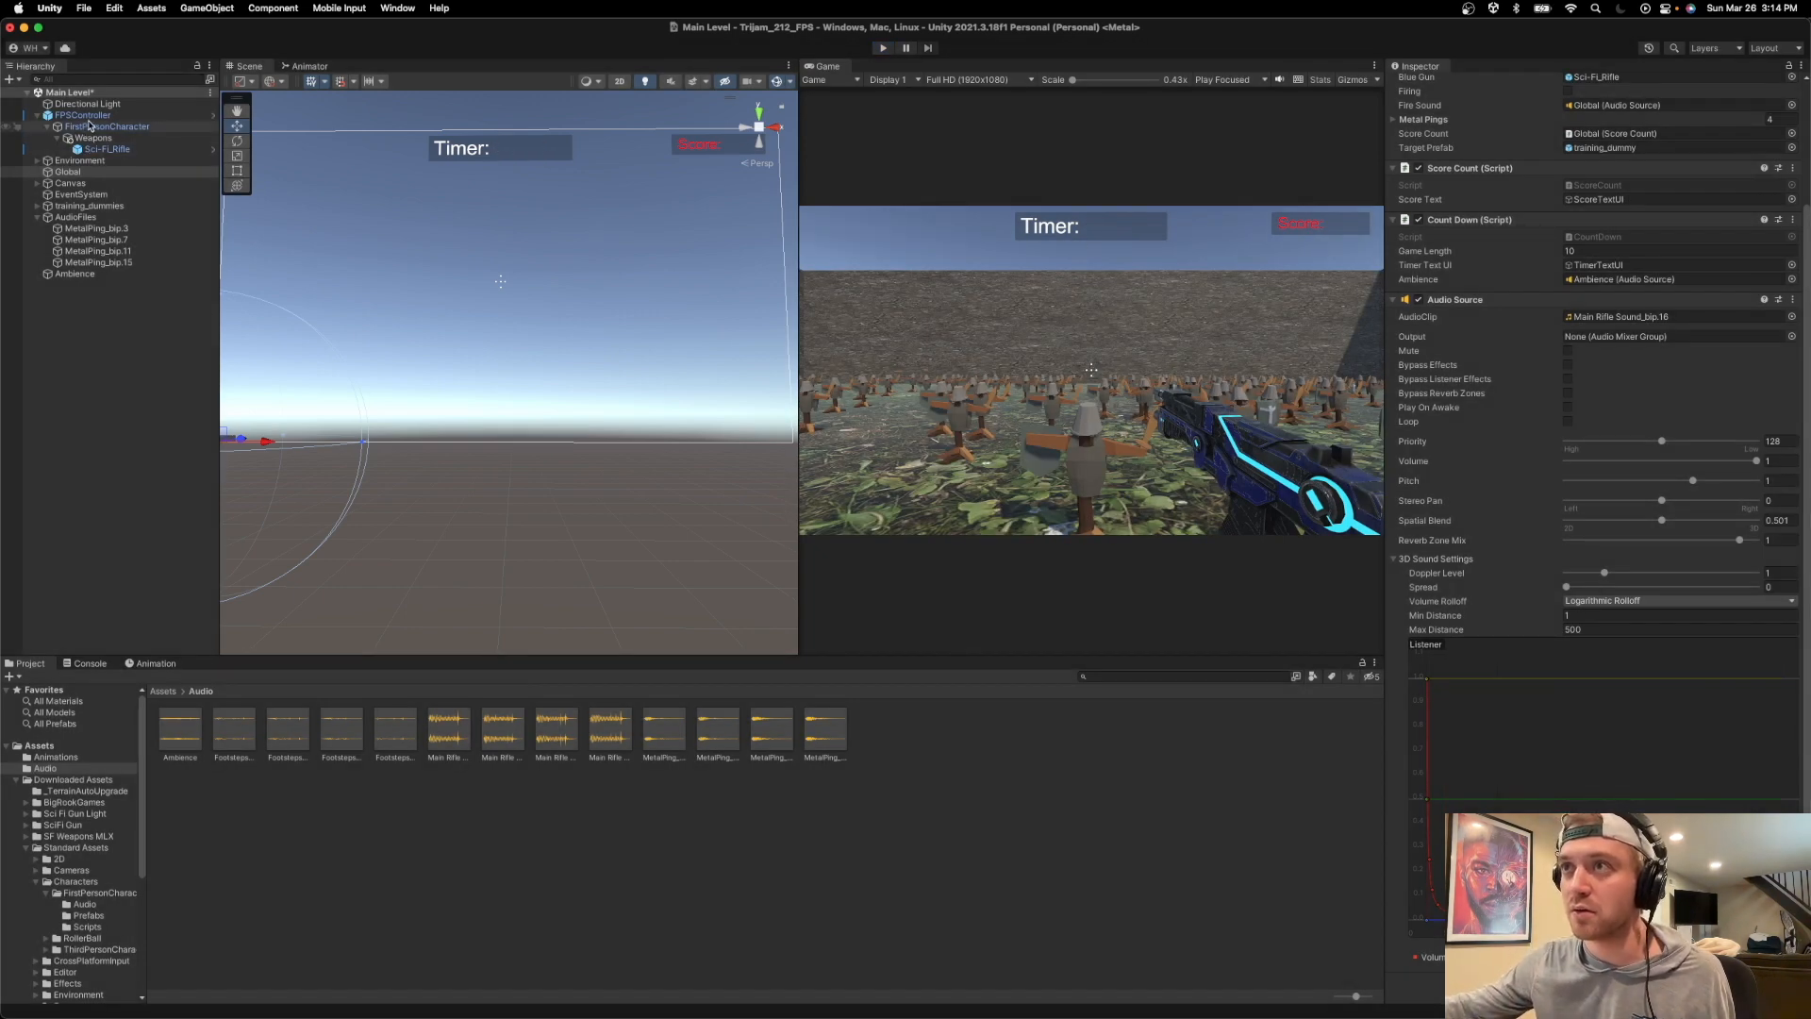
Lower the volume of the FPSController's Audio Source to 0.751.
{"action": "scroll", "coordinate": [1507, 361], "scroll_direction": "up", "scroll_amount": 5}
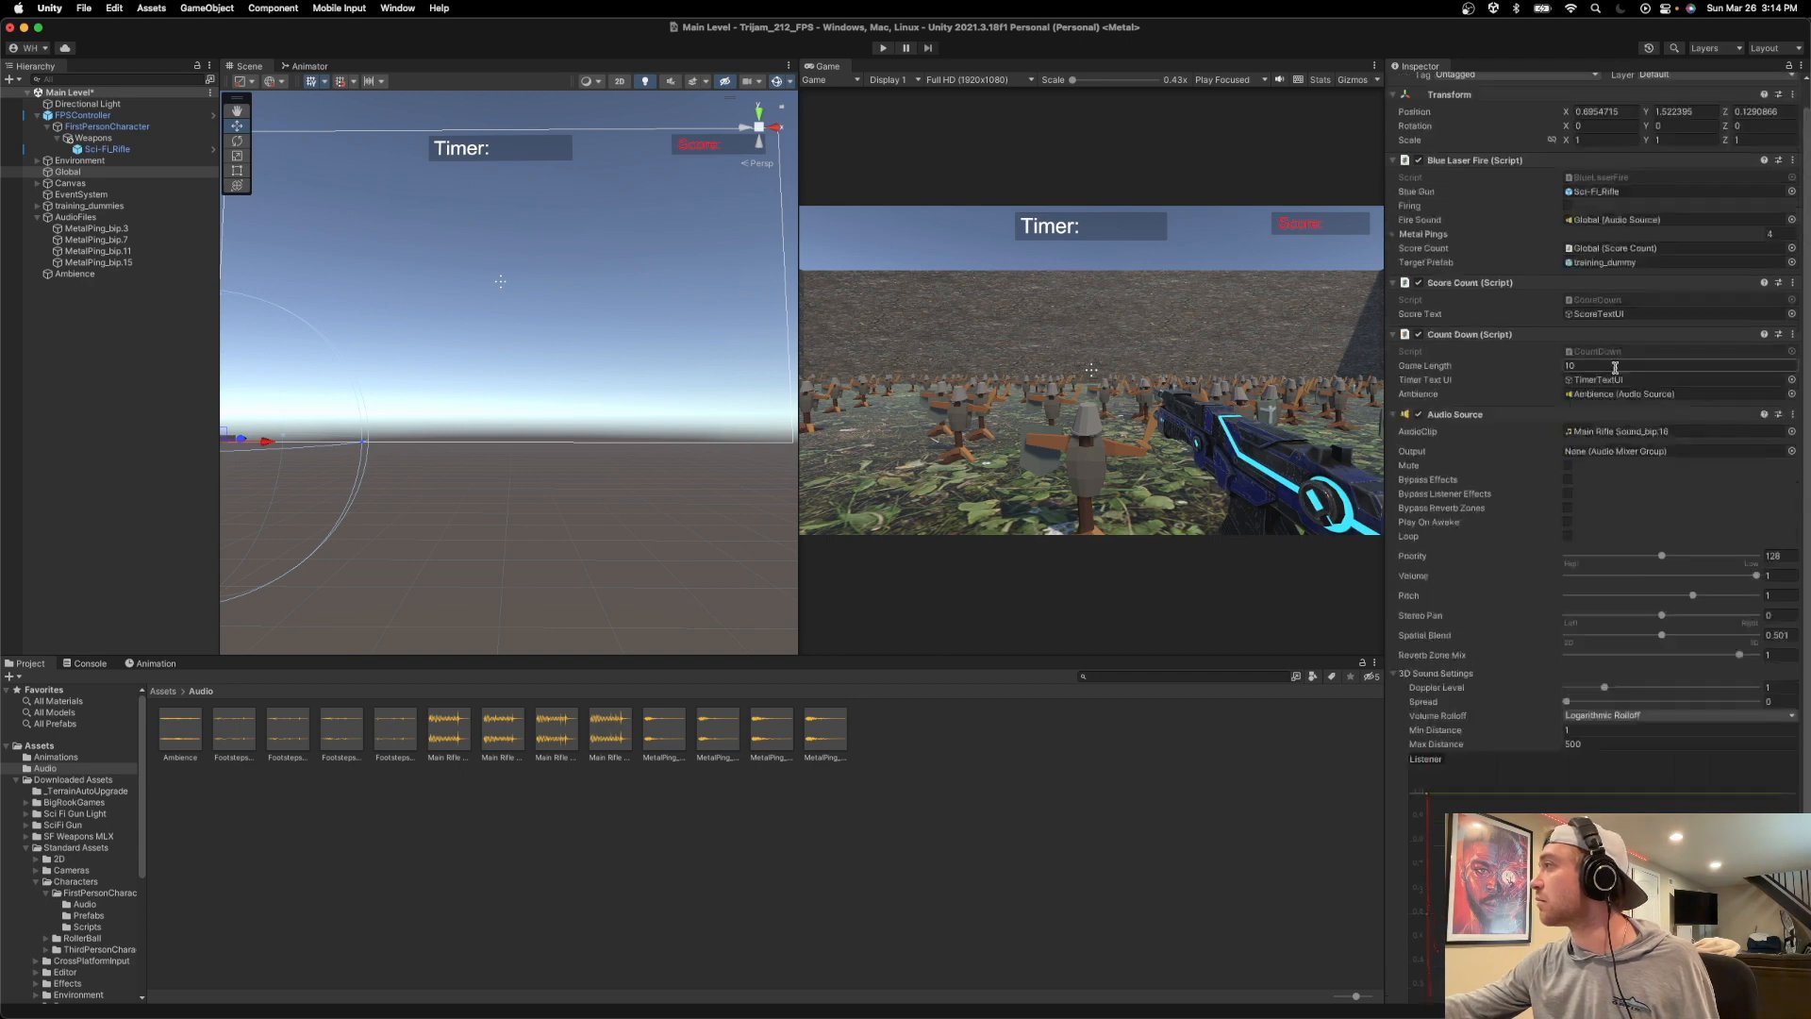
{"action": "left_click", "coordinate": [107, 126]}
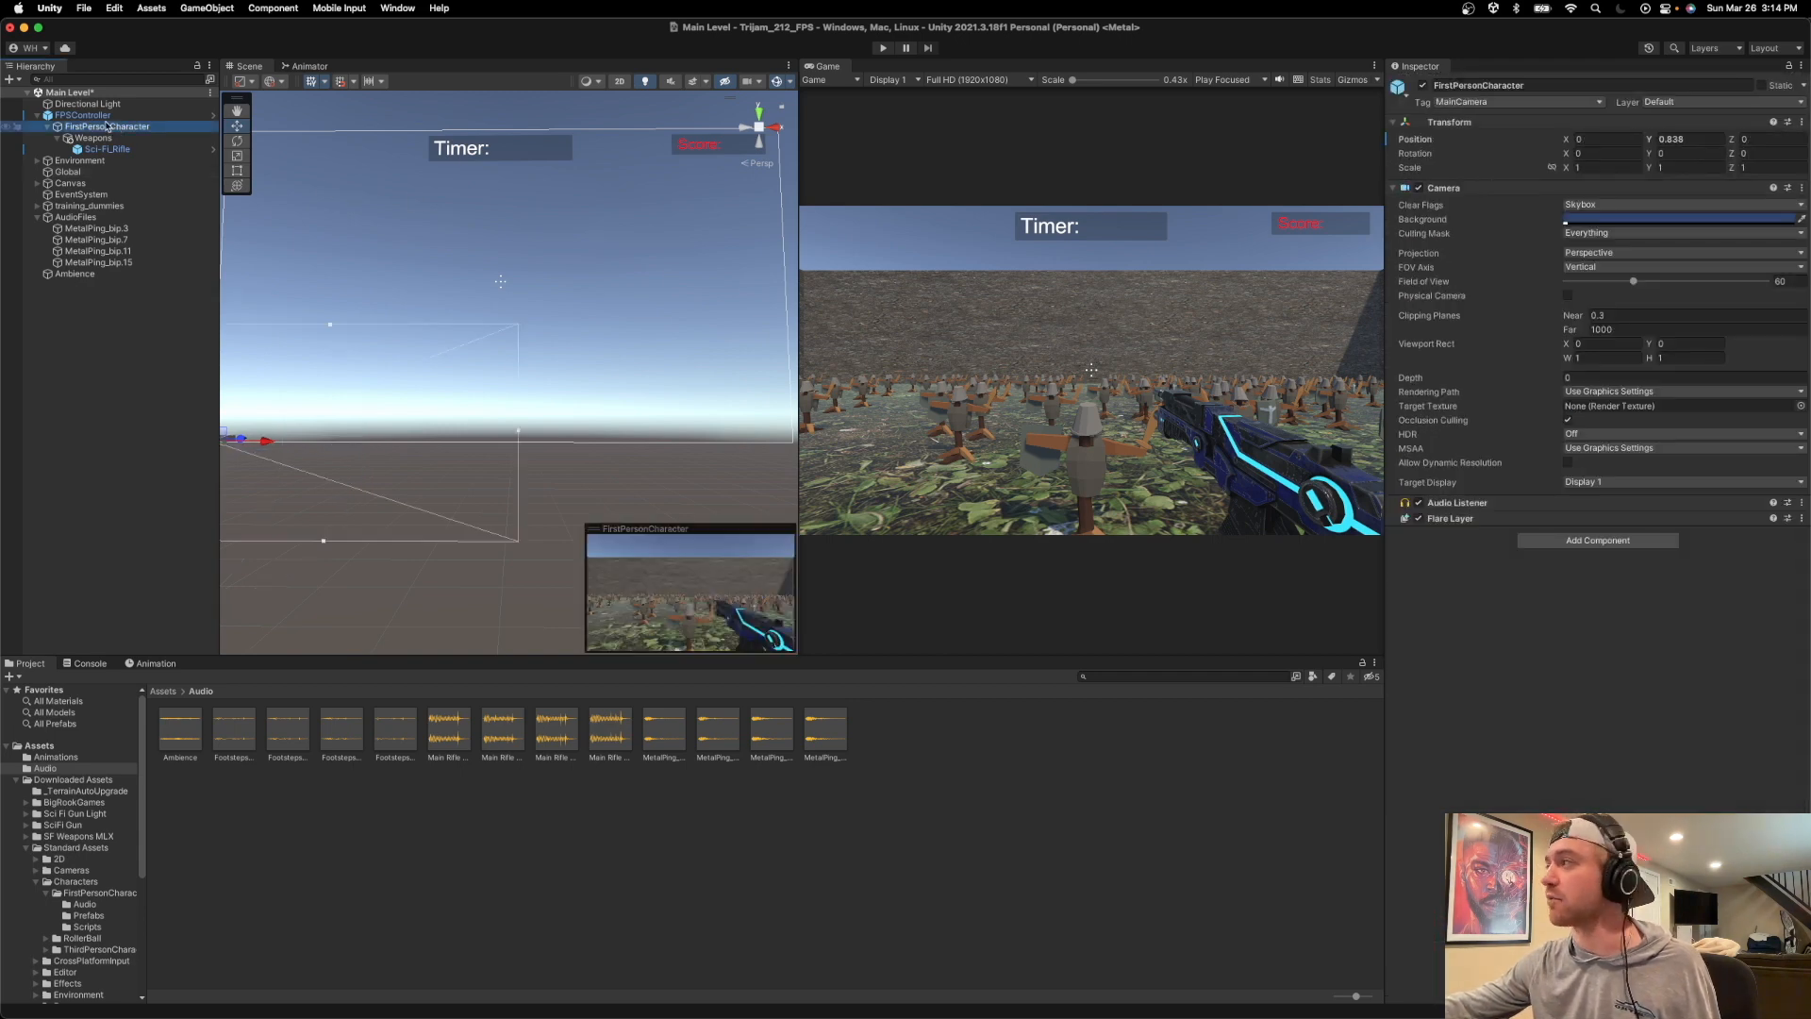
{"action": "left_click", "coordinate": [107, 127]}
{"action": "left_click", "coordinate": [101, 115]}
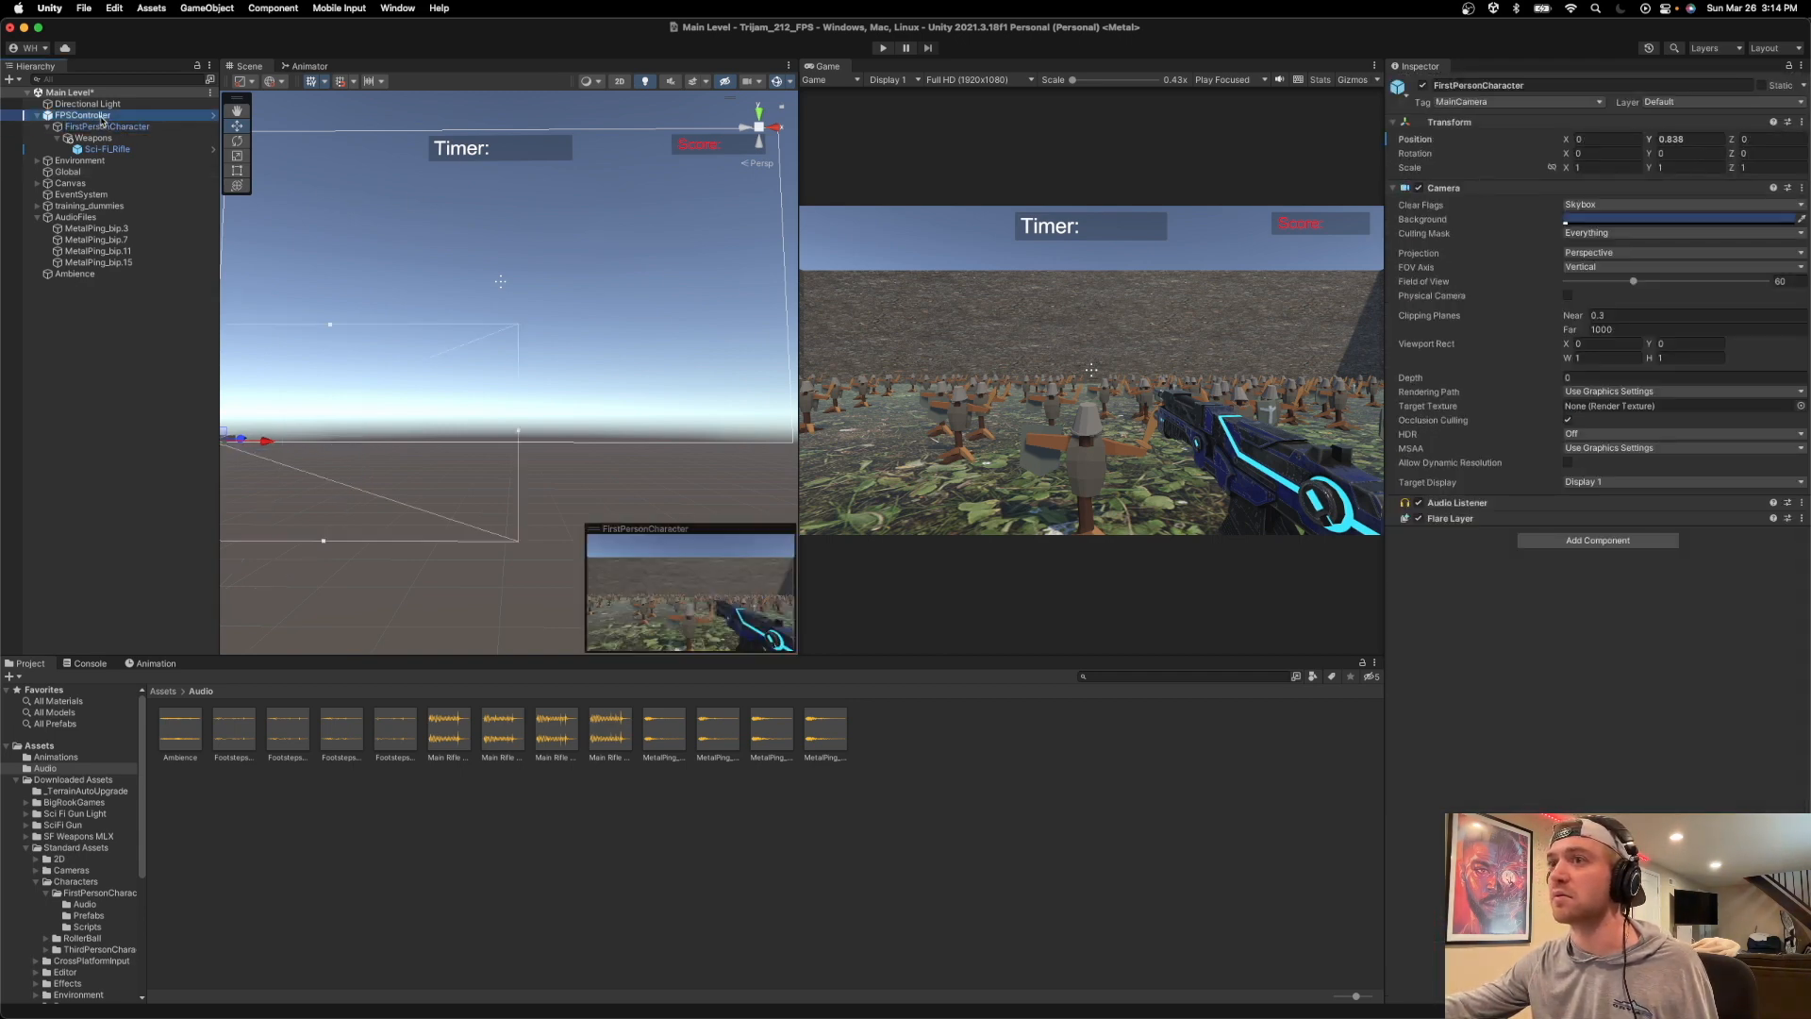
{"action": "scroll", "coordinate": [1625, 675], "scroll_direction": "down", "scroll_amount": 10}
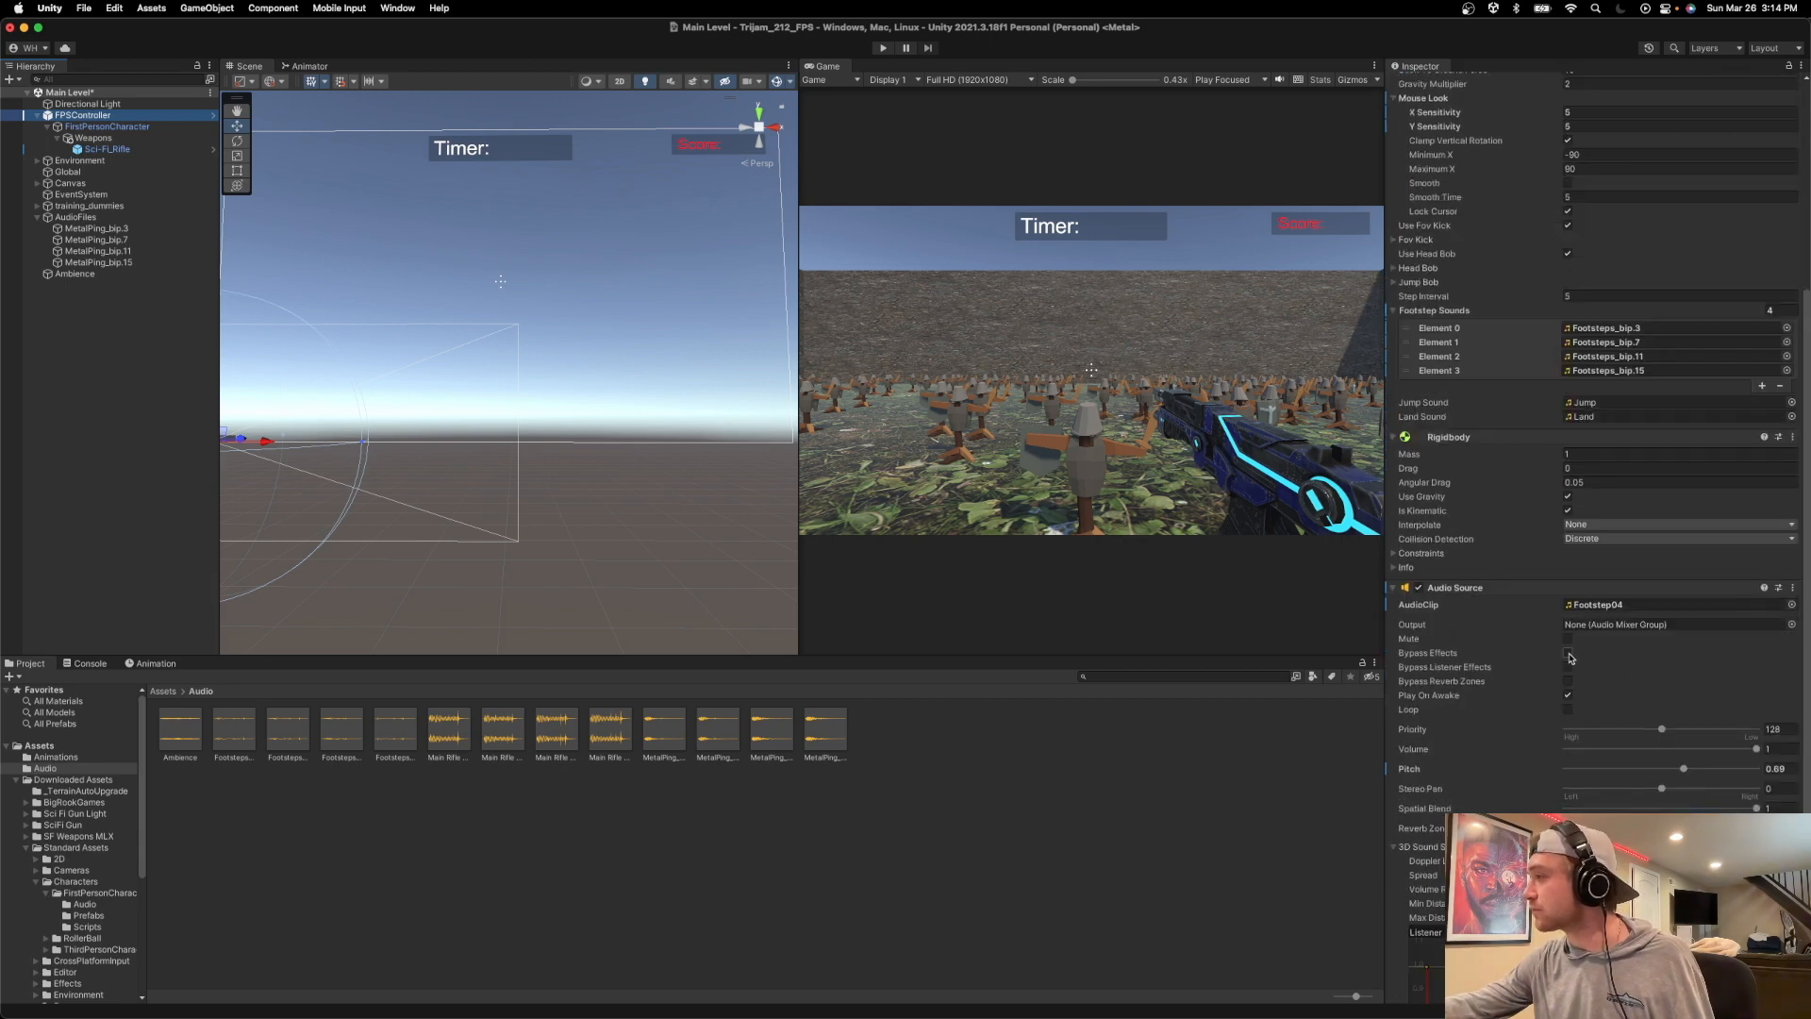
{"action": "scroll", "coordinate": [1627, 679], "scroll_direction": "down", "scroll_amount": 1}
{"action": "left_click_drag", "start_coordinate": [1752, 735], "coordinate": [1712, 738]}
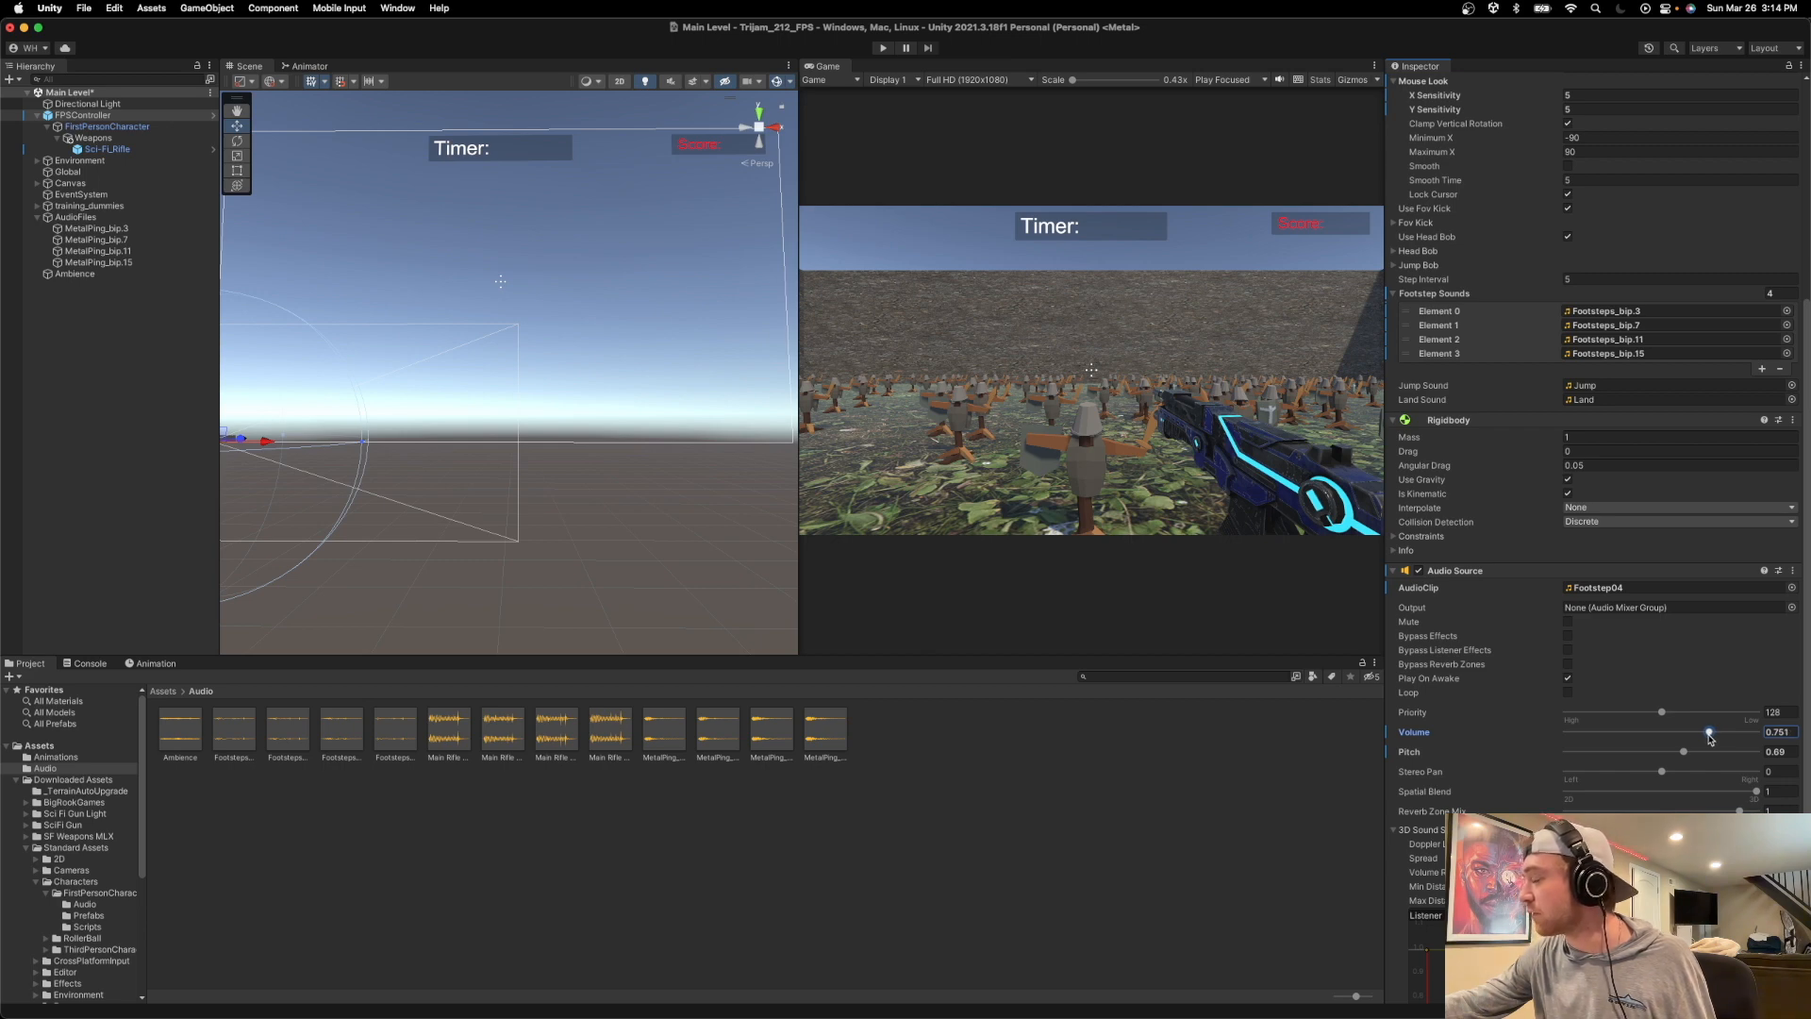
Assign the standard Footstep01 clip as the FPSController's jump sound and Footstep02 as its land sound.
{"action": "scroll", "coordinate": [1600, 400], "scroll_direction": "up", "scroll_amount": 2}
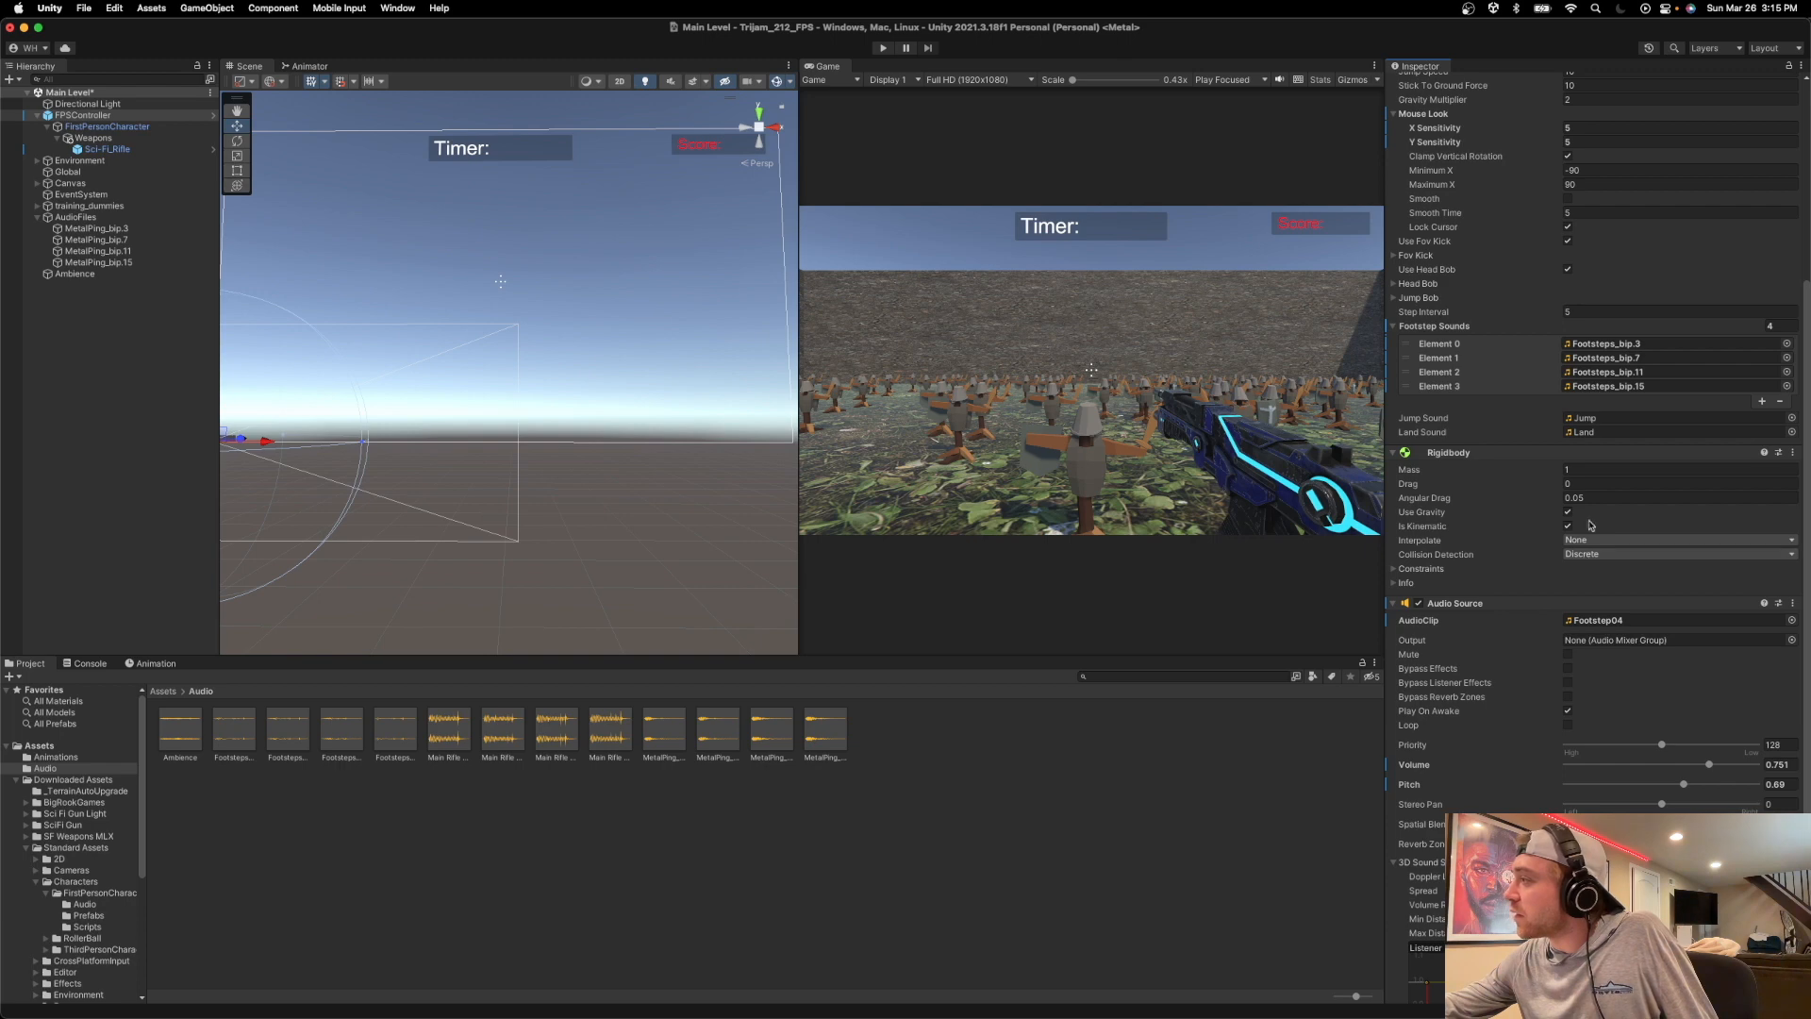
{"action": "left_click", "coordinate": [1581, 421]}
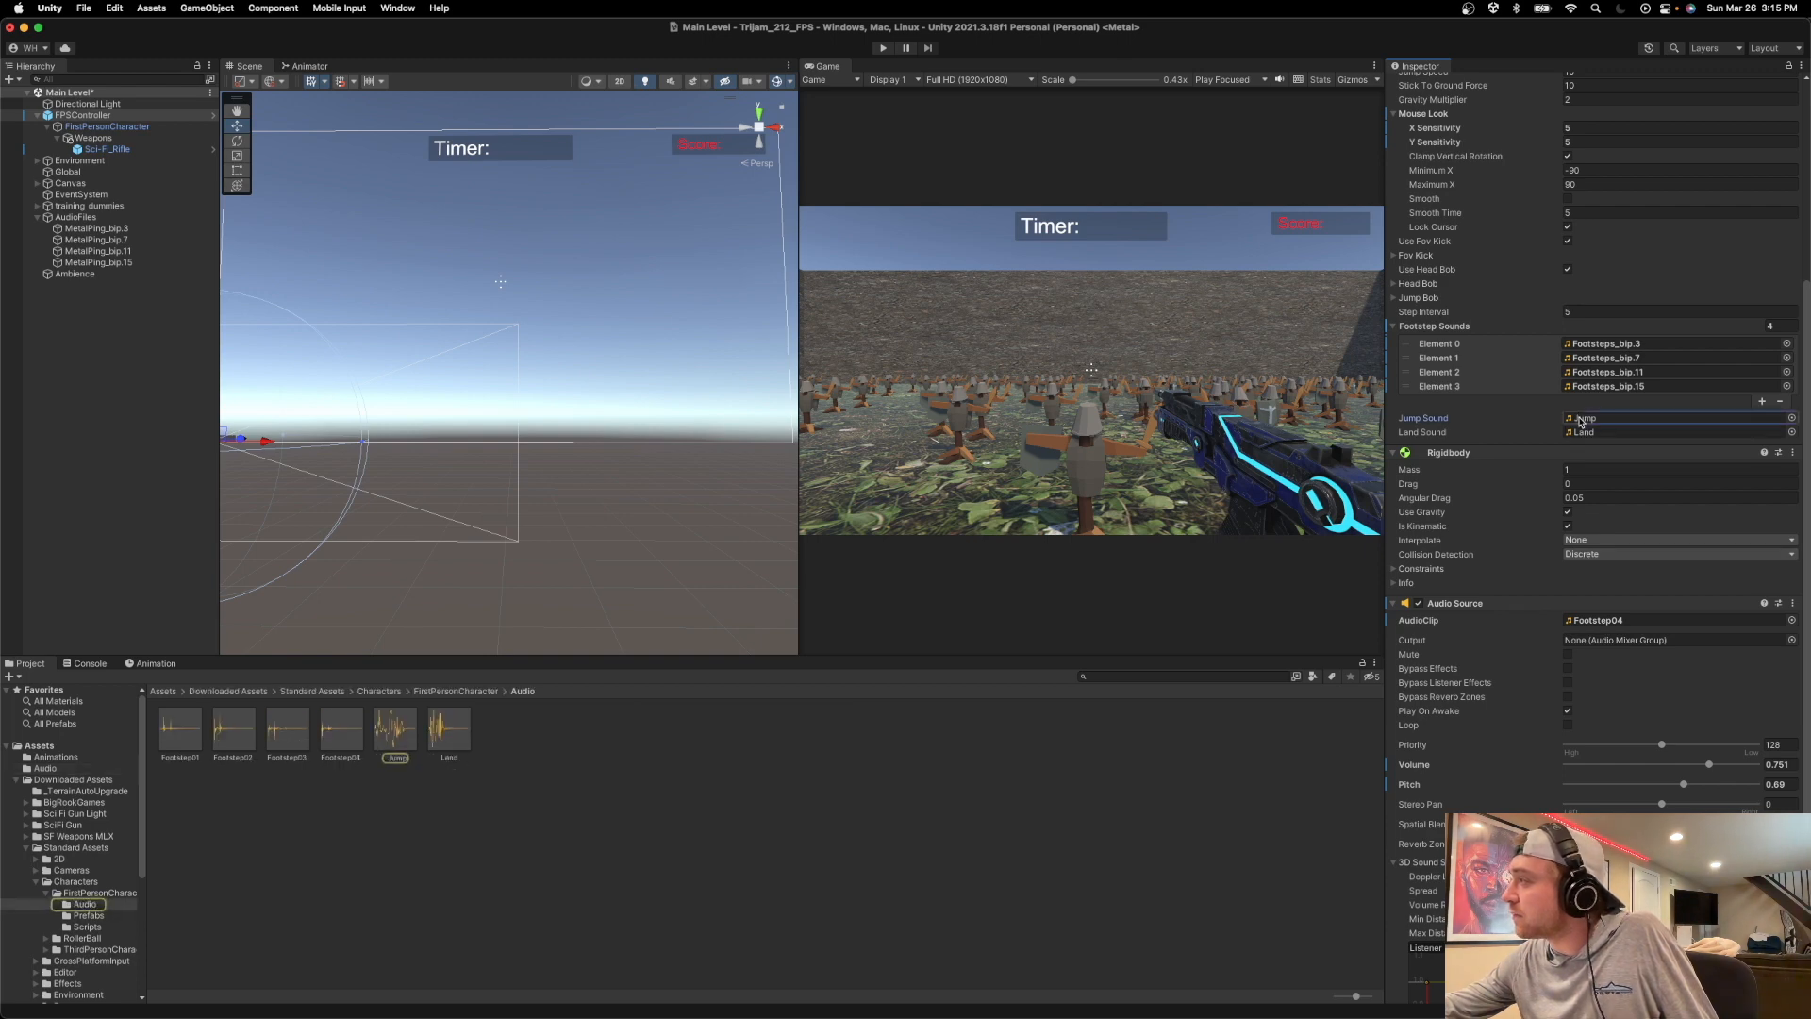
{"action": "right_click", "coordinate": [1584, 423]}
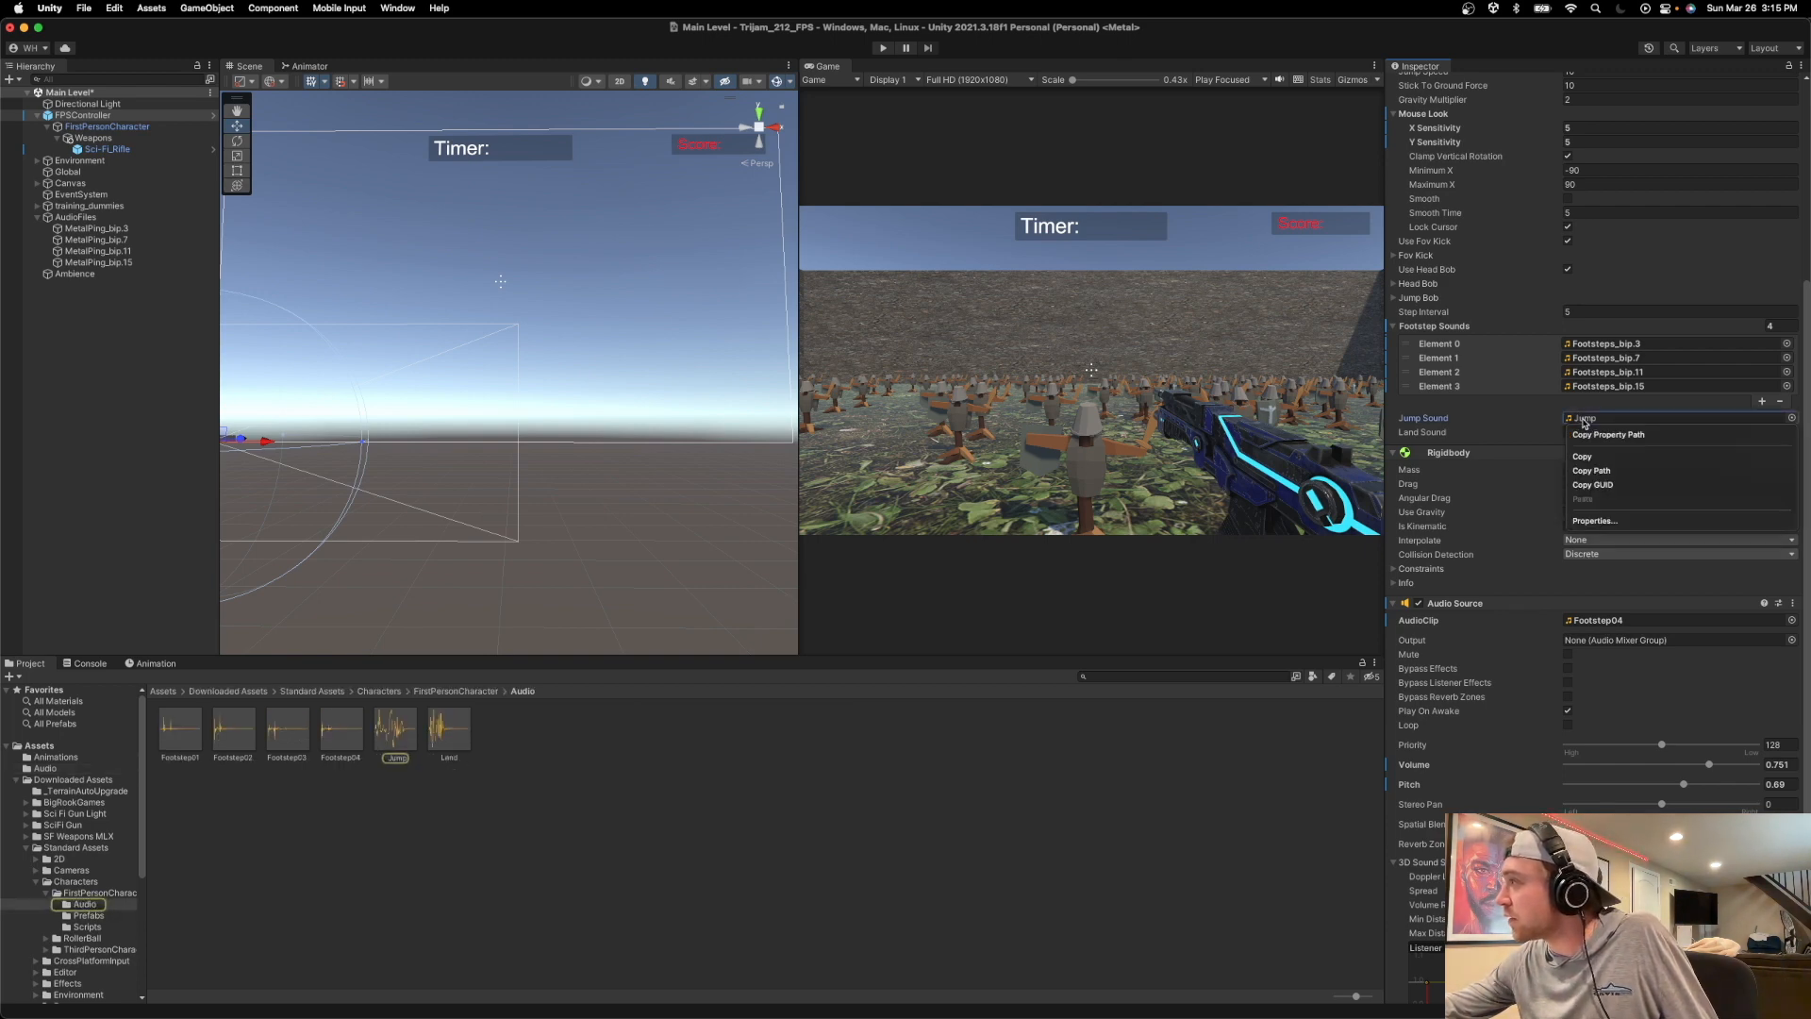
{"action": "left_click", "coordinate": [1506, 427]}
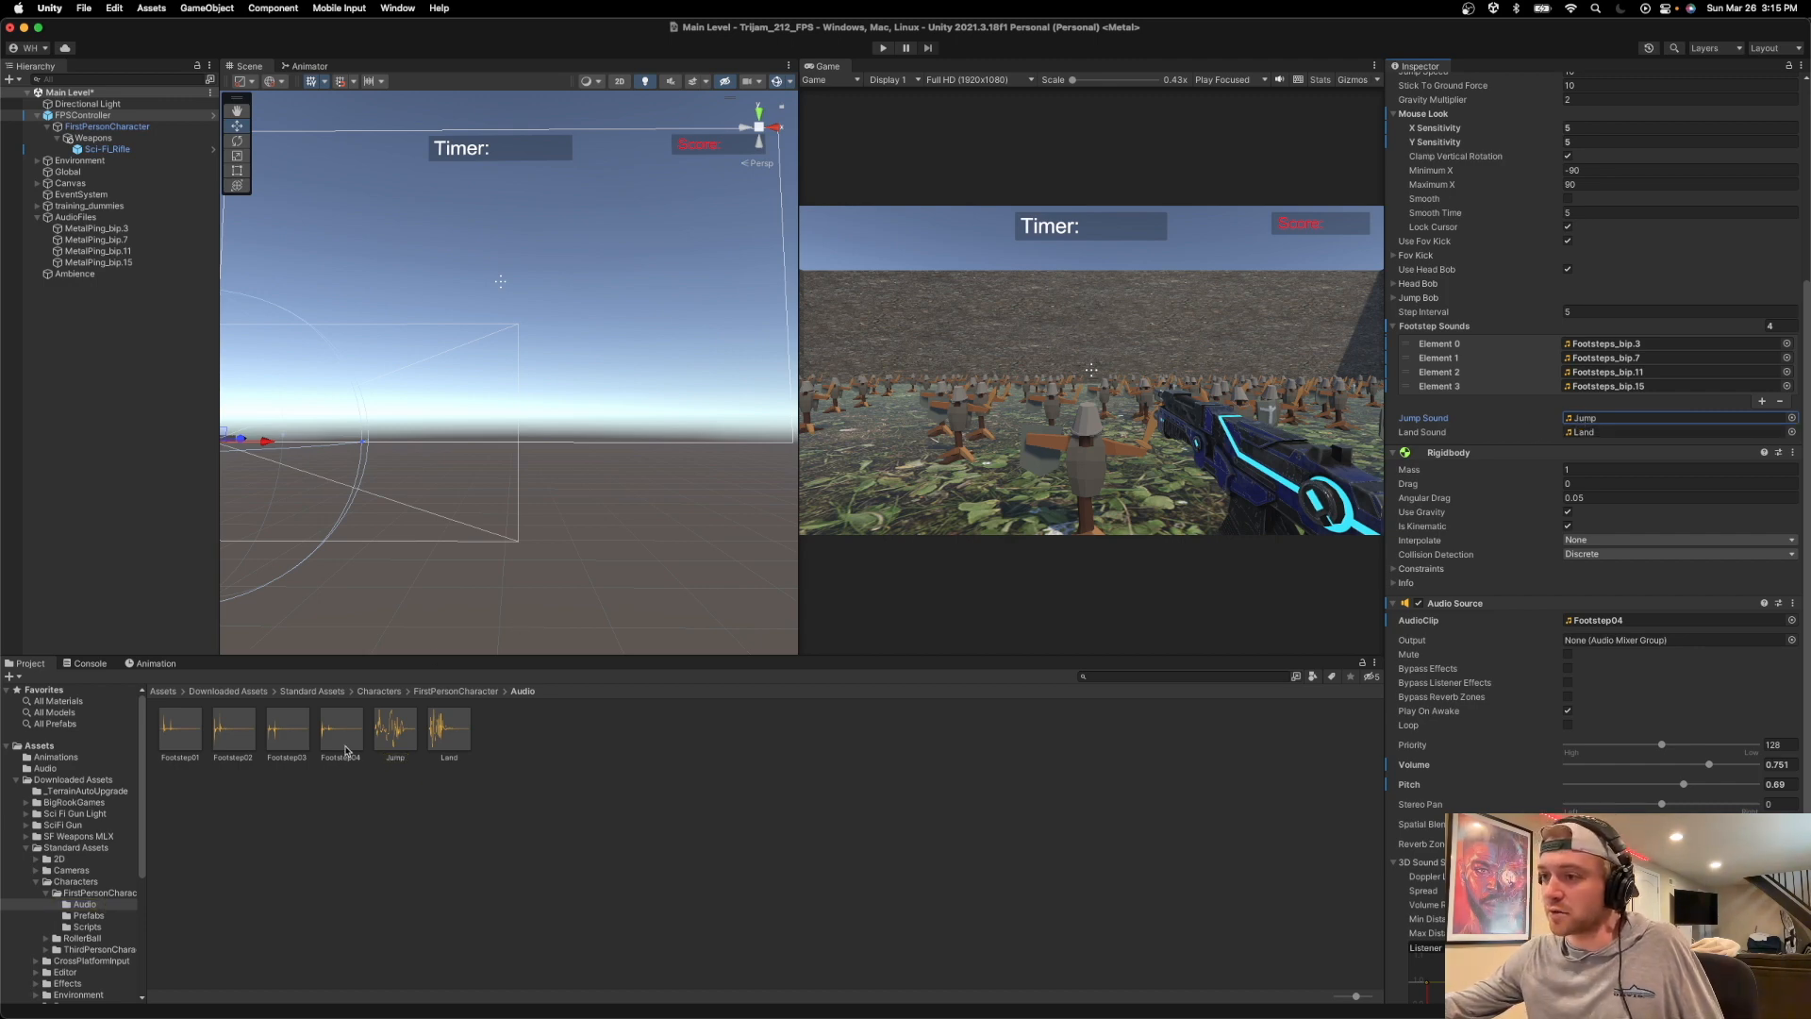
{"action": "left_click_drag", "start_coordinate": [180, 731], "coordinate": [1660, 418]}
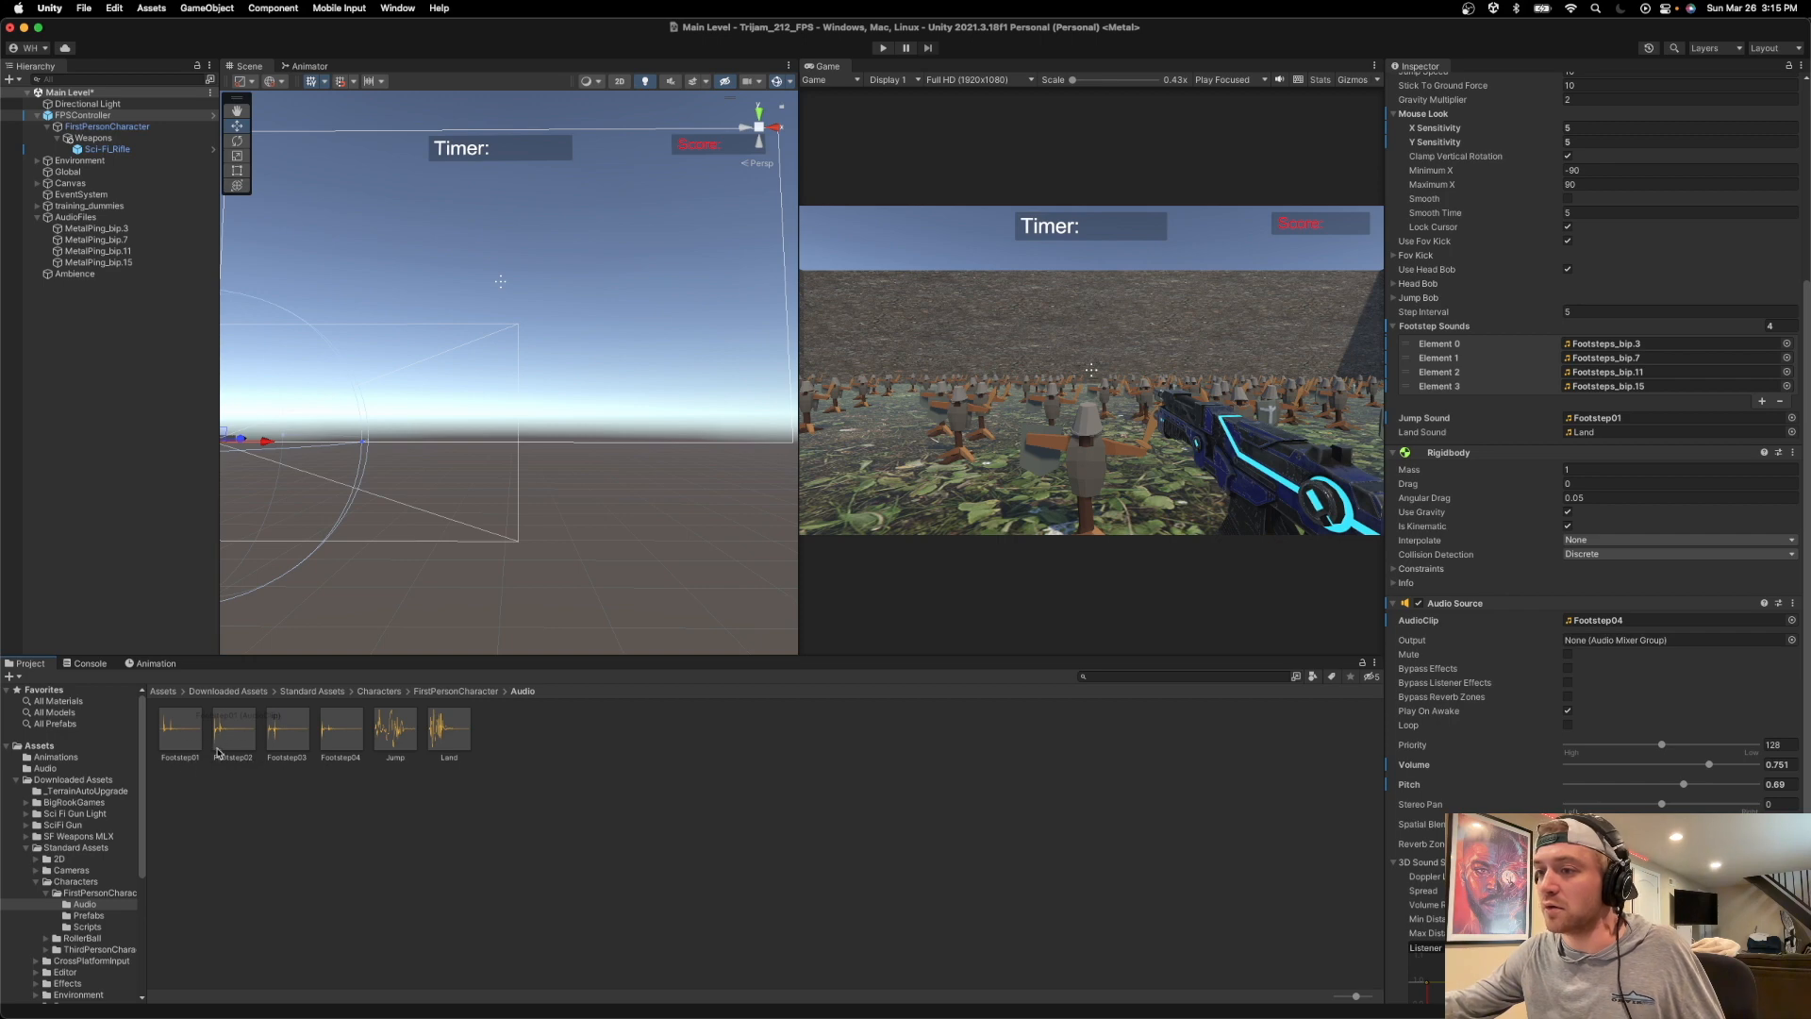
{"action": "left_click_drag", "start_coordinate": [1043, 585], "coordinate": [1660, 432]}
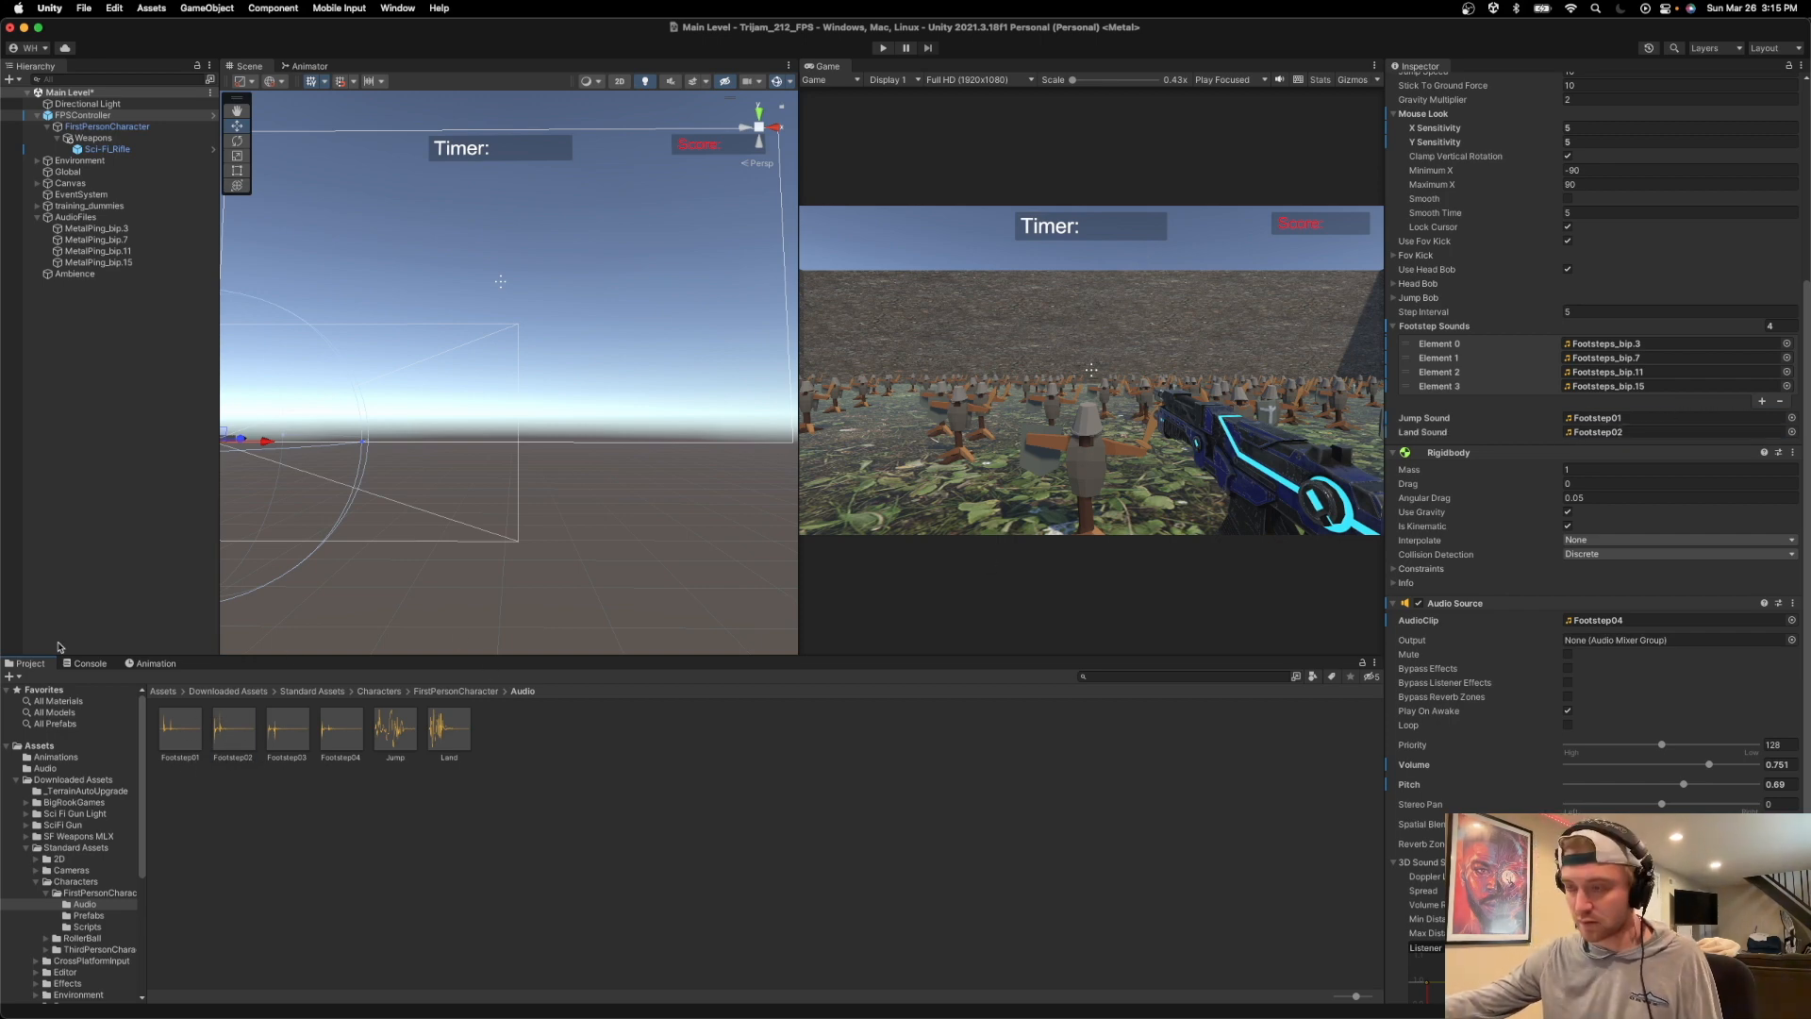
Assign Footsteps_bip.3 from the Assets Audio folder as the FPSController's jump sound and Footsteps_bip.7 as its land sound.
{"action": "left_click", "coordinate": [46, 768]}
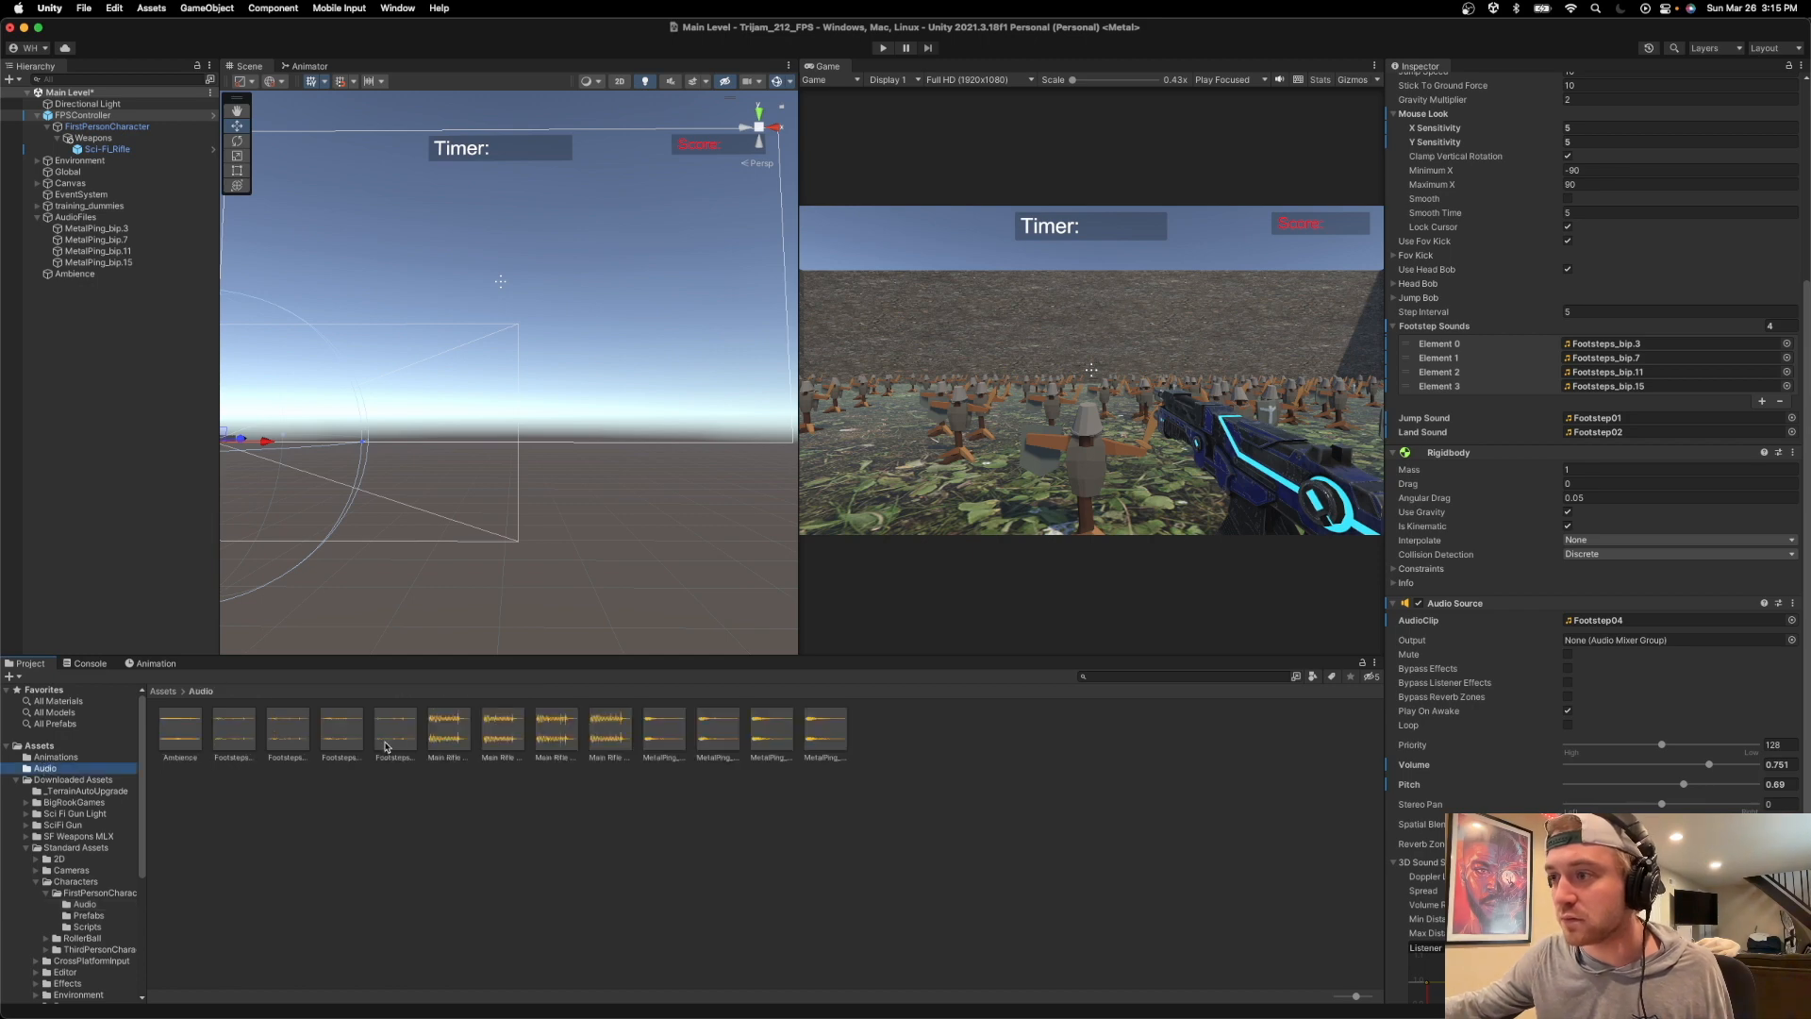
{"action": "left_click_drag", "start_coordinate": [248, 732], "coordinate": [1660, 417]}
{"action": "left_click_drag", "start_coordinate": [292, 740], "coordinate": [1614, 433]}
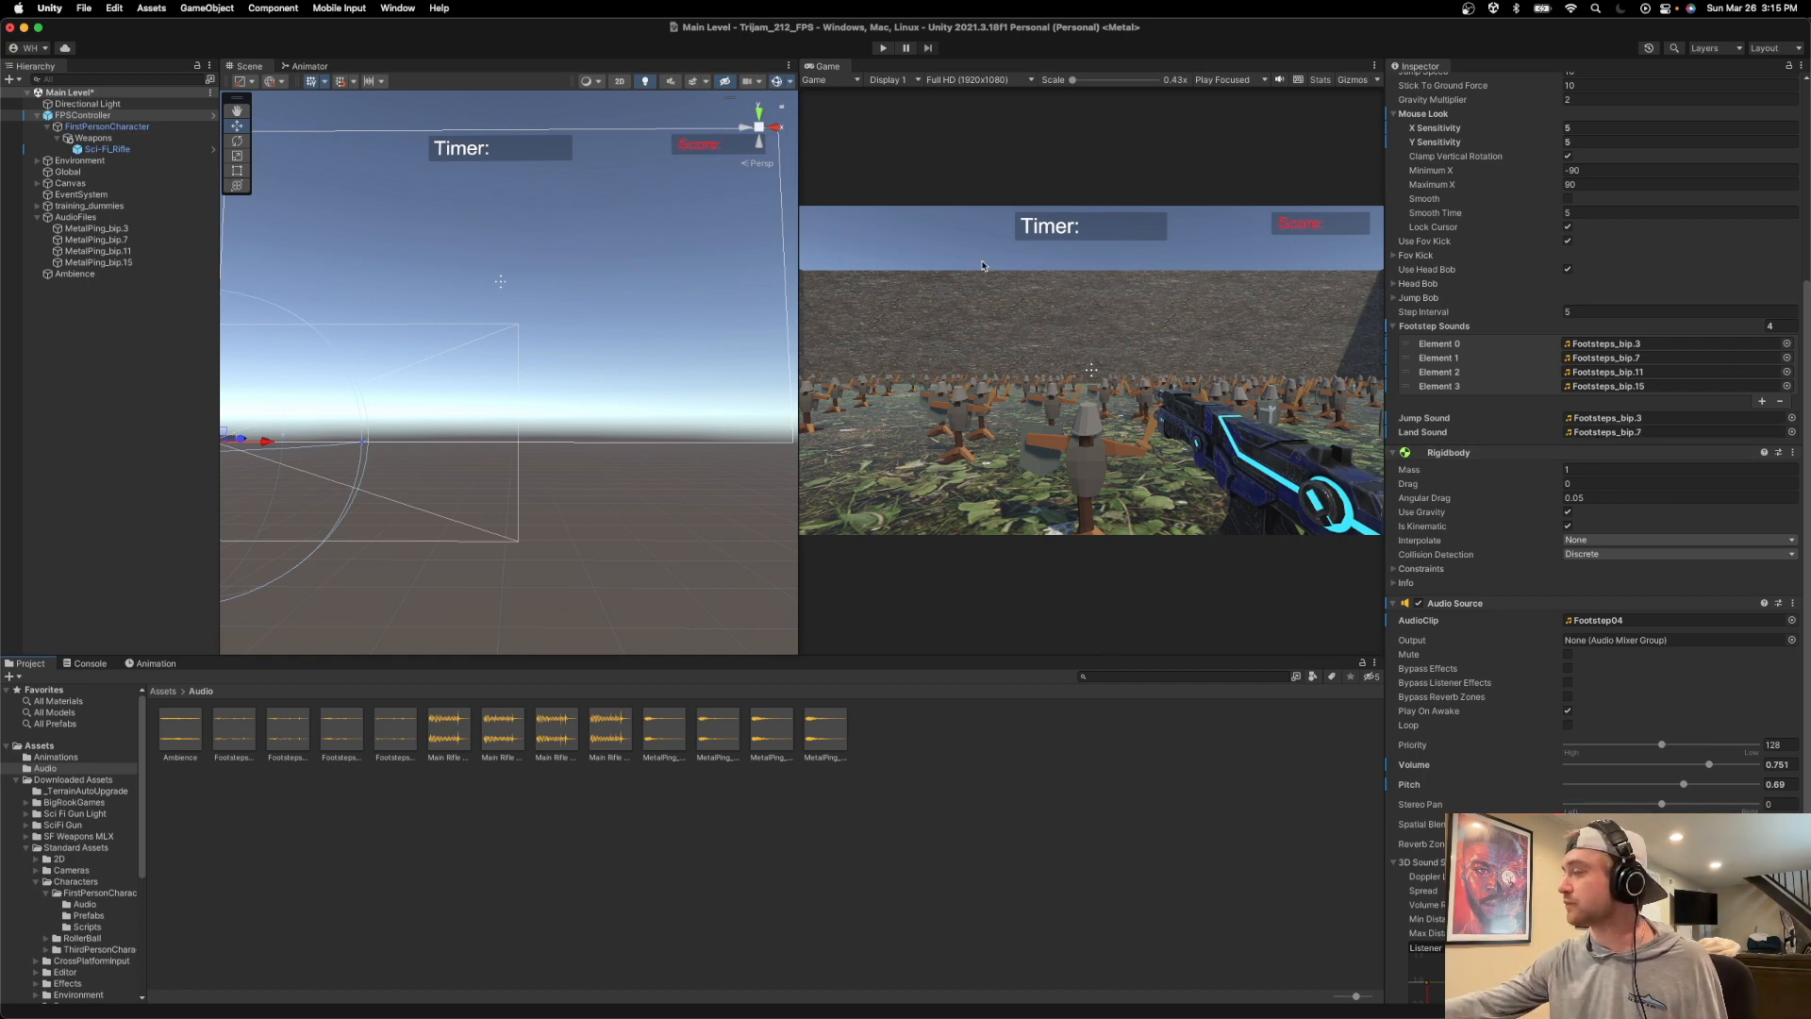
Play-test the sounds by walking and shooting dummies until game over, then run the game a second time and stop it.
{"action": "left_click", "coordinate": [883, 48]}
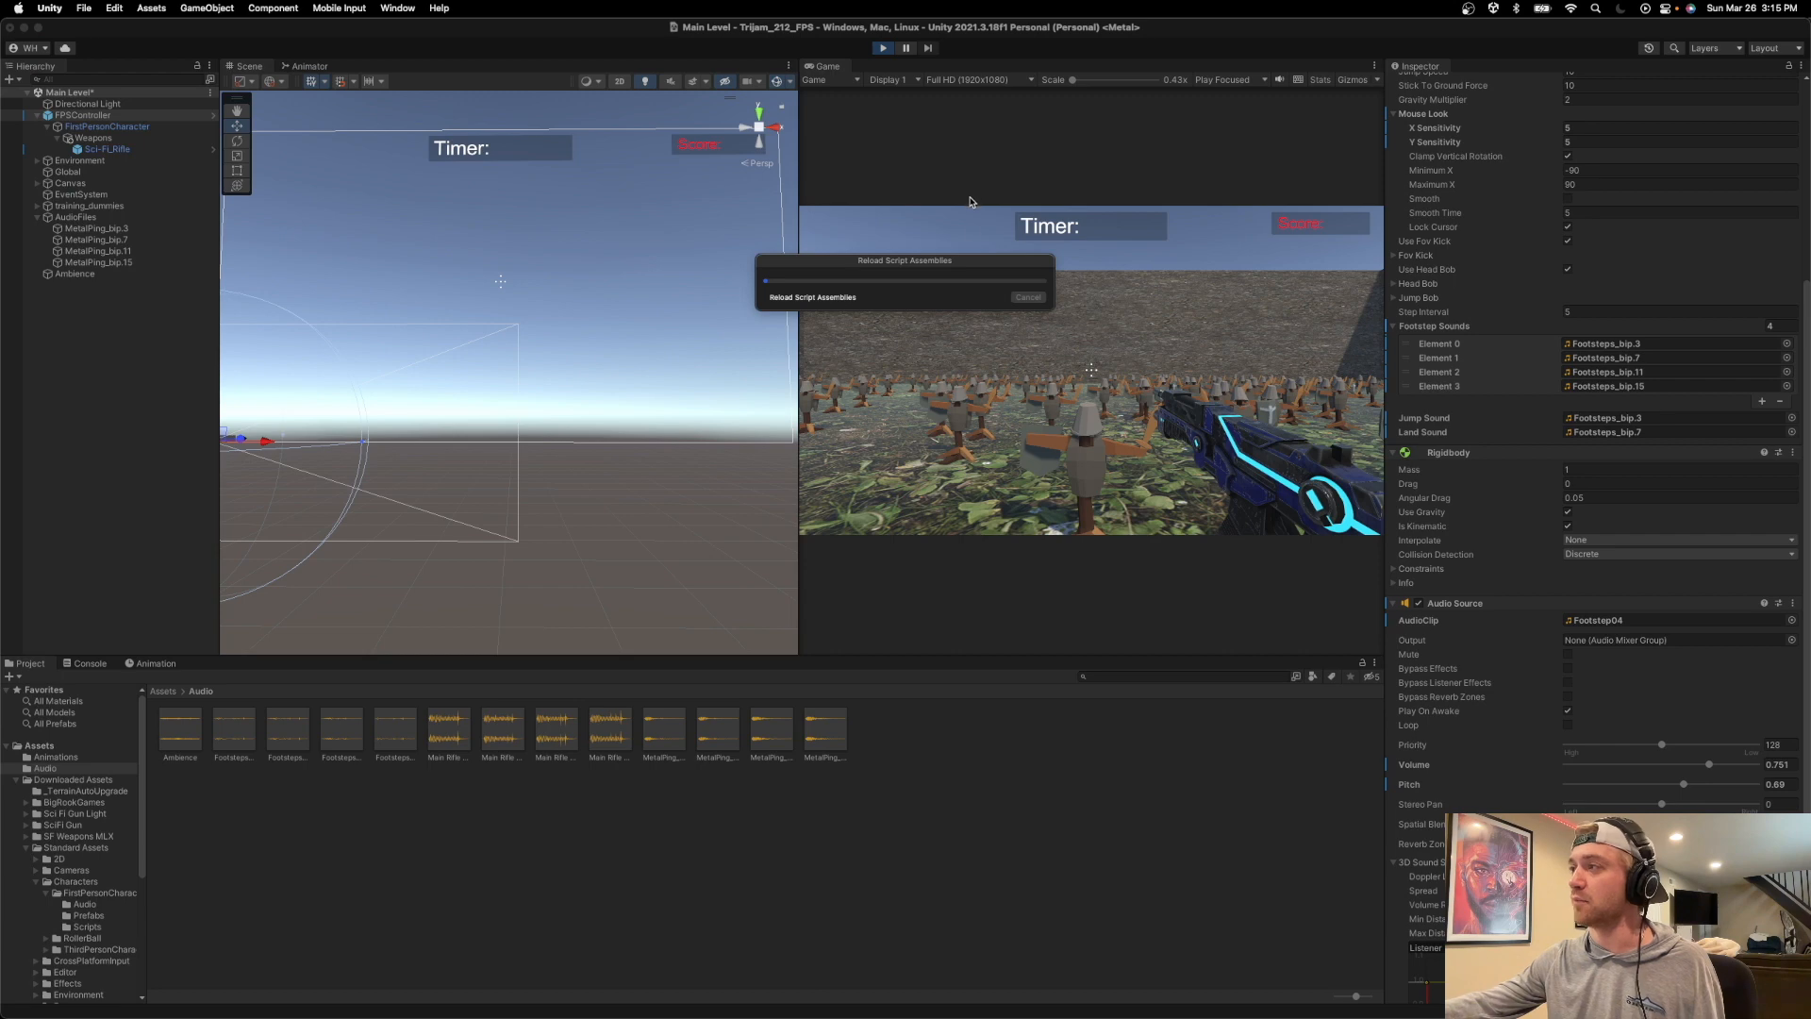
{"action": "key", "text": "w"}
{"action": "left_click", "coordinate": [1091, 370]}
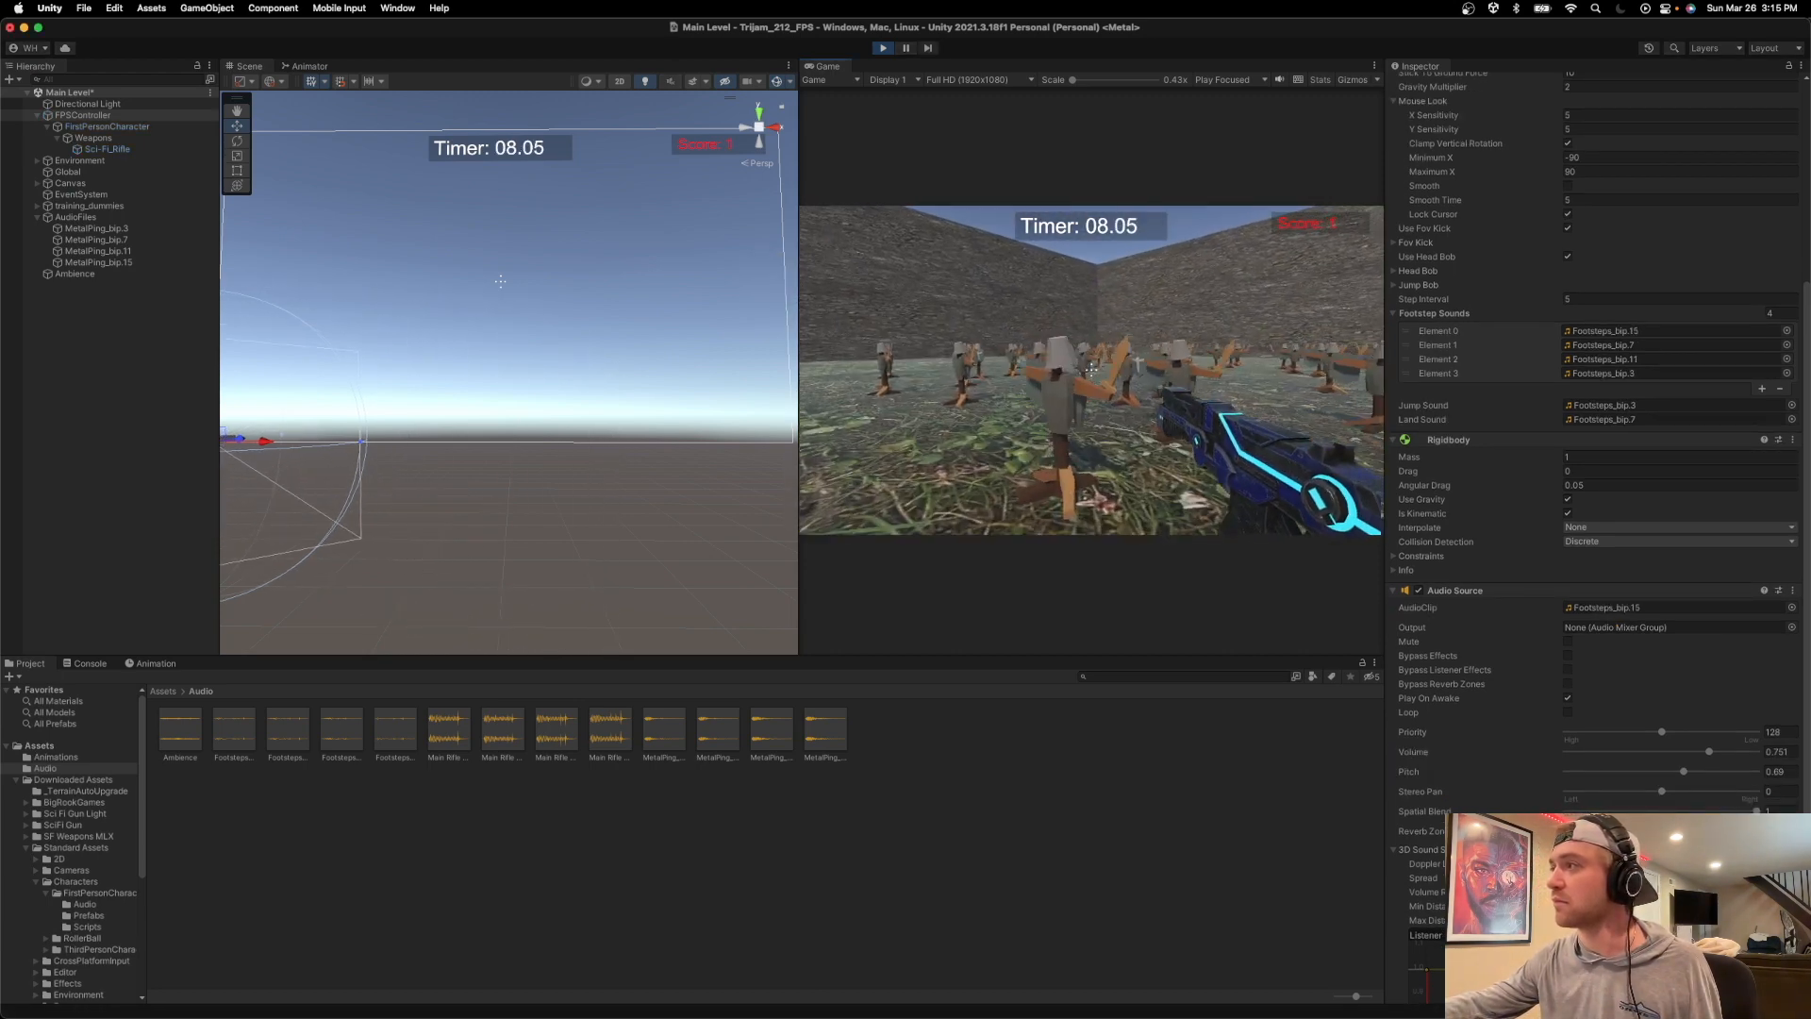
{"action": "left_click", "coordinate": [1092, 370]}
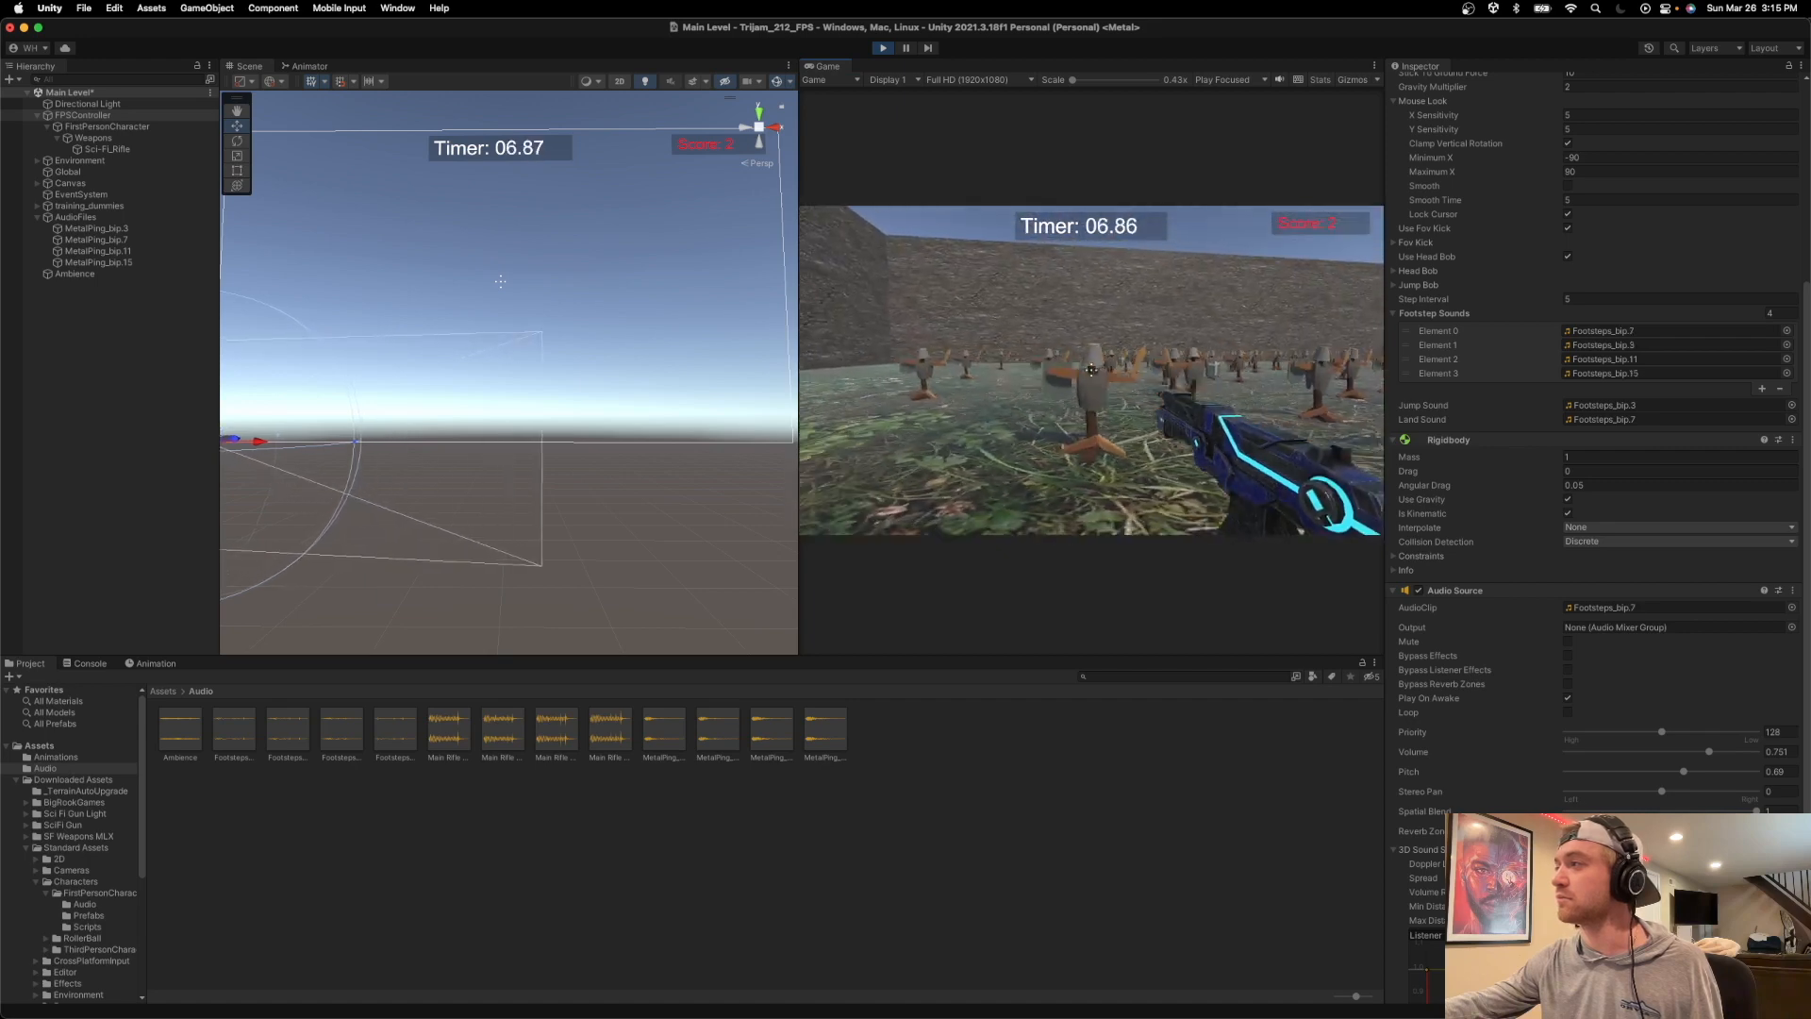
{"action": "left_click", "coordinate": [1091, 369]}
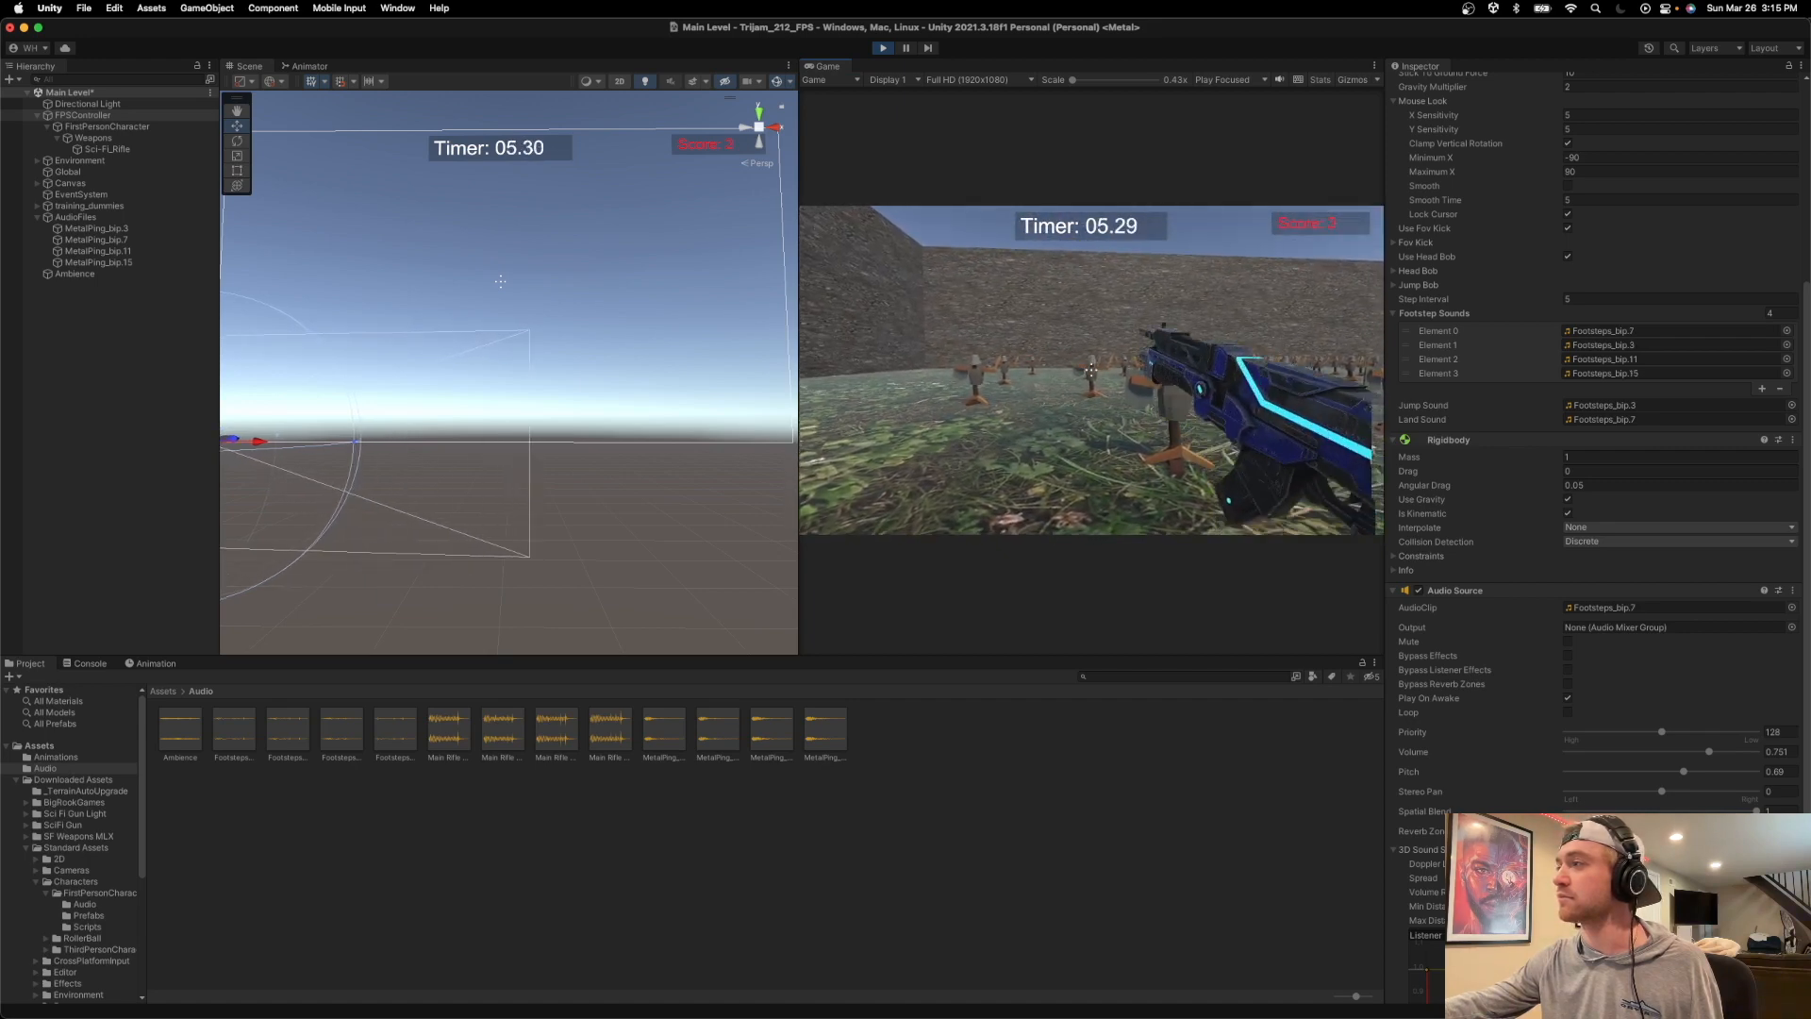
{"action": "left_click", "coordinate": [1091, 369]}
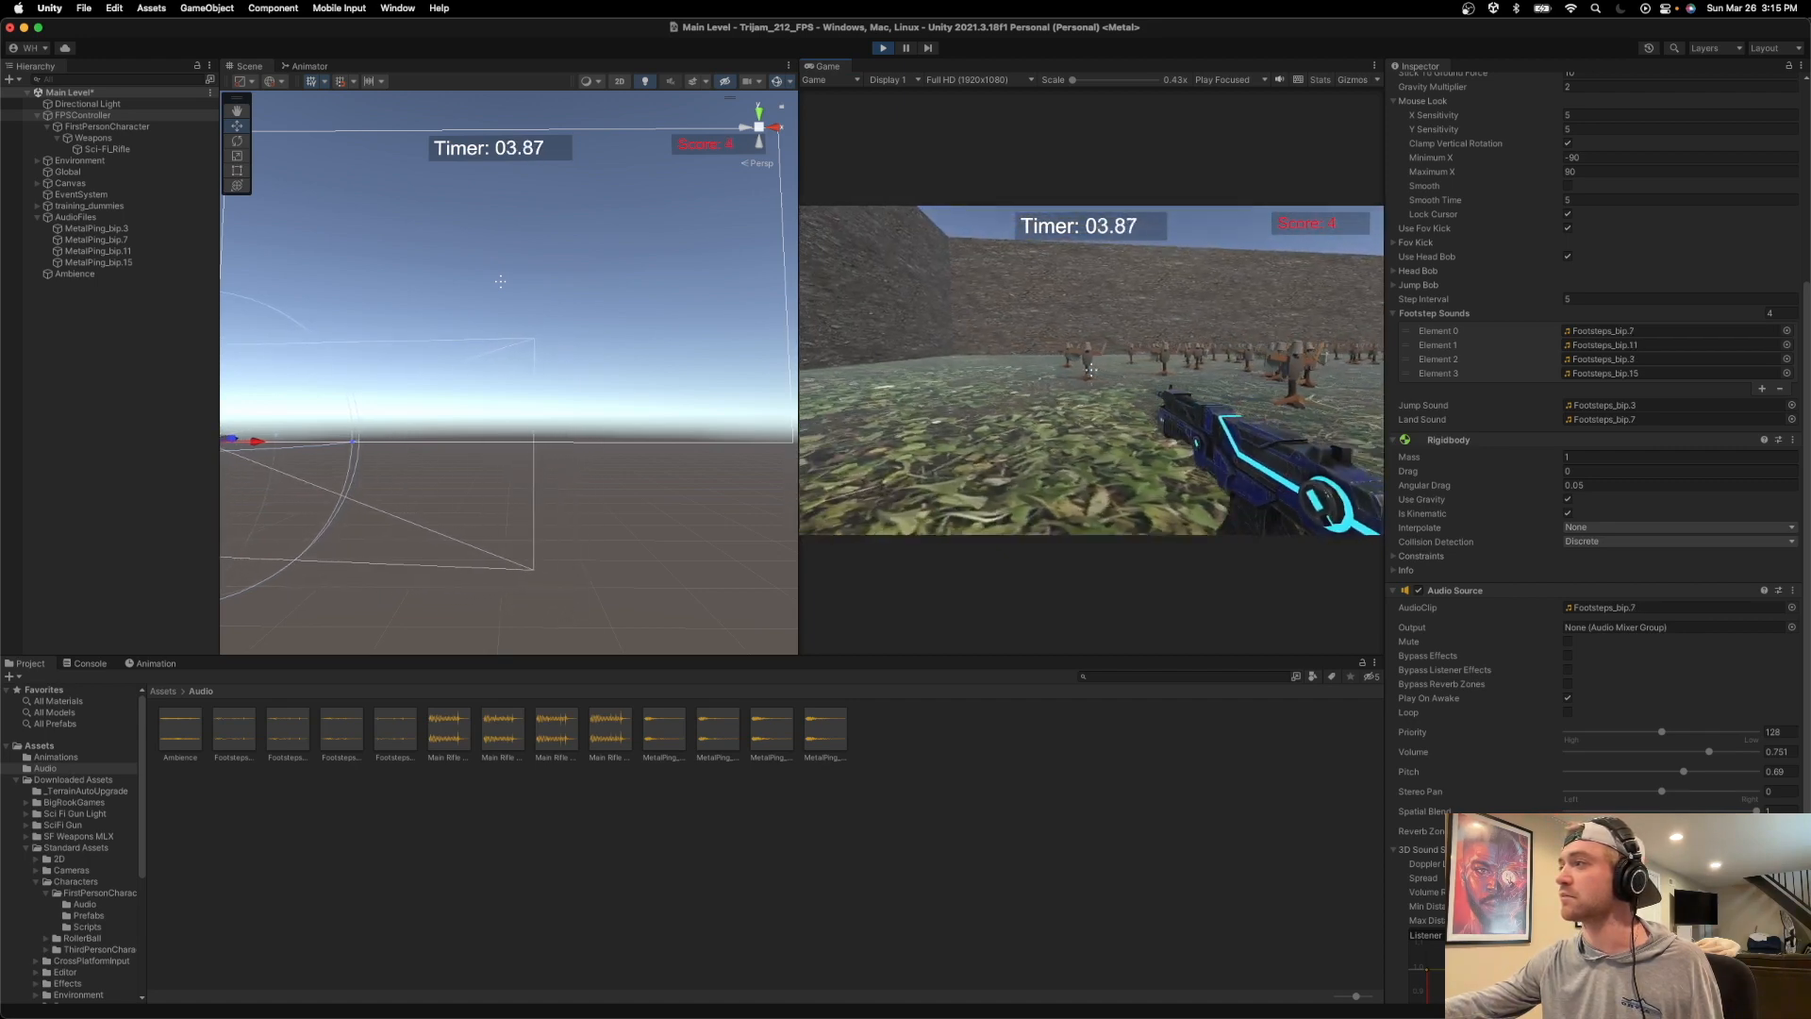
{"action": "left_click", "coordinate": [1091, 369]}
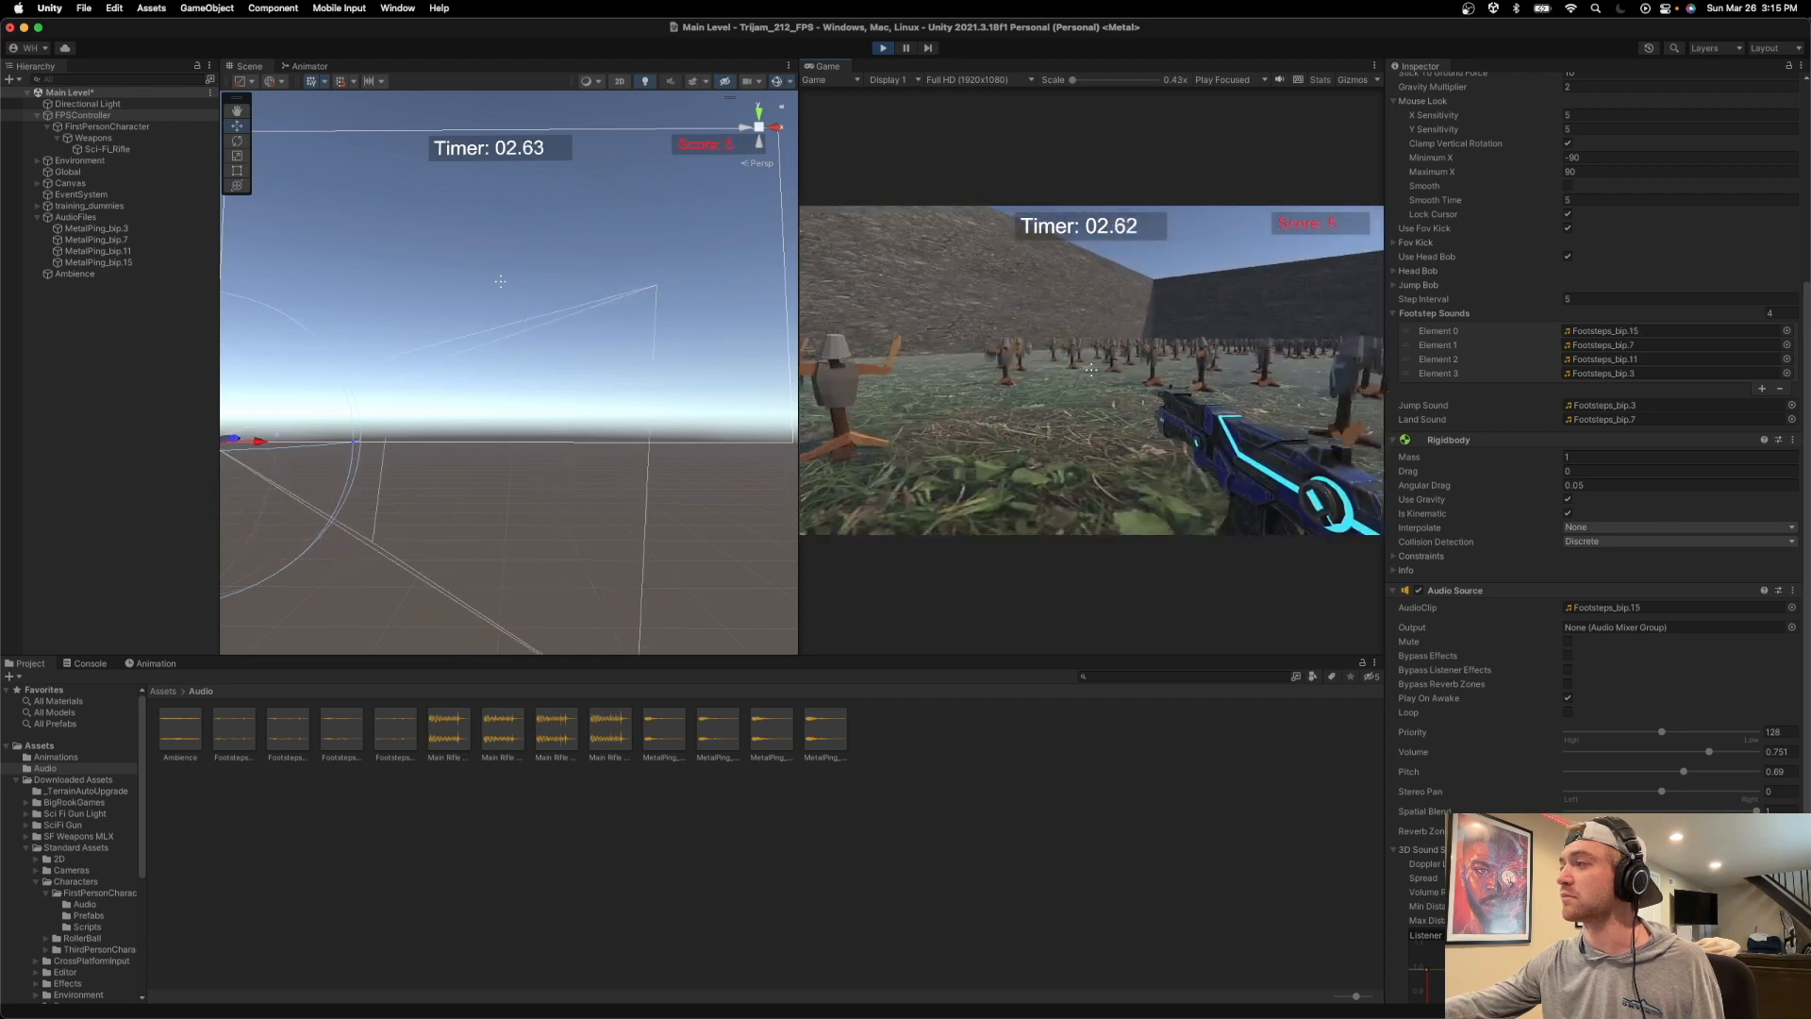
{"action": "left_click", "coordinate": [1092, 370]}
{"action": "left_click", "coordinate": [1092, 370]}
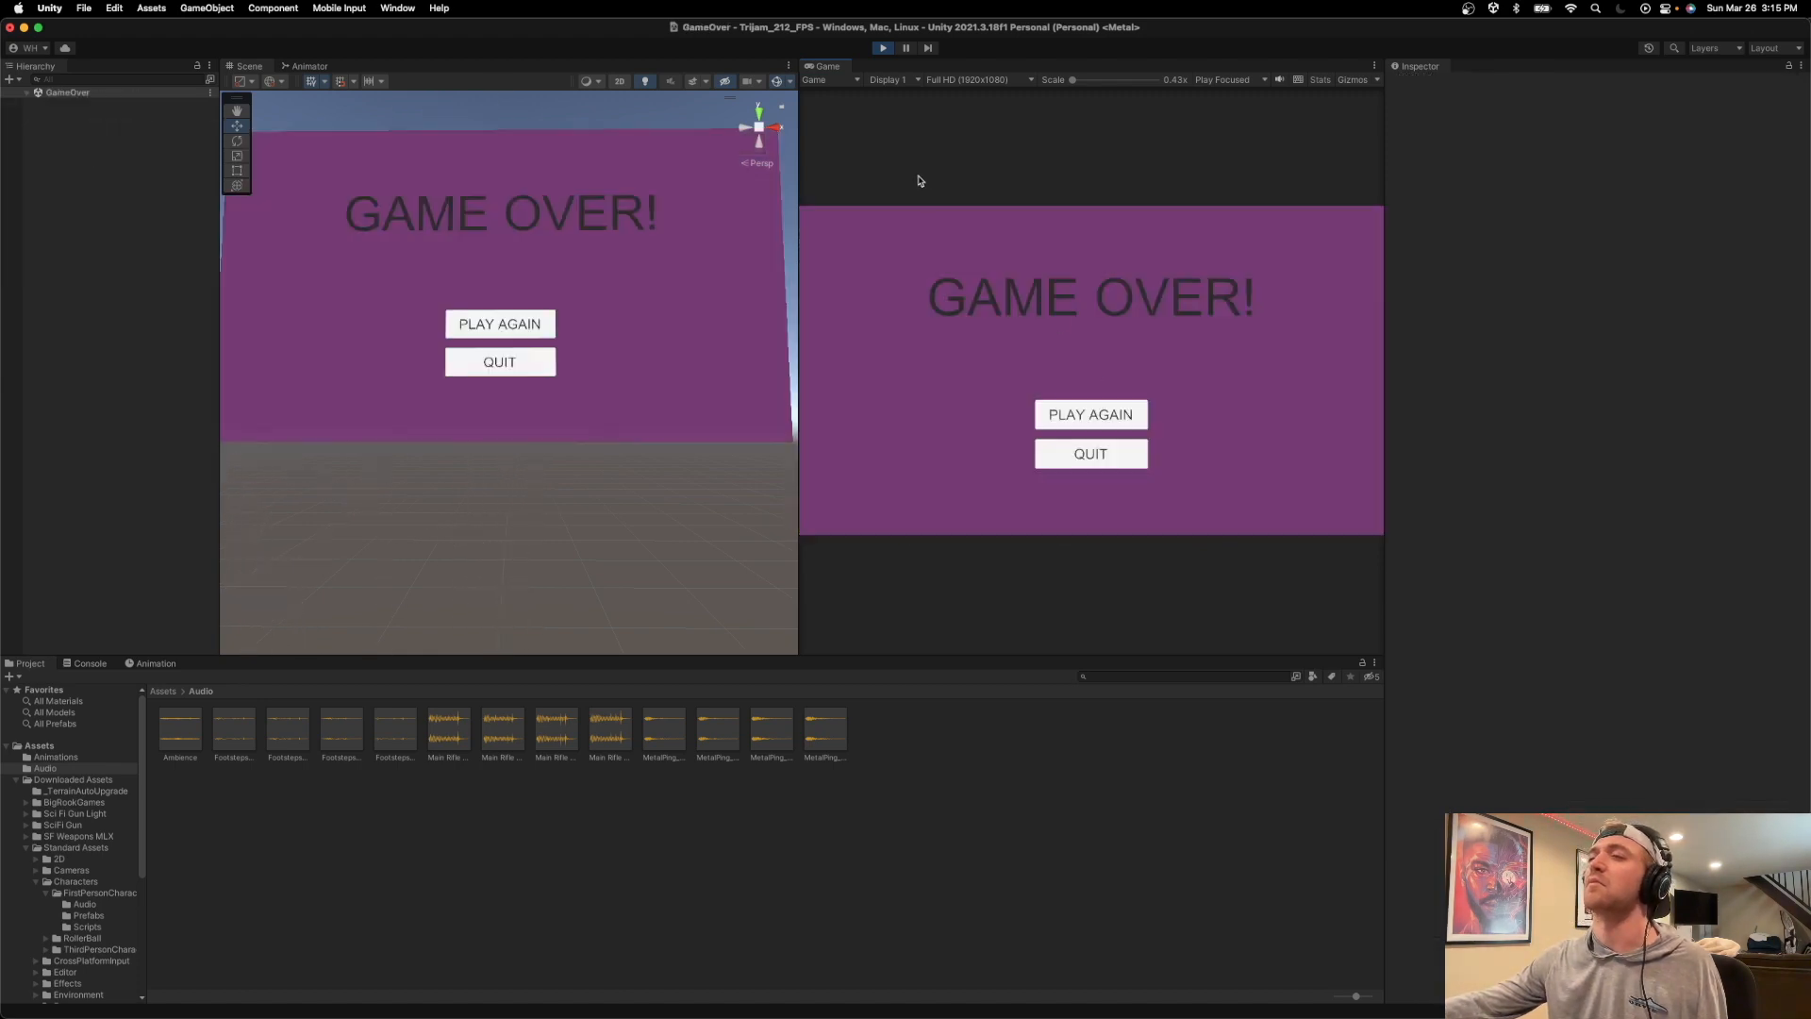
{"action": "left_click", "coordinate": [883, 48]}
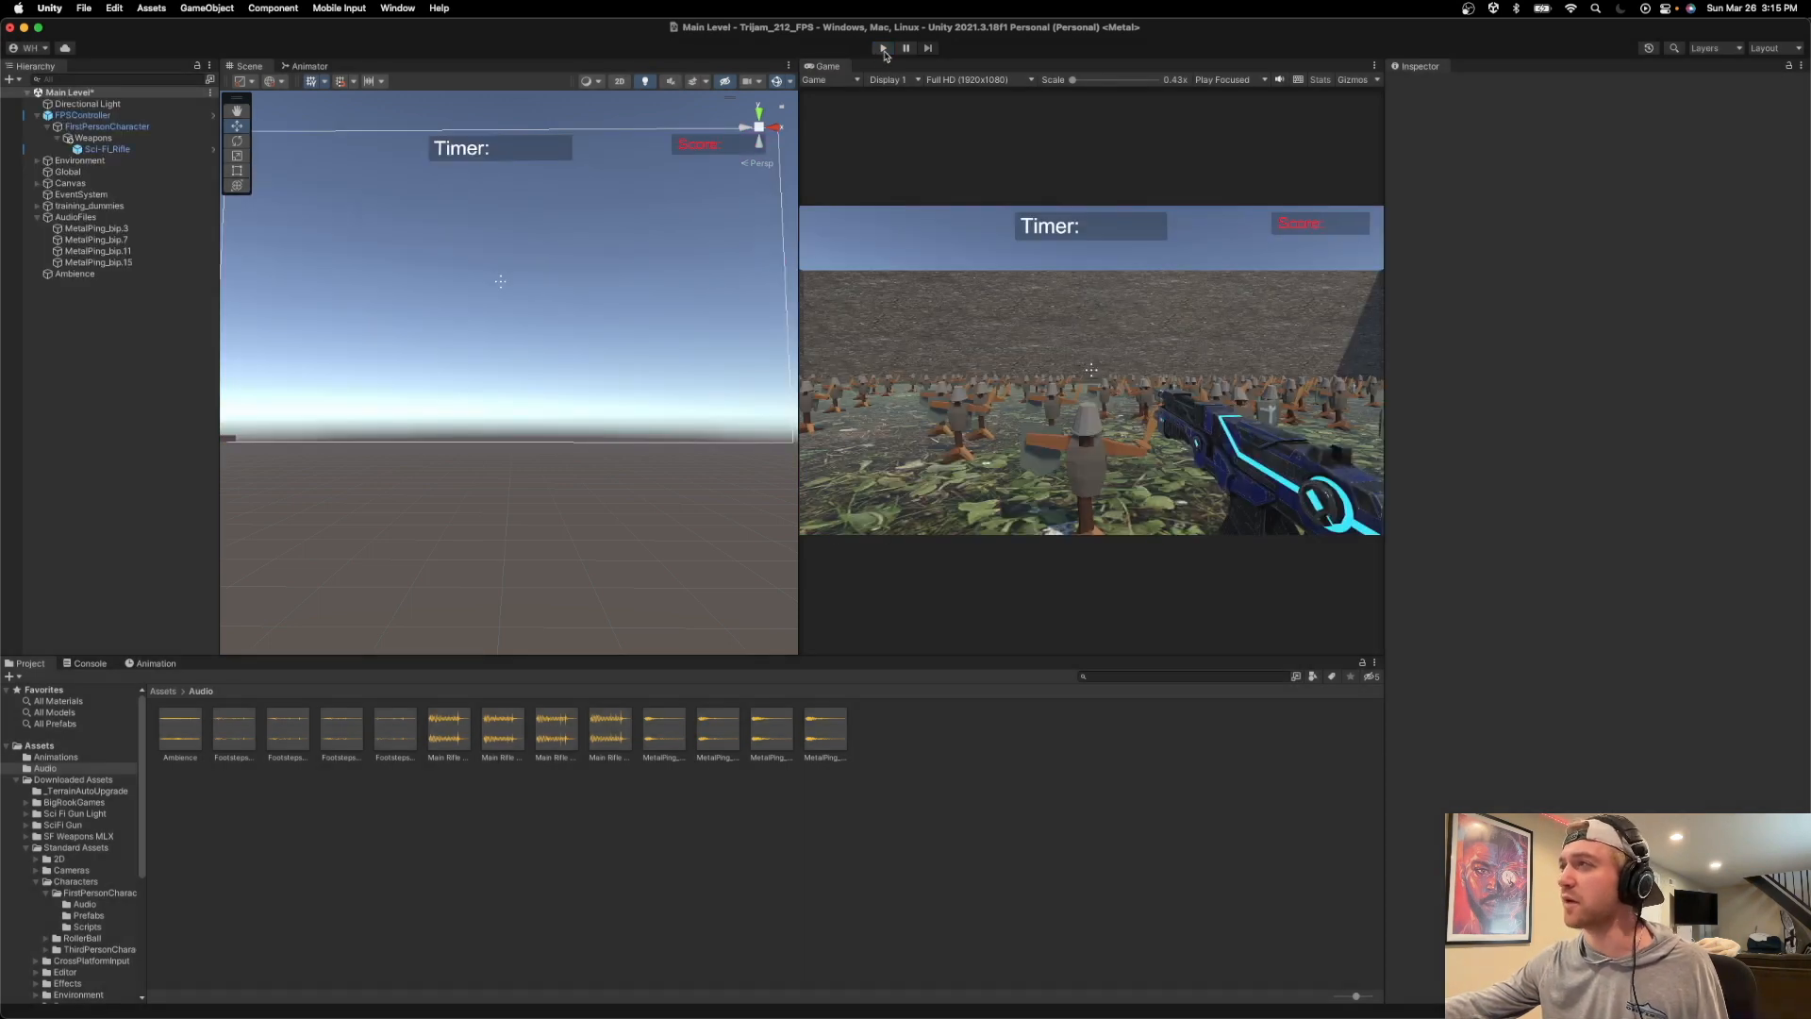
{"action": "left_click", "coordinate": [883, 48]}
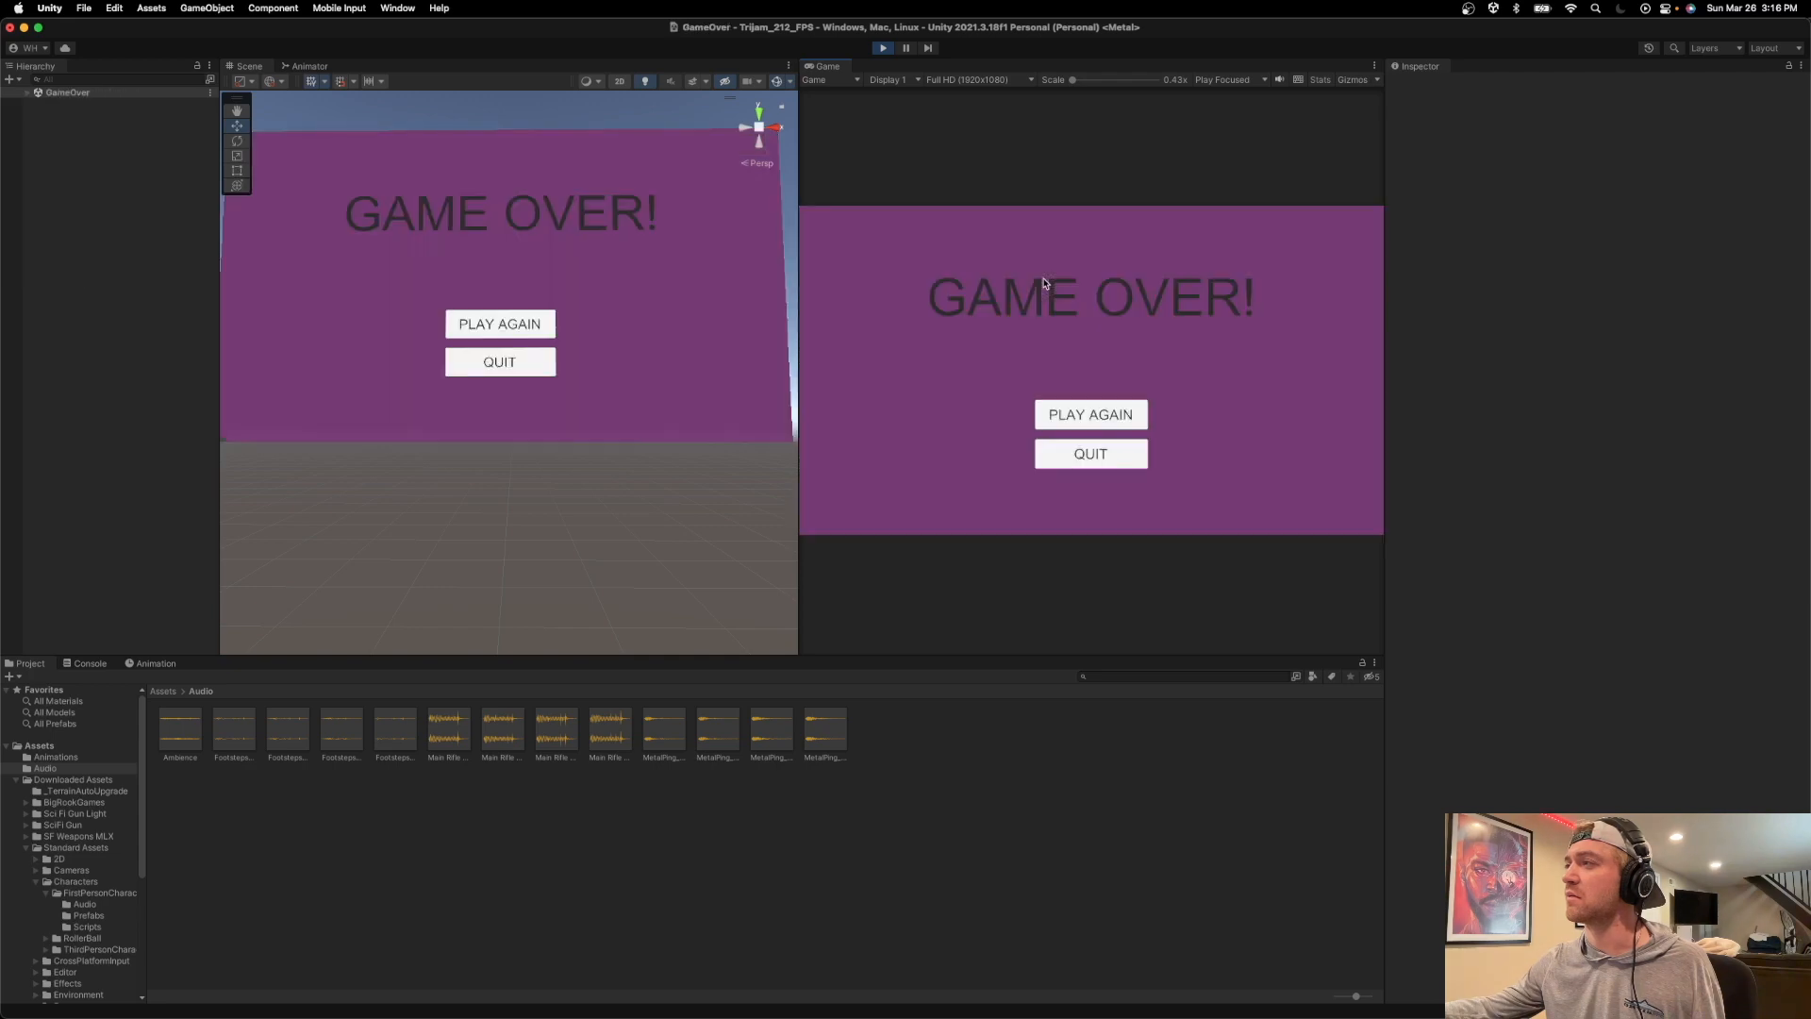
{"action": "left_click", "coordinate": [882, 48]}
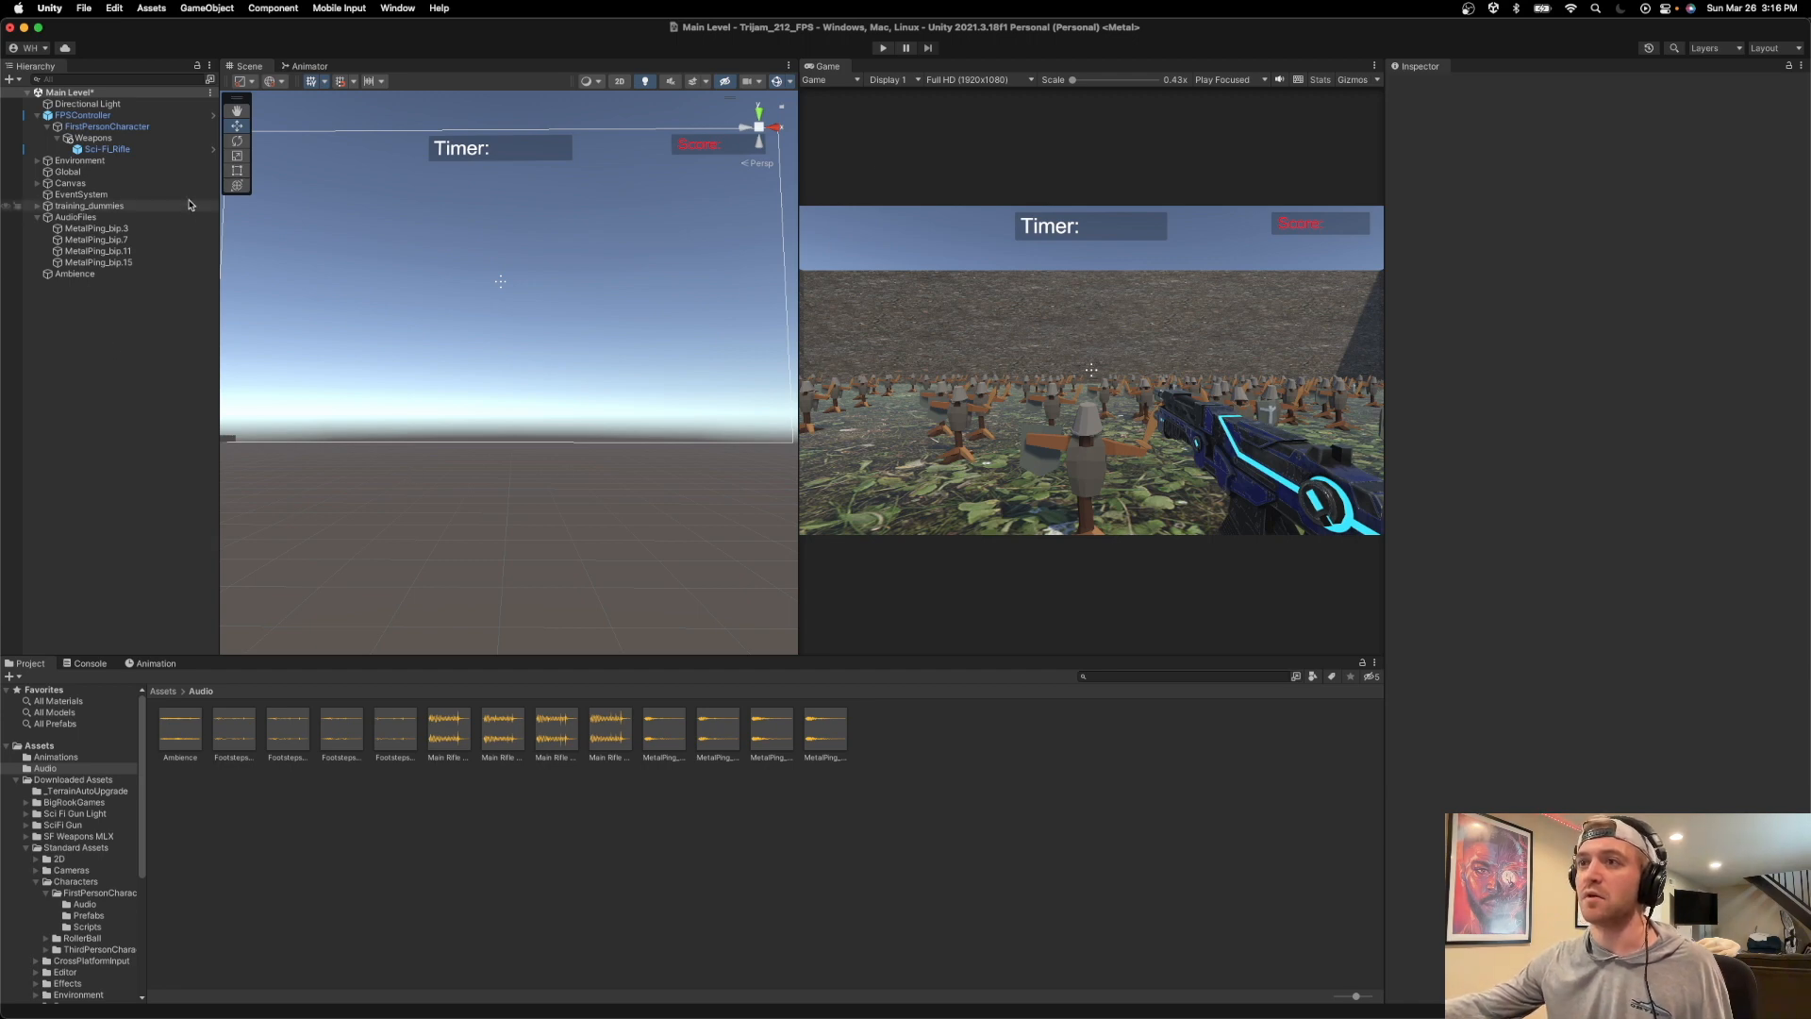
Set the pitch of the Ambience object's Audio Source to 0.89 and play-test the scene through to game over.
{"action": "left_click", "coordinate": [110, 275]}
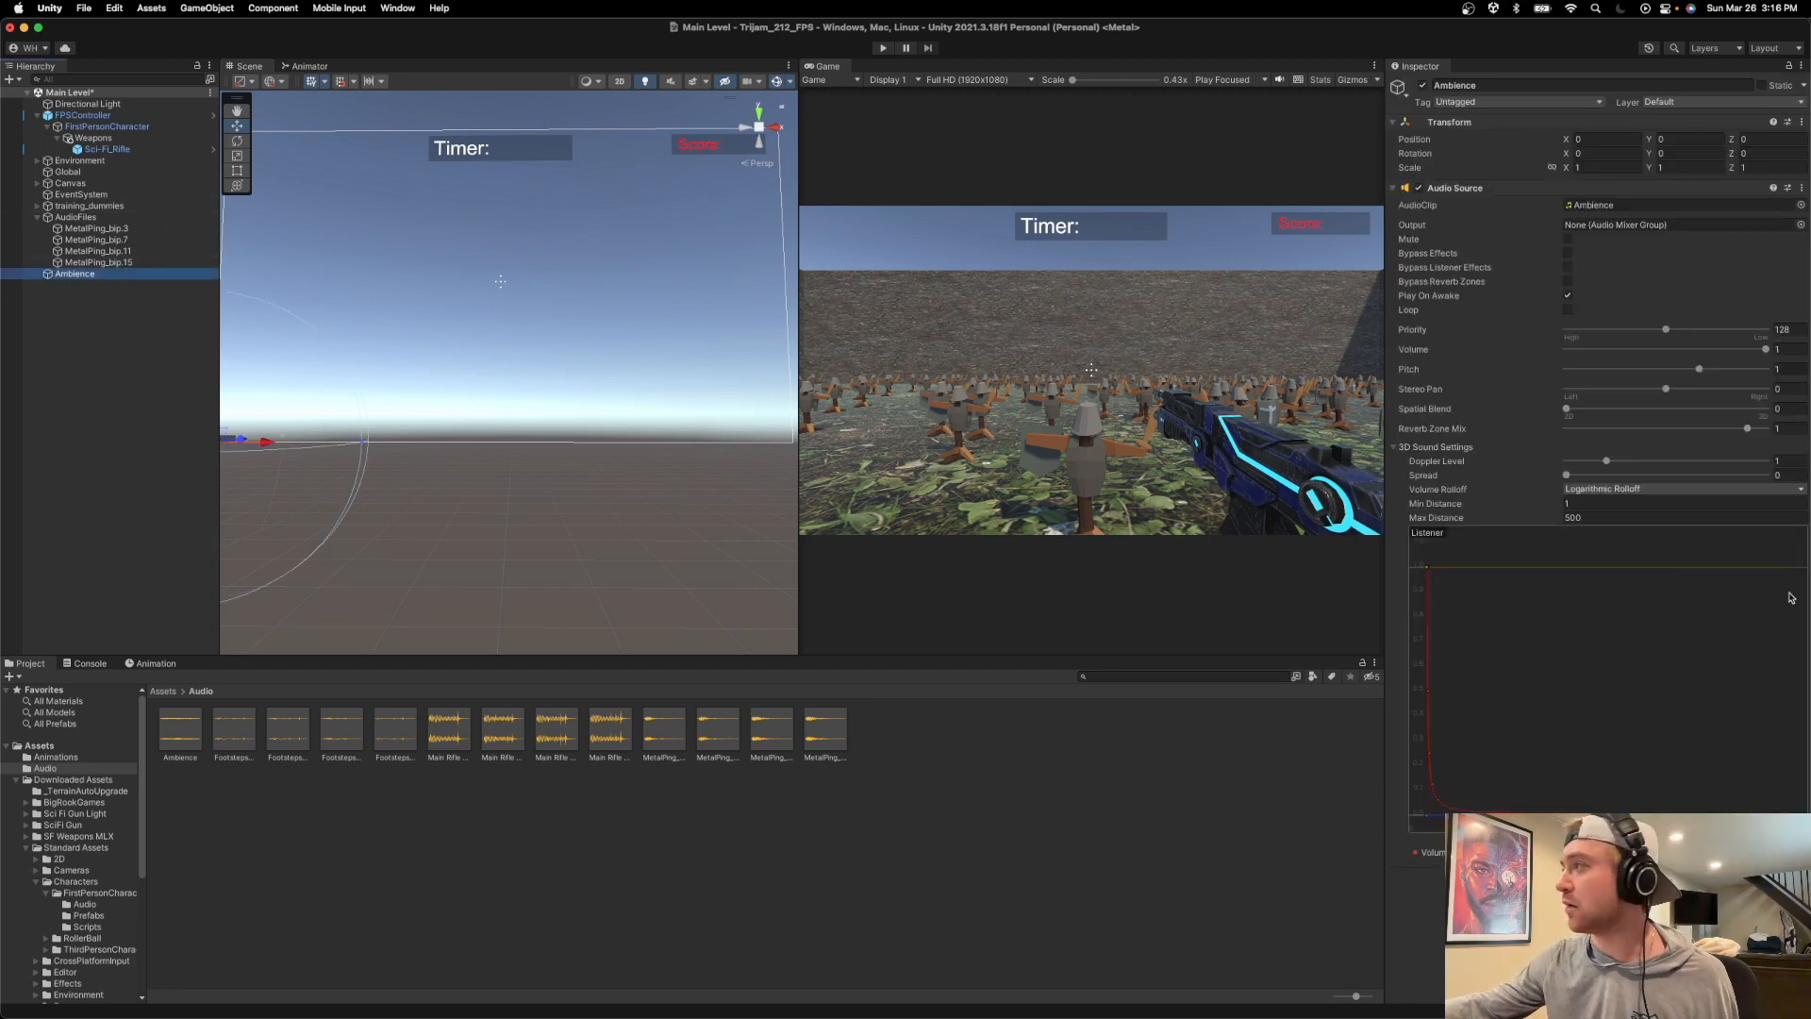
{"action": "left_click", "coordinate": [1694, 373]}
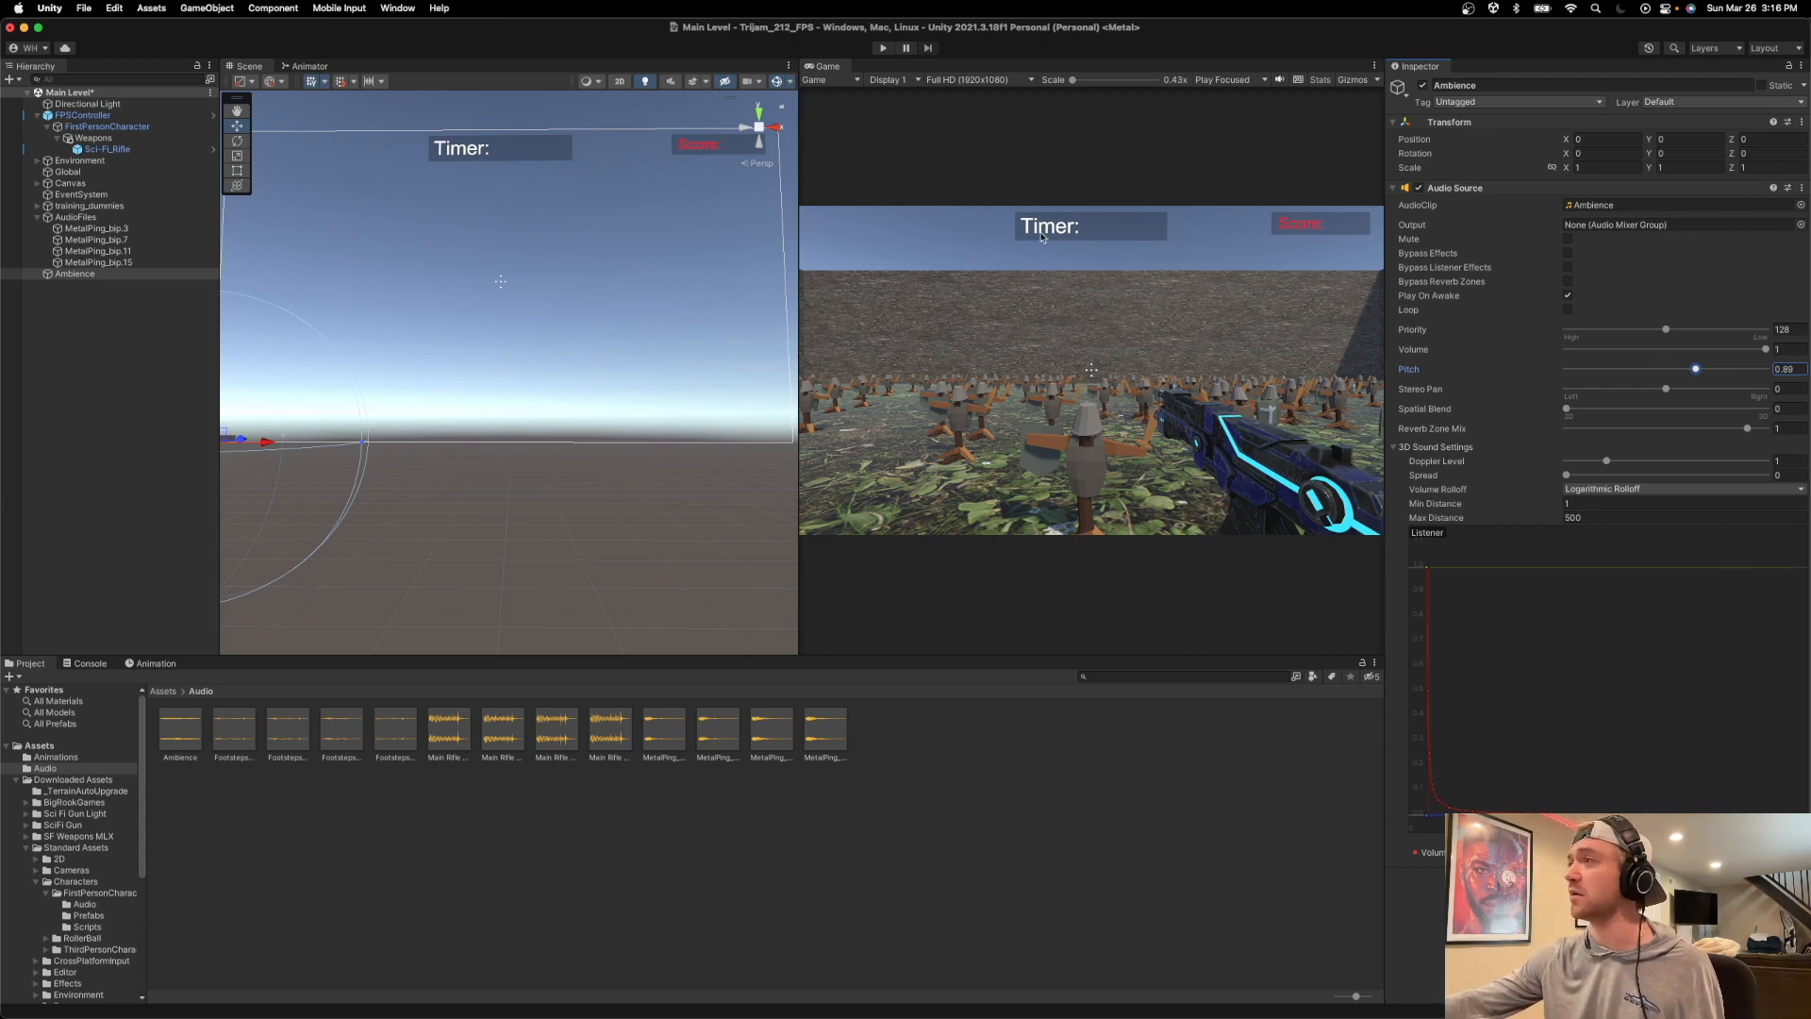
{"action": "left_click", "coordinate": [882, 48]}
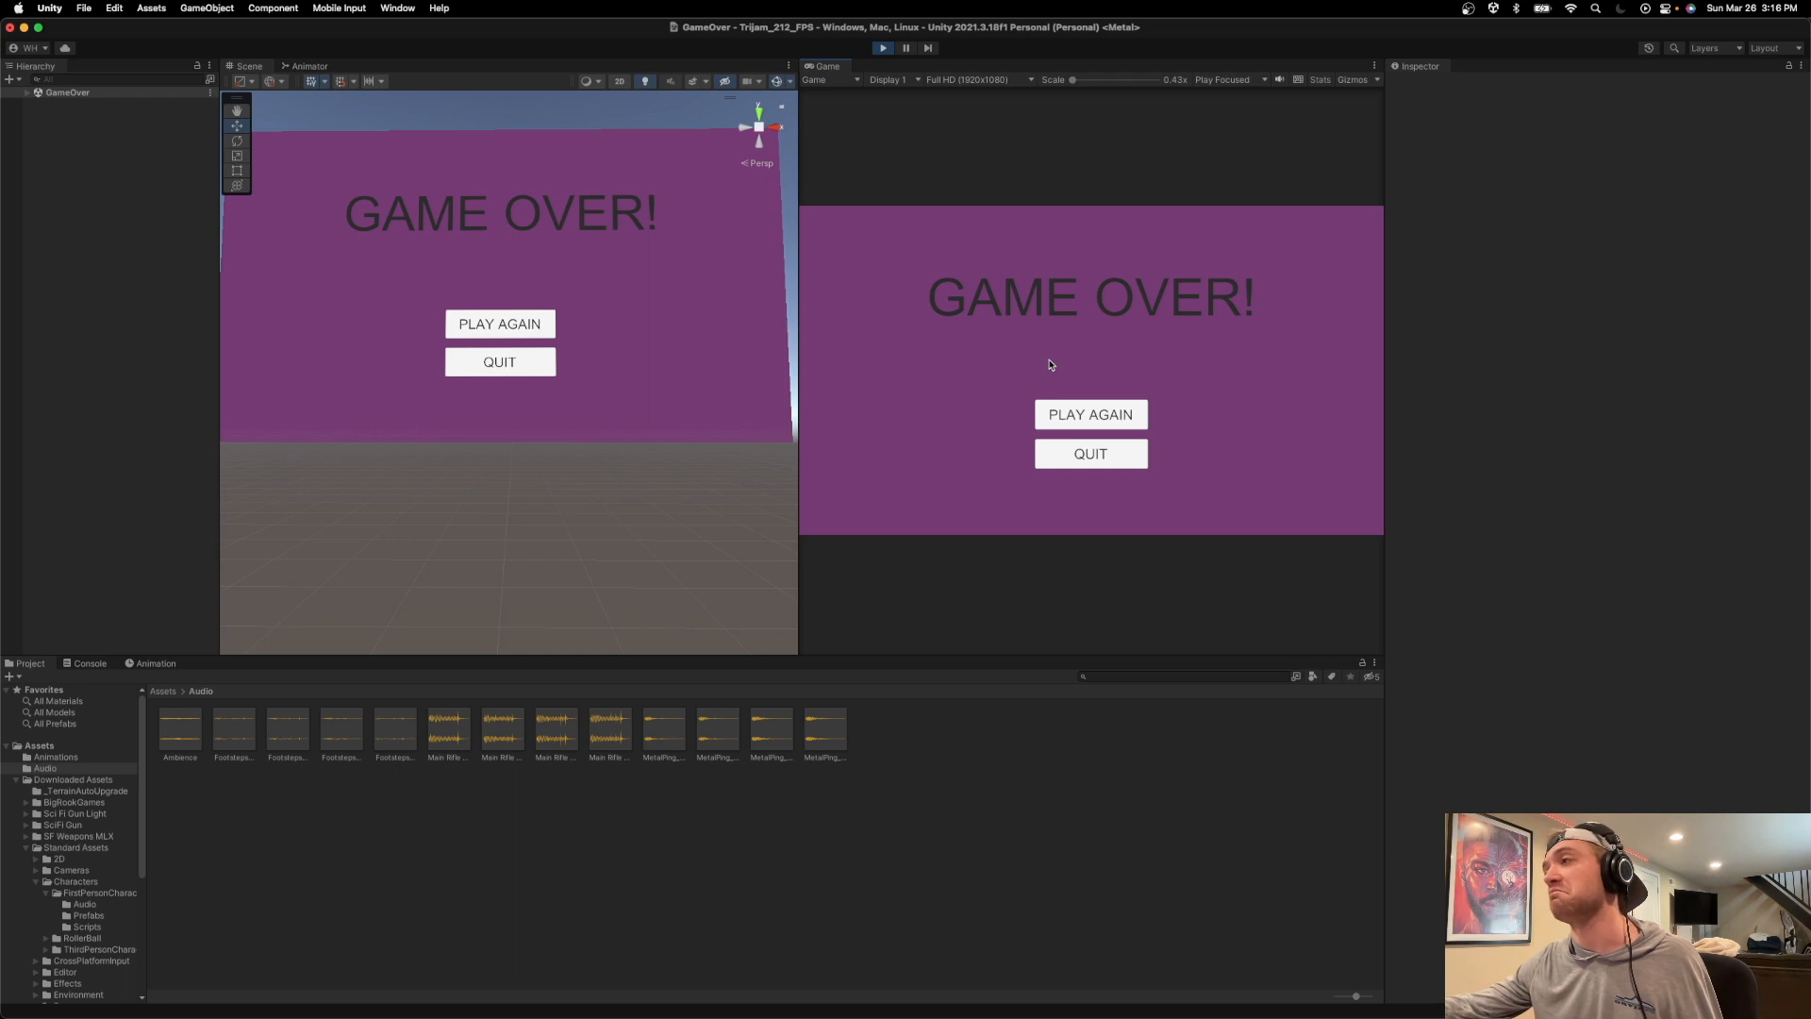
{"action": "left_click", "coordinate": [883, 48]}
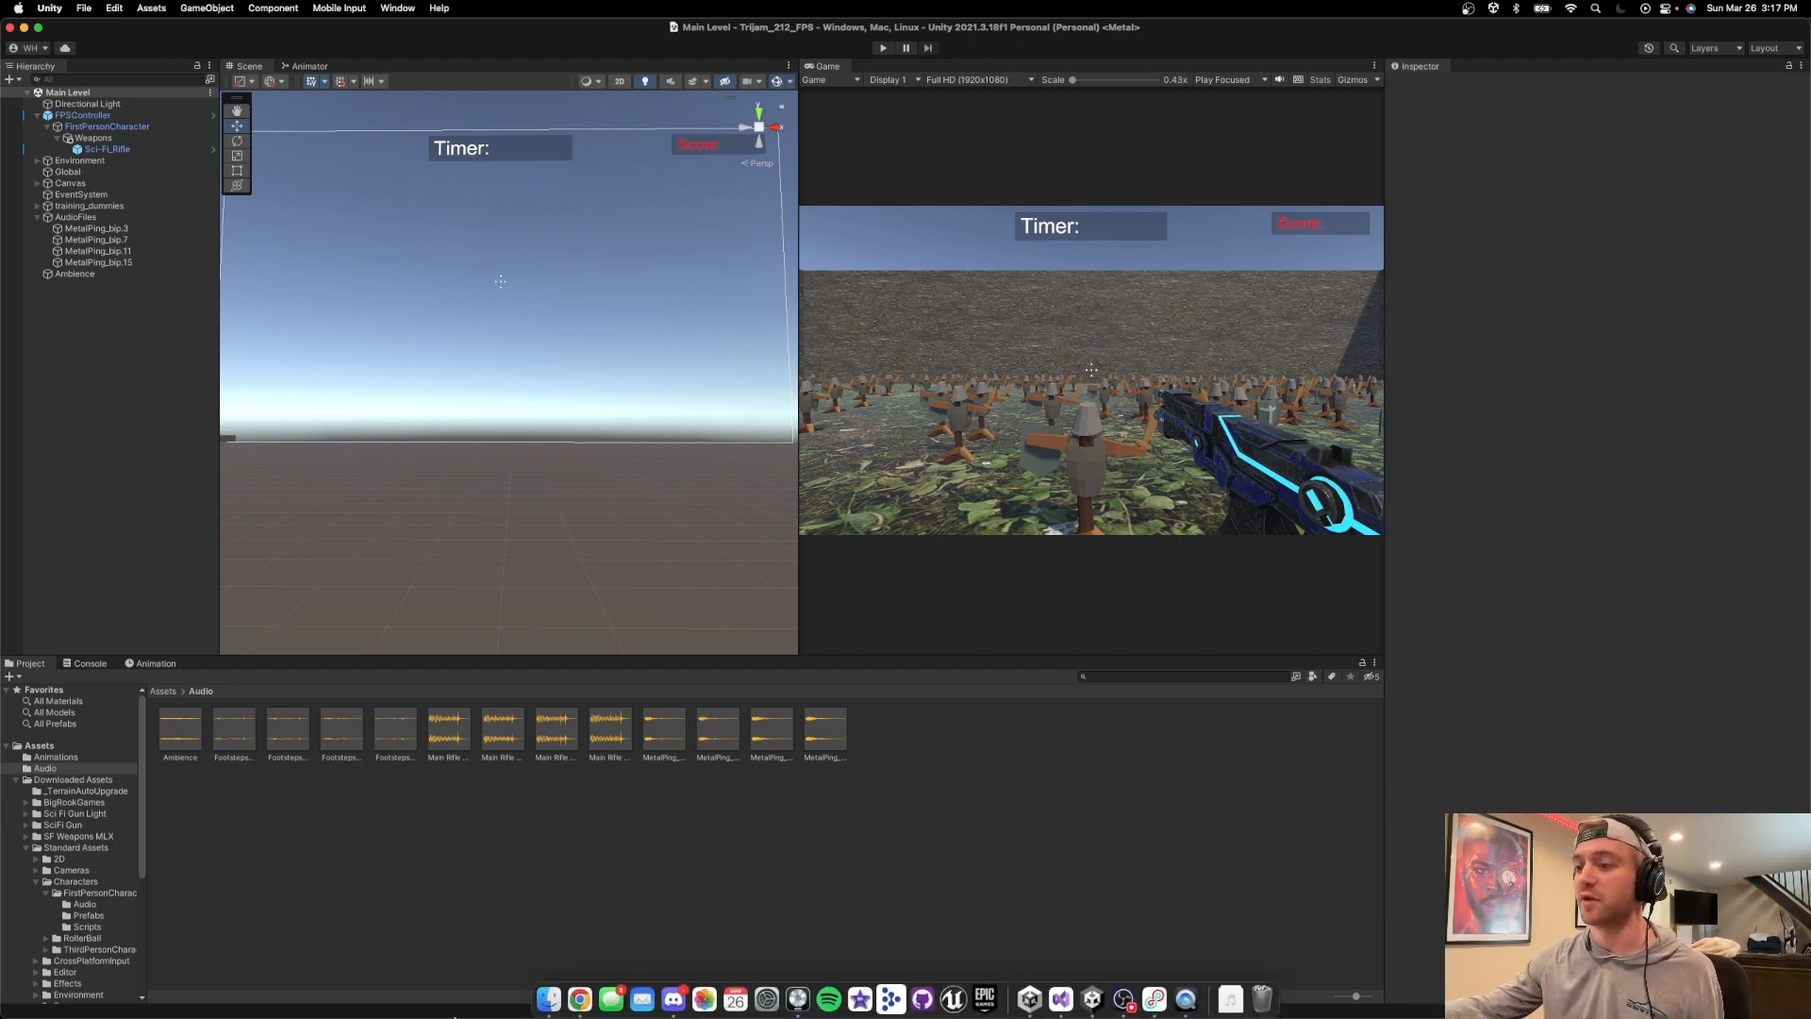
Switch to Chrome and search Pixabay's sound effects for "dramatic suspense".
{"action": "left_click", "coordinate": [554, 970]}
{"action": "scroll", "coordinate": [1244, 274], "scroll_direction": "up", "scroll_amount": 1}
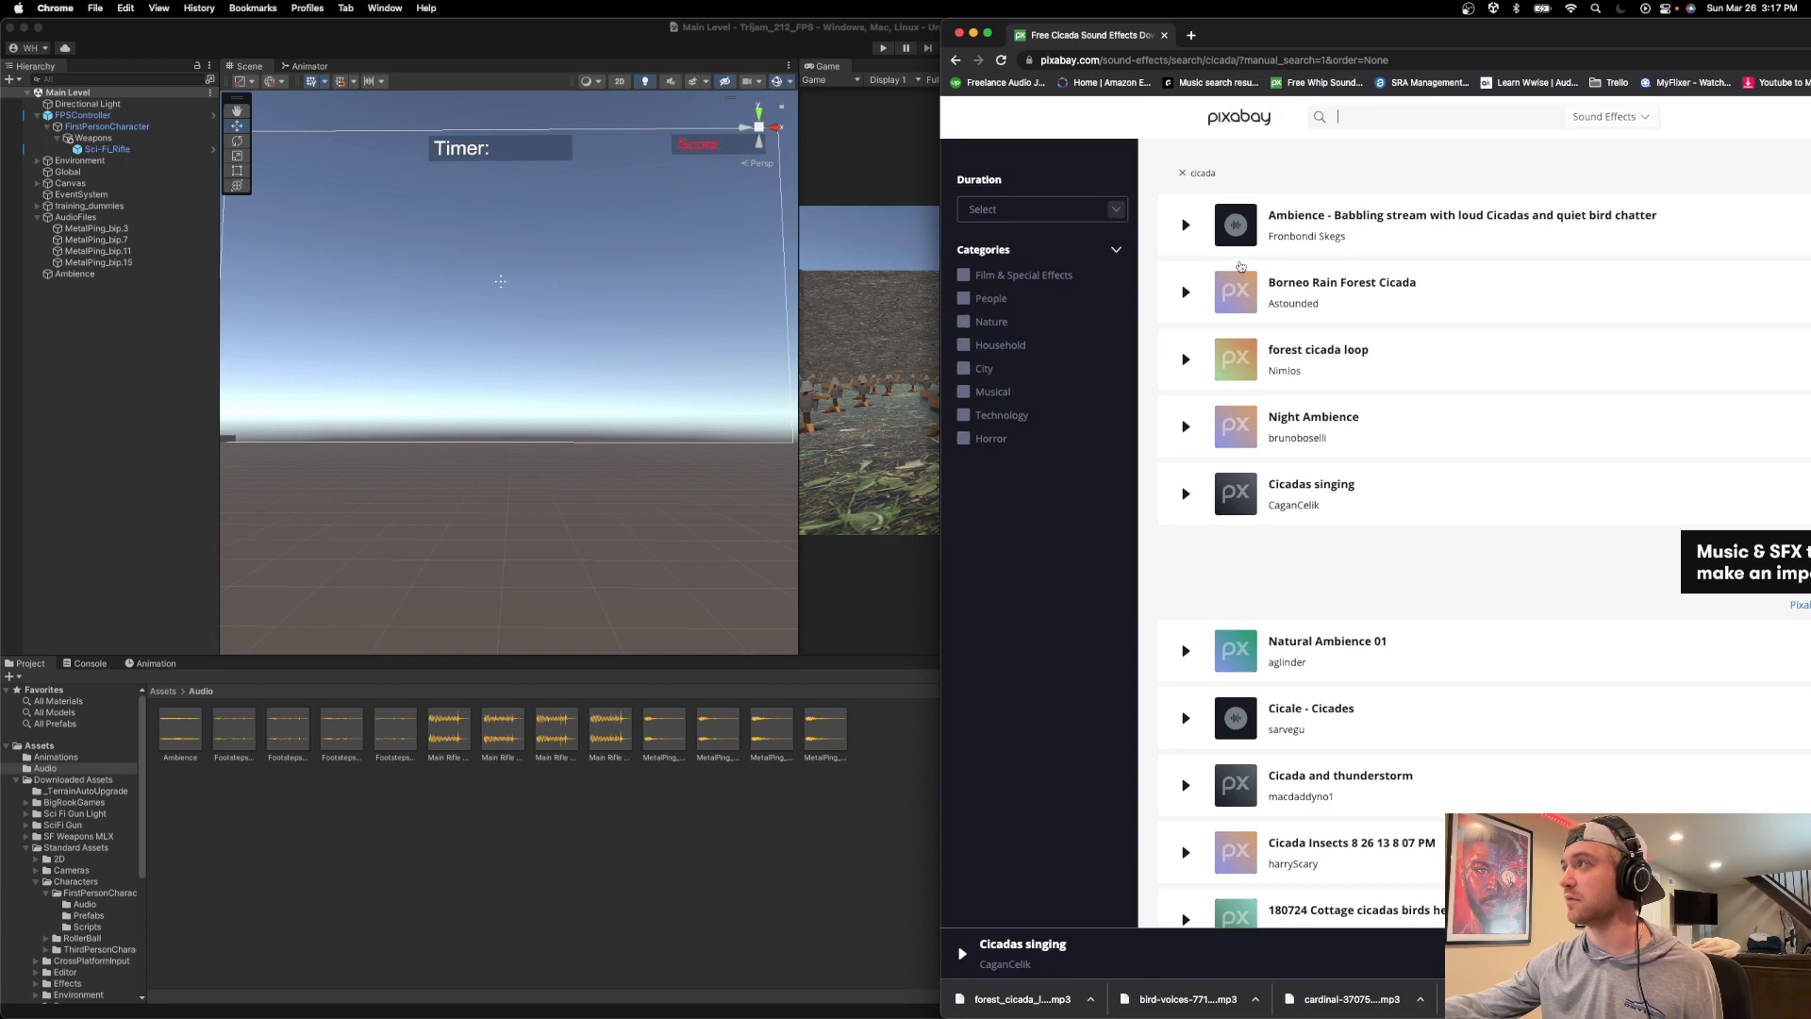
{"action": "type", "text": "drama"}
{"action": "type", "text": "suspense"}
{"action": "key", "text": "Return"}
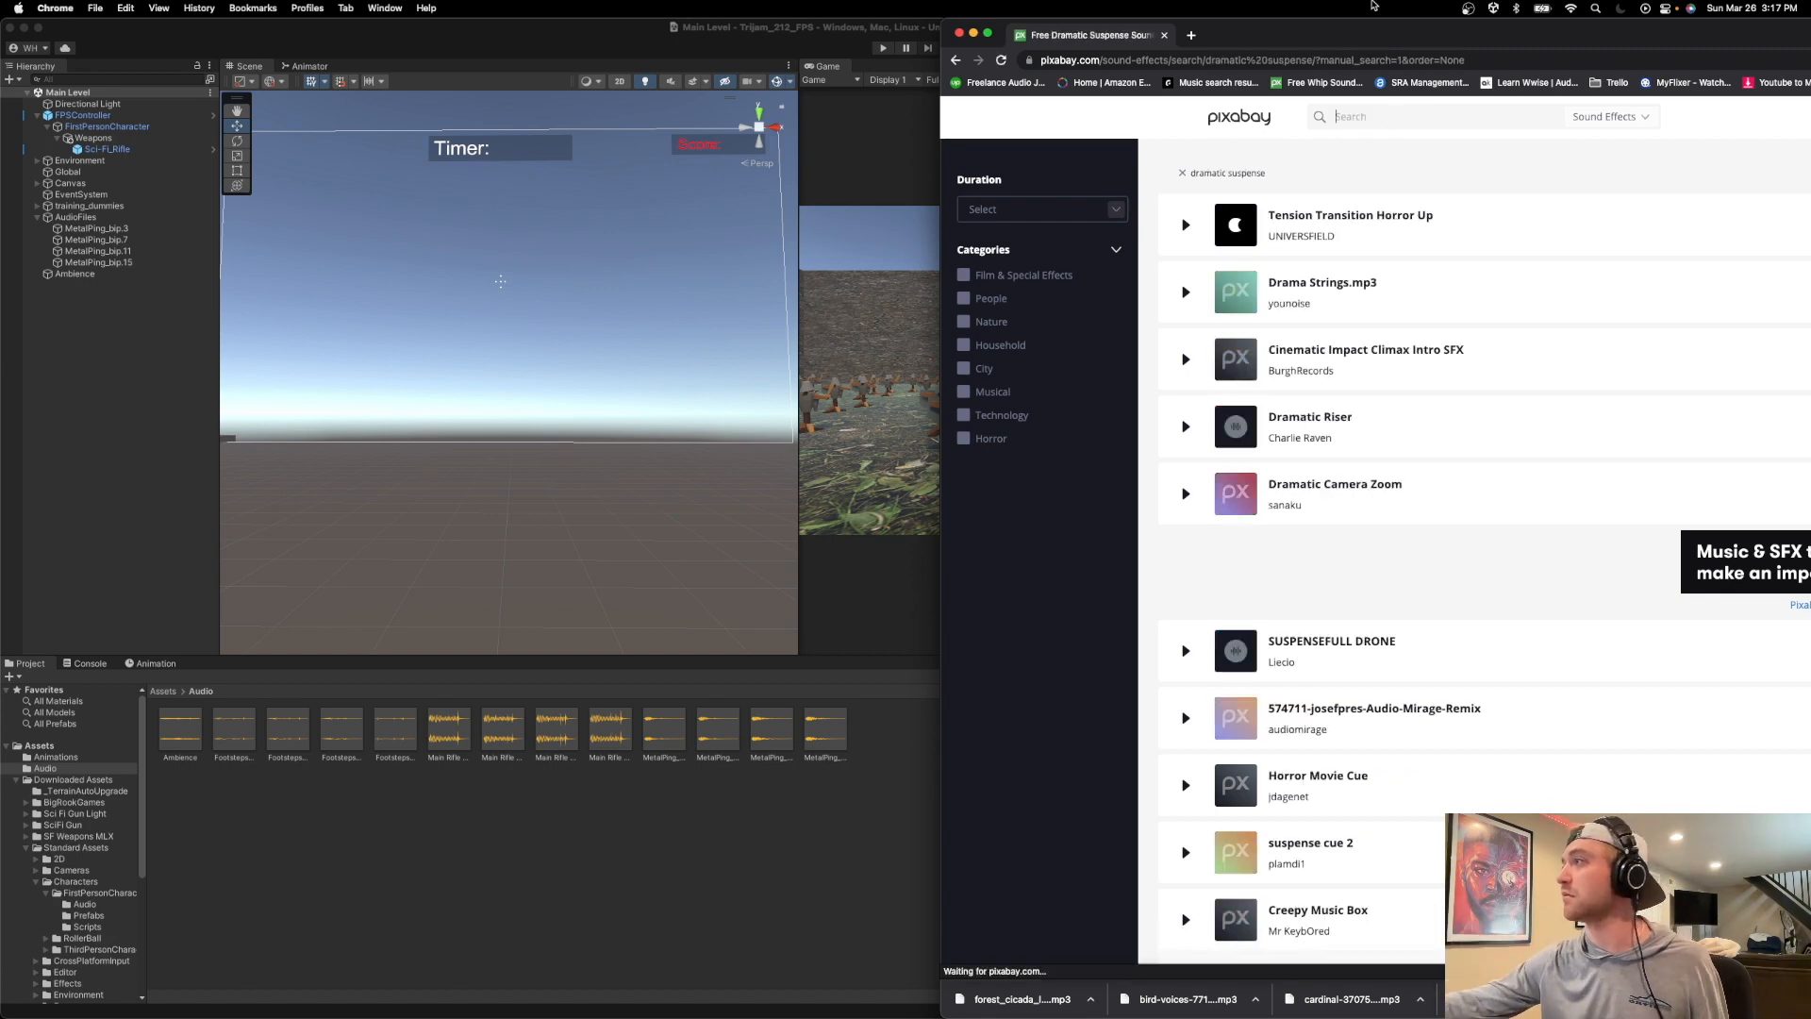
Preview the suspense results, including Drama Strings.mp3, Dramatic Riser, Dramatic Camera Zoom, SUSPENSEFULL DRONE, Horror Movie Cue and Creepy Music Box.
{"action": "left_click", "coordinate": [1188, 292]}
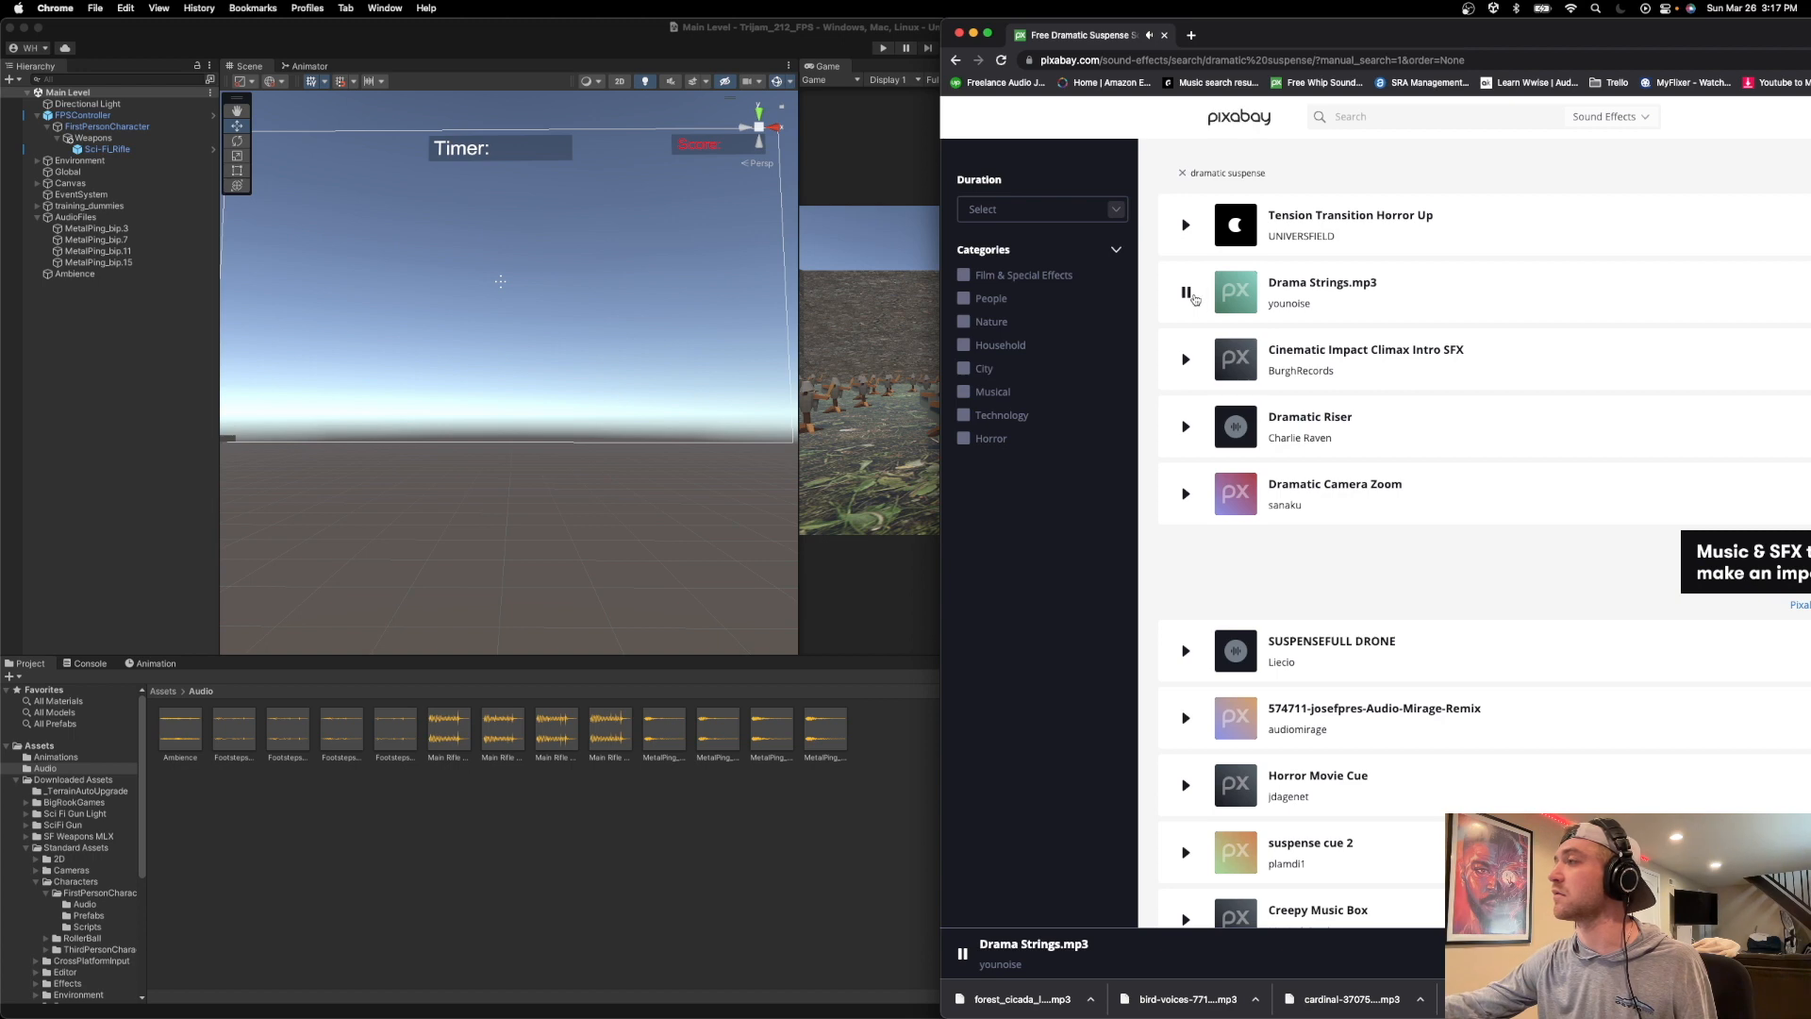
{"action": "left_click", "coordinate": [1186, 427]}
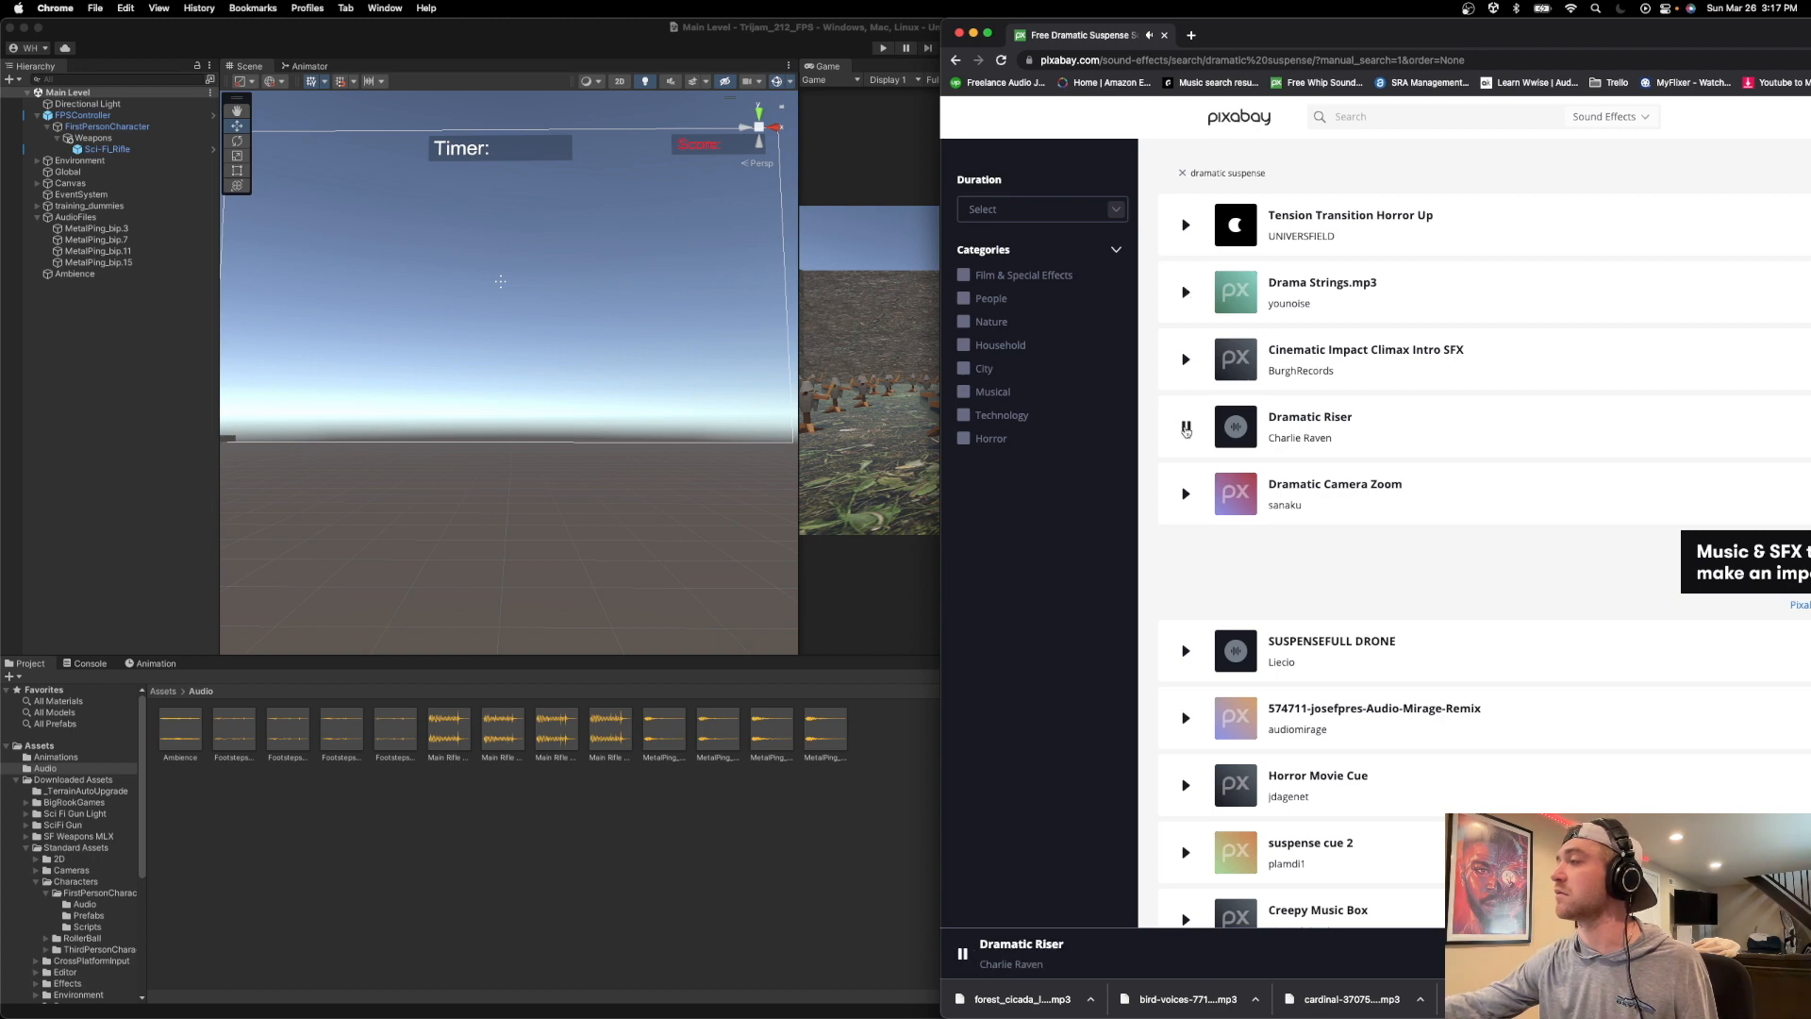
{"action": "left_click", "coordinate": [1185, 493]}
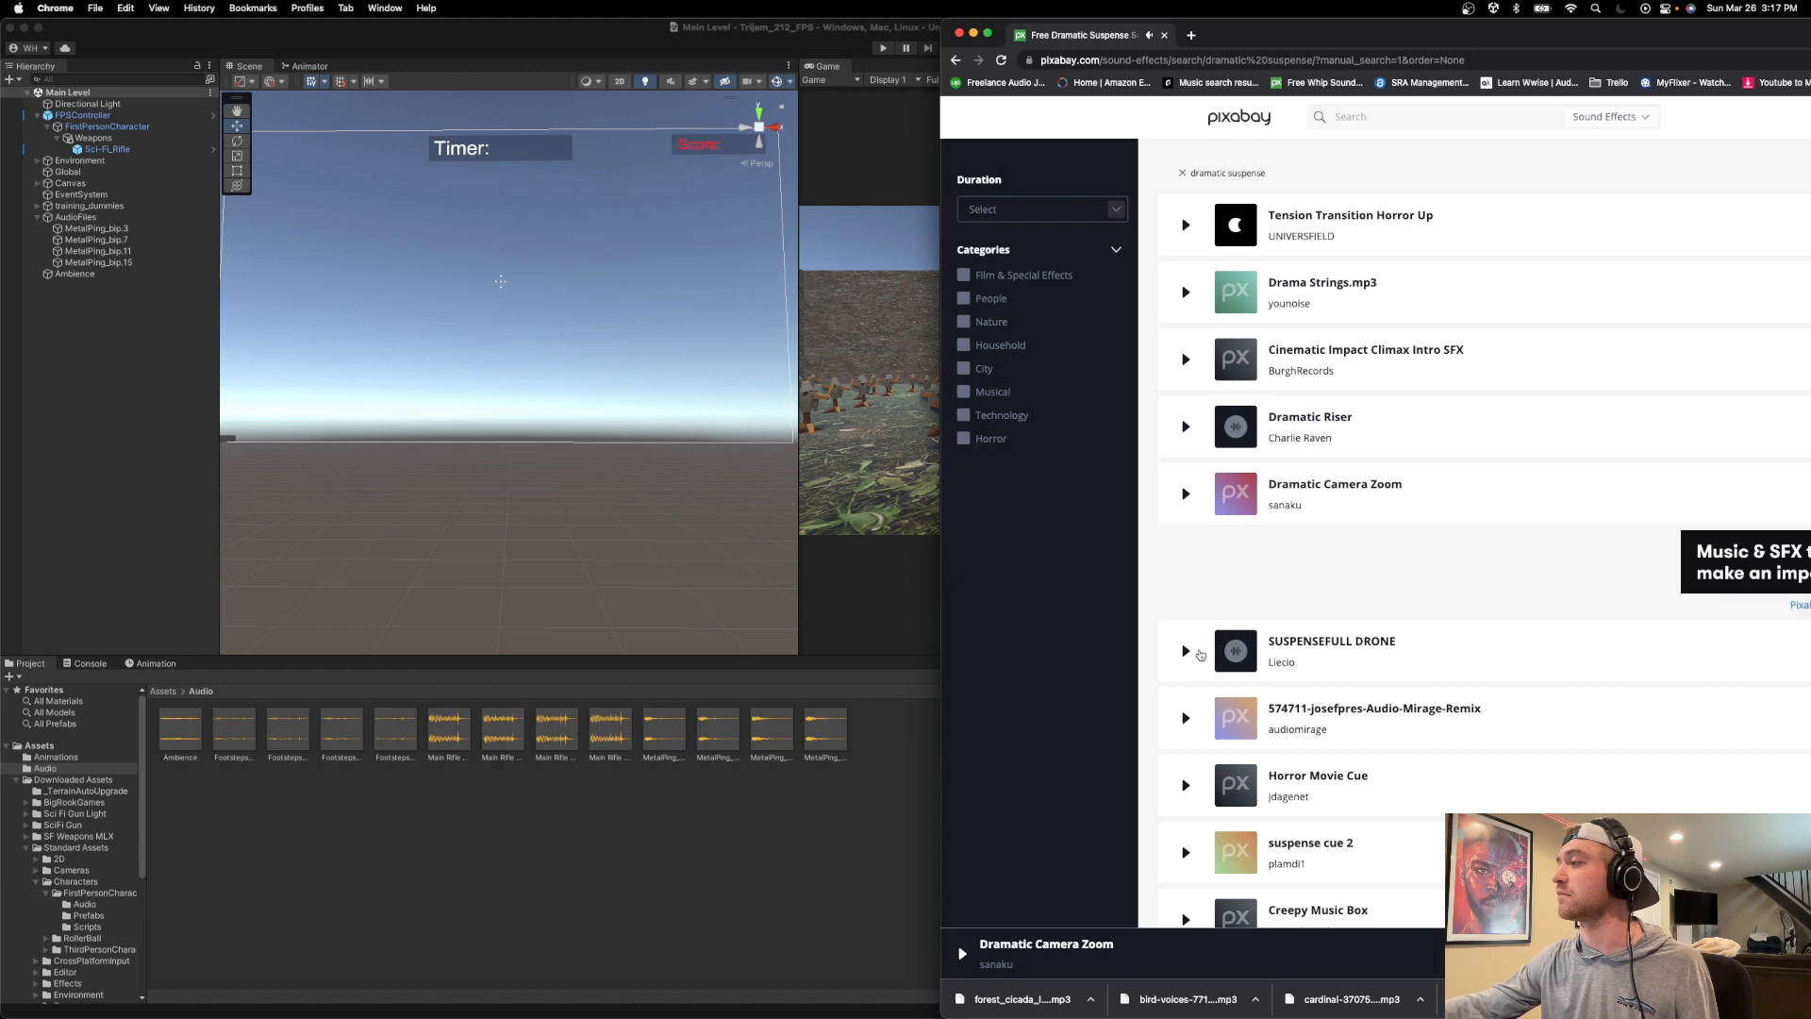
{"action": "left_click", "coordinate": [1194, 652]}
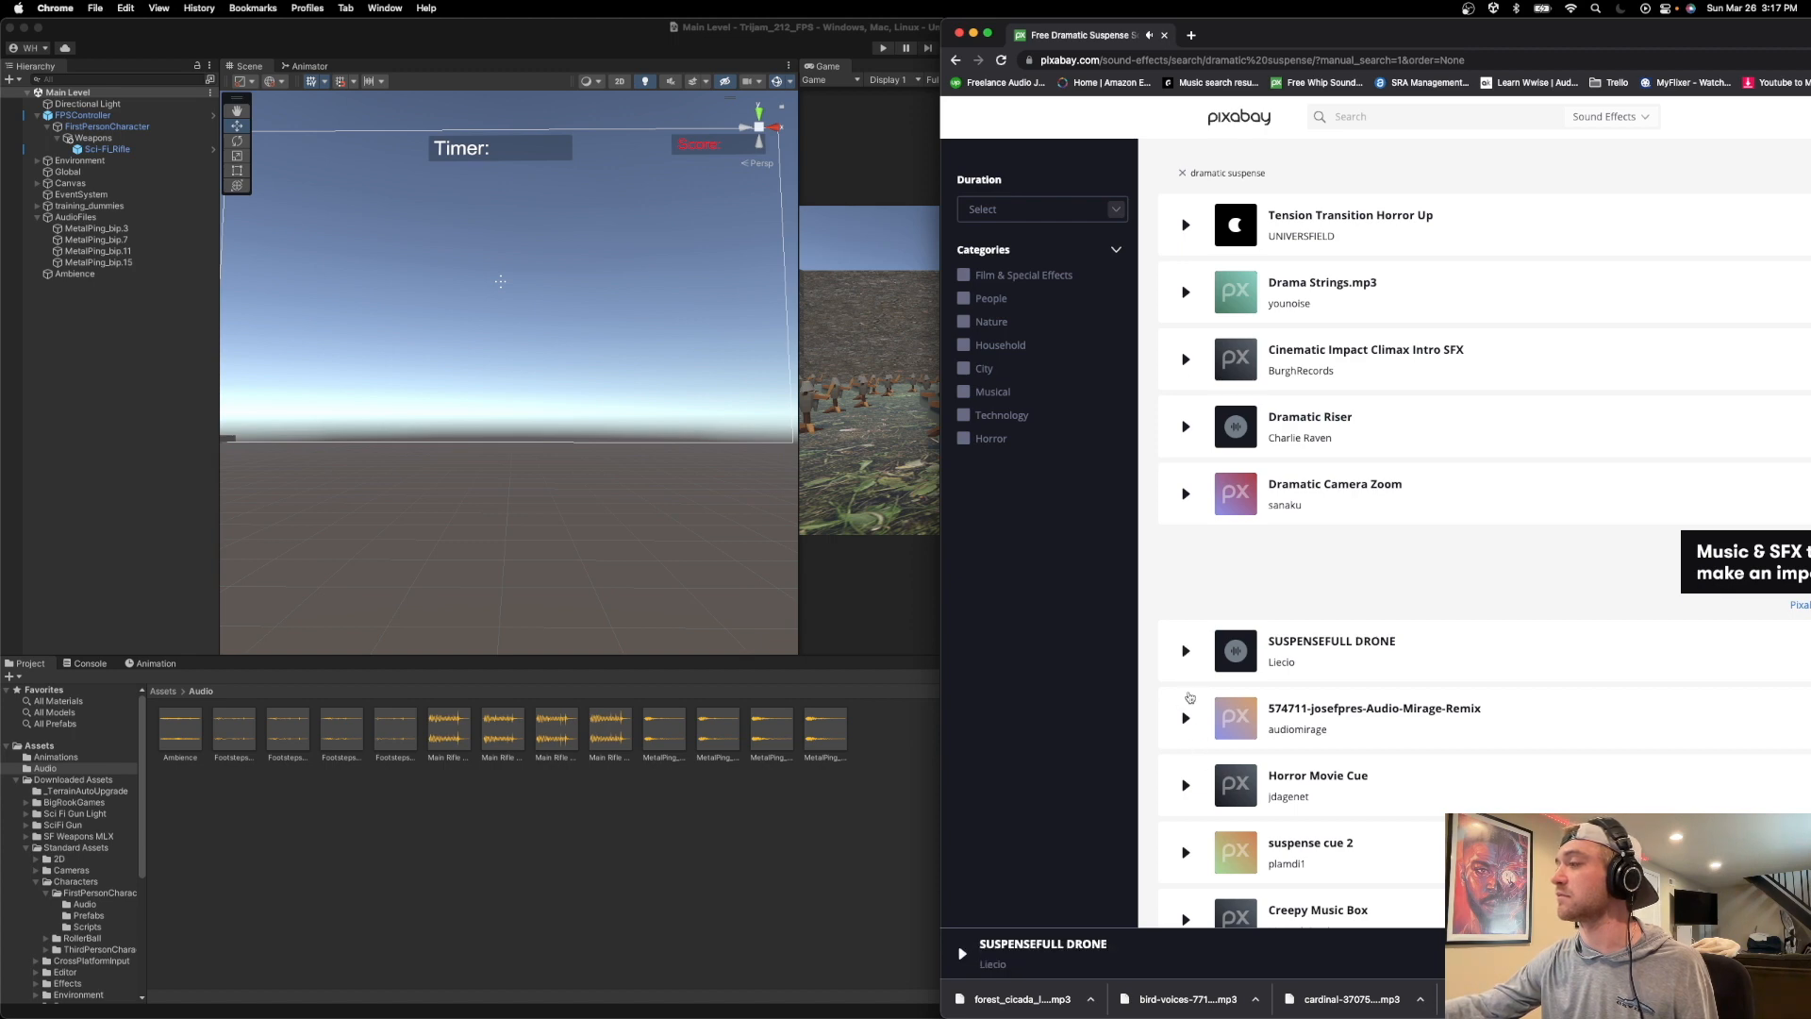
{"action": "left_click", "coordinate": [1185, 782]}
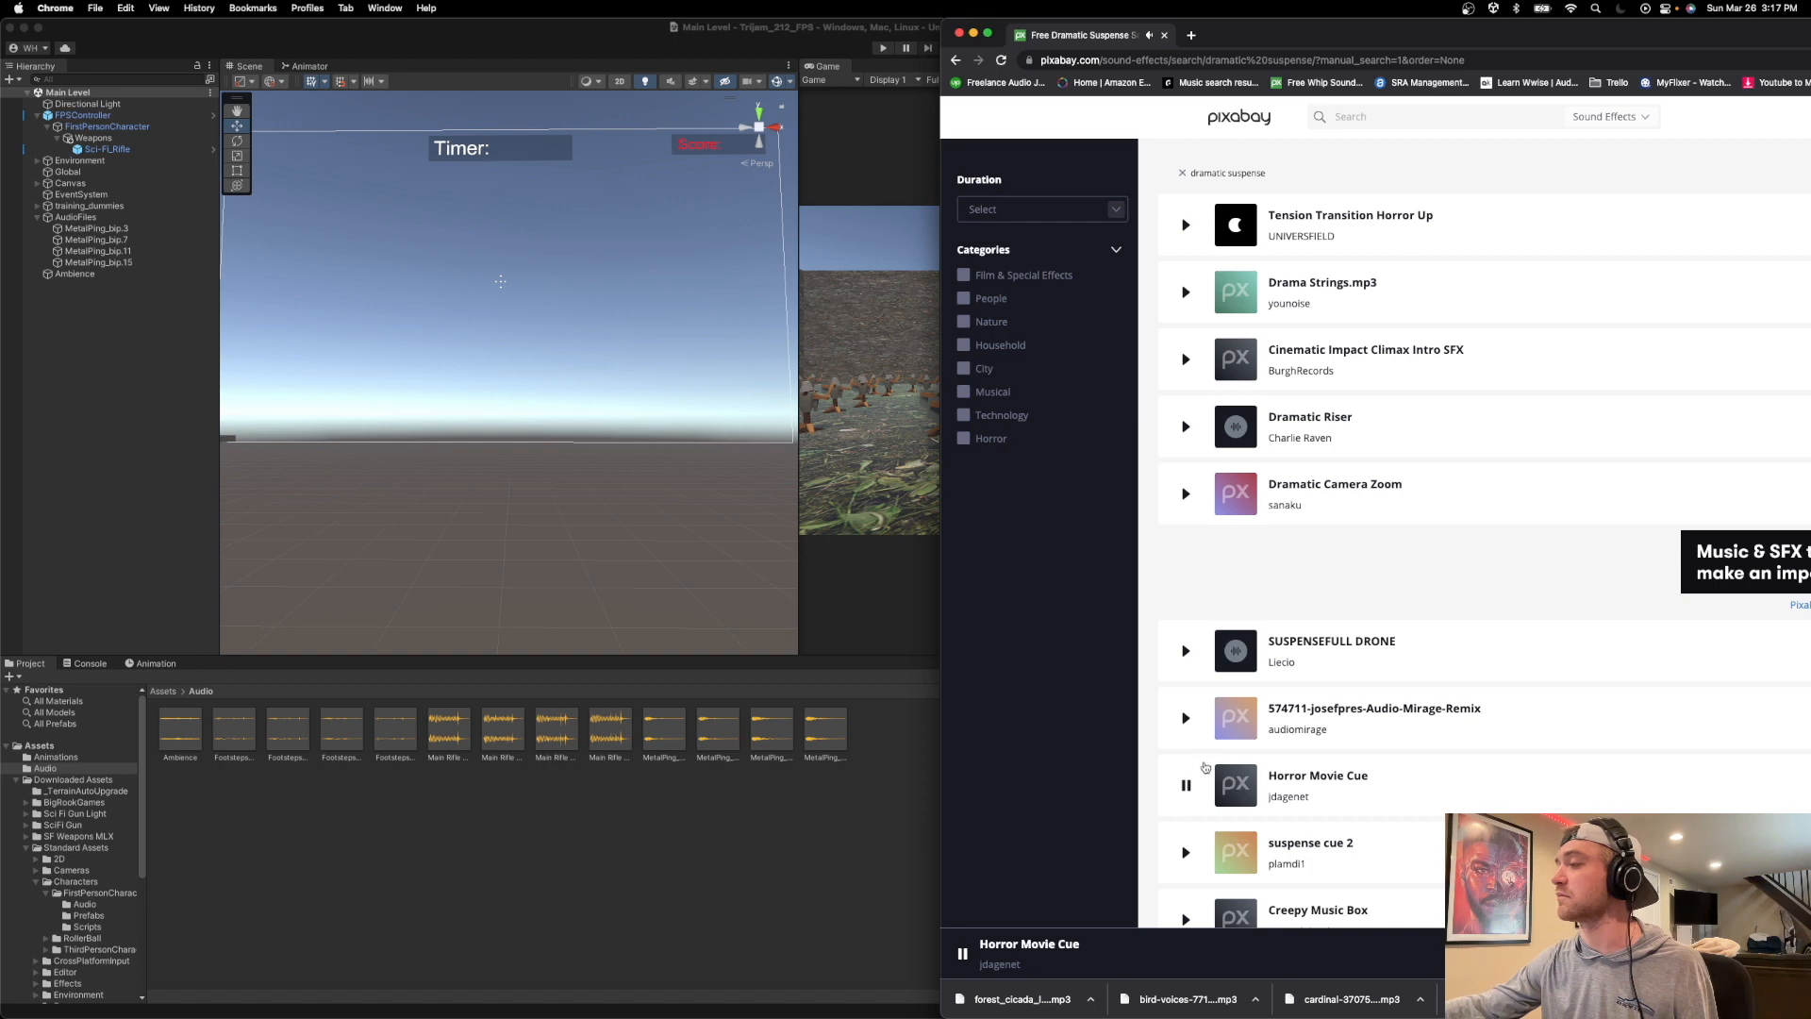
{"action": "scroll", "coordinate": [1203, 766], "scroll_direction": "down", "scroll_amount": 1}
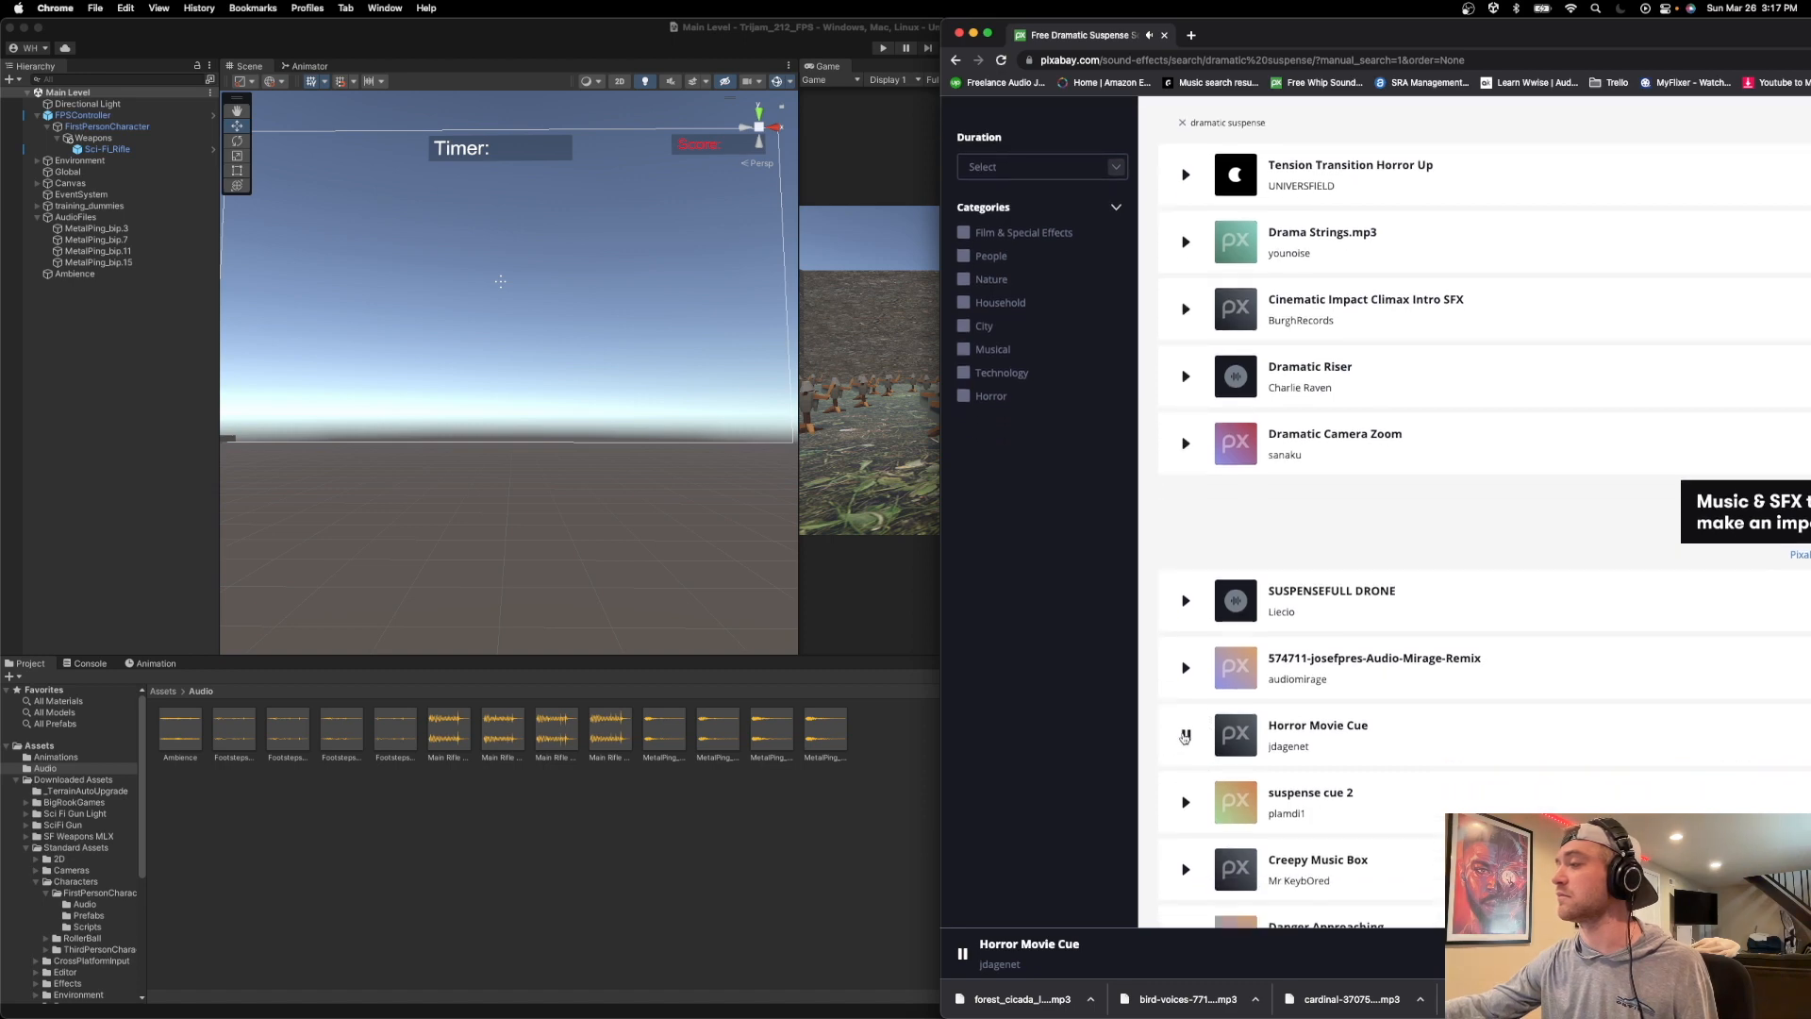
{"action": "scroll", "coordinate": [1186, 745], "scroll_direction": "down", "scroll_amount": 1}
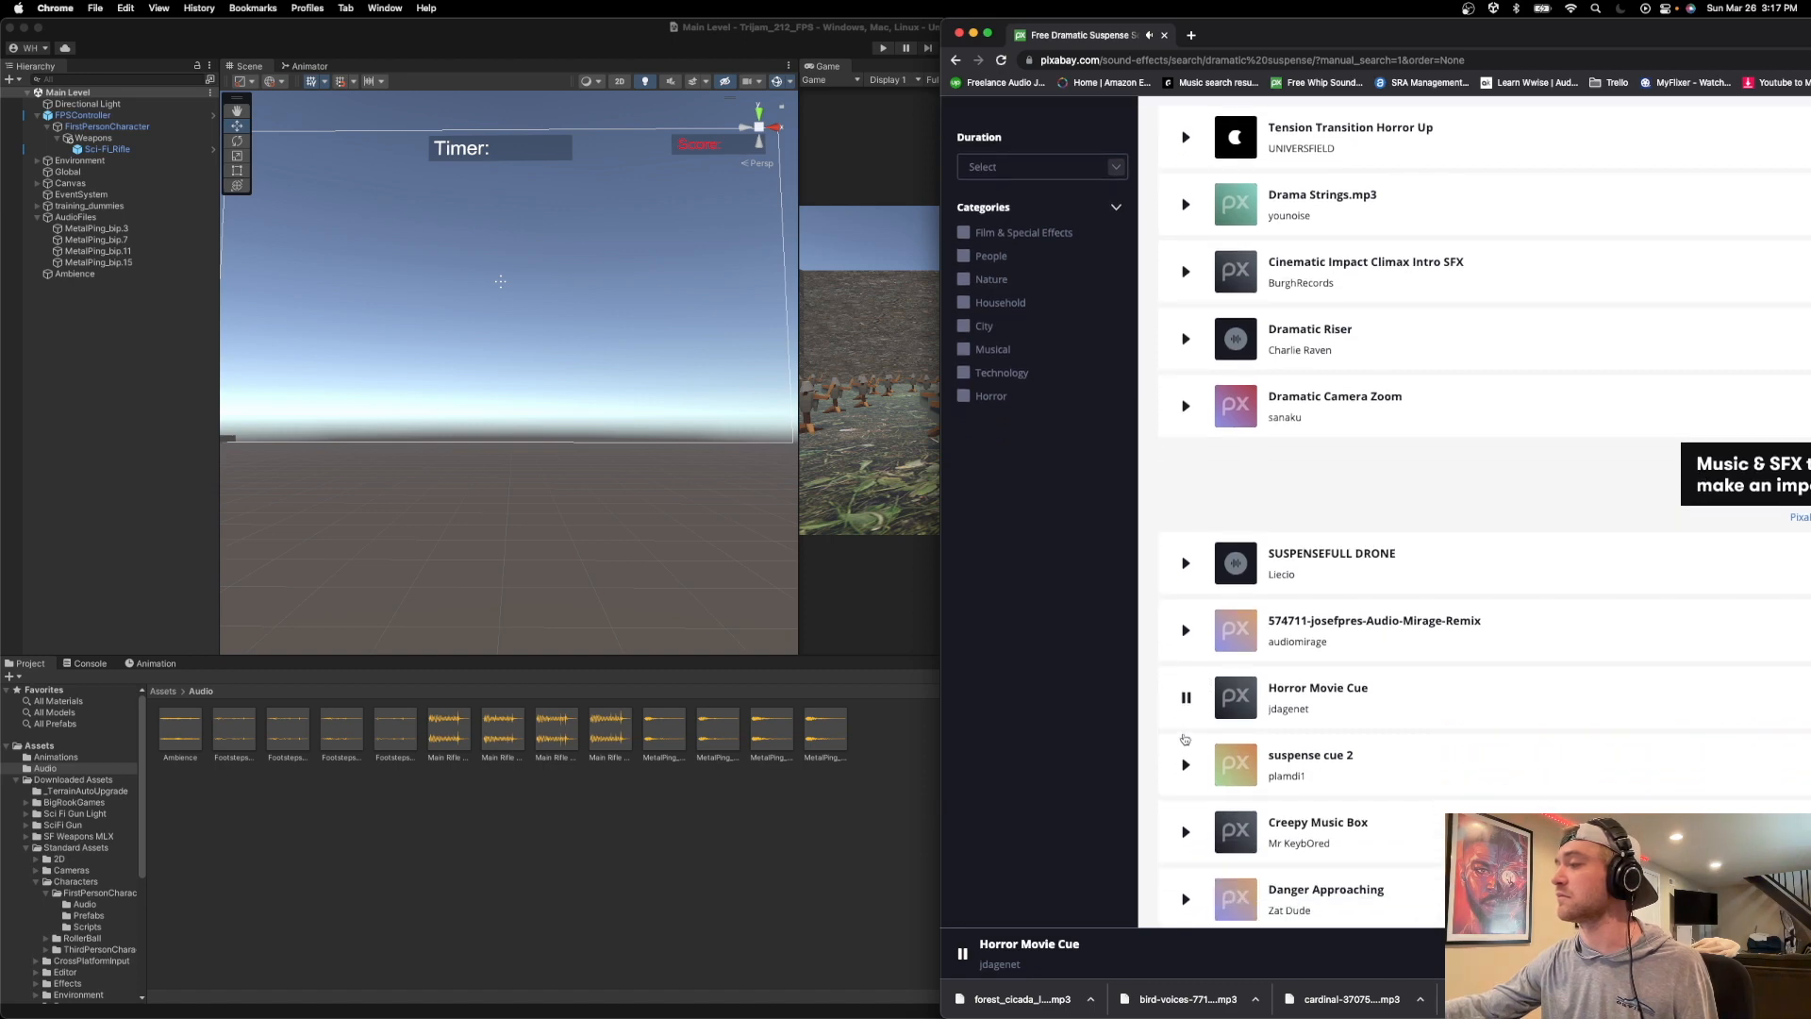
{"action": "left_click", "coordinate": [1184, 830]}
{"action": "scroll", "coordinate": [1186, 811], "scroll_direction": "down", "scroll_amount": 3}
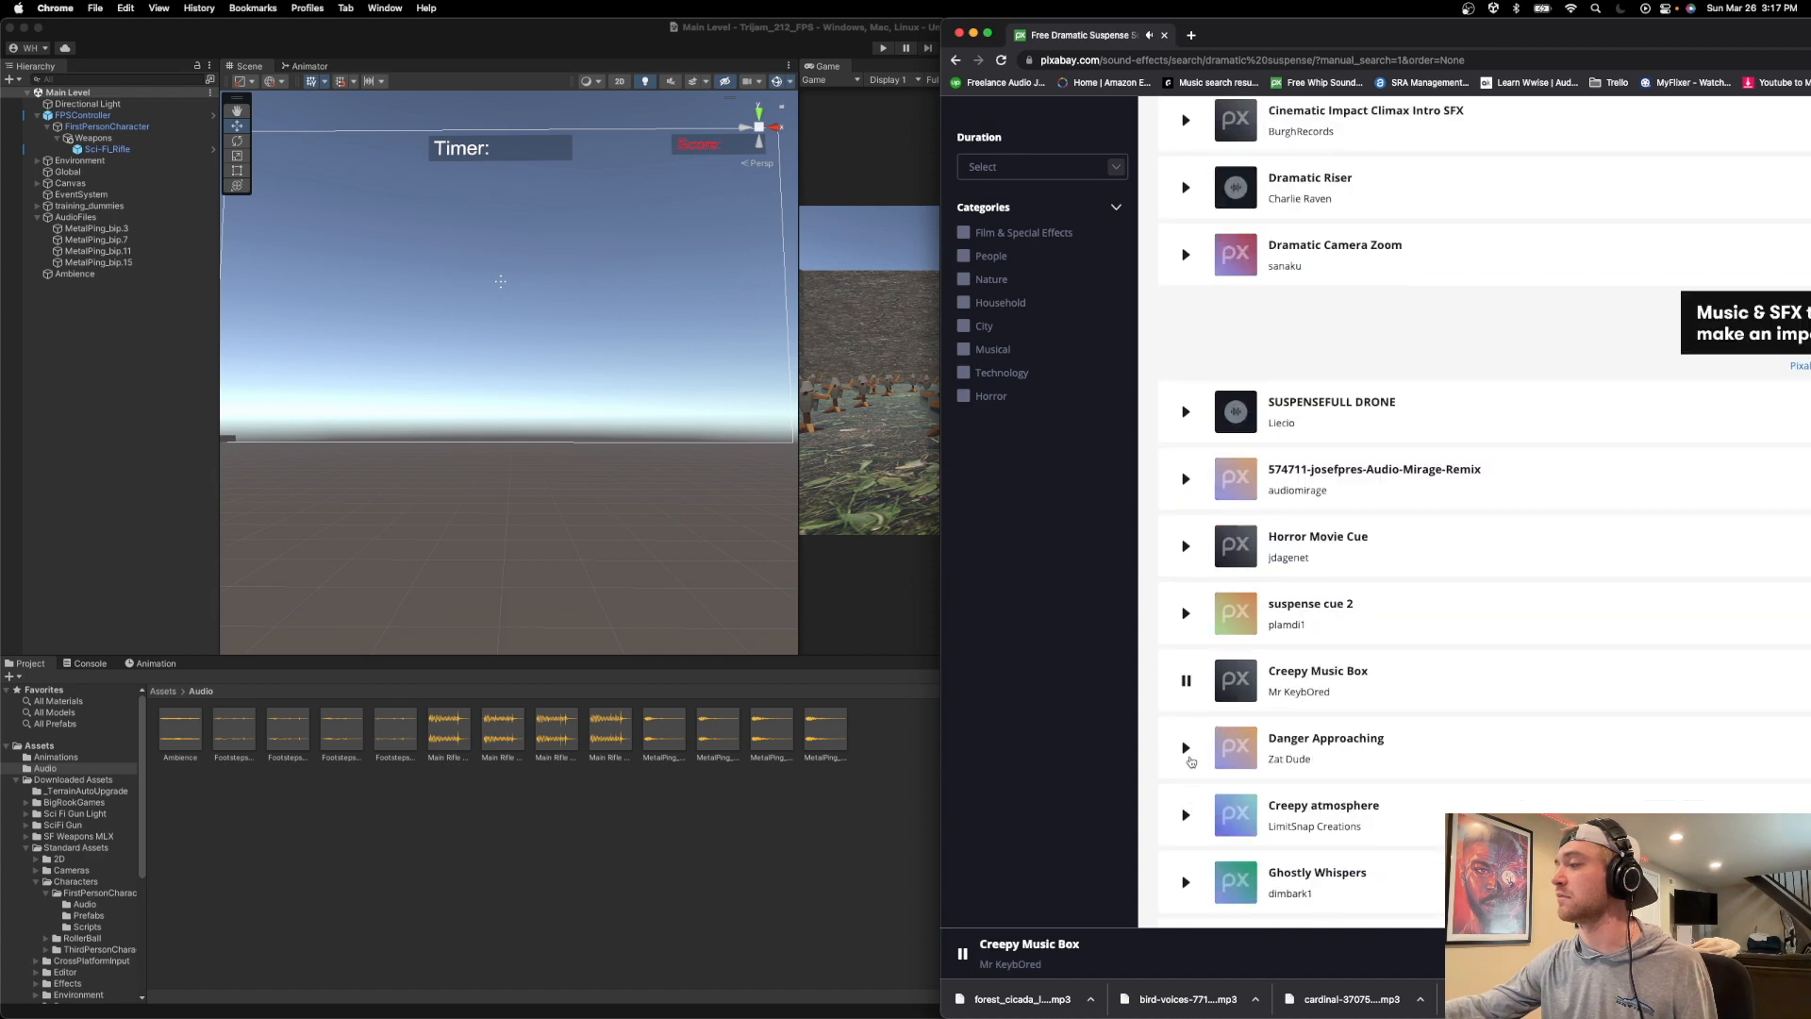
{"action": "scroll", "coordinate": [1190, 766], "scroll_direction": "up", "scroll_amount": 2}
{"action": "left_click", "coordinate": [1187, 757]}
{"action": "scroll", "coordinate": [1187, 754], "scroll_direction": "up", "scroll_amount": 3}
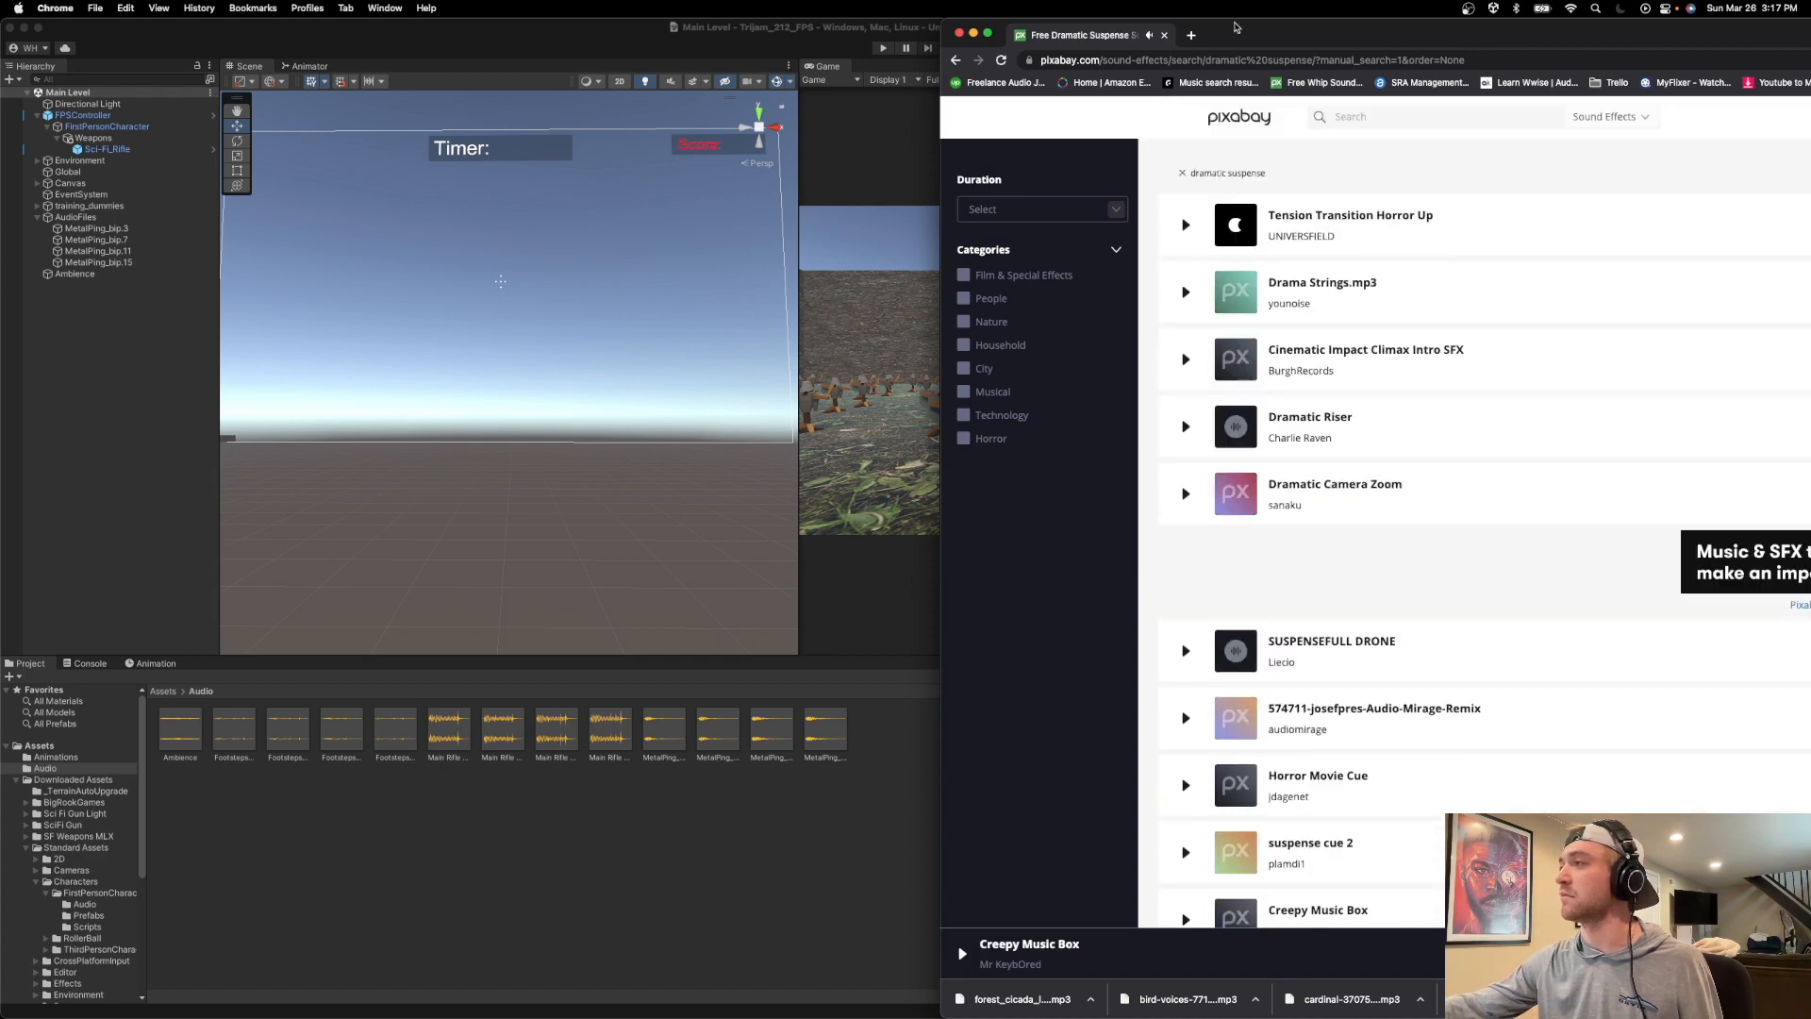
Clear the "dramatic suspense" search and search the sound effects for "congrats".
{"action": "left_click", "coordinate": [1218, 177]}
{"action": "left_click", "coordinate": [1417, 252]}
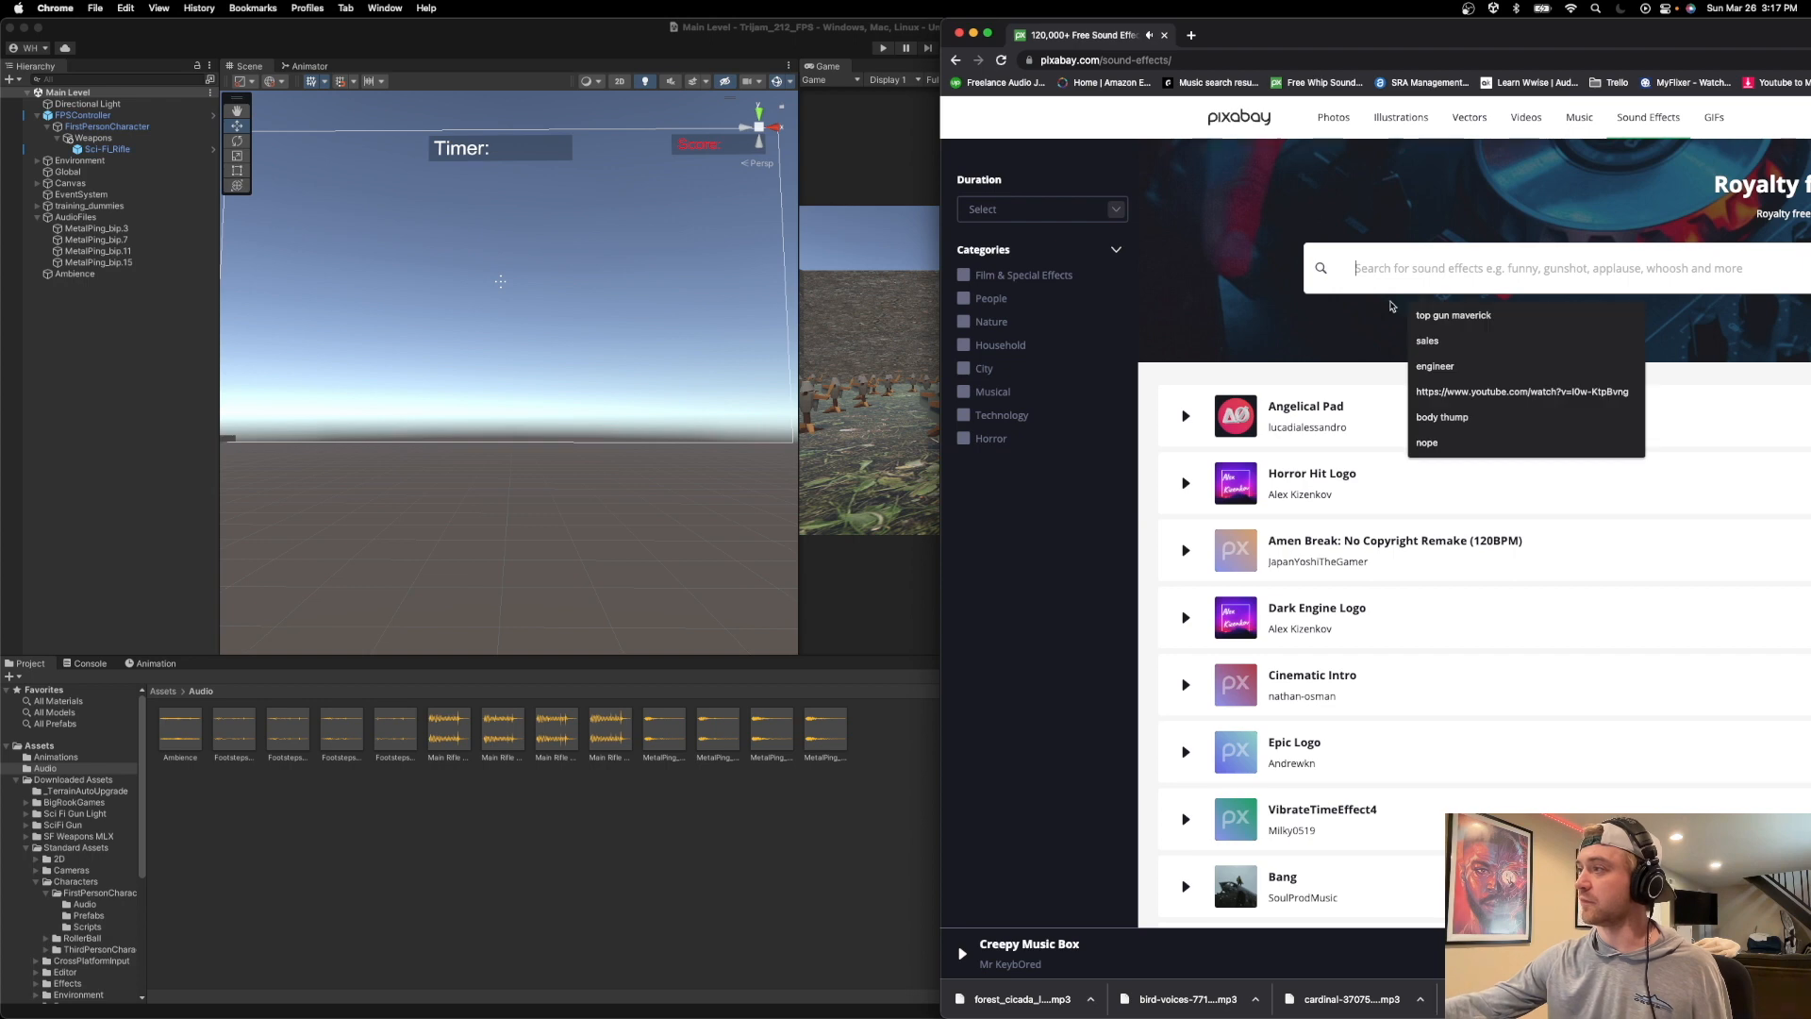
{"action": "type", "text": "congrats"}
{"action": "key", "text": "Return"}
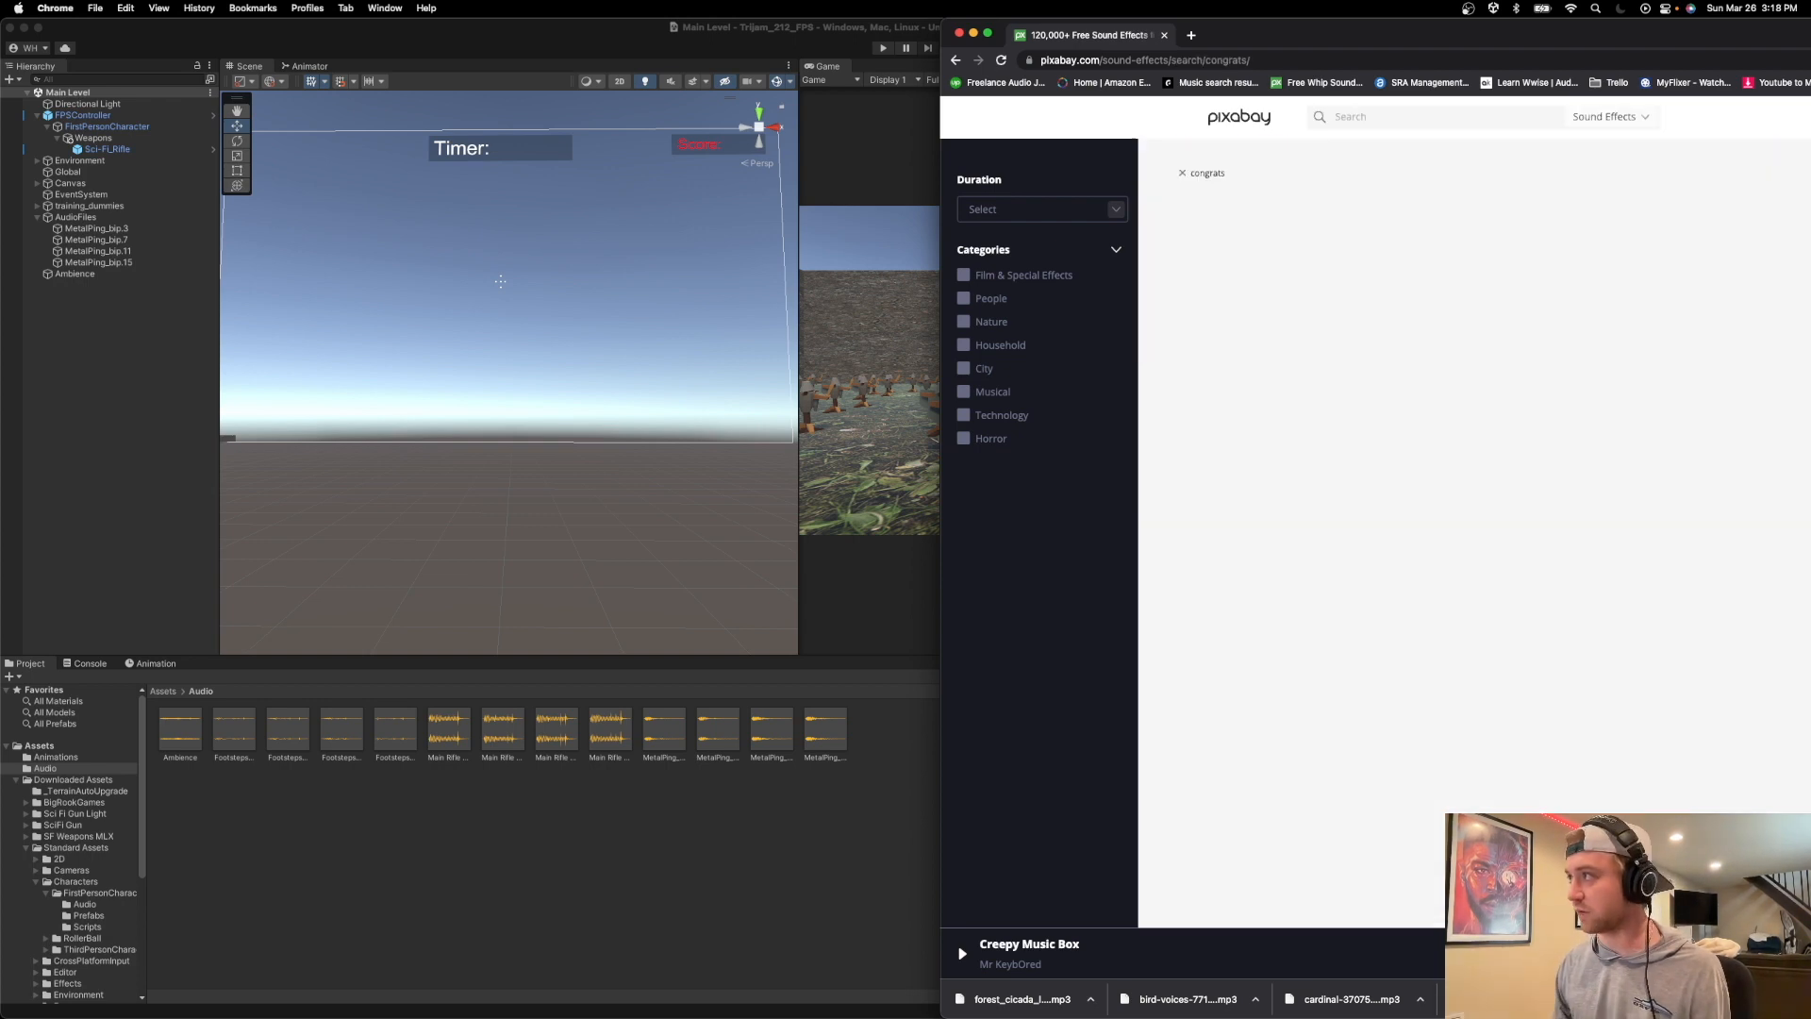
{"action": "left_click", "coordinate": [1320, 82]}
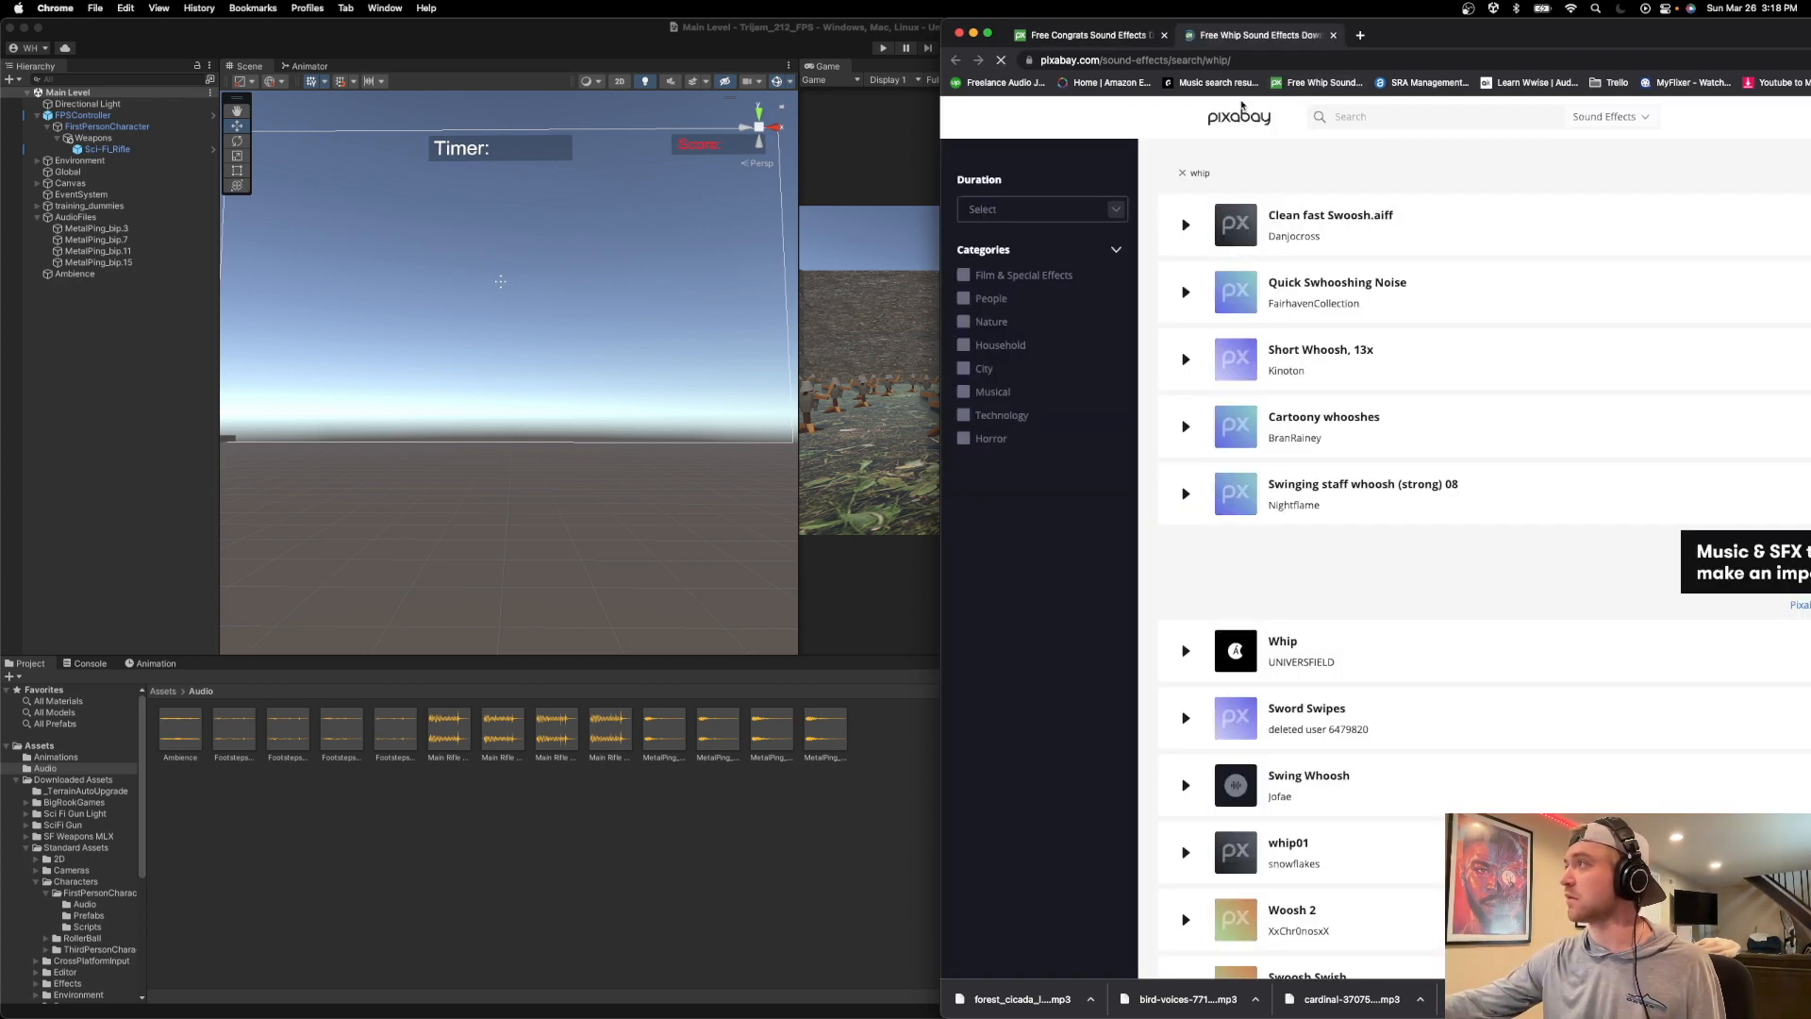
{"action": "key", "text": "super+w"}
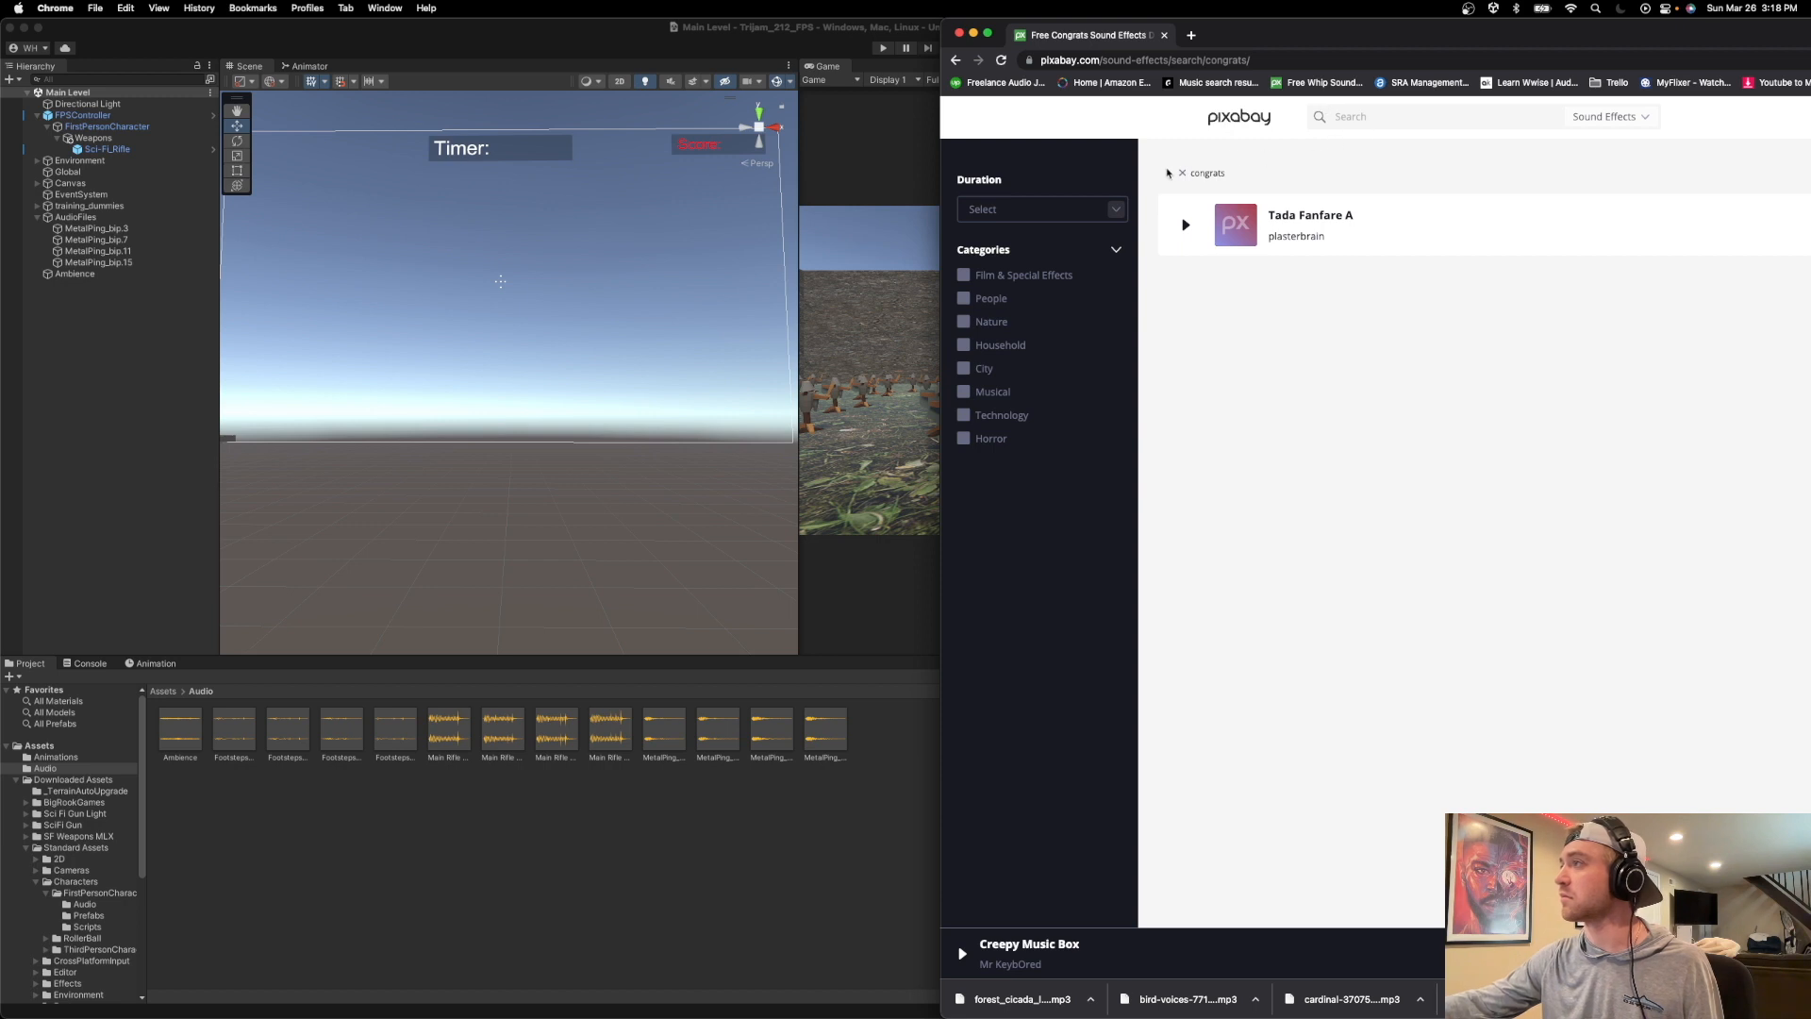
{"action": "left_click", "coordinate": [1182, 172]}
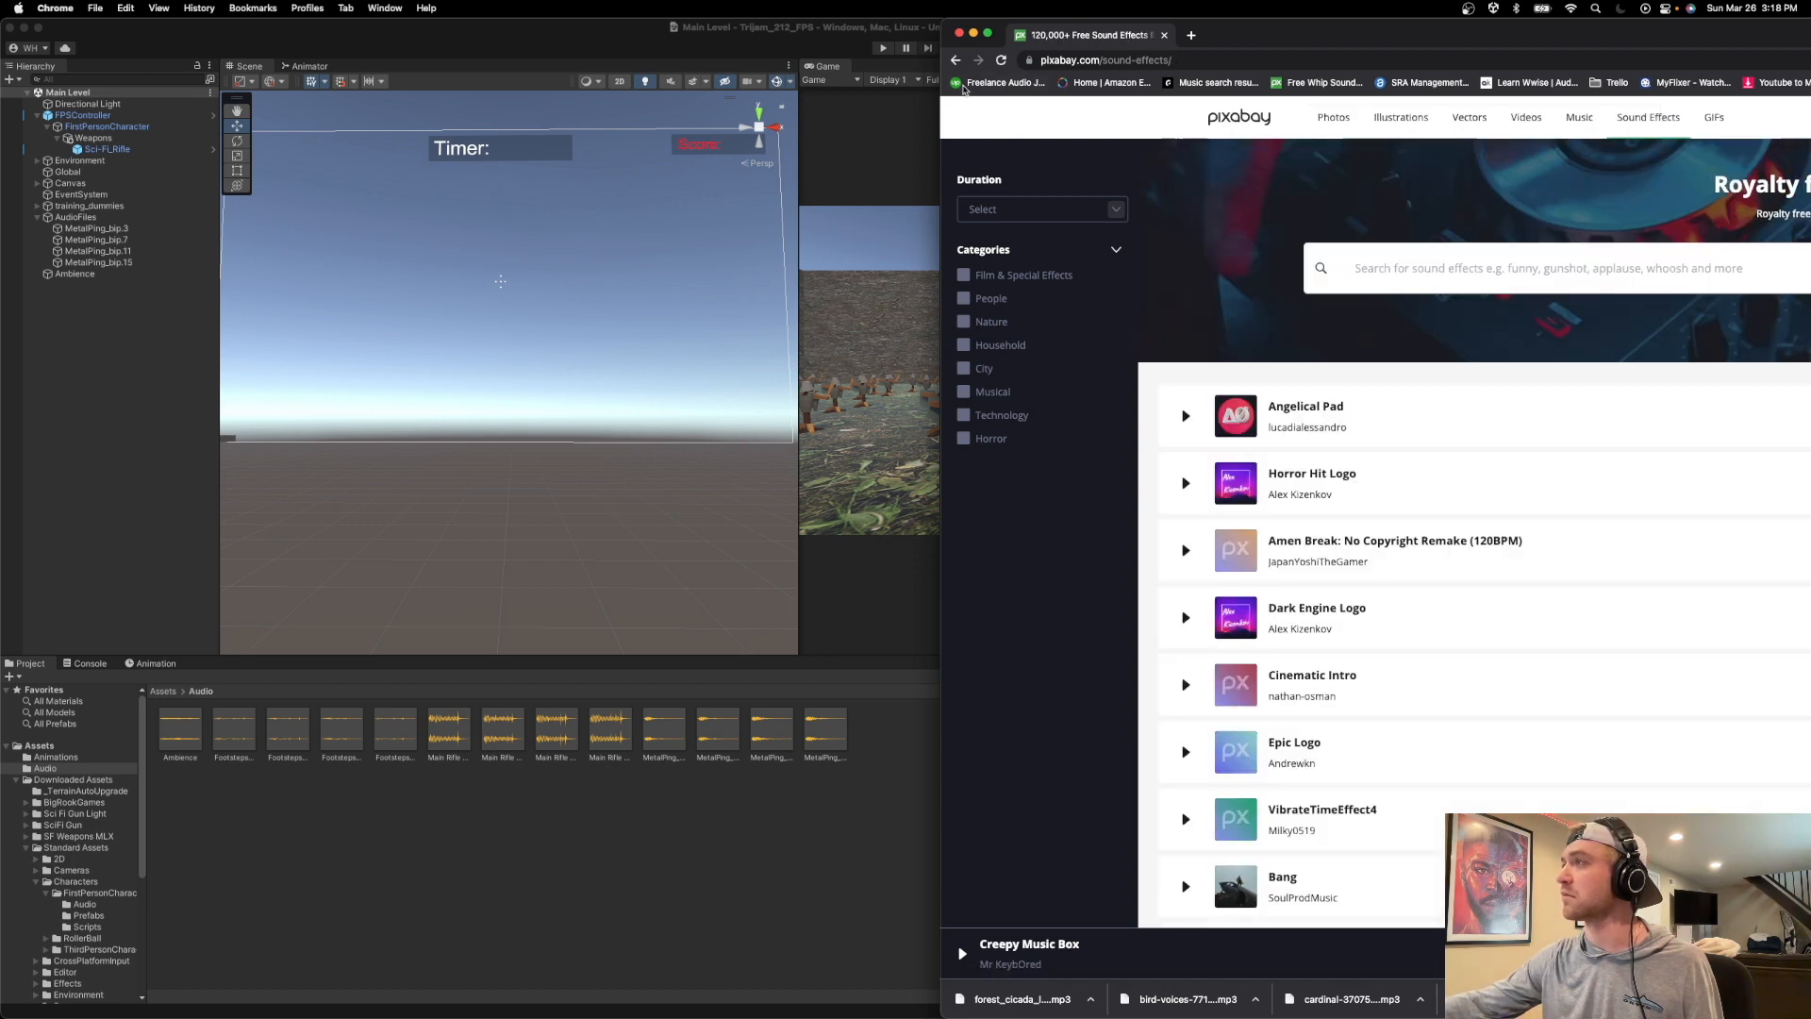
Open the bookmarked whip sound effects page, search for "congrat" and preview Tada Fanfare A.
{"action": "left_click", "coordinate": [1320, 83]}
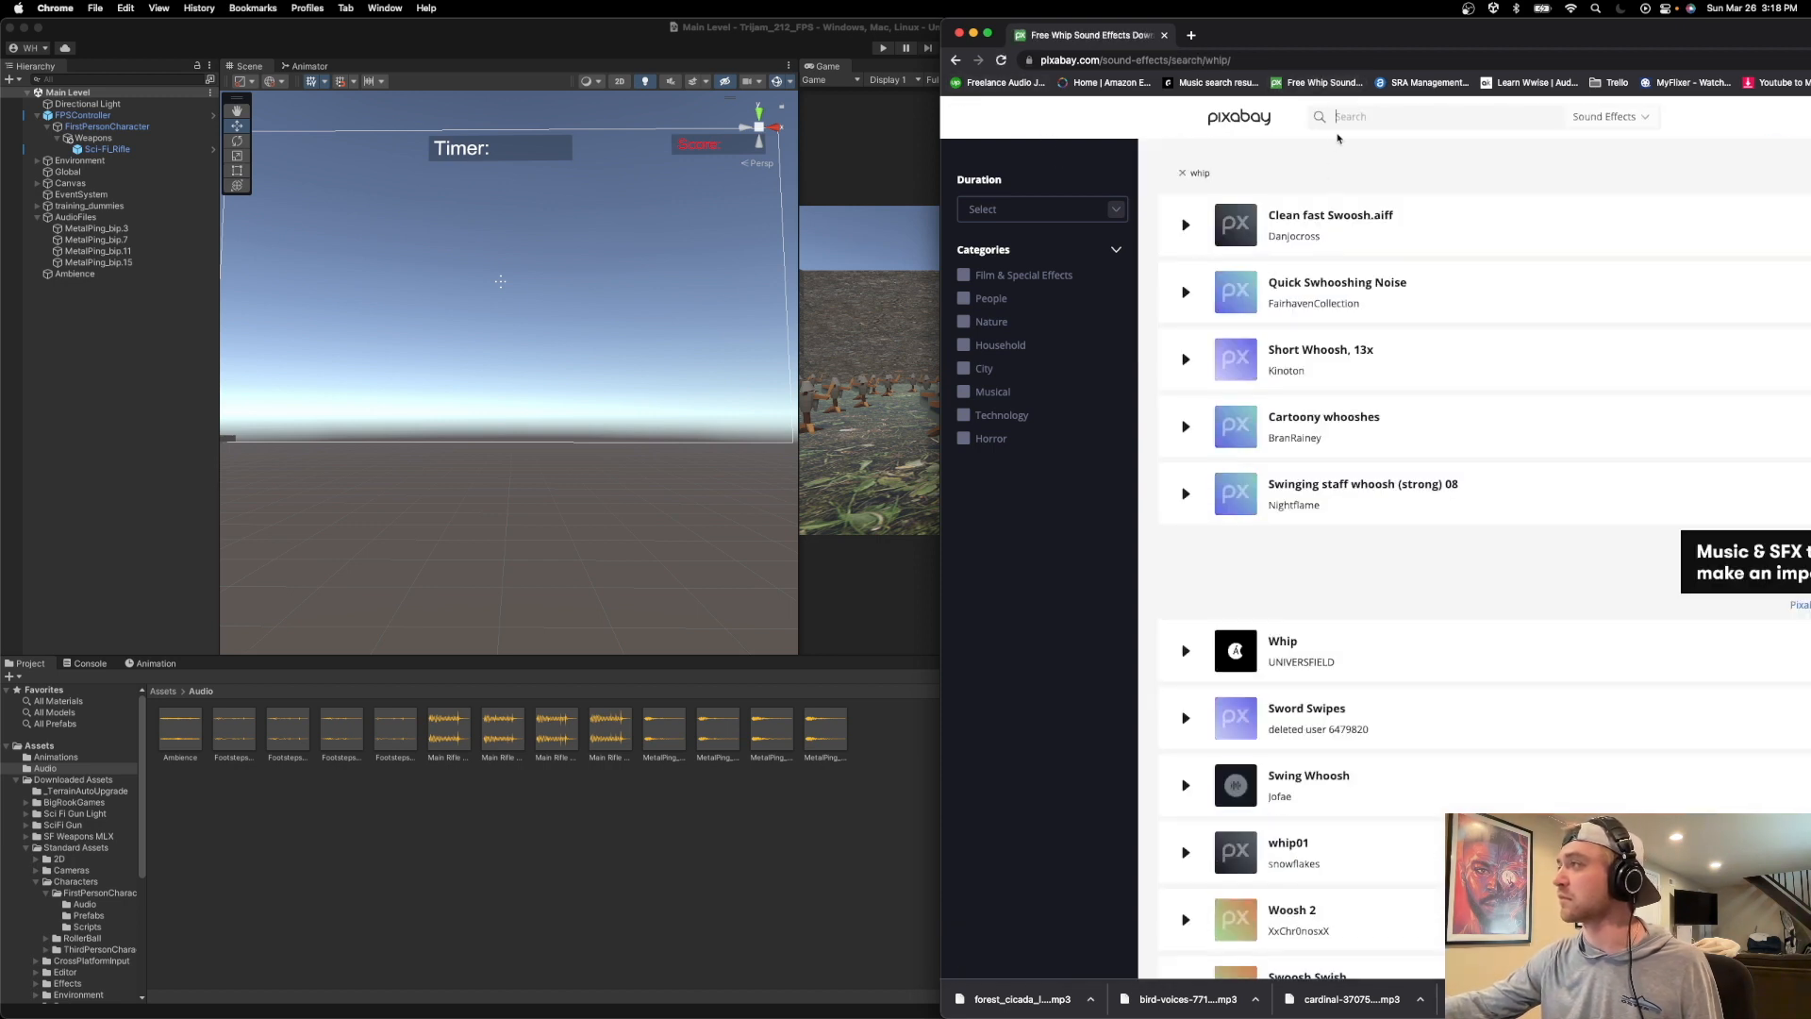
{"action": "type", "text": "congrat"}
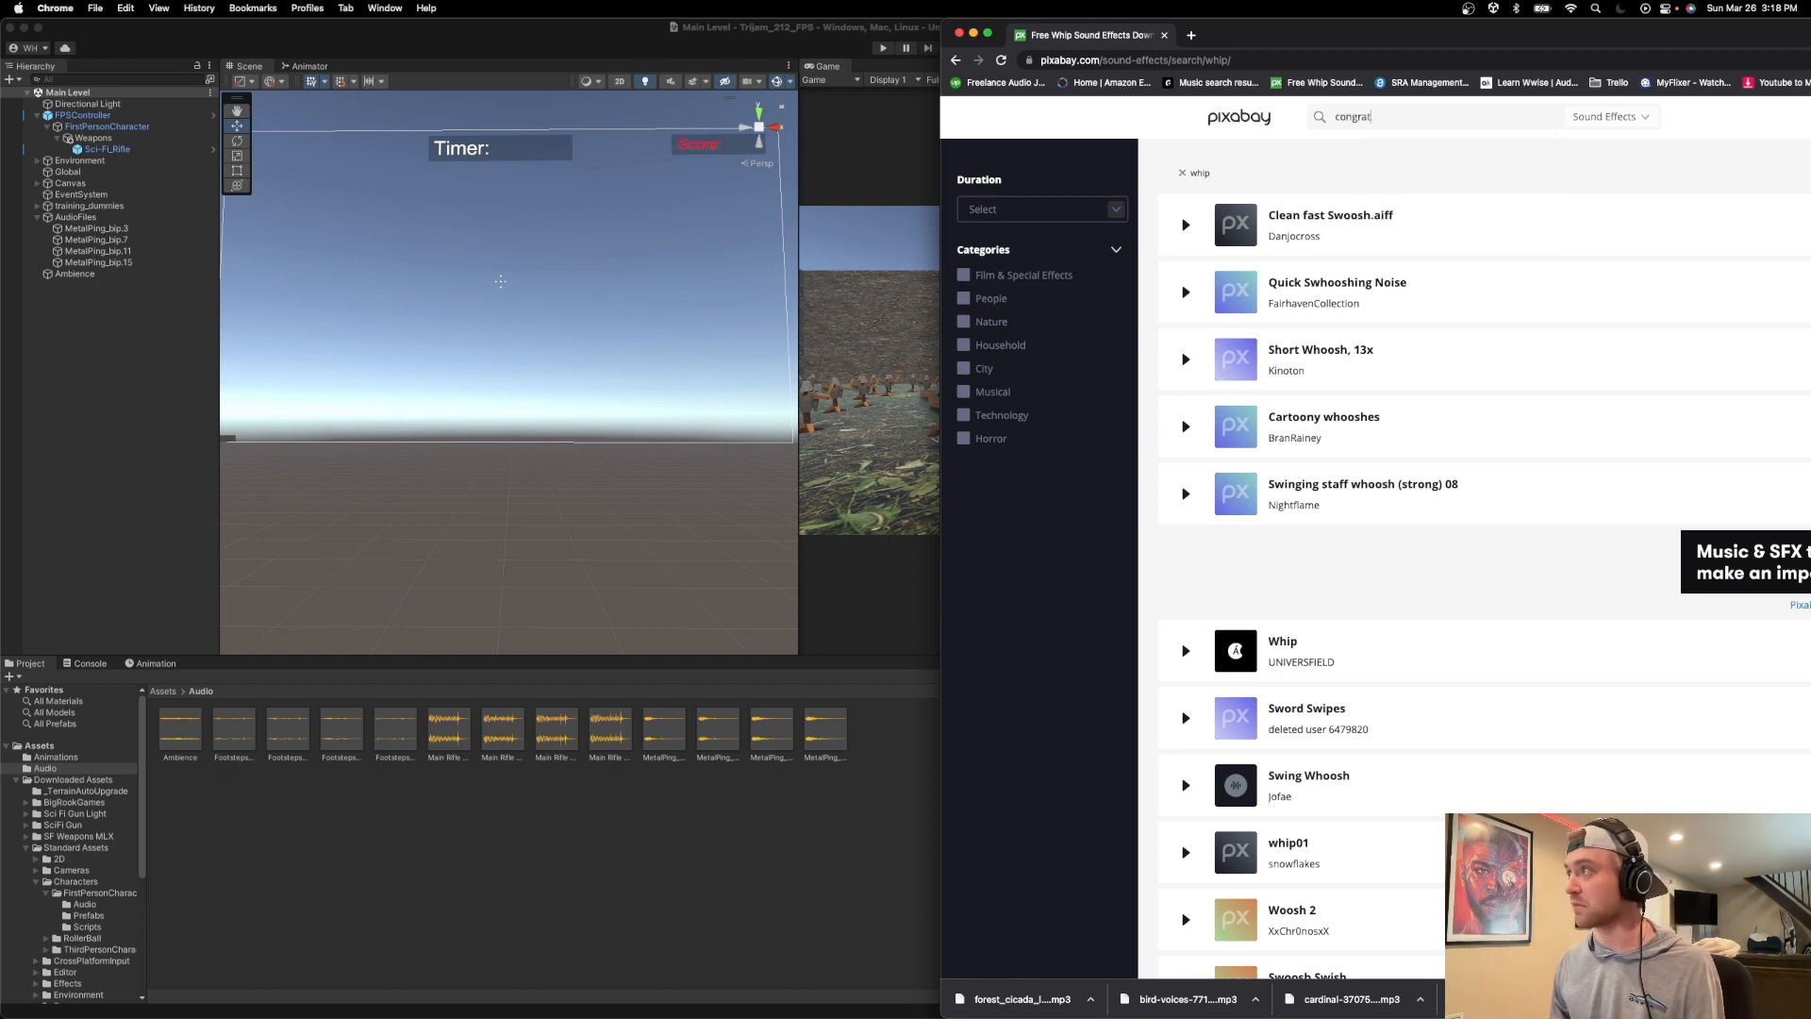
{"action": "key", "text": "Return"}
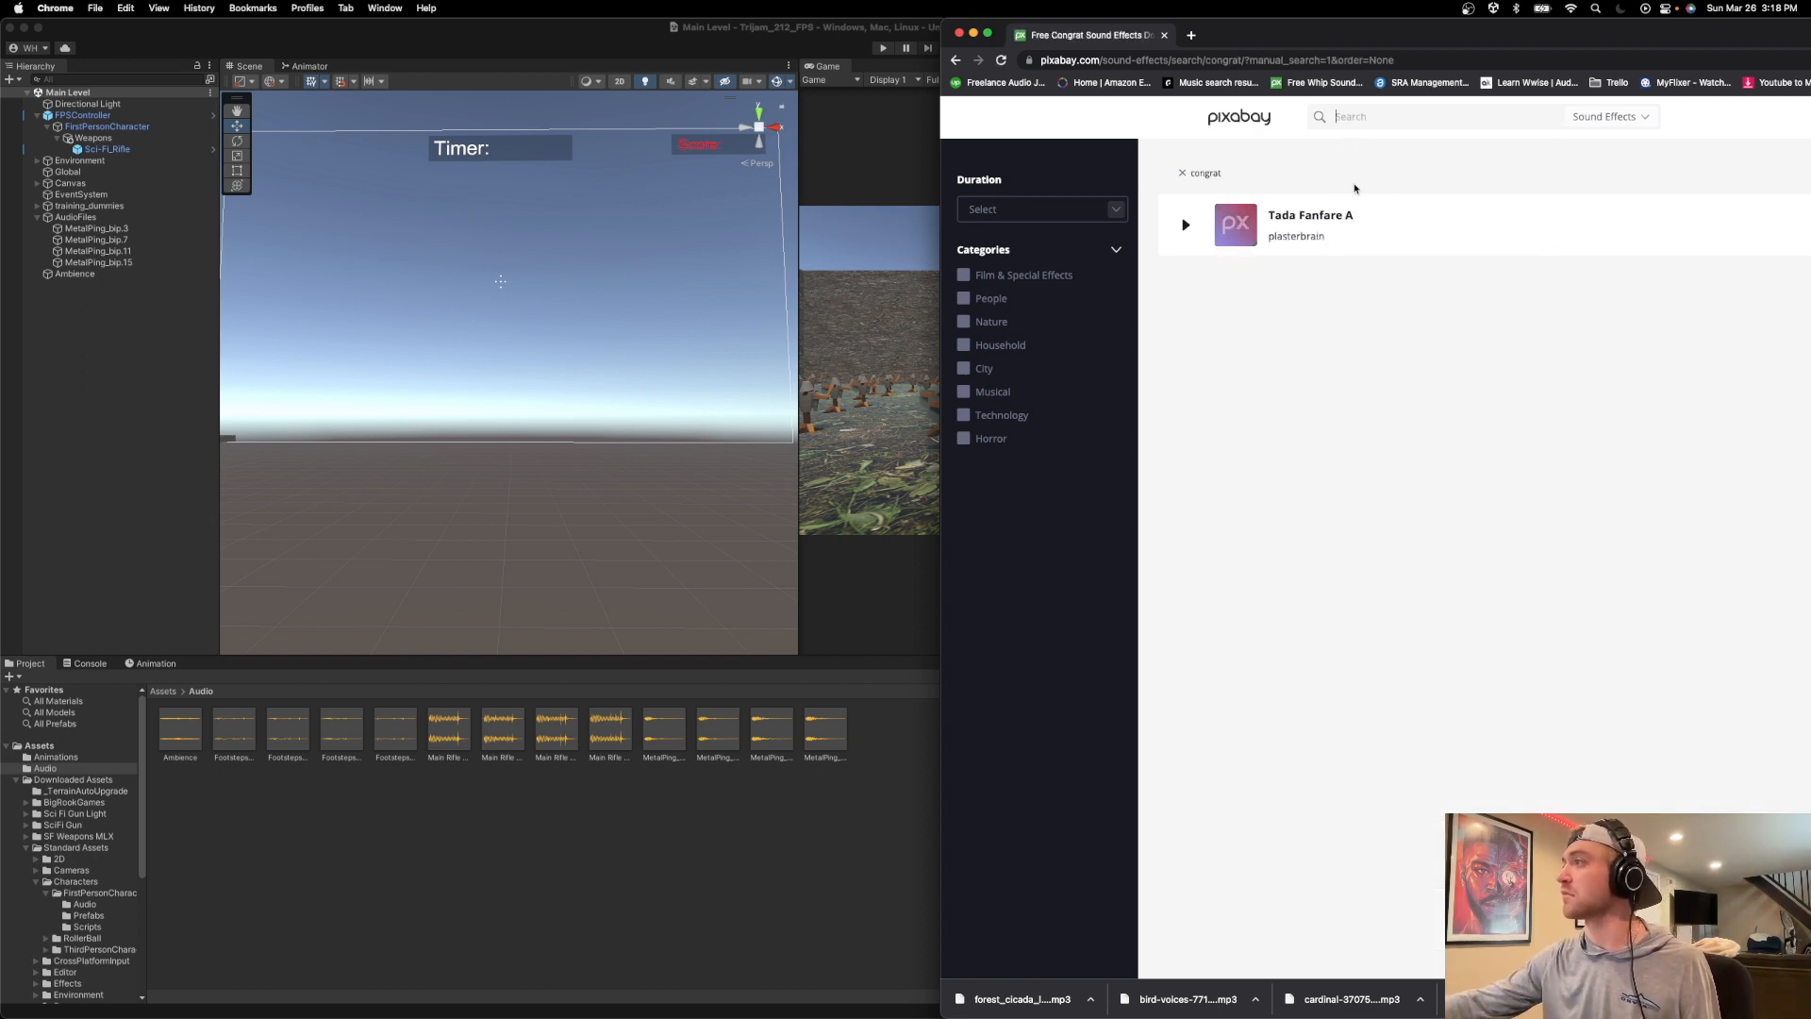
{"action": "left_click", "coordinate": [1188, 228]}
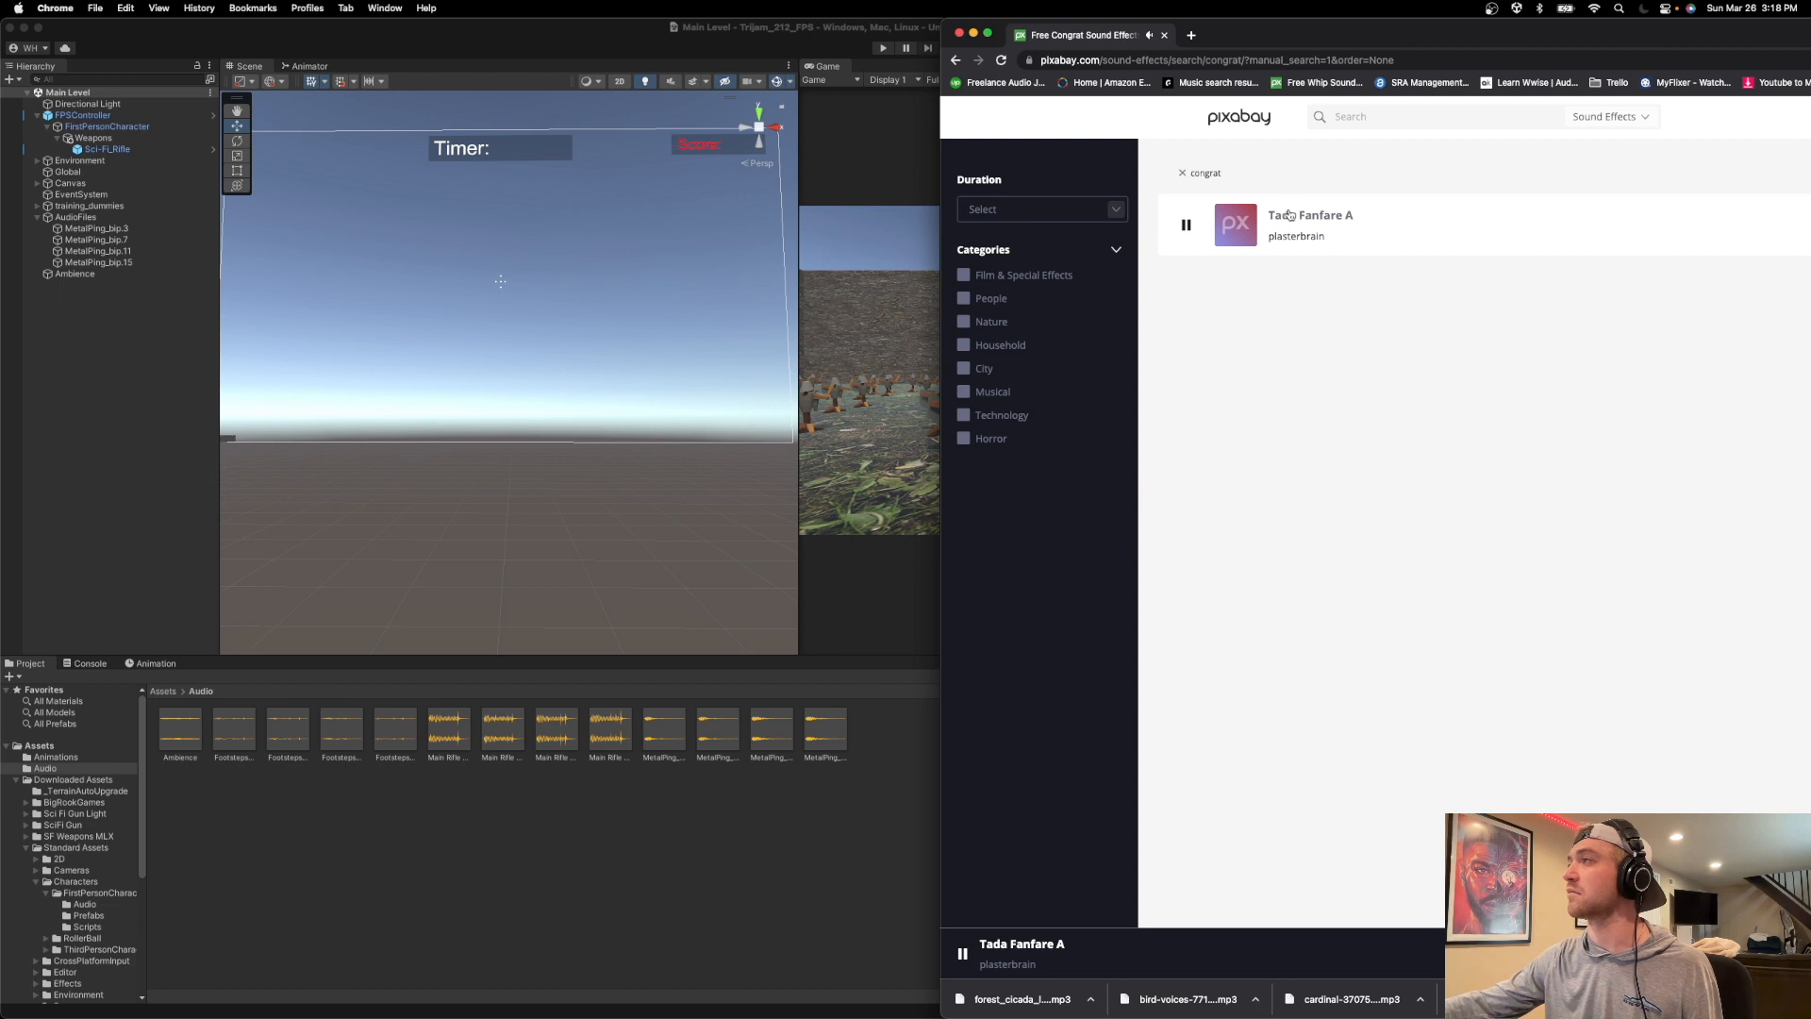
Download the Tada Fanfare A sound effect and import the MP3 into the Assets Audio folder in Unity.
{"action": "left_click_drag", "start_coordinate": [1349, 45], "coordinate": [1112, 15]}
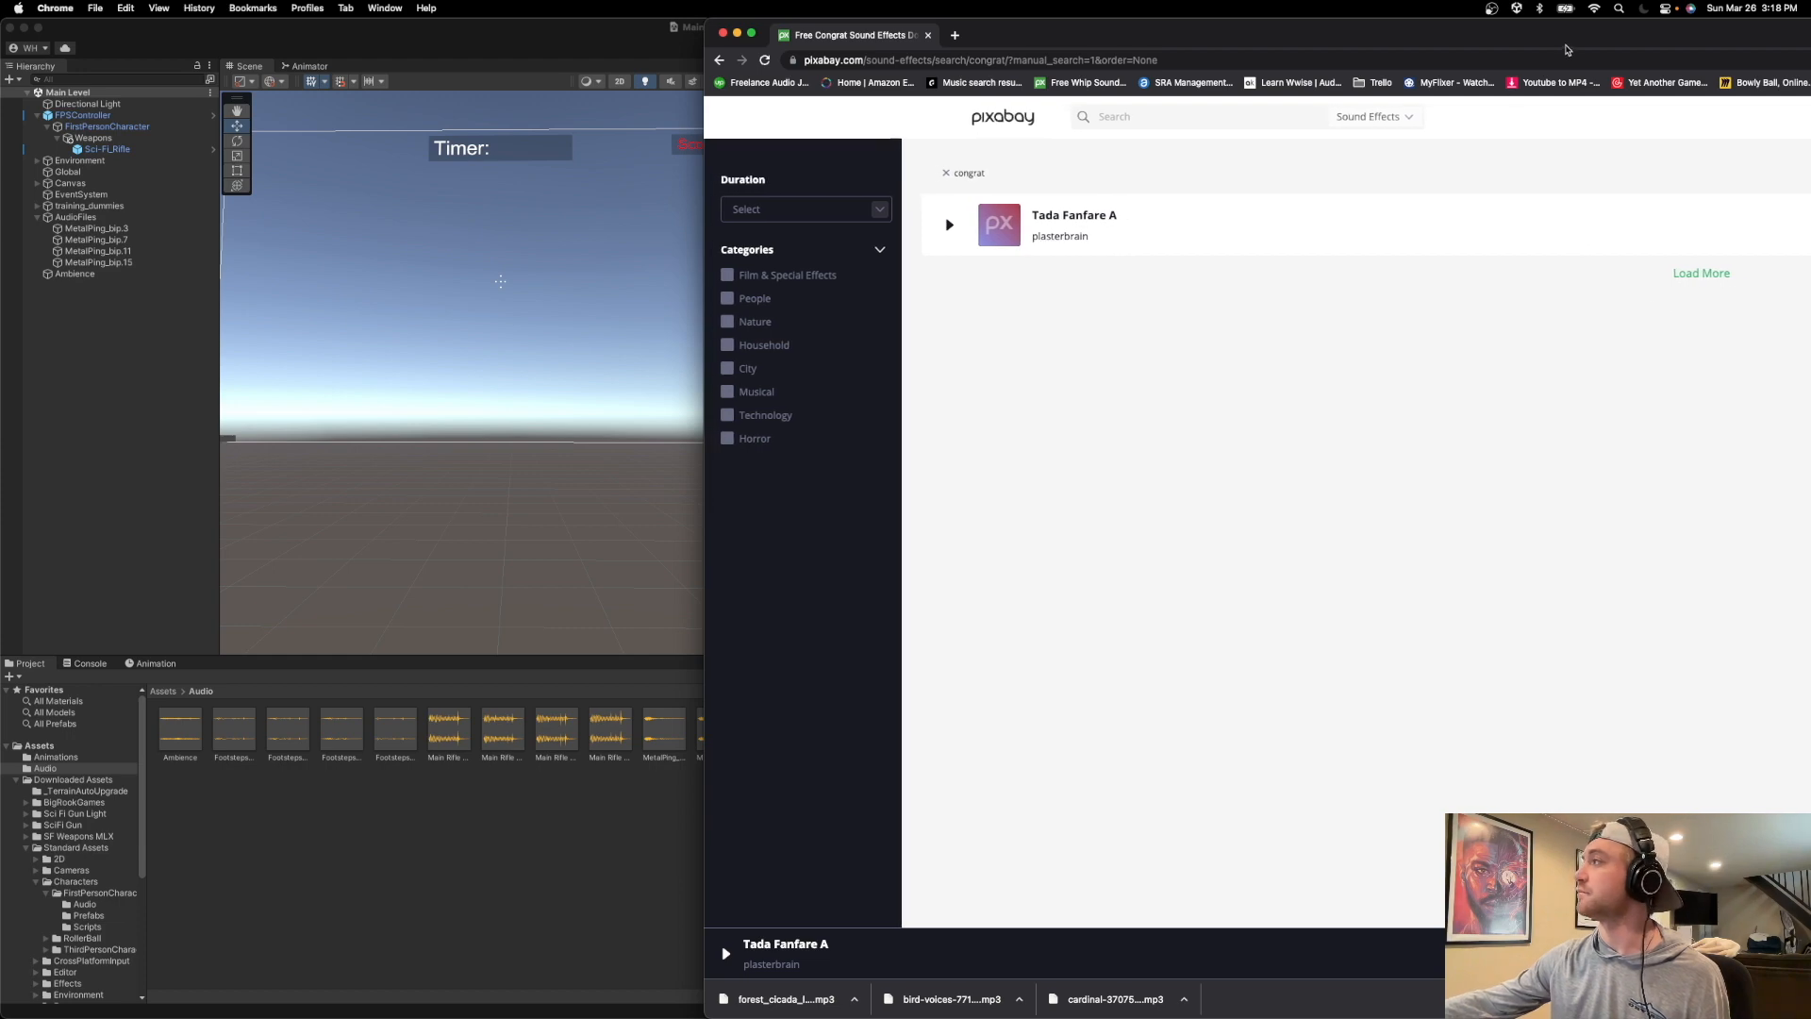
{"action": "left_click_drag", "start_coordinate": [1565, 45], "coordinate": [1260, 44]}
{"action": "left_click_drag", "start_coordinate": [1563, 44], "coordinate": [1245, 66]}
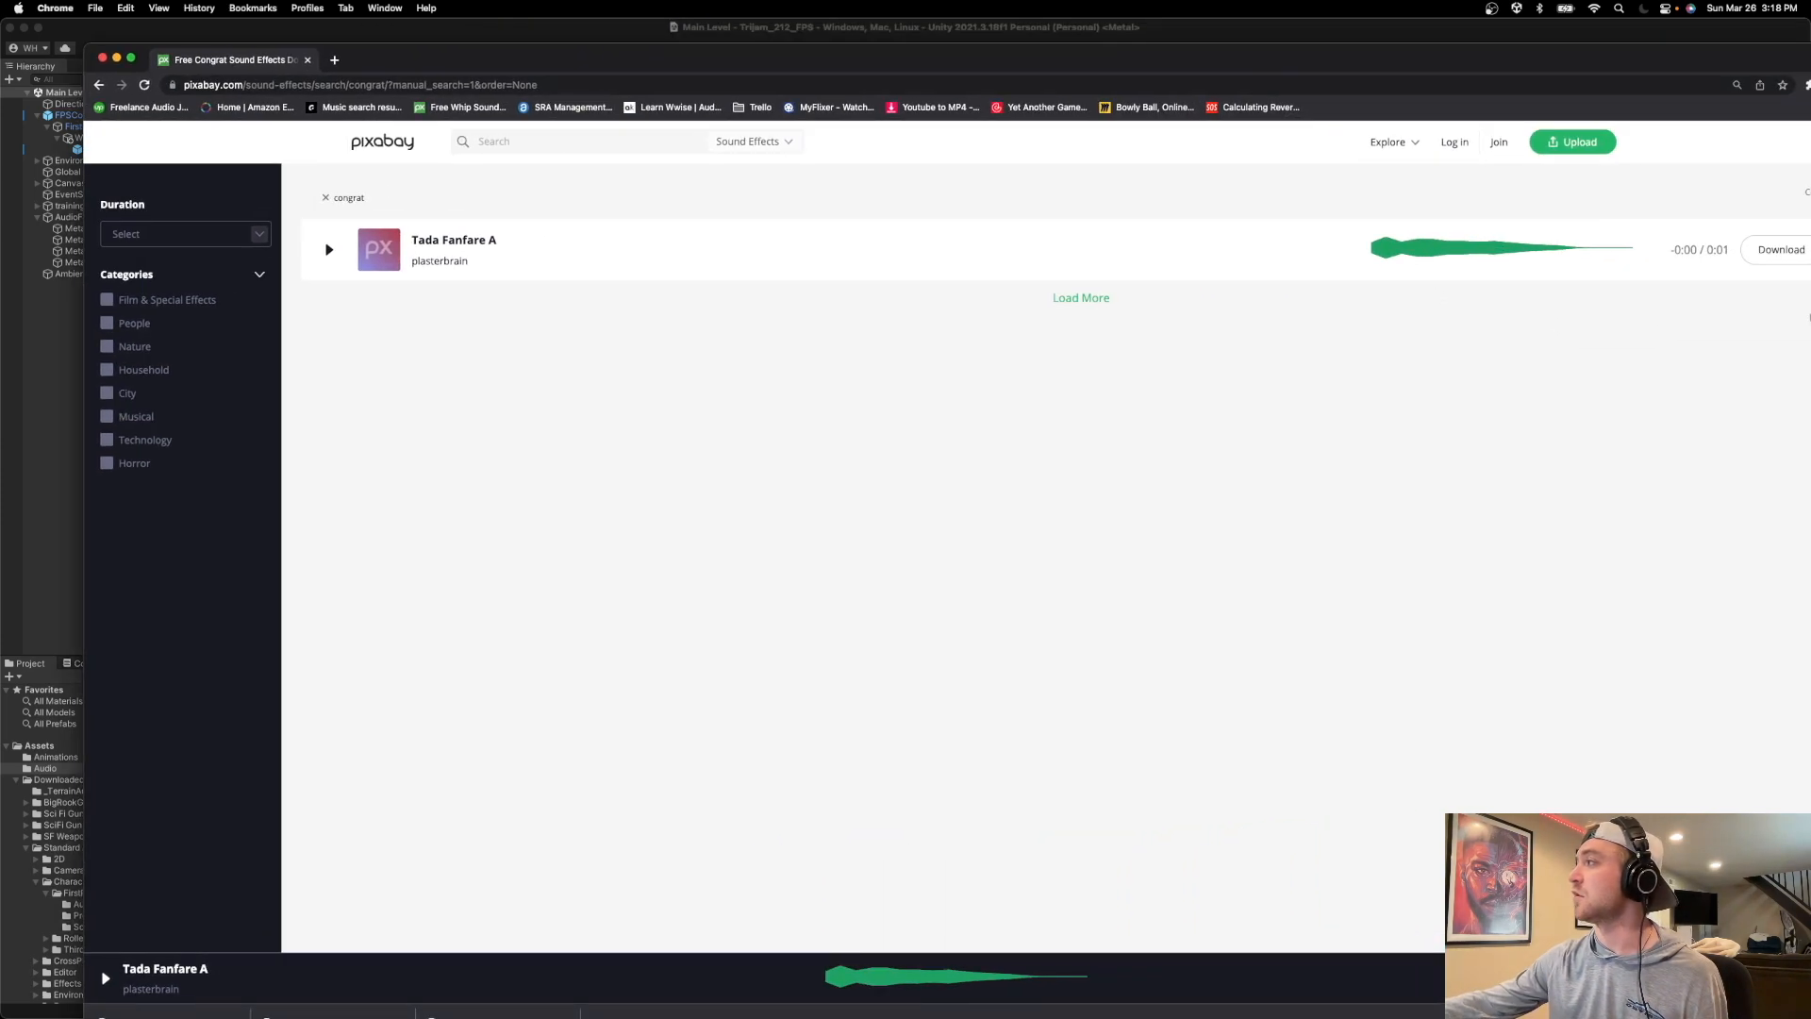
{"action": "left_click", "coordinate": [1781, 249]}
{"action": "left_click_drag", "start_coordinate": [1048, 63], "coordinate": [1809, 37]}
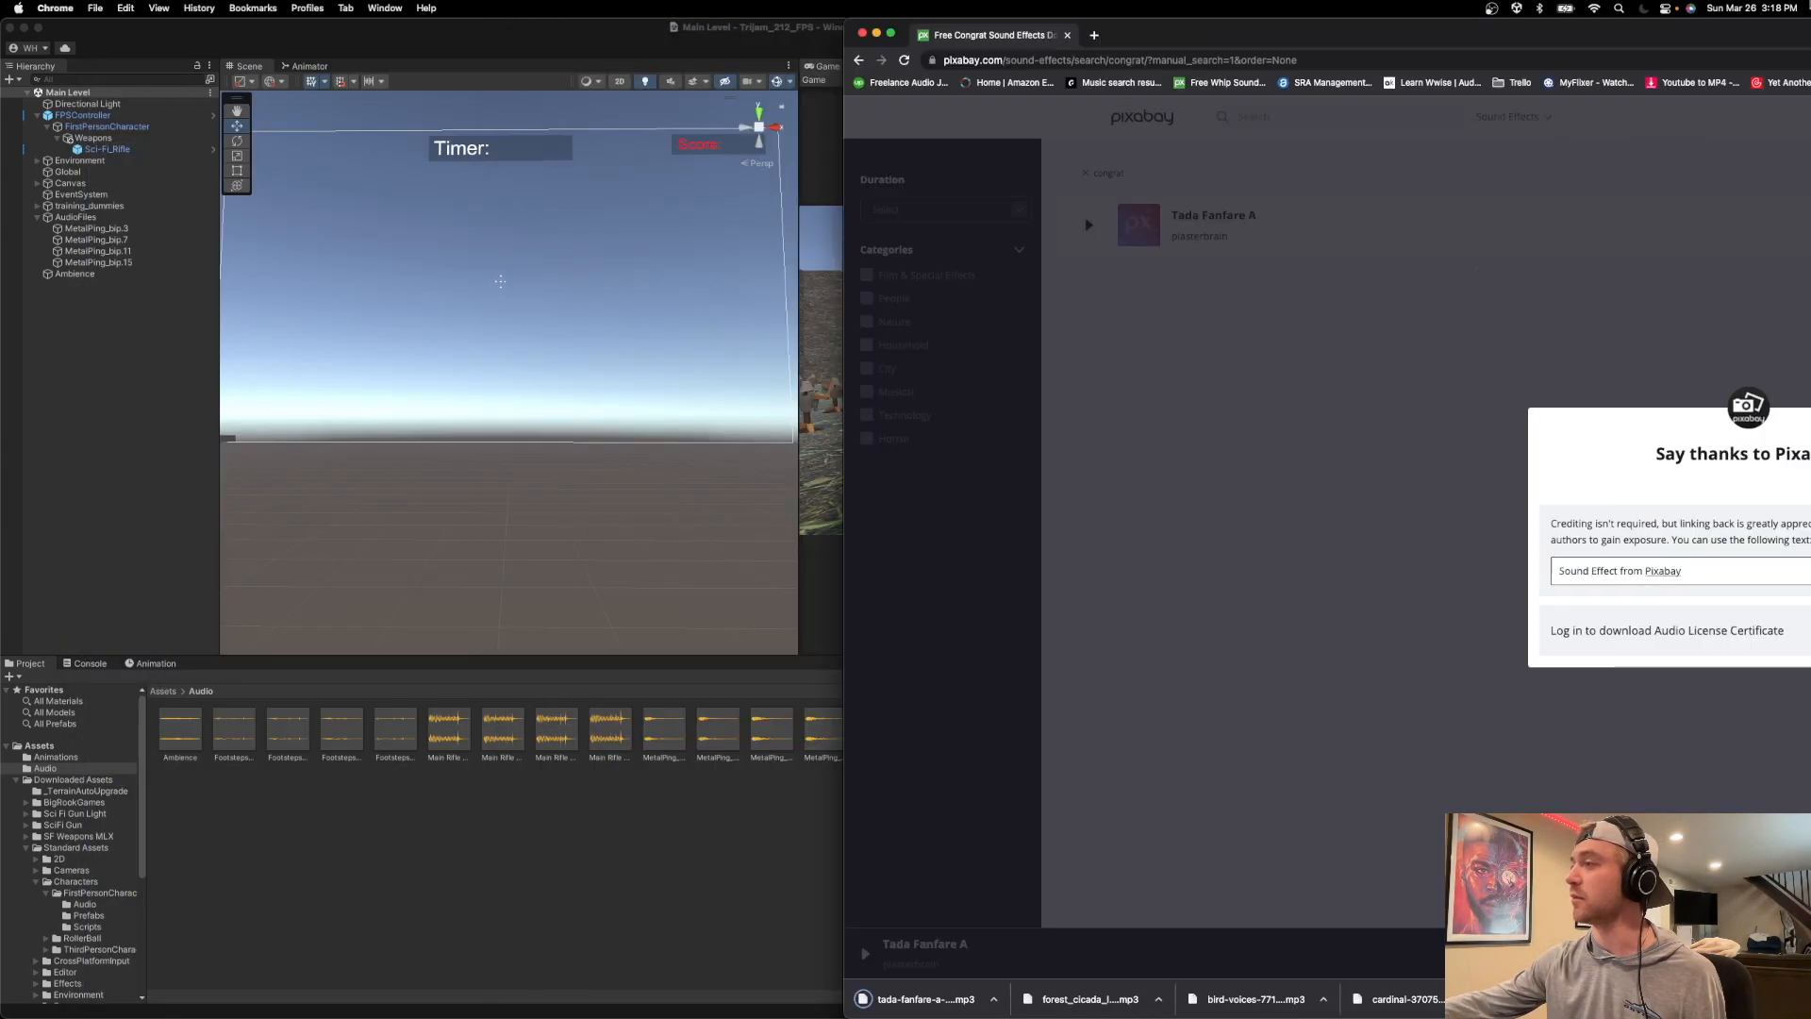
{"action": "left_click_drag", "start_coordinate": [923, 999], "coordinate": [407, 828]}
{"action": "left_click", "coordinate": [571, 862]}
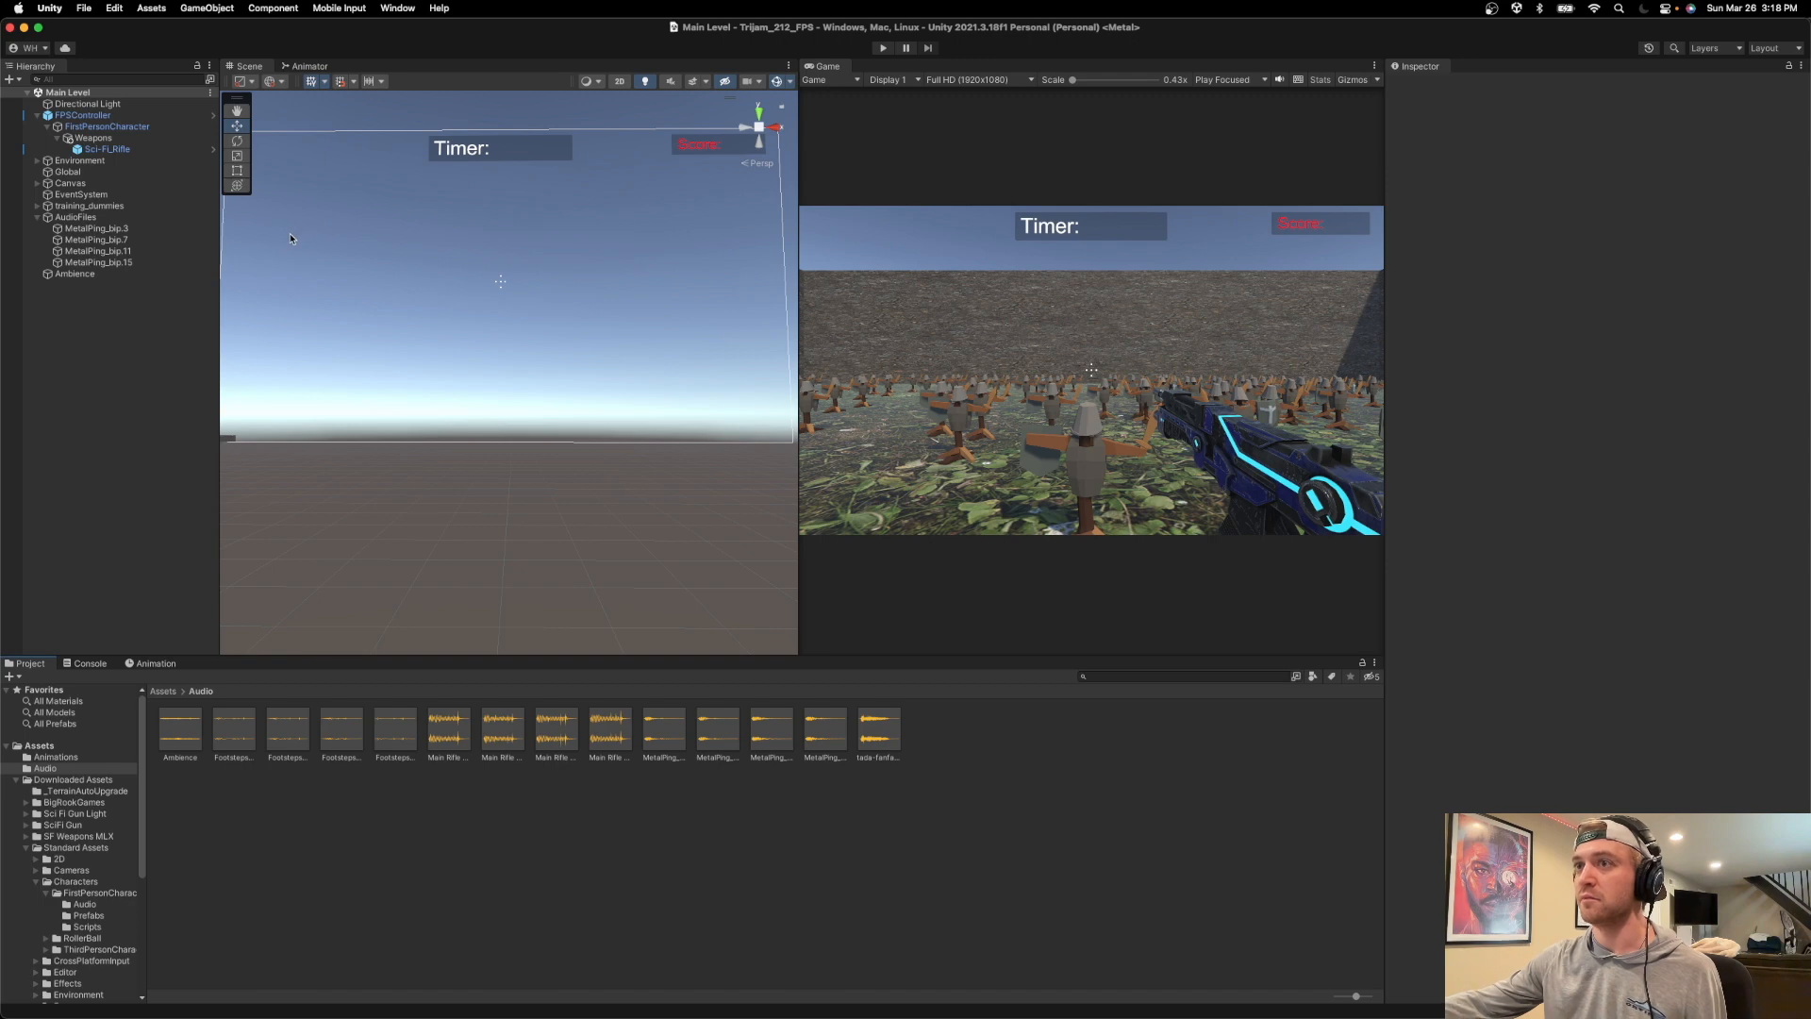
Collapse the Downloaded Assets folder and open the GameOver scene from the Scenes folder.
{"action": "left_click_drag", "start_coordinate": [237, 27], "coordinate": [238, 31]}
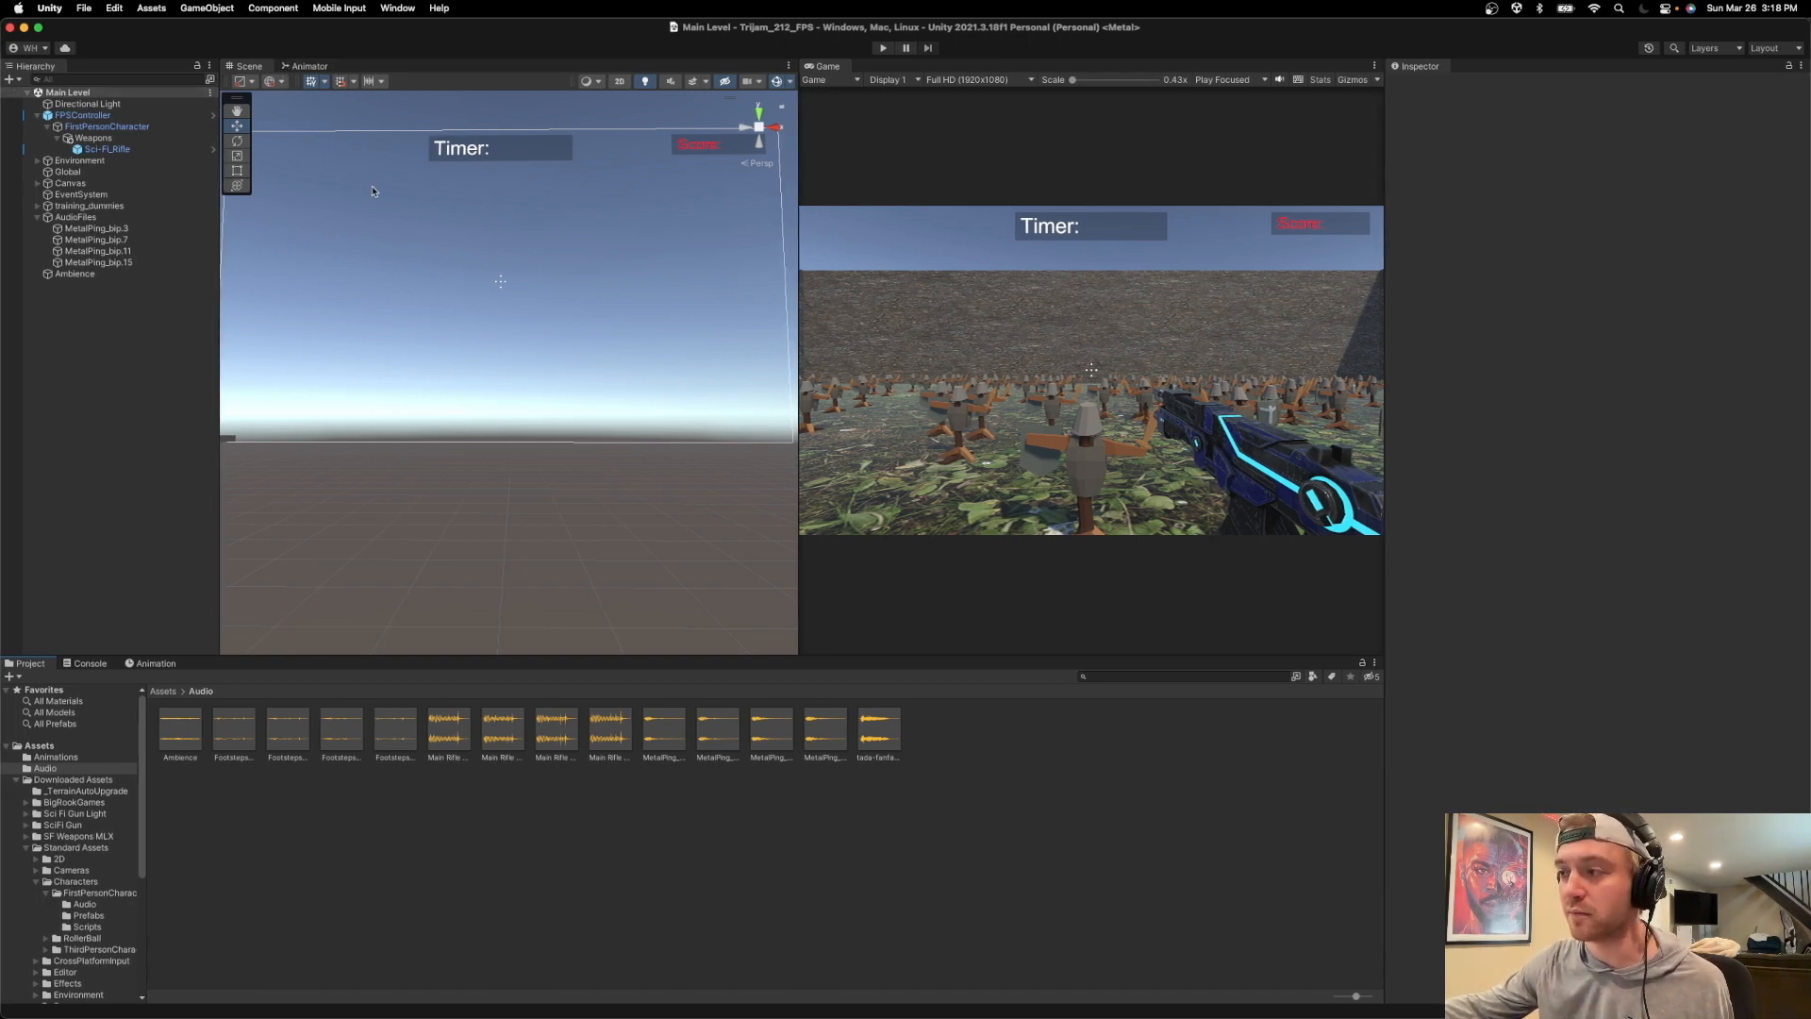
{"action": "left_click", "coordinate": [16, 781]}
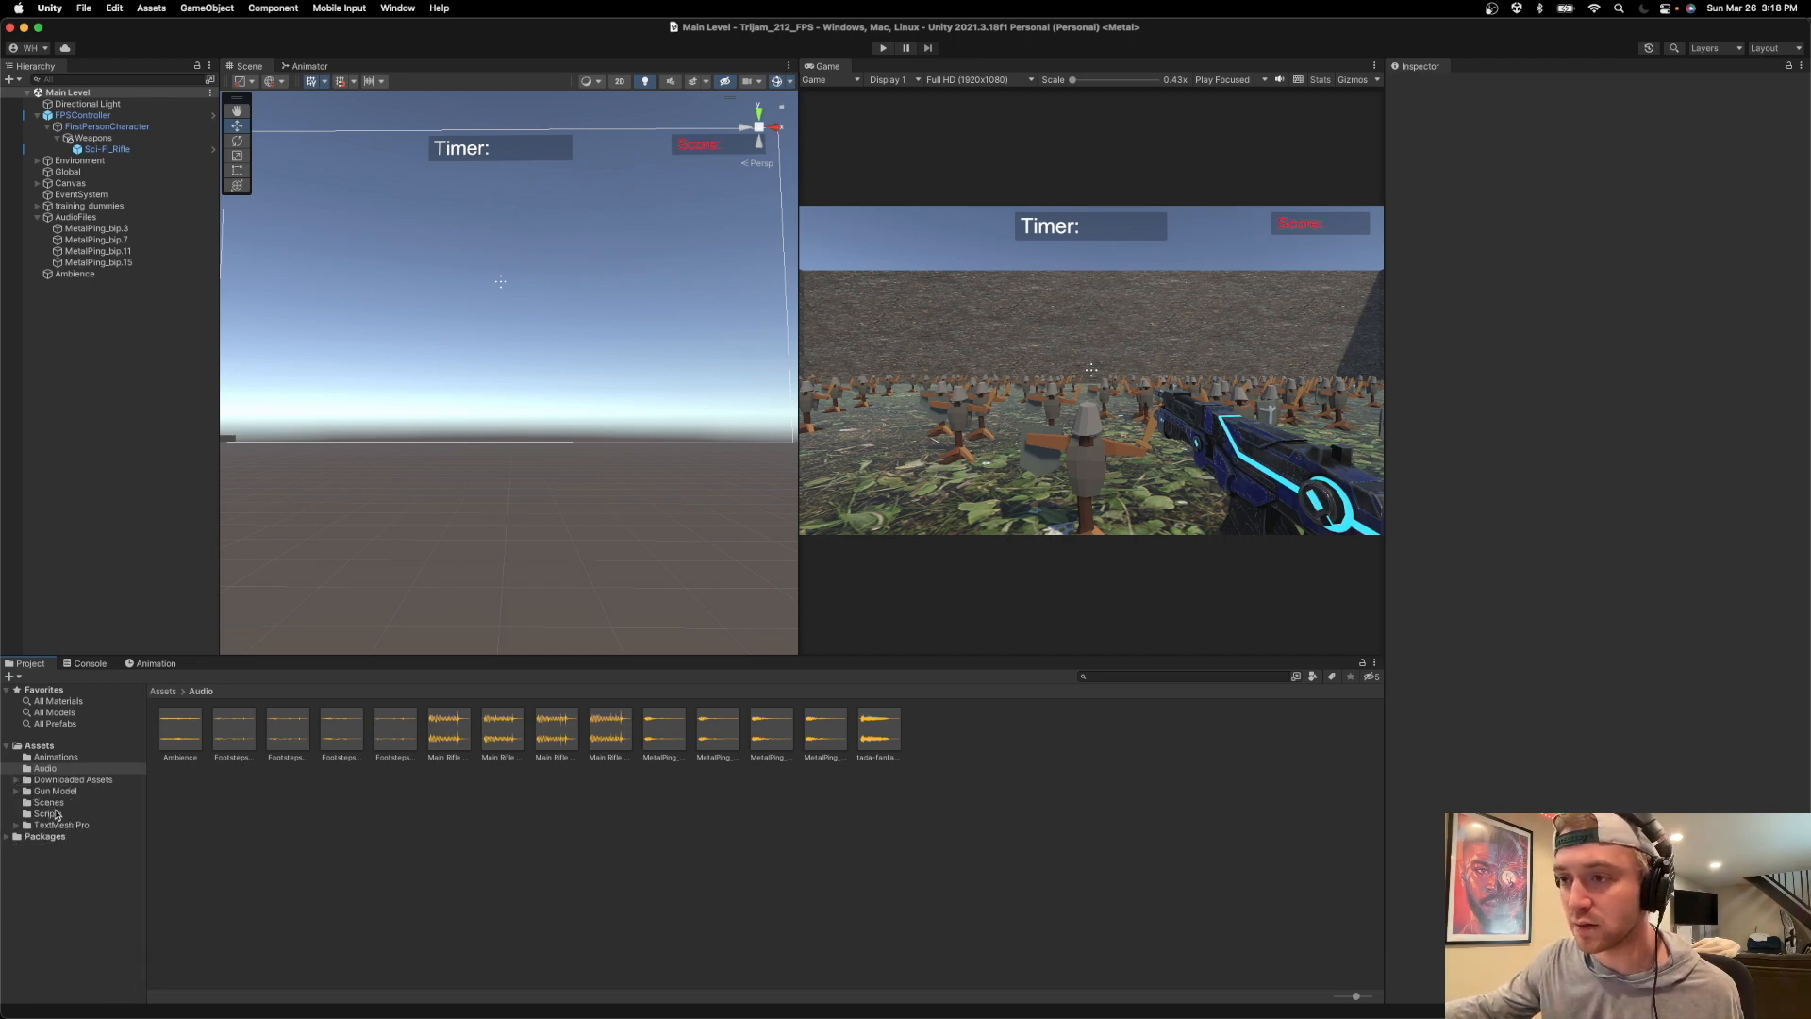
{"action": "left_click", "coordinate": [49, 802]}
{"action": "double_click", "coordinate": [184, 728]}
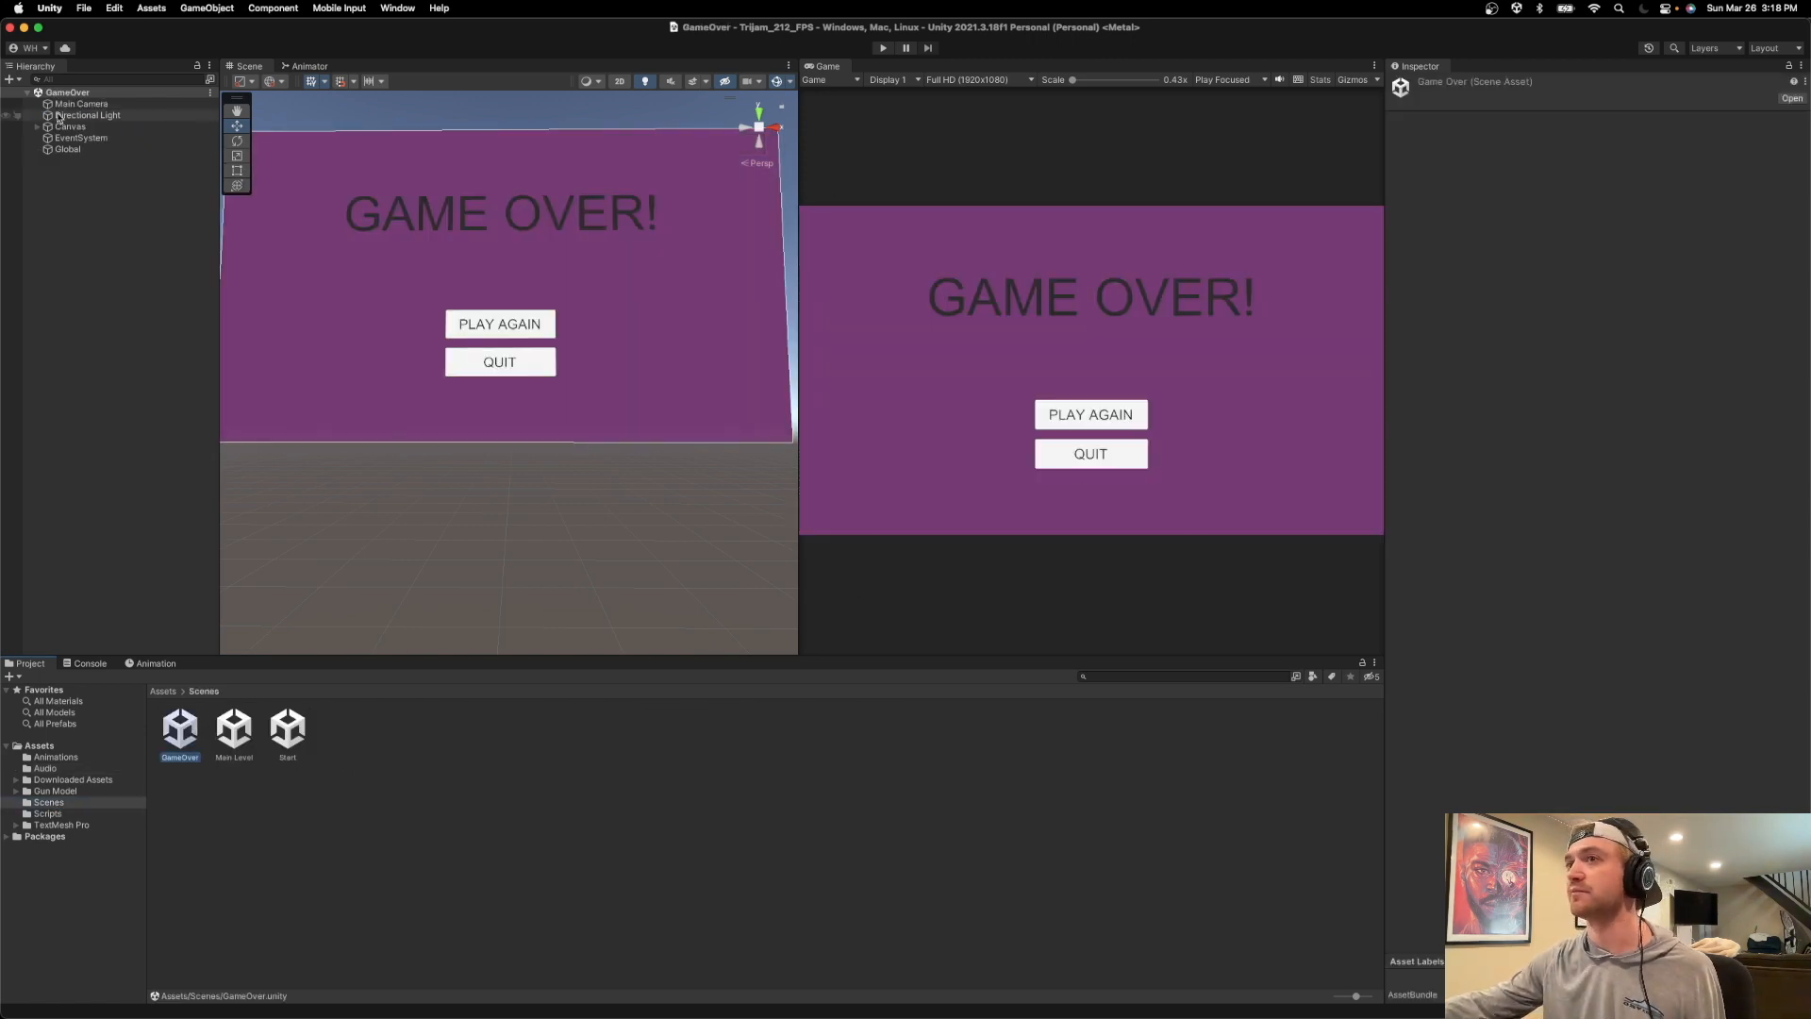
Add the tada-fanfare-a-6313 clip to the GameOver scene's Global object as an Audio Source and play-test the scene.
{"action": "left_click", "coordinate": [67, 149]}
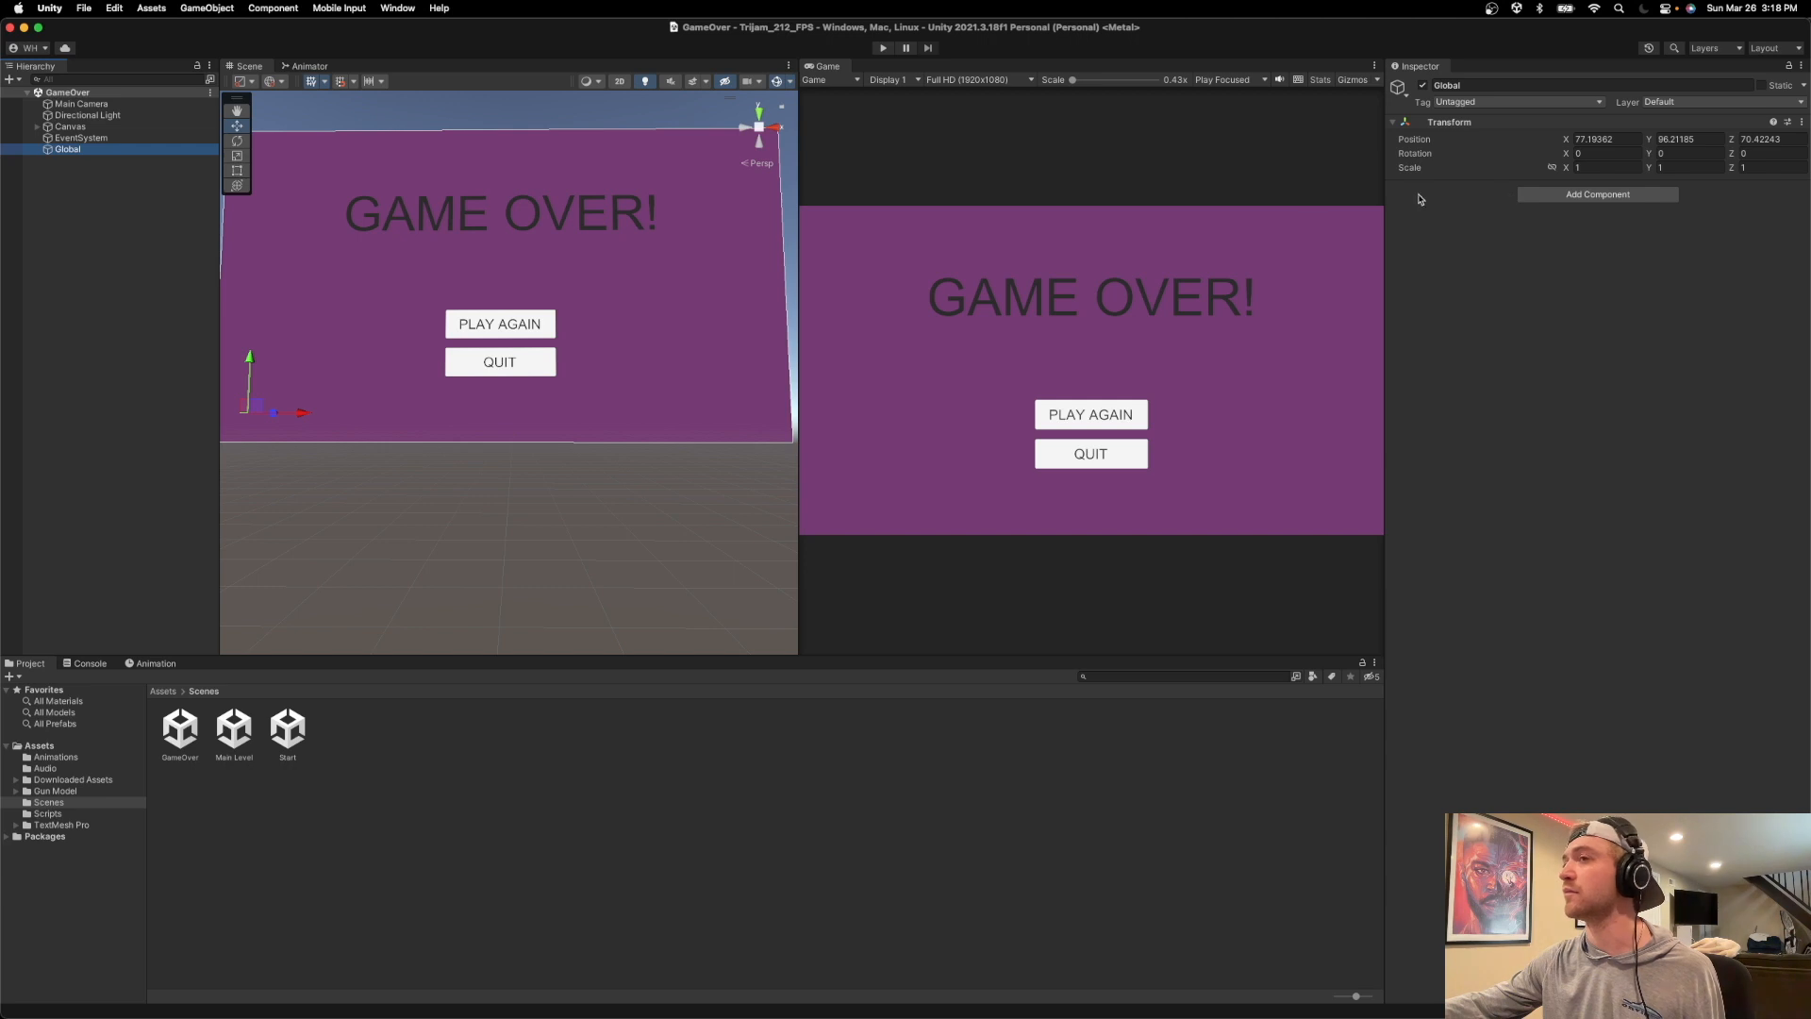
{"action": "left_click", "coordinate": [168, 138]}
{"action": "left_click", "coordinate": [159, 115]}
{"action": "key", "text": "Up"}
{"action": "key", "text": "Down"}
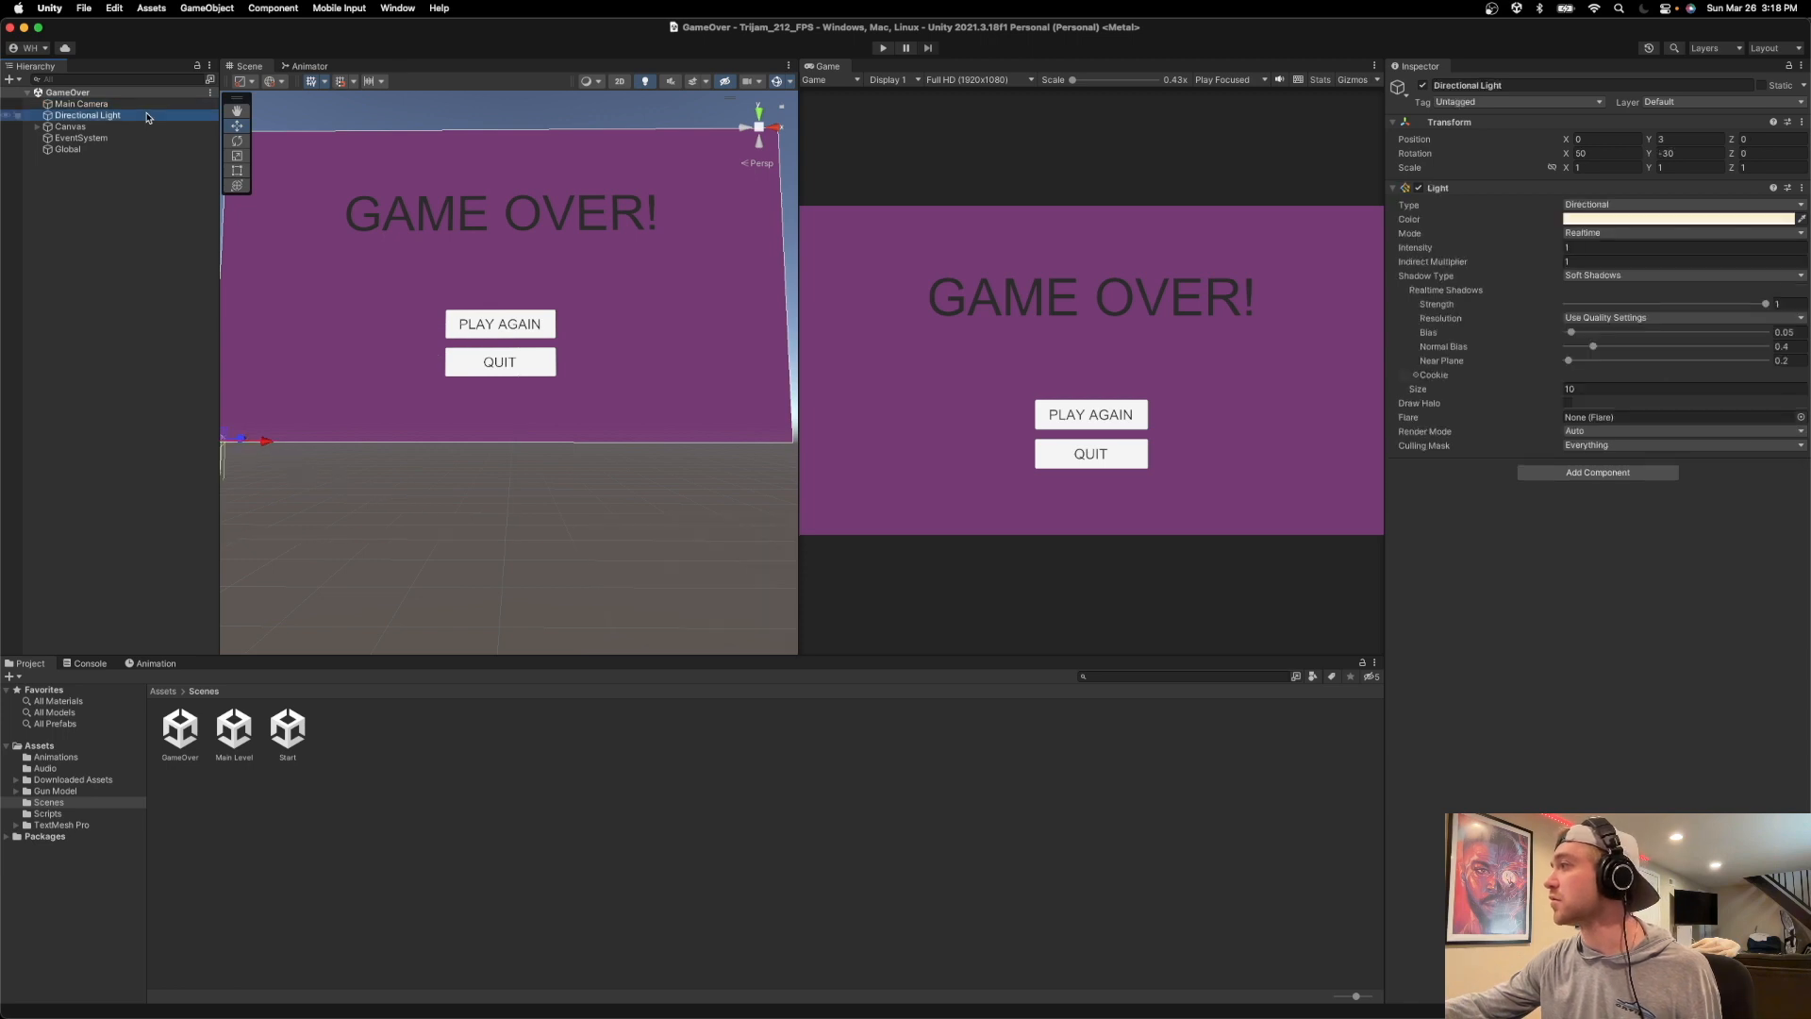
{"action": "left_click", "coordinate": [111, 139]}
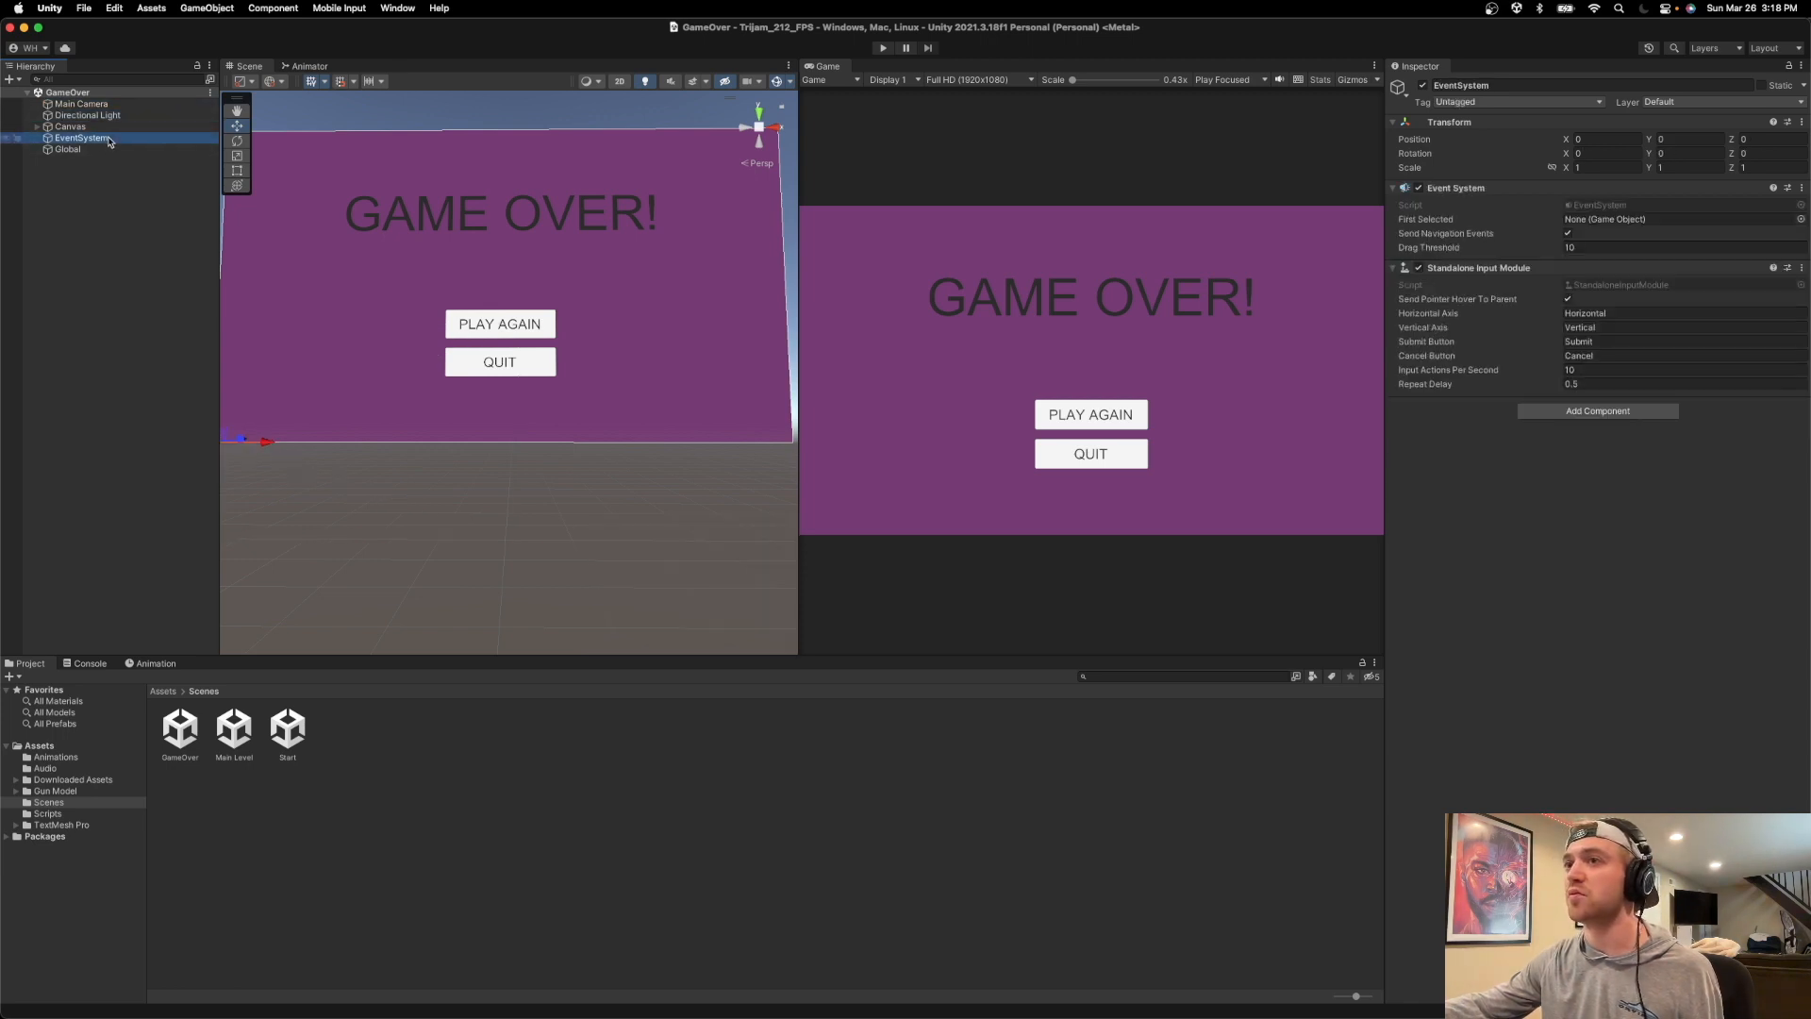
{"action": "left_click", "coordinate": [110, 150]}
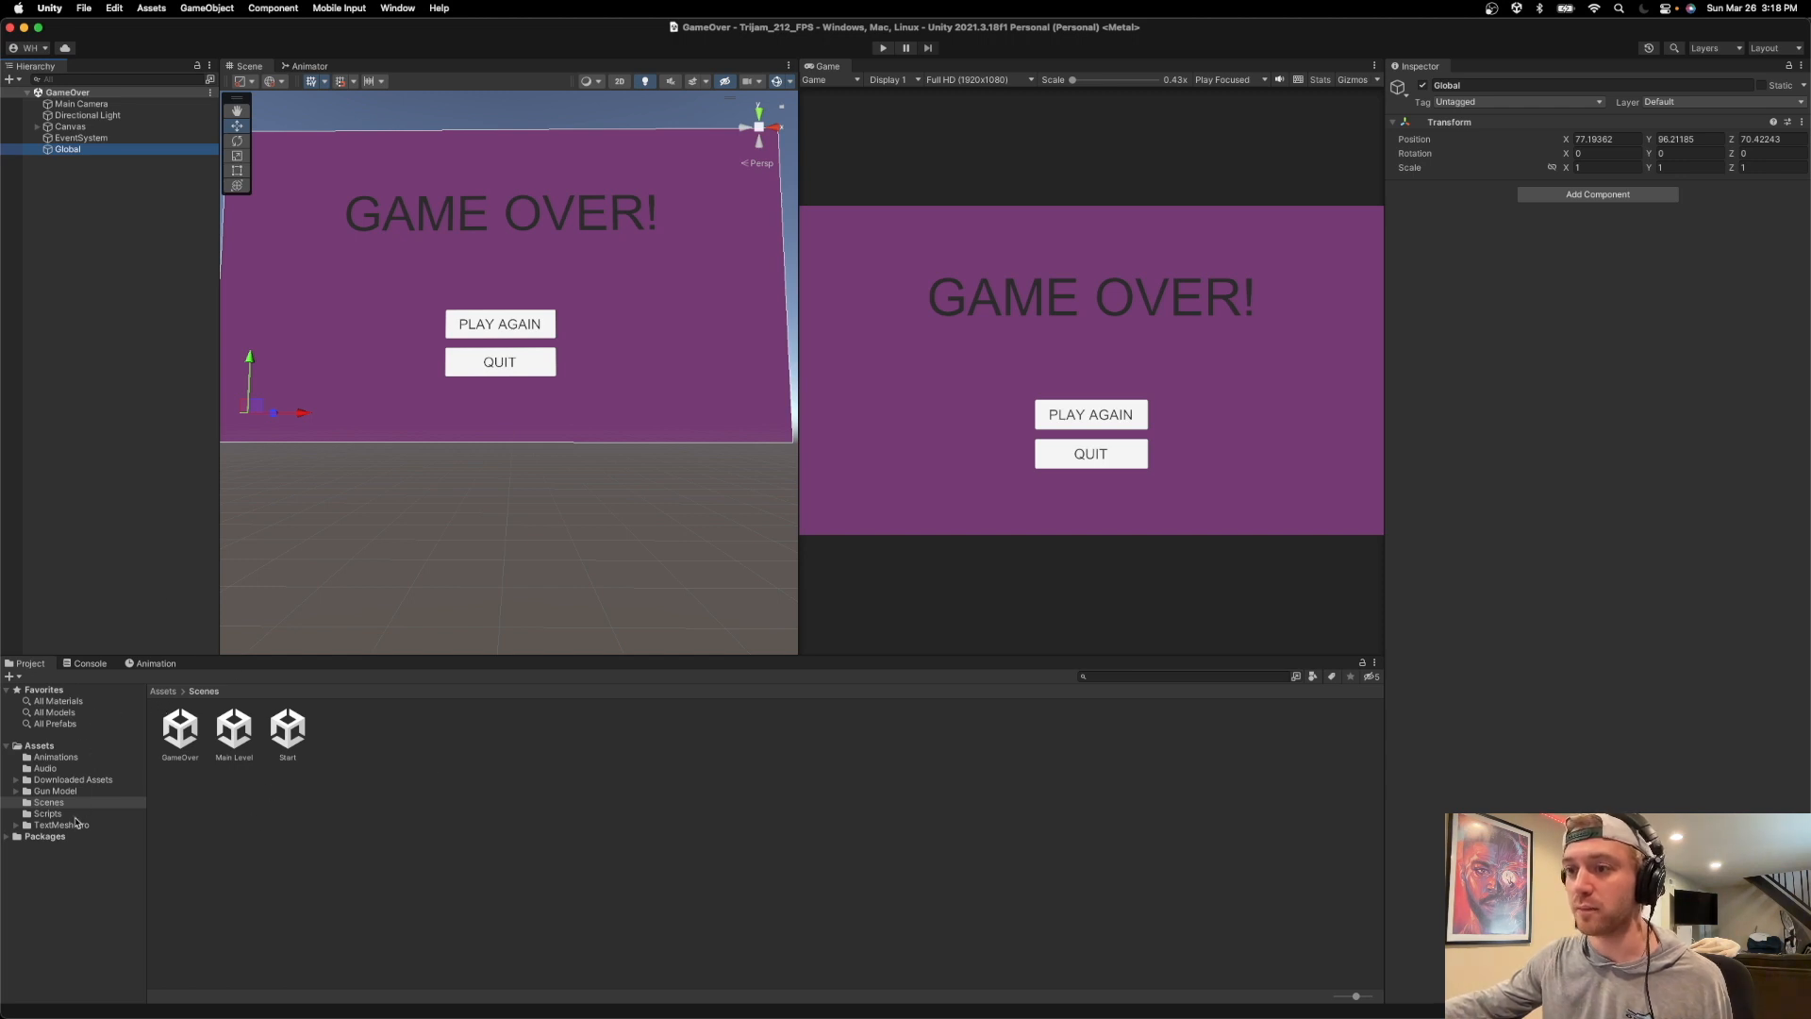
{"action": "left_click", "coordinate": [45, 768]}
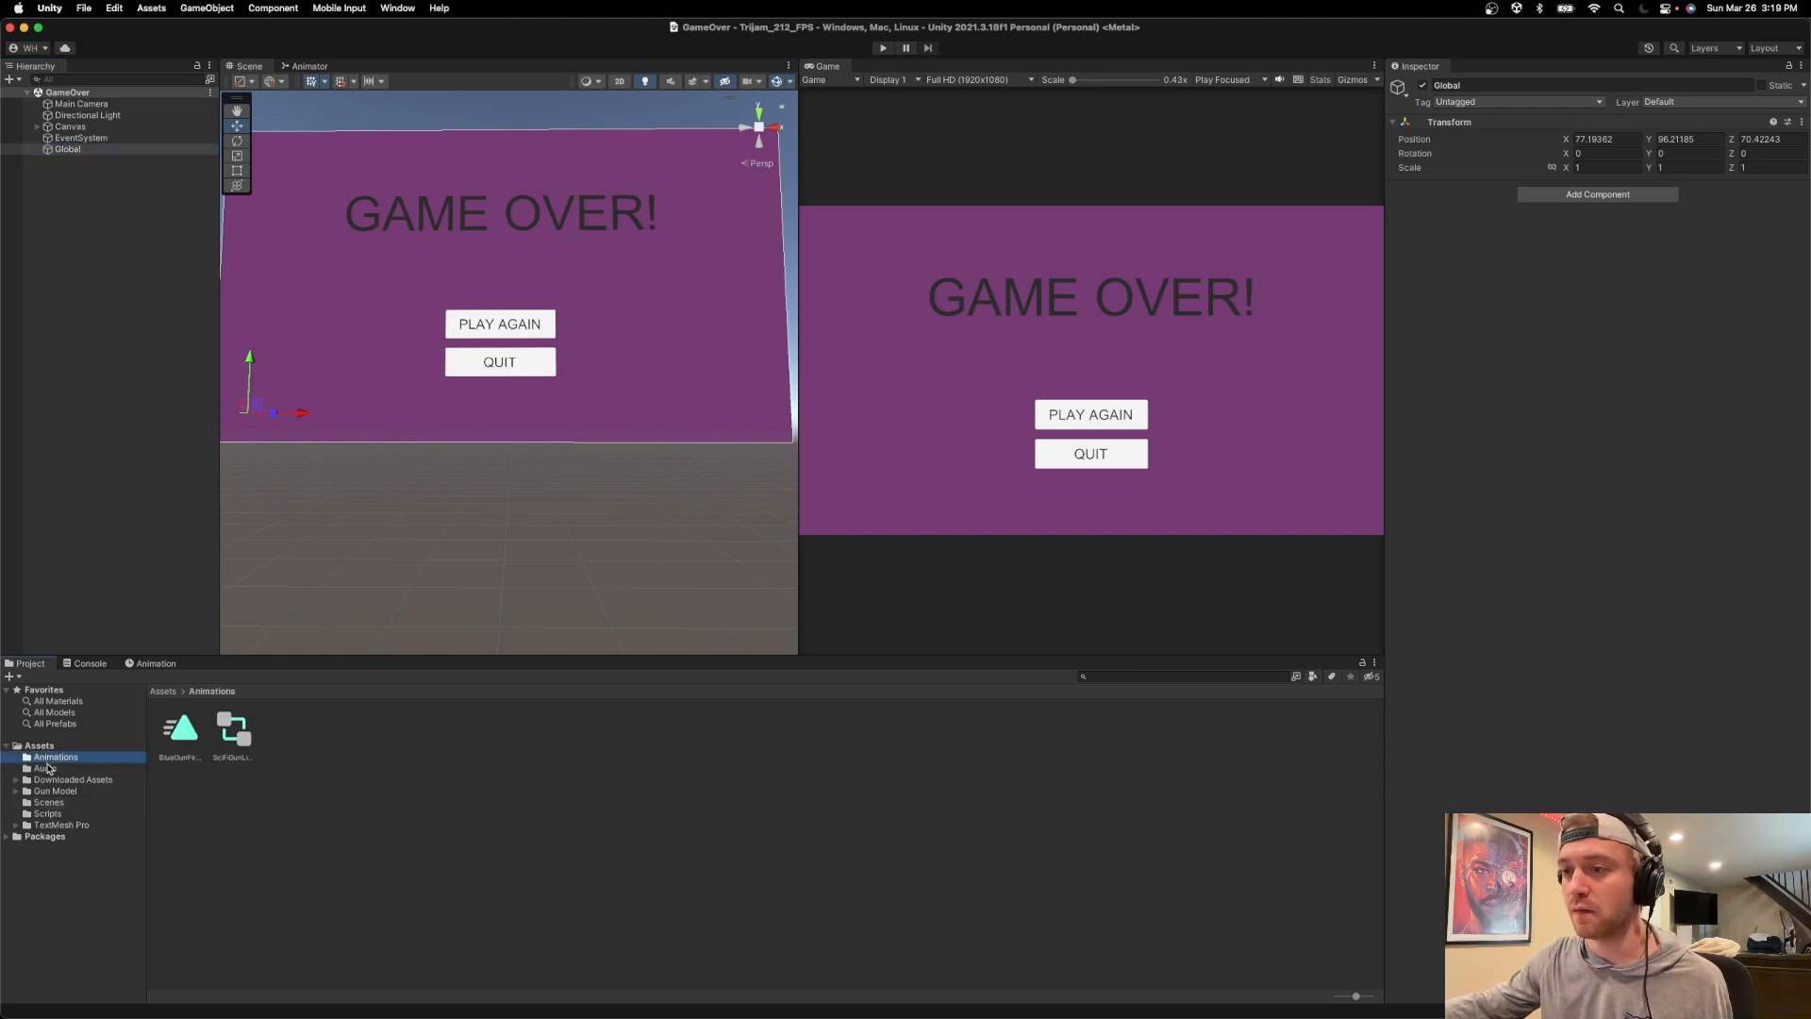
{"action": "left_click_drag", "start_coordinate": [891, 727], "coordinate": [1481, 320]}
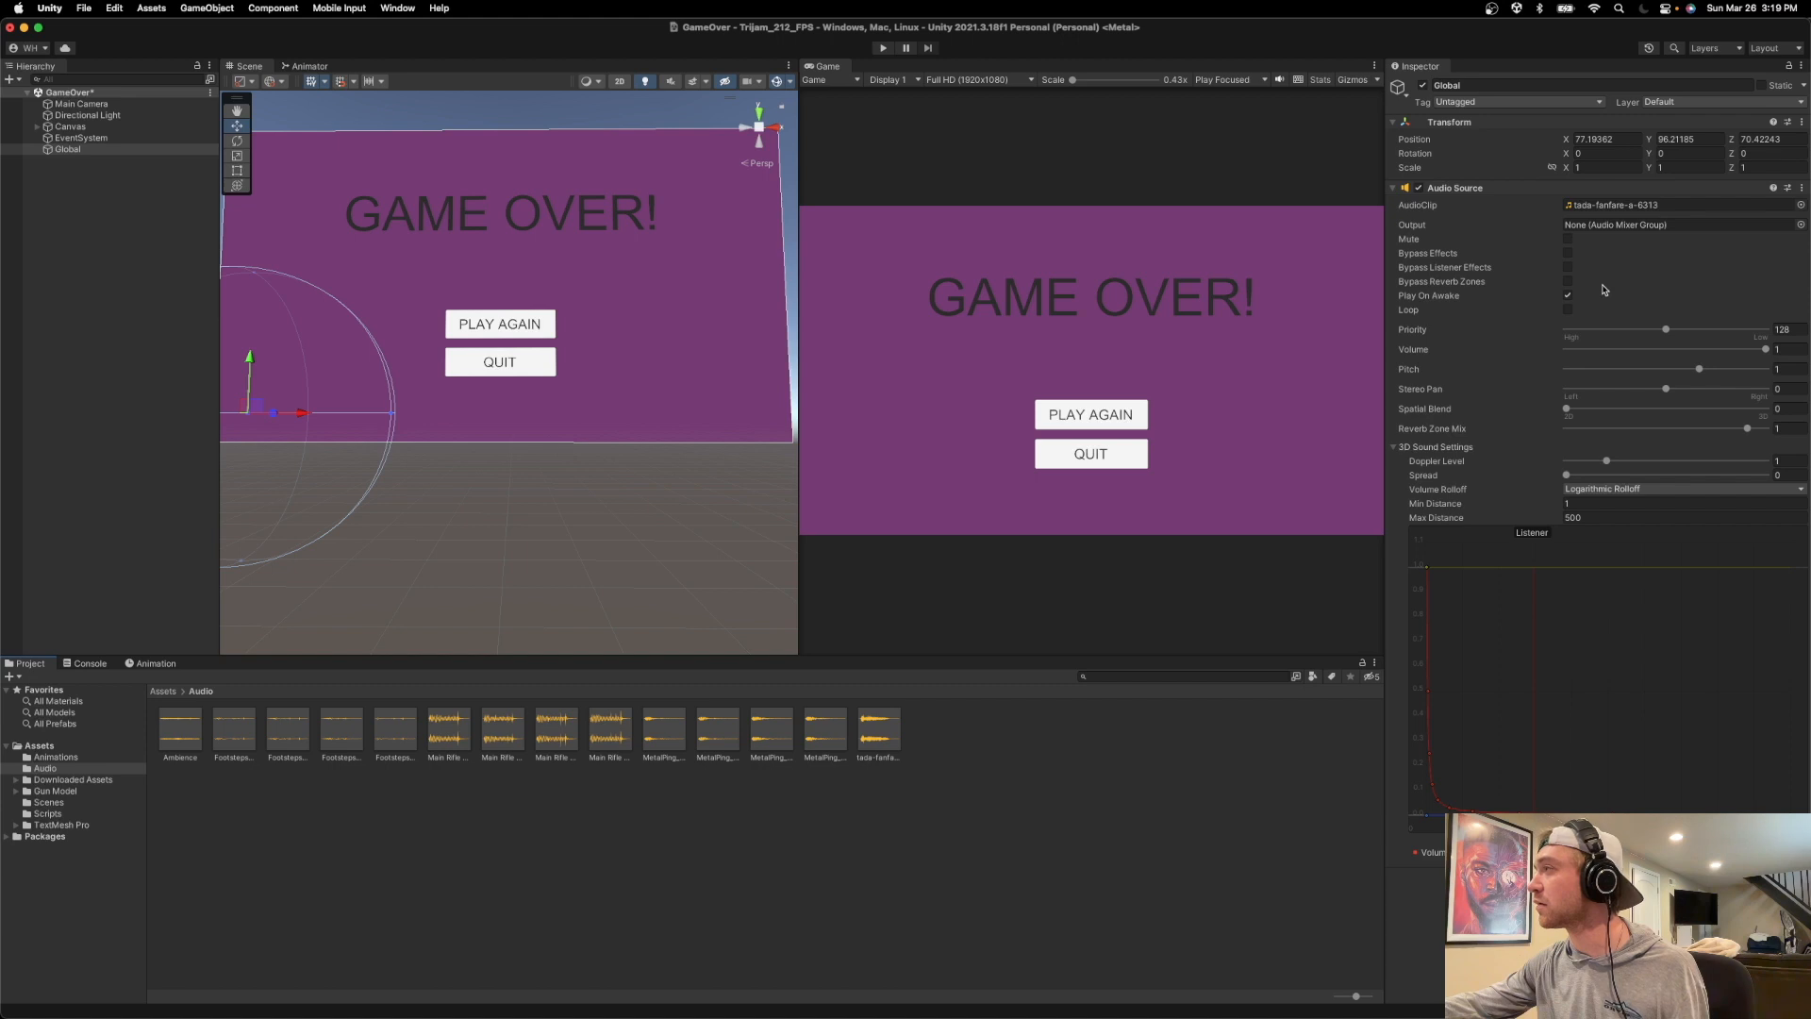
{"action": "left_click", "coordinate": [883, 47]}
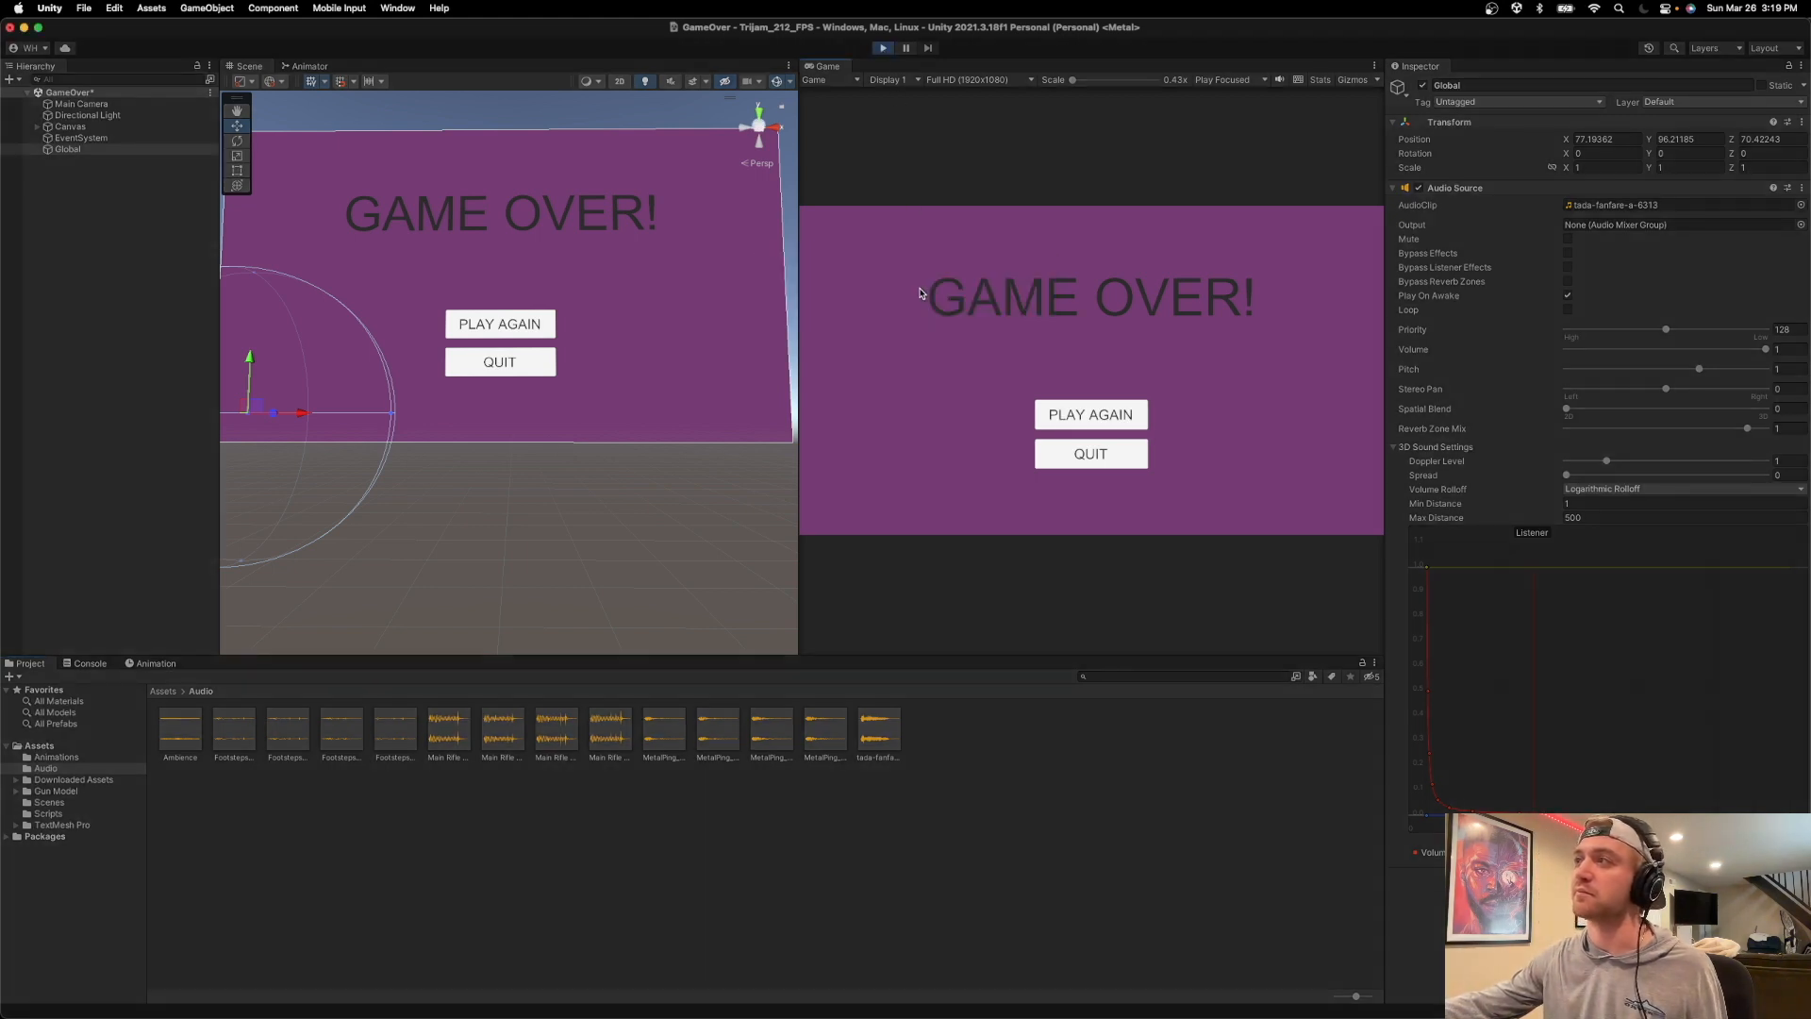
{"action": "left_click", "coordinate": [883, 47]}
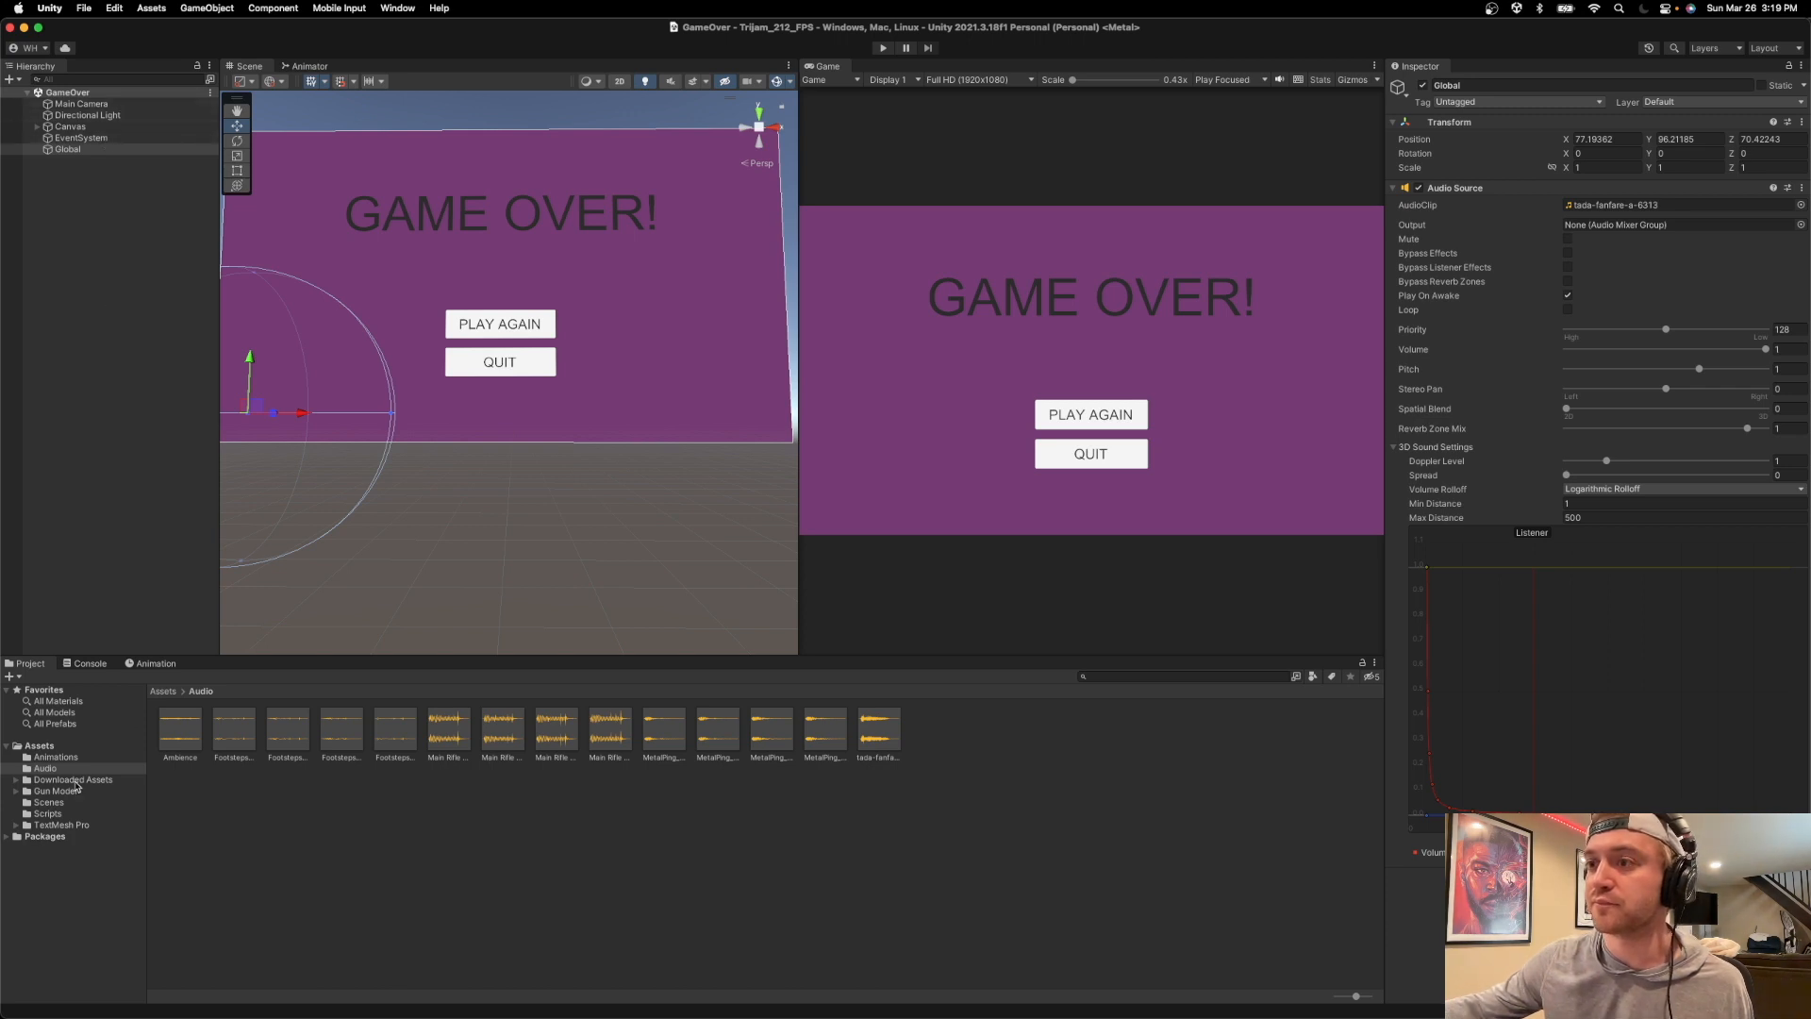
Open the Main Level scene from the Scenes folder and play-test it through to game over.
{"action": "left_click", "coordinate": [62, 813]}
{"action": "left_click", "coordinate": [61, 803]}
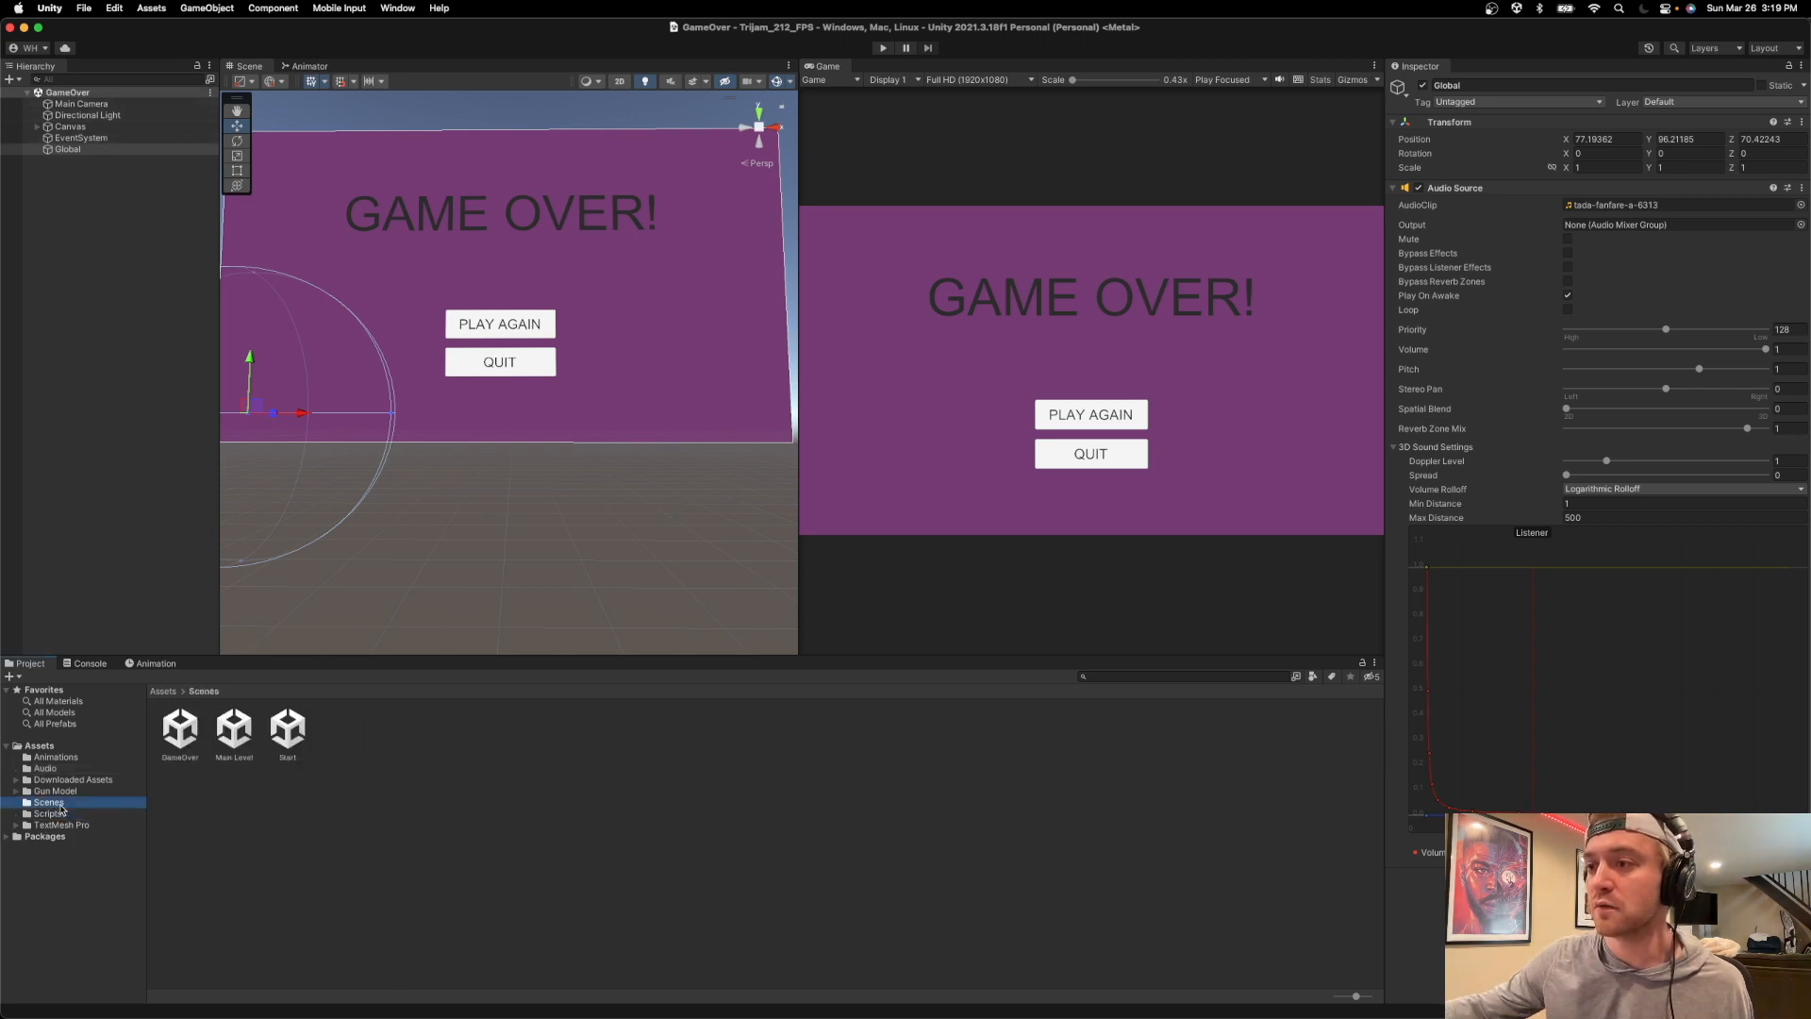
{"action": "double_click", "coordinate": [248, 733]}
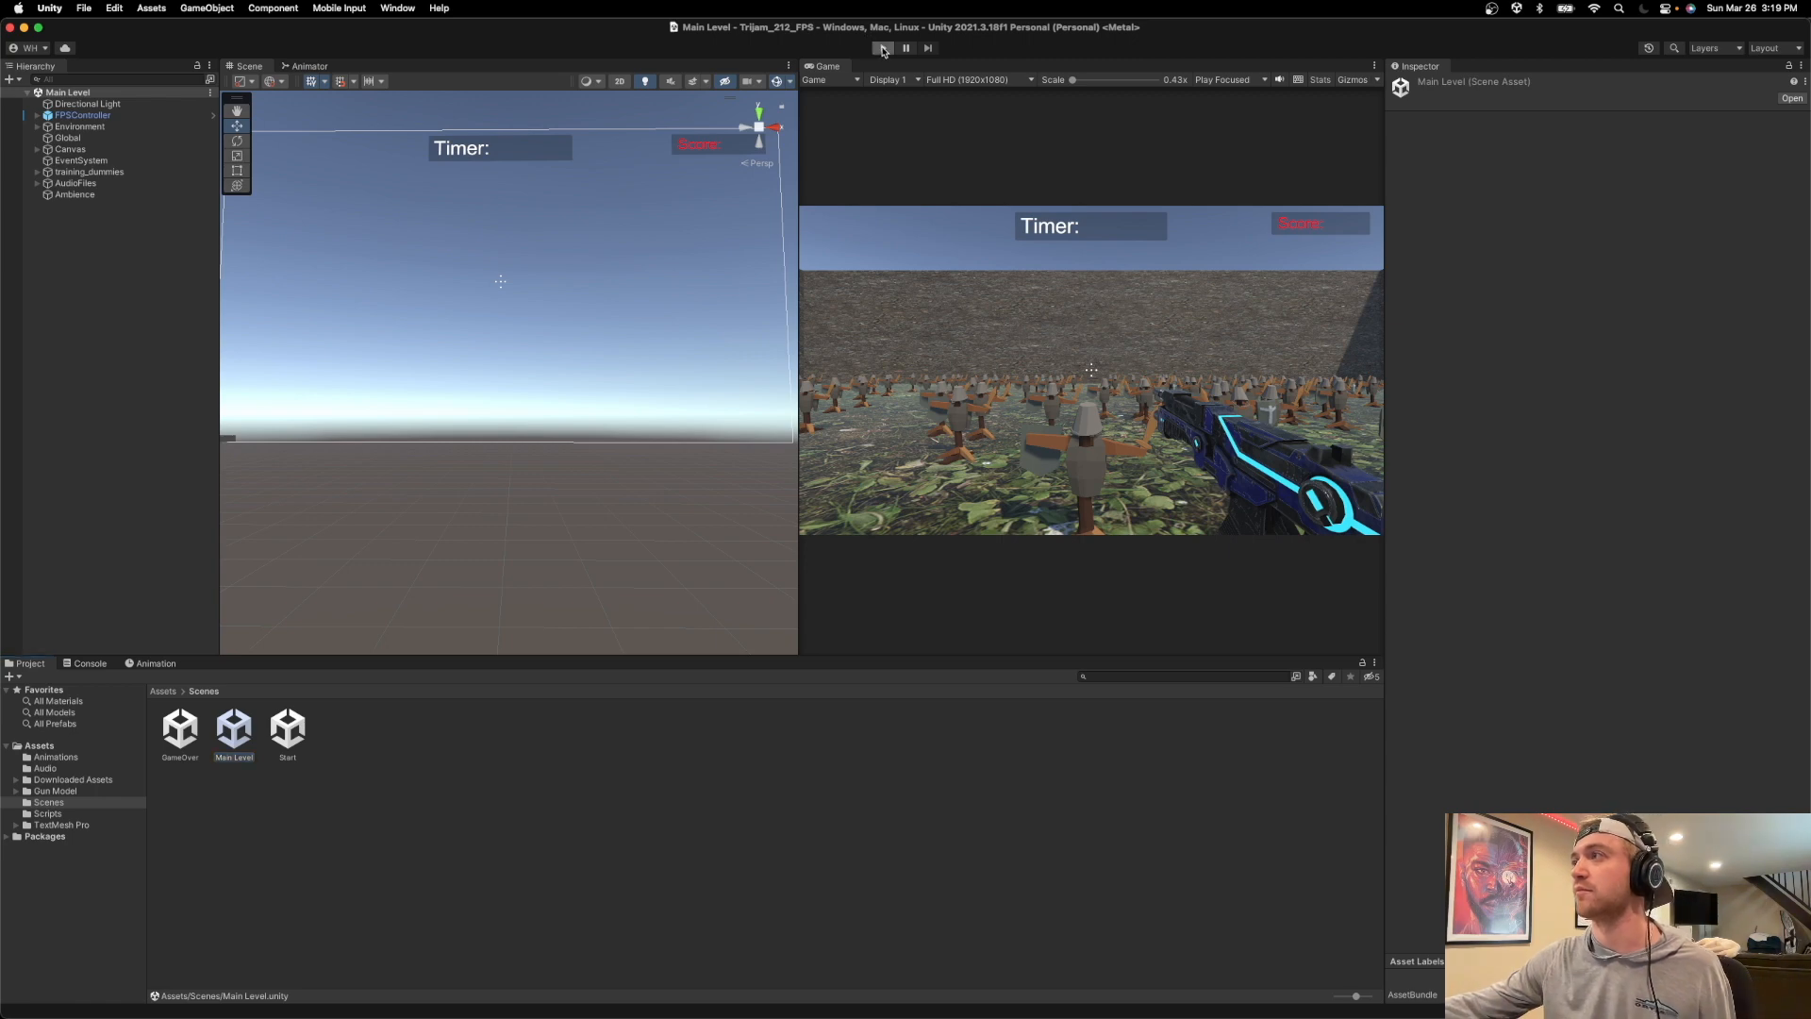
{"action": "left_click", "coordinate": [883, 48]}
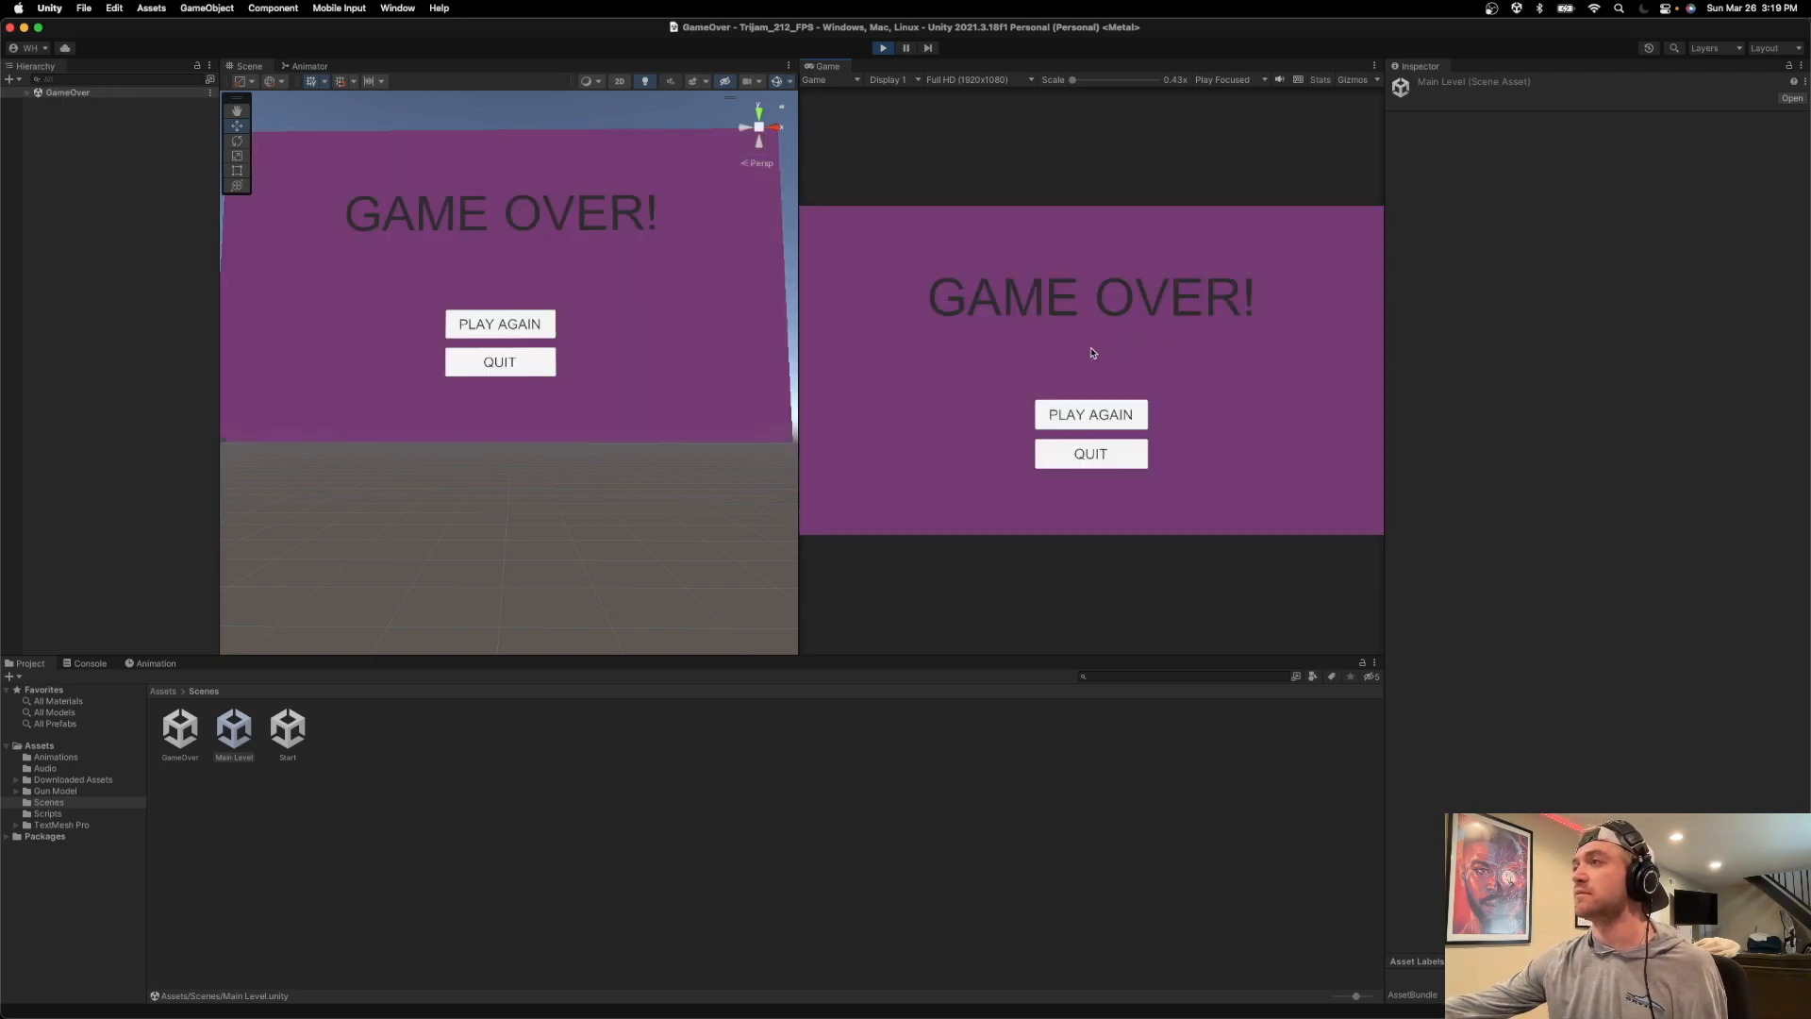
End the play-test, dismiss the Pixabay thank-you popup in the browser, and minimize the browser window to return to Unity.
{"action": "left_click", "coordinate": [883, 48]}
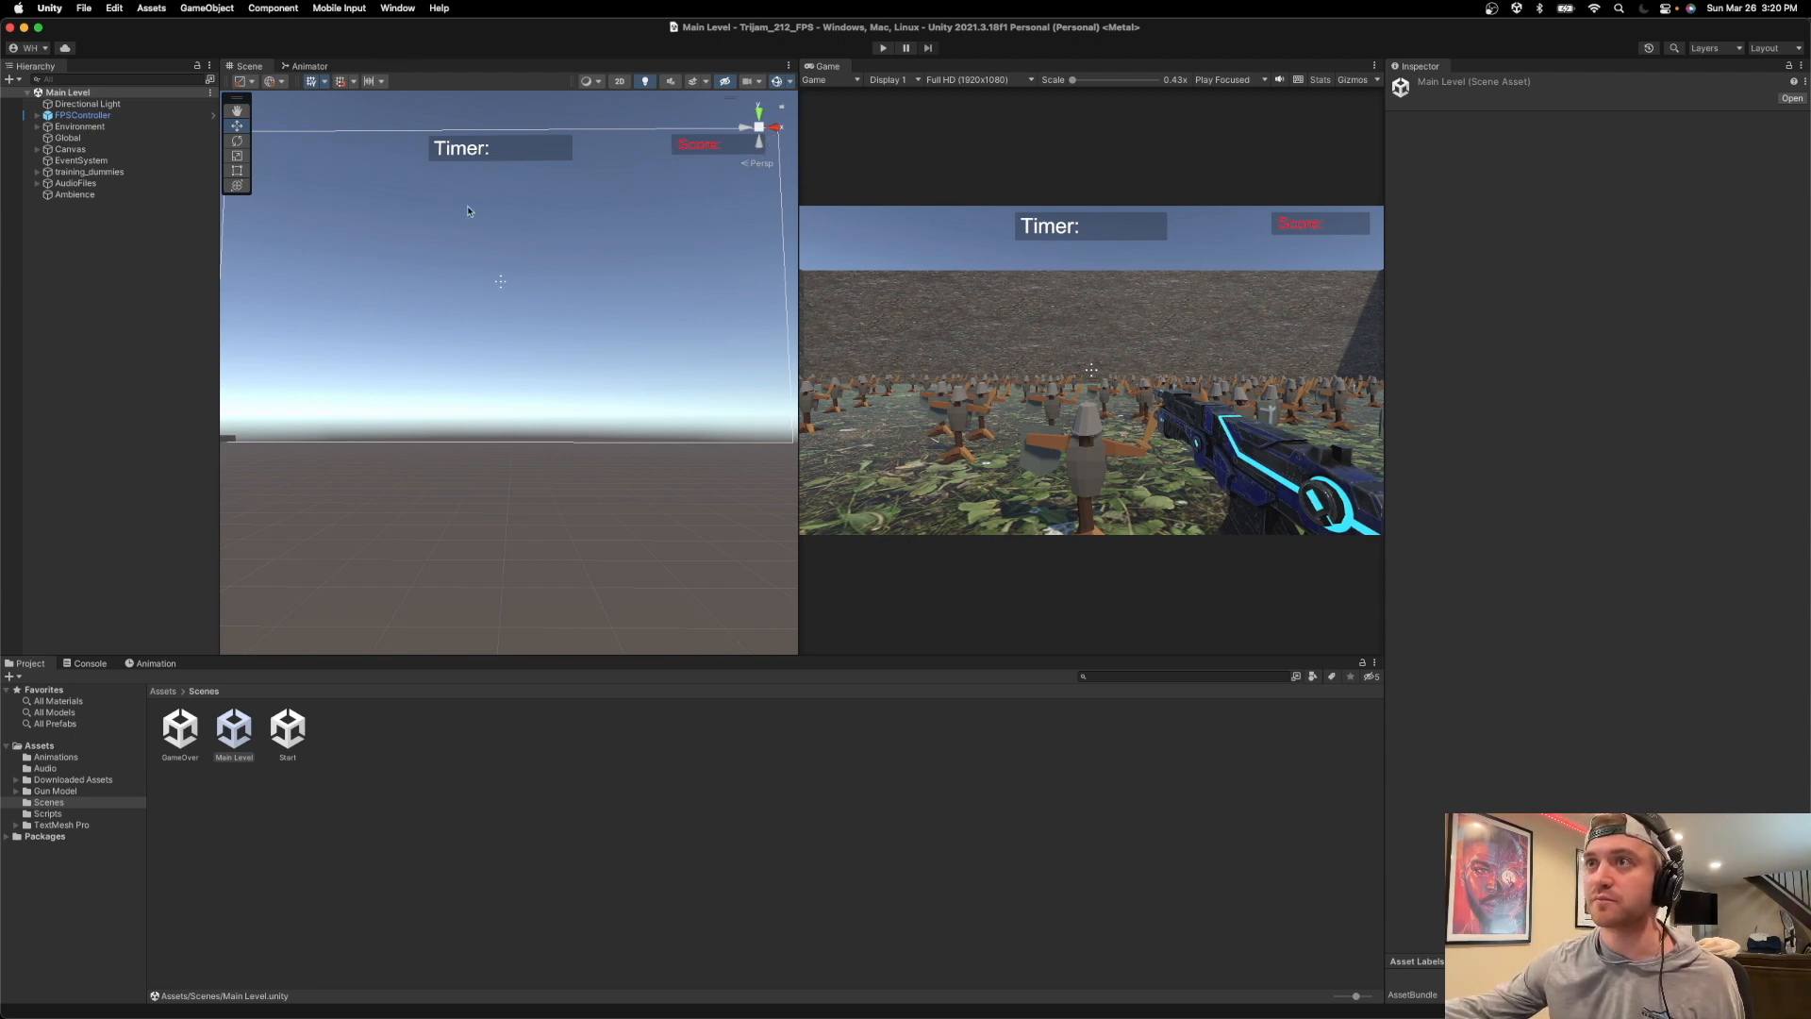
{"action": "key", "text": "super+Tab"}
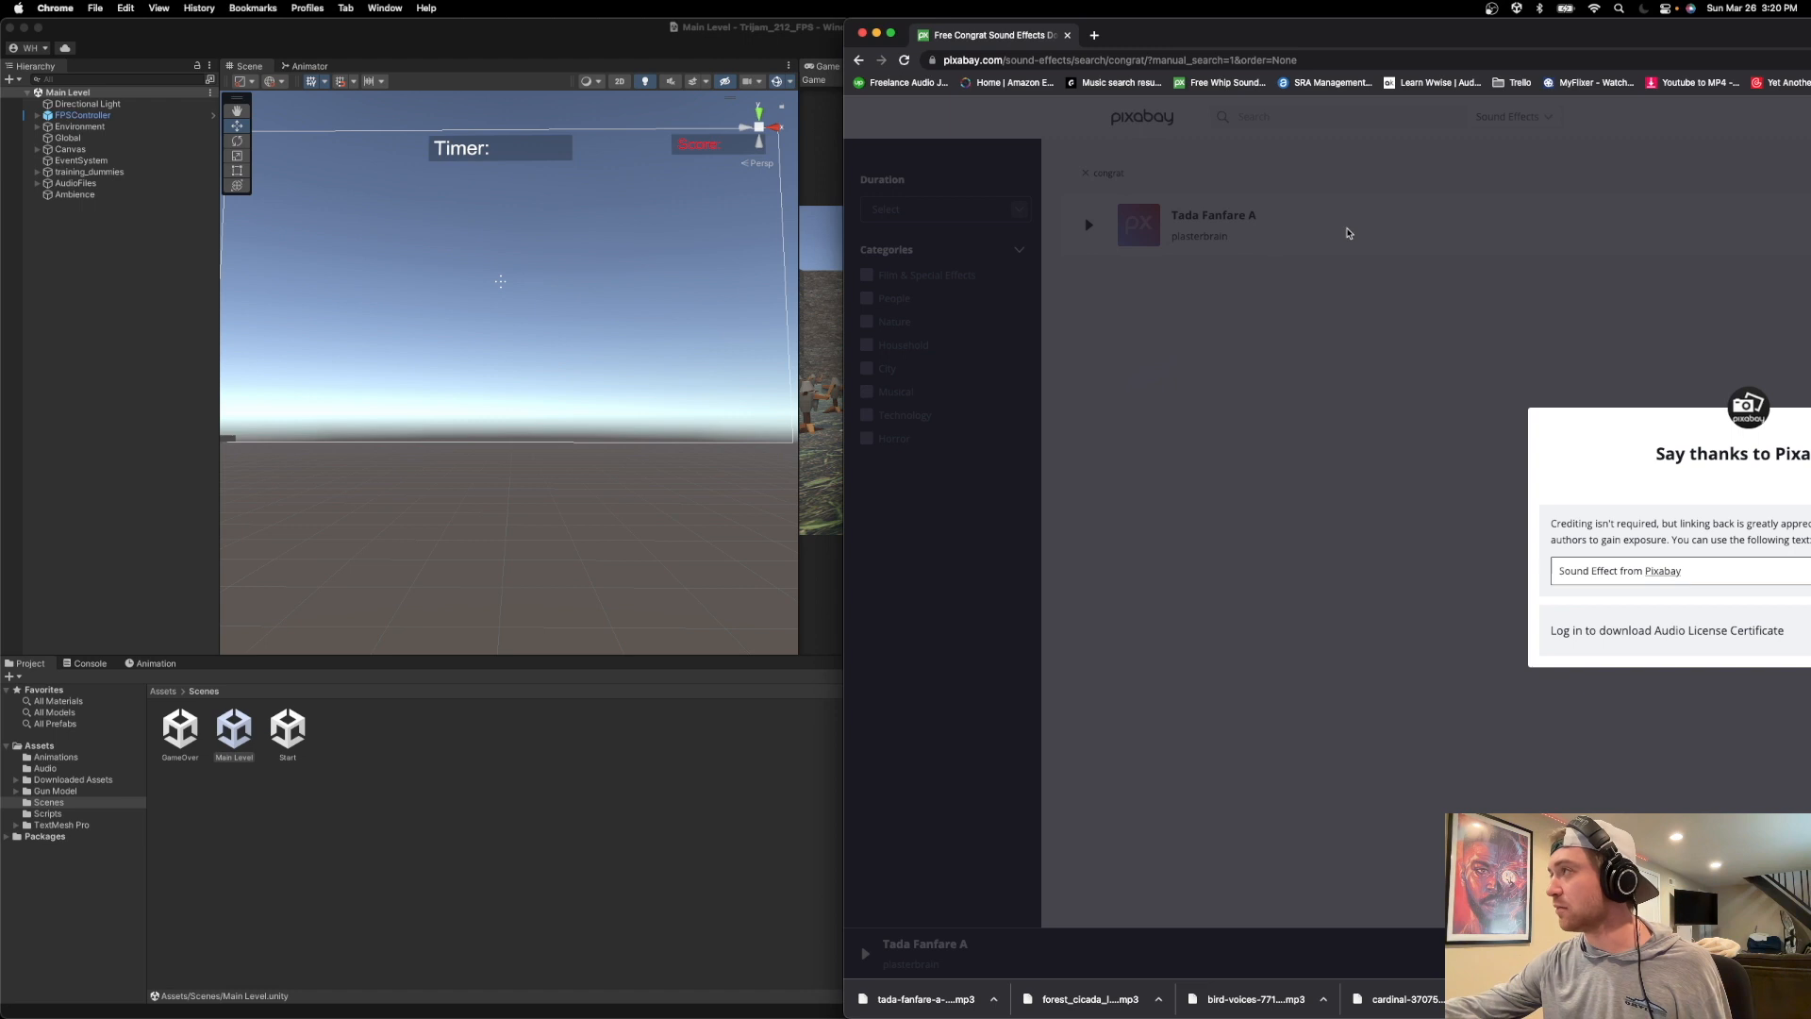
{"action": "double_click", "coordinate": [1180, 37]}
{"action": "left_click", "coordinate": [699, 550]}
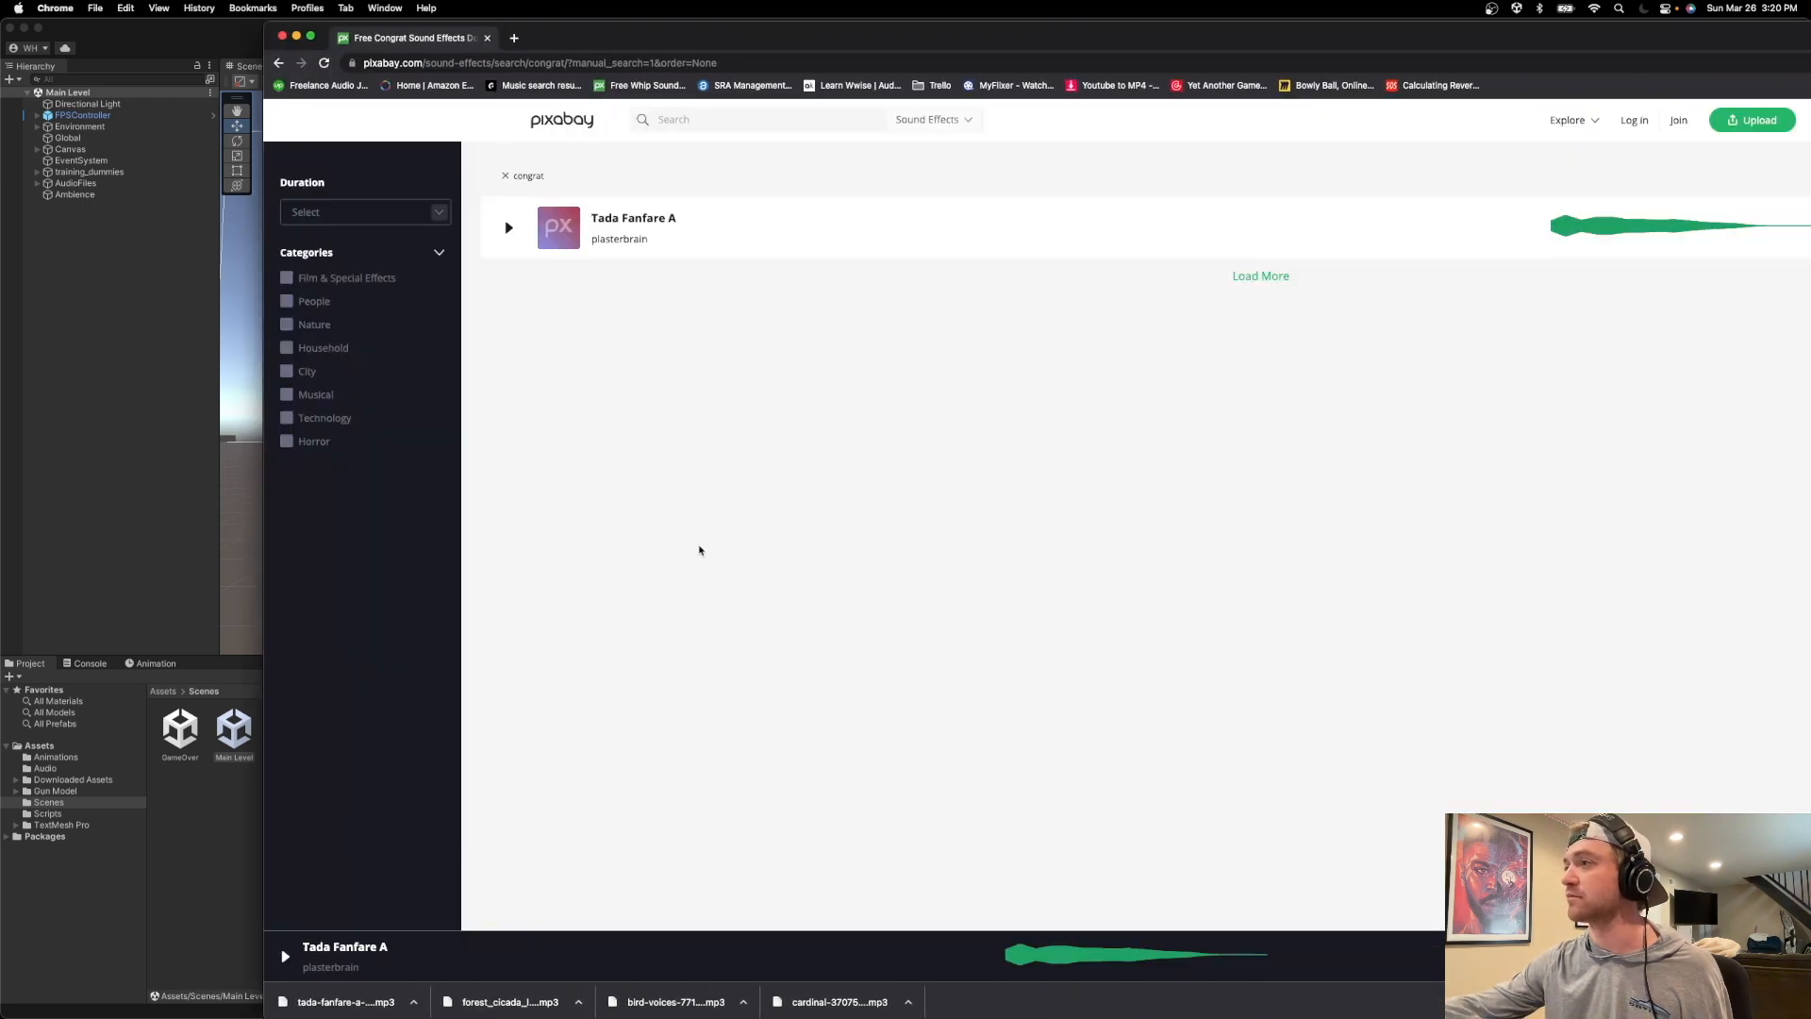
{"action": "key", "text": "super+Tab"}
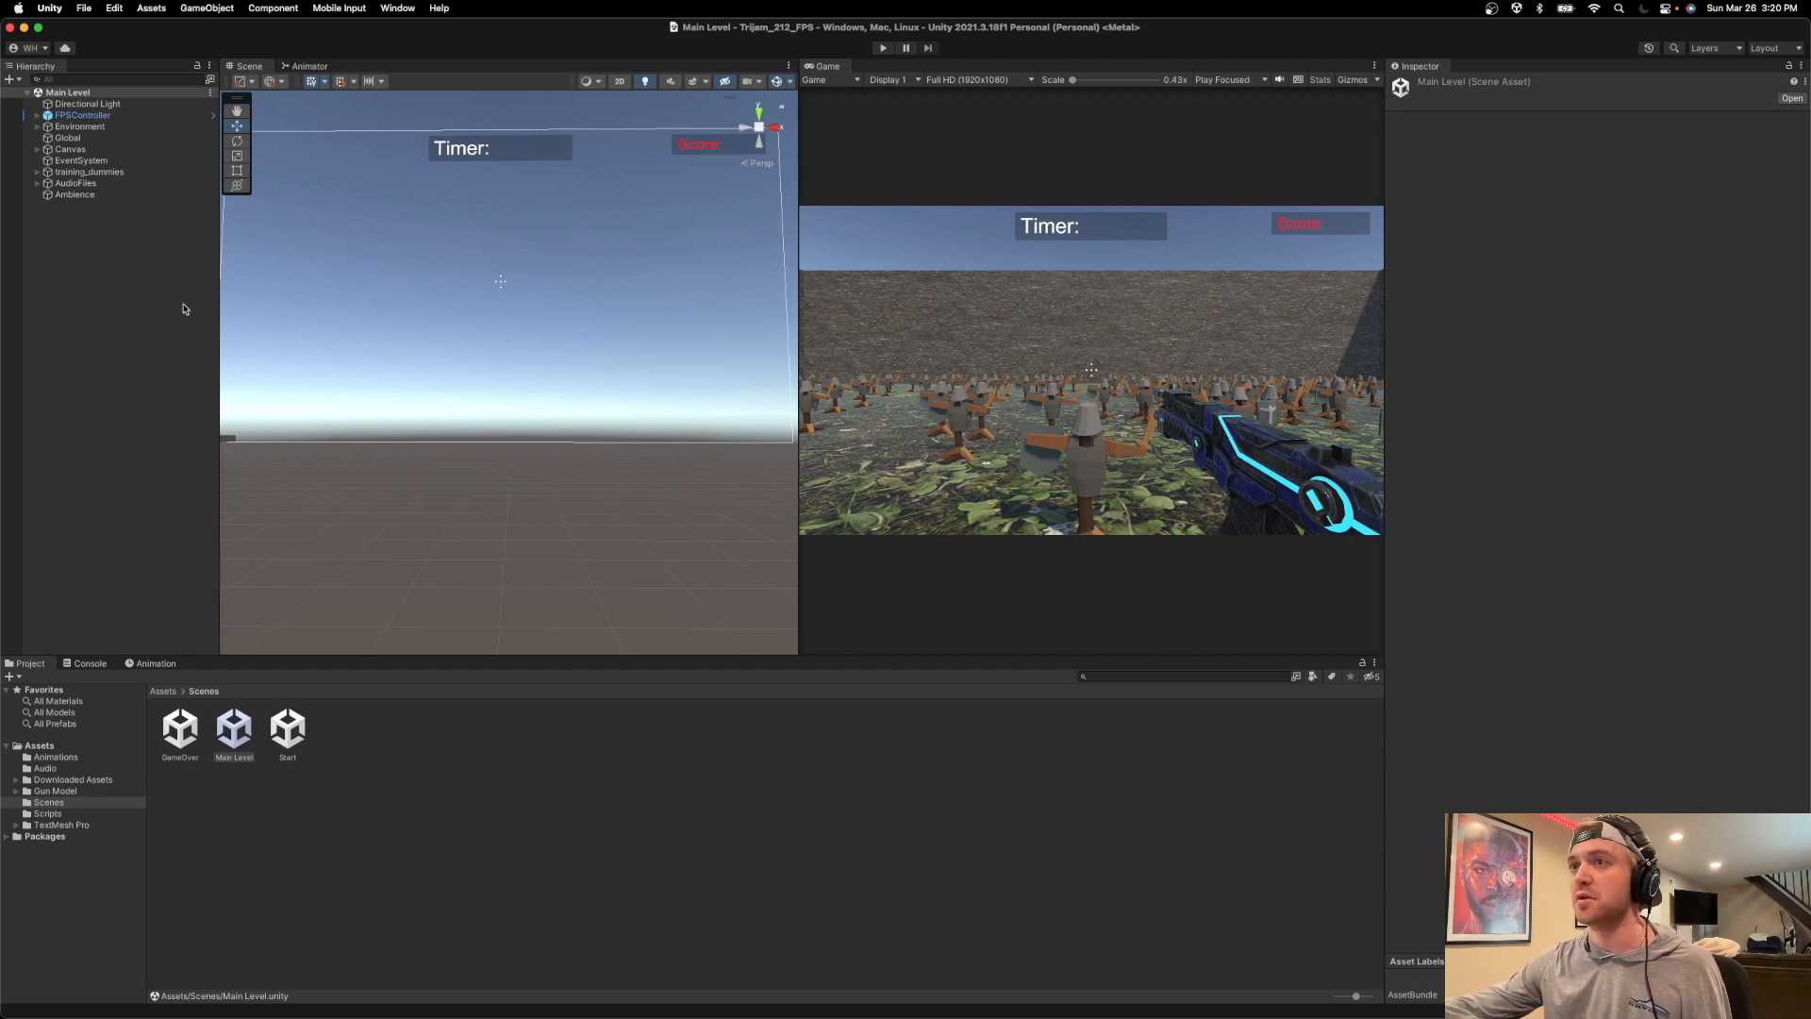
{"action": "key", "text": "super+Tab"}
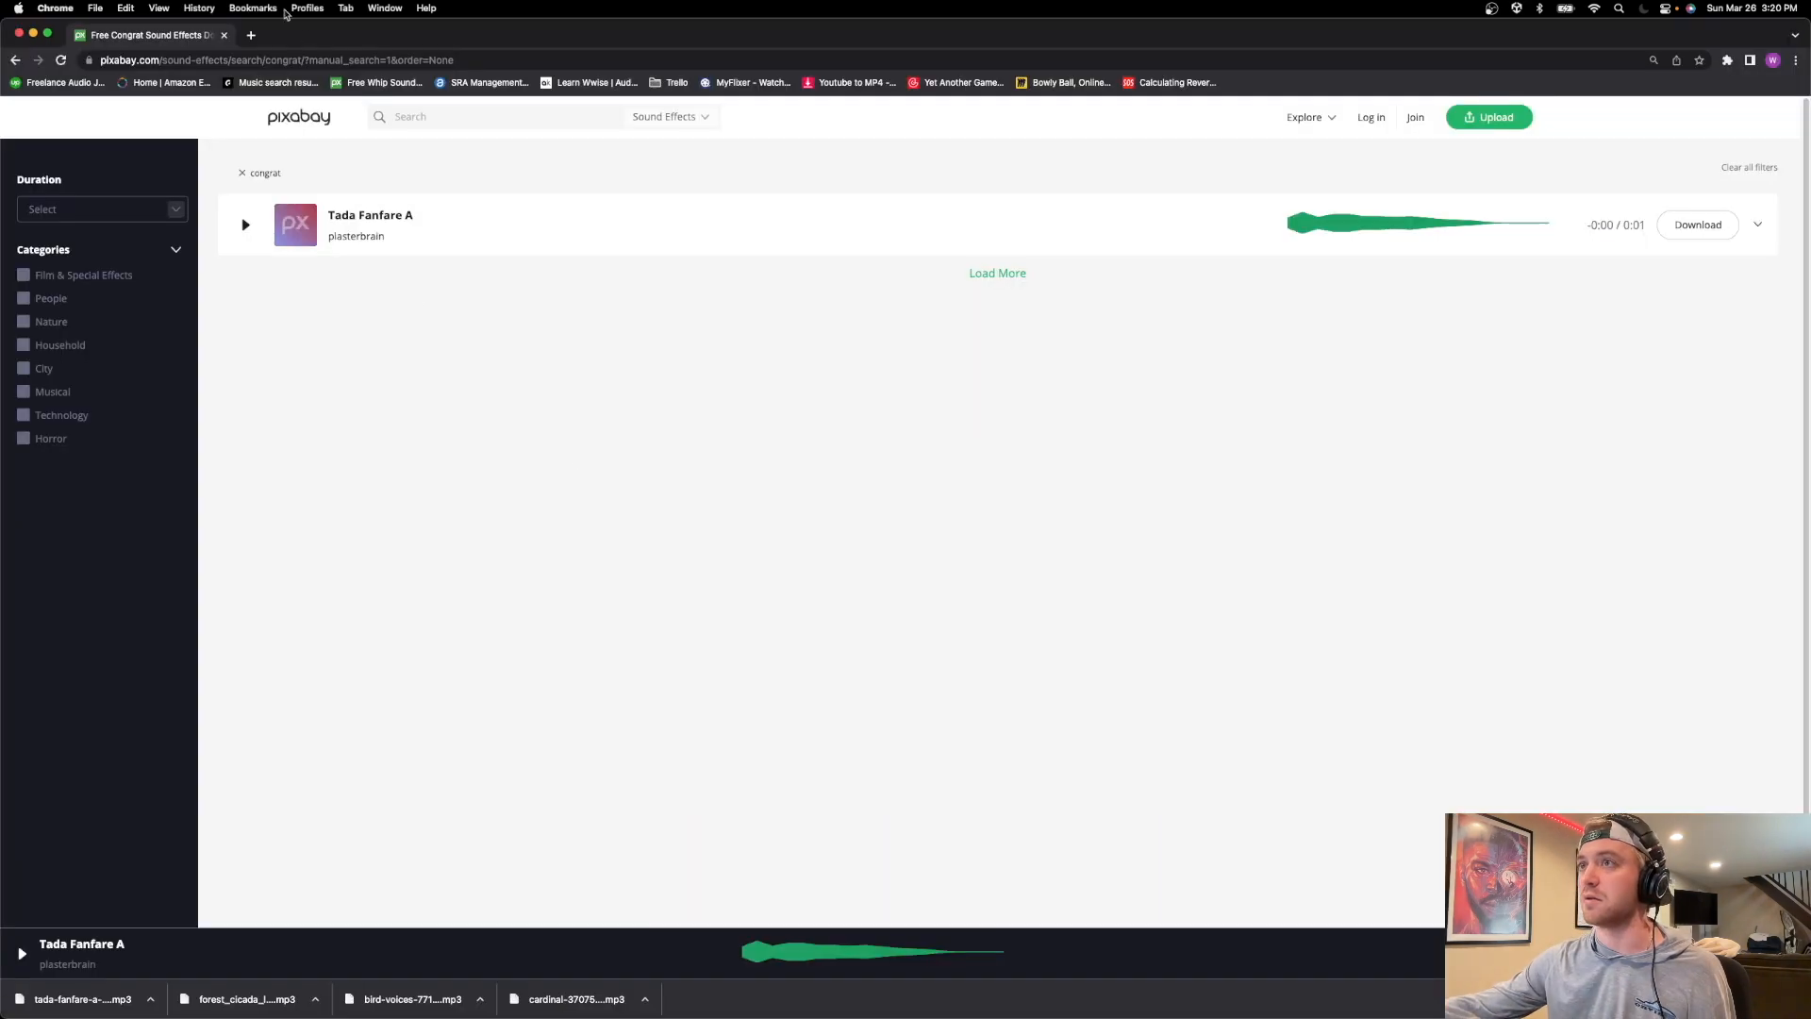
{"action": "key", "text": "super+m"}
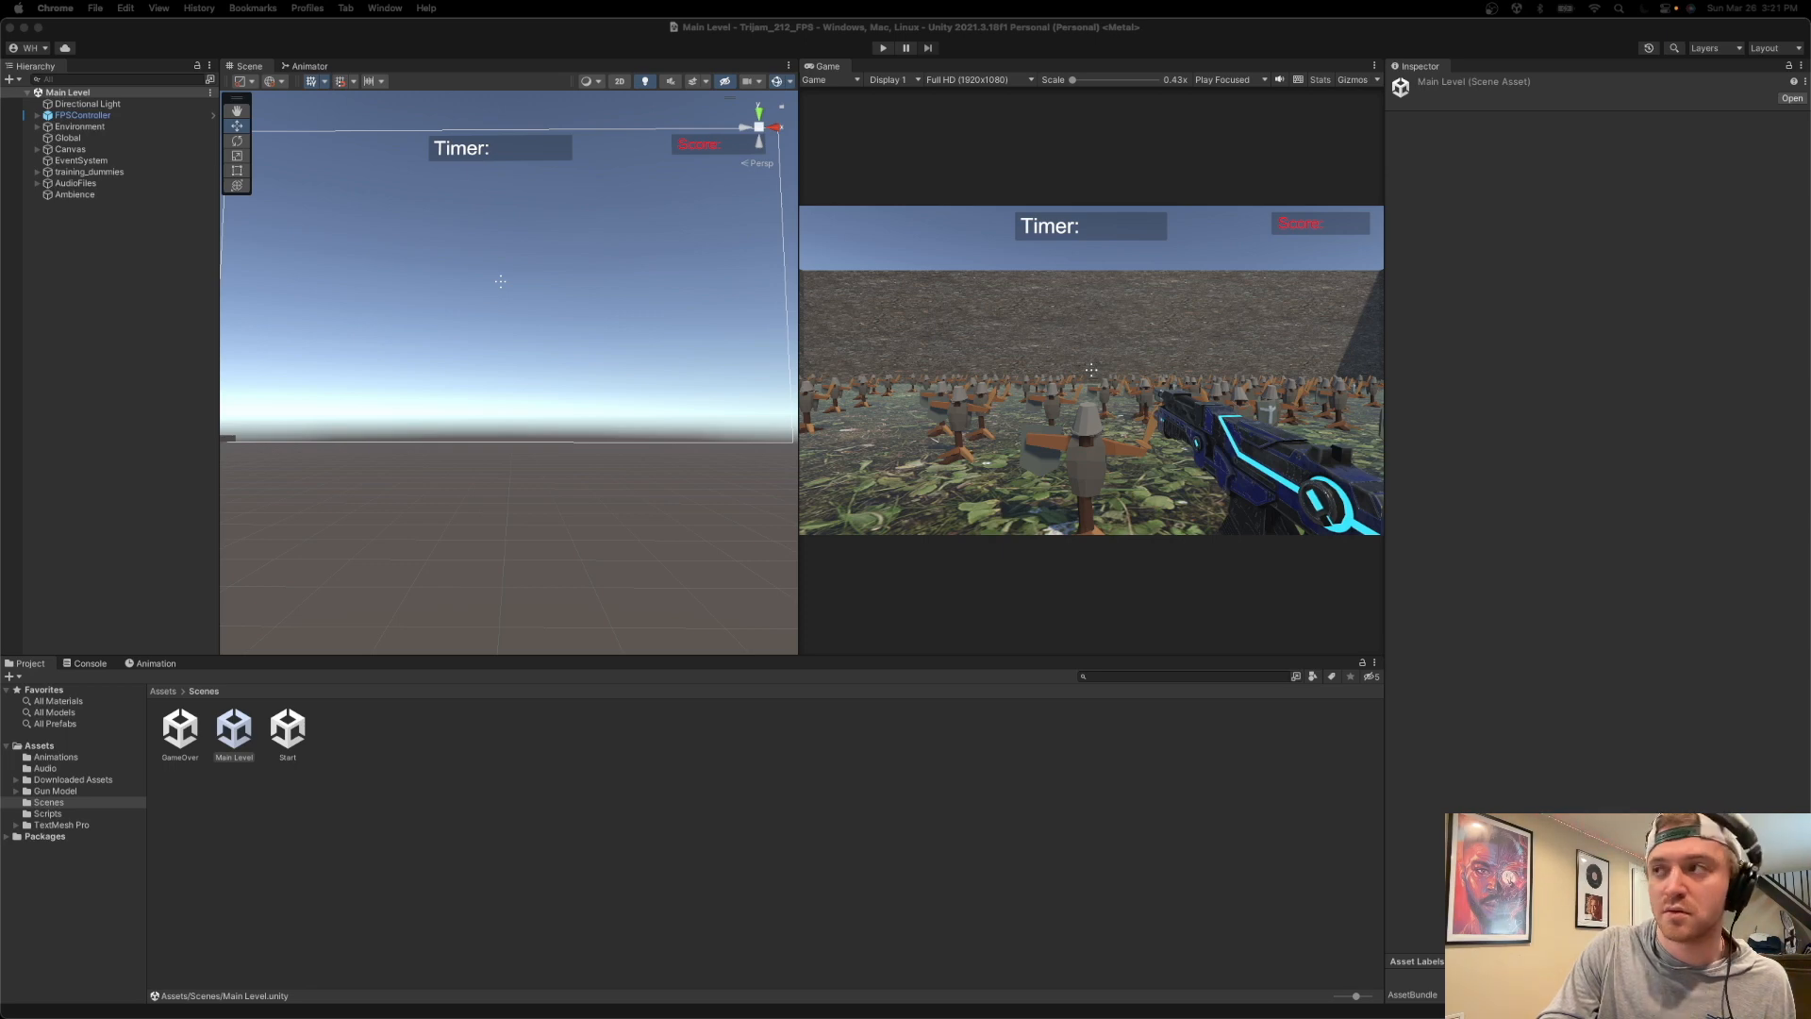
Turn off Play On Awake for the MetalPing_bip.3, .7, .11 and .15 audio sources under AudioFiles.
{"action": "scroll", "coordinate": [515, 392], "scroll_direction": "up", "scroll_amount": 1}
{"action": "left_click", "coordinate": [83, 183]}
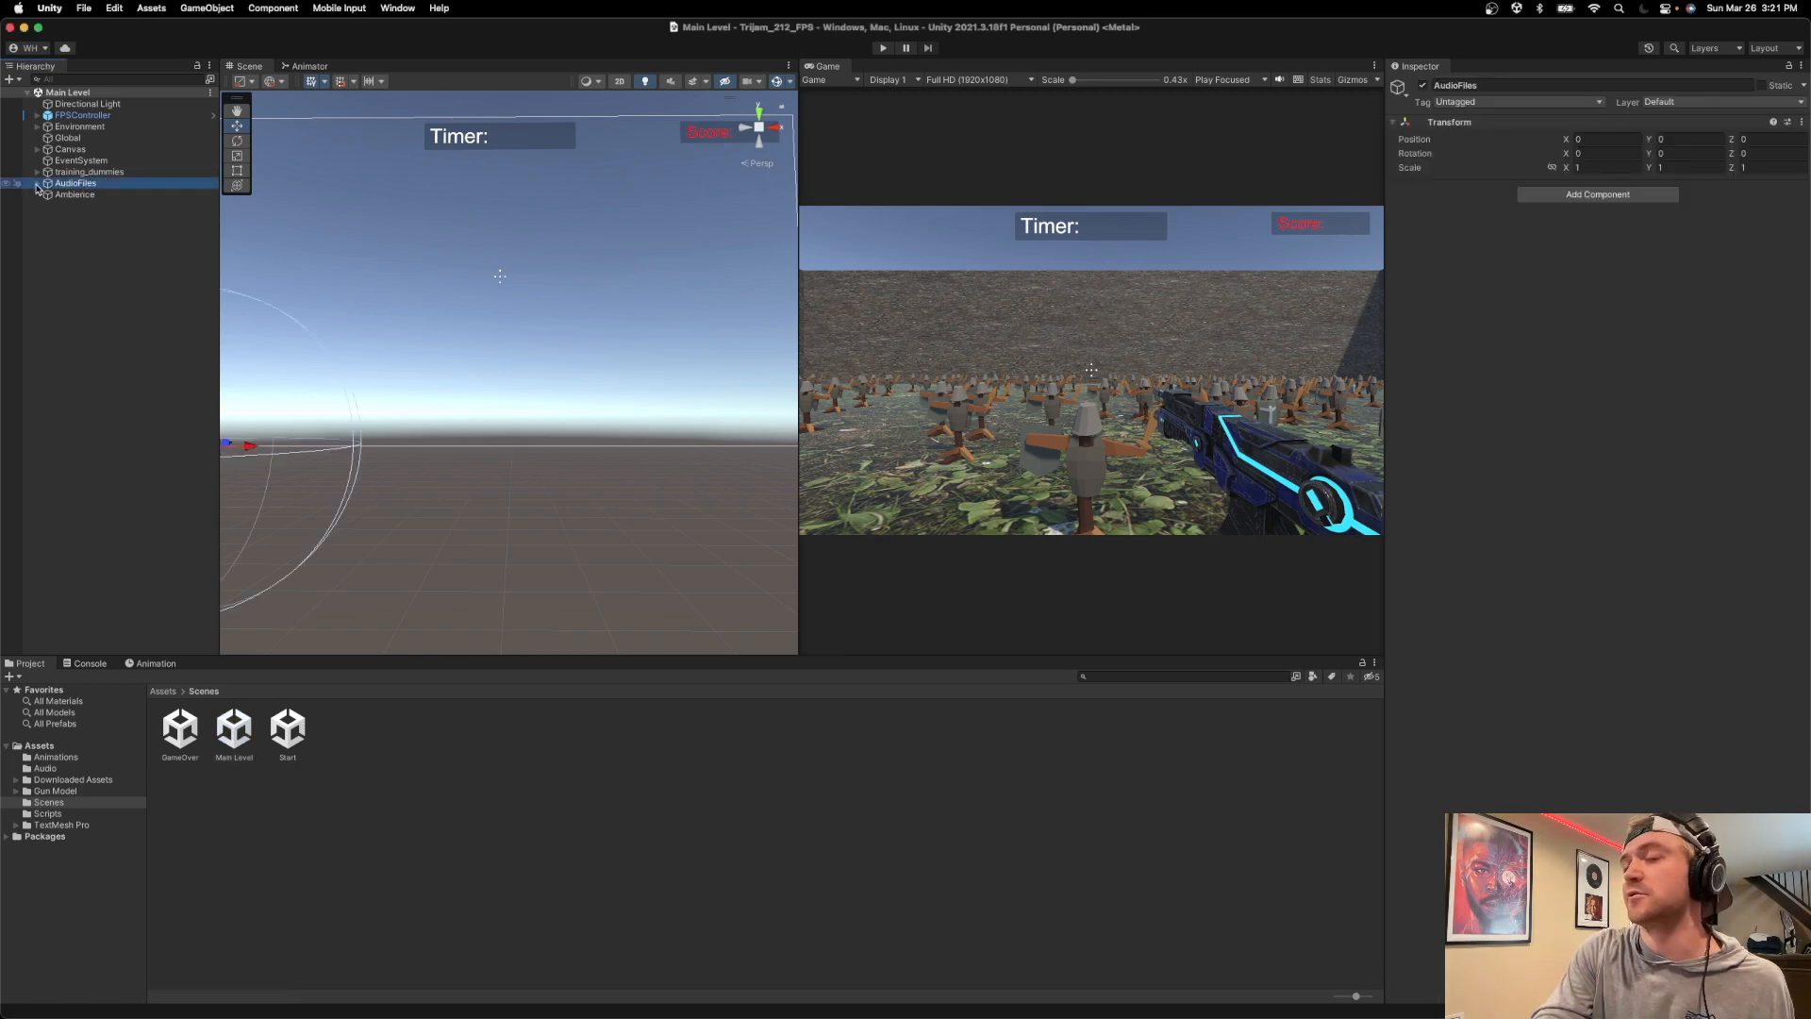
{"action": "left_click", "coordinate": [36, 184]}
{"action": "left_click", "coordinate": [86, 196]}
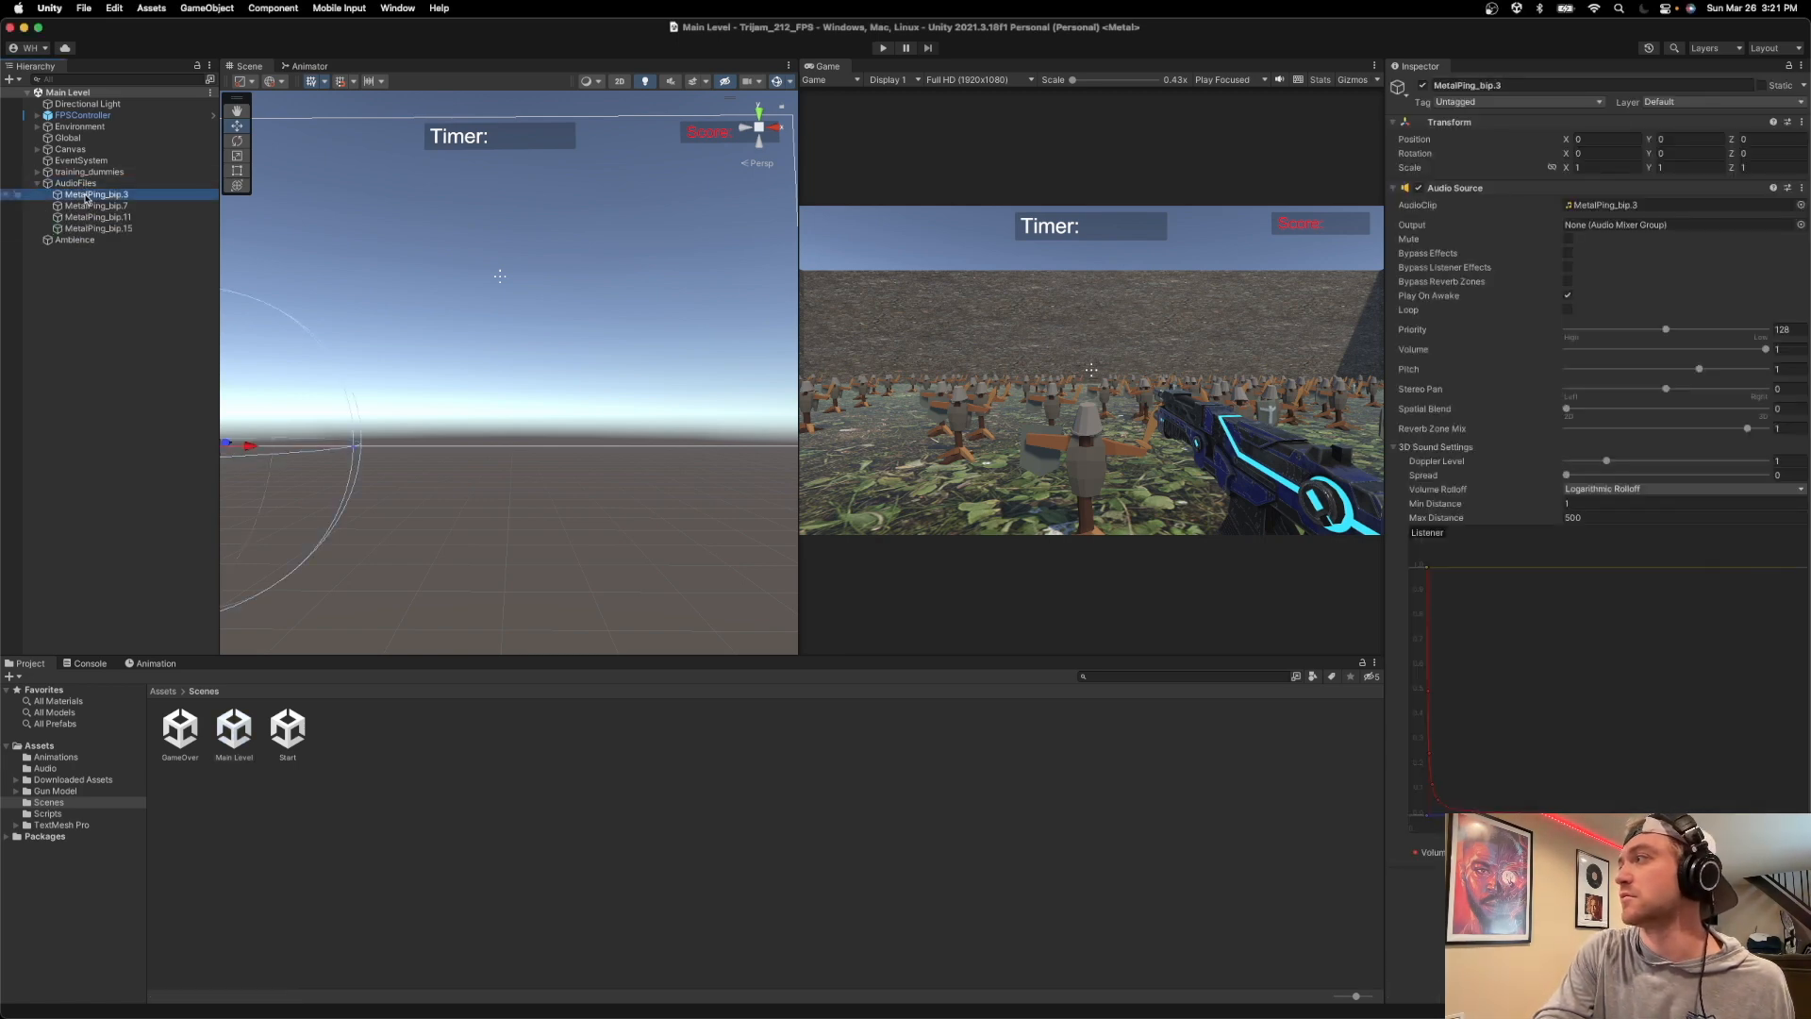
{"action": "left_click", "coordinate": [1567, 296]}
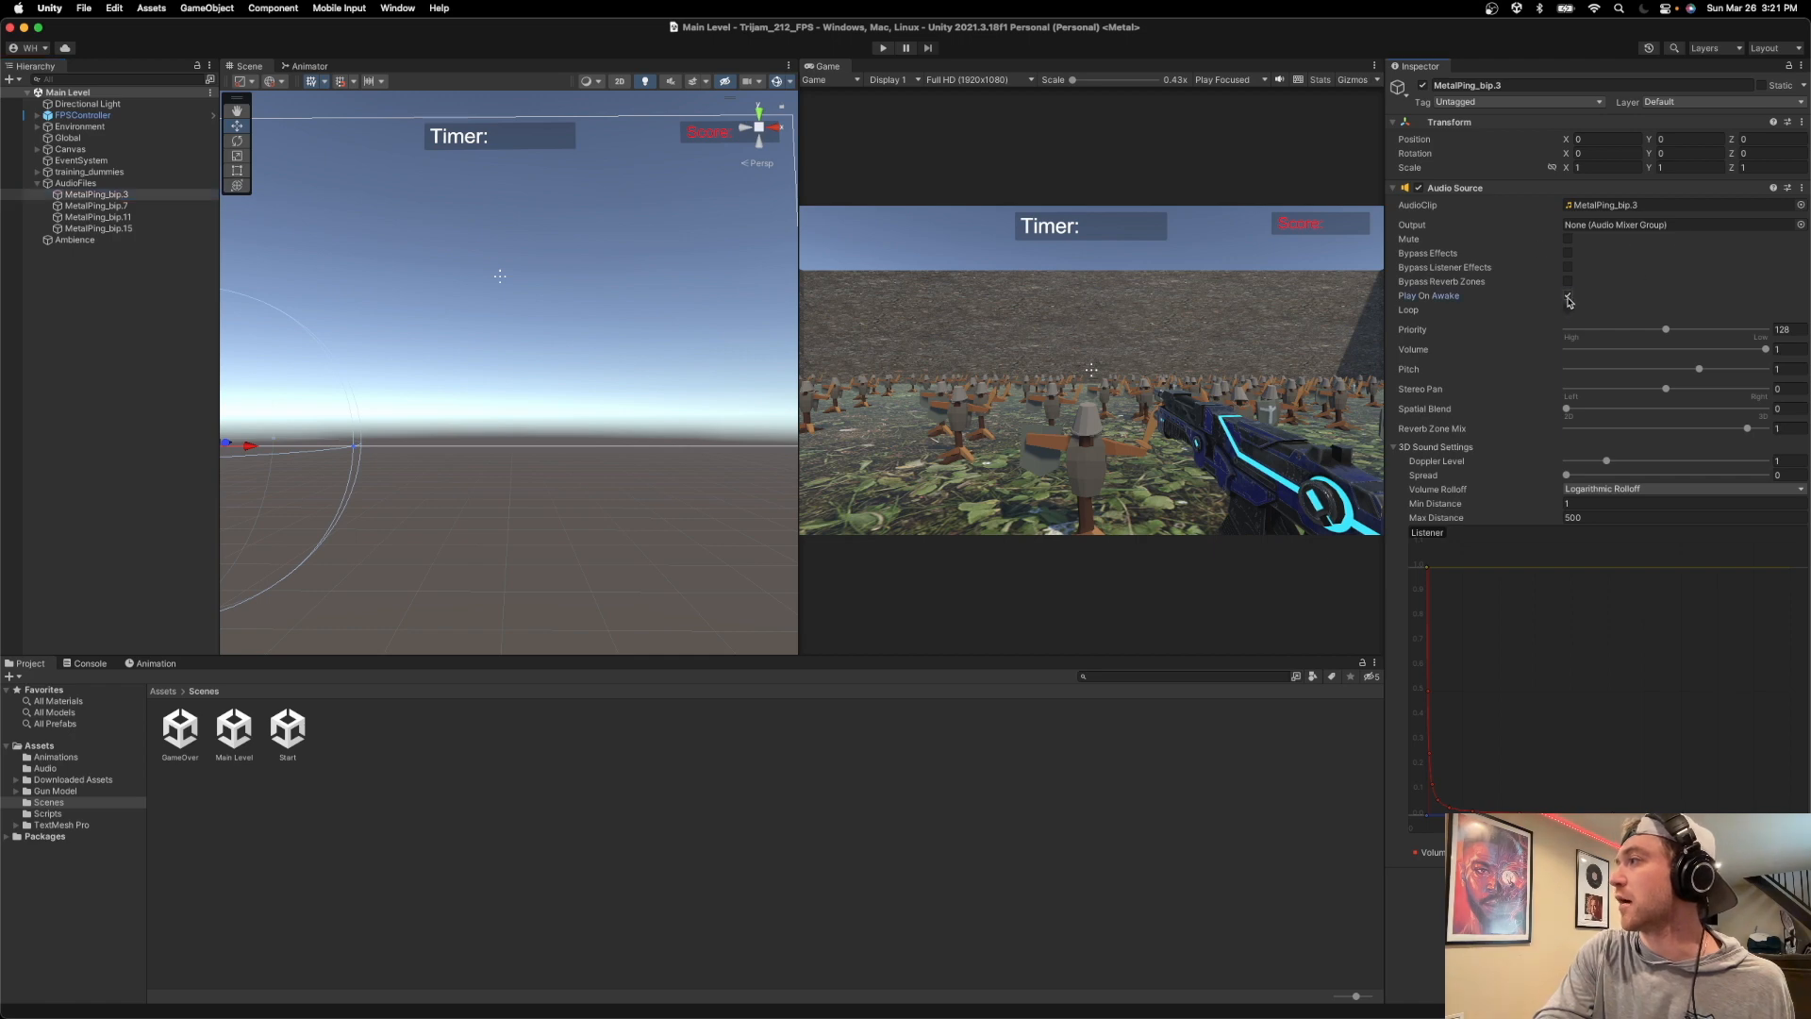
{"action": "left_click", "coordinate": [121, 205]}
{"action": "left_click", "coordinate": [1568, 297]}
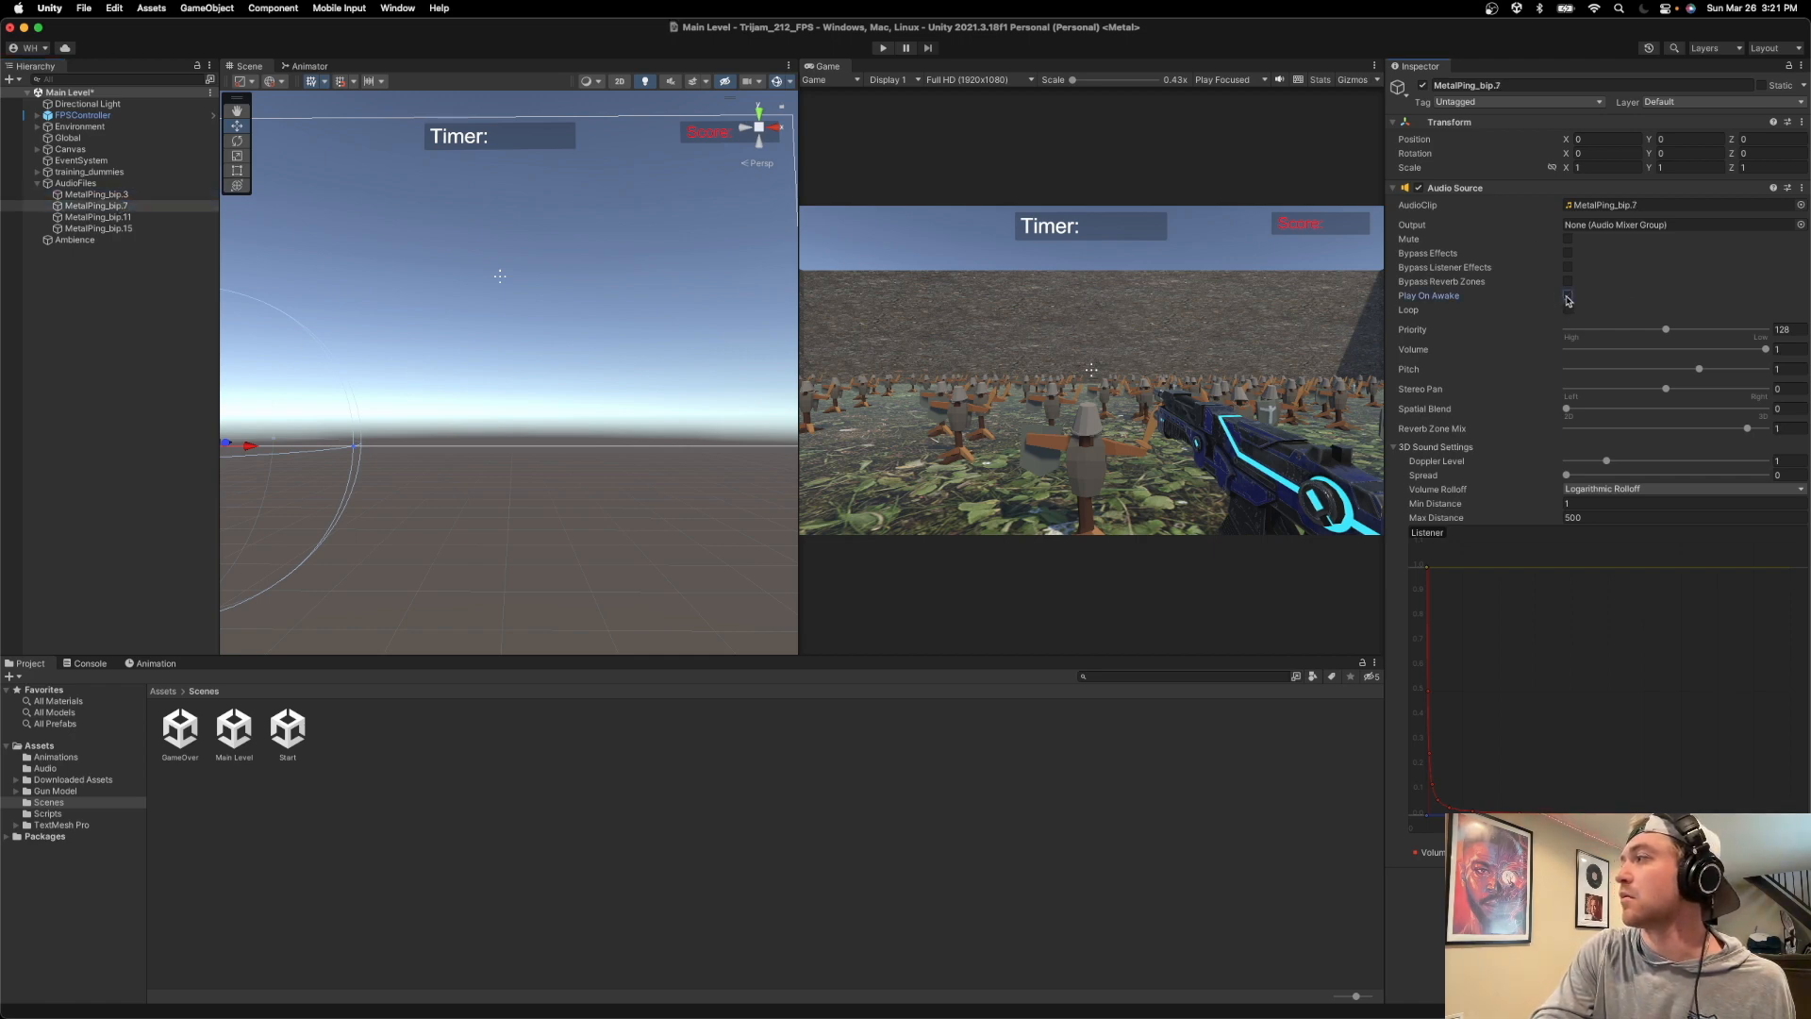
{"action": "left_click", "coordinate": [94, 216]}
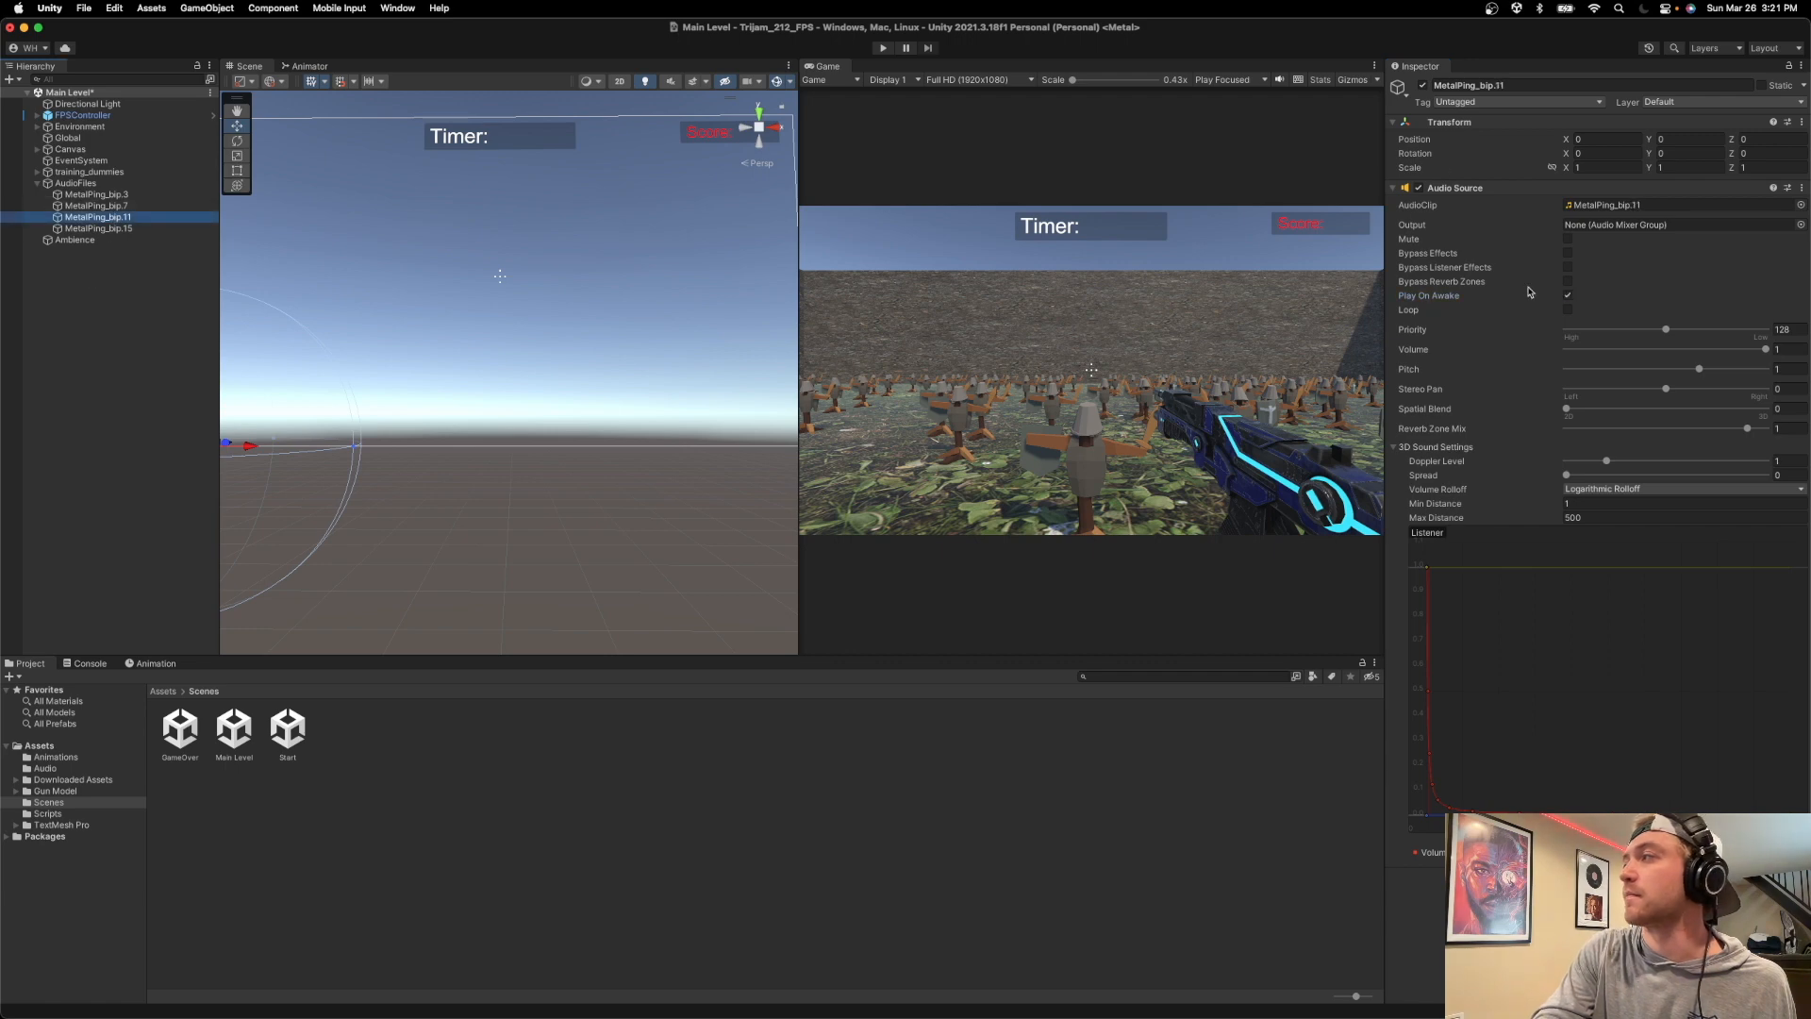
{"action": "left_click", "coordinate": [1567, 296]}
{"action": "left_click", "coordinate": [196, 229]}
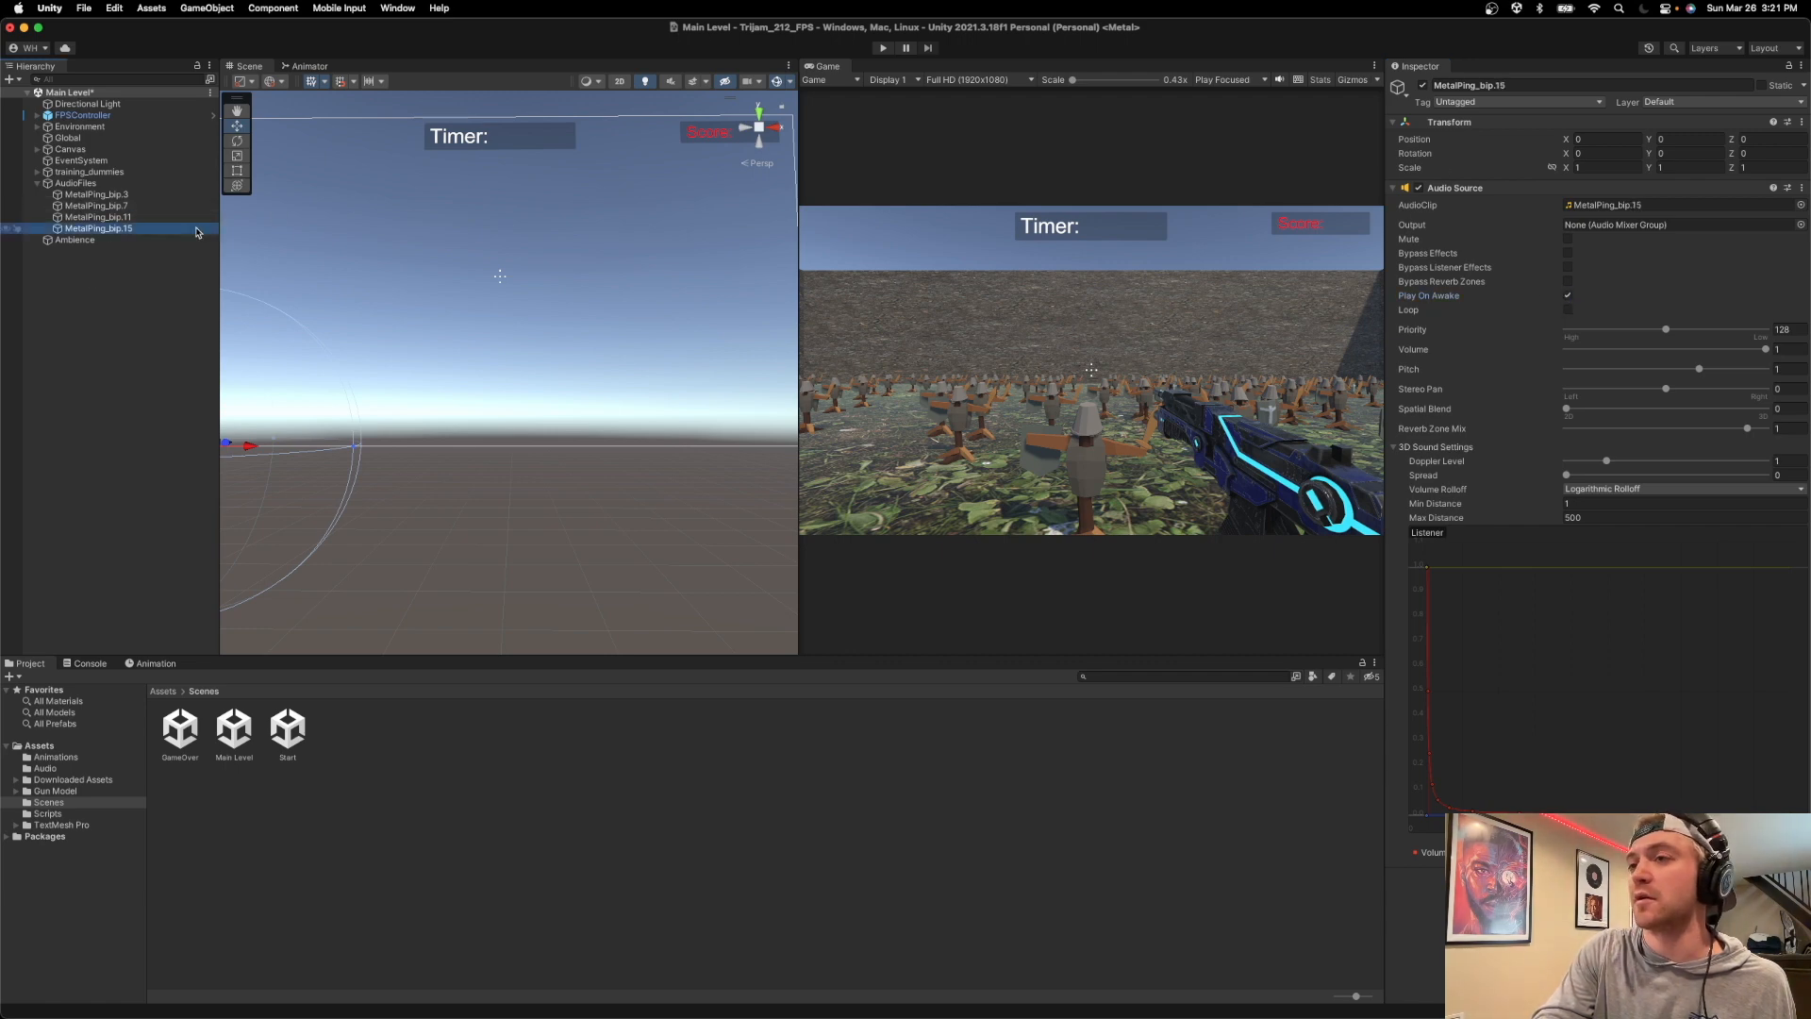
{"action": "left_click", "coordinate": [1567, 296]}
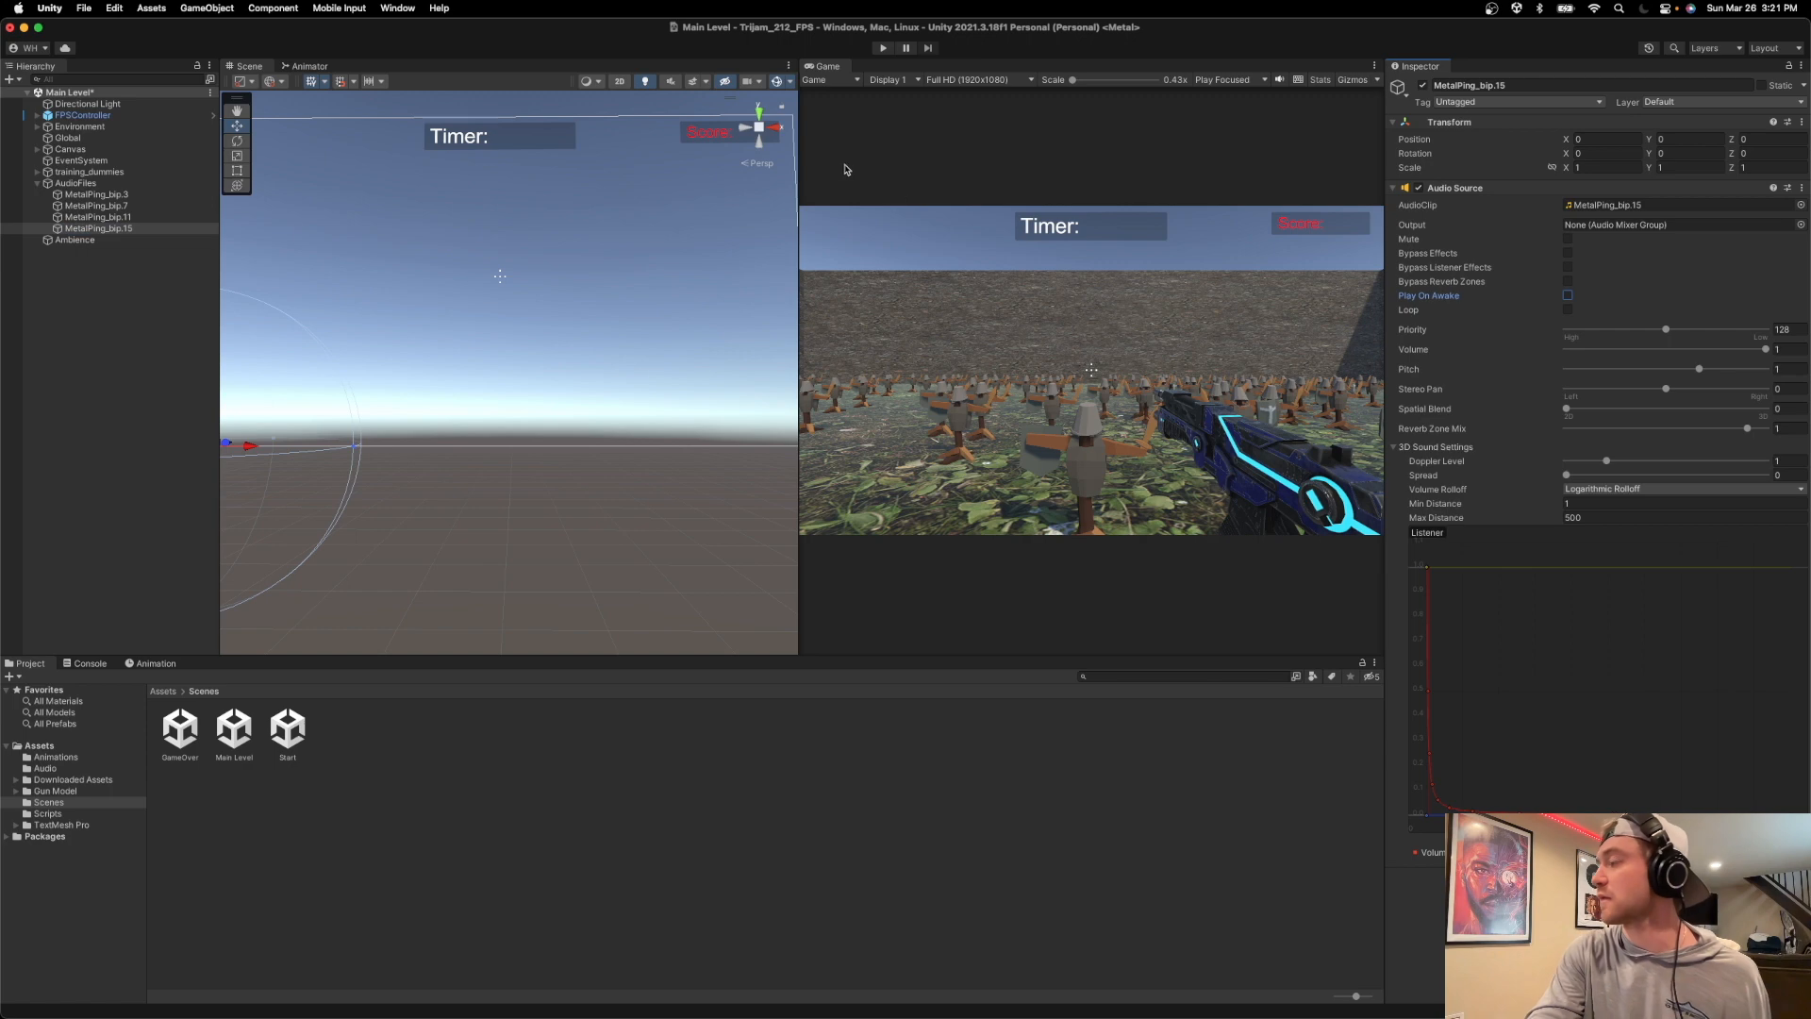
Check the Ambience audio source settings and play-test the Main Level by jumping, moving around and firing at the dummies.
{"action": "left_click", "coordinate": [66, 241]}
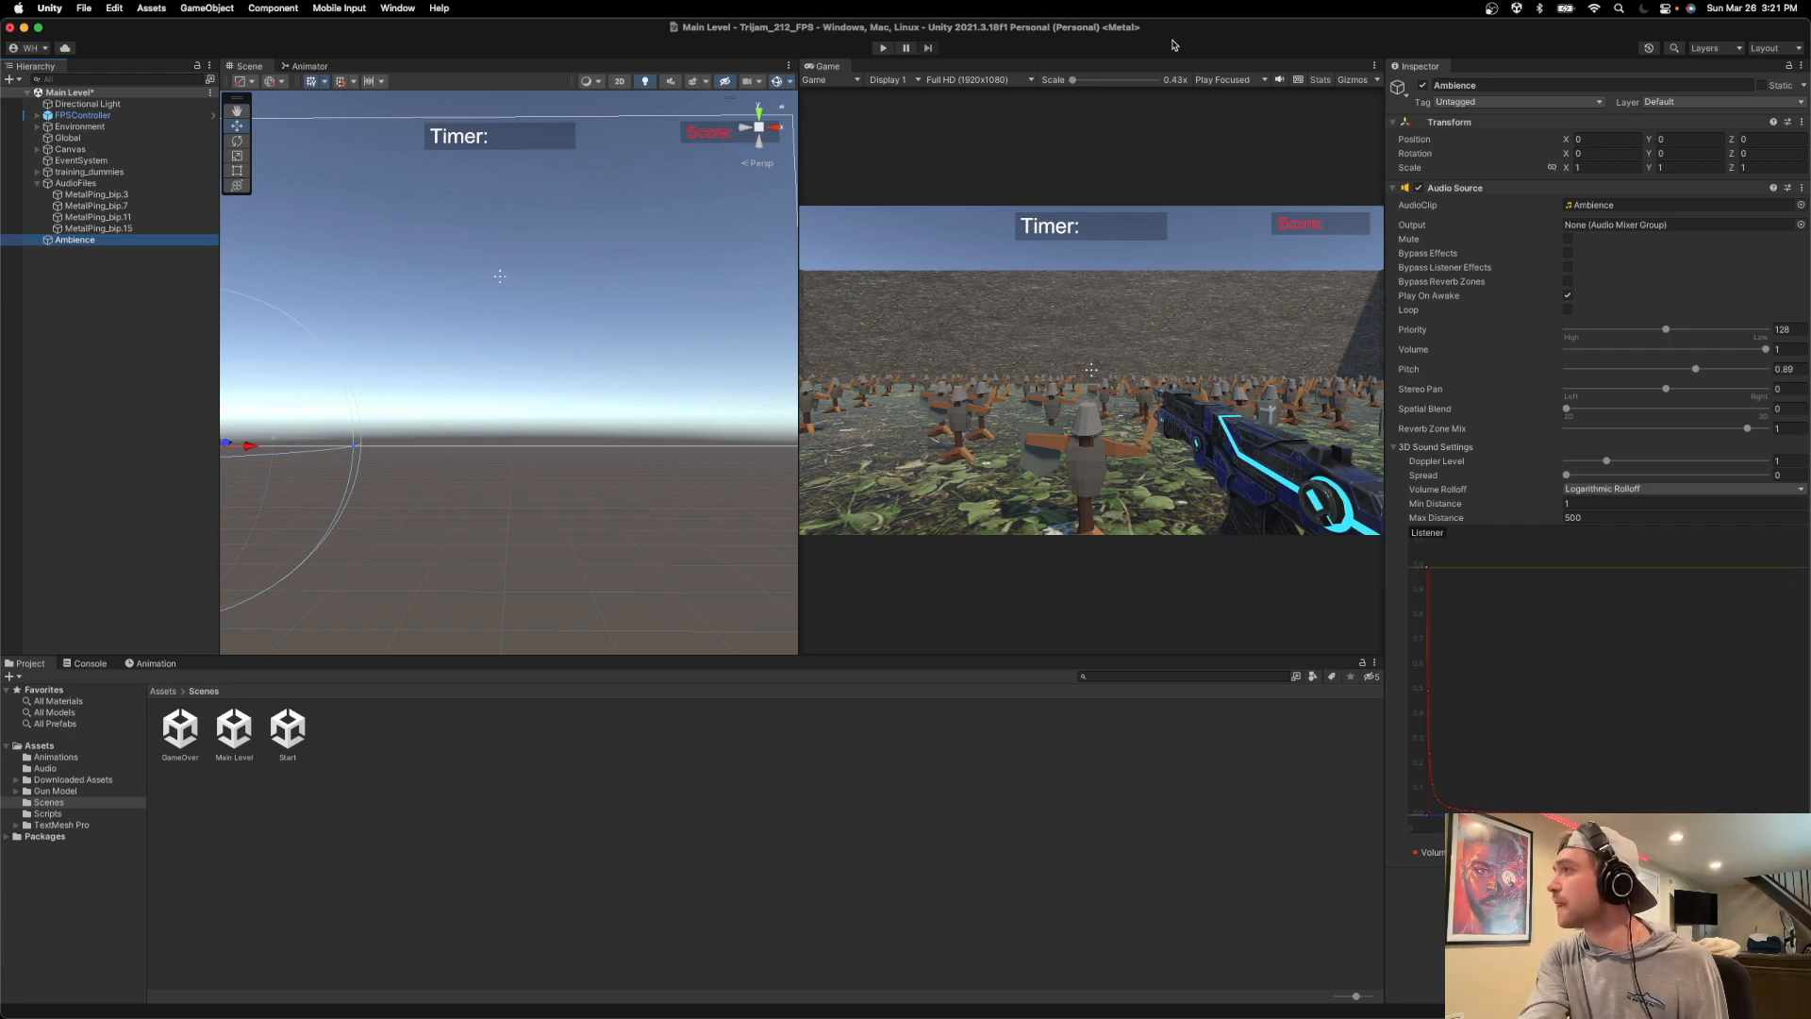
{"action": "left_click", "coordinate": [880, 50]}
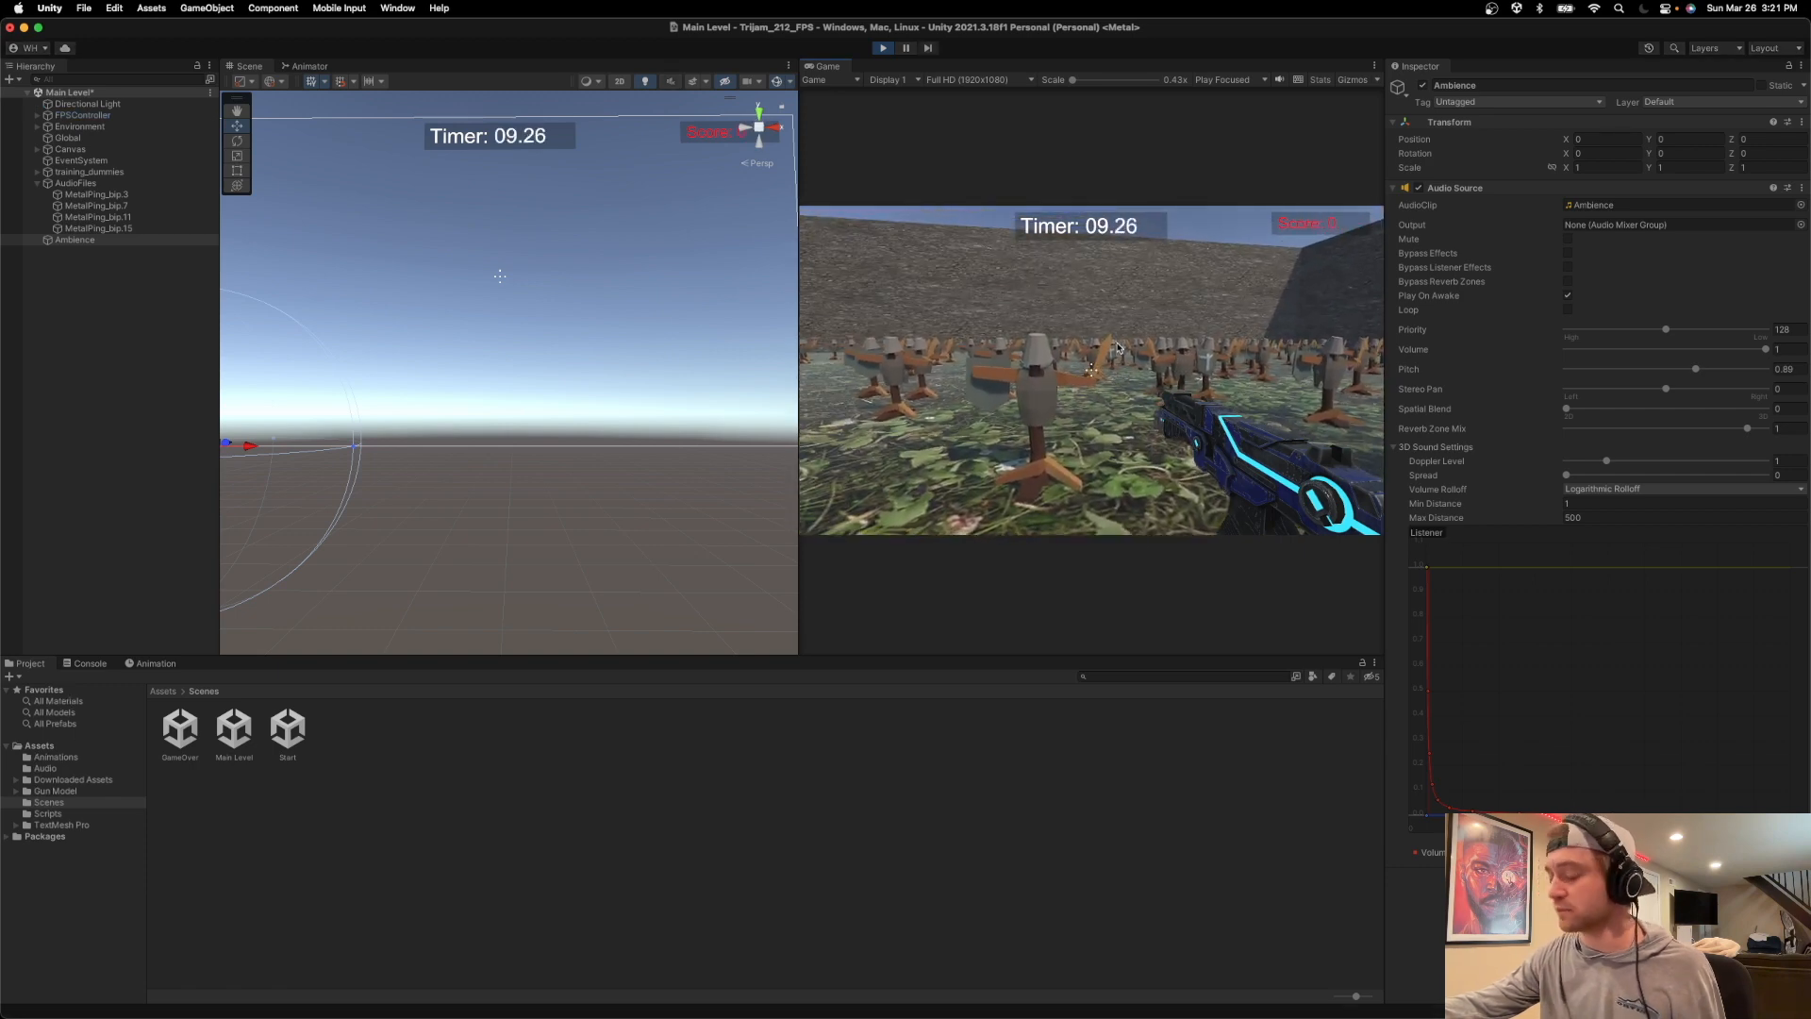
{"action": "key", "text": "space"}
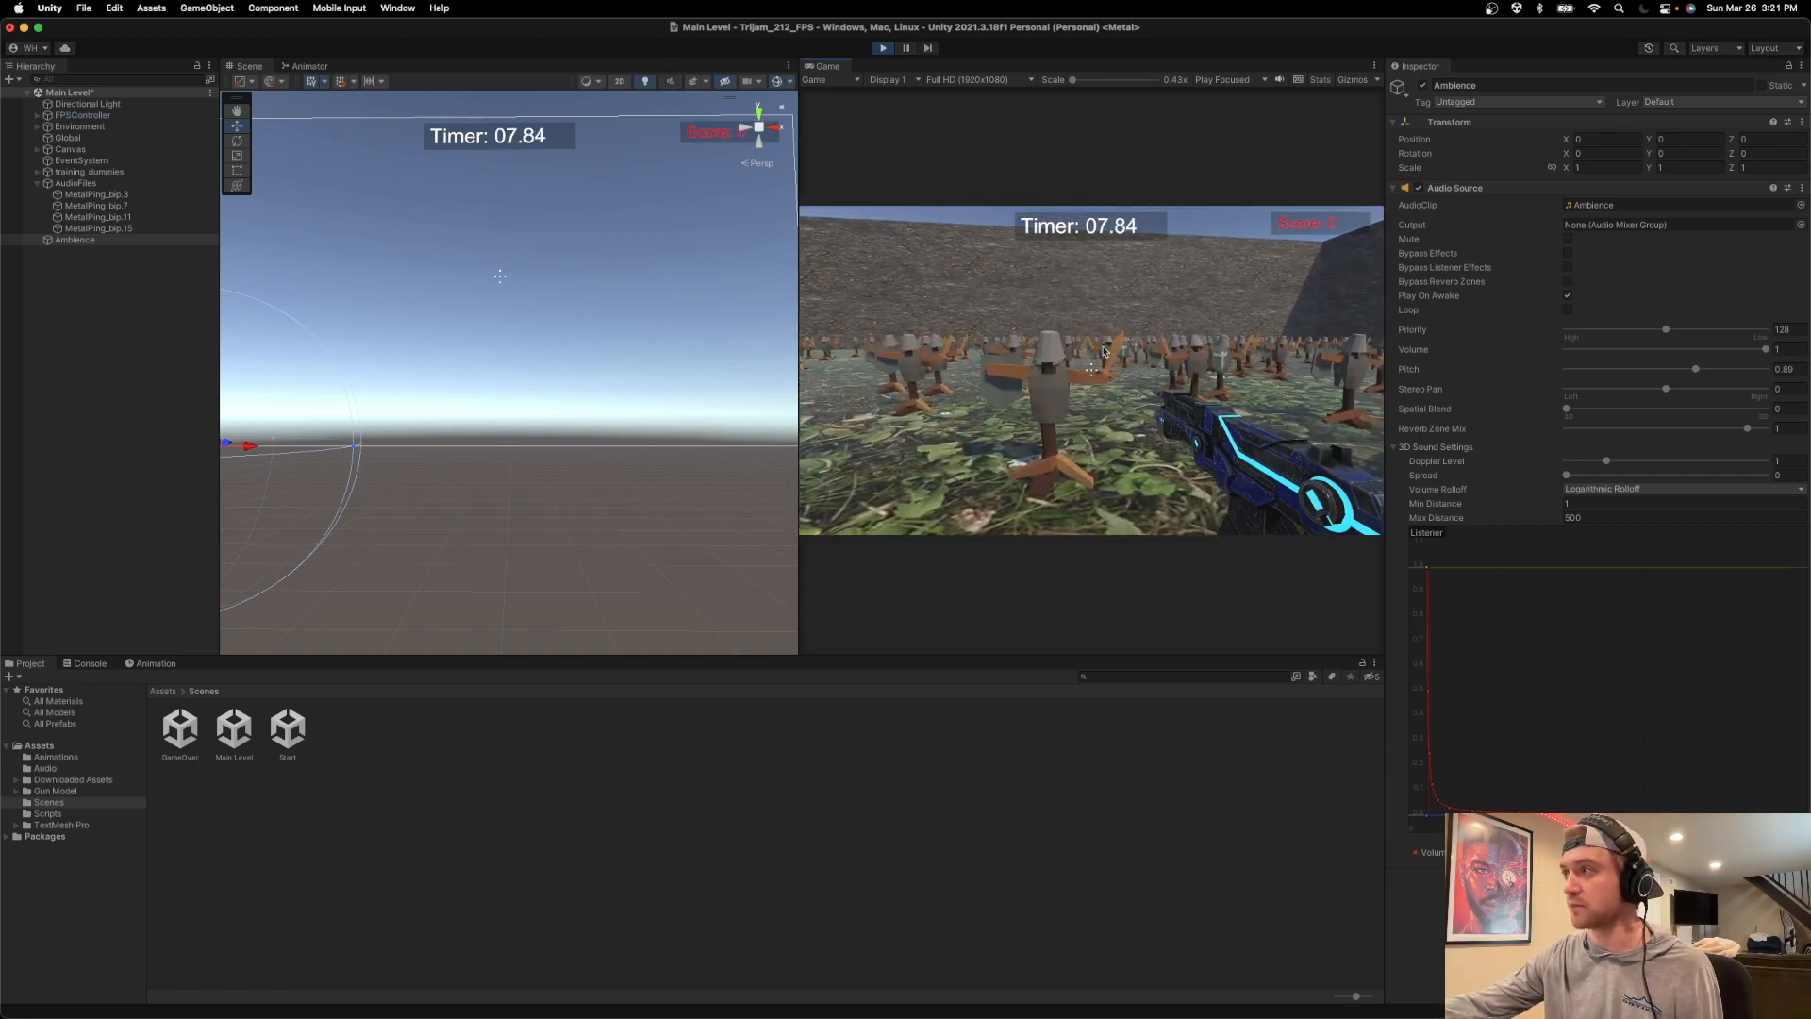
{"action": "key", "text": "w"}
{"action": "left_click", "coordinate": [1091, 370]}
{"action": "left_click", "coordinate": [1091, 370]}
{"action": "left_click", "coordinate": [1091, 369]}
{"action": "key", "text": "w"}
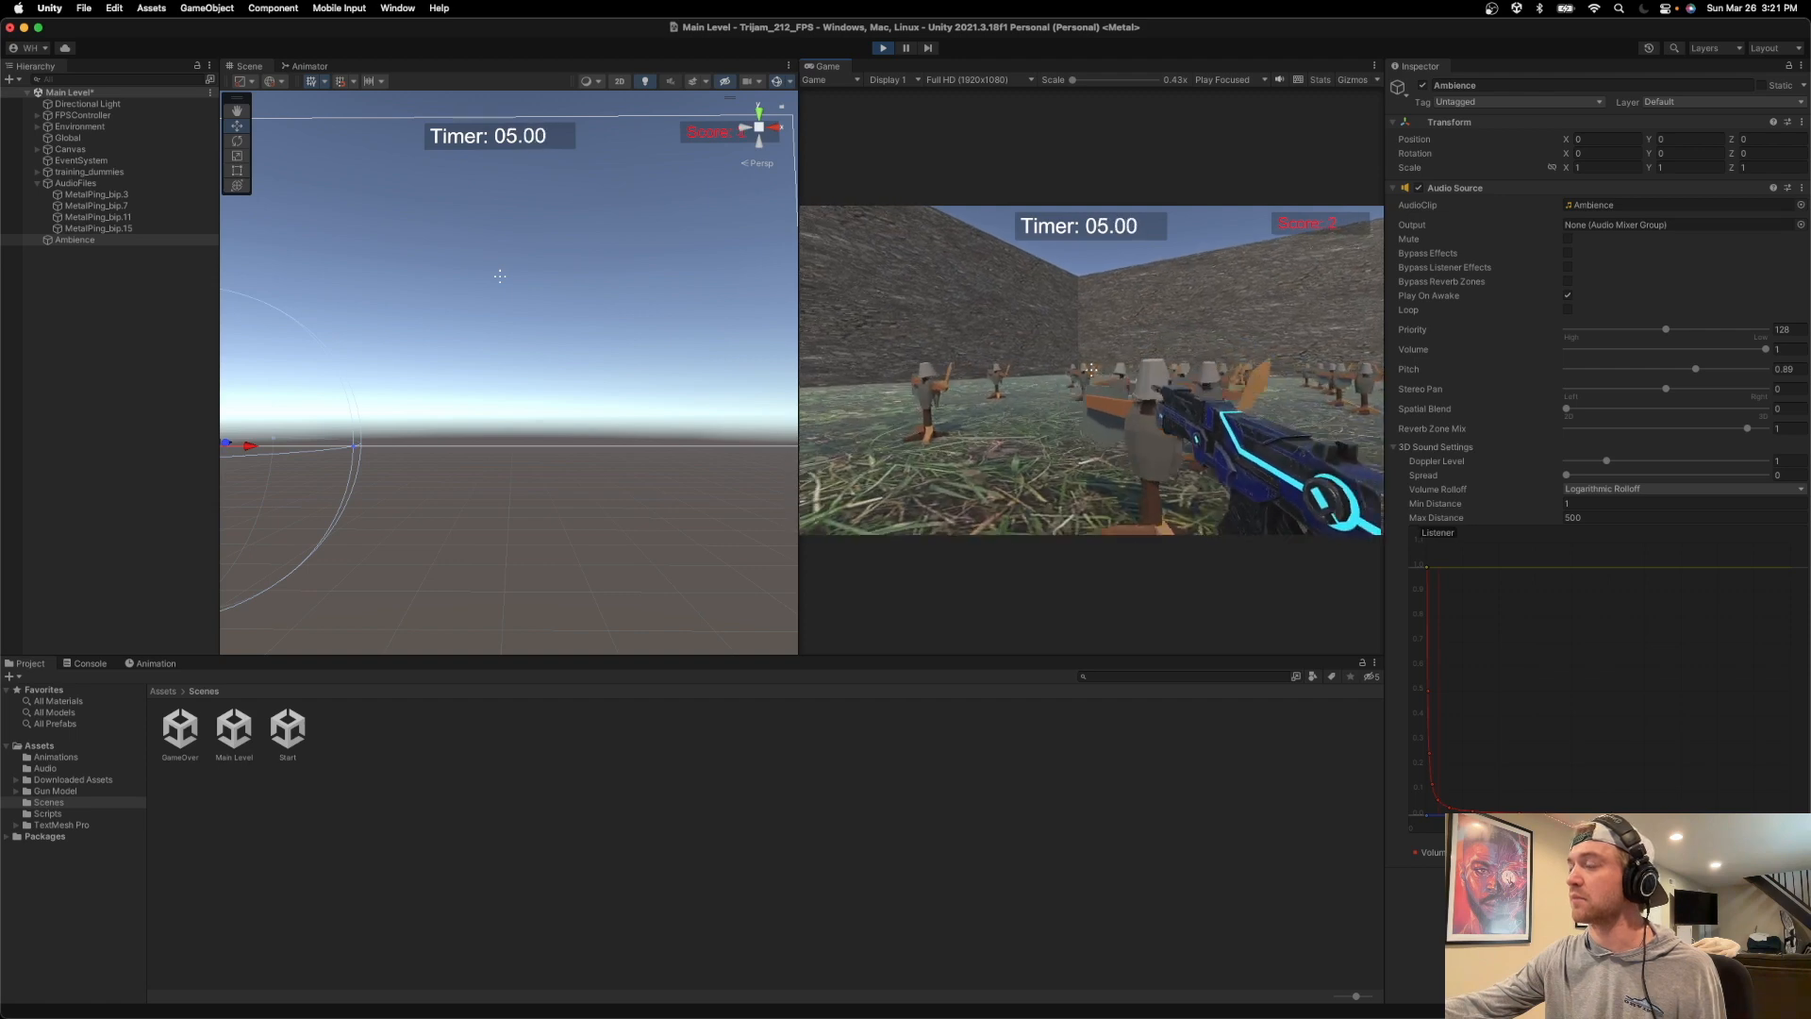
{"action": "key", "text": "a"}
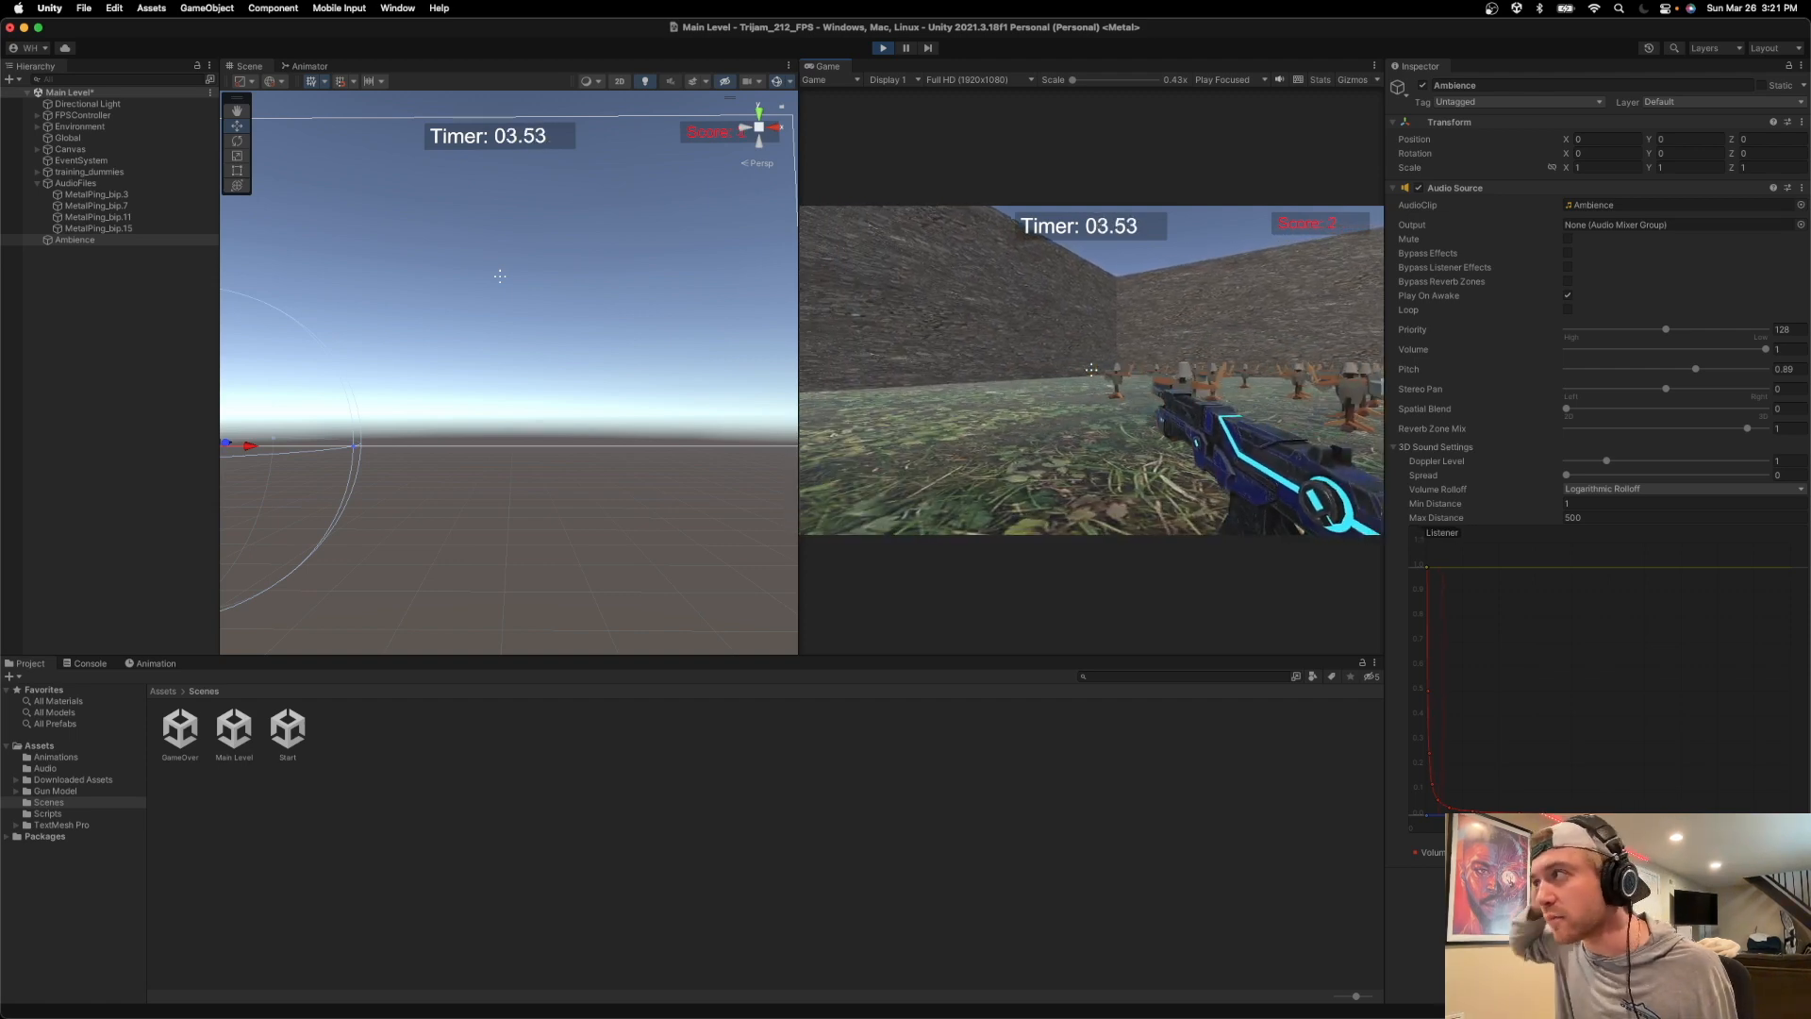
{"action": "key", "text": "Escape"}
{"action": "left_click", "coordinate": [884, 48]}
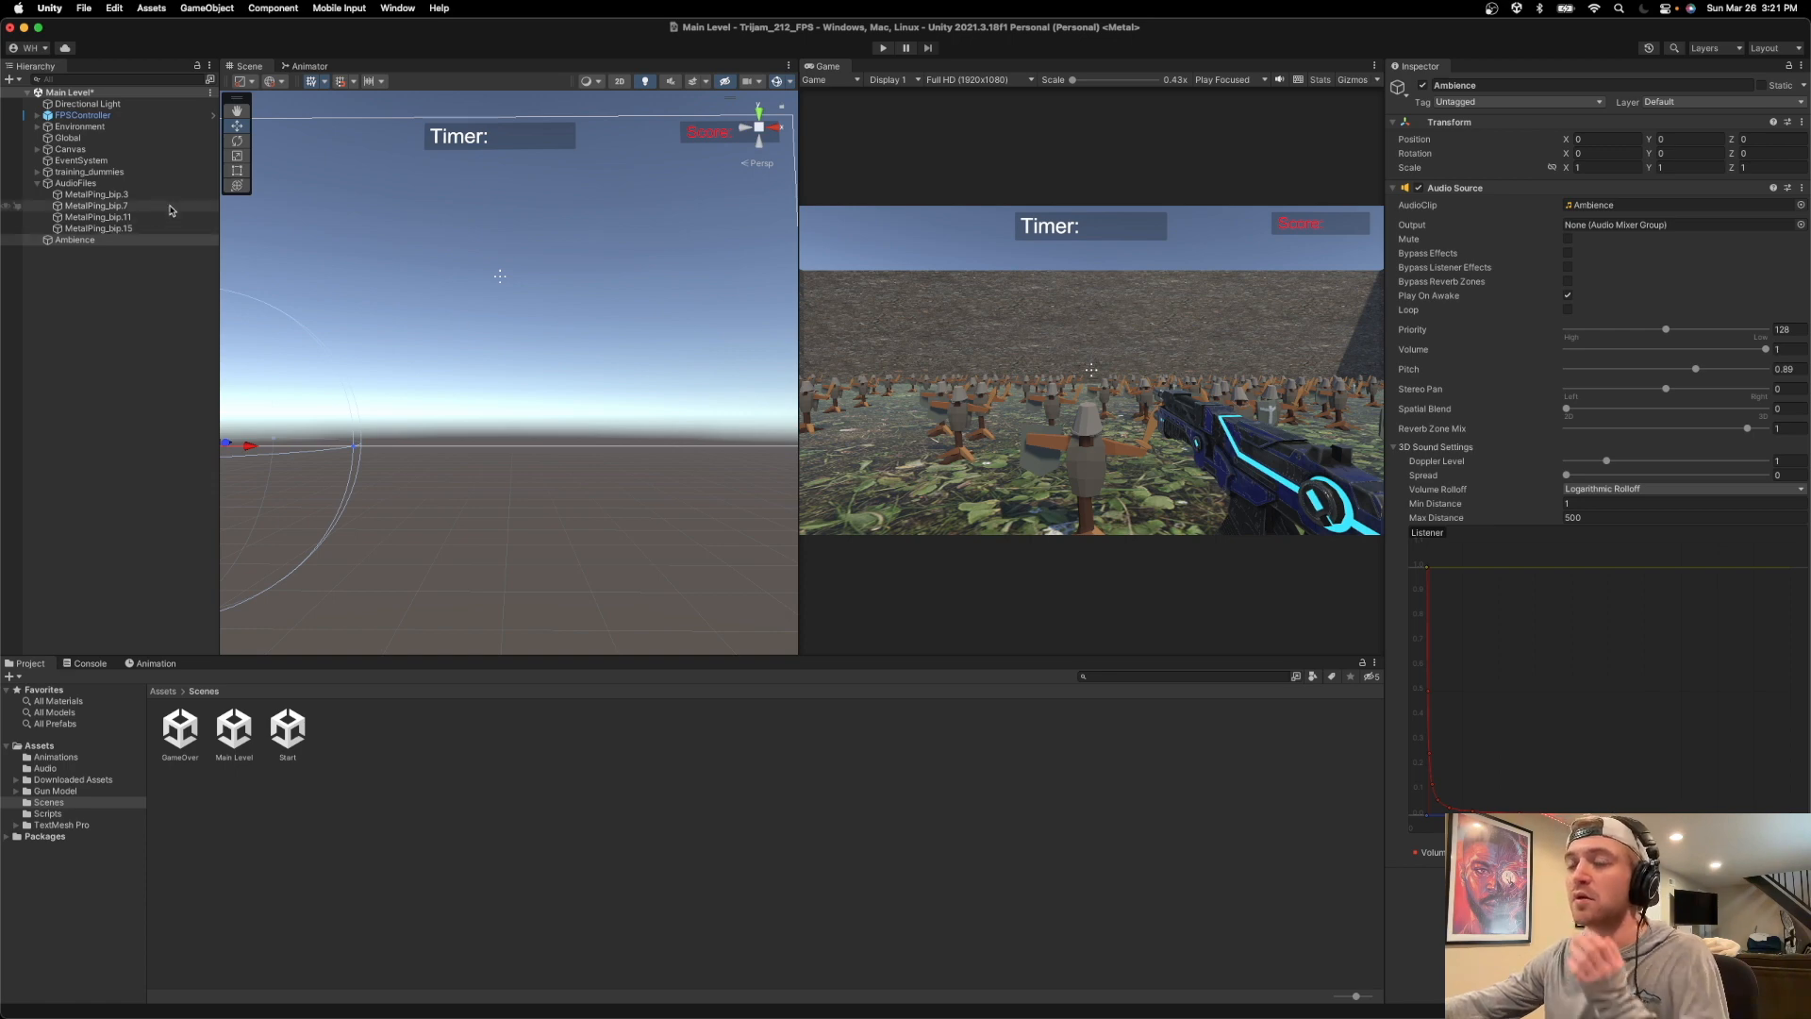
Lower the volume of the FPSController's footstep Audio Source to 0.103.
{"action": "left_click", "coordinate": [37, 115]}
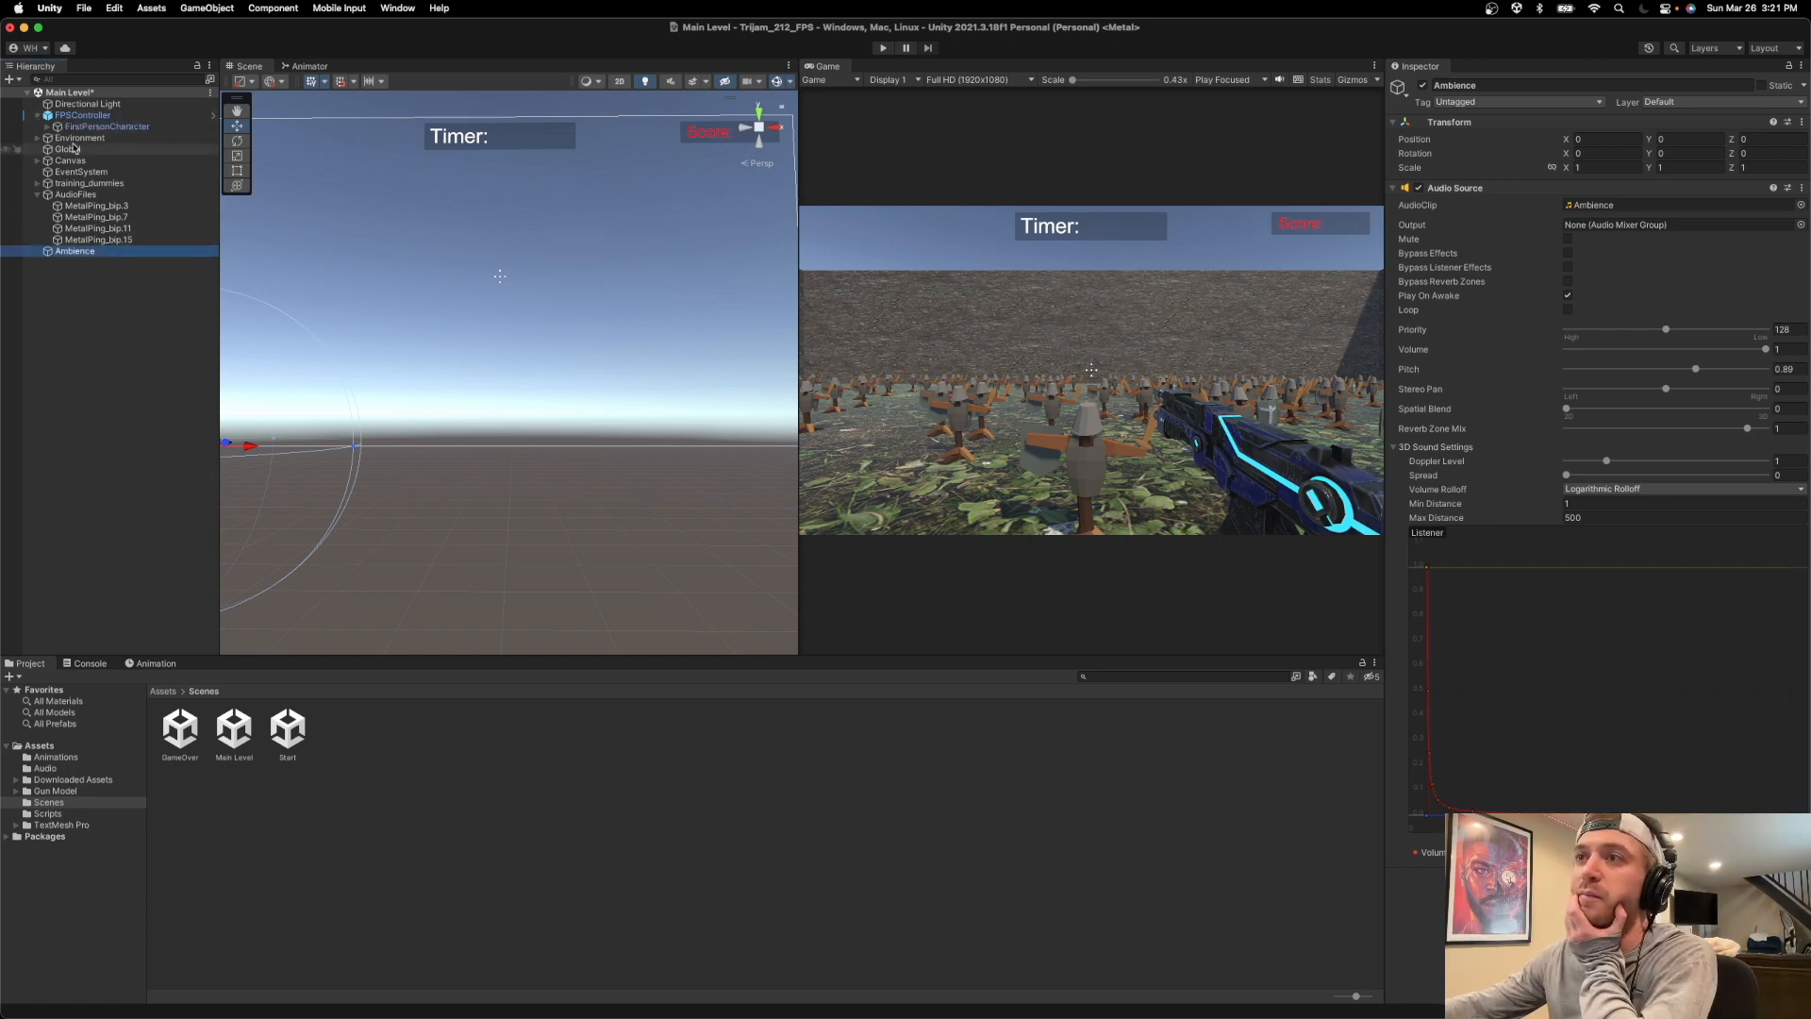
{"action": "left_click", "coordinate": [75, 127]}
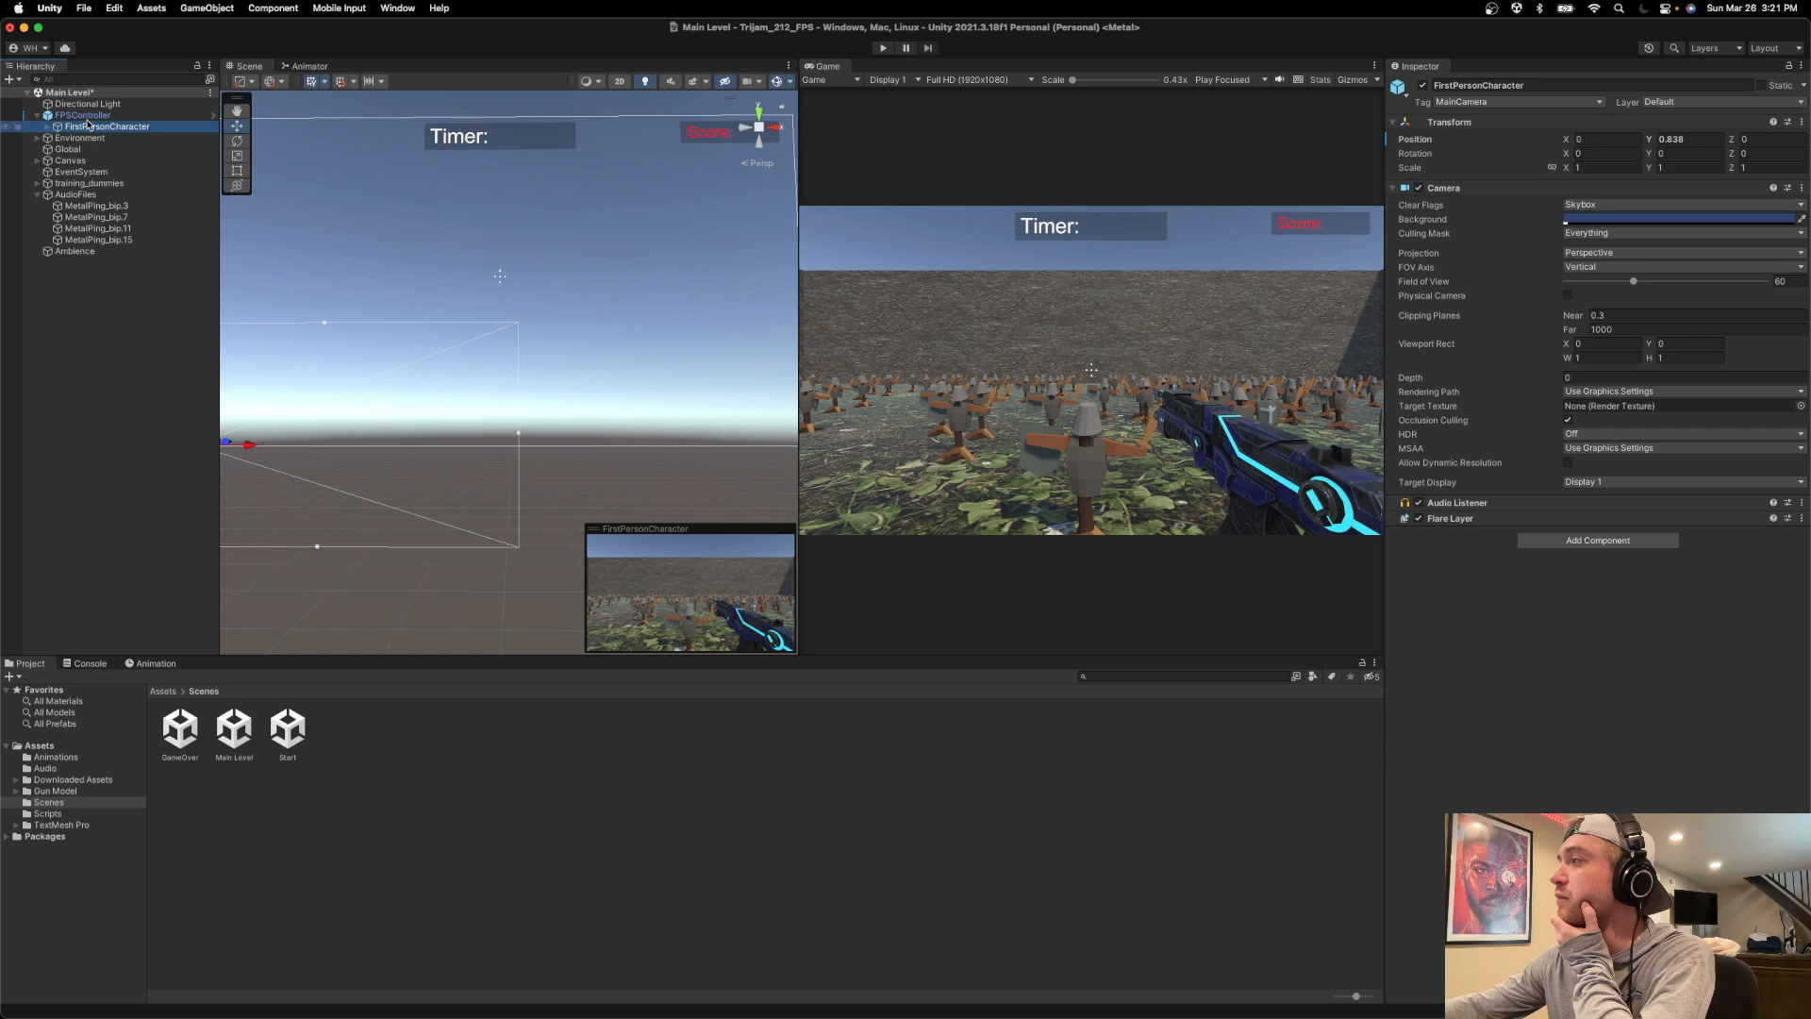
{"action": "left_click", "coordinate": [83, 115]}
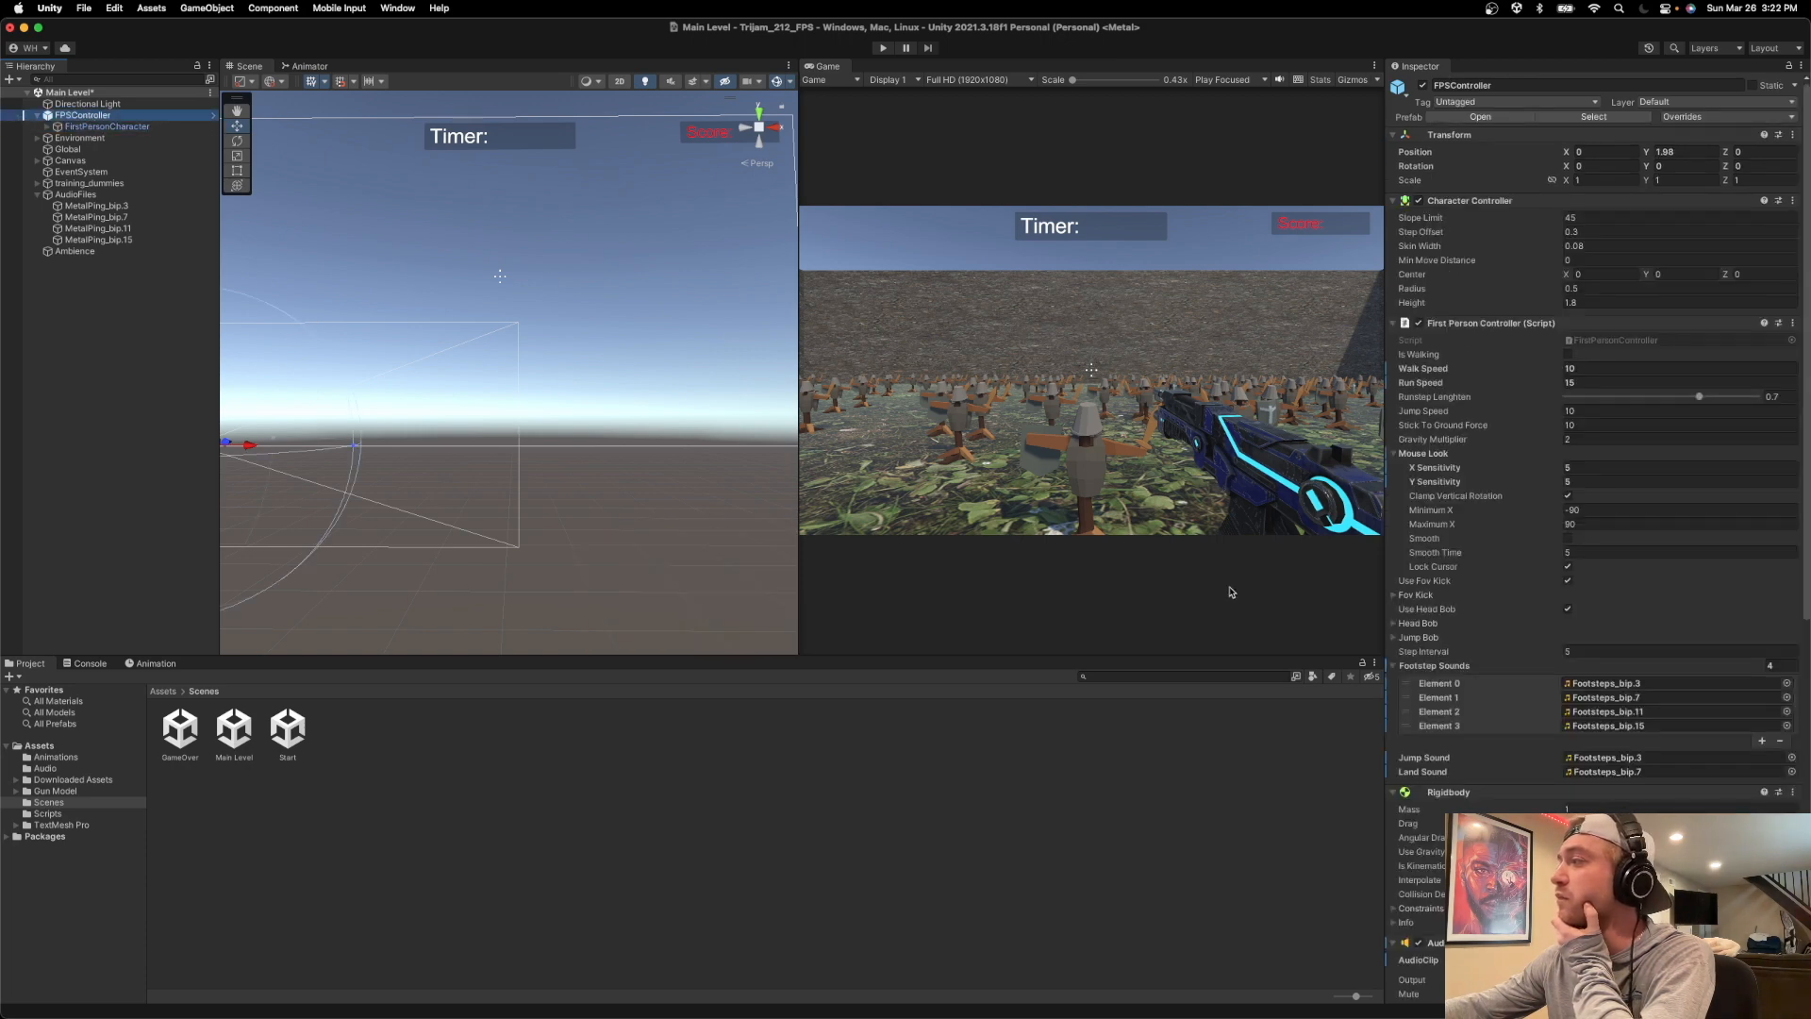
{"action": "scroll", "coordinate": [1594, 679], "scroll_direction": "down", "scroll_amount": 5}
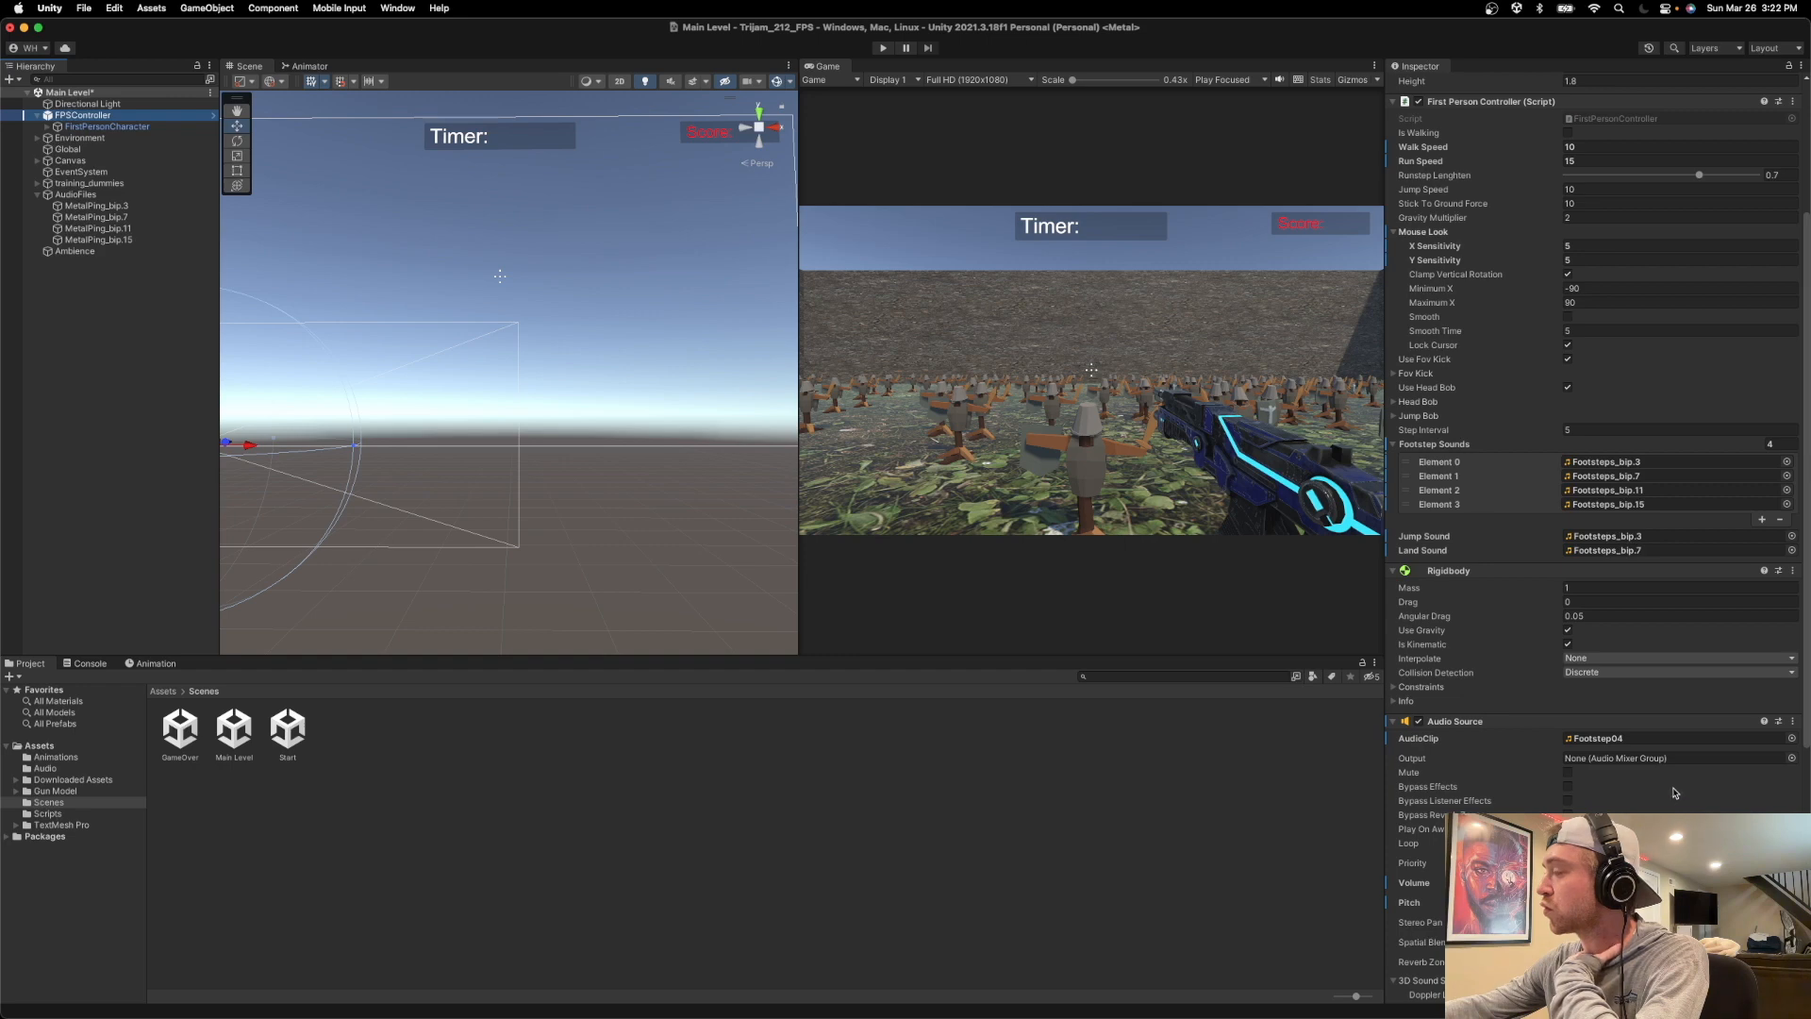
{"action": "scroll", "coordinate": [1676, 797], "scroll_direction": "down", "scroll_amount": 10}
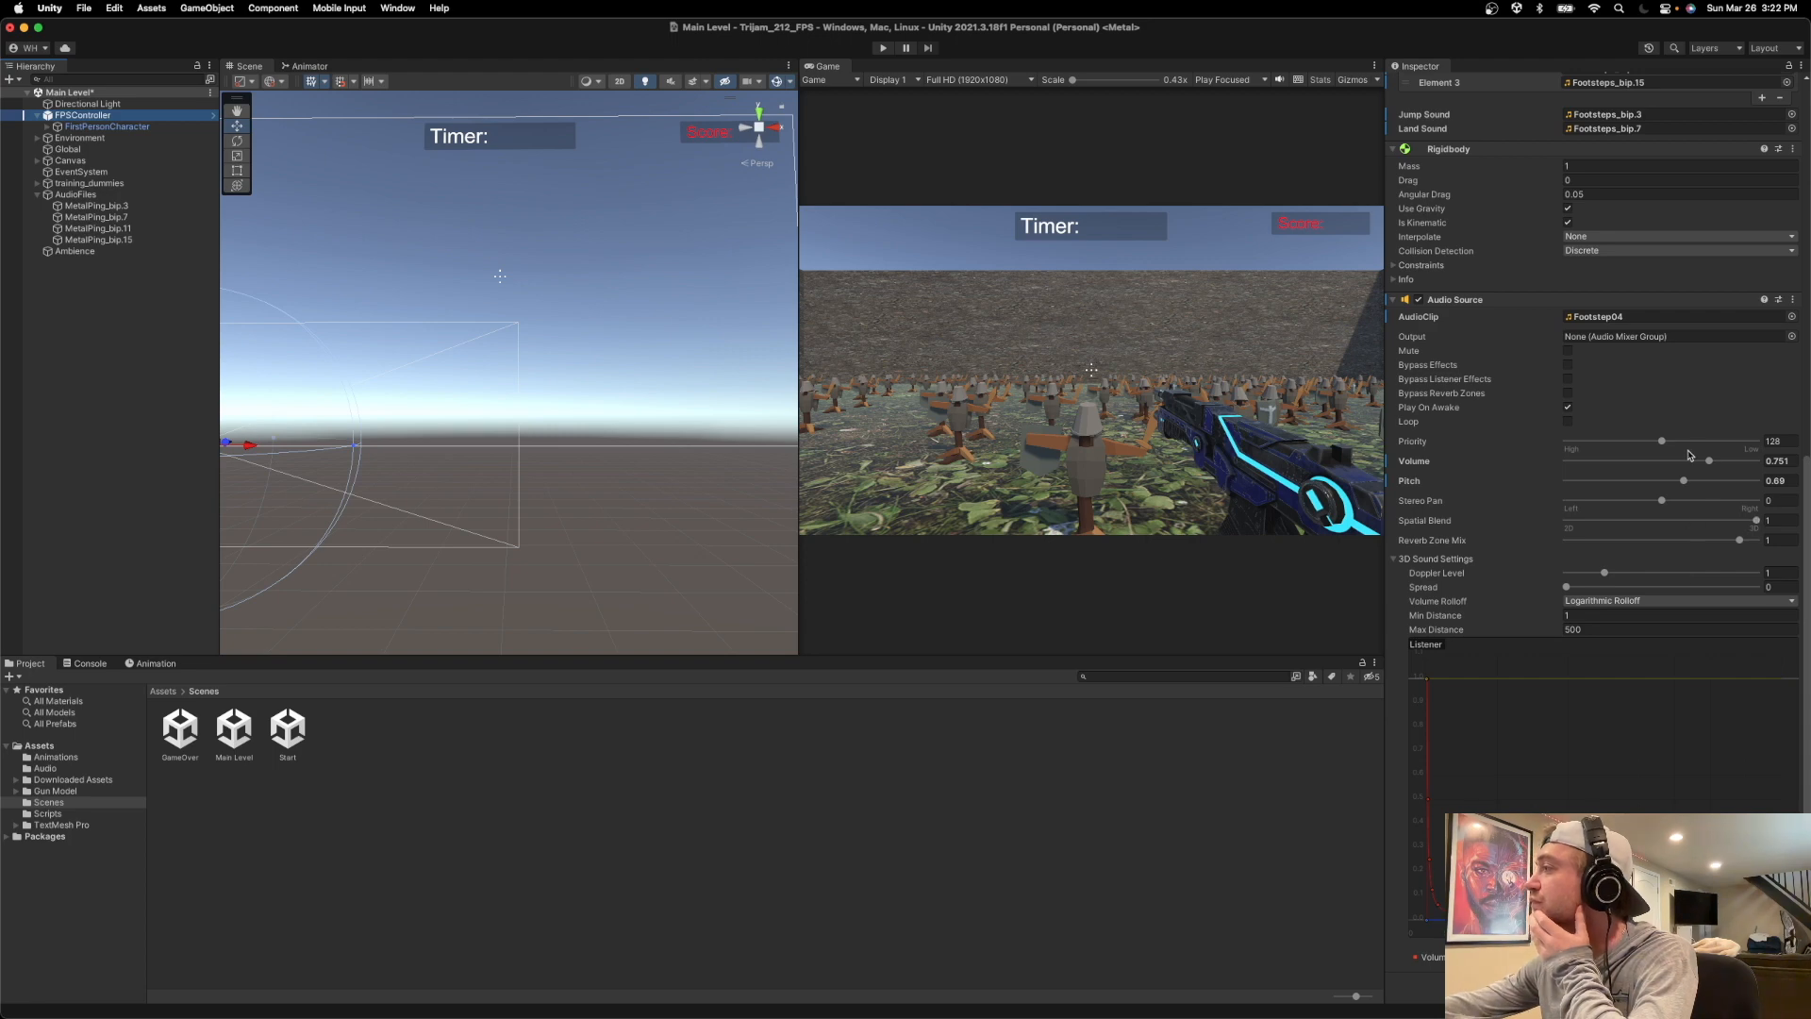
{"action": "scroll", "coordinate": [1678, 488], "scroll_direction": "up", "scroll_amount": 3}
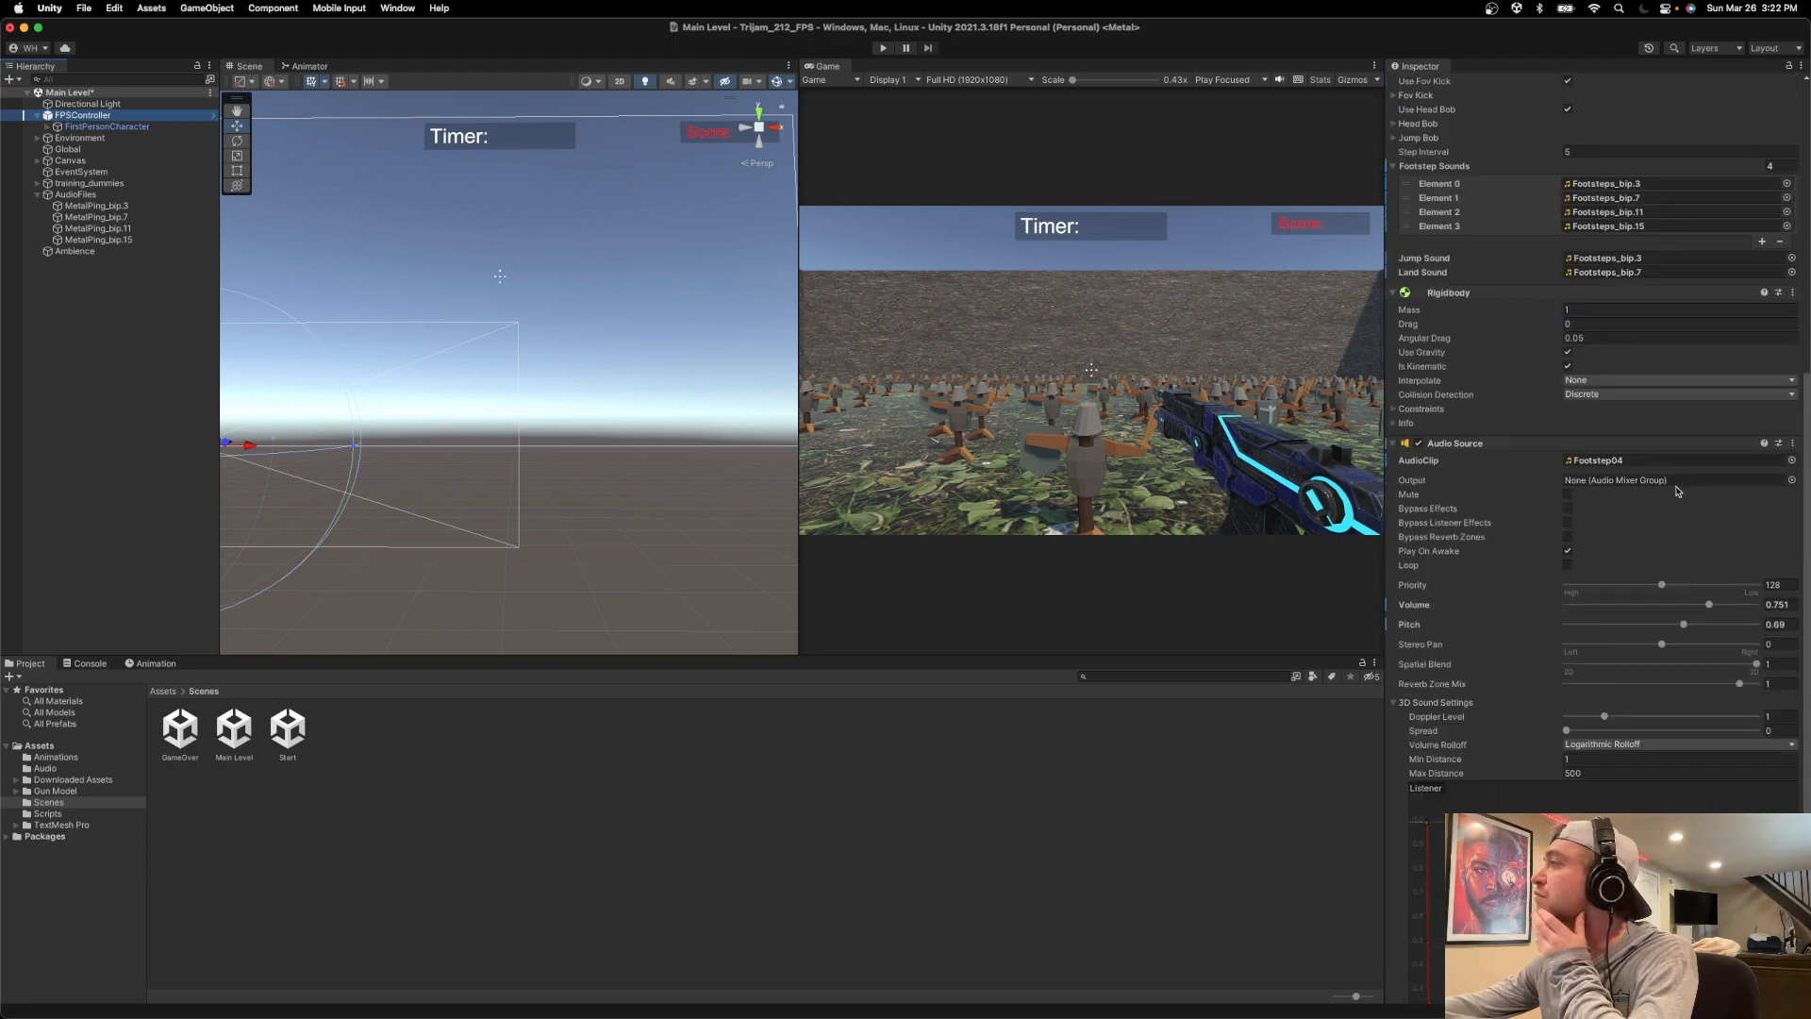
{"action": "scroll", "coordinate": [1670, 490], "scroll_direction": "up", "scroll_amount": 5}
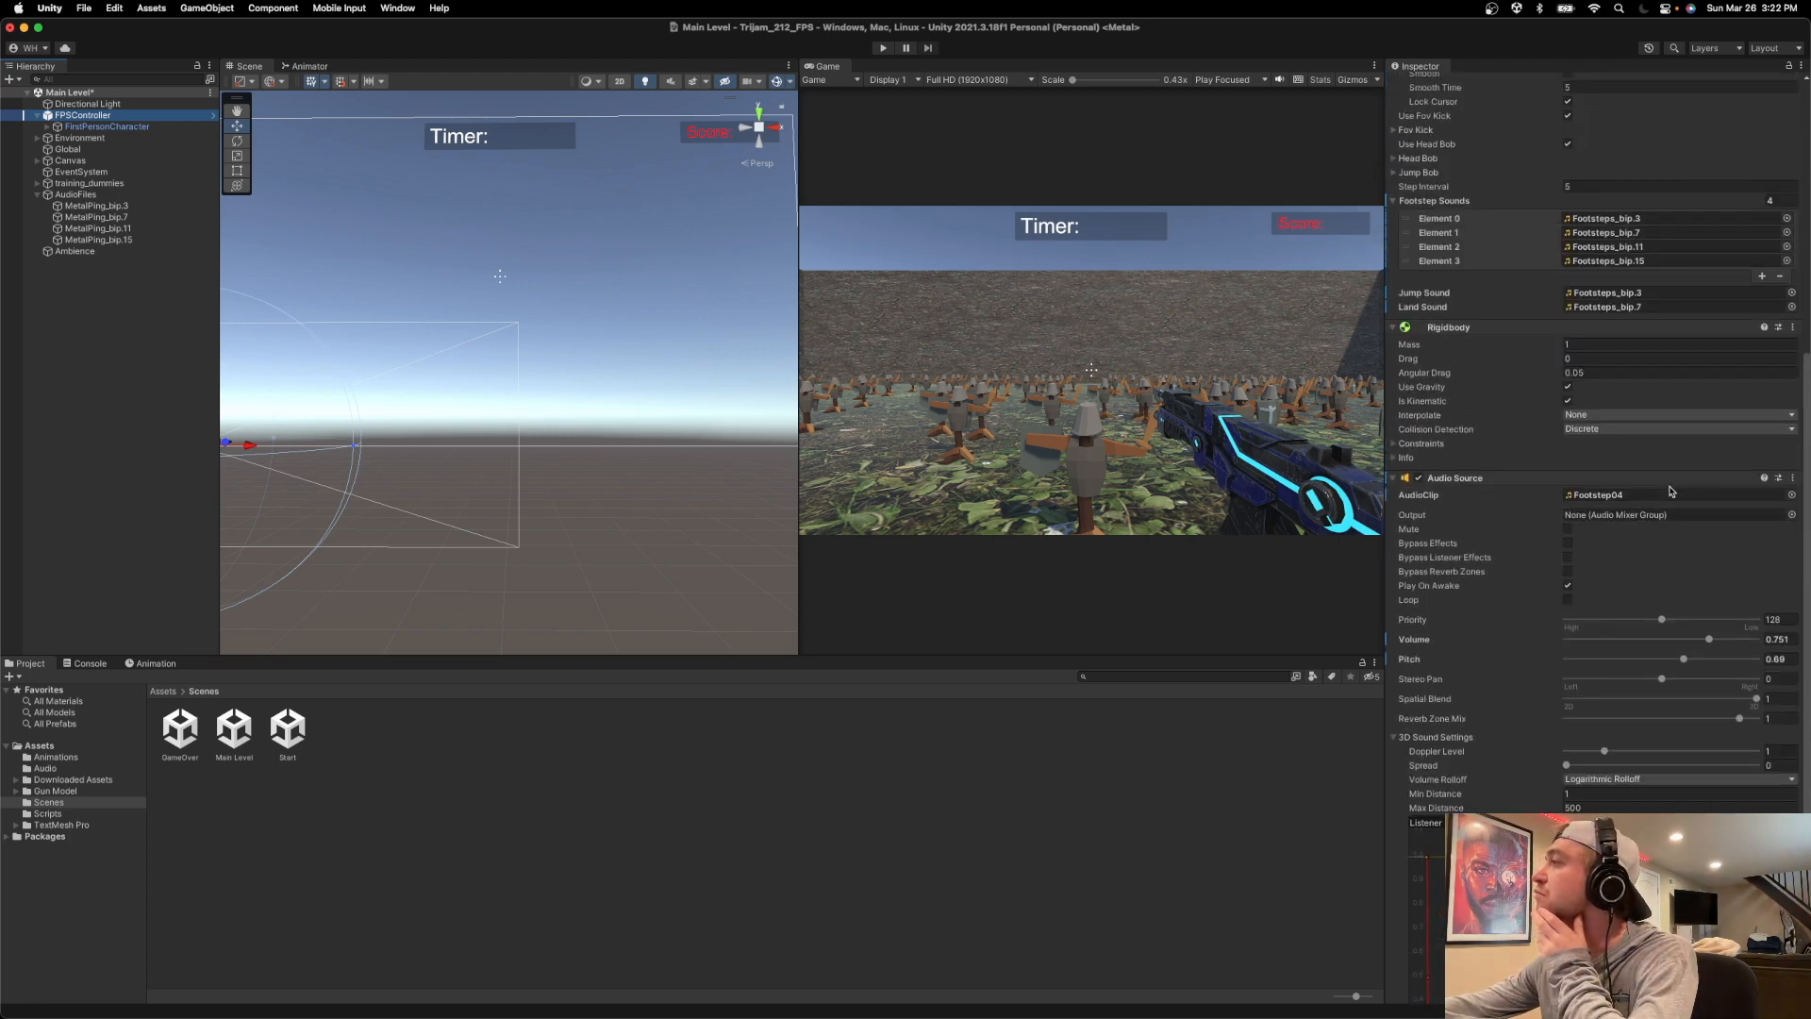
{"action": "scroll", "coordinate": [1671, 489], "scroll_direction": "up", "scroll_amount": 1}
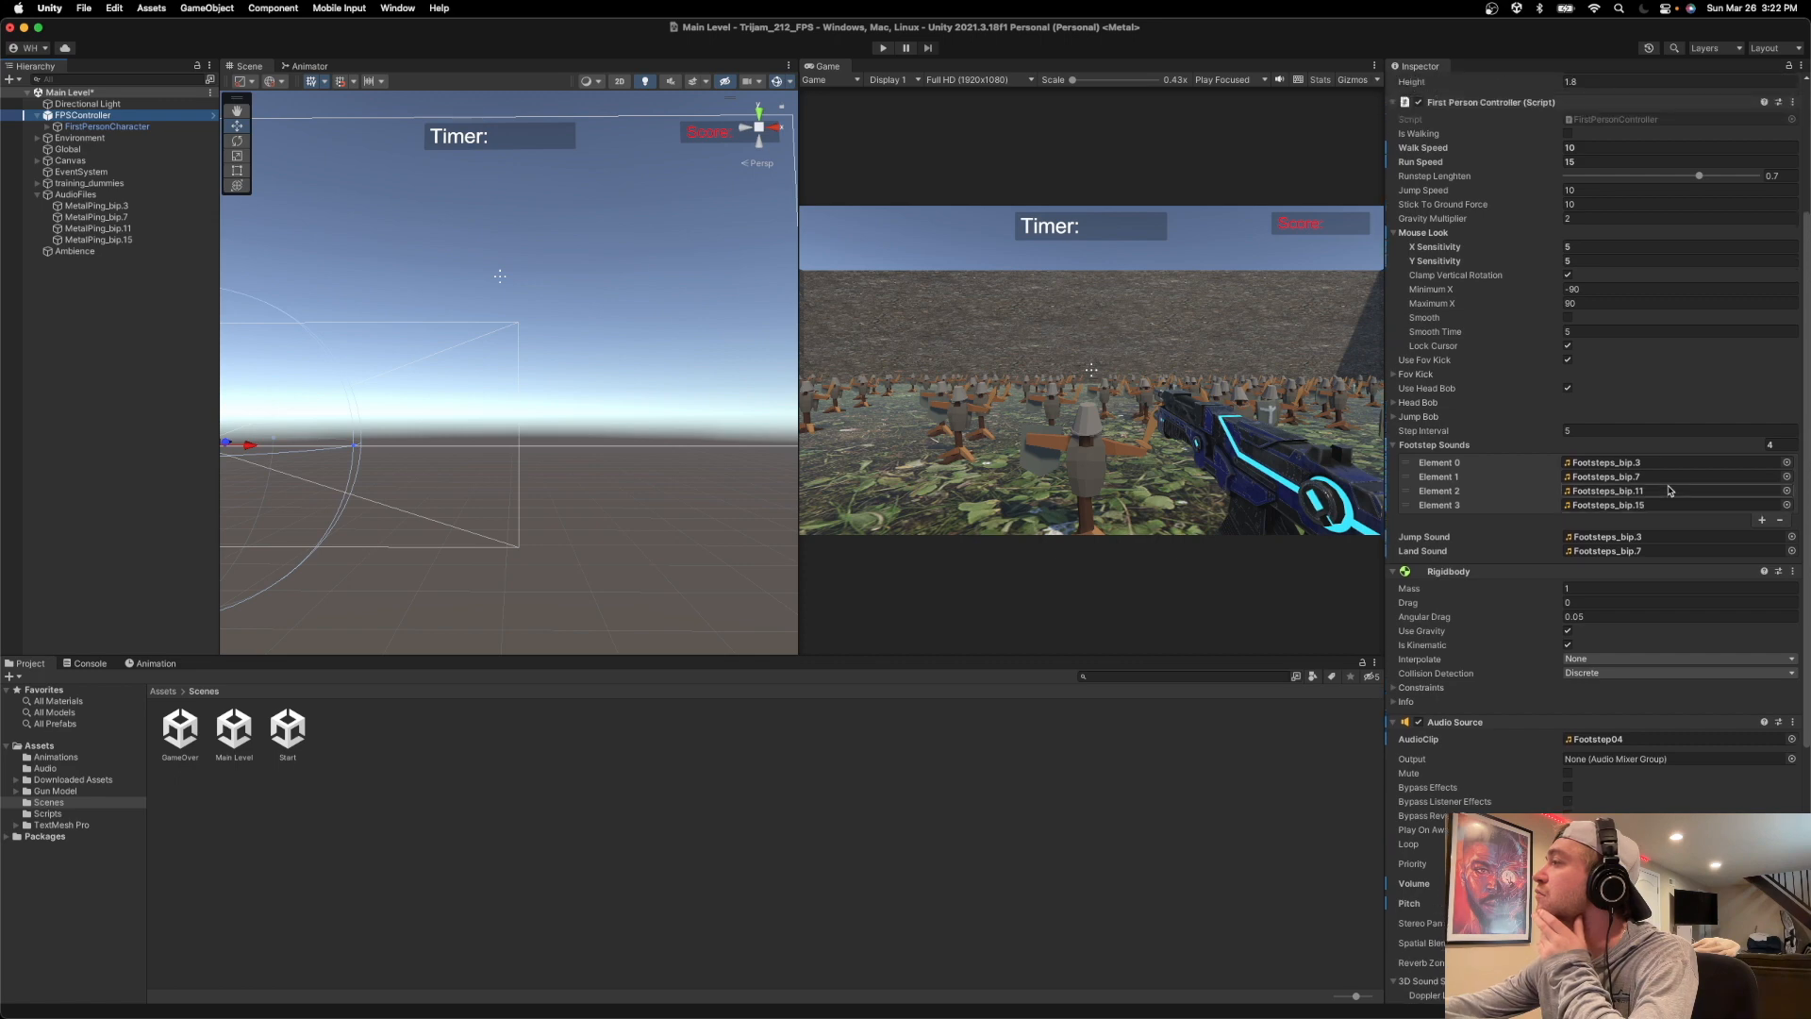
{"action": "scroll", "coordinate": [1540, 490], "scroll_direction": "up", "scroll_amount": 1}
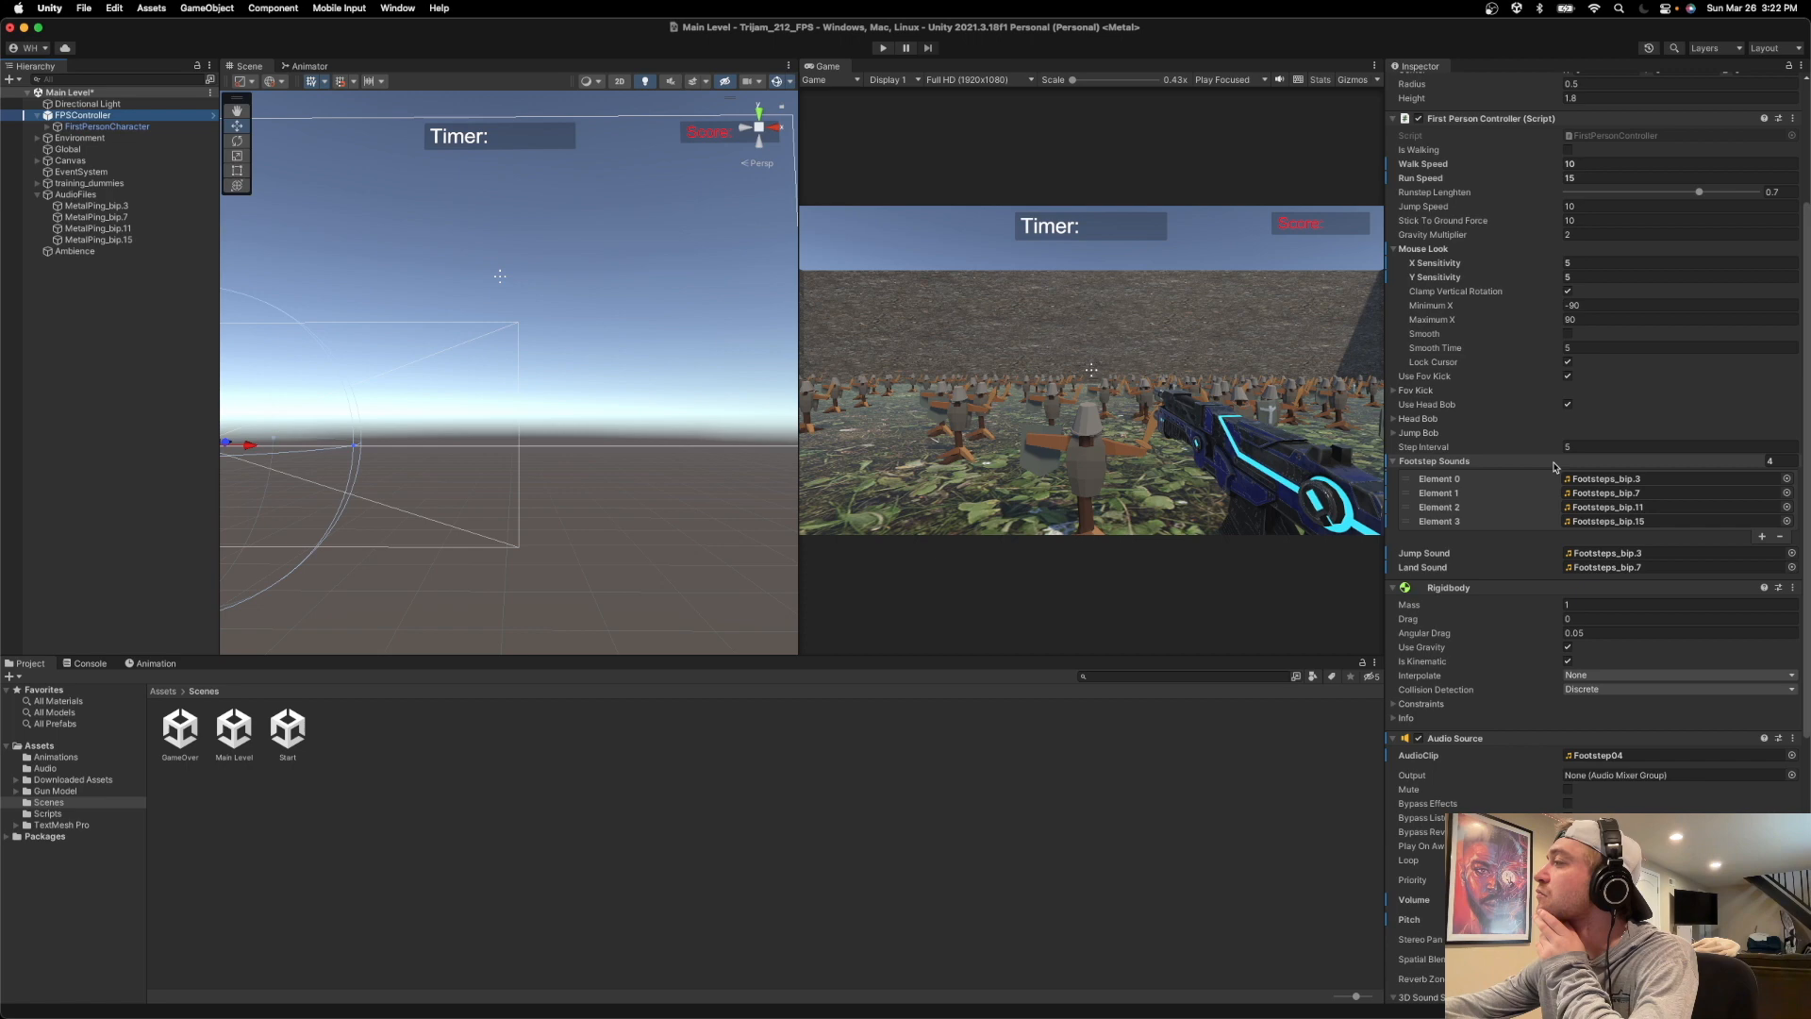
{"action": "scroll", "coordinate": [1557, 478], "scroll_direction": "down", "scroll_amount": 1}
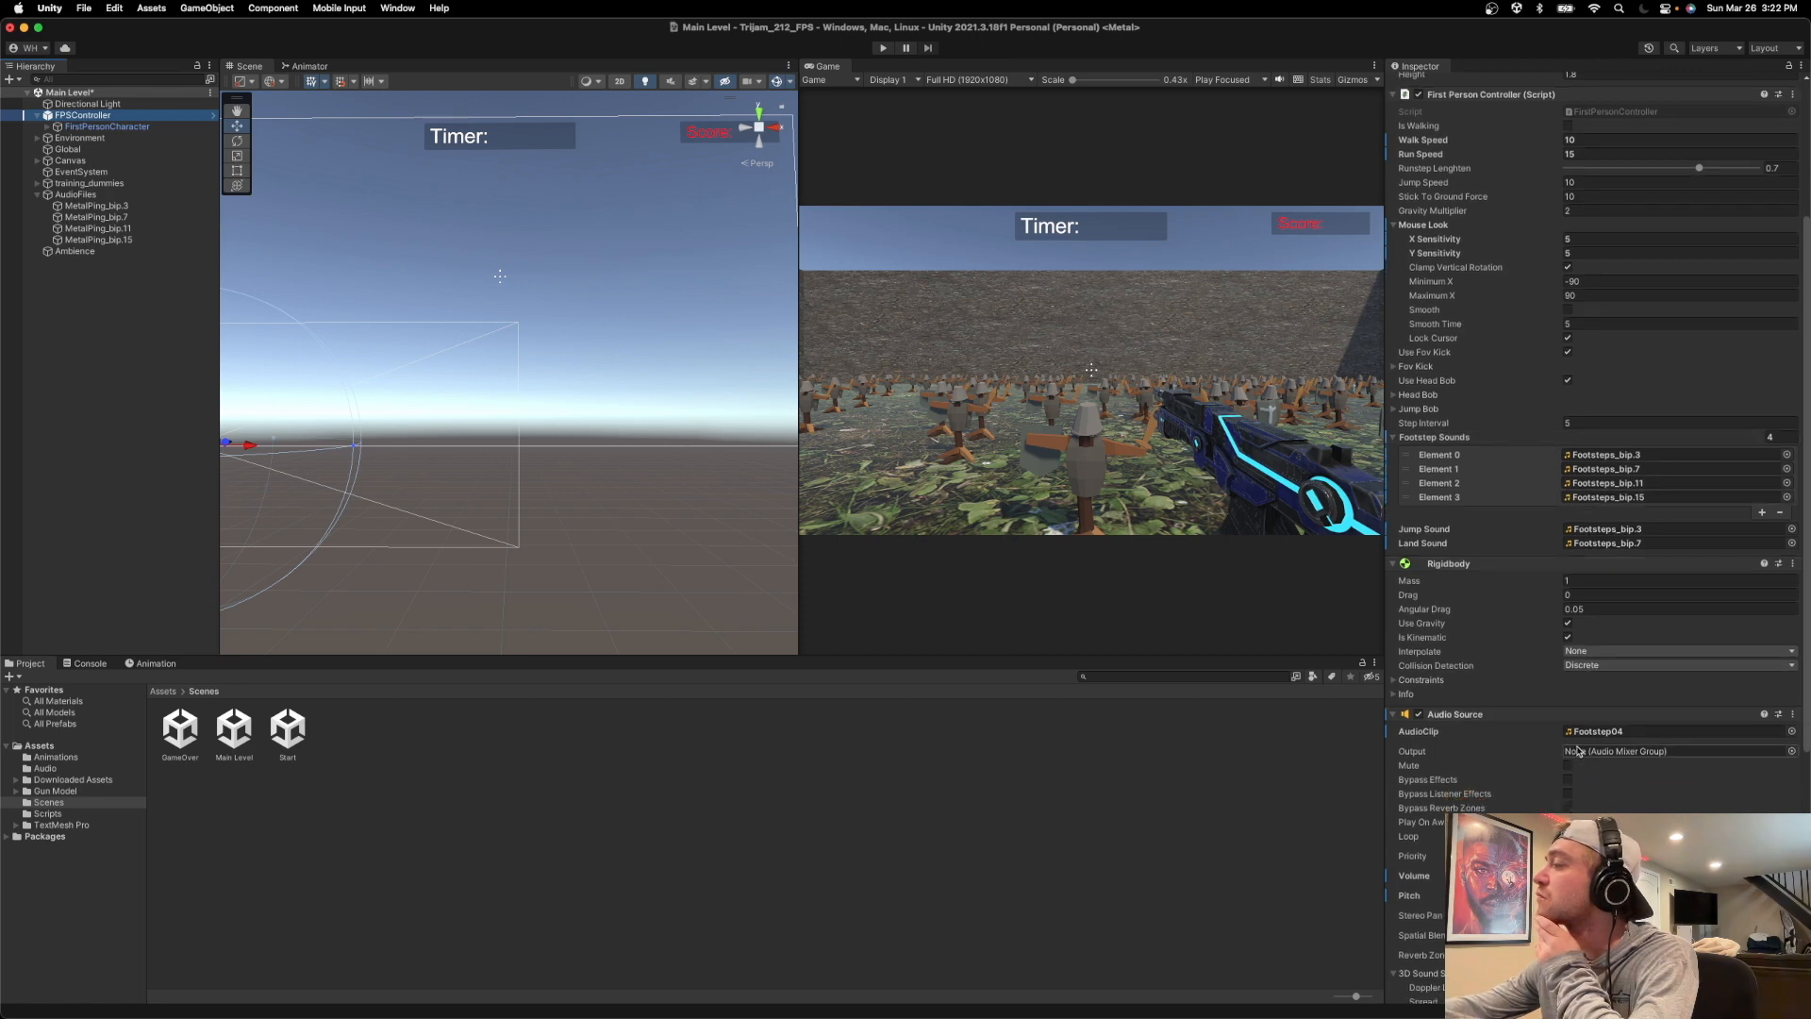
{"action": "scroll", "coordinate": [1580, 749], "scroll_direction": "down", "scroll_amount": 5}
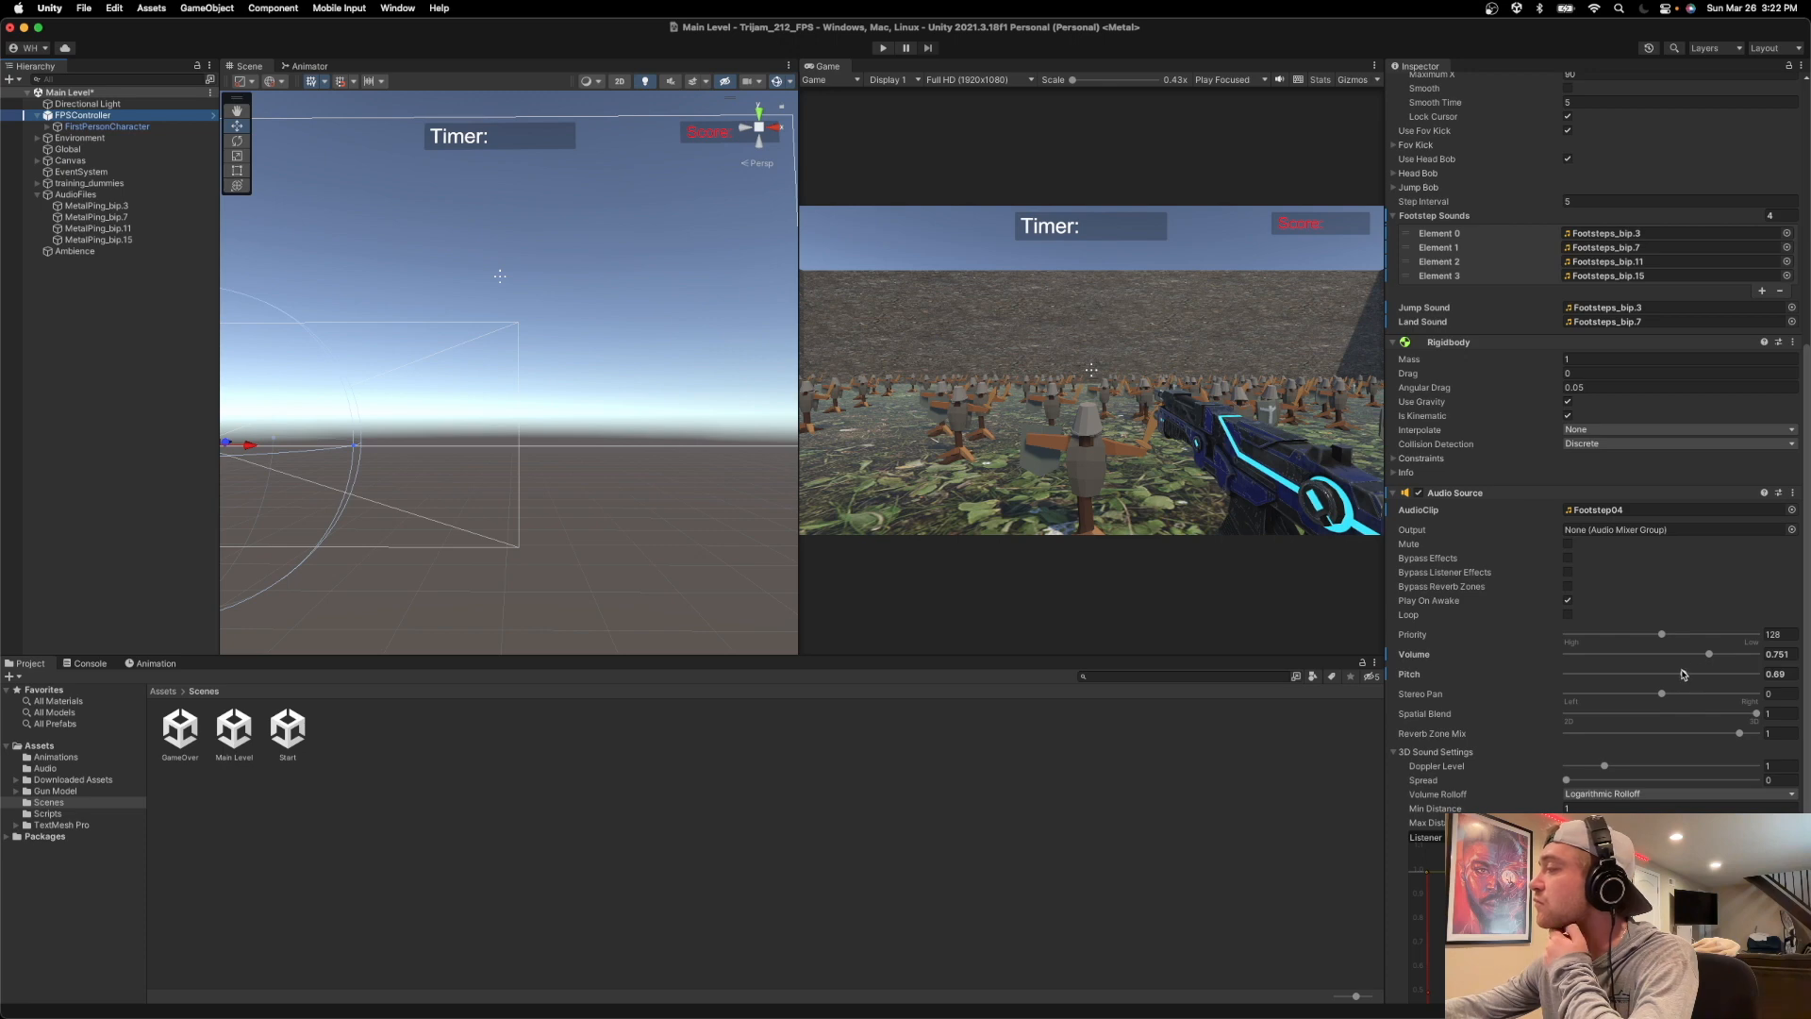
{"action": "left_click_drag", "start_coordinate": [1708, 654], "coordinate": [1585, 655]}
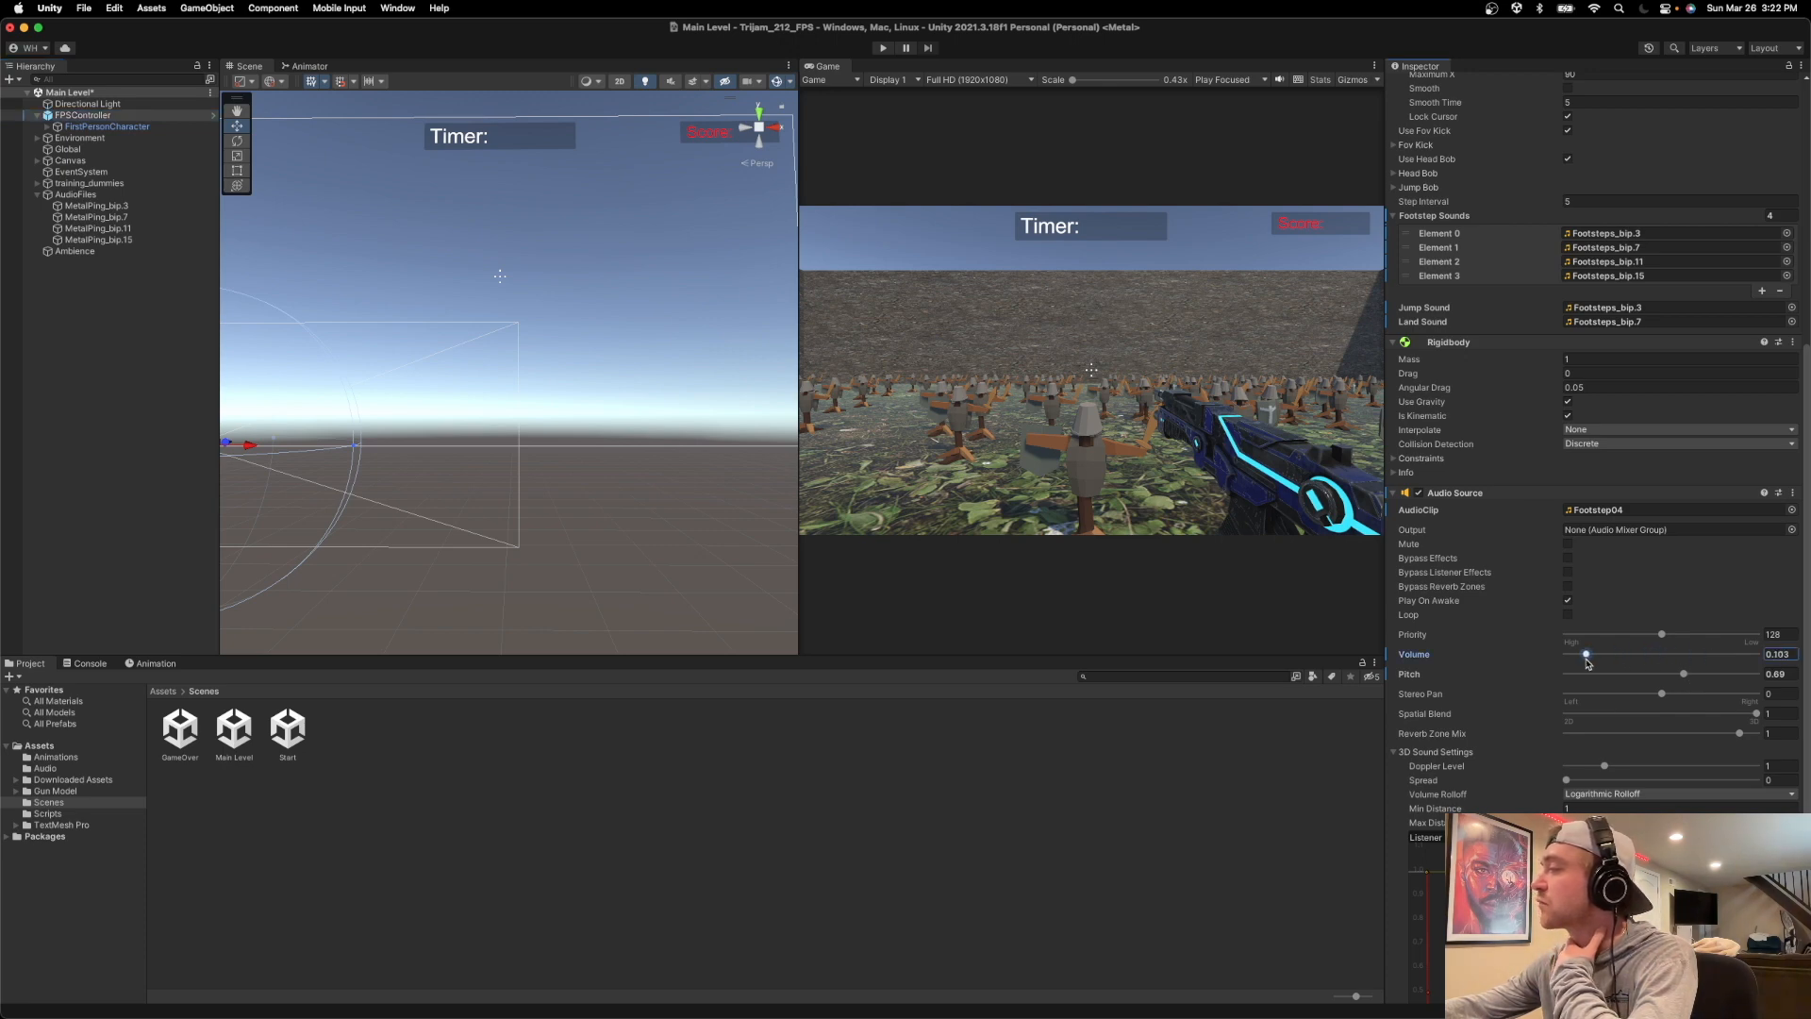
Play-test the level briefly and raise the FPSController's Audio Source volume to 0.408.
{"action": "left_click", "coordinate": [882, 48]}
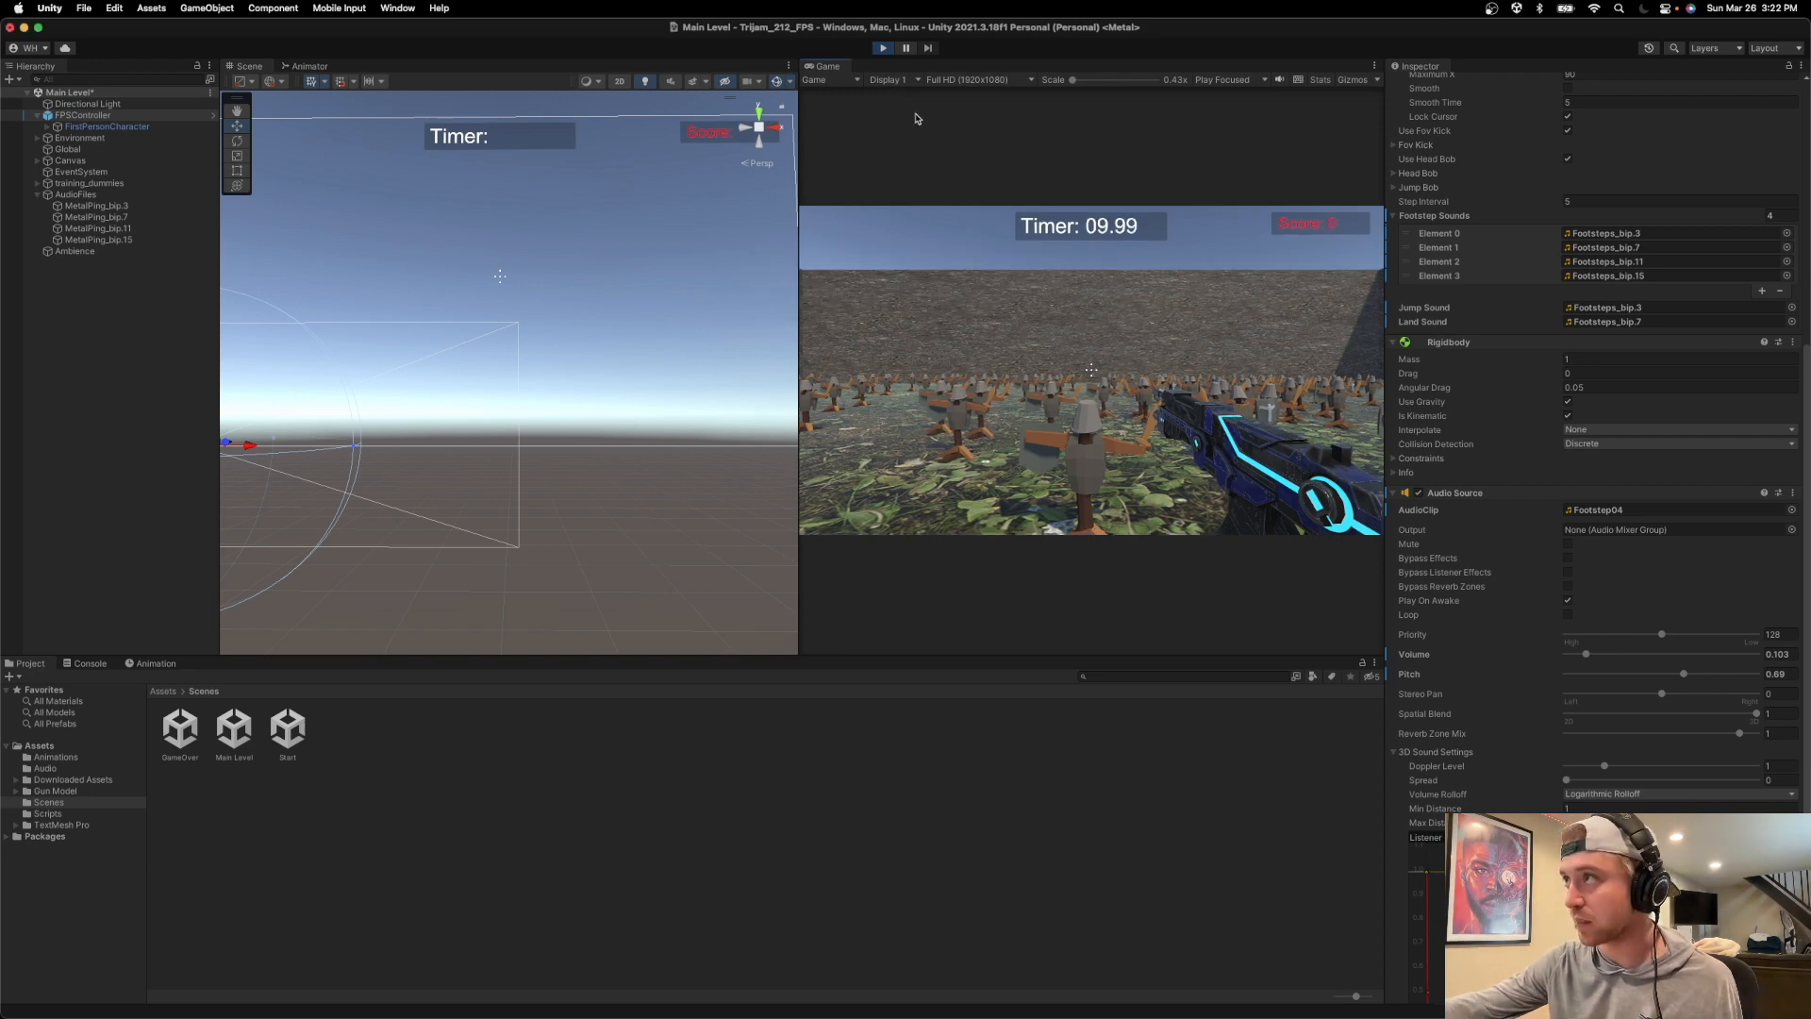
{"action": "left_click", "coordinate": [882, 48]}
{"action": "left_click_drag", "start_coordinate": [1588, 658], "coordinate": [1642, 659]}
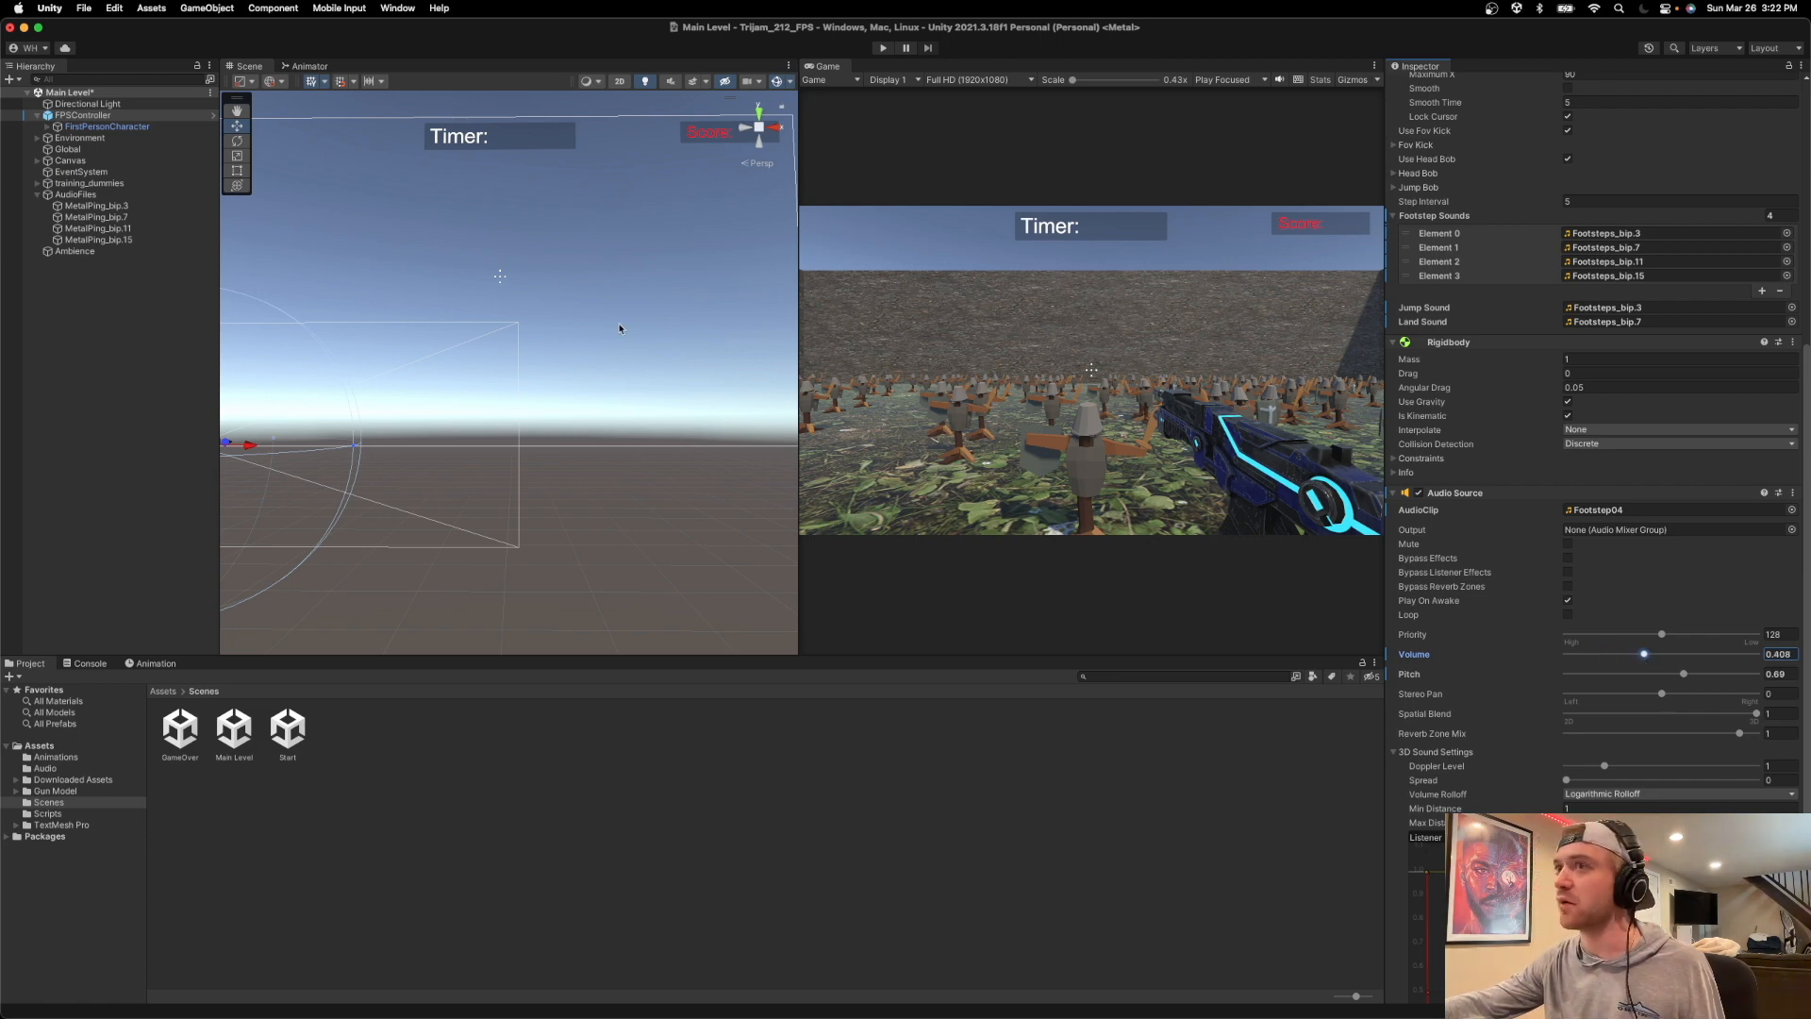
Check the Global object's audio settings and lower the Ambience audio source volume to 0.602.
{"action": "left_click", "coordinate": [68, 149]}
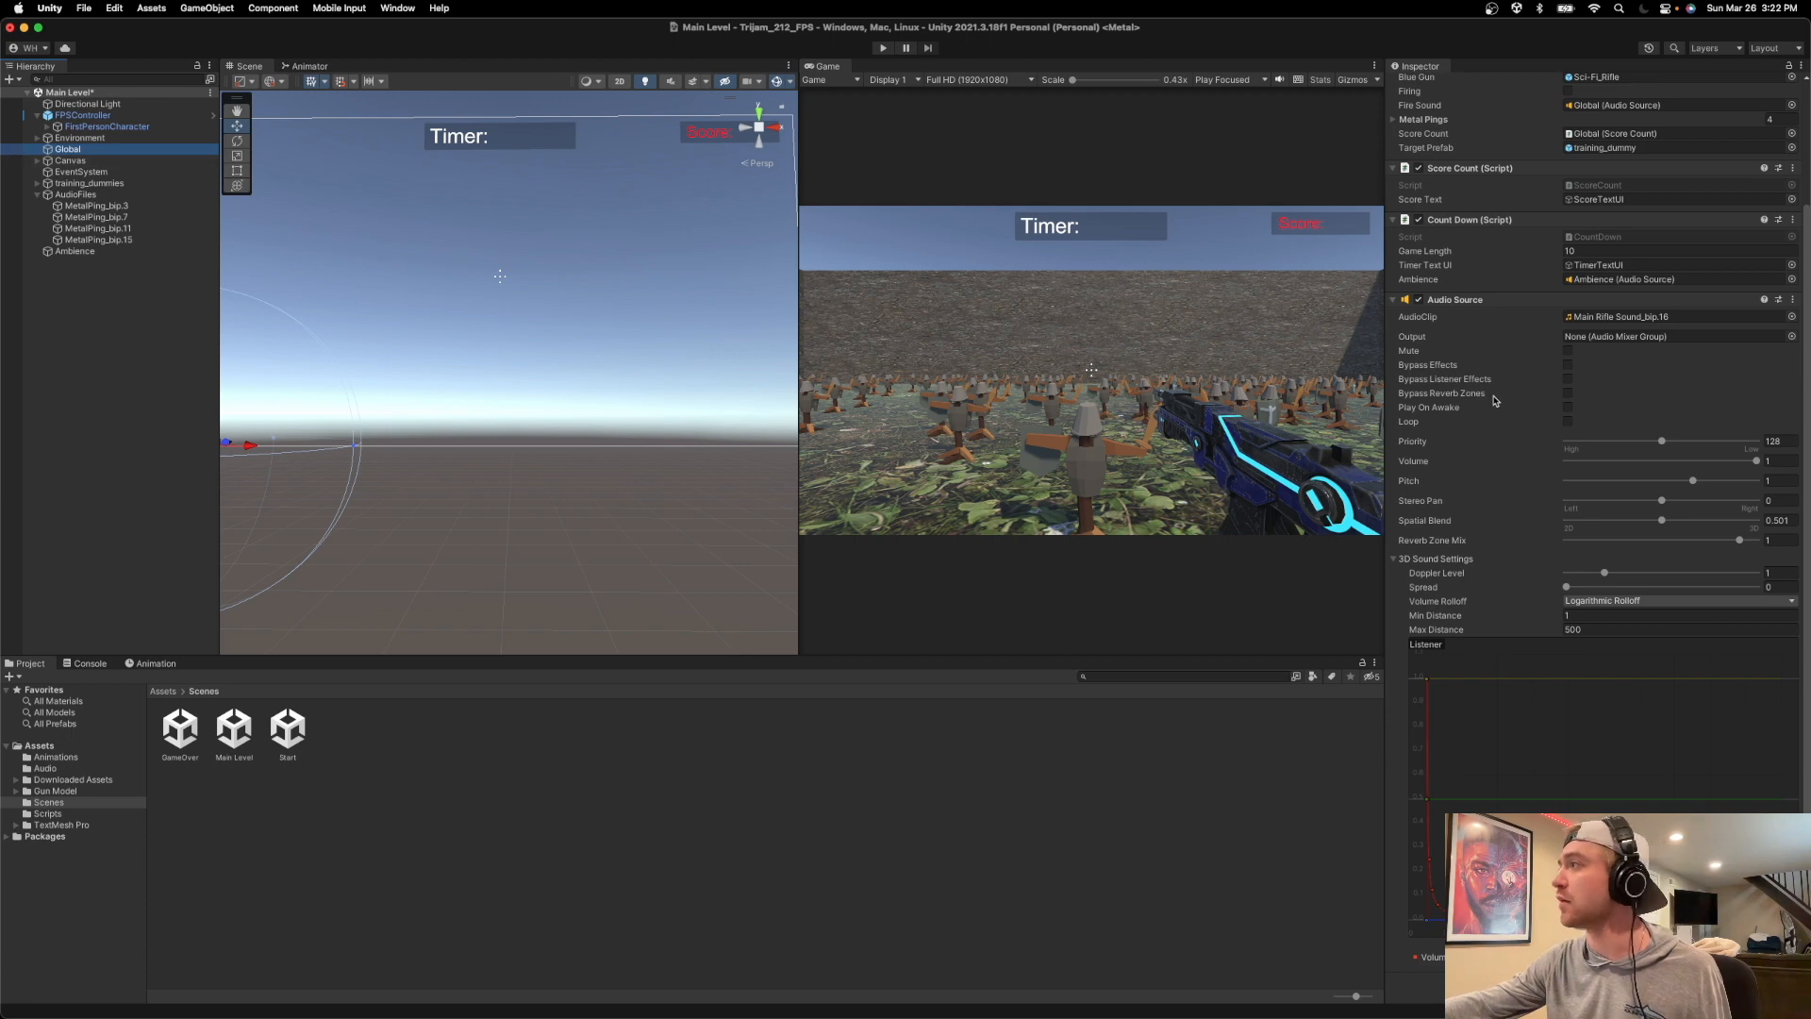
{"action": "scroll", "coordinate": [1644, 414], "scroll_direction": "up", "scroll_amount": 4}
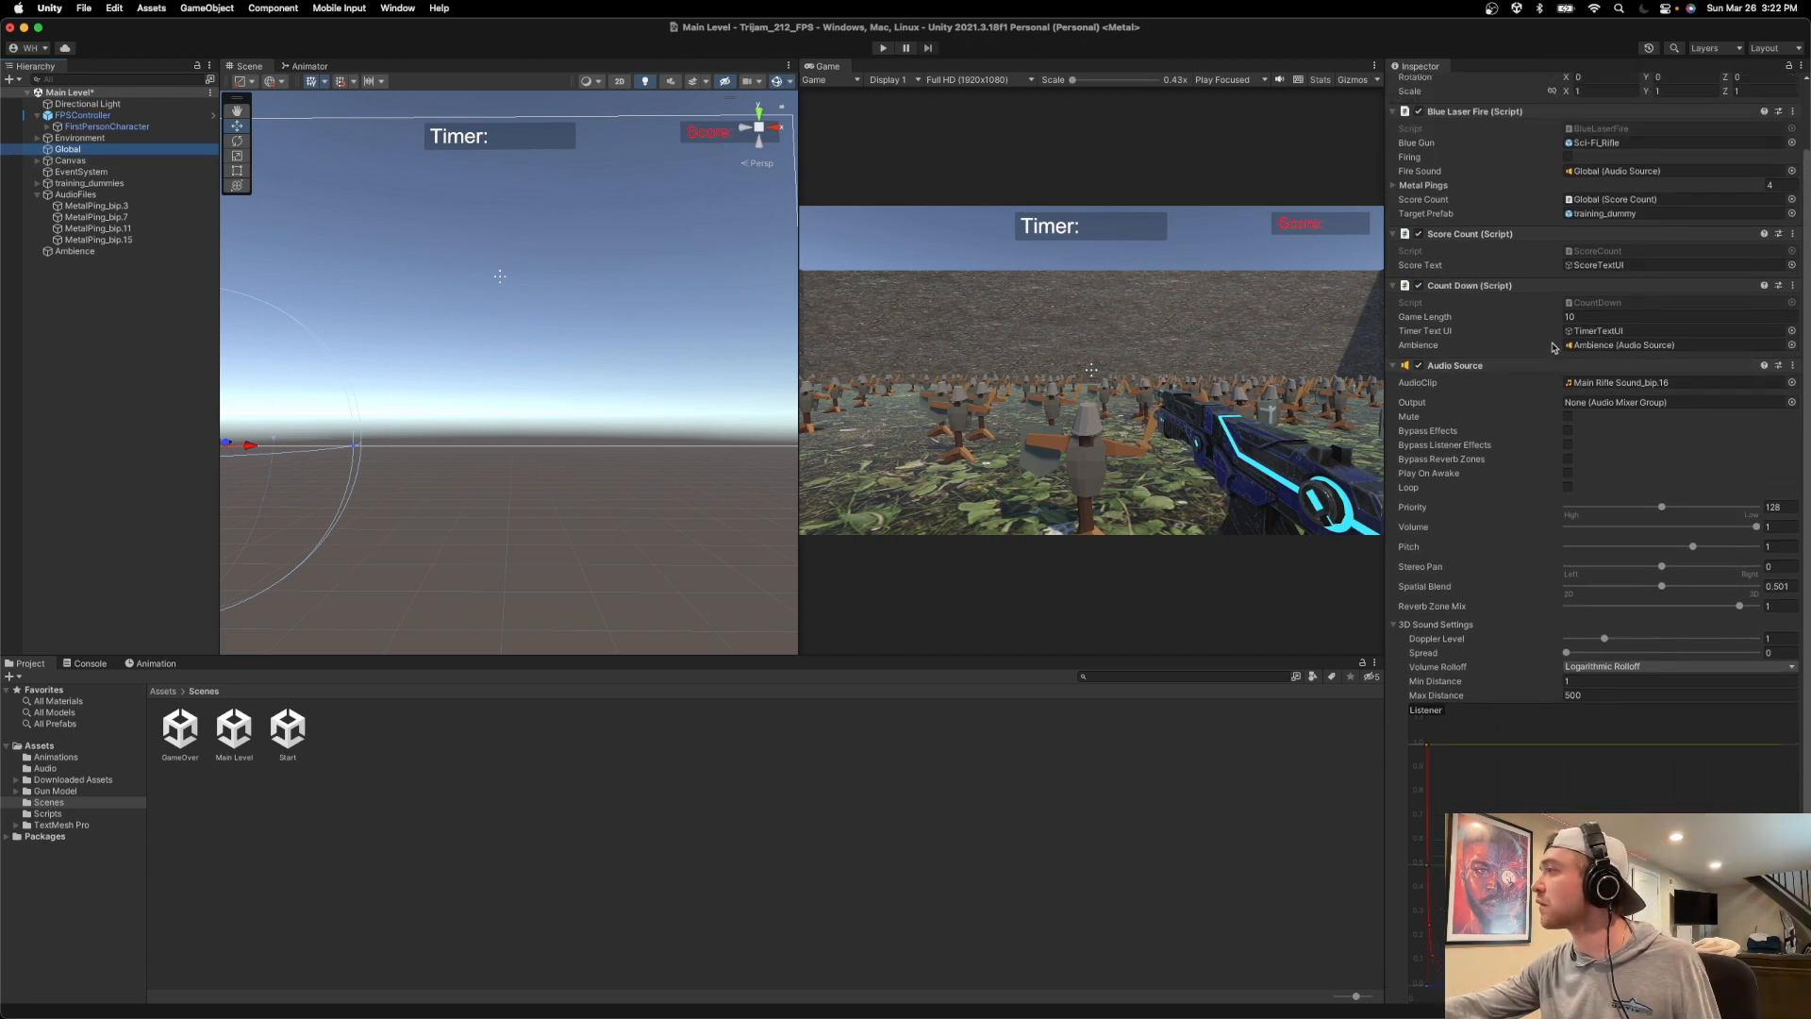
{"action": "scroll", "coordinate": [1545, 347], "scroll_direction": "up", "scroll_amount": 1}
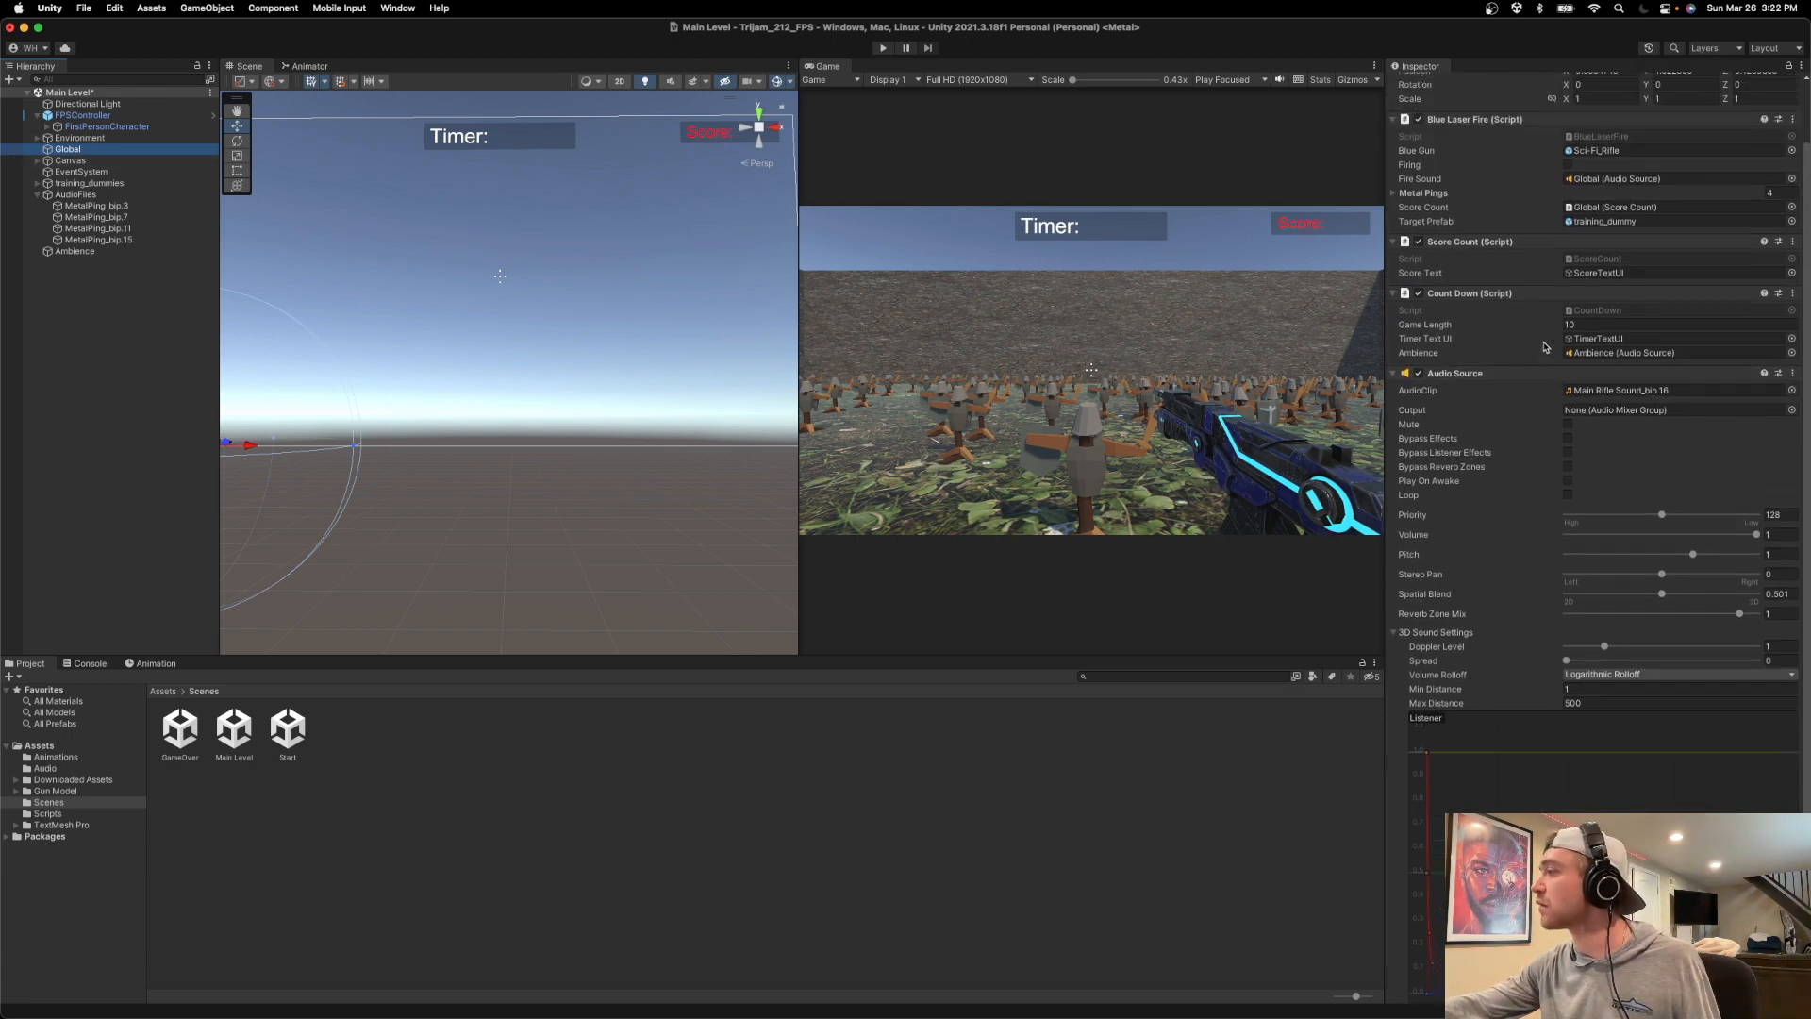
{"action": "left_click", "coordinate": [96, 251]}
{"action": "left_click_drag", "start_coordinate": [1741, 351], "coordinate": [1693, 353]}
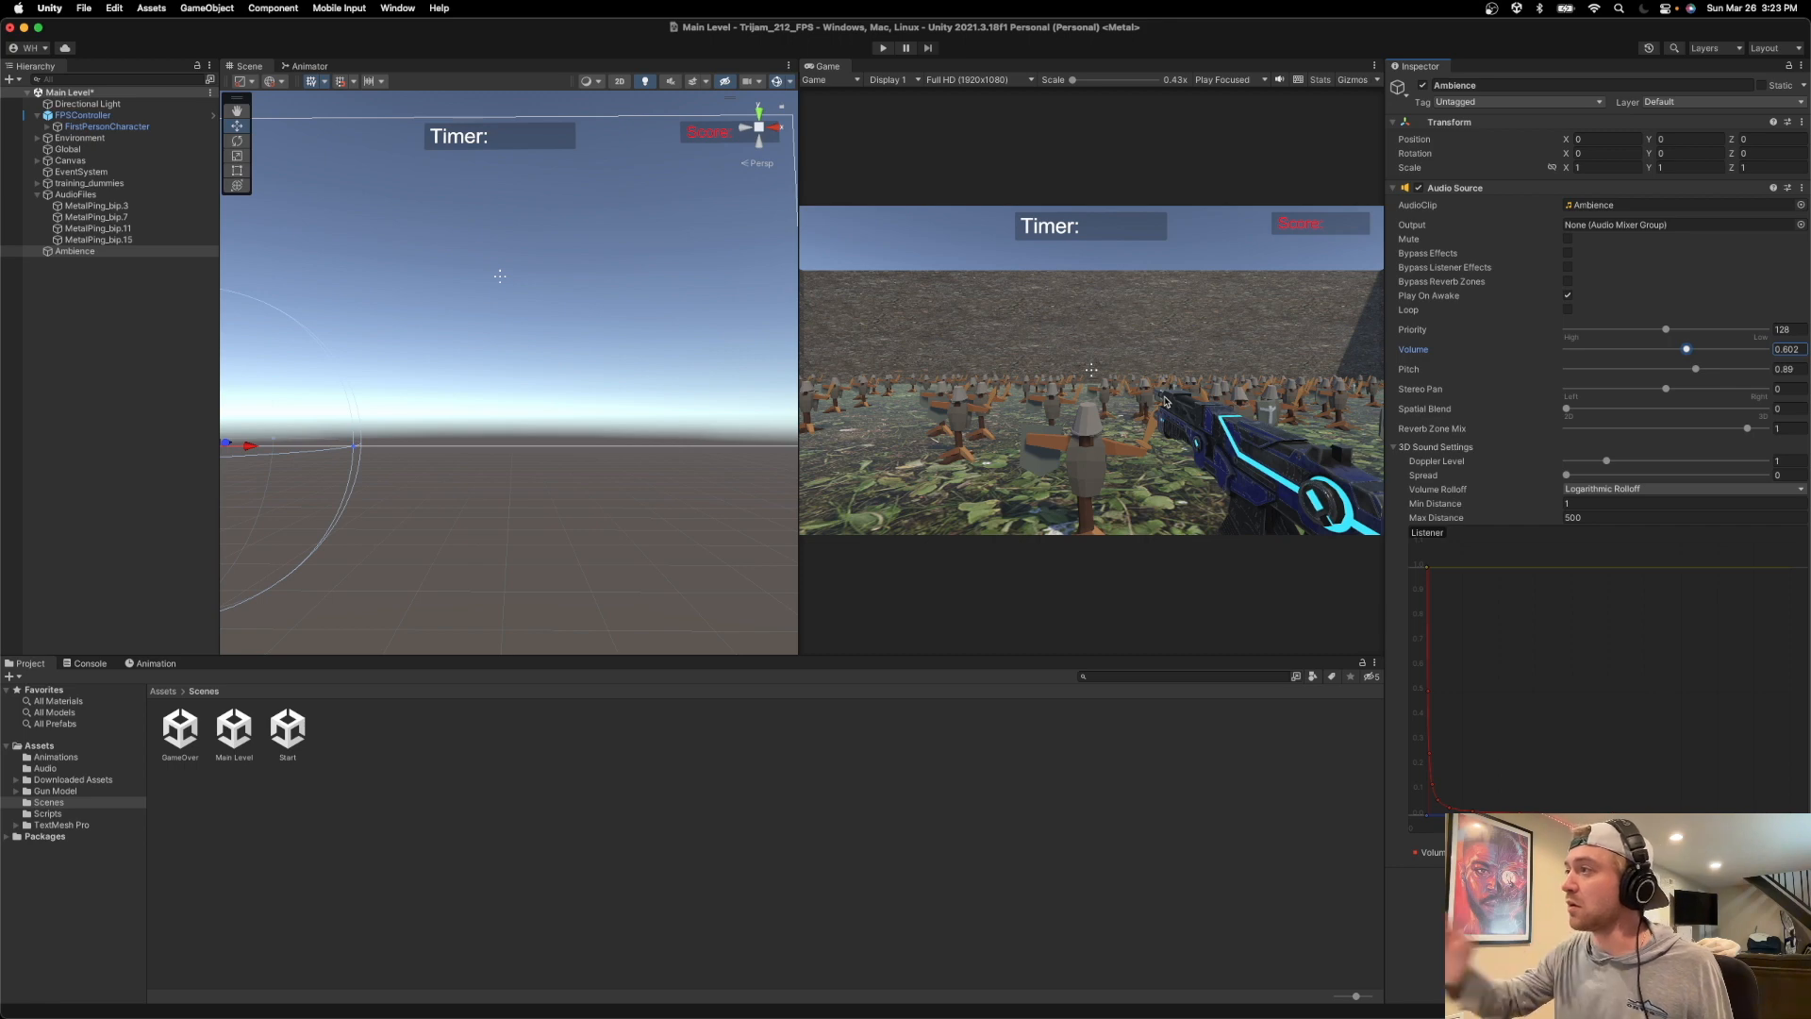
Play-test the Main Level through to the Game Over screen, moving around and firing at the dummies, and stop the game.
{"action": "key", "text": "super+p"}
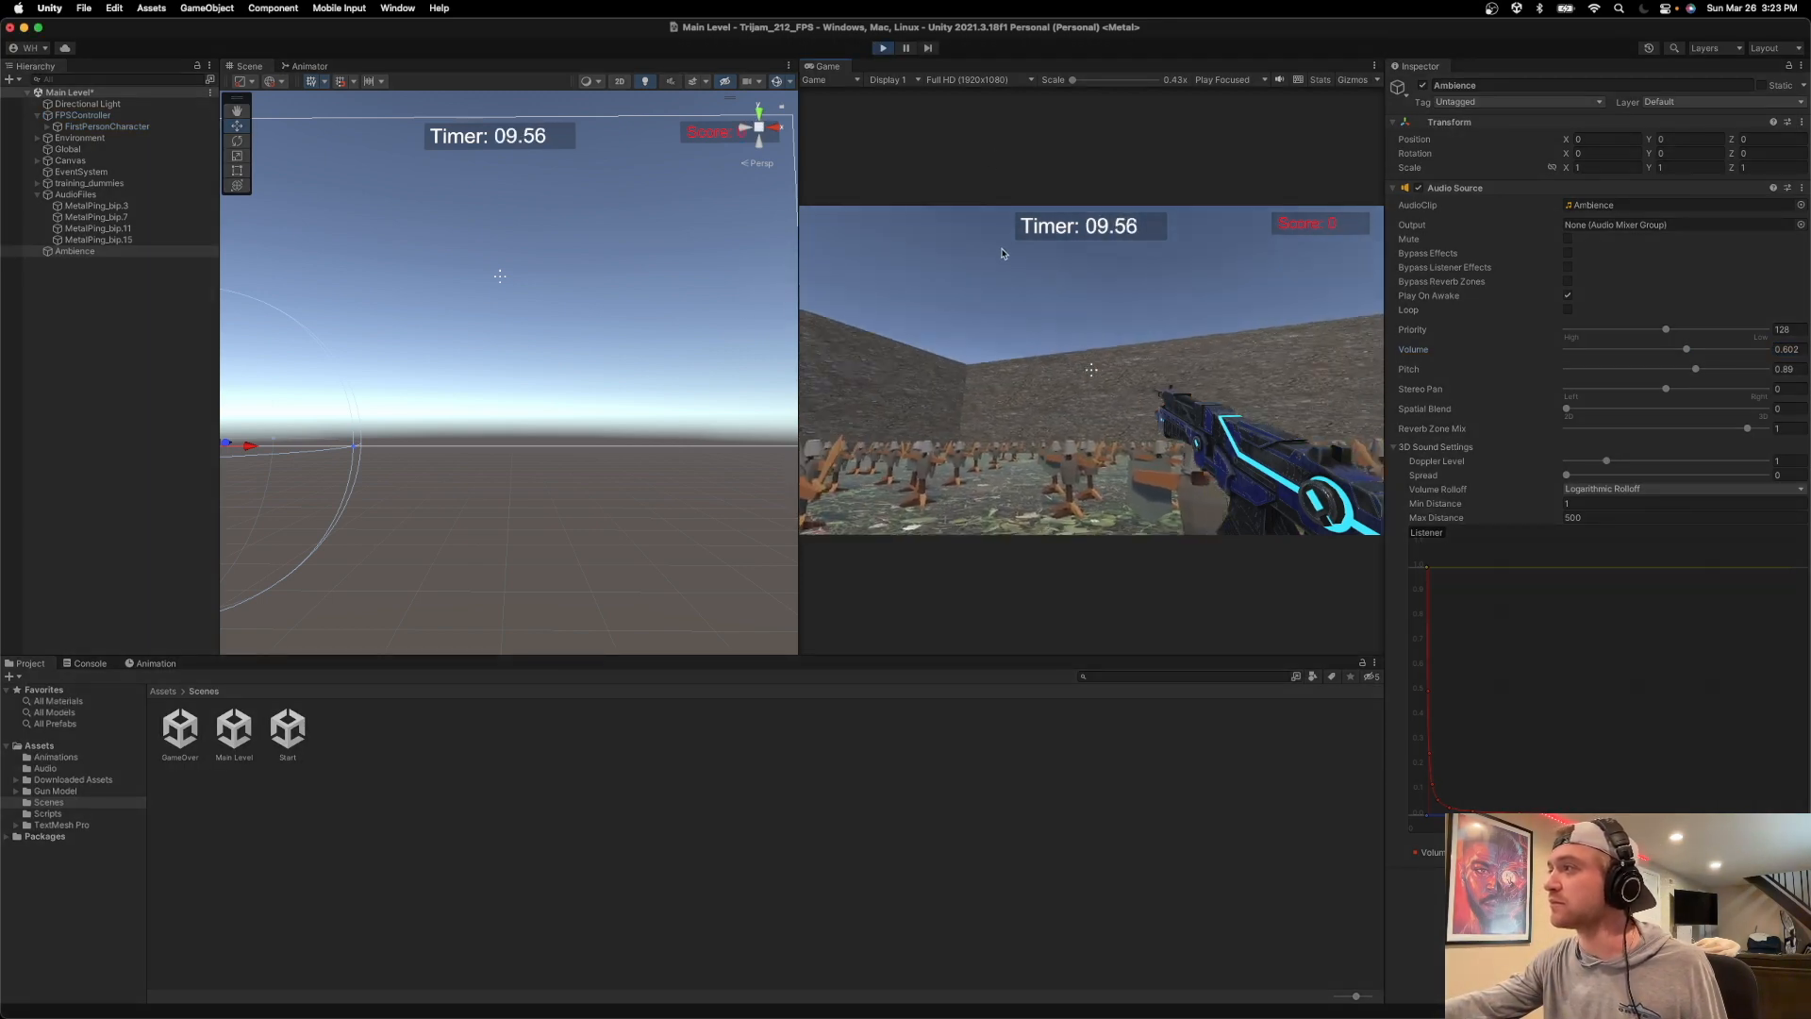
{"action": "left_click", "coordinate": [1091, 370]}
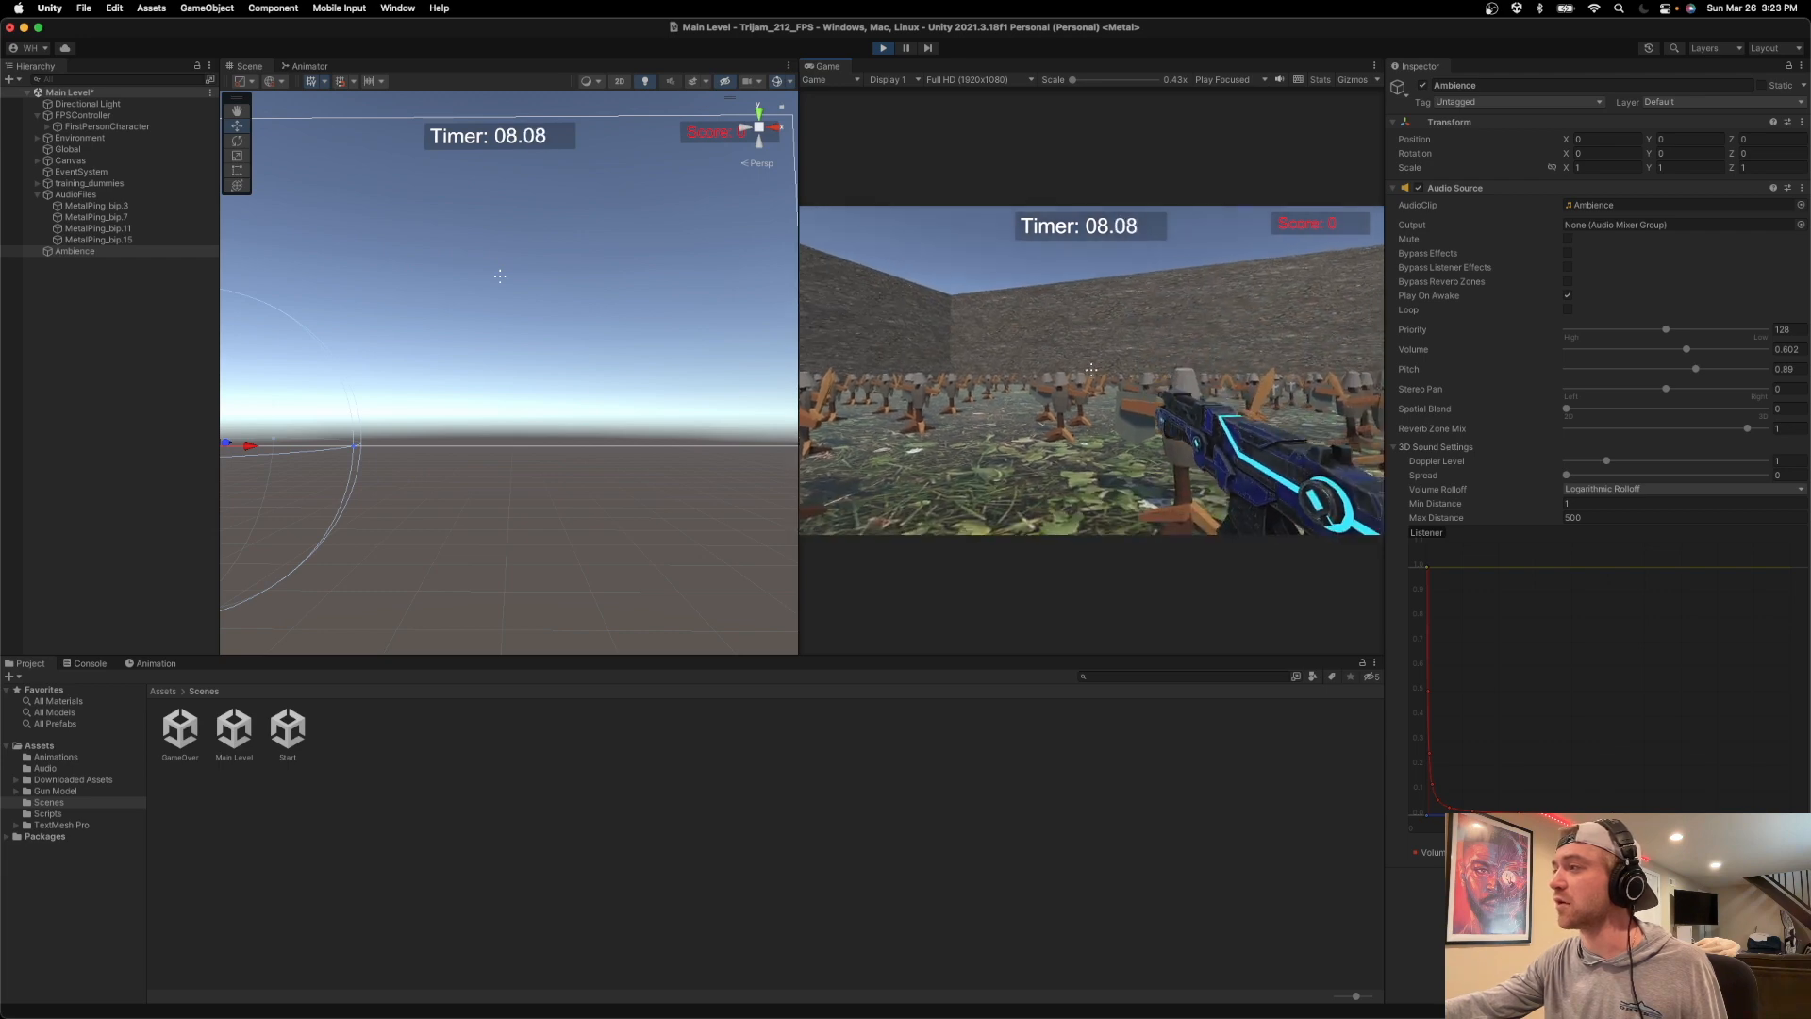
{"action": "key", "text": "w"}
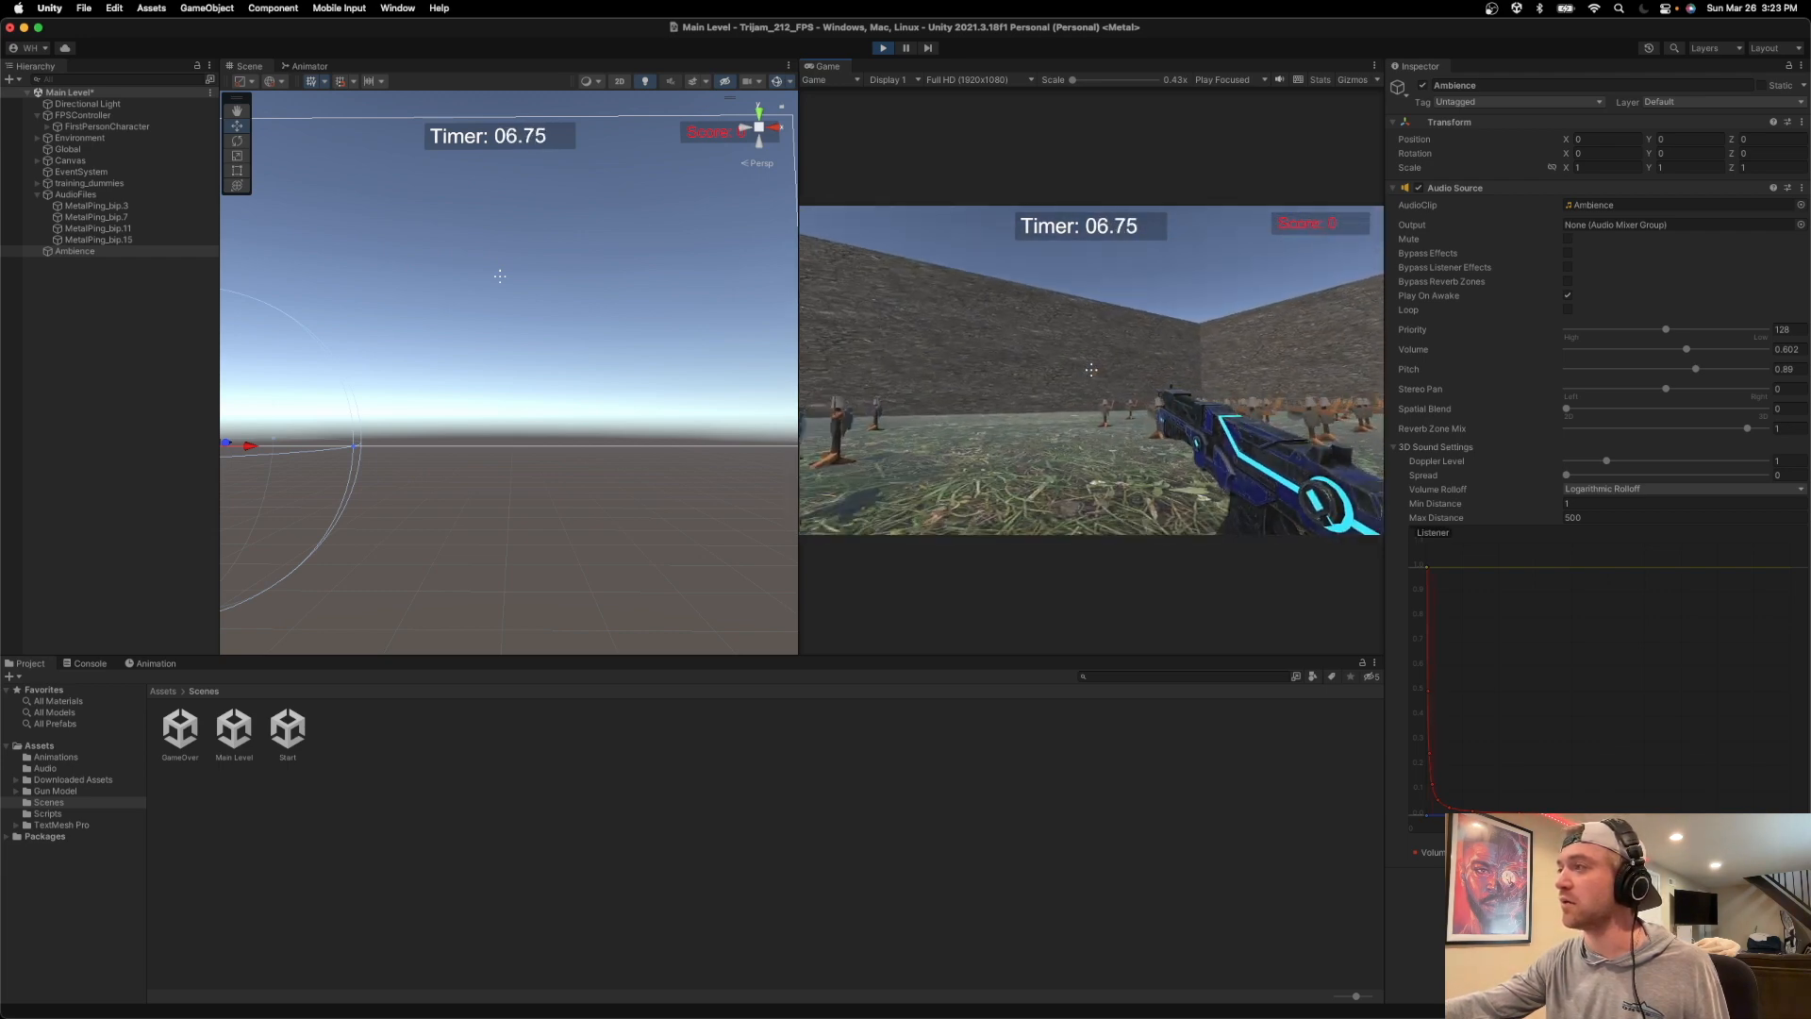
{"action": "left_click", "coordinate": [1091, 370]}
{"action": "left_click", "coordinate": [1092, 369]}
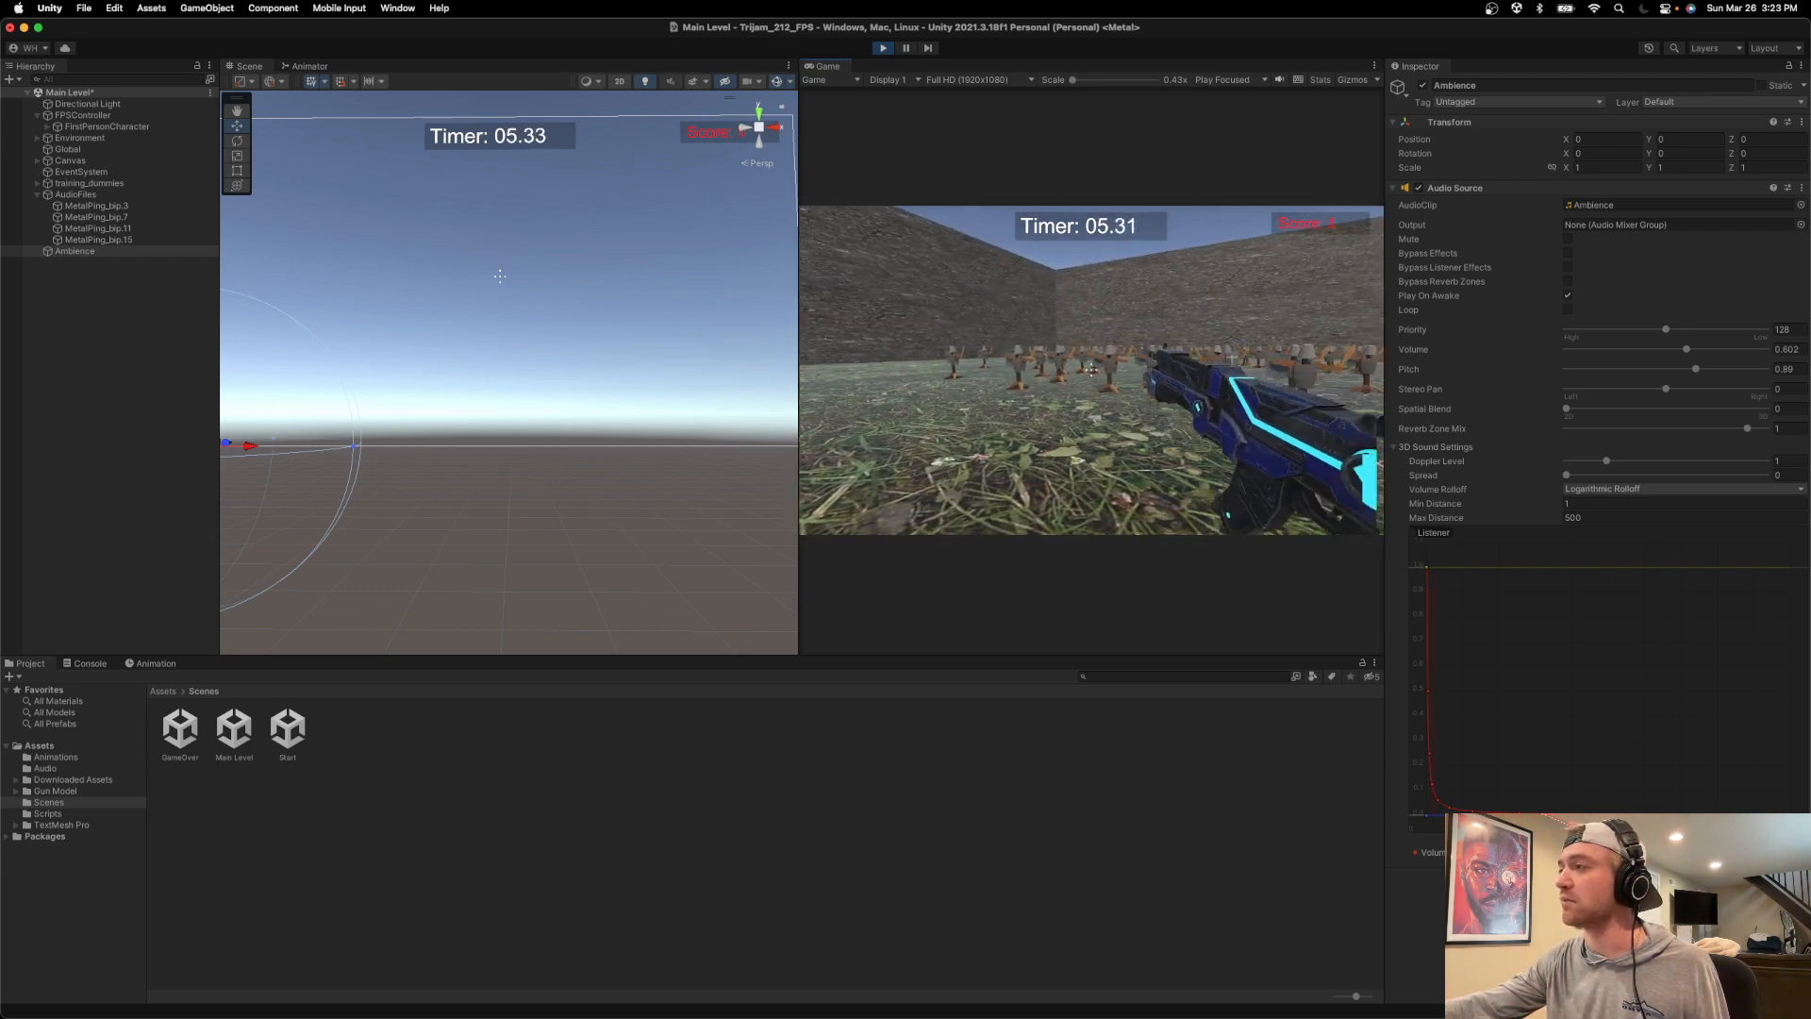
{"action": "left_click", "coordinate": [1092, 370]}
{"action": "left_click", "coordinate": [1091, 370]}
{"action": "left_click", "coordinate": [1091, 370]}
{"action": "left_click", "coordinate": [1091, 369]}
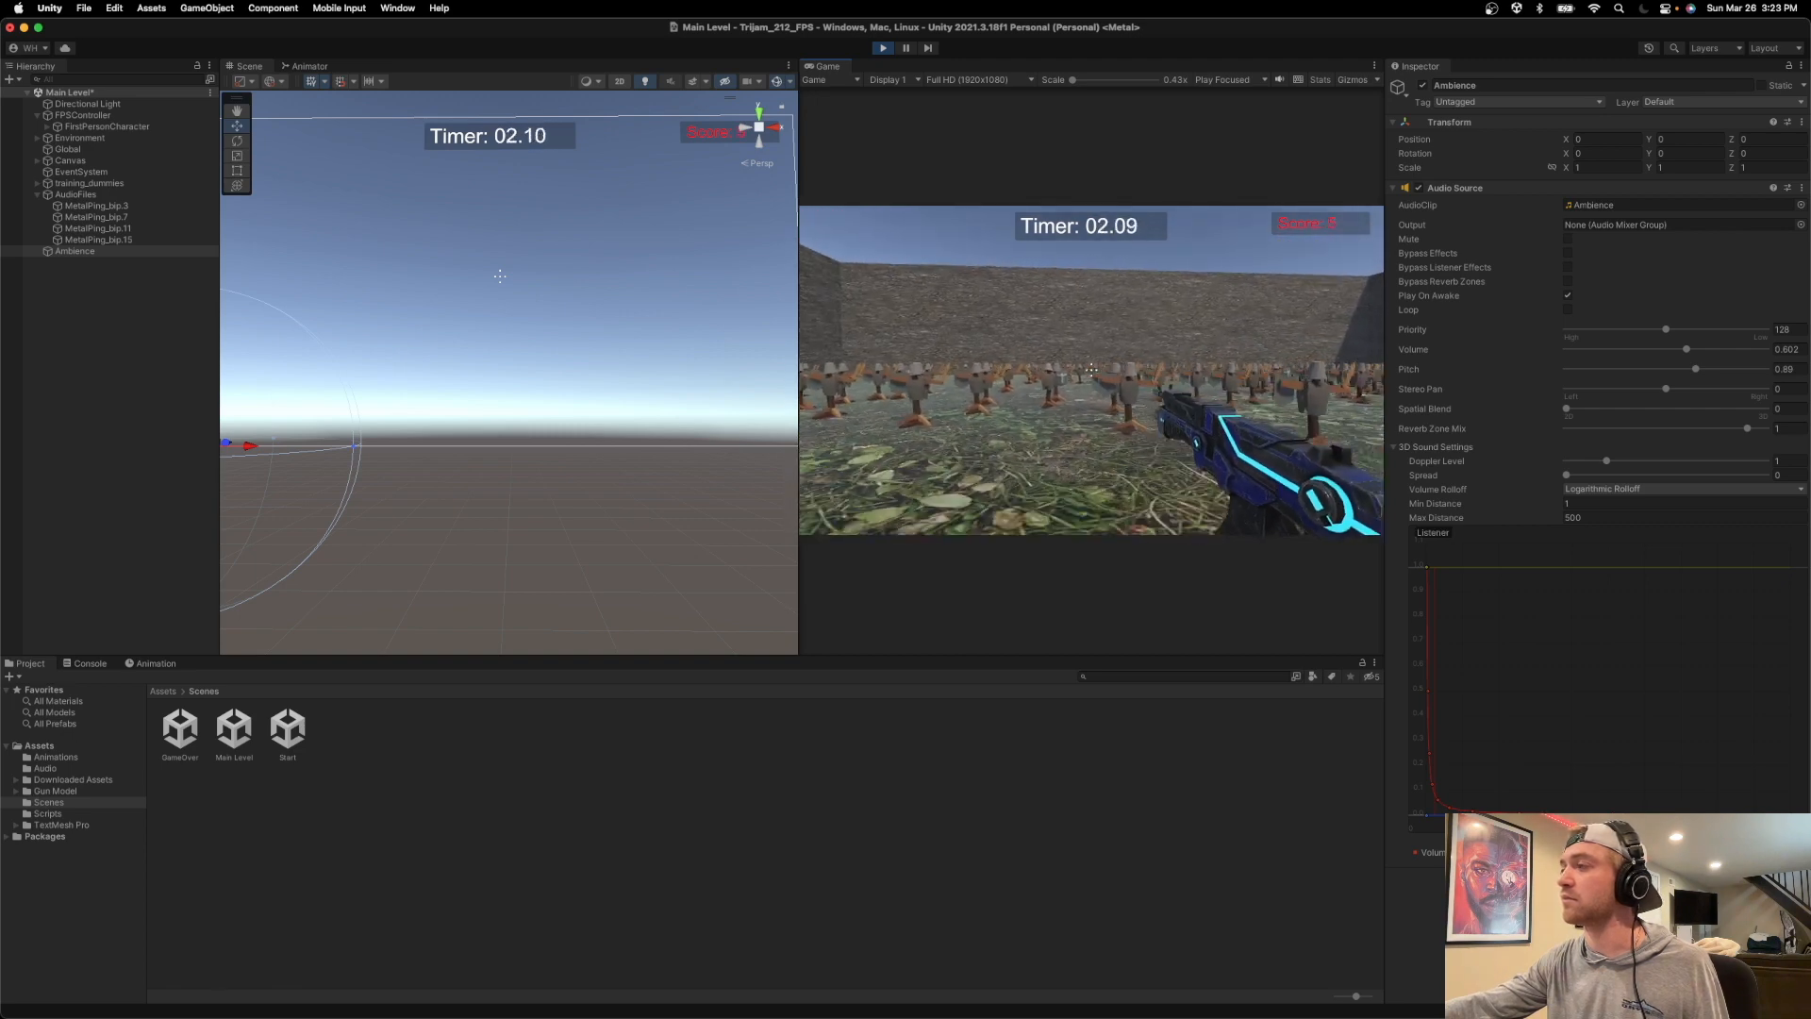
{"action": "left_click", "coordinate": [1092, 370]}
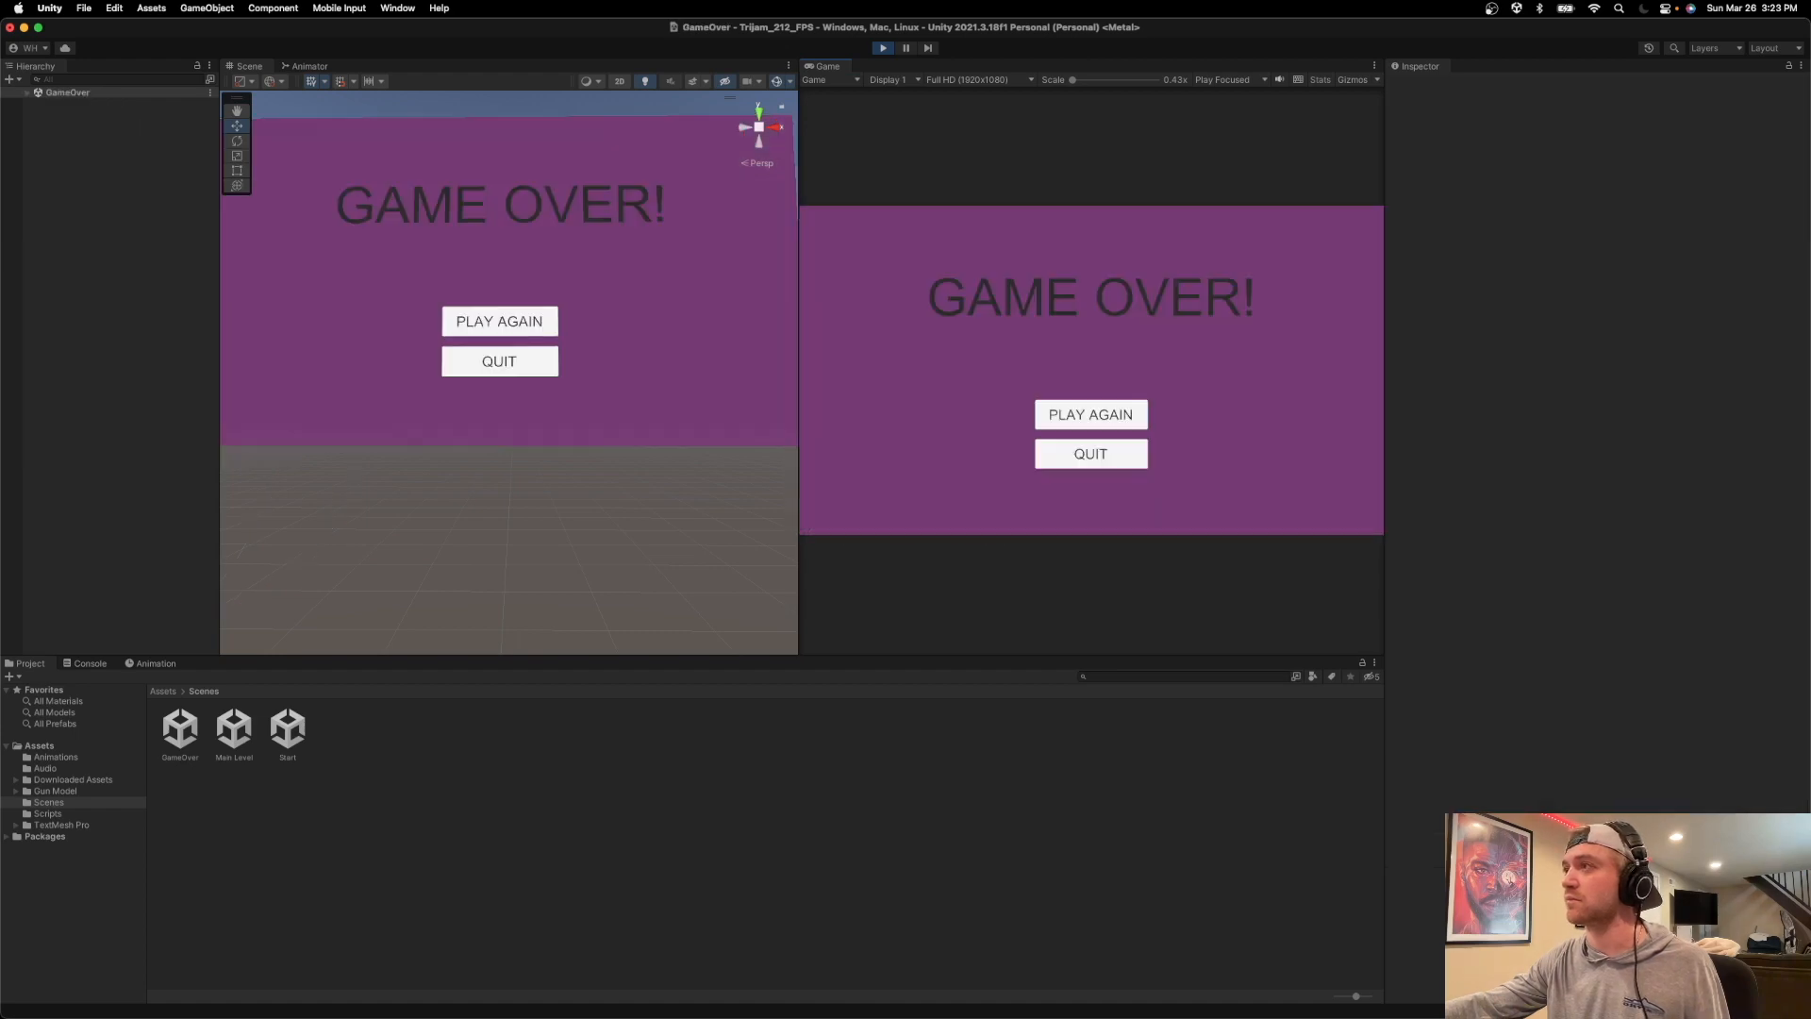
{"action": "left_click", "coordinate": [883, 47]}
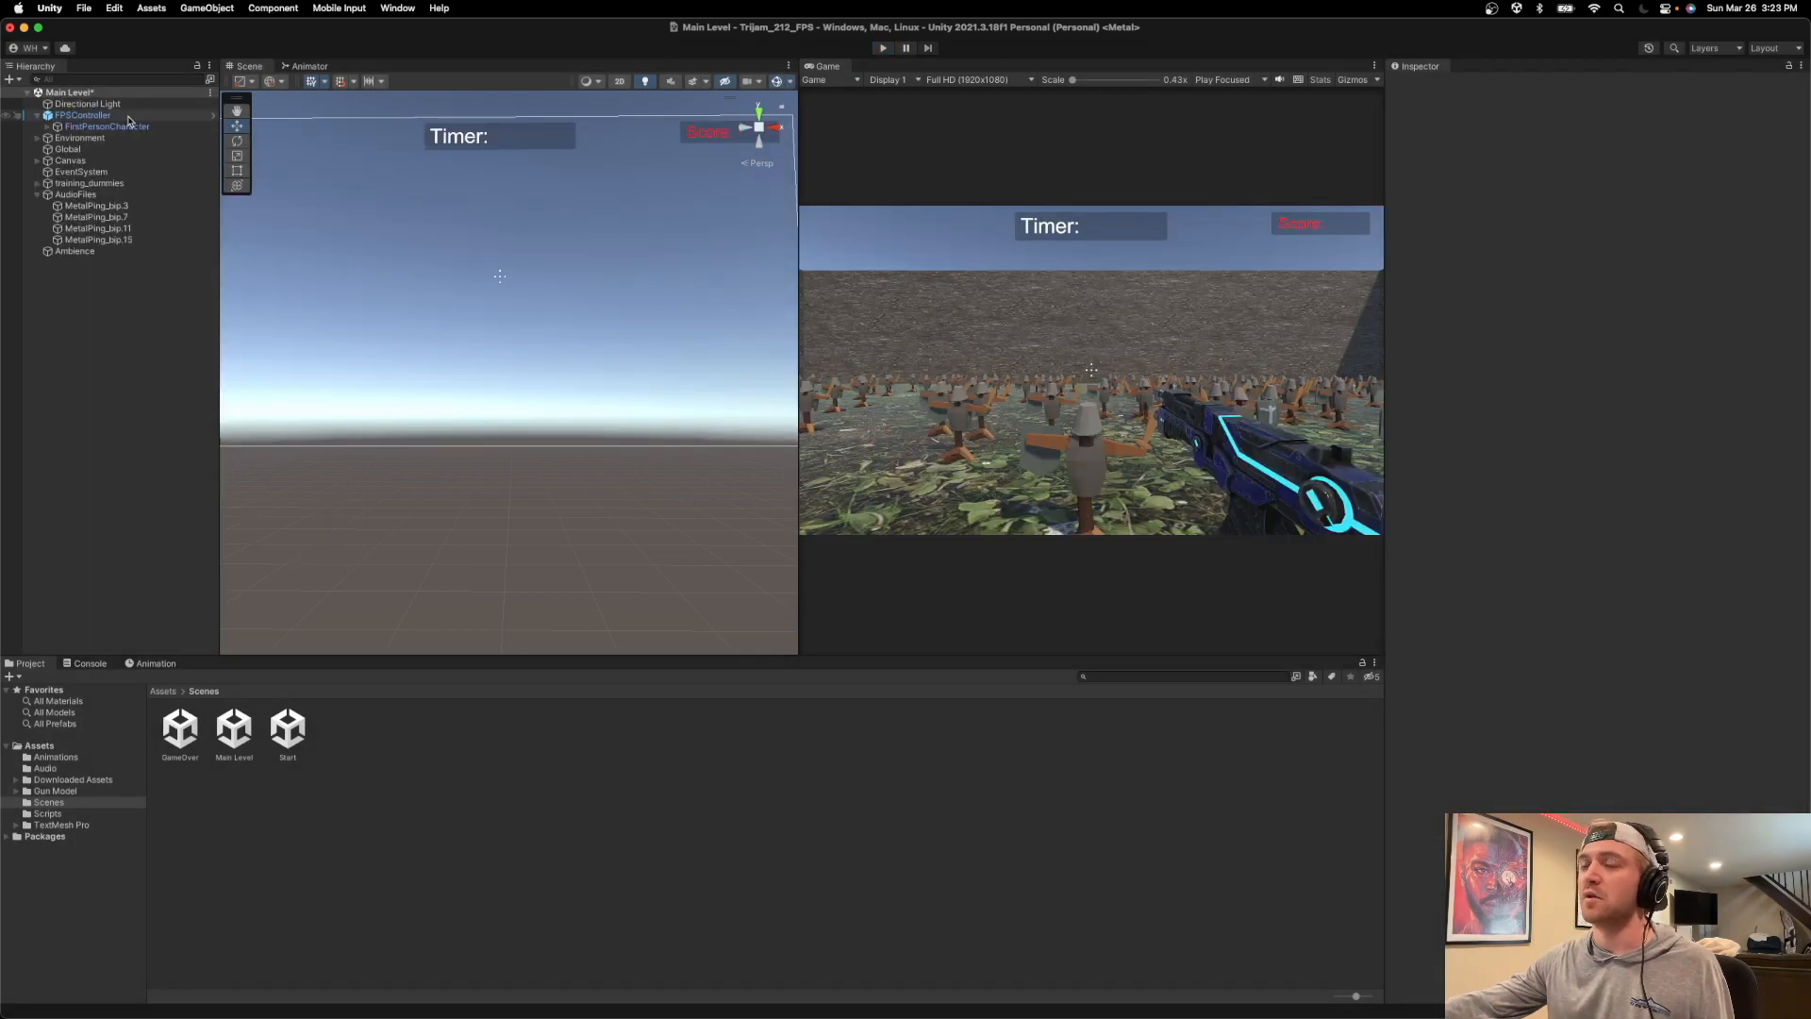
Open the GameOver scene and lower the volume of the Global object's fanfare Audio Source to 0.766.
{"action": "left_click", "coordinate": [192, 730]}
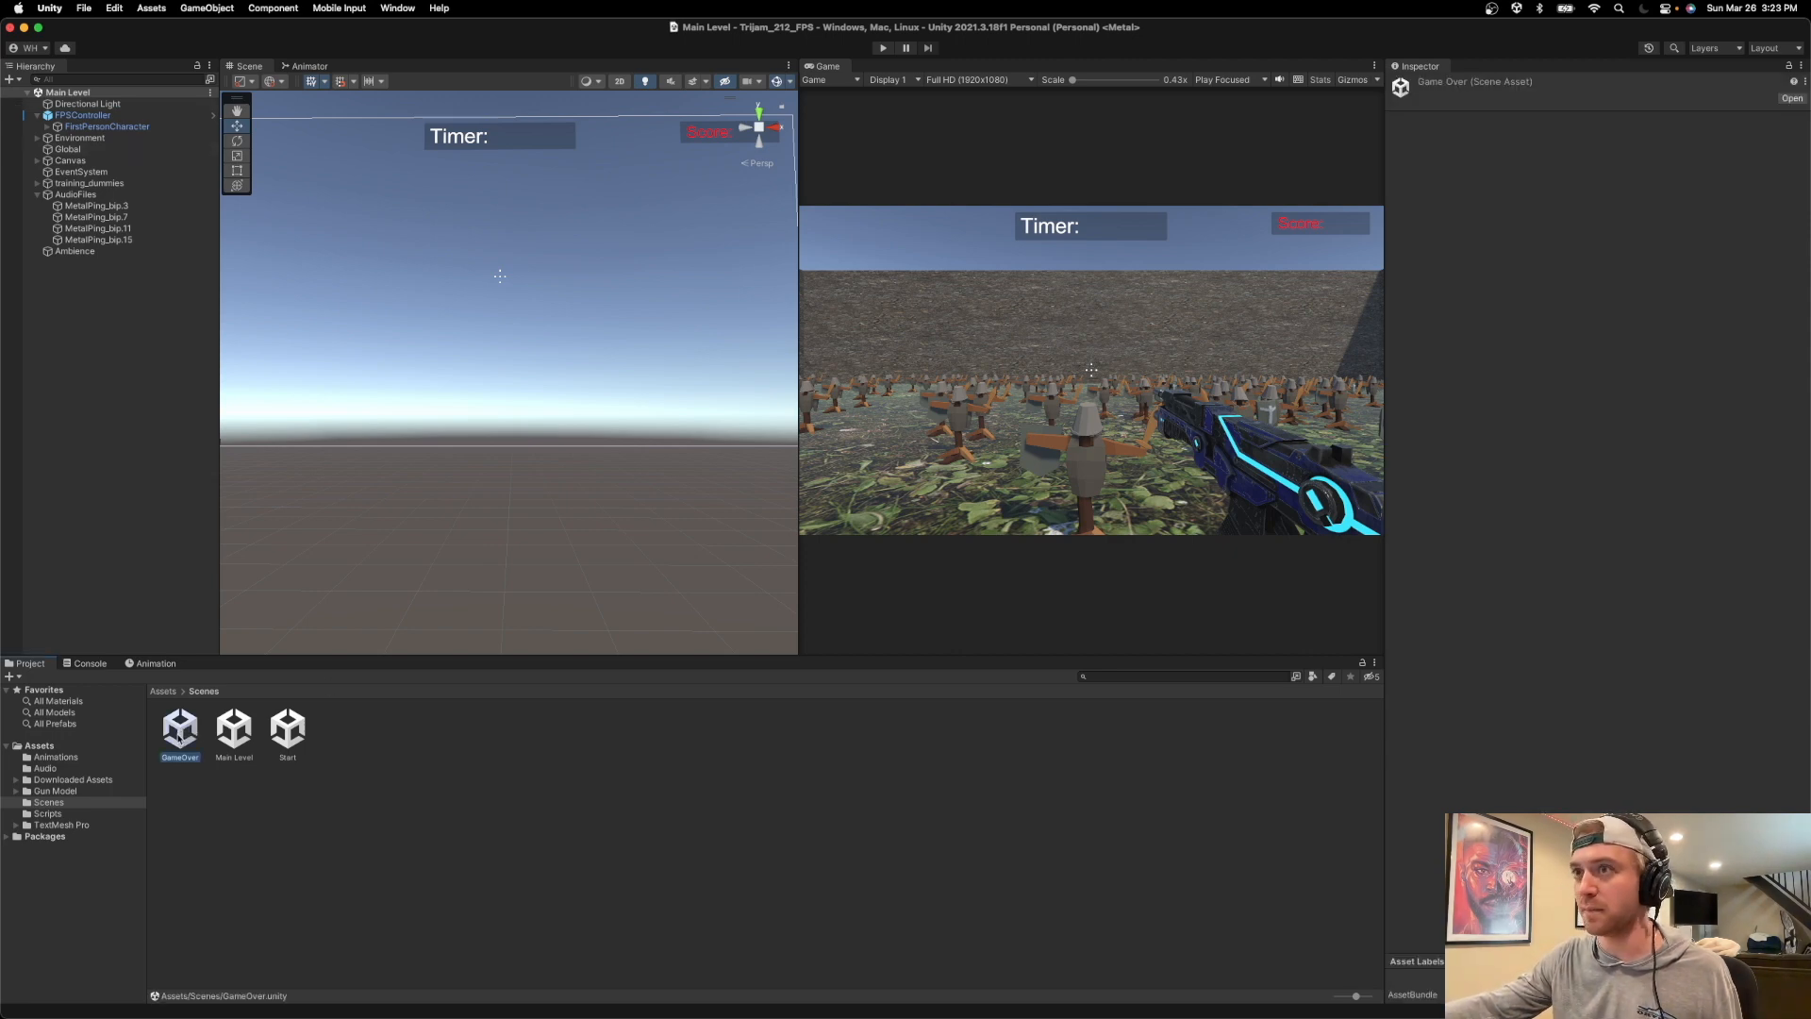
{"action": "double_click", "coordinate": [179, 730]}
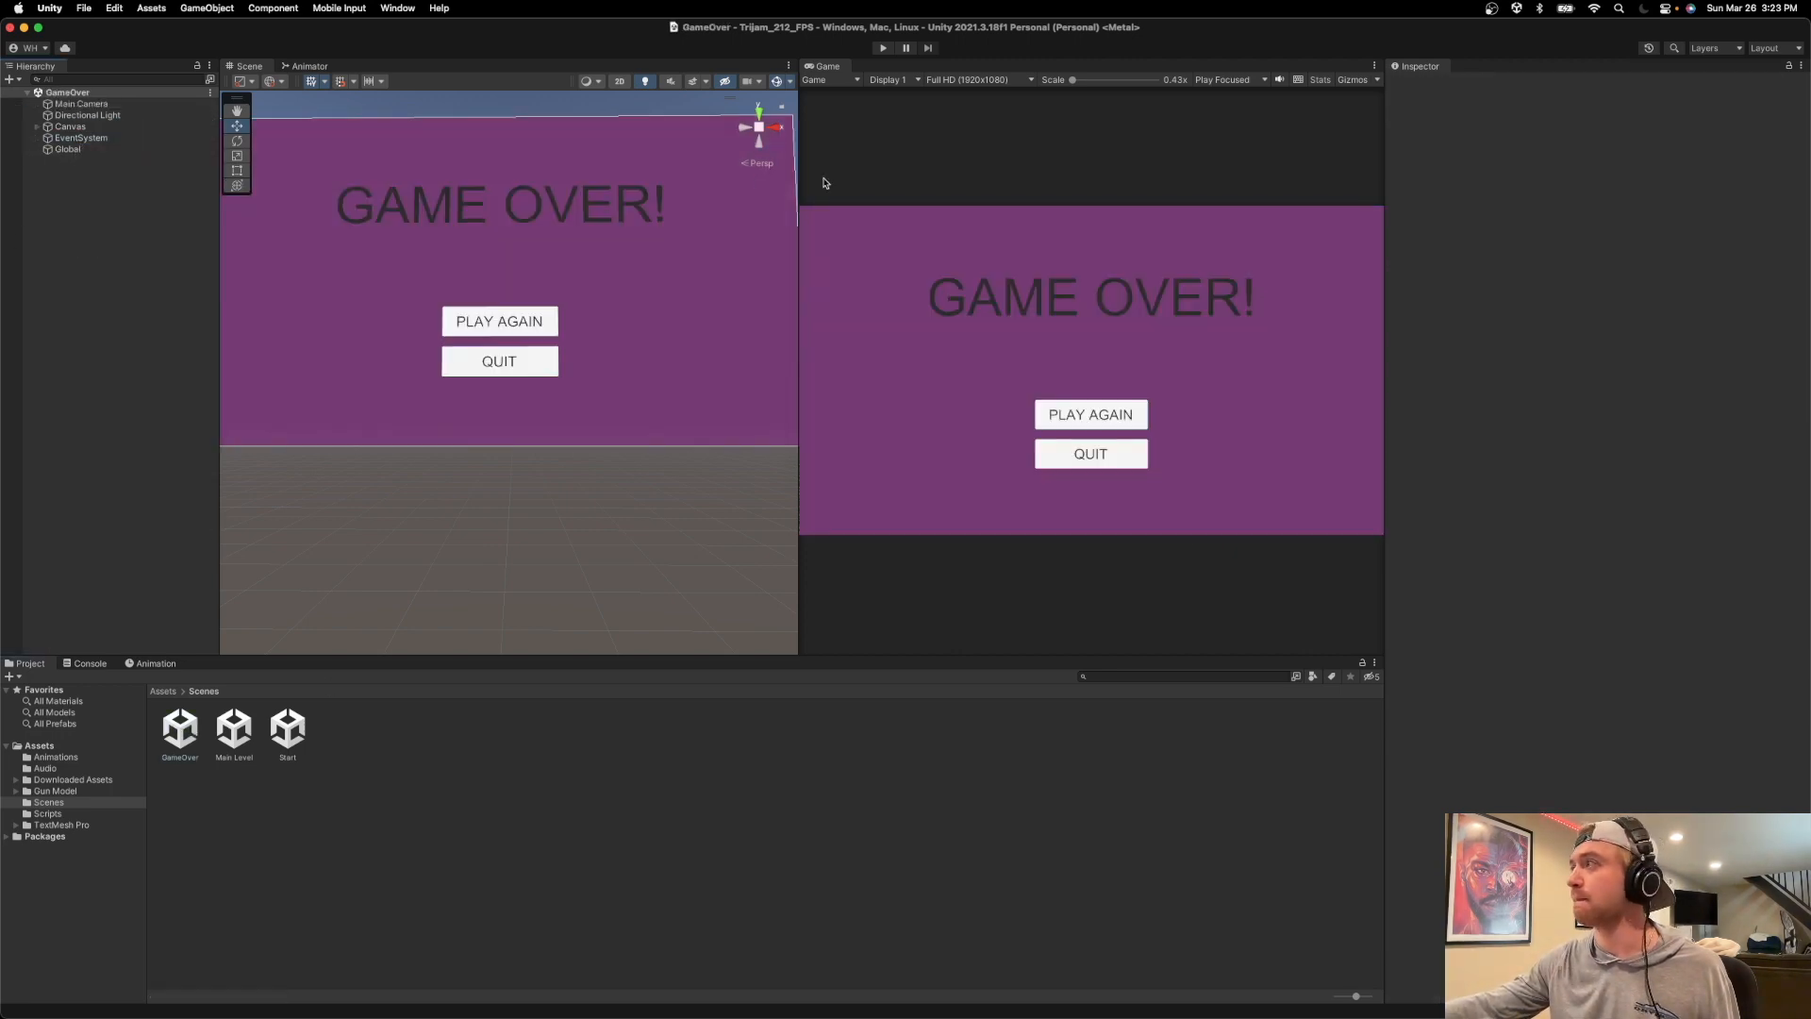
{"action": "left_click", "coordinate": [86, 151]}
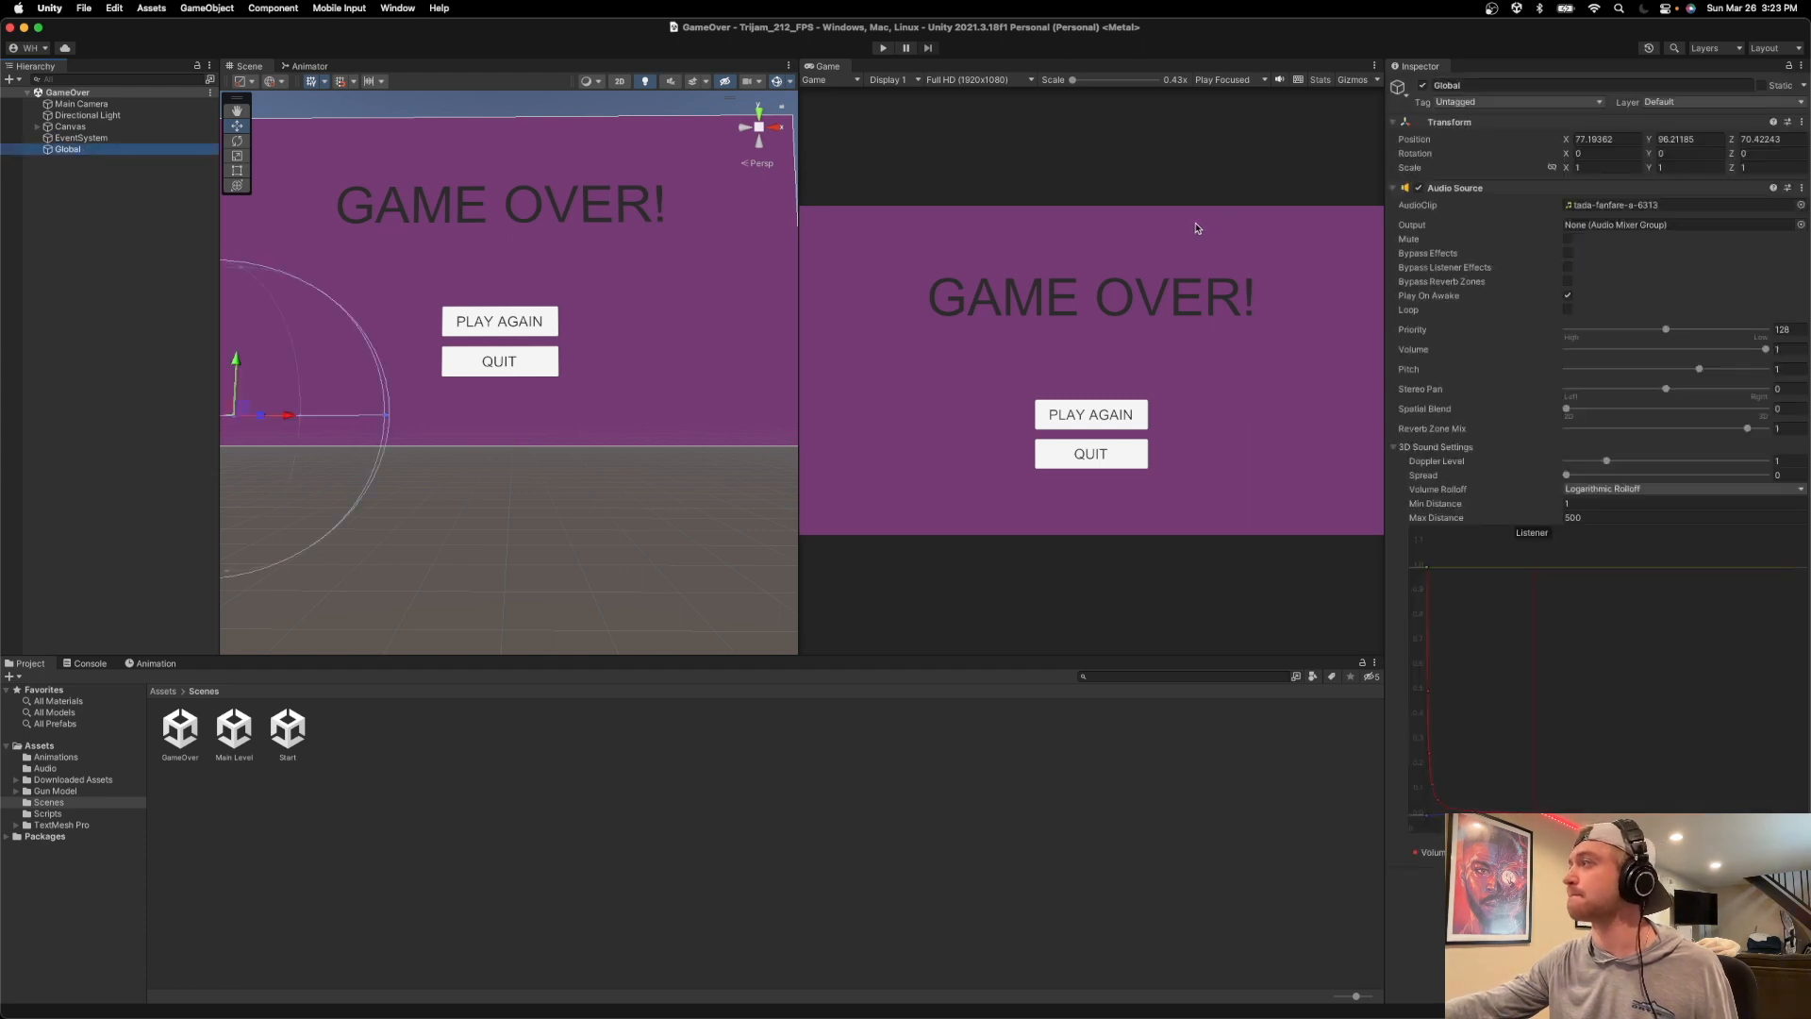
{"action": "left_click_drag", "start_coordinate": [1764, 349], "coordinate": [1721, 357]}
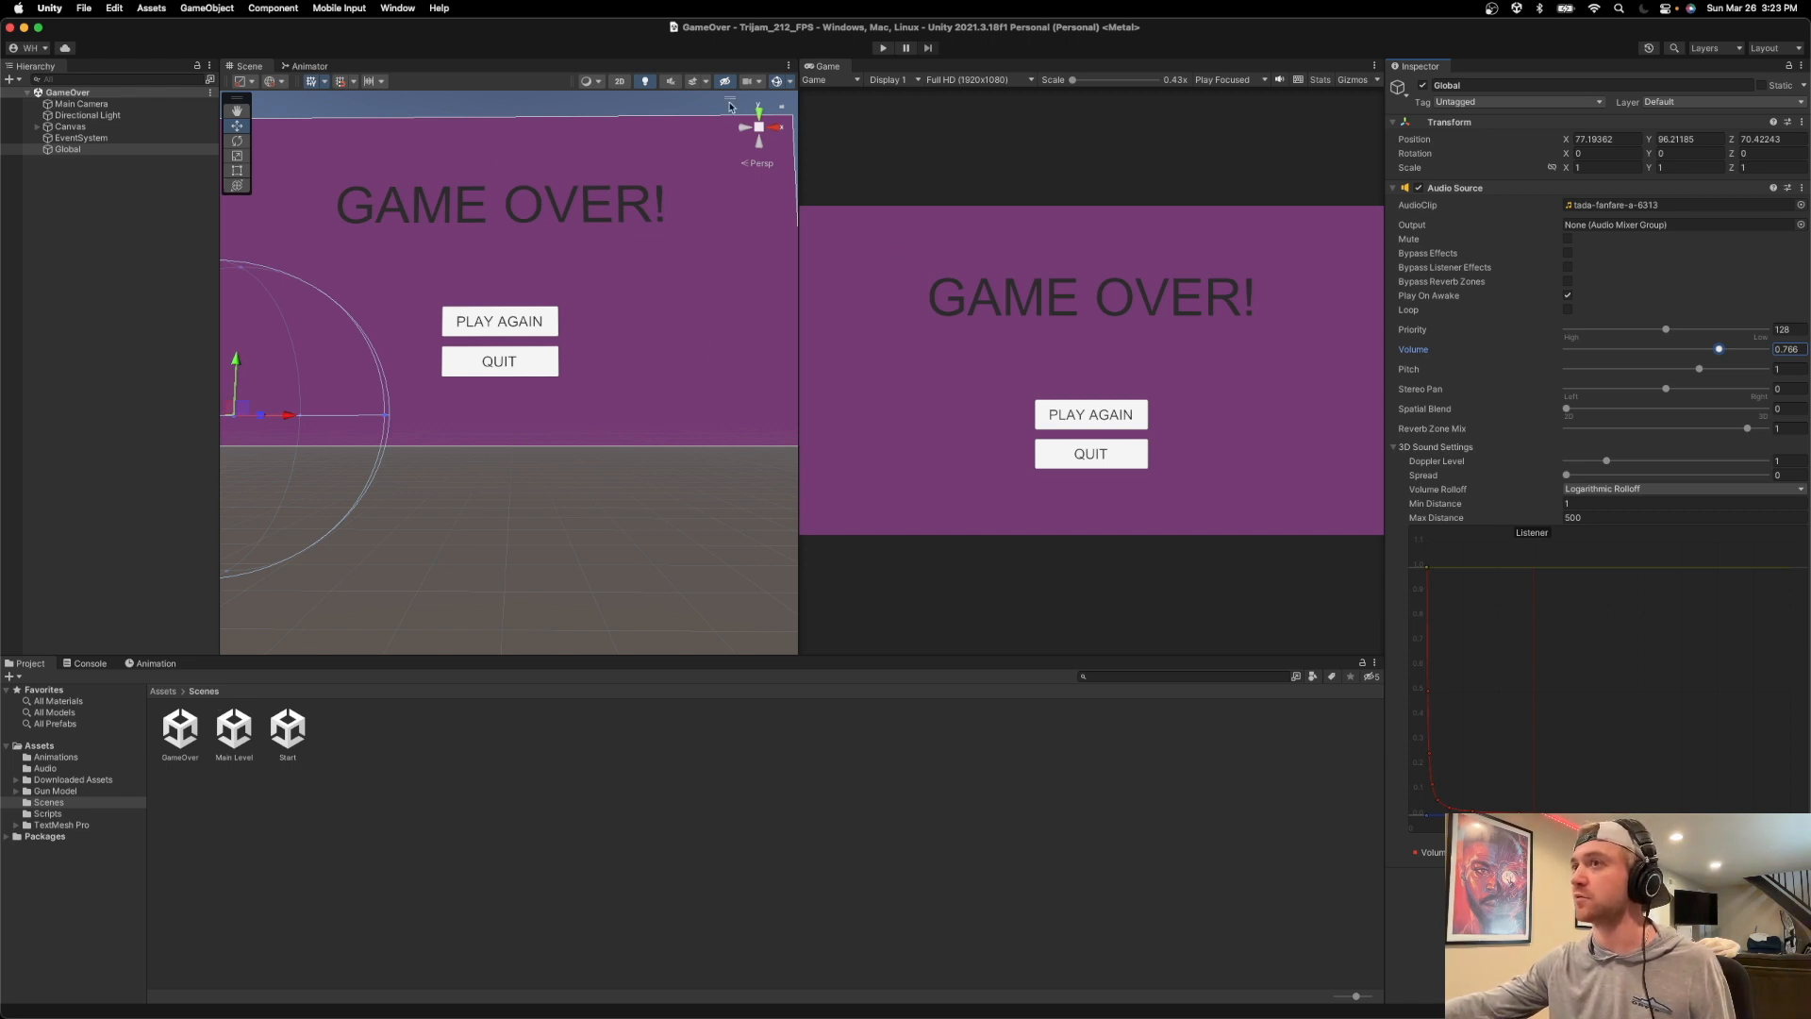
Open the Start scene and play-test the whole game from Start Game through shooting dummies to the Game Over screen.
{"action": "double_click", "coordinate": [287, 729]}
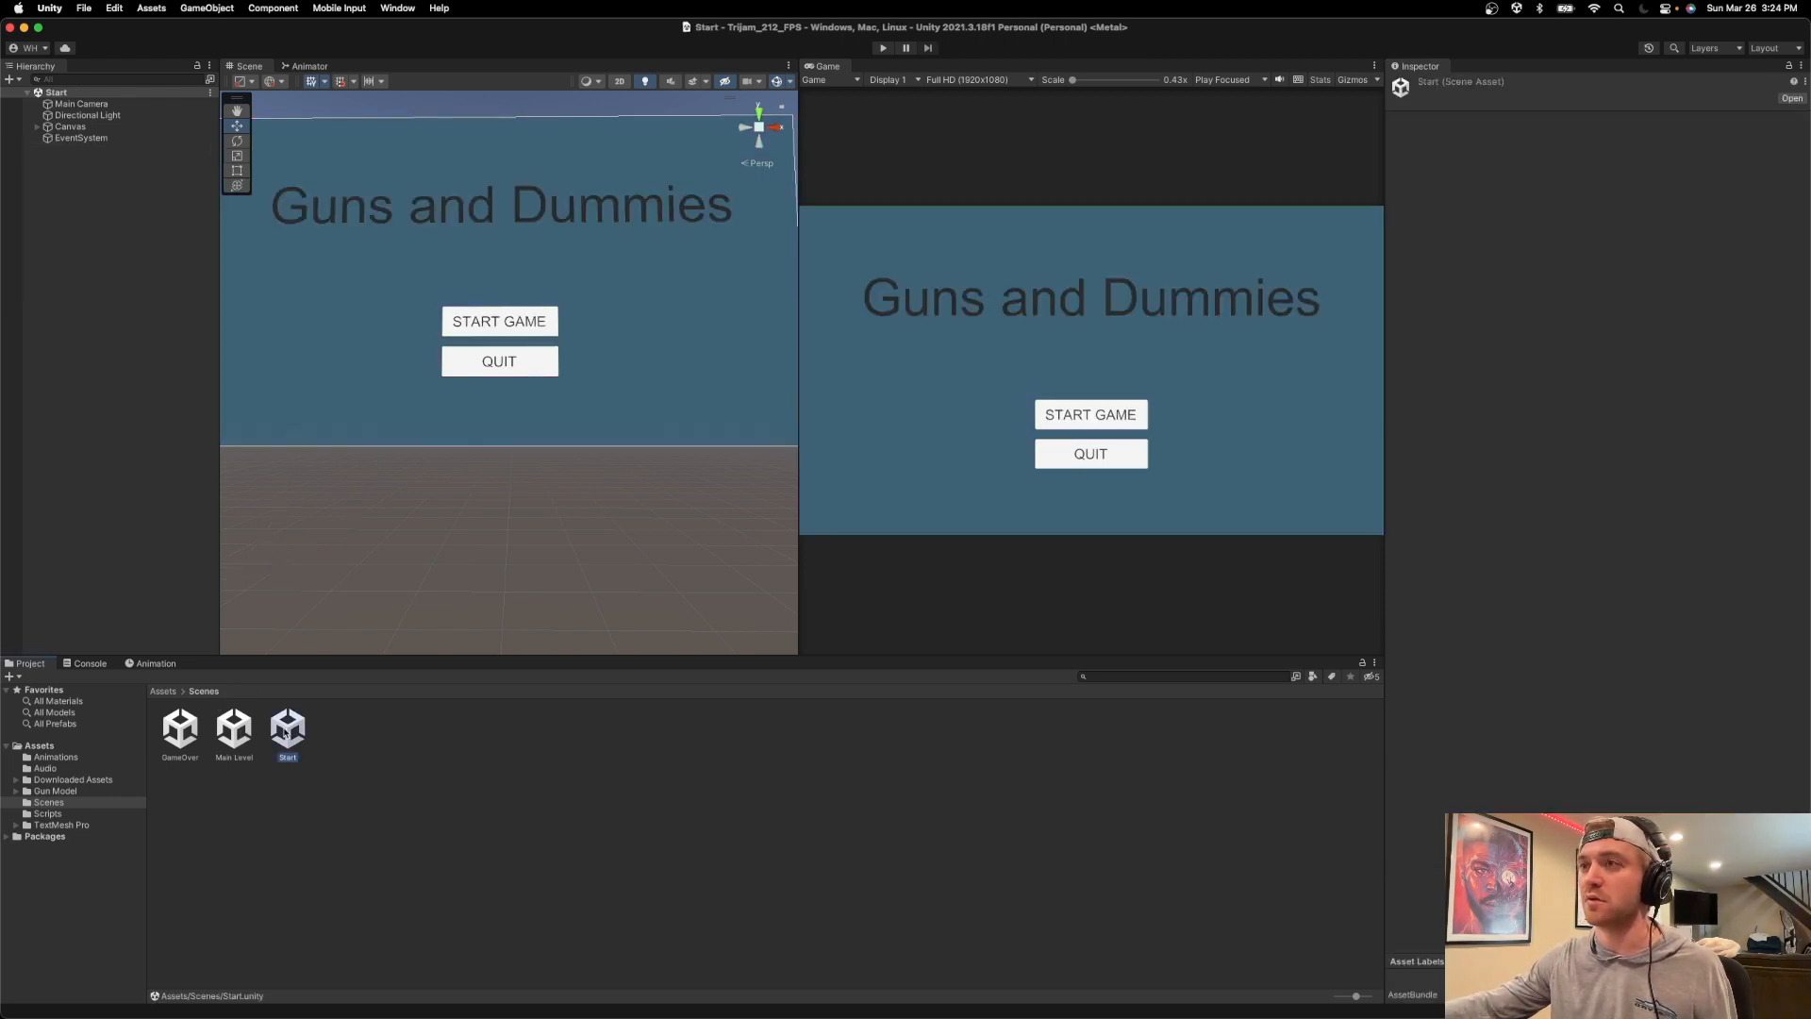
{"action": "left_click", "coordinate": [884, 49]}
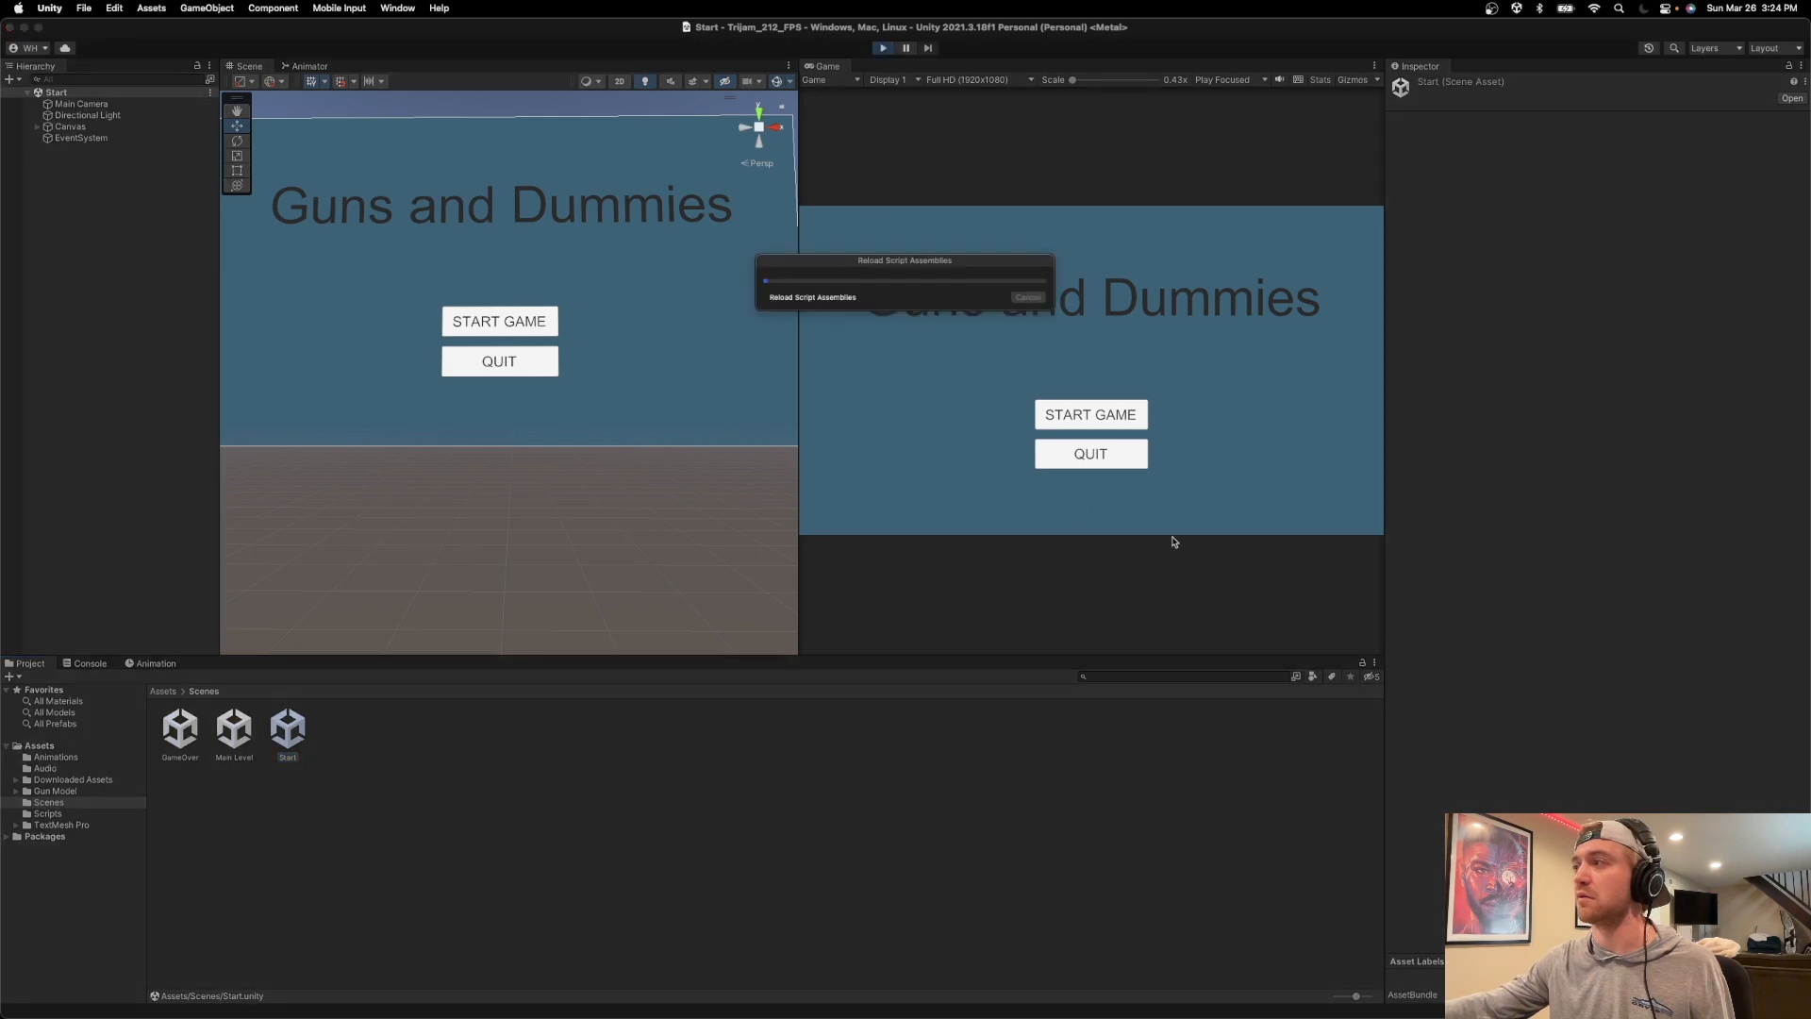
{"action": "left_click", "coordinate": [1061, 414]}
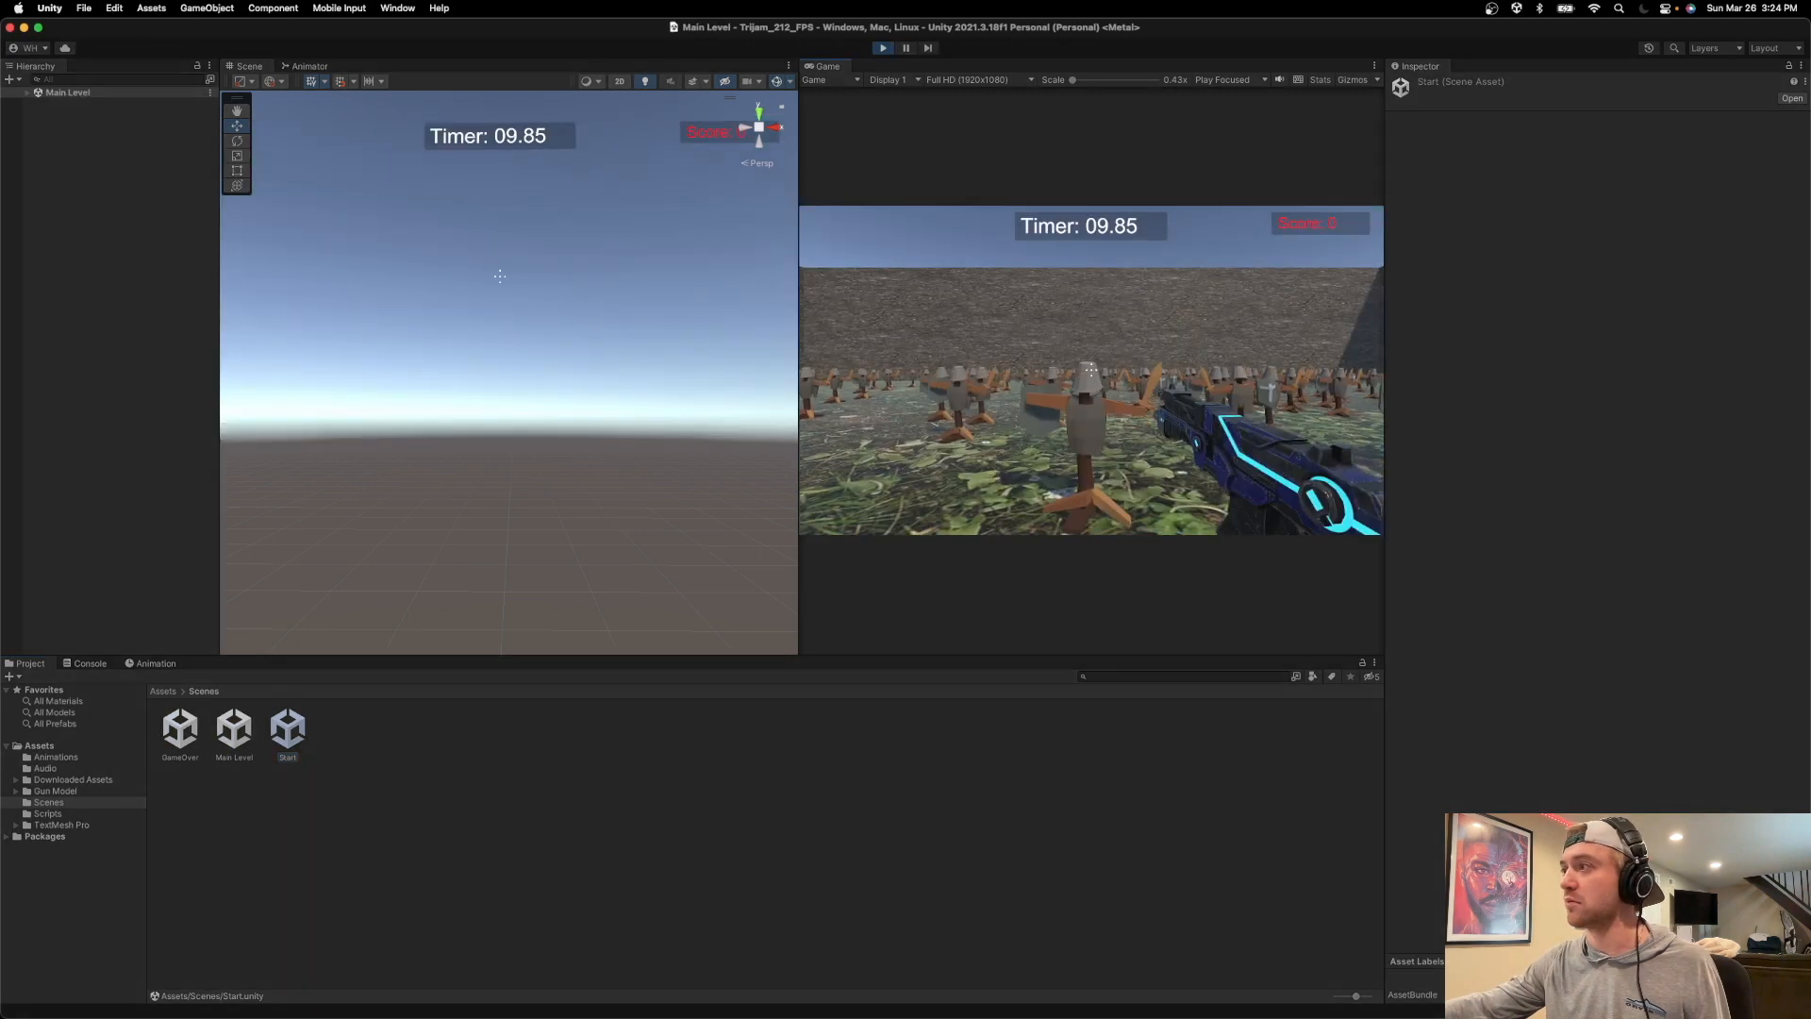
{"action": "key", "text": "w"}
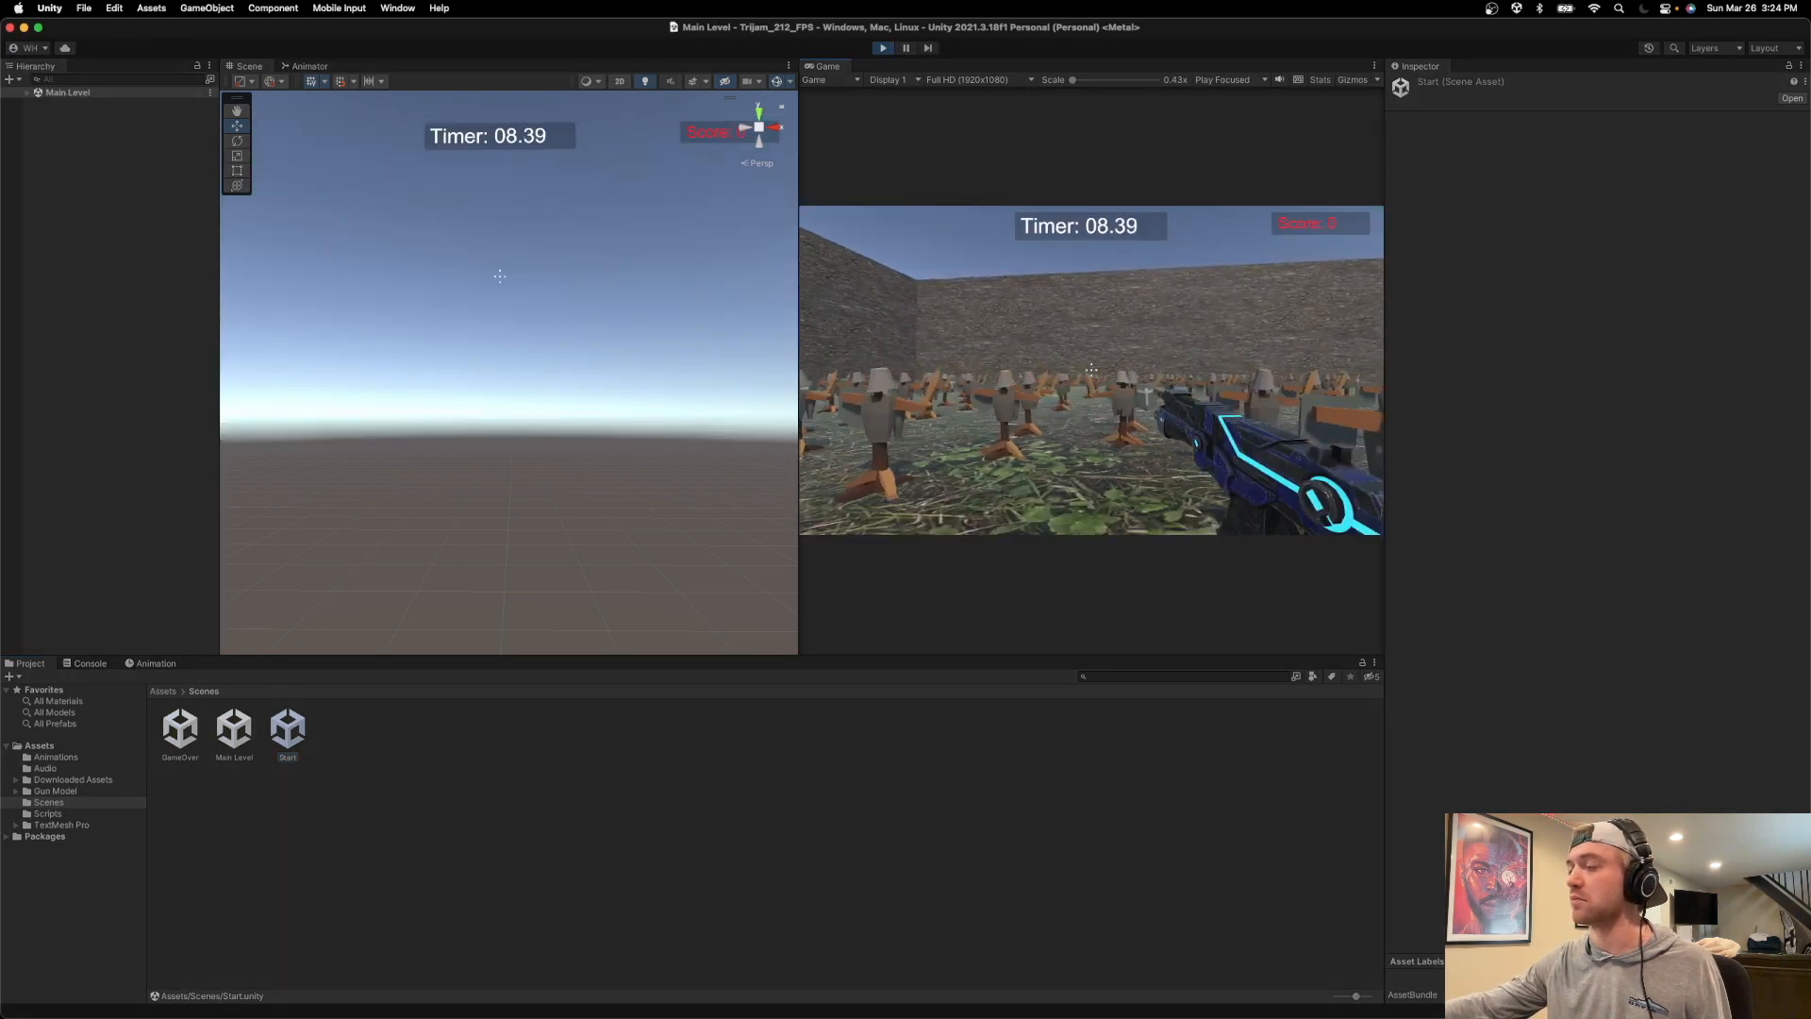
{"action": "key", "text": "w"}
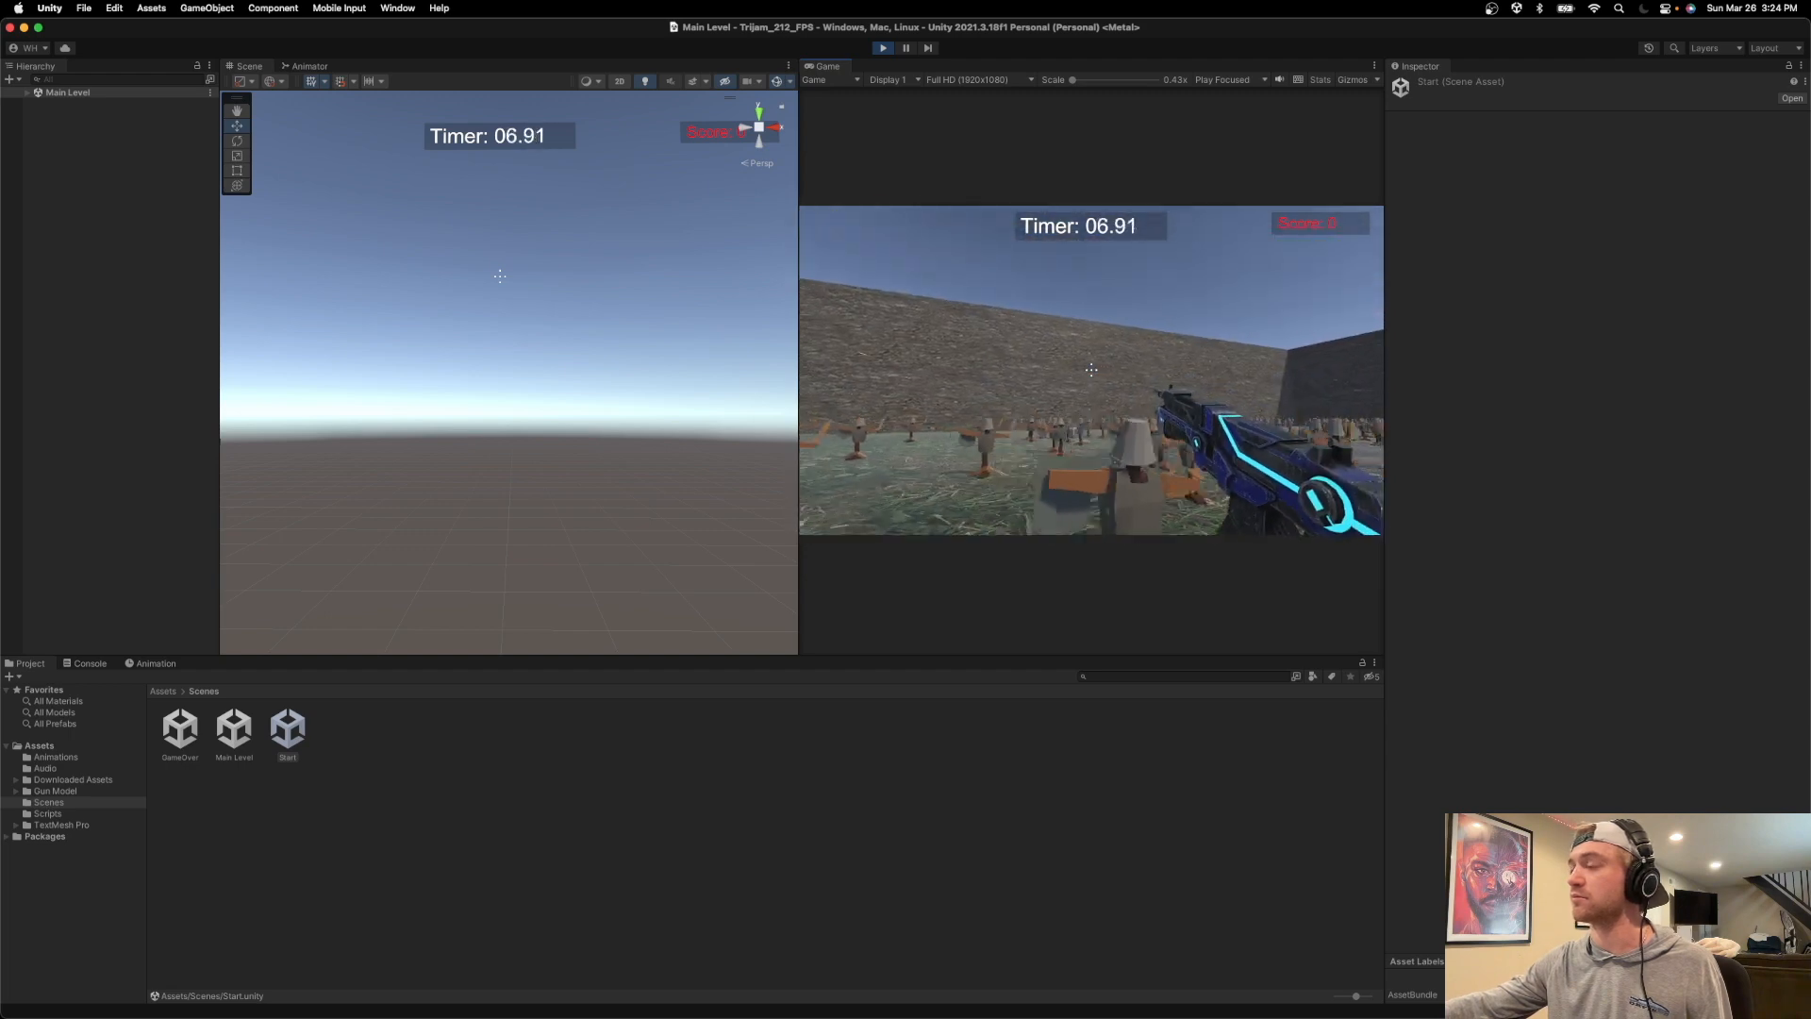
{"action": "key", "text": "a"}
{"action": "key", "text": "w"}
{"action": "left_click", "coordinate": [1091, 370]}
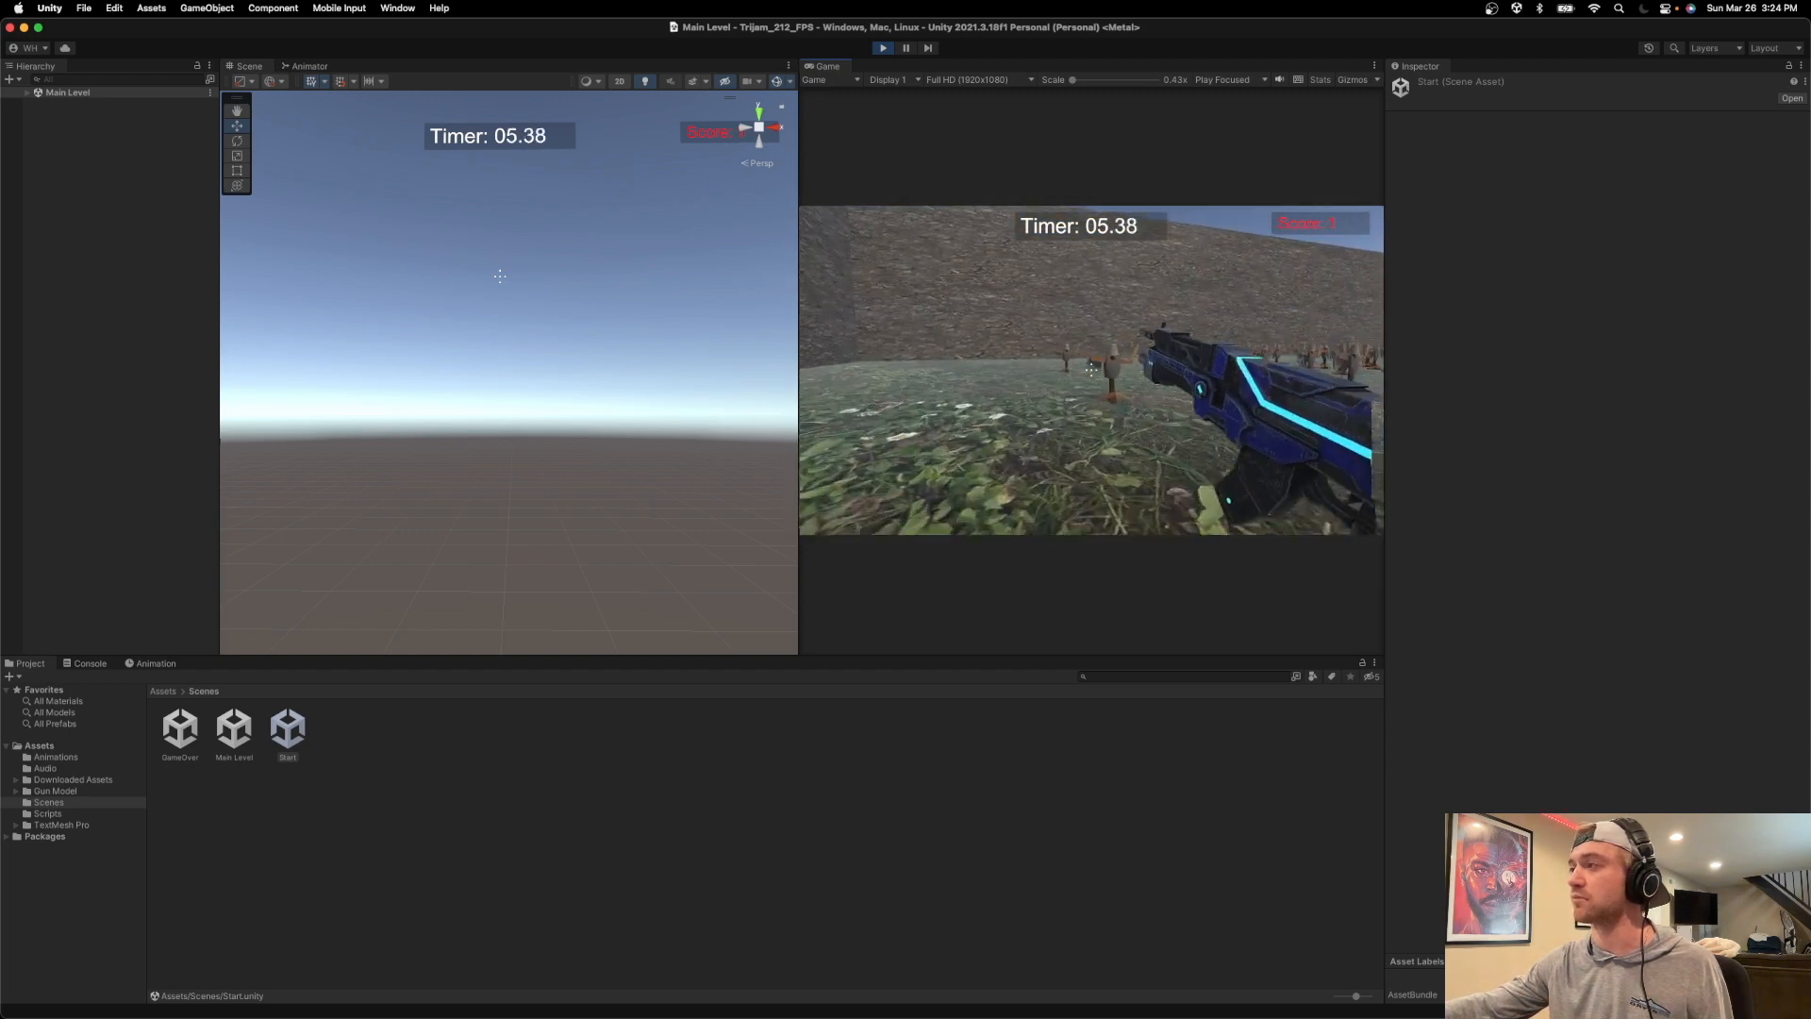
{"action": "left_click", "coordinate": [1091, 370]}
{"action": "left_click", "coordinate": [1090, 370]}
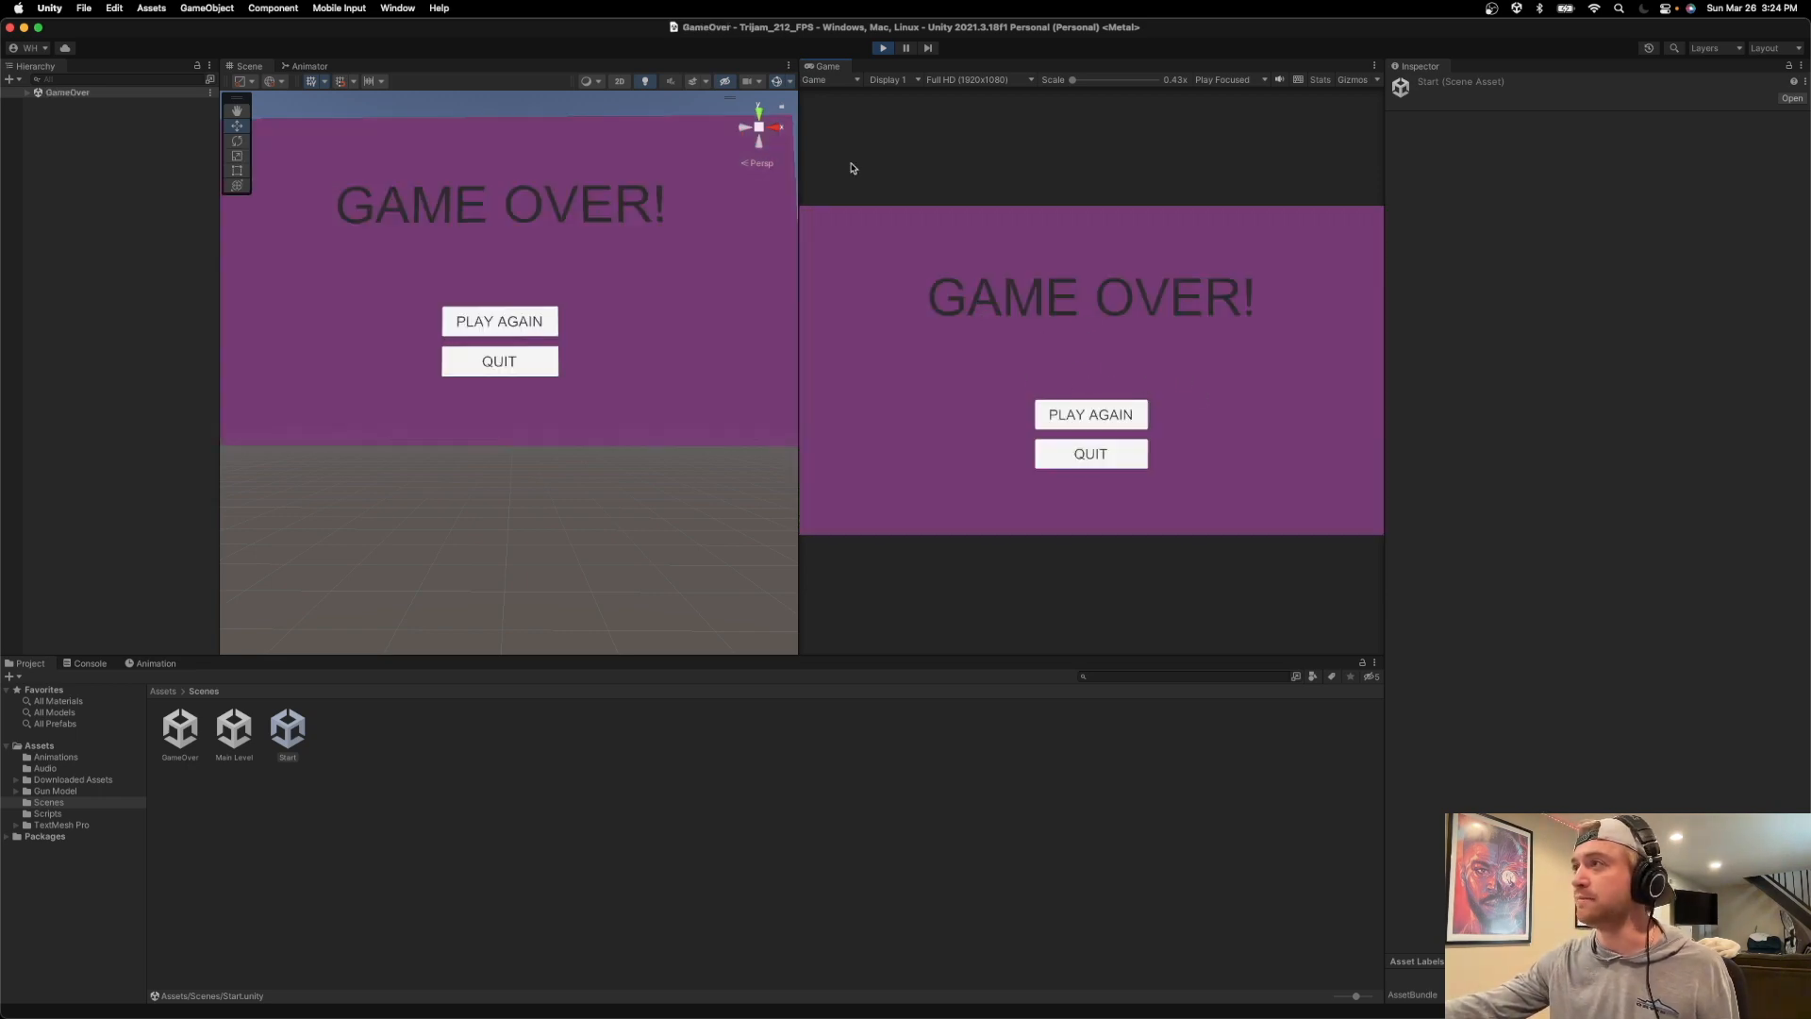
{"action": "left_click", "coordinate": [882, 48]}
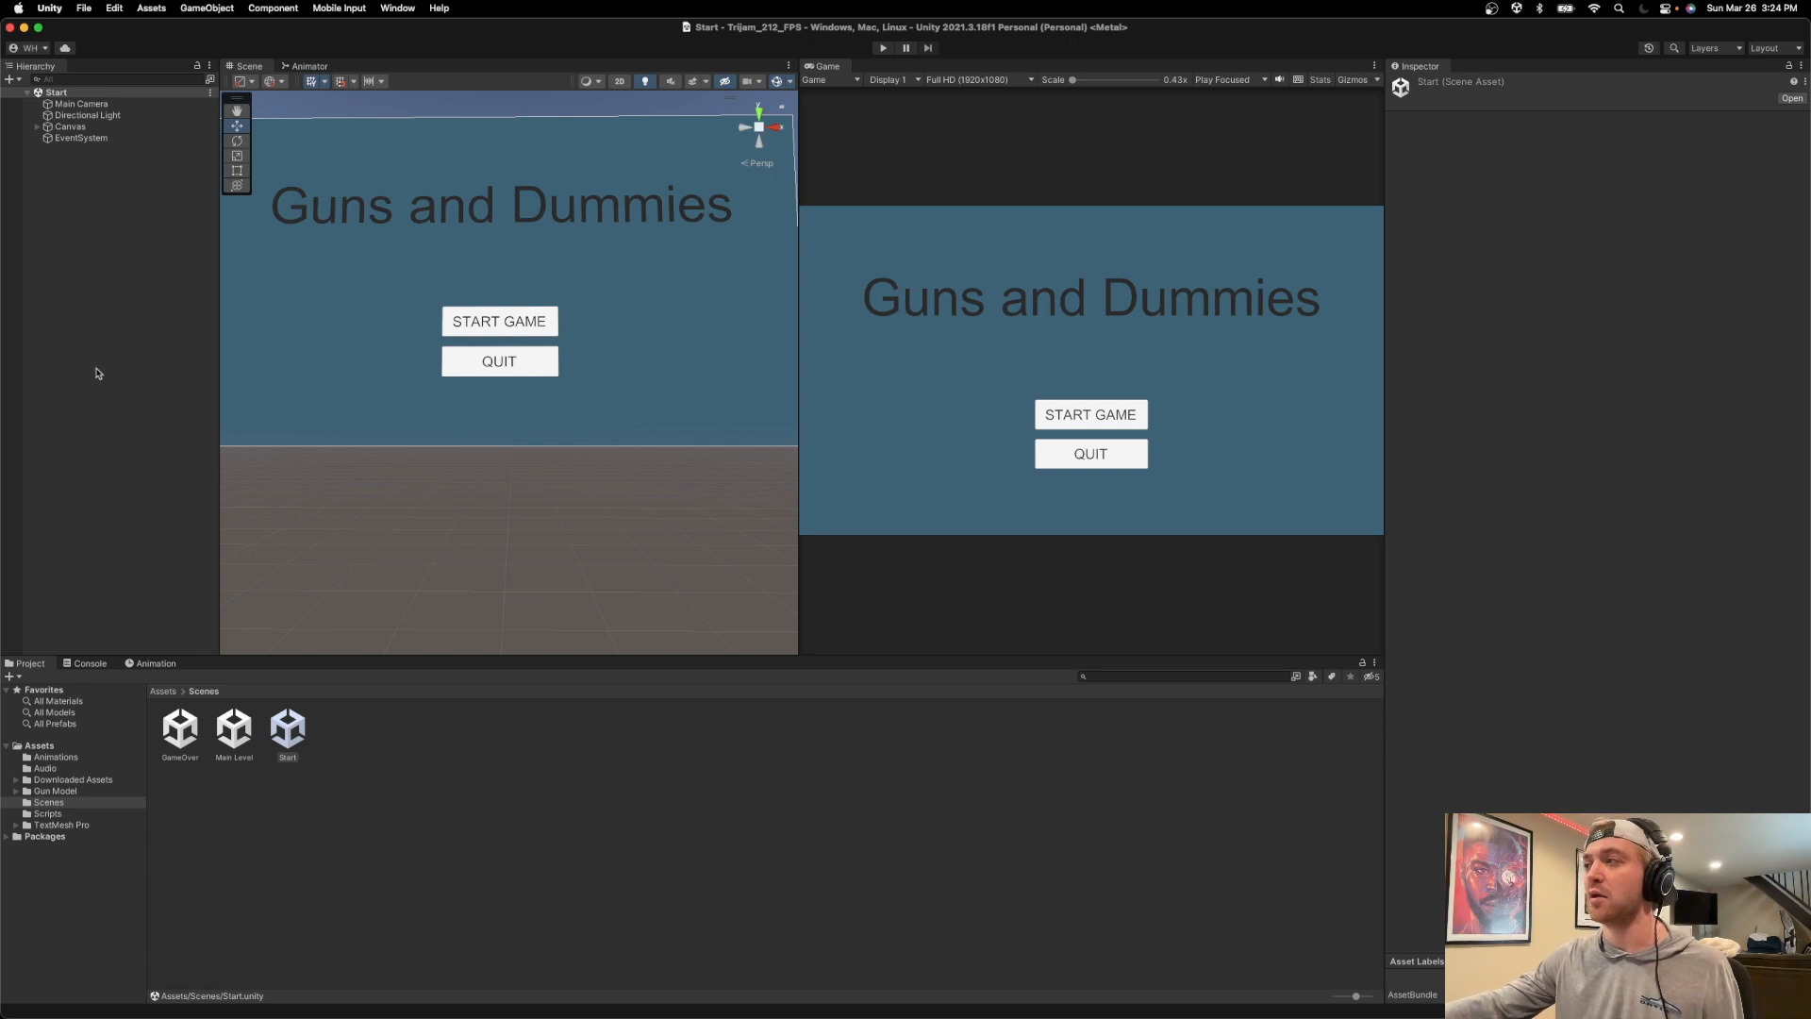
Open the Build Settings and select WebGL as the platform.
{"action": "left_click", "coordinate": [90, 9]}
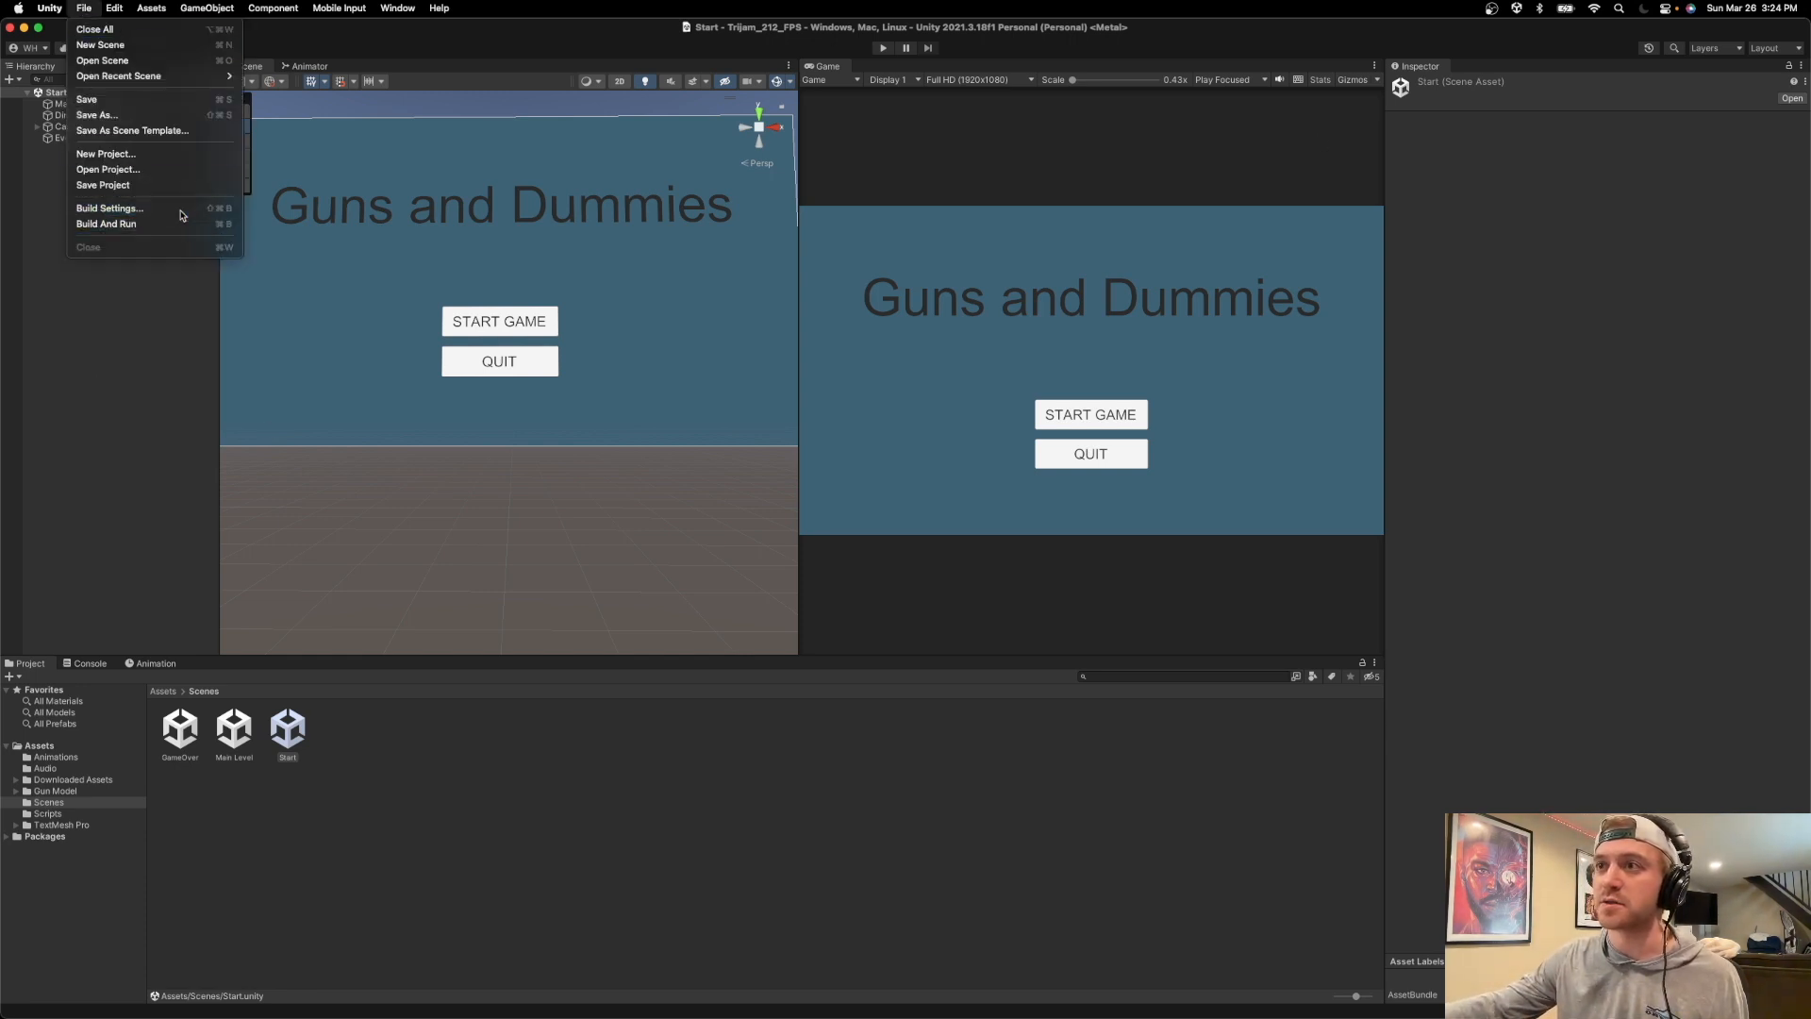
{"action": "left_click", "coordinate": [110, 208]}
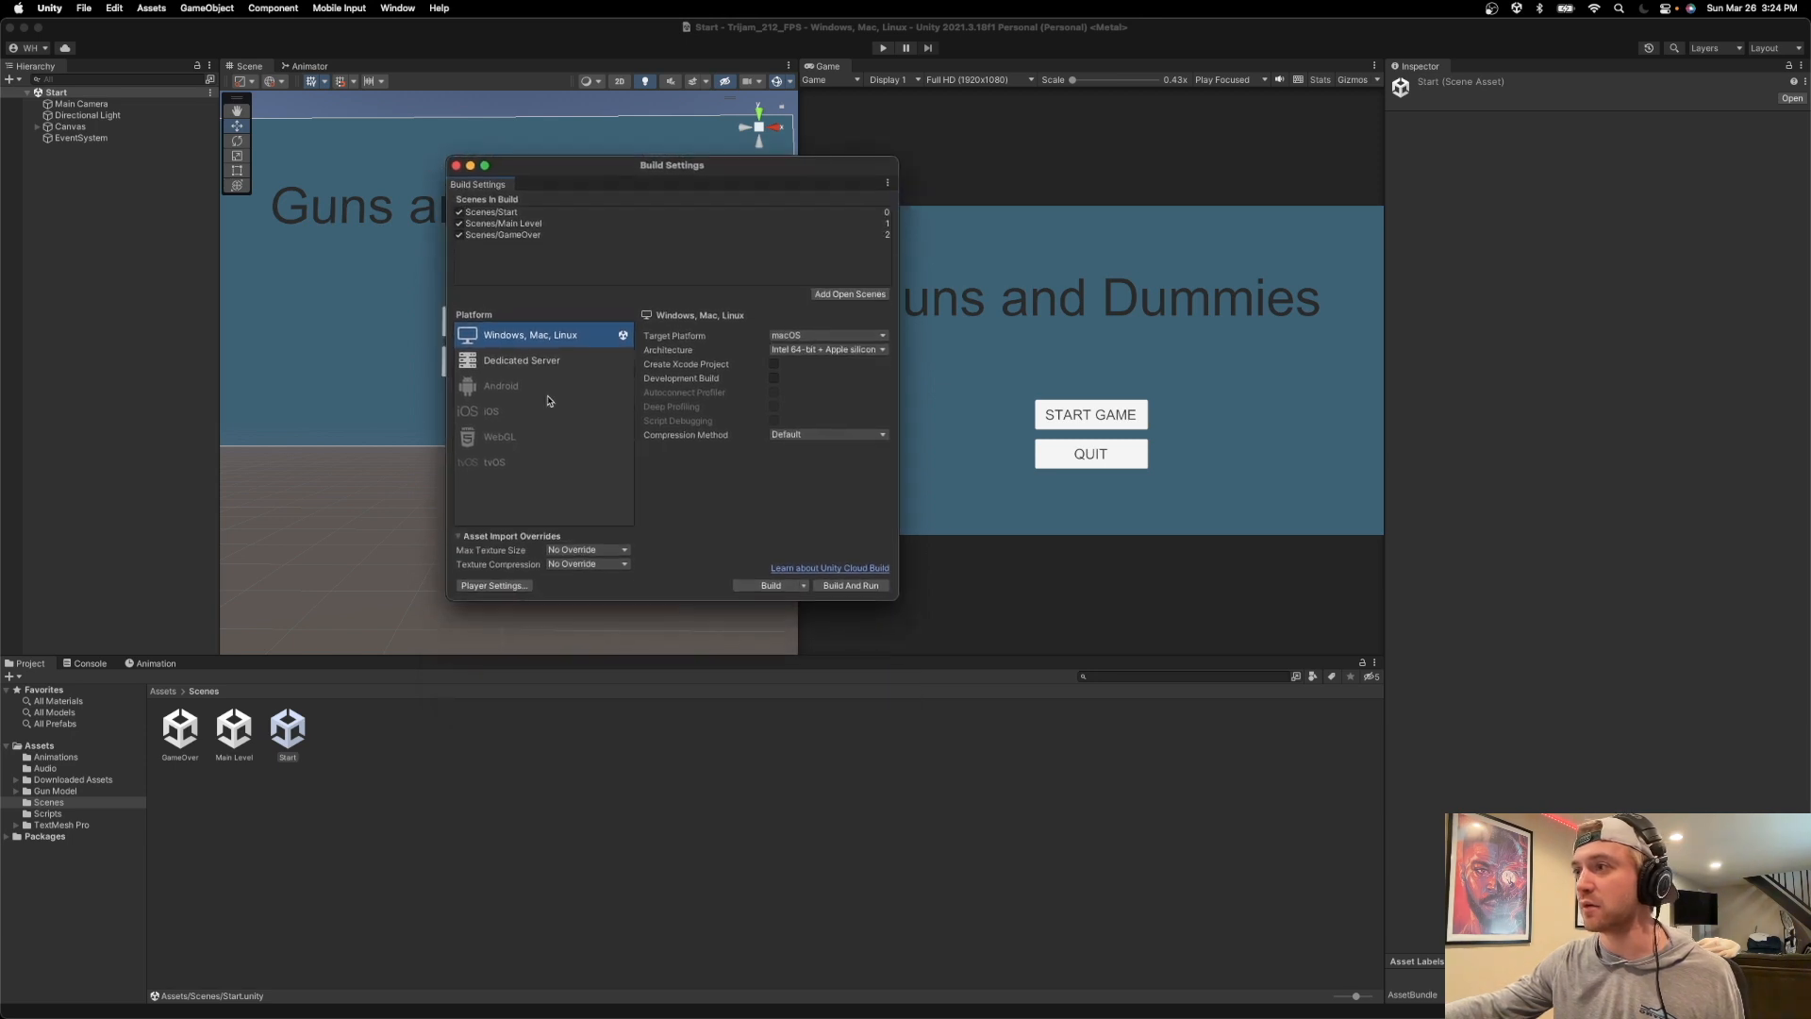
{"action": "left_click", "coordinate": [553, 440]}
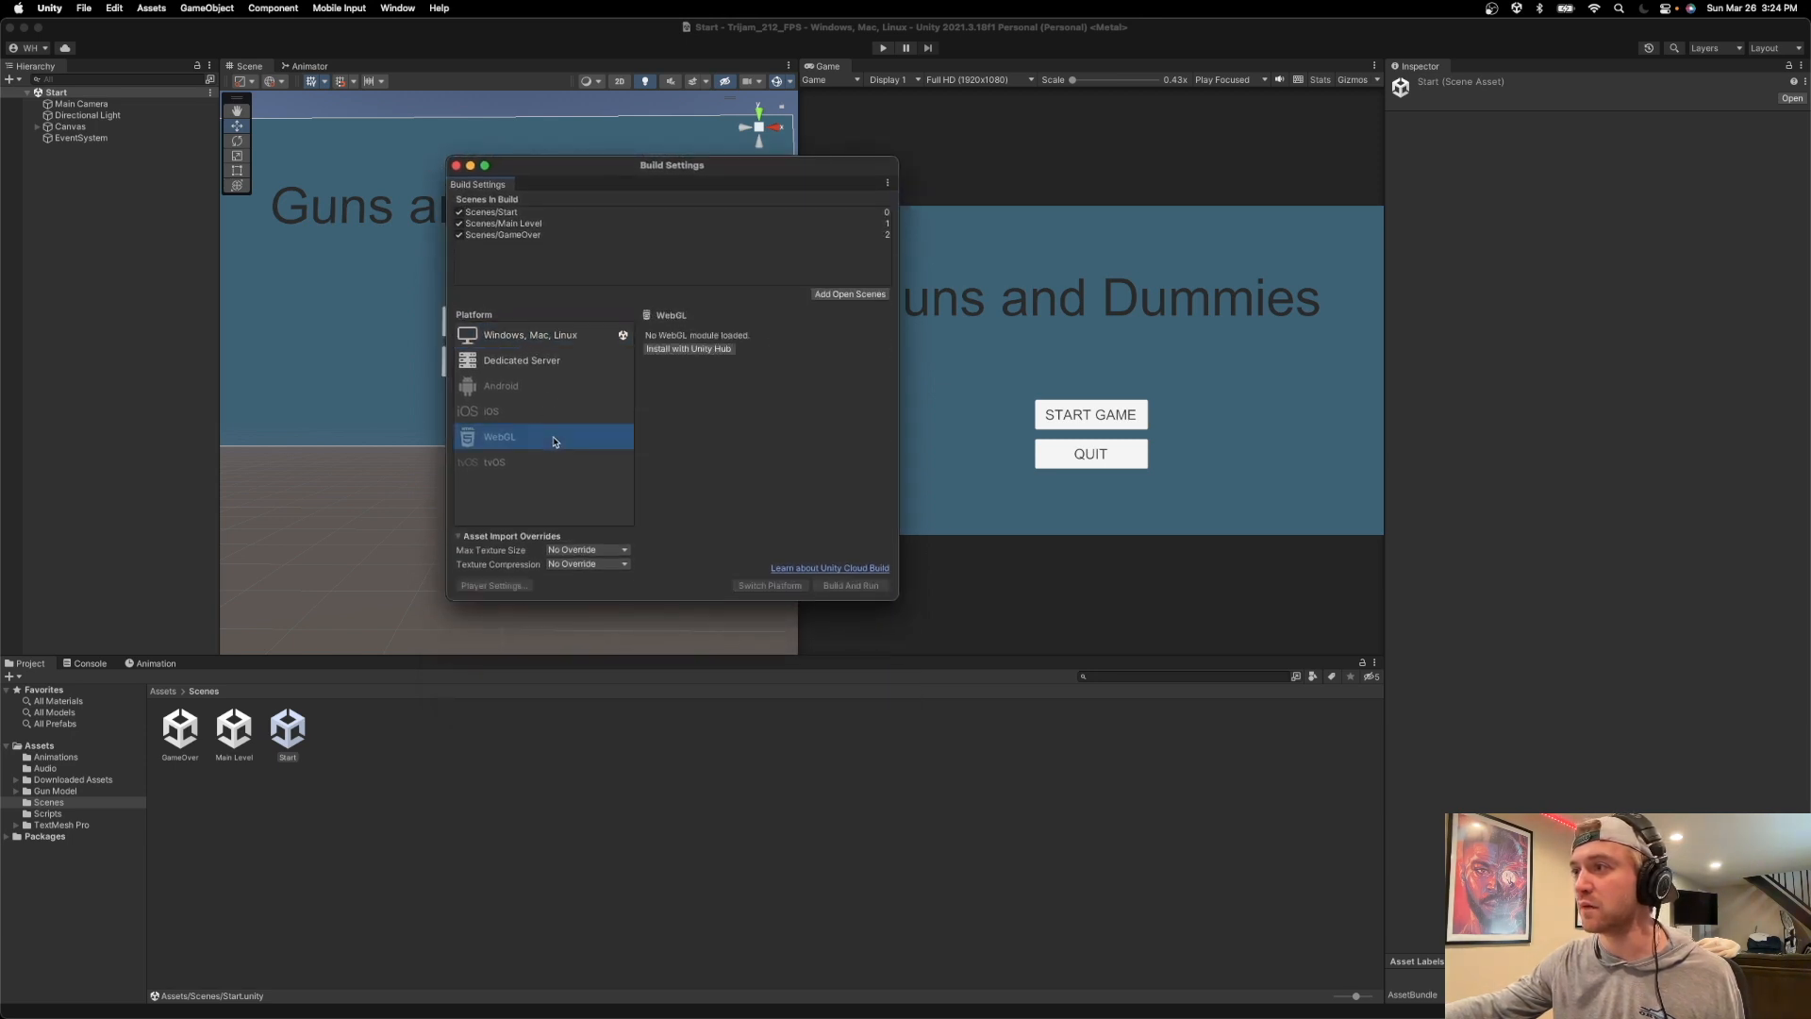